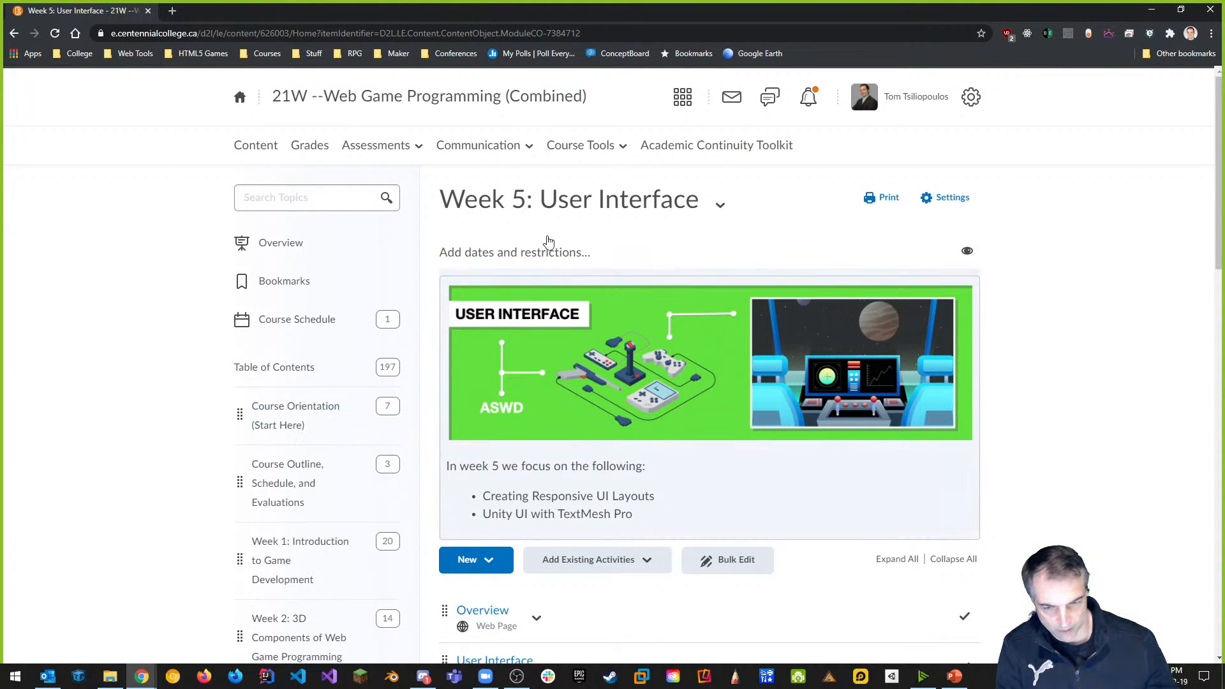
From Assessments > Assignments, open Assignment #1 – Part 2's Edit Folder page on the Restrictions tab.
left_click(385, 148)
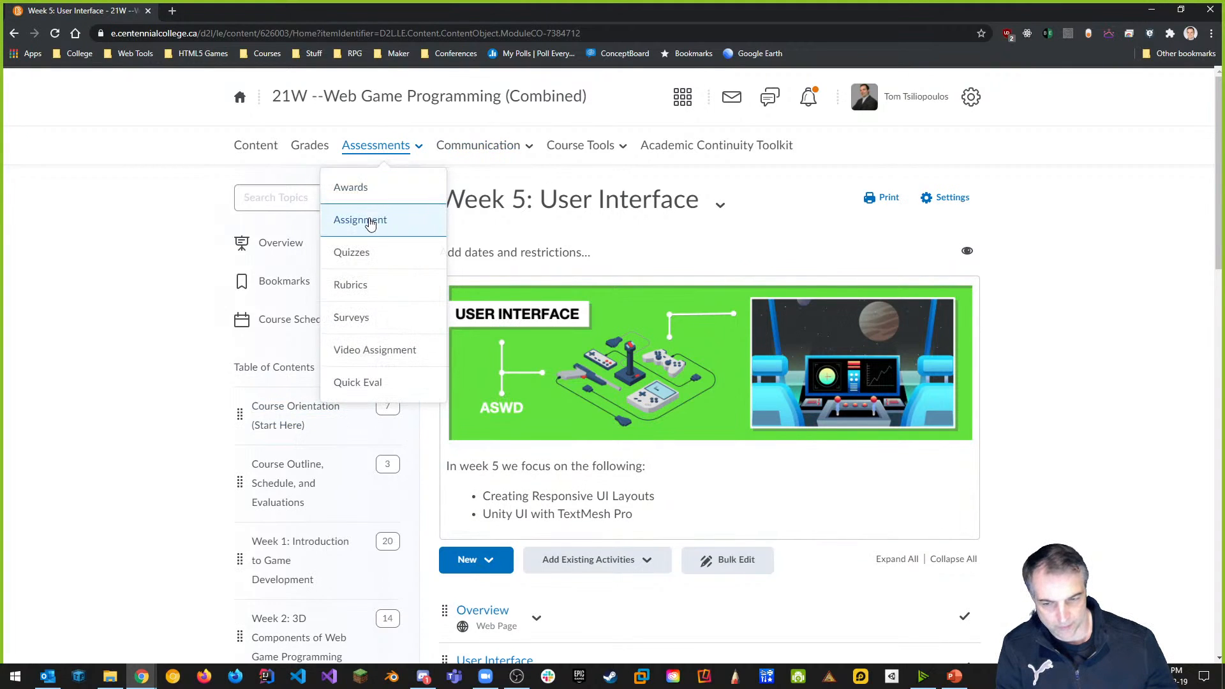
left_click(371, 222)
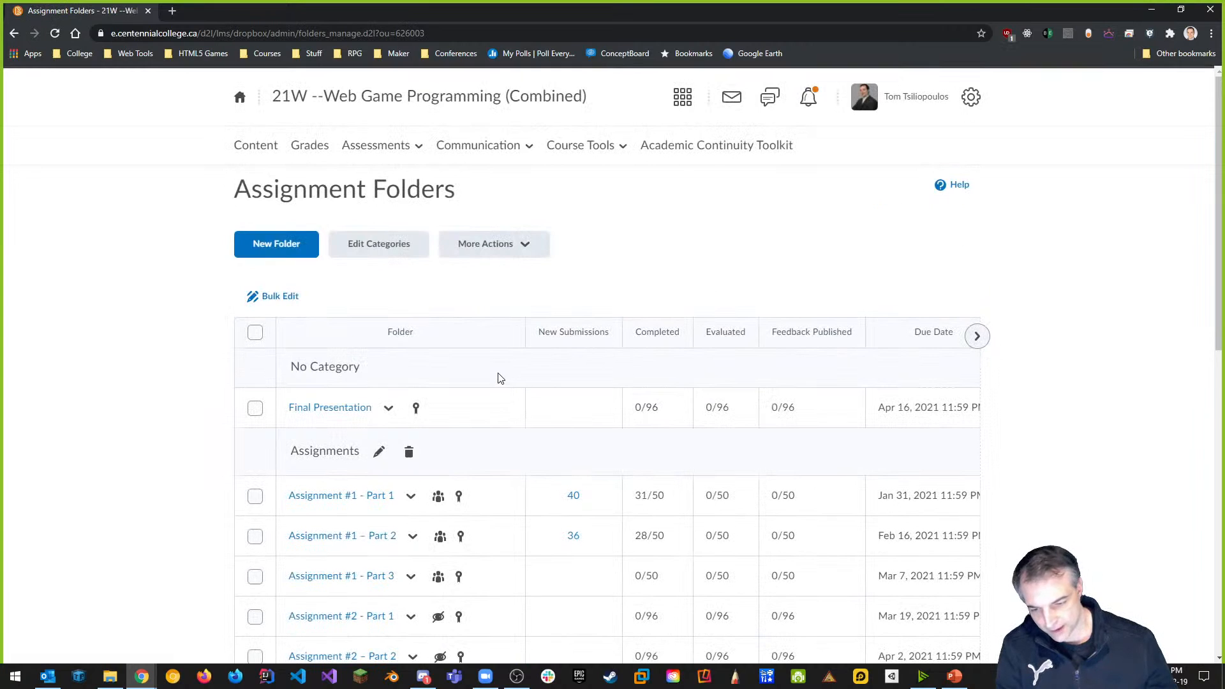
left_click(415, 542)
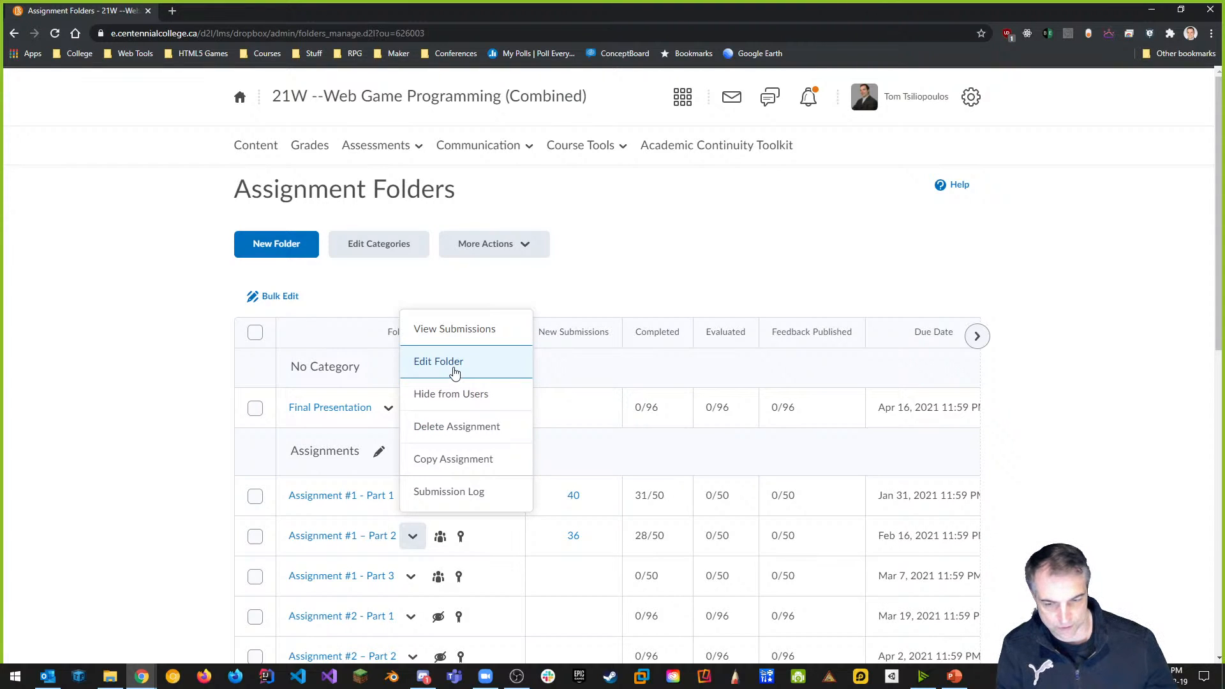
left_click(454, 372)
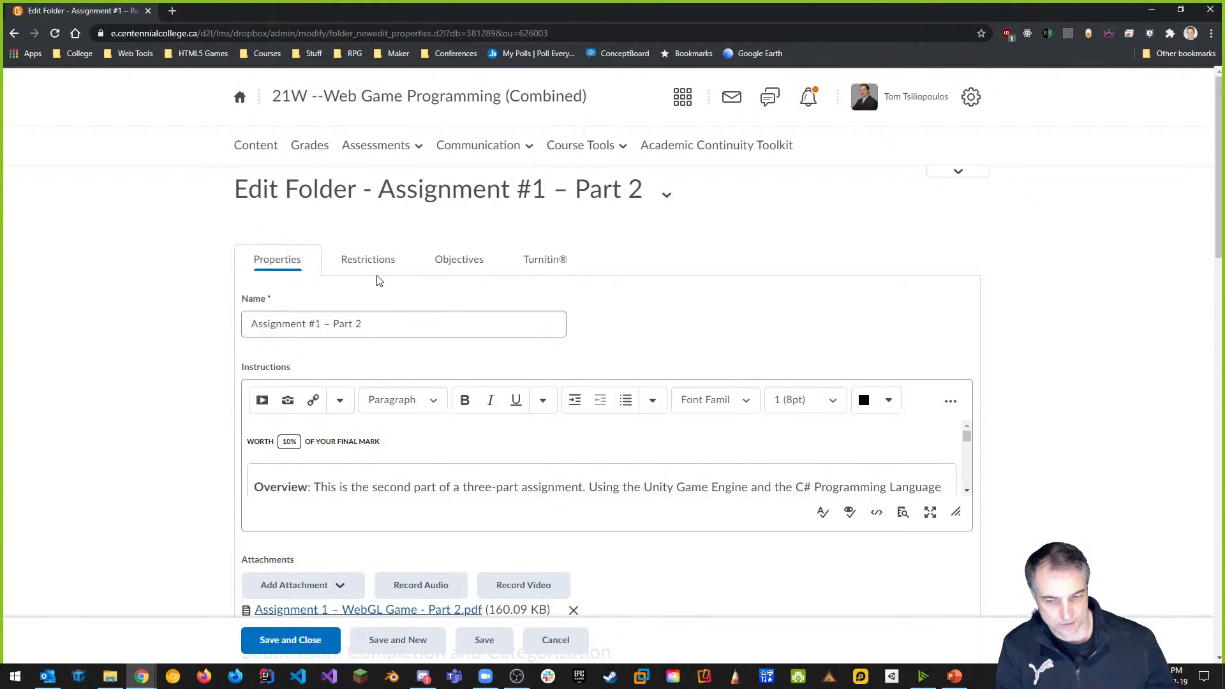
left_click(377, 266)
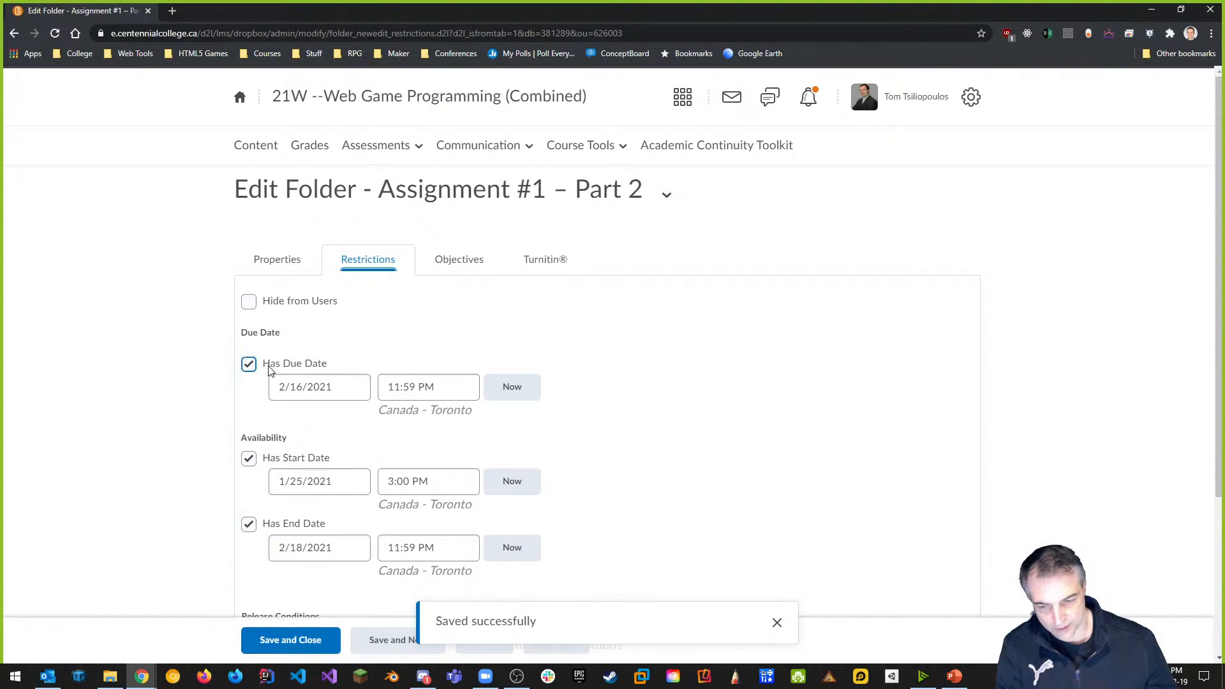
Keep the due date at February 16, 2021, reverting a trial change to February 21.
left_click(325, 389)
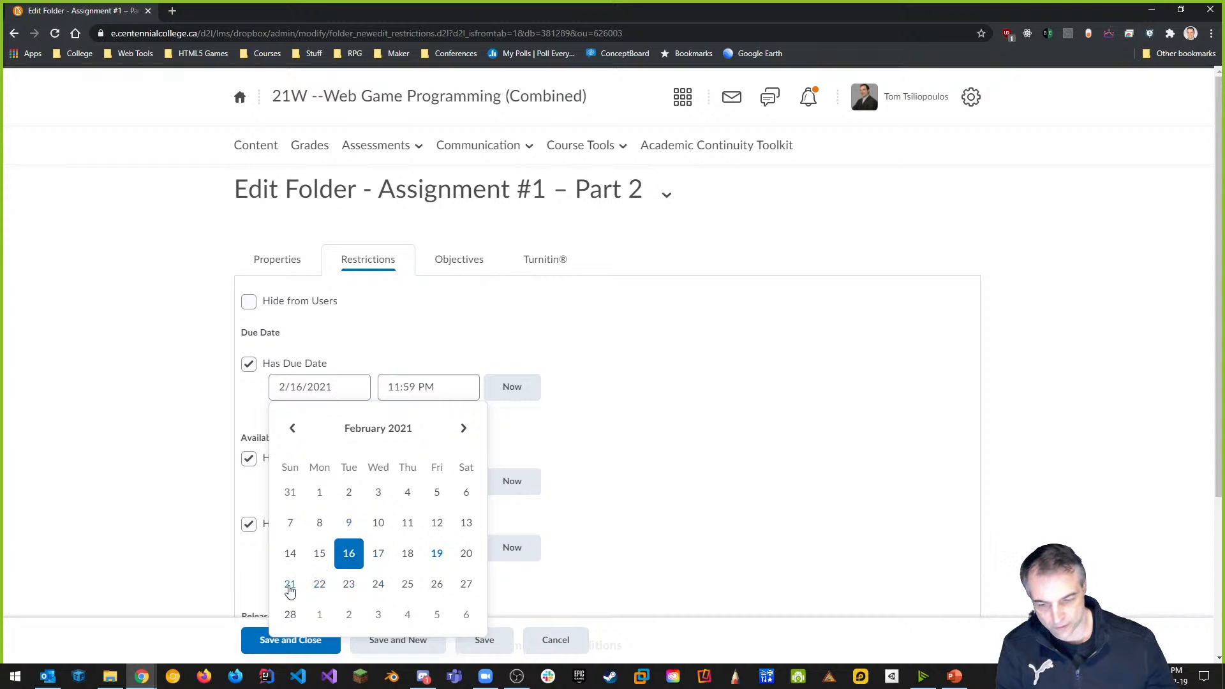
left_click(290, 584)
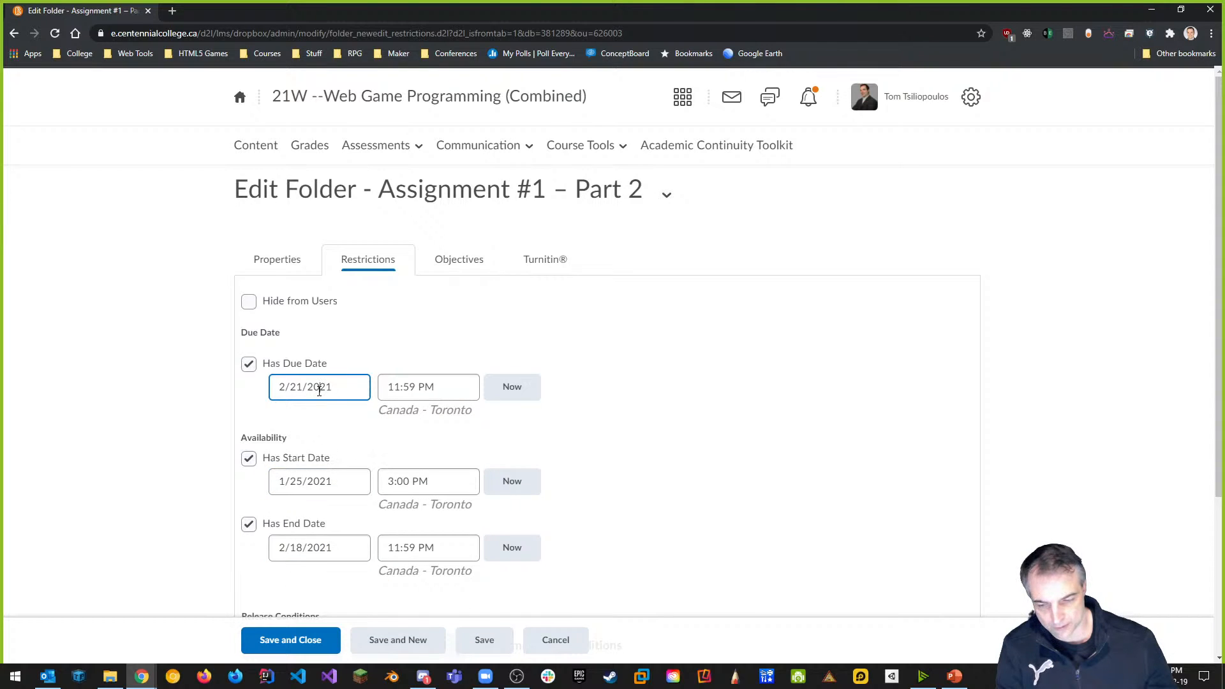
left_click(319, 391)
left_click(361, 561)
Set the end date to February 21, 2021 and save and close the folder.
left_click(320, 550)
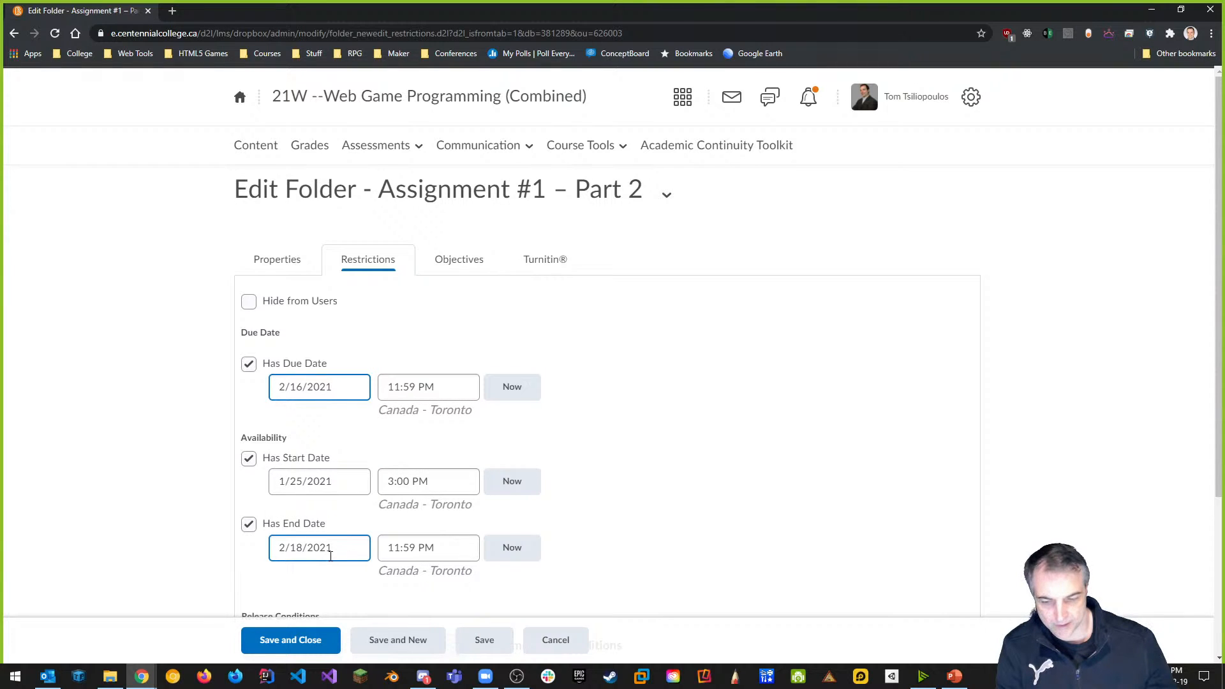
left_click(331, 556)
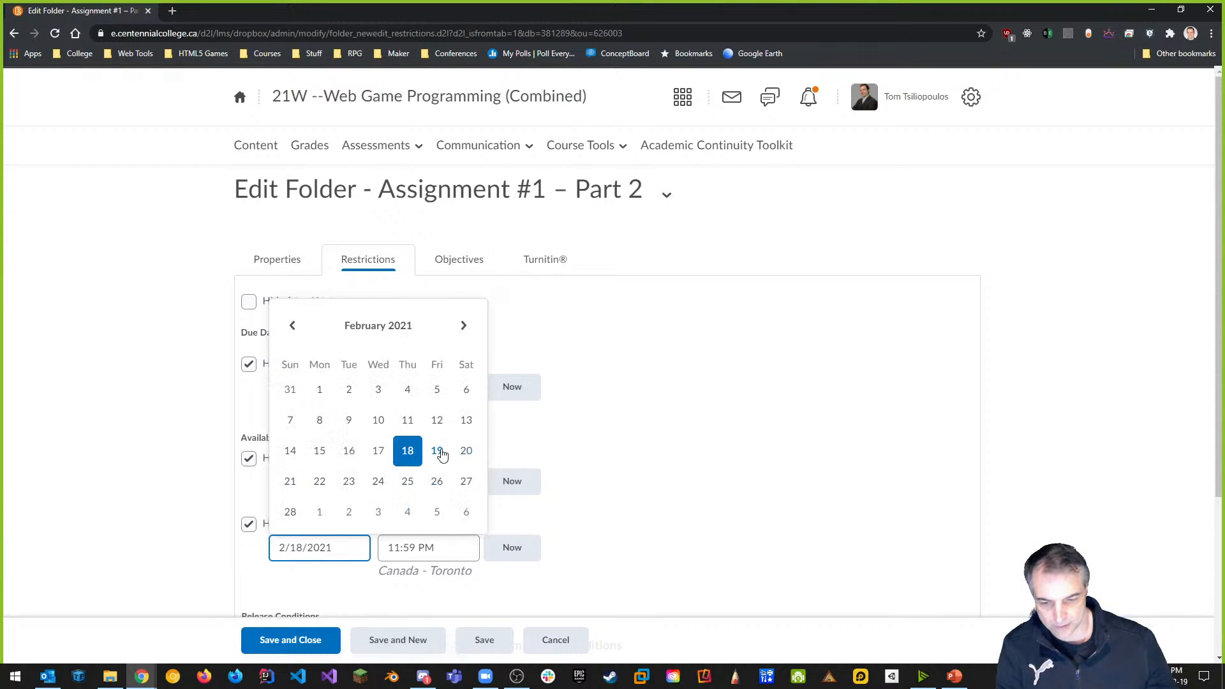
left_click(290, 482)
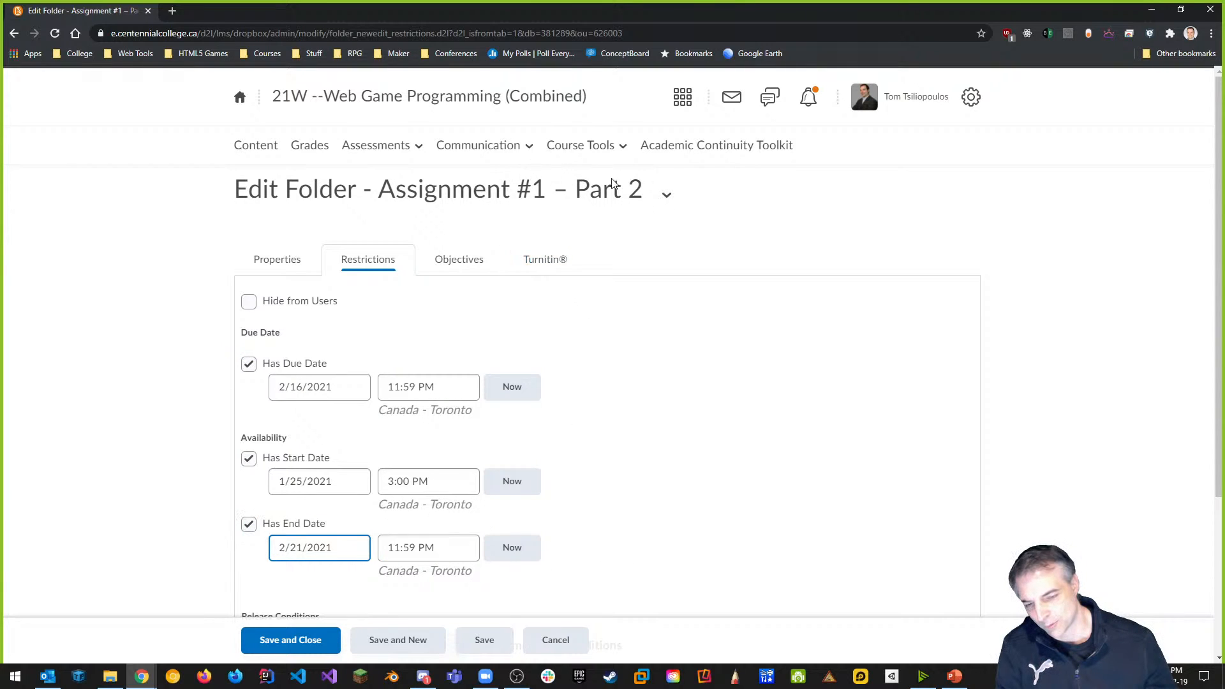
left_click(293, 645)
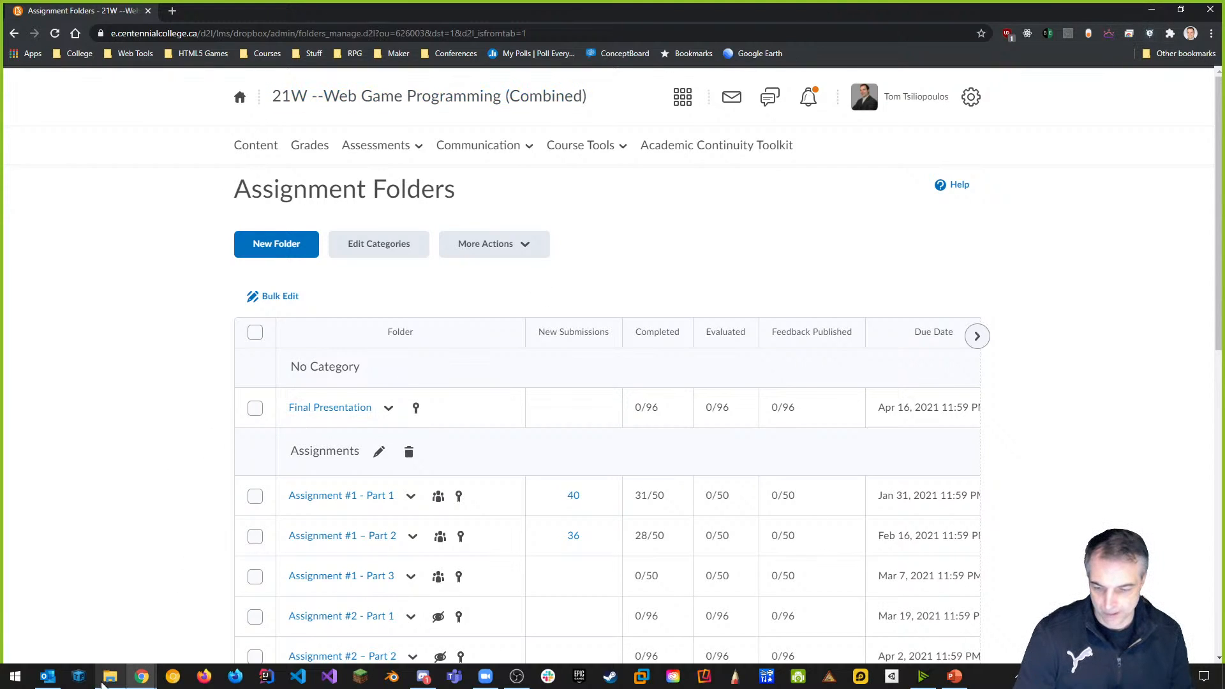
Check the GitHub repository window, then return to the Assignment Folders window.
left_click(142, 677)
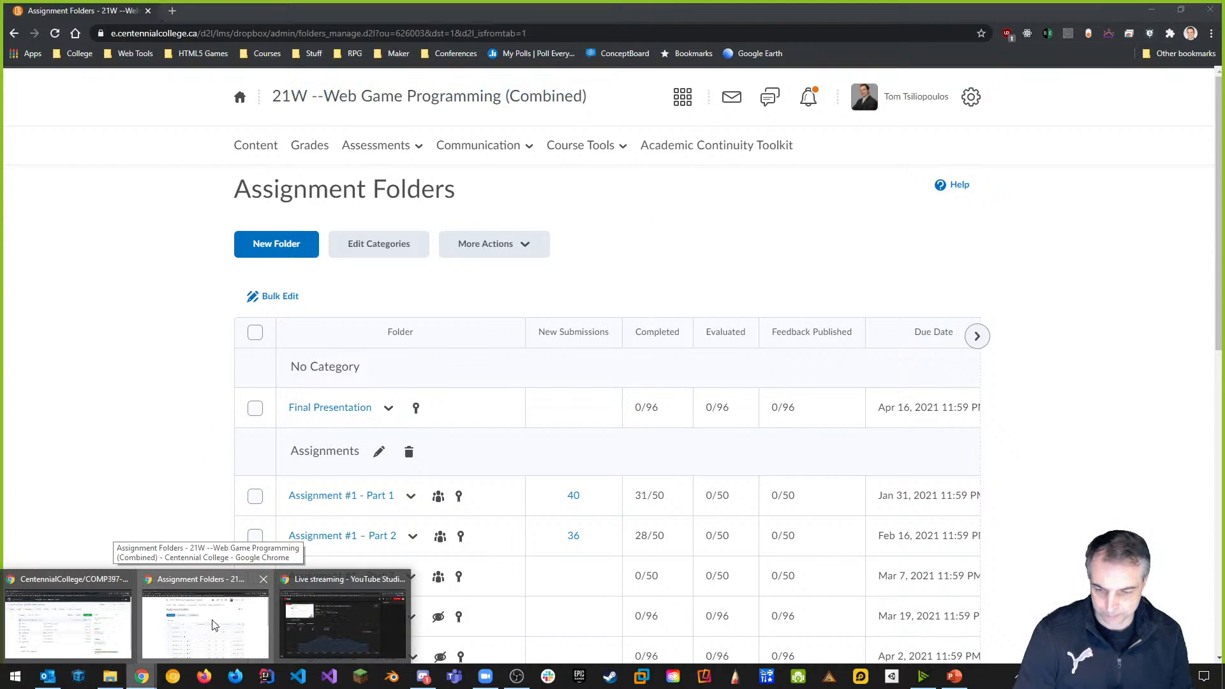
left_click(95, 622)
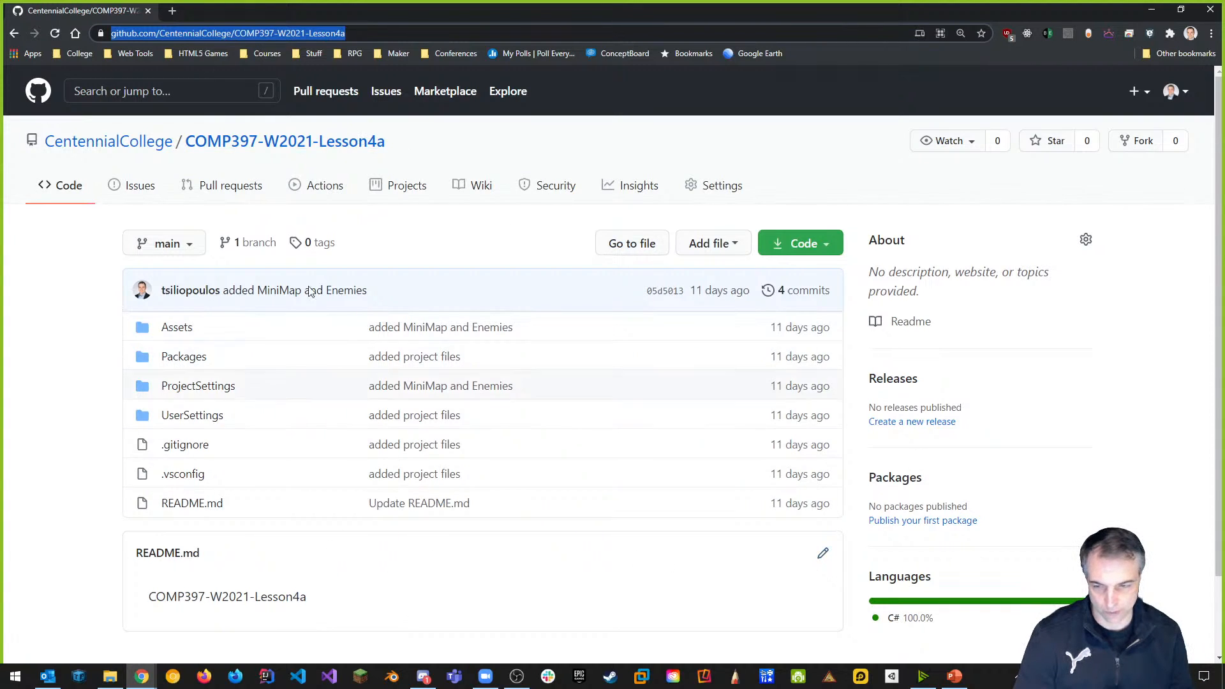
left_click(143, 679)
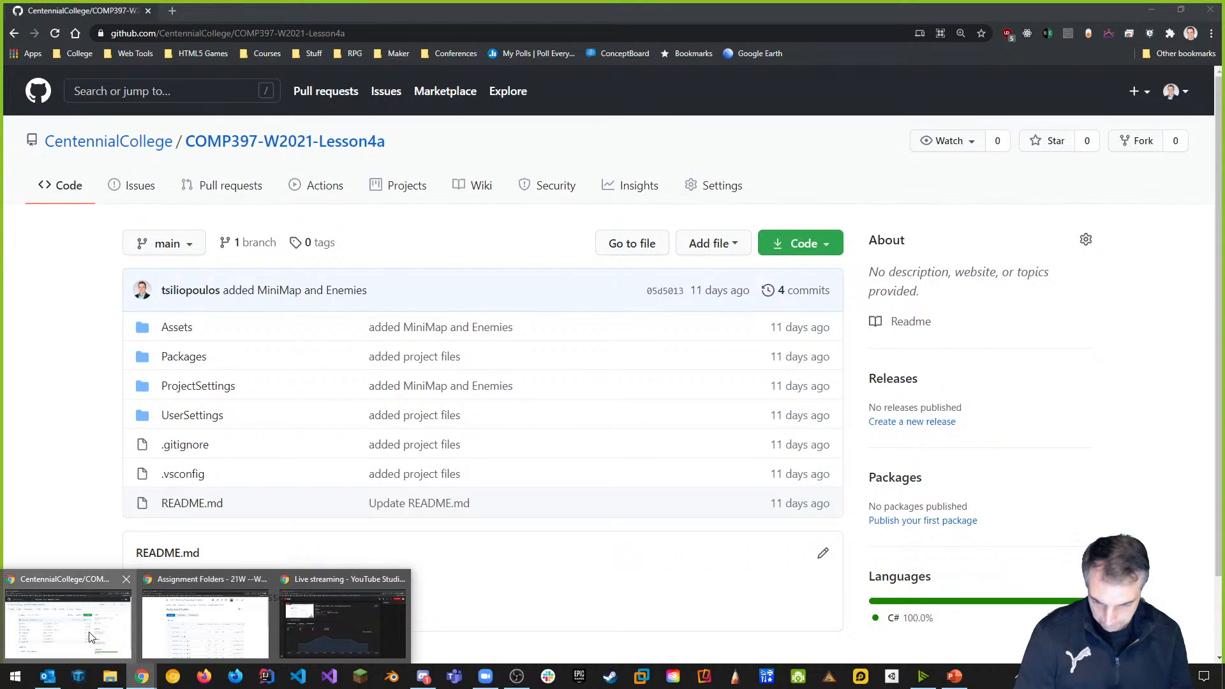
left_click(215, 638)
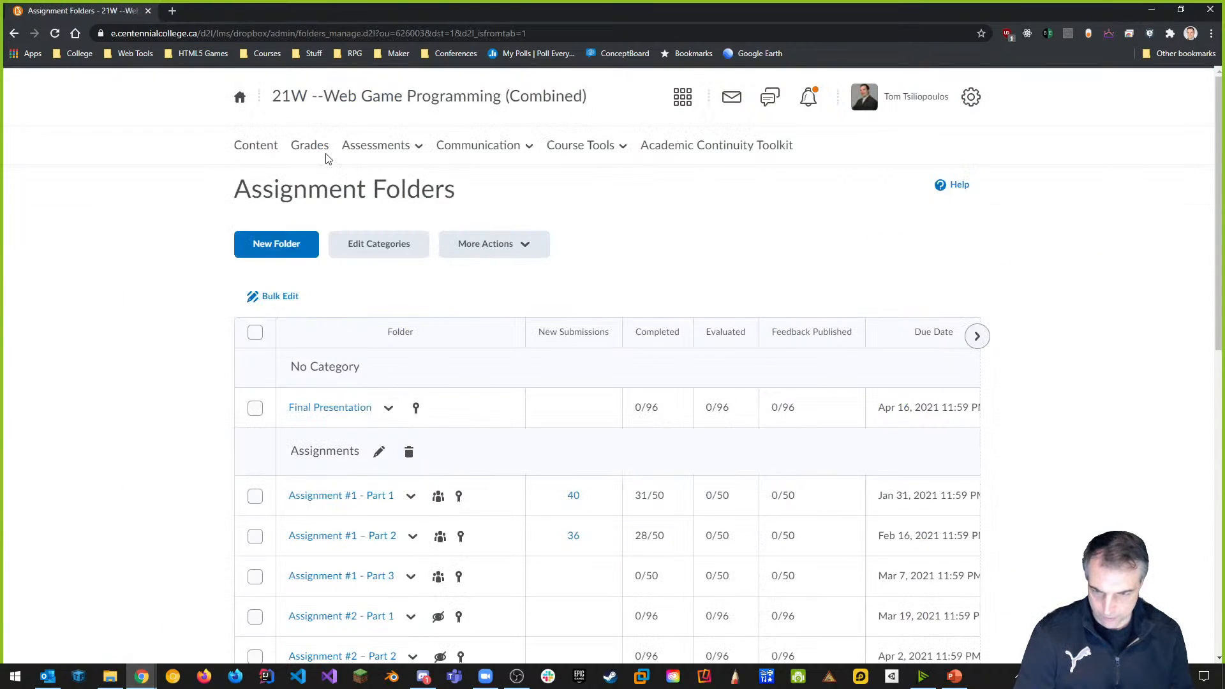
Open the Lab 5 Starter link under the course content's GitHub Repos section, closing the extra tab.
left_click(255, 146)
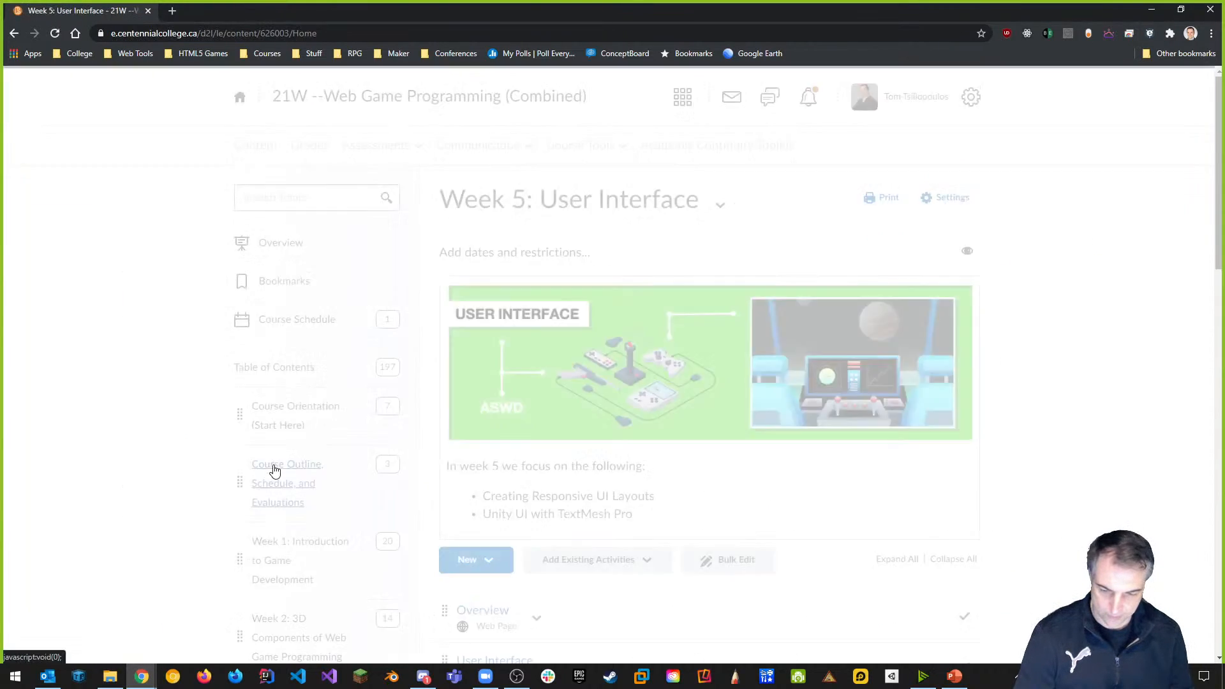
scroll(300, 469, "down", 10)
scroll(338, 468, "down", 1)
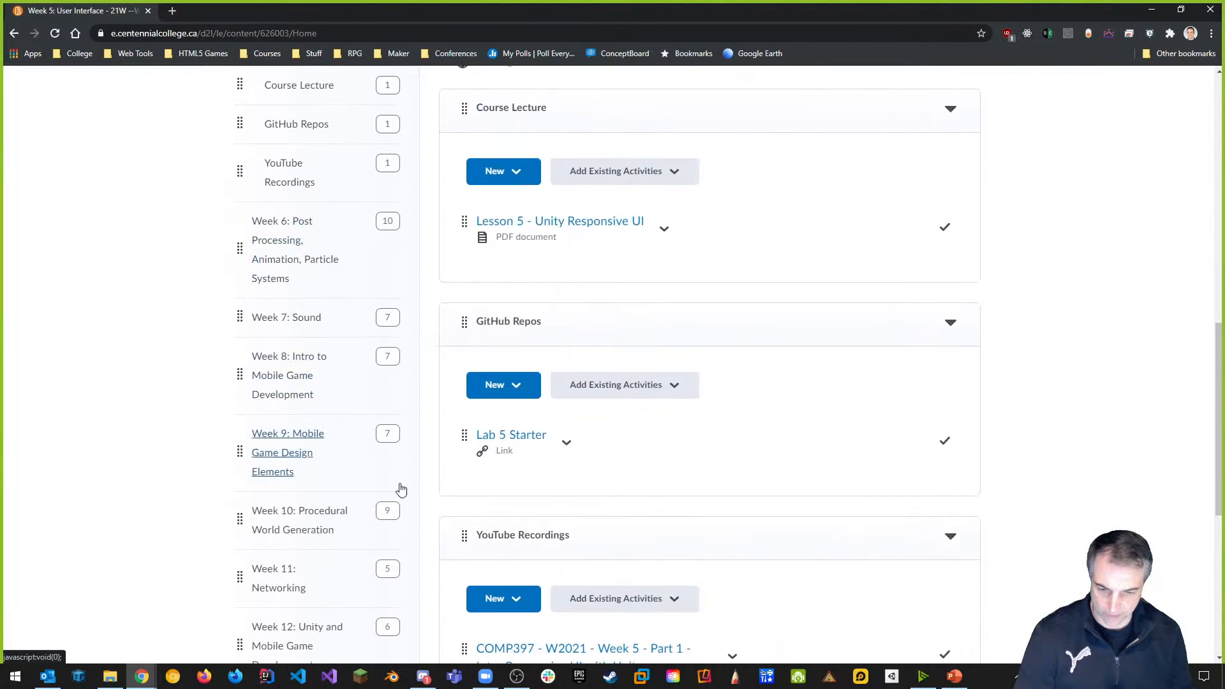
left_click(524, 440)
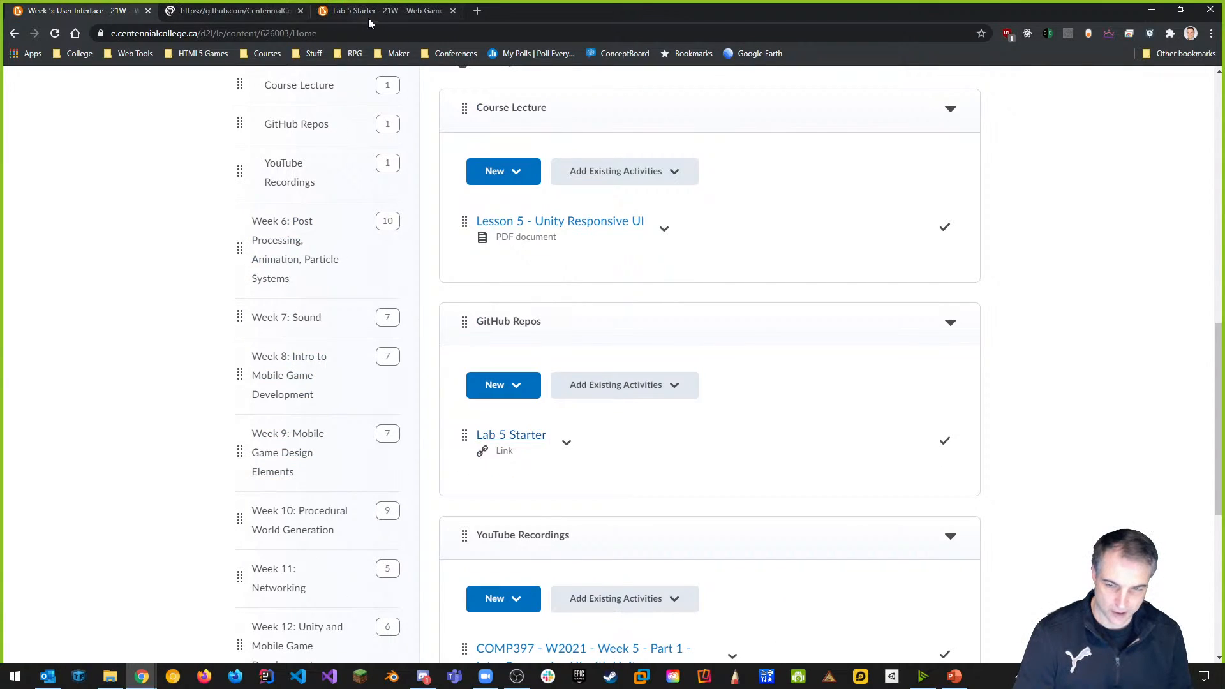
left_click(453, 12)
Download COMP397-W2021-Lesson4a as a ZIP from the Code menu.
left_click(285, 12)
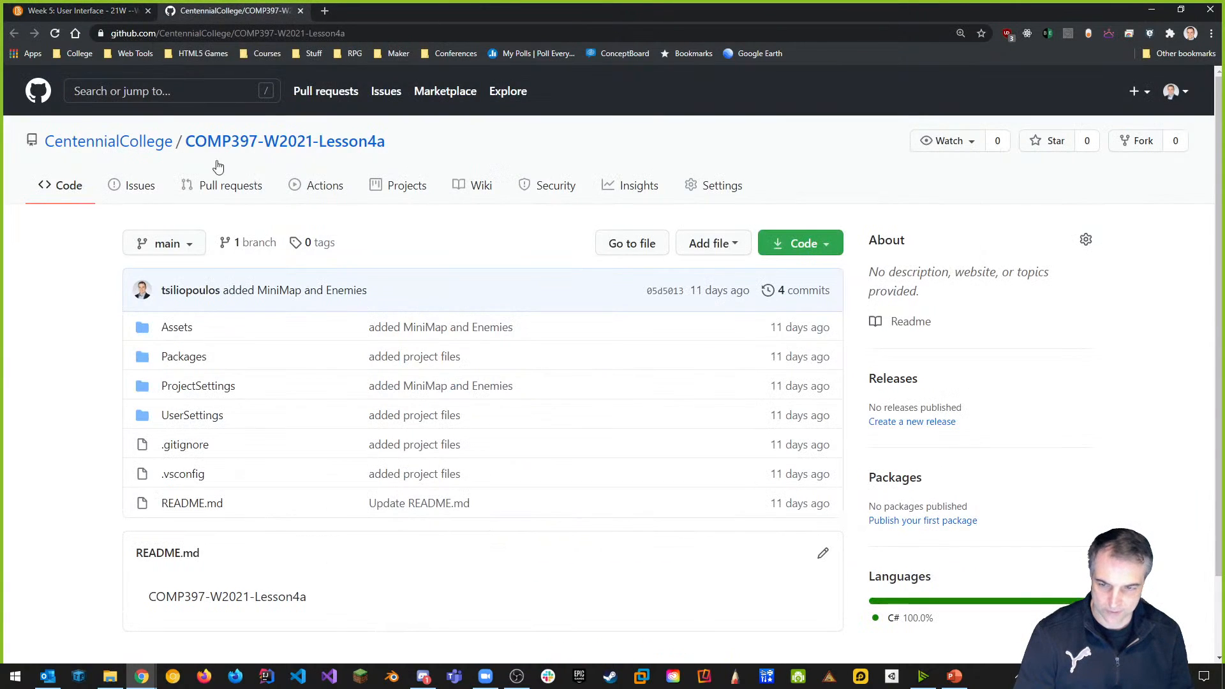
left_click(840, 248)
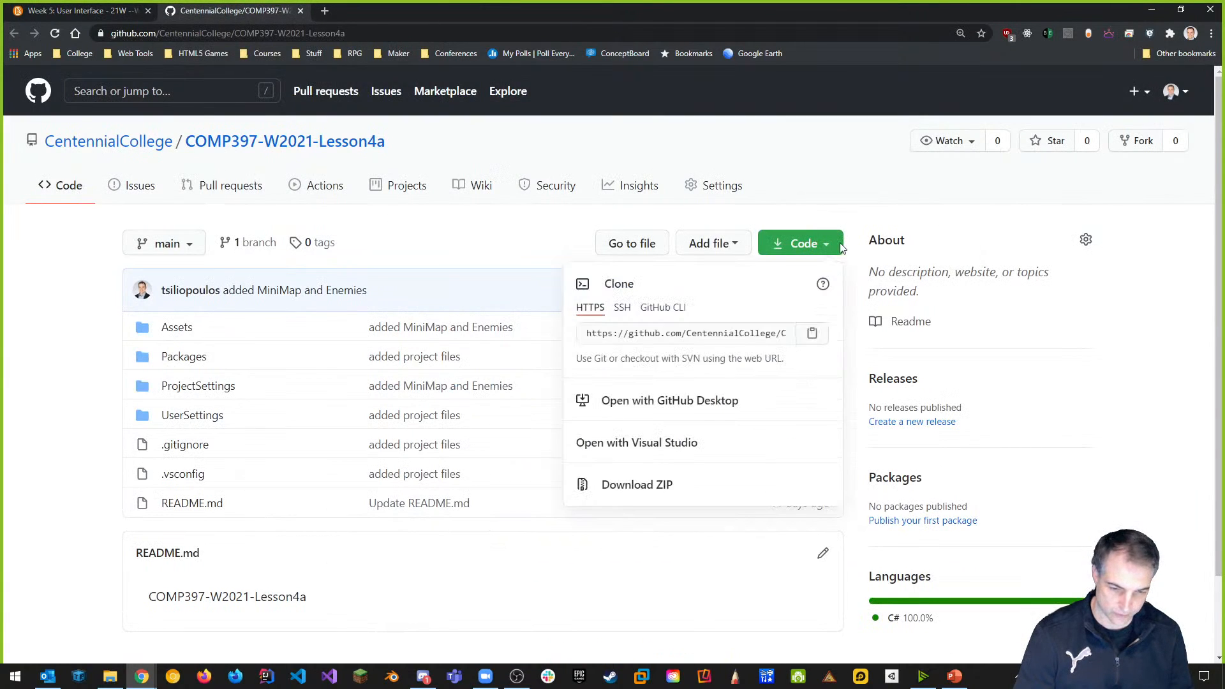
left_click(661, 488)
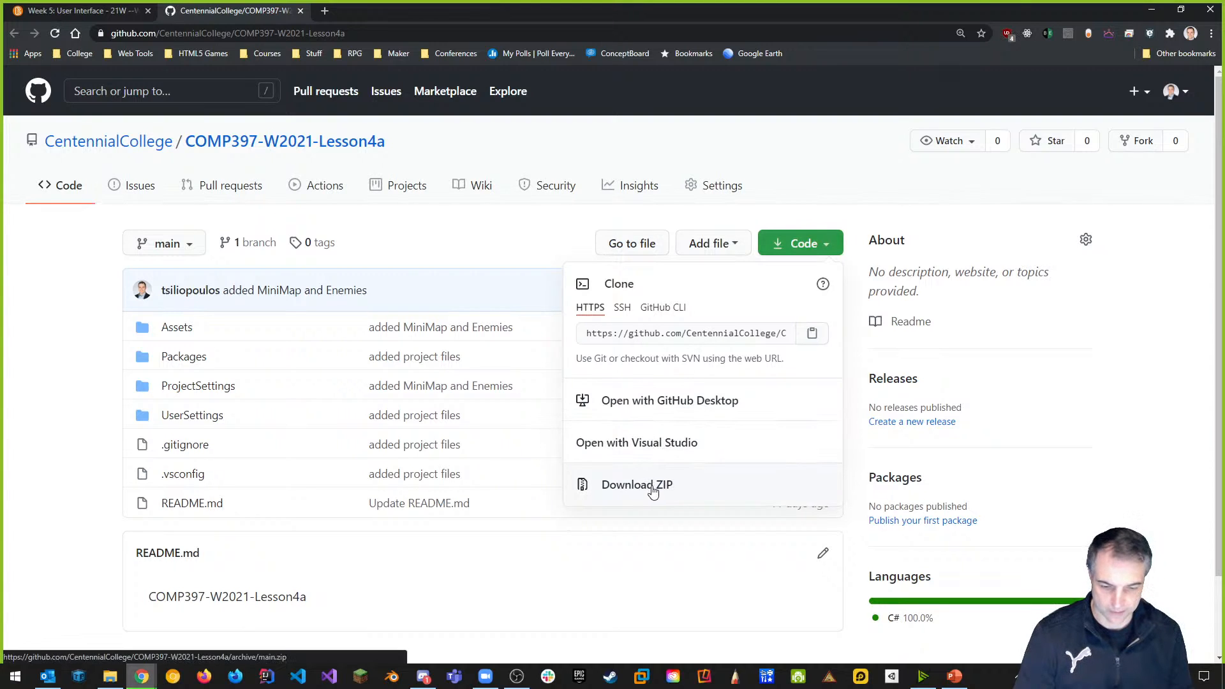
left_click(8, 658)
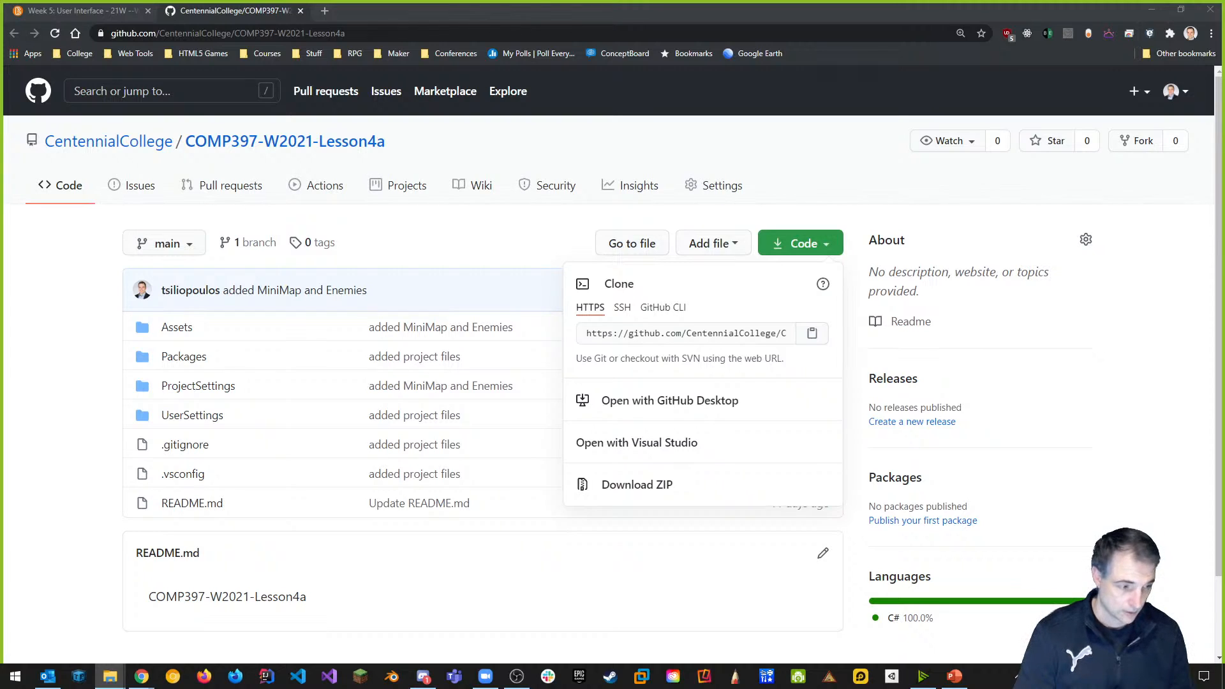
Bring File Explorer into view and open the COMP397 folder.
left_click_drag(1223, 194, 529, 128)
left_click(216, 324)
double_click(216, 328)
left_click_drag(386, 125, 519, 114)
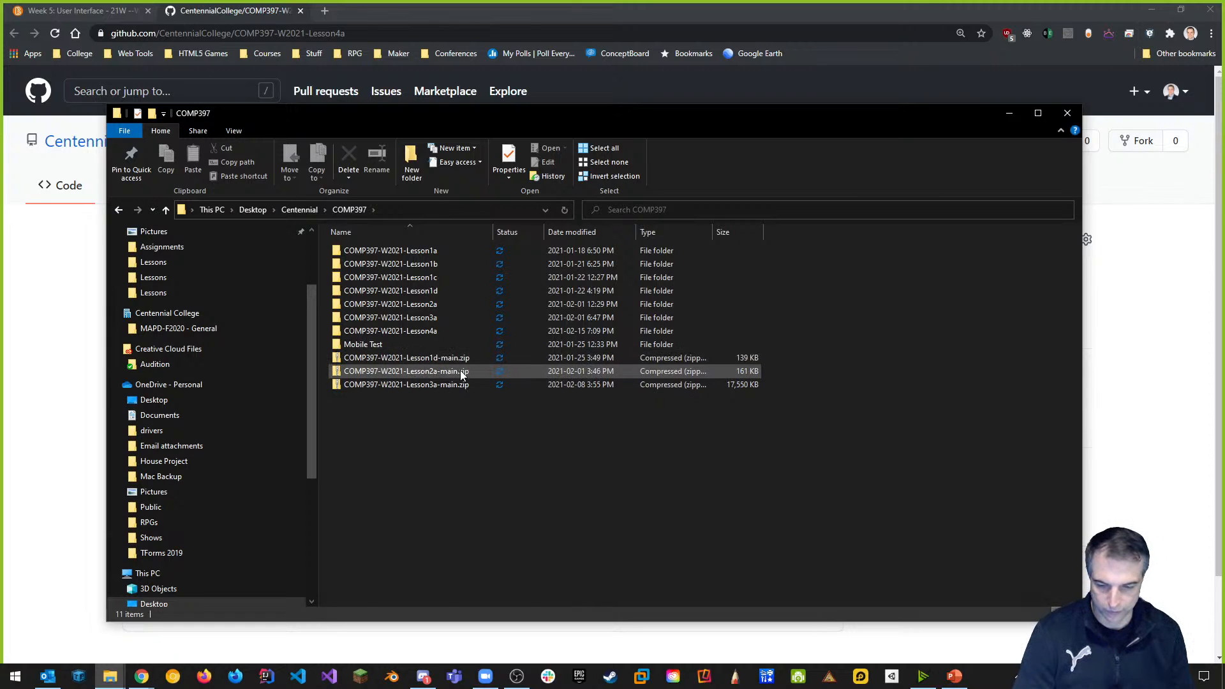
Delete the three old zip archives from COMP397.
left_click(450, 358)
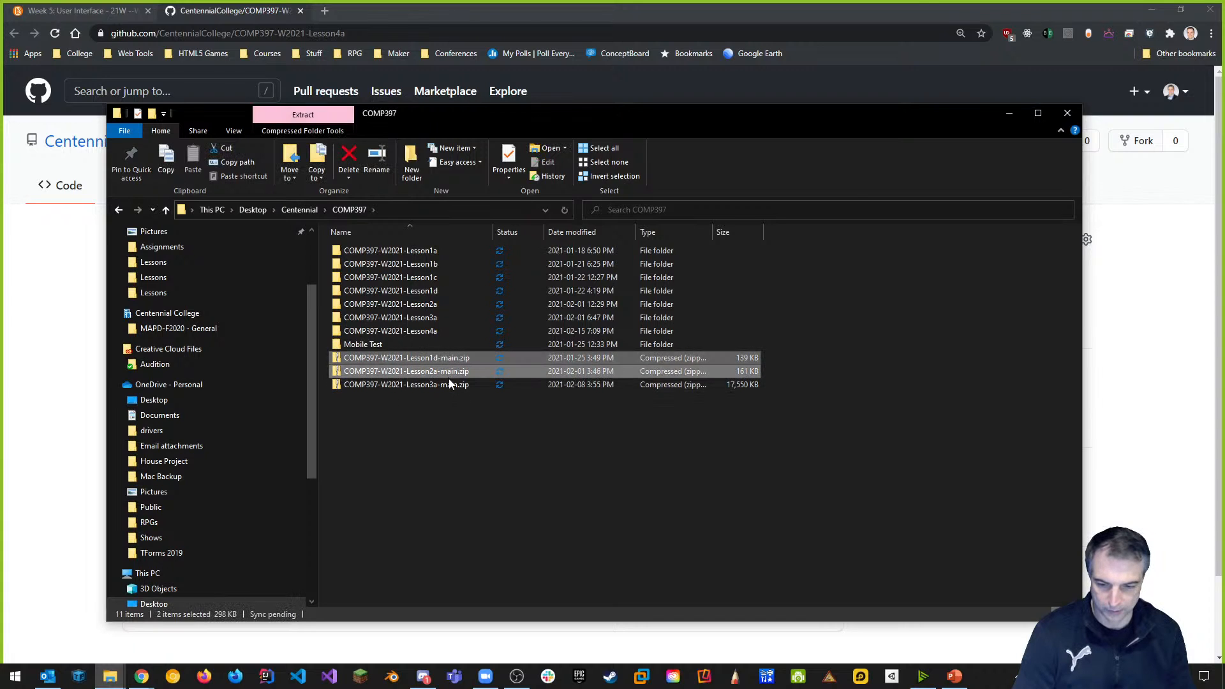
left_click(450, 385, "shift")
right_click(450, 385)
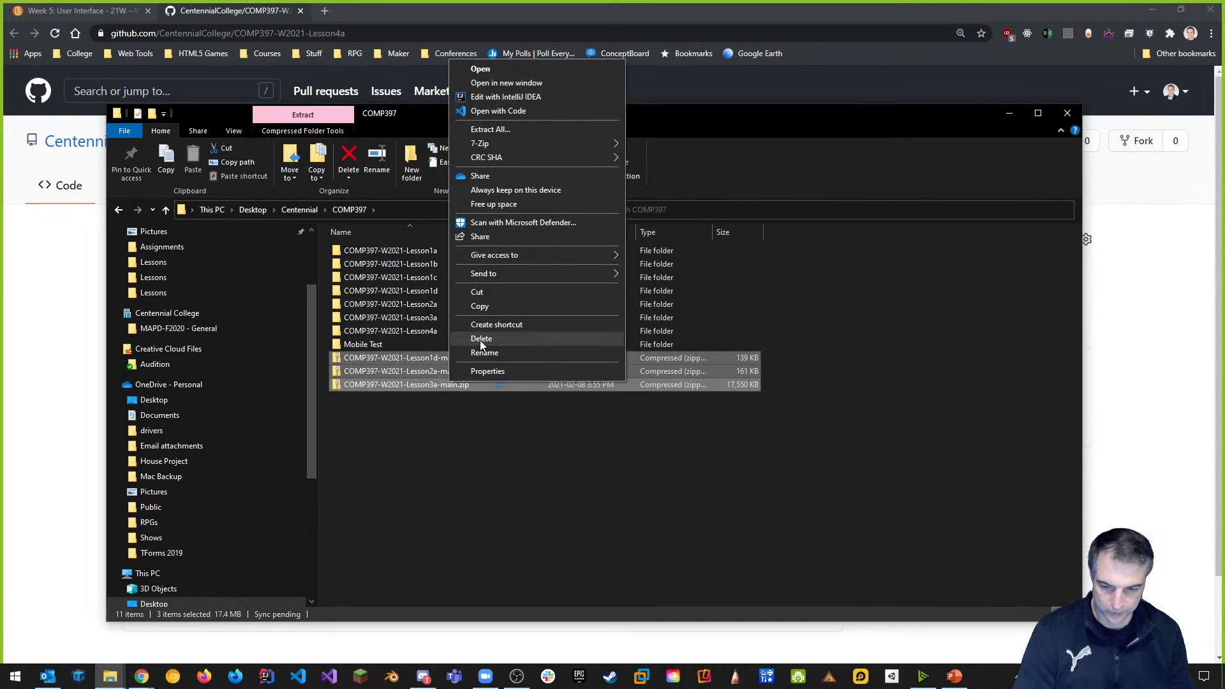
left_click(482, 341)
left_click(663, 348)
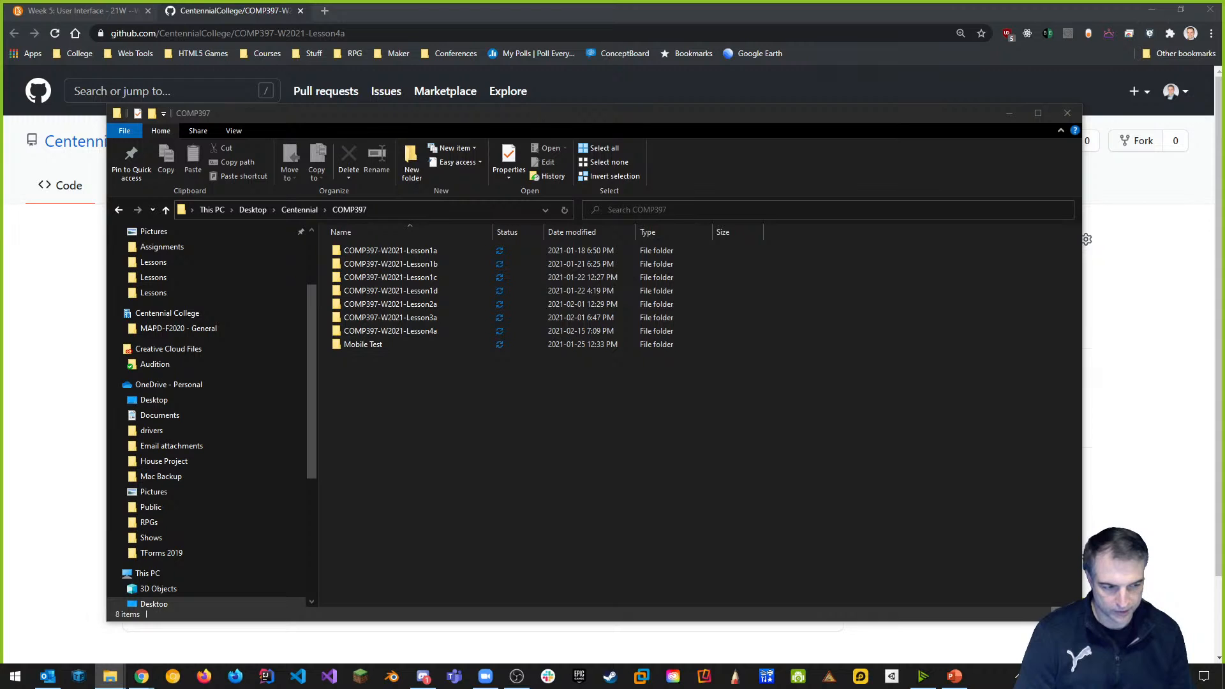
Move the downloaded Lesson4a zip into COMP397 and extract it to COMP397-W2021-Lesson4a-main.
left_click_drag(884, 383, 411, 434)
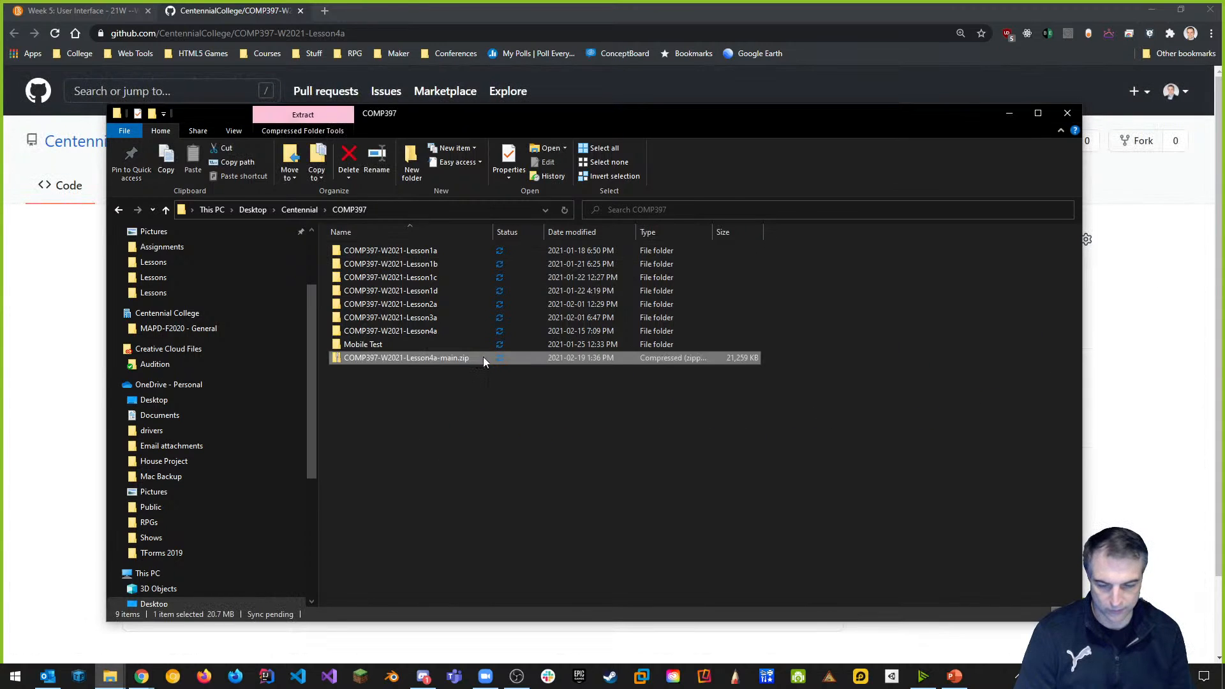
right_click(428, 358)
mouse_move(432, 359)
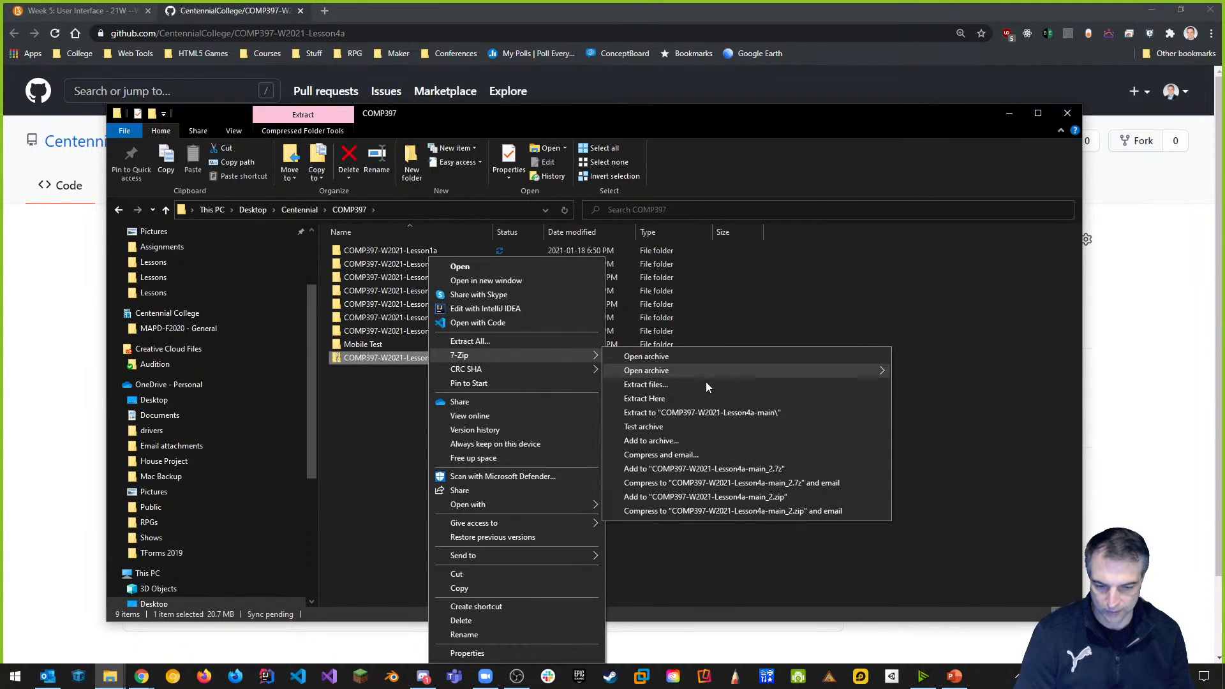
left_click(719, 412)
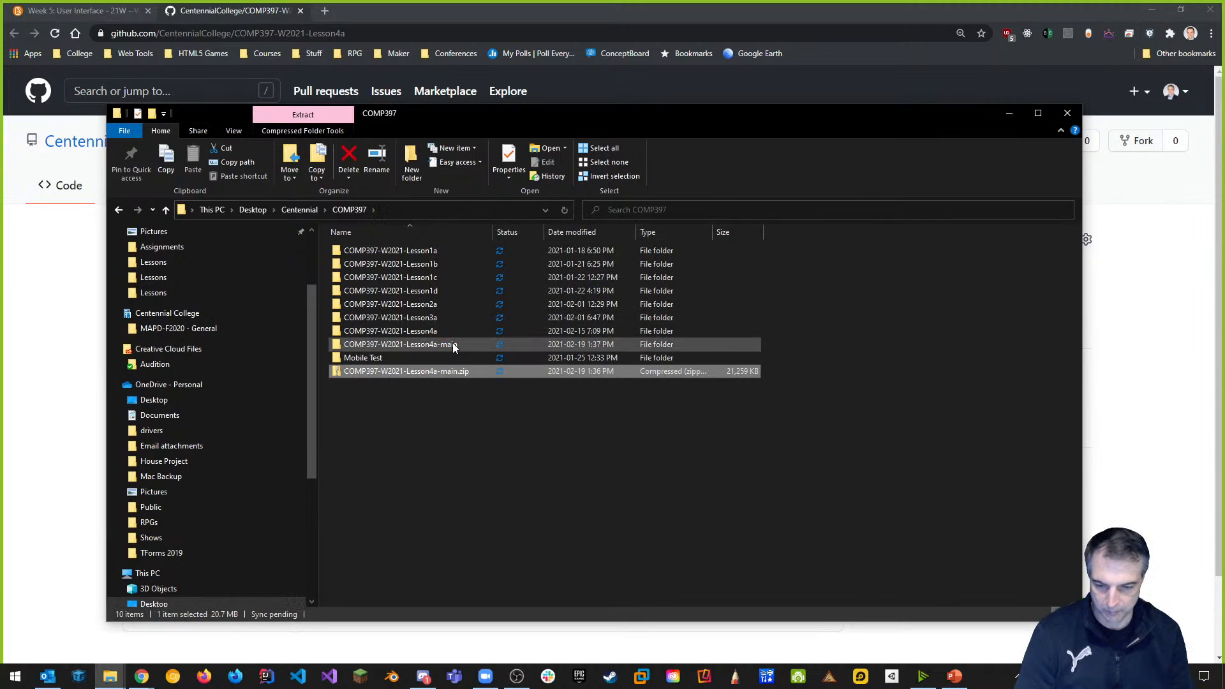
Rename the extracted folder to COMP397-W2021-Lesson5a and delete the downloaded zip.
left_click(455, 346)
left_click(434, 346)
left_click(430, 346)
left_click_drag(430, 345, 511, 346)
type("5a")
key("Return")
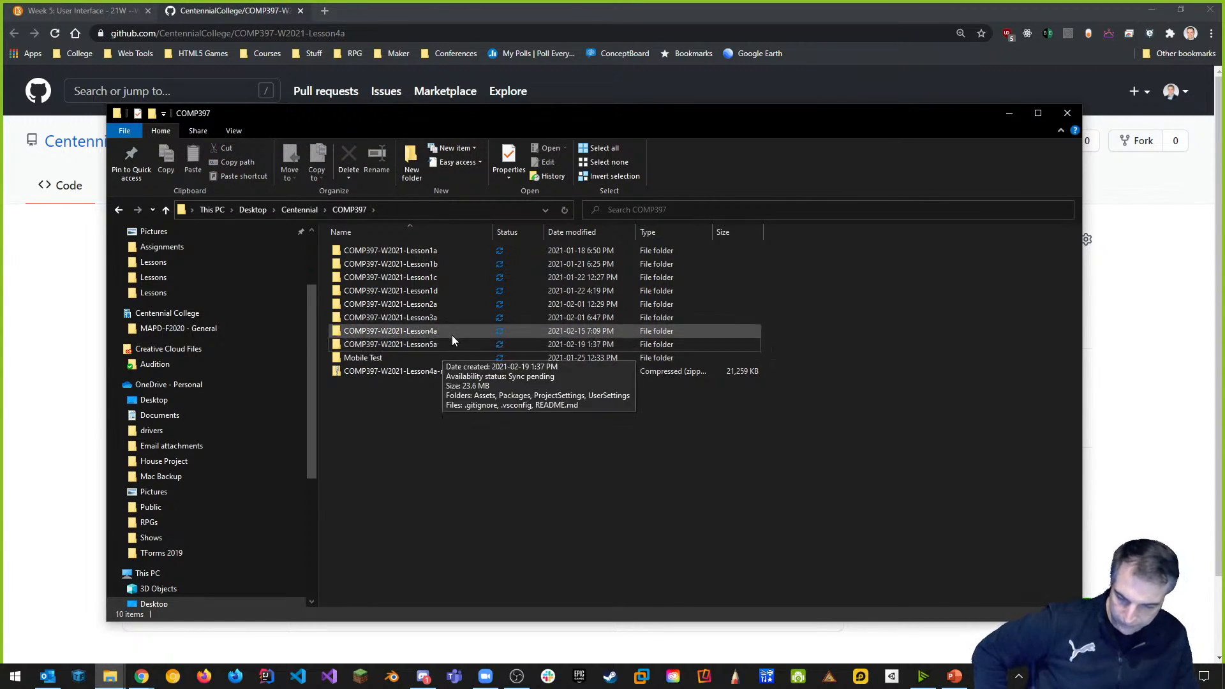
right_click(427, 372)
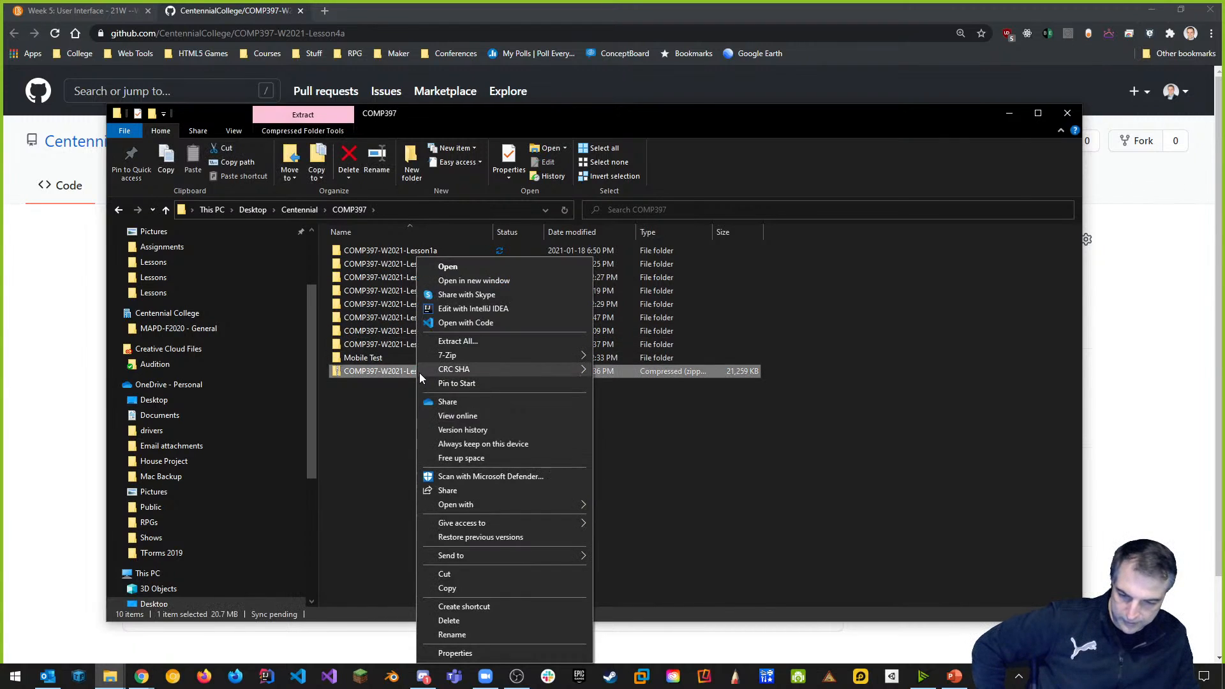
left_click(448, 621)
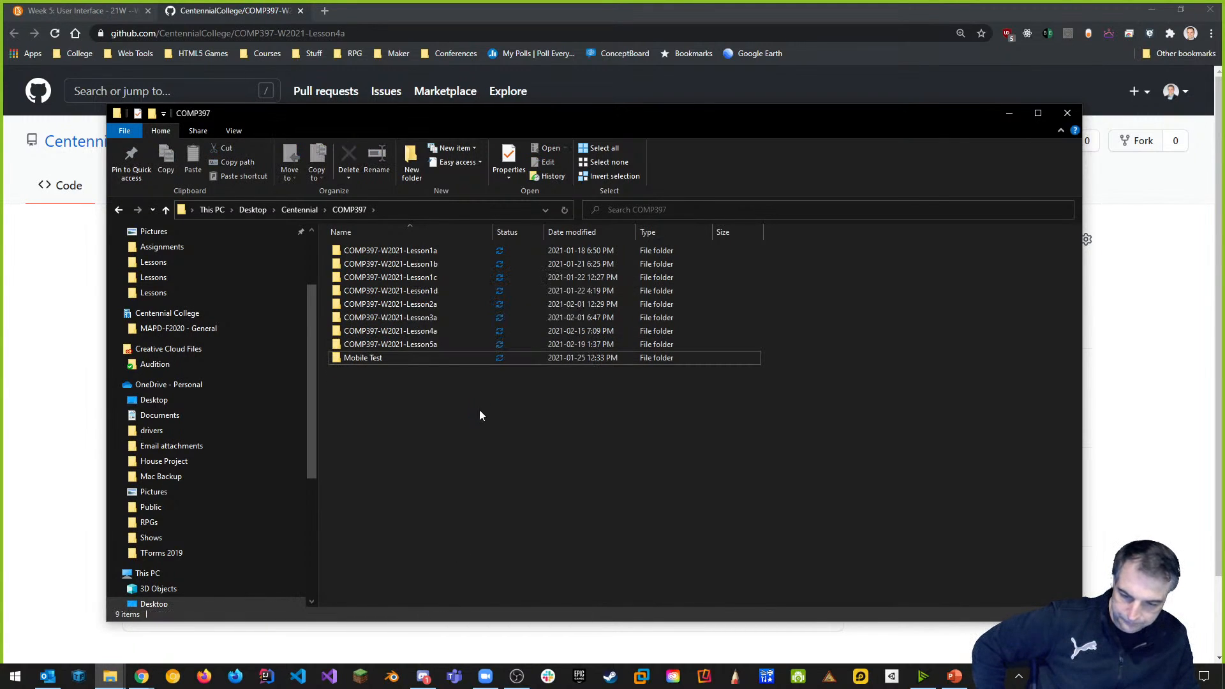
Look inside COMP397-W2021-Lesson5a, then open the COMP397-W2021-Lesson4a folder instead.
double_click(425, 346)
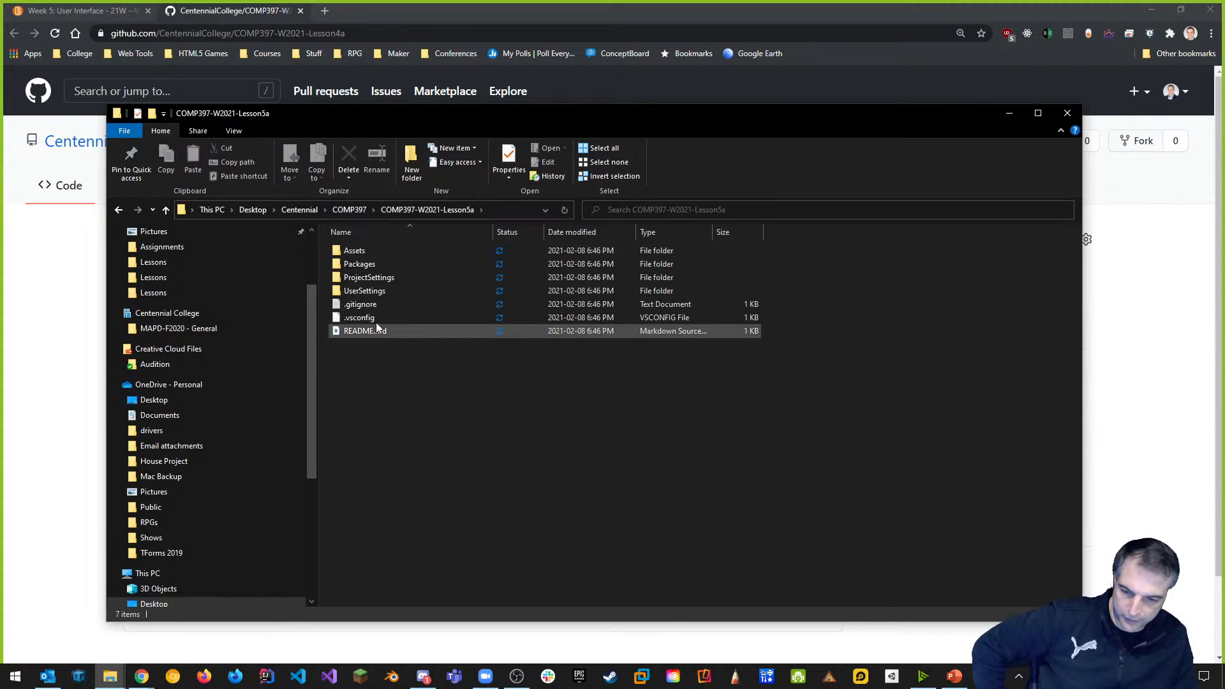
left_click(119, 211)
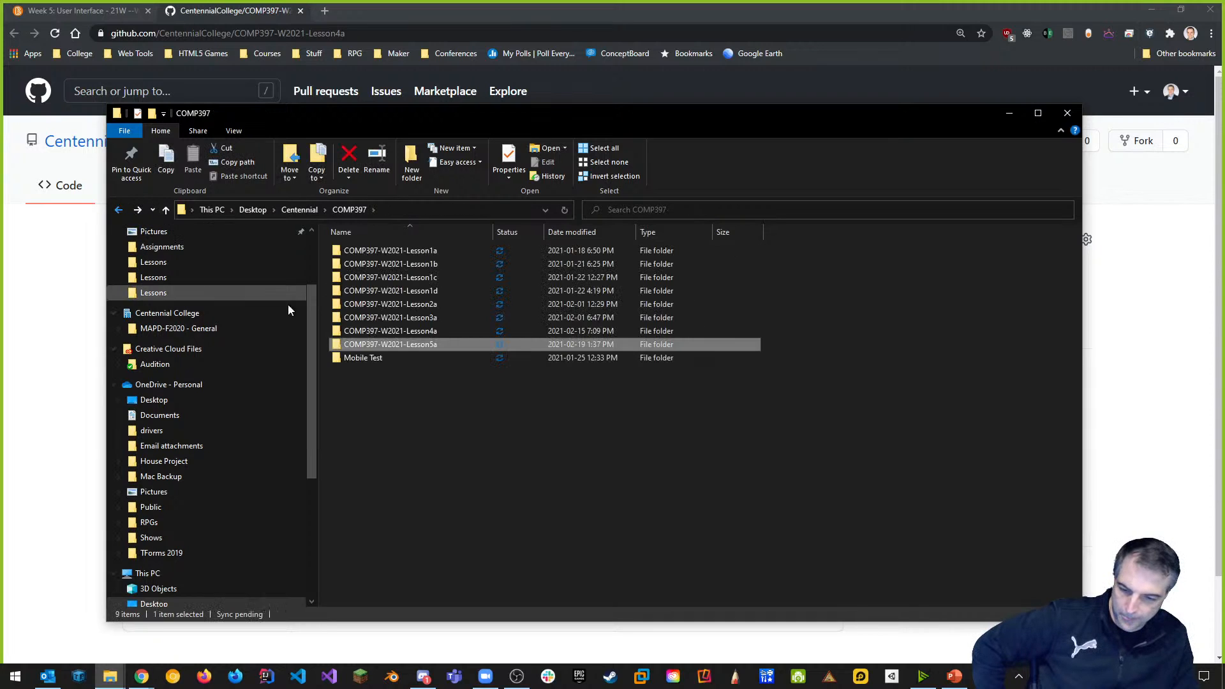
double_click(422, 334)
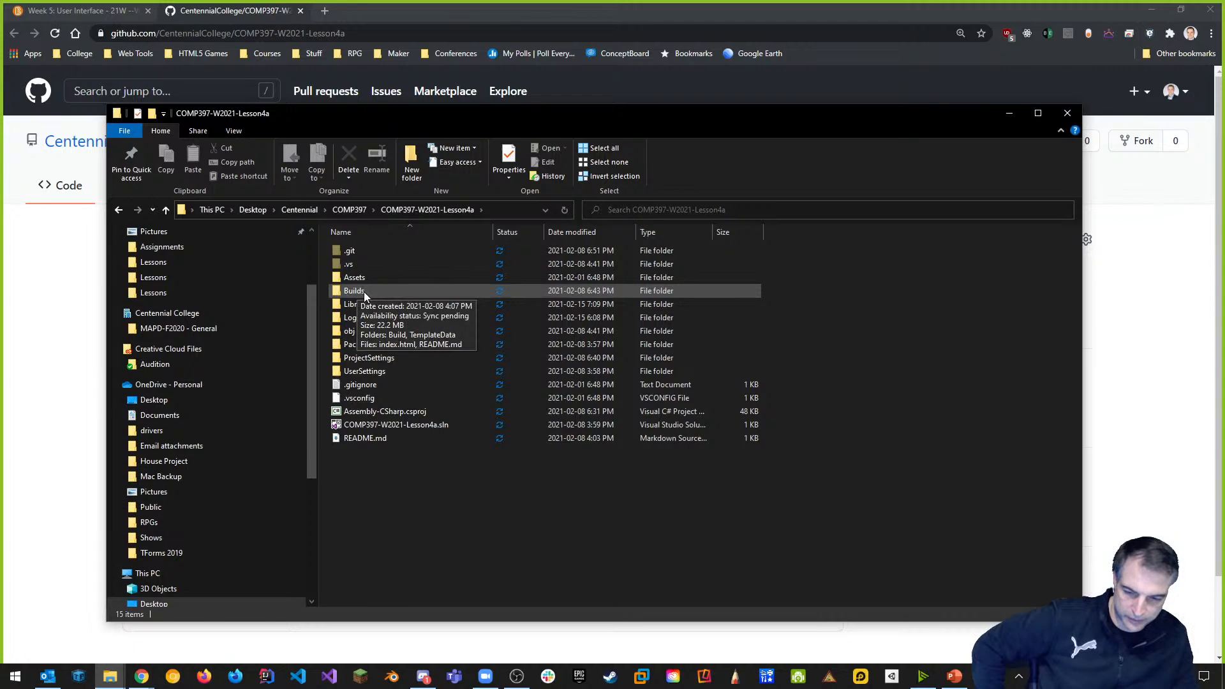
Select the Builds, Library and .git folders in the Lesson4a project.
left_click(363, 291)
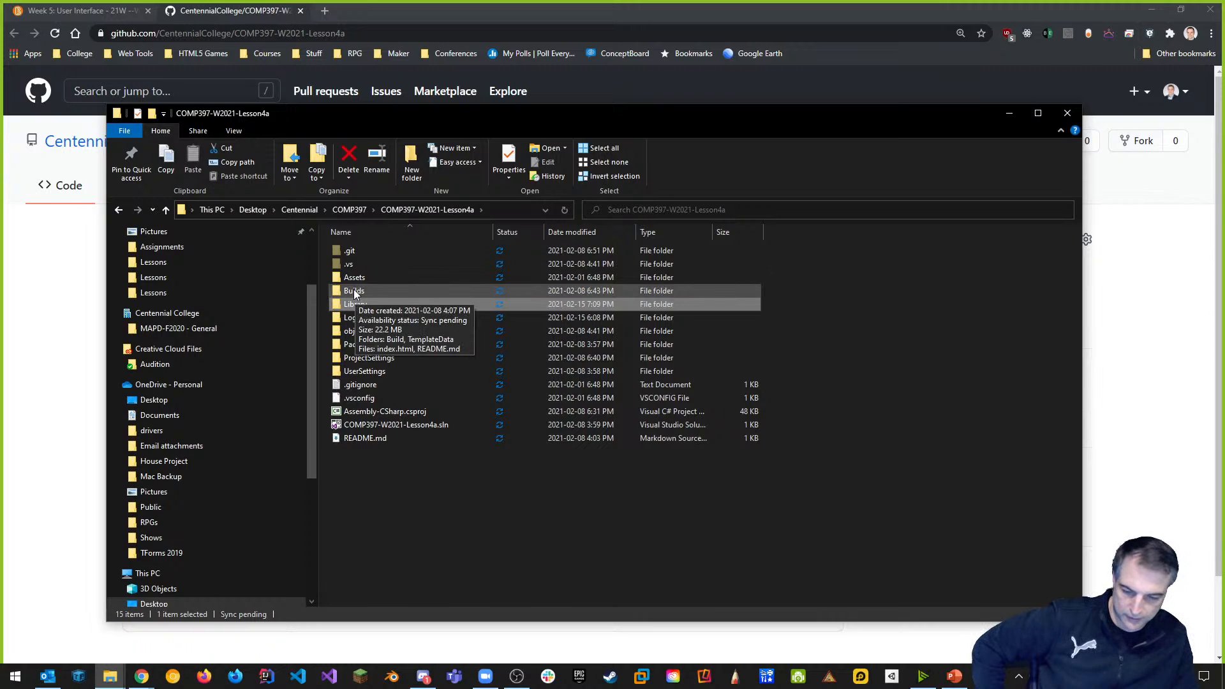
left_click(357, 304)
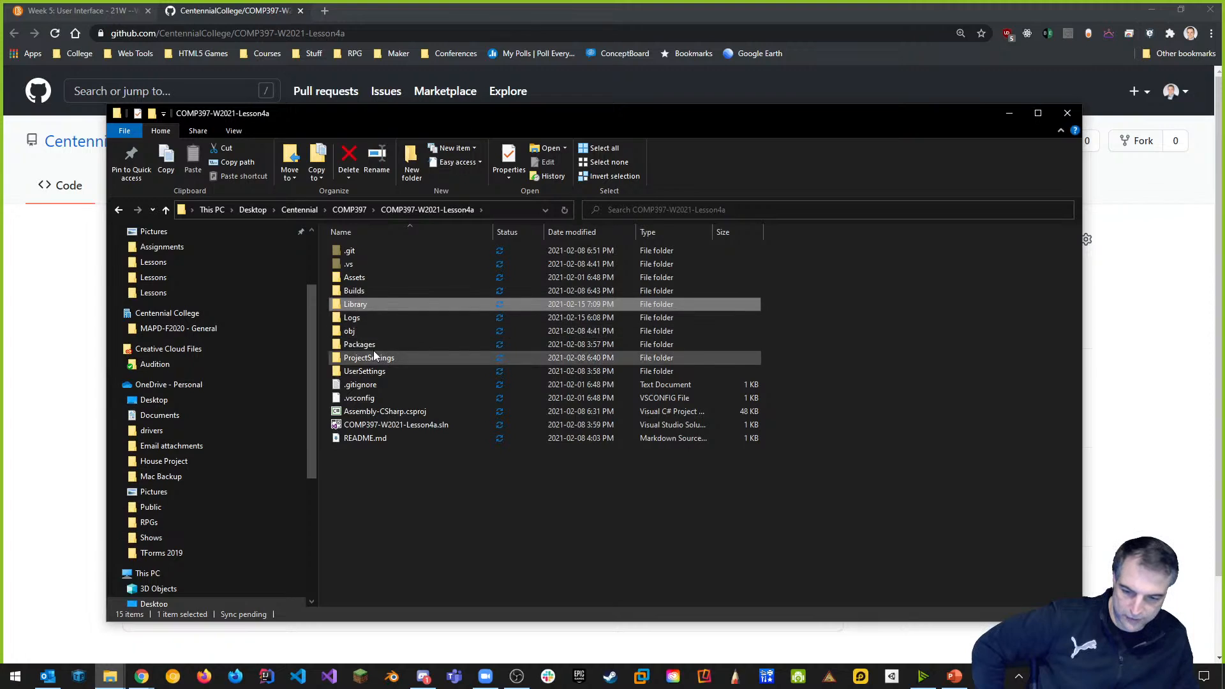
key("F2")
left_click(370, 293)
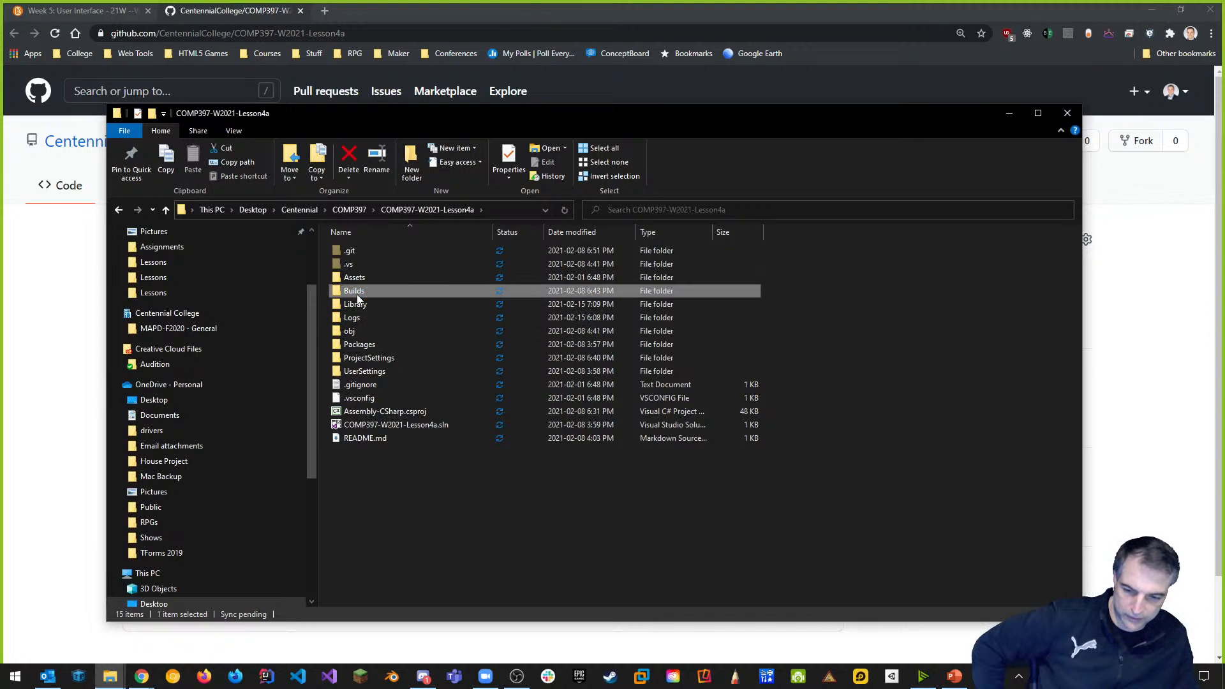
mouse_move(364, 296)
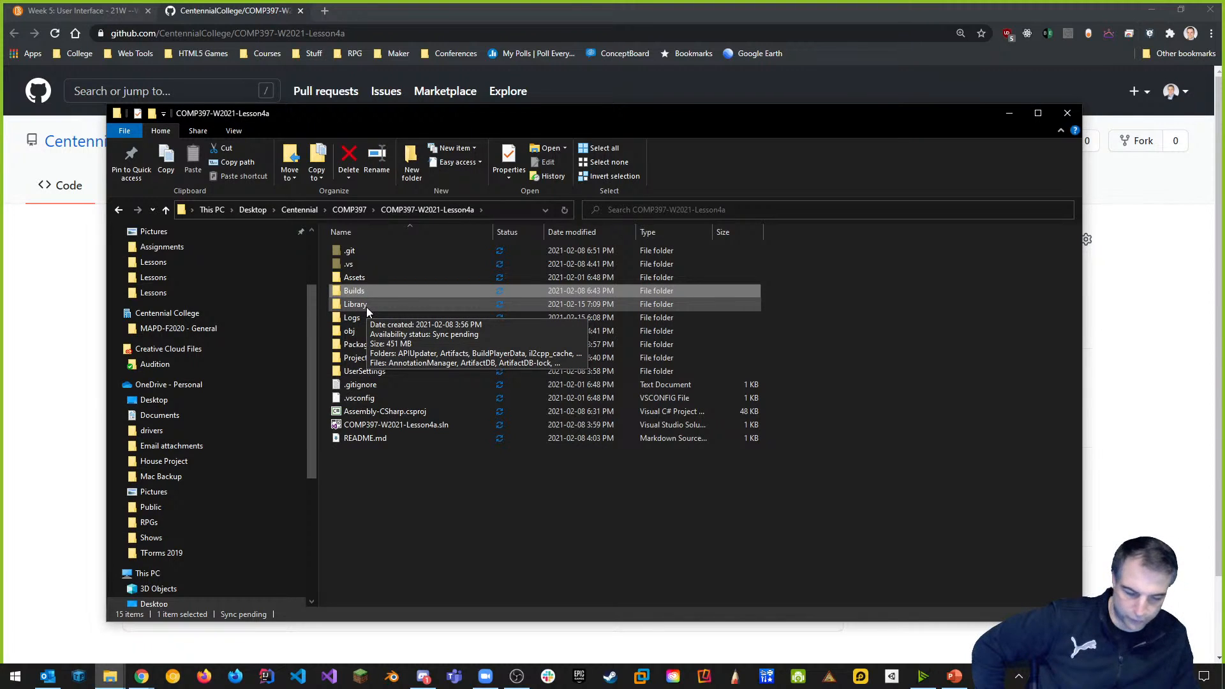
left_click(367, 311)
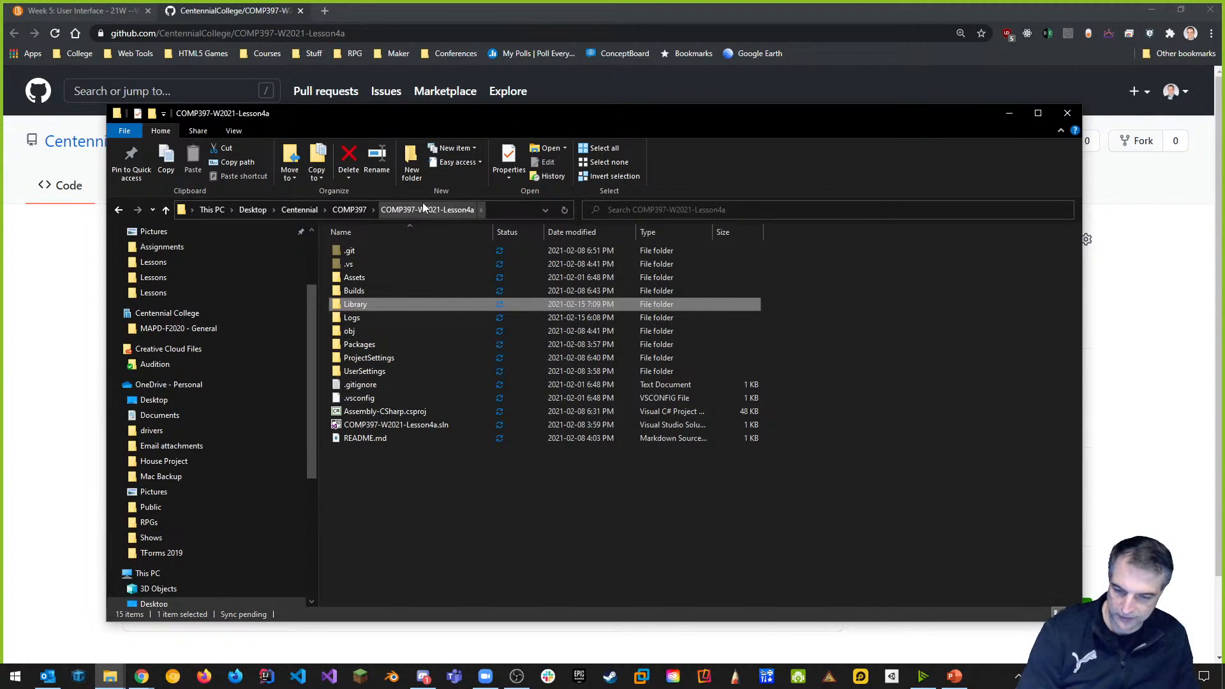
left_click(364, 303, "ctrl")
Delete the .git, Builds and Library folders, confirming with Yes.
left_click(363, 291, "ctrl")
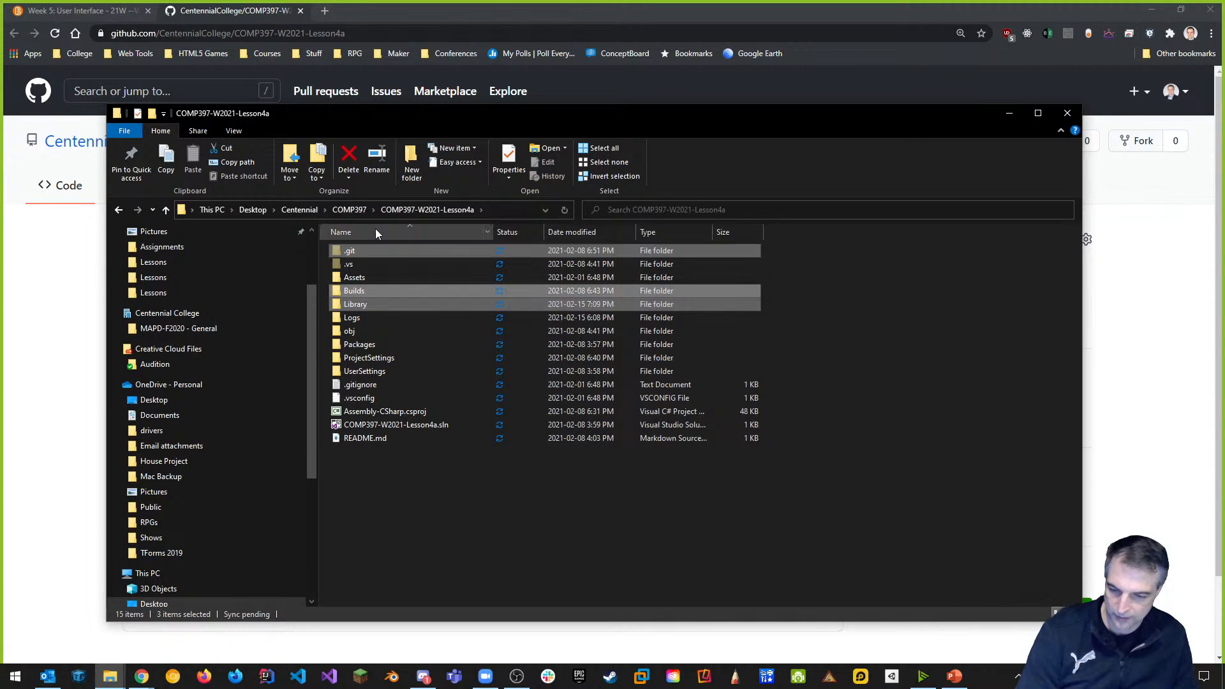
right_click(379, 308)
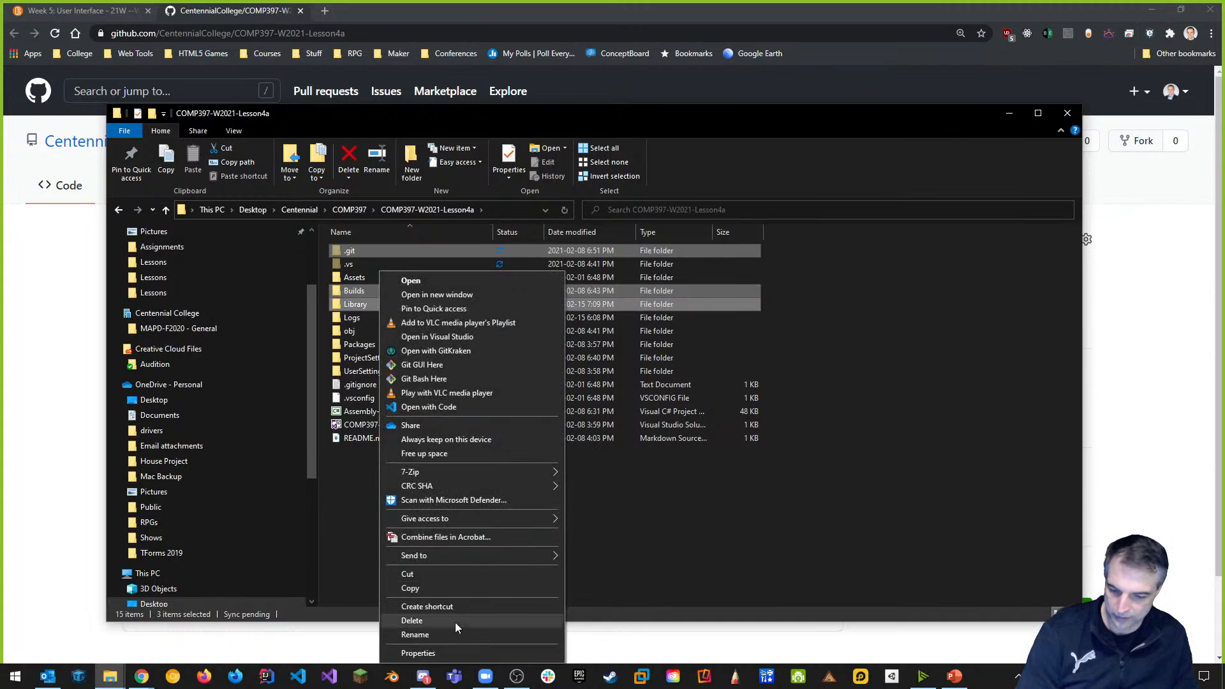
left_click(430, 619)
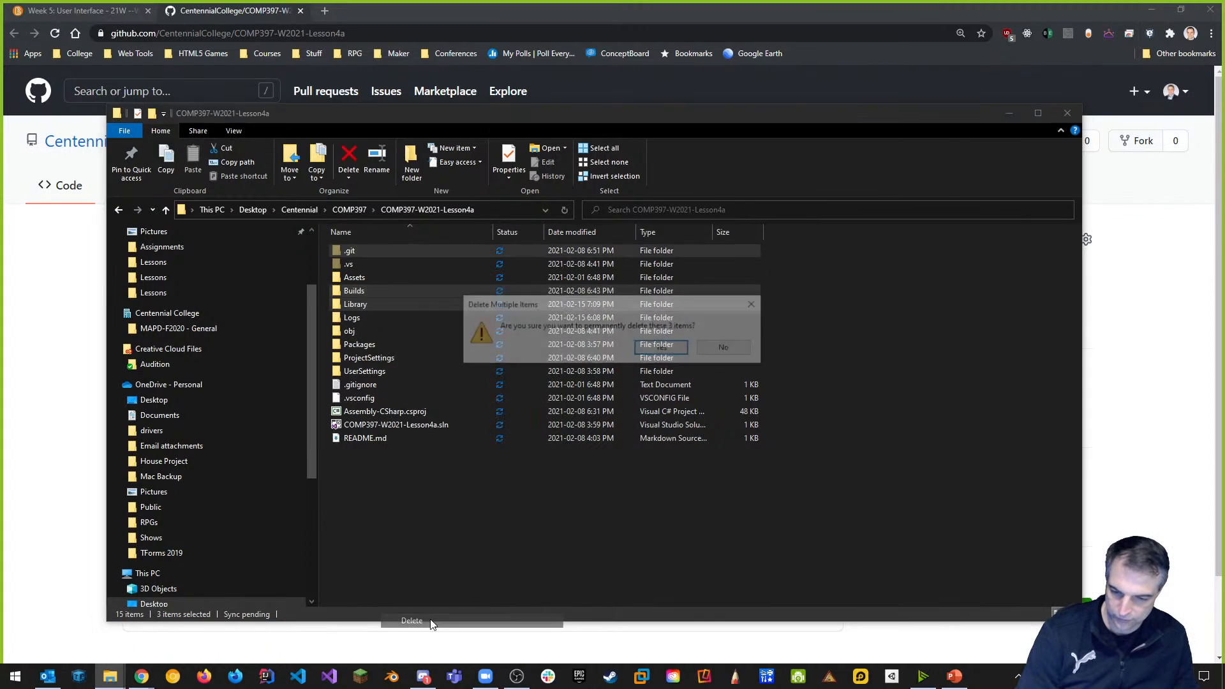
left_click(659, 347)
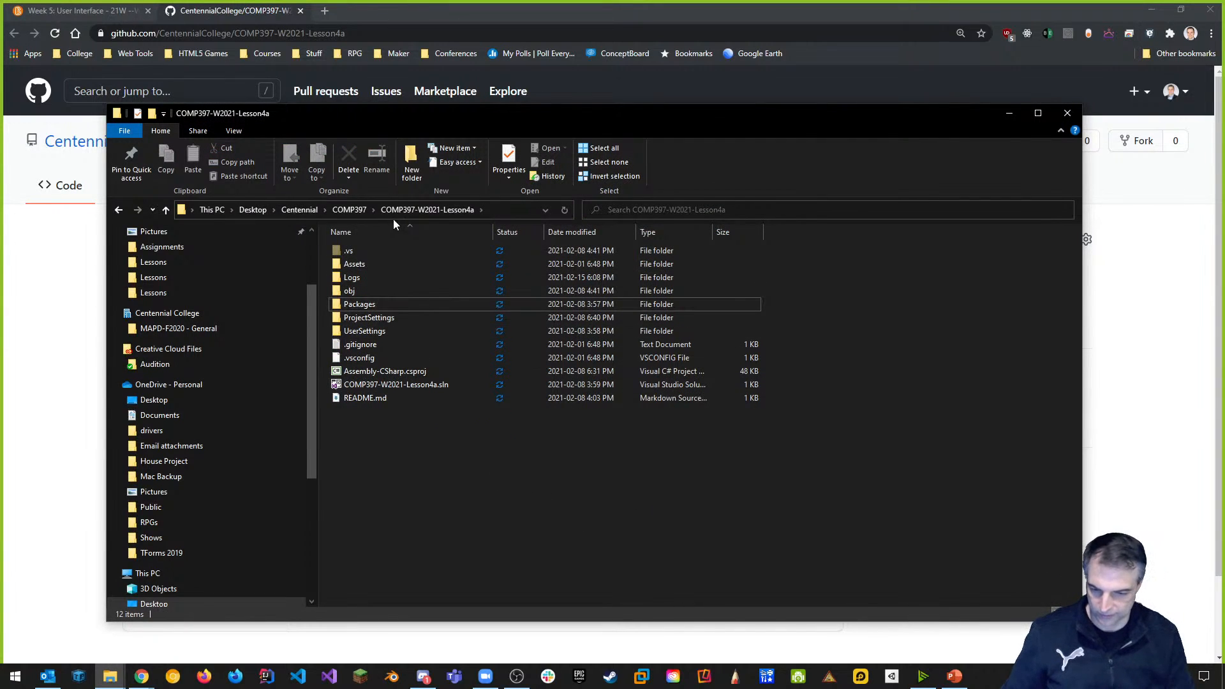
Go up to the COMP397 folder via the address-bar breadcrumb.
left_click(345, 212)
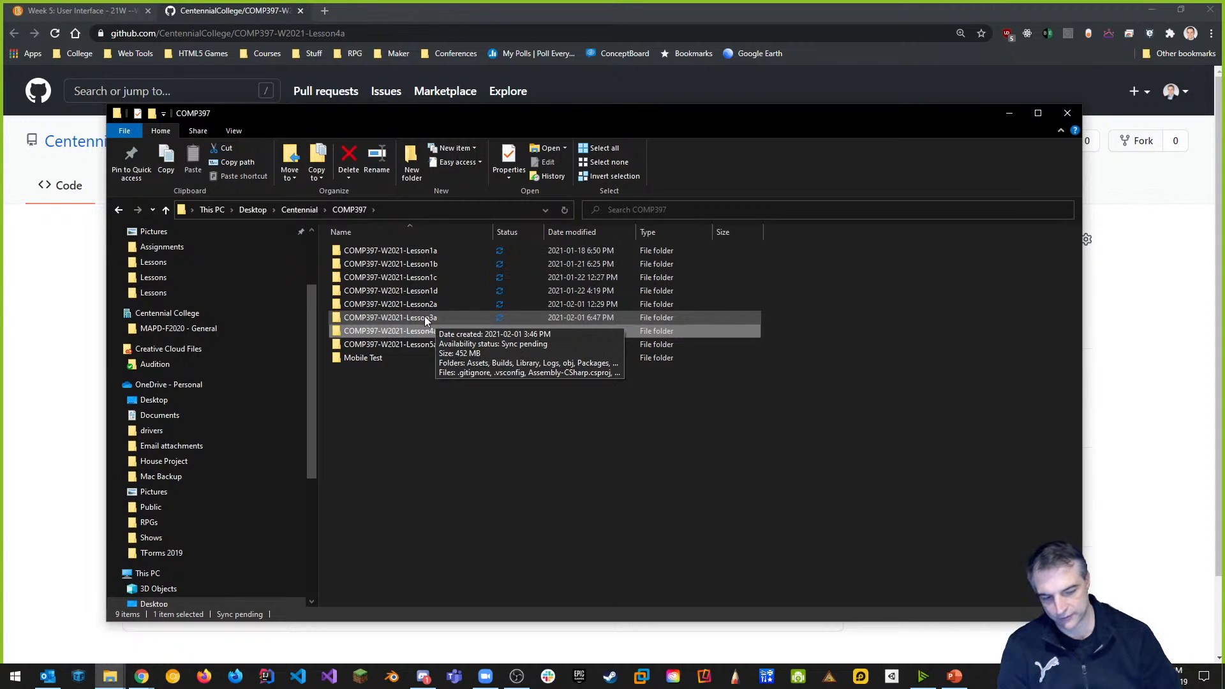
Clear the folder selection and bring the COMP397-W2021-Lesson4a GitHub page forward.
left_click(432, 392)
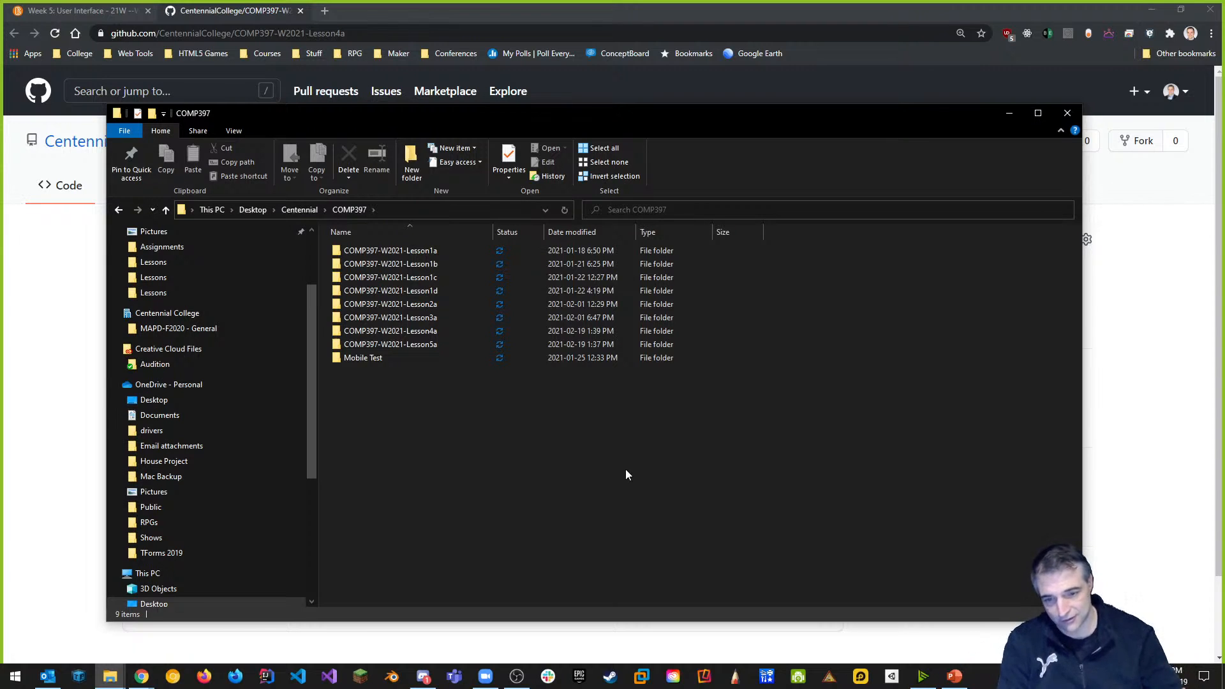
left_click(1173, 504)
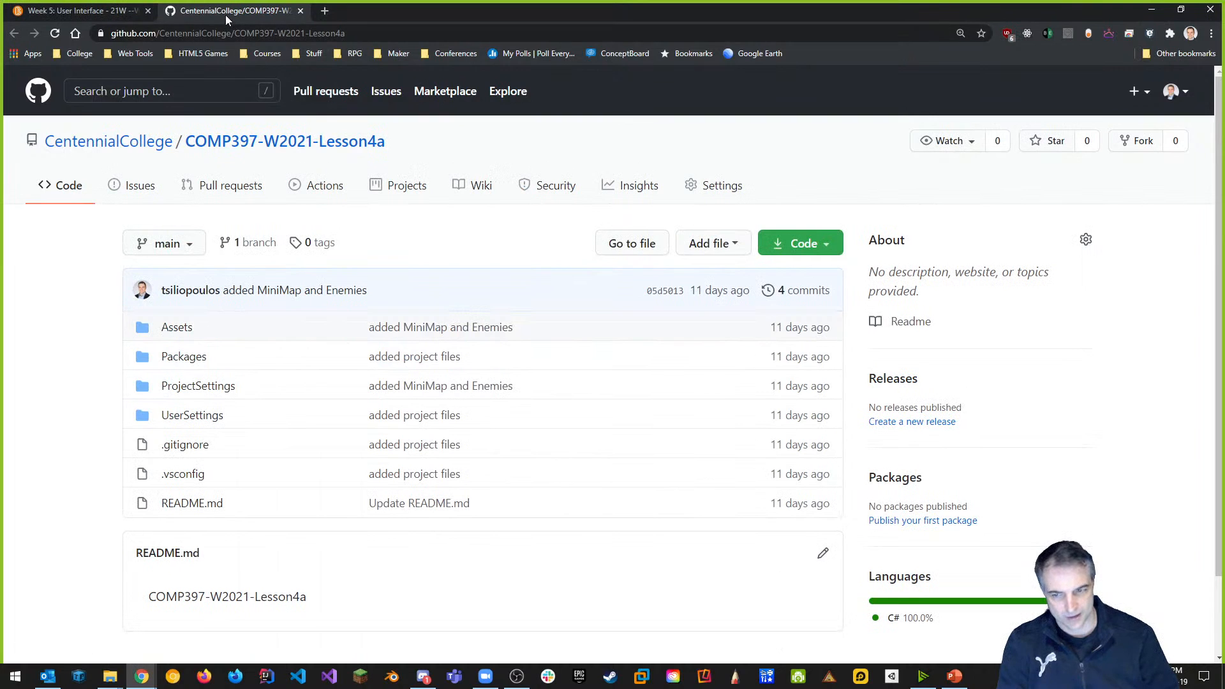
left_click(77, 11)
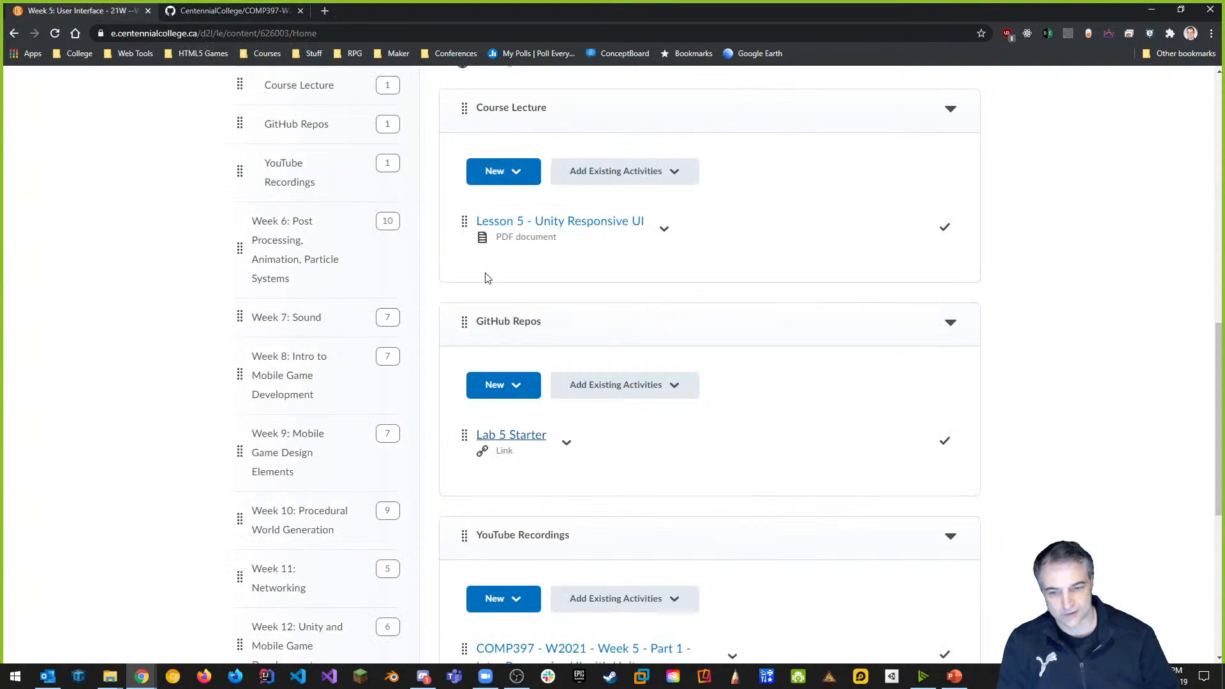
scroll(799, 494, "up", 7)
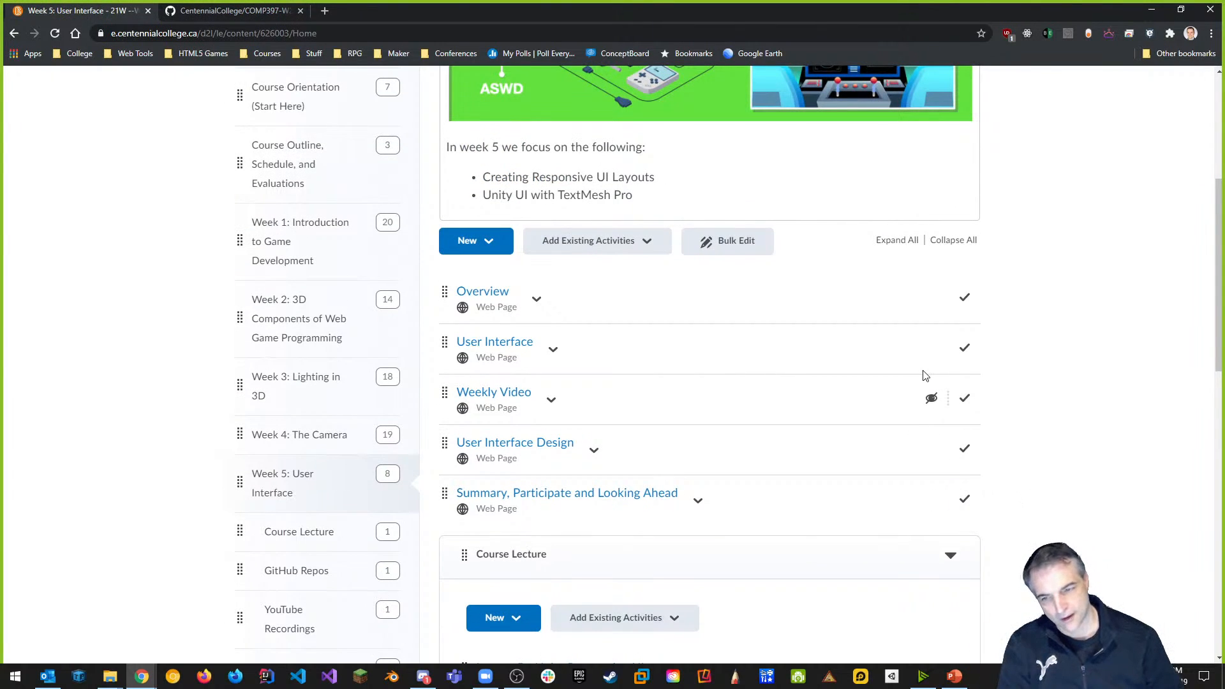
left_click(255, 10)
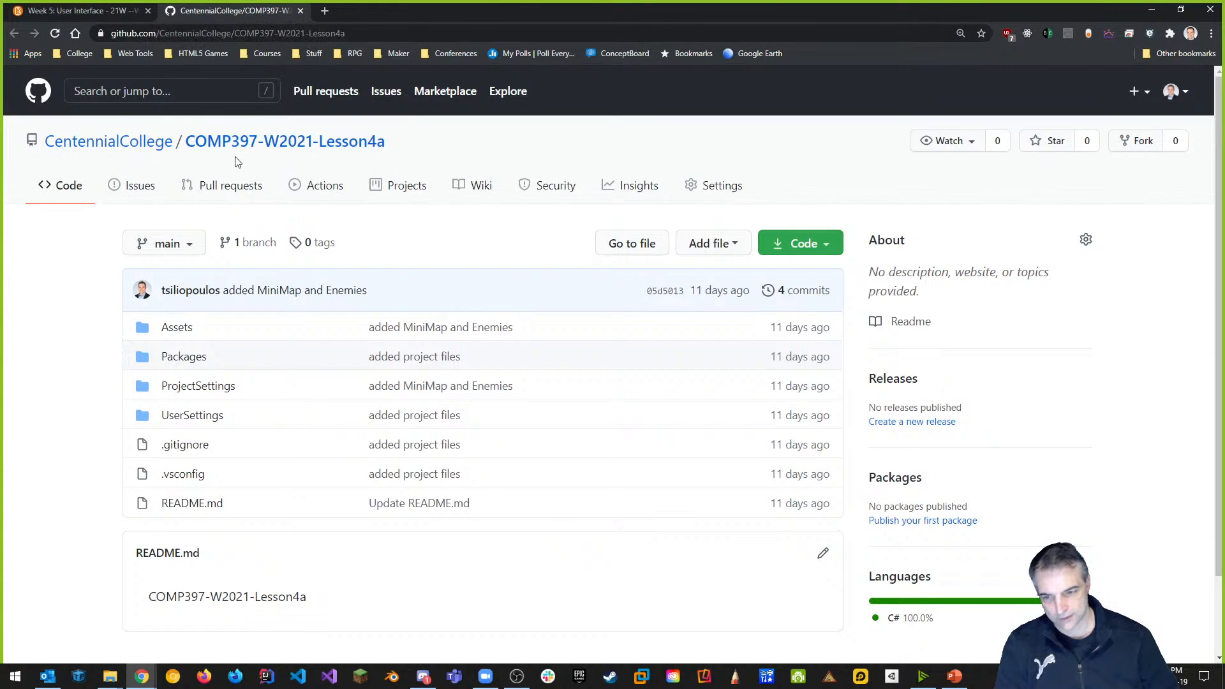
Create a public repository named COMP397-W2021-Lesson5a in the CentennialCollege organization.
left_click(116, 149)
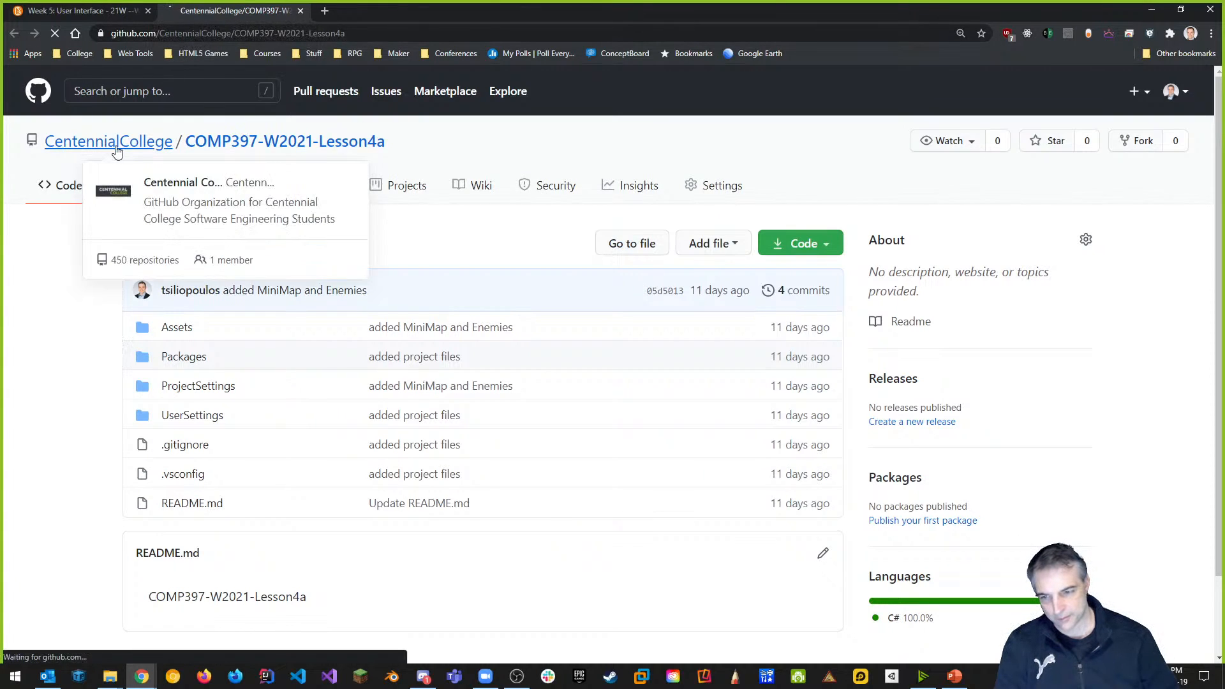
left_click(981, 299)
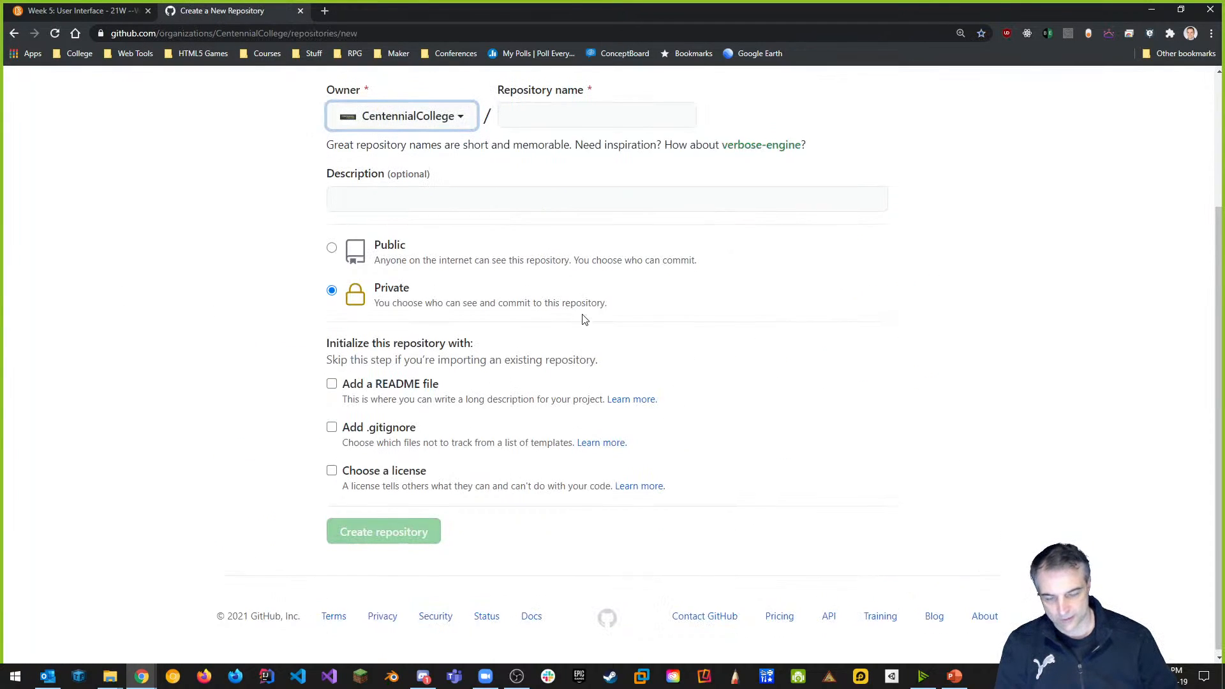
scroll(584, 319, "up", 3)
left_click(549, 303)
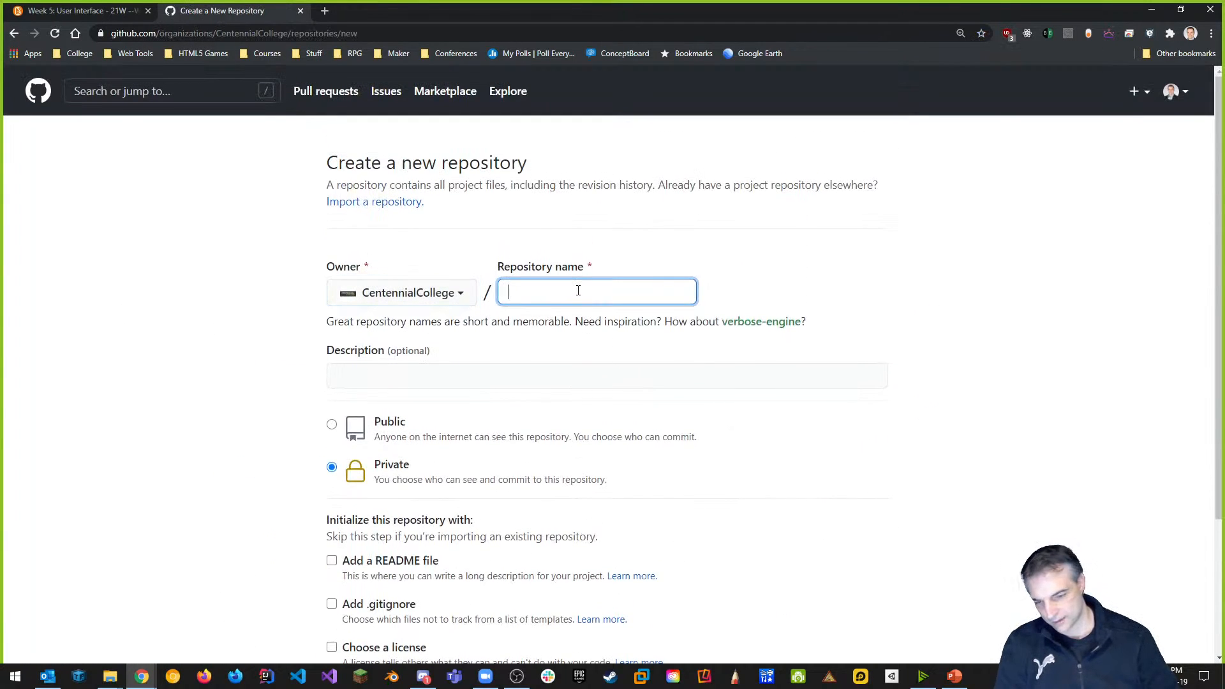
type("COMP397")
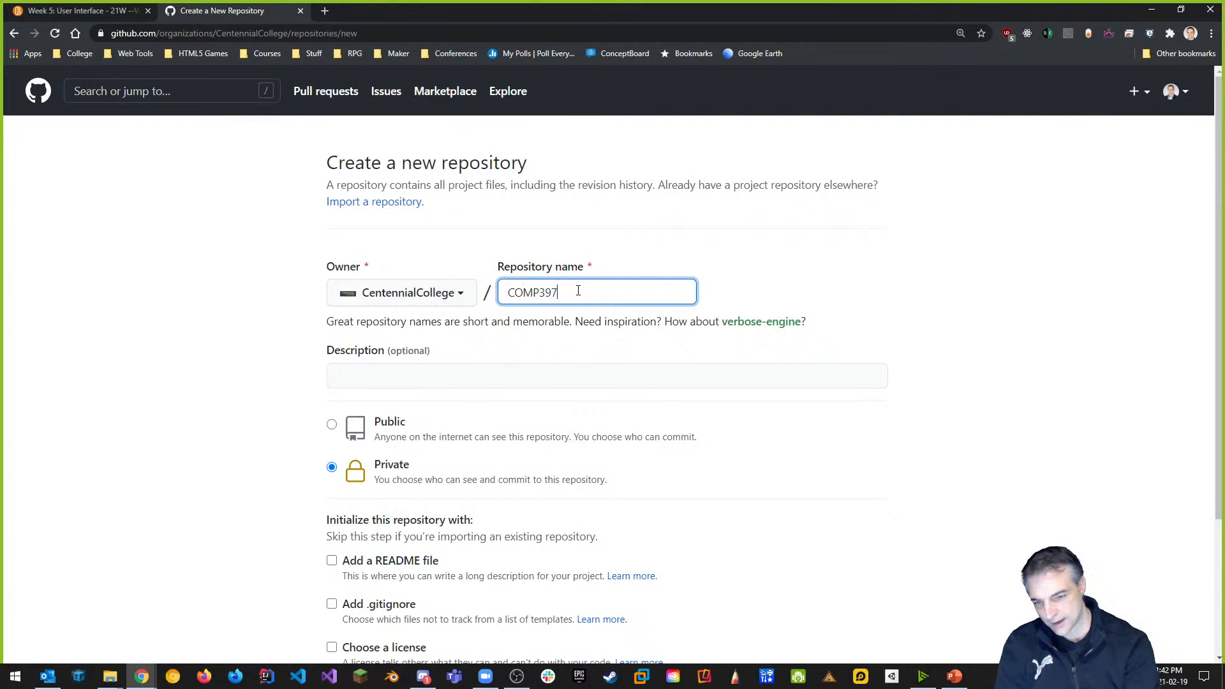
type("-W2021-")
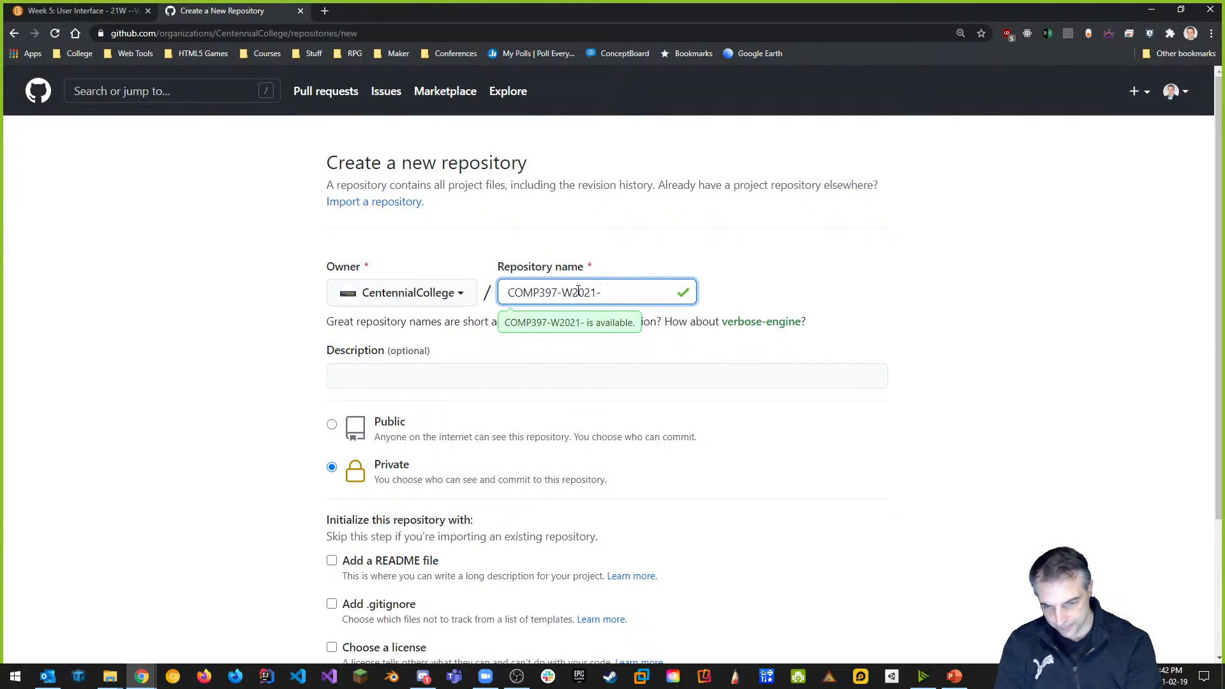
type("Week")
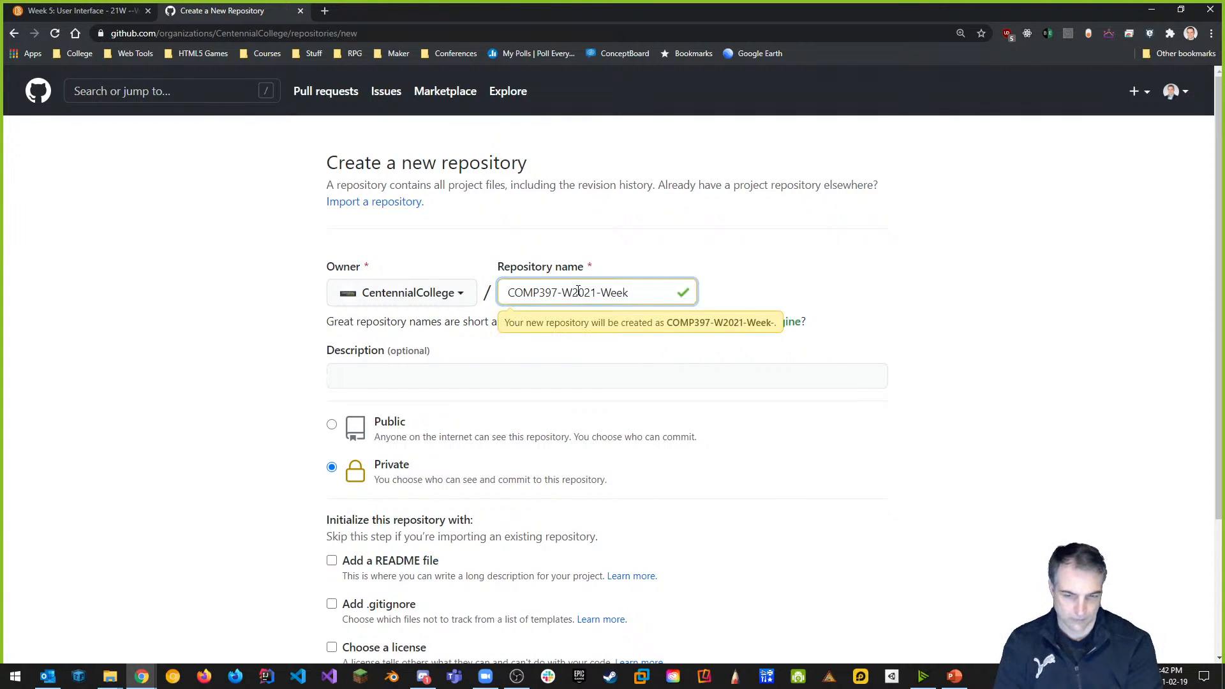
key("alt+Tab")
key("alt+Tab")
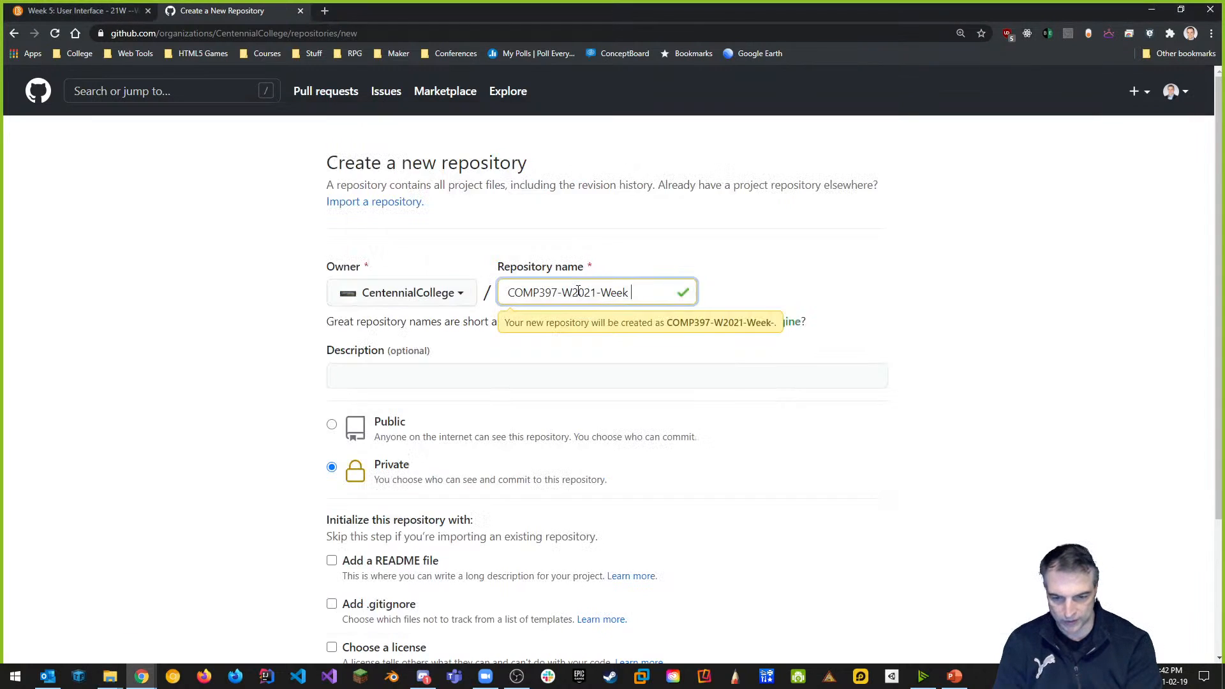
key("BackSpace")
key("BackSpace")
type("Less")
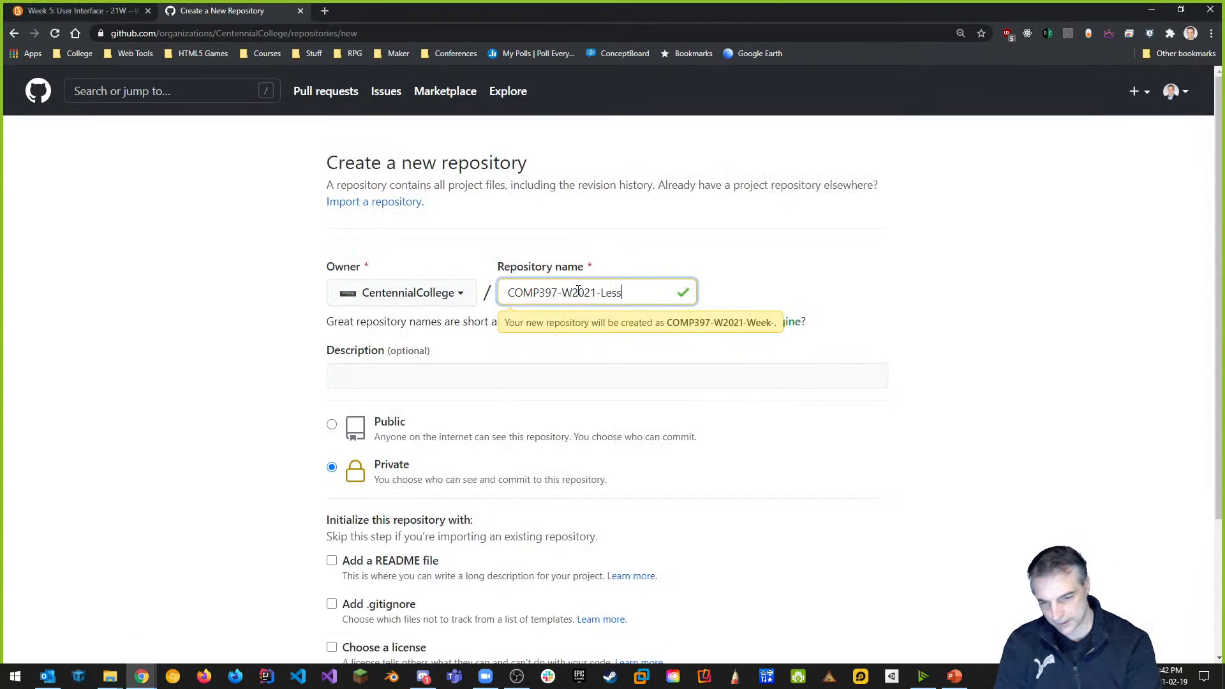
type("on5a")
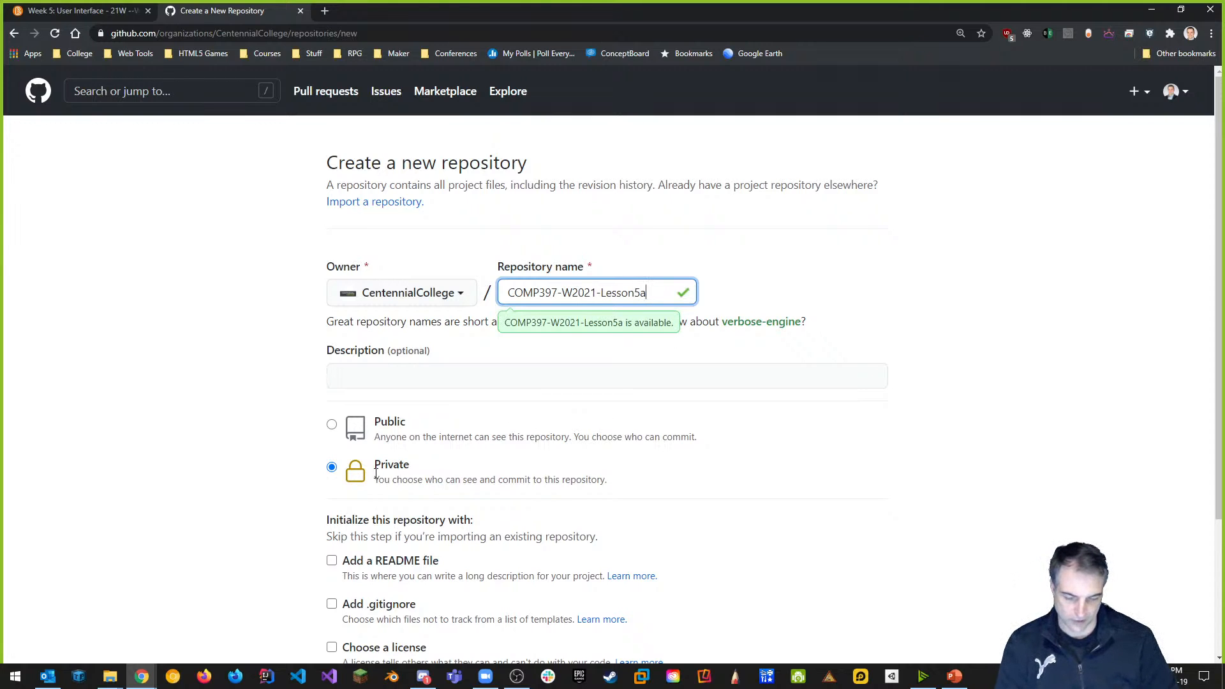
left_click(333, 425)
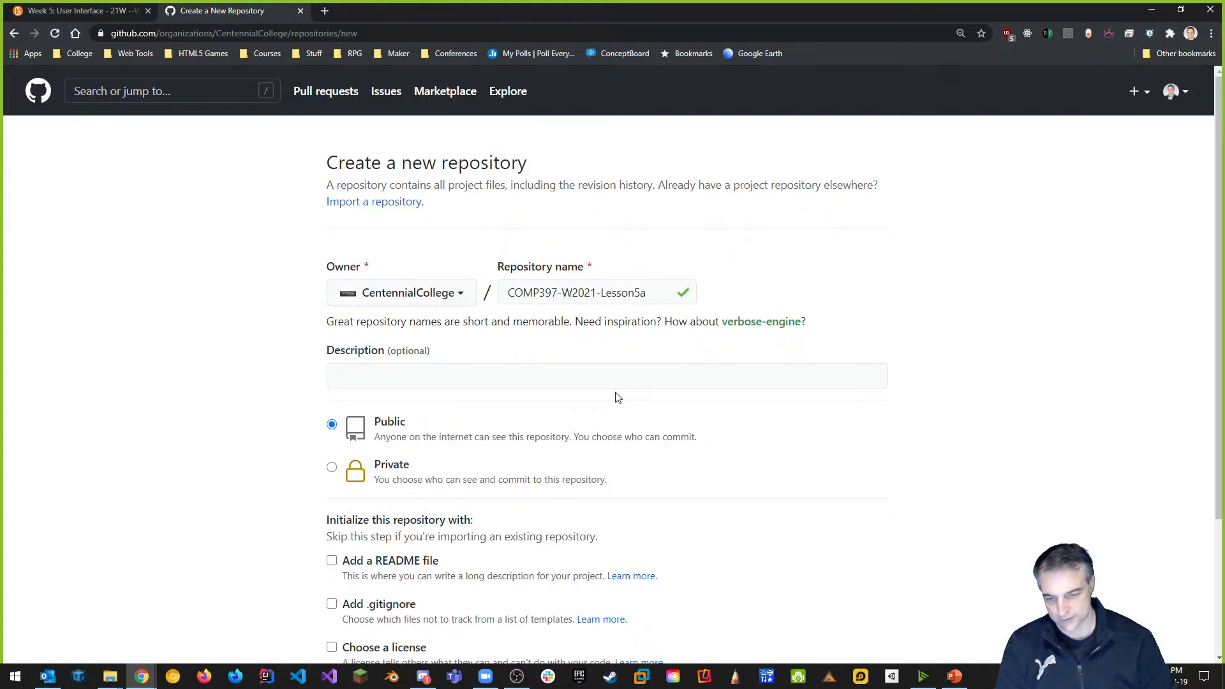
key("Return")
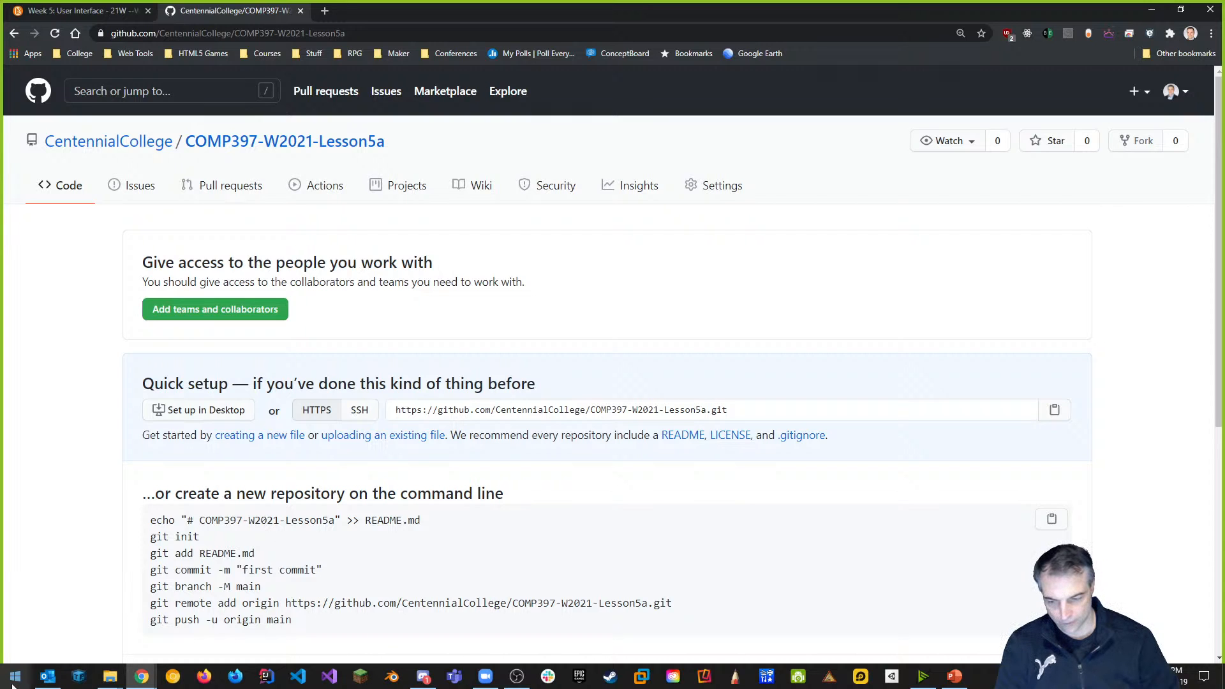
Launch Command Prompt by searching 'cmd' from the Start menu.
left_click(15, 678)
type("cmd")
key("Return")
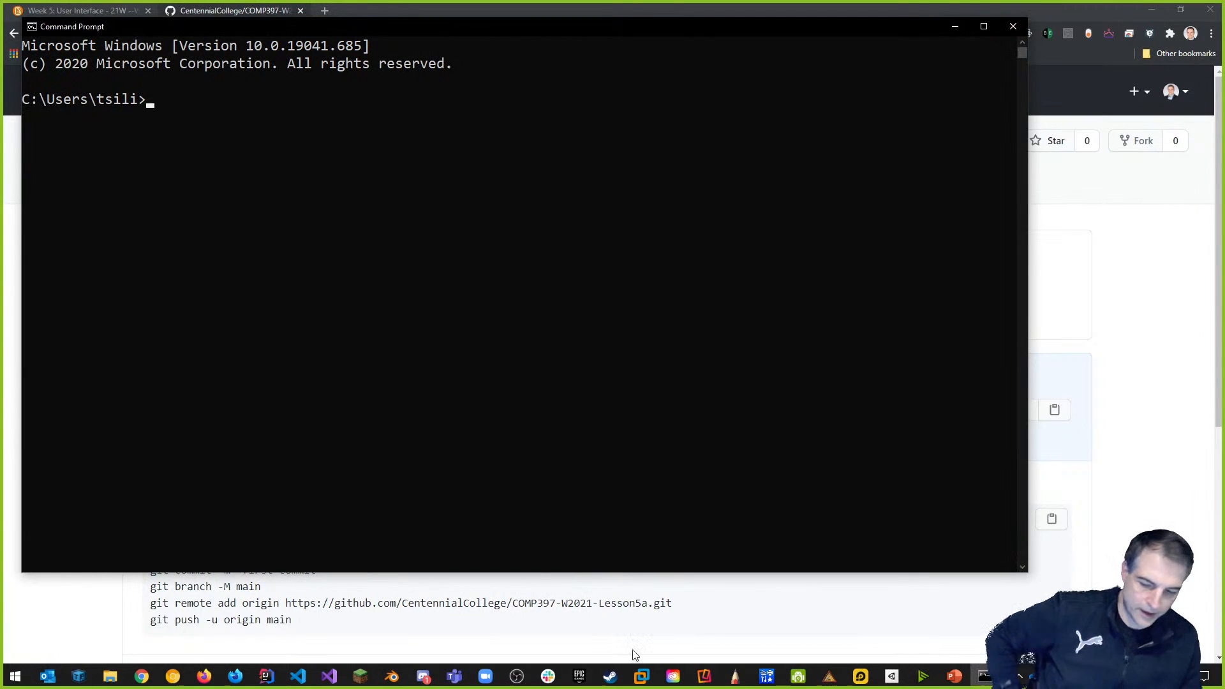
Change the Command Prompt's working directory to the COMP397-W2021-Lesson5a project folder.
mouse_move(114, 685)
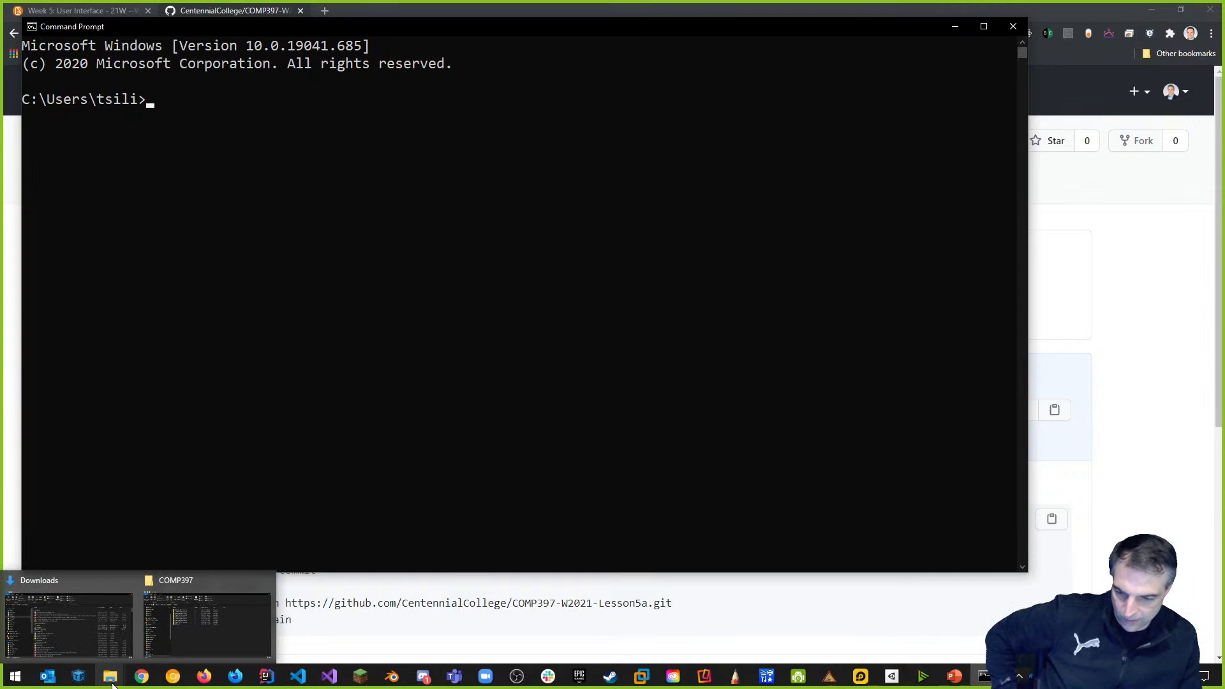
left_click(213, 652)
left_click_drag(349, 113, 882, 124)
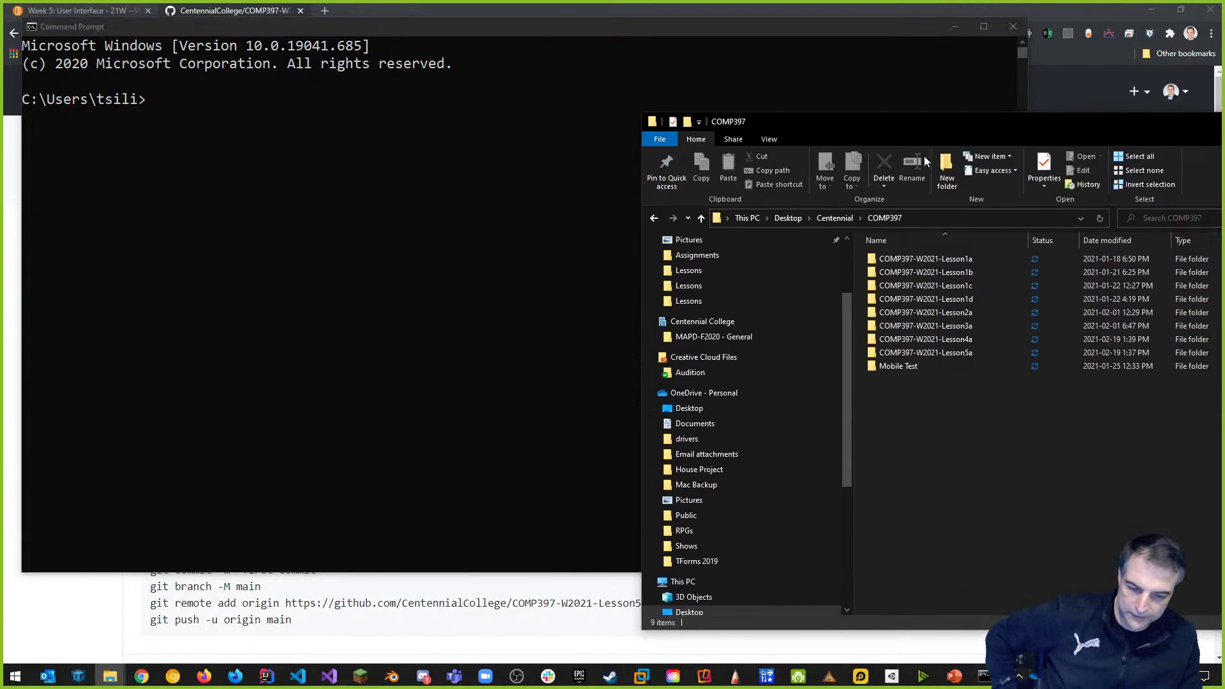
left_click(161, 117)
type("cd")
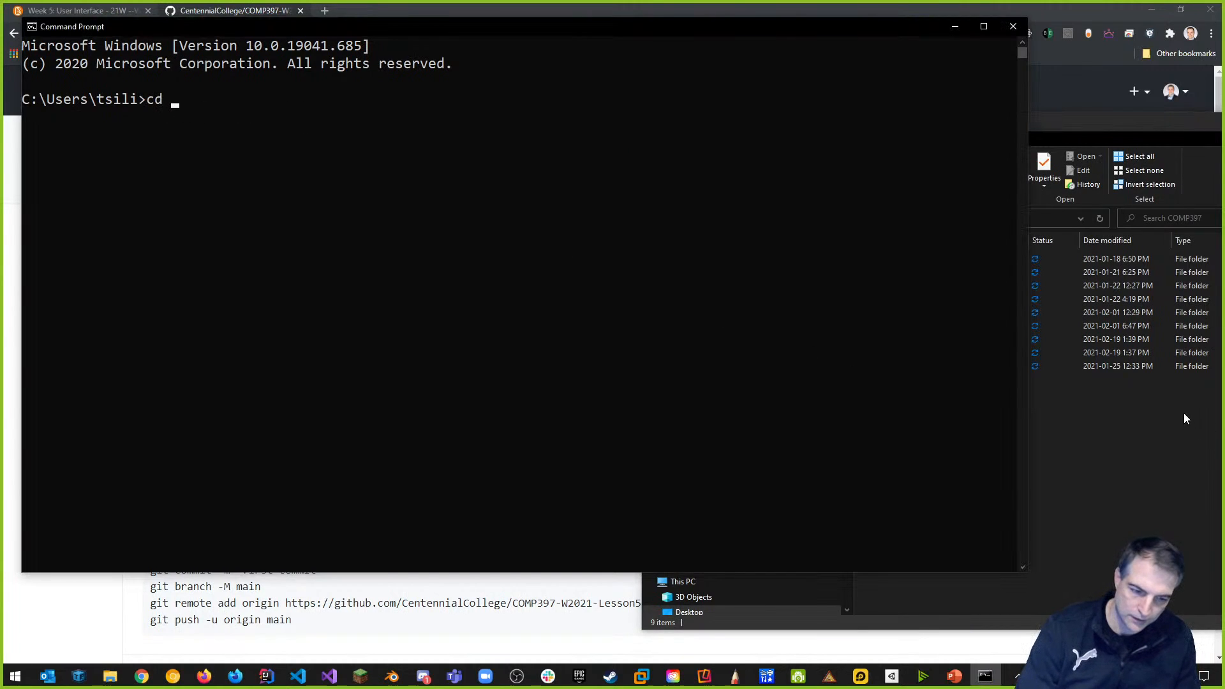
left_click(1187, 414)
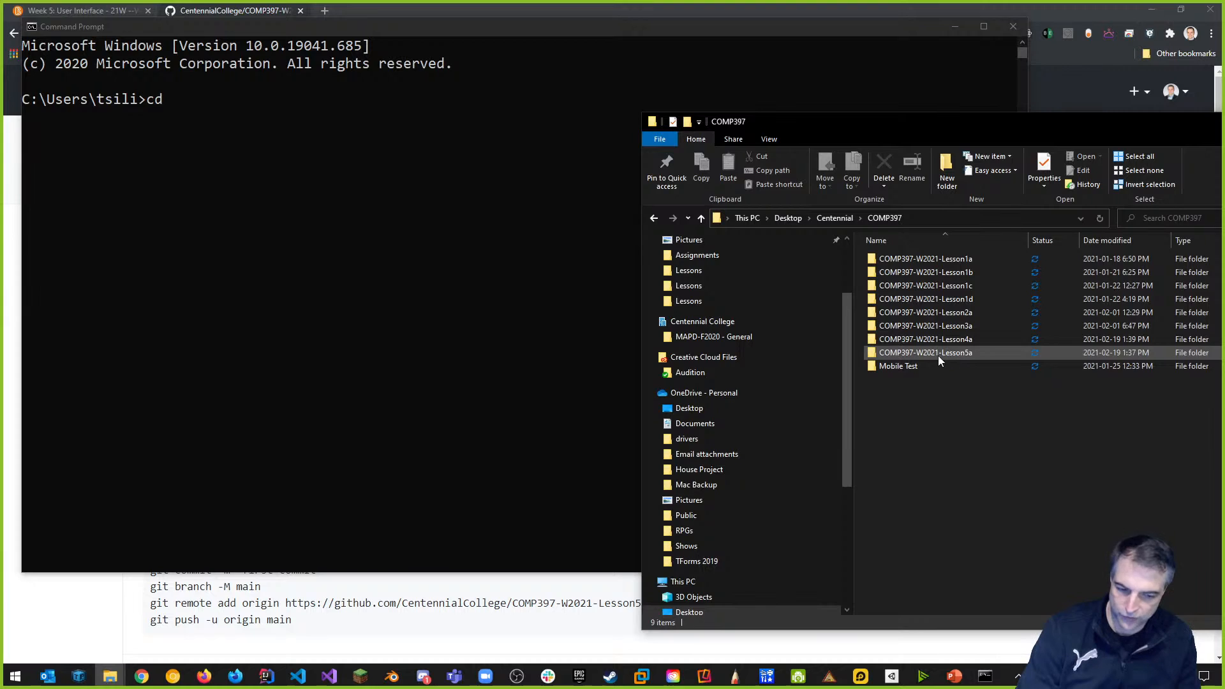
left_click_drag(948, 352, 245, 158)
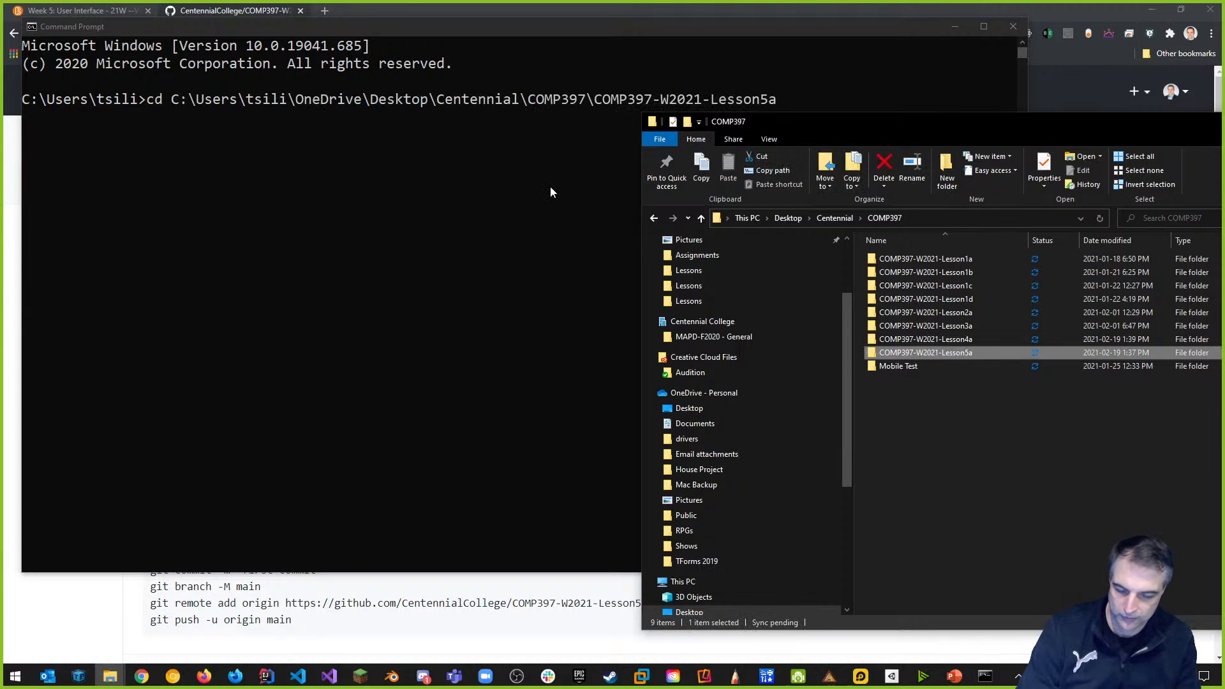
left_click(635, 89)
key("Return")
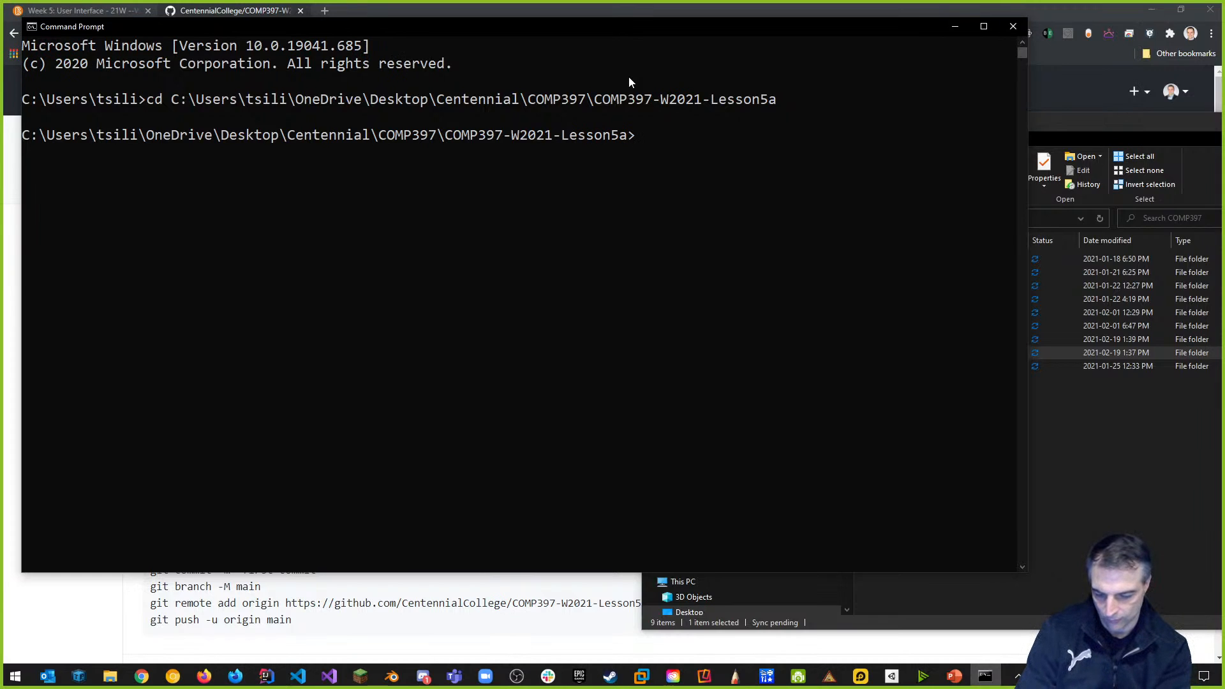
Run git init there and check that the new .git folder appears in the project folder.
type("git init")
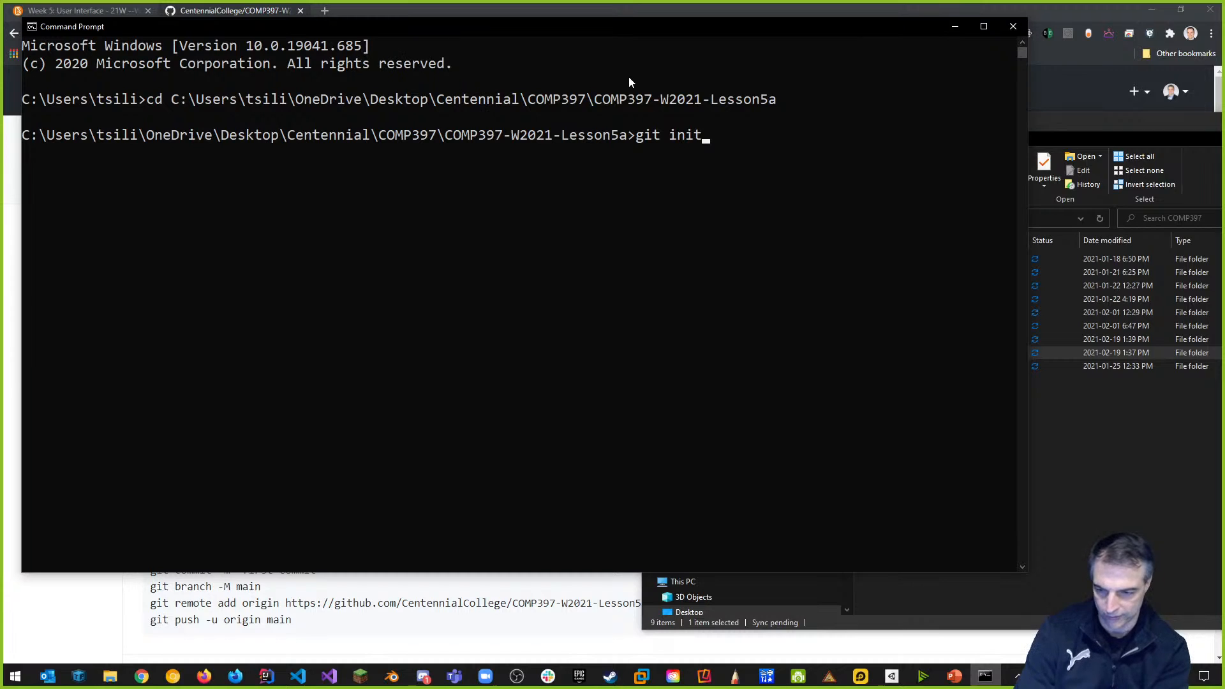
key("Return")
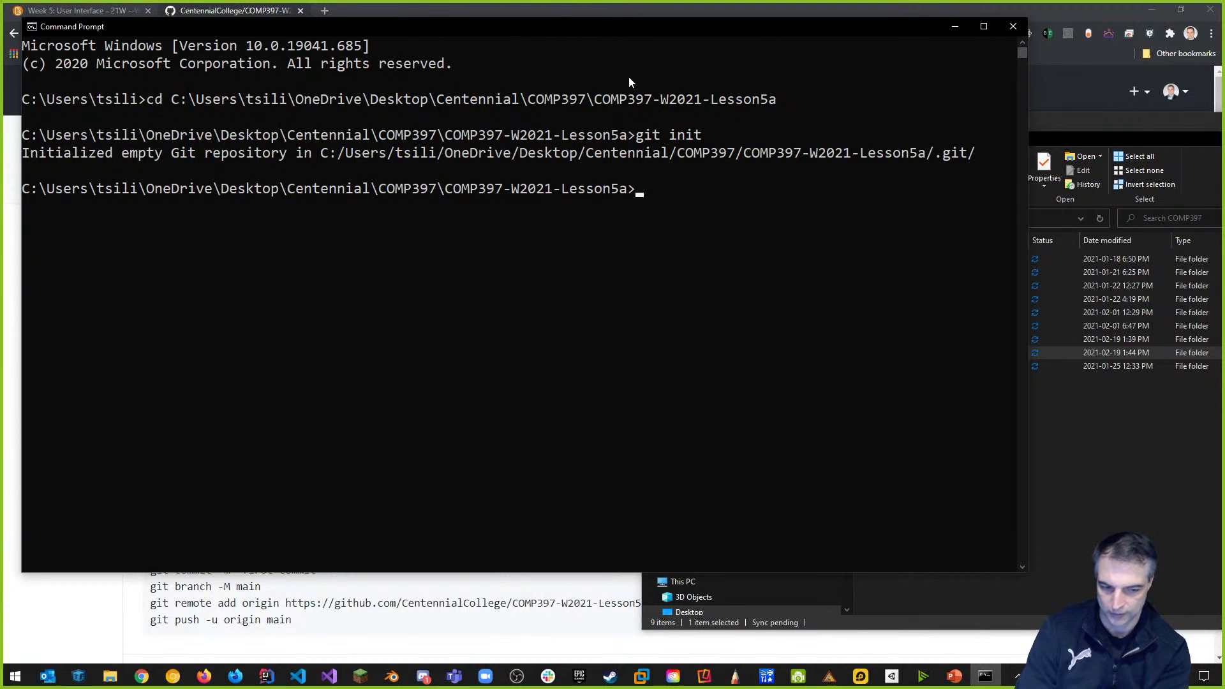
left_click(1167, 491)
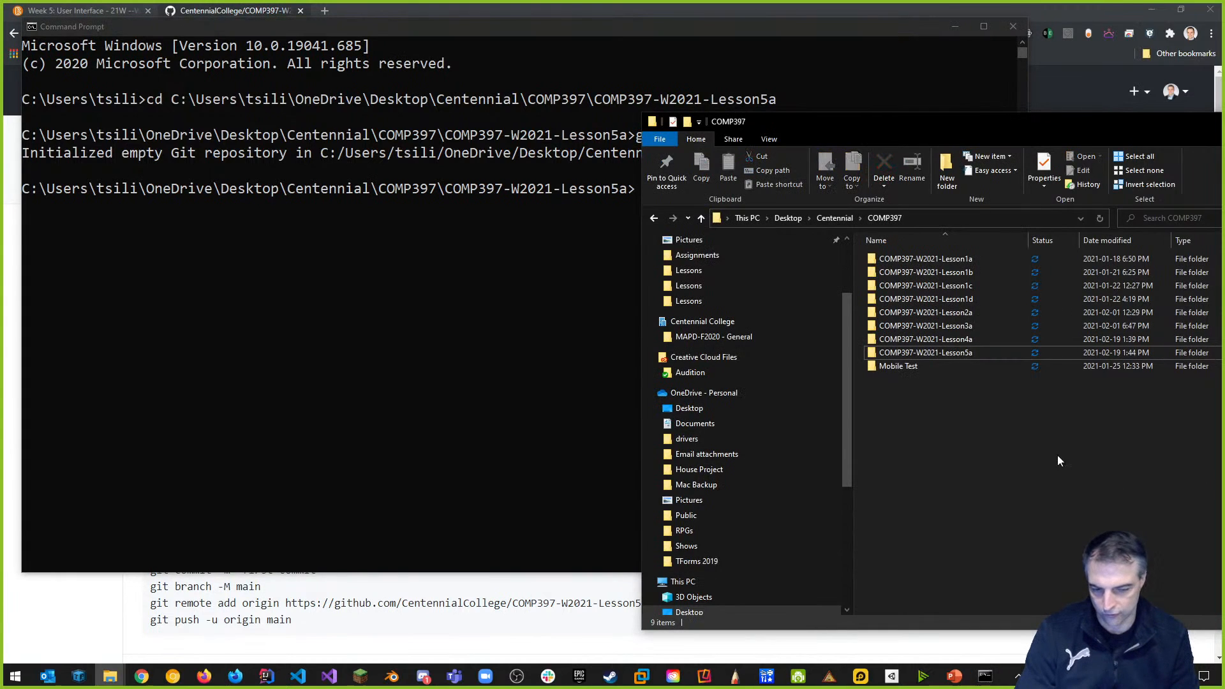
double_click(939, 353)
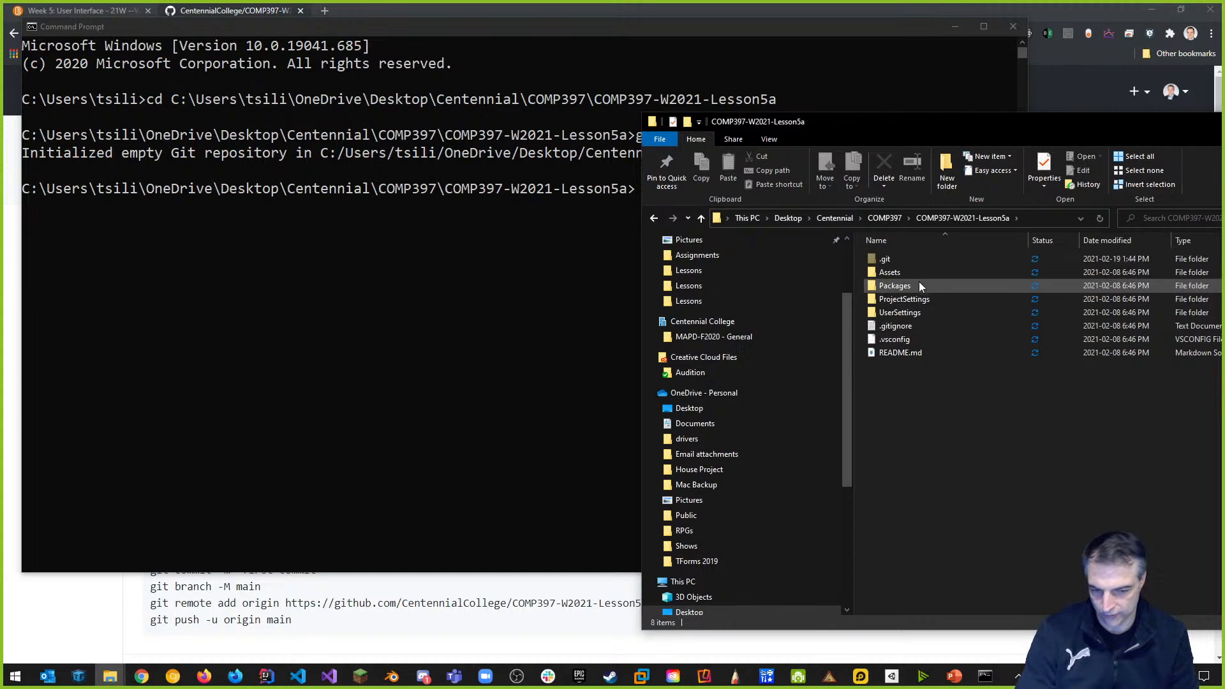
left_click(585, 270)
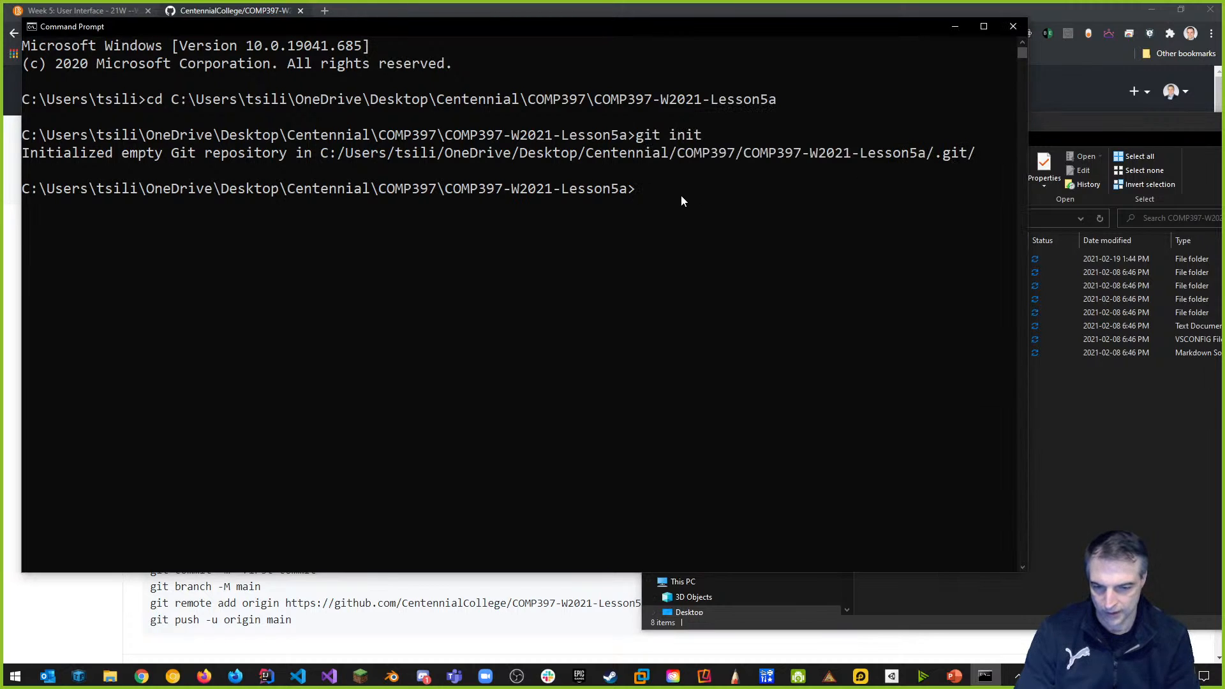
Stage all the project files with git add . and clear the console.
type("g")
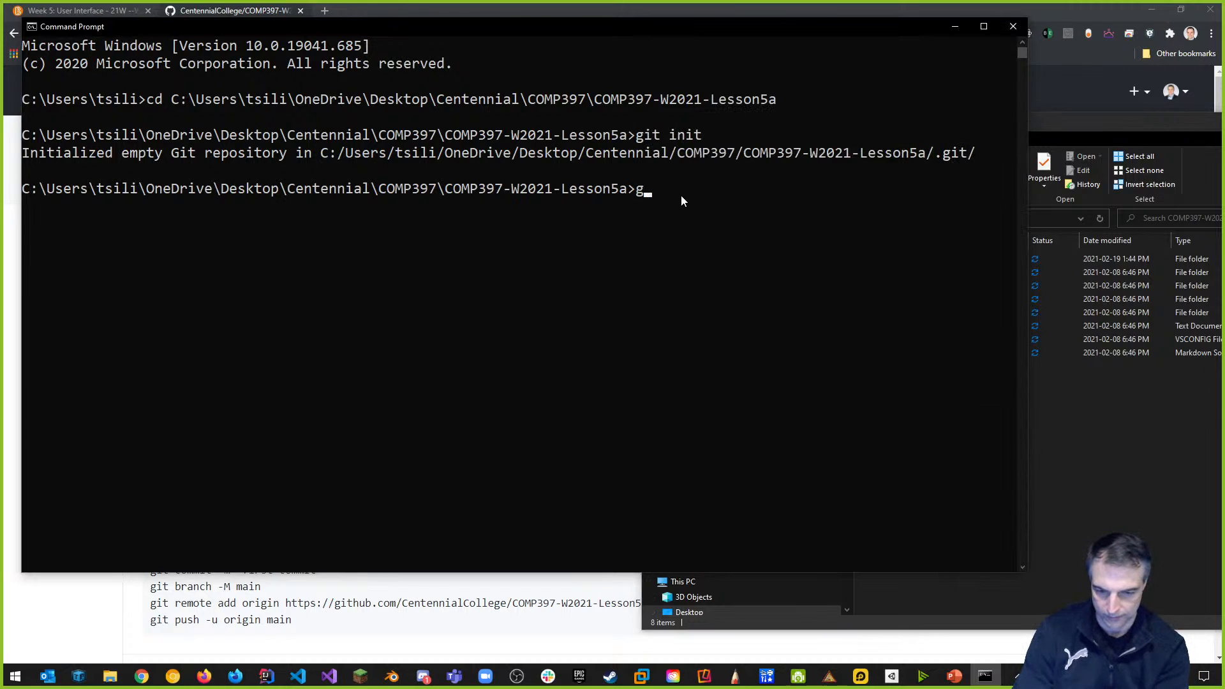
type("it add .")
key("Return")
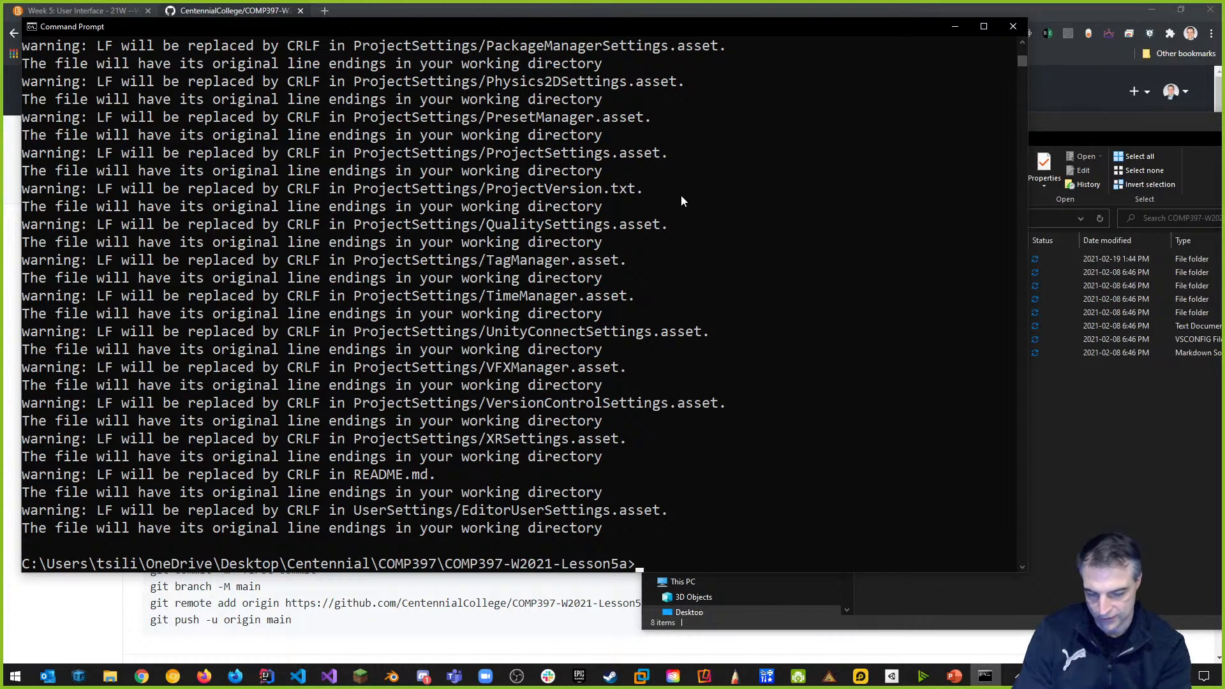
type("clear")
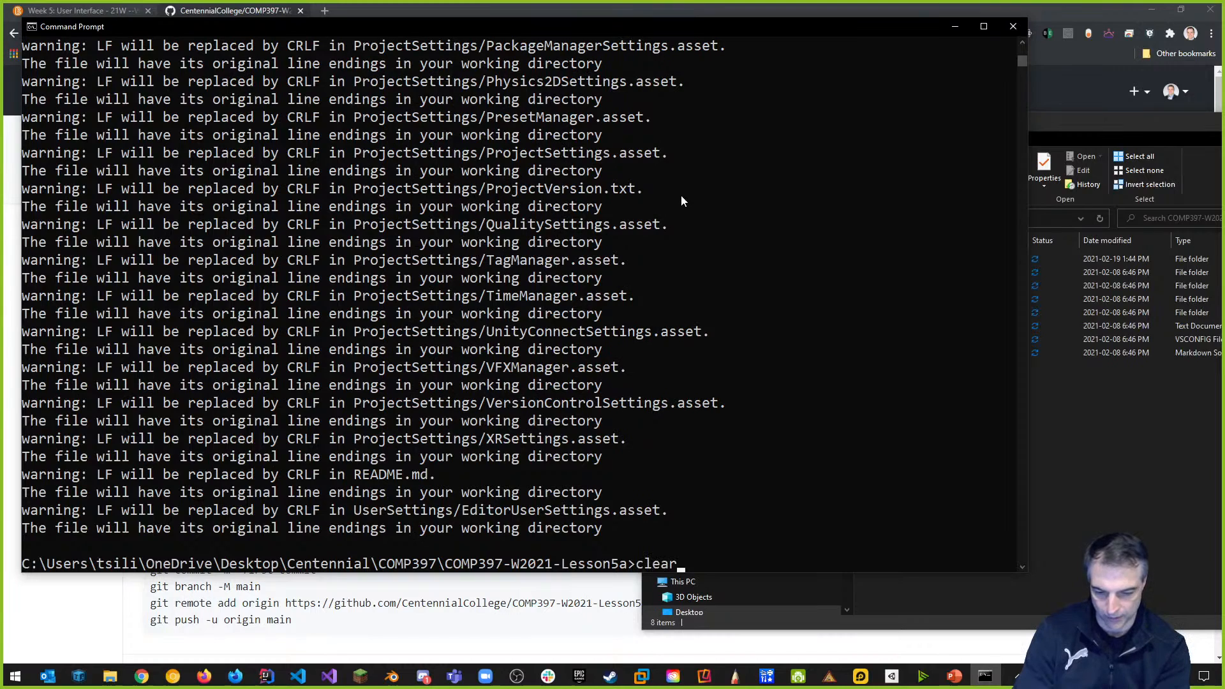
key("Return")
Commit the staged files with the message 'initial commit'.
type("git cvomm")
key("BackSpace")
key("BackSpace")
key("BackSpace")
key("BackSpace")
type("ommit -m \"iiti")
key("BackSpace")
key("BackSpace")
key("BackSpace")
type("nii")
key("BackSpace")
type("tial commit")
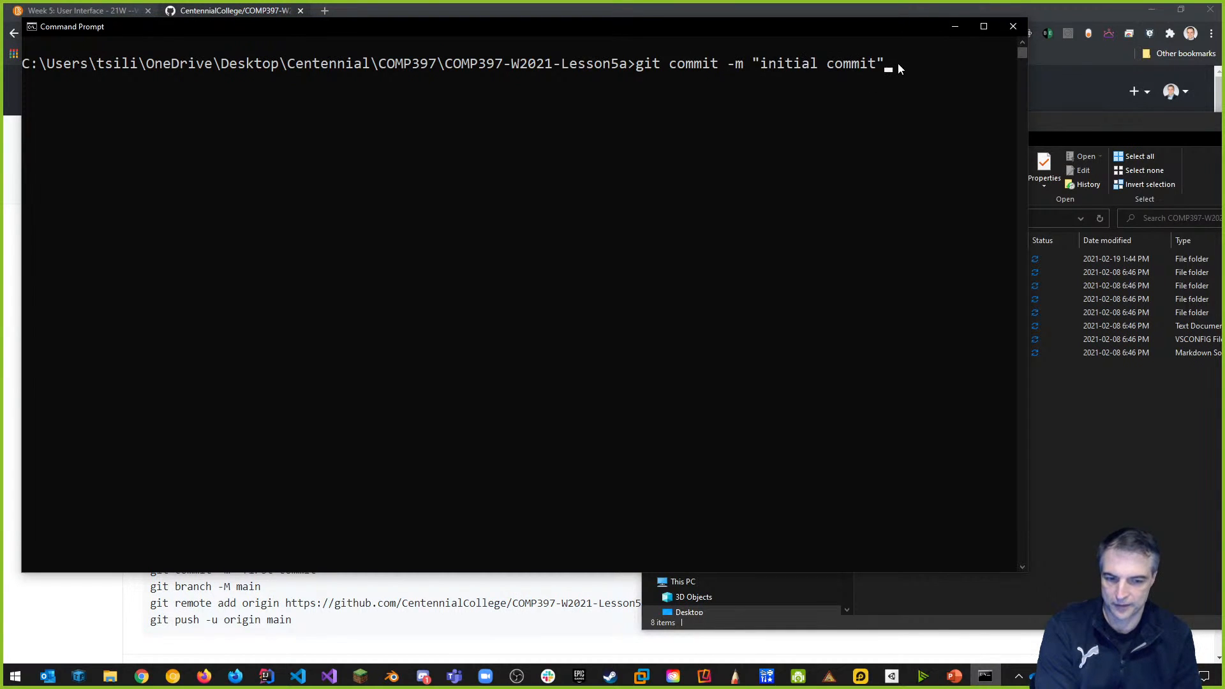
key("Return")
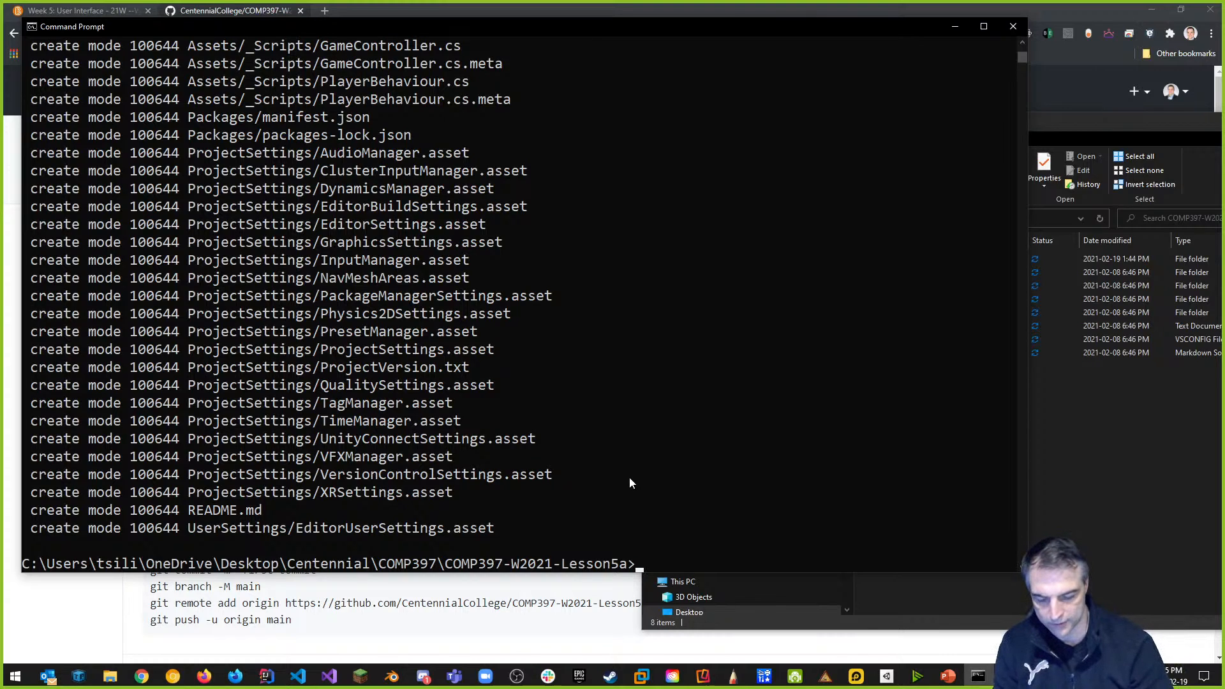
Run GitHub's quick-setup commands to rename the branch to main, add origin, and push.
left_click(471, 594)
scroll(326, 421, "down", 2)
scroll(323, 414, "down", 4)
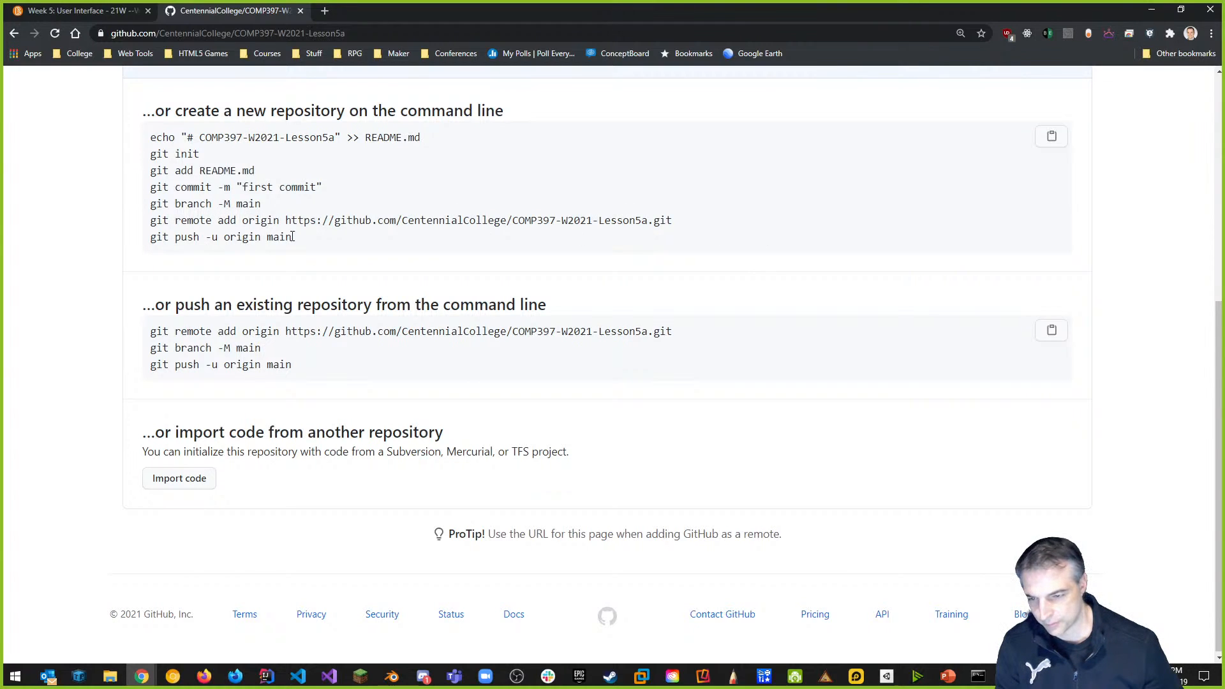
left_click_drag(150, 203, 296, 238)
key("ctrl+c")
key("alt+Tab")
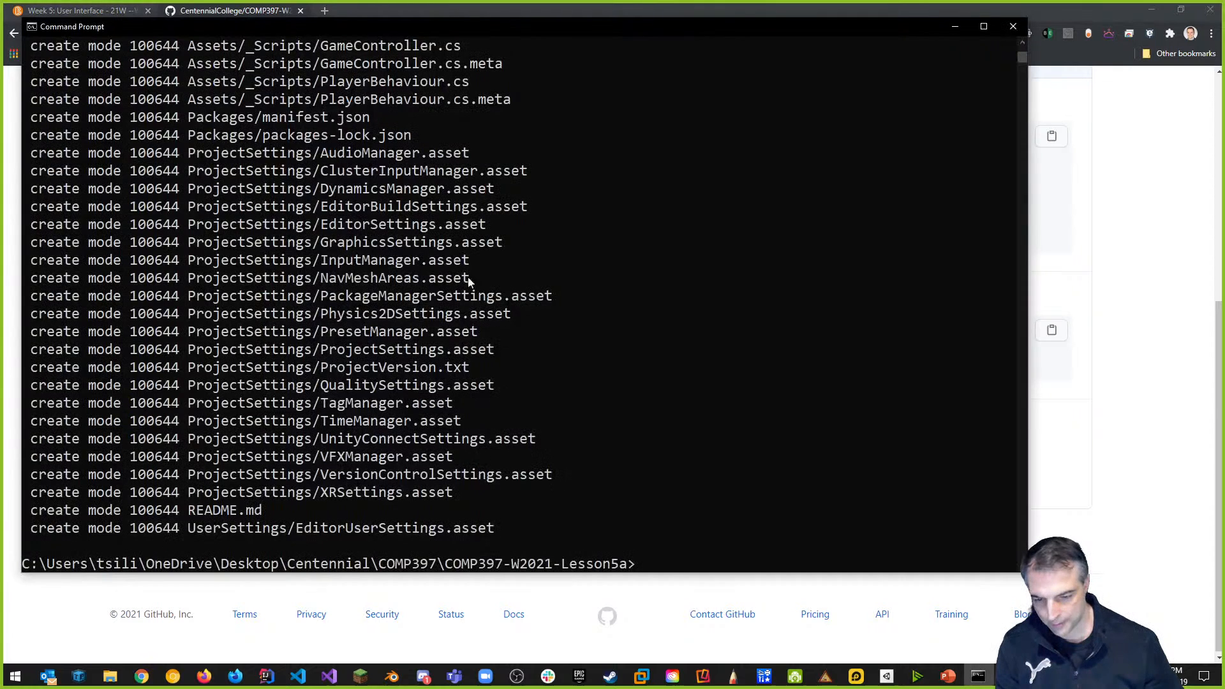
key("ctrl+v")
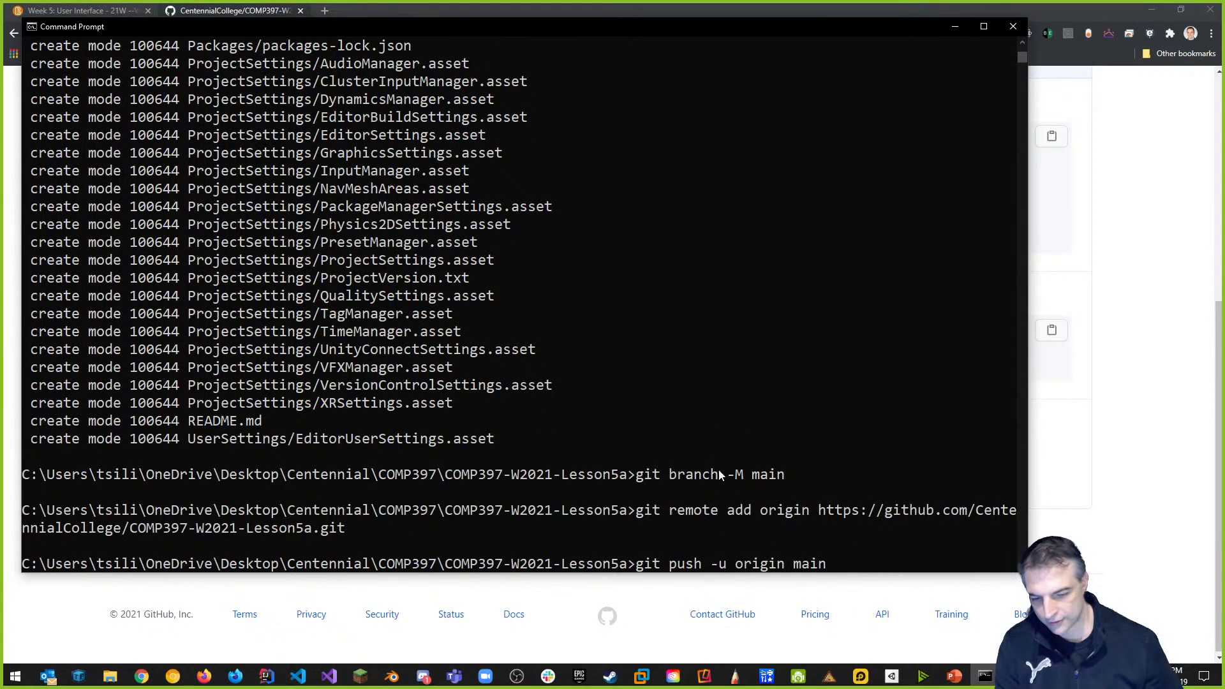
key("Return")
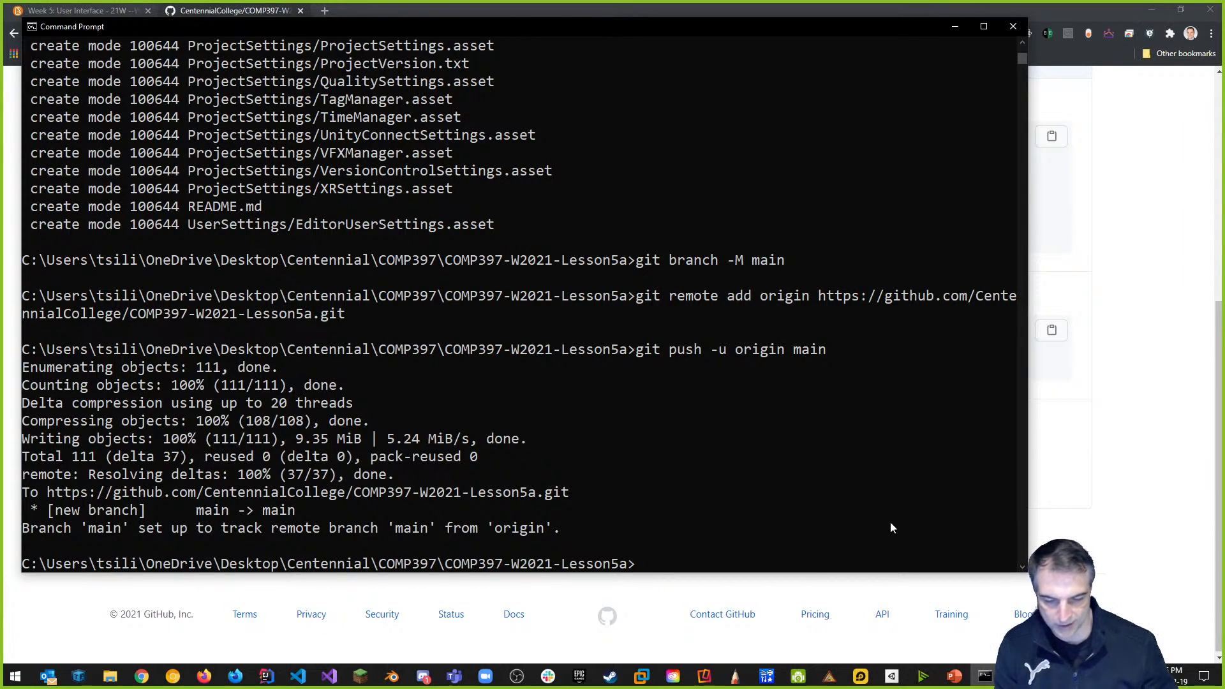
Reload the COMP397-W2021-Lesson5a GitHub page and review the pushed files and README.
left_click(1119, 470)
left_click(54, 33)
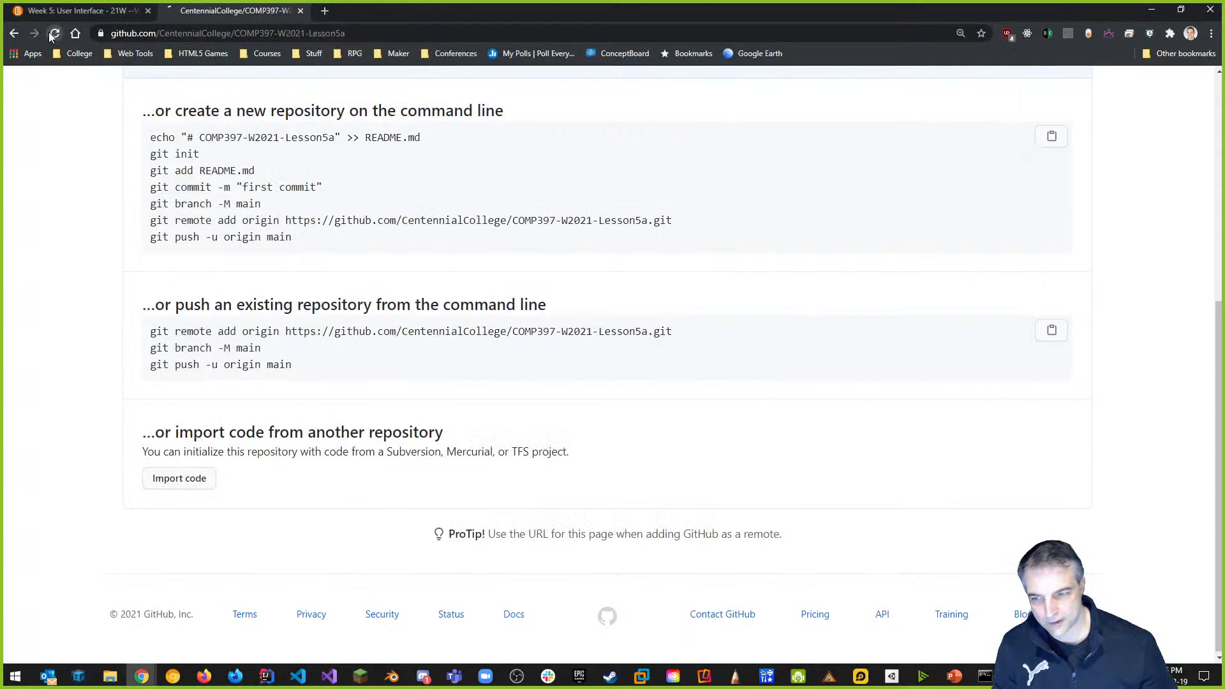
scroll(606, 358, "up", 2)
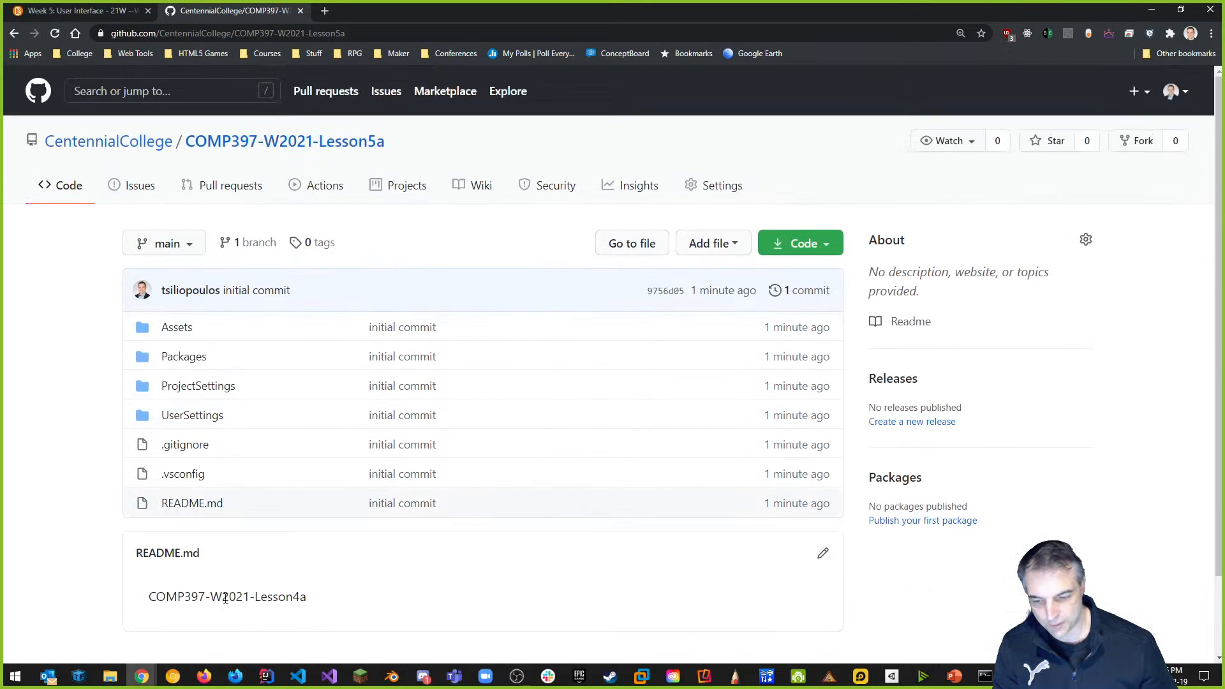
scroll(176, 439, "down", 2)
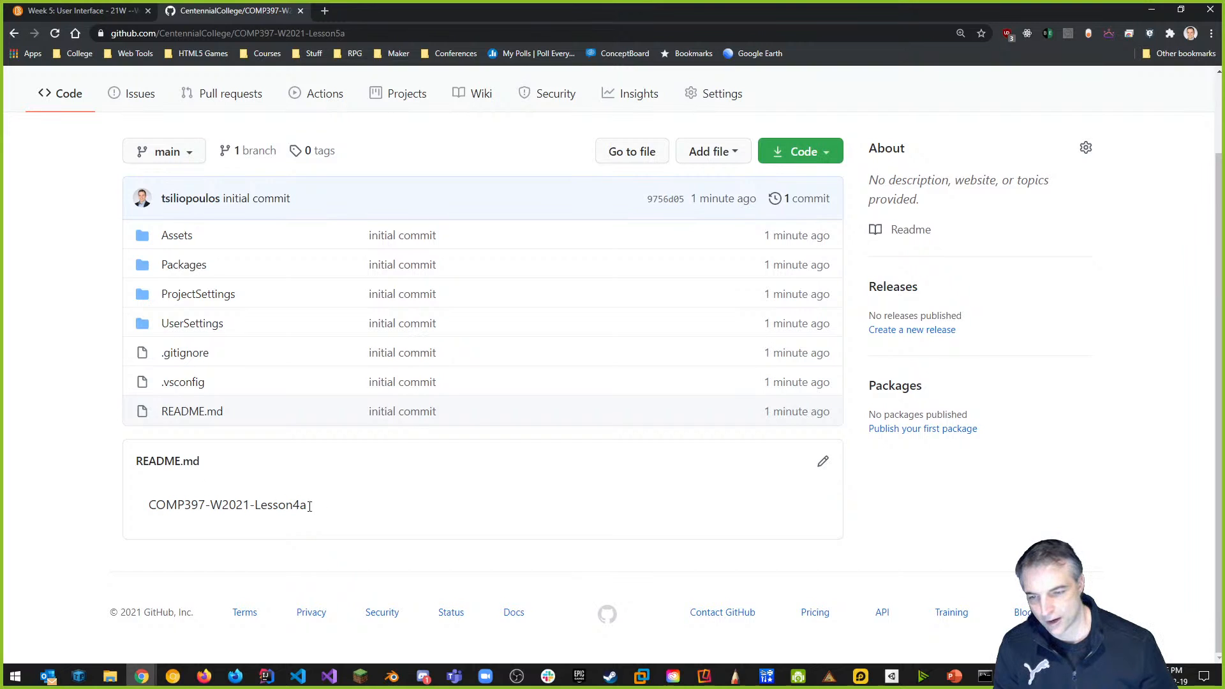
scroll(382, 383, "up", 2)
scroll(433, 528, "down", 2)
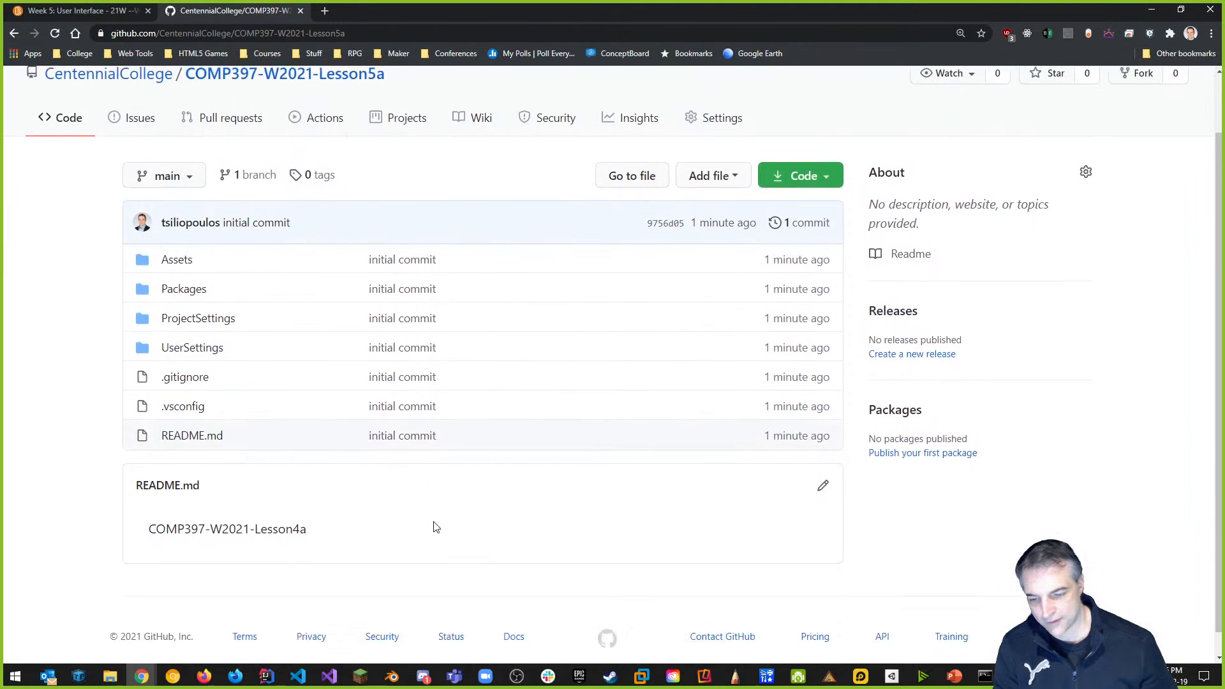
Change README.md's title from Lesson4a to Lesson5a, commit to main, and return to the repo root.
left_click(825, 463)
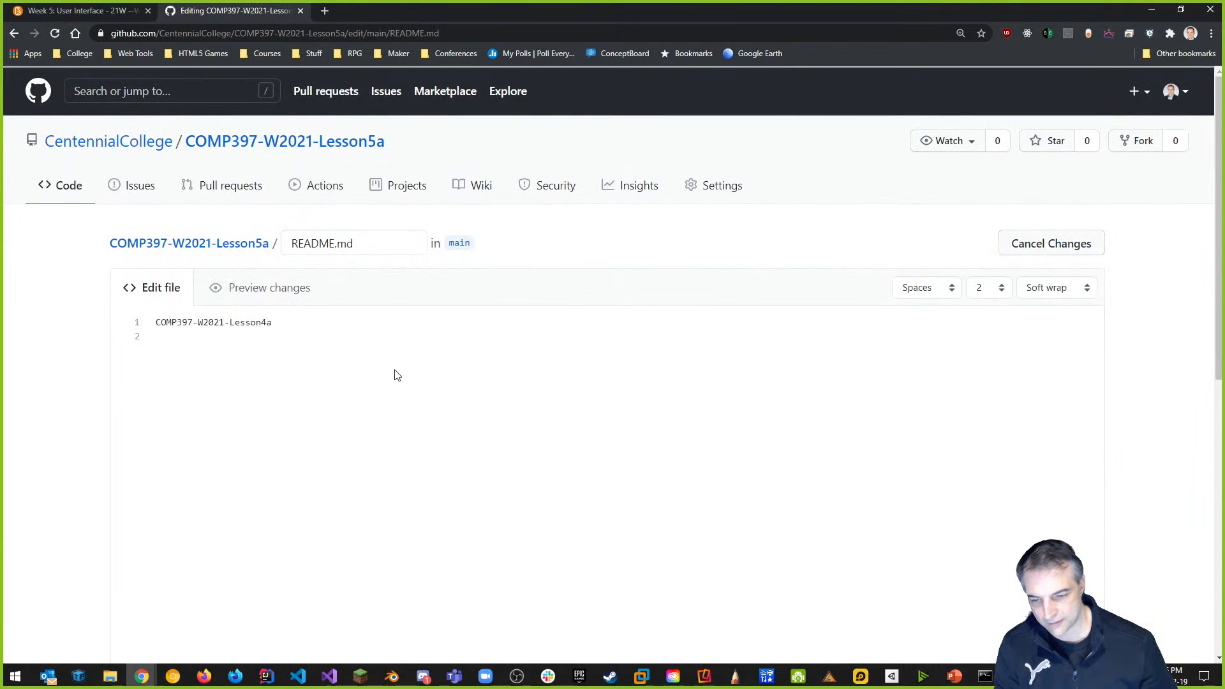
left_click(304, 325)
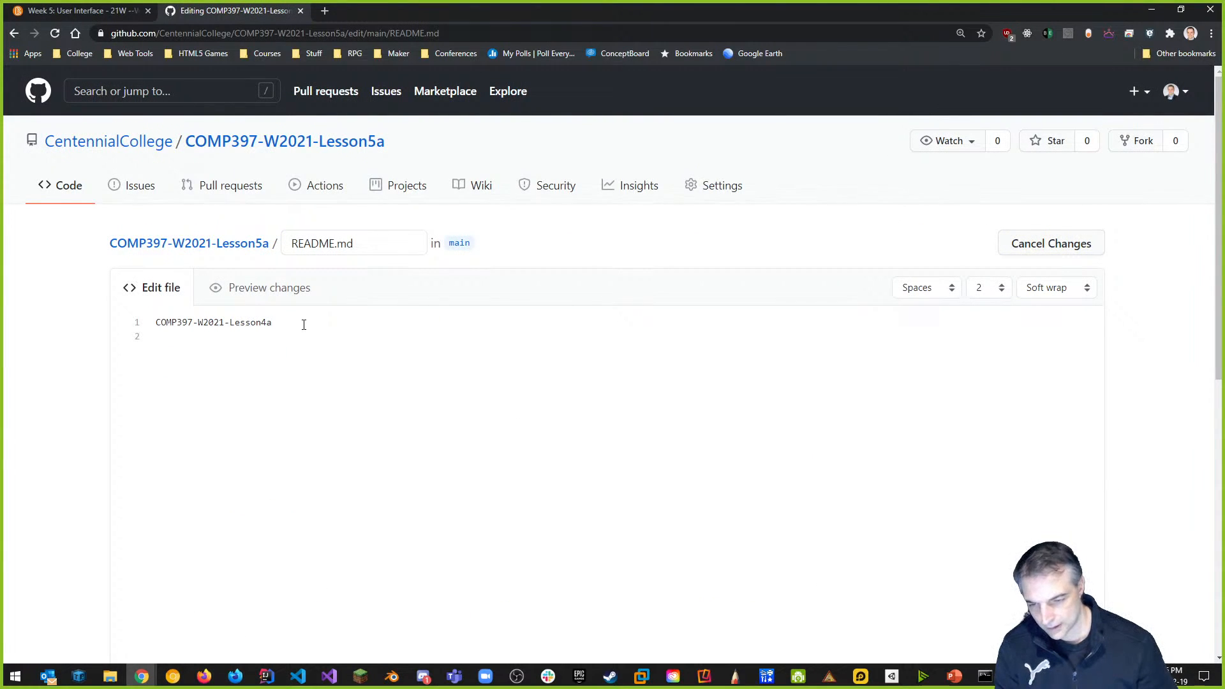
key("BackSpace")
type("5")
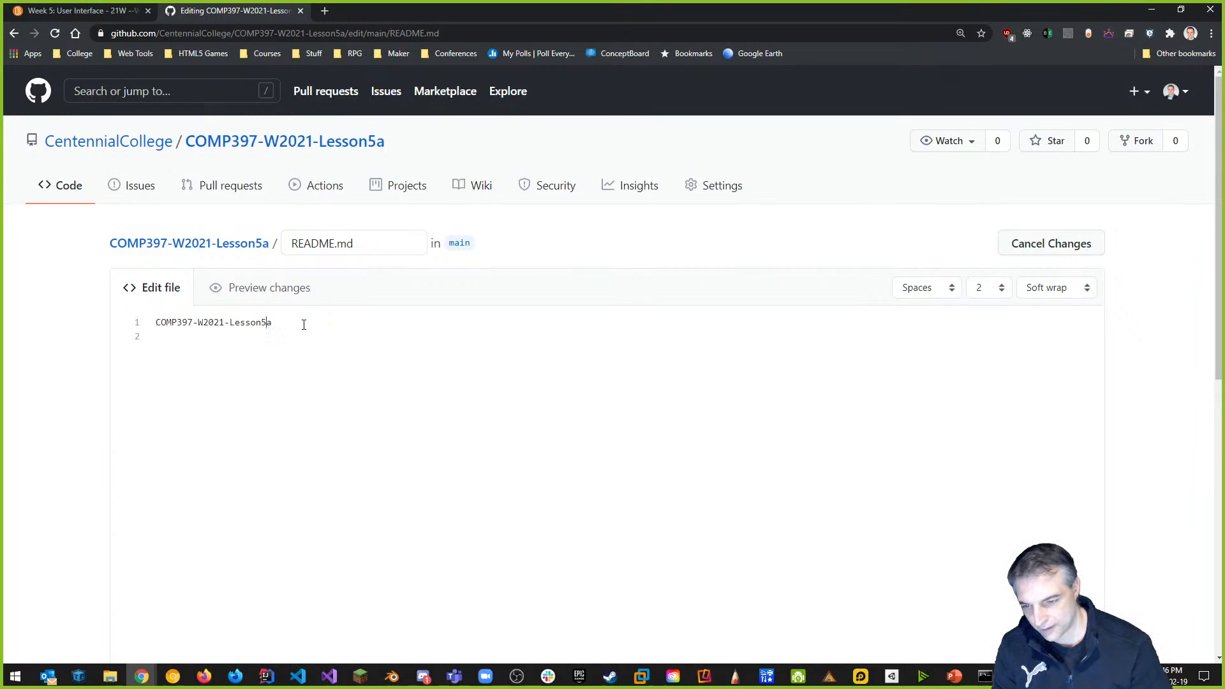
scroll(421, 370, "down", 10)
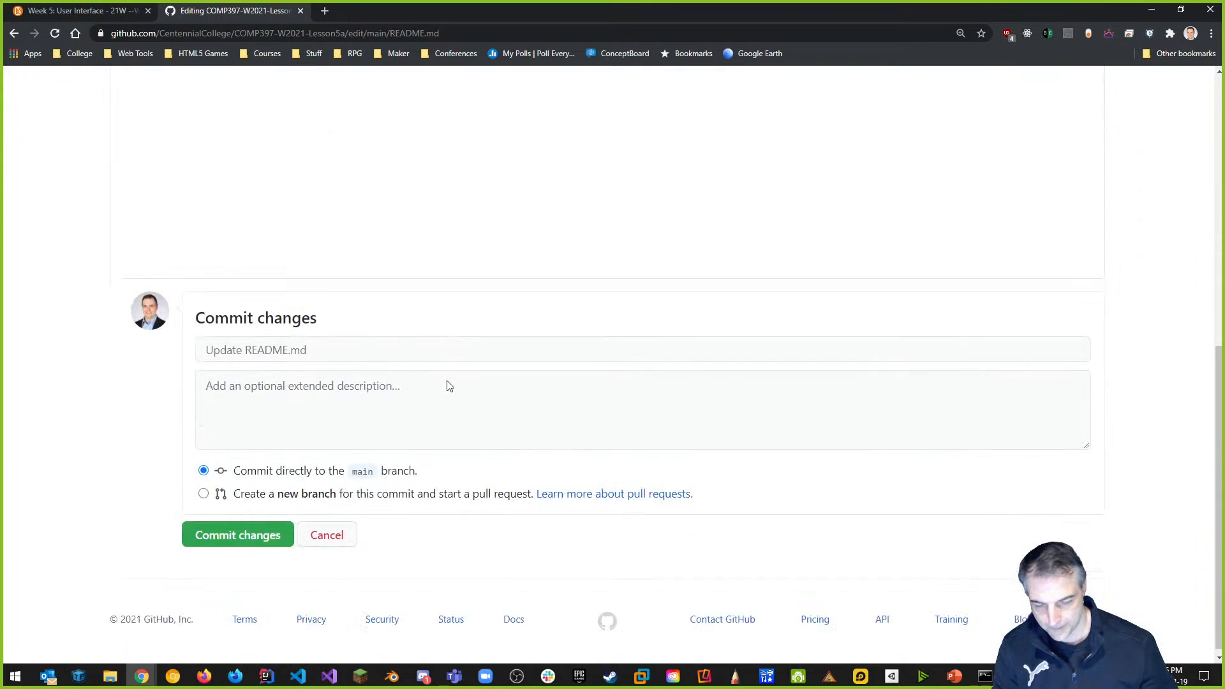
left_click(239, 529)
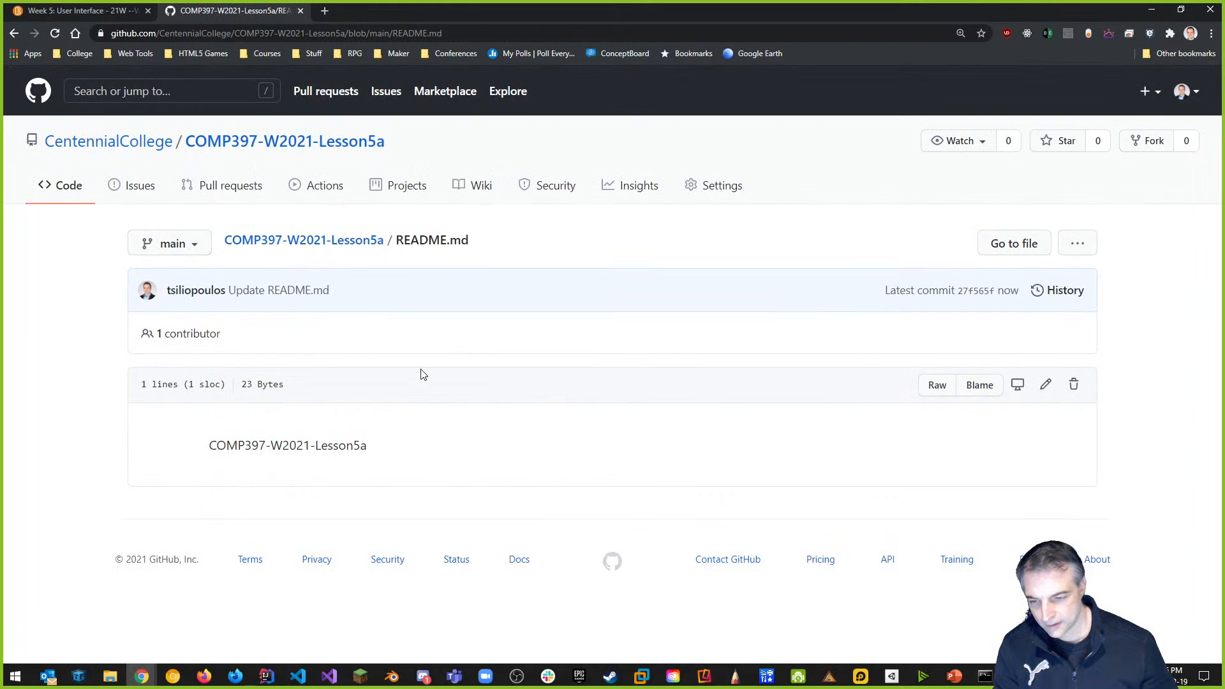
left_click(353, 248)
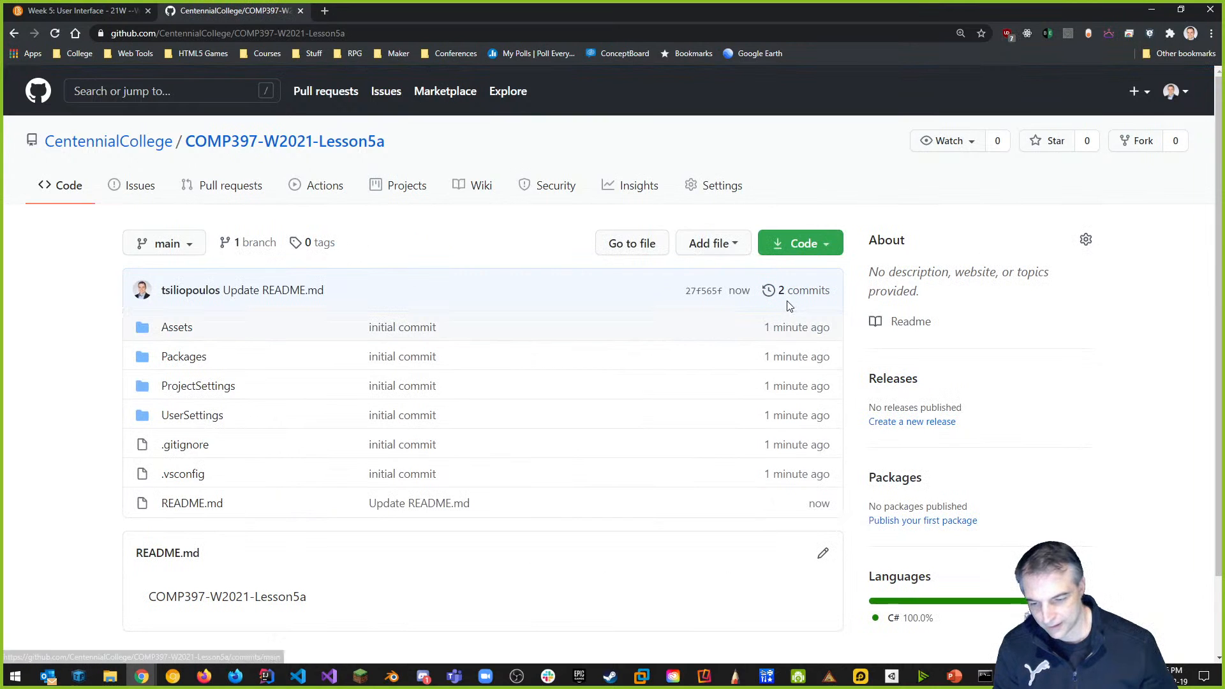
Clear the console, review the commit history with git log, and run git fetch.
key("alt+Tab")
type("cls")
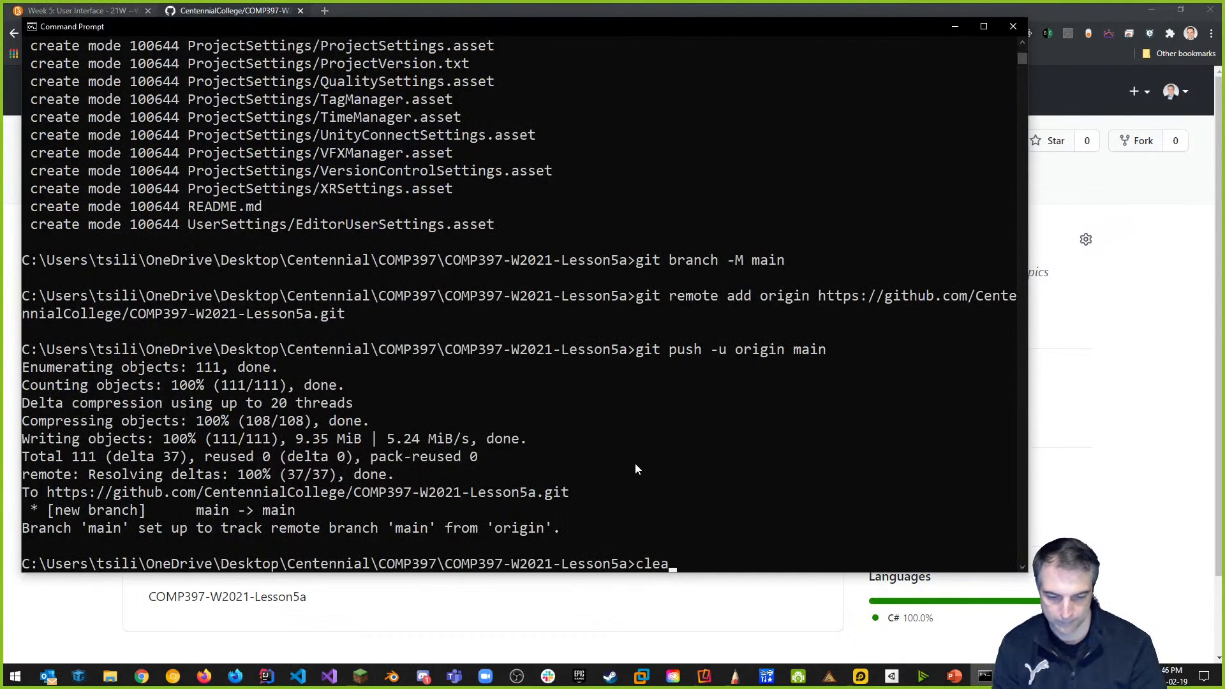
key("Return")
type("git")
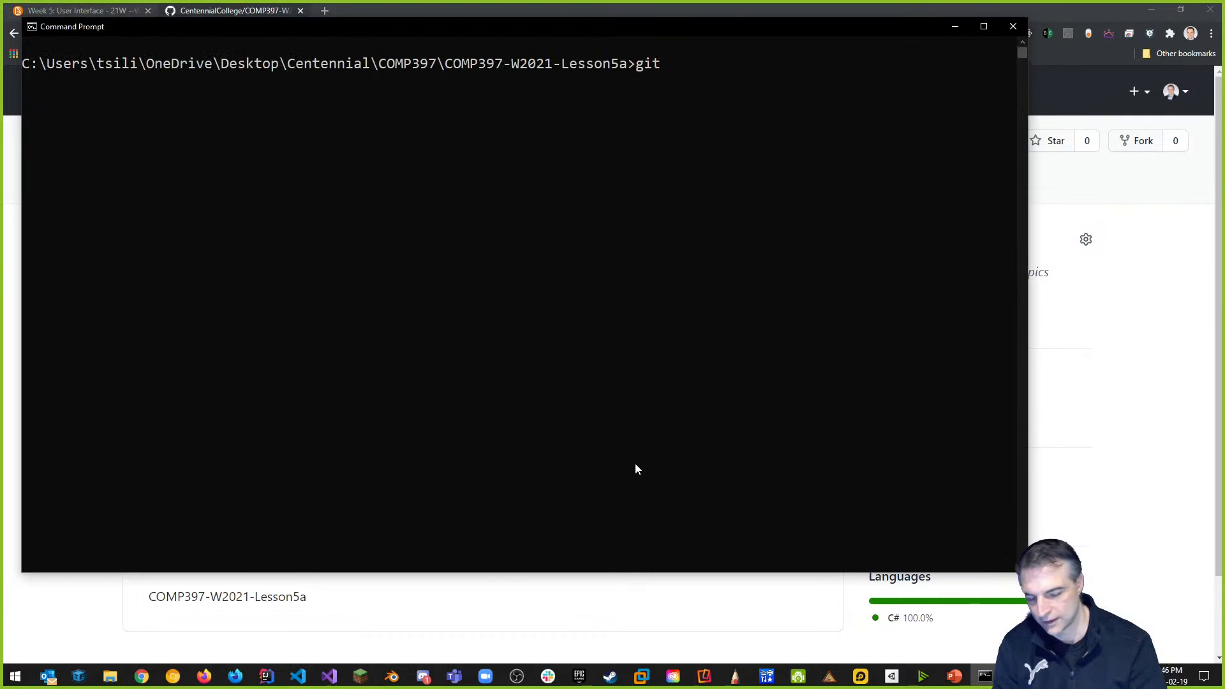
type(" log")
key("Return")
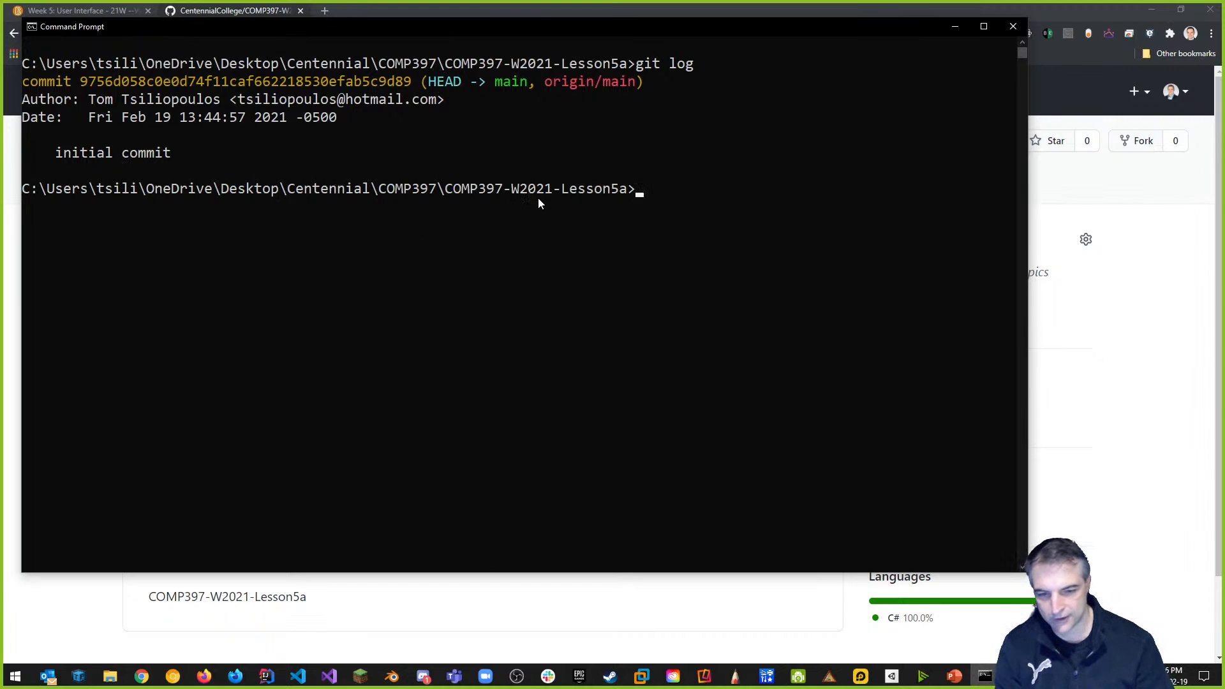
type("git fetch")
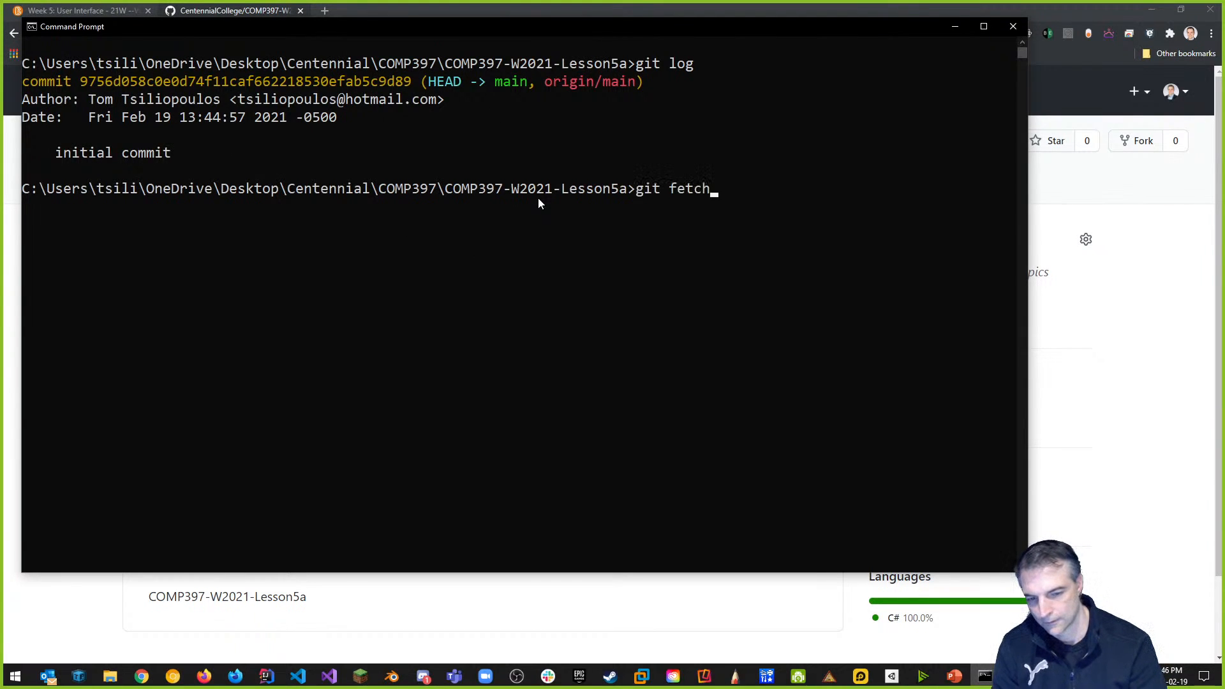
key("Return")
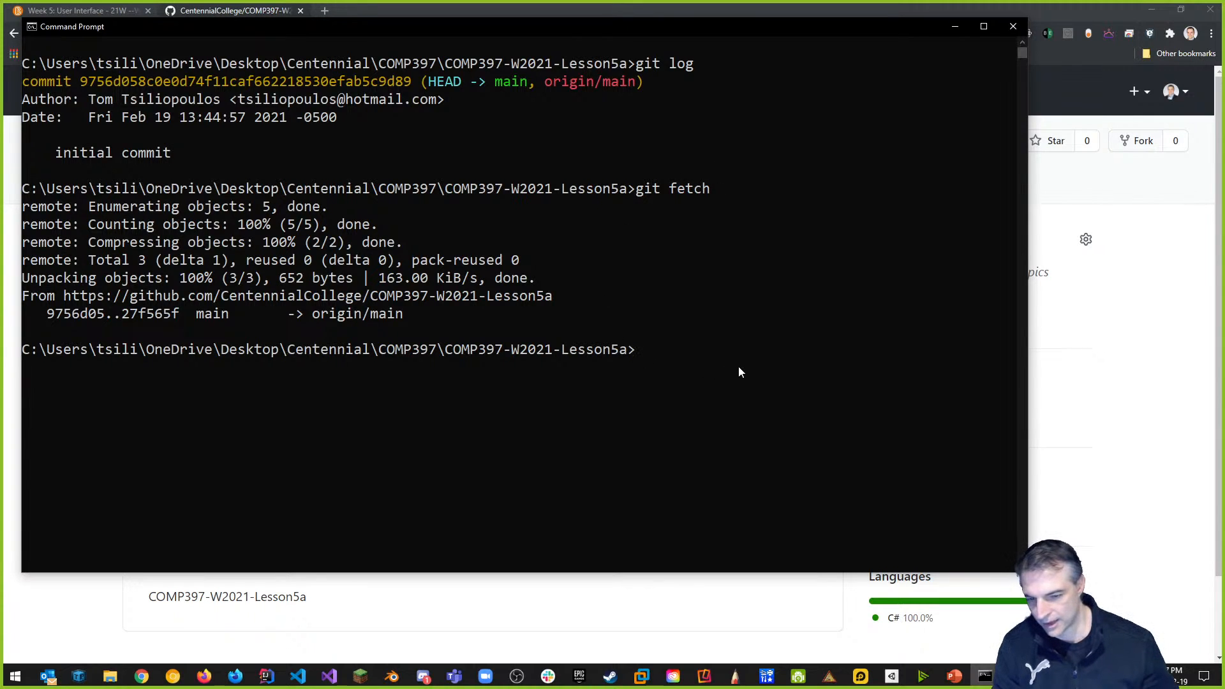
Pull the README update into the local clone and confirm a clean tree with git status.
type("git pull")
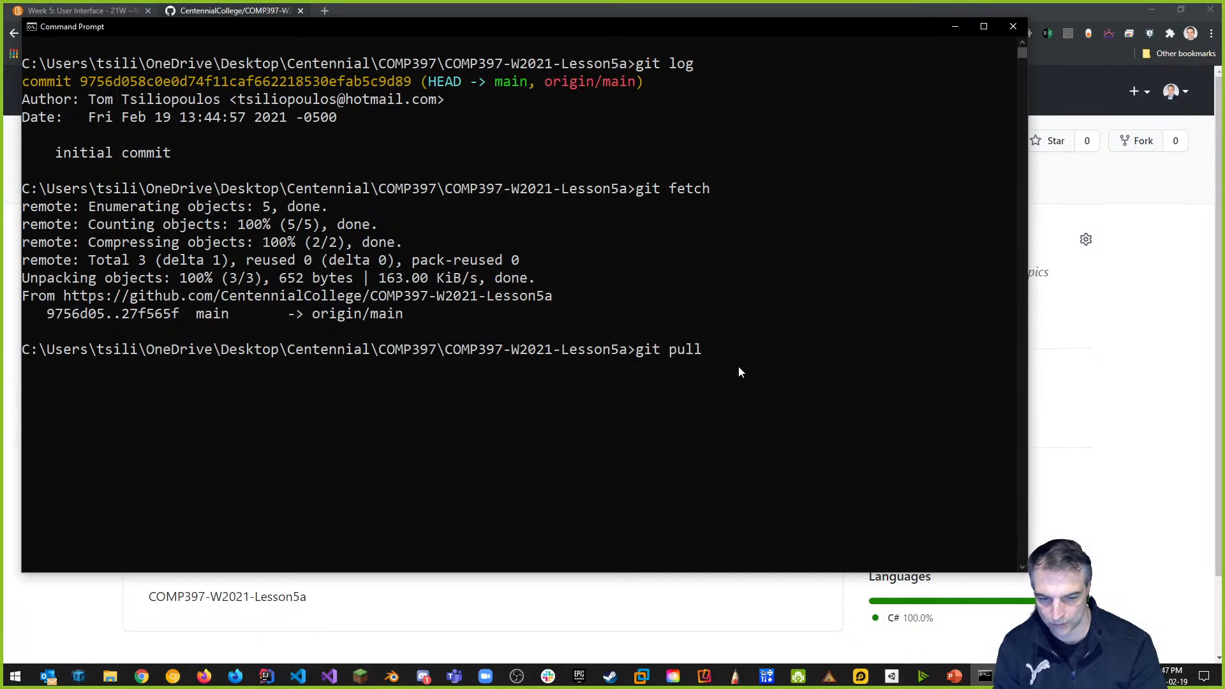
key("Return")
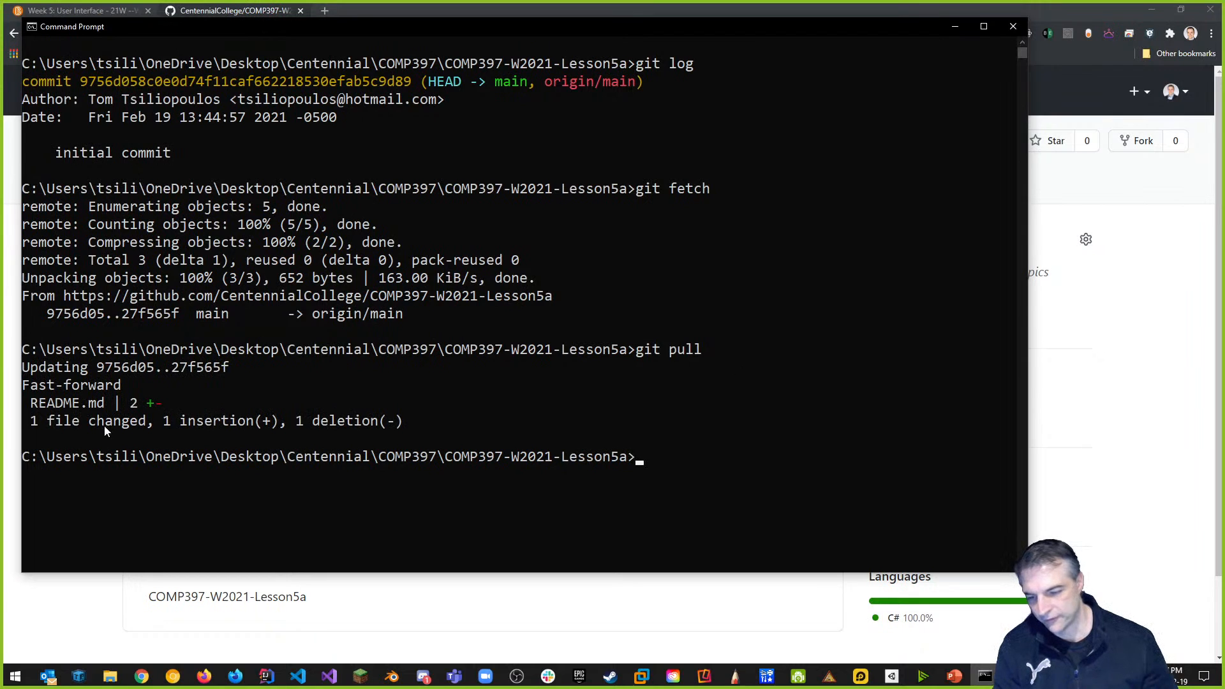
key("alt+Tab")
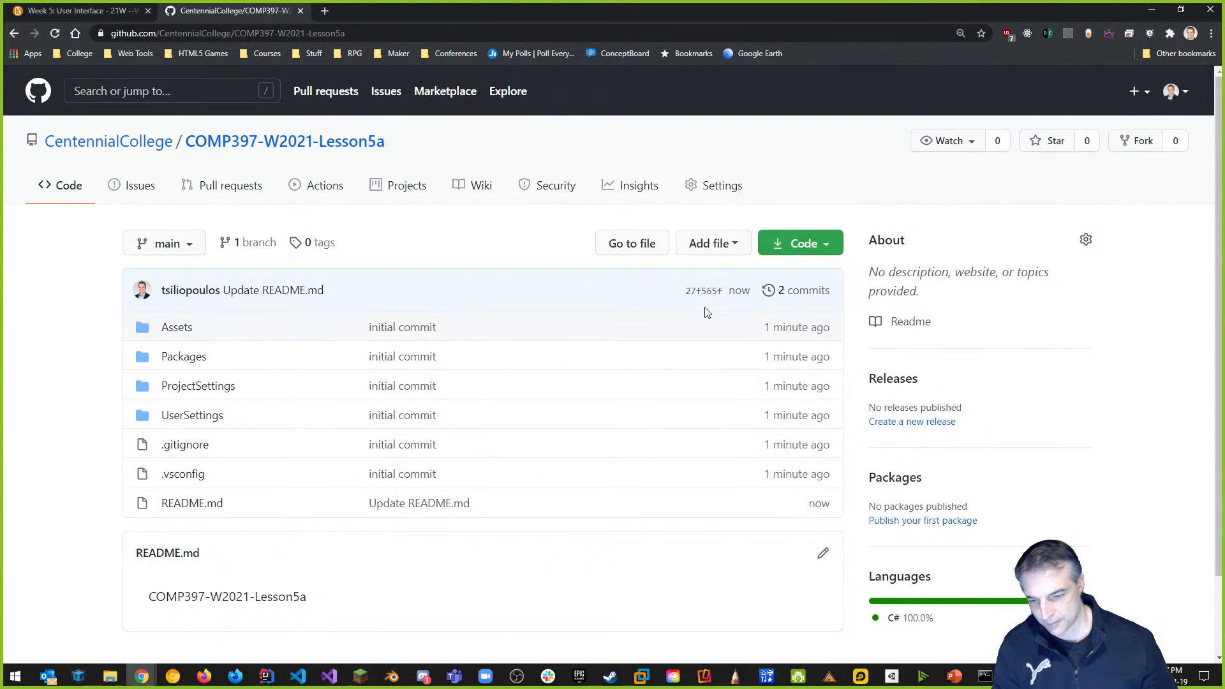
key("alt+Tab")
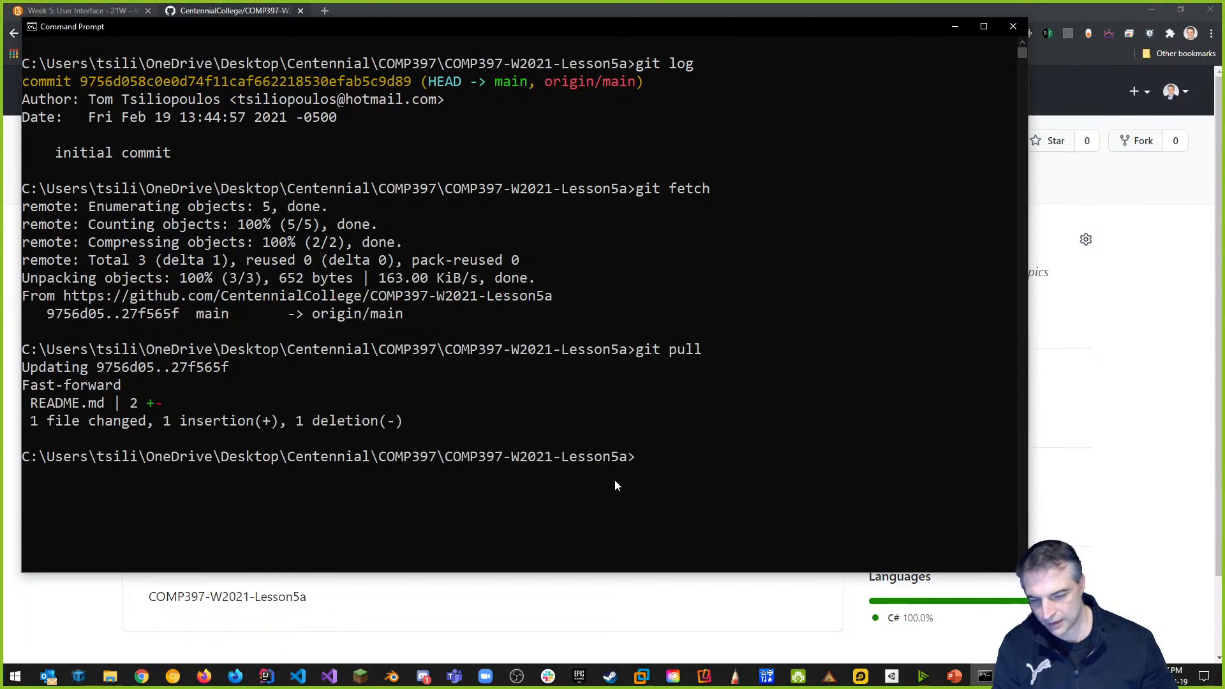
type("git status")
key("Return")
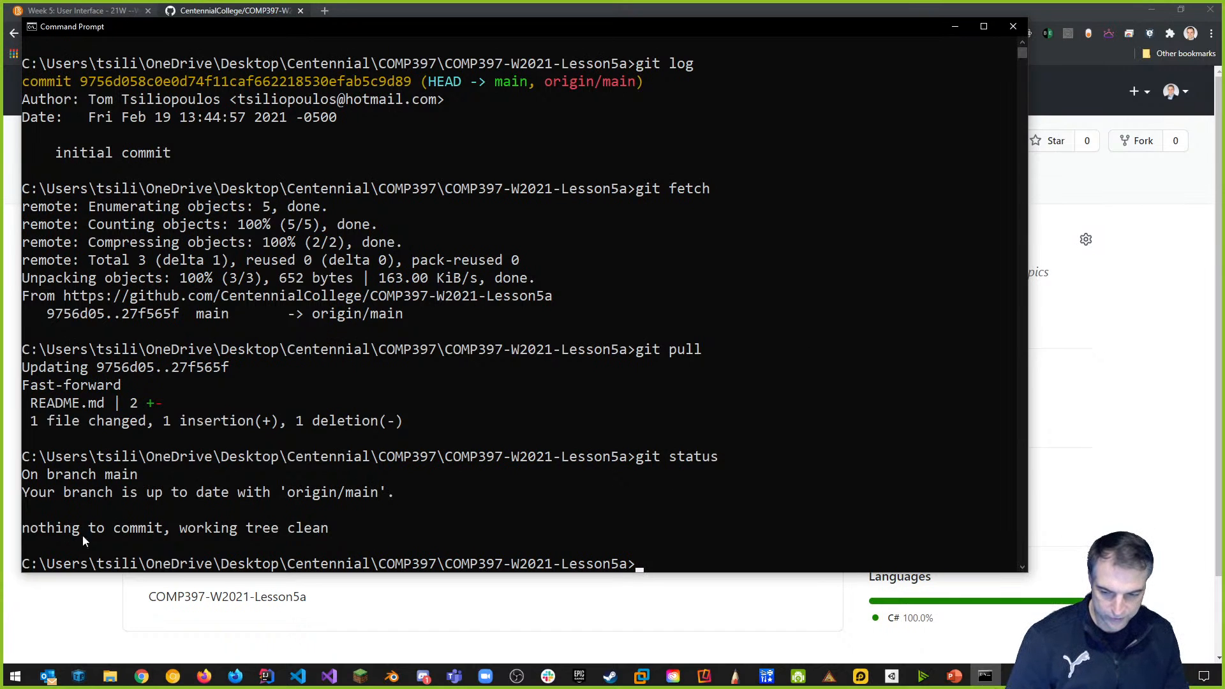
Add the line 'Demo project for Week 5' to README.md in GitHub's editor.
key("alt+Tab")
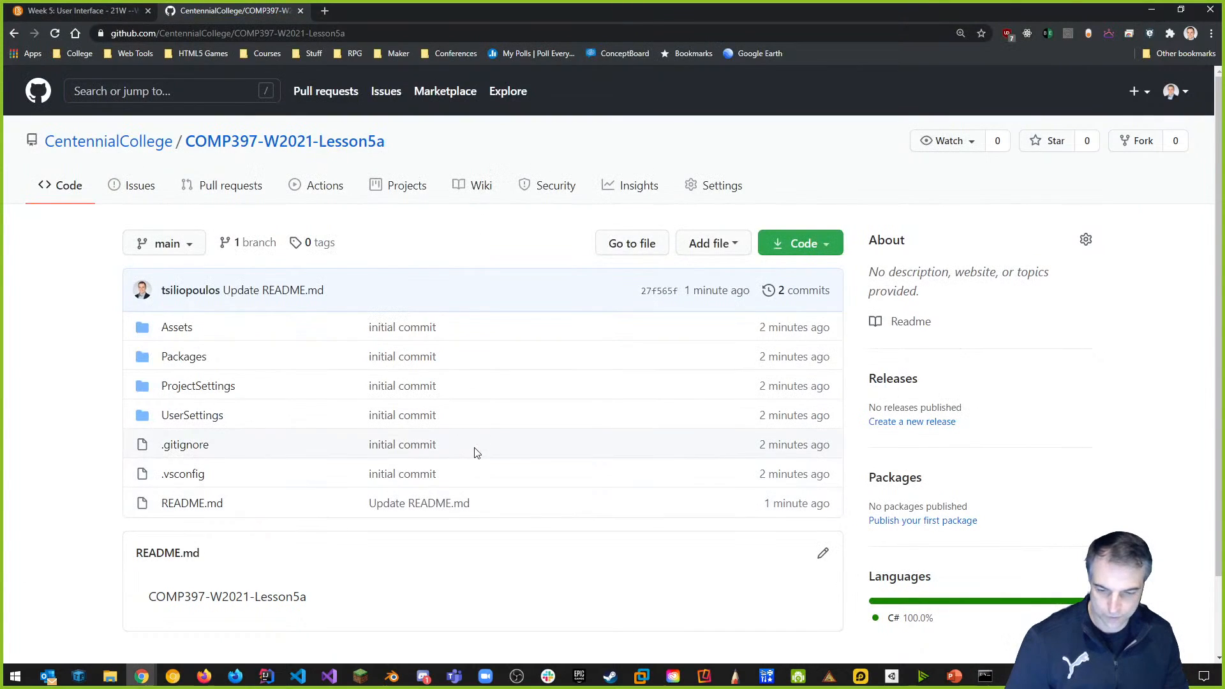
scroll(255, 506, "down", 2)
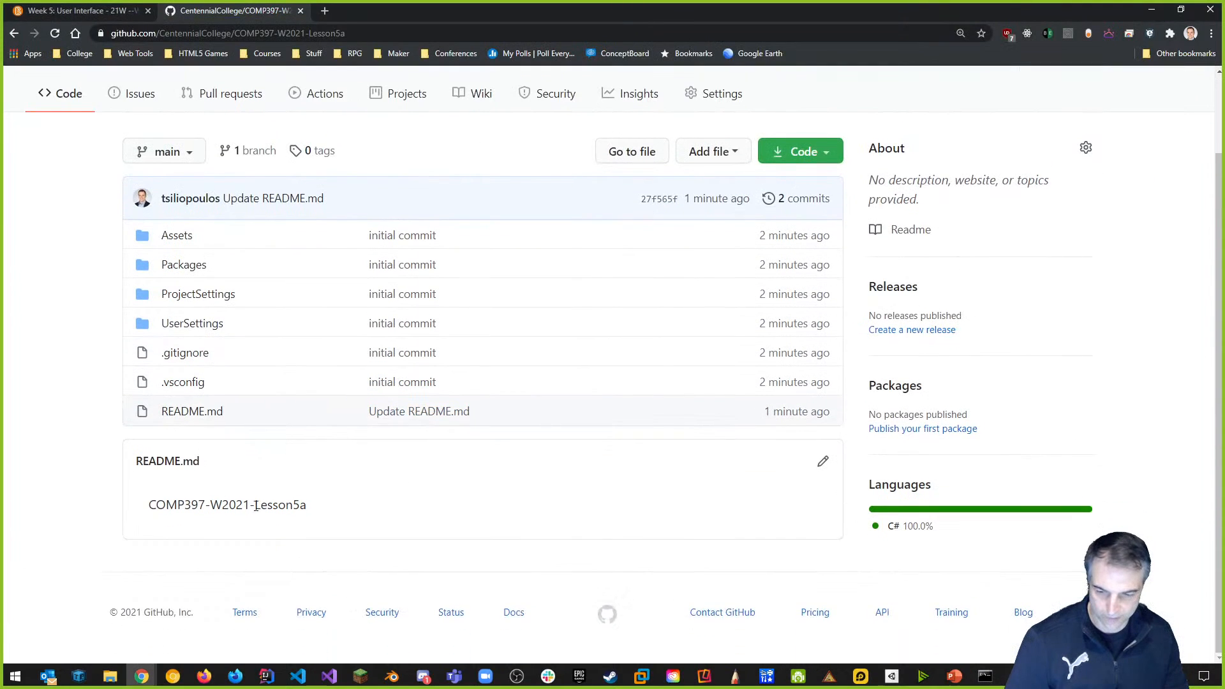
left_click(825, 464)
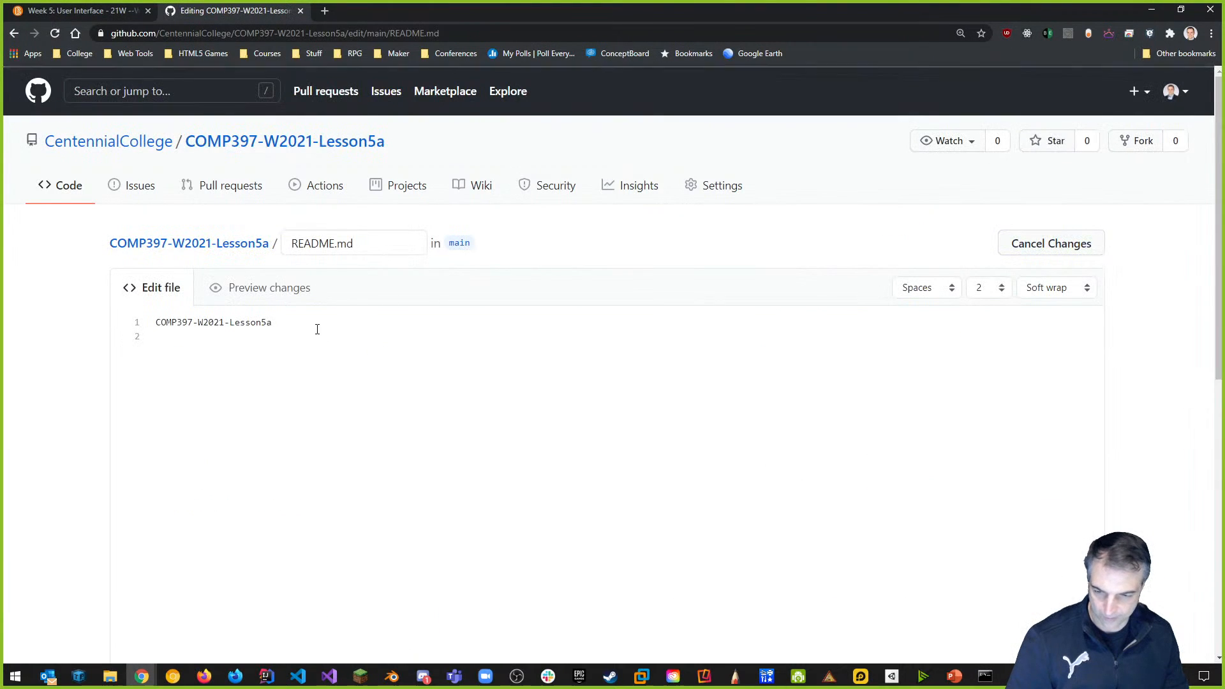
left_click(296, 327)
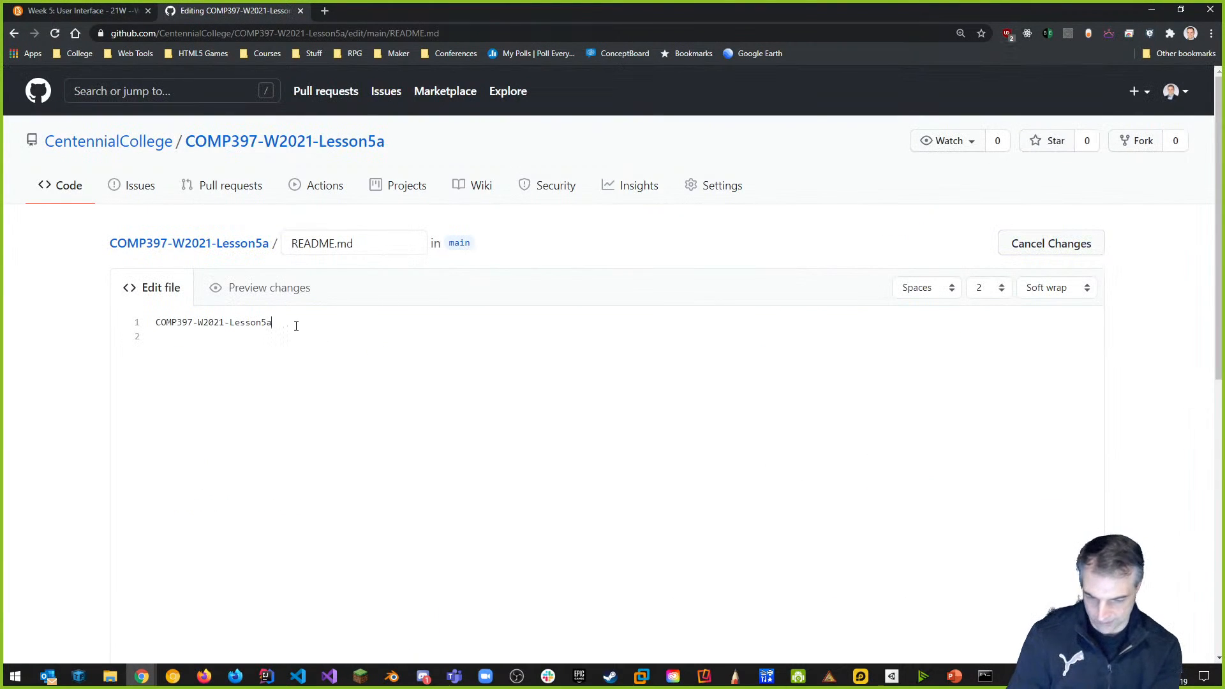
type("#")
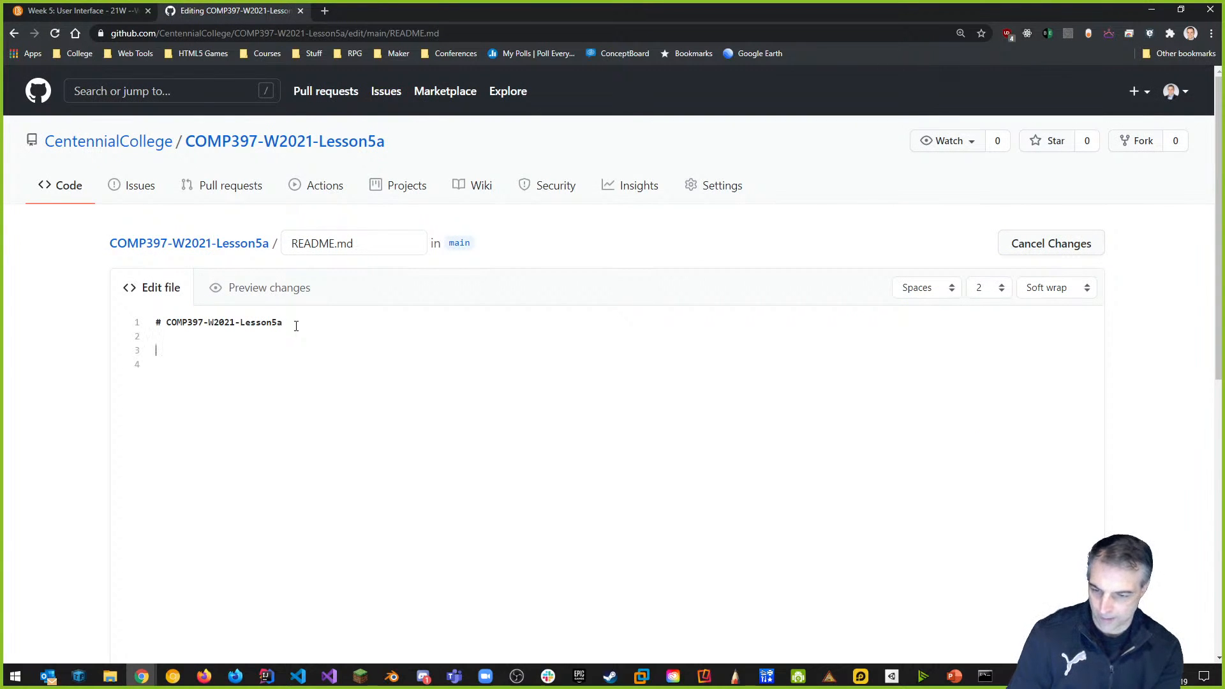
type("emo ")
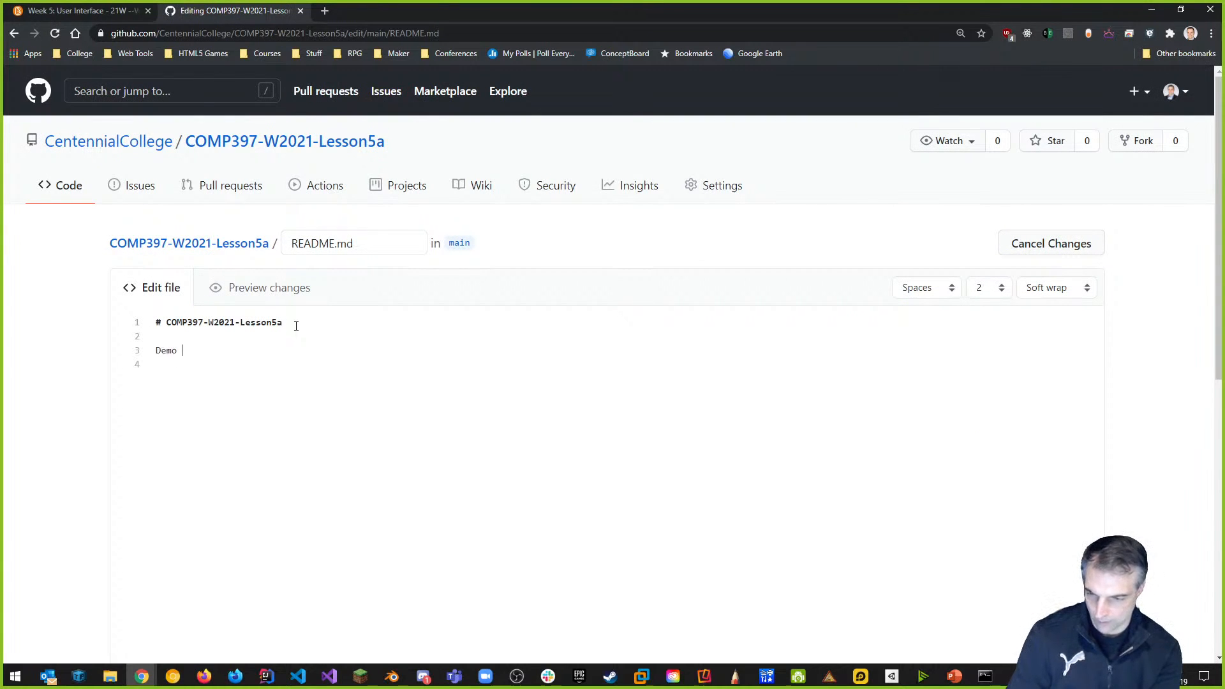
type("project for ")
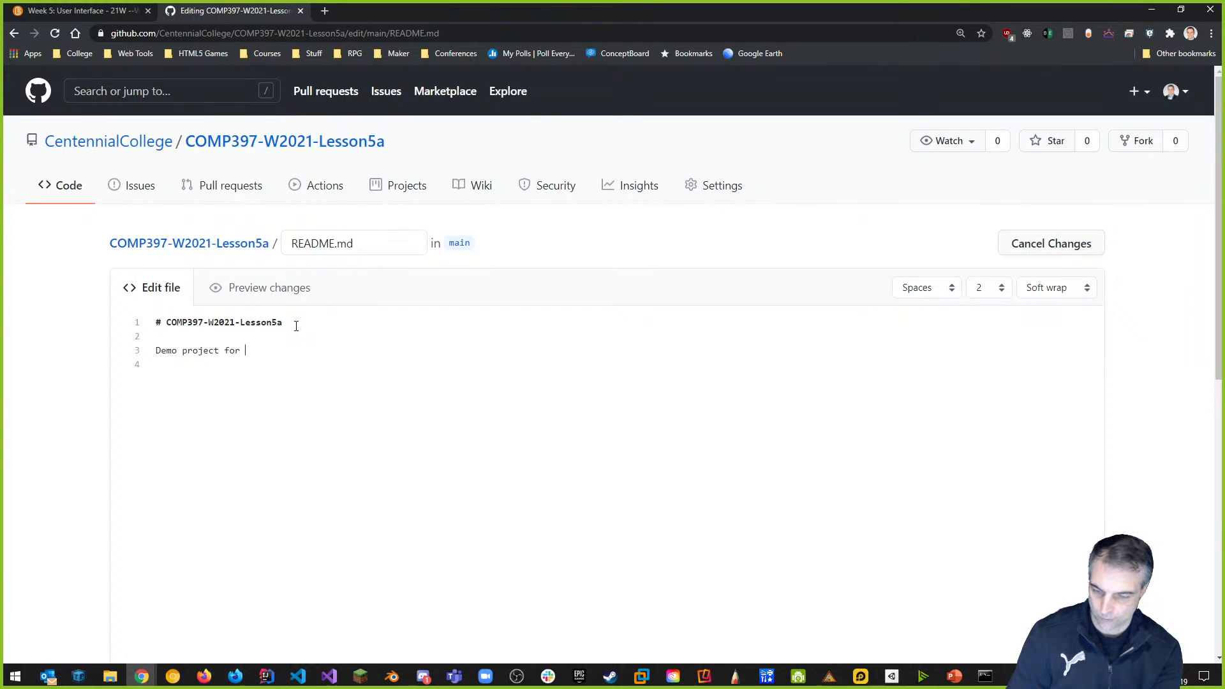
type("Week 5")
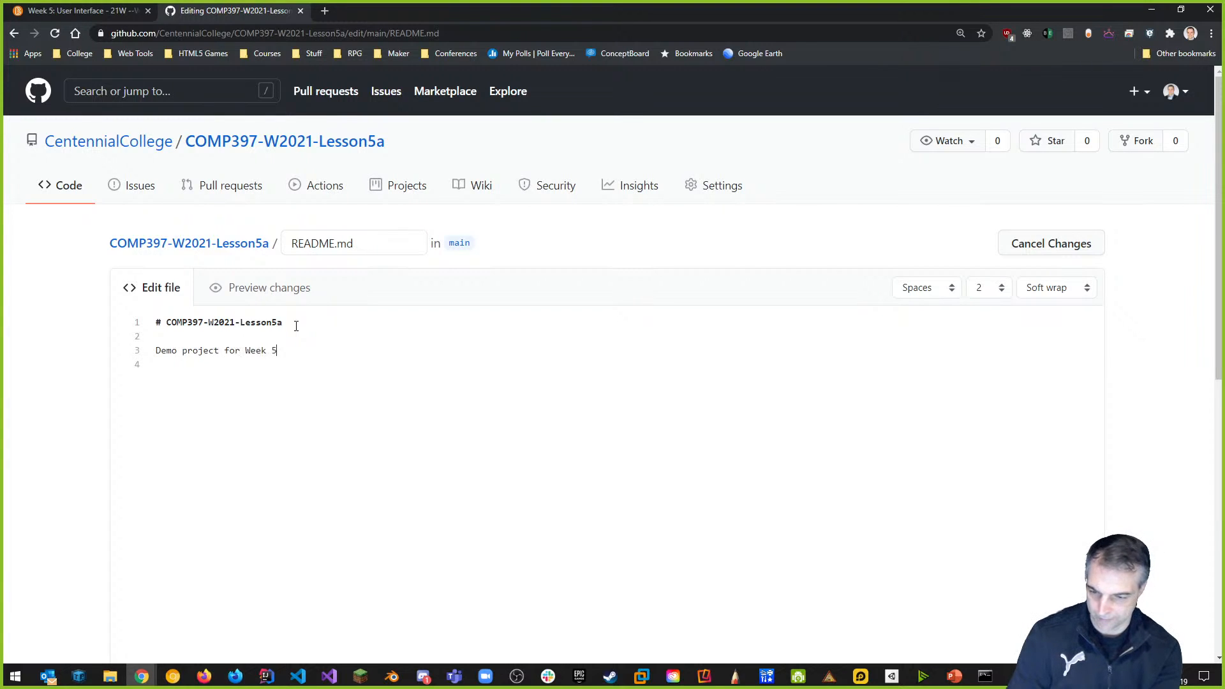
scroll(585, 295, "down", 3)
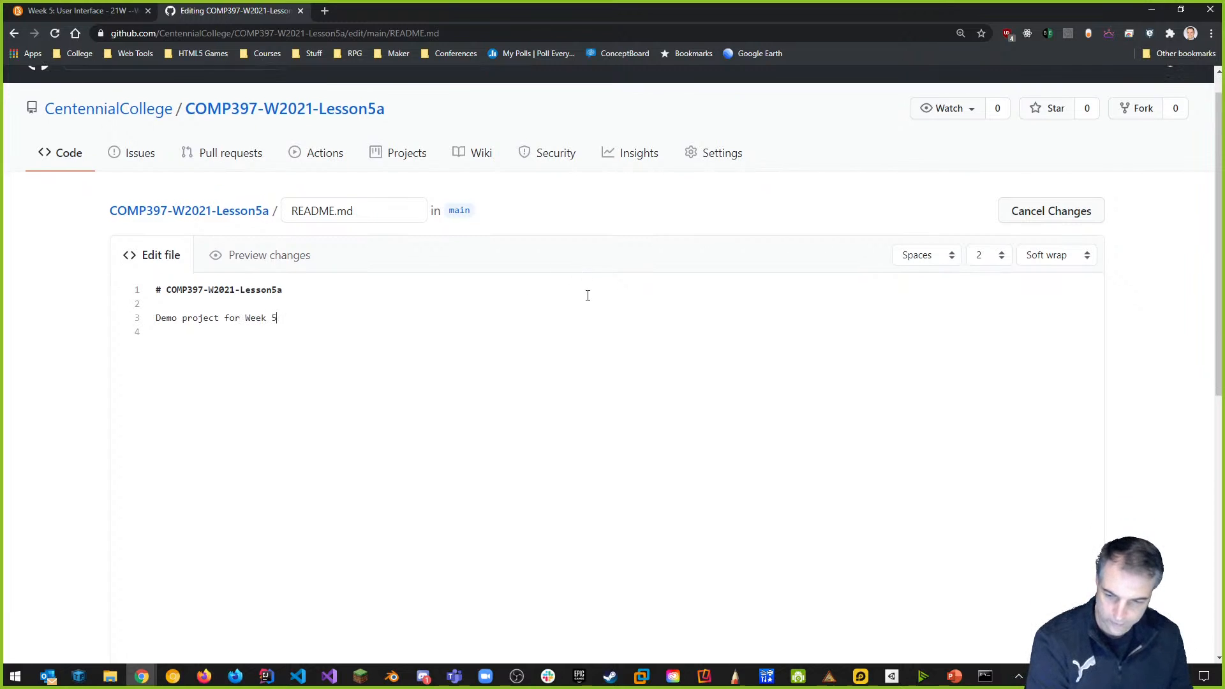
scroll(457, 282, "down", 5)
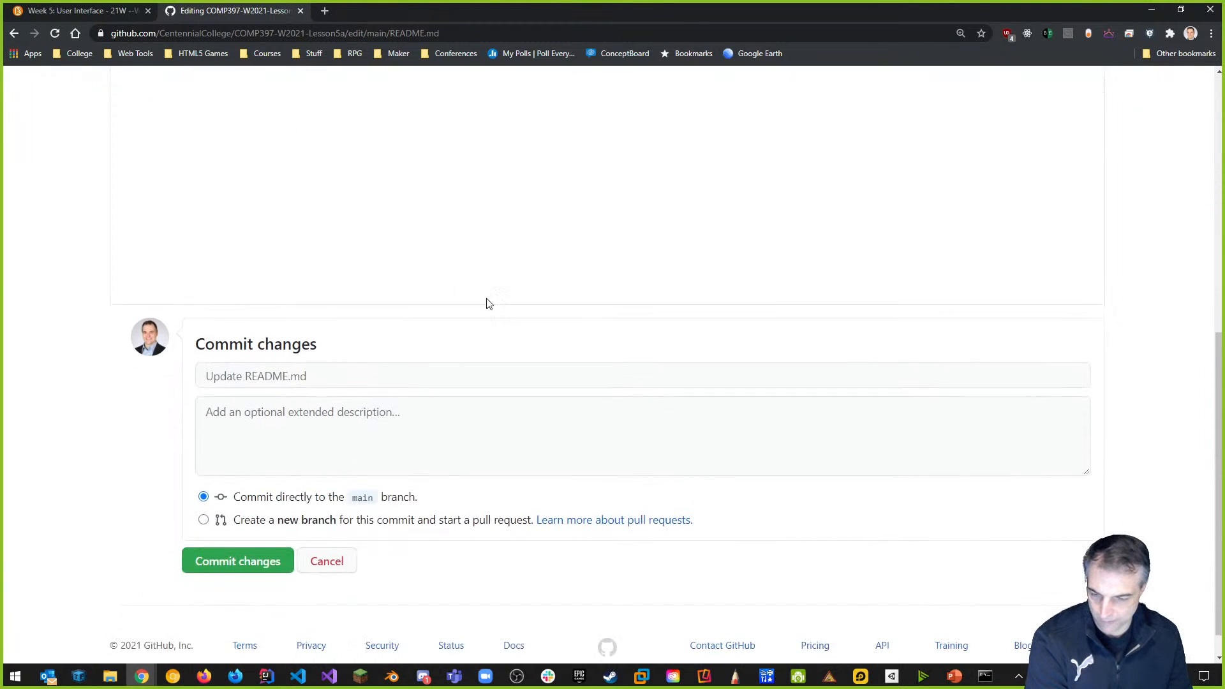
Commit it to main with the message 'Updated README.md to include a short description'.
left_click(340, 346)
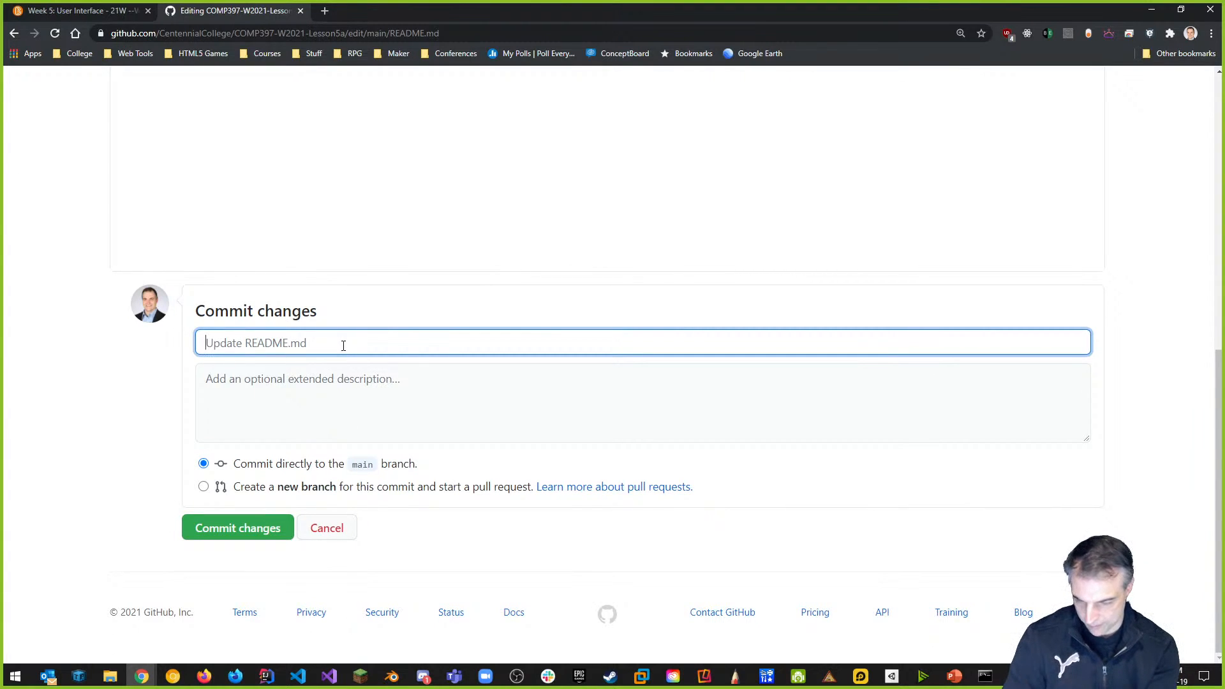
type("Updated README.md to include ")
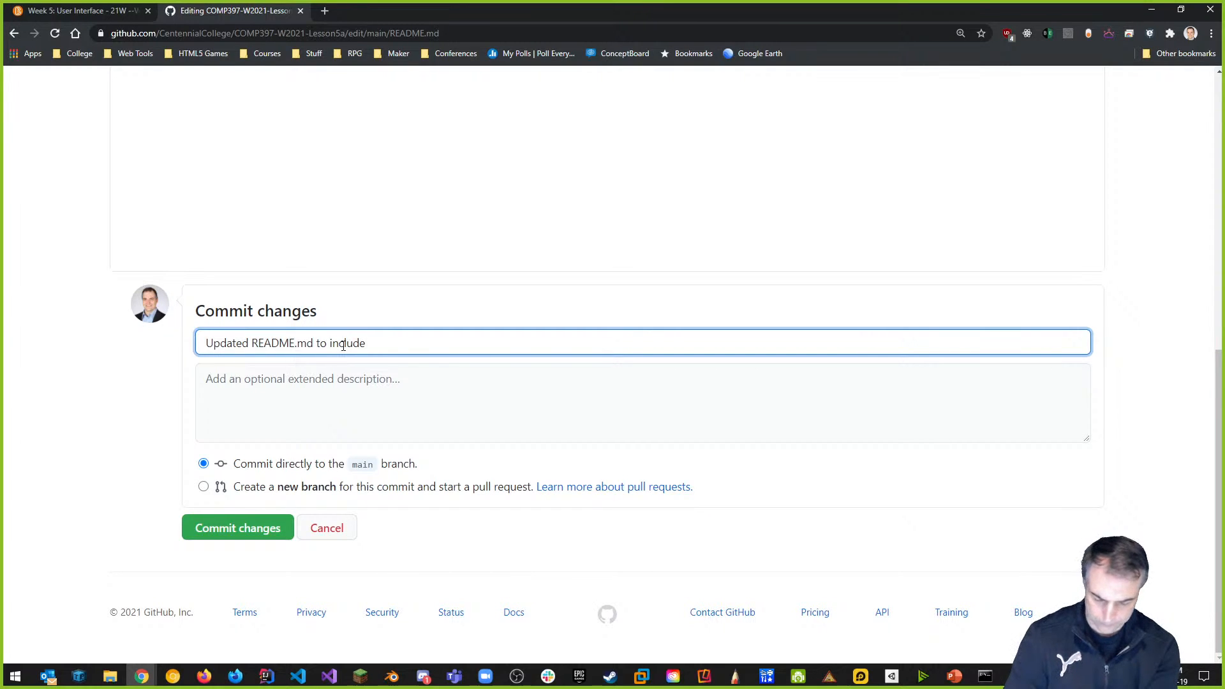
type("some")
key("BackSpace")
key("BackSpace")
key("BackSpace")
key("BackSpace")
key("BackSpace")
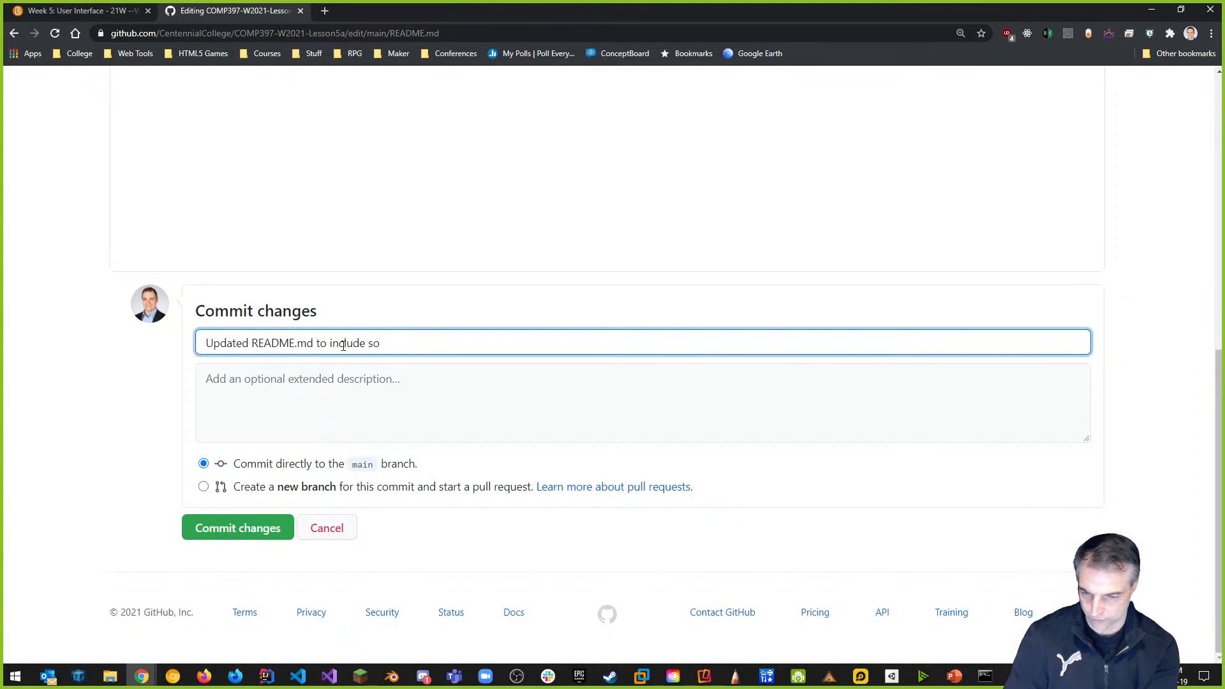
type("a short desc")
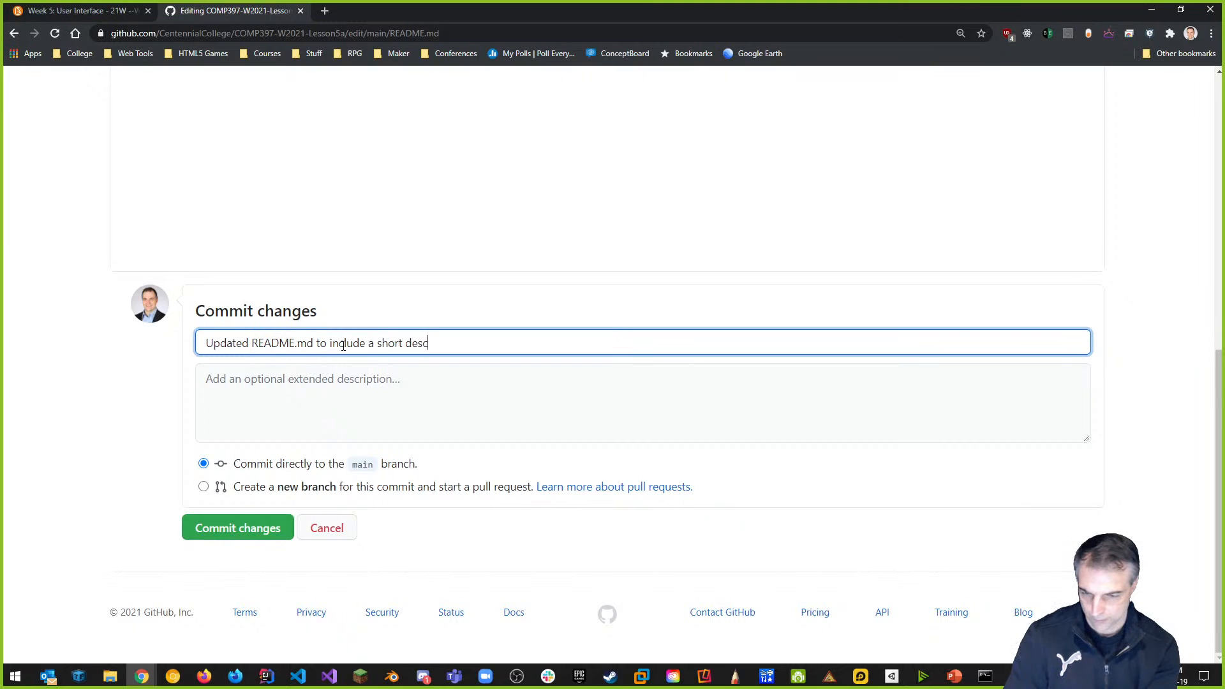
type("riptioj")
key("BackSpace")
type("n")
left_click(270, 529)
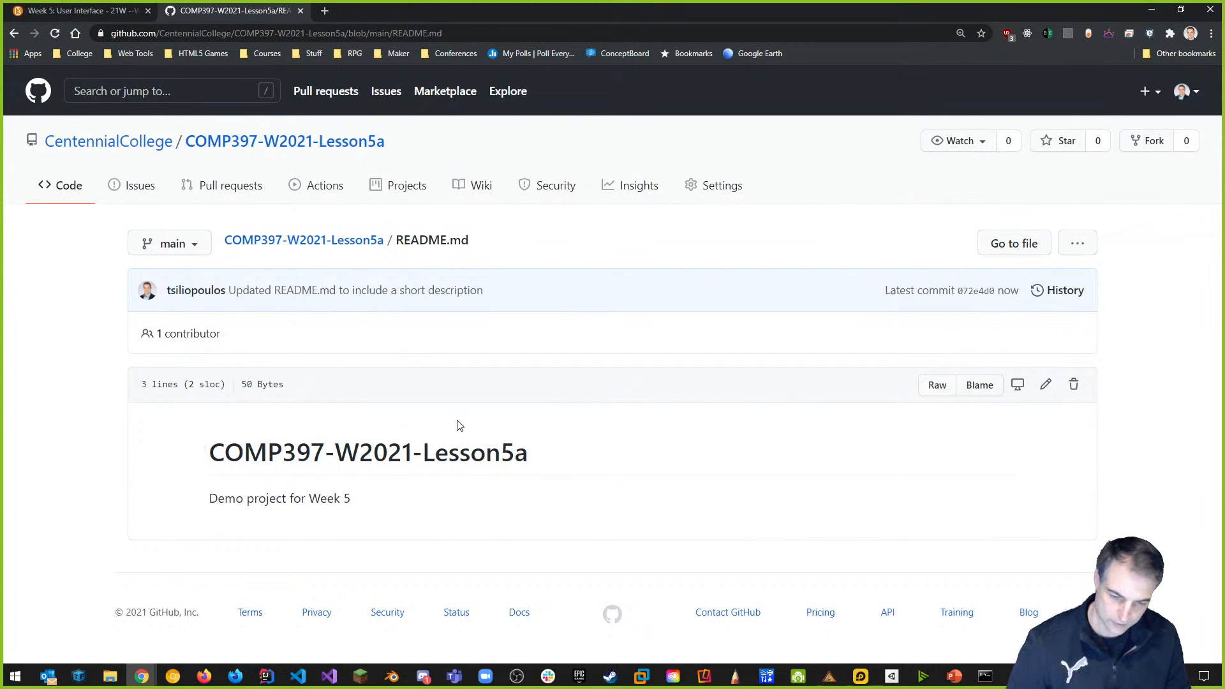
Fetch the new commit, clear the console, and check with git status how main compares to origin.
key("alt+Tab")
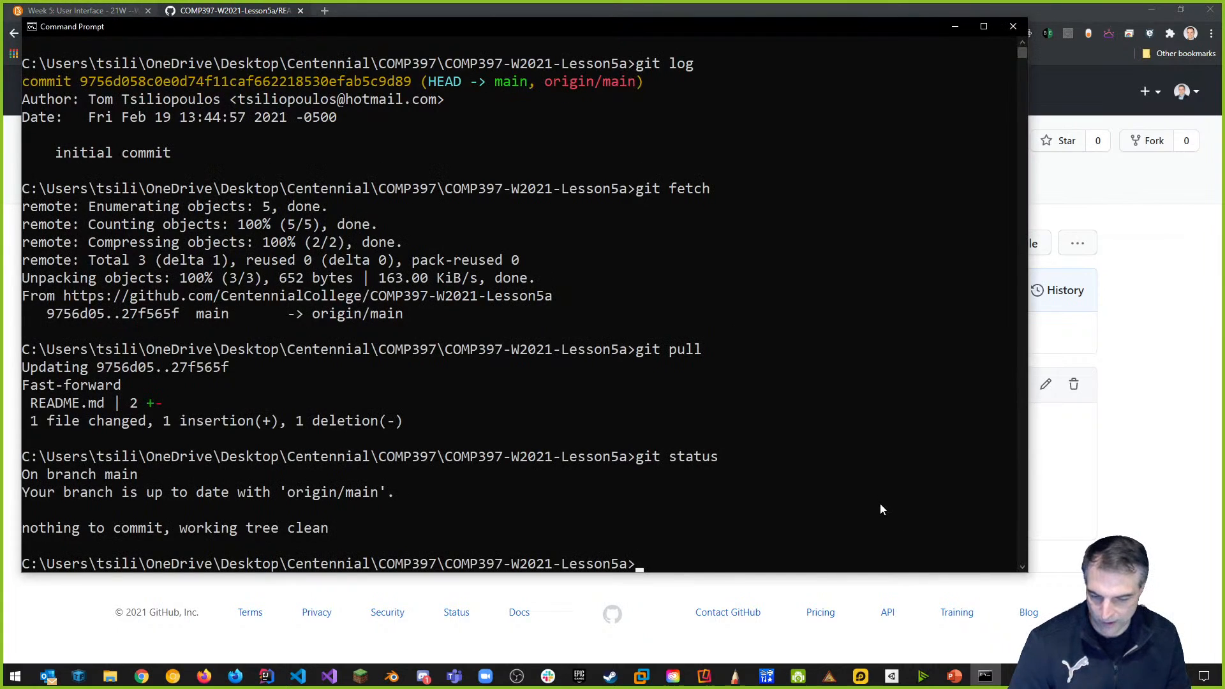
type("git fetch")
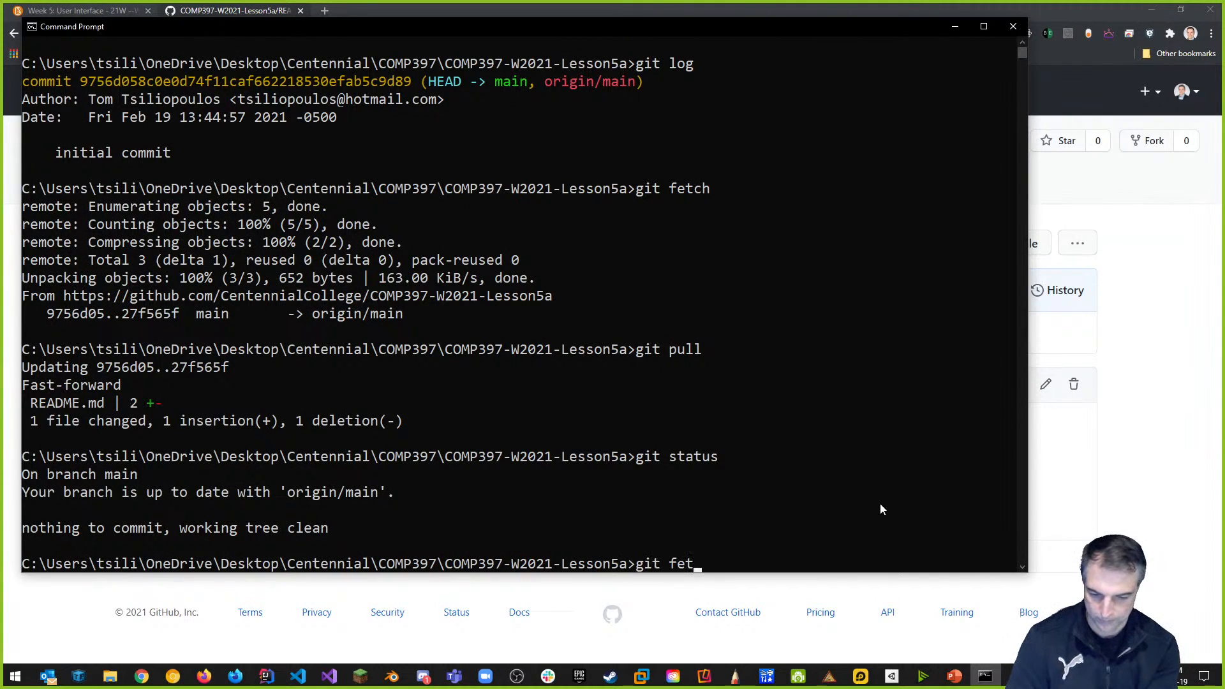
key("Return")
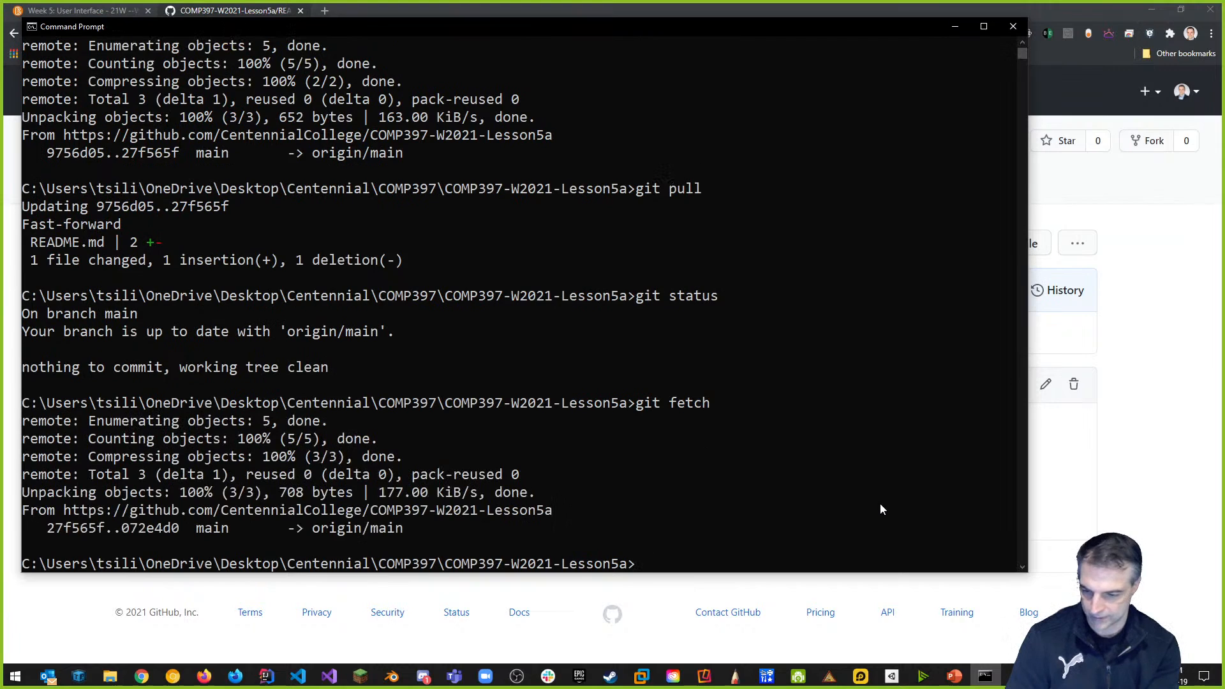
type("clear")
key("Return")
type("git status")
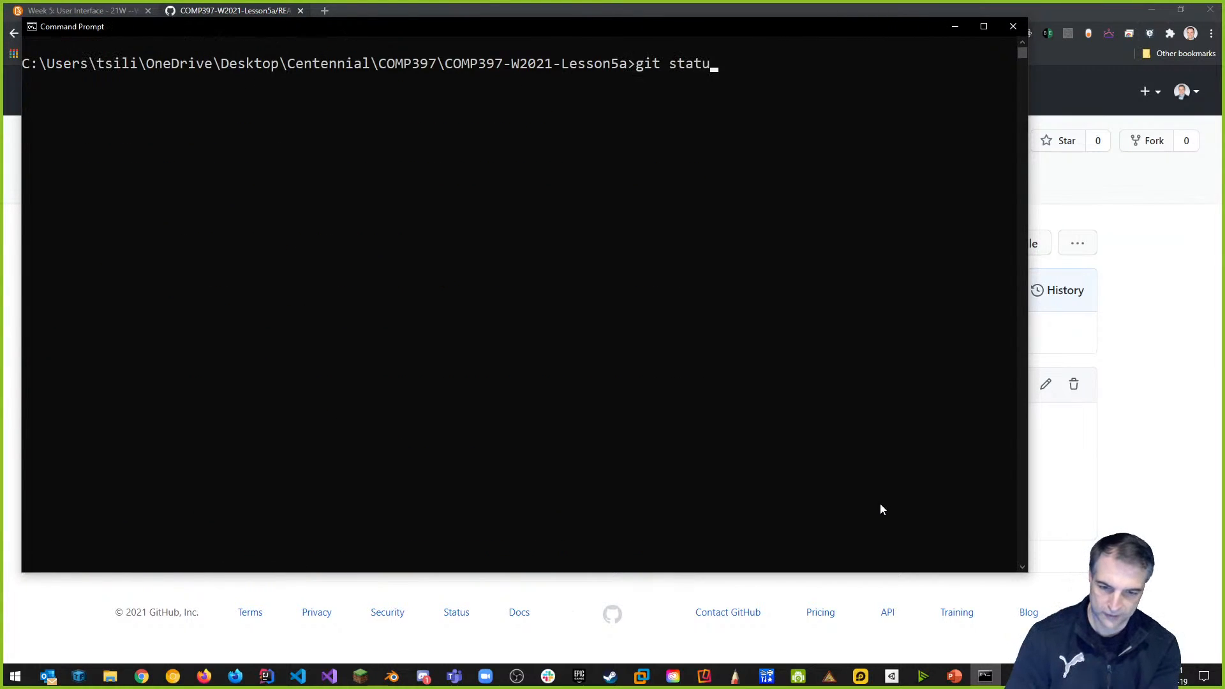
key("Return")
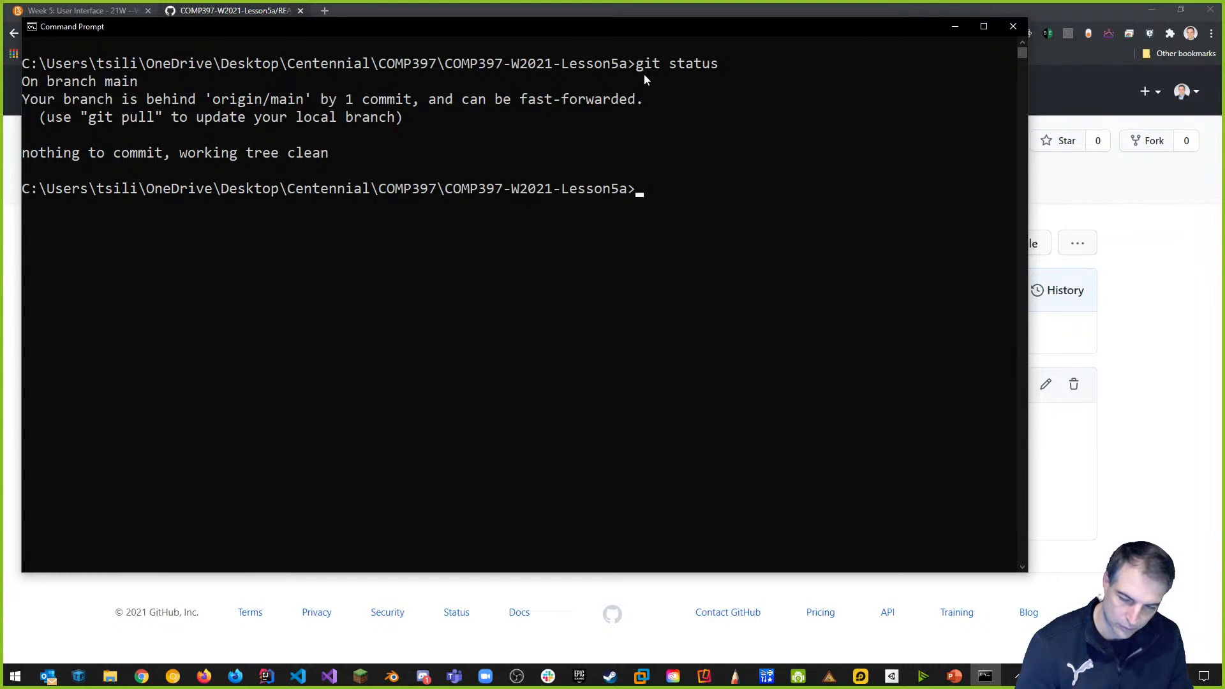
Pull the README commit with git pull and confirm with git status that main is up to date.
type("git pull")
key("Return")
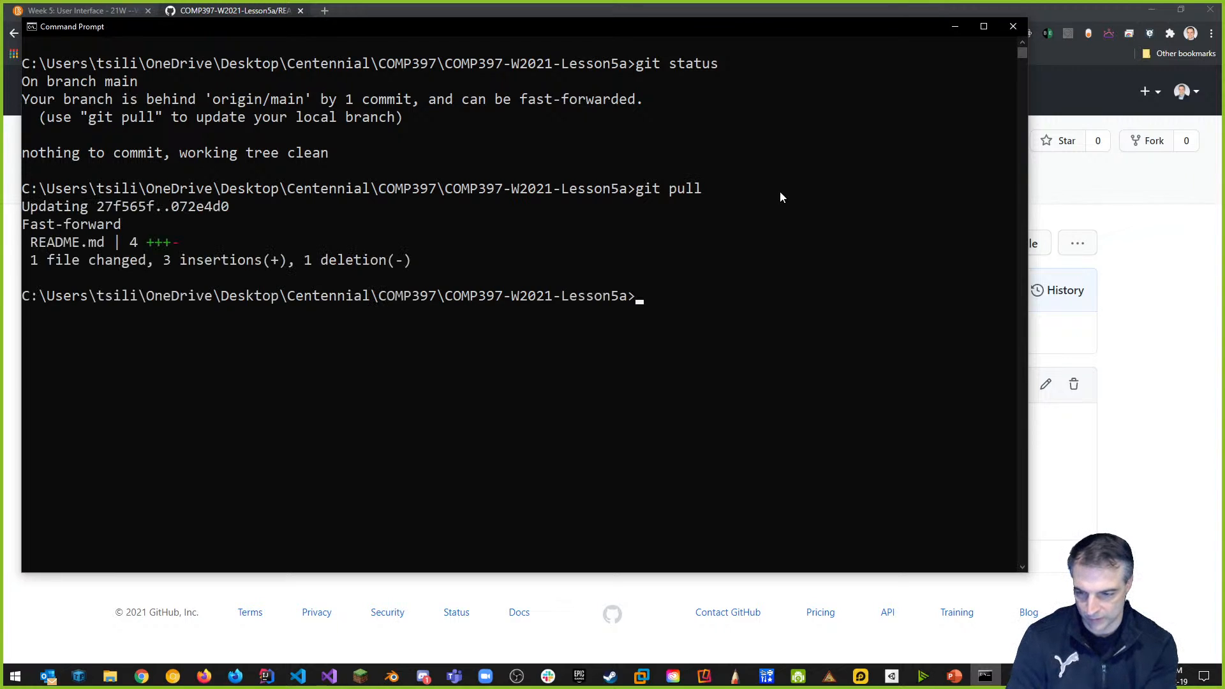
type("git status")
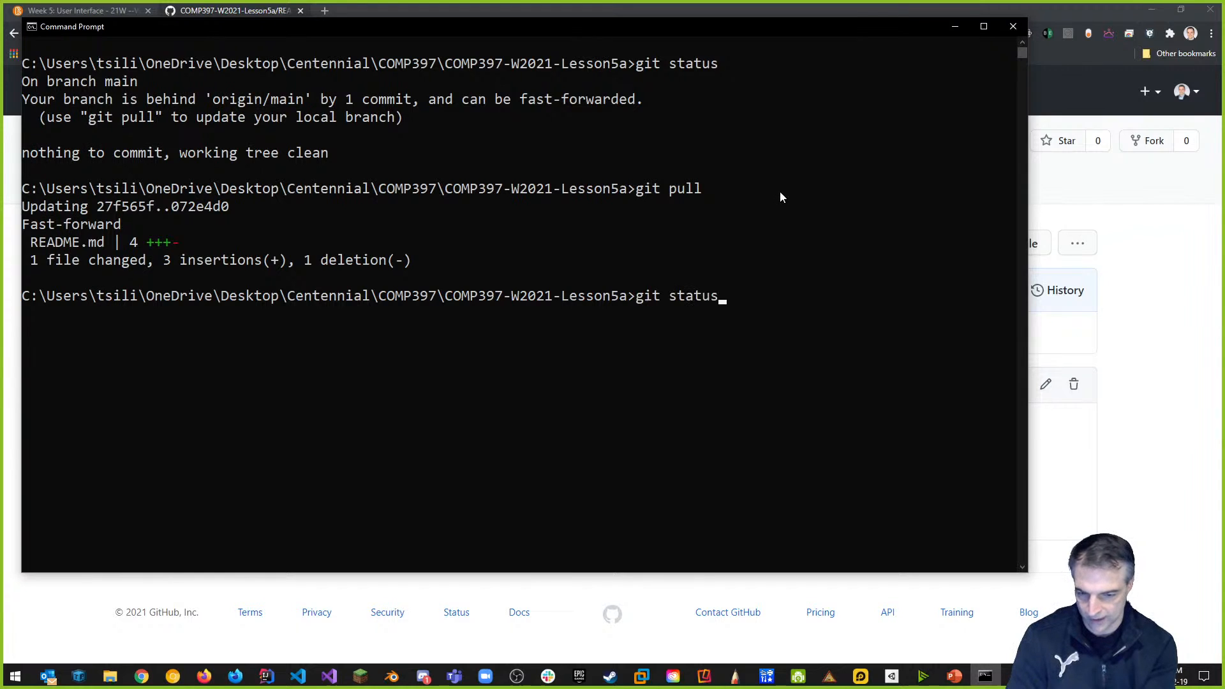
key("Return")
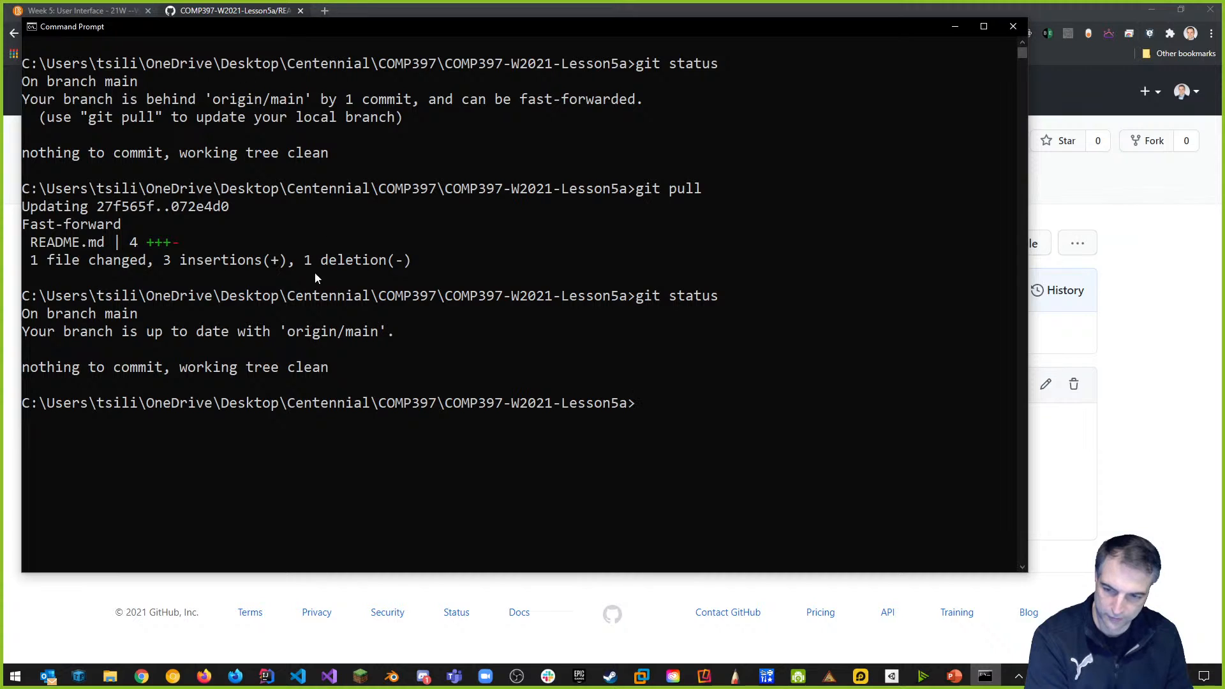
key("alt+Tab")
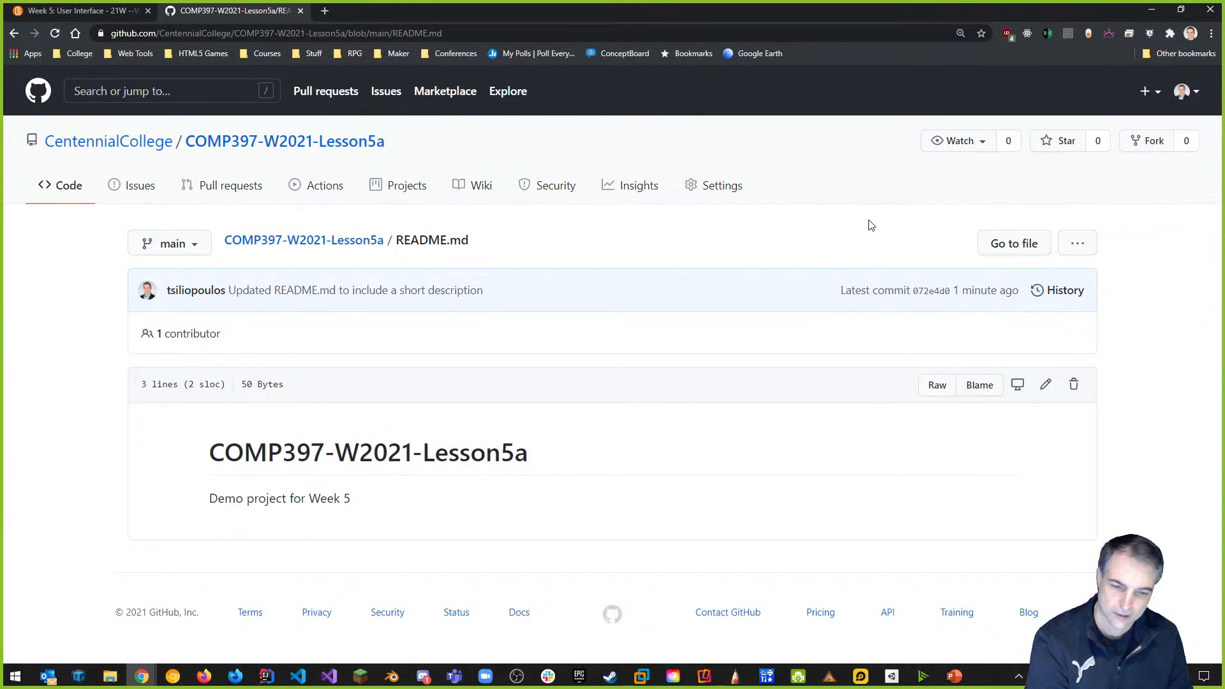
Open the repository's Settings > Manage access page, confirming with the account password.
left_click(725, 197)
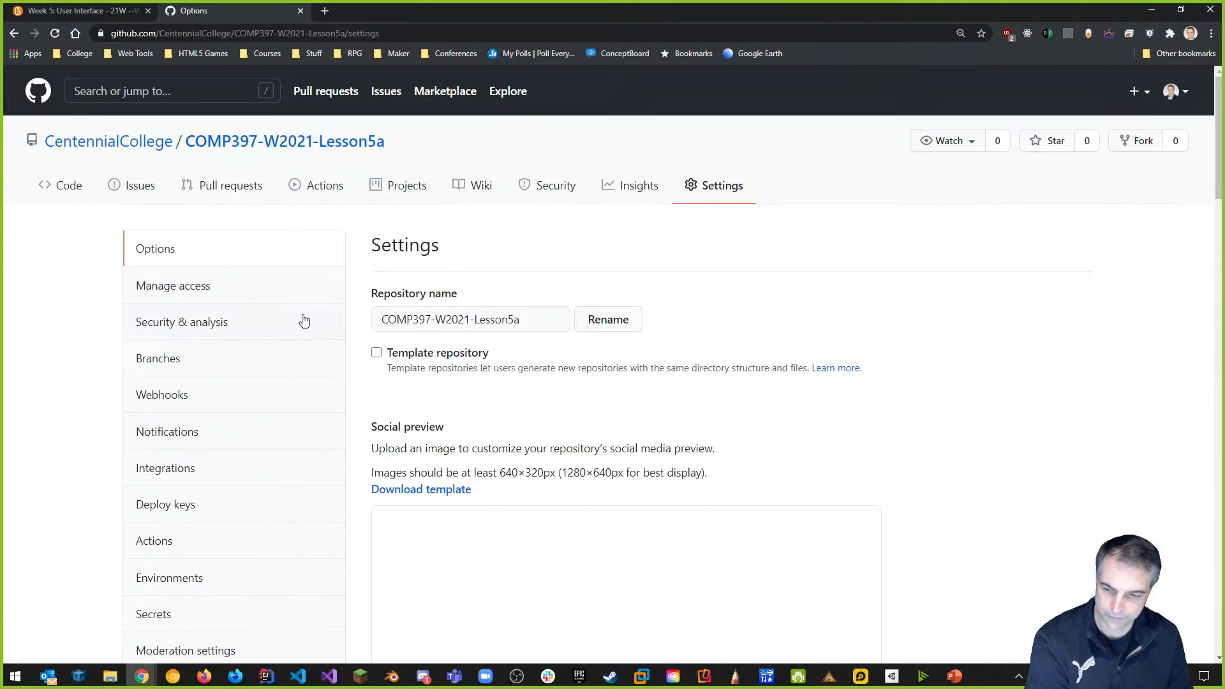
left_click(184, 288)
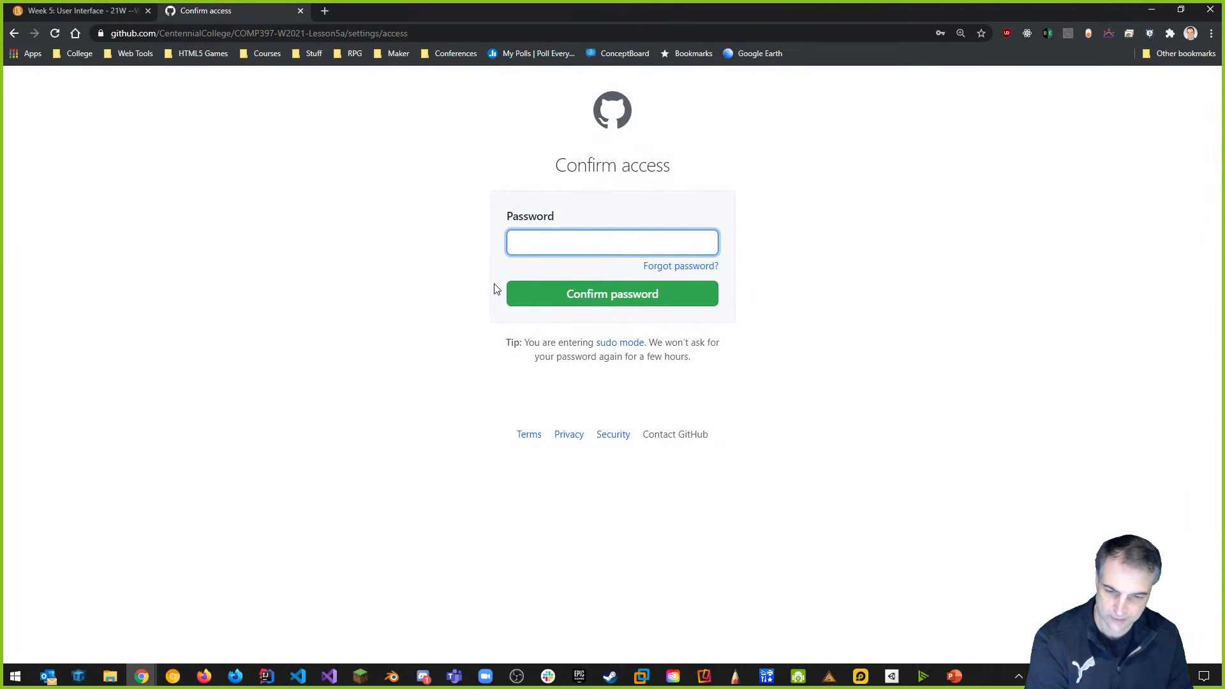
type("•••••")
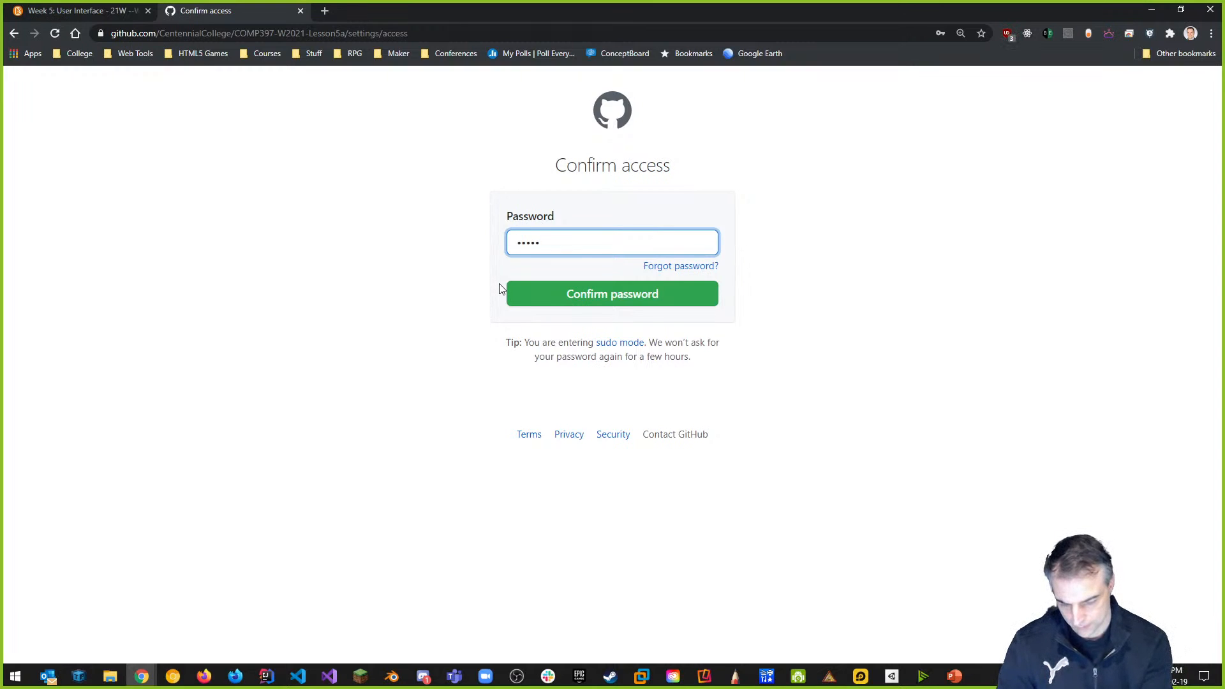
type("•••••••")
key("Return")
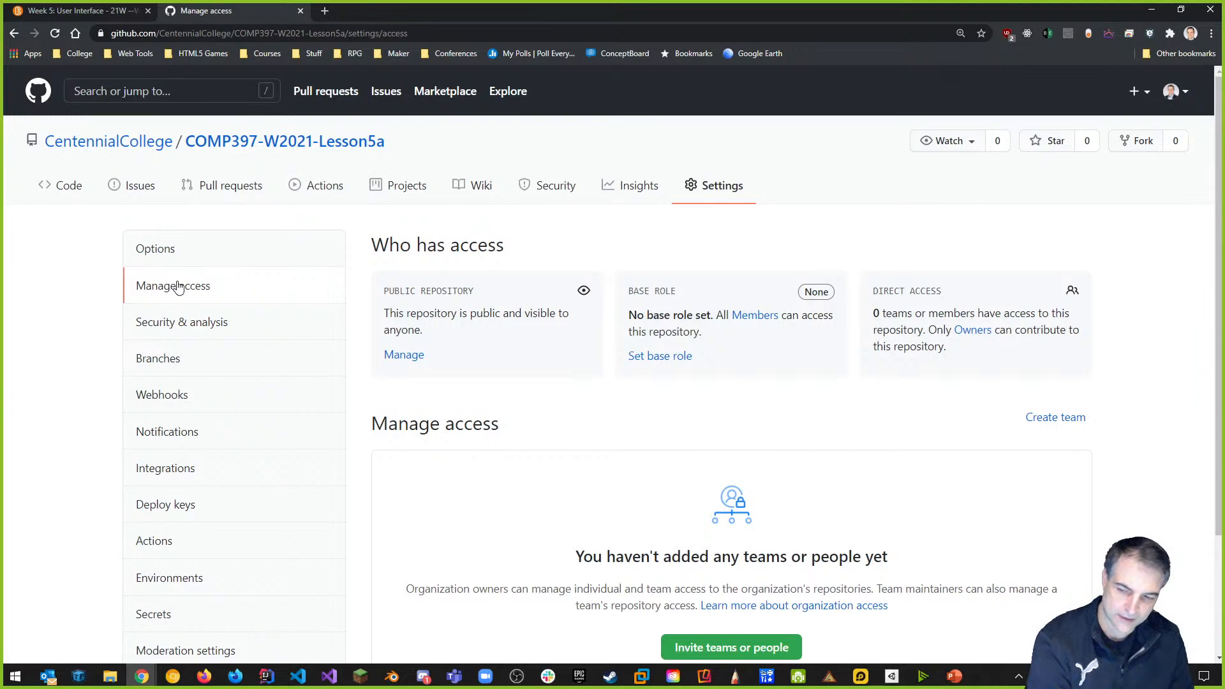
Invite the collaborator's GitHub account to COMP397-W2021-Lesson5a with the Write role.
scroll(732, 436, "down", 2)
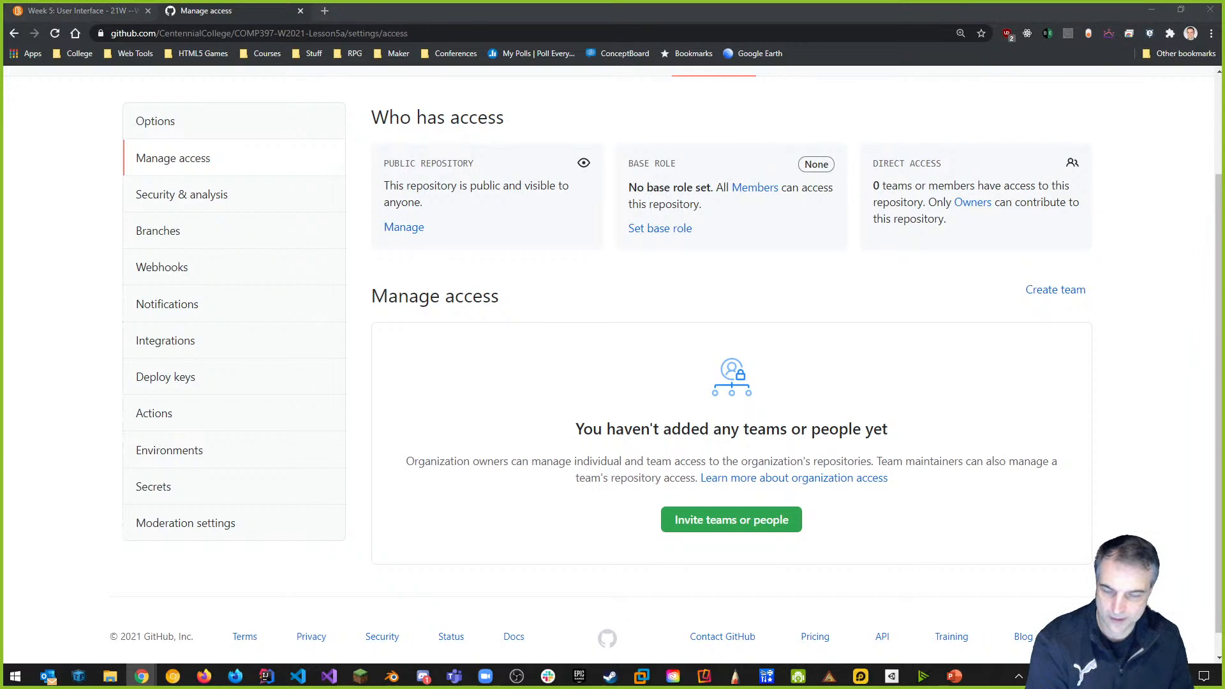
left_click(726, 514)
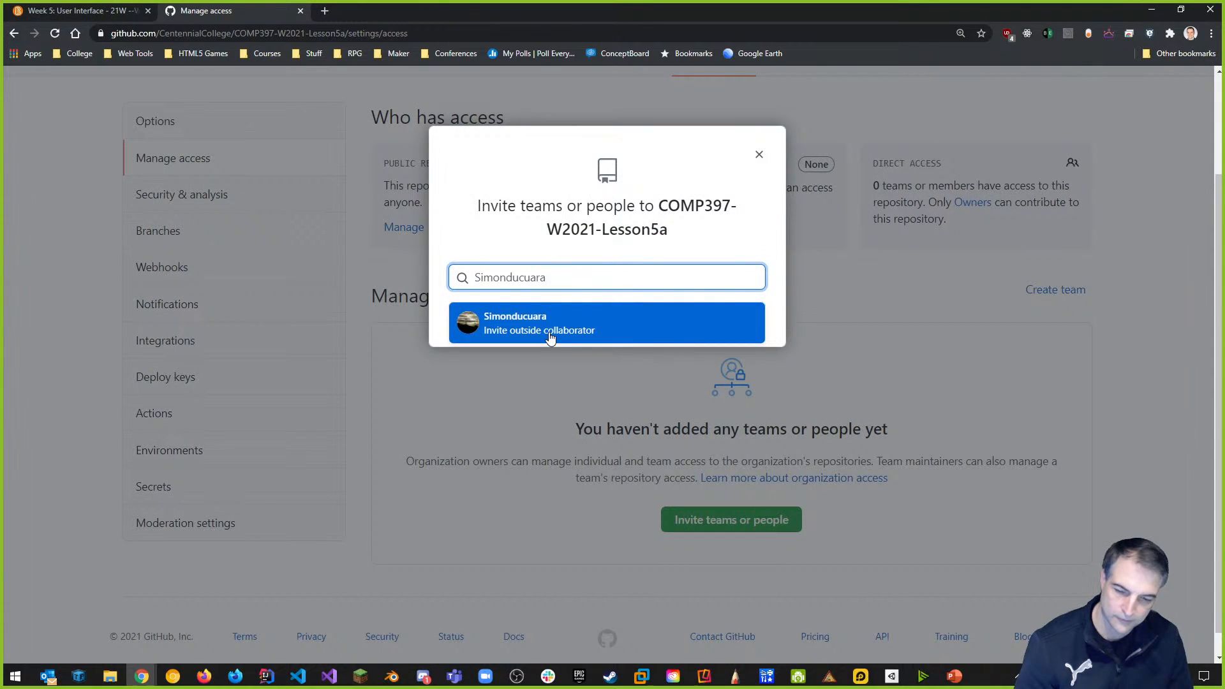
left_click(538, 335)
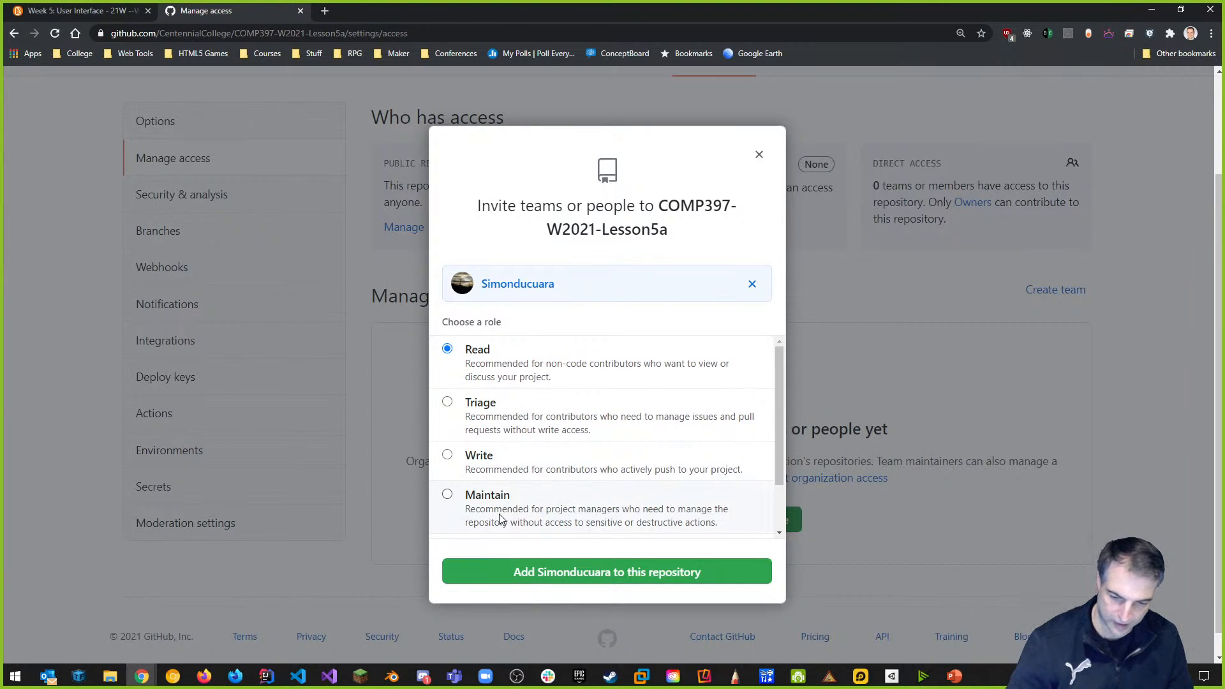
left_click_drag(779, 407, 782, 456)
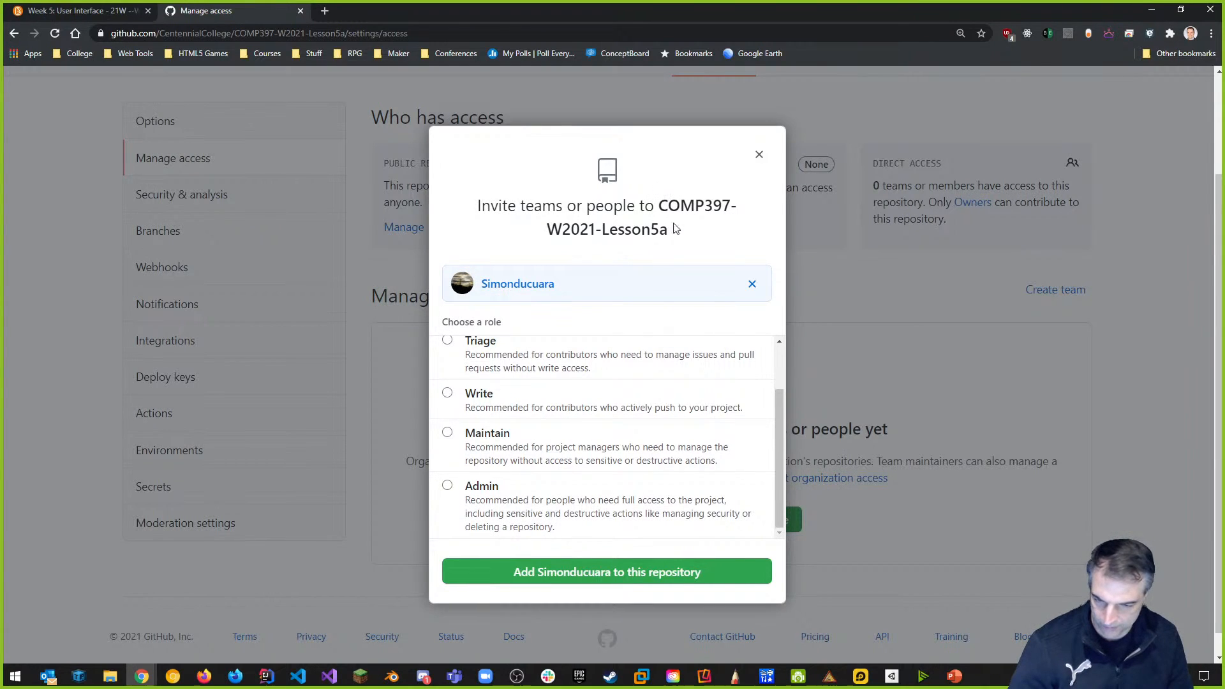
scroll(591, 432, "up", 1)
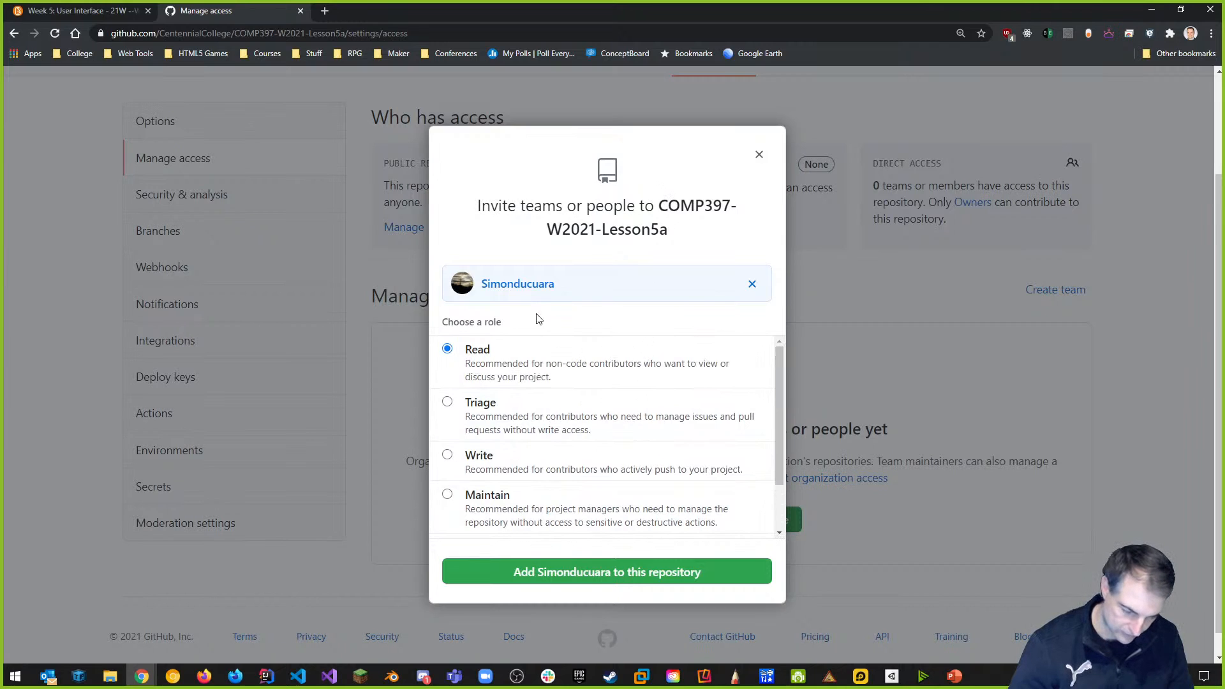
left_click(449, 456)
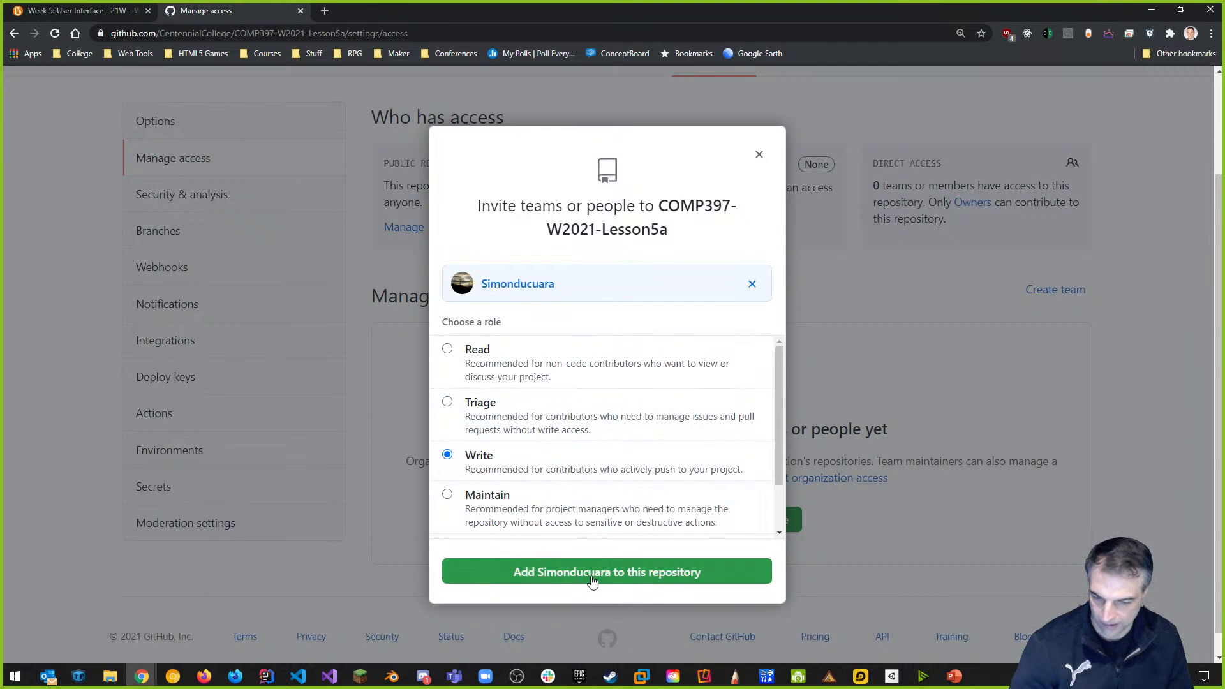
left_click(569, 577)
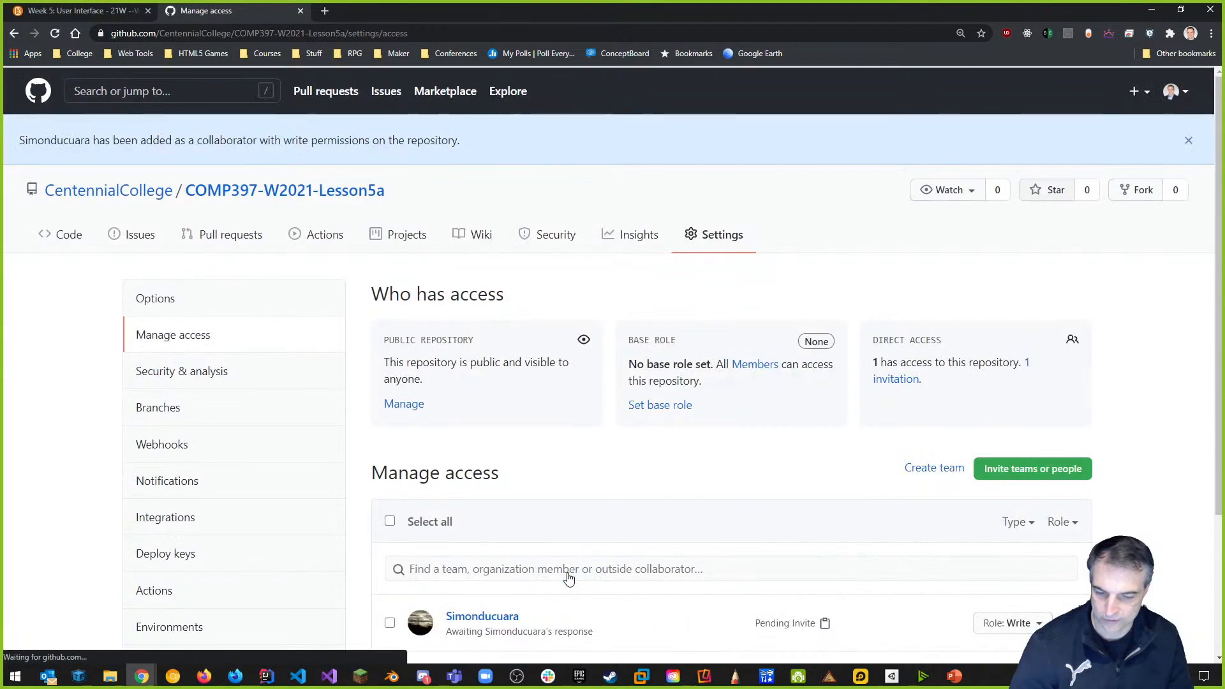
Reload the access page until the invite changes from Pending Invite to Outside Collaborator with Write role.
scroll(648, 447, "down", 3)
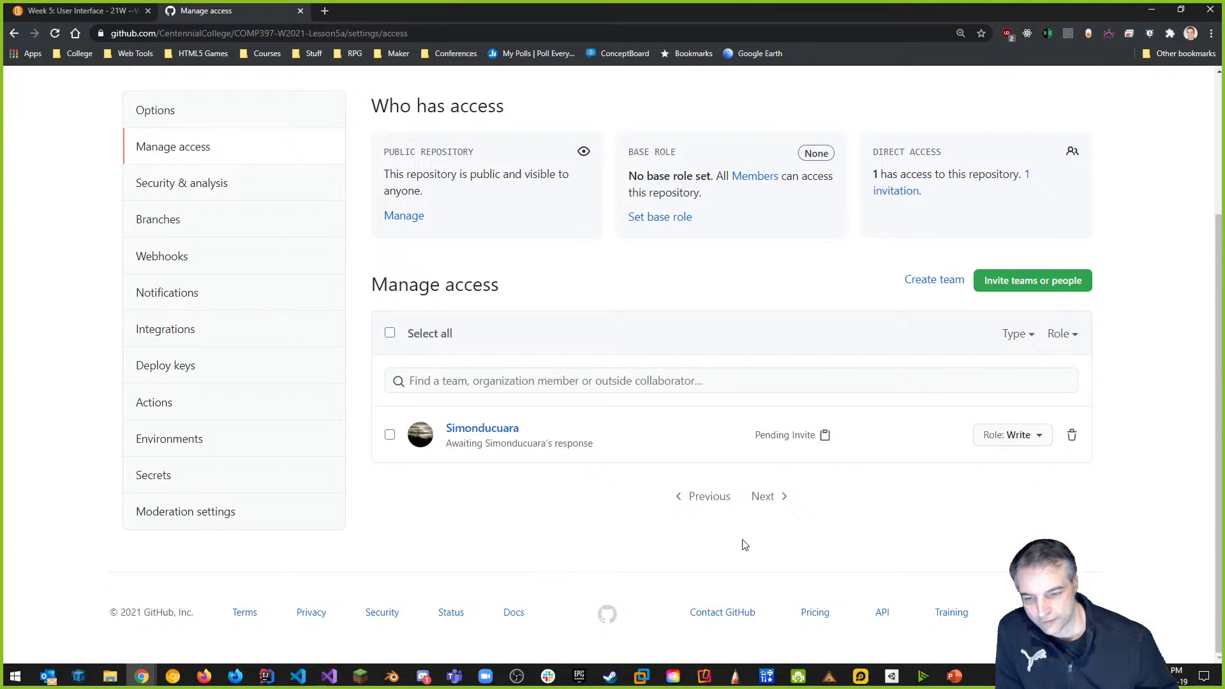
left_click(57, 33)
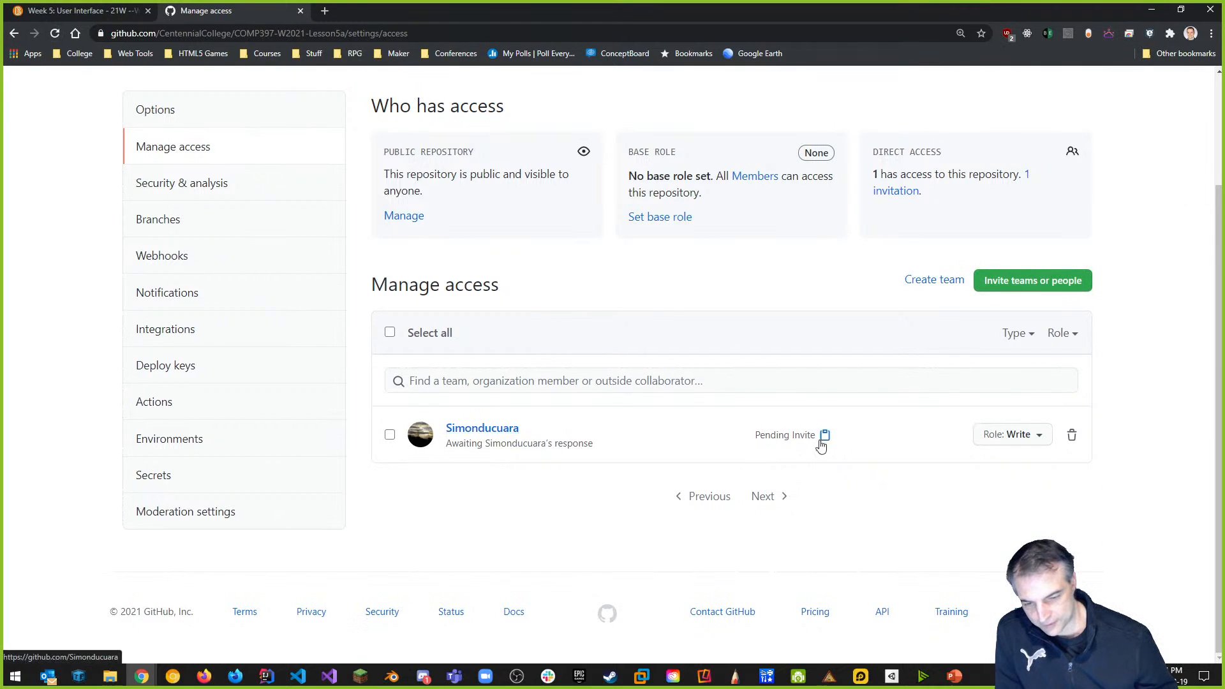
left_click(55, 33)
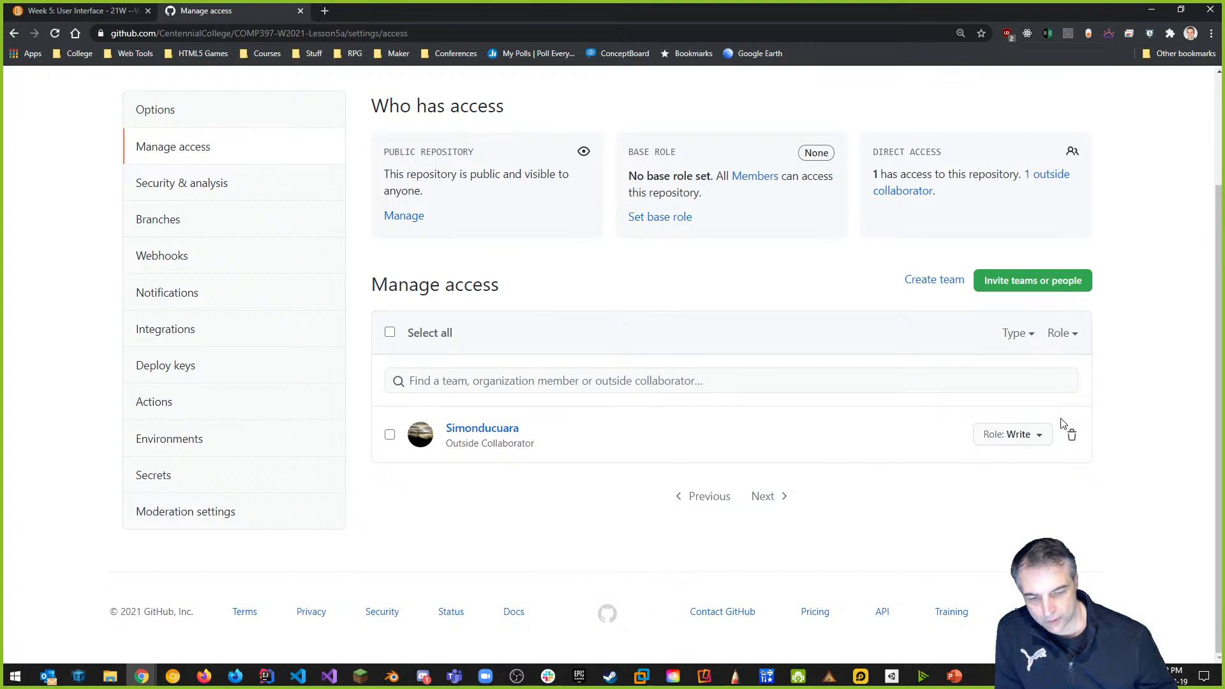
scroll(555, 402, "up", 2)
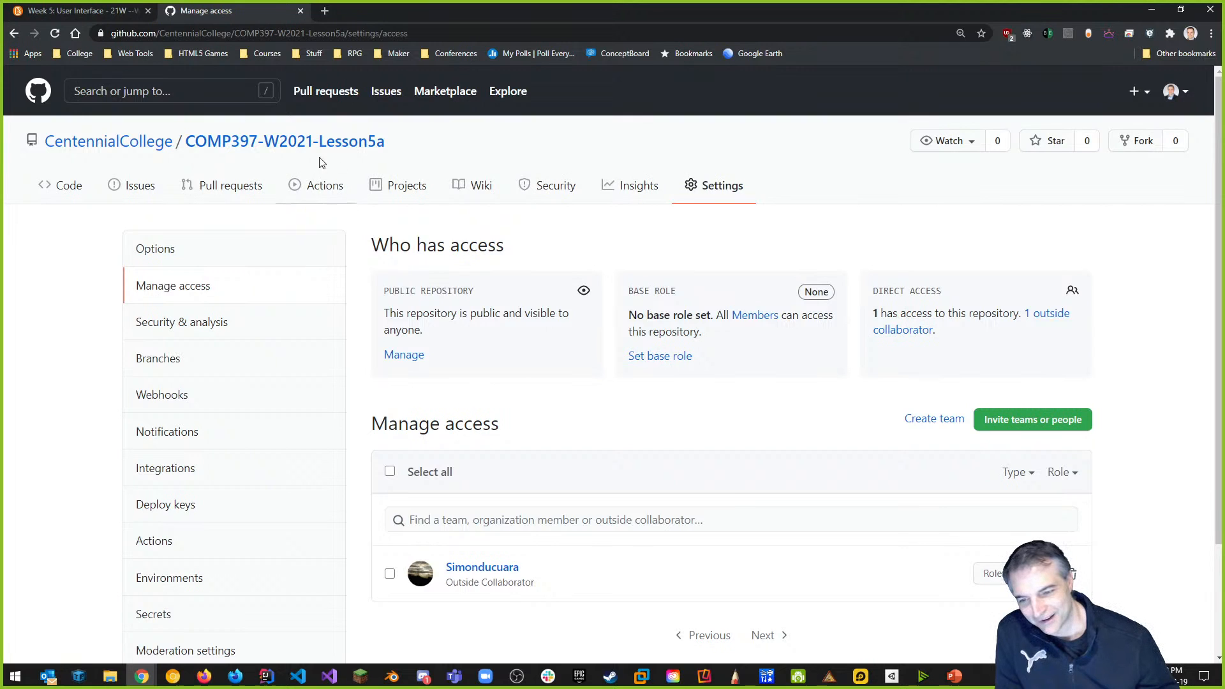
Open the COMP397-W2021-Lesson5a repository from the CentennialCollege organization's repository list.
left_click(133, 146)
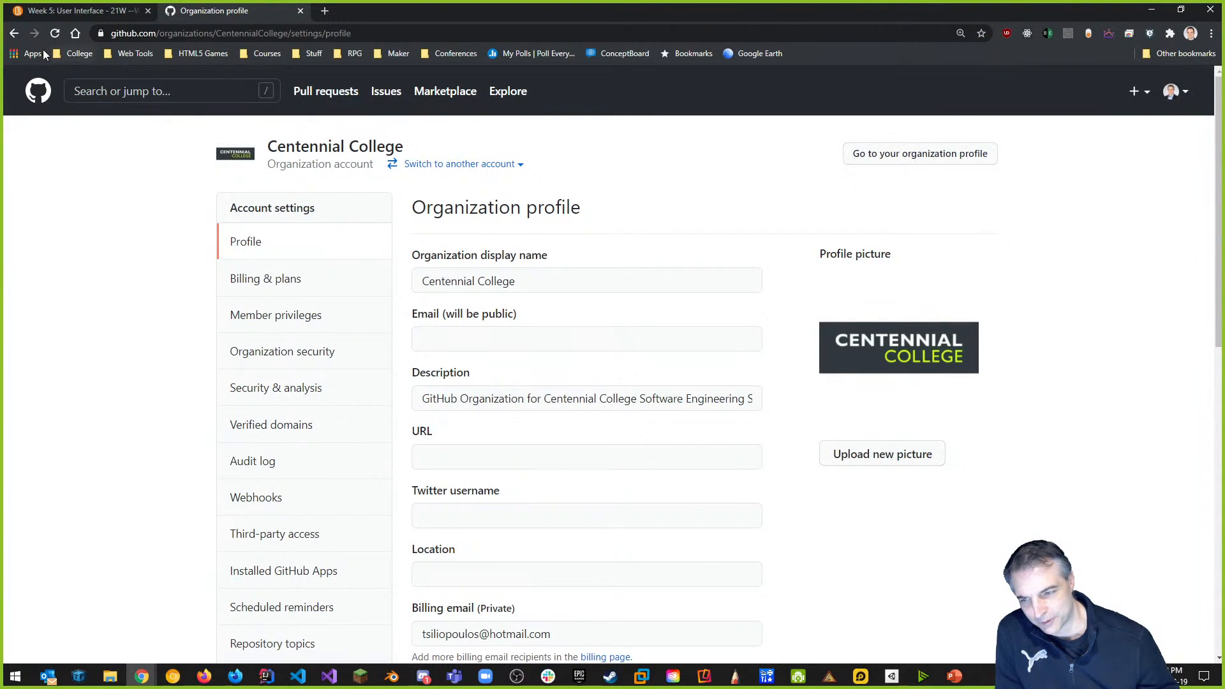
left_click(14, 33)
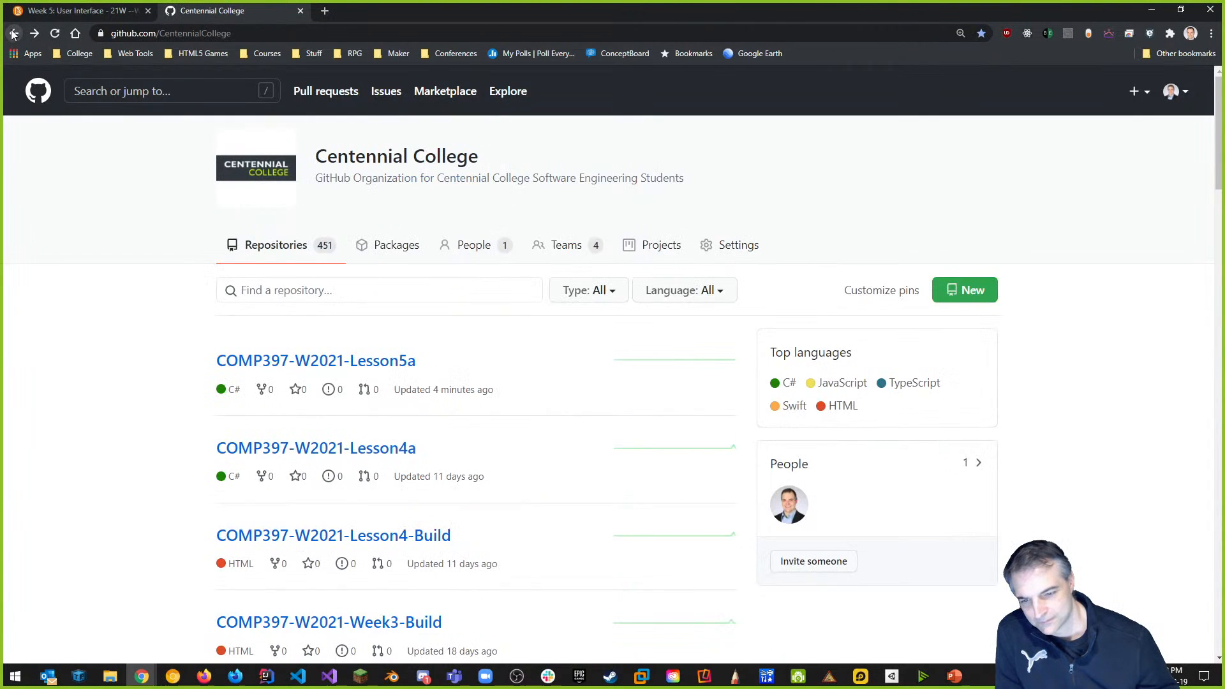
left_click(365, 362)
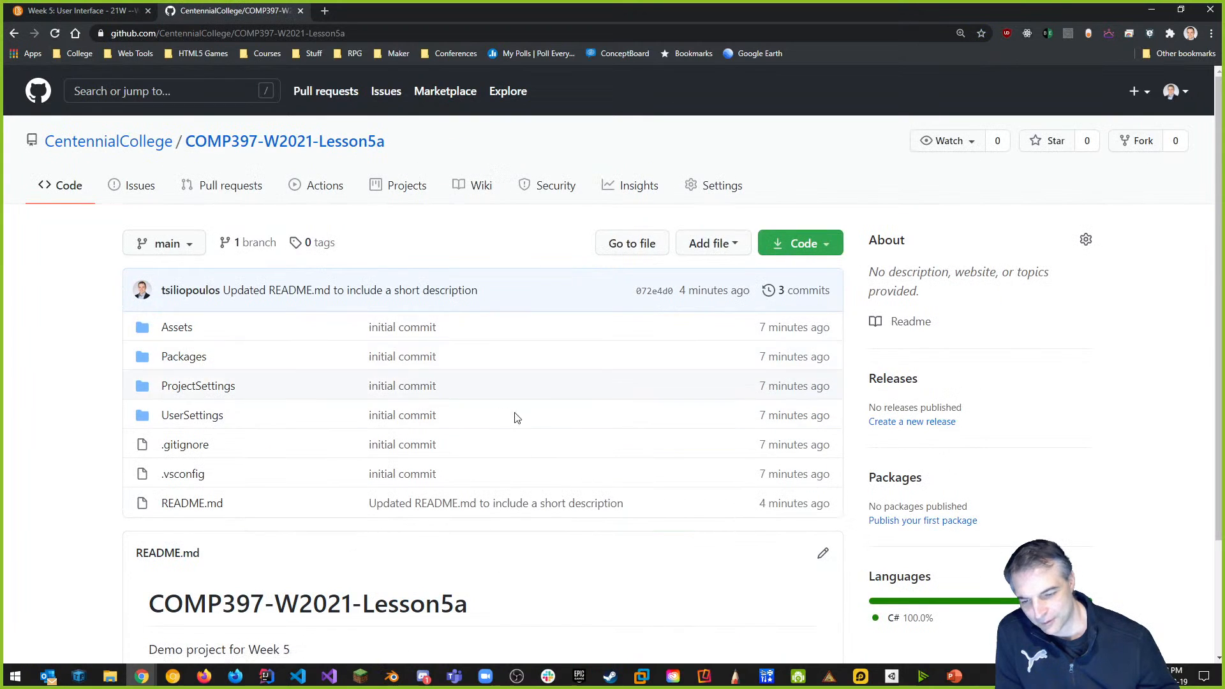
scroll(485, 383, "down", 2)
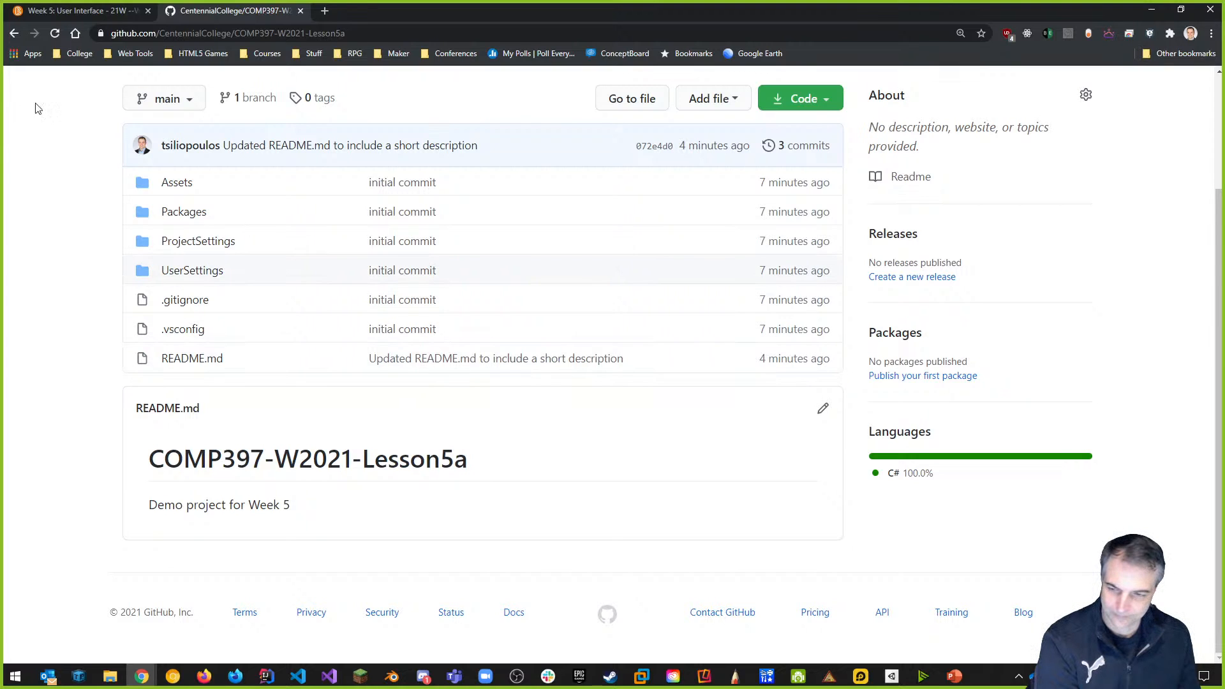
Reload the repository page to check the 4 commits, the 'Update README.md' commit and 2 contributors.
left_click(58, 33)
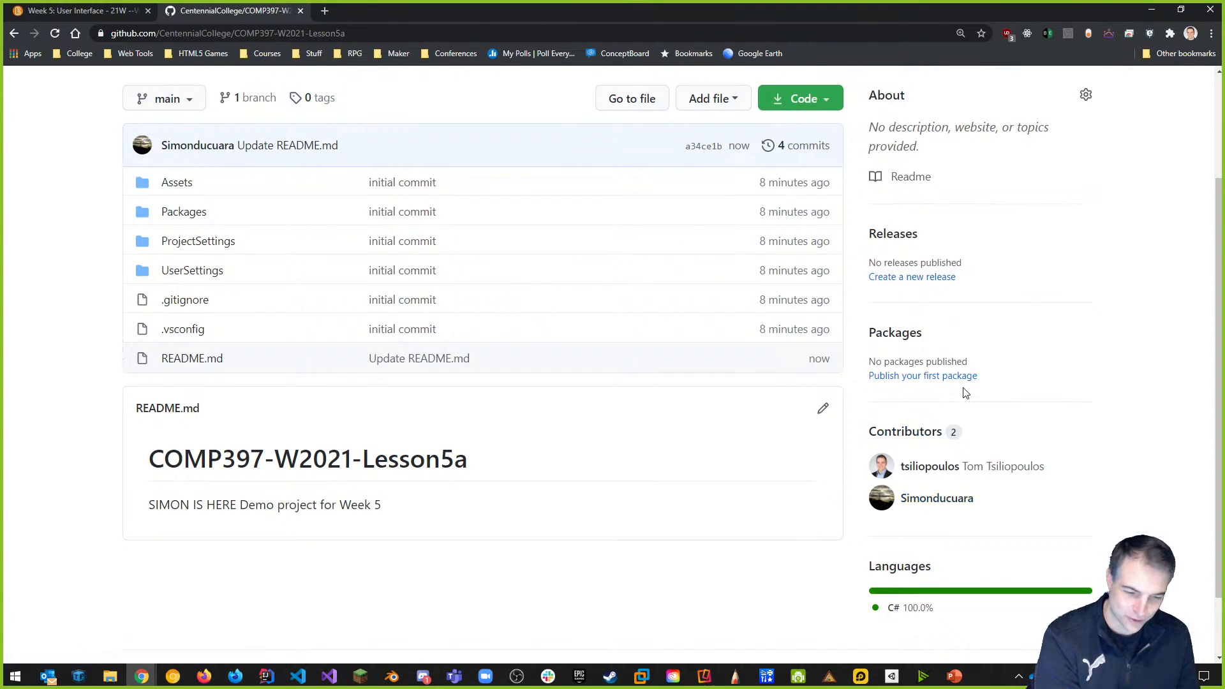
scroll(927, 390, "up", 2)
scroll(915, 455, "down", 3)
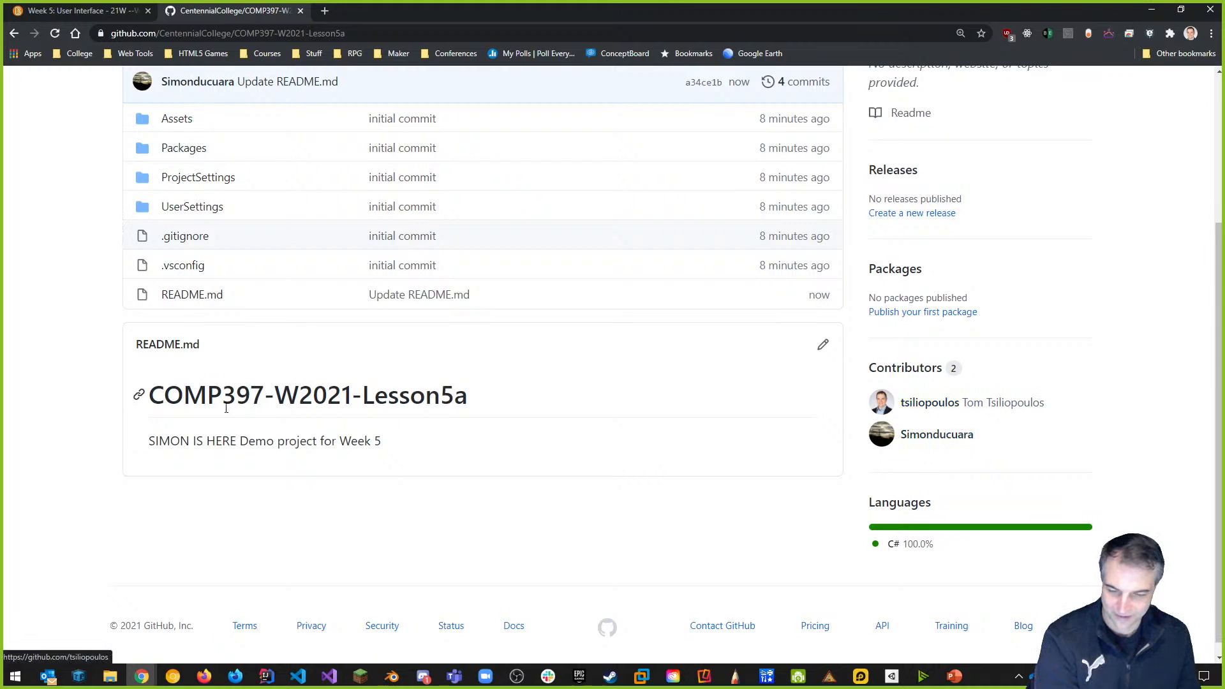
scroll(364, 470, "up", 3)
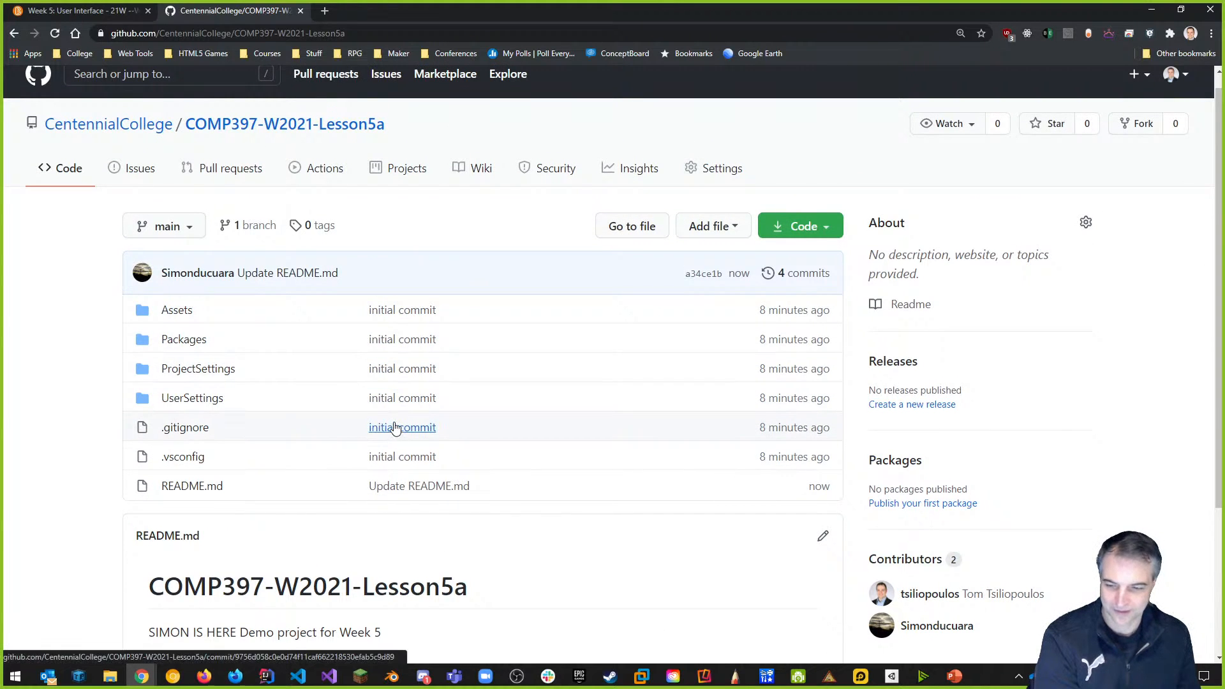
scroll(357, 383, "down", 2)
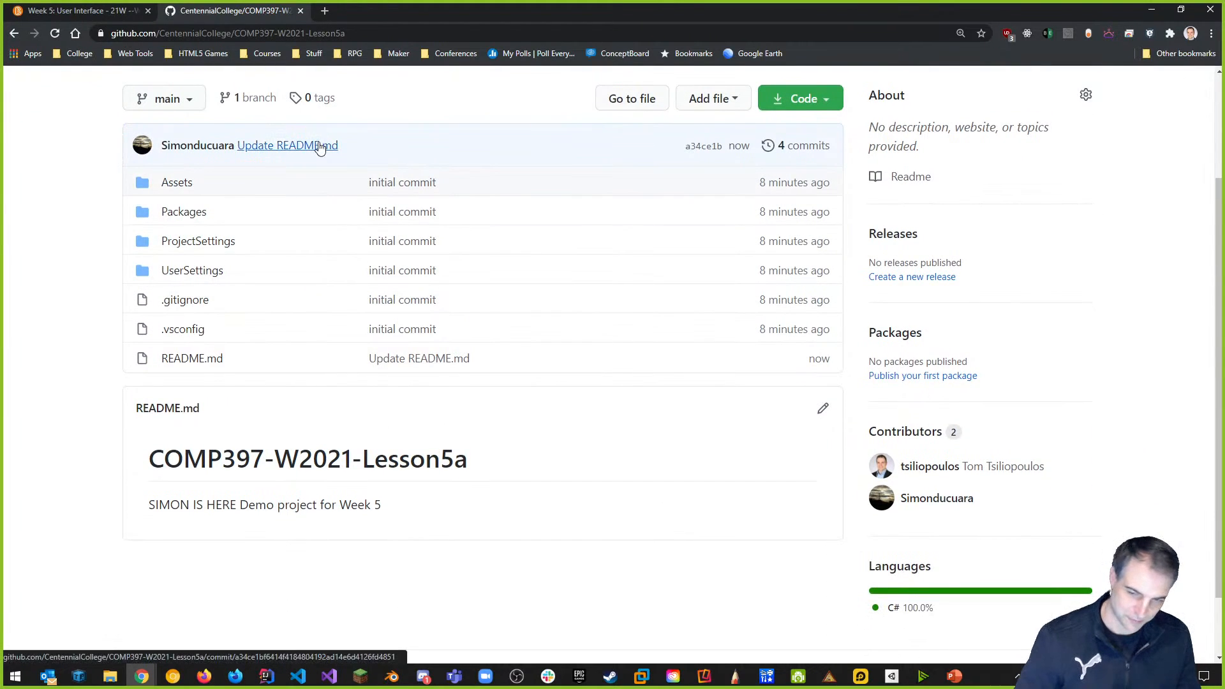
Launch Command Prompt by searching for cmd in the Start menu.
key("alt+Tab")
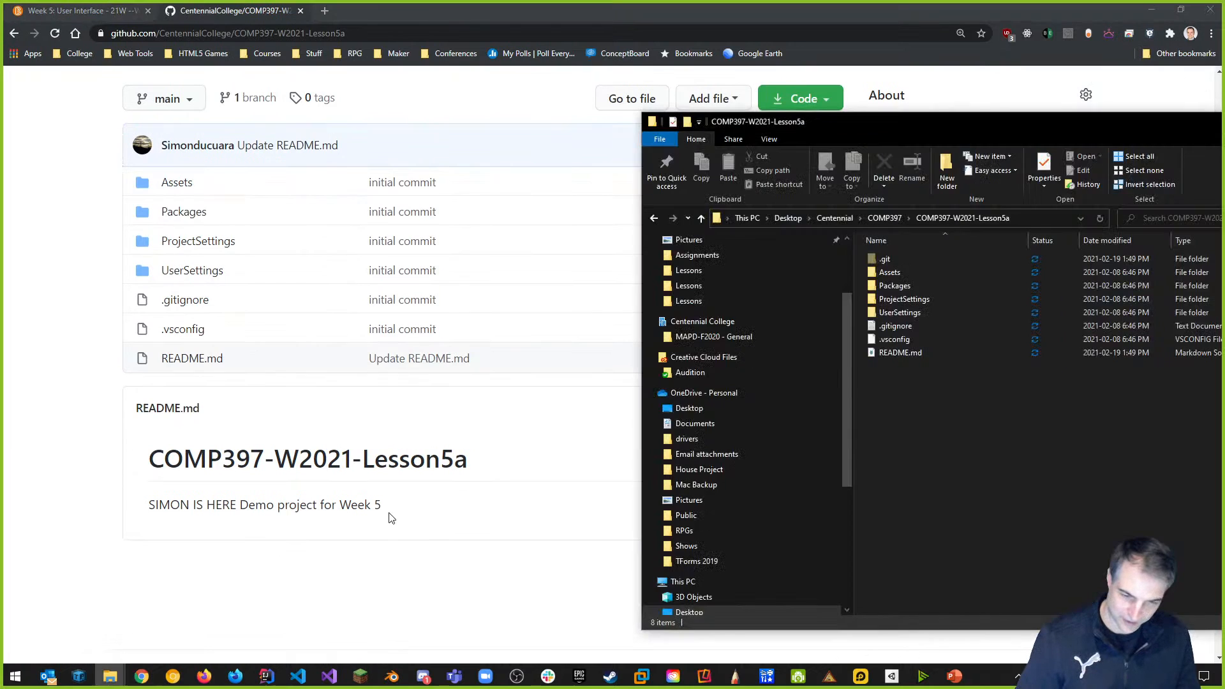
key("alt+Tab")
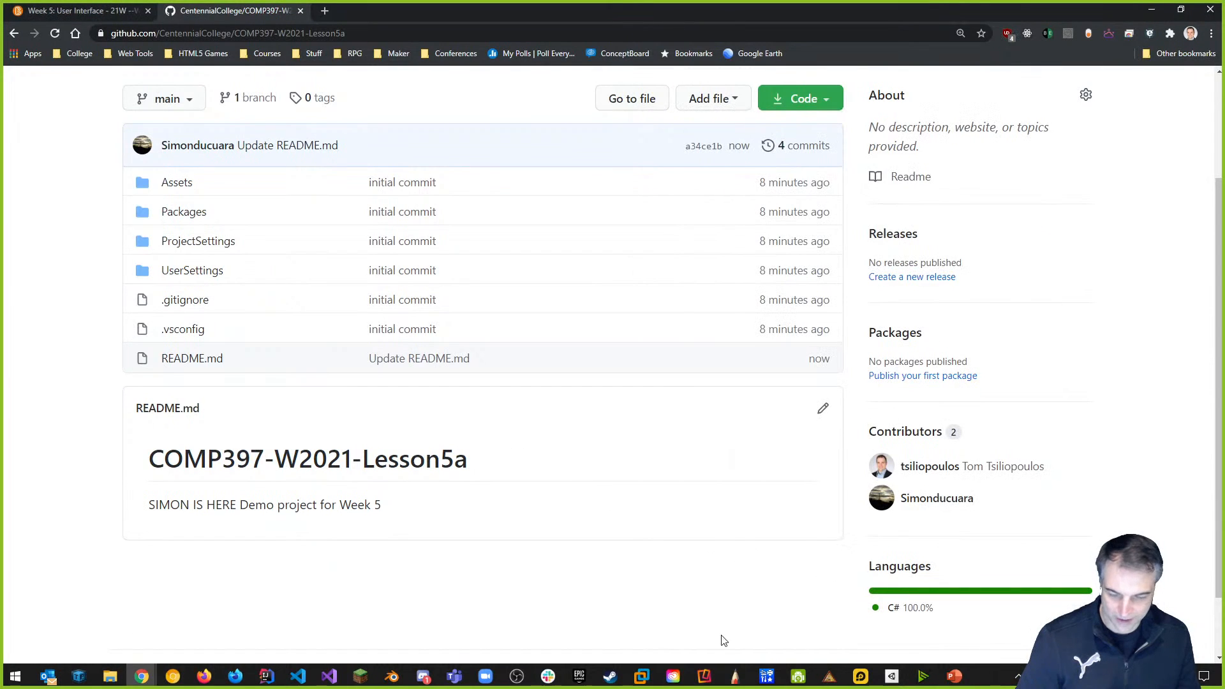
left_click(28, 680)
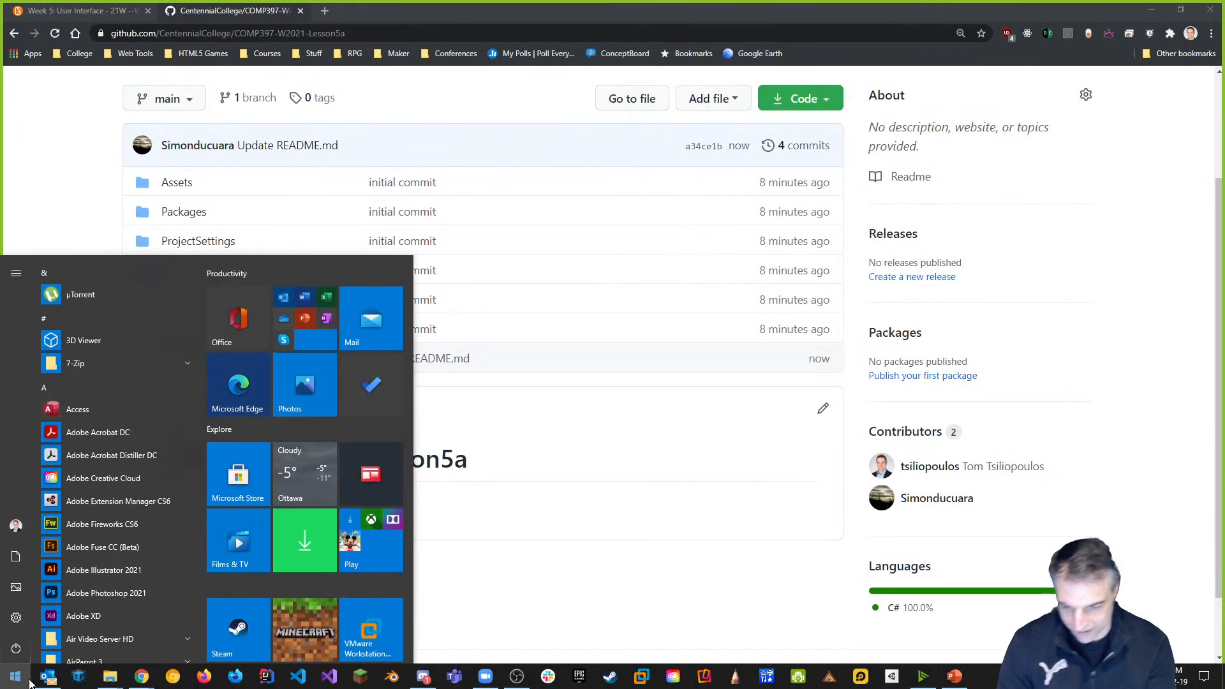
type("cmd")
key("Return")
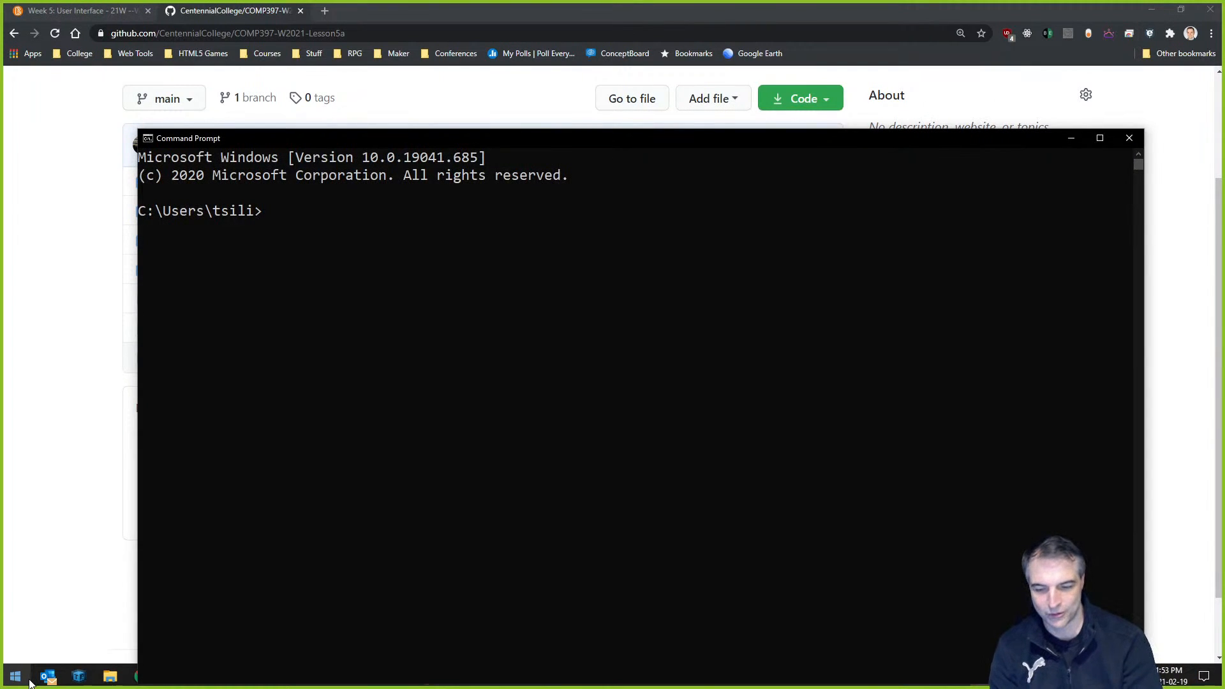
cd into the local COMP397-W2021-Lesson5a folder by dragging its path in, then clear the console.
type("cd")
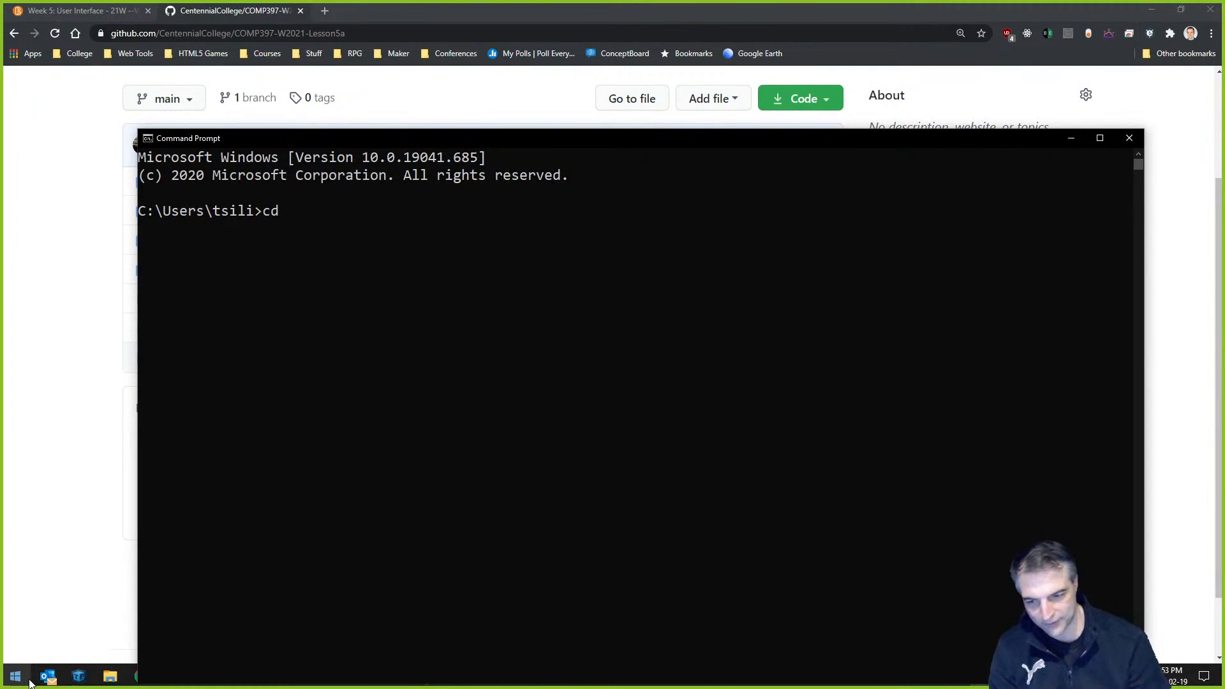
key("alt+Tab")
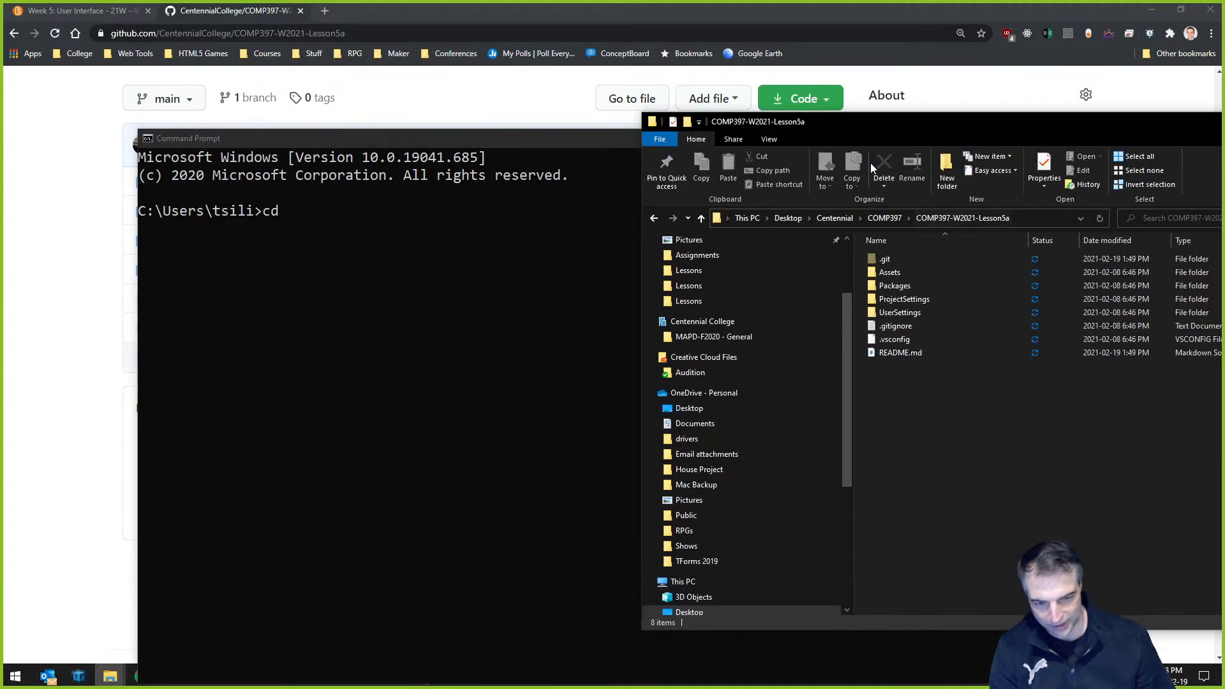
left_click_drag(870, 128, 1039, 222)
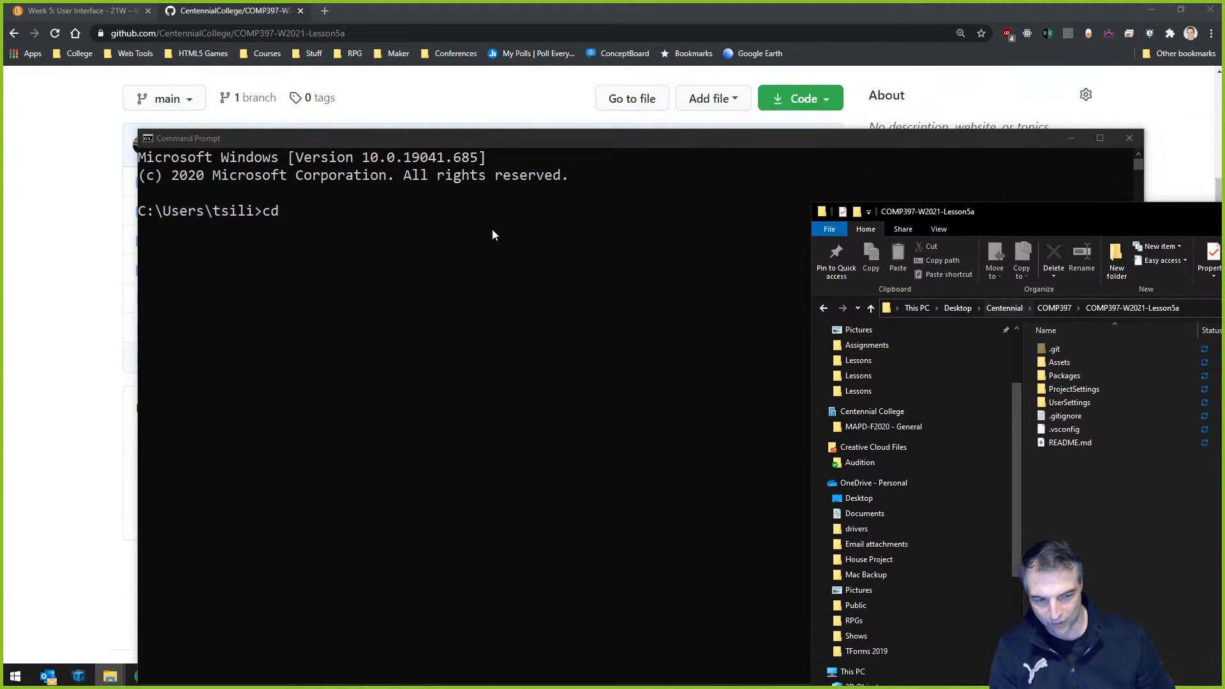
left_click(1056, 308)
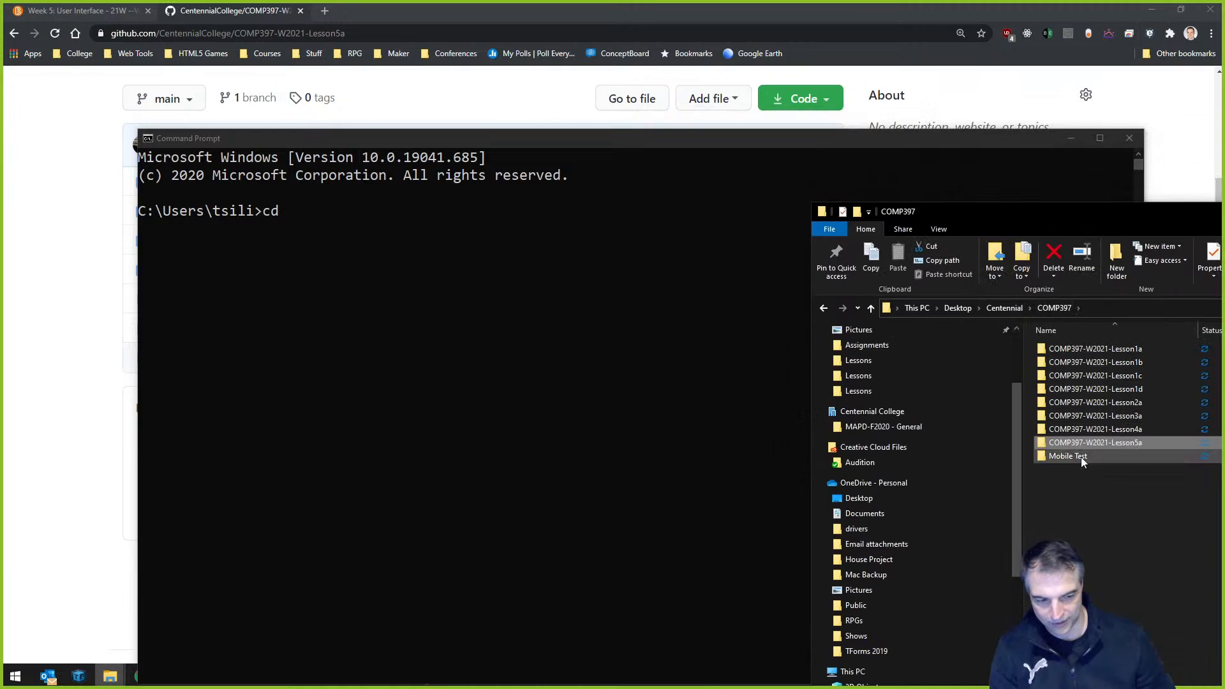
left_click_drag(1112, 446, 504, 272)
left_click(600, 288)
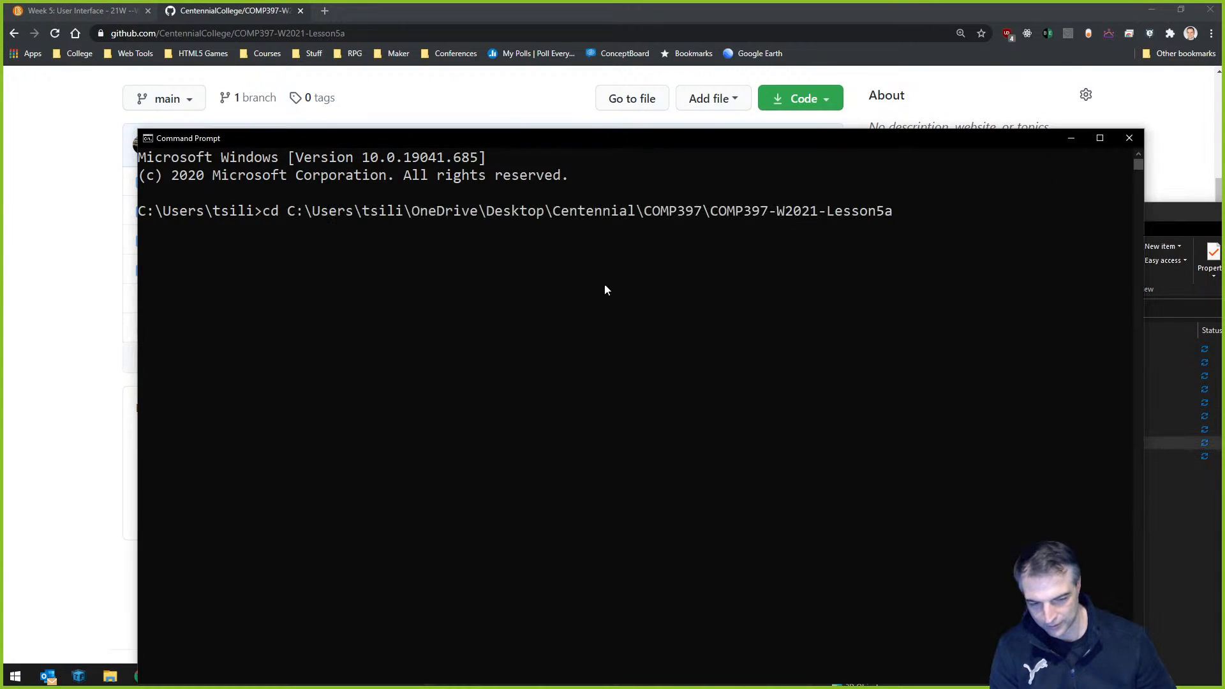
key("Return")
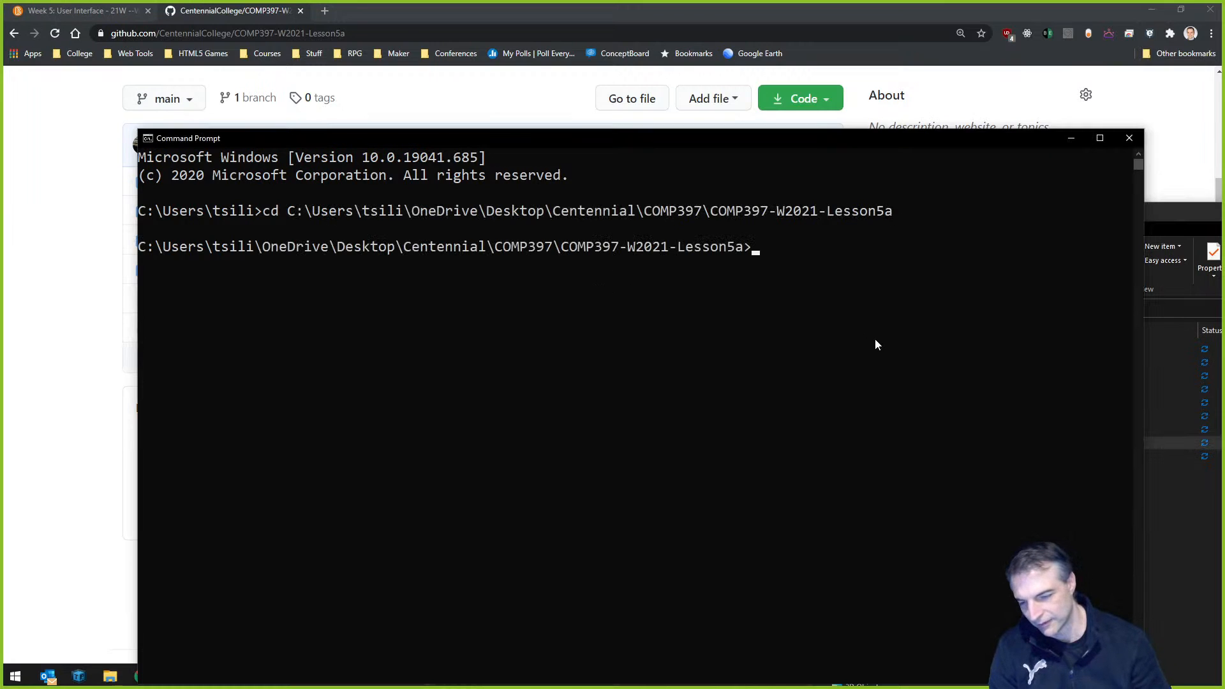
type("cls")
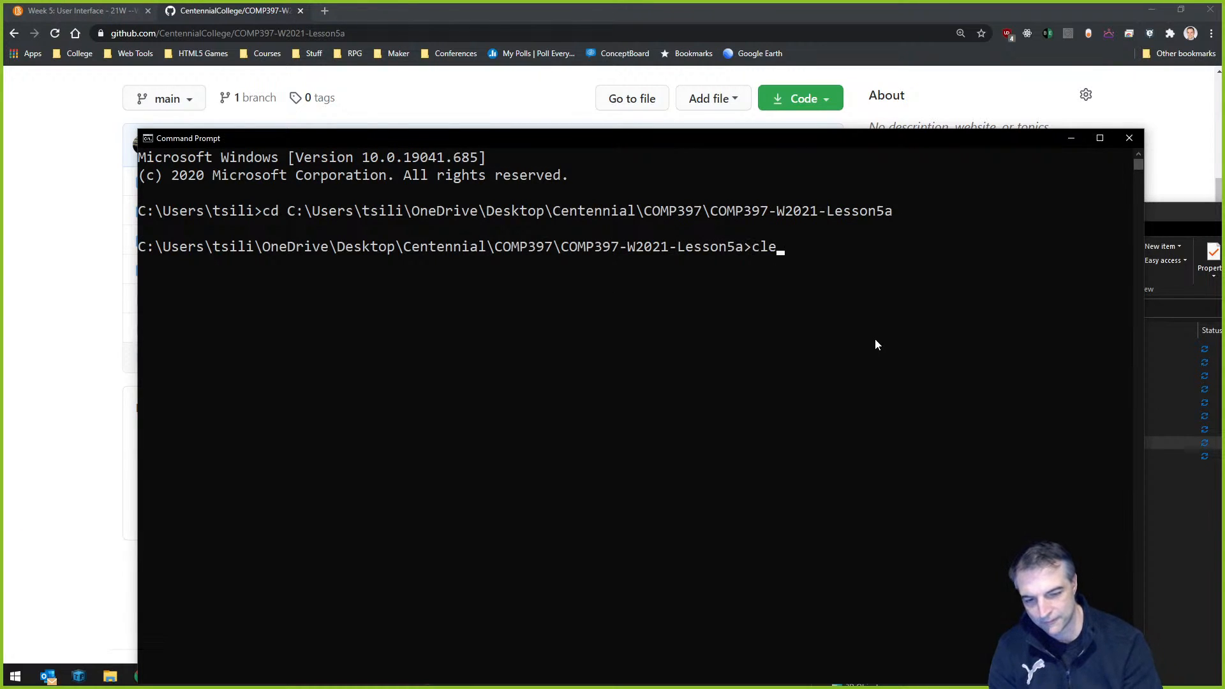
key("Return")
Run git fetch, git status and git pull to bring the README update into the clone.
type("gi")
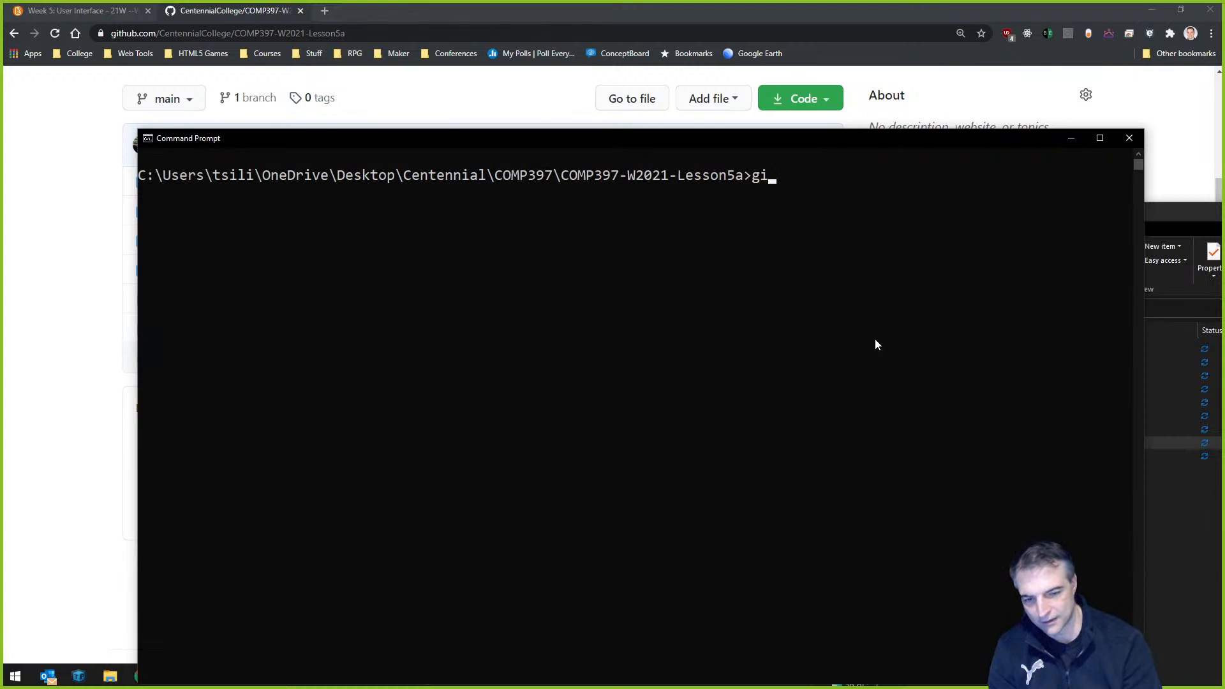
type("t fetch")
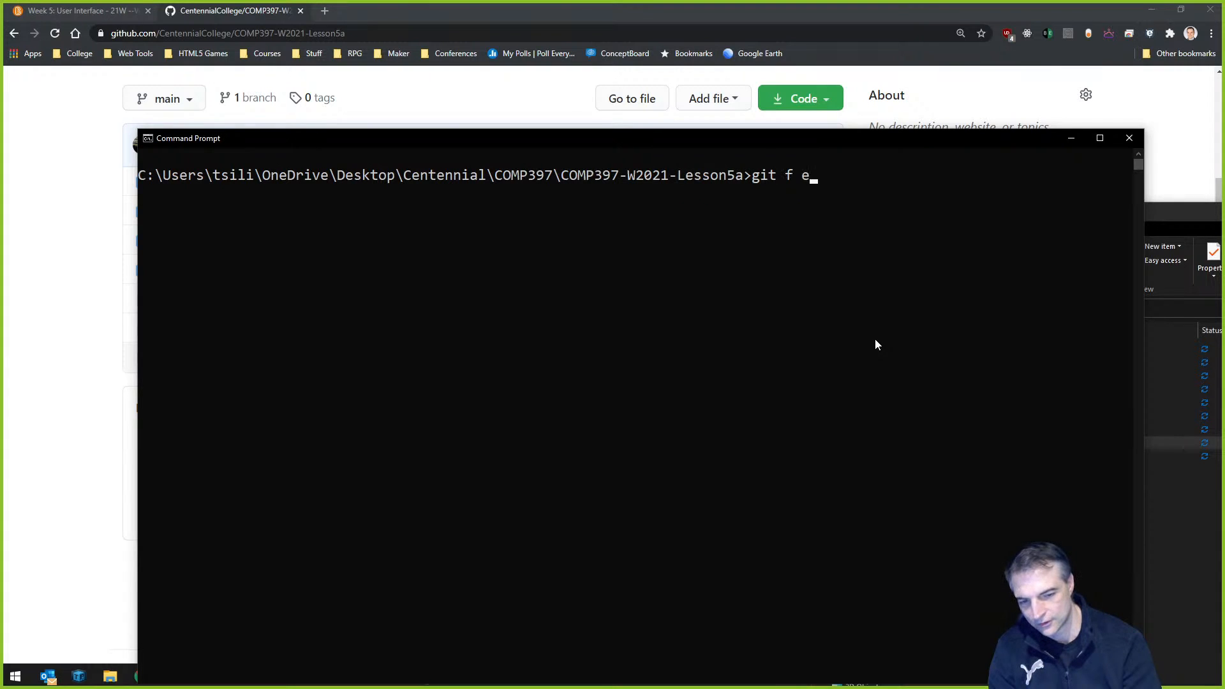
key("Return")
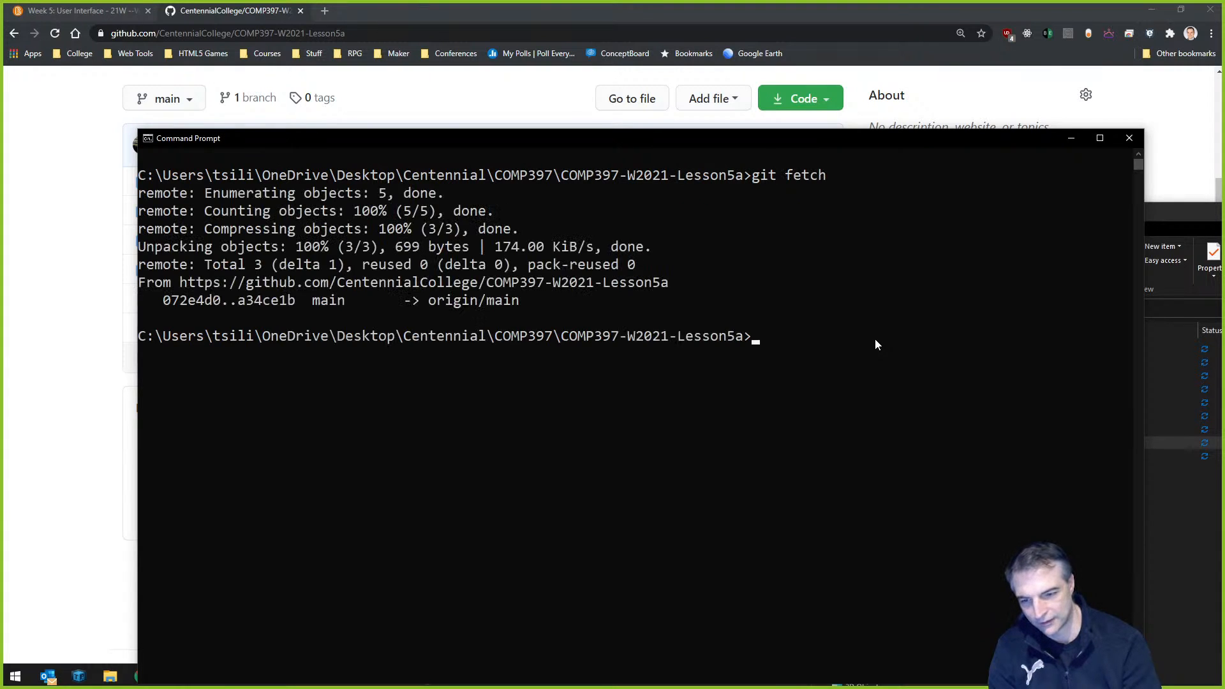
type("git")
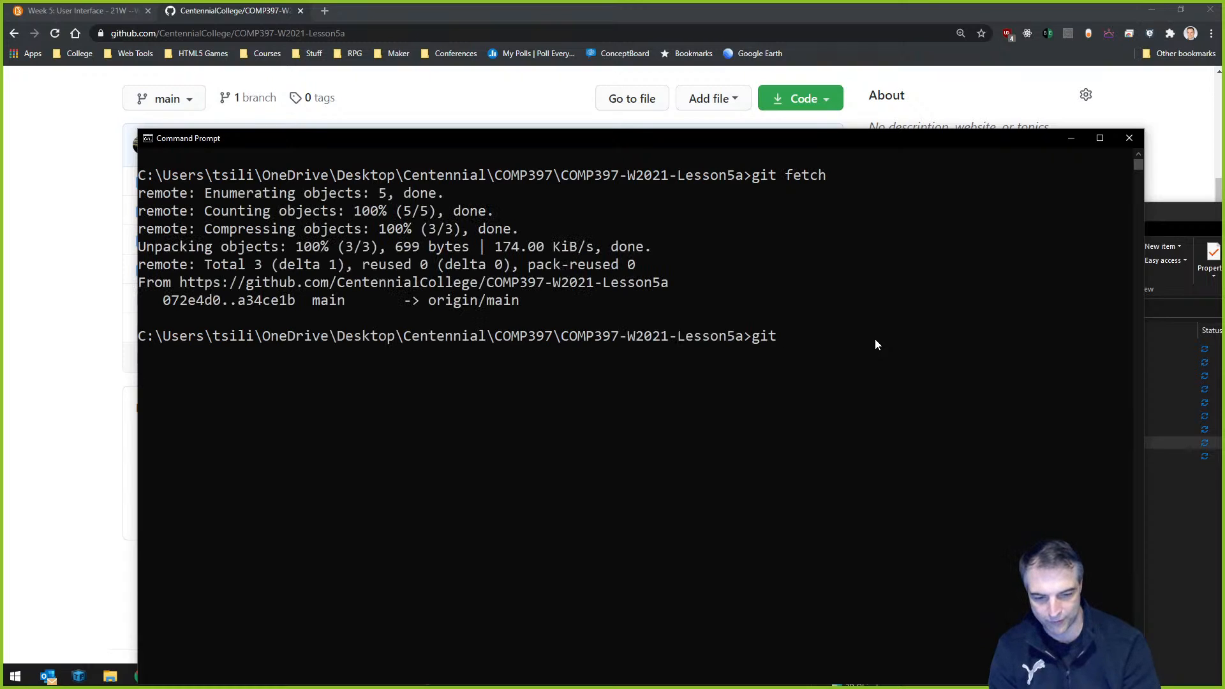
type(" status")
key("Return")
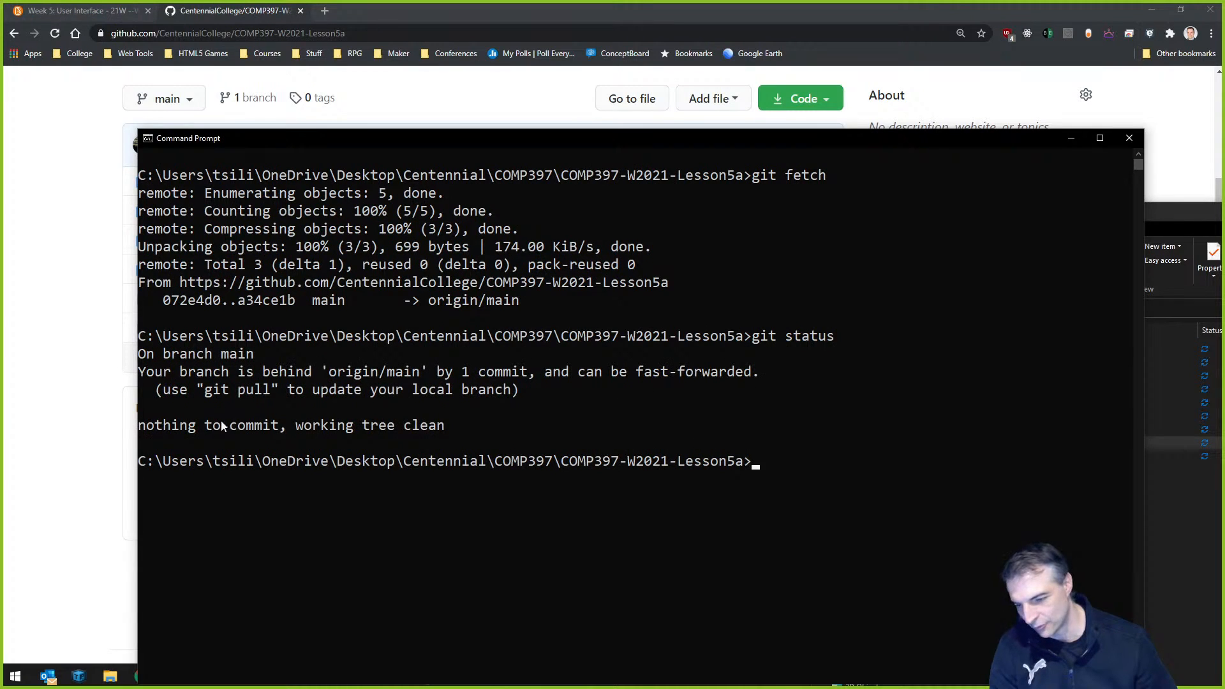
type("git")
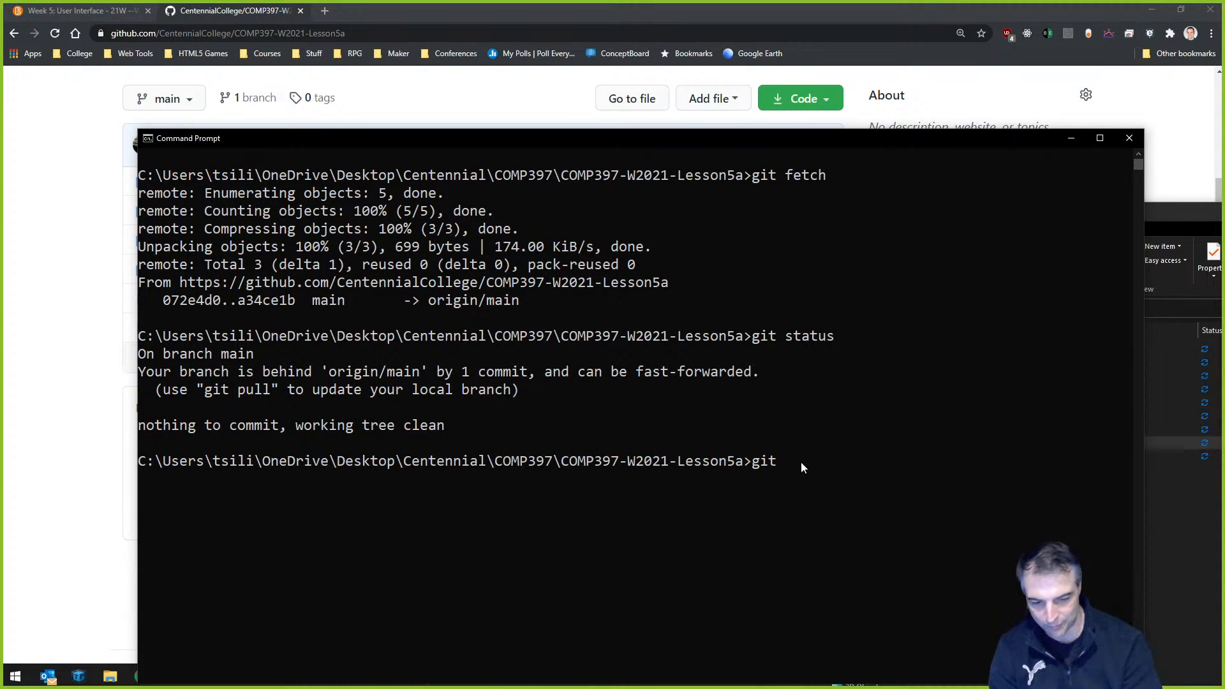
type(" pull")
key("Return")
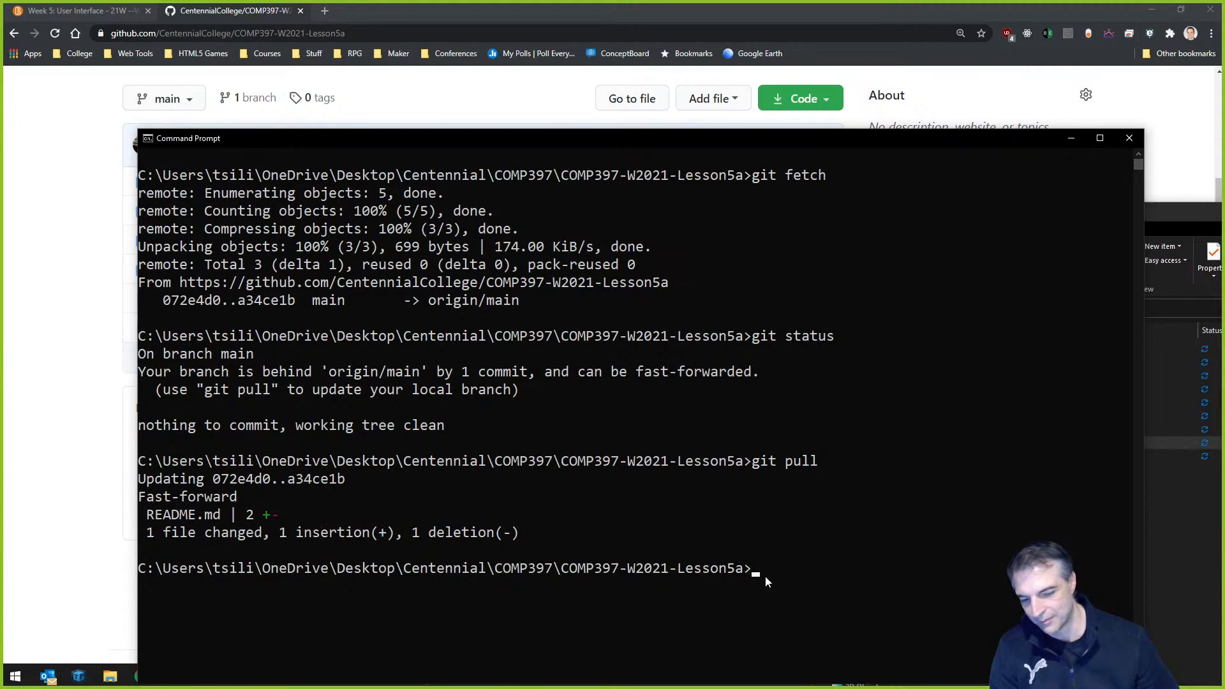
Clear the console, run git log to see the 4 commits, then close Command Prompt.
type("cls")
key("Return")
type("git log")
key("Return")
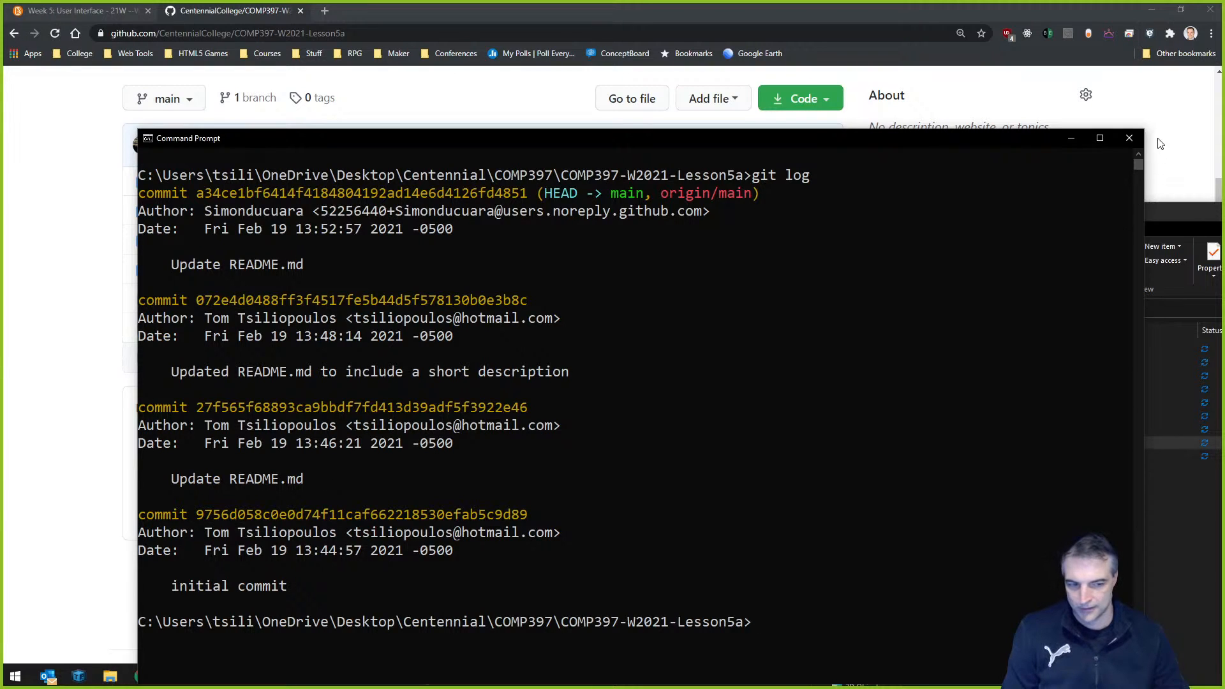
left_click(1130, 138)
Bring the Lesson5a repository page forward and open its Settings.
left_click_drag(1099, 234, 441, 263)
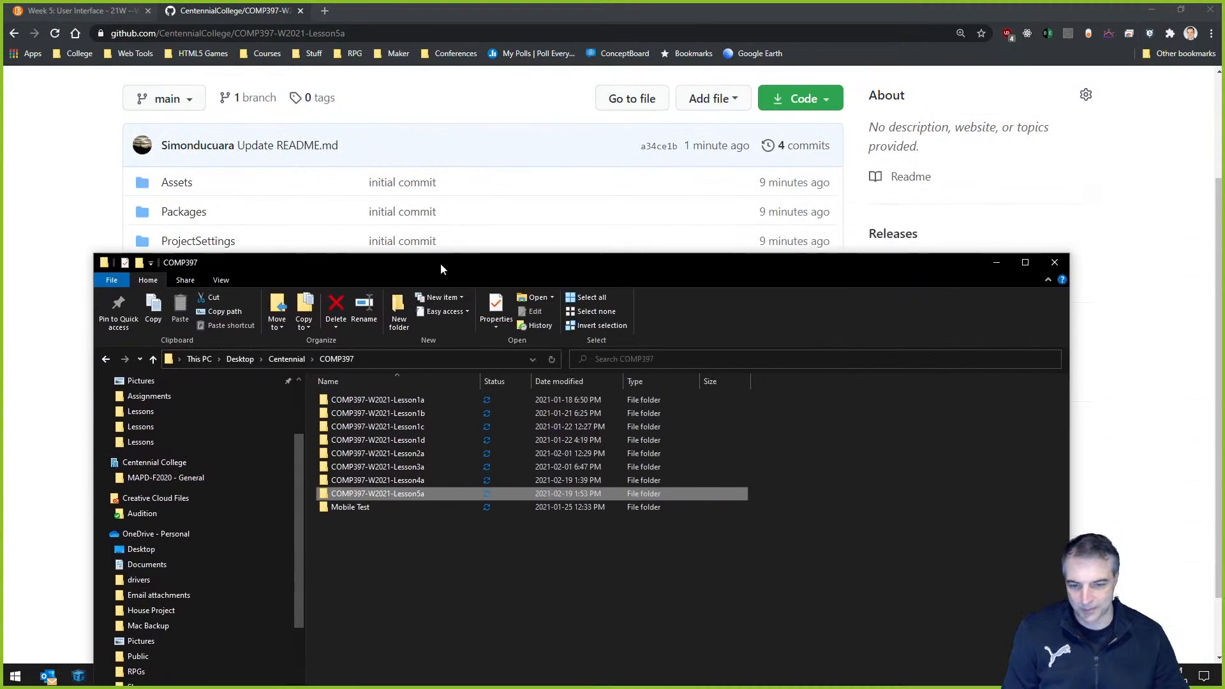
left_click(521, 251)
scroll(478, 307, "up", 3)
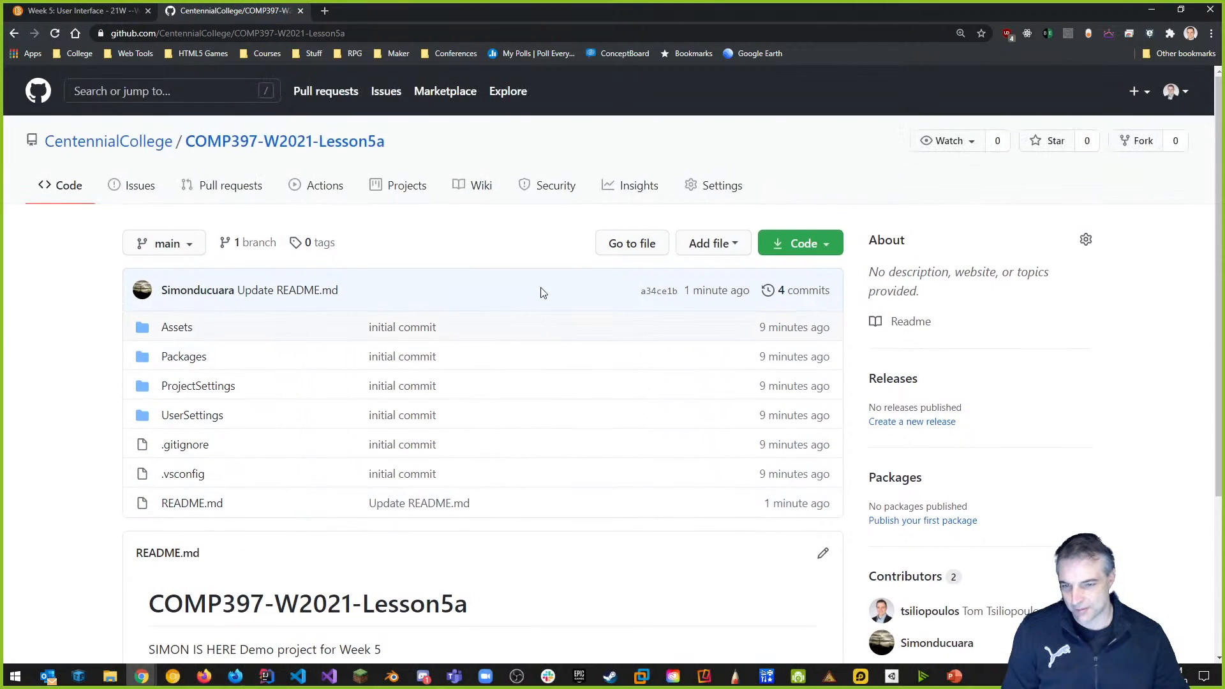
left_click(717, 189)
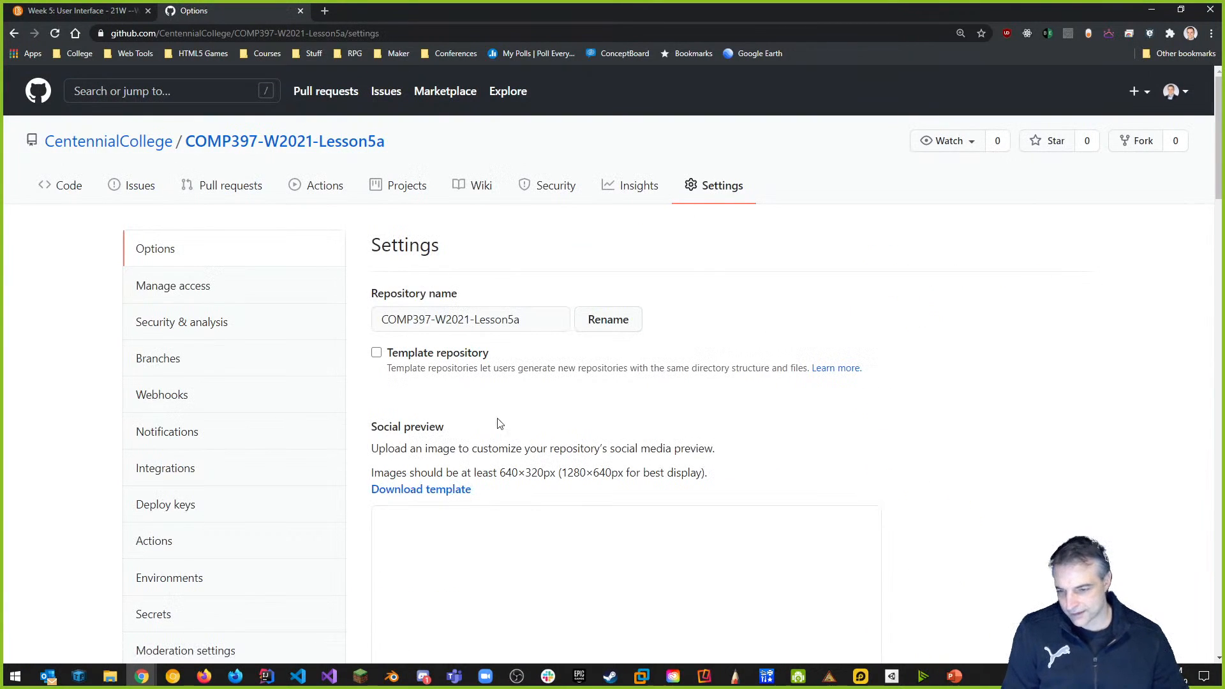
Open Manage access to show direct access with 1 outside collaborator.
left_click(175, 299)
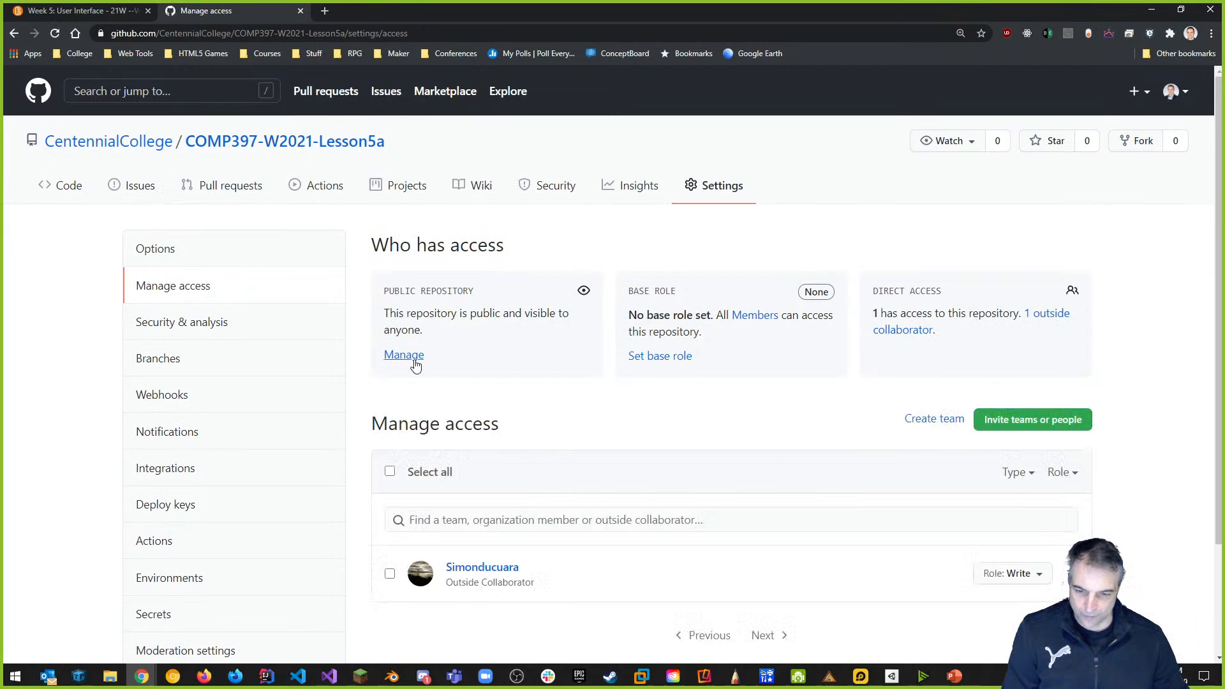
left_click(413, 362)
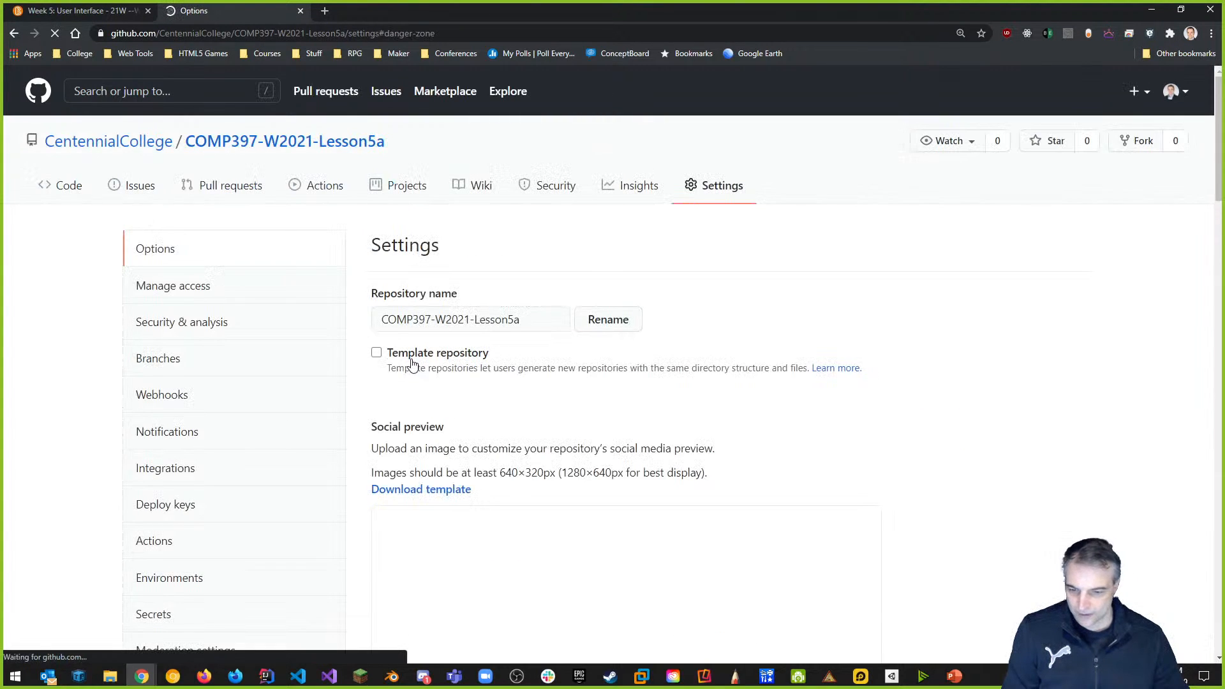
scroll(416, 364, "up", 20)
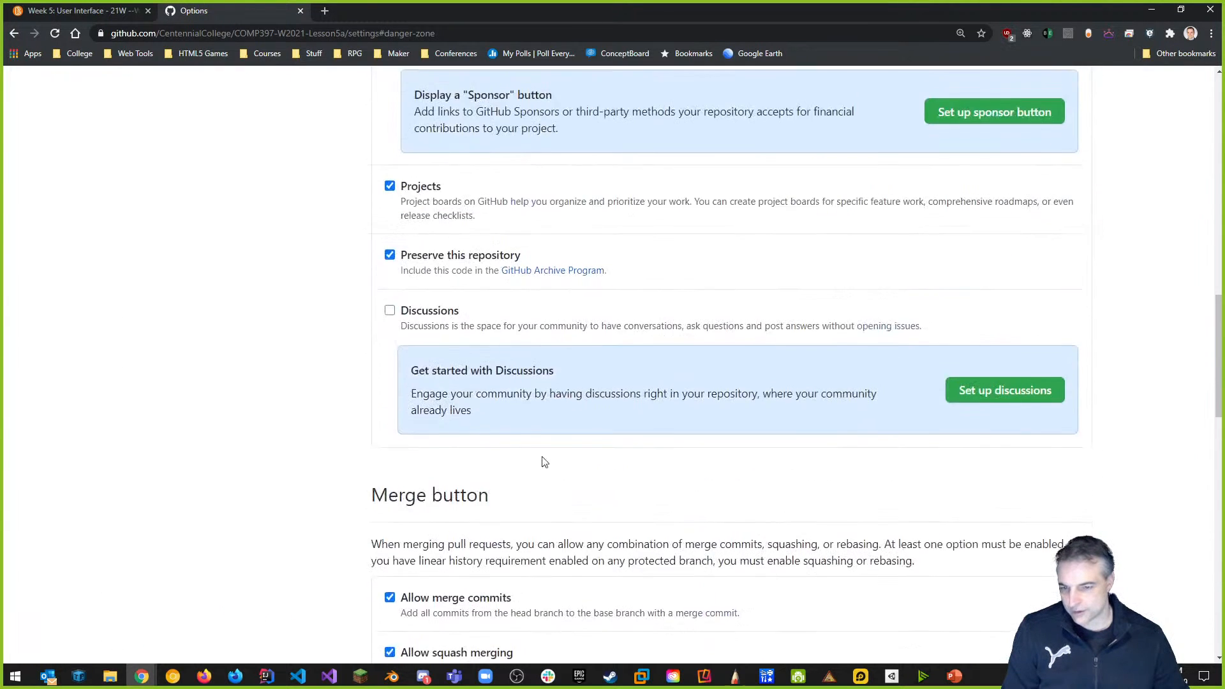
scroll(582, 473, "up", 6)
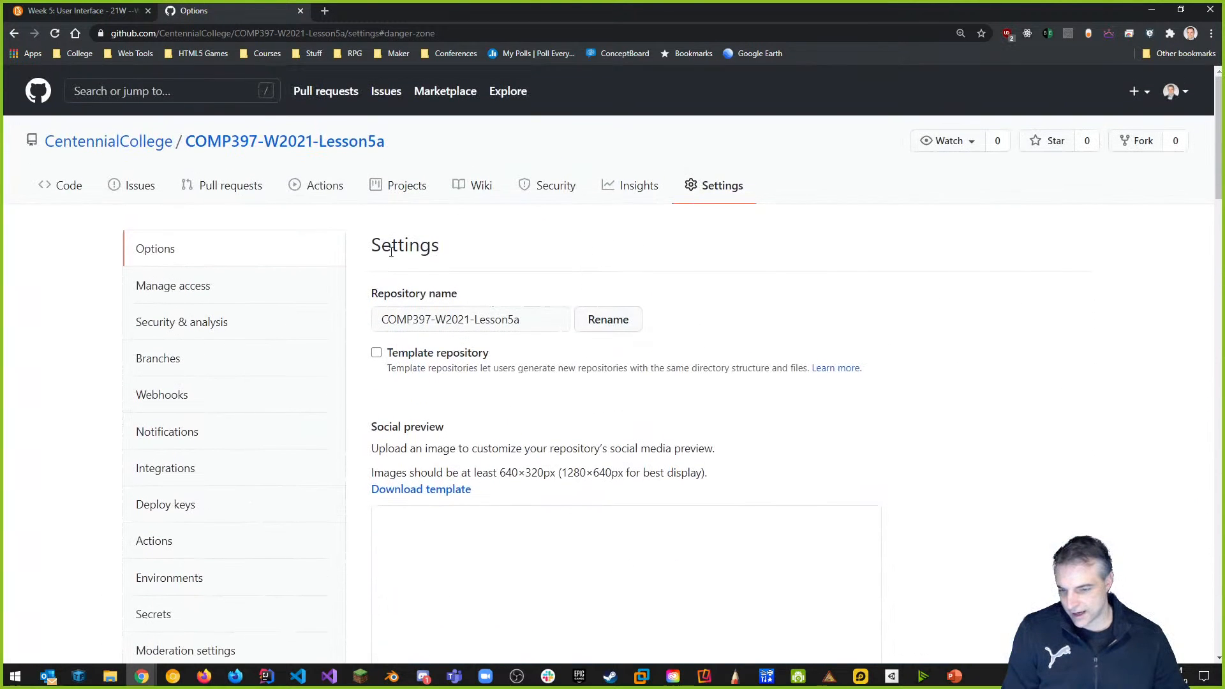
left_click(174, 288)
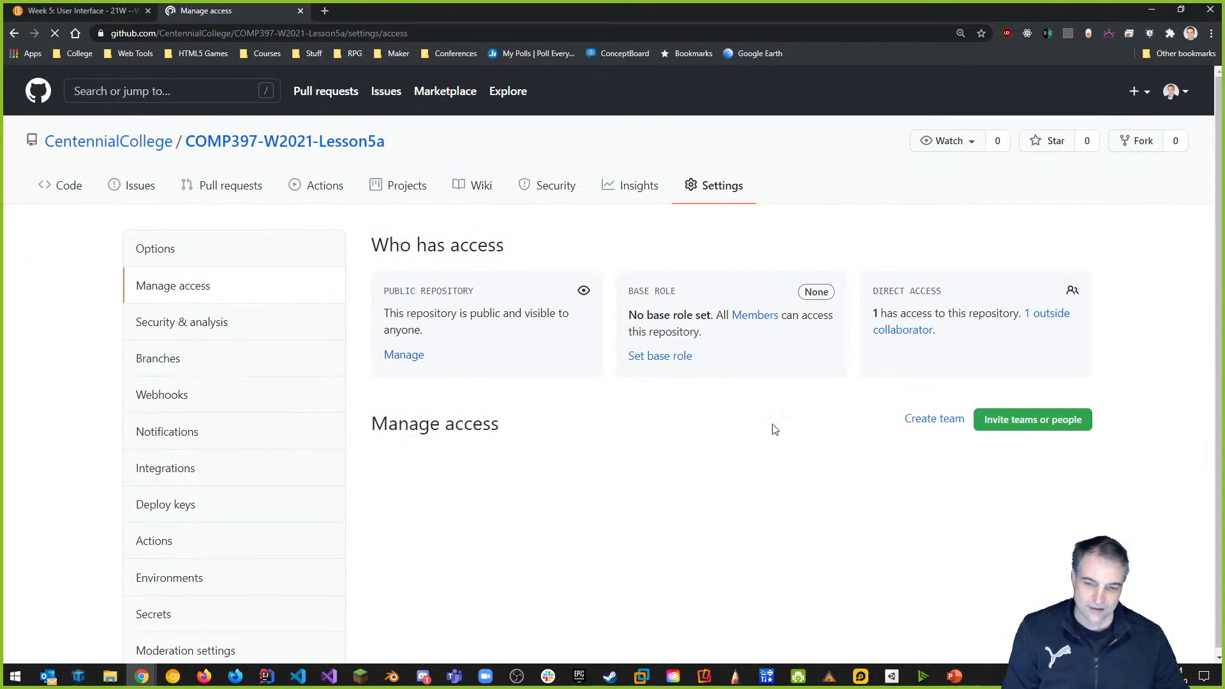
Delete the outside collaborator with the trash icon, confirm Remove, then return to the repository's code page.
scroll(684, 489, "down", 2)
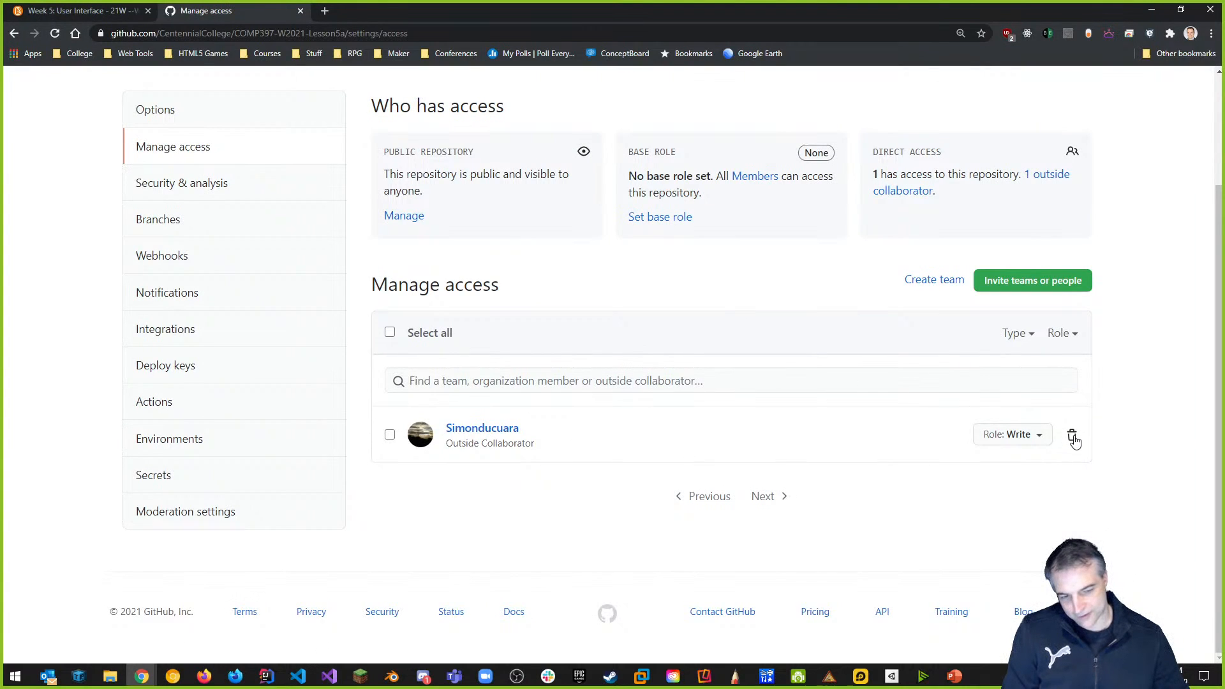
left_click(1072, 437)
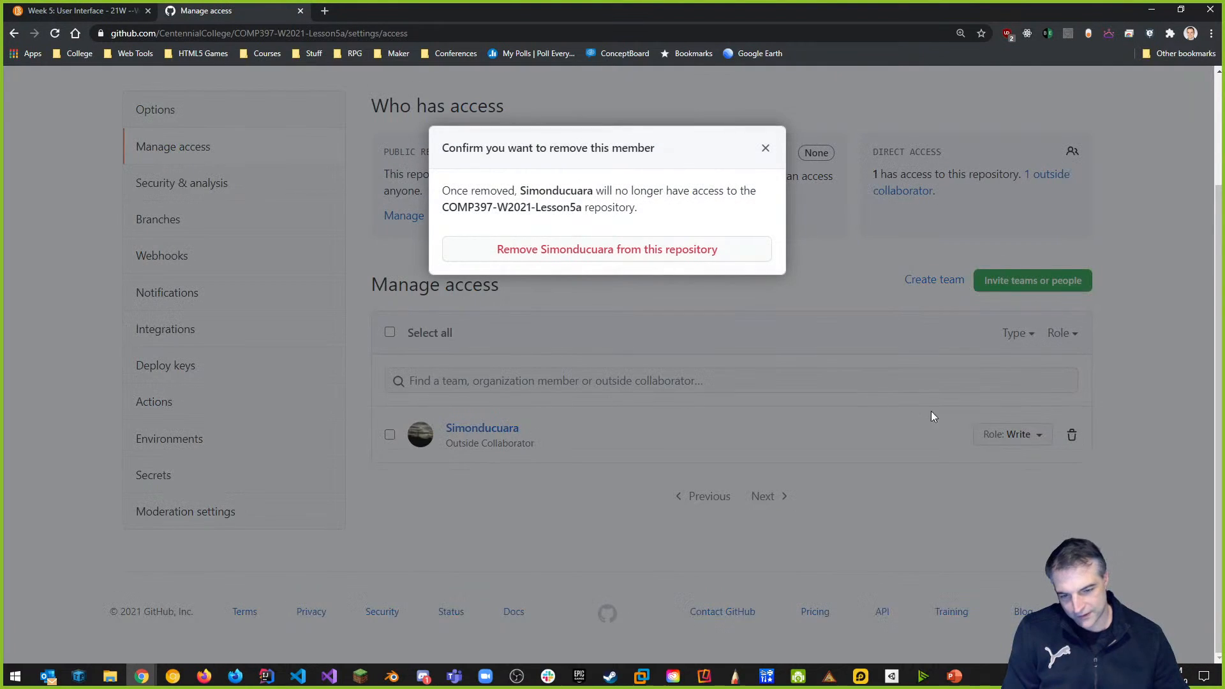
left_click(627, 257)
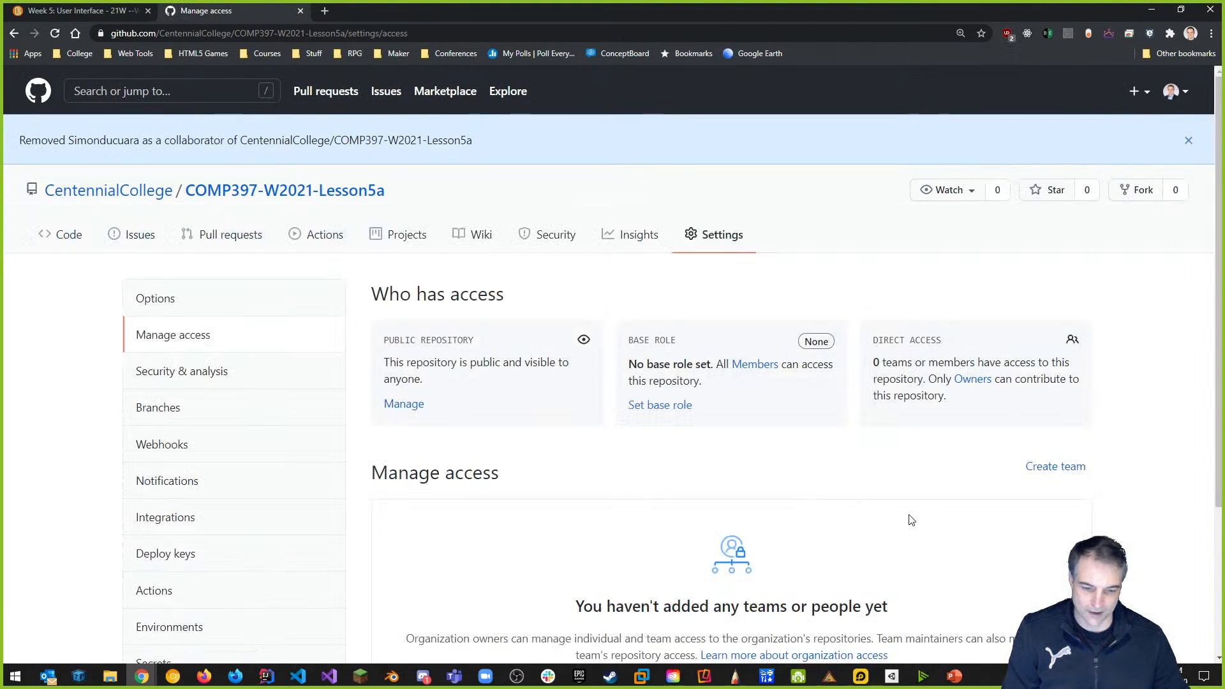
scroll(908, 520, "down", 3)
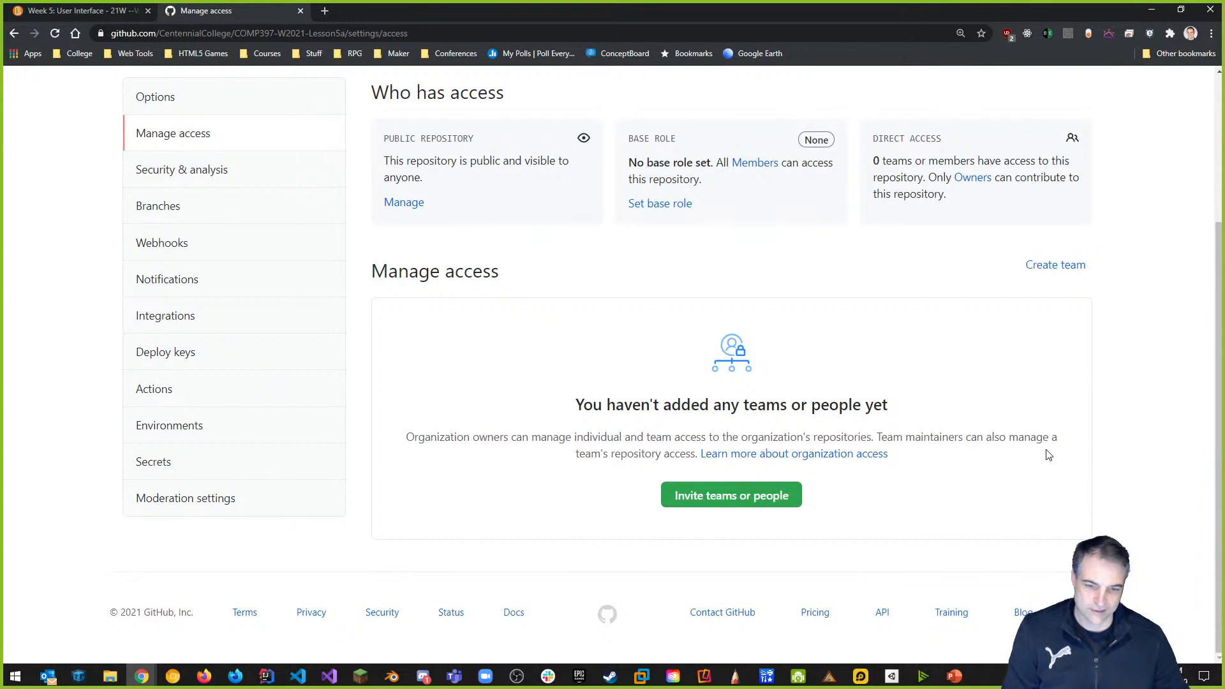
scroll(1040, 454, "up", 3)
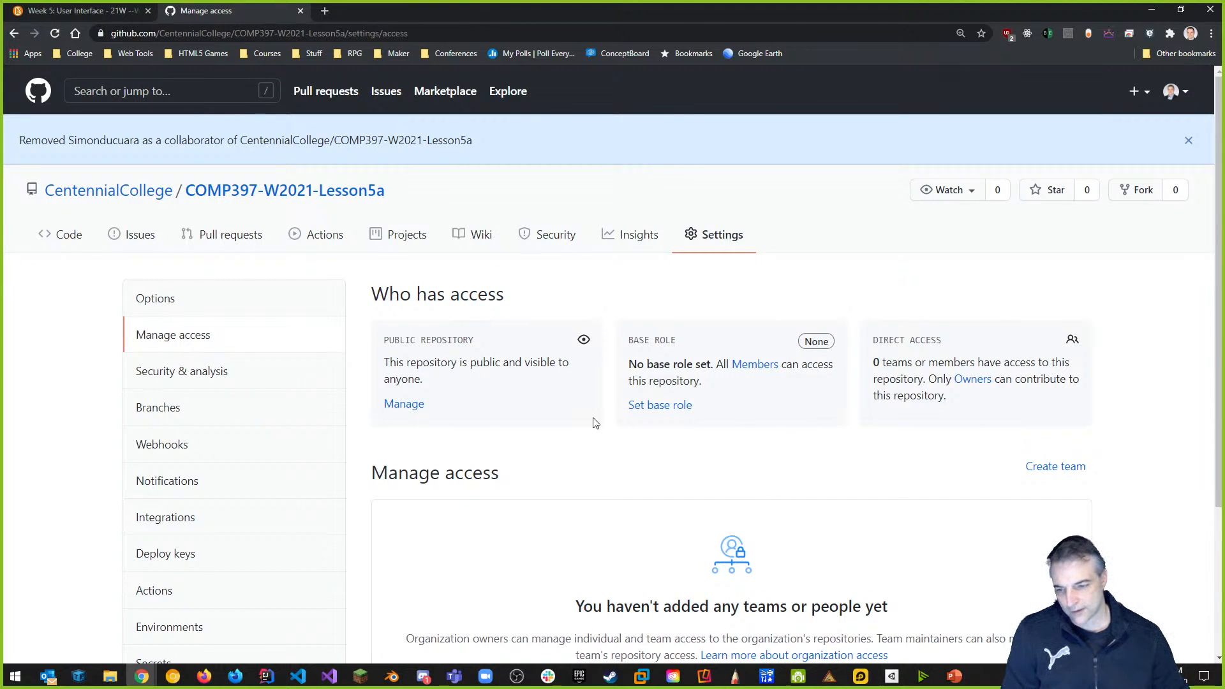
left_click(248, 195)
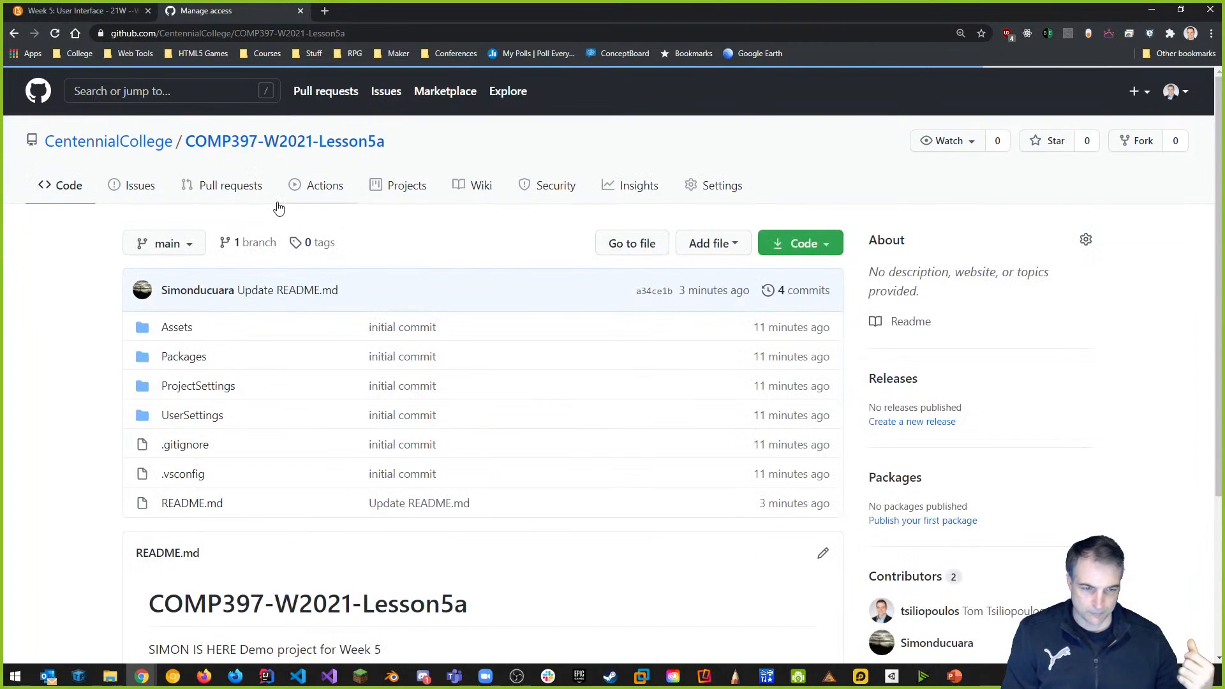
scroll(459, 311, "down", 3)
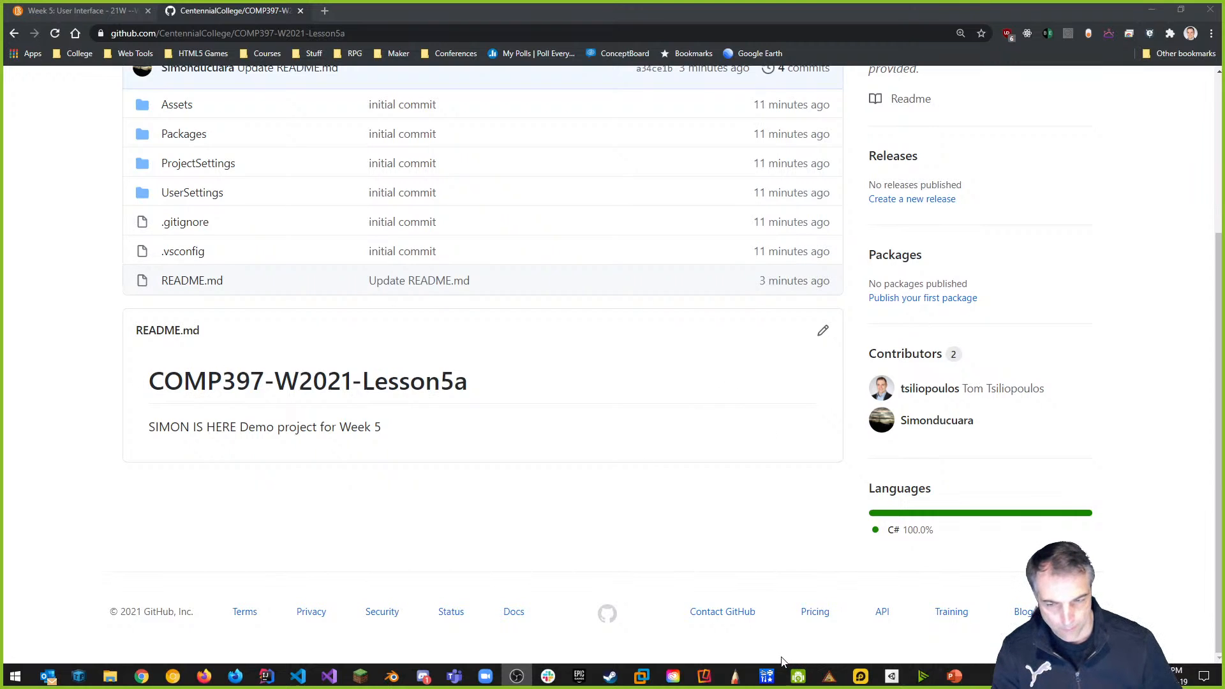
scroll(616, 585, "up", 1)
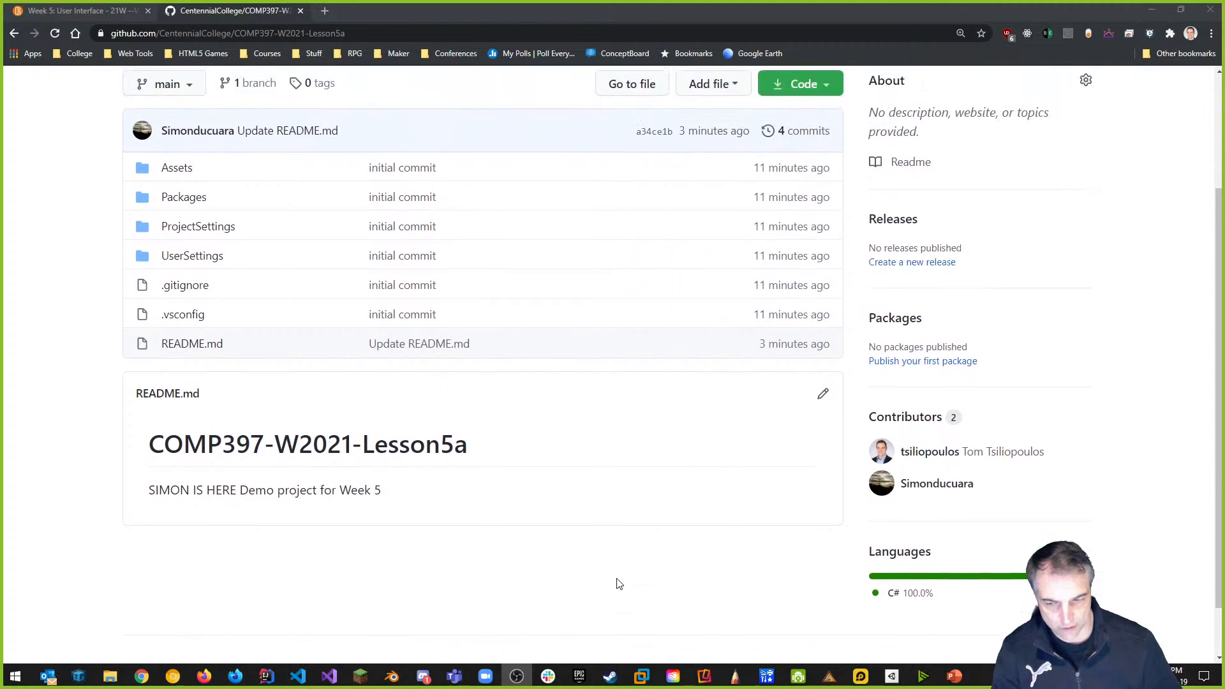
scroll(617, 585, "up", 1)
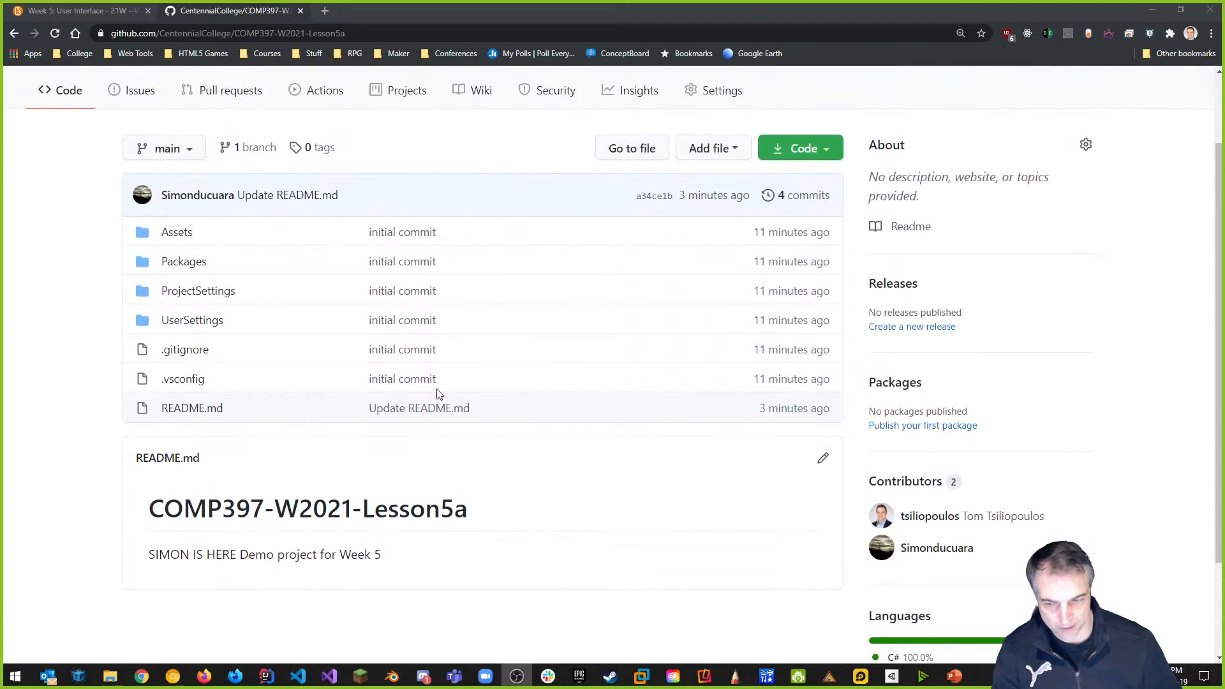
left_click(184, 358)
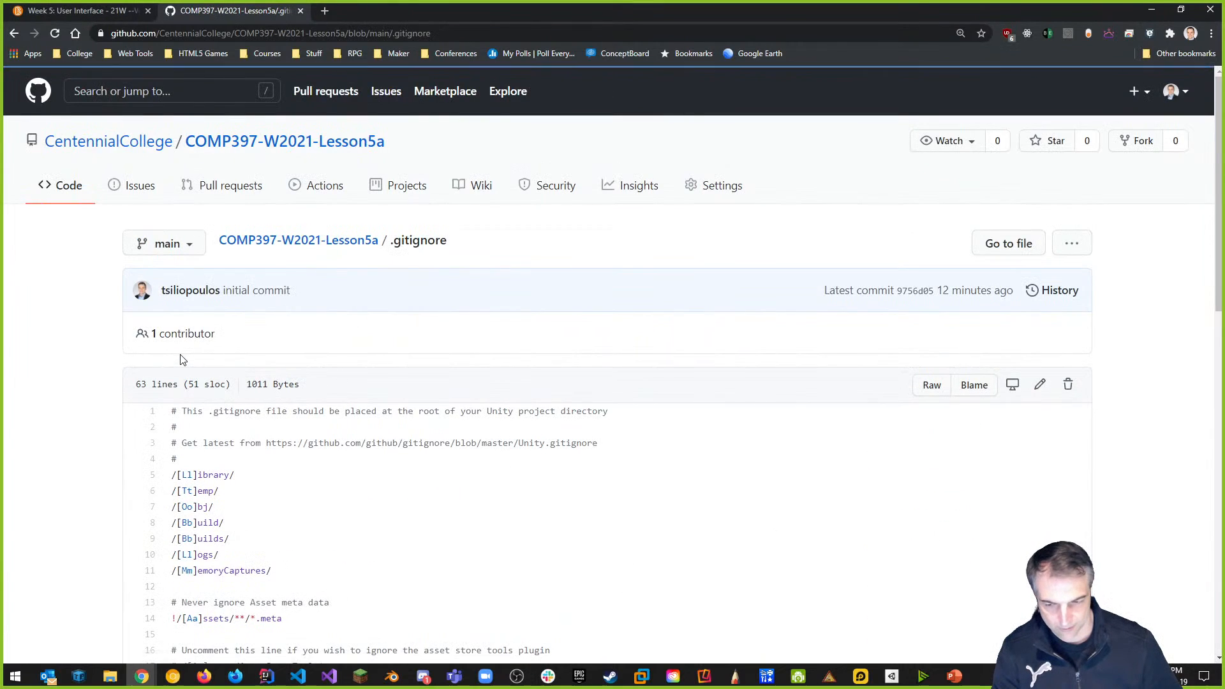
scroll(480, 406, "down", 3)
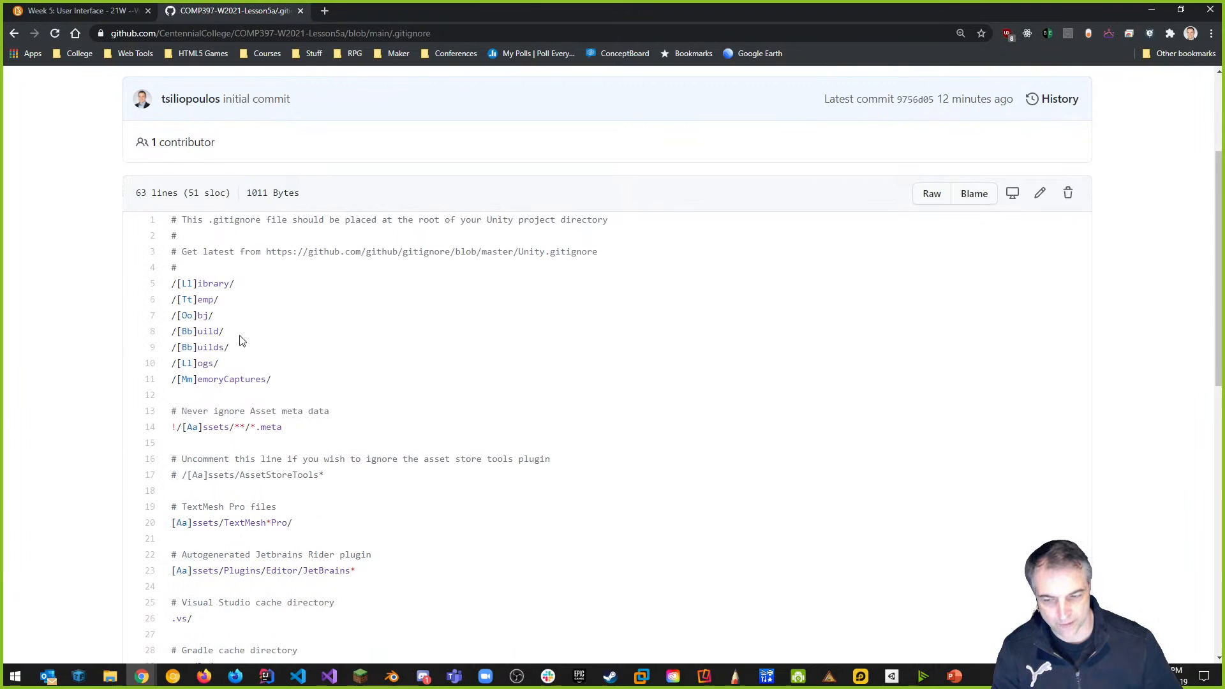
left_click_drag(233, 353, 165, 338)
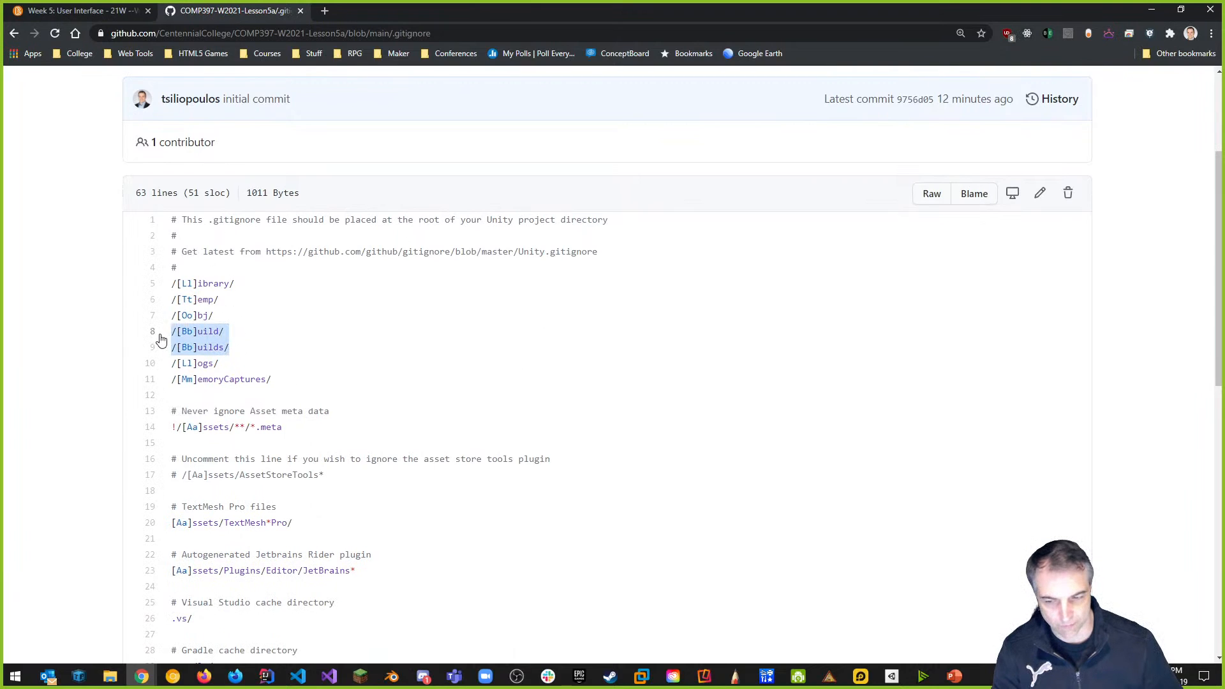
left_click_drag(240, 285, 164, 293)
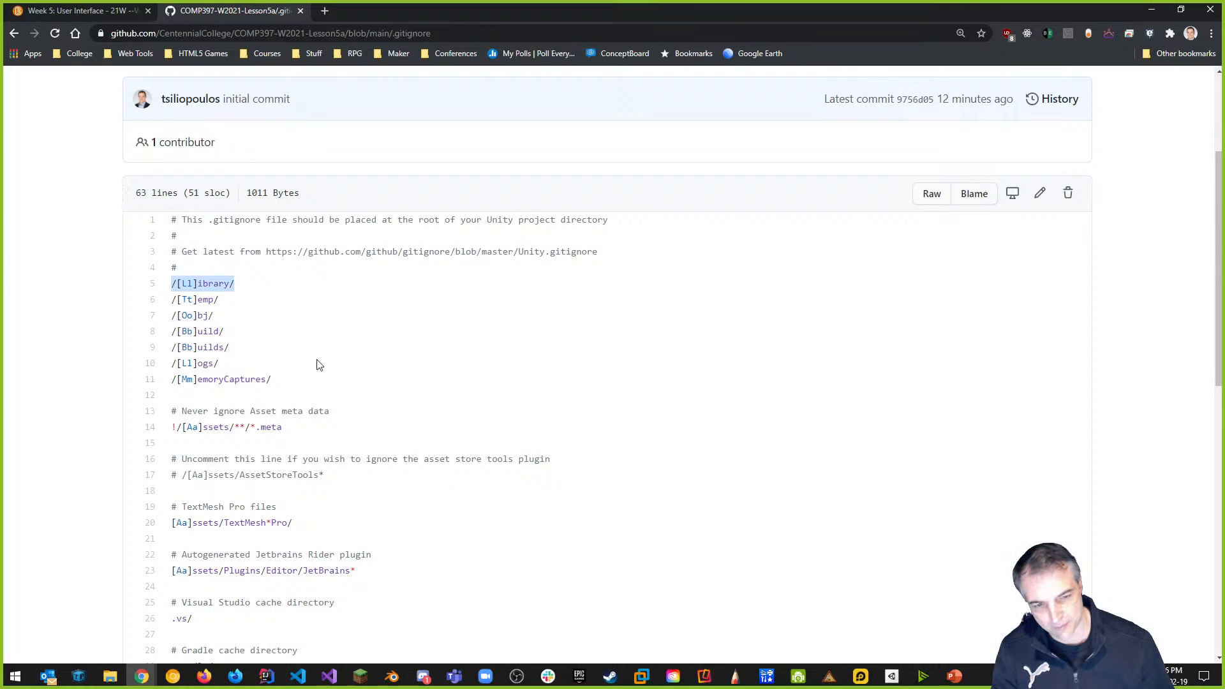
scroll(544, 481, "up", 3)
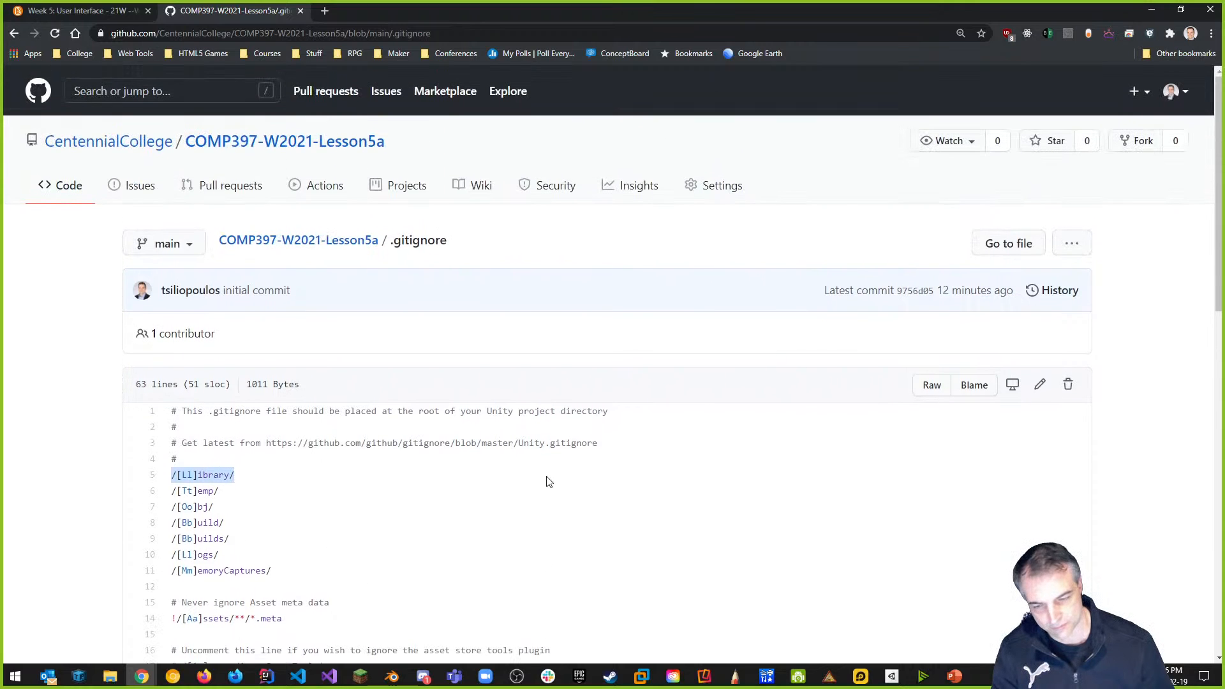
left_click(329, 242)
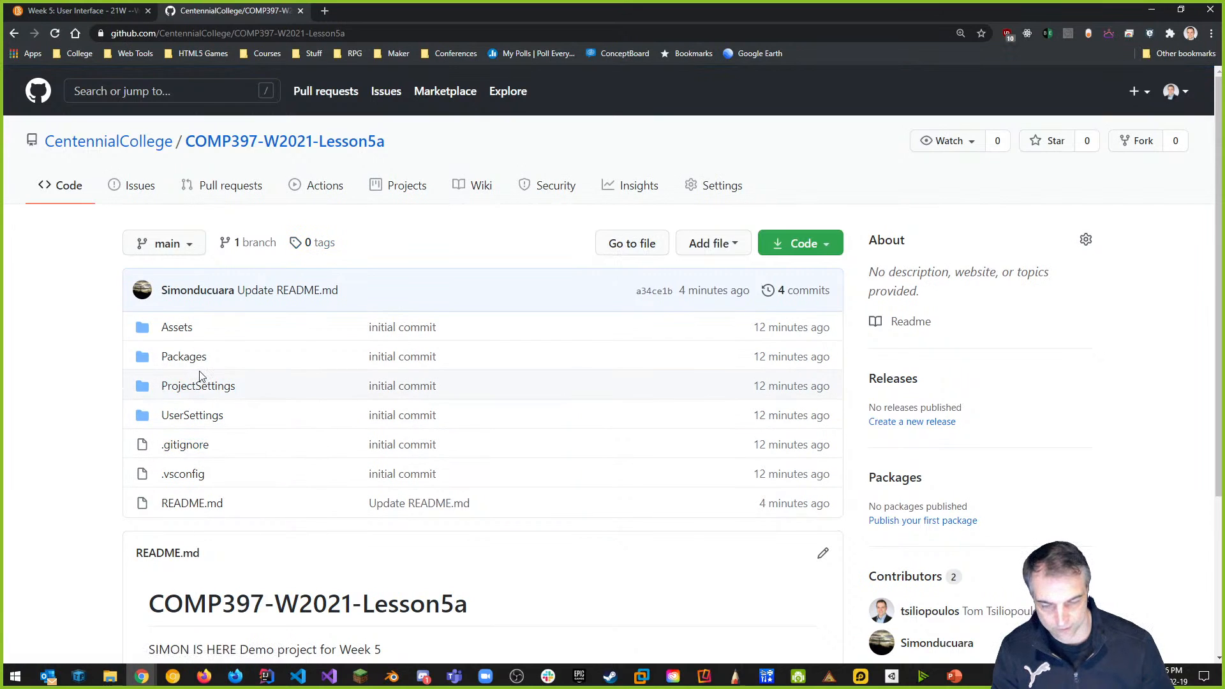
scroll(191, 396, "down", 2)
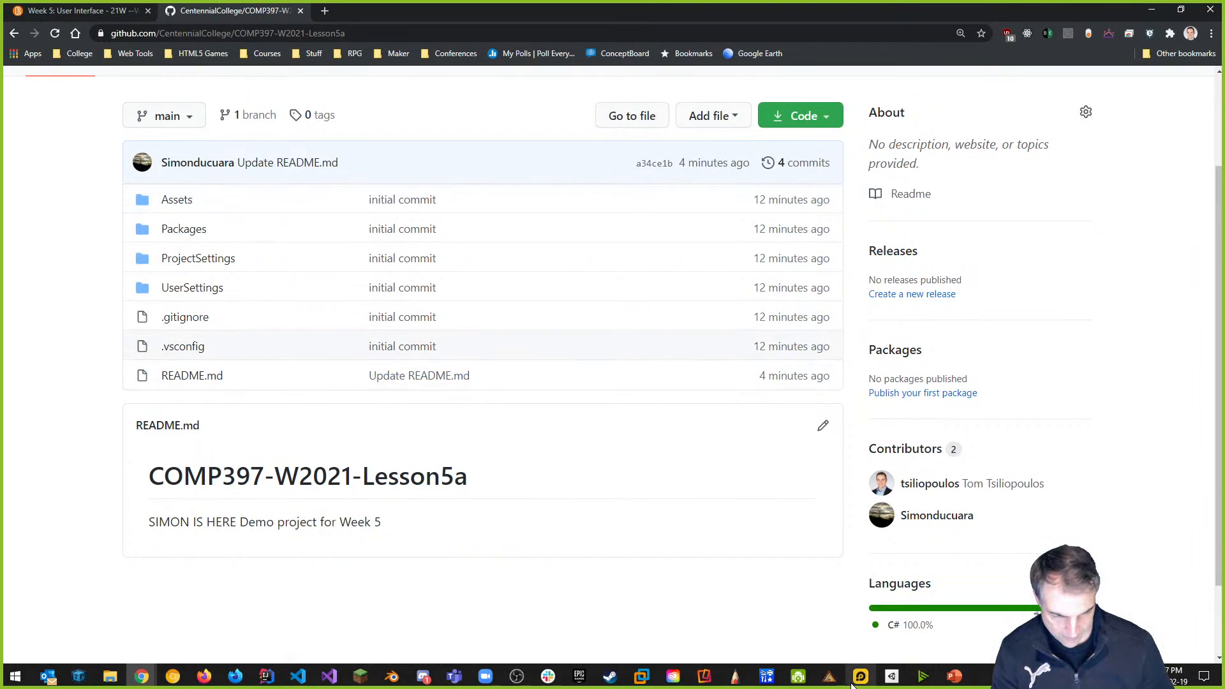
scroll(834, 623, "down", 2)
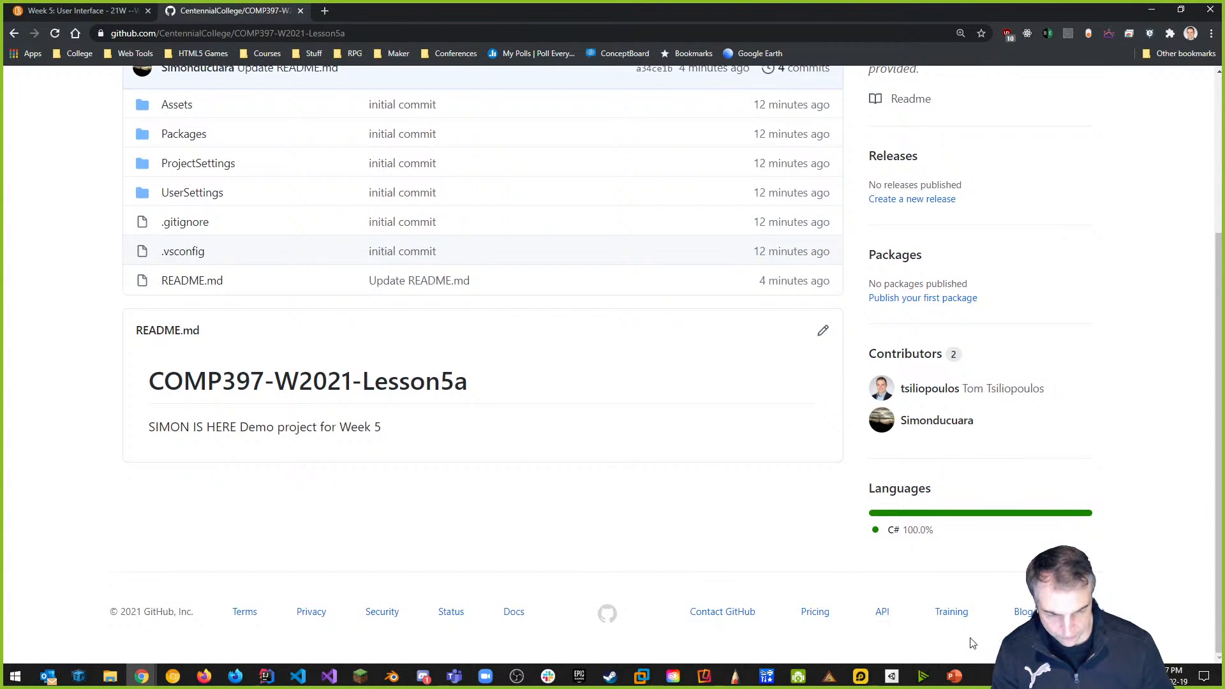
Add Desktop > Centennial > COMP397 > COMP397-W2021-Lesson5a to Unity Hub's Projects and open it in Unity 2020.2.1f1.
left_click(899, 684)
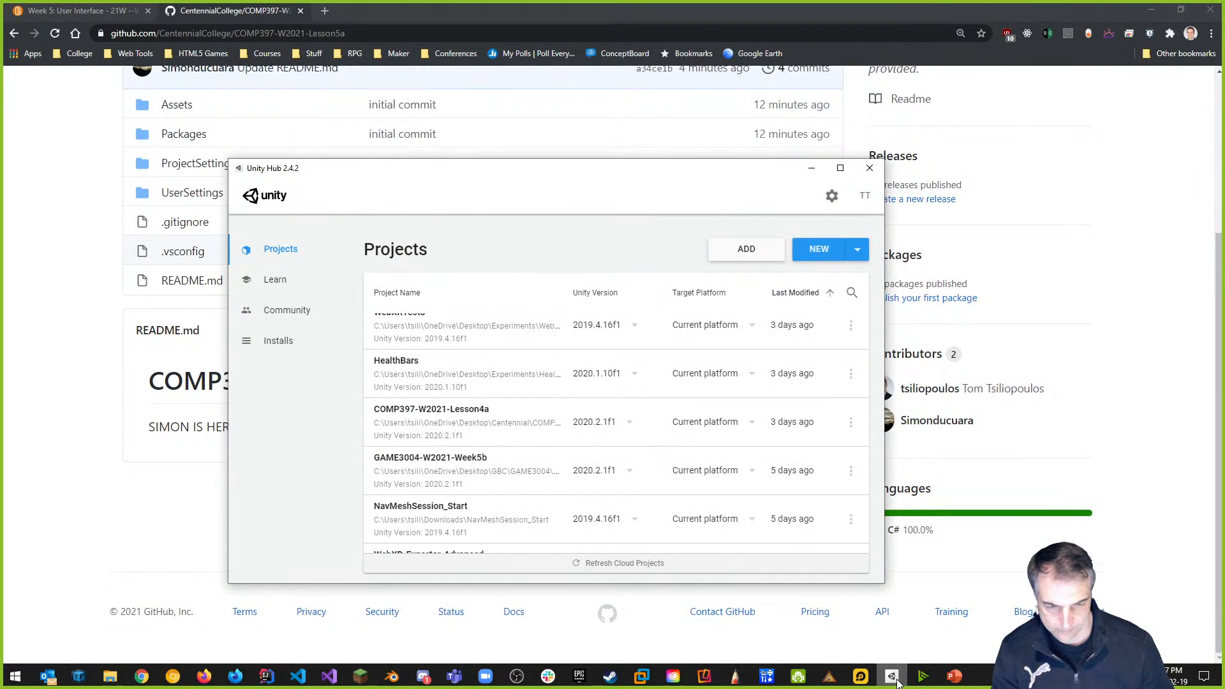
left_click(752, 254)
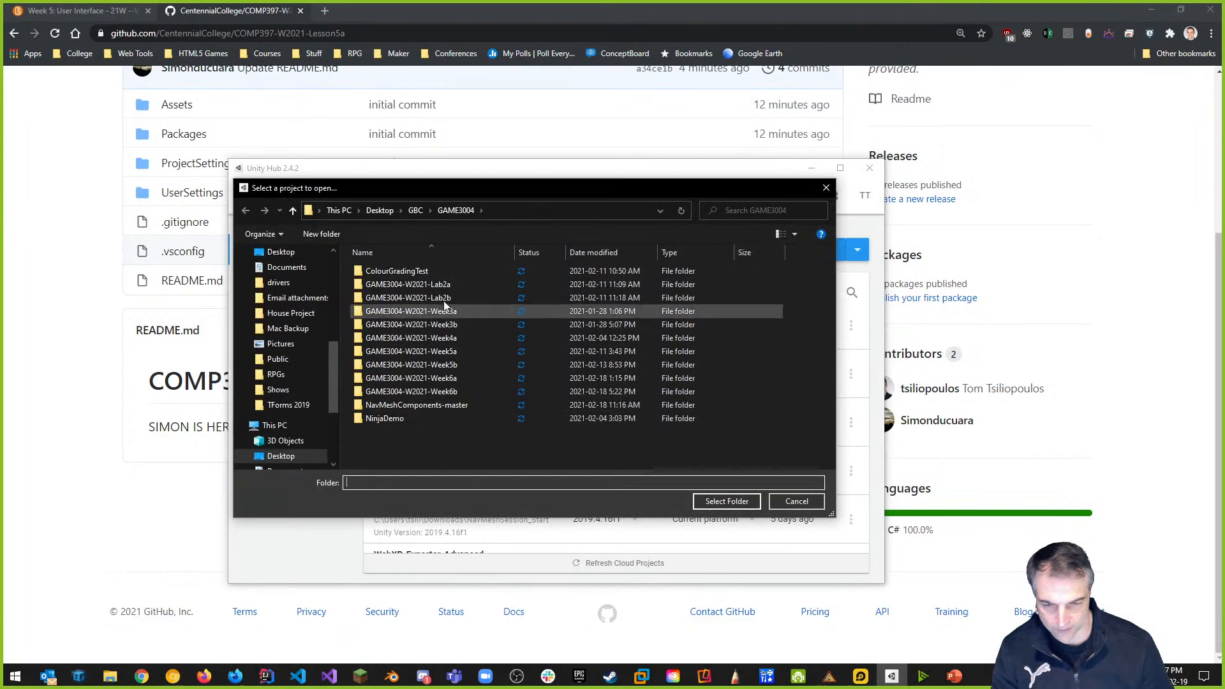
left_click(379, 211)
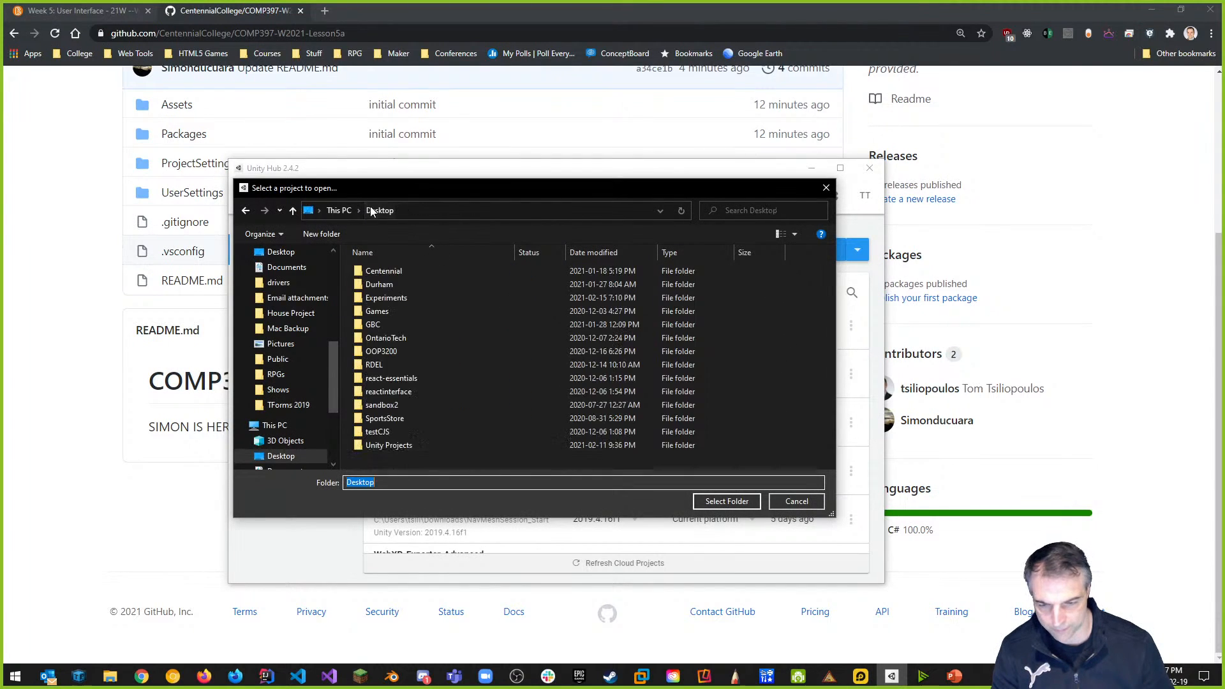
left_click(385, 273)
double_click(386, 273)
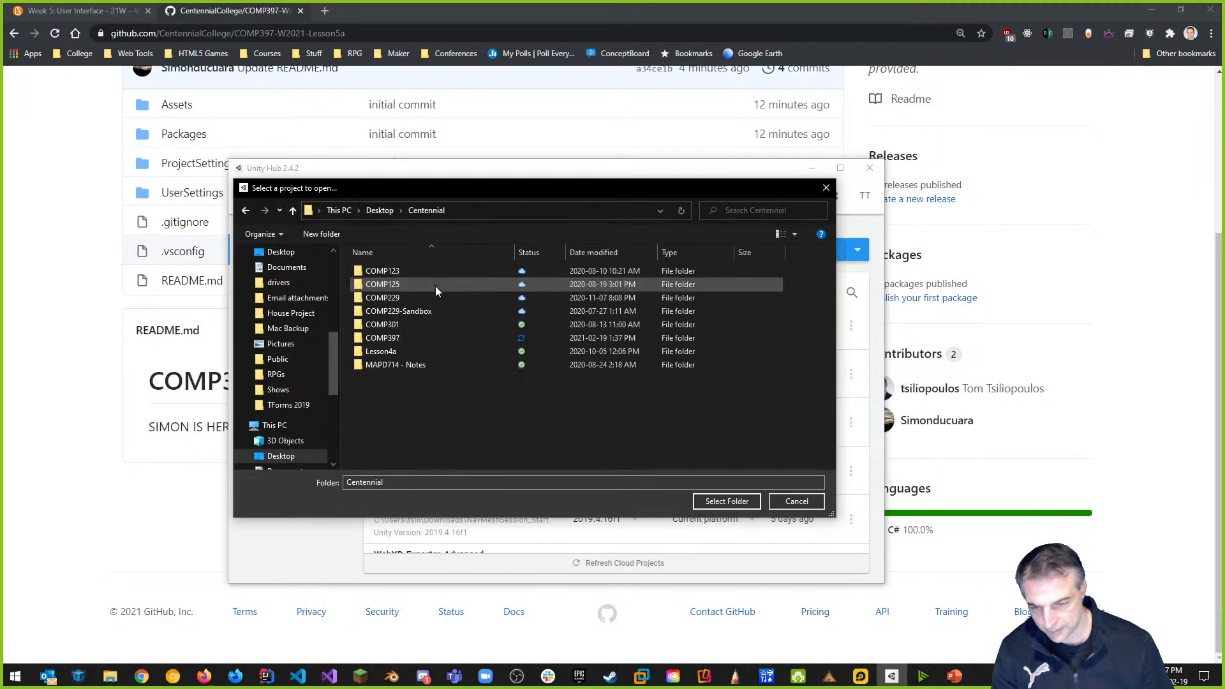
double_click(383, 339)
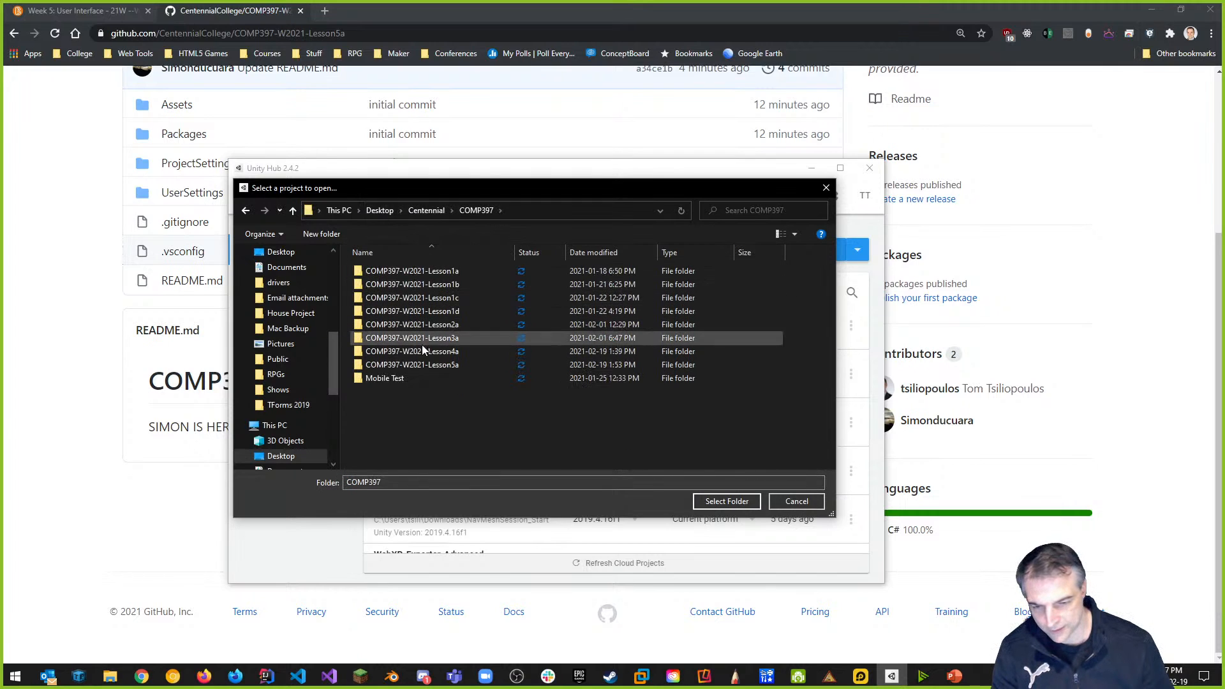
double_click(437, 366)
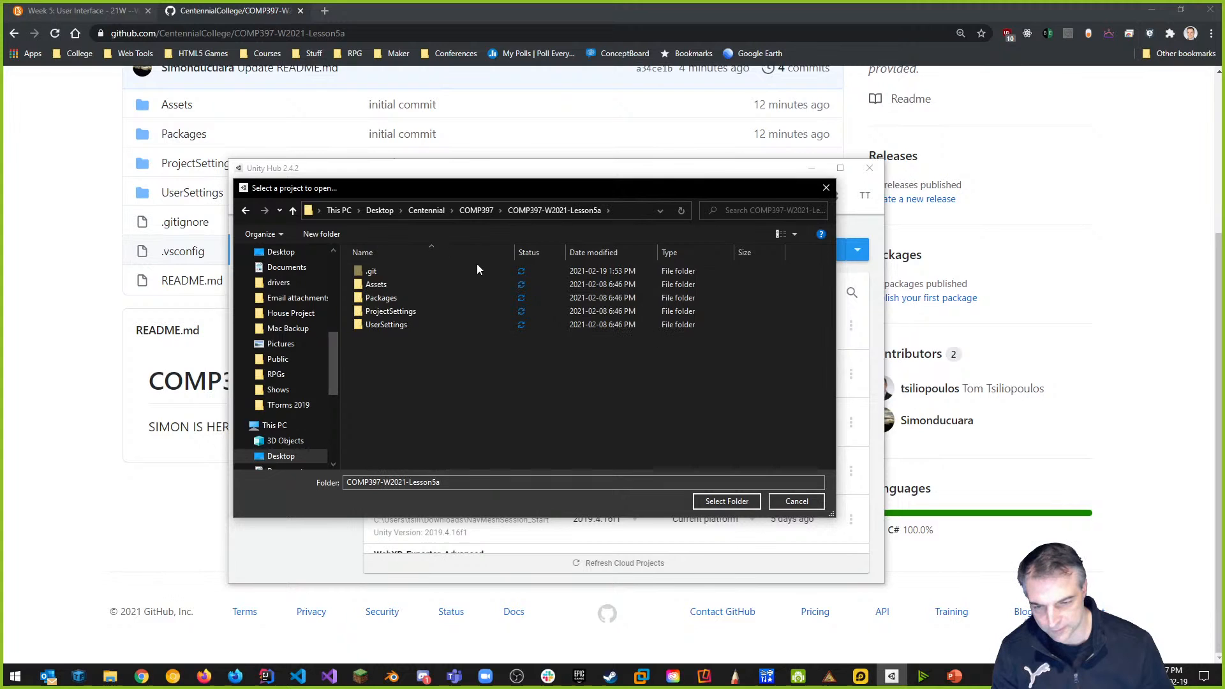
left_click(739, 502)
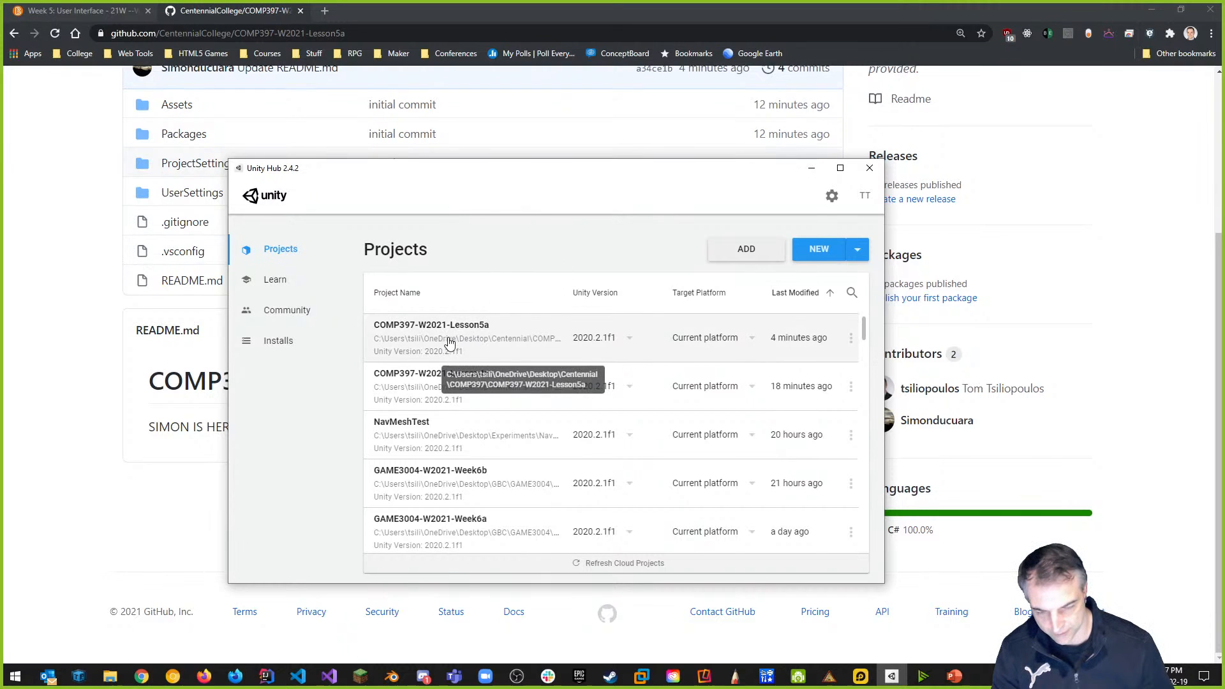
left_click(454, 343)
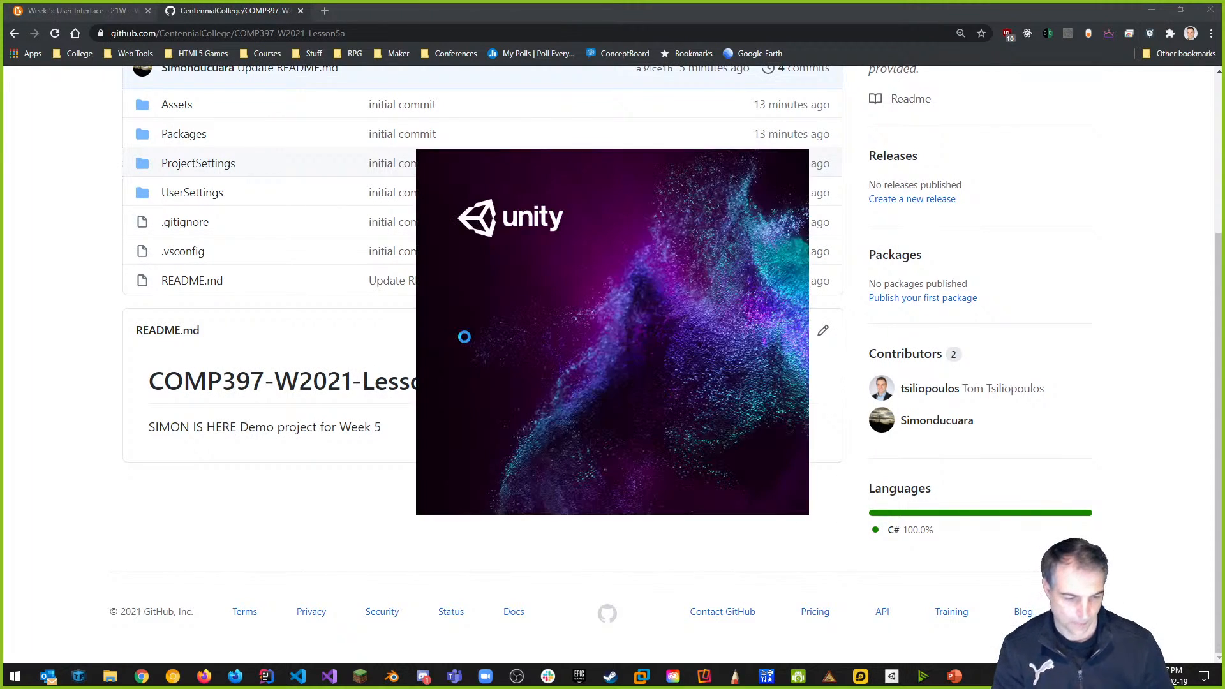
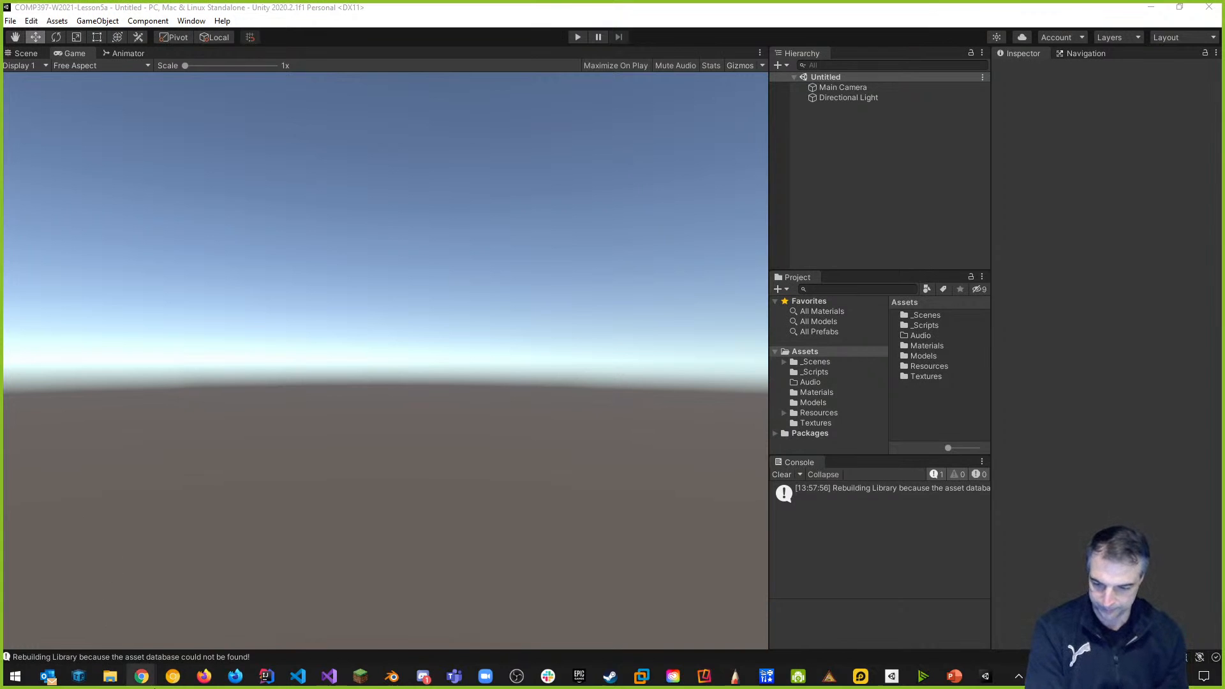
Open the Code clone dropdown on the COMP397-W2021-Lesson5a GitHub page, then bring up File Explorer.
mouse_move(142, 677)
left_click(234, 622)
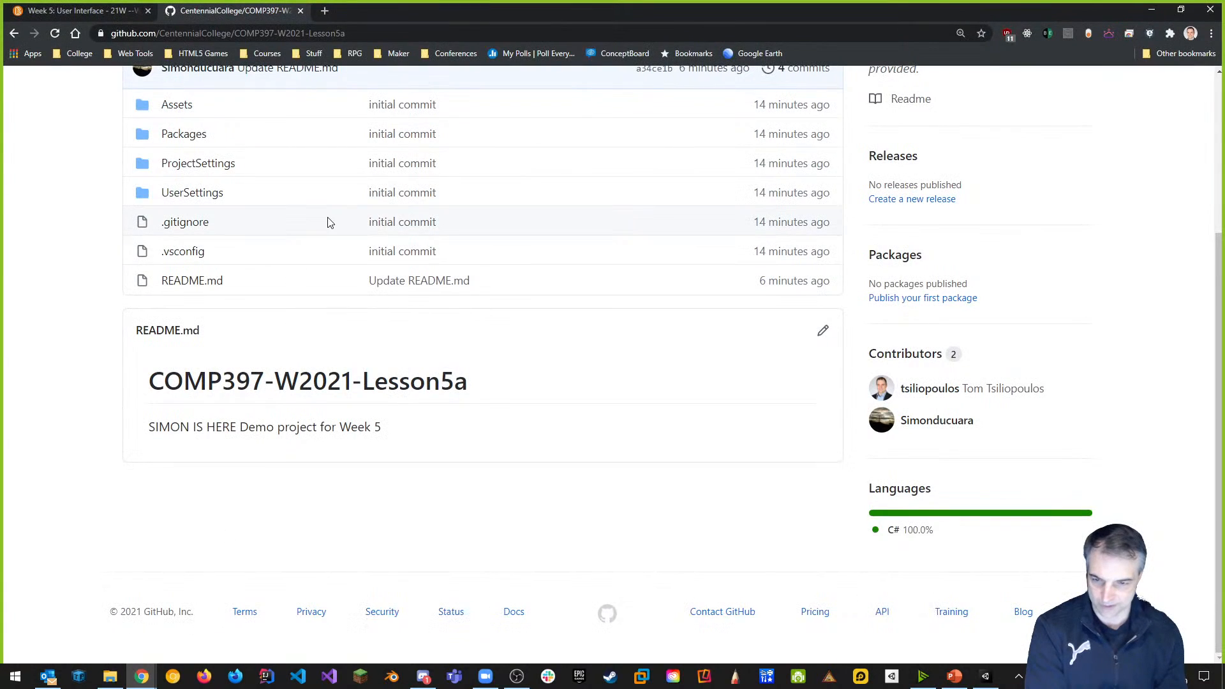
scroll(459, 220, "up", 3)
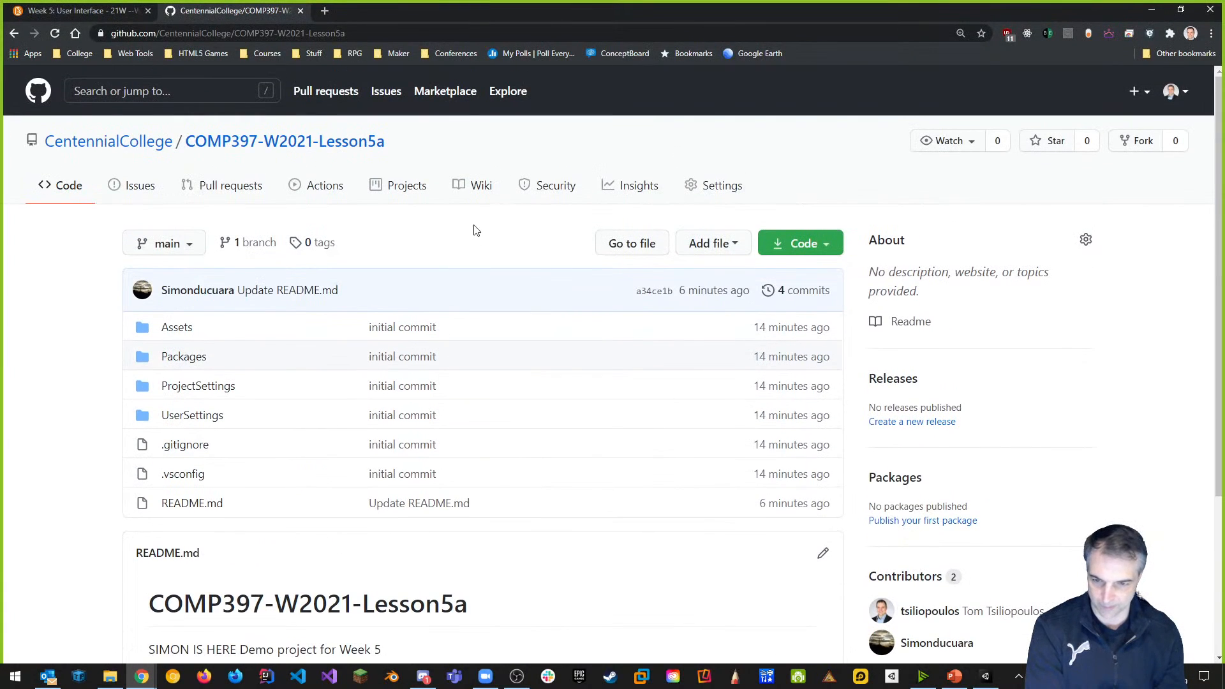
left_click(812, 248)
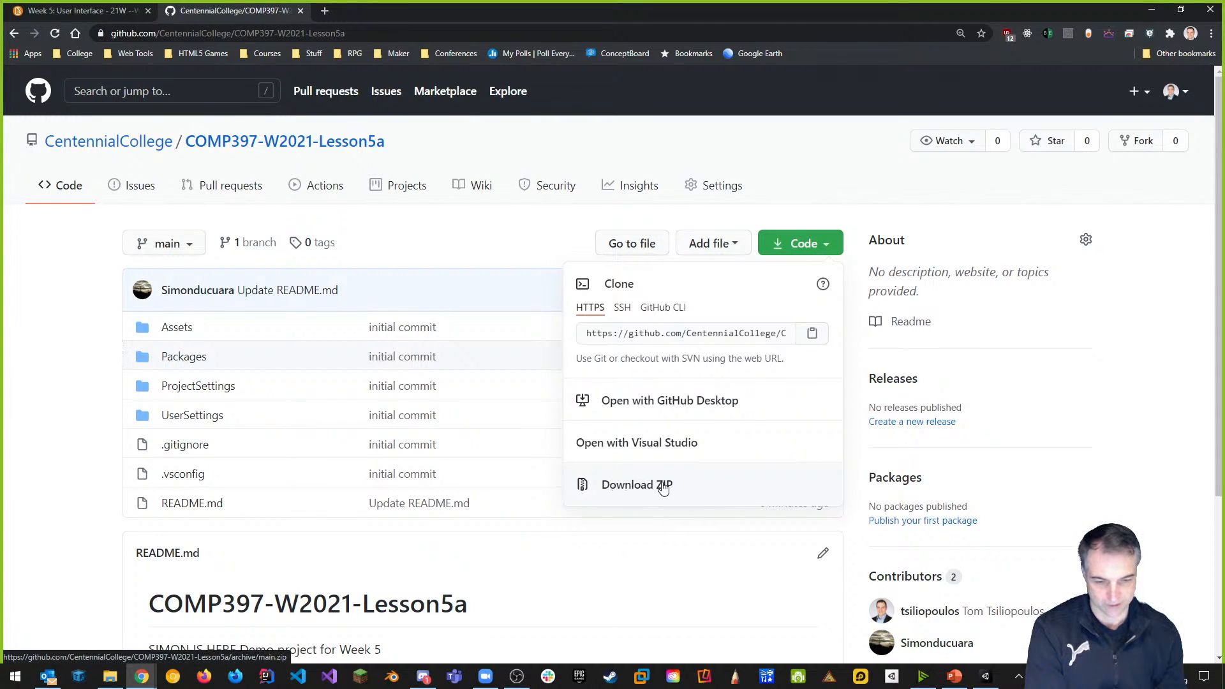
left_click(111, 676)
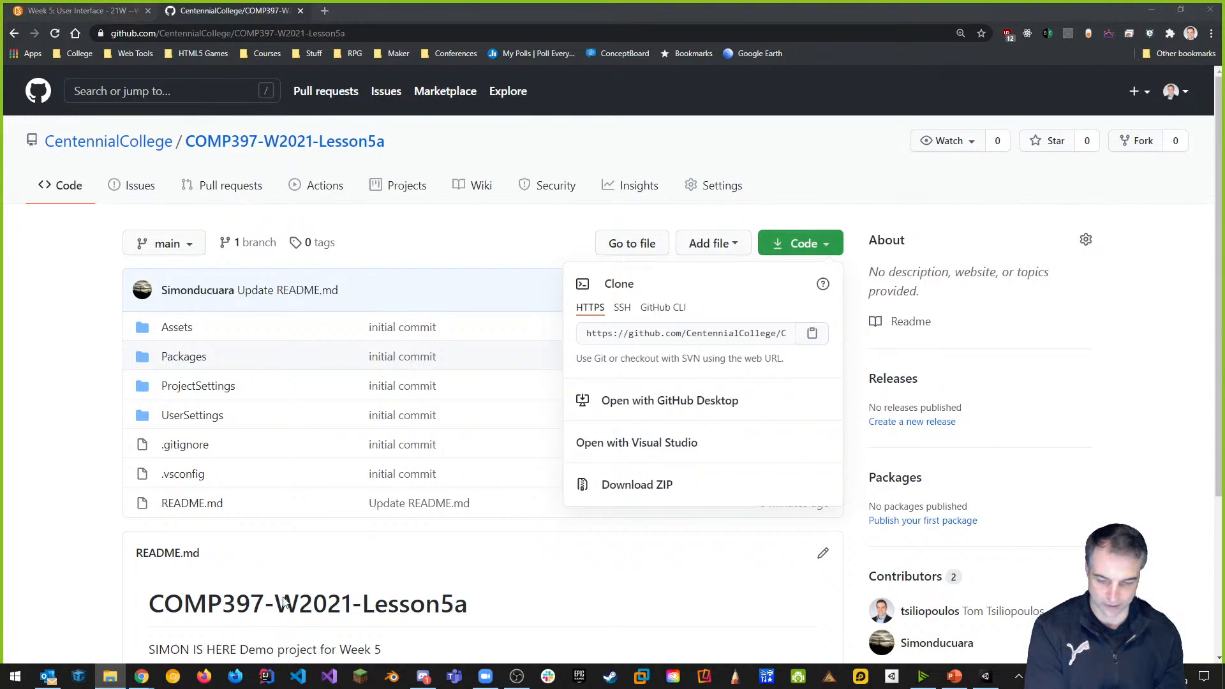
mouse_move(115, 685)
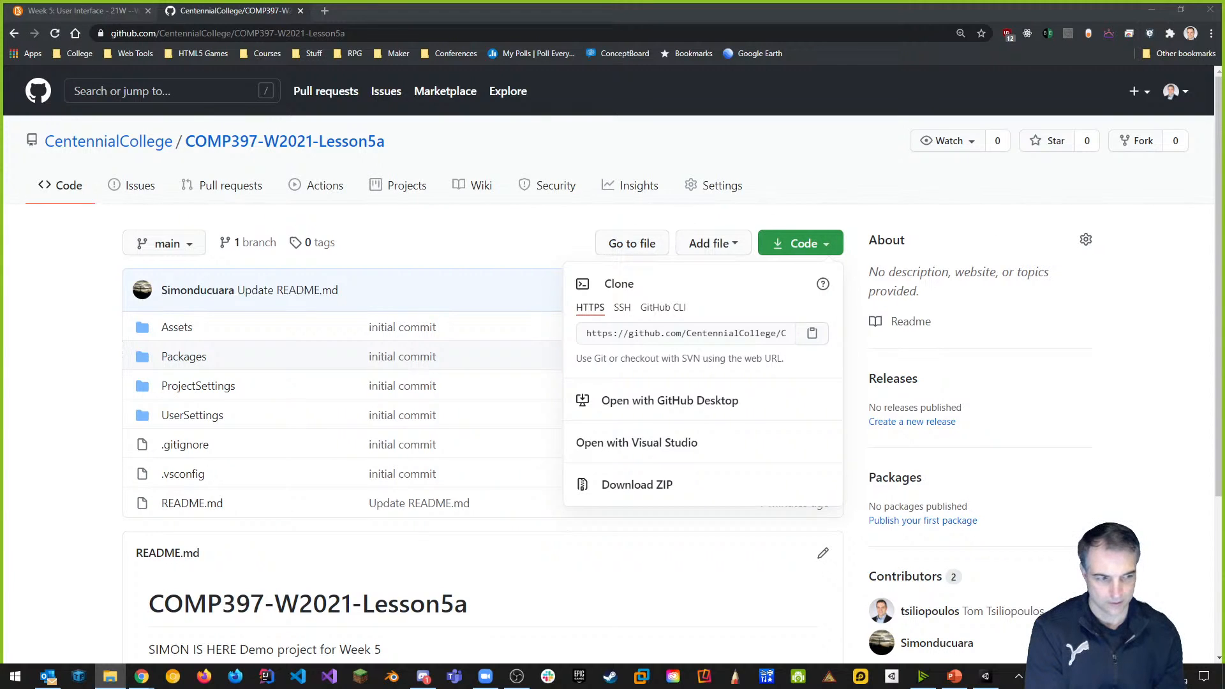
left_click_drag(1224, 149, 463, 142)
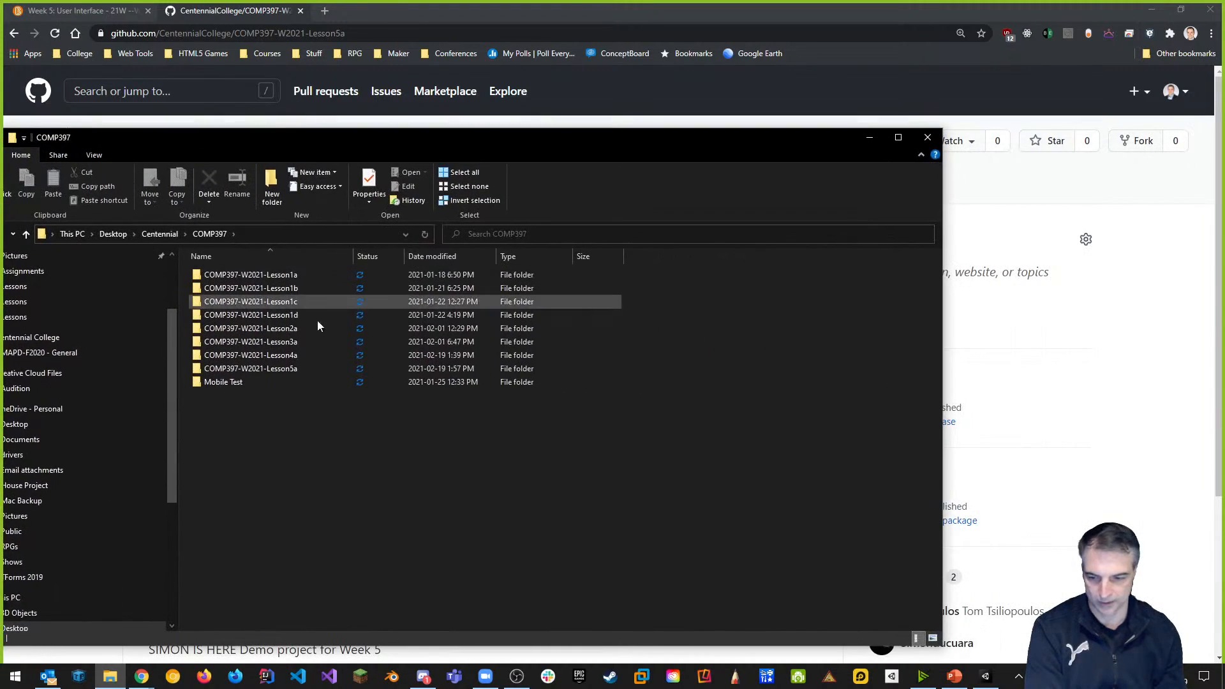
double_click(286, 355)
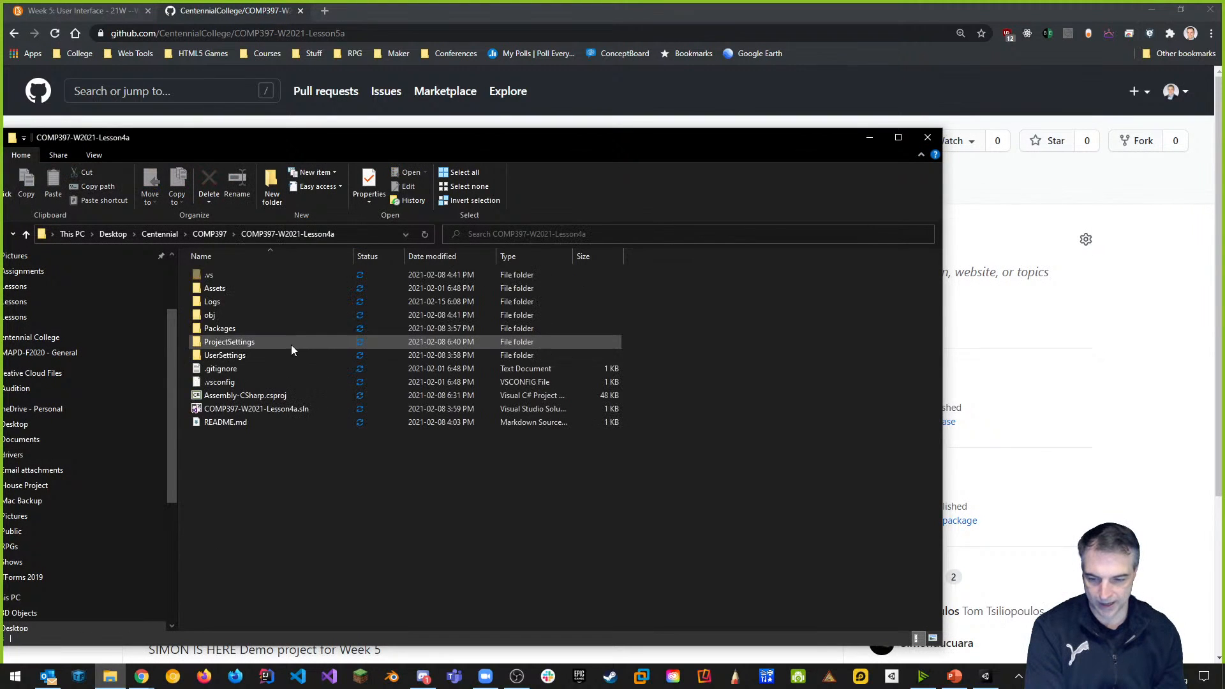
left_click_drag(329, 135, 528, 129)
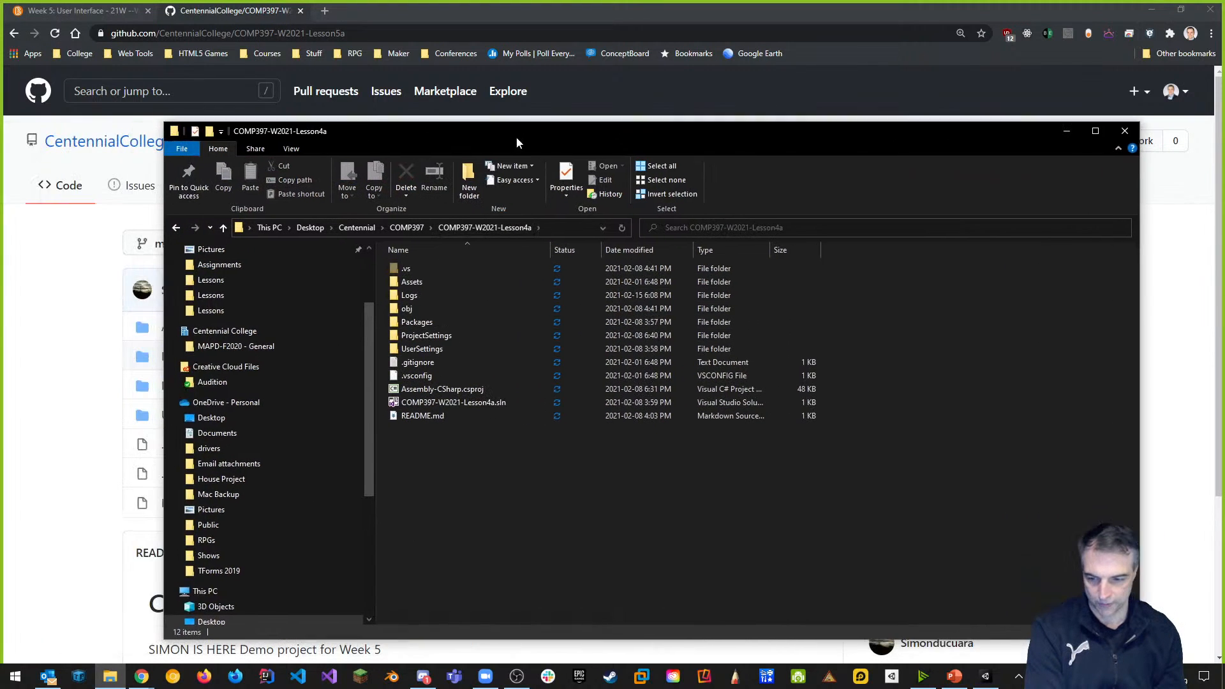
left_click(177, 227)
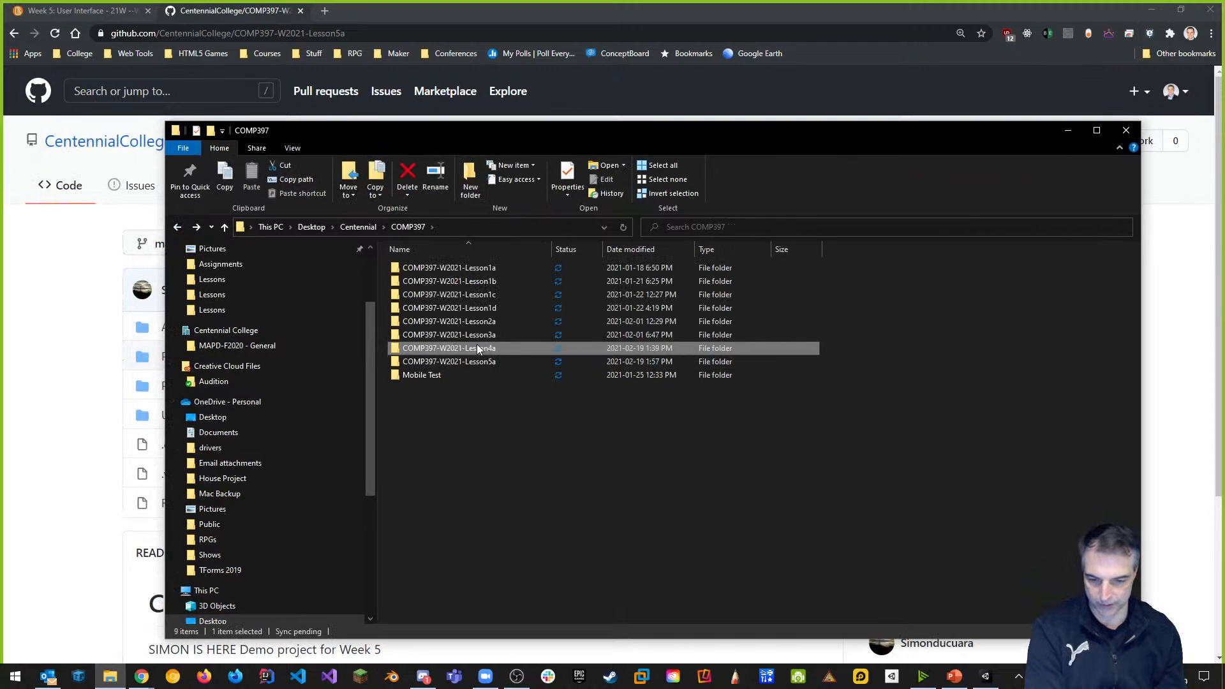
left_click(484, 335)
double_click(484, 335)
left_click(419, 268)
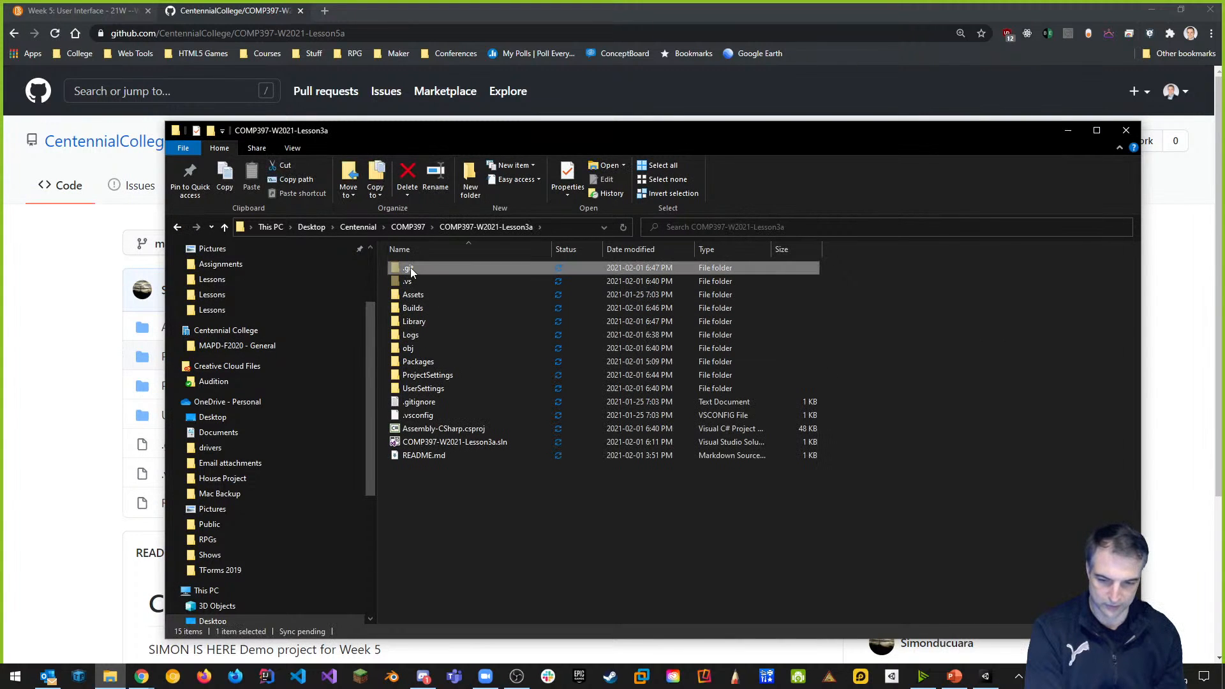
left_click(411, 309)
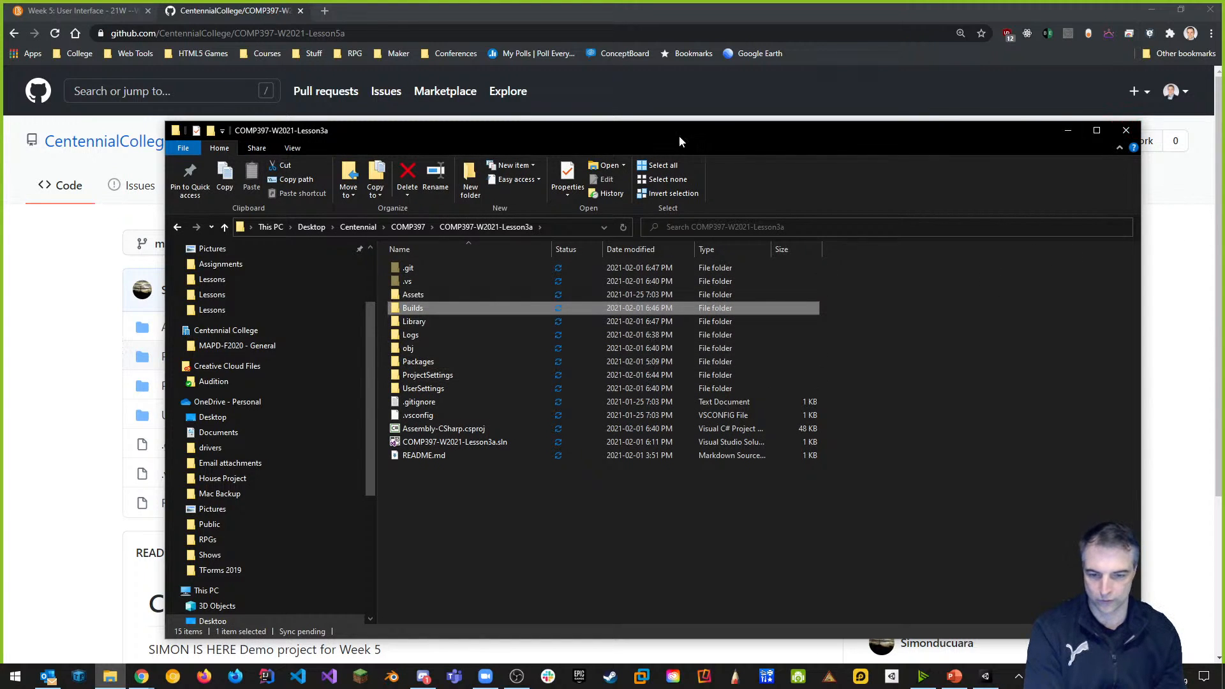
left_click_drag(684, 137, 1224, 159)
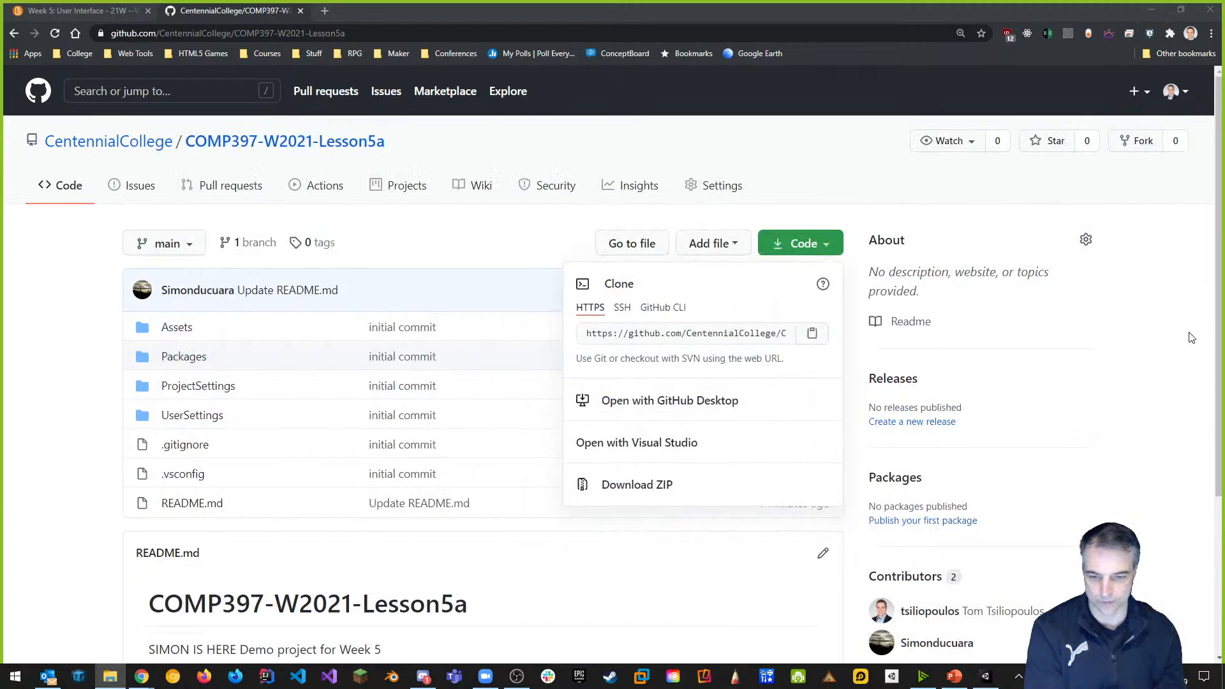
Dismiss the clone options and load the Main scene from the _Scenes folder in Unity.
left_click(546, 152)
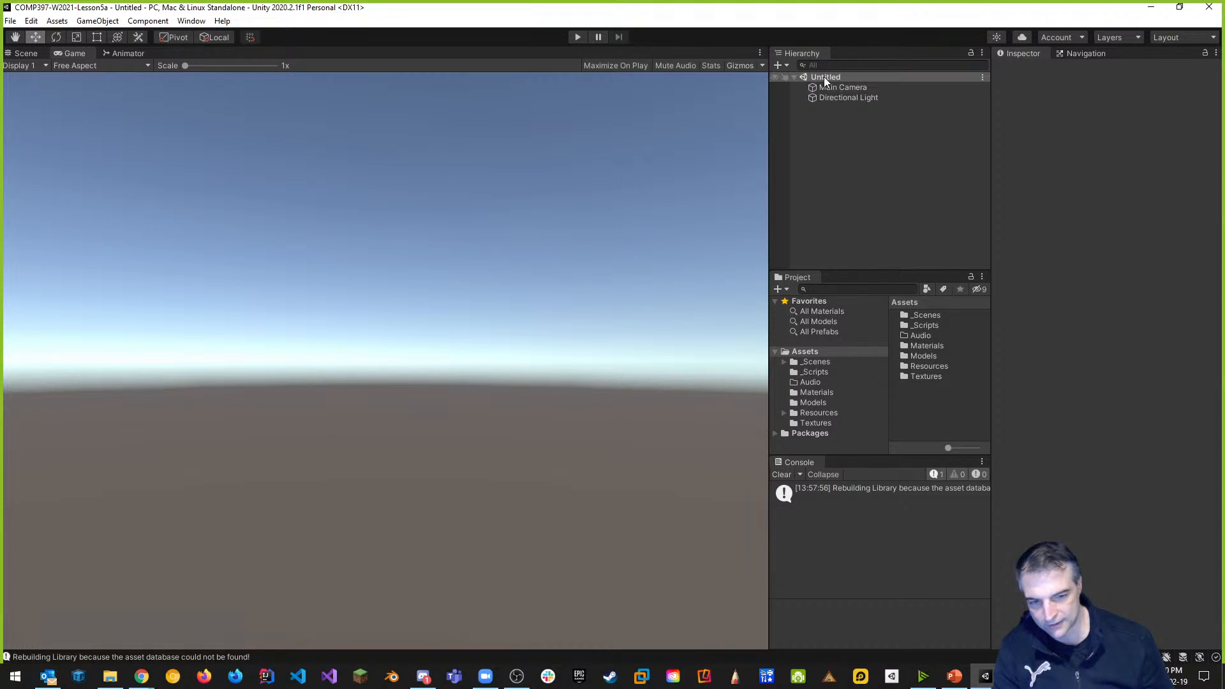
double_click(929, 317)
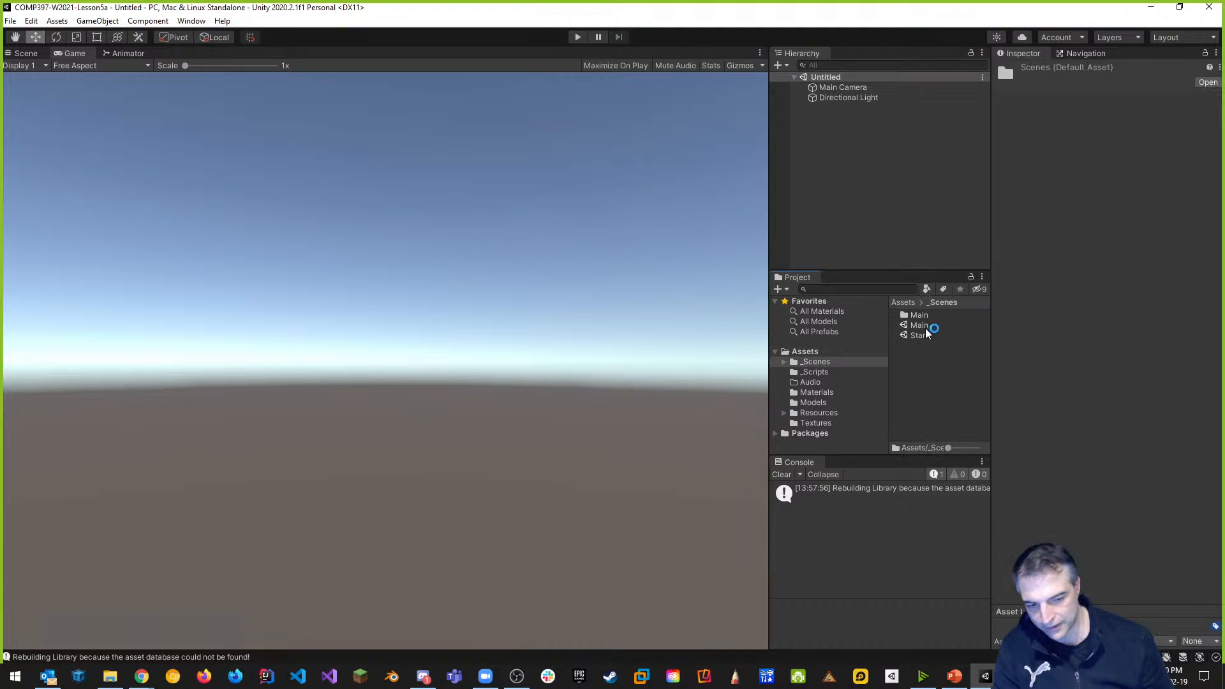
double_click(921, 326)
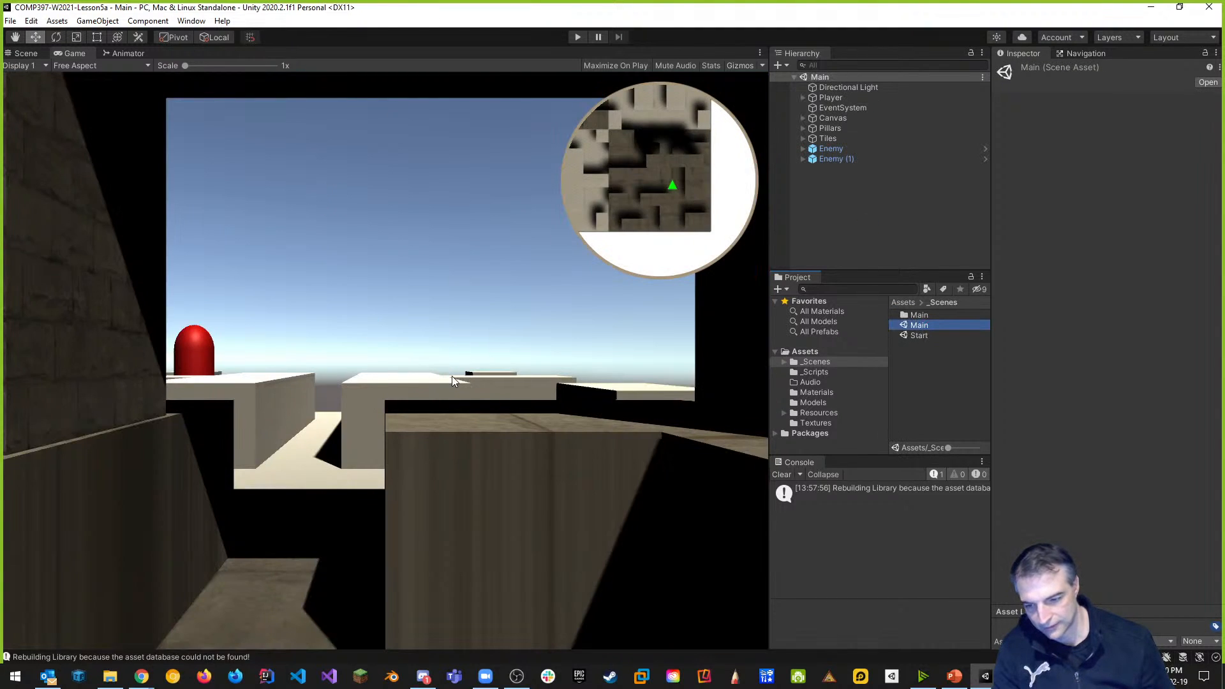
Switch to the Scene view, orbit and pan around the maze, and widen it against the side panels.
left_click(28, 55)
right_click_drag(618, 356, 759, 347)
middle_click_drag(609, 333, 489, 316)
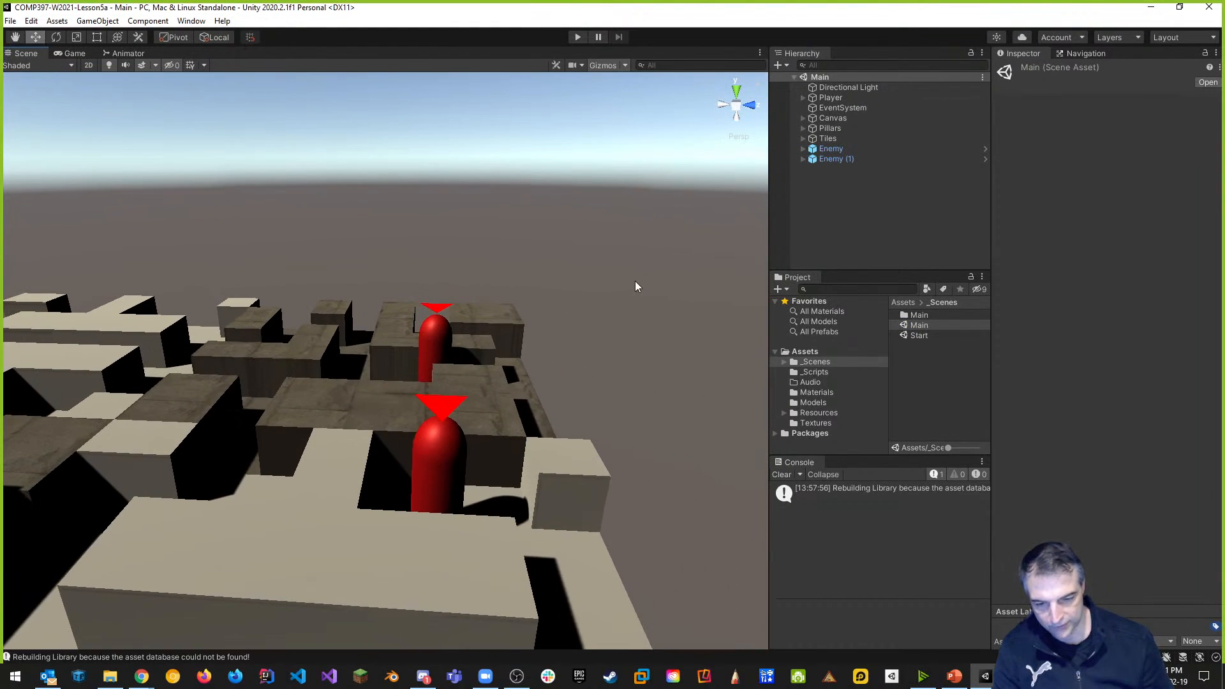
middle_click_drag(623, 289, 546, 287)
mouse_move(546, 286)
right_mouse_down()
mouse_move(421, 279)
mouse_move(554, 308)
mouse_move(549, 281)
right_mouse_up()
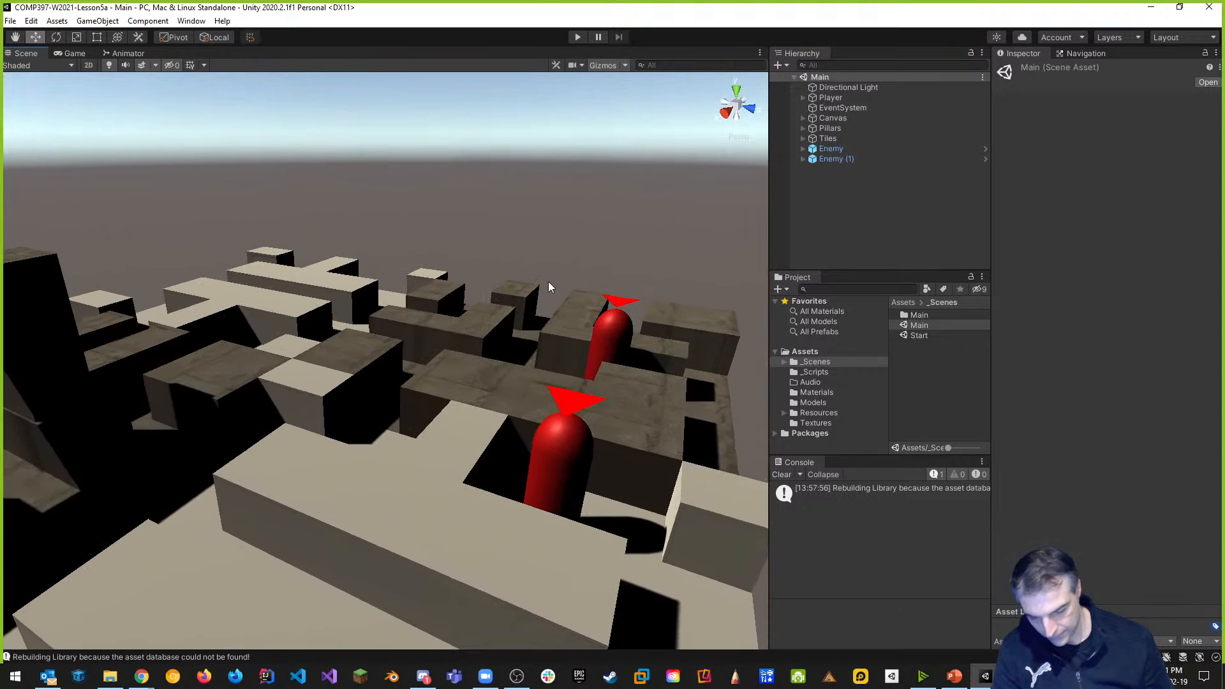
middle_click_drag(378, 325, 636, 319)
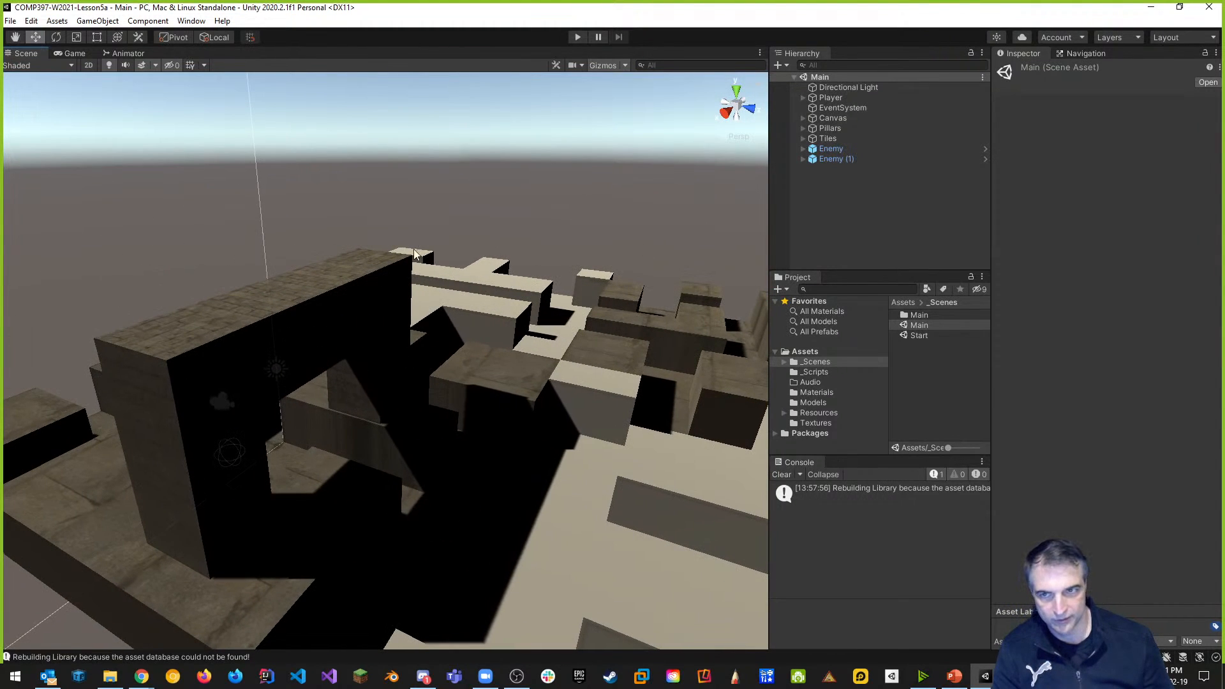
middle_click_drag(619, 268, 537, 266)
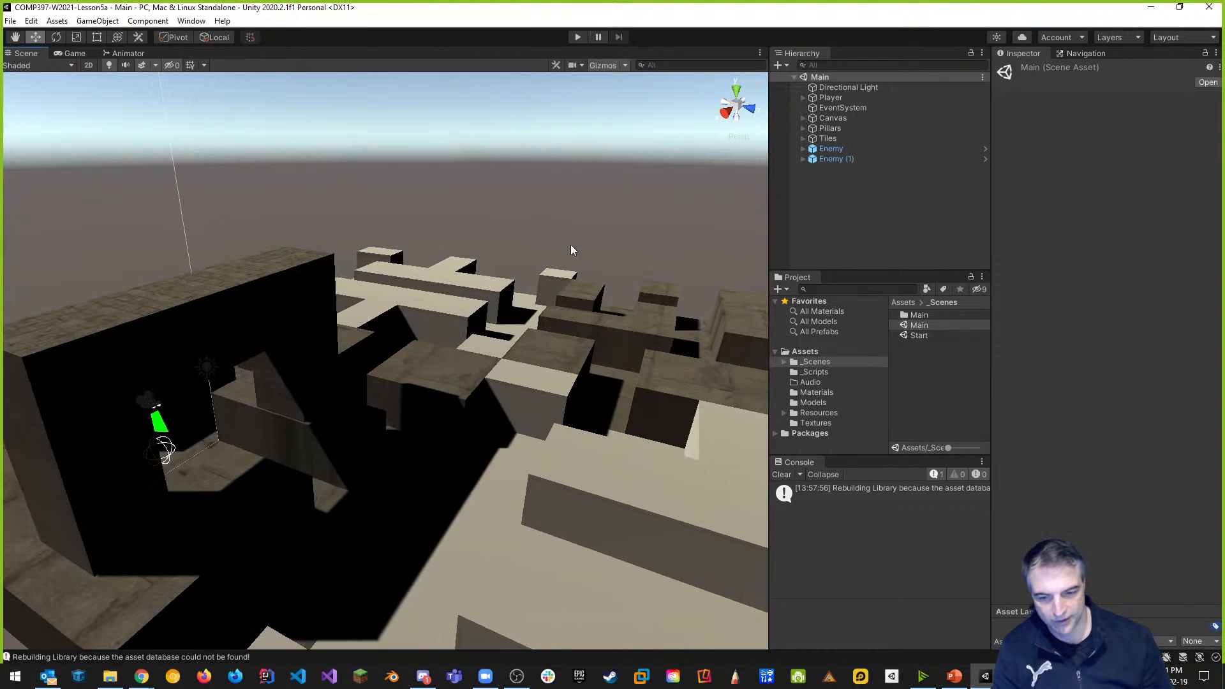
left_click_drag(769, 195, 853, 193)
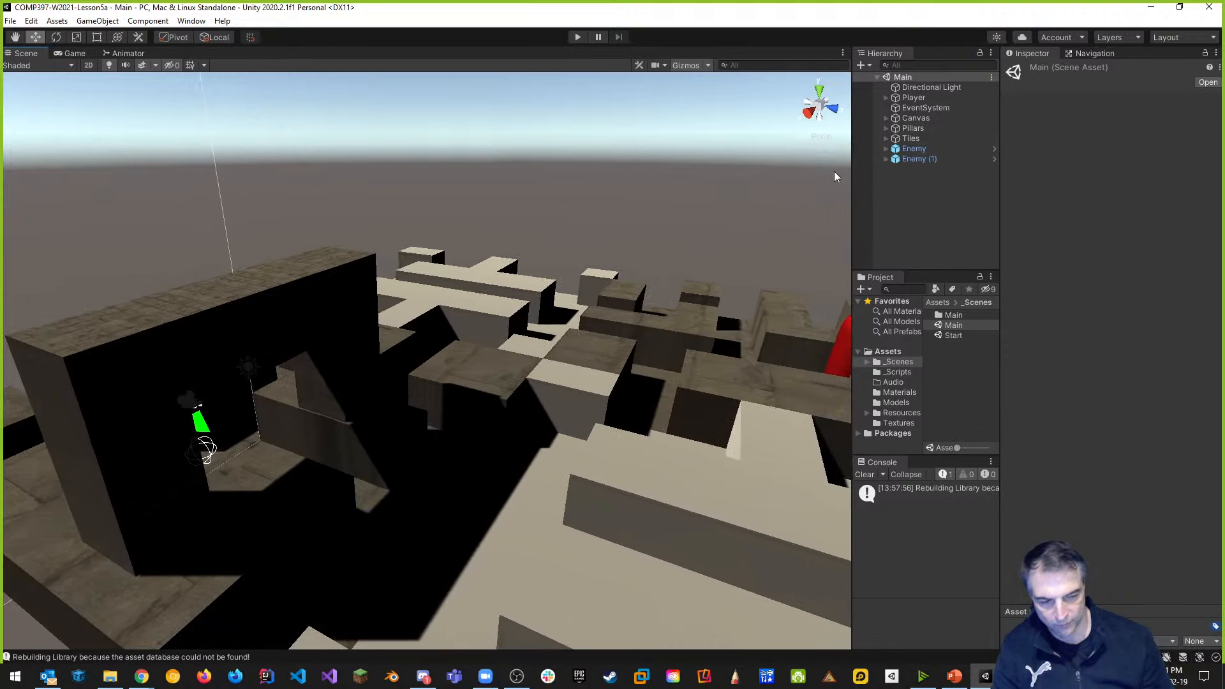
left_click(198, 24)
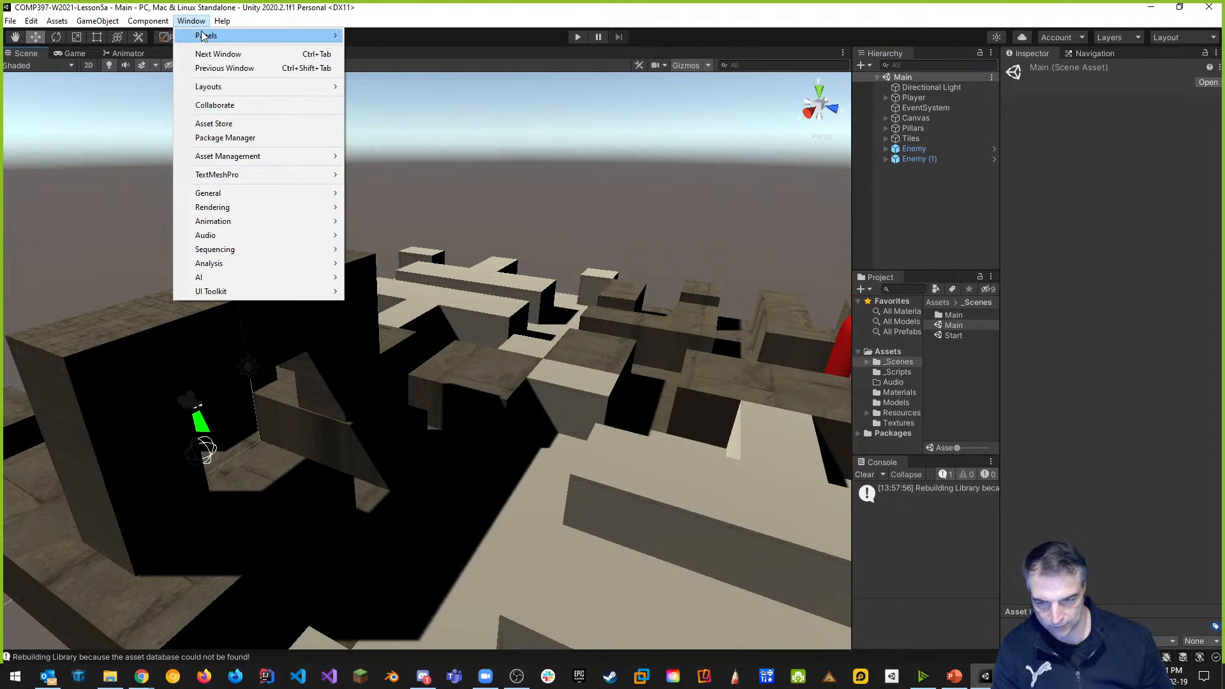
Create a Centennial College project ID through Window > Collaborate and start Collab with 71 changes.
left_click(220, 111)
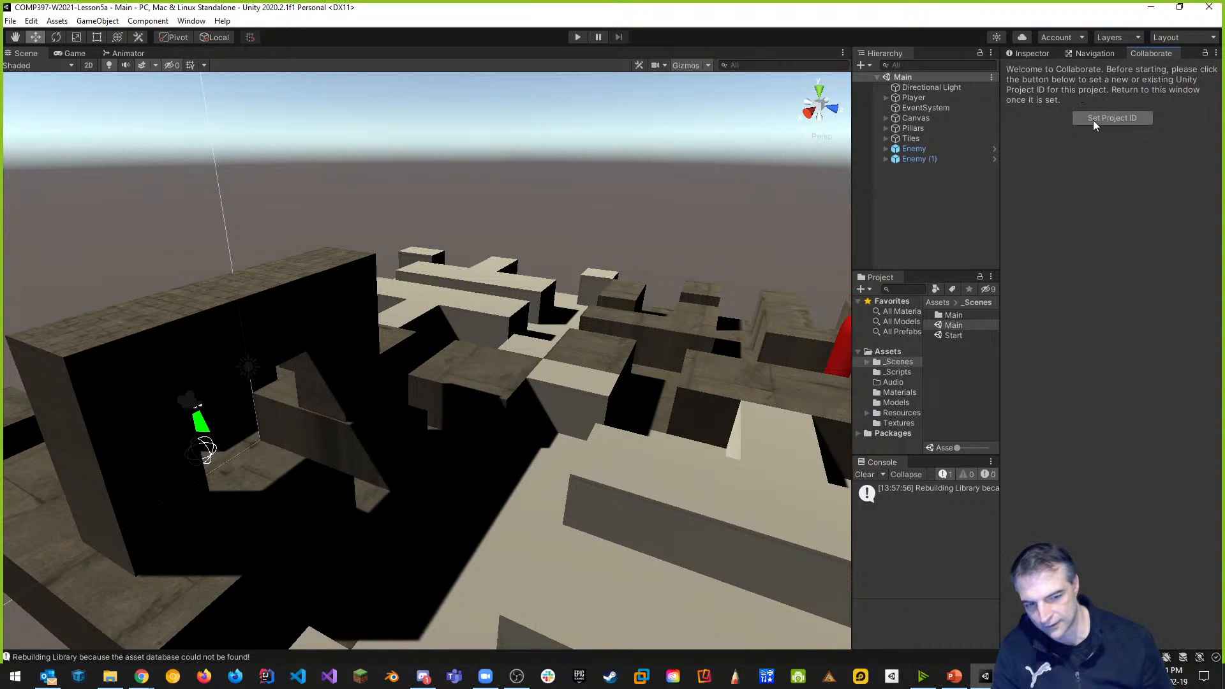
left_click(1115, 120)
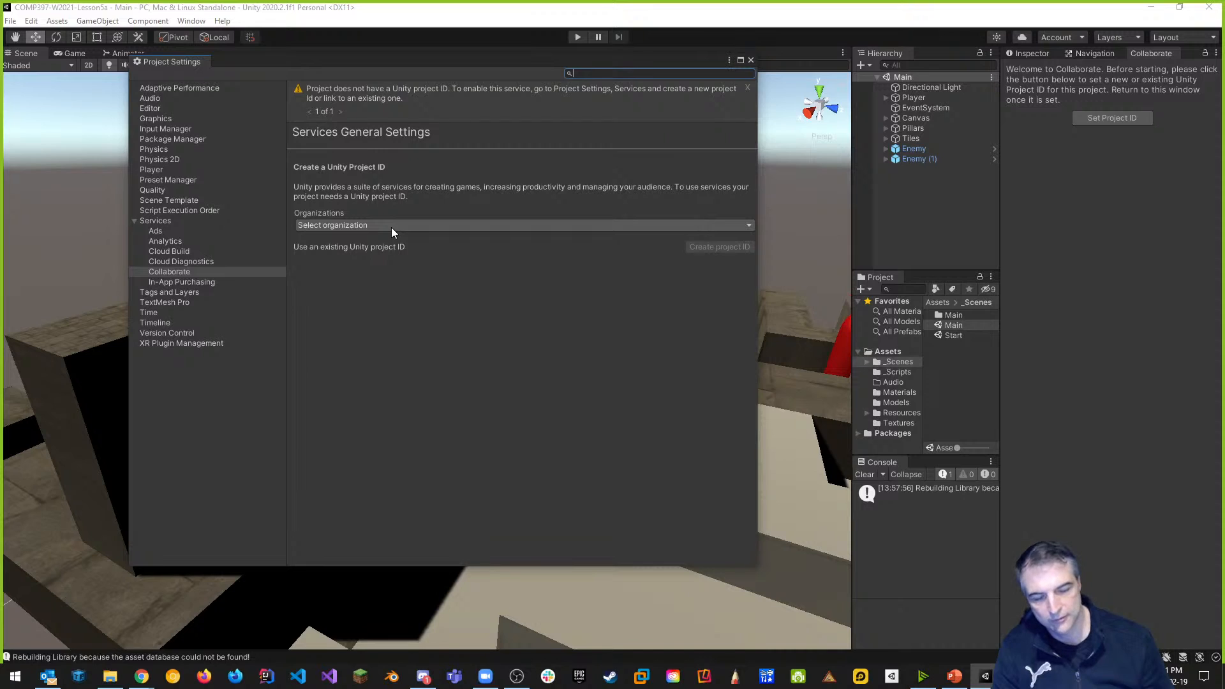
left_click(361, 226)
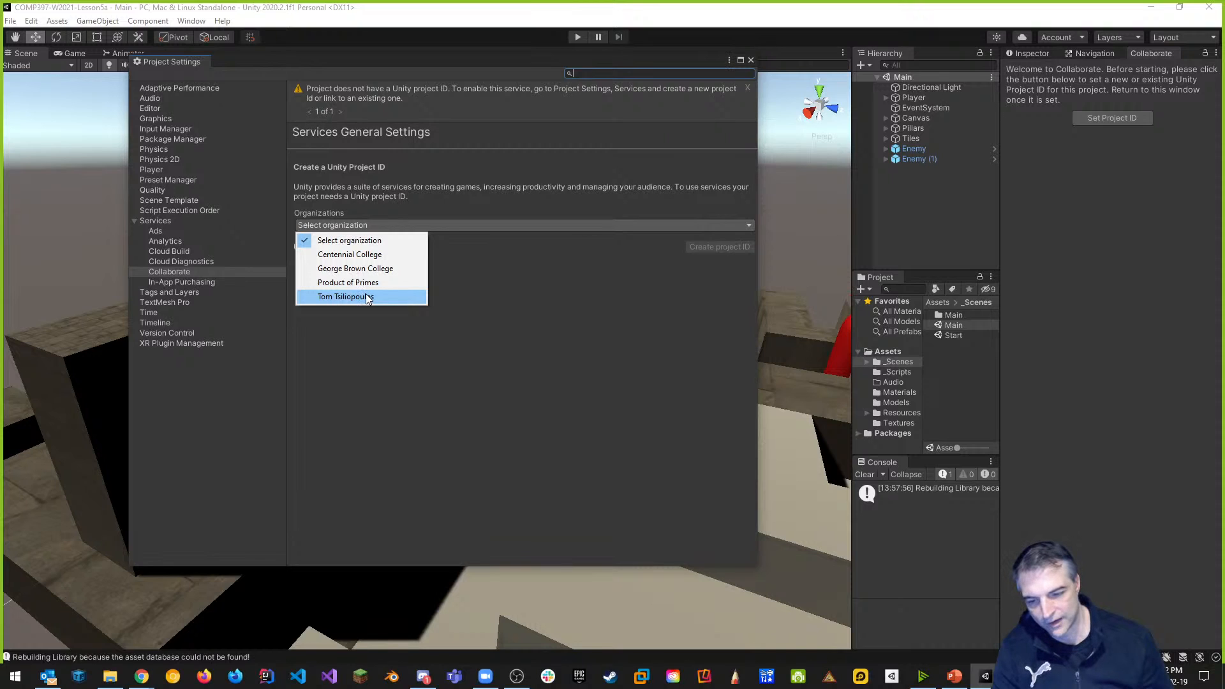
left_click(369, 257)
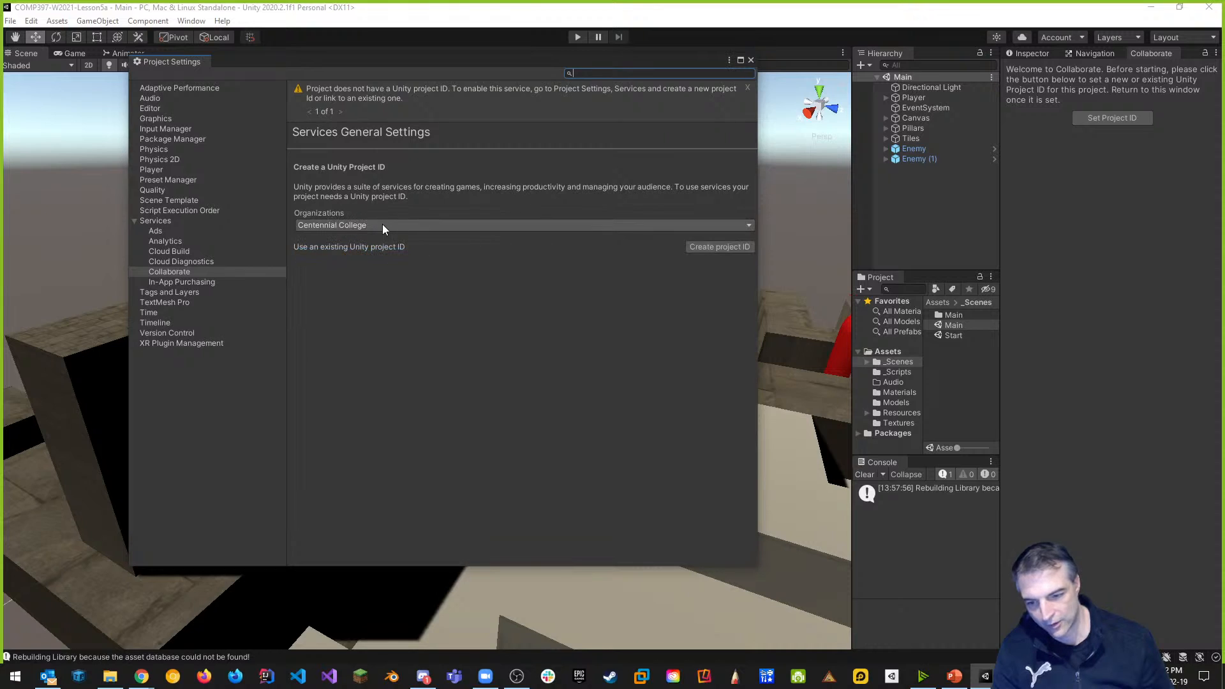
left_click(713, 248)
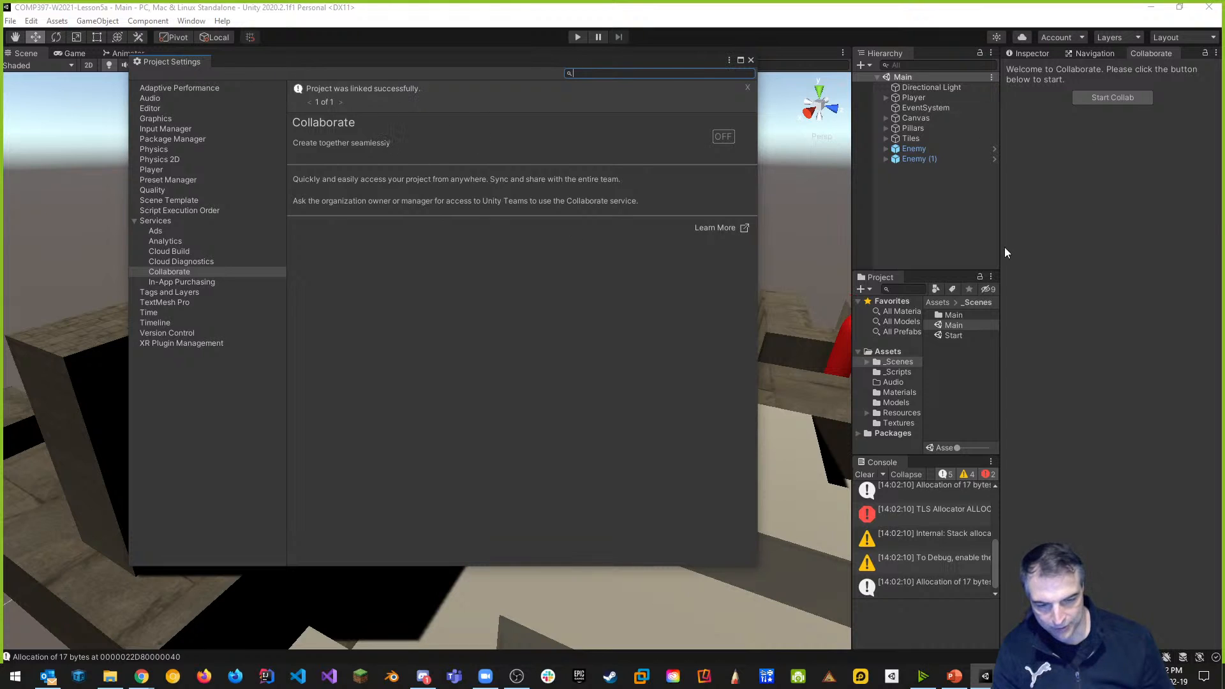
left_click(1108, 97)
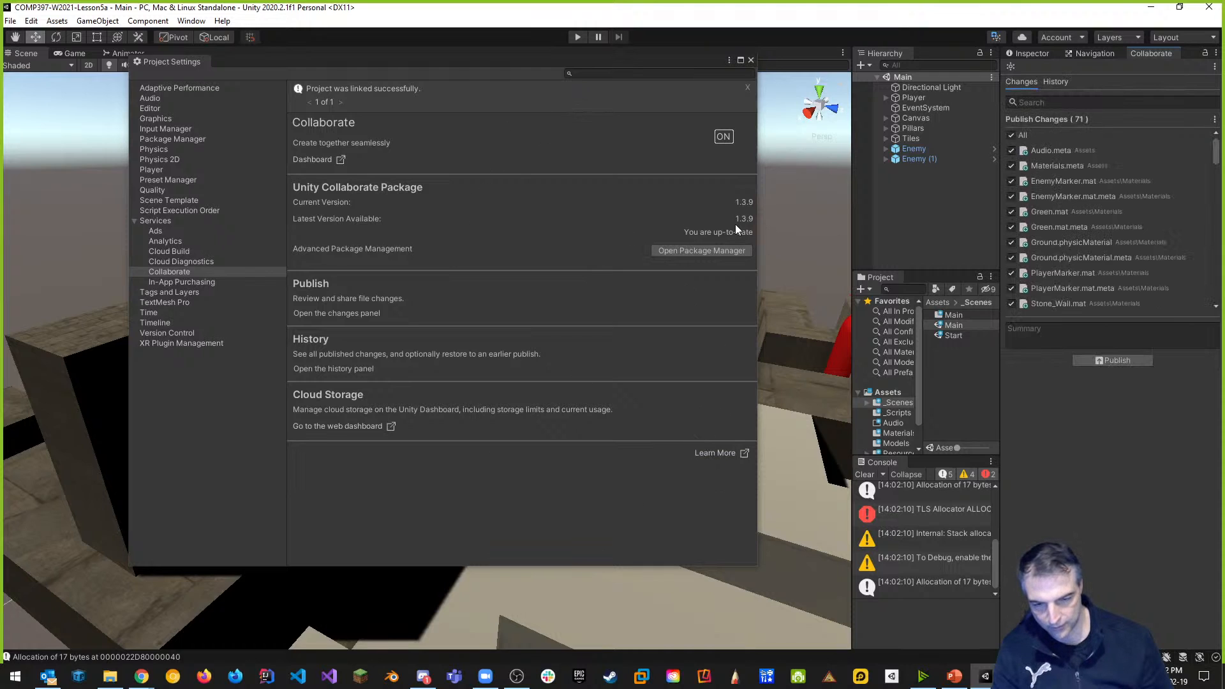
Publish all changes with the summary 'Initial poush to Unity Cloud'.
left_click(752, 60)
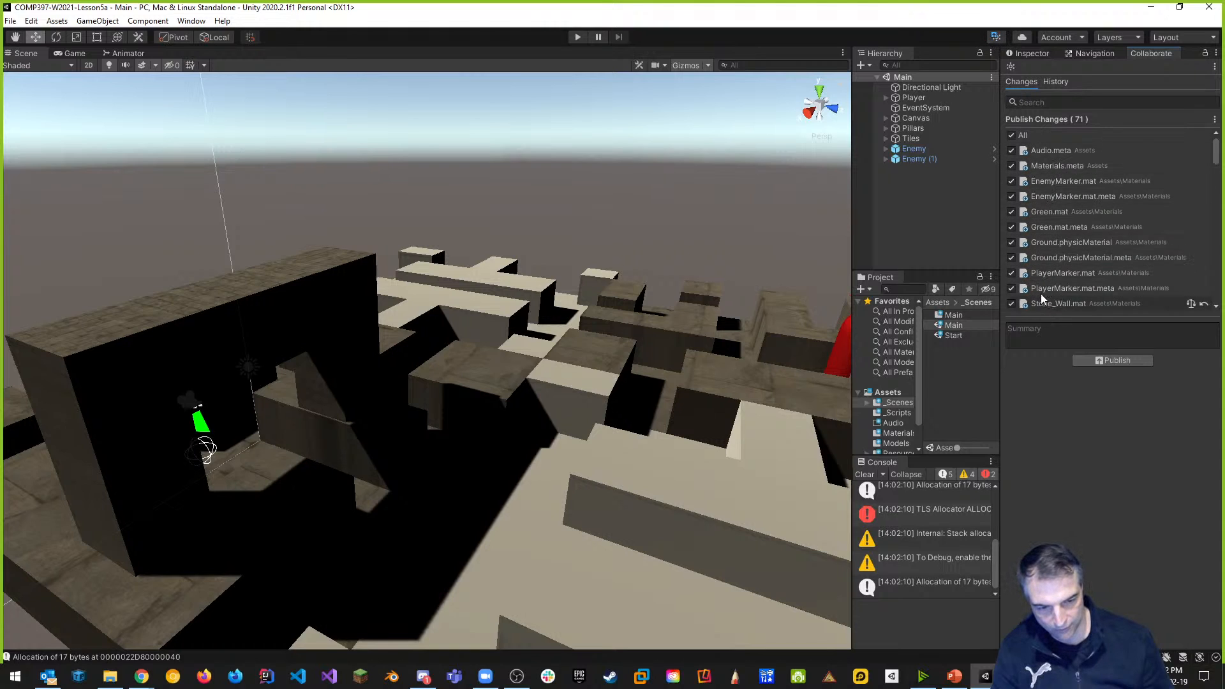
left_click(1048, 335)
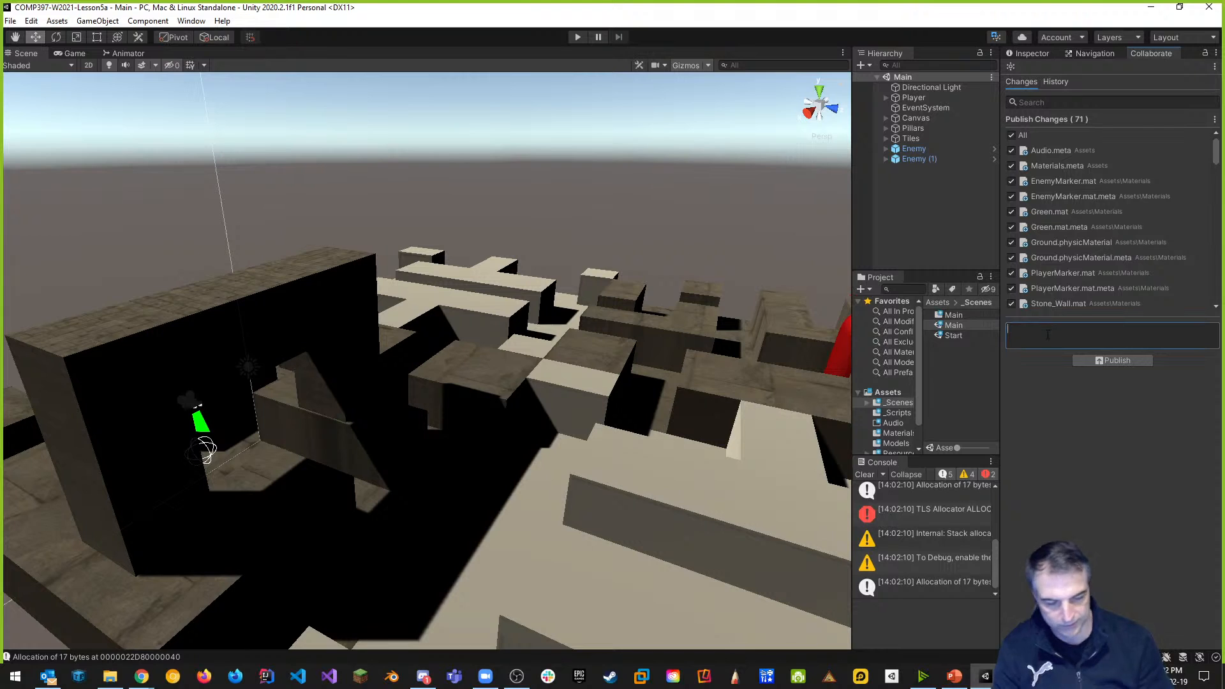
type("Initial po")
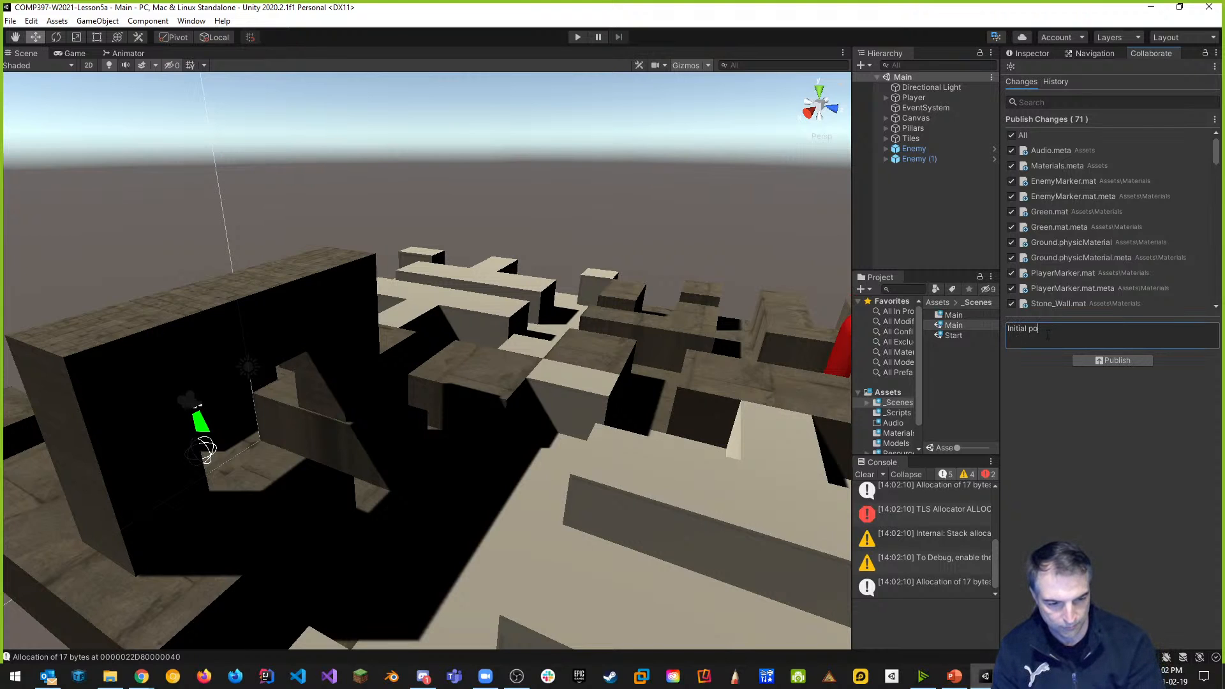
key("BackSpace")
type("ush")
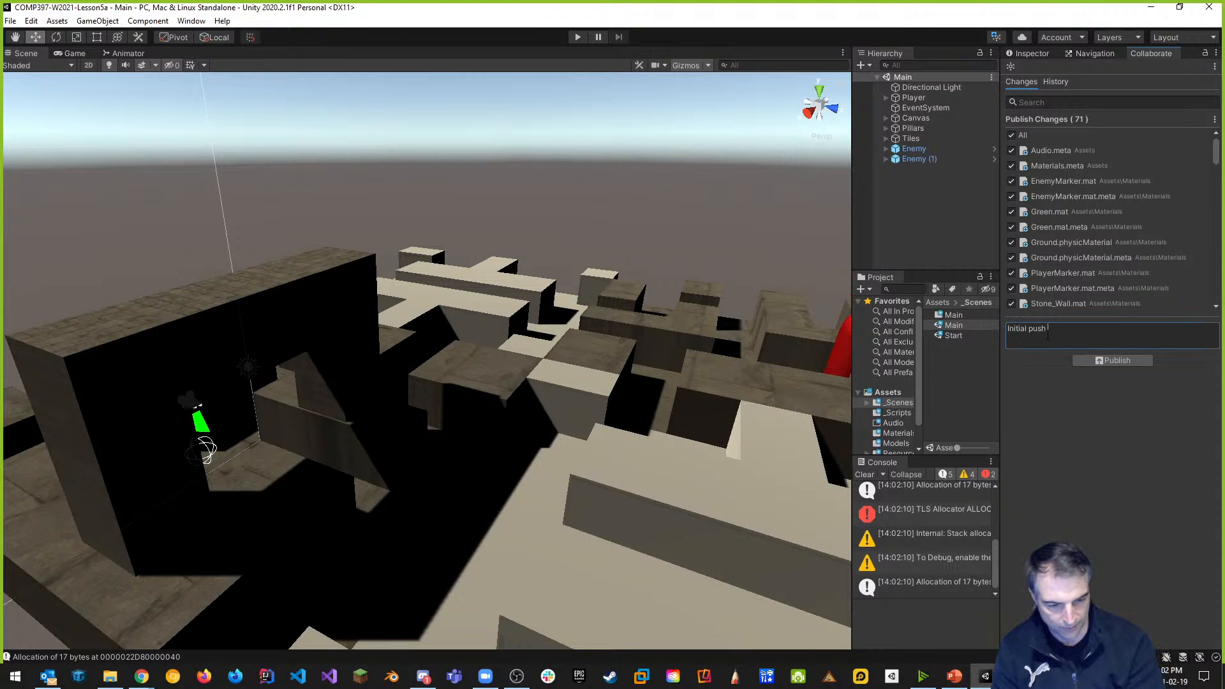
type(" to Unity ")
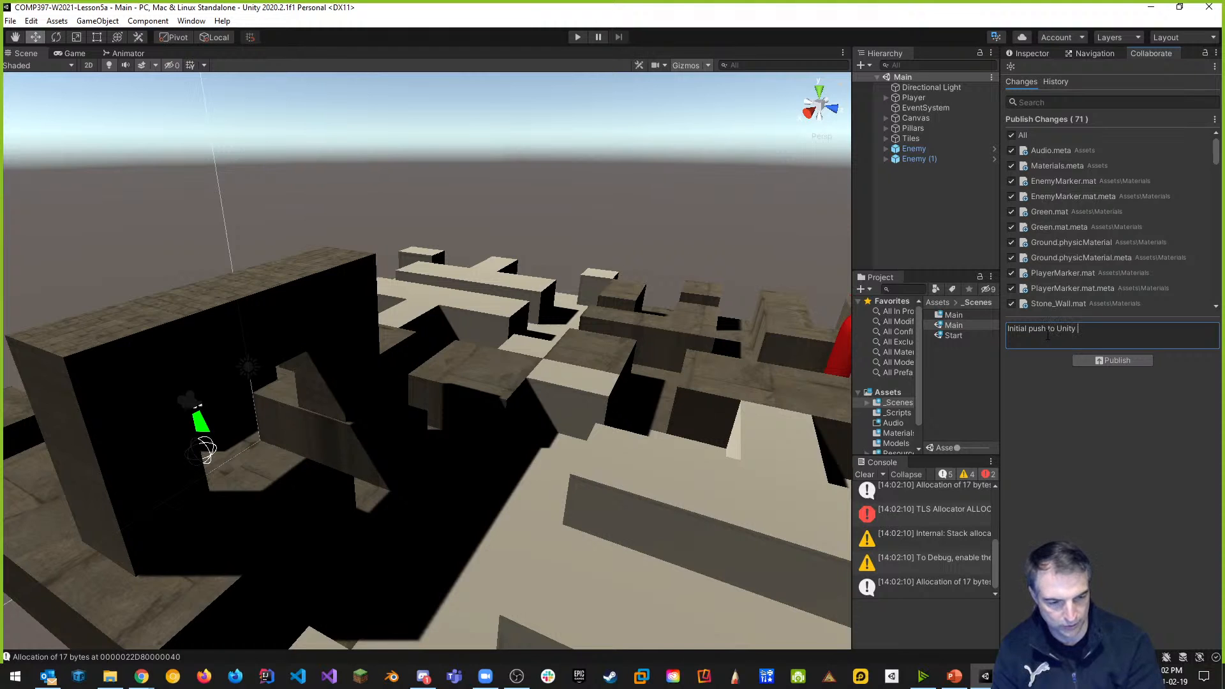
type("Cloud")
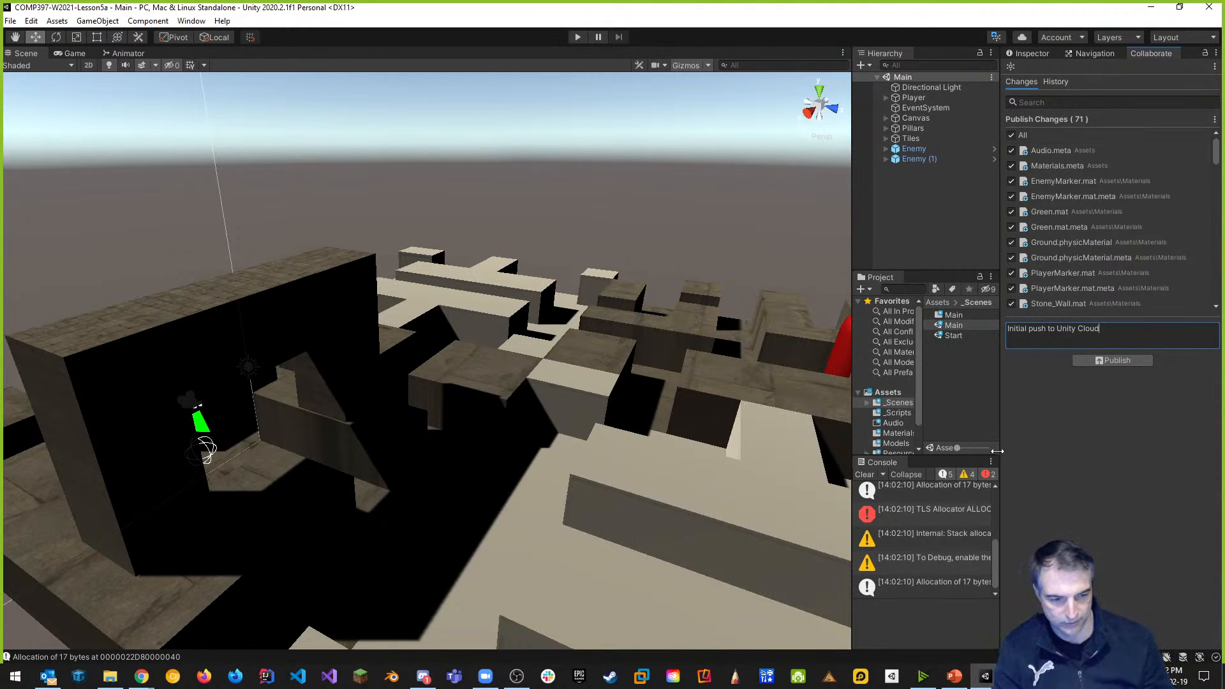
left_click(1119, 362)
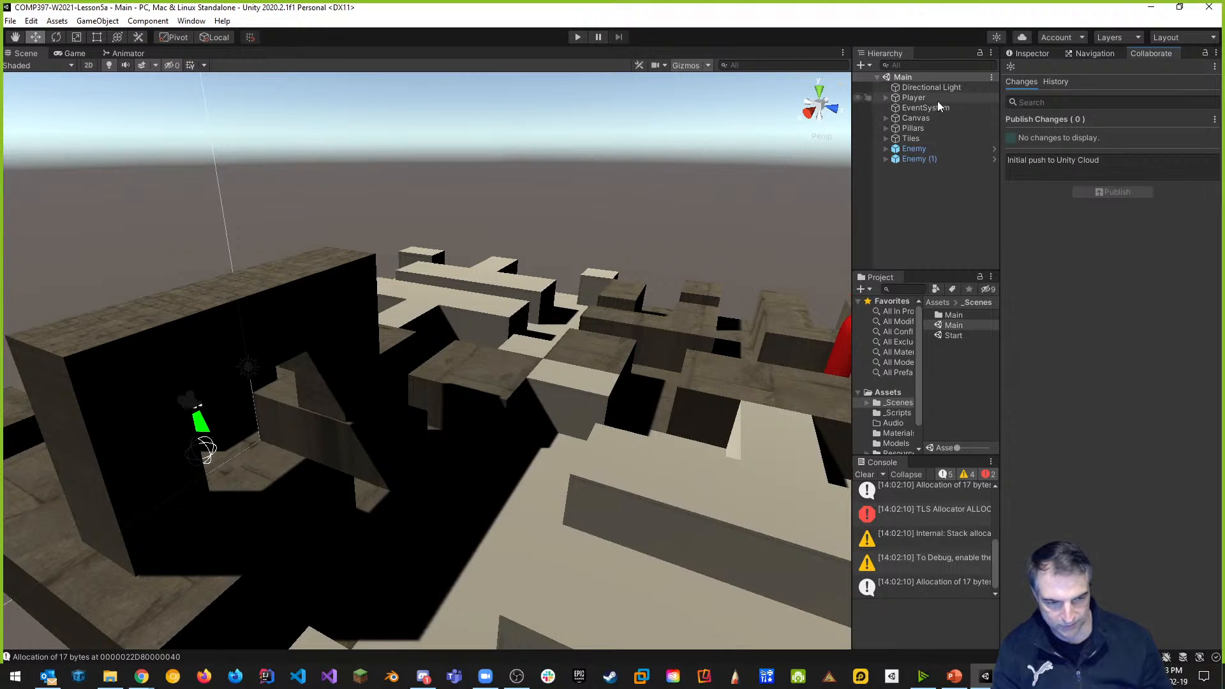
Choose Invite Teammate from the Collaborate panel's ⋮ options menu.
right_click(1151, 52)
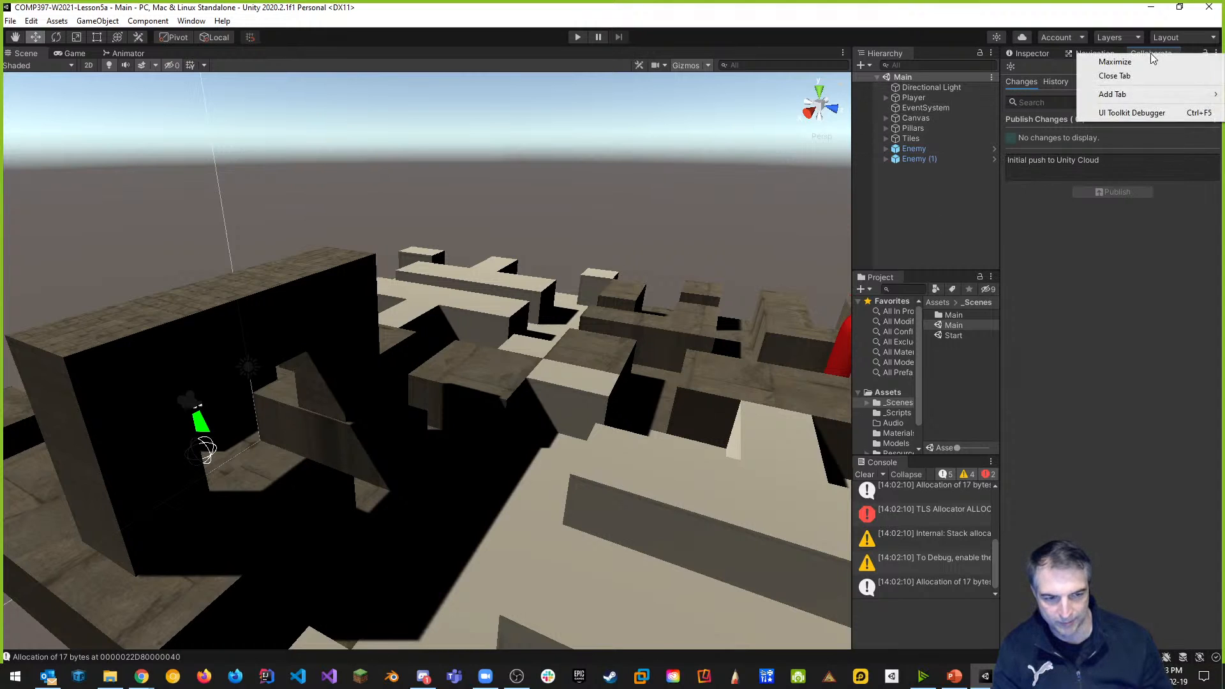
left_click(1154, 269)
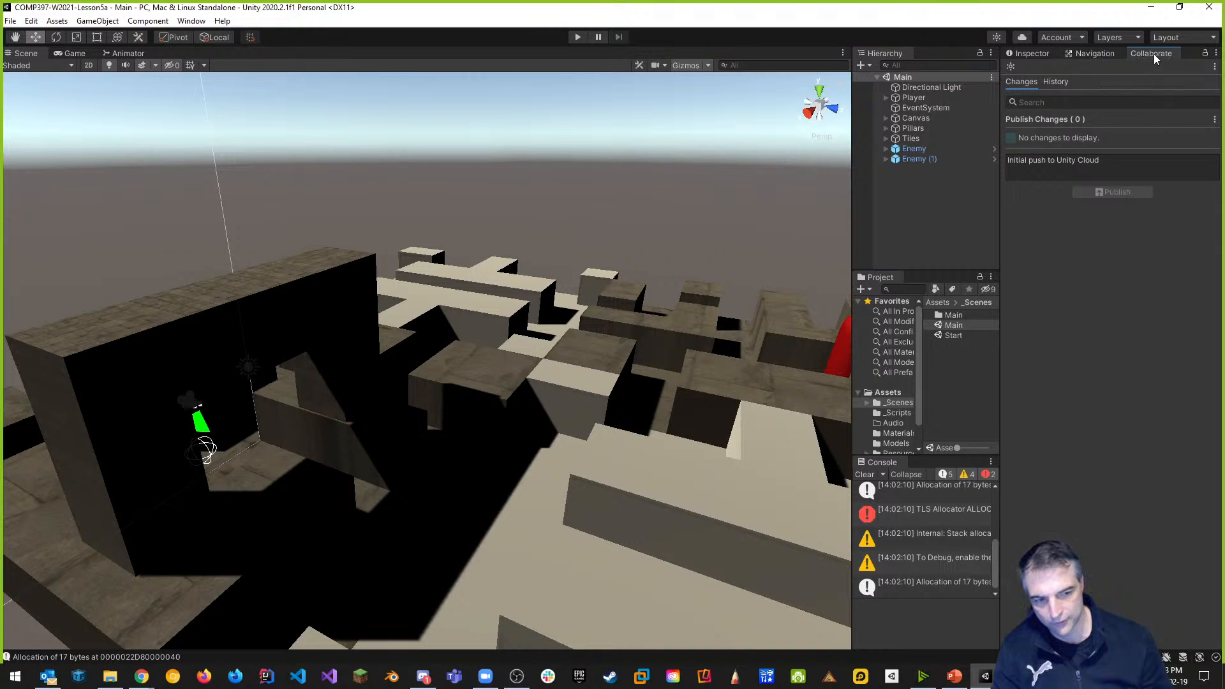
left_click(1215, 67)
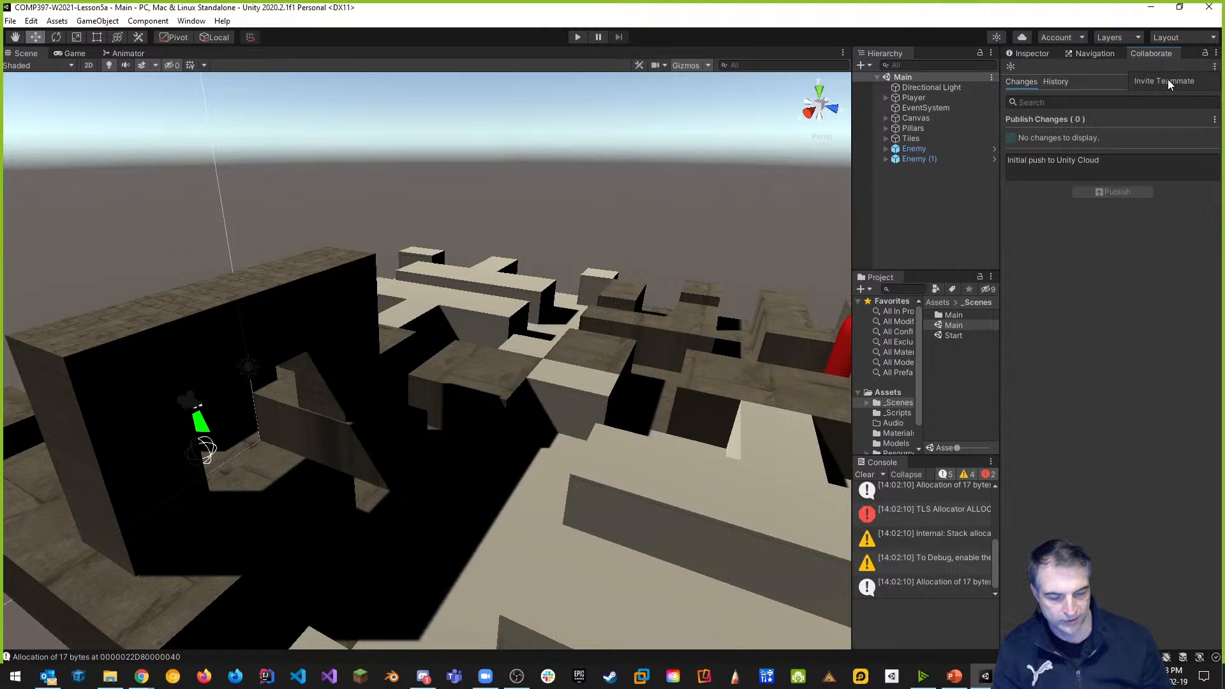
left_click(1144, 242)
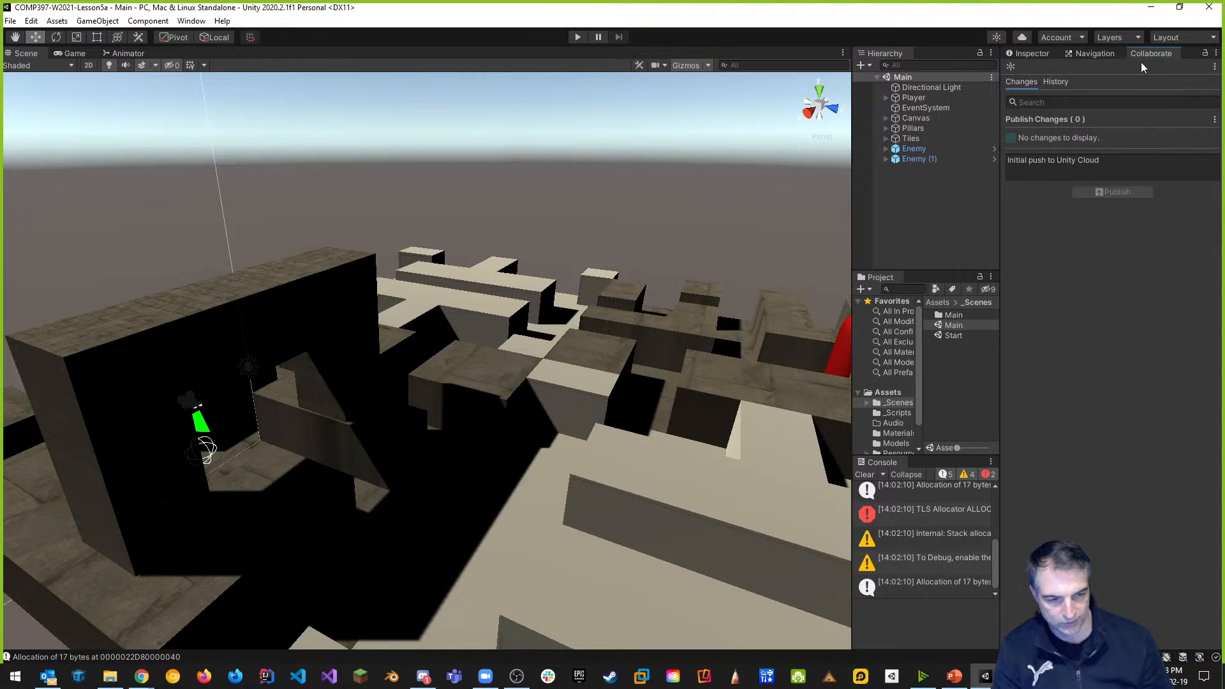
left_click(1215, 66)
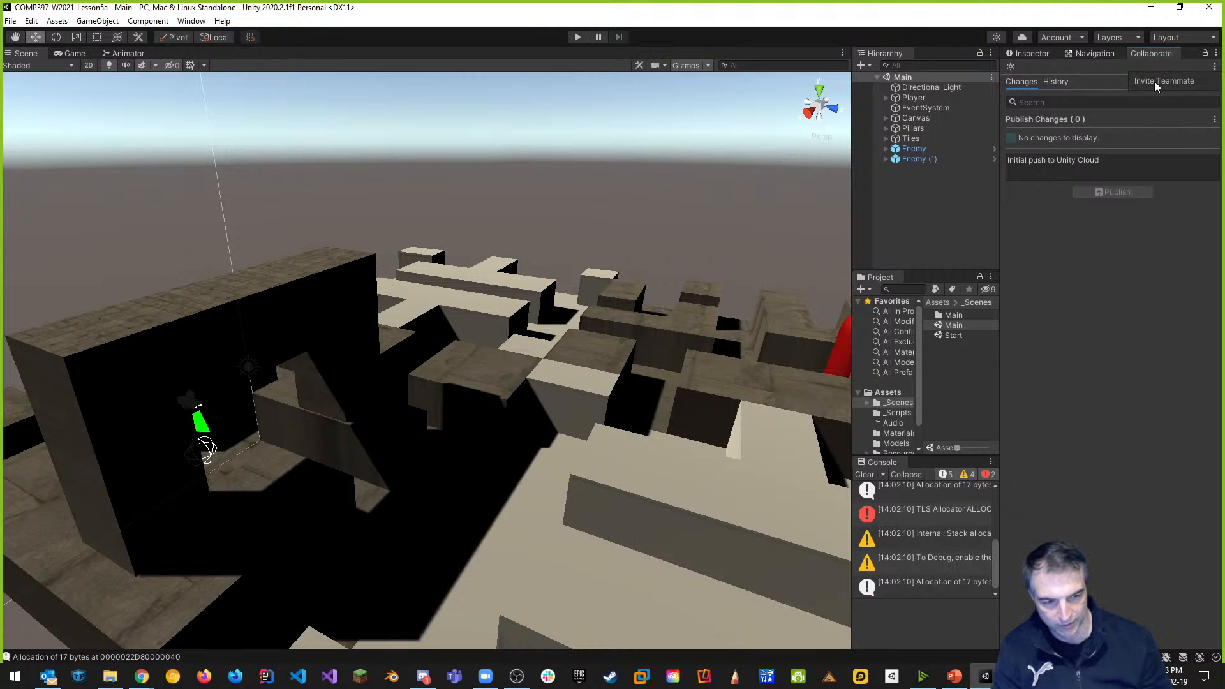
left_click(1155, 82)
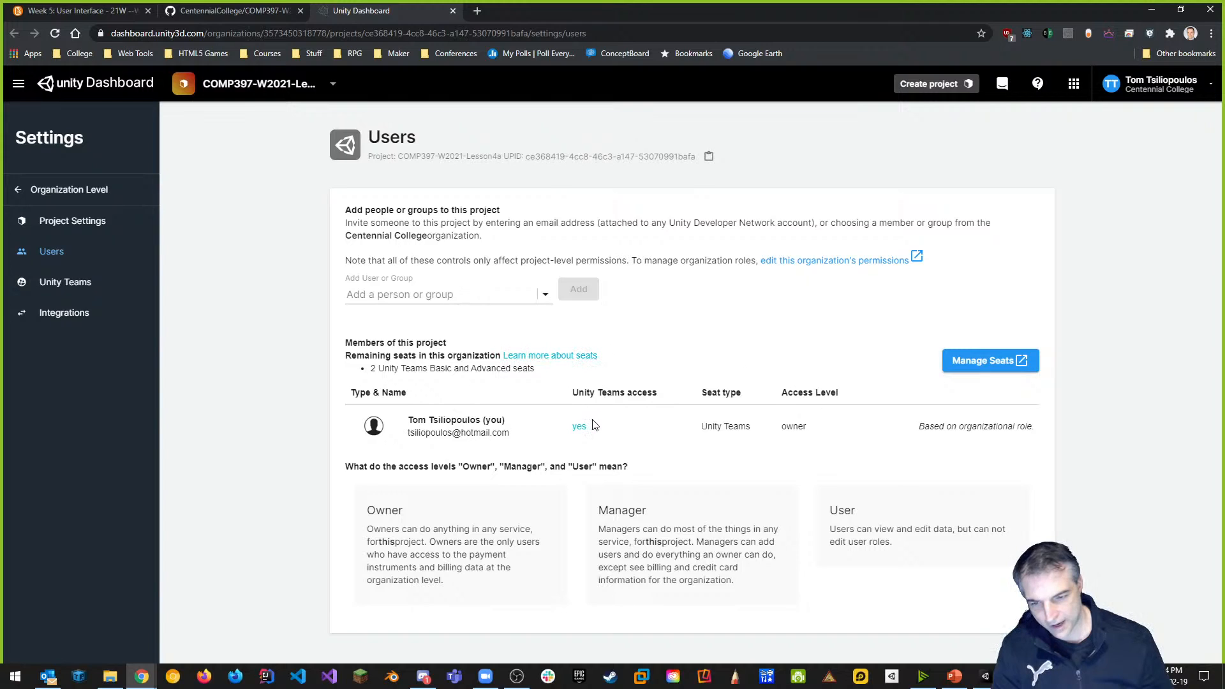
Paste the teammate's e-mail into Add a person or group and add them with a Unity Teams seat.
left_click(396, 294)
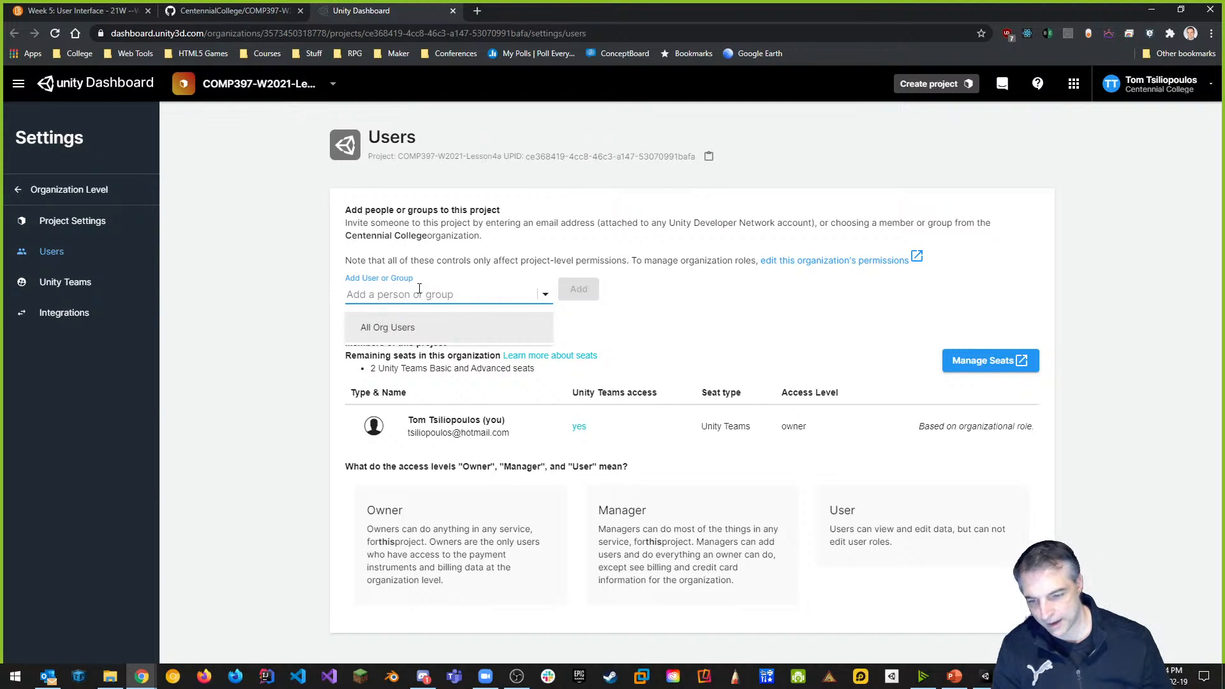
left_click(688, 324)
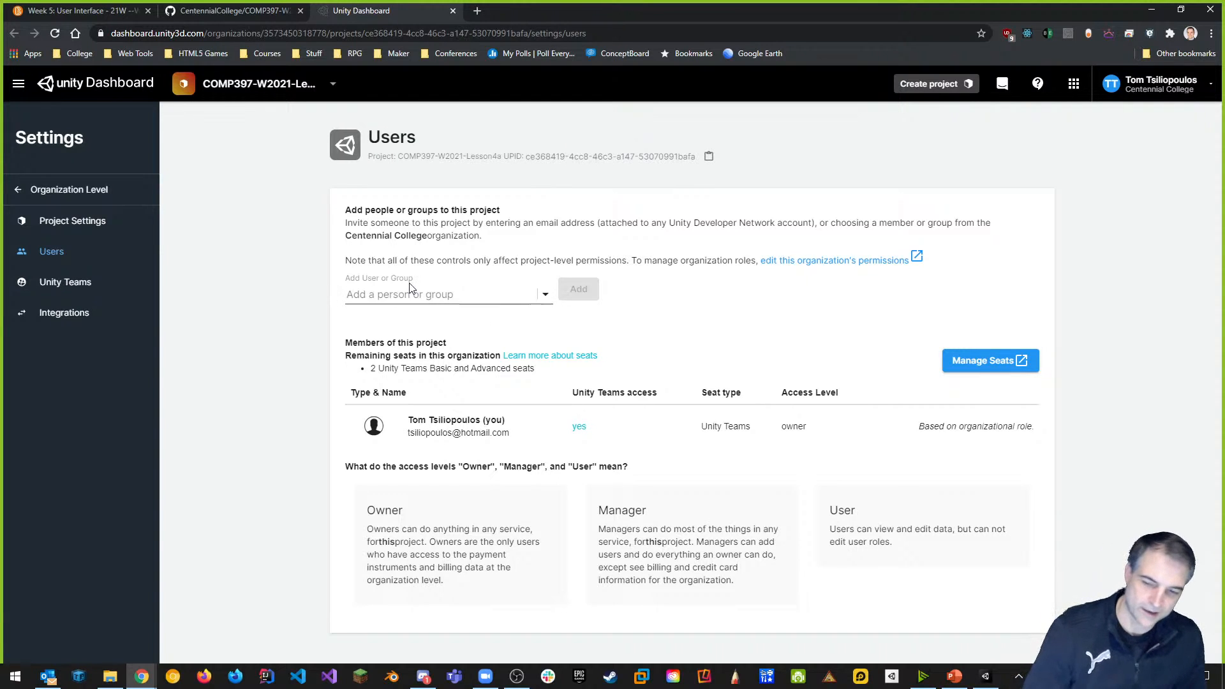
left_click(385, 298)
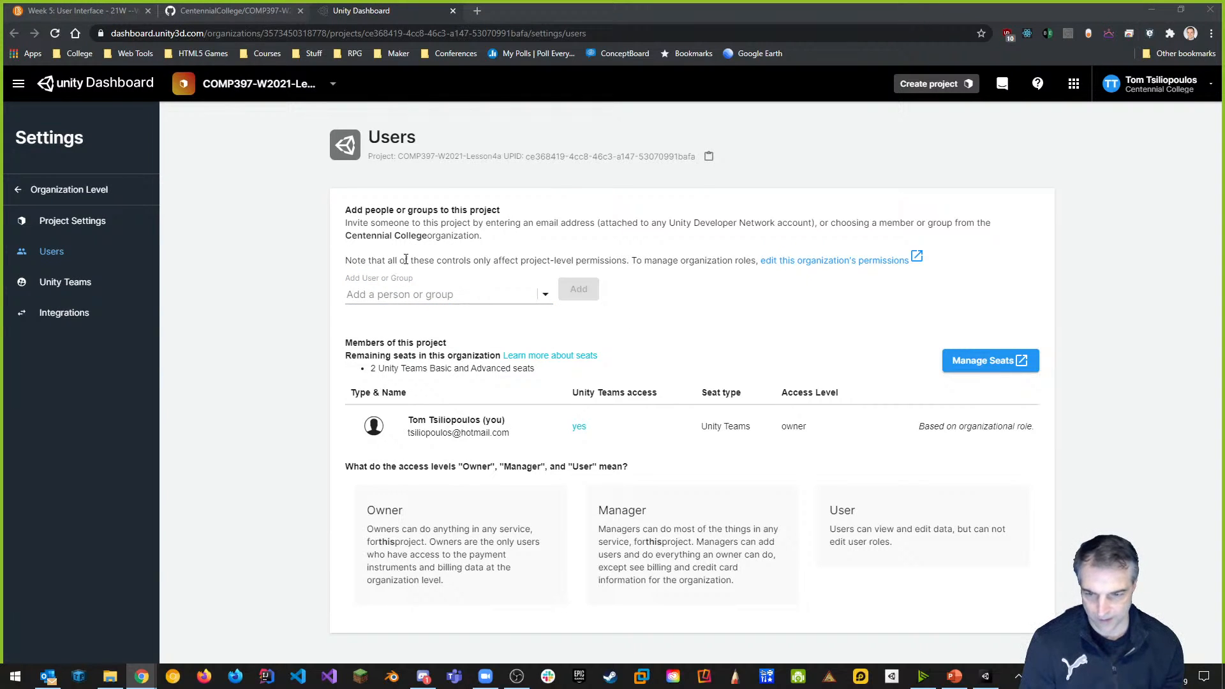
left_click(414, 300)
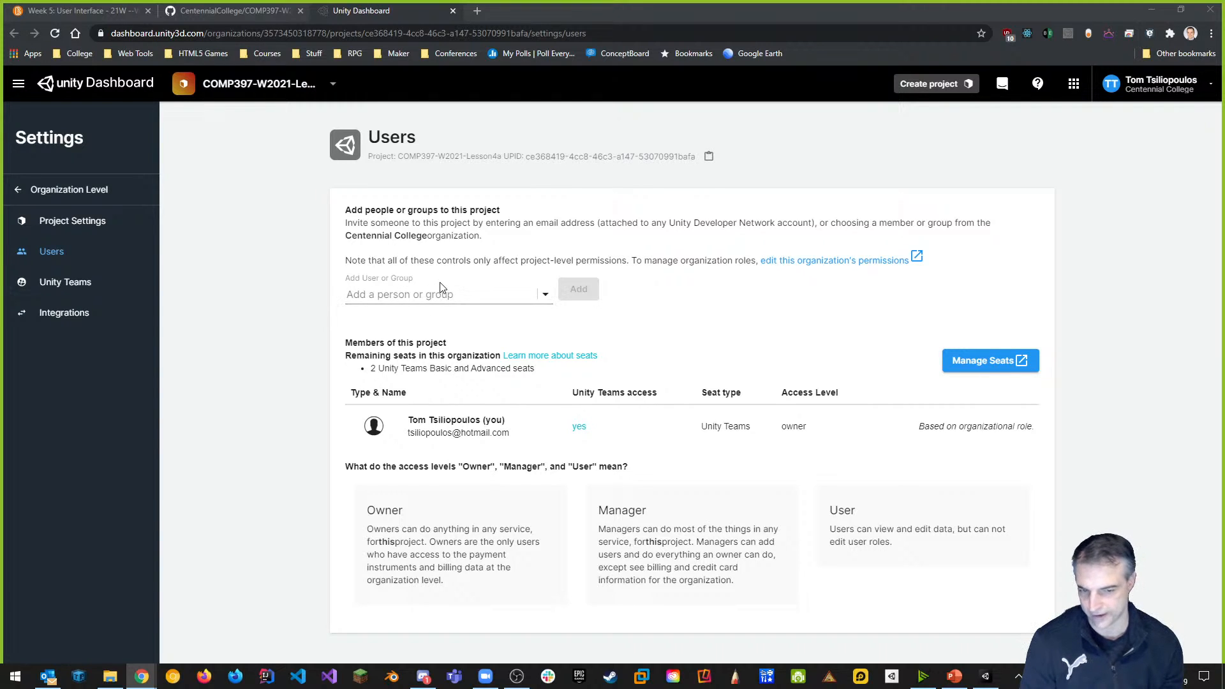
left_click(385, 294)
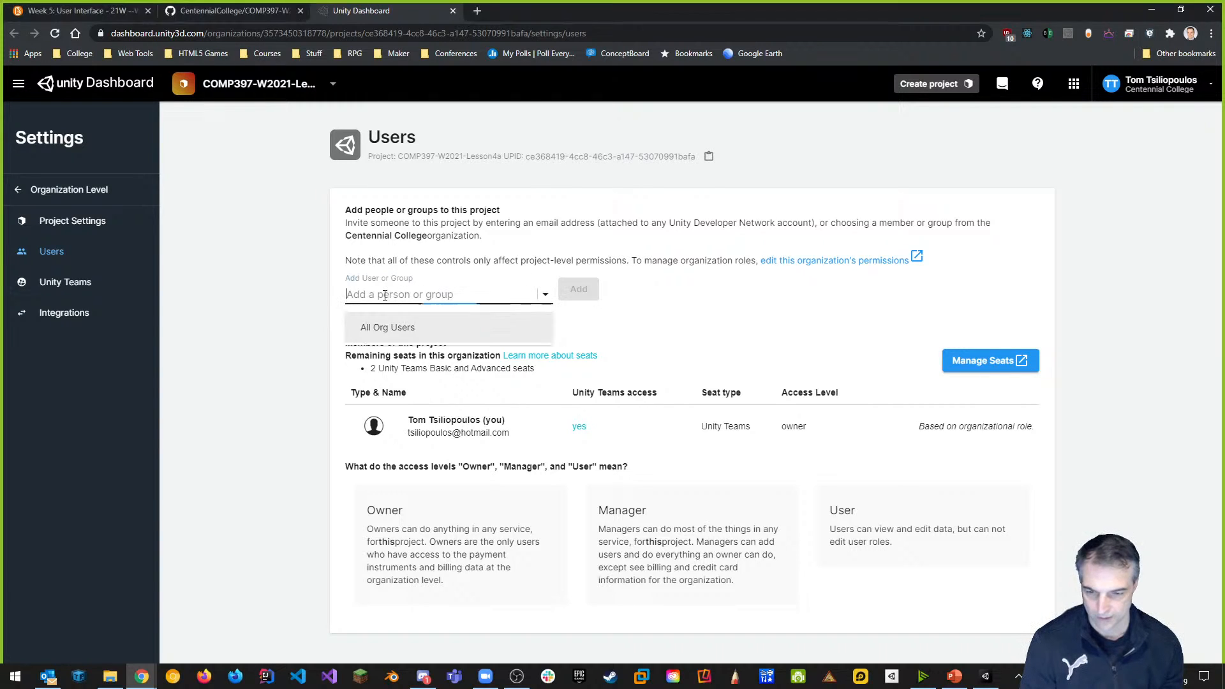
key("ctrl+v")
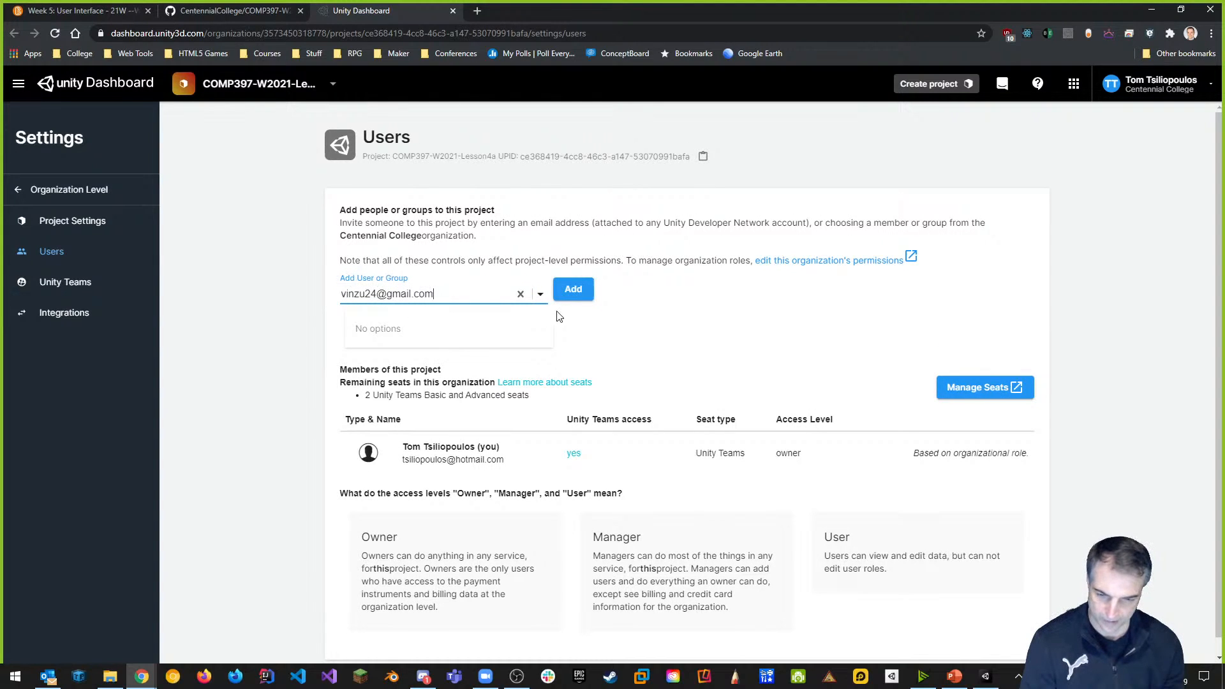
left_click(572, 295)
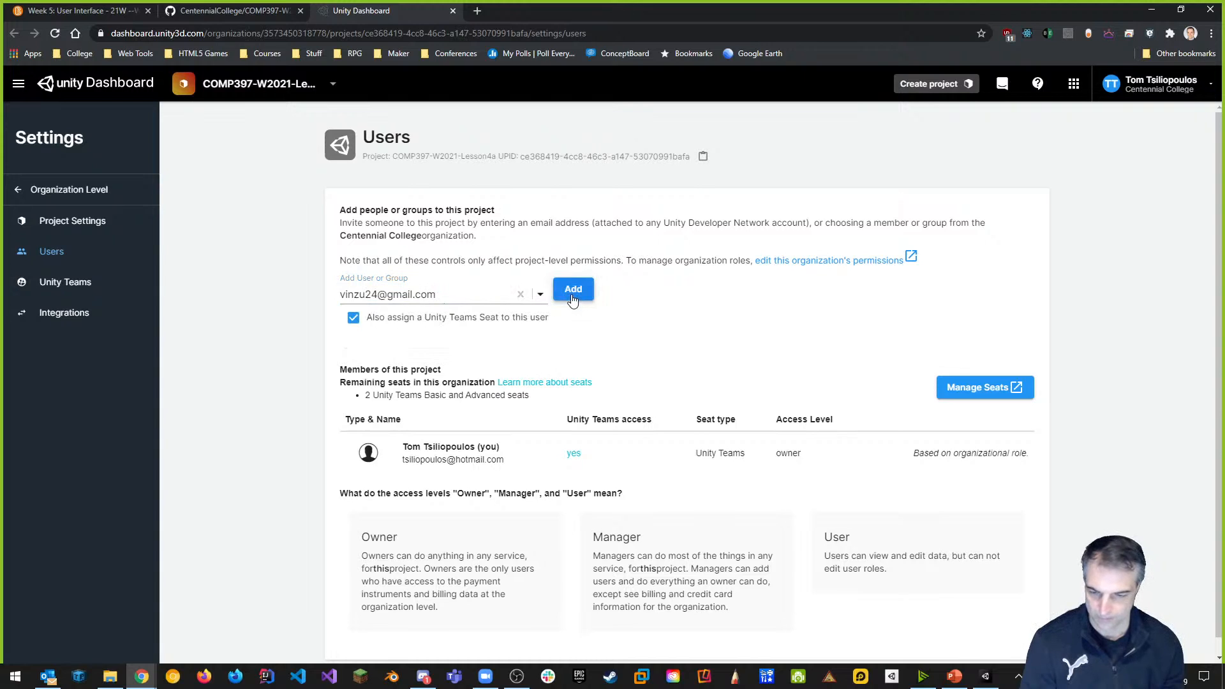
left_click(572, 295)
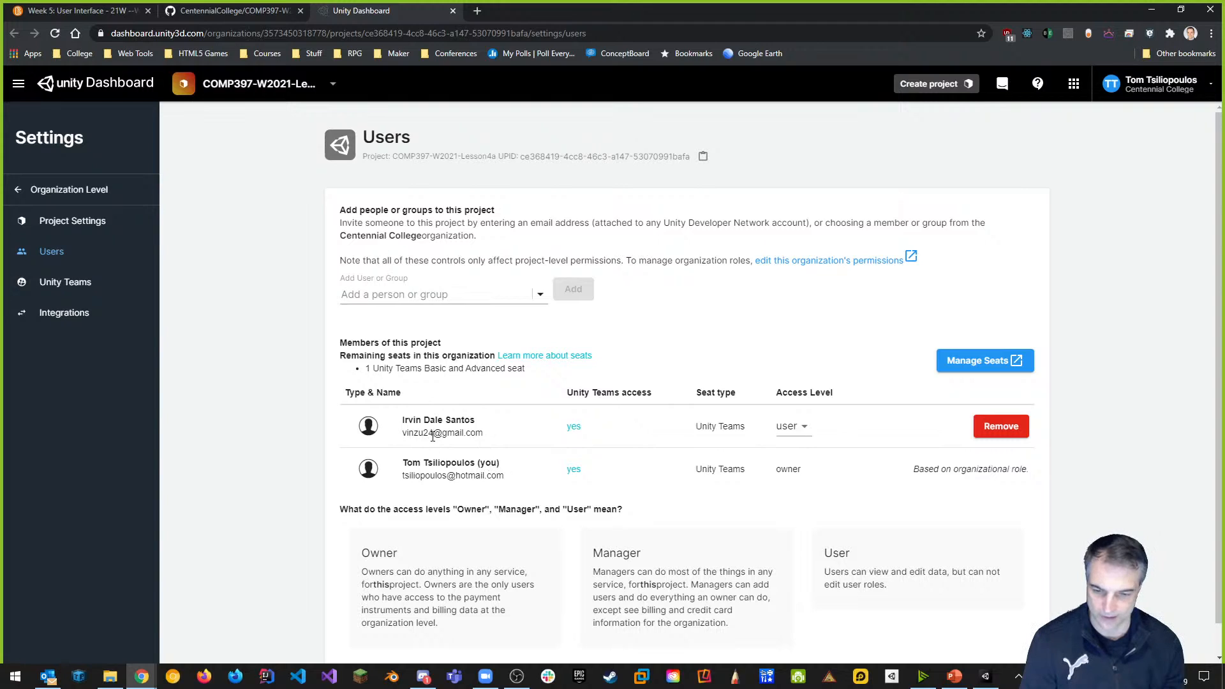
Keep the new member's access level as user and return to the Unity editor.
left_click(801, 436)
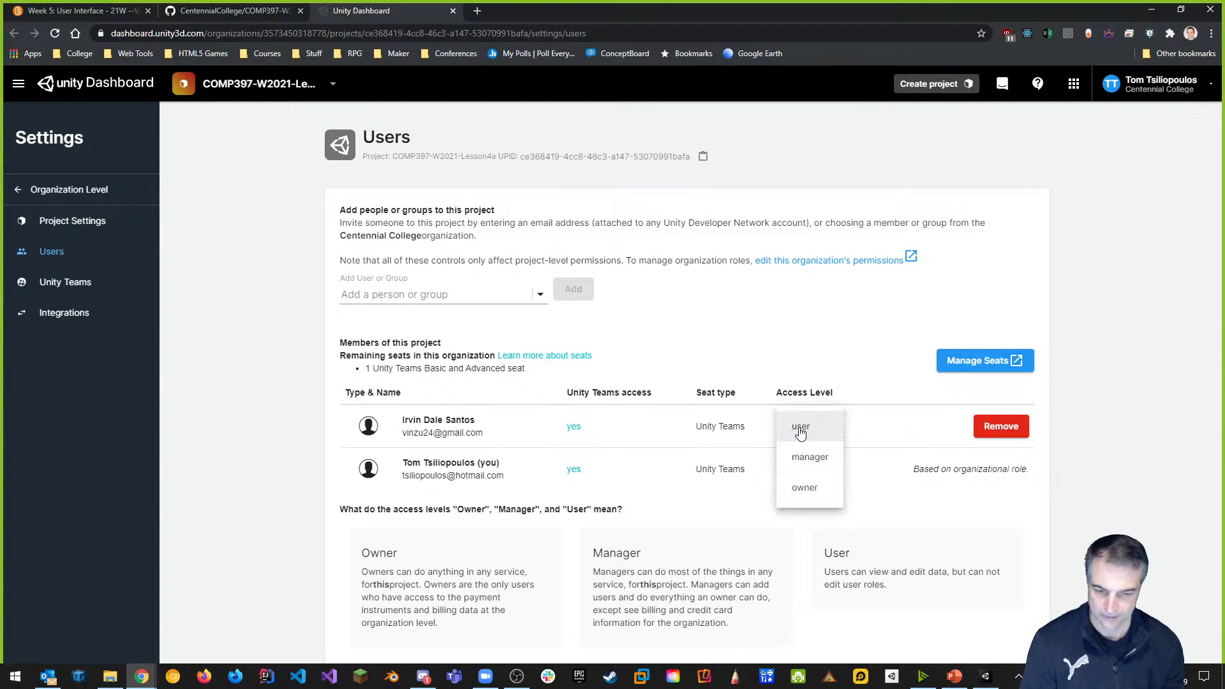
left_click(921, 541)
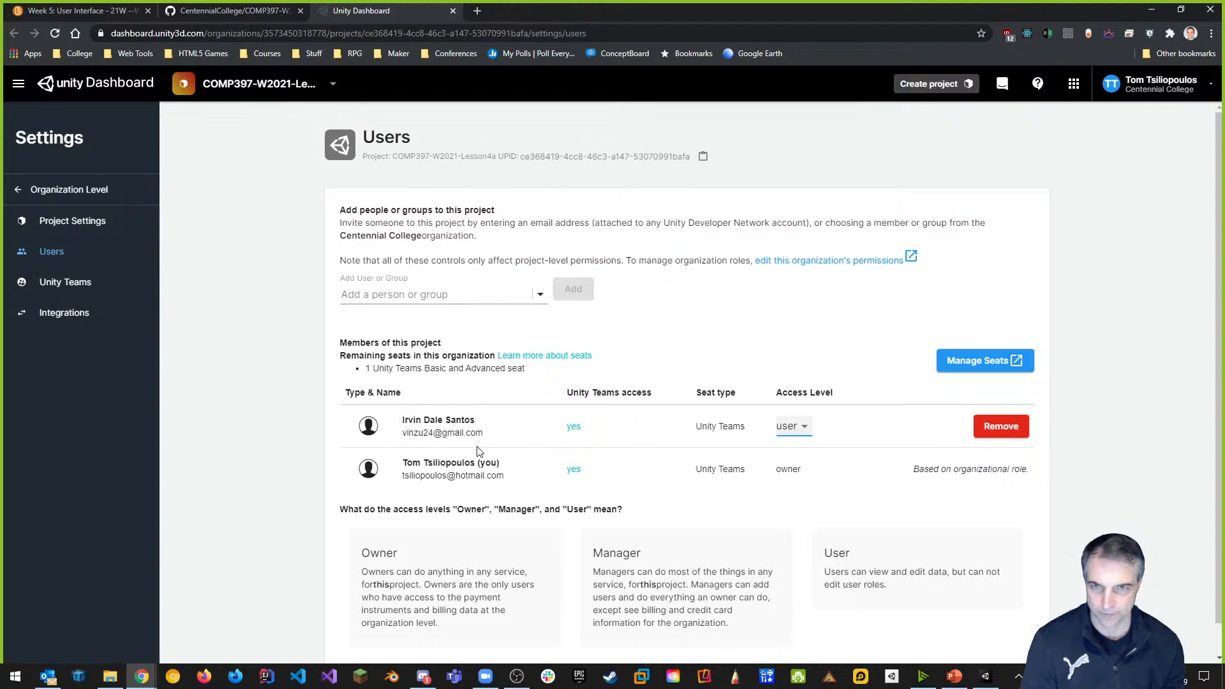
left_click(1152, 9)
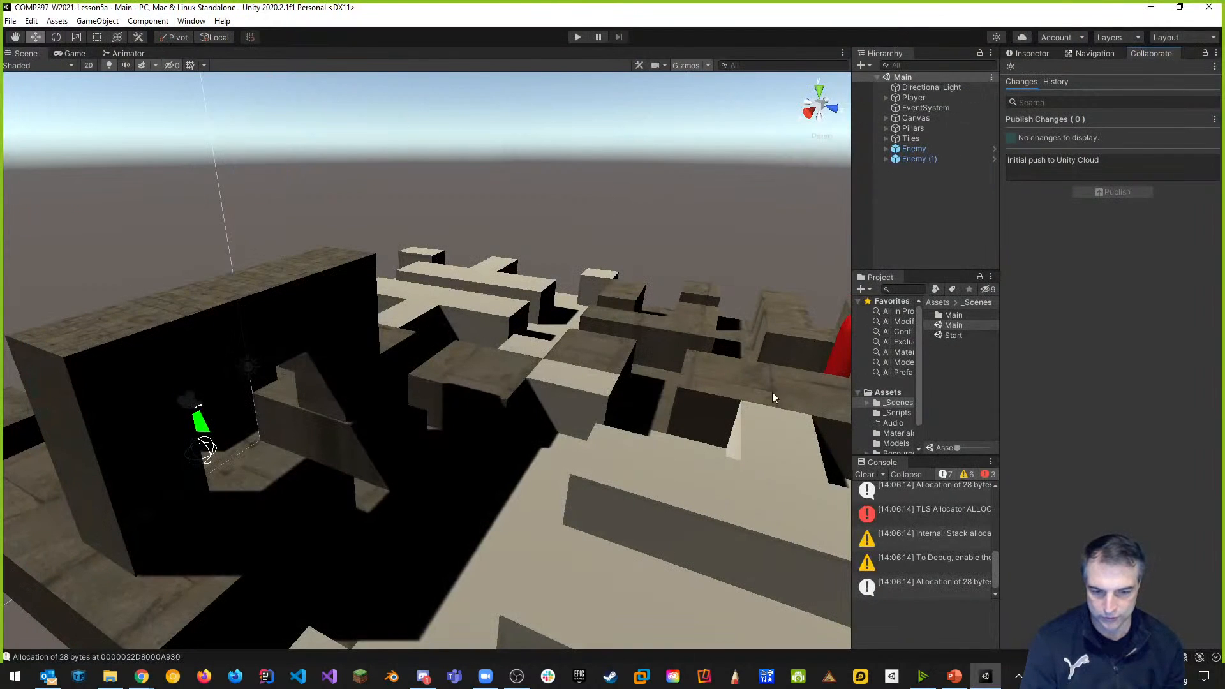
left_click(865, 475)
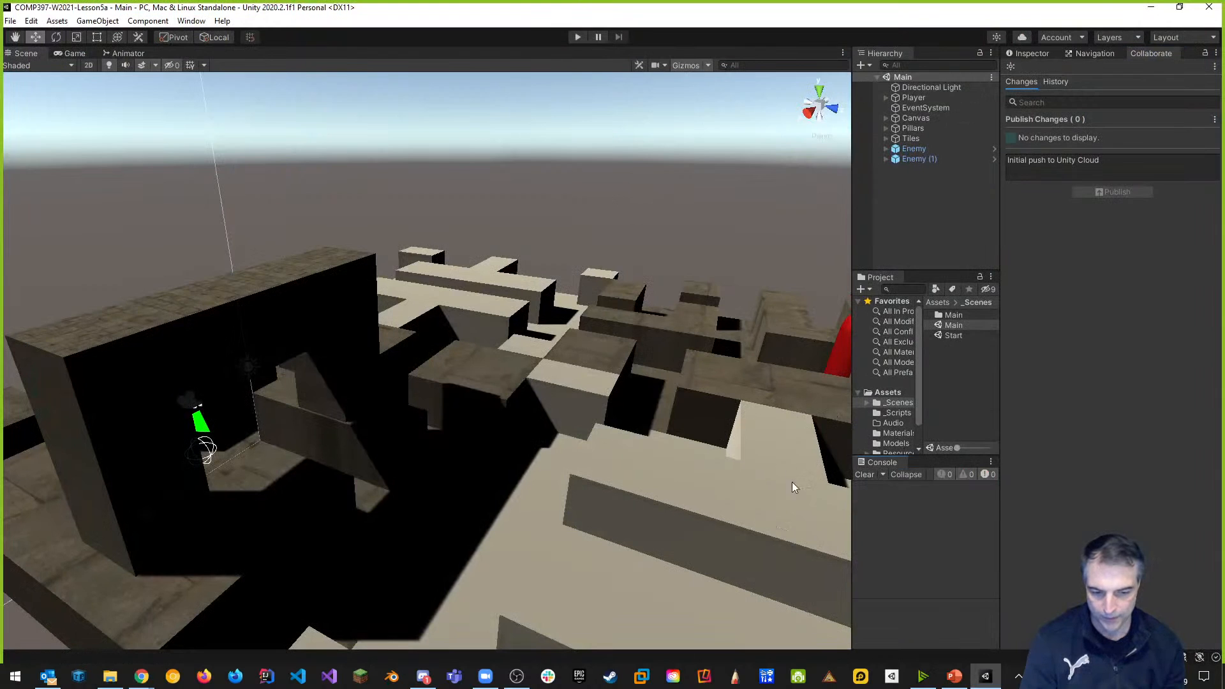
left_click(893, 678)
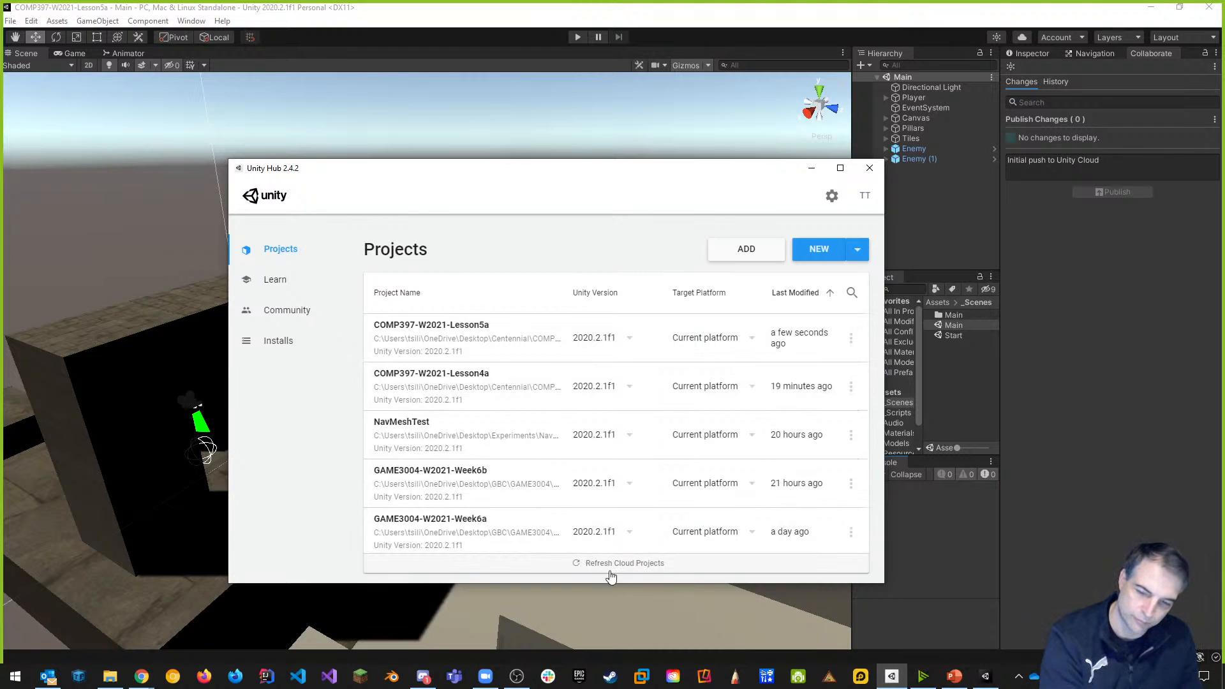
left_click(638, 568)
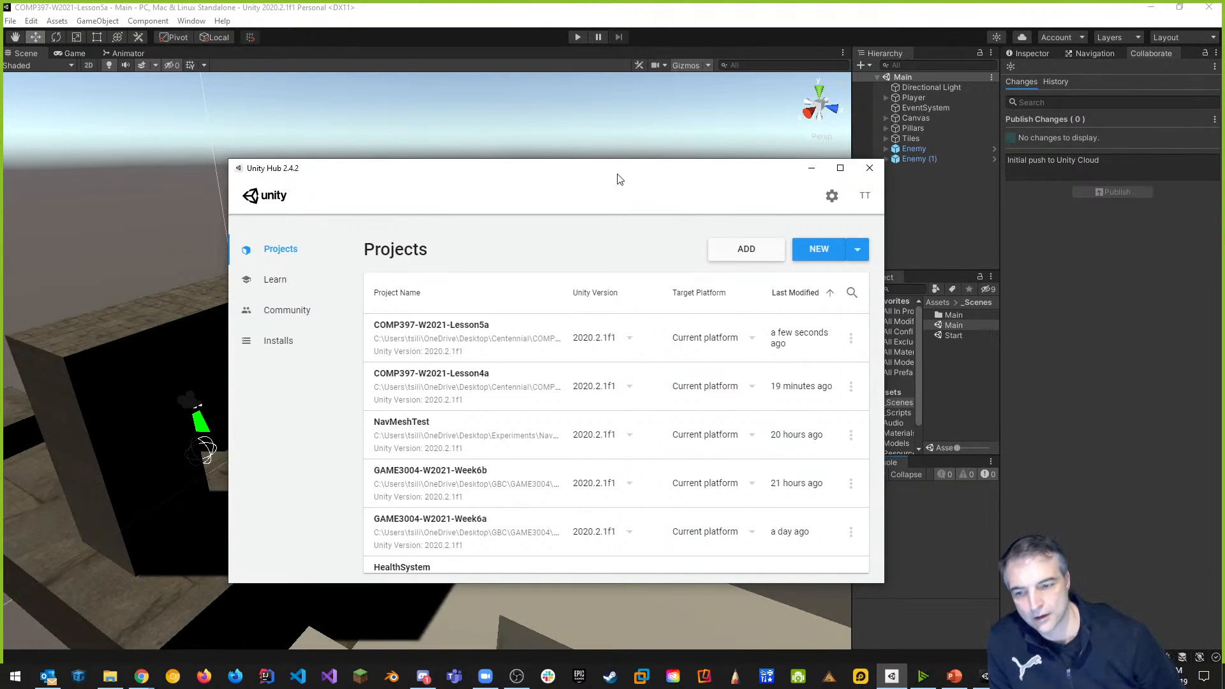
left_click_drag(612, 181, 547, 125)
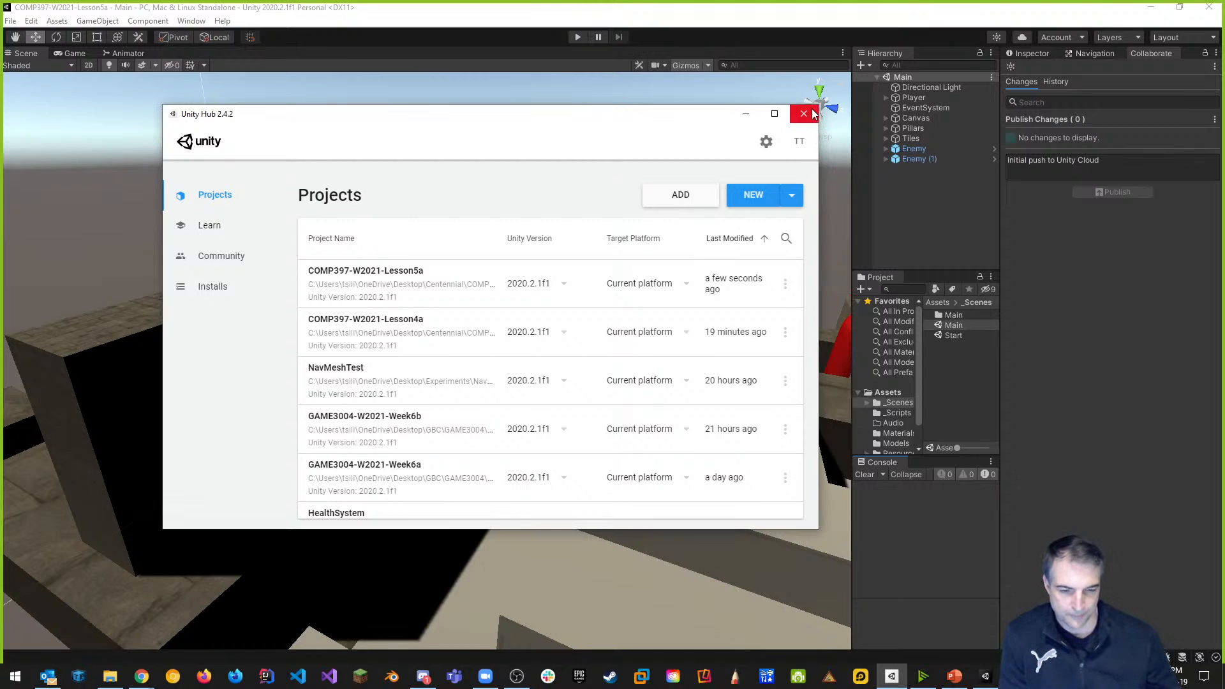
left_click(805, 115)
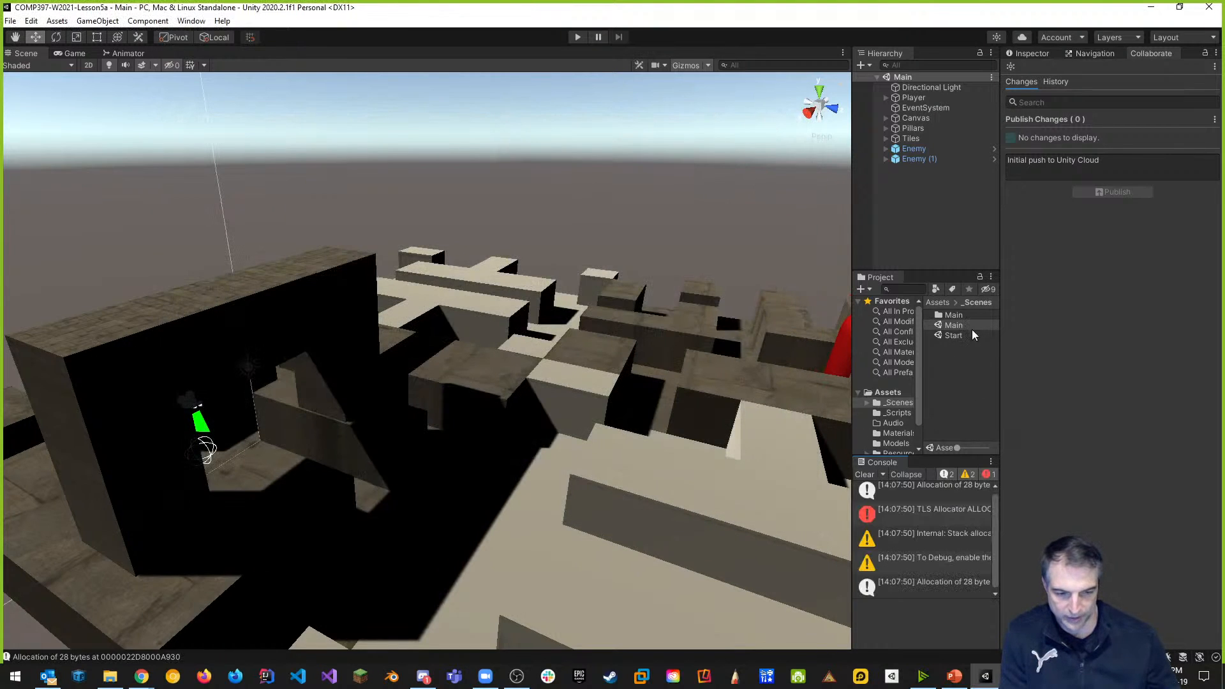
Inspect the Player's components, check Collaborate status, and open the cloud Services settings.
left_click_drag(853, 189, 702, 194)
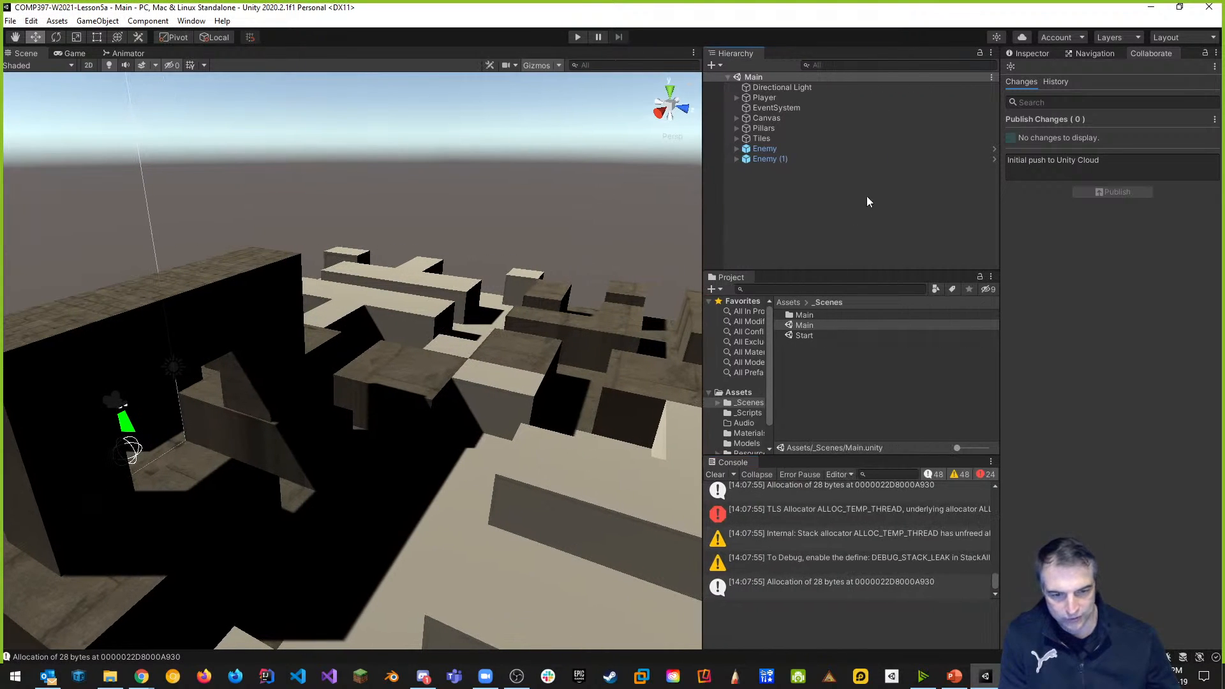
left_click(736, 98)
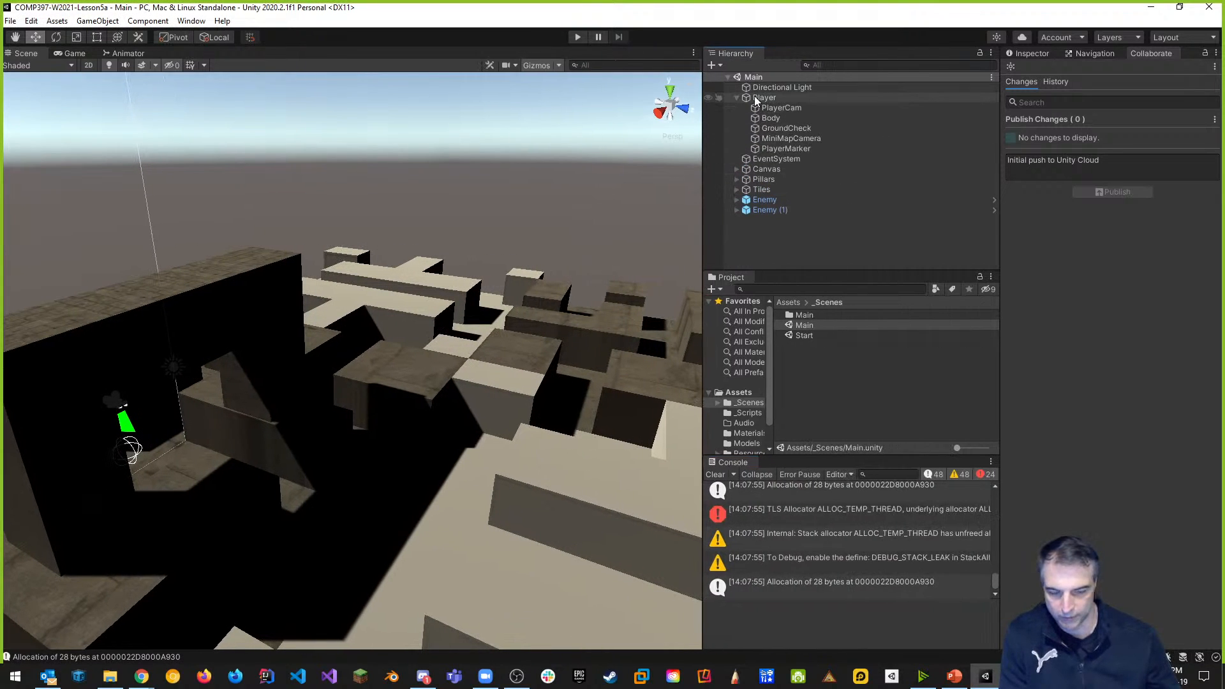
left_click(762, 97)
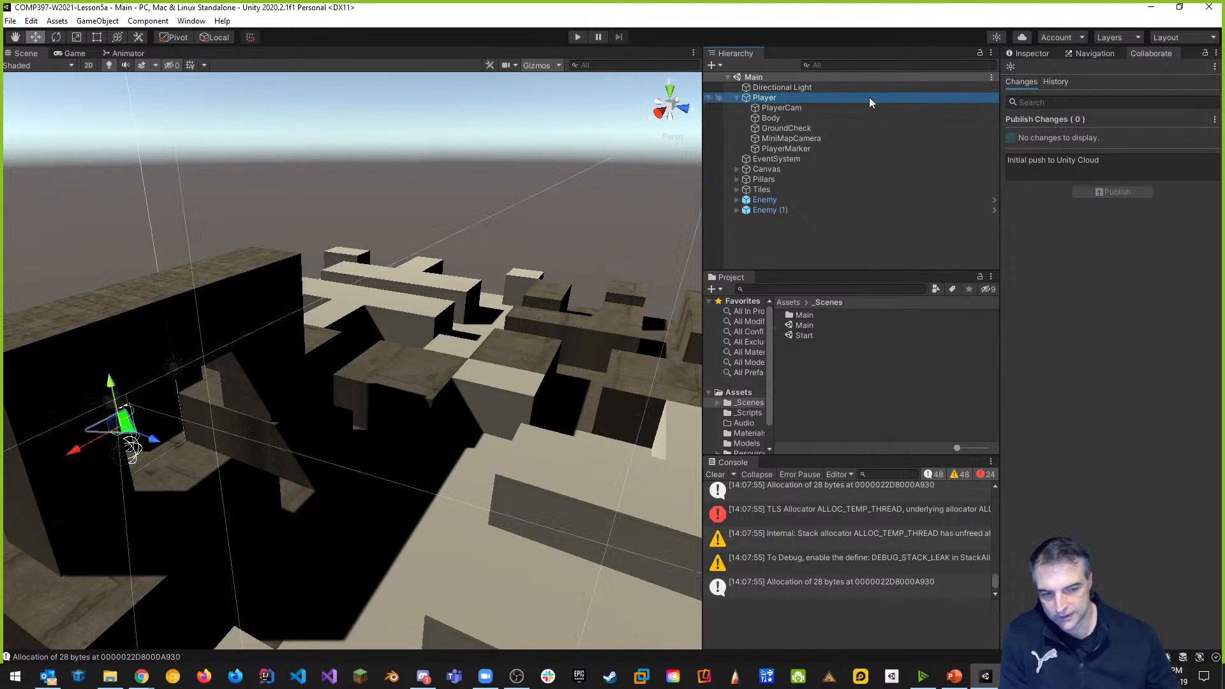
left_click(1025, 55)
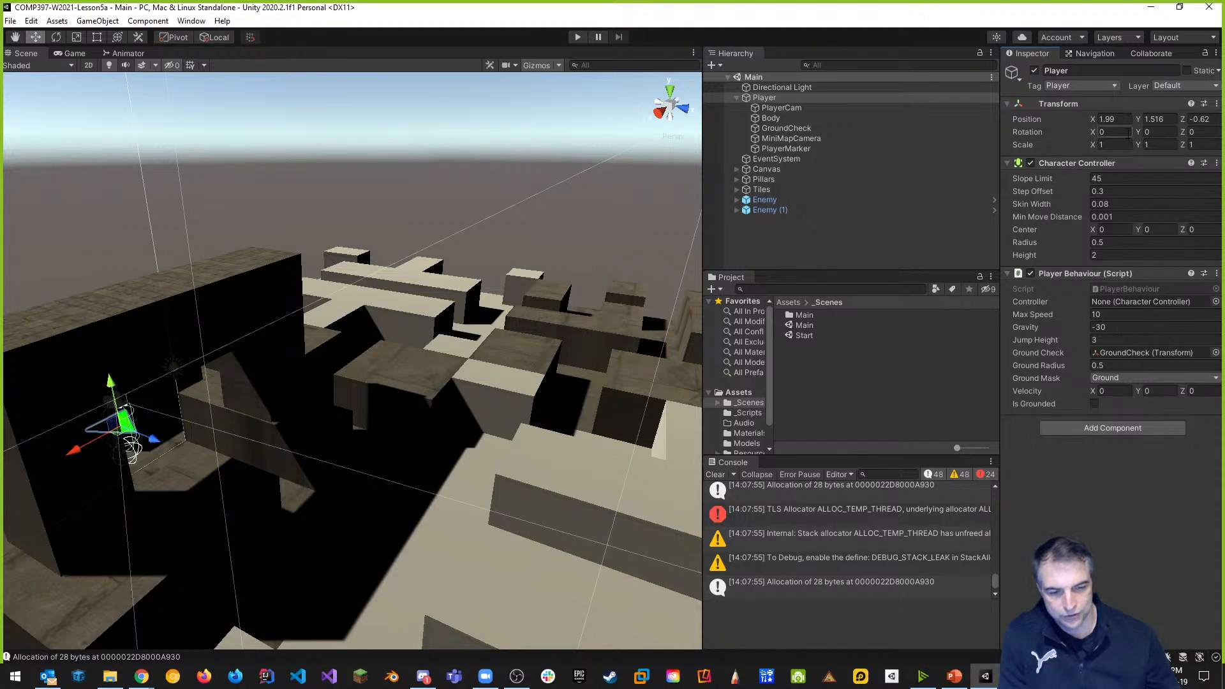
left_click(998, 38)
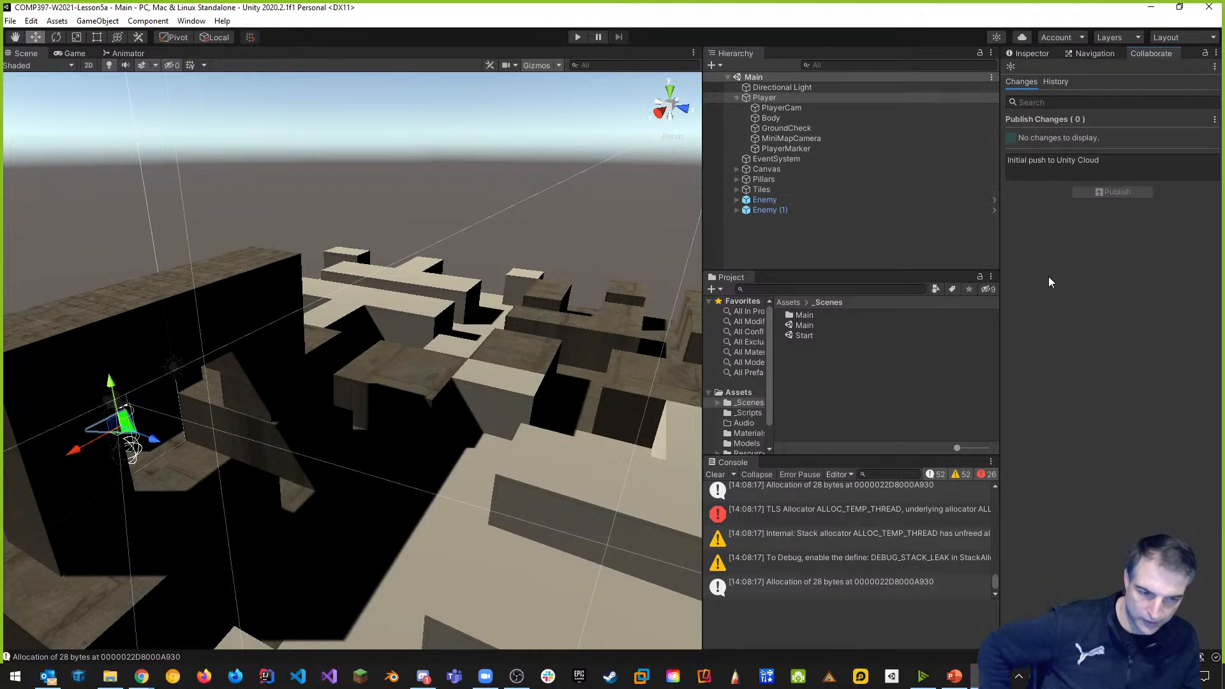
left_click(1022, 38)
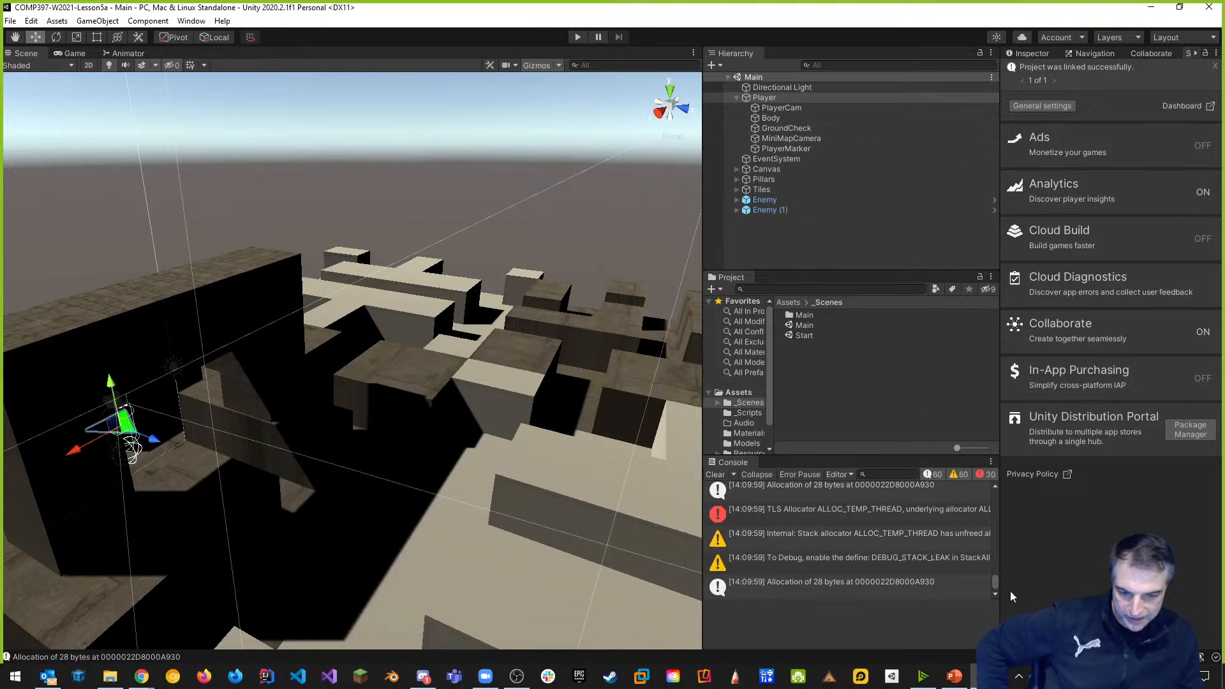
Clear the Console messages and enter Play mode.
left_click(715, 474)
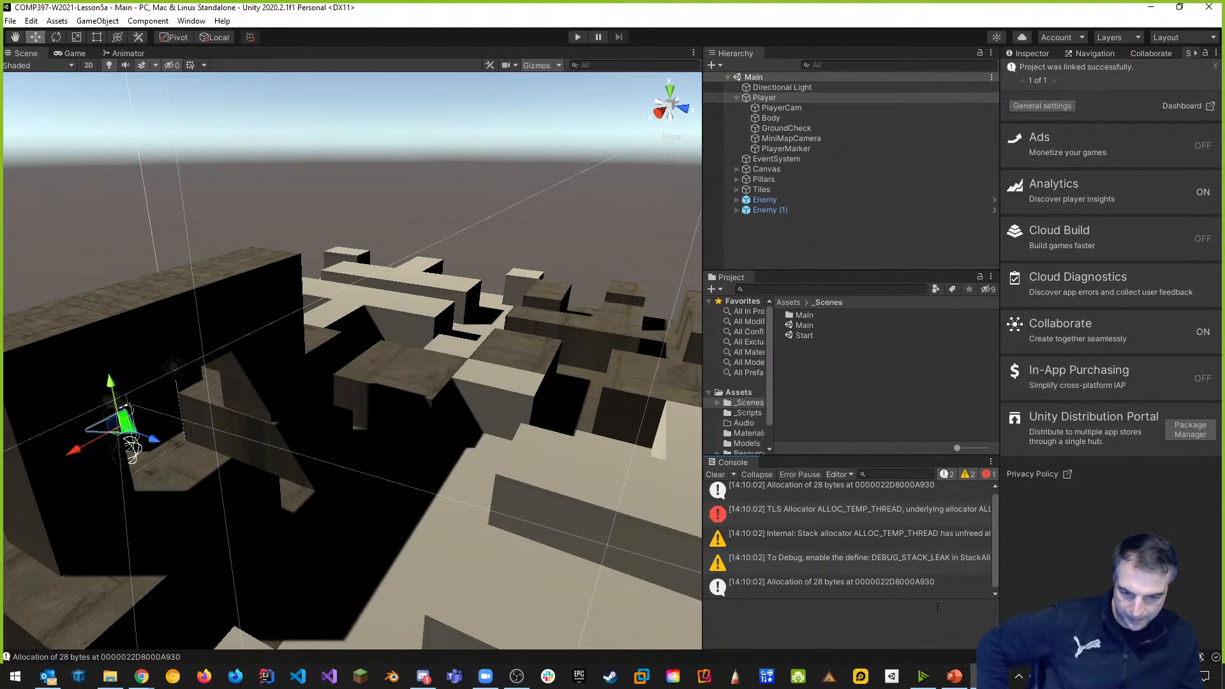
left_click(576, 38)
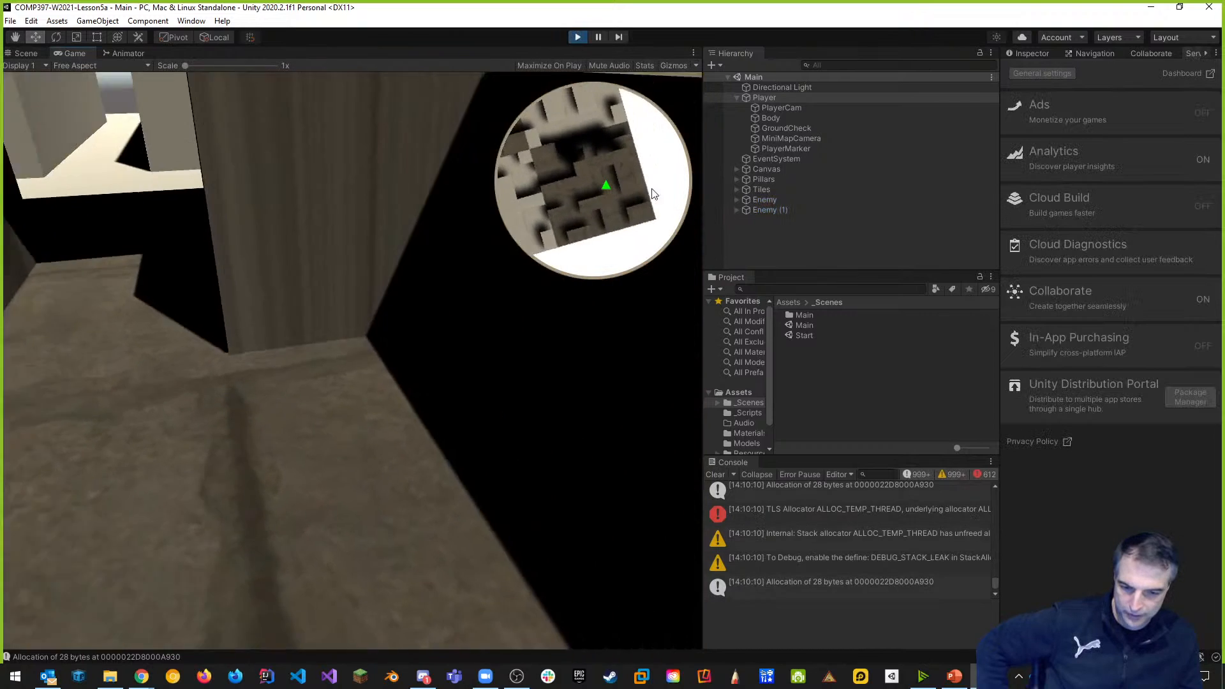
Walk and jump the player past the red enemies with WASD and space, then exit Play mode.
left_click(550, 245)
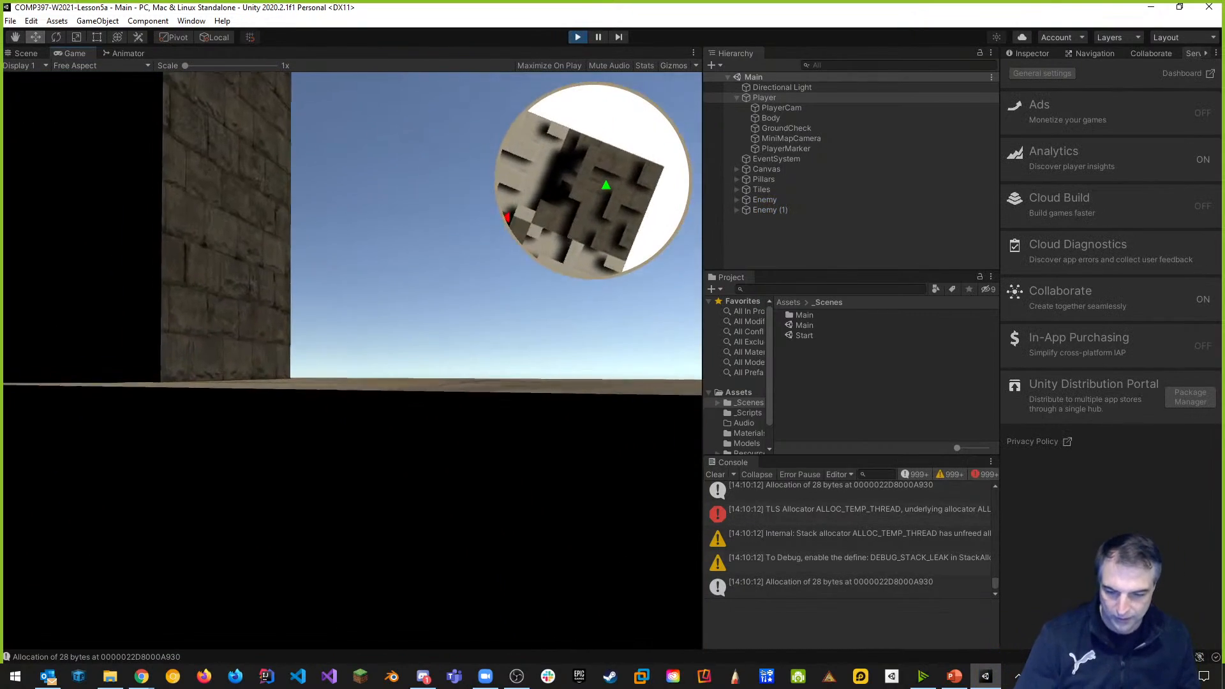
key("w")
key("space")
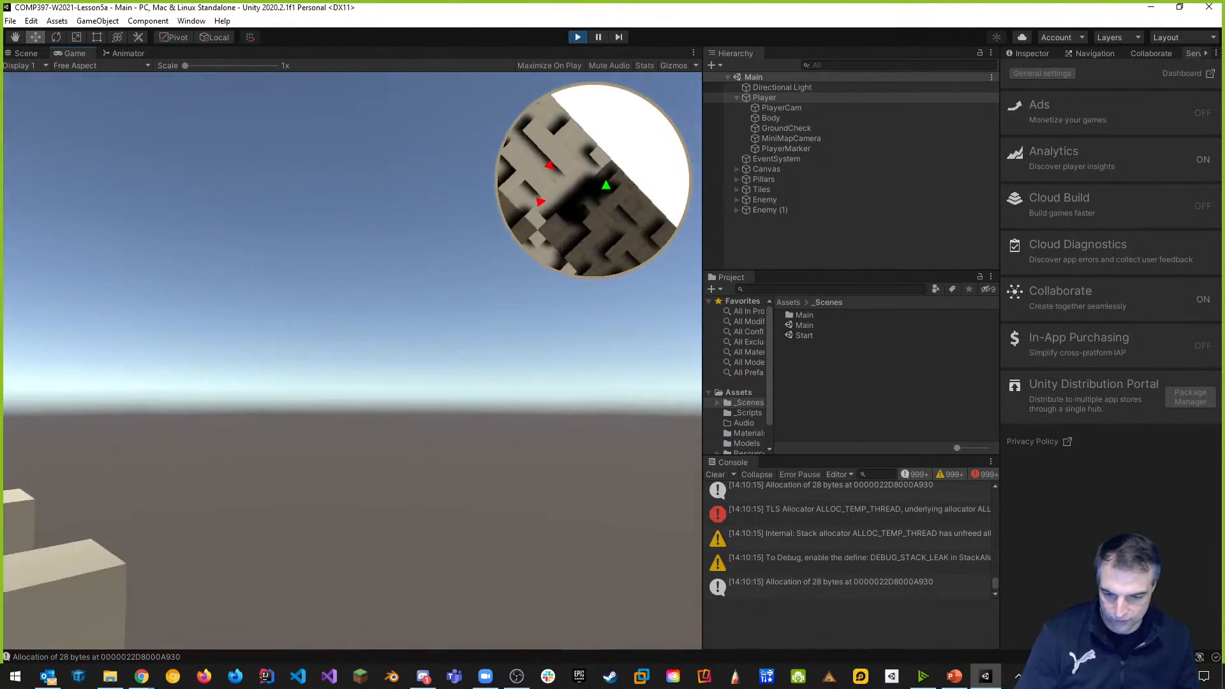
key("w")
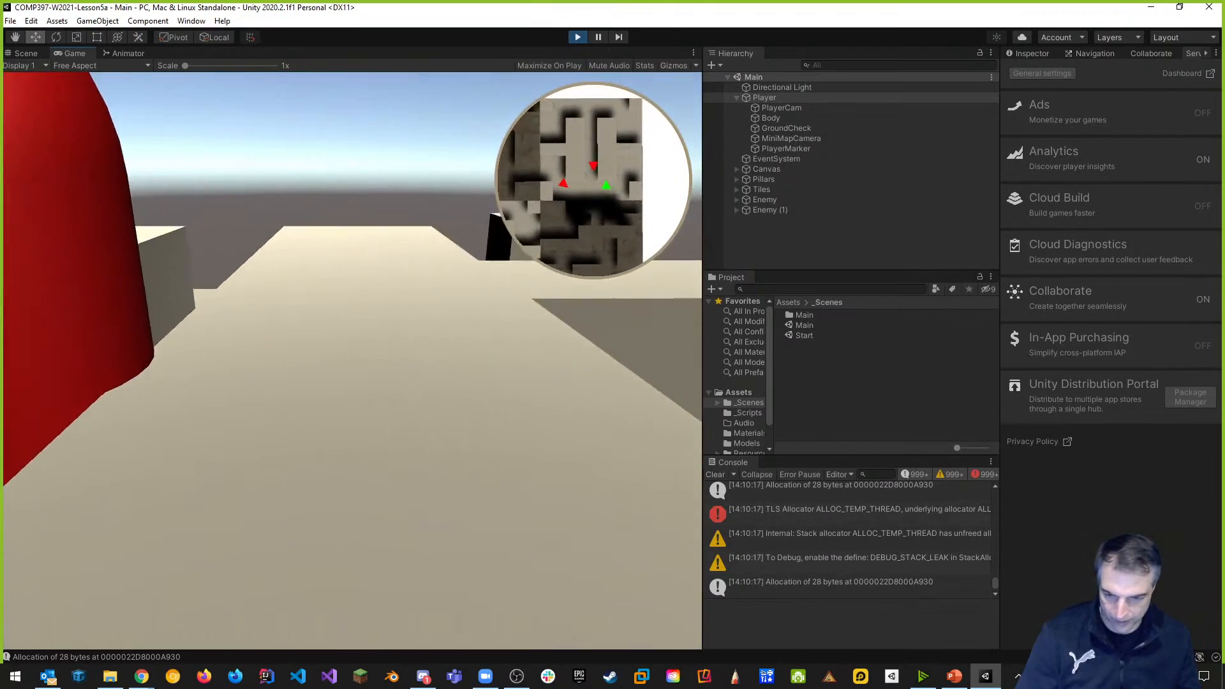
key("w")
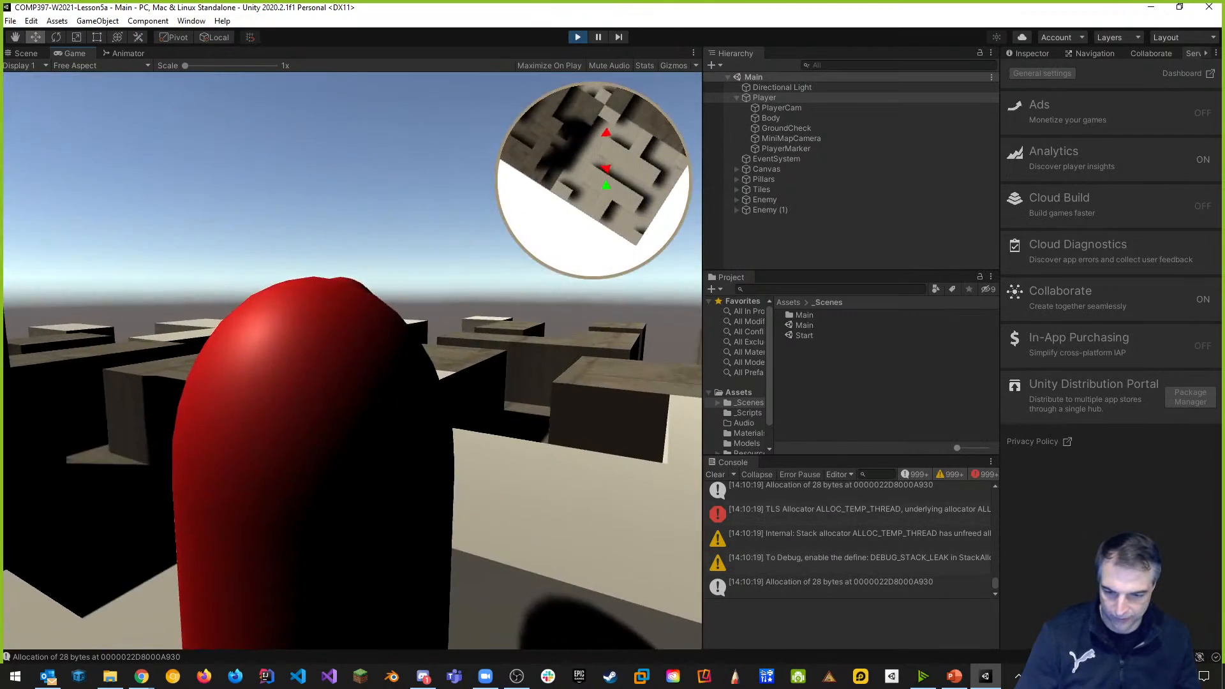
key("s")
key("w")
key("space")
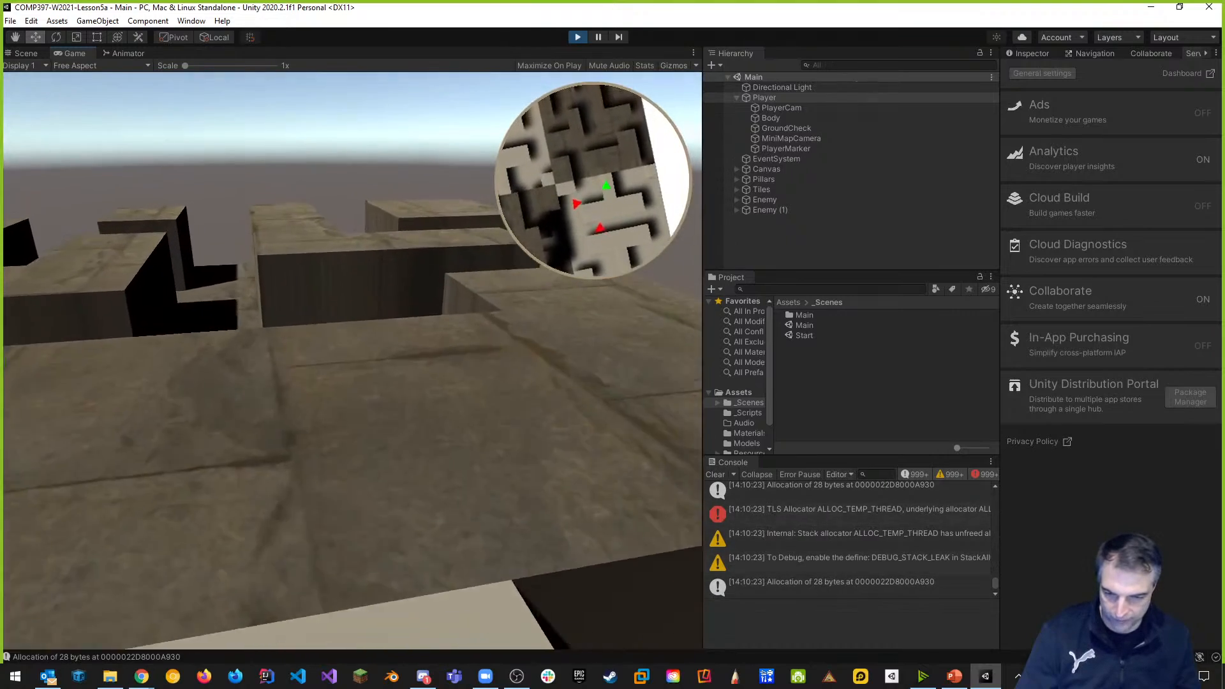
key("w")
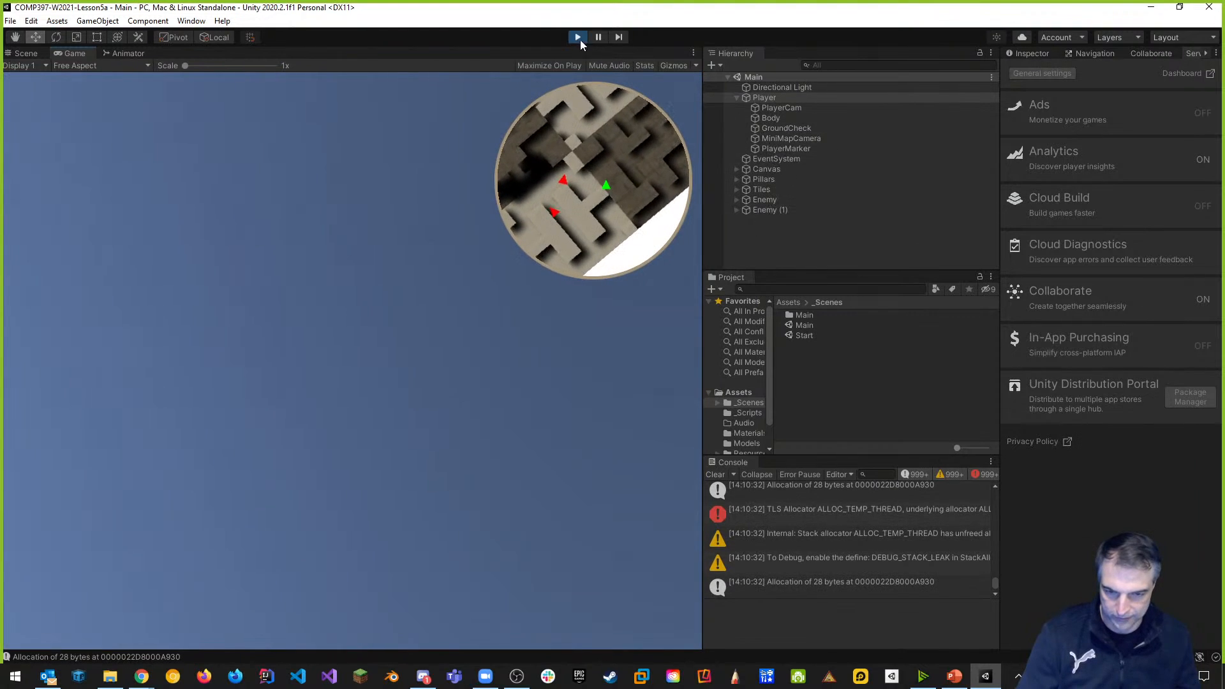
left_click(578, 37)
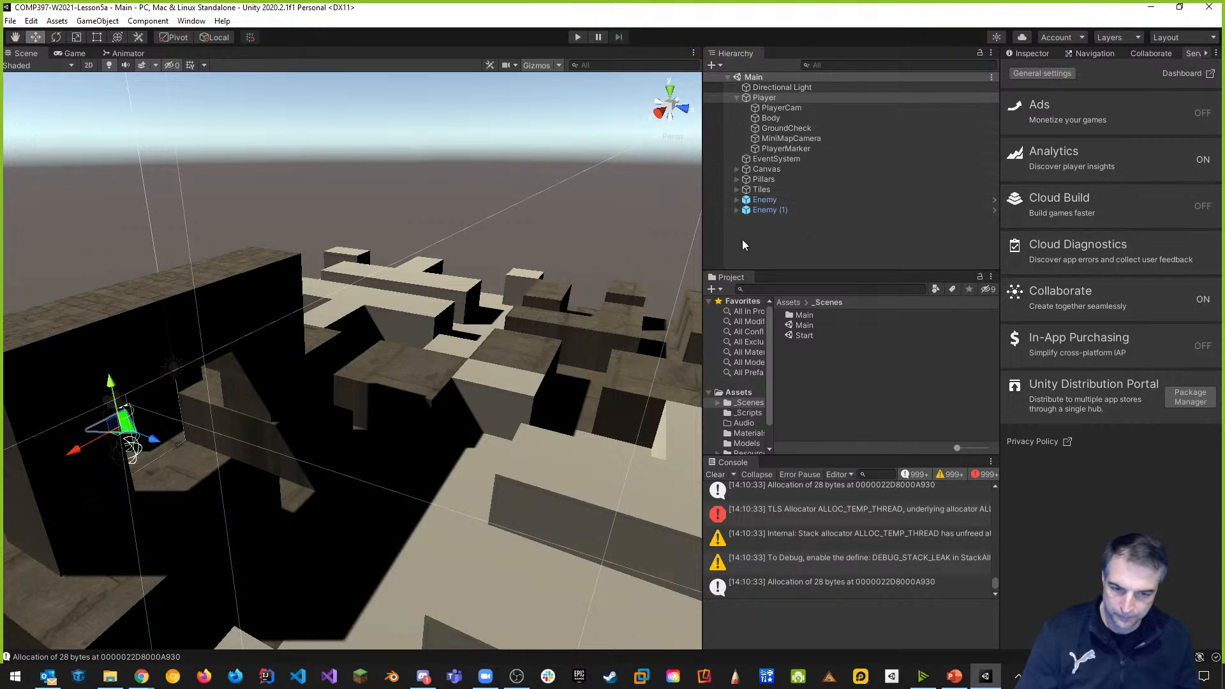
Frame the Tiles group with F, expand it, and select the Tile2 ground tile.
left_click(745, 97)
left_click(737, 98)
left_click(756, 139)
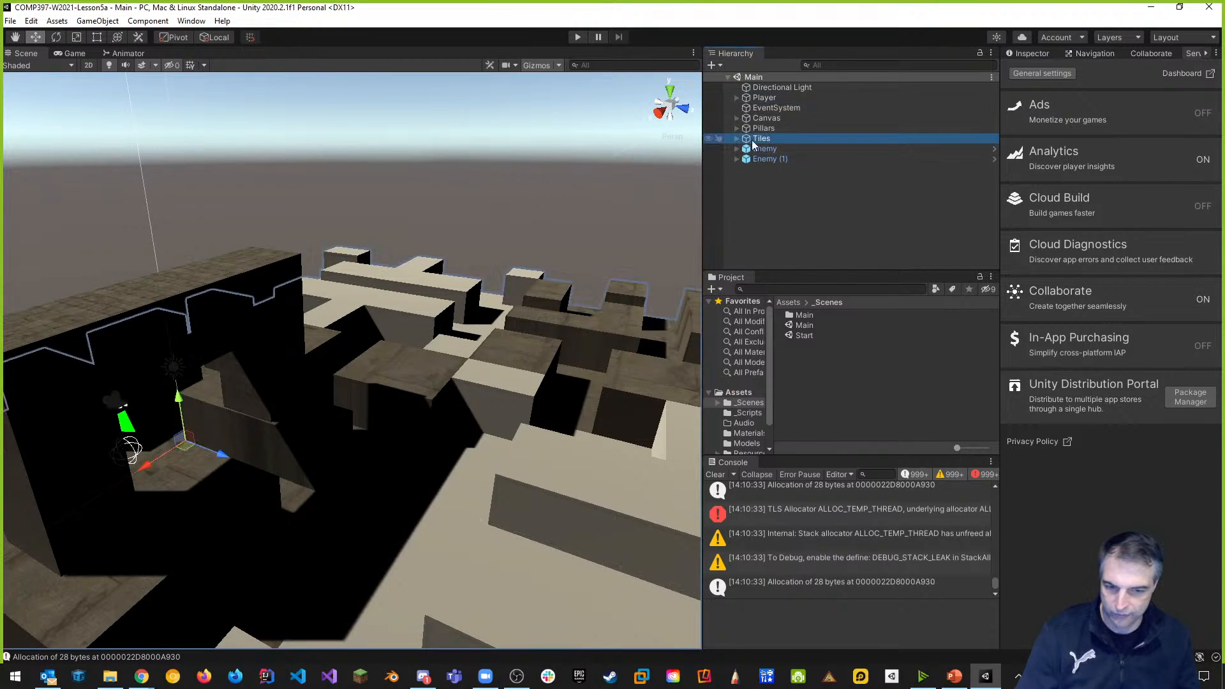
key("f")
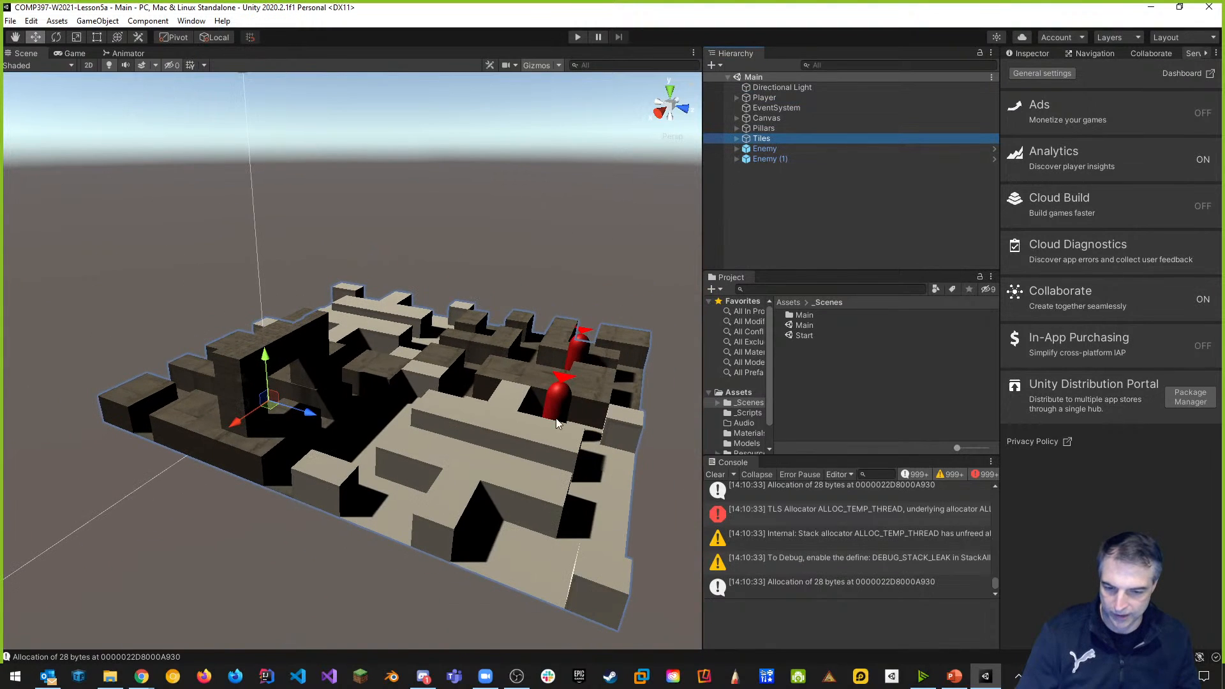
left_click(737, 139)
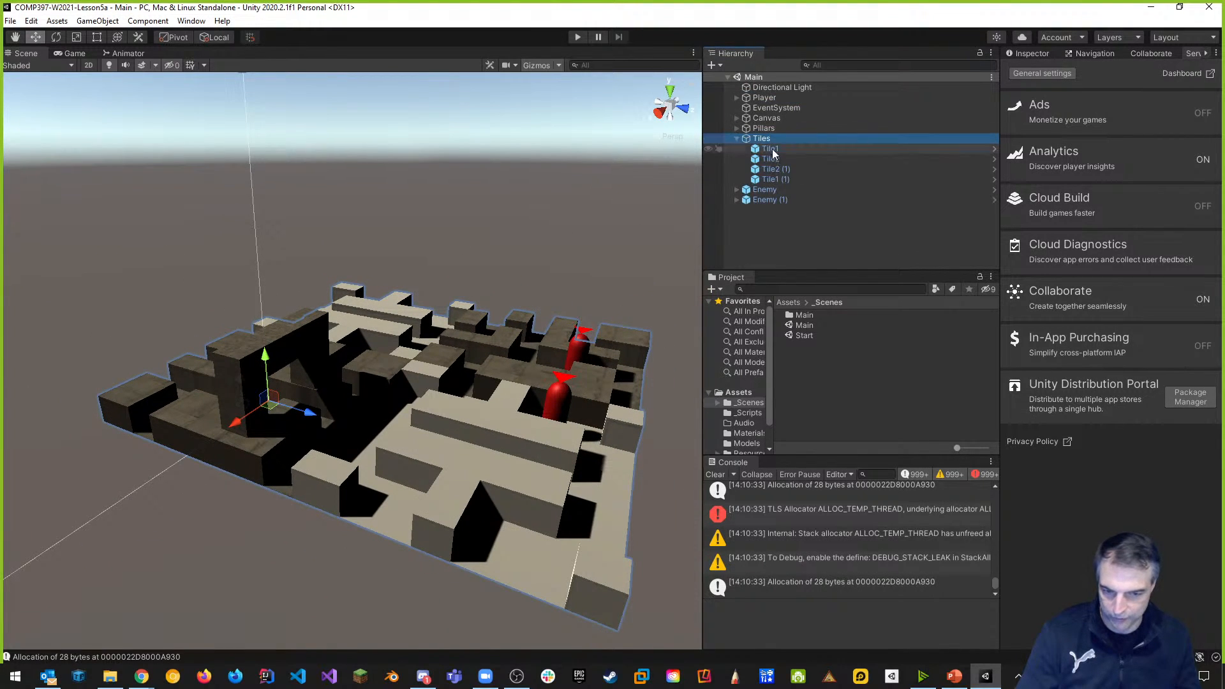
left_click(500, 423)
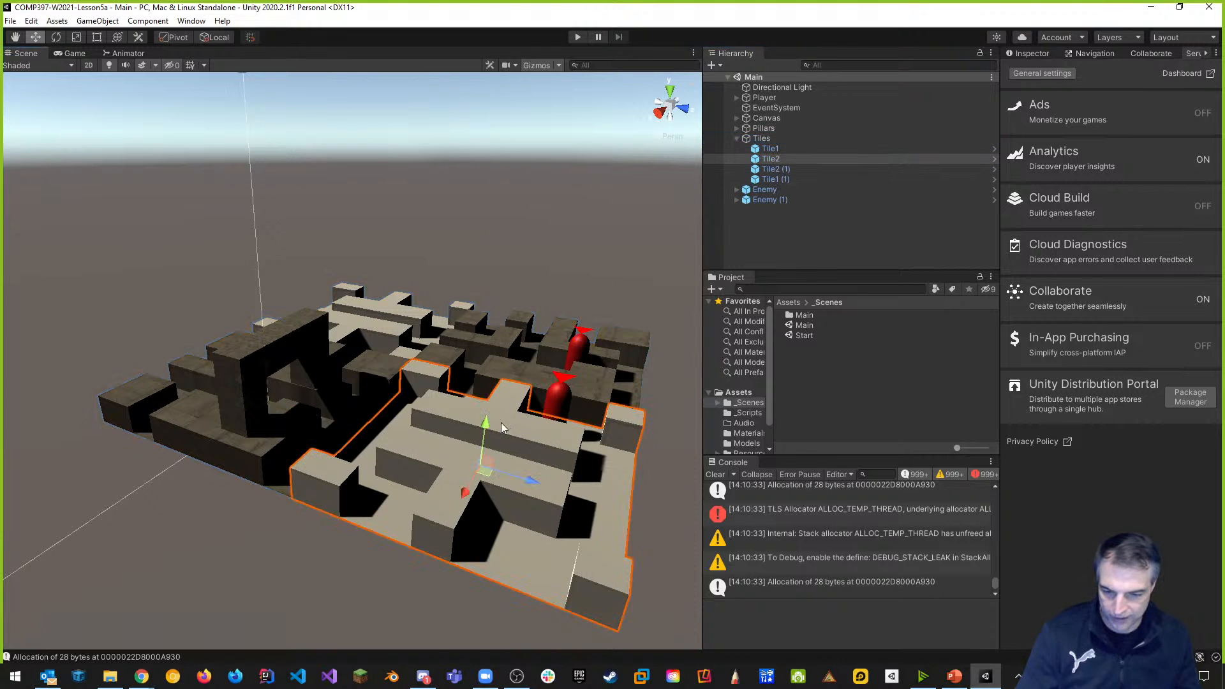
Show the navmesh overlay in the Navigation tab, orbit the maze, and view the Player's components.
left_click(1094, 54)
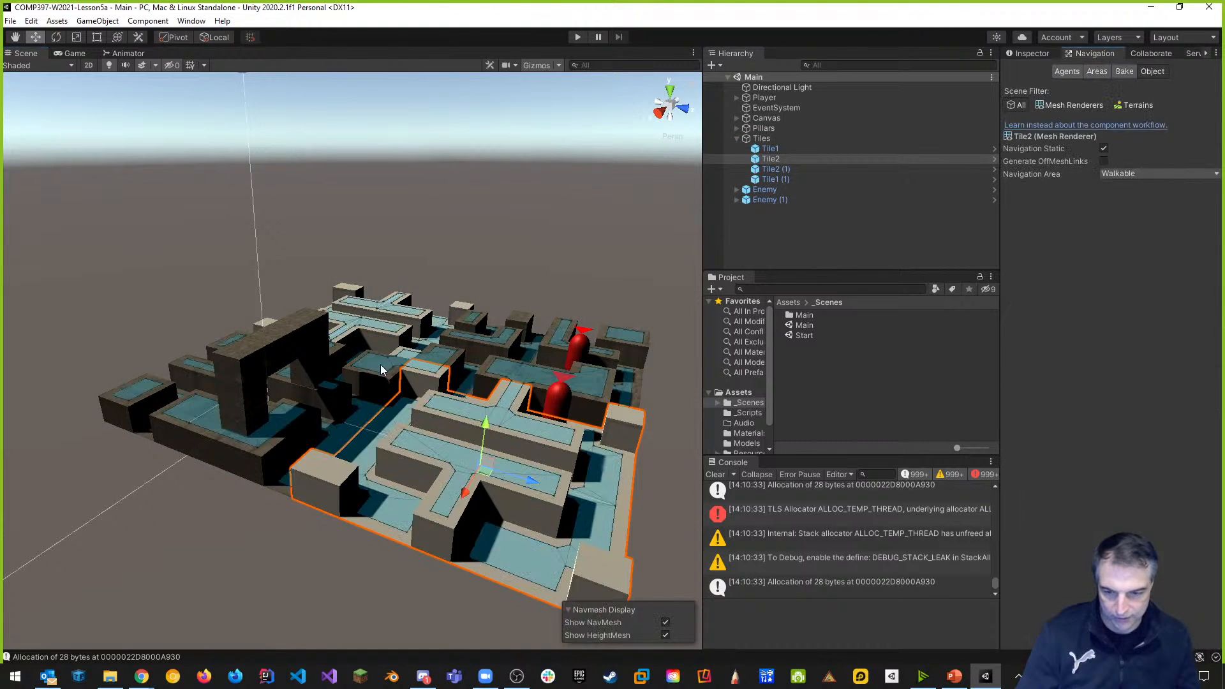
scroll(385, 369, "up", 6)
right_click_drag(337, 445, 409, 429)
key("w")
left_click_drag(425, 434, 507, 442, "alt")
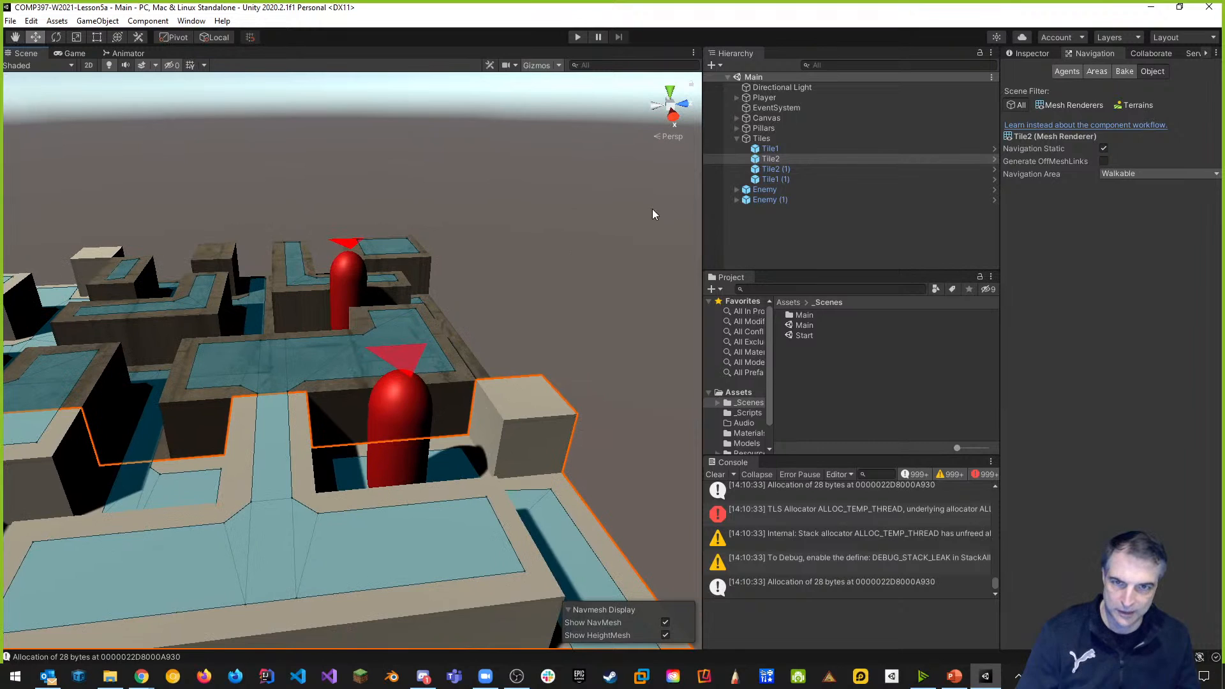
left_click(766, 98)
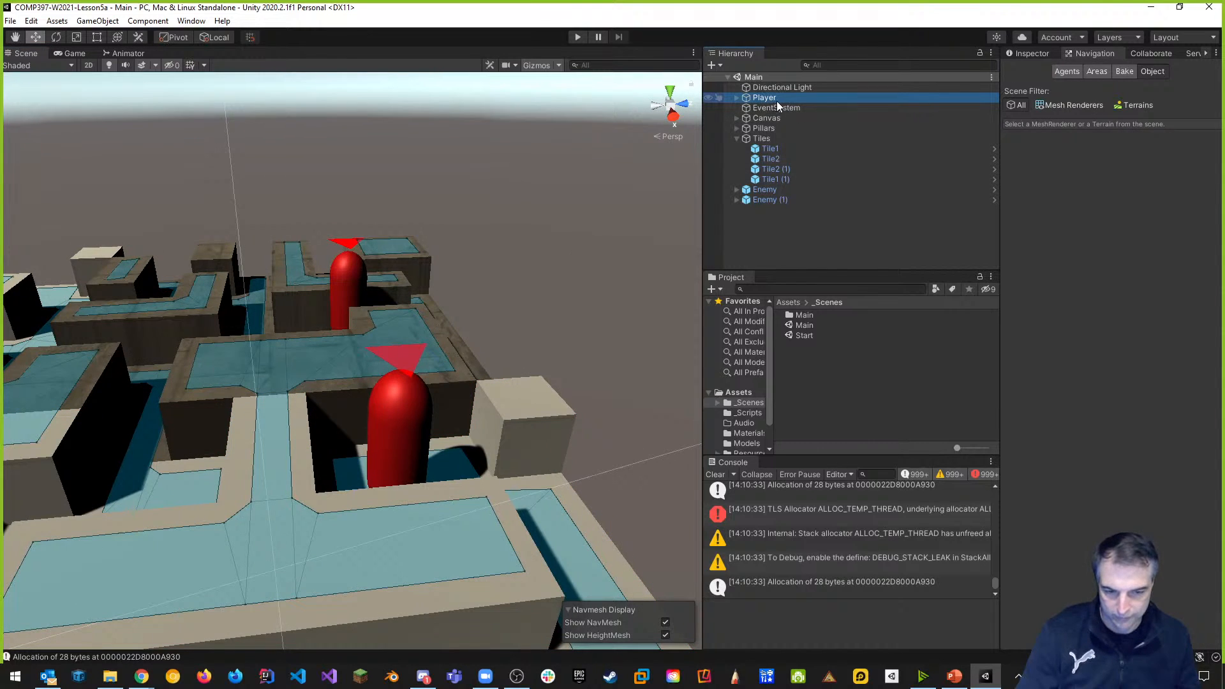
left_click(1027, 53)
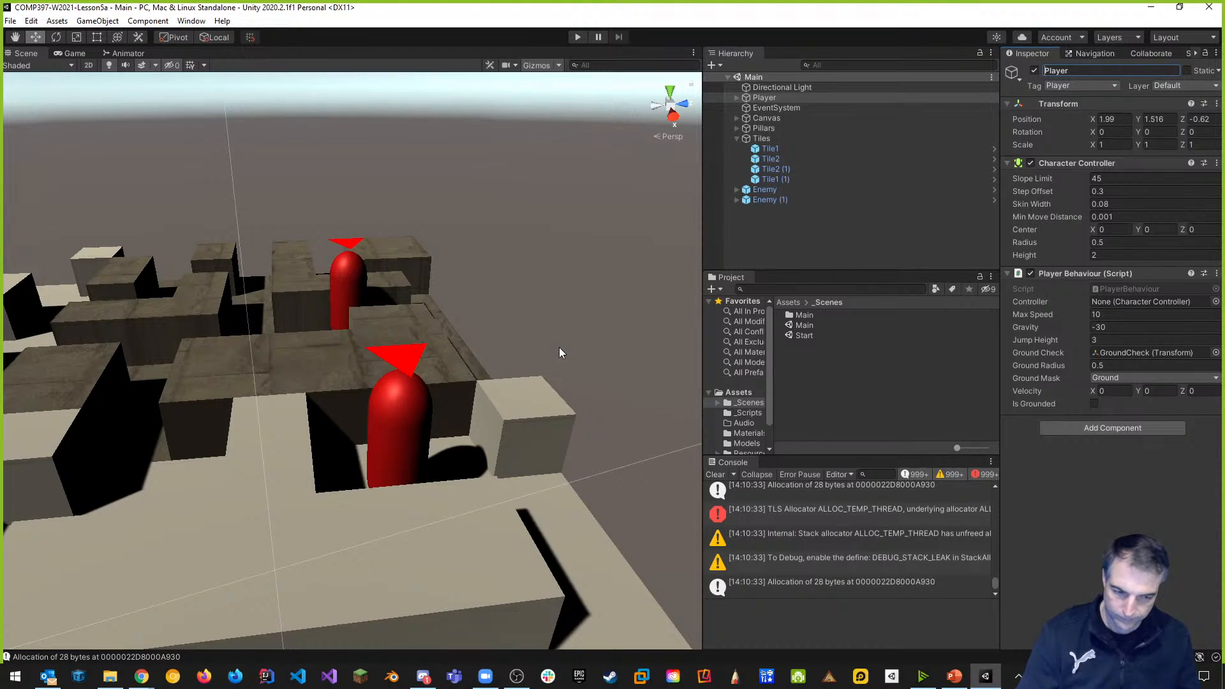
Fly across the maze and select the Tile1 (1) ground tile to show its components.
right_click_drag(510, 266, 410, 434)
left_click(411, 436)
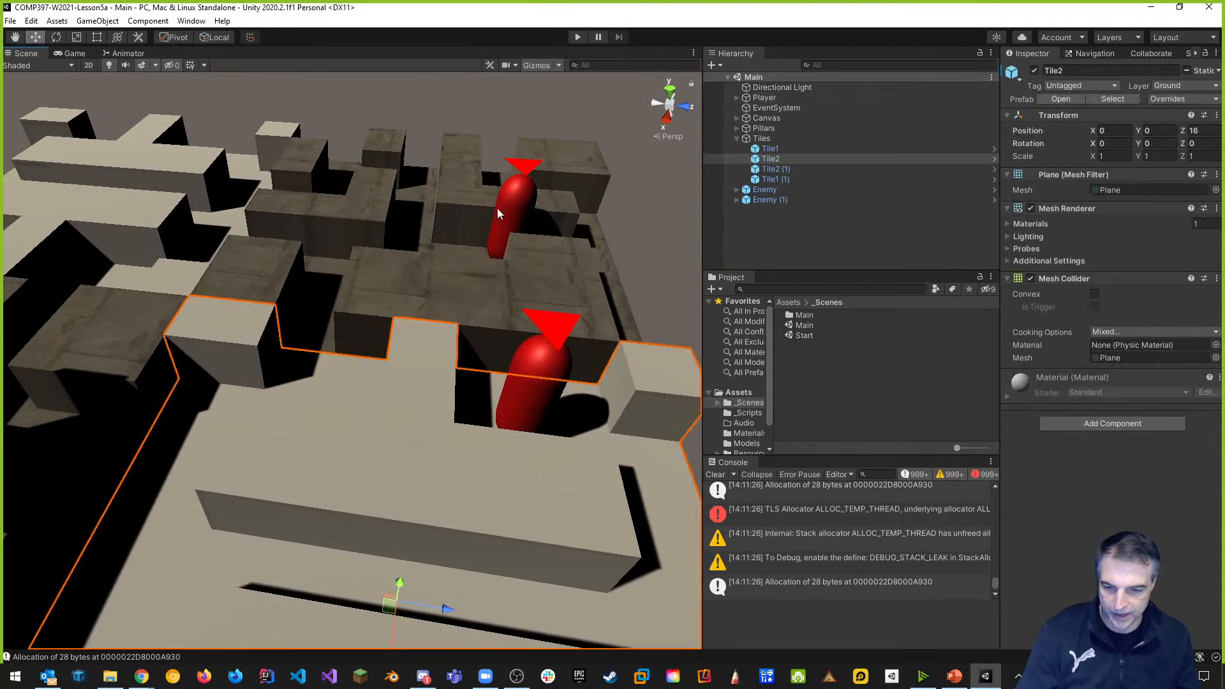
left_click(460, 274)
right_click_drag(391, 206, 380, 106)
middle_click_drag(562, 287, 492, 274)
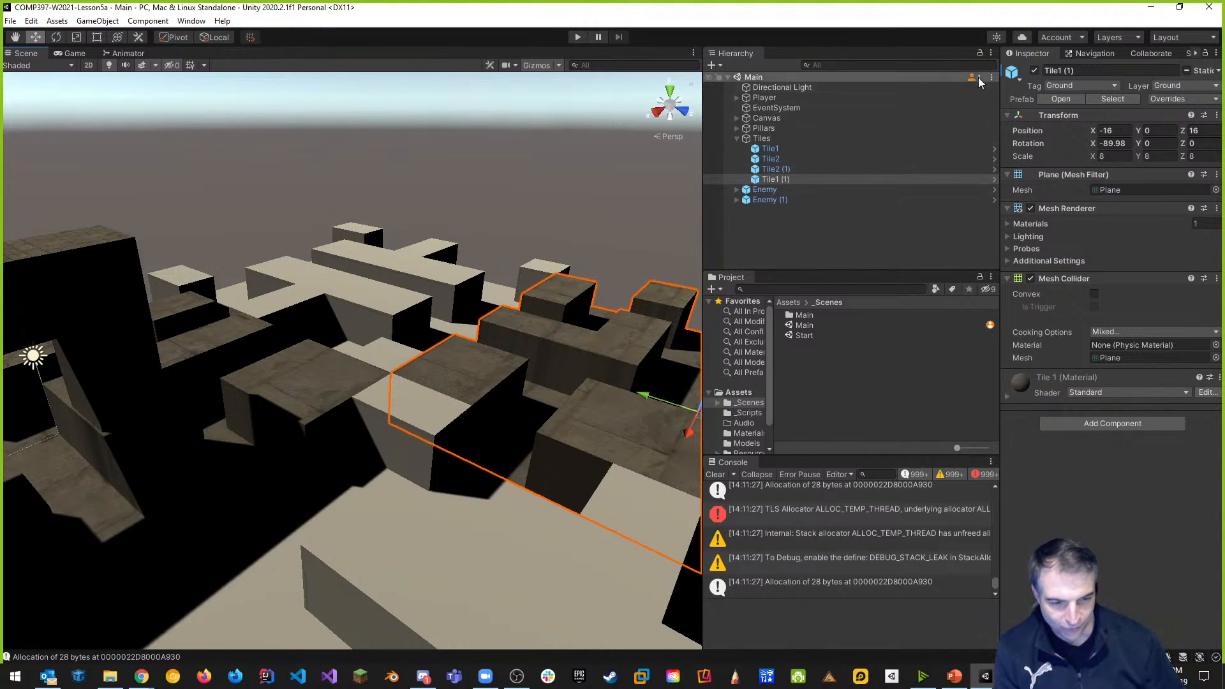
mouse_move(974, 83)
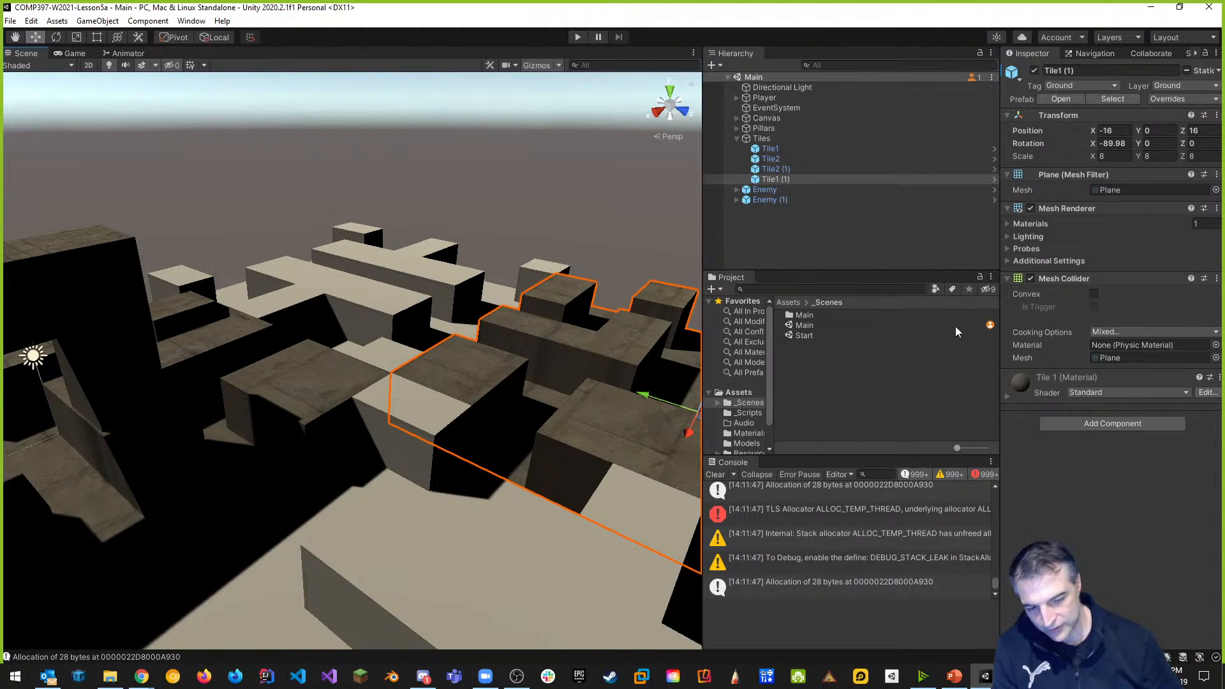
mouse_move(993, 324)
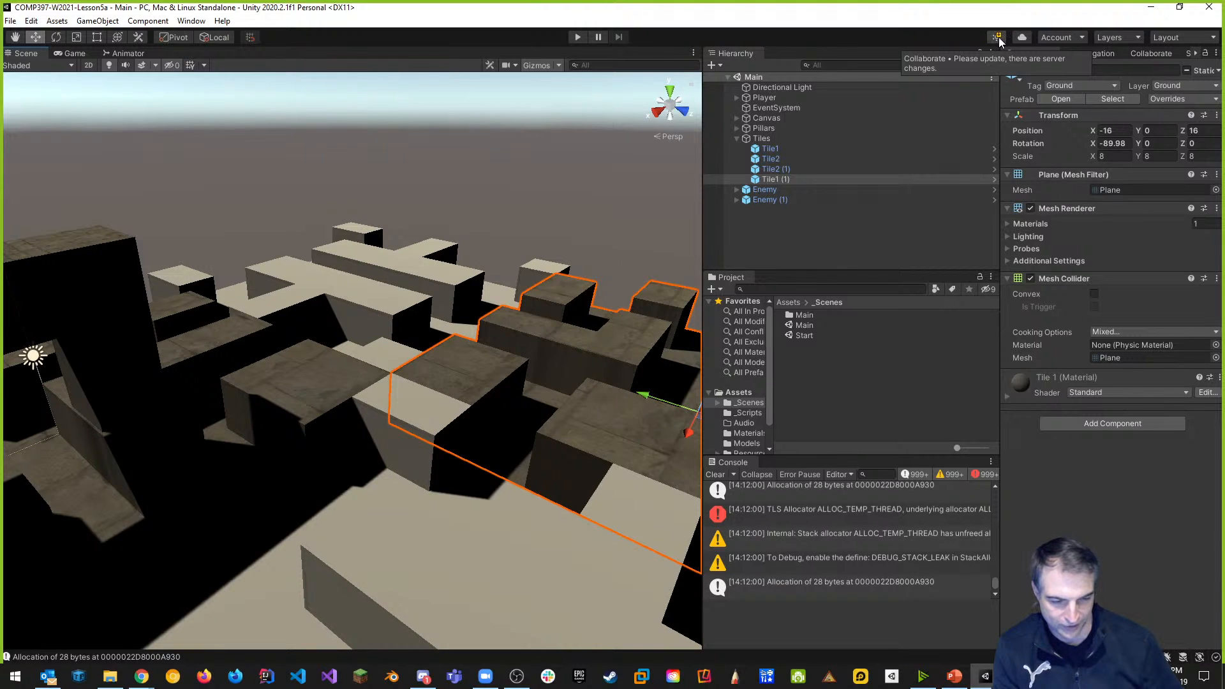
Sync the latest Collaborate revisions from the server and reload the updated Main scene.
left_click(999, 37)
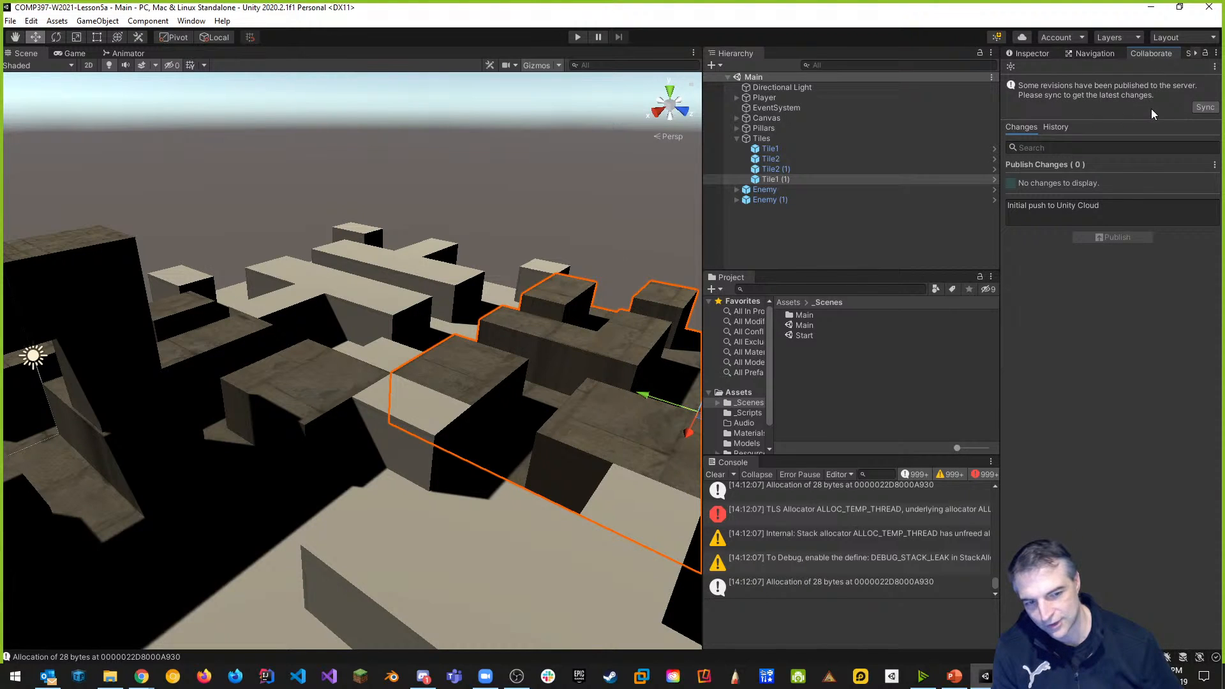
left_click(1206, 108)
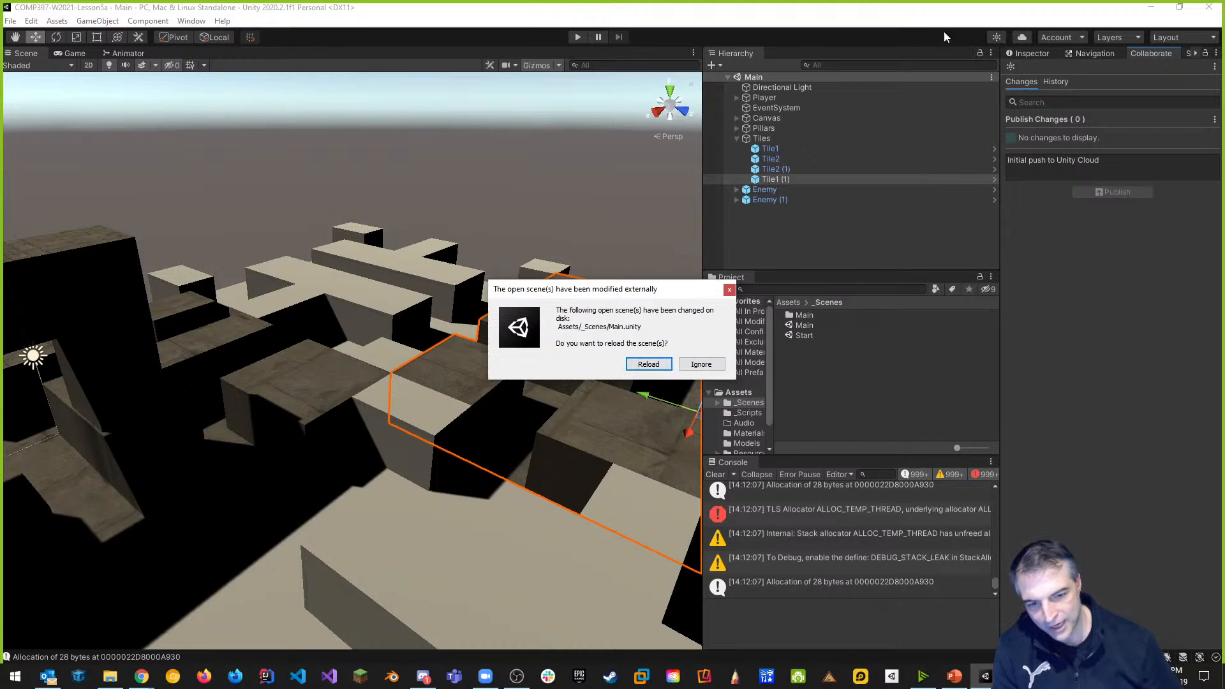
left_click(650, 364)
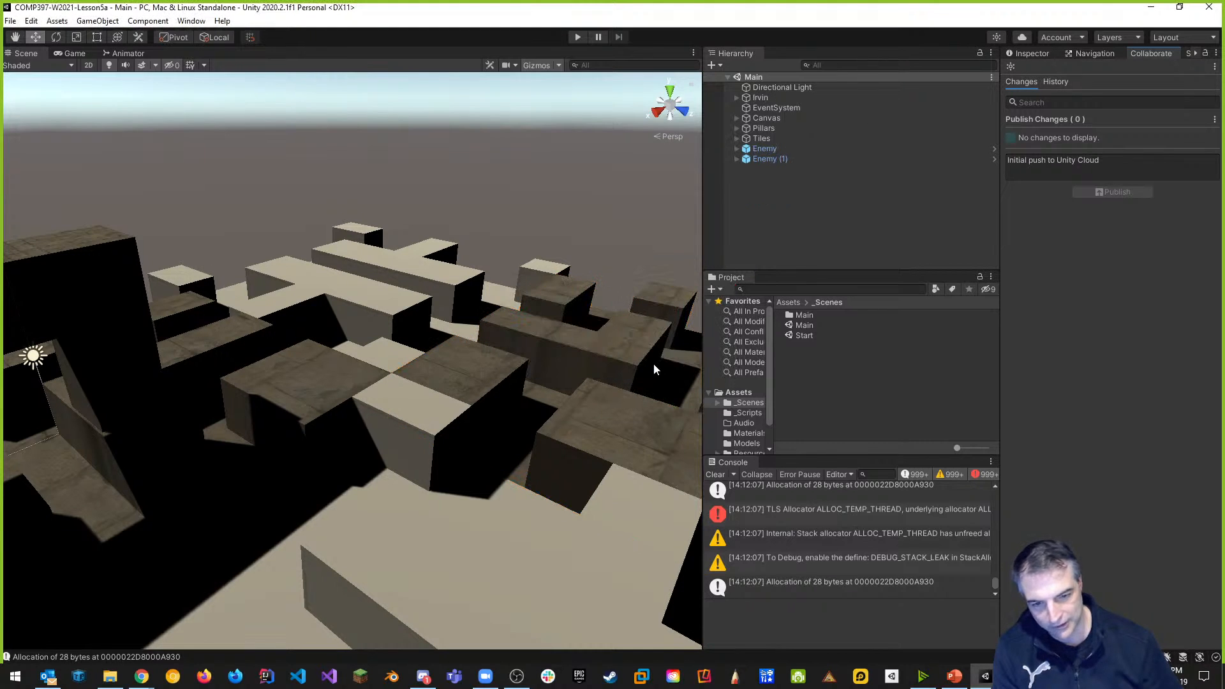
Expand and select the renamed player object, then bring up the Unity Dashboard in Chrome.
left_click(738, 97)
left_click(761, 97)
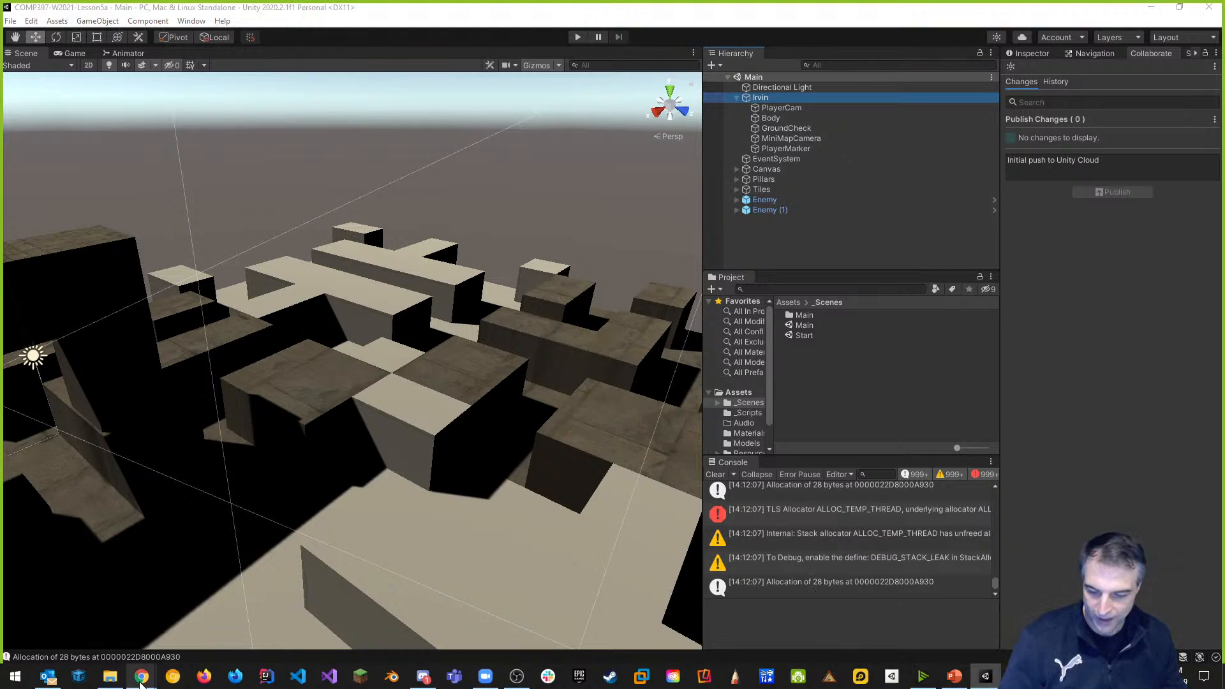
mouse_move(142, 680)
left_click(189, 639)
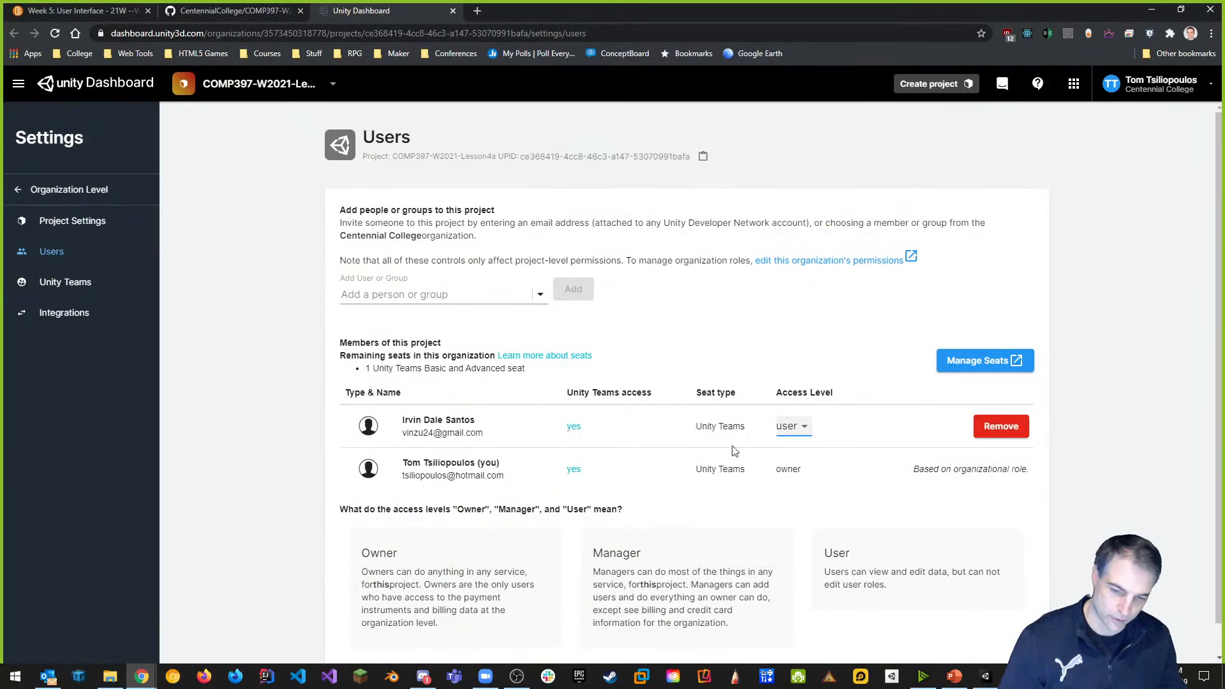
Delete the other member from the project's Users list and return to the Unity editor.
left_click(1003, 431)
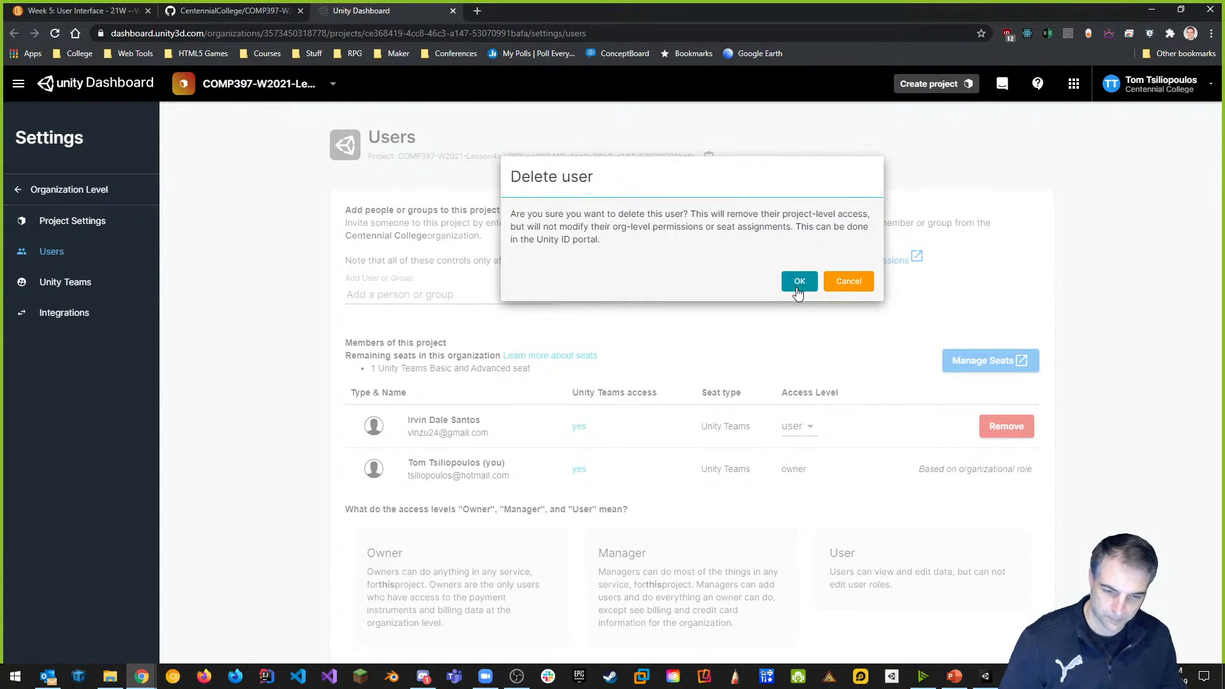
left_click(798, 283)
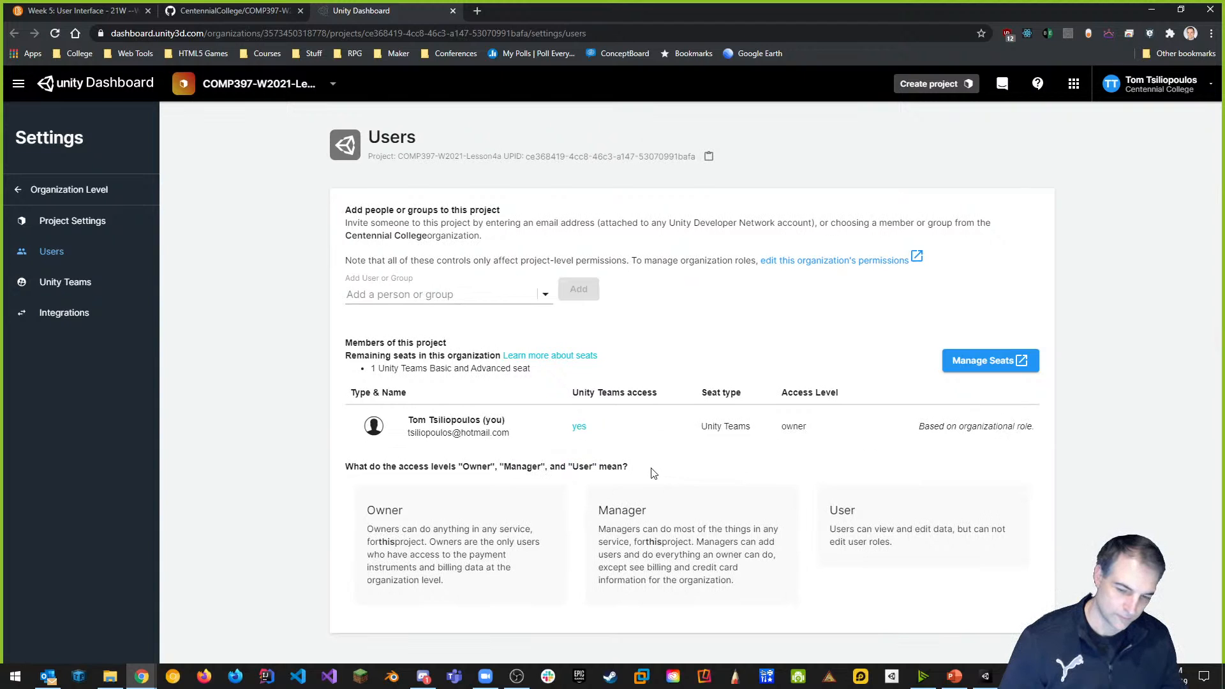
key("alt+Tab")
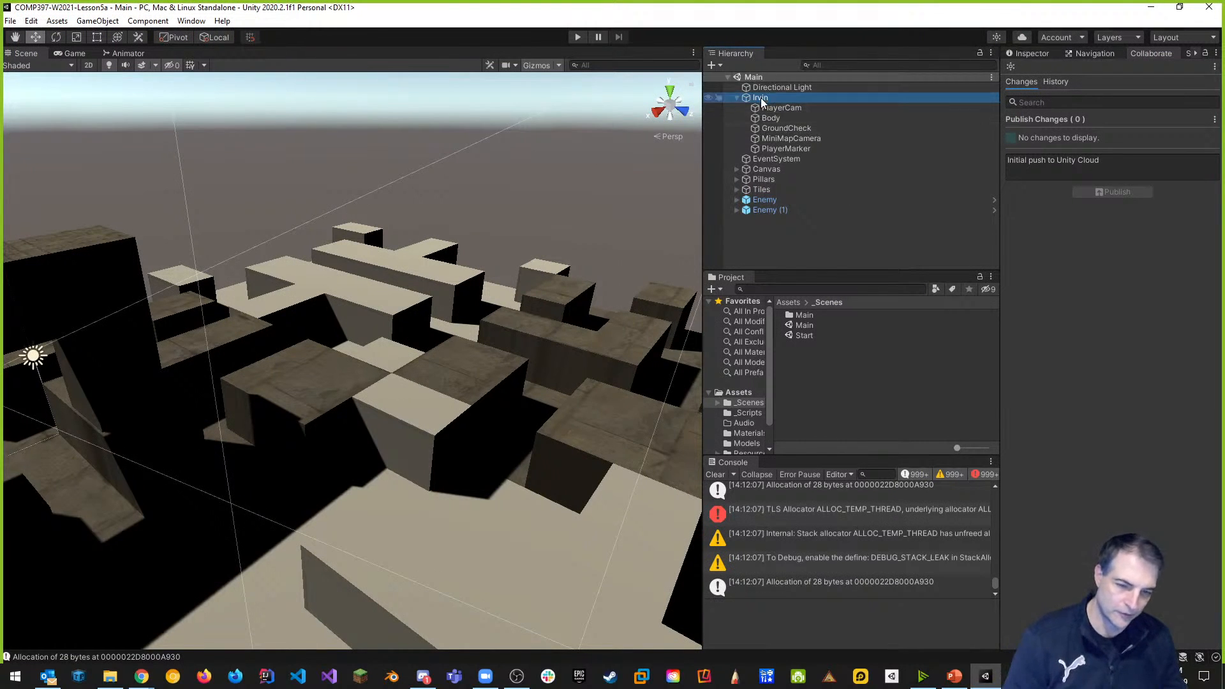
Rename the player object to 'Player' in the Inspector and save the scene.
left_click(779, 109)
left_click(804, 98)
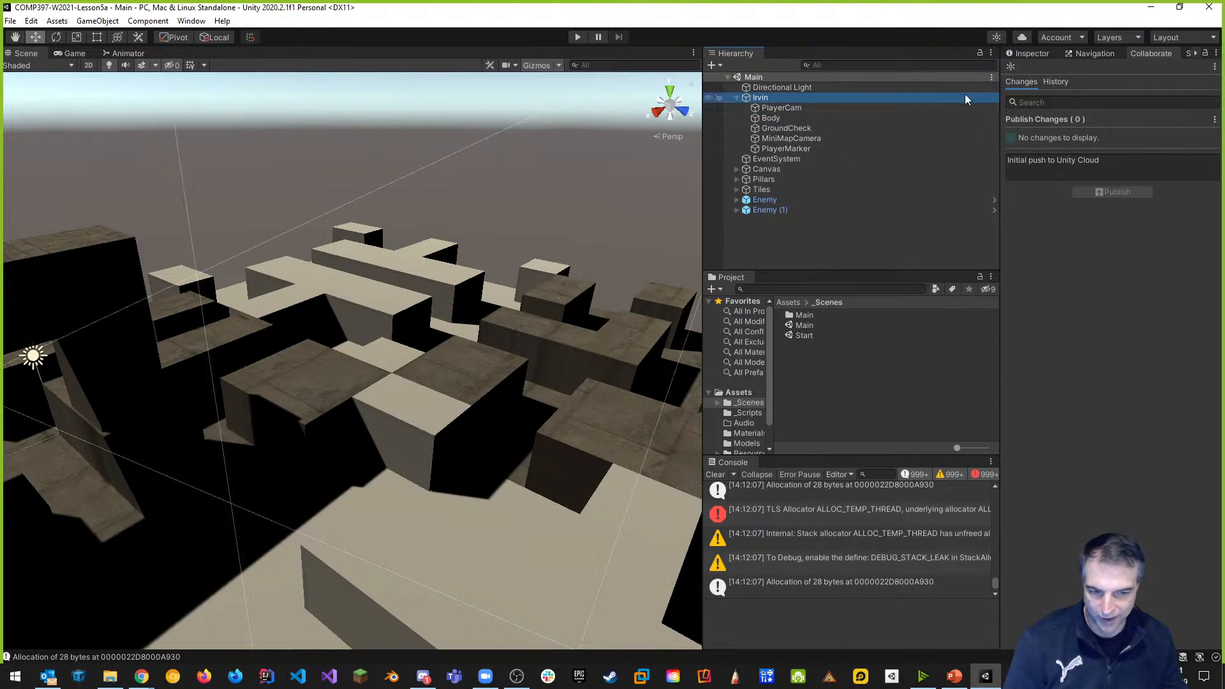
left_click(1034, 53)
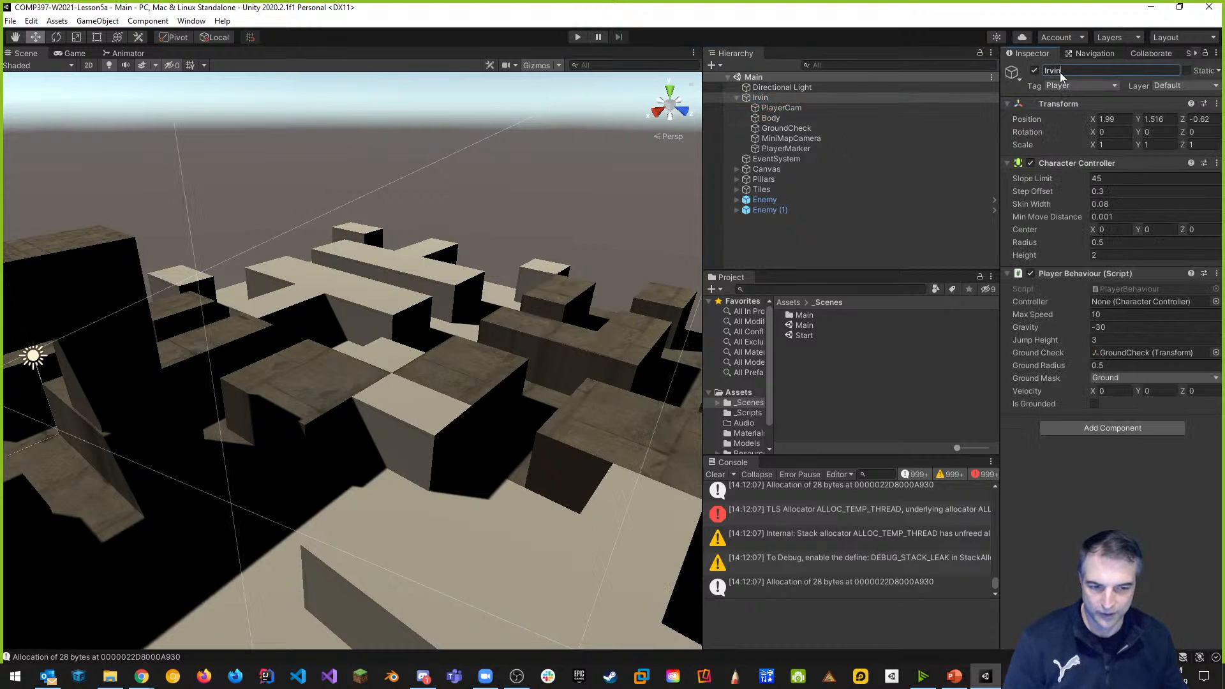
type("Player")
key("Return")
key("ctrl+s")
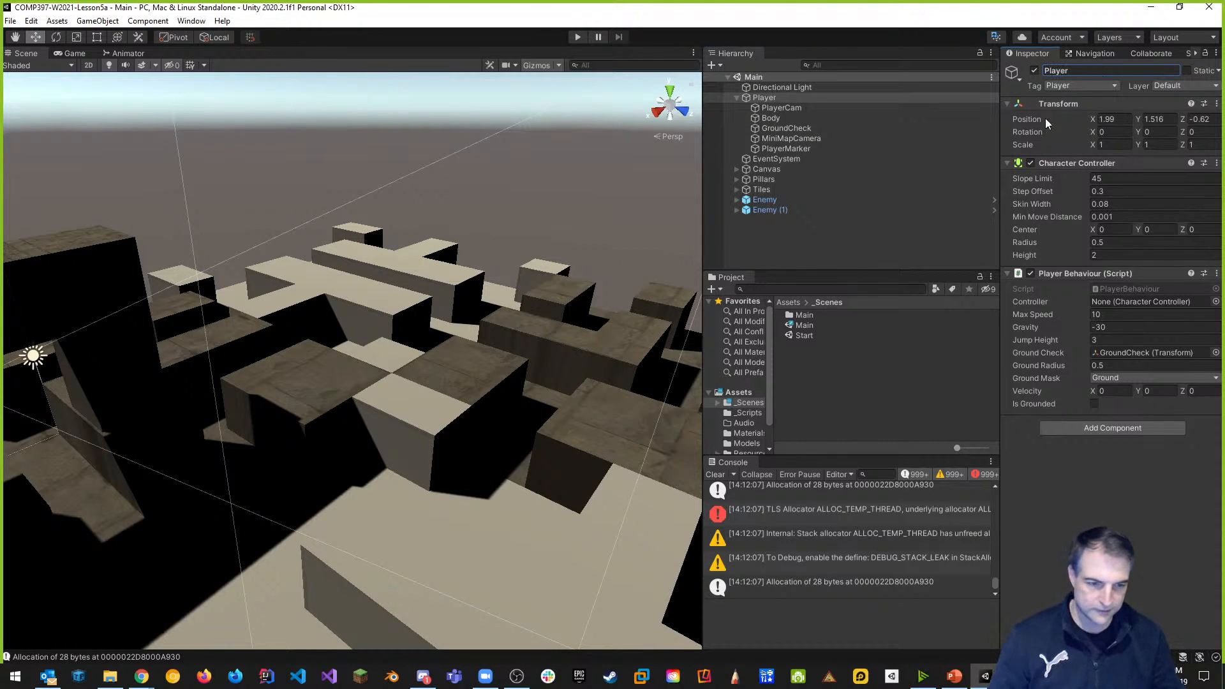
Publish the scene change in Collaborate with the comment 'changed Player name again'.
left_click(996, 38)
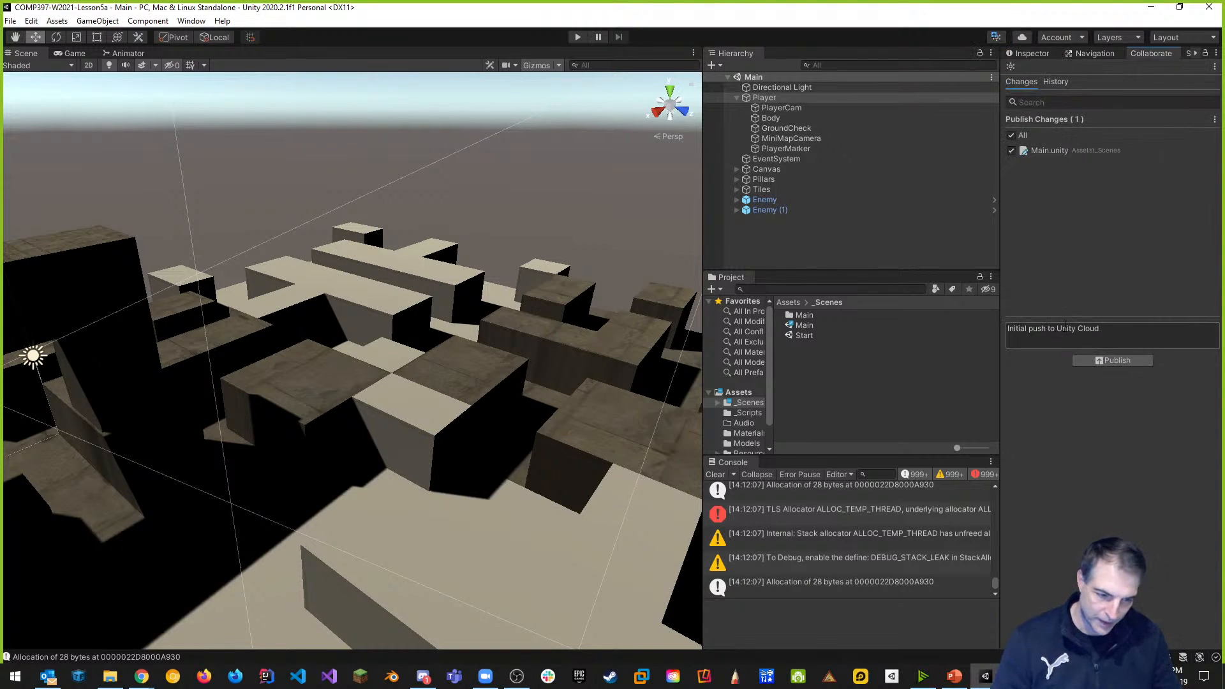
left_click(1141, 331)
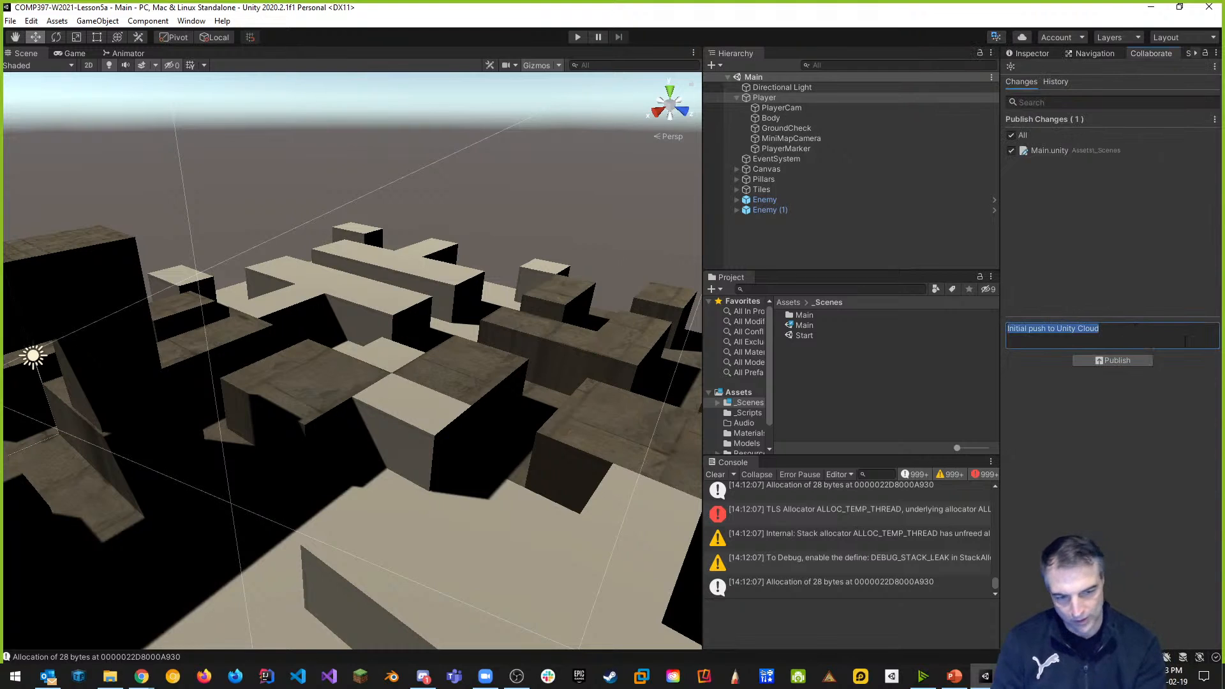
type("pu")
type("changed Player name")
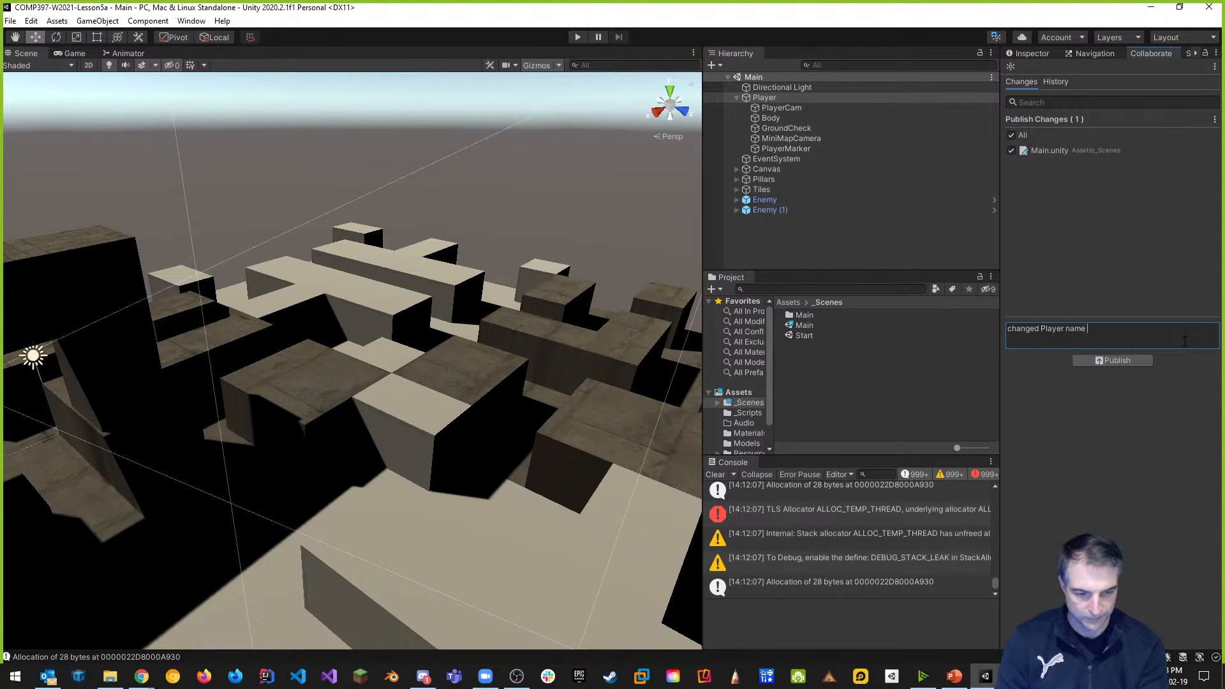
type(" again")
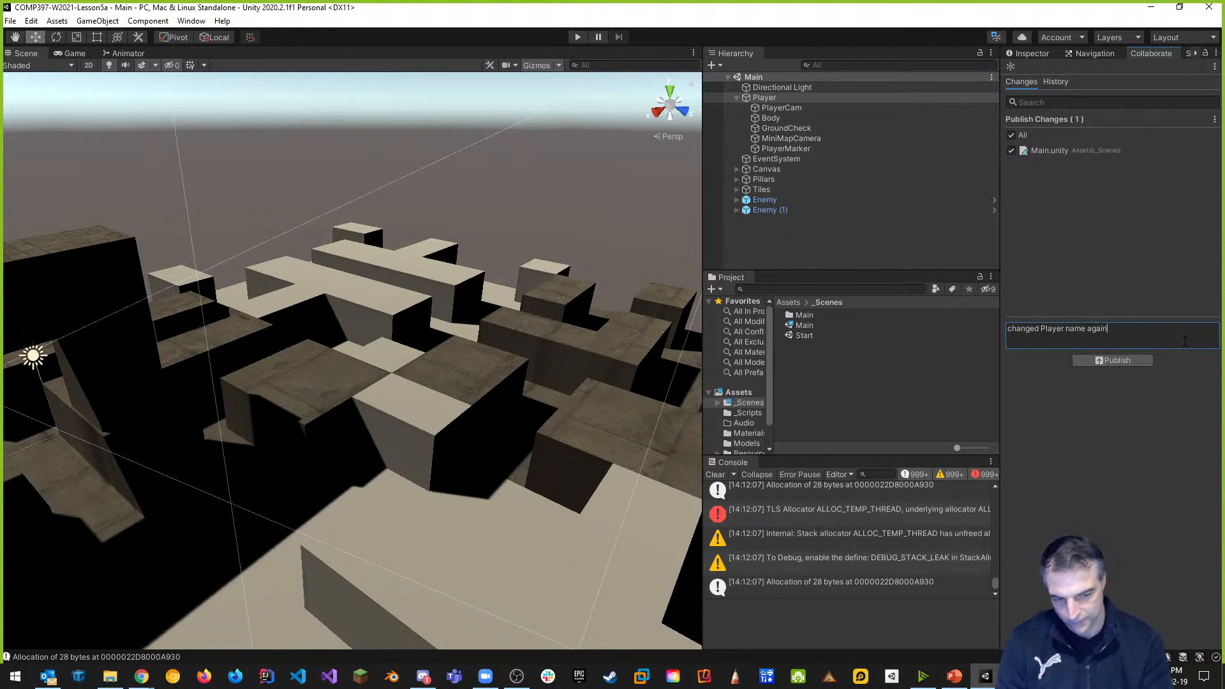
left_click(1120, 363)
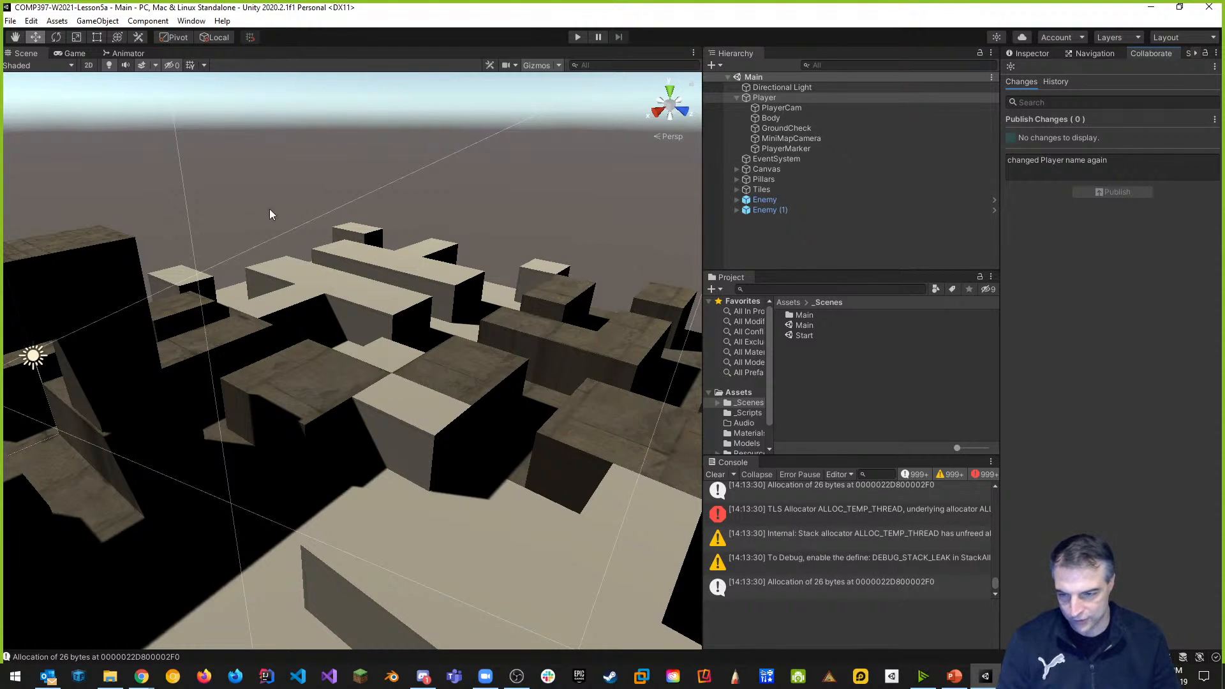
Save the scene and the whole project, then close the Unity editor.
left_click(10, 20)
left_click(30, 83)
left_click(10, 20)
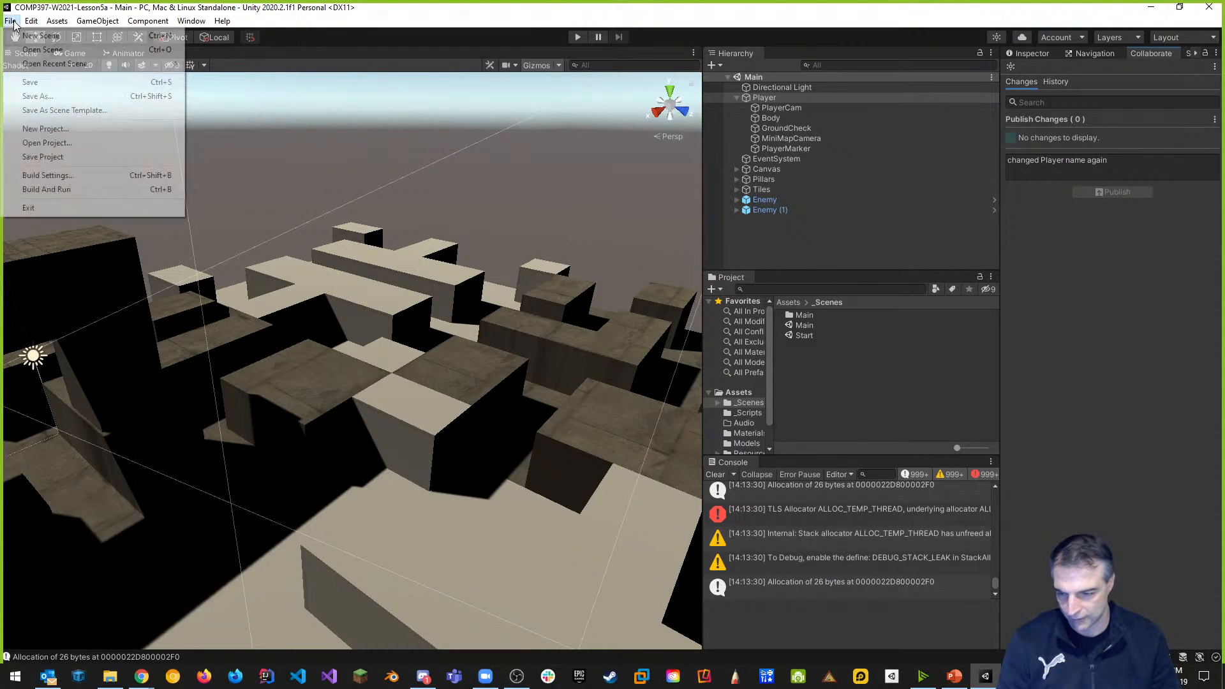
left_click(40, 157)
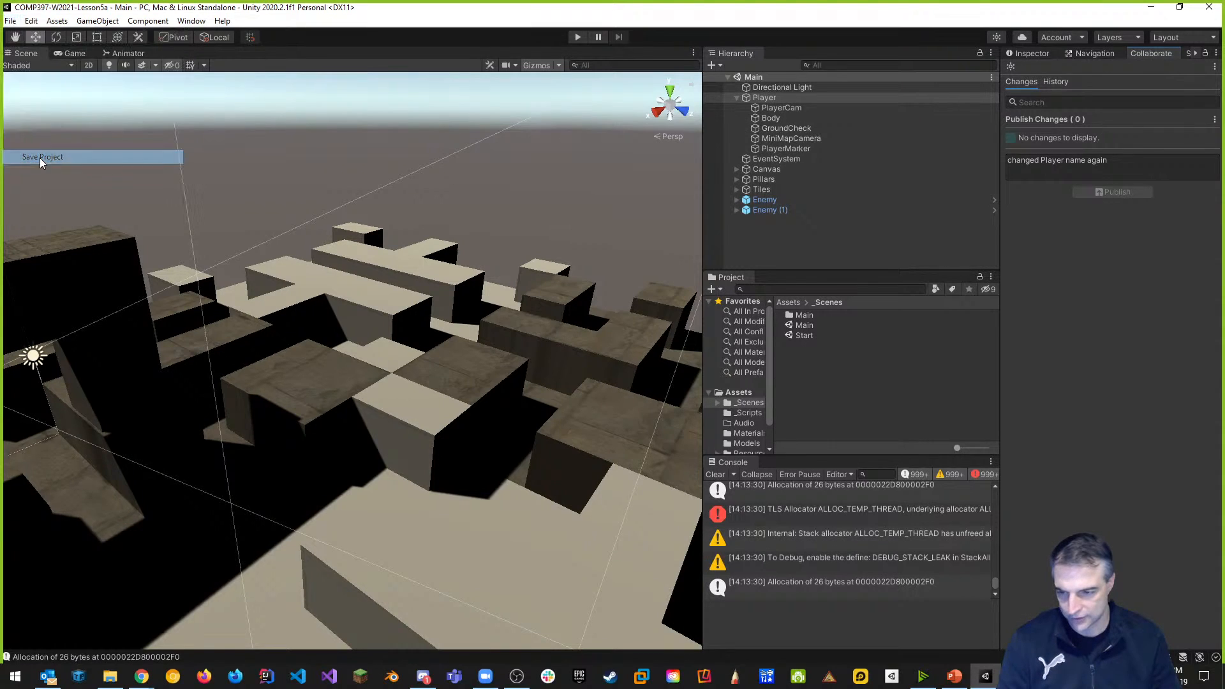
left_click(1202, 12)
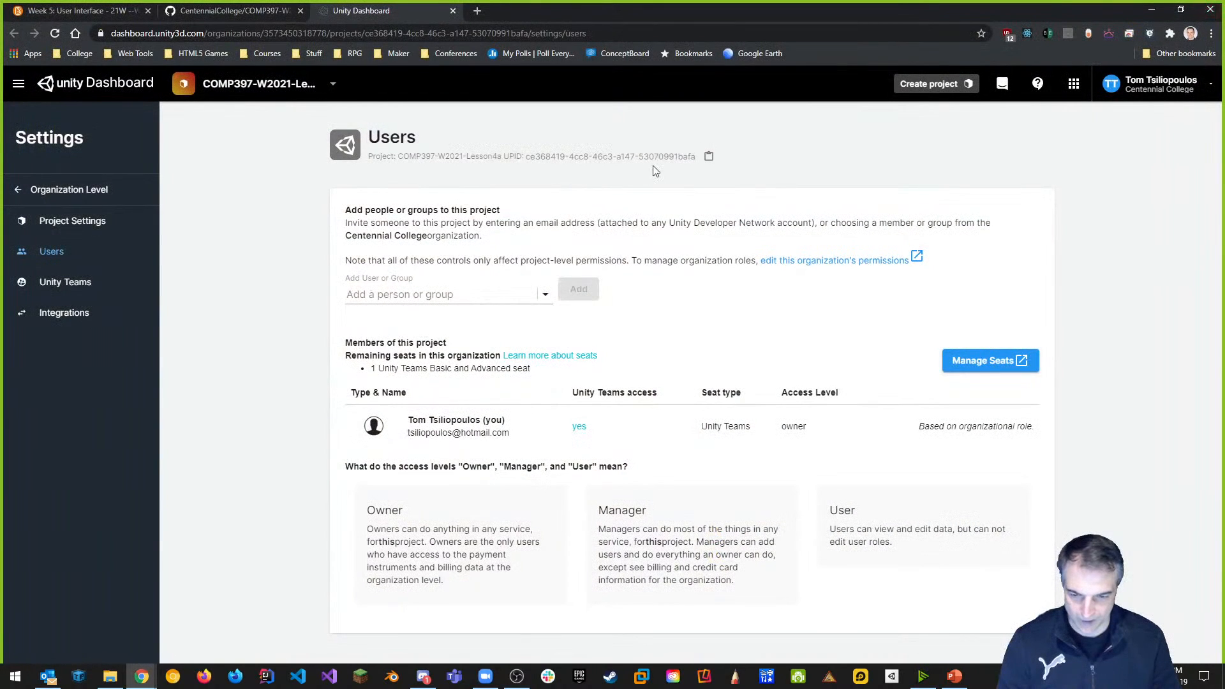
Open Command Prompt and cd into the Unity project folder, listing its contents.
left_click(262, 12)
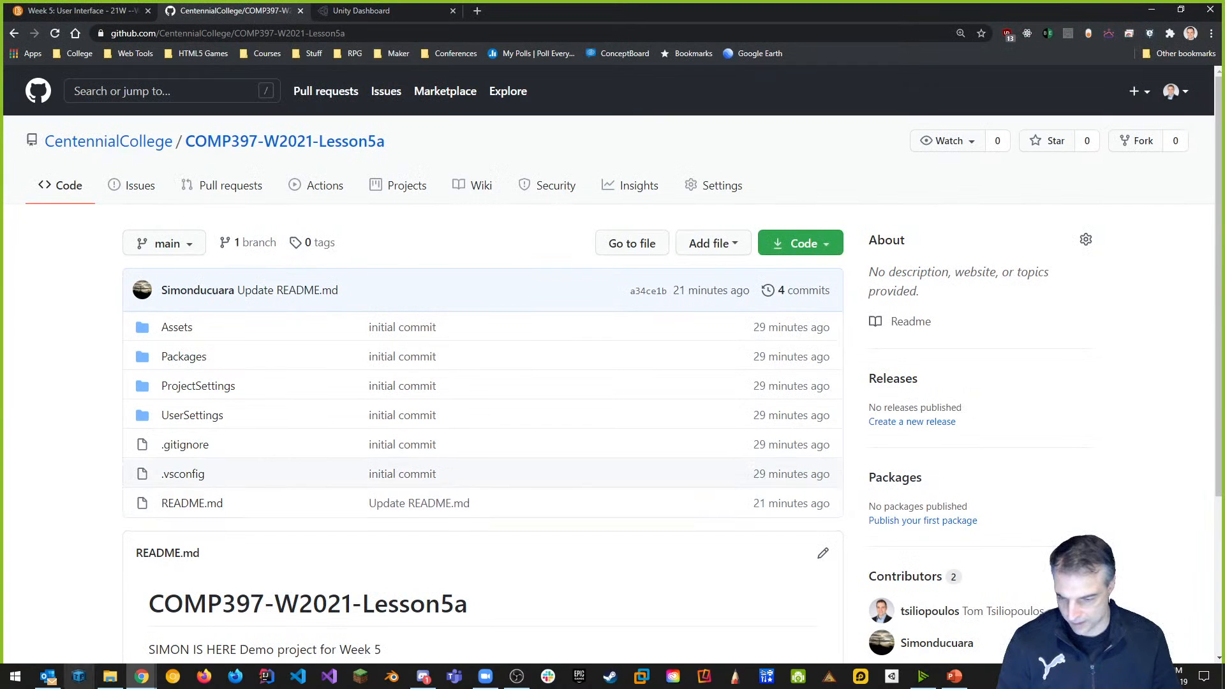
left_click(14, 678)
type("cmd")
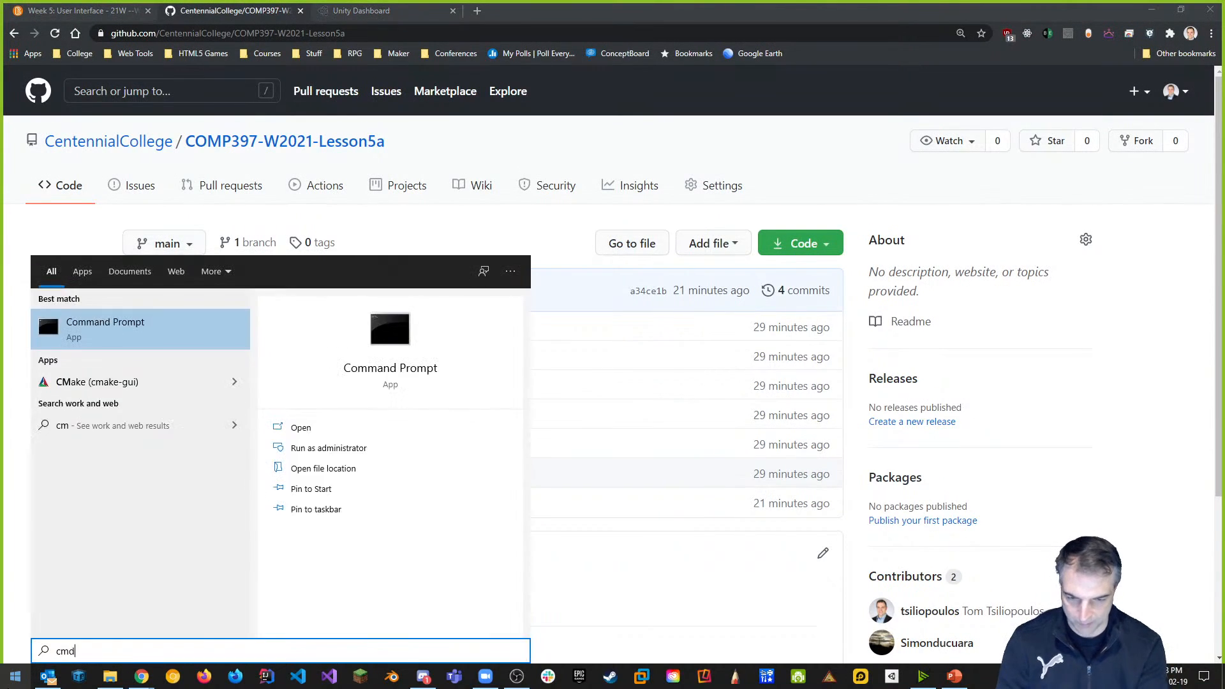
key("Return")
left_click(523, 303)
type("cd")
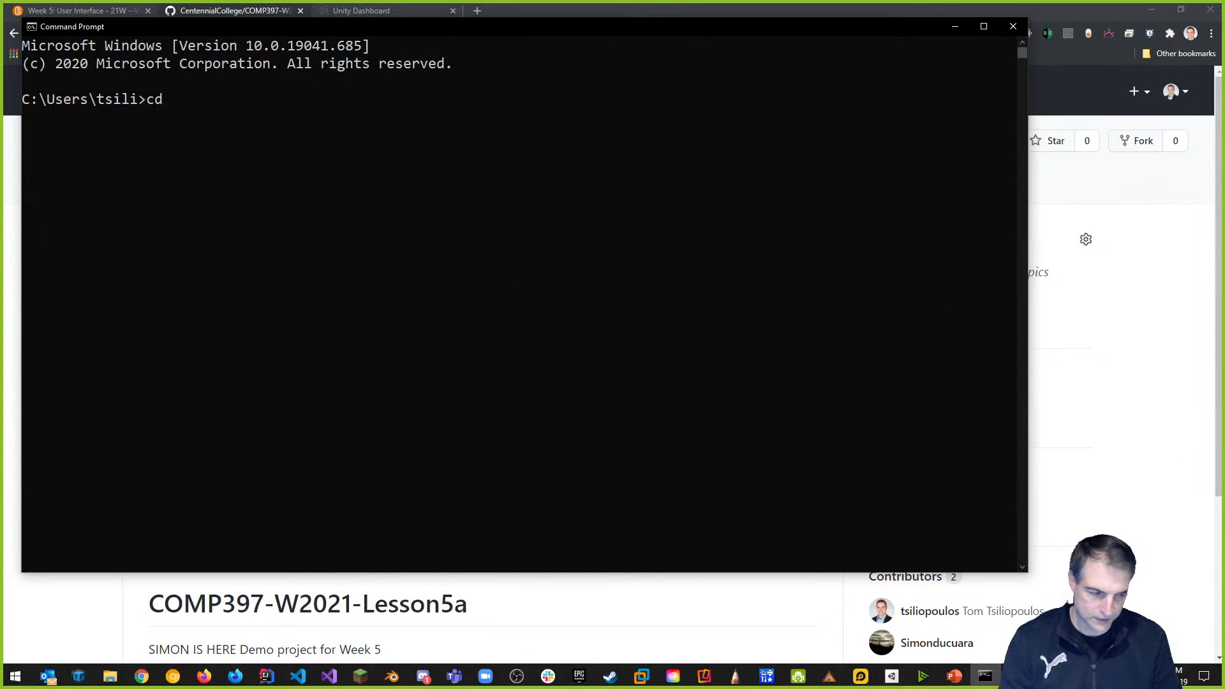
key("super+e")
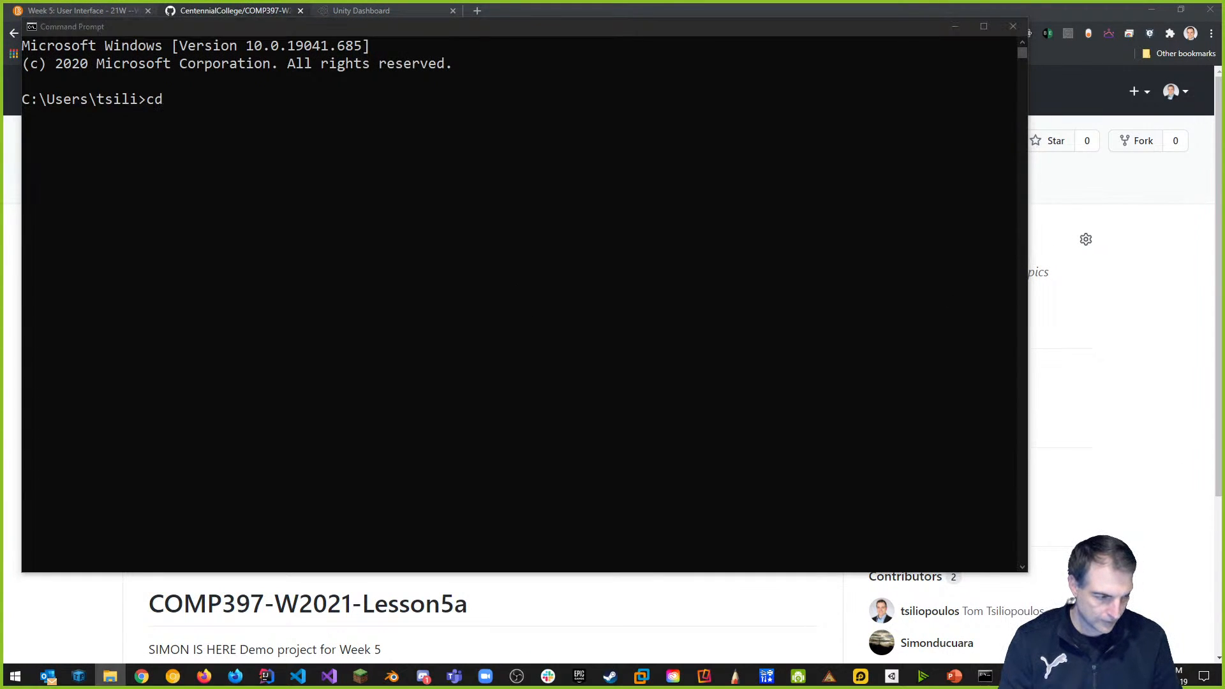
left_click_drag(1223, 281, 406, 212)
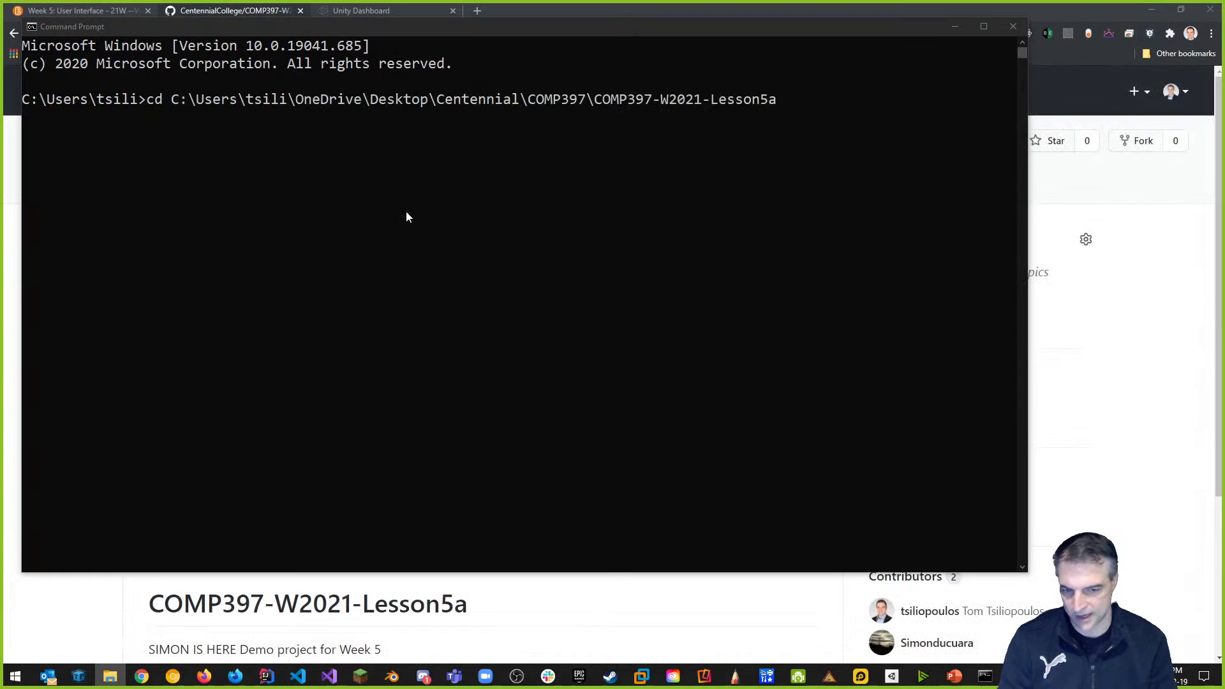
left_click(562, 220)
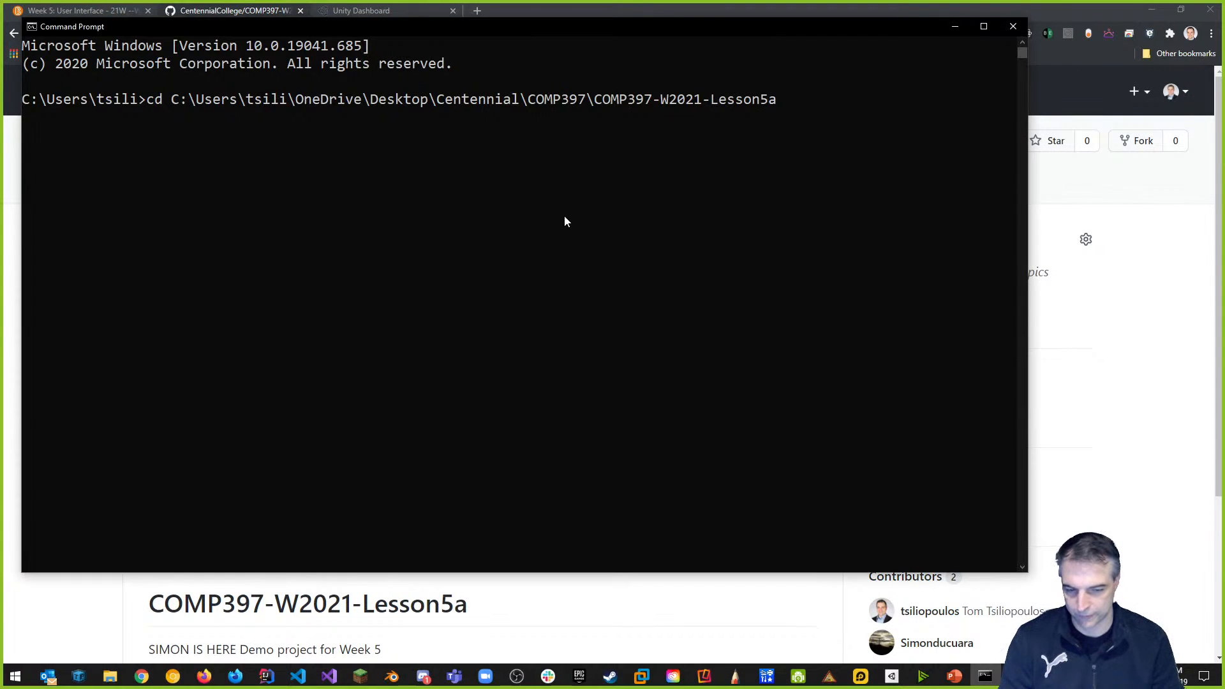
key("Return")
type("dir")
key("Return")
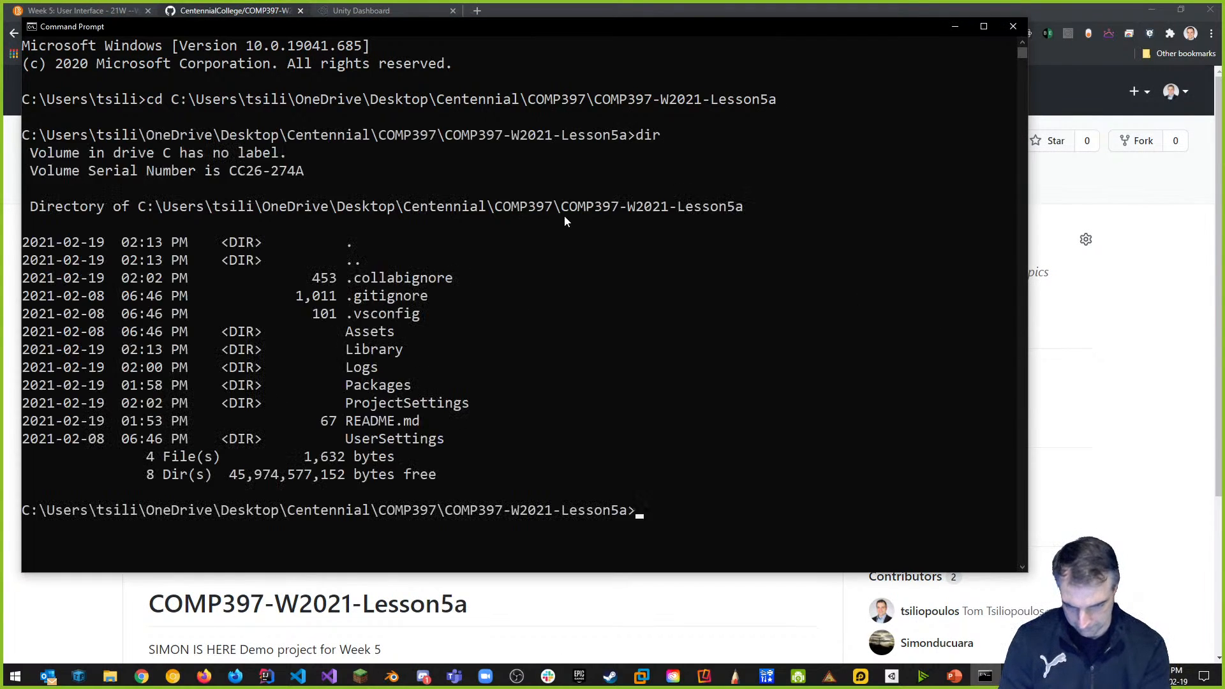
type("clear")
key("Return")
Run git add ., commit with message "updated project settings", and git push to GitHub.
type("git a")
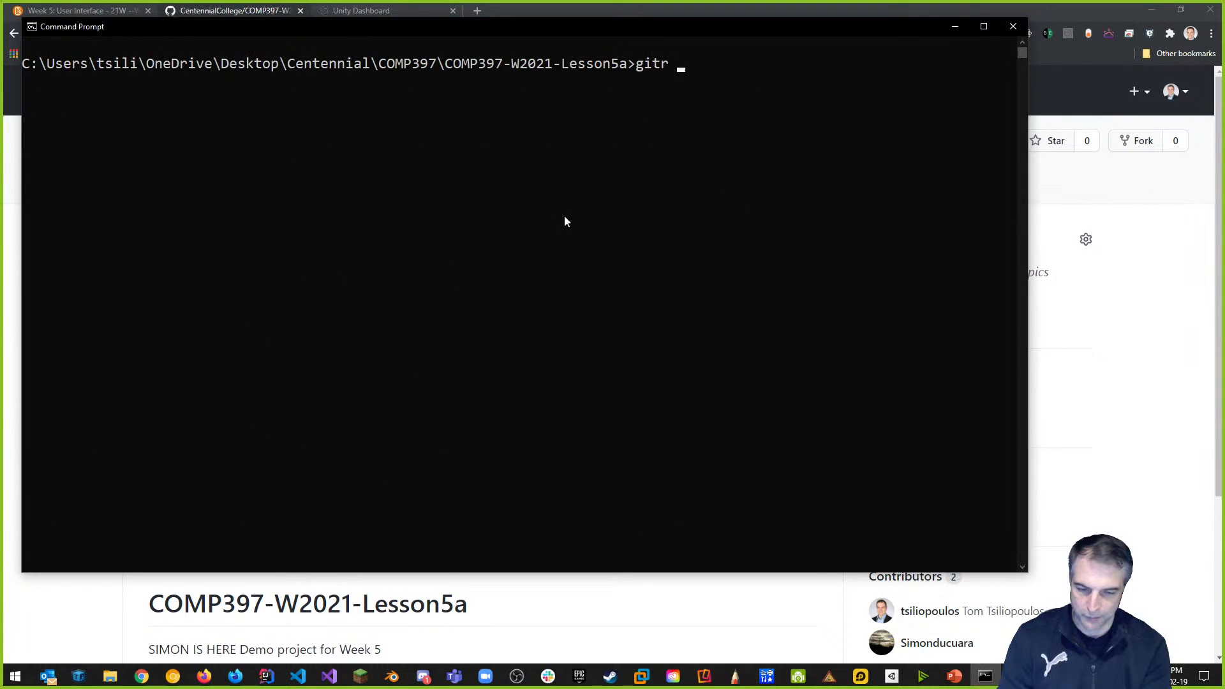
type("dd .")
key("Return")
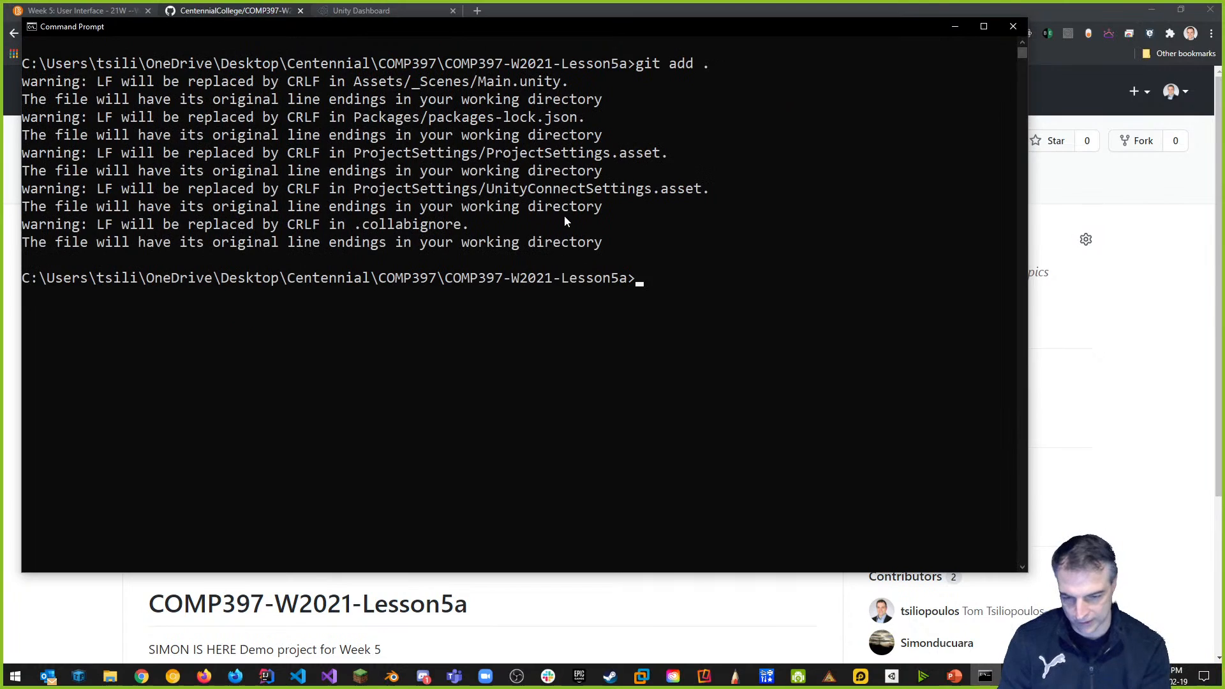
type("git ")
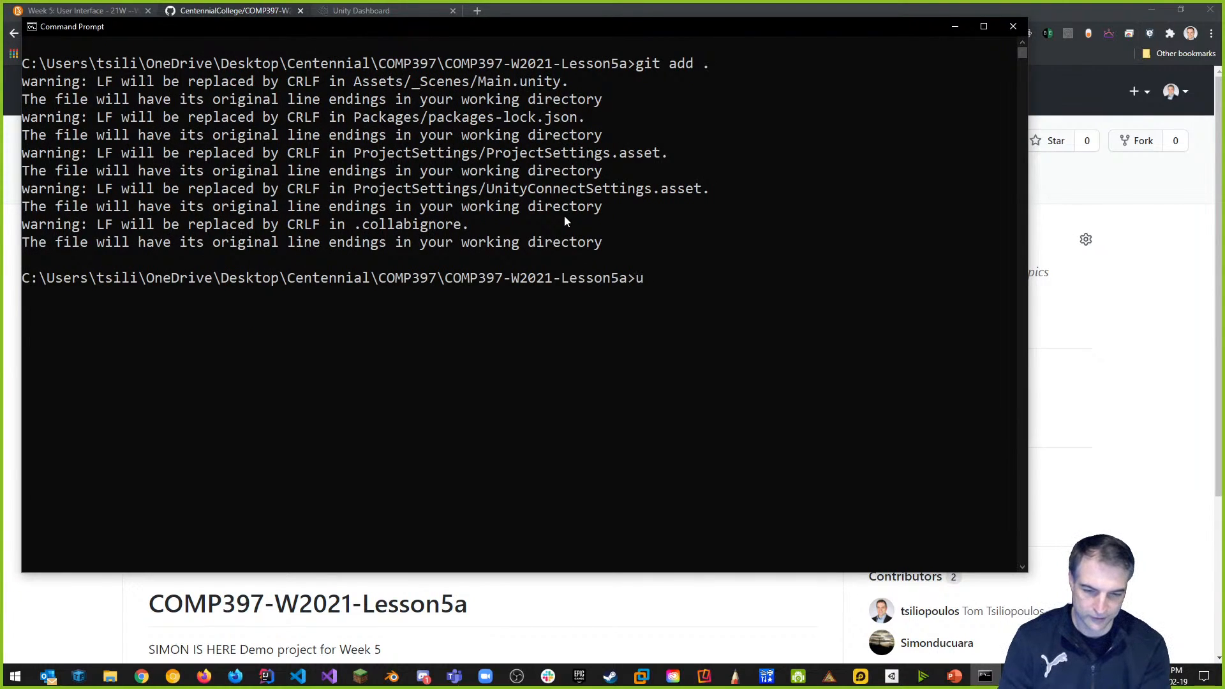
type("c")
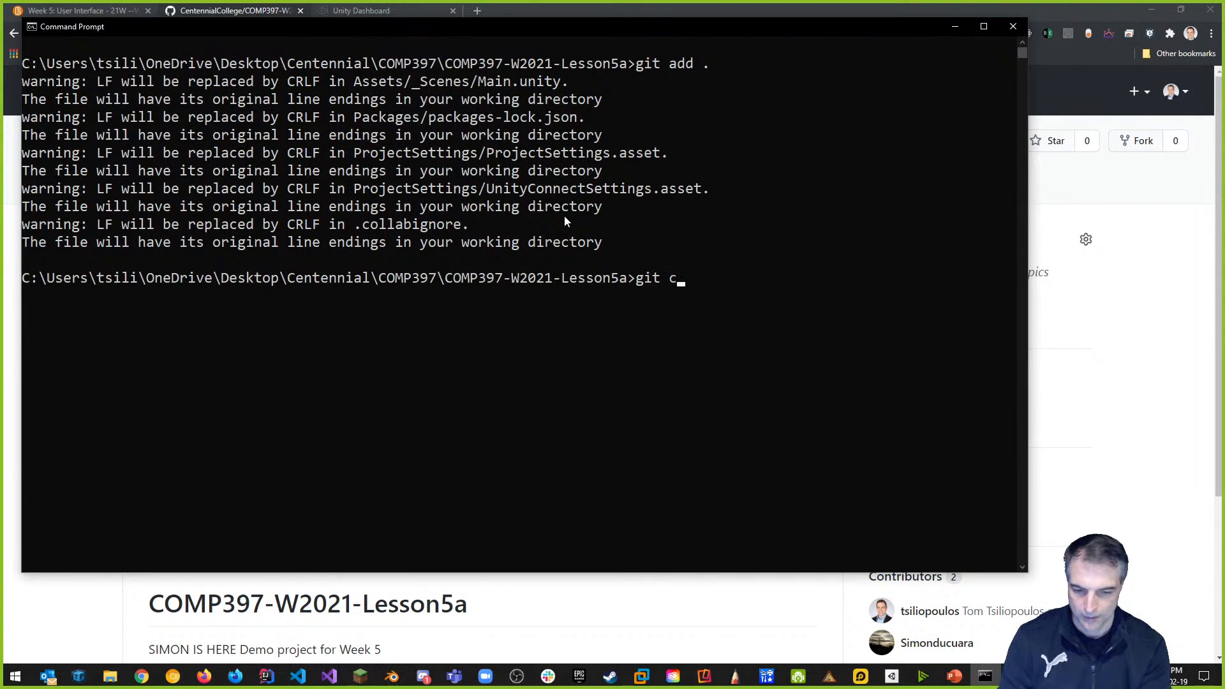
type("ommit -m ")
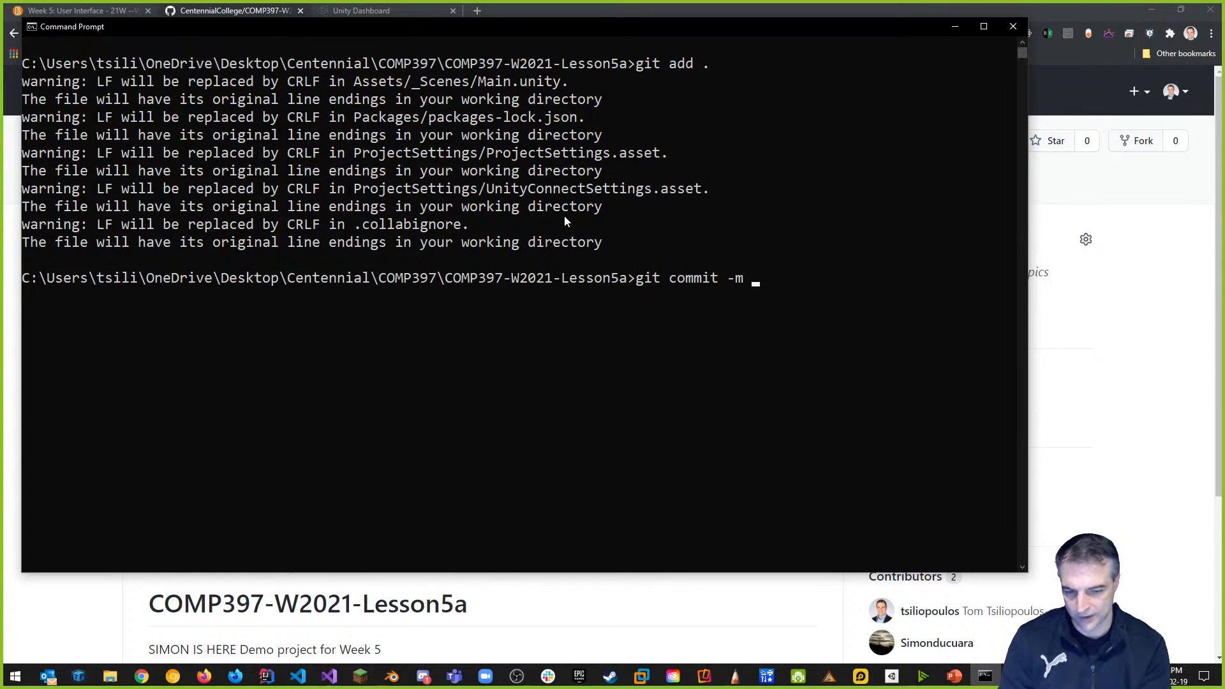
type("\"update")
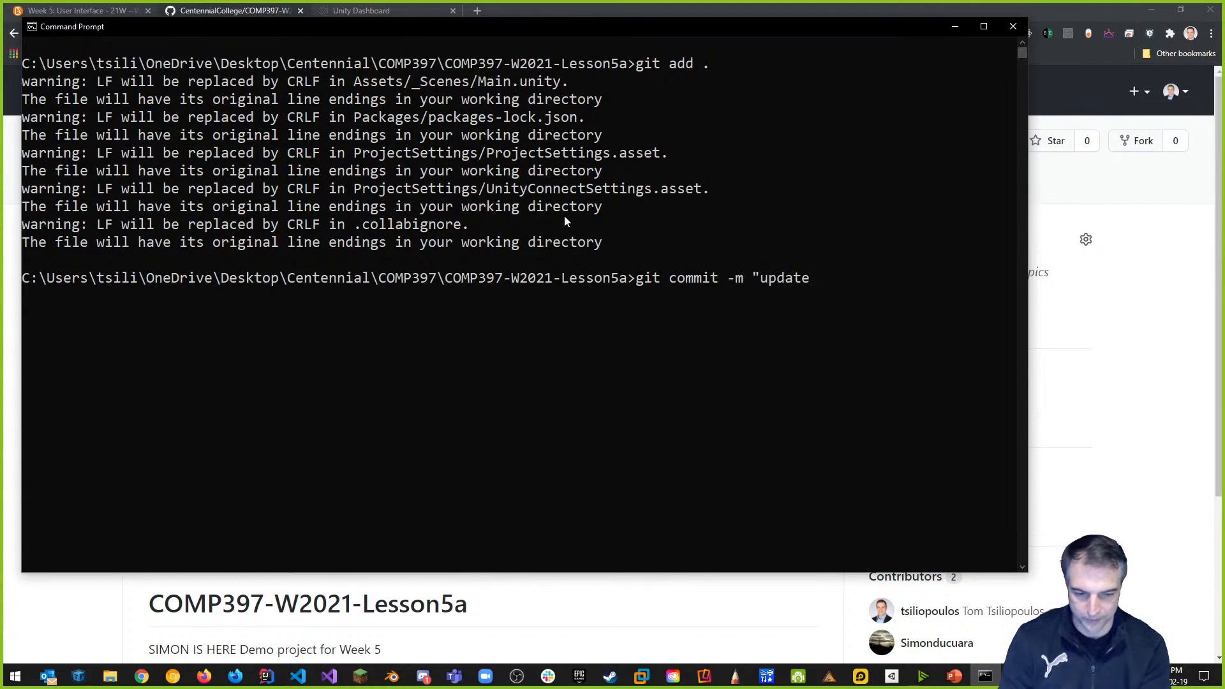
type("d project settings")
key("BackSpace")
key("BackSpace")
key("BackSpace")
key("BackSpace")
type("ings\"")
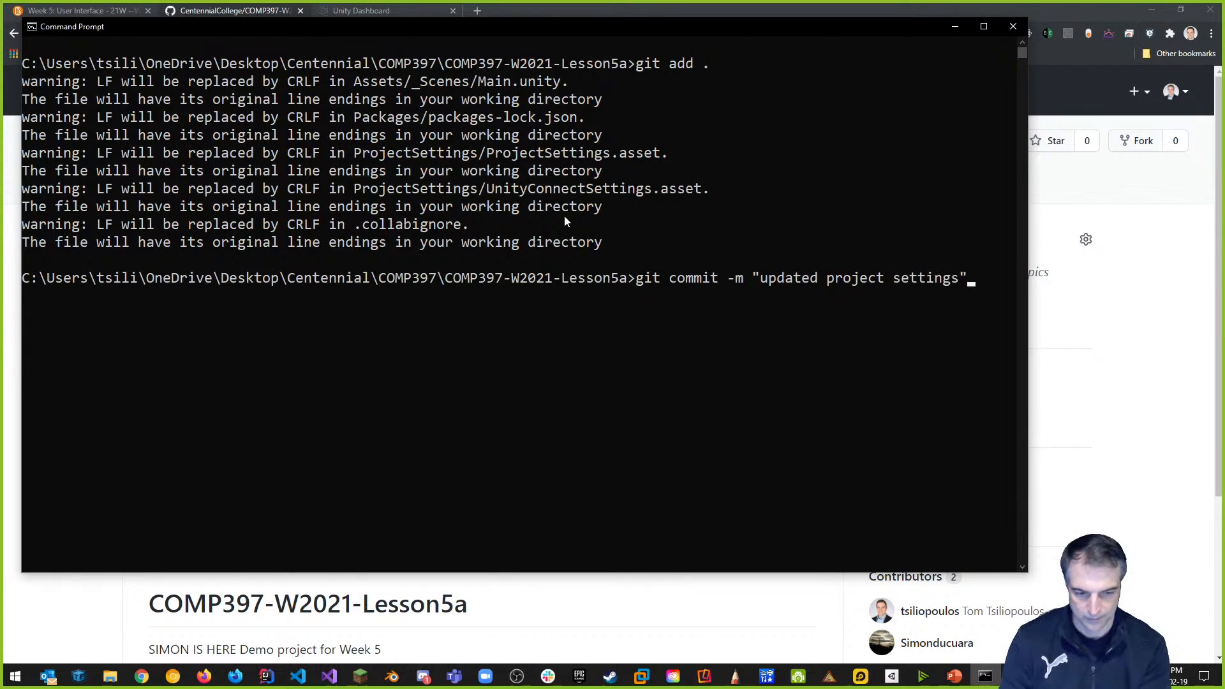
key("Return")
type("t pu")
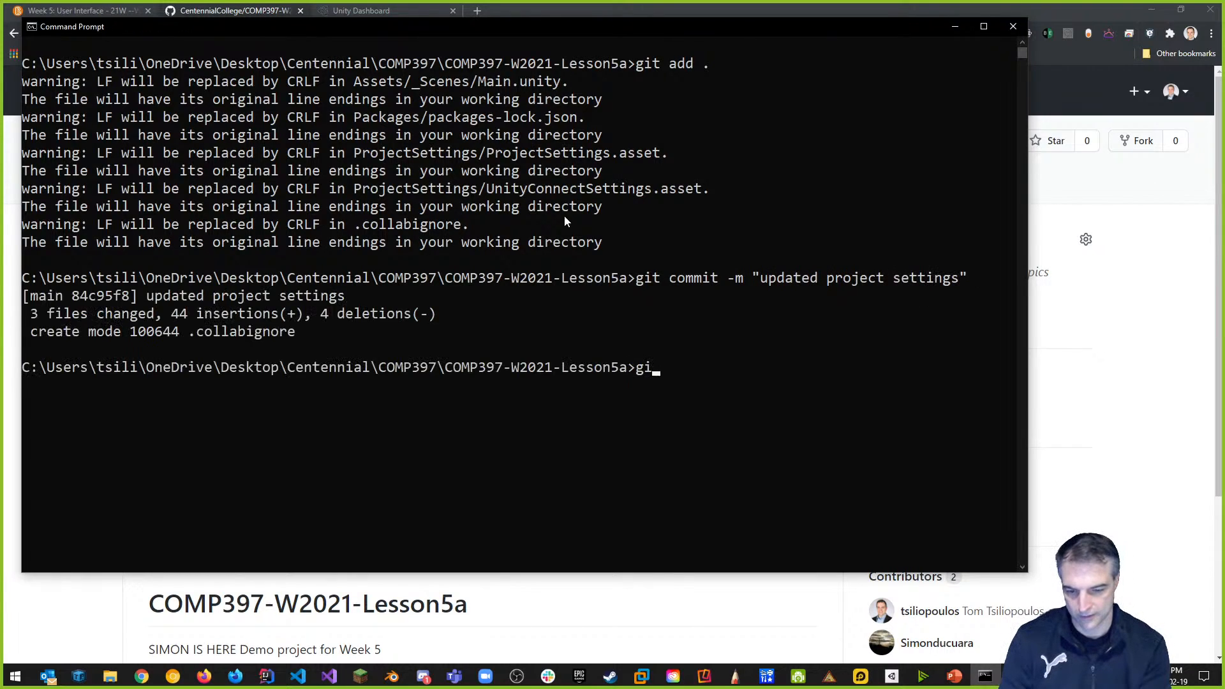
type("sh")
key("Return")
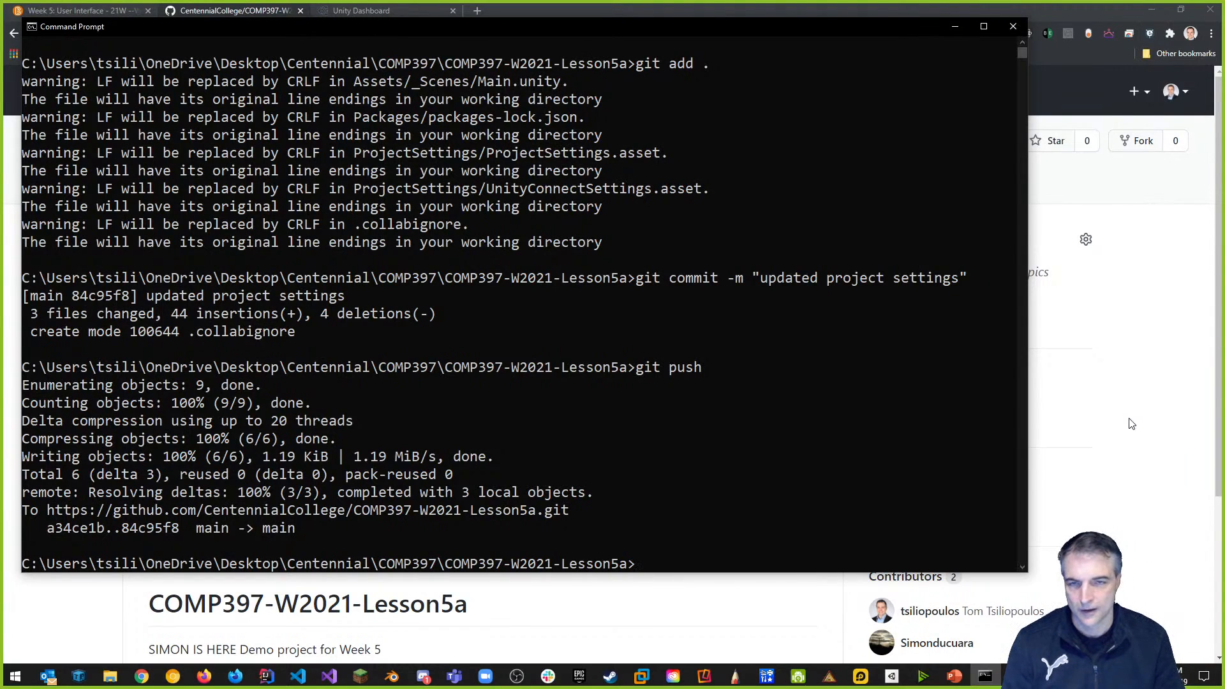
left_click(1096, 494)
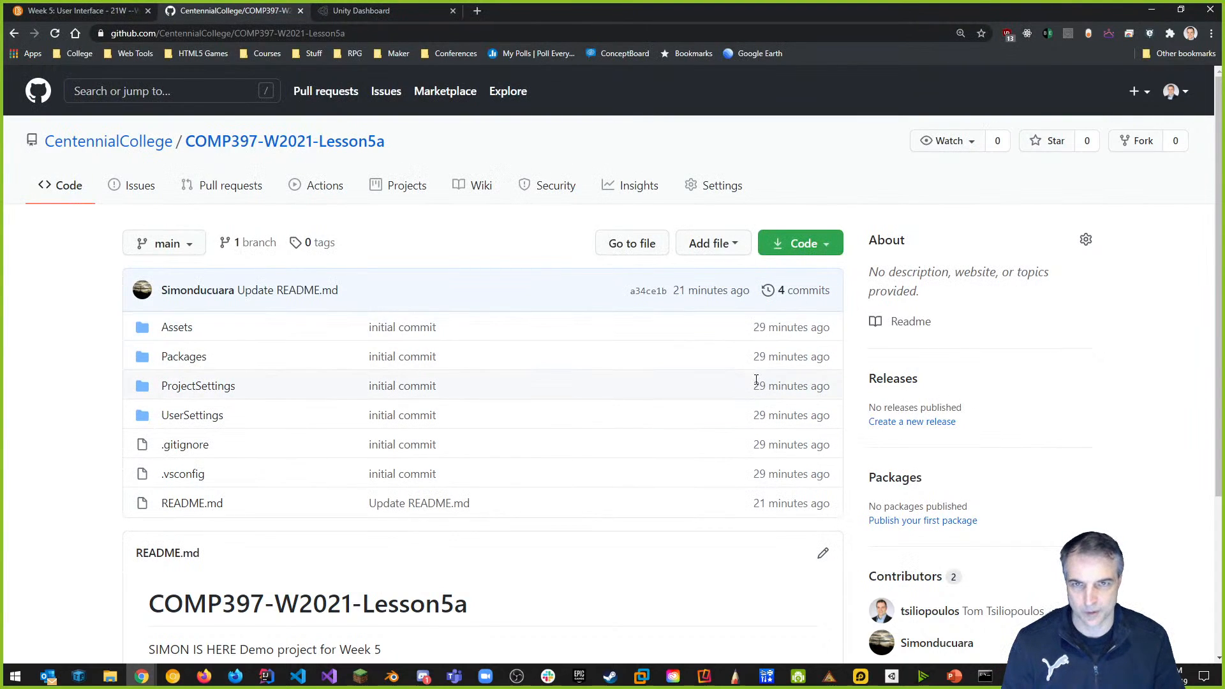
Reload the GitHub repository page and scroll the file list to find the new commit and .collabignore.
mouse_move(763, 391)
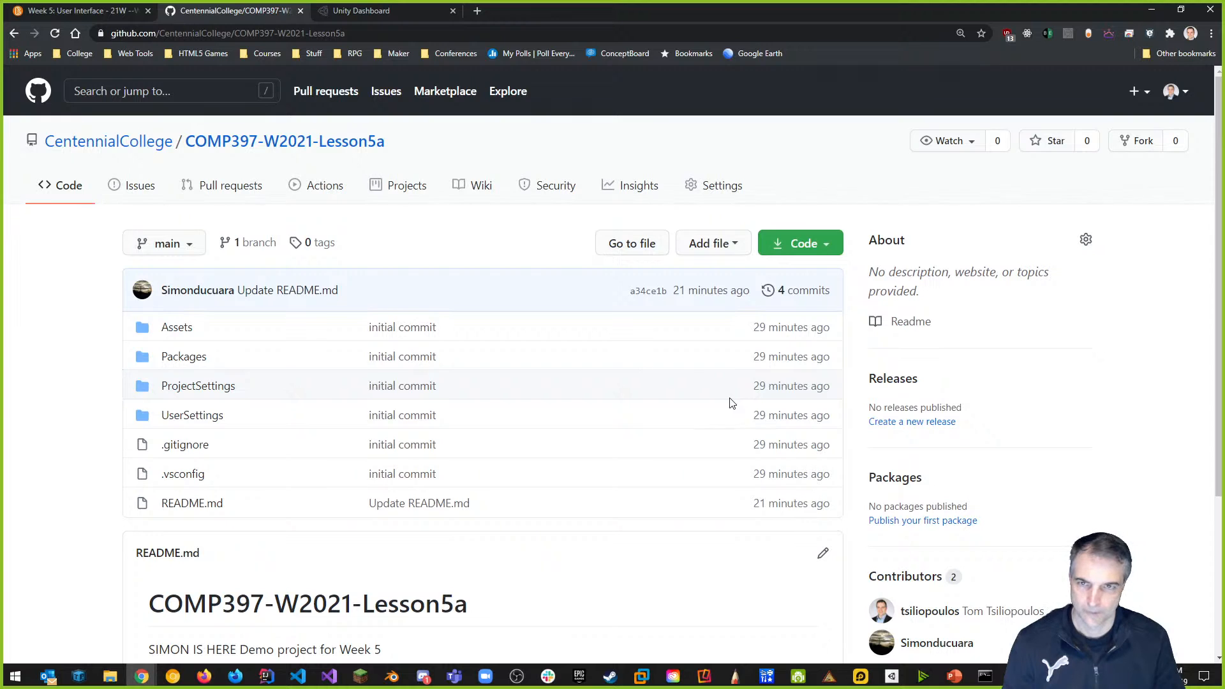
left_click(55, 33)
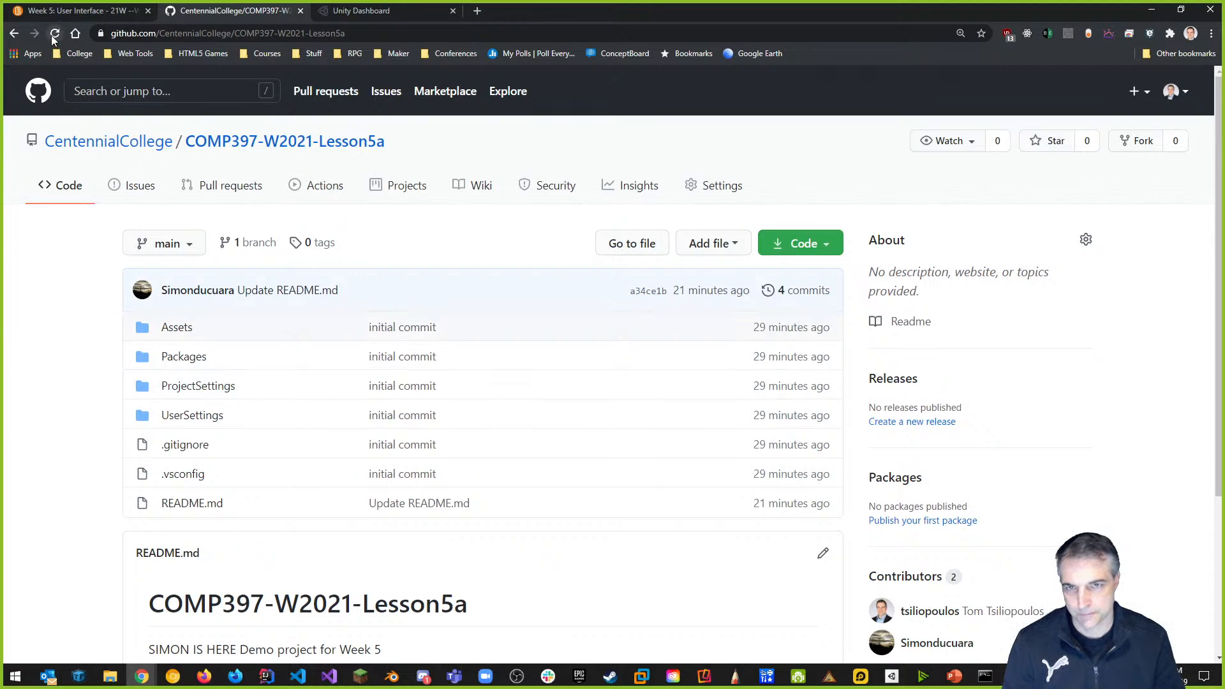
scroll(917, 318, "down", 4)
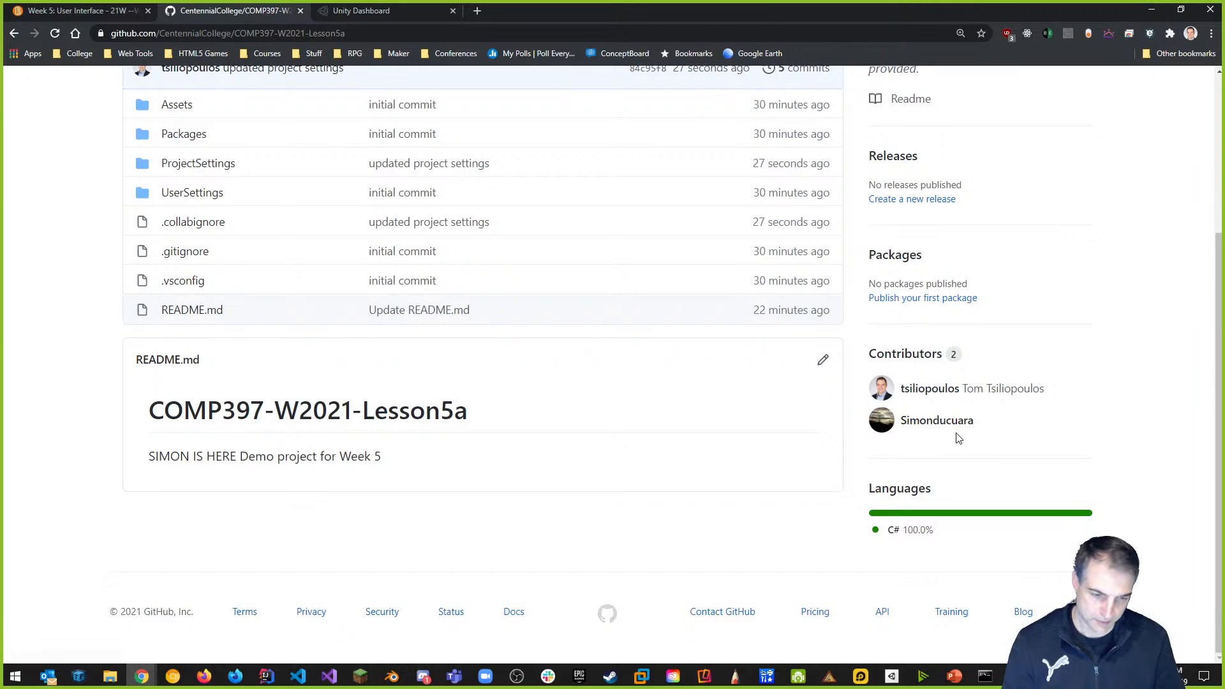
scroll(731, 454, "up", 3)
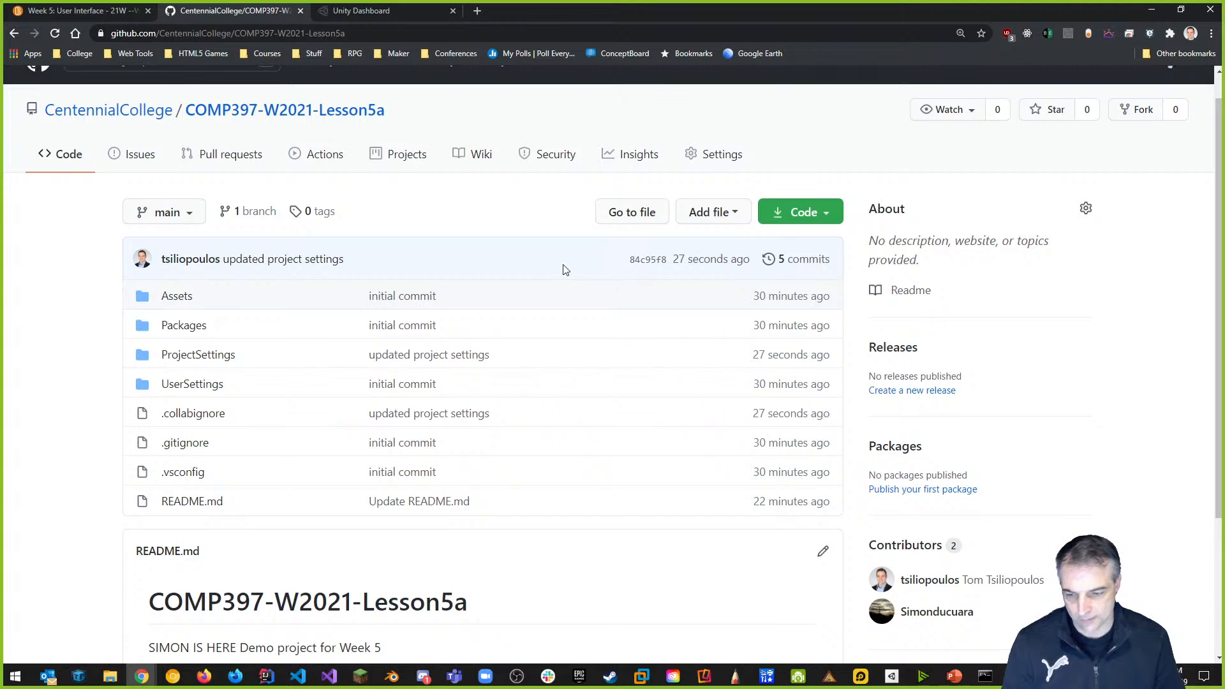
scroll(547, 423, "down", 2)
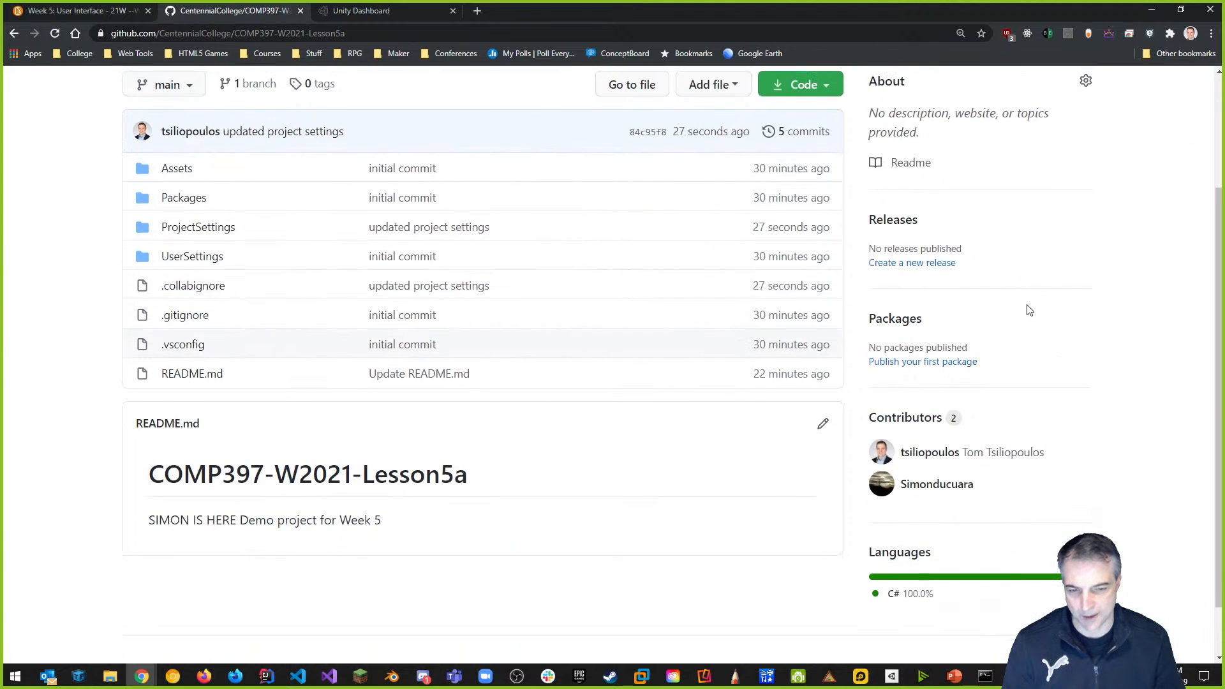
scroll(1027, 310, "up", 3)
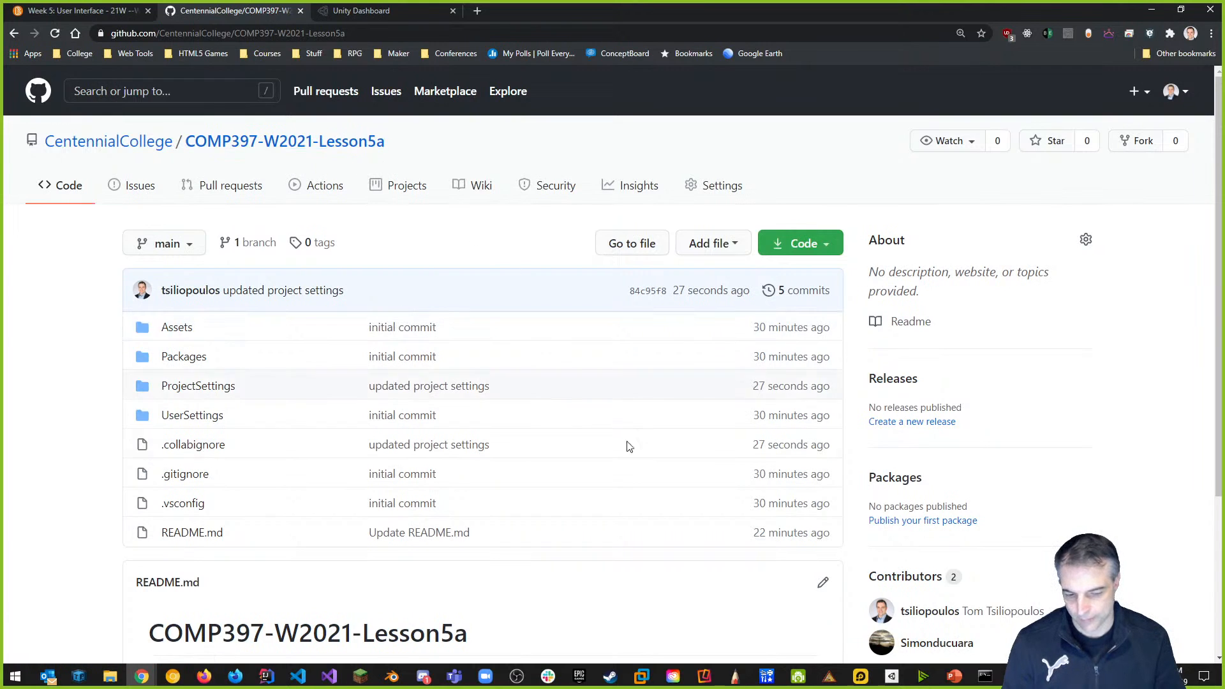
Launch COMP397-W2021-Lesson5a from Unity Hub's Projects list.
left_click(891, 678)
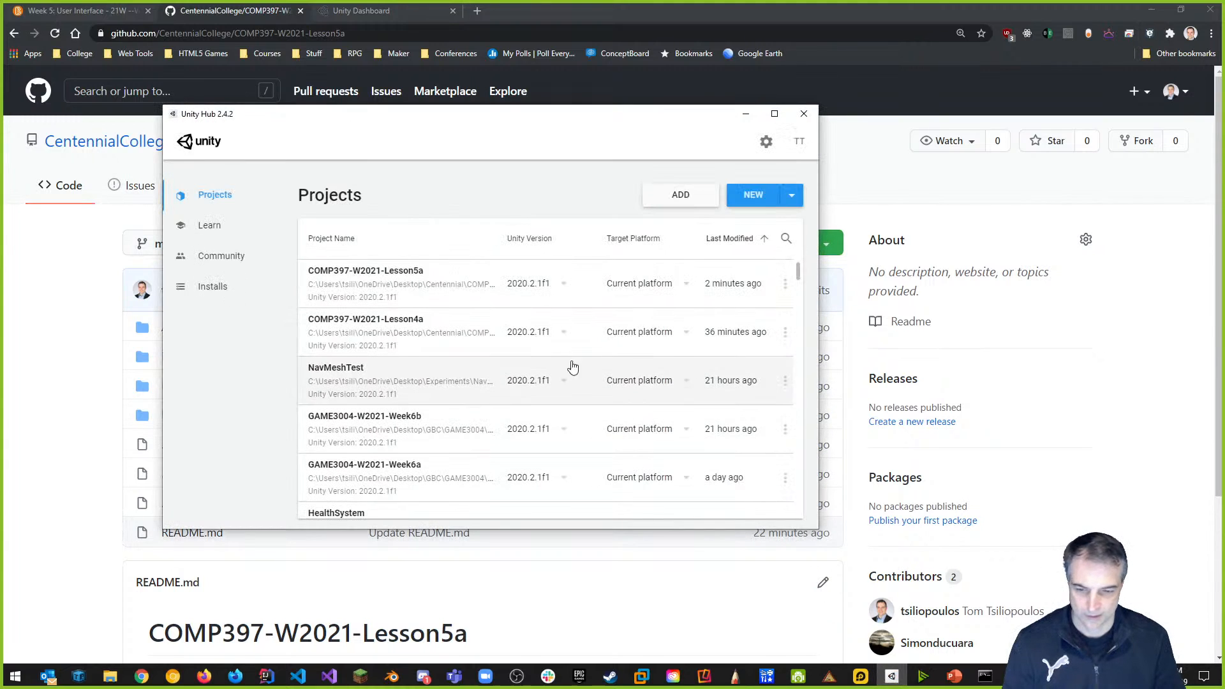
left_click(402, 291)
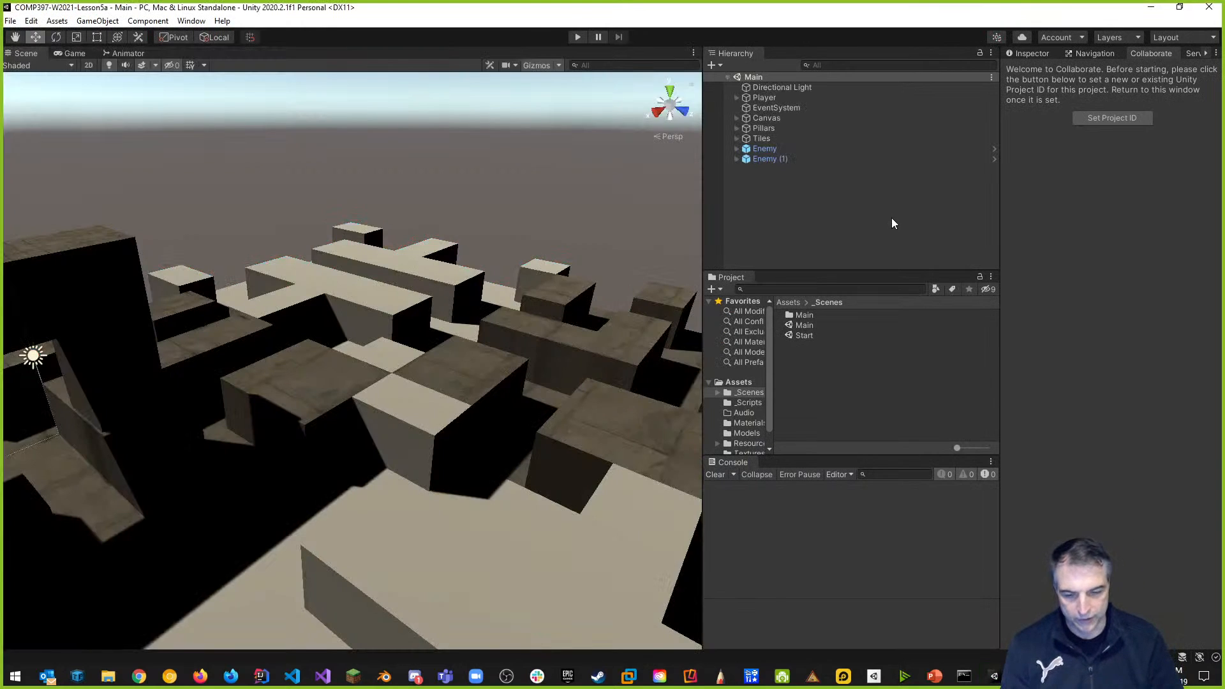
Select the Main scene, verify Collaborate shows no unpublished changes, then switch to PowerPoint.
left_click(801, 325)
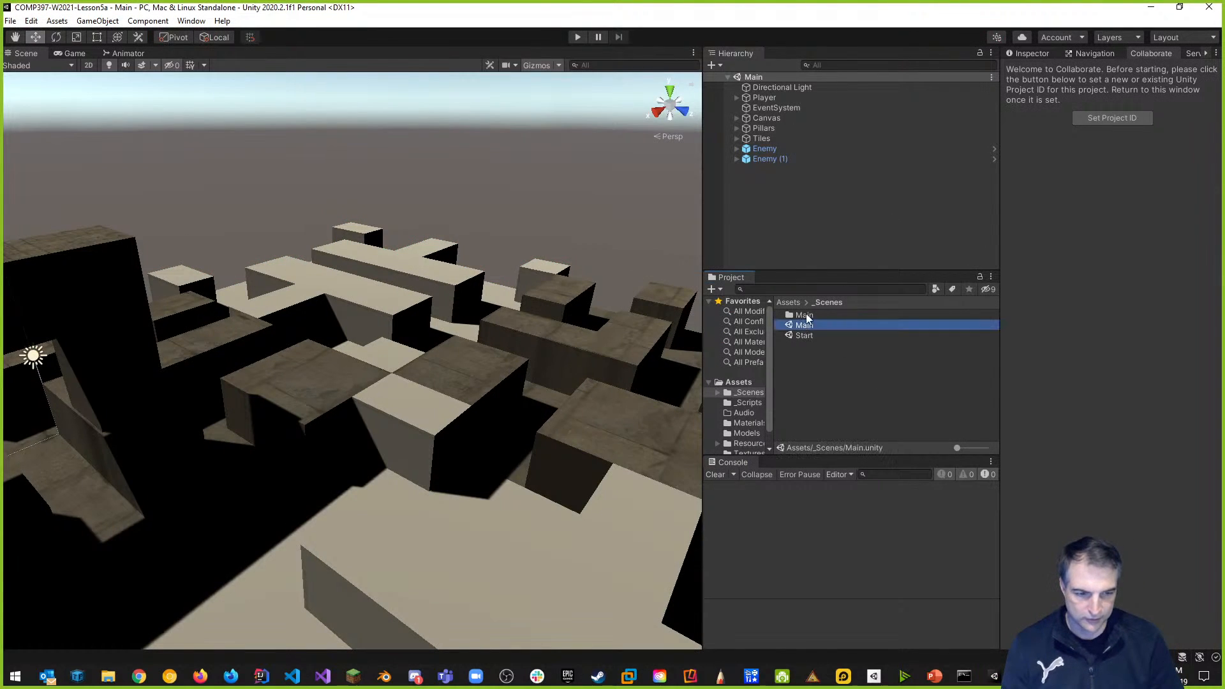
left_click(1151, 54)
left_click(1094, 53)
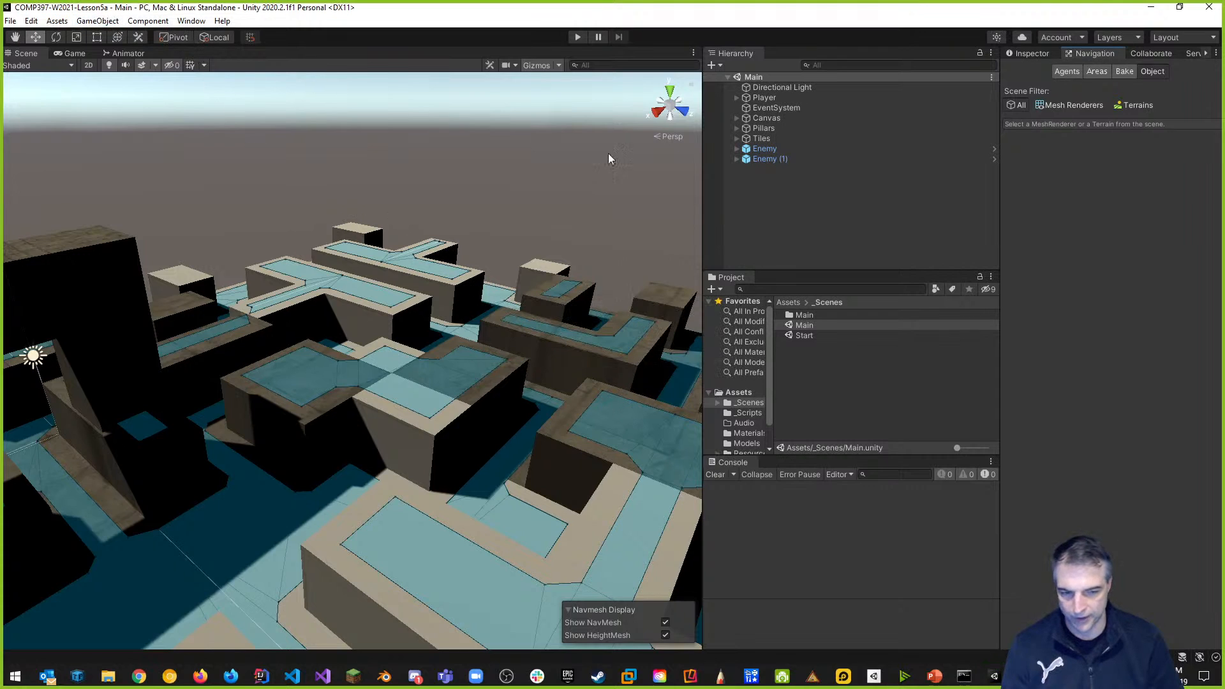
left_click(1162, 55)
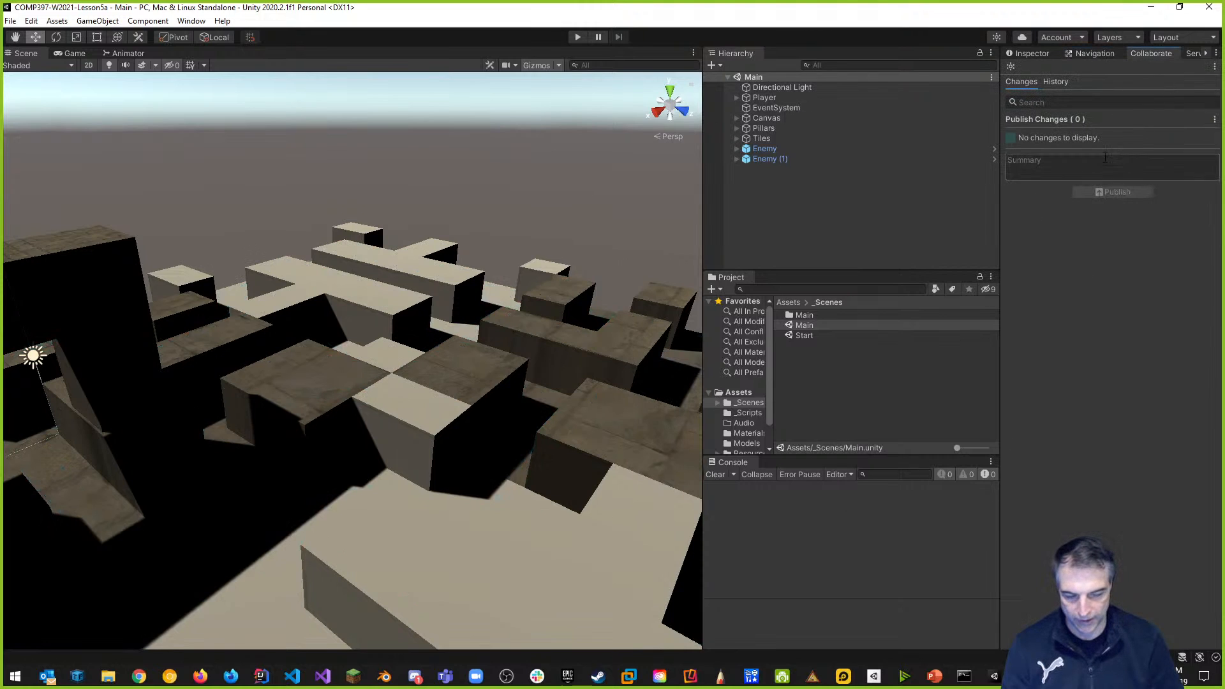
left_click(1095, 53)
left_click(1034, 54)
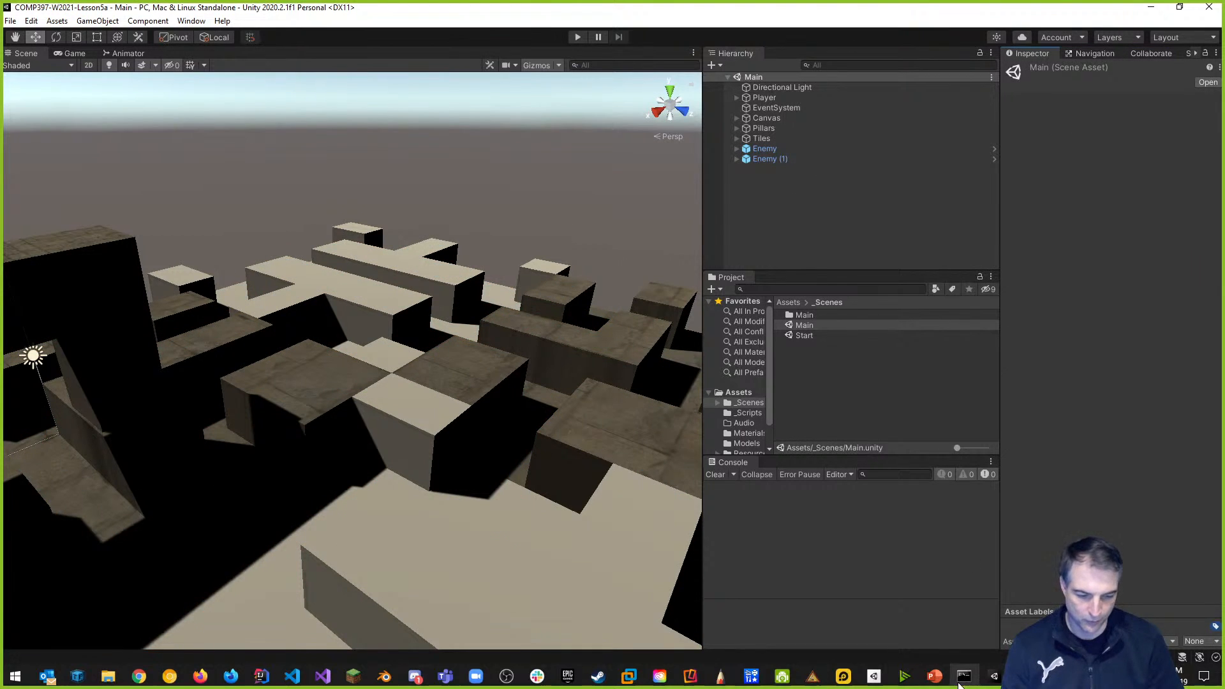
left_click(933, 677)
On the This Week slide, add the Git/GitHub Command Line and Unity Collab bullets under Lab 5.
left_click(38, 274)
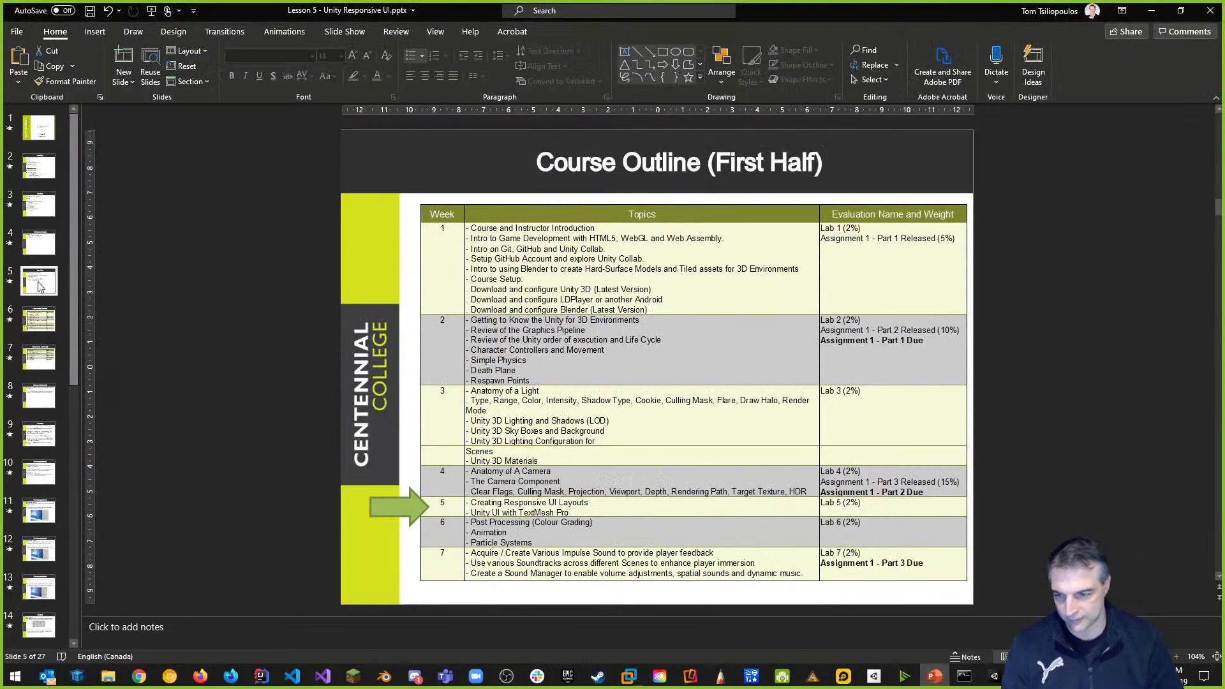
left_click(40, 246)
left_click(42, 210)
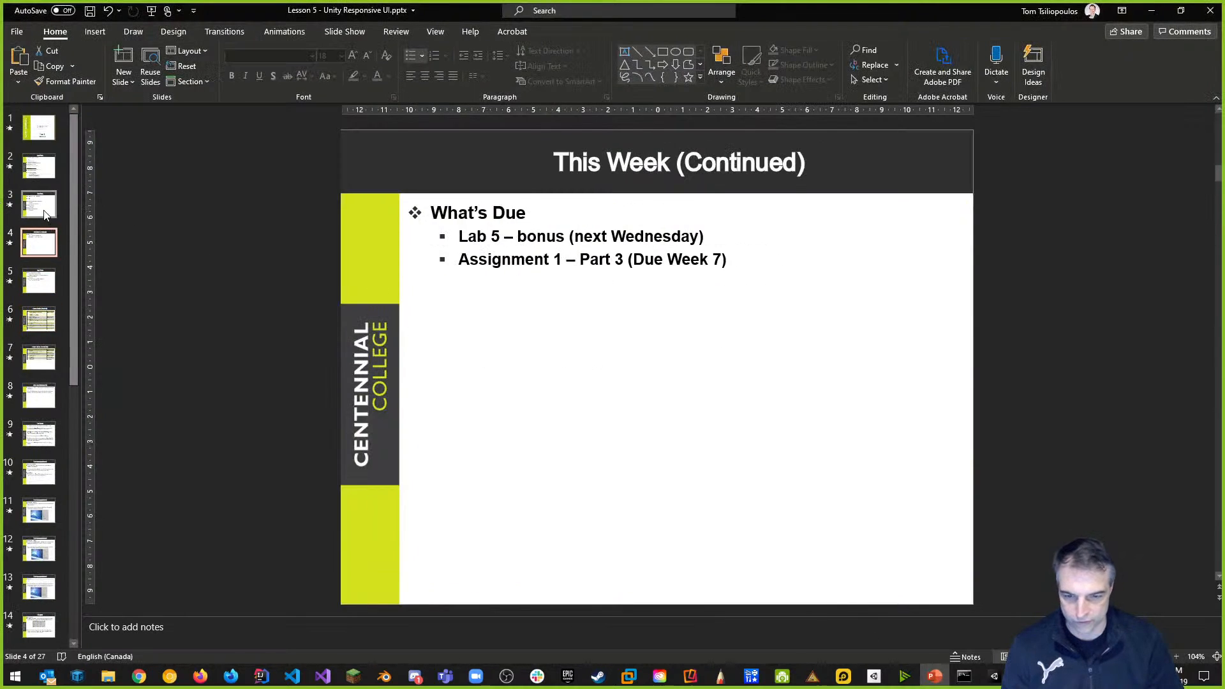
left_click(503, 309)
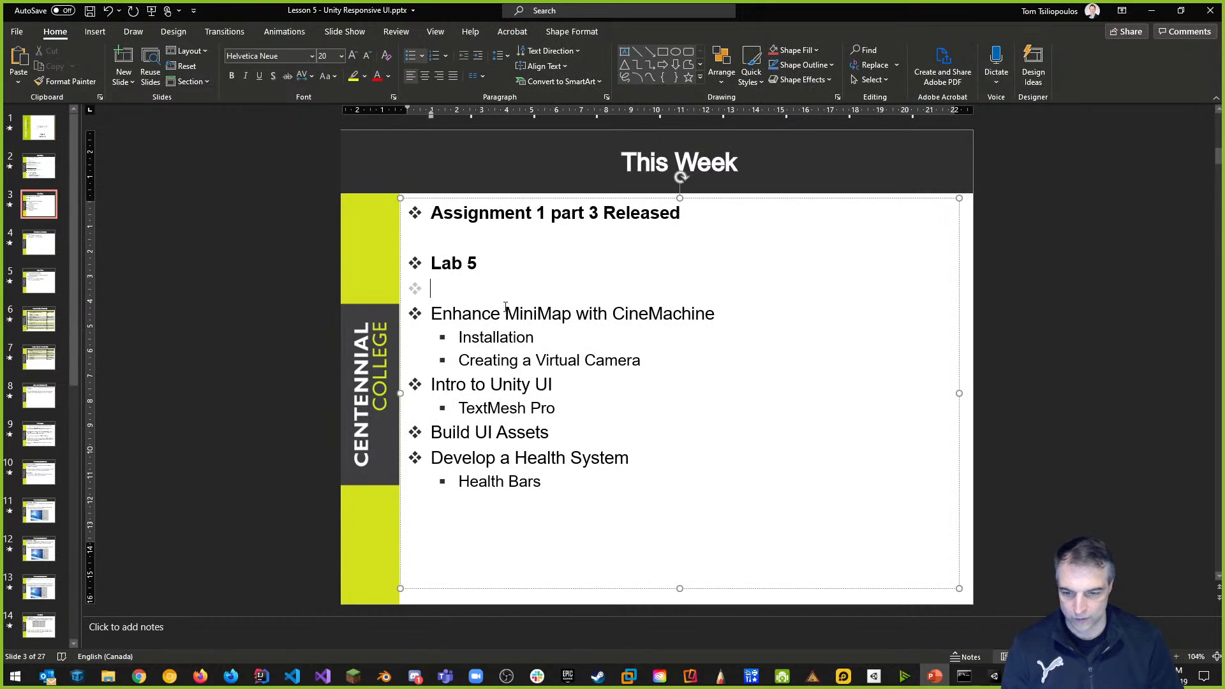
key("Return")
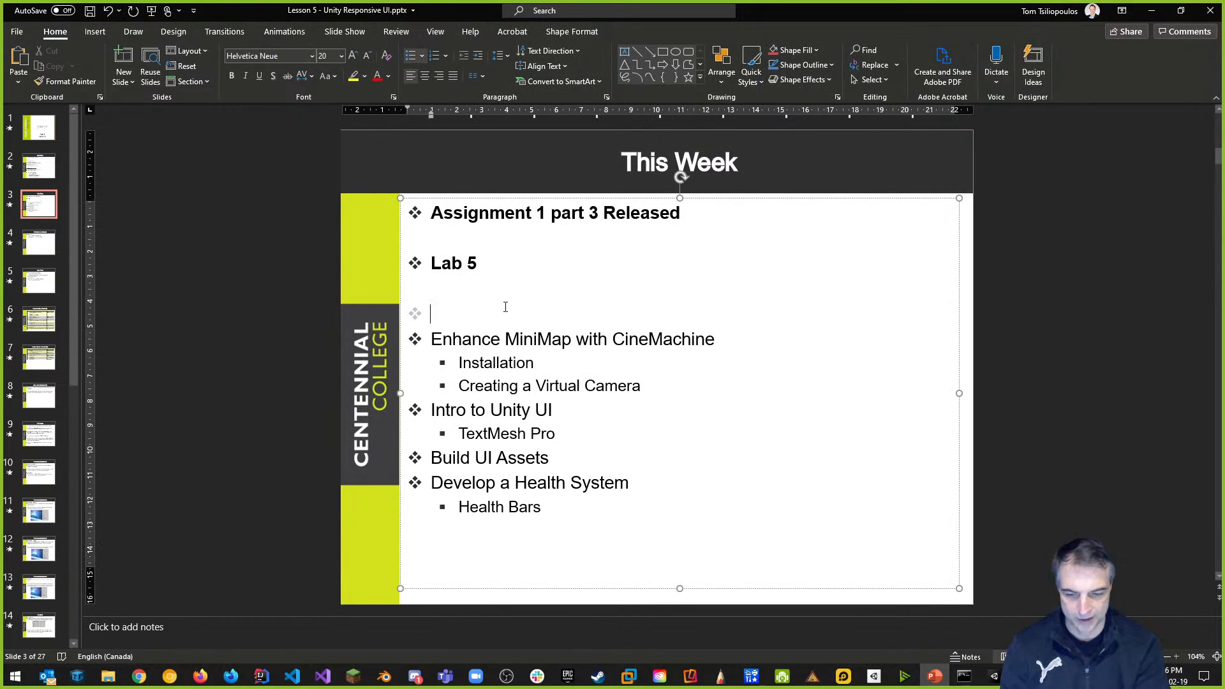
type("Demonstrated Git and Gig")
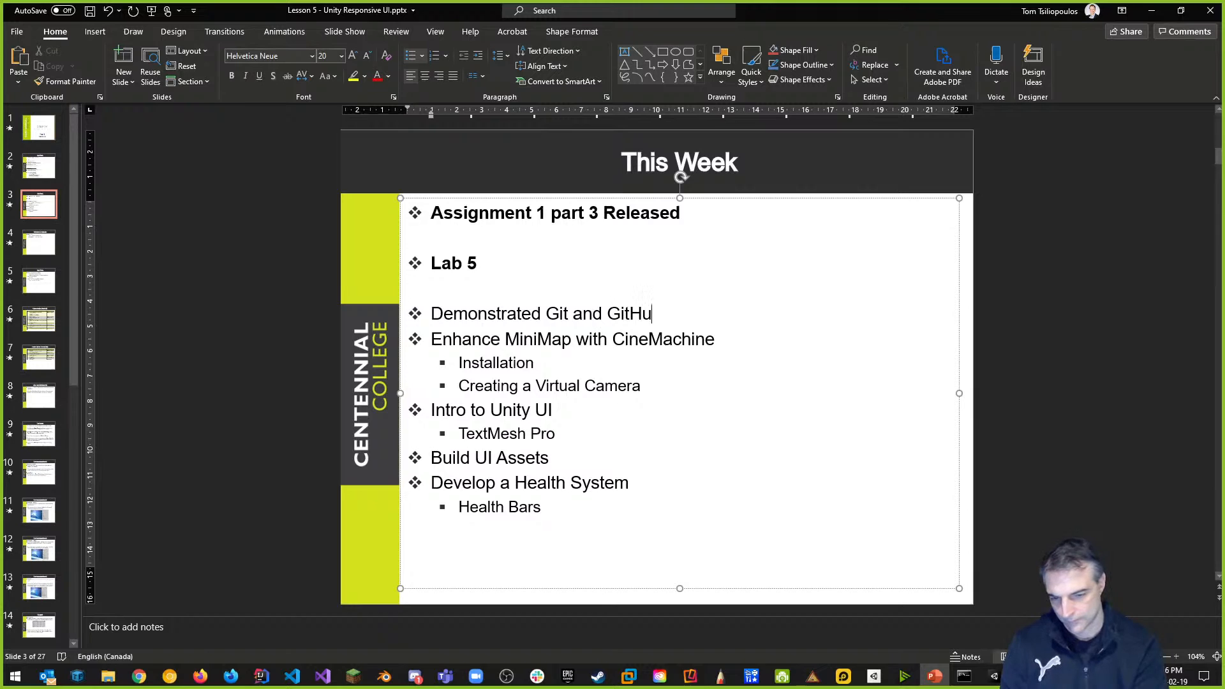
type("Hub with Command Line")
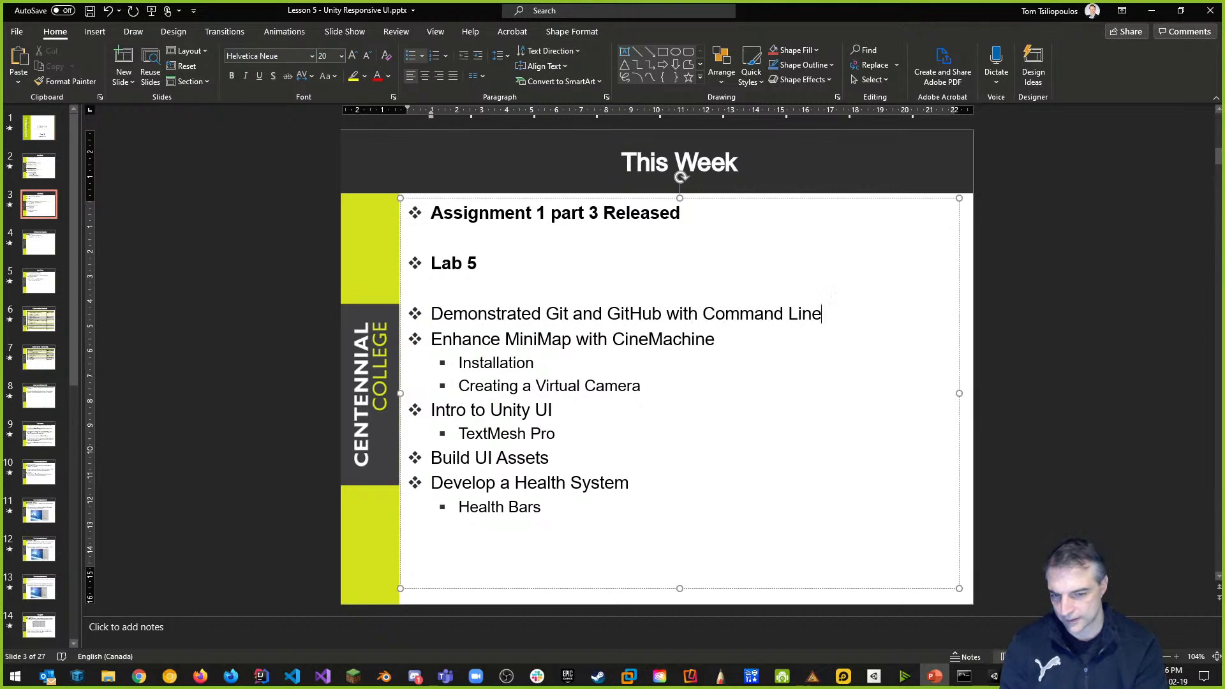
key("Return")
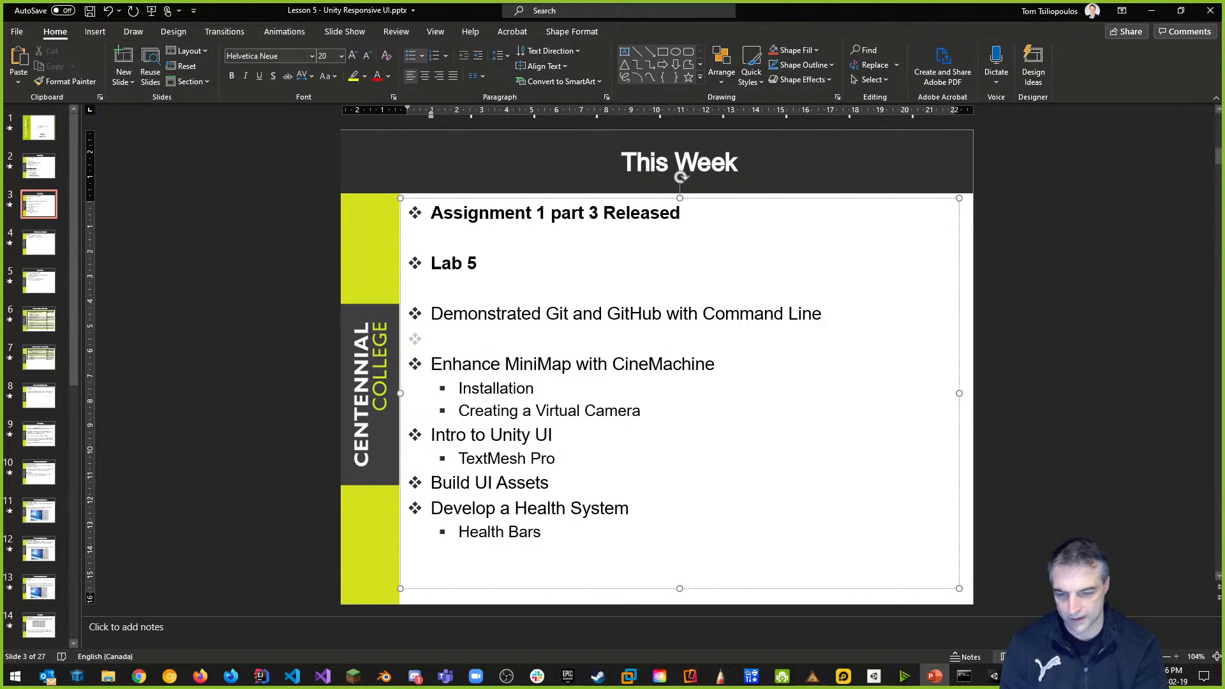
type("Deonstra")
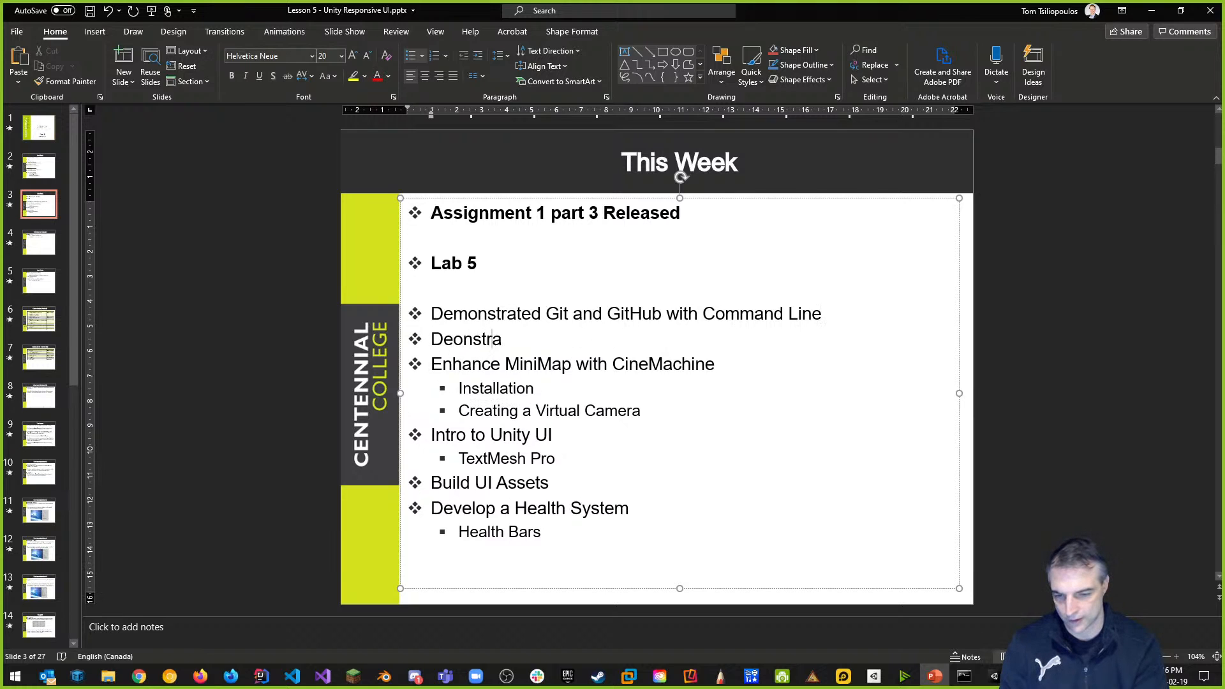
type("monstrated Unity Col")
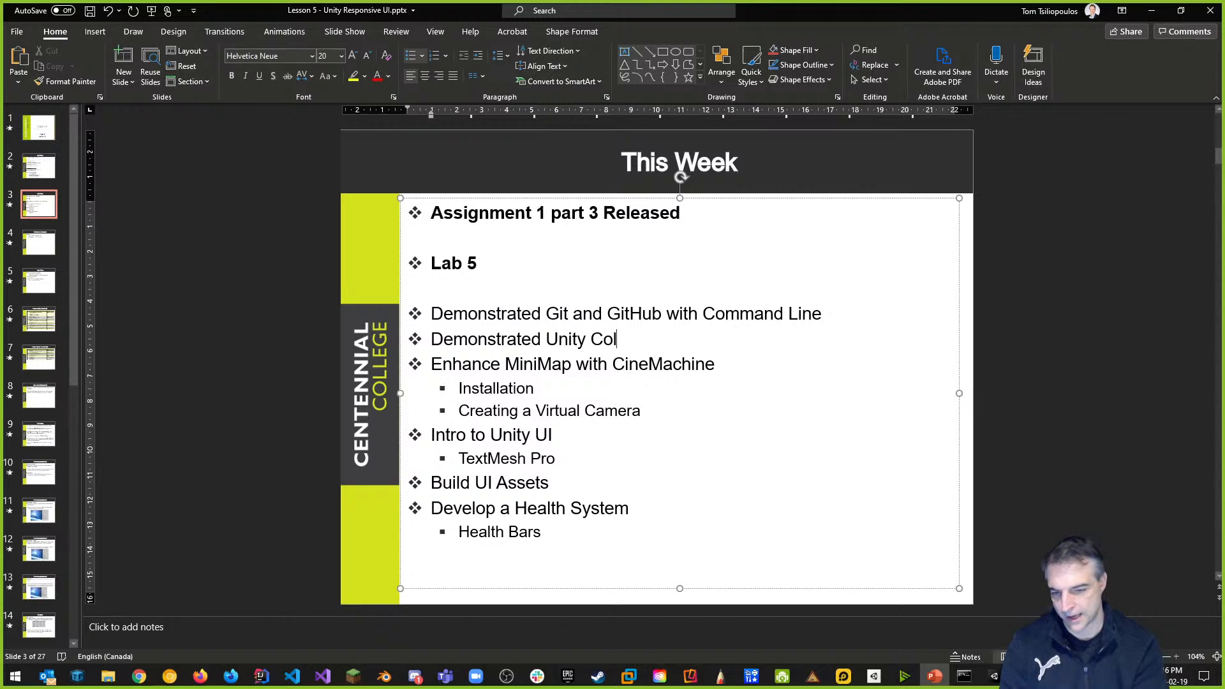
type("lab.")
key("Return")
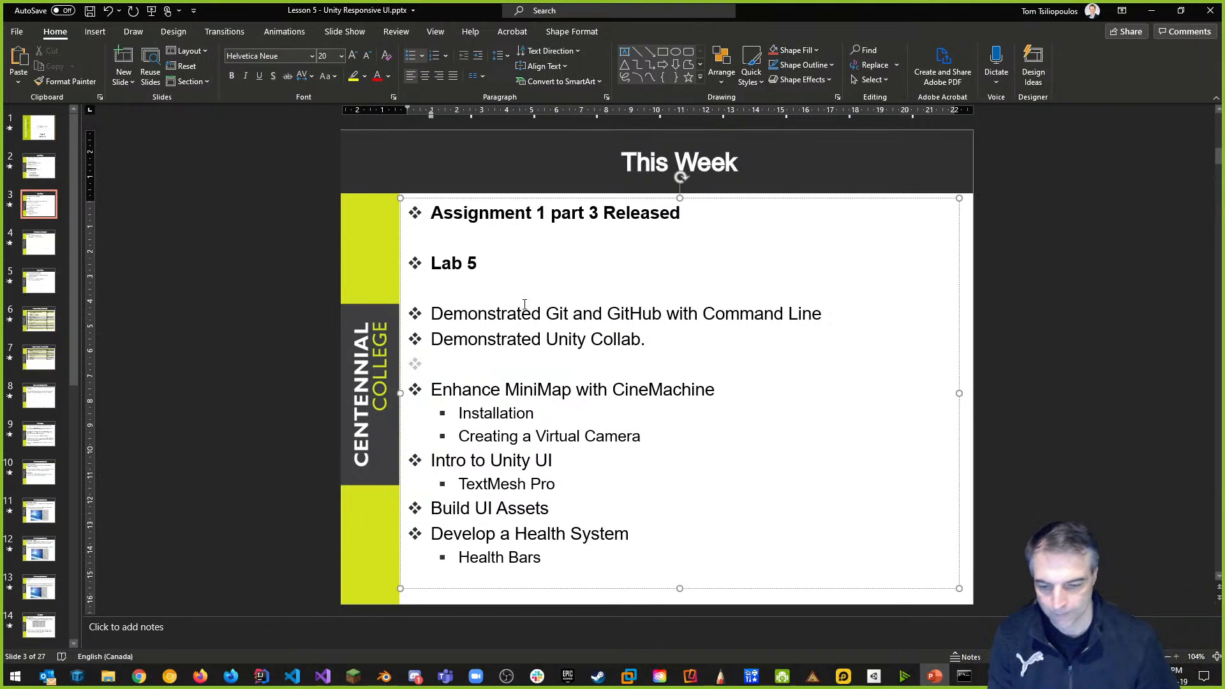
key("alt+Tab")
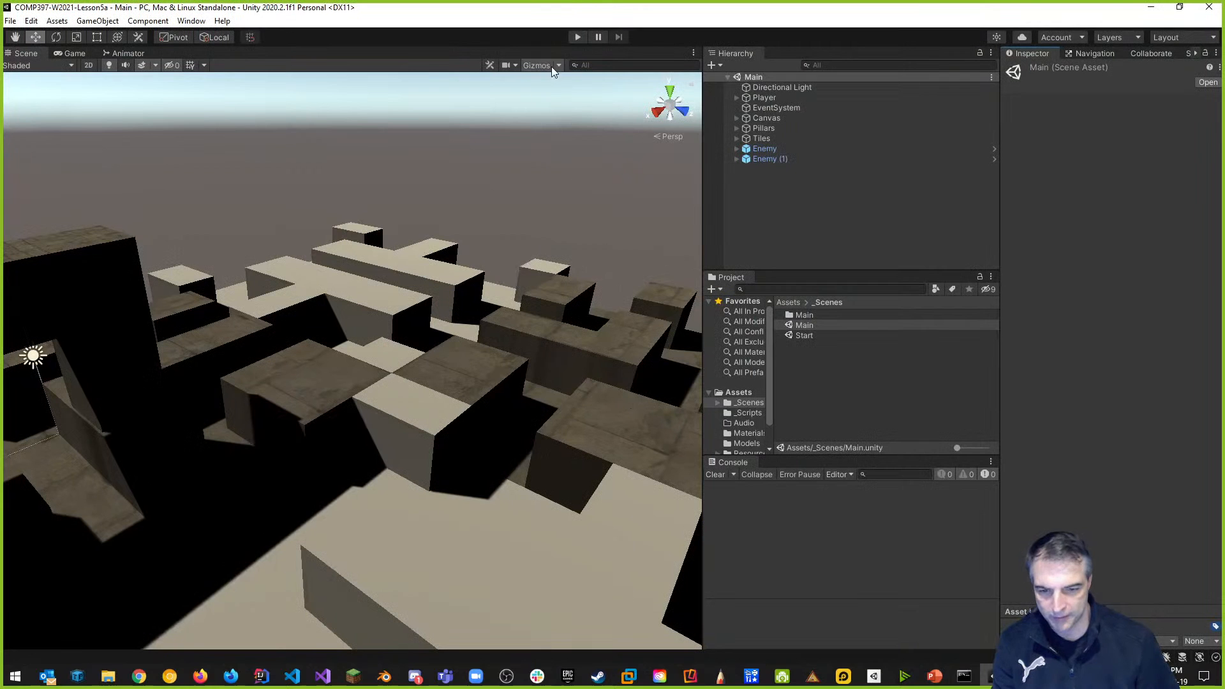
Play-test the maze to check the circular minimap, widening the Game view before stopping.
left_click(577, 43)
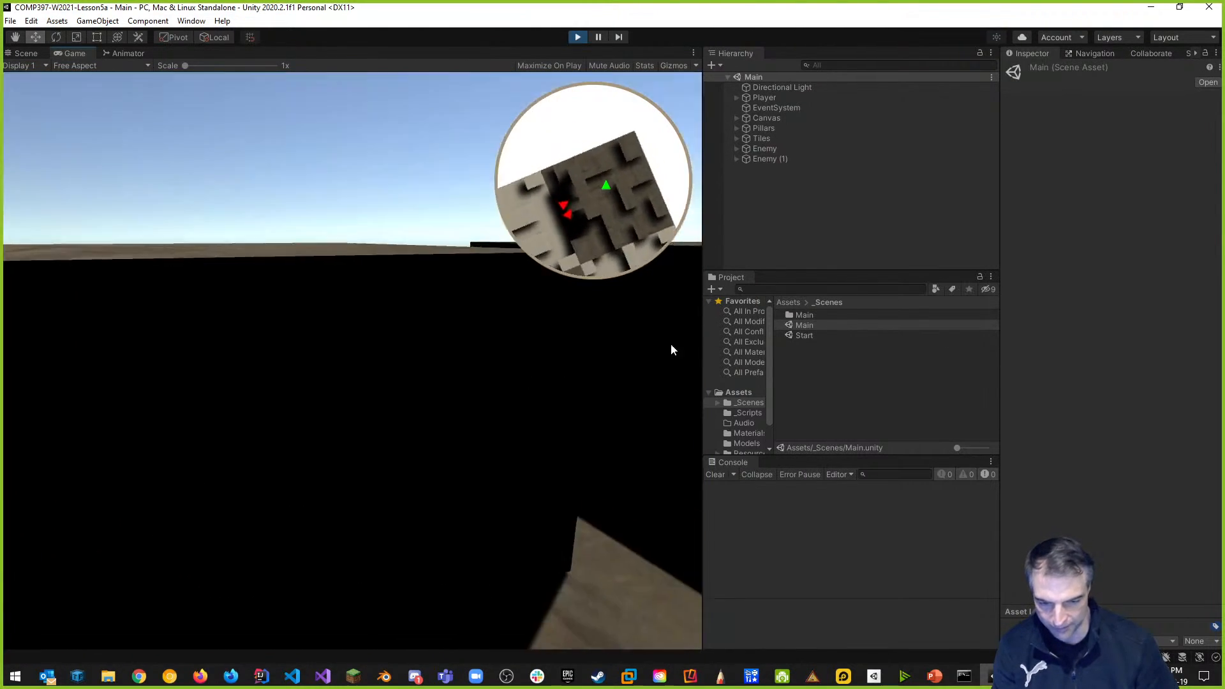
left_click_drag(703, 328, 898, 130)
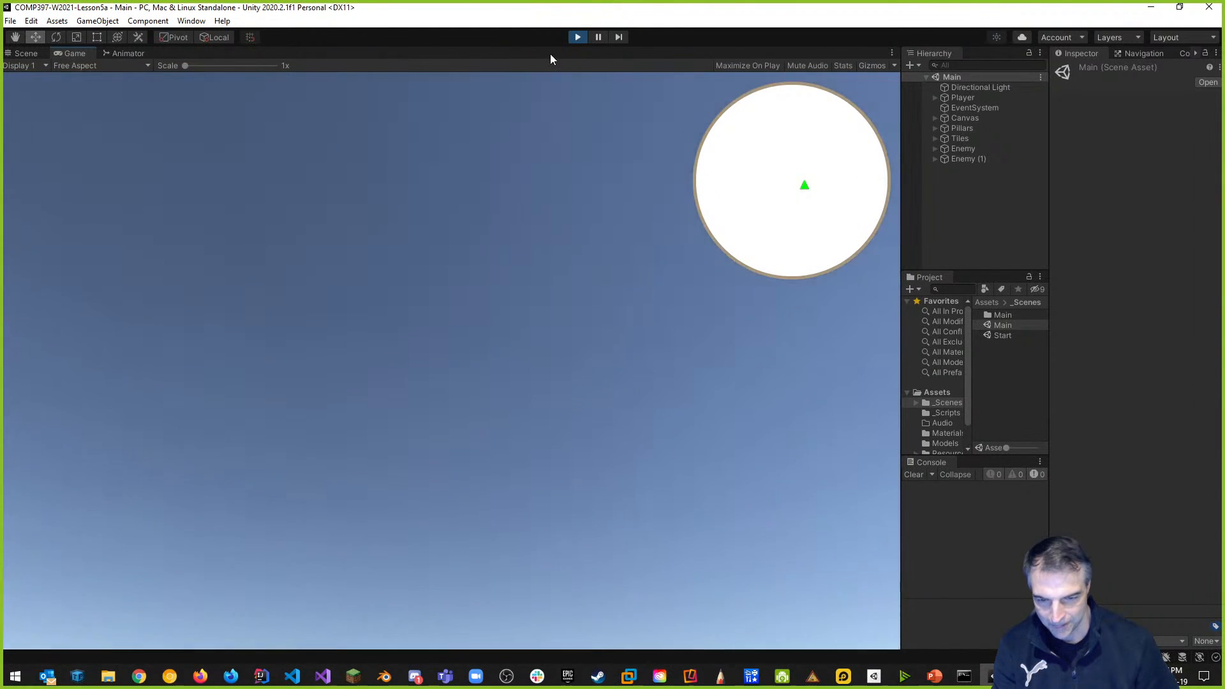
left_click(578, 36)
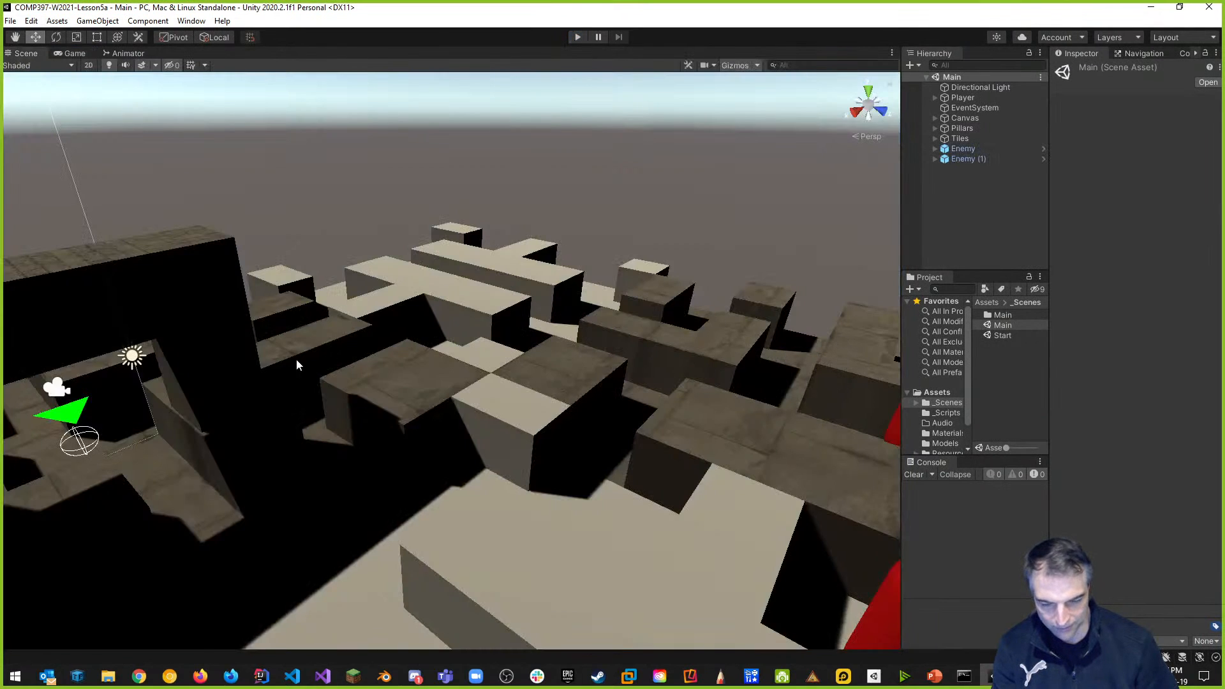
Orbit the scene view and test toggling visibility of the Marker, Ground and Default layers.
right_click_drag(614, 345, 189, 345)
right_click_drag(267, 388, 683, 305)
right_click_drag(556, 262, 484, 413)
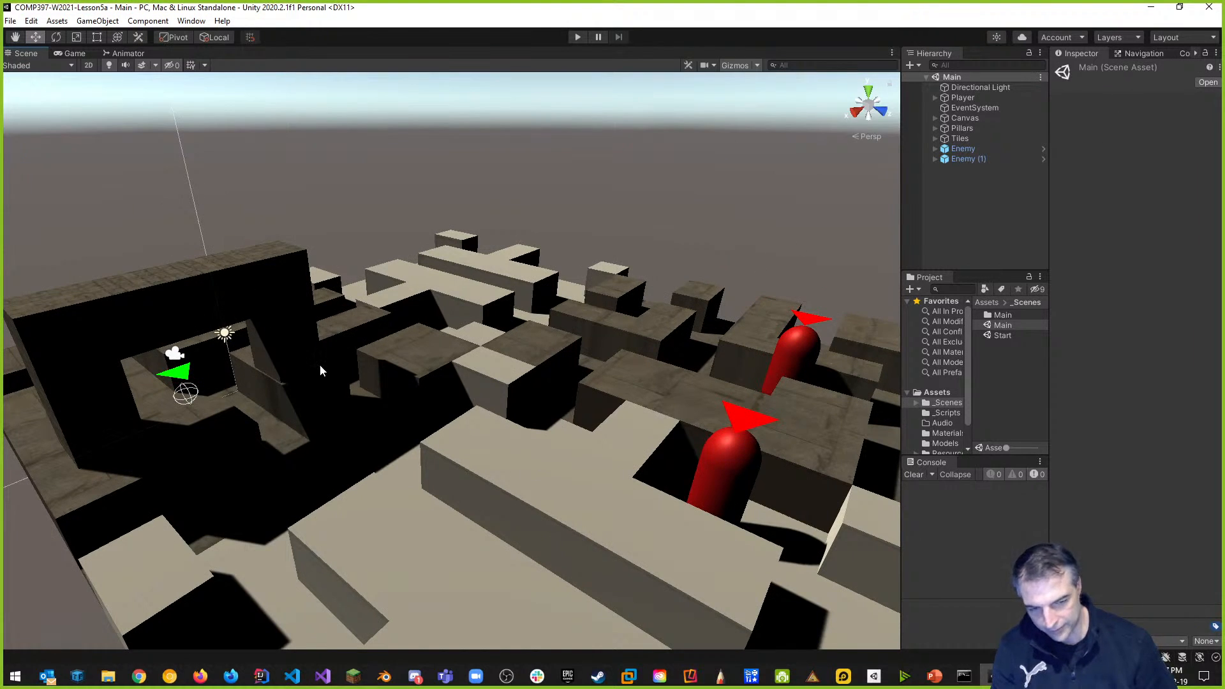
left_click(1116, 40)
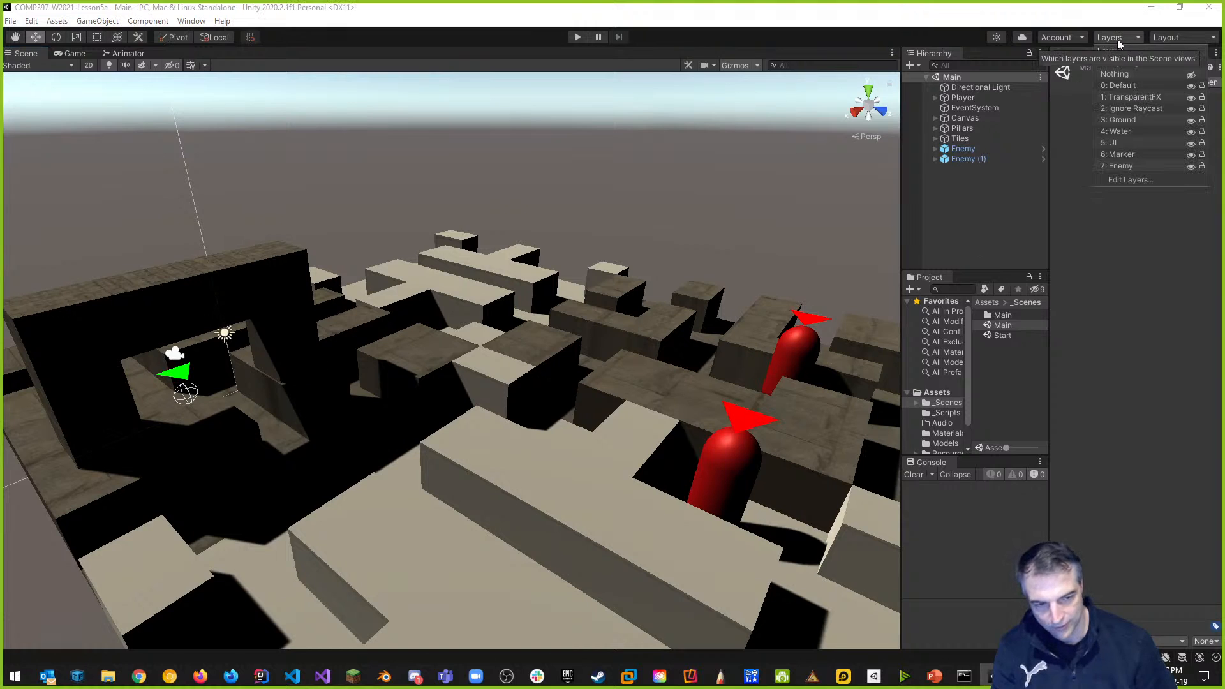
left_click(1192, 155)
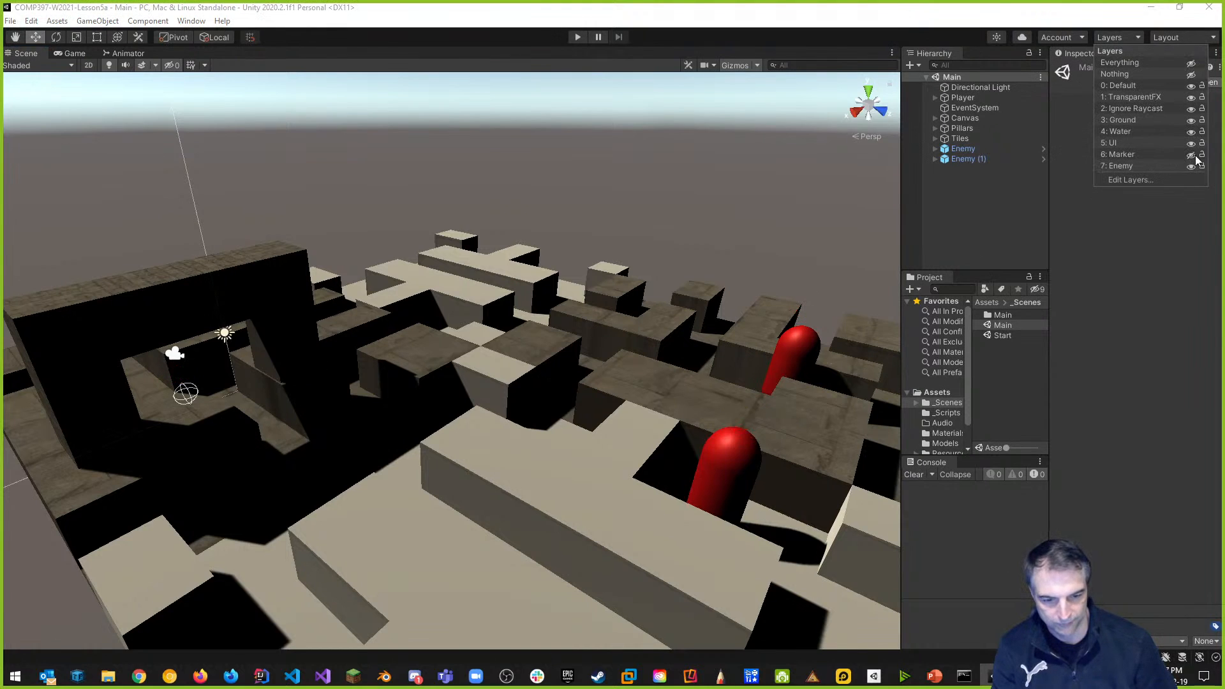
left_click(1192, 155)
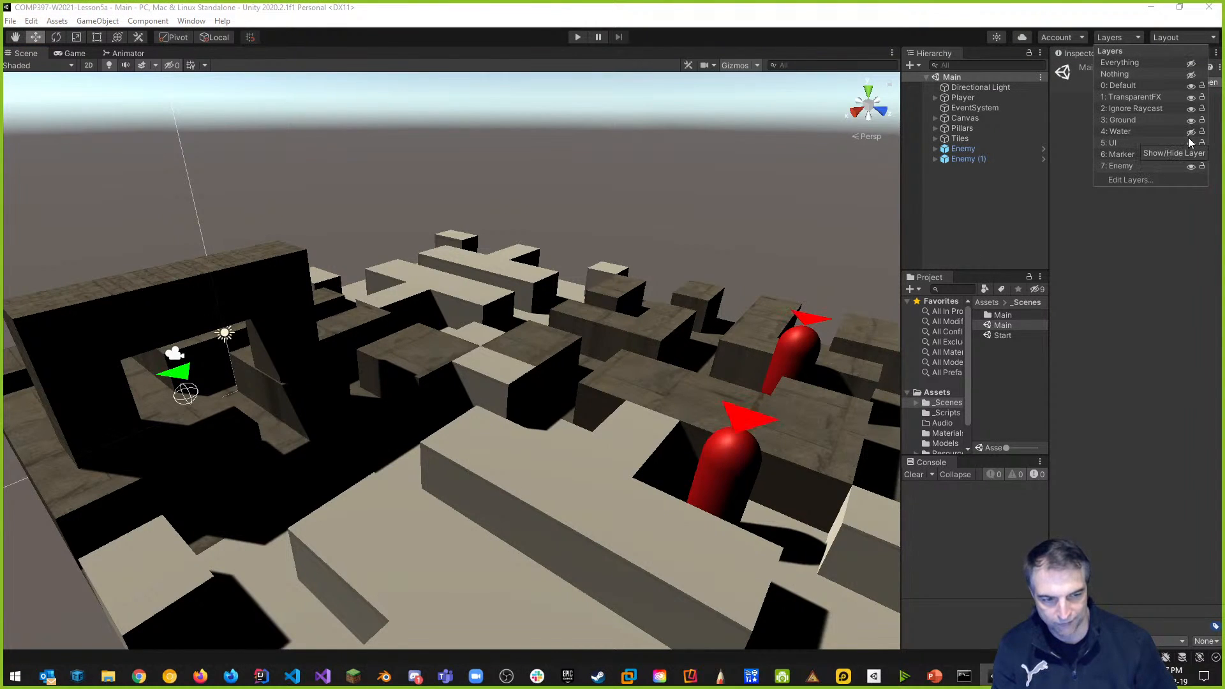
left_click(1192, 121)
left_click(1191, 121)
left_click(1192, 121)
left_click(1192, 121)
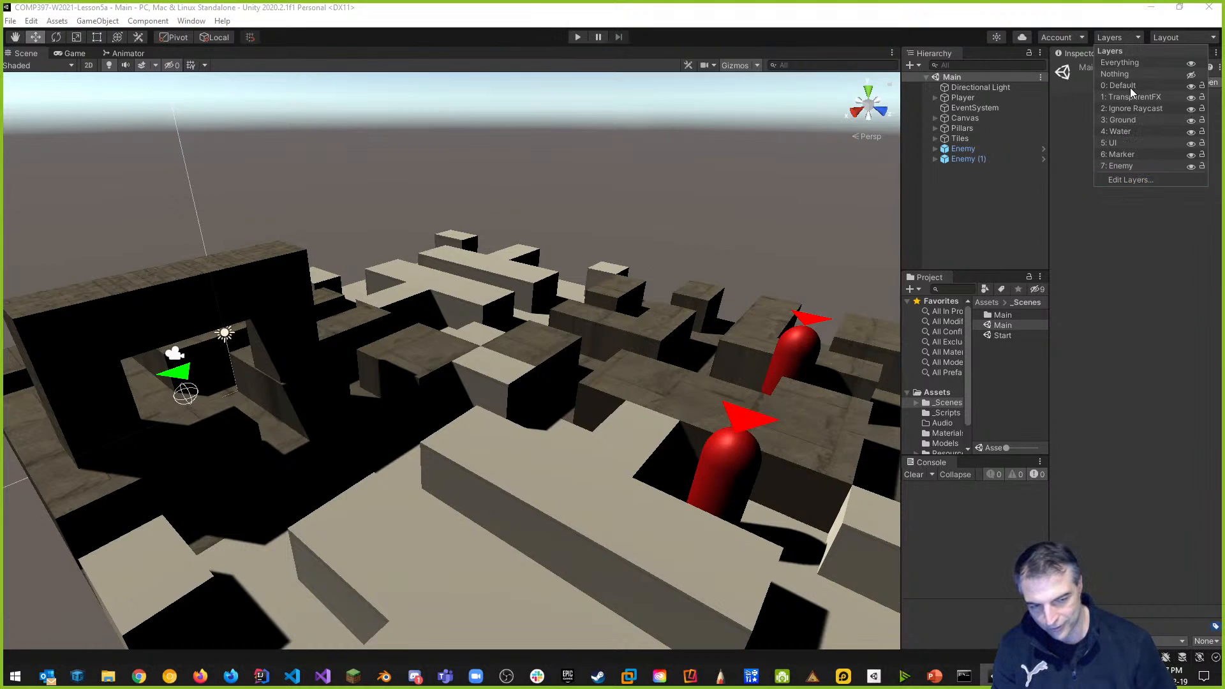
left_click(1191, 85)
left_click(1192, 85)
left_click(1191, 85)
left_click(1192, 86)
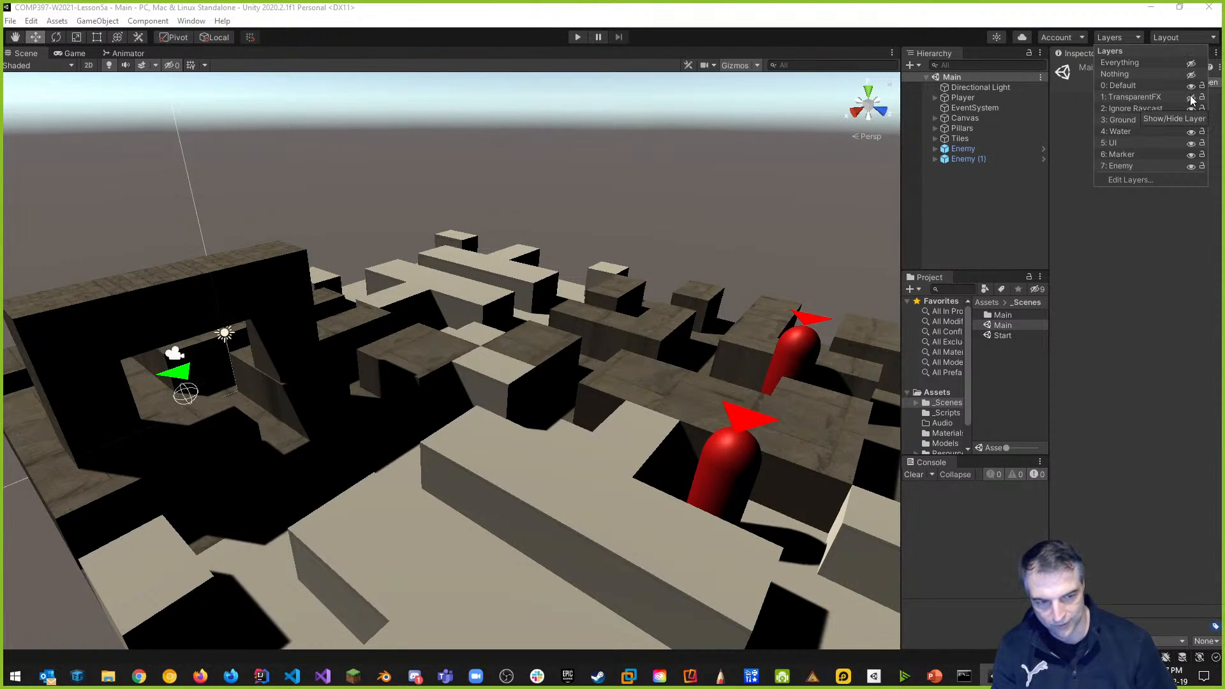
key("Escape")
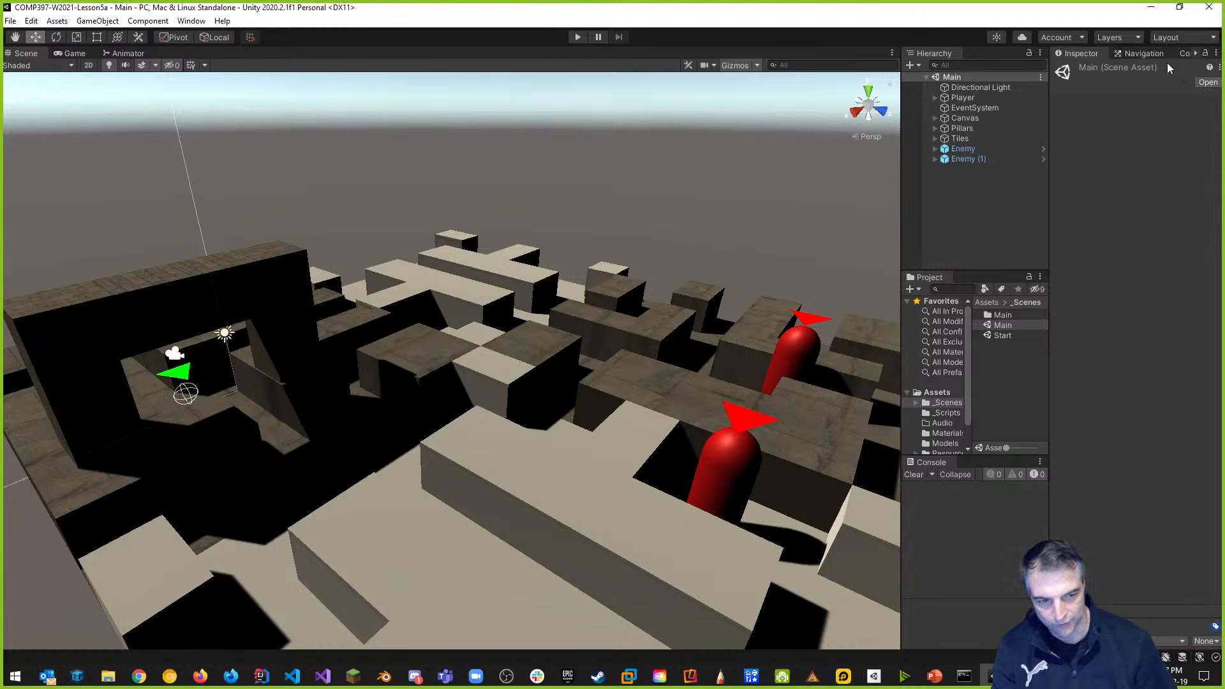
Hide the Water layer, keep Enemy visible, and turn off the 6: Marker layer's visibility.
left_click(1122, 39)
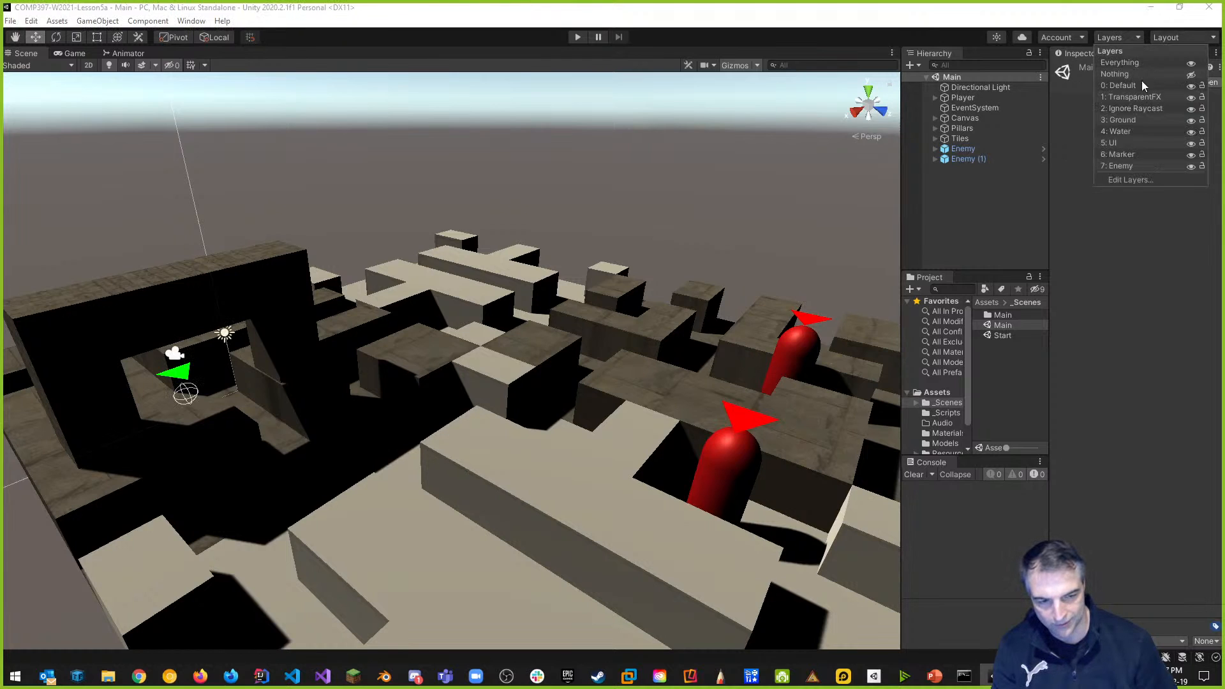
left_click(1191, 132)
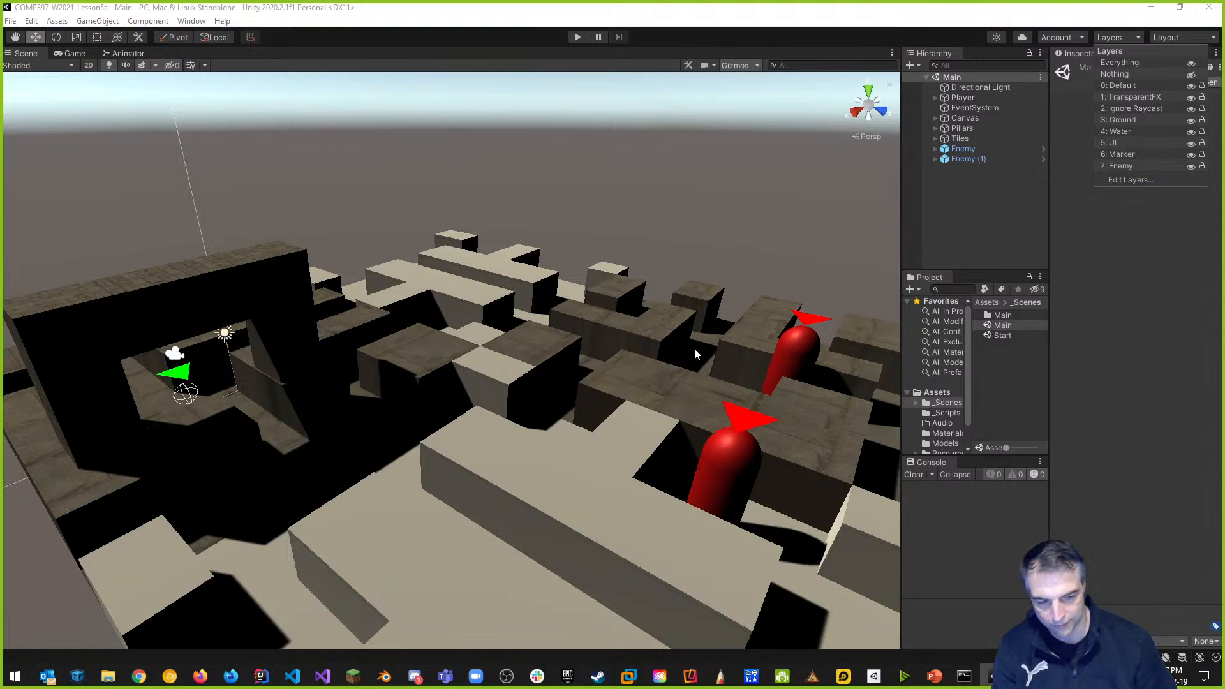
left_click(1191, 166)
left_click(1192, 167)
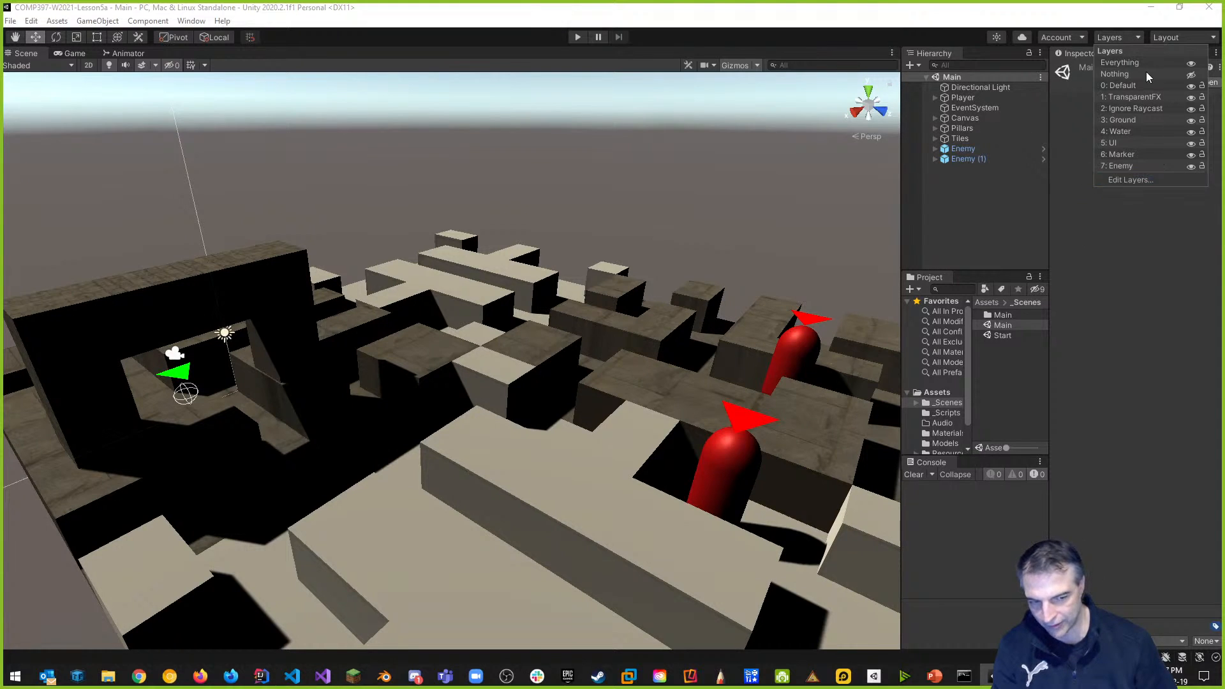
left_click(1144, 304)
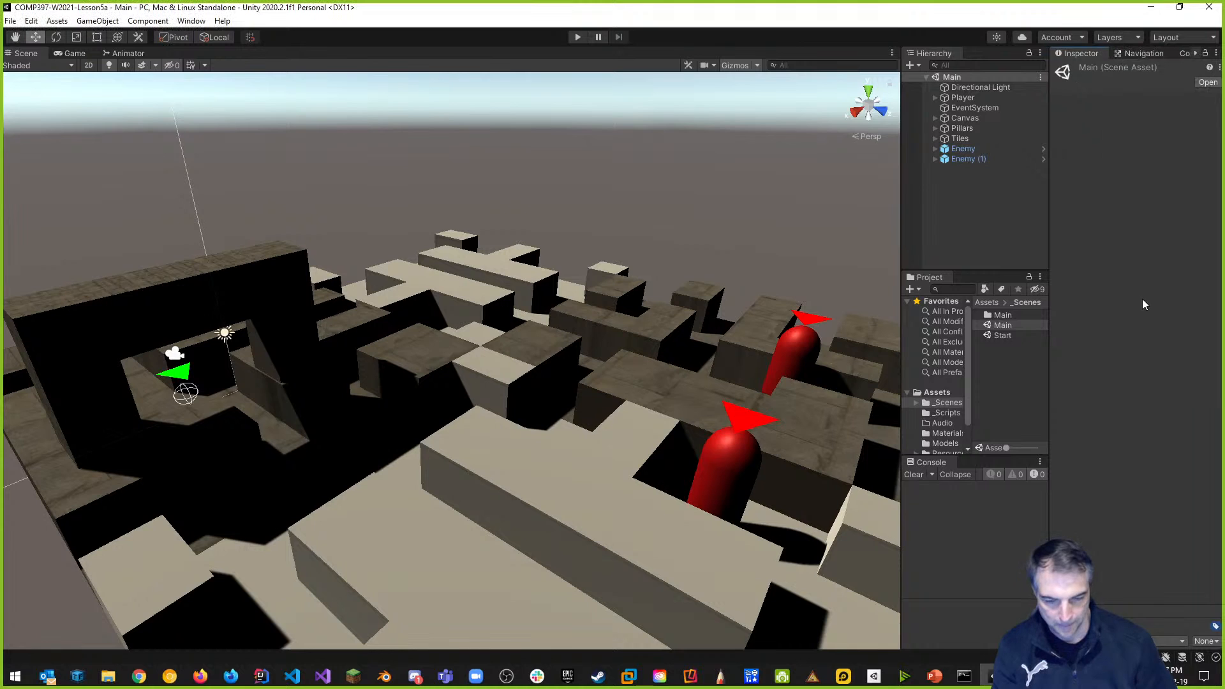
left_click(1120, 36)
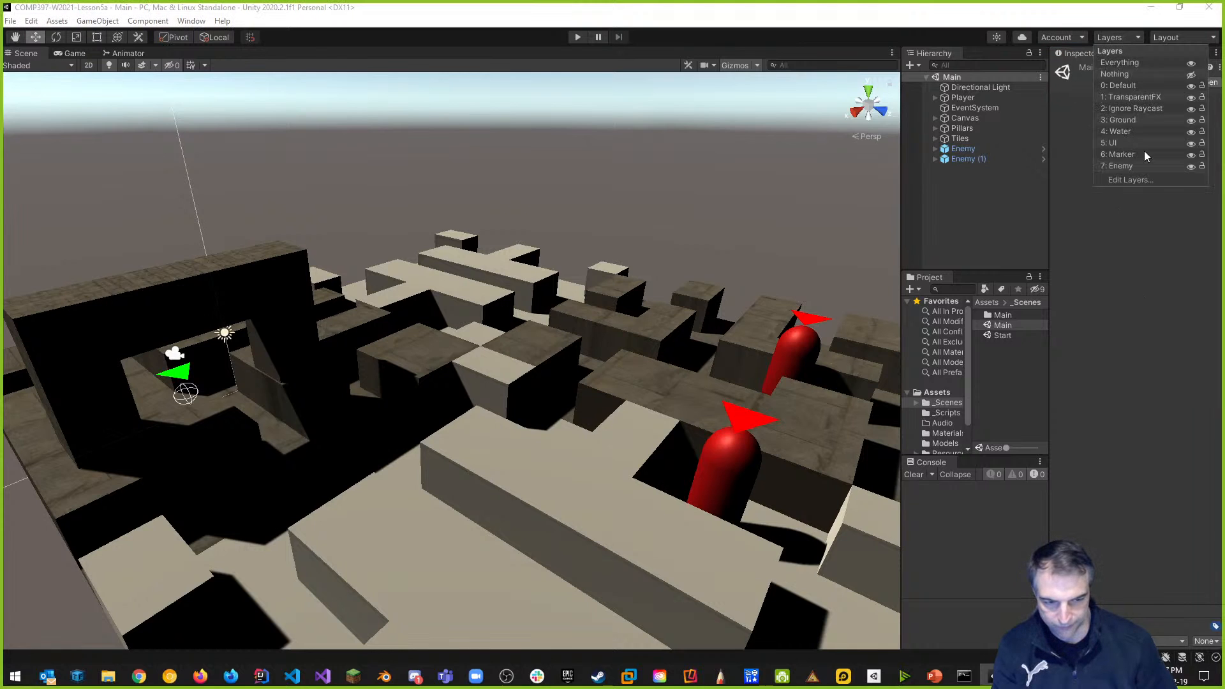
left_click(1191, 155)
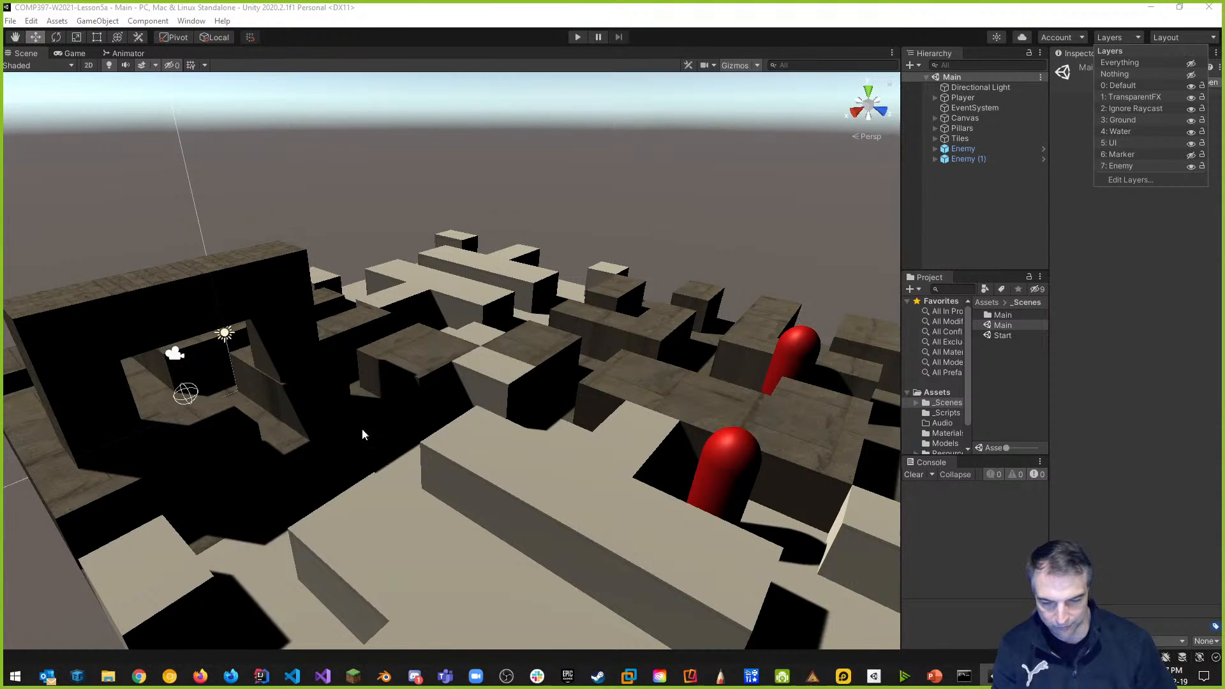
Turn the Scene view toward the enemies and play-test the game's circular minimap.
right_click_drag(315, 338, 409, 350)
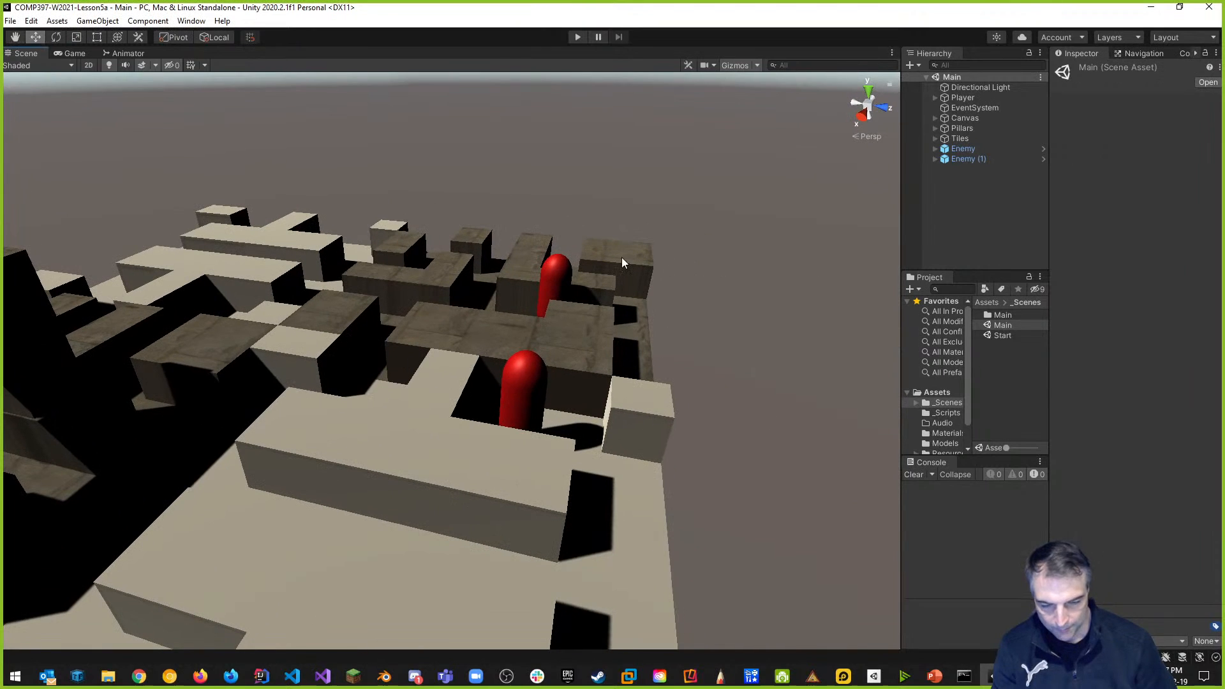
left_click(579, 37)
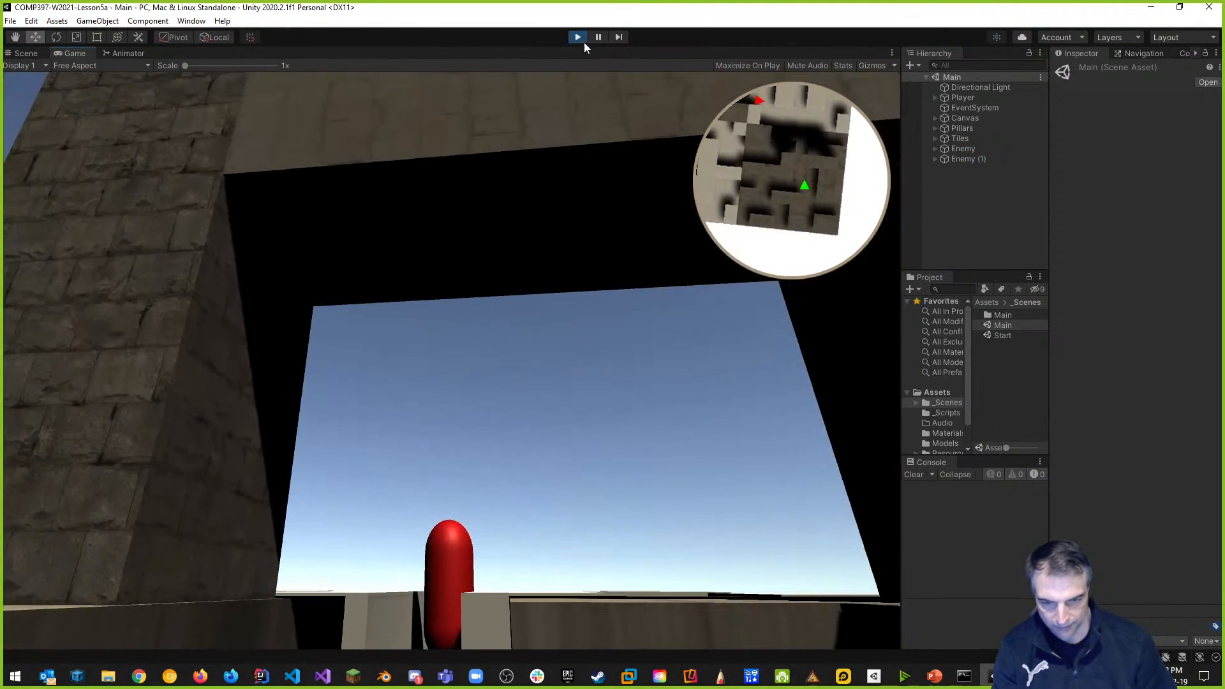
left_click(578, 37)
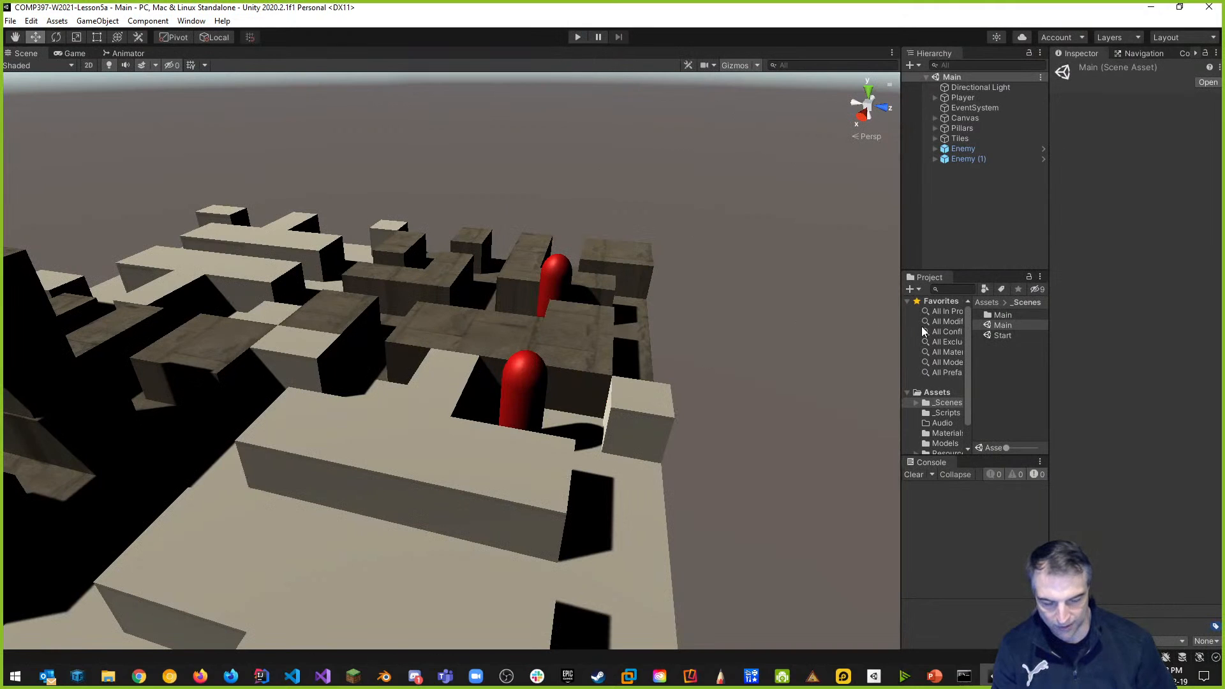
Widen the Hierarchy, Project and folder-tree panels and show the four scripts in _Scripts.
left_click_drag(898, 240, 551, 268)
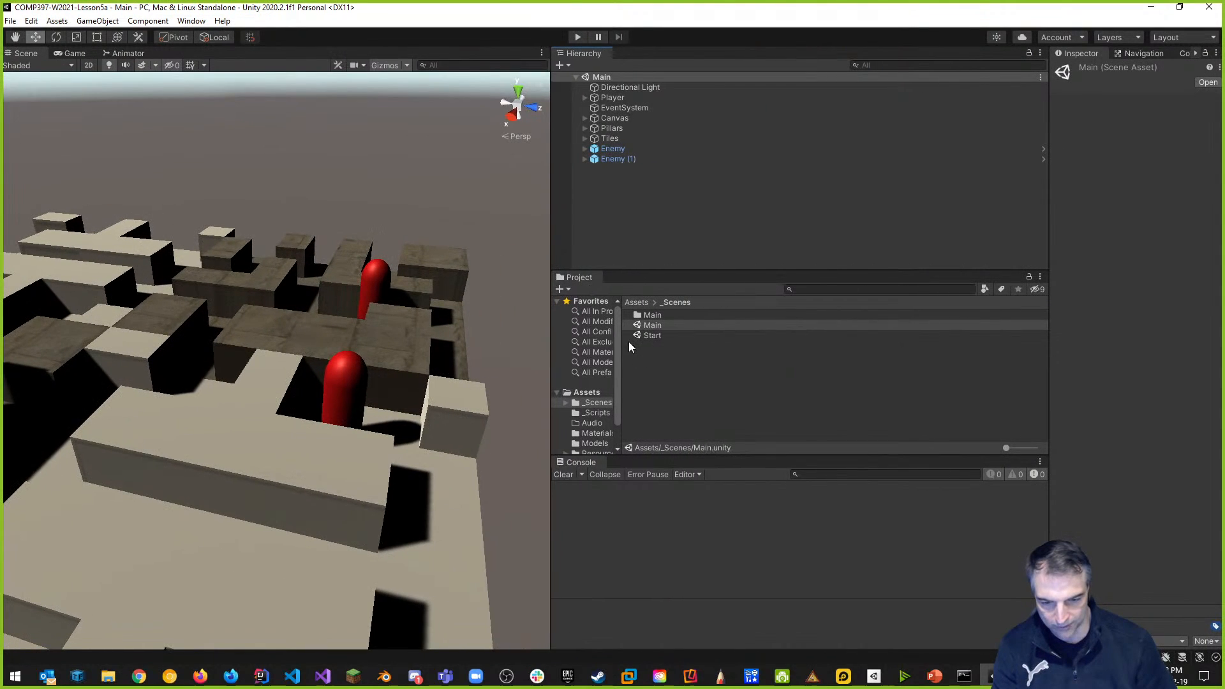
left_click_drag(622, 342, 748, 342)
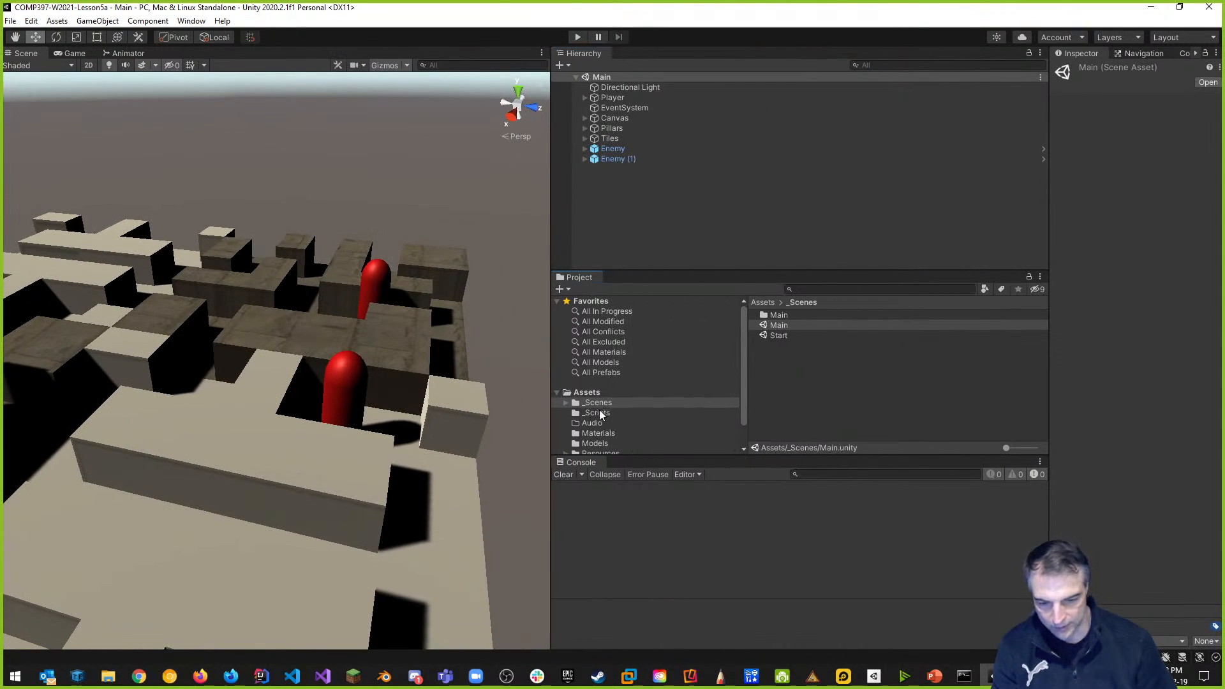
left_click(600, 415)
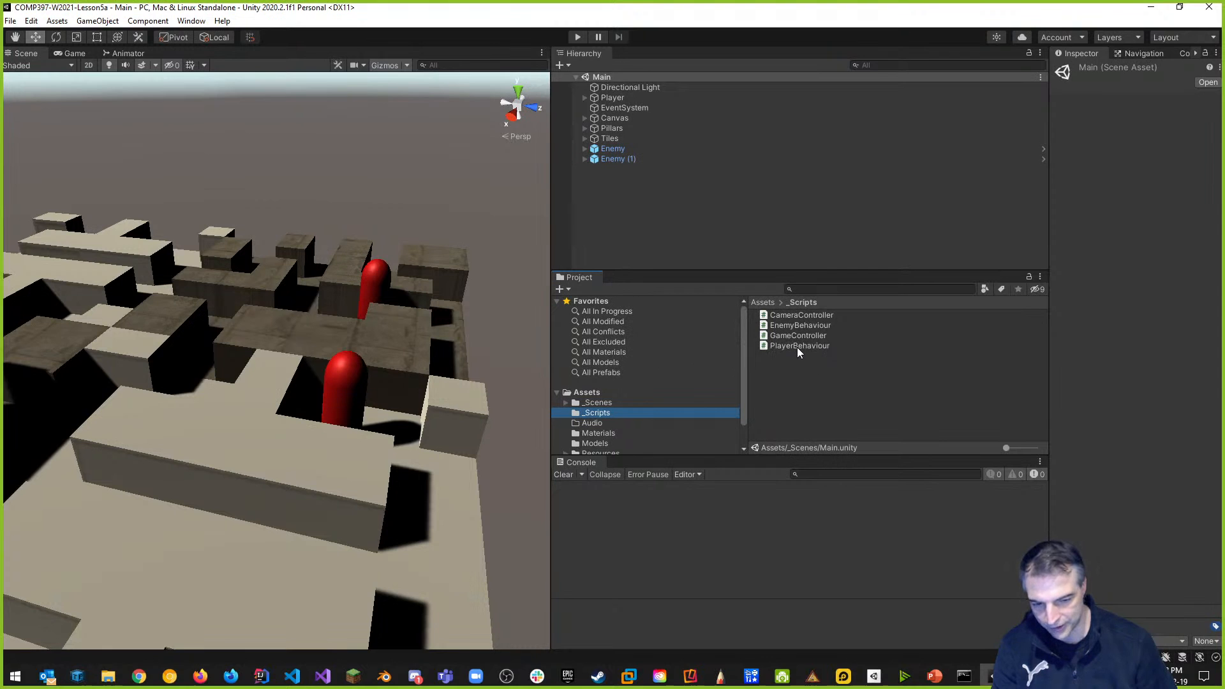
Open PlayerBehaviour.cs and add a new line after line 51 in Update().
double_click(799, 350)
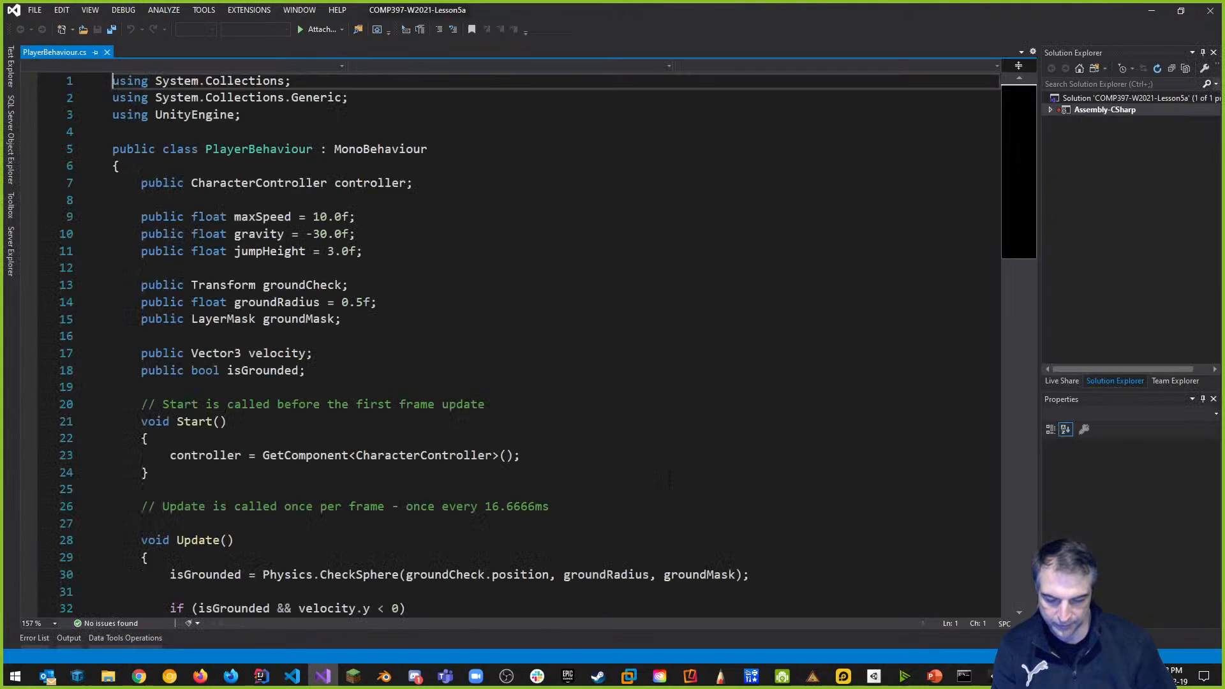
scroll(550, 418, "down", 6)
scroll(551, 418, "down", 4)
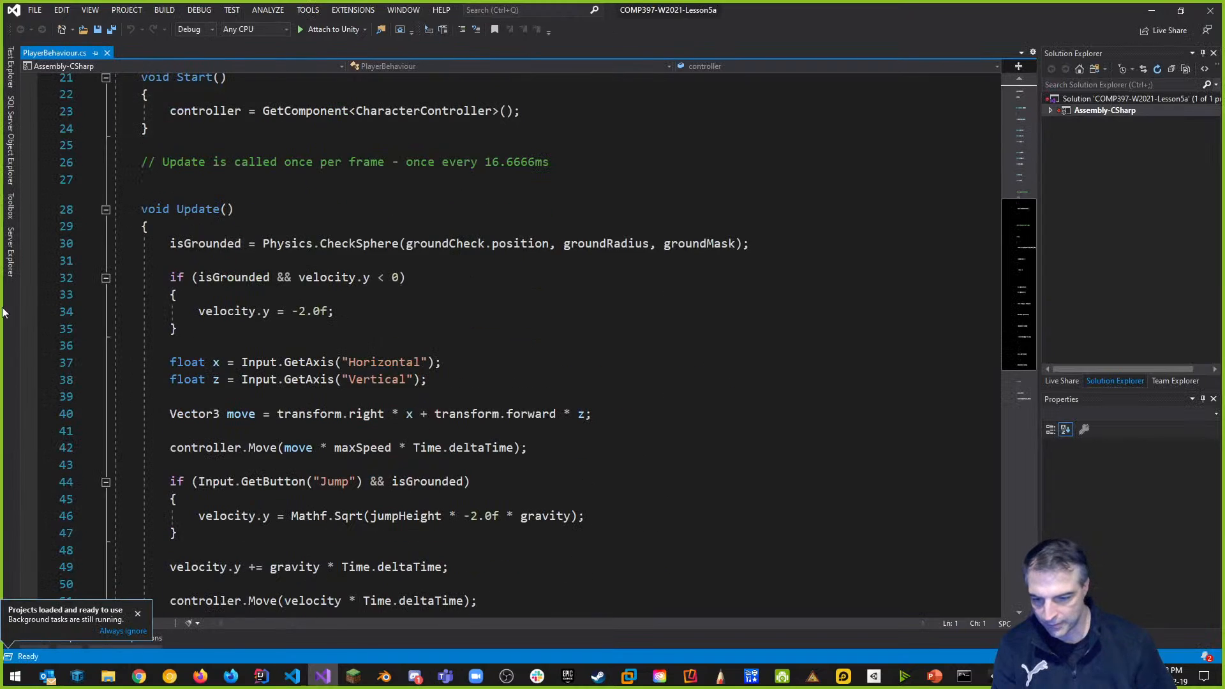
scroll(455, 434, "up", 2)
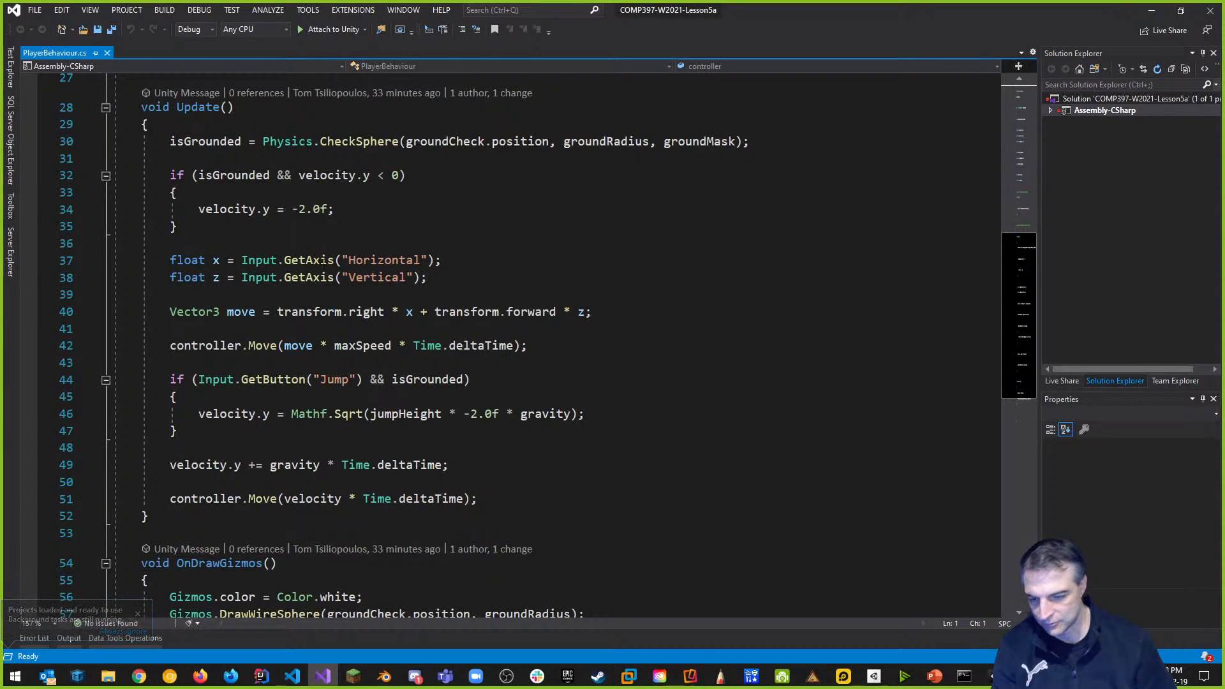
left_click(508, 499)
key("Return")
key("Return")
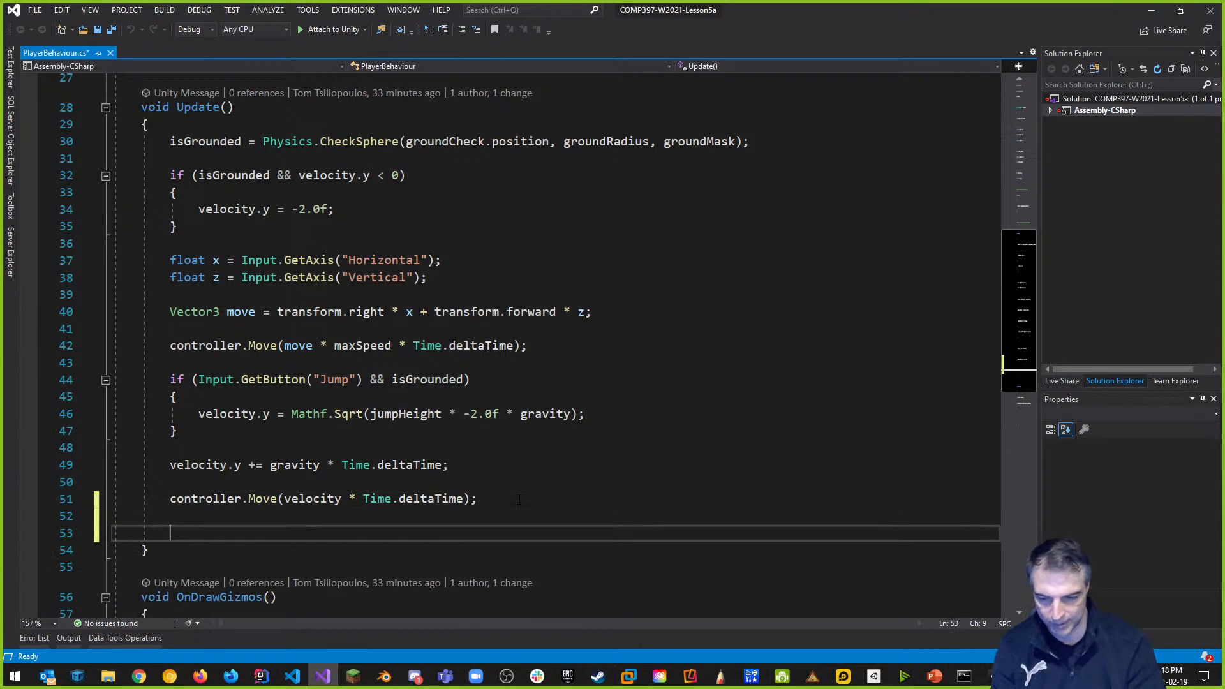
Write the condition if (Input.GetKeyDown(KeyCode.M)) using autocompletion.
type("if(Inpu")
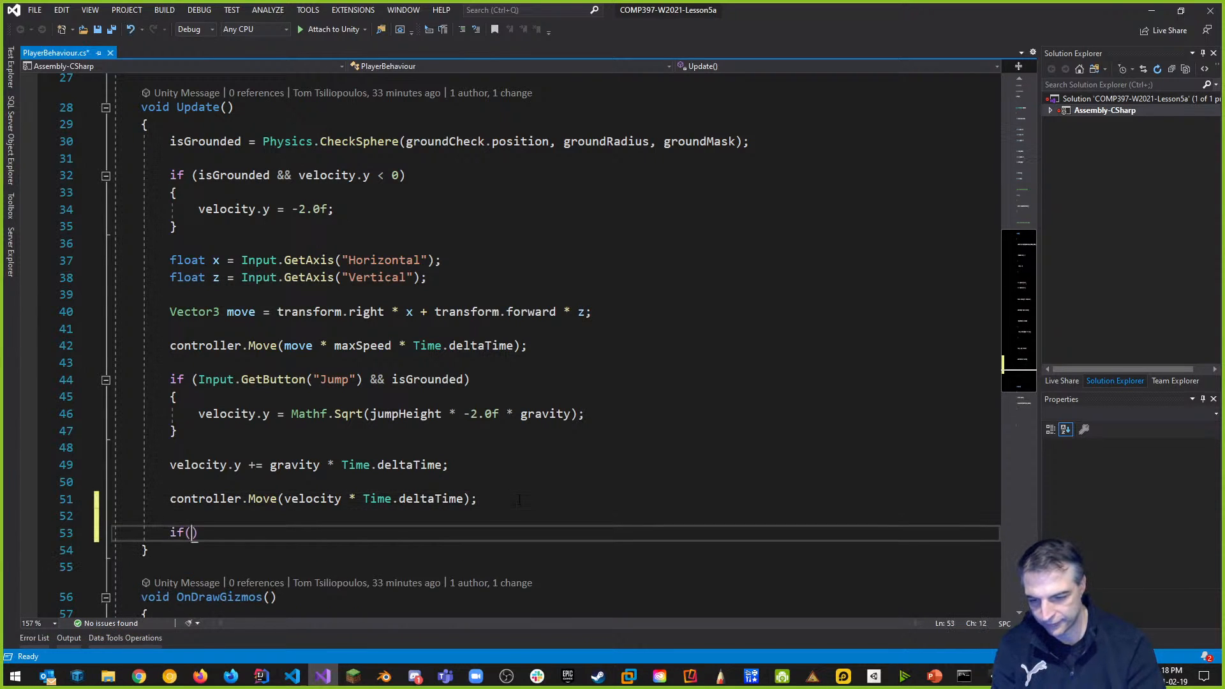
type("t.getk")
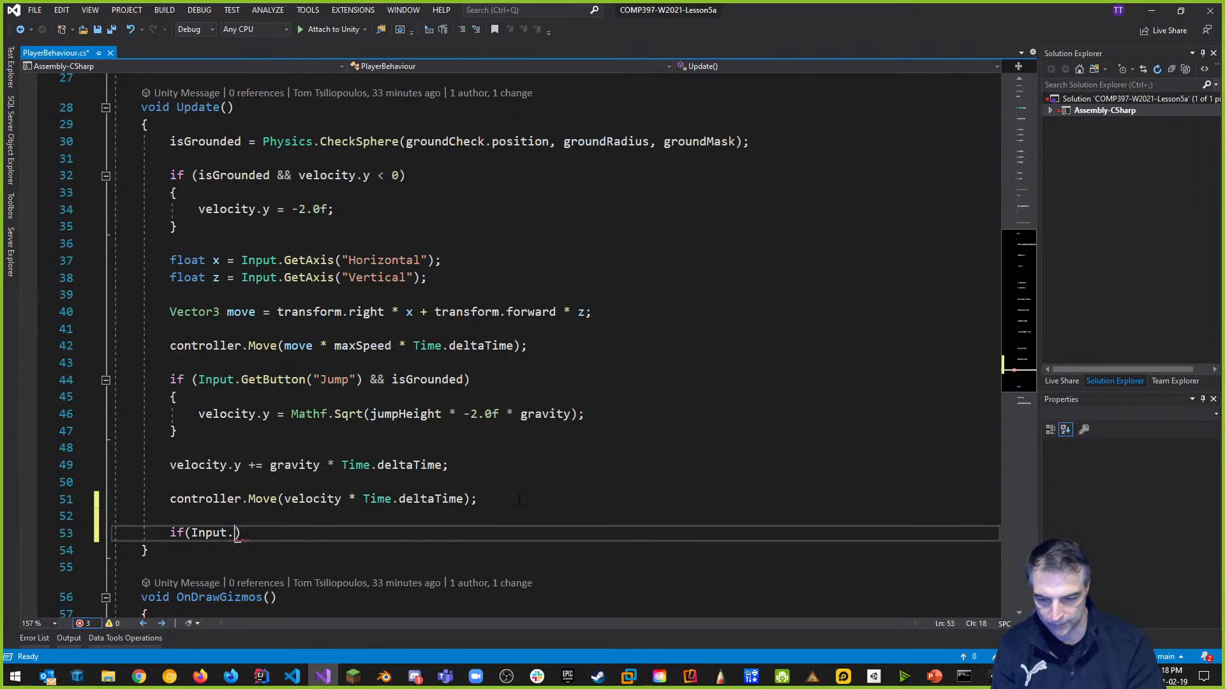
type("ey")
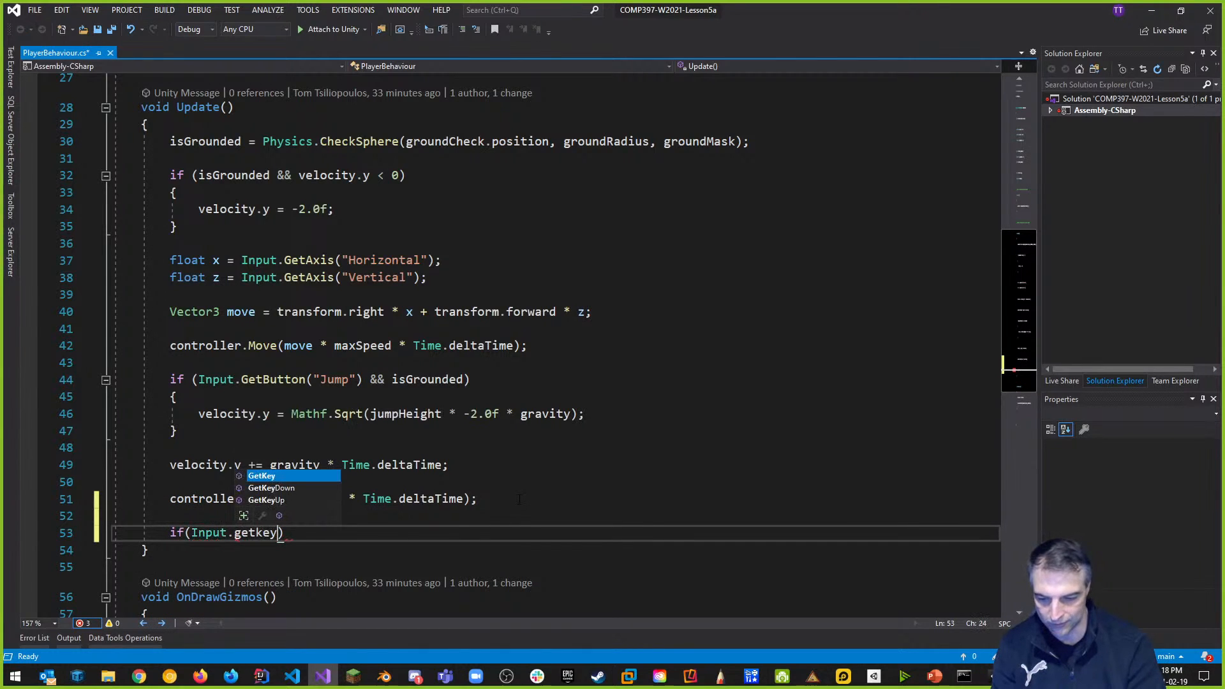
type("d")
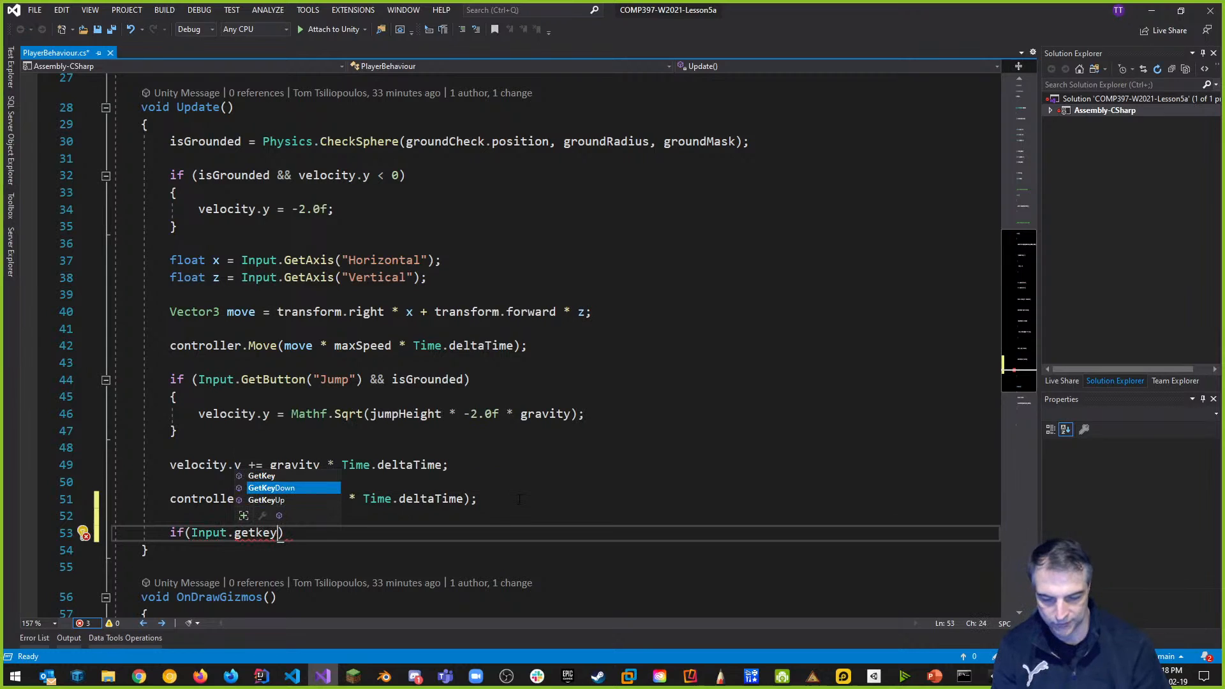
key("Tab")
type("(key")
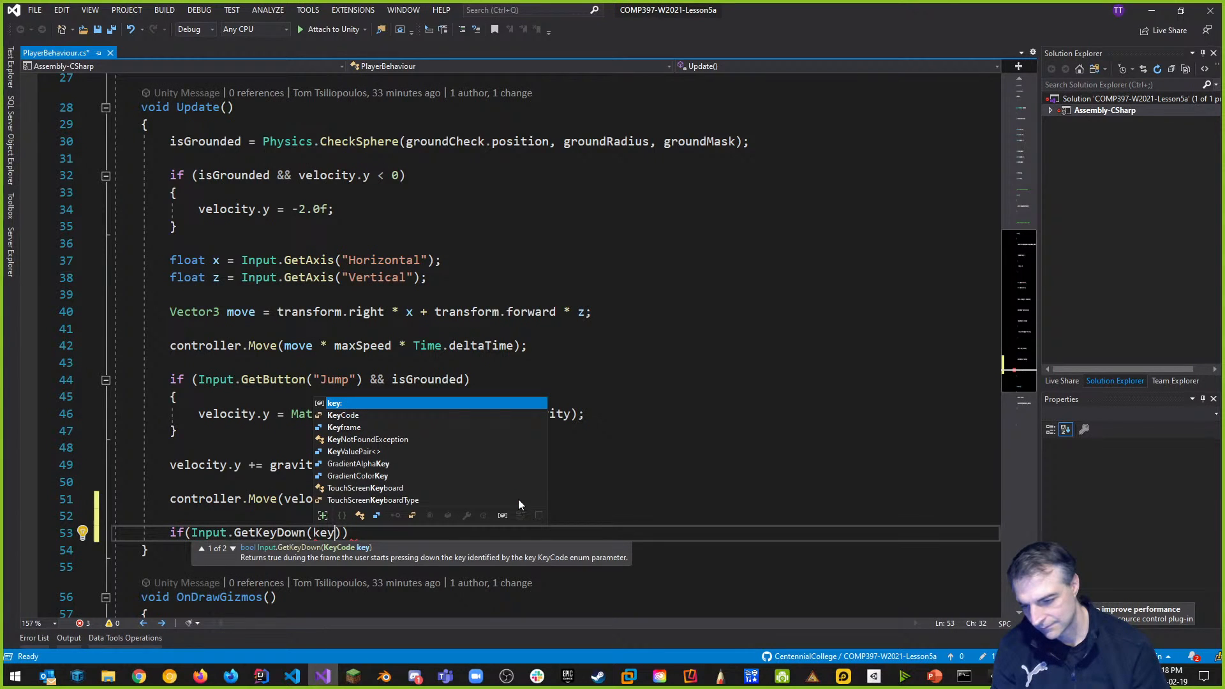
key("Down")
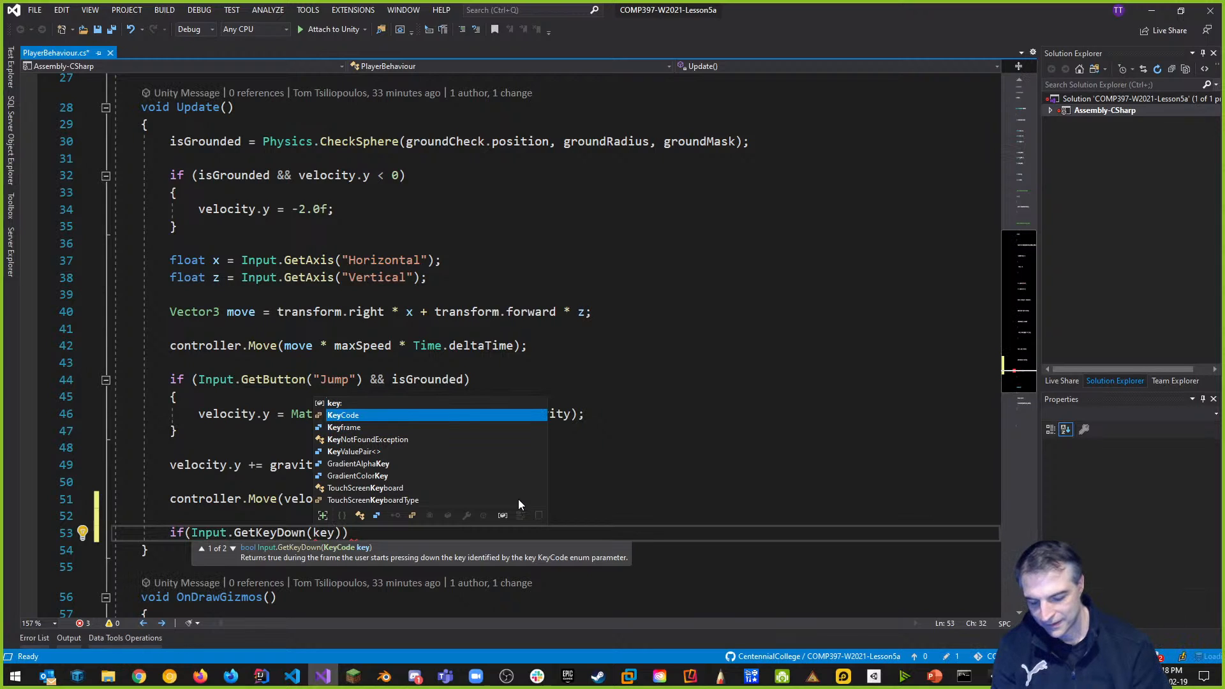
key("Tab")
type(".m")
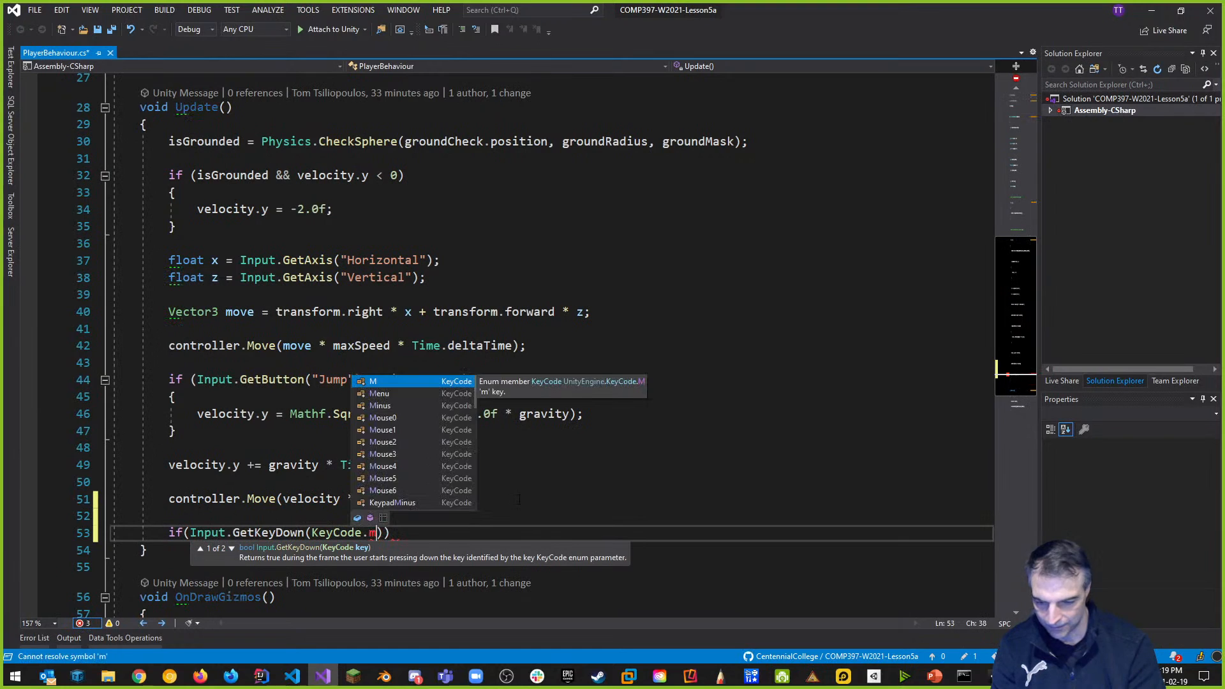
key("Tab")
left_click(464, 465)
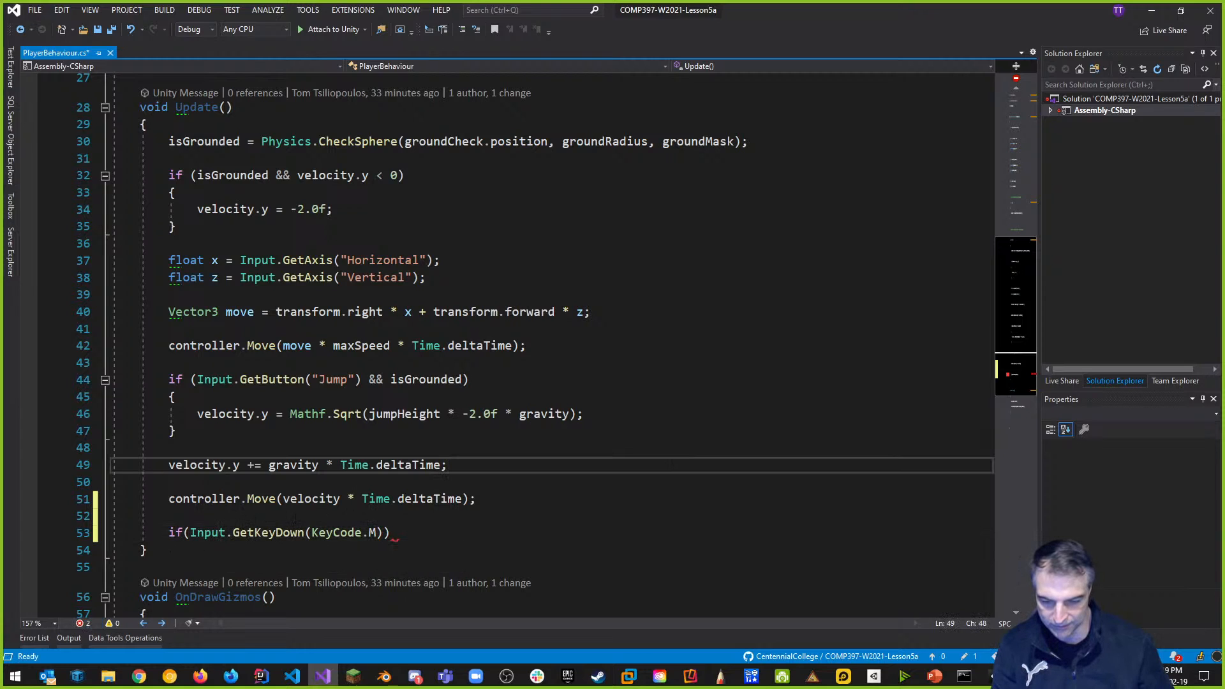
Add braces holding the comment 'toggle the Minimap on/off' and save the script.
left_click(402, 533)
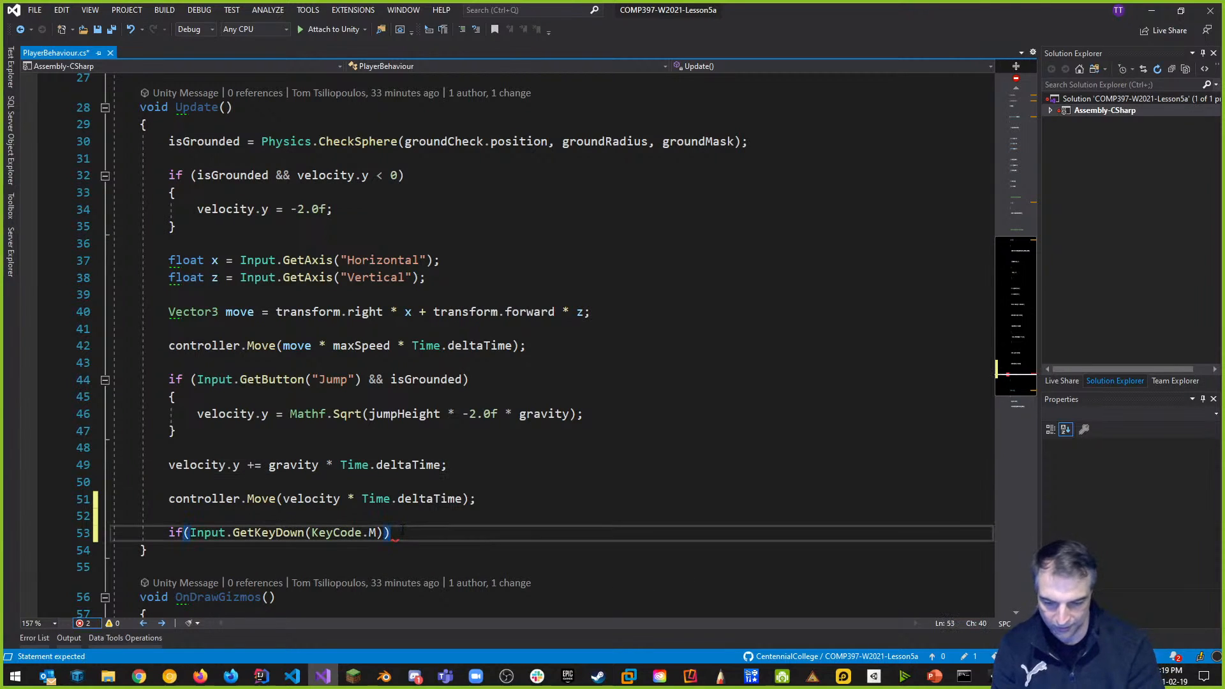
key("Return")
type("{")
key("Return")
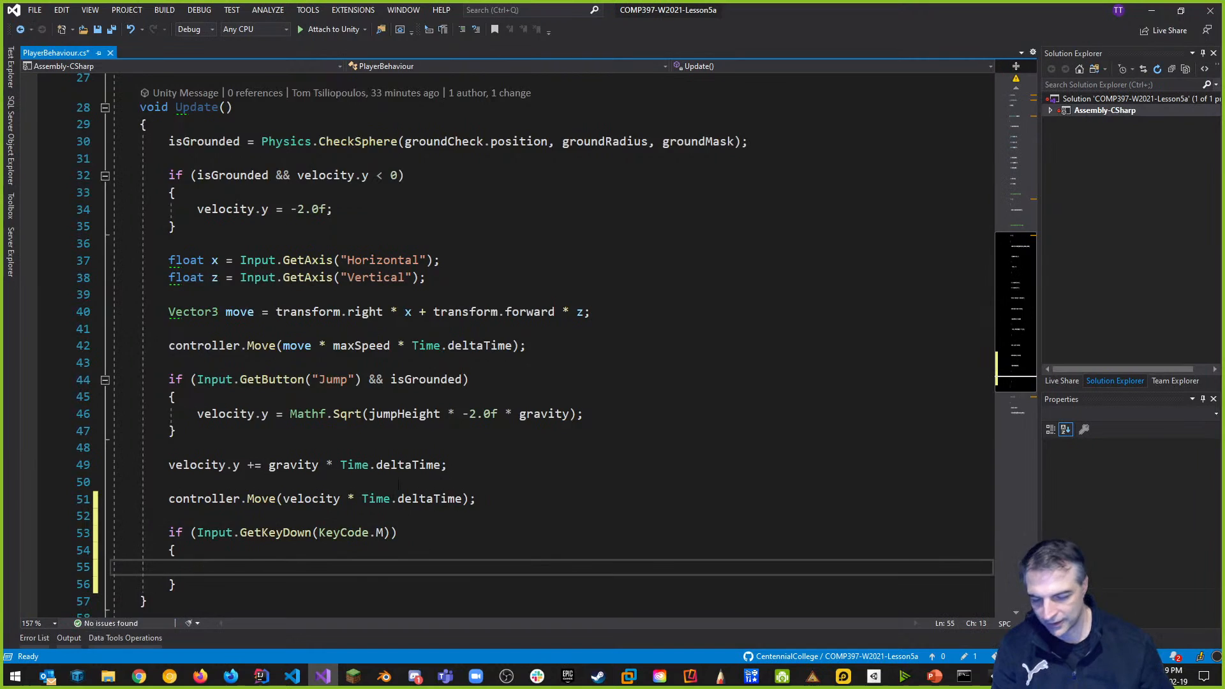
scroll(404, 511, "down", 2)
type("// toggle ")
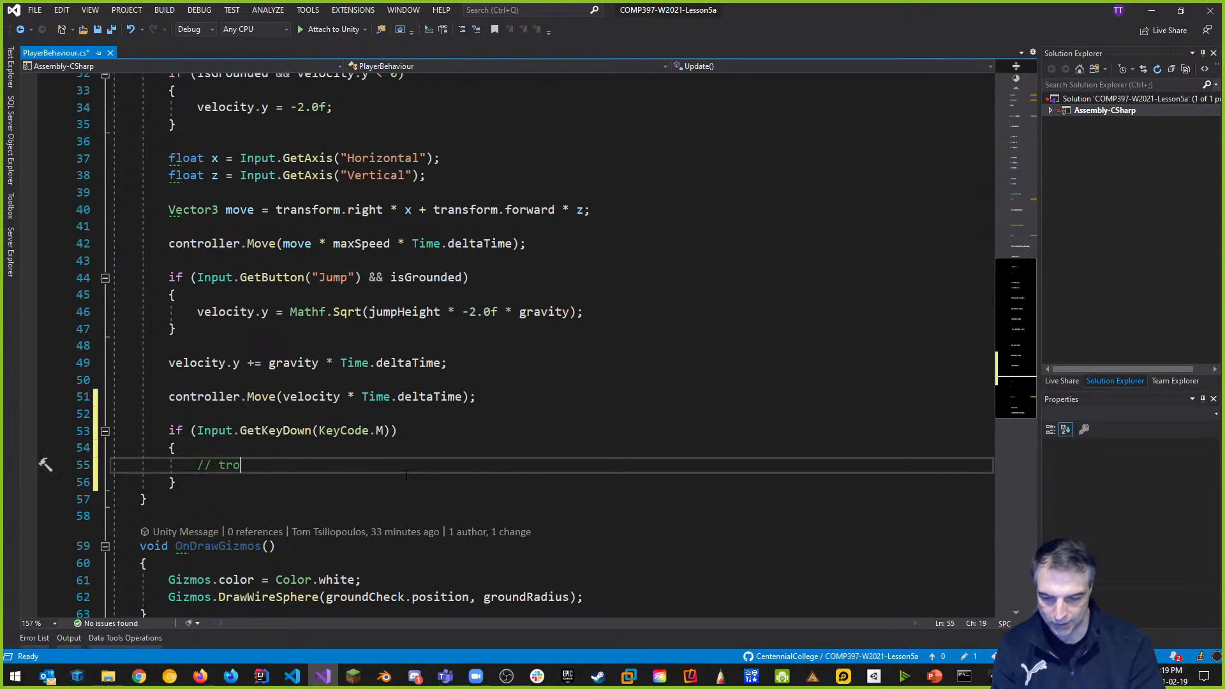
type("the Minimap on //off")
key("ctrl+s")
scroll(437, 504, "up", 6)
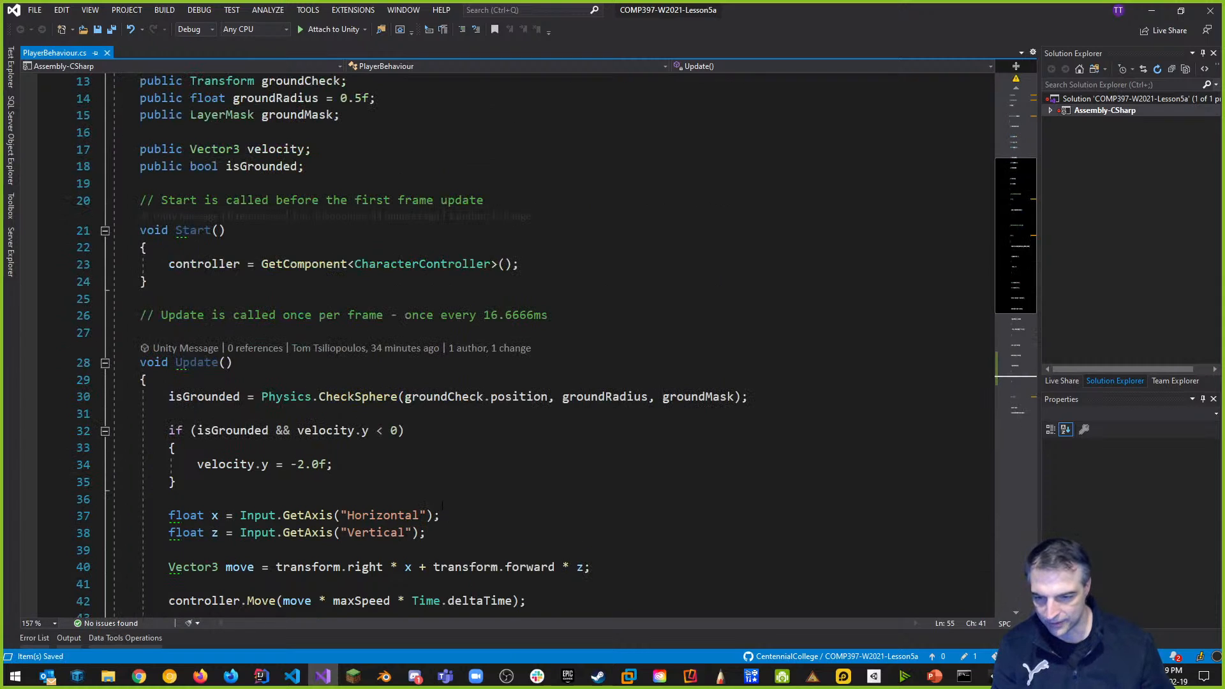
scroll(441, 503, "up", 4)
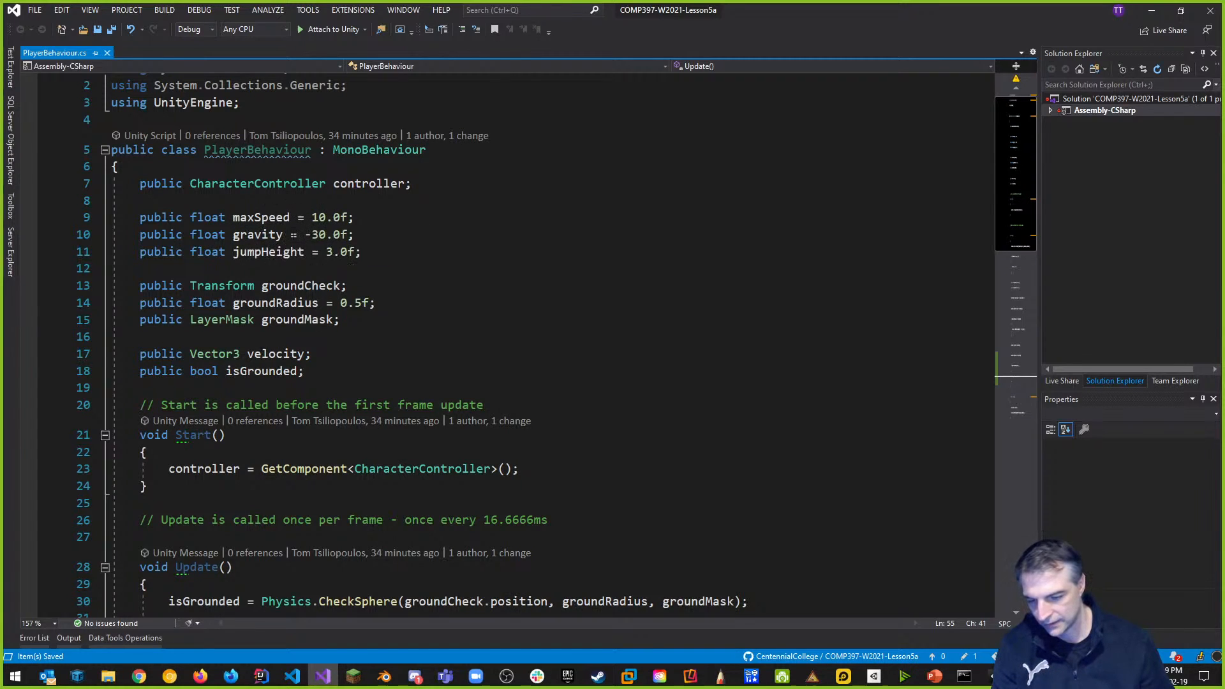
Insert [Header("Control Properties")] above the maxSpeed field and save PlayerBehaviour.cs.
left_click(234, 200)
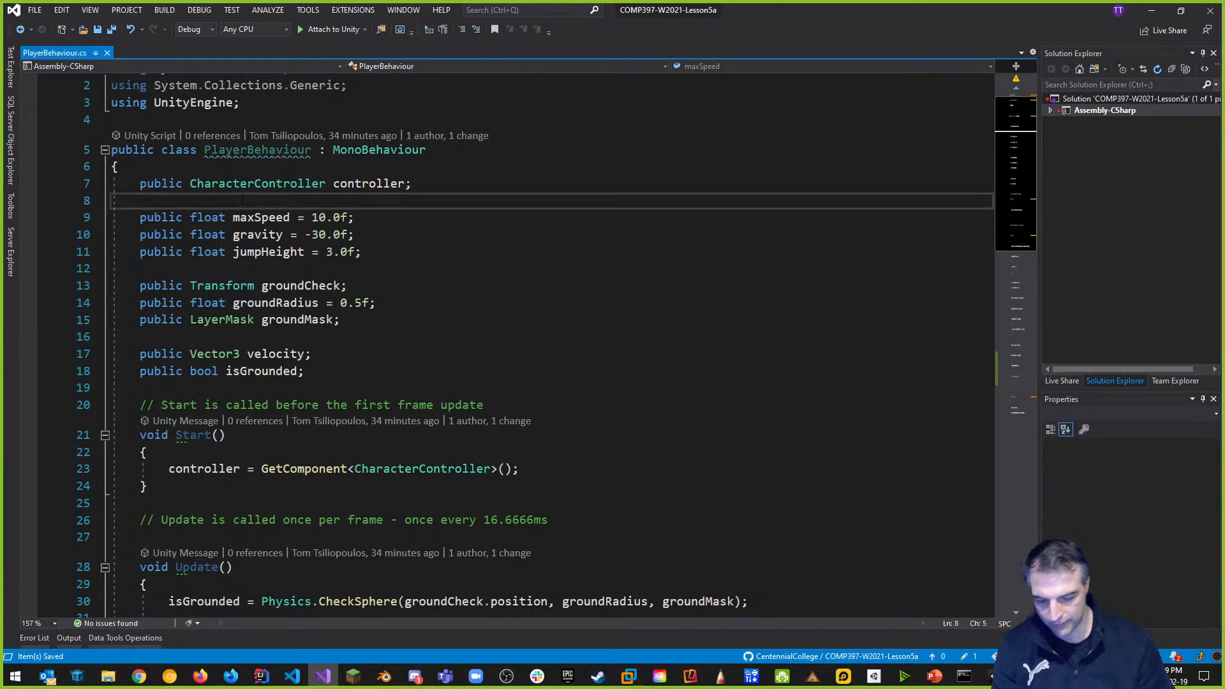
key("Return")
type("[Header(")
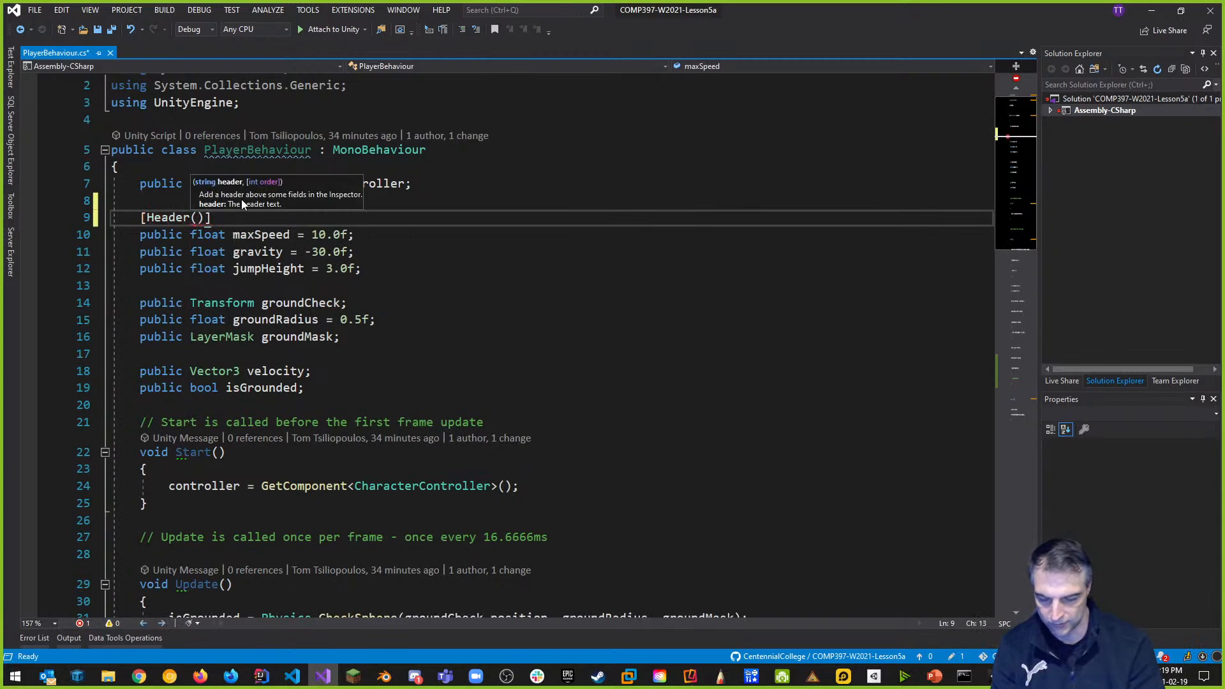
type("\"")
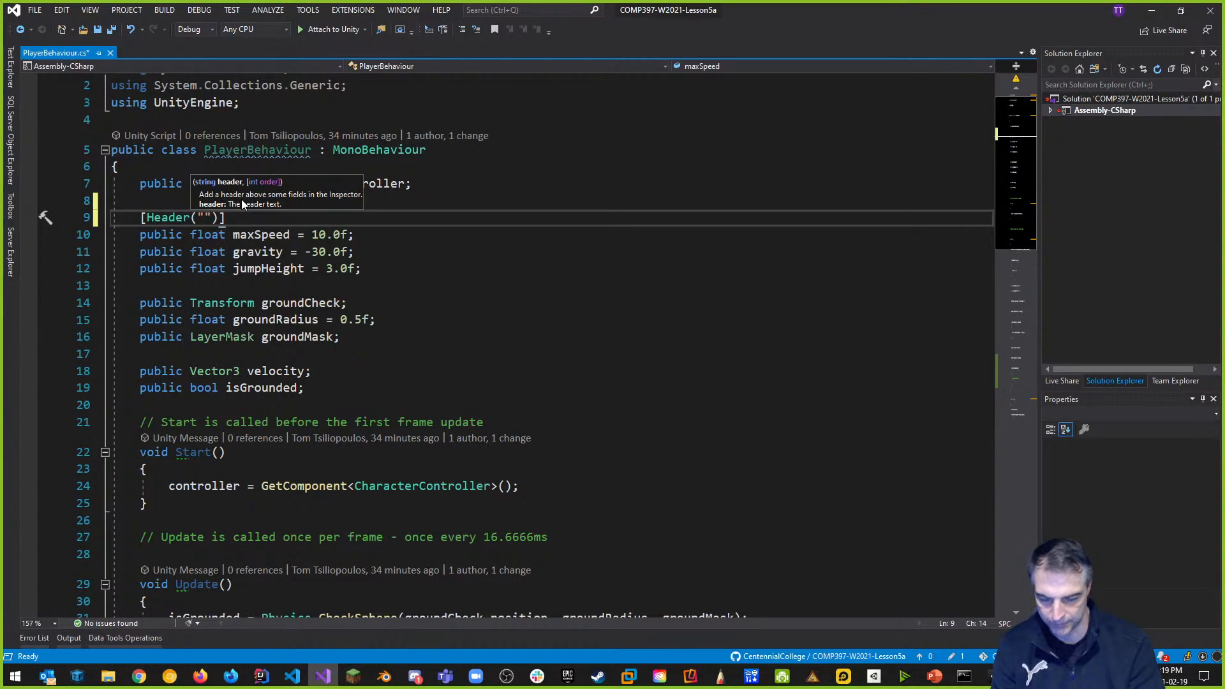
type("Com")
type("trol Pro")
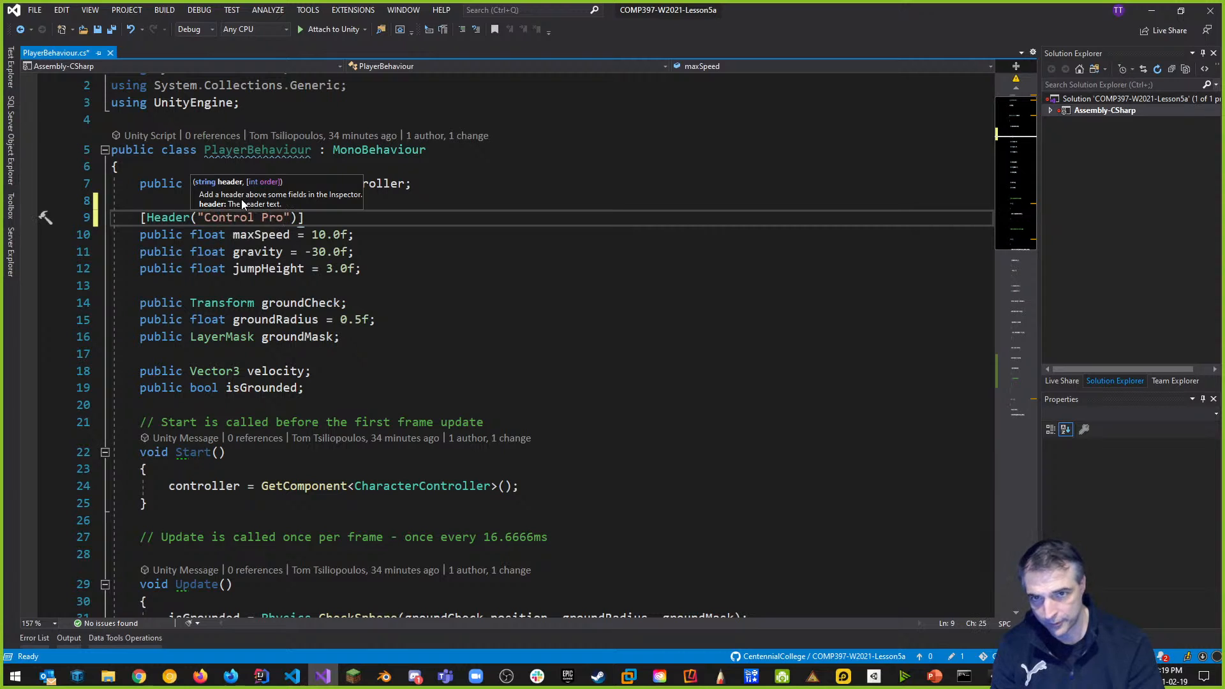
type("perties")
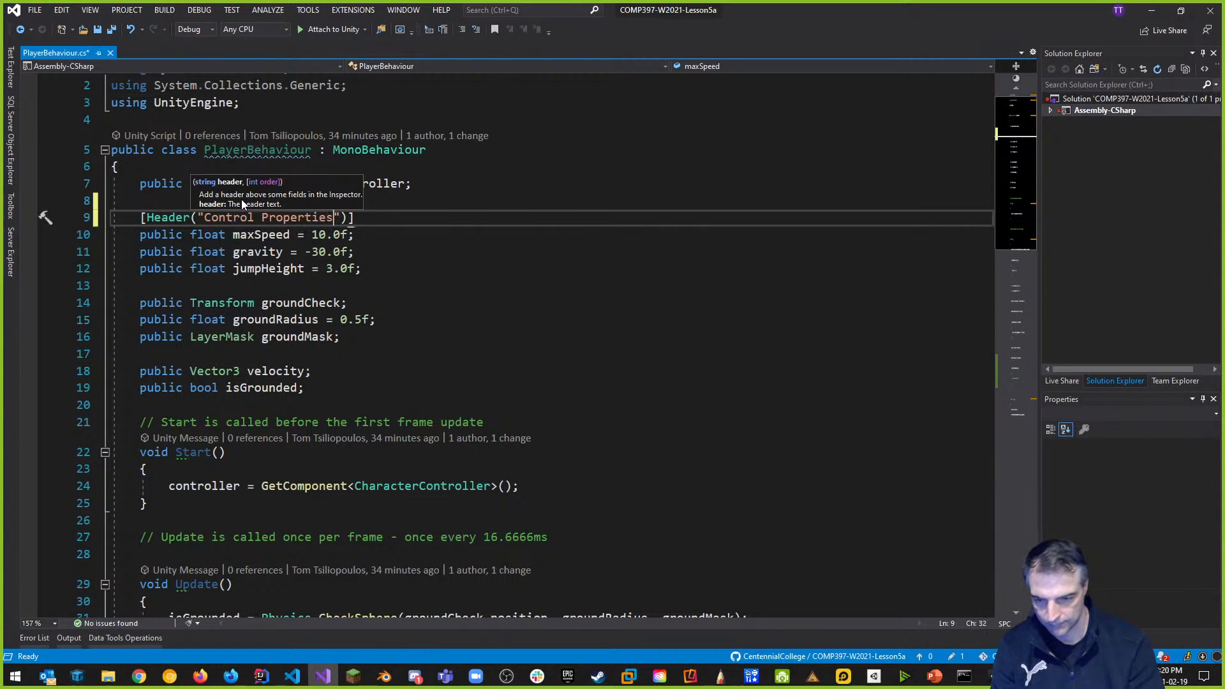
key("ctrl+s")
key("Down")
key("Down")
key("Down")
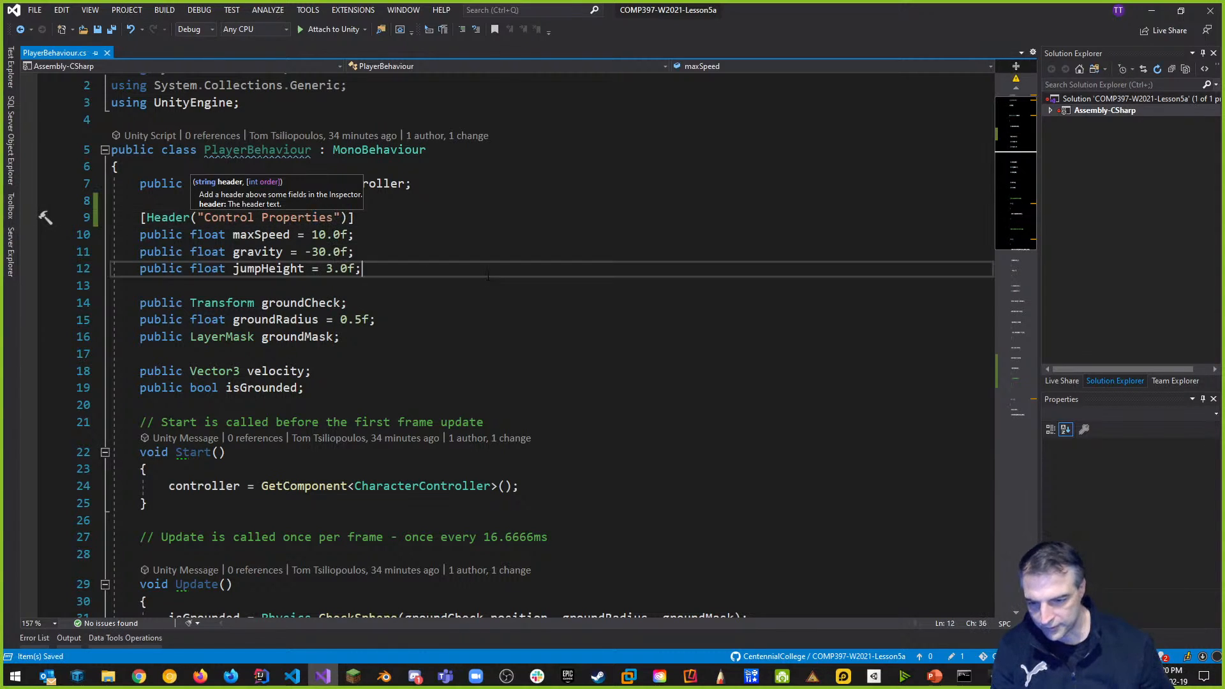
key("End")
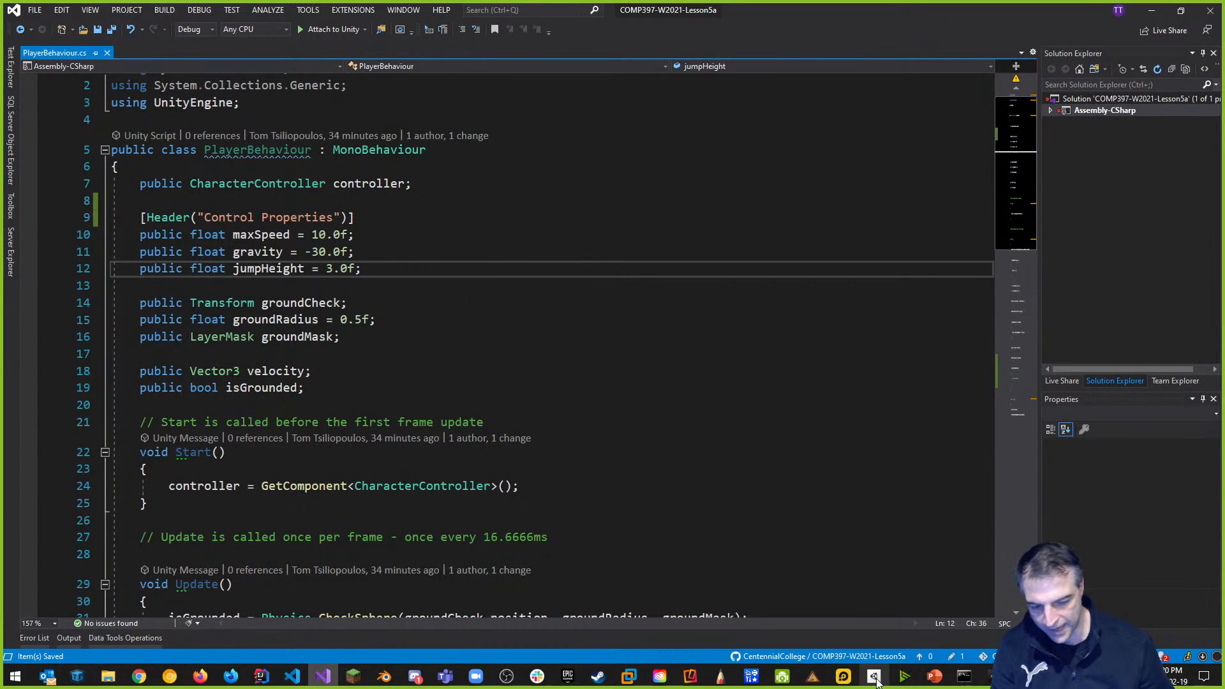
Select Player to see the Control Properties header in the Inspector, then go back to the script.
mouse_move(992, 676)
left_click(960, 627)
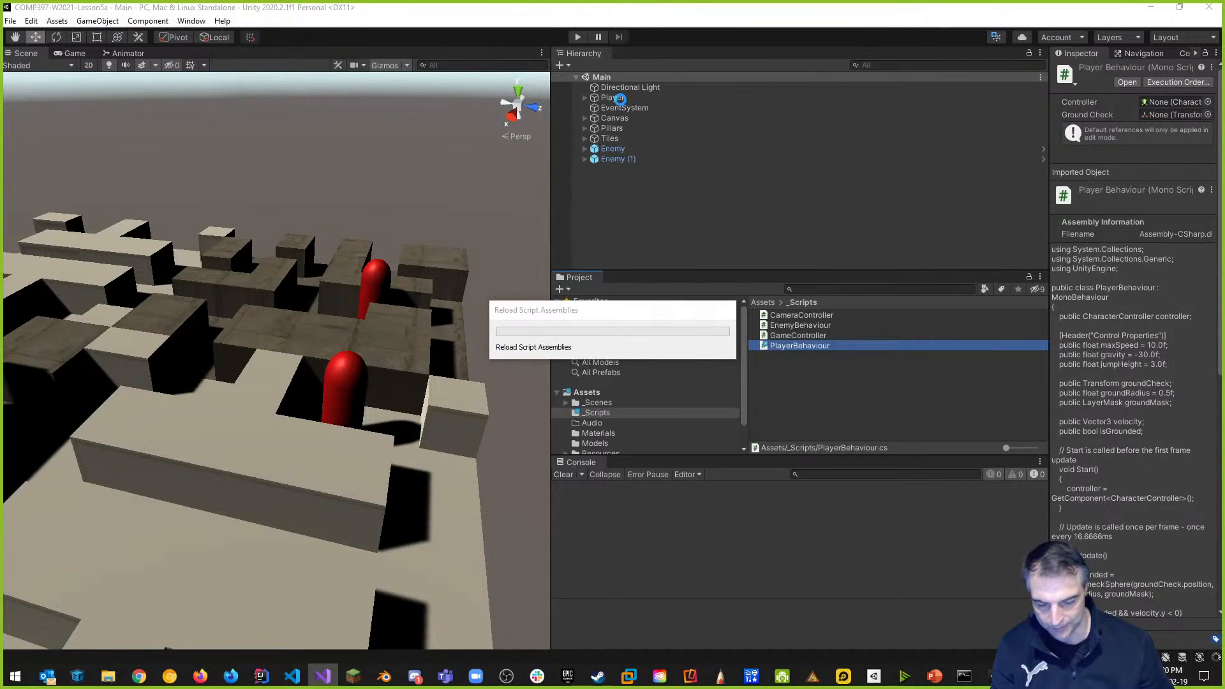
left_click(619, 98)
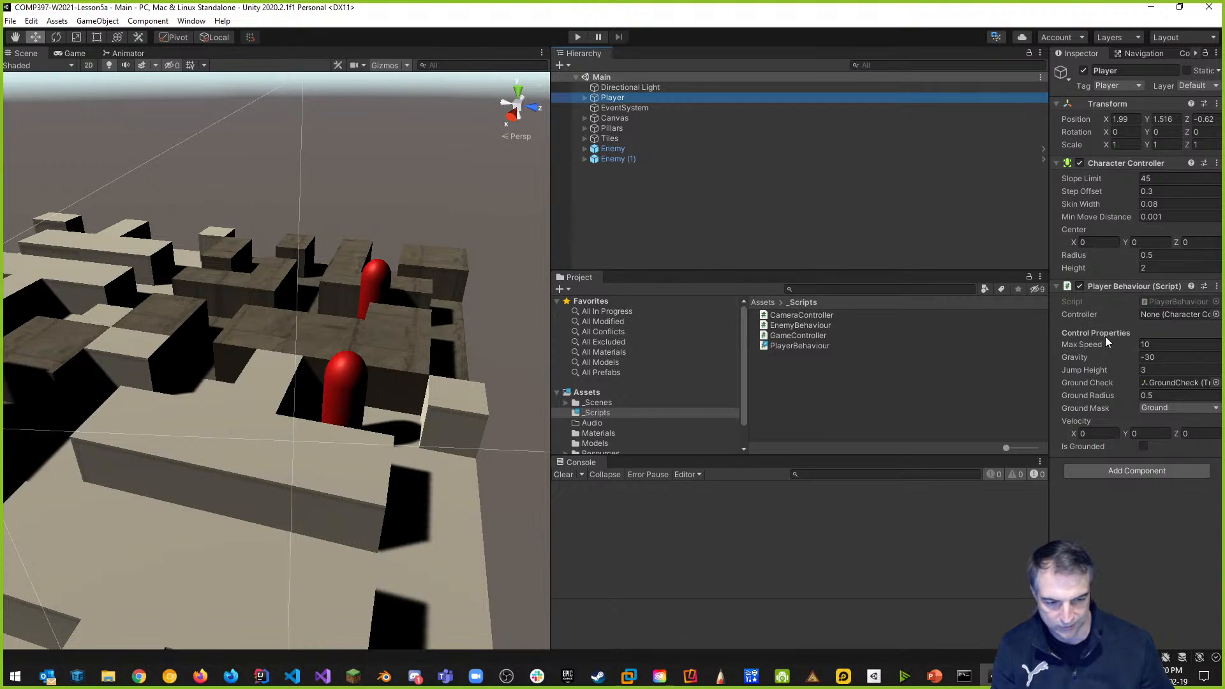
key("alt+Tab")
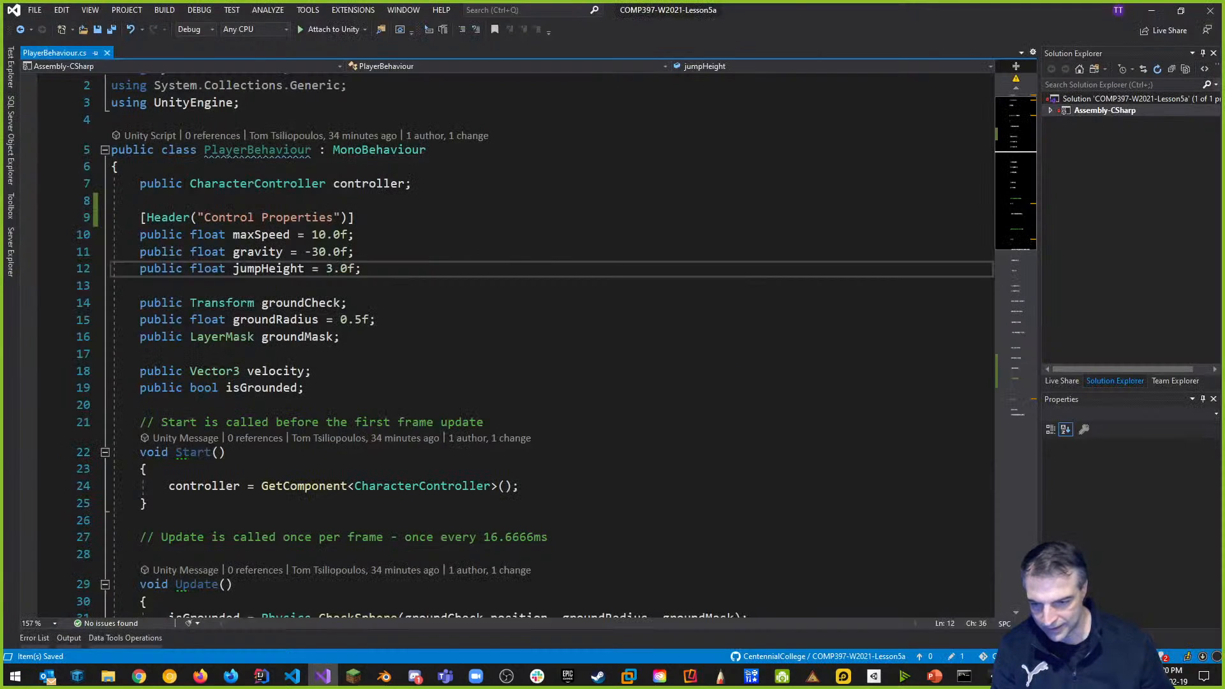
key("alt+Tab")
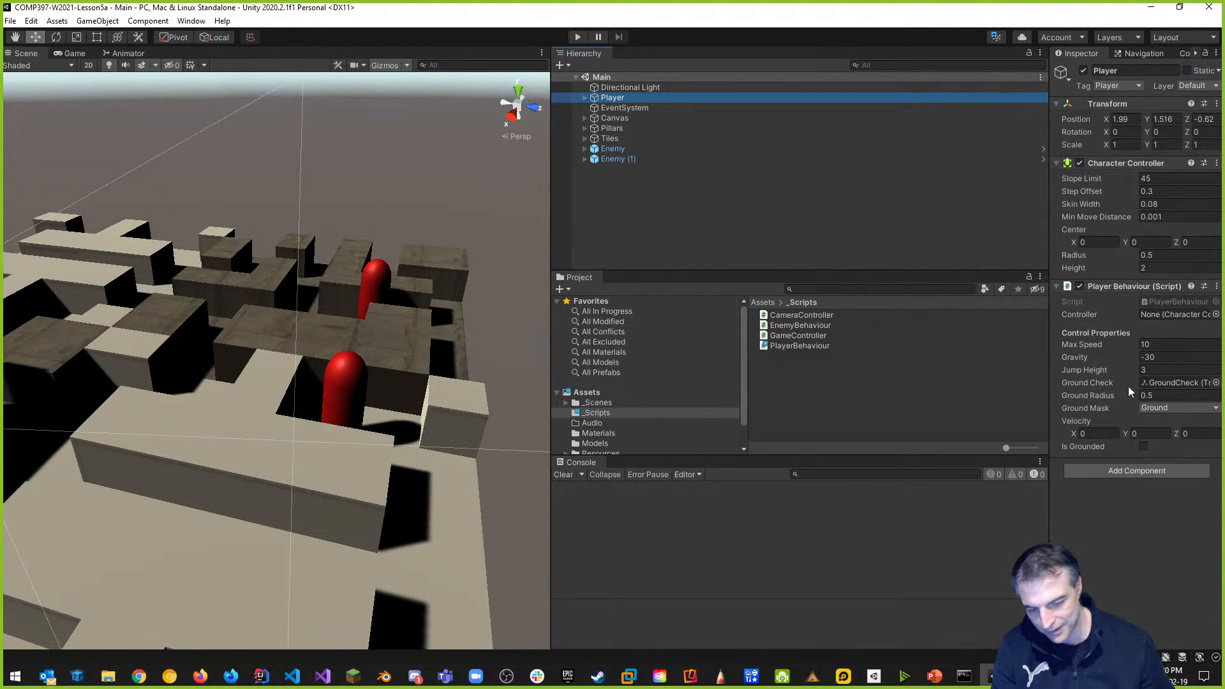
key("alt+Tab")
left_click(271, 282)
Add [Header("Ground Detection Properties")] above the groundCheck field.
key("Return")
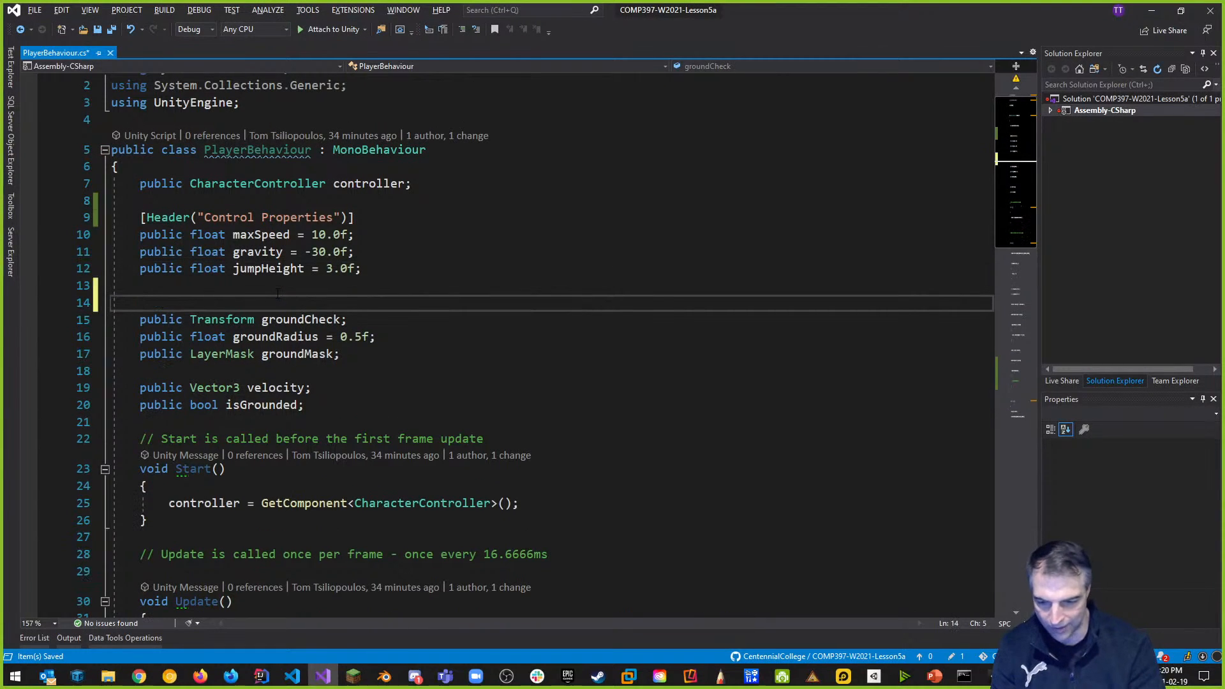
type("[")
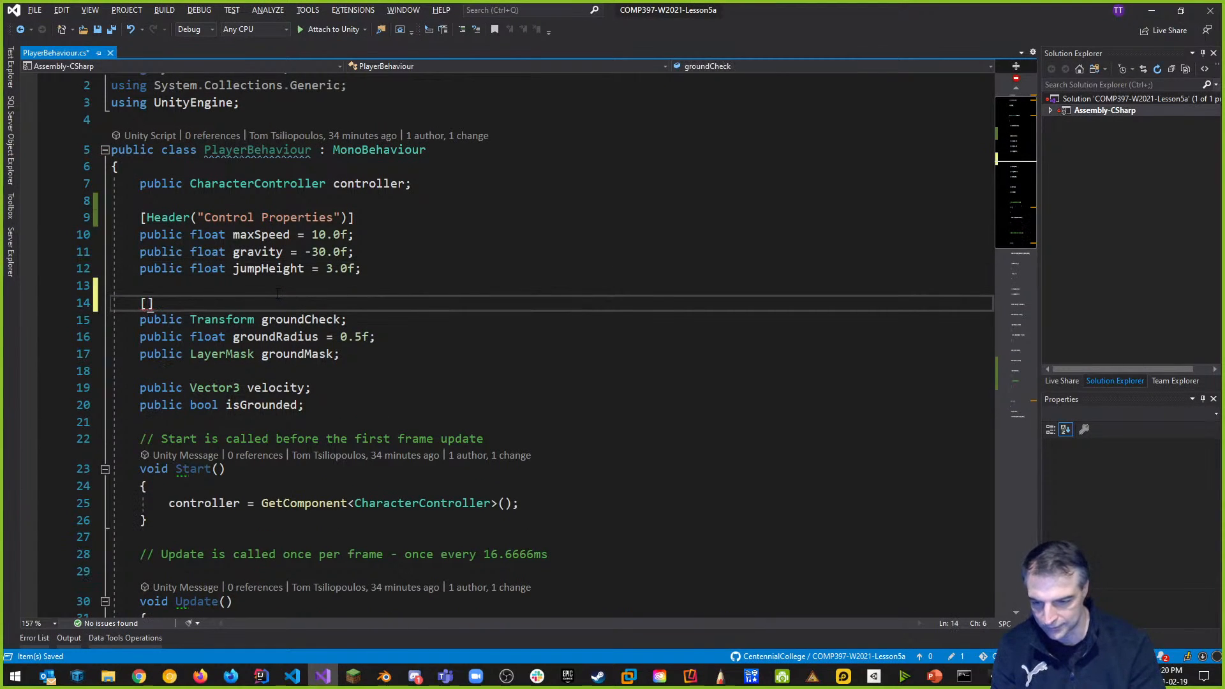
type("Header(")
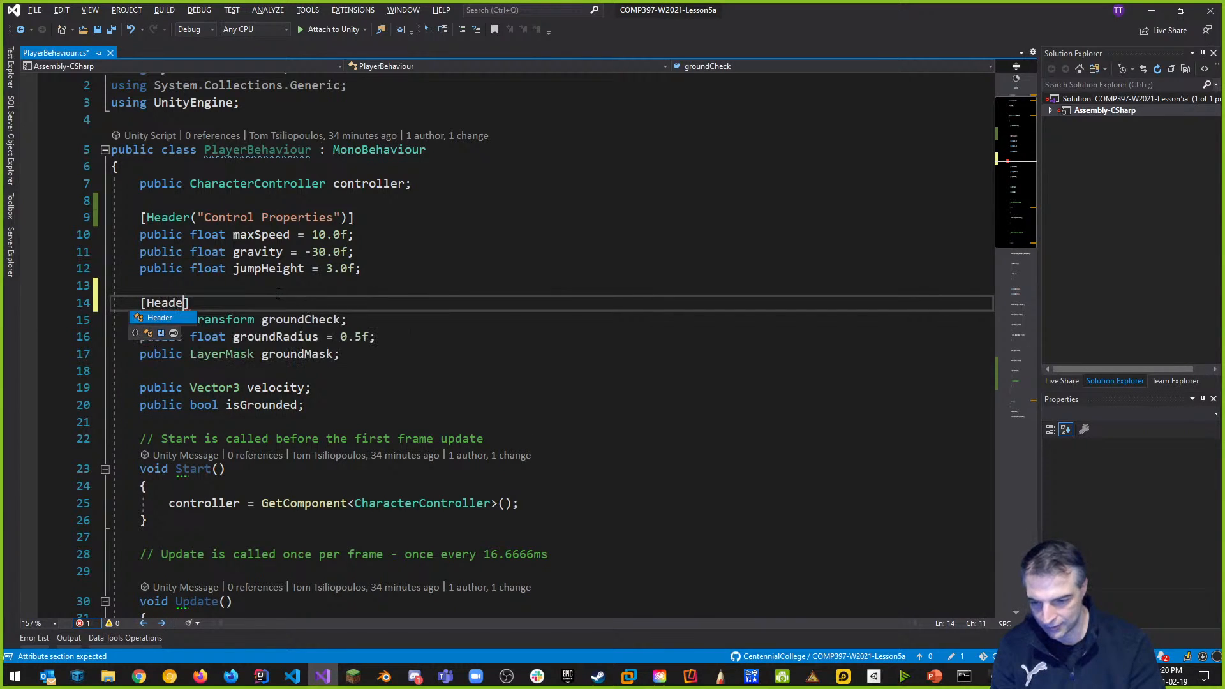
key("BackSpace")
type("\"Ground ")
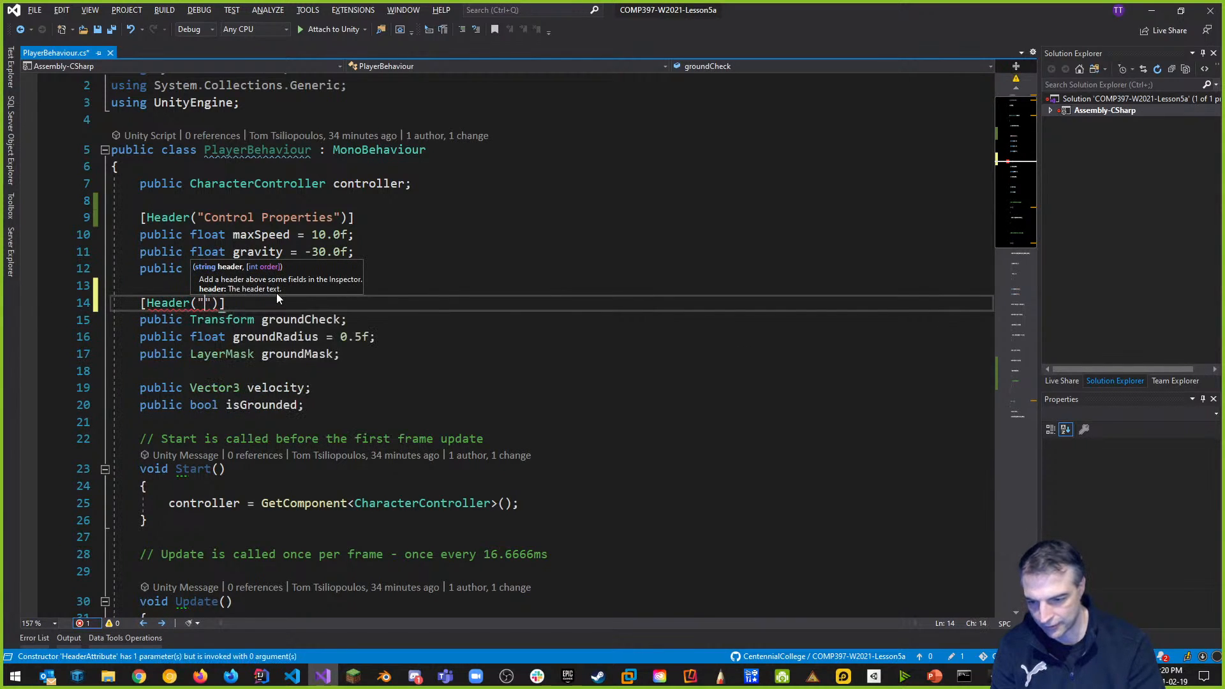
type("Detection Properties")
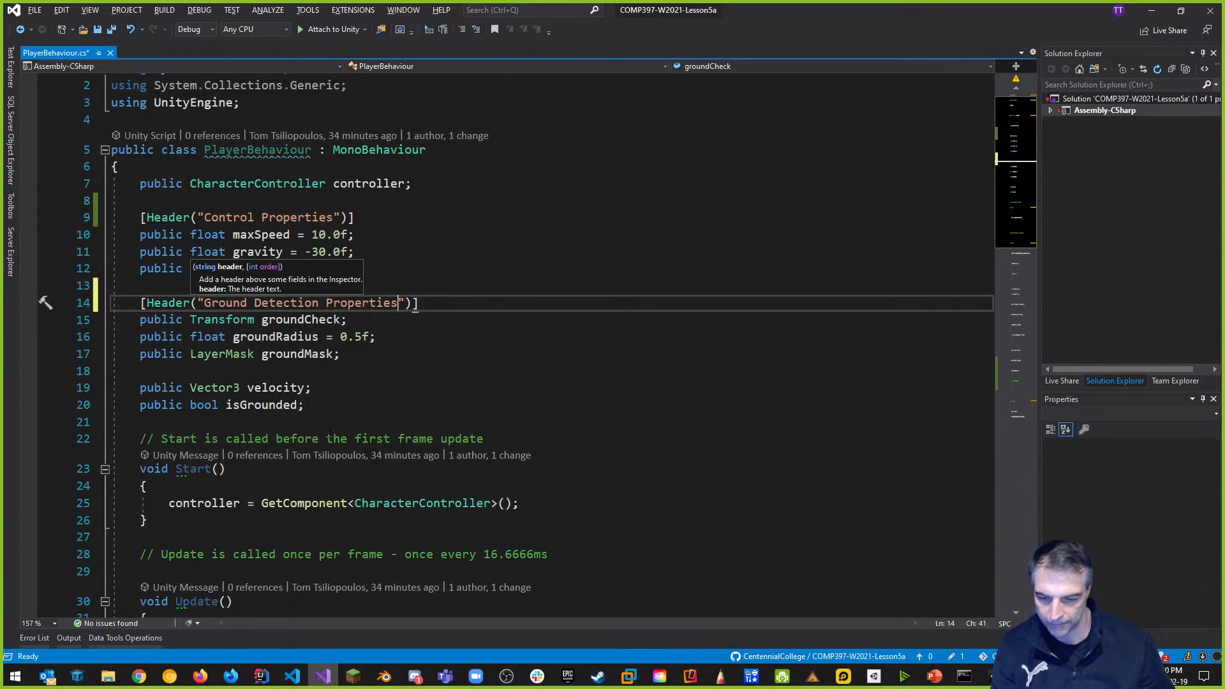
Move the velocity declaration below jumpHeight, remove leftover blank lines, save, and switch to Unity.
left_click_drag(312, 388, 132, 387)
key("ctrl+c")
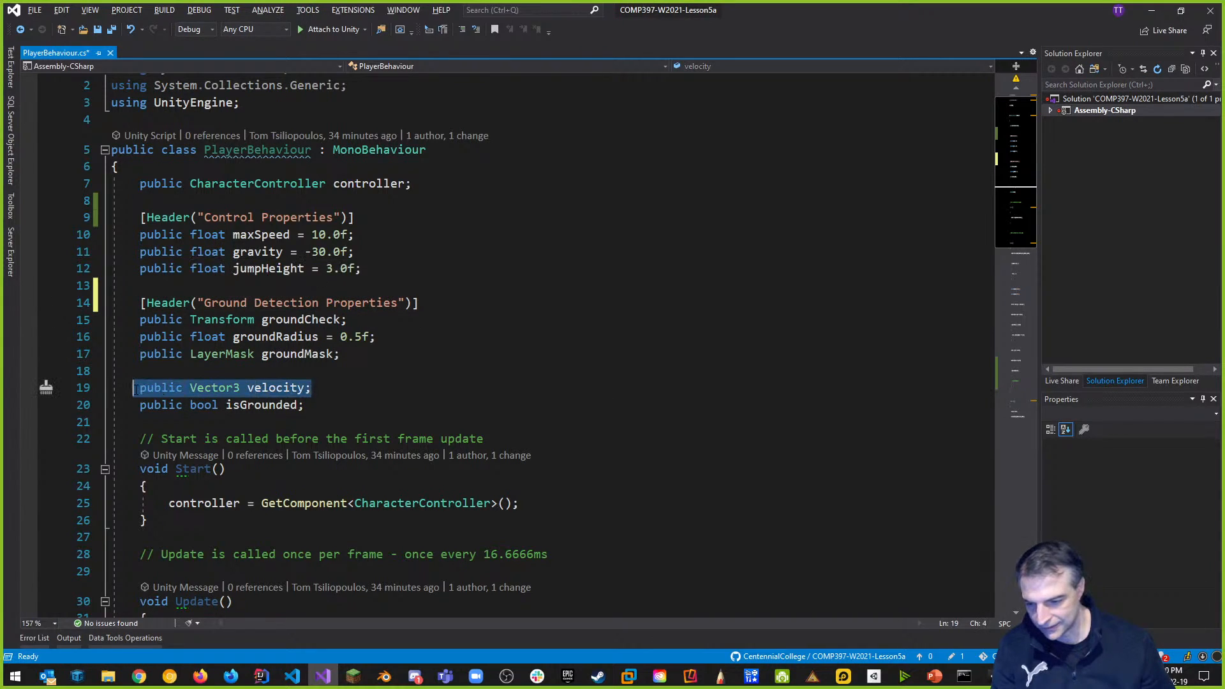
key("Delete")
left_click(412, 269)
key("Return")
key("ctrl+v")
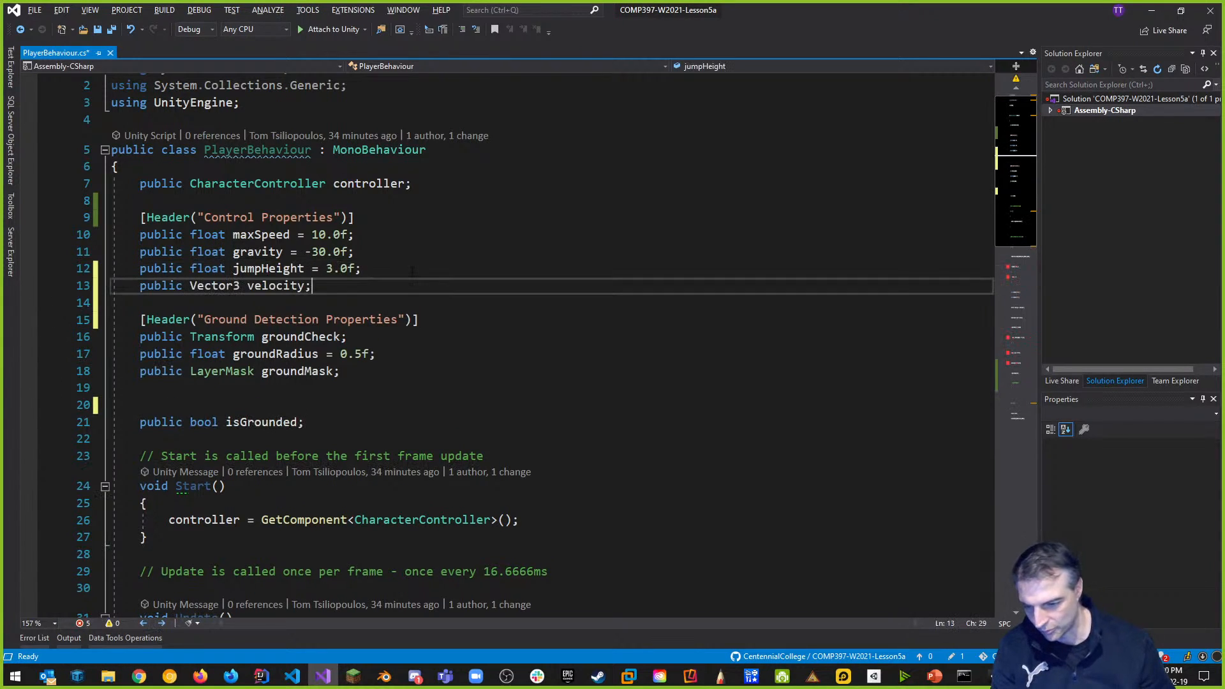
left_click(251, 391)
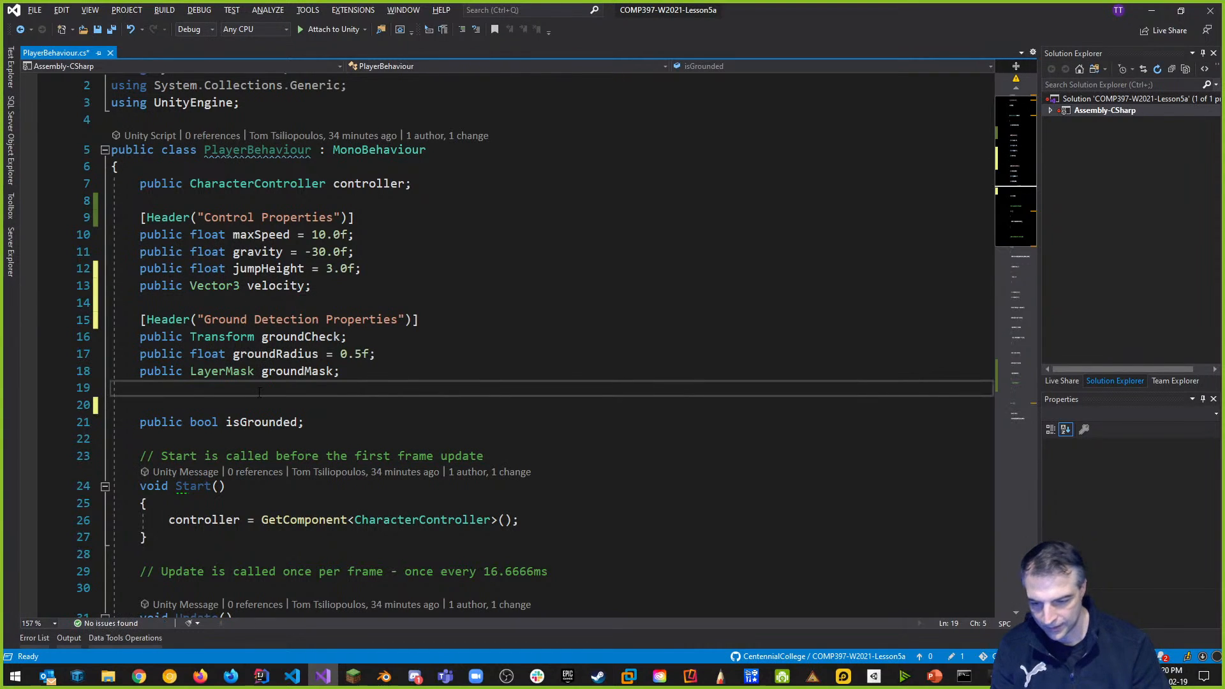
key("BackSpace")
key("Delete")
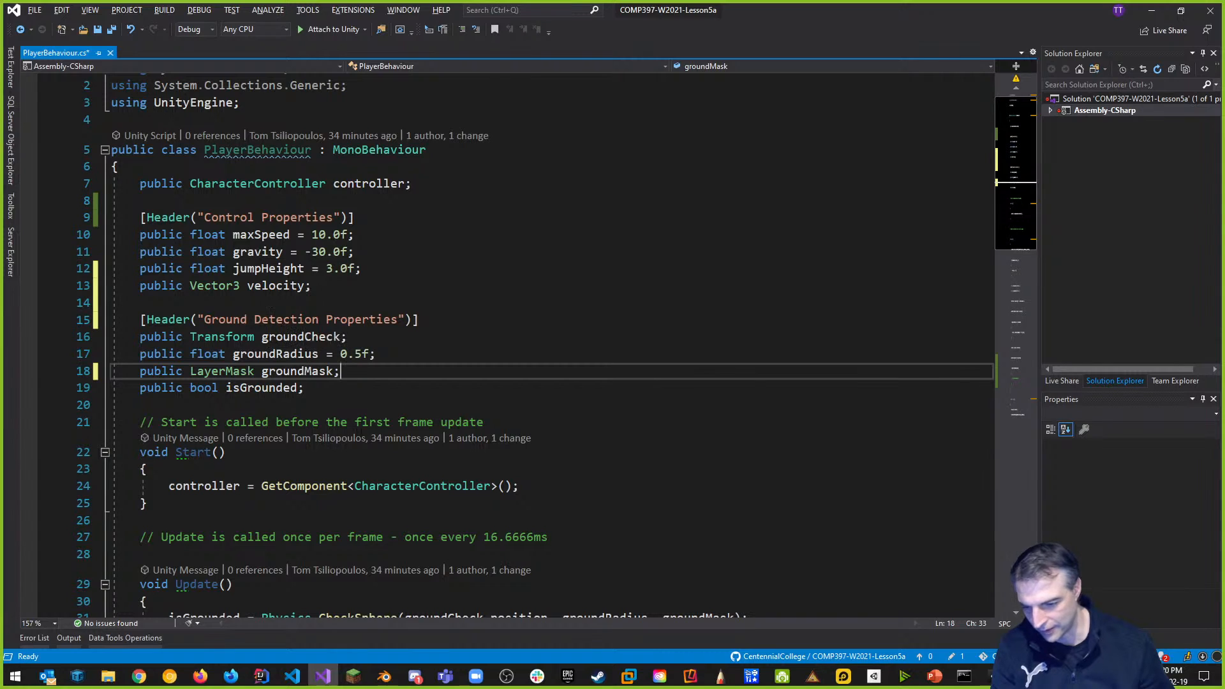
left_click(411, 259)
key("ctrl+s")
key("alt+Tab")
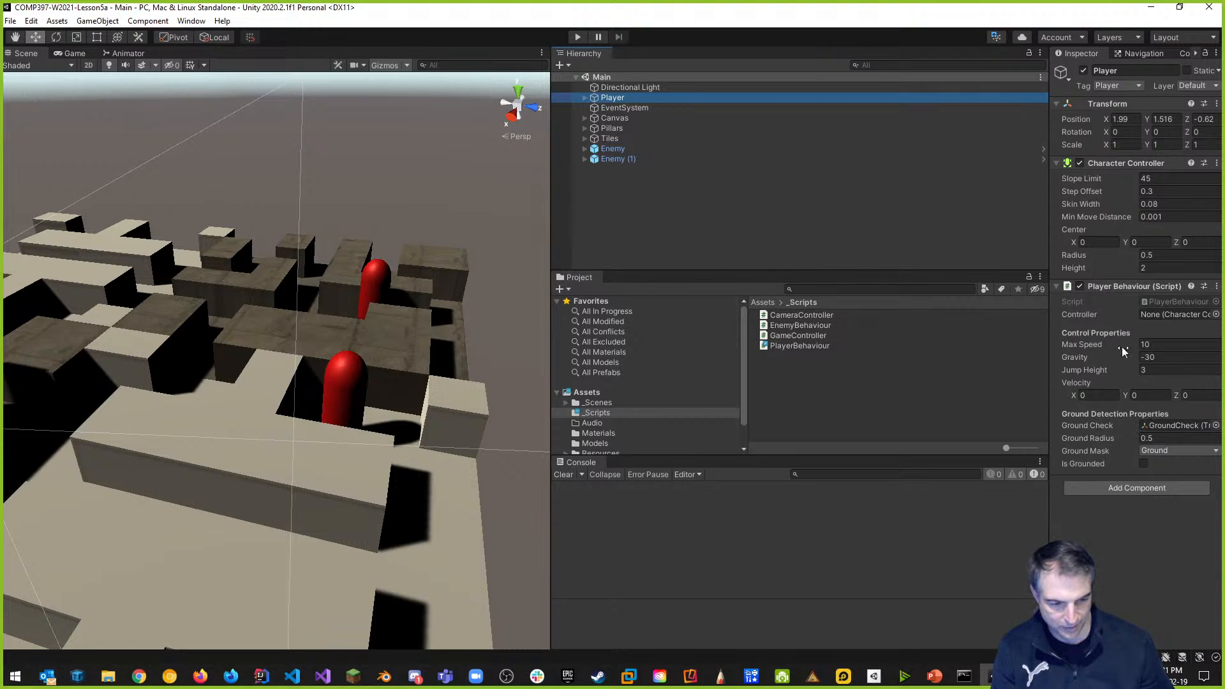
Rename the script headers to 'Movement' and 'Ground Detection', then return to Unity.
key("alt+Tab")
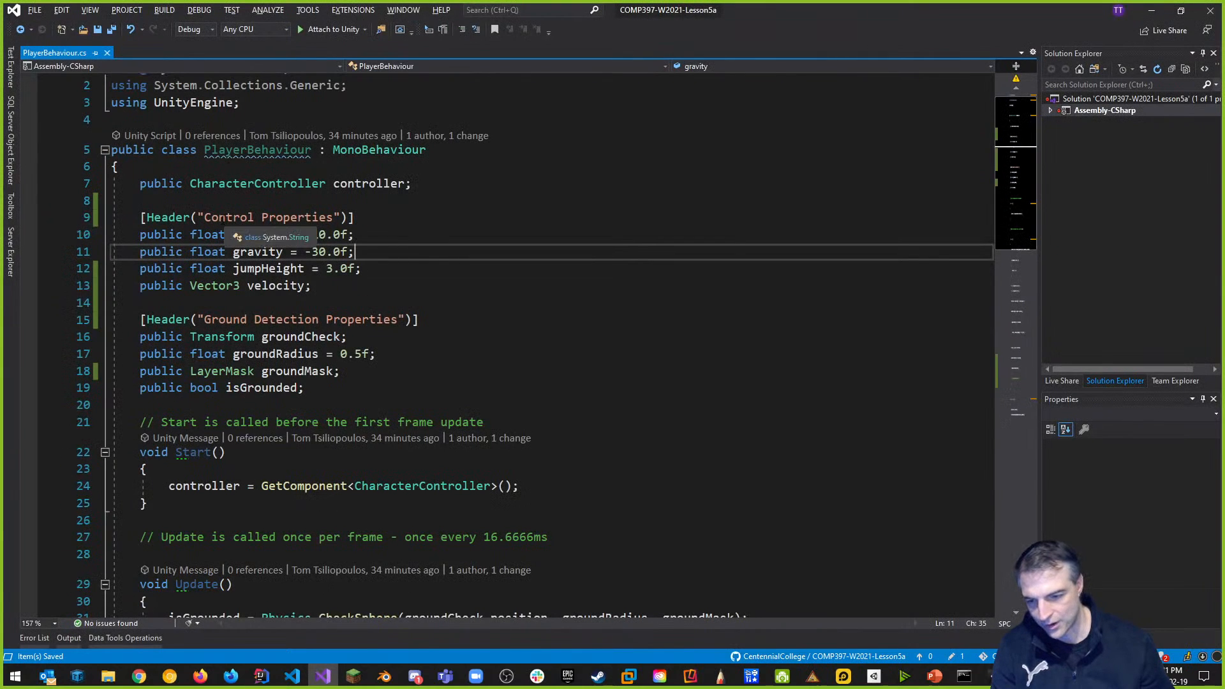
left_click_drag(204, 217, 335, 217)
type("Movement")
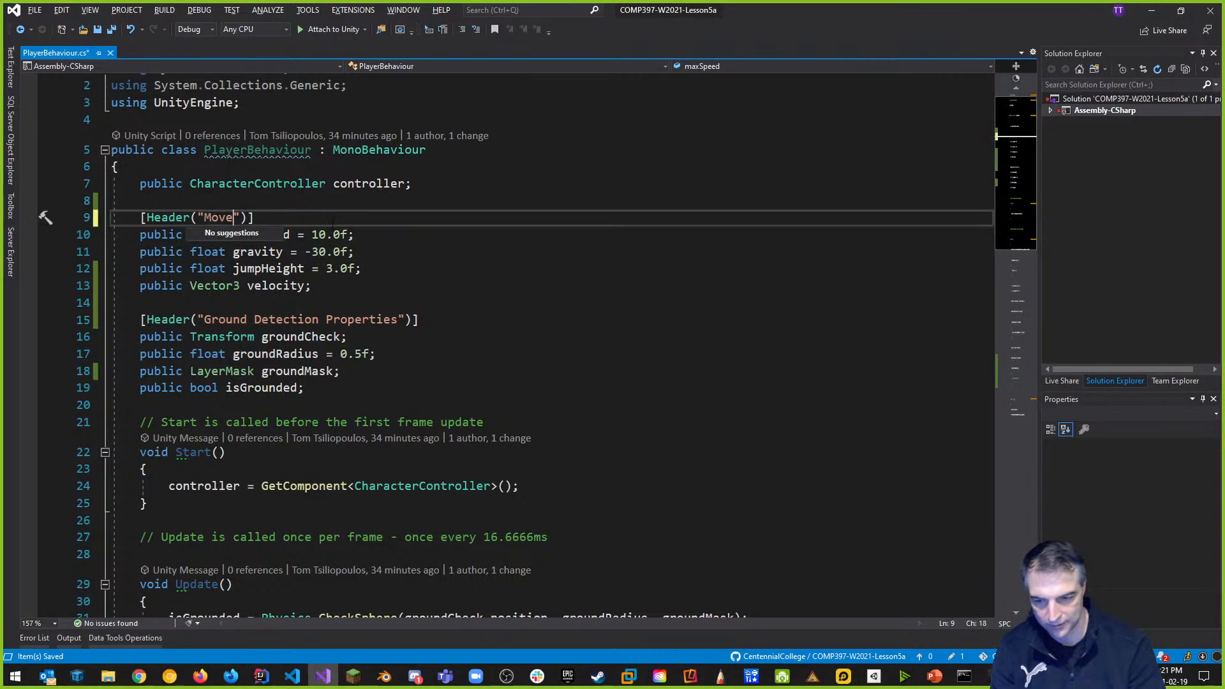
left_click(389, 355)
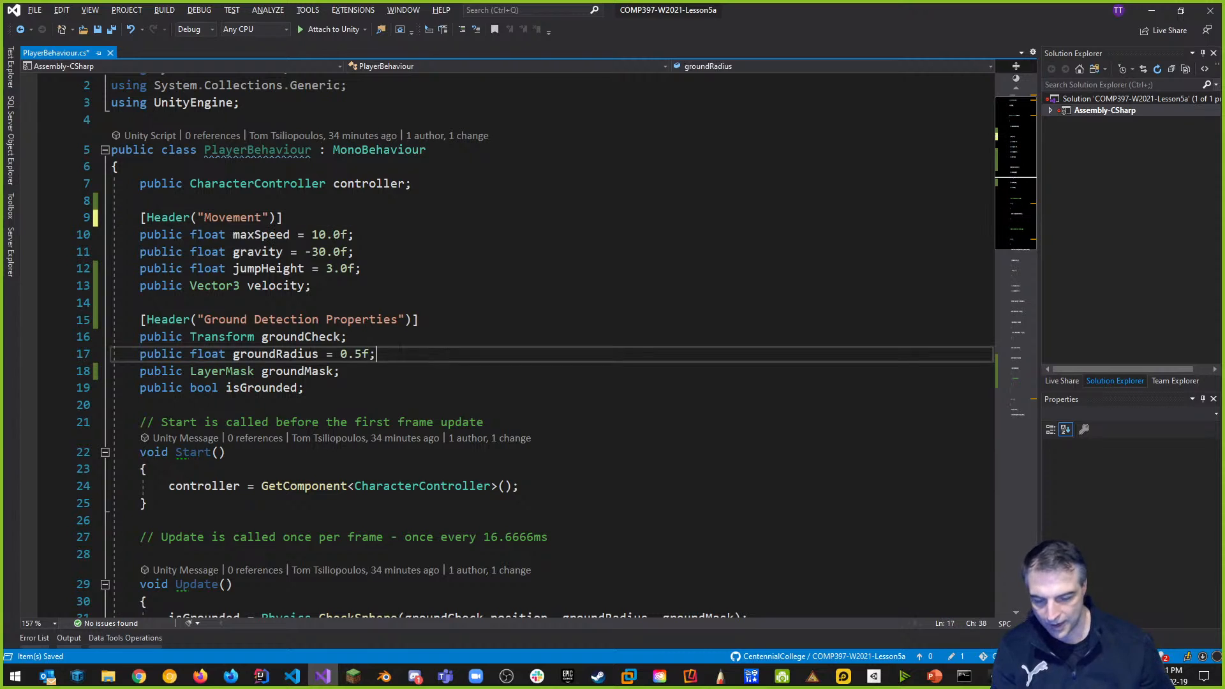
left_click_drag(327, 320, 401, 323)
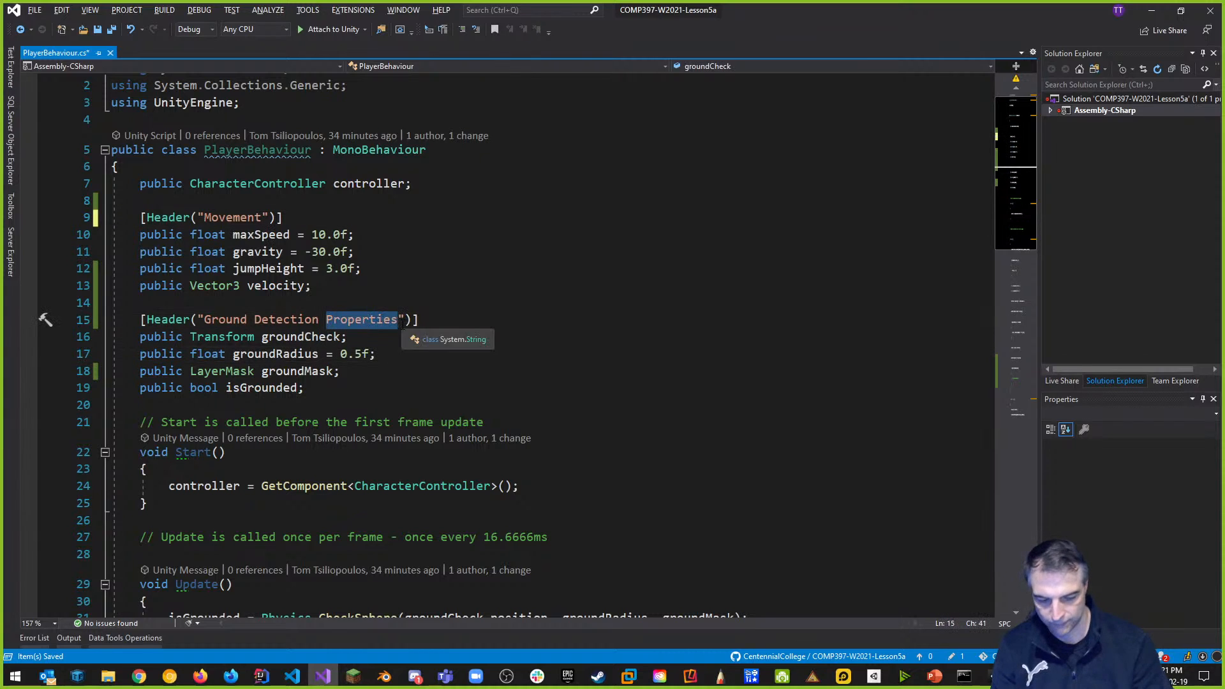
key("BackSpace")
key("BackSpace")
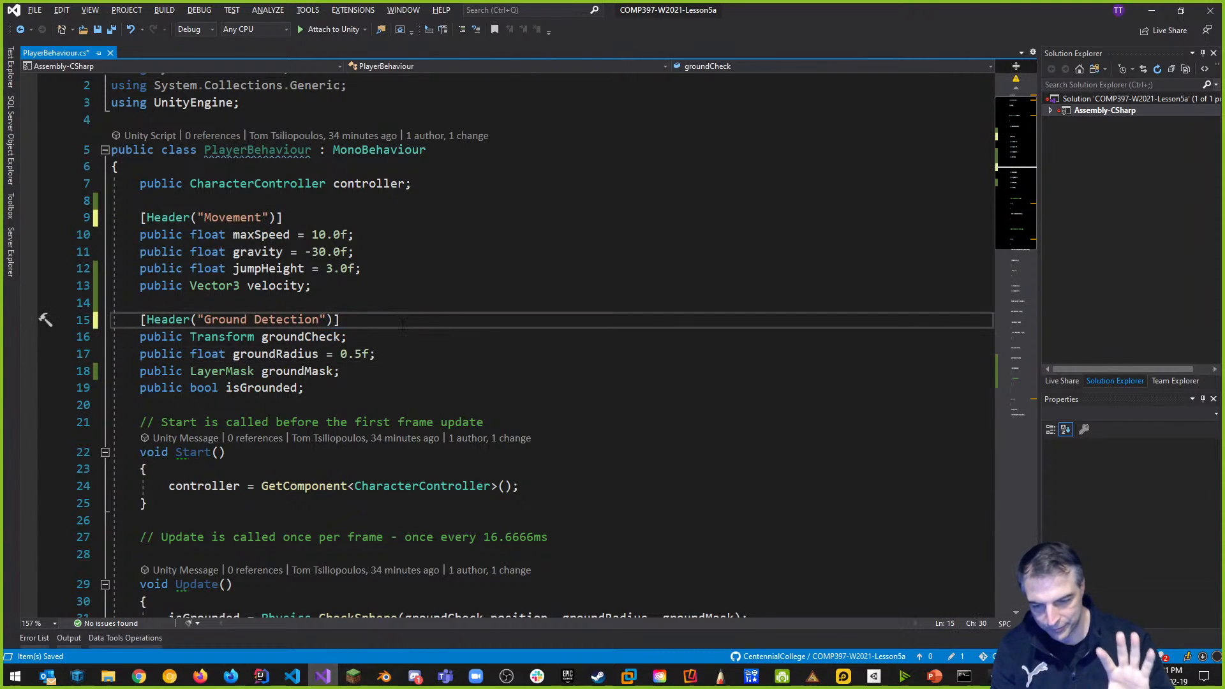
left_click(572, 292)
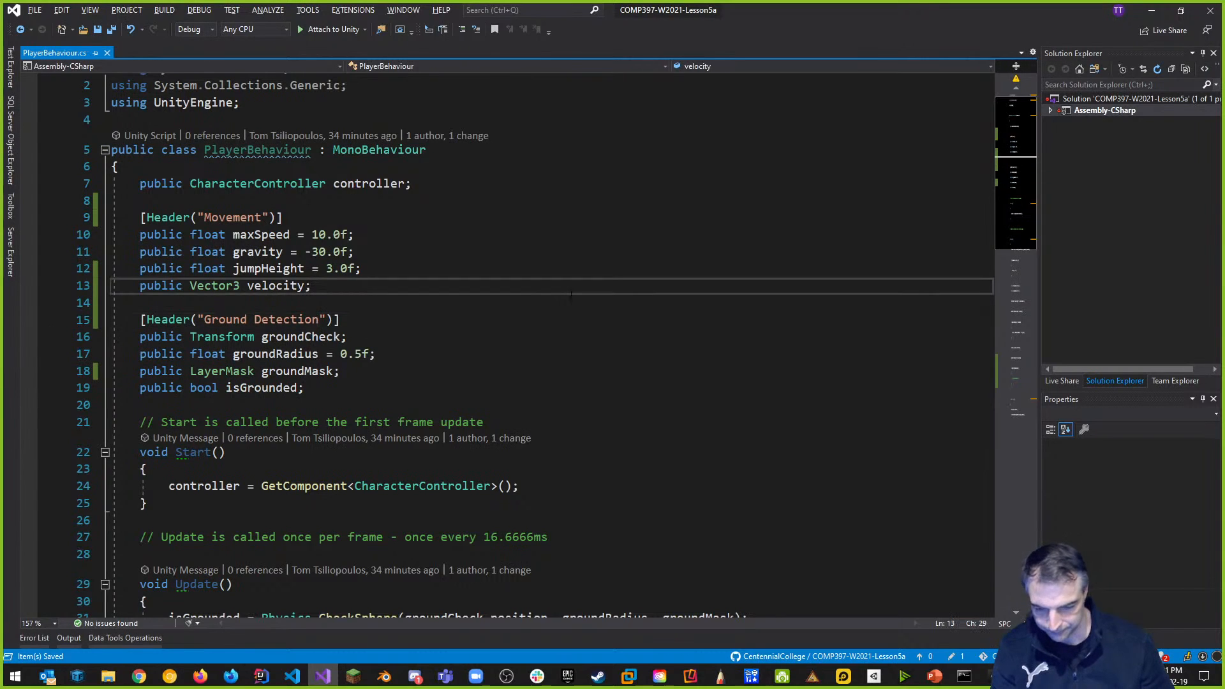
key("alt+Tab")
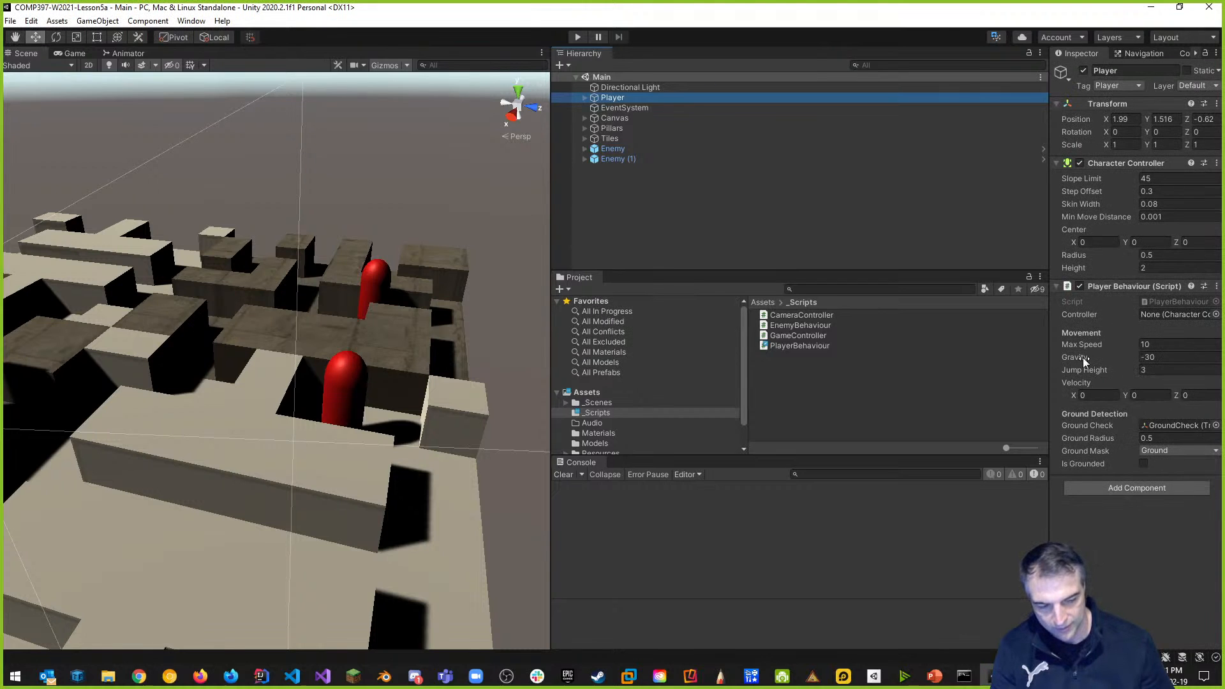
Widen the Inspector property fields, expand Player, and inspect its MiniMapCamera.
left_click(966, 320)
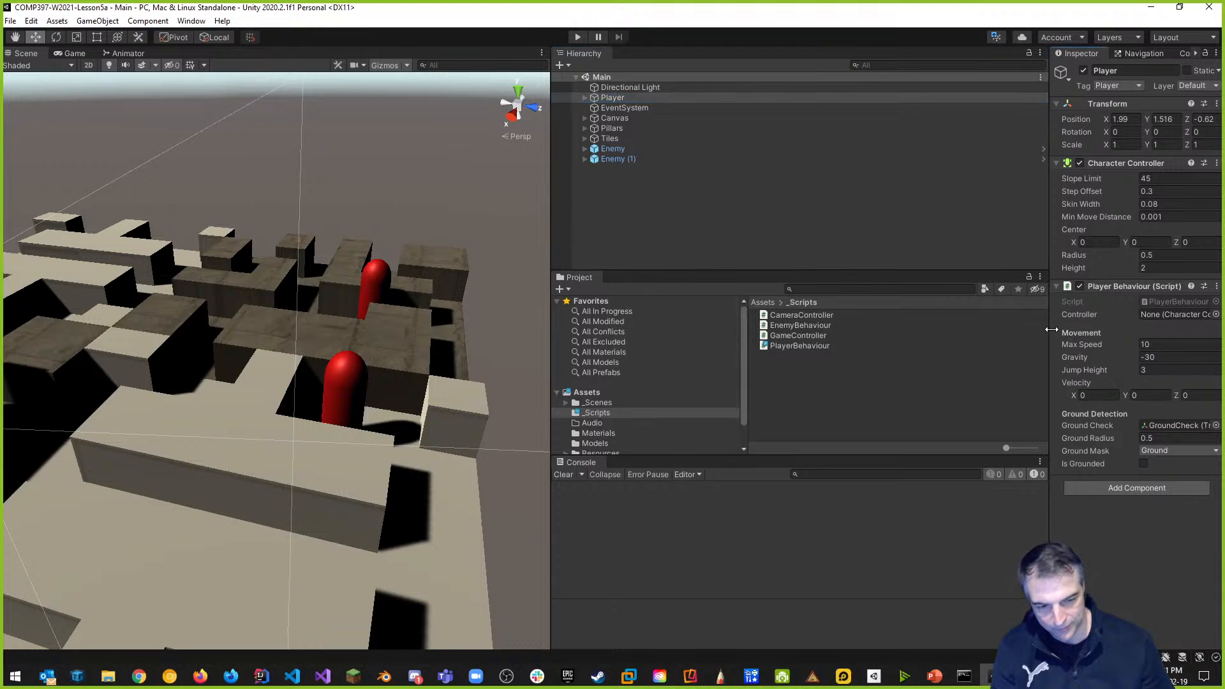
left_click_drag(1048, 326, 890, 442)
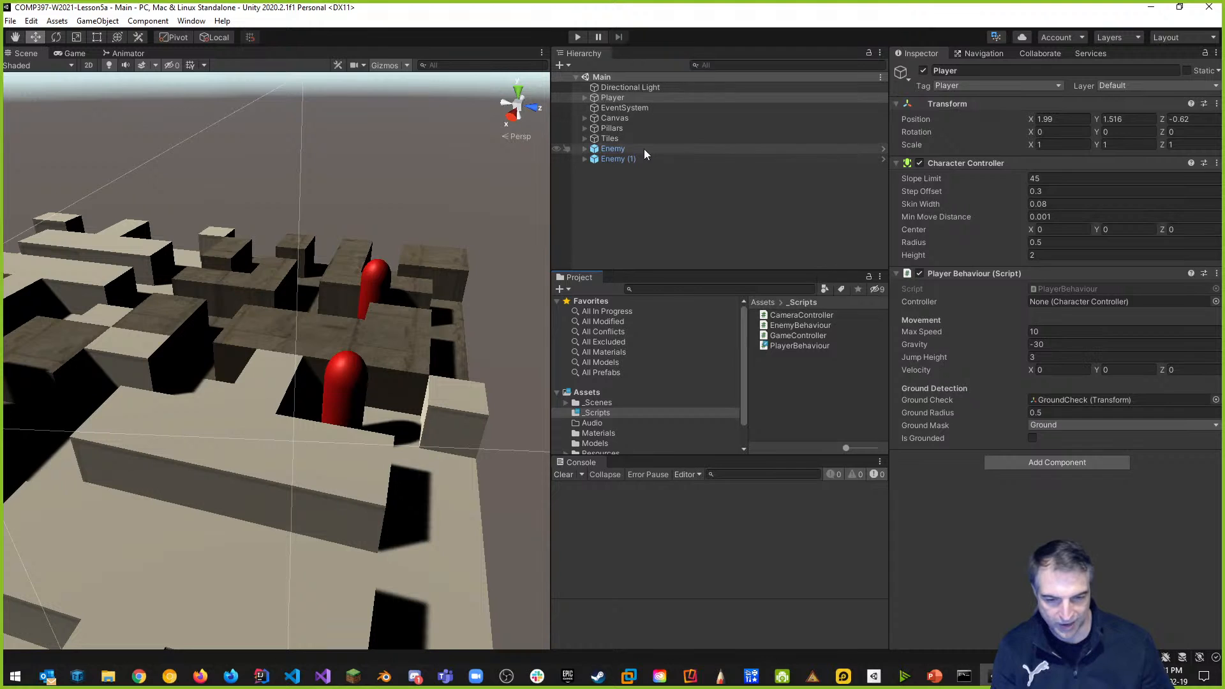
left_click(586, 97)
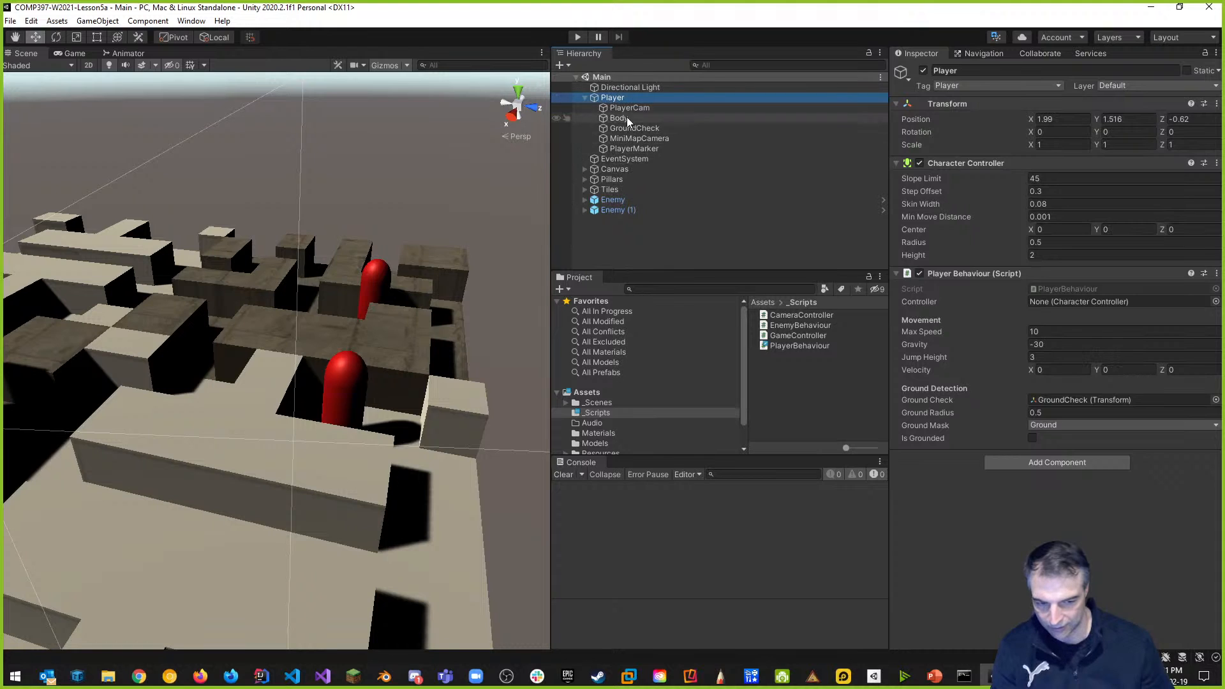
left_click(615, 98)
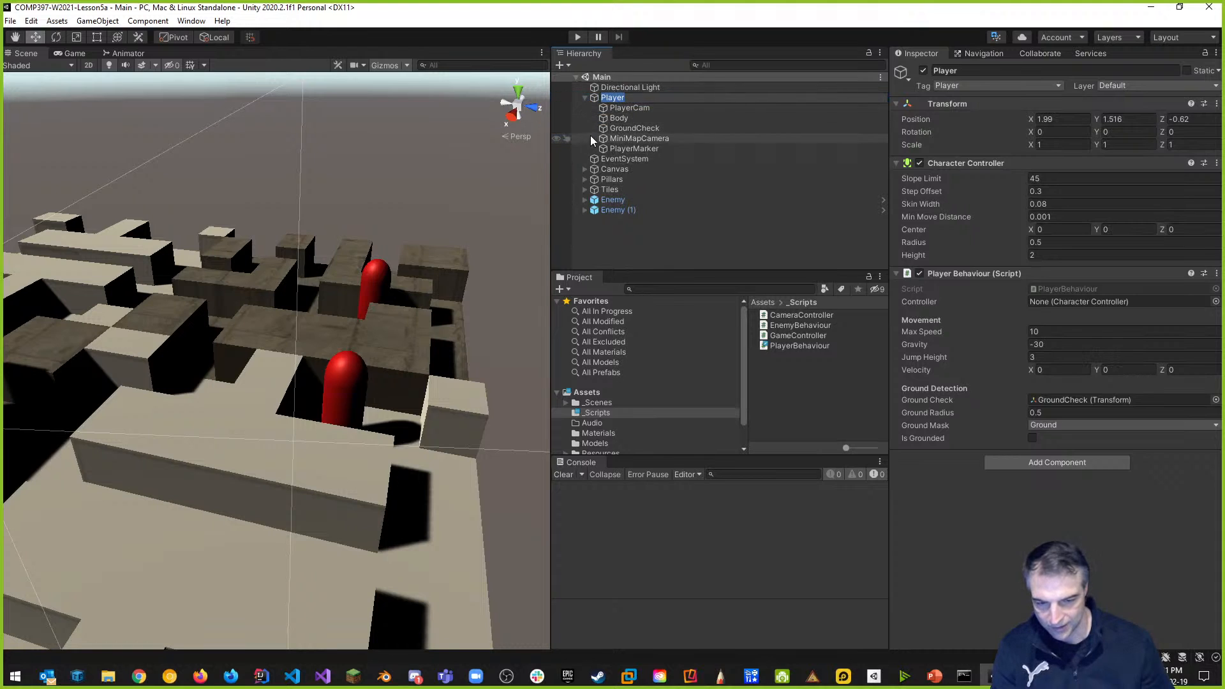
left_click(652, 138)
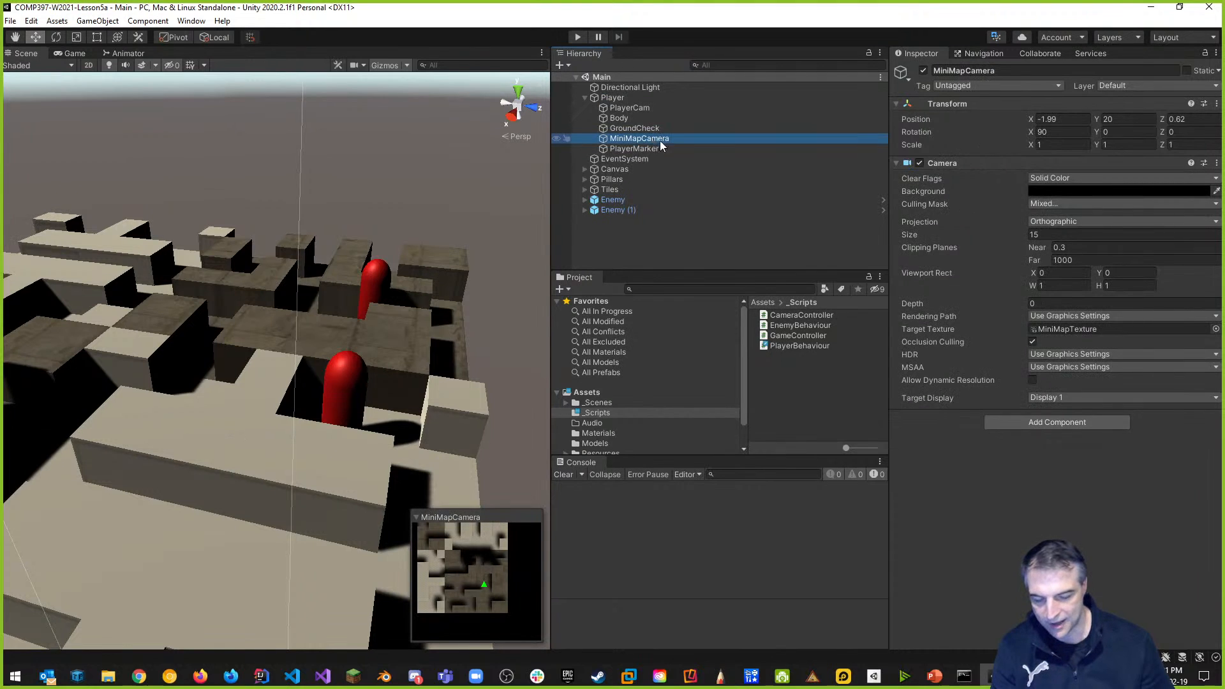
Expand Canvas and its Border object in the Hierarchy.
left_click(616, 169)
left_click(585, 169)
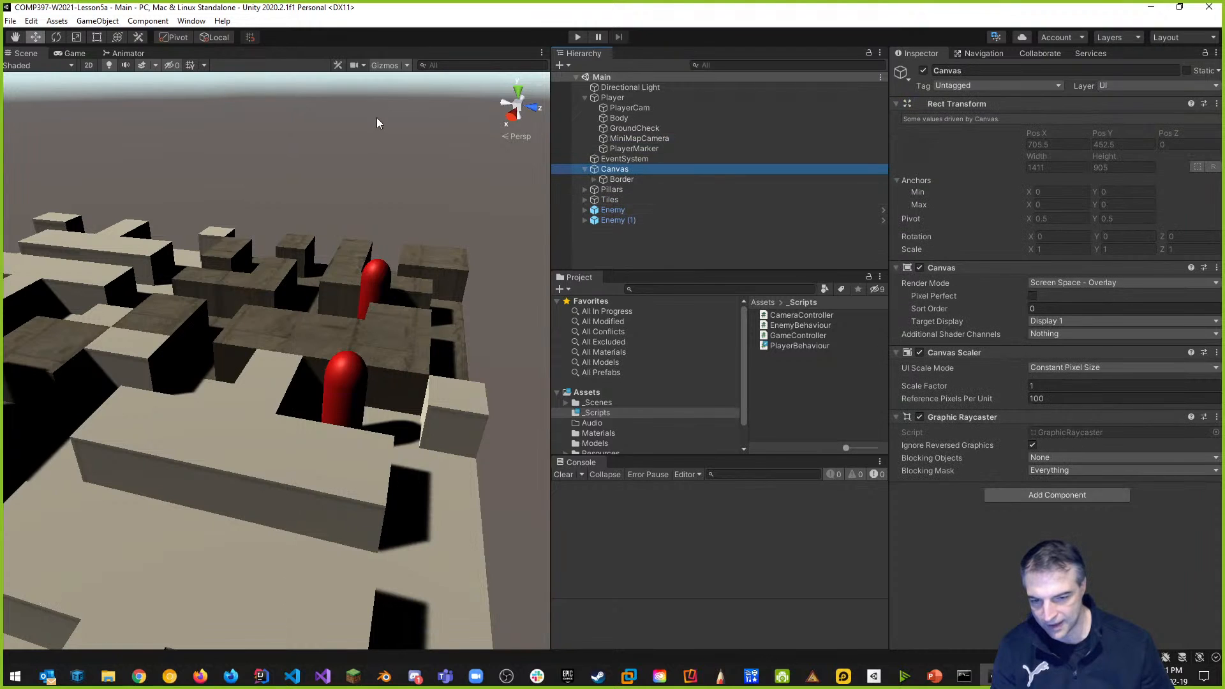
left_click(593, 179)
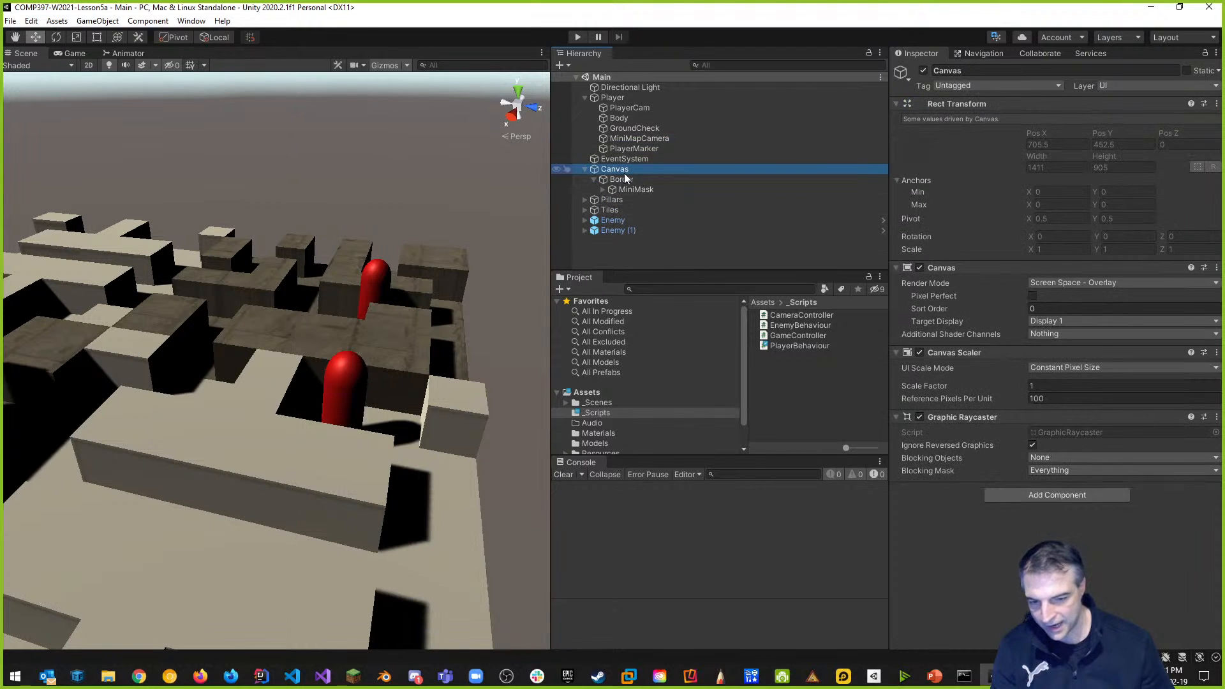
Expand MiniMask and inspect its MiniMap image child.
left_click(611, 191)
left_click(602, 190)
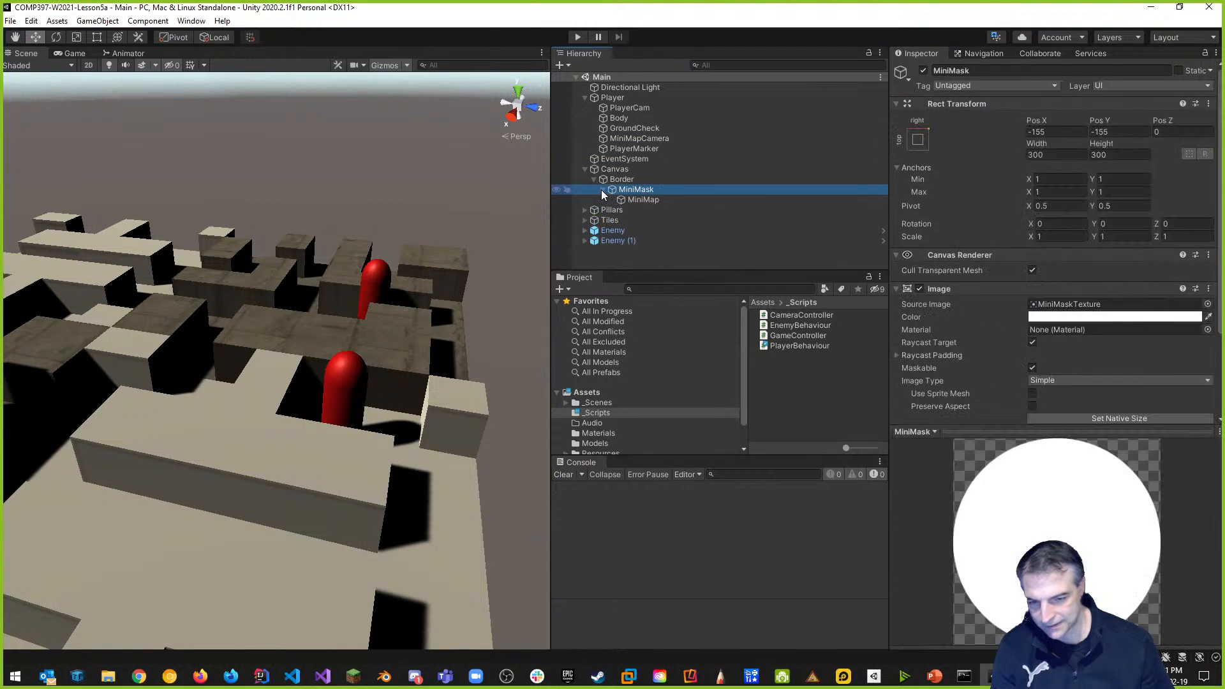
left_click(645, 200)
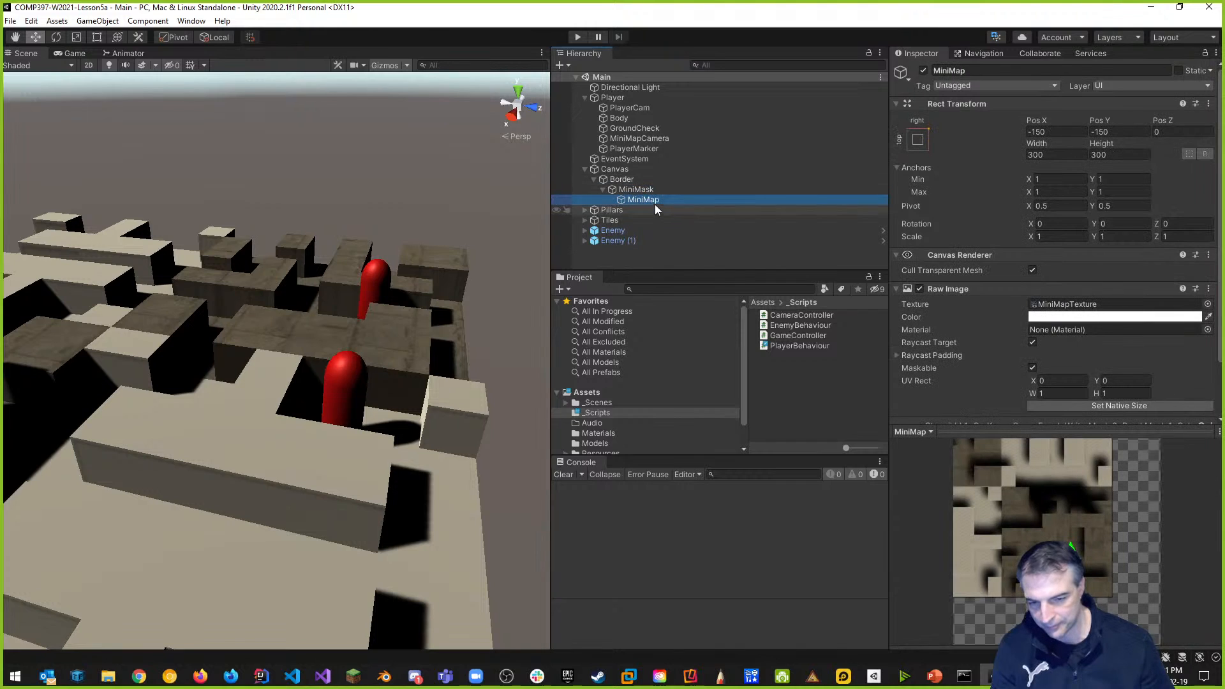
Rename Border to MiniMapBorder and toggle its active checkbox off and back on.
left_click(627, 177)
left_click(939, 71)
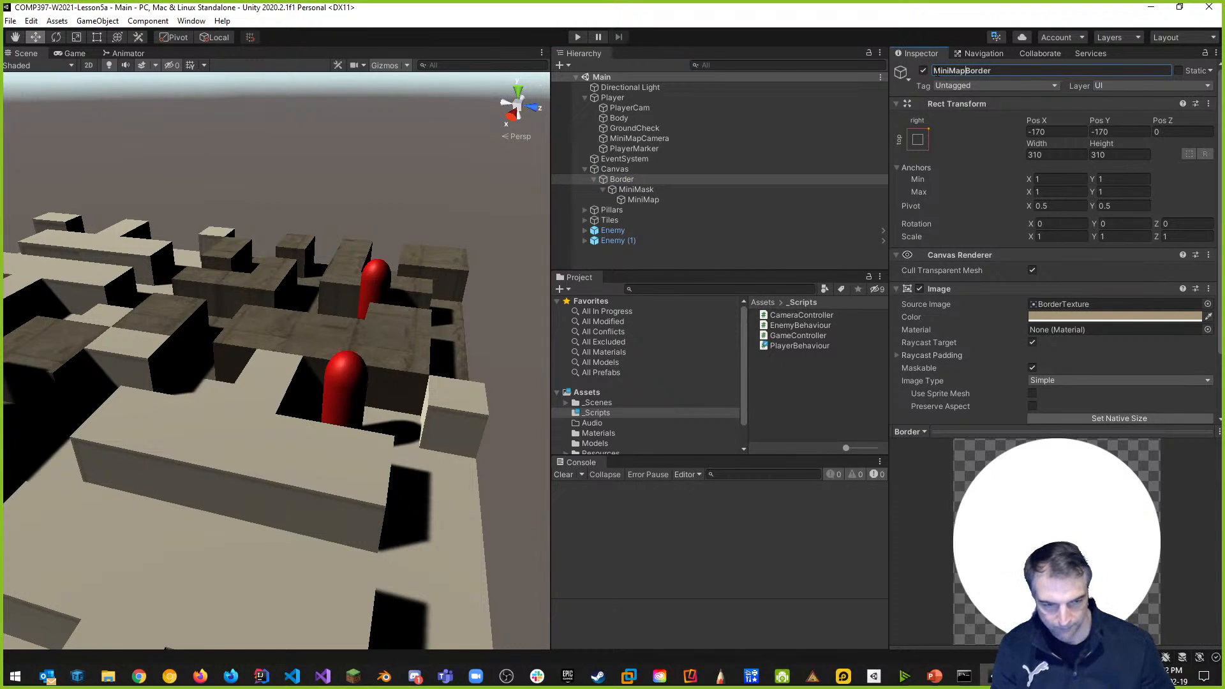
key("Return")
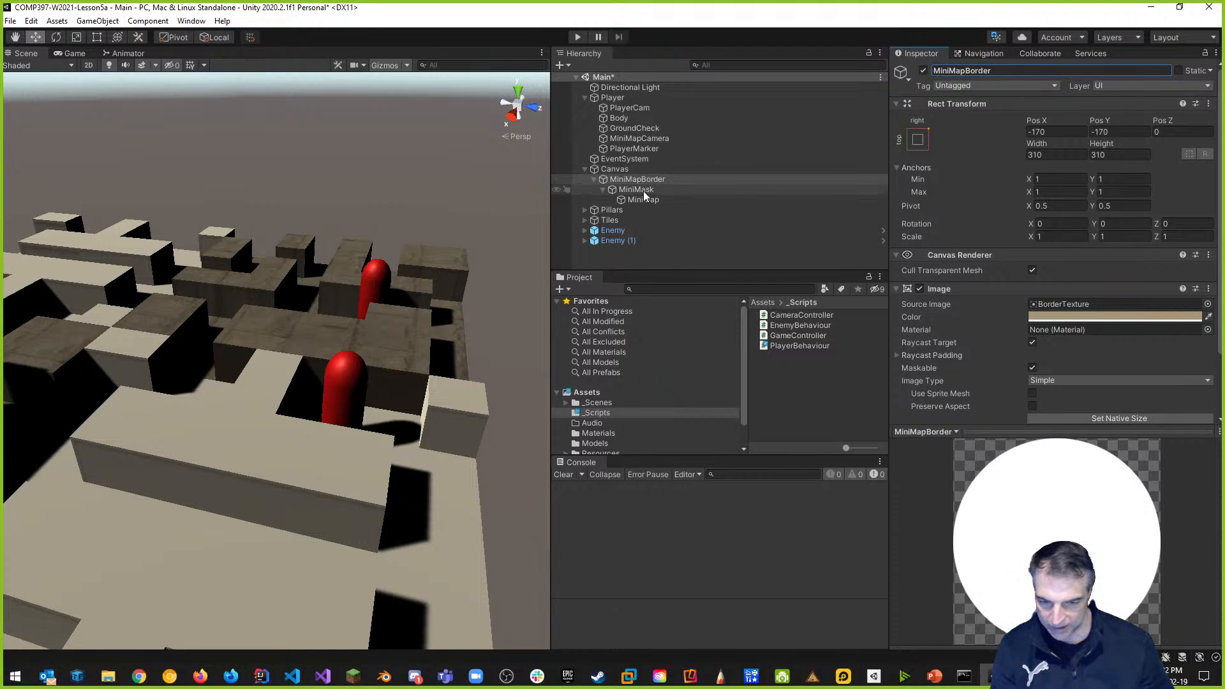
left_click(729, 200)
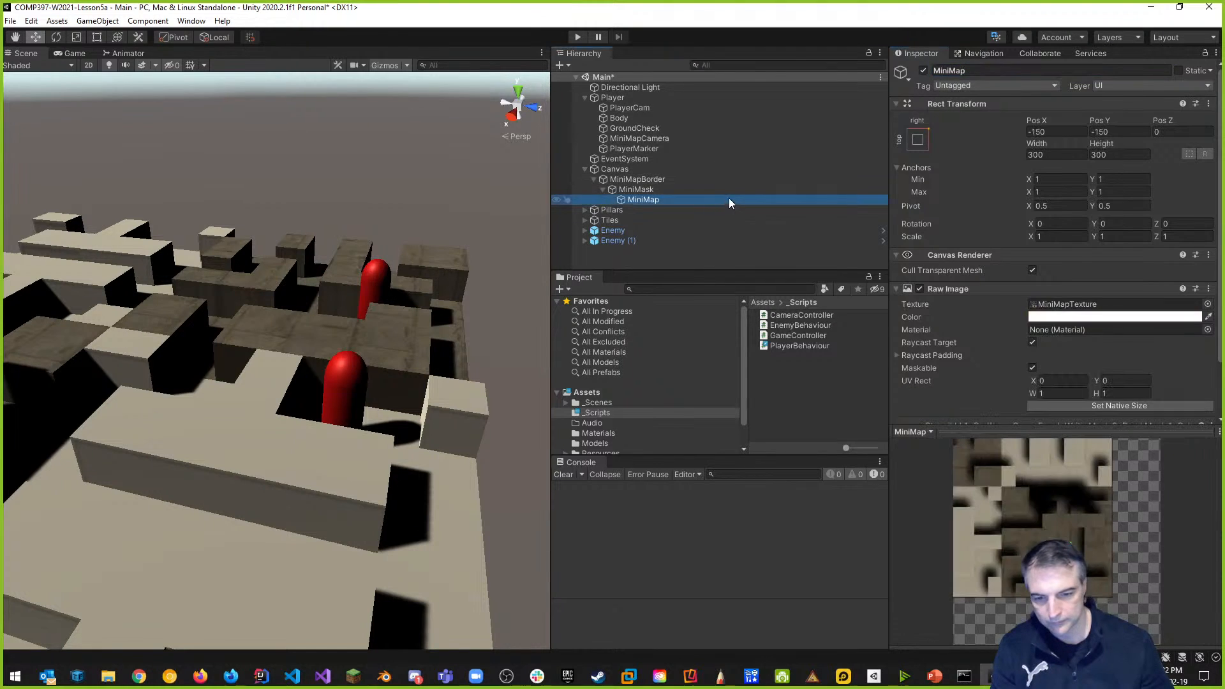
left_click(619, 180)
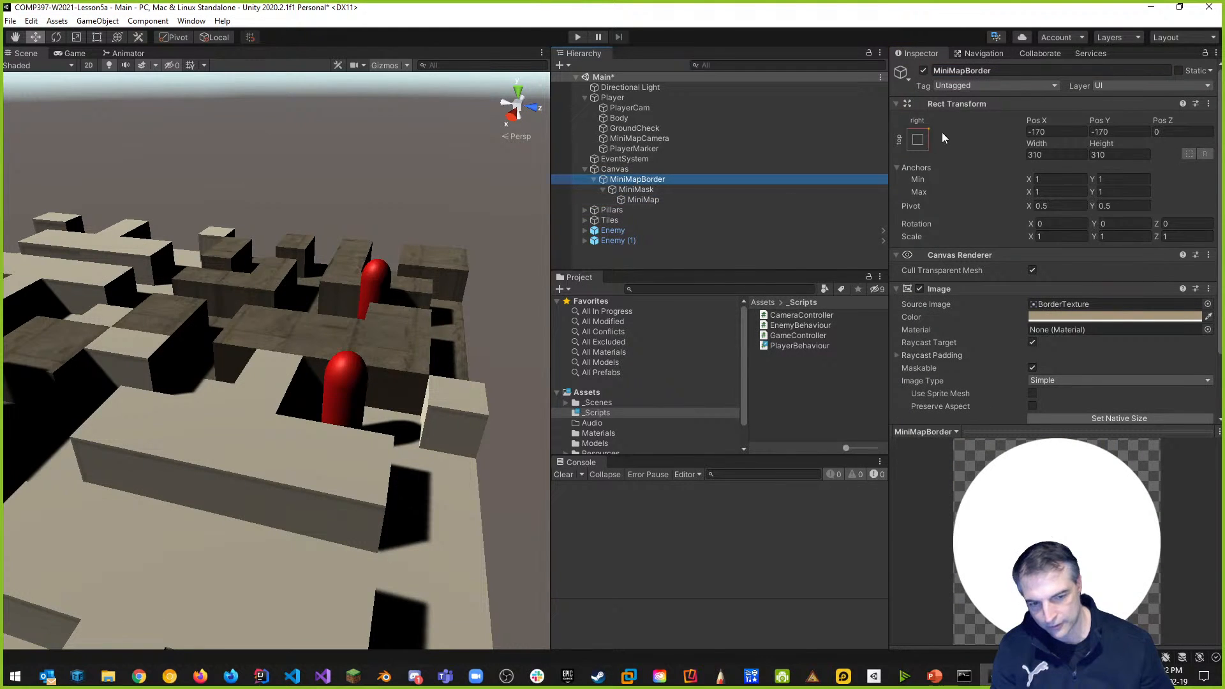
left_click(923, 71)
left_click(923, 71)
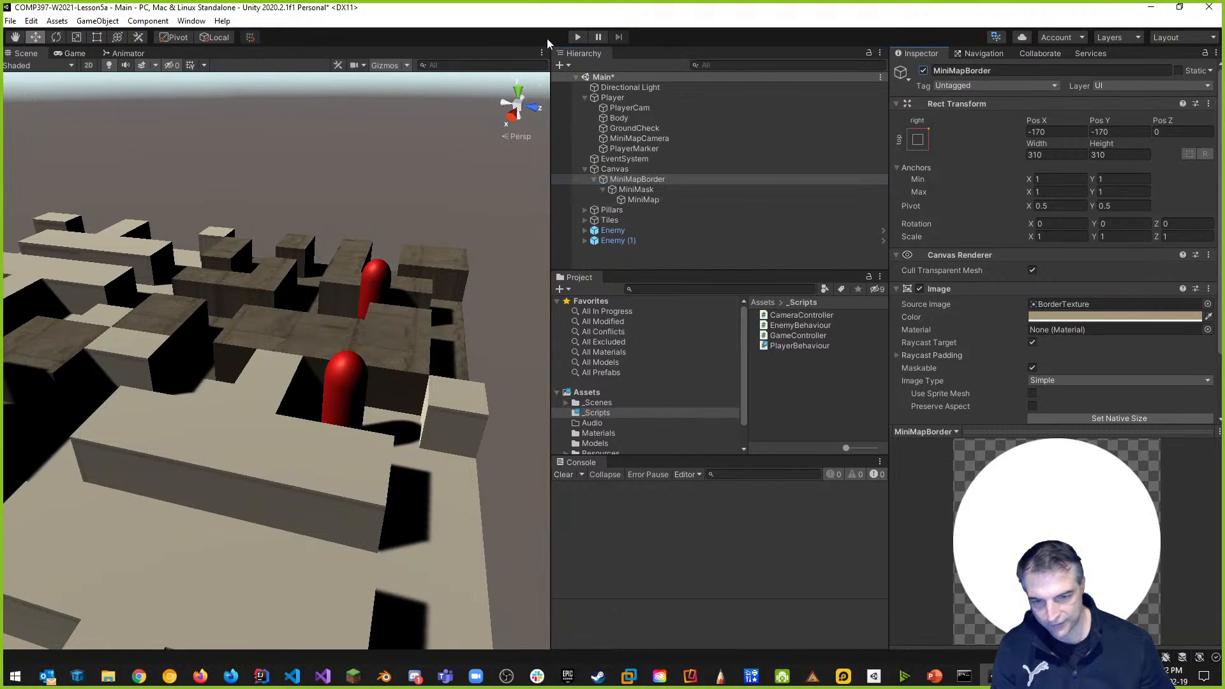
left_click(580, 37)
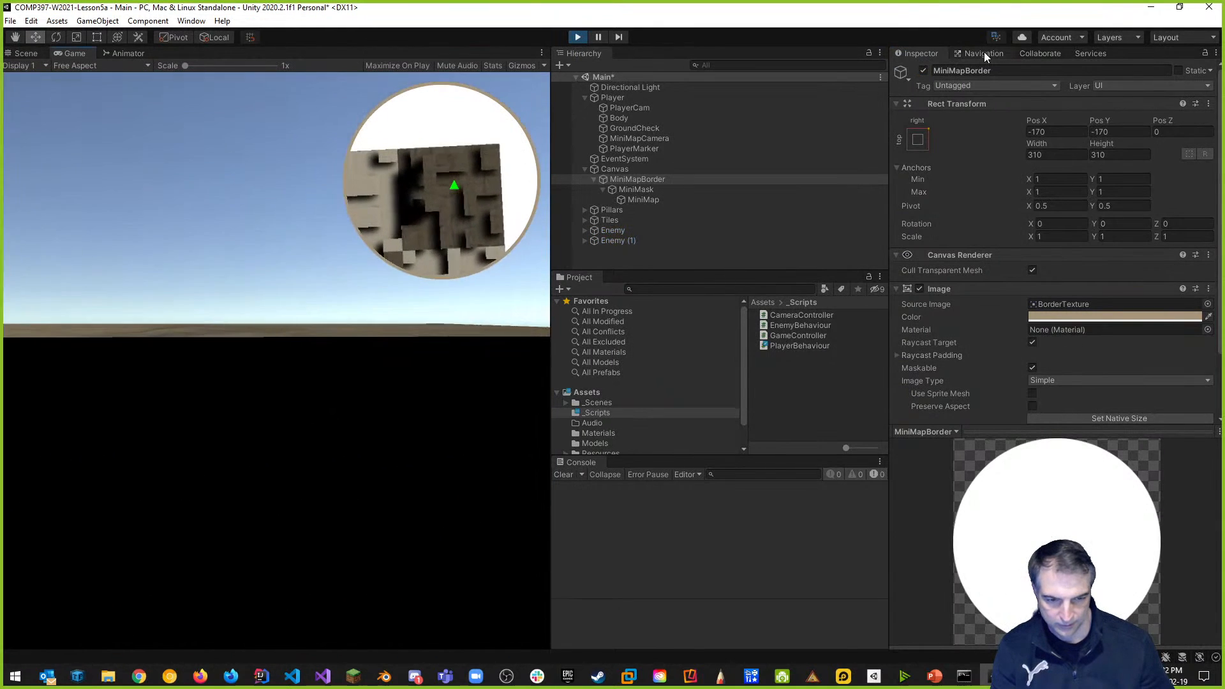
left_click(924, 70)
left_click(924, 71)
left_click(924, 70)
left_click(925, 70)
left_click(924, 70)
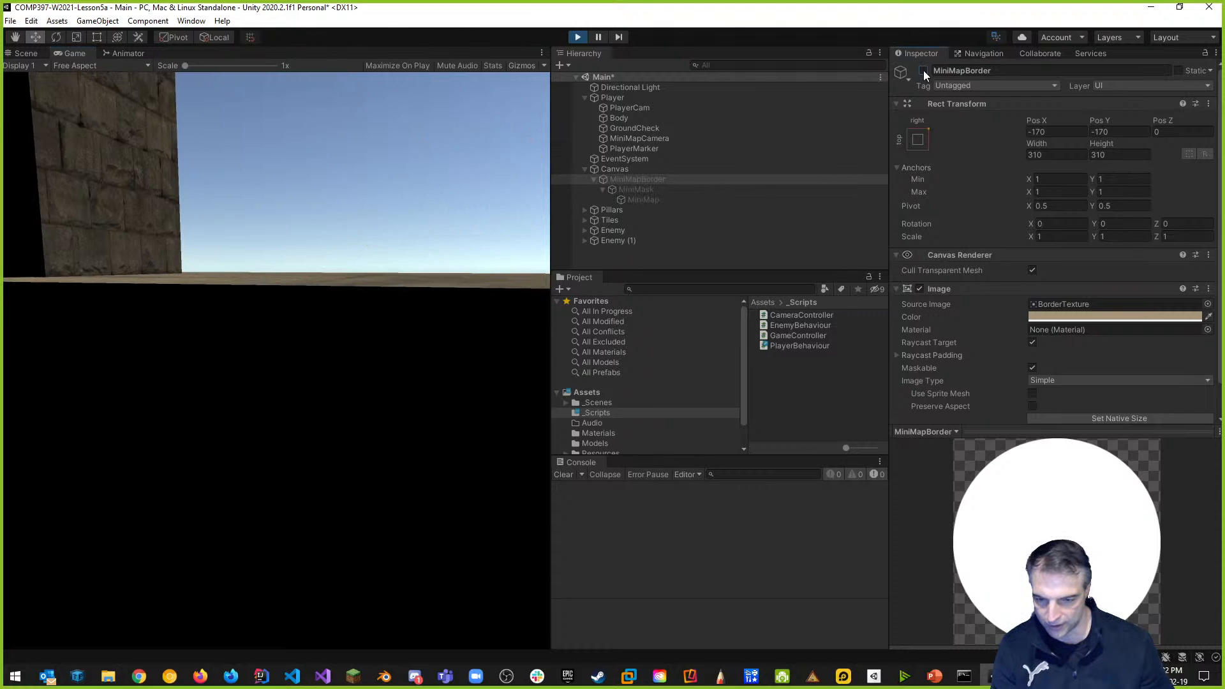
left_click(924, 70)
left_click(578, 37)
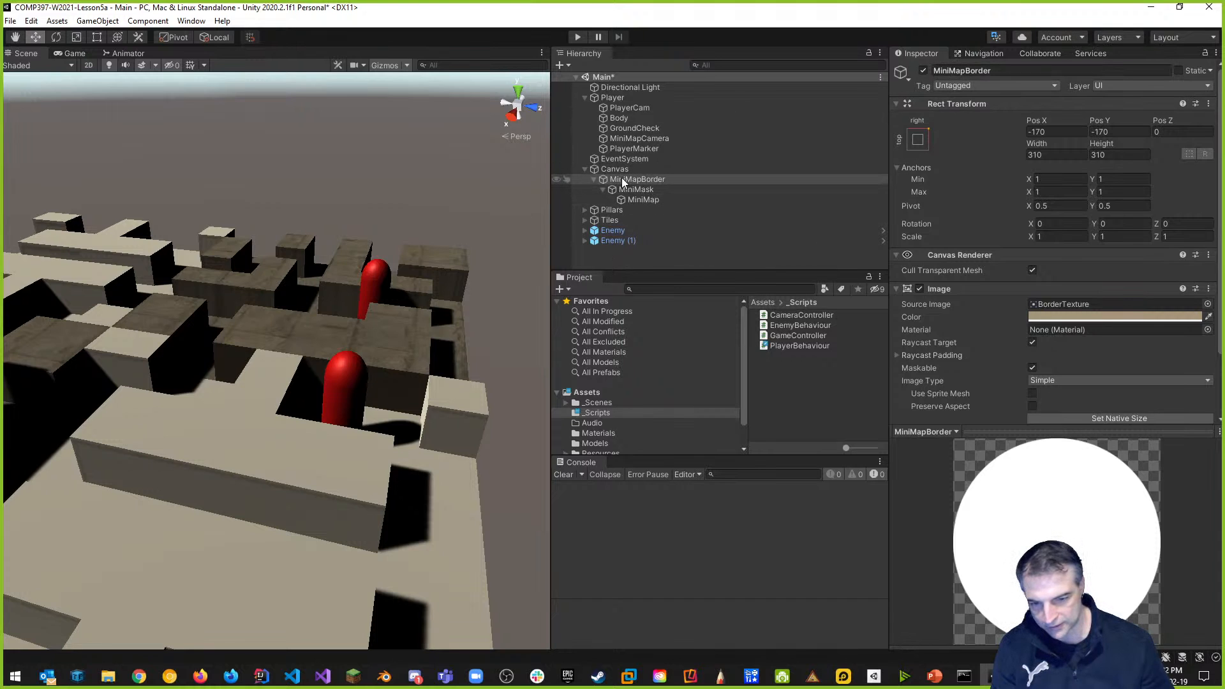
Add a [Header("MiniMap")] attribute below the isGrounded field in PlayerBehaviour.
key("alt")
key("alt+Tab")
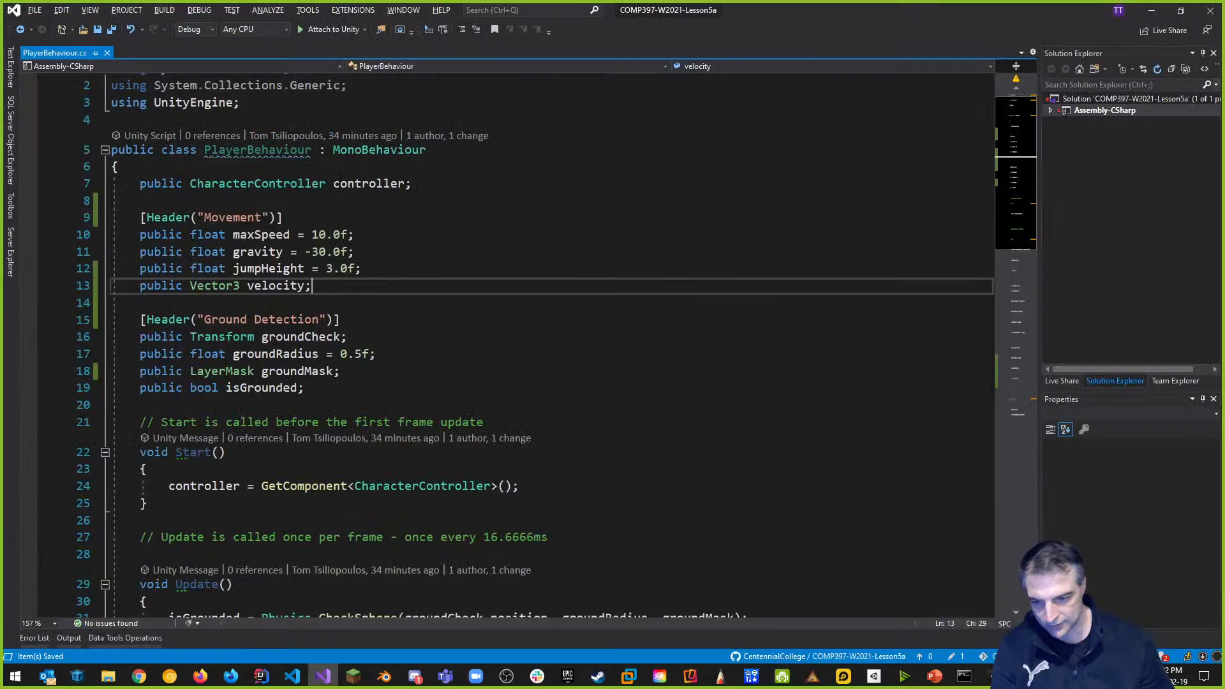
left_click(352, 390)
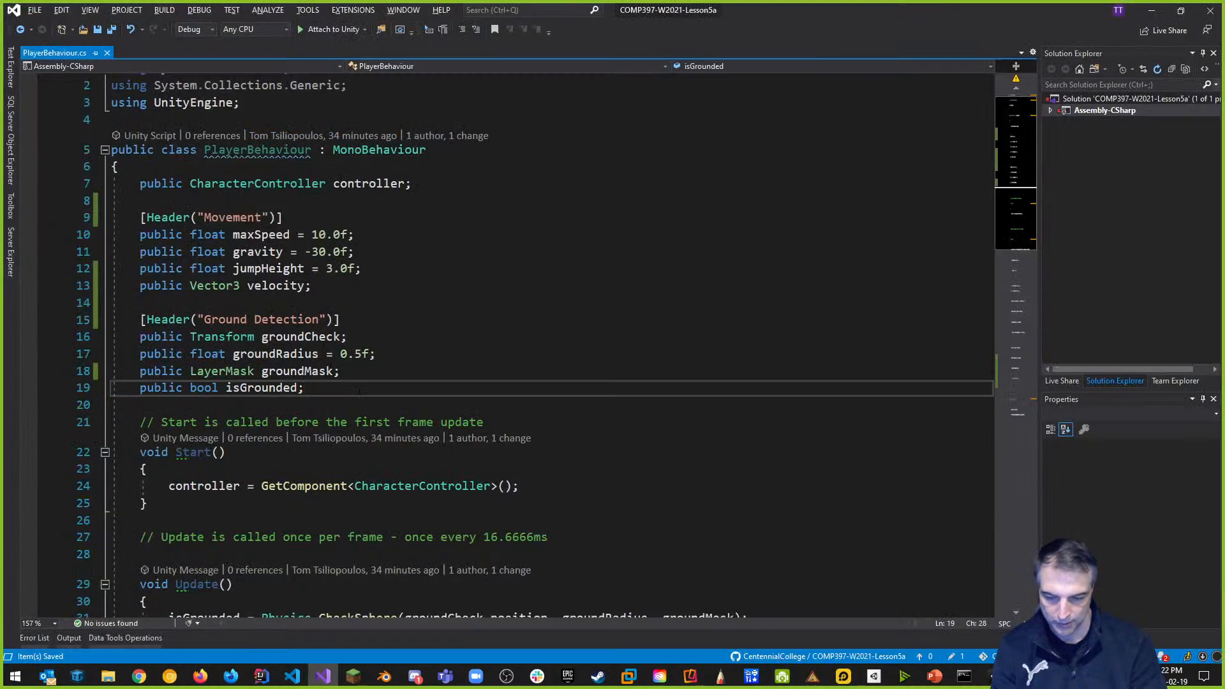
key("Return")
key("Return")
type("[Header(\"MiniMap")
key("Right")
key("Right")
key("Right")
key("Return")
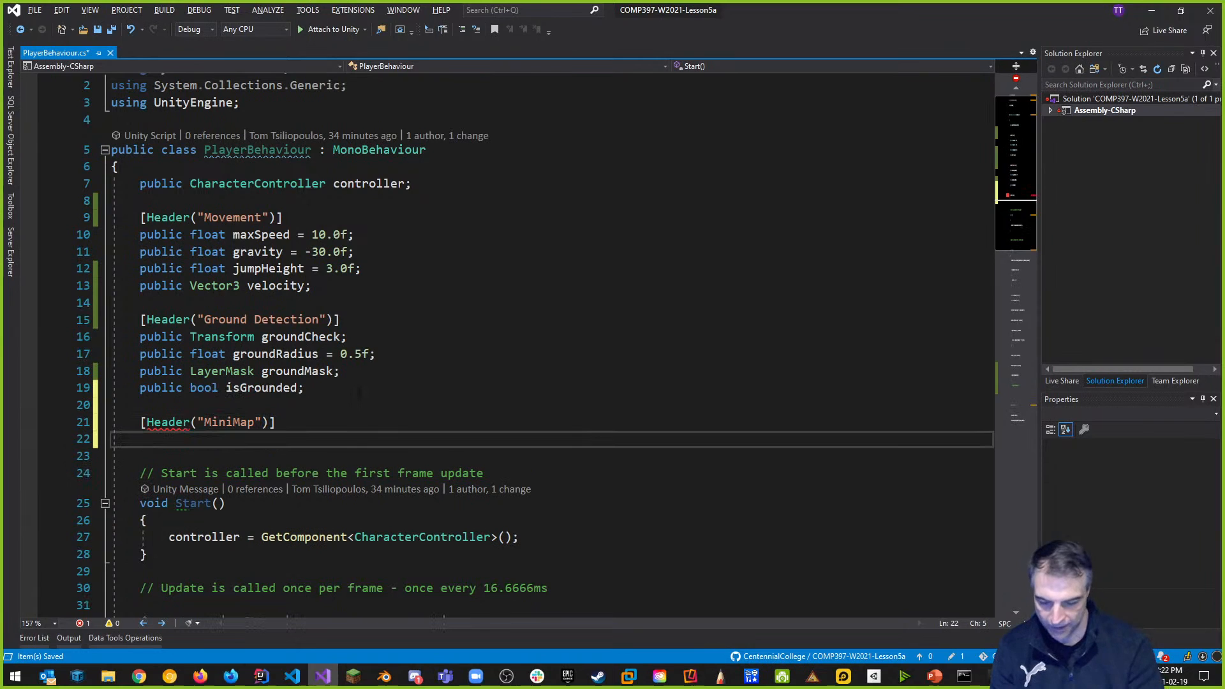
Declare public GameObject miniMap; under it, save, and switch back to Unity.
type("Gam")
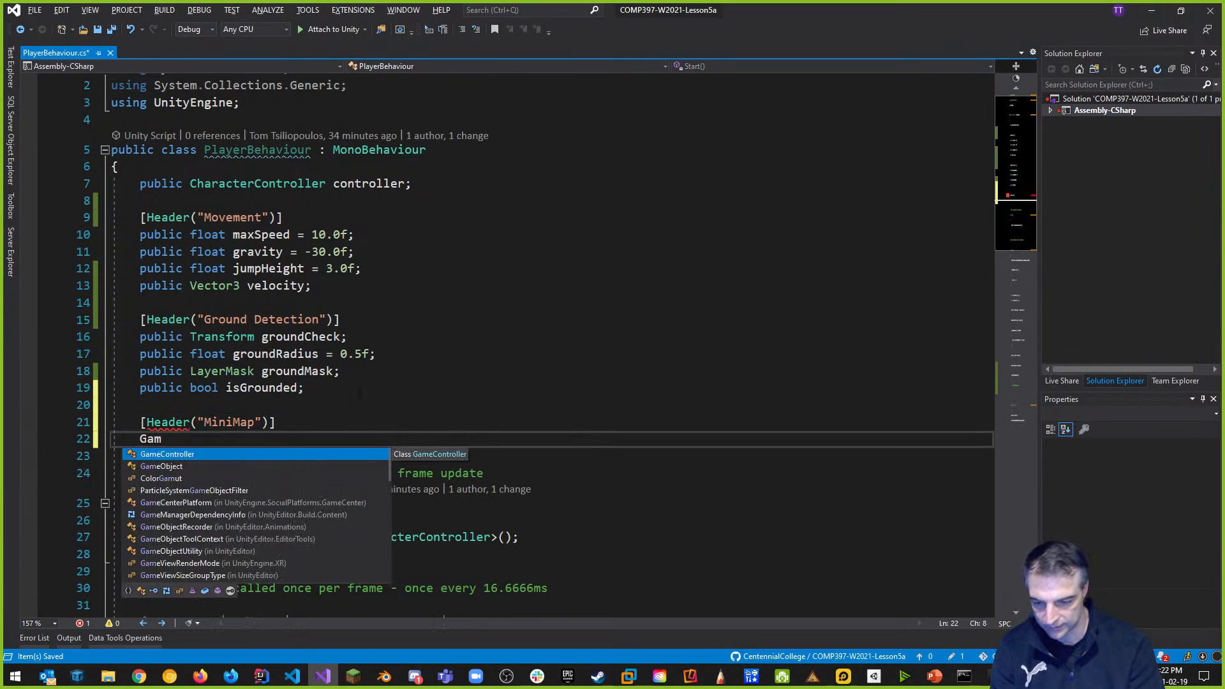
type("eObject")
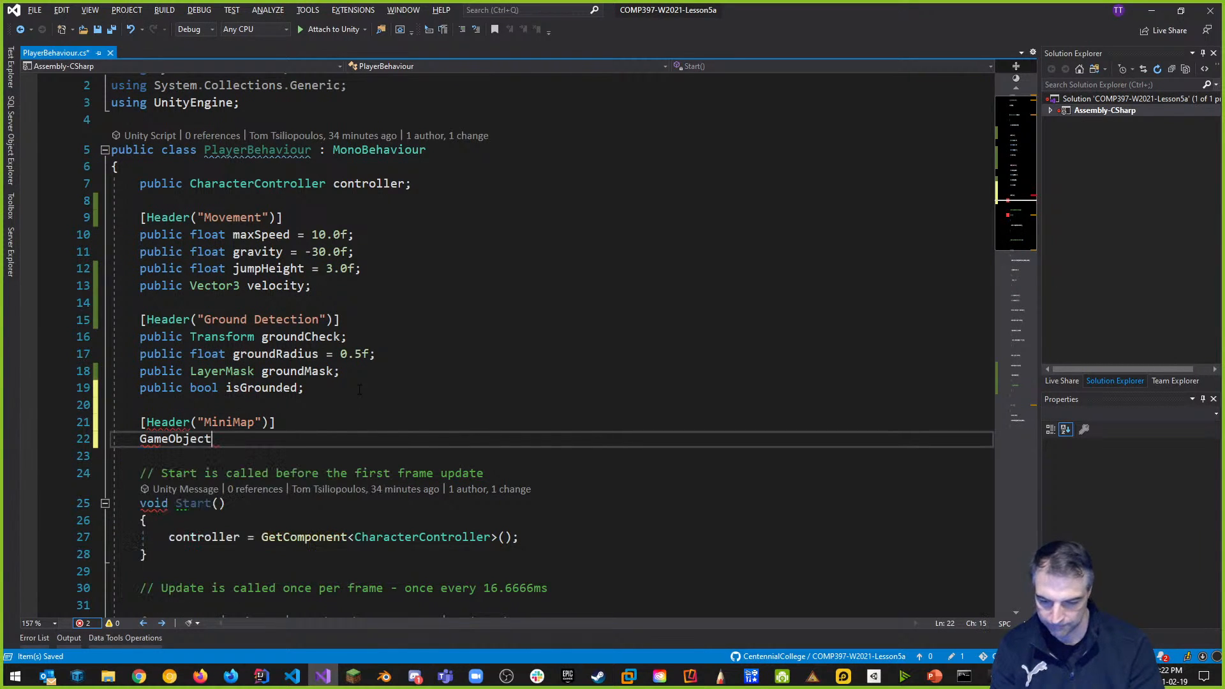
type(" miniMap;")
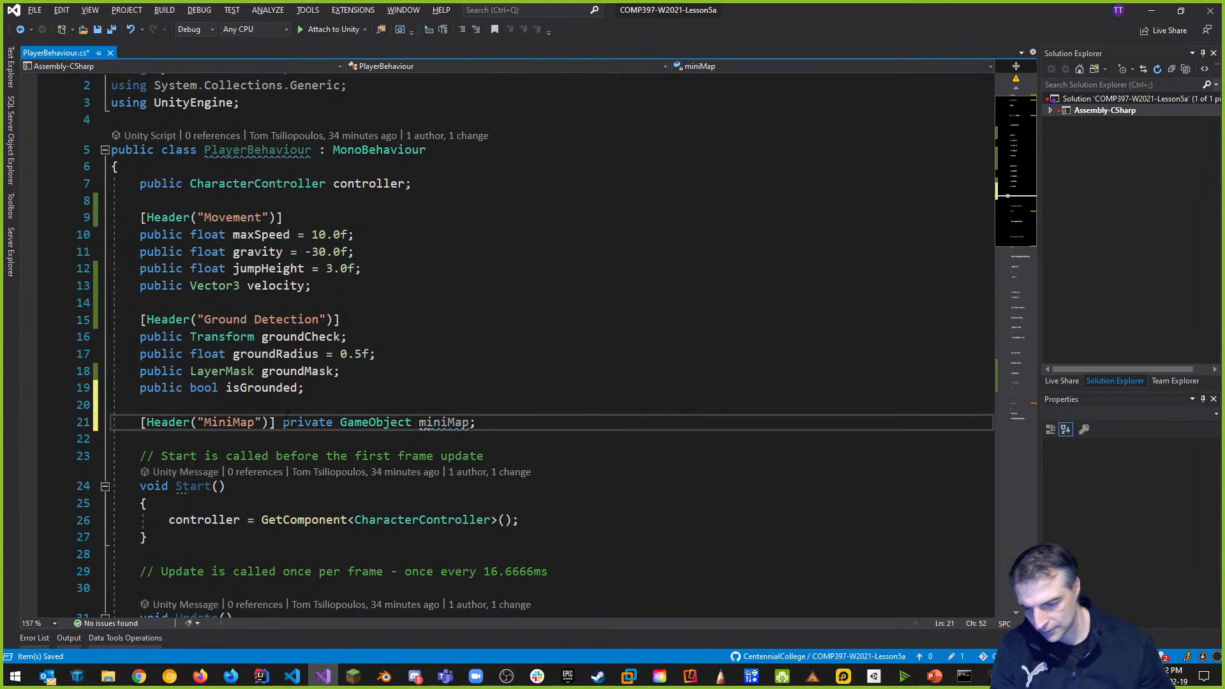
key("Return")
double_click(168, 440)
type("public")
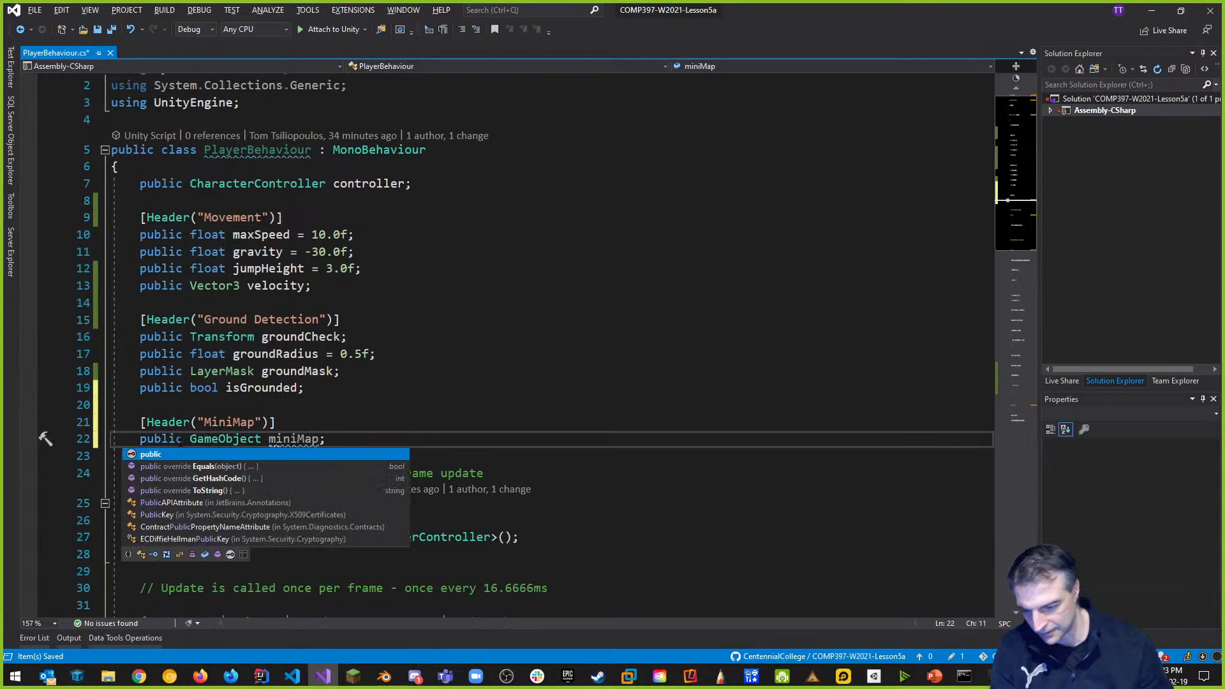
left_click(341, 438)
key("ctrl+s")
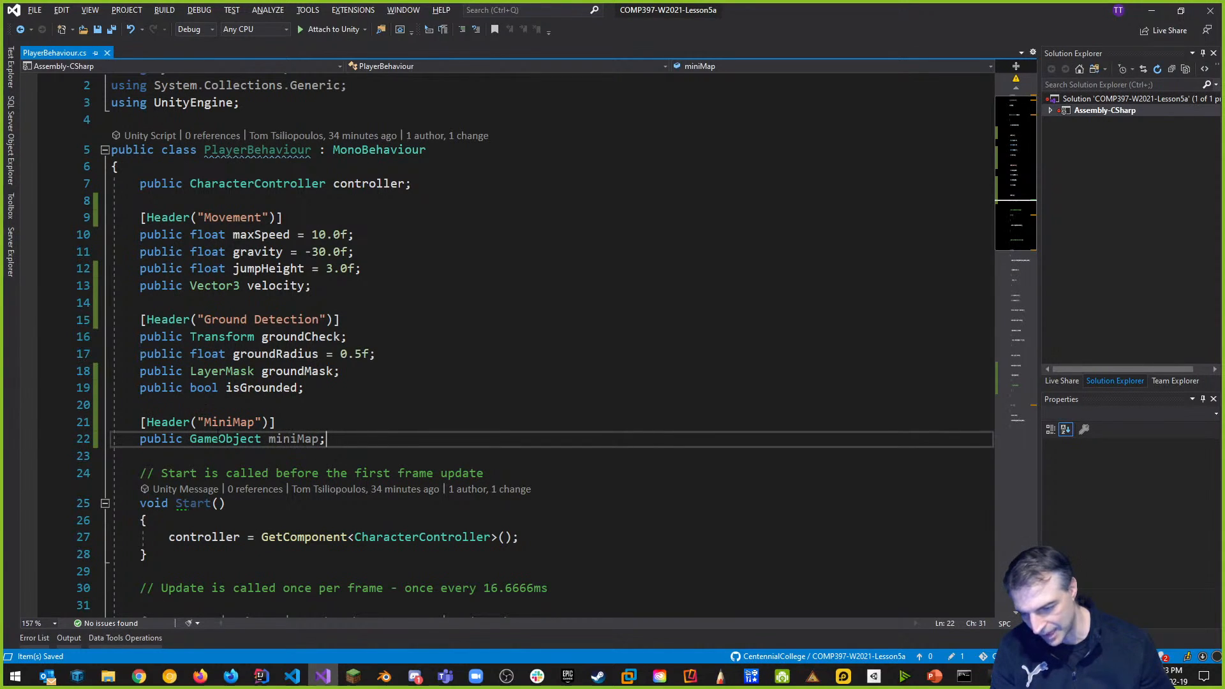
key("alt+Tab")
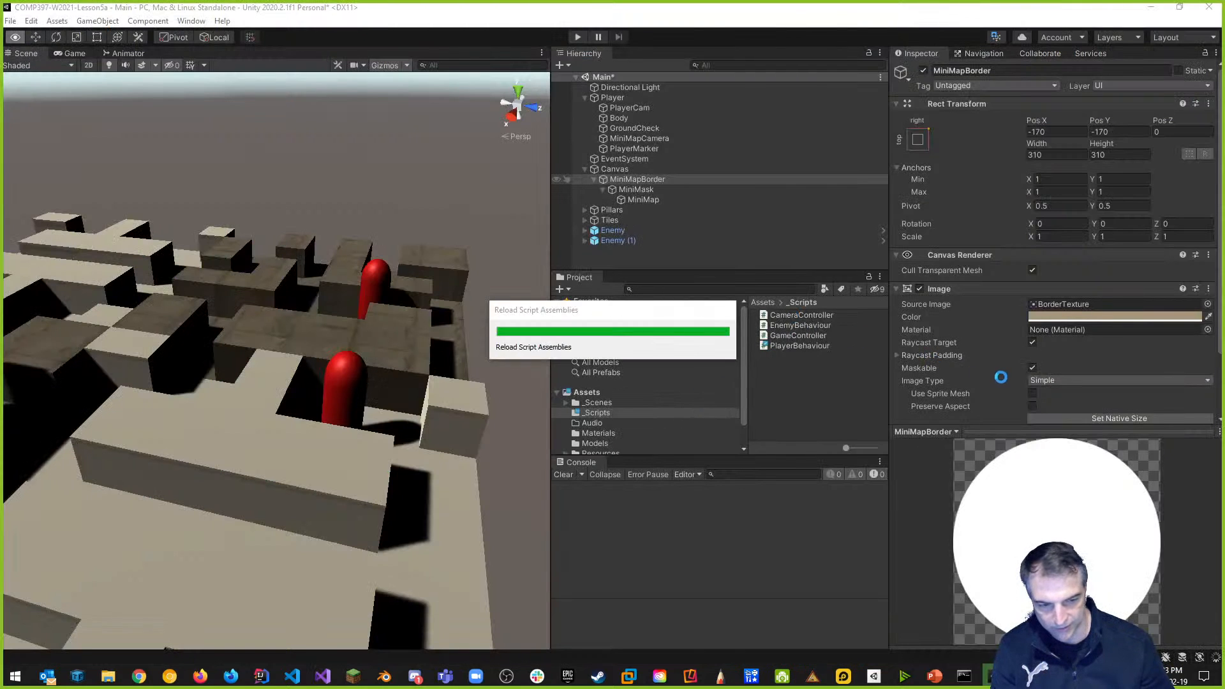
left_click(622, 98)
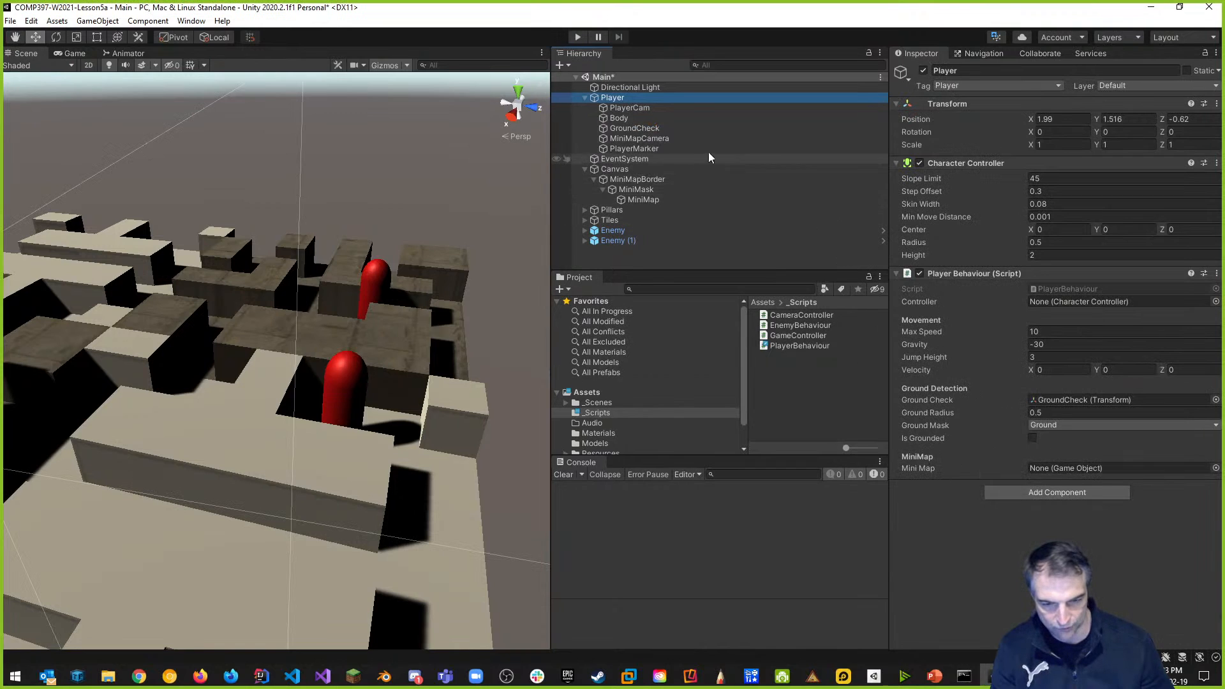
left_click_drag(635, 180, 1078, 470)
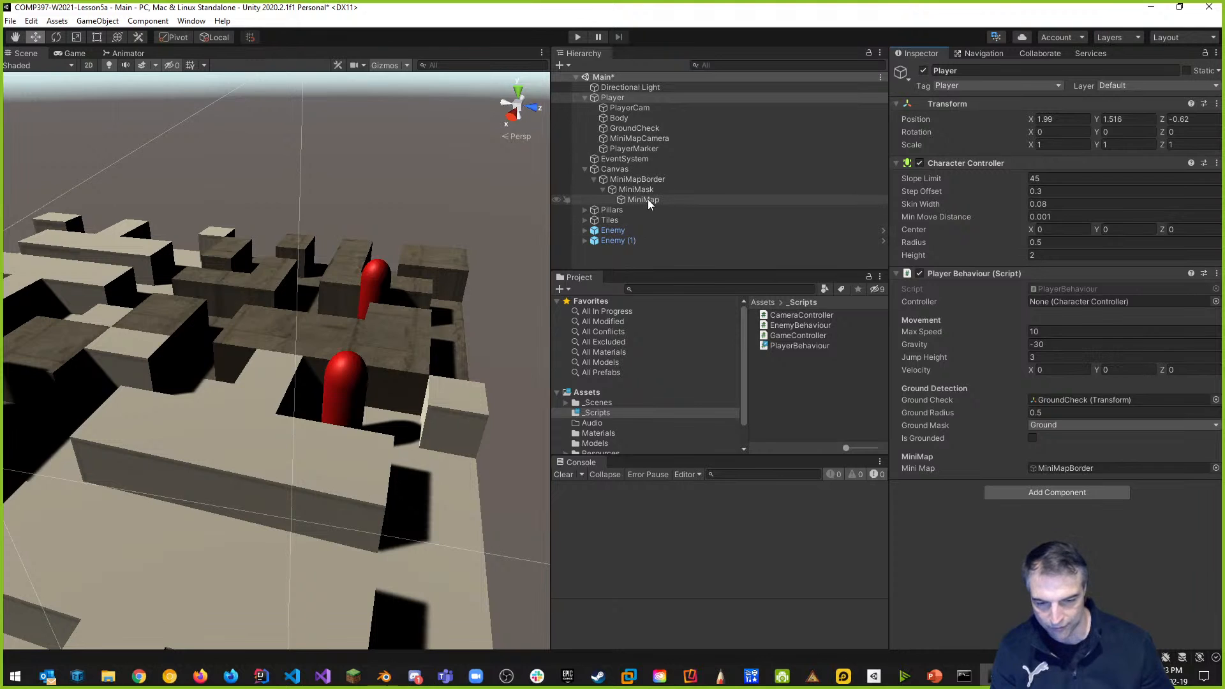
left_click(648, 199)
left_click(987, 70)
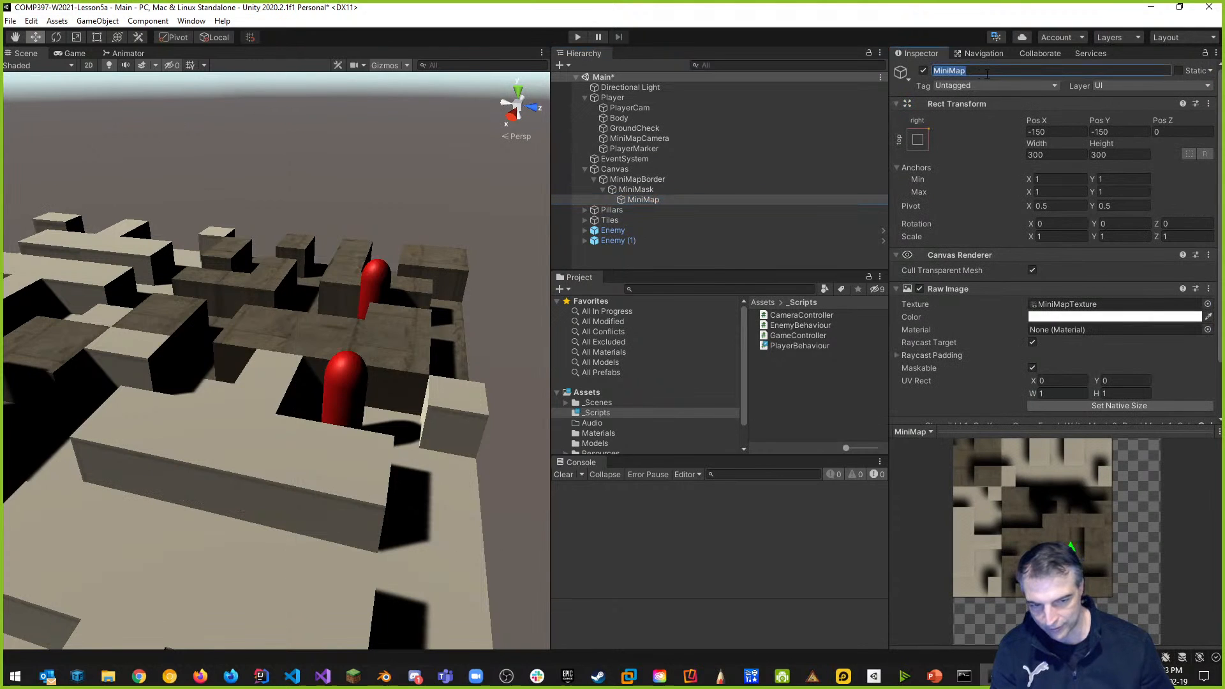
type("Renderer")
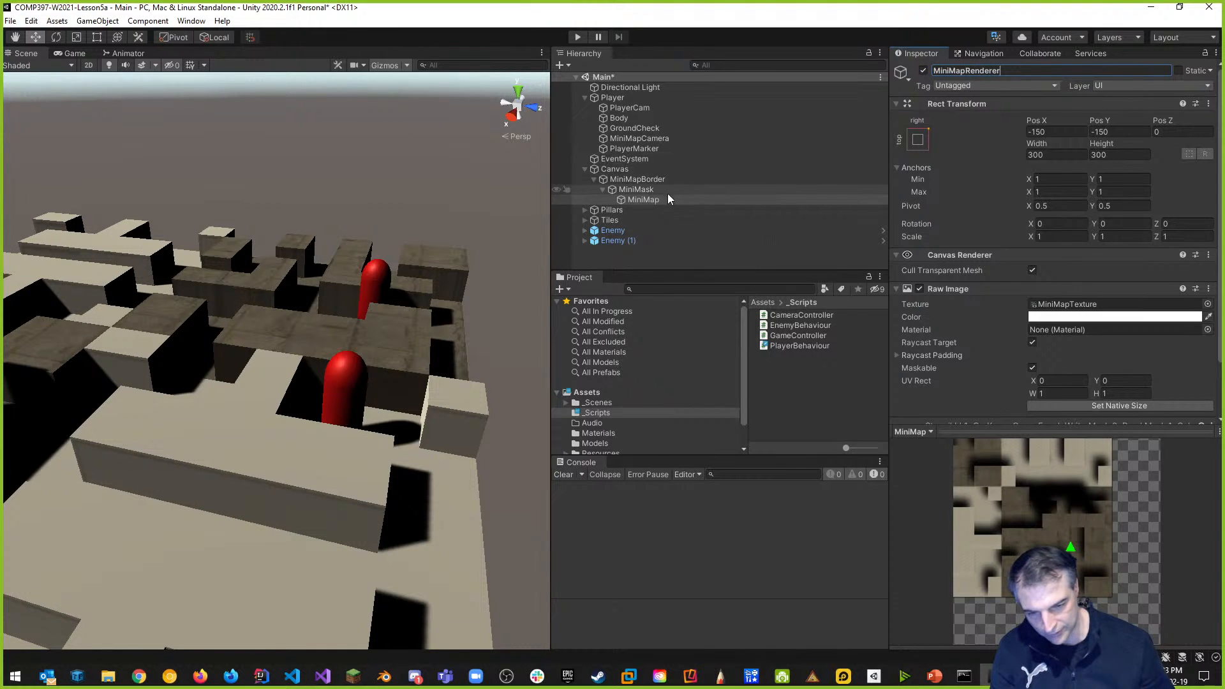
left_click(646, 191)
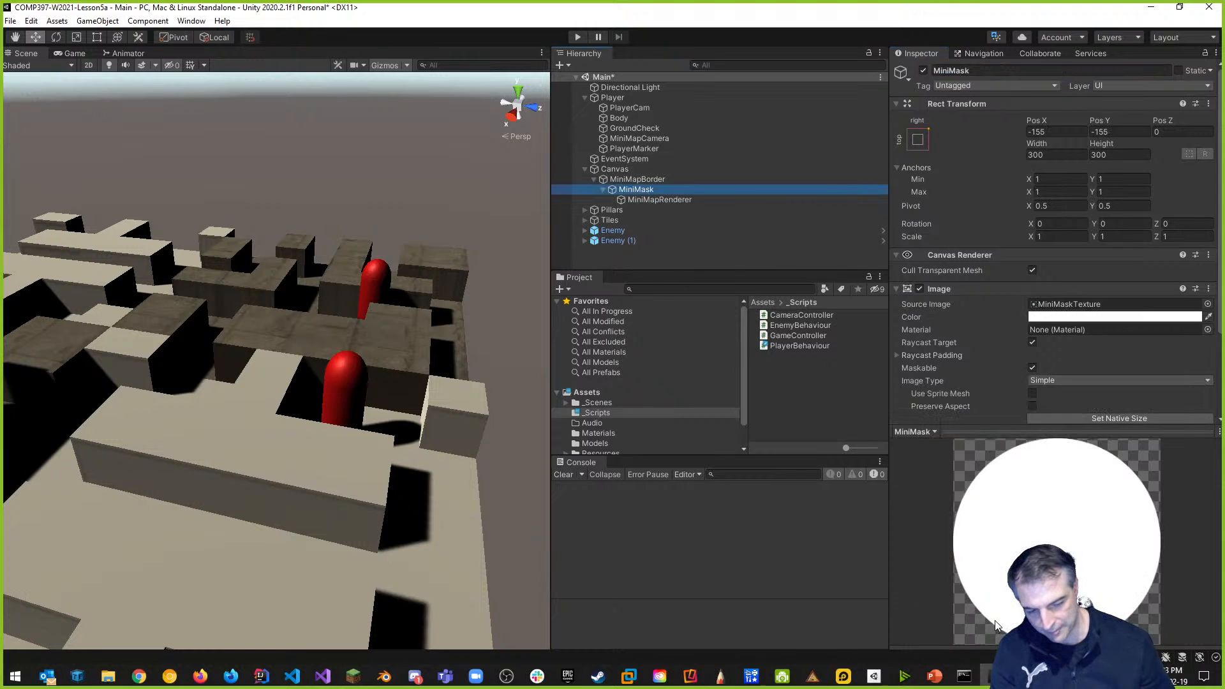
left_click(646, 179)
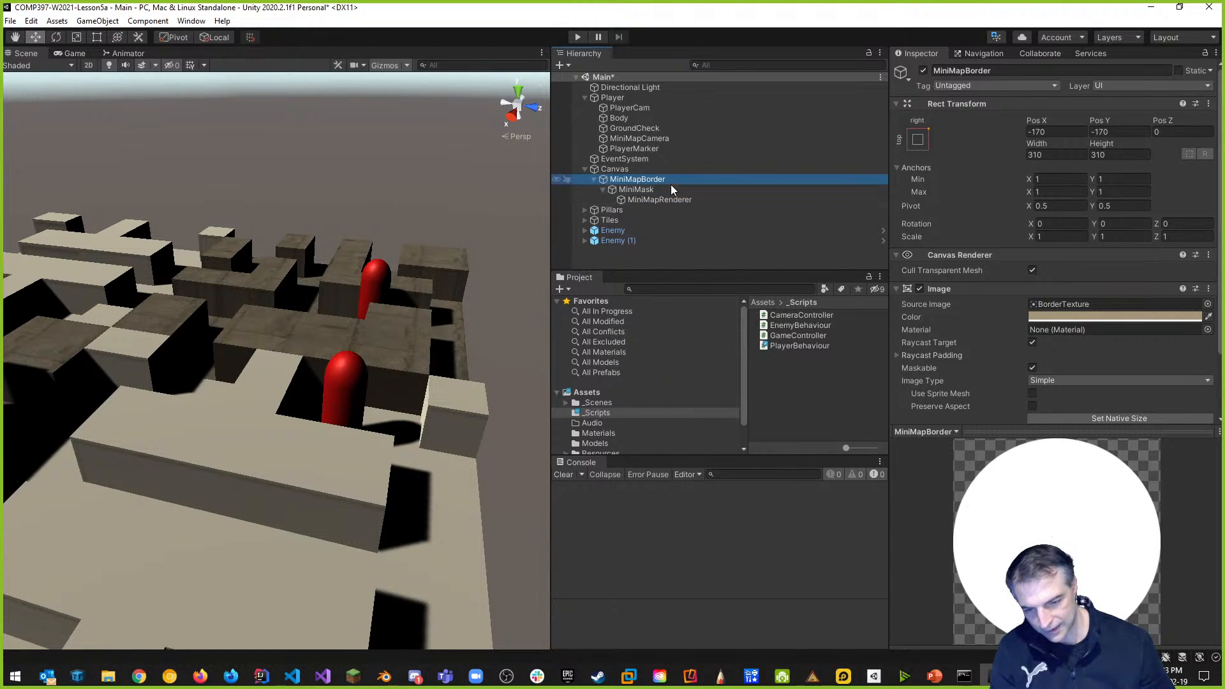
Play-test the minimap, stop the game, and return to Visual Studio.
left_click(577, 37)
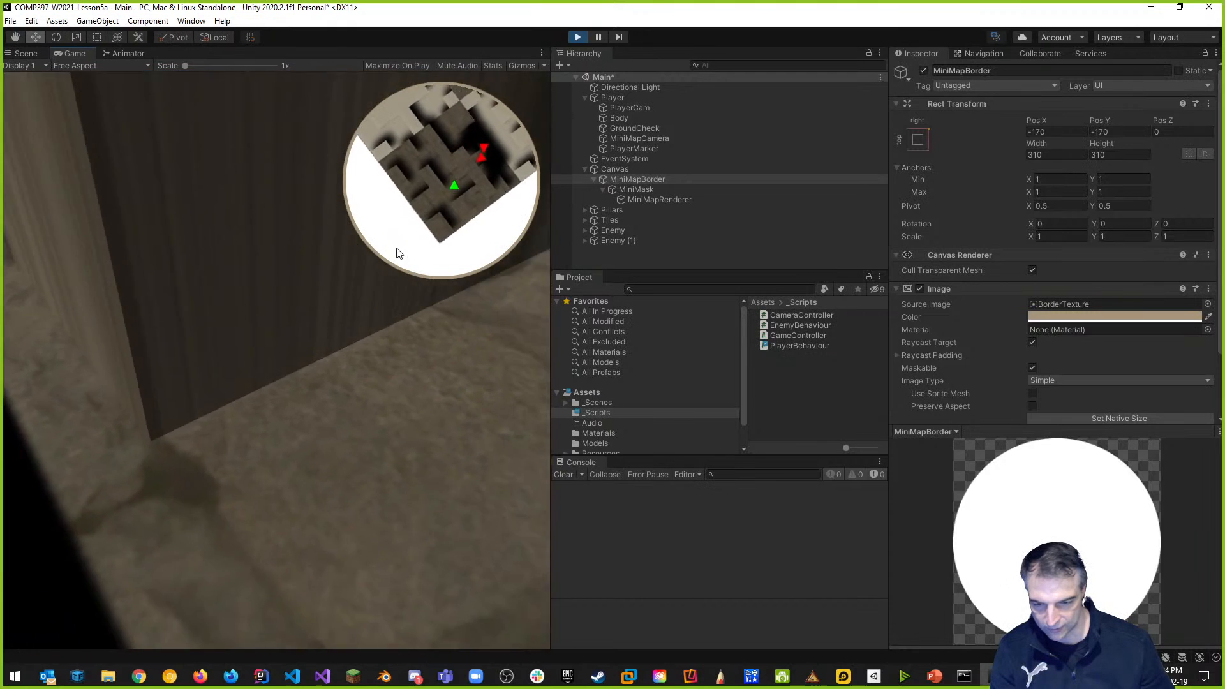
left_click(579, 39)
key("alt+Tab")
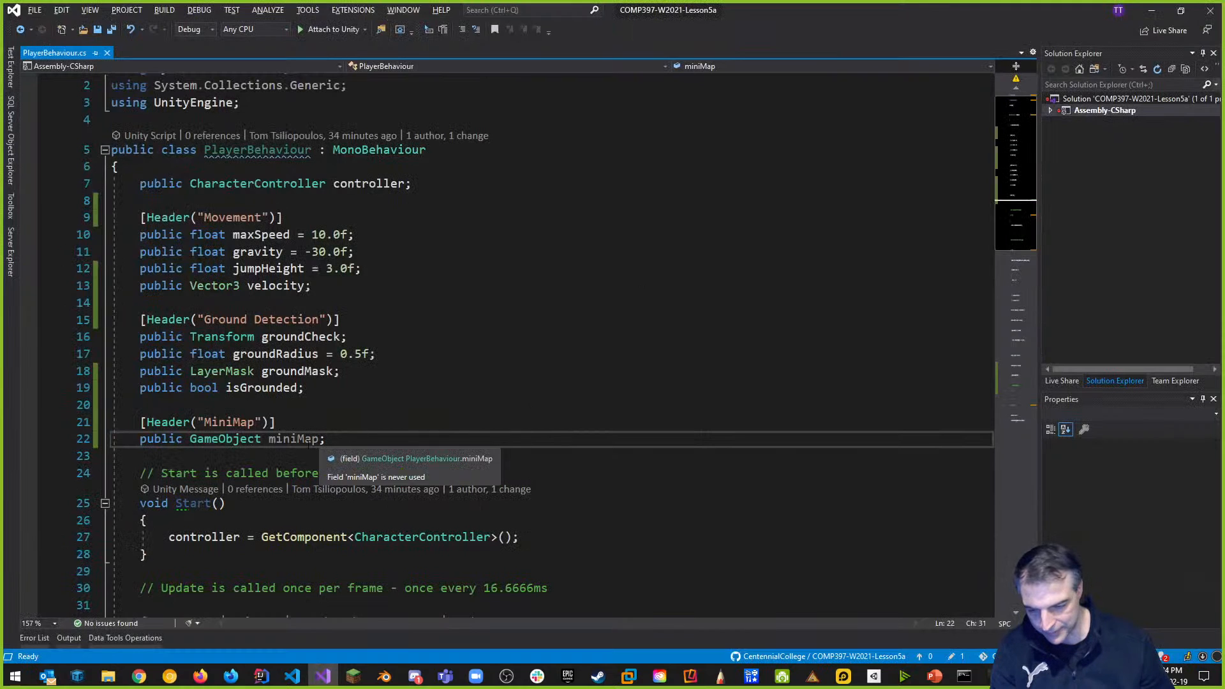
Start a miniMap.SetActive call on a new line under the M-key toggle comment.
scroll(469, 393, "down", 11)
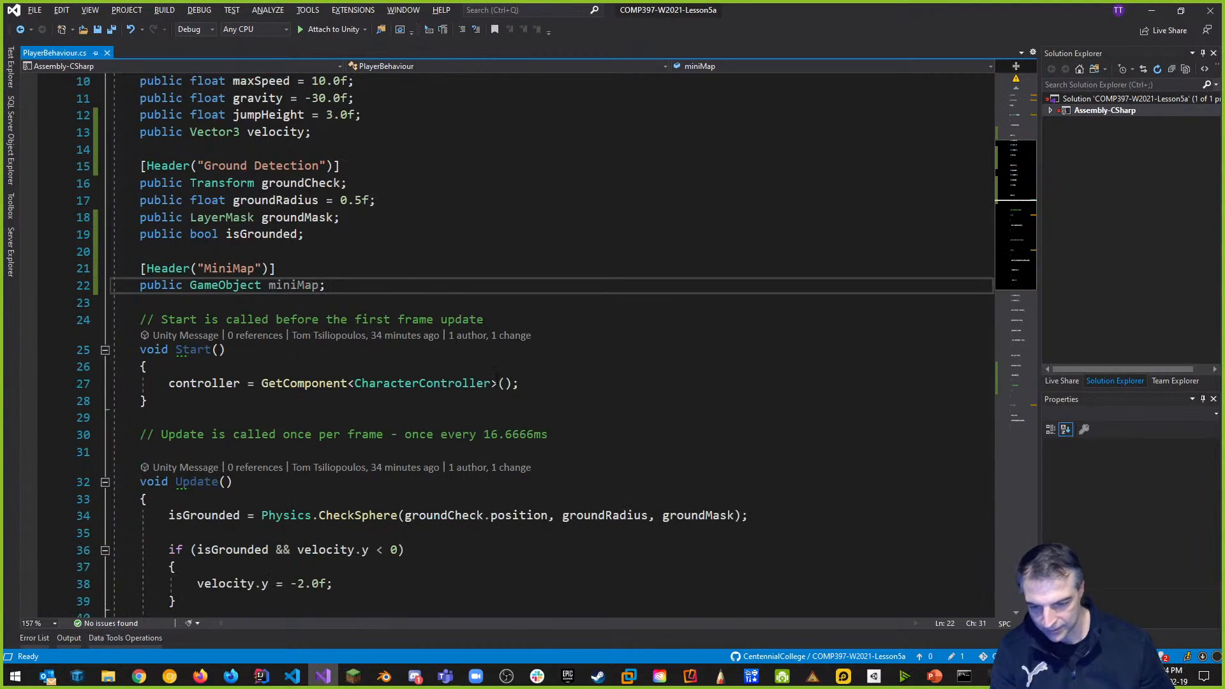
scroll(409, 425, "down", 1)
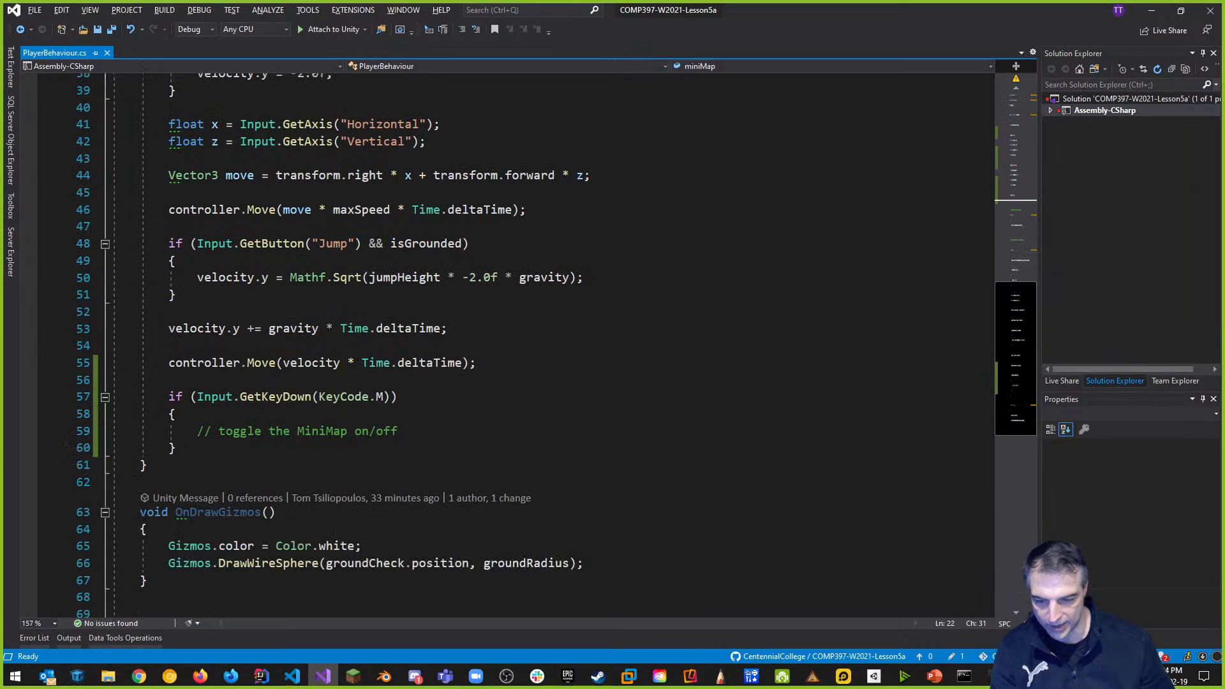
left_click(409, 431)
key("Return")
type("miniMap")
type(".")
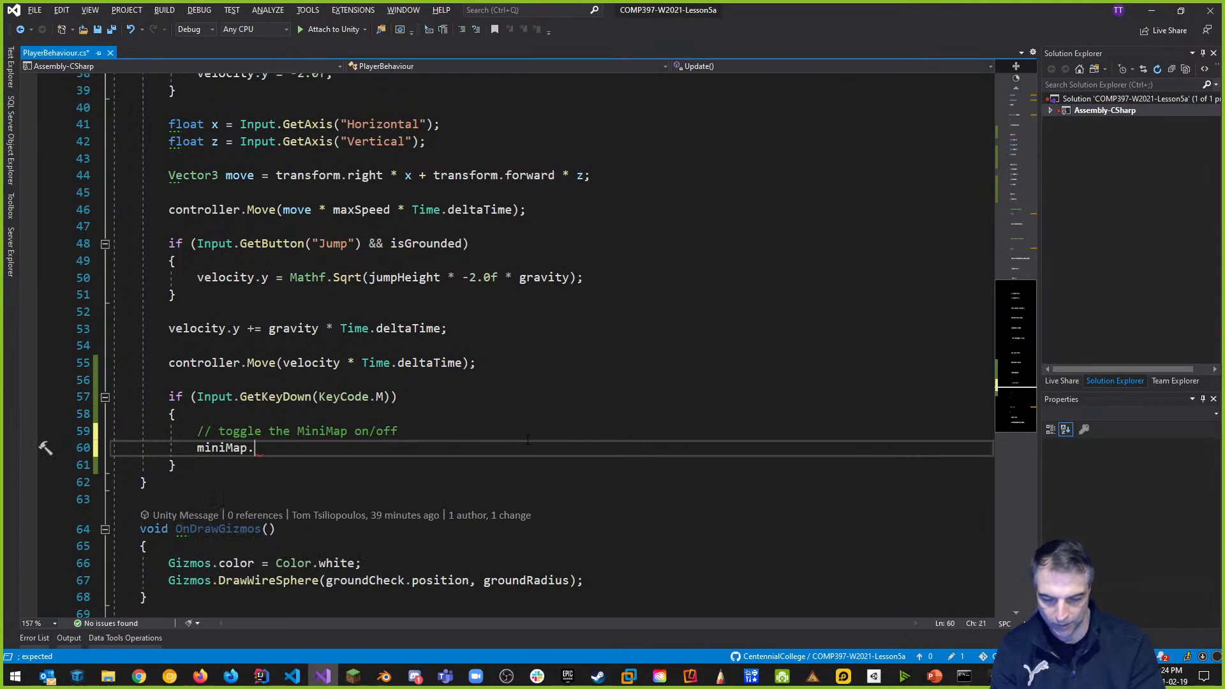
type("set(")
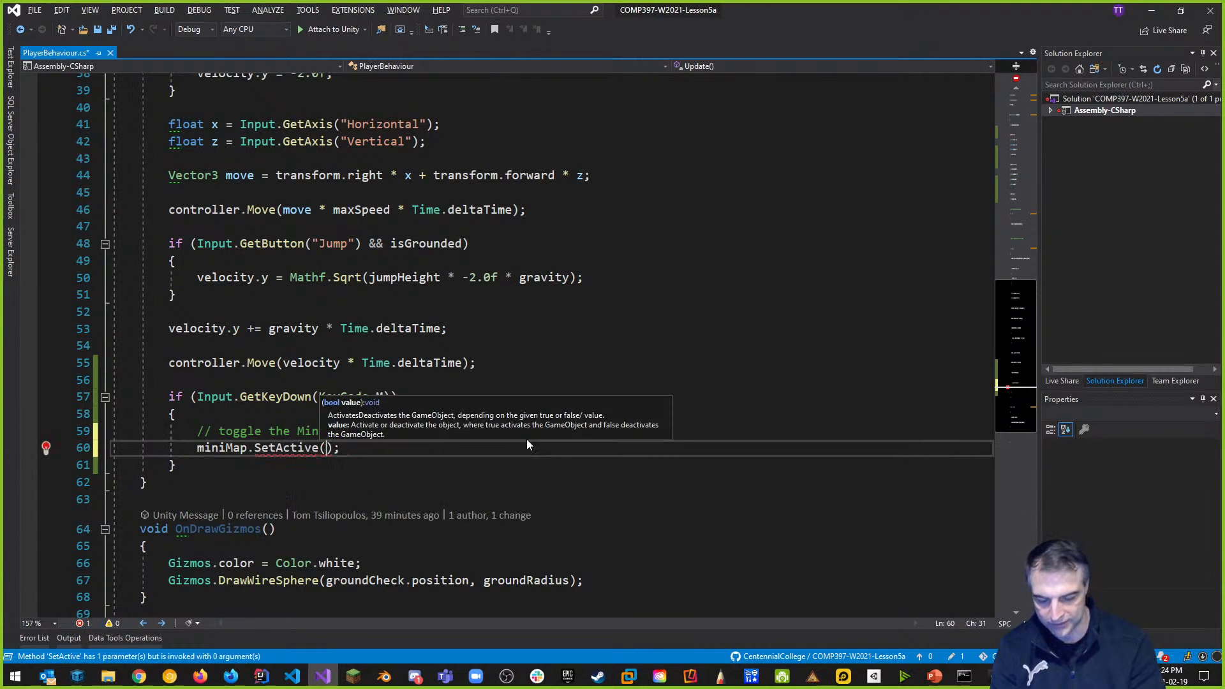
type("miniMap")
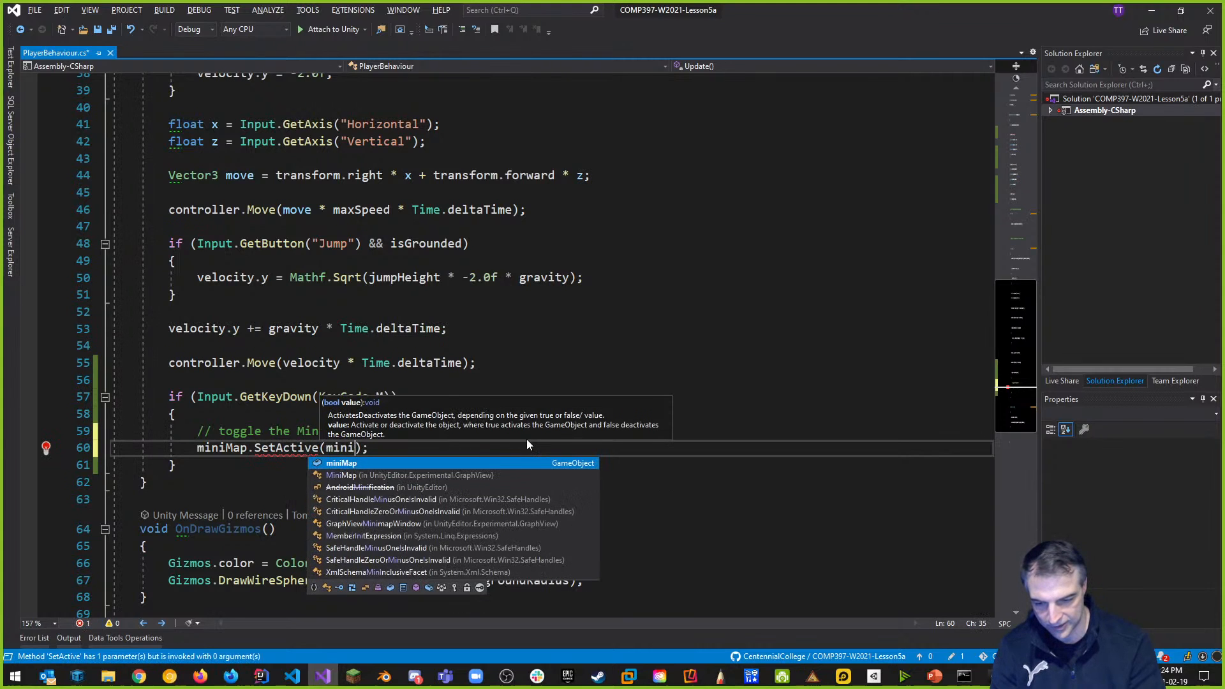
type(".")
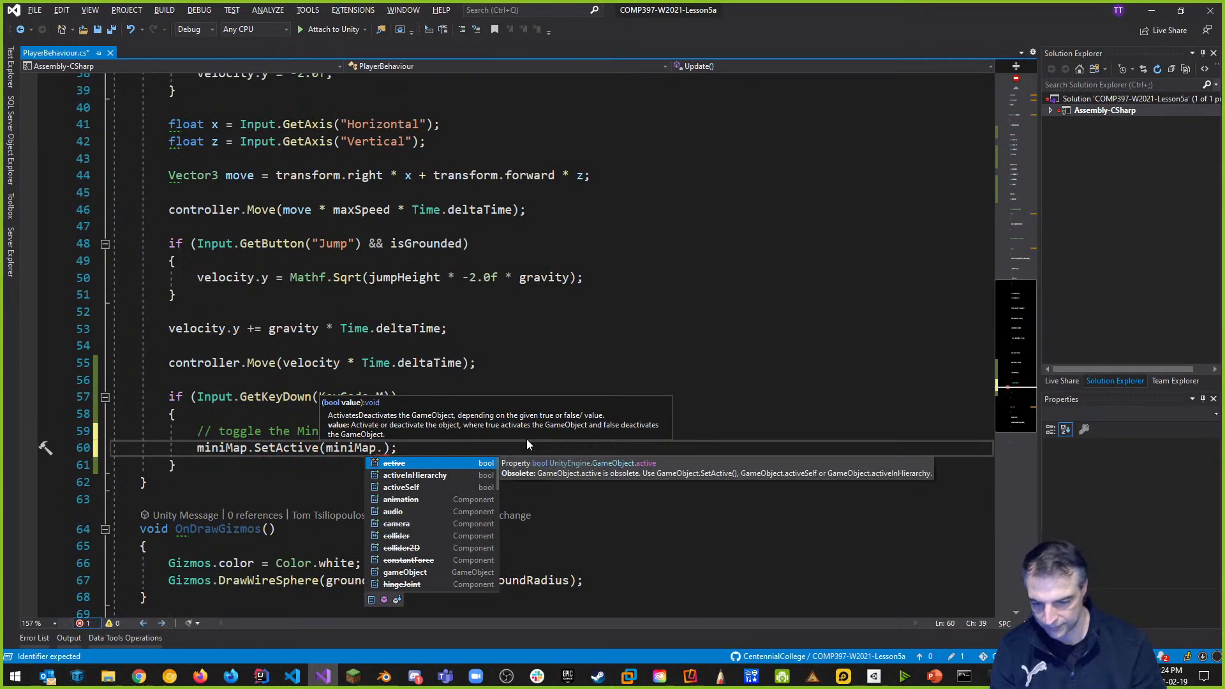
Complete it as miniMap.SetActive(!miniMap.activeInHierarchy) and return to Unity to recompile.
key("Down")
key("Tab")
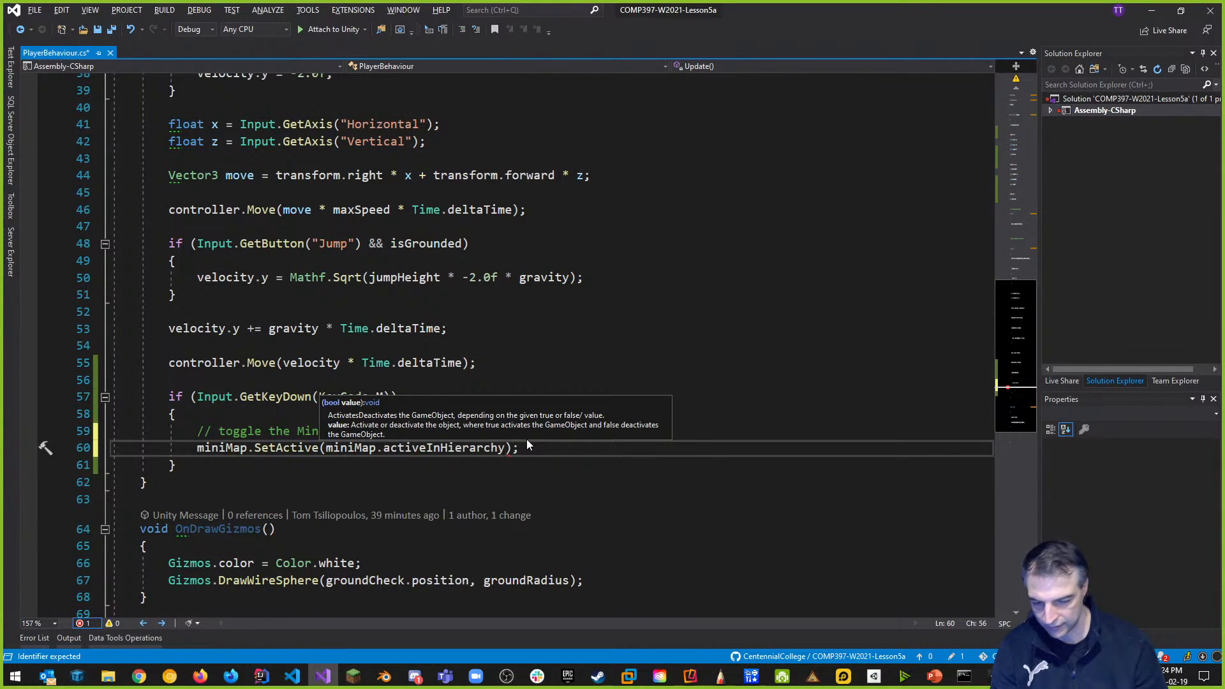
left_click(491, 312)
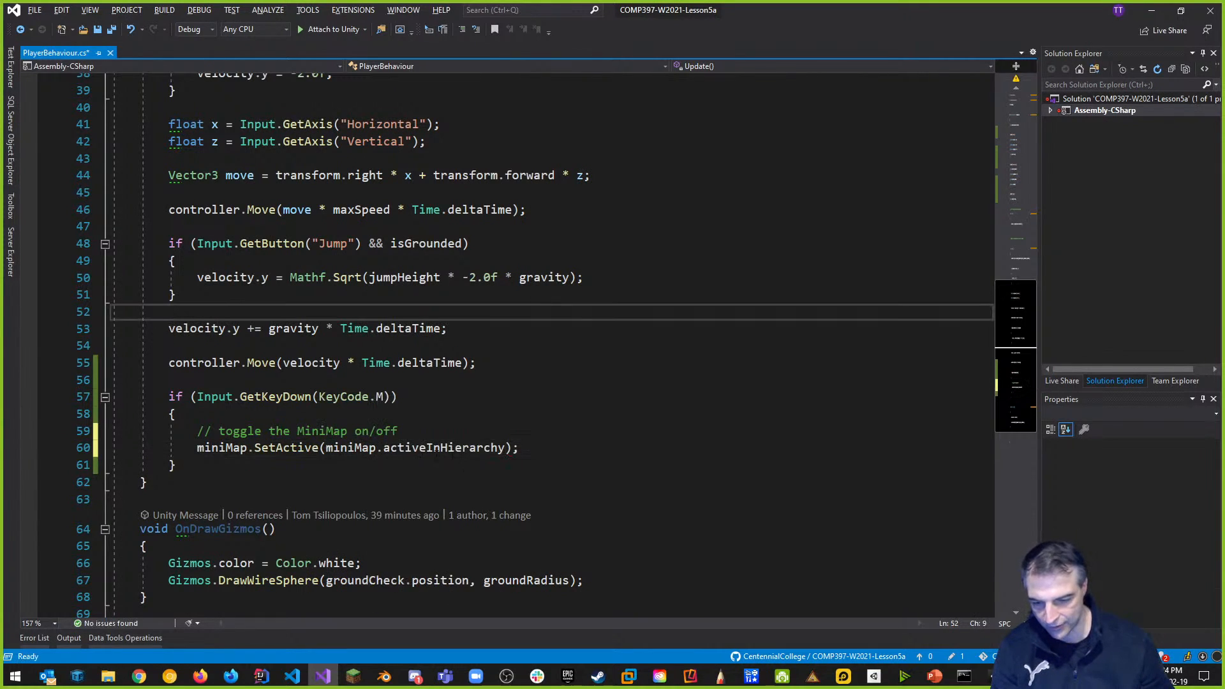
left_click(325, 448)
type("!")
left_click(527, 381)
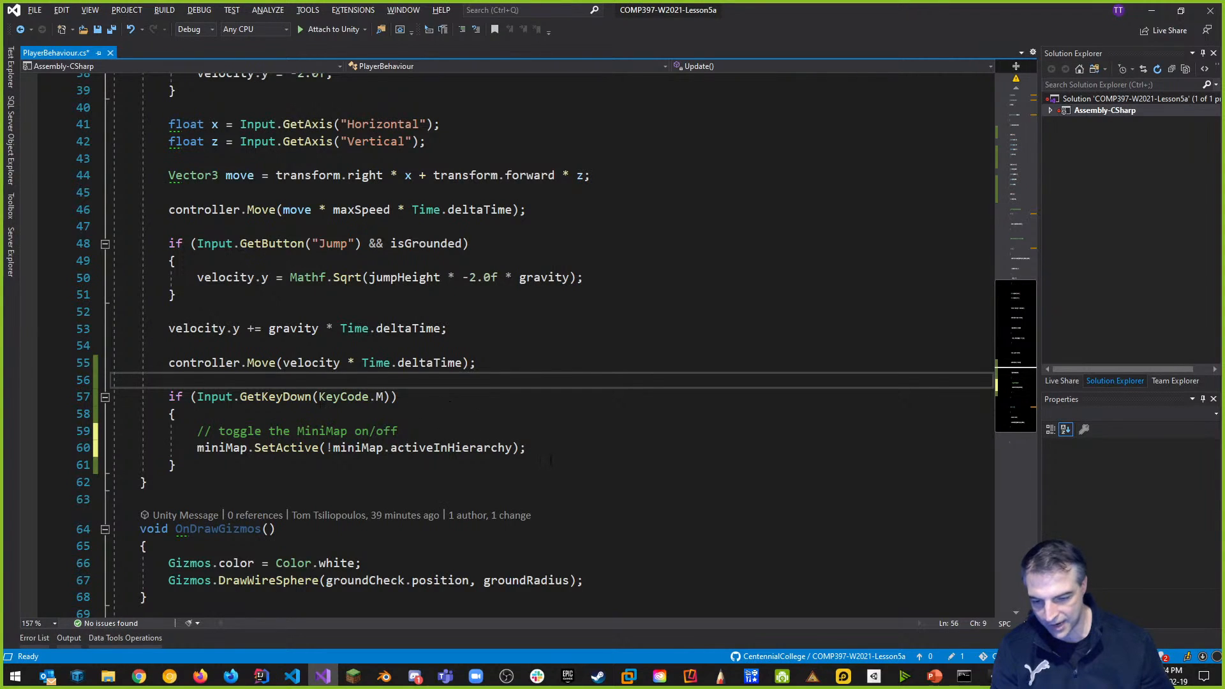
key("alt+Tab")
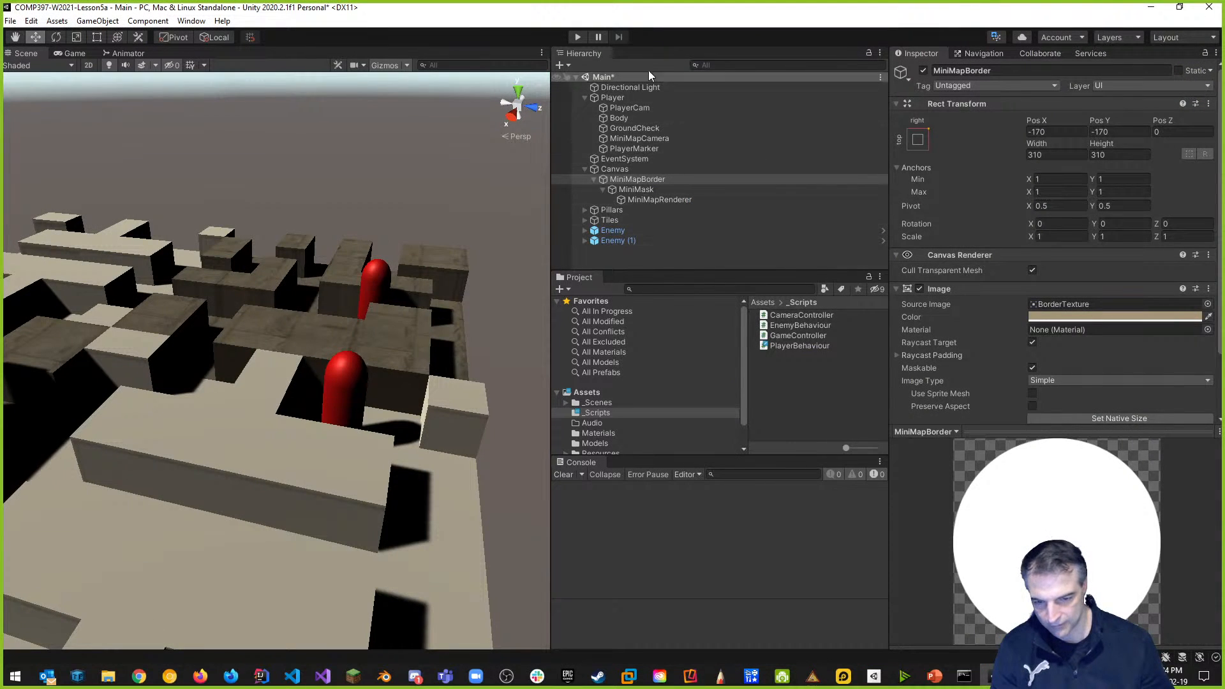
key("alt+Tab")
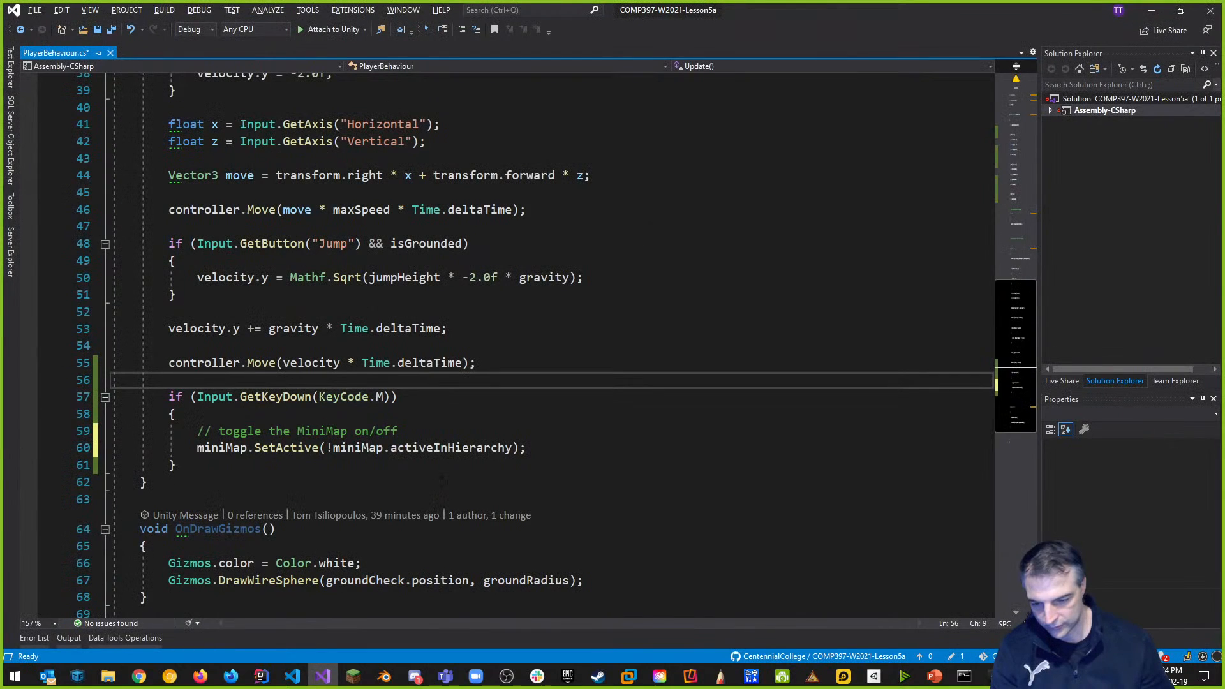
key("alt+Tab")
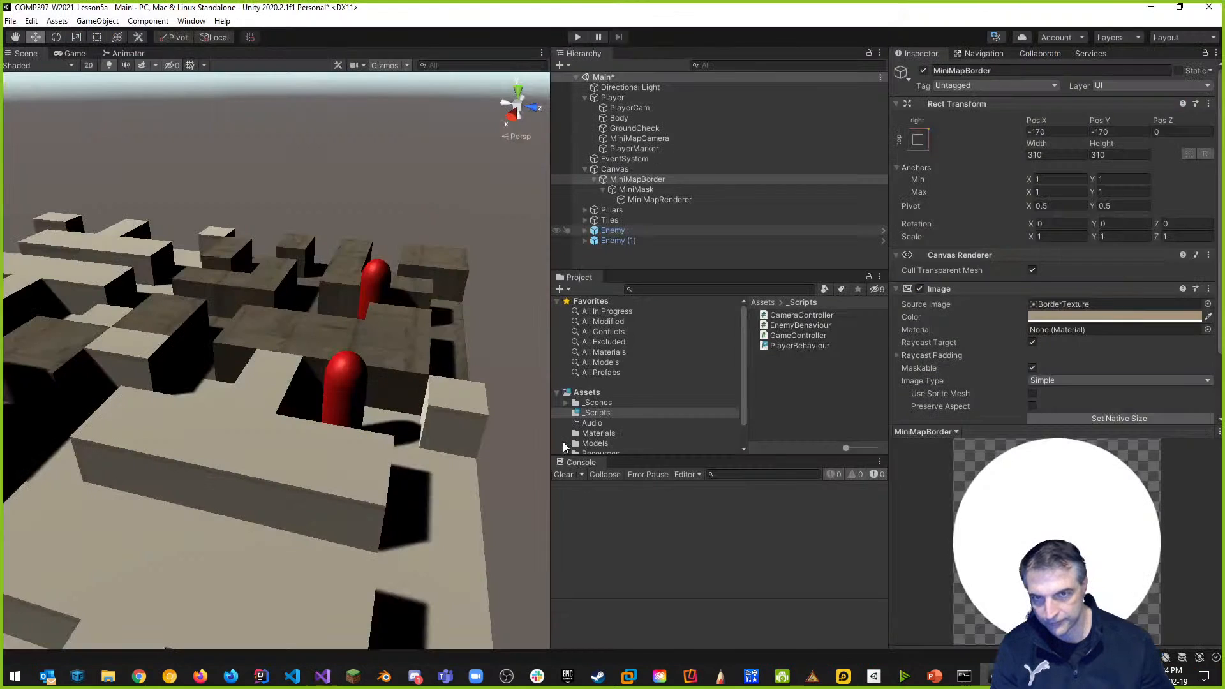
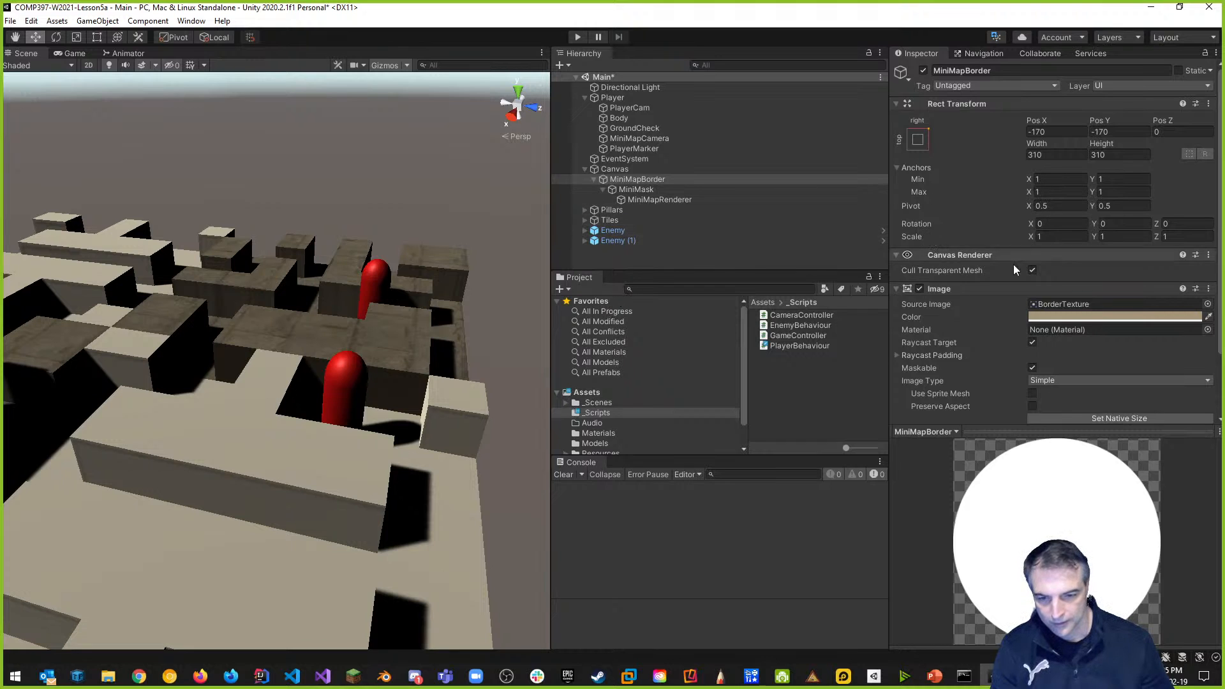
Play-test the minimap, then return to the end of the toggle comment on line 59 in Visual Studio.
left_click(577, 37)
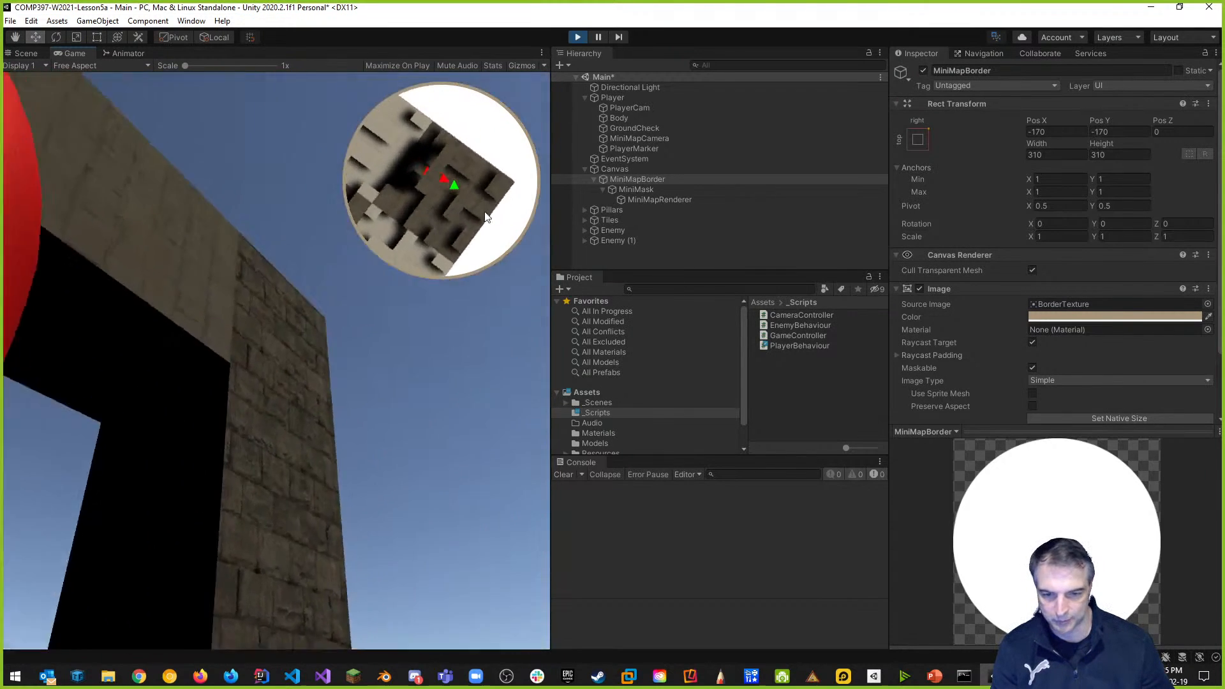
left_click(578, 37)
key("alt+Tab")
left_click(434, 432)
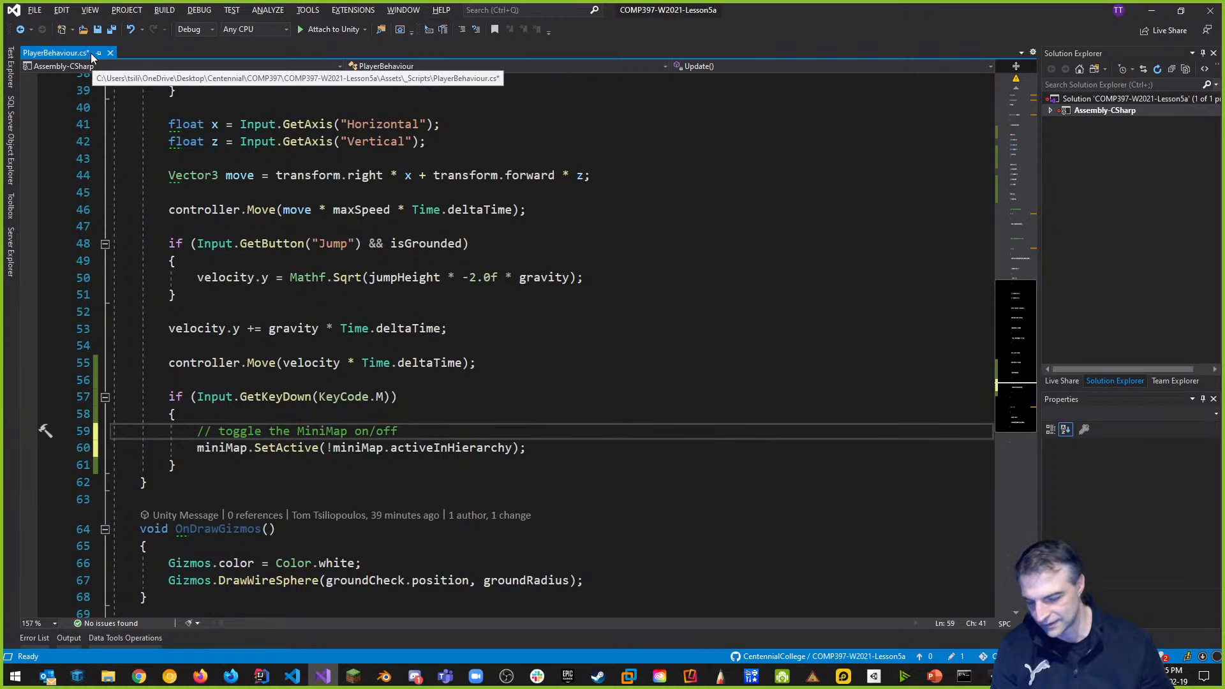
Save PlayerBehaviour.cs and play-test the minimap in Unity.
key("ctrl+s")
key("alt+Tab")
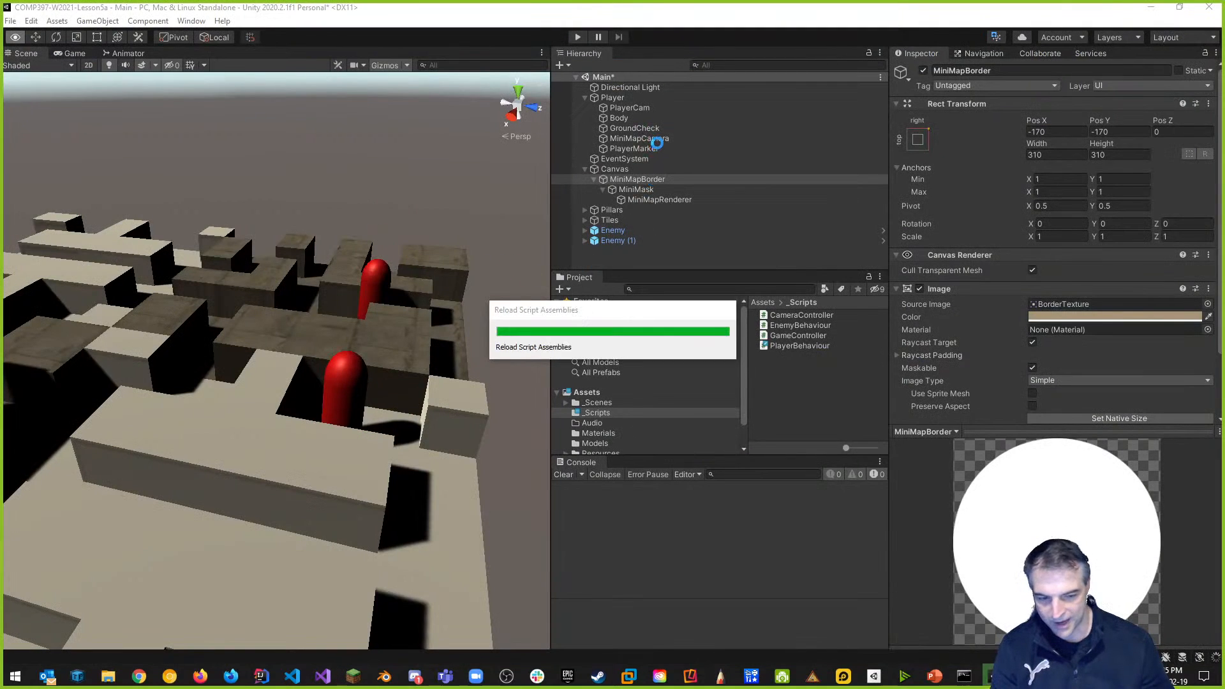
left_click(579, 37)
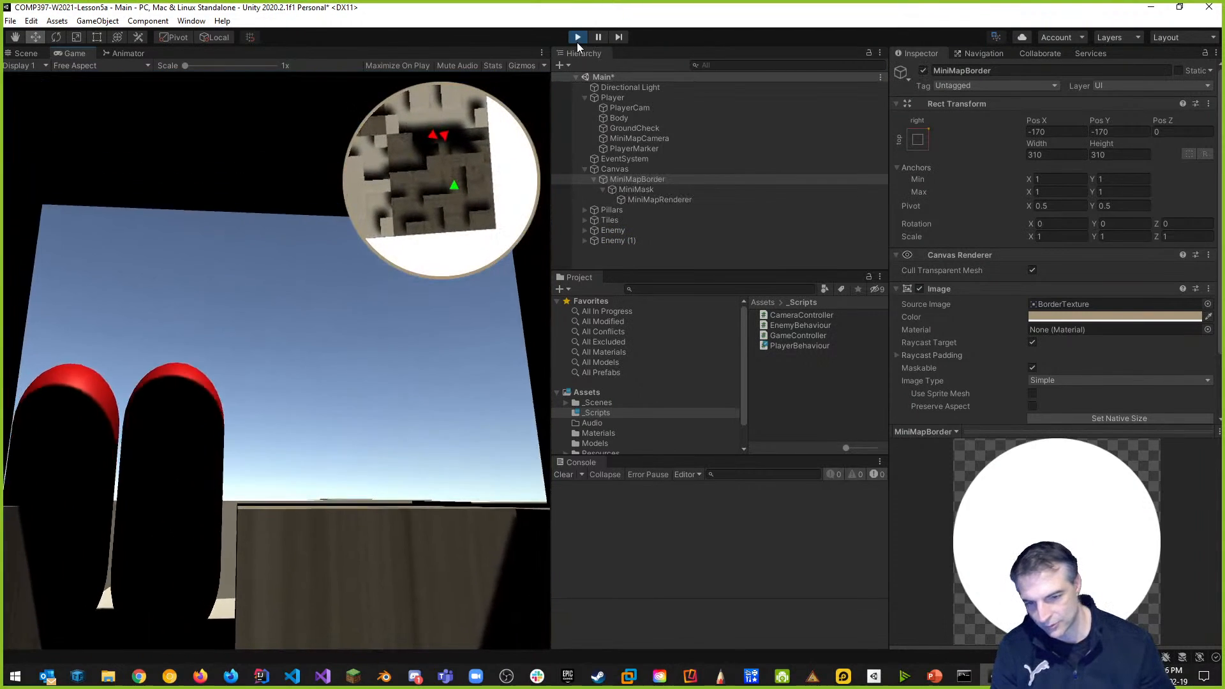
left_click(577, 39)
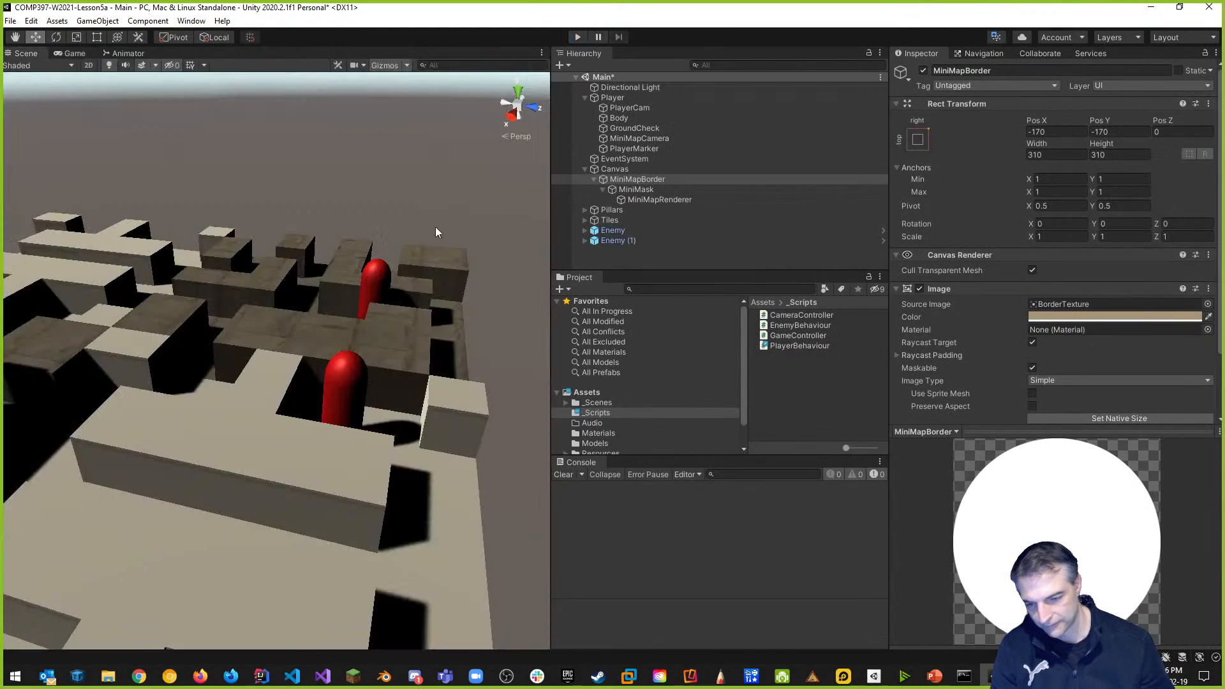
Widen the Game view and play-test the M-key minimap toggle again.
left_click_drag(549, 190, 901, 189)
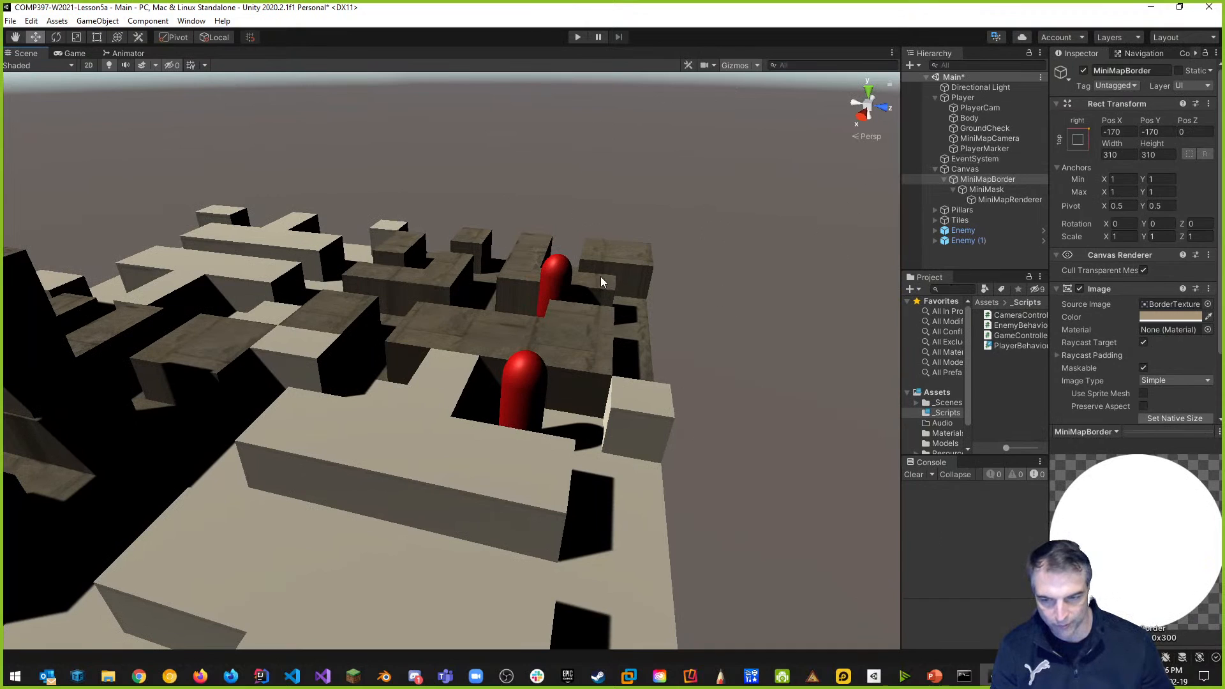
left_click(72, 52)
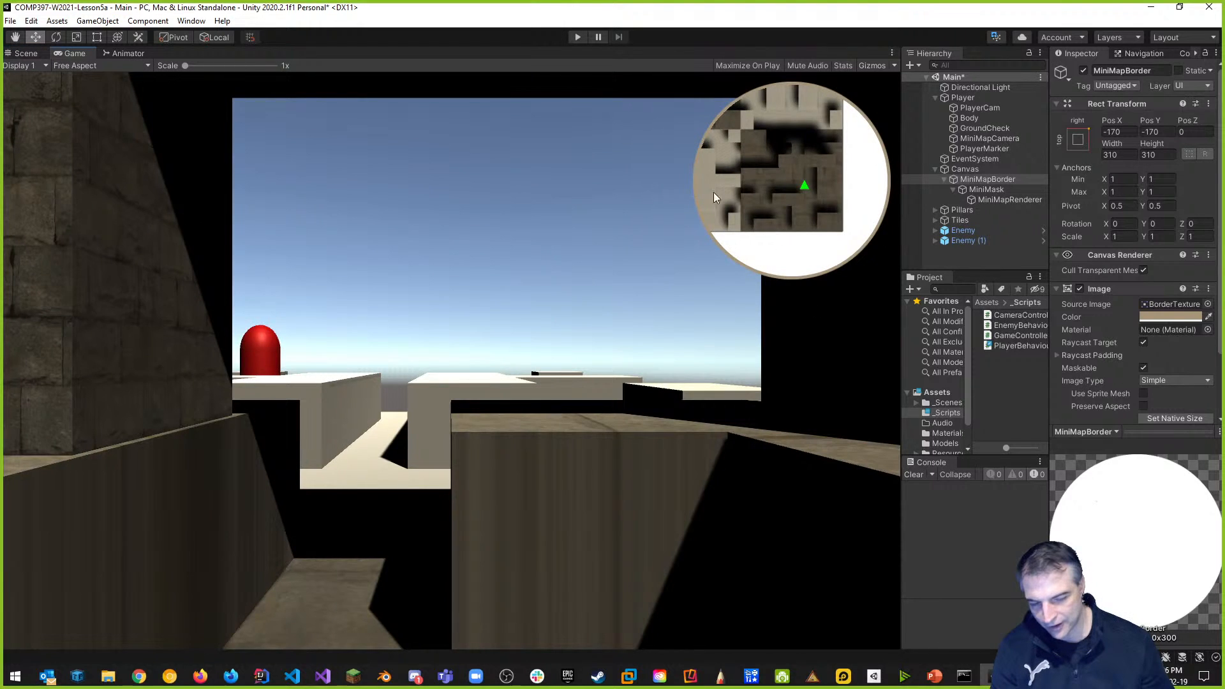
left_click(576, 37)
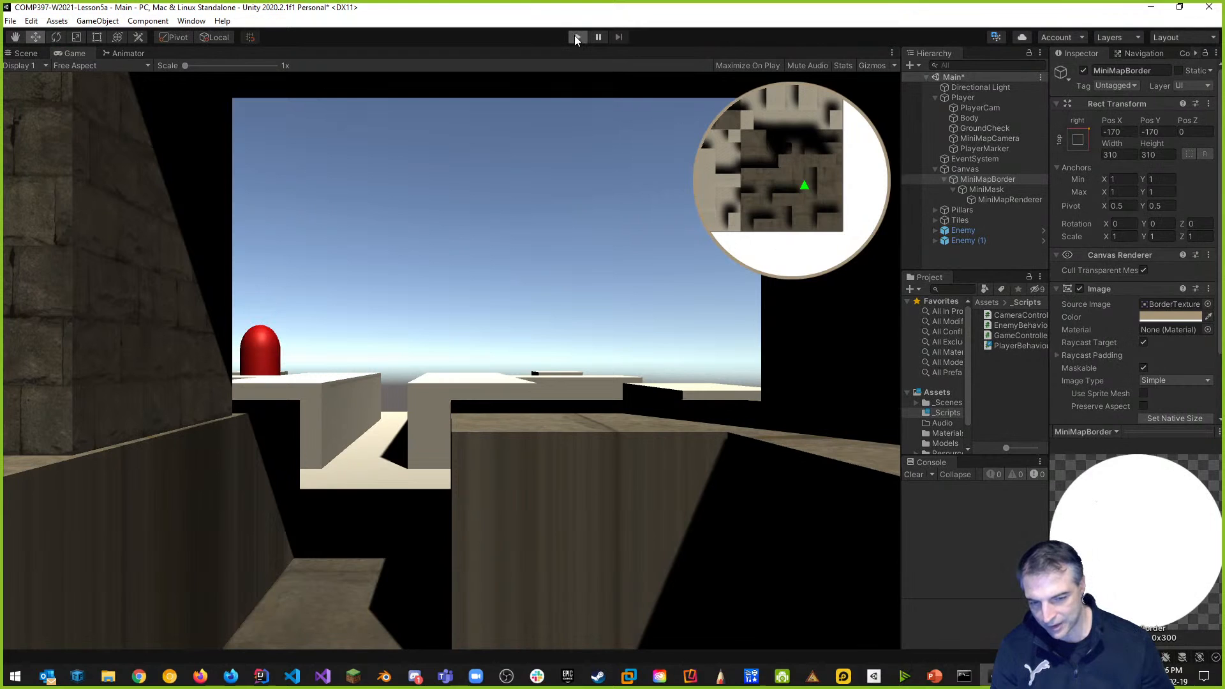
left_click(576, 37)
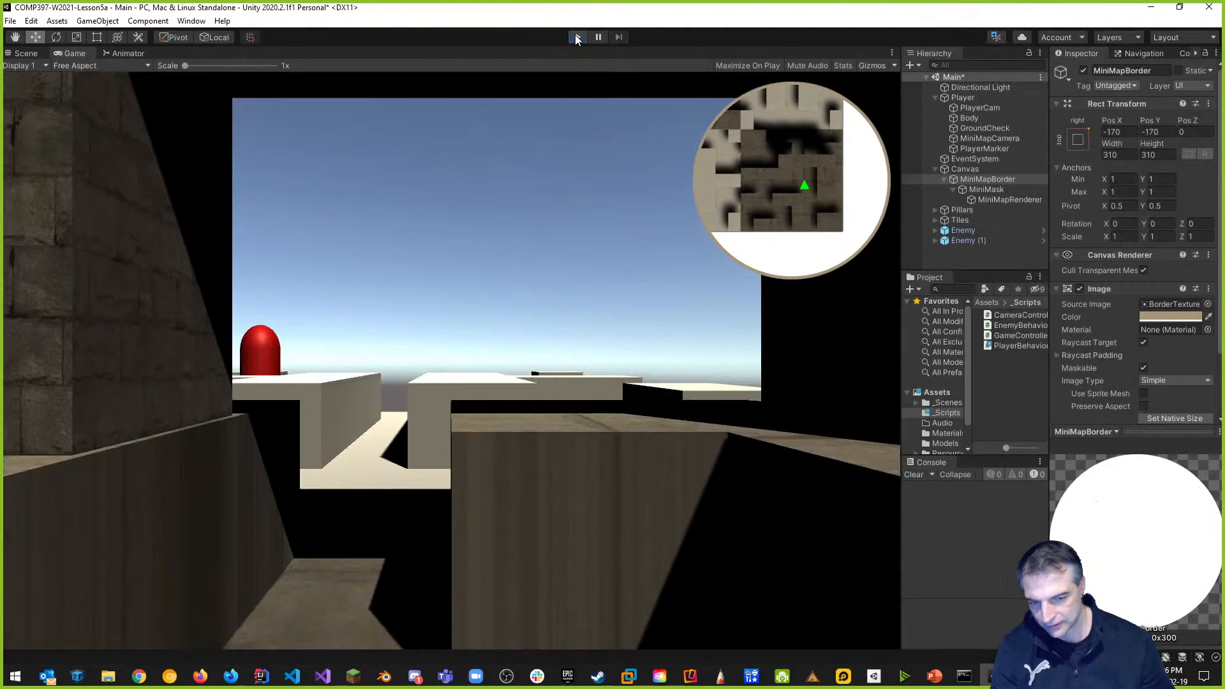
key("alt+Tab")
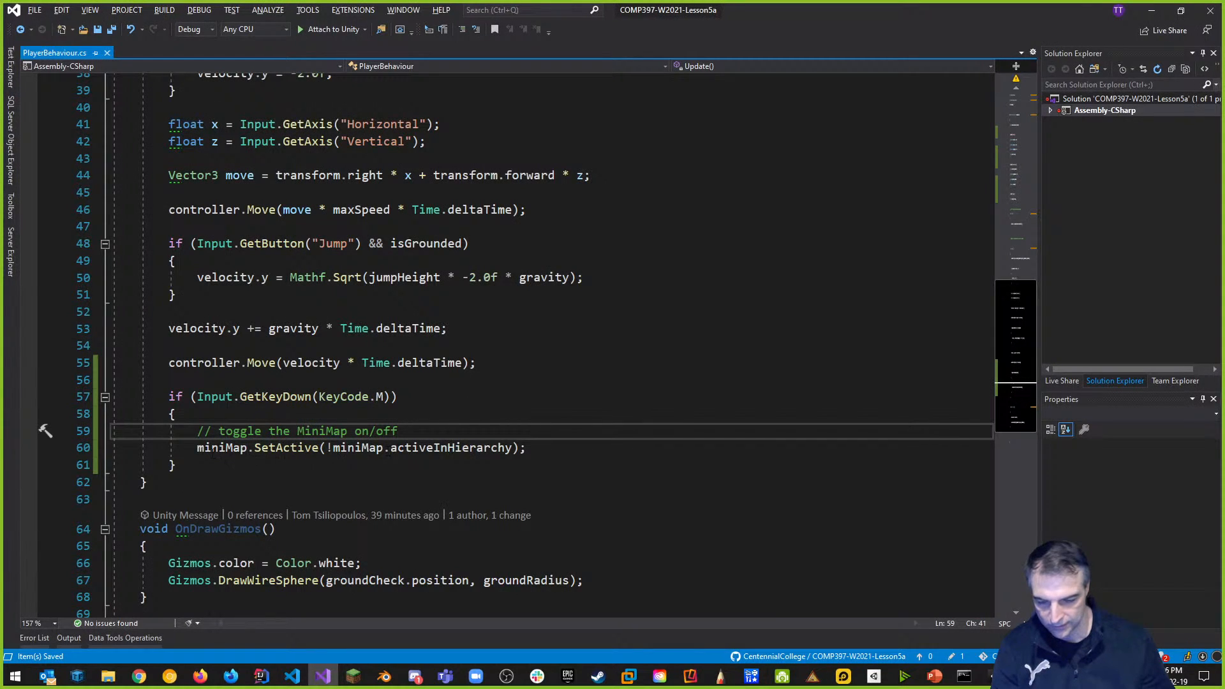
Copy the toggle line into Start() as miniMap.SetActive(false) and save the script.
left_click_drag(197, 449, 527, 449)
key("ctrl+c")
scroll(311, 215, "up", 7)
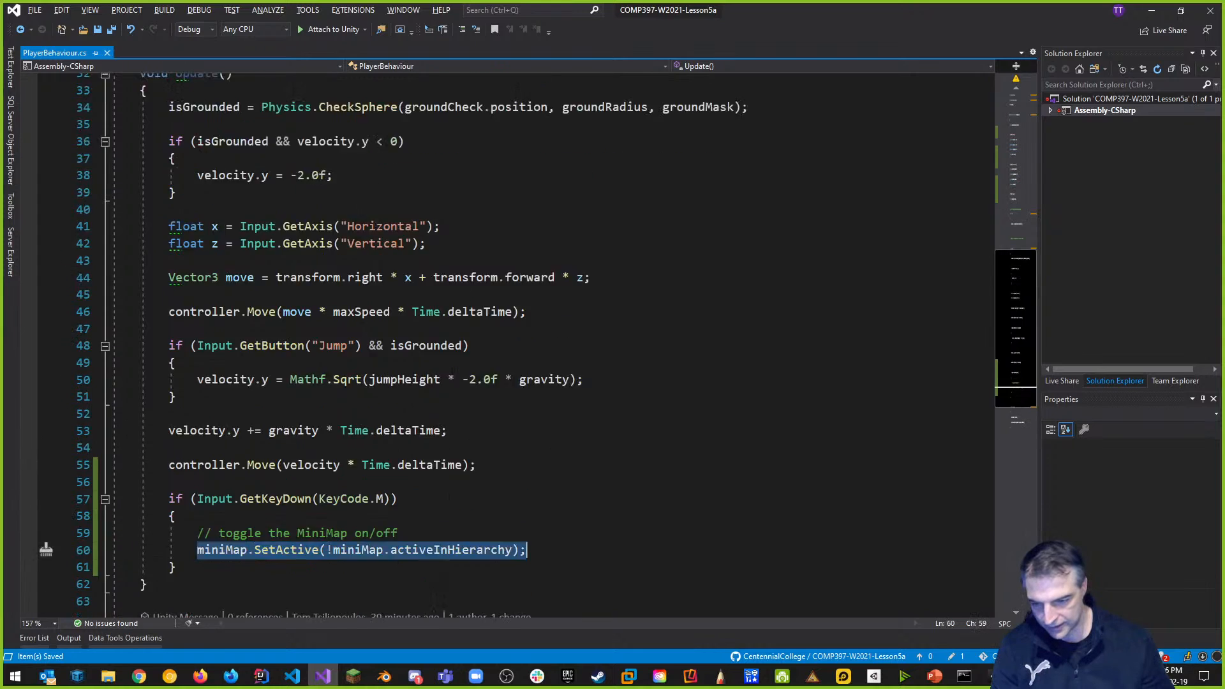
left_click(575, 274)
key("Return")
key("ctrl+v")
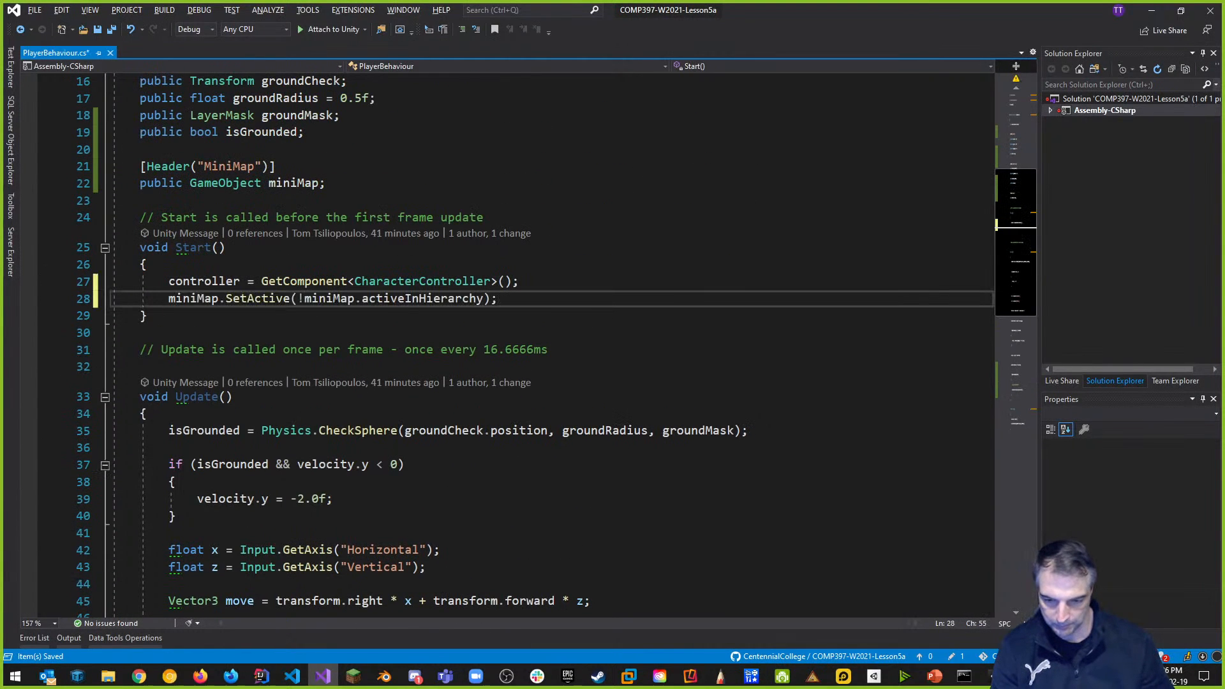
left_click_drag(298, 299, 485, 299)
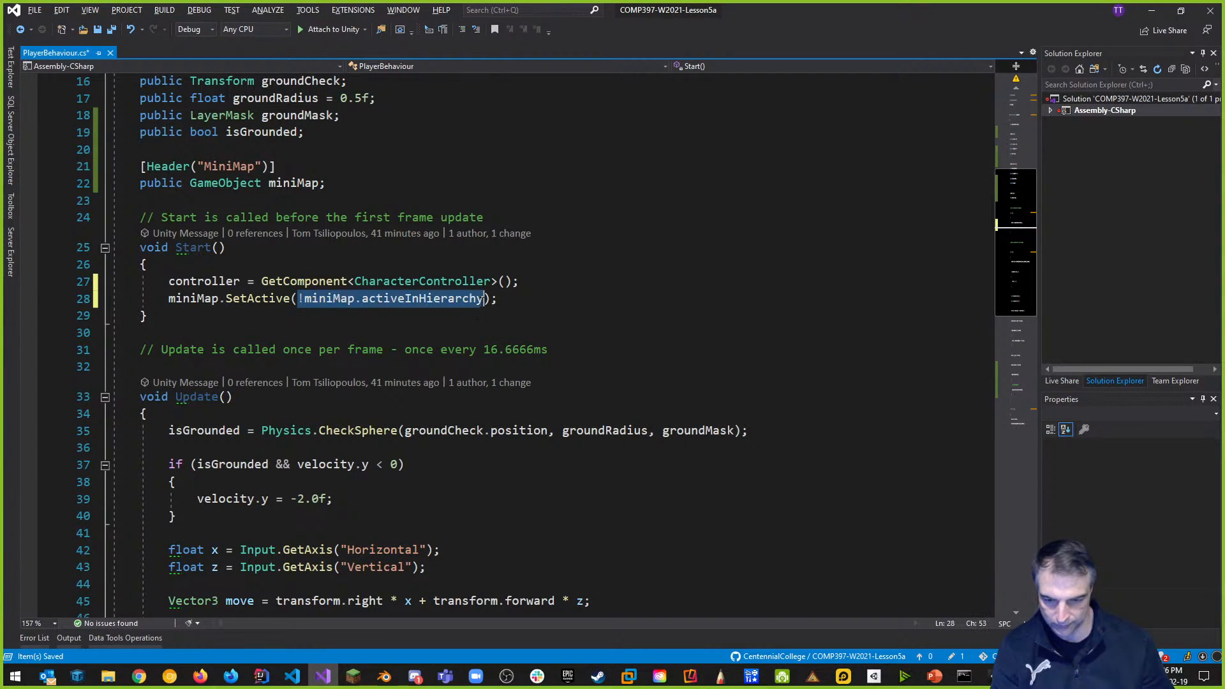
type("false")
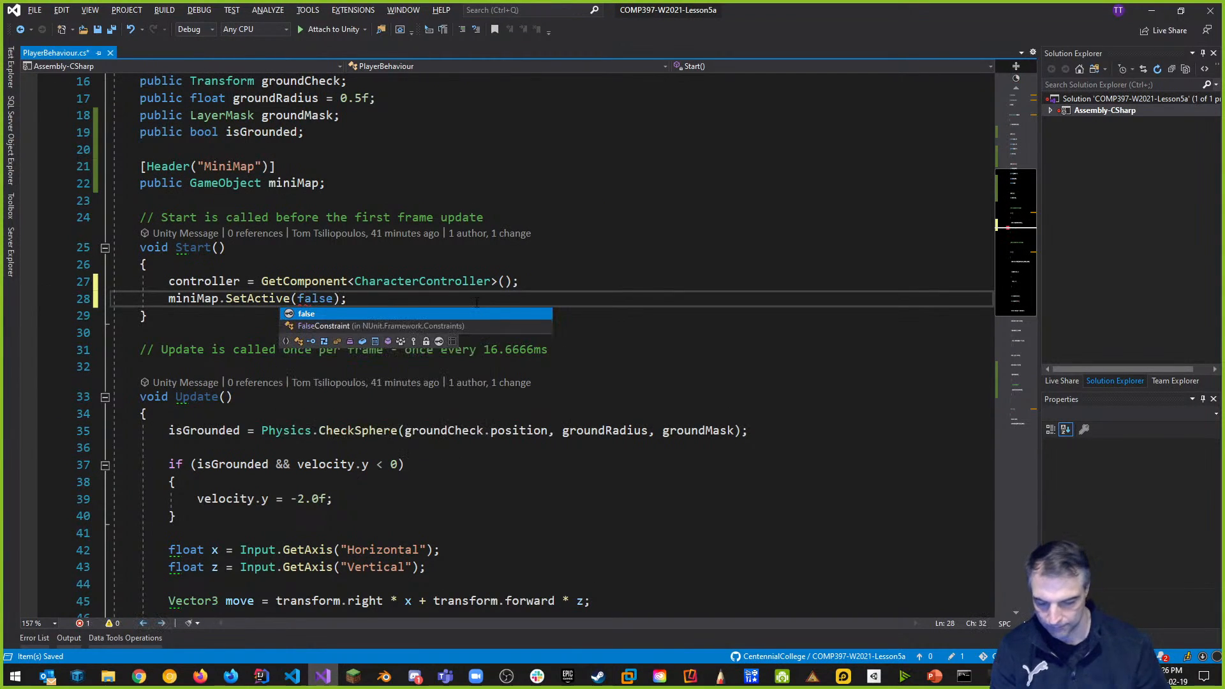
key("Escape")
key("Up")
key("Up")
key("Up")
key("ctrl+s")
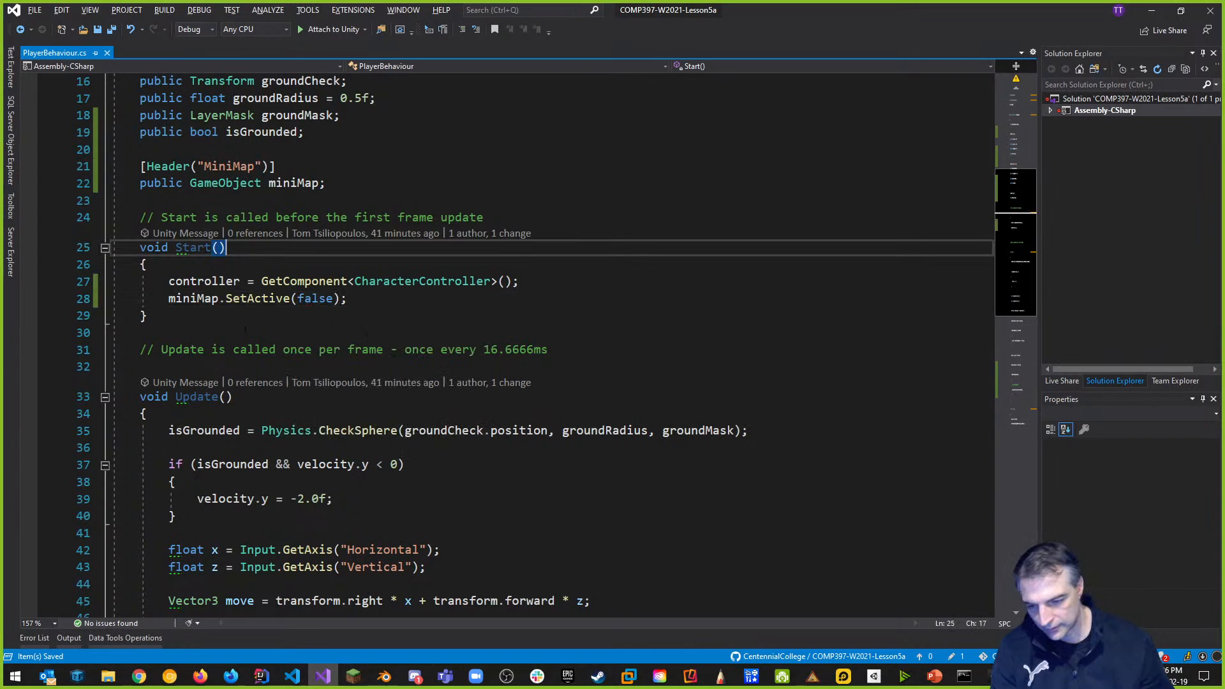
key("alt+Tab")
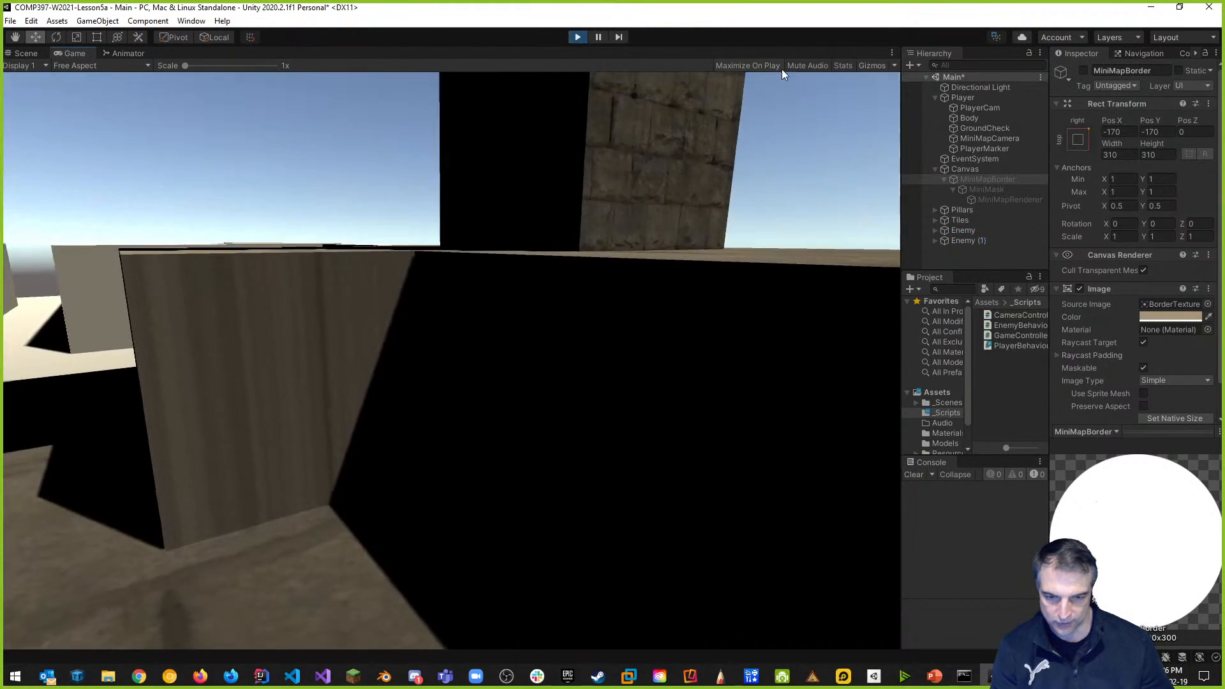
Deactivate MiniMapBorder in the scene and delete the SetActive(false) line from Start().
key("m")
key("m")
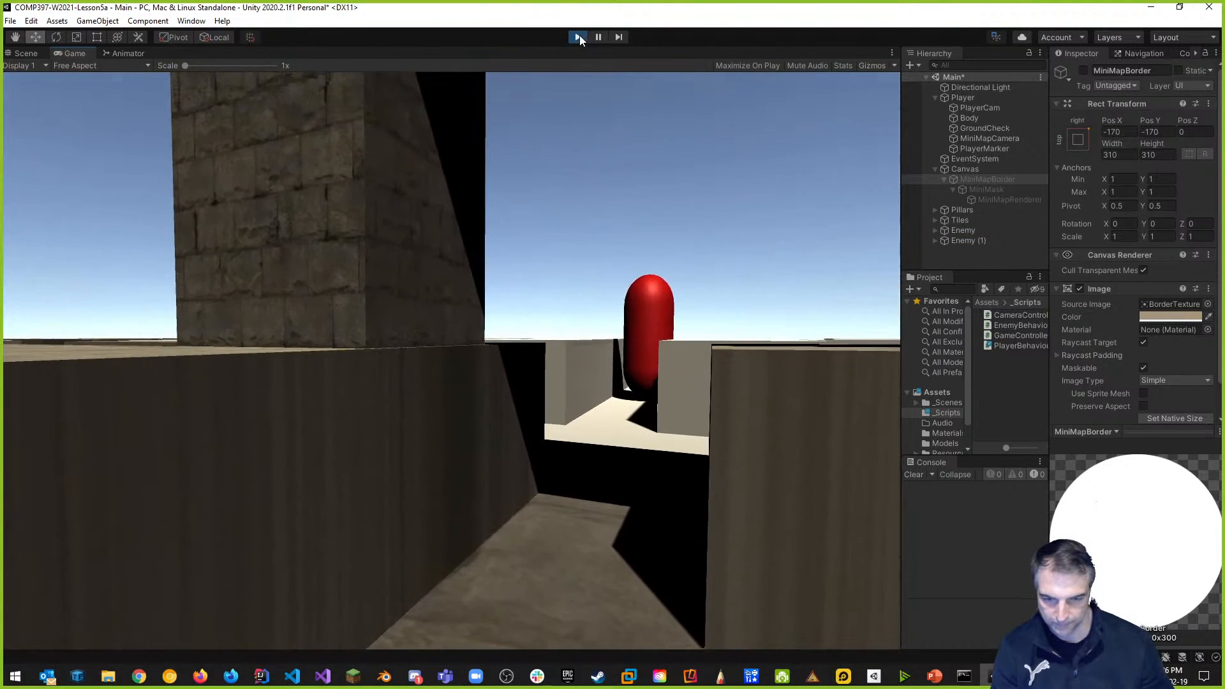
left_click(577, 37)
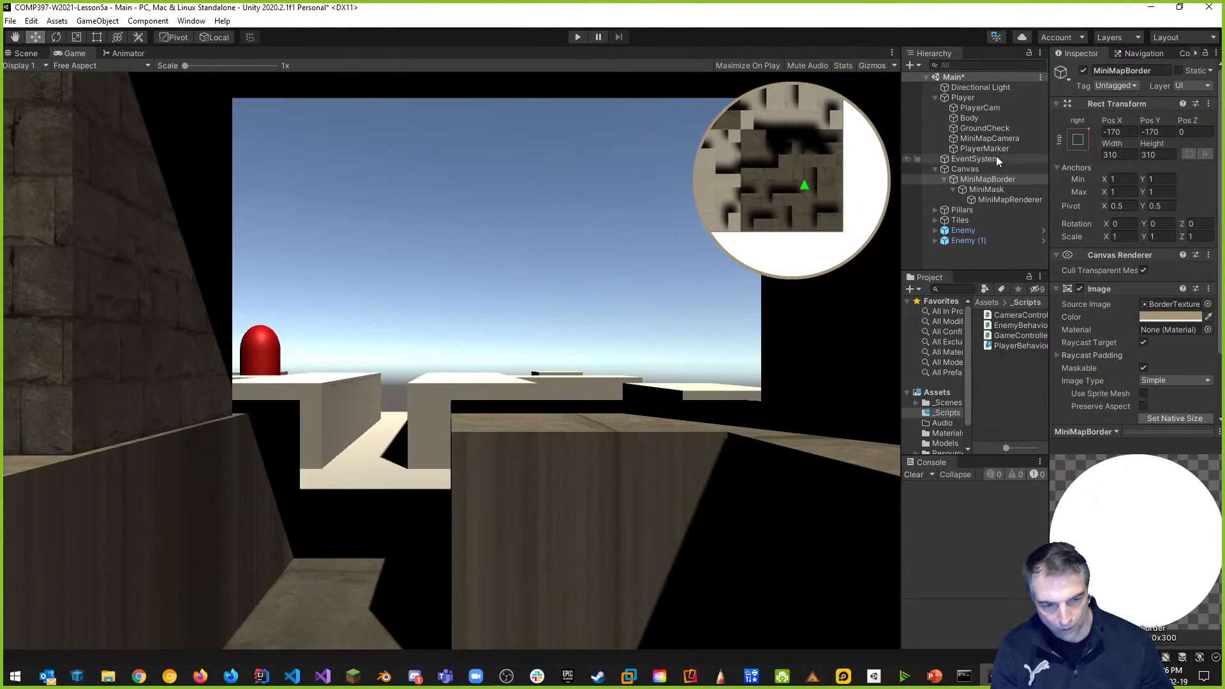
left_click(1084, 71)
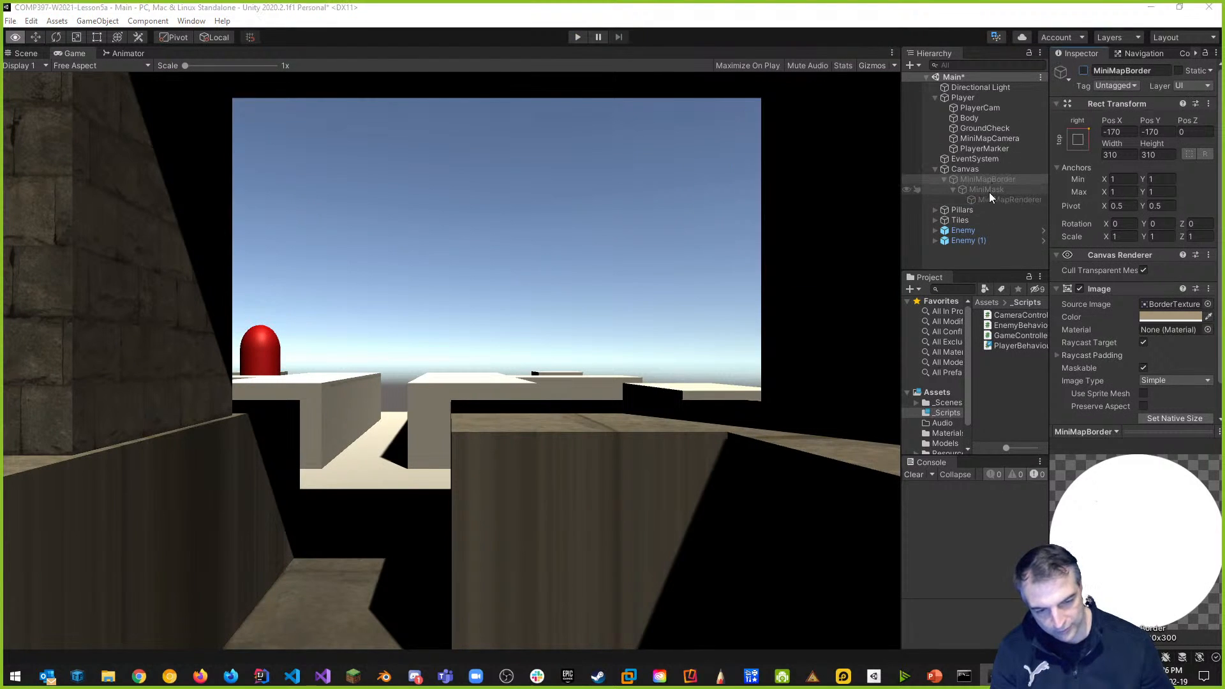
key("alt+Tab")
left_click_drag(347, 298, 85, 307)
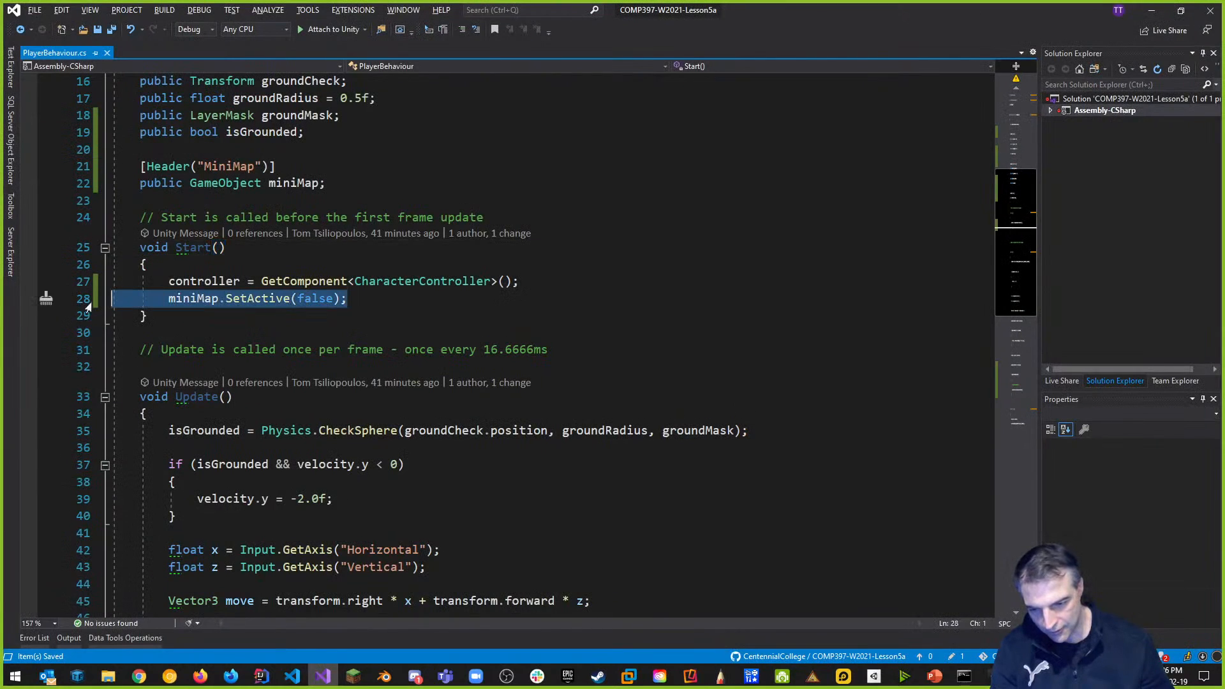
key("BackSpace")
key("BackSpace")
key("alt+Tab")
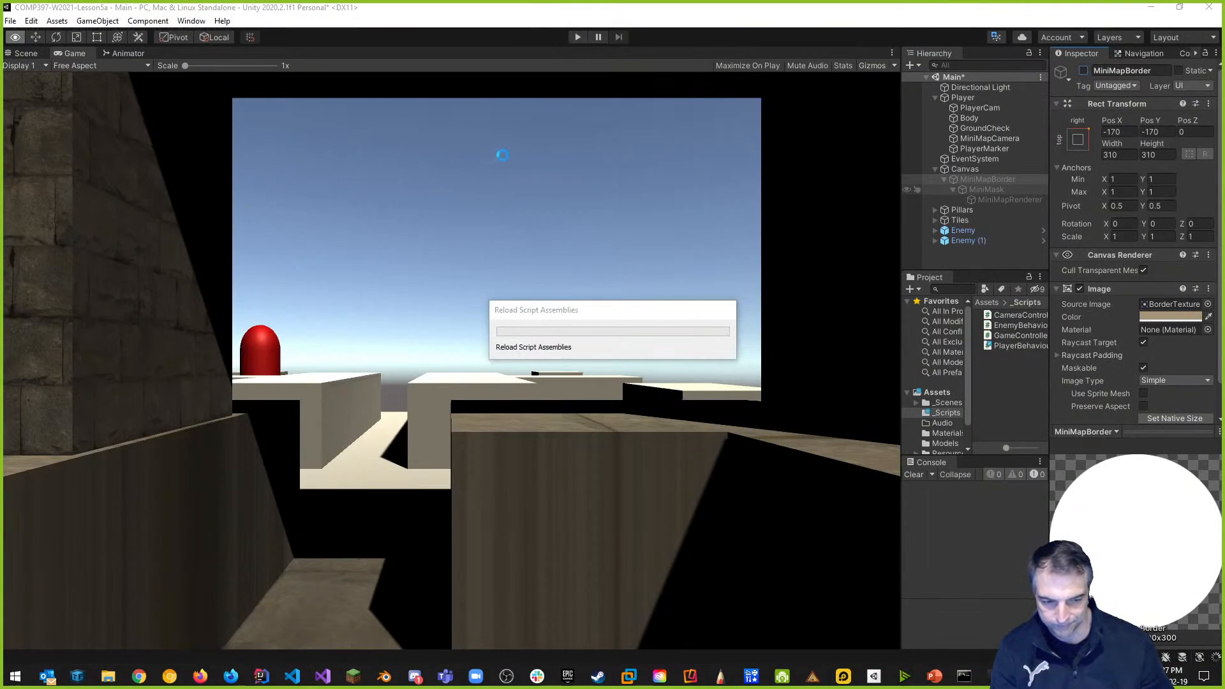
Play-test again, confirming M still toggles the hidden-at-start minimap.
left_click(577, 37)
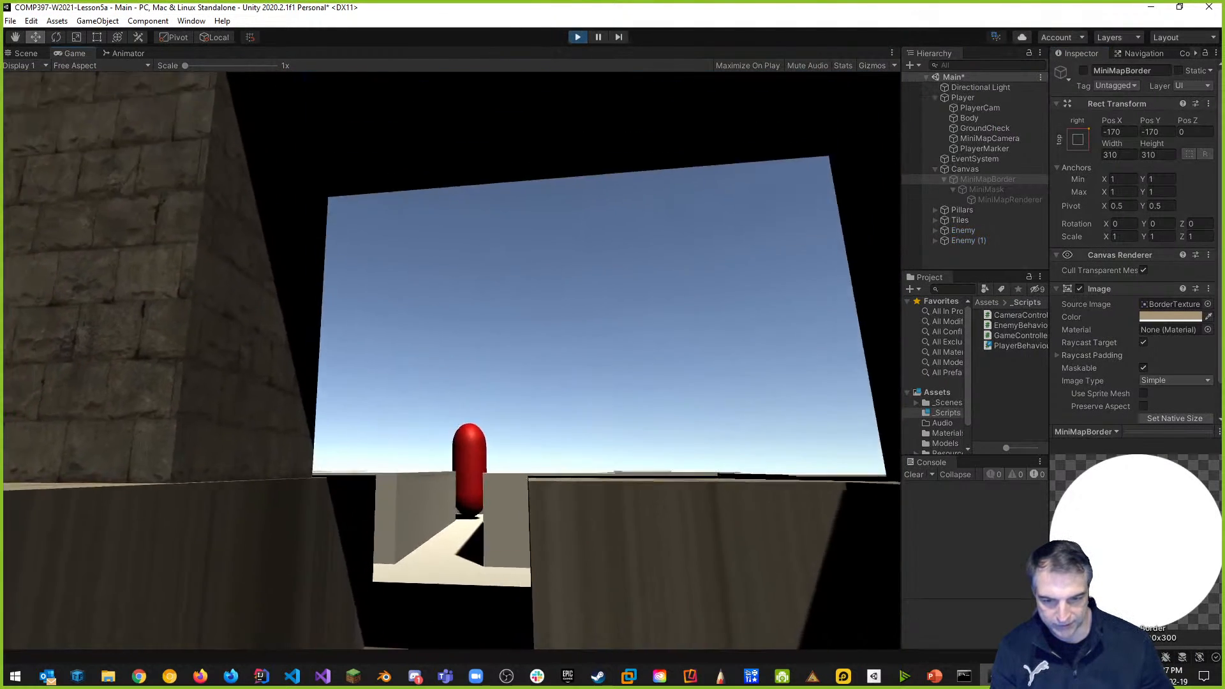
key("m")
key("m")
key("m")
key("m")
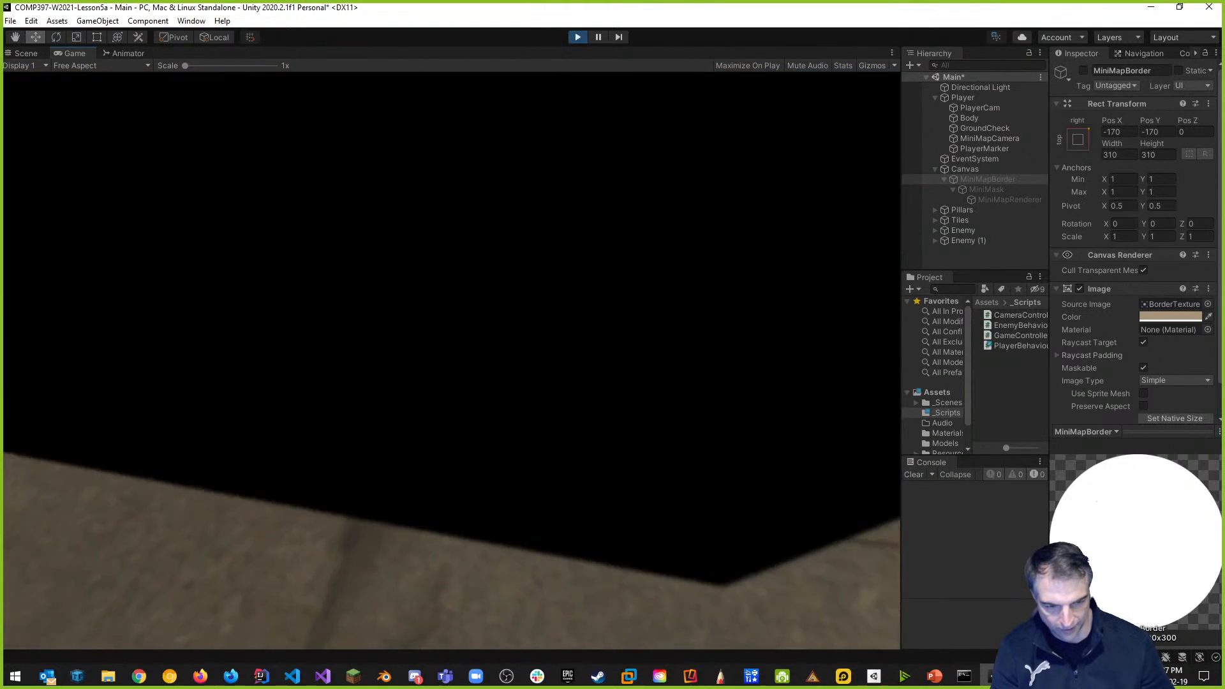
key("Escape")
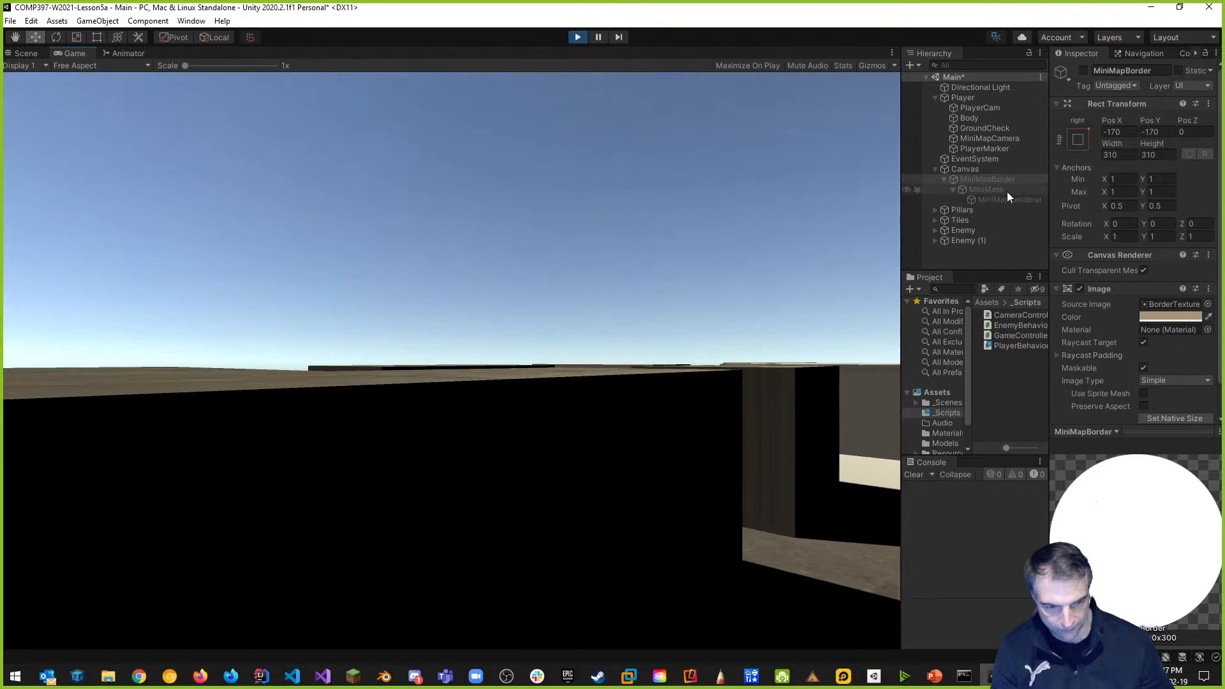
key("a")
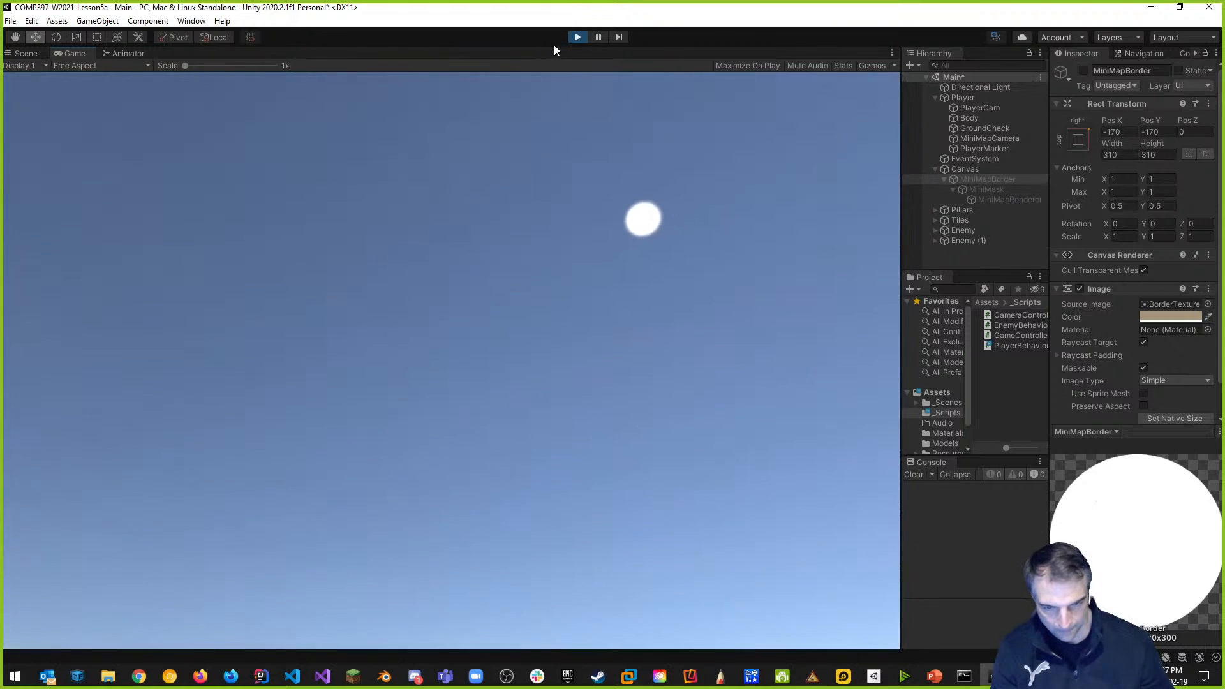
left_click(578, 36)
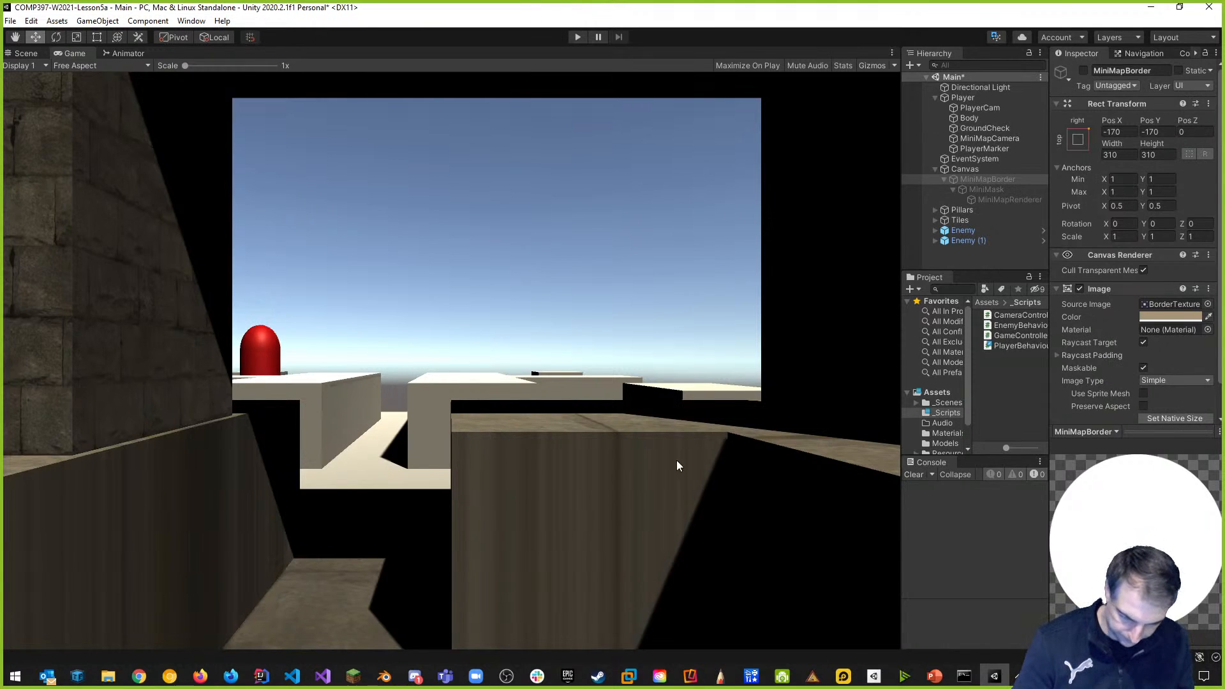
key("alt+Tab")
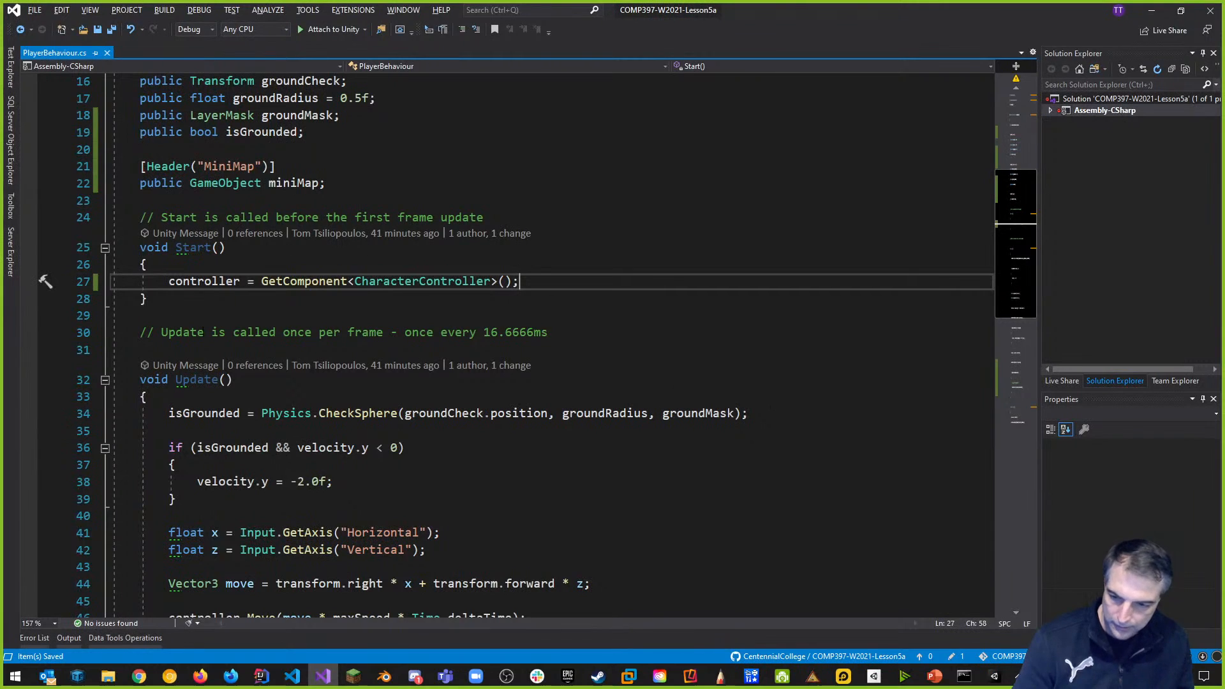
scroll(482, 477, "down", 11)
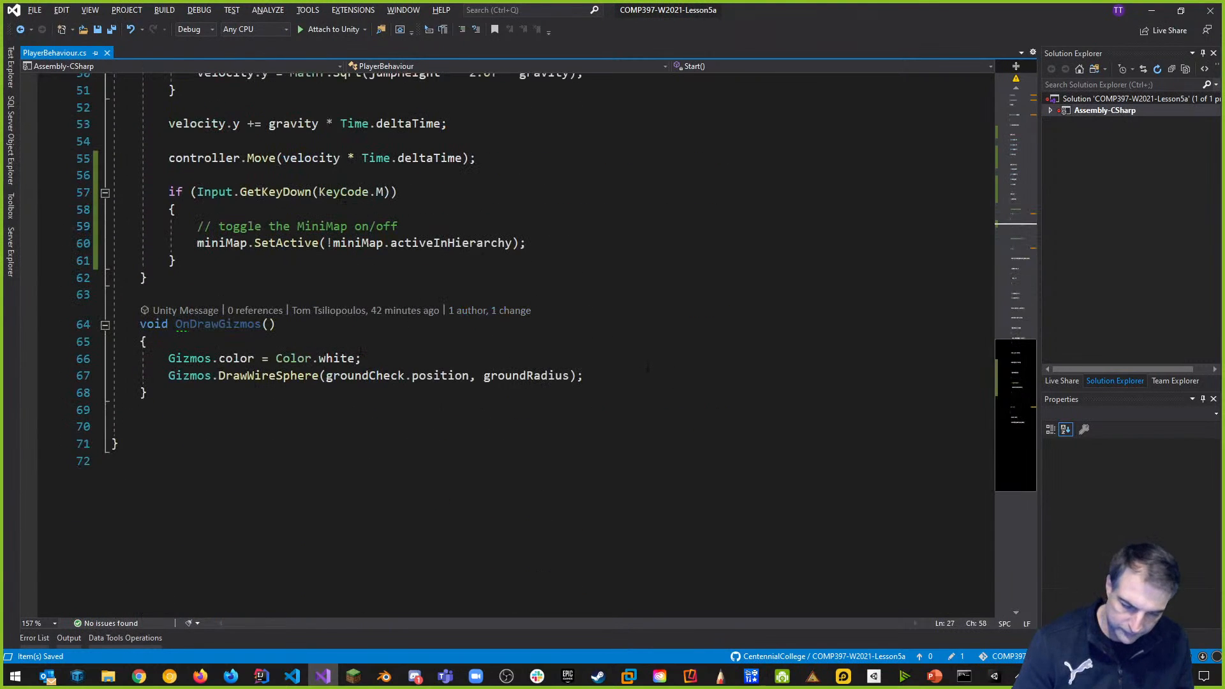
scroll(648, 368, "up", 8)
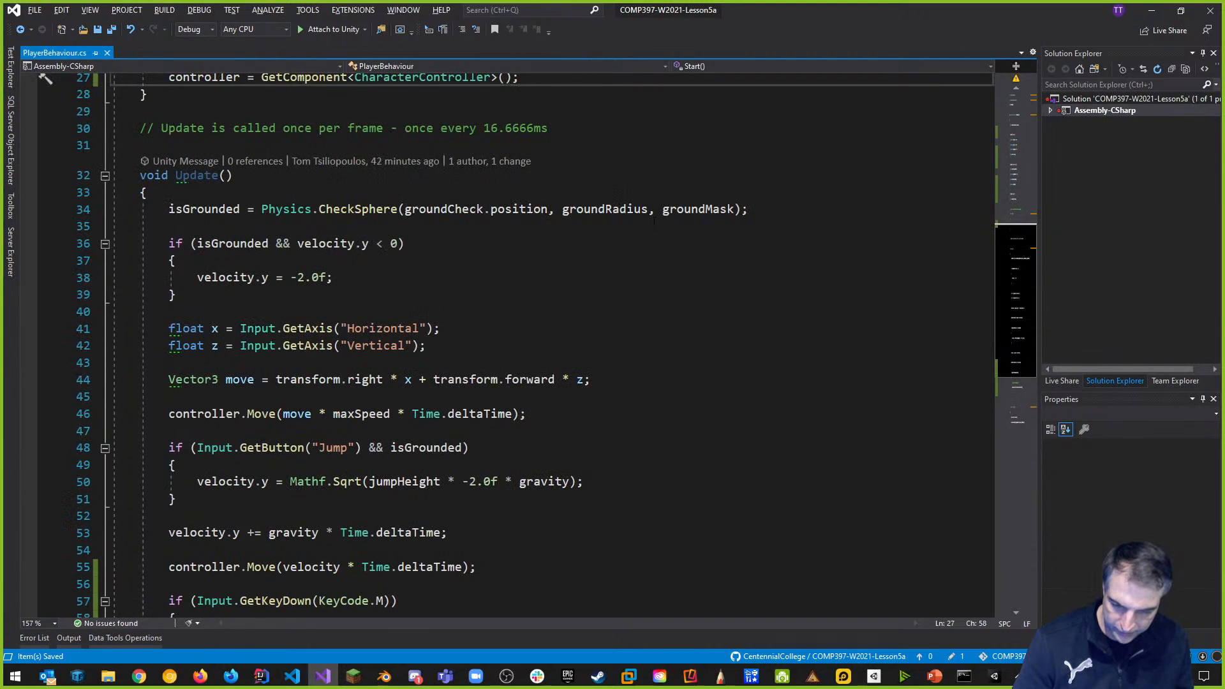
key("alt+Tab")
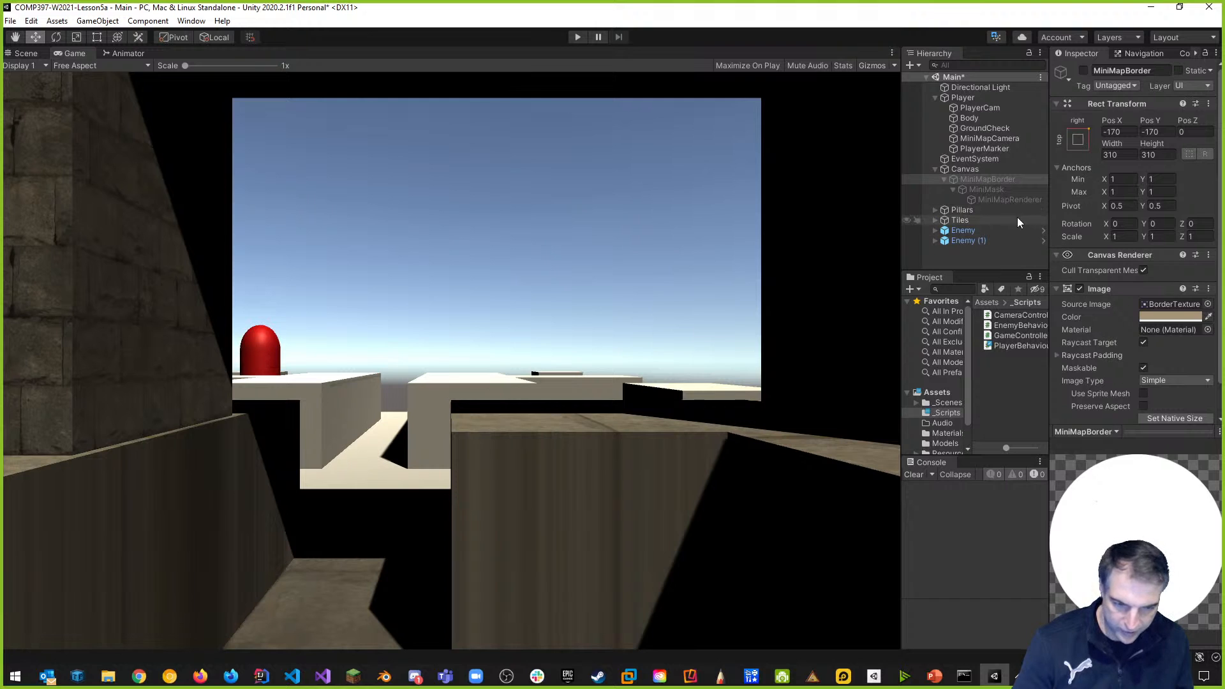
Select the Enemy, widen the Inspector and collapse its Transform, mesh filter and collider components.
left_click(936, 169)
left_click(935, 98)
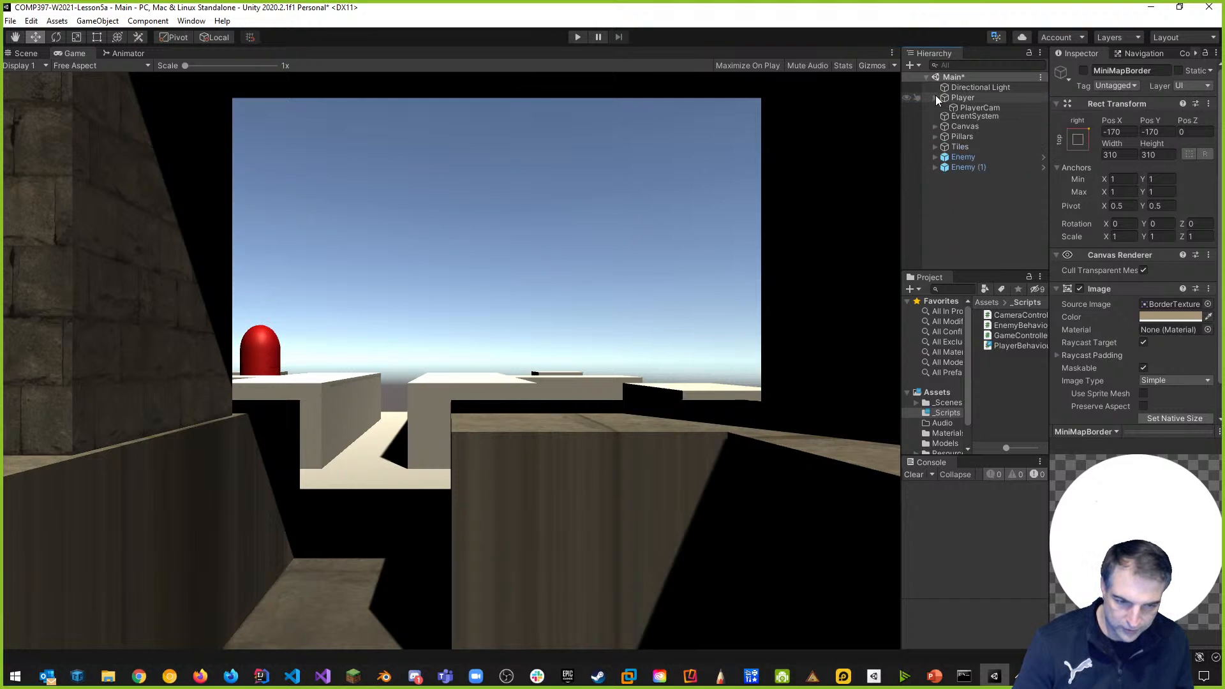
left_click(970, 150)
left_click_drag(898, 149, 637, 154)
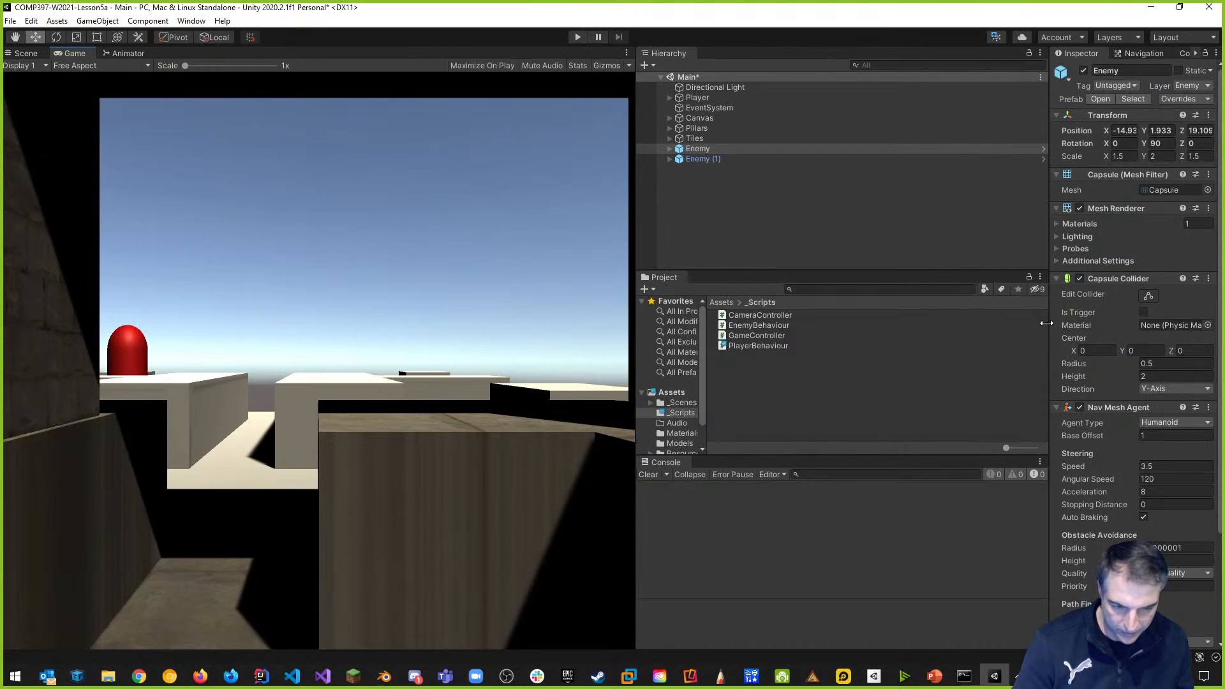
left_click_drag(1046, 323, 788, 326)
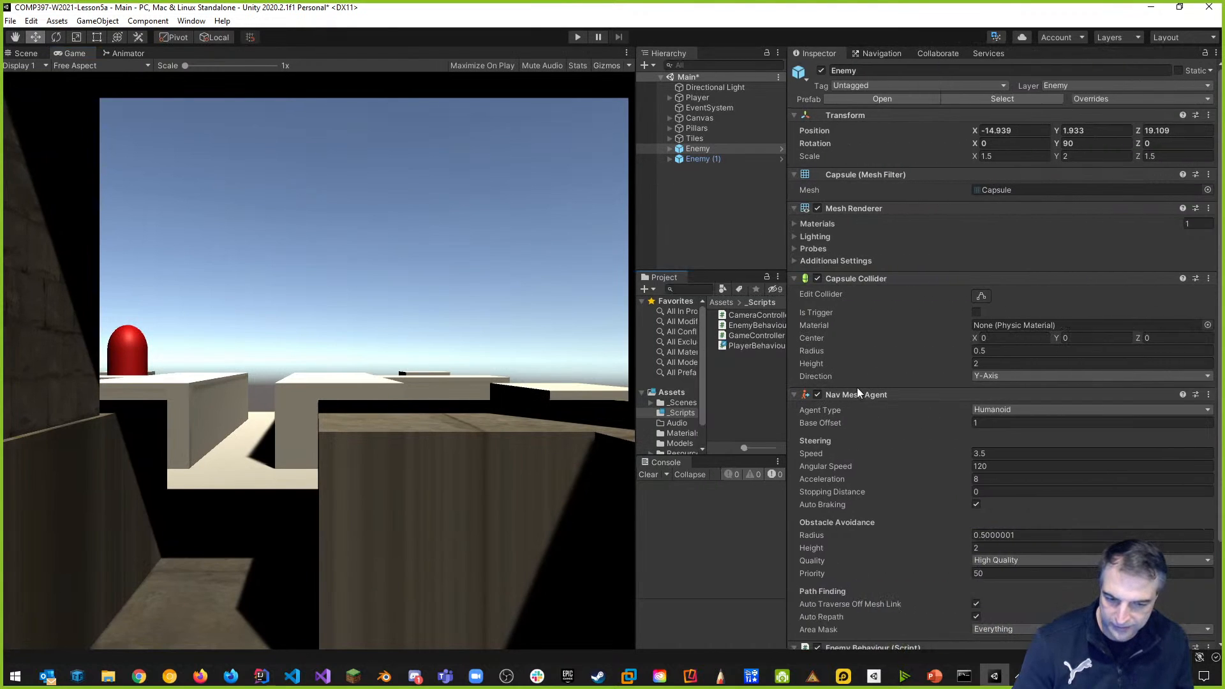
left_click(794, 174)
left_click(798, 116)
left_click(795, 214)
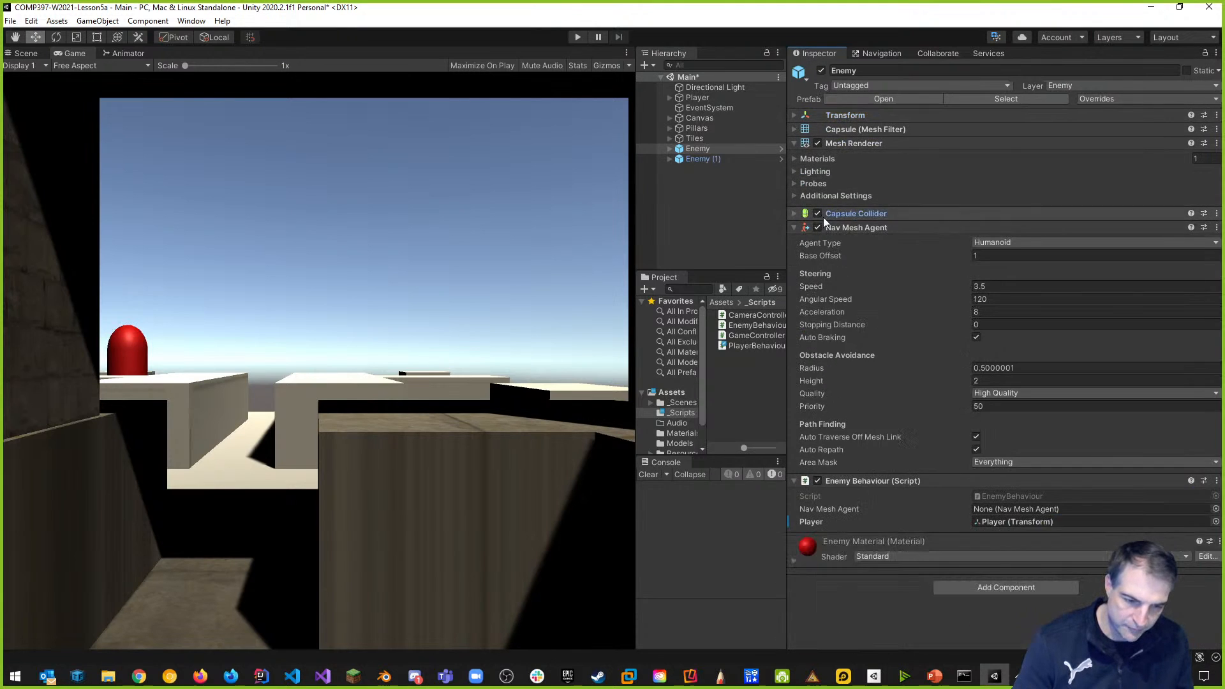
Set the Nav Mesh Agent Stopping Distance to 2, save the scene and playtest the enemy.
left_click(993, 325)
type("2")
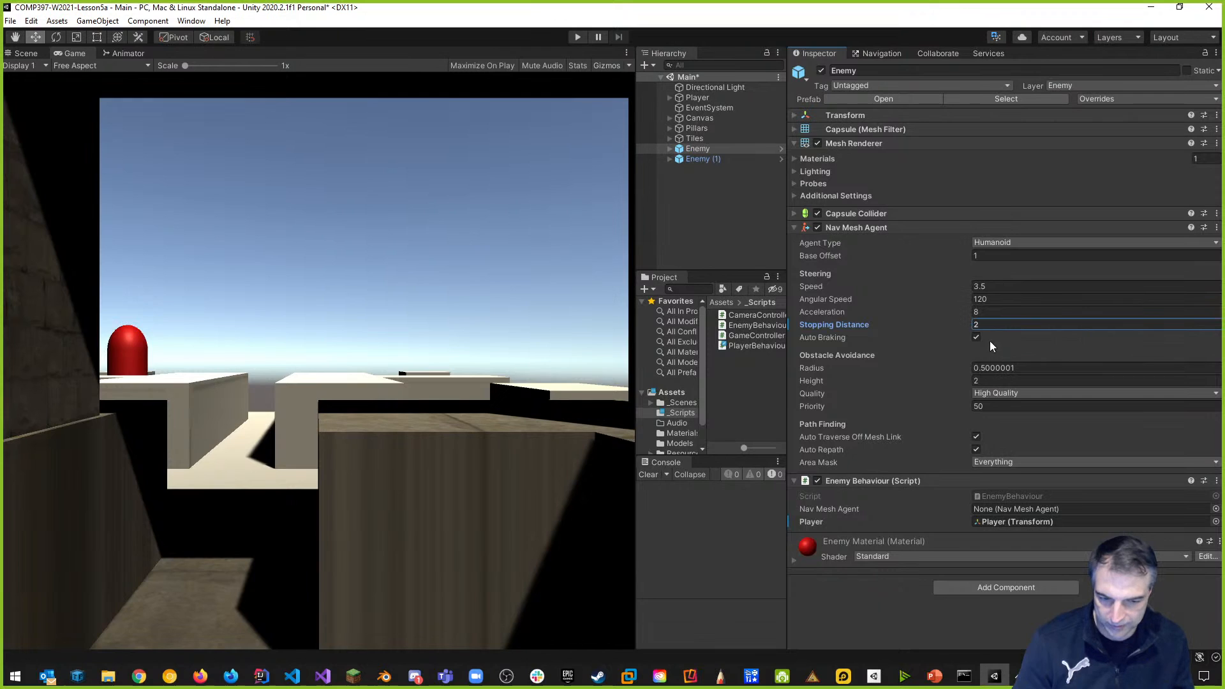
key("ctrl+s")
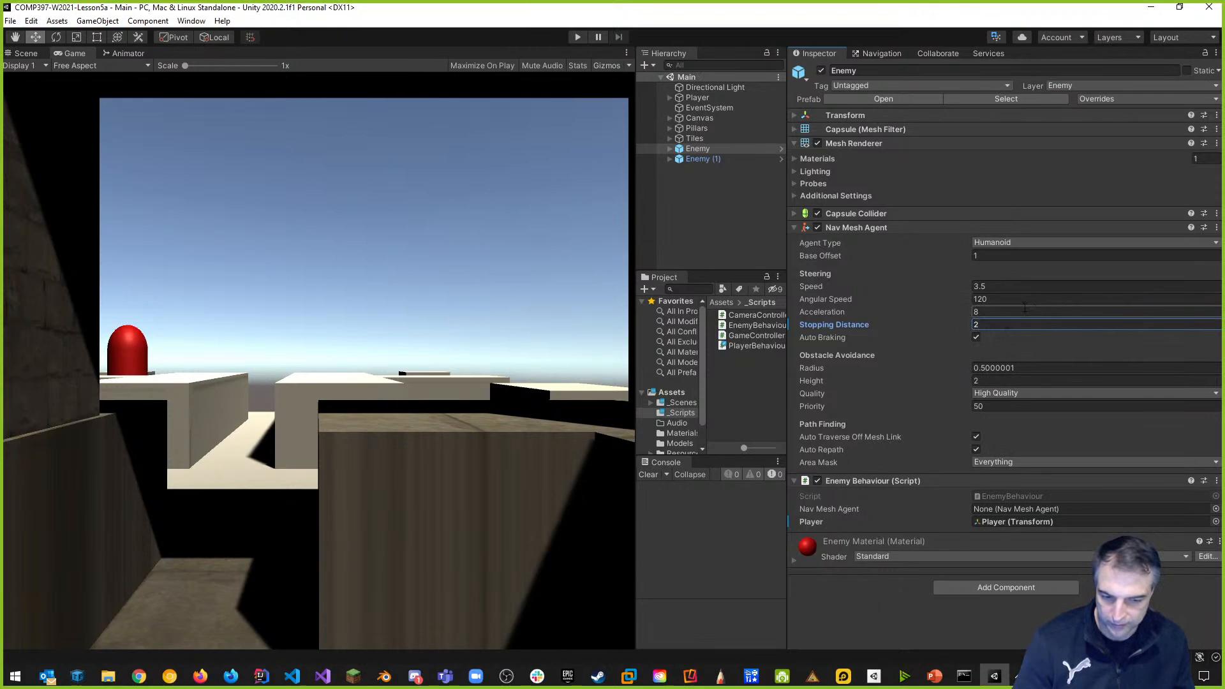
left_click(576, 37)
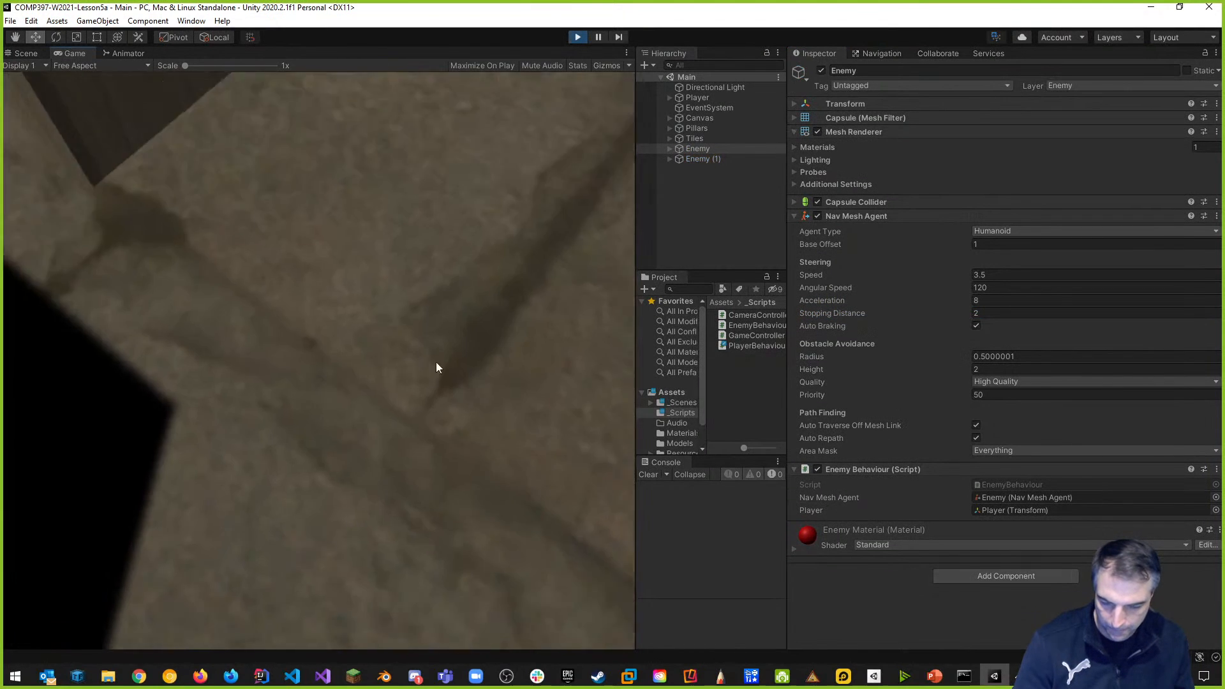
left_click(437, 368)
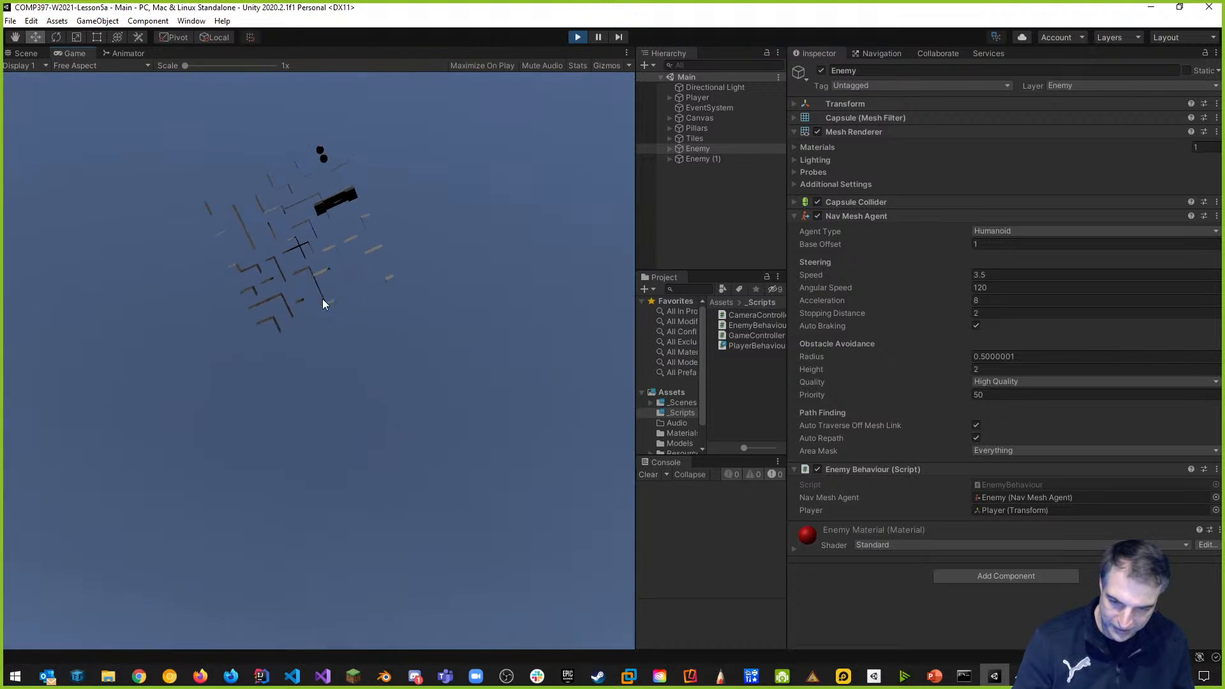
left_click(578, 37)
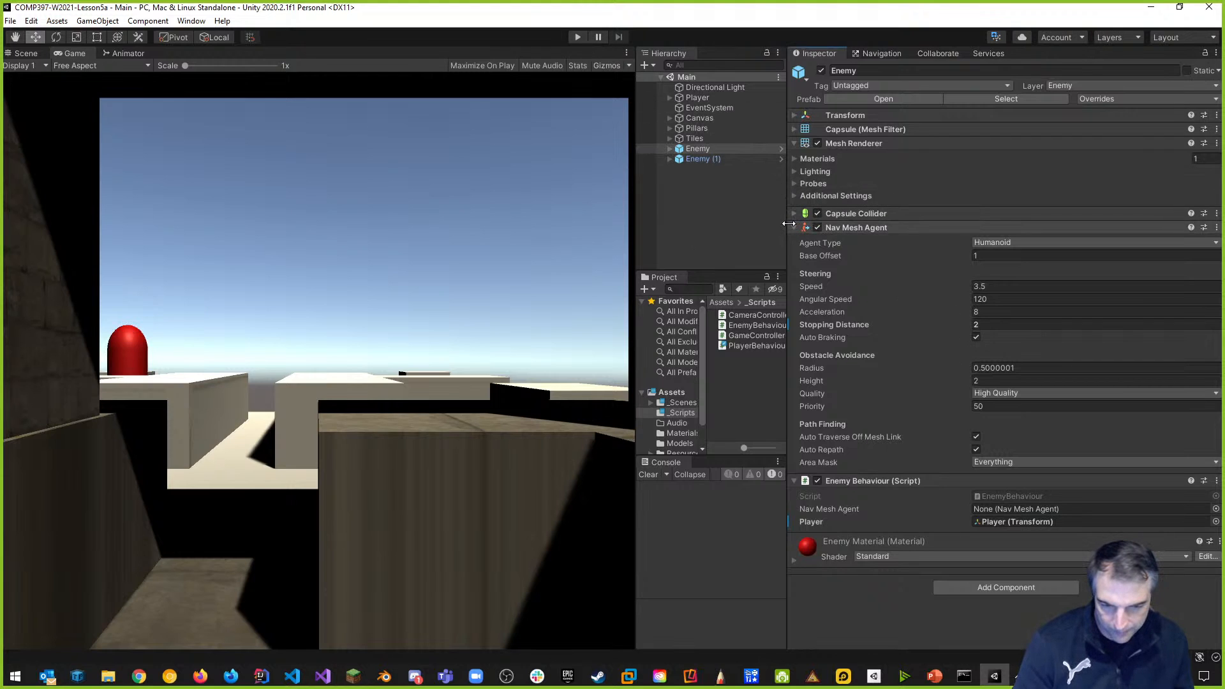
Delete the duplicate Enemy (1) and playtest the scene again.
left_click(703, 159)
right_click(705, 161)
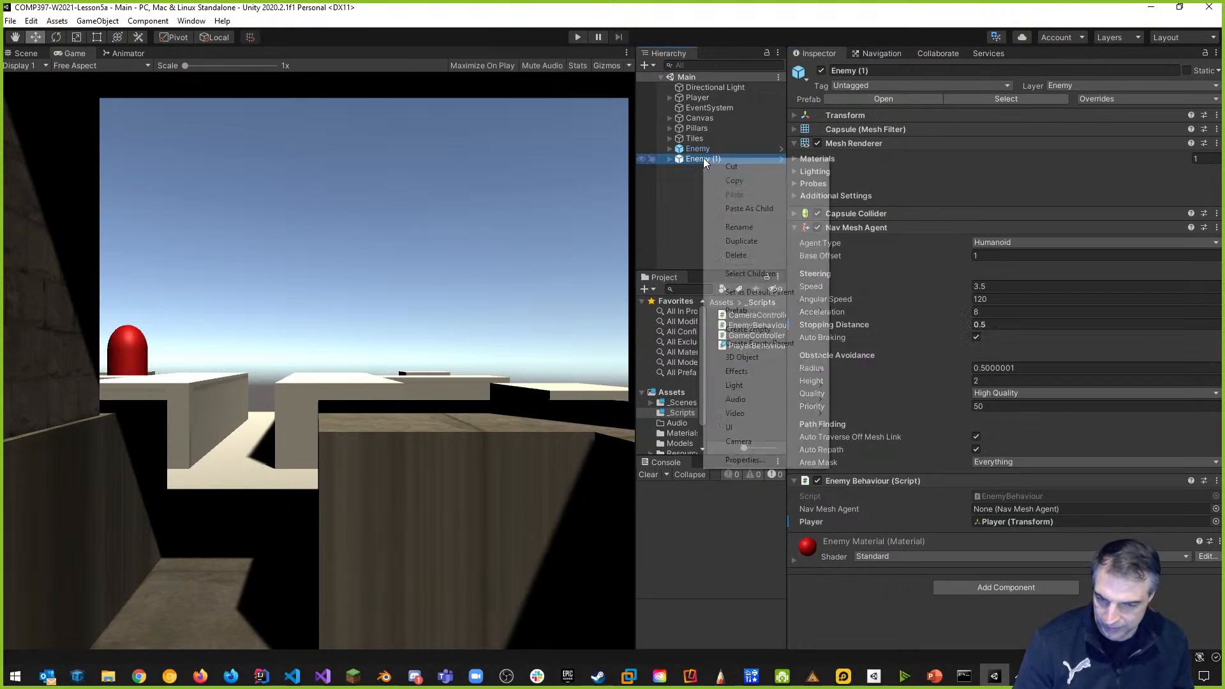
left_click(739, 255)
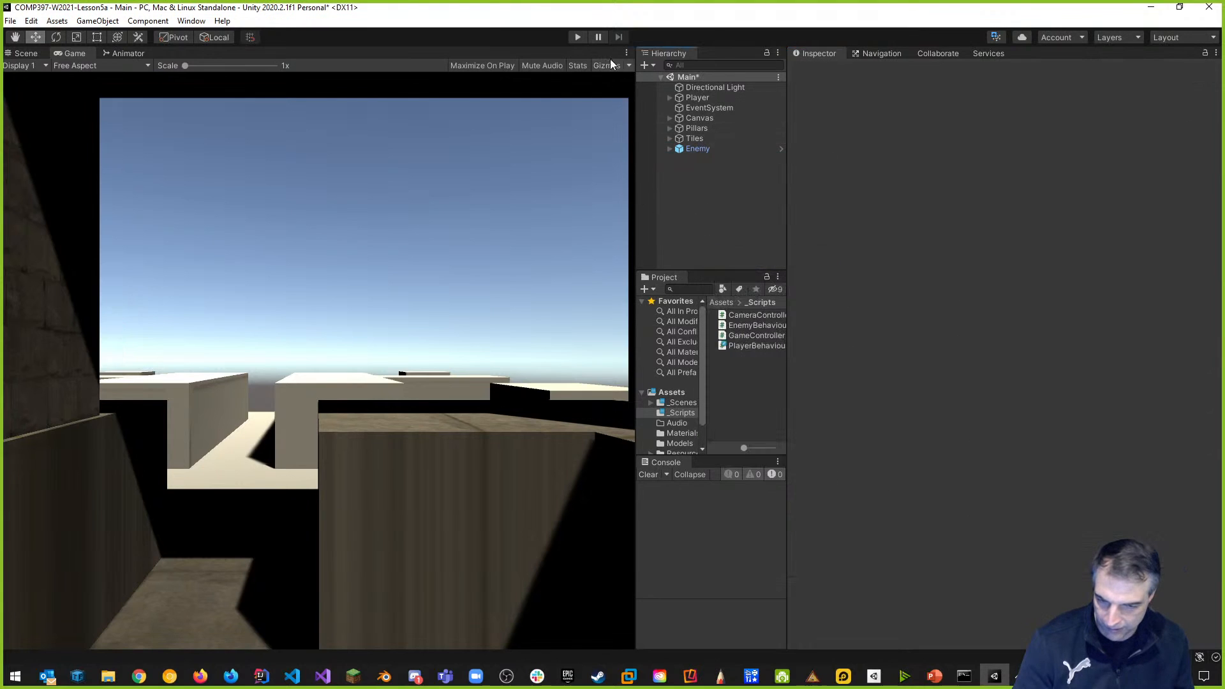
left_click(577, 37)
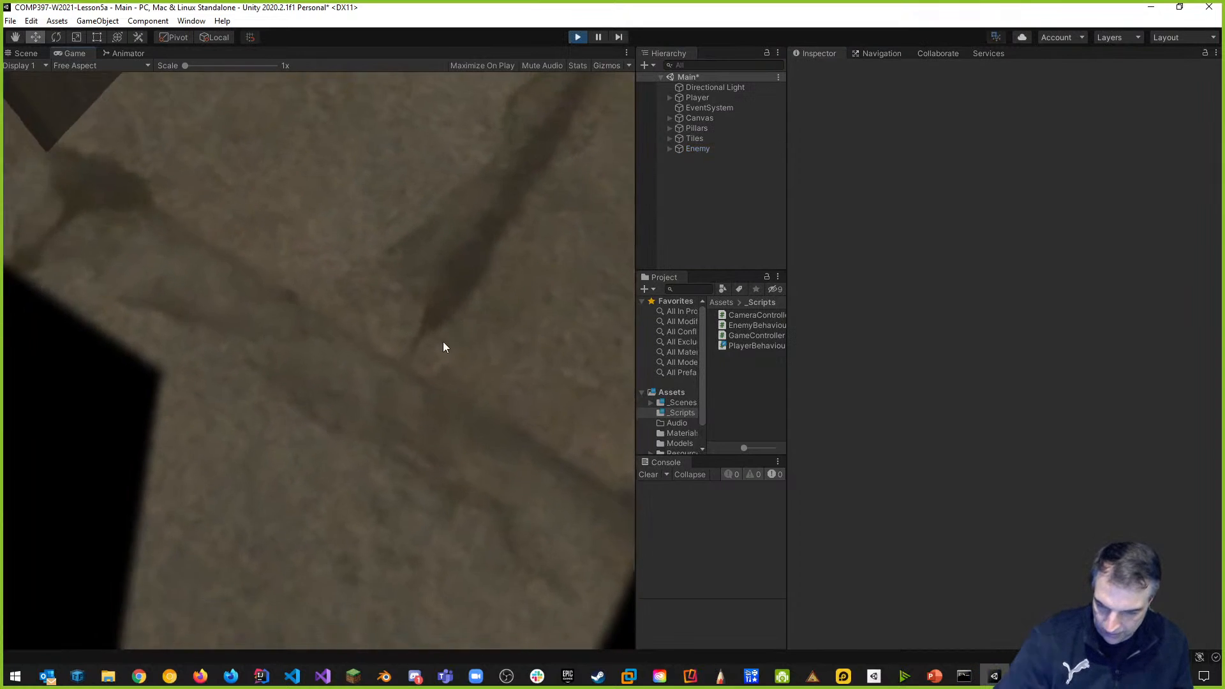
left_click(447, 336)
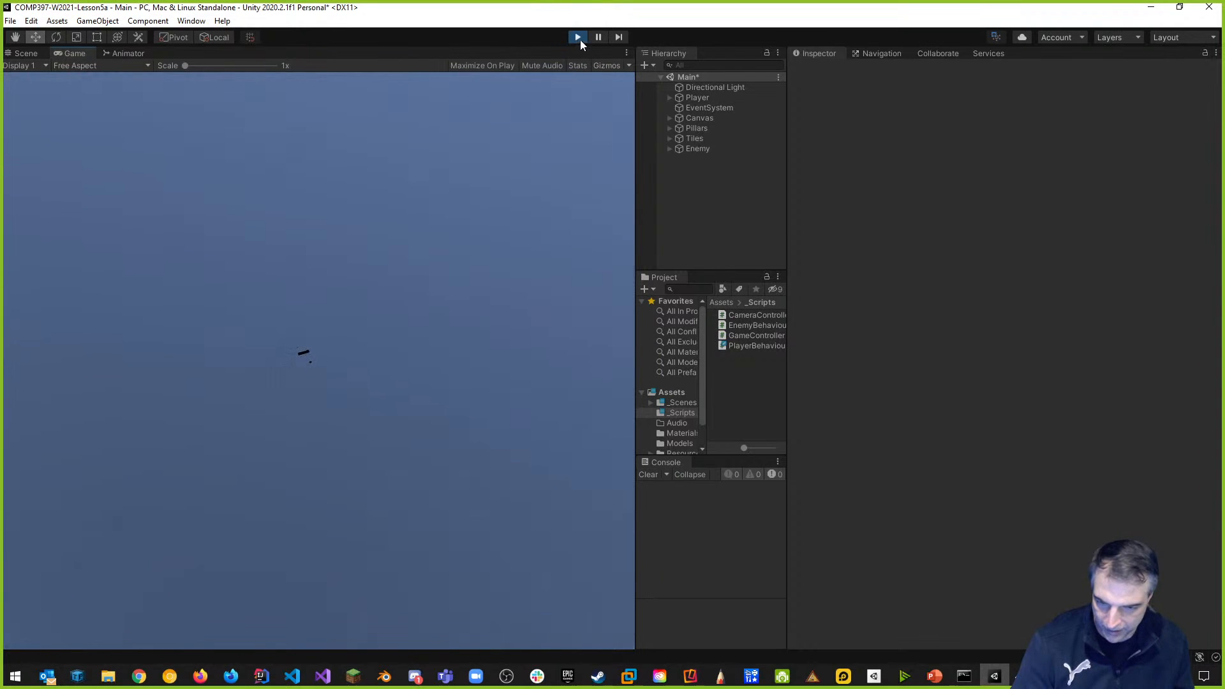
left_click(578, 38)
Return to the Scene view and centre it on the Player.
left_click_drag(633, 250, 985, 249)
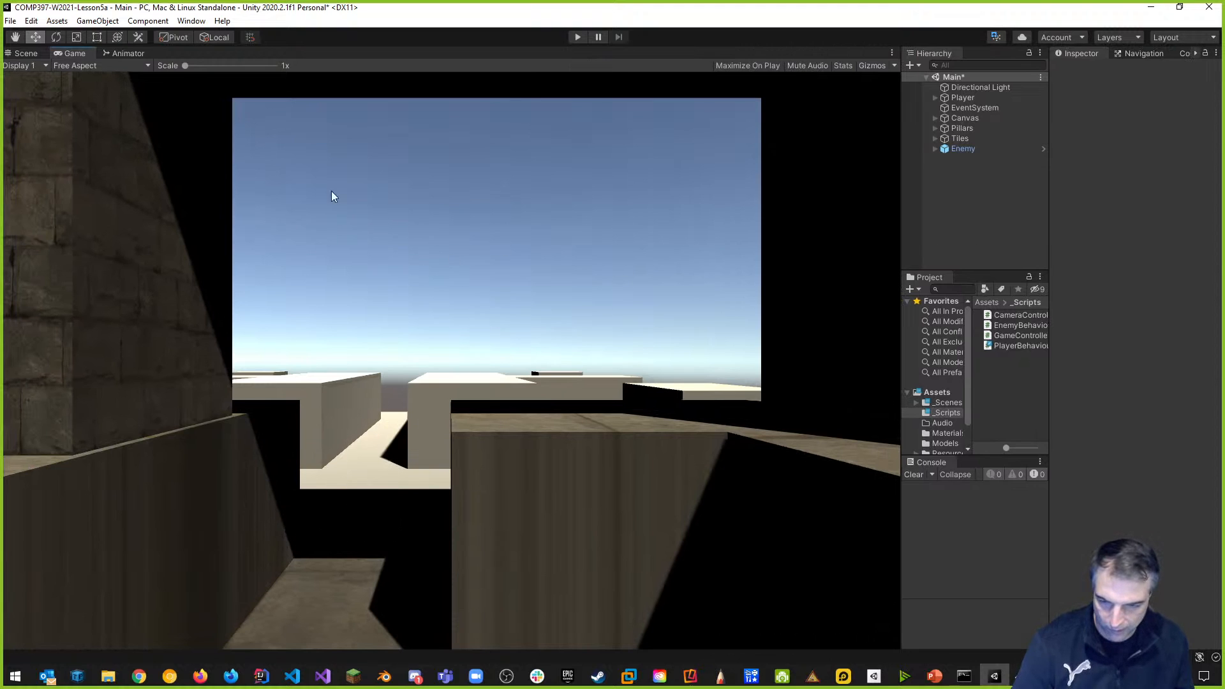
left_click(24, 53)
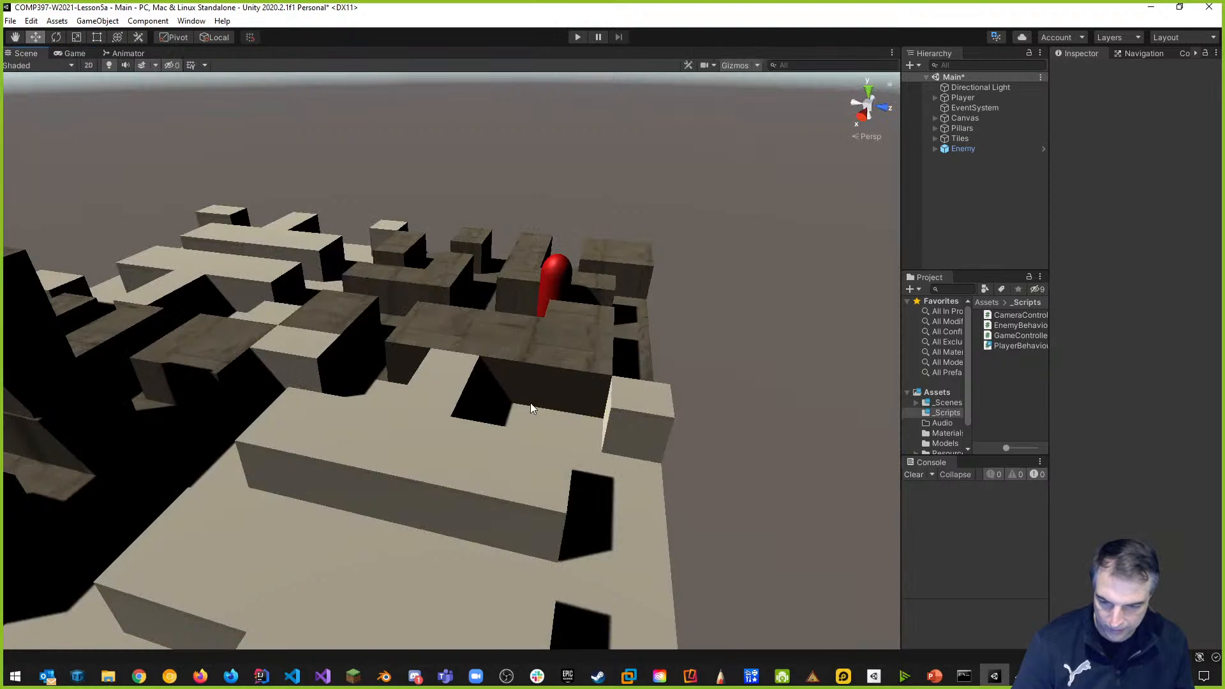
double_click(961, 97)
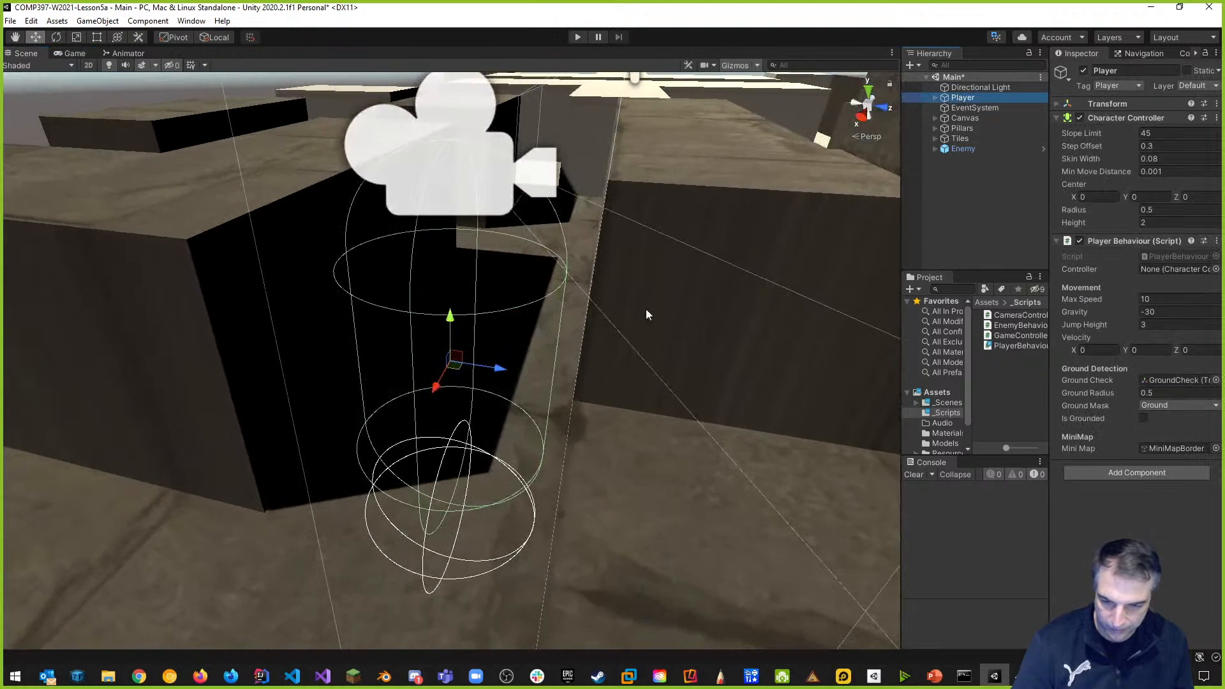
Frame the Enemy and the Player in turn in the Scene view, orbiting around the Player.
double_click(975, 150)
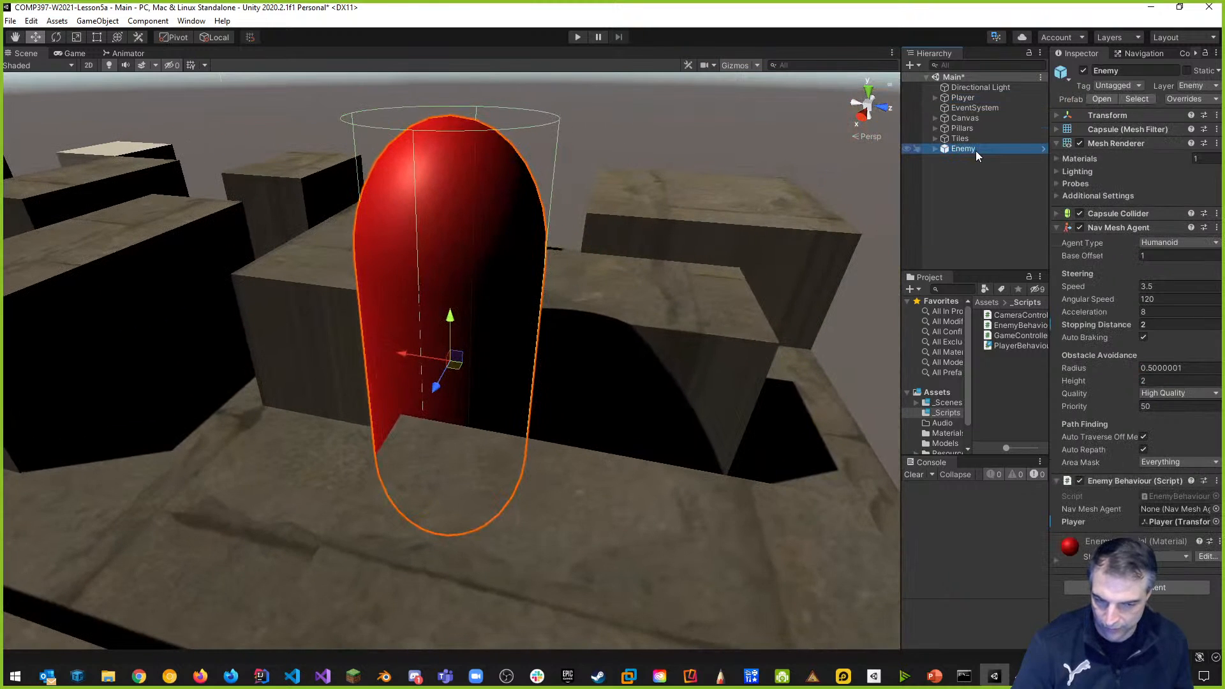
left_click(967, 99)
left_click(464, 292)
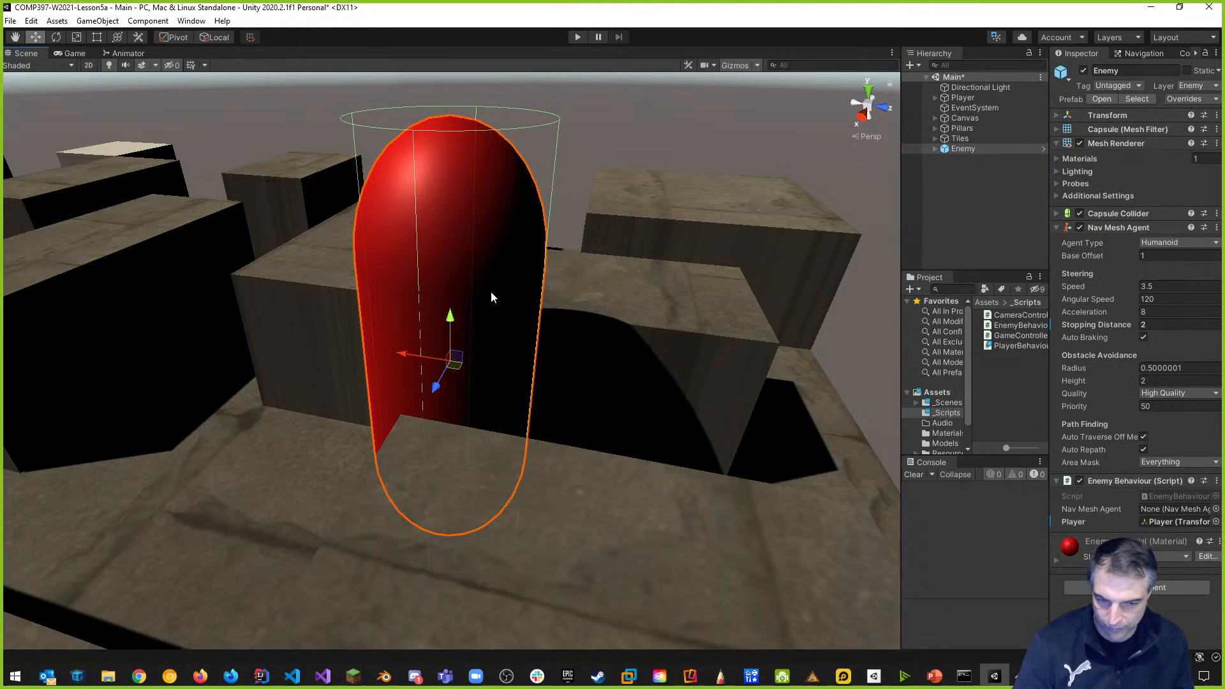
left_click(960, 100)
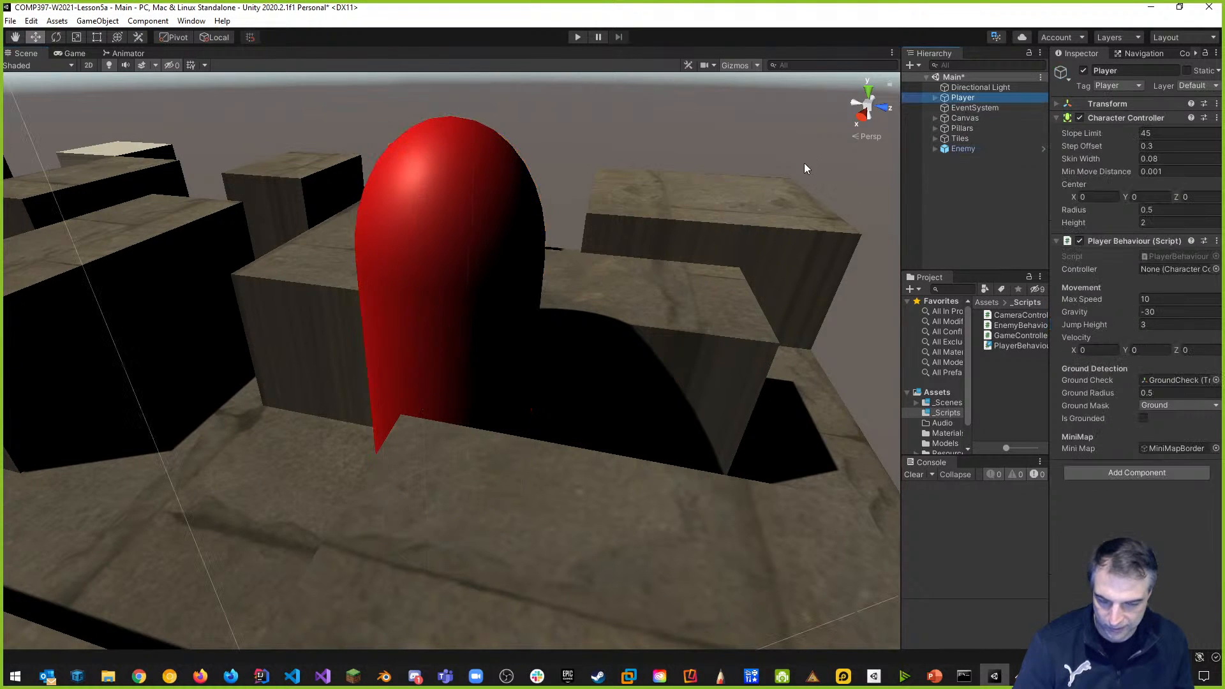
key("f")
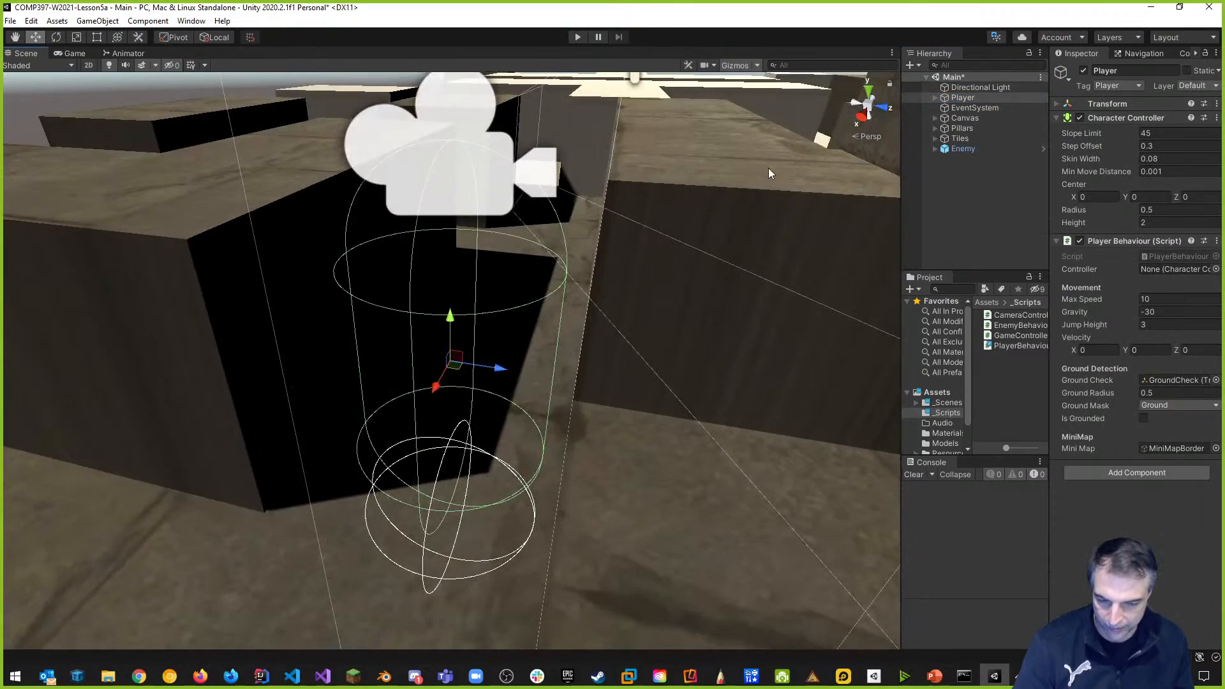
left_click_drag(375, 463, 673, 360, "alt")
left_click(964, 99)
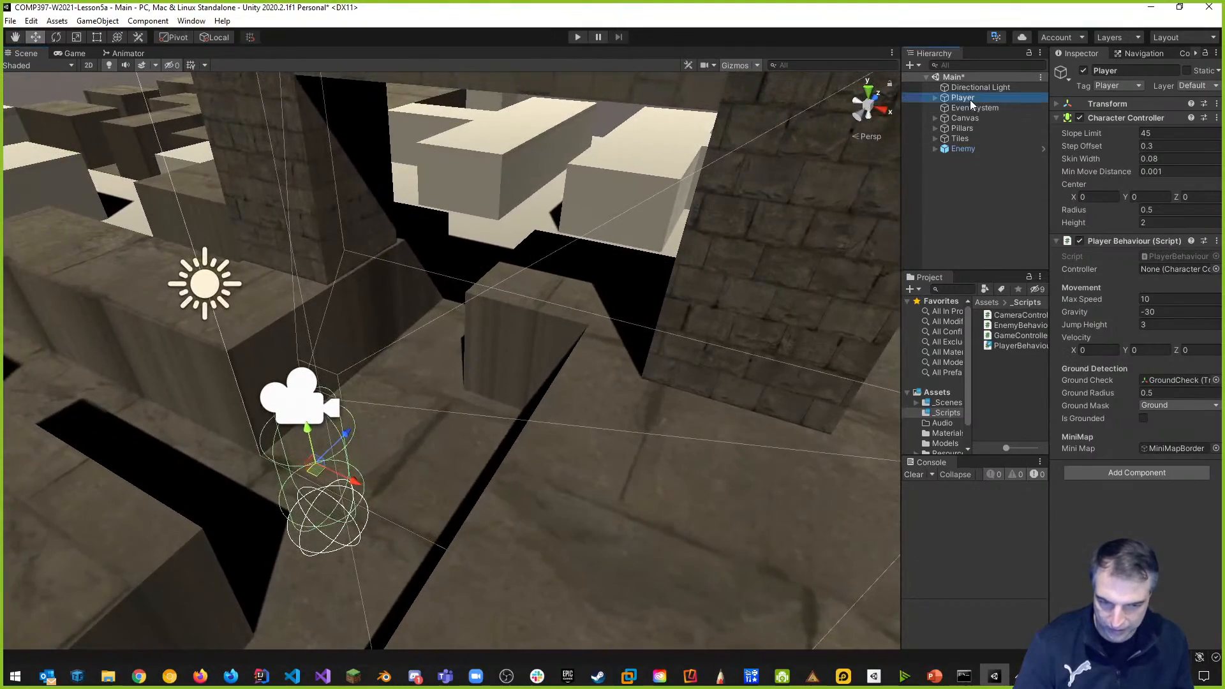
key("f")
left_click(963, 149)
key("f")
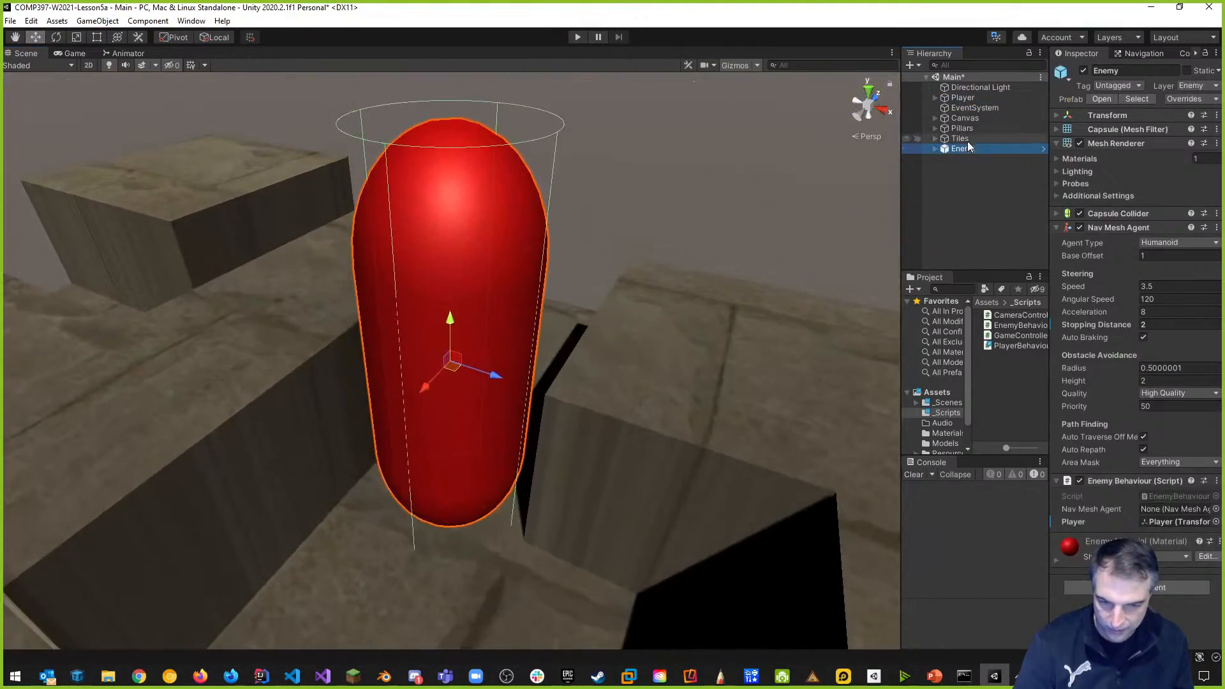
left_click(966, 98)
key("f")
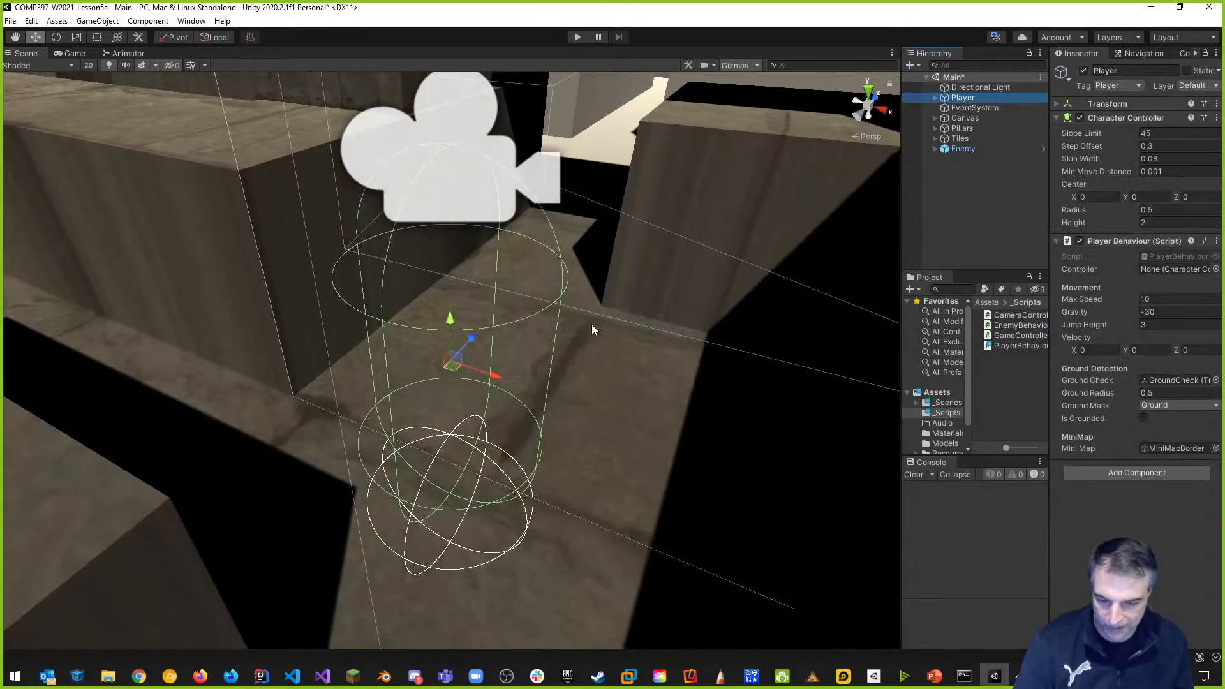
Zoom out over the level and expand Player to show PlayerCam, Body, GroundCheck, MiniMapCamera and PlayerMarker.
middle_click_drag(739, 366, 719, 389)
scroll(641, 418, "down", 5)
right_click_drag(641, 422, 625, 345)
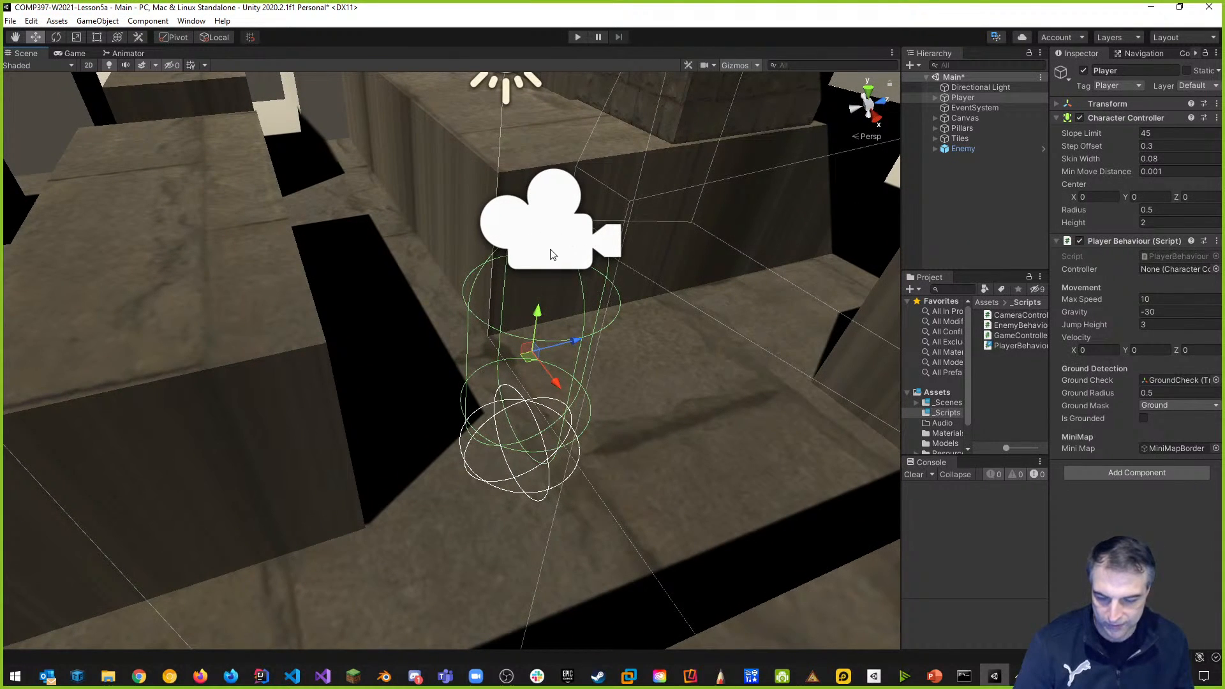
scroll(554, 263, "down", 4)
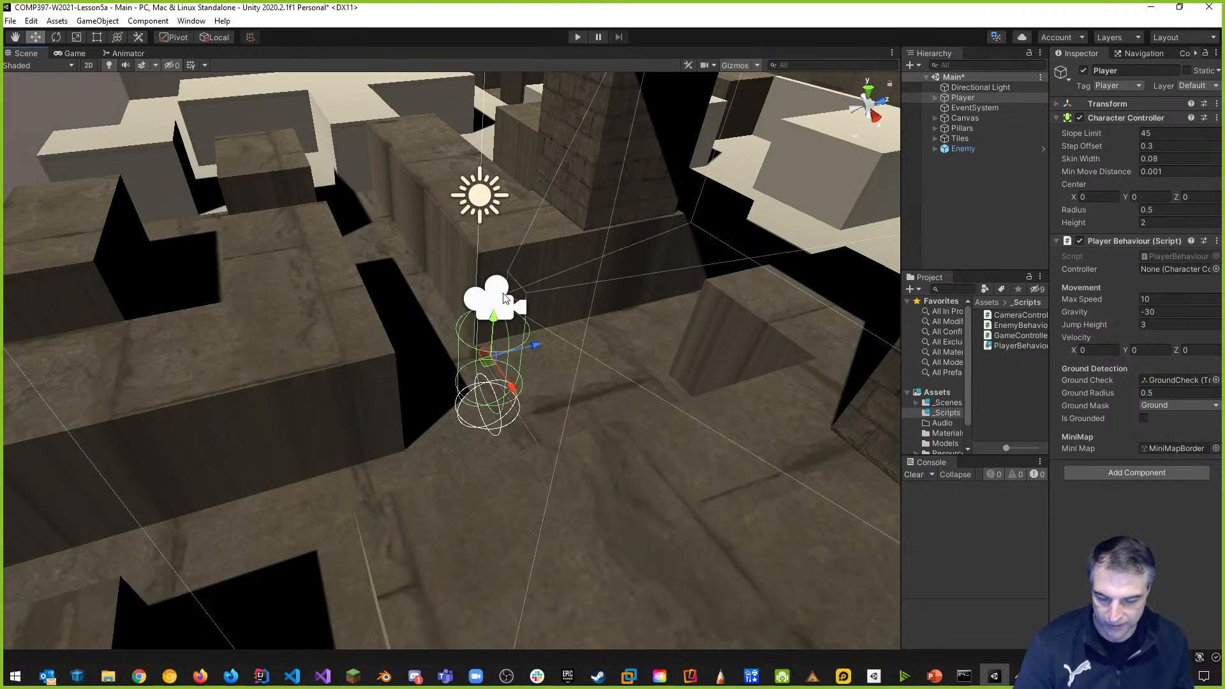
left_click(936, 97)
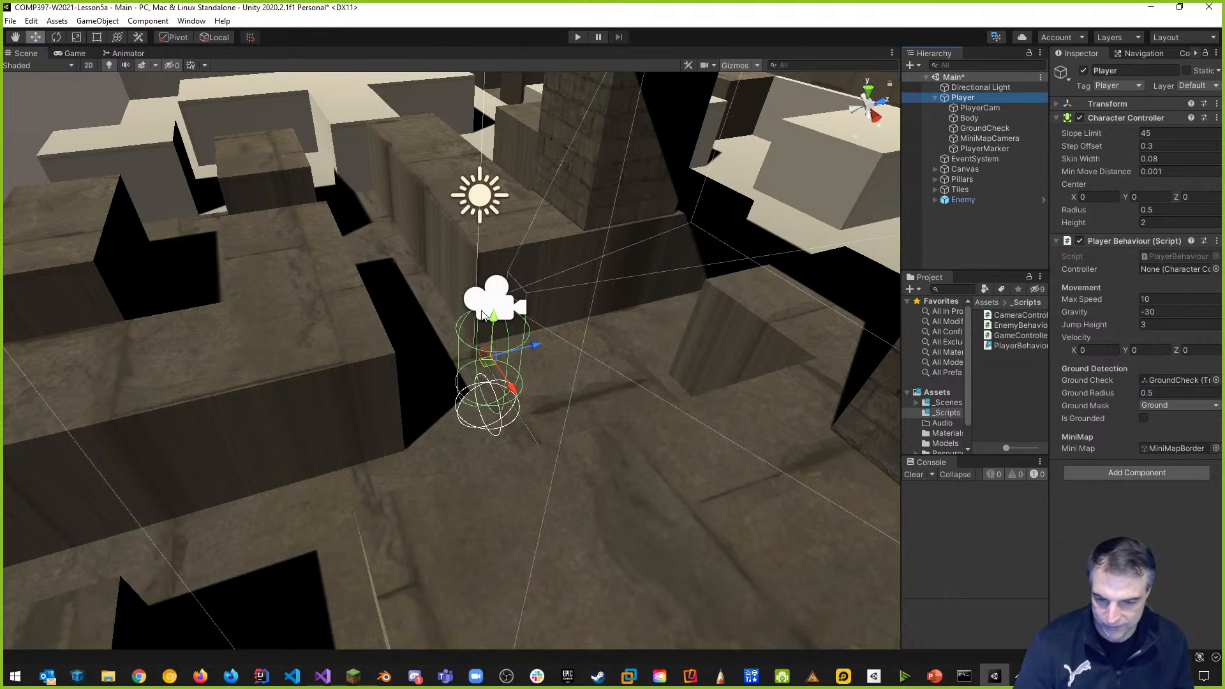
Create an empty child object under Player named SpawnPoint.
right_click(963, 99)
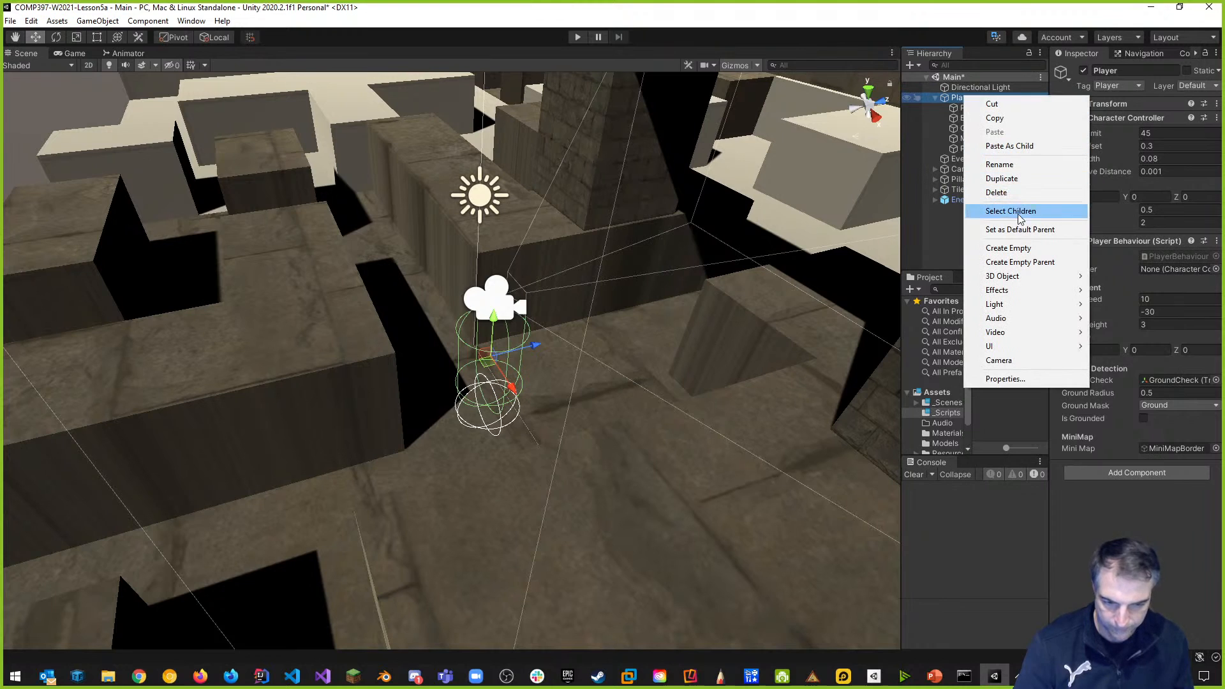
left_click(1009, 248)
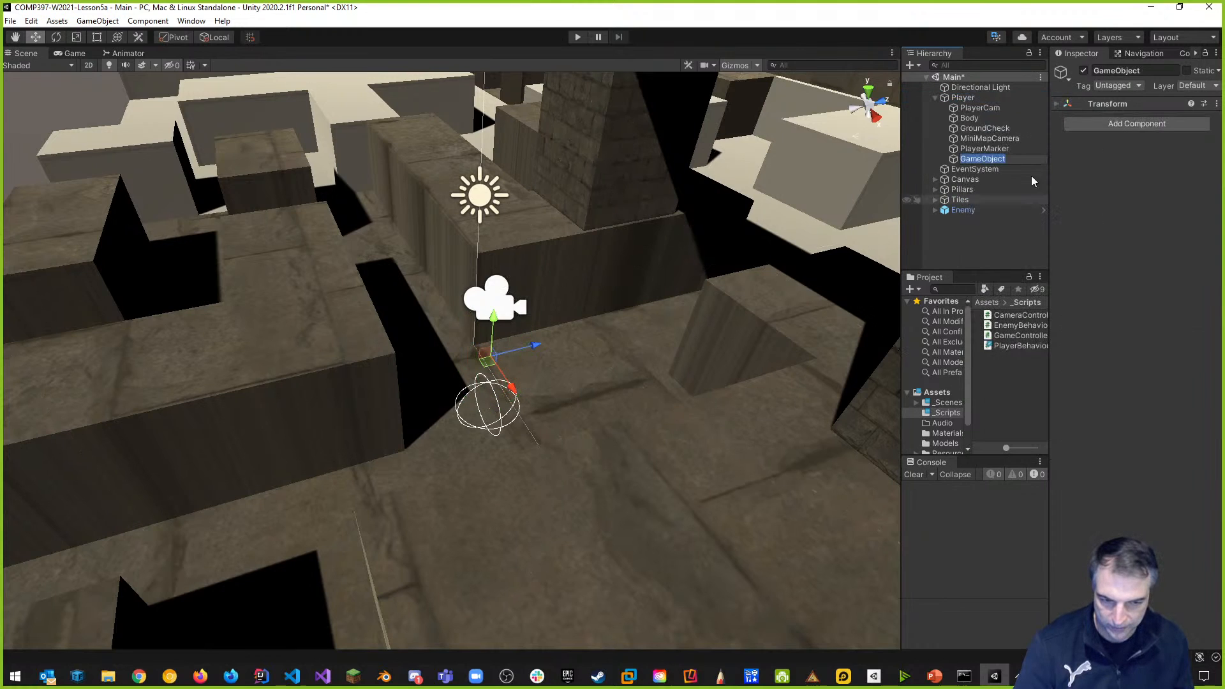
left_click(1122, 72)
type("Sapaw")
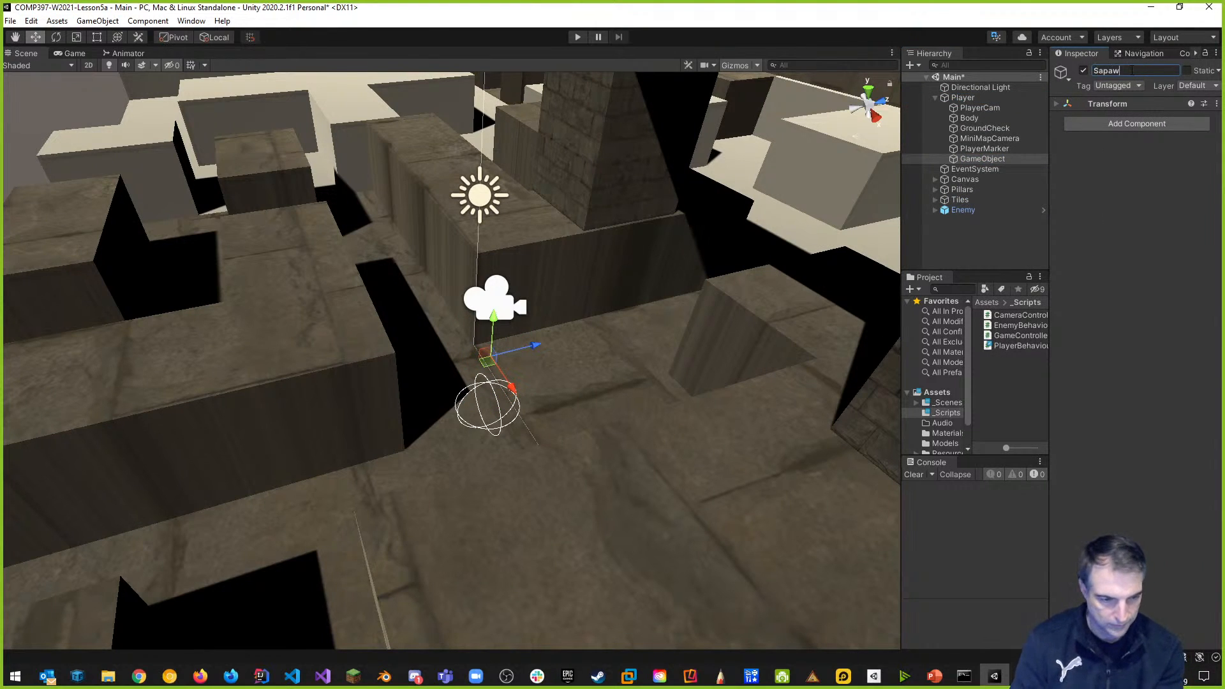
type("nPoint")
key("Return")
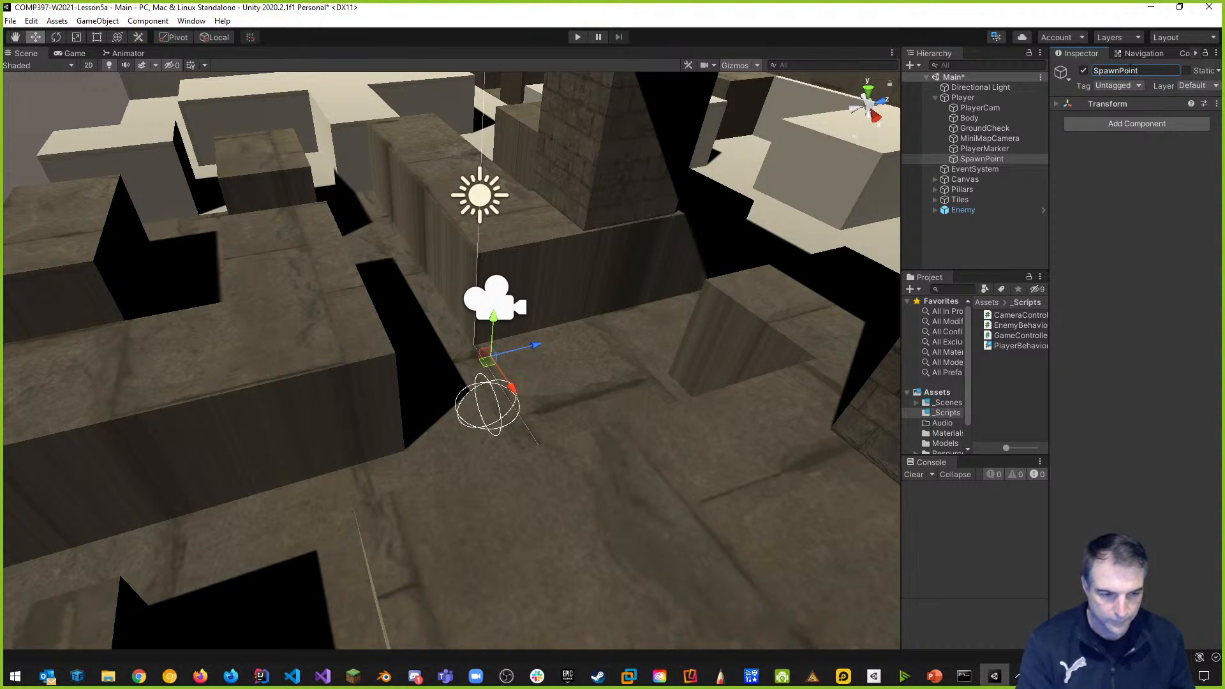
Raise SpawnPoint to 1.99, 3.476, -0.62 and move it to the scene's top level.
left_click(1061, 107)
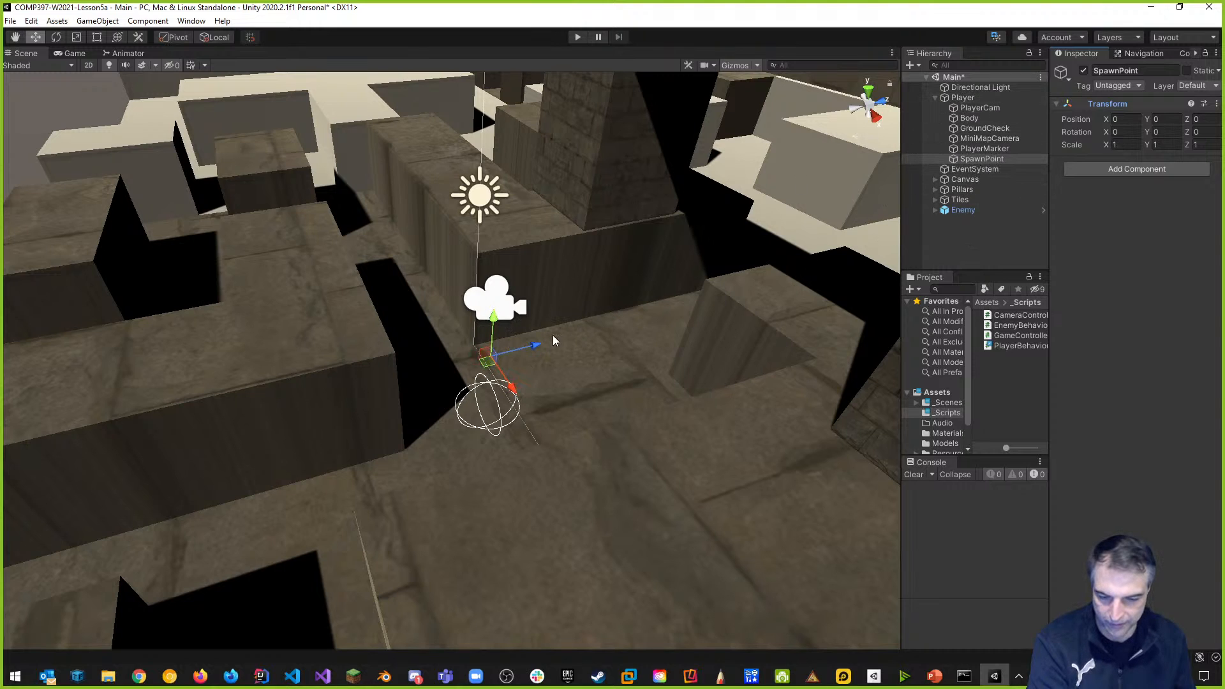
left_click_drag(505, 321, 507, 185)
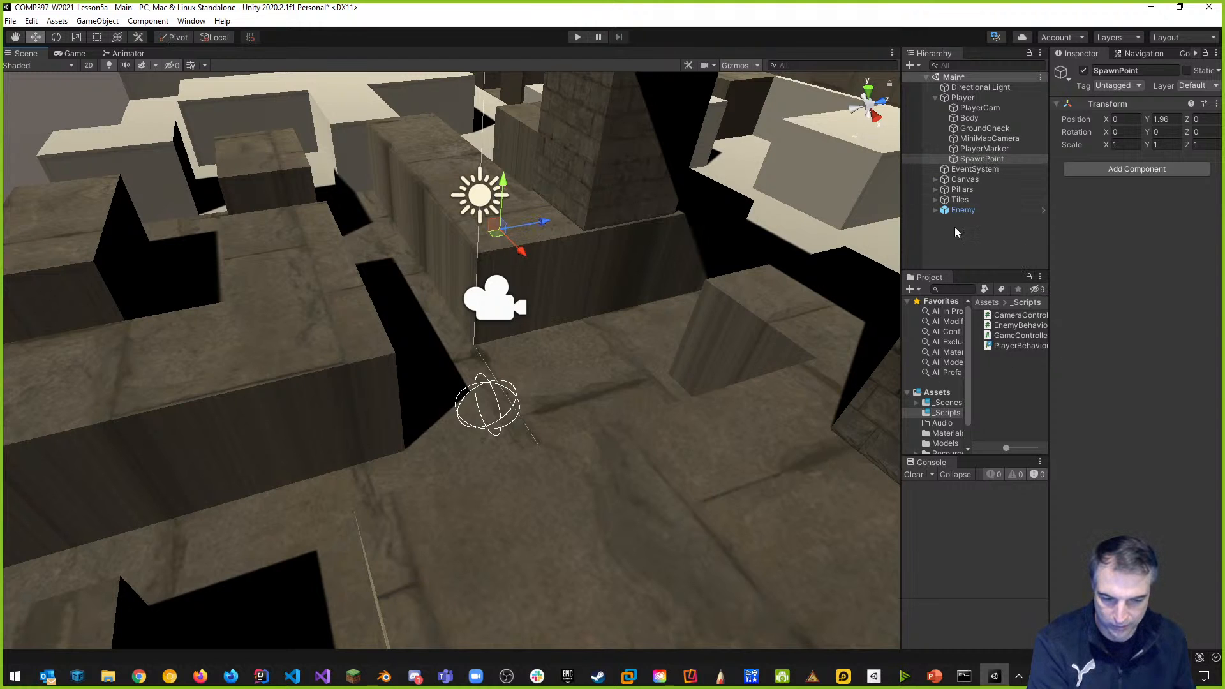
left_click_drag(970, 158, 951, 239)
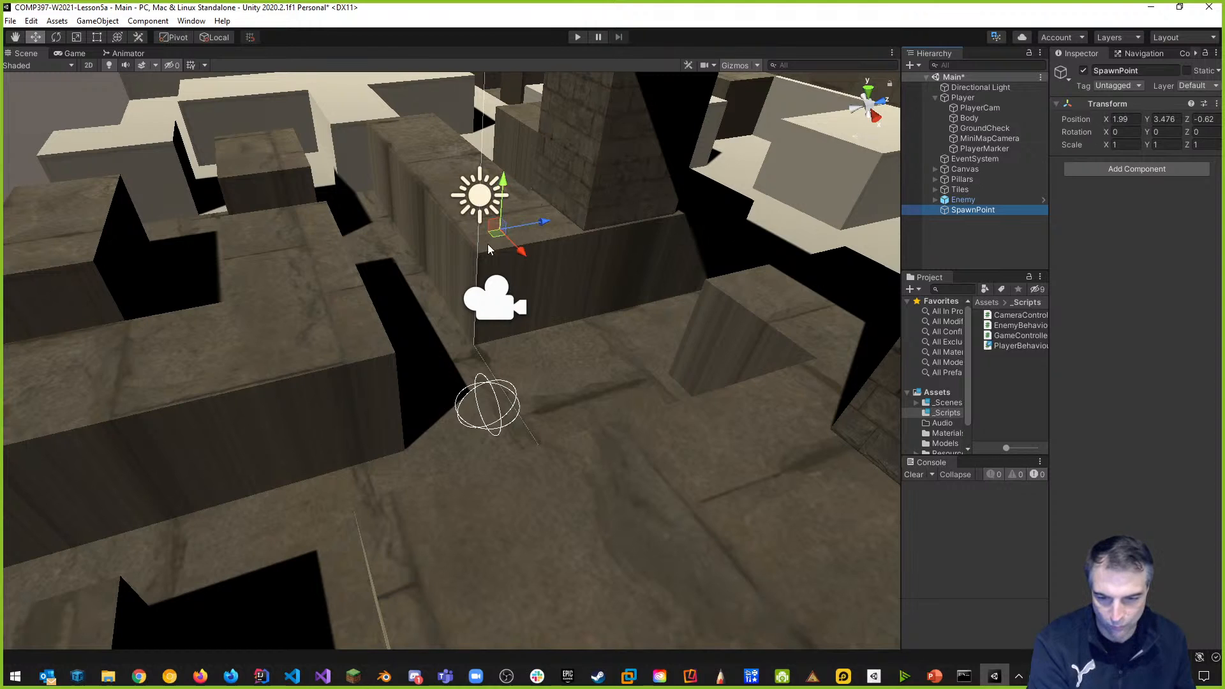
left_click(936, 97)
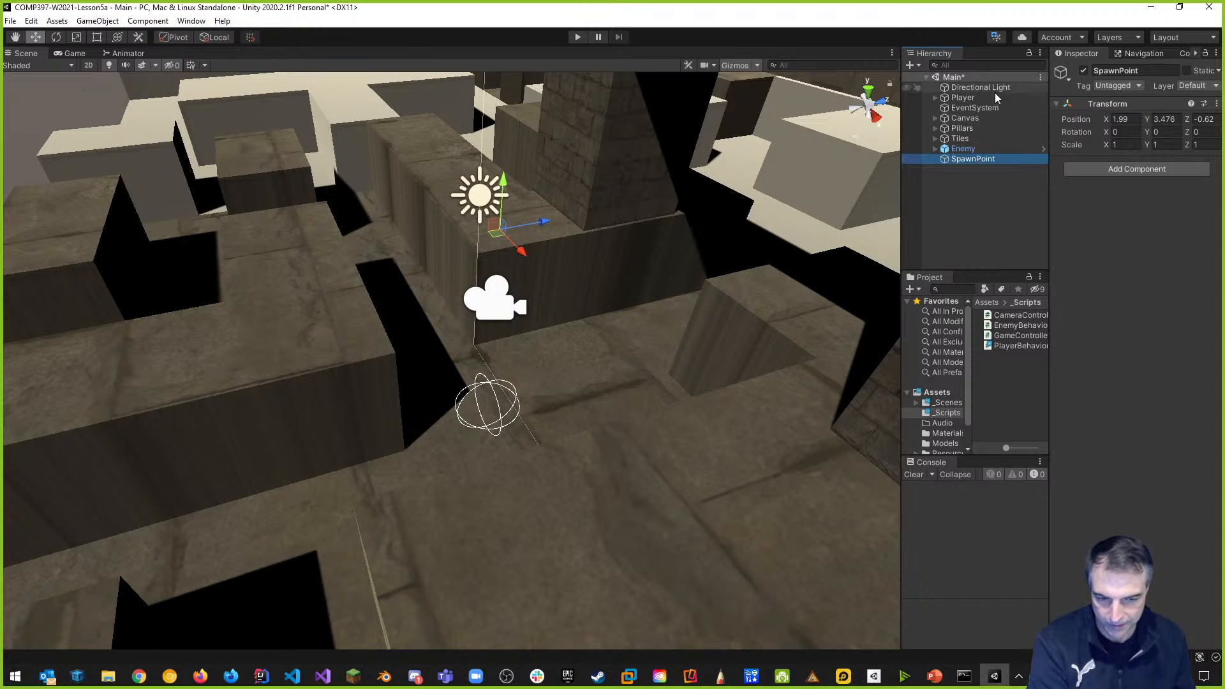
Give SpawnPoint a red name label icon in the Inspector.
scroll(637, 338, "down", 3)
scroll(668, 327, "down", 2)
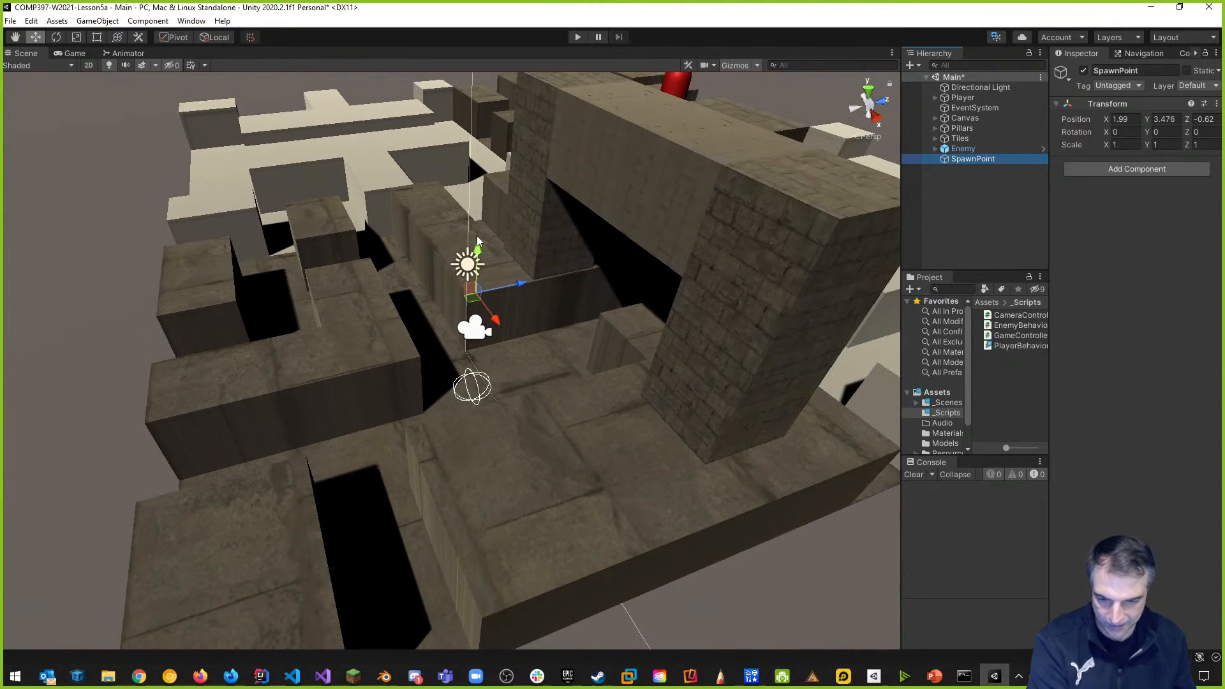
scroll(447, 330, "up", 4)
right_click_drag(547, 213, 417, 192)
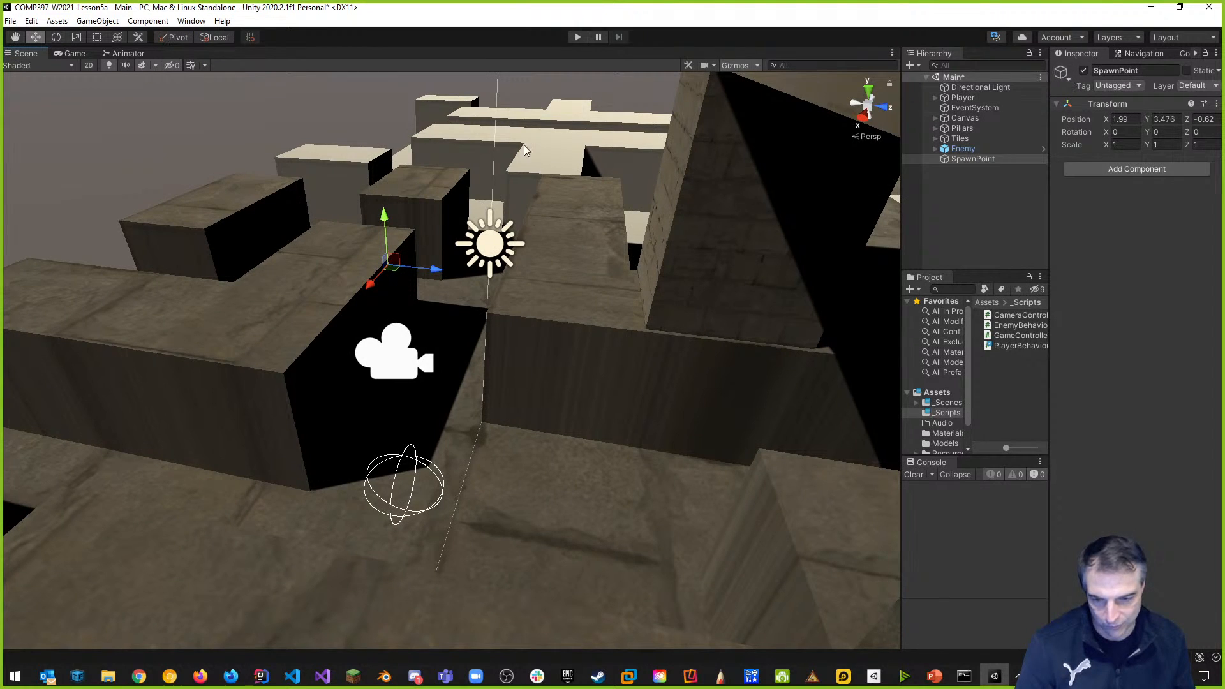
left_click(1061, 72)
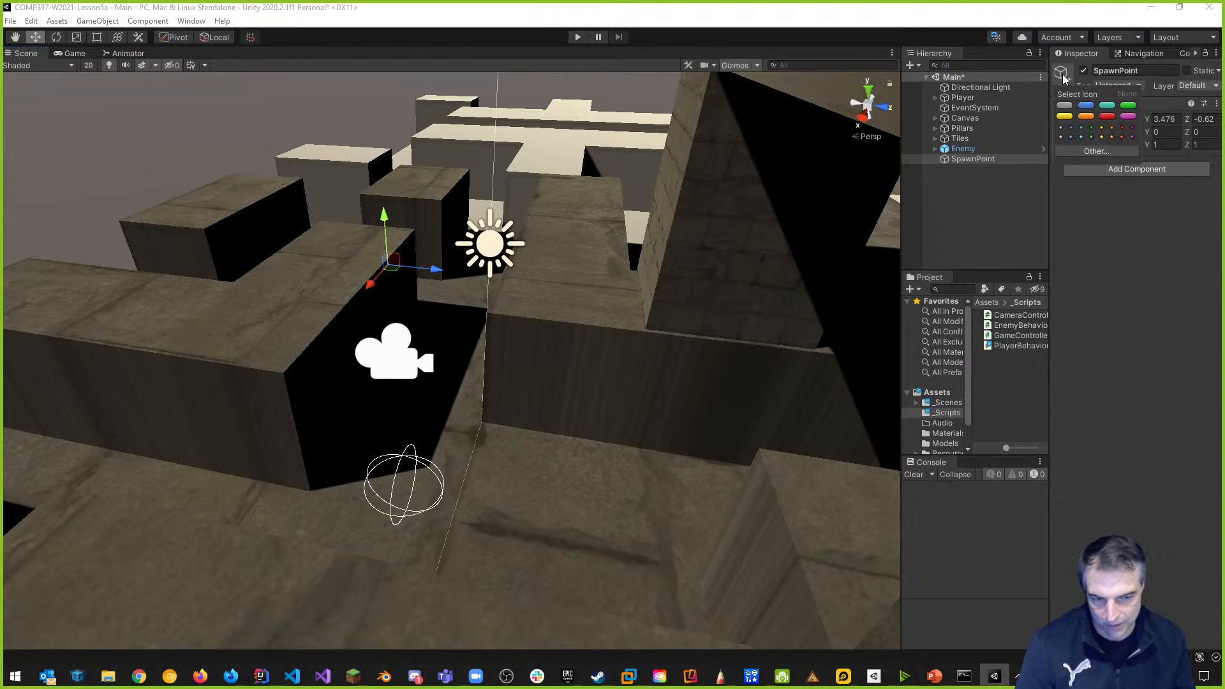
left_click(1123, 131)
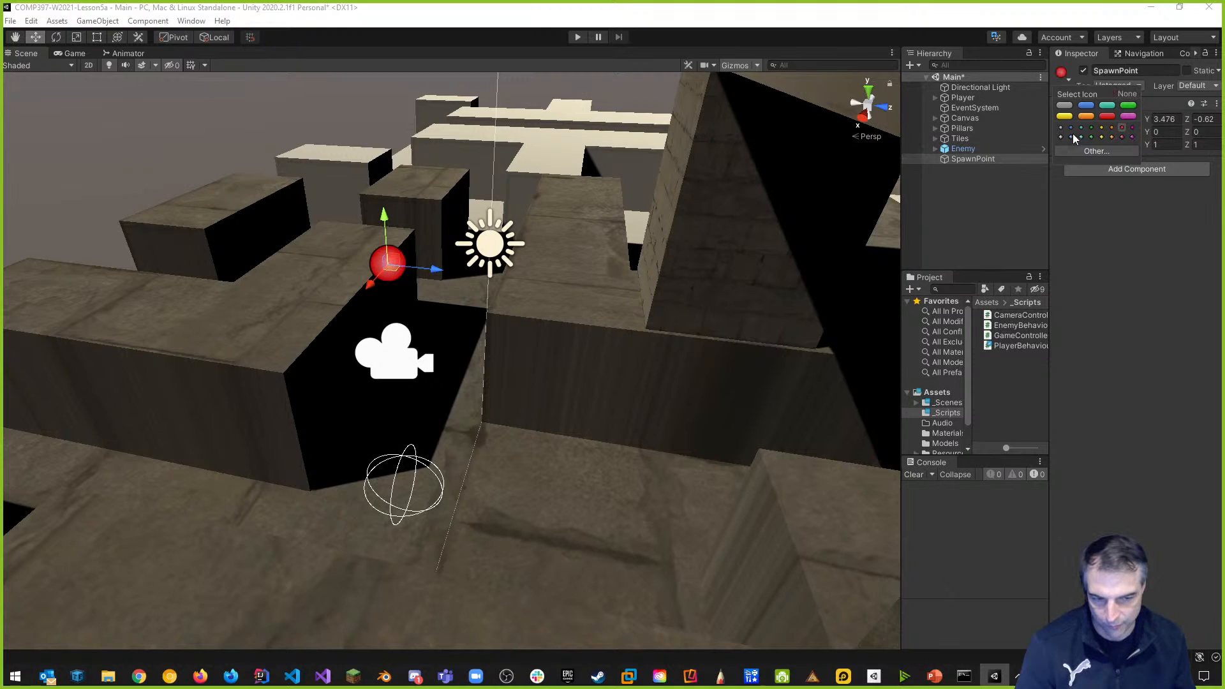
left_click(1108, 118)
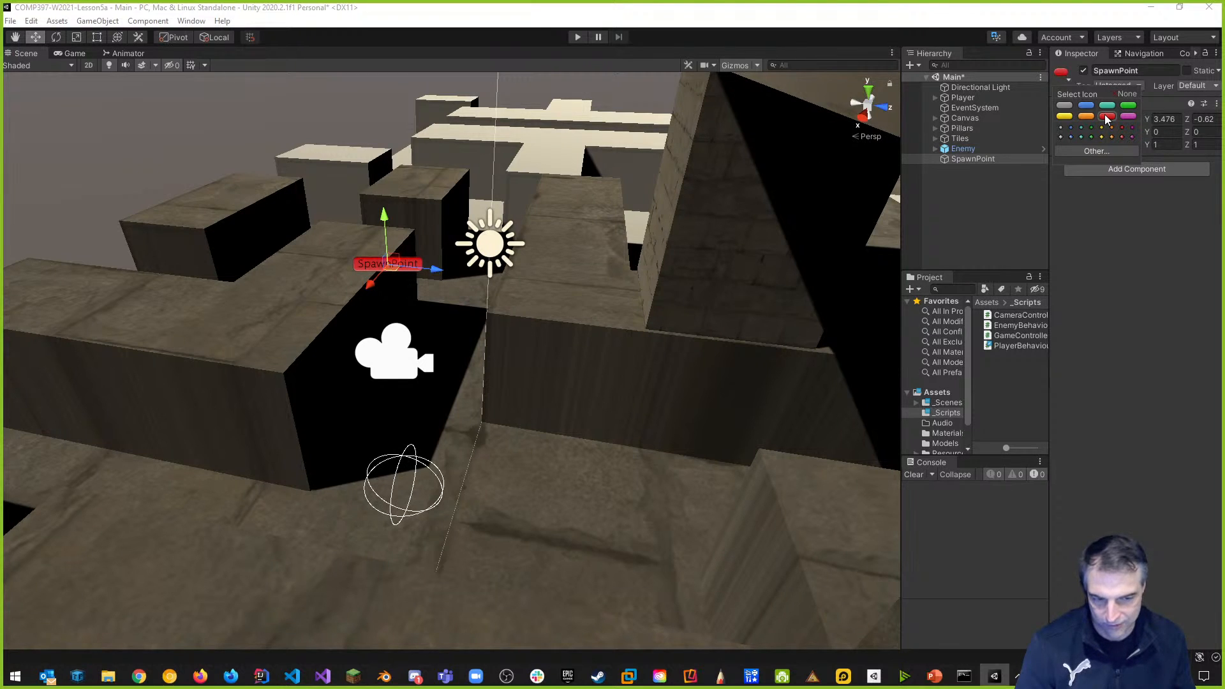
left_click(1108, 105)
left_click(1107, 118)
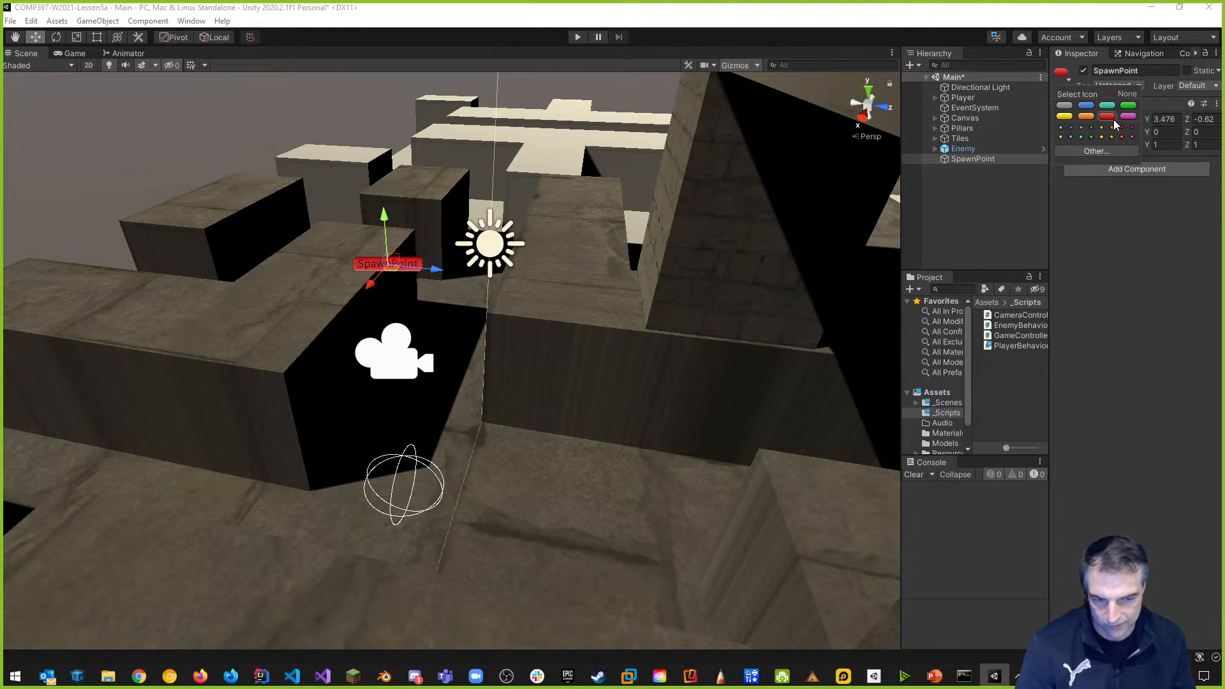
Pan and zoom the Scene view out over the level to see the SpawnPoint label.
right_click_drag(364, 255, 417, 330)
middle_click_drag(486, 302, 505, 102)
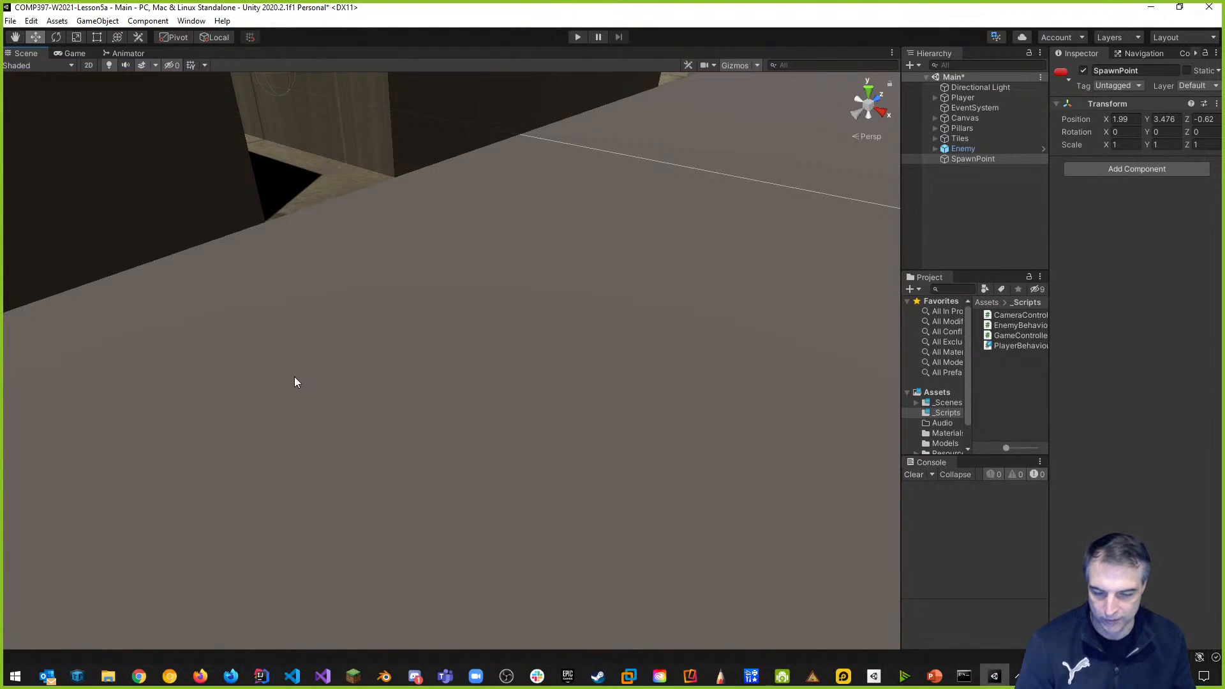
scroll(296, 381, "down", 10)
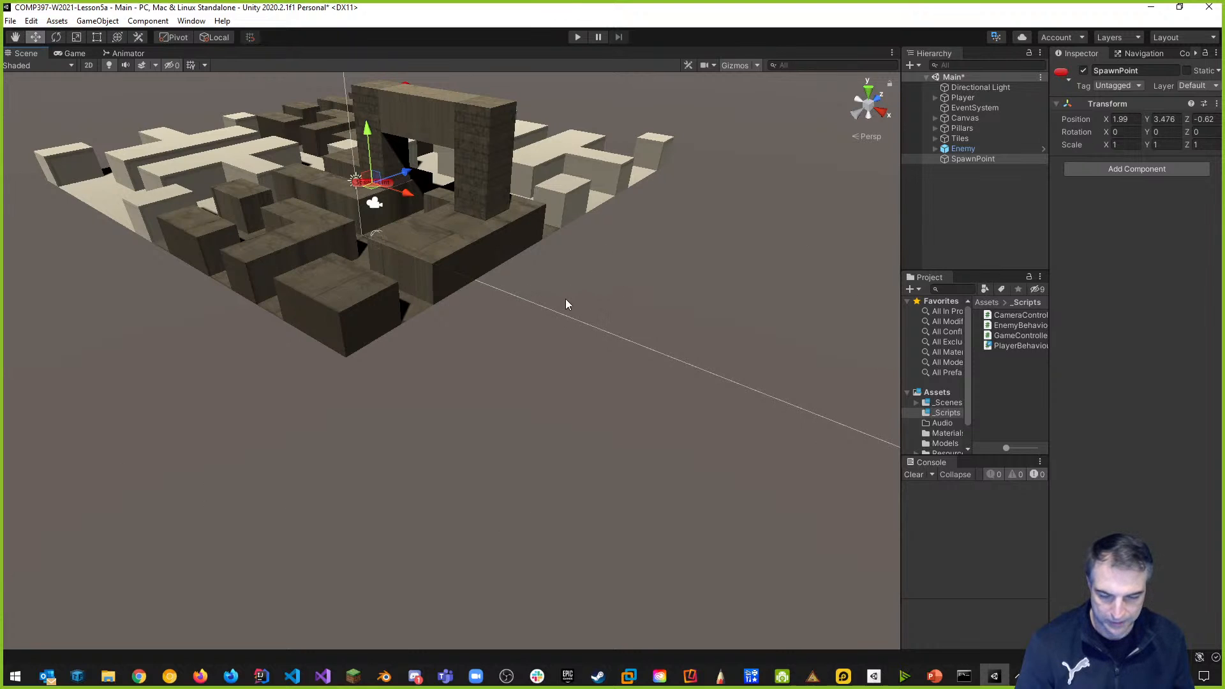
Add a cube named DeathPlane, reset to the origin and lowered to Y -19.39 beneath the maze.
left_click(991, 218)
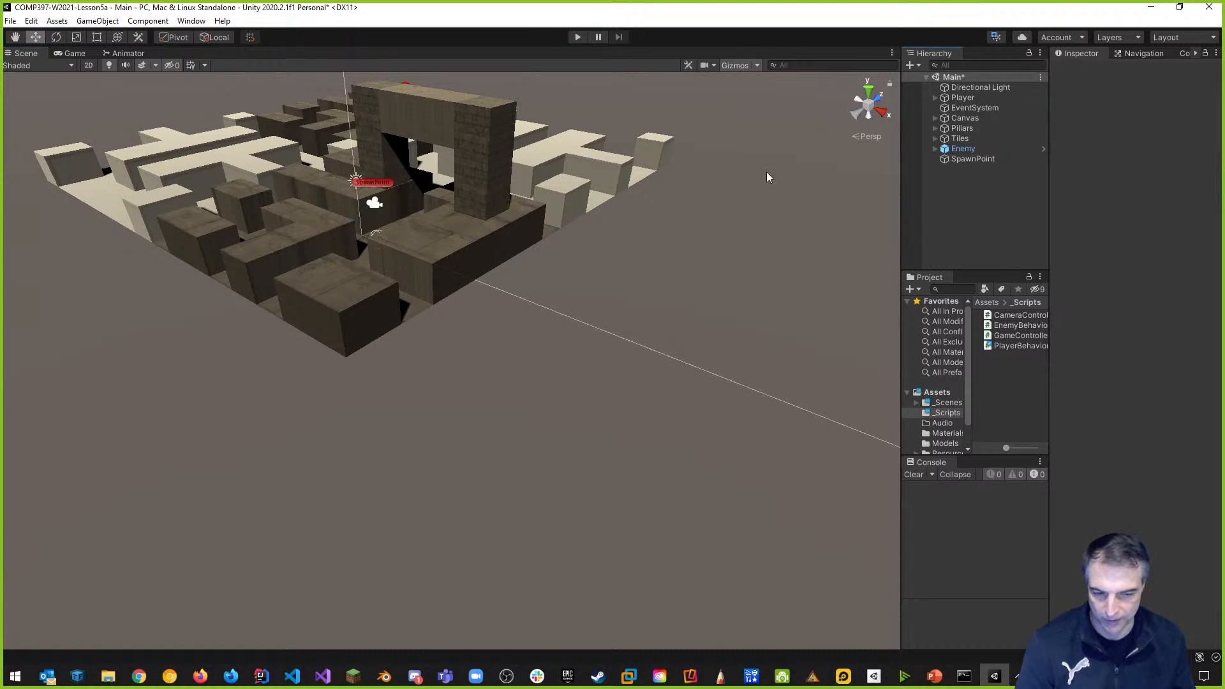
right_click(959, 198)
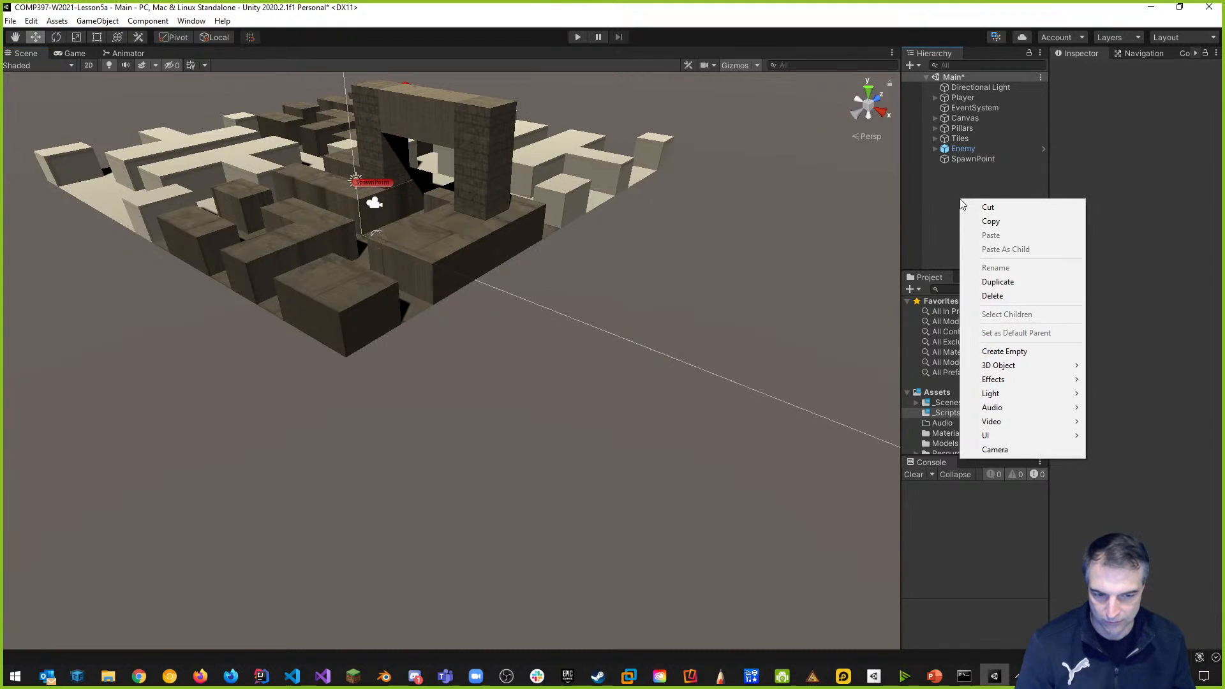
mouse_move(1003, 372)
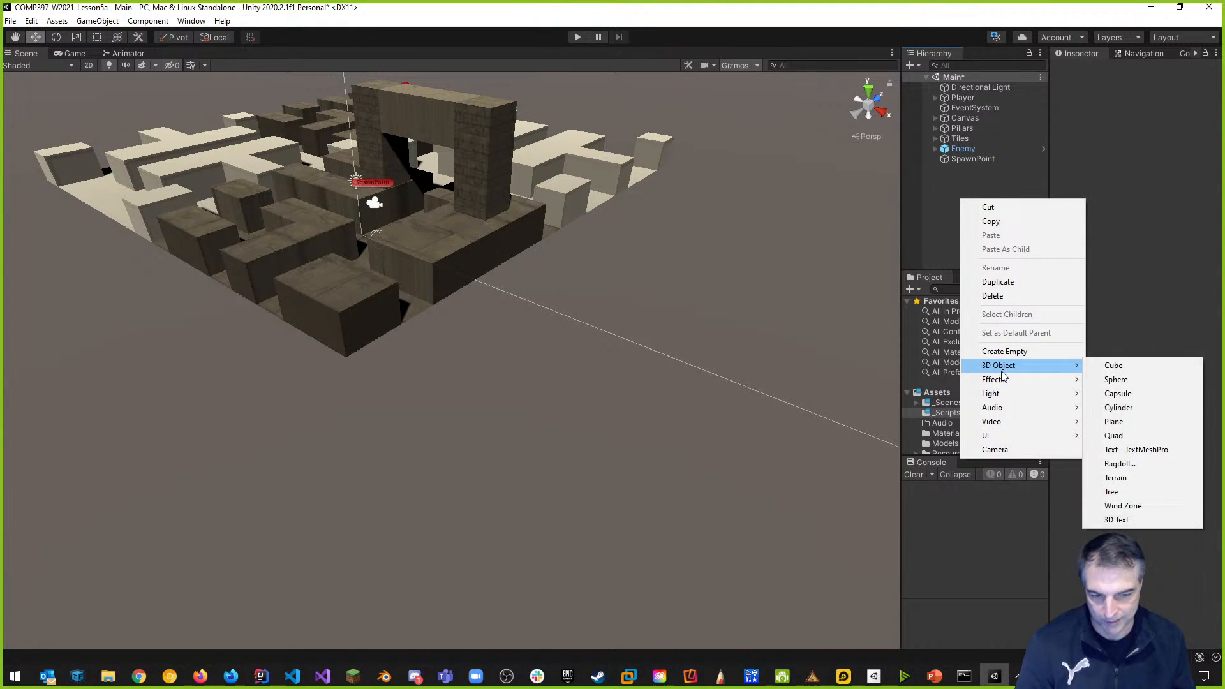
left_click(1118, 369)
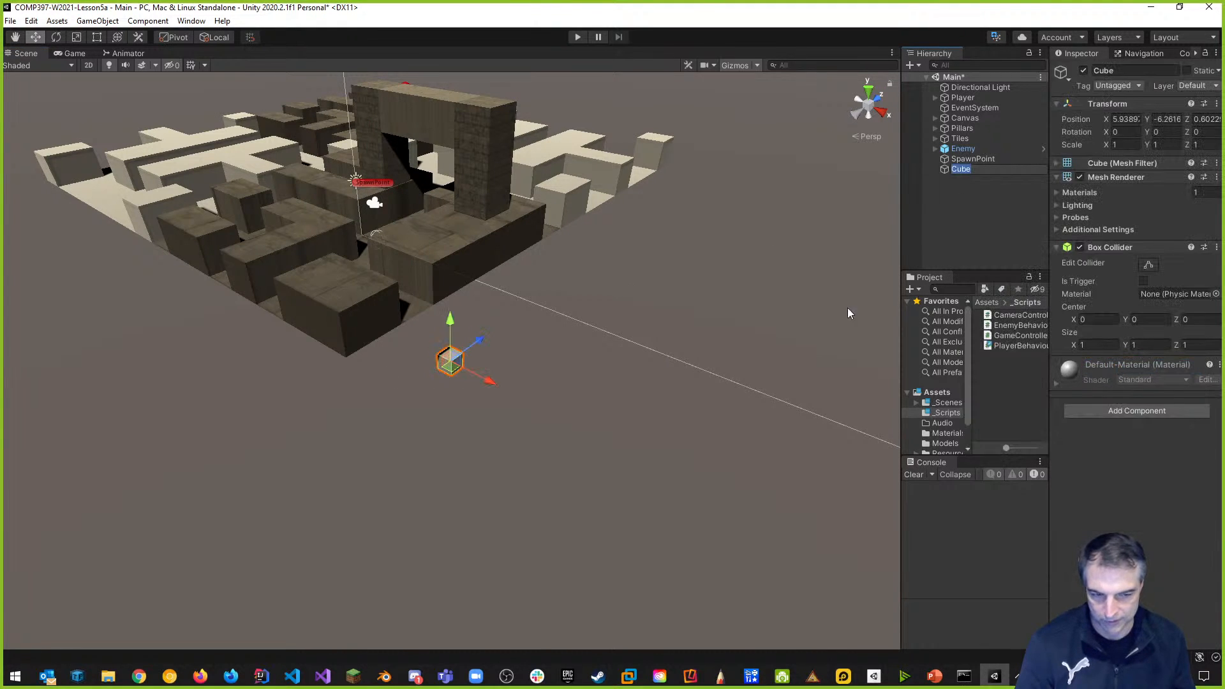
left_click(1216, 104)
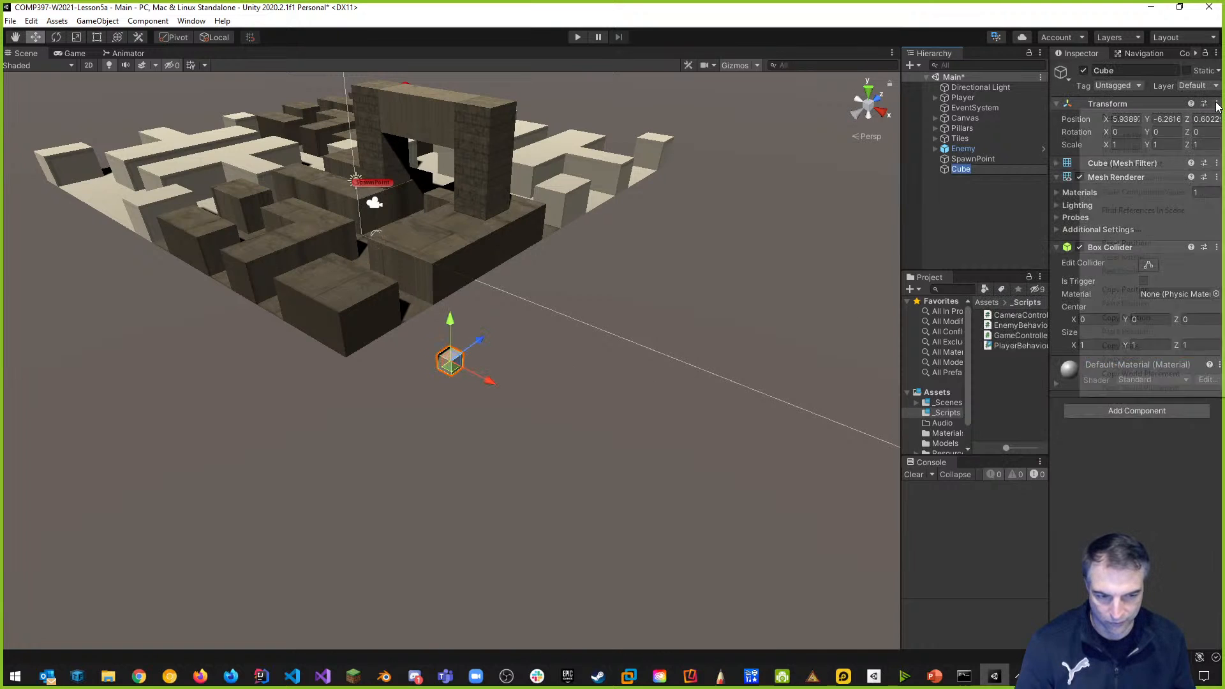
left_click(1137, 120)
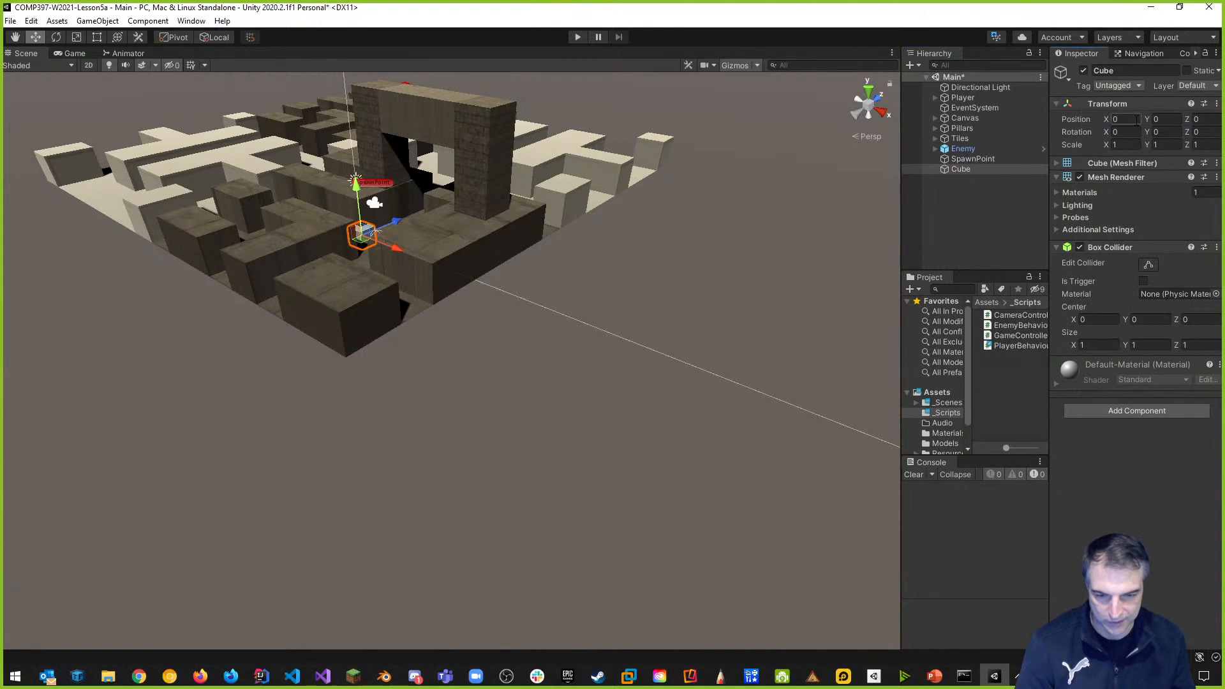
left_click_drag(357, 211, 367, 456)
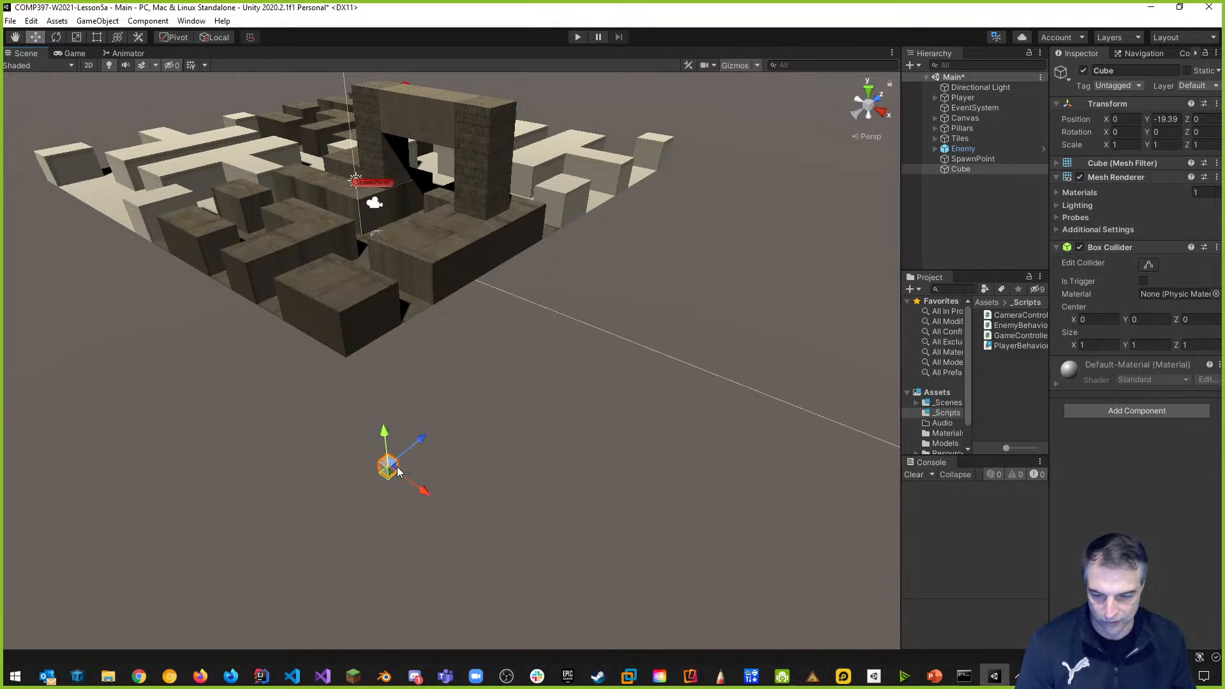
left_click(1125, 71)
type("DeathPlane")
key("Return")
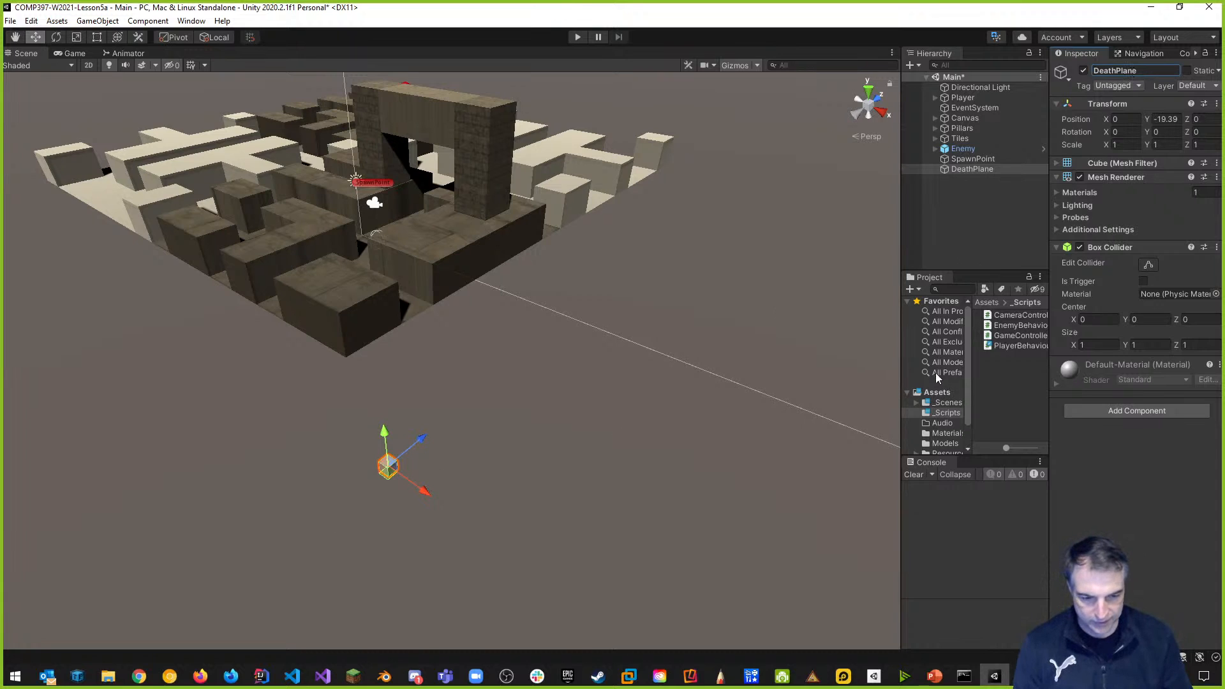
Widen the Project panel and open the Assets/Materials folder.
left_click_drag(902, 351, 662, 326)
left_click_drag(739, 355, 827, 354)
left_click(722, 437)
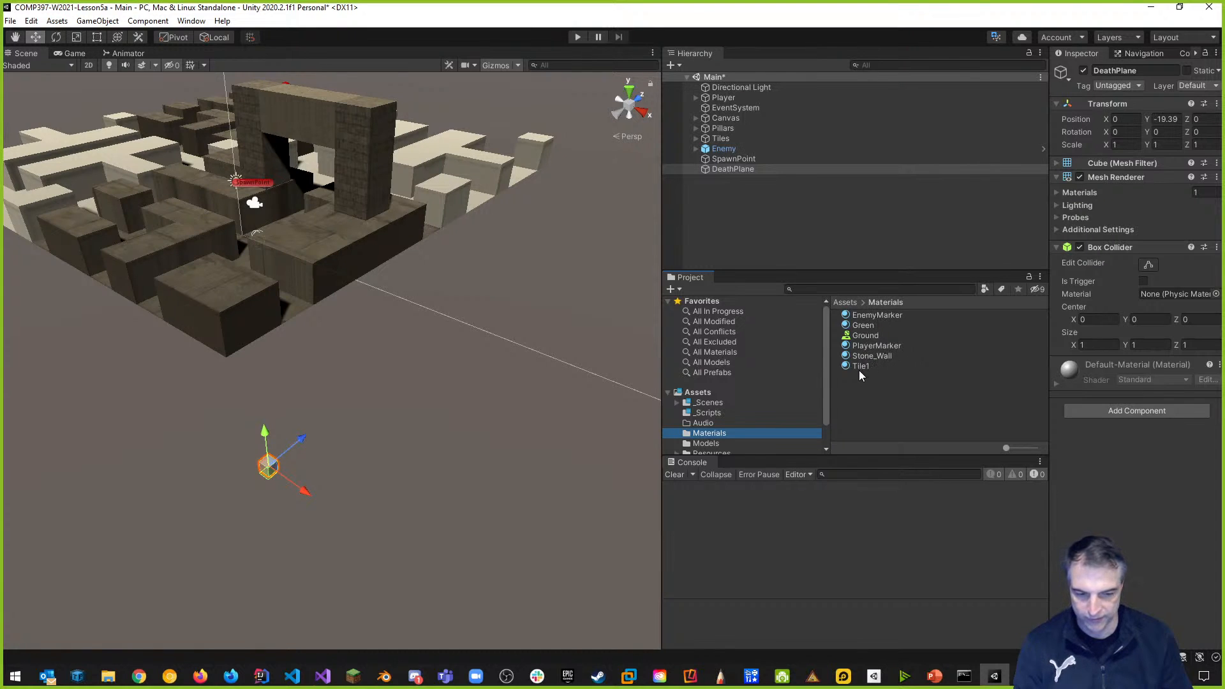
Create a new material in the Materials folder and name it DeathPlane.
scroll(738, 375, "down", 2)
left_click(702, 365)
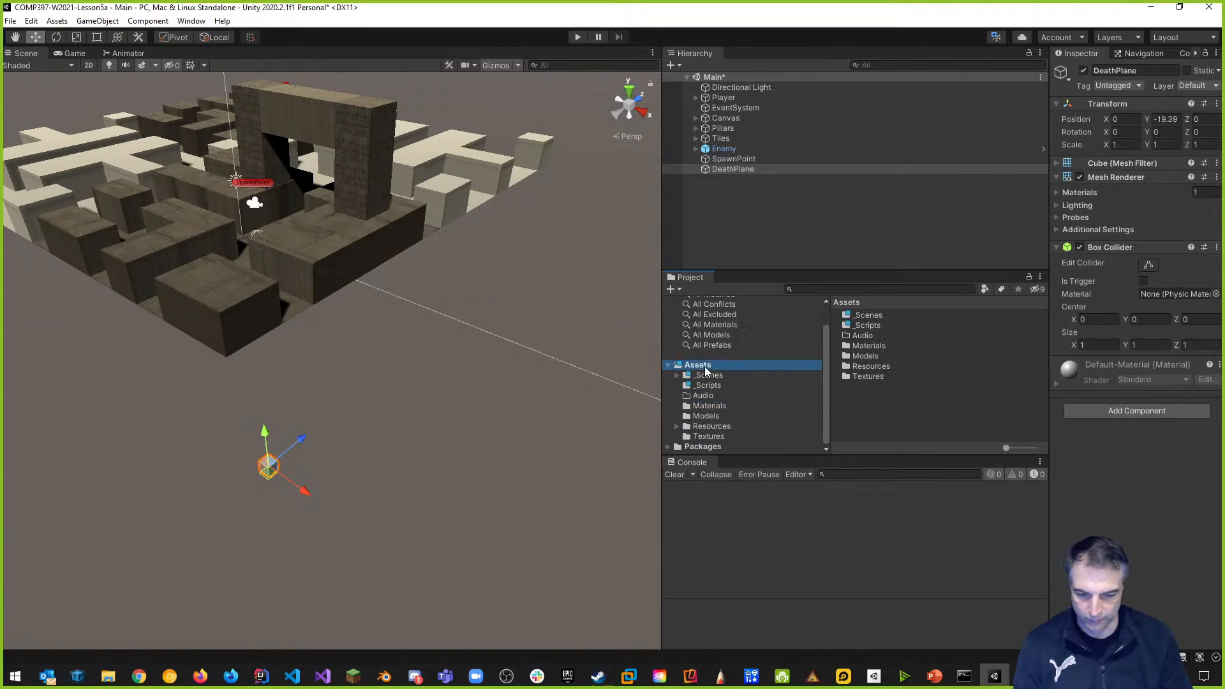
left_click(714, 408)
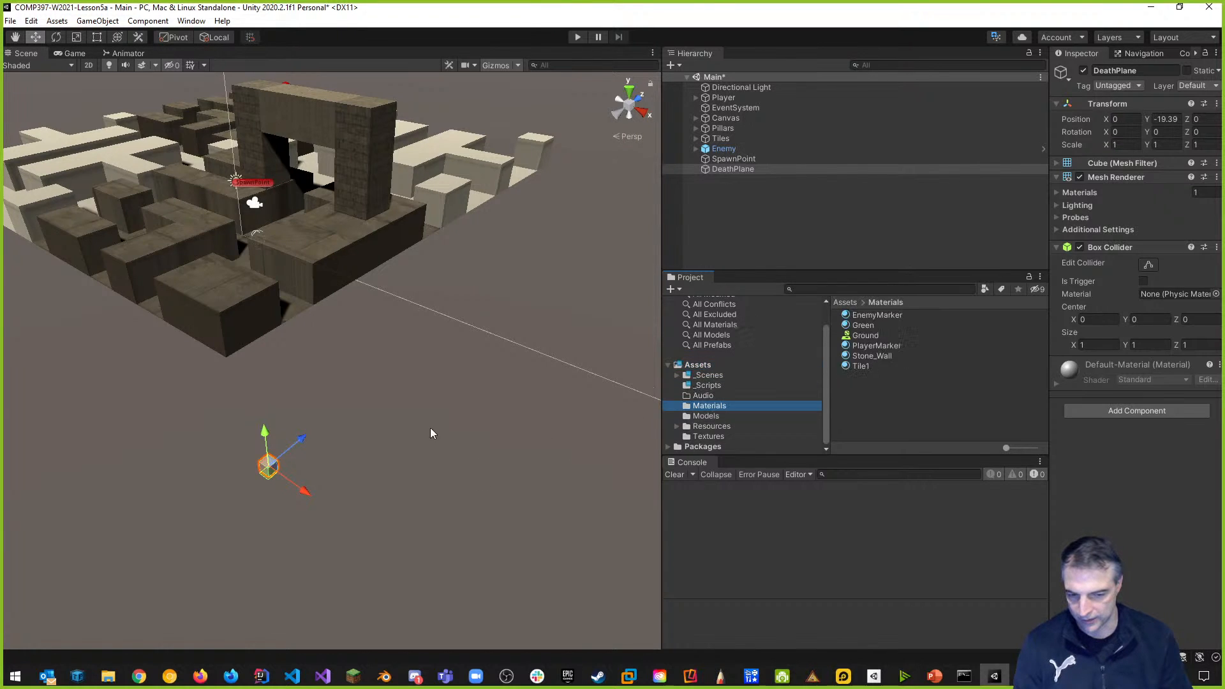
right_click(848, 407)
mouse_move(911, 58)
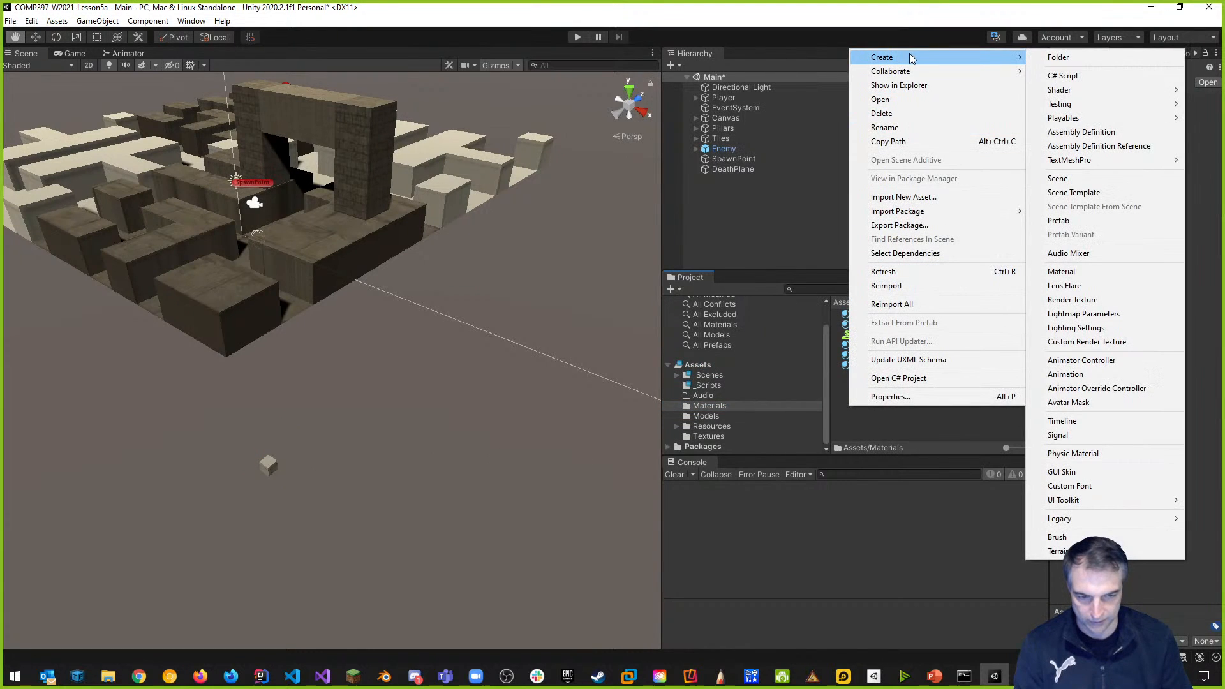
left_click(1101, 273)
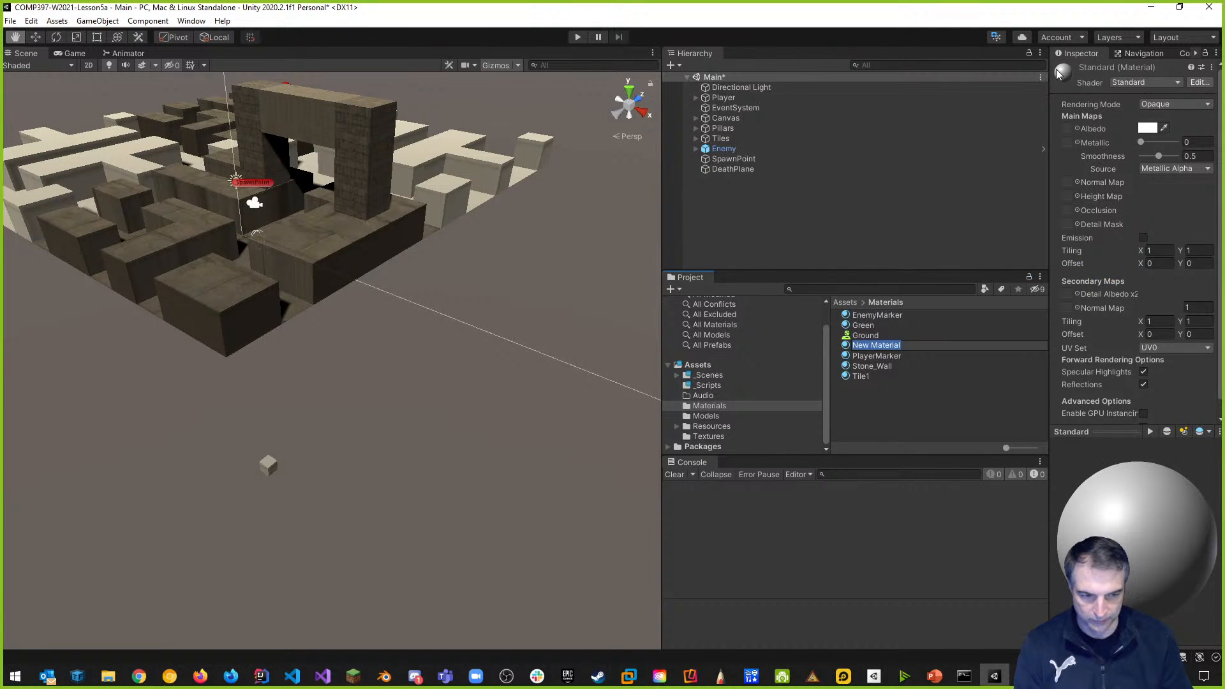
key("Return")
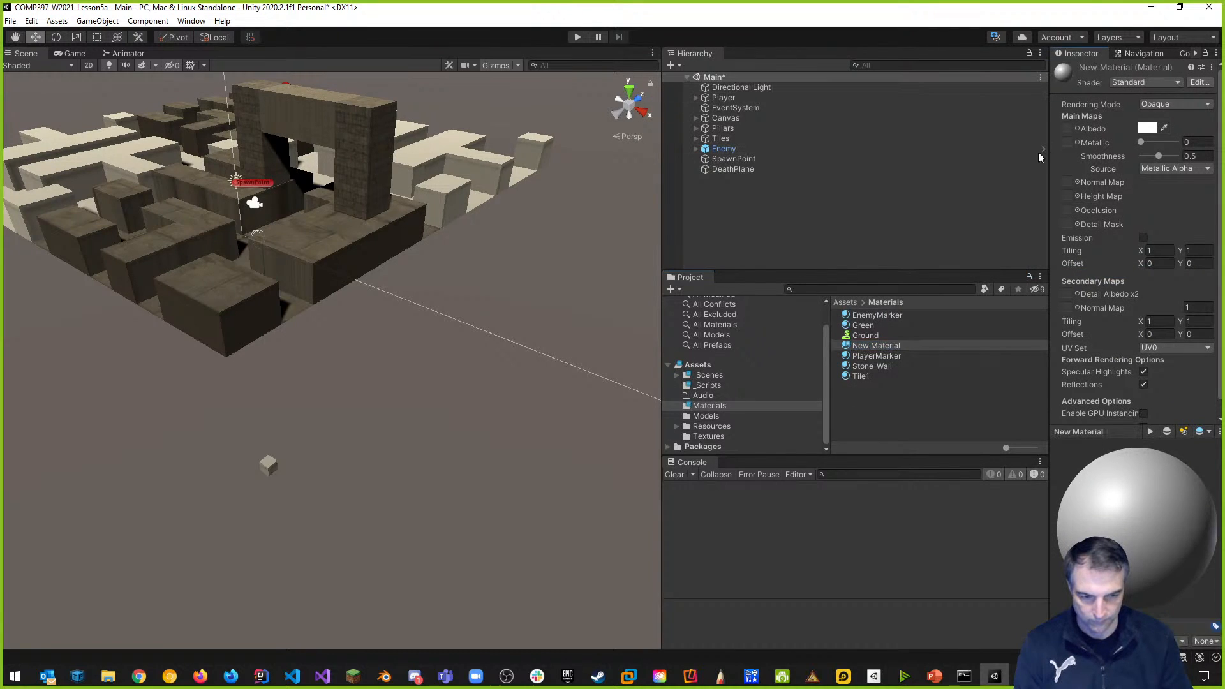
left_click_drag(1050, 223, 941, 223)
left_click(876, 346)
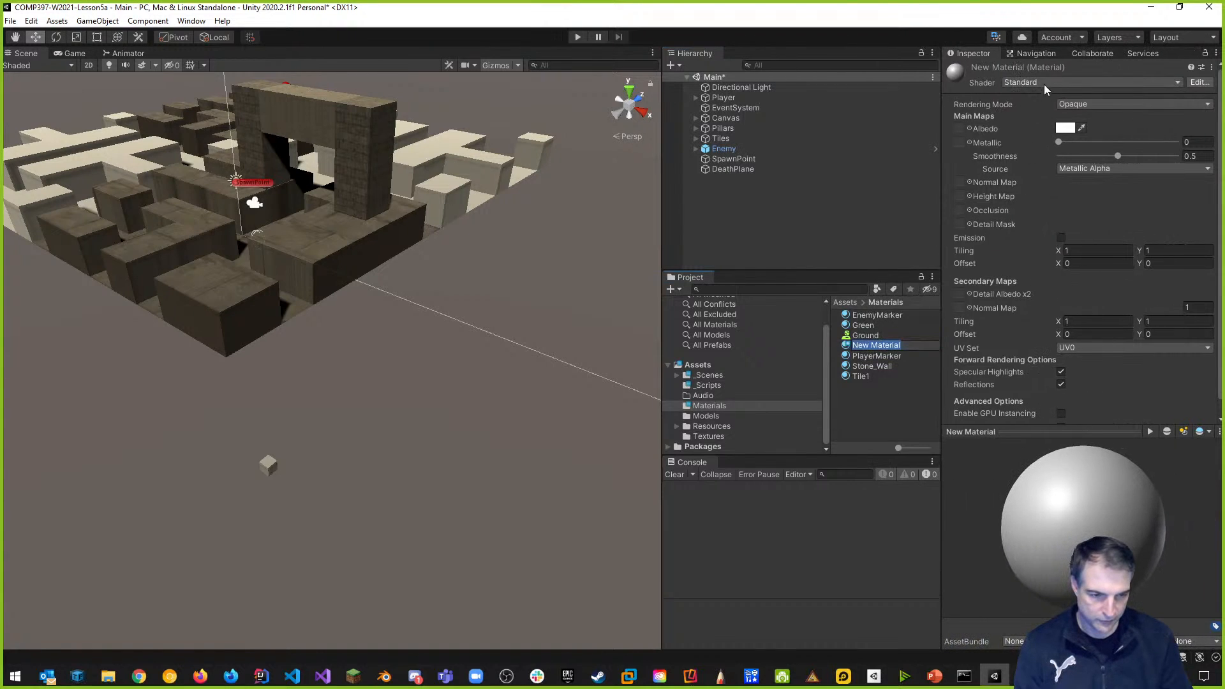
type("Dea")
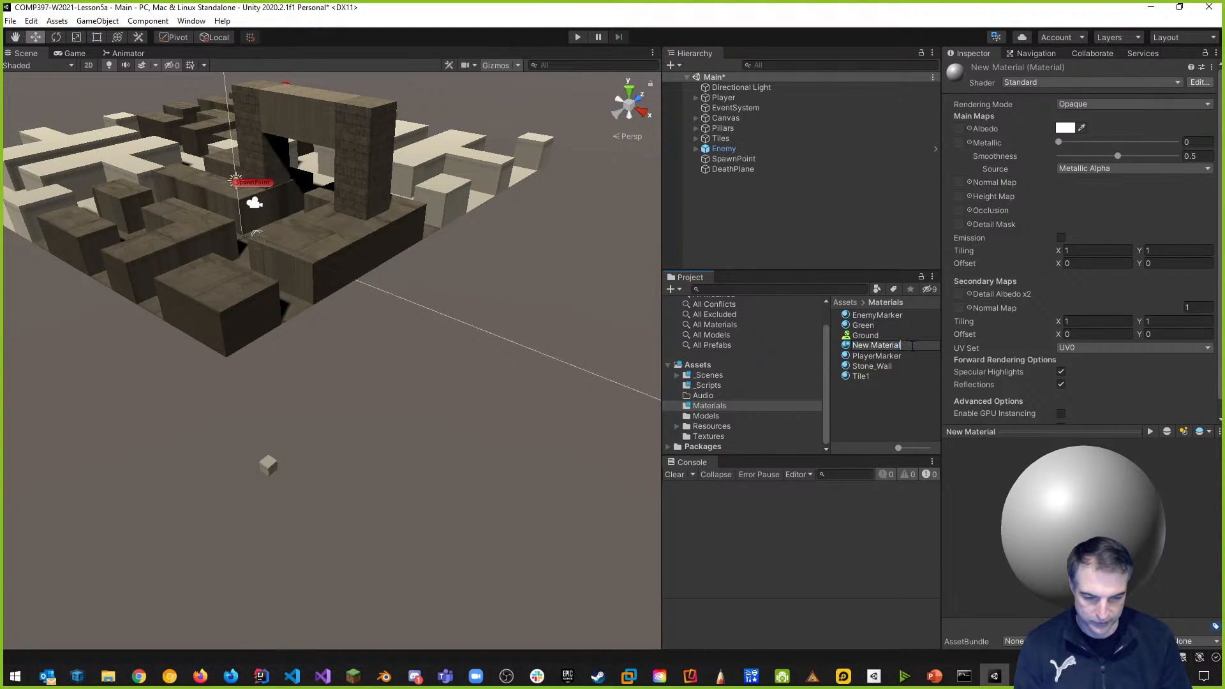
type("thPlane")
key("Return")
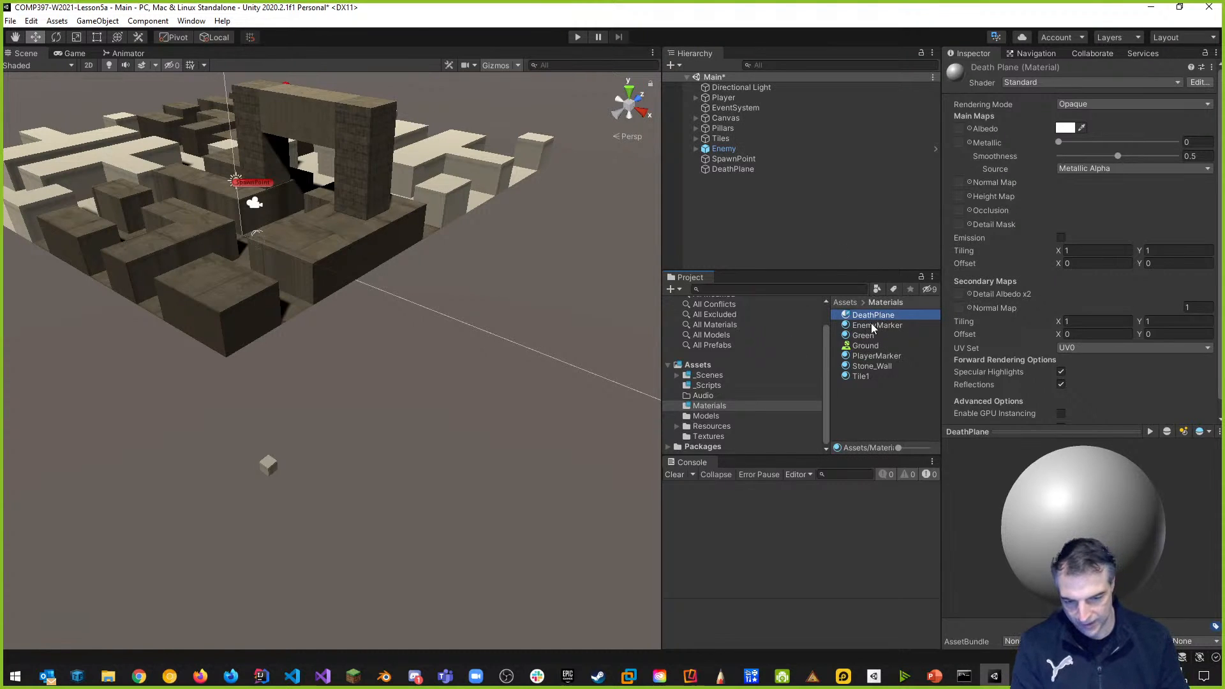
Set the DeathPlane material's Albedo to pure red and apply it to the DeathPlane cube.
left_click(1065, 128)
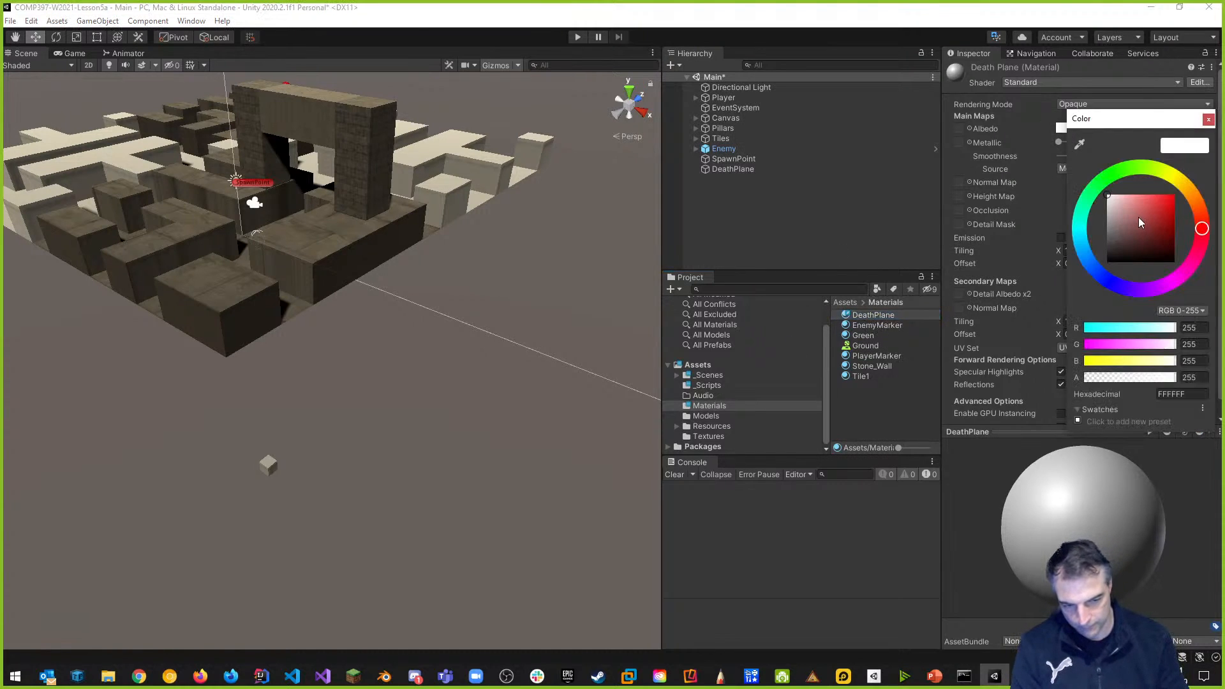
left_click_drag(1138, 217, 1199, 178)
left_click(895, 413)
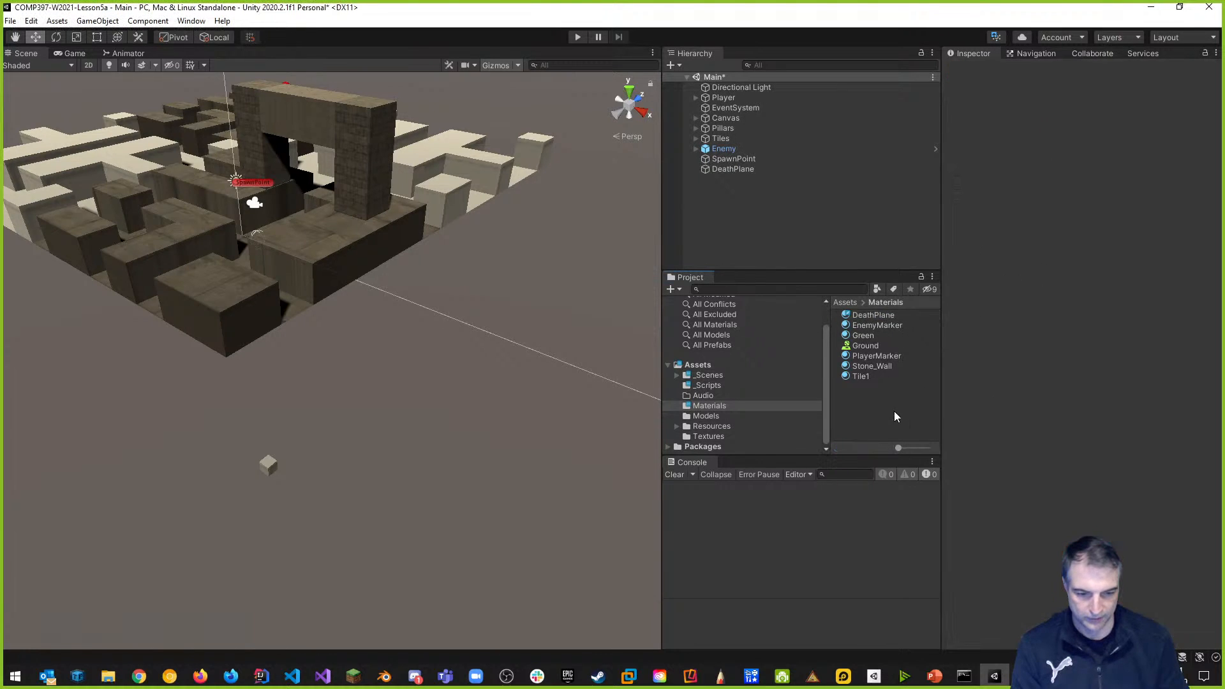
left_click(728, 171)
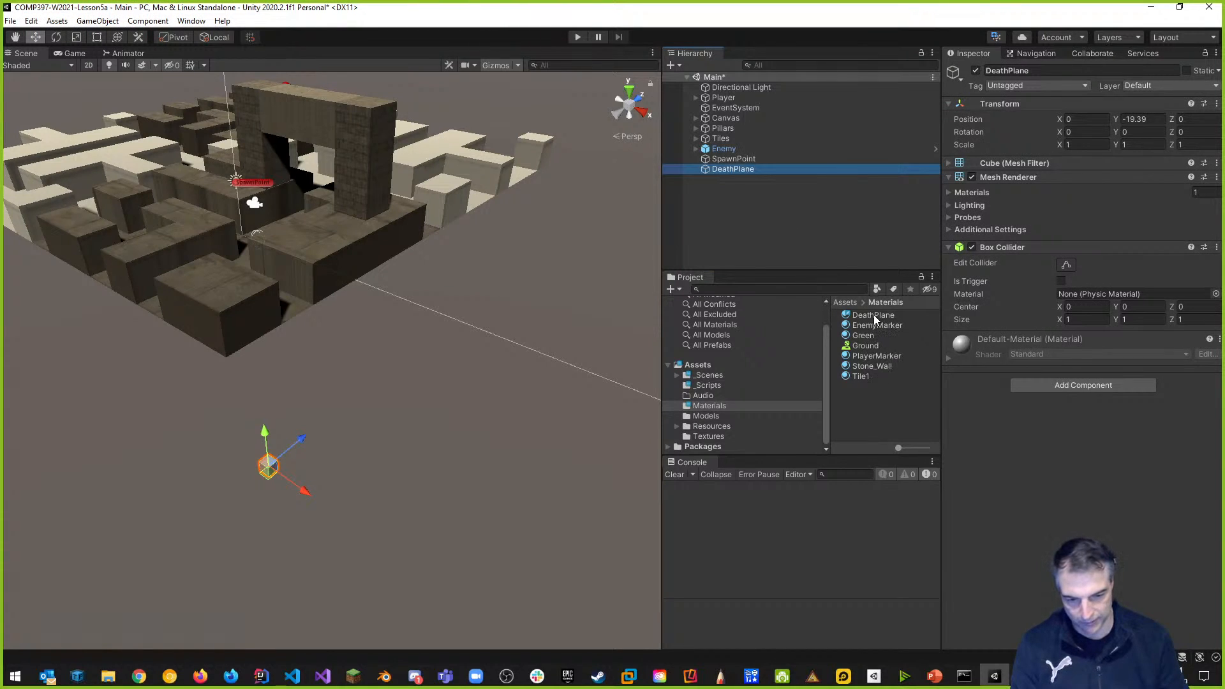
left_click_drag(862, 314, 1064, 388)
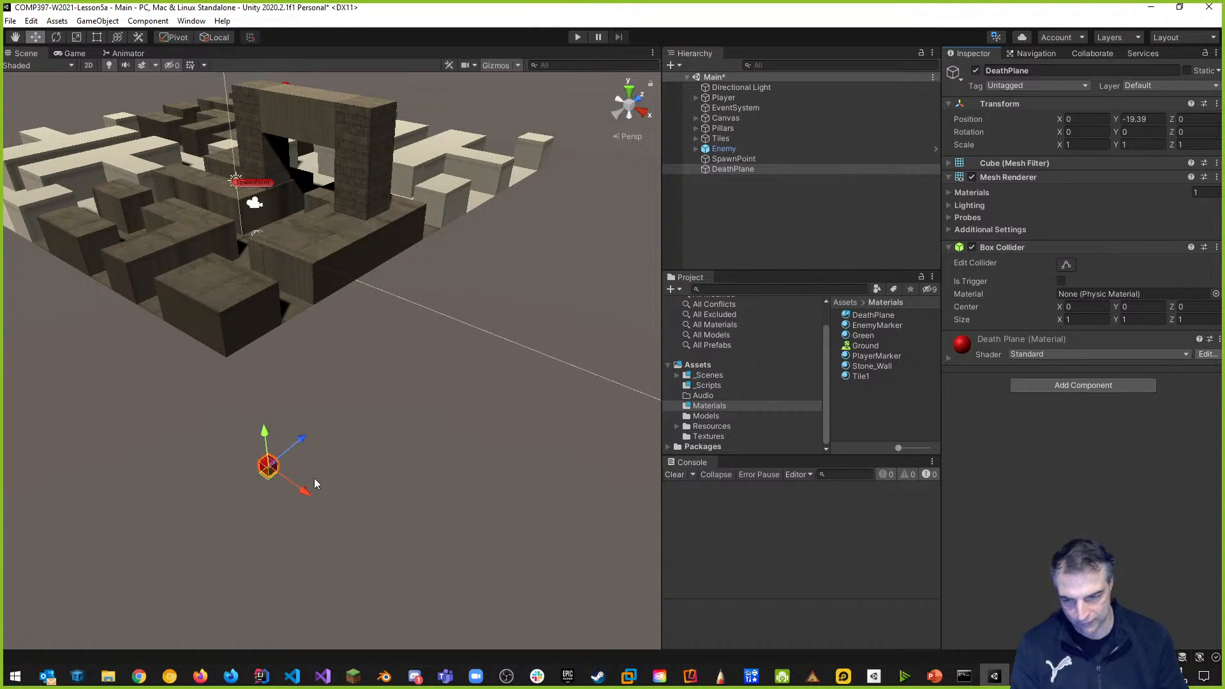
scroll(307, 503, "up", 1)
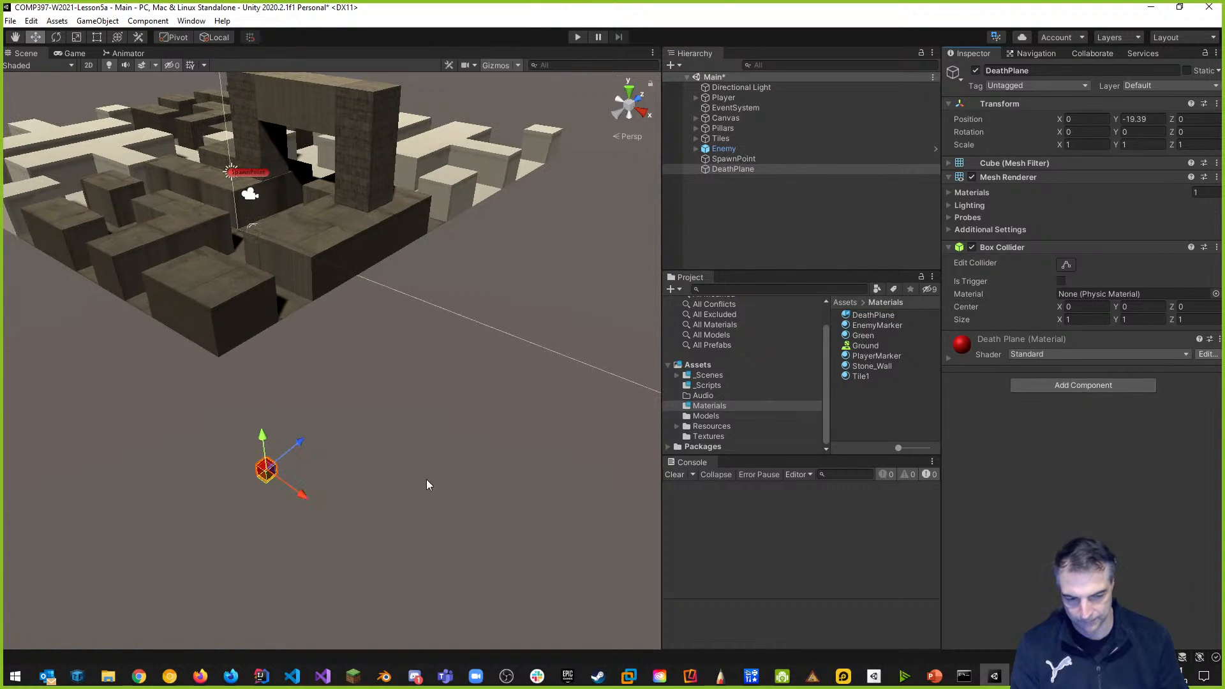
right_click_drag(389, 492, 347, 505)
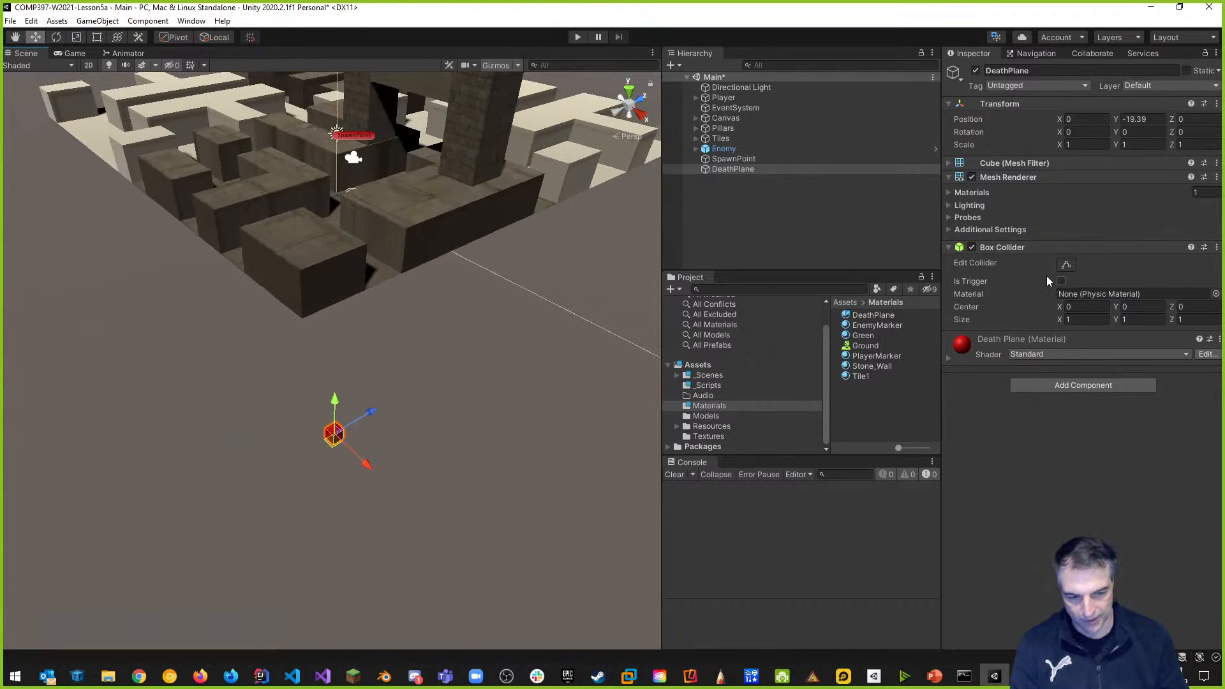
double_click(735, 168)
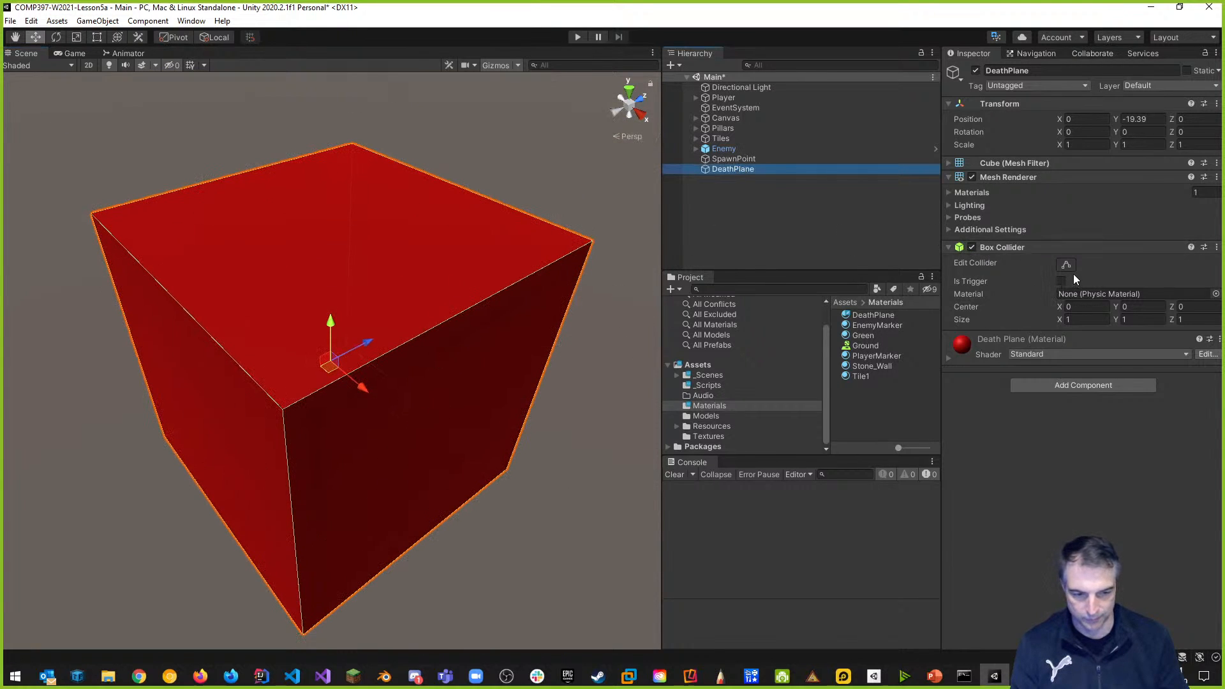
left_click(1073, 266)
left_click_drag(331, 228, 336, 171)
left_click_drag(441, 433, 496, 476)
left_click_drag(208, 430, 132, 469)
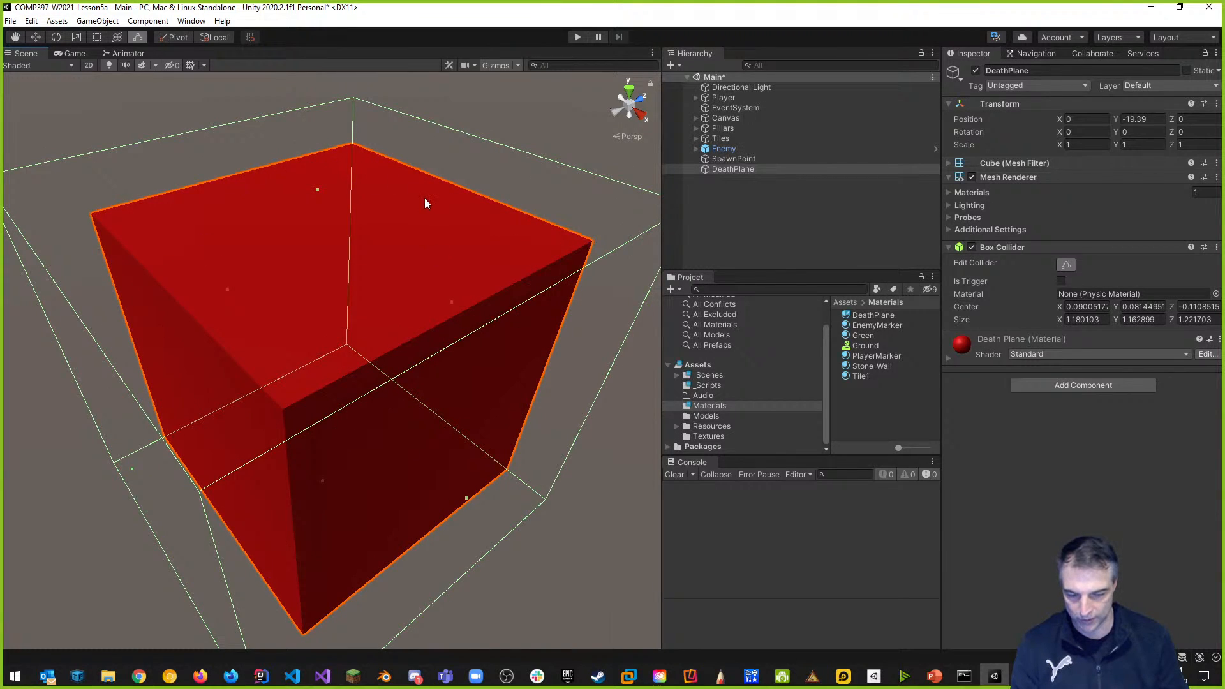
key("ctrl+z")
key("ctrl+z")
key("ctrl+z")
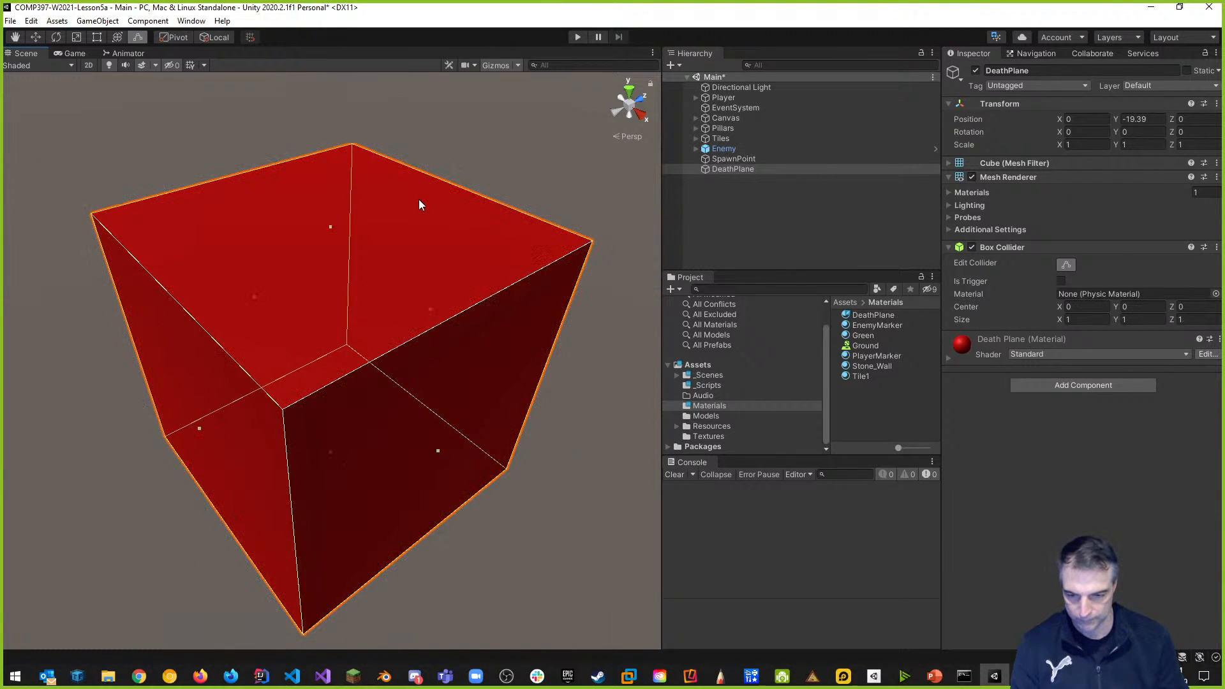
scroll(450, 282, "down", 10)
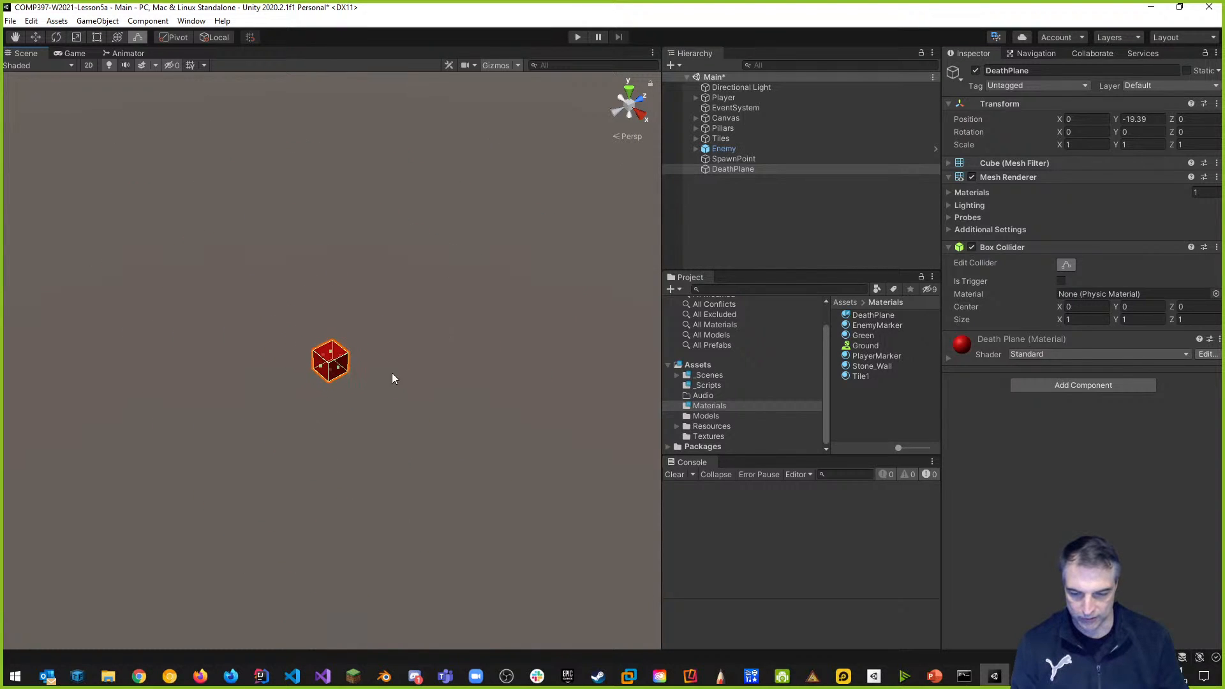
scroll(394, 388, "down", 3)
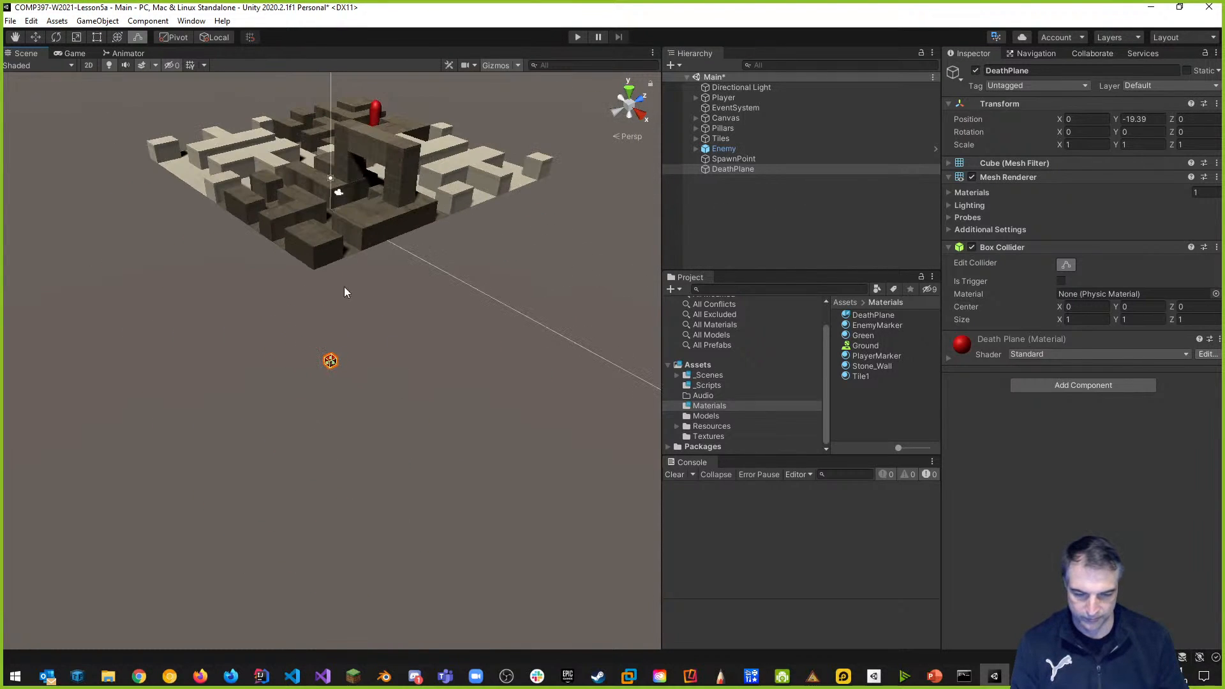
left_click(739, 159)
left_click(738, 168)
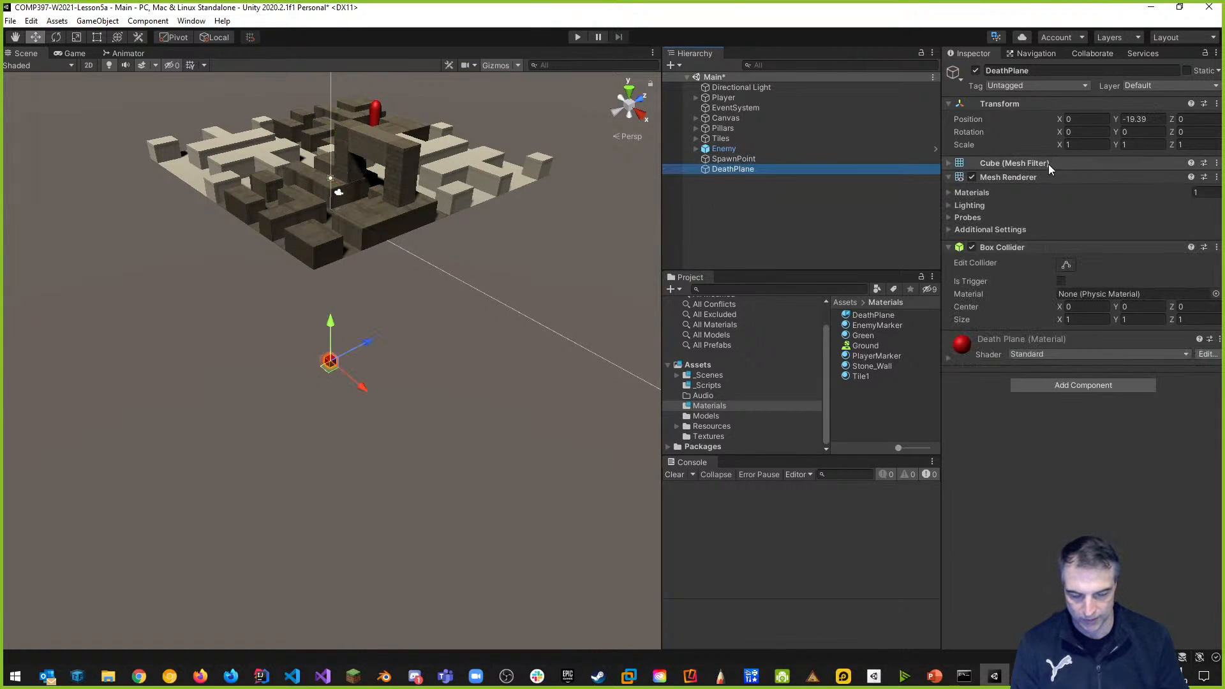
left_click(1139, 119)
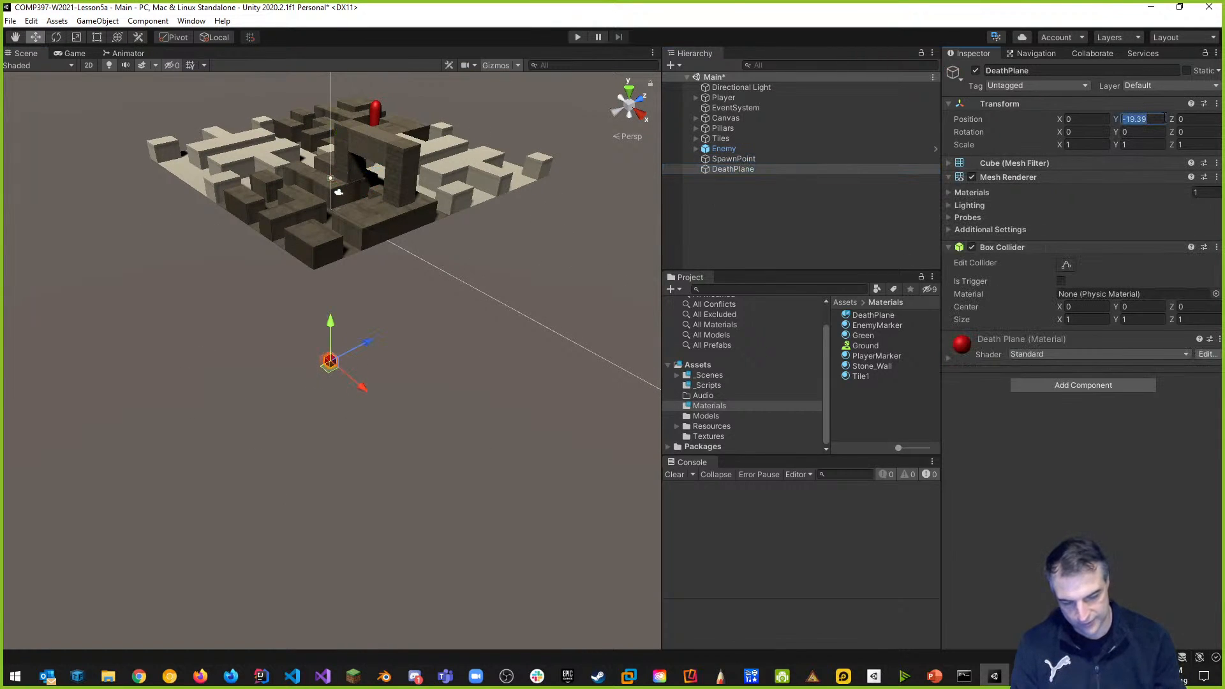
Lower the DeathPlane to Y -20 and scale it to 50 on X and Z.
type("-20")
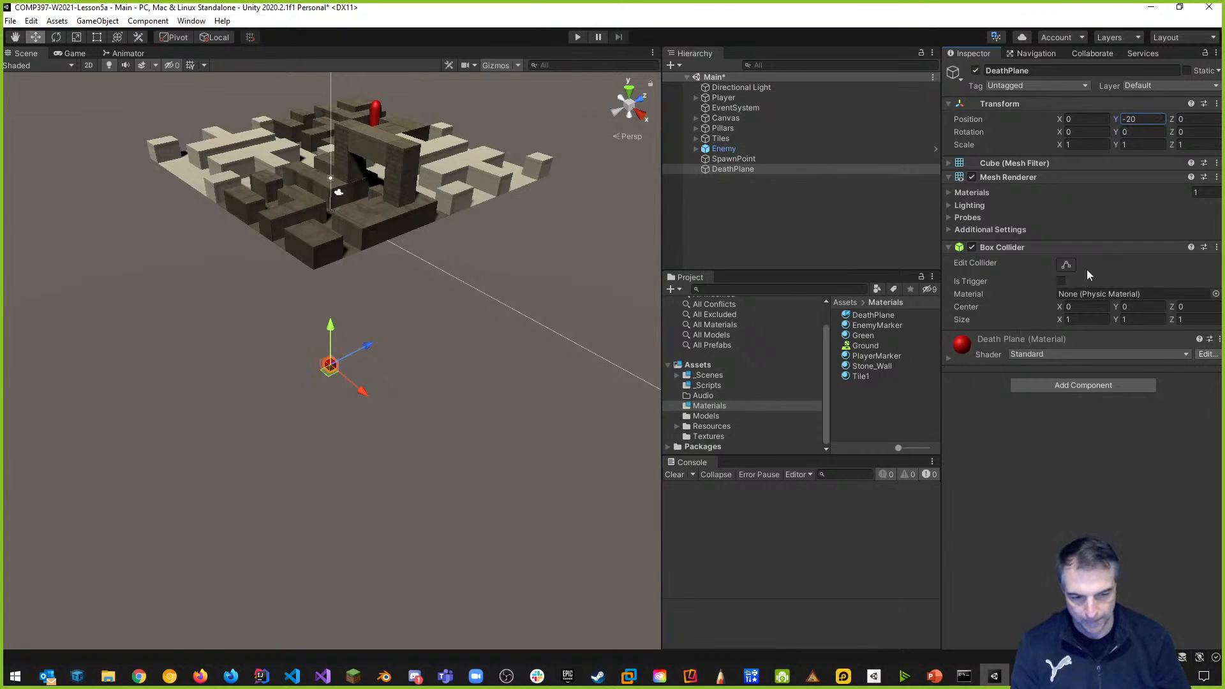
left_click(1085, 144)
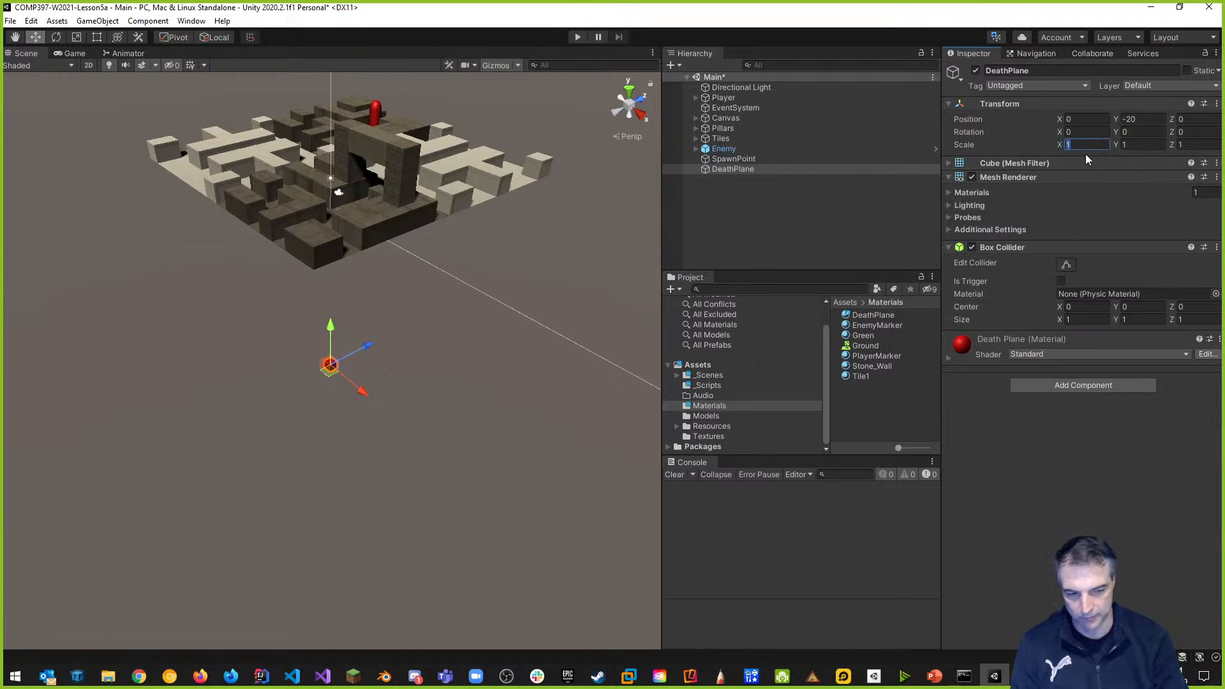
type("50")
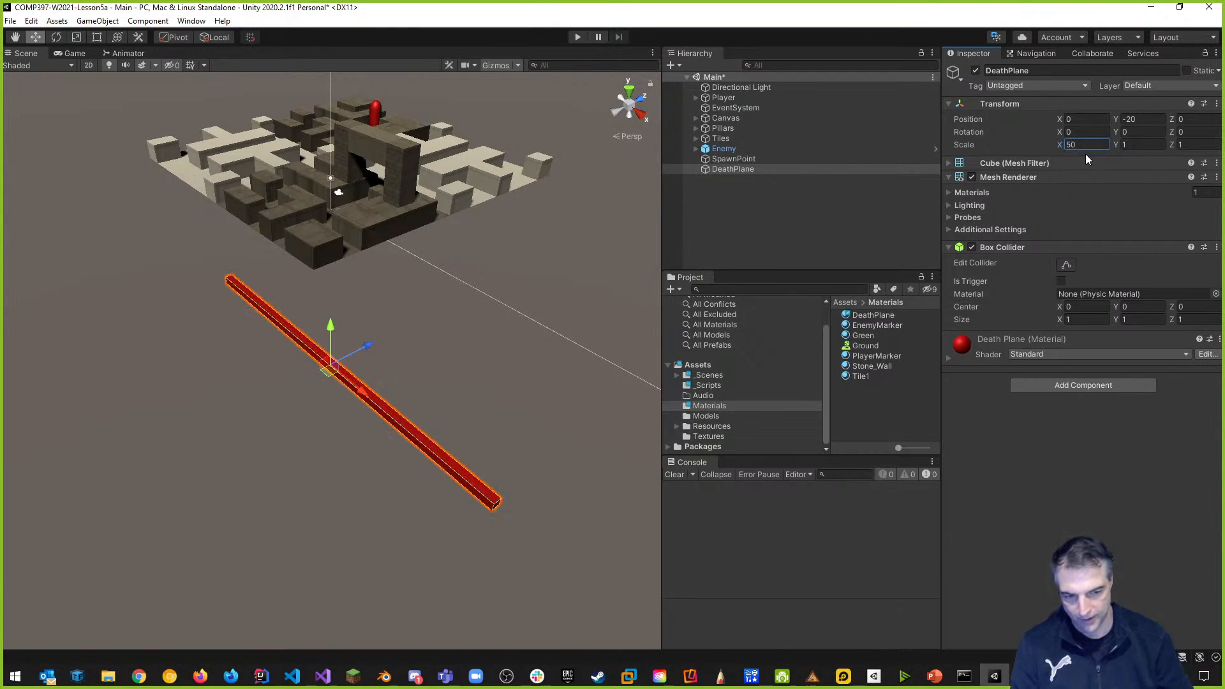
left_click(1188, 145)
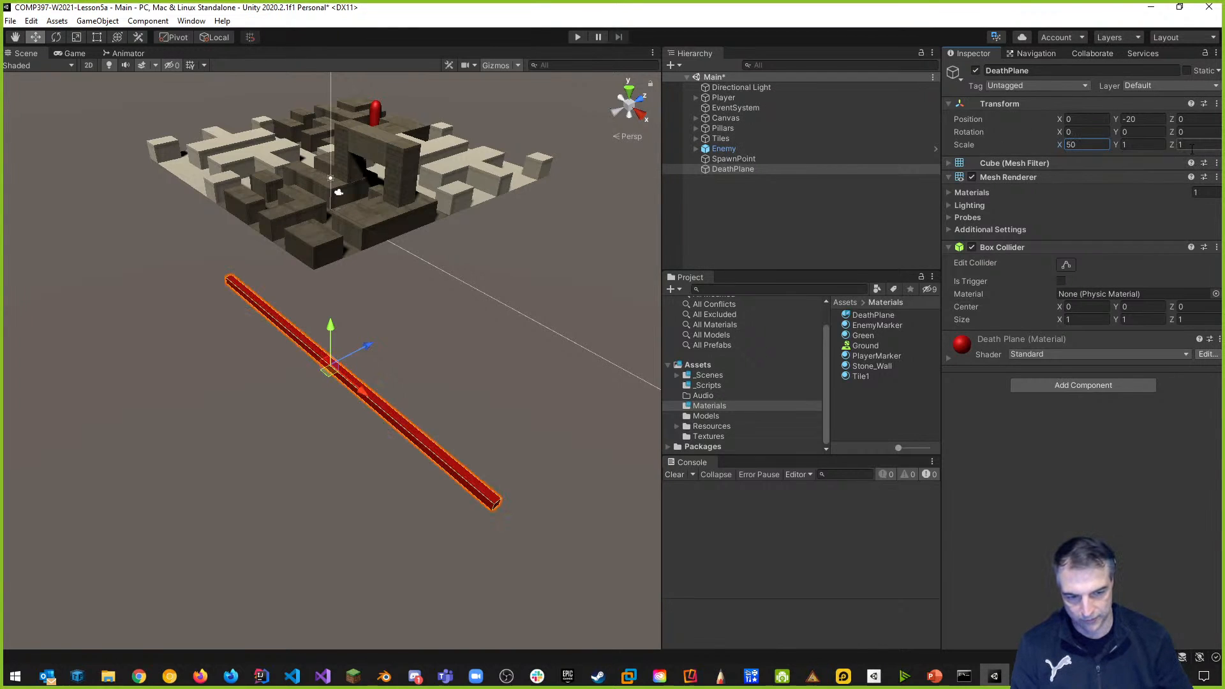
type("50")
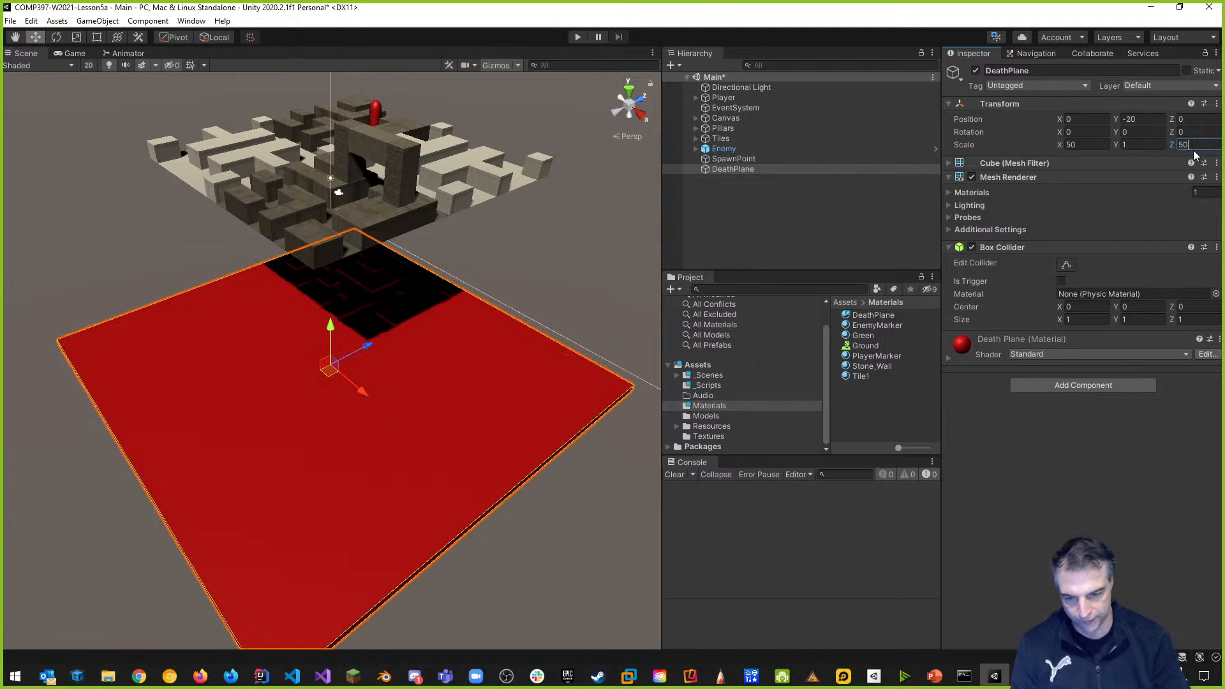
middle_click_drag(453, 316, 143, 317)
middle_click_drag(285, 304, 618, 186)
scroll(470, 218, "down", 4)
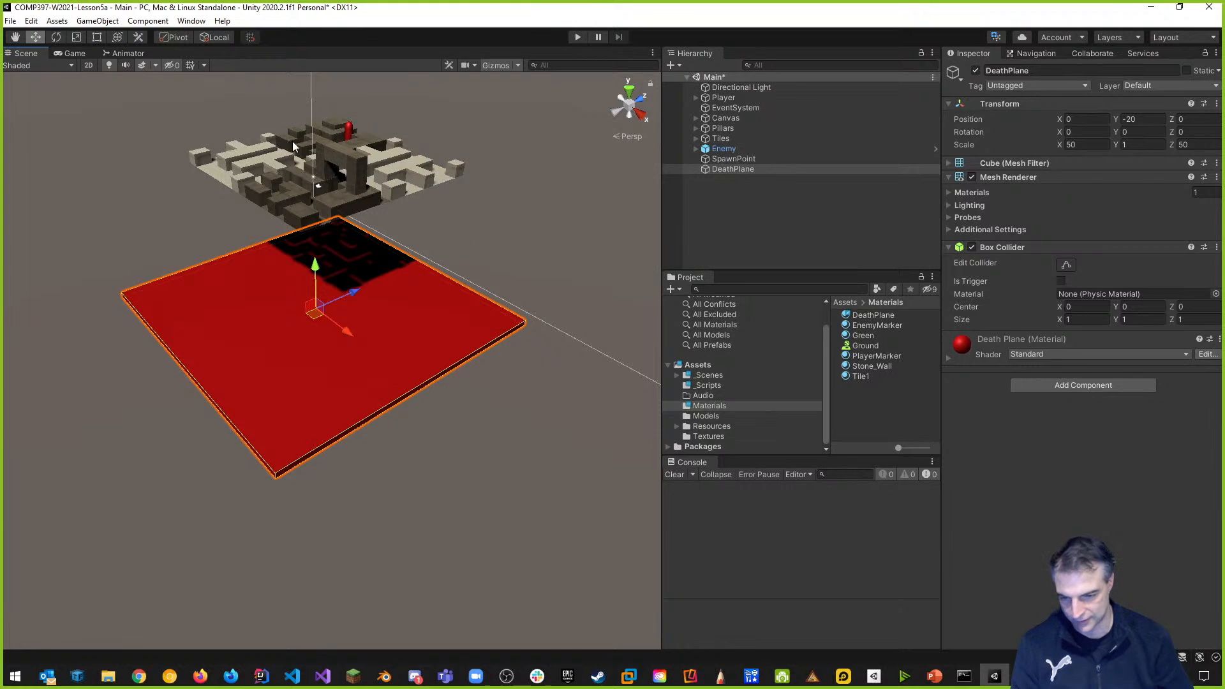
Enlarge the DeathPlane to scale 100 on X and Z, keeping Y at 1.
left_click(1085, 144)
type("100")
left_click(1212, 143)
type("100")
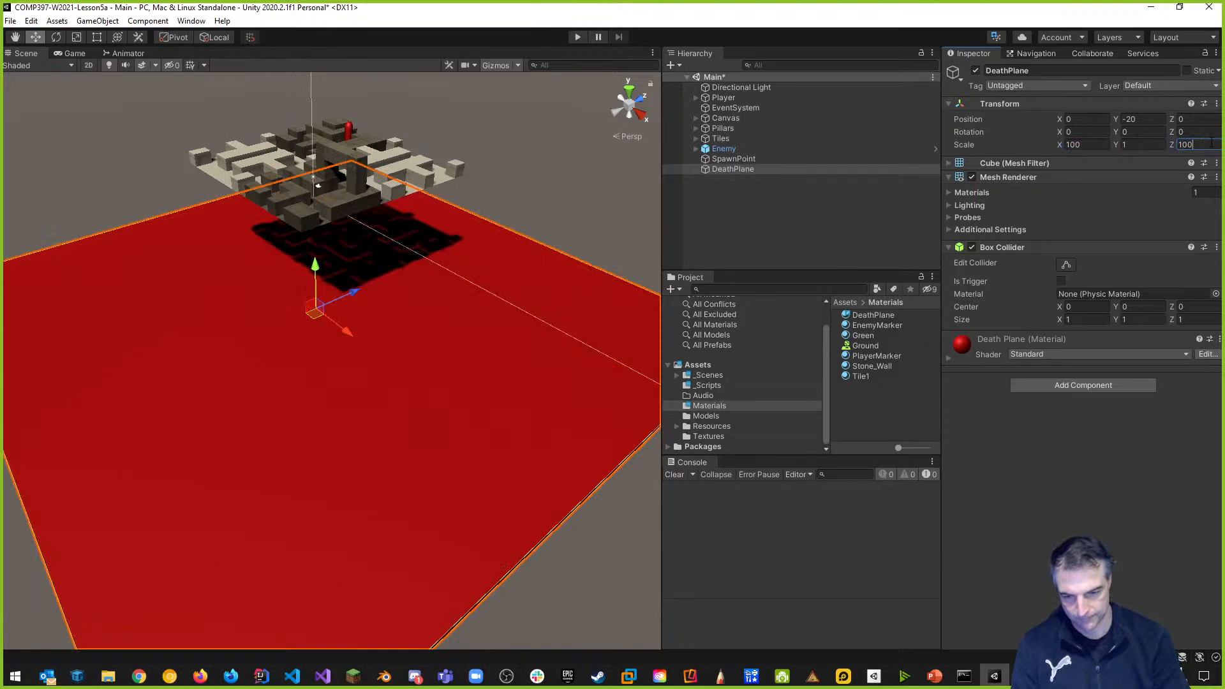
middle_click_drag(641, 499, 464, 431)
scroll(183, 543, "down", 4)
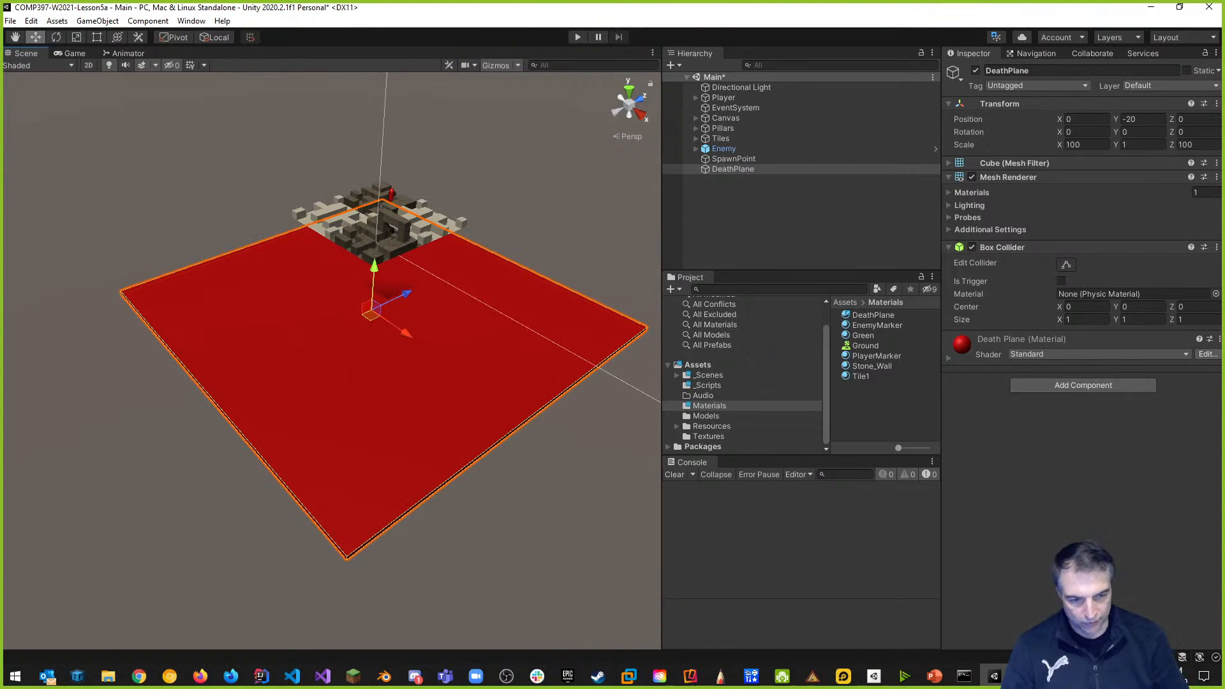
left_click(1137, 144)
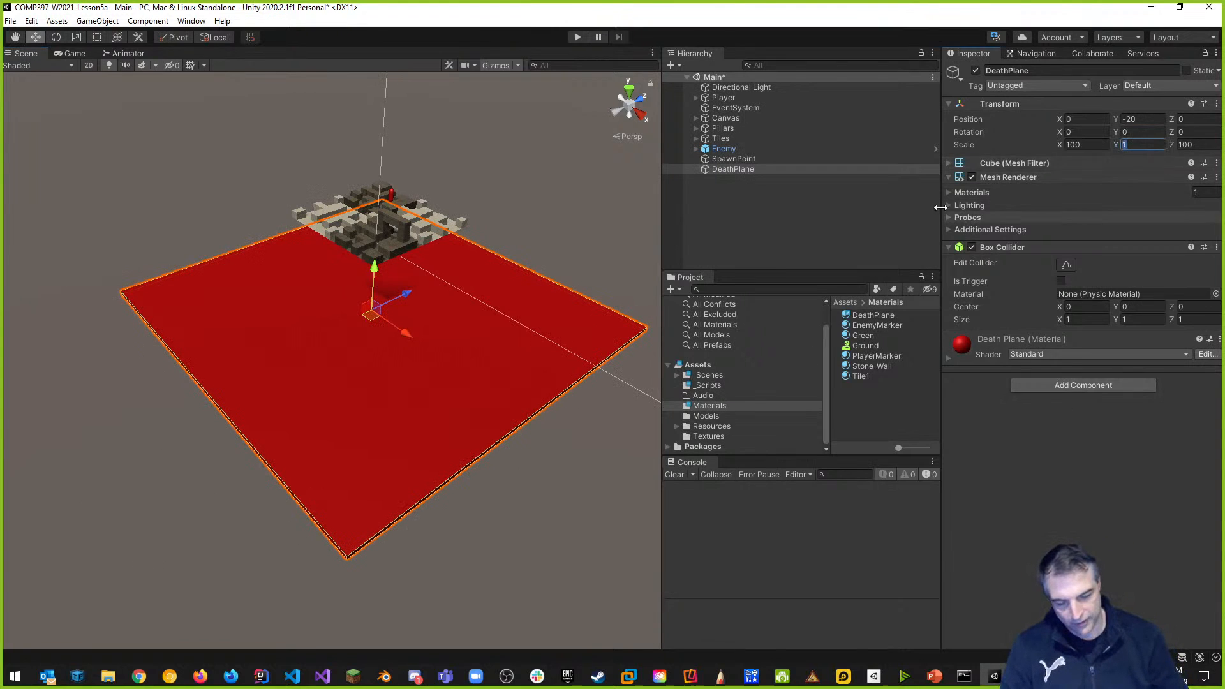
middle_click_drag(422, 438, 300, 192)
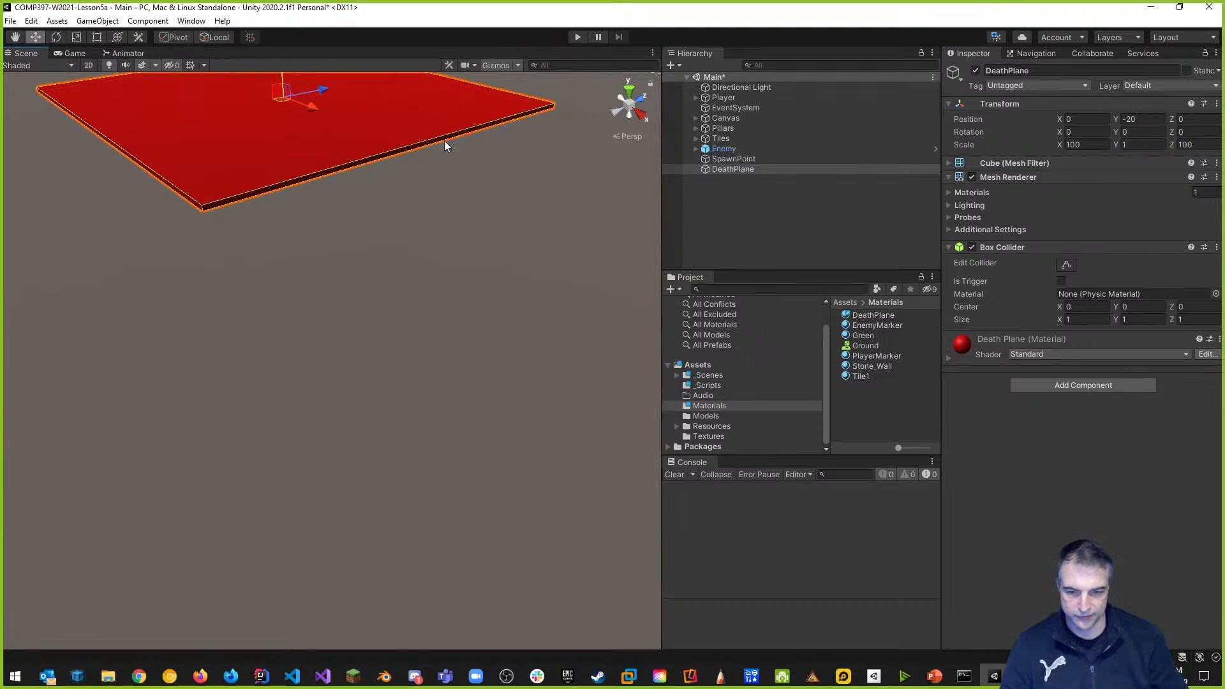
middle_click_drag(536, 171, 511, 342)
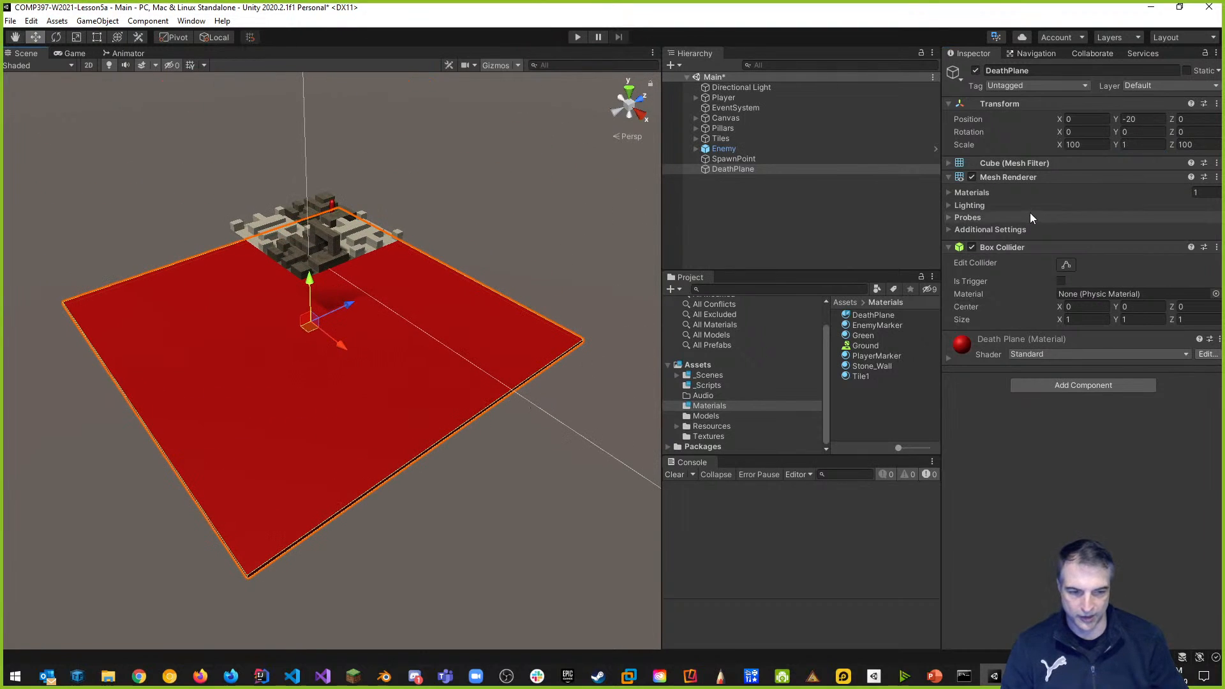
left_click(1143, 144)
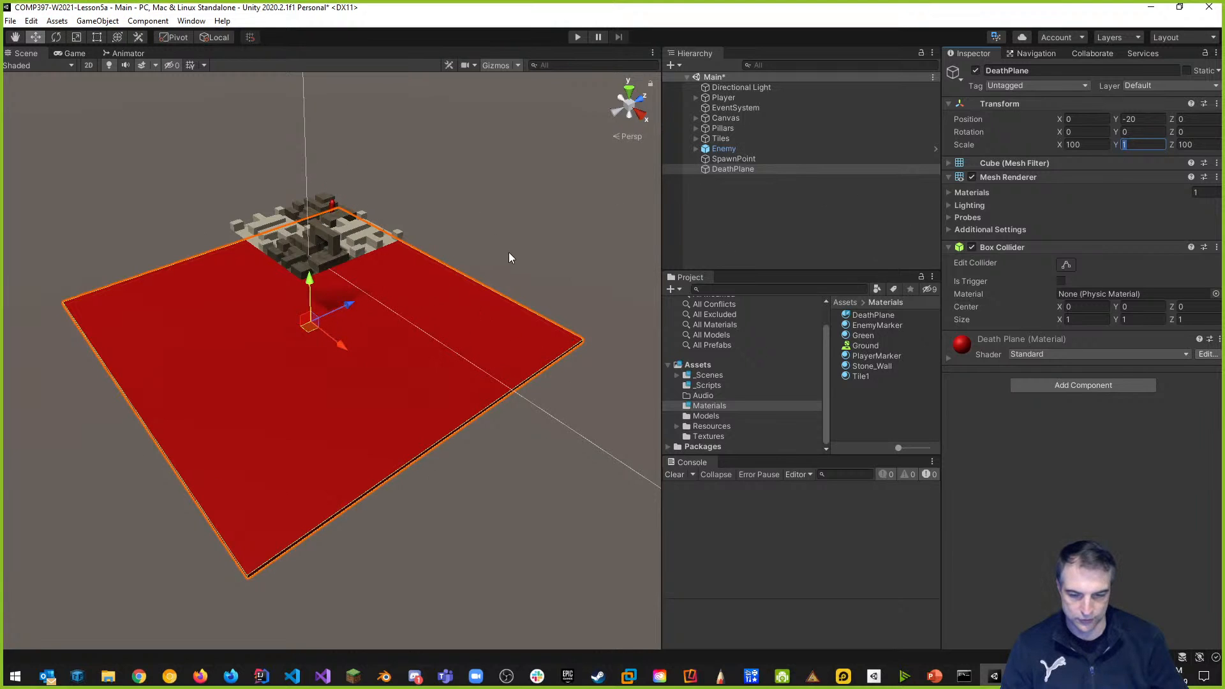
Turn off the DeathPlane's Mesh Renderer so only its collider outline remains.
left_click(972, 177)
left_click(972, 177)
left_click(972, 176)
left_click(972, 176)
left_click(973, 177)
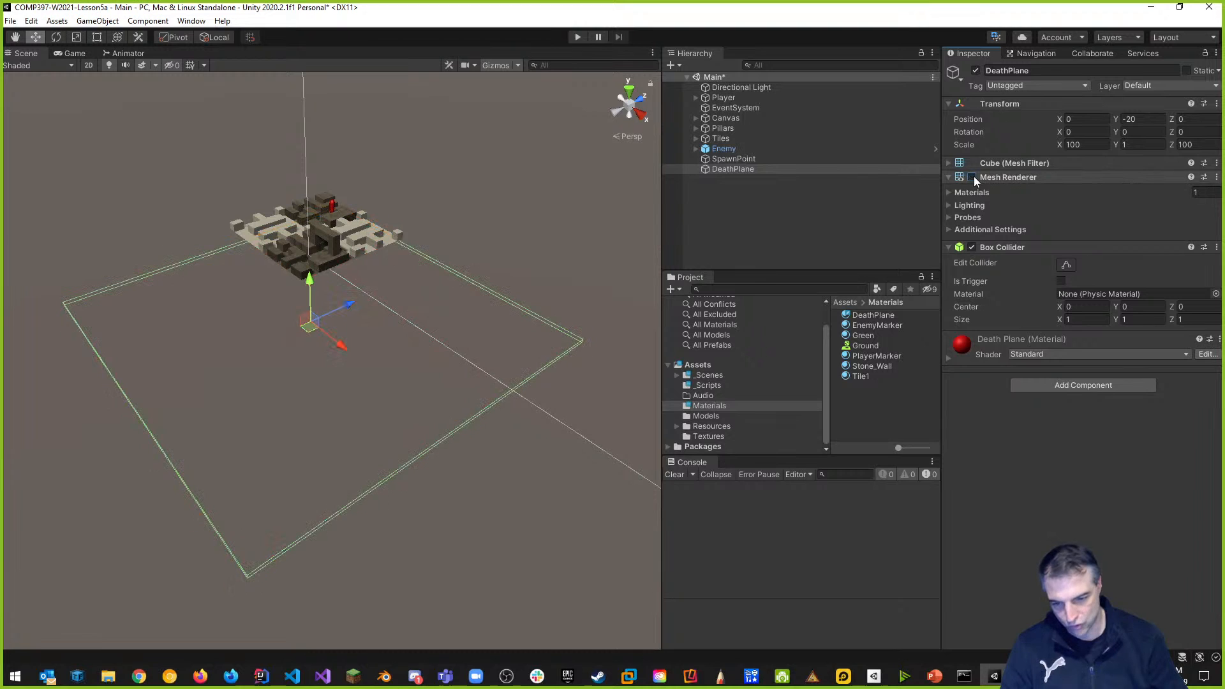
left_click(972, 177)
left_click(973, 176)
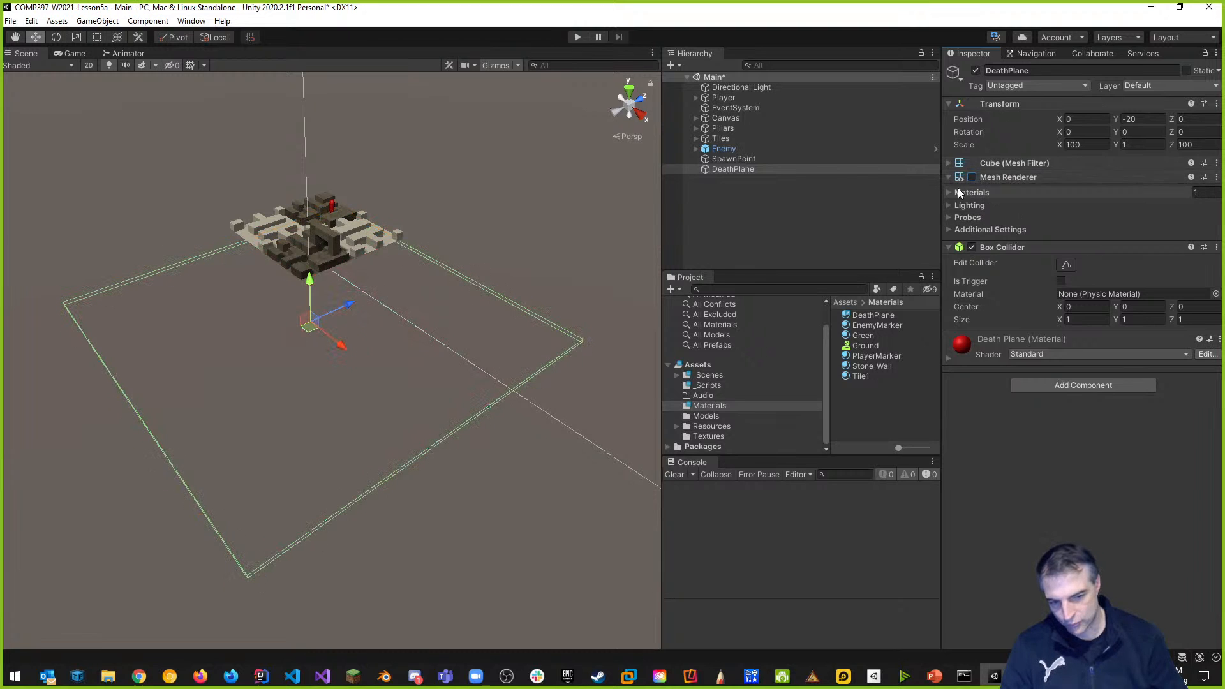
left_click(973, 177)
left_click(972, 178)
left_click(973, 177)
left_click(972, 178)
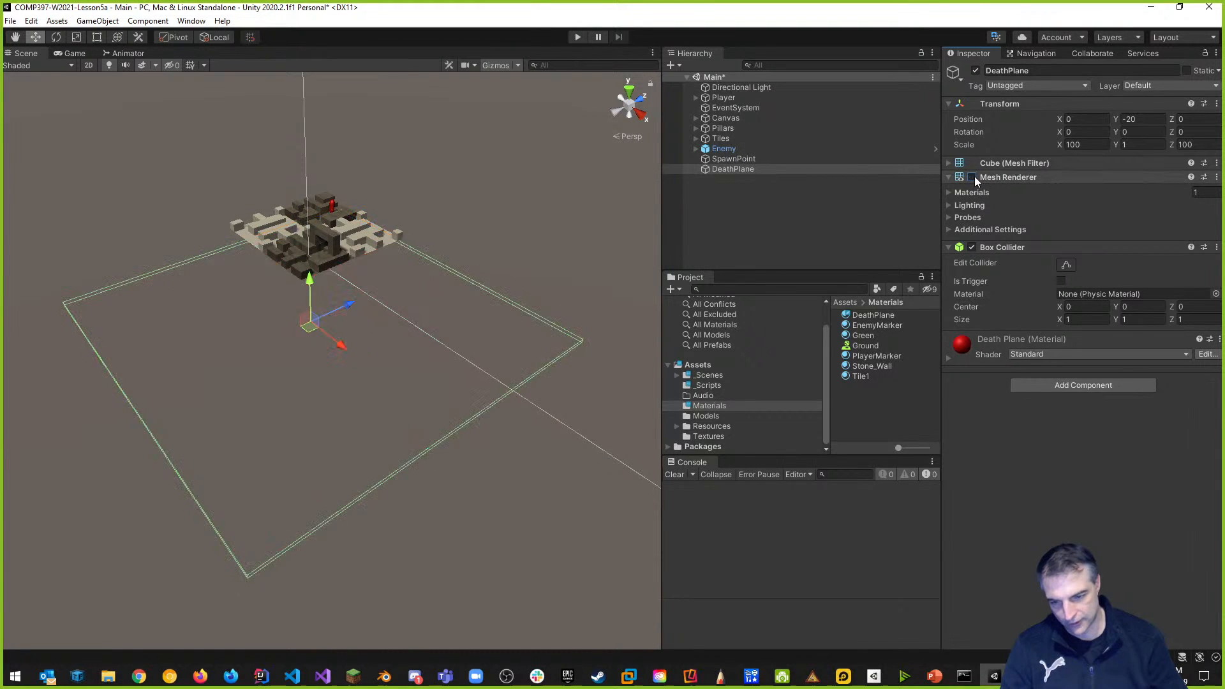
Test-toggle the Enemy's Mesh Renderer, leaving the capsule visible.
left_click(724, 151)
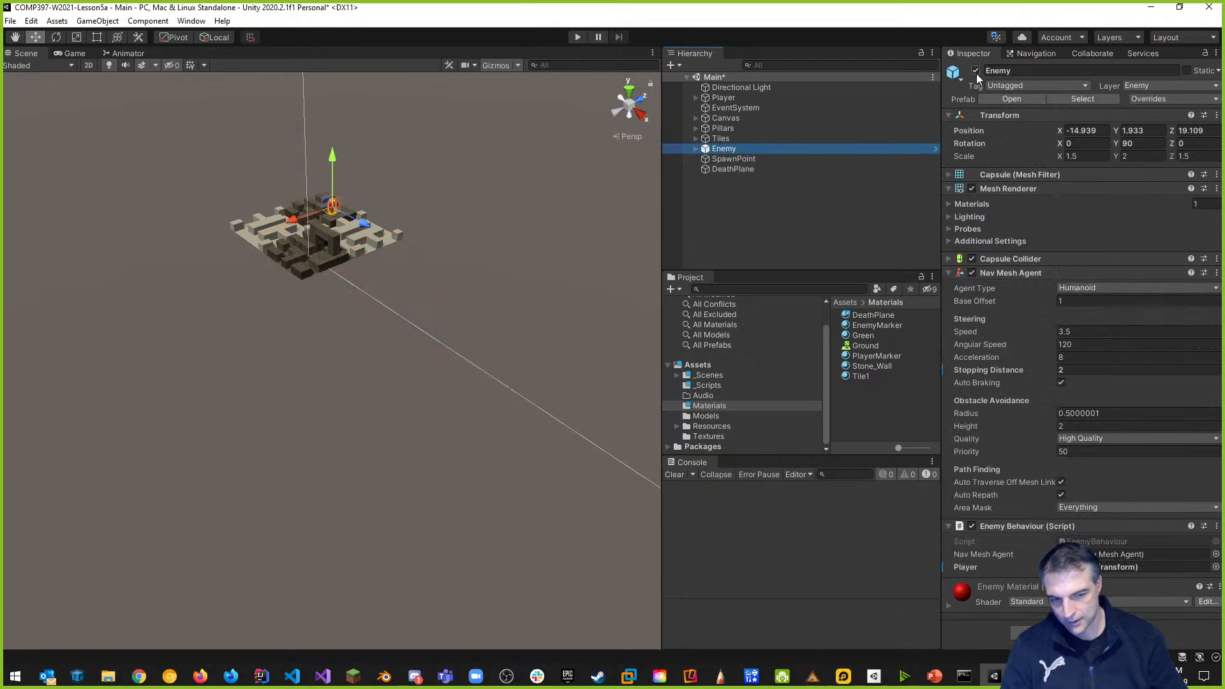
left_click(972, 189)
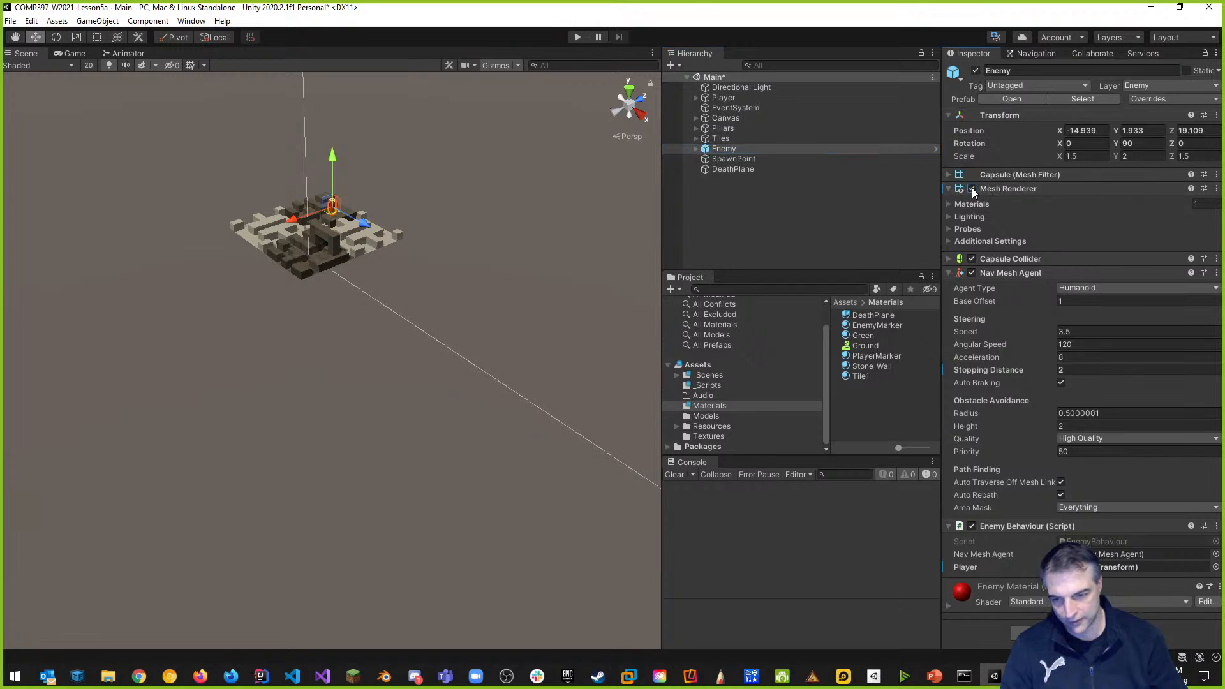
left_click(972, 189)
left_click(972, 189)
left_click(972, 189)
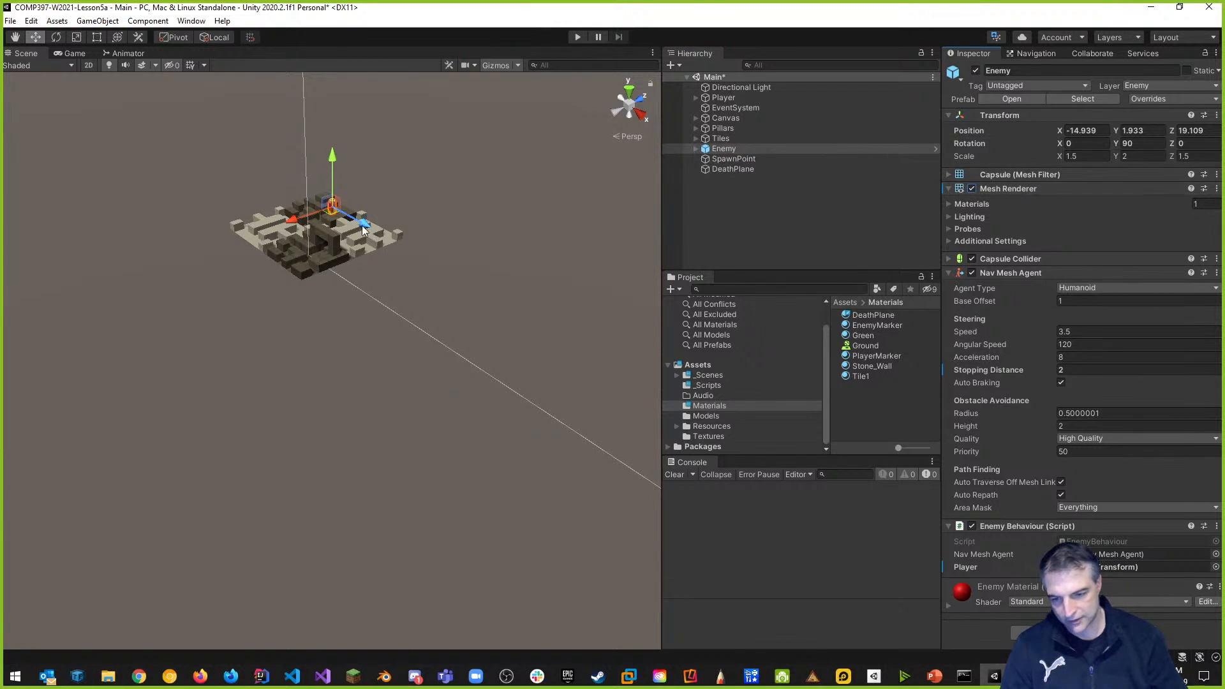
left_click(732, 157)
double_click(730, 151)
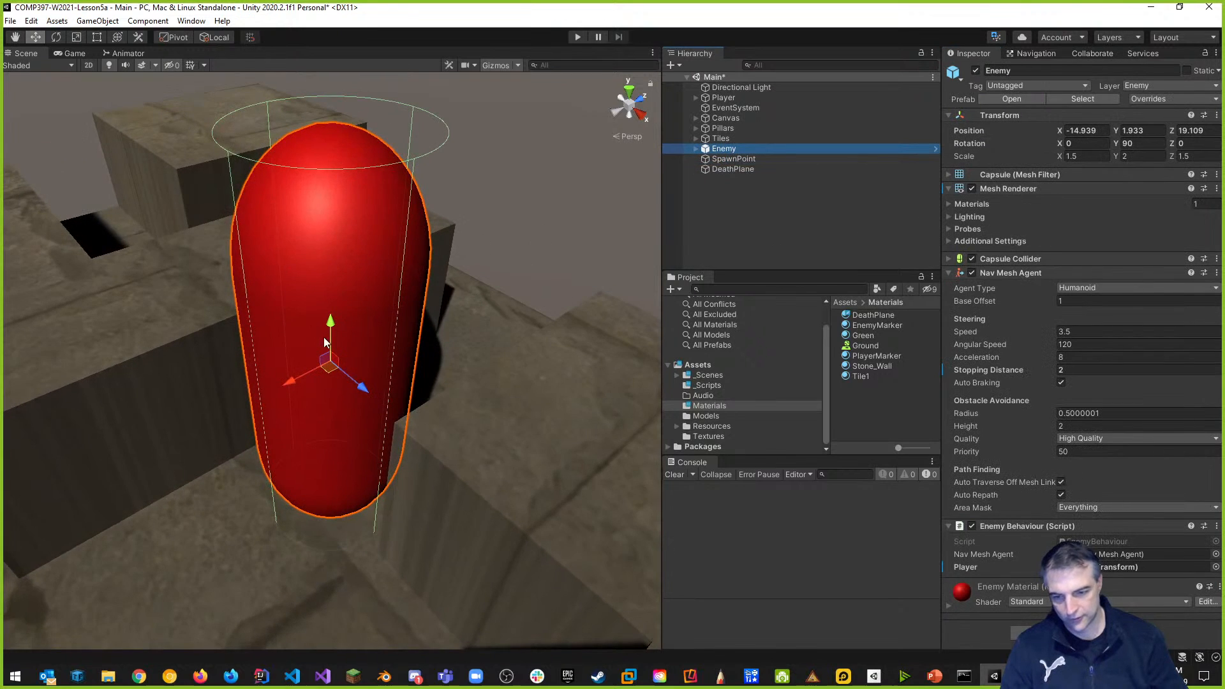
left_click(973, 190)
left_click(973, 189)
left_click(973, 189)
left_click(973, 188)
left_click(972, 189)
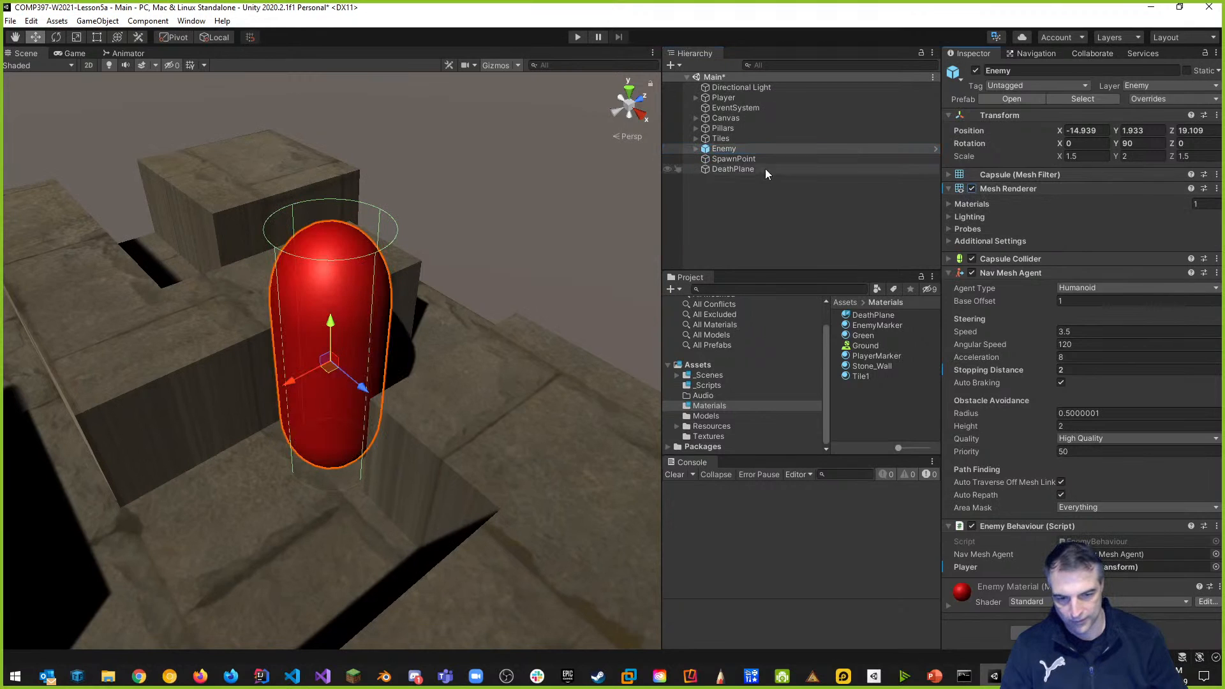
Test-toggle Tile1's Mesh Renderer in the Tiles group, leaving the floor visible.
left_click(696, 139)
left_click(732, 148)
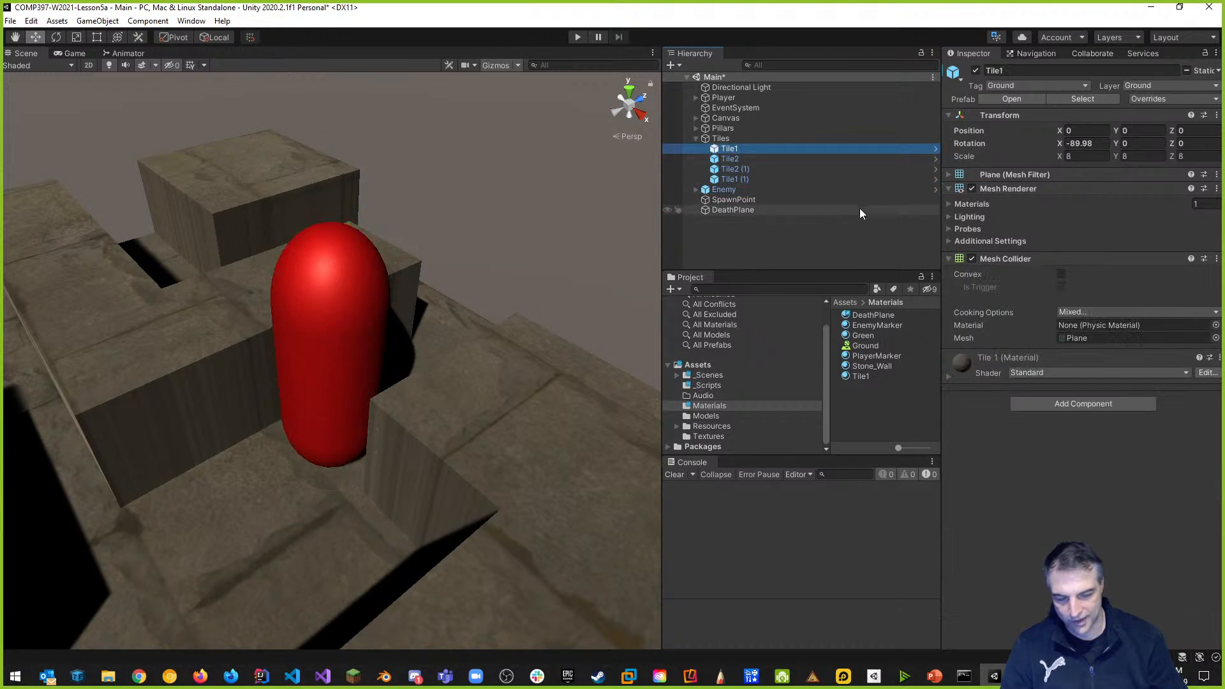
scroll(393, 374, "down", 10)
middle_click_drag(411, 504, 488, 327)
left_click(975, 186)
left_click(975, 187)
left_click(975, 186)
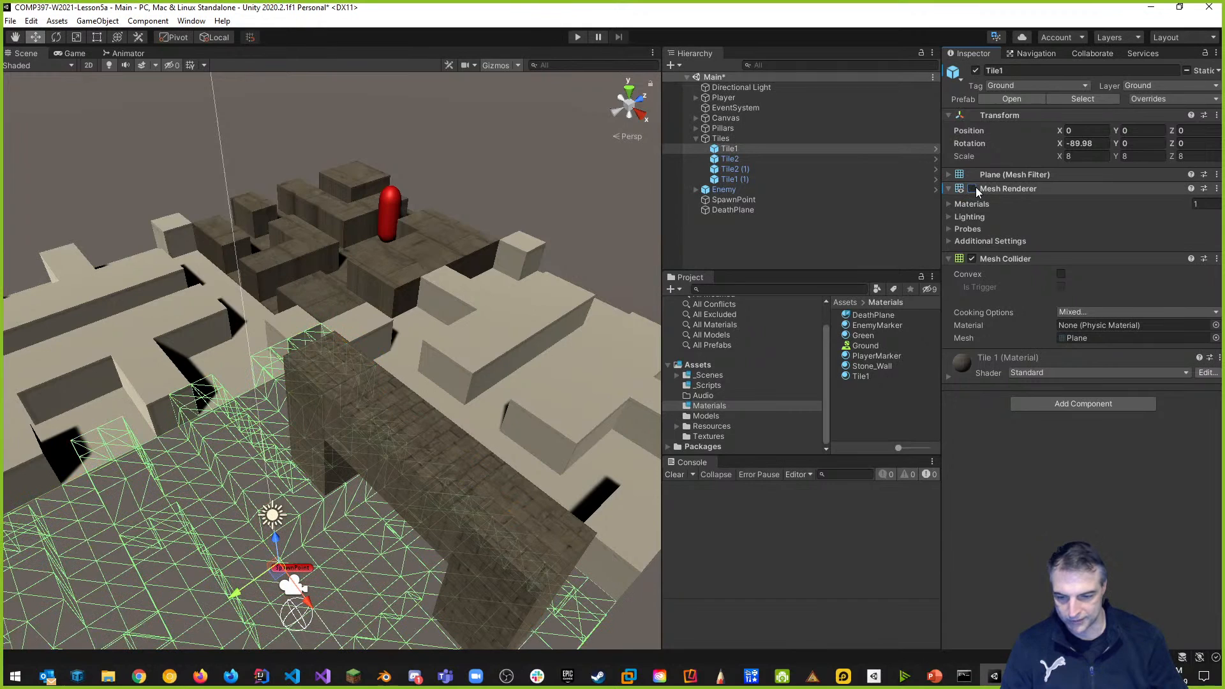
left_click(975, 187)
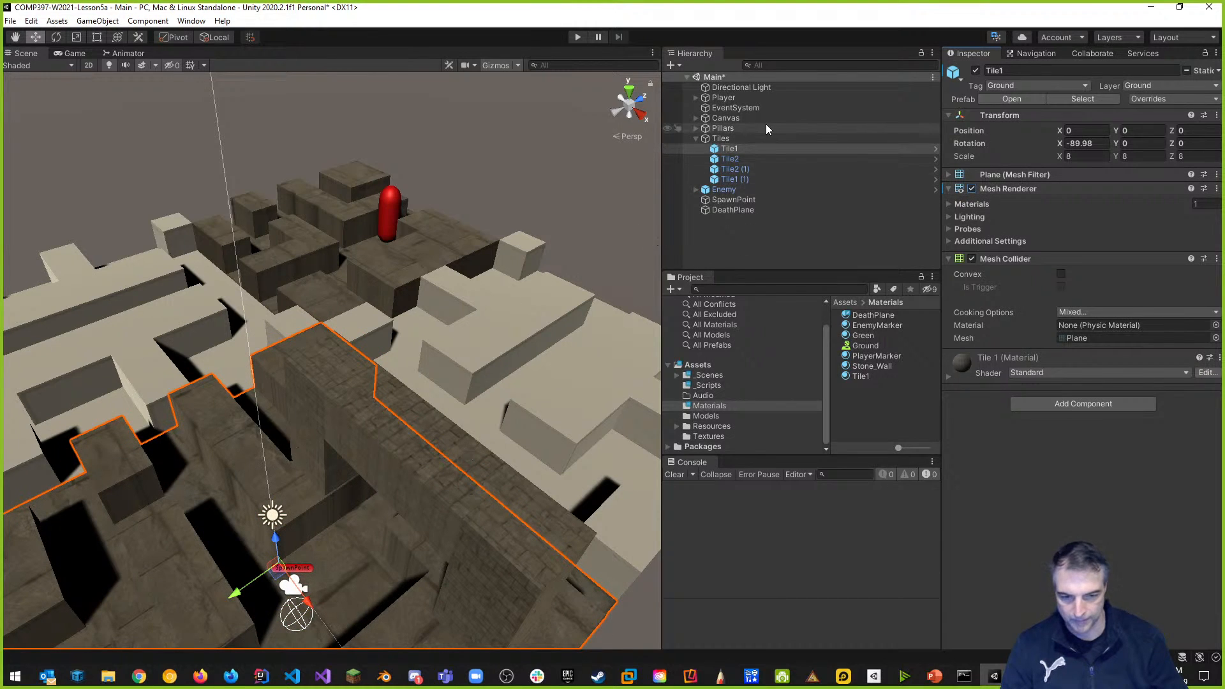
key("f")
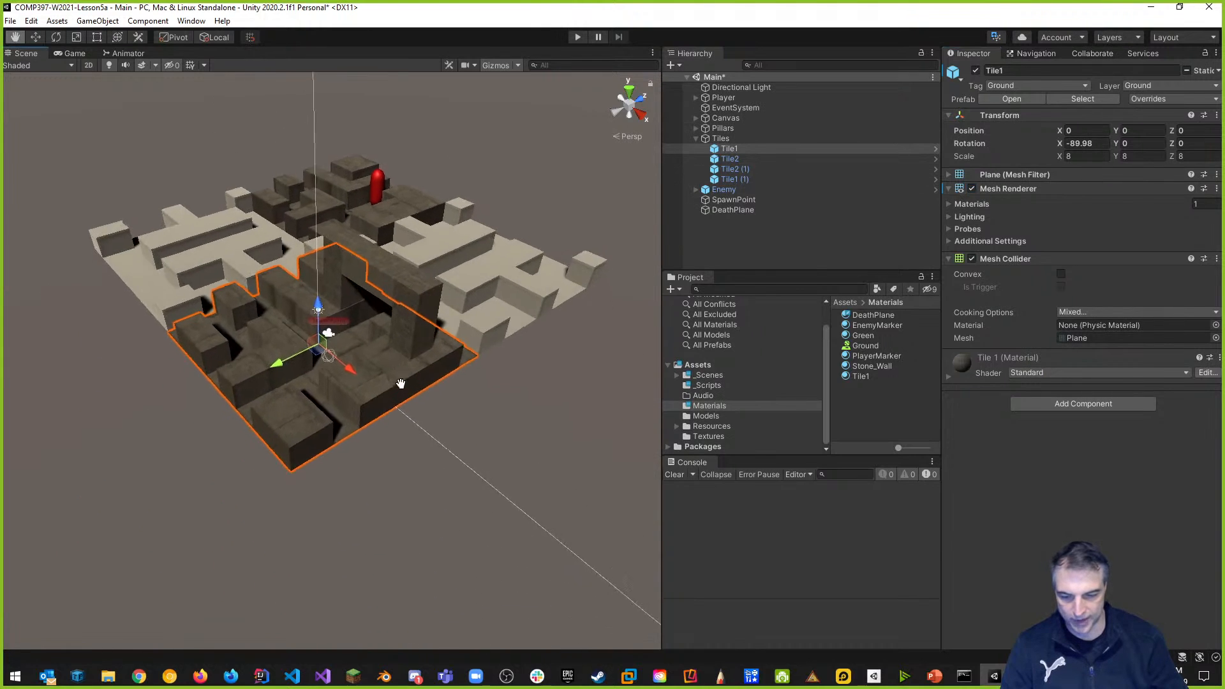
Tick Is Trigger on the DeathPlane's Box Collider, glance at SpawnPoint, then reselect DeathPlane.
left_click(743, 209)
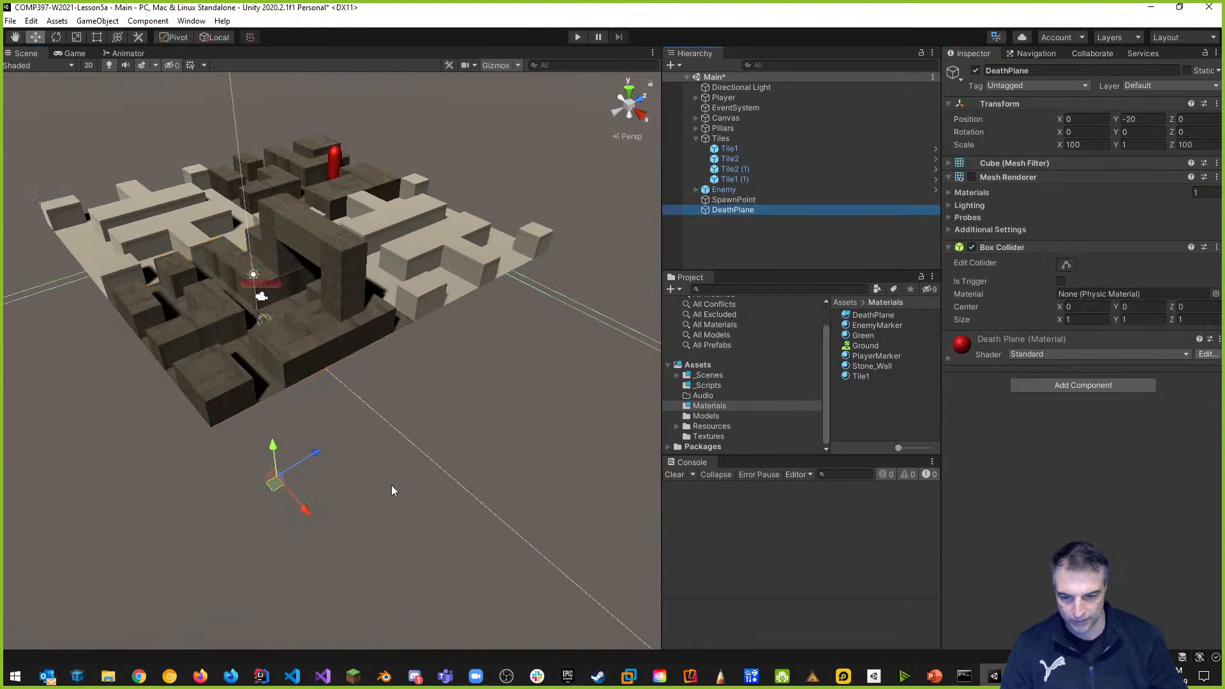
key("f")
scroll(427, 455, "down", 3)
middle_click_drag(462, 516, 463, 407)
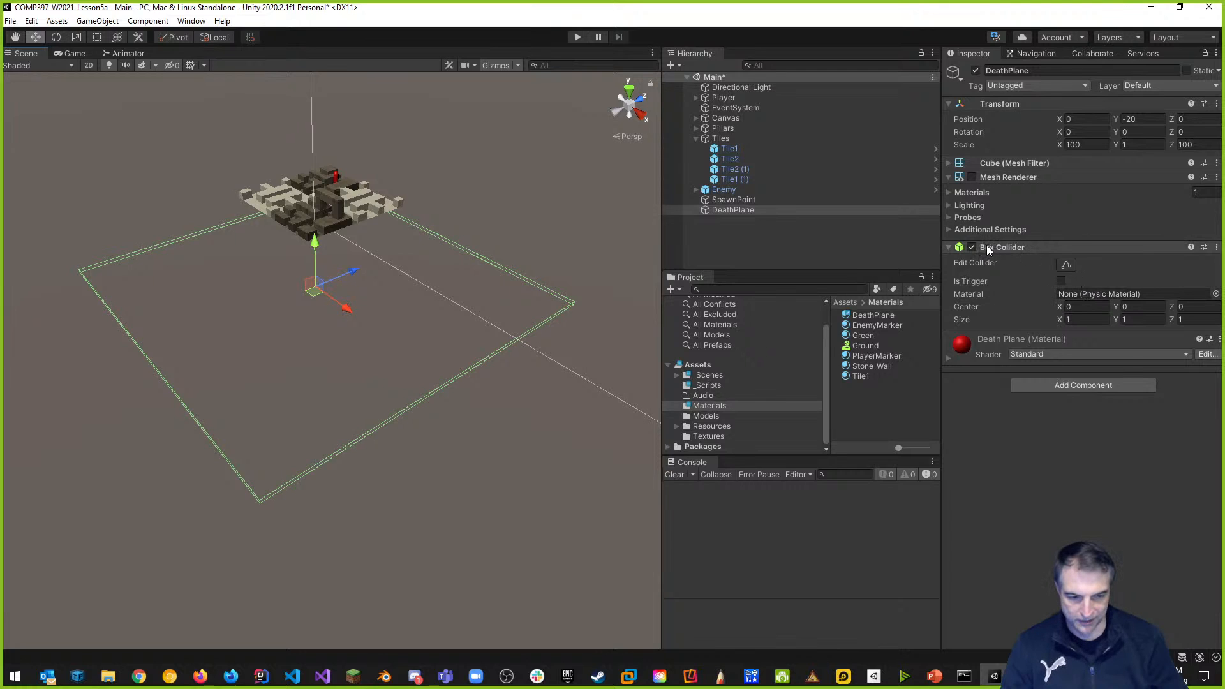
left_click(1062, 281)
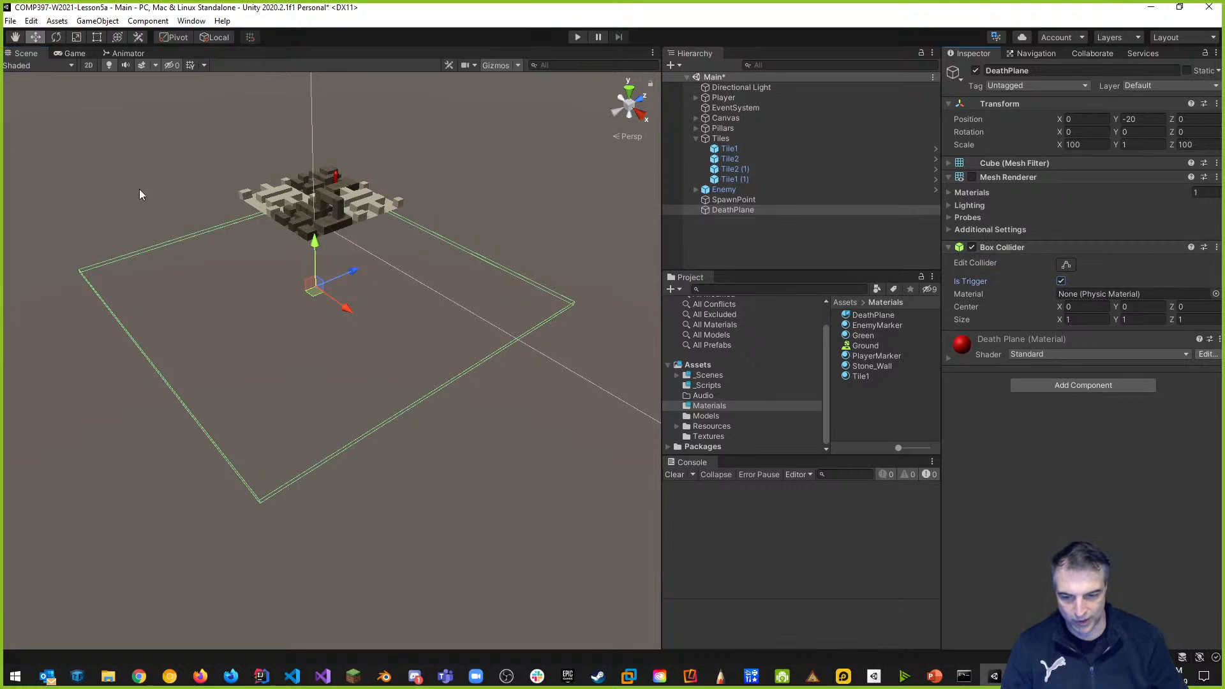
left_click(1061, 281)
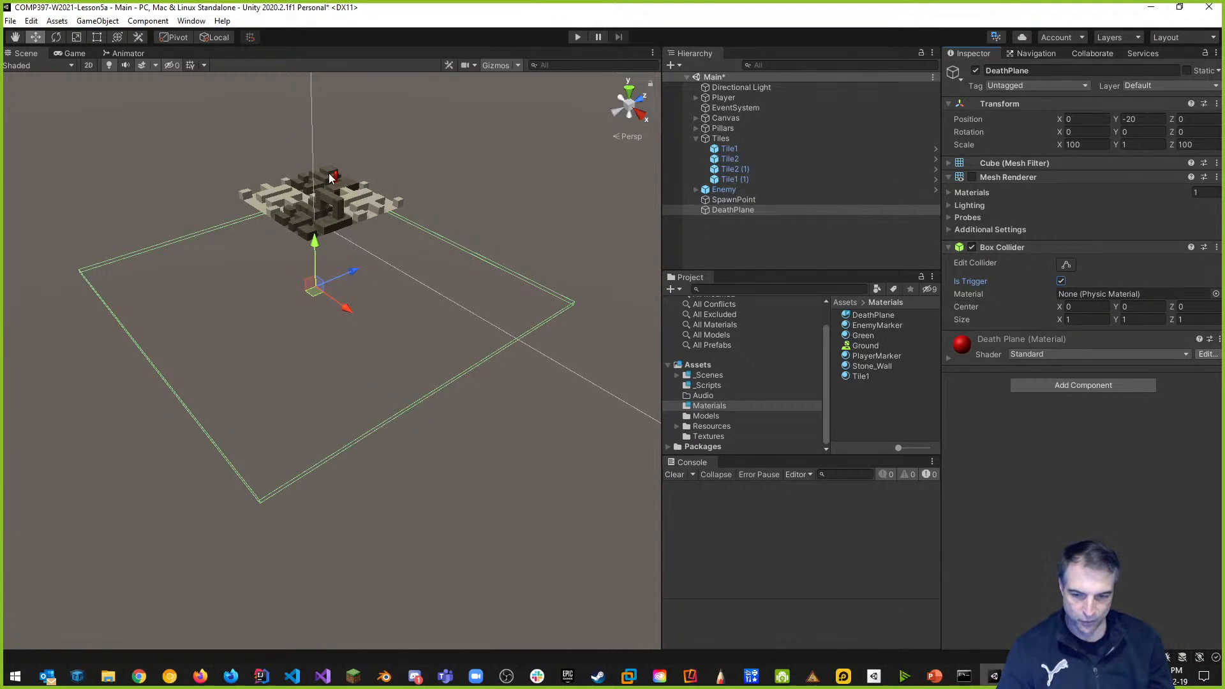
left_click(733, 200)
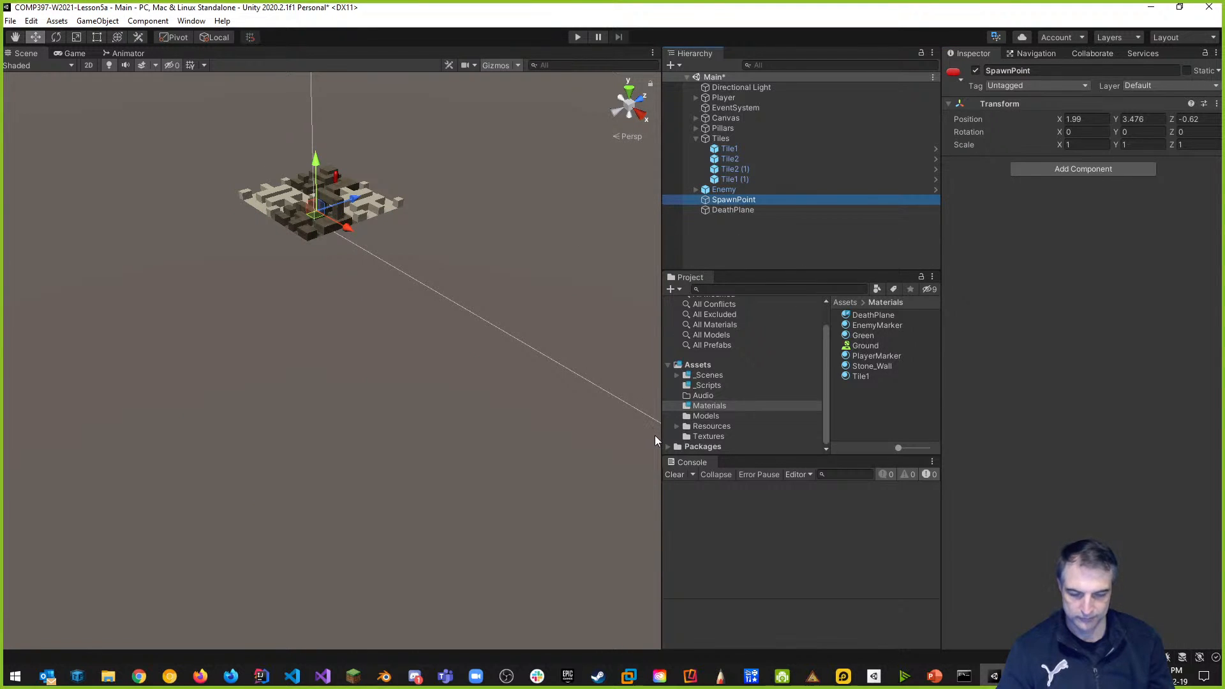
left_click(734, 210)
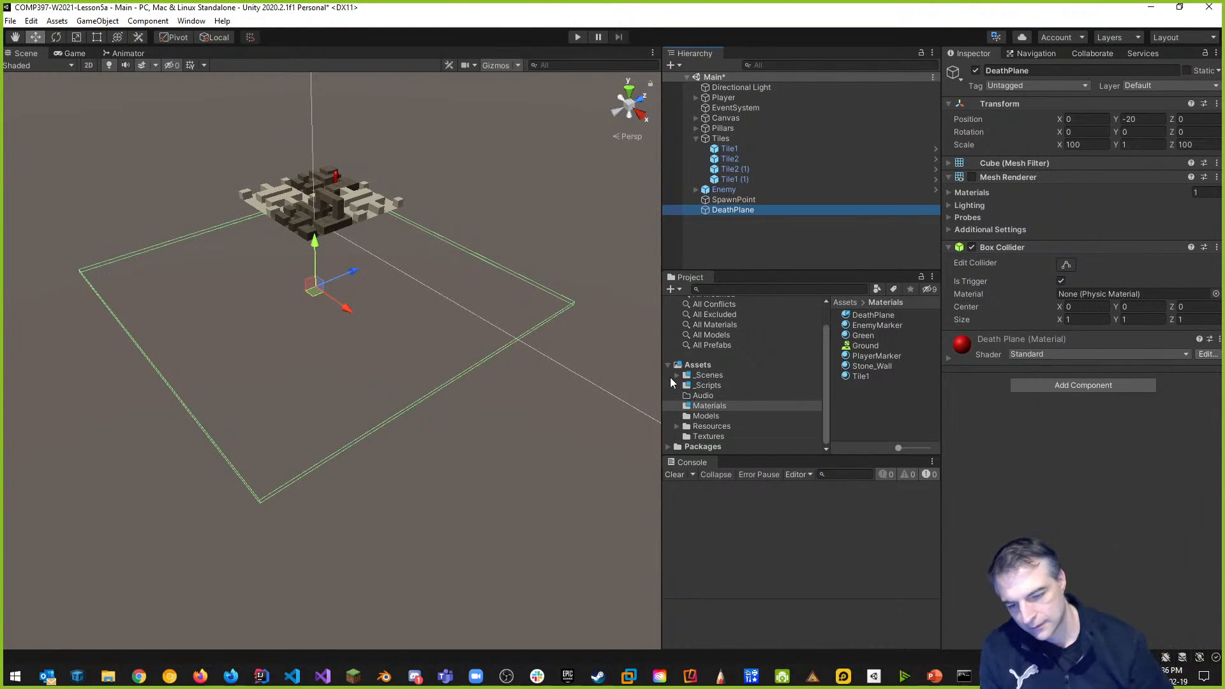
Add a DeathPlaneController C# script to _Scripts and open it in the code editor.
left_click_drag(663, 362, 566, 364)
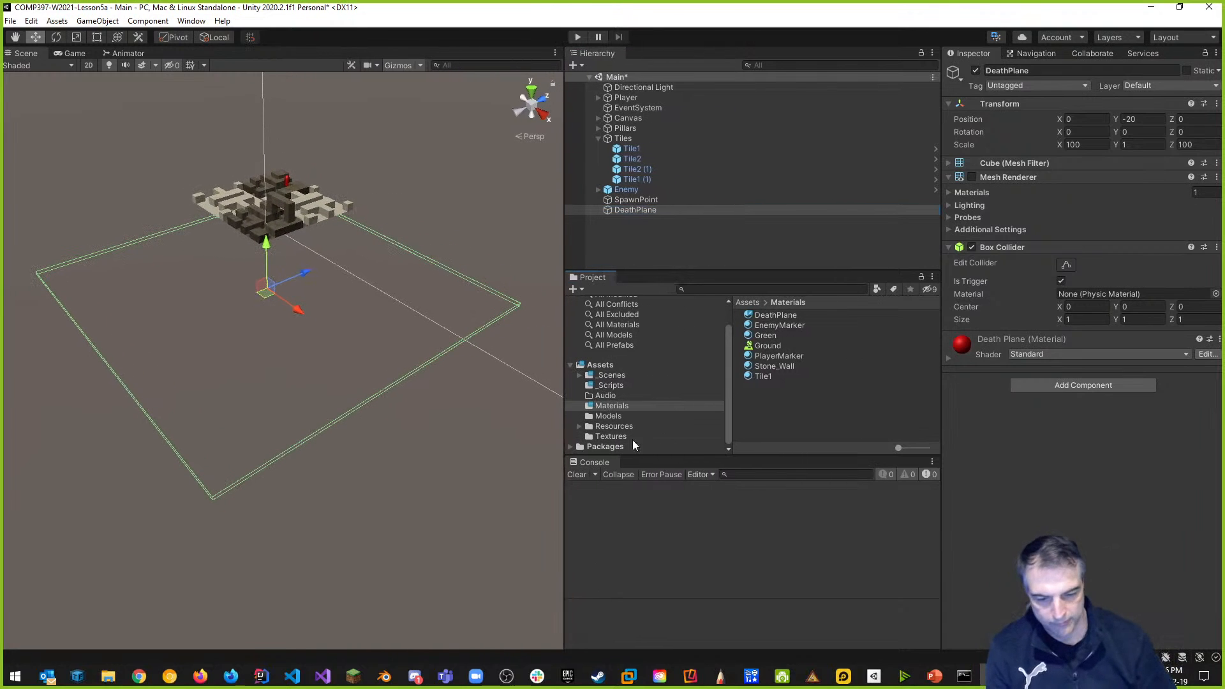
left_click(617, 387)
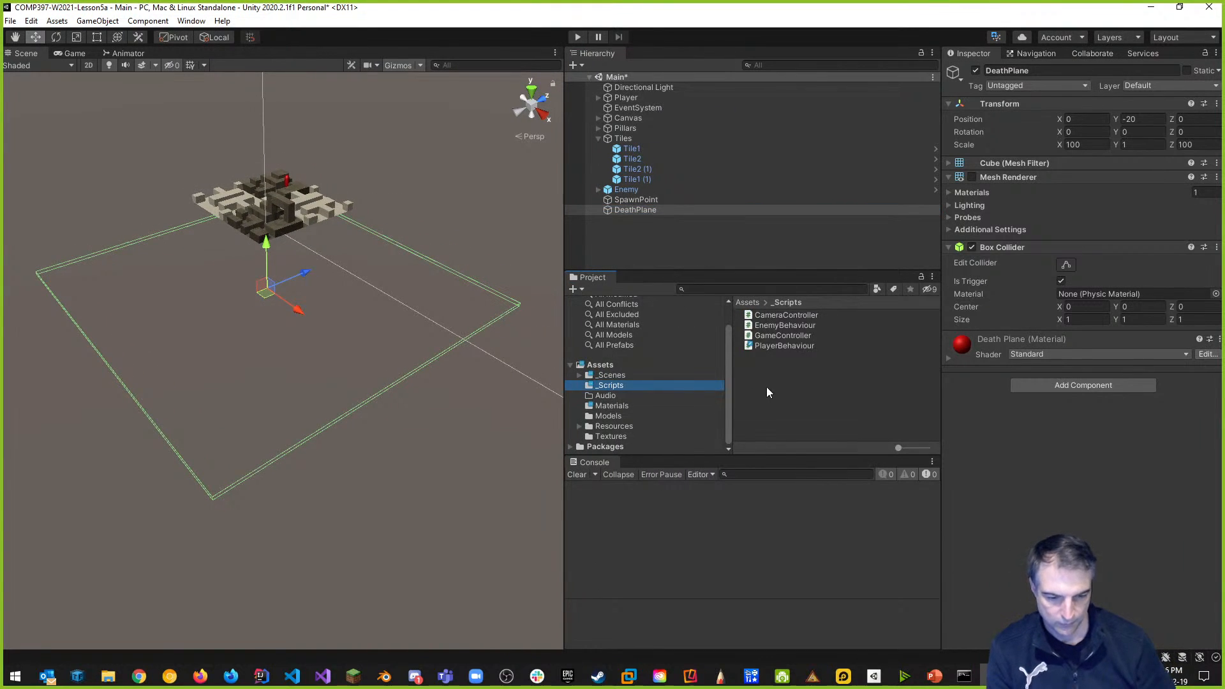
right_click(771, 391)
mouse_move(804, 38)
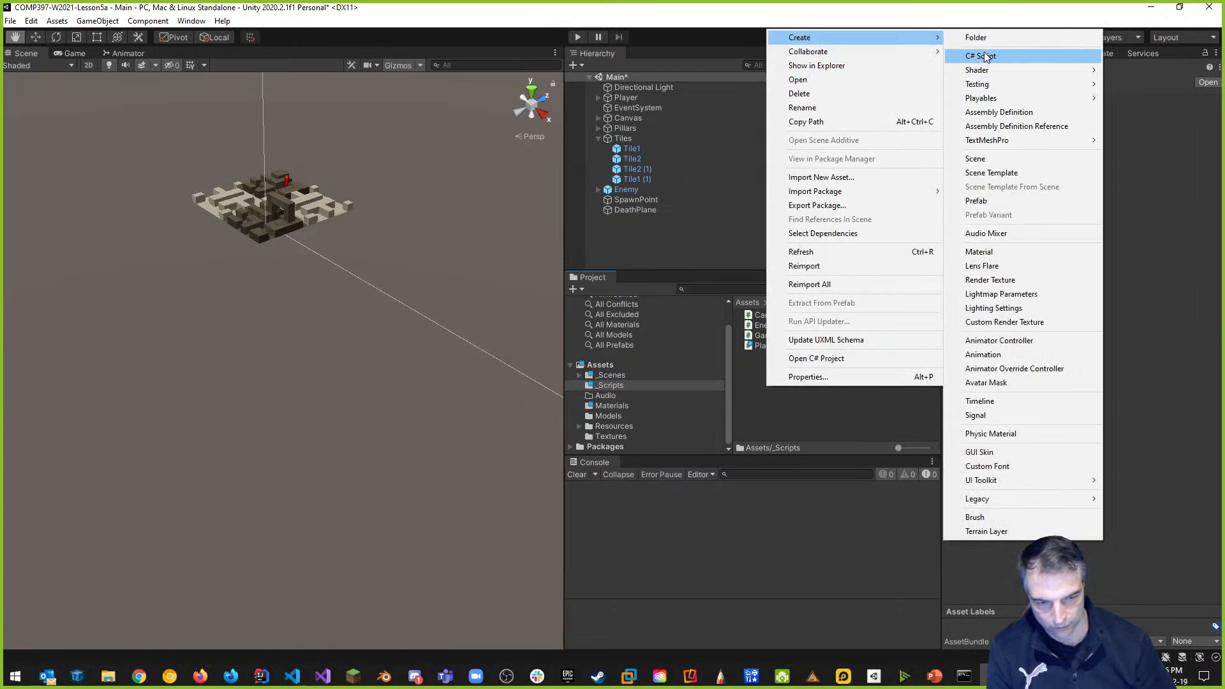
left_click(993, 53)
type("DeathPlaneController")
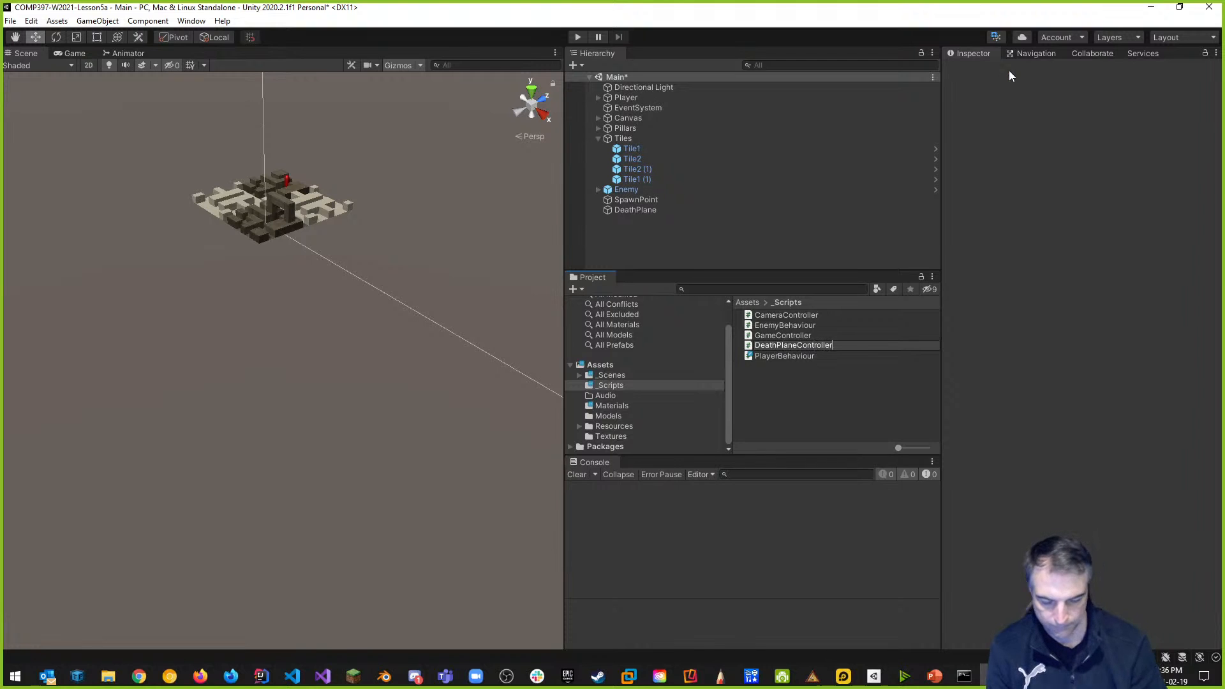
key("Return")
double_click(806, 326)
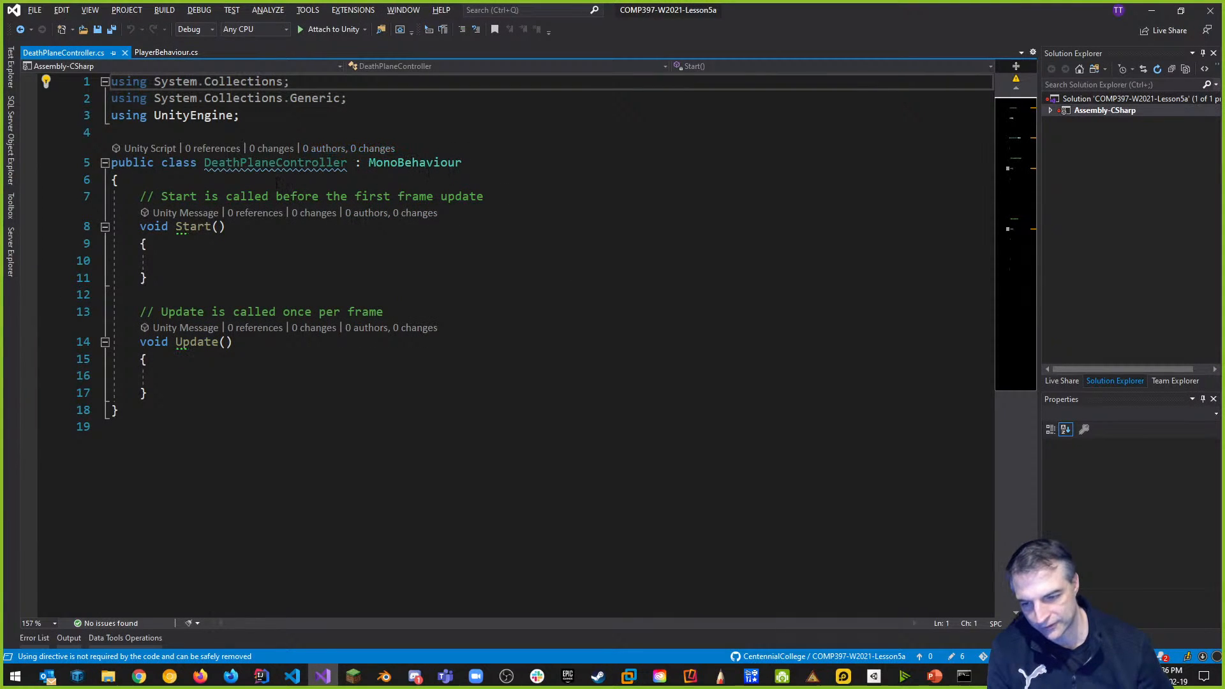
key("alt+Tab")
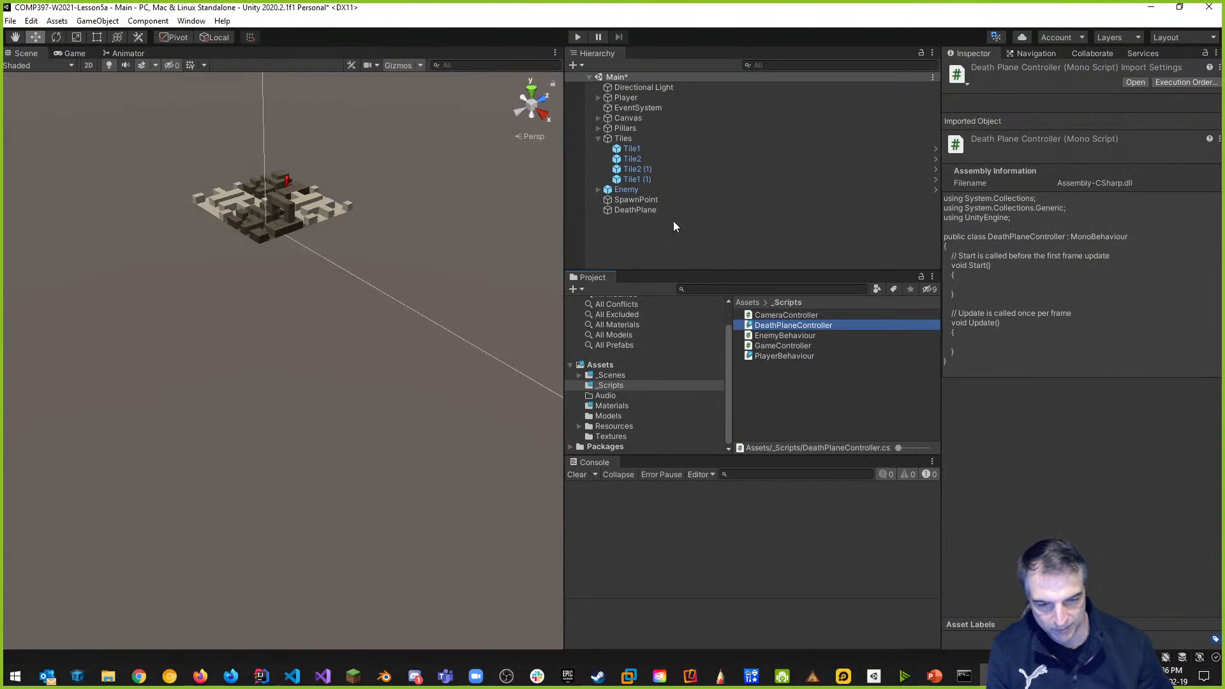
Add DeathPlaneController as a DeathPlane component, collapse Box Collider and Mesh Renderer, and open the script.
left_click(641, 212)
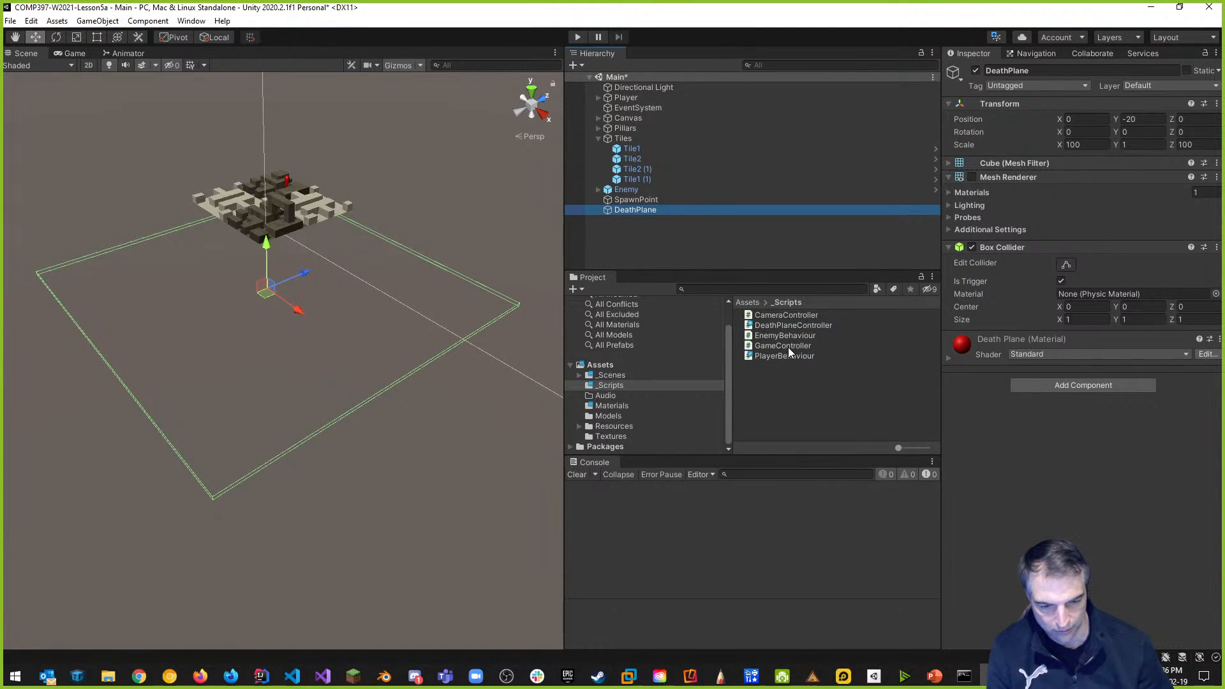
left_click_drag(793, 325, 1065, 394)
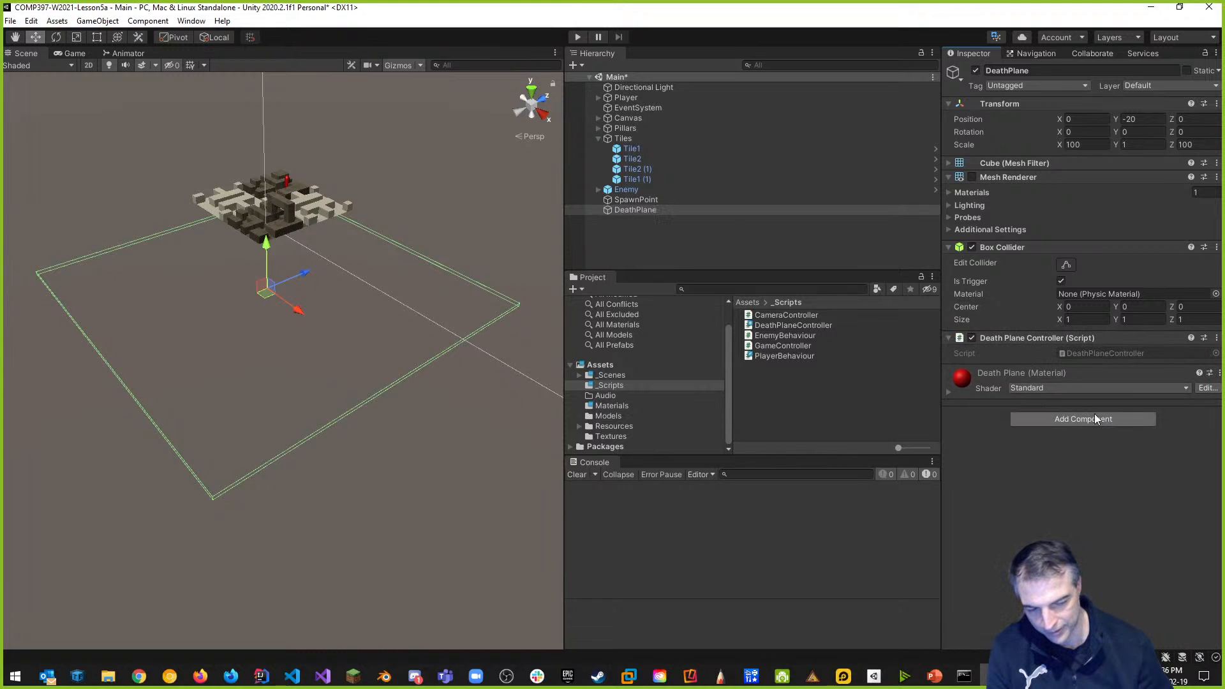
left_click(949, 247)
left_click(949, 177)
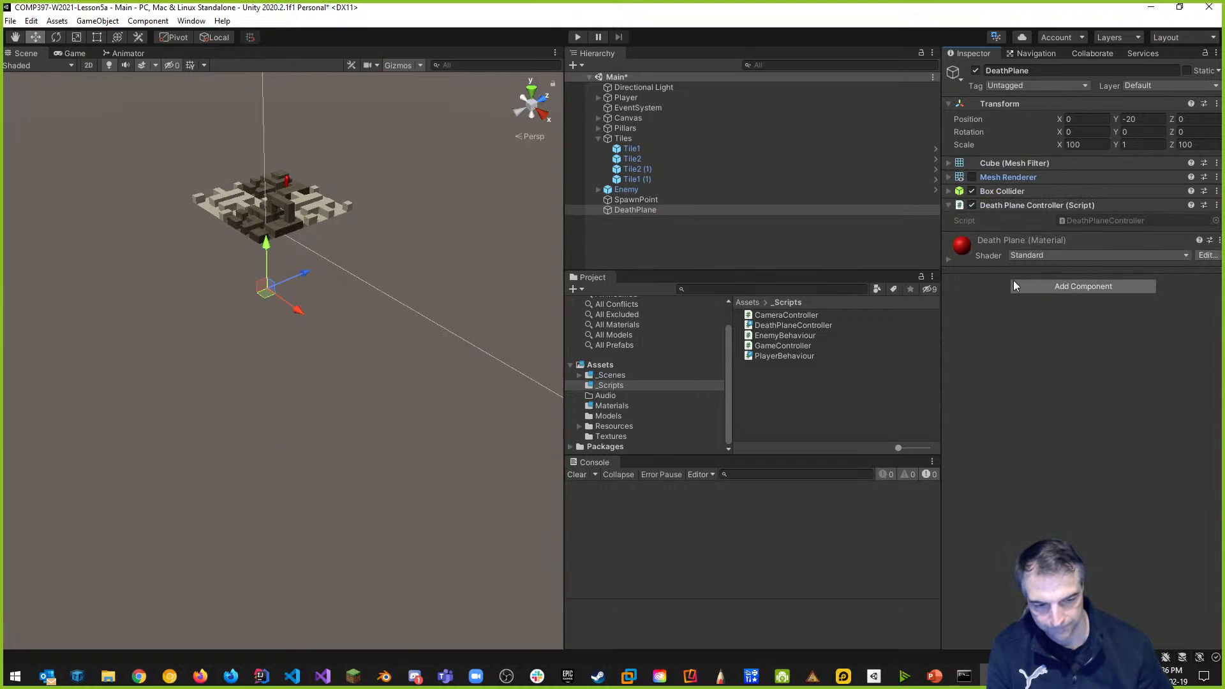
left_click(949, 192)
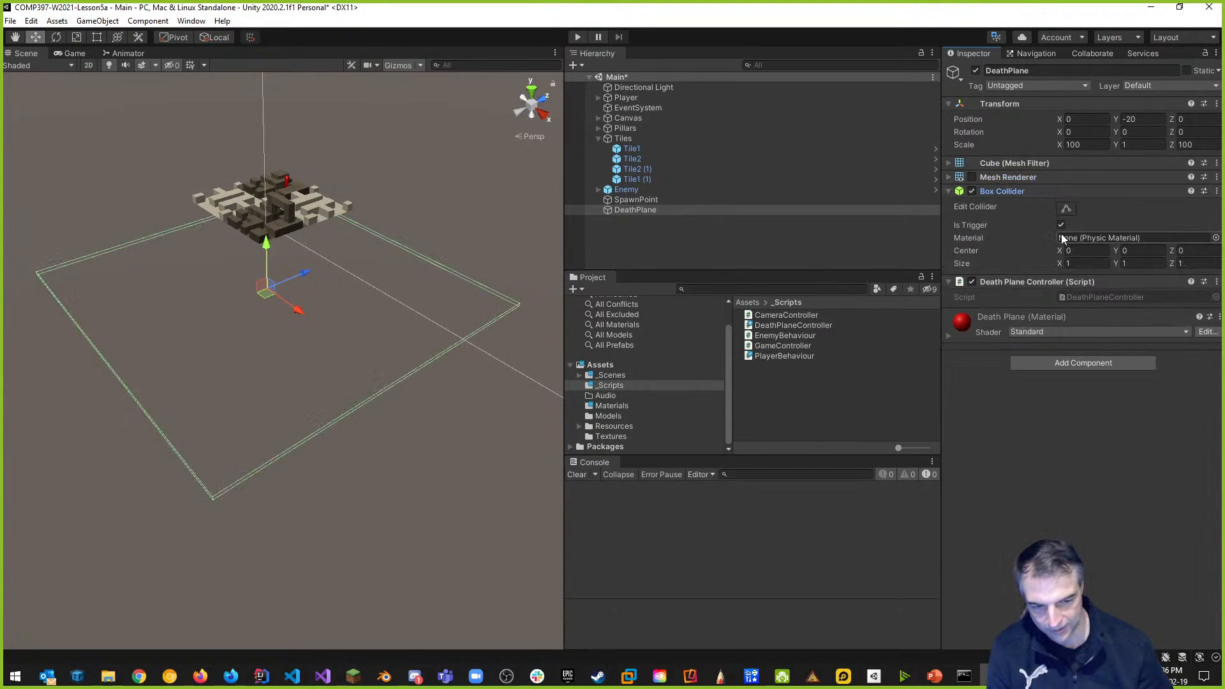
left_click(949, 191)
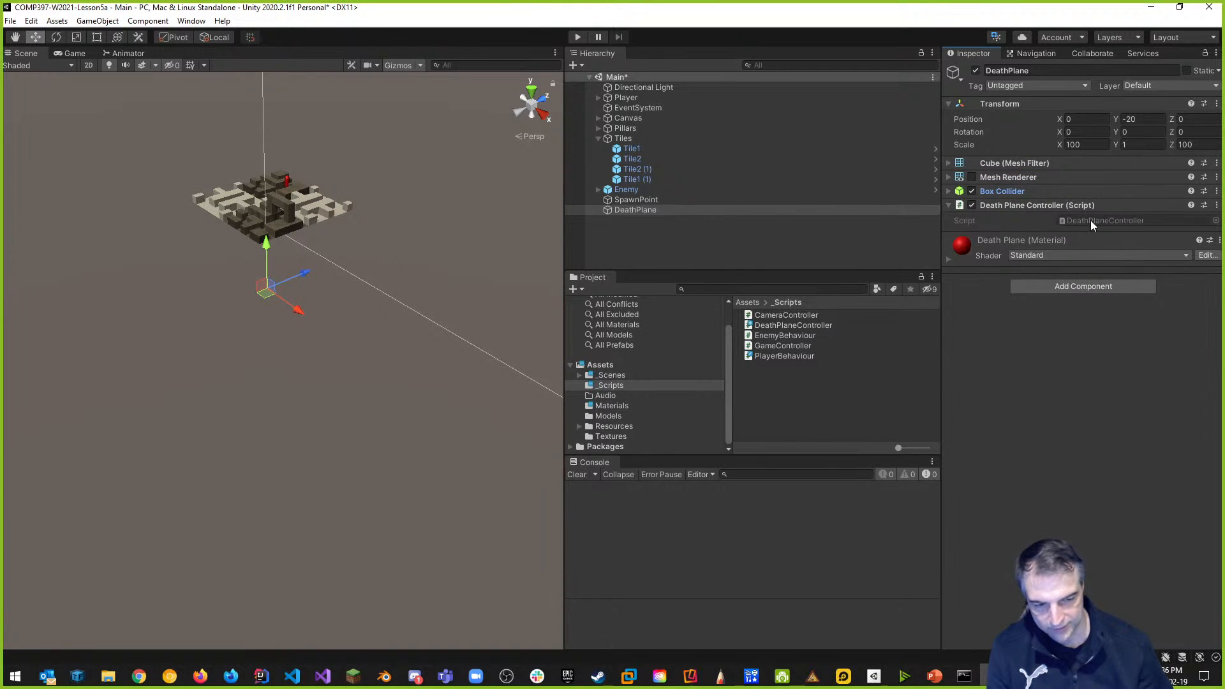
double_click(1090, 220)
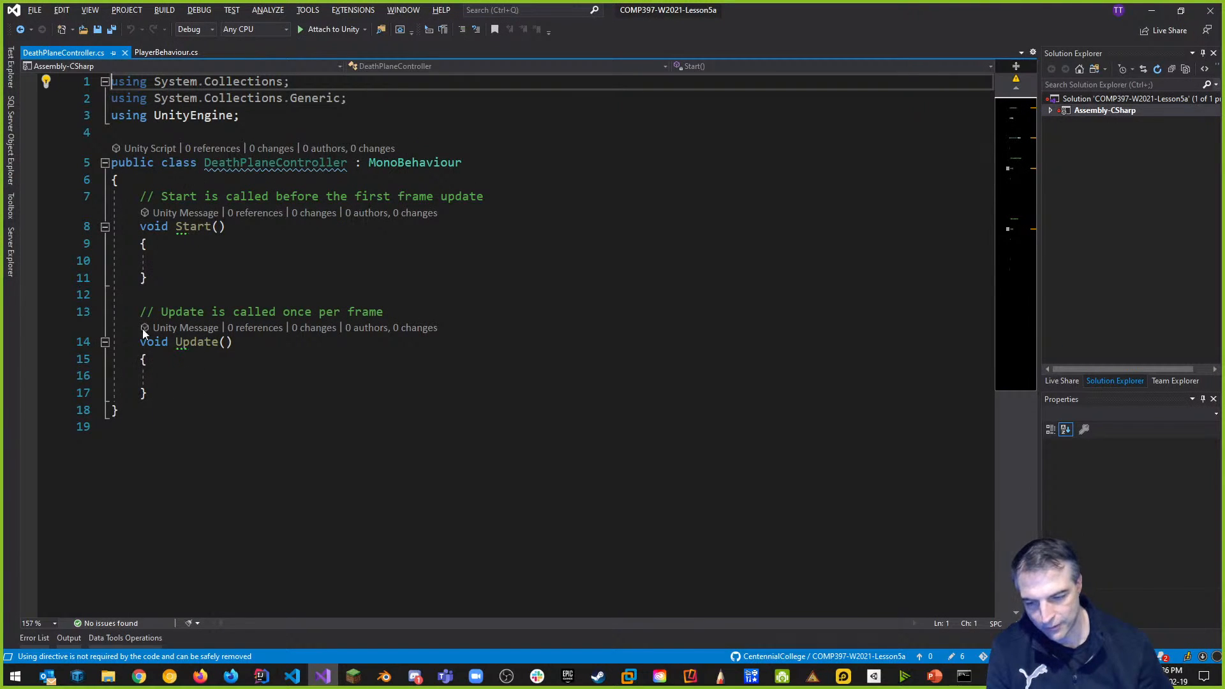
Declare 'public Transform spawnPoint;' at the top of the DeathPlaneController class and save.
left_click(177, 178)
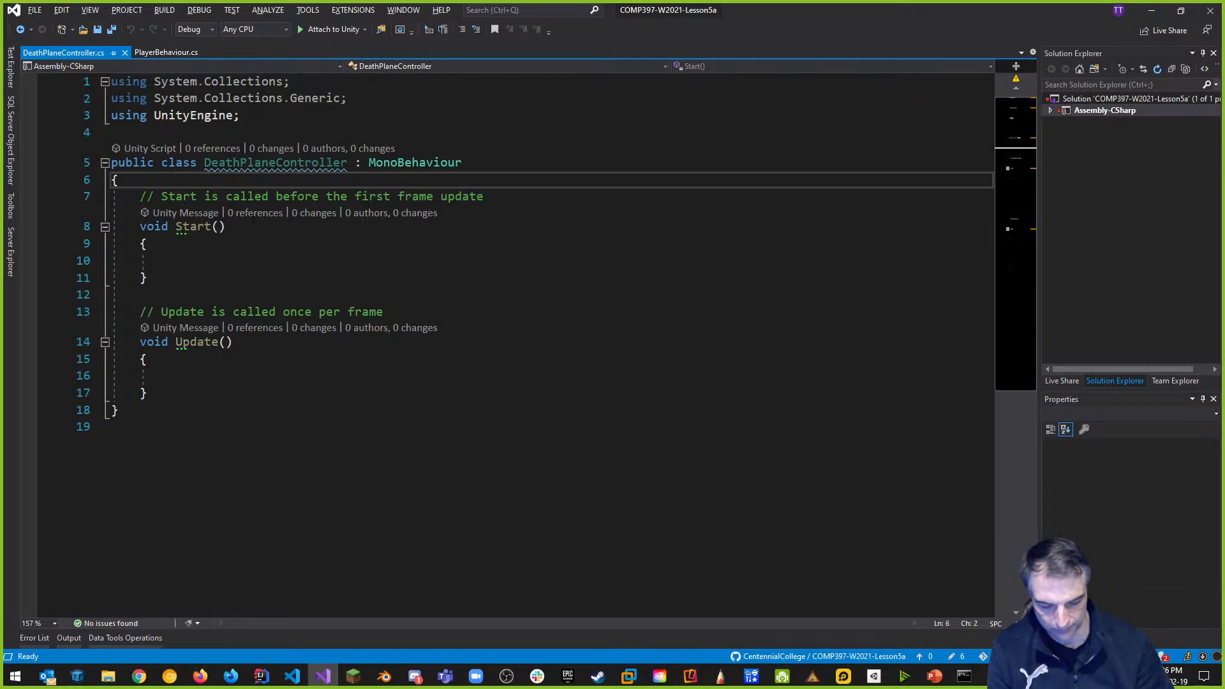
key("Return")
type("public ")
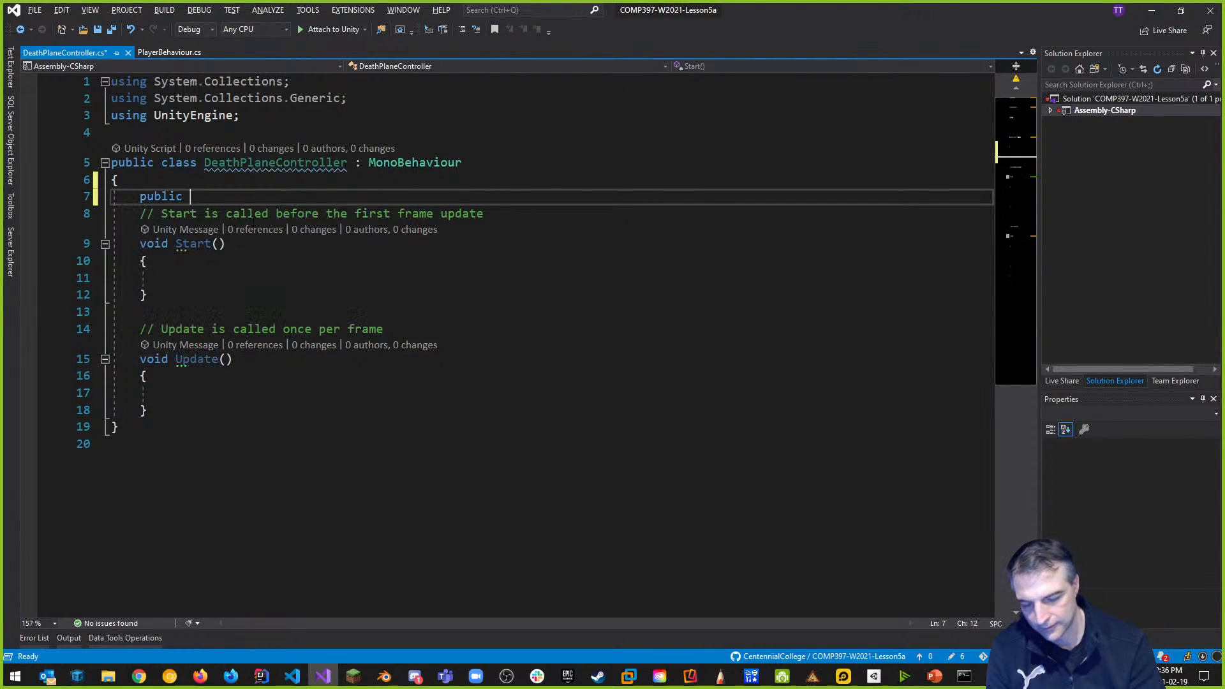
type("Transform")
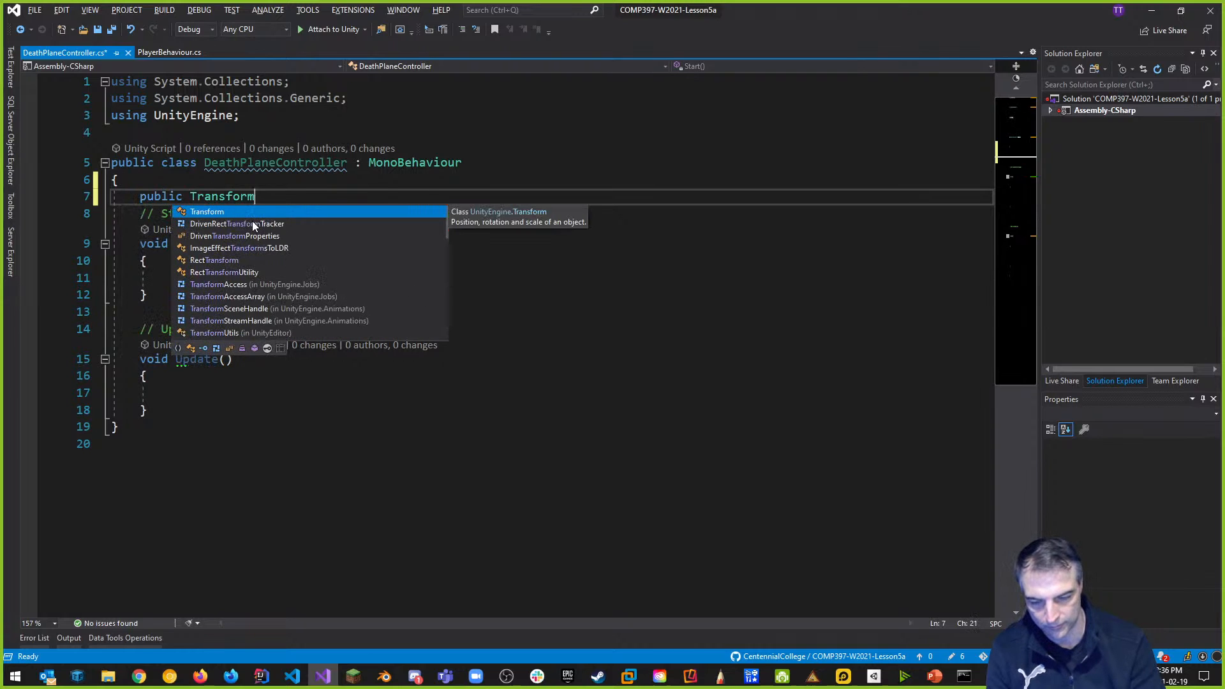
type(" spawnPoint;")
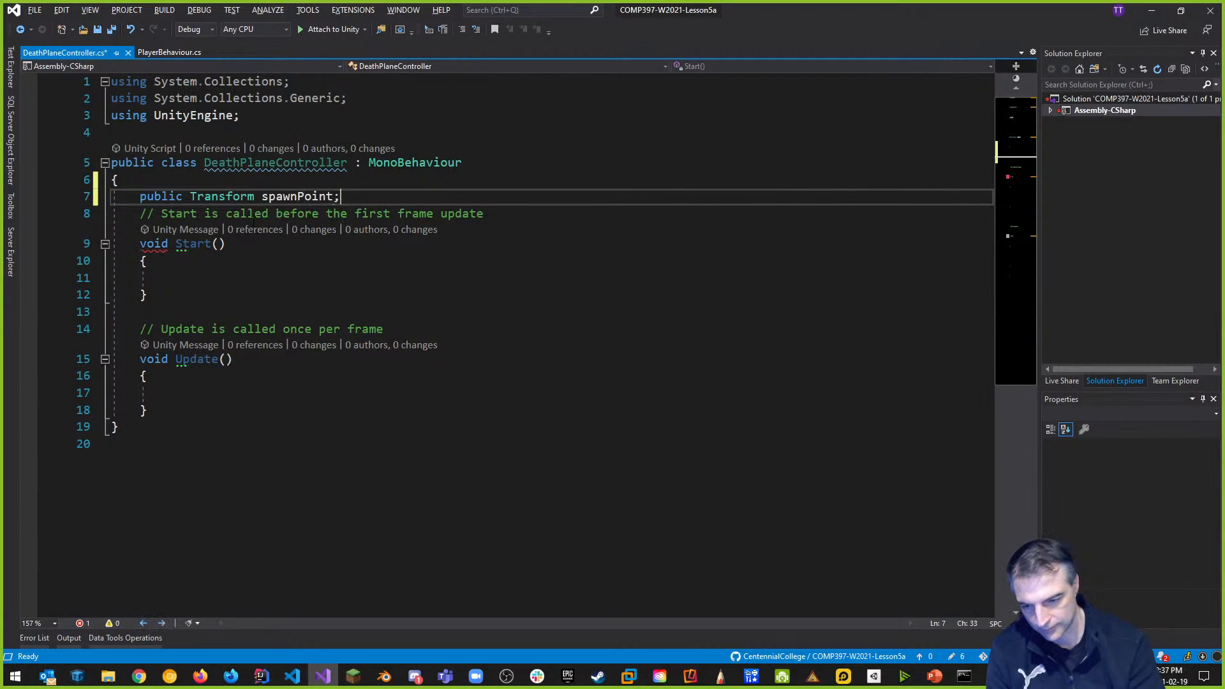
key("Return")
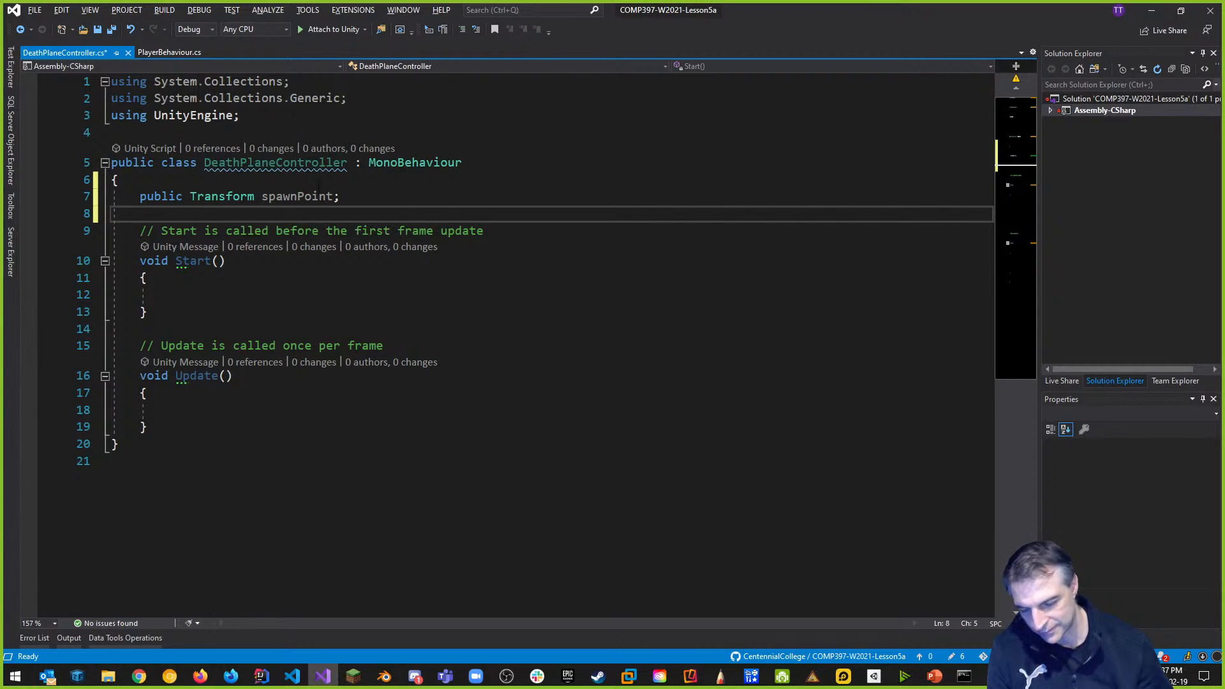
key("ctrl+s")
key("alt+Tab")
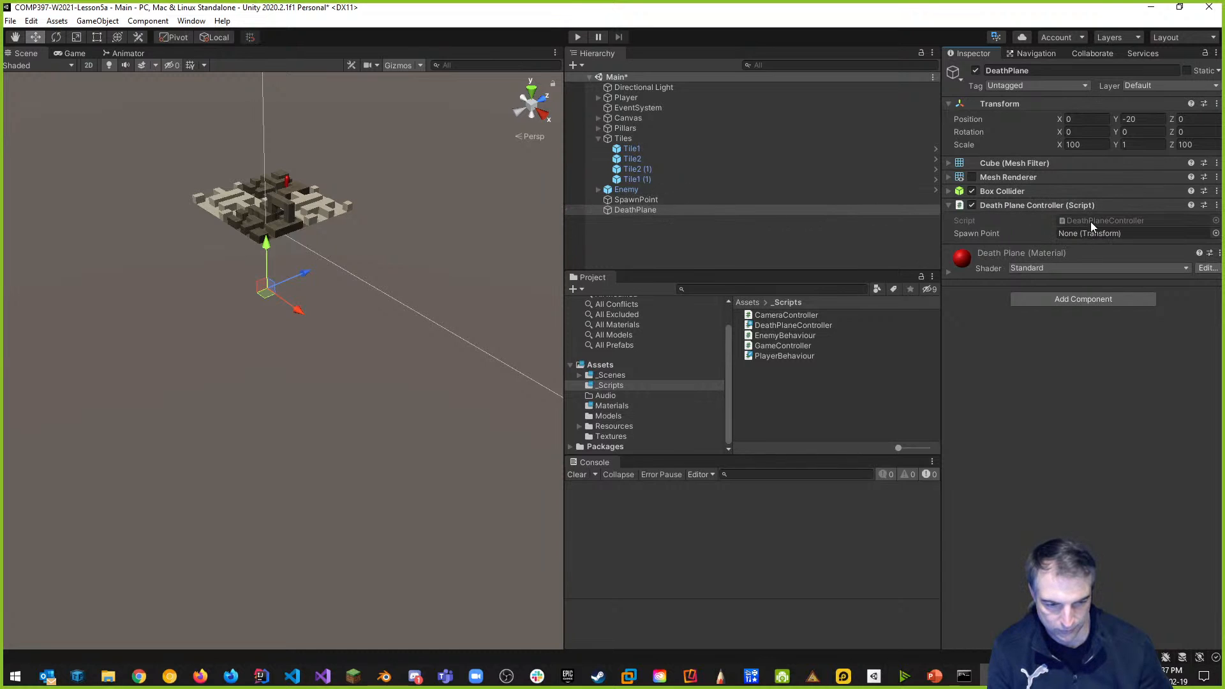
Assign SpawnPoint to the Spawn Point field, save the scene, and begin a trigger method after Update().
left_click_drag(636, 201, 1093, 240)
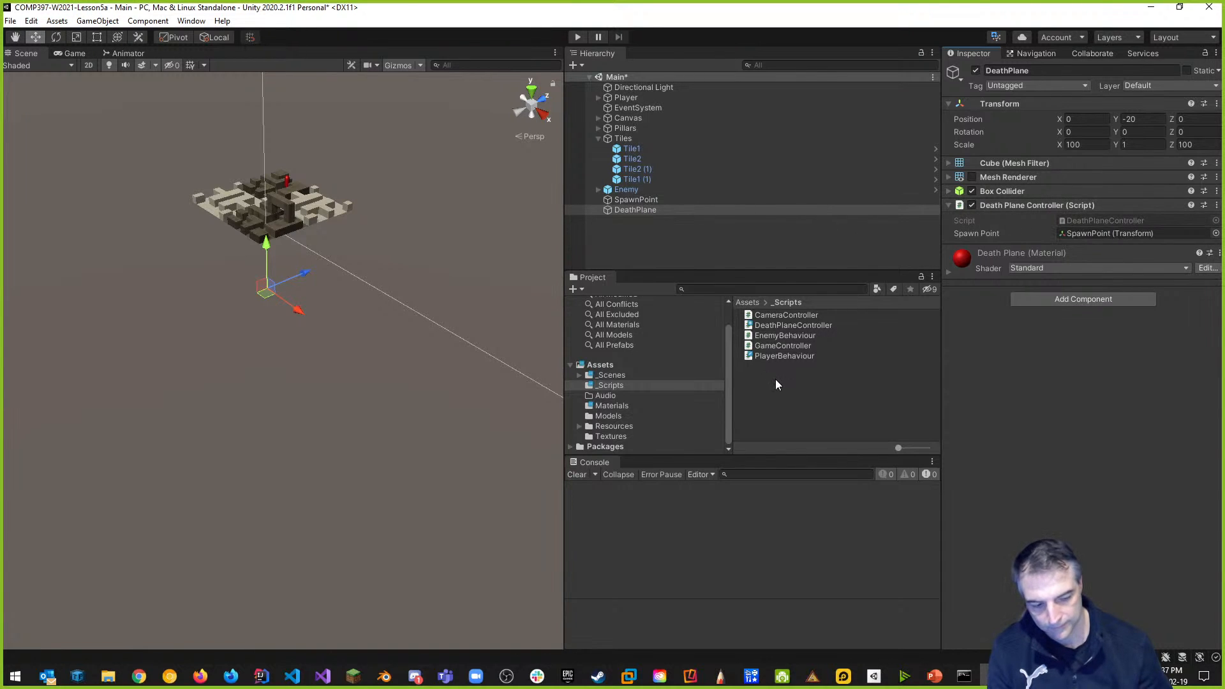
key("ctrl+s")
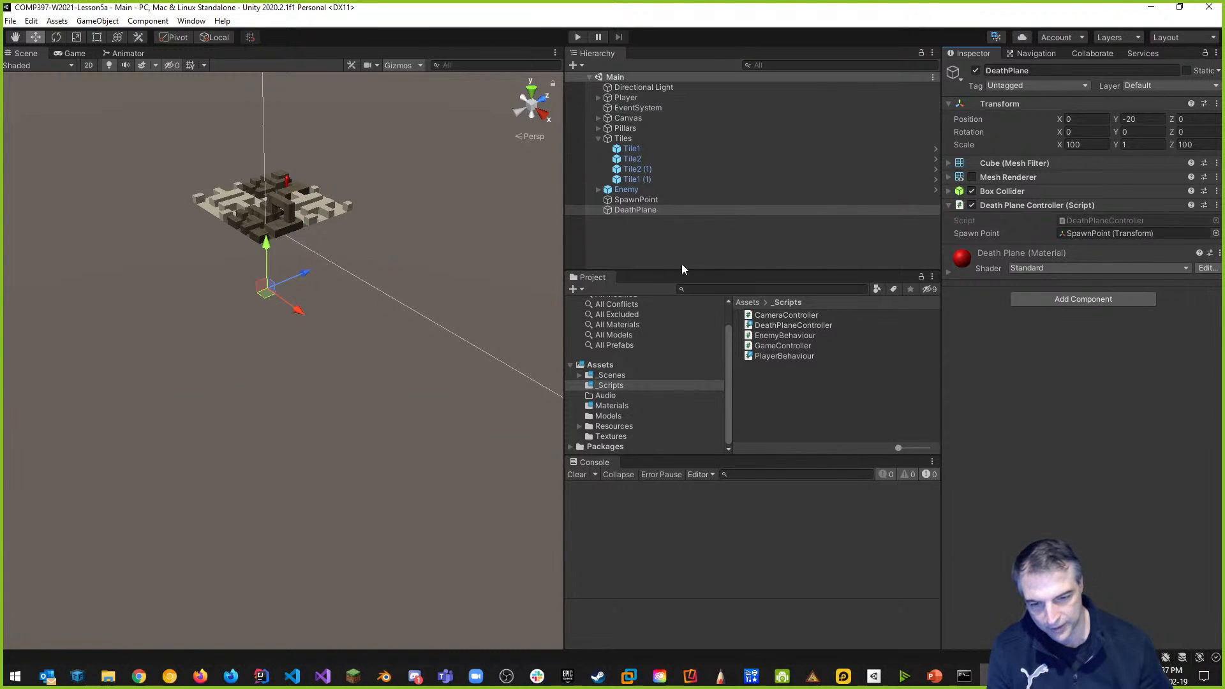
key("alt+Tab")
left_click(185, 427)
key("Return")
key("Return")
type("void OnTrigger")
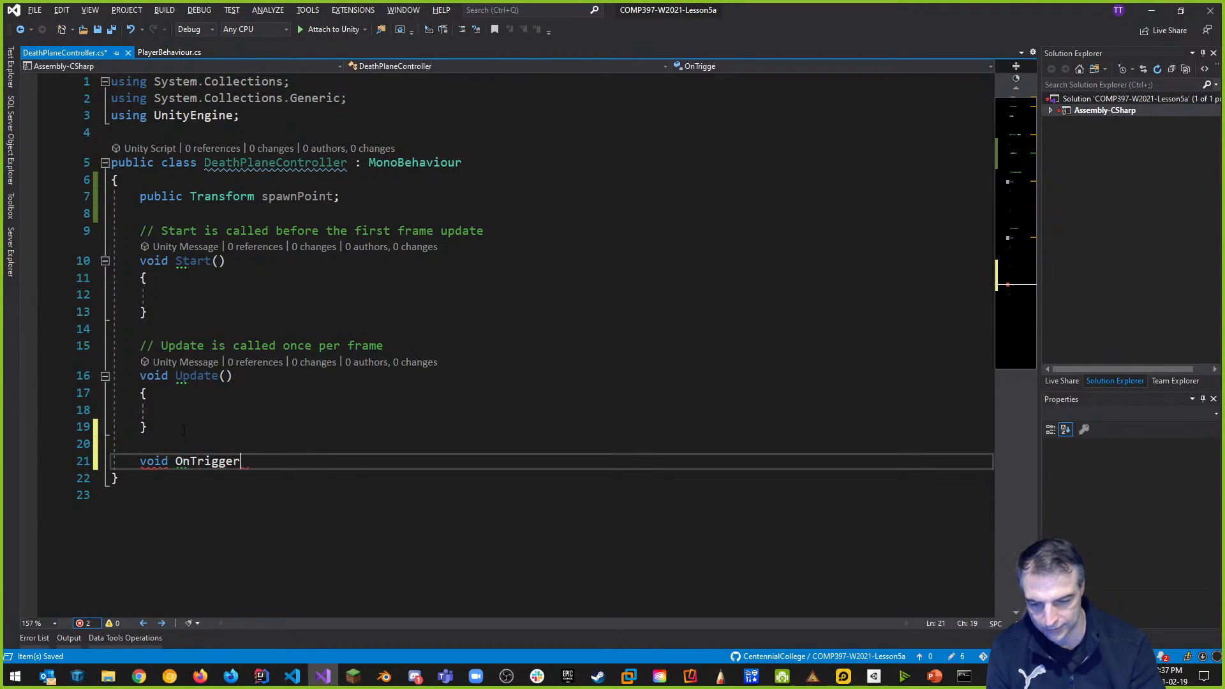
type("Enter(")
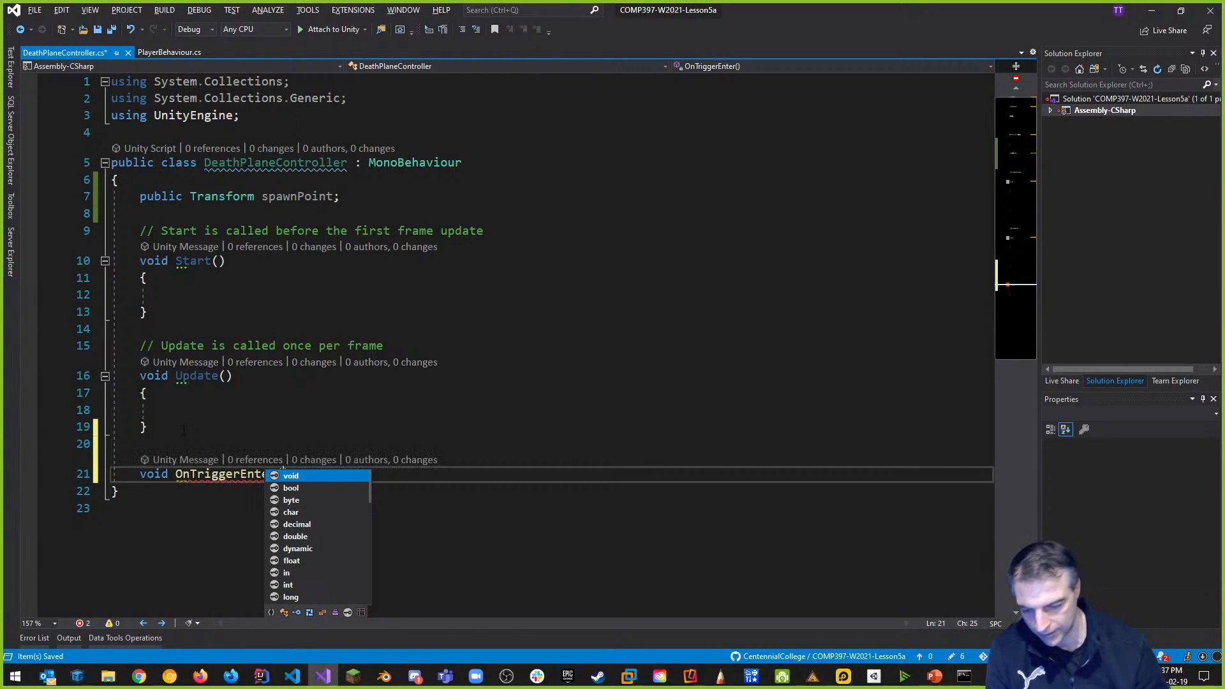
left_click(184, 429)
left_click(321, 474)
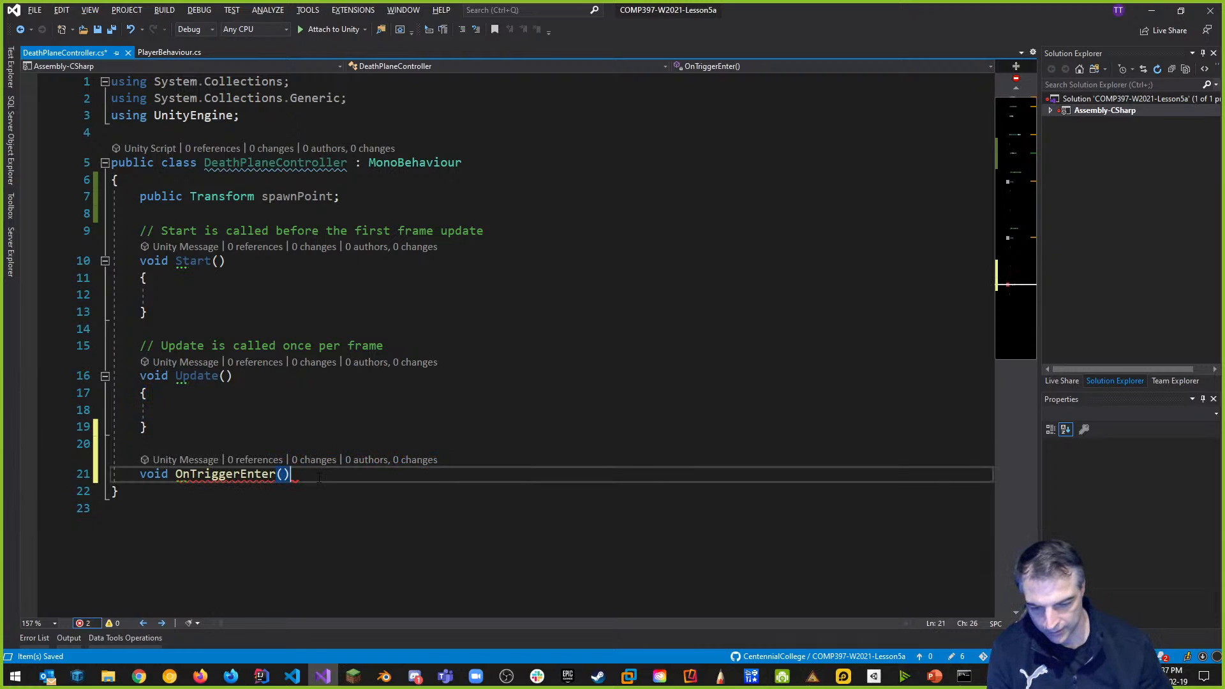
key("Return")
type("{")
key("Return")
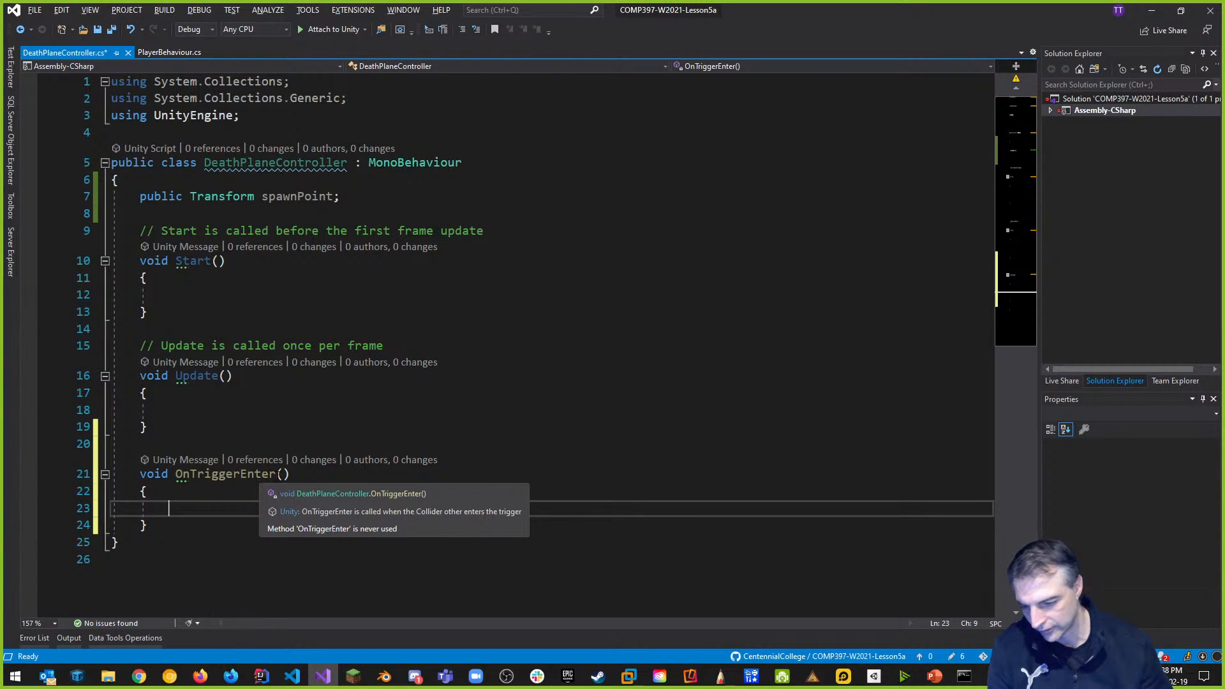
left_click(283, 475)
type("Collider")
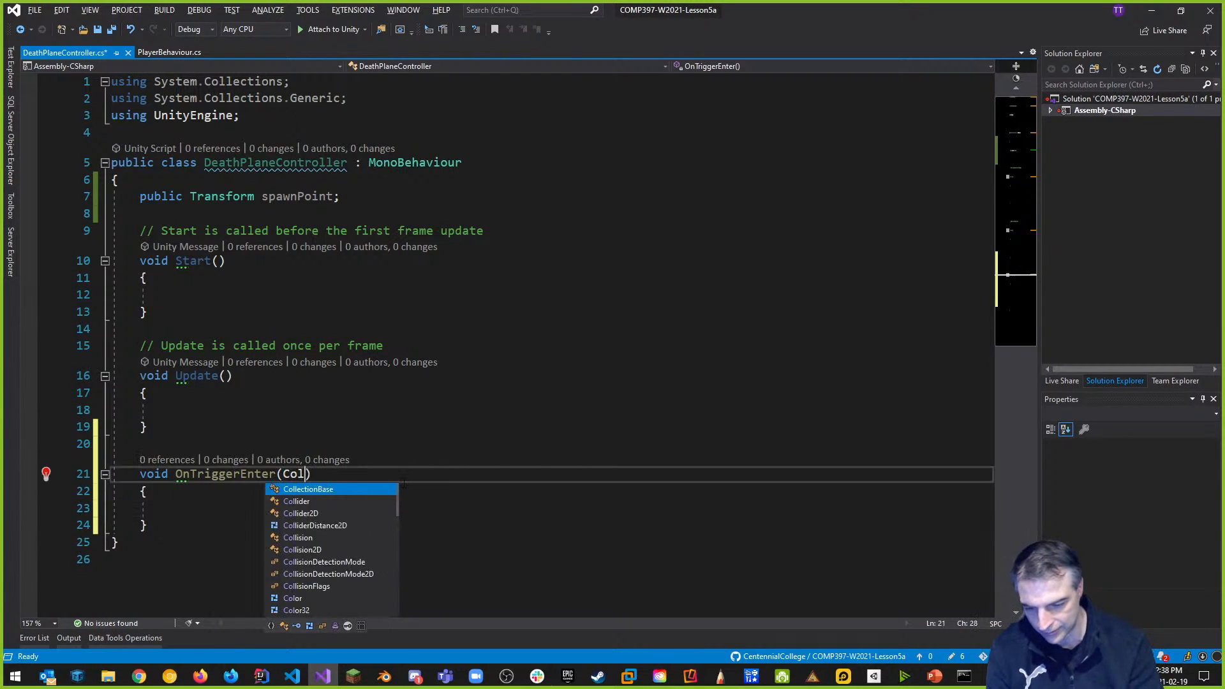
type(" other")
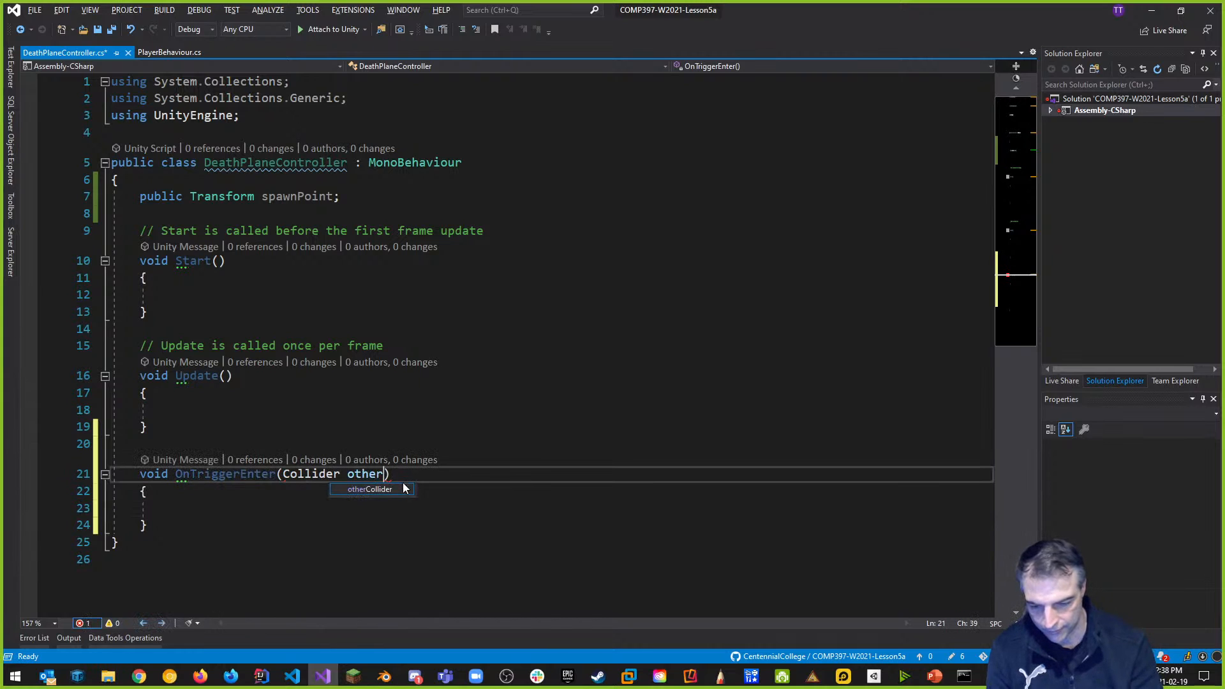
key("ctrl+s")
key("alt+Tab")
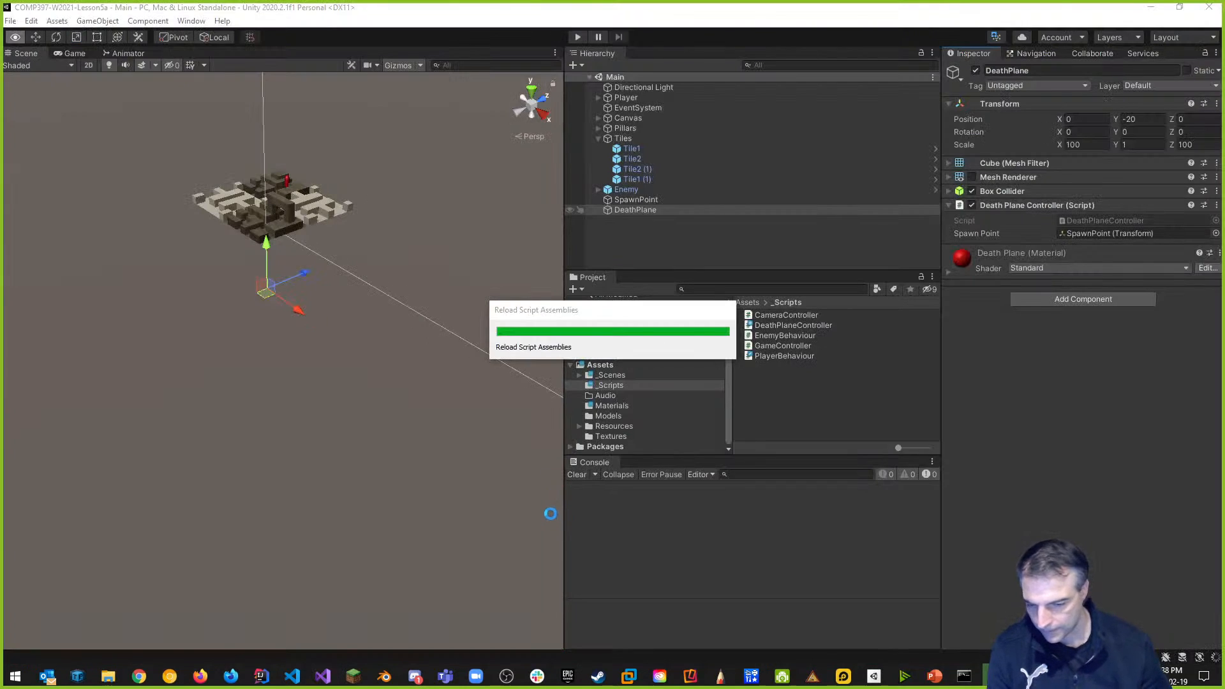
key("alt+Tab")
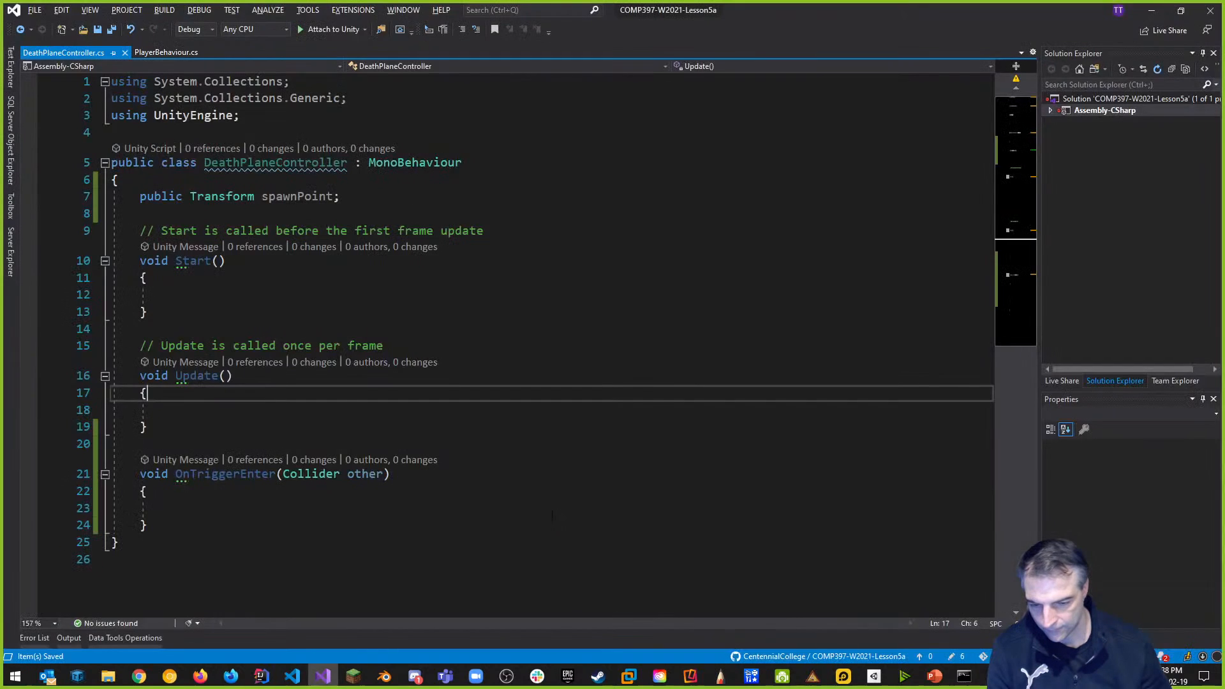
scroll(321, 433, "down", 3)
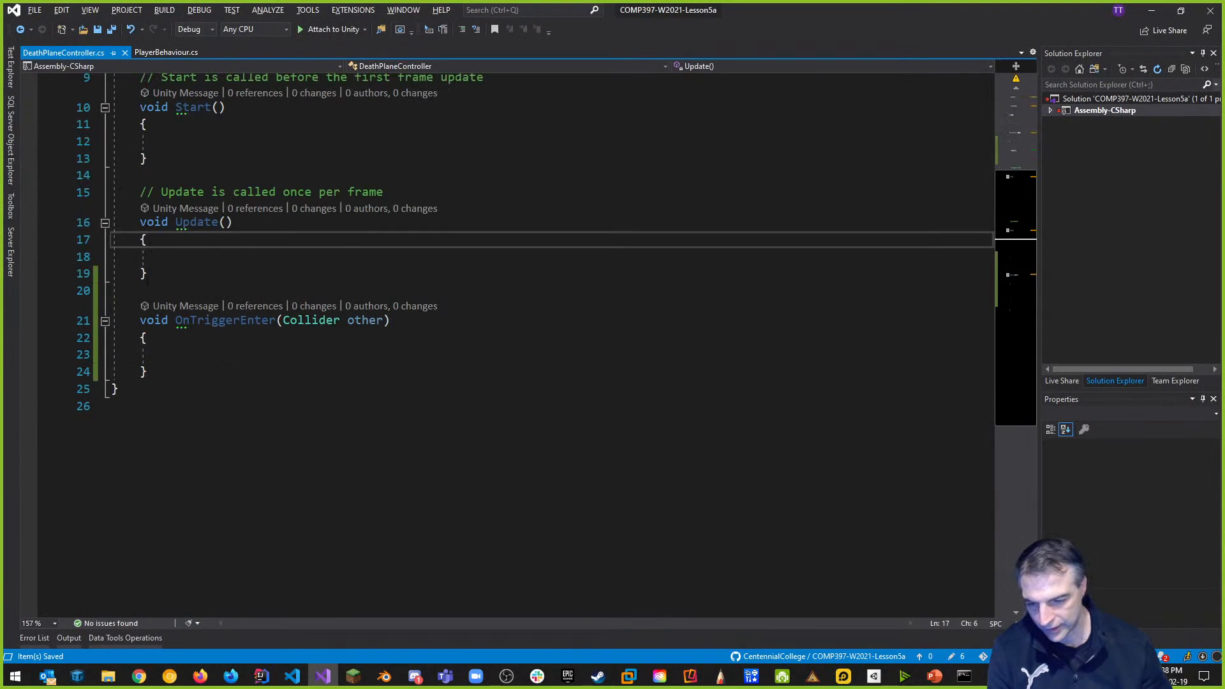
mouse_move(190, 321)
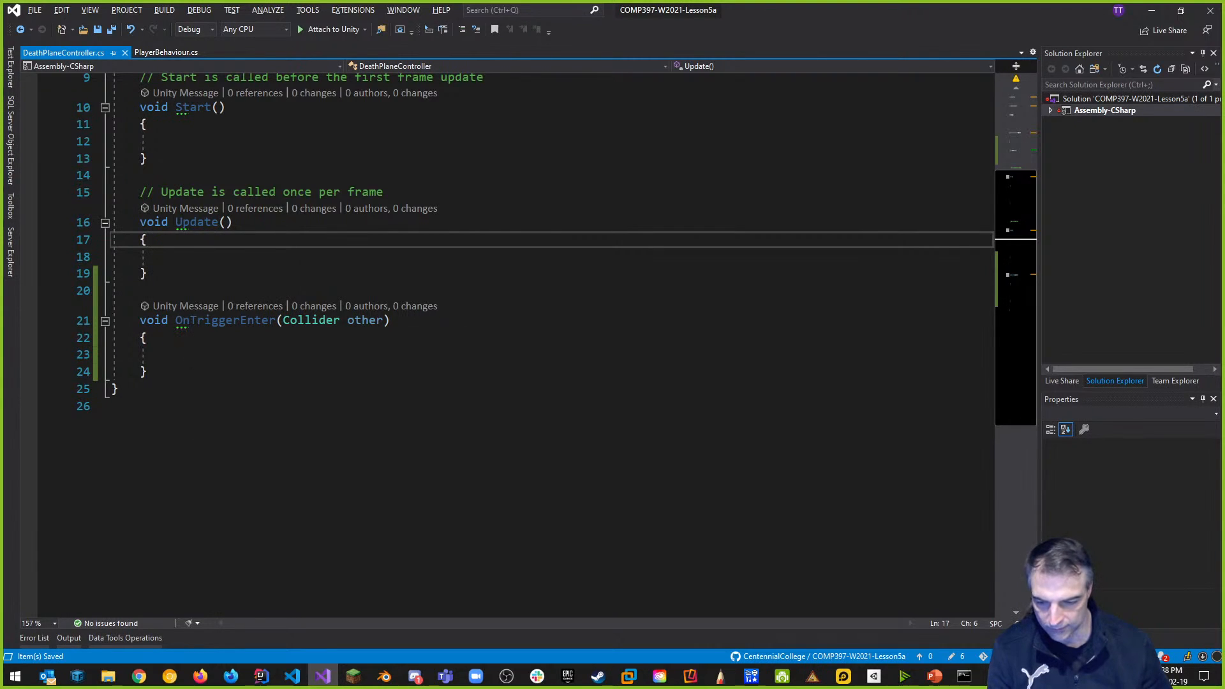
left_click(202, 361)
scroll(520, 458, "up", 2)
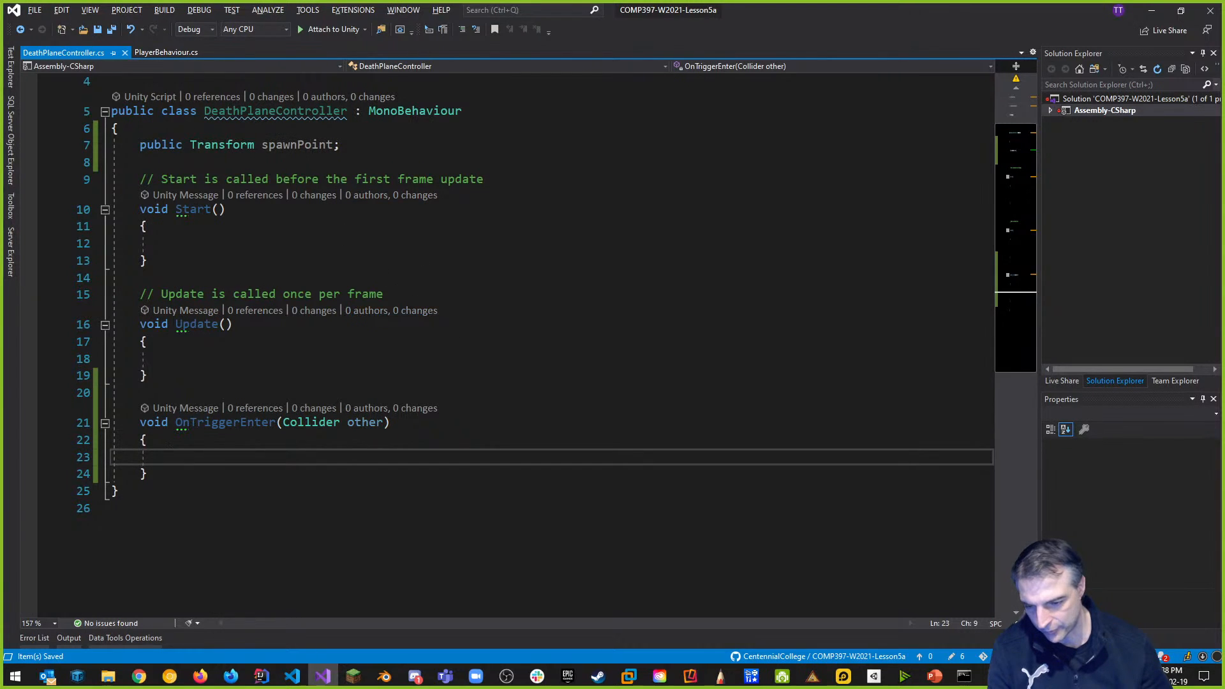
key("alt+Tab")
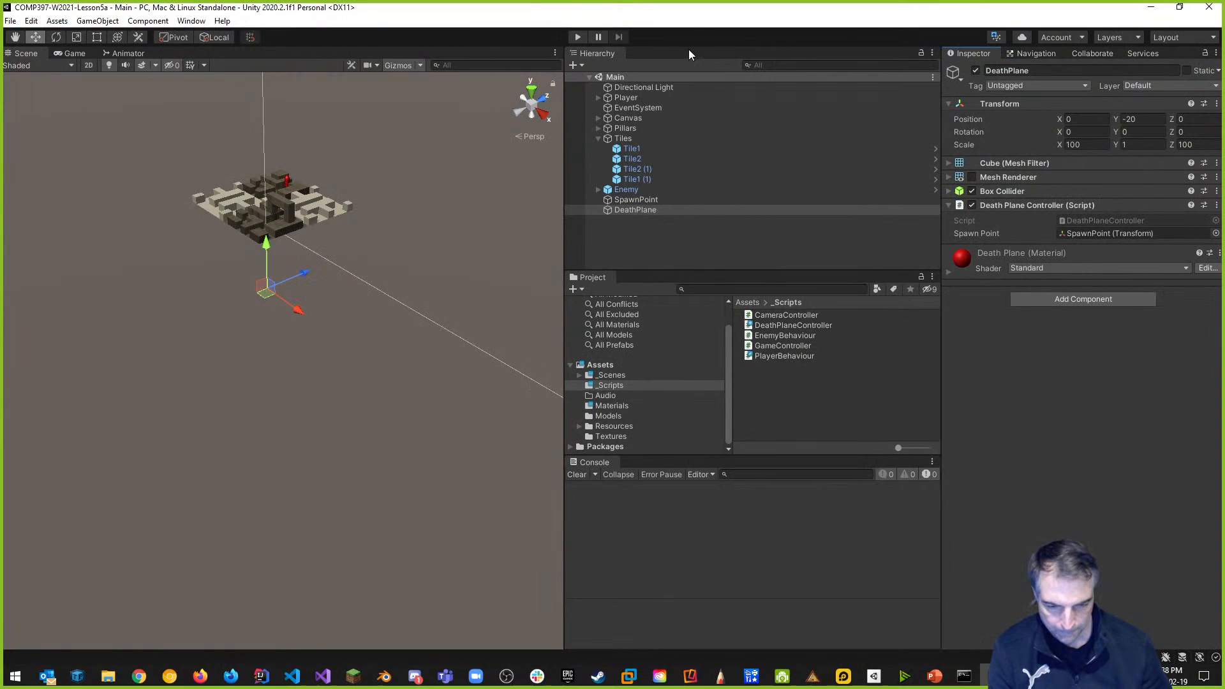
Select the Player object and confirm its Tag is Player.
left_click(630, 98)
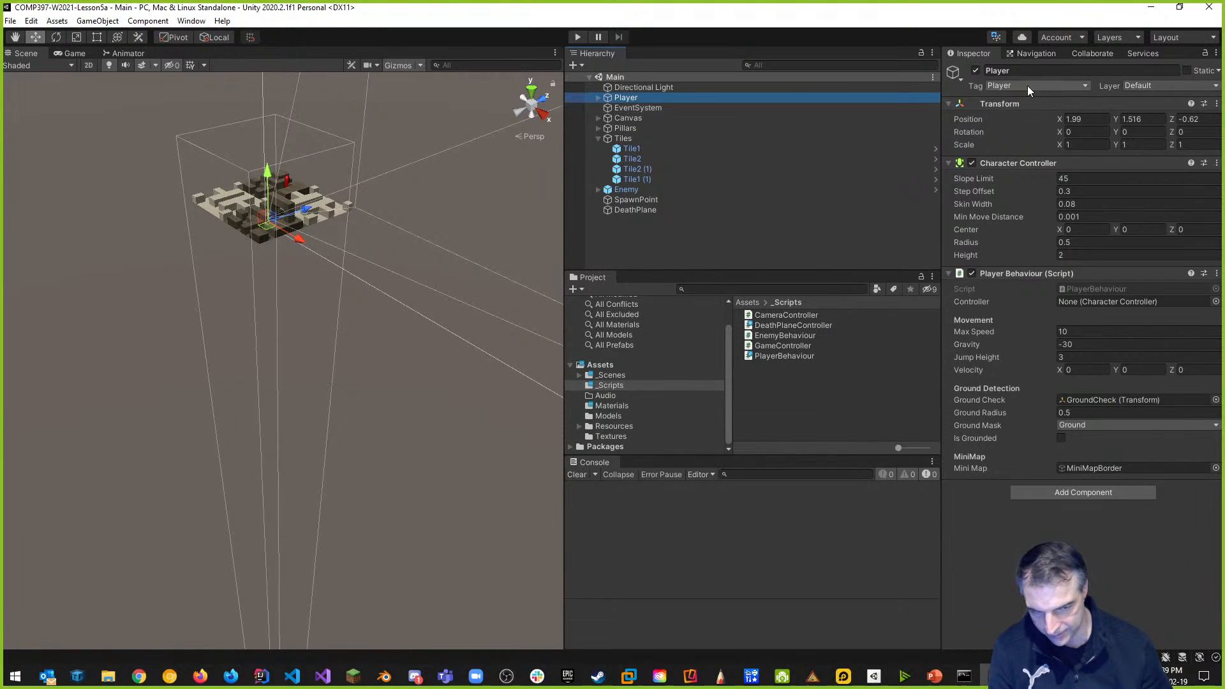
key("alt+Tab")
Add if (other.gameObject.CompareTag('Player')) with an empty block to OnTriggerEnter and save.
type("if(other")
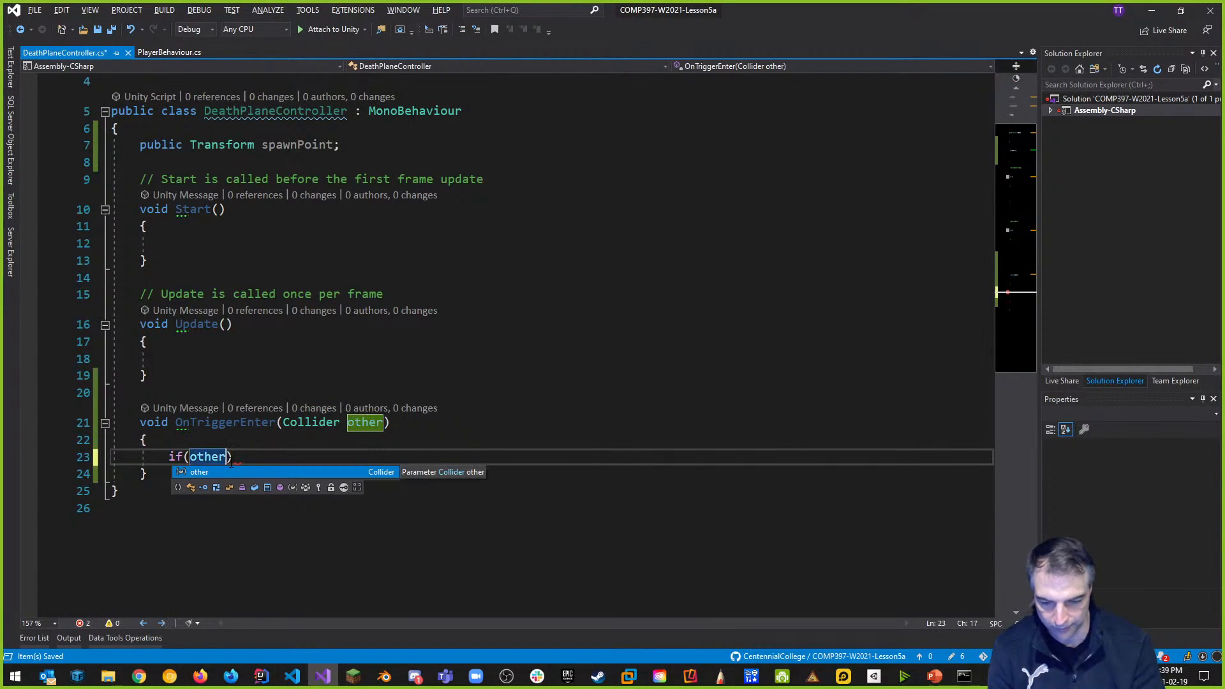
type(".")
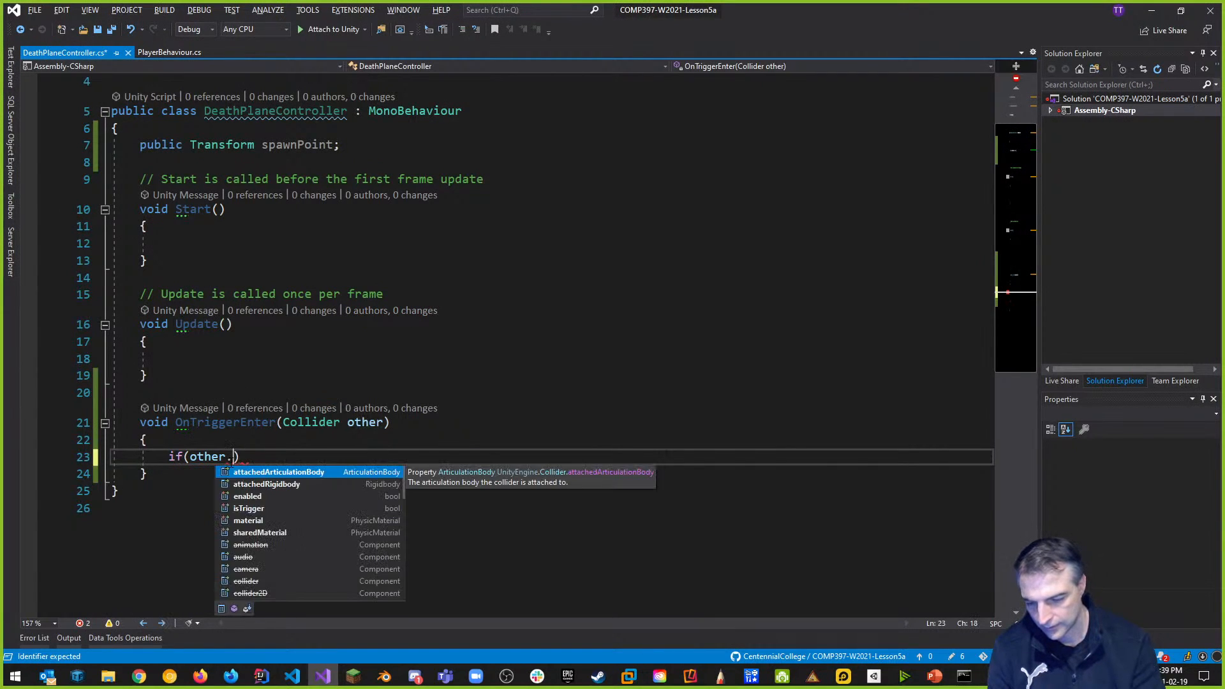
type("gam")
key("Tab")
type(".comp")
key("Tab")
type("(\"Player\"")
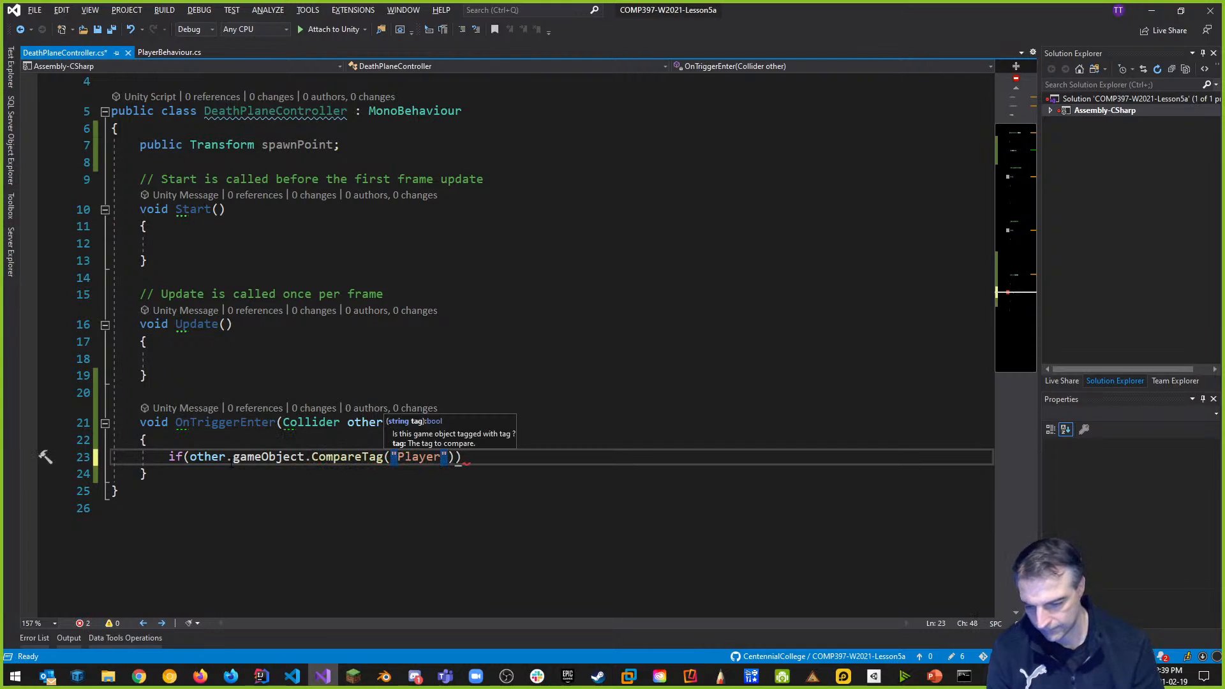
type("))")
key("Return")
type("{")
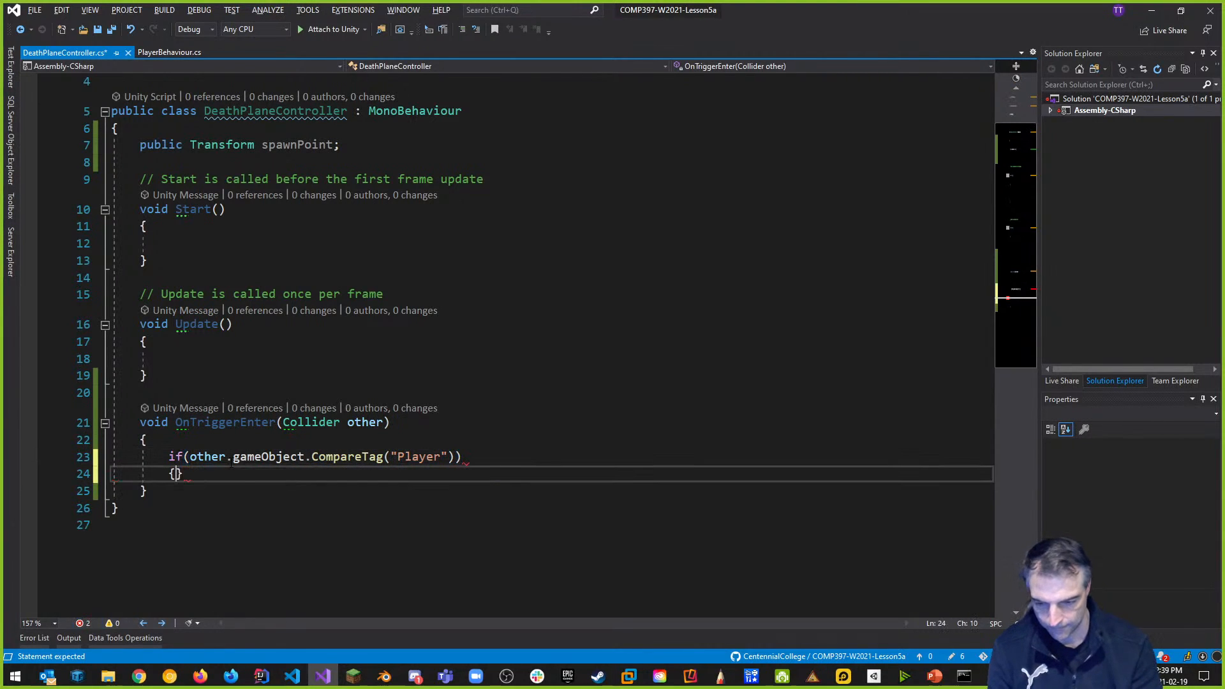
key("Return")
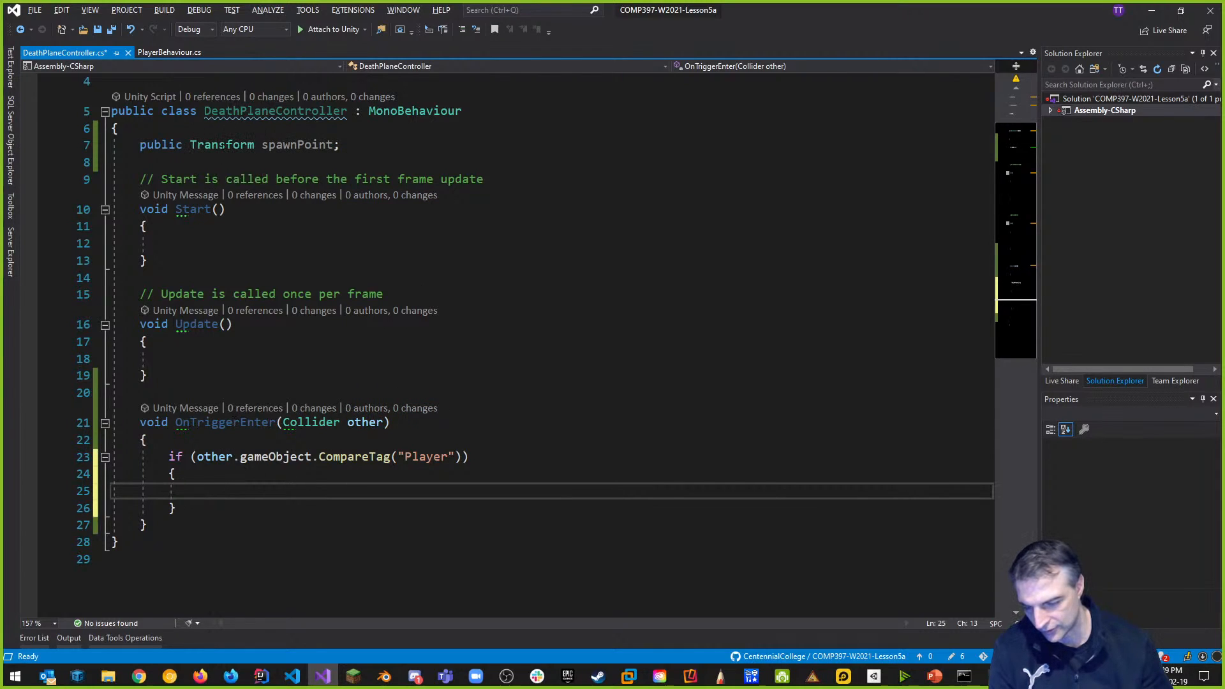
key("ctrl+s")
key("alt+Tab")
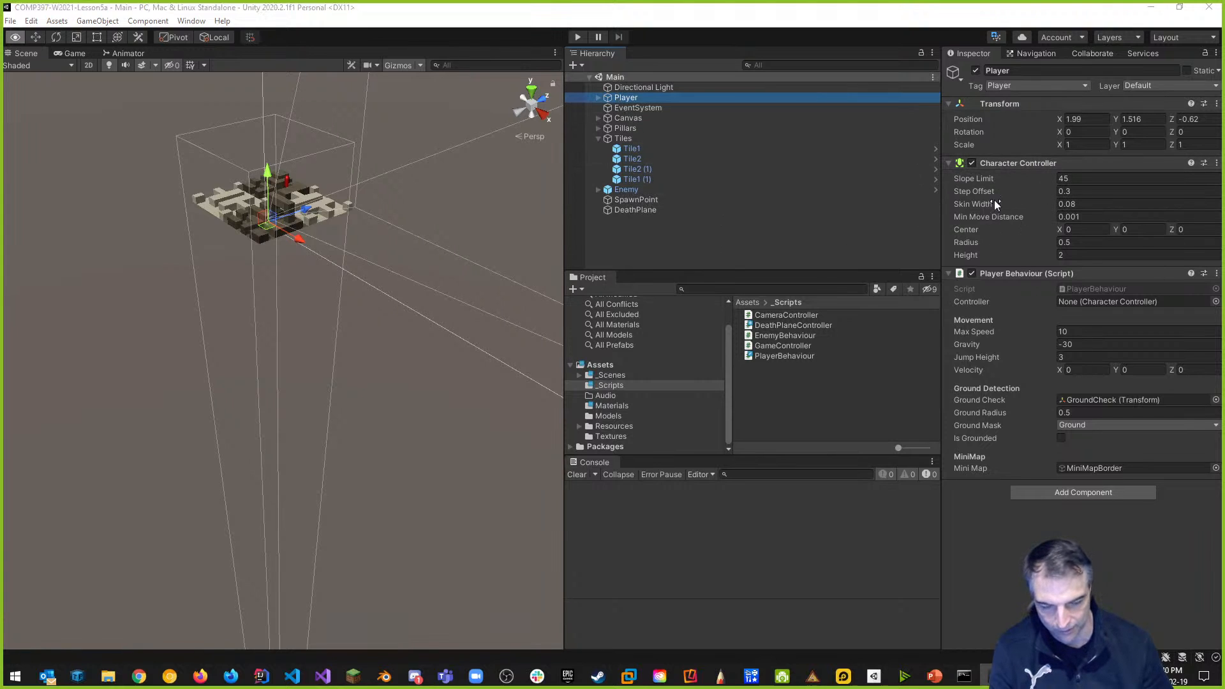
Switch from Unity back to Visual Studio to keep editing the DeathPlaneController script.
key("alt+Tab")
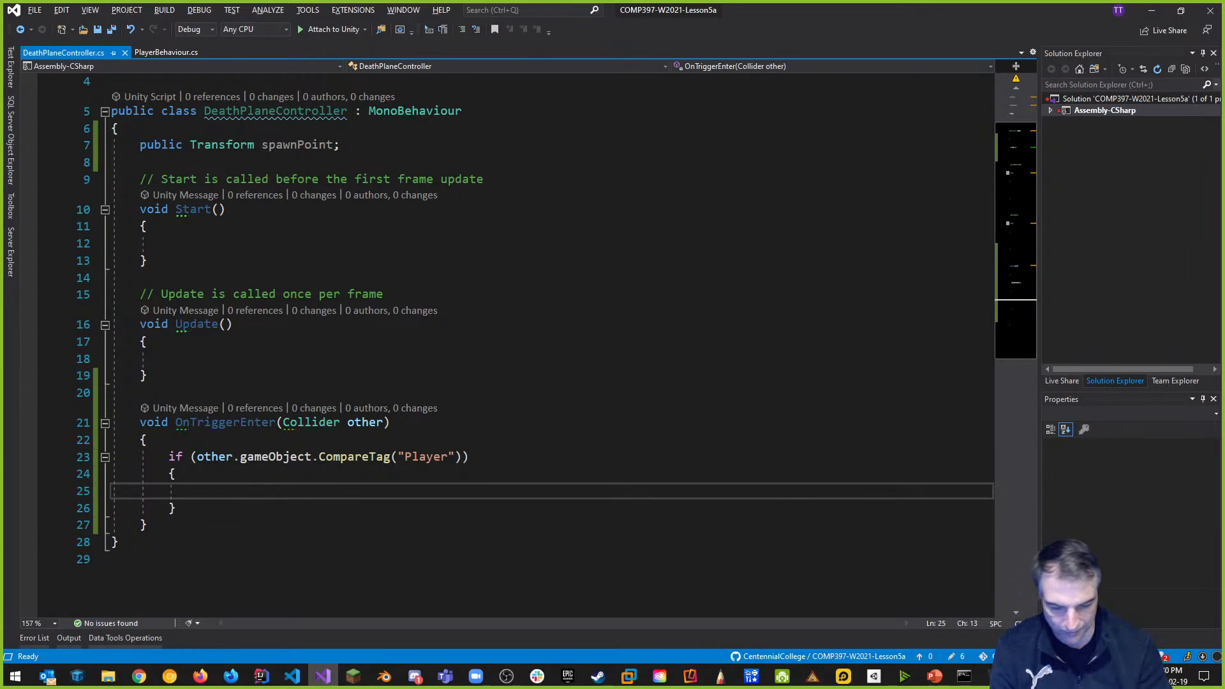
Declare var controller = other.gameObject.GetComponent<CharacterController>(); inside the Player check.
type("var")
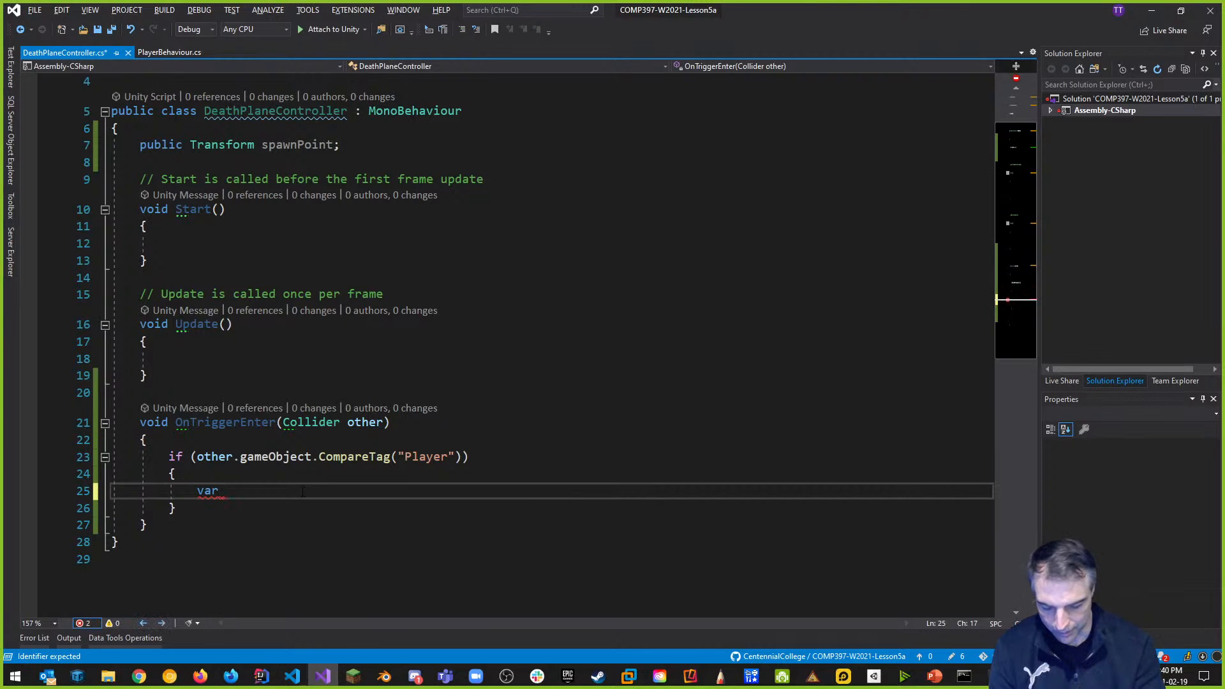
type(" control")
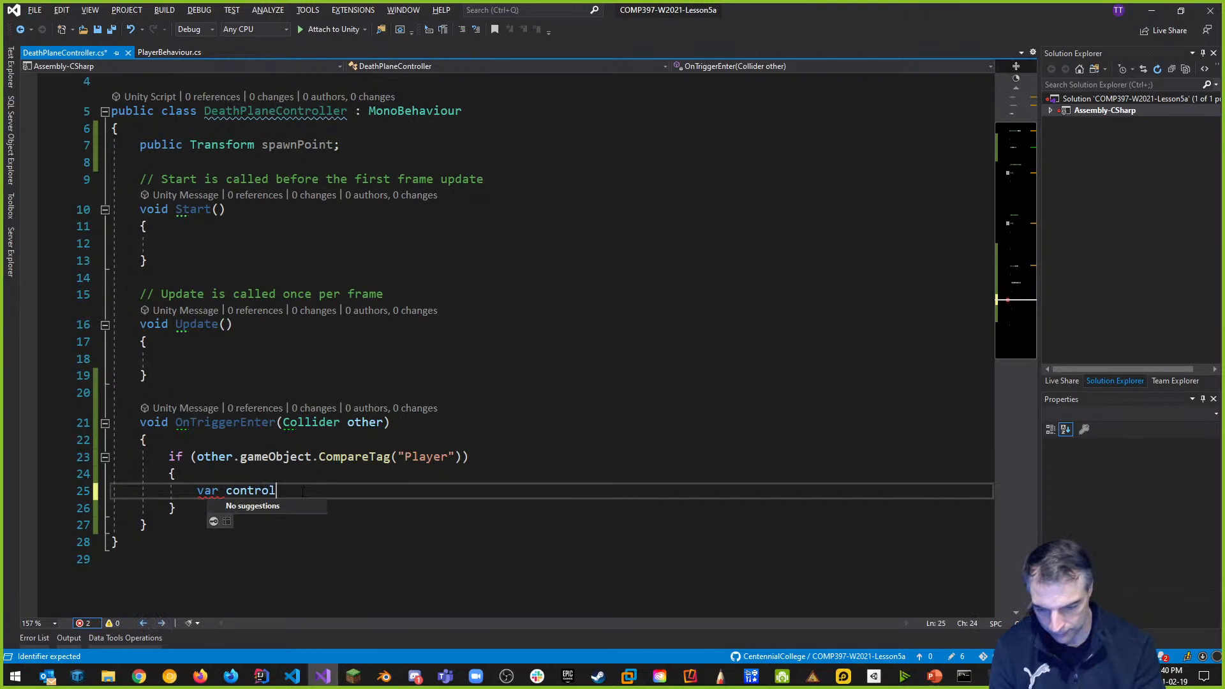
type("ler = ")
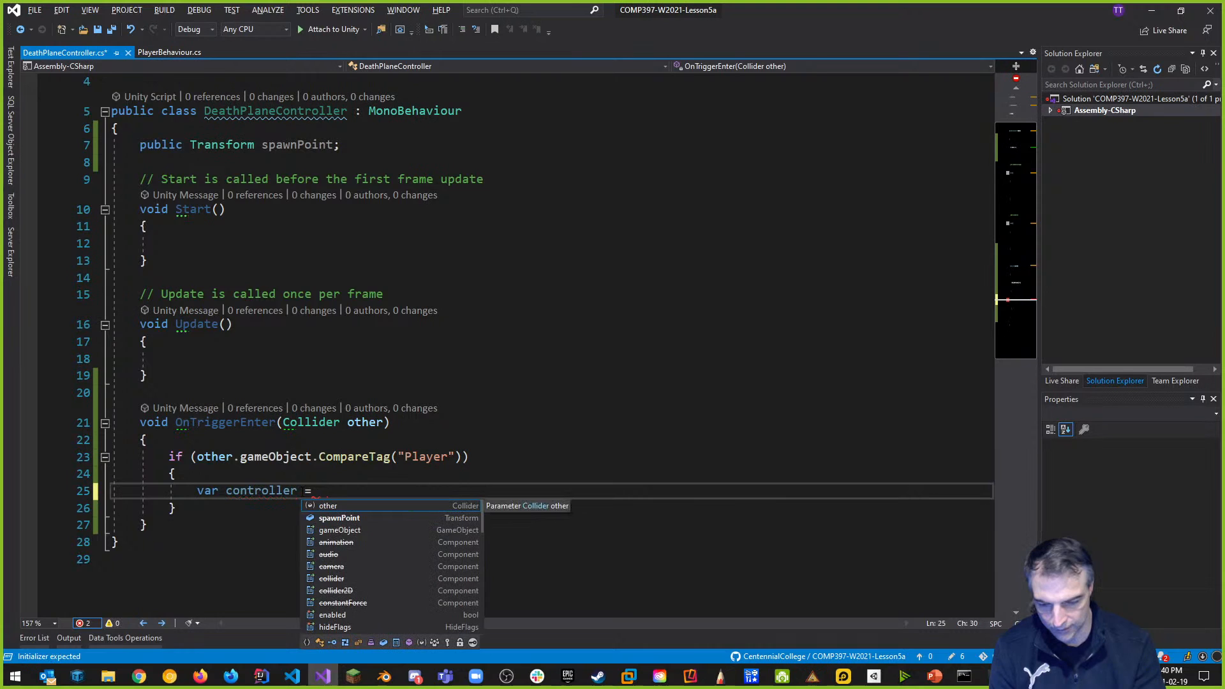
type("other.gam")
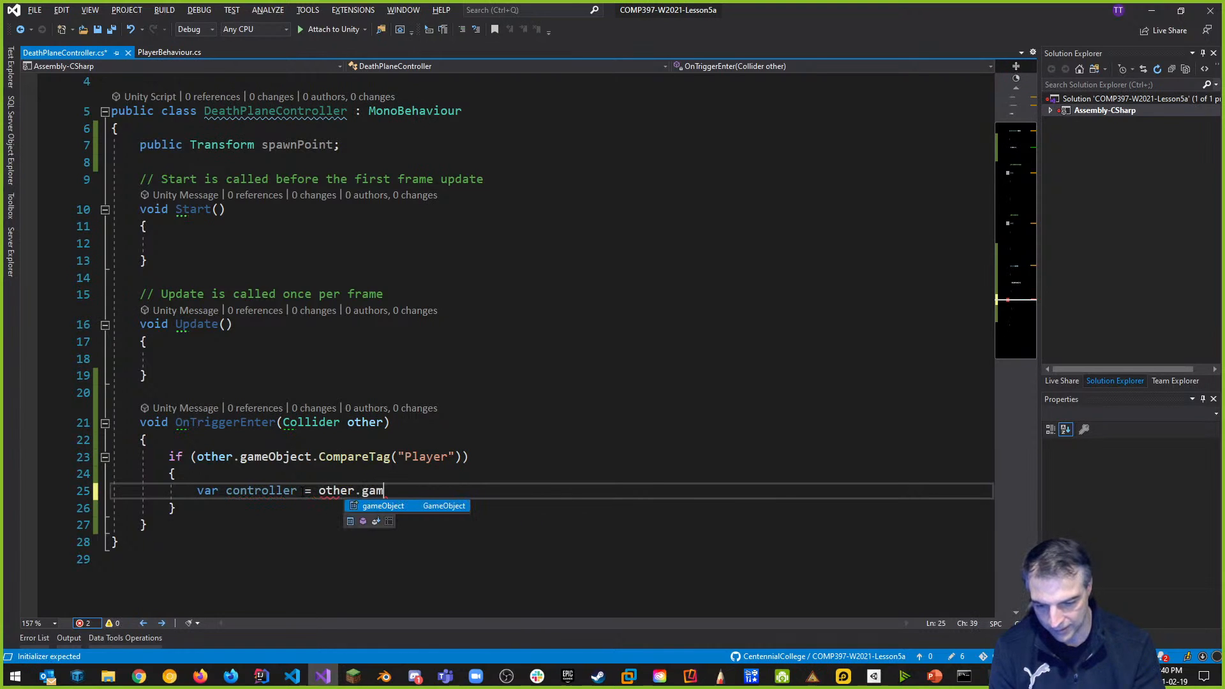
type("eObject.getco(<")
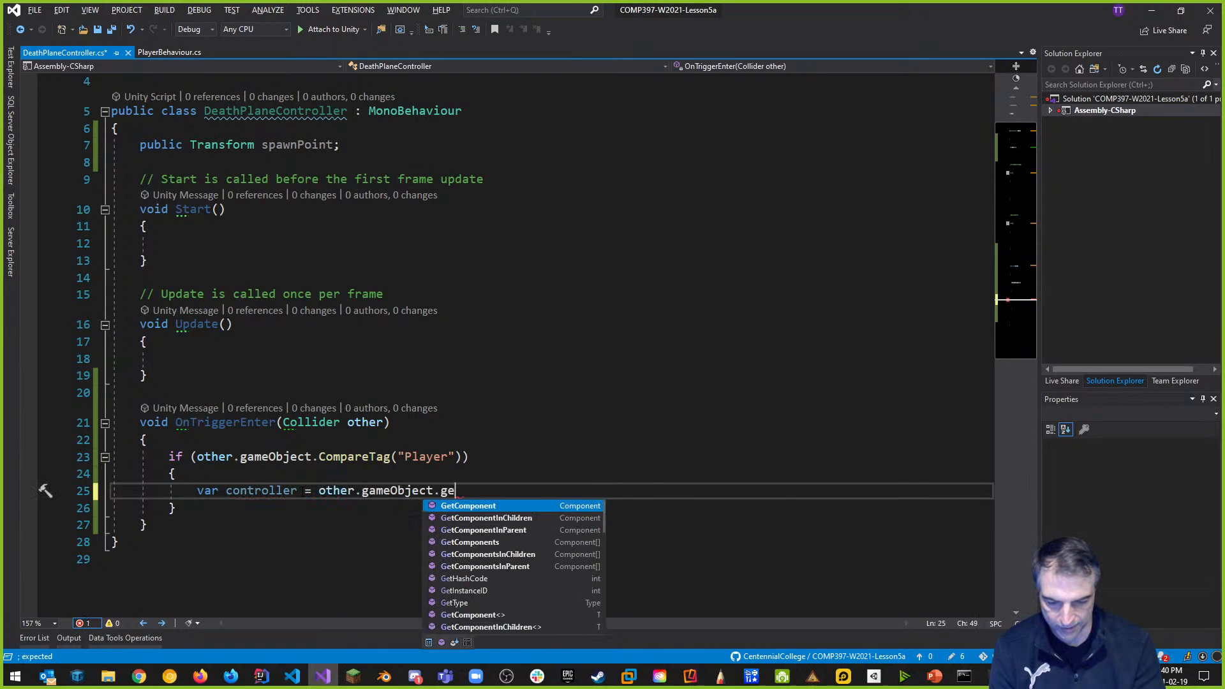
key("BackSpace")
key("BackSpace")
type("<Chara>")
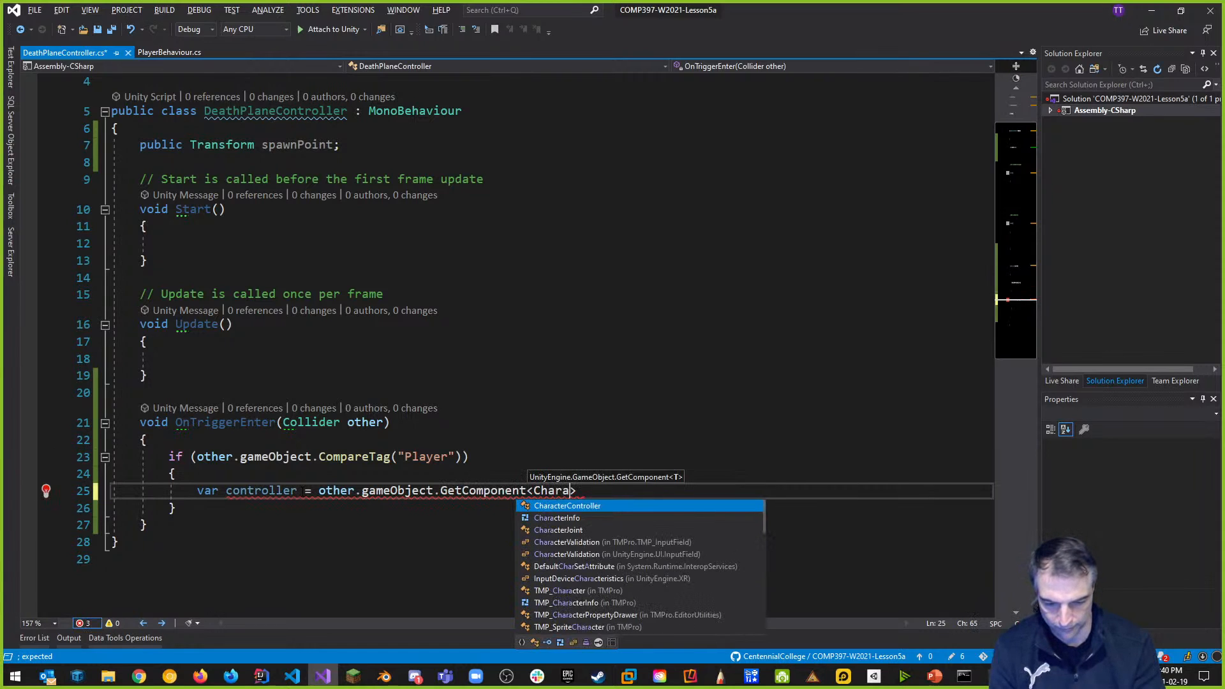
key("Tab")
type(">();")
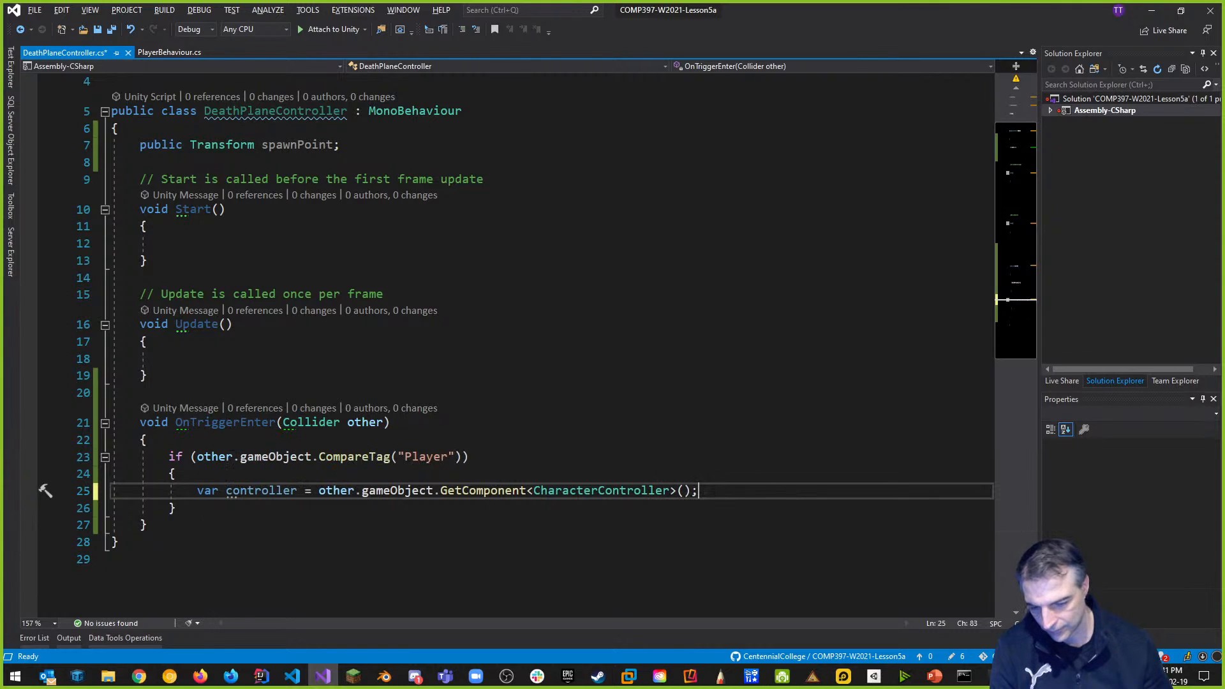
Try Move and SimpleMove calls on controller on a new line, then remove them.
key("Return")
type("controller")
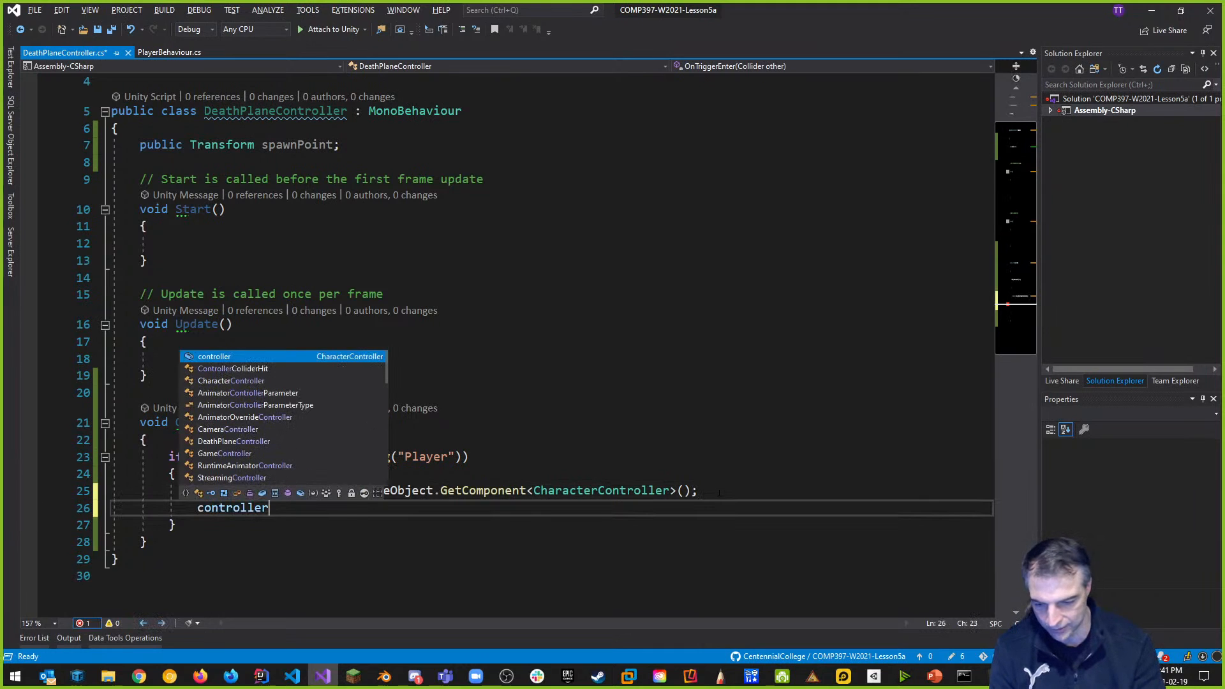
type(".")
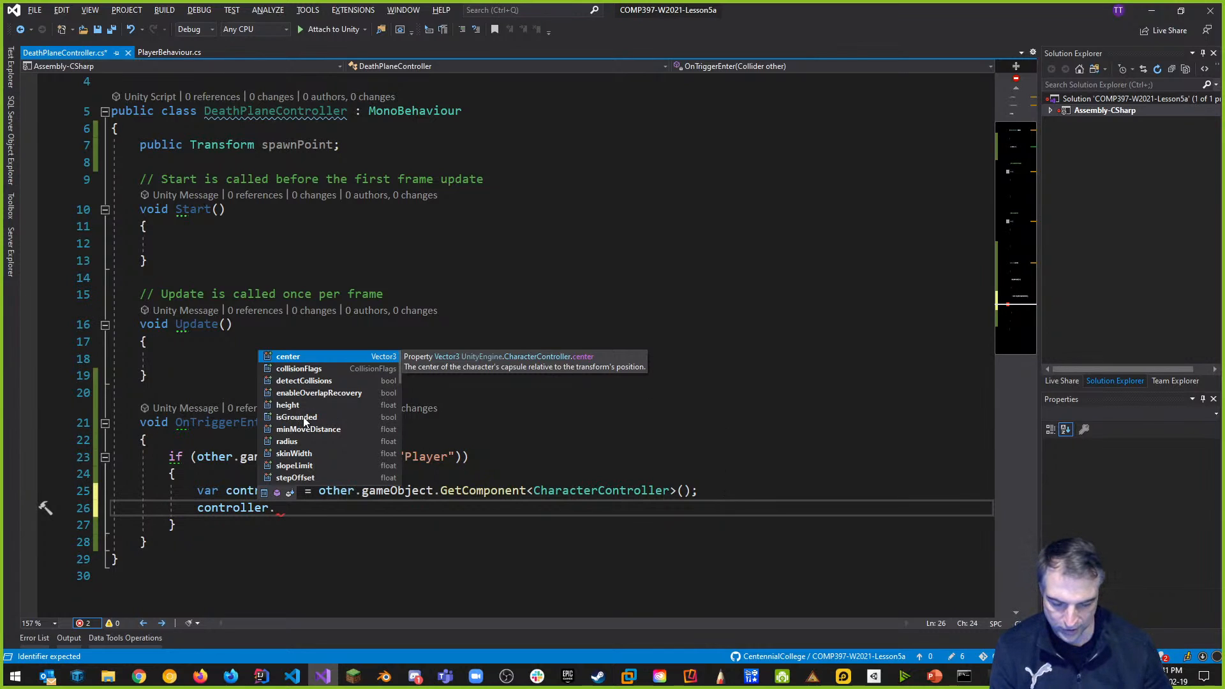
scroll(350, 452, "down", 2)
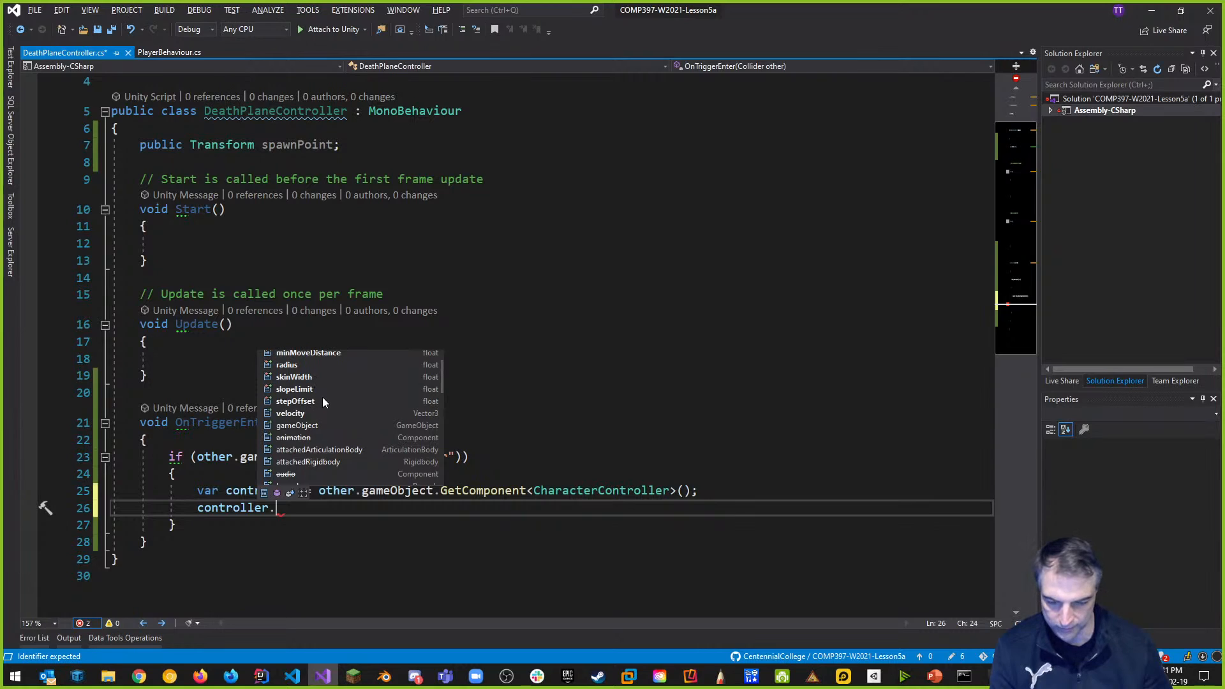
scroll(324, 415, "down", 6)
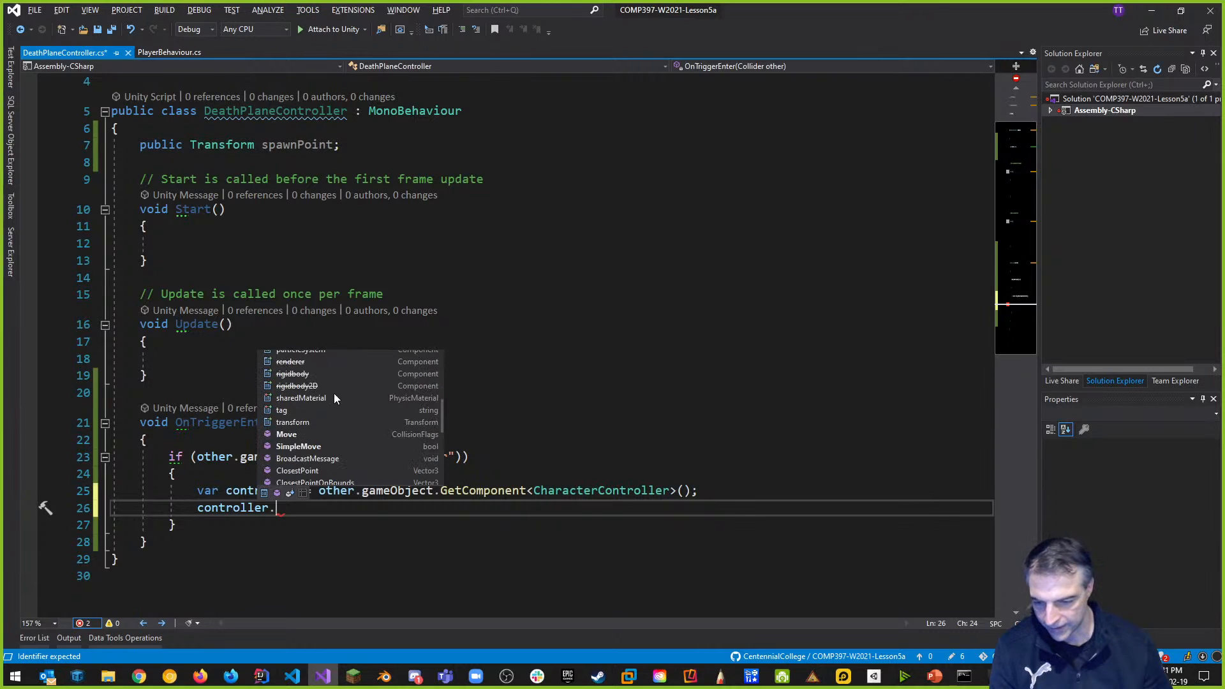
double_click(289, 437)
type("(")
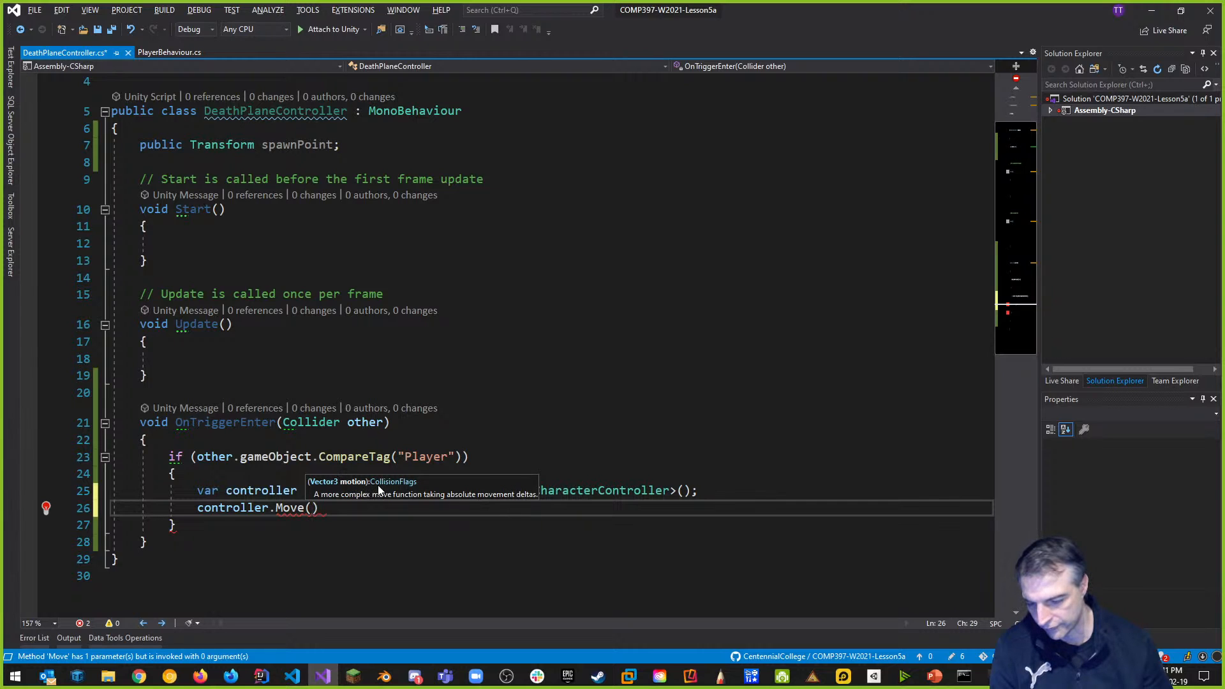
left_click(363, 513)
key("BackSpace")
key("BackSpace")
key("BackSpace")
key("BackSpace")
key("BackSpace")
key("BackSpace")
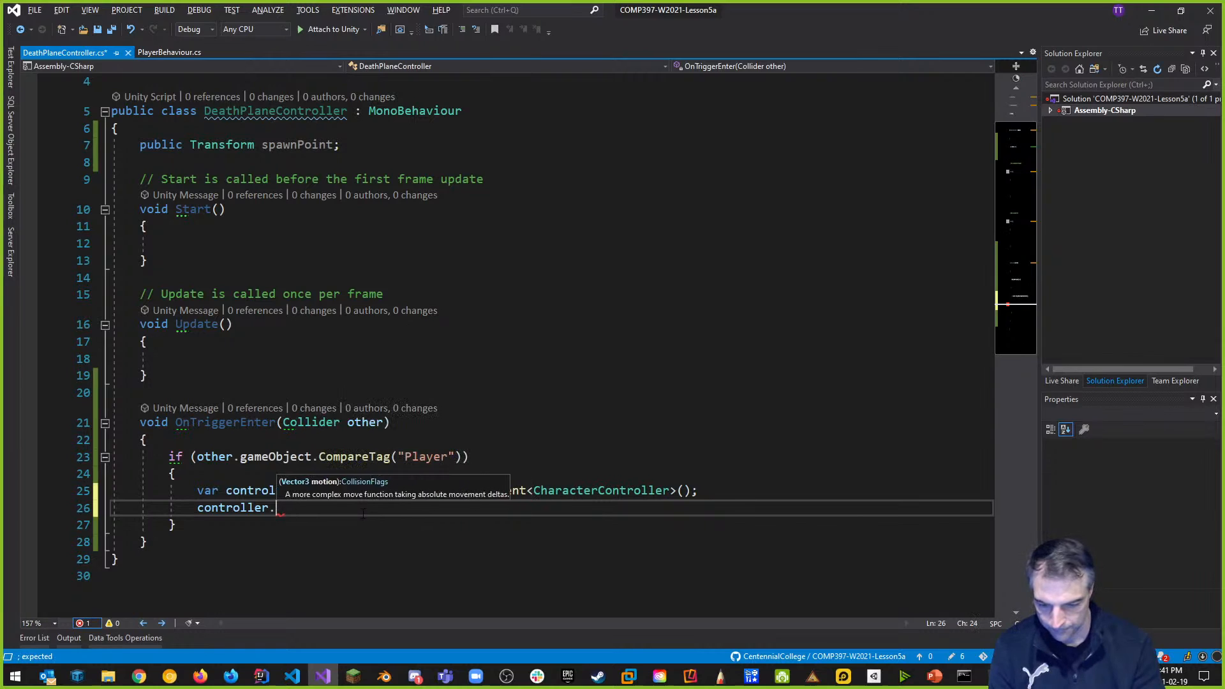
type("SimpleMove(")
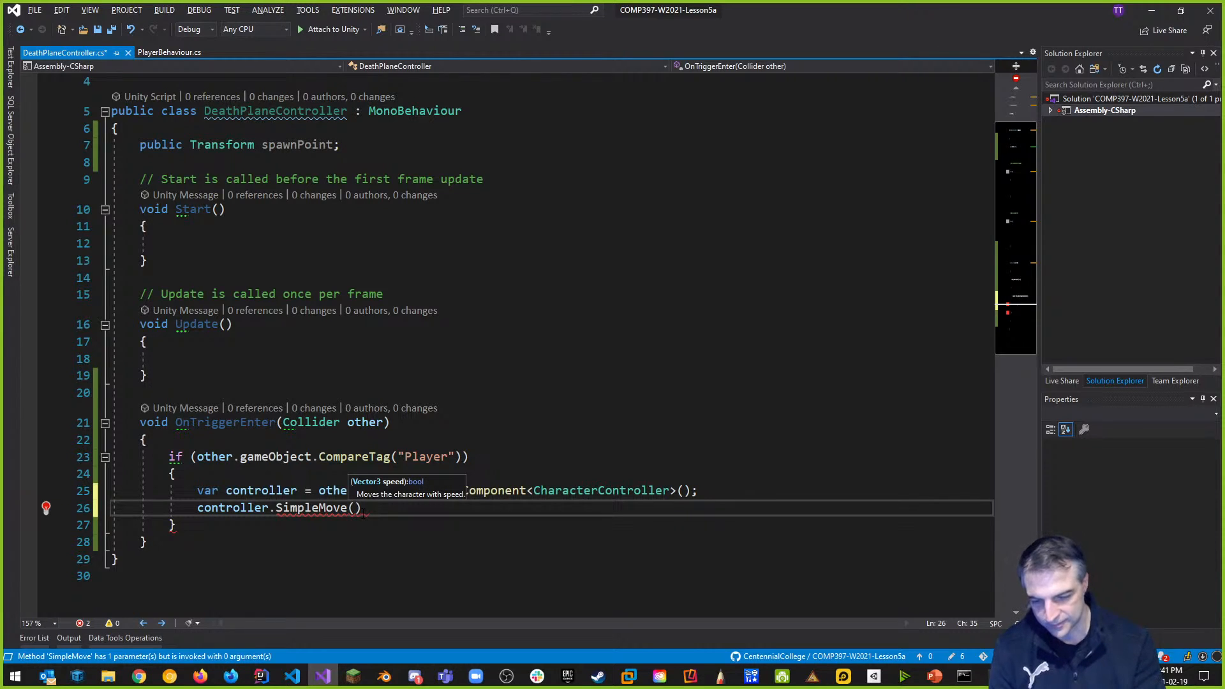
key("BackSpace")
key("BackSpace")
key("BackSpace")
key("BackSpace")
key("BackSpace")
key("BackSpace")
key("BackSpace")
key("BackSpace")
key("BackSpace")
key("BackSpace")
key("BackSpace")
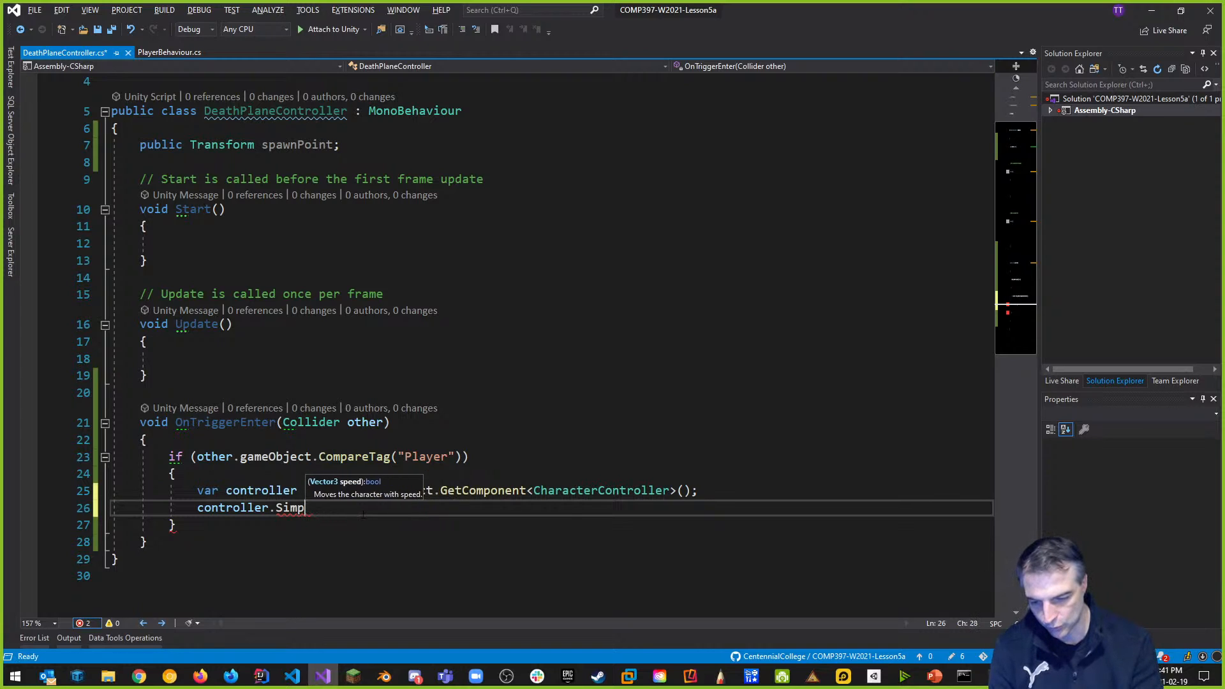
type("Move(")
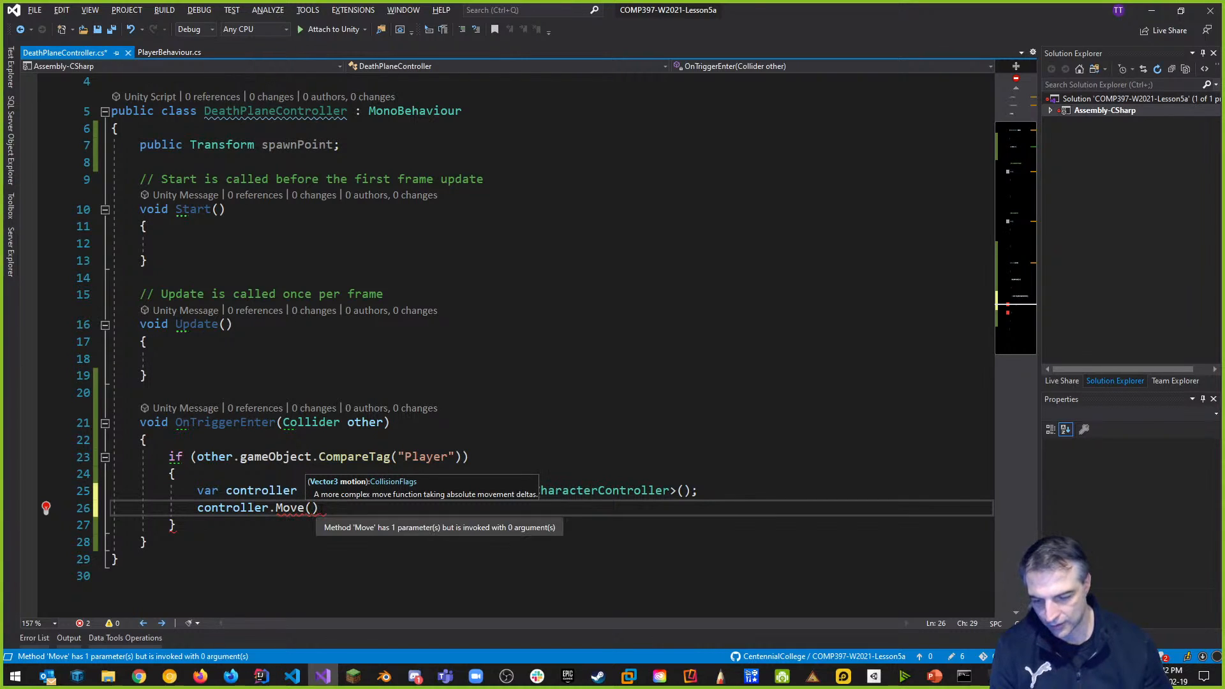
key("BackSpace")
key("BackSpace")
key("BackSpace")
key("BackSpace")
key("BackSpace")
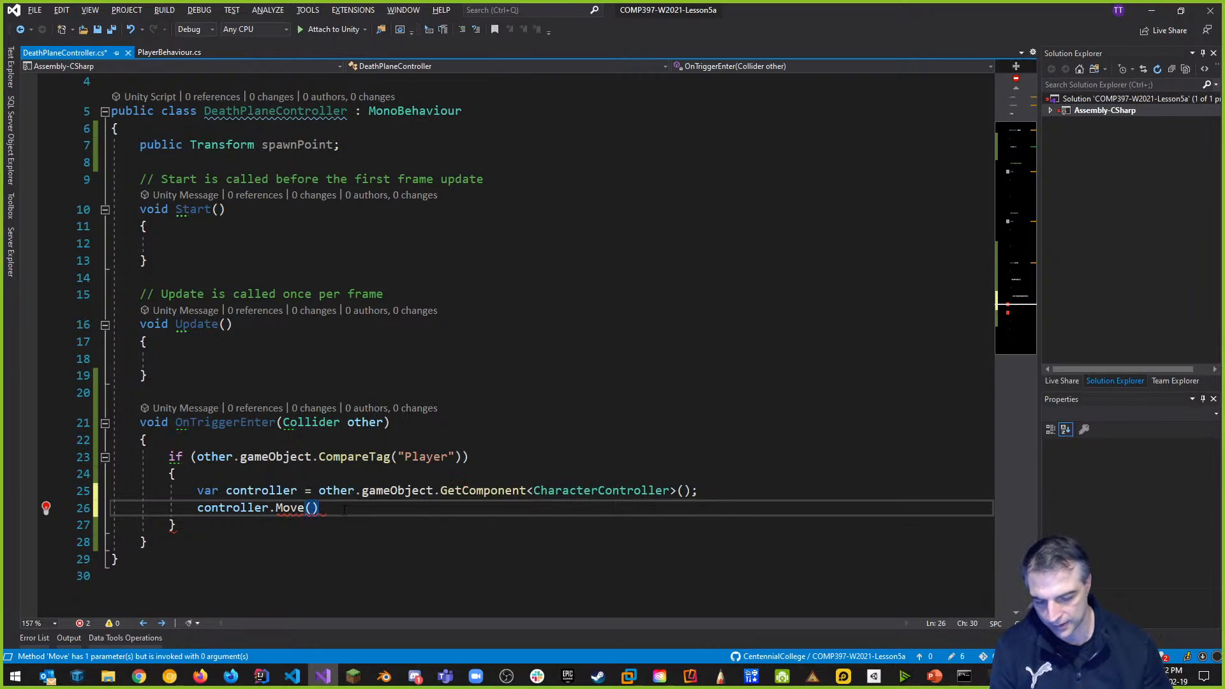
key("BackSpace")
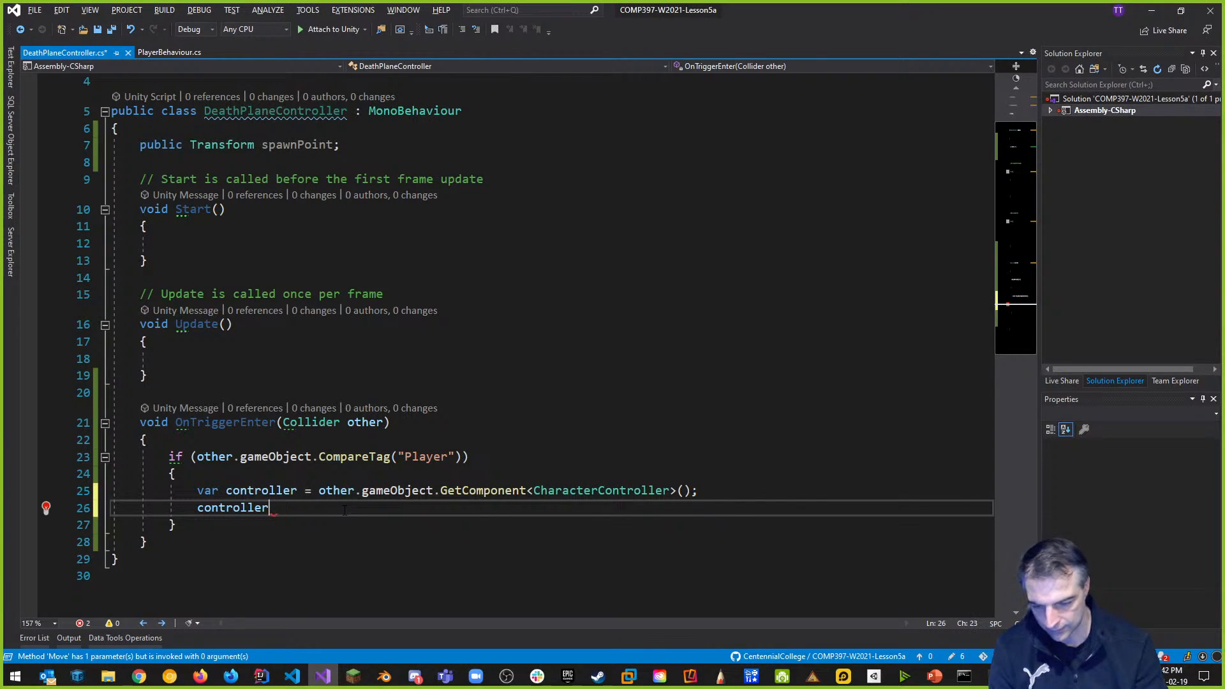
Write controller.enabled = false; to disable the player's character controller.
key("ctrl+space")
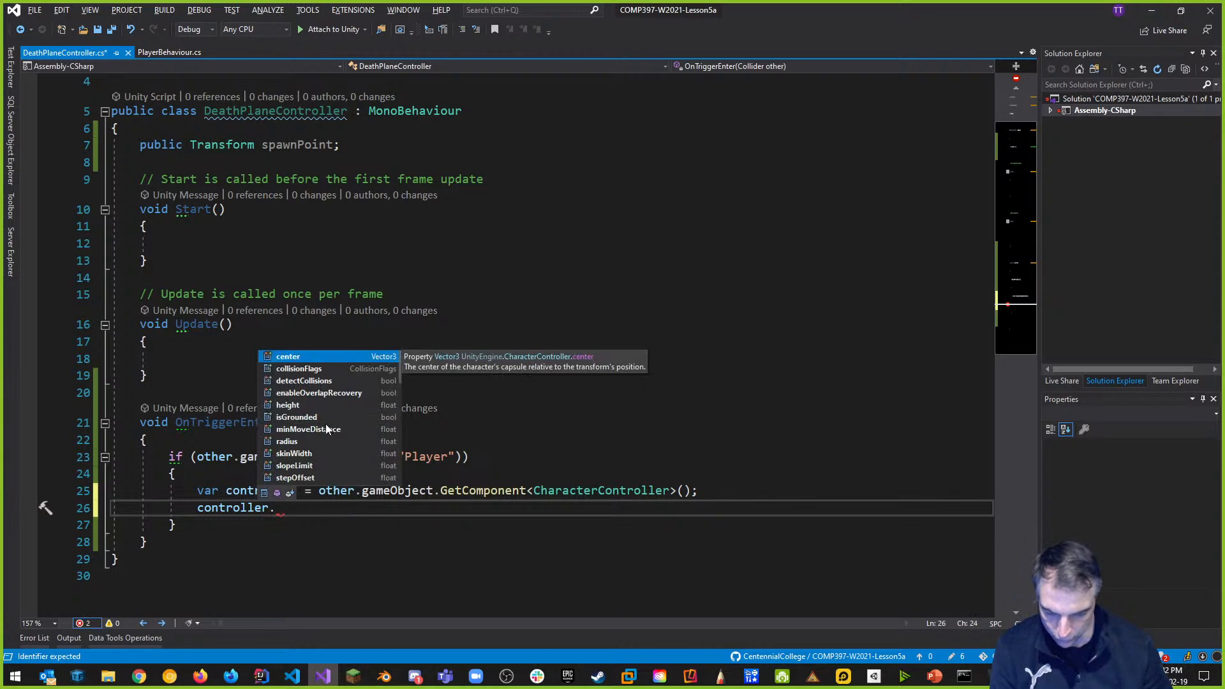
scroll(325, 427, "down", 8)
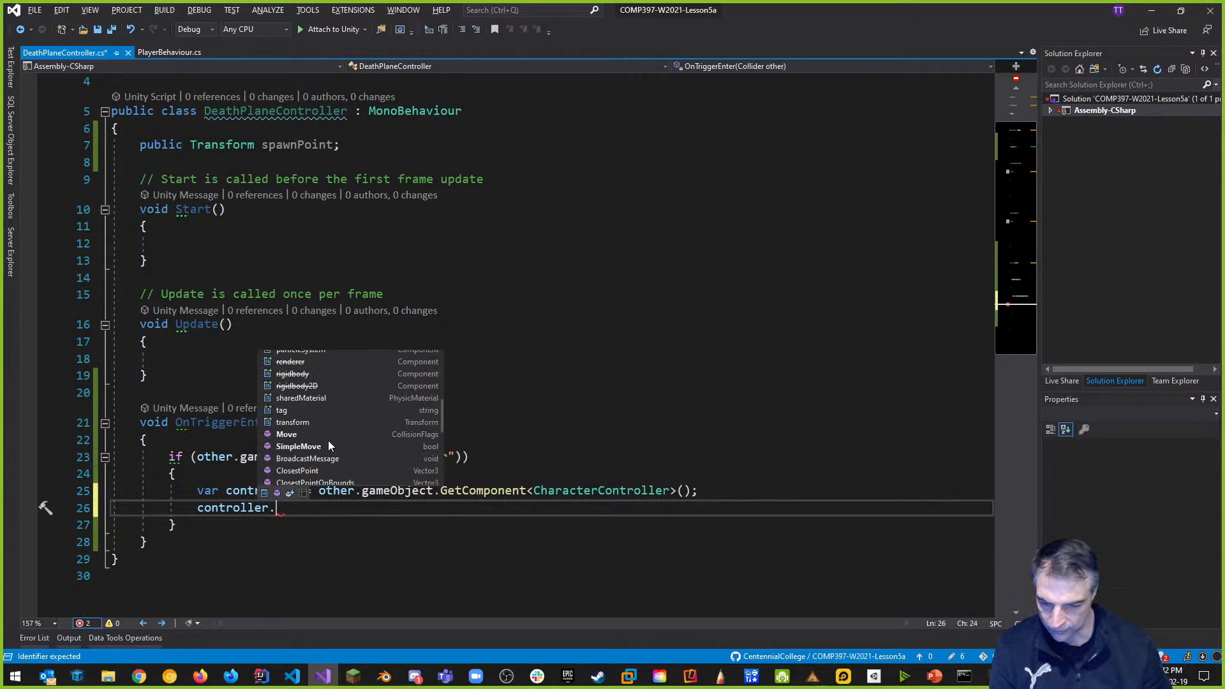
scroll(332, 421, "down", 6)
scroll(345, 413, "down", 3)
scroll(319, 409, "up", 10)
scroll(348, 417, "up", 5)
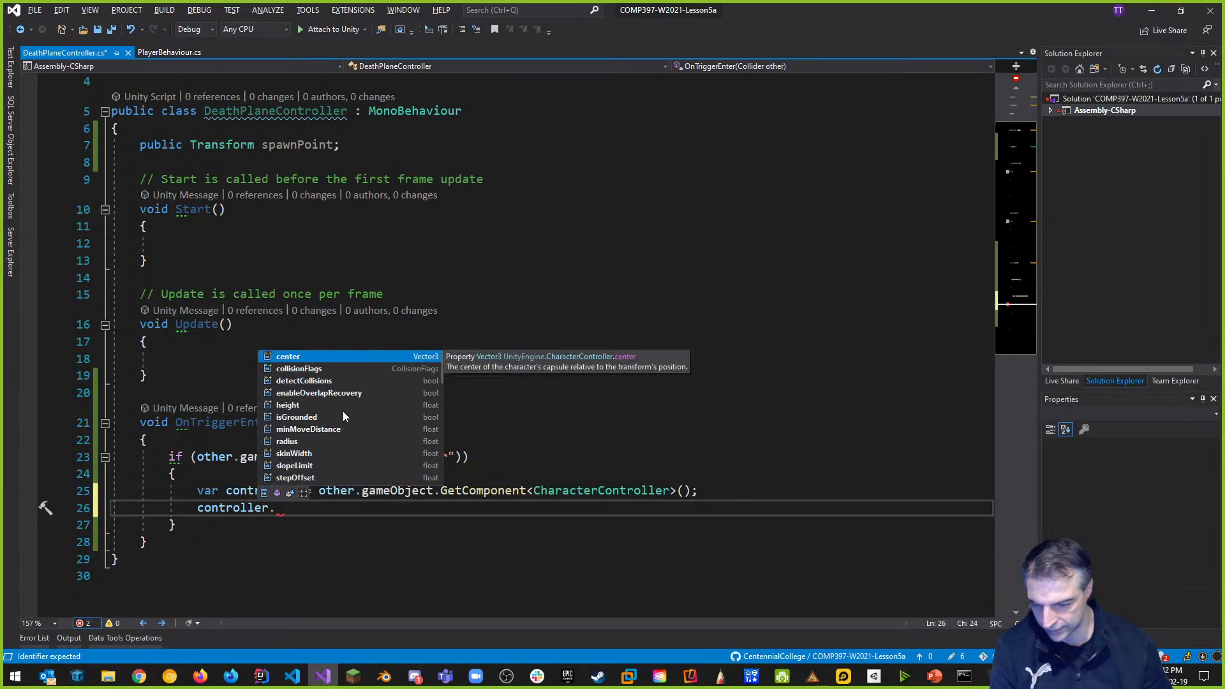
scroll(308, 431, "down", 2)
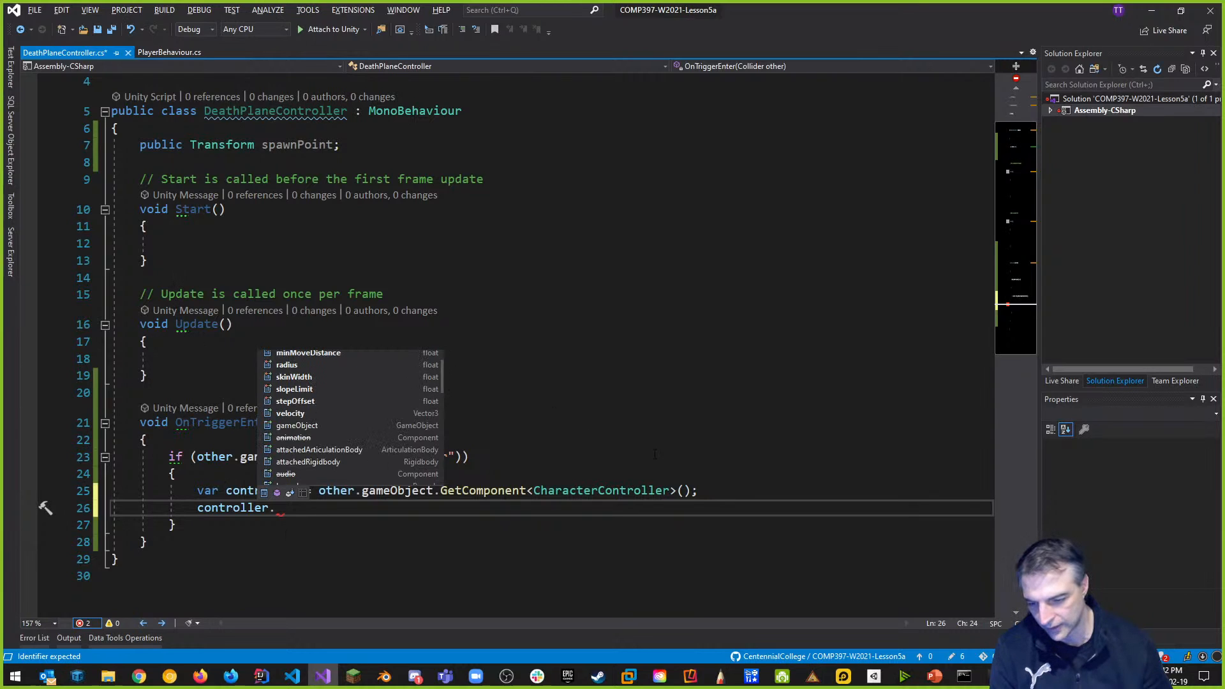
type("set")
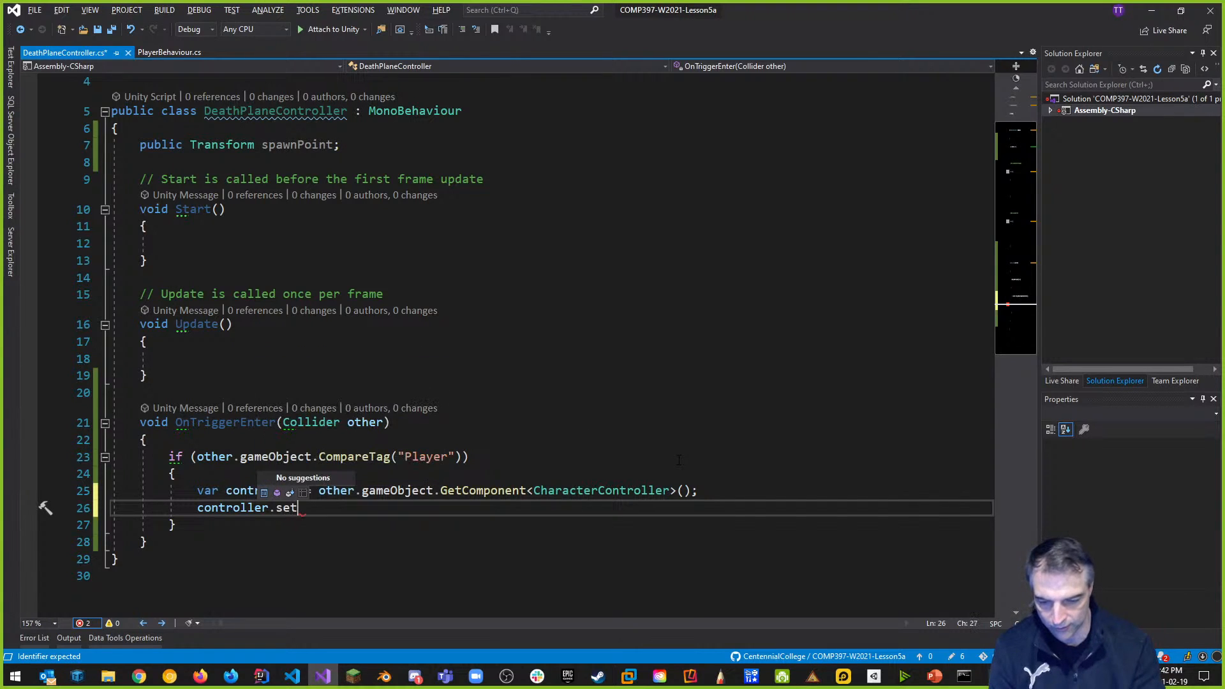
key("BackSpace")
key("BackSpace")
key("BackSpace")
type("ena")
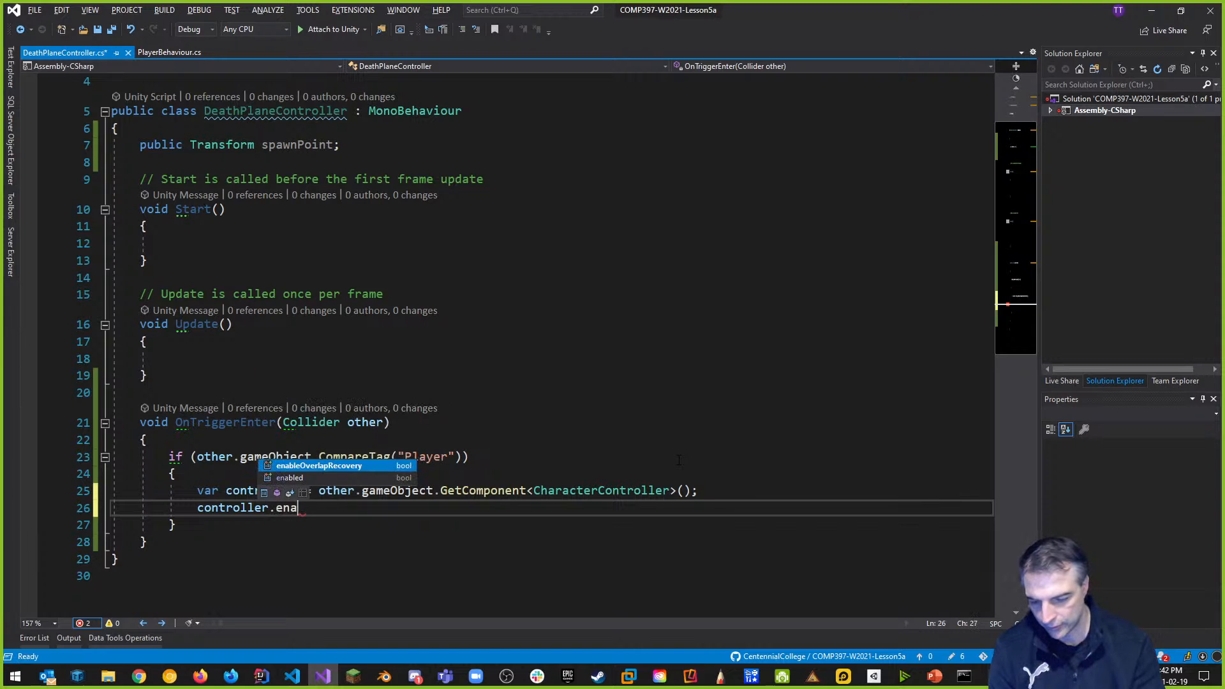
key("Tab")
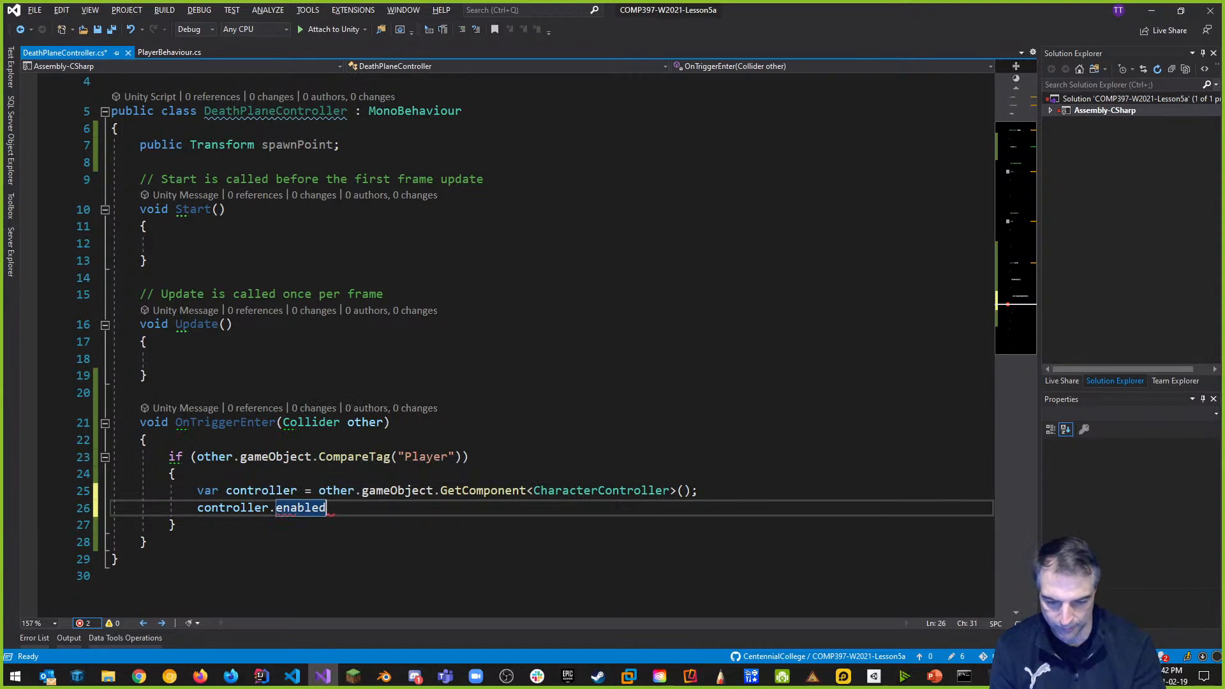
type("= false;")
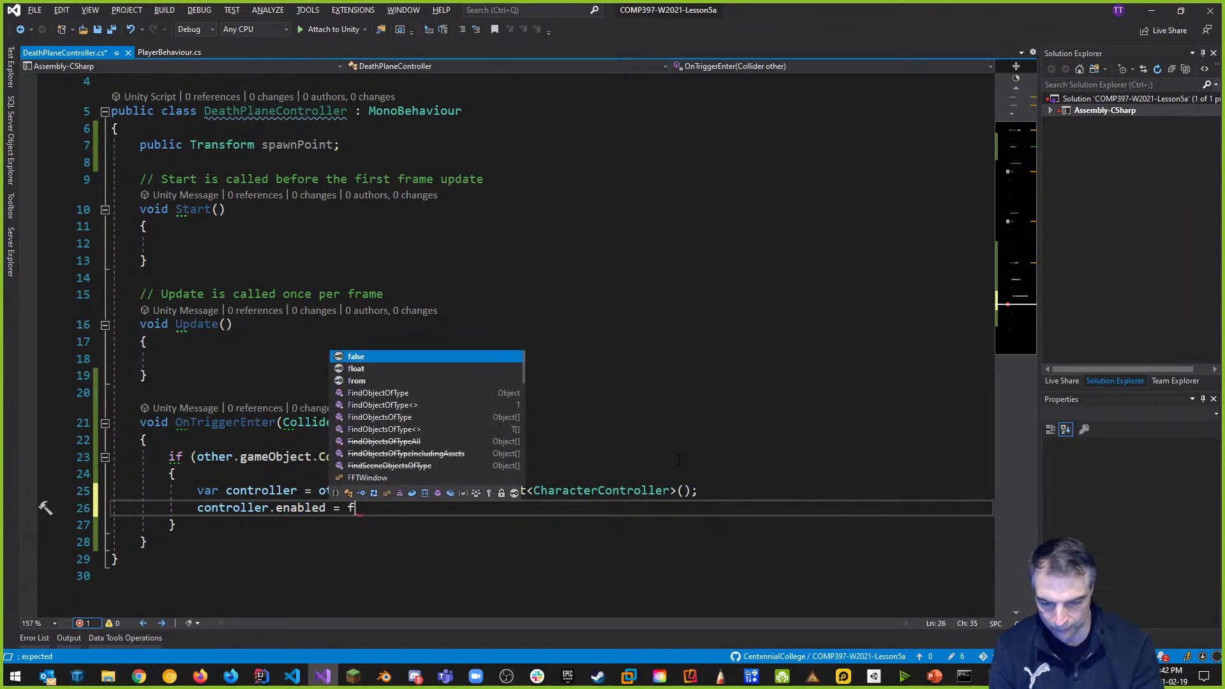
key("Up")
key("Up")
key("Up")
key("Up")
key("Up")
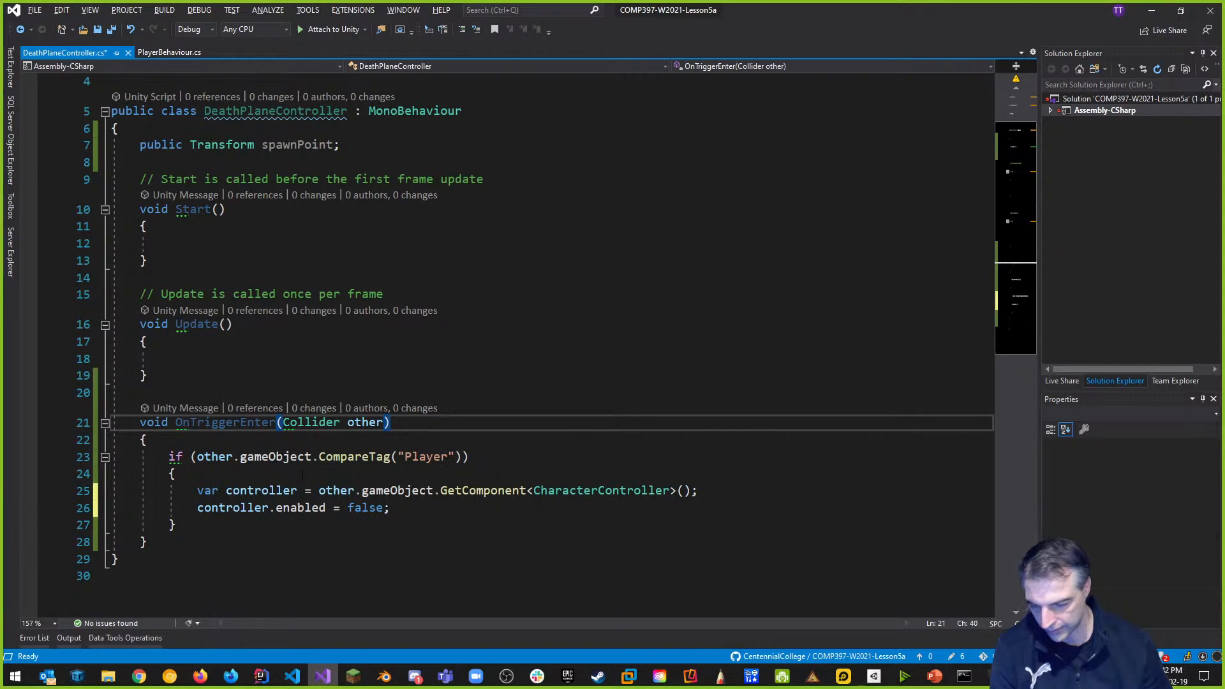
Add a new line var player = other.gameObject.transform; below the disable line.
left_click(427, 506)
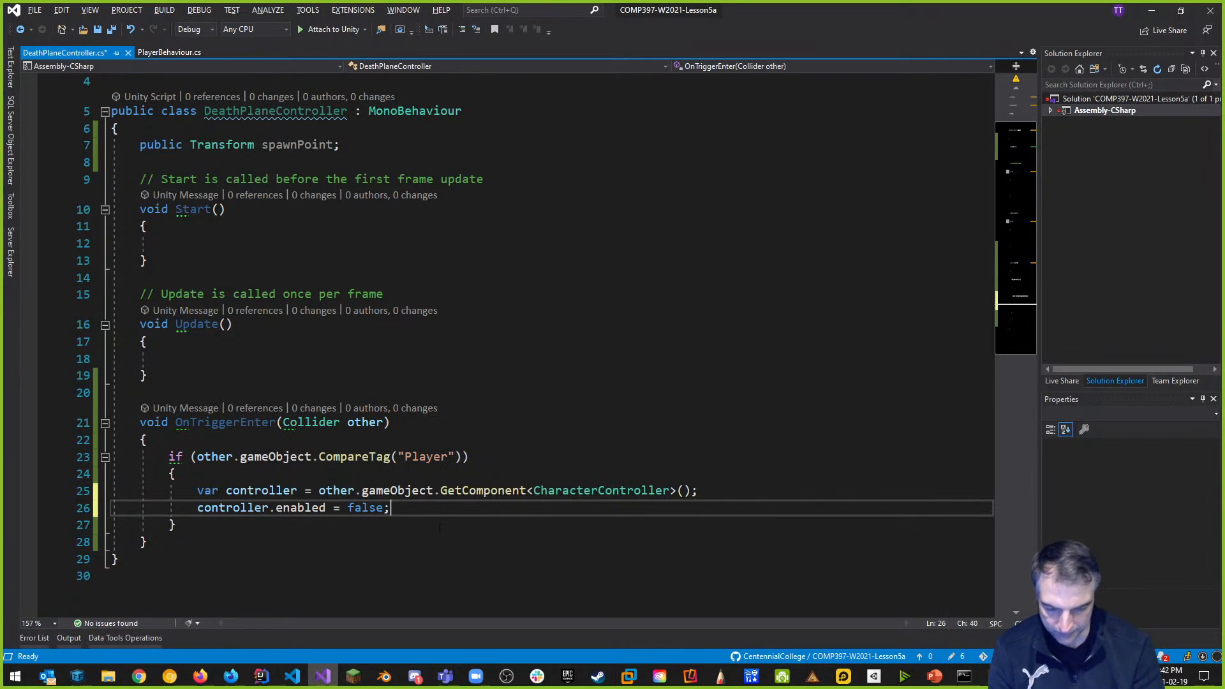
key("Return")
type("var ")
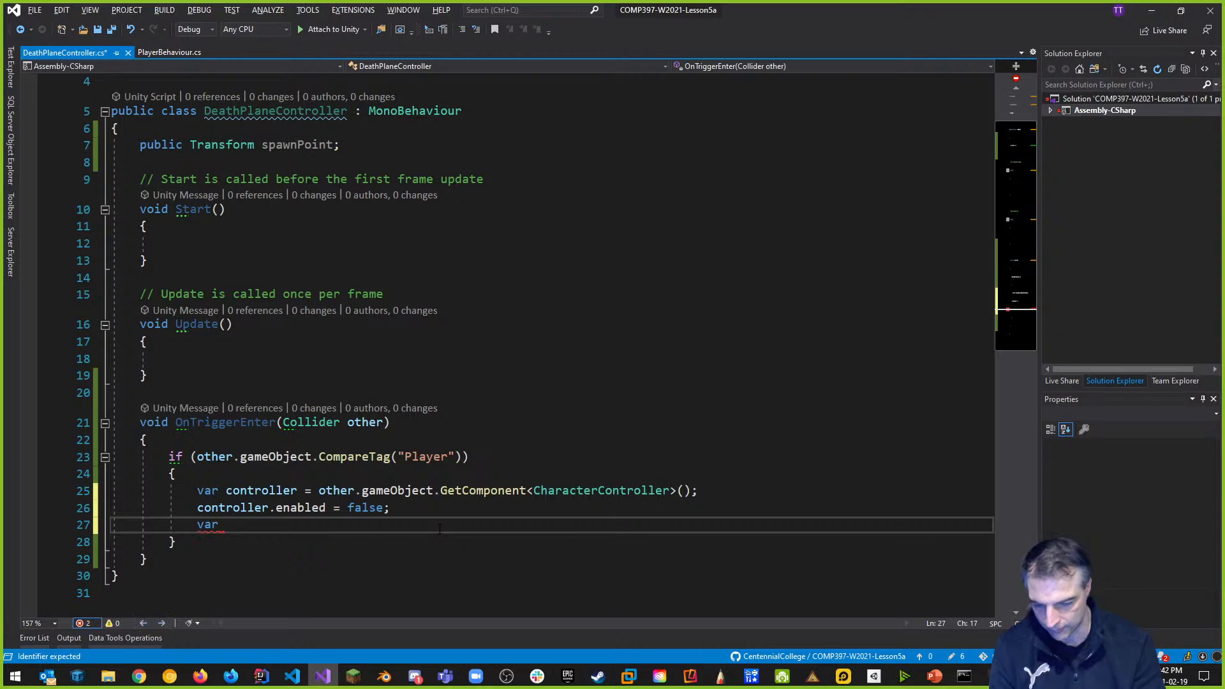
type("player ")
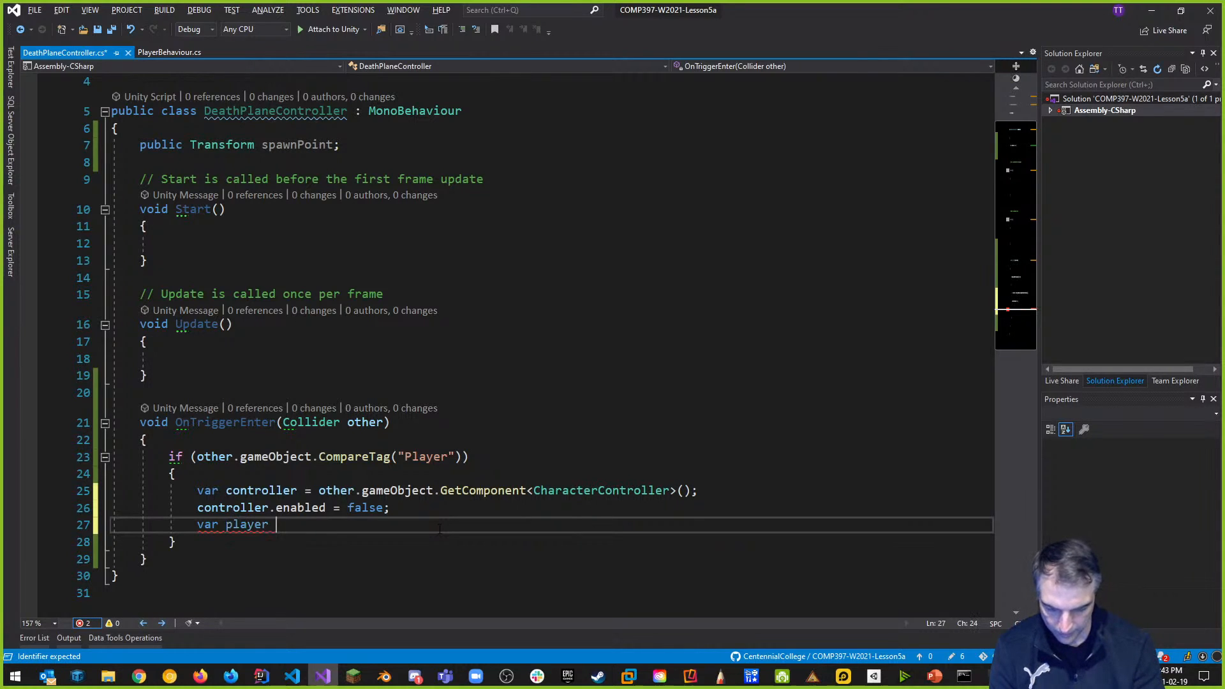
type("= other")
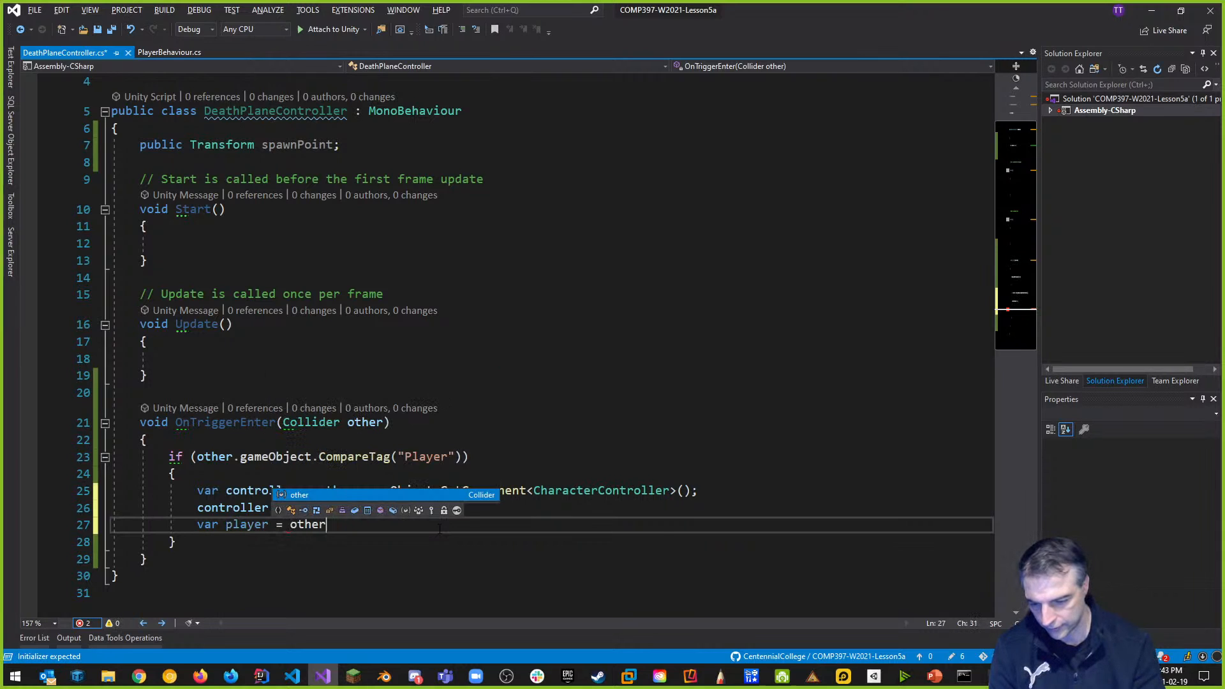
type(".g")
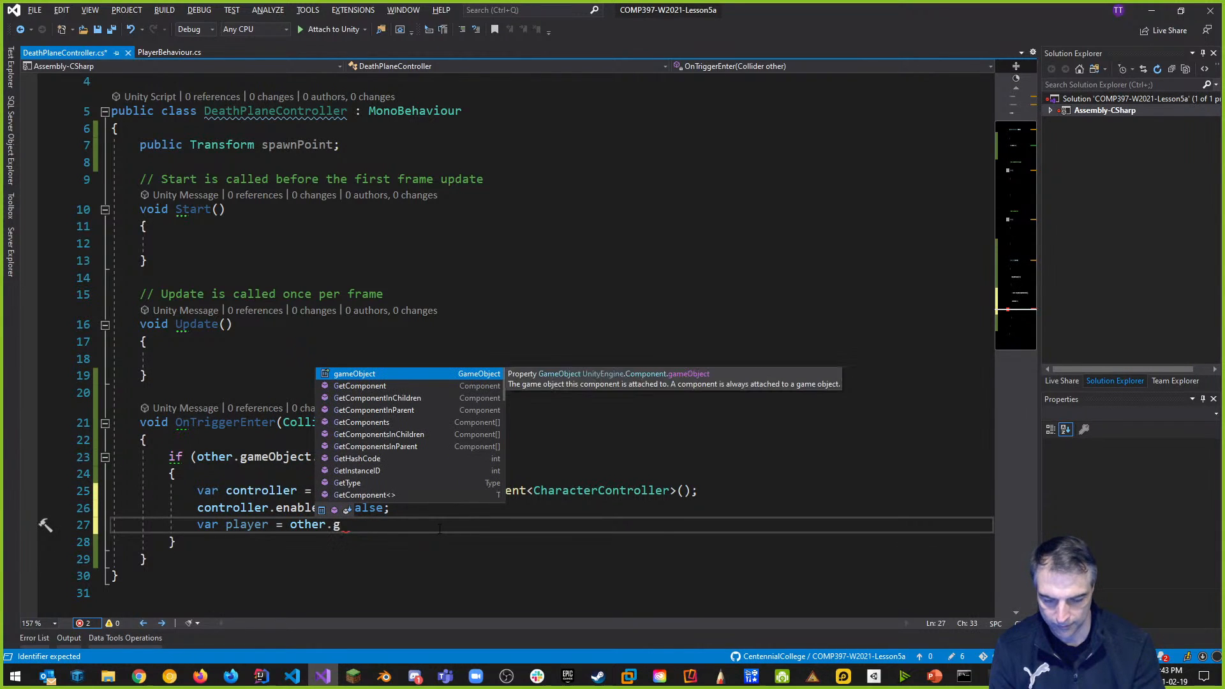
type("ameObject.tr")
key("Tab")
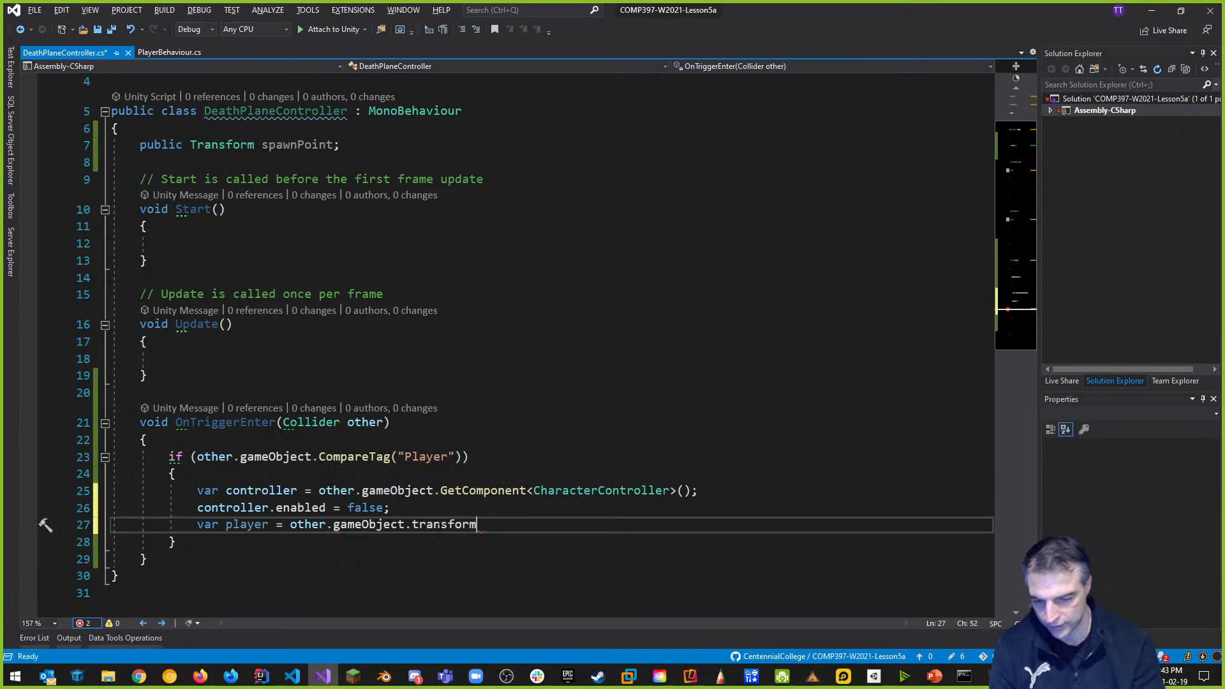
type(";")
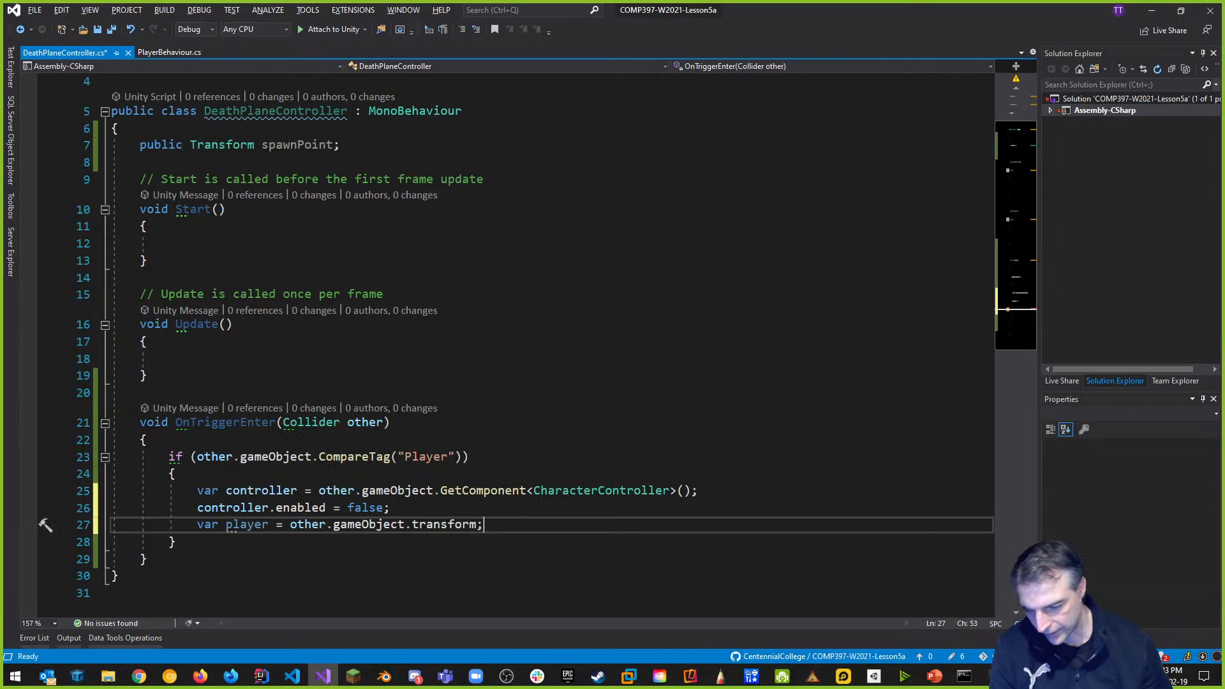
left_click(330, 478)
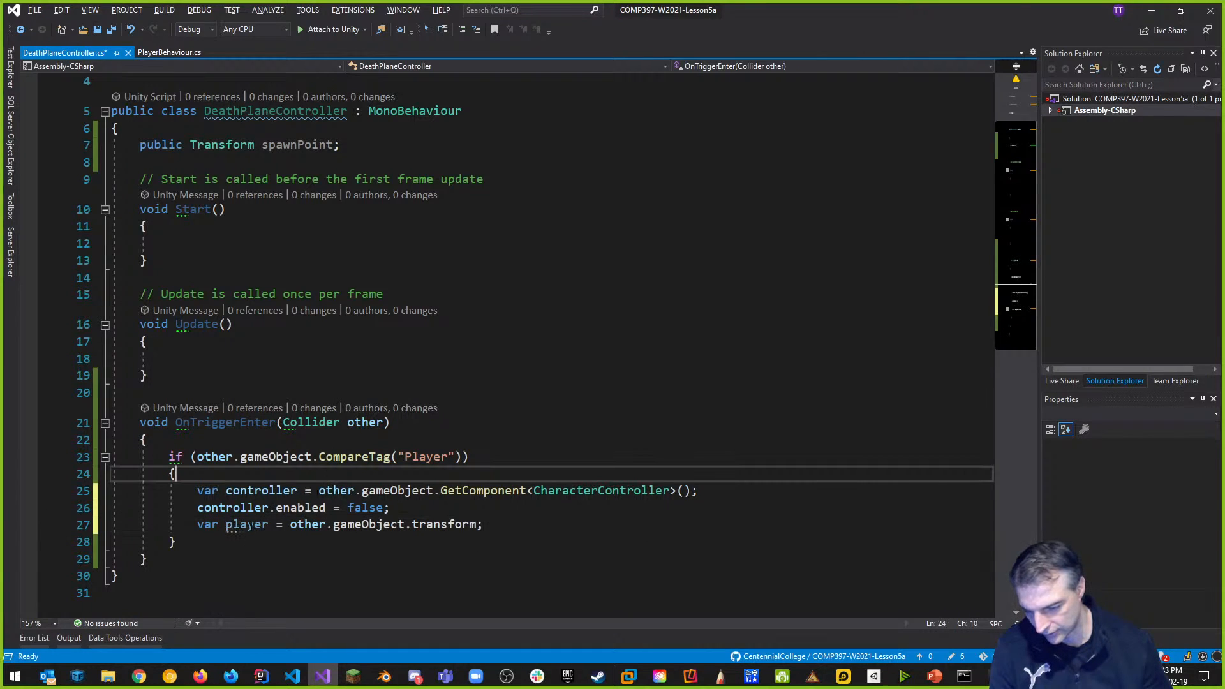
Rewrite that line as other.gameObject.transform.position = spawnPoint.position;.
left_click(519, 527)
key("Return")
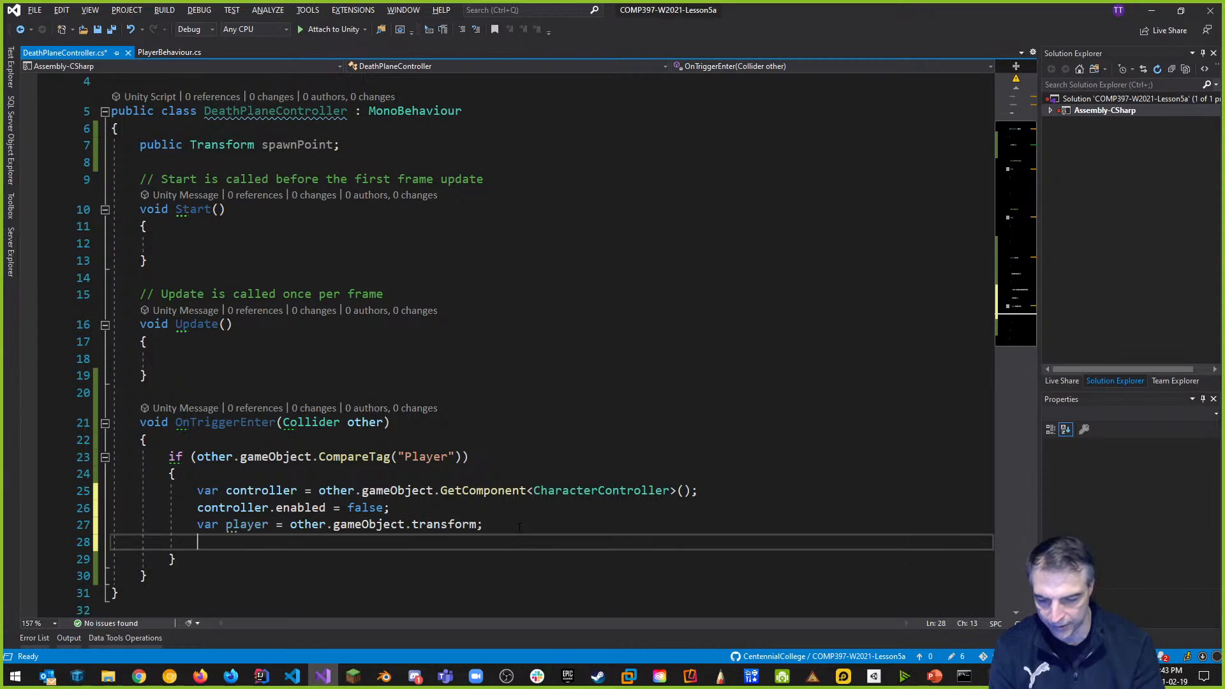
key("Up")
key("Delete")
key("Delete")
key("Delete")
key("Delete")
key("Delete")
key("Delete")
key("Delete")
key("Delete")
key("Delete")
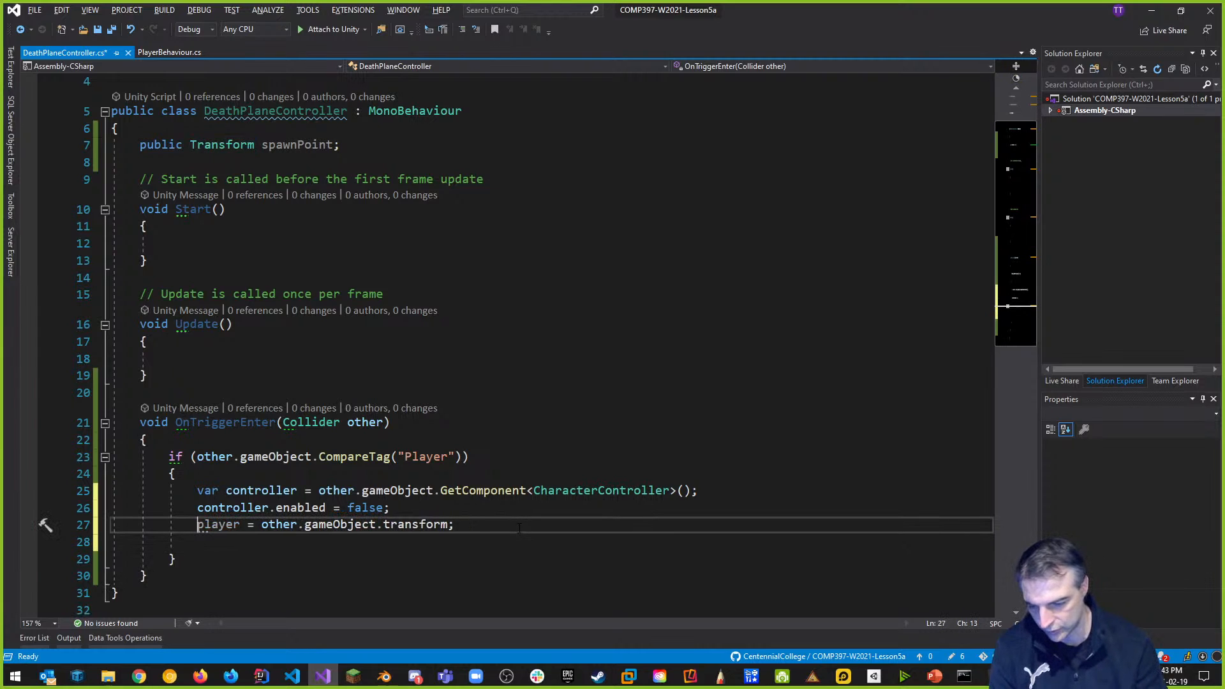
key("Delete")
key("Delete")
key("Delete")
key("Delete")
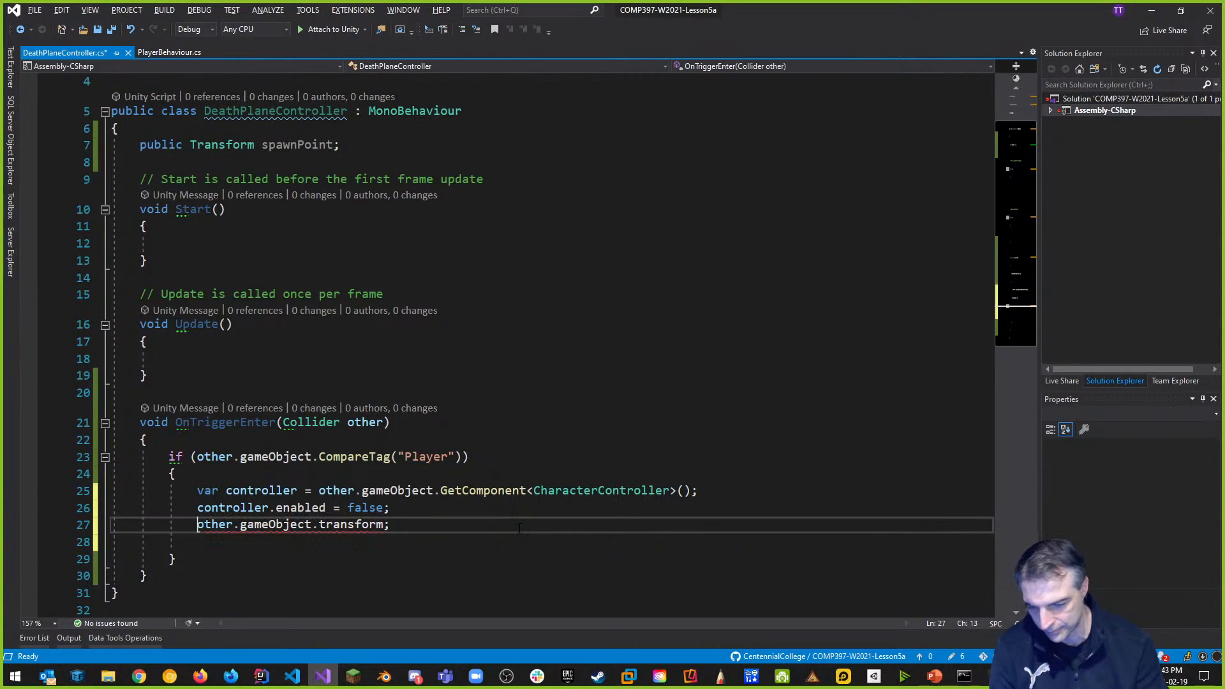
key("End")
key("BackSpace")
type("= sp")
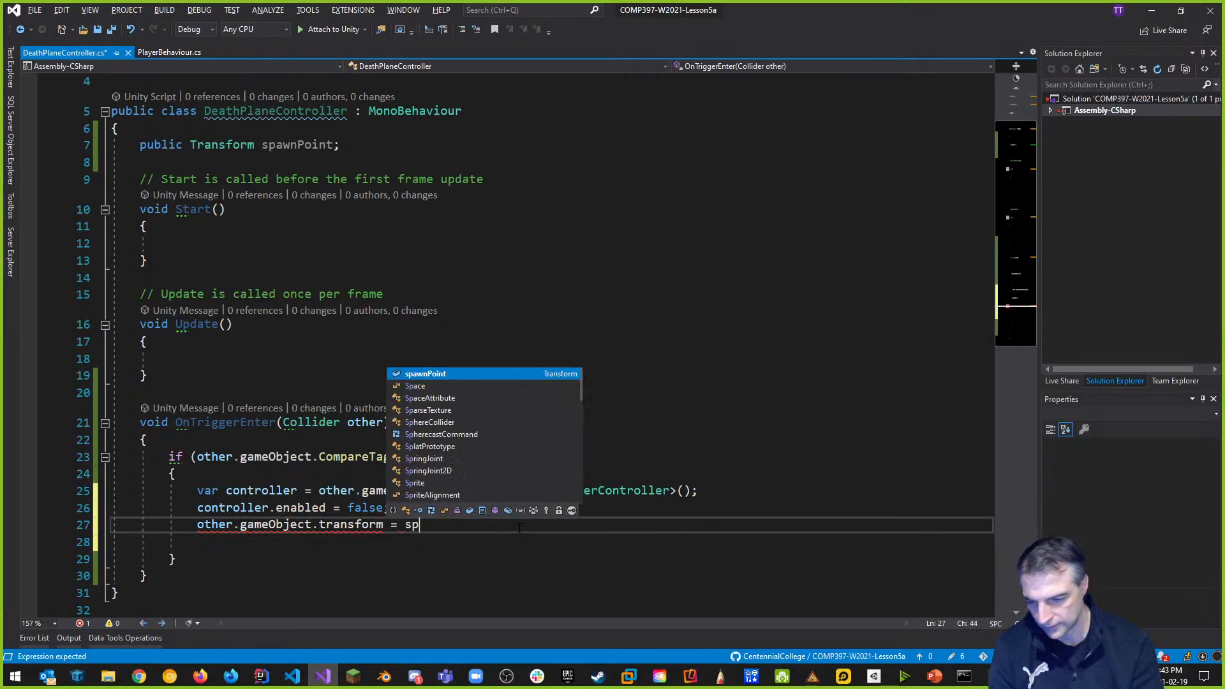
key("Tab")
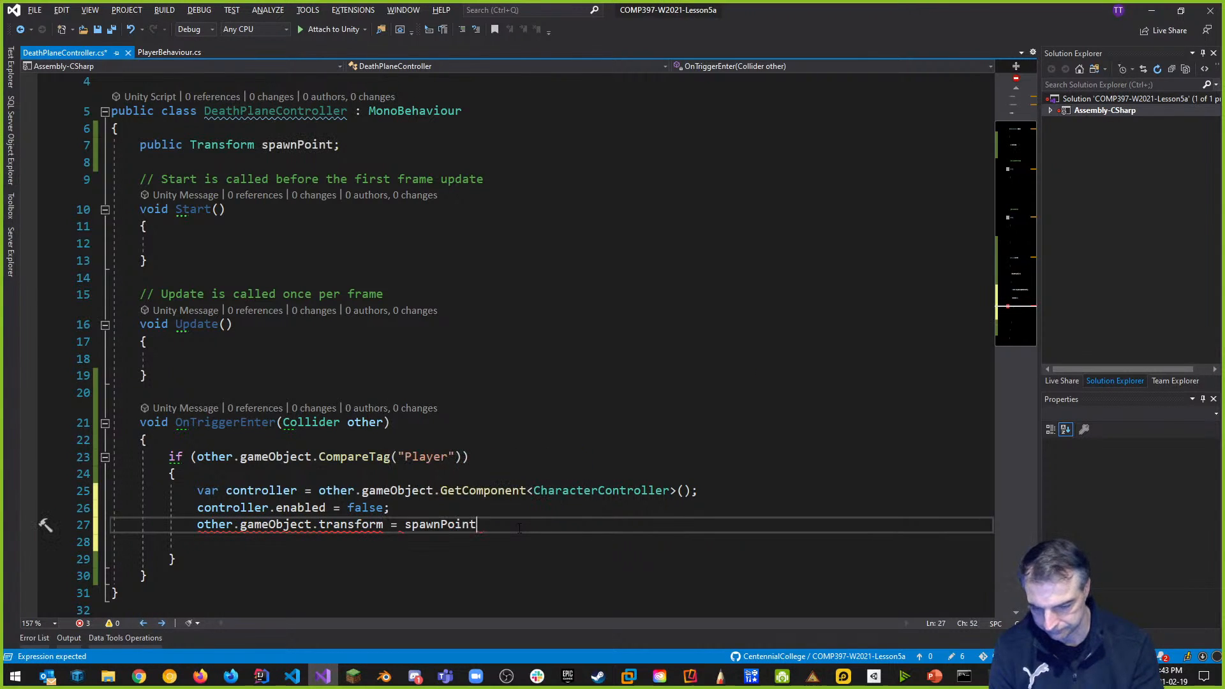
type(".poin")
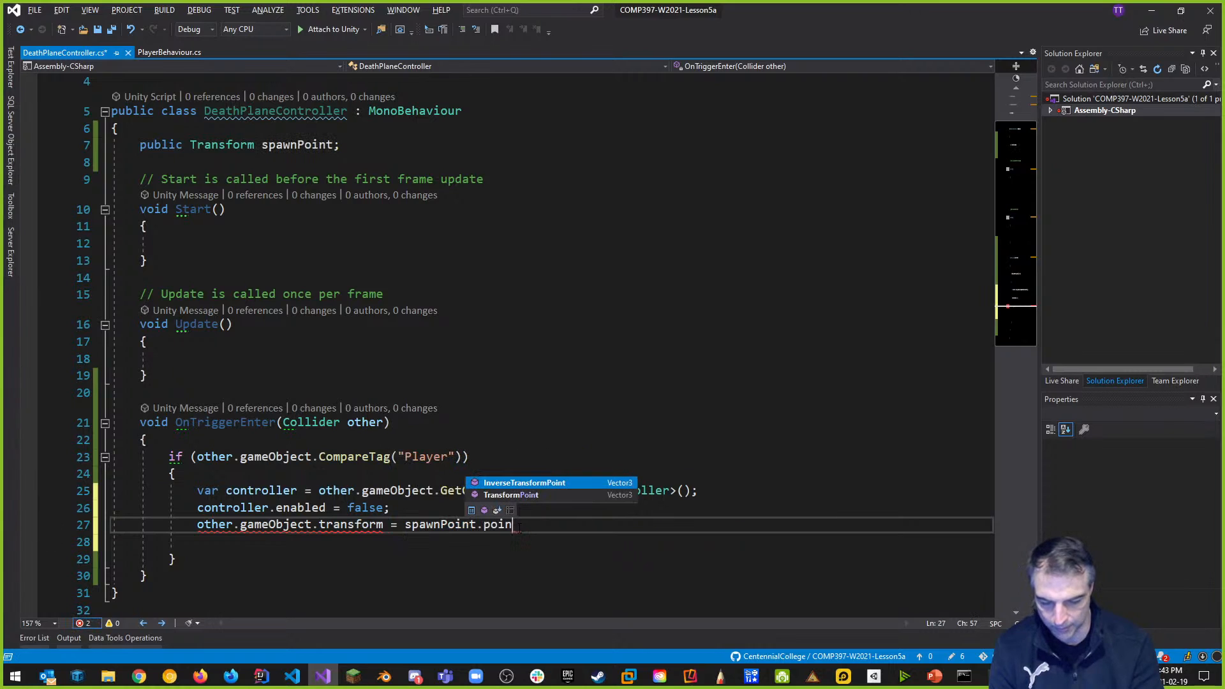
key("BackSpace")
key("BackSpace")
type("s")
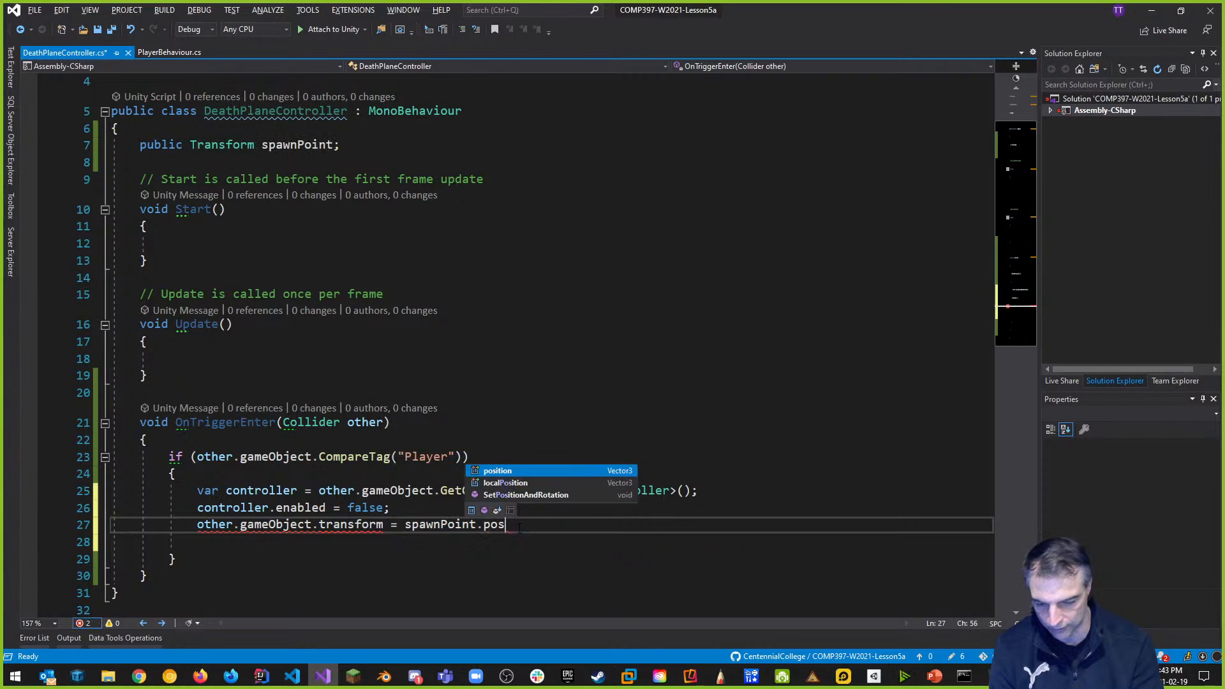
key("Tab")
type(";")
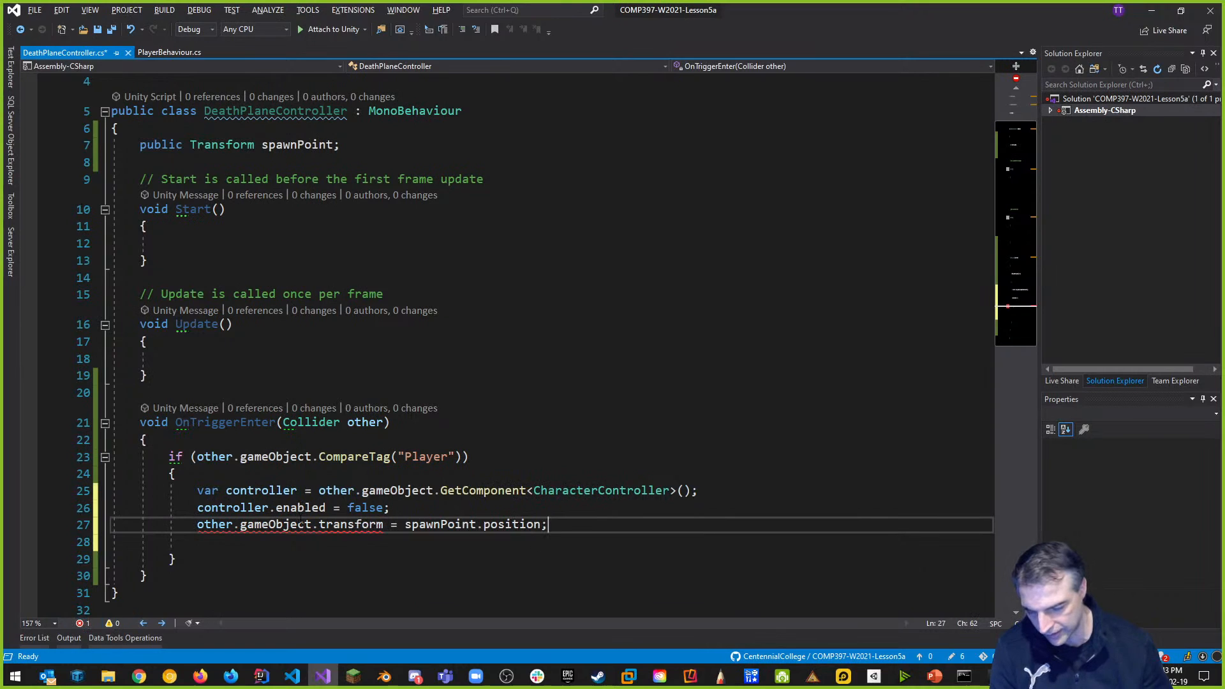
left_click(384, 525)
type(".")
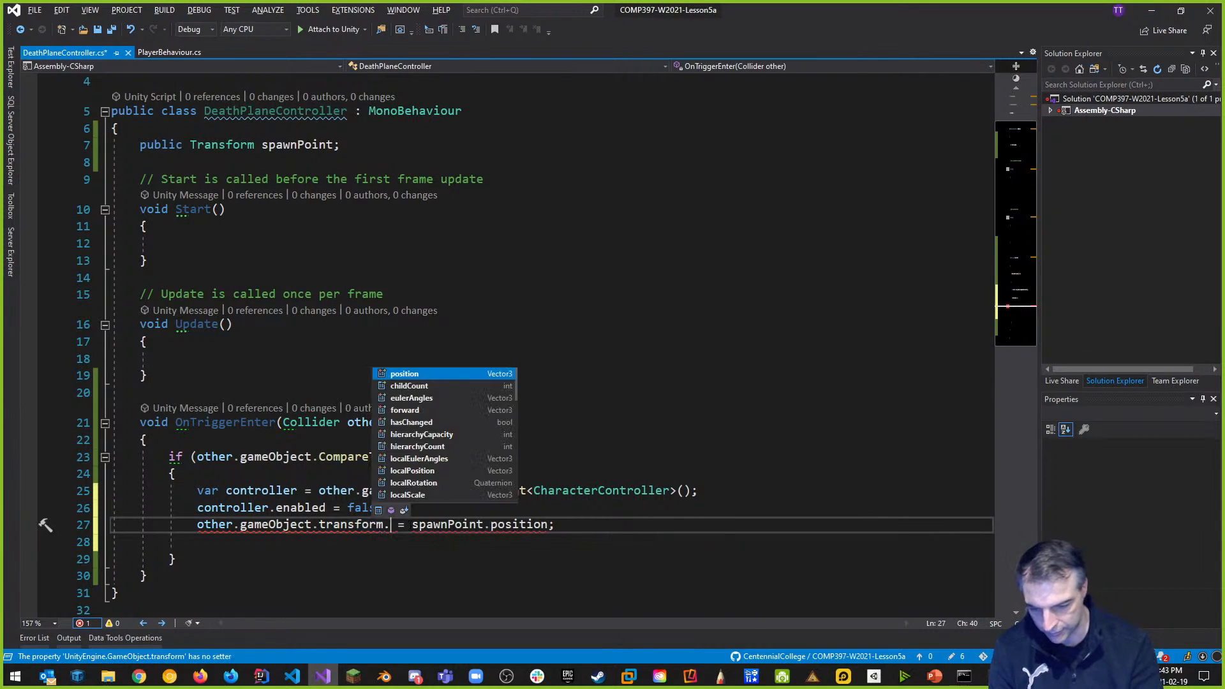
type("position")
left_click(651, 555)
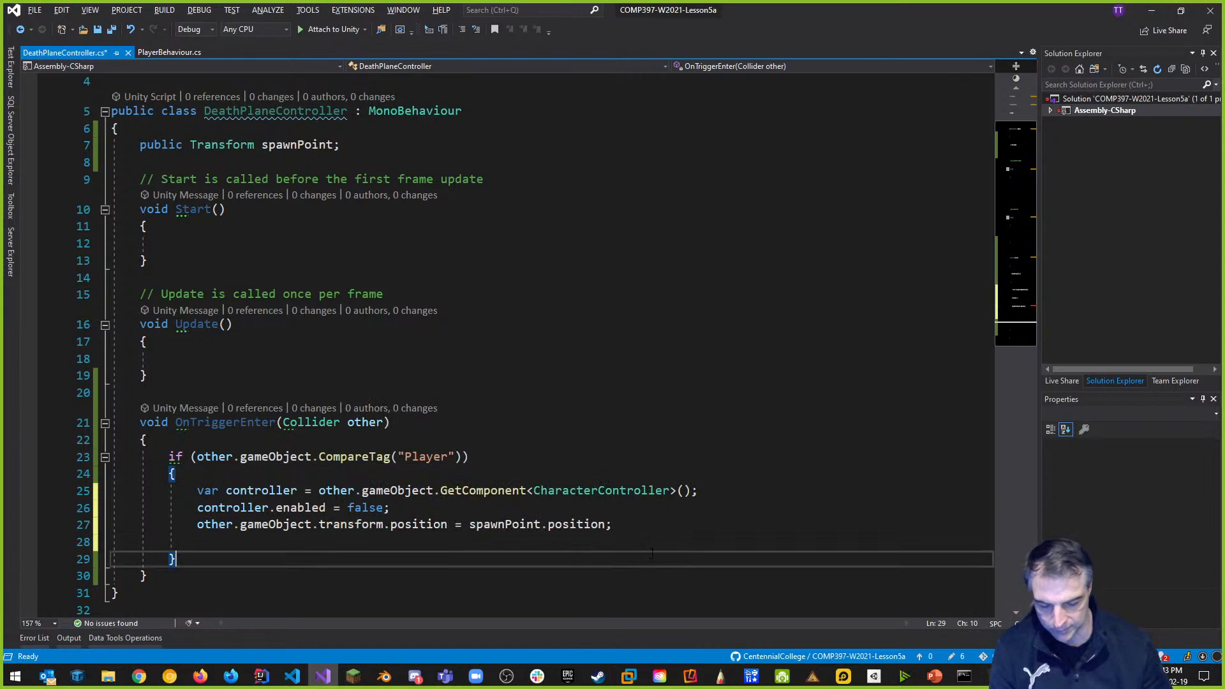
Add controller.enabled = true; below the position assignment.
left_click(623, 524)
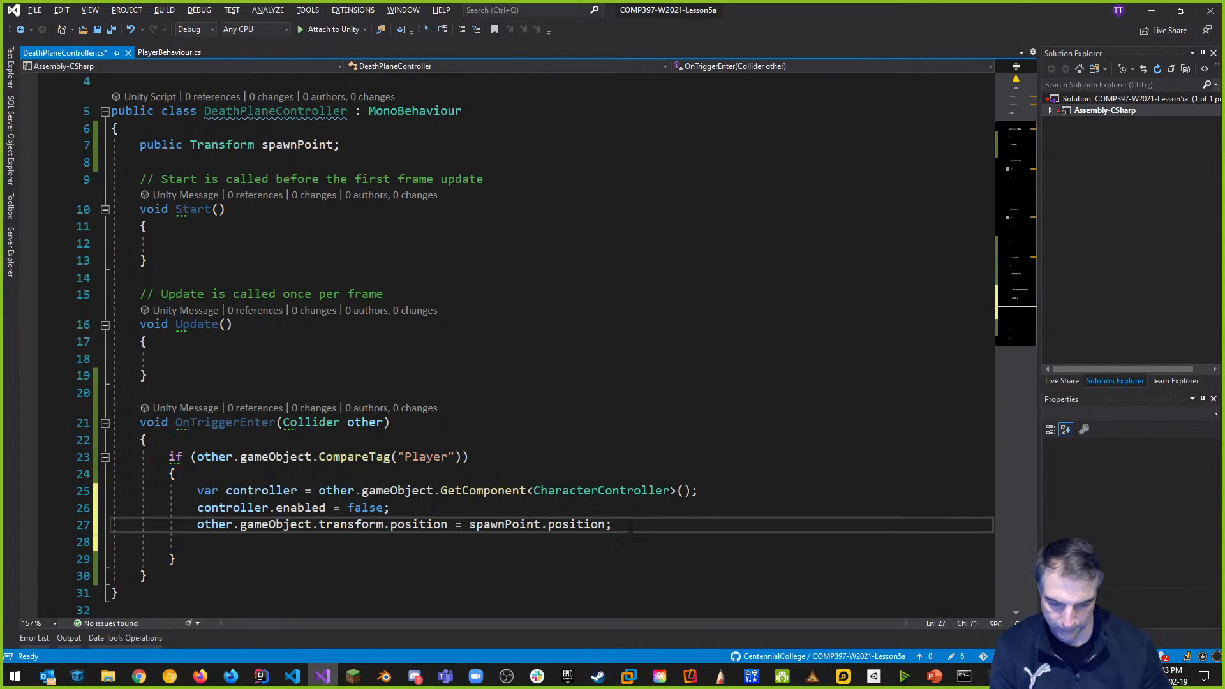
key("Return")
type("controller.e")
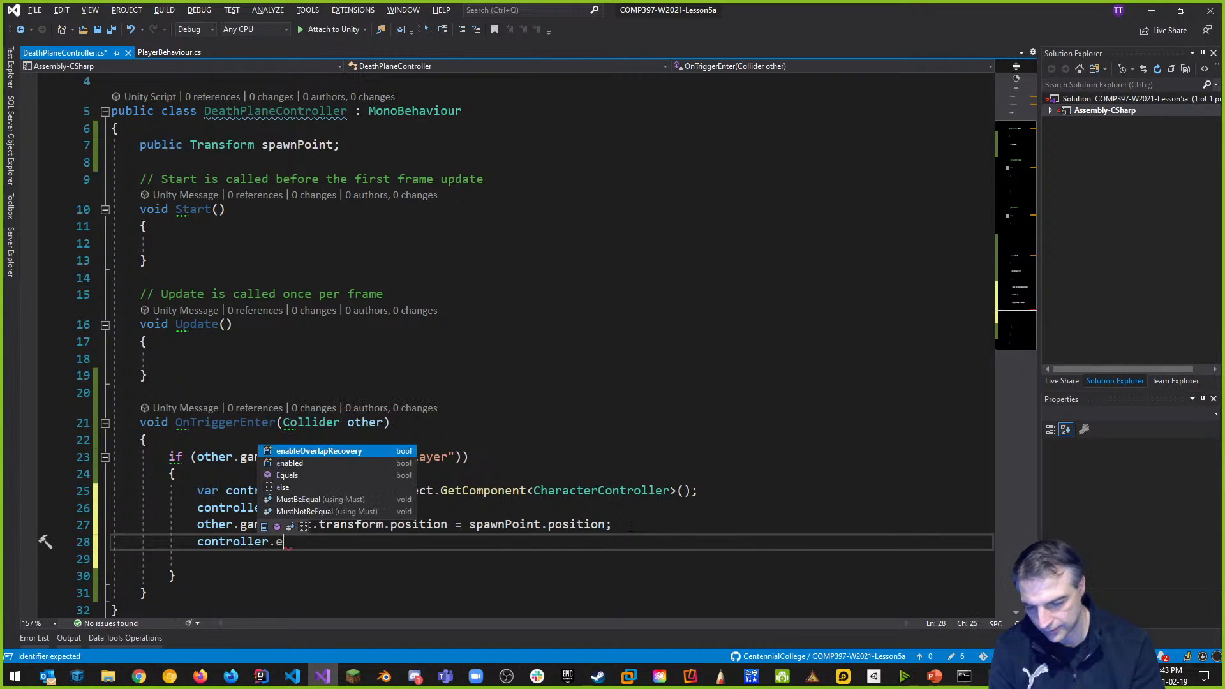
type("n")
key("Tab")
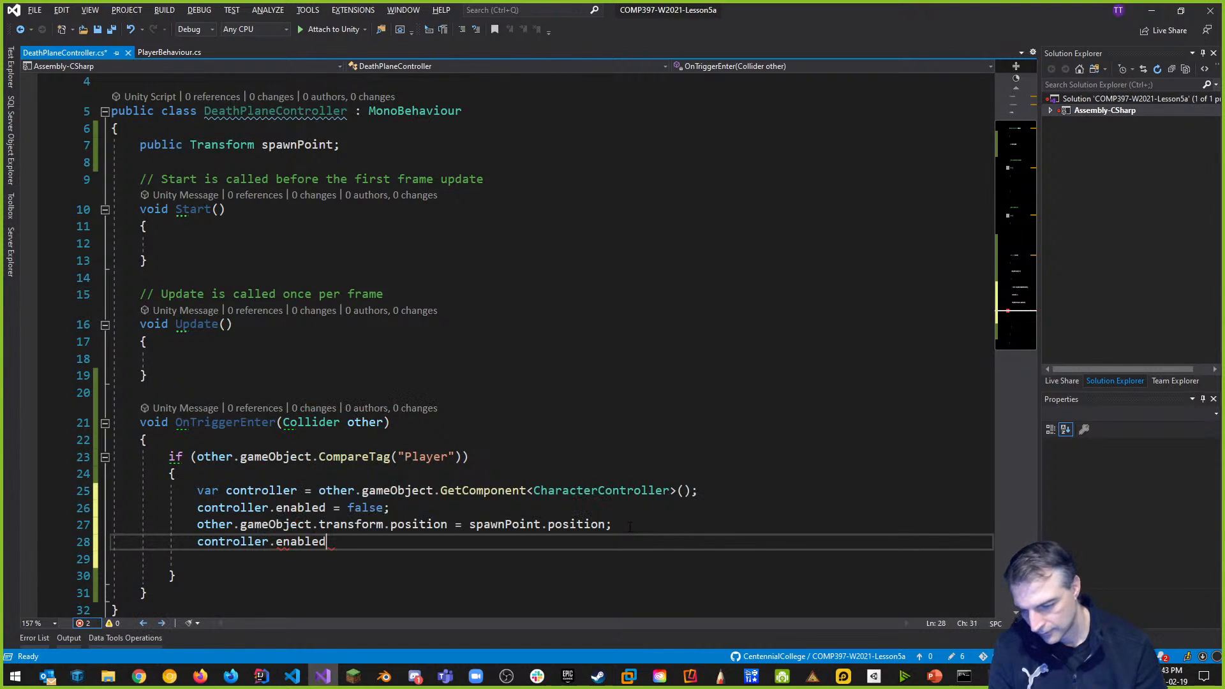
type("= true")
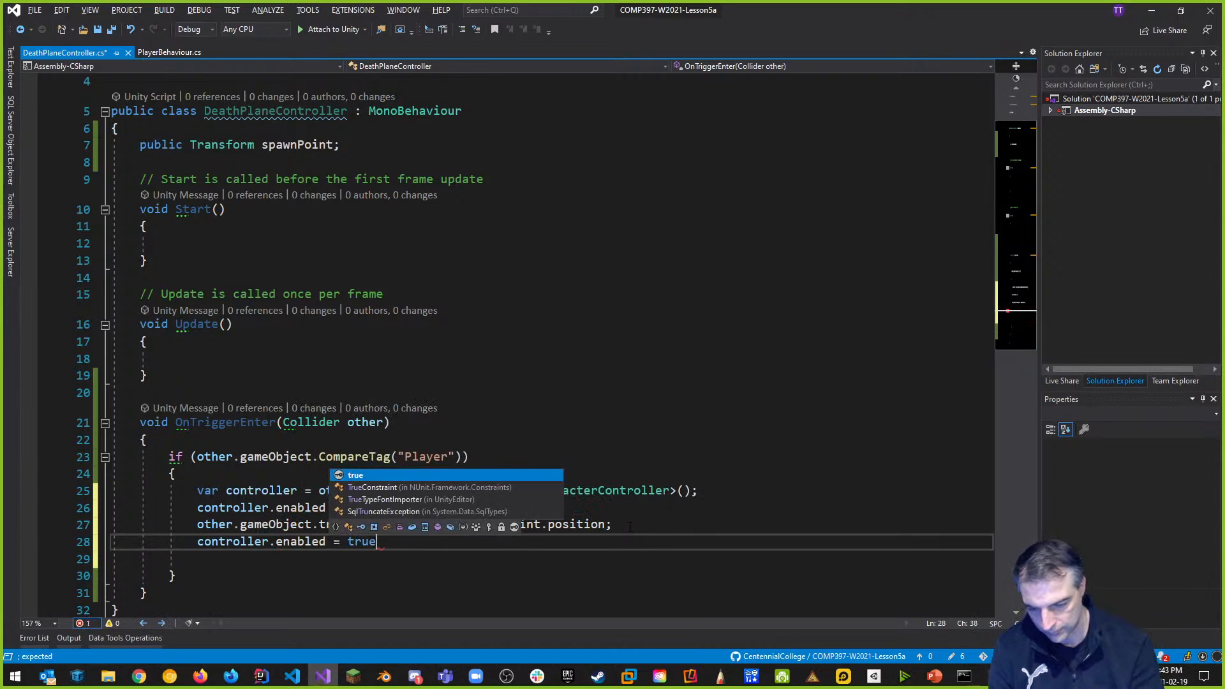
type(";")
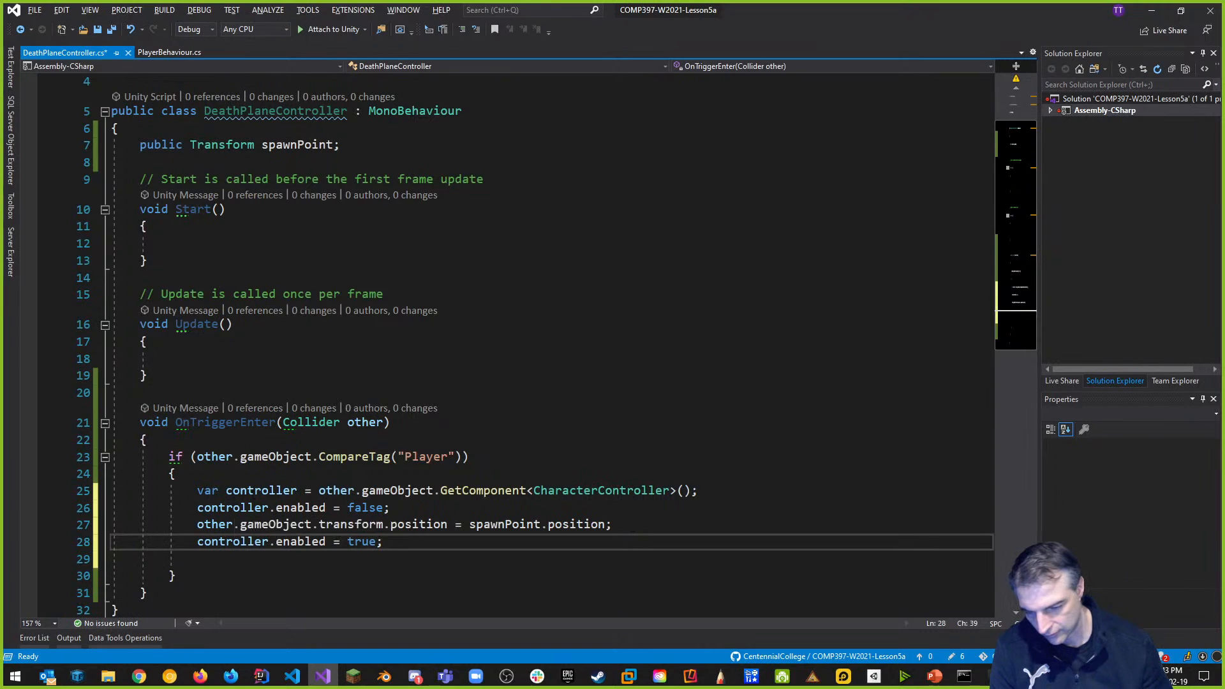
left_click_drag(197, 490, 700, 492)
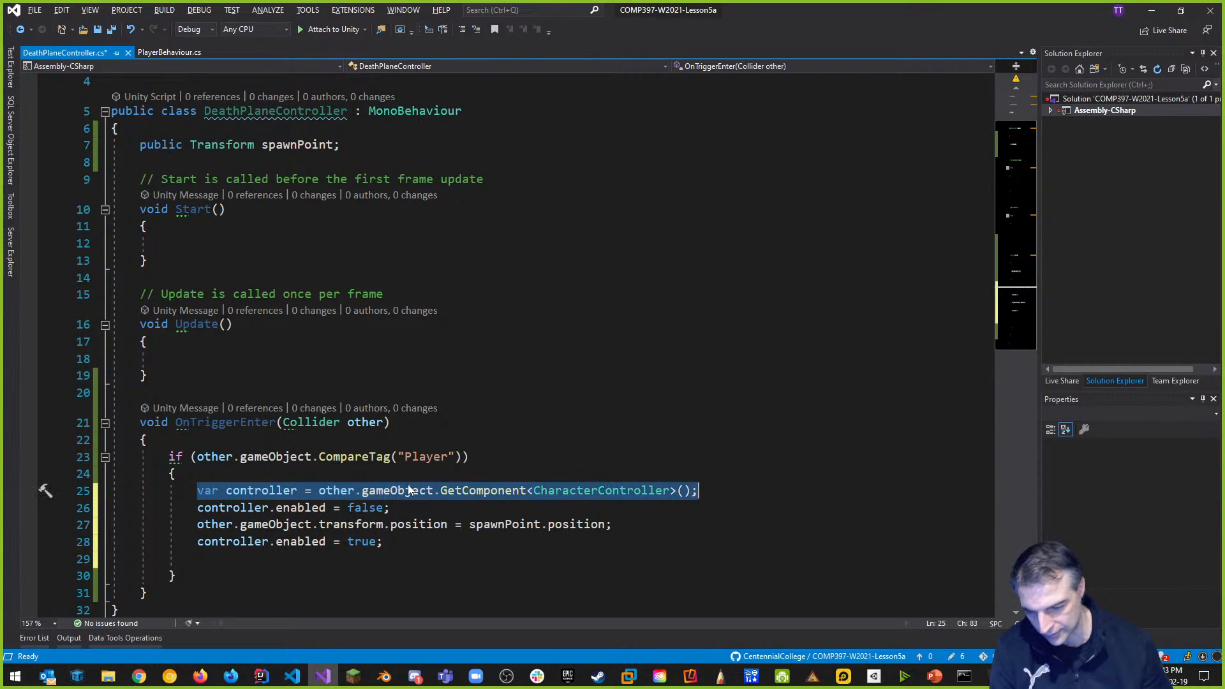
Add a comment above the lookup about getting a reference to the player's CharacterController.
left_click(354, 474)
key("Return")
type("// get a refrenc")
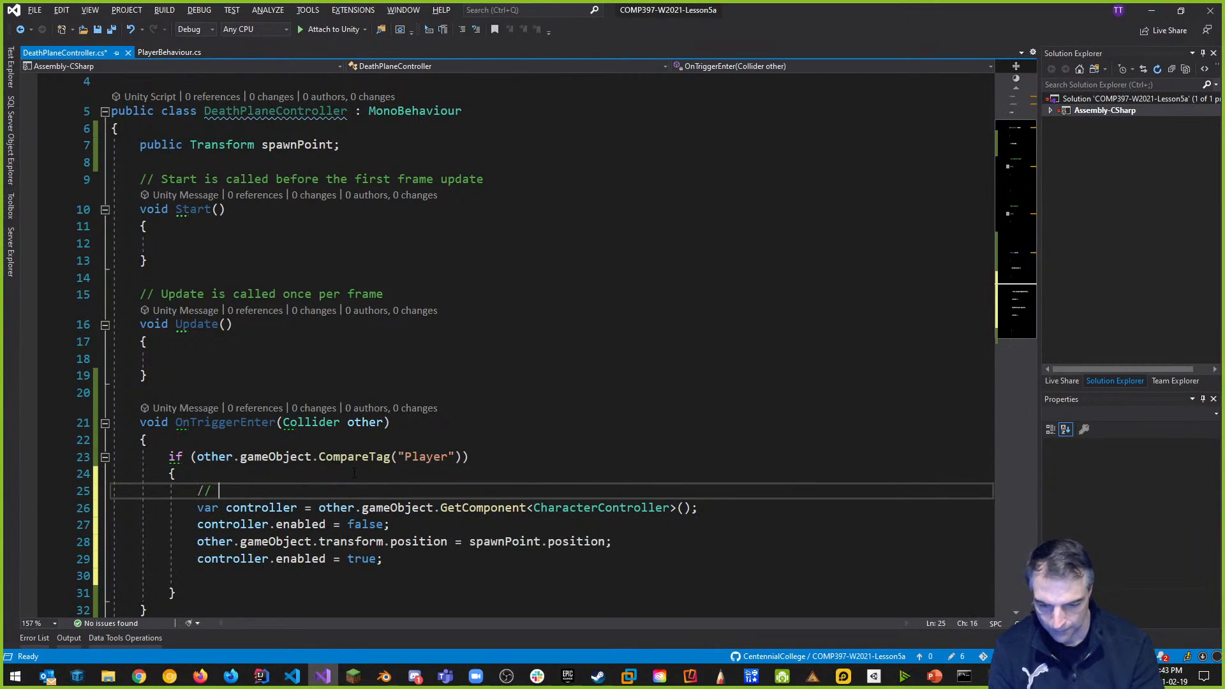
key("BackSpace")
key("BackSpace")
key("BackSpace")
key("BackSpace")
type("erene")
key("BackSpace")
type("ce ")
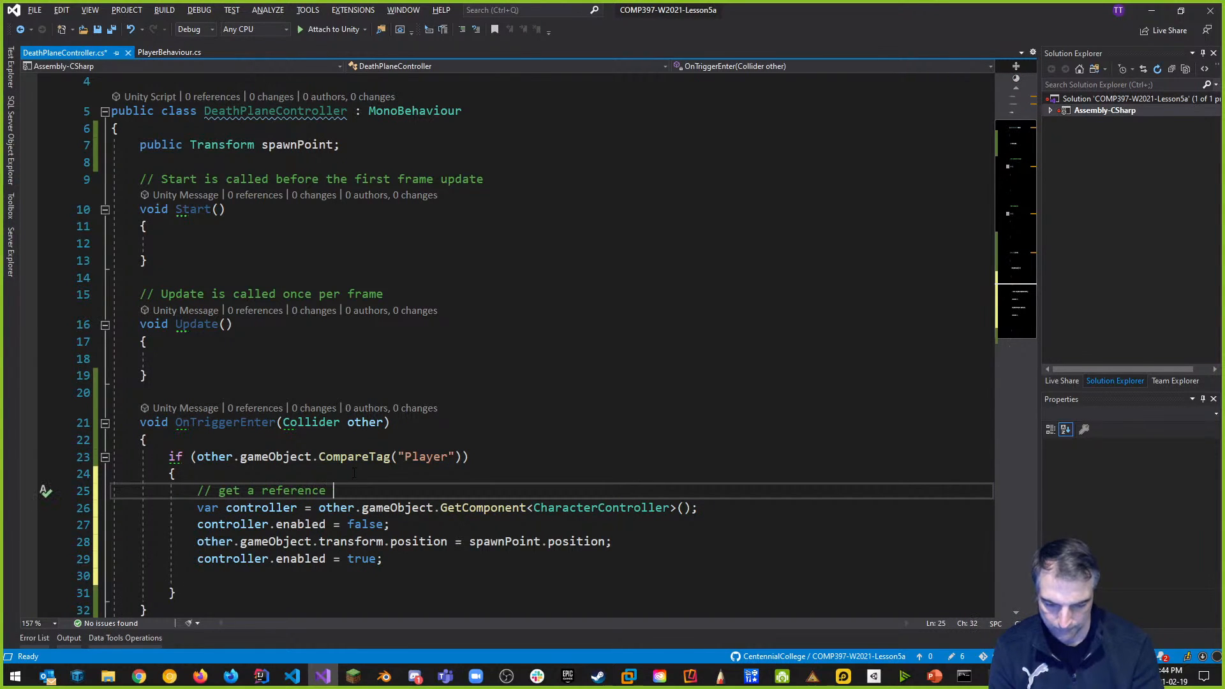
type("tot the player's cont")
key("BackSpace")
key("BackSpace")
key("BackSpace")
type("h")
key("BackSpace")
key("BackSpace")
type("Ch")
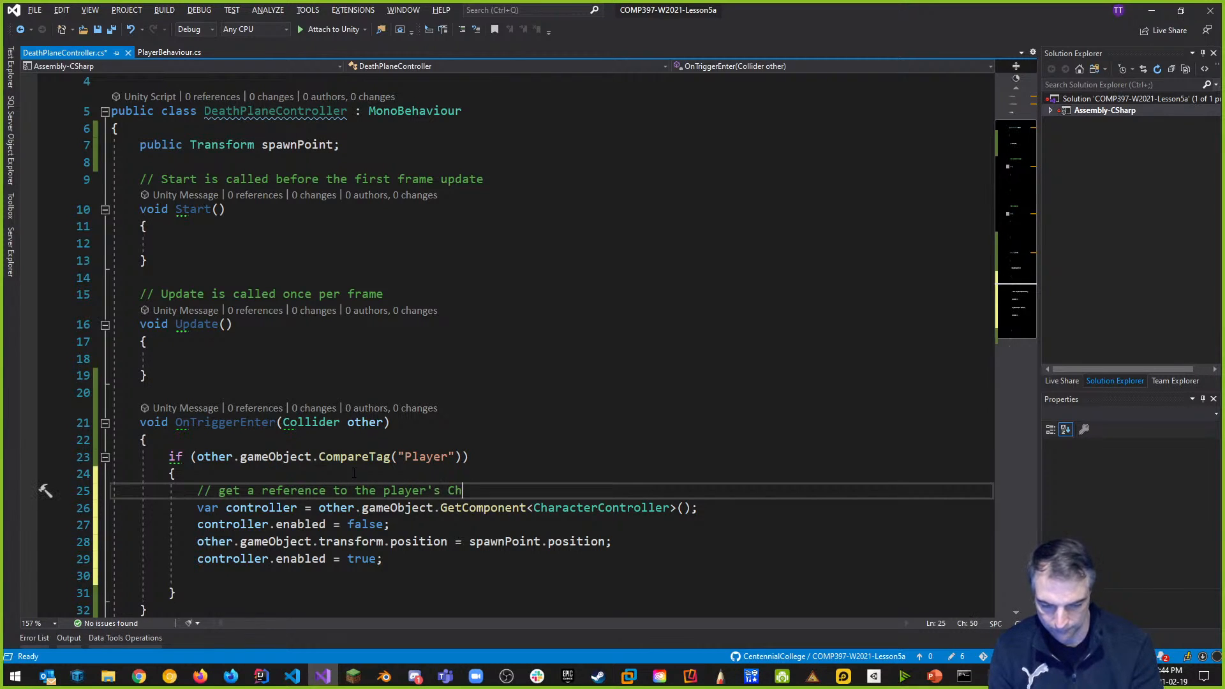
type("aracterContro")
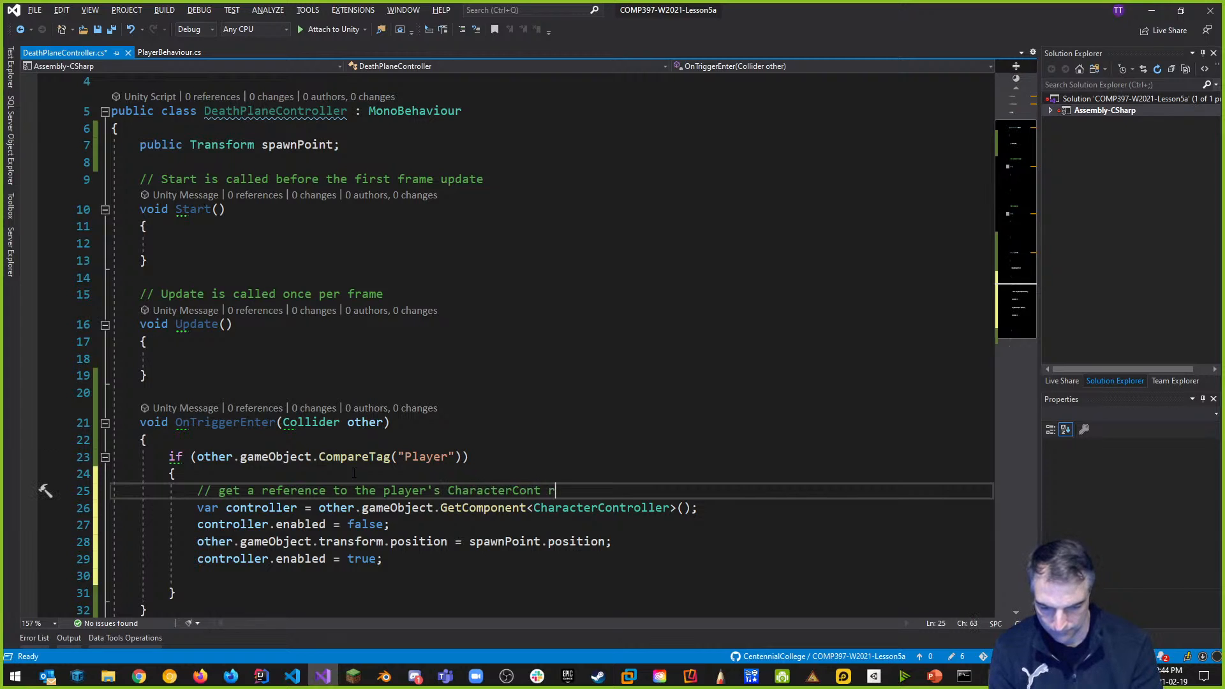
type("ller")
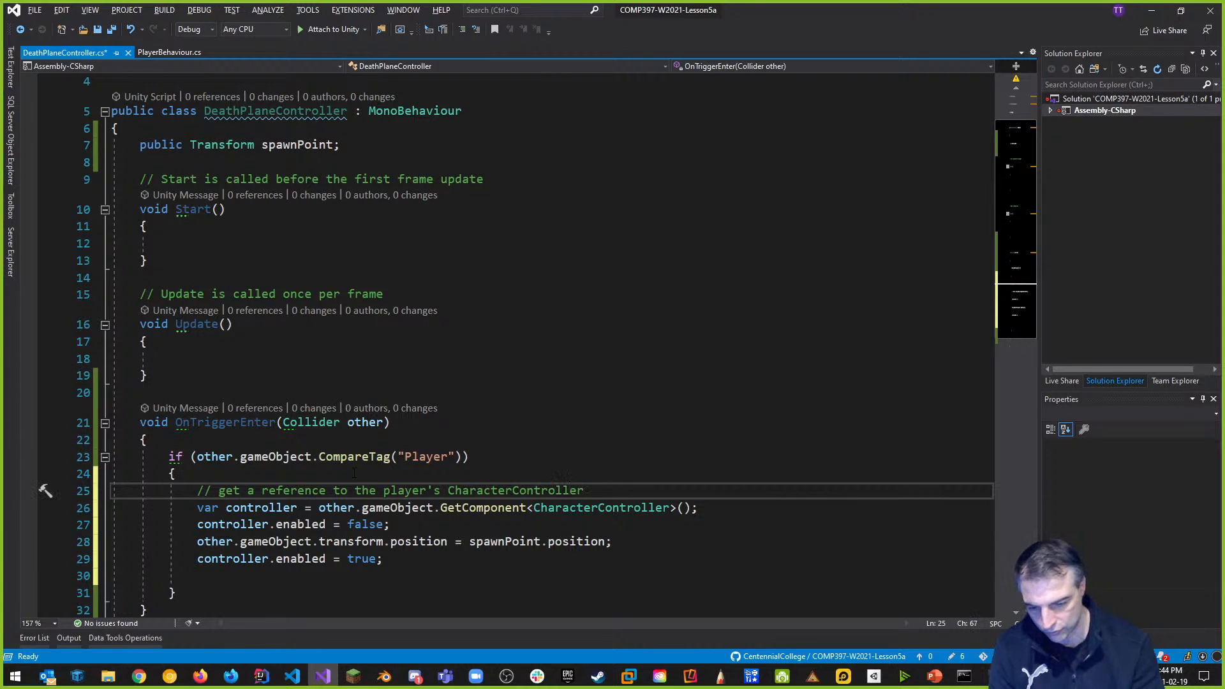
Add comments for turning the controller off, moving the player to the spawnpoint, and re-enabling it.
scroll(549, 345, "down", 2)
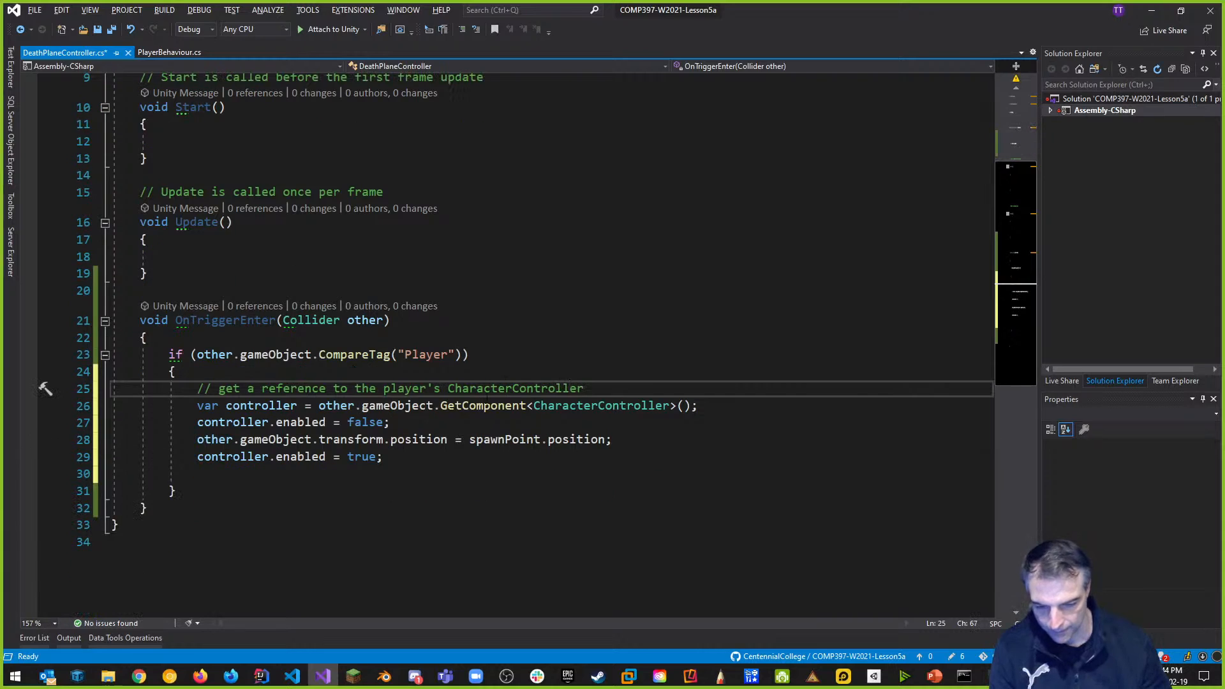
left_click(741, 403)
key("Return")
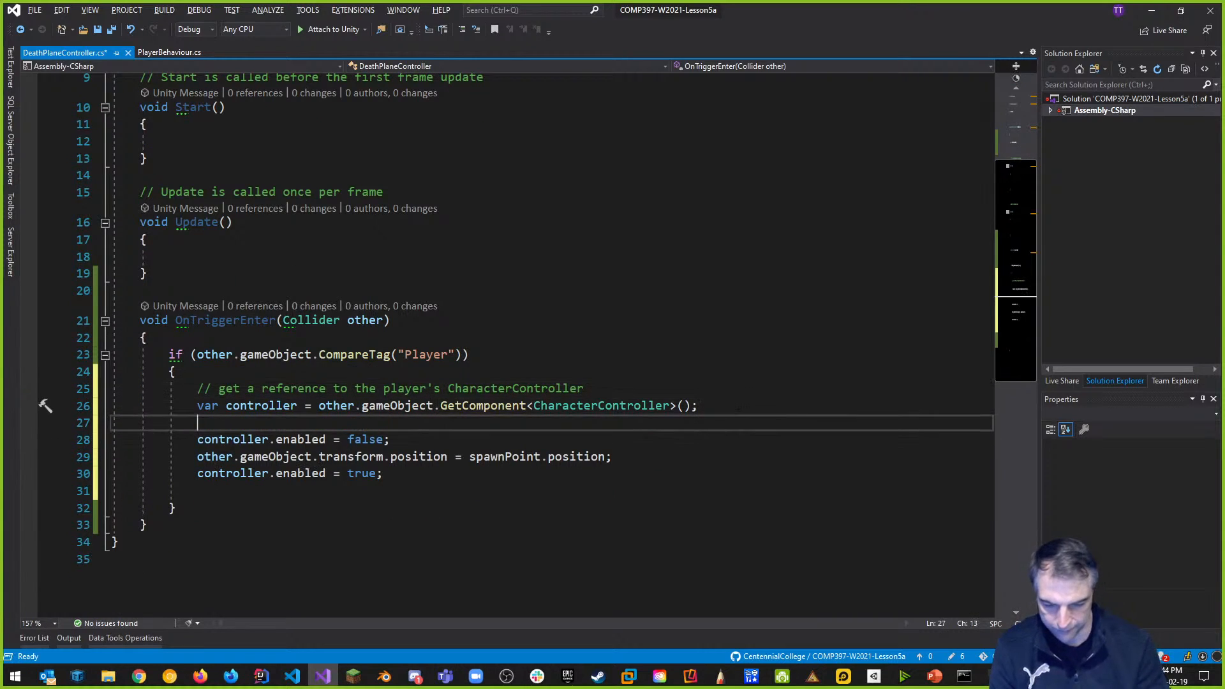
type("// turn cvontro")
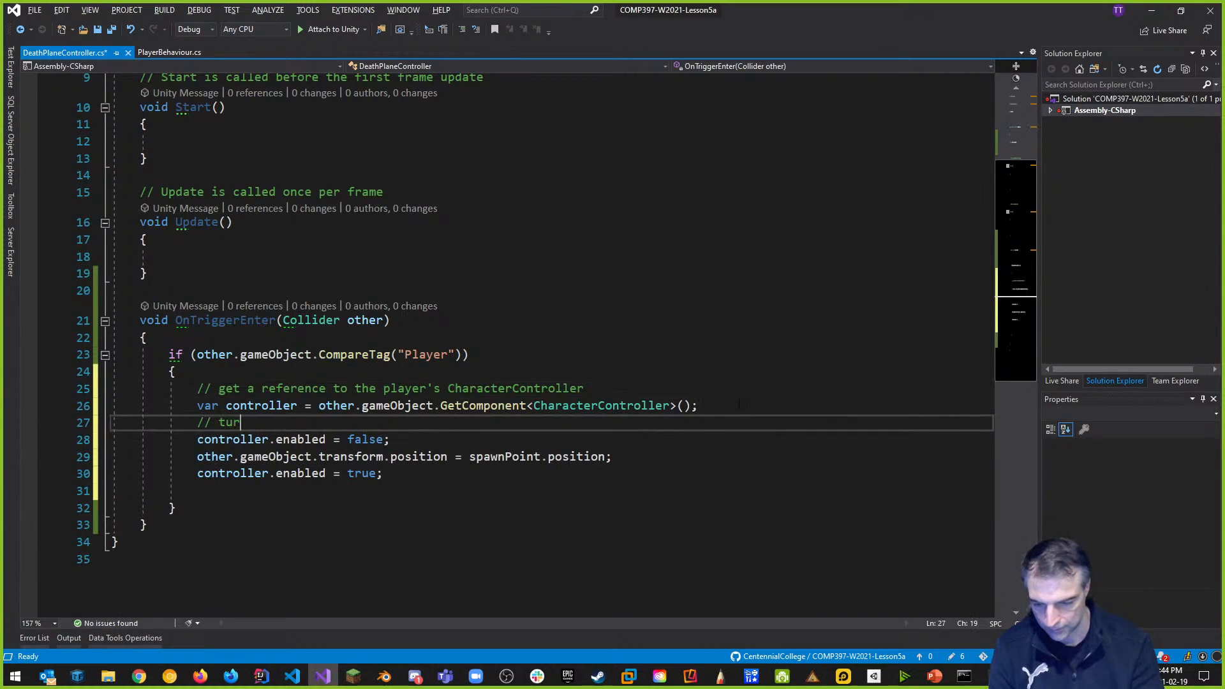
key("BackSpace")
key("BackSpace")
key("BackSpace")
key("BackSpace")
key("BackSpace")
key("BackSpace")
type("ontroller off")
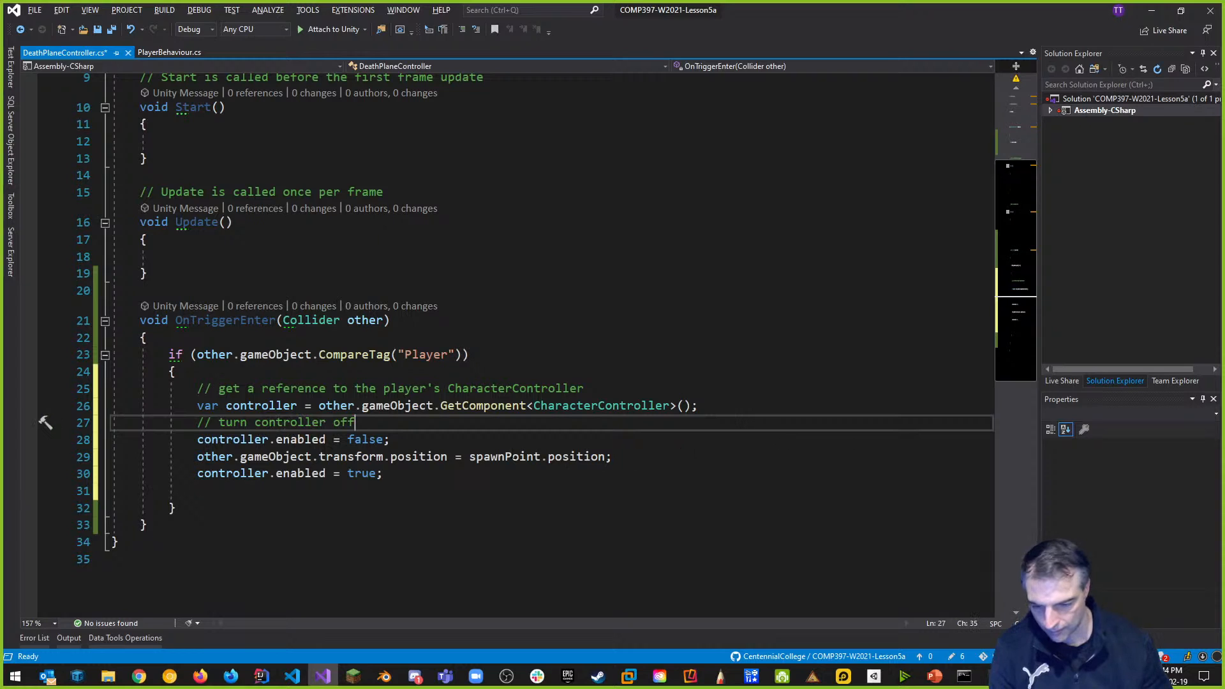
left_click(434, 442)
key("Return")
type("// move the player to the s")
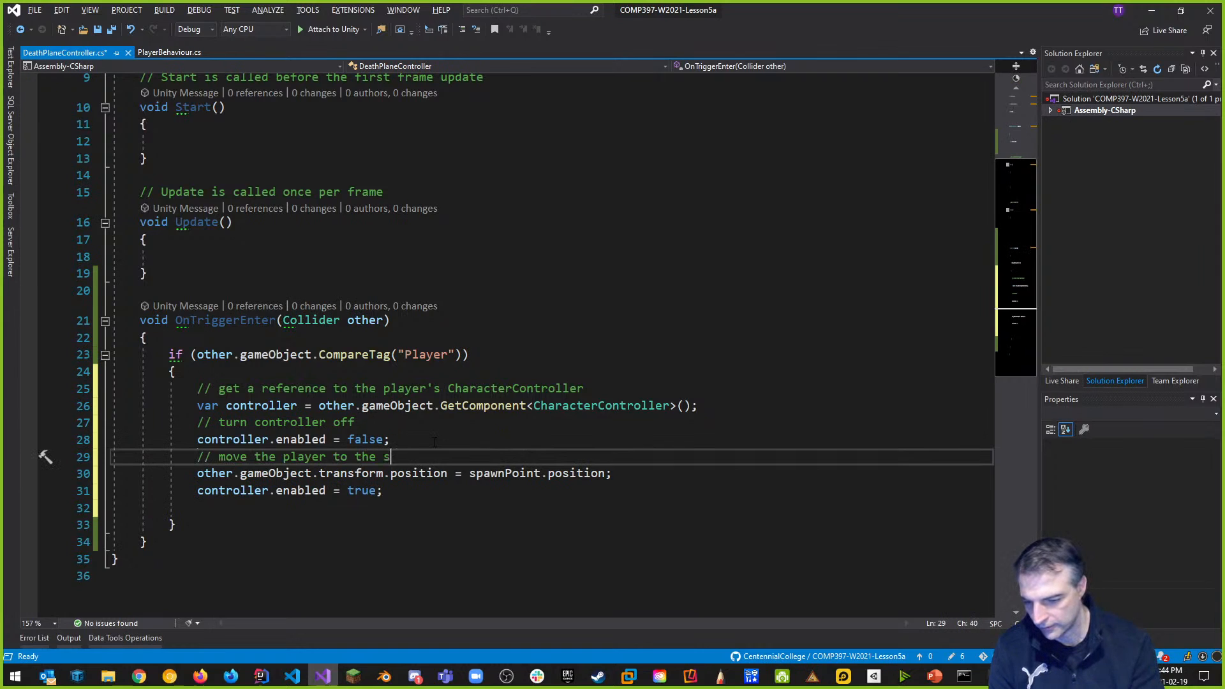
type("pawnpoint")
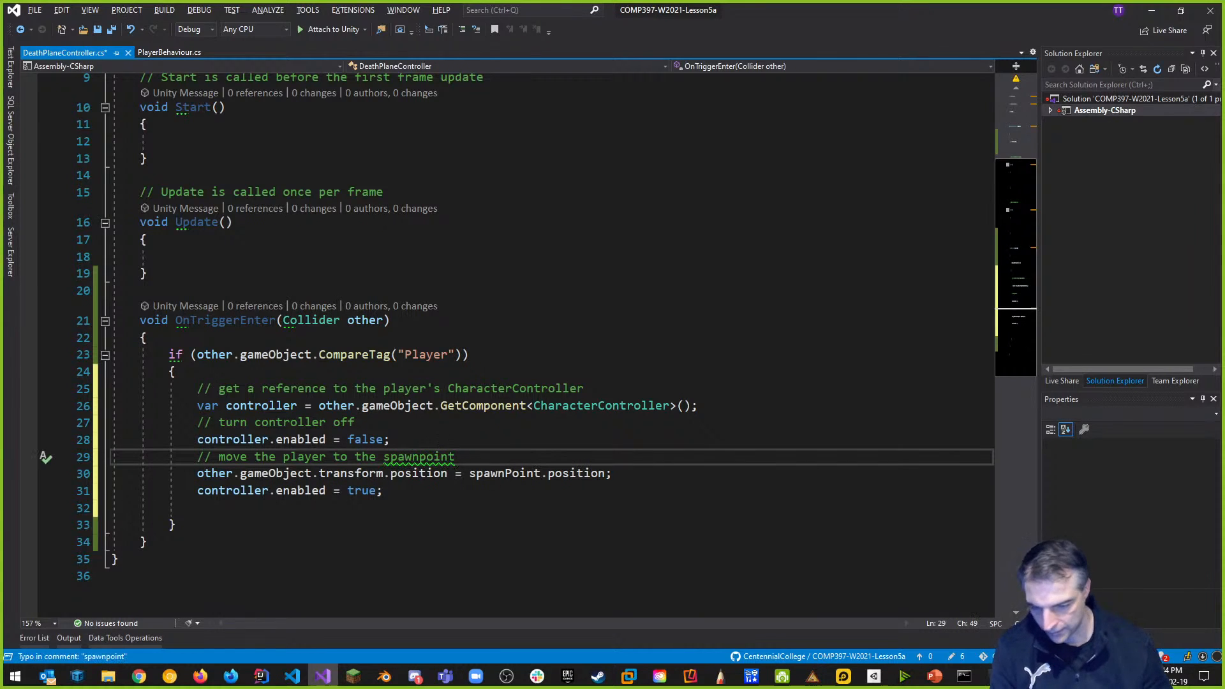
left_click(663, 474)
key("Return")
type("// t")
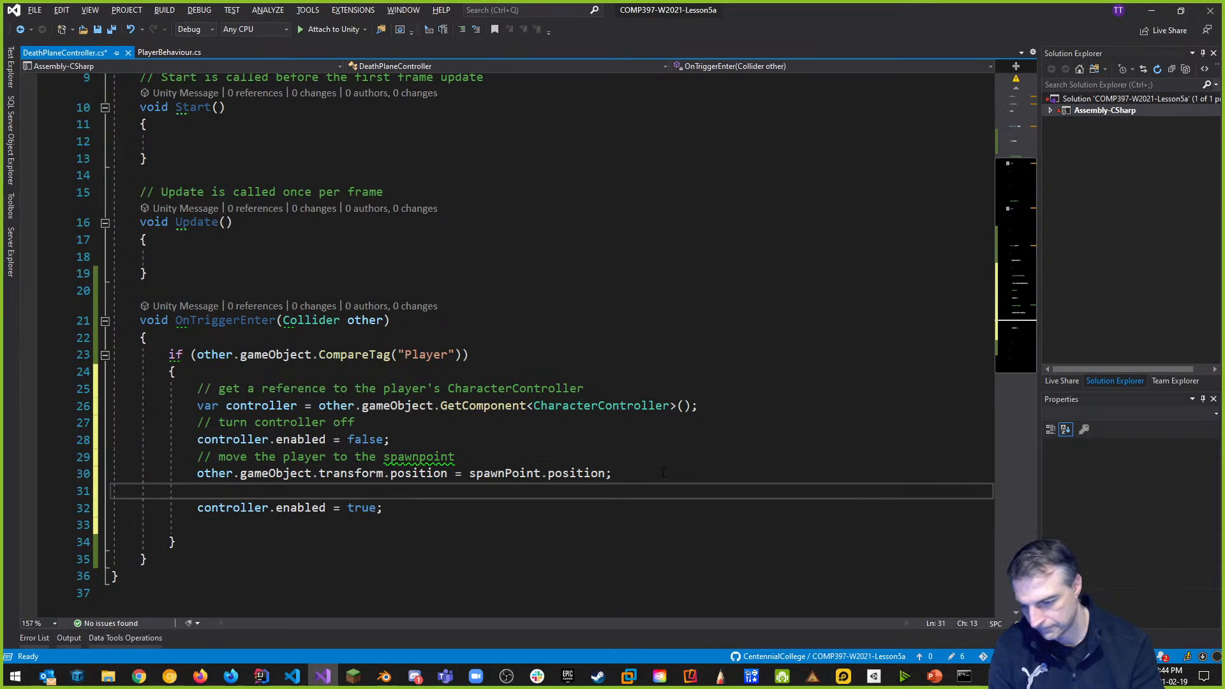
type("urn controller no")
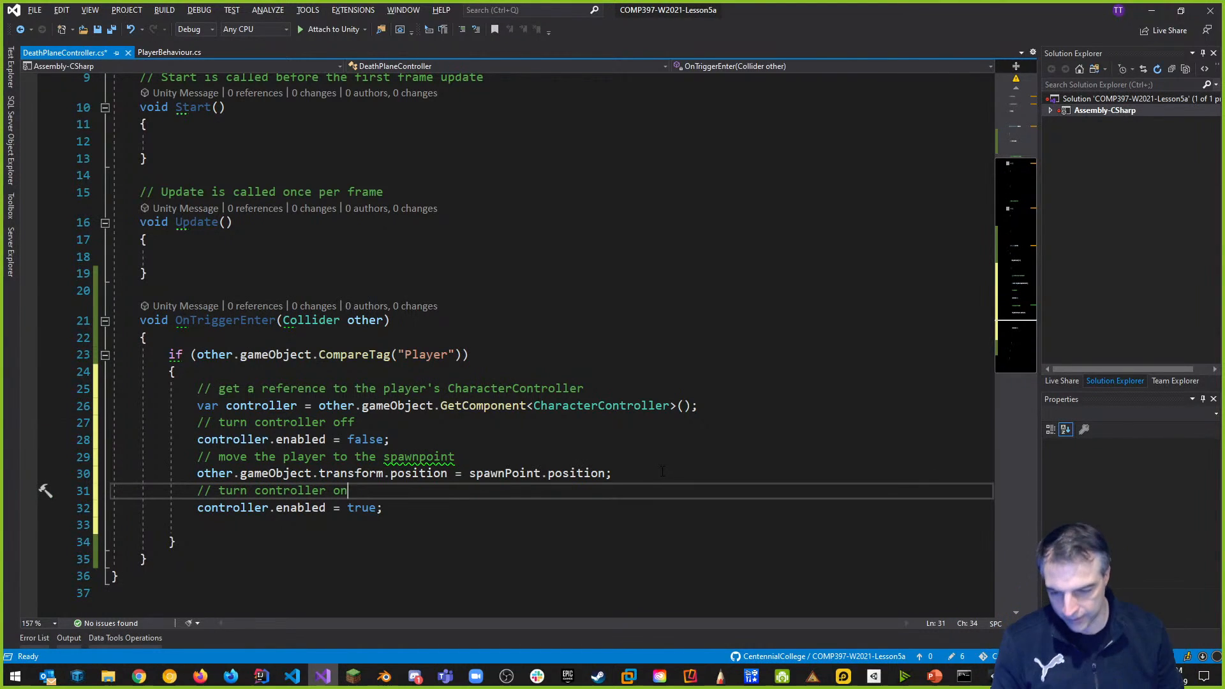
Comment the tag check as '// check if the object that triggers a collision is the player' and save.
left_click(283, 339)
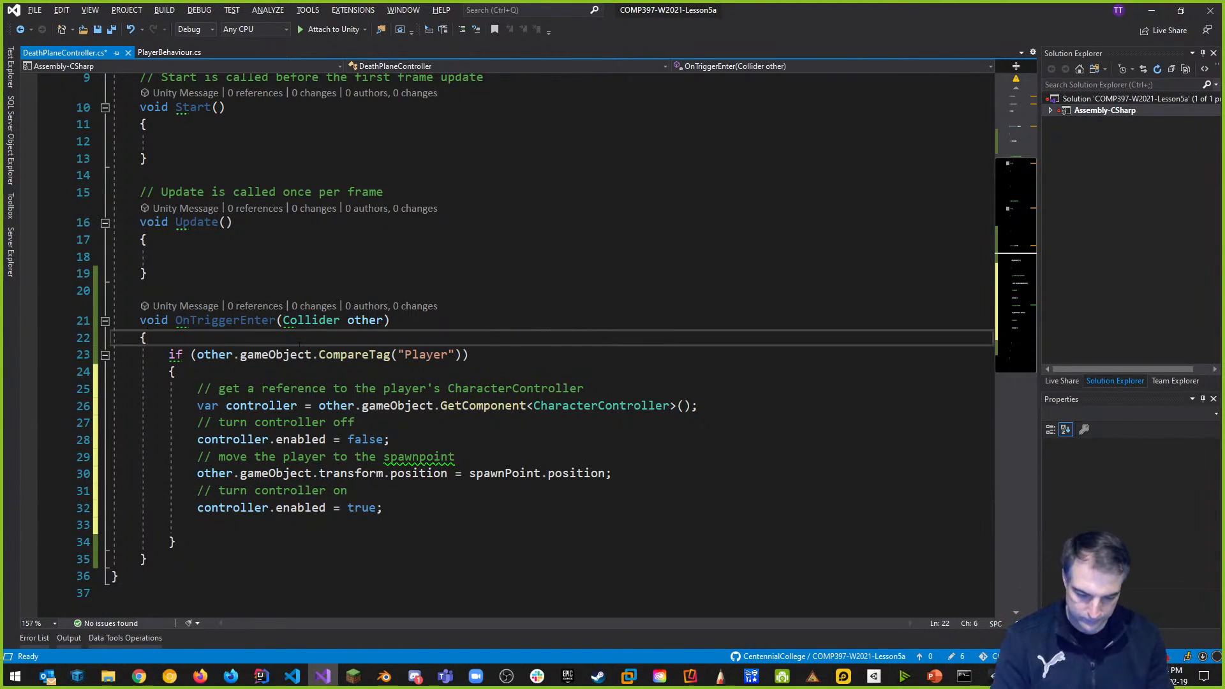
key("Return")
type("// check if the object ")
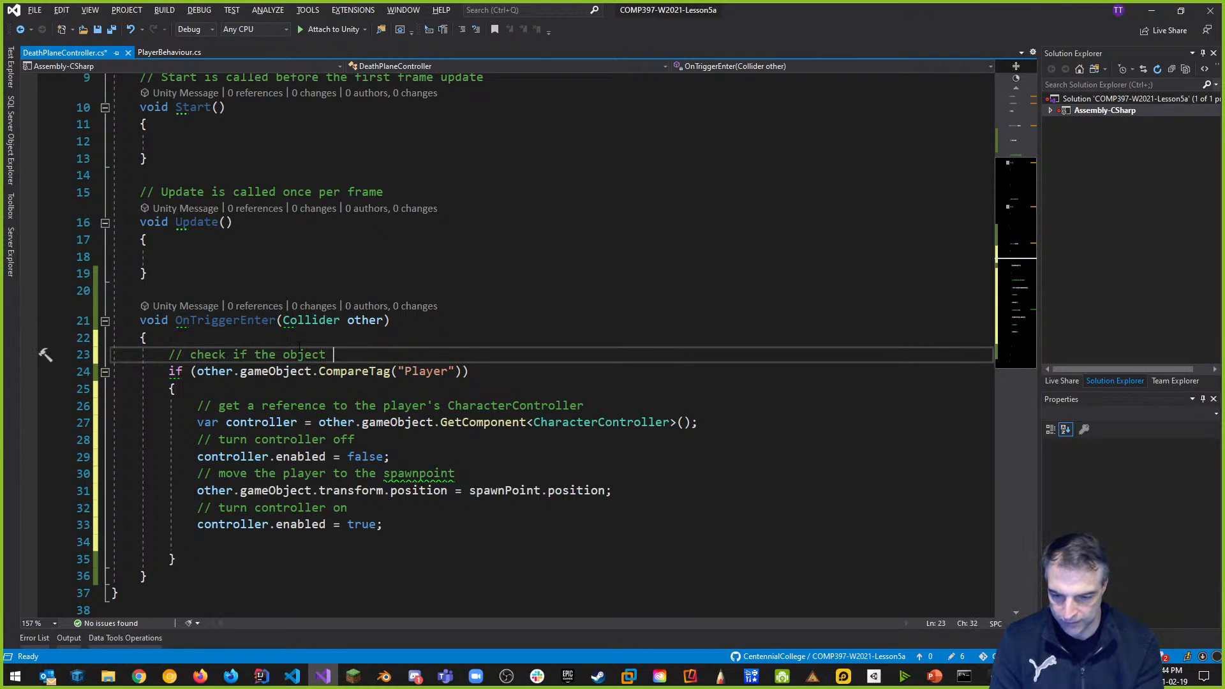
type("that triggers a cl")
key("BackSpace")
key("BackSpace")
key("BackSpace")
type("ollsion")
key("BackSpace")
type("ision is the plyaer")
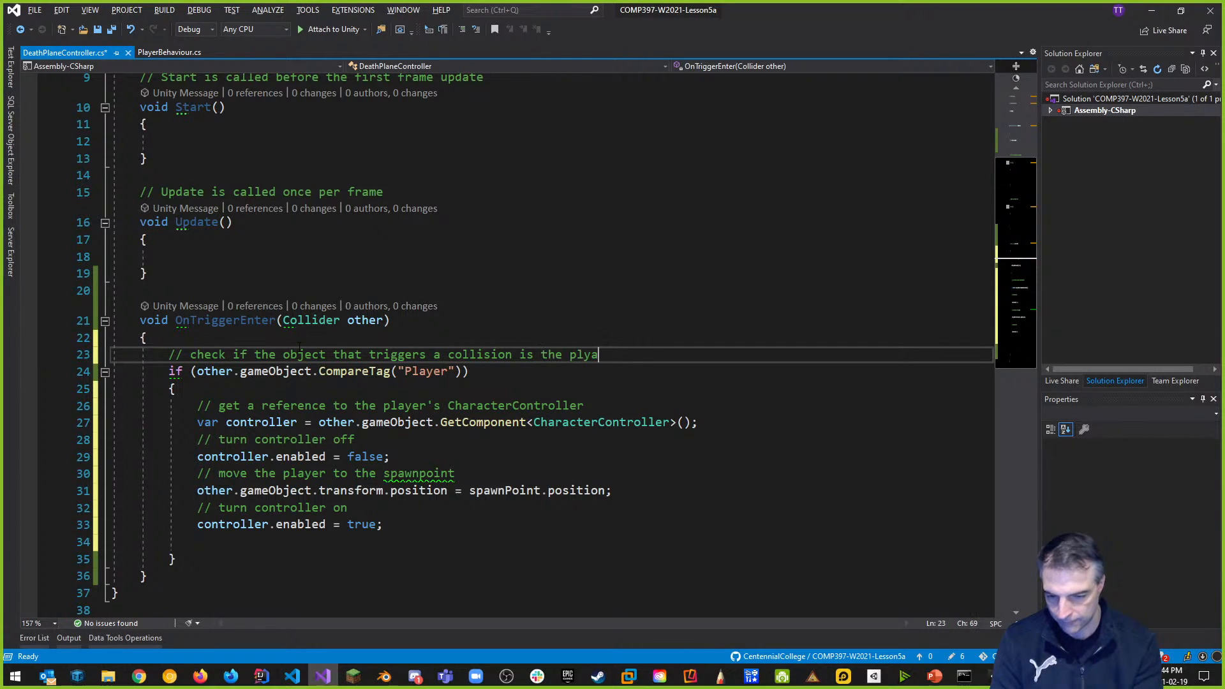
key("BackSpace")
key("BackSpace")
type("yer")
key("BackSpace")
key("BackSpace")
type("yer")
key("ctrl+s")
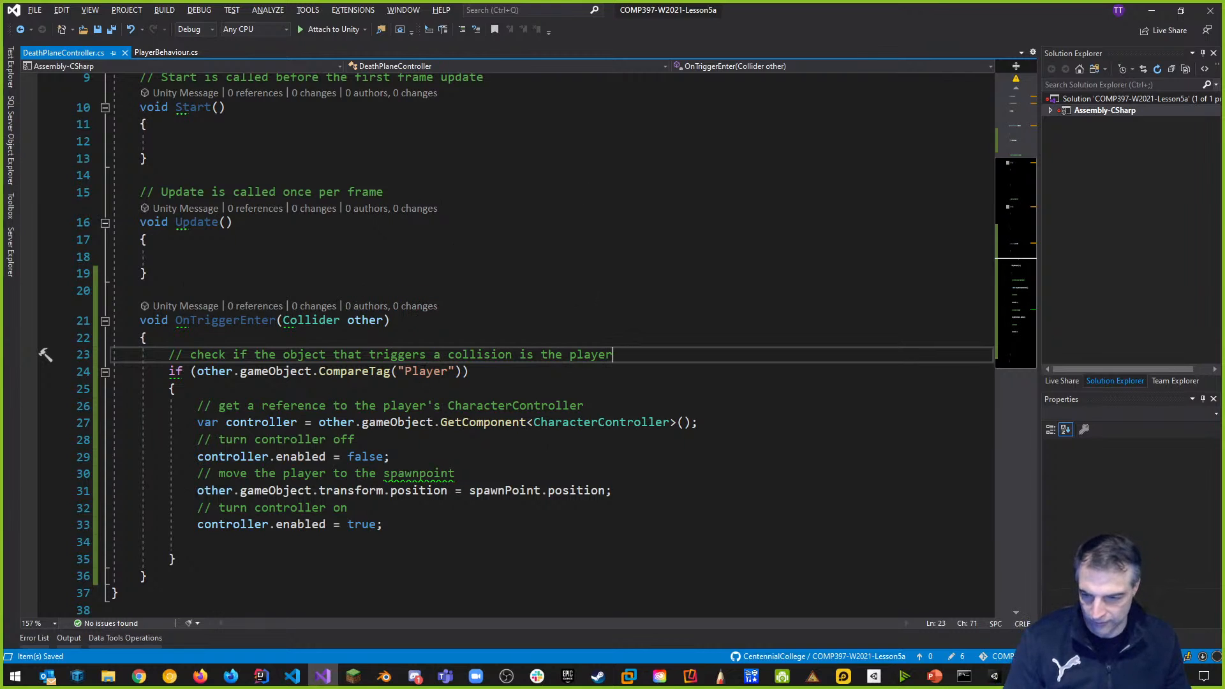
scroll(446, 242, "up", 3)
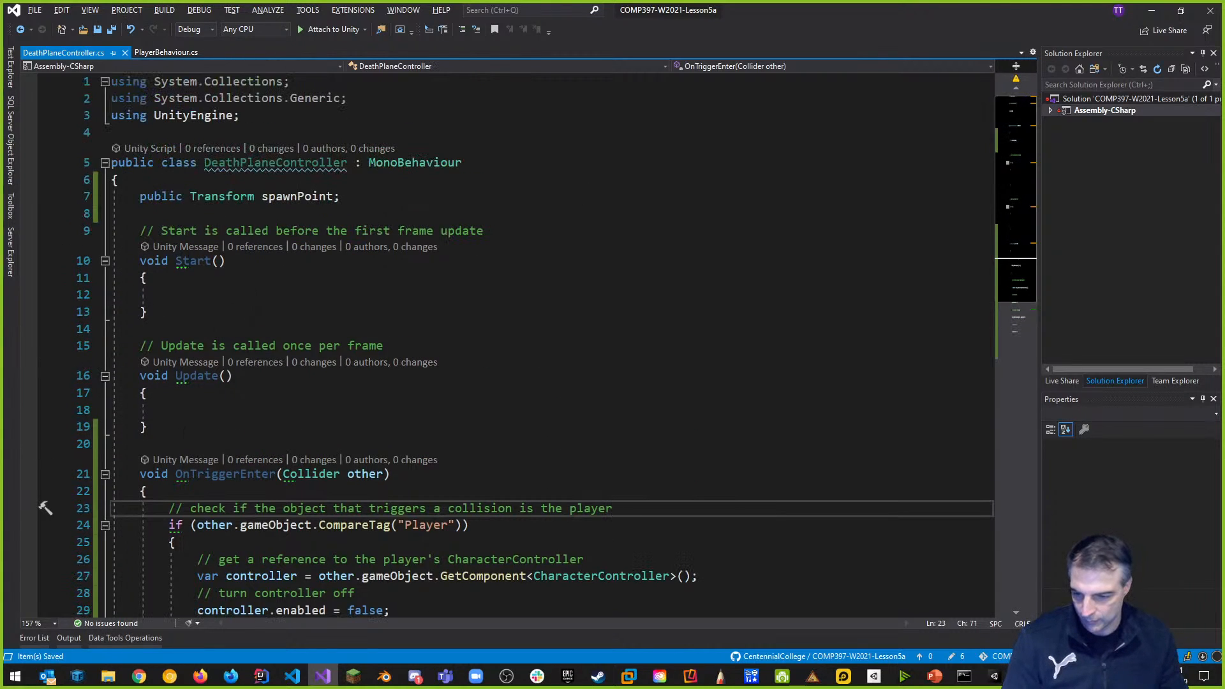
Delete the empty Start() and Update() methods, save DeathPlaneController, and return to Unity.
left_click_drag(147, 427, 46, 229)
key("BackSpace")
key("BackSpace")
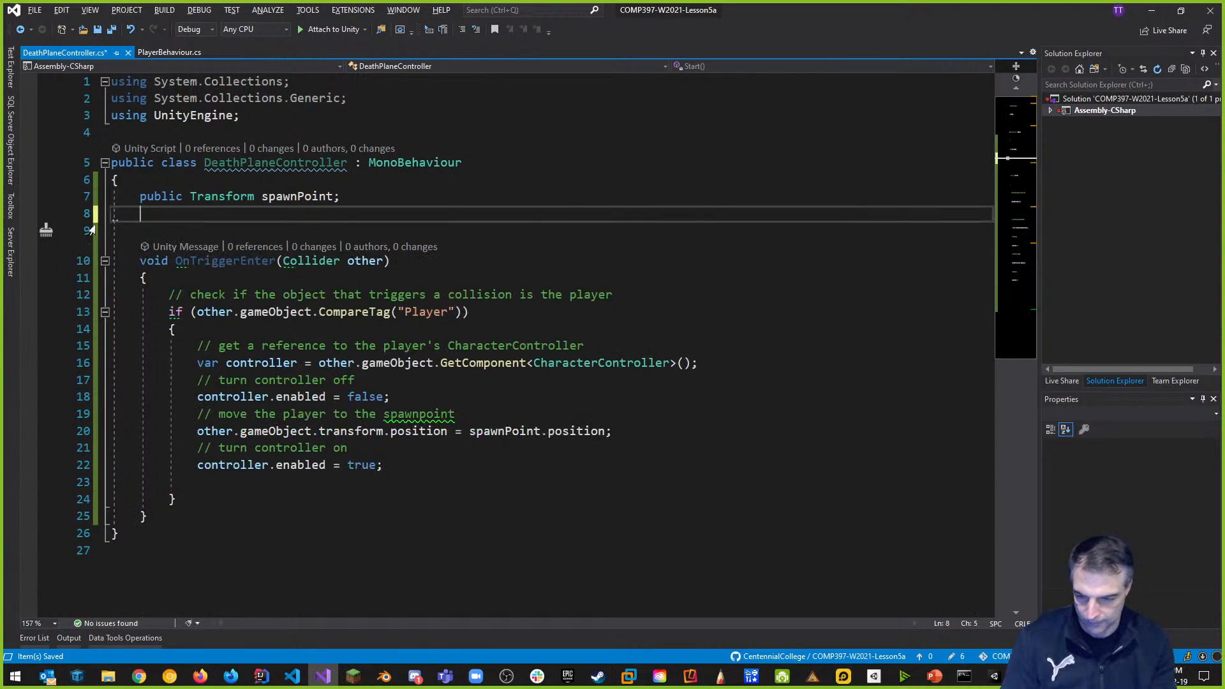
key("BackSpace")
key("ctrl+s")
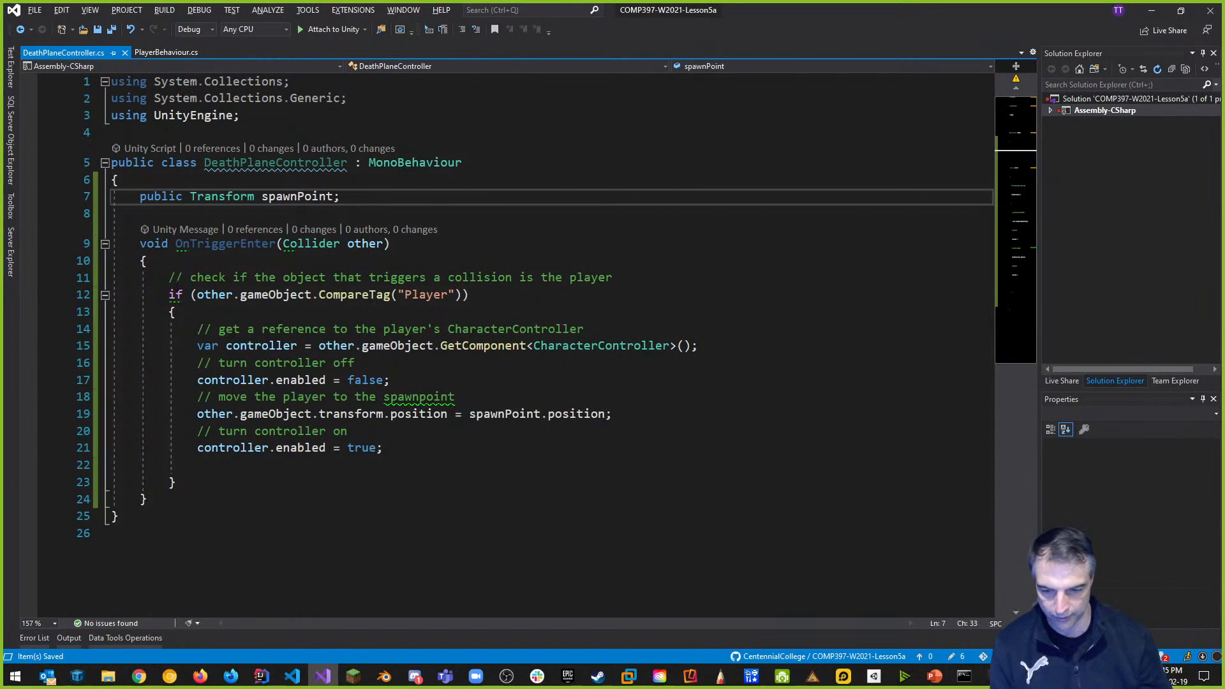
key("alt+Tab")
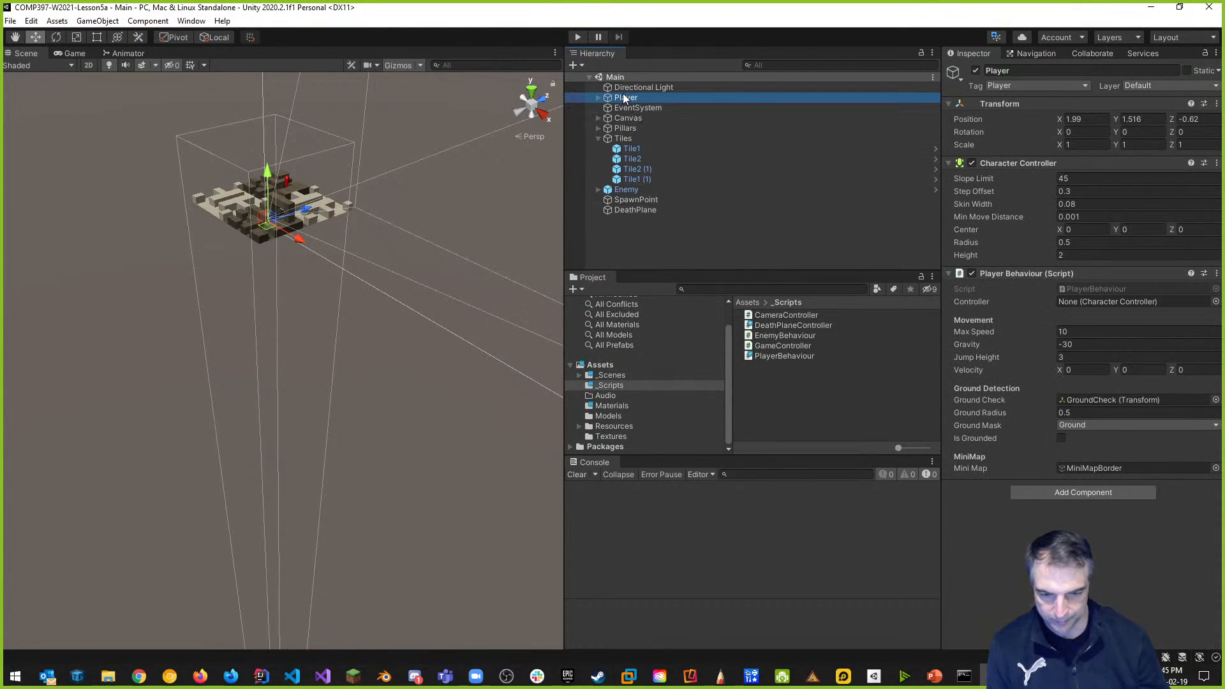
left_click(578, 37)
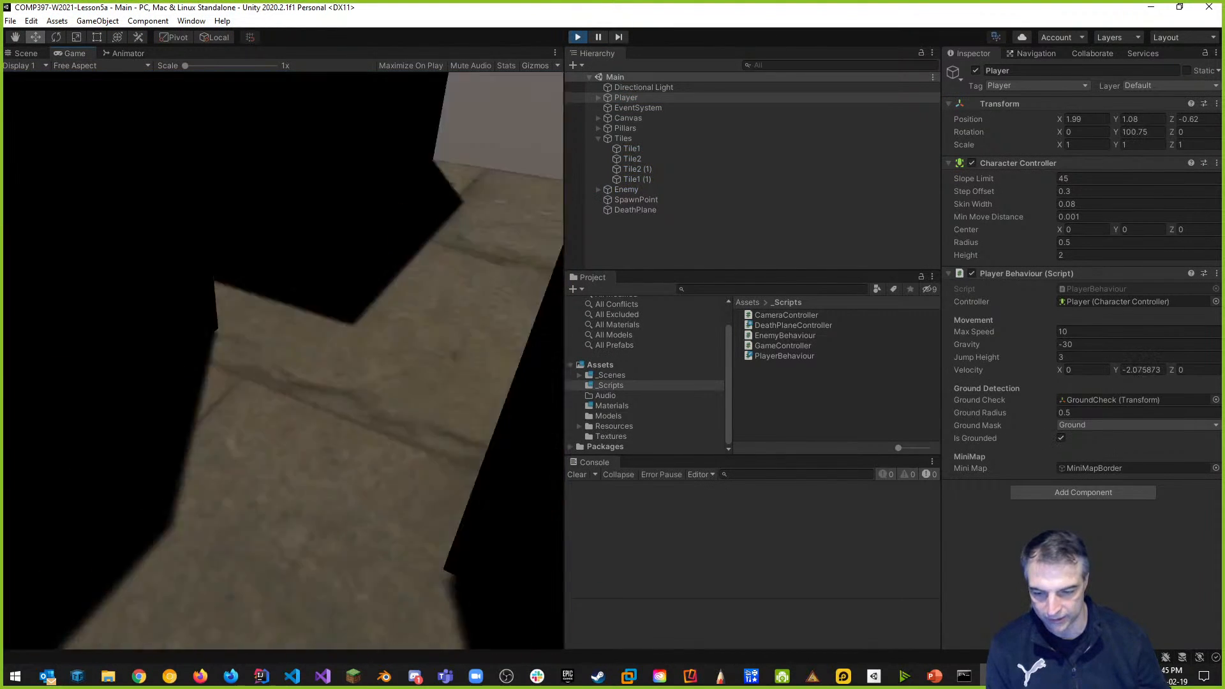
key("w")
key("w")
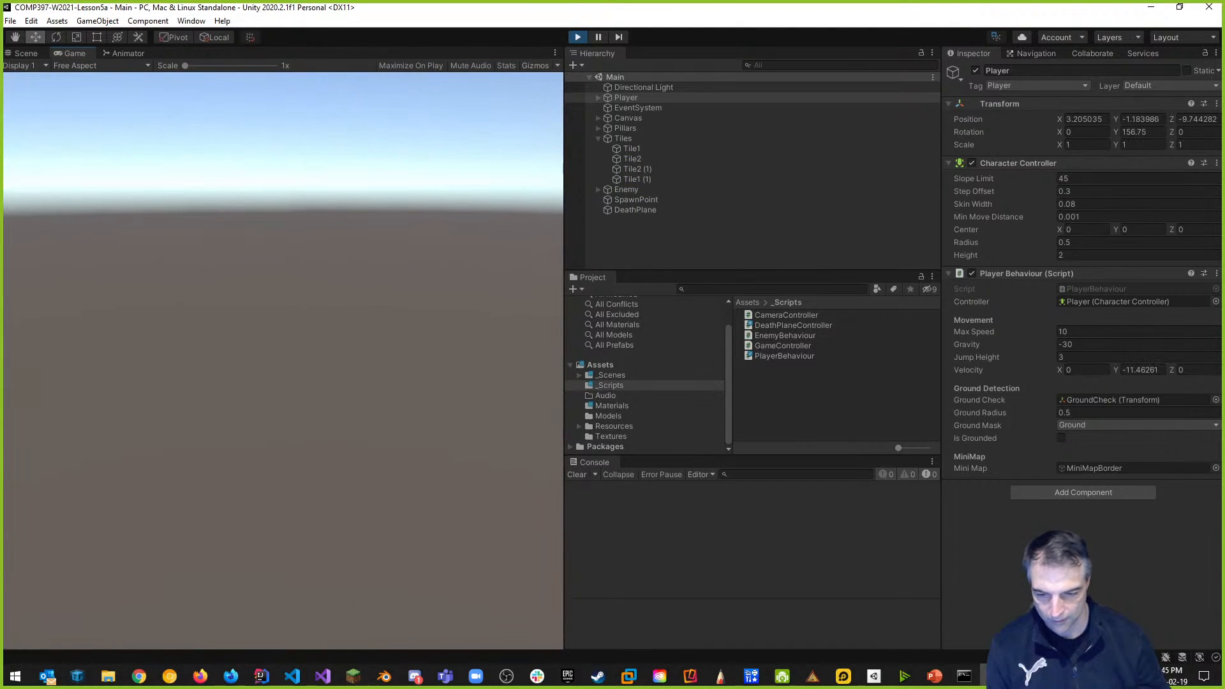
key("w")
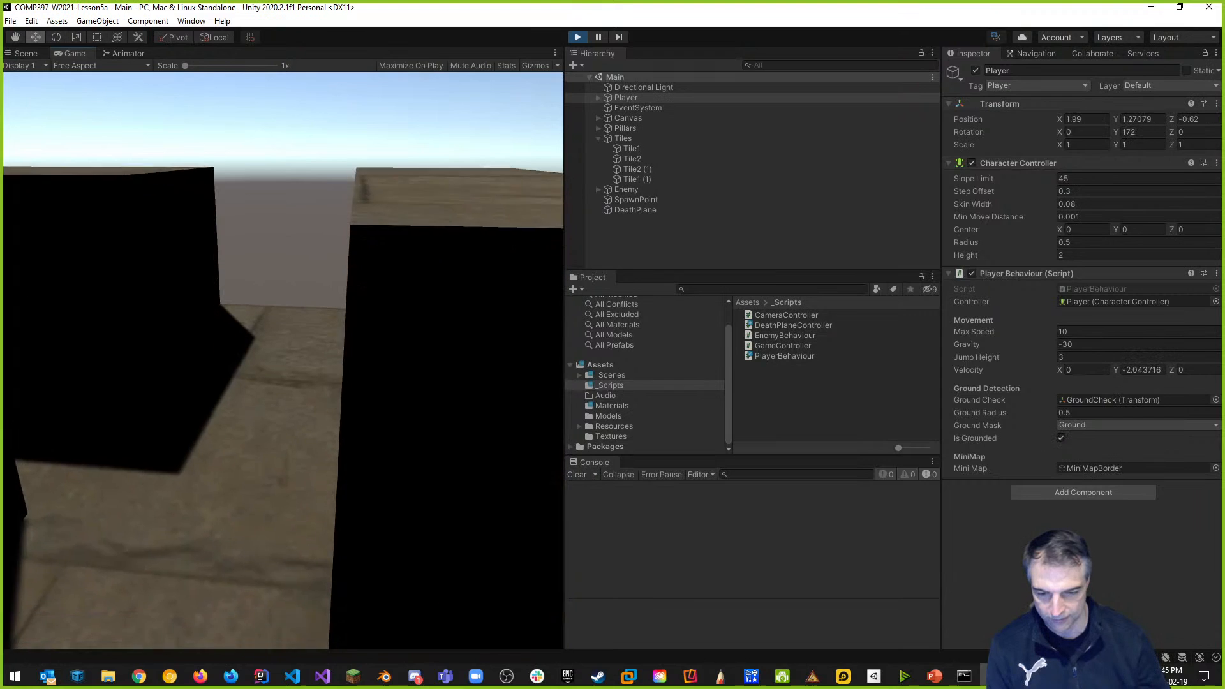
key("w")
key("w")
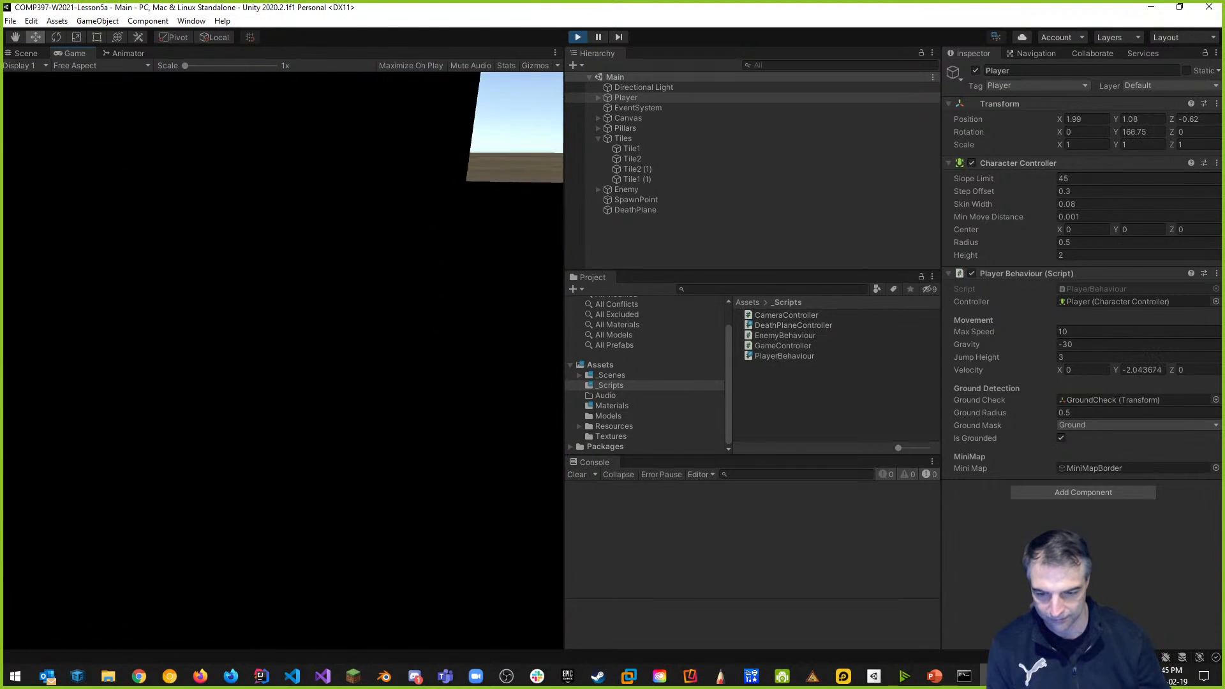
key("w")
key("w")
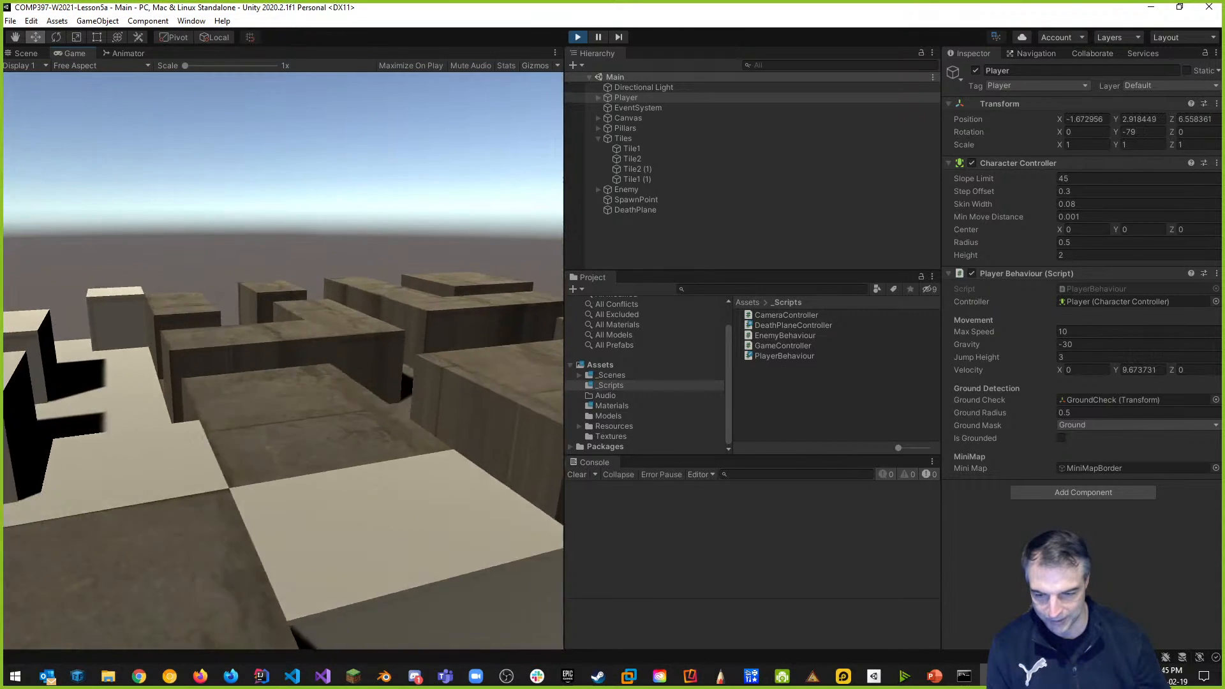
key("space")
key("w")
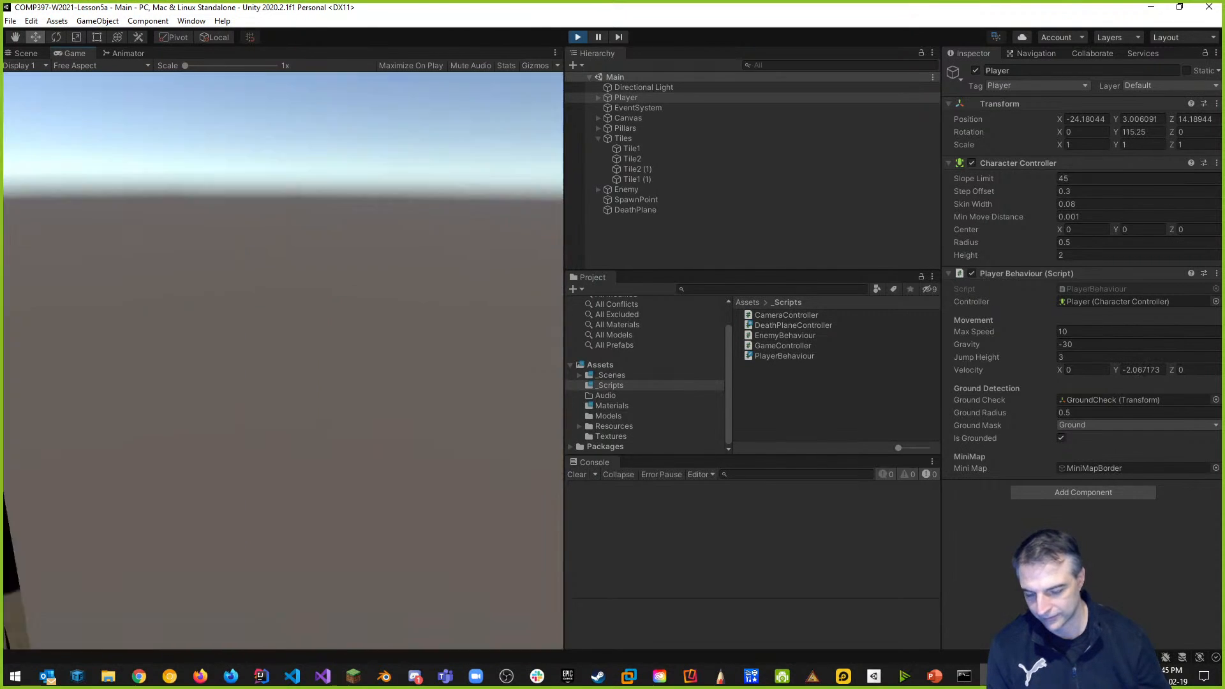
key("w")
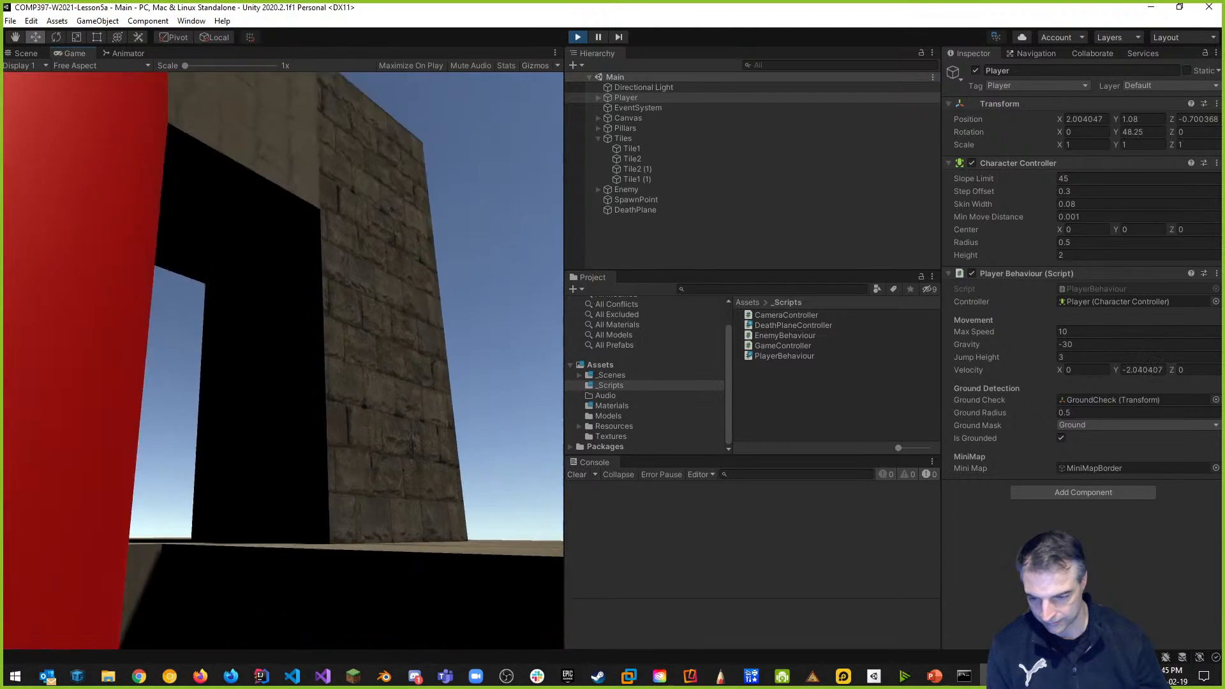
key("s")
key("w")
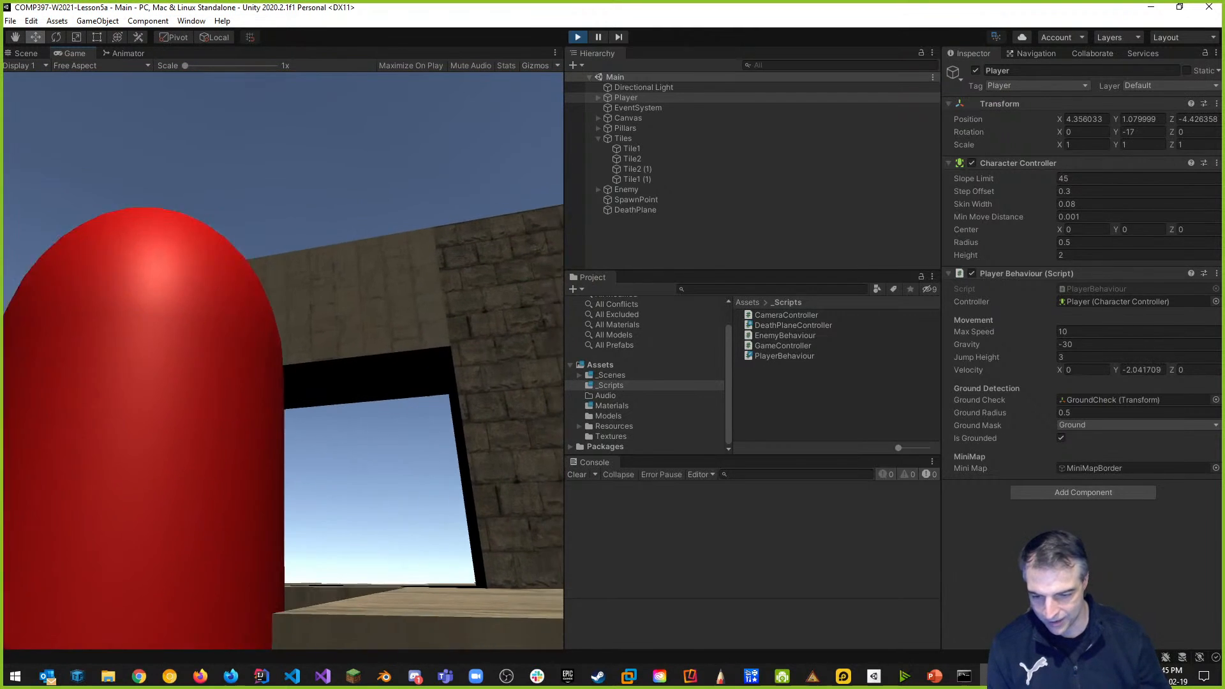
key("space")
key("s")
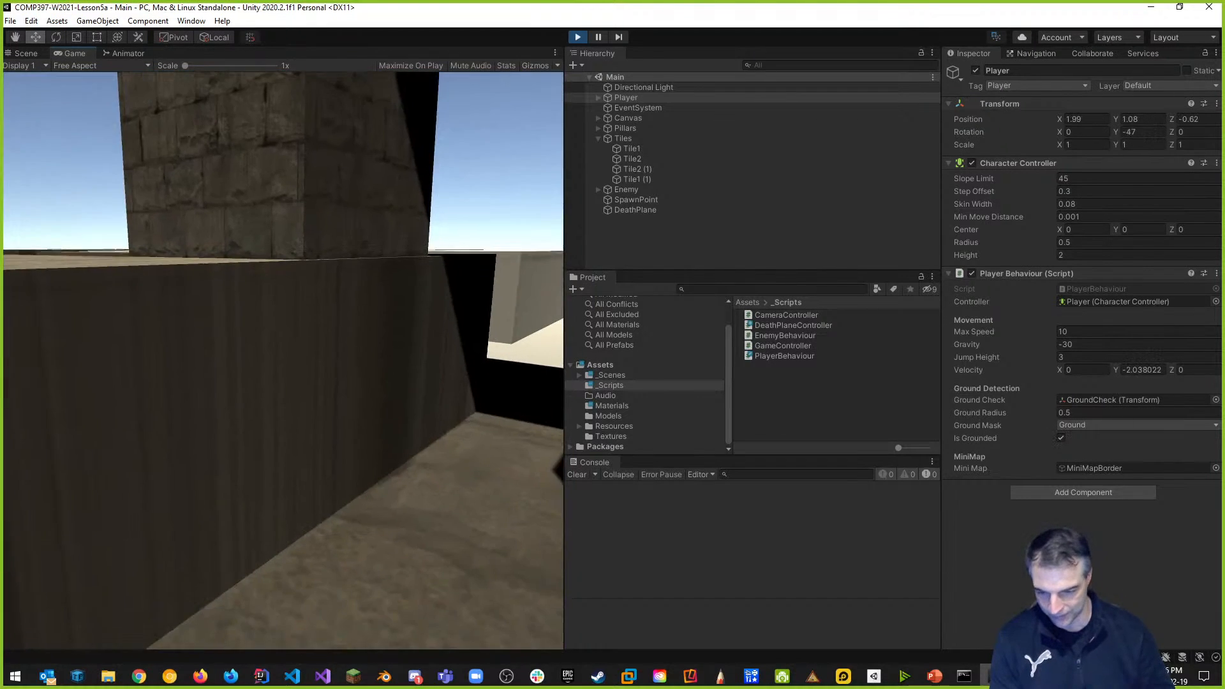
key("w")
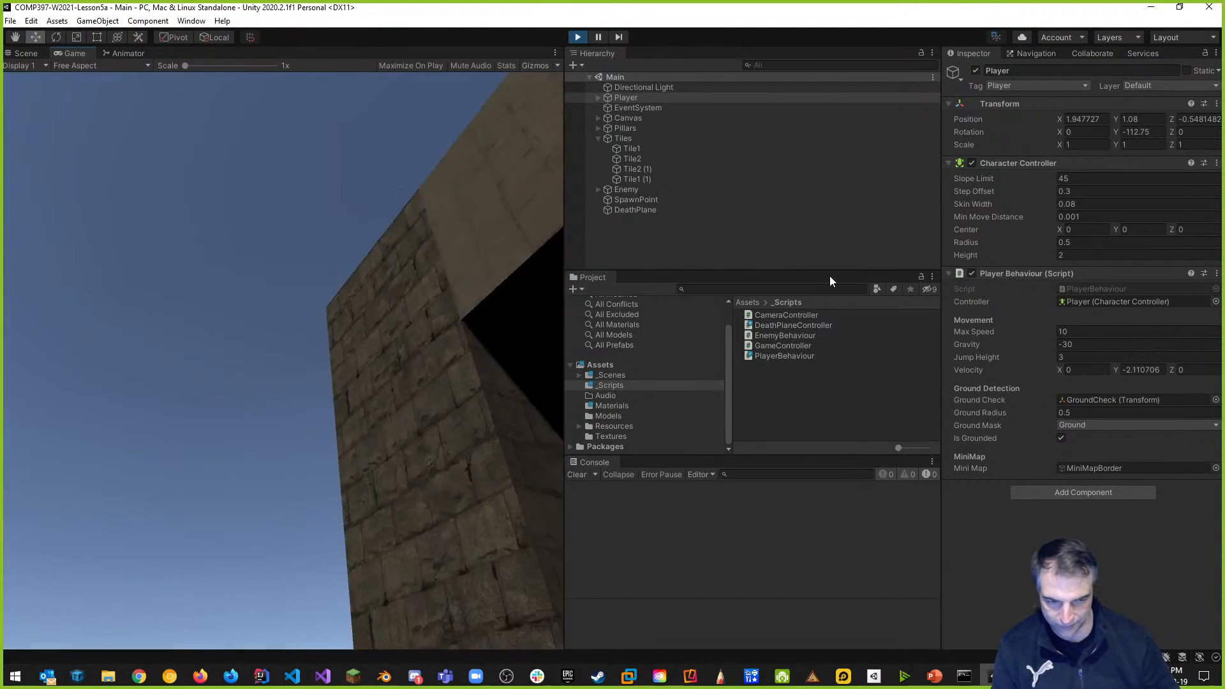
left_click(578, 37)
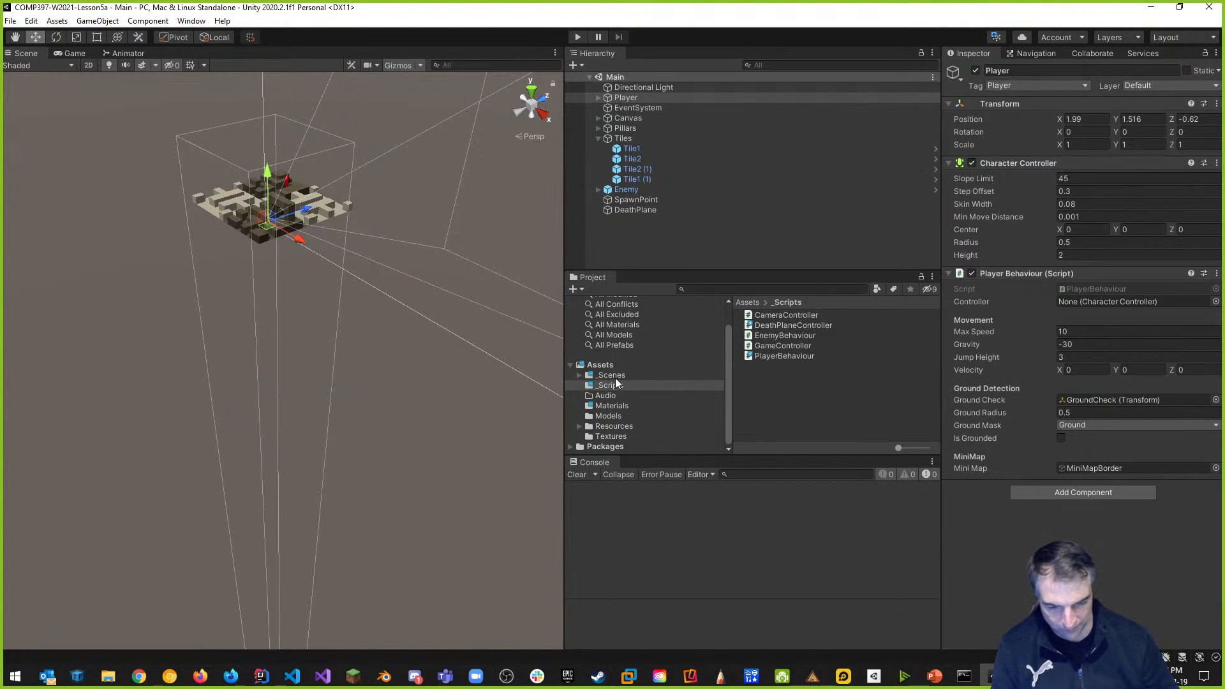
Browse the Materials, _Scripts and _Scenes folders in the Project window.
left_click(613, 407)
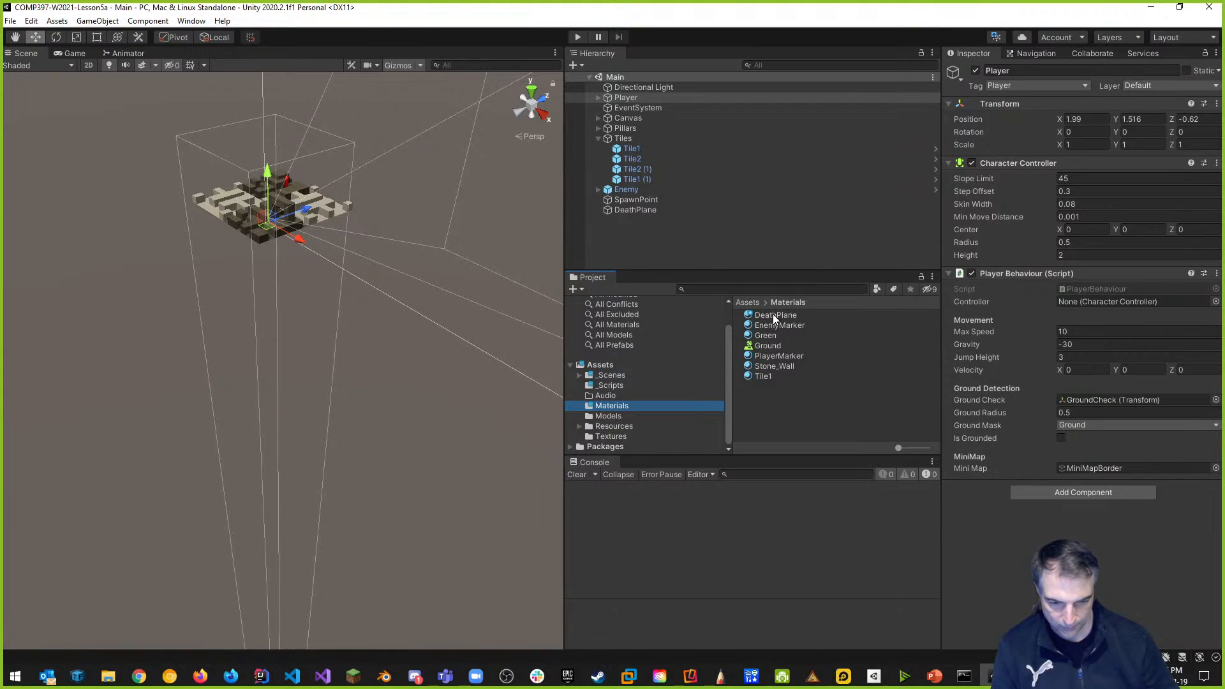
left_click(624, 387)
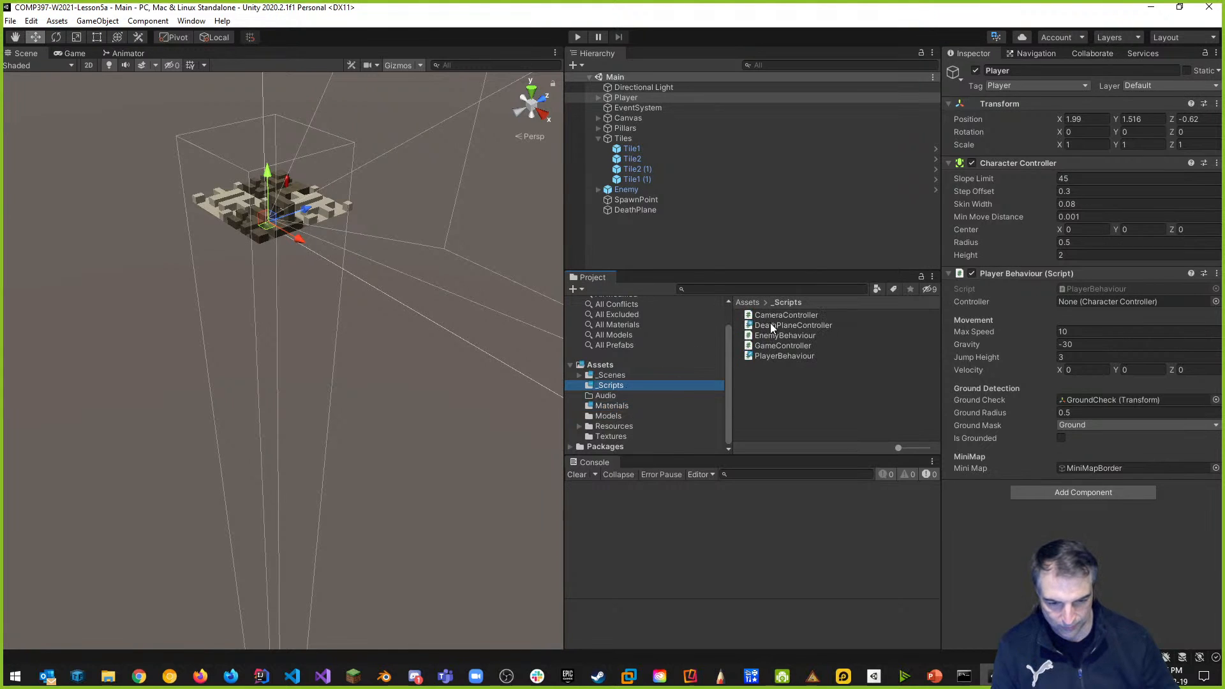
left_click(603, 376)
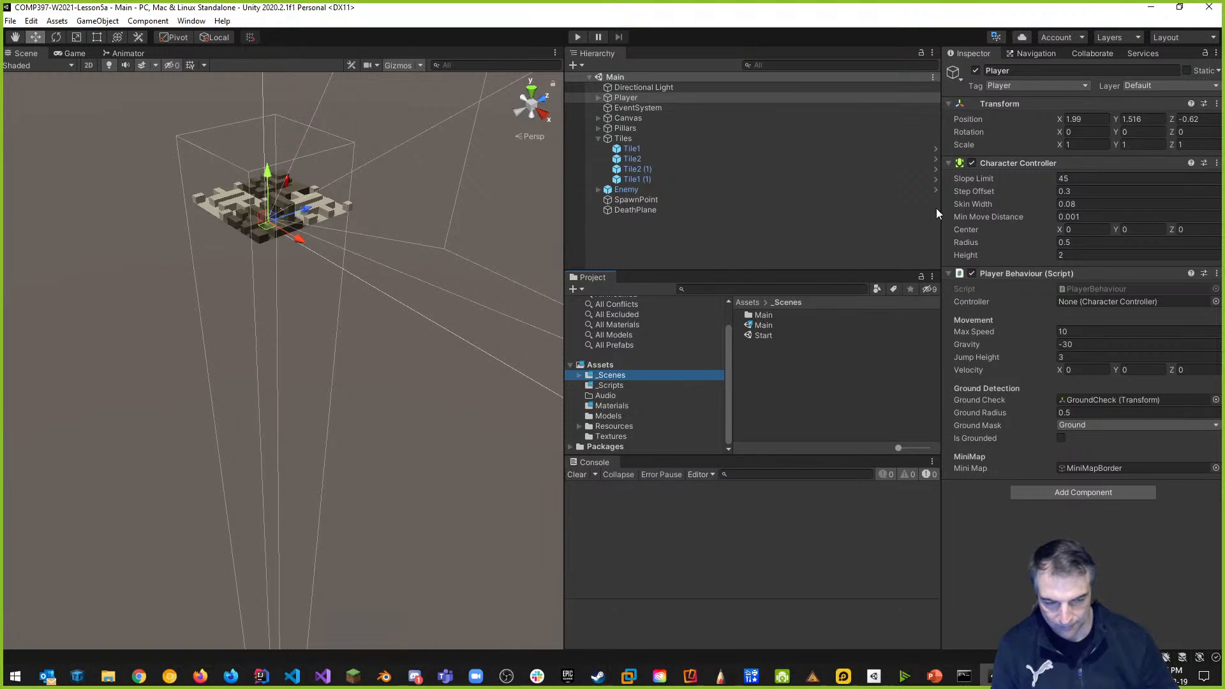
Publish the six pending changes to Collaborate with the summary 'added DeathPlane to Main Scene'.
left_click(1104, 57)
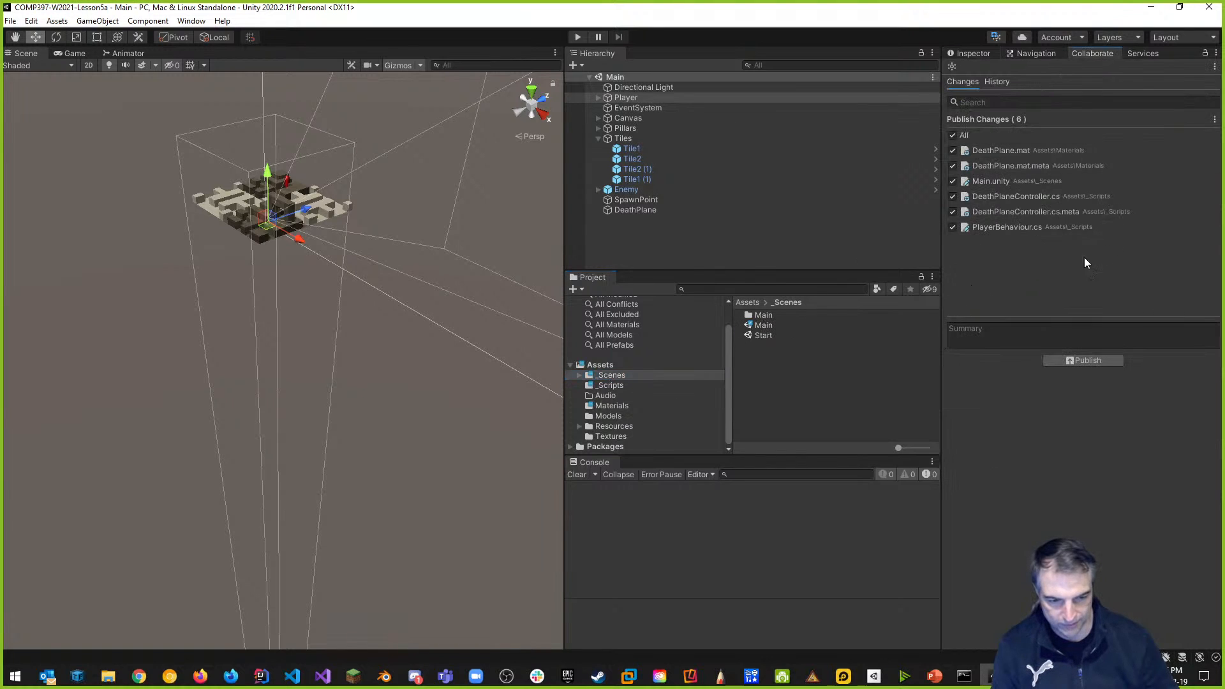
left_click(1007, 327)
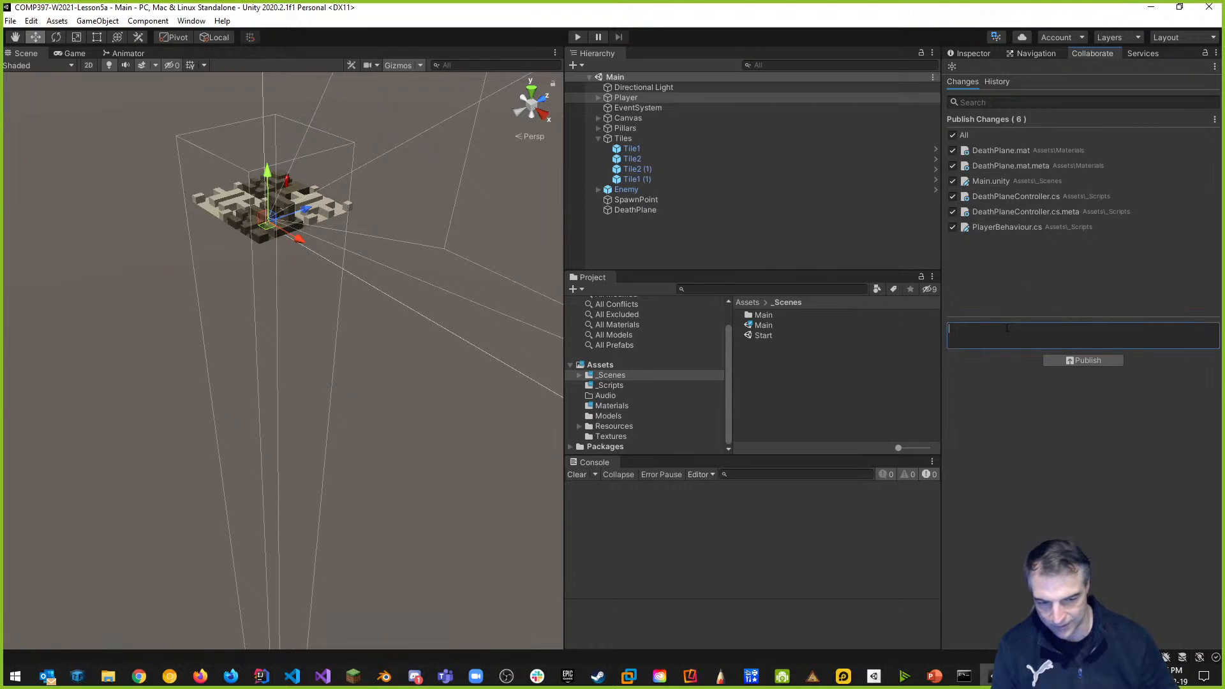
type("added")
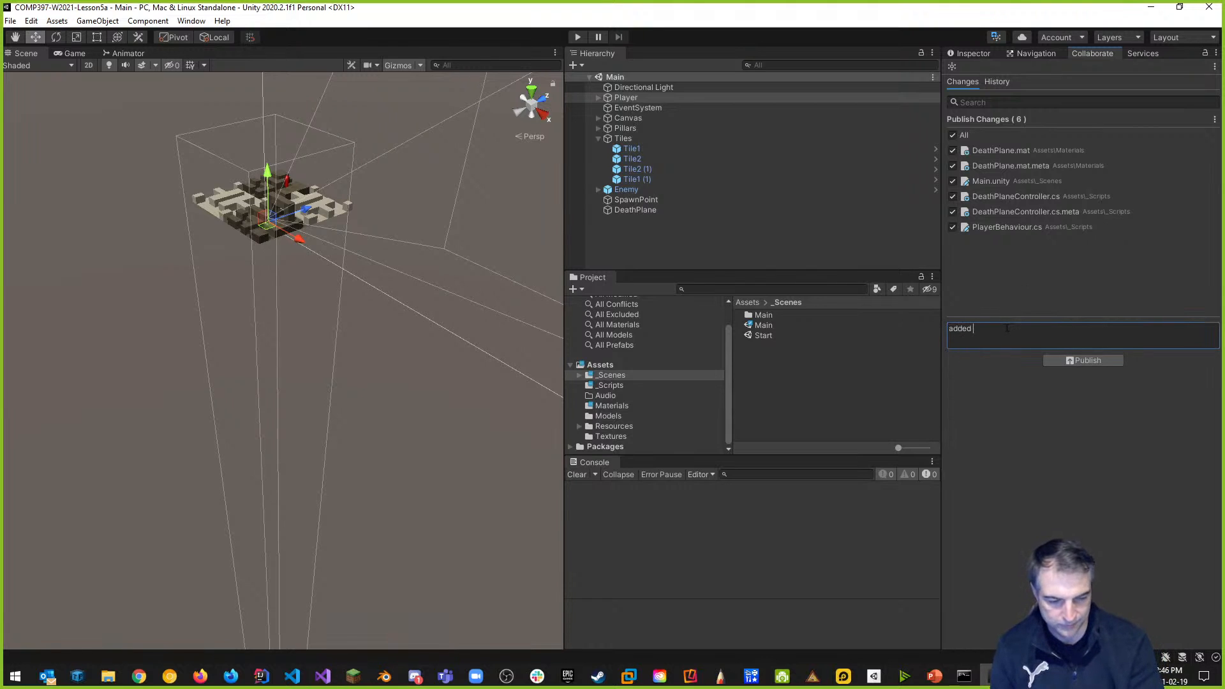
type(" DeathPla")
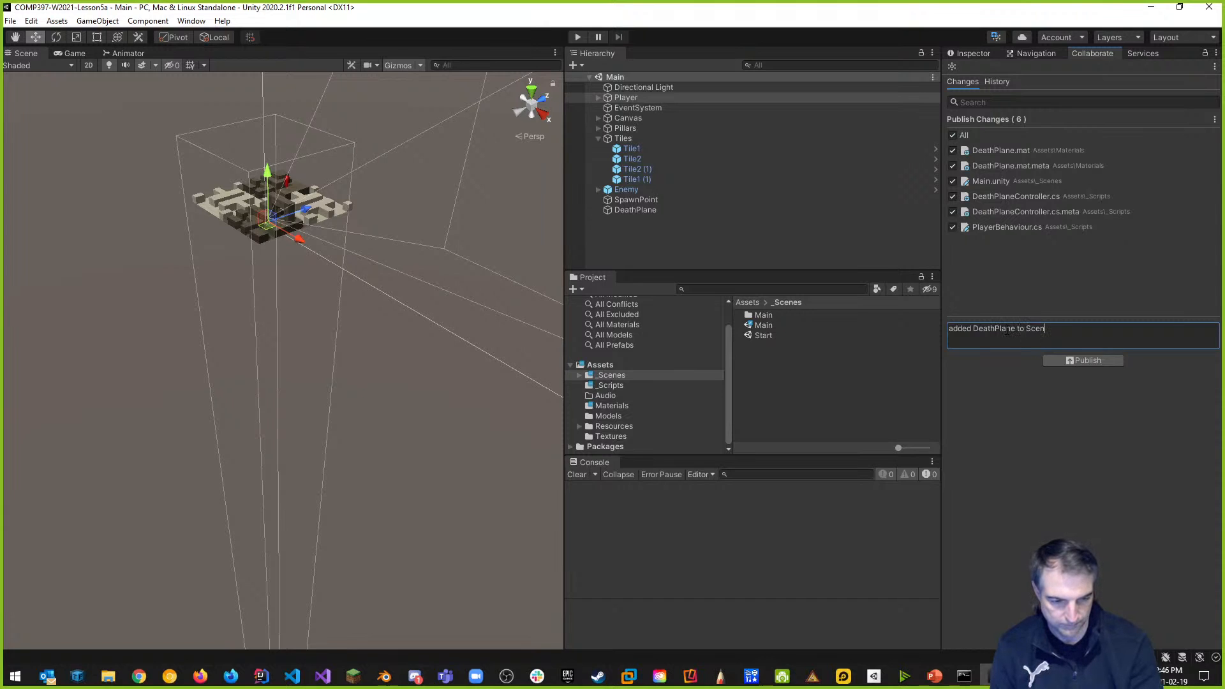
type("ne to Main S")
key("BackSpace")
type("Main S")
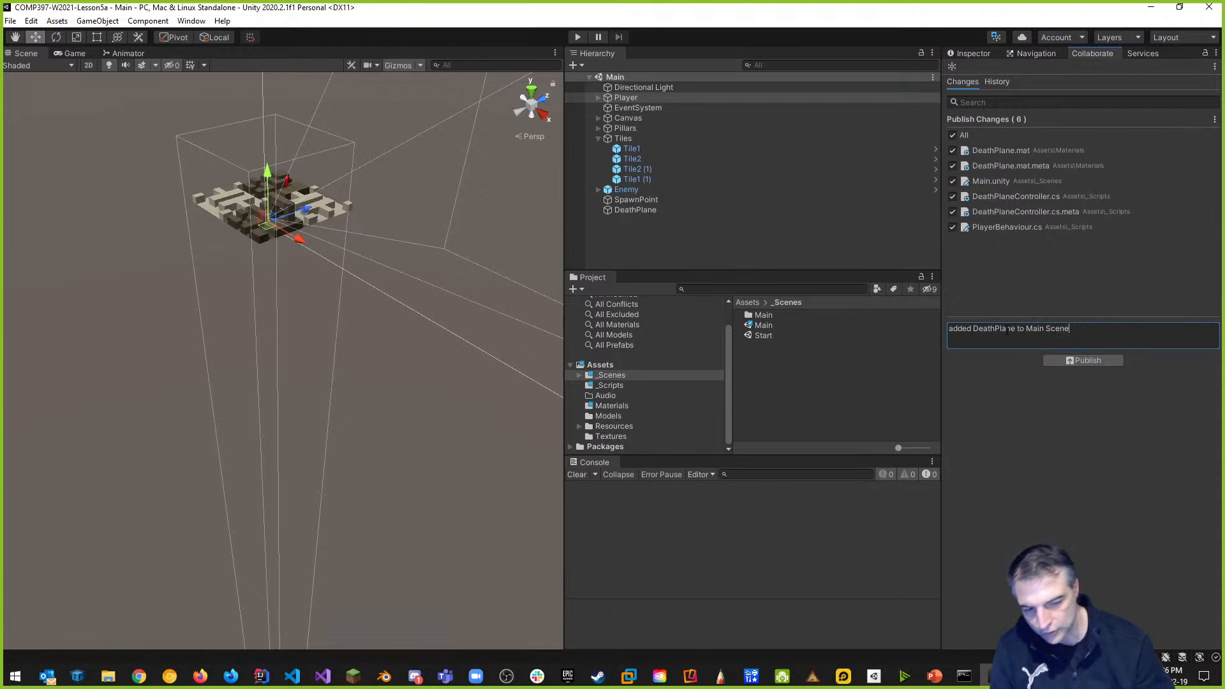
left_click(1093, 363)
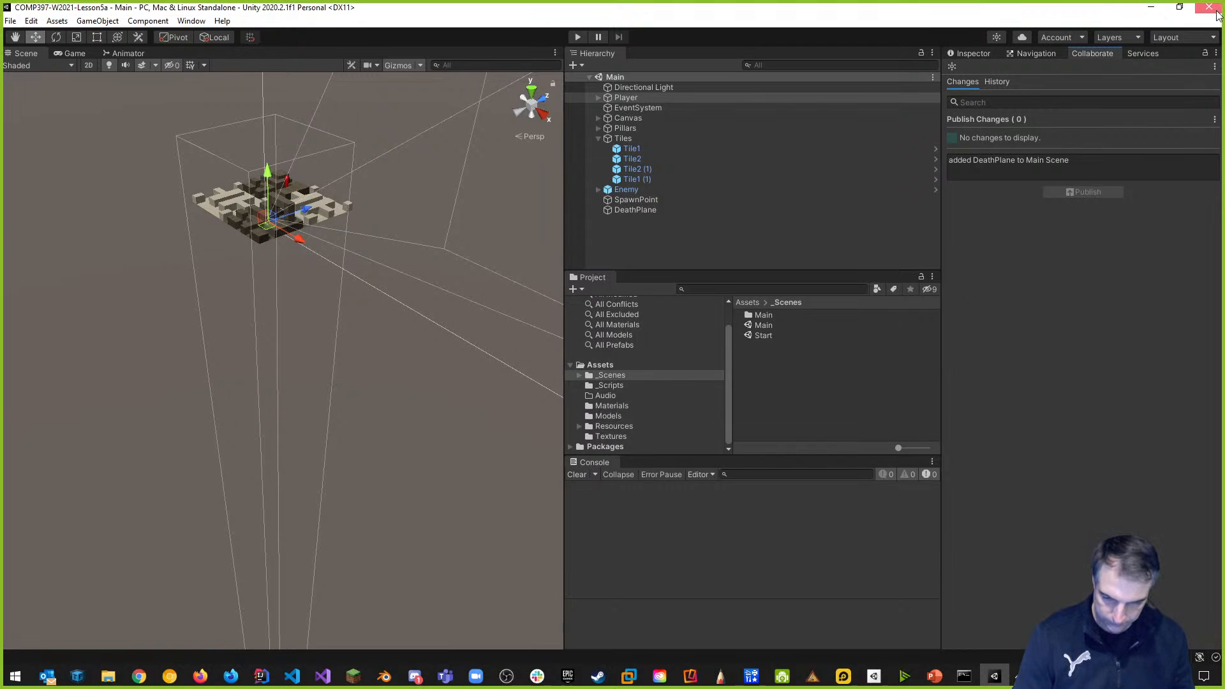
Close Unity and clear the Command Prompt console.
left_click(1217, 13)
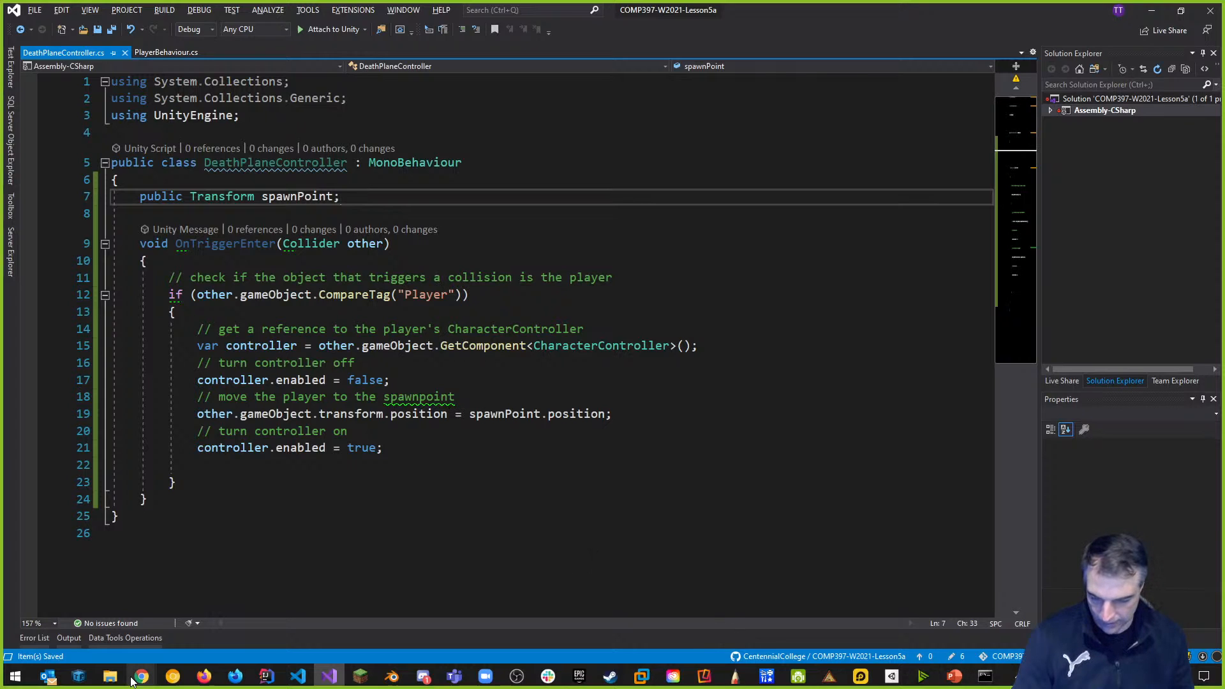
left_click(977, 683)
left_click(790, 470)
type("clear")
key("Return")
Run git add ., commit with message 'added DeathPlane', and git push to GitHub.
type("git add .")
key("Return")
type("git commit ")
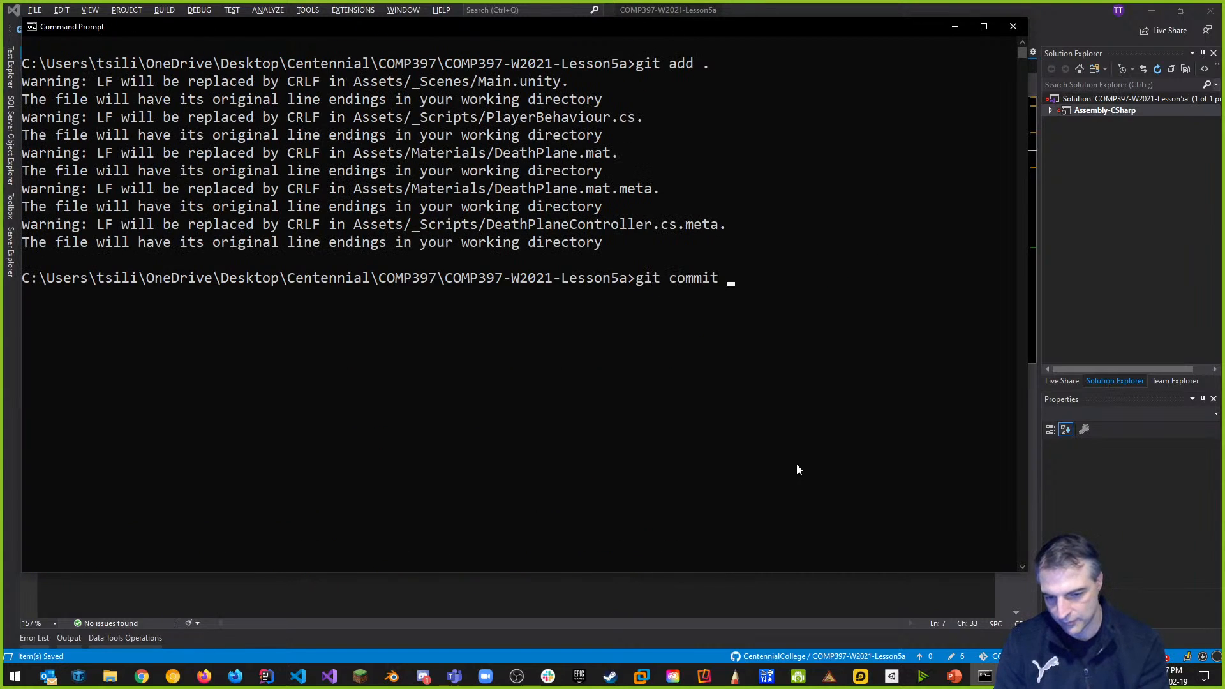
type("-m \"added")
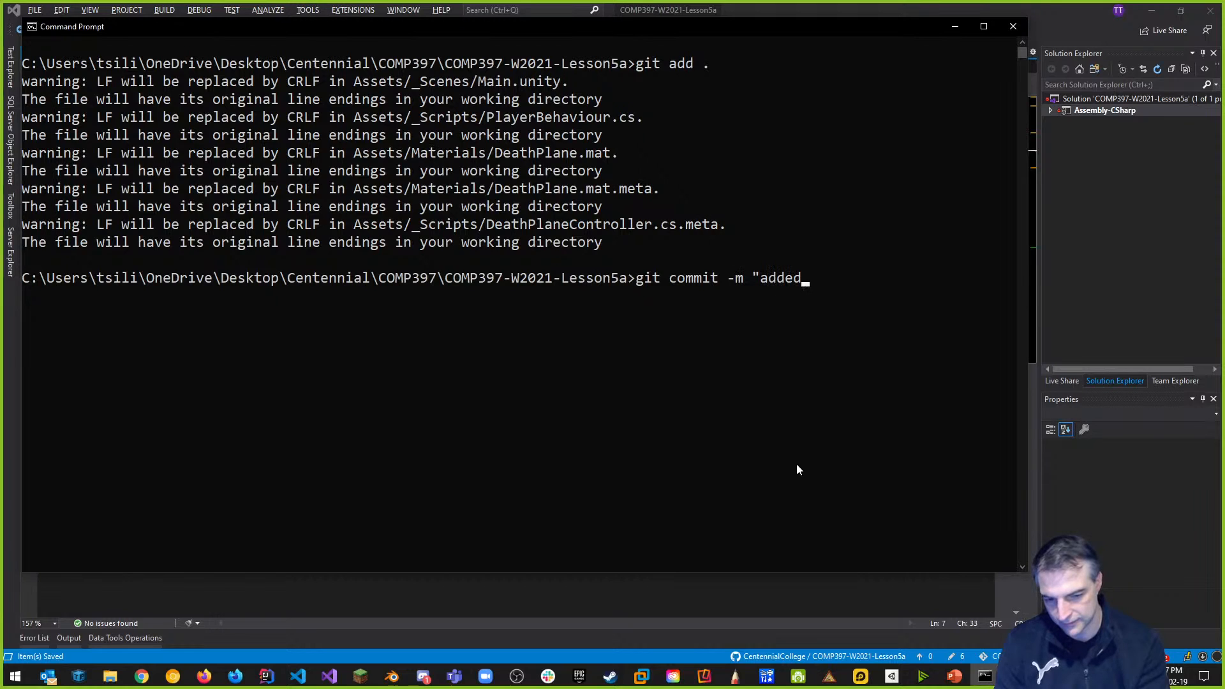
type(" DeathPlane\"")
key("Return")
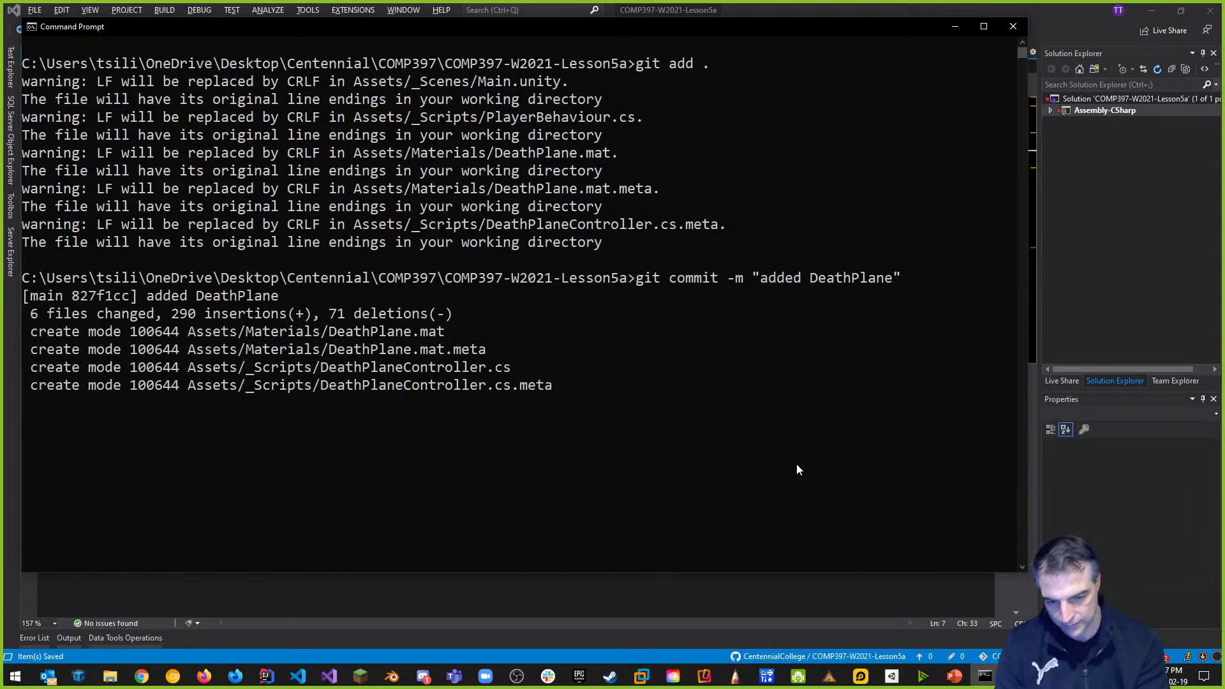
type("git push")
key("Return")
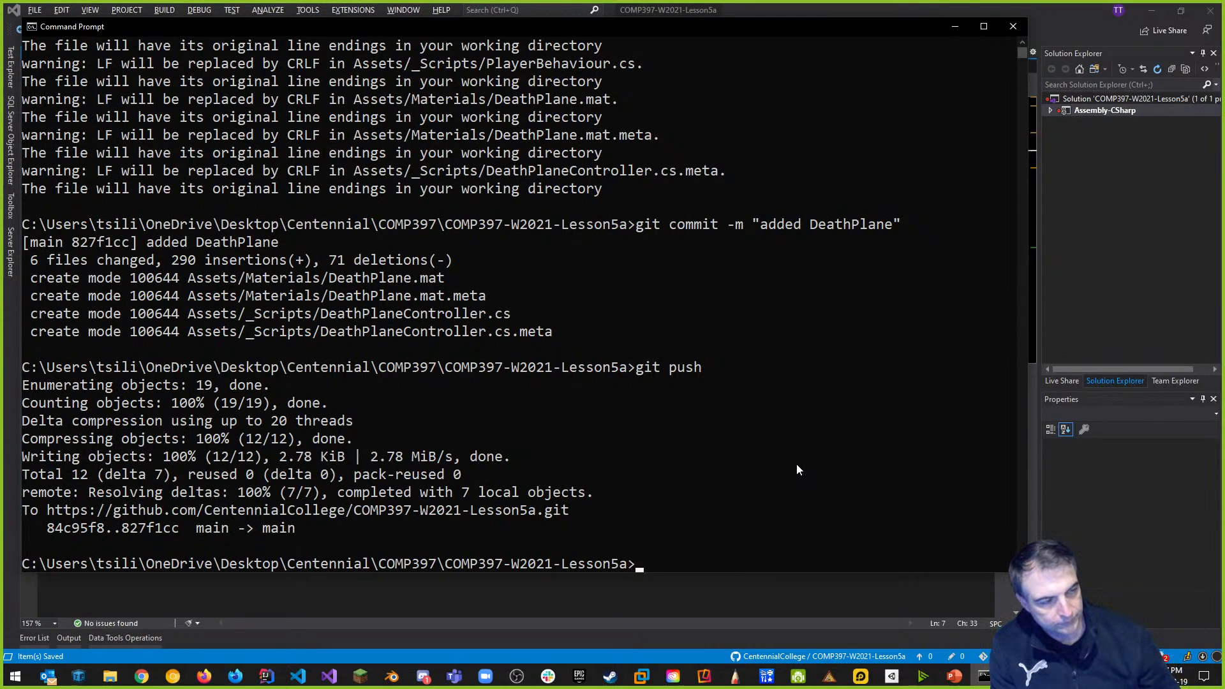
key("alt+Tab")
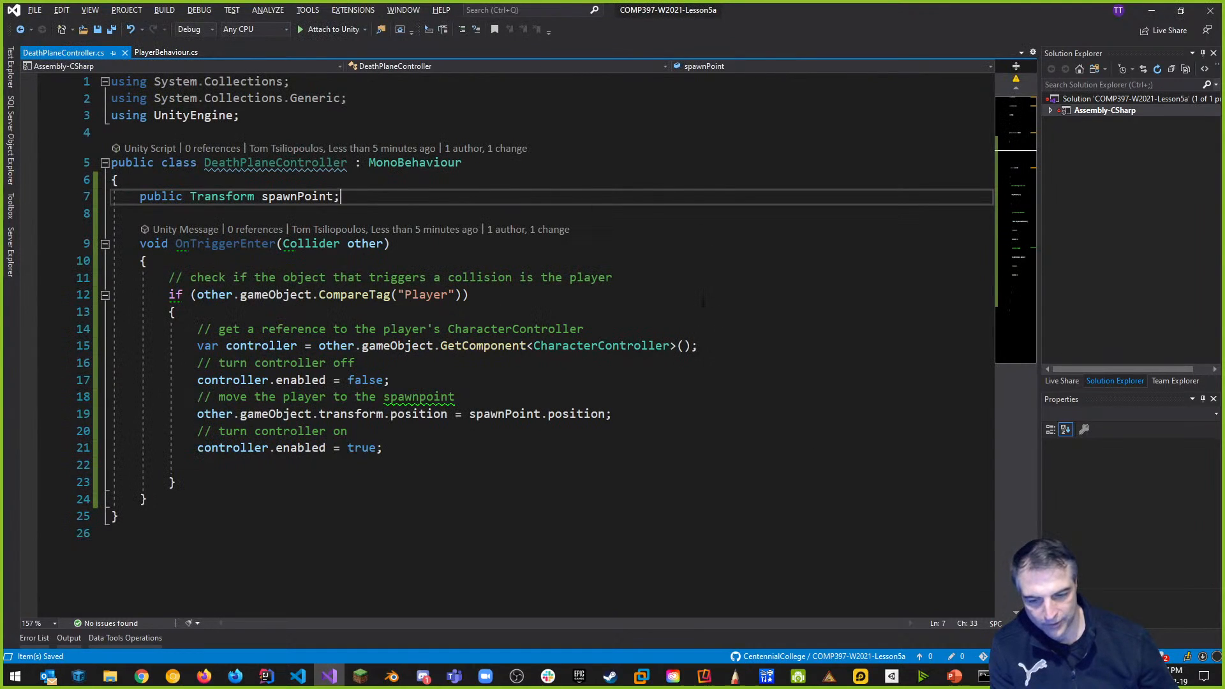
left_click(900, 676)
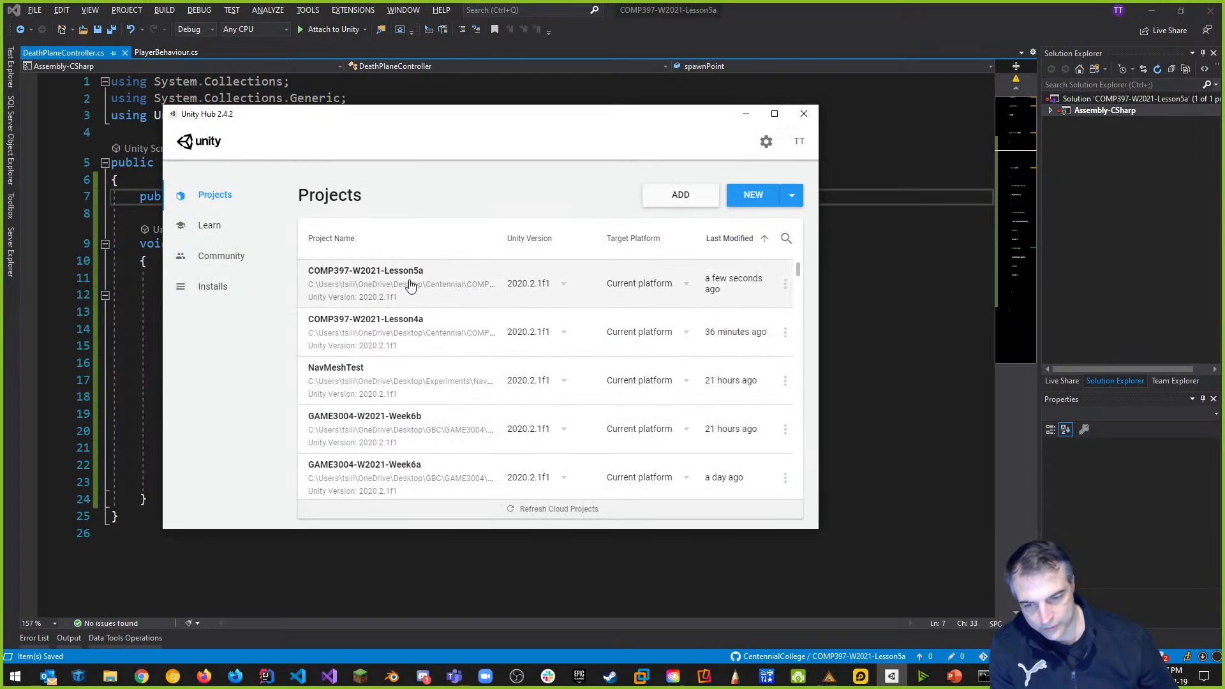
Open COMP397-W2021-Lesson5a from Unity Hub, widen the Scene view, and show the Inspector.
left_click(410, 278)
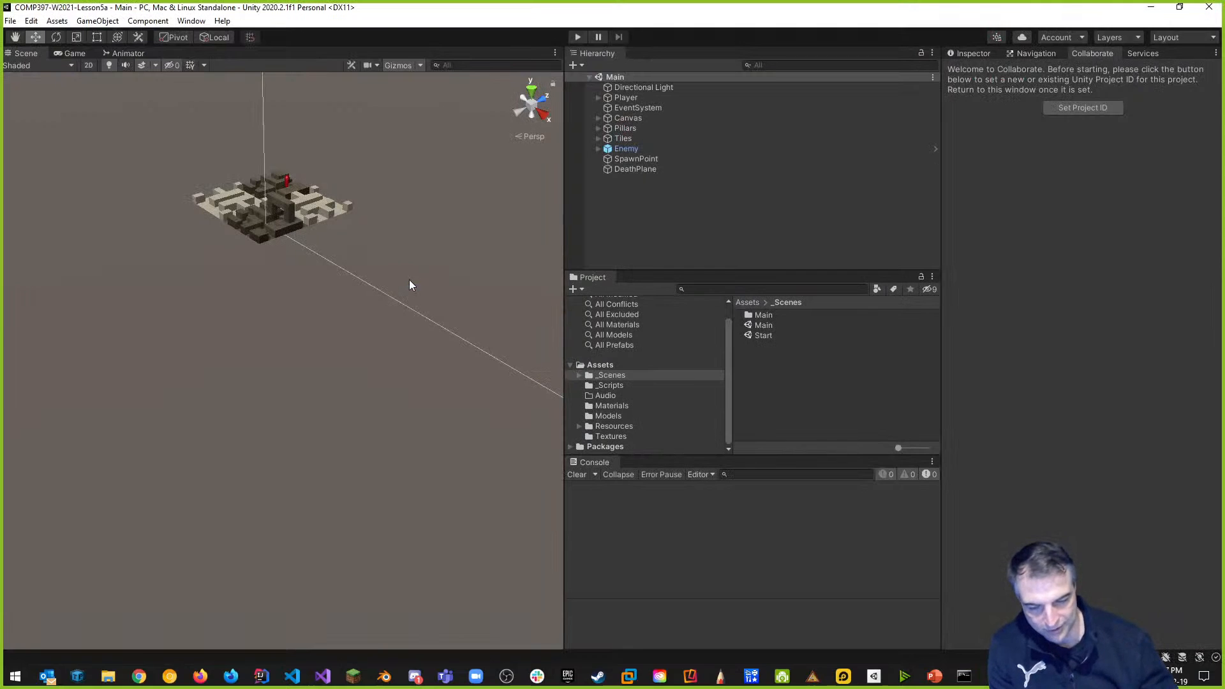
left_click_drag(566, 263, 874, 263)
left_click(1051, 55)
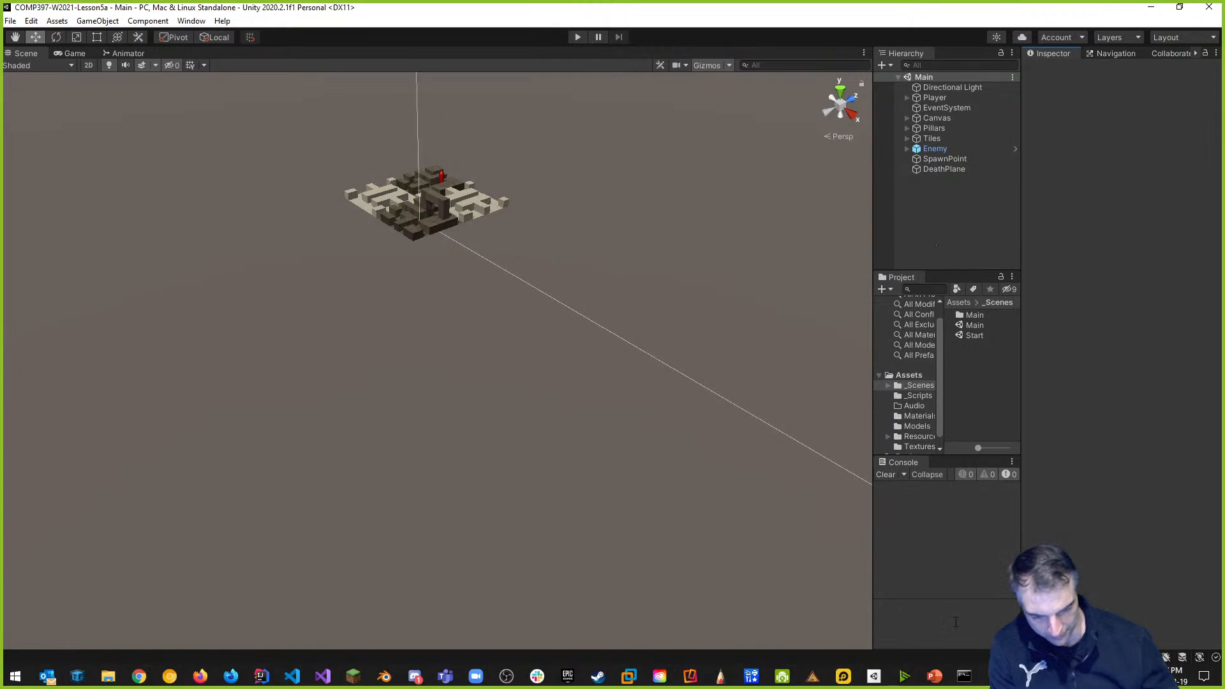
Below the Unity Collab bullet, add 'Create a DeathPlane and a SpawnPoint for the player'.
left_click(935, 675)
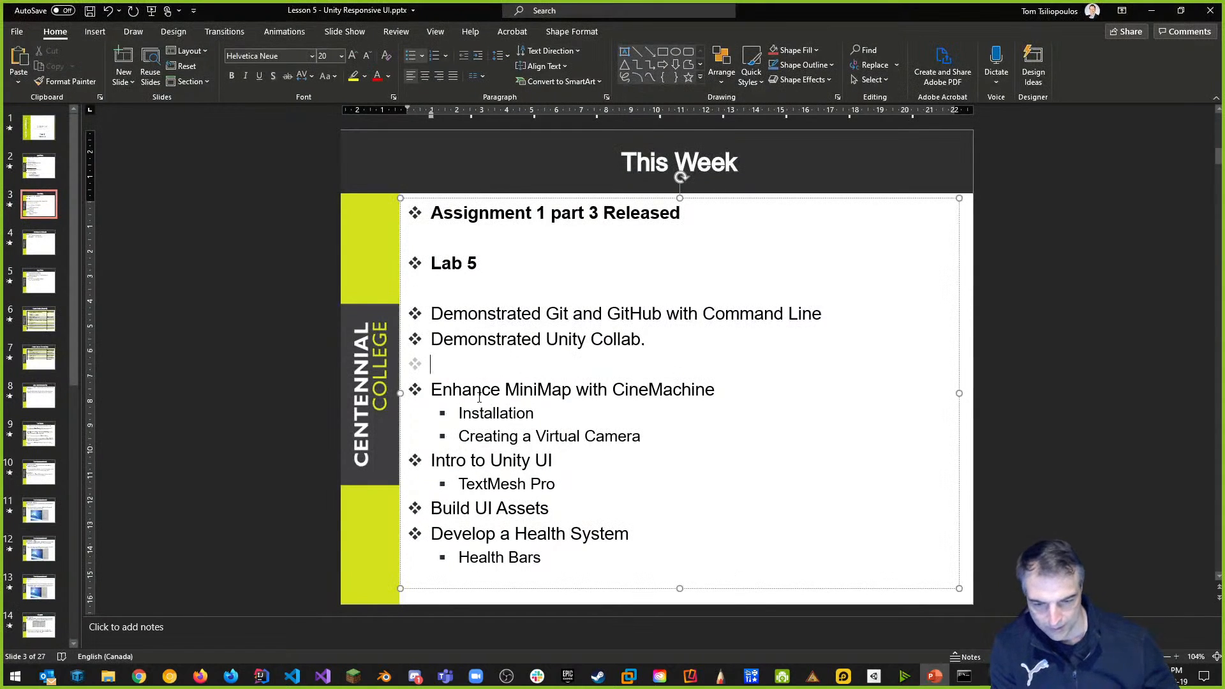
left_click_drag(431, 311, 845, 313)
left_click(732, 342)
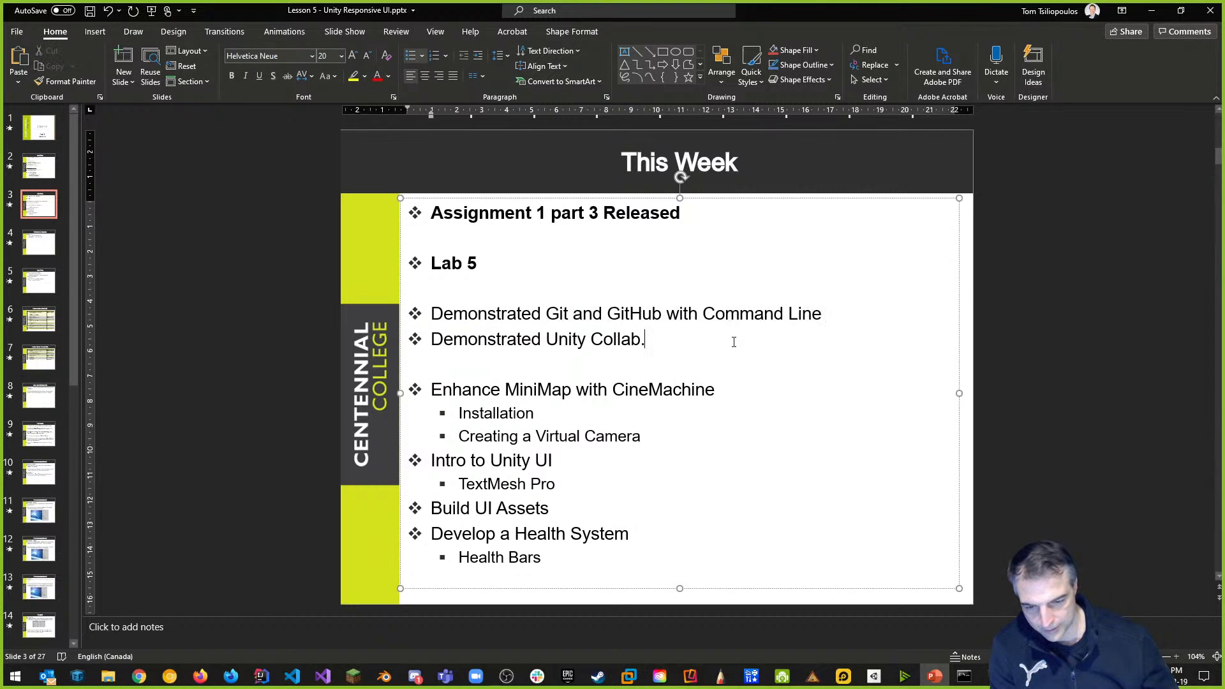
key("Return")
type("C")
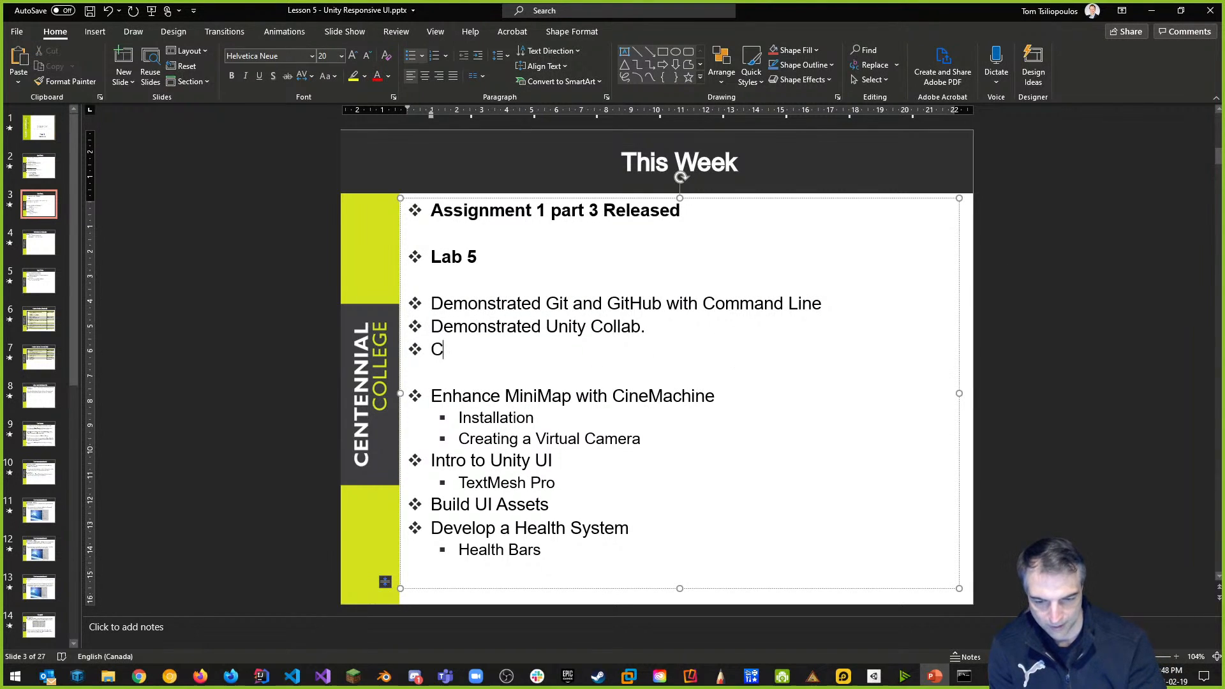
type("reate a DeathPlane")
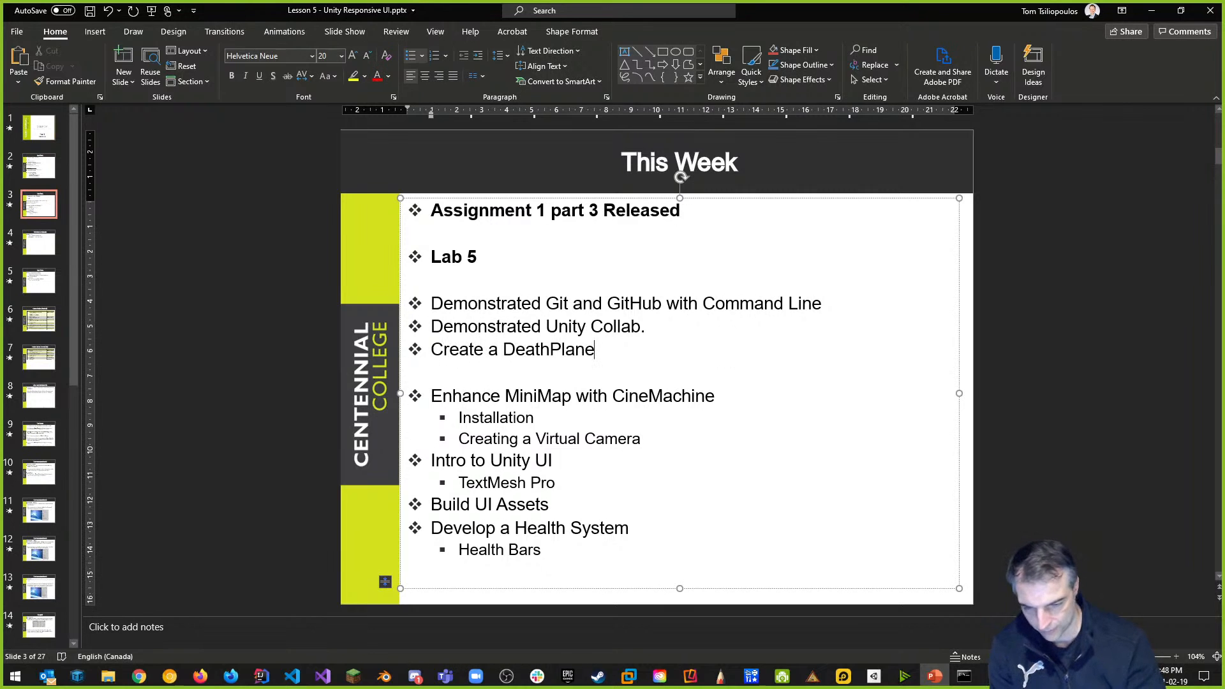
type(" adn")
key("BackSpace")
key("BackSpace")
type("nd a")
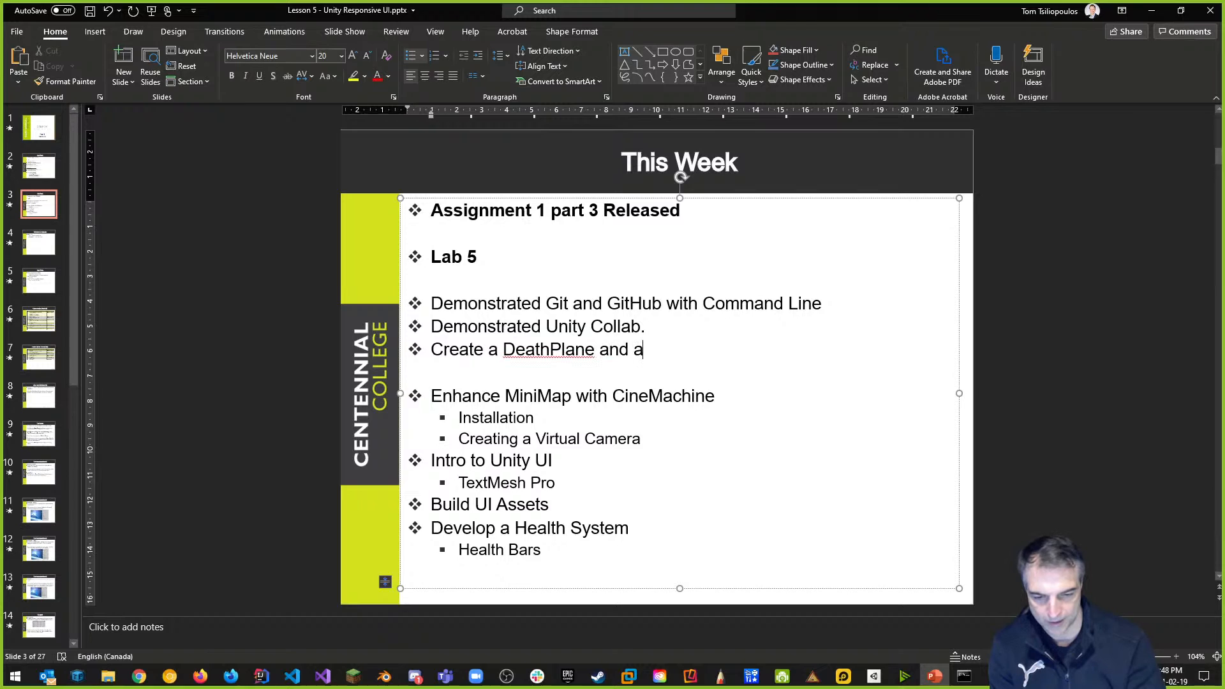
type(" SpawnPoint for the planer")
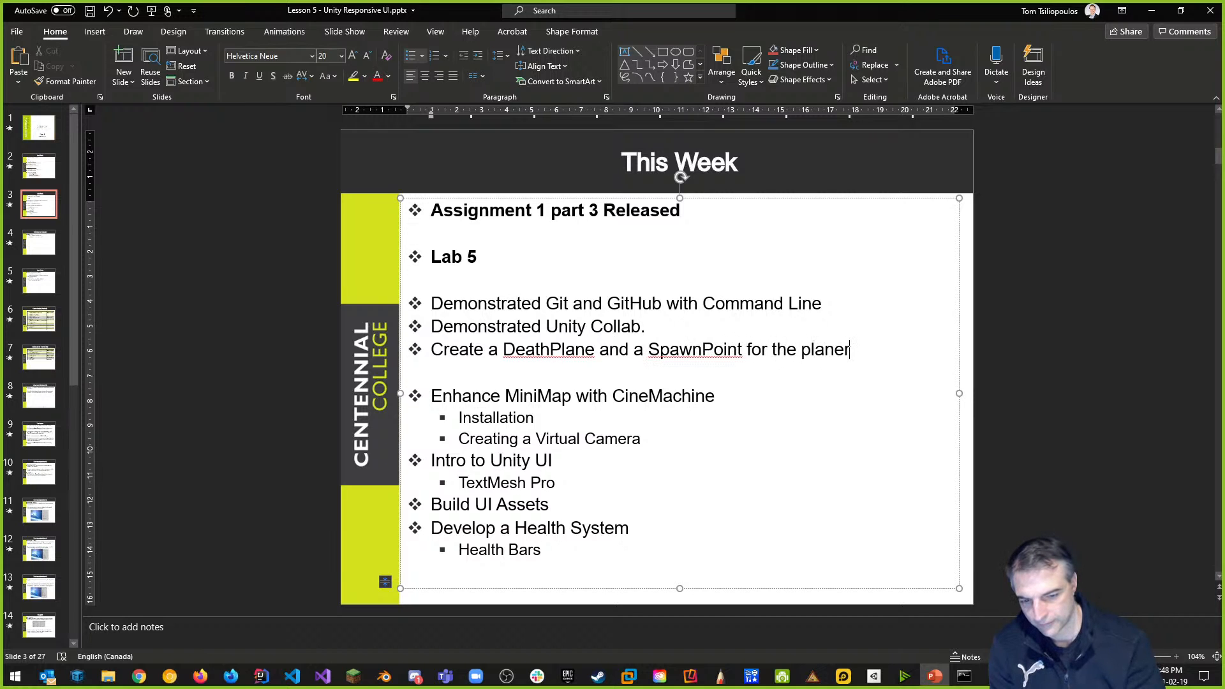
key("BackSpace")
key("BackSpace")
key("BackSpace")
type("yer")
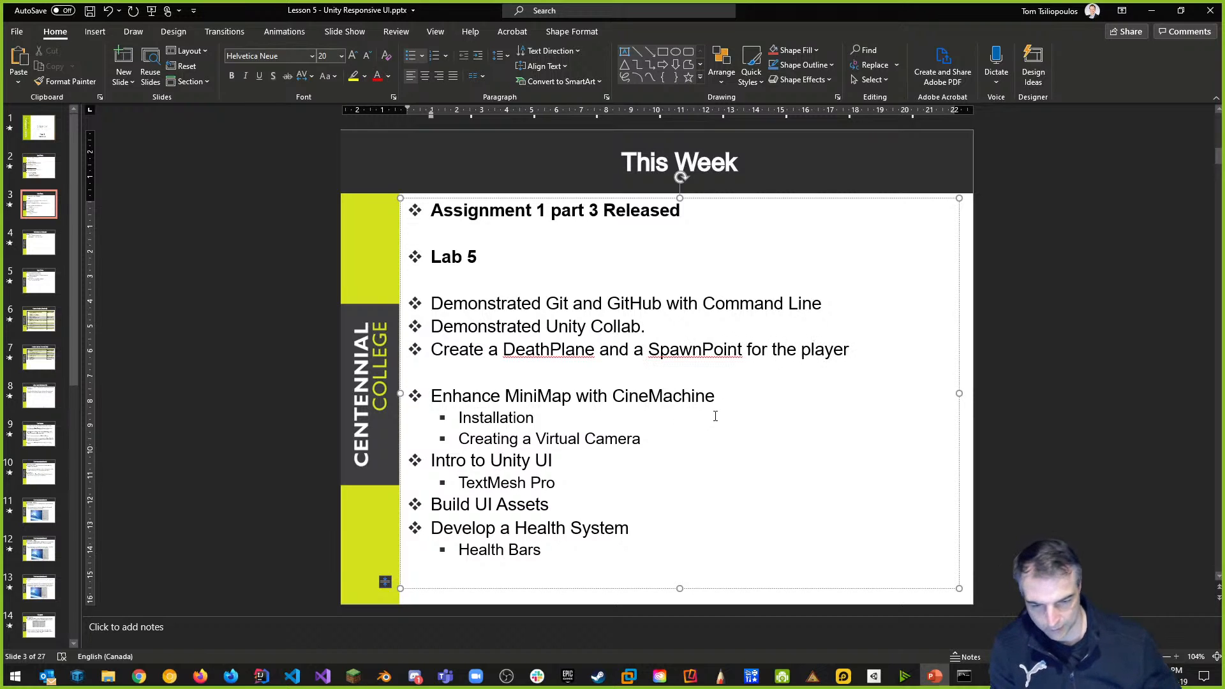
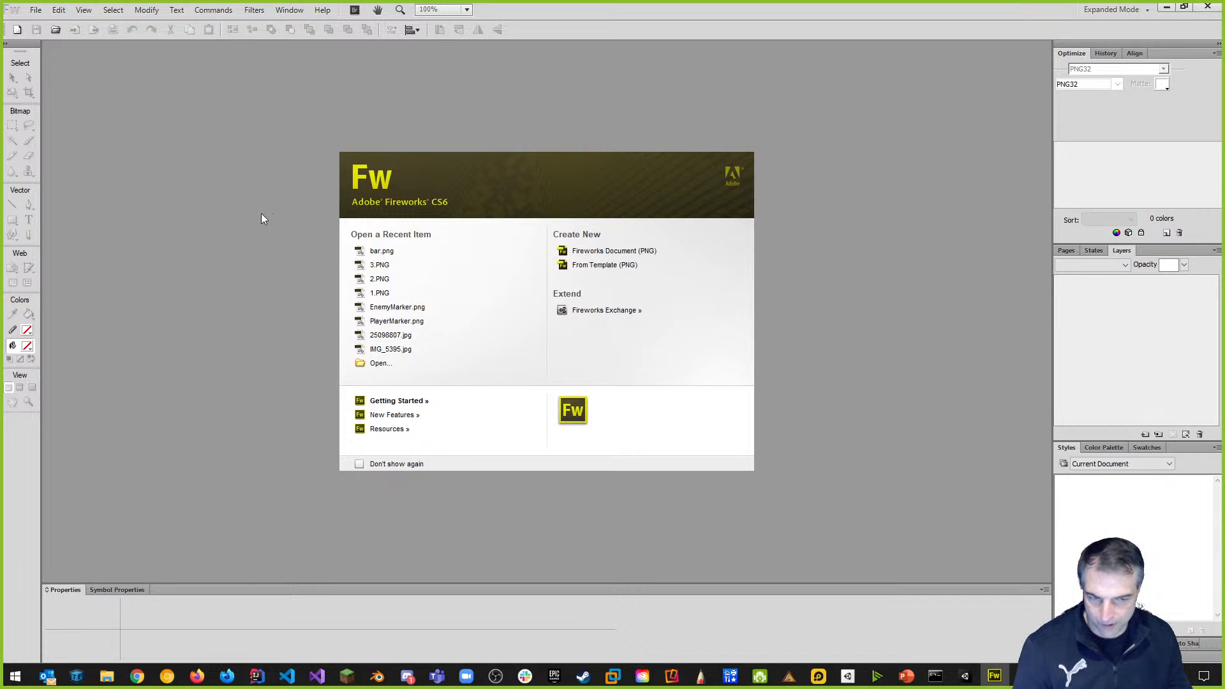
Start a new Fireworks document 325 px wide by 50 px high with a transparent canvas.
left_click(17, 30)
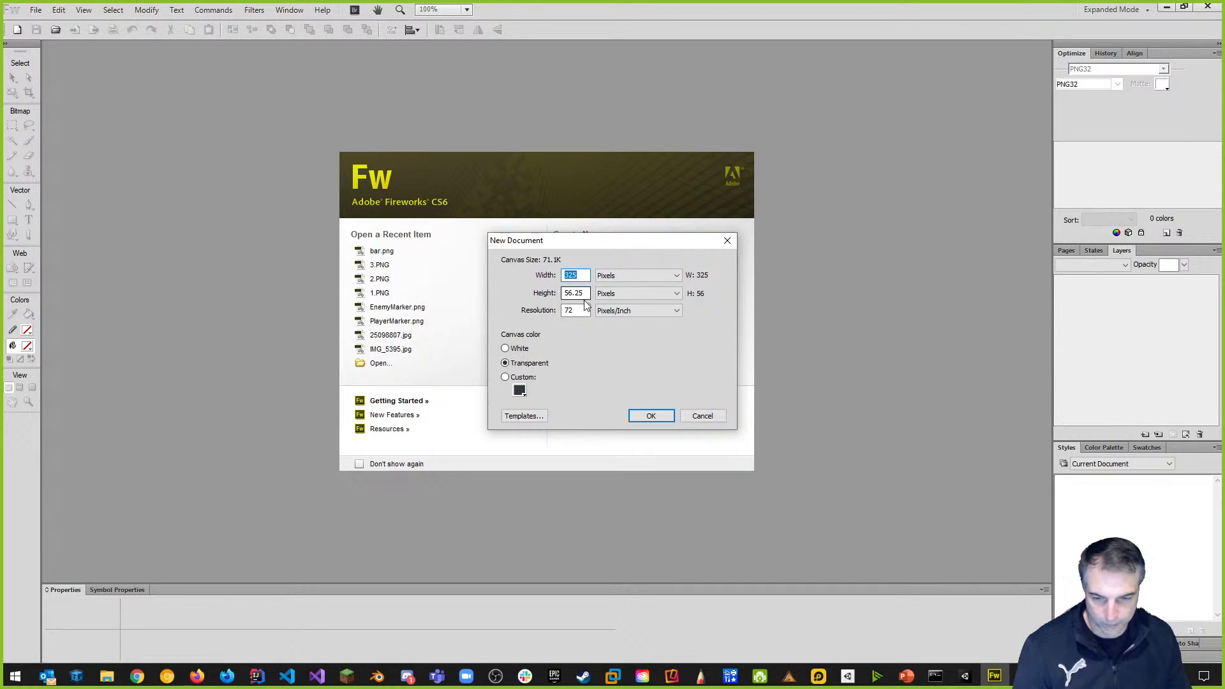
key("Tab")
type("50")
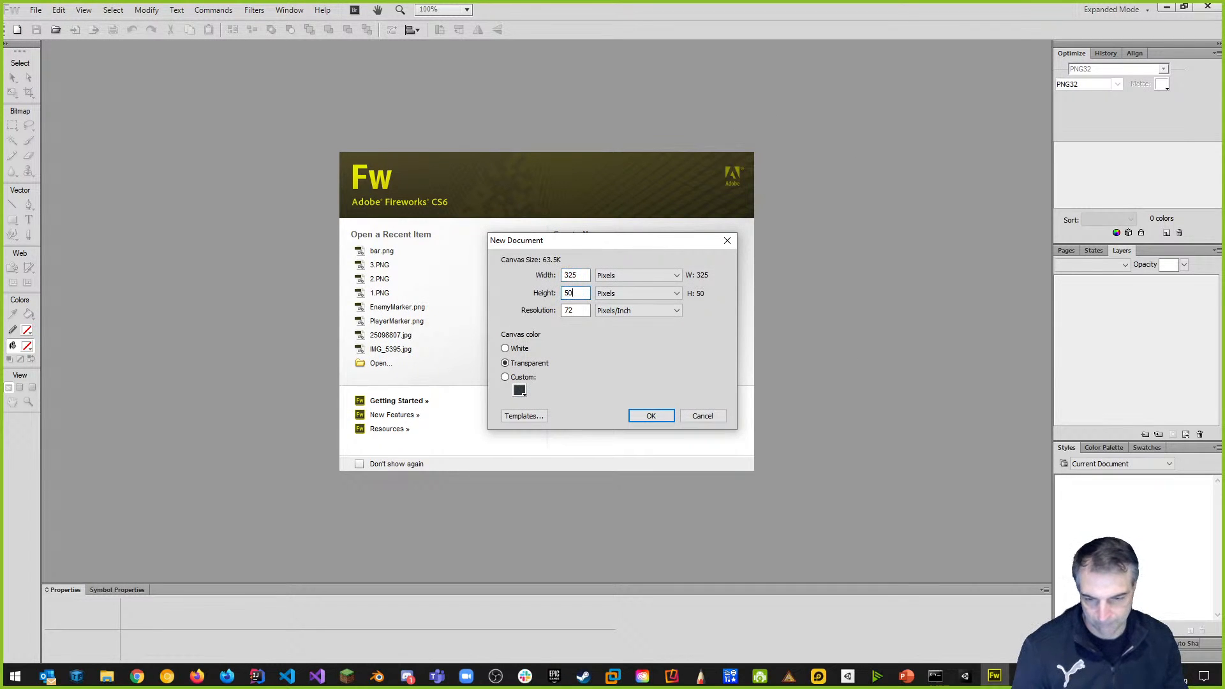
left_click(651, 416)
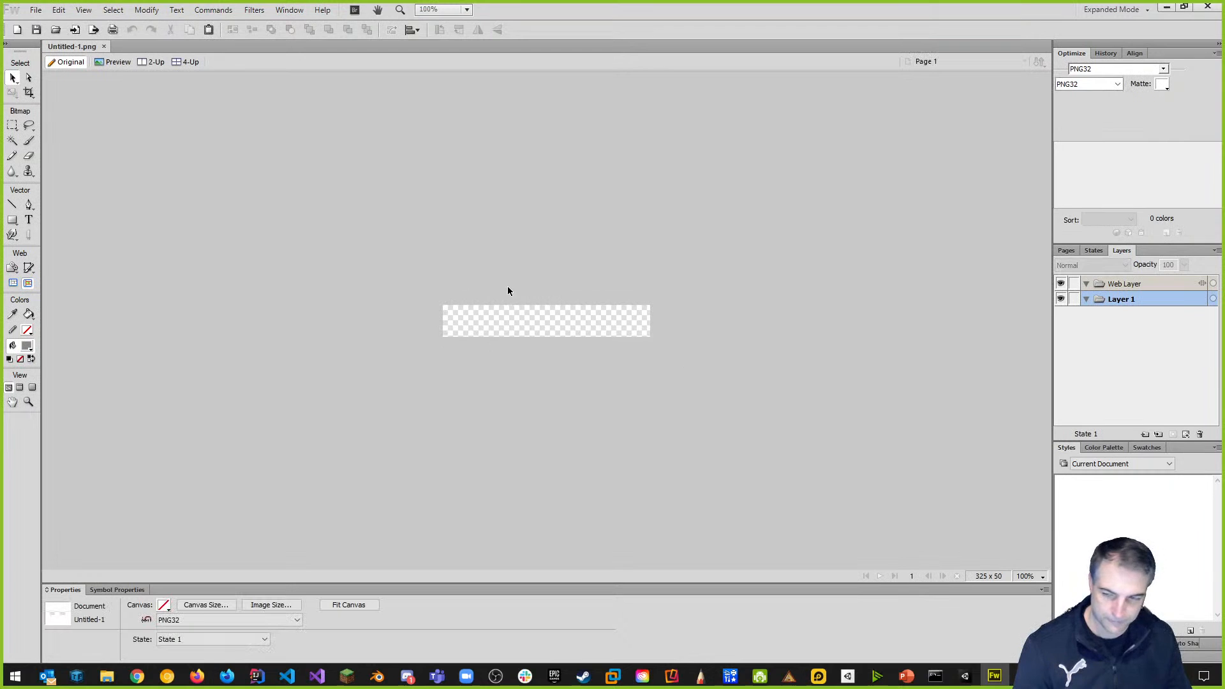
Draw a rectangle over the canvas with no fill and a 5-pixel black stroke.
left_click(12, 219)
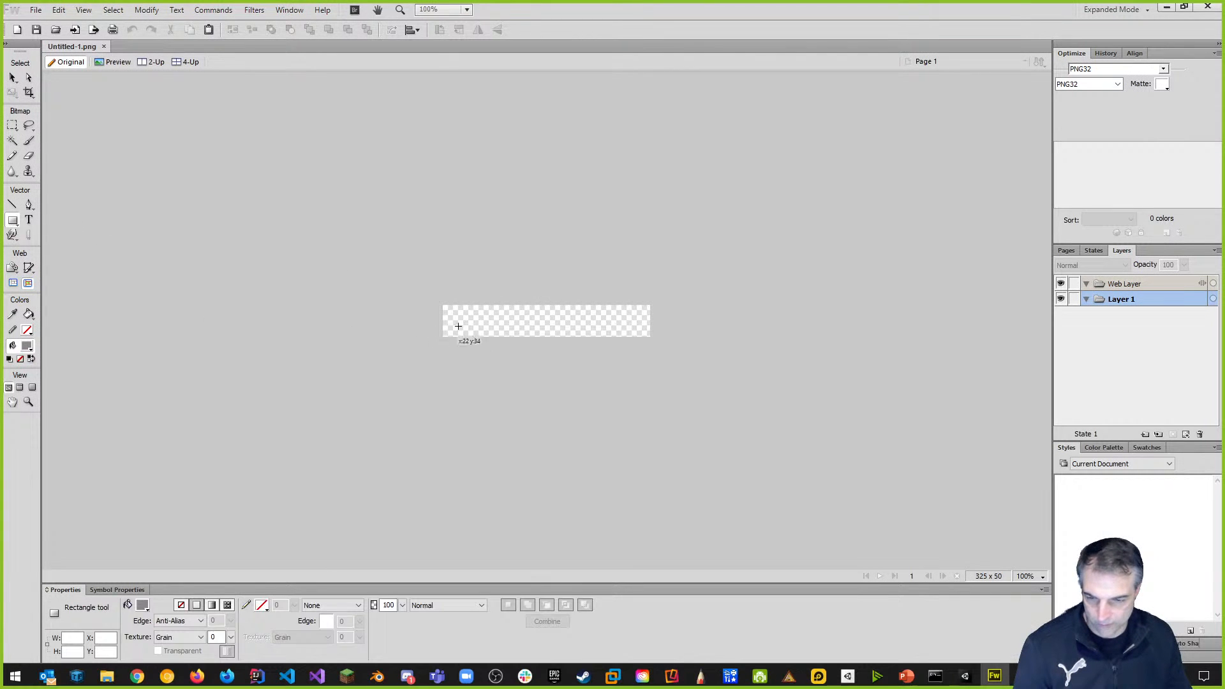
mouse_move(441, 305)
left_mouse_down()
mouse_move(532, 339)
mouse_move(651, 339)
left_mouse_up()
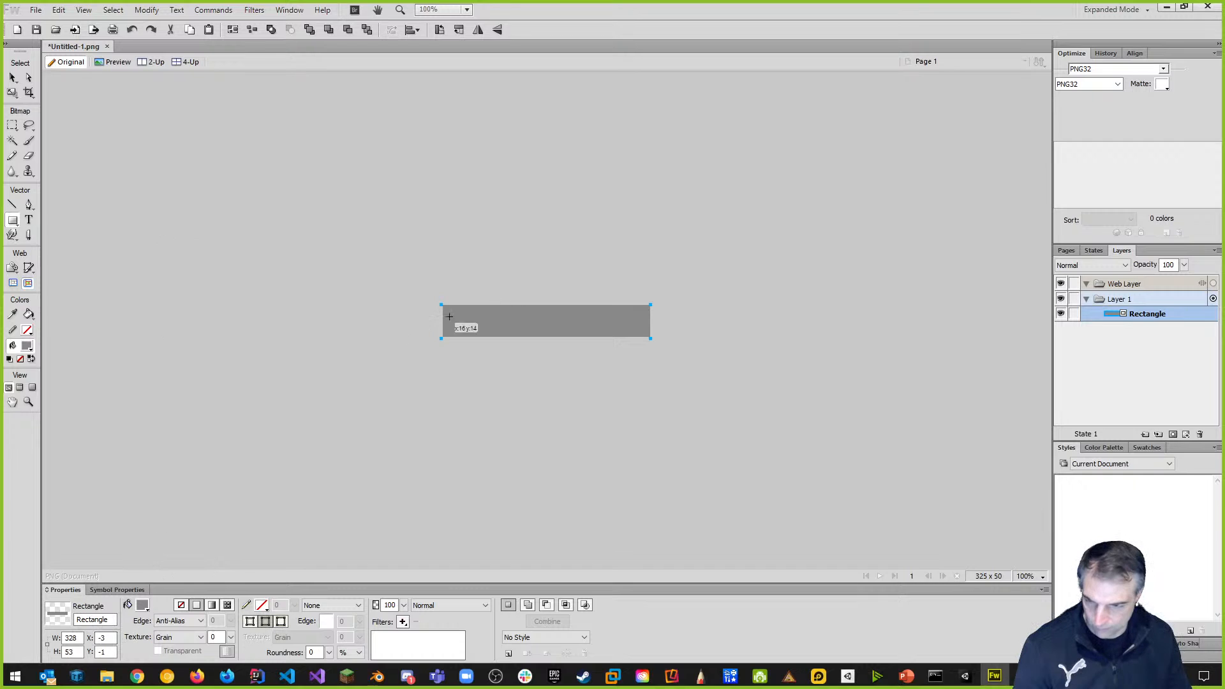
left_click(180, 605)
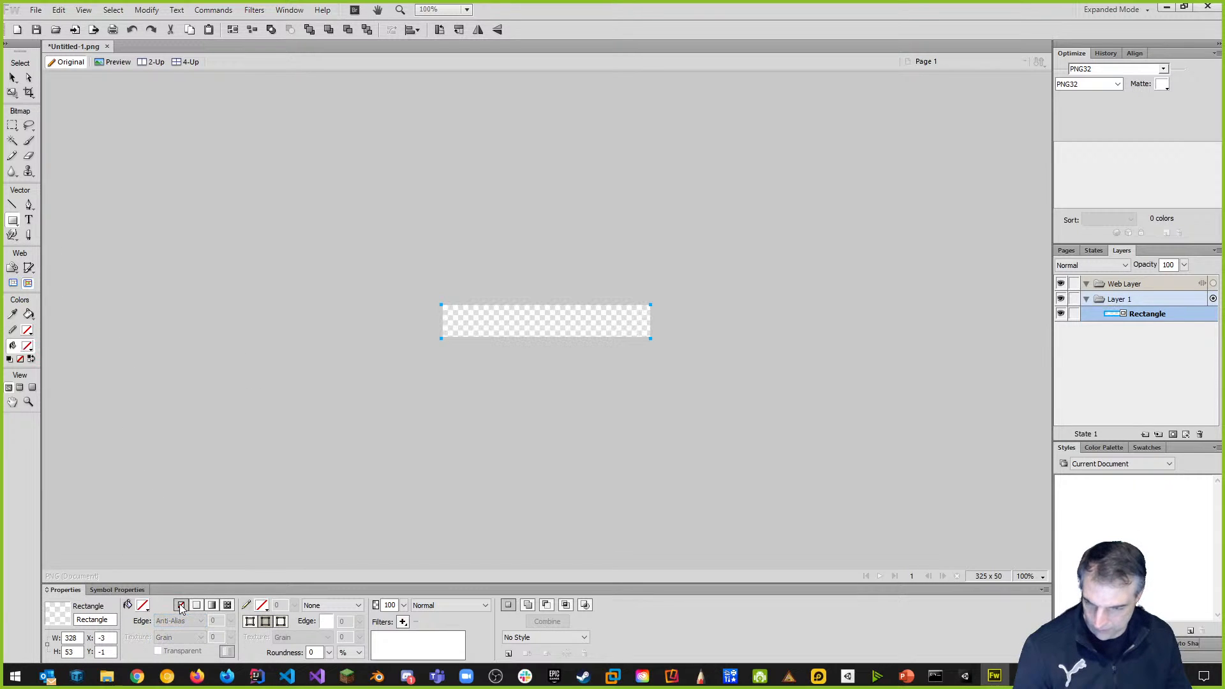
left_click(262, 605)
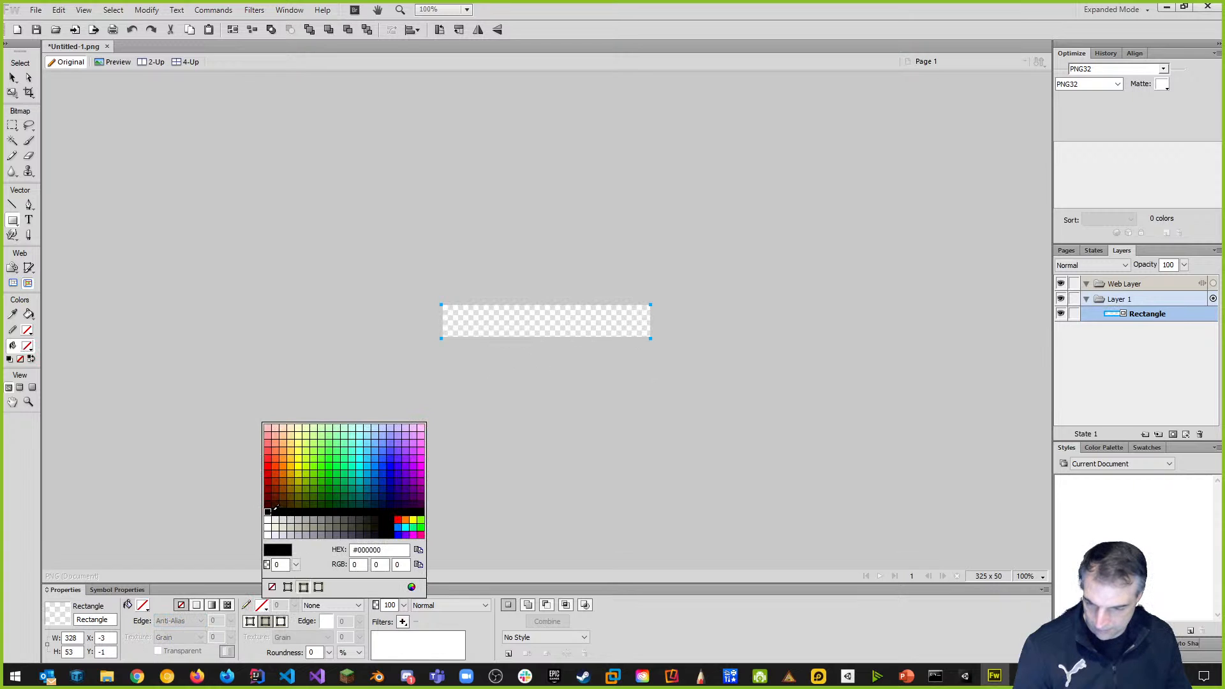
left_click(273, 510)
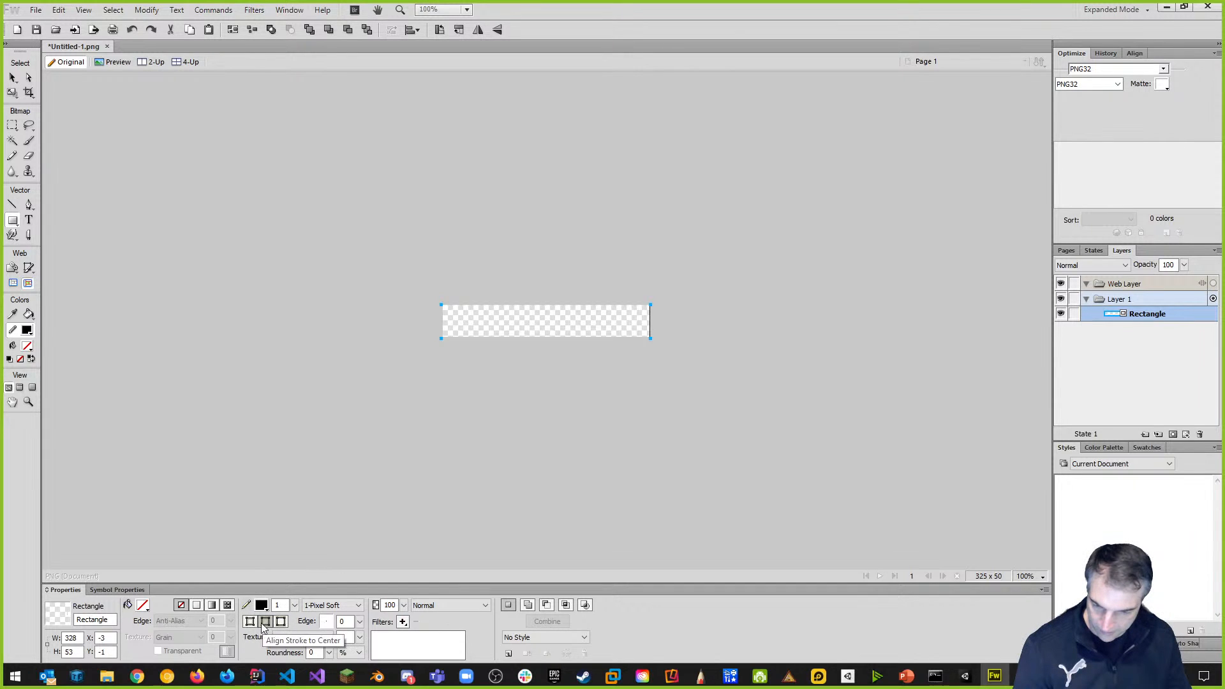
left_click(279, 605)
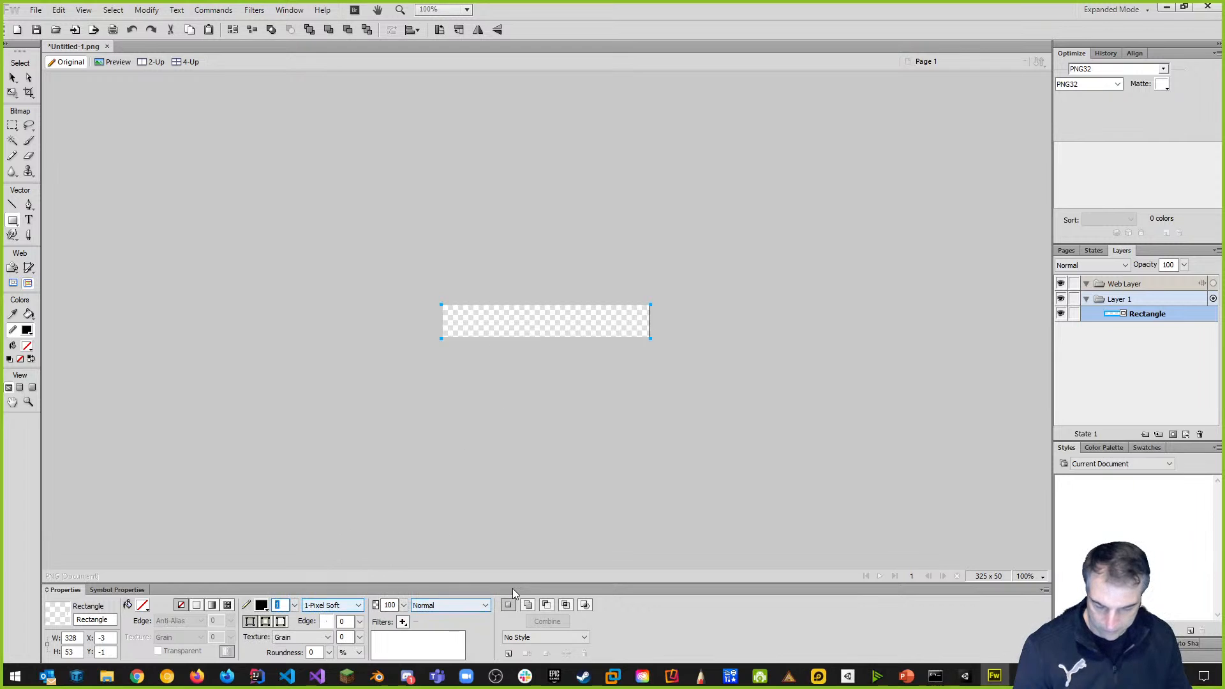
type("5")
key("Return")
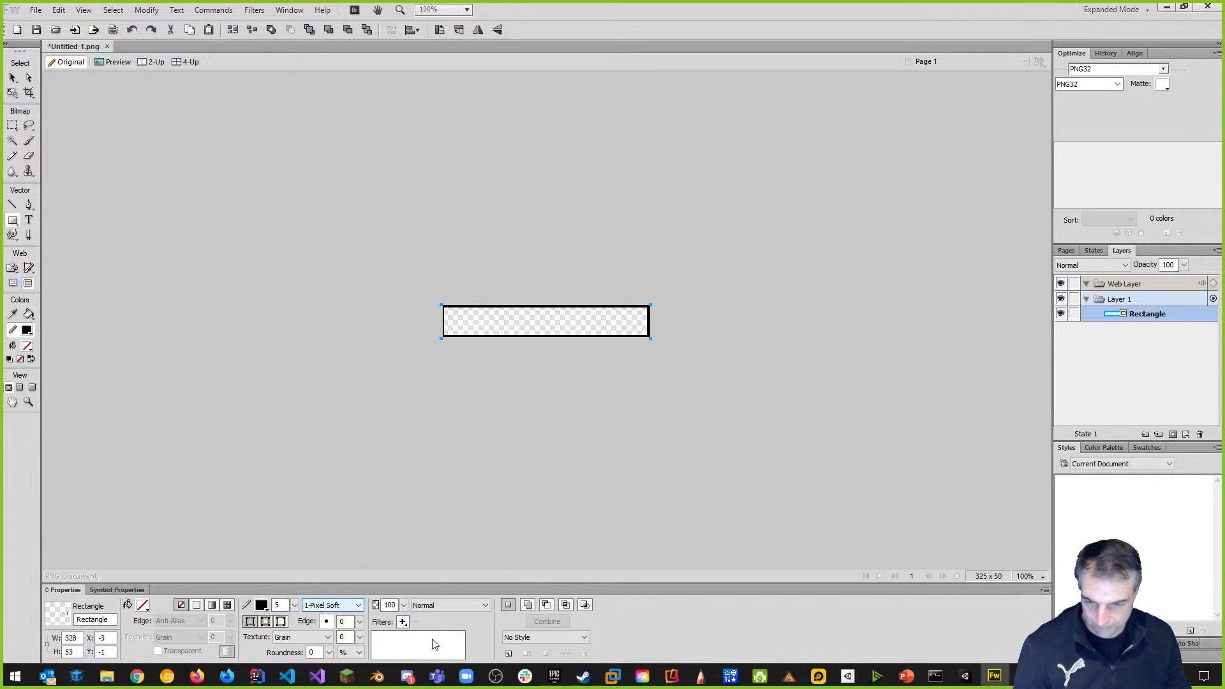
Set the rectangle to X 0, Y 0, W 325, H 50, then draw a small top-left corner square.
double_click(105, 638)
type("0")
key("Return")
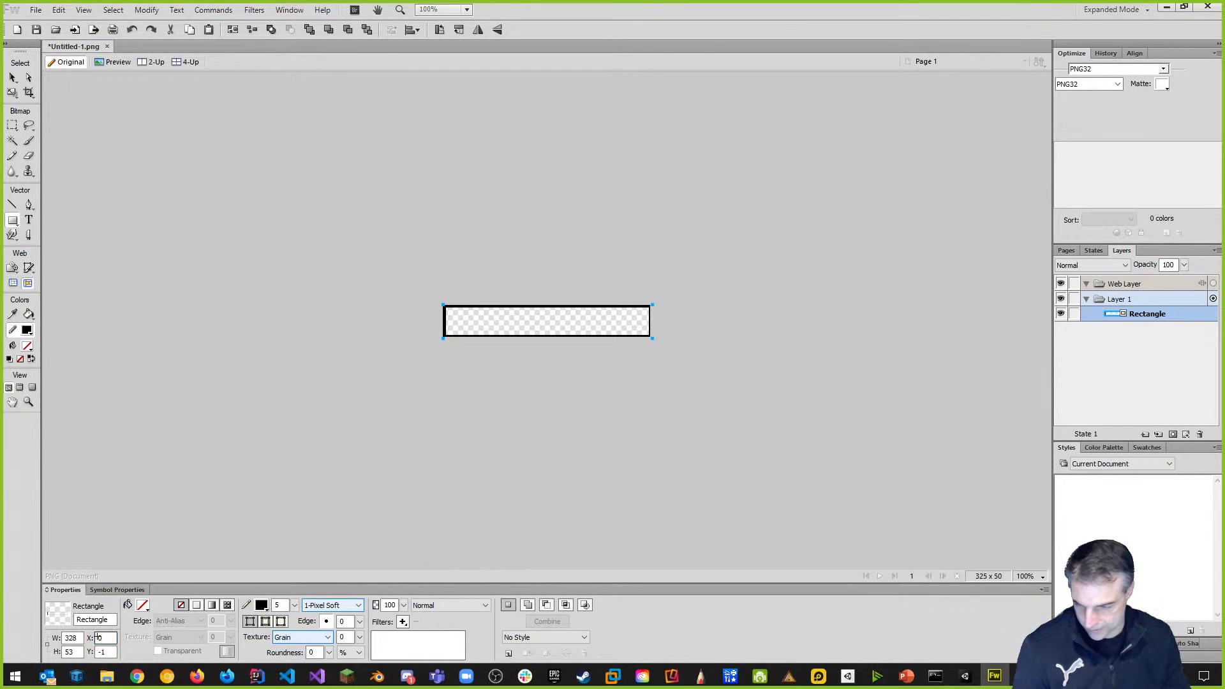
double_click(102, 652)
type("0")
key("Return")
double_click(72, 638)
type("3")
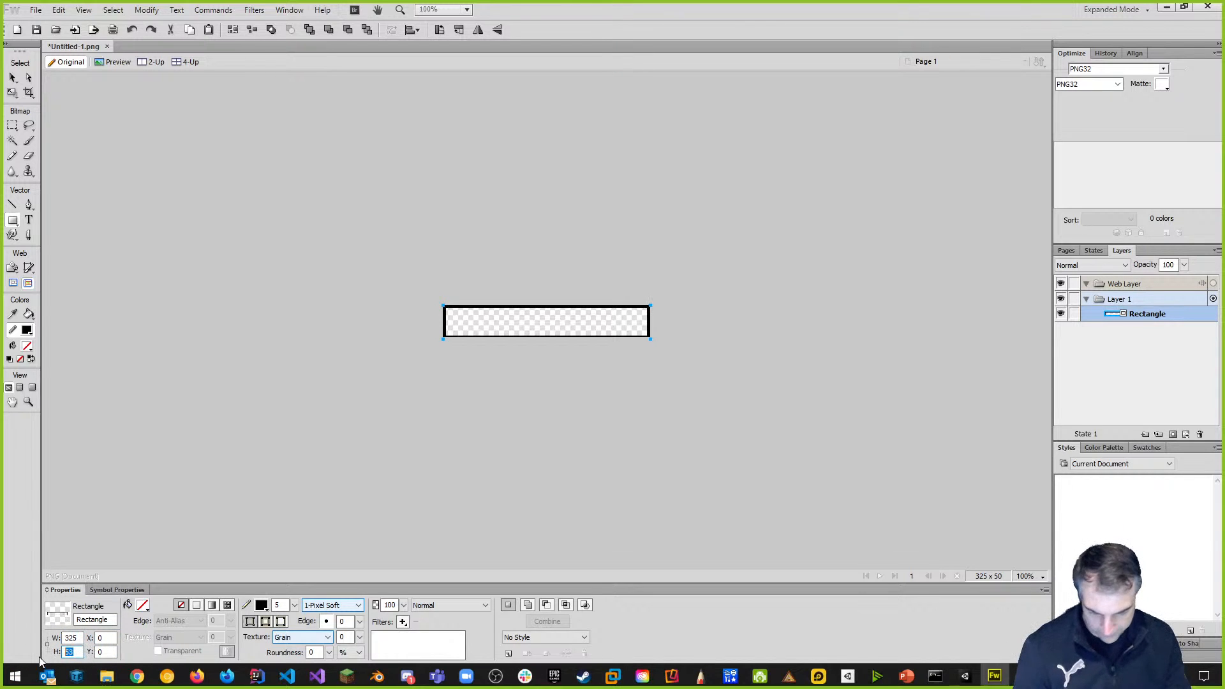
key("Return")
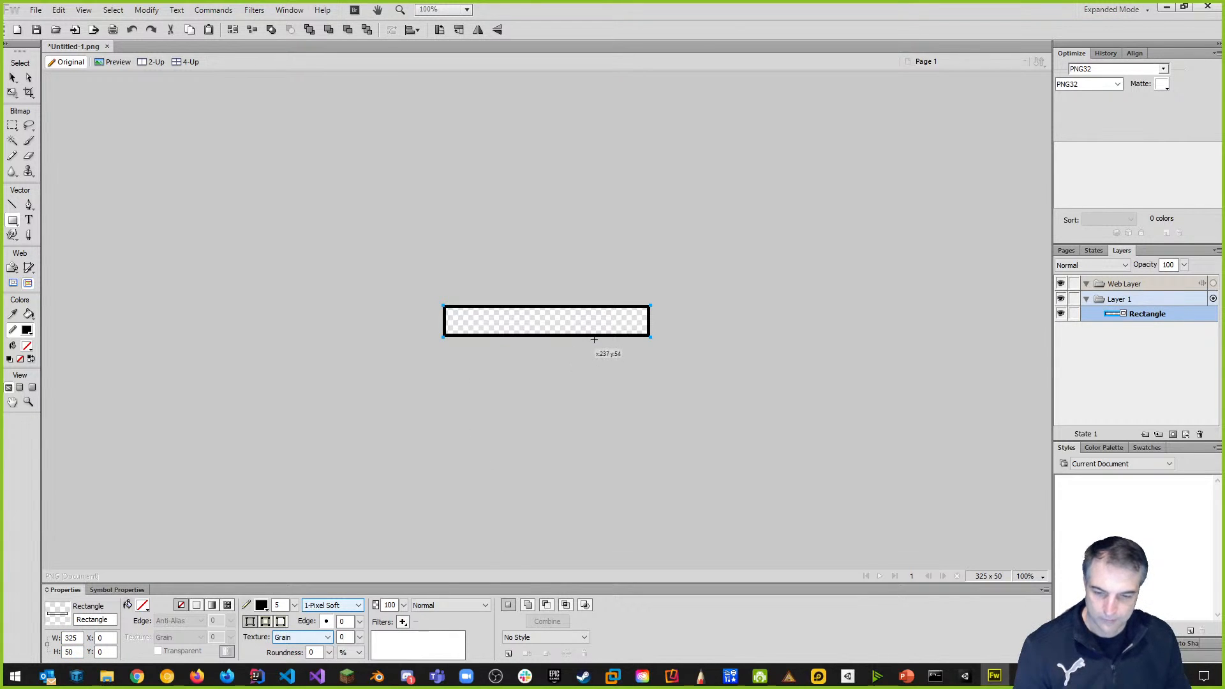
scroll(610, 327, "up", 2, "ctrl")
scroll(610, 330, "up", 1, "ctrl")
key("u")
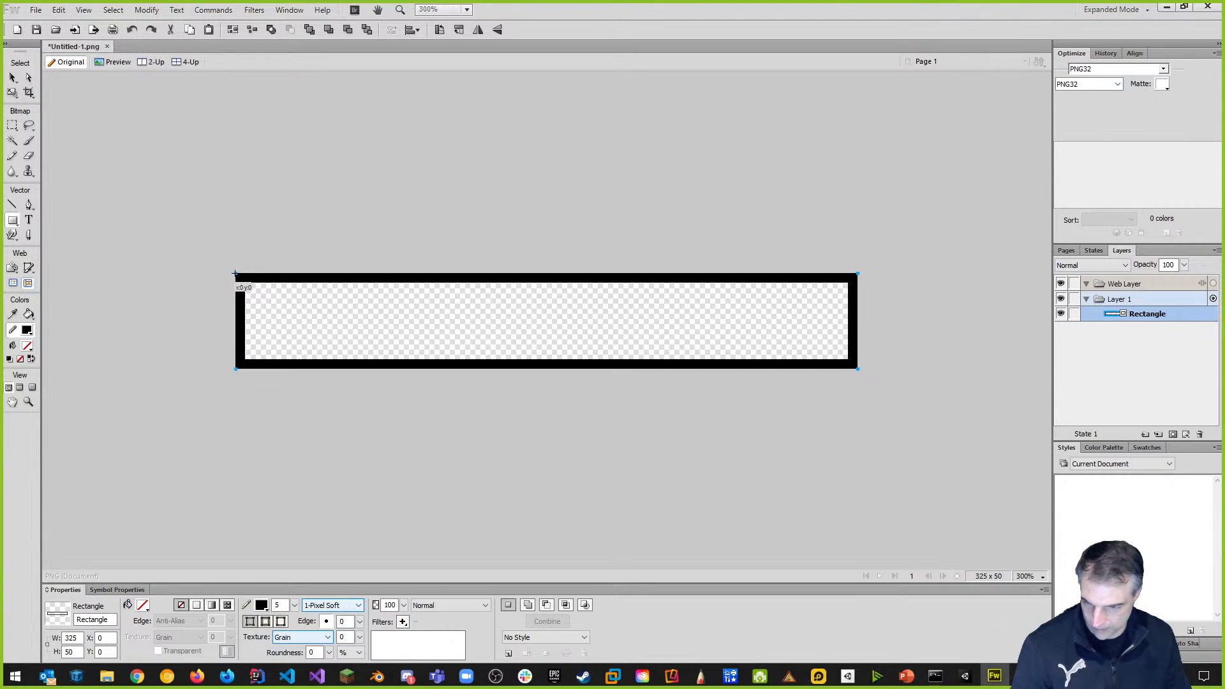
left_click_drag(235, 274, 262, 300)
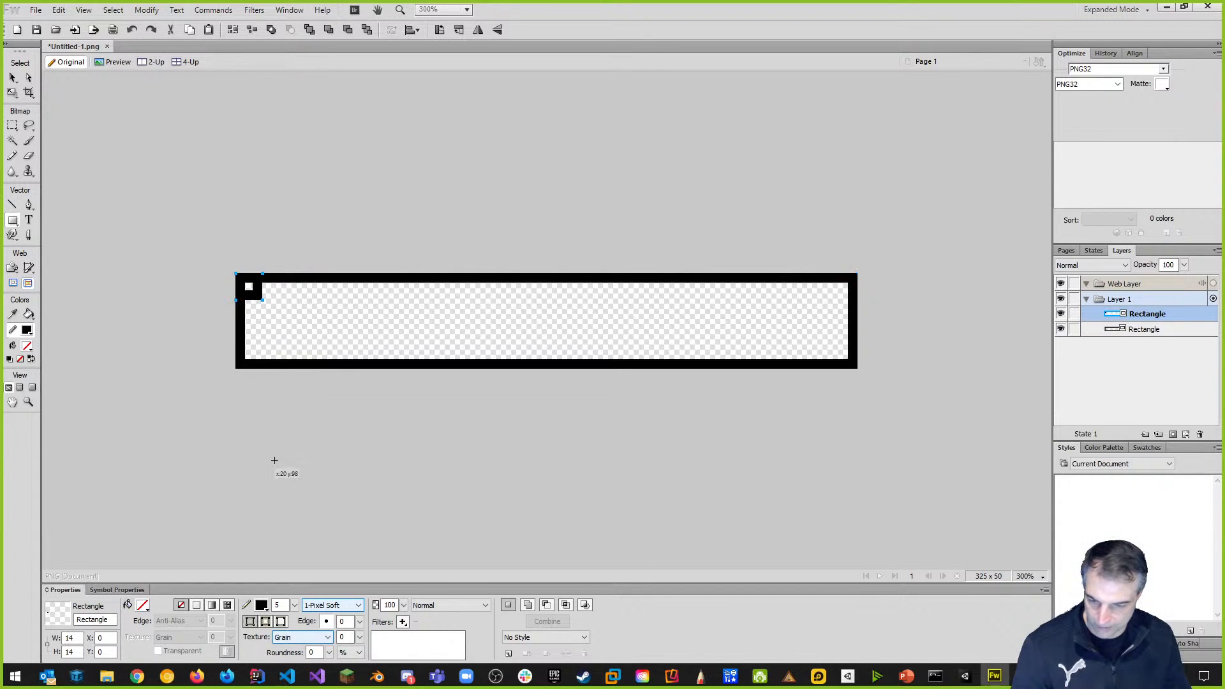
Fill the small corner square black and copy it to the bottom-left corner.
left_click(142, 606)
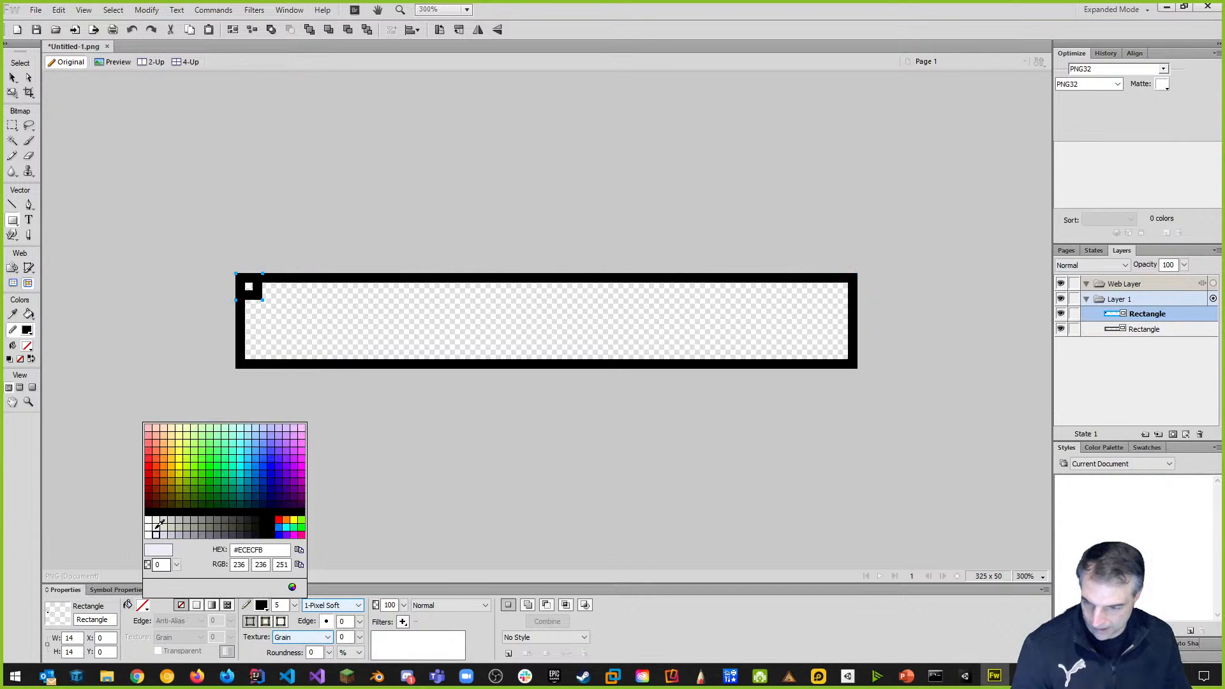
left_click(153, 510)
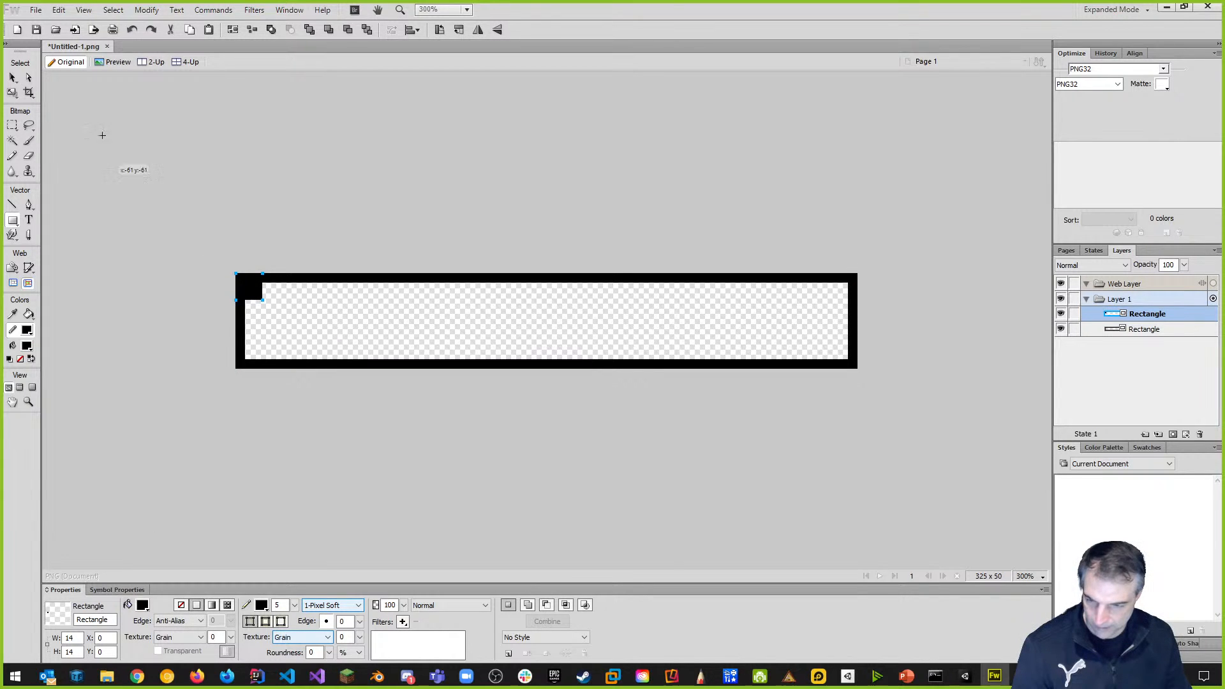
left_click(13, 78)
left_click(366, 228)
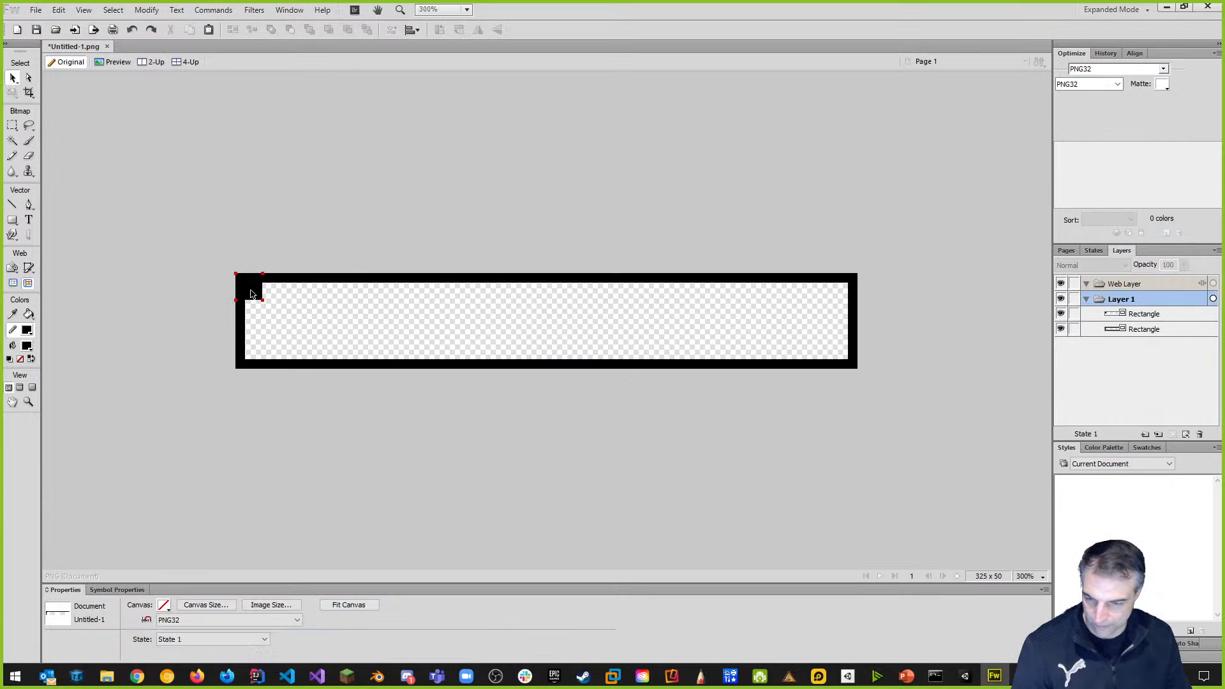
left_click(250, 294)
left_click_drag(251, 294, 254, 361, "alt")
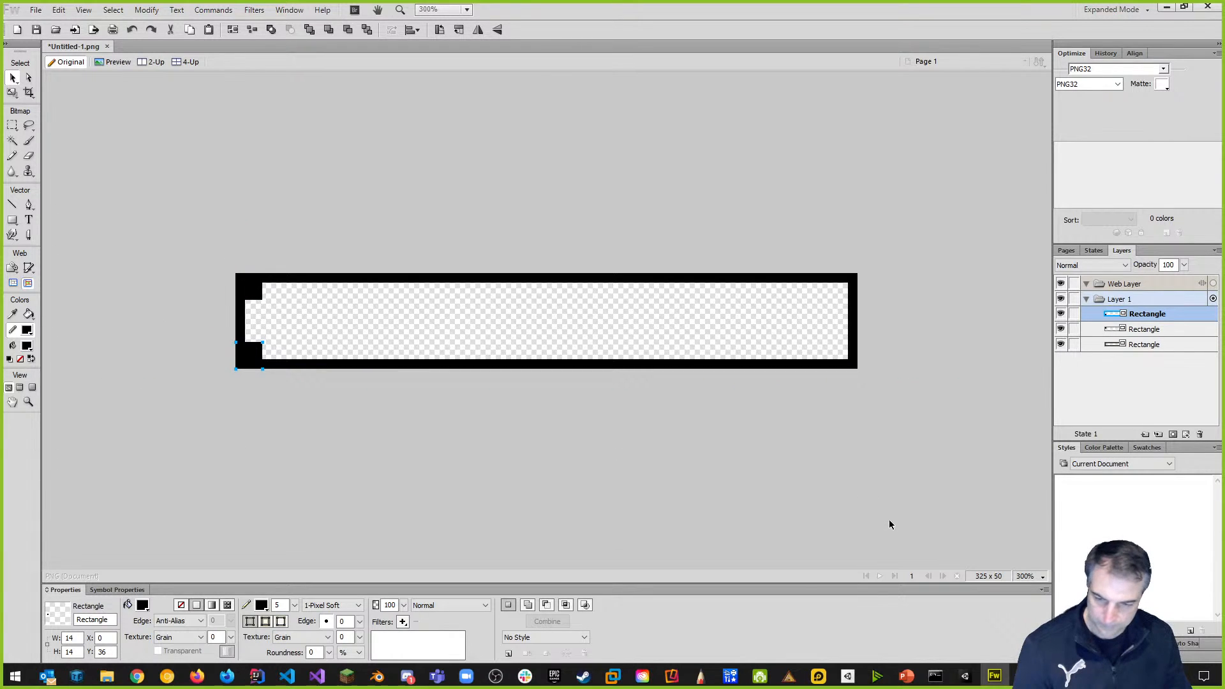
left_click(859, 487)
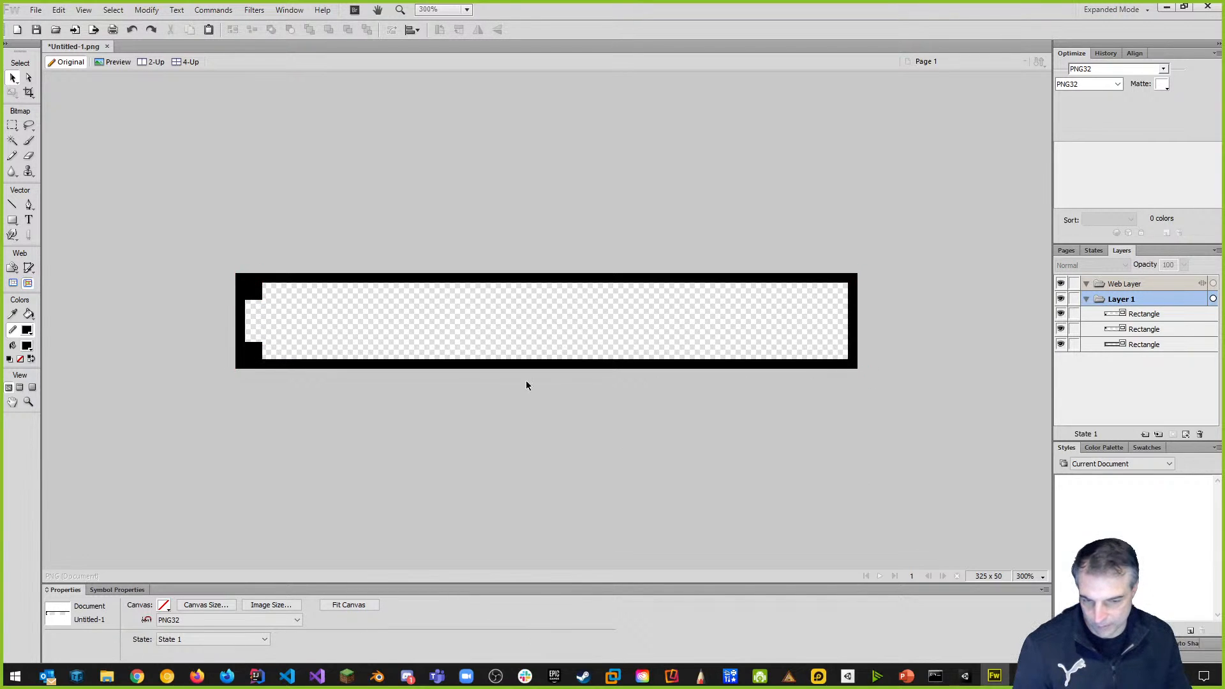
Copy the black square to the top-right and bottom-right corners.
left_click(253, 296)
left_click_drag(255, 295, 852, 296, "alt")
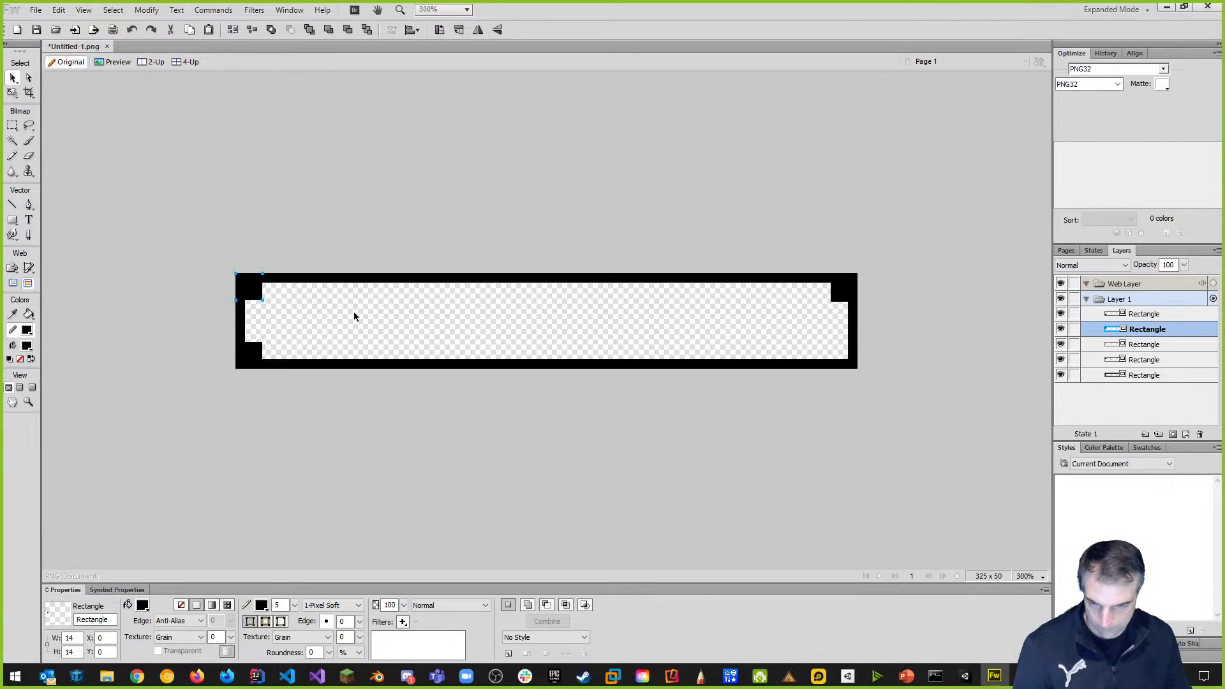
left_click_drag(258, 298, 850, 365)
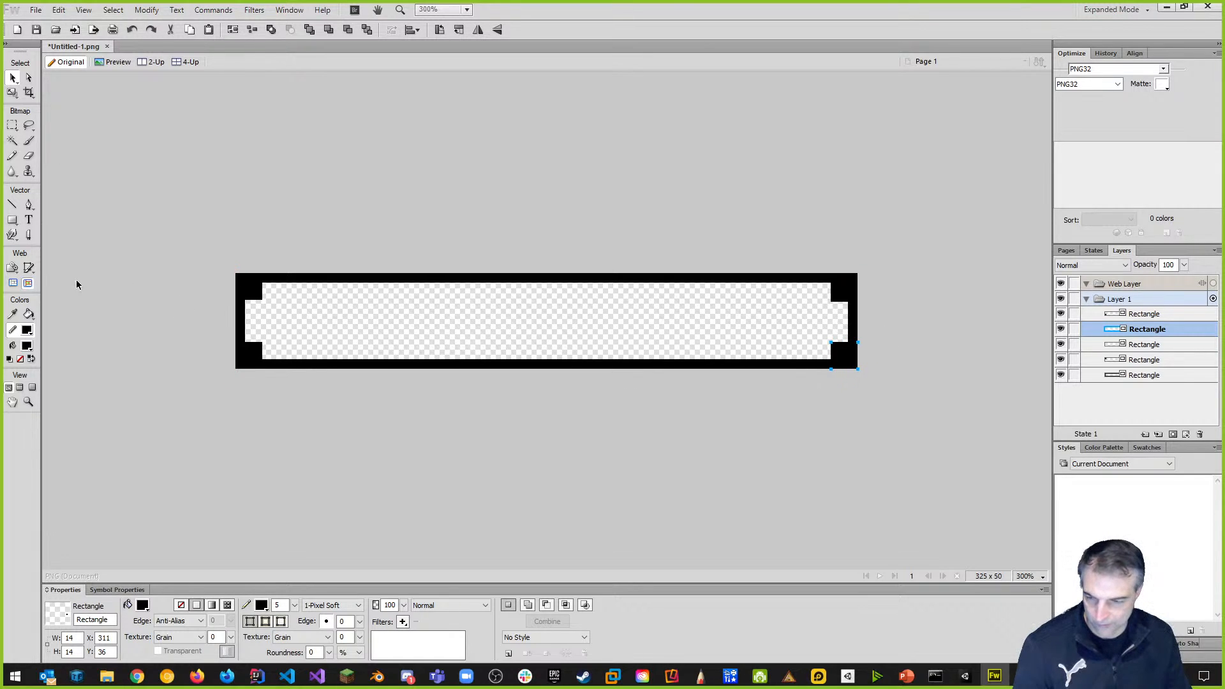
left_click(14, 221)
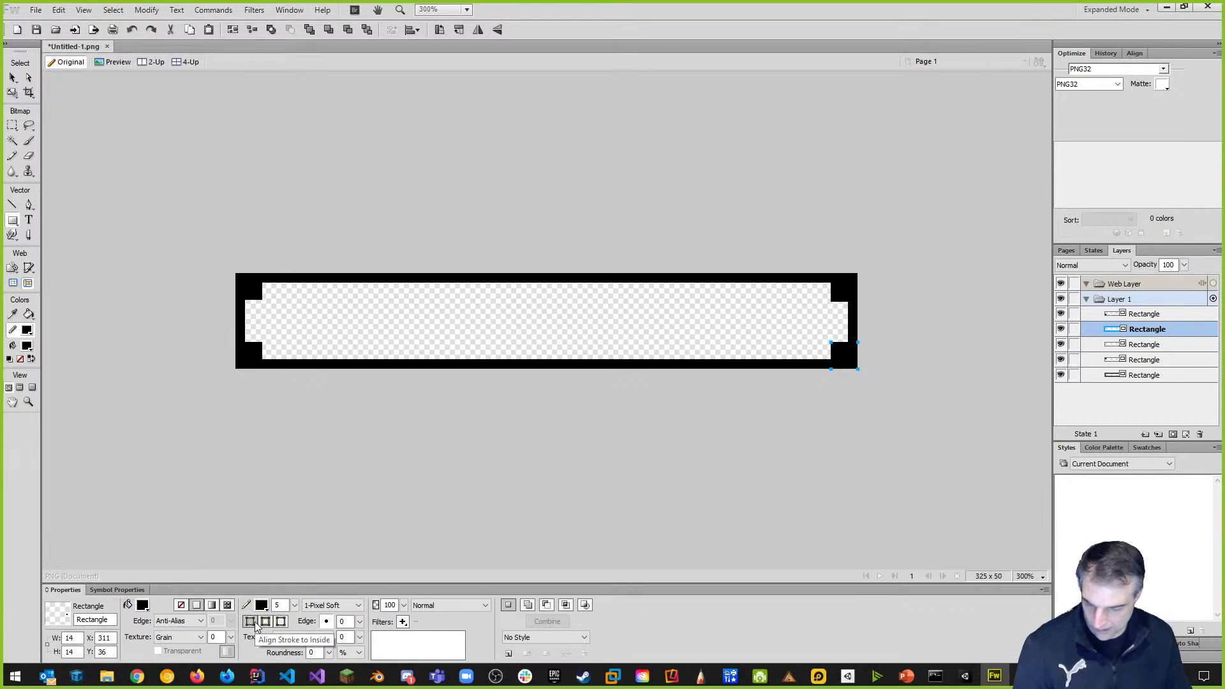
Remove the outline from the bottom-right corner square.
left_click(266, 622)
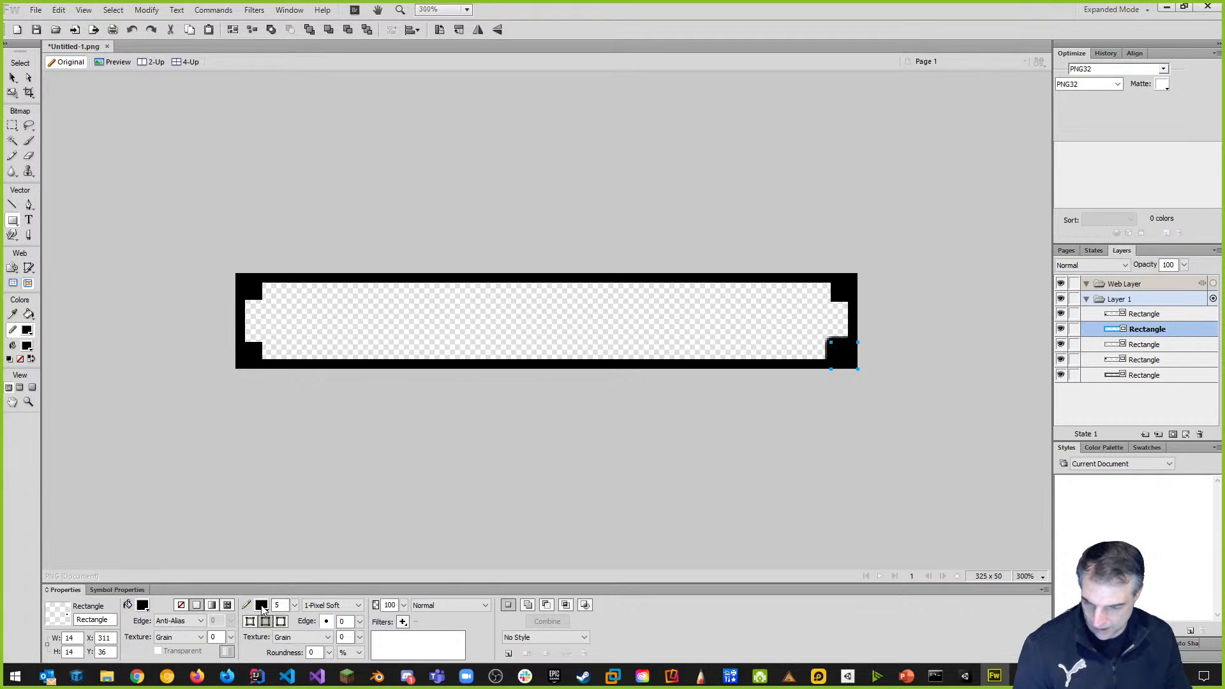
left_click(263, 608)
left_click(270, 587)
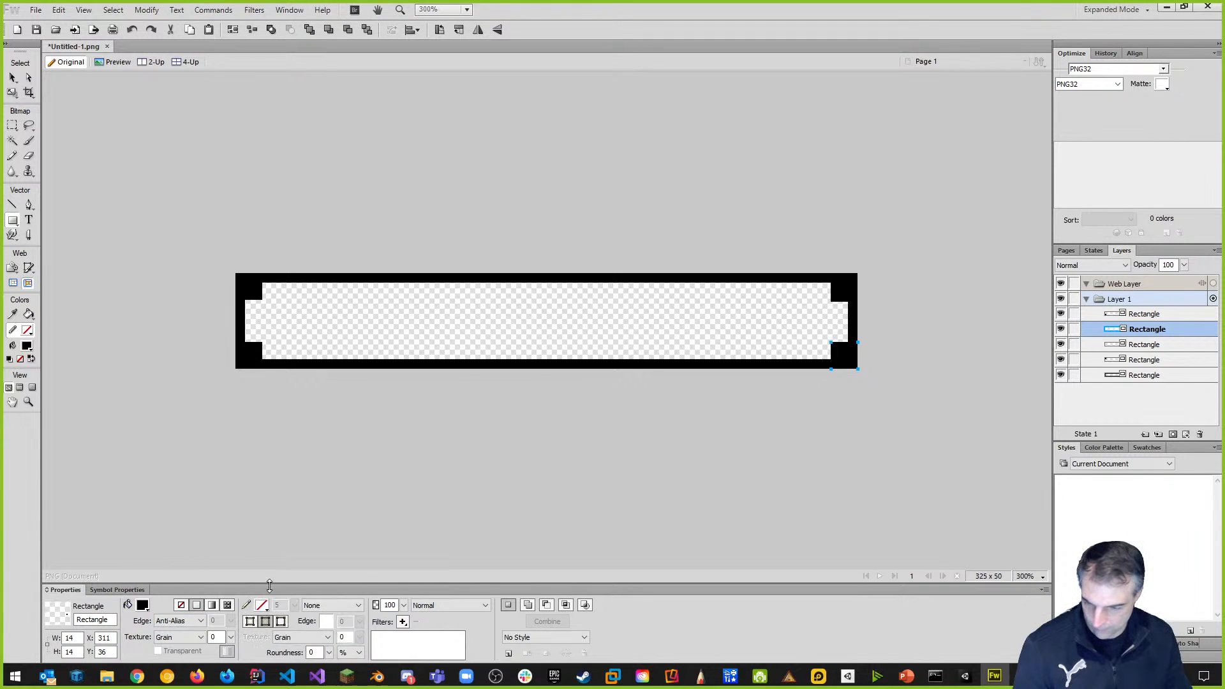
Give the square a grey fill of RGB 128, 128, 128 (#808080).
left_click(143, 607)
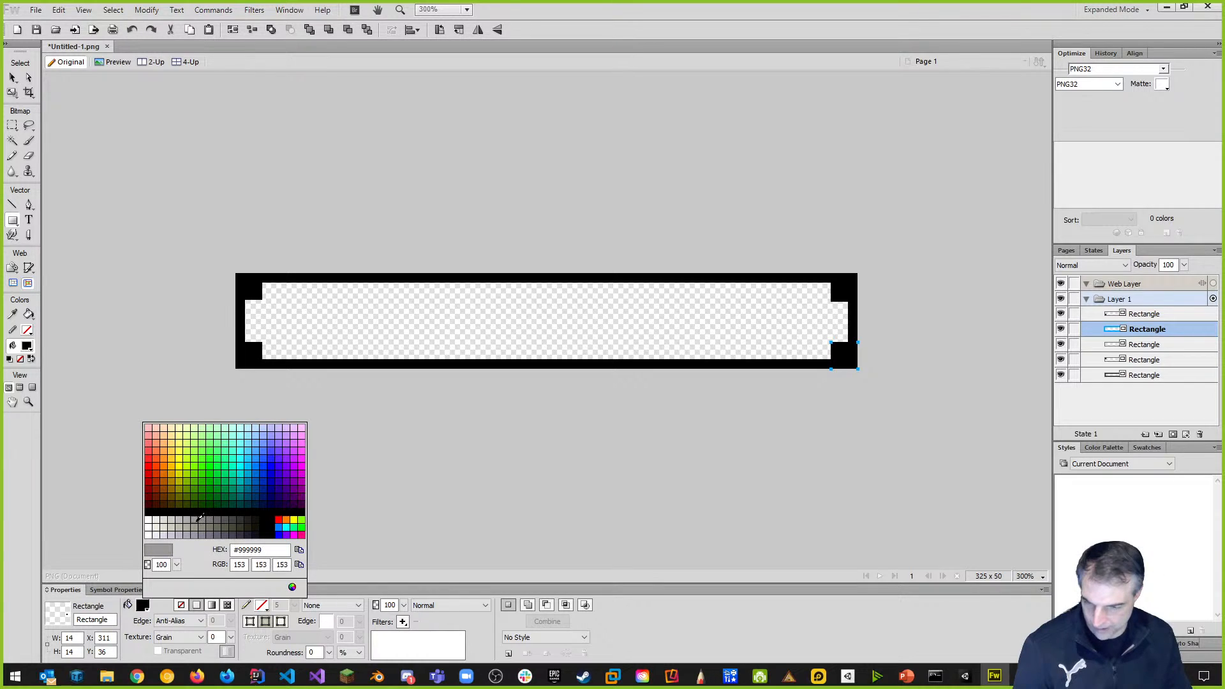
left_click_drag(245, 566, 225, 566)
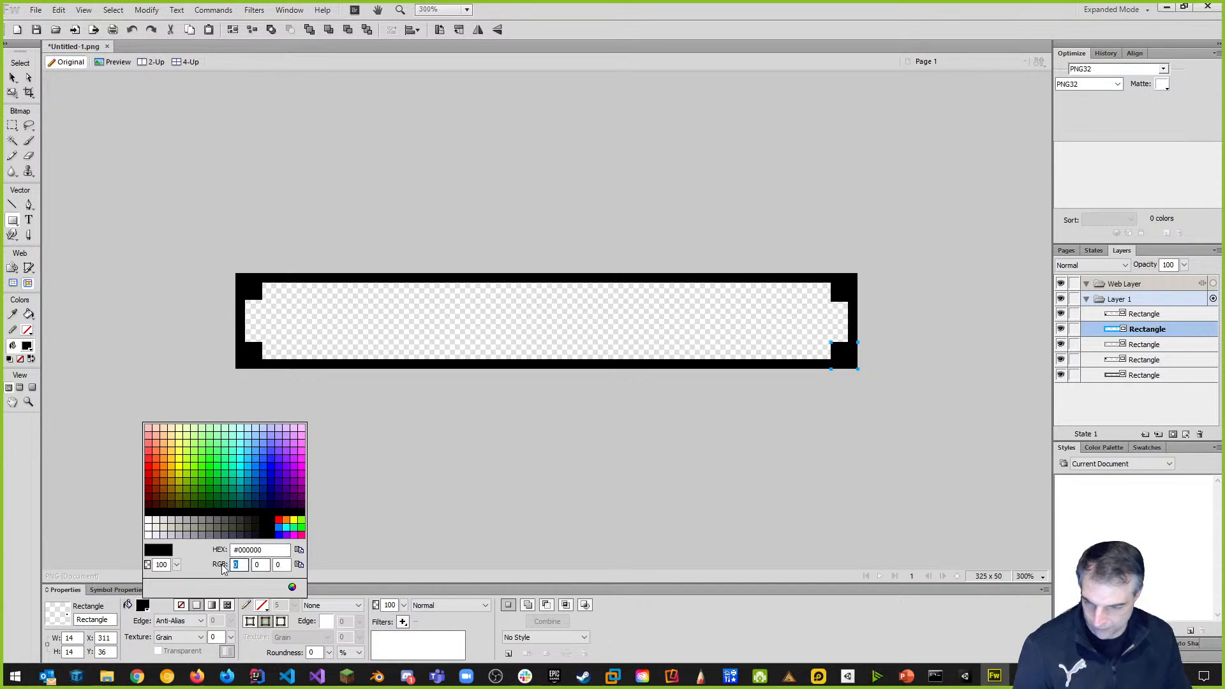
type("128")
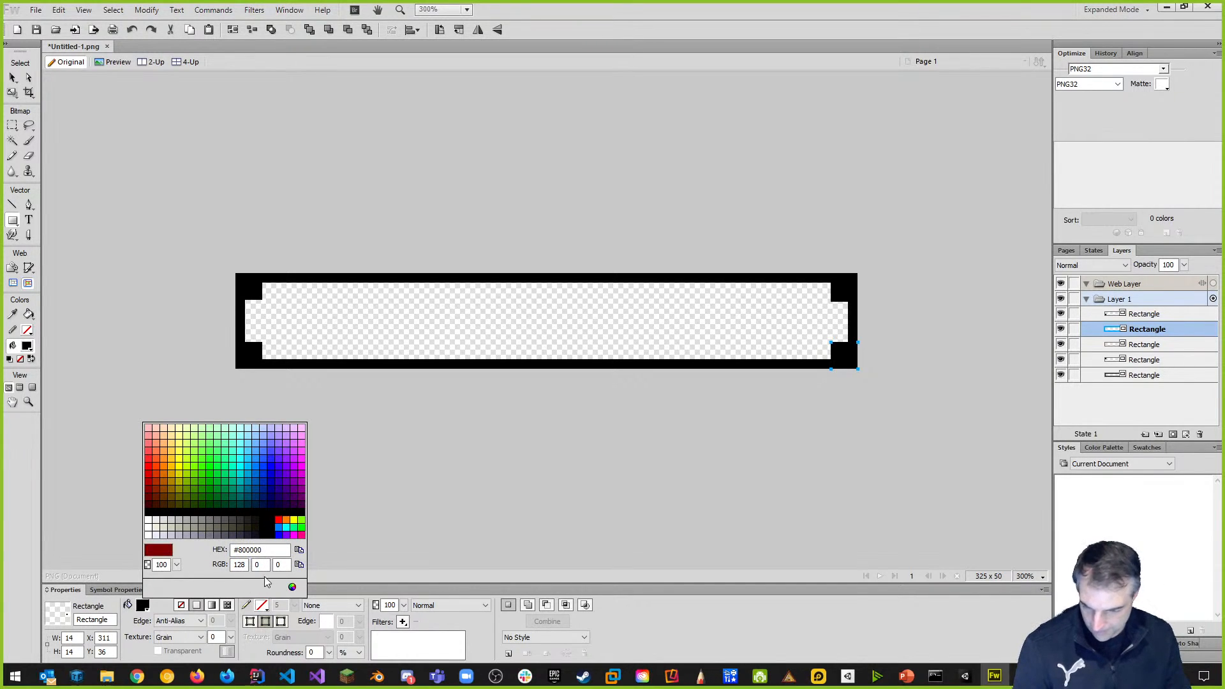
double_click(268, 565)
type("128")
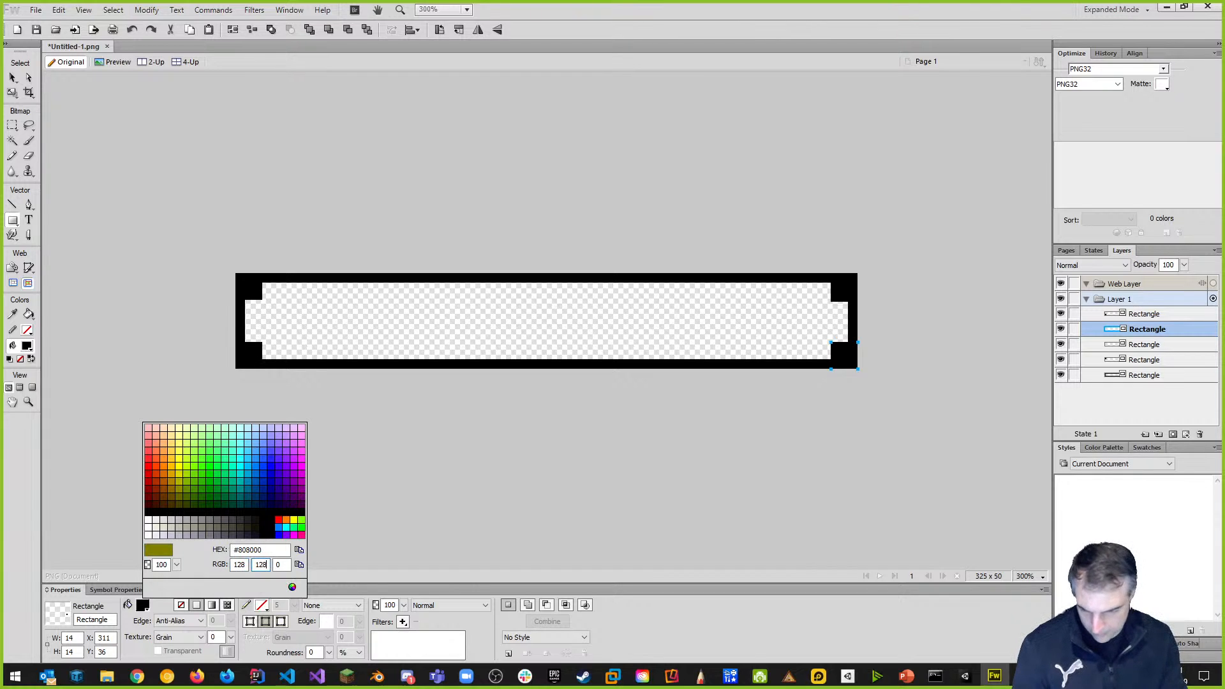
double_click(279, 564)
type("128")
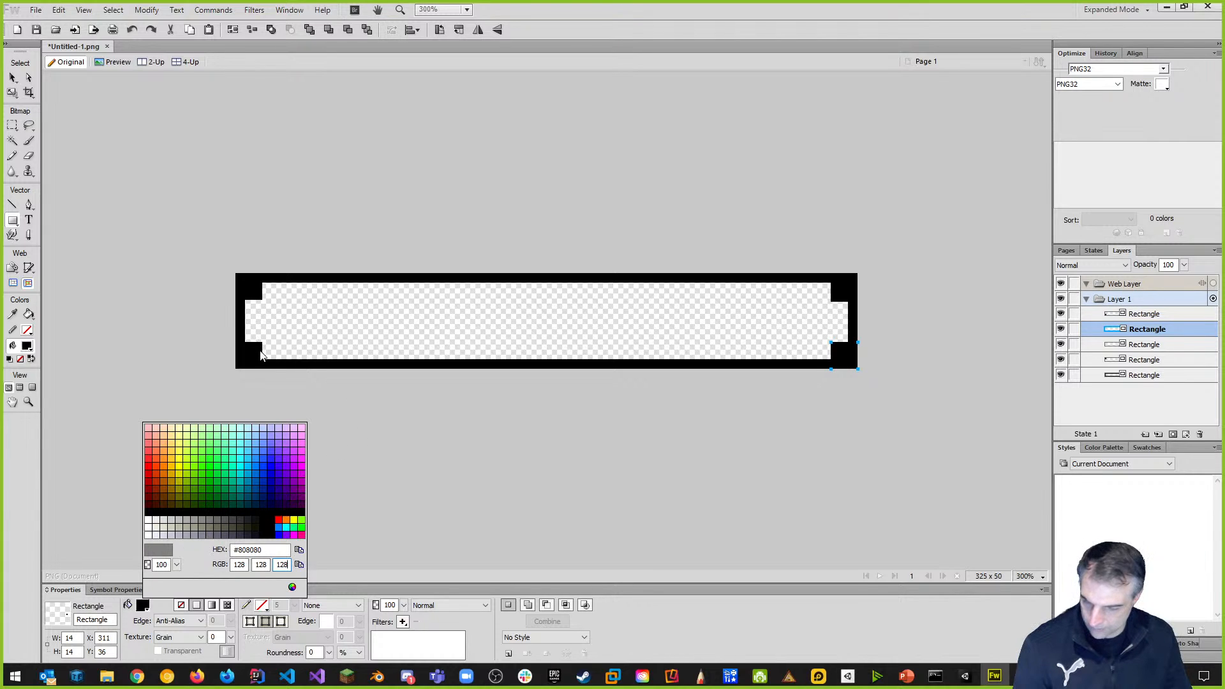
left_click(292, 399)
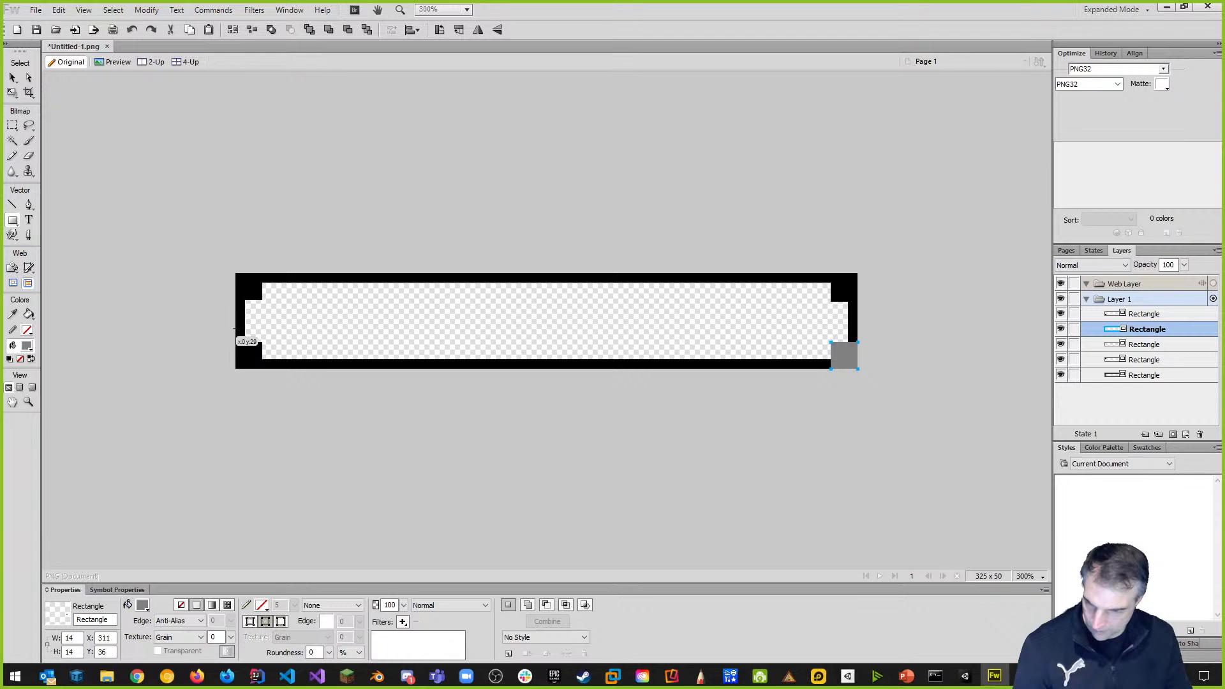
Draw a wide bar across the lower half, delete the grey square, and move a black square bottom-right.
left_click_drag(235, 329, 770, 366)
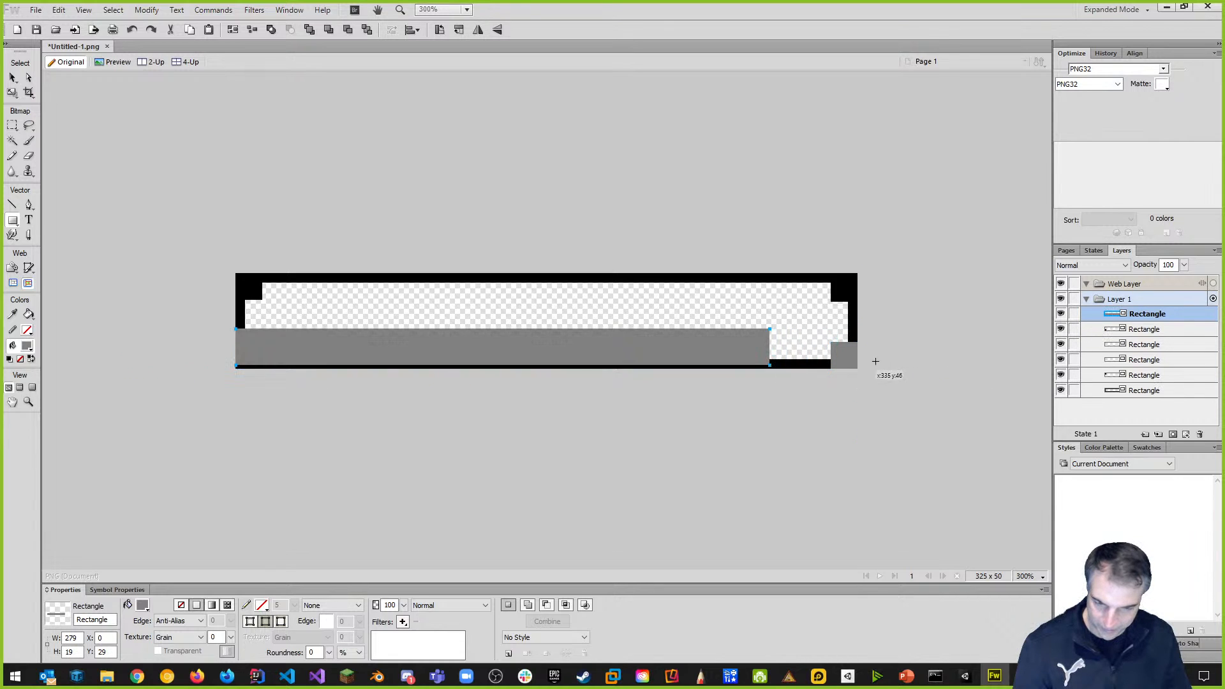
left_click(13, 79)
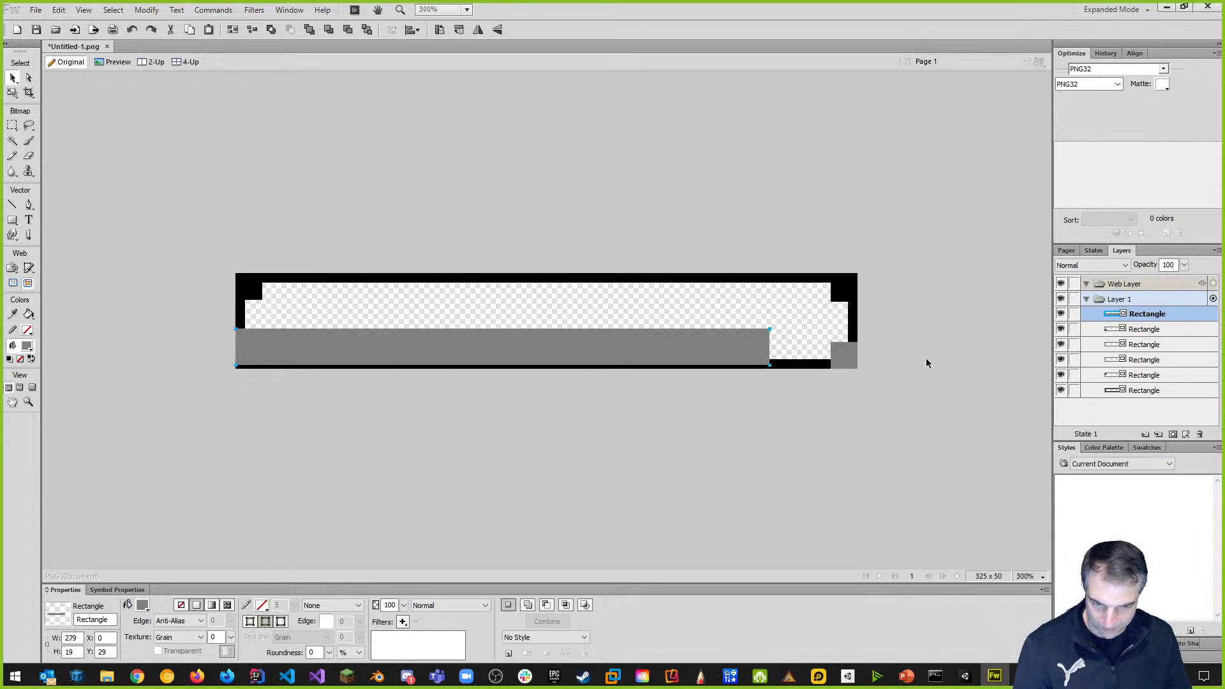
key("Delete")
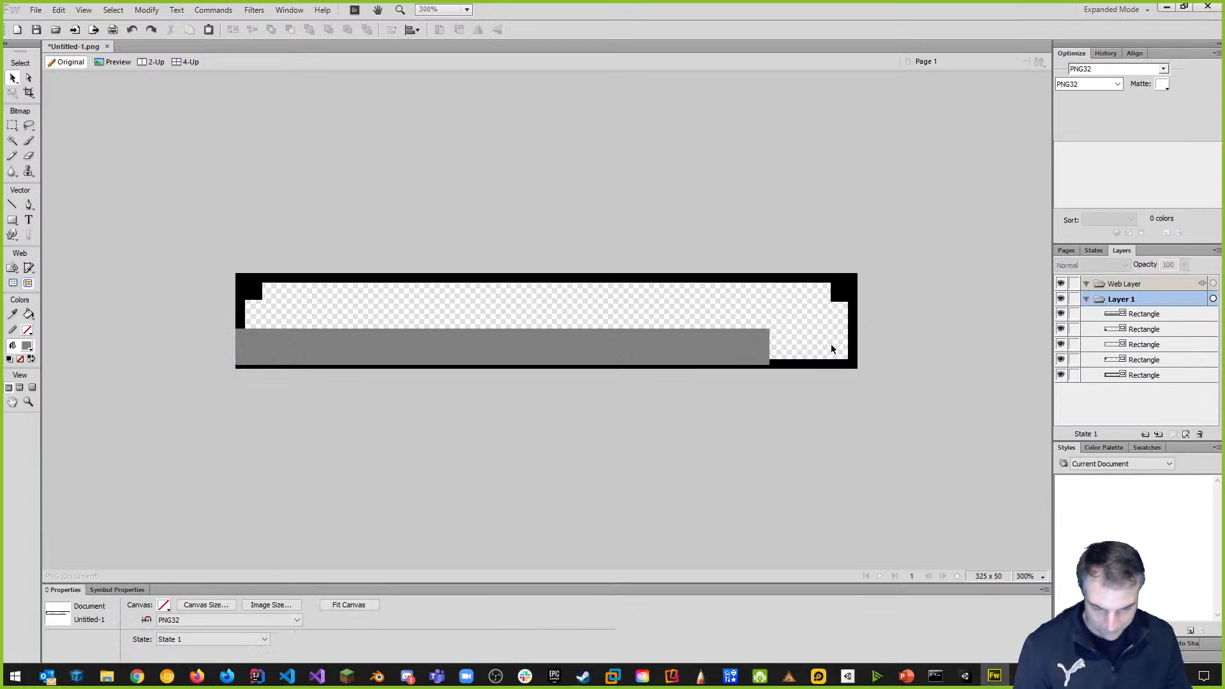
left_click(842, 295)
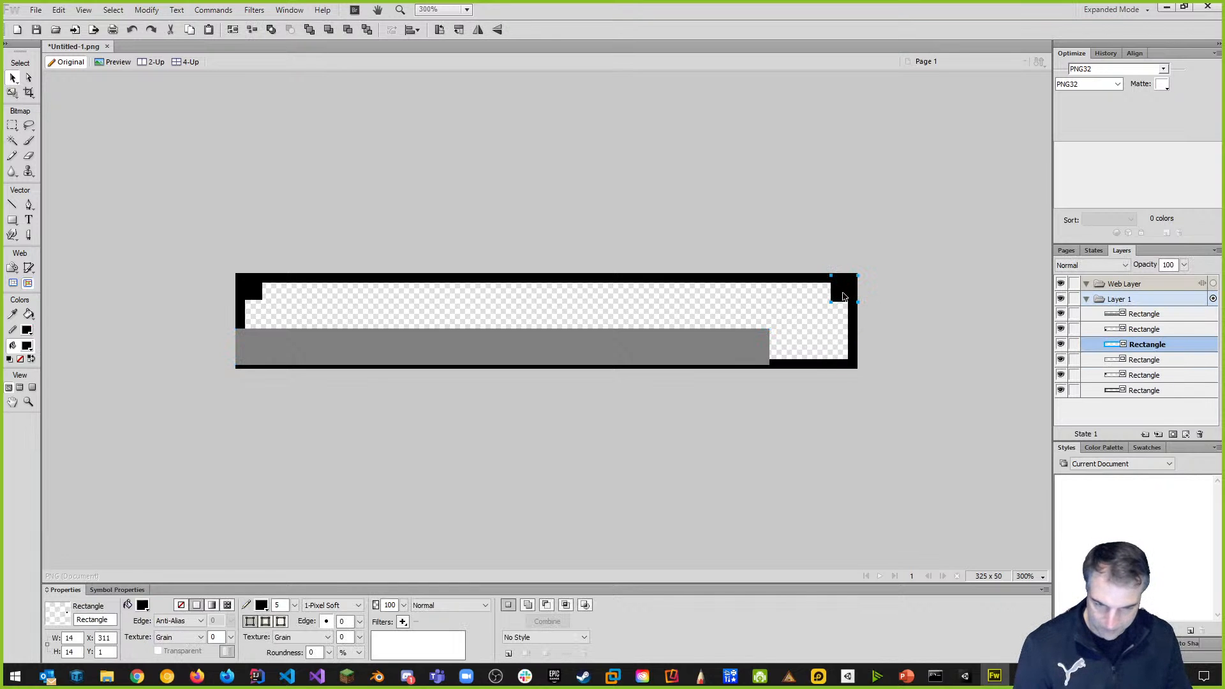
left_click_drag(840, 293, 839, 363)
left_click(941, 362)
Scale the grey bar to the full 325 width over the bottom edge at 50% opacity.
left_click(737, 342)
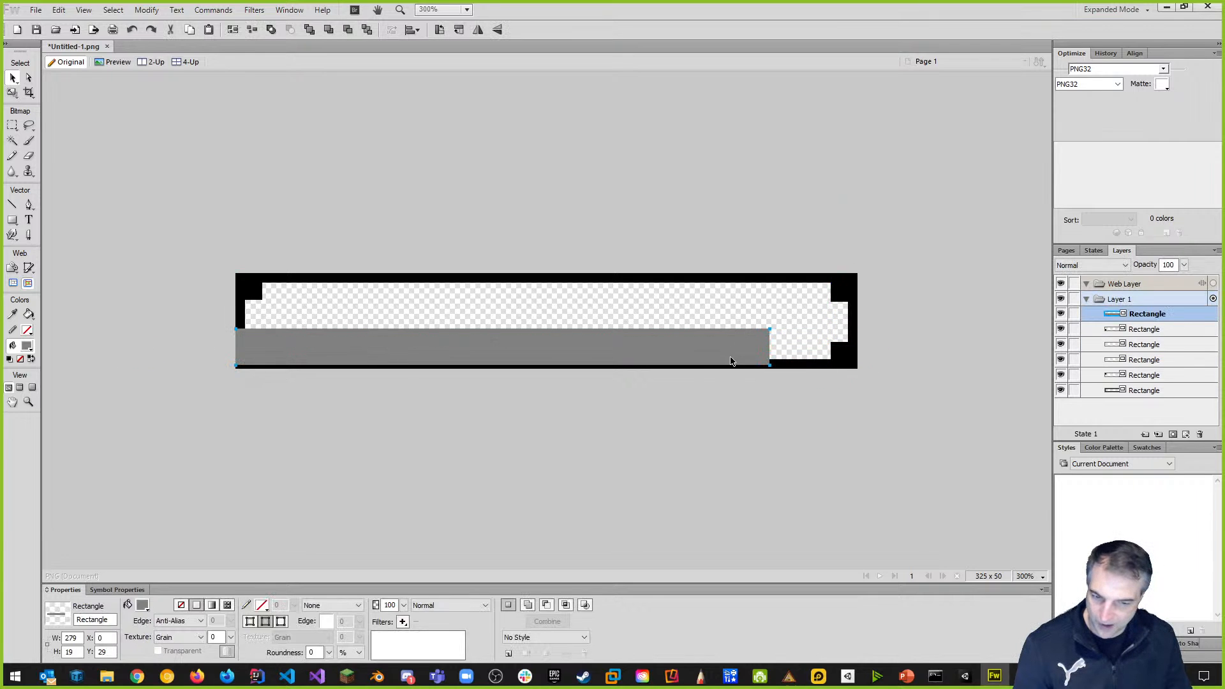
left_click(11, 93)
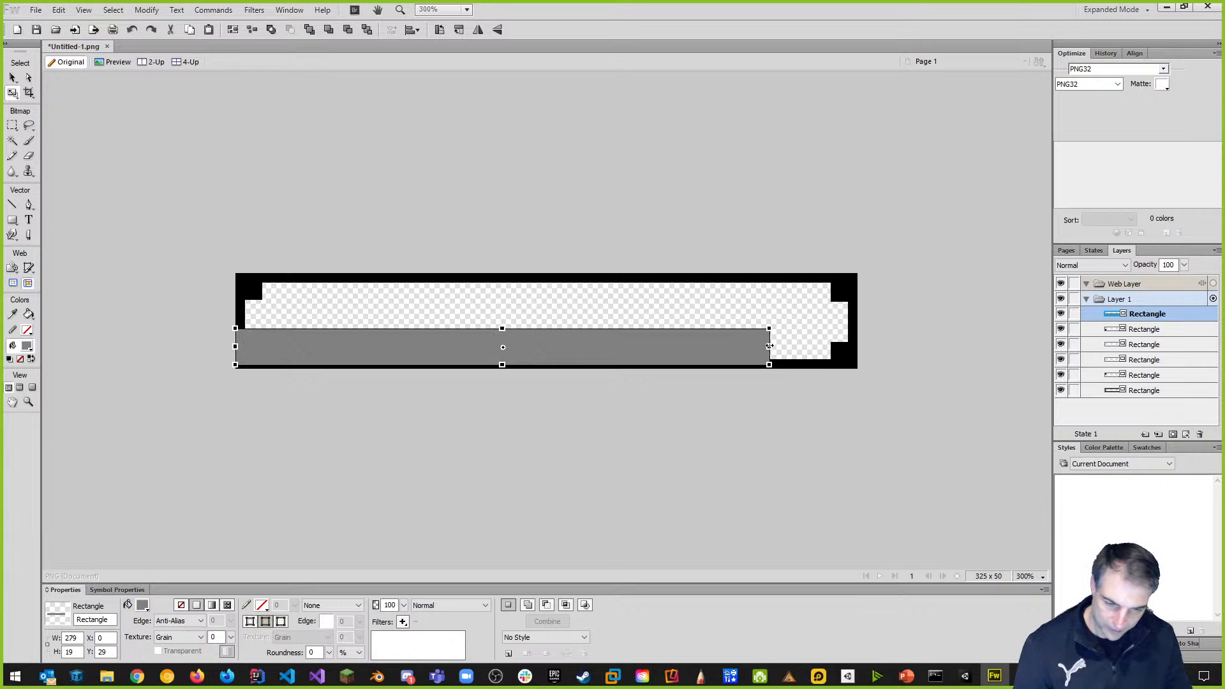
left_click_drag(770, 347, 869, 356)
left_click_drag(546, 366, 546, 369)
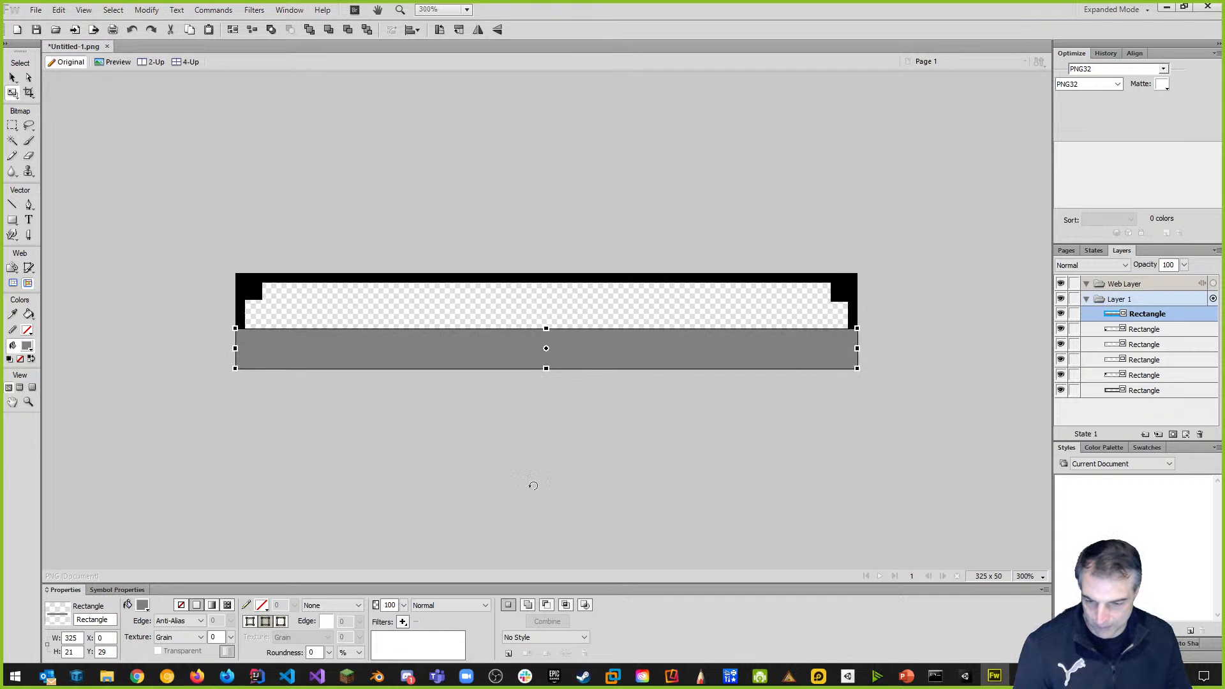
double_click(390, 607)
type("50")
key("Return")
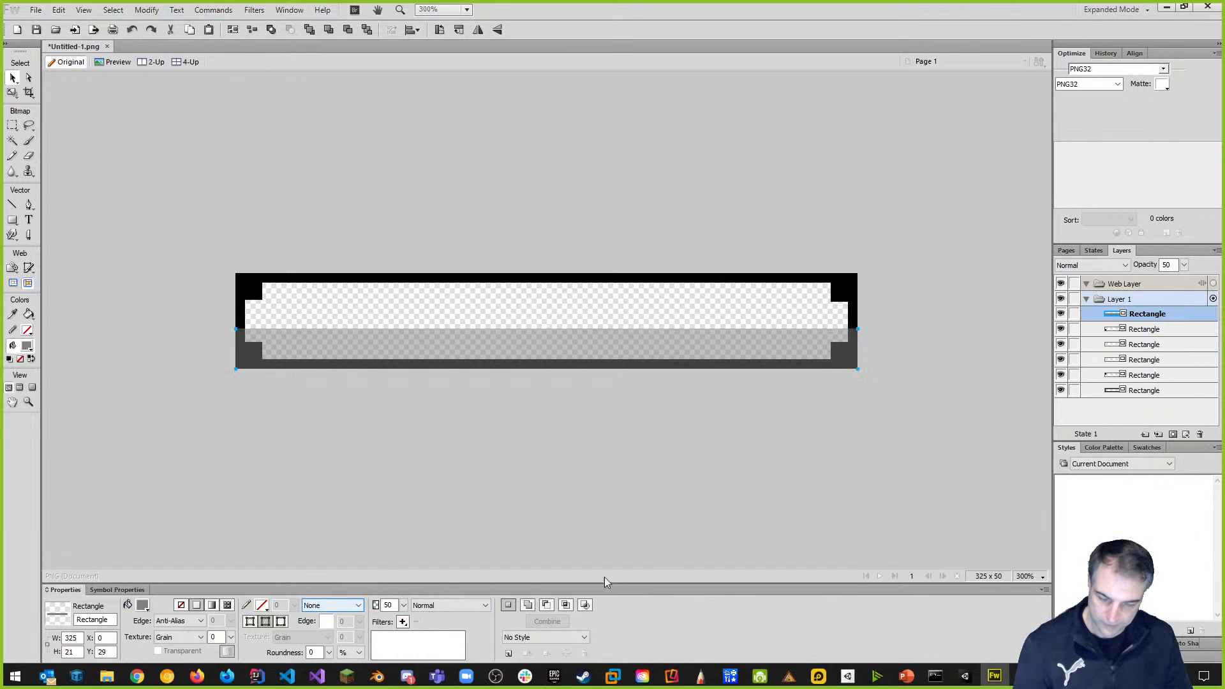
Send the grey bar behind the border, then select the bottom rectangle layer.
right_click(398, 354)
mouse_move(434, 358)
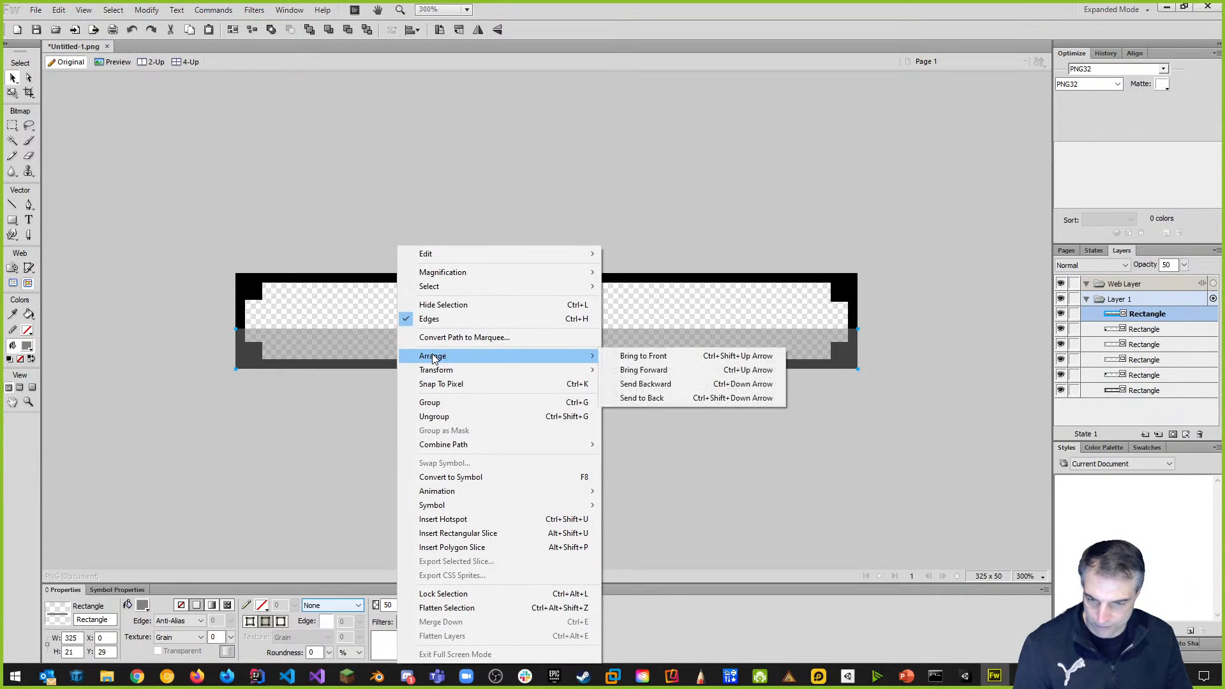
left_click(646, 397)
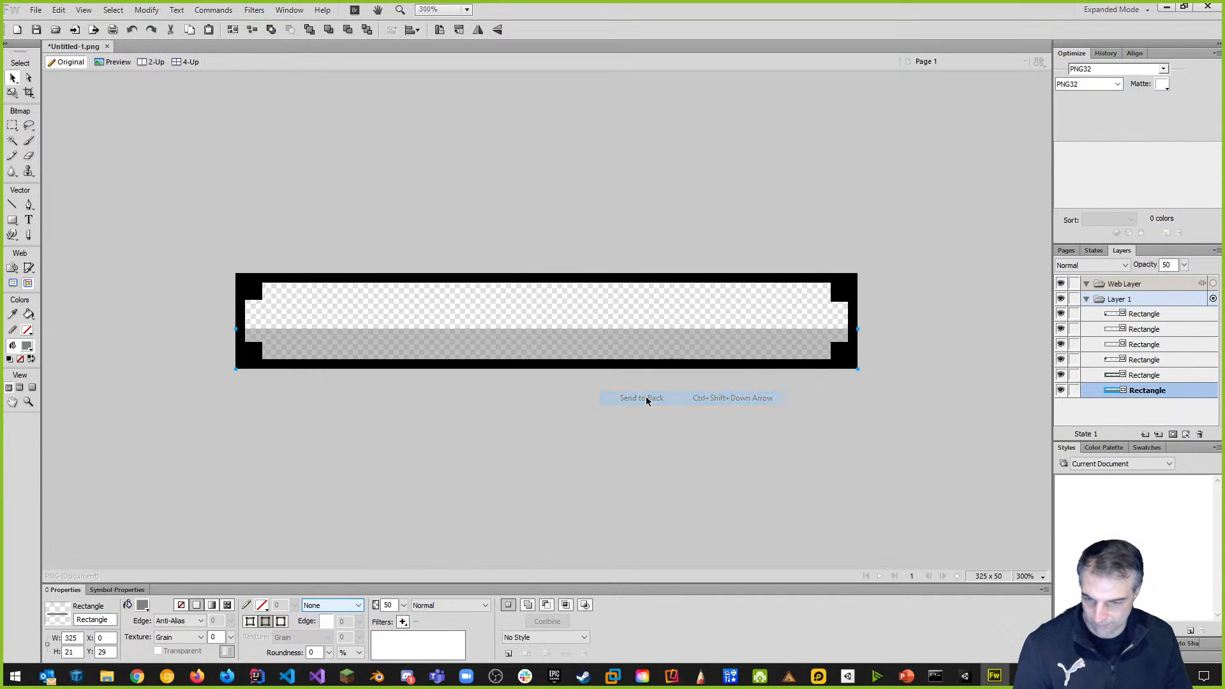
left_click(455, 400)
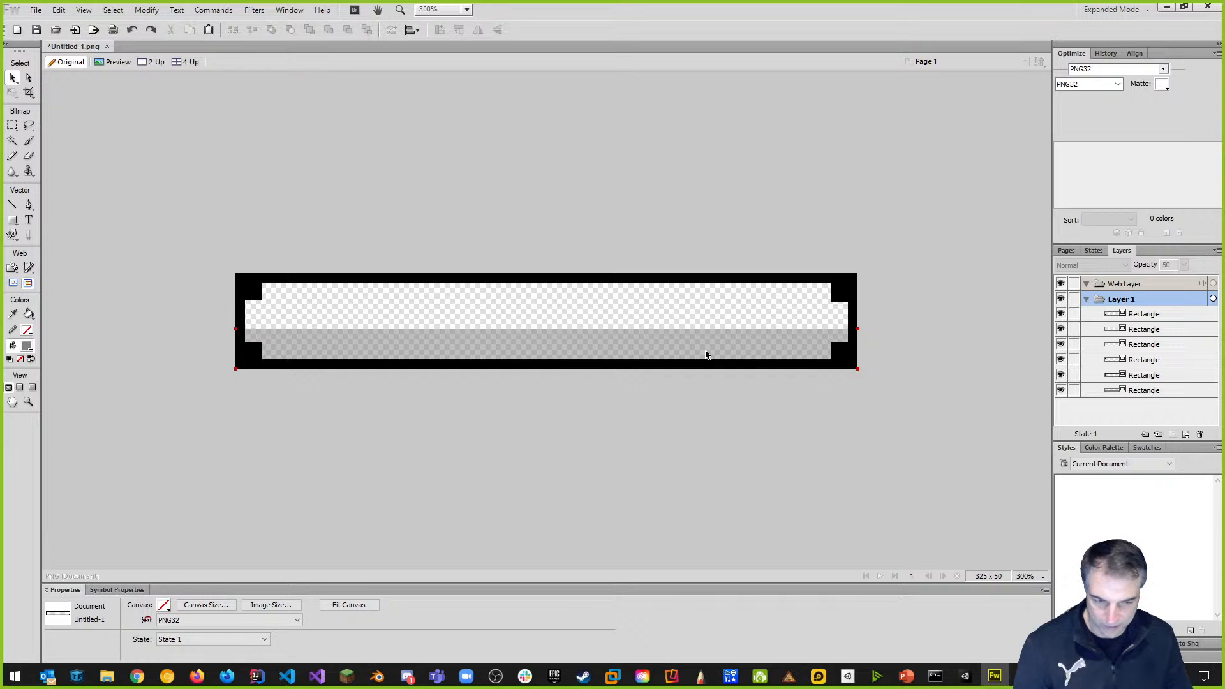
left_click(1158, 397)
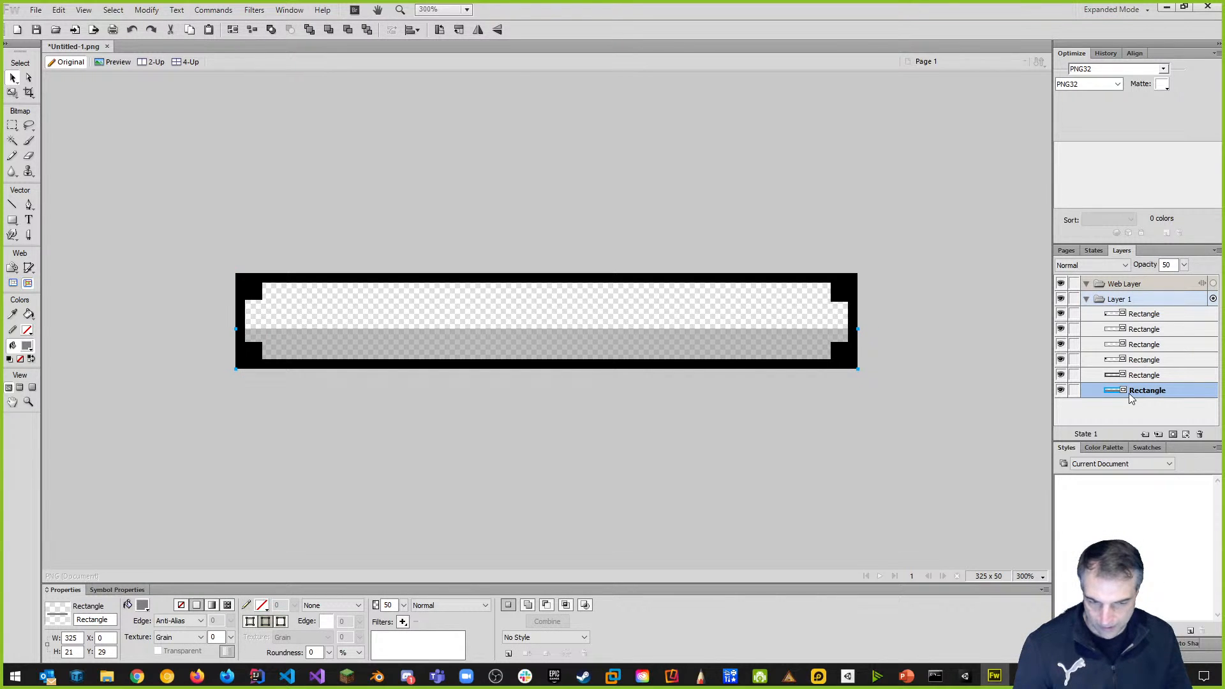
right_click(1153, 395)
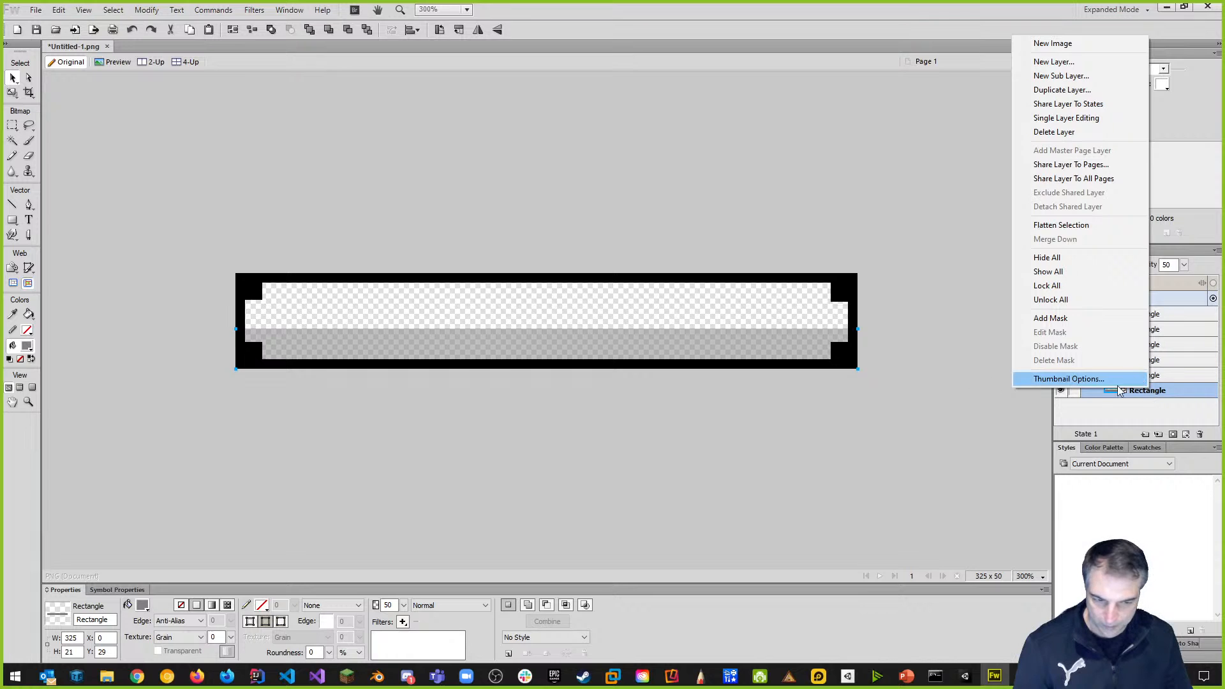
Duplicate the translucent grey bar and scale the copy down to a 10-pixel-high strip.
left_click(937, 435)
left_click(1152, 392)
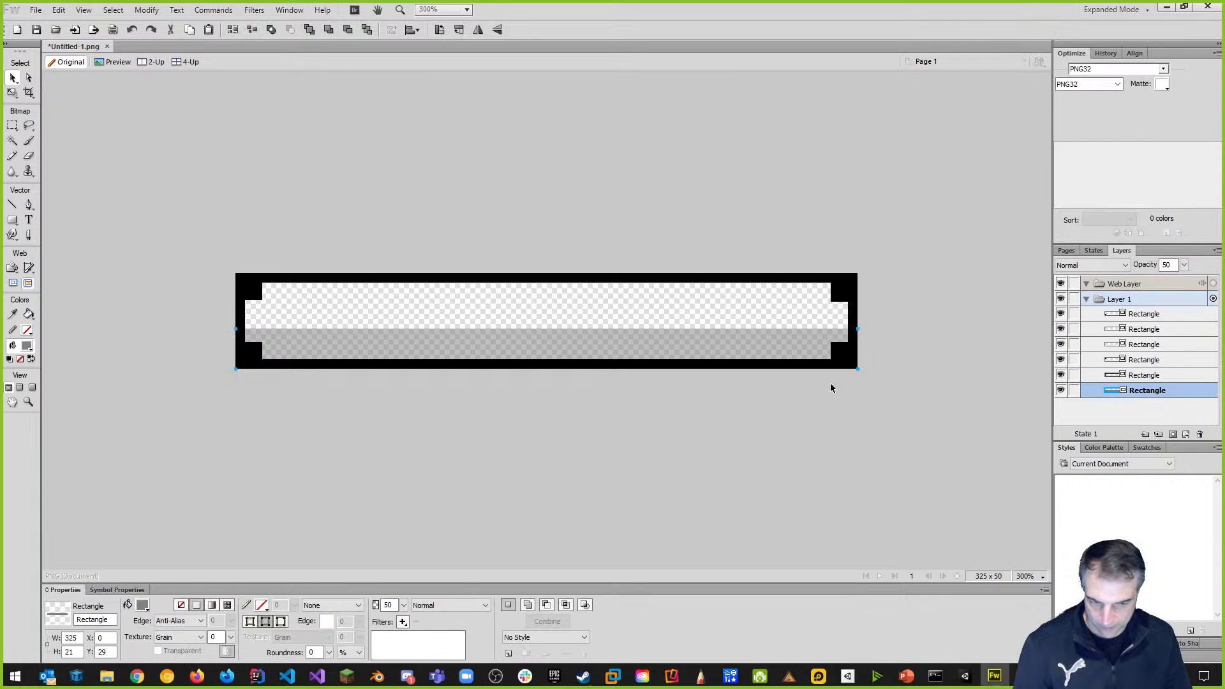
key("ctrl+shift+d")
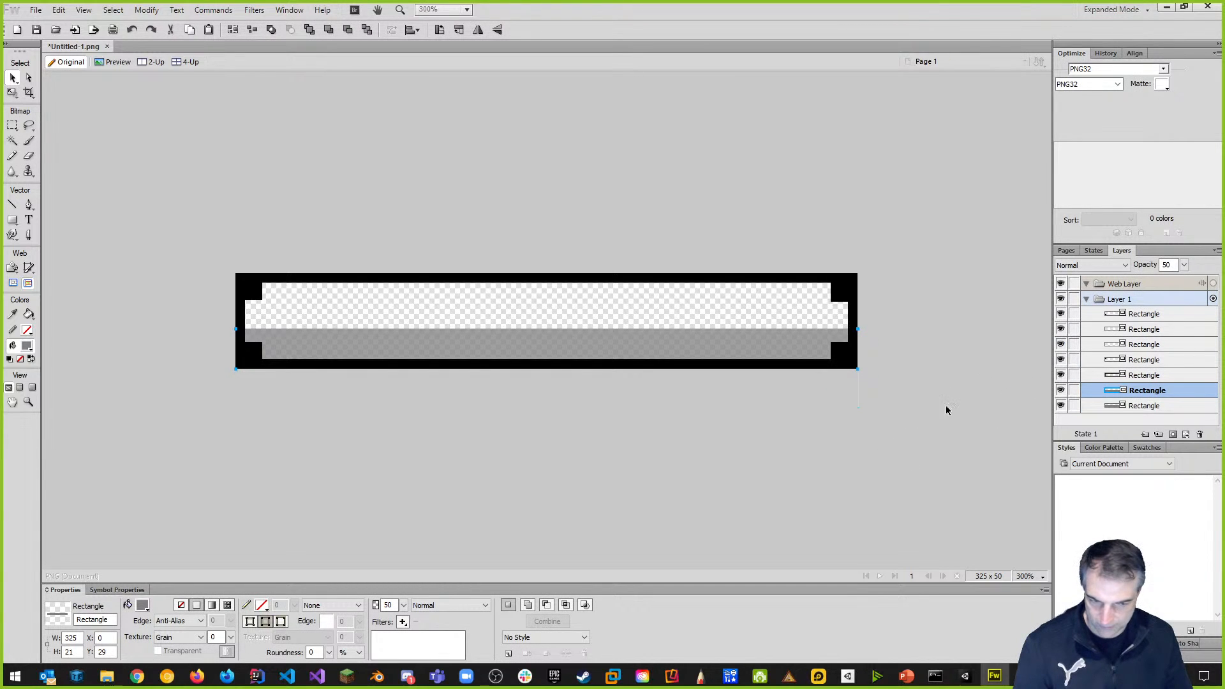
left_click(1153, 408)
left_click(1152, 392)
left_click(1152, 407)
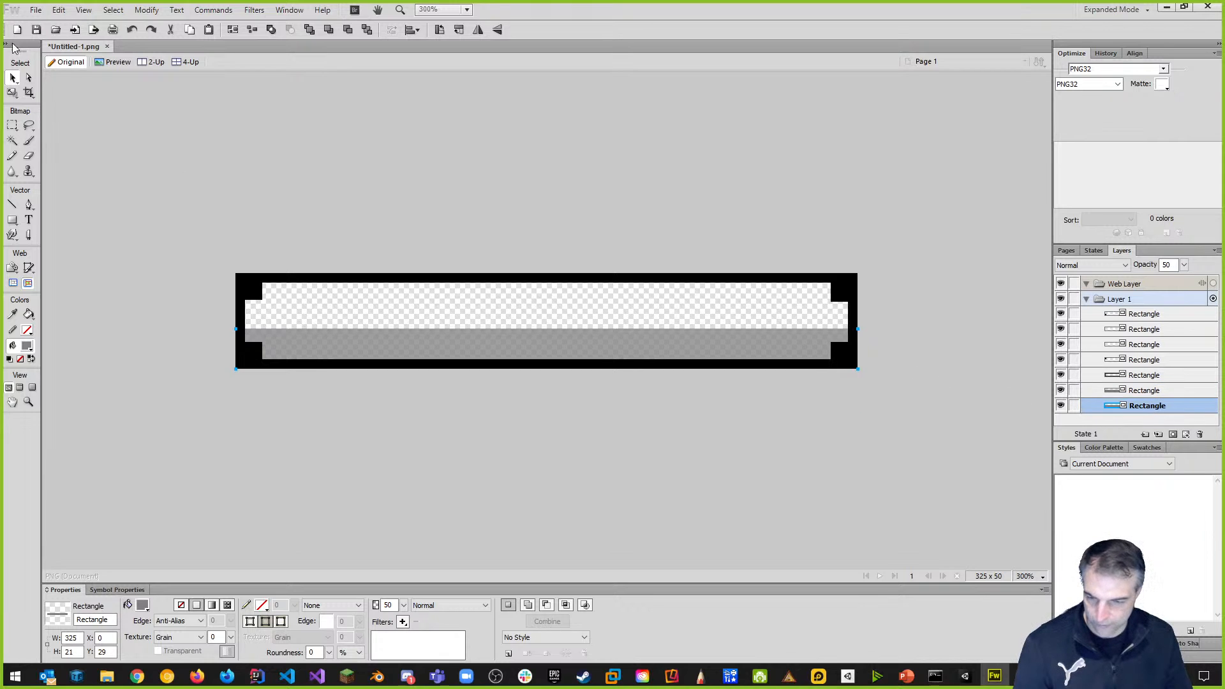
left_click(12, 93)
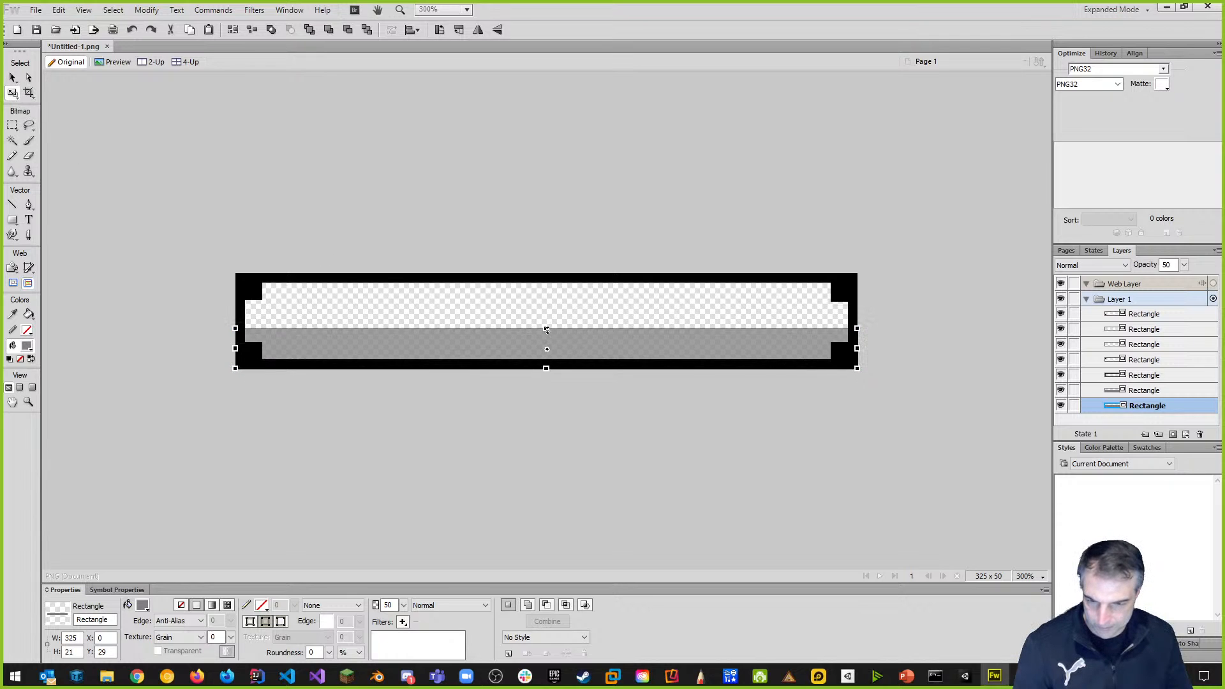
left_click_drag(545, 328, 552, 349)
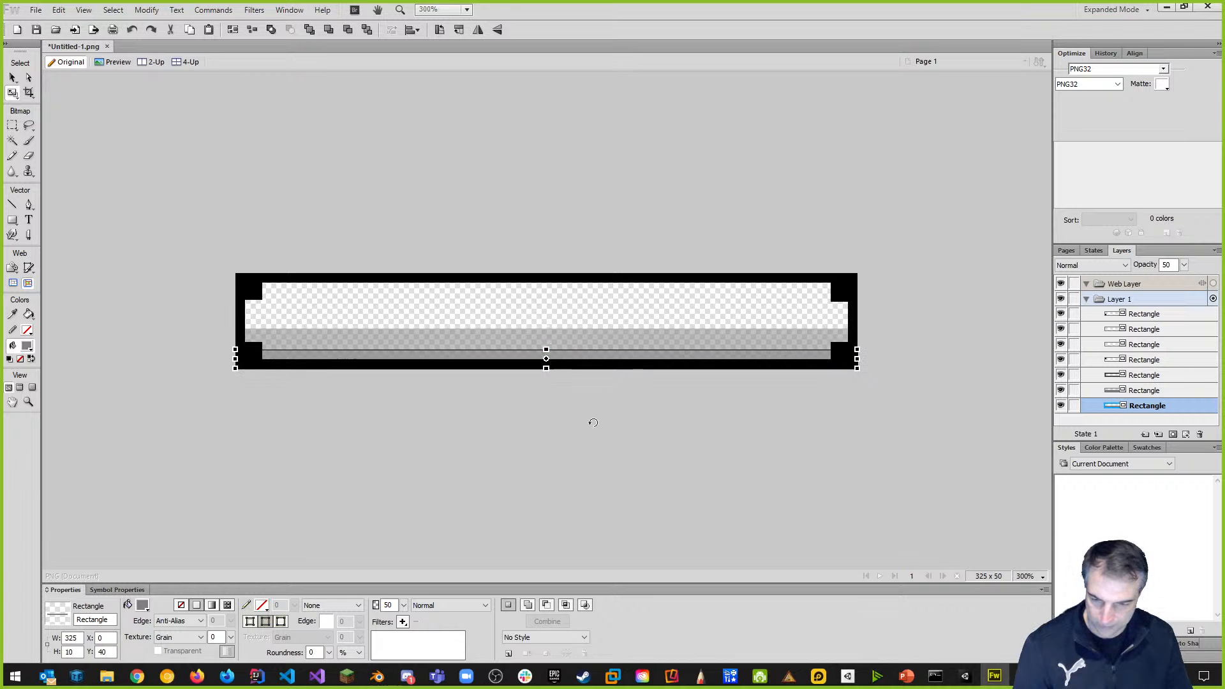
left_click(13, 77)
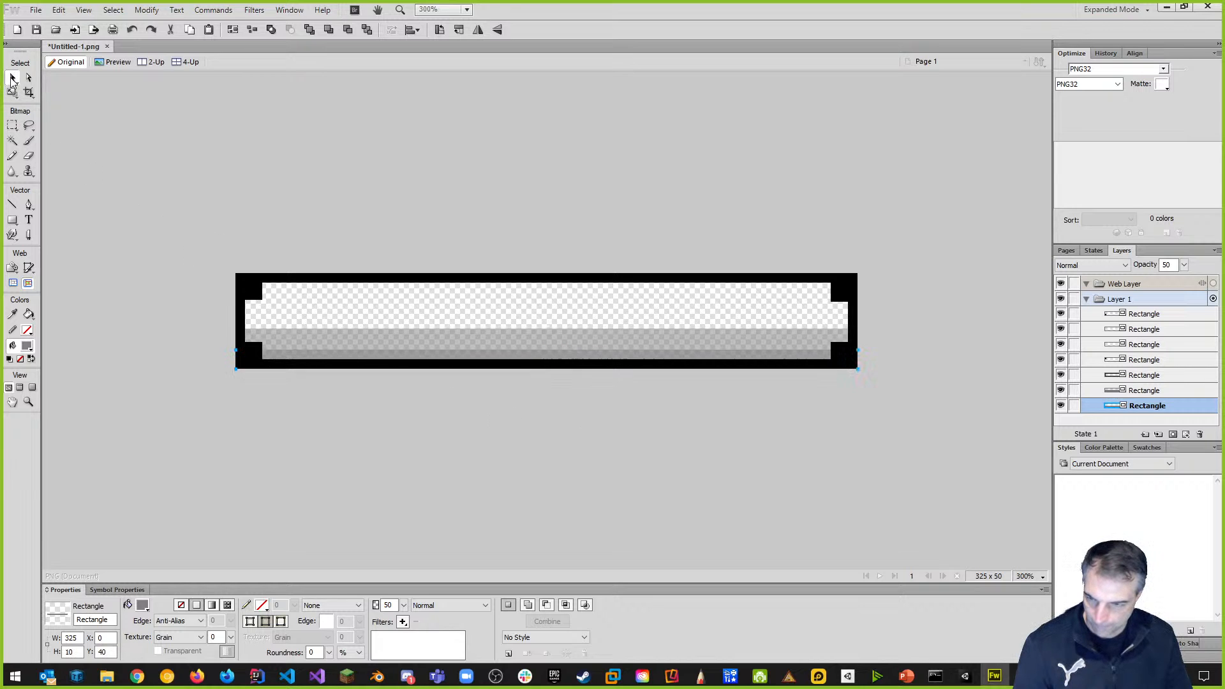
left_click(141, 177)
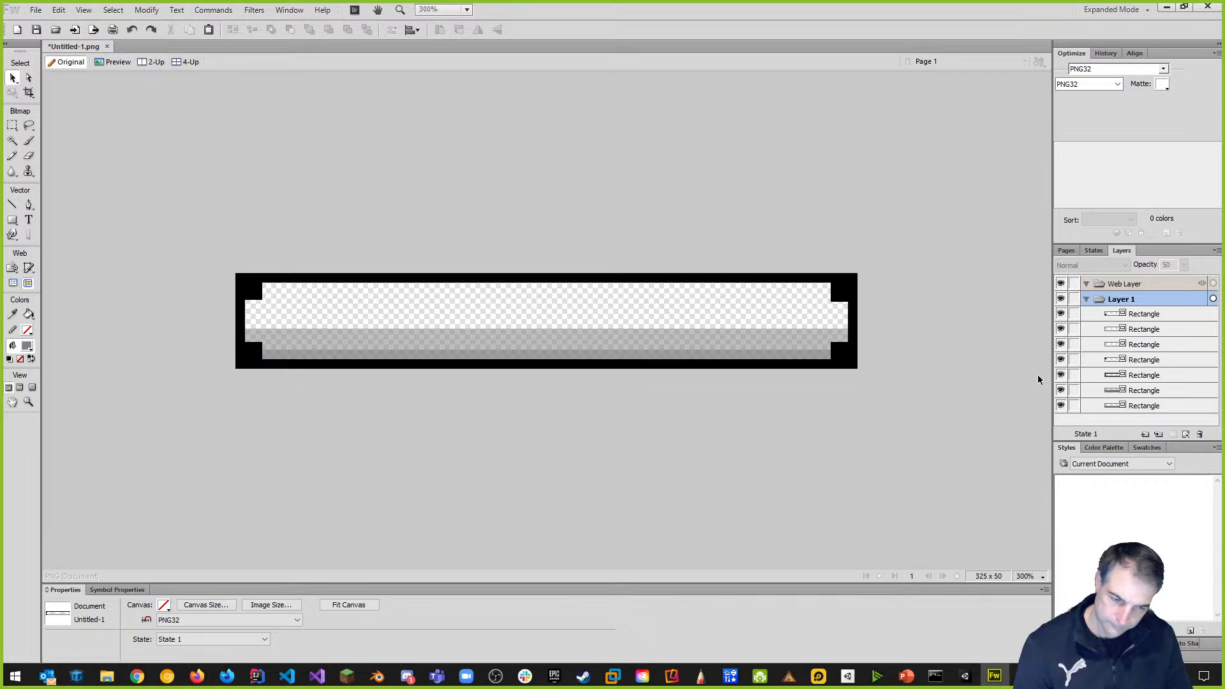
Reselect the squashed strip and adjust its size from the top edge.
left_click(1143, 406)
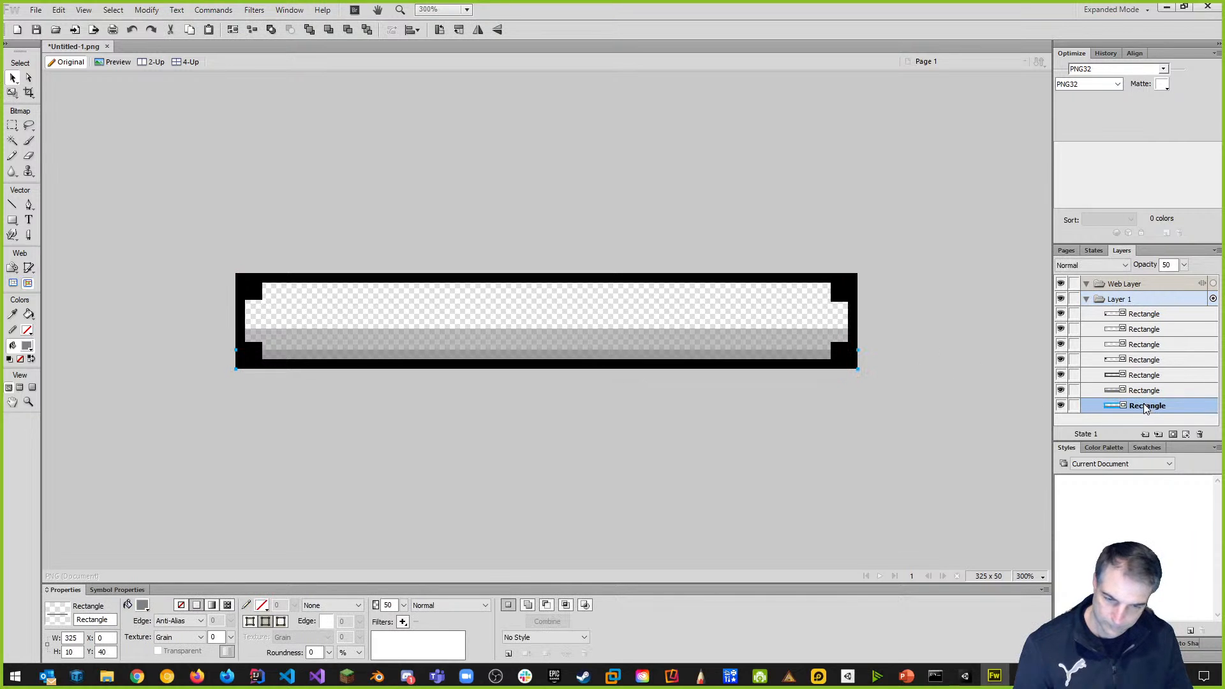
left_click(12, 93)
left_click_drag(546, 350, 546, 350)
left_click(12, 77)
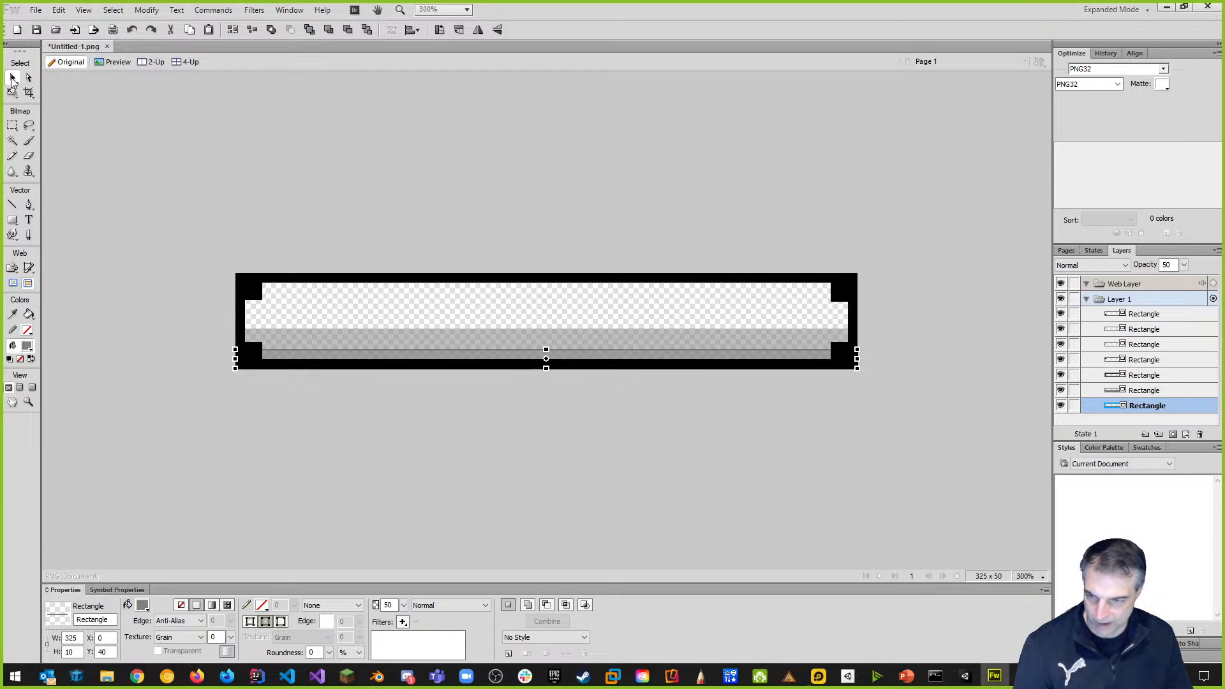
left_click(180, 183)
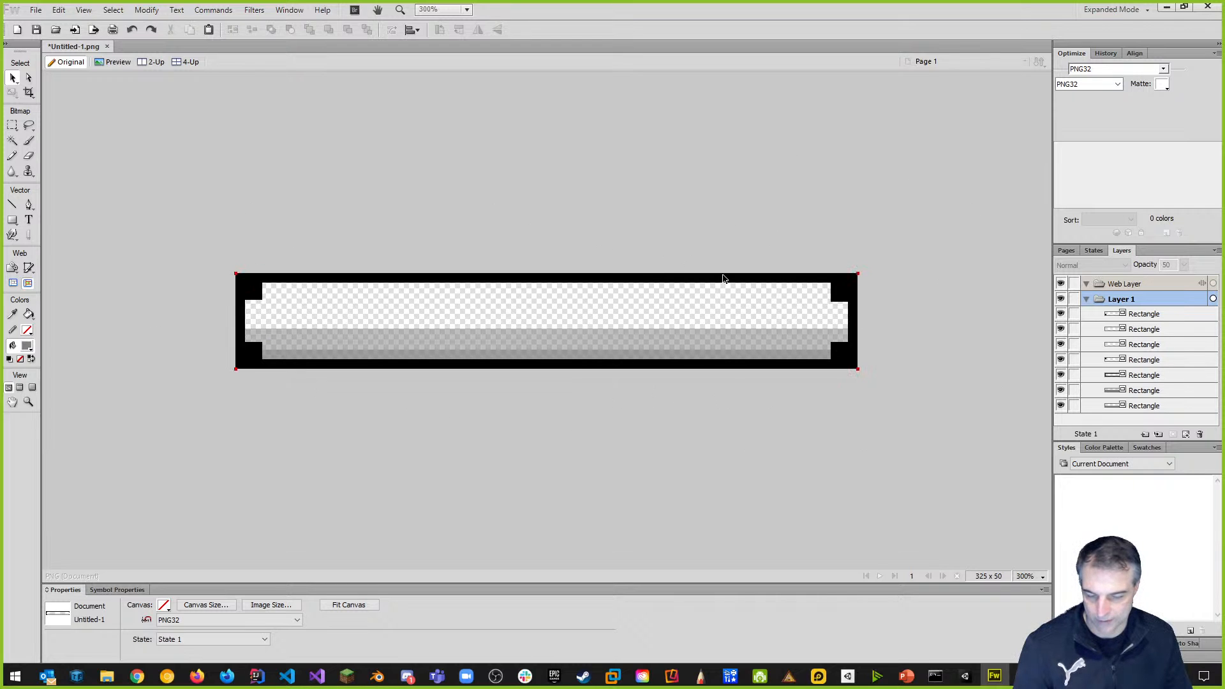
Save the bar artwork as healthbar.png in the Downloads folder.
left_click(35, 9)
left_click(62, 155)
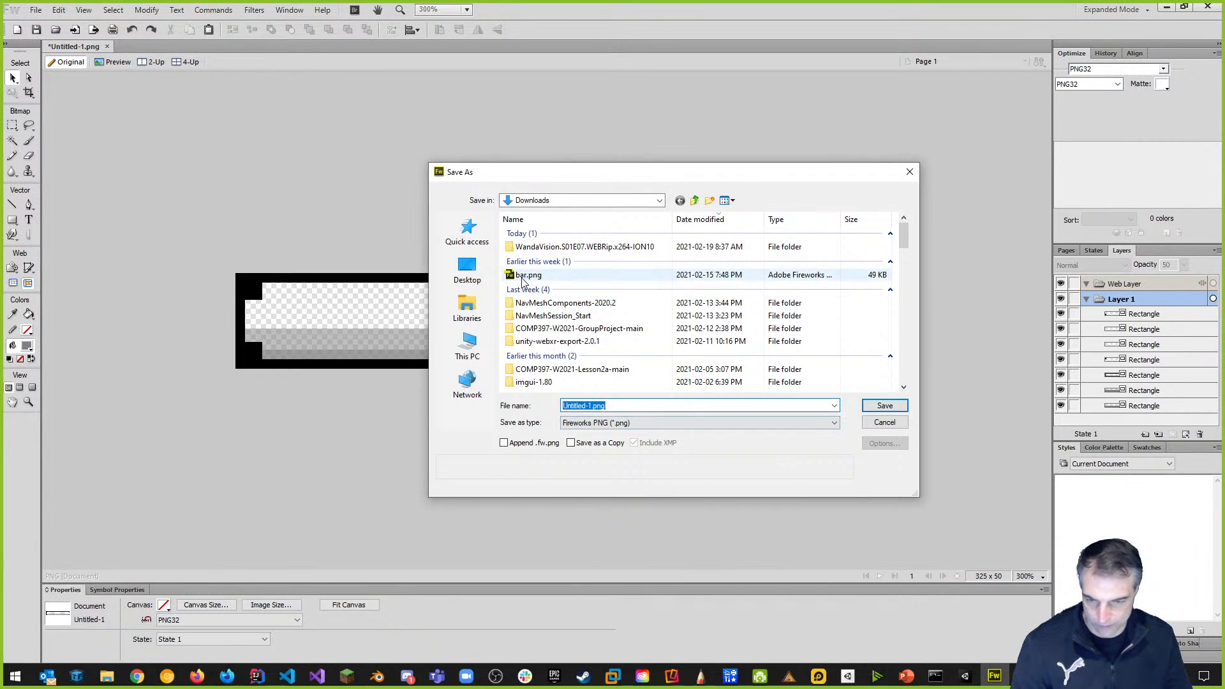
left_click(592, 407)
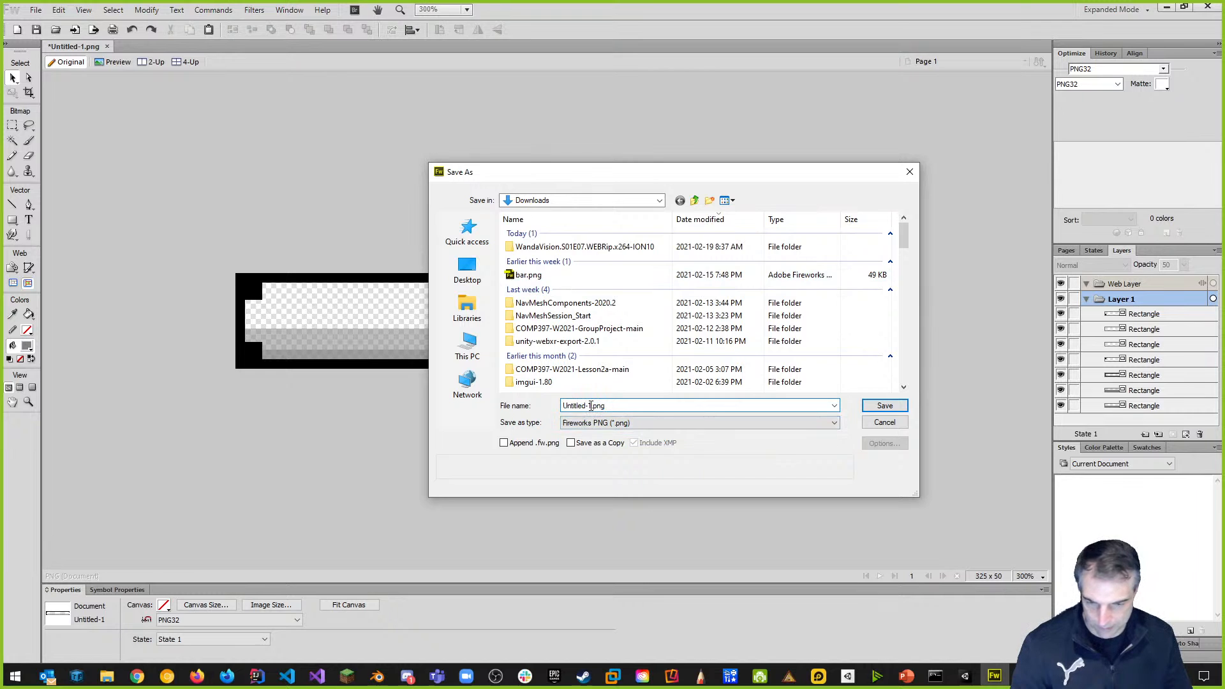
double_click(592, 407)
type("healthbar")
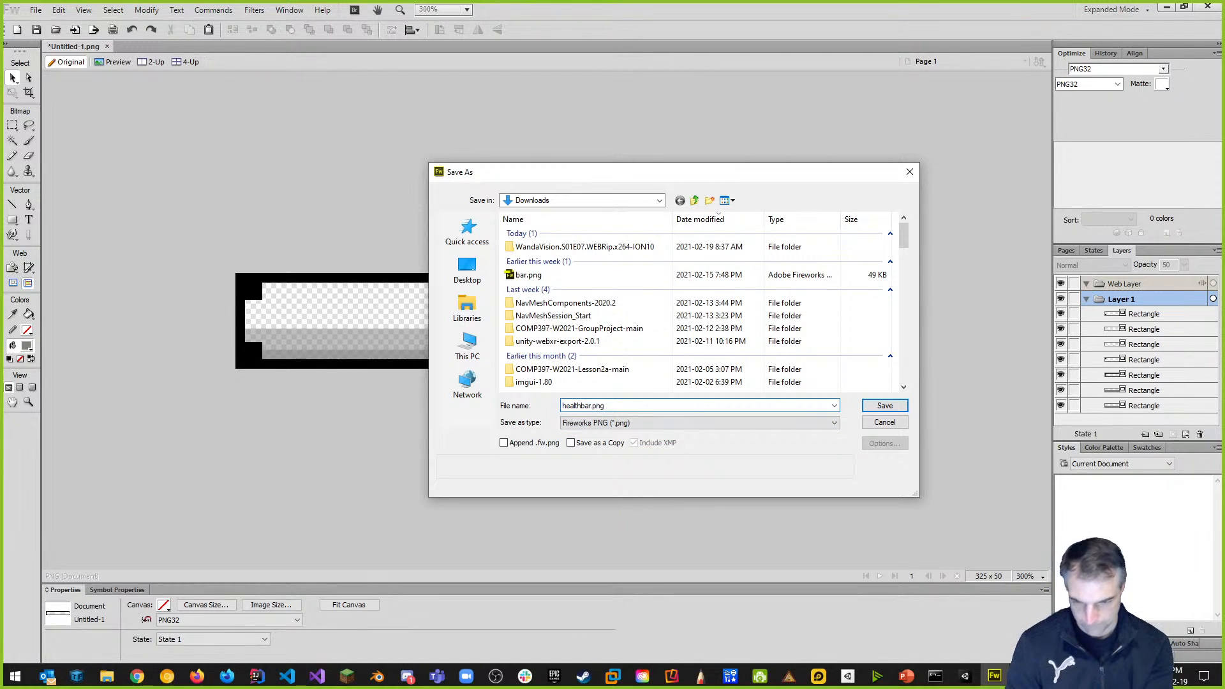
key("Return")
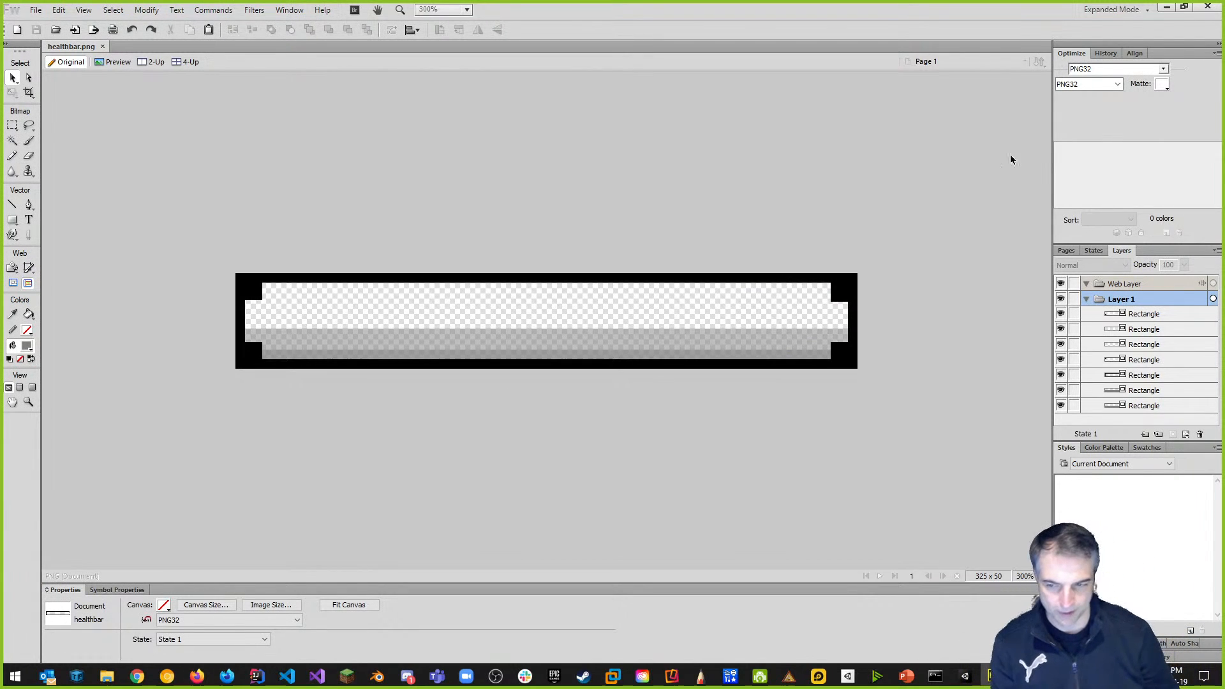
Minimize Fireworks and switch Chrome windows to reach the Week 5: User Interface course page.
left_click(1166, 6)
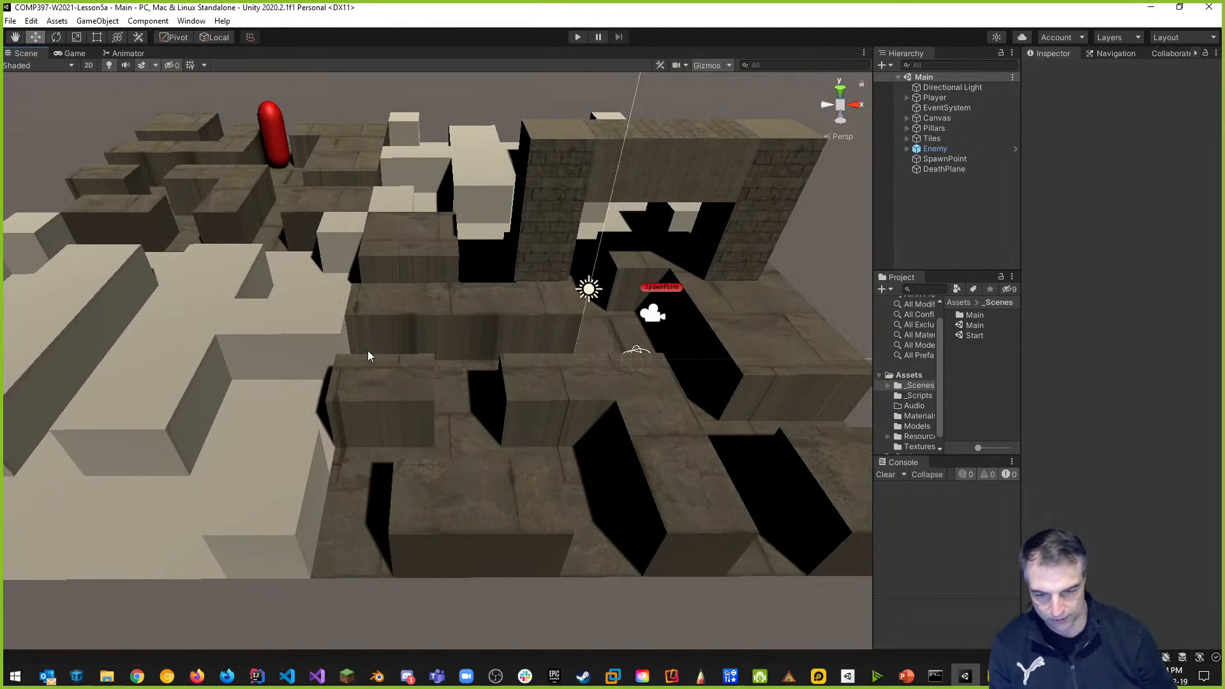
mouse_move(137, 677)
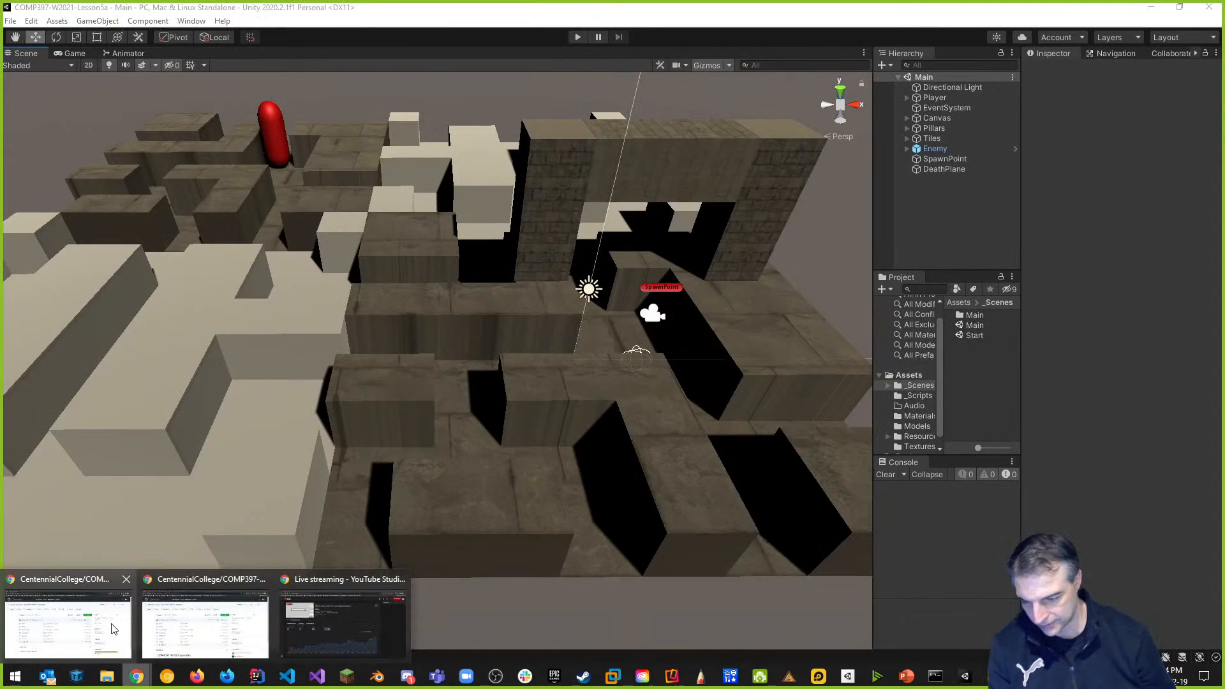
left_click(113, 630)
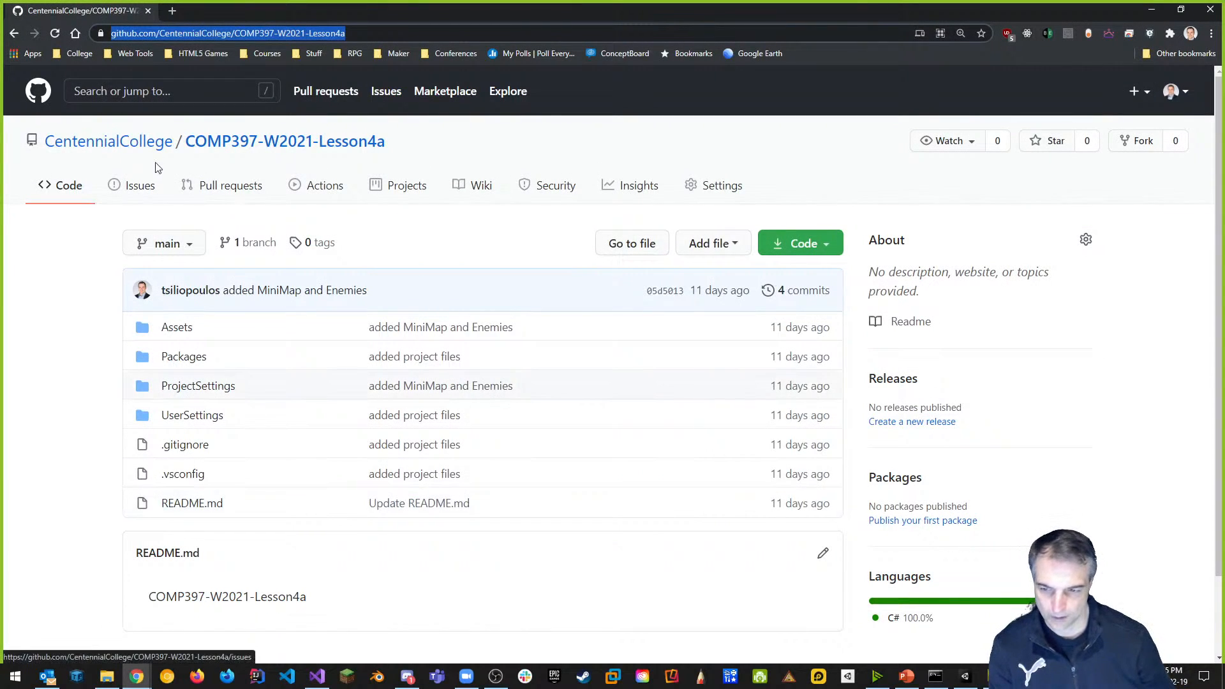
left_click(136, 676)
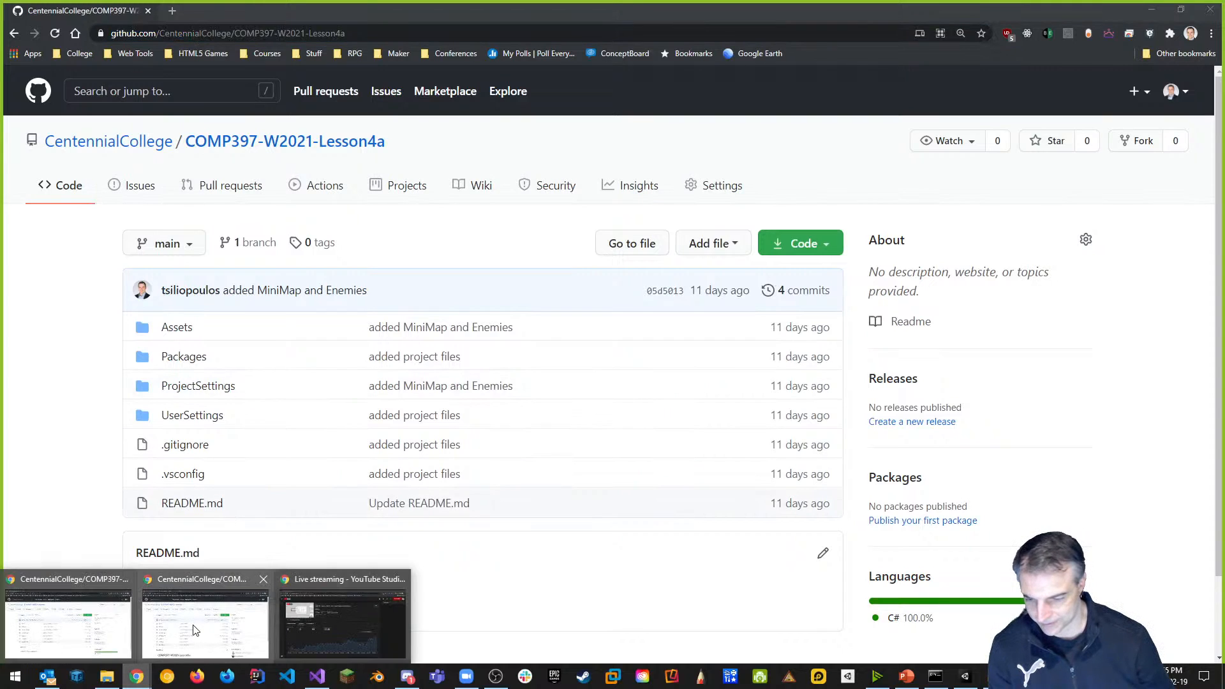
left_click(66, 629)
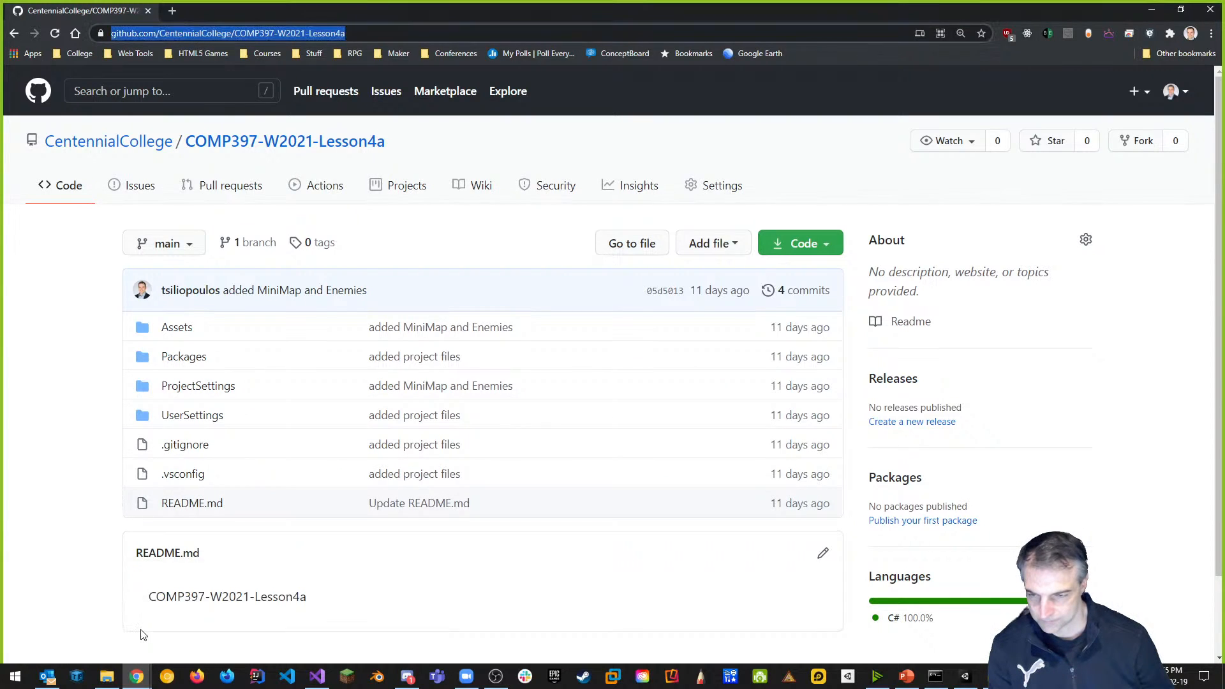
left_click(137, 677)
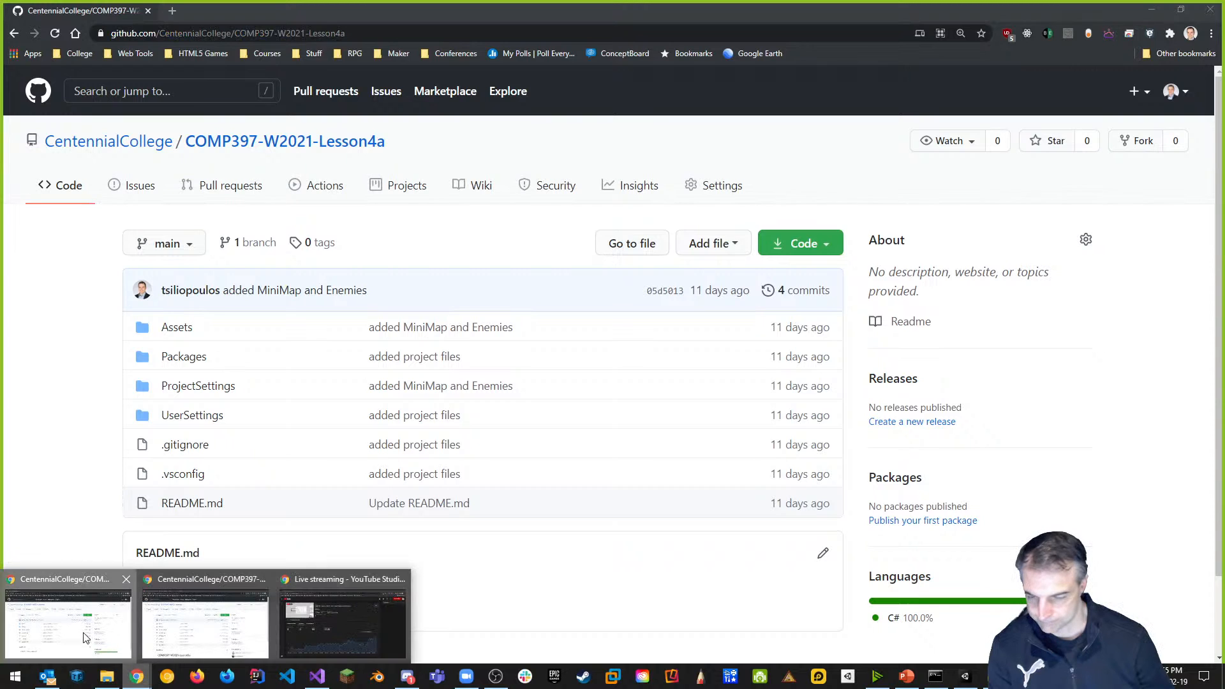
left_click(85, 638)
left_click(1152, 10)
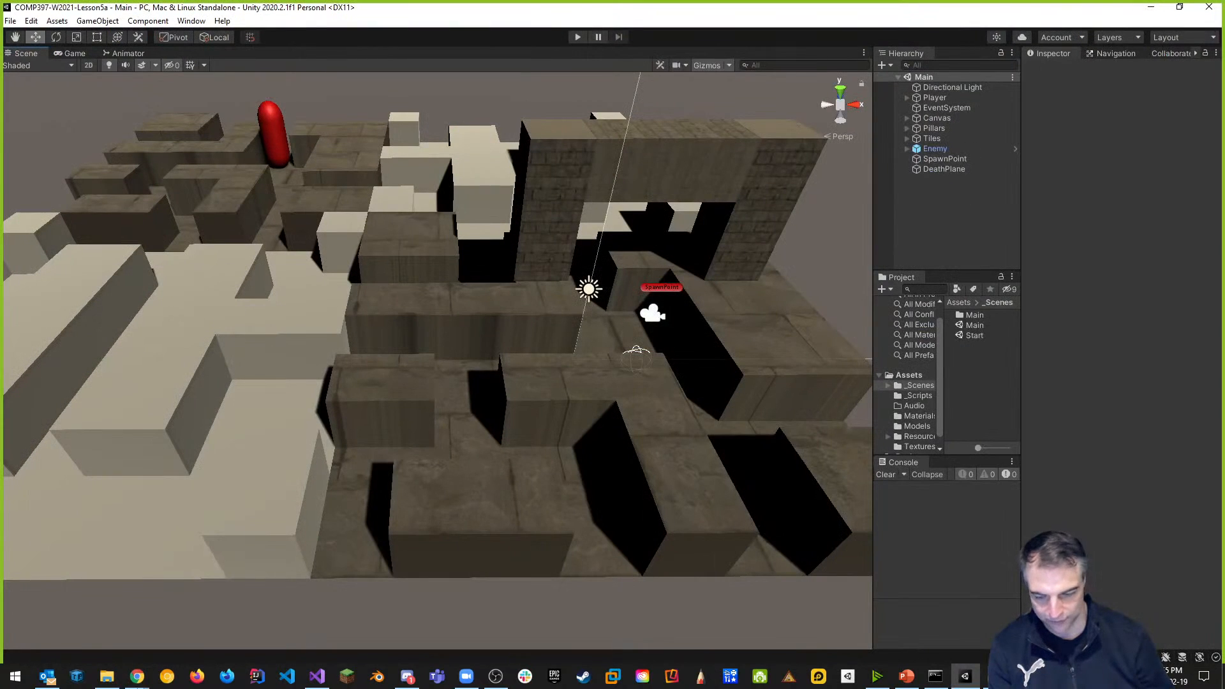
mouse_move(137, 676)
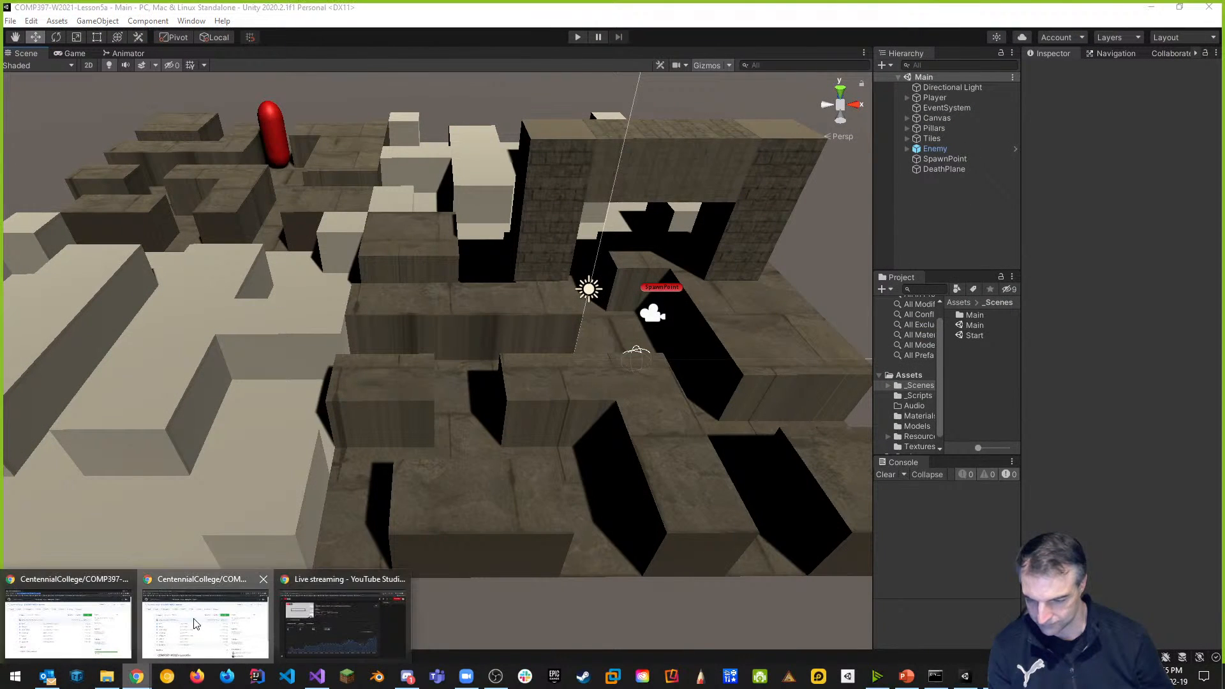
left_click(69, 622)
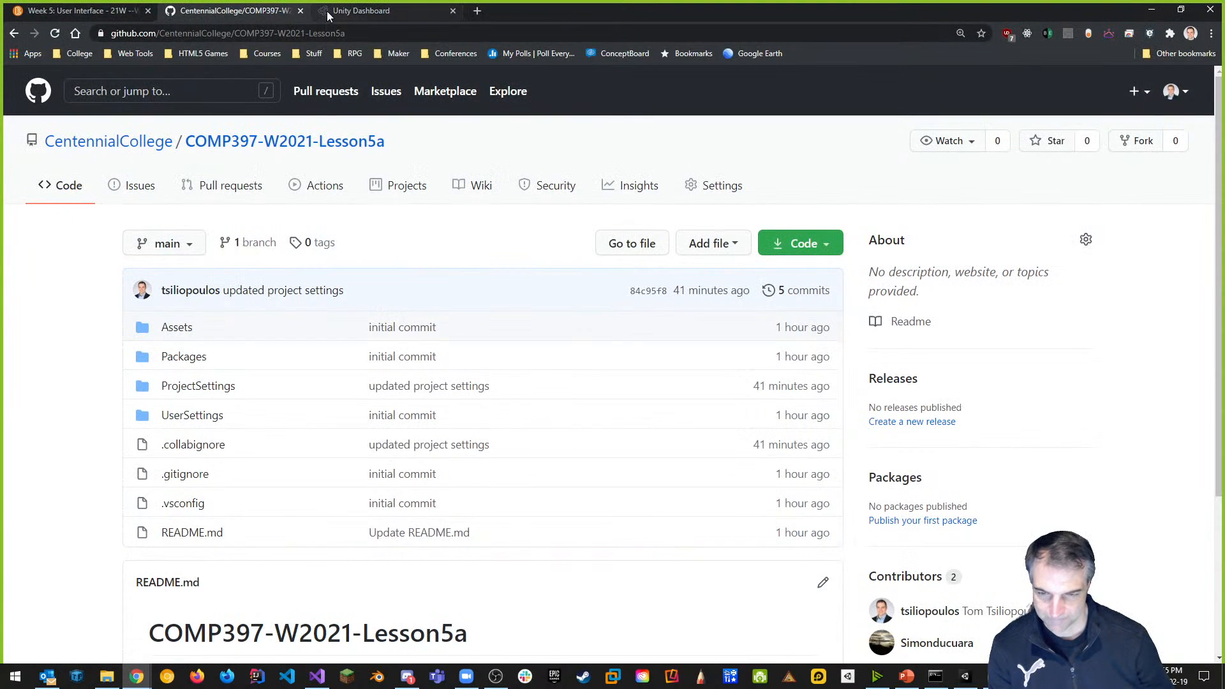
left_click(94, 14)
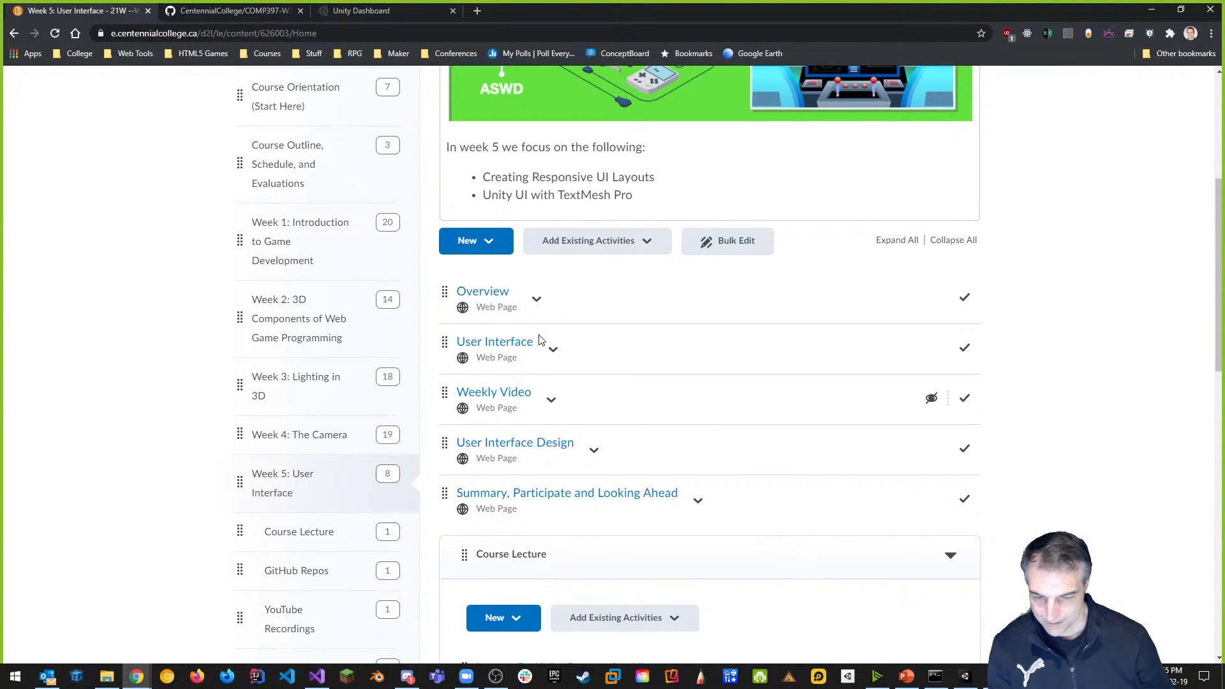
Upload healthbar.png from File Explorer into the Course Lecture module.
scroll(629, 552, "down", 3)
scroll(619, 511, "down", 4)
scroll(600, 306, "up", 2)
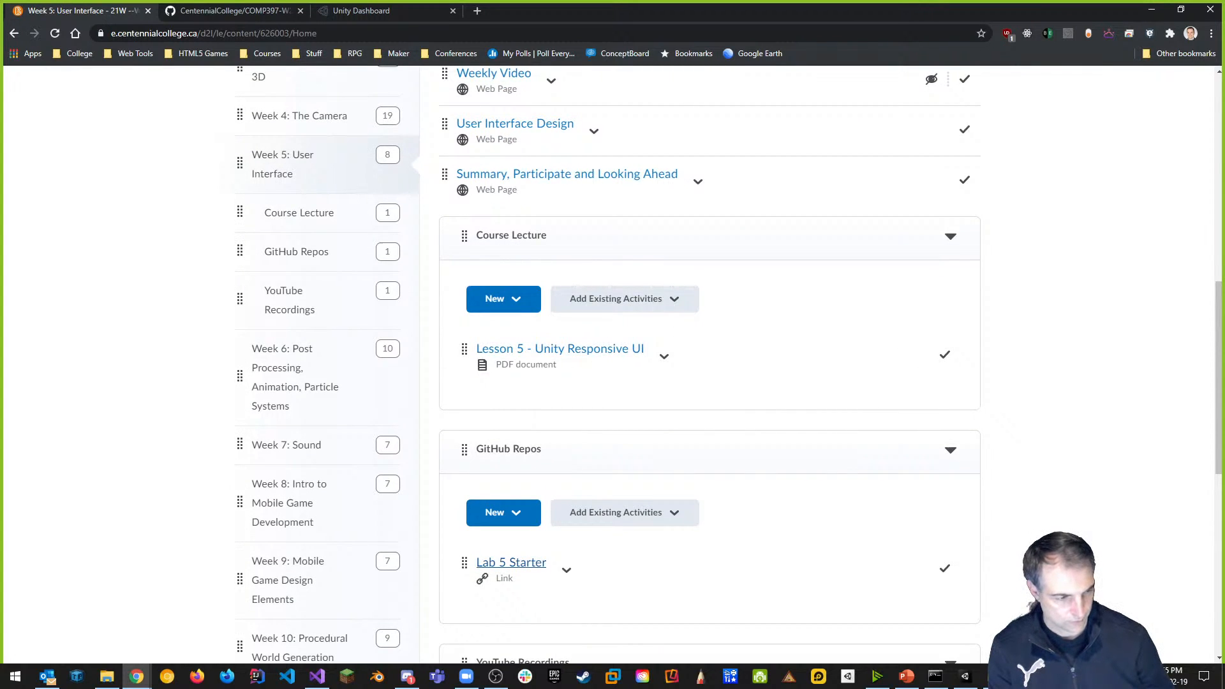
key("super+e")
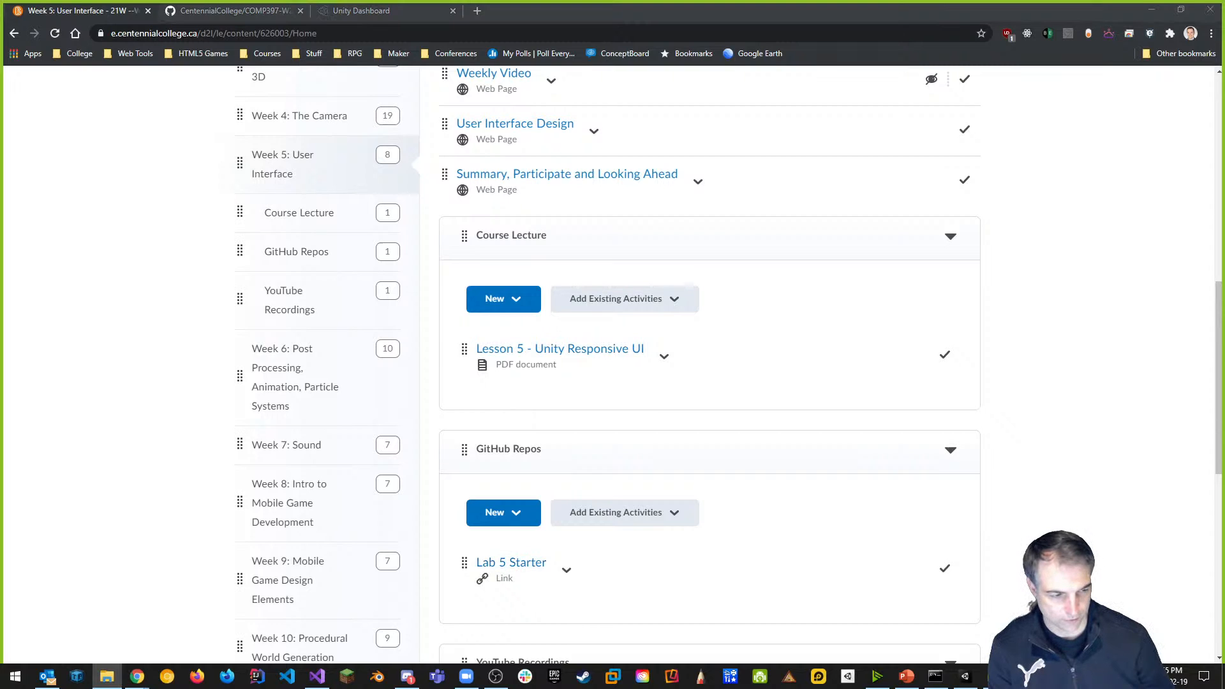
left_click_drag(894, 408, 643, 359)
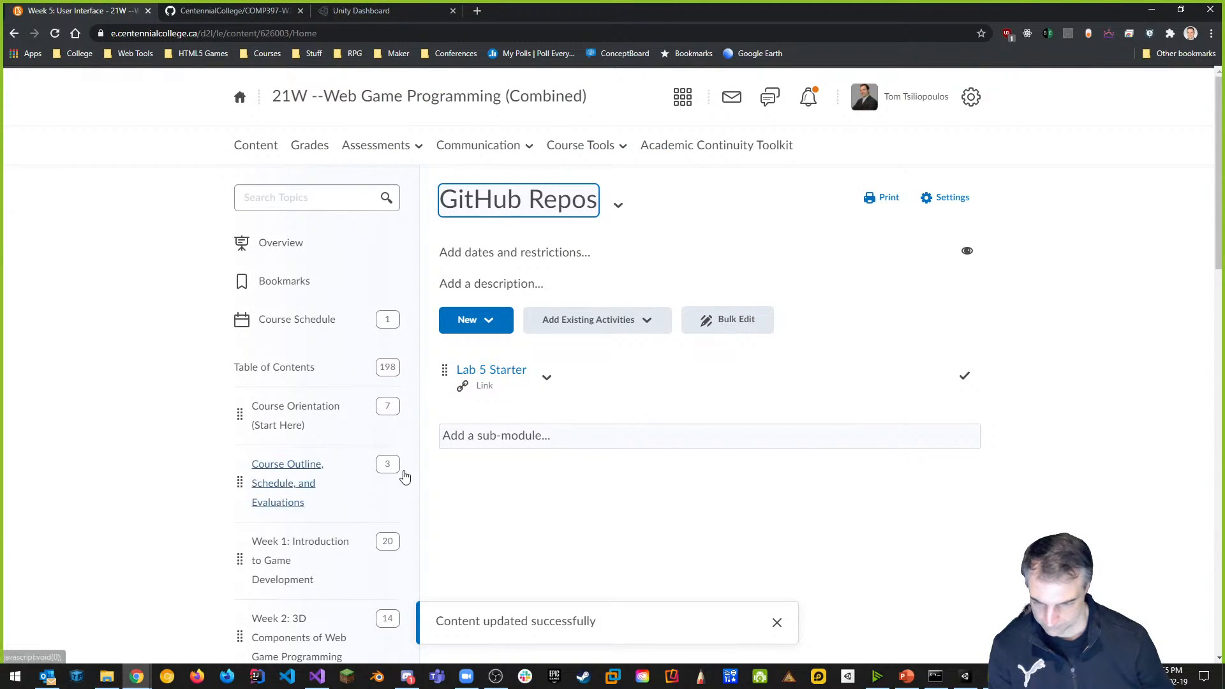
Move the healthbar item below the Lesson 5 - Unity Responsive UI document in Course Lecture.
scroll(344, 457, "down", 12)
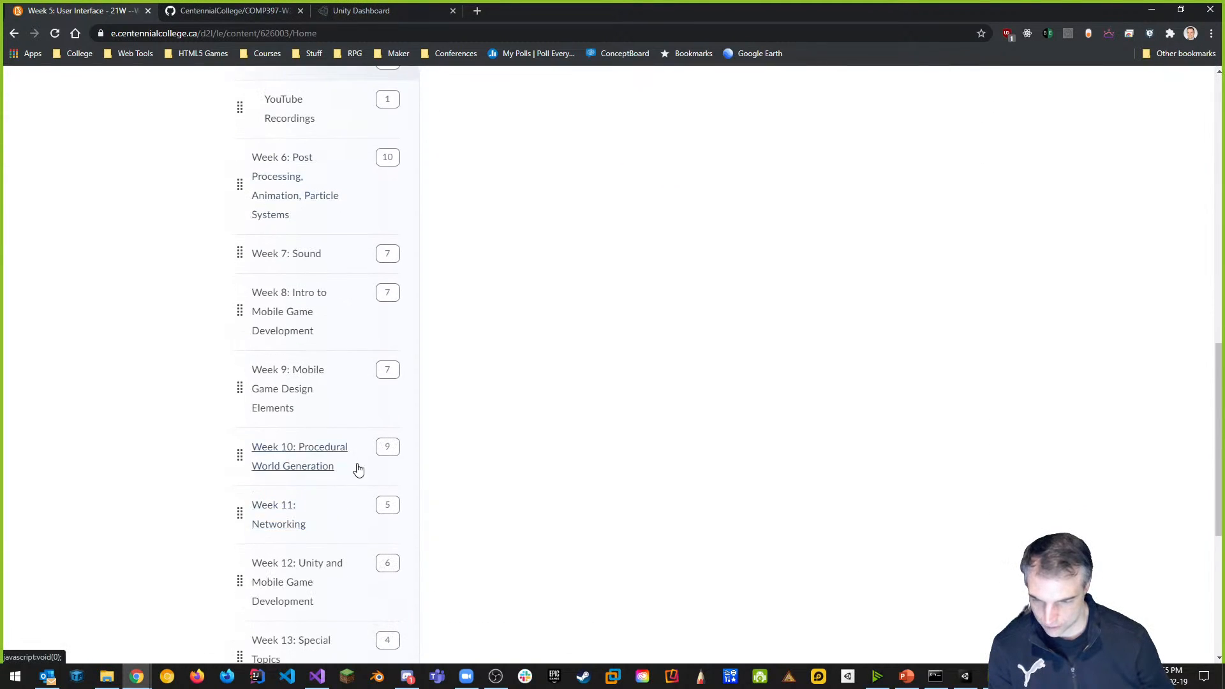
scroll(332, 357, "up", 5)
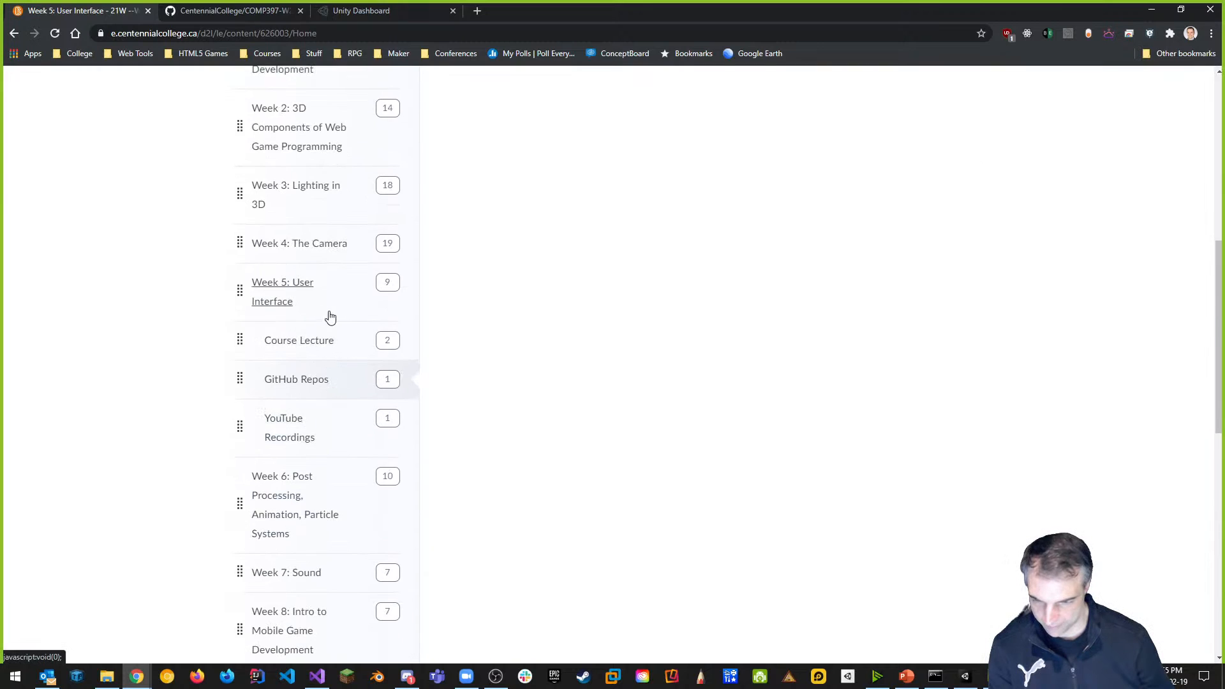
left_click(293, 342)
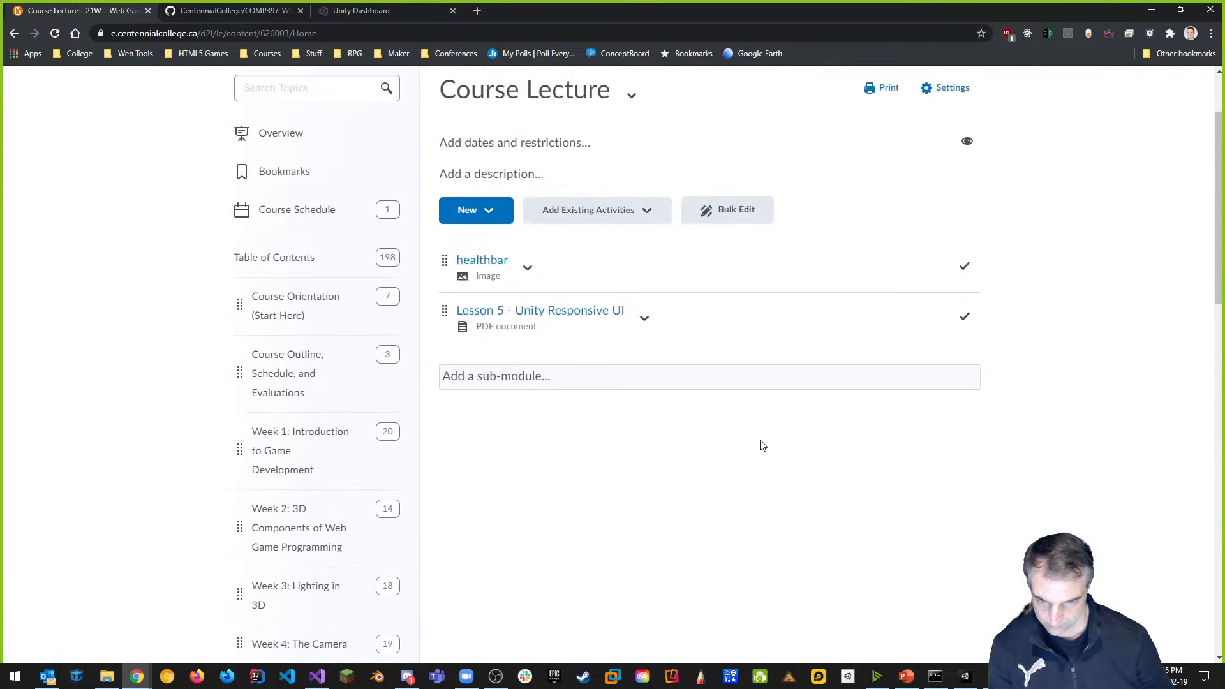
left_click_drag(445, 371, 445, 440)
scroll(833, 568, "down", 8)
scroll(707, 447, "up", 8)
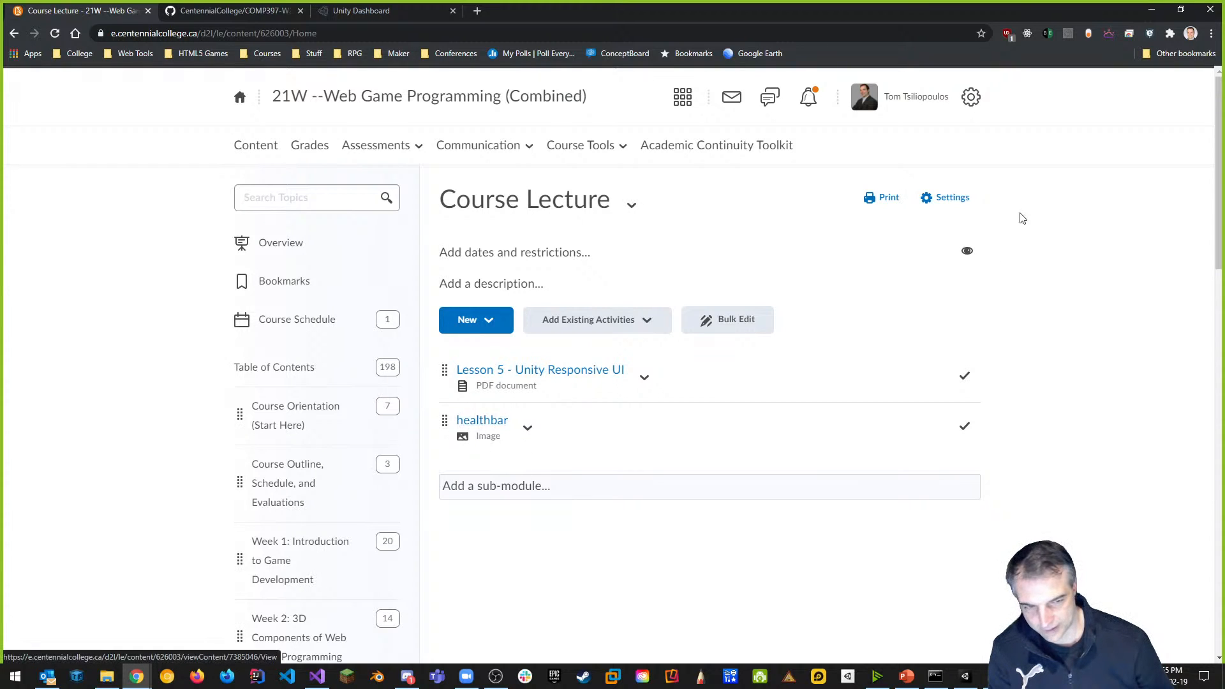
left_click(966, 678)
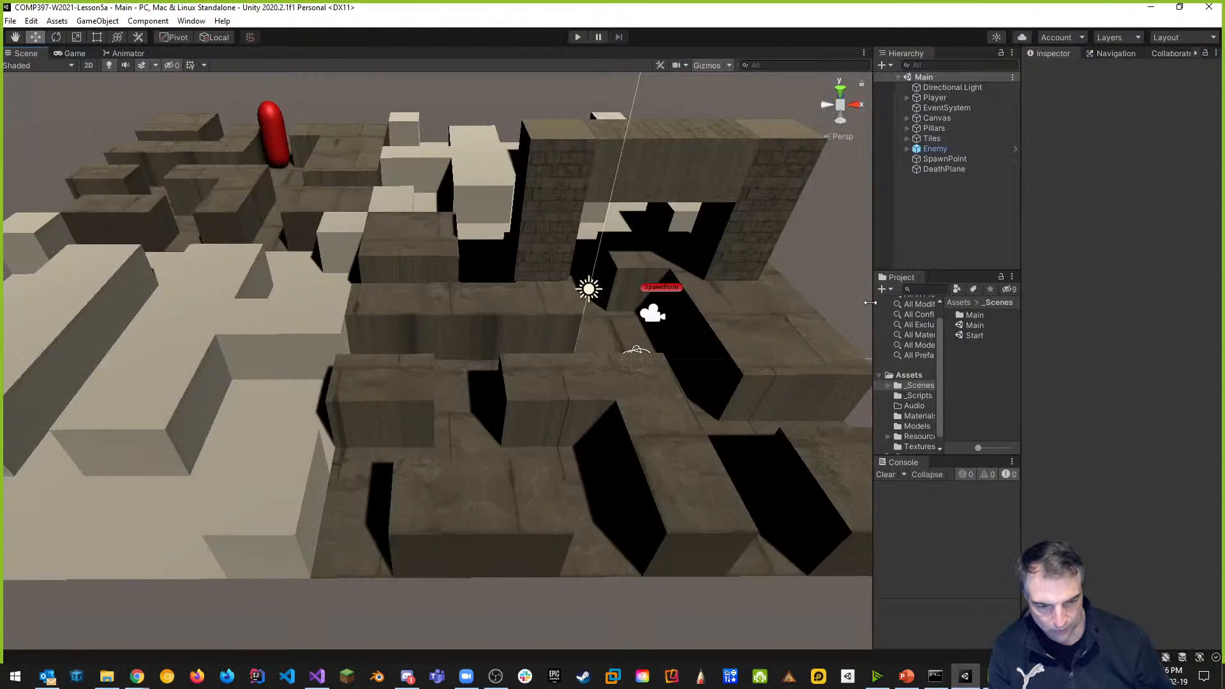
Widen the Hierarchy and Project panels and open Assets/Textures to show healthbar's Texture 2D import settings.
left_click_drag(873, 303, 600, 302)
left_click_drag(670, 339, 752, 339)
left_click(661, 448)
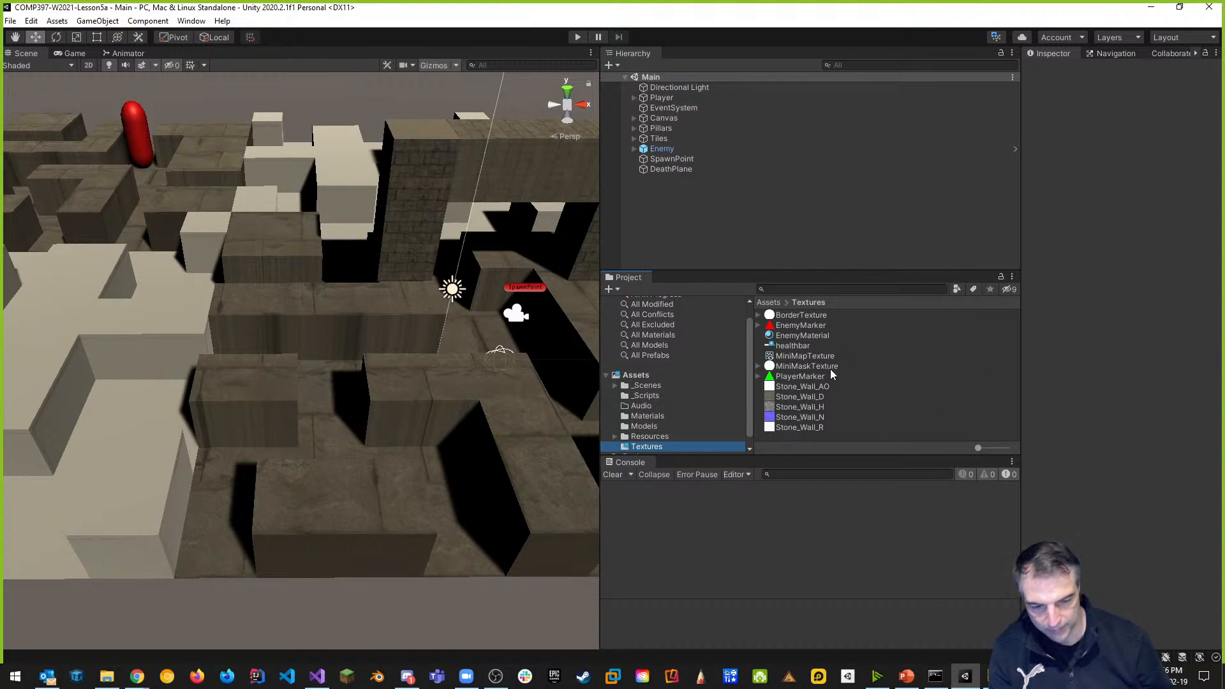
left_click(790, 346)
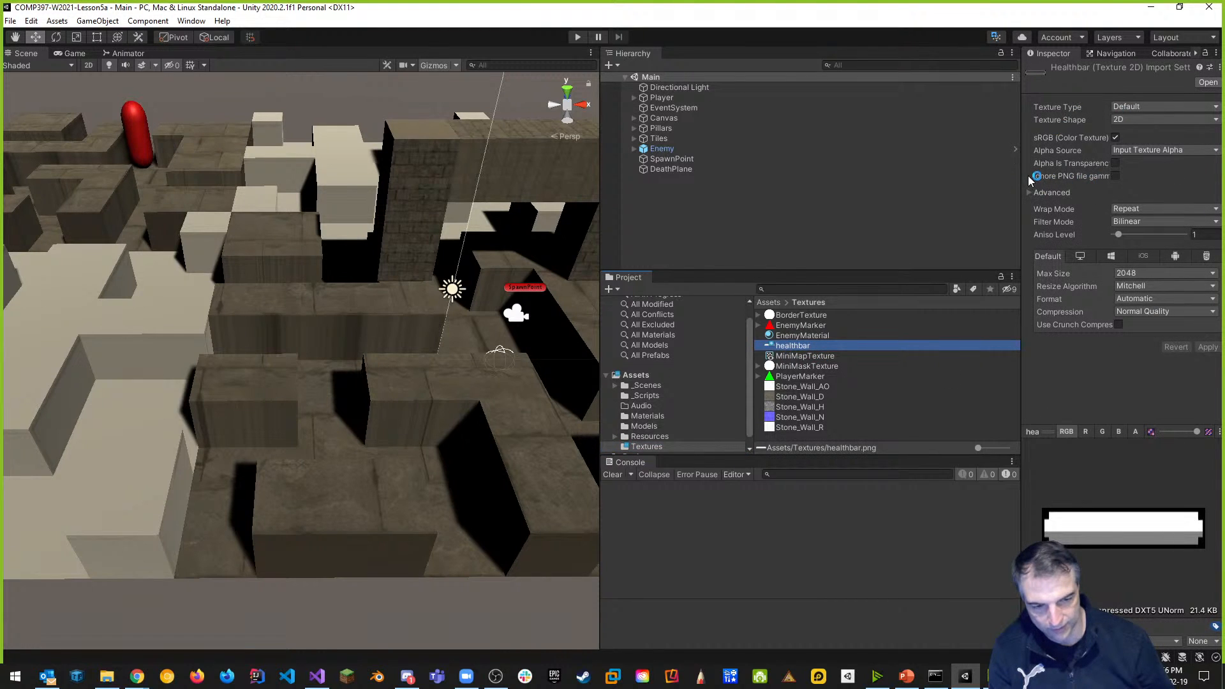
Import the healthbar texture as Sprite (2D and UI) with Point (no filter) filtering and Compression None, and apply.
left_click_drag(1022, 180, 914, 181)
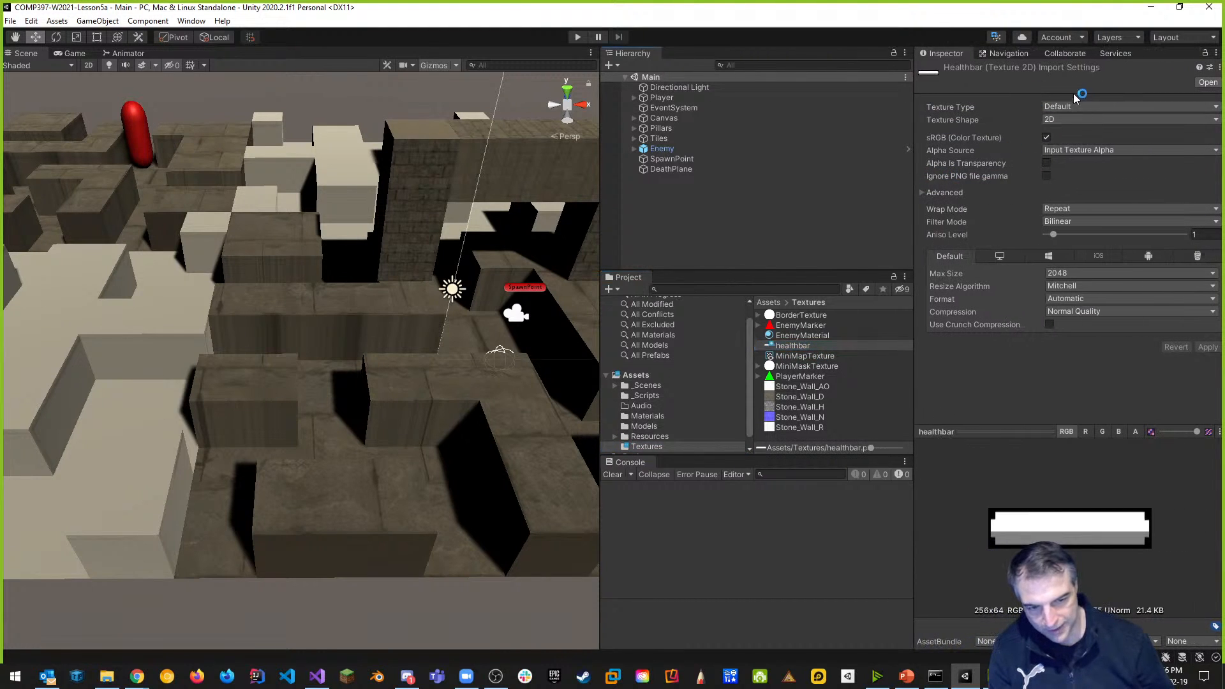
left_click(1107, 107)
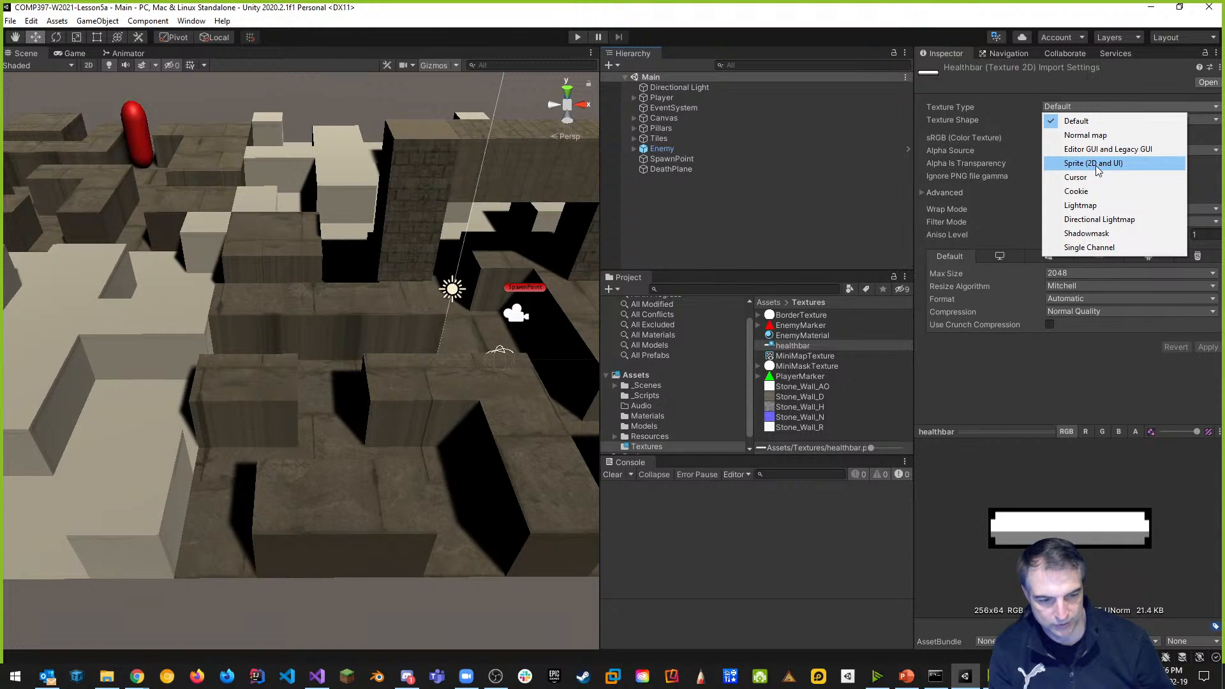
left_click(1095, 164)
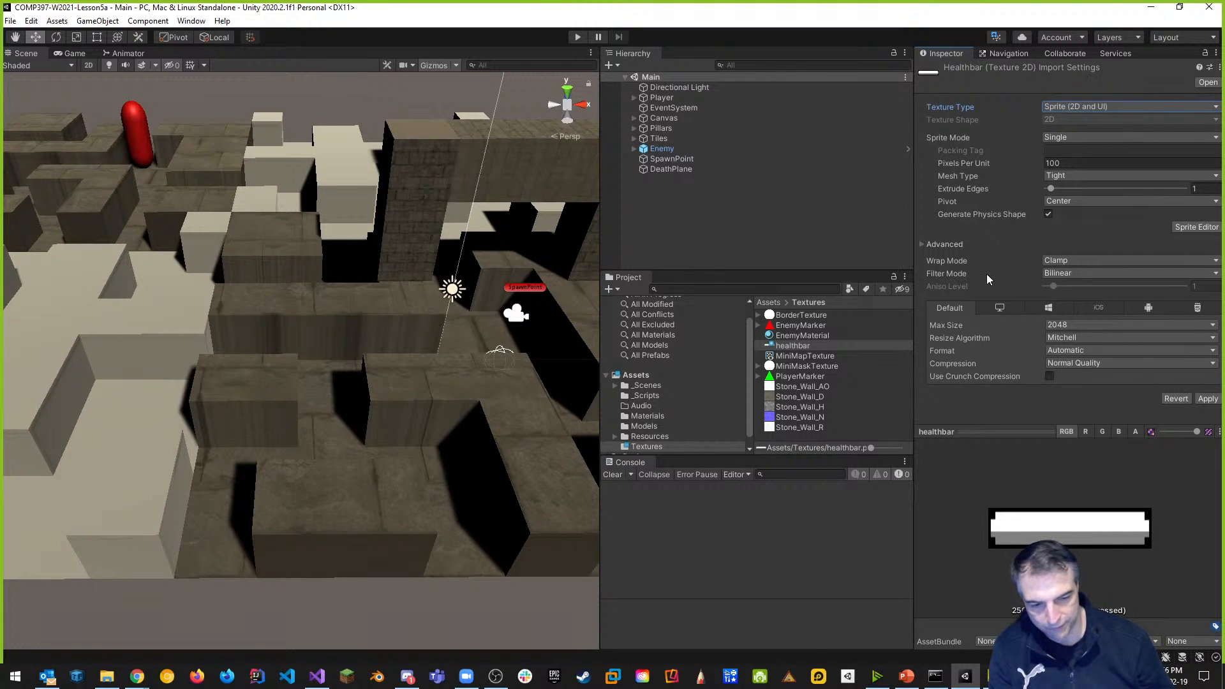
left_click(1070, 274)
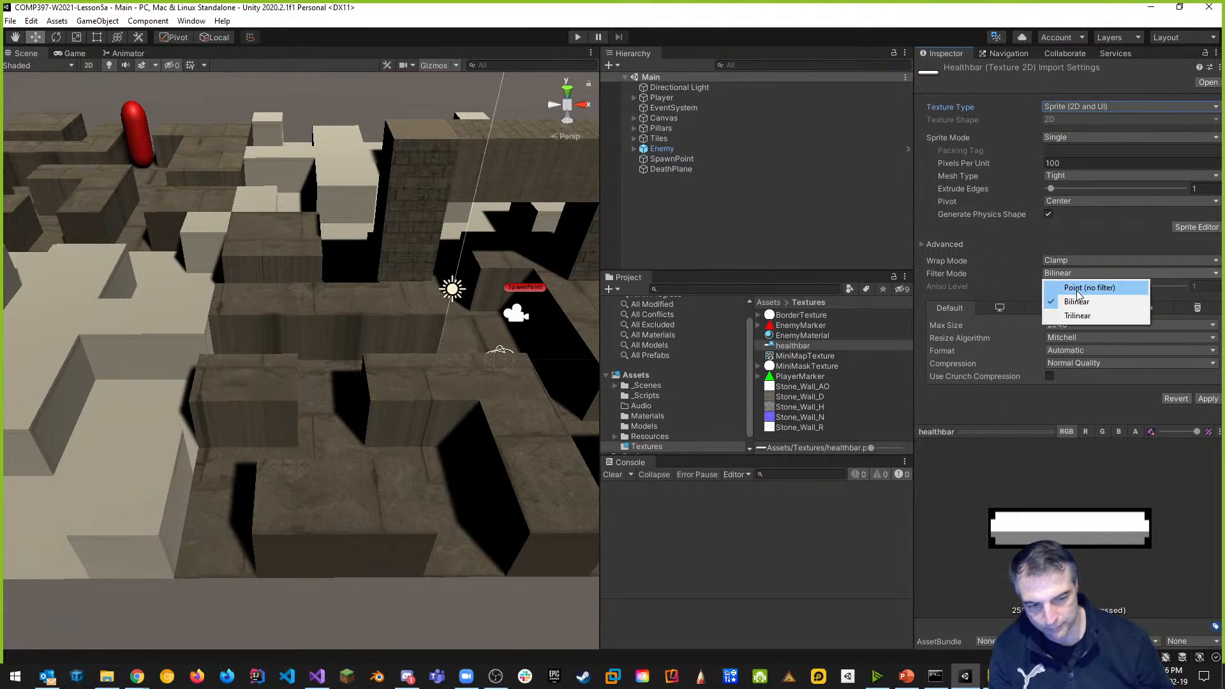
left_click(1085, 287)
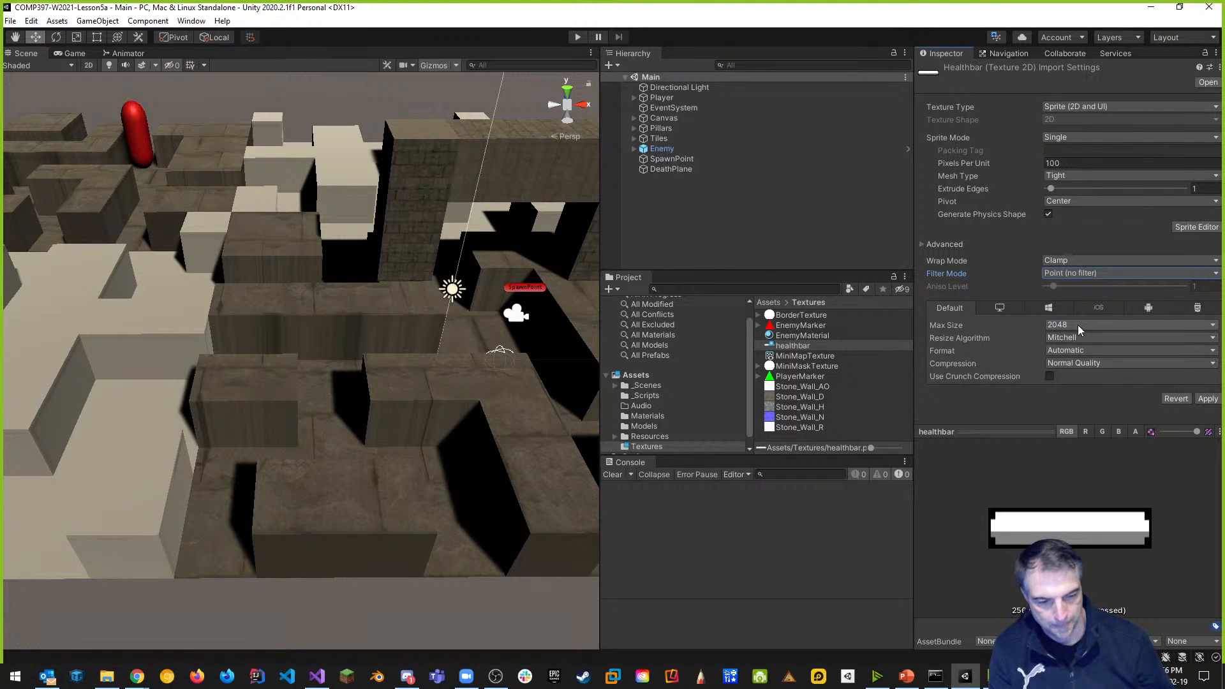
left_click(1071, 361)
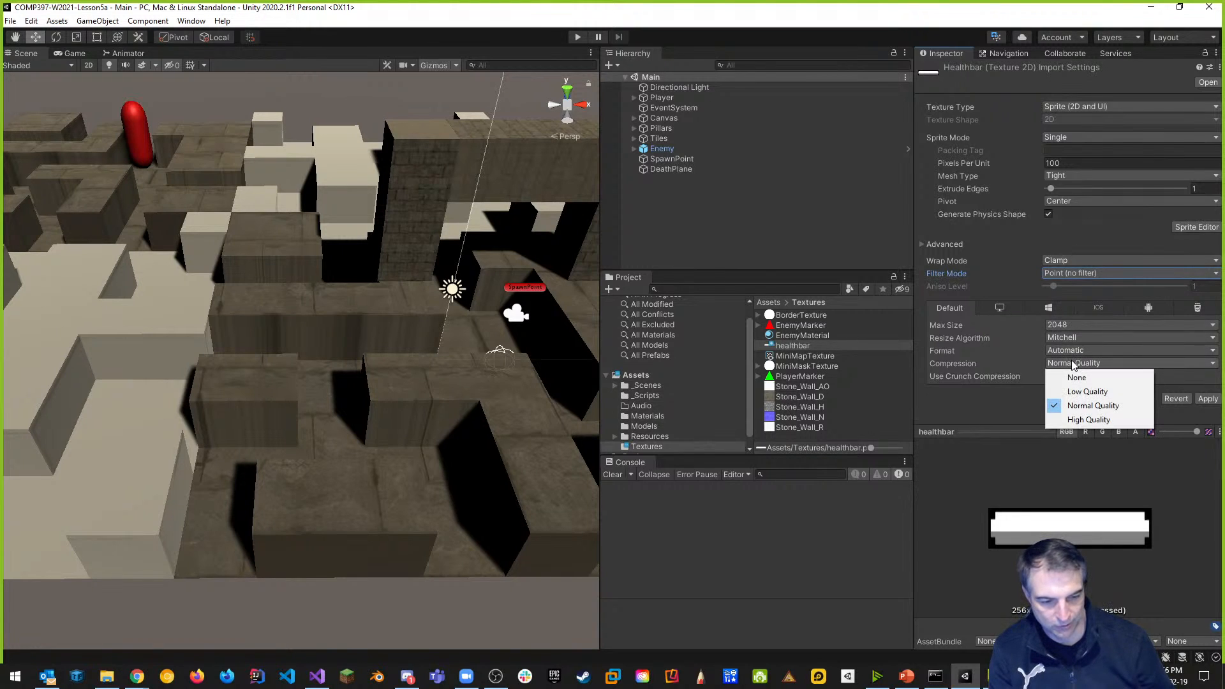
left_click(1076, 379)
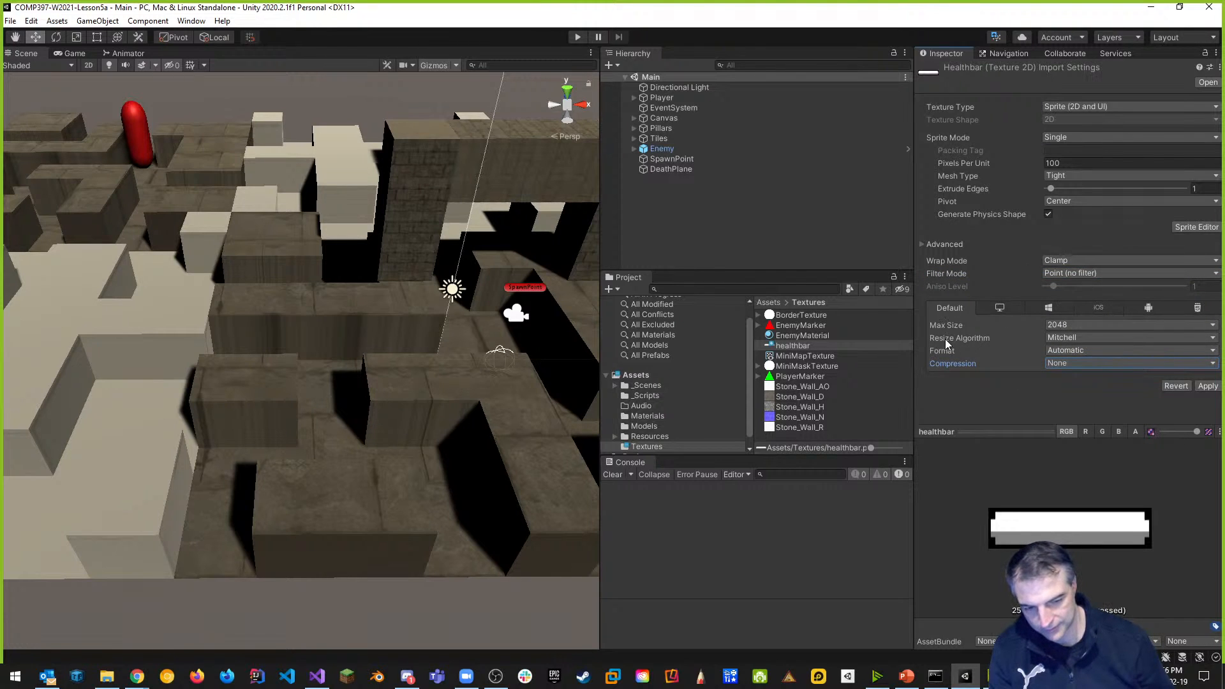
left_click(1211, 390)
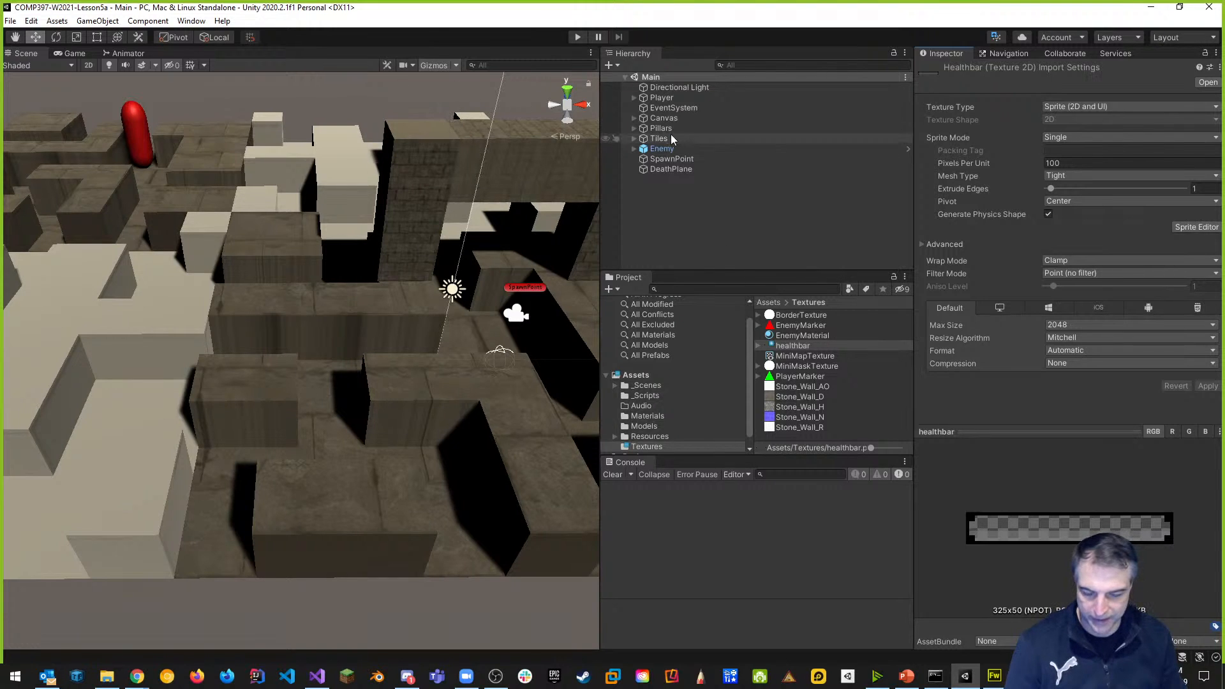
Expand the scene's Canvas to reveal MiniMapBorder and select it to view its settings.
left_click(634, 118)
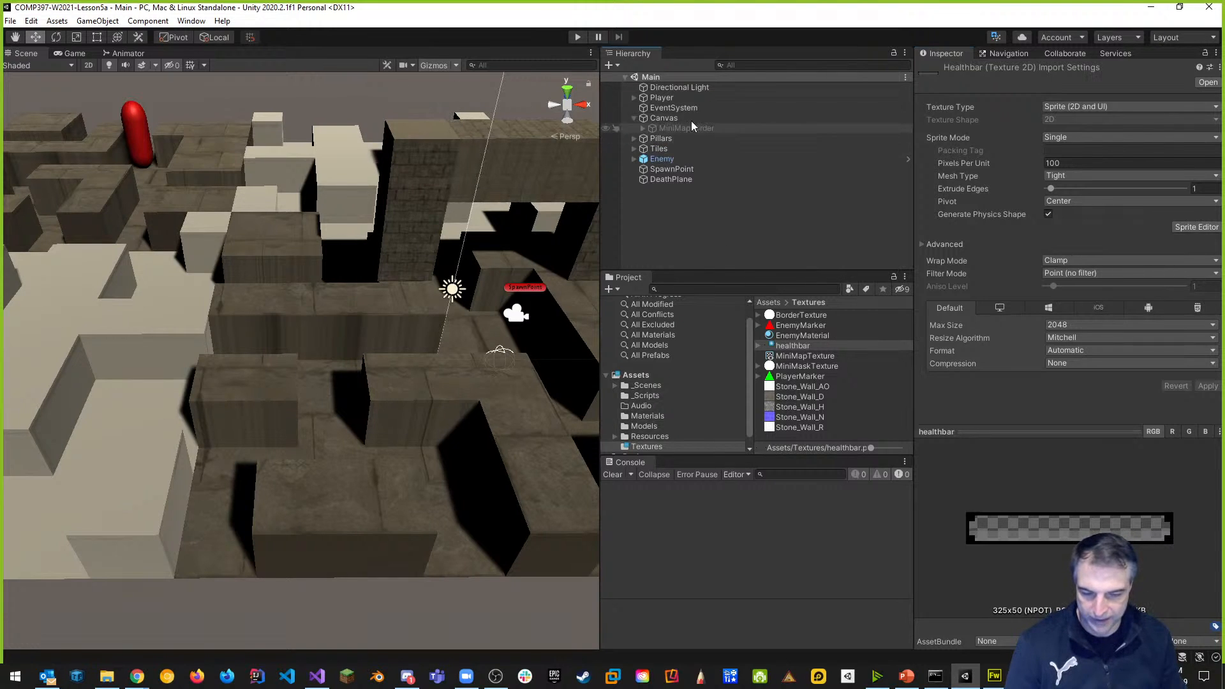
left_click(641, 118)
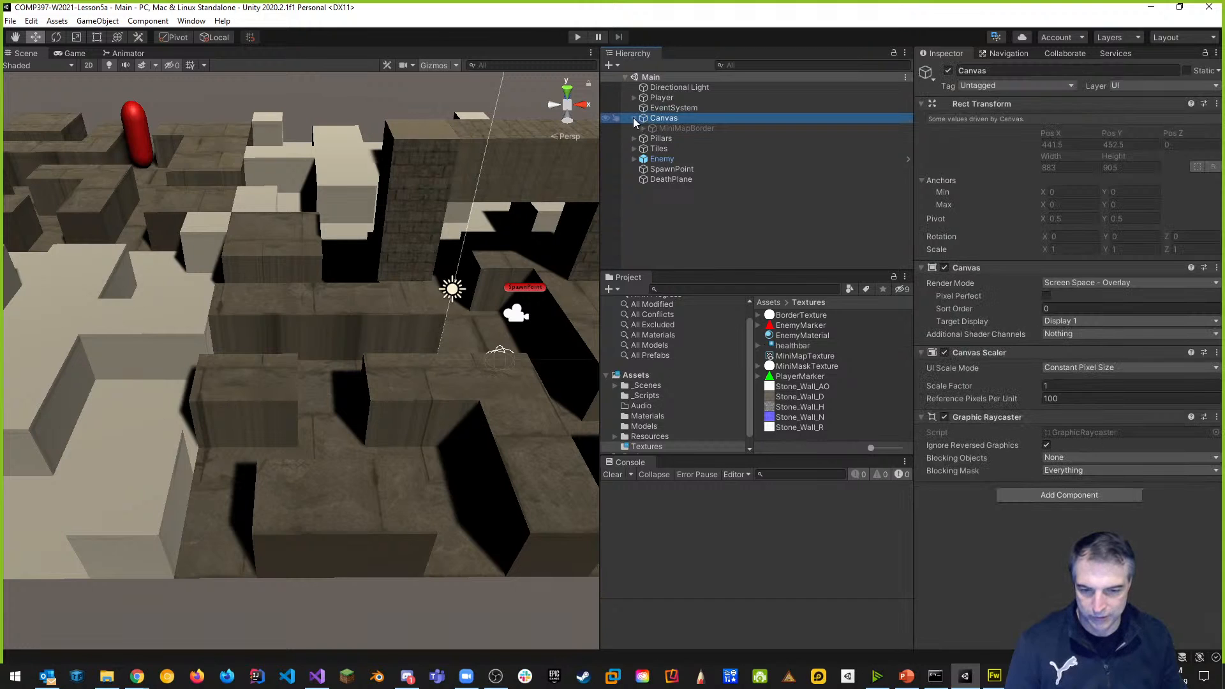
Deactivate the existing minimap Canvas and create a new UI Canvas.
left_click(949, 70)
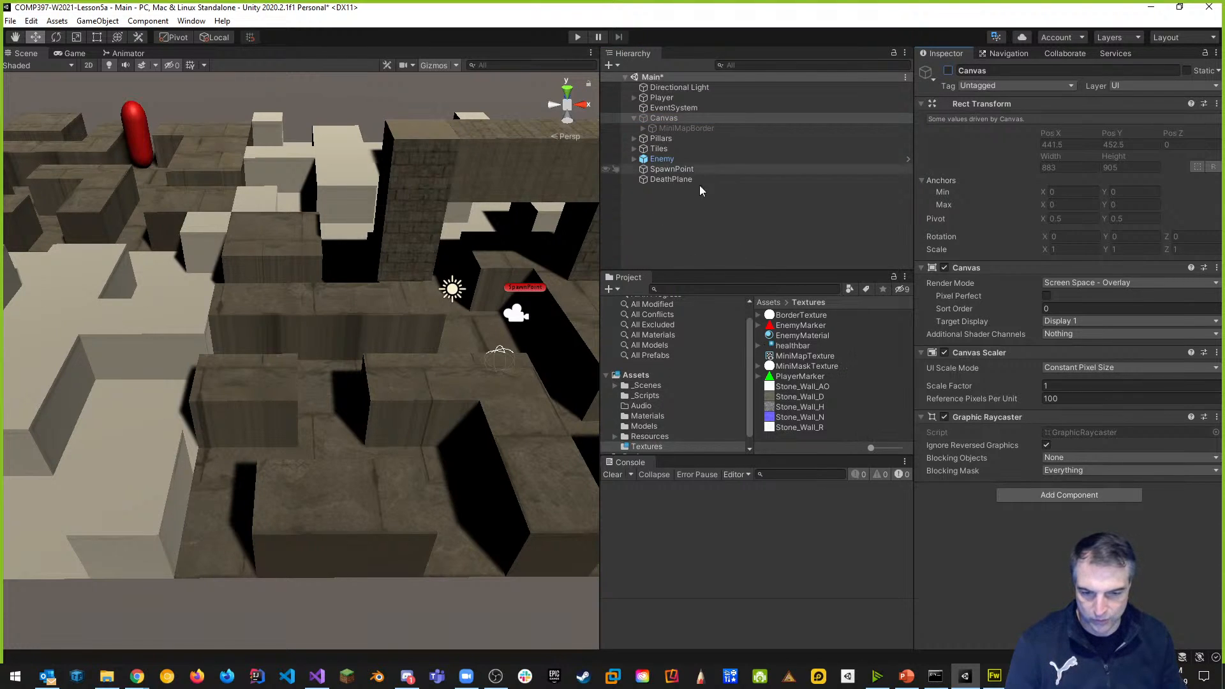
right_click(652, 210)
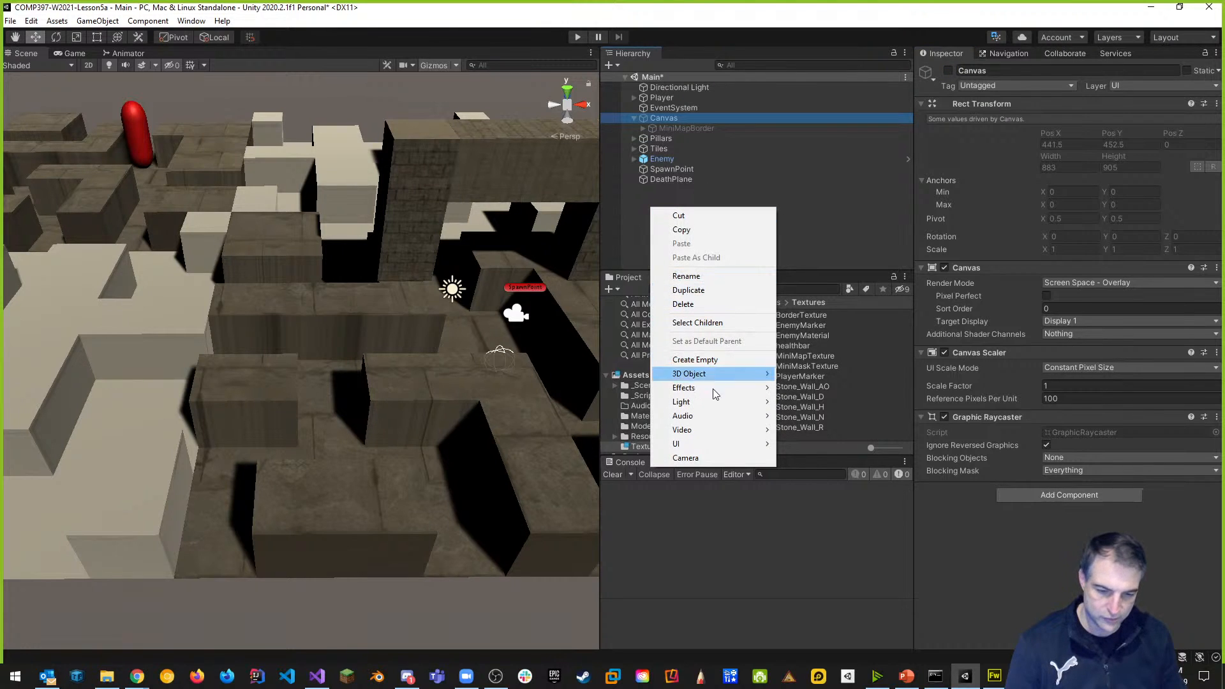
mouse_move(696, 446)
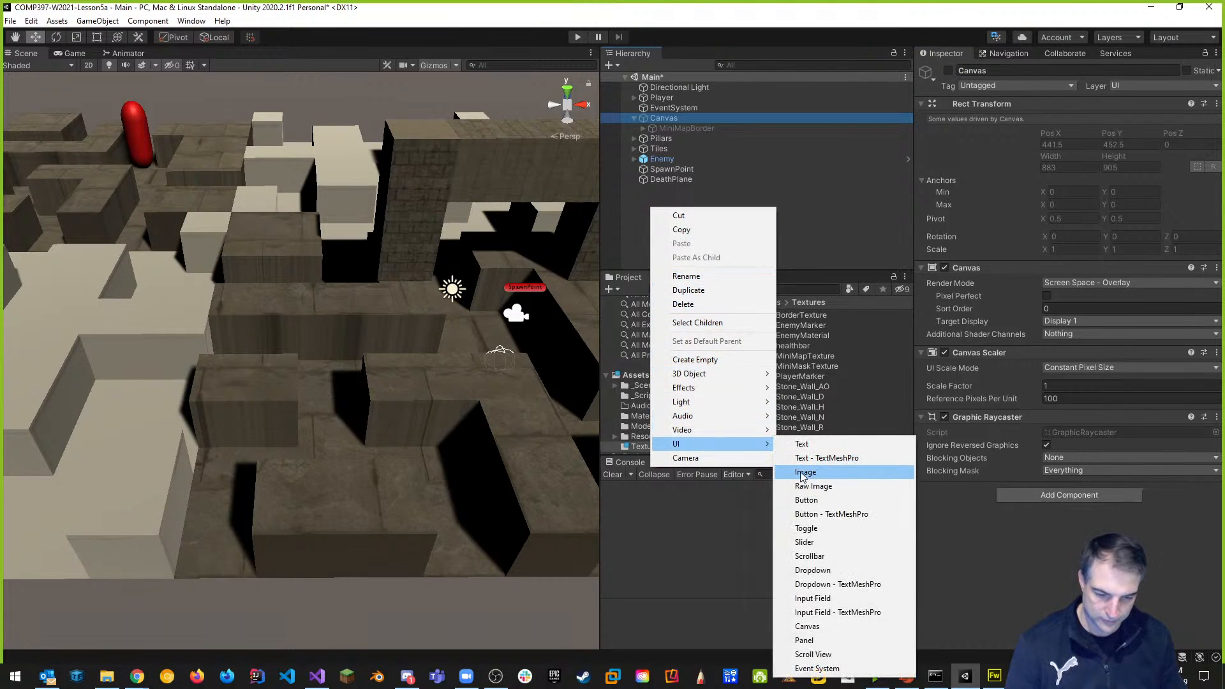
left_click(807, 626)
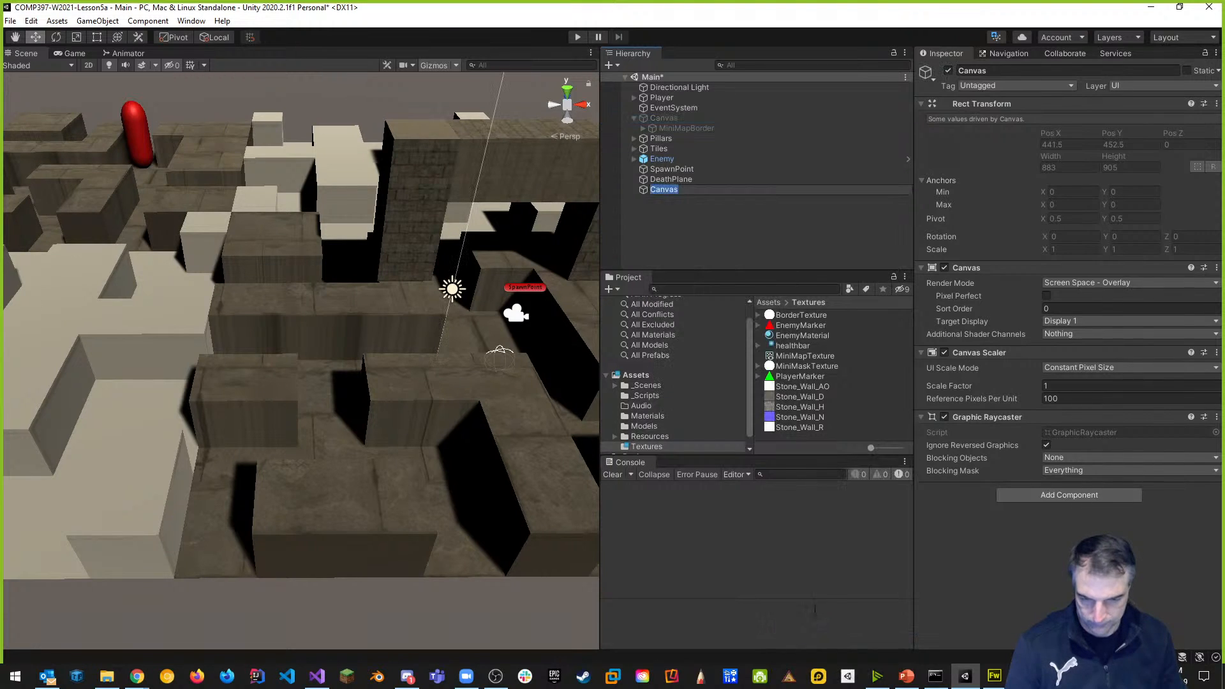
Rename the new canvas to HealthBarCanvas.
left_click(1001, 69)
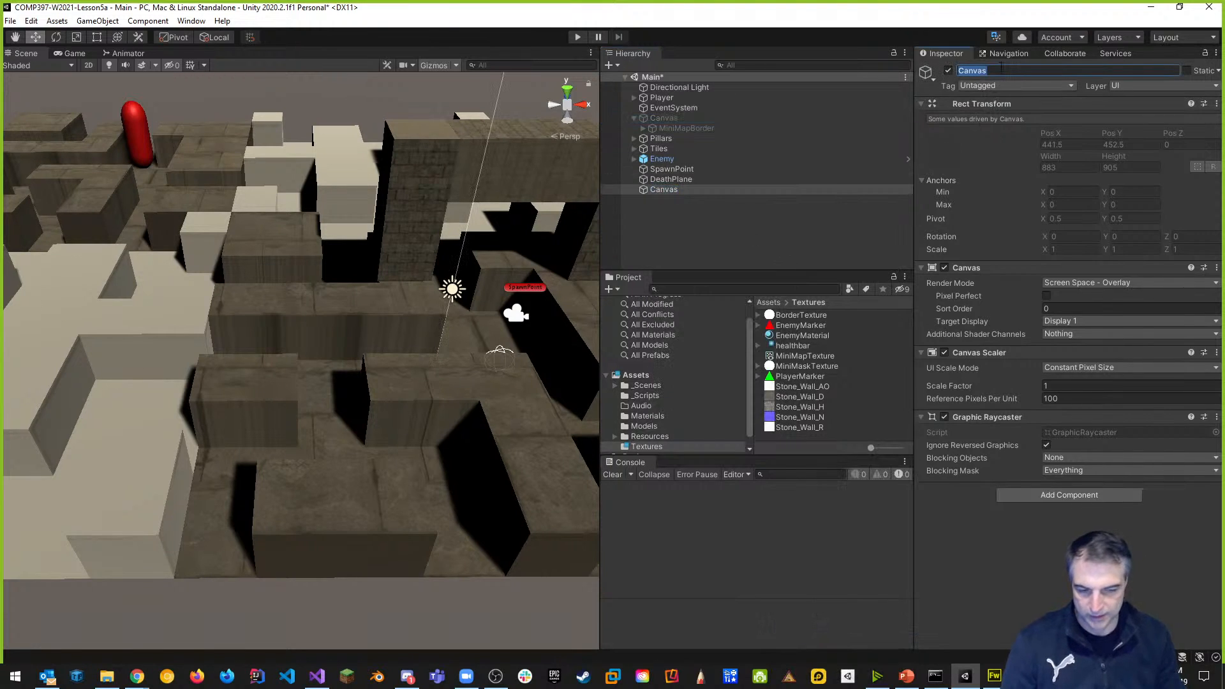
type("HealthBar")
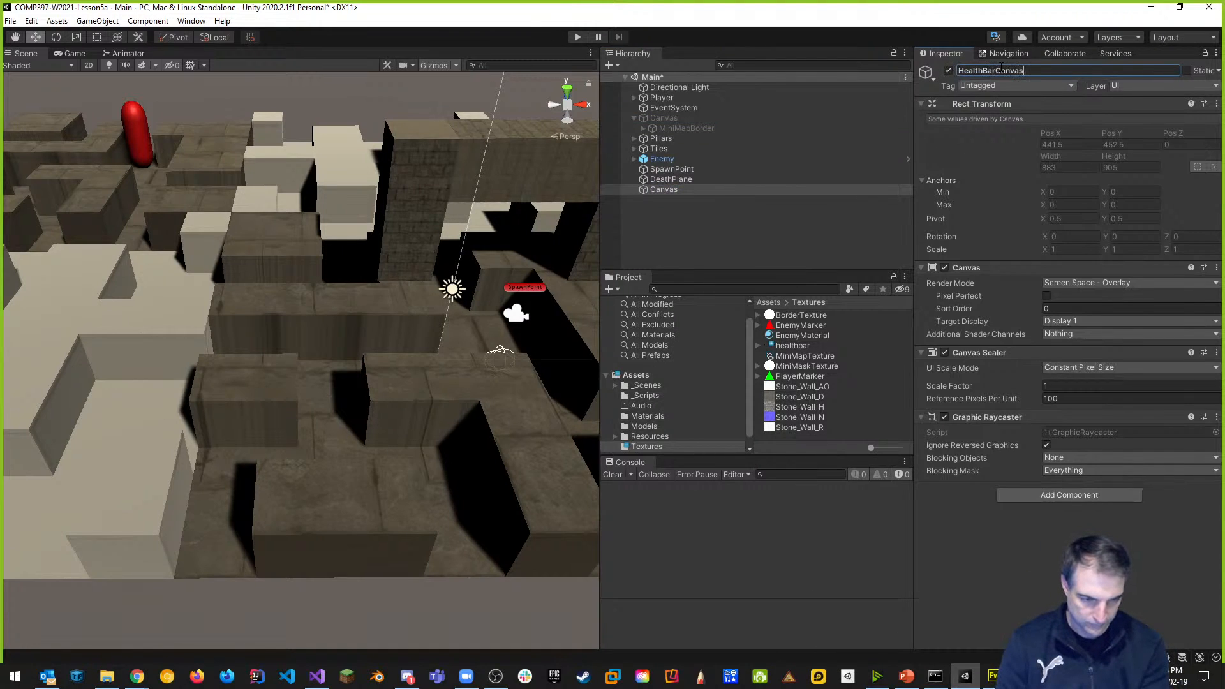
key("Return")
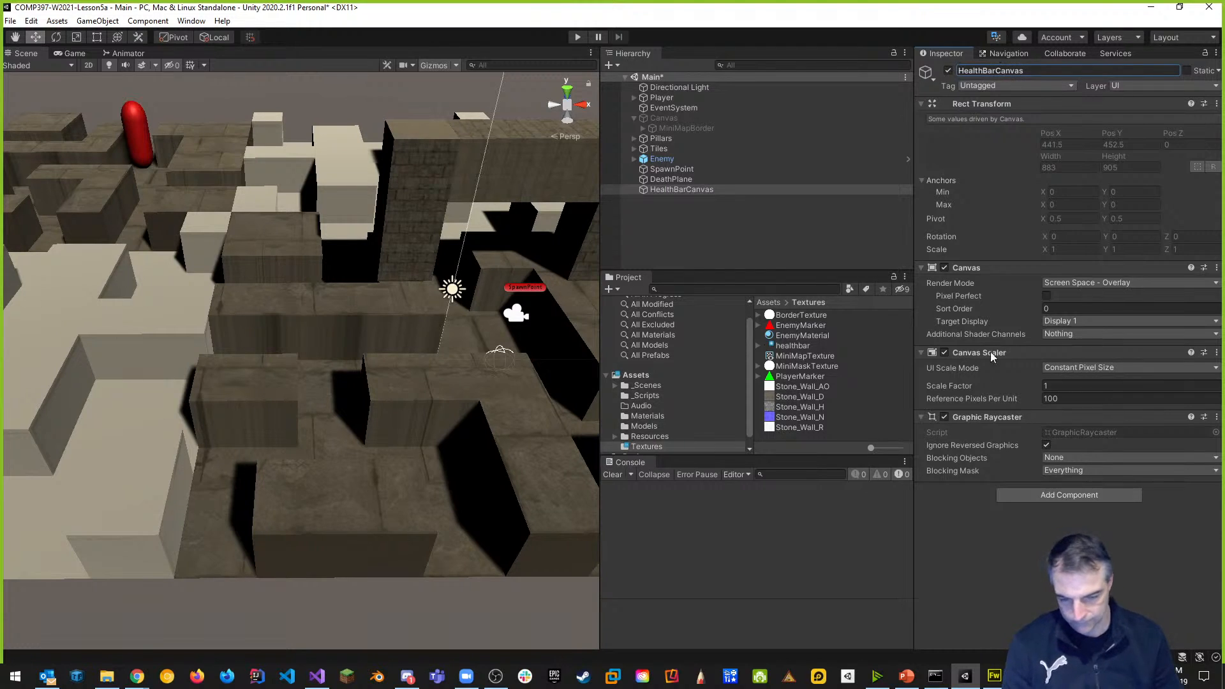
right_click(674, 190)
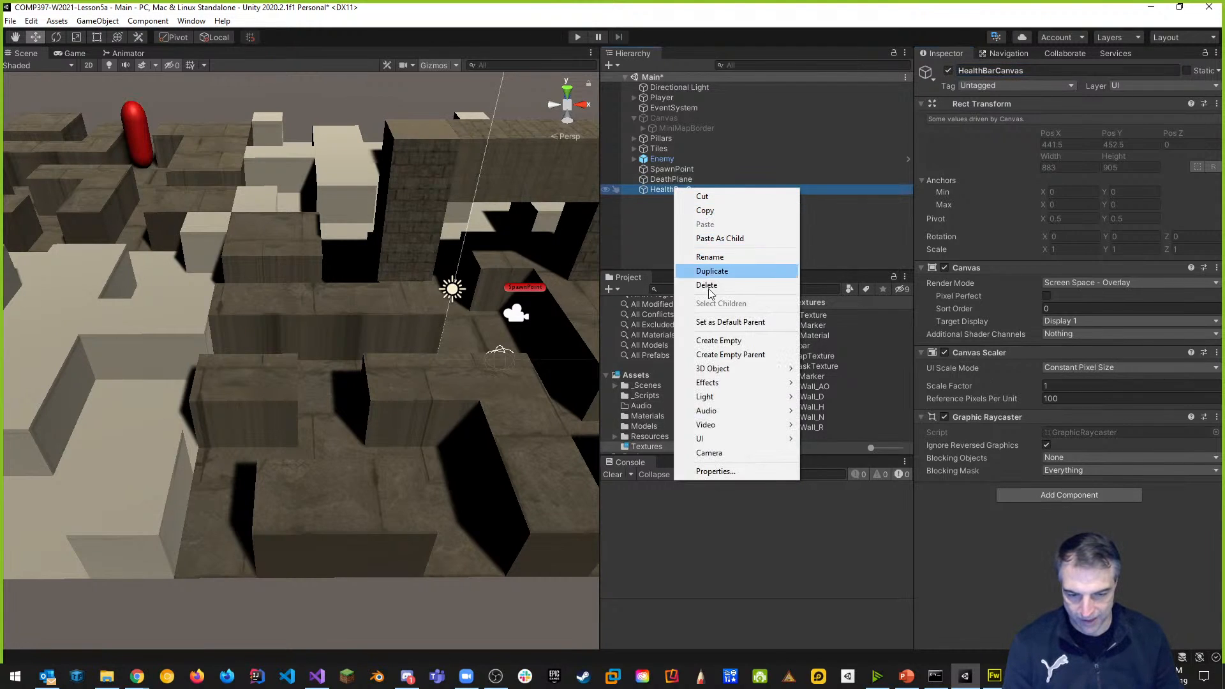
Add a UI Image under HealthBarCanvas named HealthBarBorder.
mouse_move(714, 439)
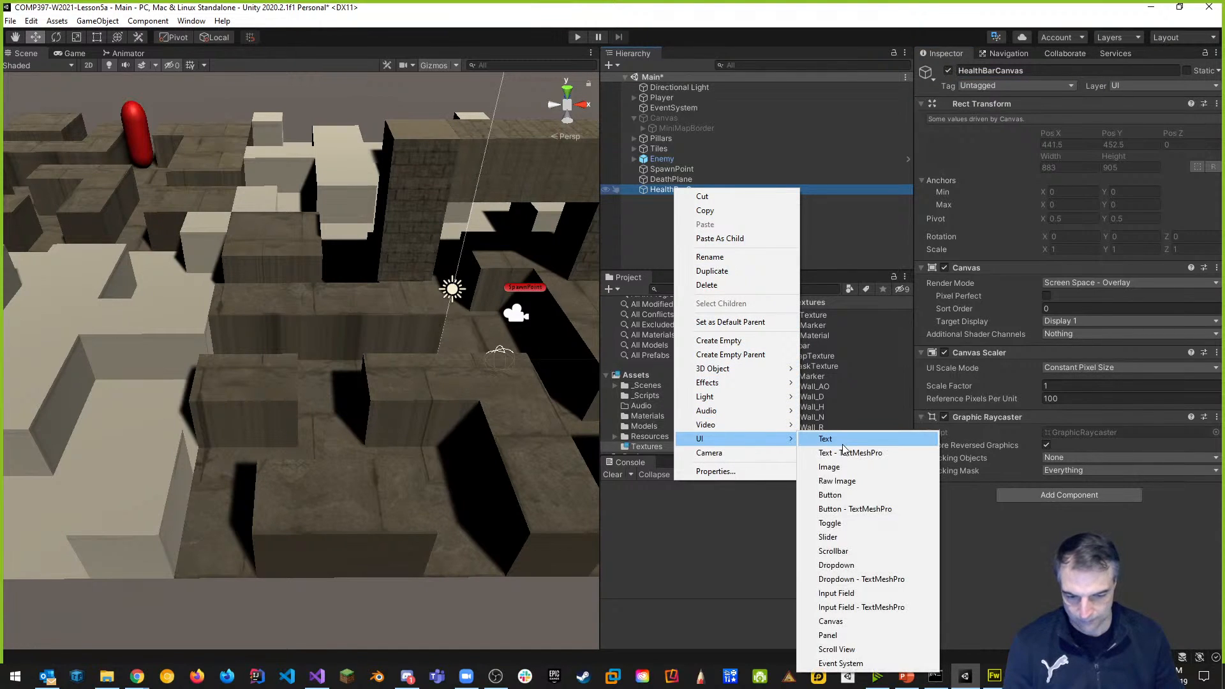
left_click(842, 466)
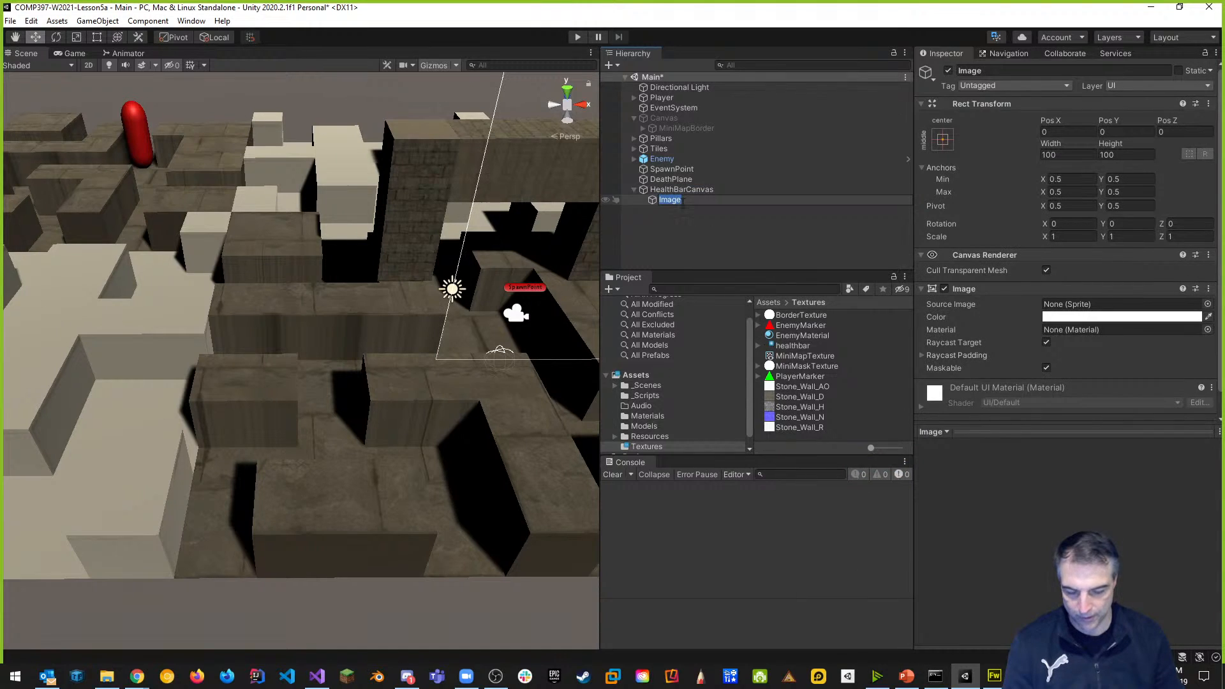
left_click(997, 70)
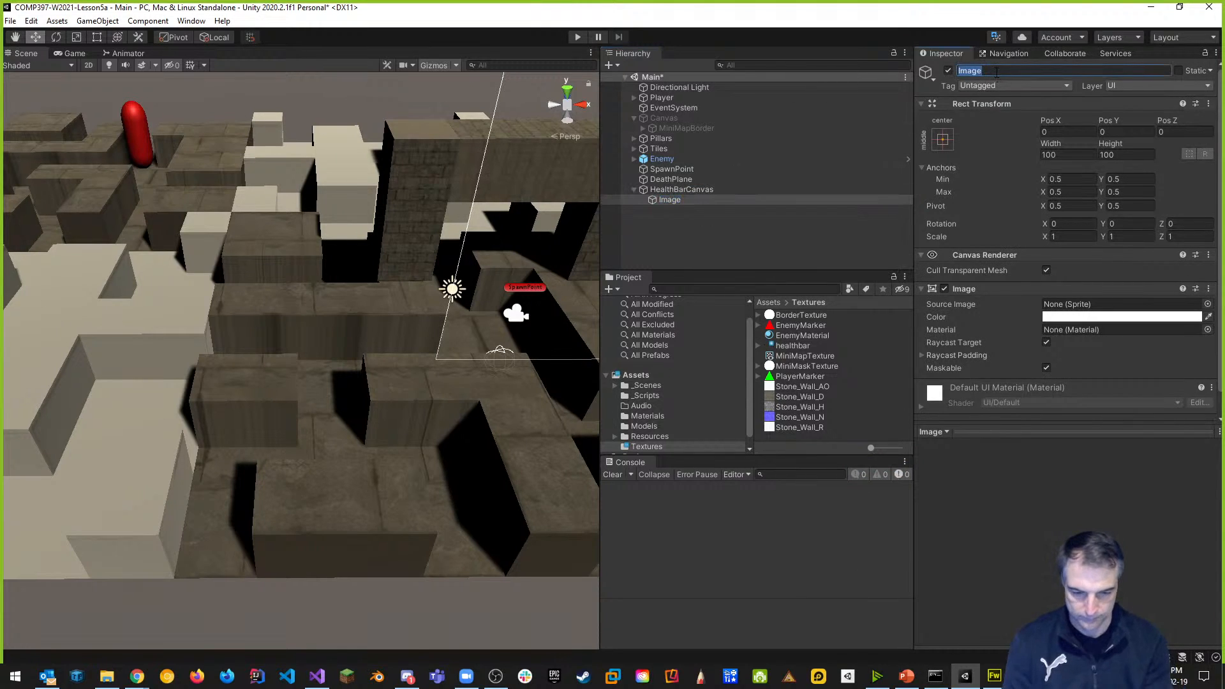
type("HealthB")
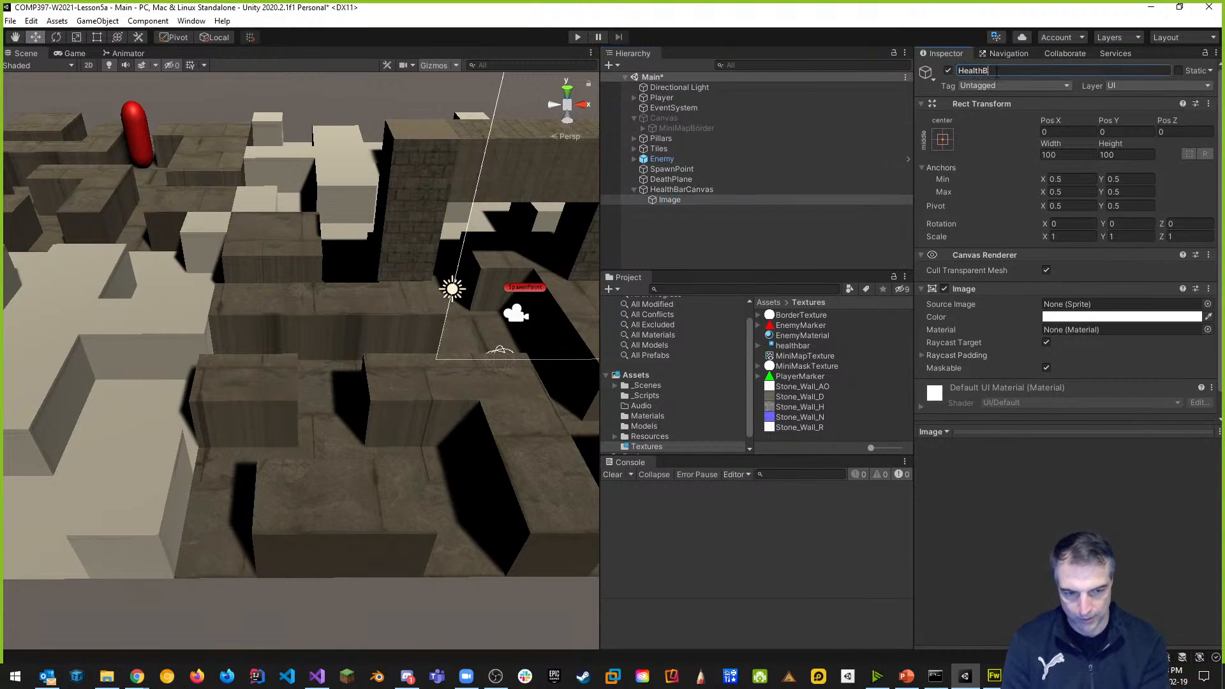
type("arBorder")
key("Return")
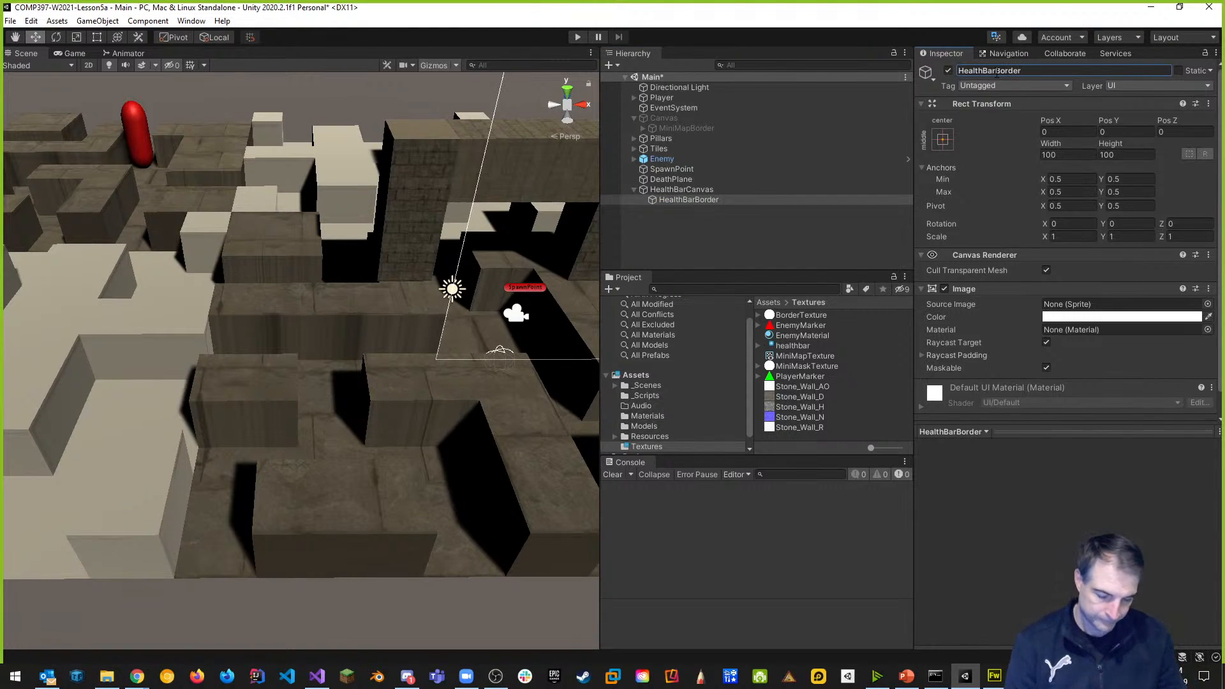
Assign the healthbar texture as HealthBarBorder's Source Image.
left_click(708, 217)
left_click(687, 198)
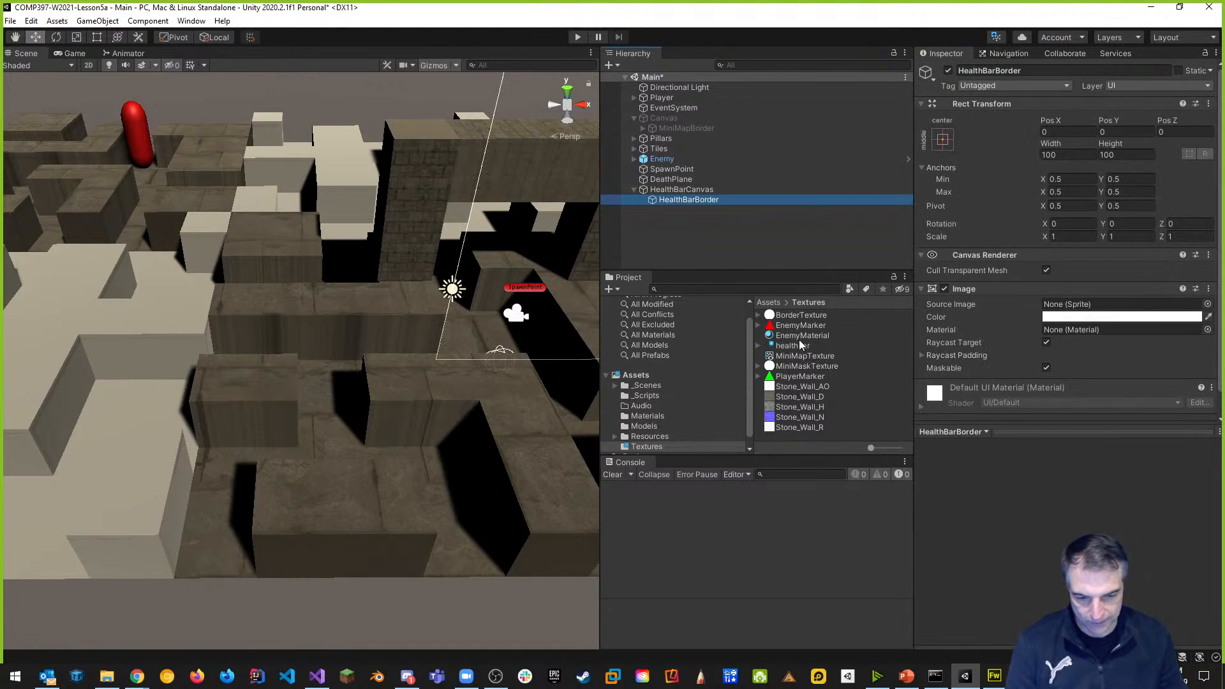
mouse_move(794, 345)
left_mouse_down()
mouse_move(965, 311)
mouse_move(1067, 309)
left_mouse_up()
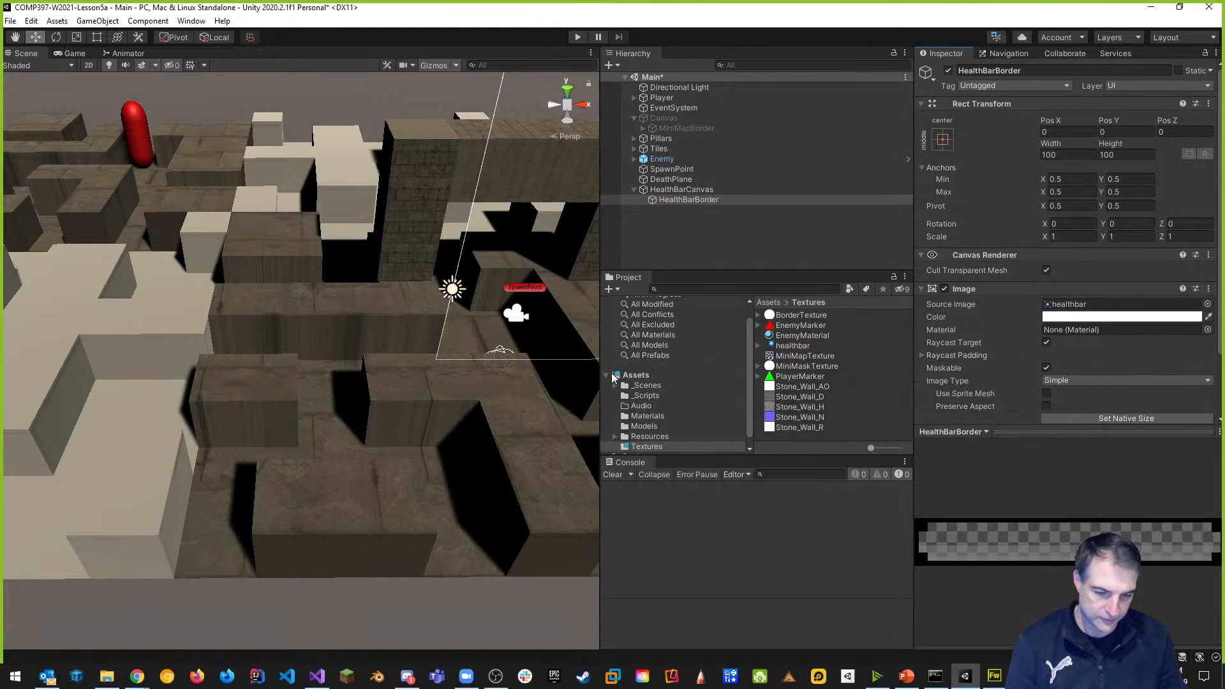
left_click(87, 65)
left_click(87, 65)
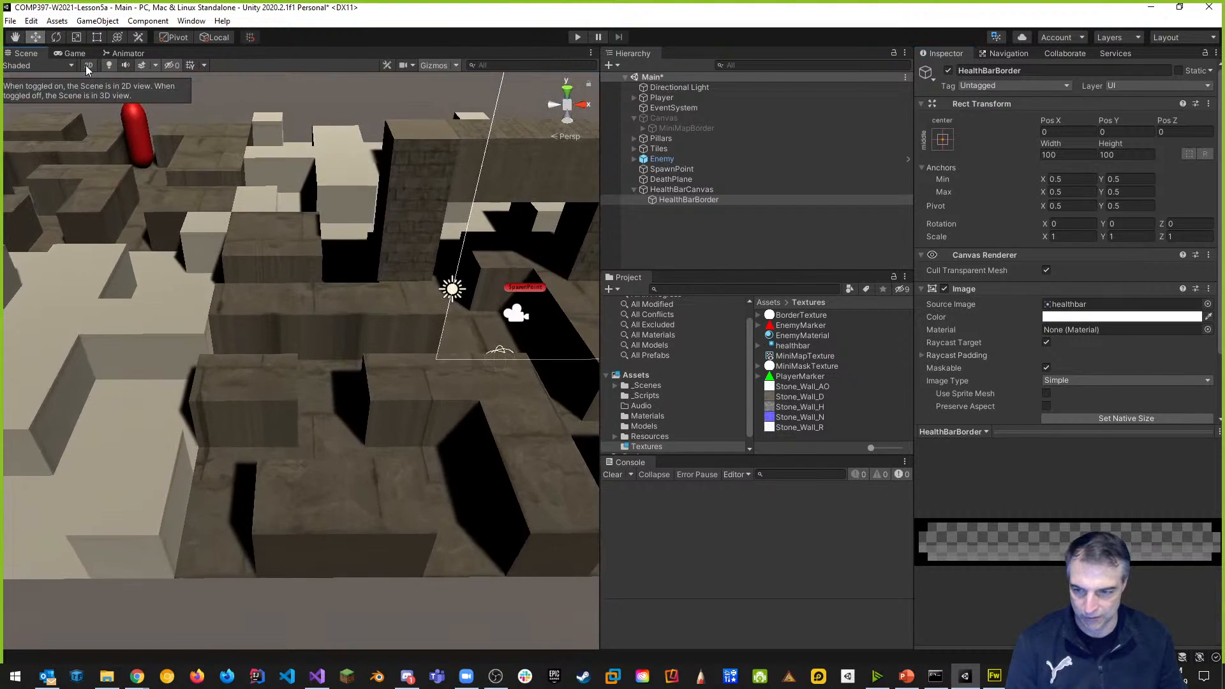
Frame HealthBarCanvas in 2D view and give HealthBarBorder its native 325 × 50 size.
double_click(680, 190)
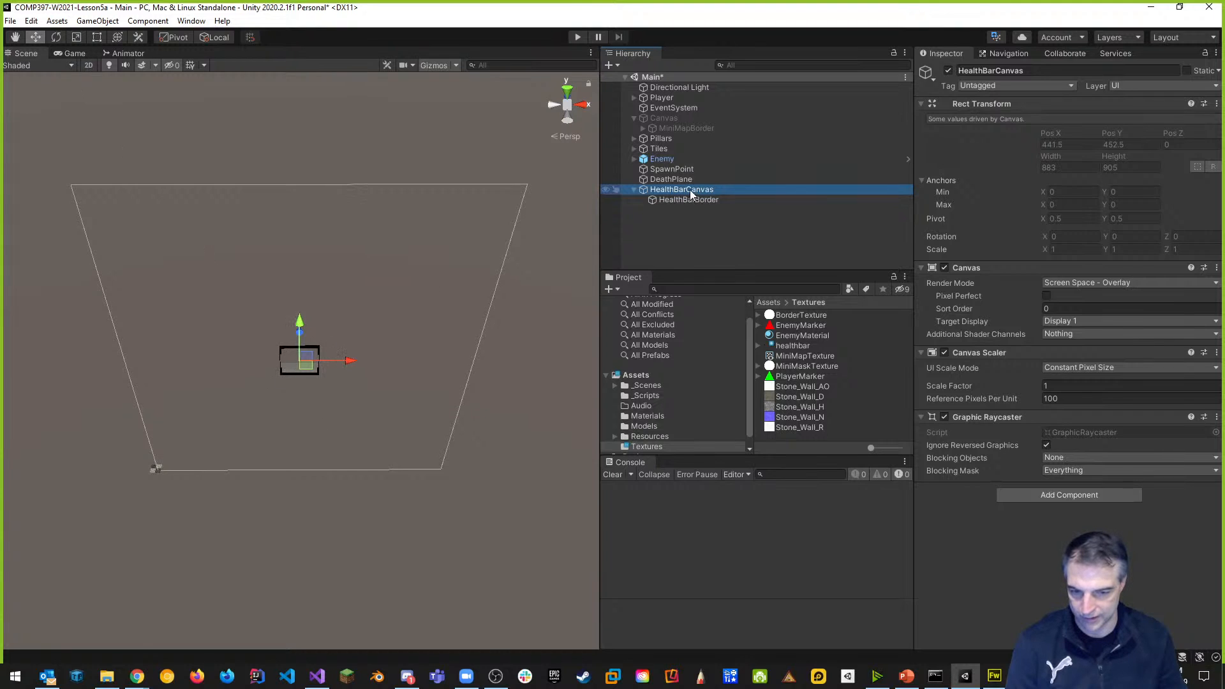
left_click(89, 65)
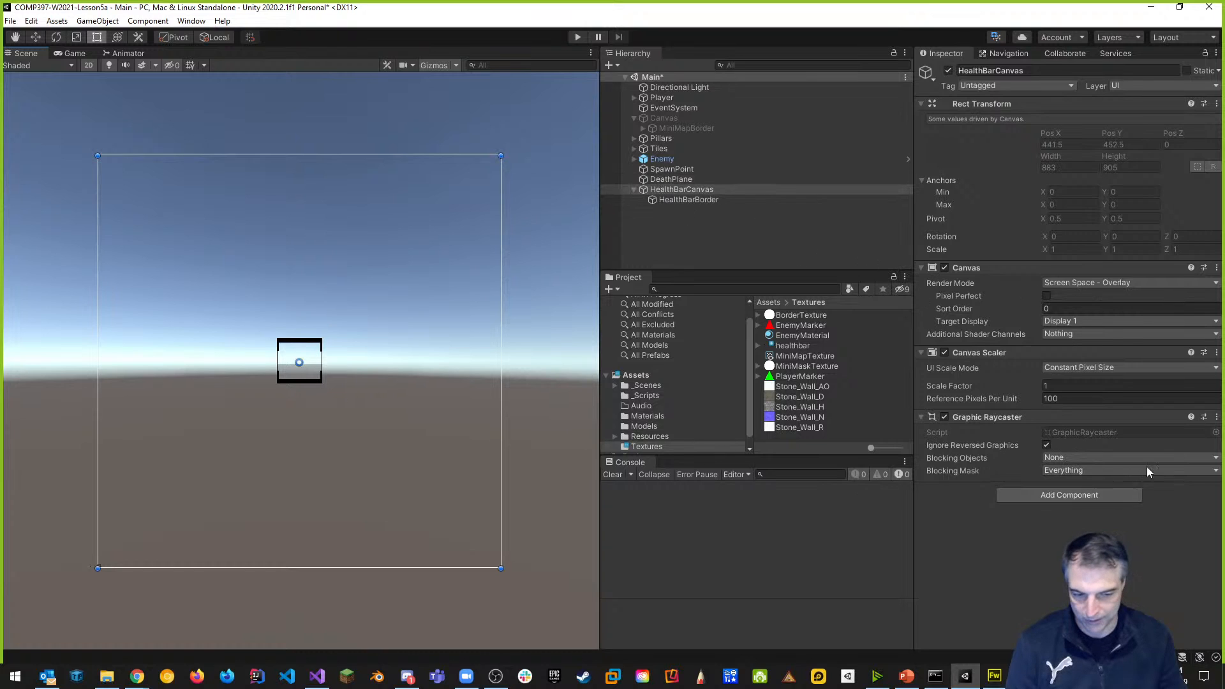
left_click(699, 199)
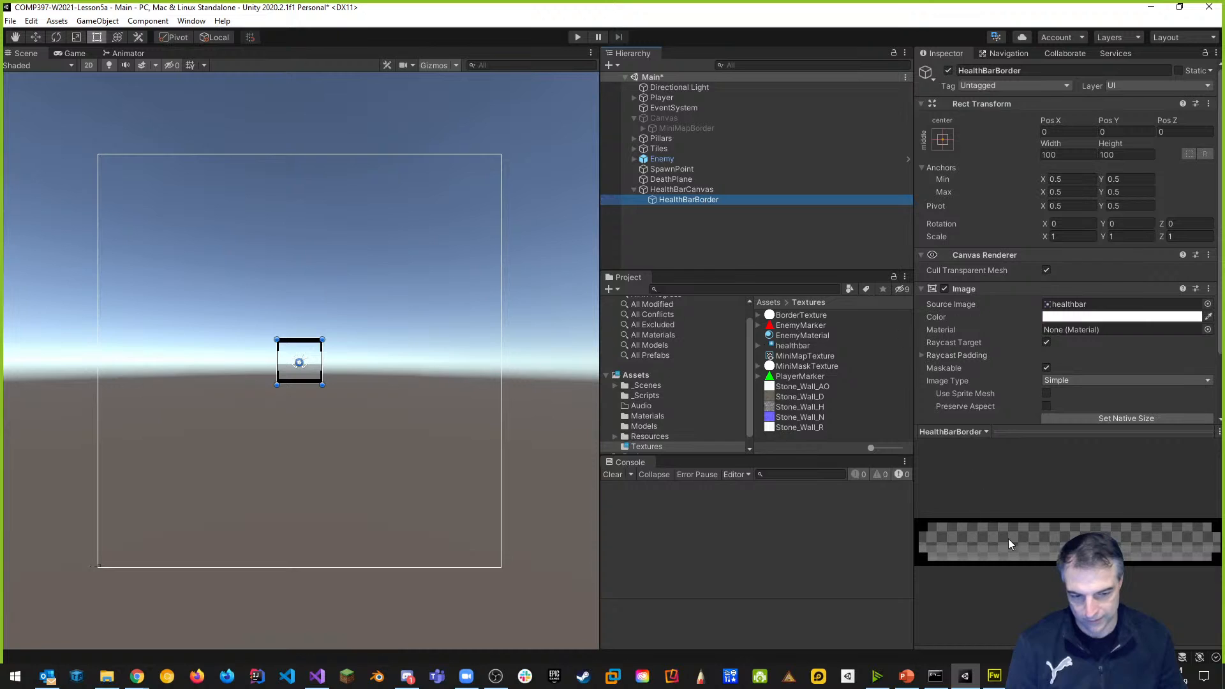
left_click(1120, 418)
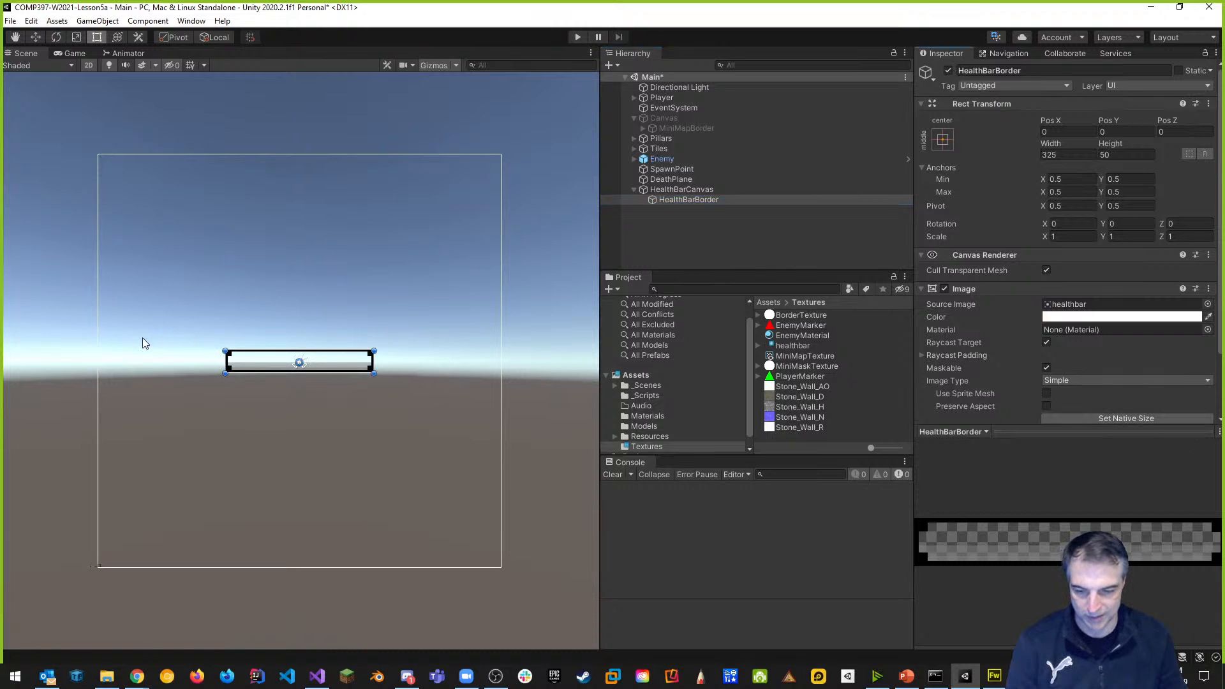
Widen the Scene view and pan the flat 2D view to centre the canvas.
left_click_drag(603, 345, 904, 358)
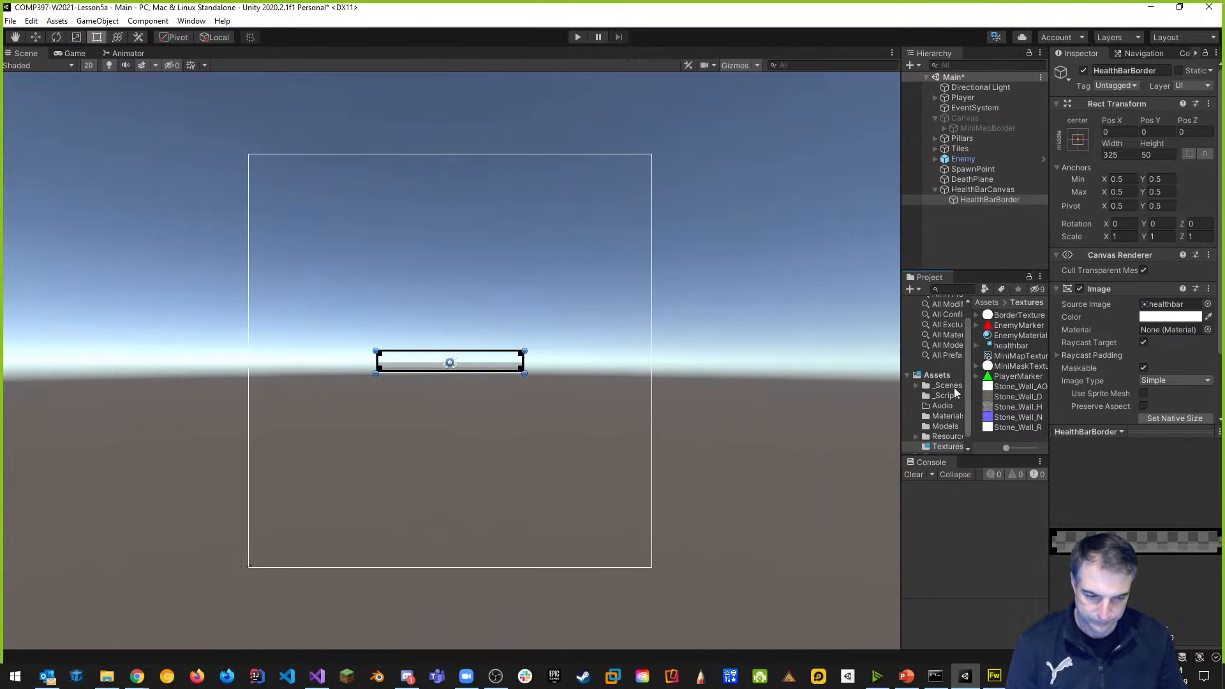
scroll(560, 388, "up", 3)
mouse_move(556, 380)
middle_mouse_down()
mouse_move(637, 364)
mouse_move(558, 366)
mouse_move(576, 367)
middle_mouse_up()
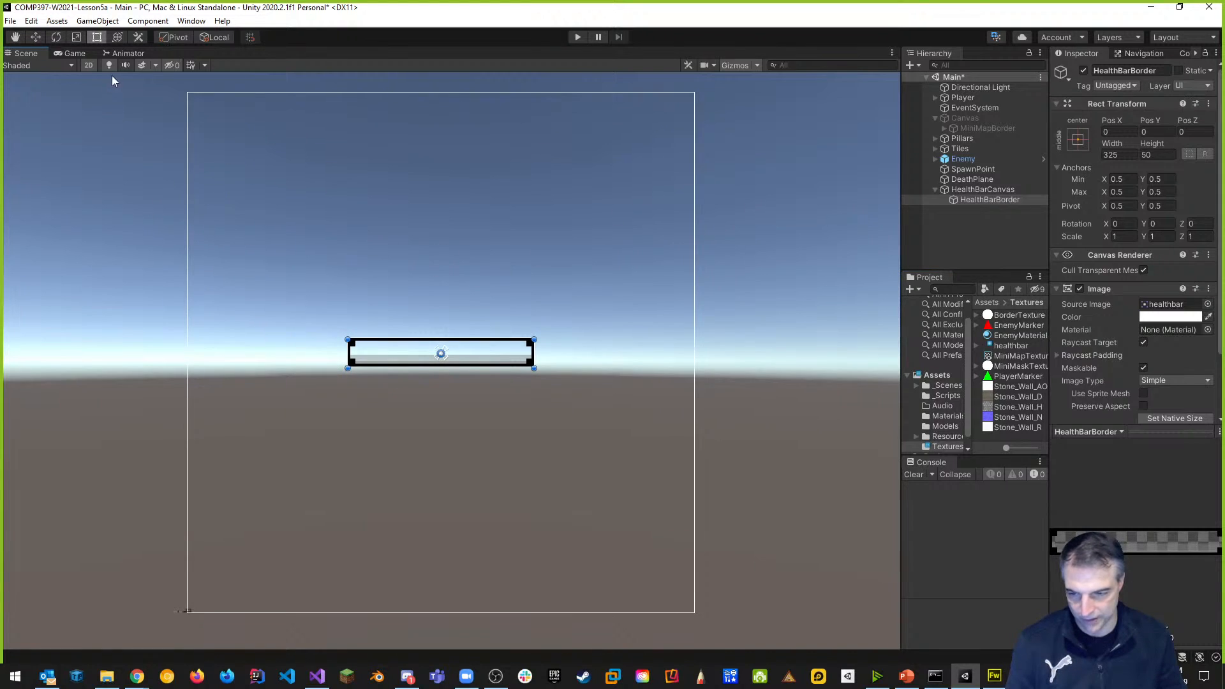
key("w")
left_click(89, 66)
left_click(90, 66)
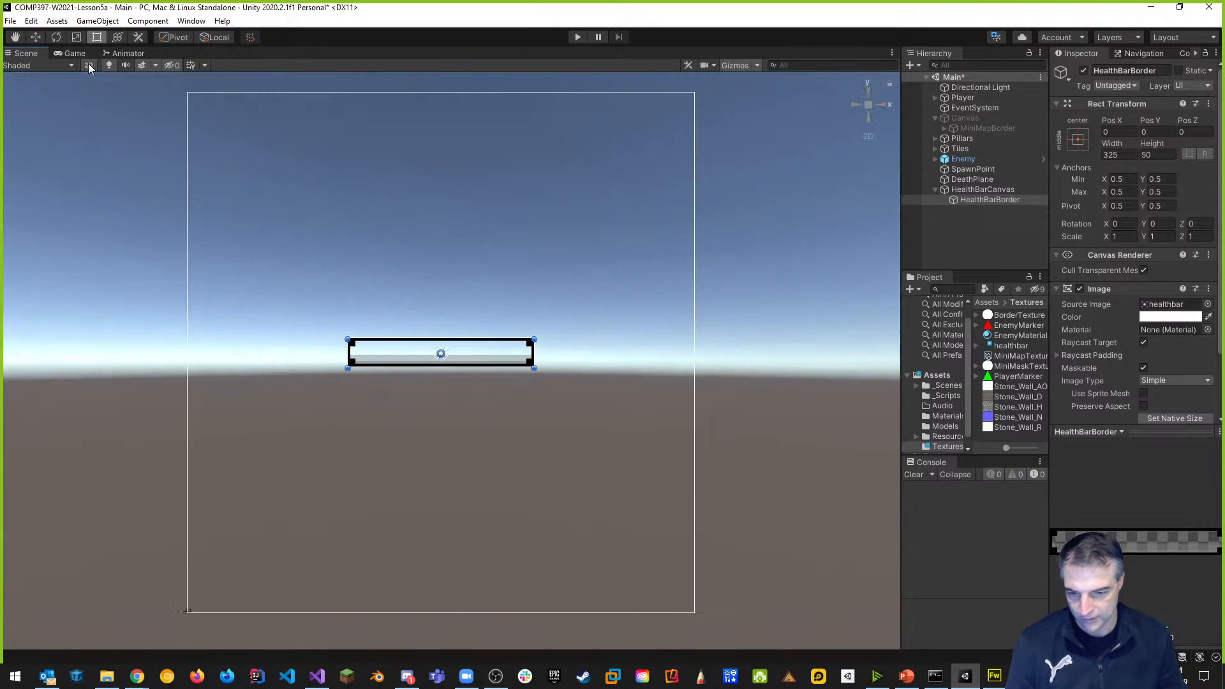
left_click(89, 66)
left_click(89, 66)
key("t")
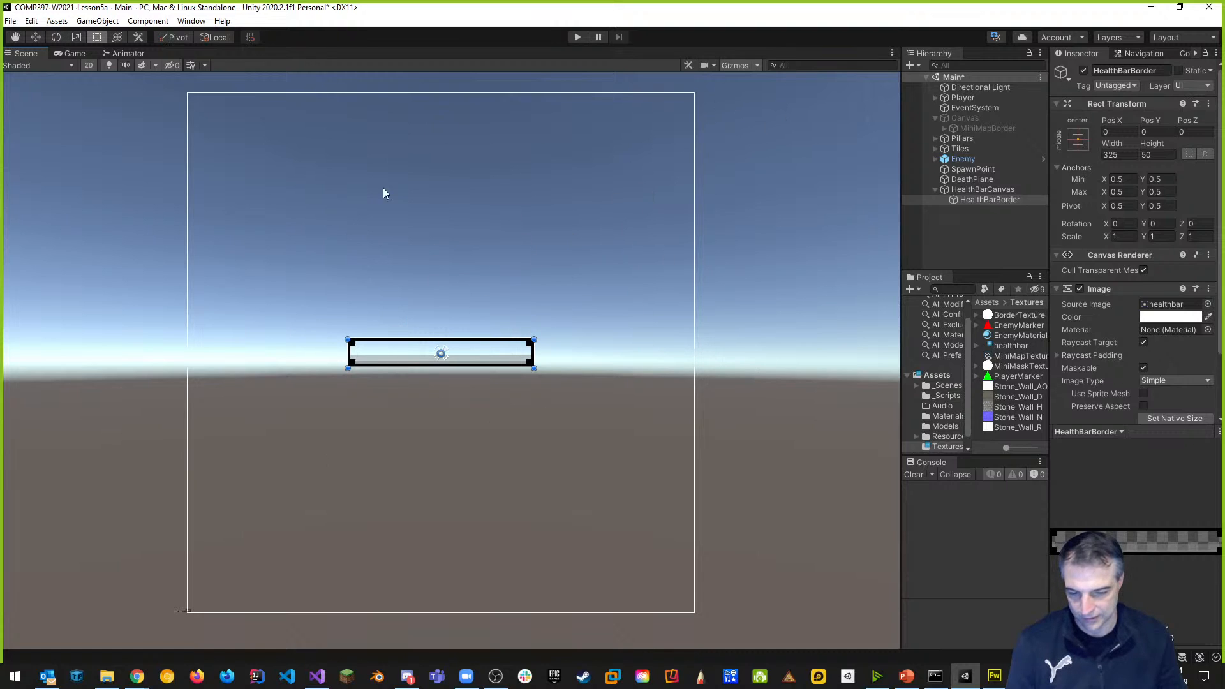
mouse_move(595, 405)
middle_mouse_down()
mouse_move(651, 408)
mouse_move(506, 380)
mouse_move(709, 380)
mouse_move(496, 381)
mouse_move(678, 382)
mouse_move(642, 381)
mouse_move(668, 381)
mouse_move(681, 332)
mouse_move(686, 354)
mouse_move(649, 386)
middle_mouse_up()
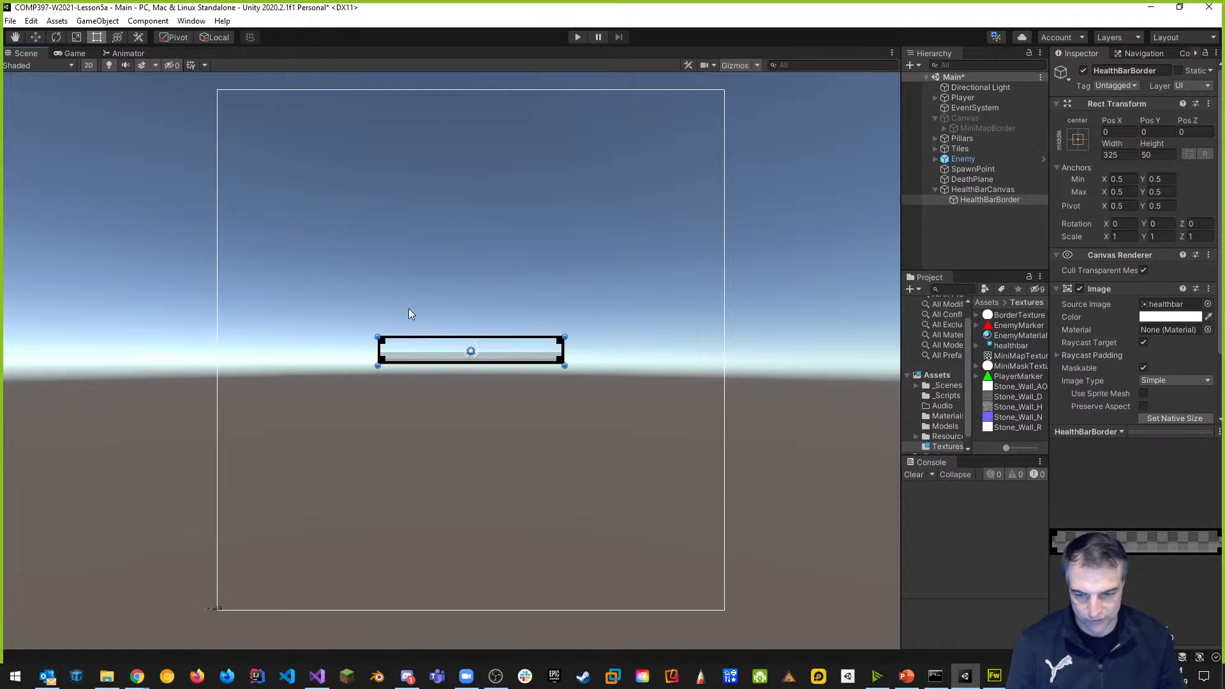
left_click(982, 190)
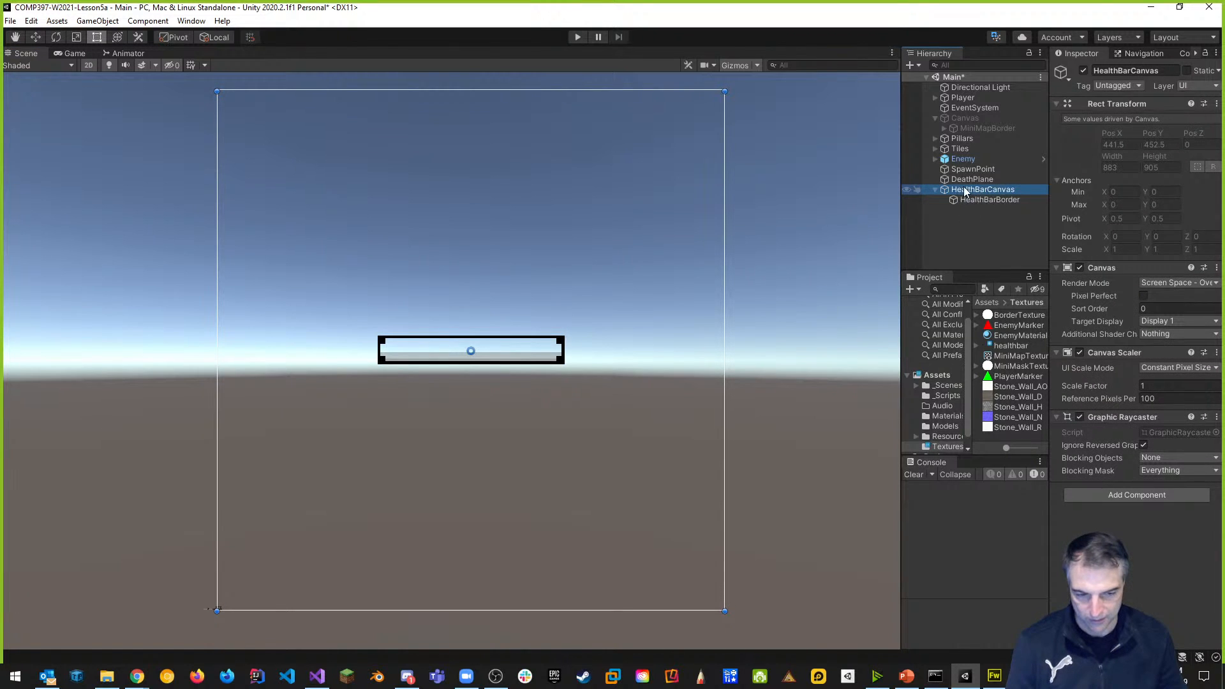
Create a new UI Image under HealthBarCanvas ordered above HealthBarBorder so it draws behind.
right_click(965, 193)
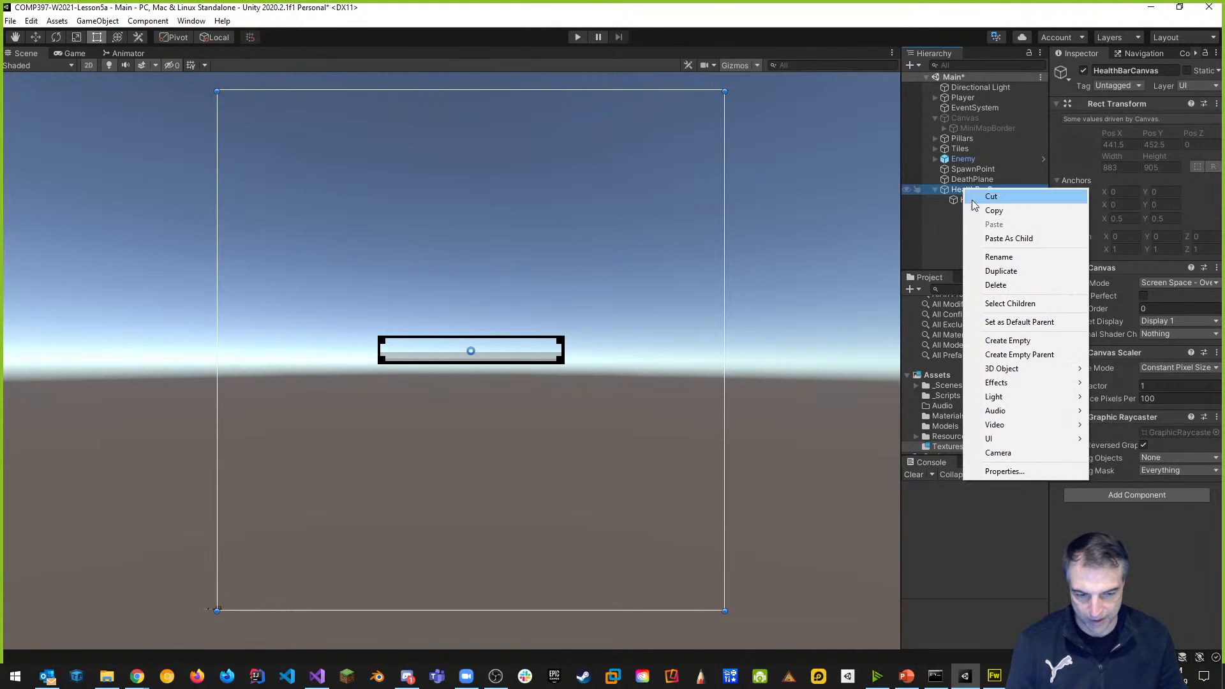
mouse_move(974, 440)
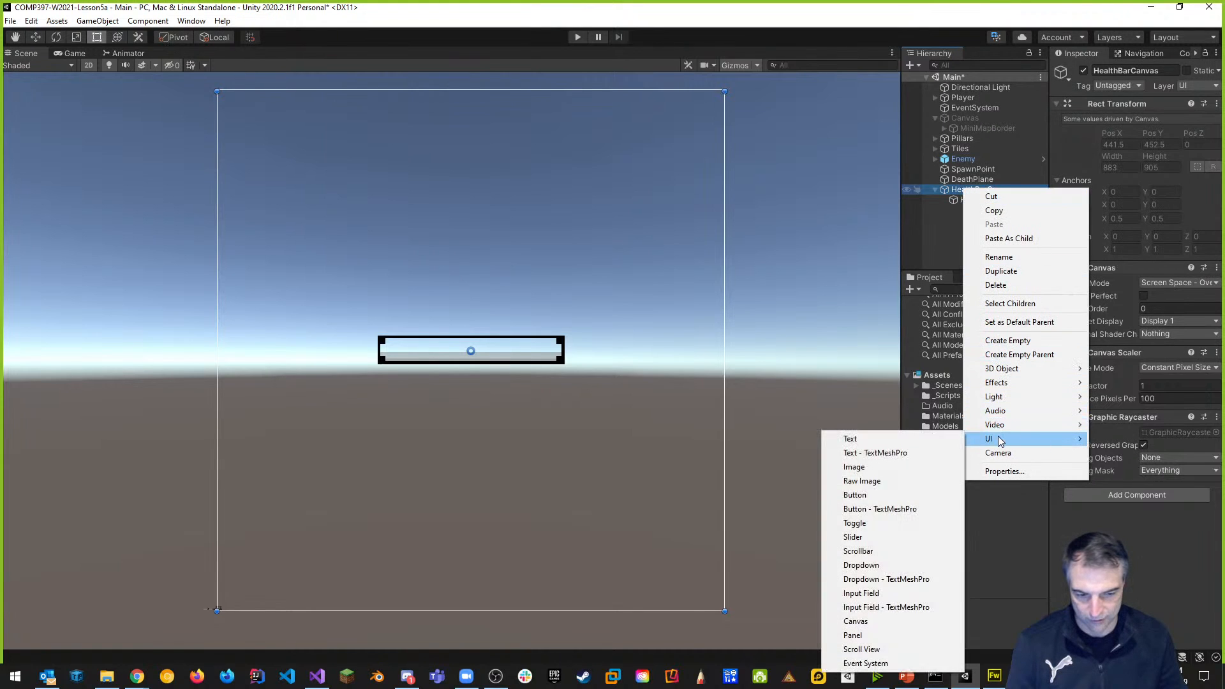
left_click(865, 466)
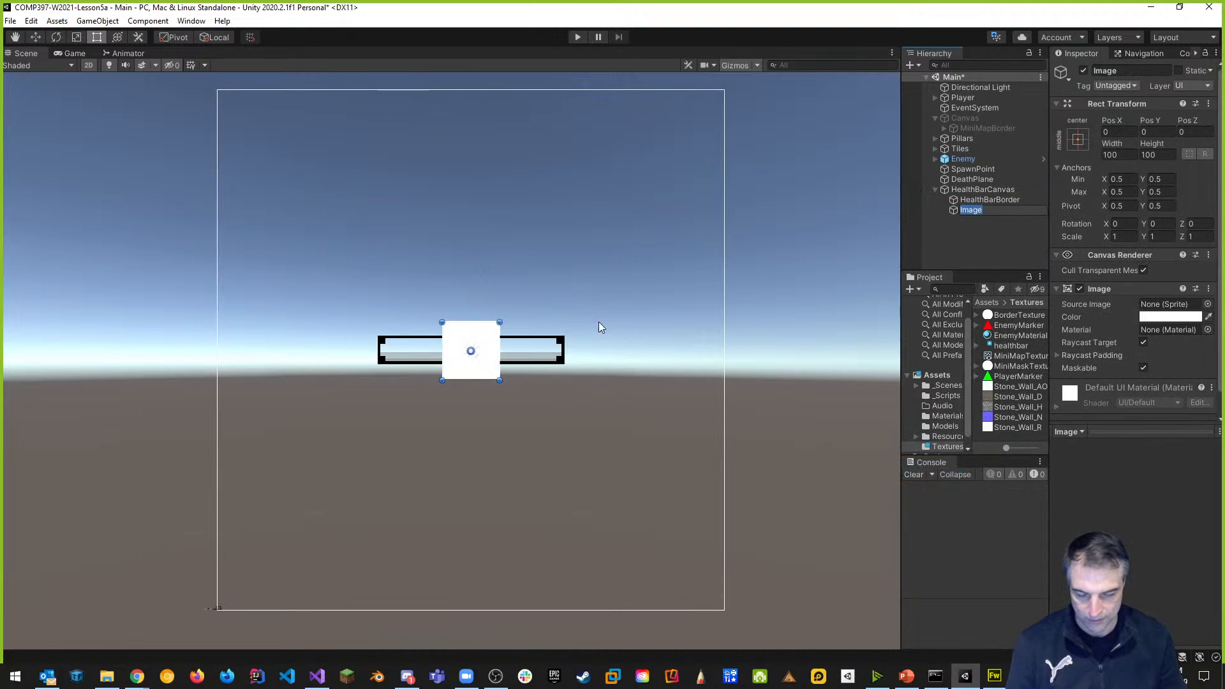
scroll(657, 331, "up", 11)
middle_click_drag(574, 313, 792, 260)
scroll(727, 323, "up", 3)
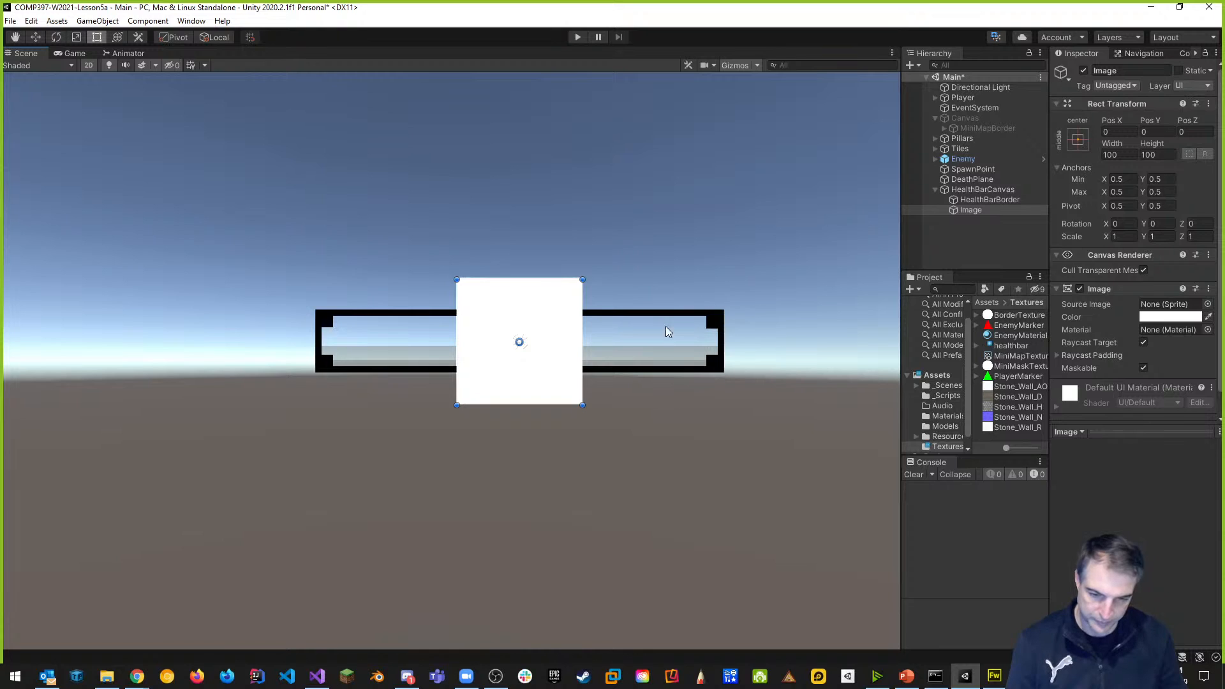
mouse_move(977, 211)
left_mouse_down()
mouse_move(1001, 206)
mouse_move(991, 198)
left_mouse_up()
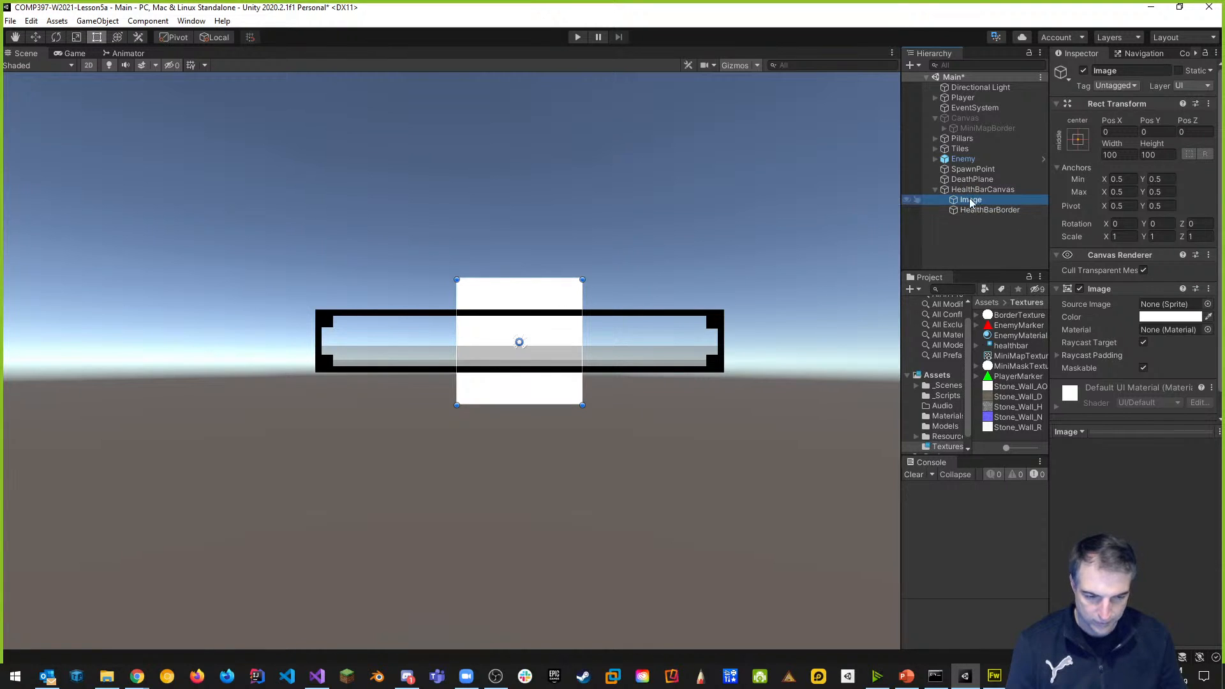
Name the image HealthBarFill and size it 325 × 50.
left_click(1124, 70)
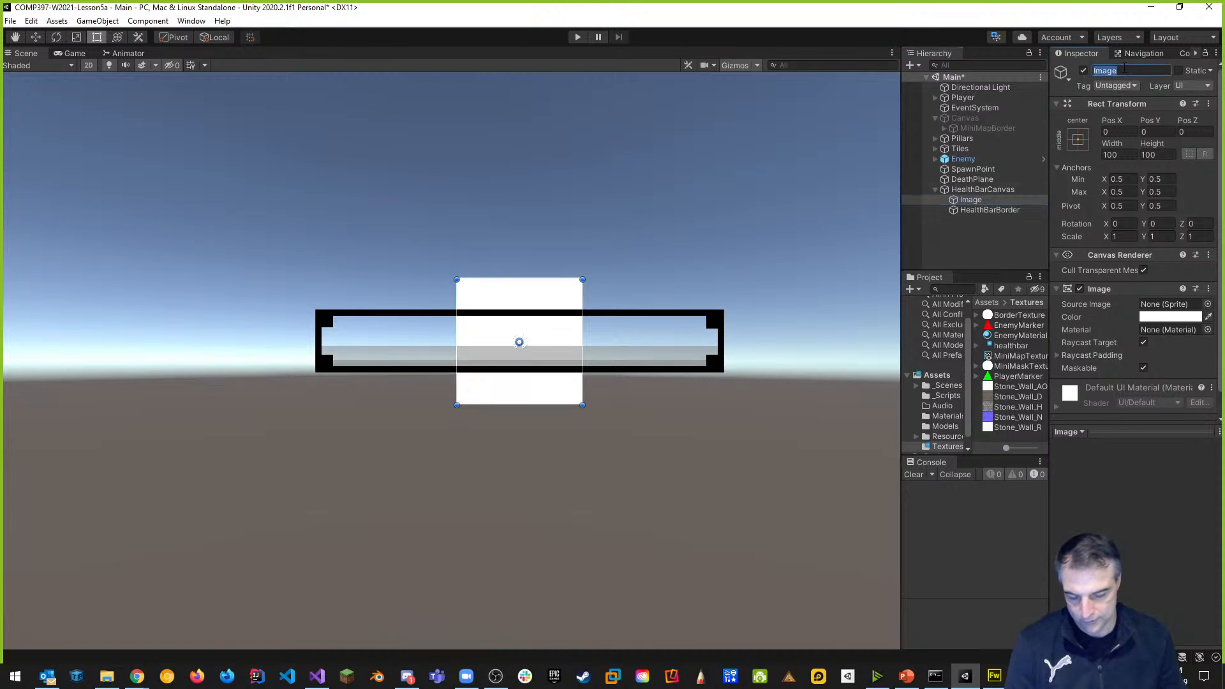
type("HealthB")
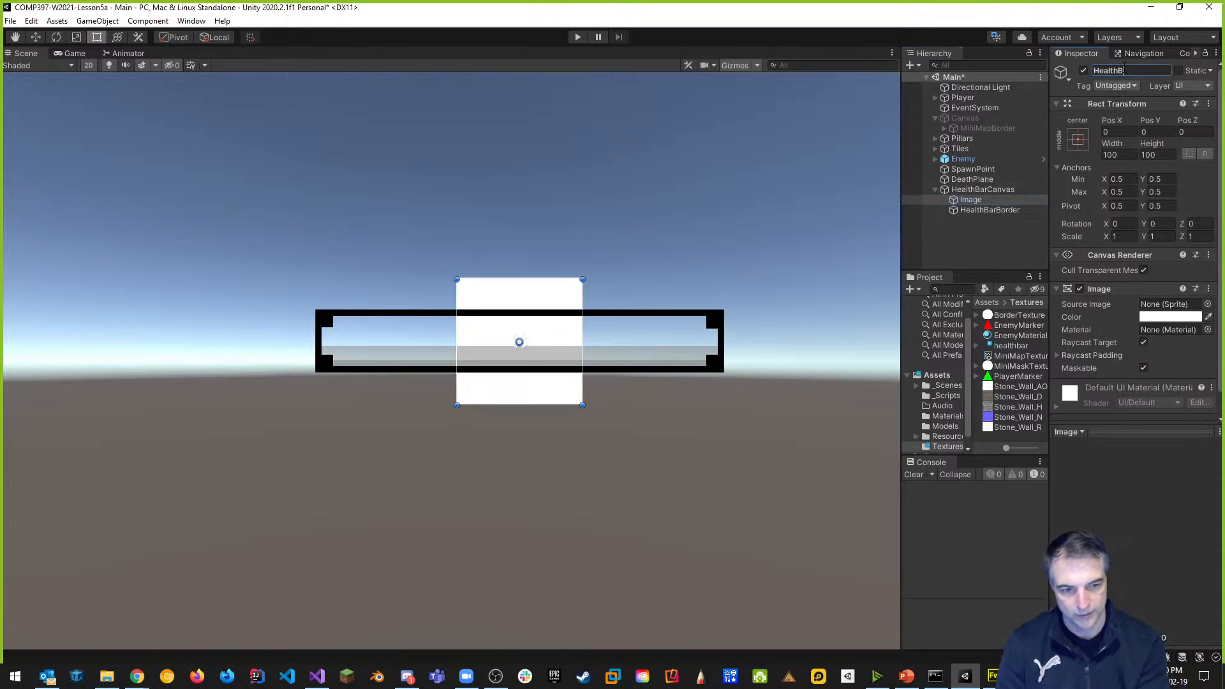
type("arFill")
key("Return")
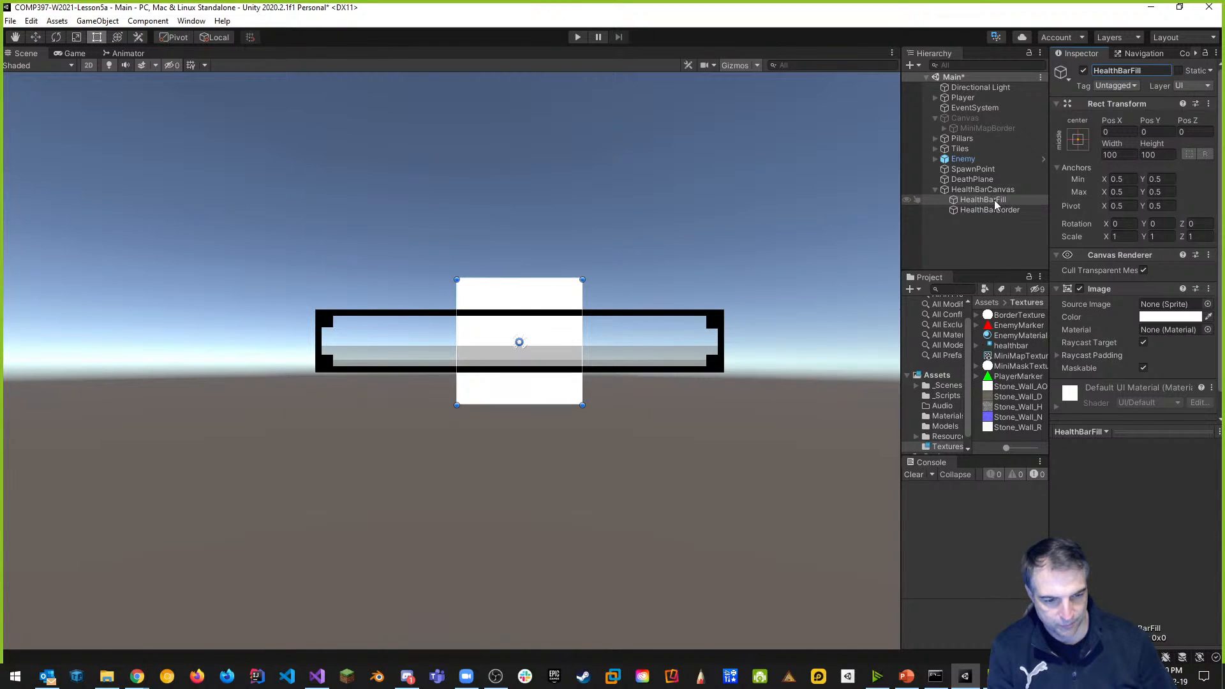
left_click(1120, 156)
type("325")
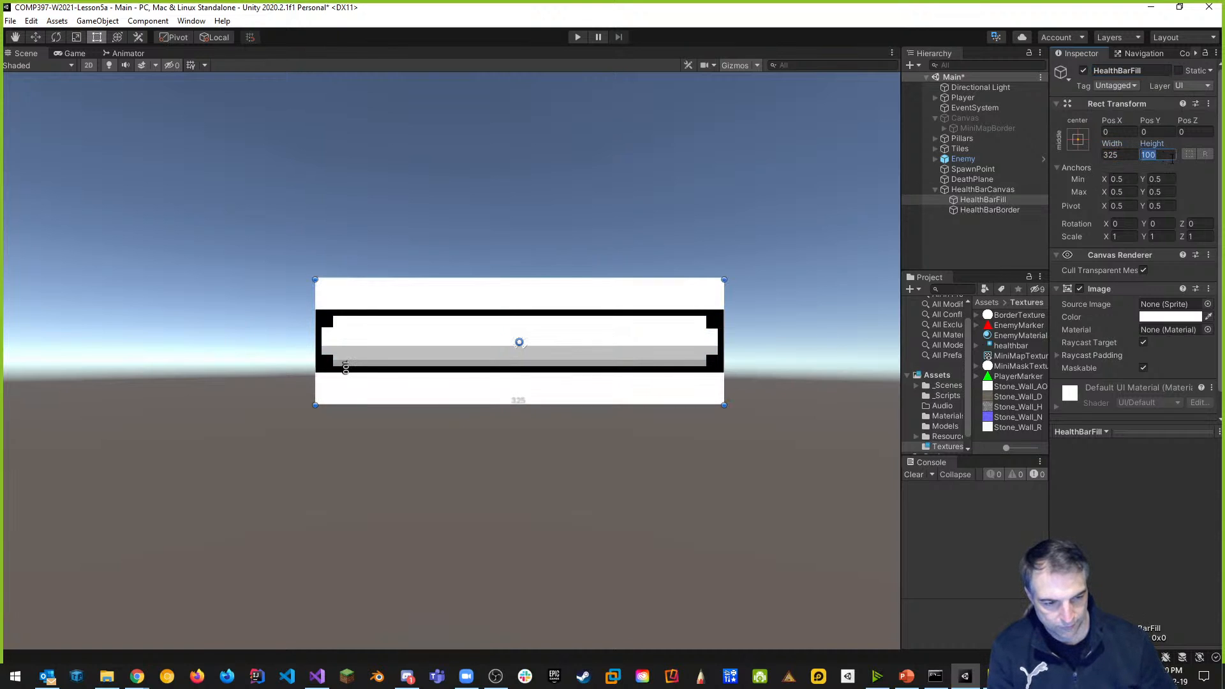
left_click(1157, 155)
type("50")
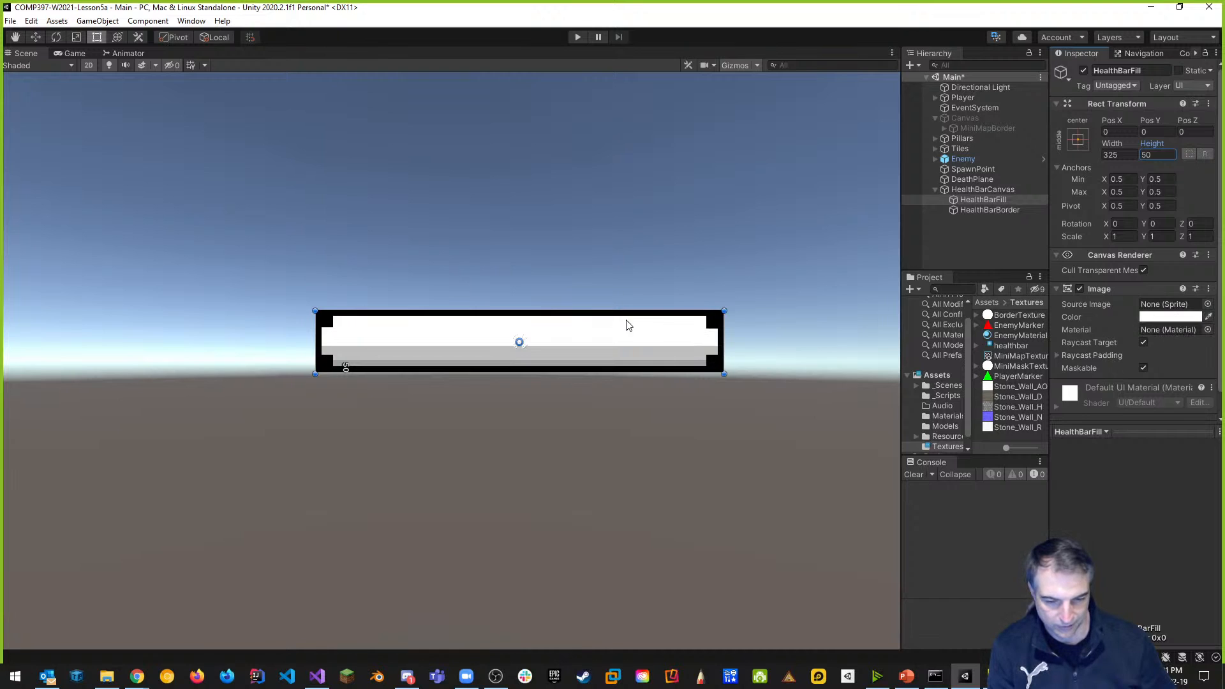
Colour HealthBarFill a fully saturated bright green.
left_click(1169, 319)
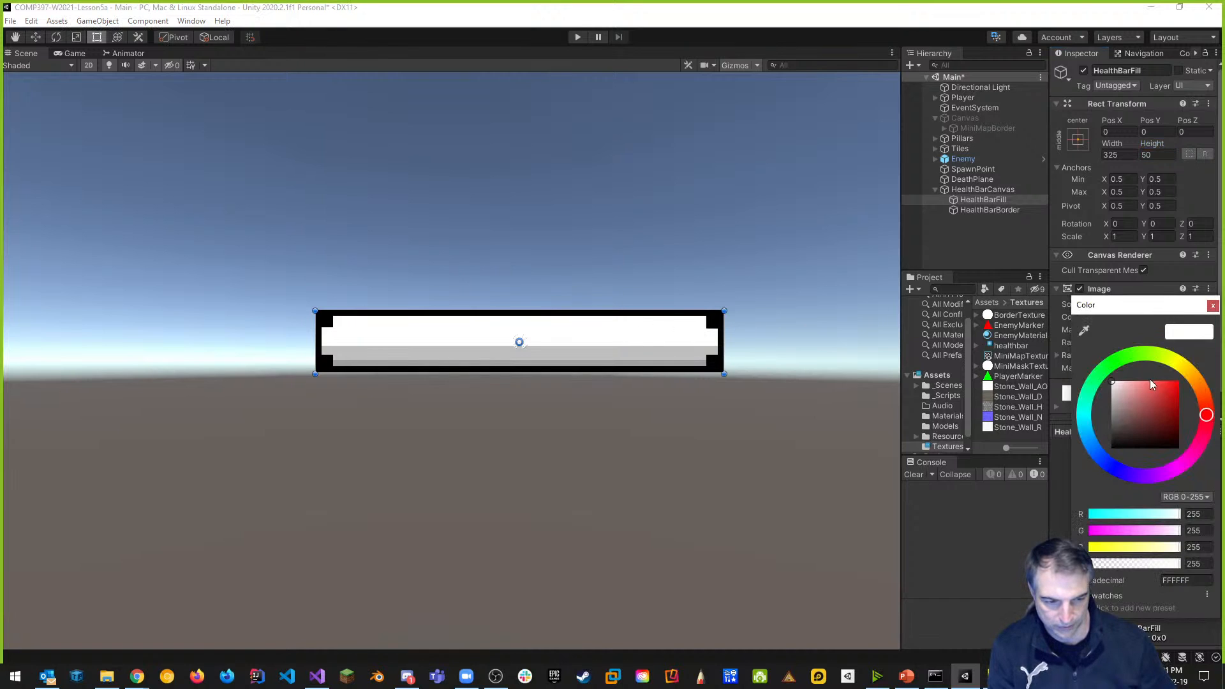
left_click(1110, 364)
left_click_drag(1145, 415, 1180, 381)
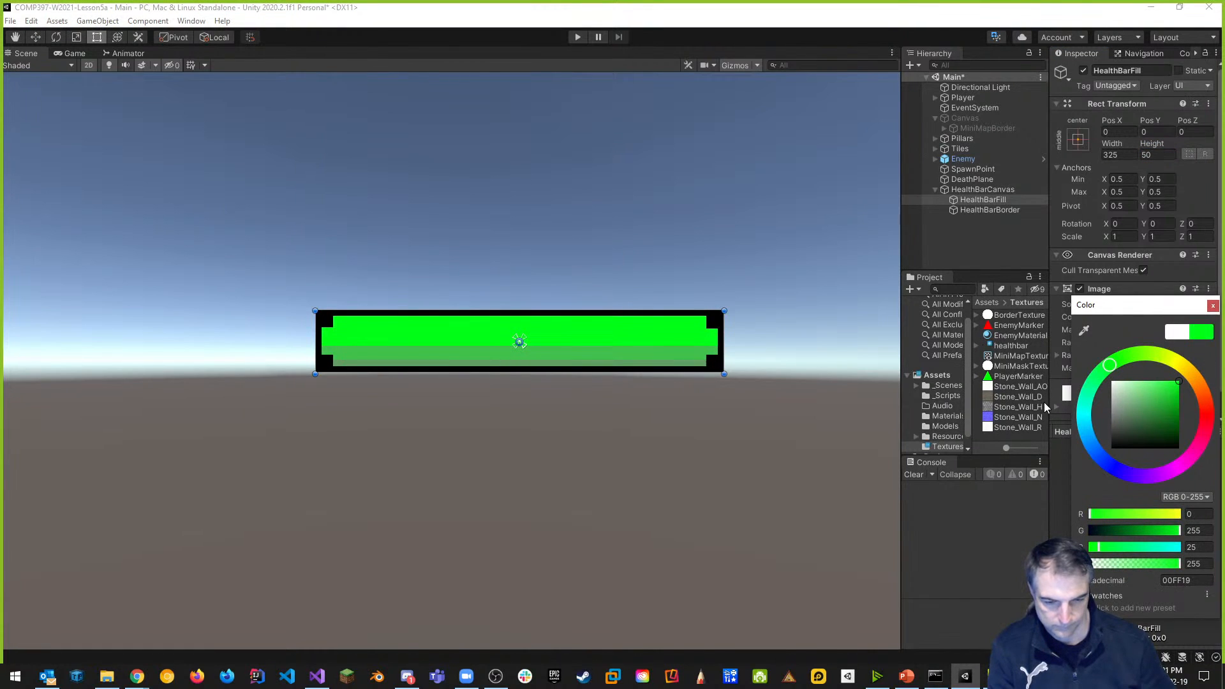
left_click(981, 540)
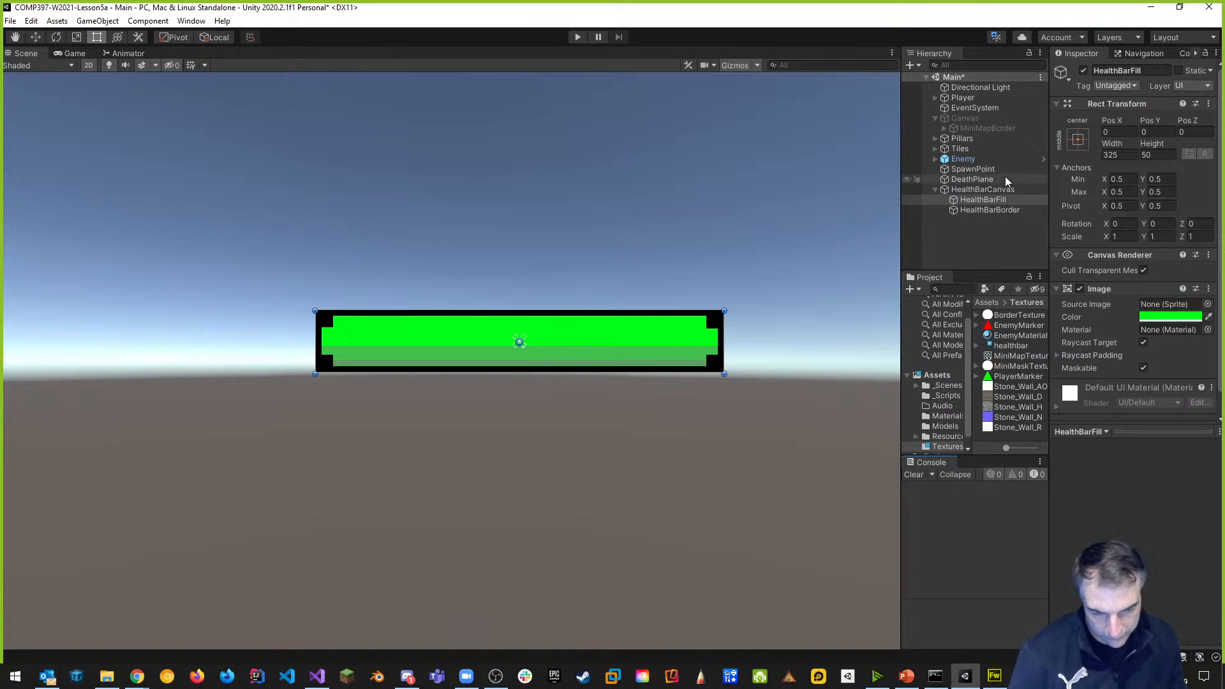
left_click(991, 210, "ctrl")
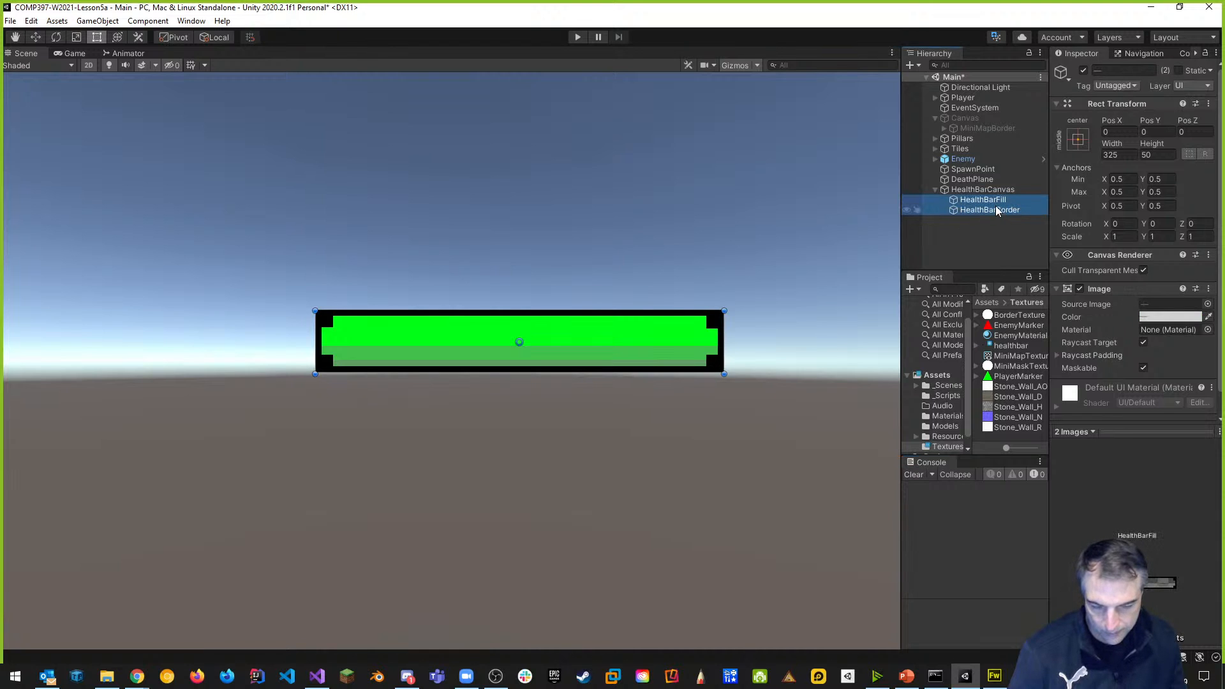
Group HealthBarFill and HealthBarBorder under a new empty parent sized 325 × 50.
right_click(997, 204)
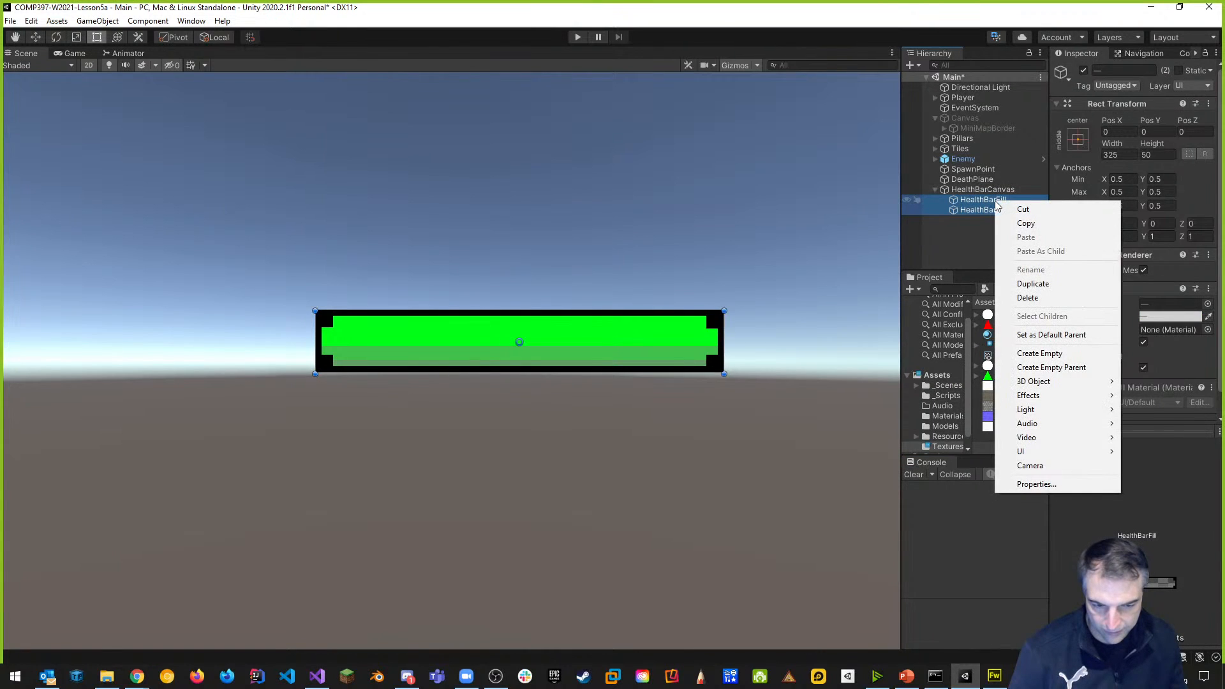
left_click(1073, 370)
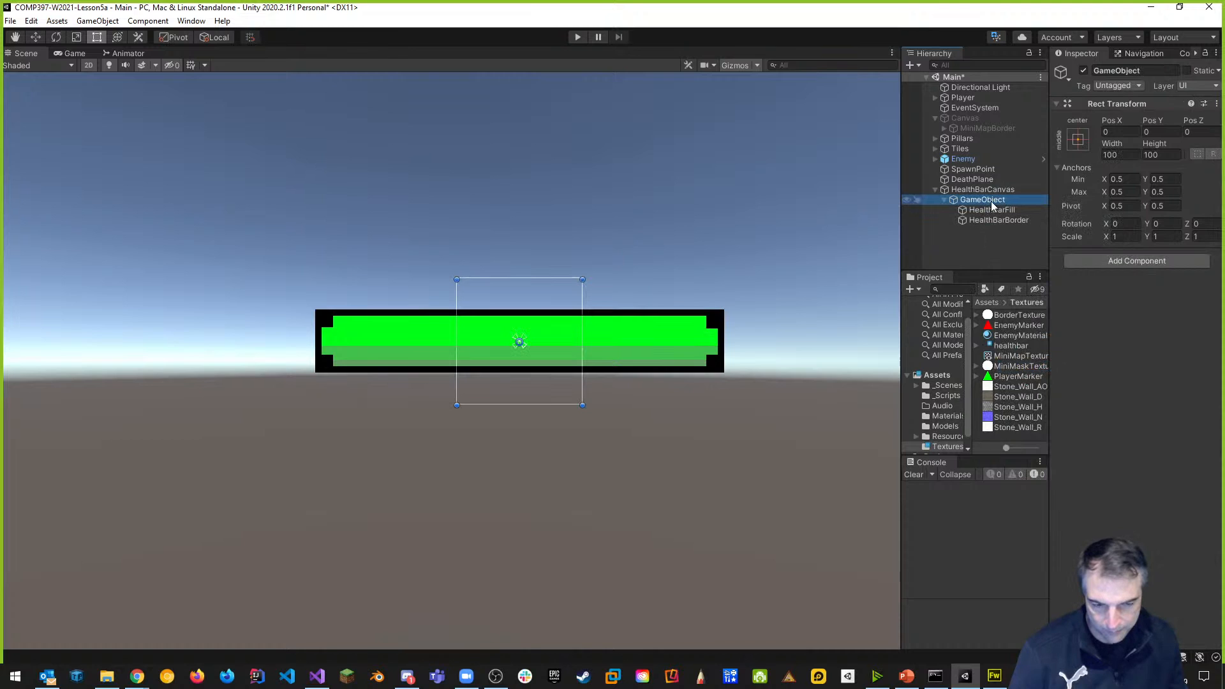
left_click(1131, 153)
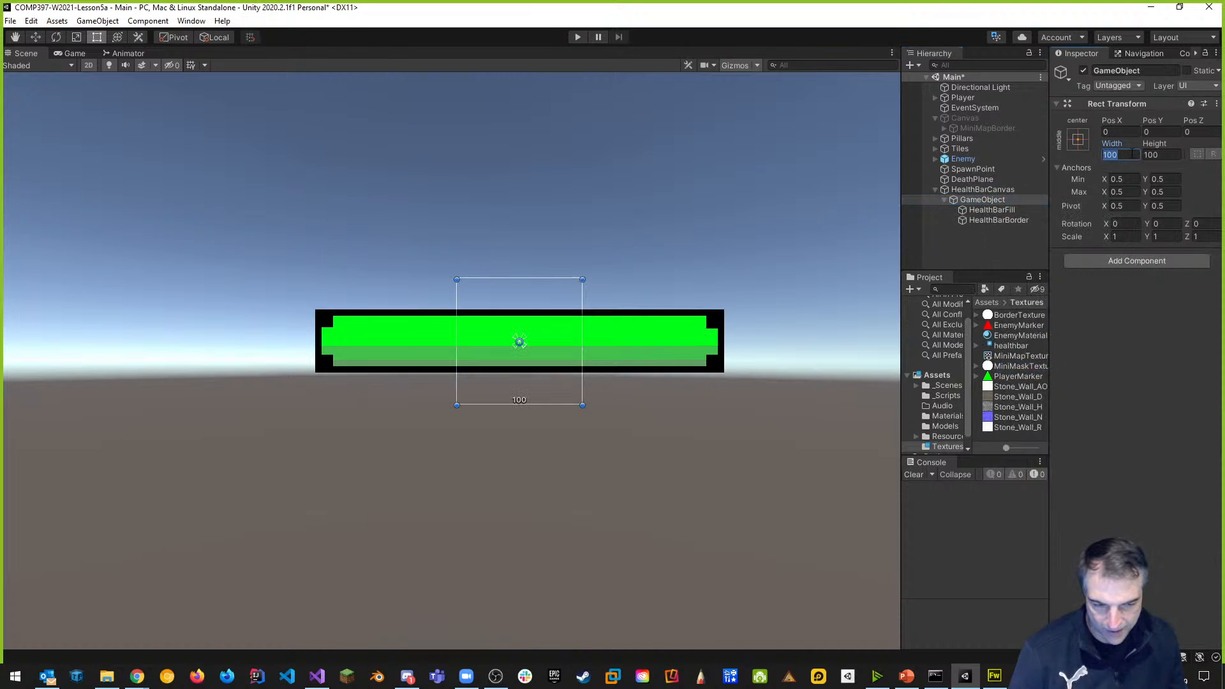
type("325")
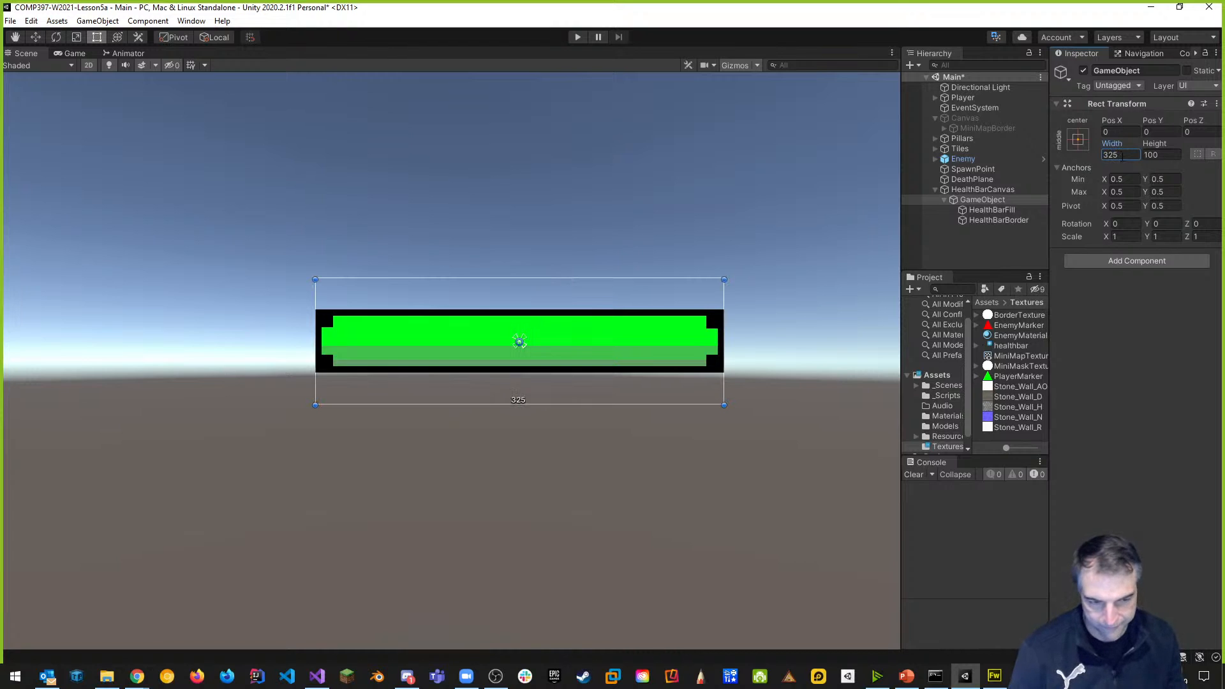
left_click(1170, 155)
type("50")
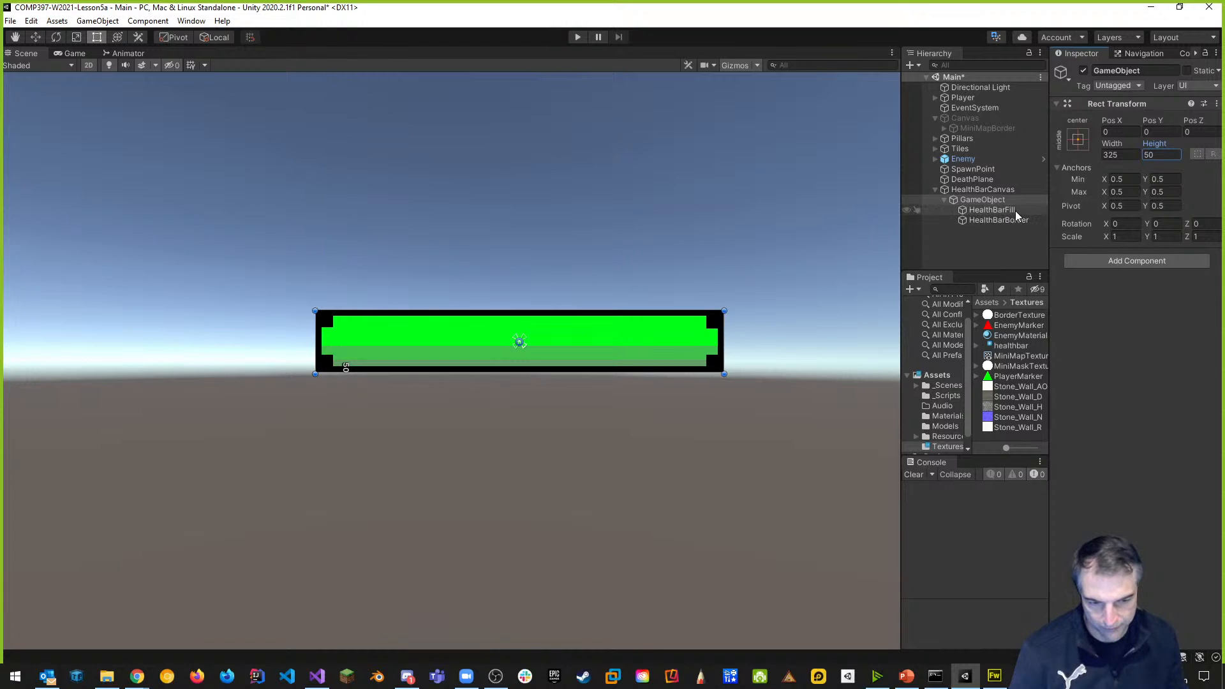
Name the new parent HealthBar-ScreenSpace.
left_click(1146, 70)
type("Hel")
type("eal")
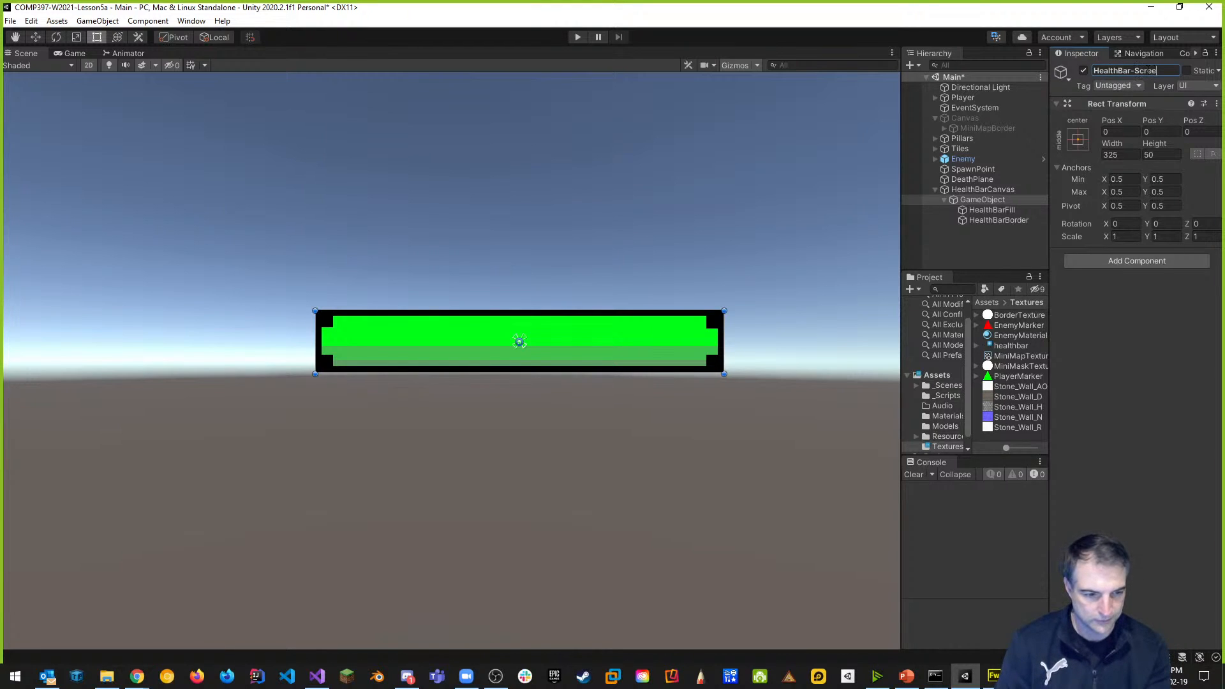
type("thBar-ScreenSpace")
key("Return")
left_click(944, 200)
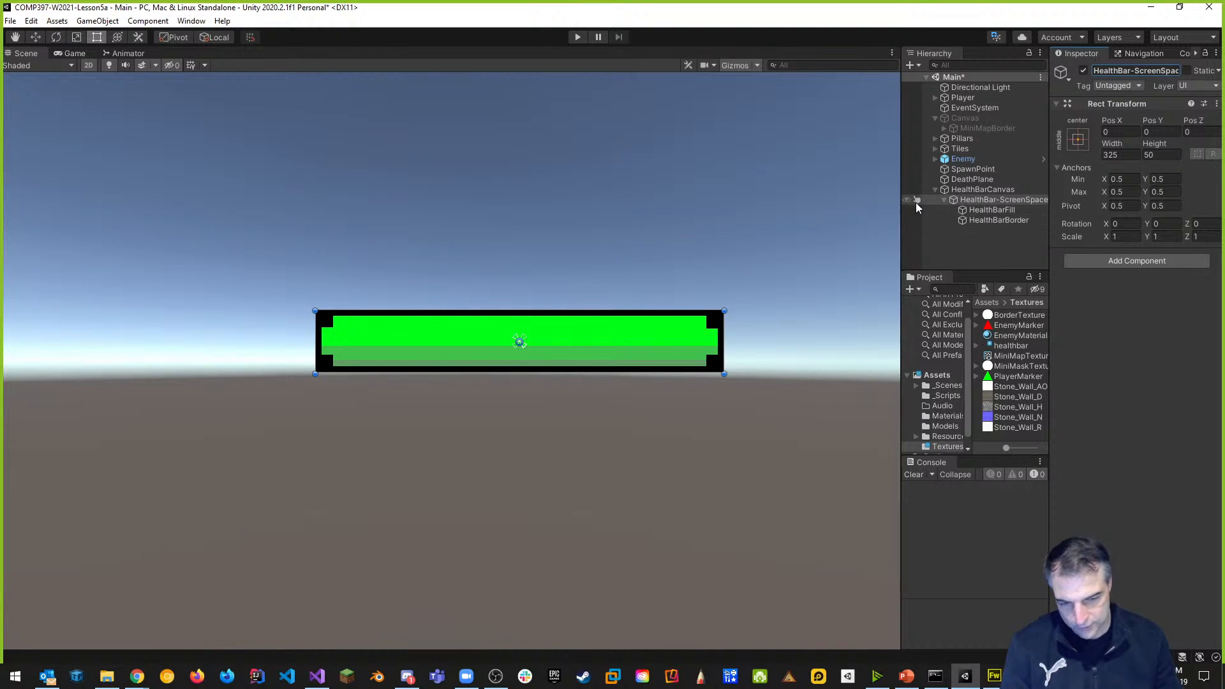
left_click_drag(901, 197, 803, 198)
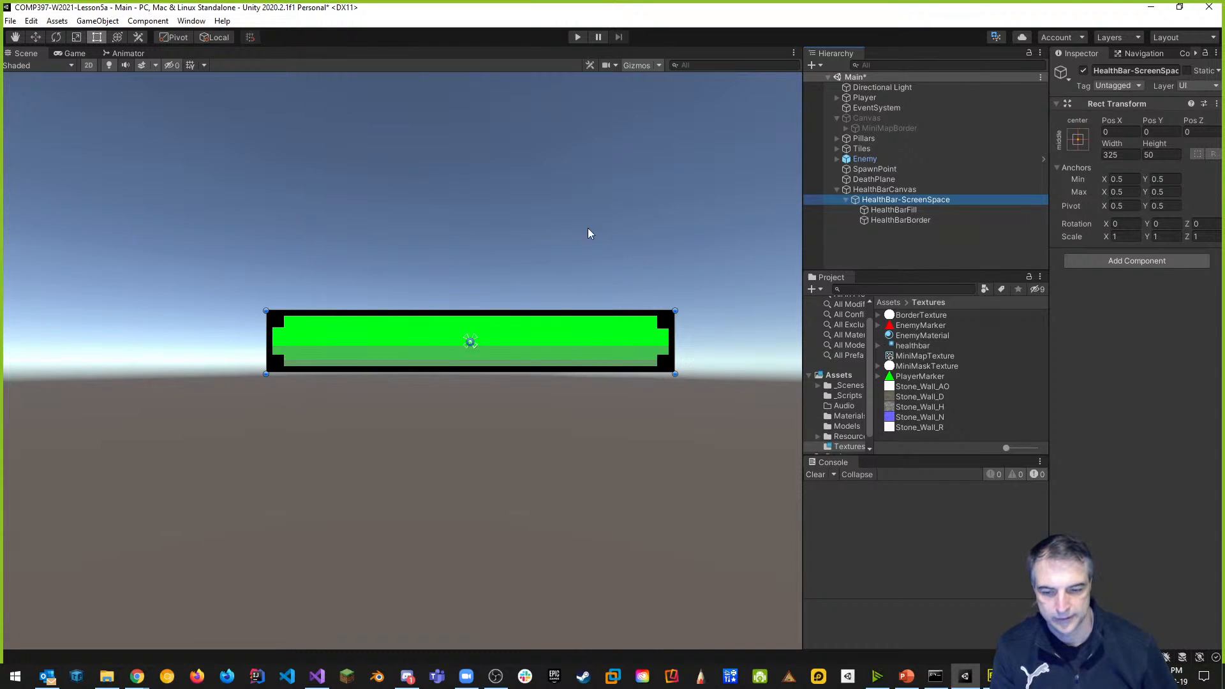
Run the game briefly to preview the health bar, then inspect HealthBarCanvas.
left_click(580, 38)
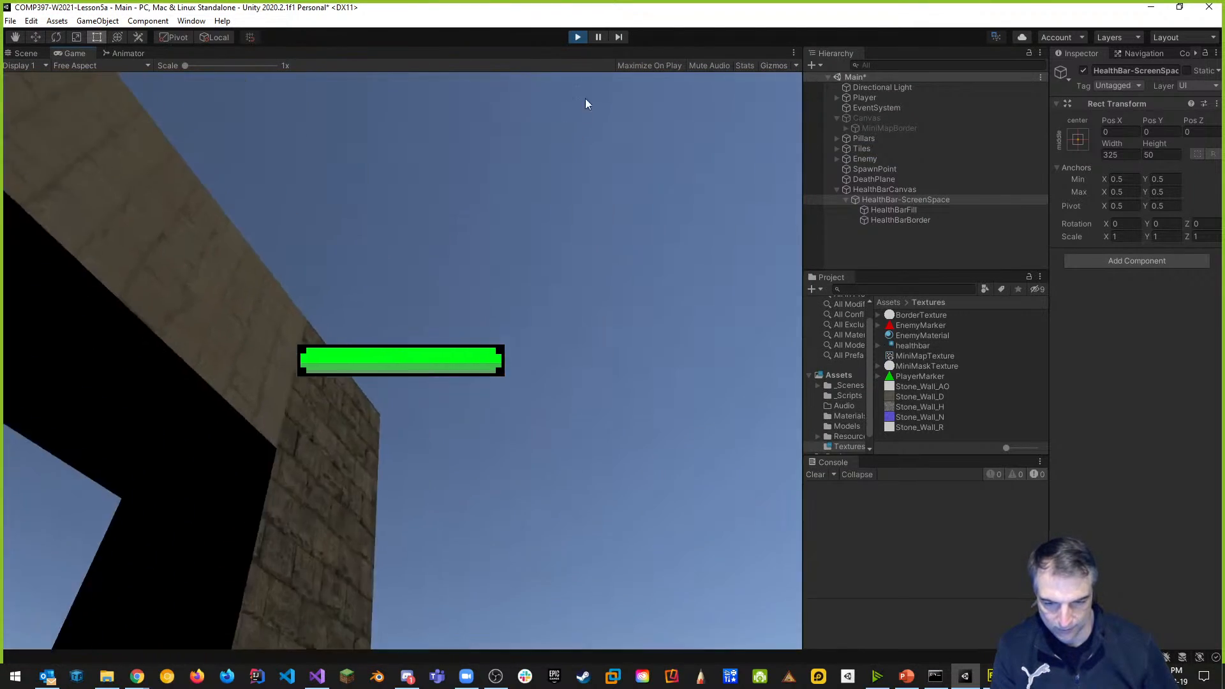
left_click(578, 38)
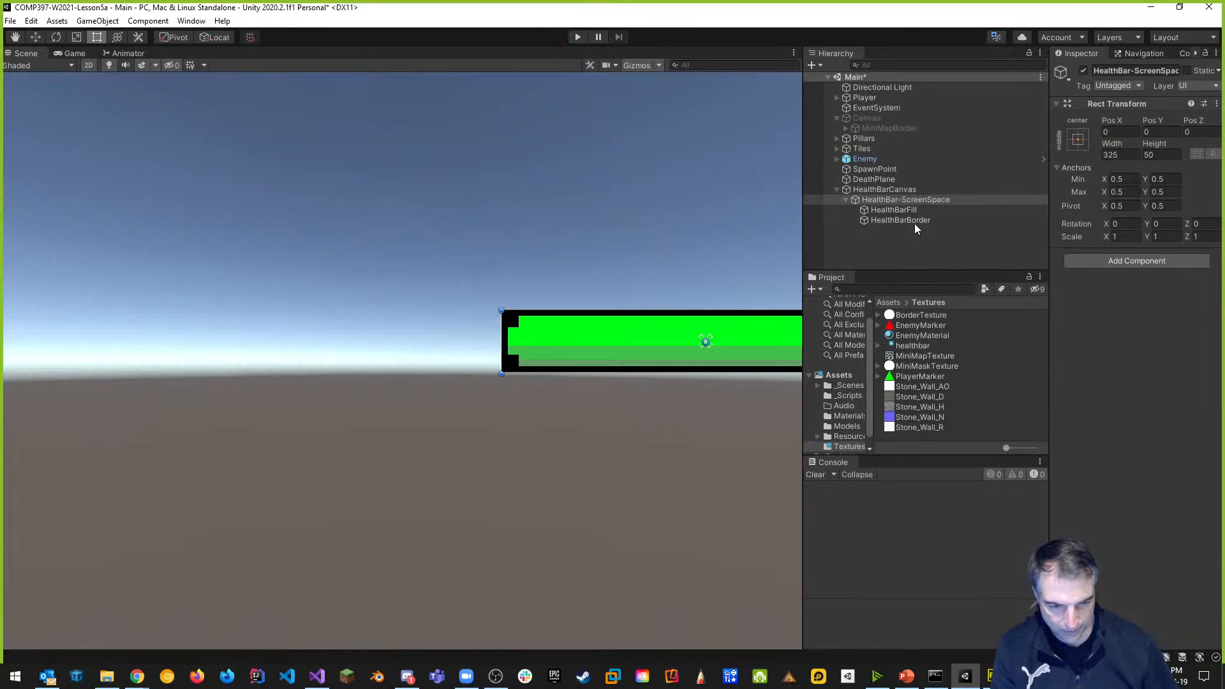
left_click(881, 190)
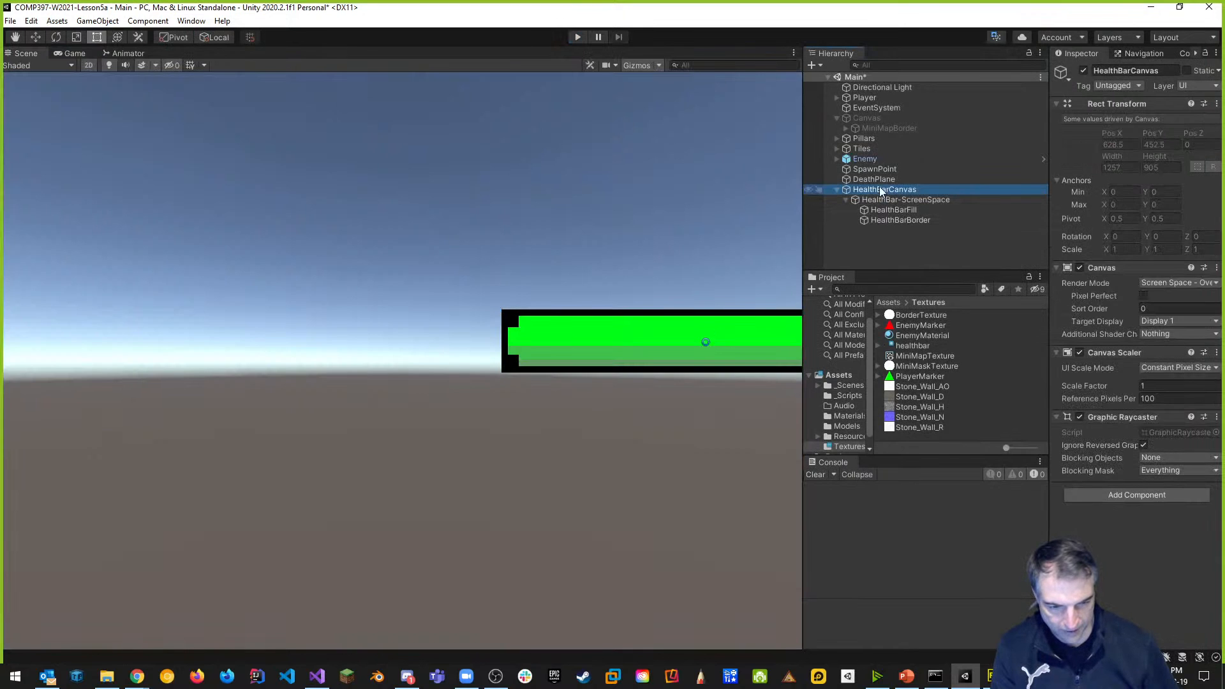
left_click(1052, 279)
Rearrange the panels, recentre the 2D scene view, and select HealthBar-ScreenSpace.
left_click_drag(1047, 257, 949, 257)
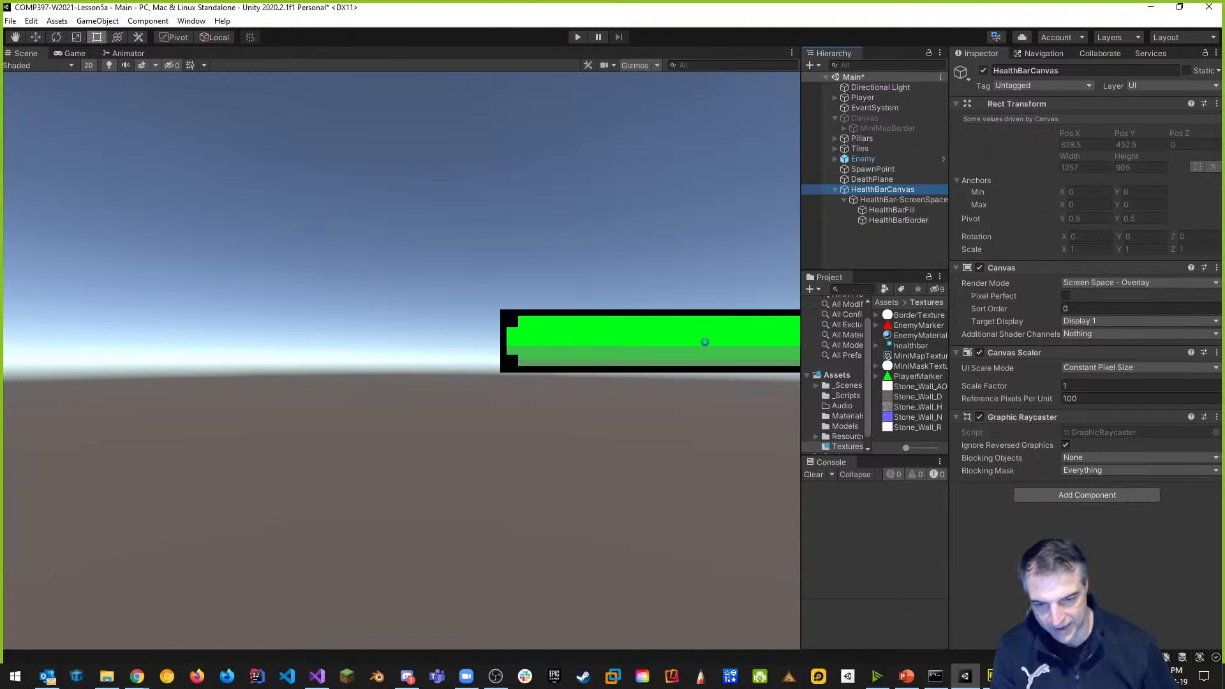
left_click_drag(801, 185, 473, 185)
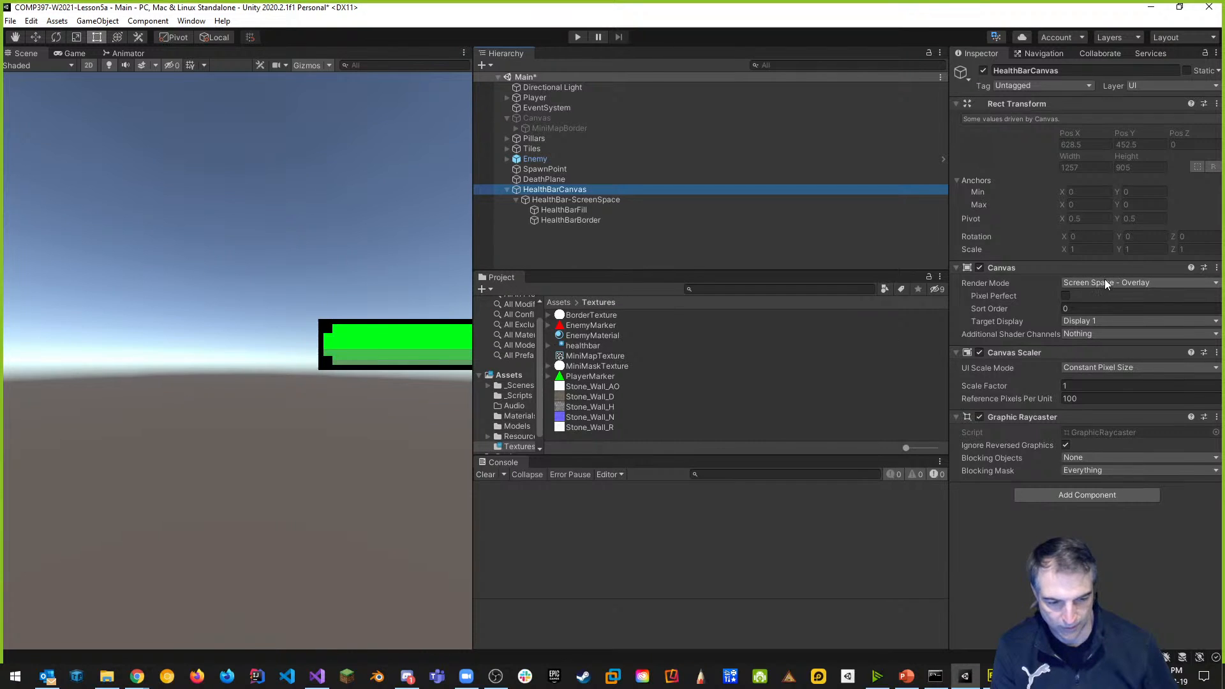
left_click_drag(471, 256, 979, 259)
middle_click_drag(674, 259, 391, 262)
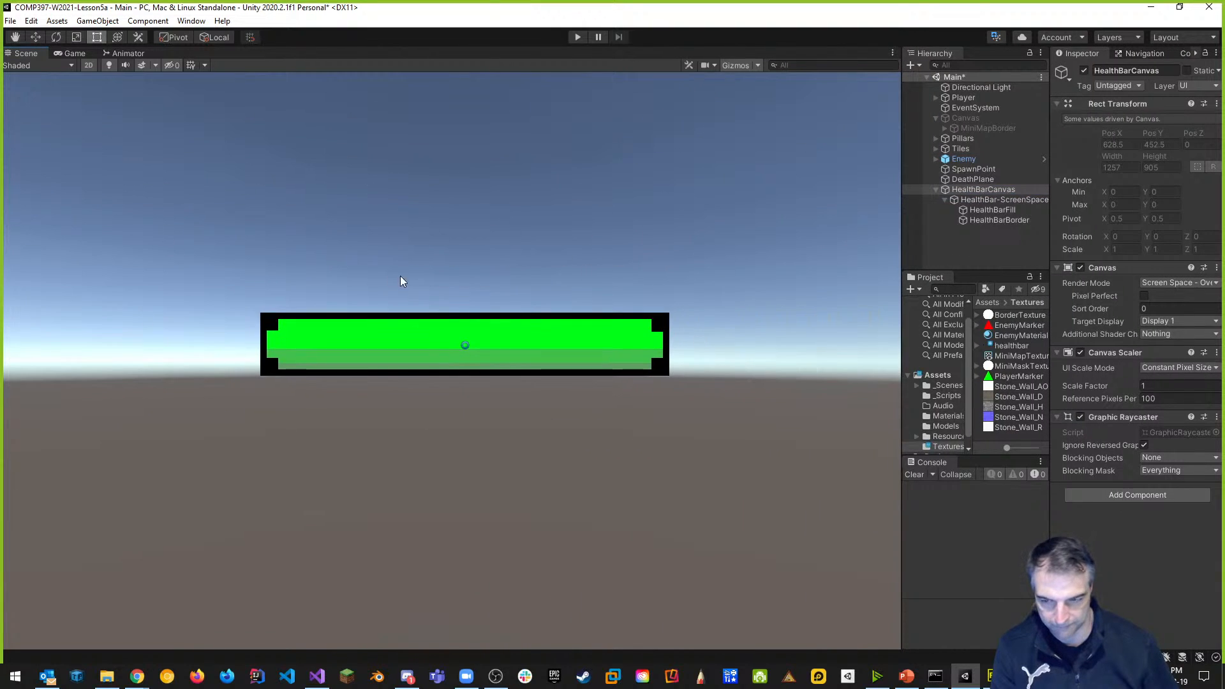
left_click(88, 65)
left_click(88, 65)
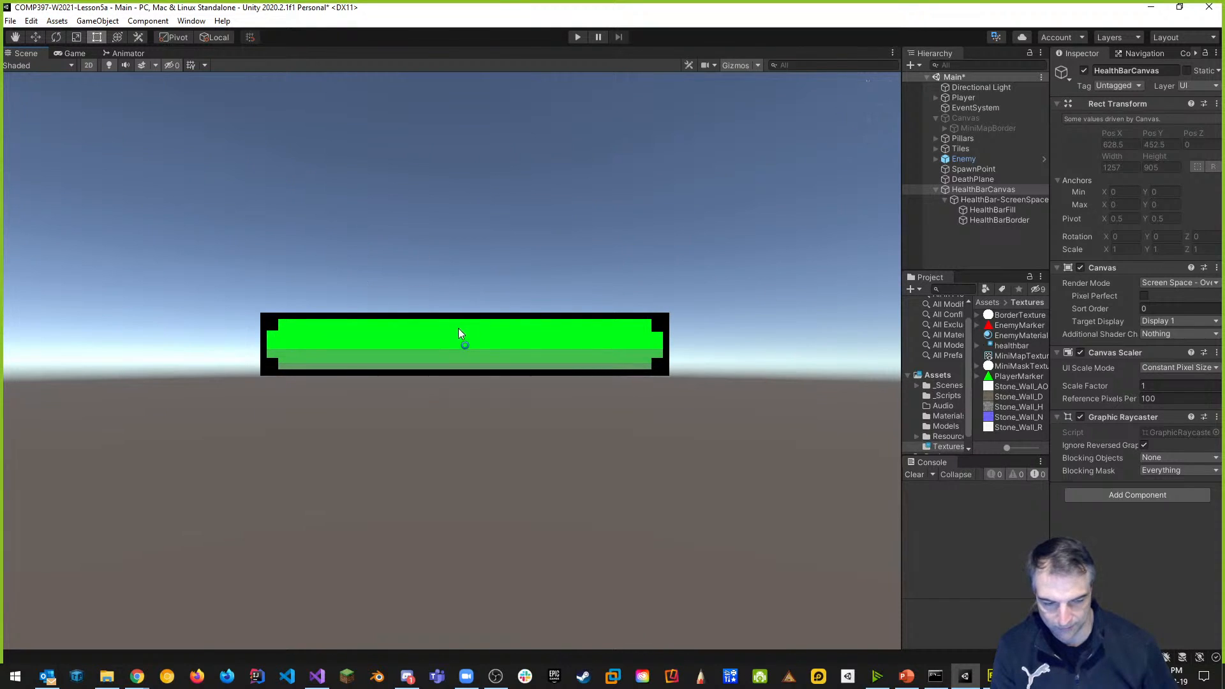
scroll(518, 401, "down", 5)
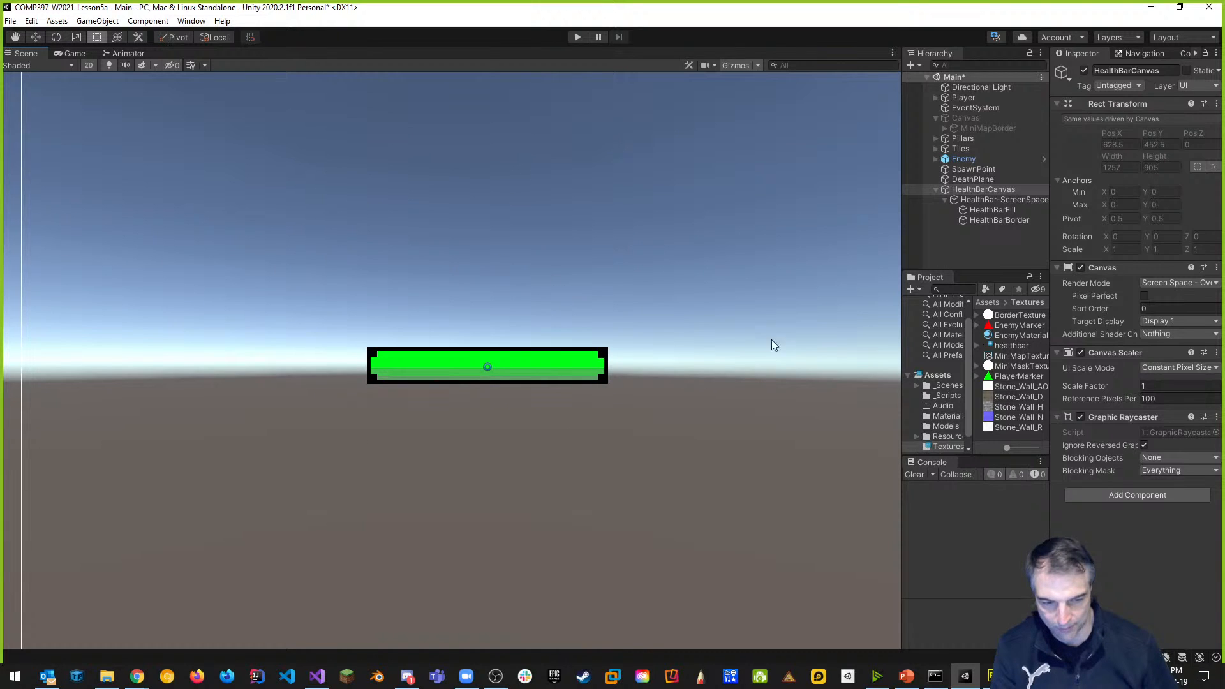
left_click_drag(905, 256, 756, 259)
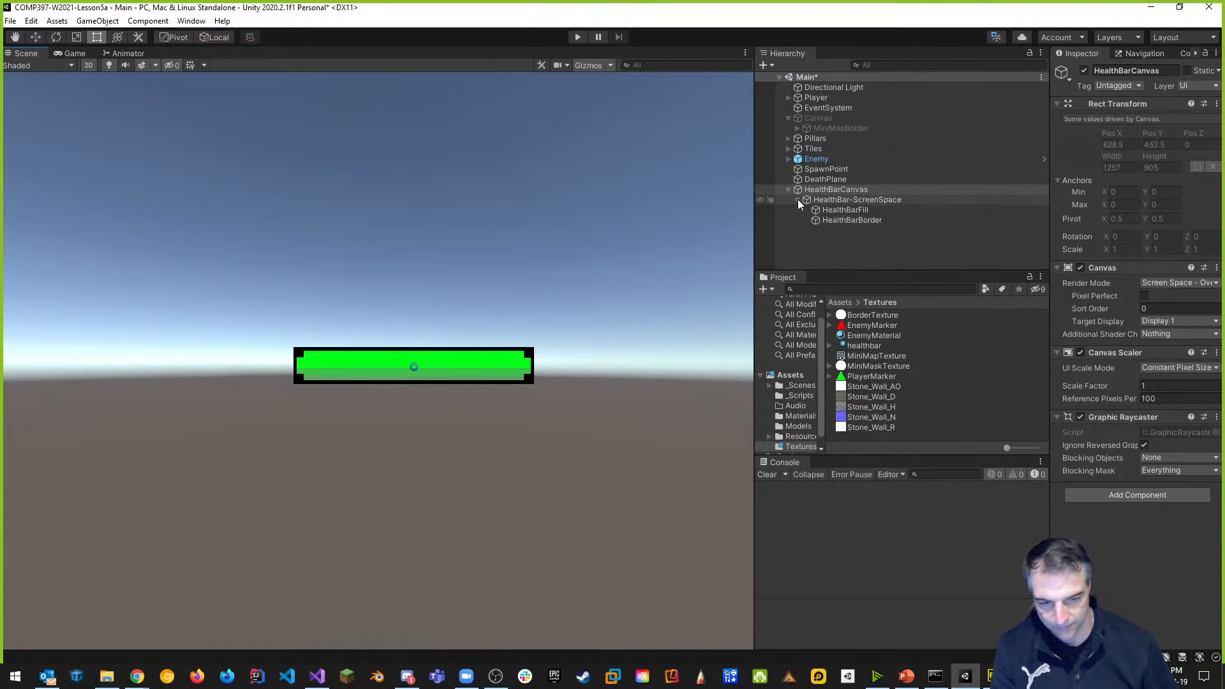
left_click(870, 199)
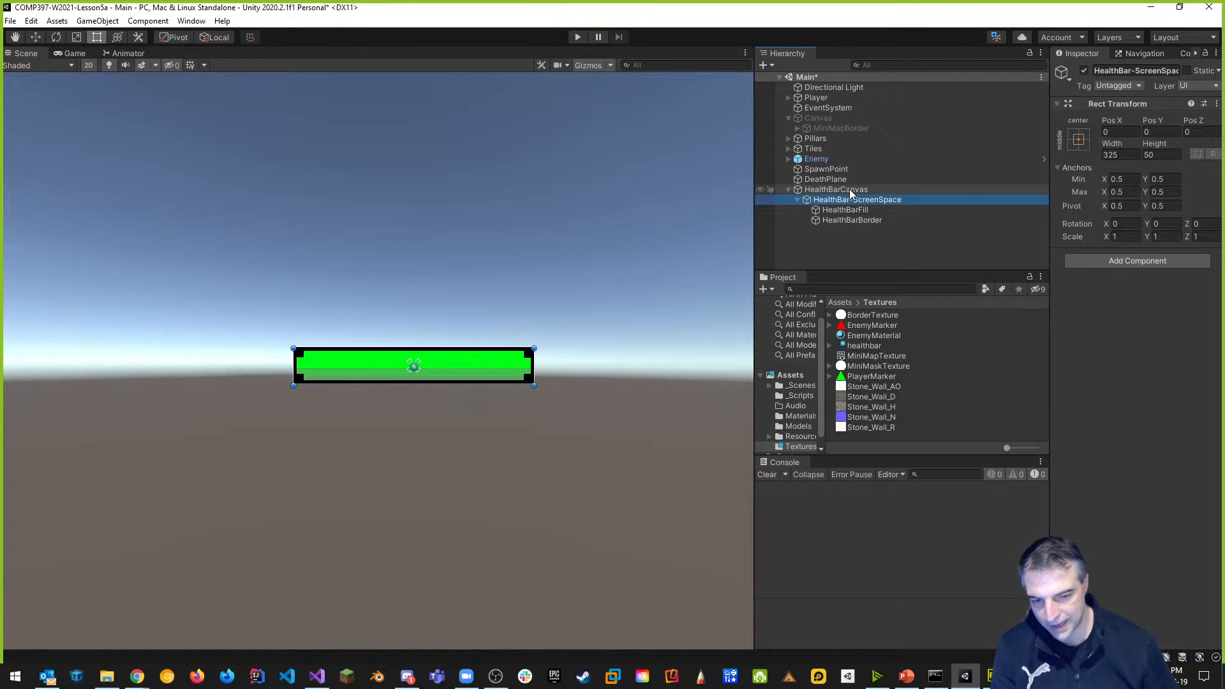
Add a Slider component to HealthBar-ScreenSpace.
left_click(1145, 262)
type("slider")
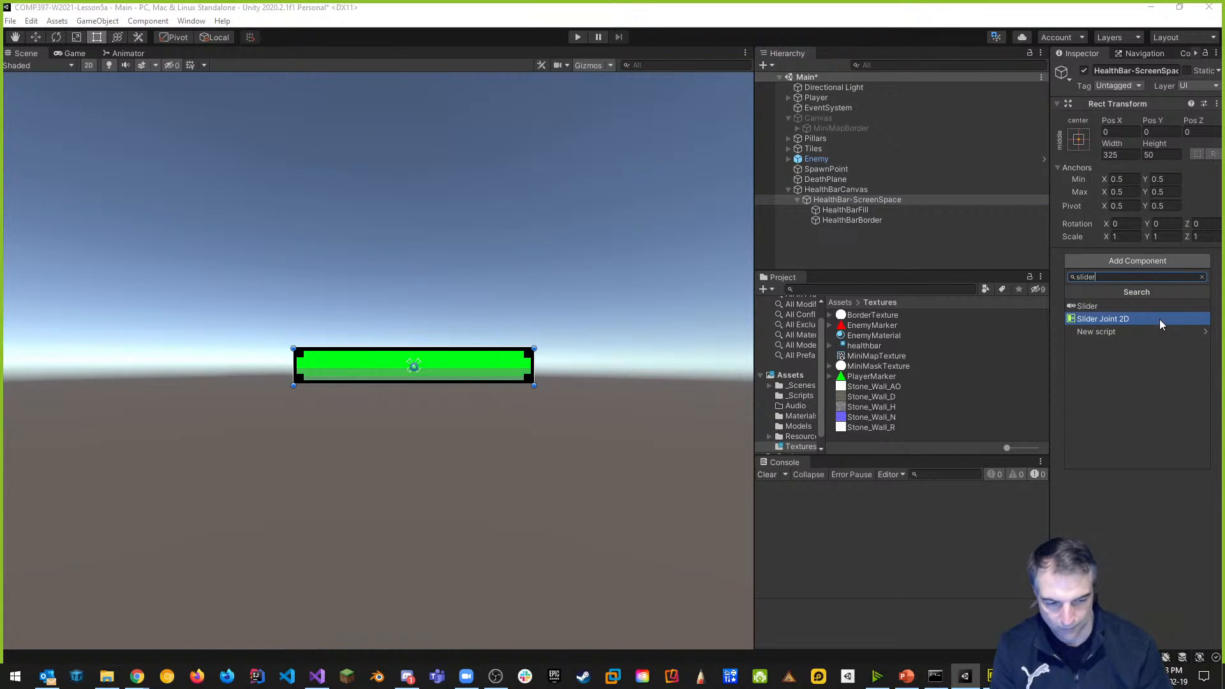
key("Up")
key("Return")
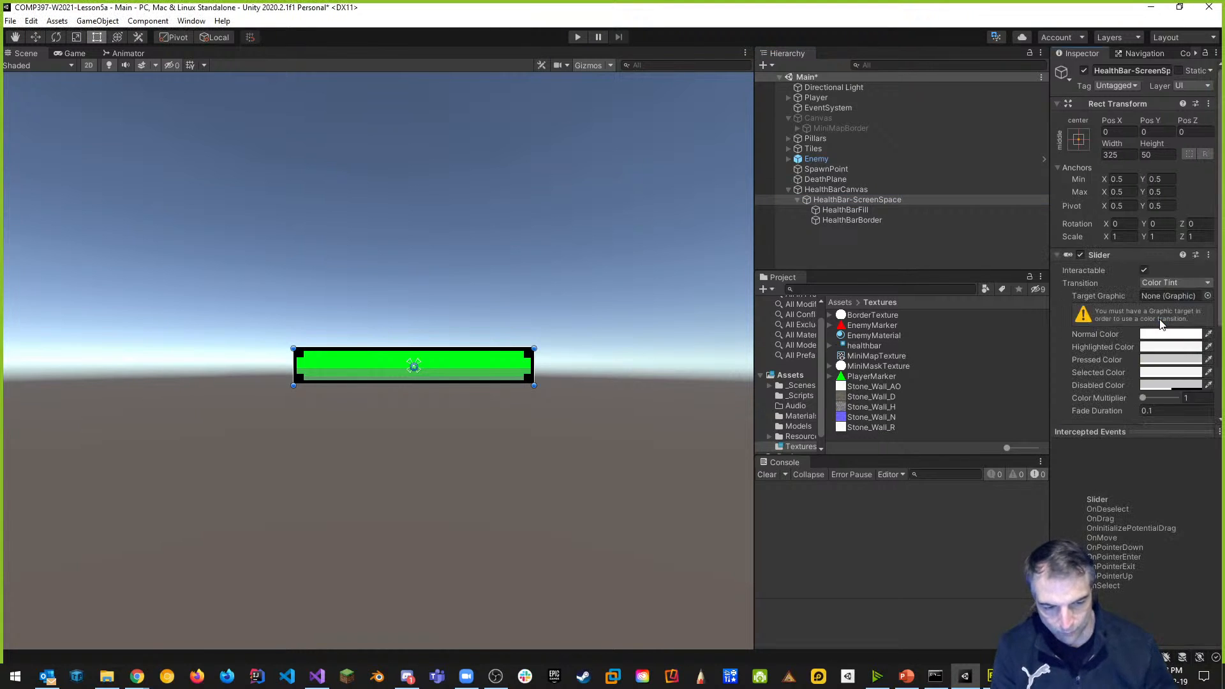
Make the slider non-interactable with Transition set to None.
left_click(755, 217)
left_click_drag(756, 217, 629, 217)
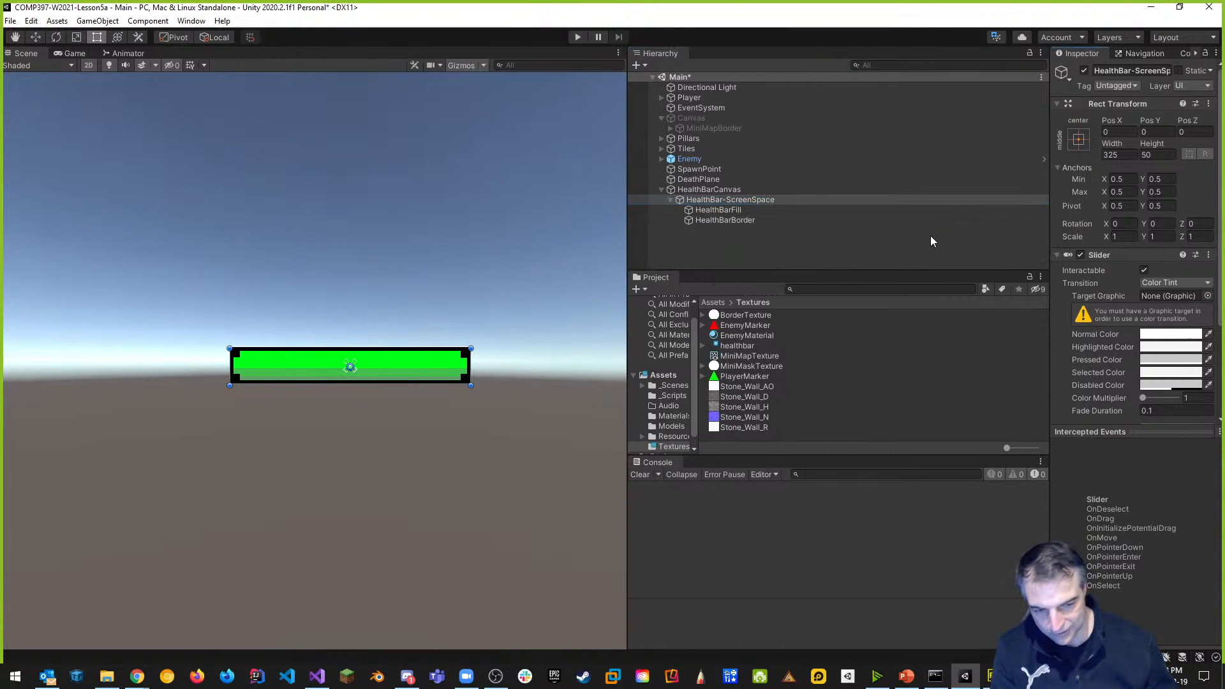
left_click_drag(1049, 221, 881, 221)
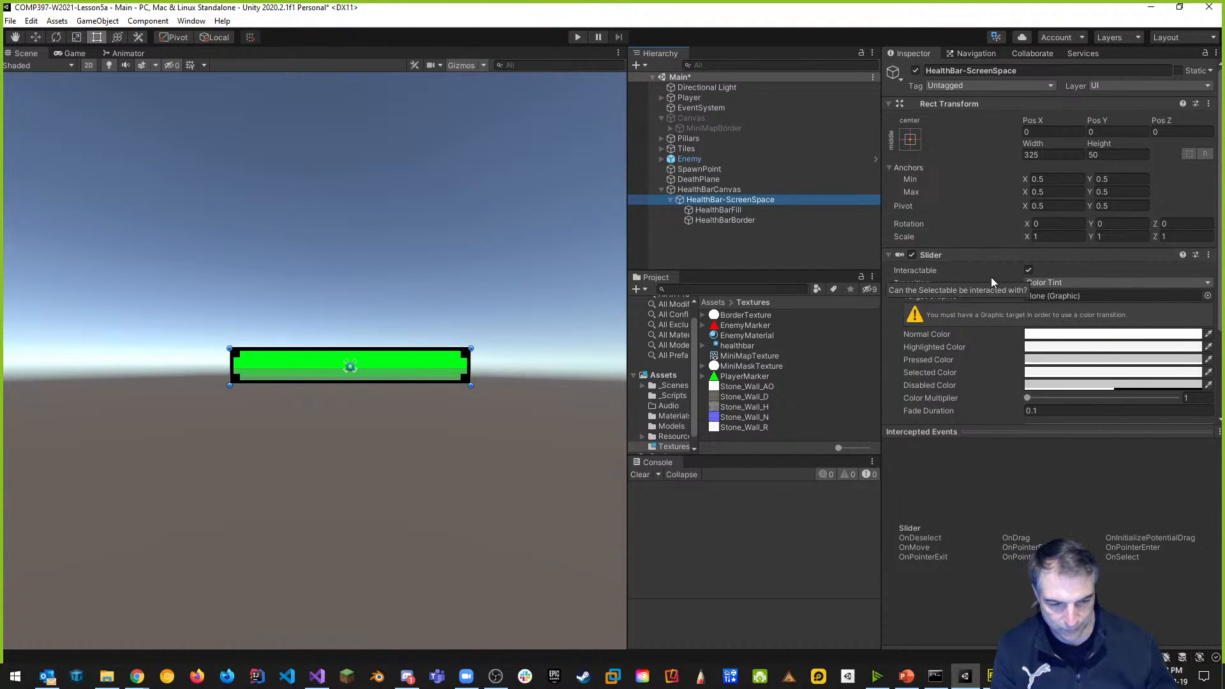
left_click(1029, 270)
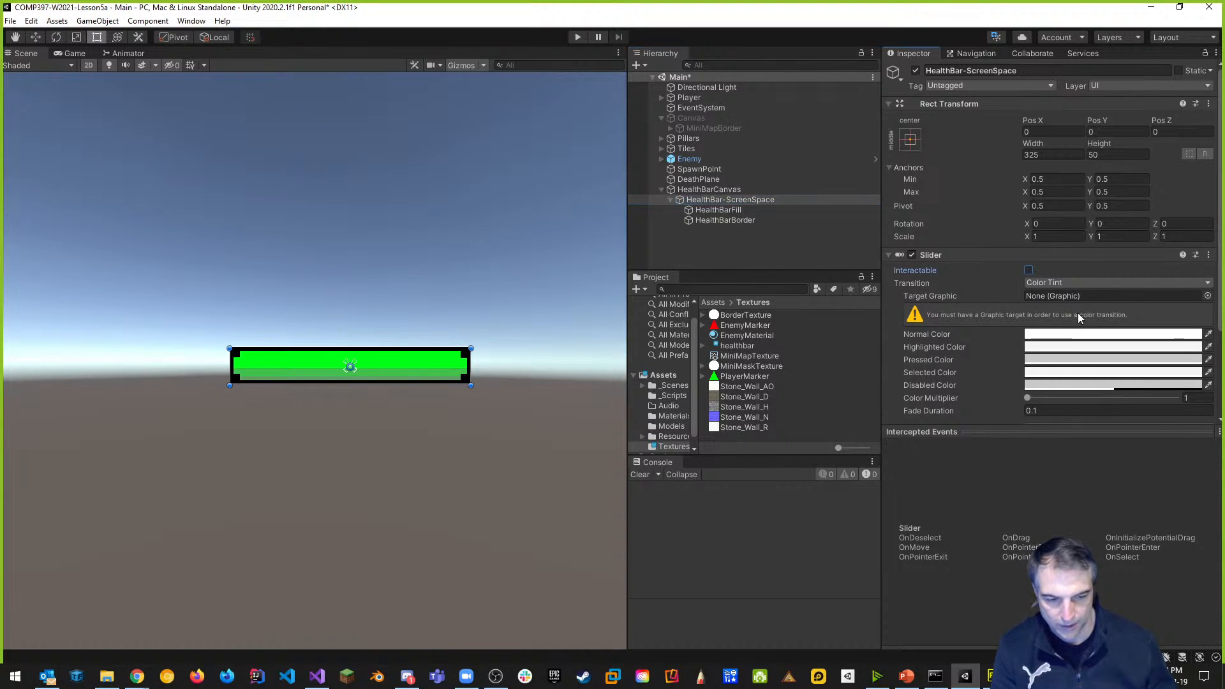
left_click(1059, 280)
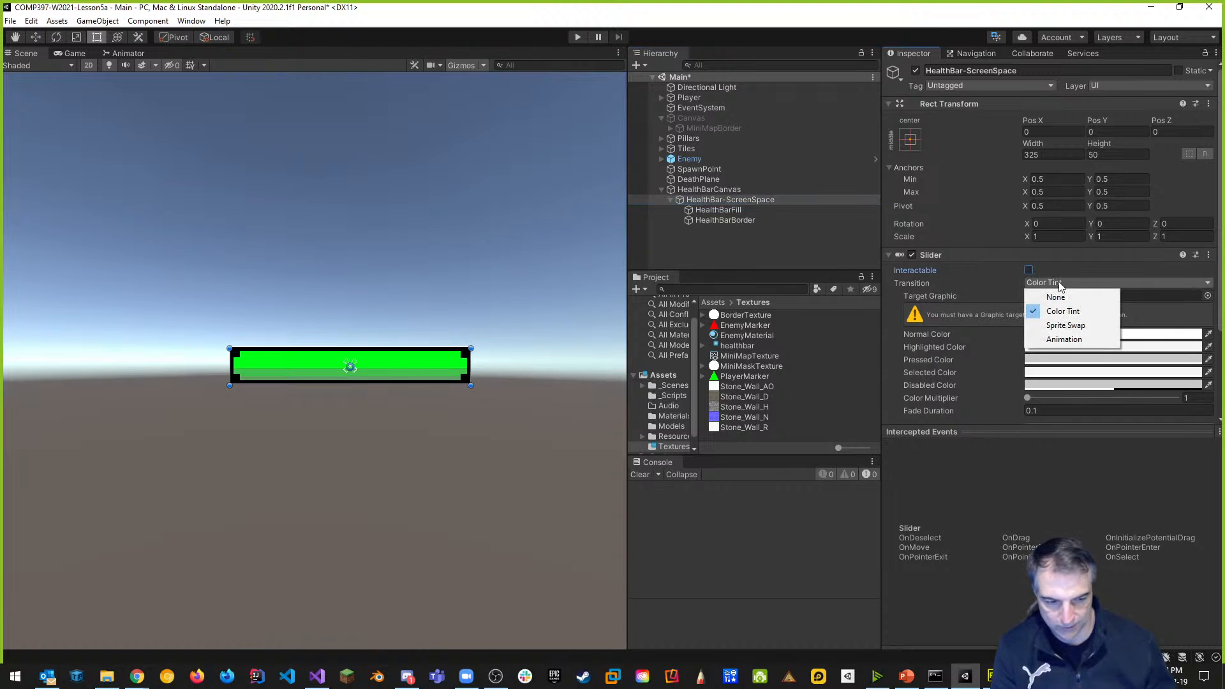
left_click(1071, 298)
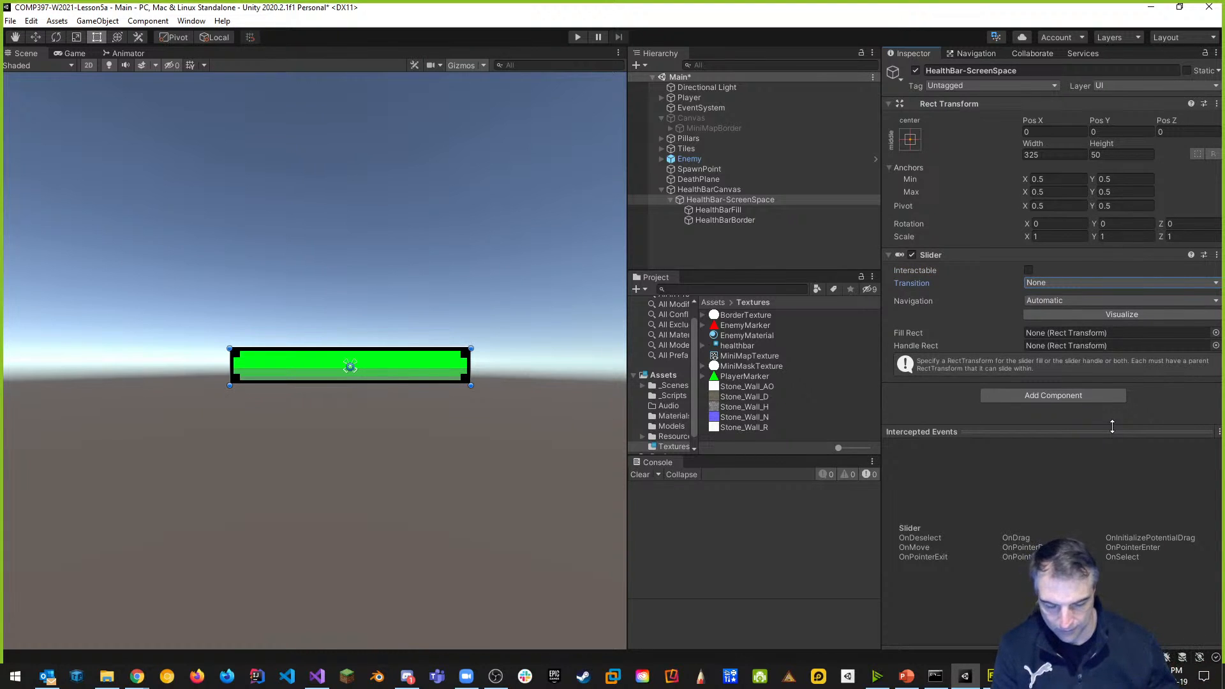
Set HealthBarFill's anchors to stretch-stretch so it fills its parent.
left_click(730, 210)
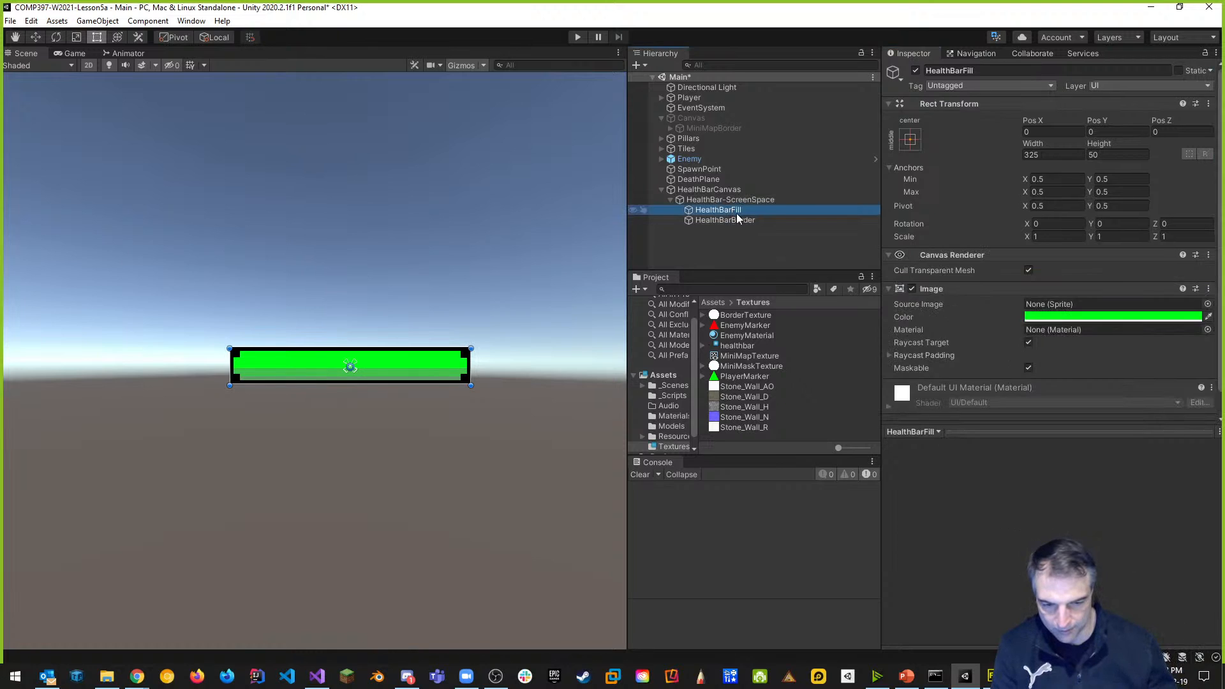
left_click(910, 139)
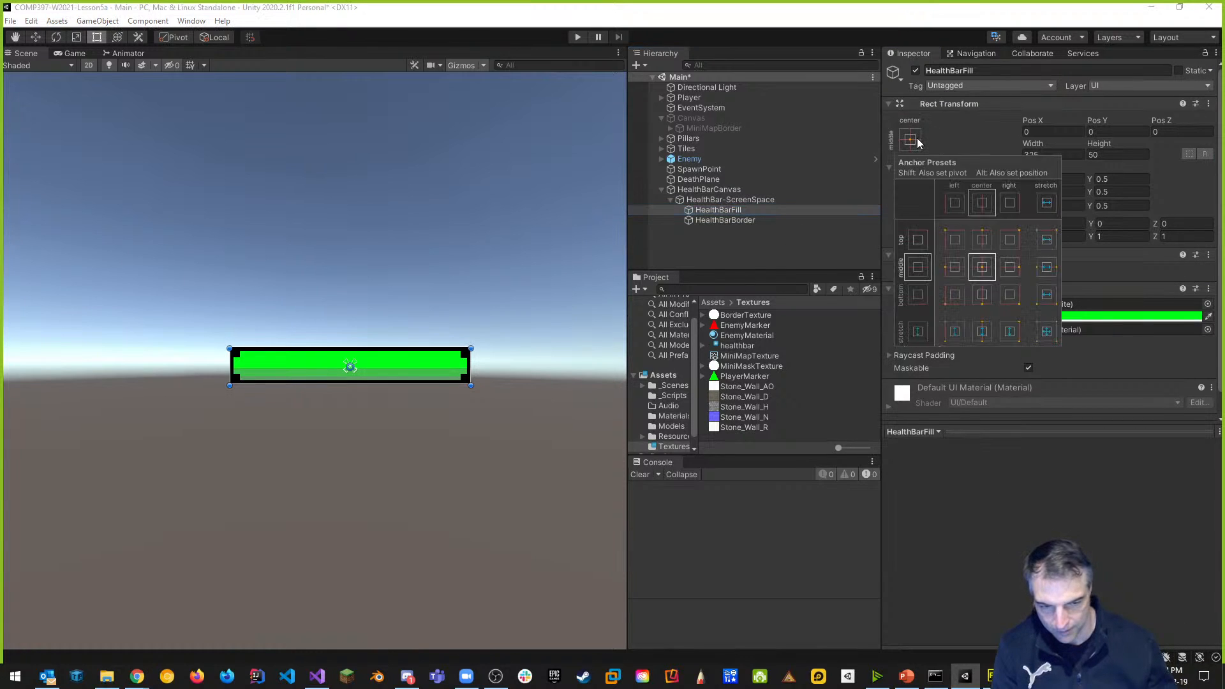
left_click(1048, 336)
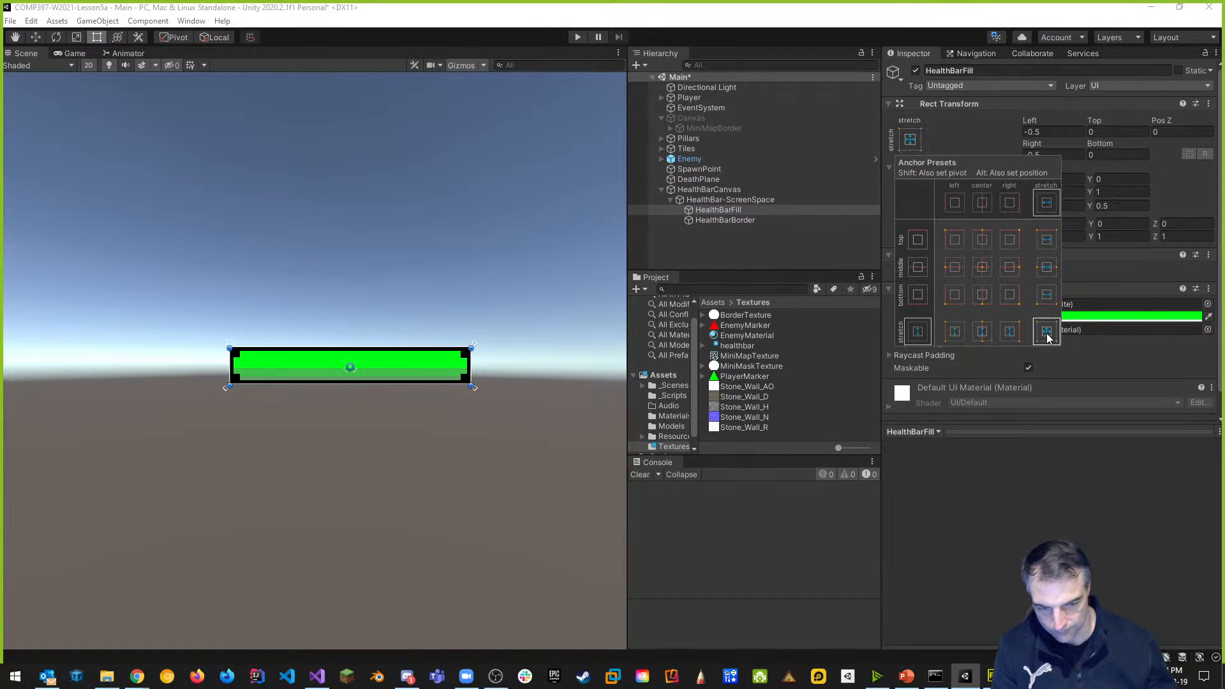
left_click(998, 396)
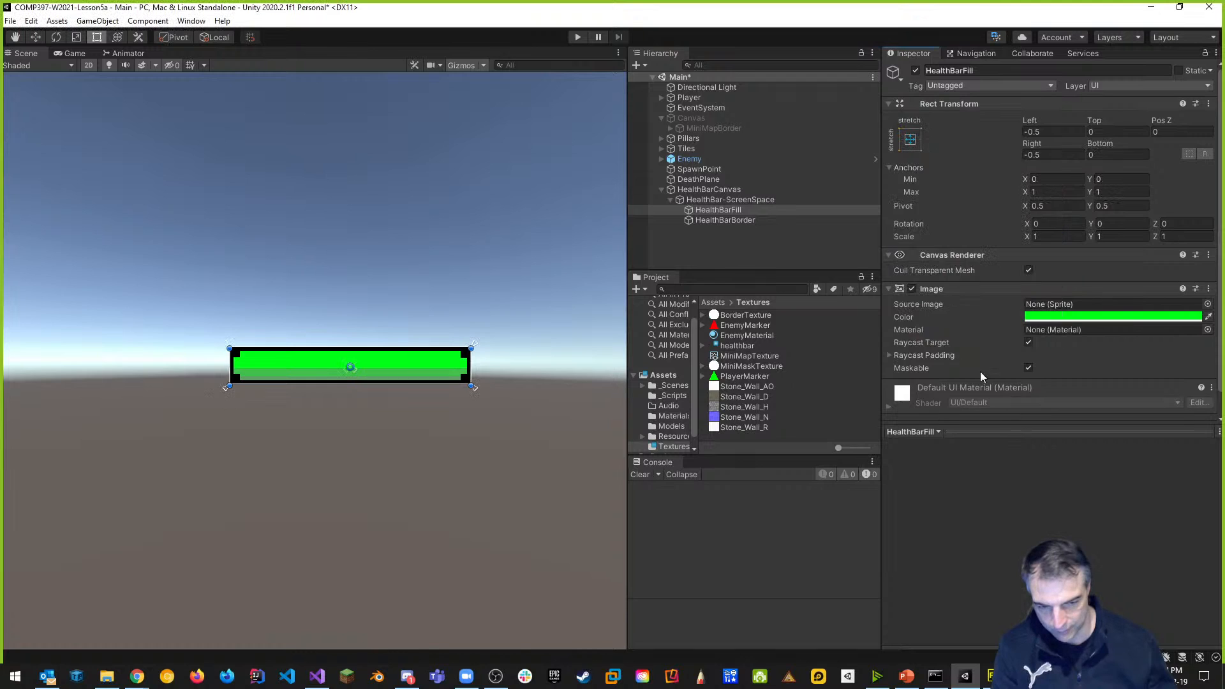
left_click(912, 140)
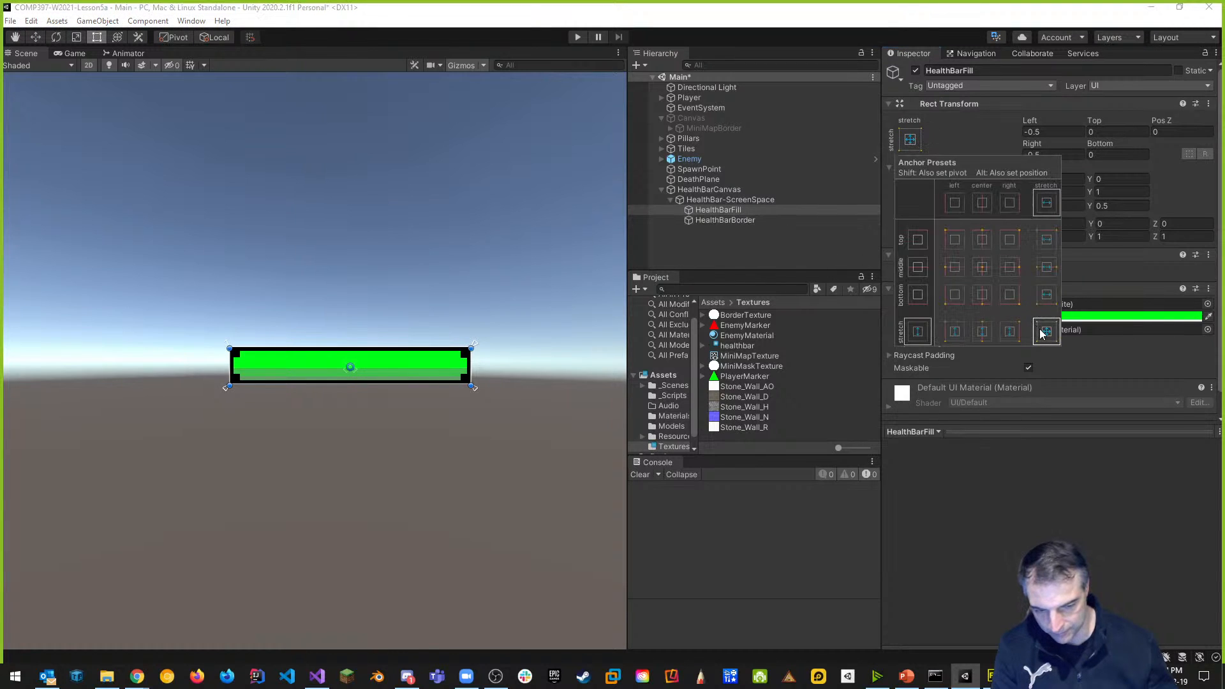
Set HealthBarBorder's anchors to stretch-stretch as well.
left_click(743, 221)
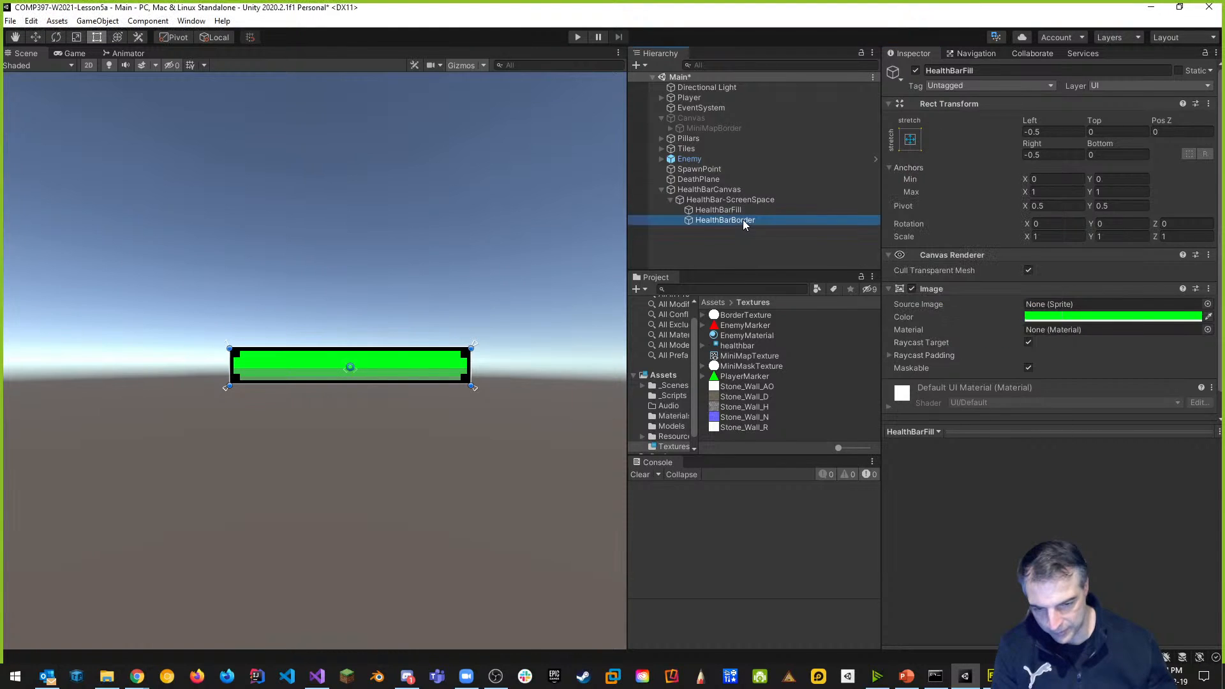
left_click(917, 137)
left_click(1047, 333)
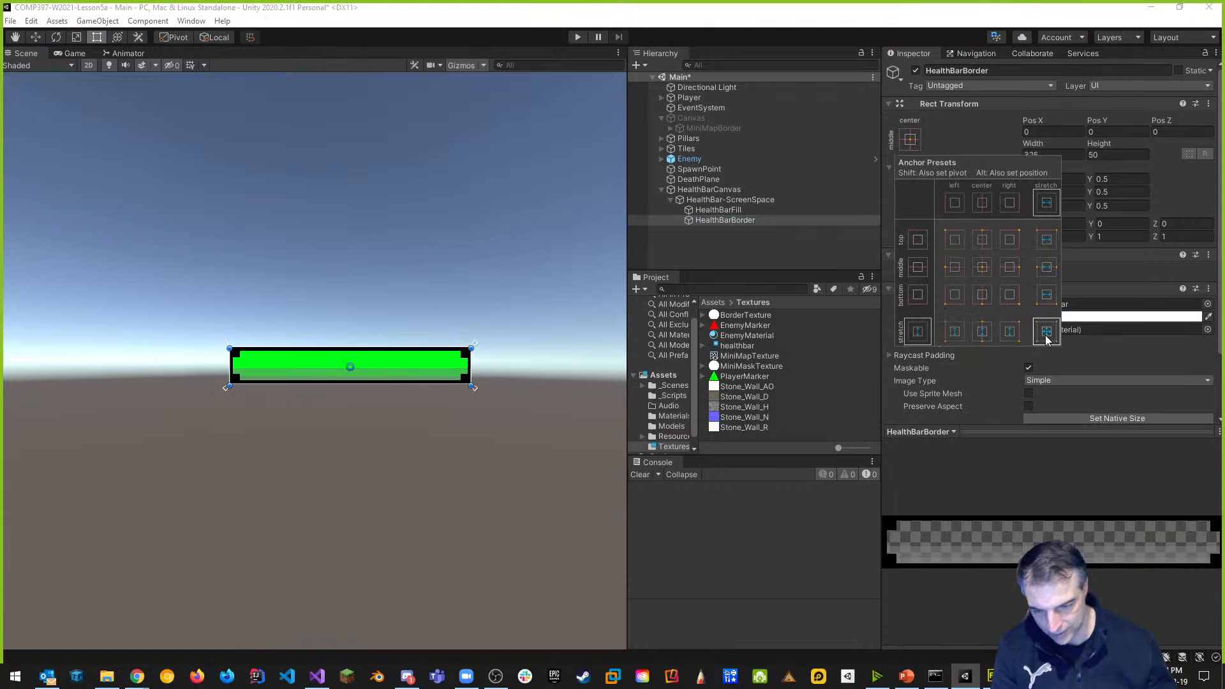
left_click(736, 210)
left_click(734, 200)
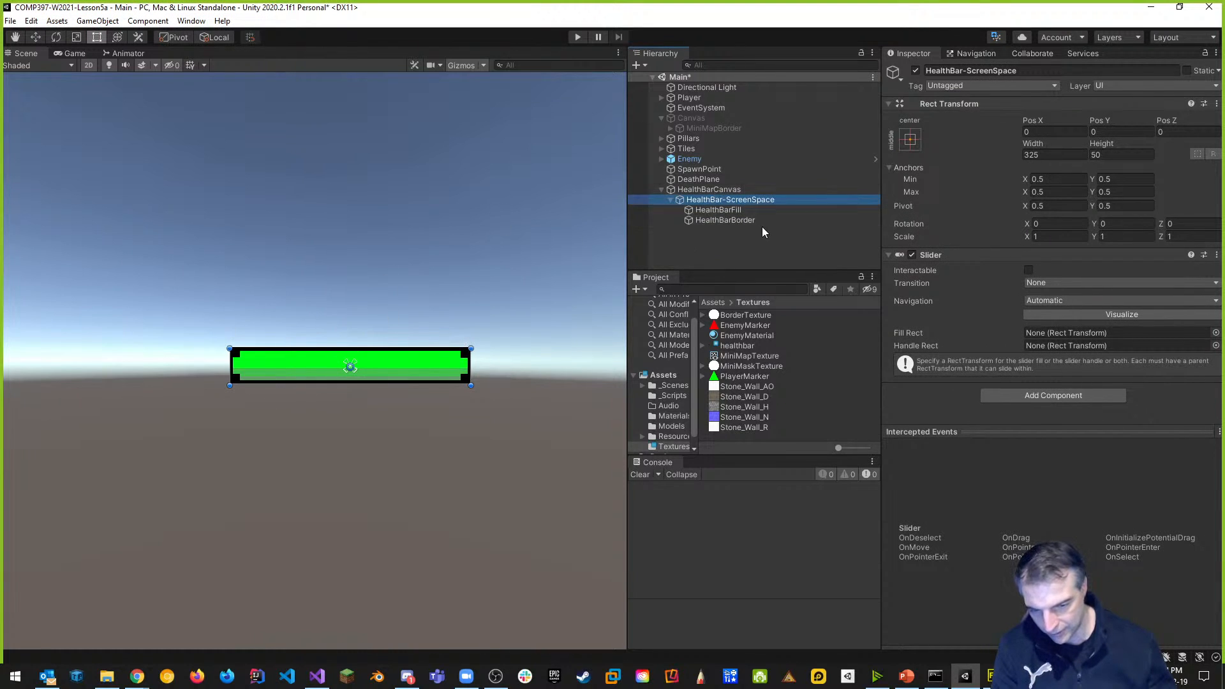
Undo an accidental resize of the health bar and assign HealthBarFill as the slider's Fill Rect.
mouse_move(471, 348)
left_mouse_down()
mouse_move(509, 309)
mouse_move(388, 295)
mouse_move(325, 271)
mouse_move(547, 376)
mouse_move(583, 328)
mouse_move(587, 344)
mouse_move(587, 264)
left_mouse_up()
key("ctrl+z")
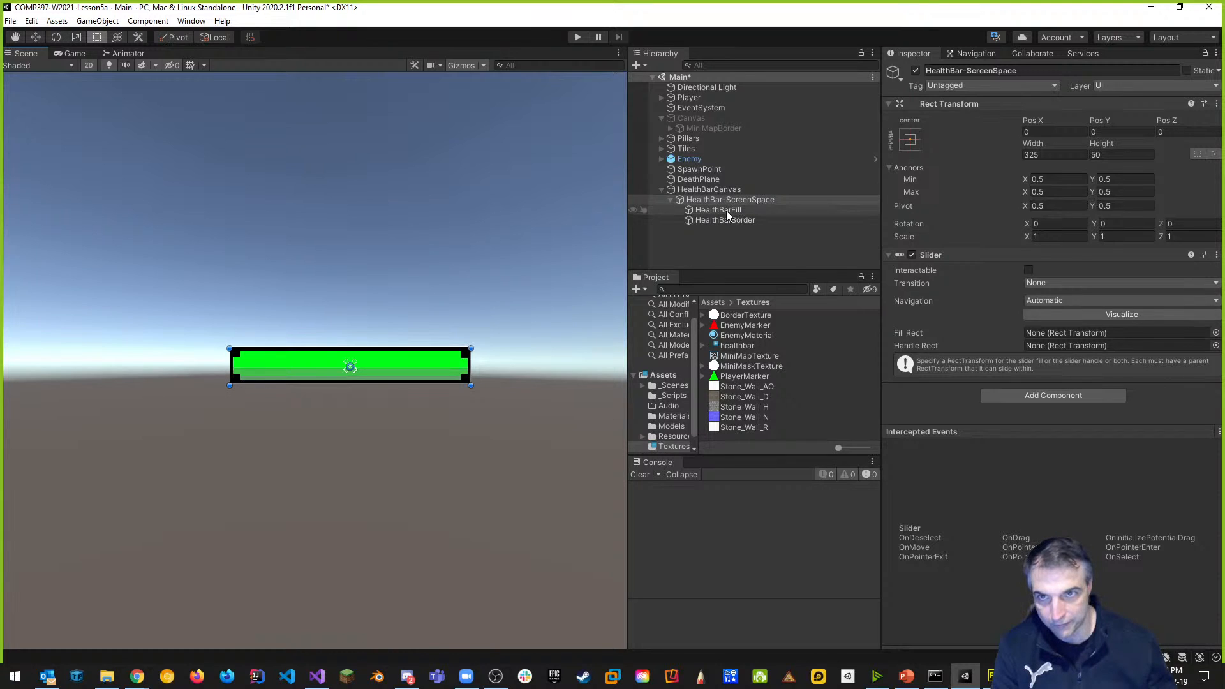
mouse_move(728, 212)
left_mouse_down()
mouse_move(1078, 354)
mouse_move(1025, 316)
mouse_move(743, 209)
mouse_move(882, 231)
mouse_move(1067, 333)
left_mouse_up()
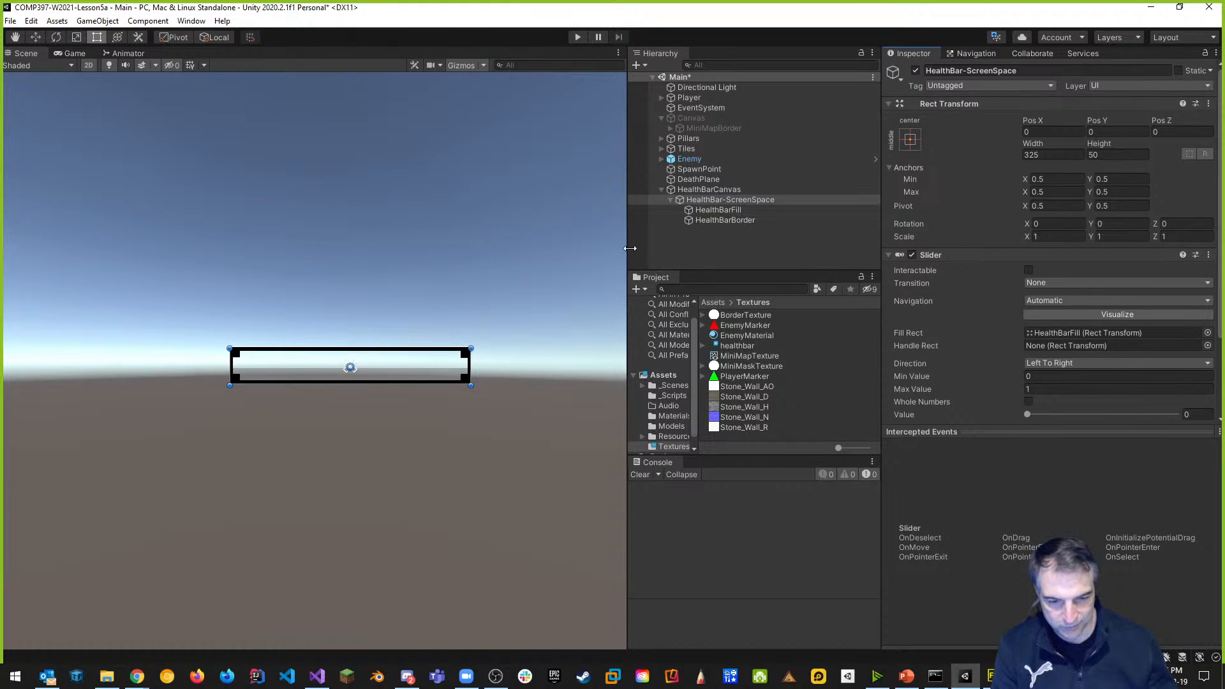
left_click_drag(628, 247, 487, 248)
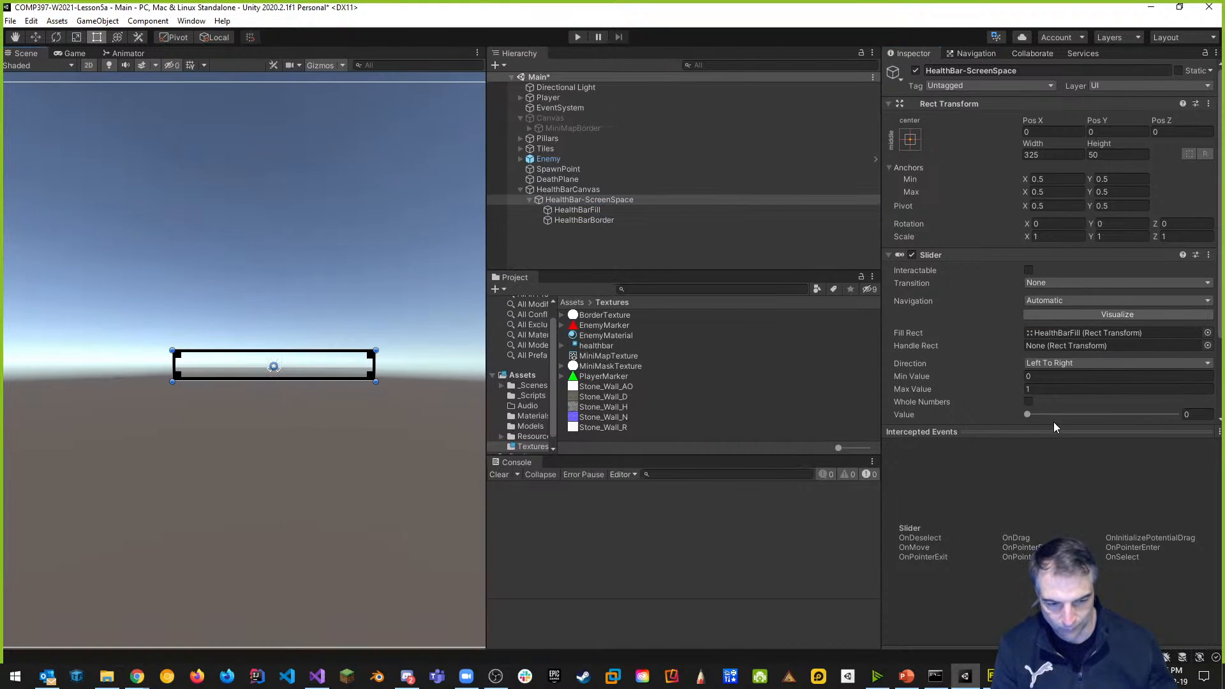
Set the slider's Max Value to 100, enable Whole Numbers, and test the fill with Value.
left_click_drag(1029, 414, 1197, 426)
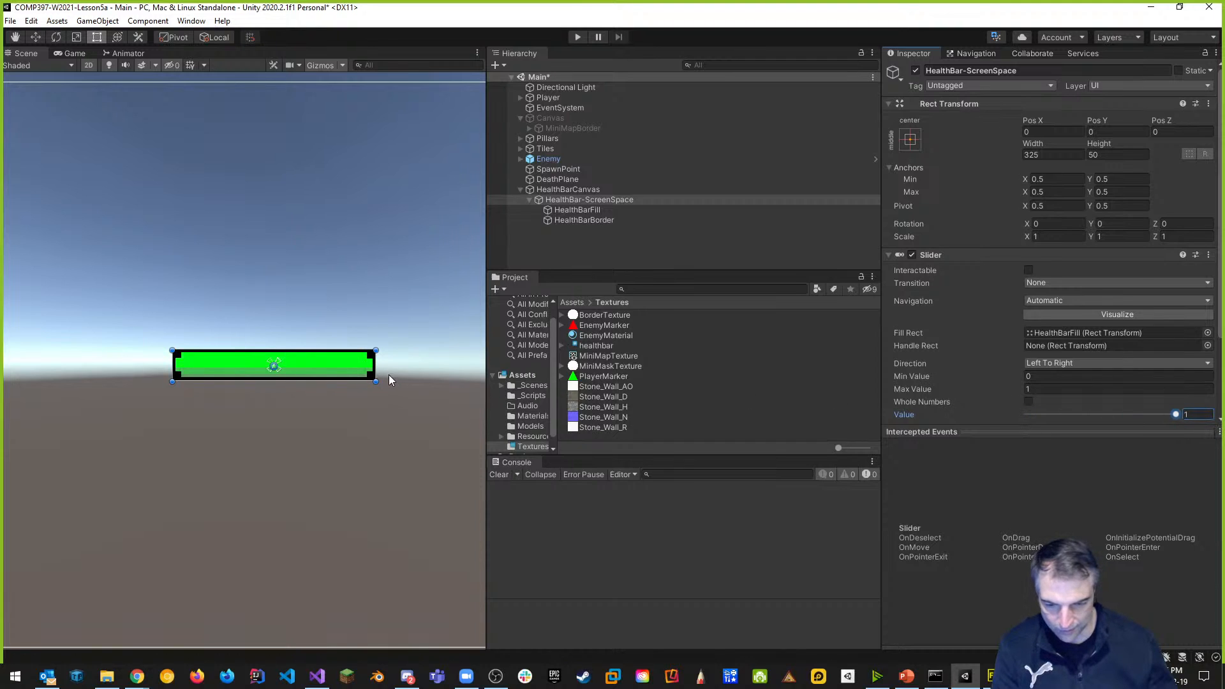
left_click(1045, 389)
type("100")
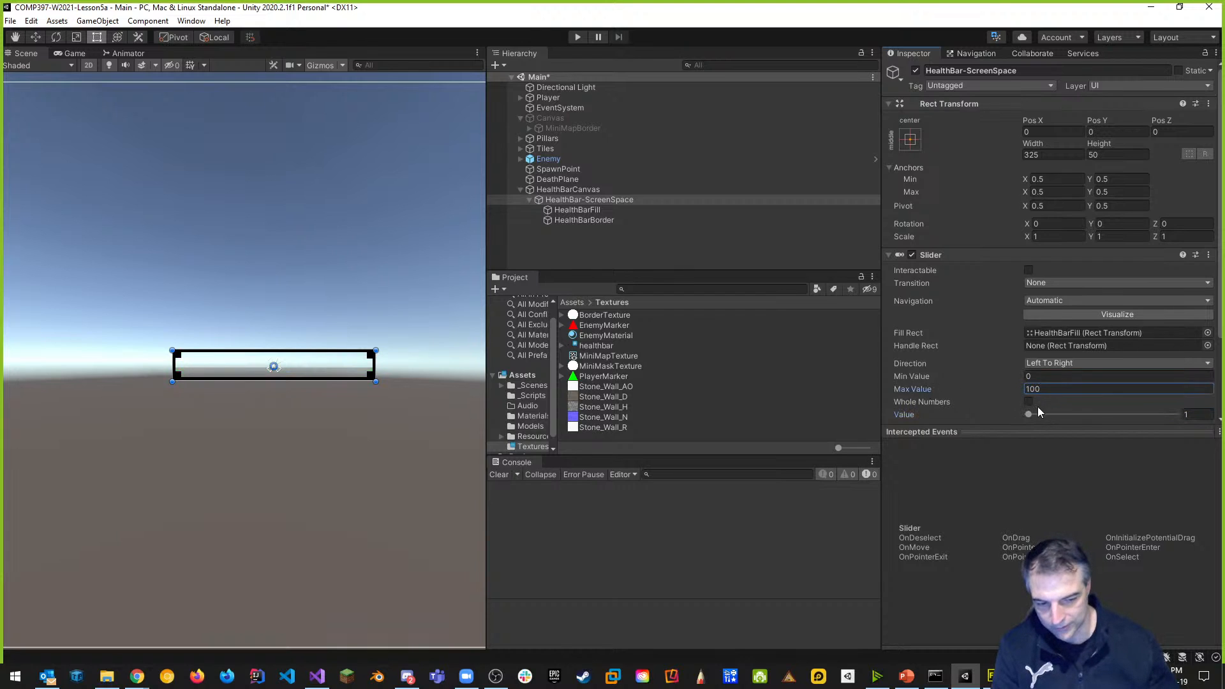
left_click_drag(1030, 416, 1178, 415)
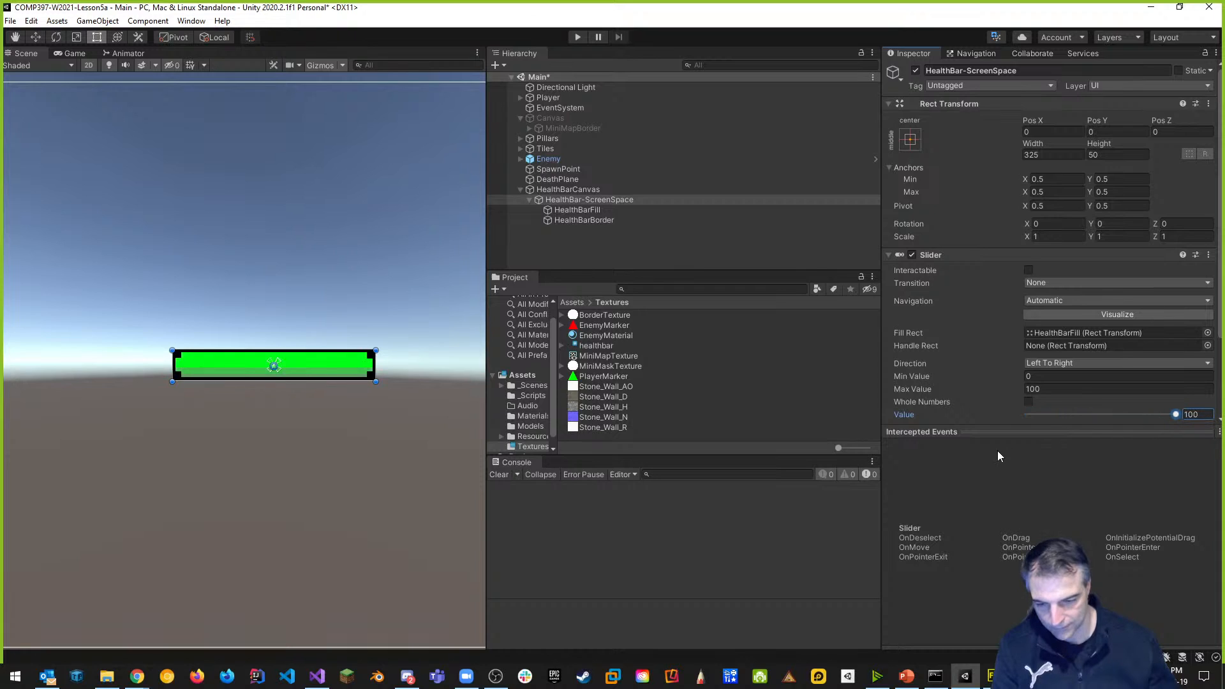
left_click_drag(1178, 416, 1159, 415)
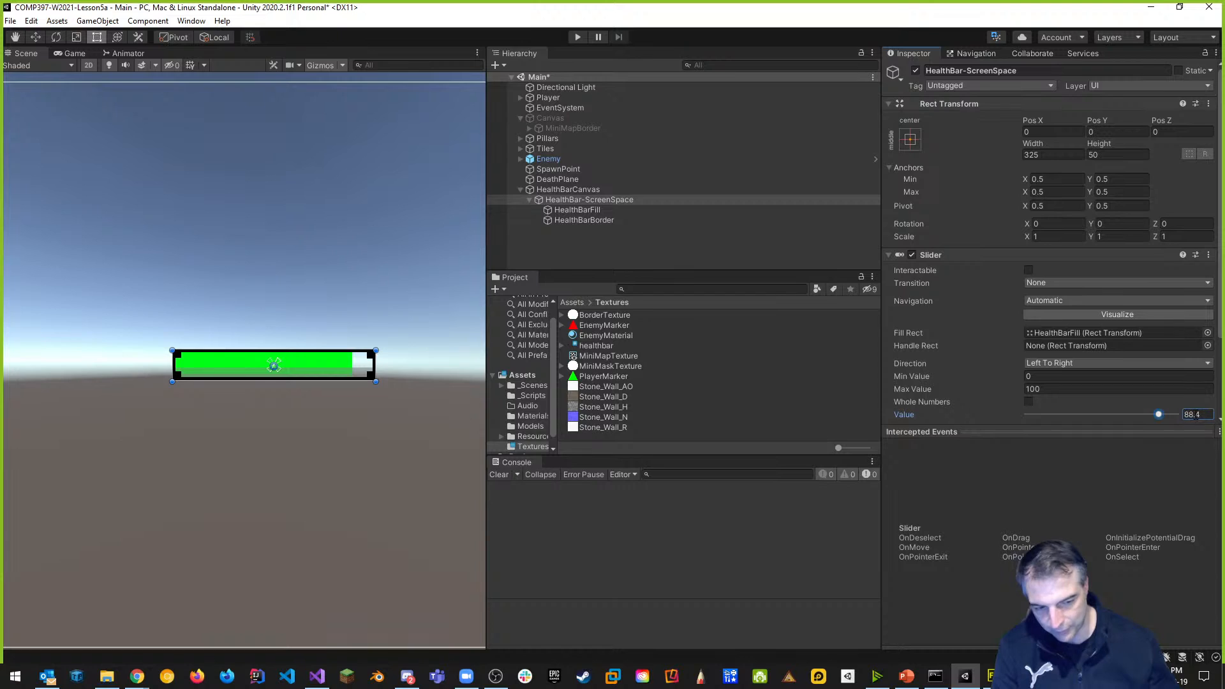
left_click(1028, 402)
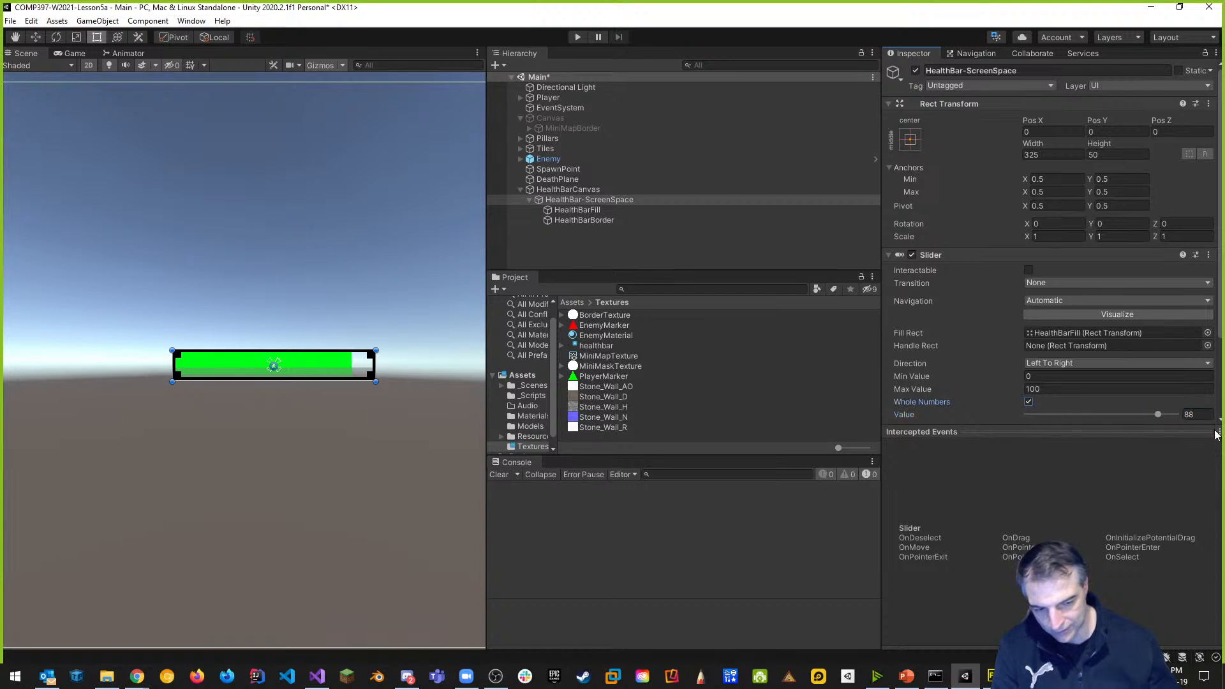
mouse_move(1159, 415)
left_mouse_down()
mouse_move(1022, 415)
mouse_move(1187, 418)
mouse_move(1099, 436)
mouse_move(1194, 435)
left_mouse_up()
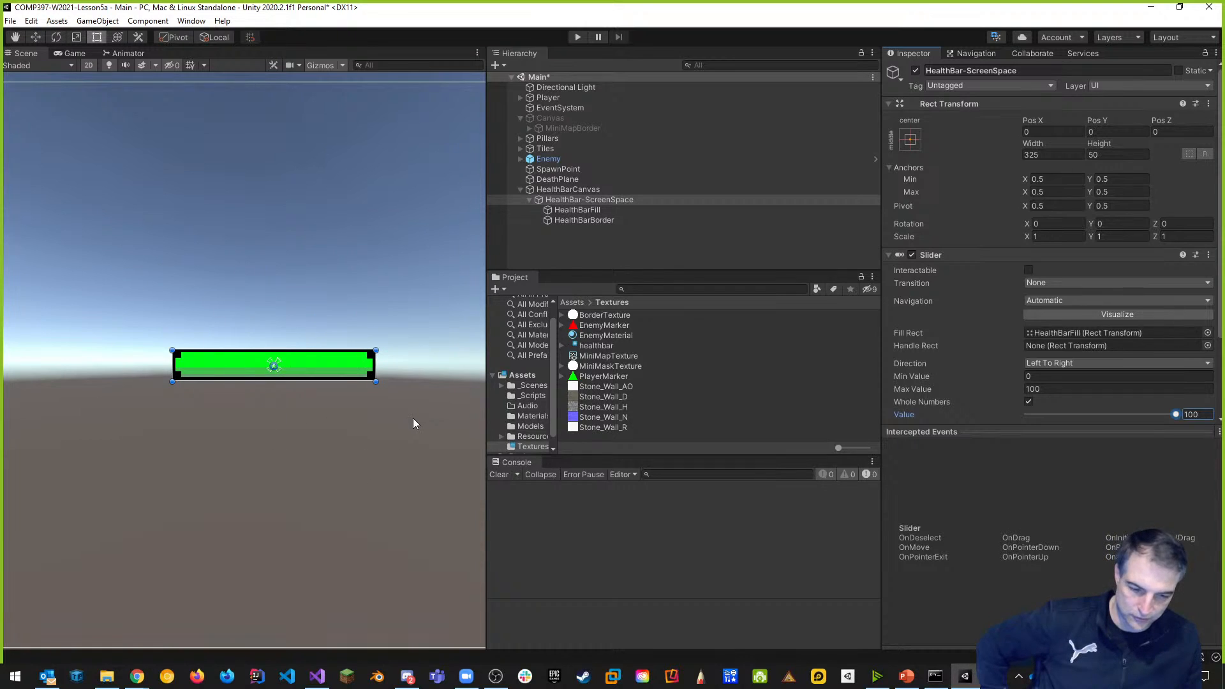
Create a new C# script inside the _Scripts folder.
left_click(1018, 432)
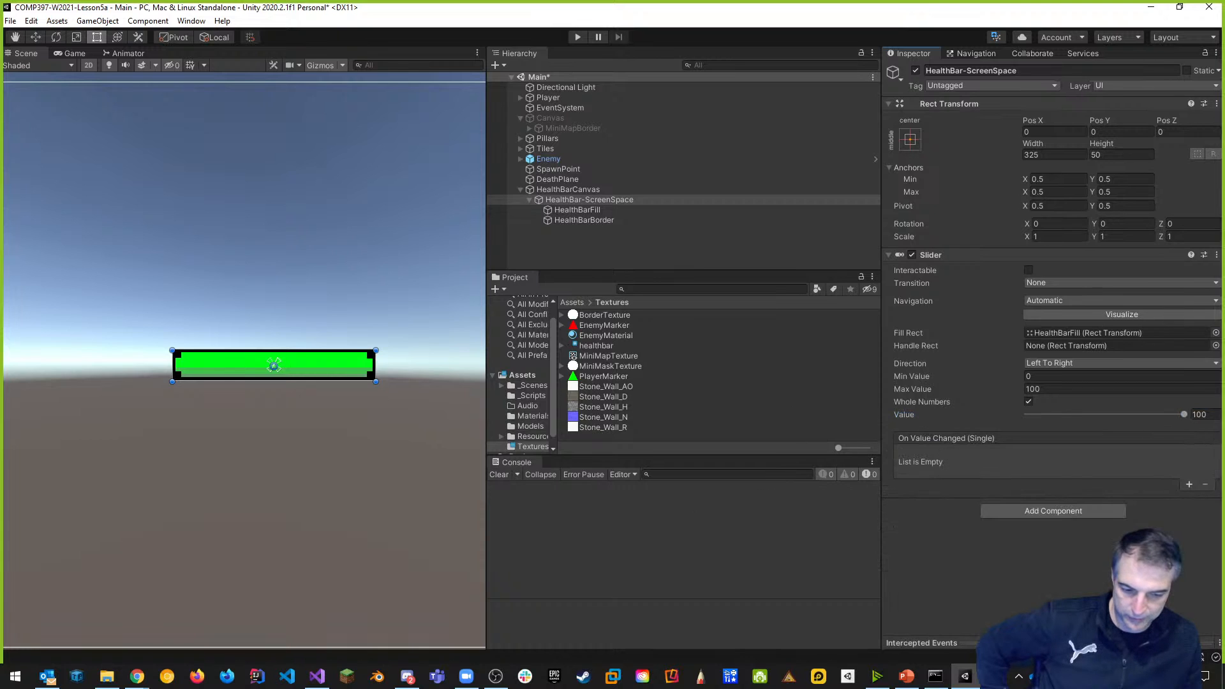
left_click_drag(556, 373, 599, 373)
left_click(560, 396)
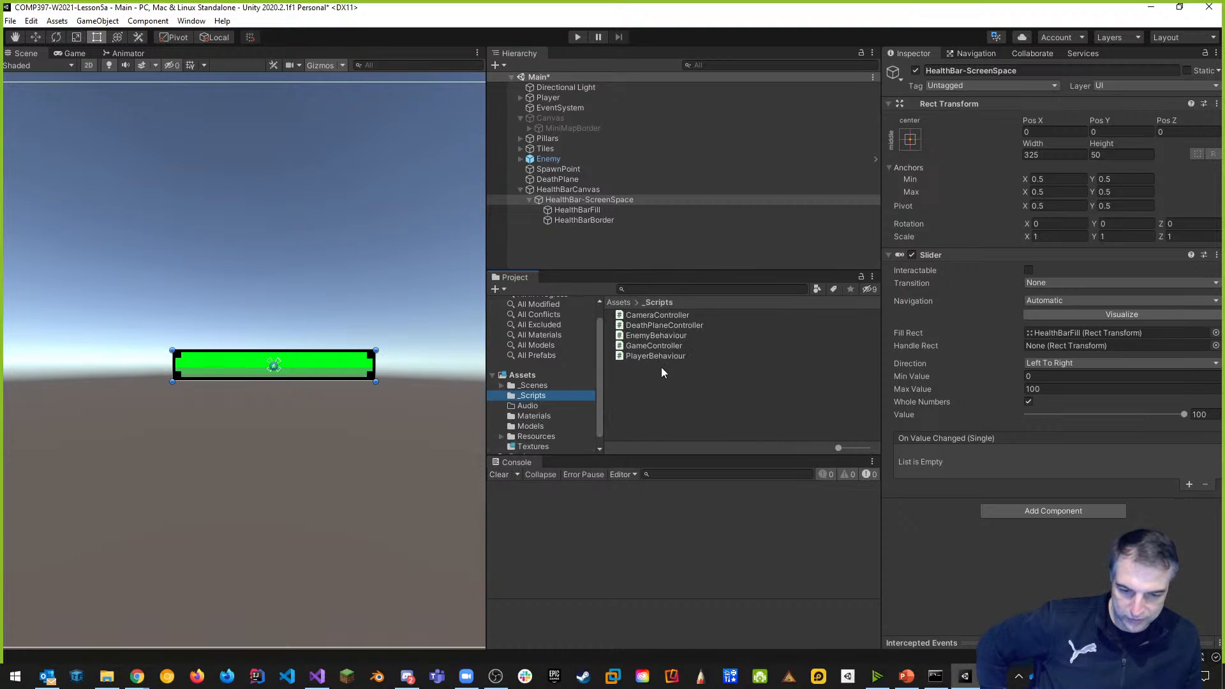
right_click(634, 388)
mouse_move(709, 32)
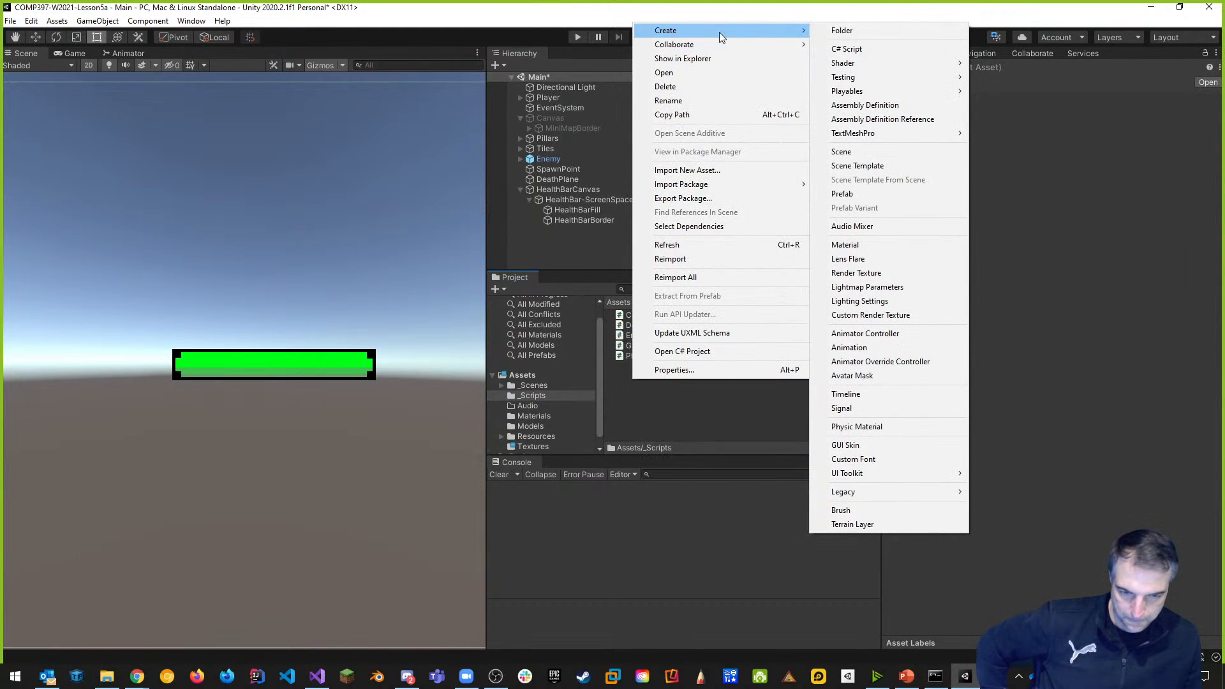
left_click(864, 49)
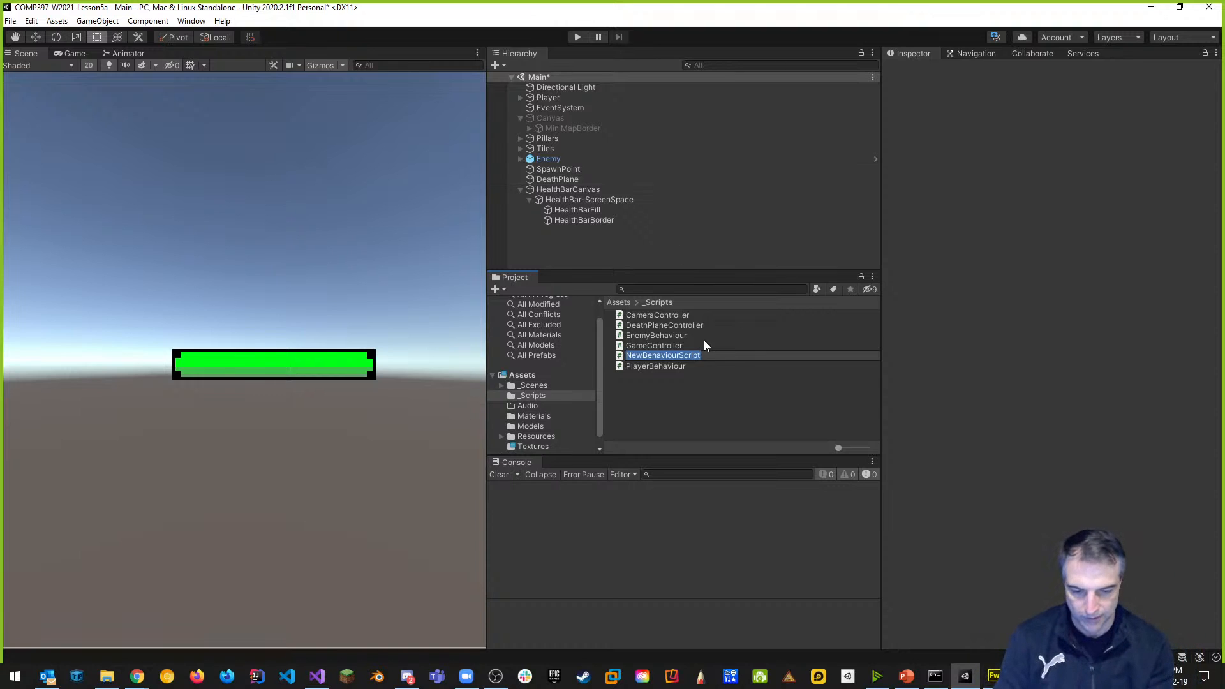
Name the script HealthBarScreenSpaceController and open it in Visual Studio.
type("Hea")
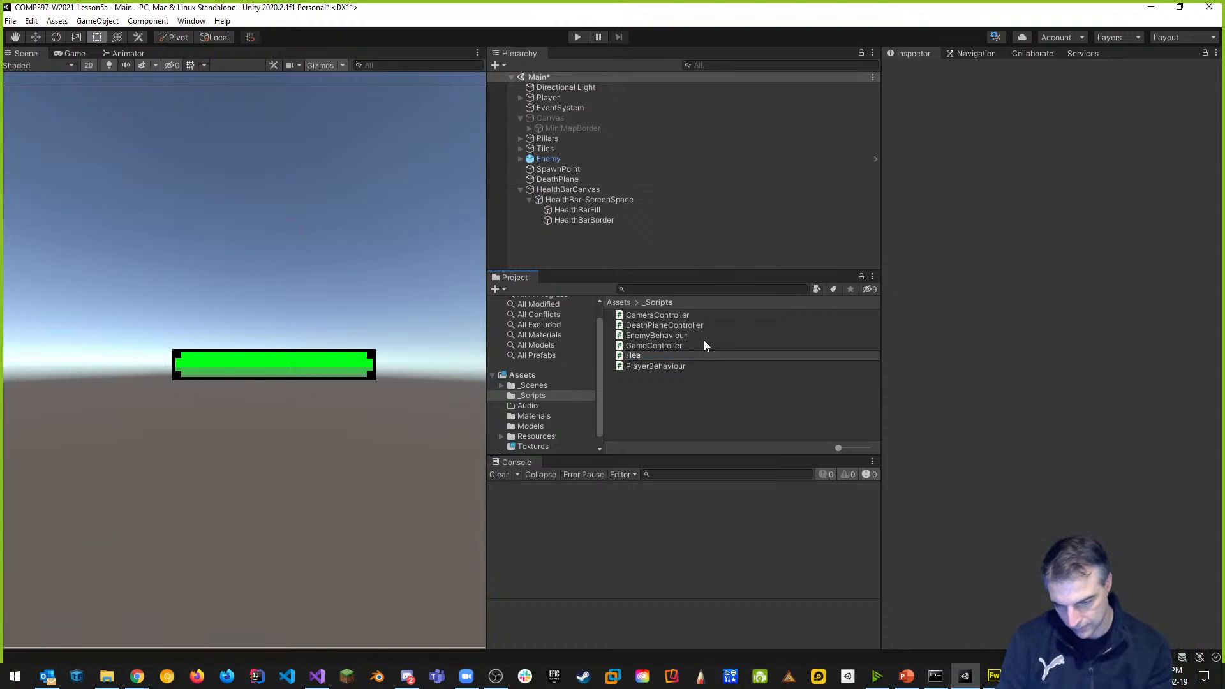
type("lthB")
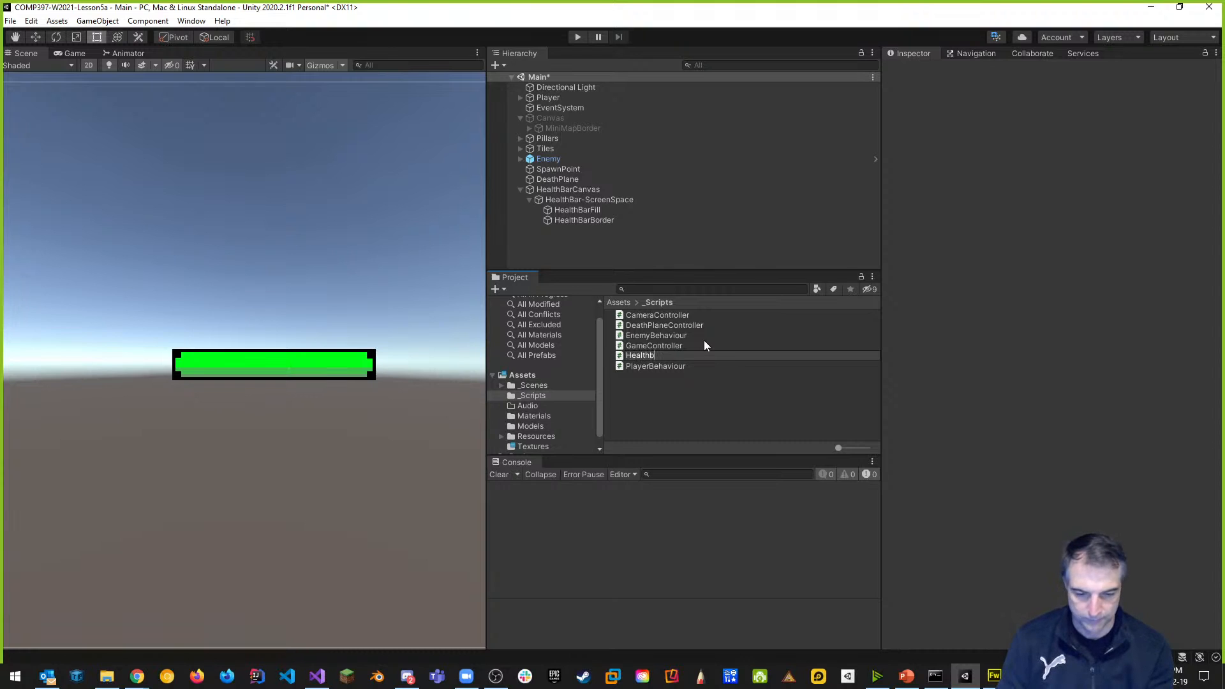
type("arScreenSpaceCo")
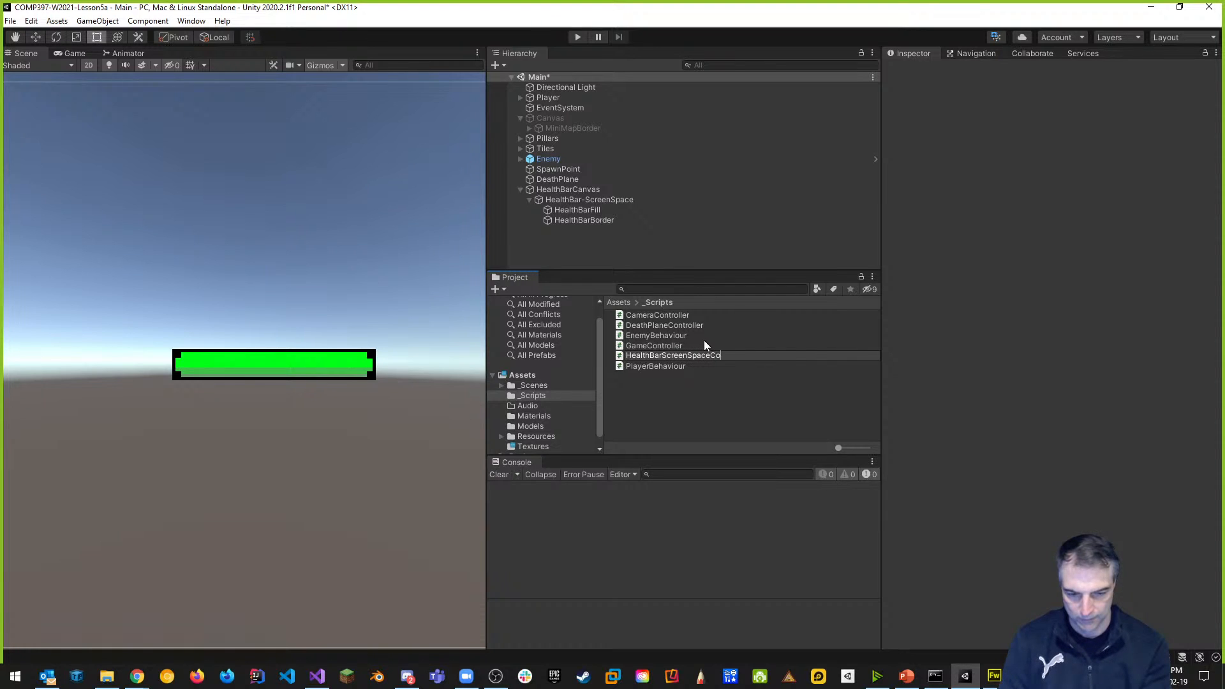
type("ller")
key("Return")
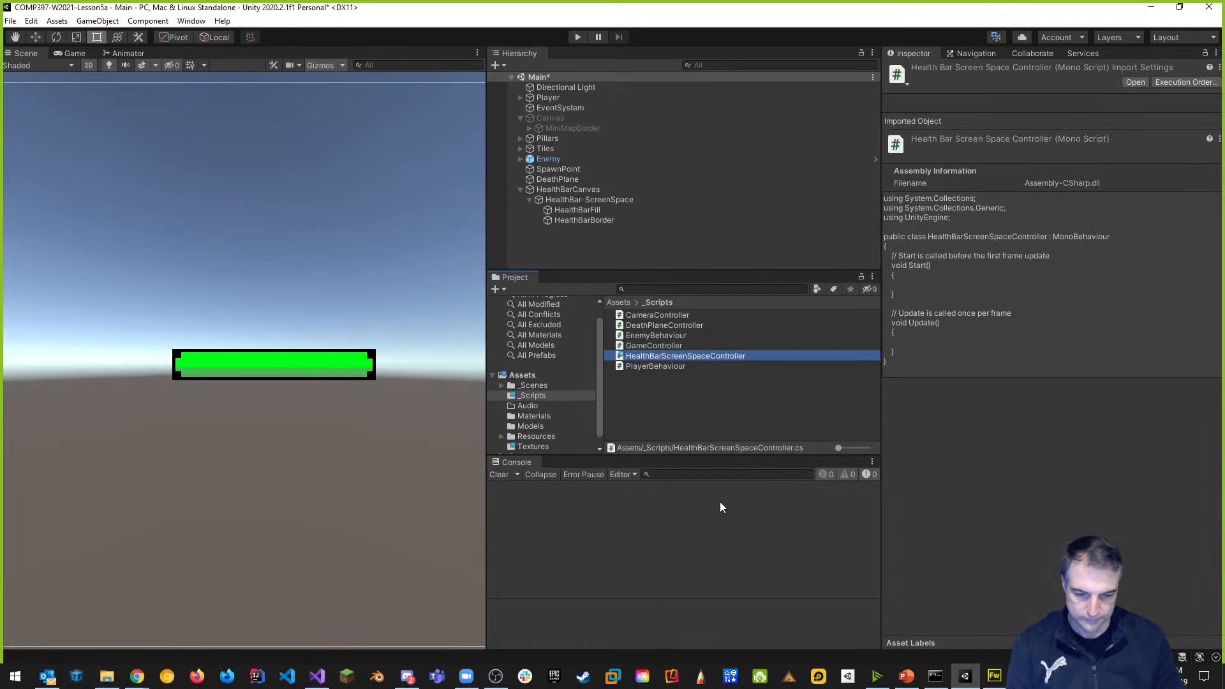
left_click(711, 398)
left_click(687, 356)
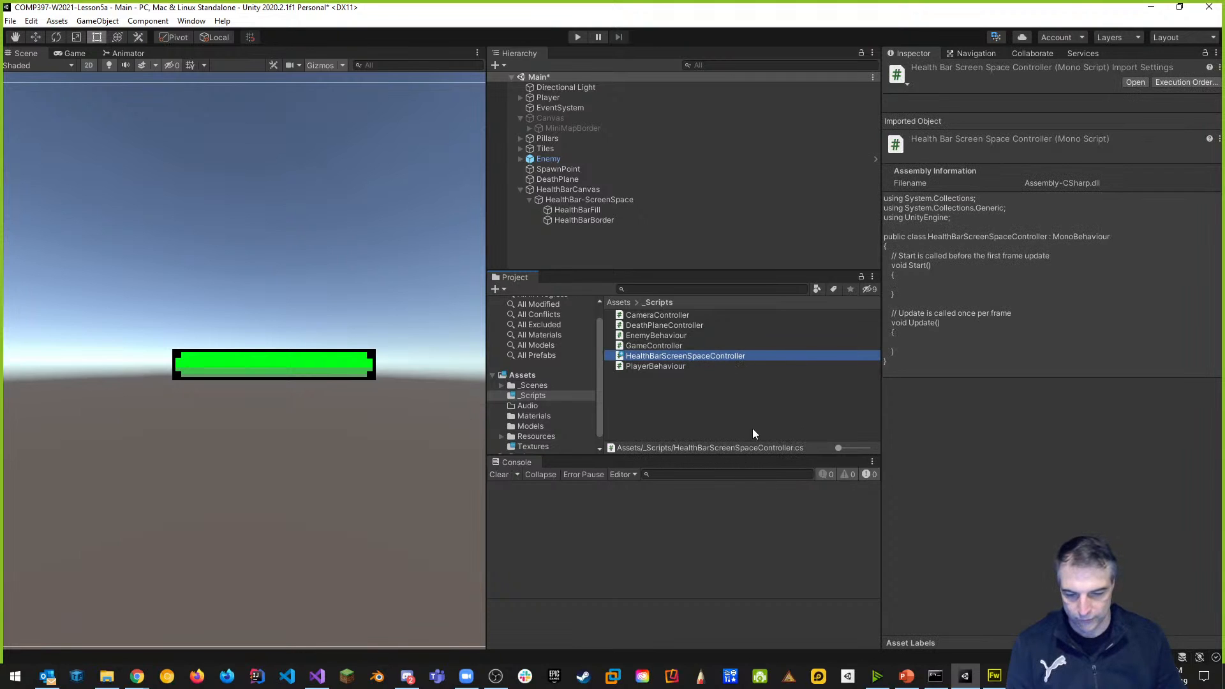
double_click(691, 357)
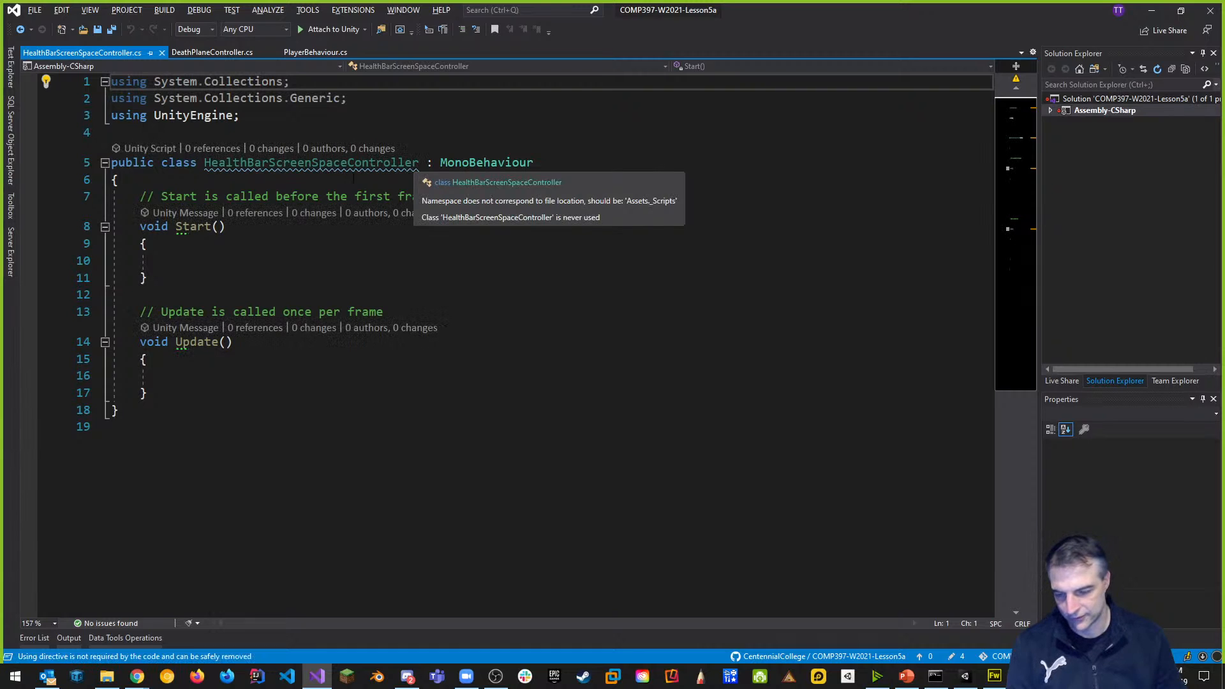
Add 'using UnityEngine.UI;' and declare 'public Slider healthBarSlider;' in the class.
left_click(197, 179)
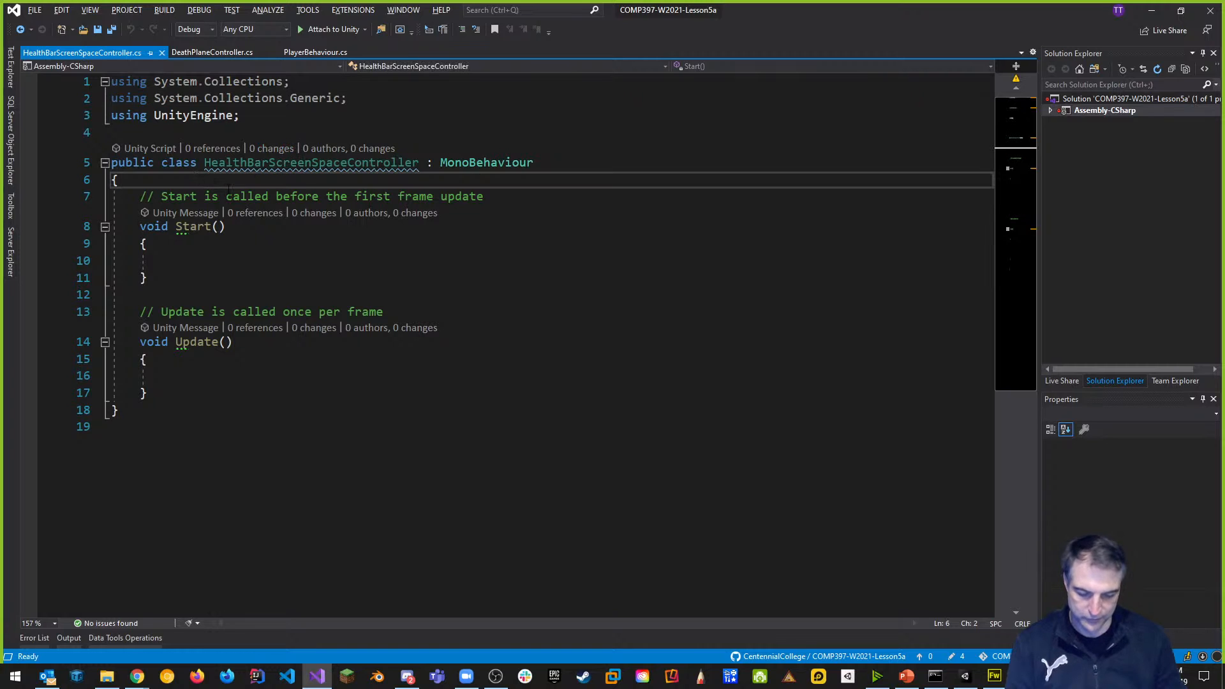
key("Return")
key("Return")
key("Up")
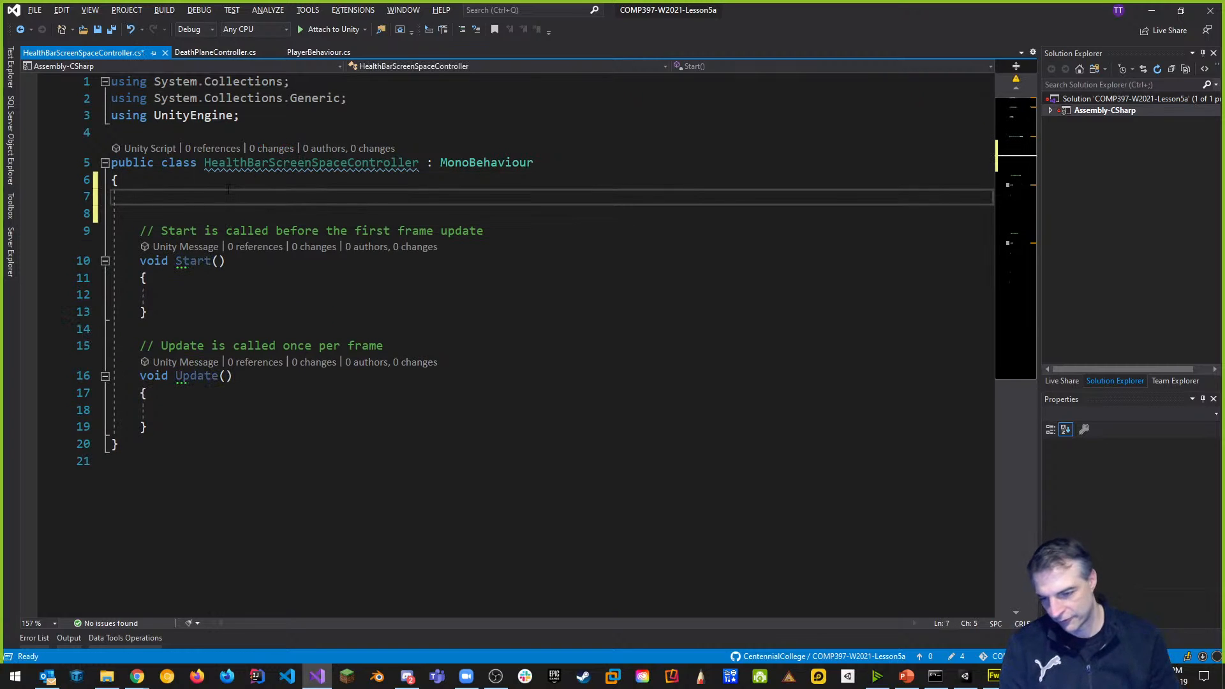
left_click(258, 115)
key("Return")
type("usi")
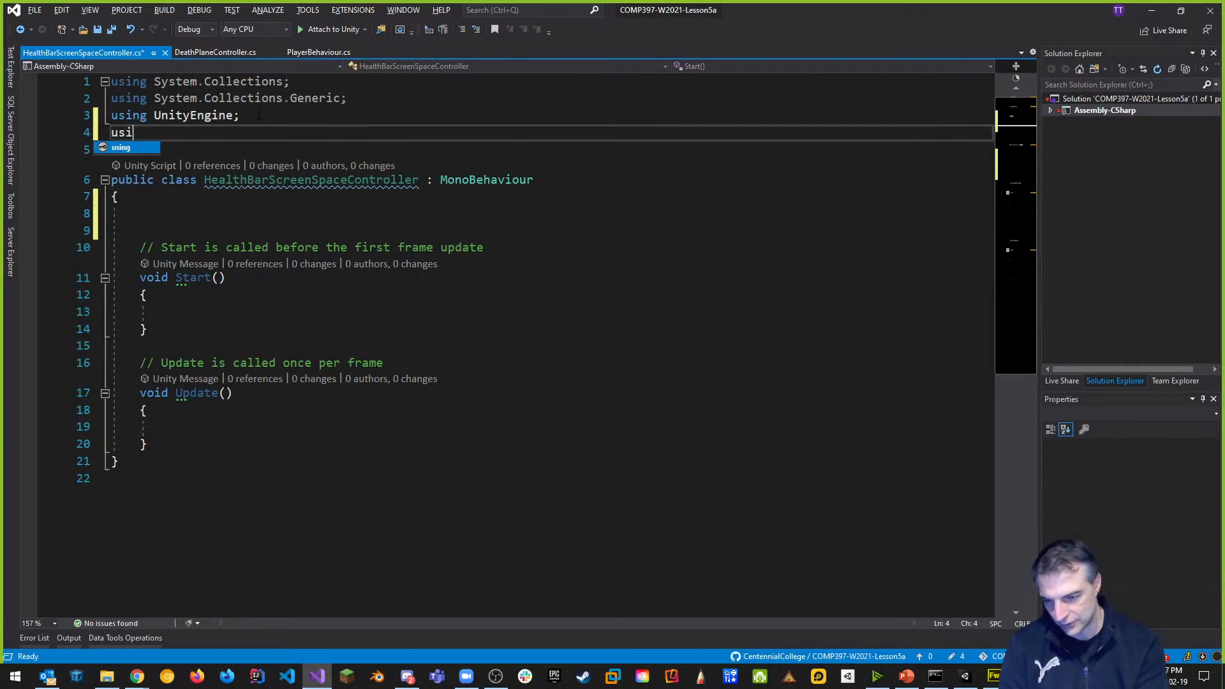
type("ng UnityEngine.UI;")
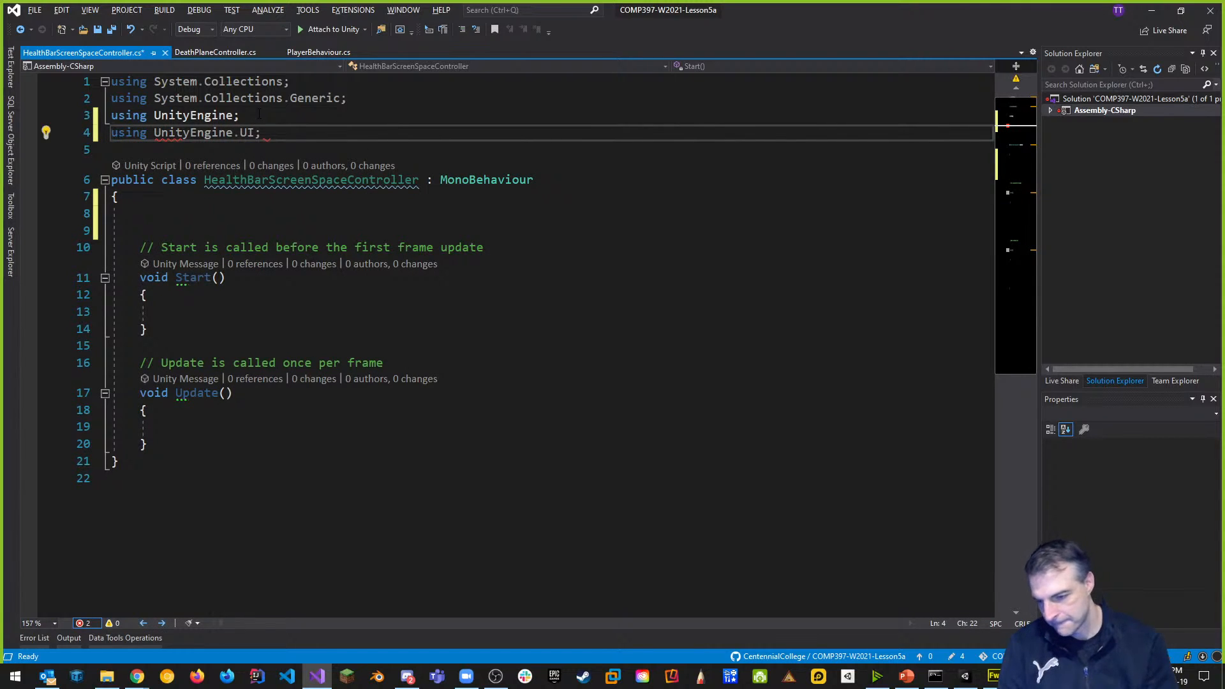
left_click(241, 215)
type("public ")
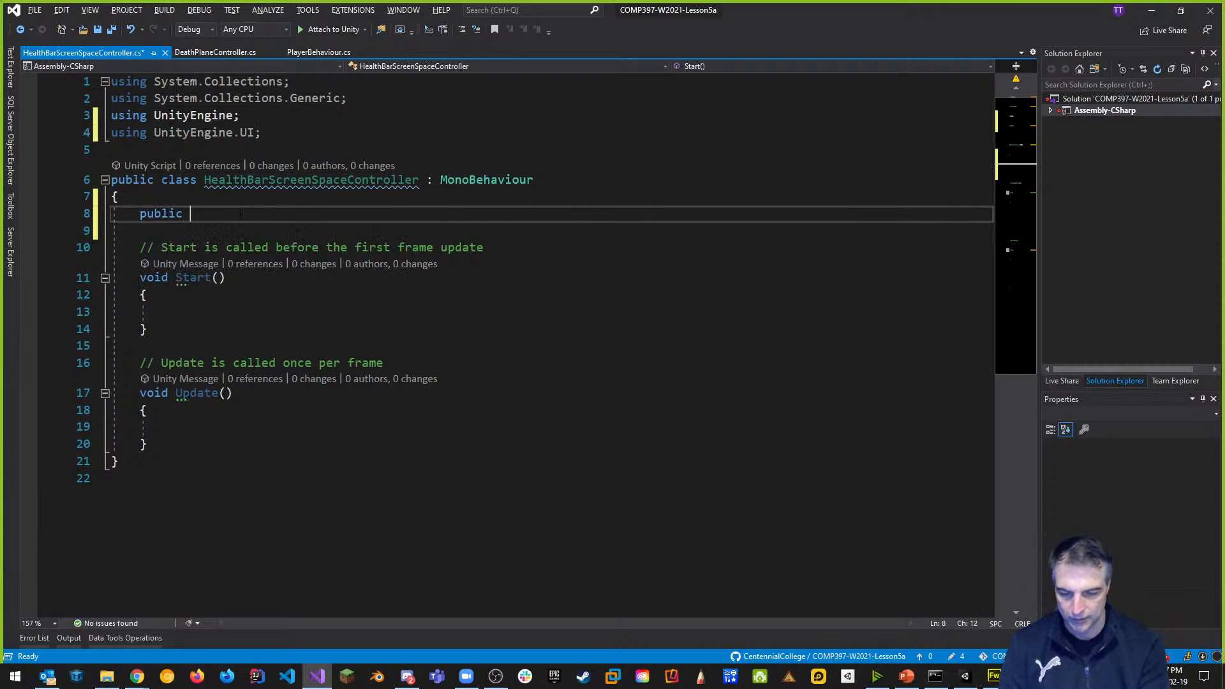
type("Slider ")
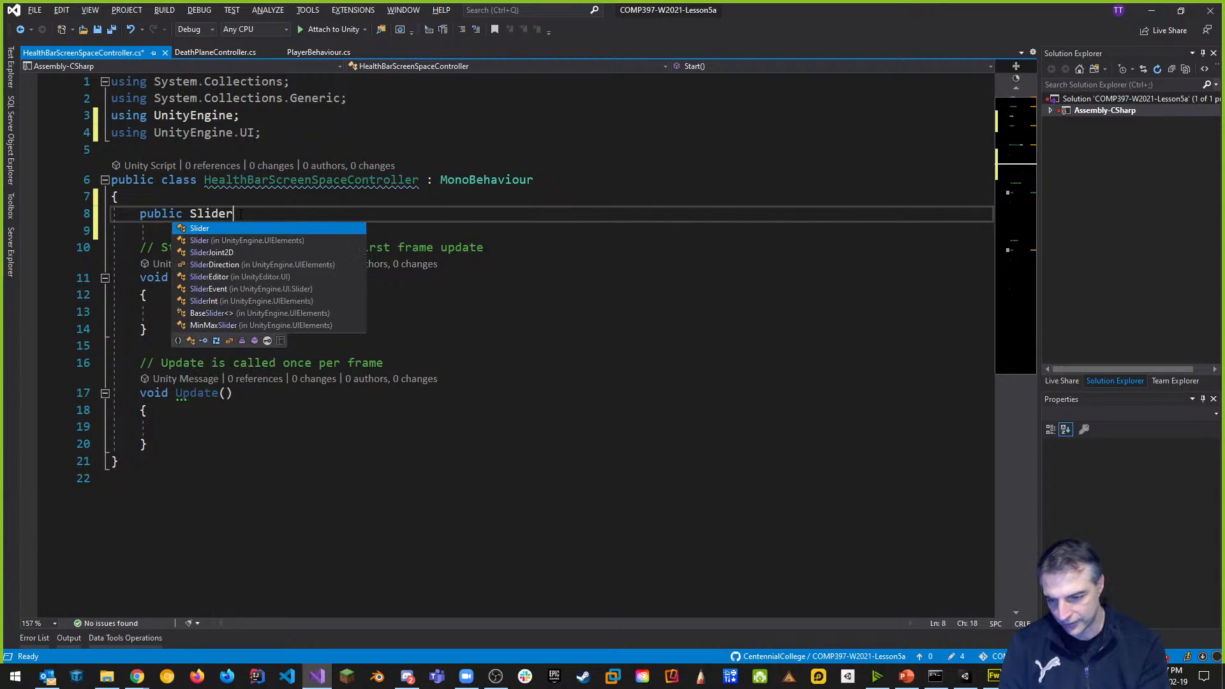
type("healt")
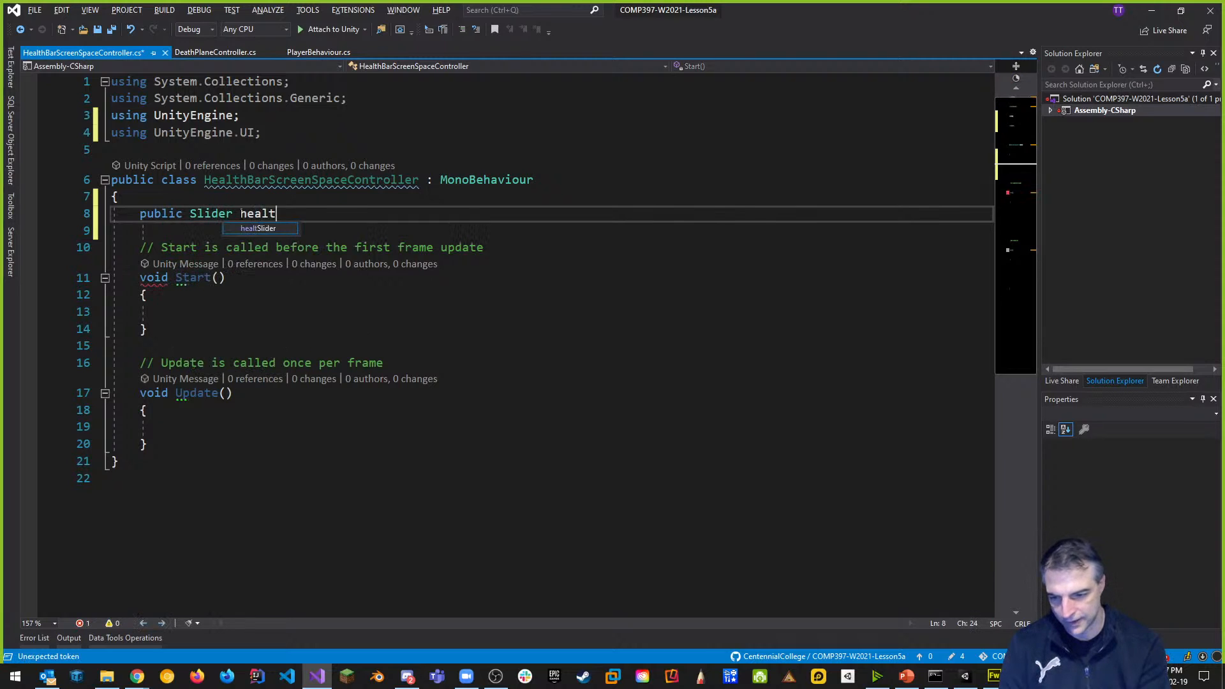
type("hBarSlider;")
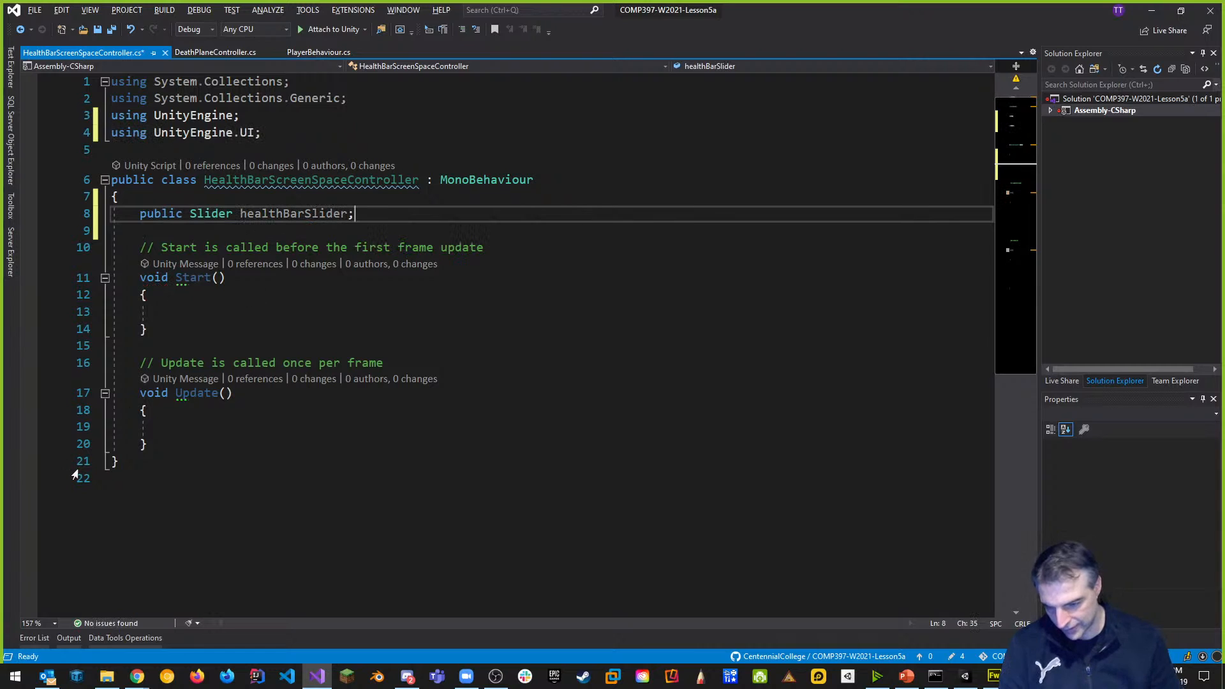
Assign healthBarSlider = GetComponent<Slider>() in Start and save the script.
left_click(195, 312)
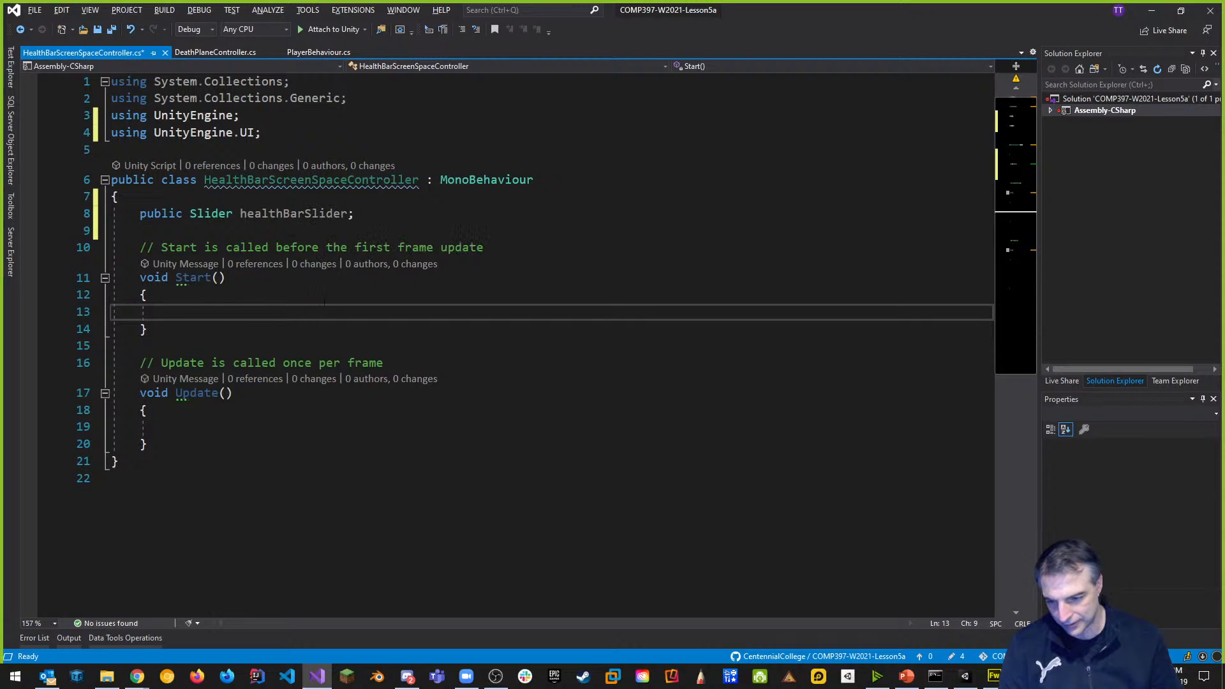
type("healthBarSlider")
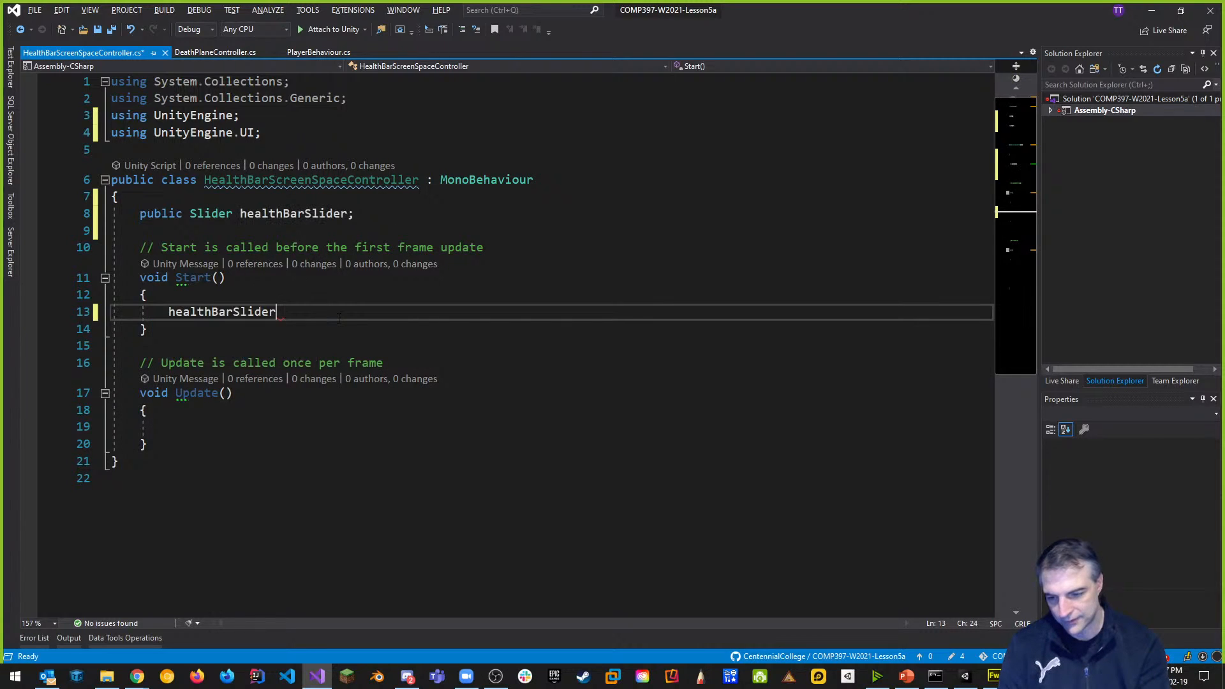
type(" =")
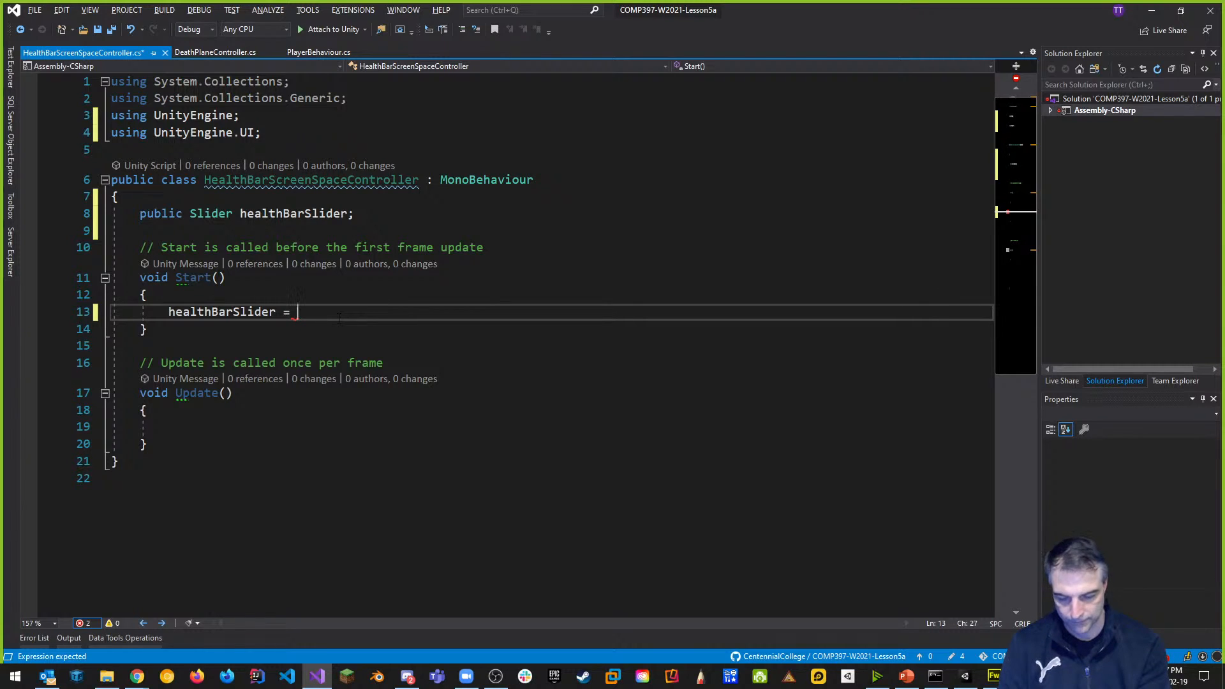
type("GetComponent<>()")
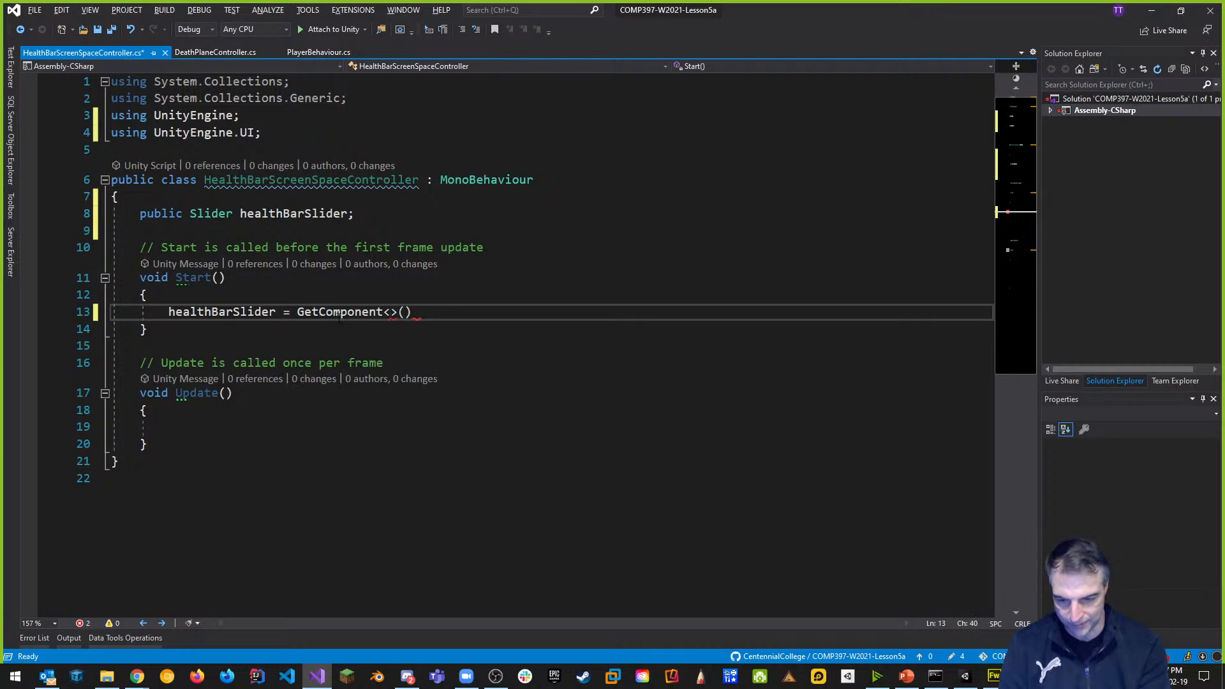
type("Slider")
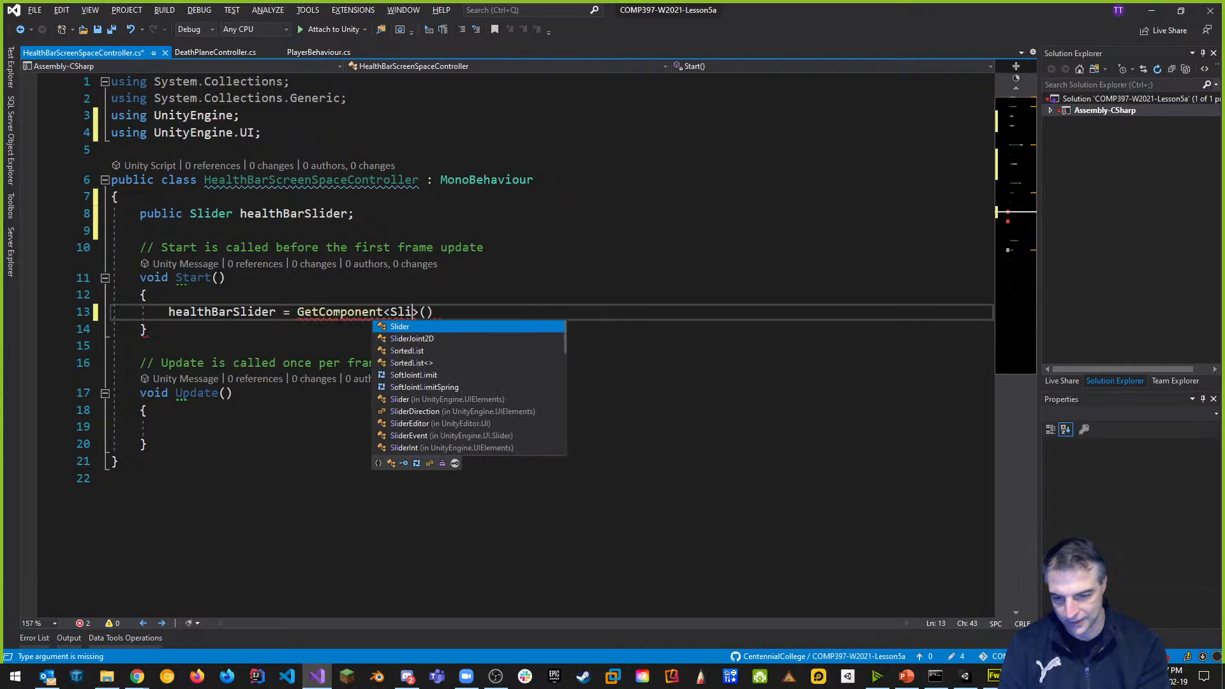
type(">();")
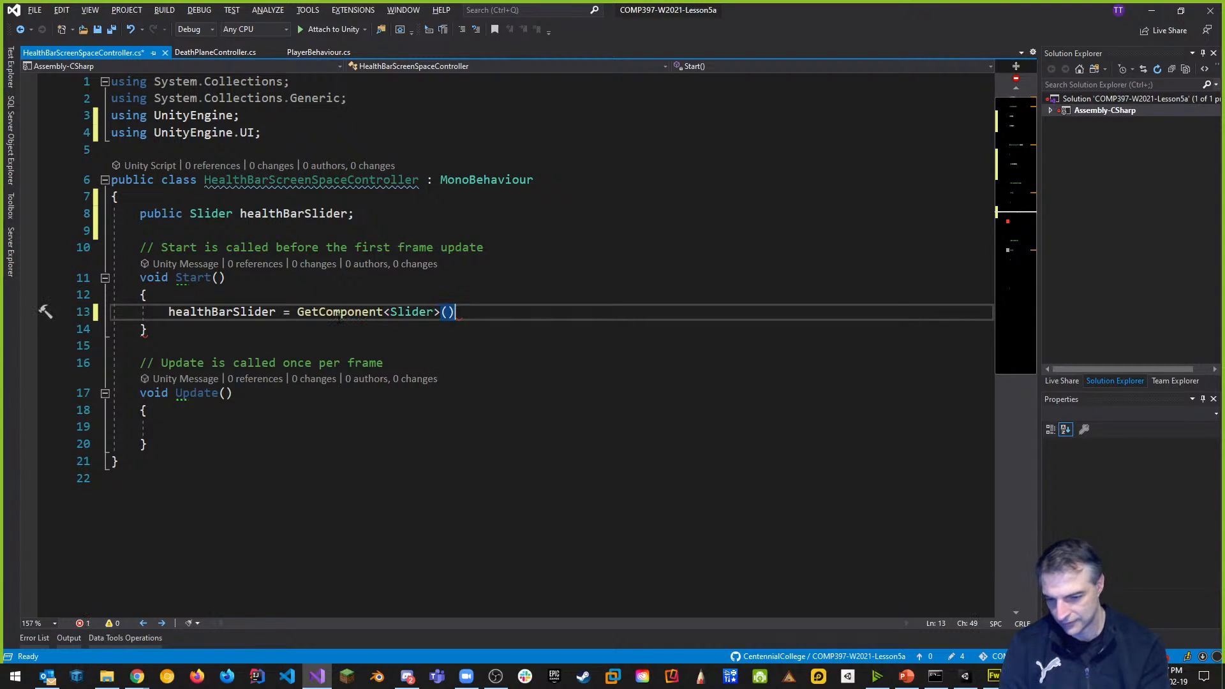
key("ctrl+s")
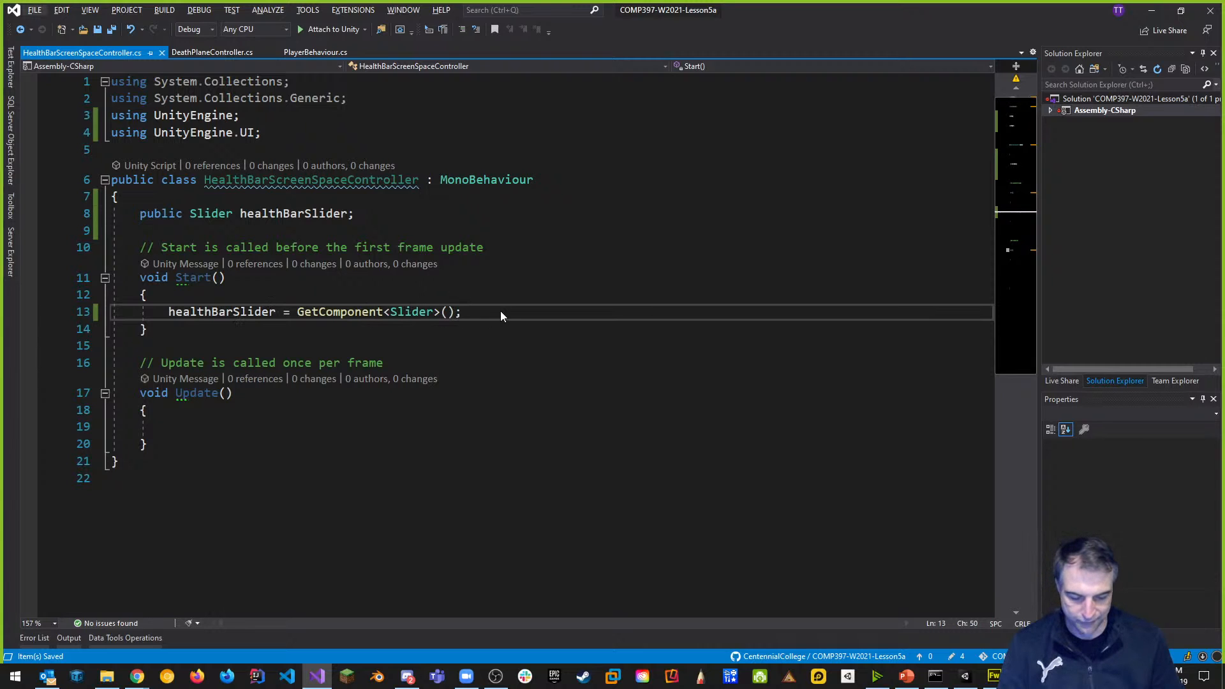
left_click(965, 676)
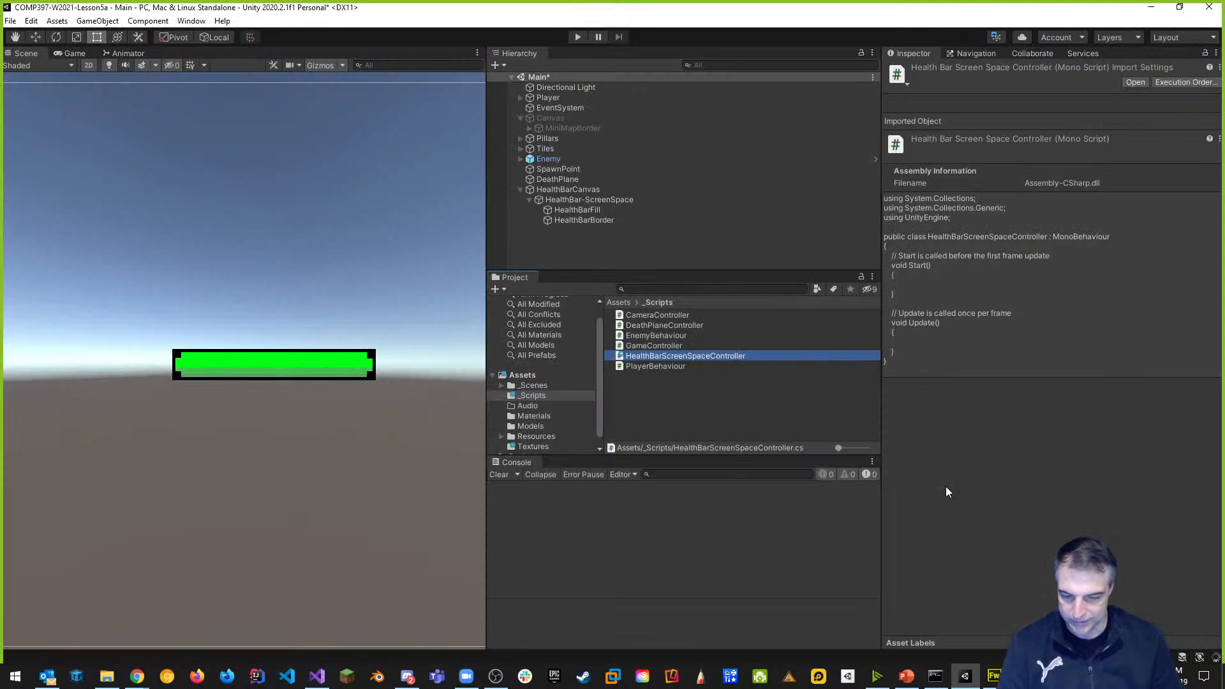
Attach HealthBarScreenSpaceController to HealthBar-ScreenSpace and test it briefly in Play mode.
left_click(600, 201)
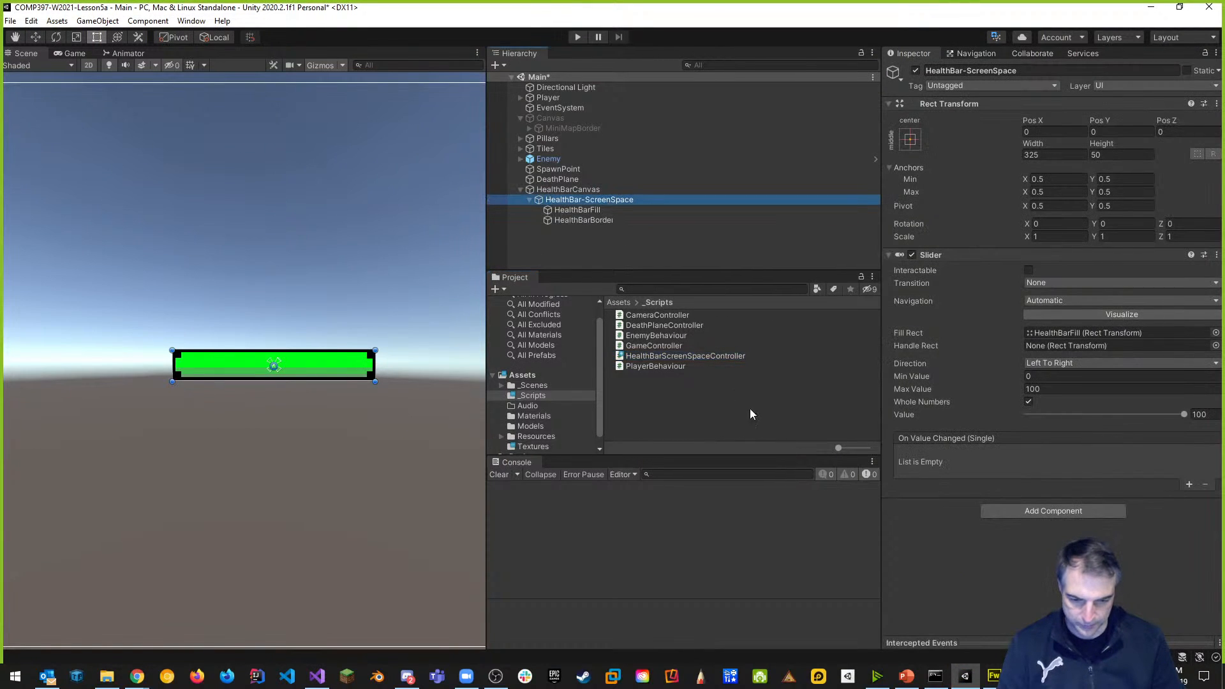
left_click_drag(691, 356, 1051, 516)
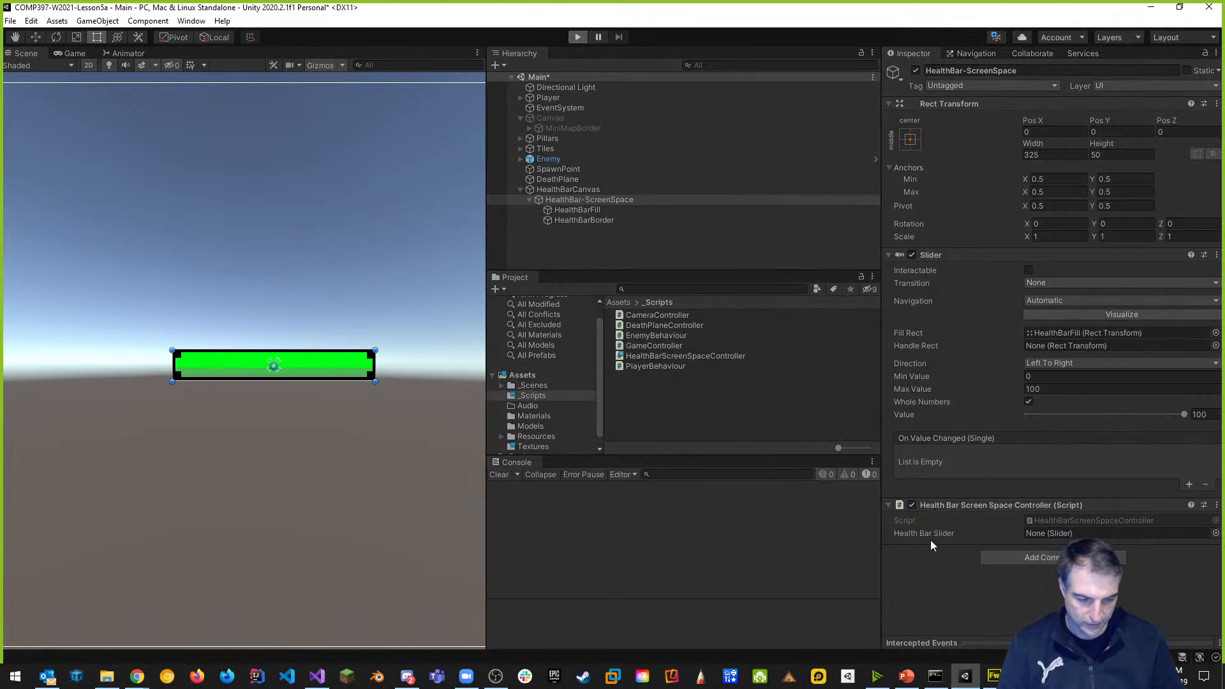
key("ctrl+p")
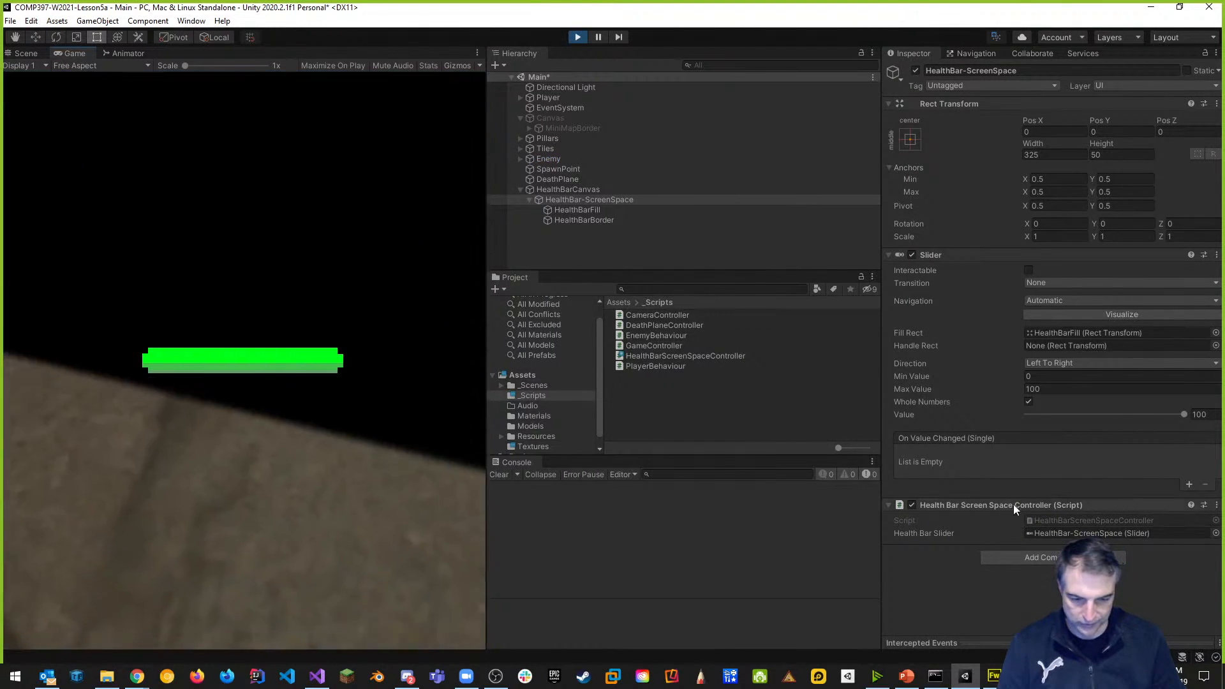
left_click(577, 36)
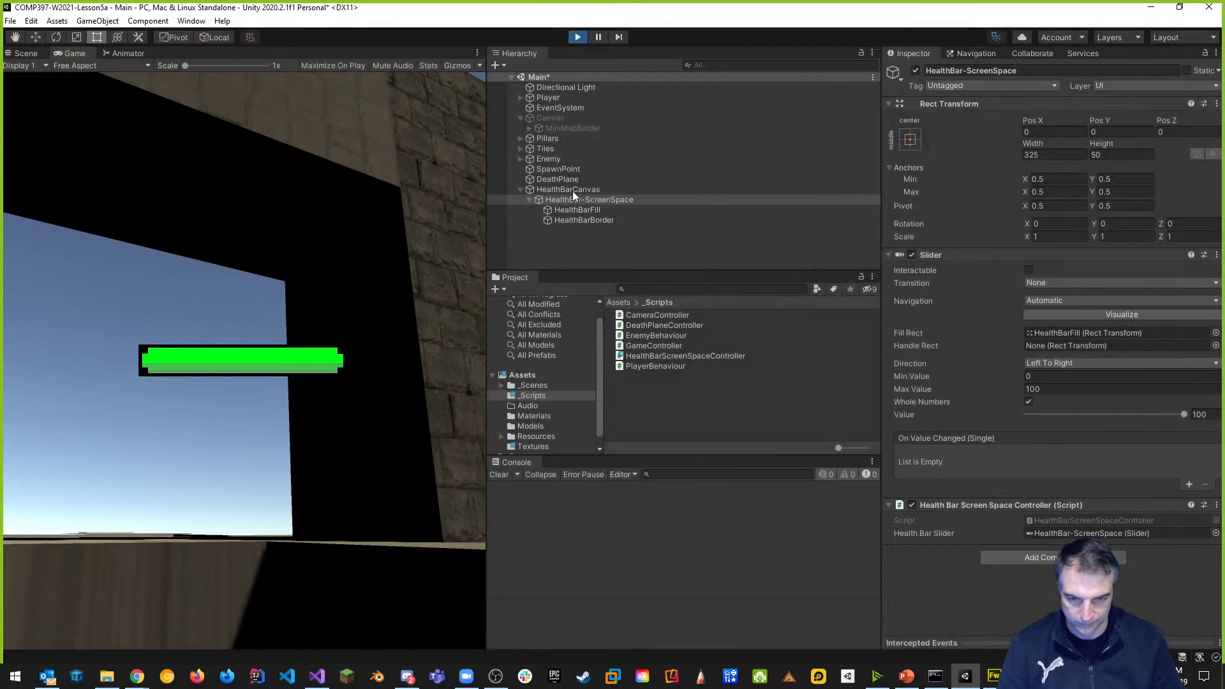
key("alt+Tab")
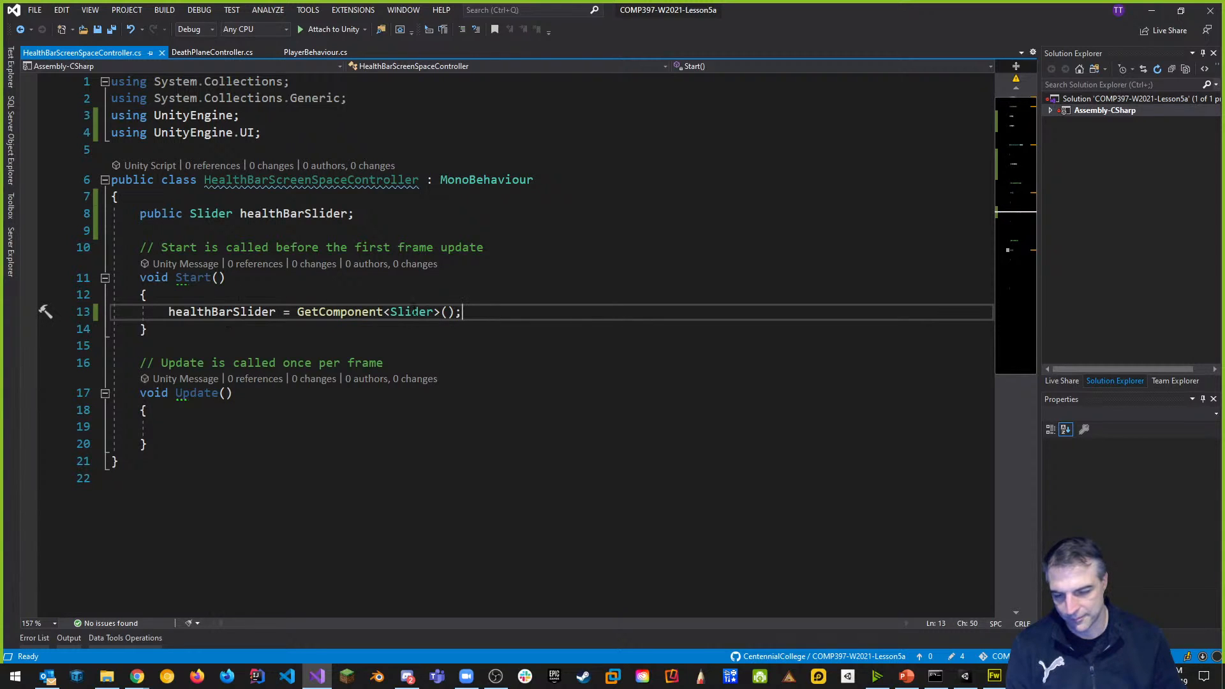
Add fields 'public int currentHealth = 100;' and 'public int maximumHealth = 100;' and save.
left_click(432, 217)
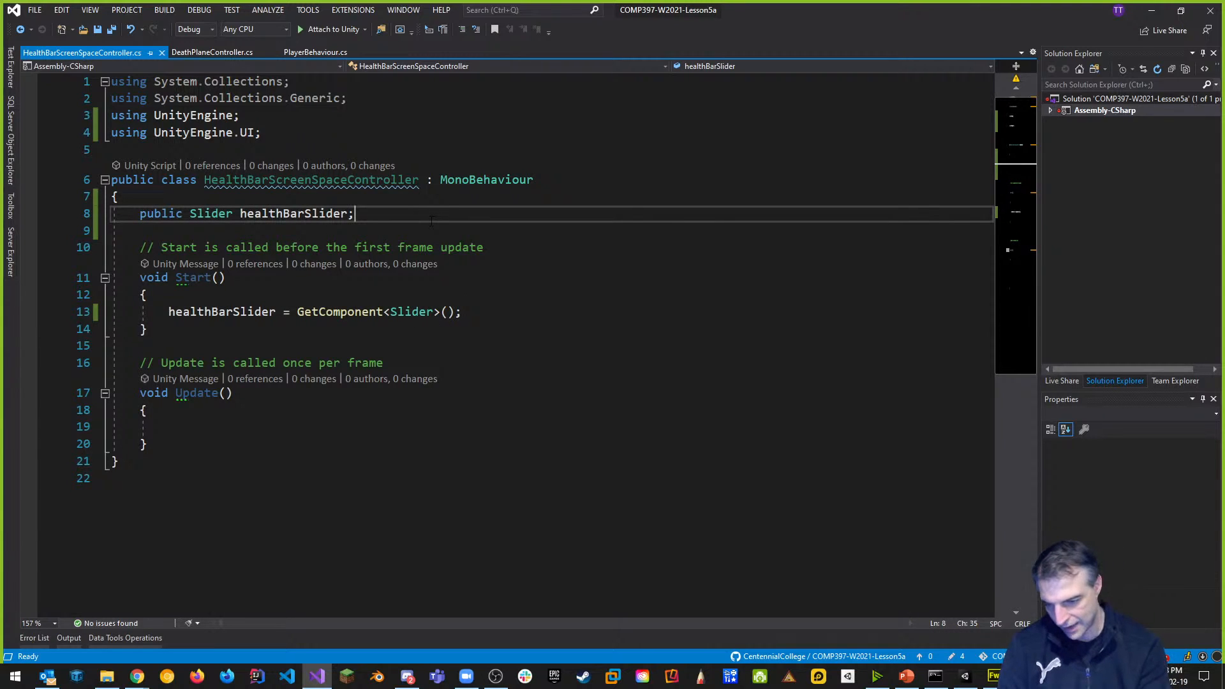
key("Return")
key("Return")
type("public")
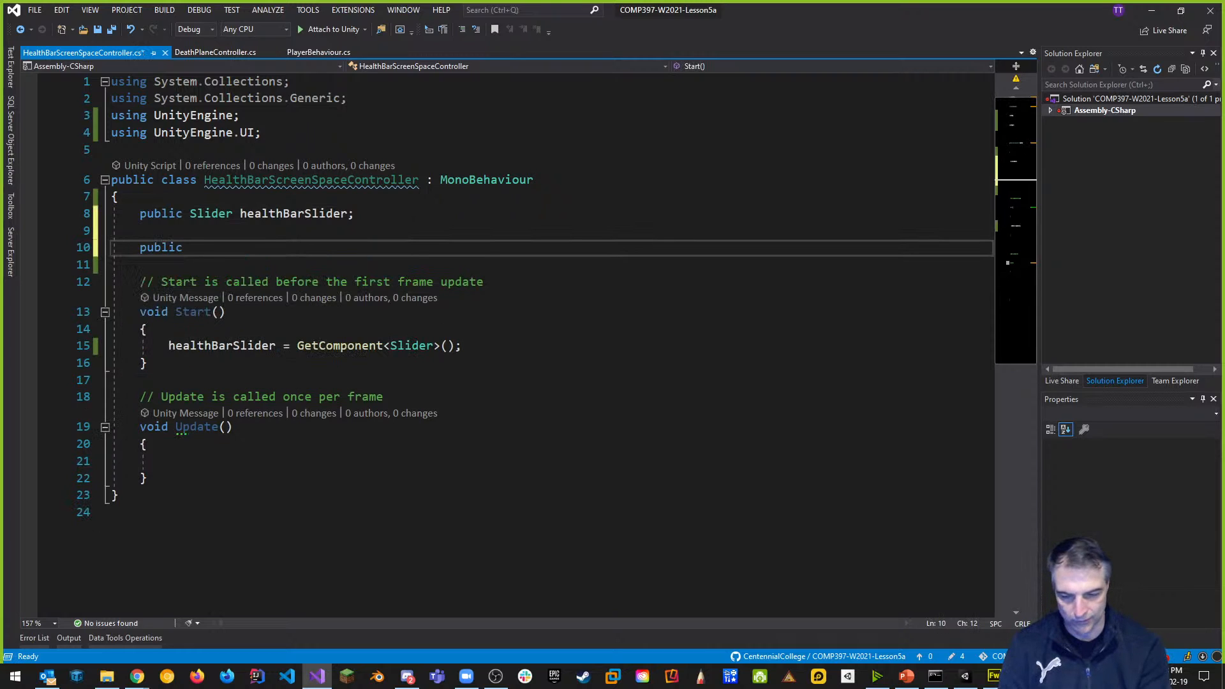
type(" int current")
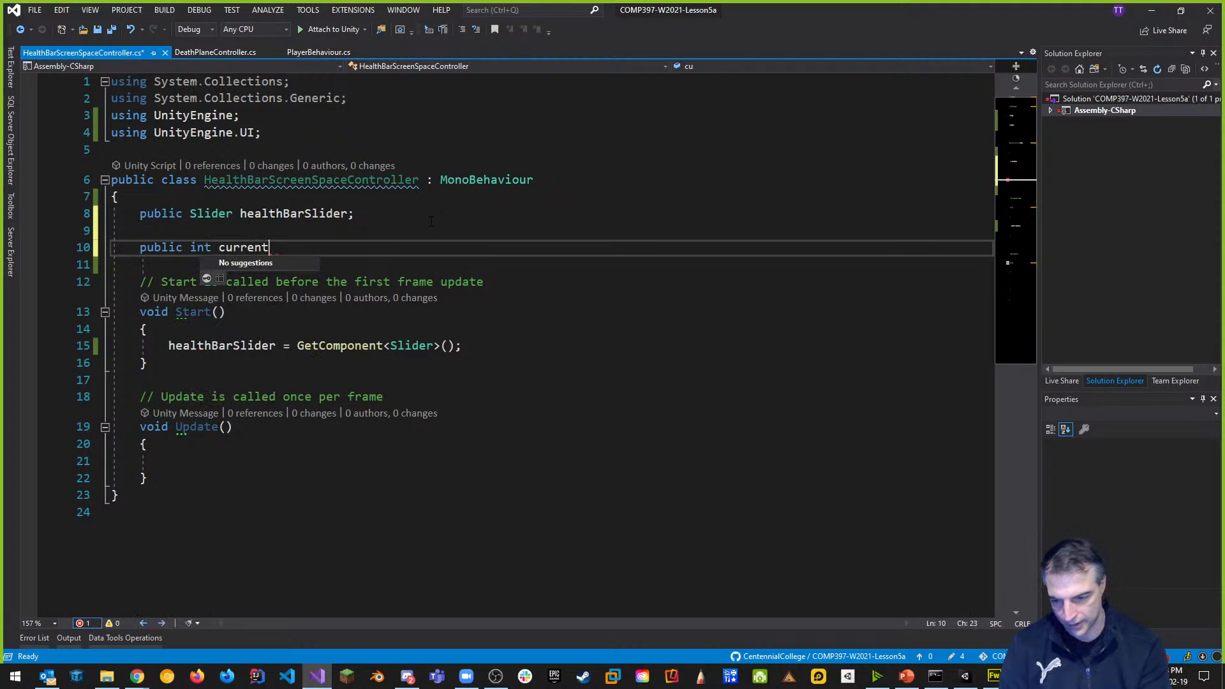
type("Health ")
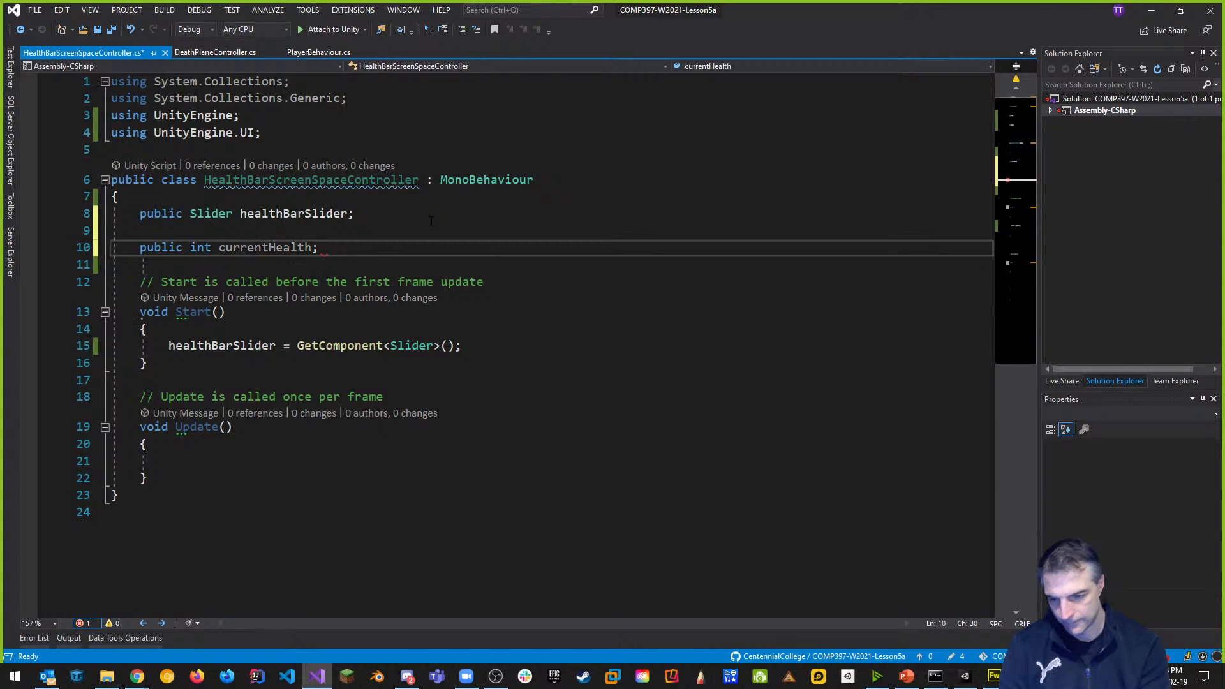
type("= 100;")
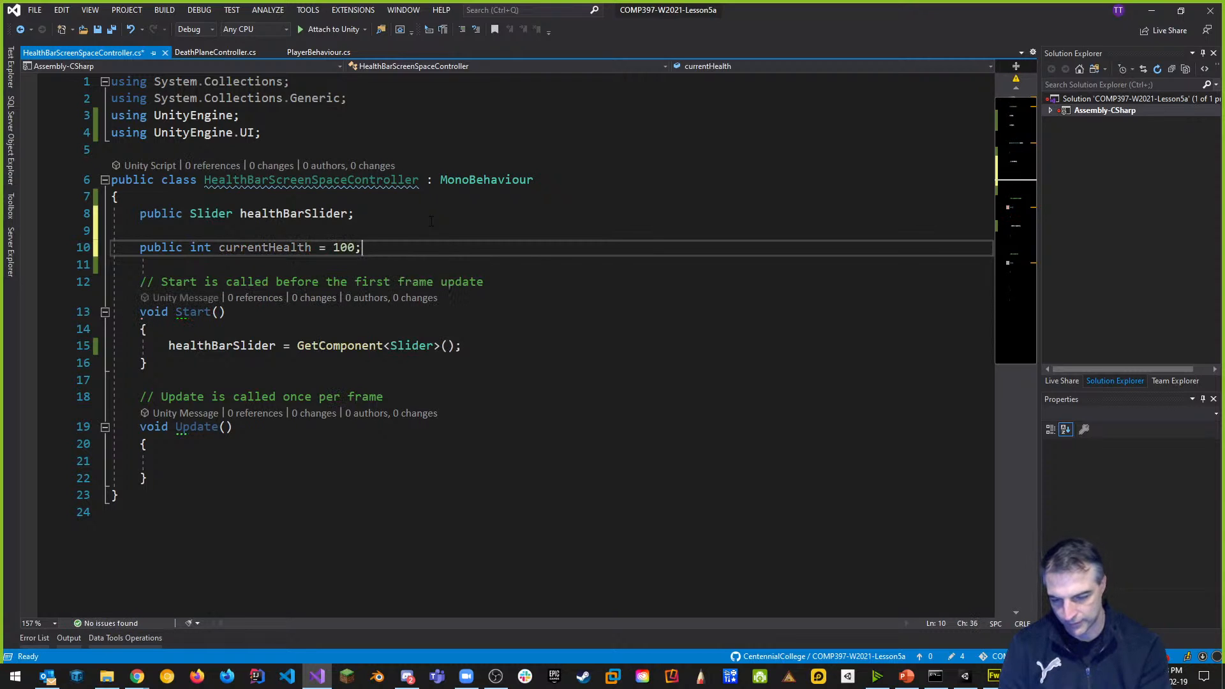
key("Return")
type("public int")
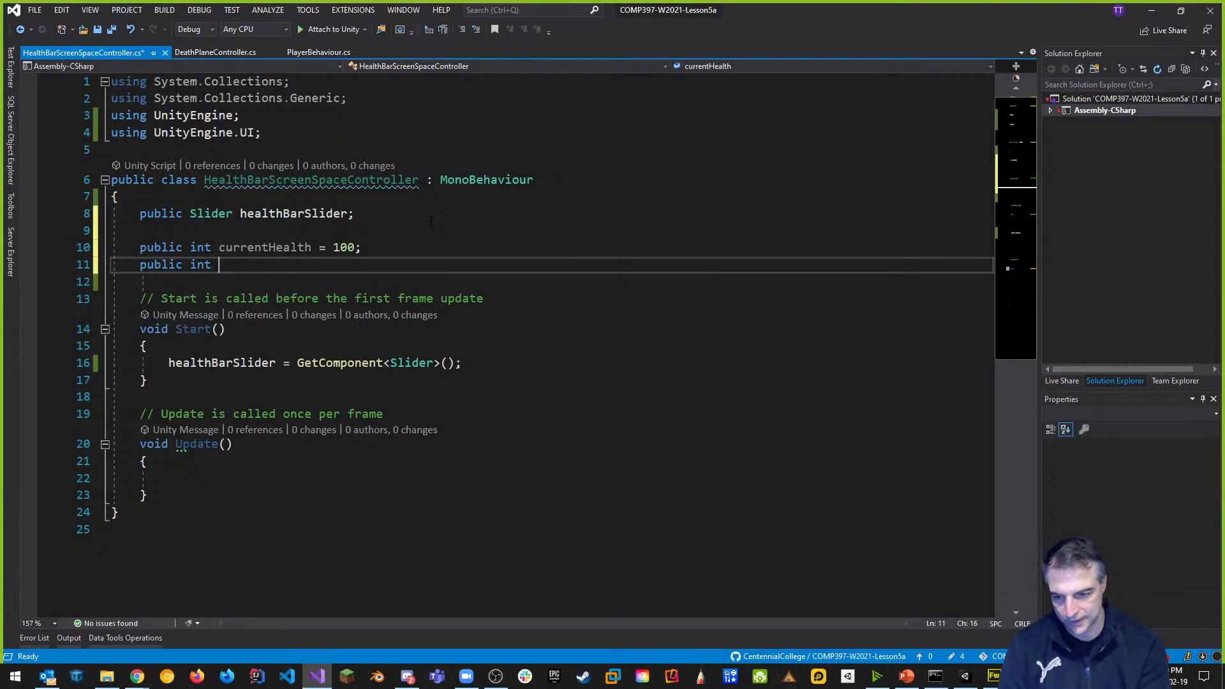
type(" max")
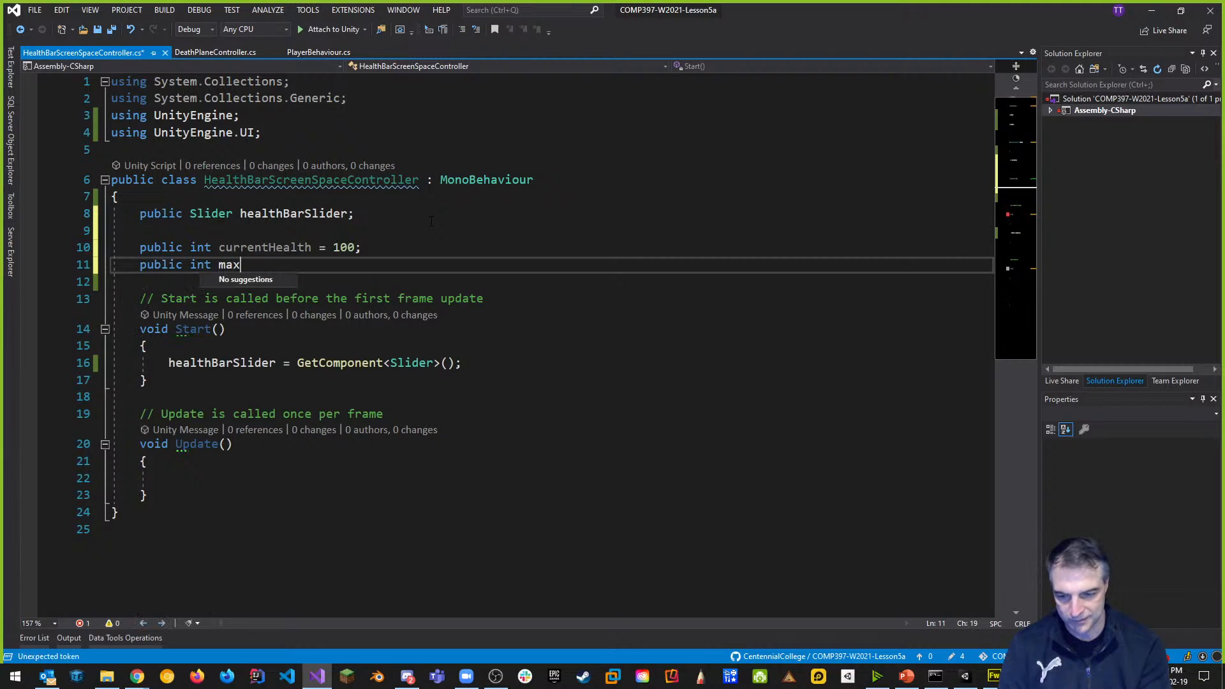
type("imumHealth = 100;")
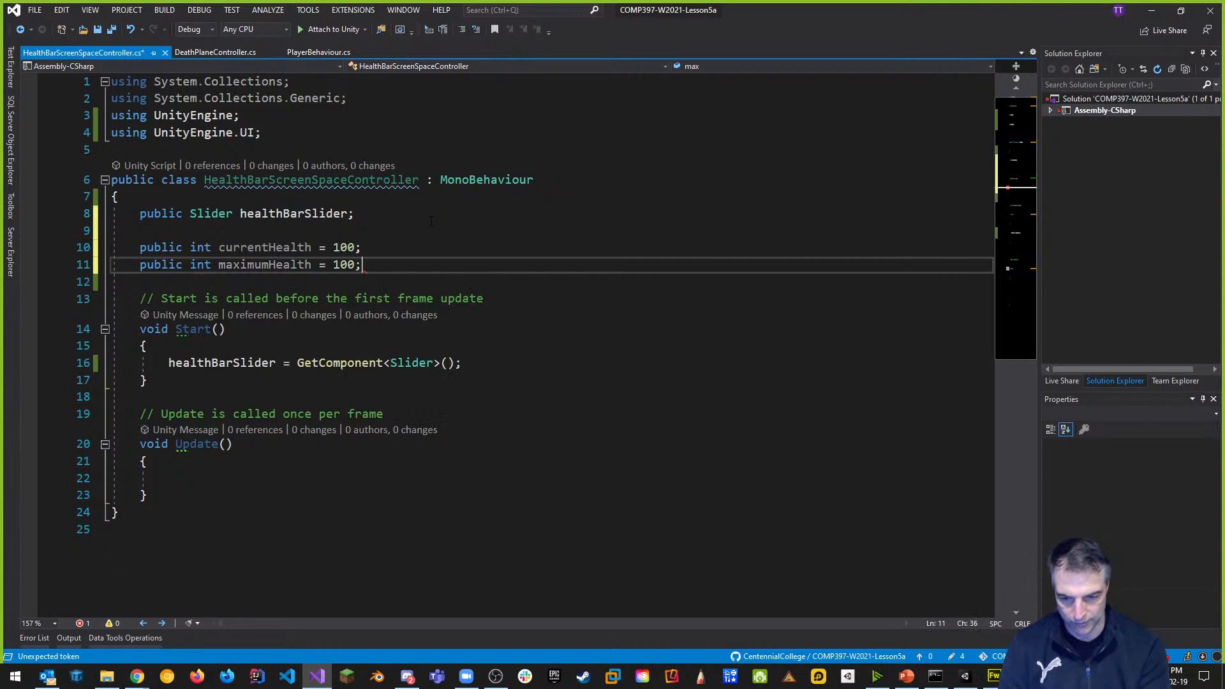
key("ctrl+s")
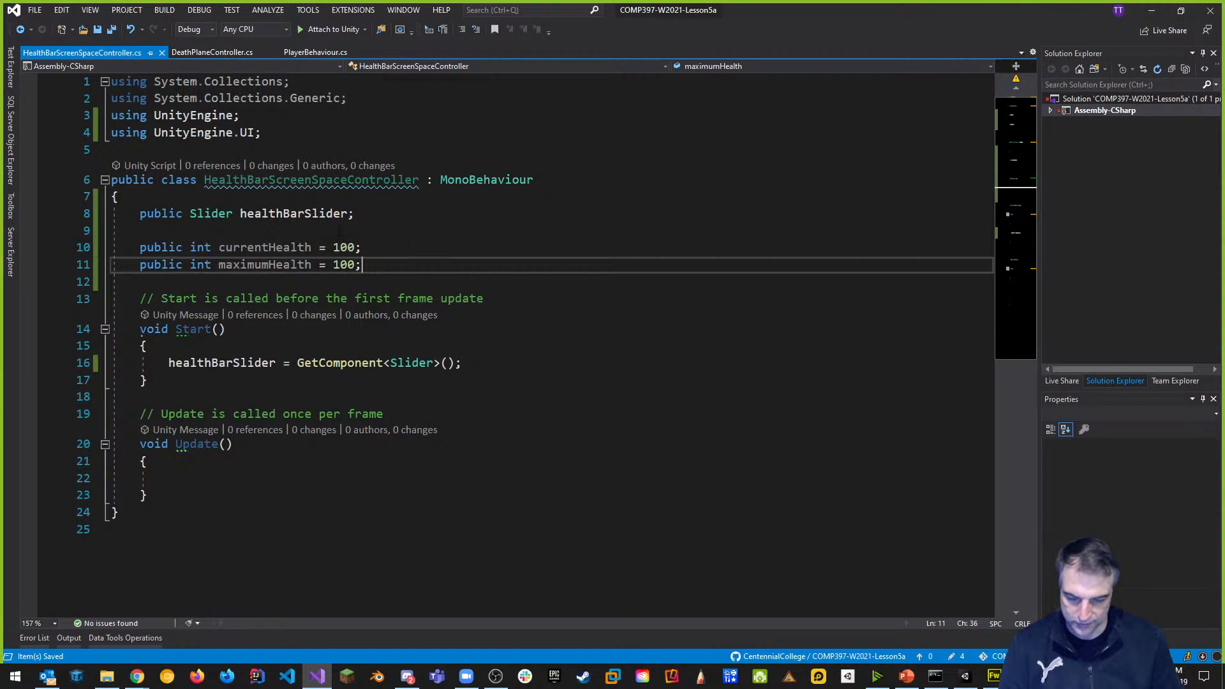
Add 'currentHealth = maximumHealth;' in Start, save, and return to Unity.
left_click(483, 359)
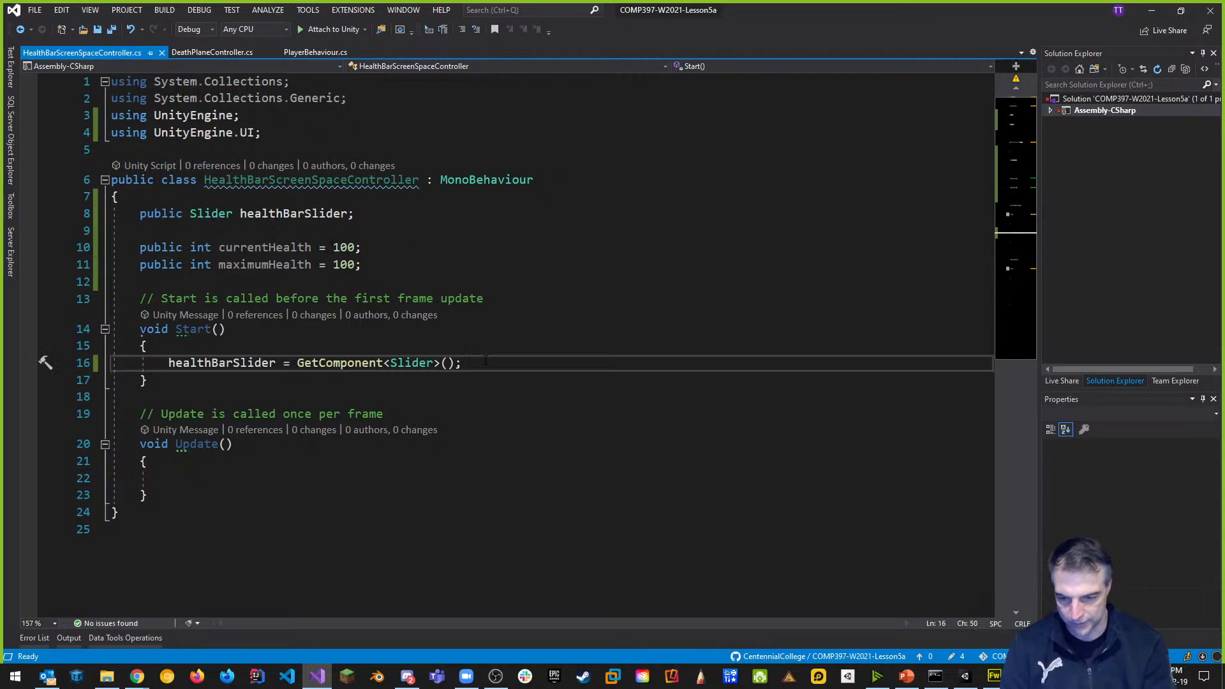
key("Return")
type("currentHealth ")
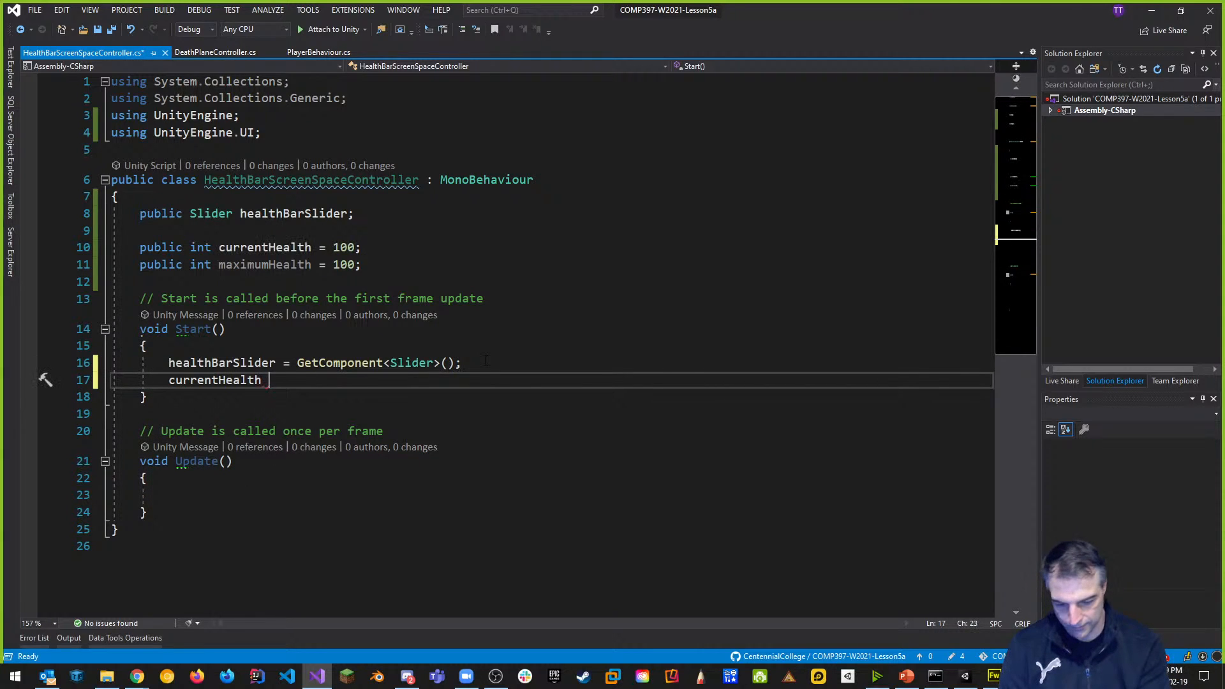
type("= maximumHealth;")
key("ctrl+s")
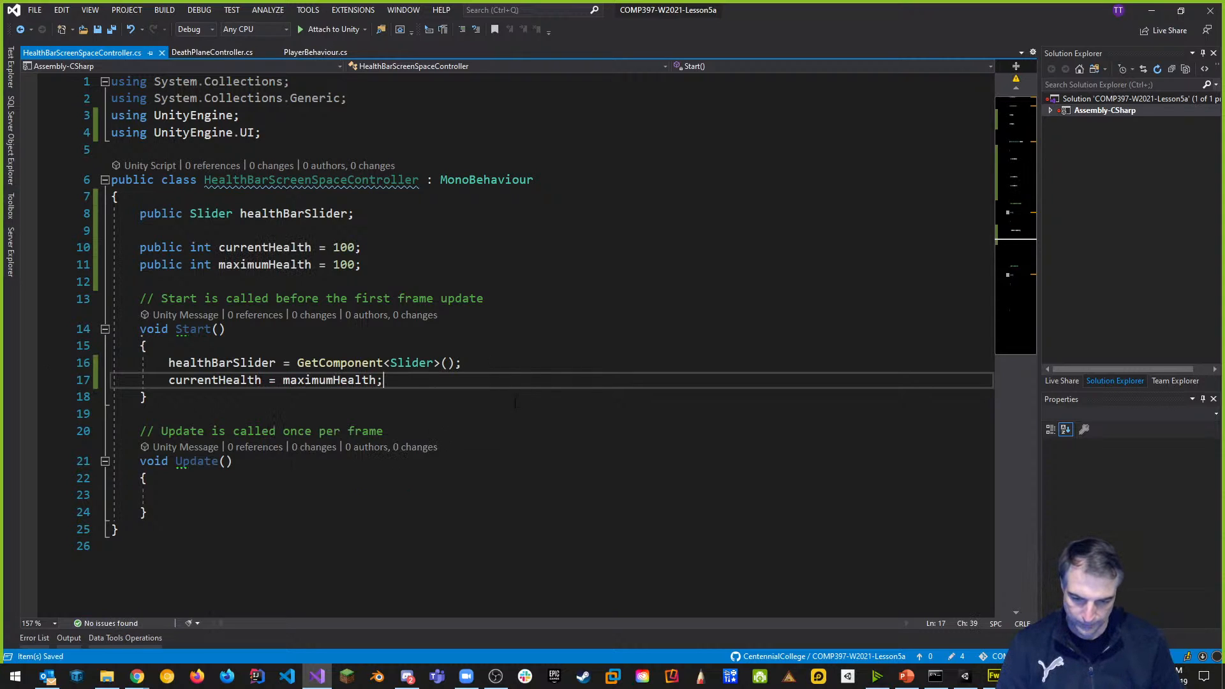
key("alt+Tab")
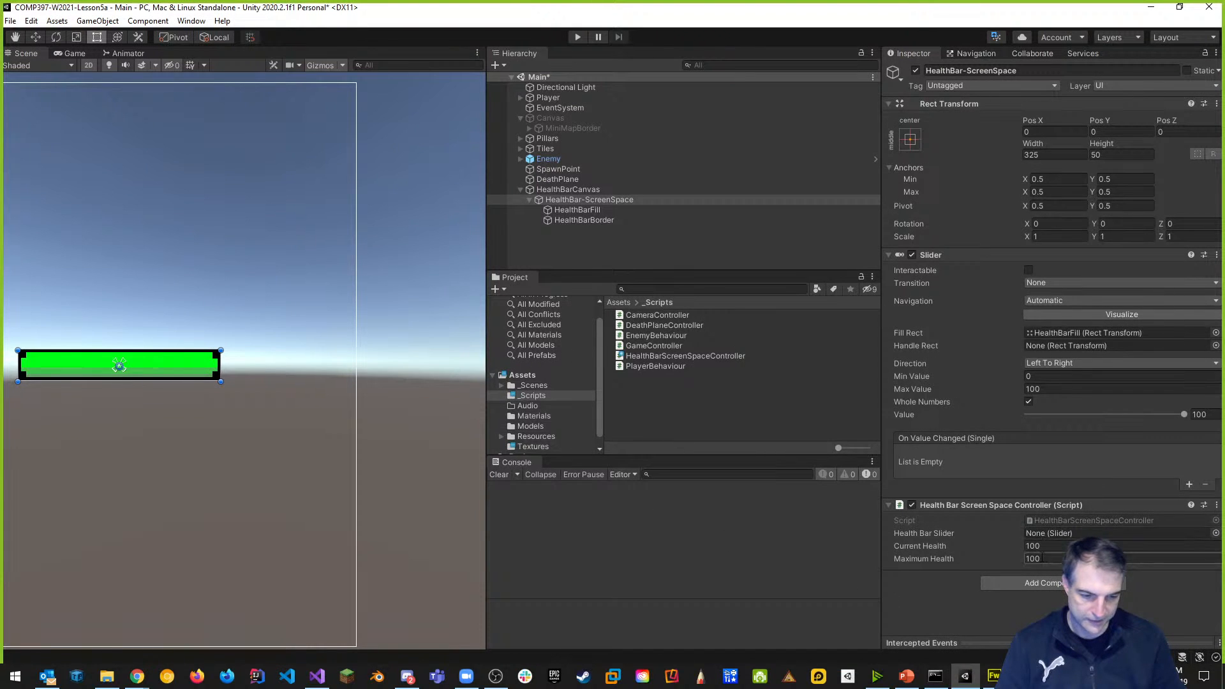
Put [Range(0, 100)] above currentHealth and [Range(1, 100)] above maximumHealth, then save.
key("alt+Tab")
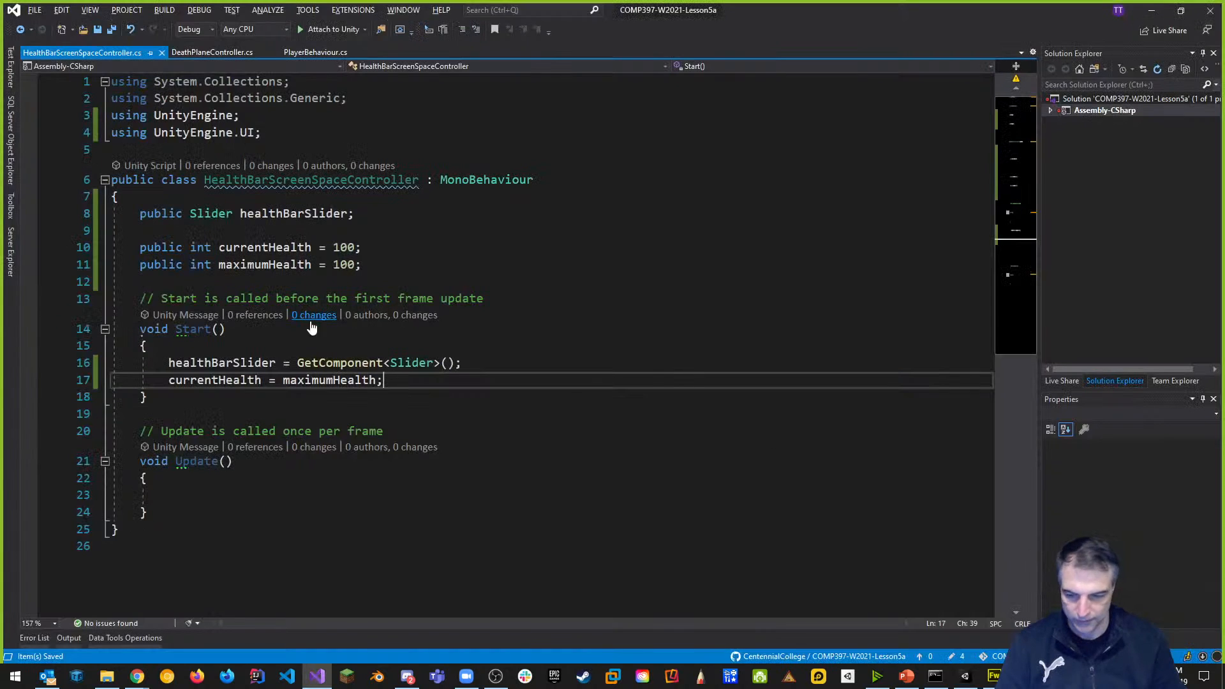
key("Return")
type("[")
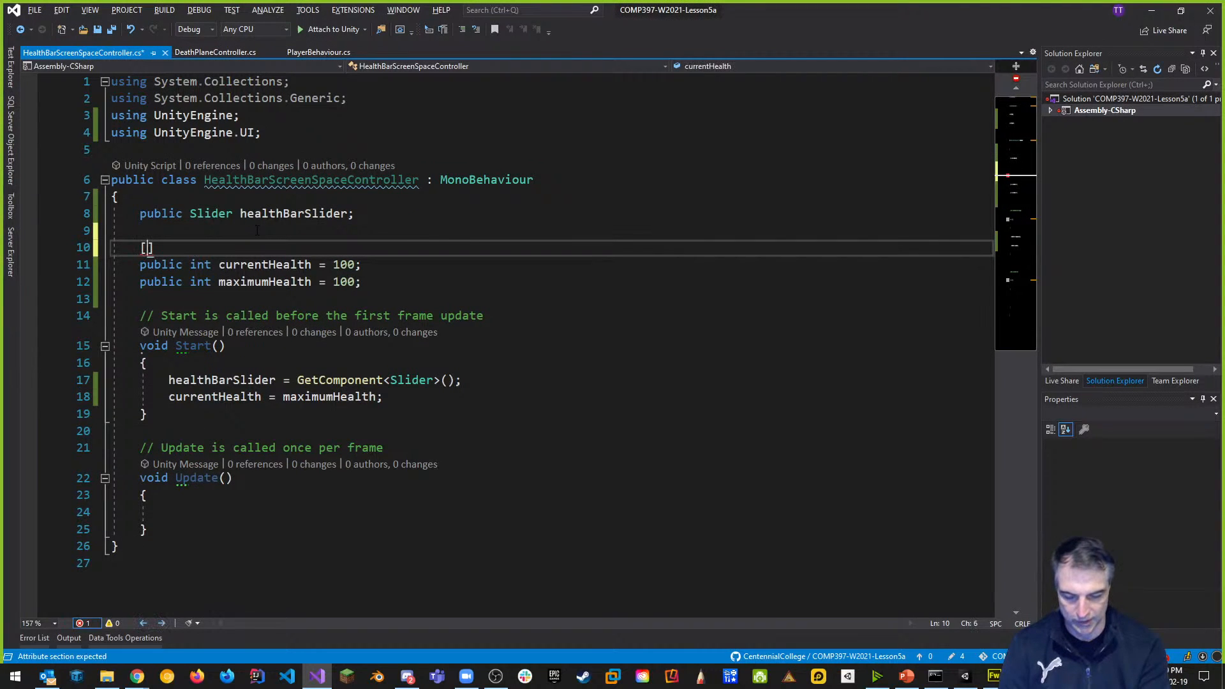
type("Range")
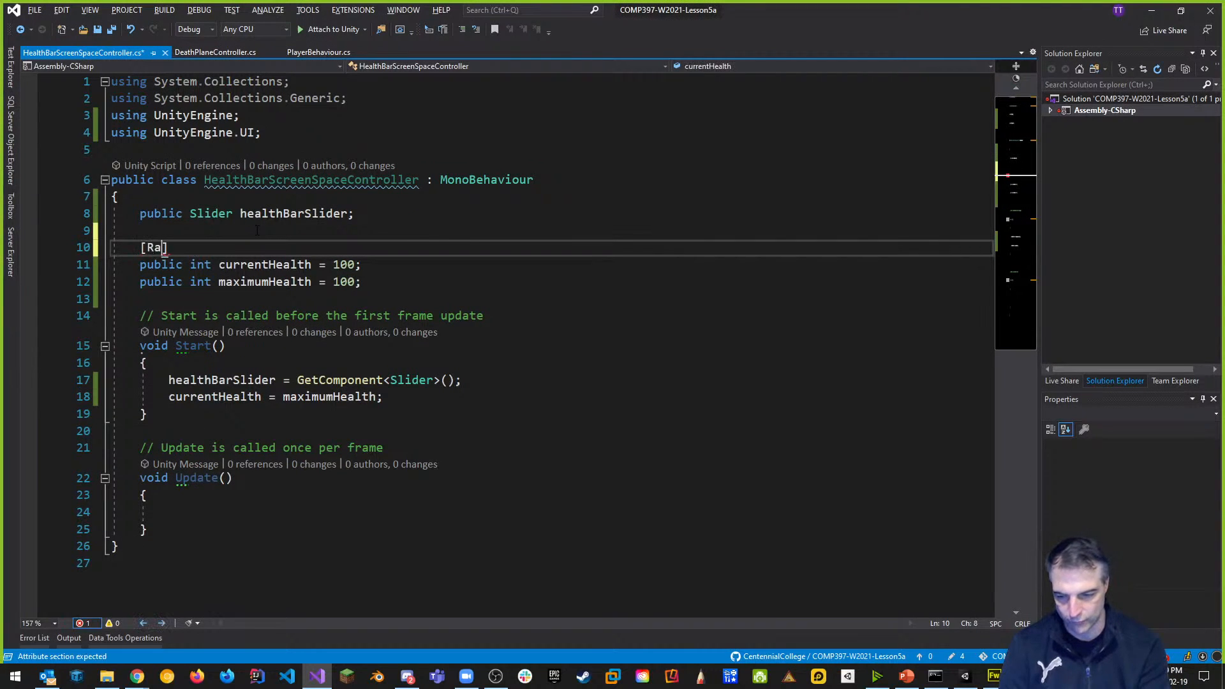
type("(")
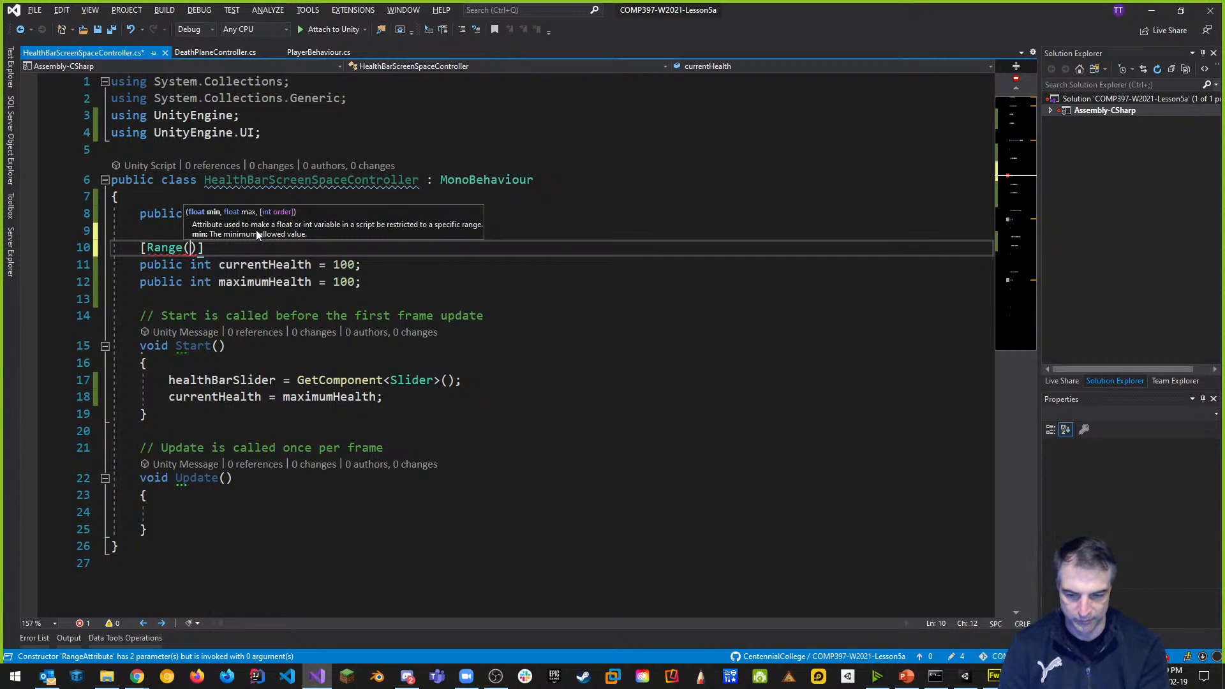
type("0, 10")
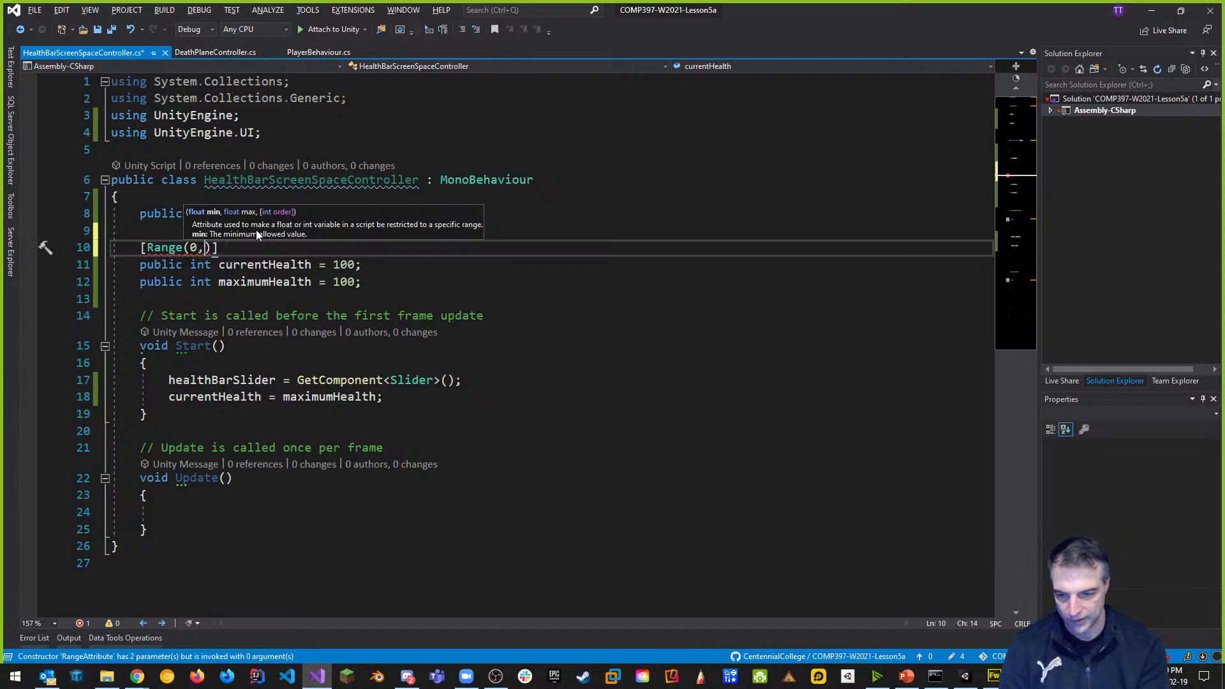
type("0")
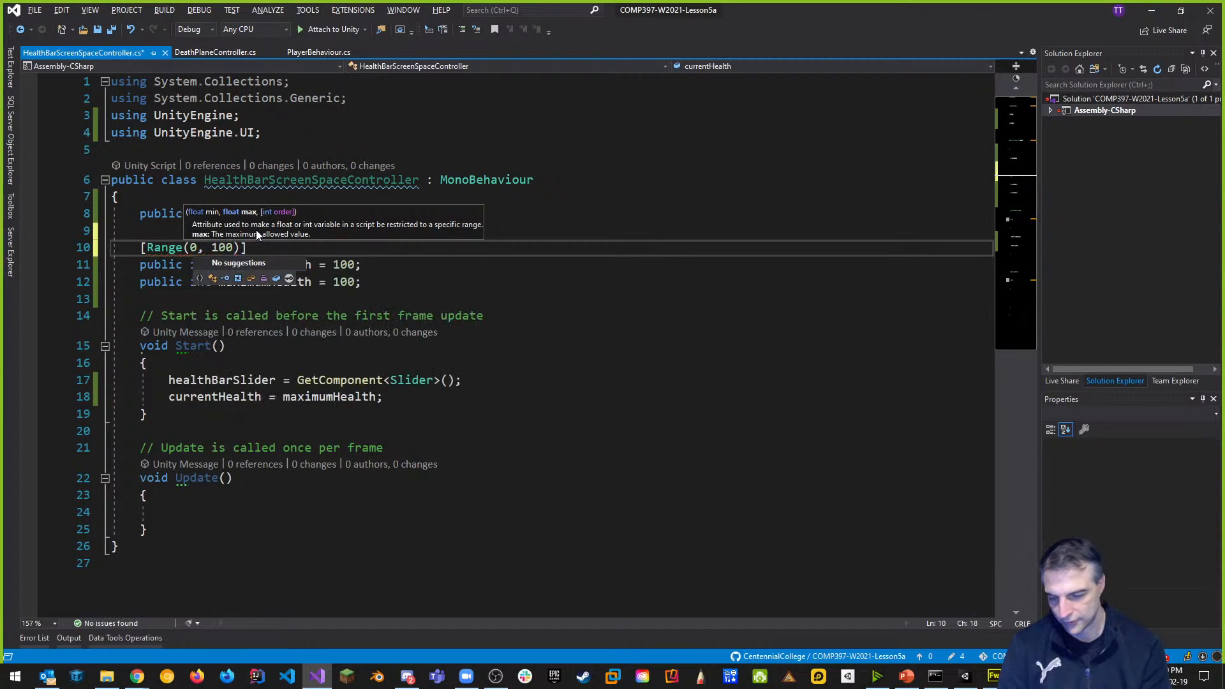
left_click(369, 284)
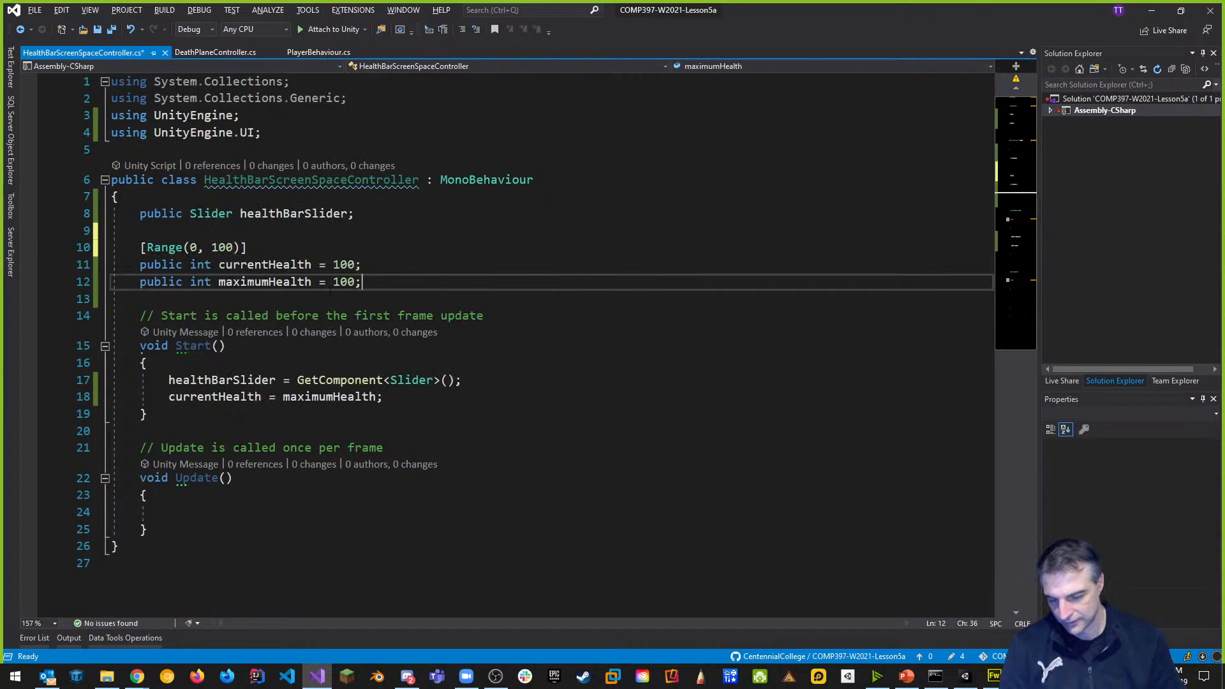
left_click(383, 259)
key("Return")
key("Return")
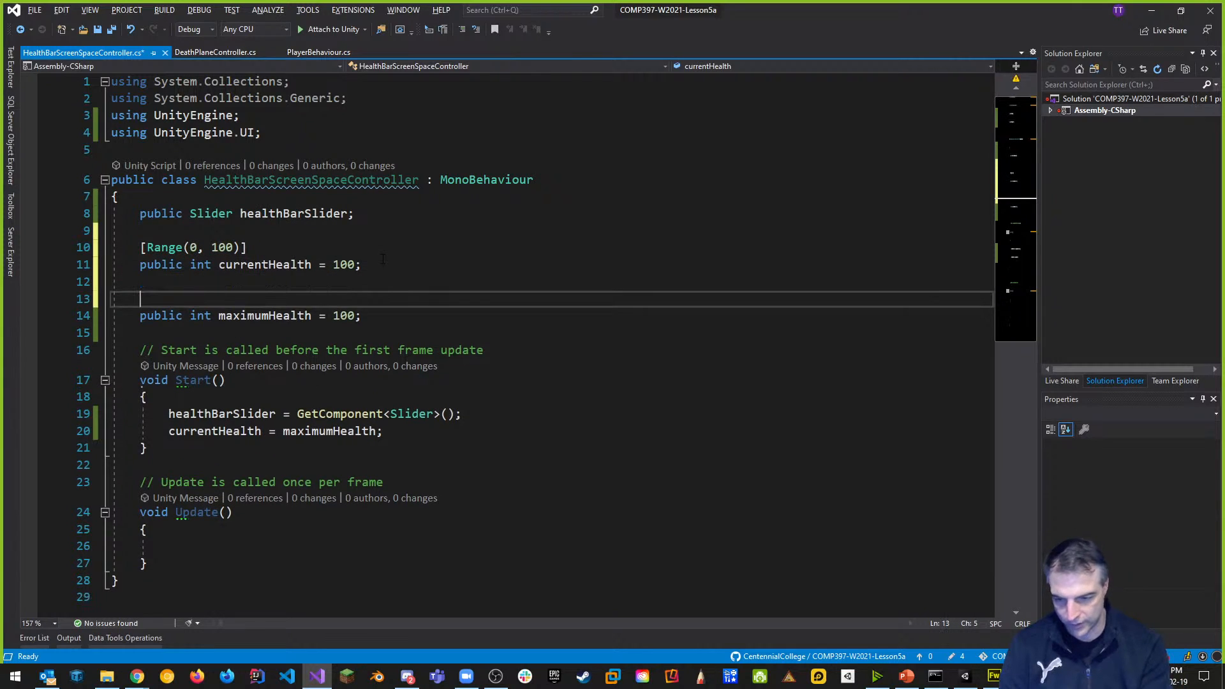
type("[")
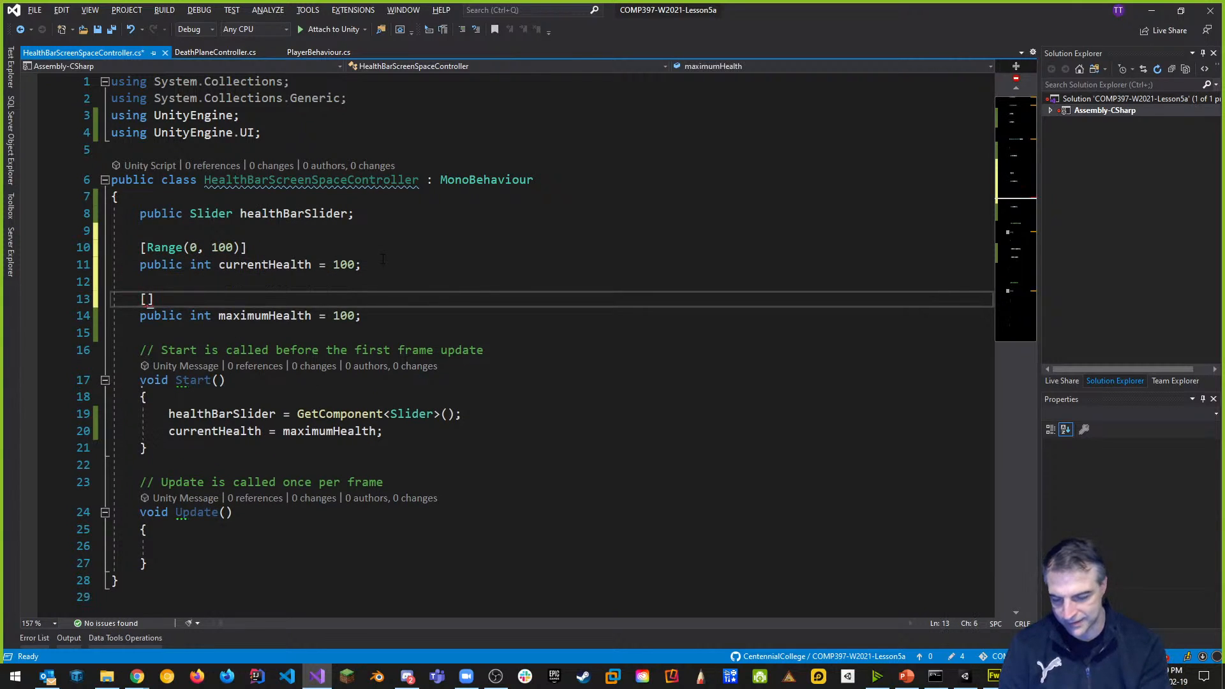
type("Range")
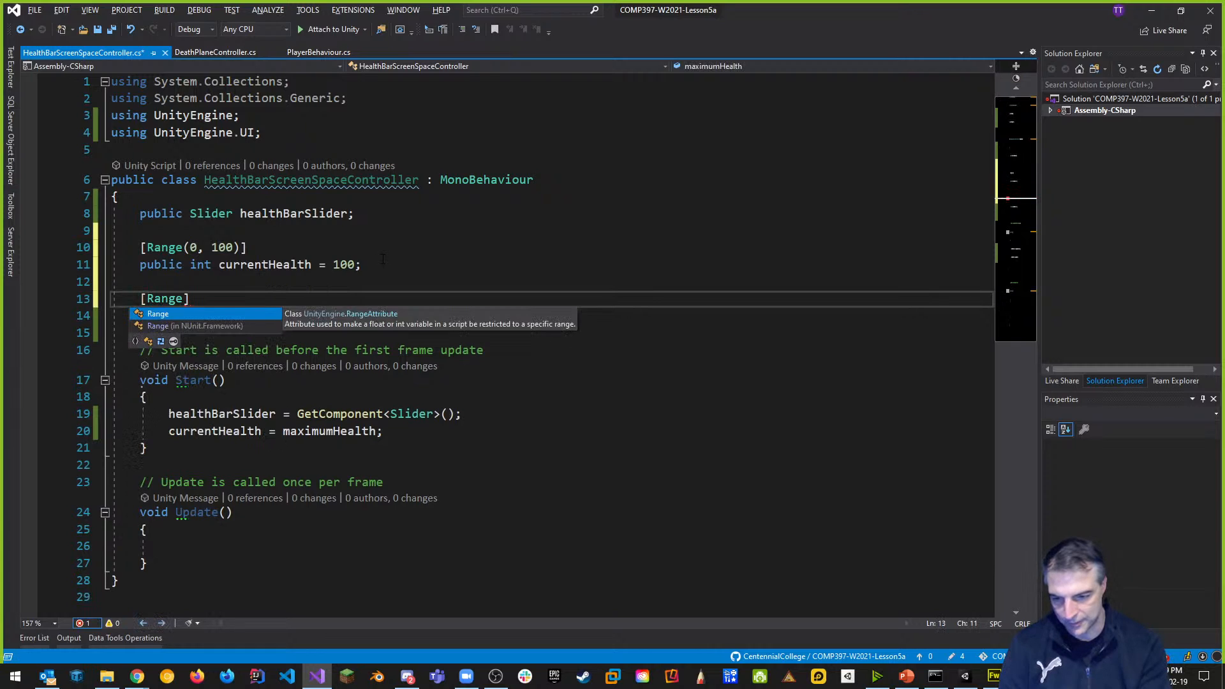
type("(1, 100")
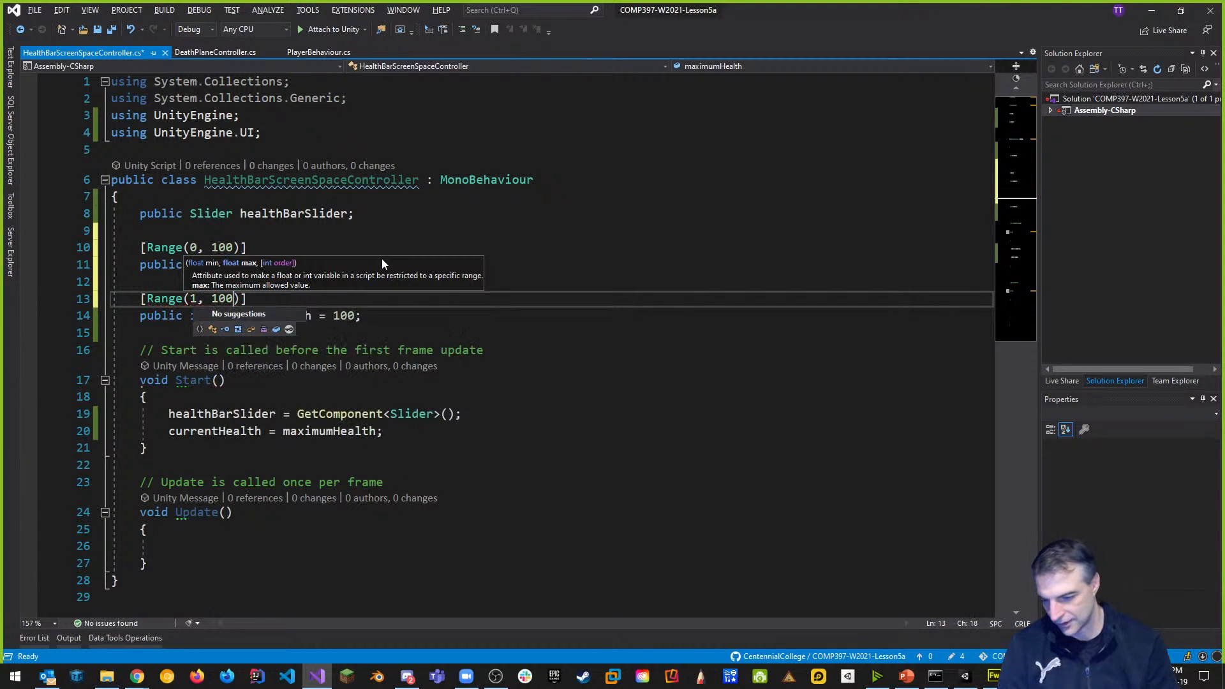
left_click(386, 316)
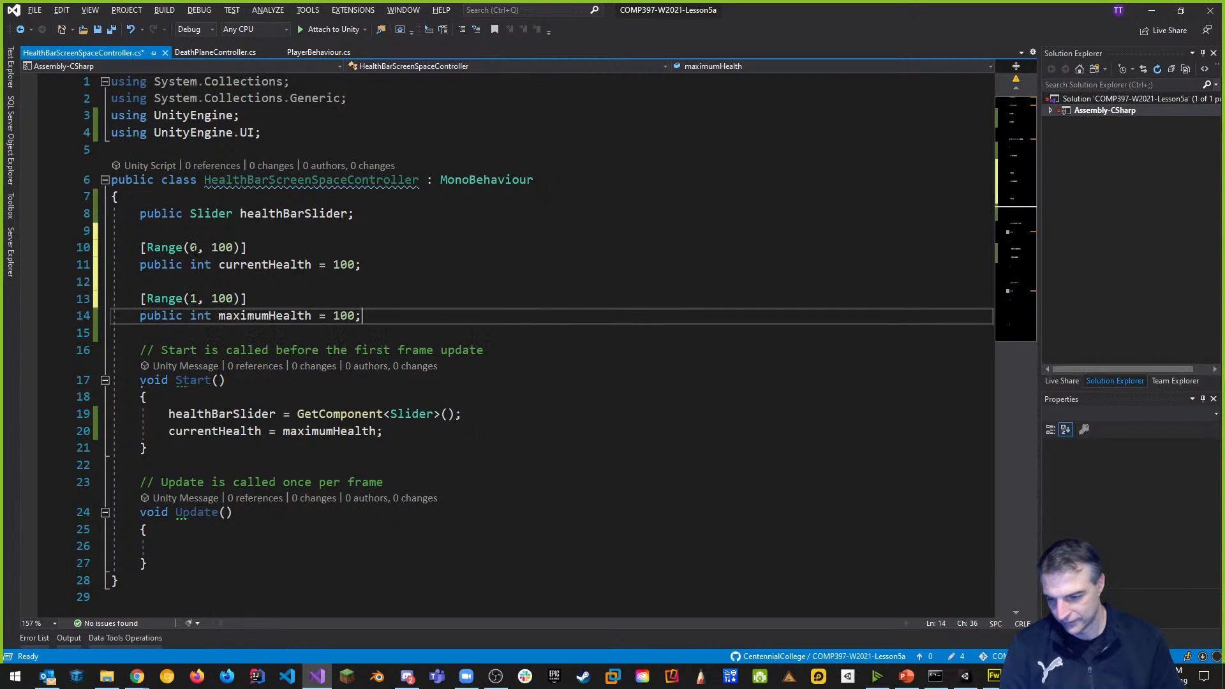
key("Up")
key("ctrl+s")
Let Unity reload the script, check the health sliders at 100, then return to Visual Studio.
key("alt+Tab")
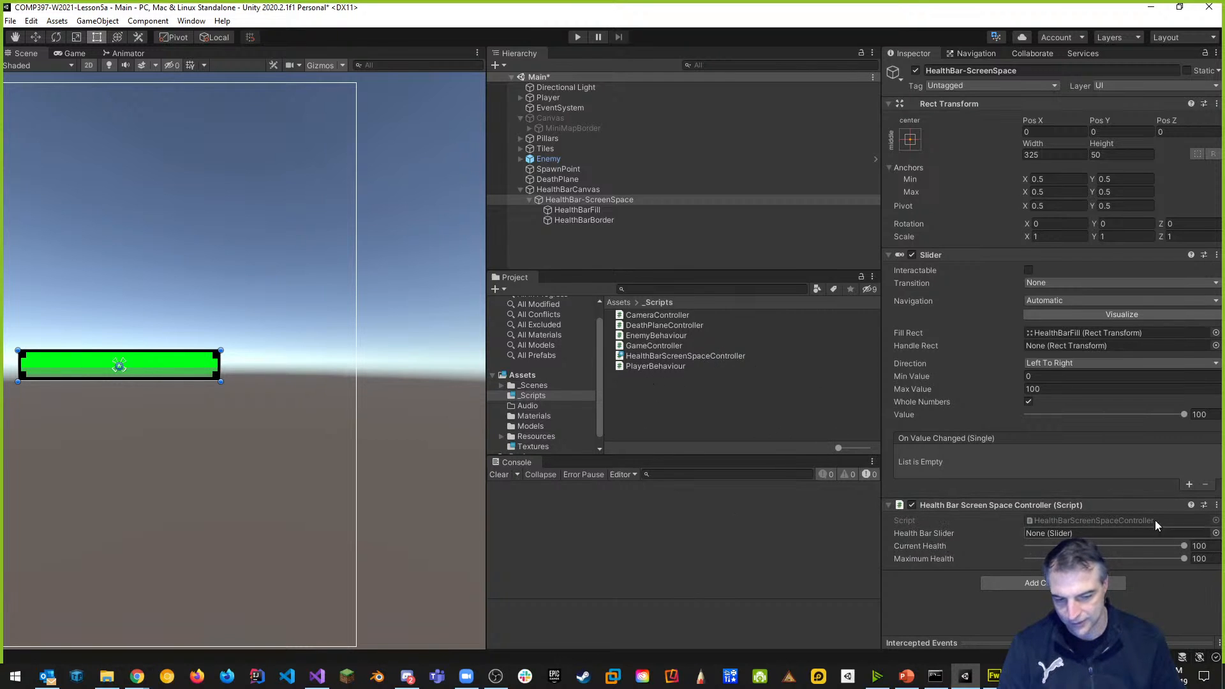
key("alt+Tab")
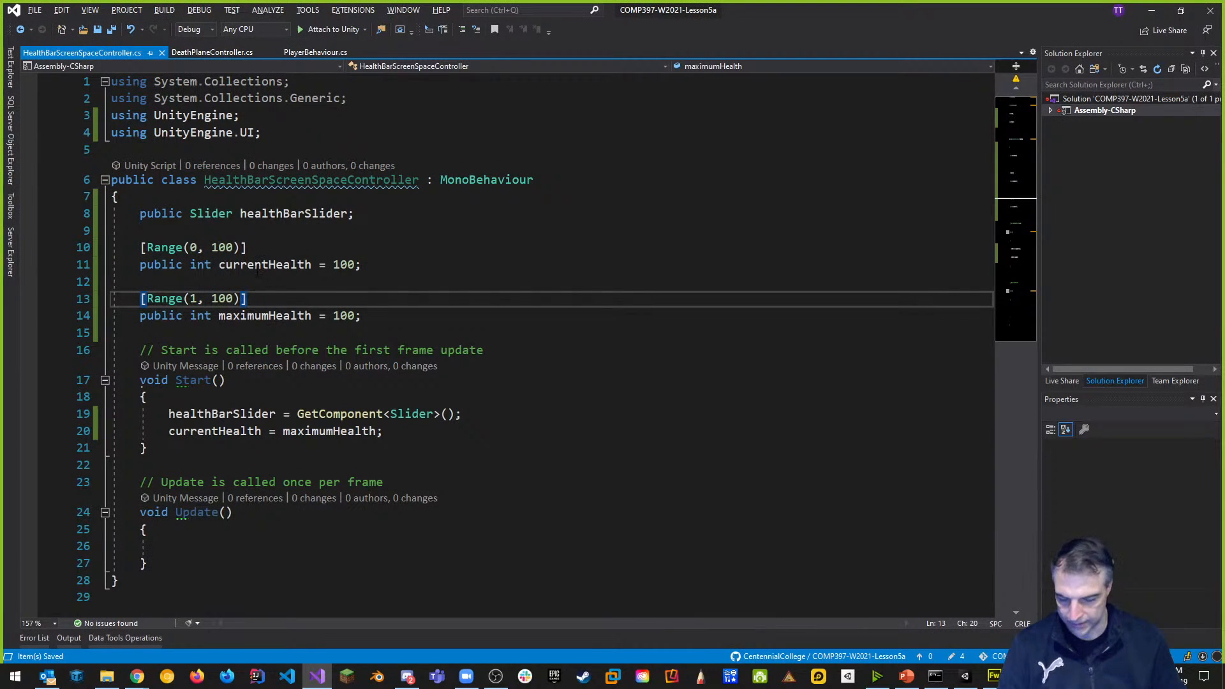
Add [System.Serializable] above the HealthBarScreenSpaceController class declaration and save.
scroll(258, 271, "down", 2)
scroll(258, 271, "up", 1)
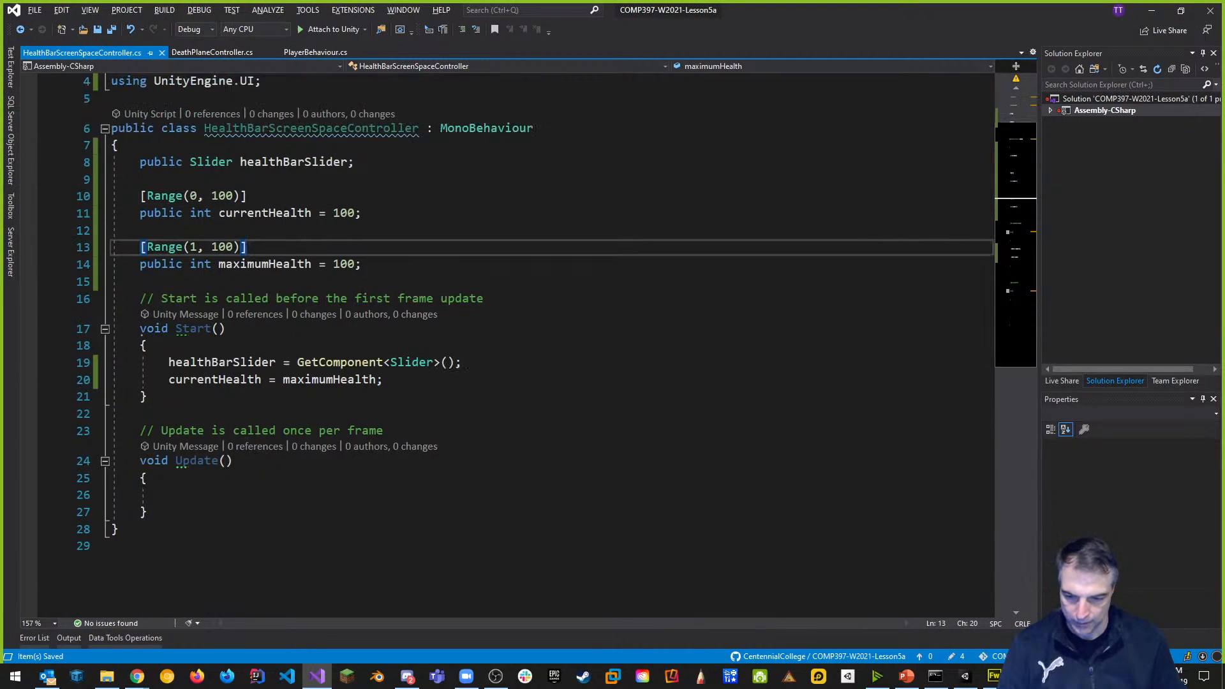
left_click(194, 511)
scroll(194, 511, "up", 1)
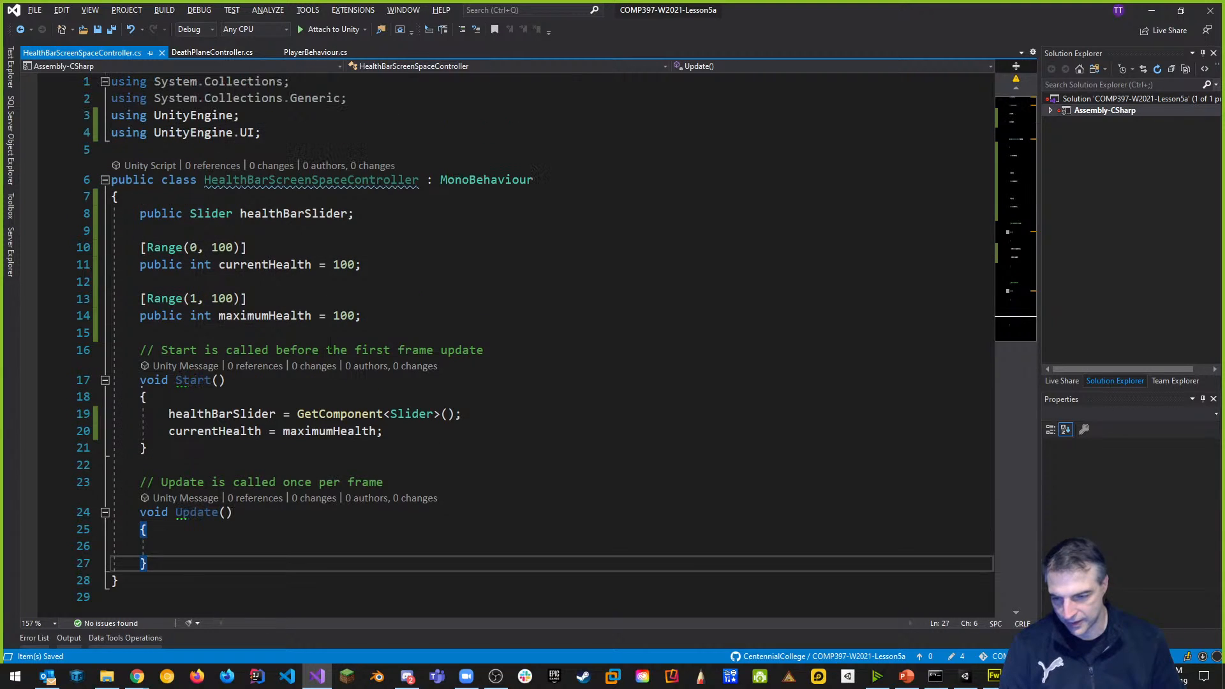
left_click(187, 151)
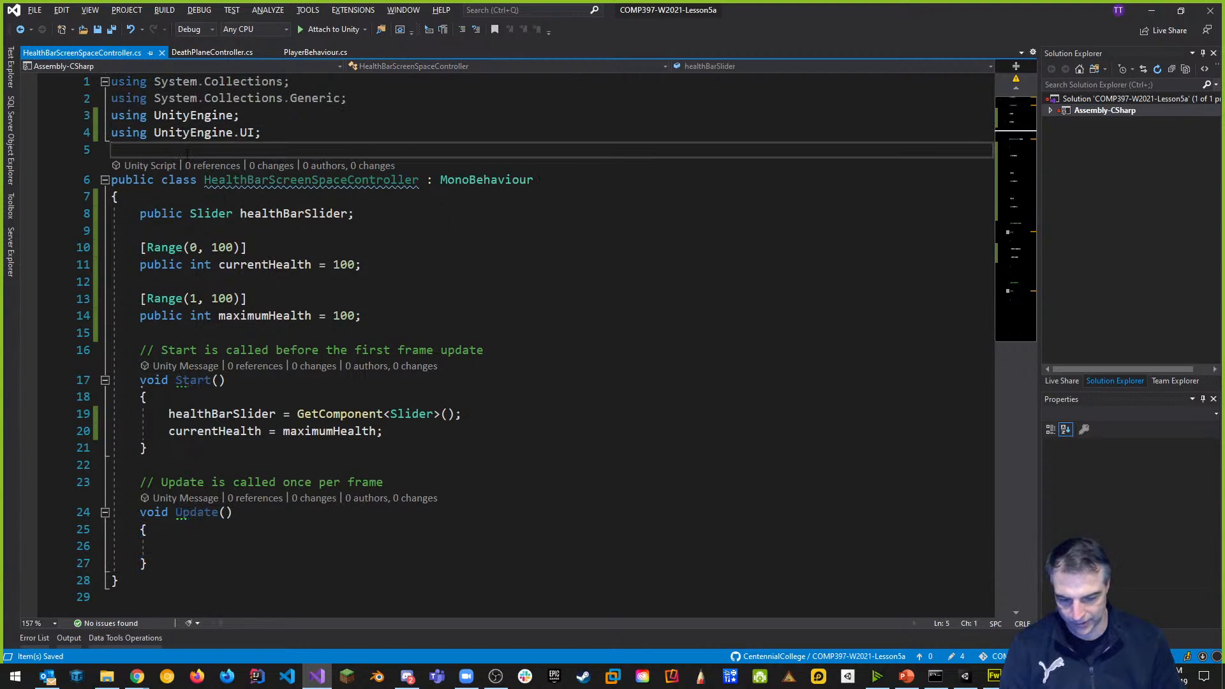
key("Return")
type("[")
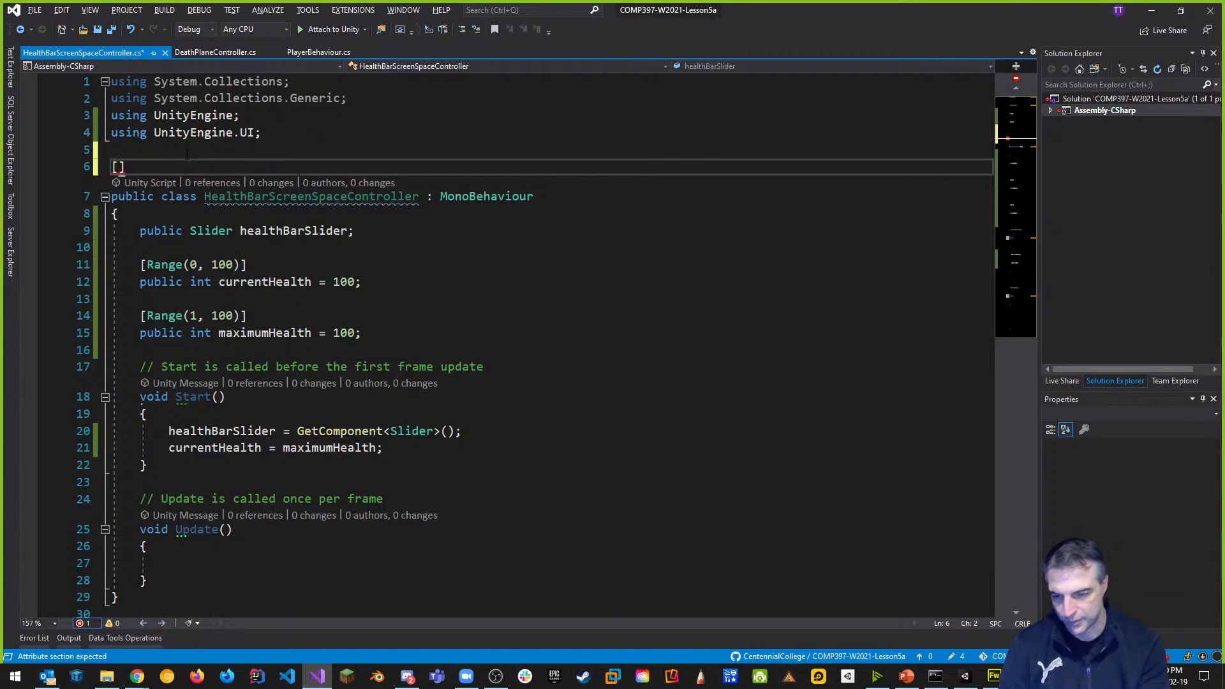
type("System.")
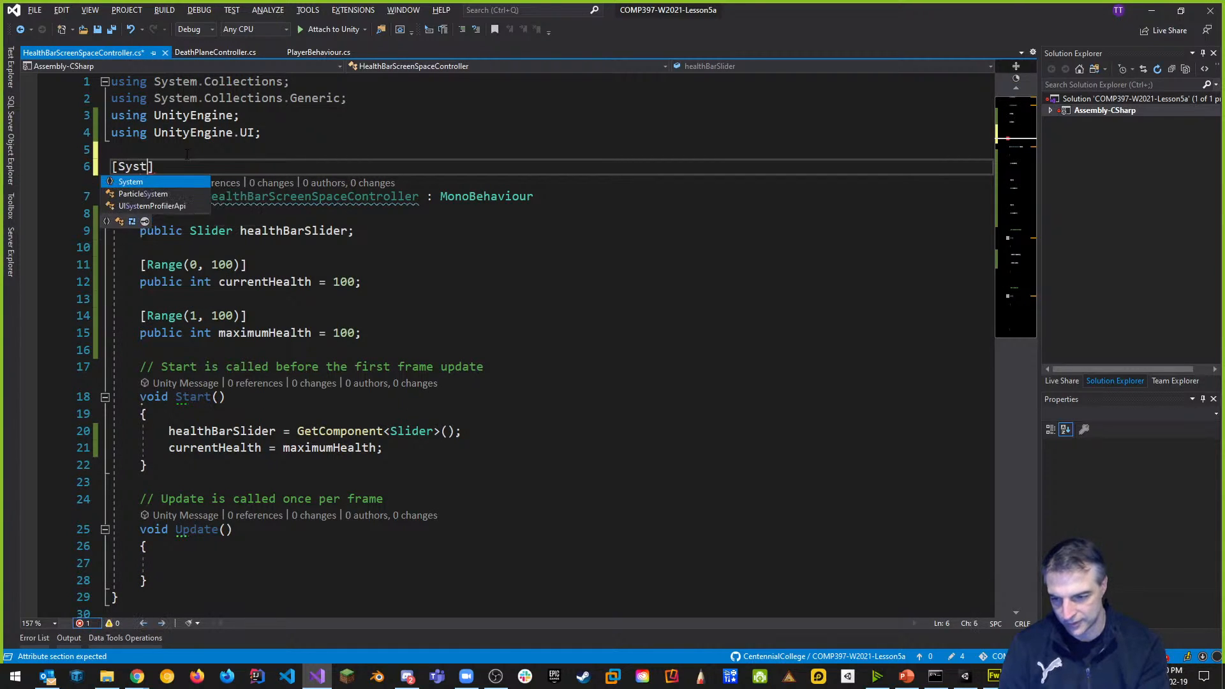
type("seria")
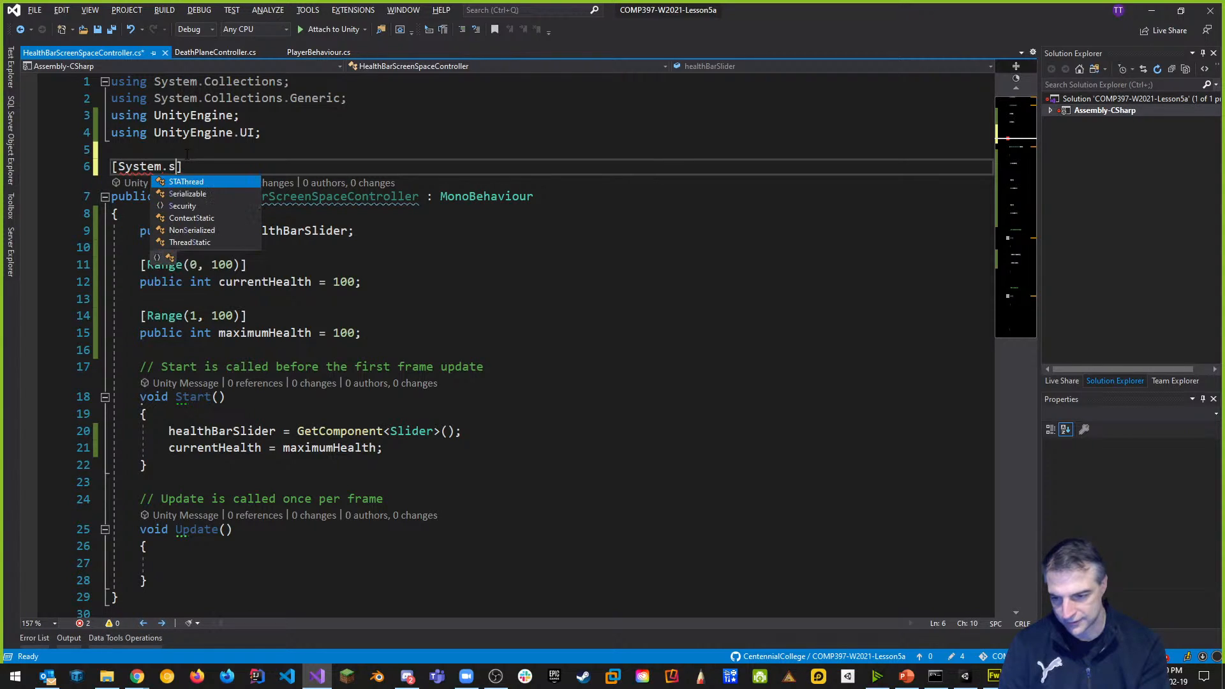
key("Tab")
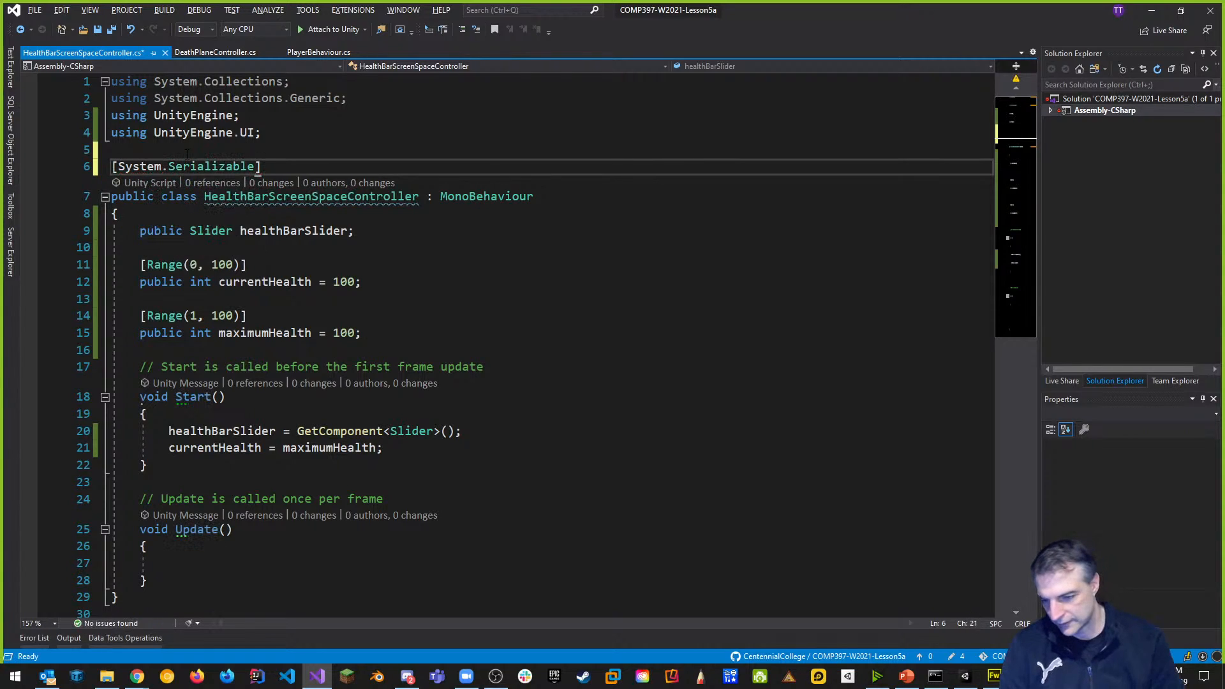
key("End")
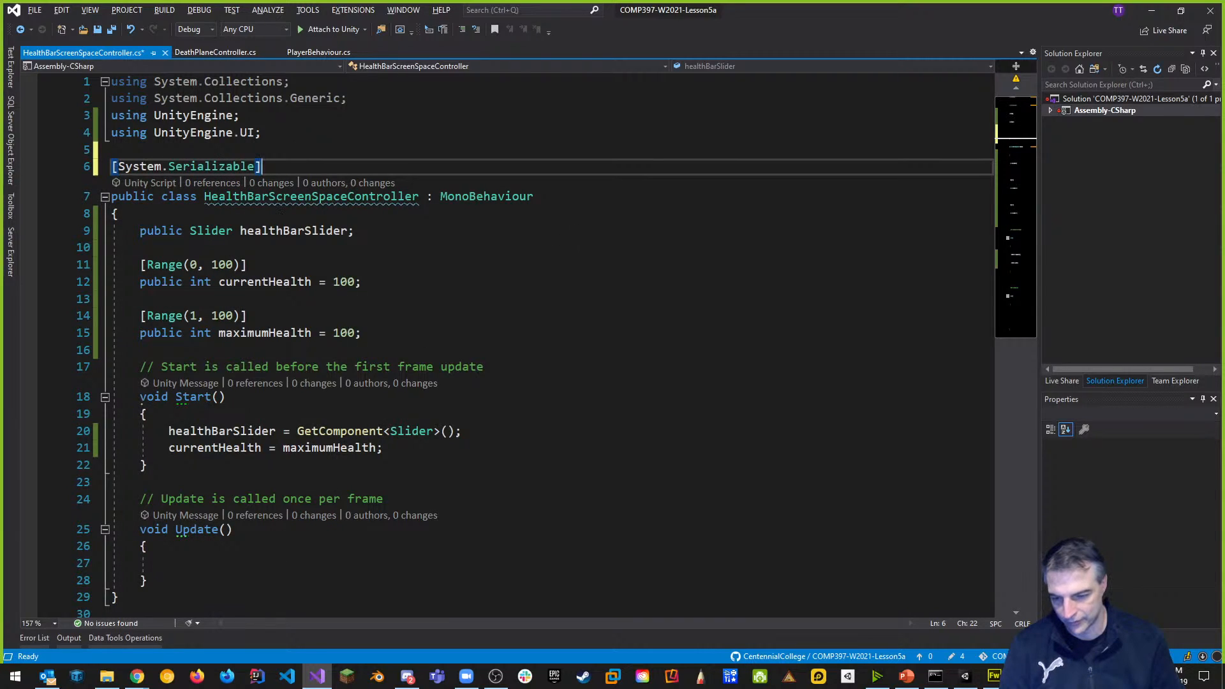
key("ctrl+s")
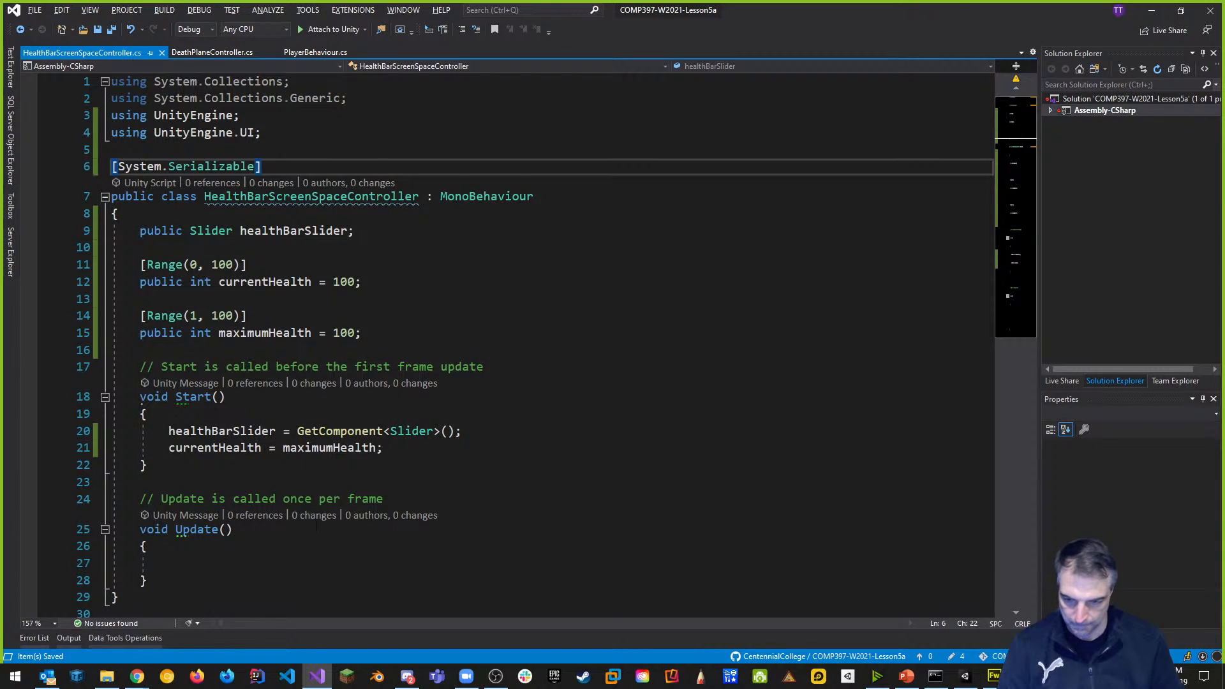
scroll(204, 549, "down", 1)
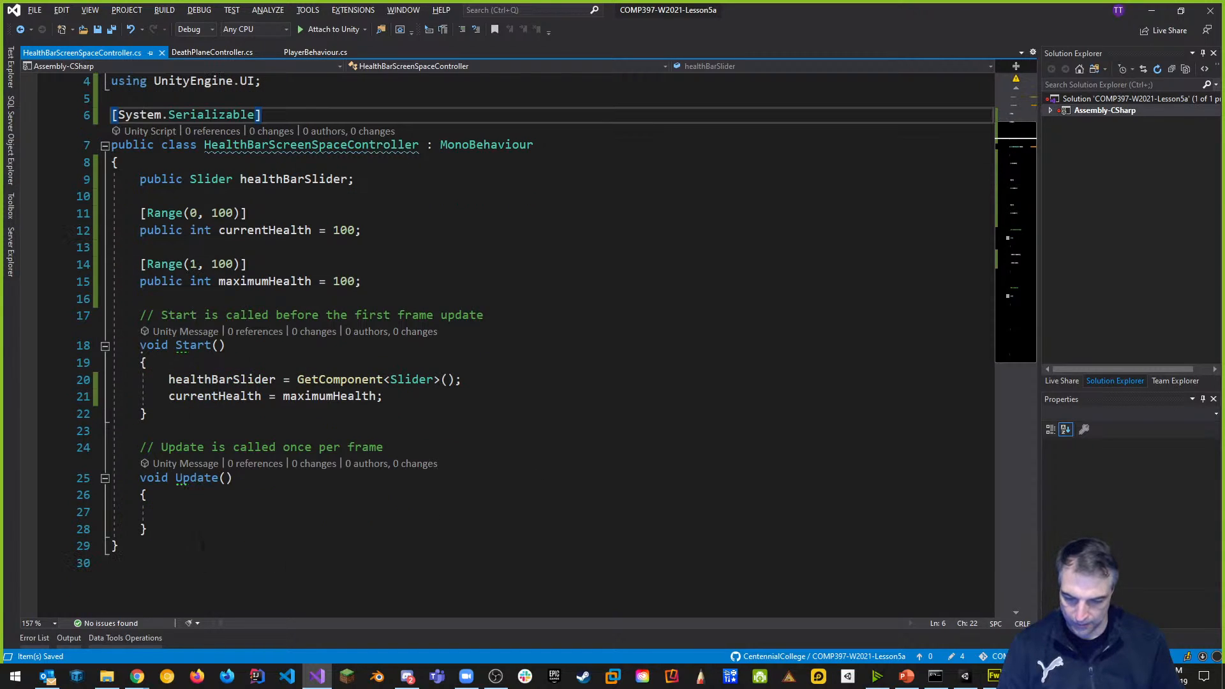
left_click(196, 529)
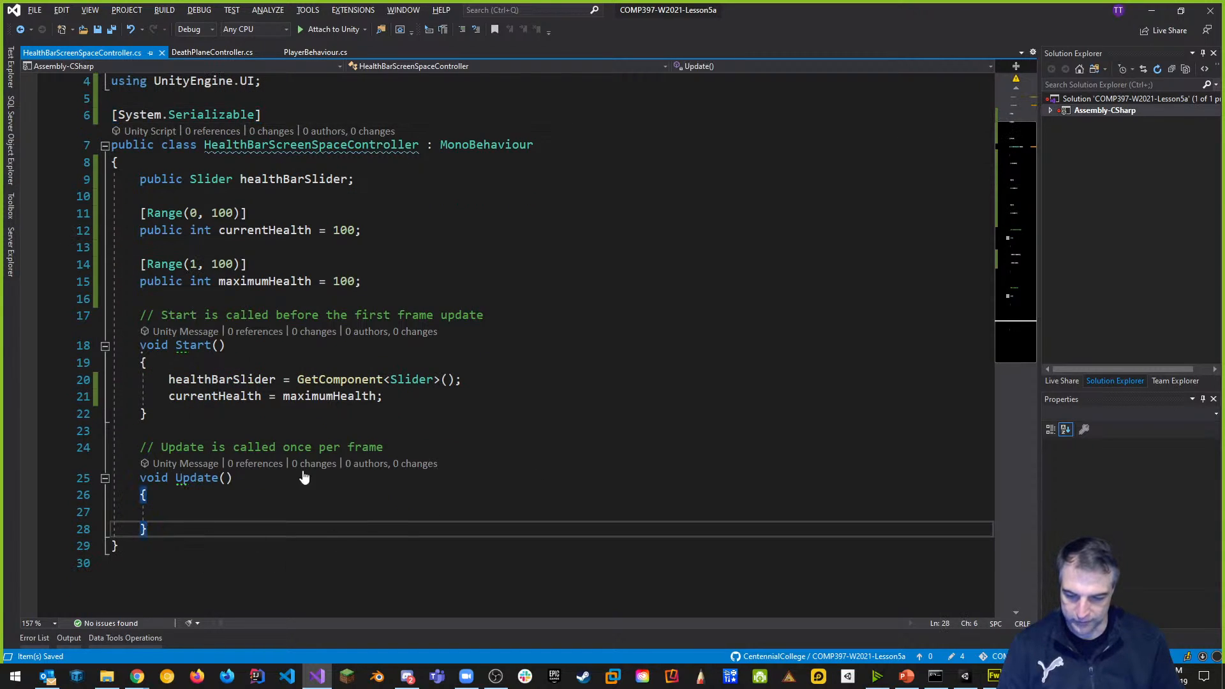
Write public void TakeDamage(int damage) below Update, subtracting damage from healthBarSlider.value.
key("Return")
key("Return")
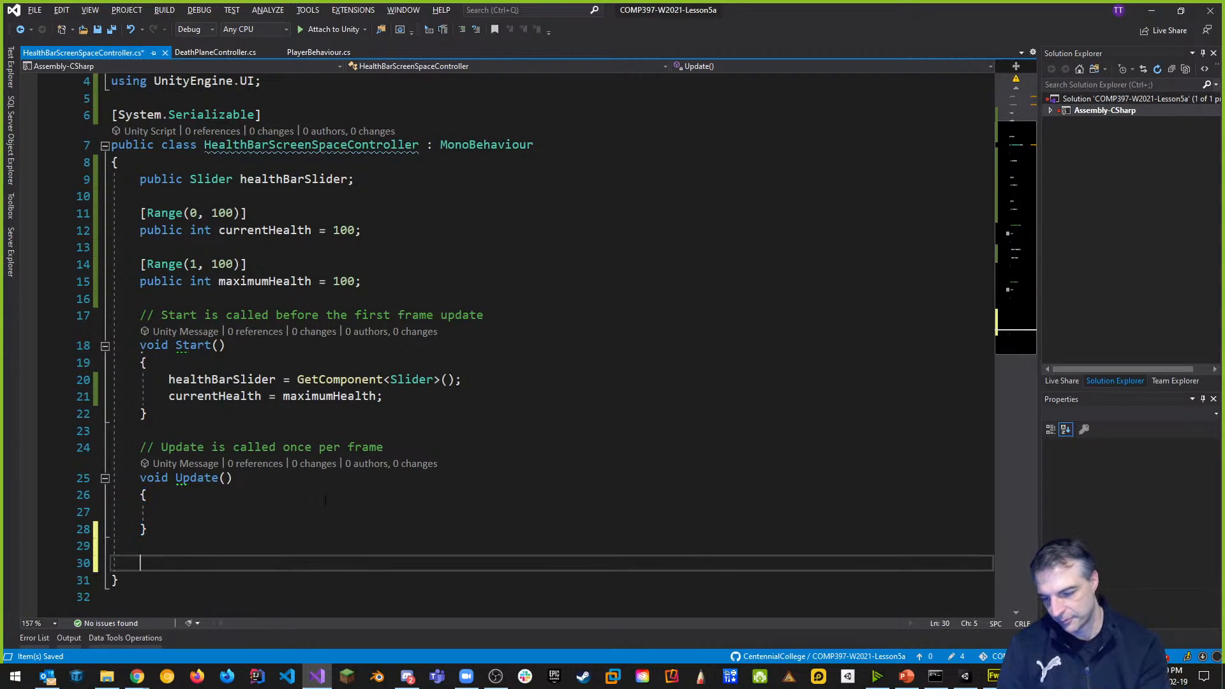
scroll(327, 467, "down", 5)
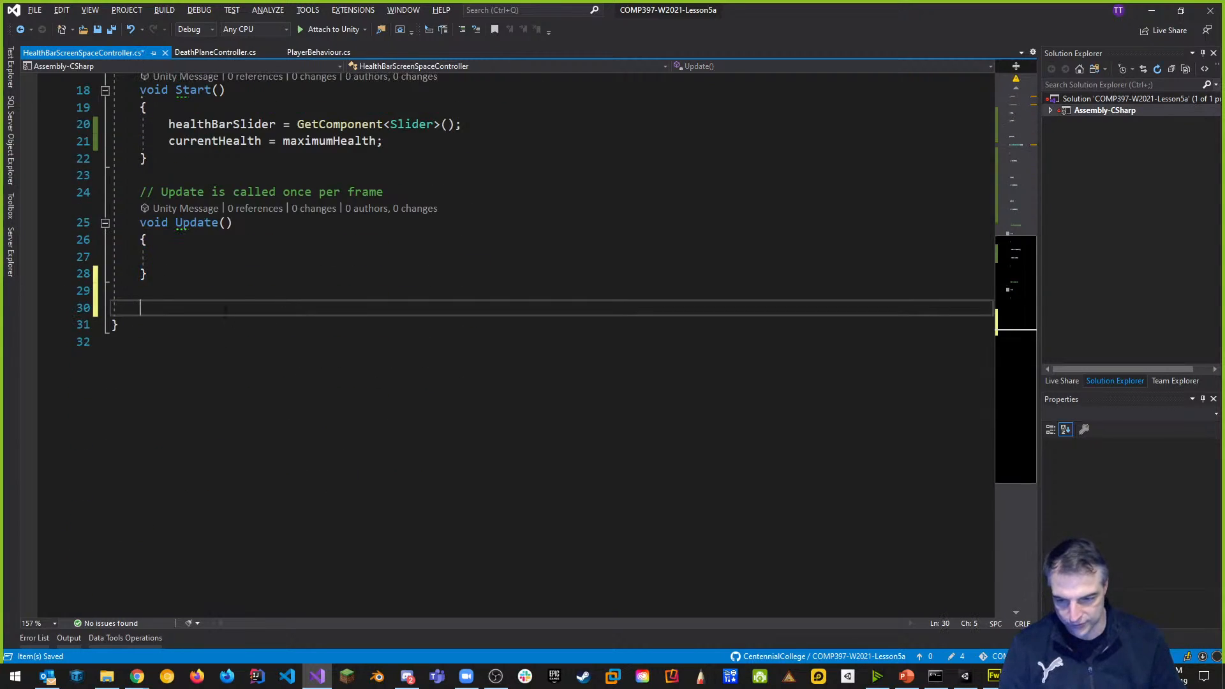
scroll(224, 311, "up", 2)
type("public void ")
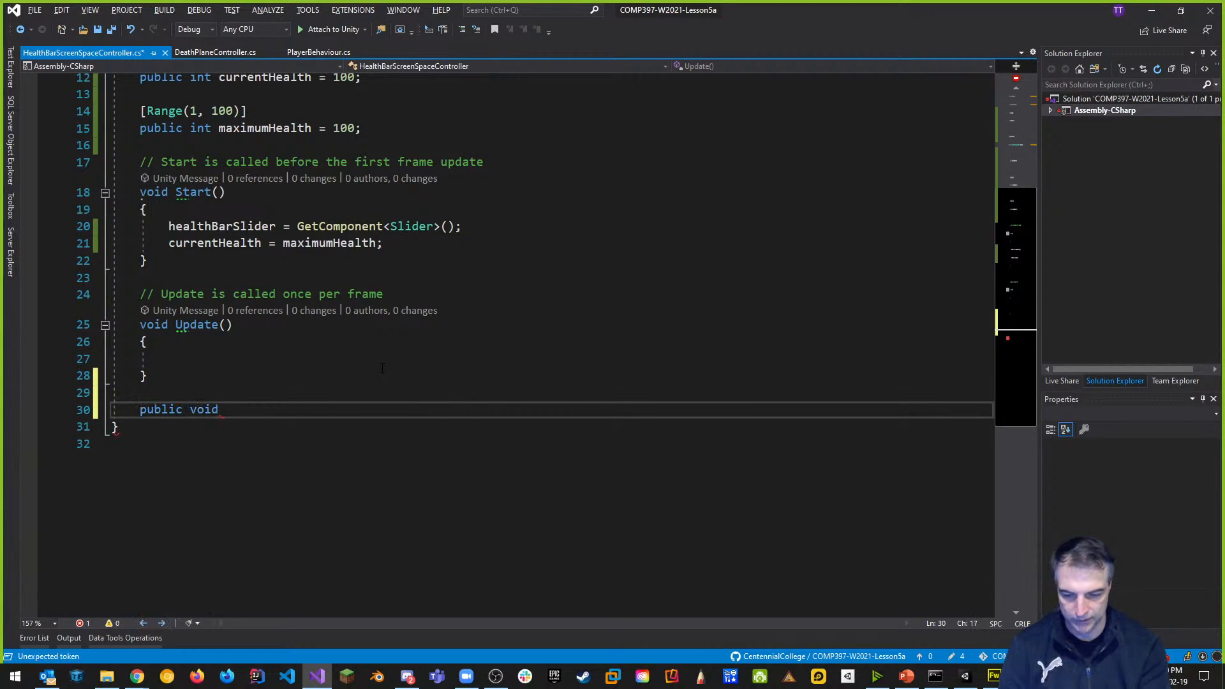
type("TakeDamge")
key("BackSpace")
key("BackSpace")
type("age(")
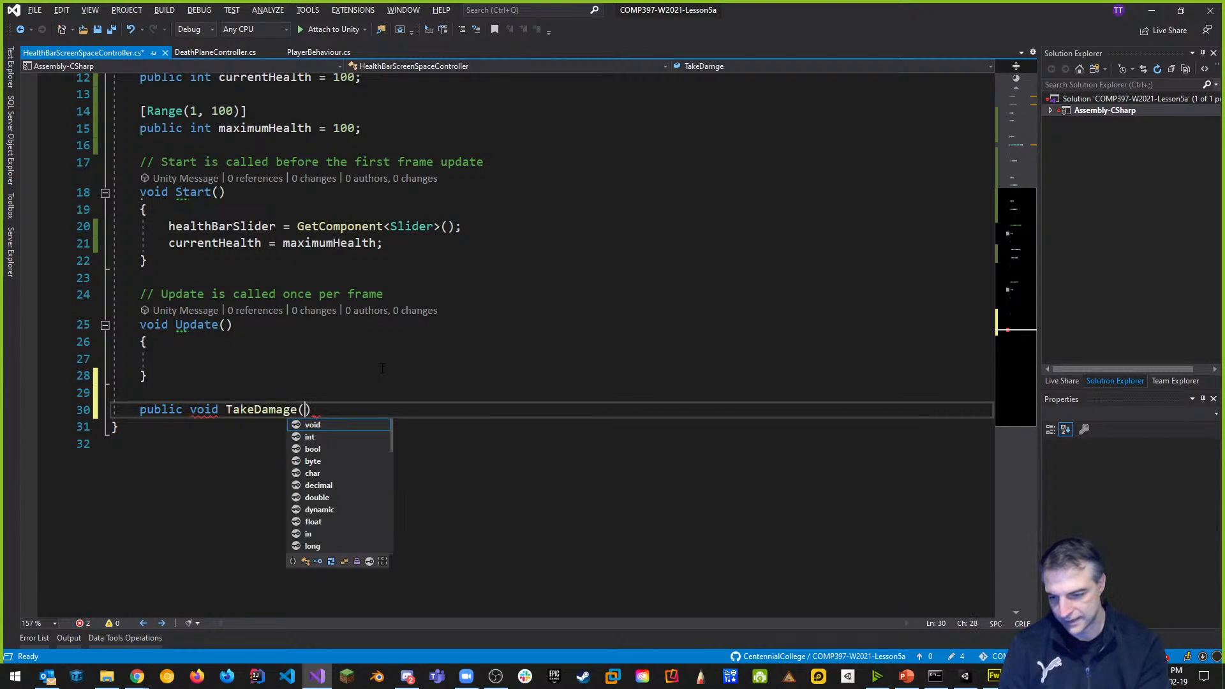
type("int damage")
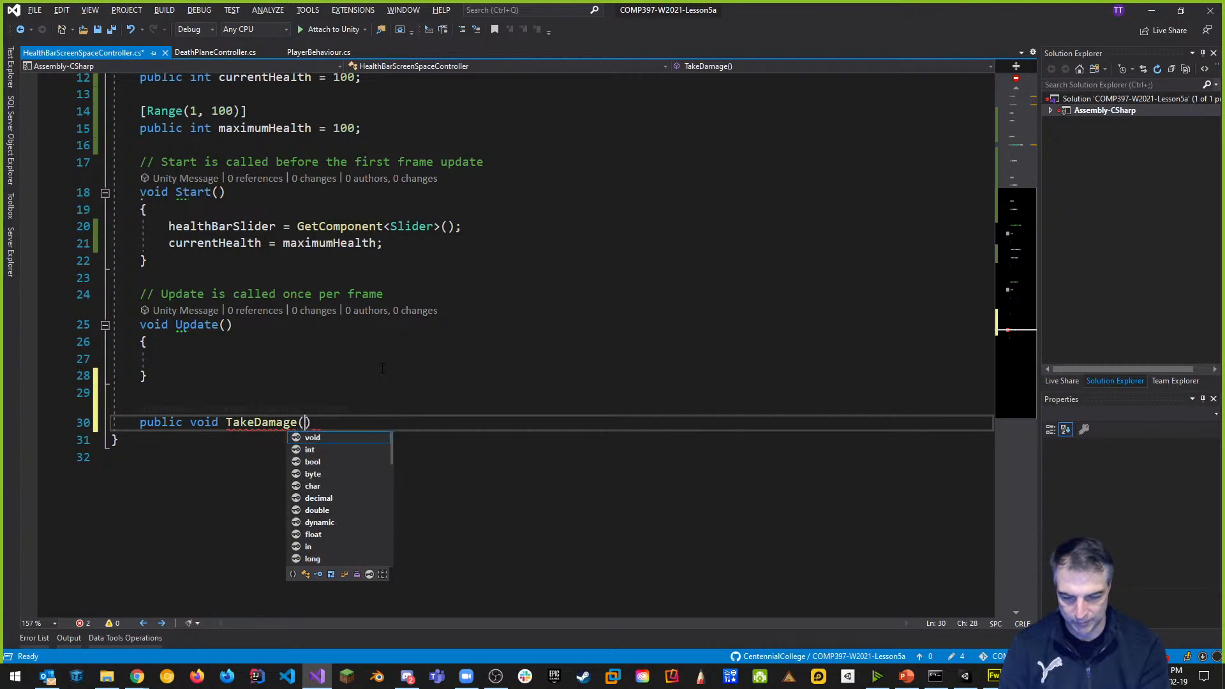
key("BackSpace")
key("BackSpace")
key("BackSpace")
key("BackSpace")
key("BackSpace")
type("m")
key("BackSpace")
type("amage)")
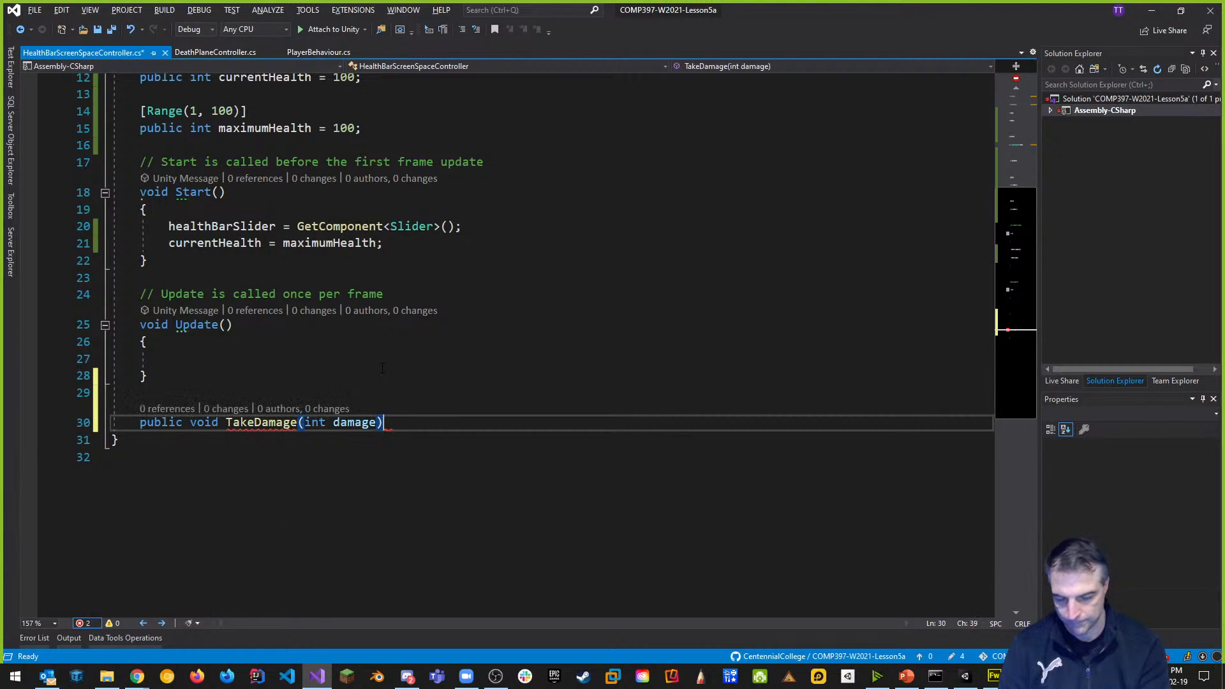
key("Return")
type("{")
key("Return")
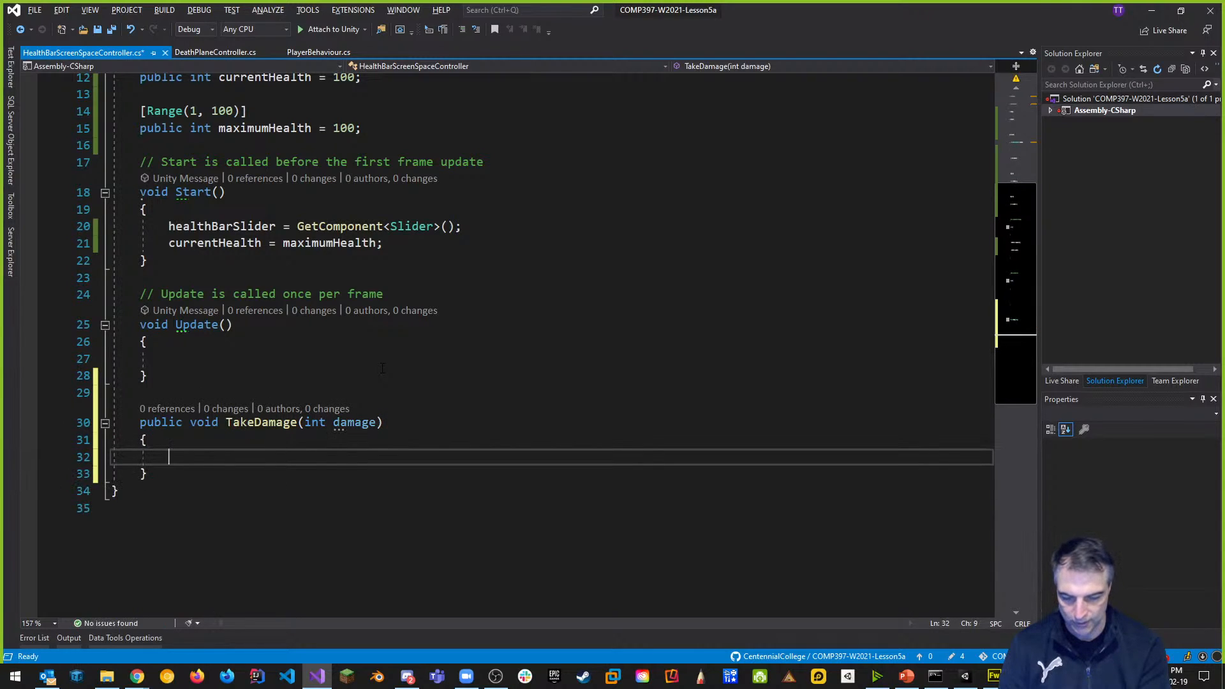
type("healthBarSlider")
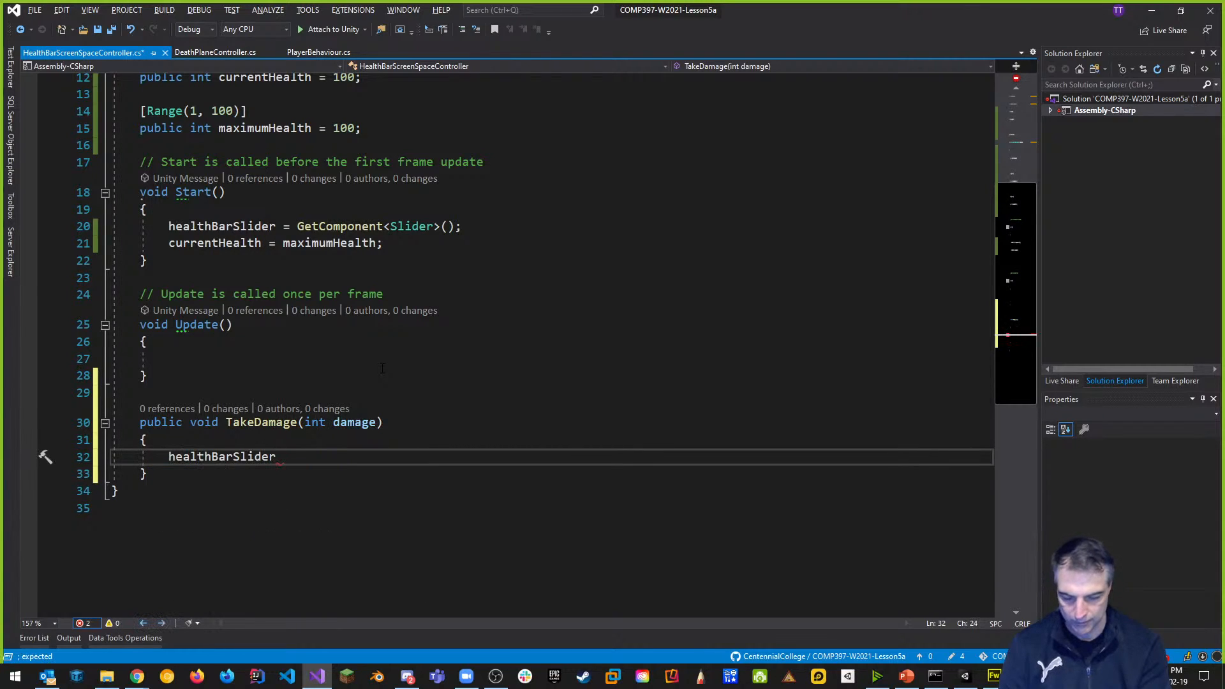
type(".value")
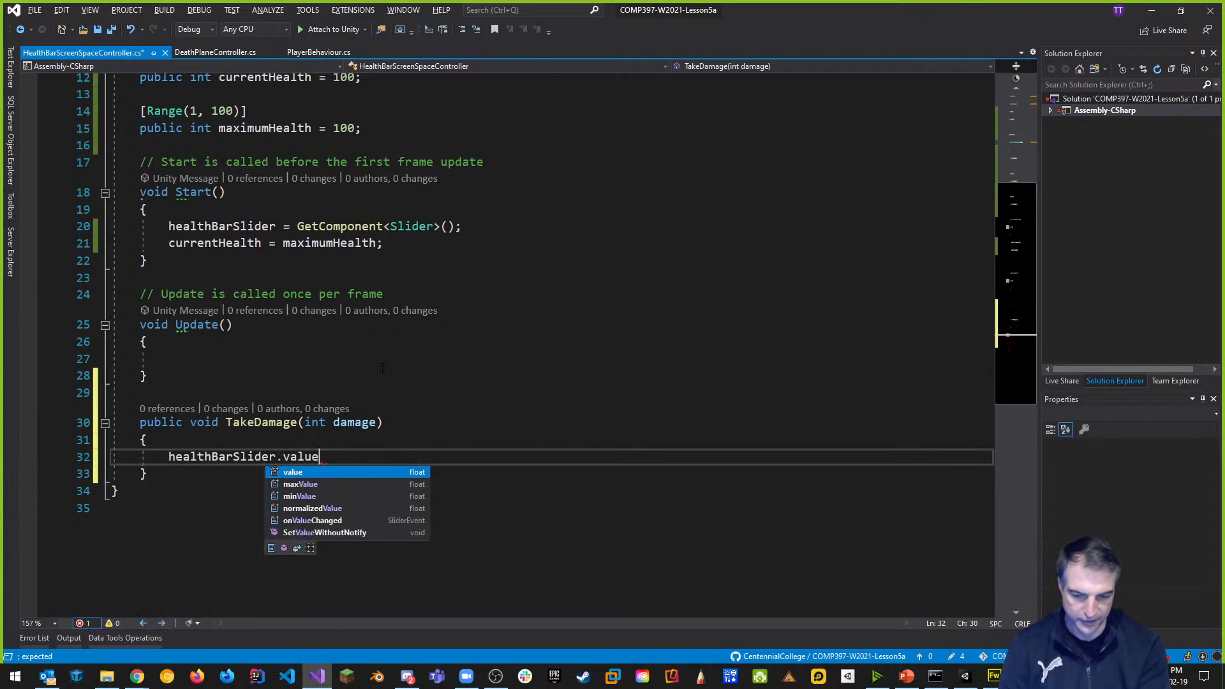
type(" -= ")
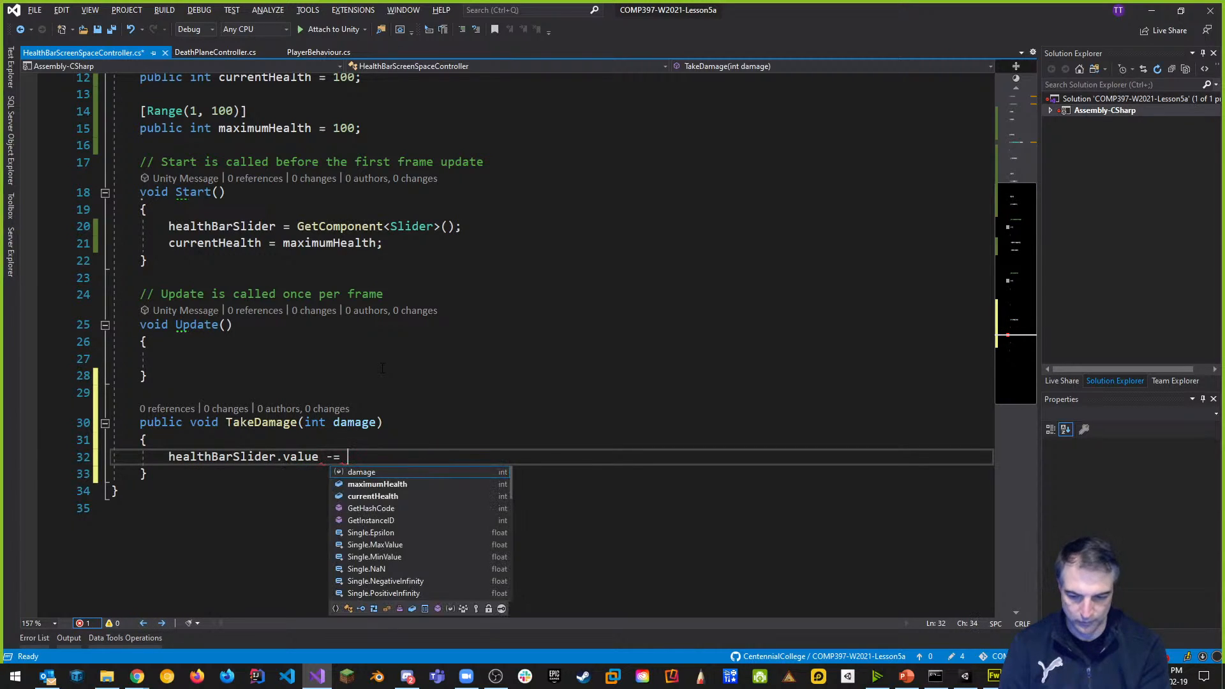
type("dama")
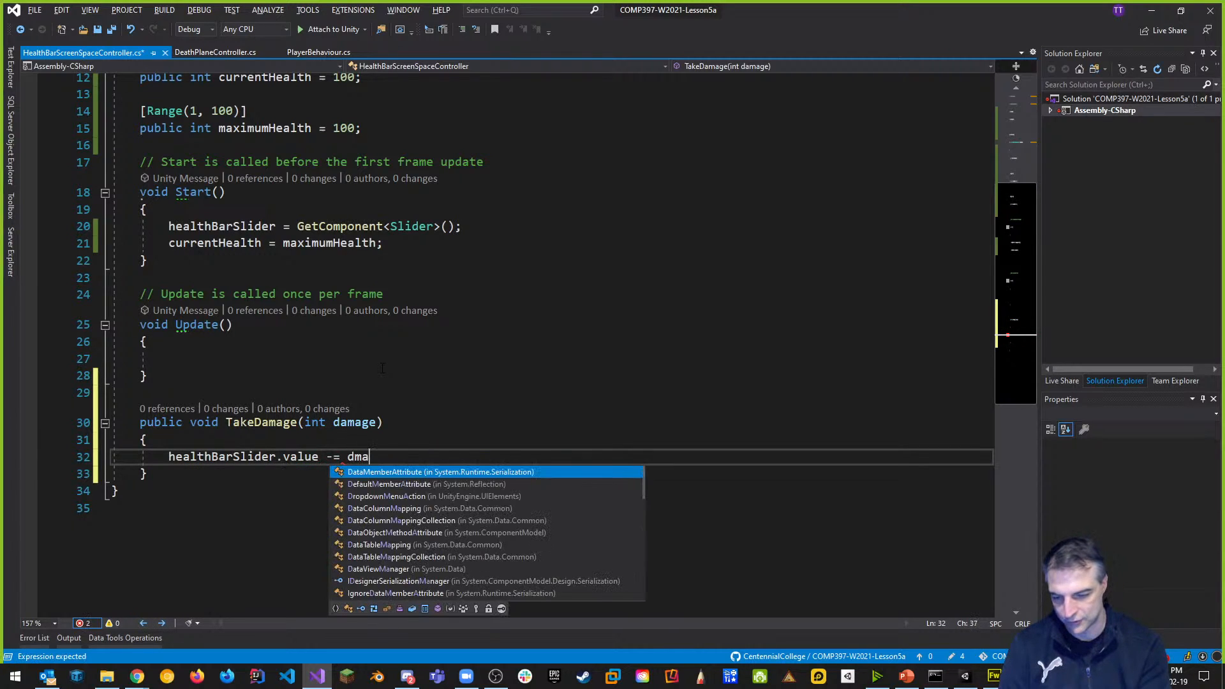
type("ge;")
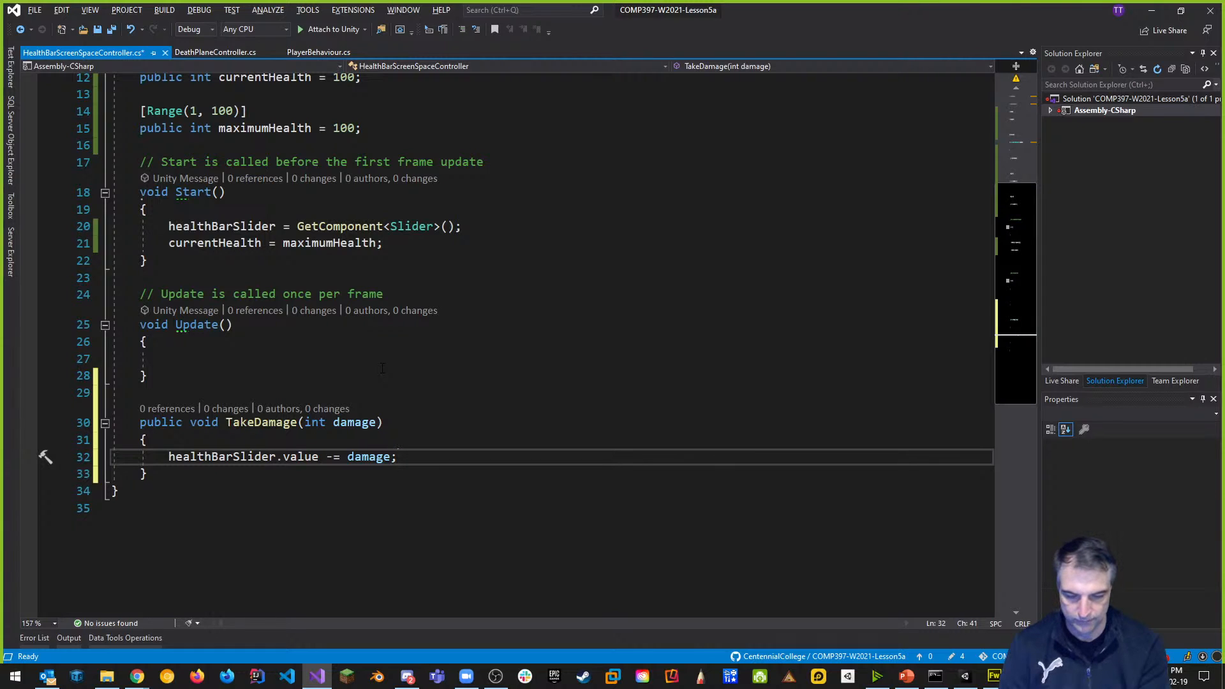
Also subtract damage from currentHealth in TakeDamage and save the script.
key("Return")
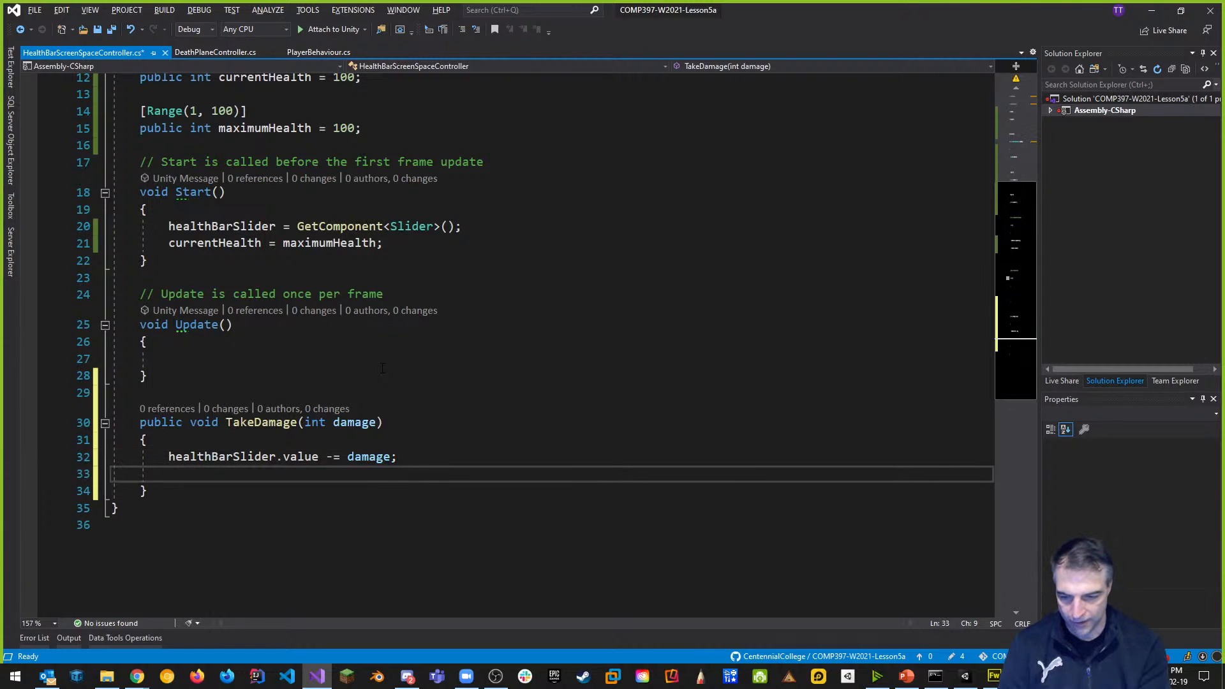
scroll(383, 369, "up", 2)
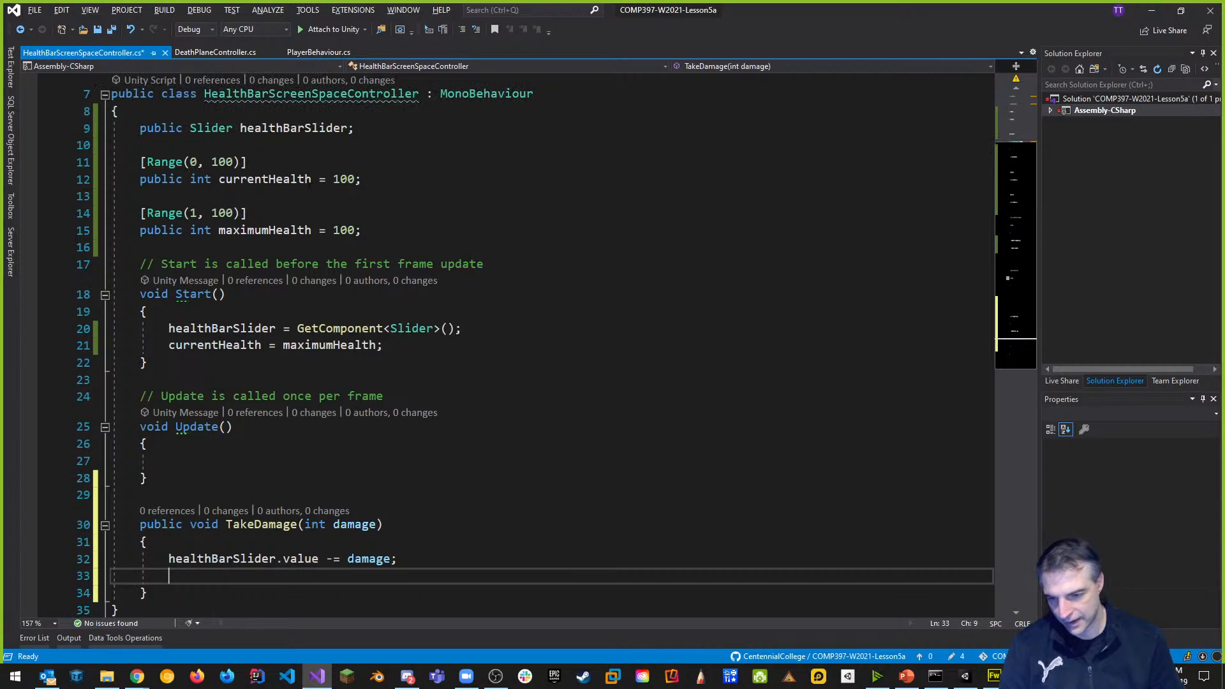
scroll(338, 299, "down", 3)
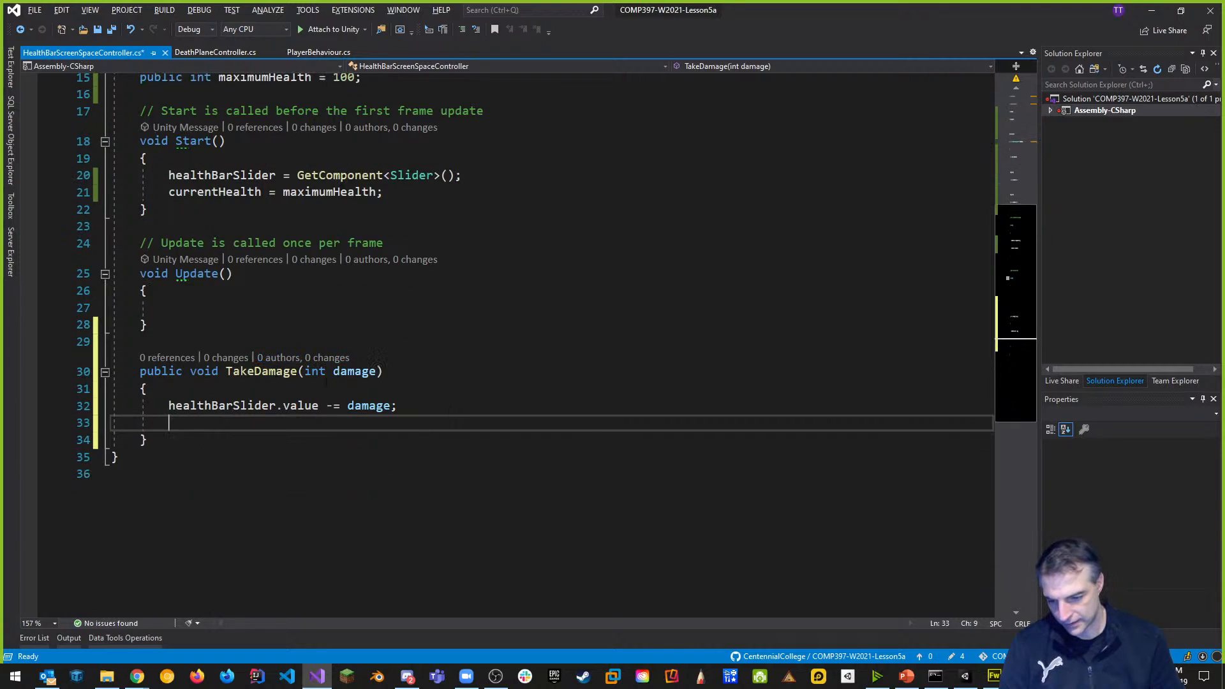
type("curr")
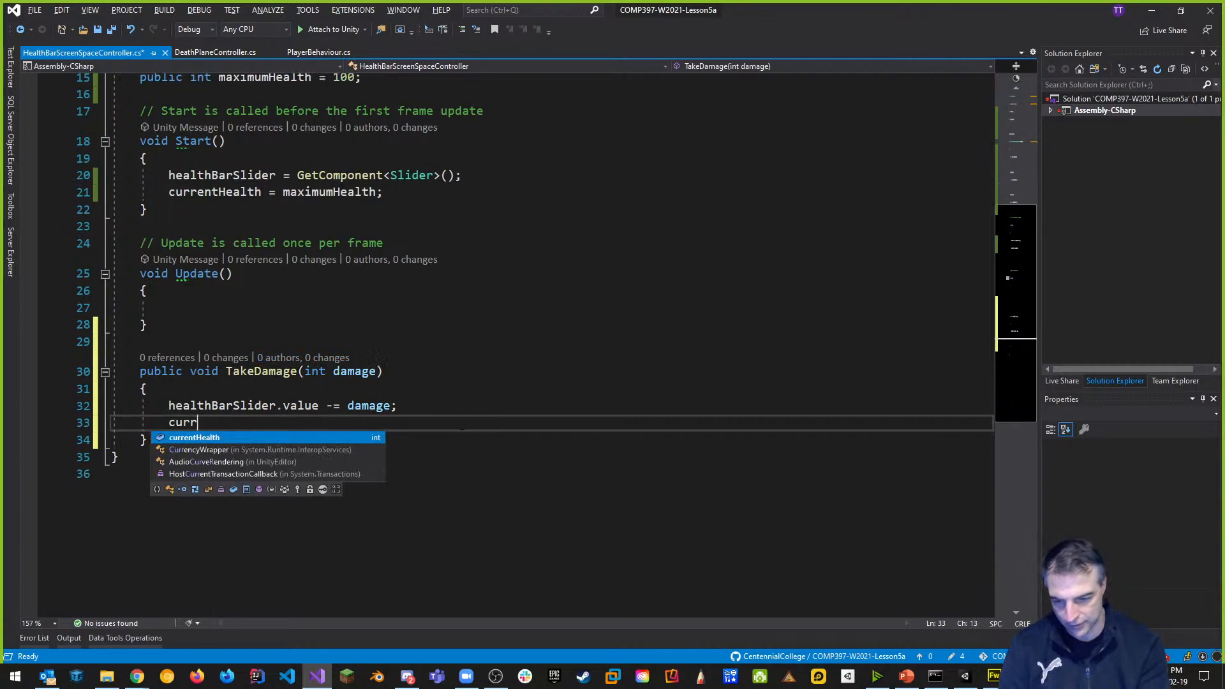
type("entHealth -= damage")
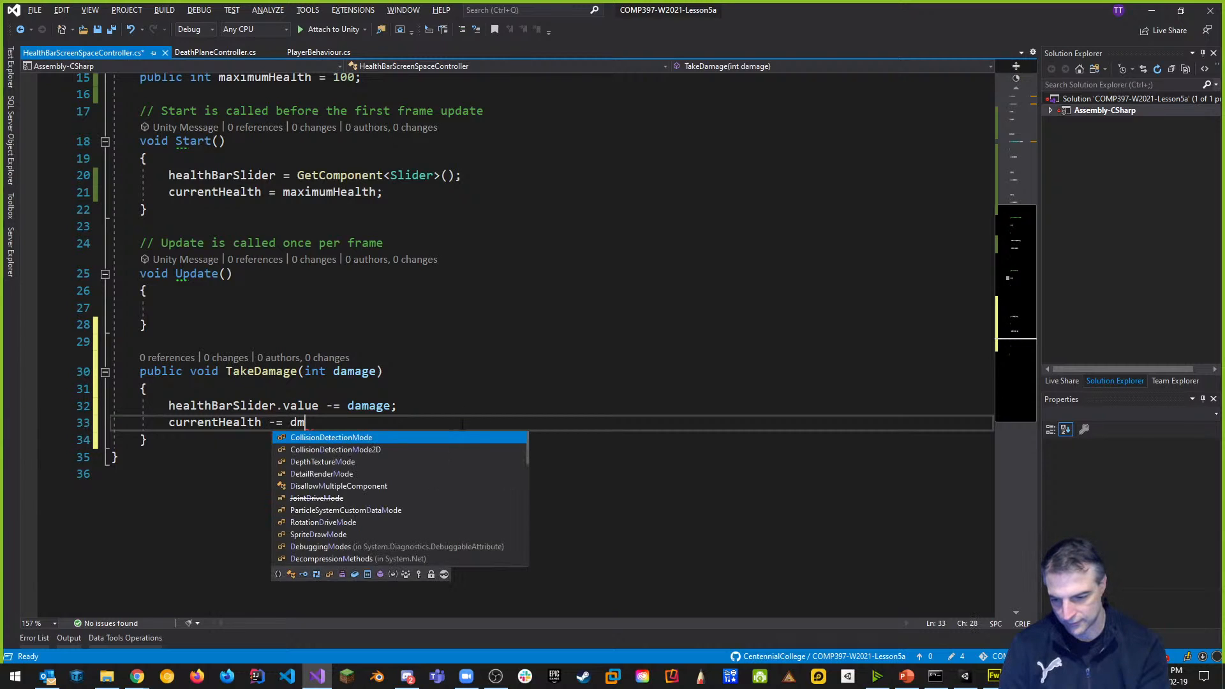
type(";")
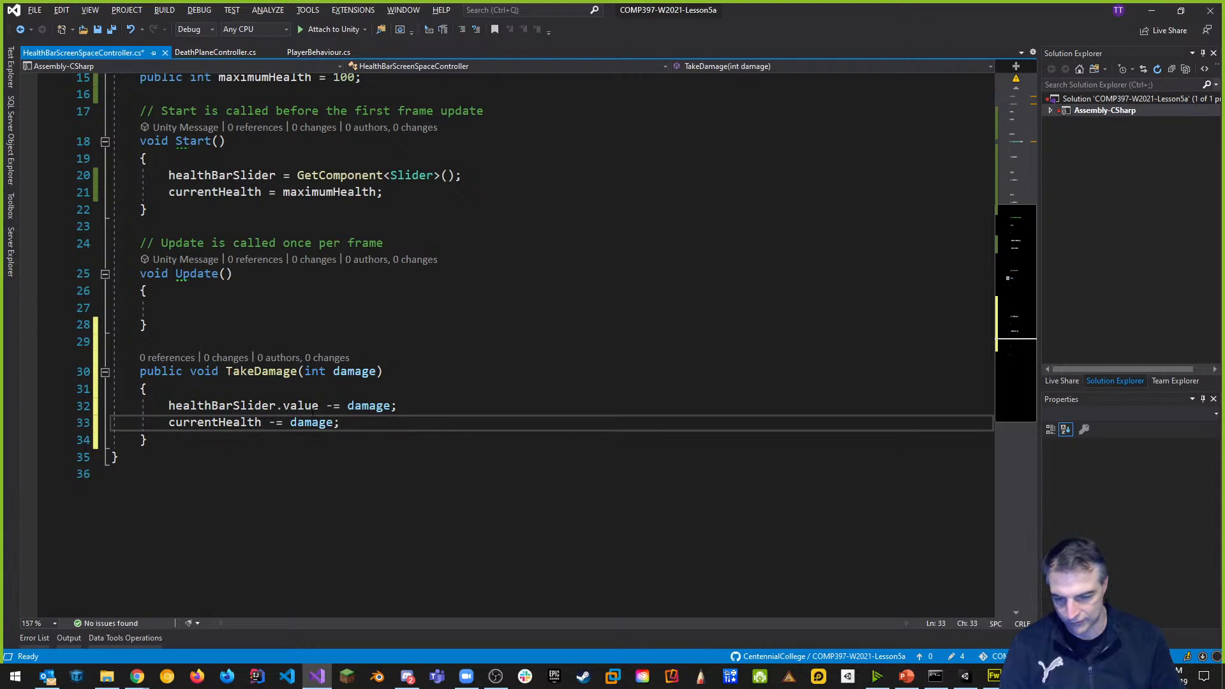
key("ctrl+s")
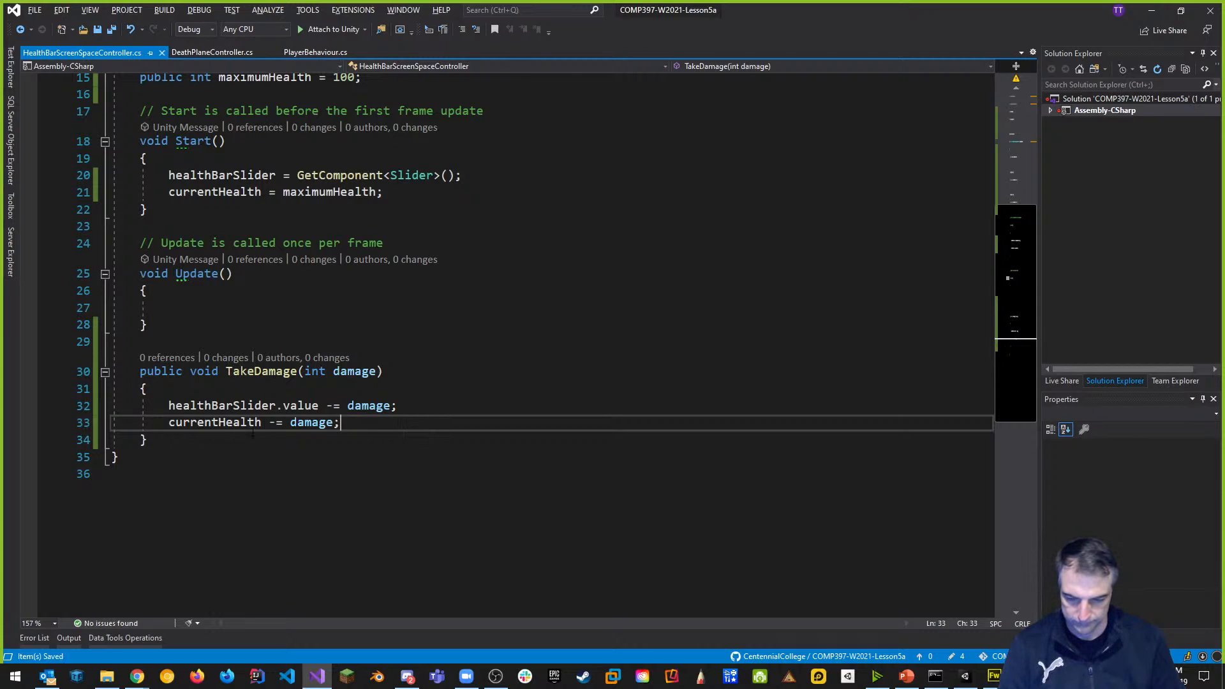
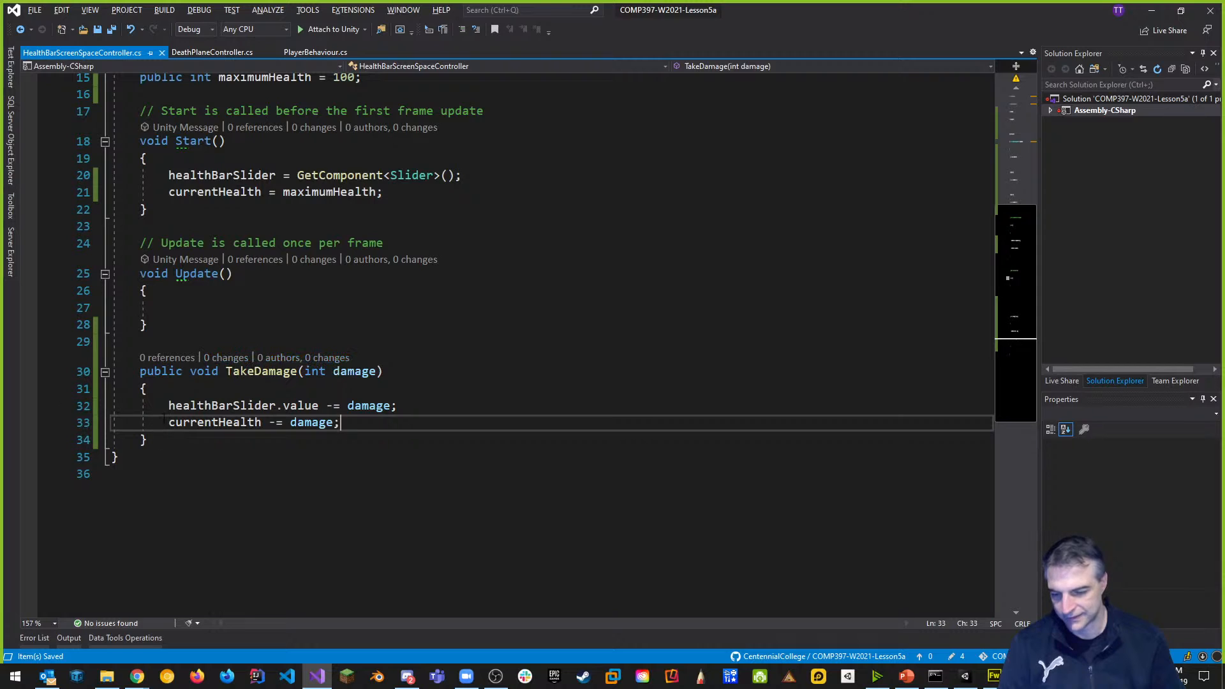
Add an if (currentHealth < 0) block in TakeDamage setting currentHealth and healthBarSlider.value to 0.
key("Return")
type("if(currentHealth < 0)")
key("Return")
type("{")
key("Return")
type("cu")
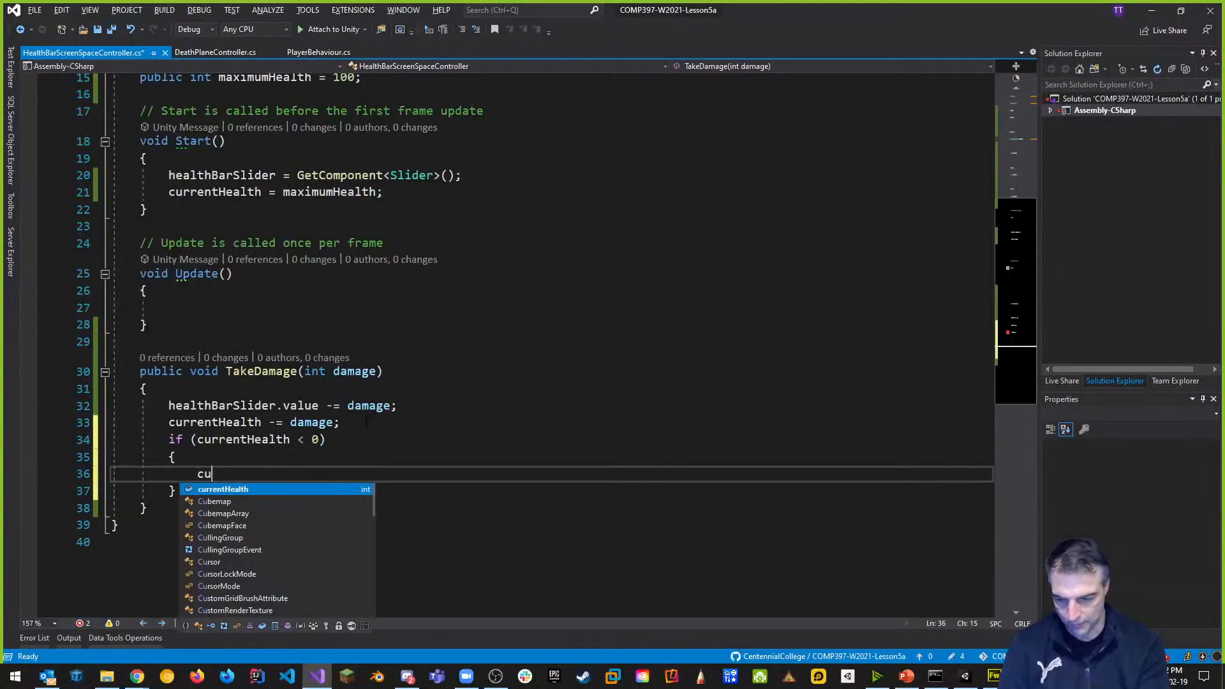
type("rrentHealth = 0;")
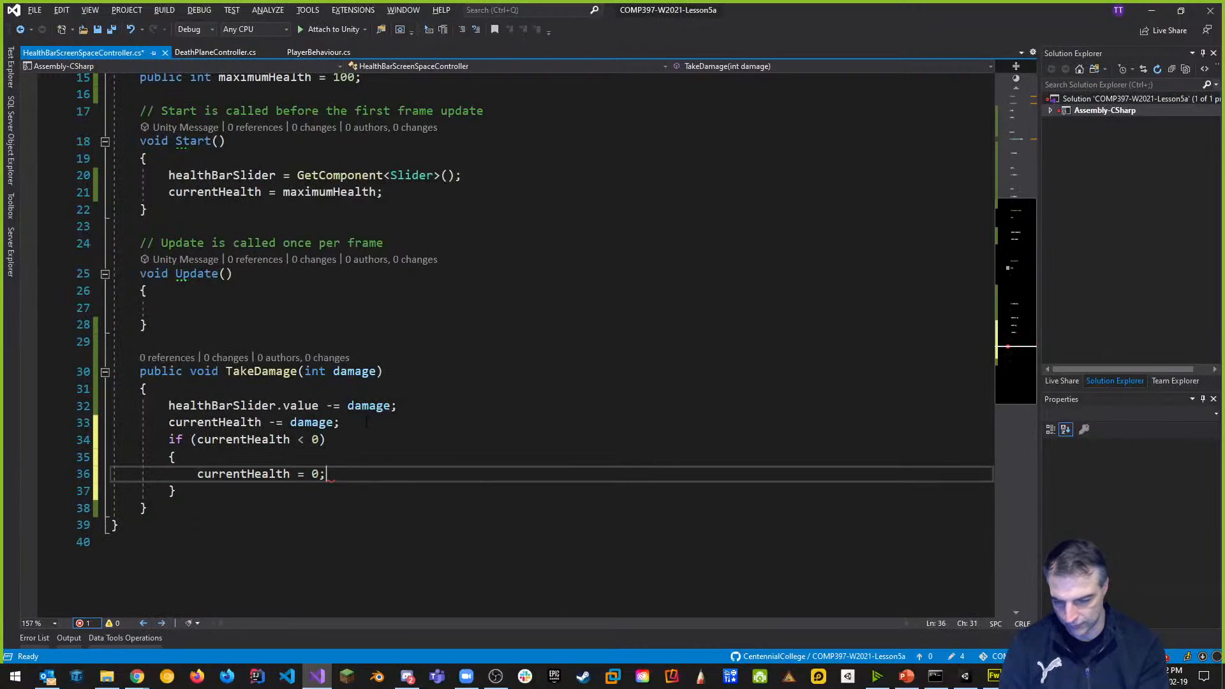
key("Return")
type("heal")
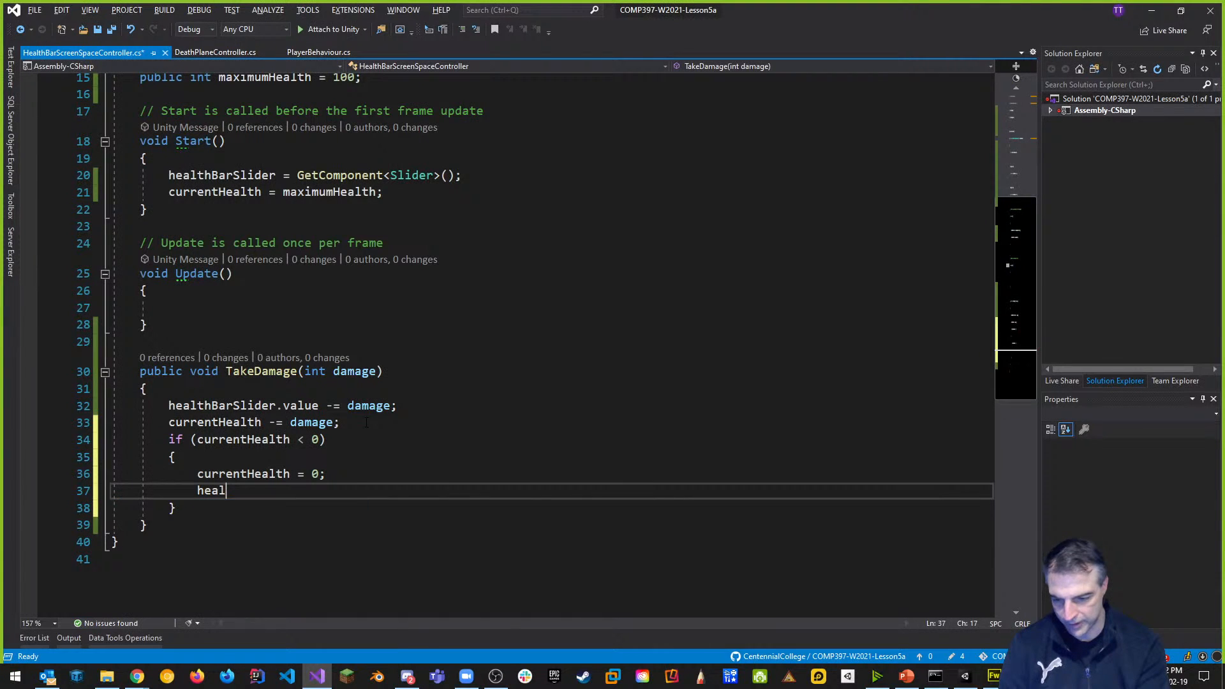
type("thBarSlider.value ")
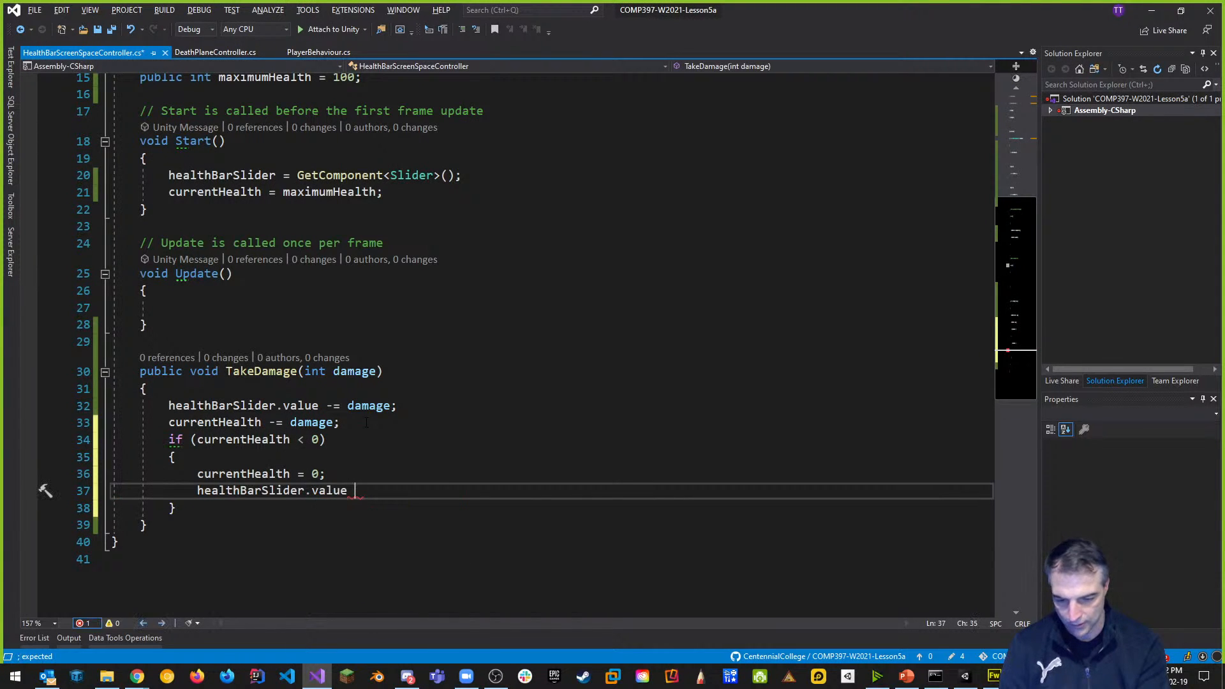
type("= 0;")
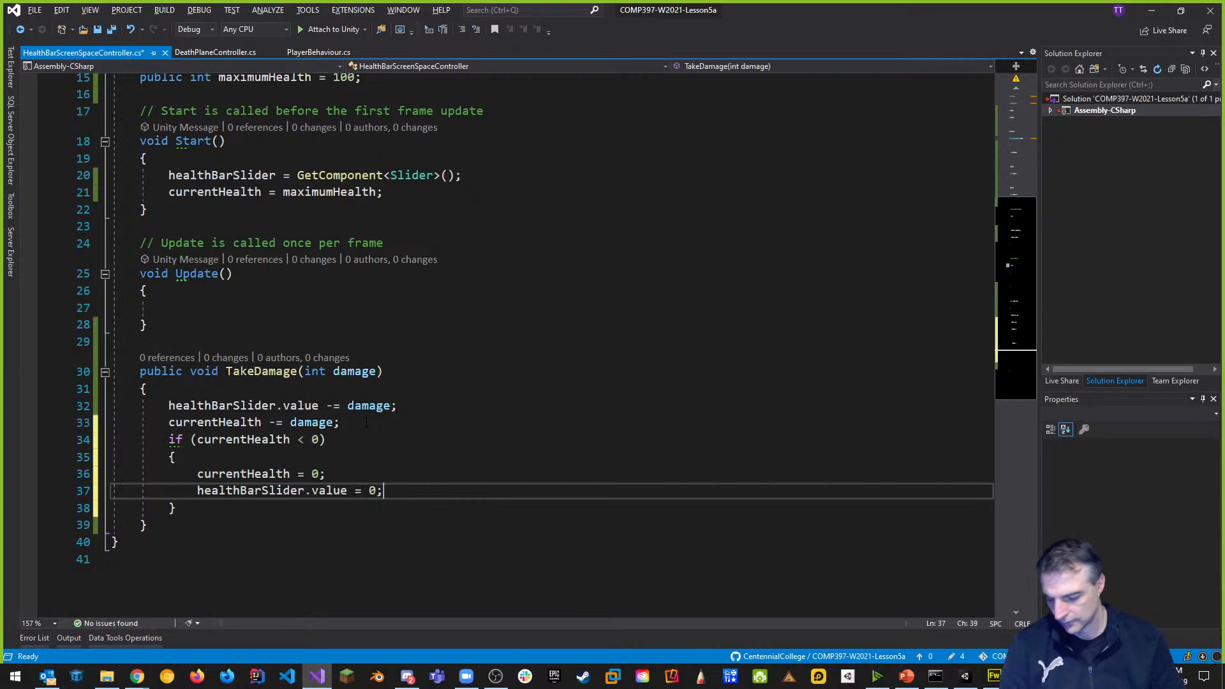
Move the slider reset line above currentHealth = 0, remove the leftover blank line, and save.
left_click_drag(420, 494, 198, 491)
key("ctrl+c")
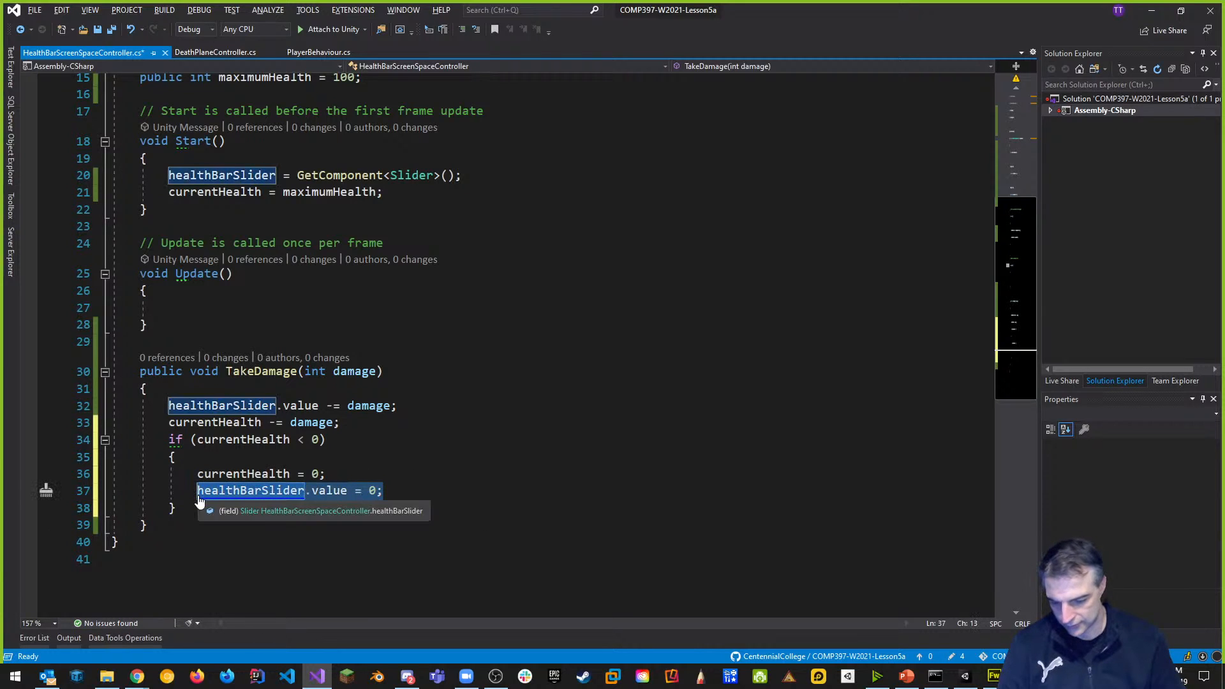
key("BackSpace")
left_click(228, 457)
key("Return")
key("ctrl+v")
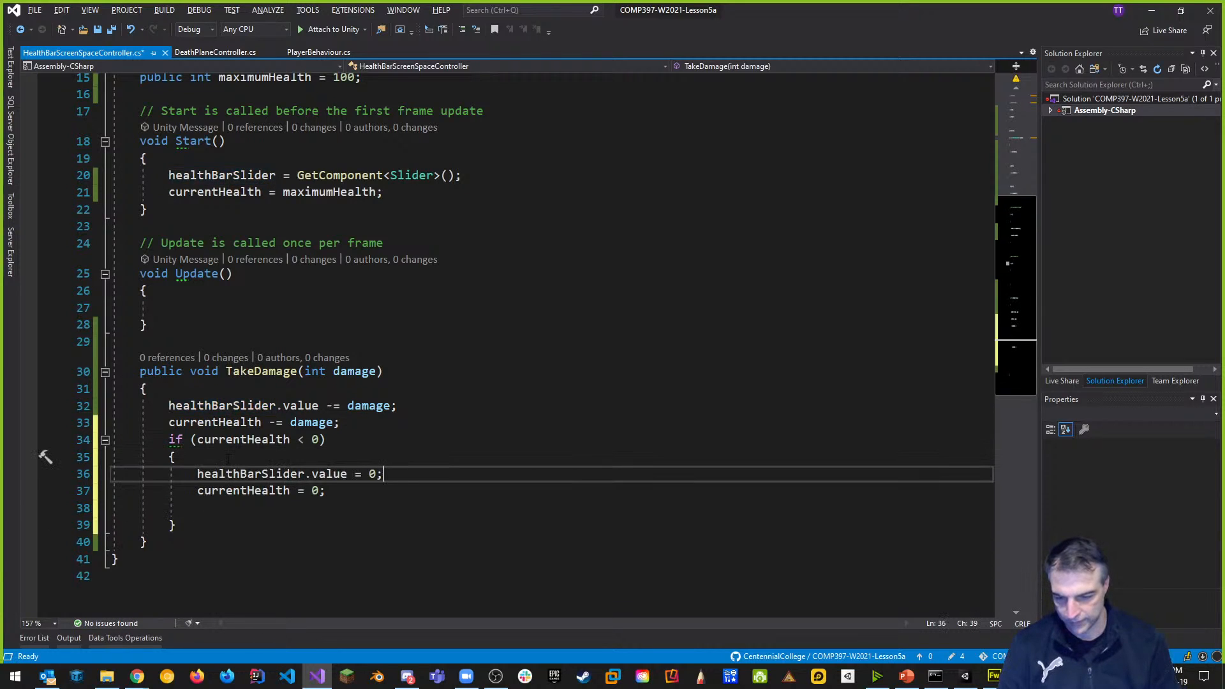
left_click(214, 508)
key("BackSpace")
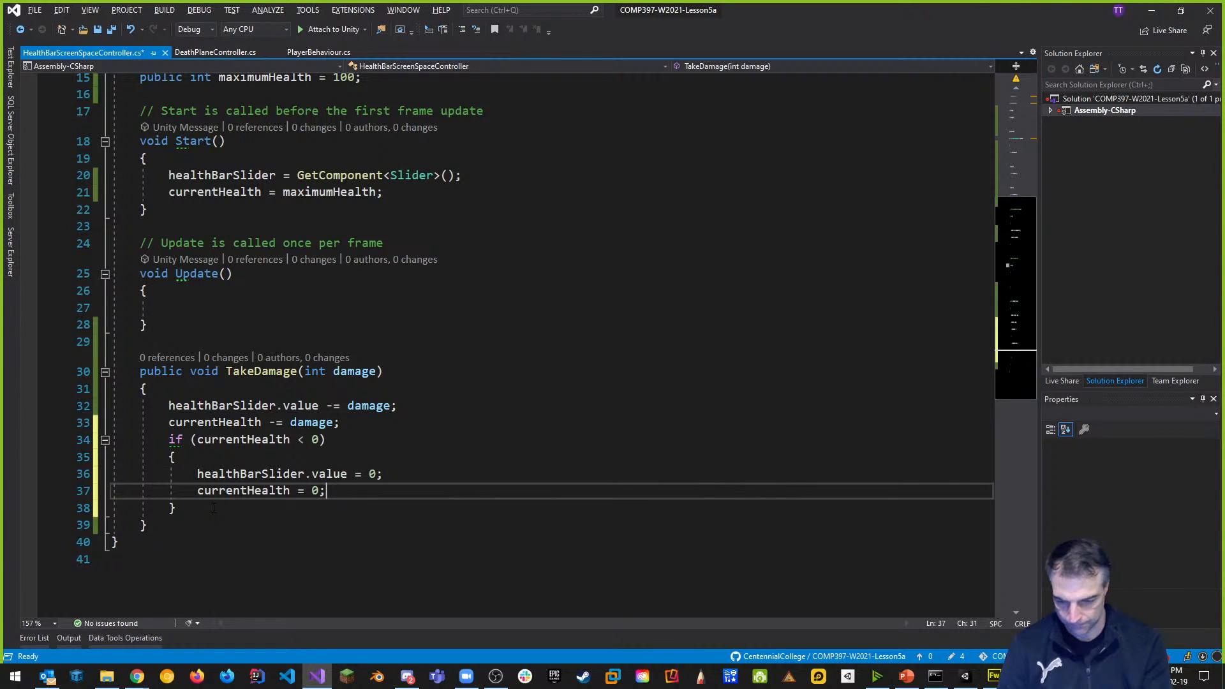
key("ctrl+s")
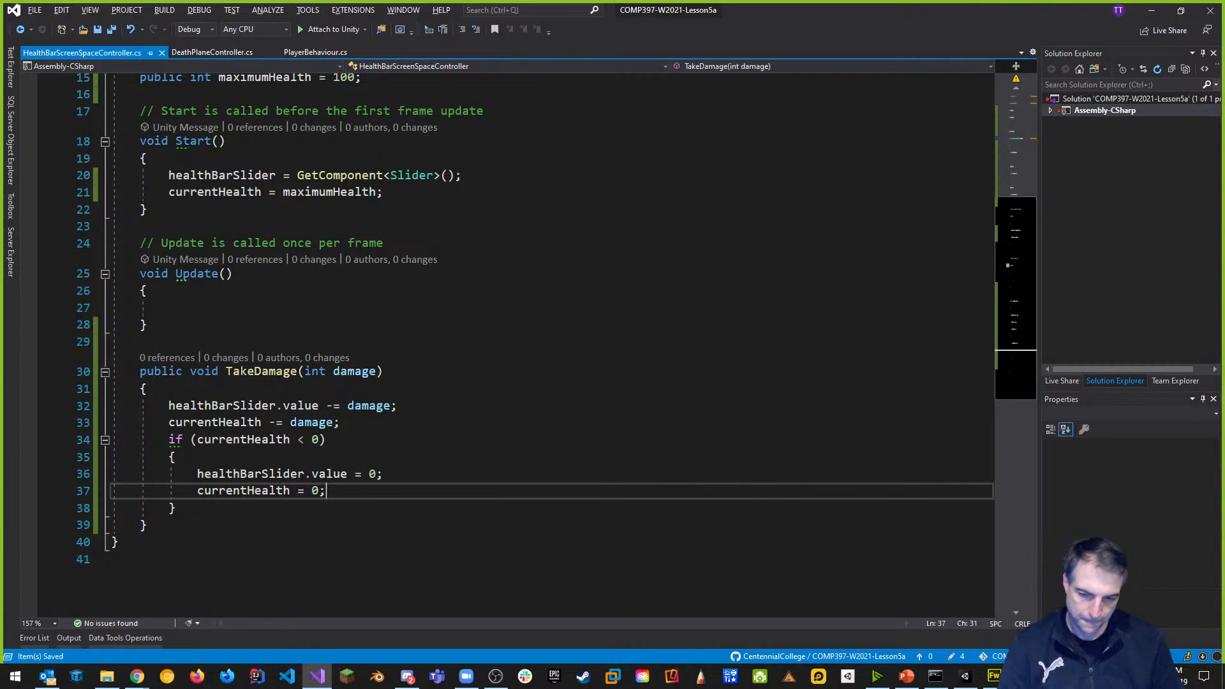
scroll(495, 487, "up", 3)
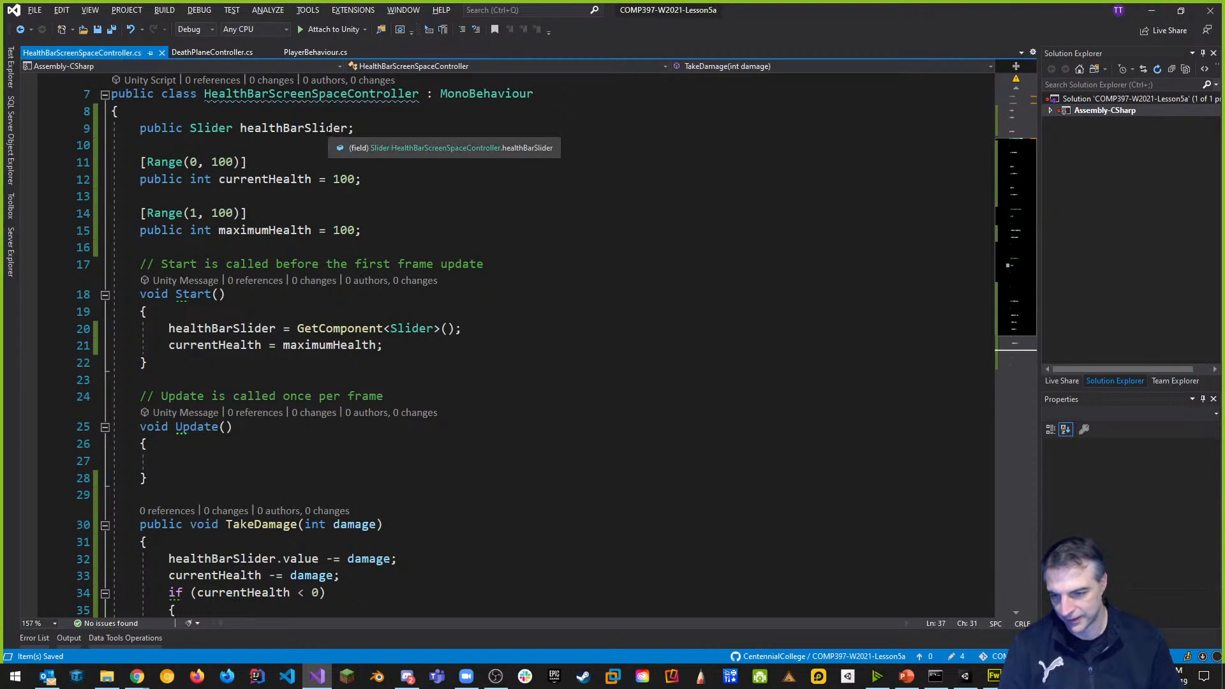
Make healthBarSlider private and move its declaration below the maximumHealth field.
left_click_drag(355, 128, 143, 130)
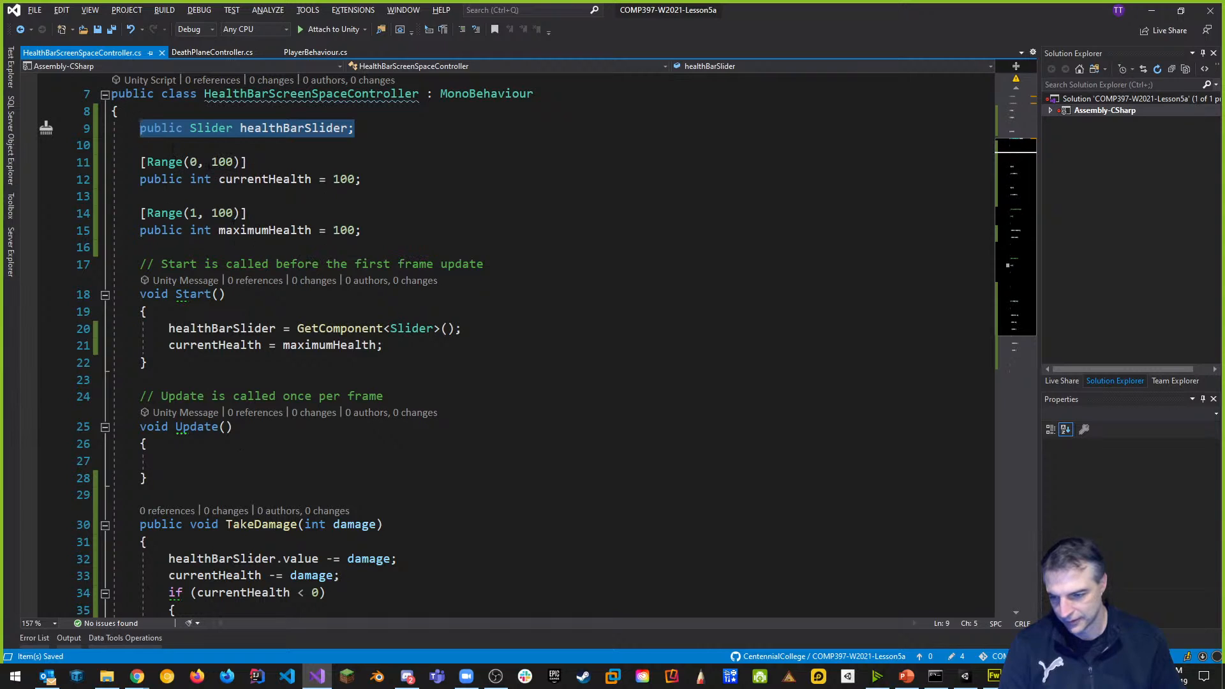
left_click(161, 129)
double_click(161, 129)
type("privat")
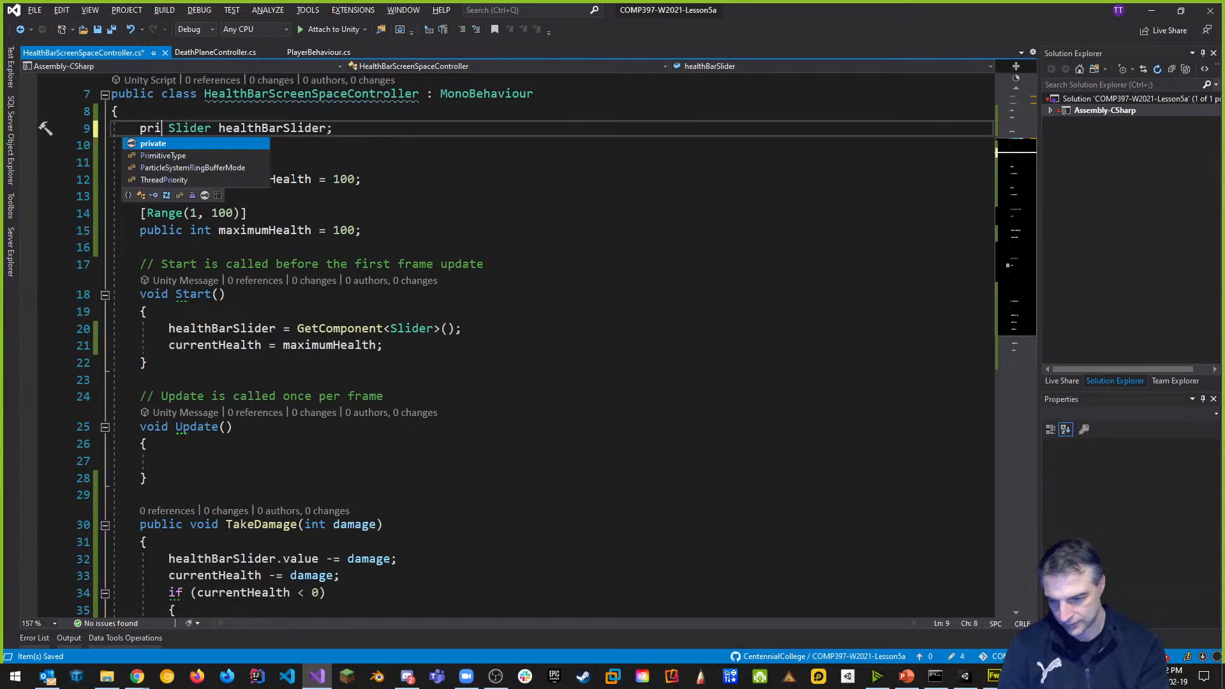
type("e")
left_click(585, 230)
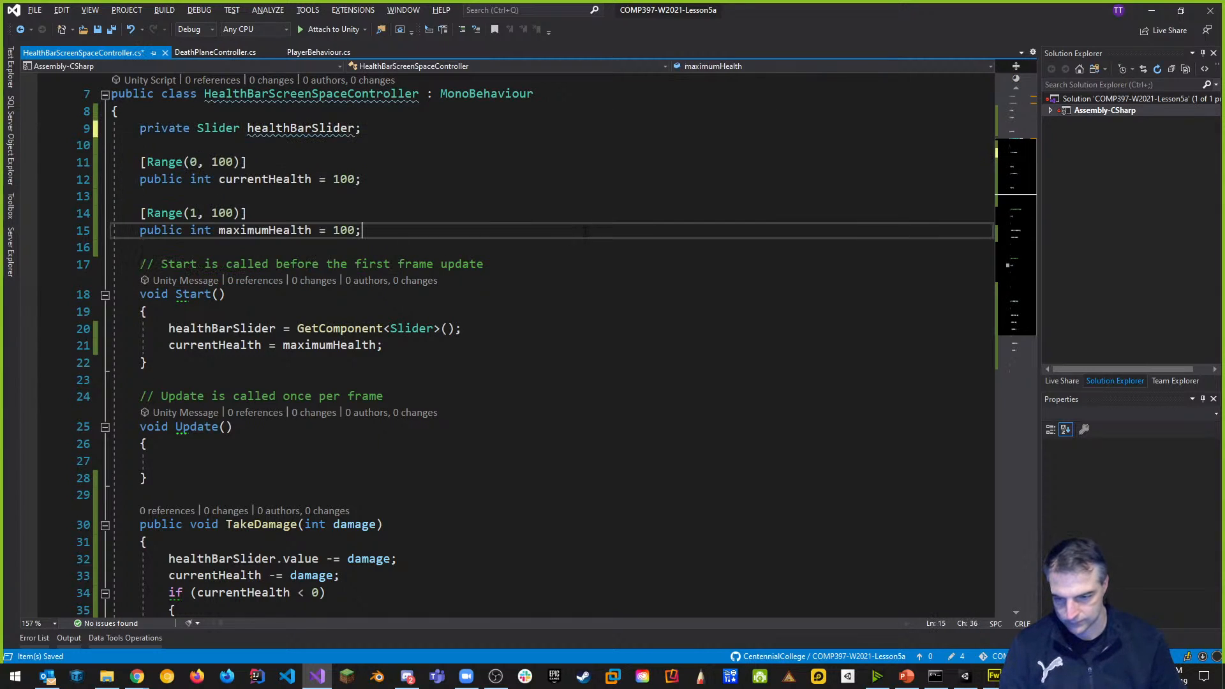
left_click_drag(134, 128, 363, 128)
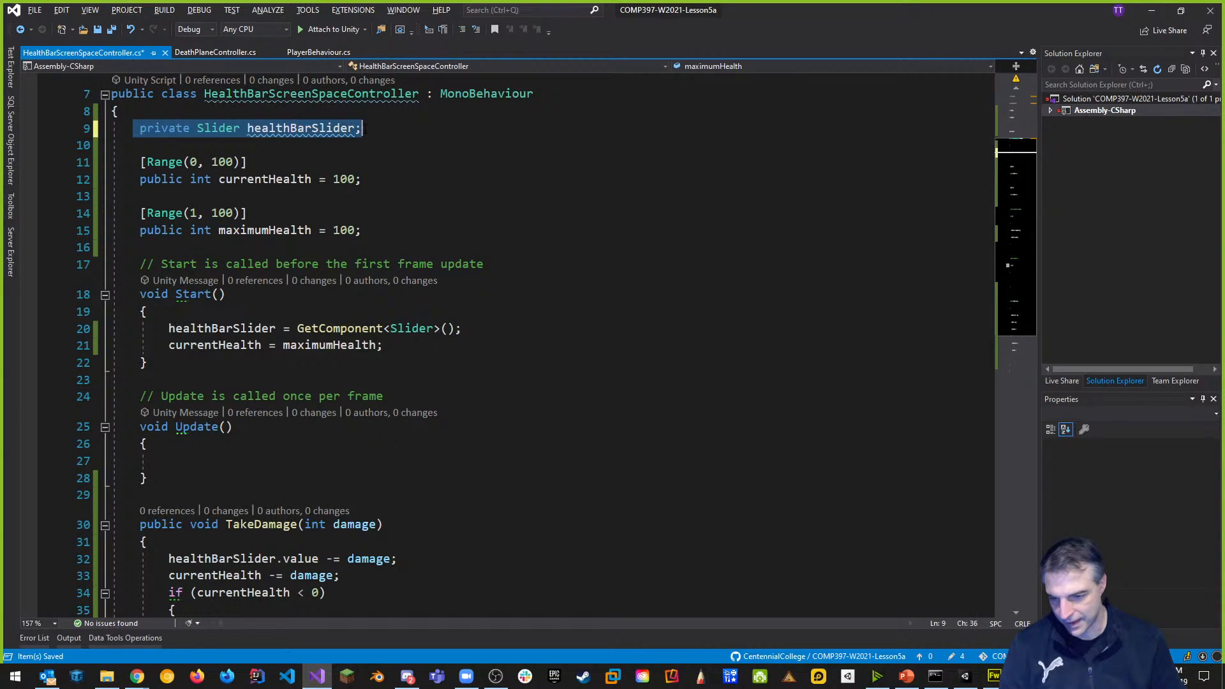
key("ctrl+x")
left_click(404, 230)
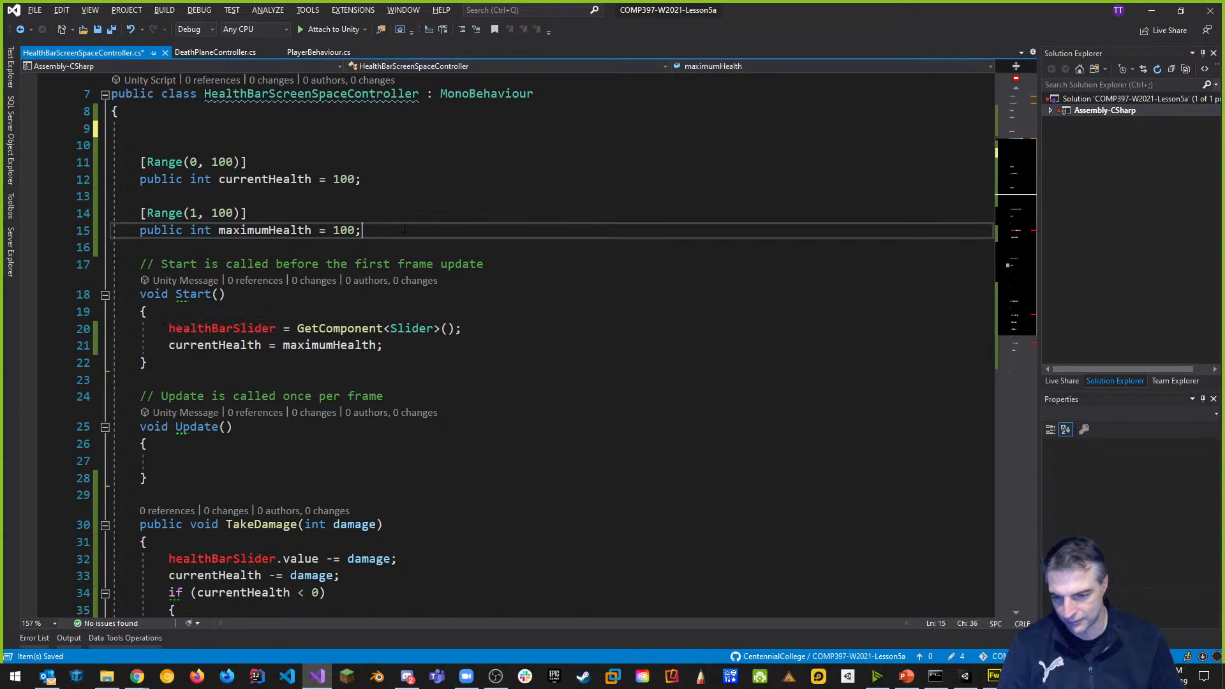
key("Return")
key("Return")
key("ctrl+v")
left_click(230, 146)
key("BackSpace")
key("BackSpace")
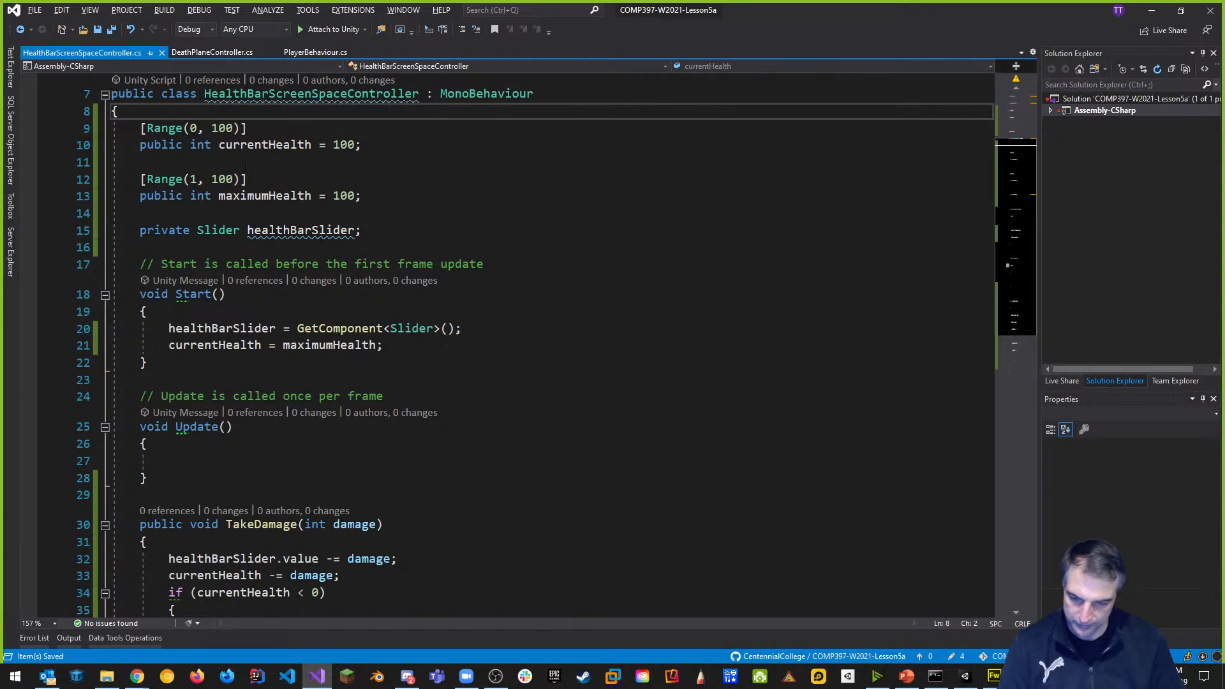
Add [Header("Health Properties")] above currentHealth, remove the blank line between fields, and save.
key("Return")
type("[Header")
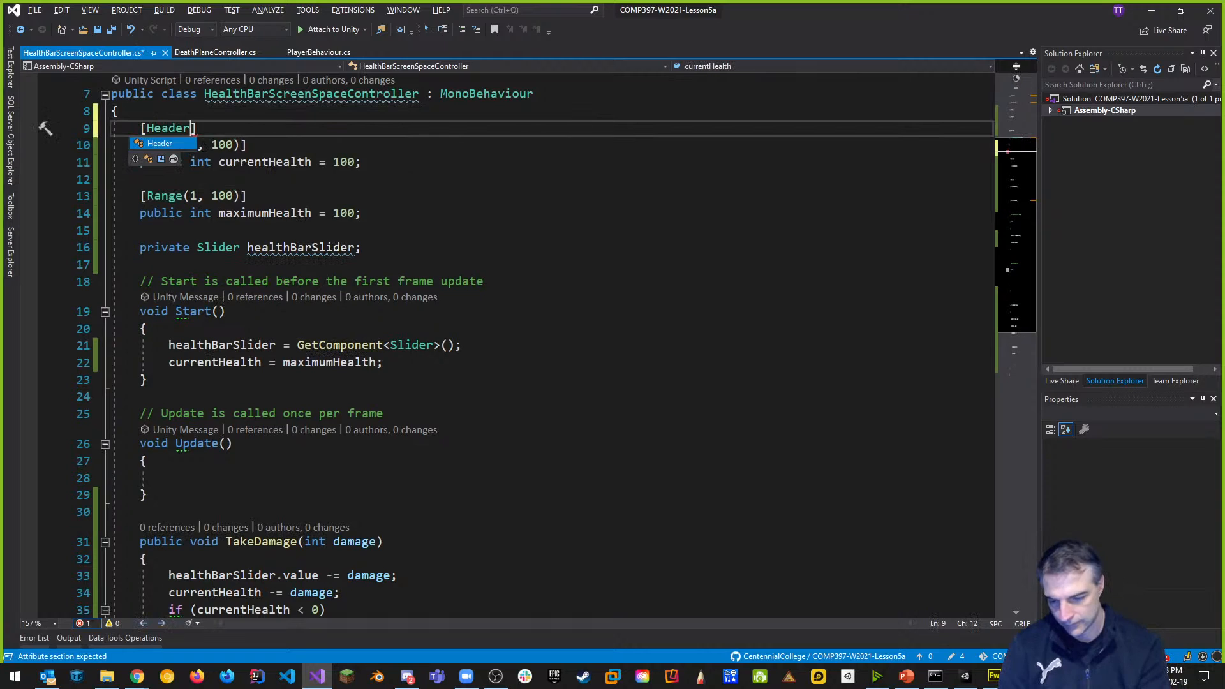
type("(\"Health ")
type("Prop")
type("erties")
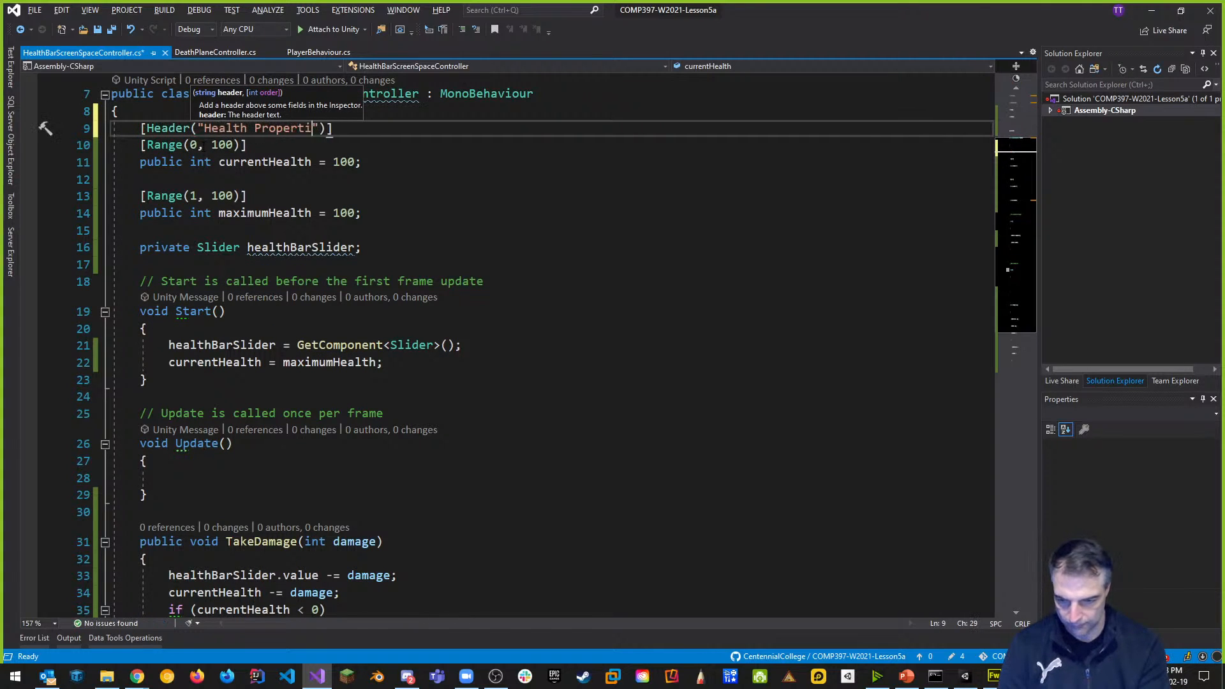
left_click(151, 179)
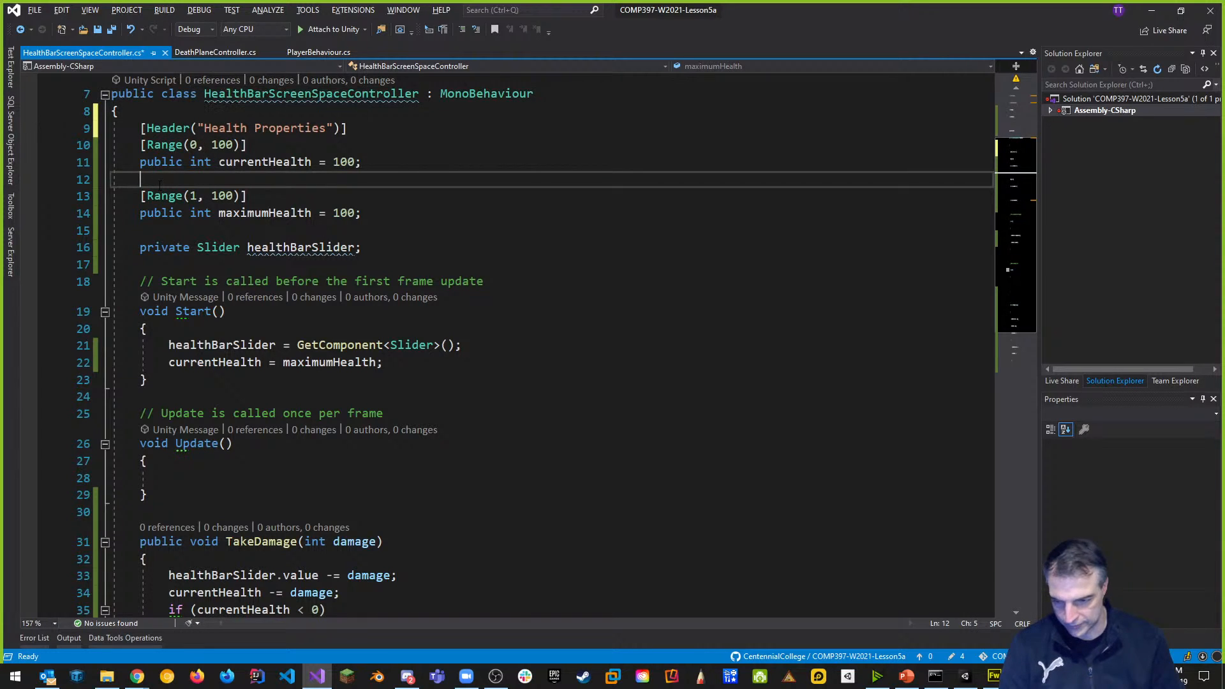
key("BackSpace")
key("ctrl+s")
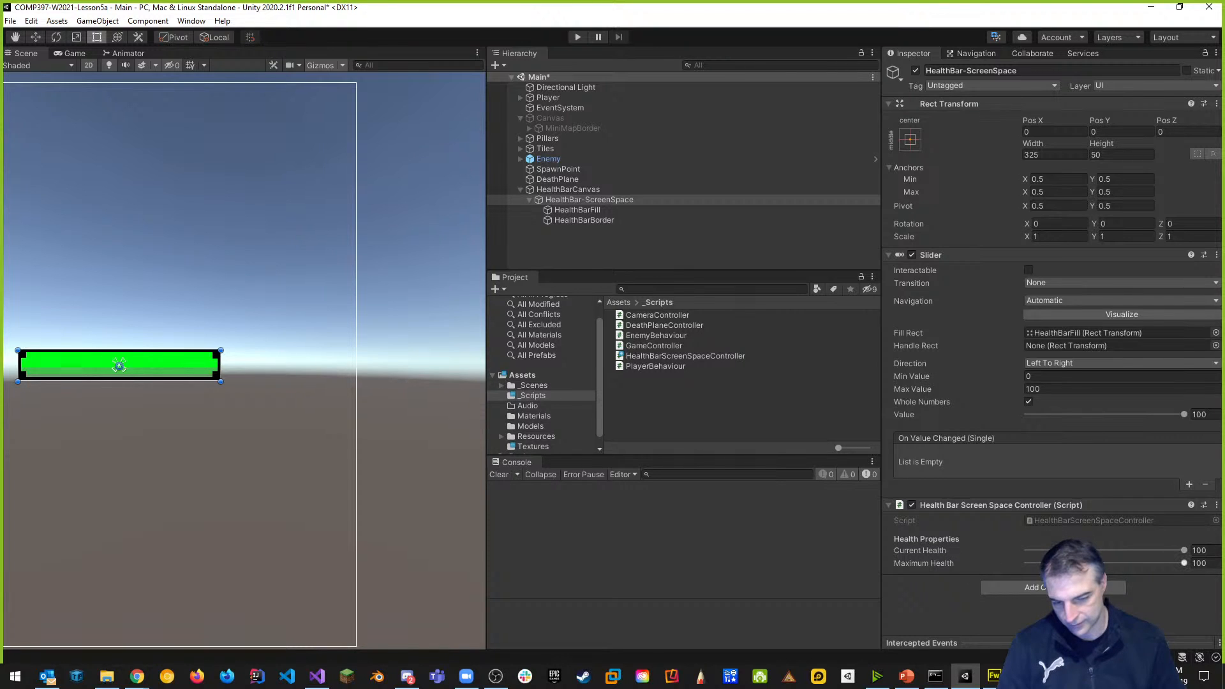
Switch back to Visual Studio and scroll down to the end of TakeDamage.
key("alt+Tab")
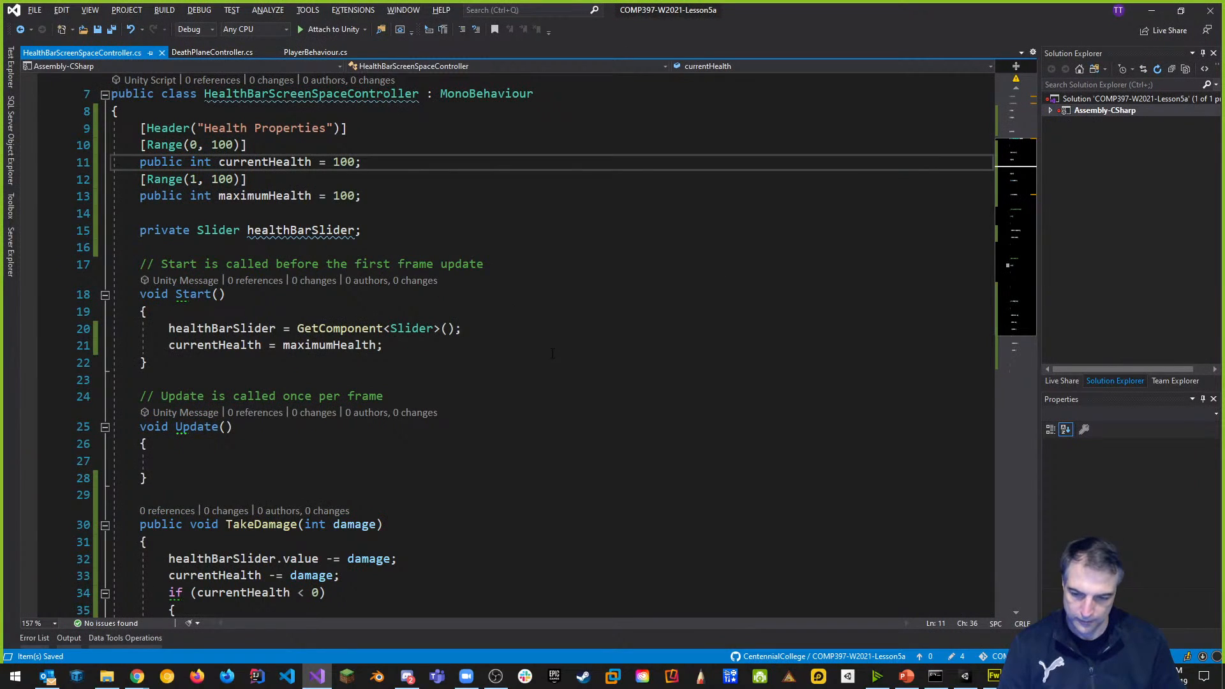
scroll(551, 345, "down", 3)
scroll(551, 346, "down", 1)
Add an empty public void Reset() method below TakeDamage.
left_click(324, 479)
key("Return")
key("Return")
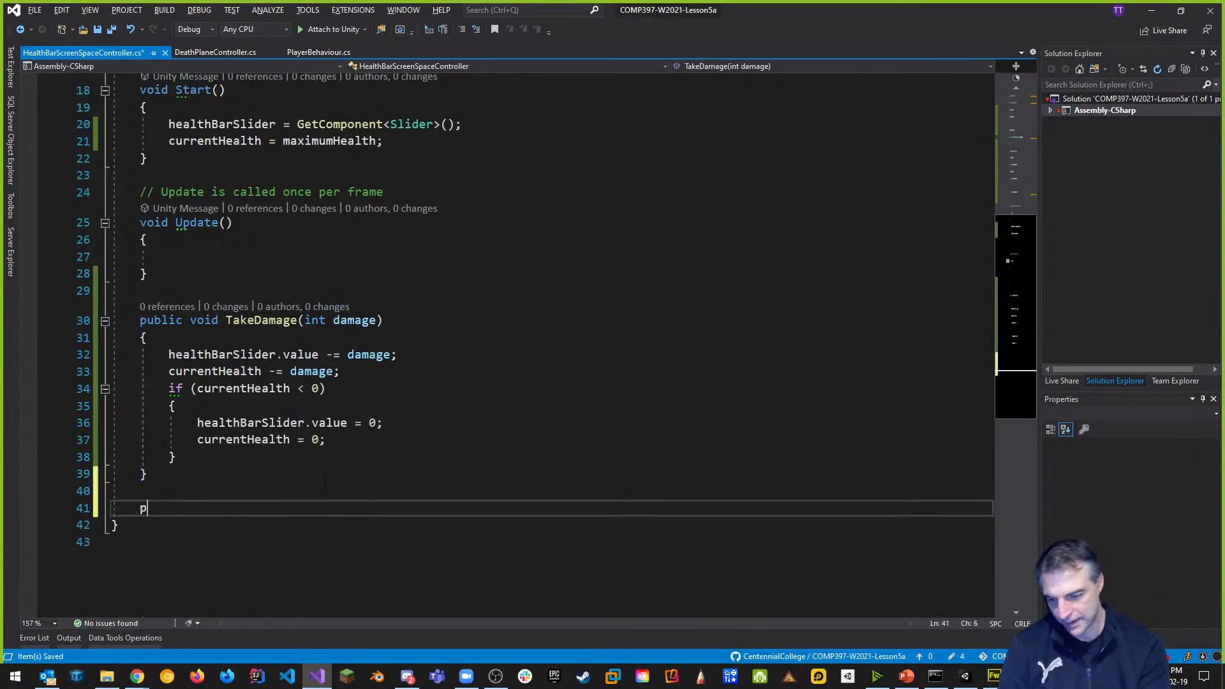
type("public void Reset()")
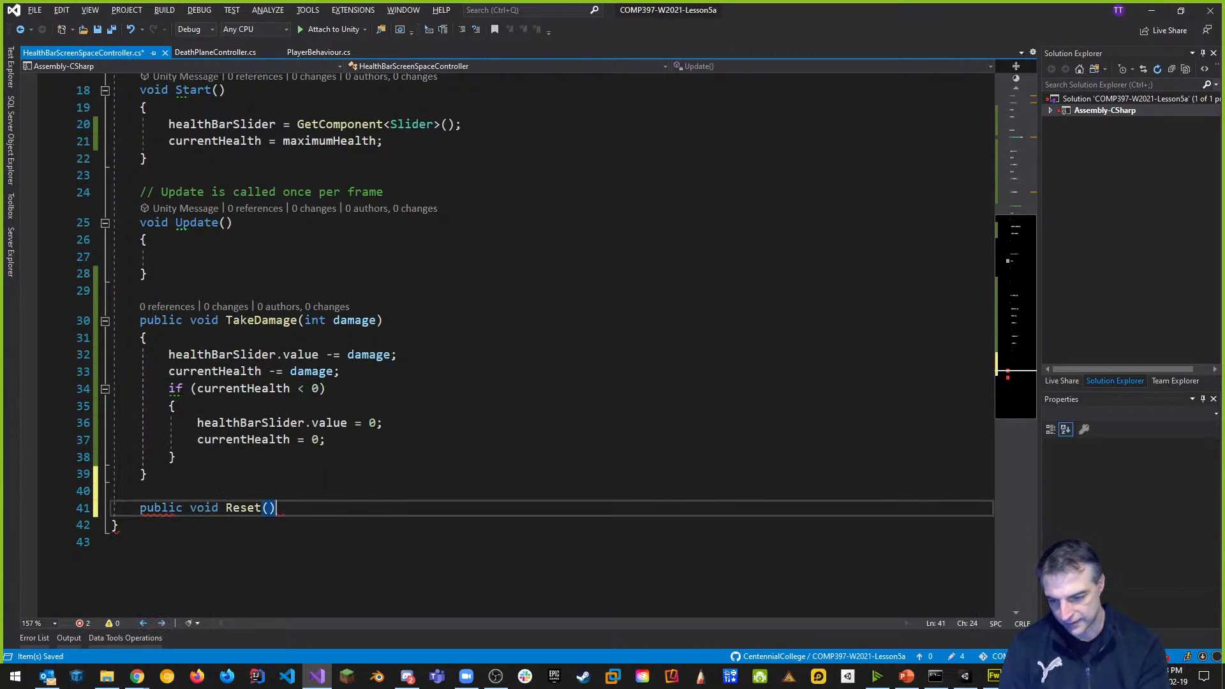
key("Return")
type("{")
key("Return")
scroll(549, 344, "down", 3)
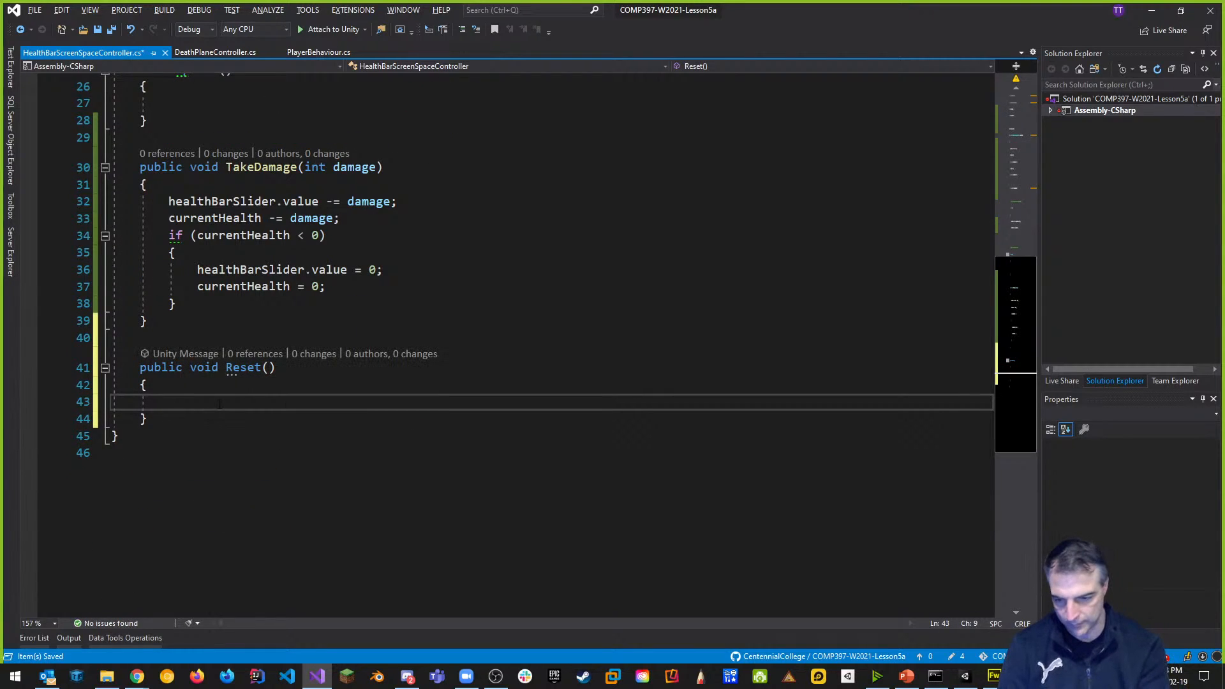
Make Reset set healthBarSlider.value and currentHealth to maximumHealth, and save.
type("healthBarSlider.value = maximumHealth;")
key("Return")
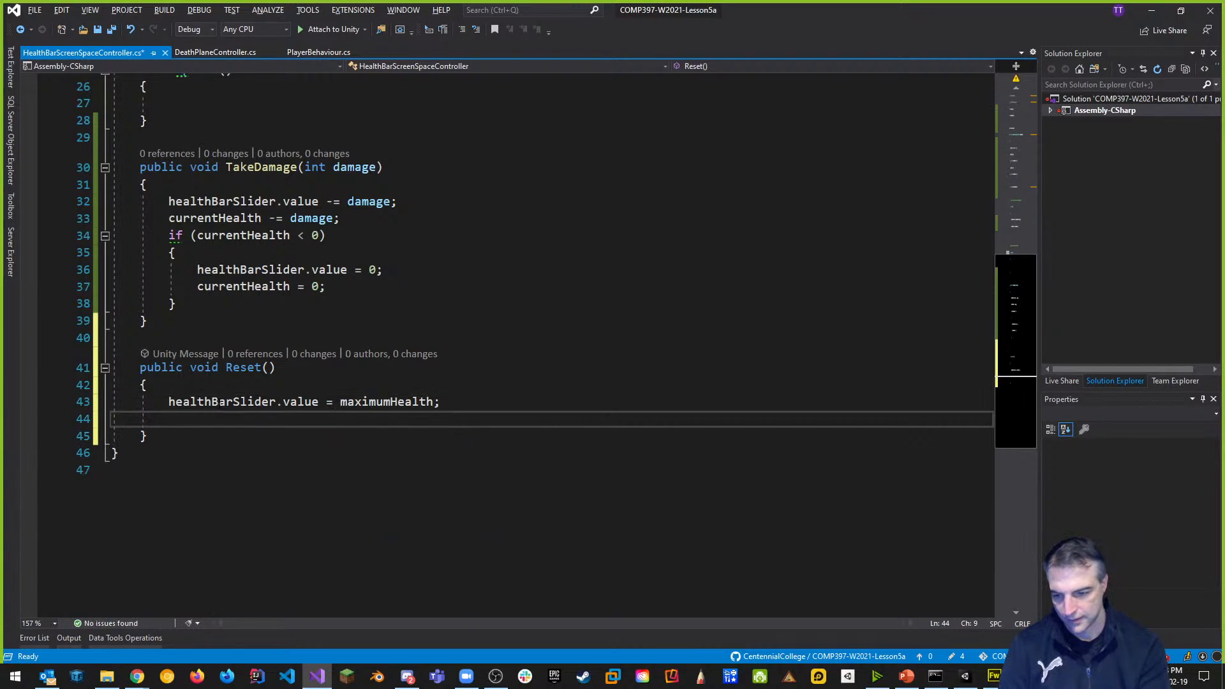
type("currentHealth")
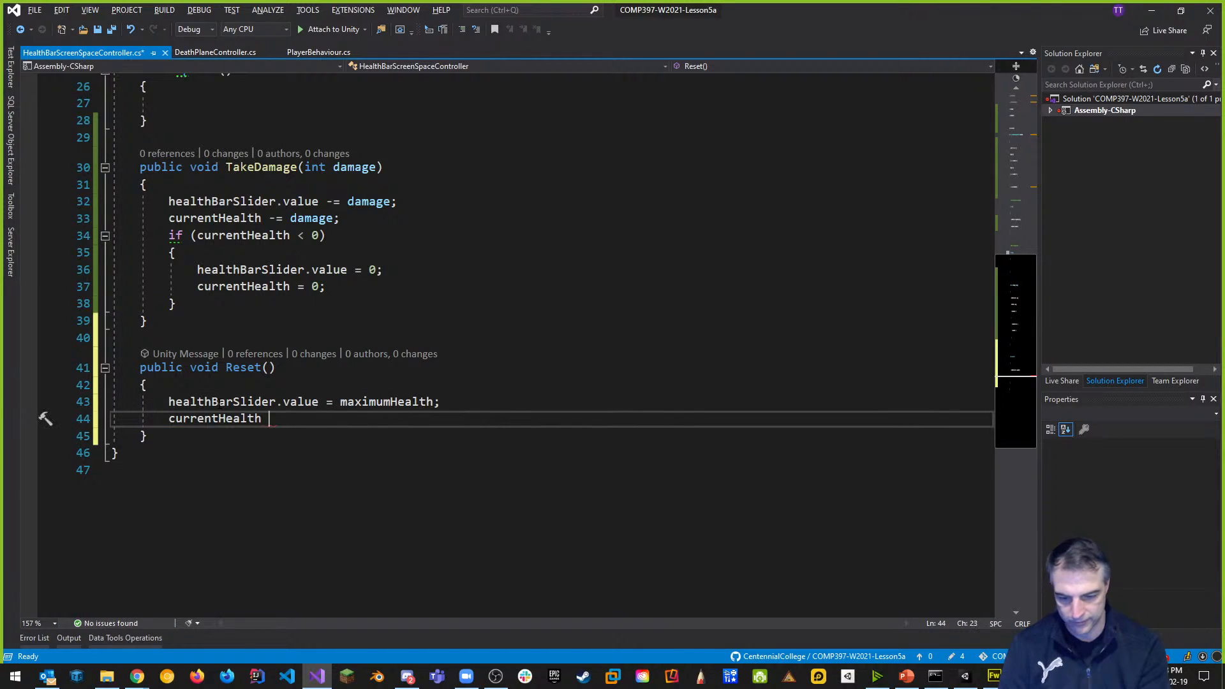
type(" = maximumHealth;")
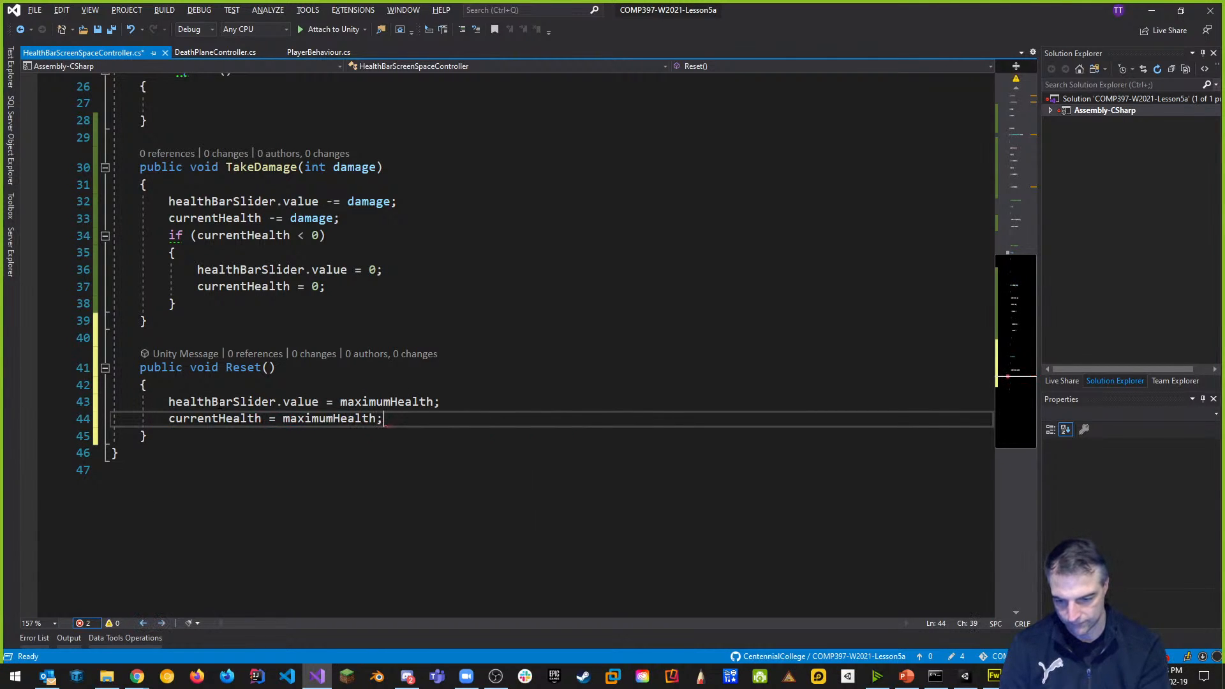
key("ctrl+s")
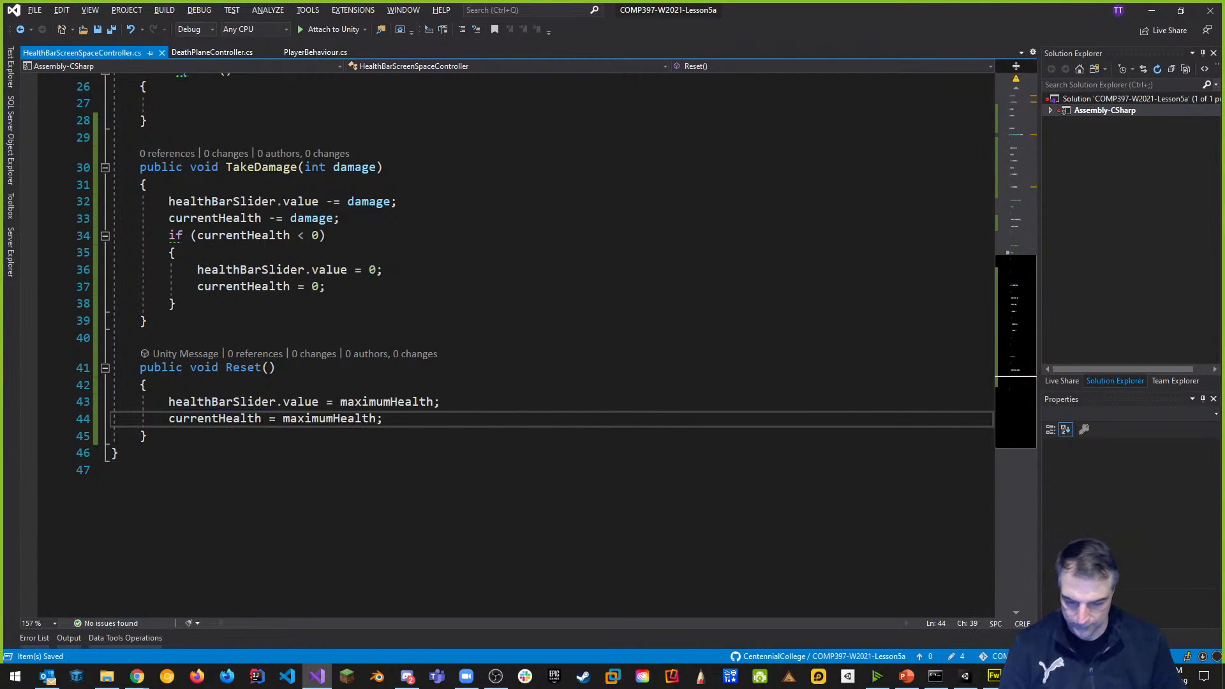
scroll(510, 319, "up", 1)
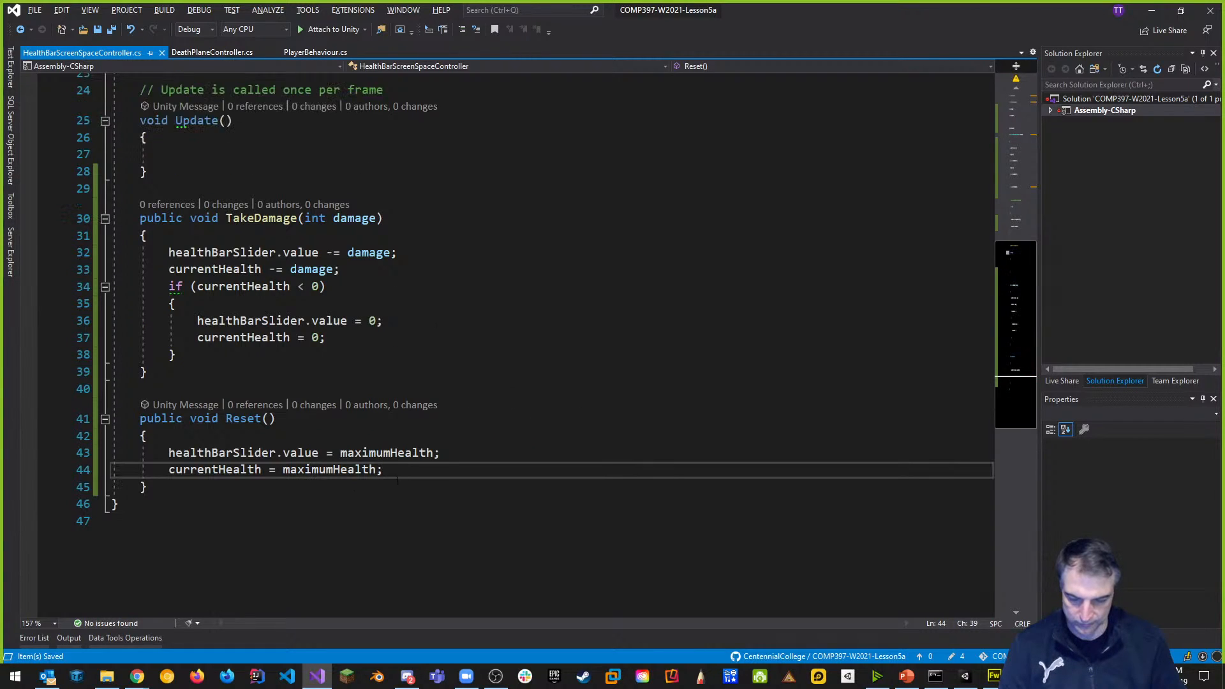
scroll(468, 465, "up", 2)
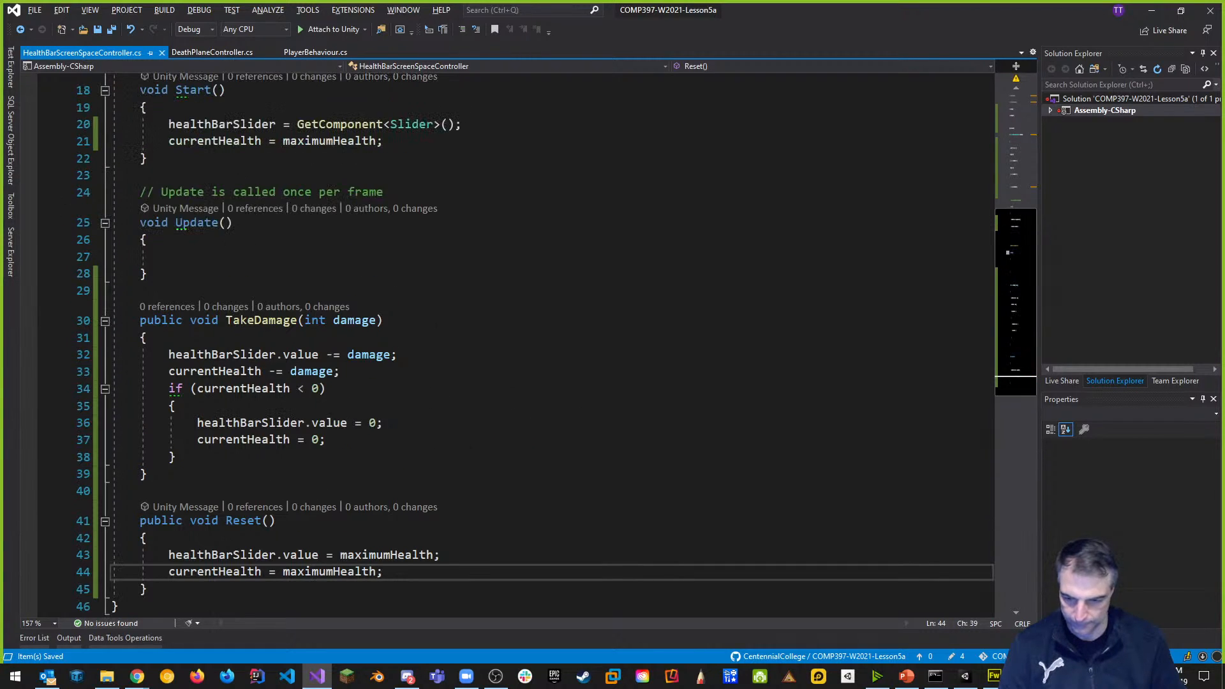
left_click(237, 252)
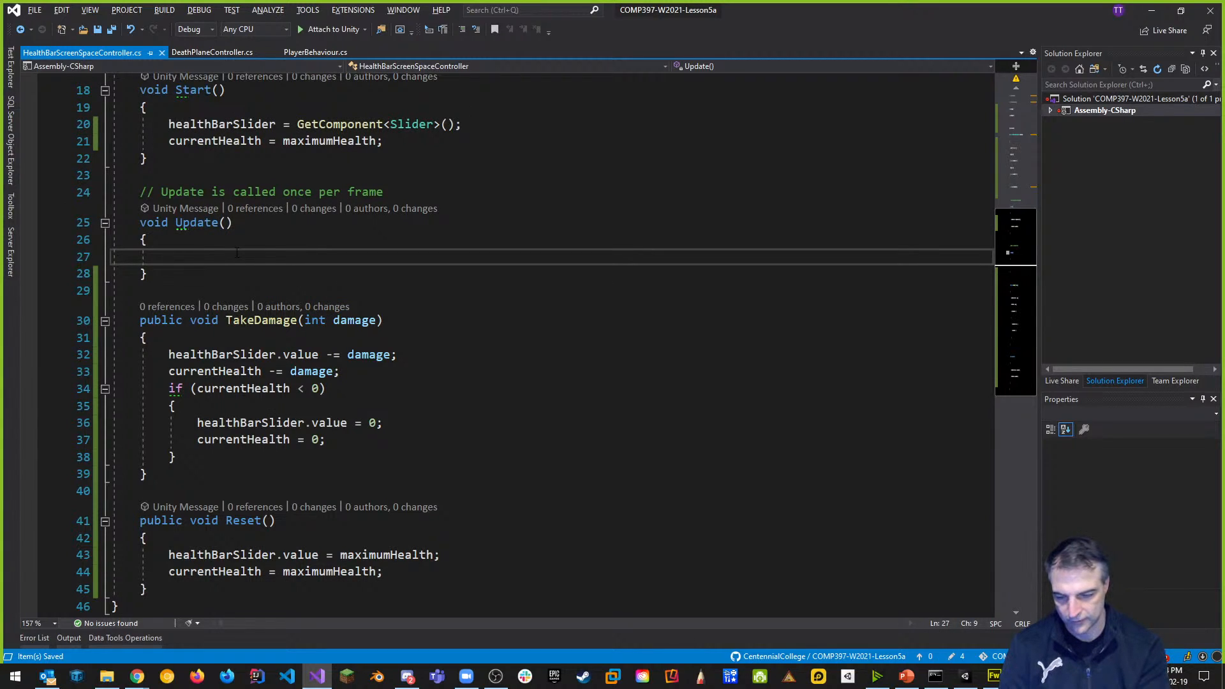
In Update, call TakeDamage(10) when Input.GetKeyDown(KeyCode.K) is true.
type("Input")
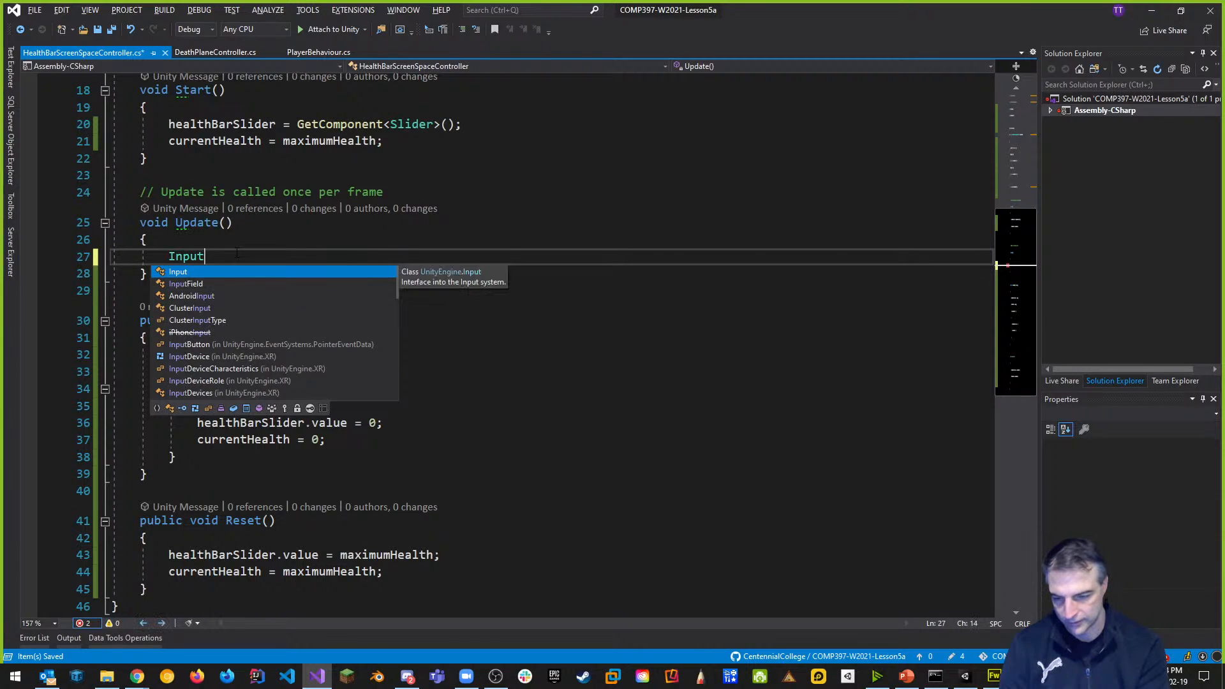
key("BackSpace")
key("BackSpace")
key("BackSpace")
key("BackSpace")
key("BackSpace")
type("if(In")
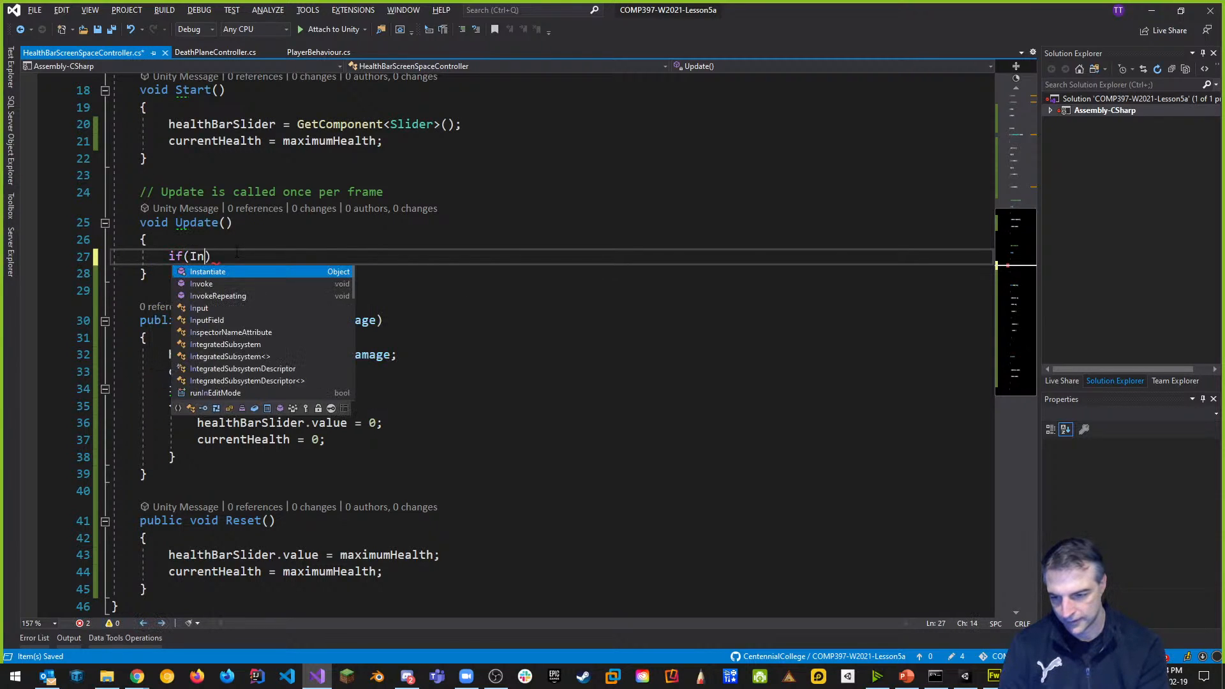
type("put.getkey")
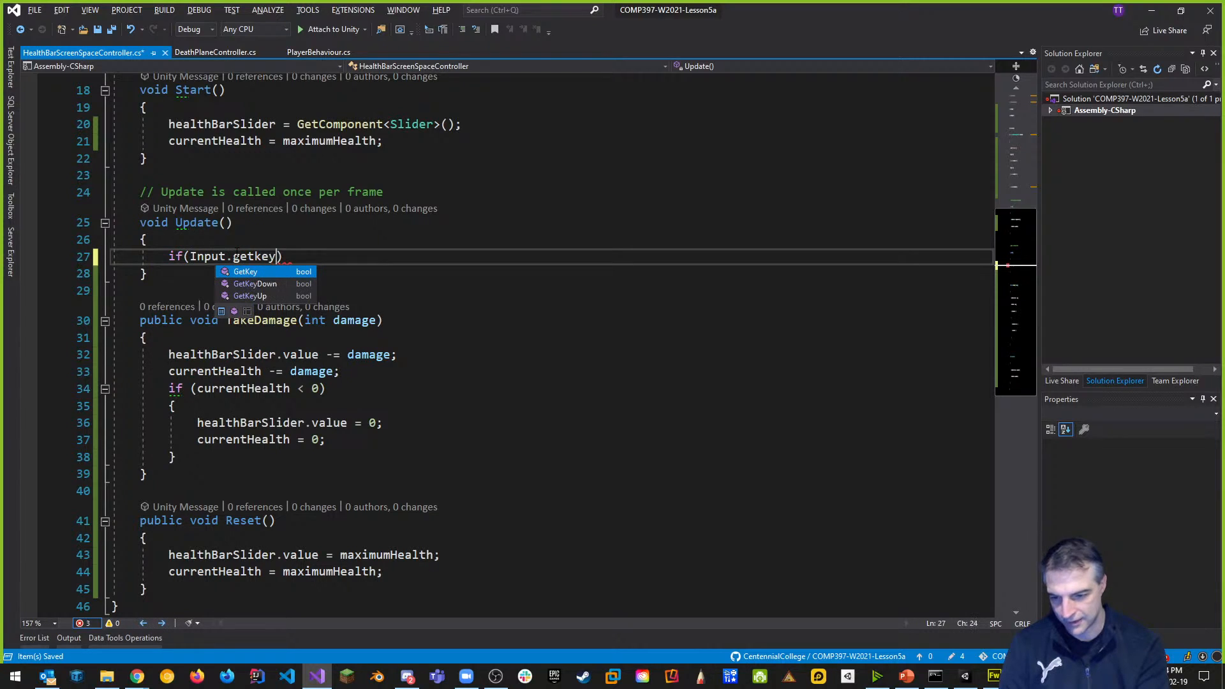
type("d(")
type("KeyDown(")
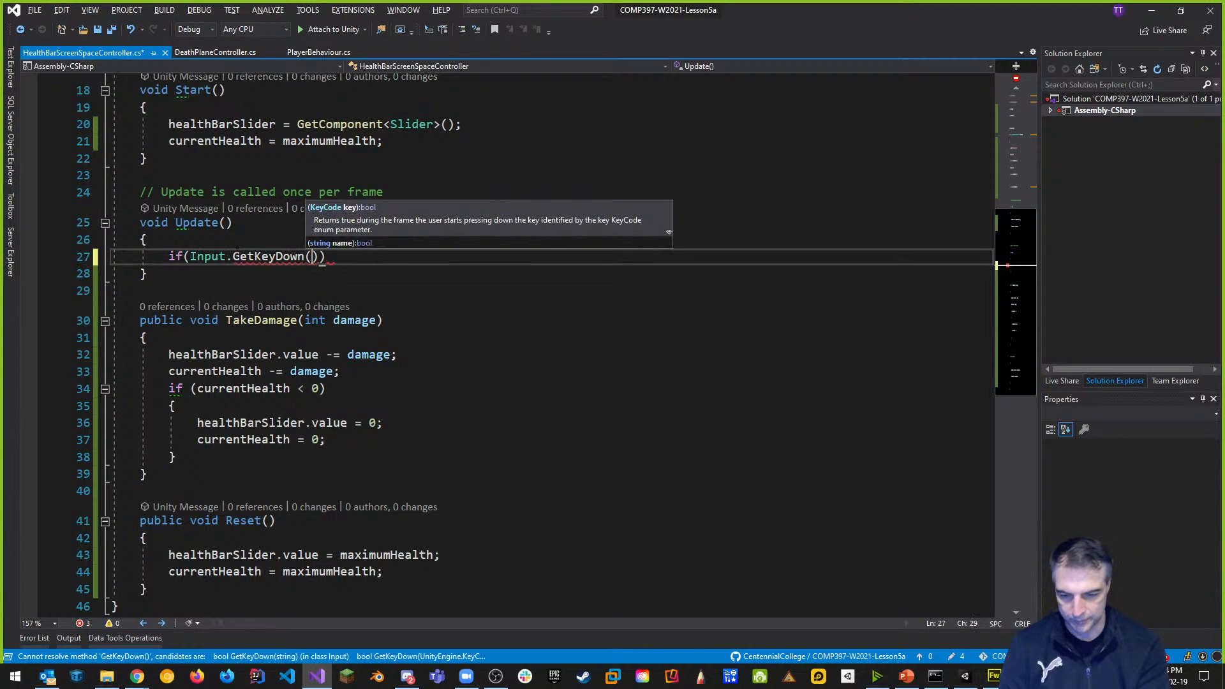
type("y")
key("Tab")
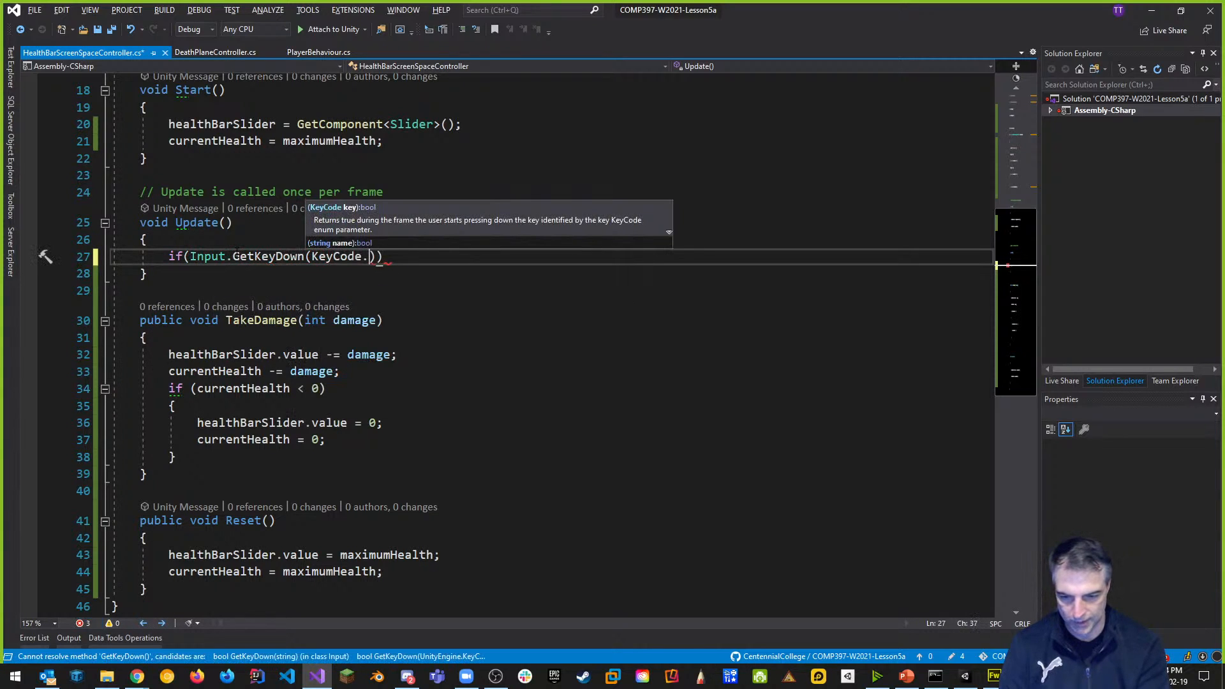
type("K))")
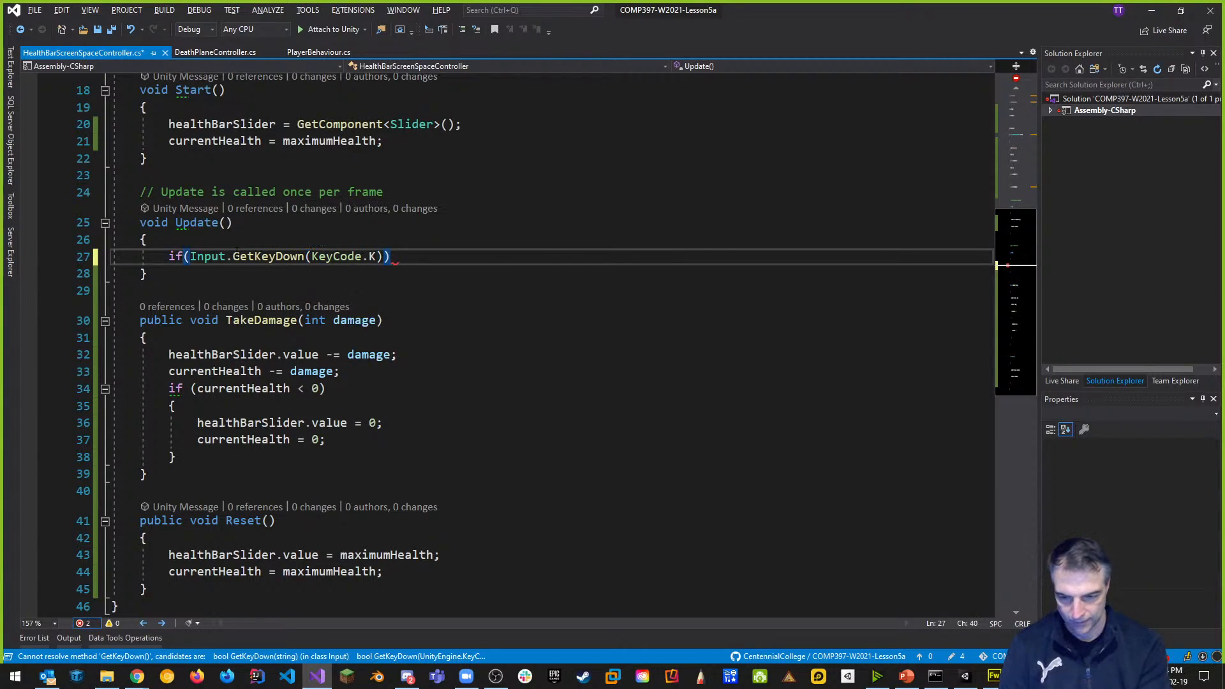
key("Return")
type("{")
key("Return")
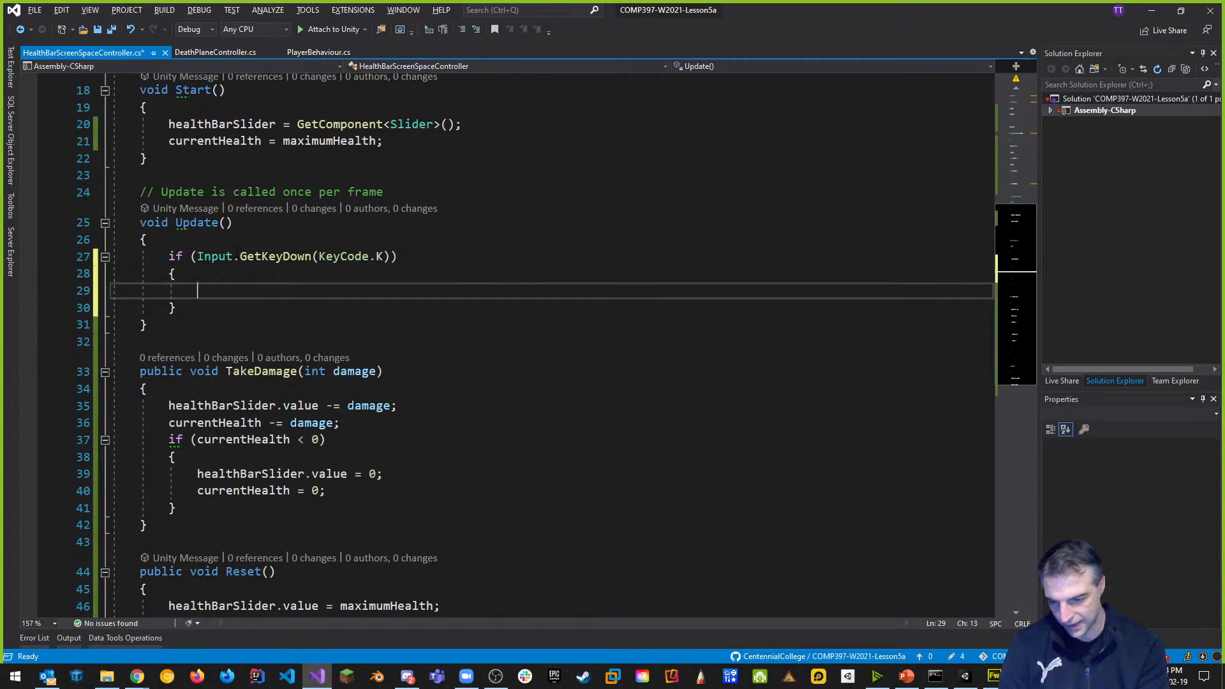
type("TakeDamage(10);")
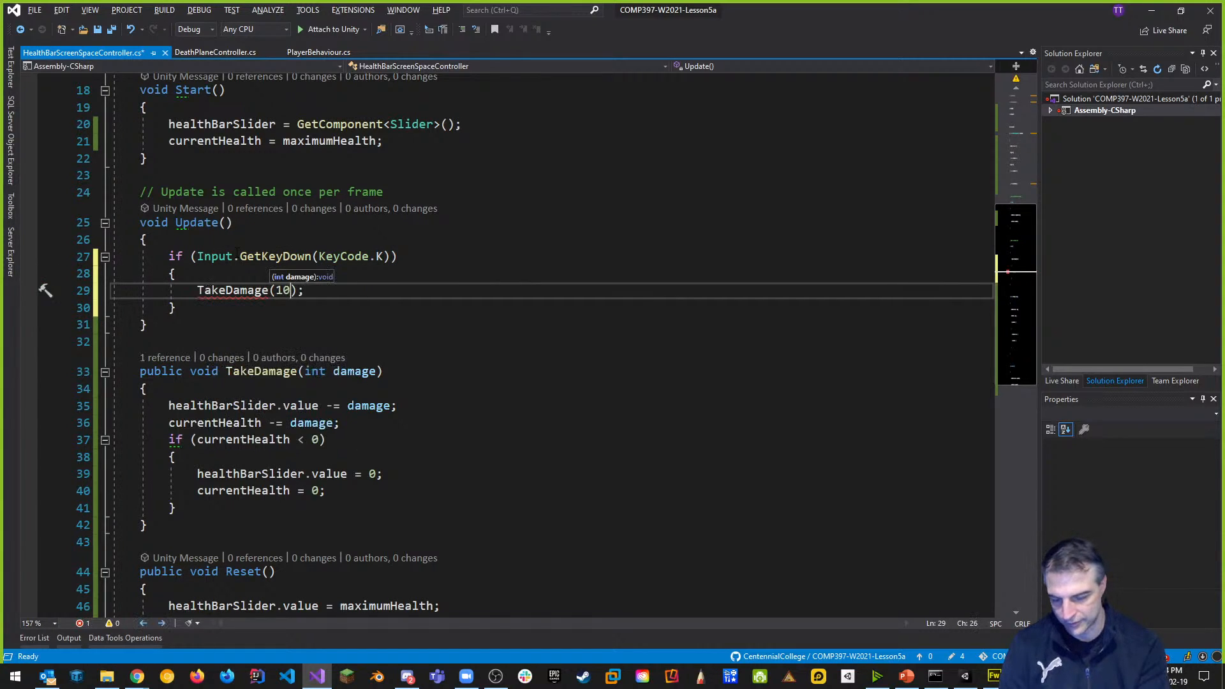
Add an Input.GetKeyDown(KeyCode.R) check calling Reset() and save the script.
key("Down")
key("End")
key("Return")
key("Return")
type("if")
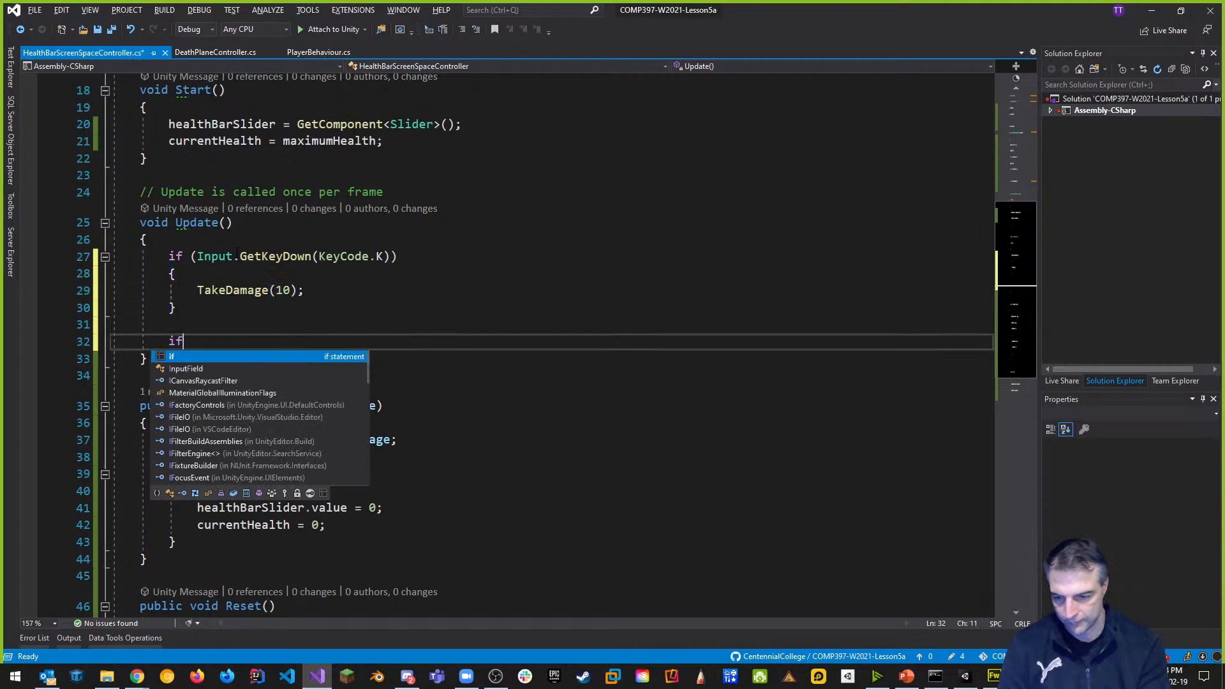
type("(Input.GetKeyDown(")
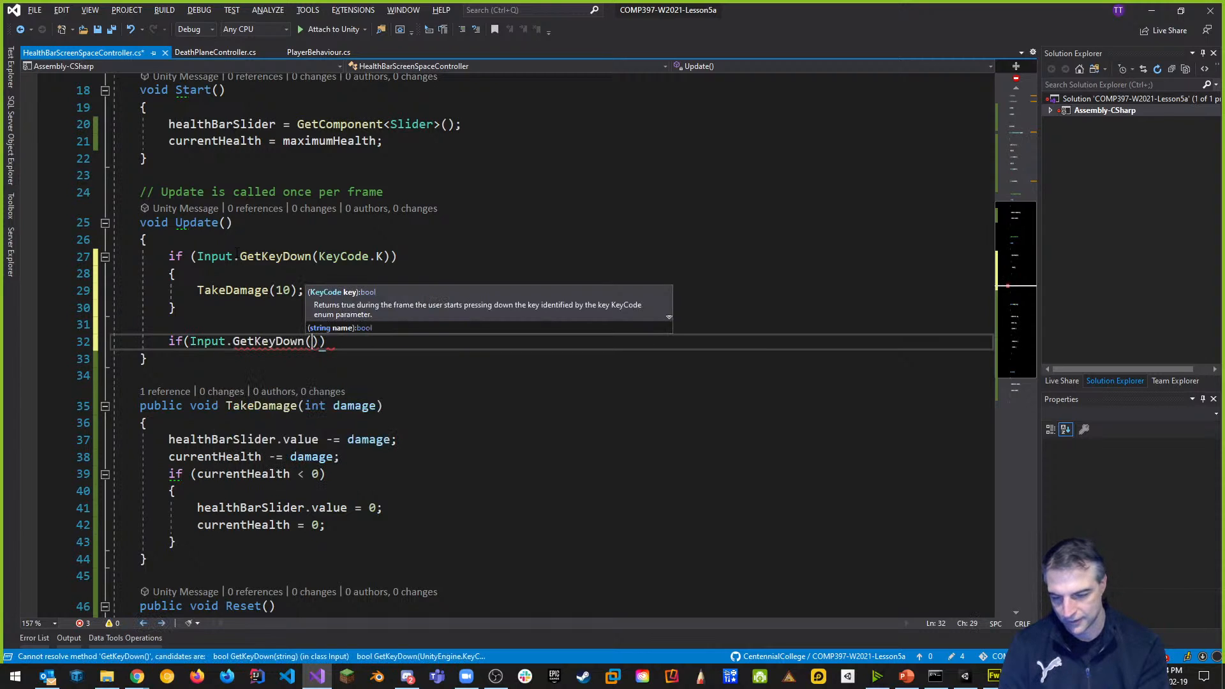
type("Key")
key("Tab")
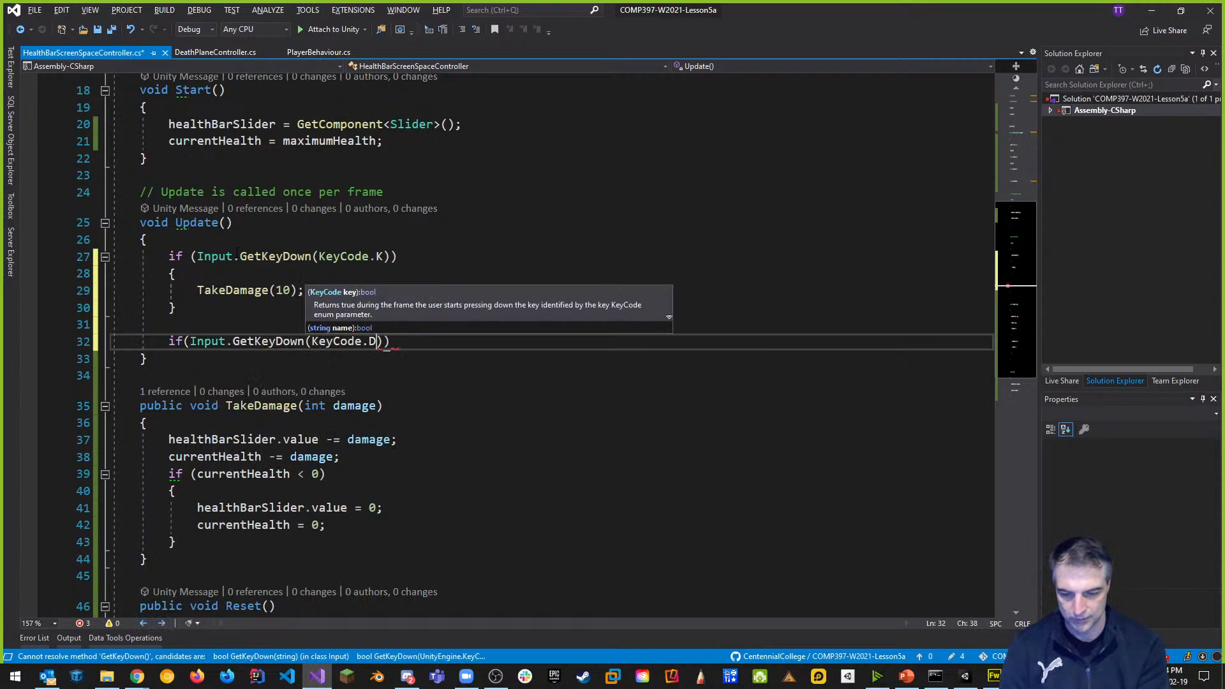
key("BackSpace")
type("R")
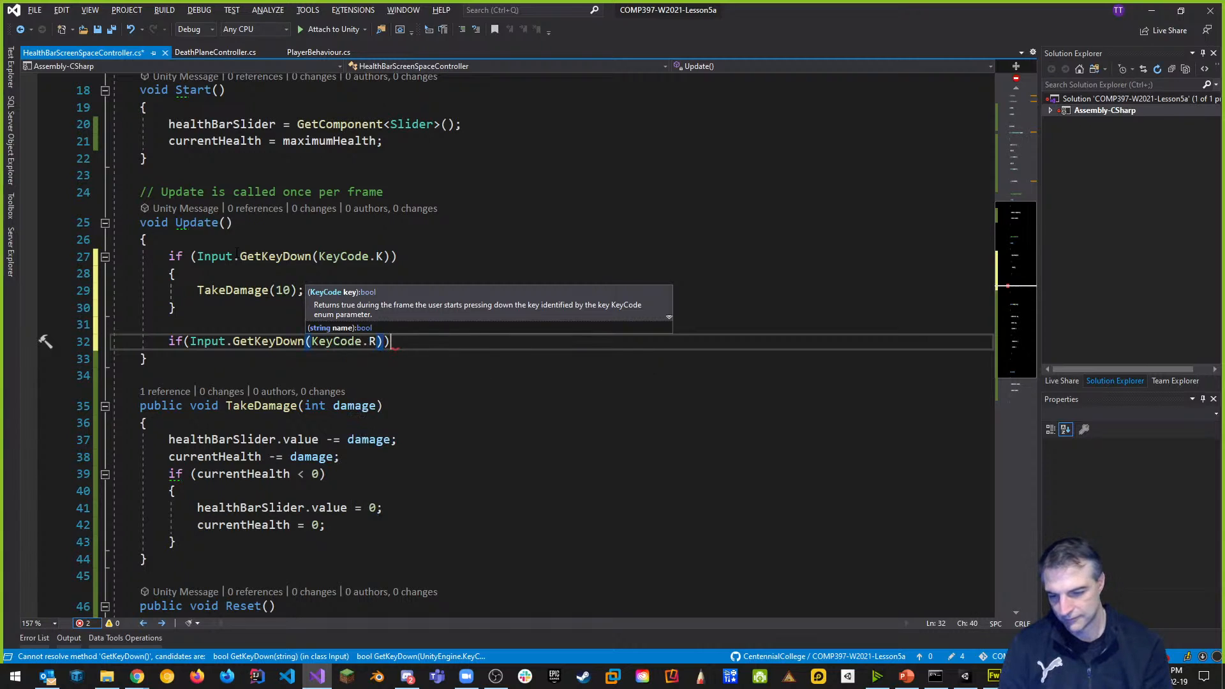
key("End")
key("Return")
type("{")
key("Return")
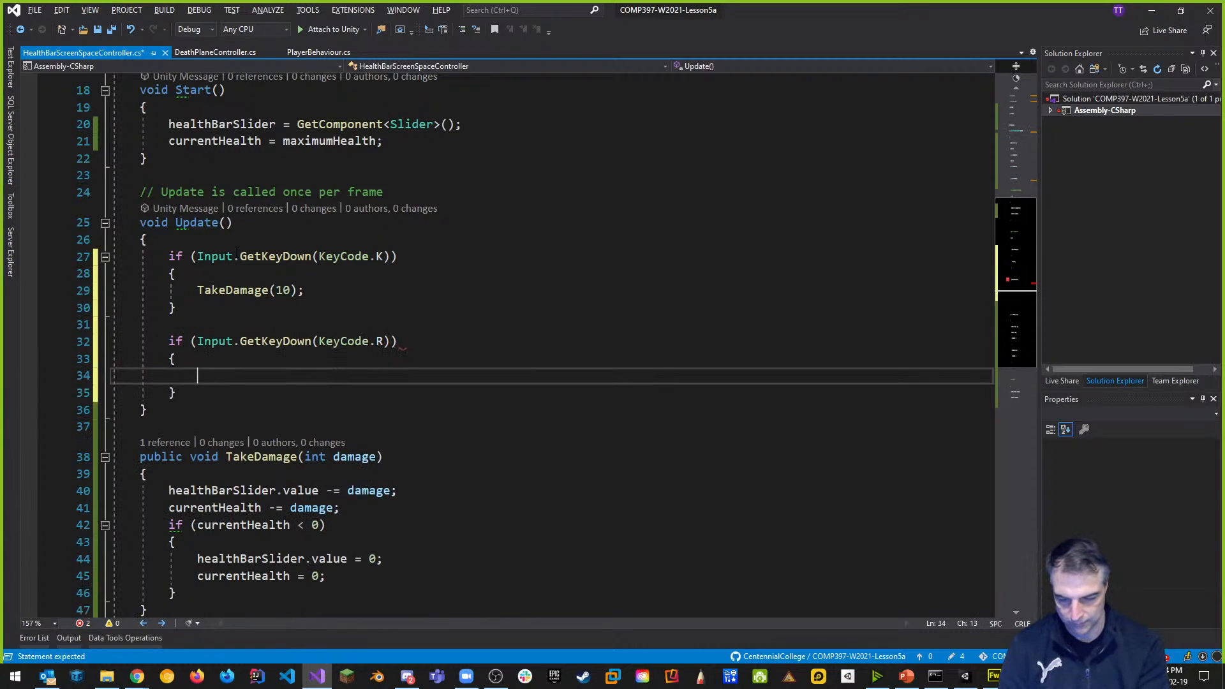
type("Reset();")
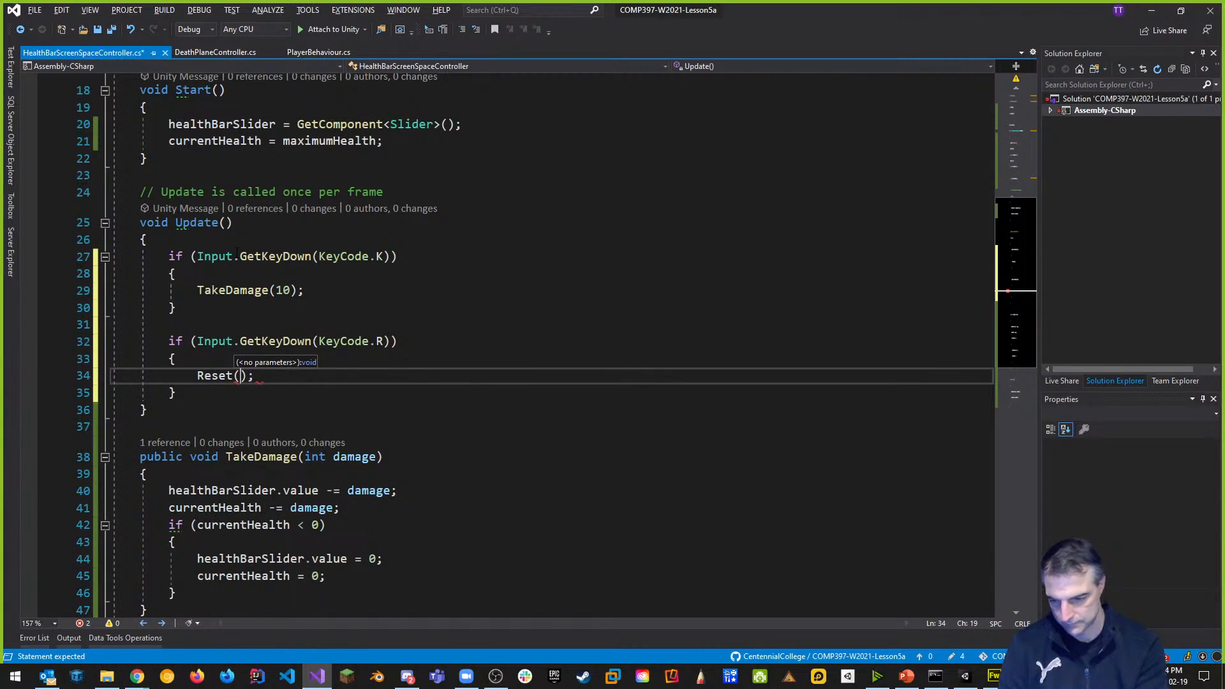
key("ctrl+s")
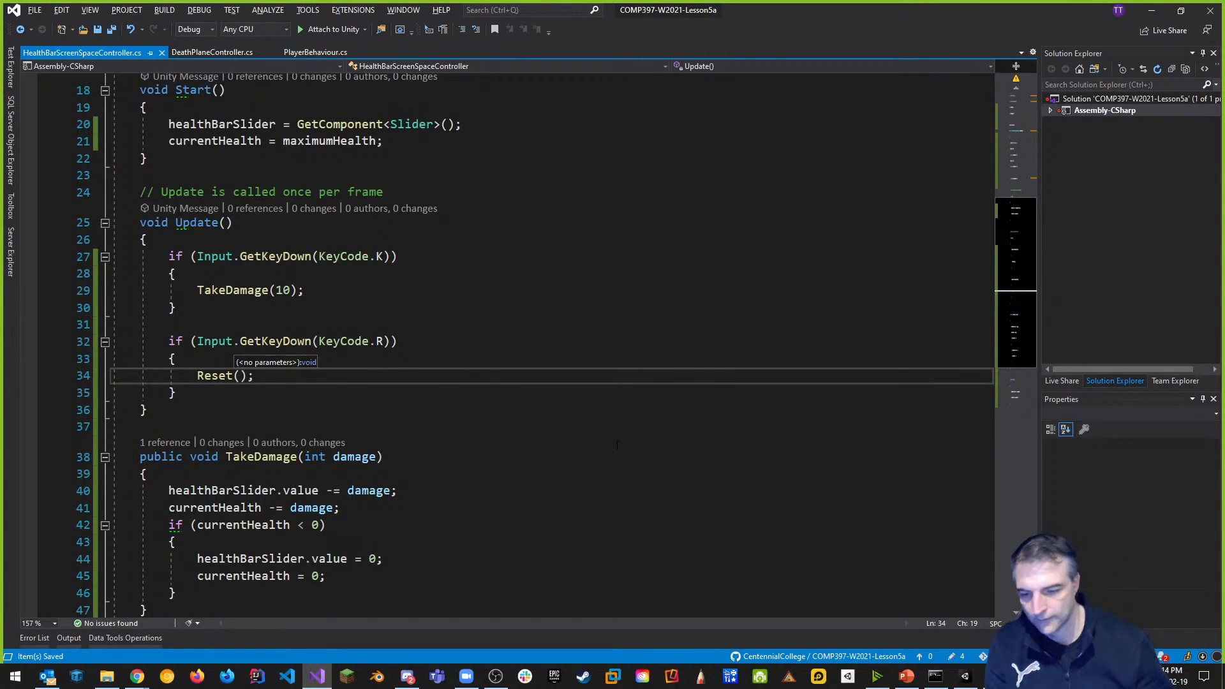
left_click(560, 454)
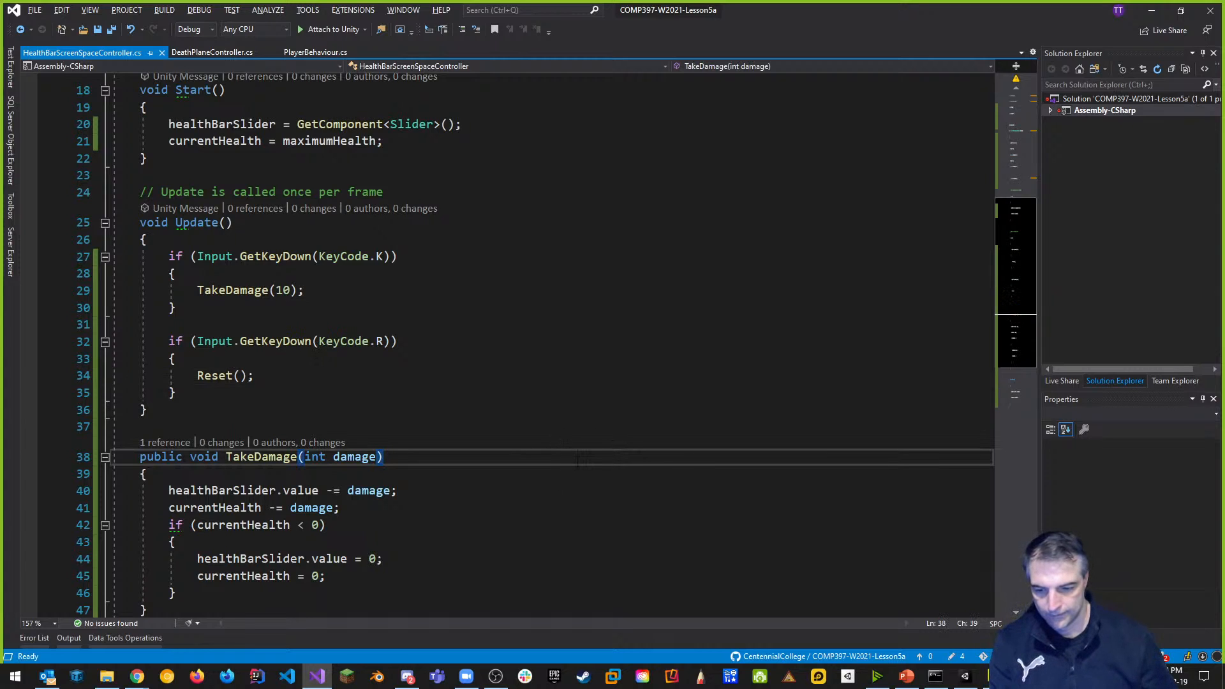
scroll(561, 443, "down", 2)
Save the health bar script once more and switch back to the Unity editor.
scroll(561, 443, "down", 4)
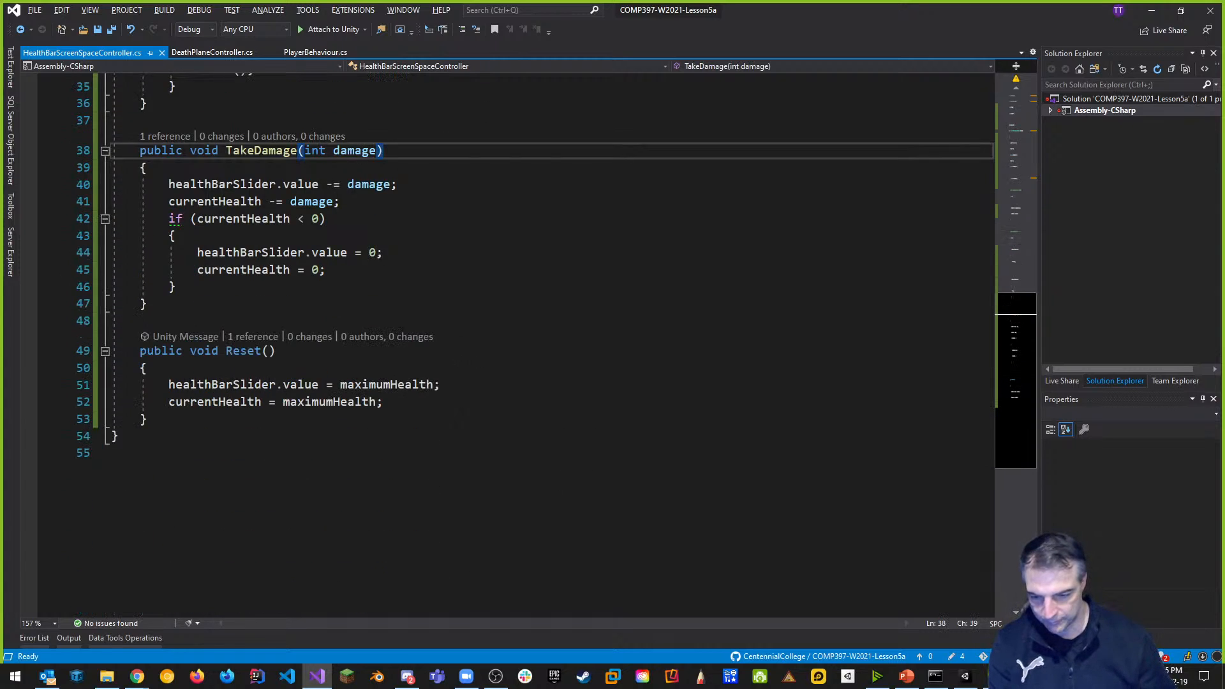
key("ctrl+s")
scroll(554, 484, "up", 11)
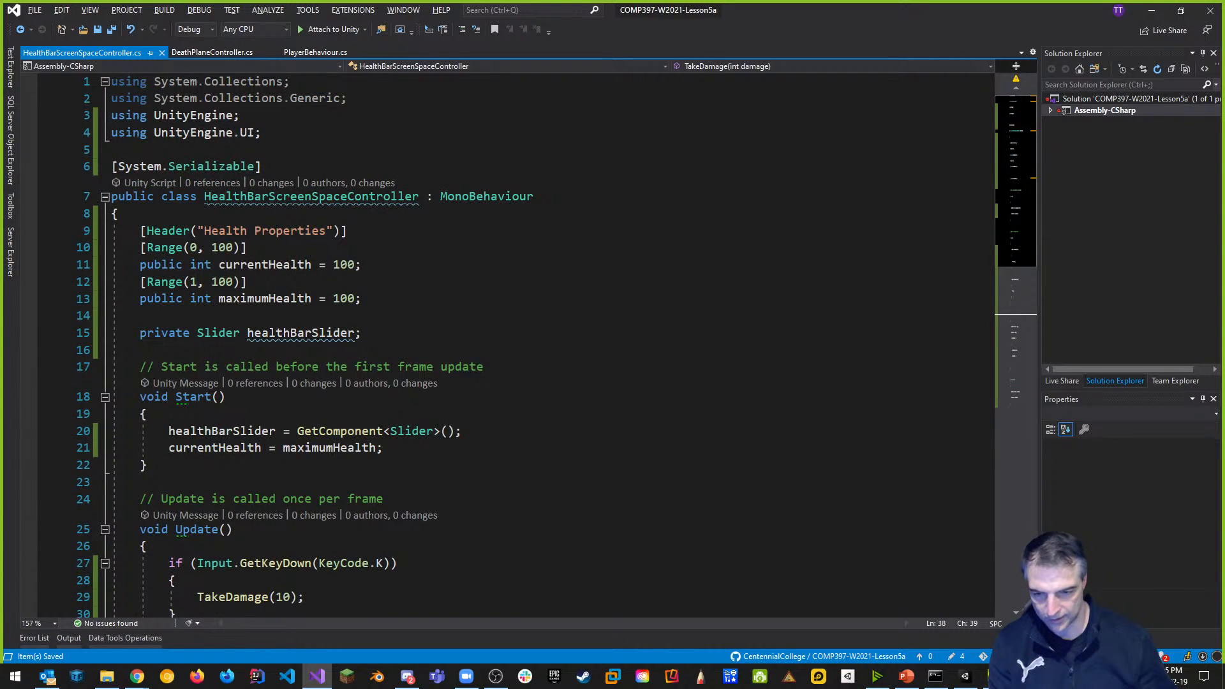
key("alt+Tab")
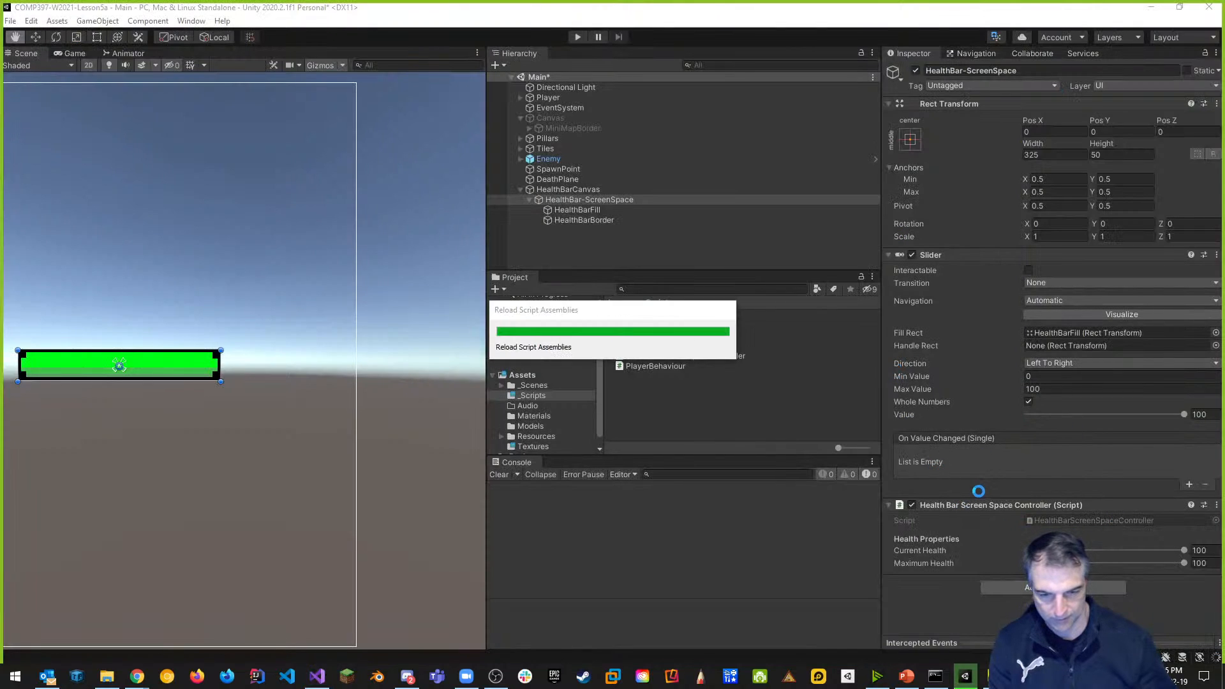
Enter Play mode, press K for 10-damage hits, collapse the Slider component, then stop playing.
left_click(576, 38)
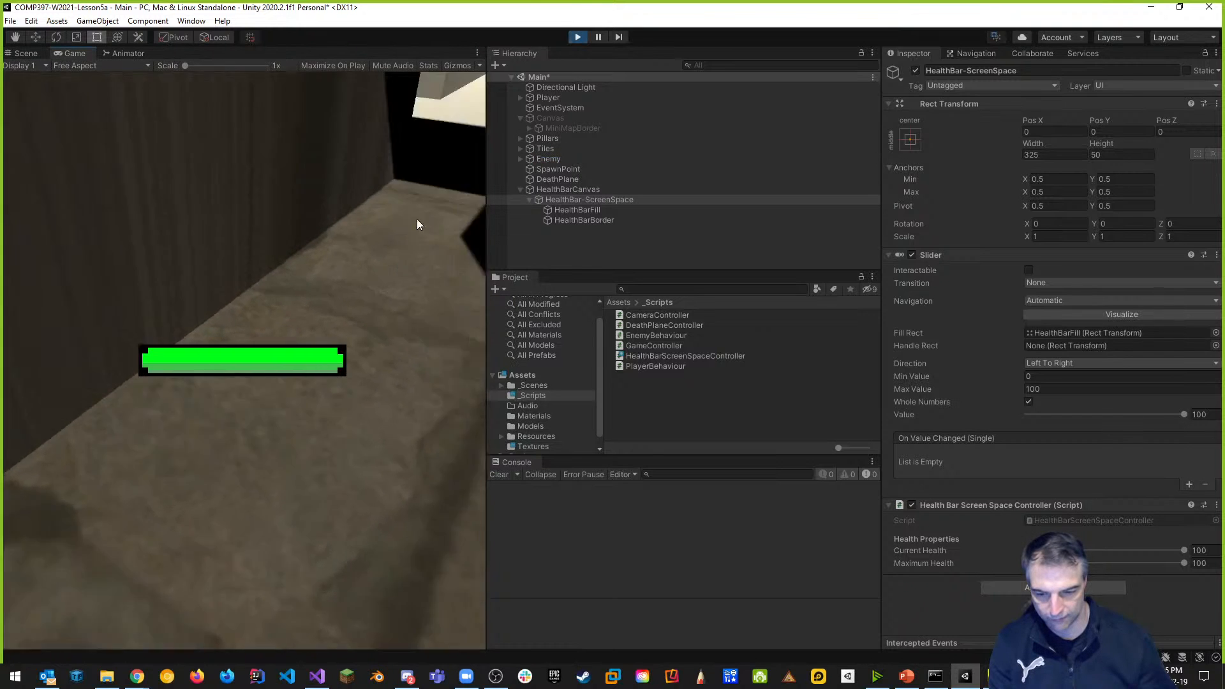
left_click(417, 221)
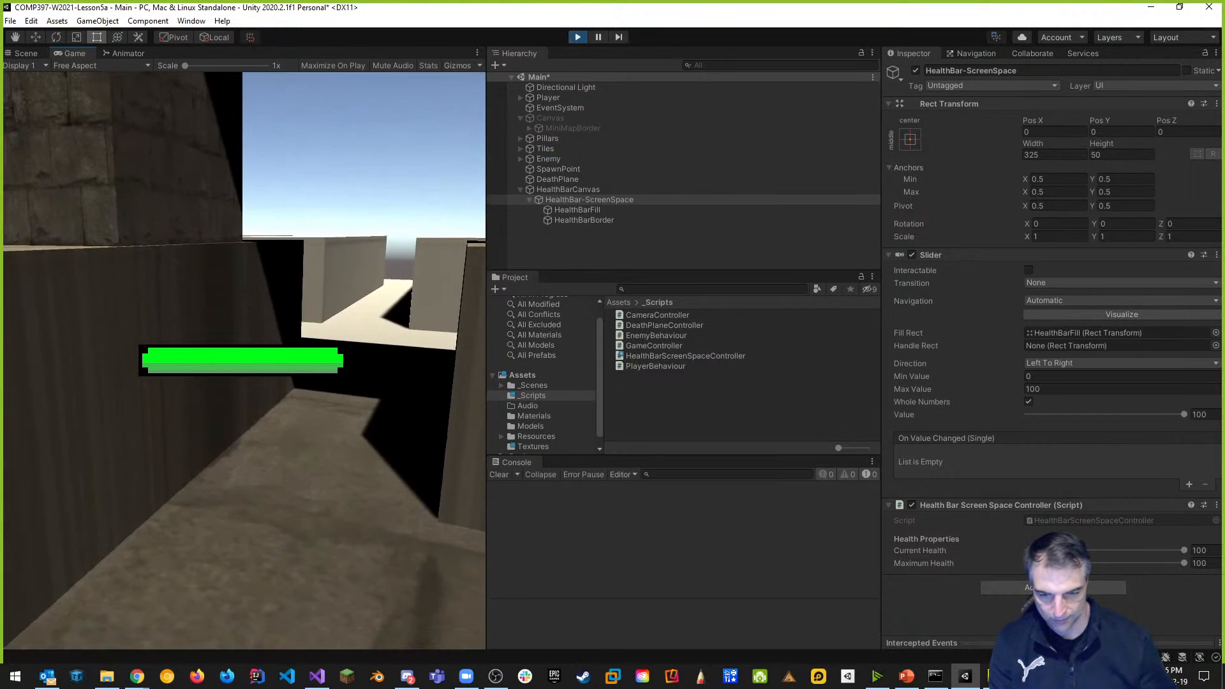
key("k")
key("k")
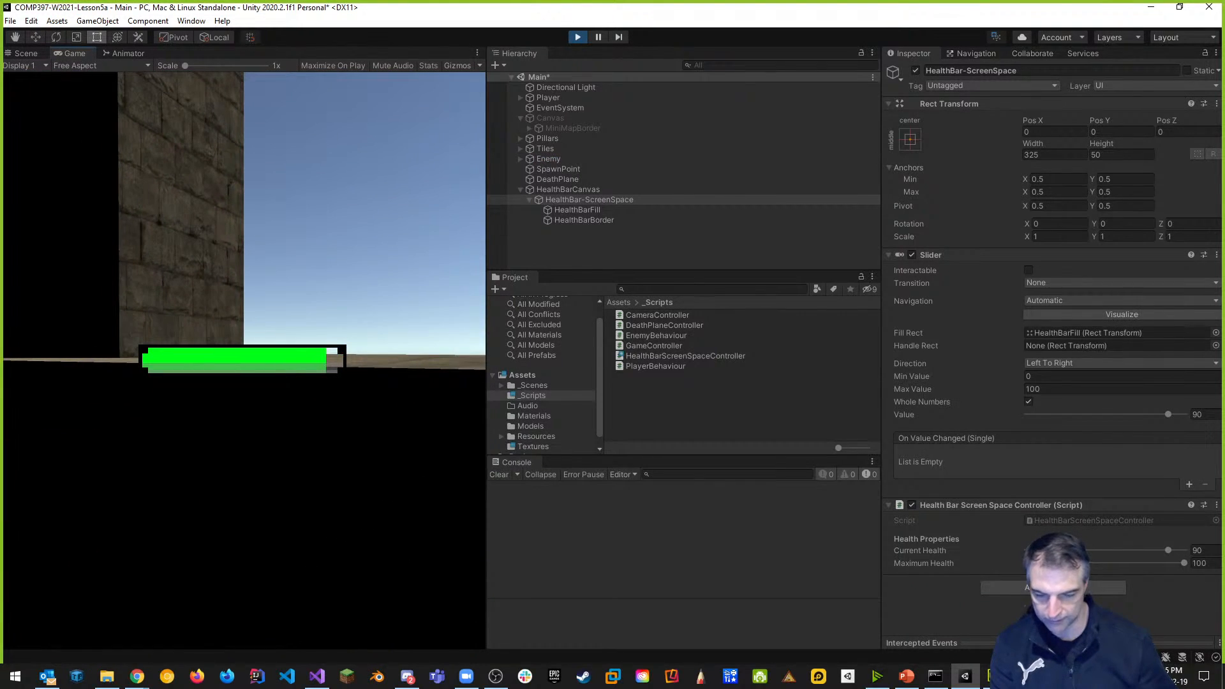
key("k")
key("k")
key("k")
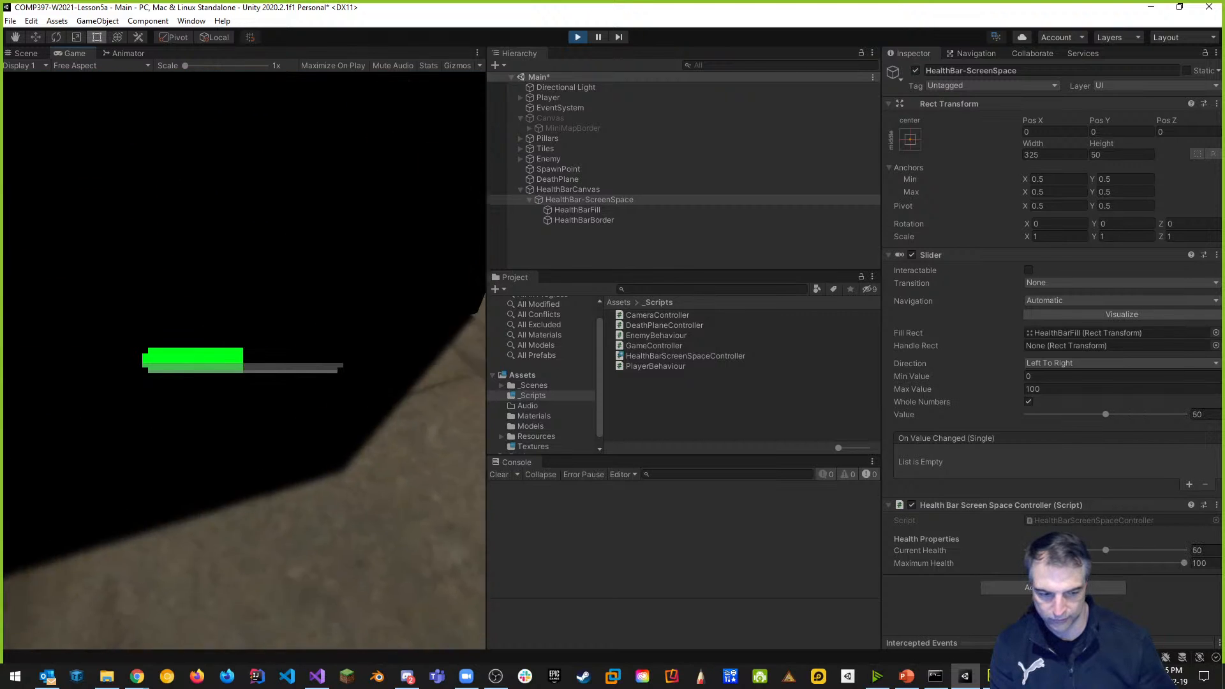
key("Escape")
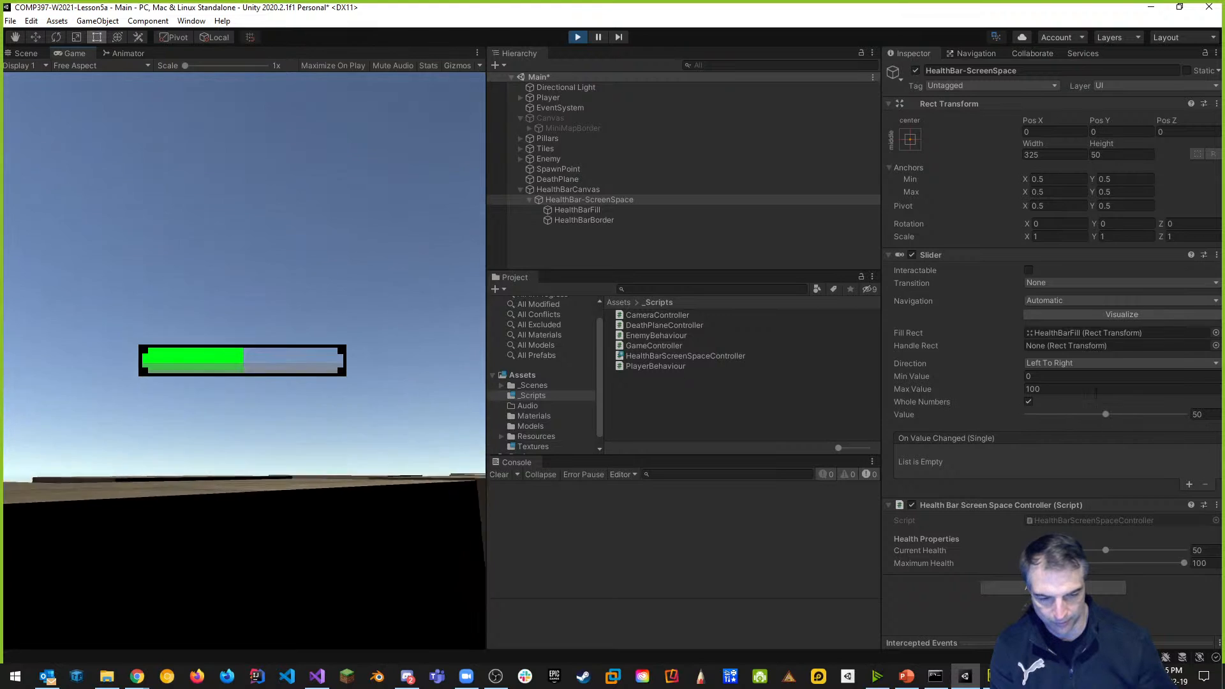
left_click(888, 255)
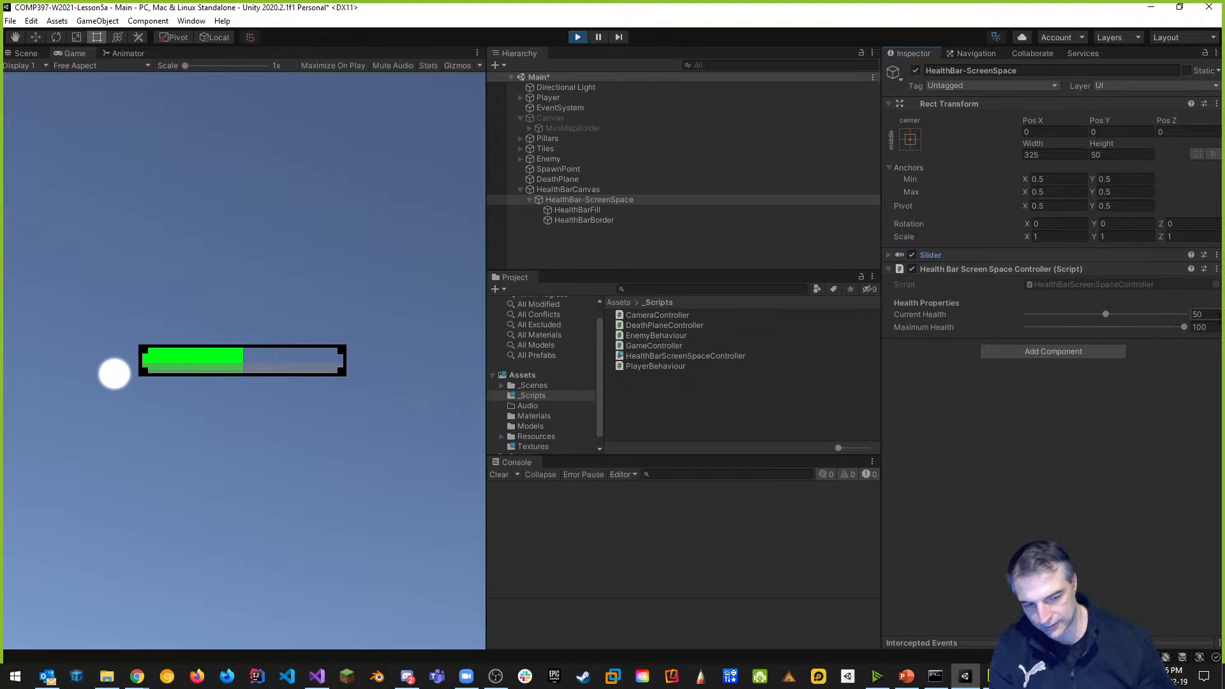
left_click(577, 37)
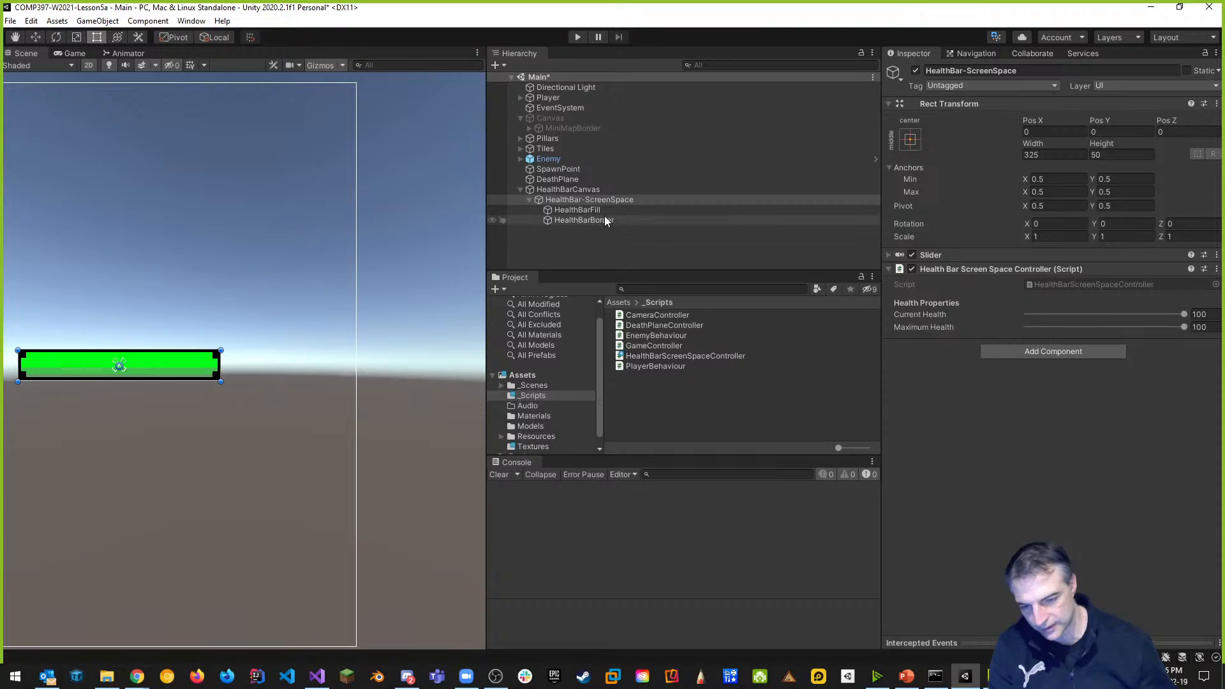
Duplicate HealthBarFill and drag the copy to the top of HealthBar-ScreenSpace.
left_click(888, 255)
mouse_move(1184, 415)
left_mouse_down()
mouse_move(1086, 415)
mouse_move(1169, 416)
left_mouse_up()
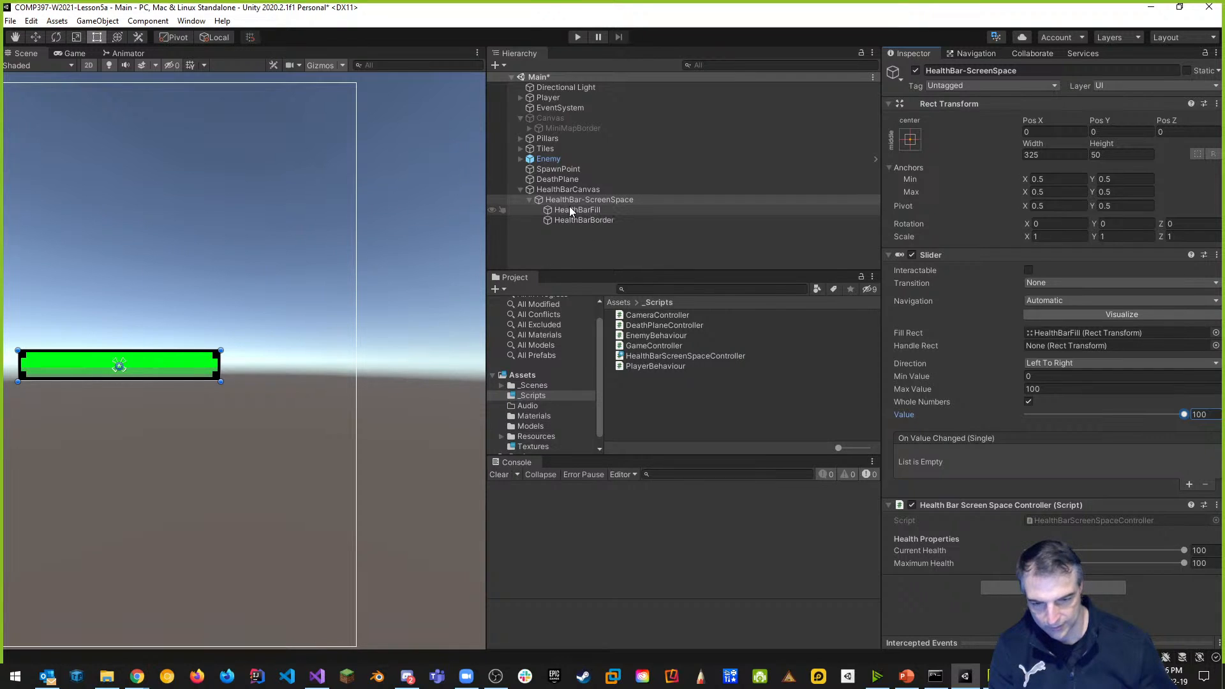
left_click(591, 209)
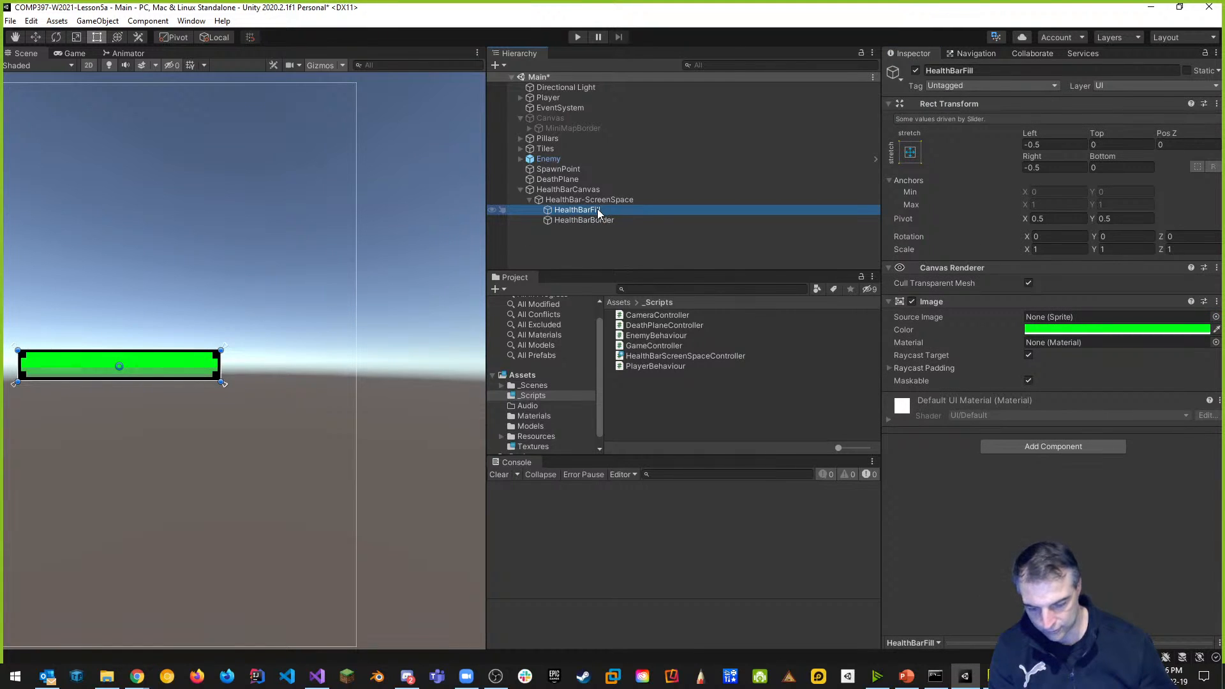
key("ctrl+d")
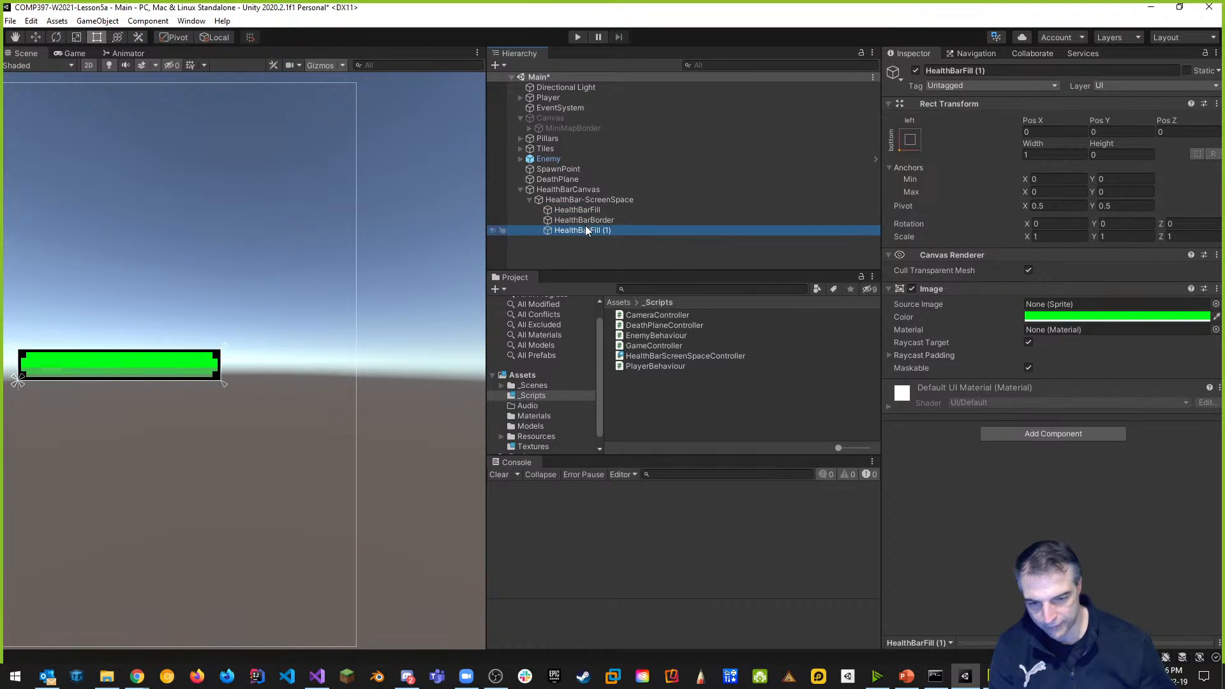
mouse_move(586, 227)
left_mouse_down()
mouse_move(618, 231)
mouse_move(599, 207)
left_mouse_up()
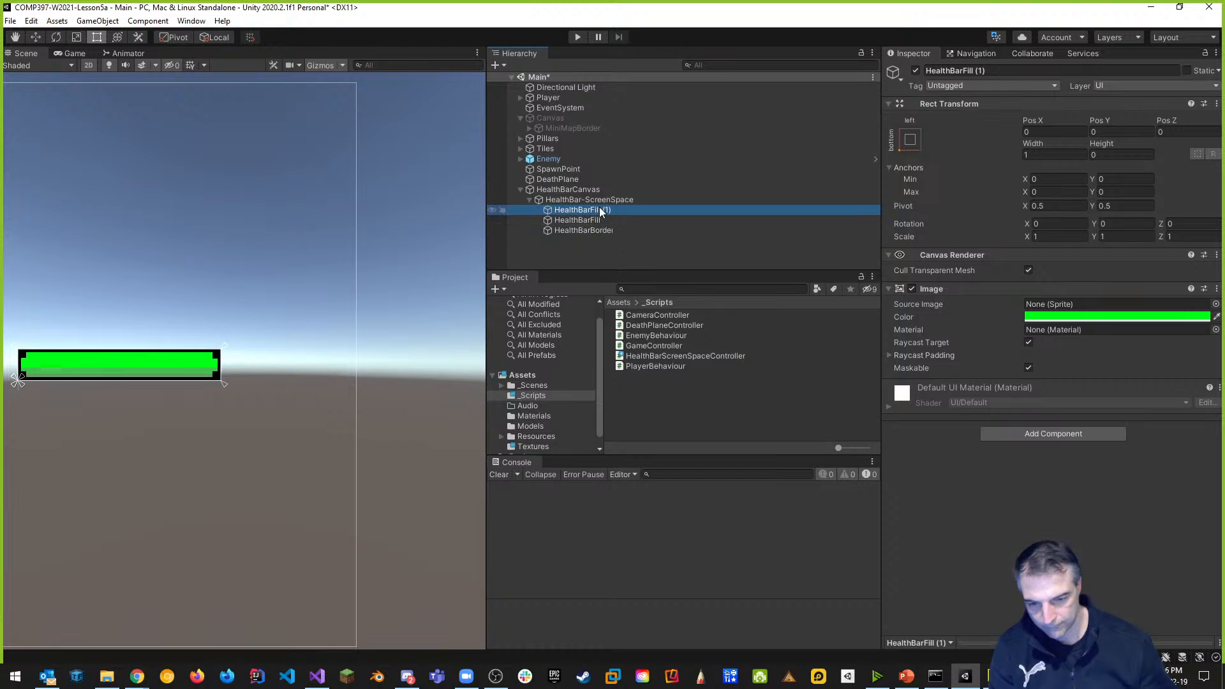
Rename the copy HealthBarBackground and set its Image colour to black (000000).
left_click(999, 72)
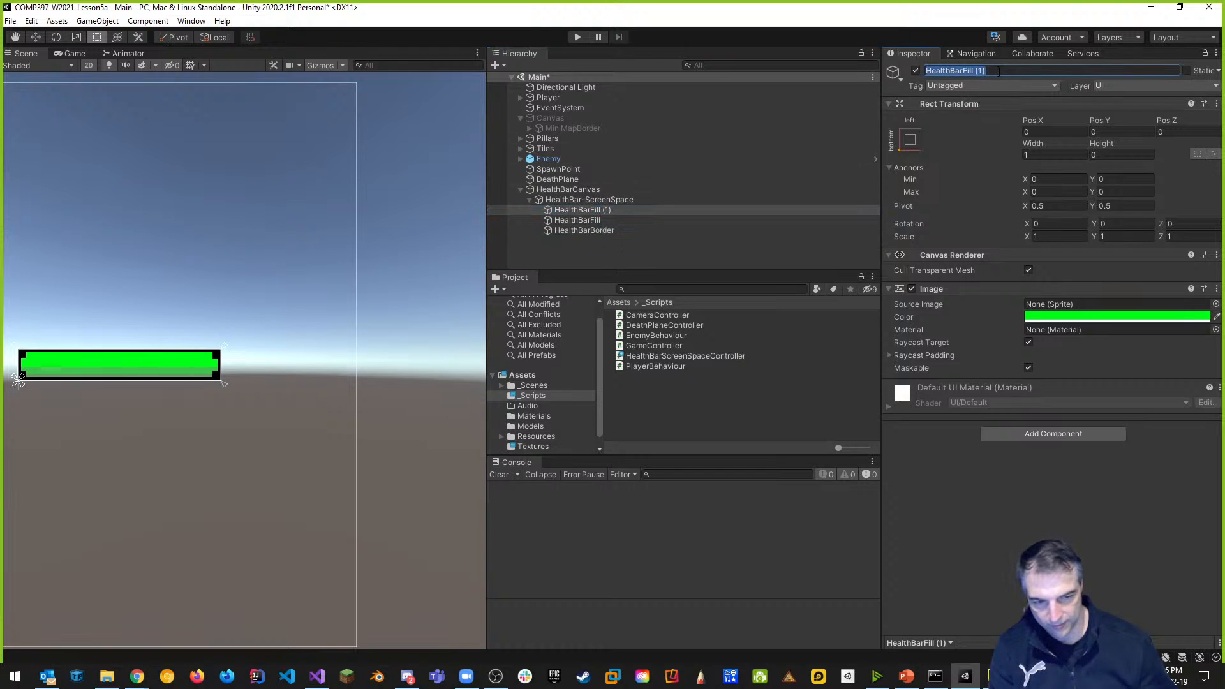
type("HealthBarB")
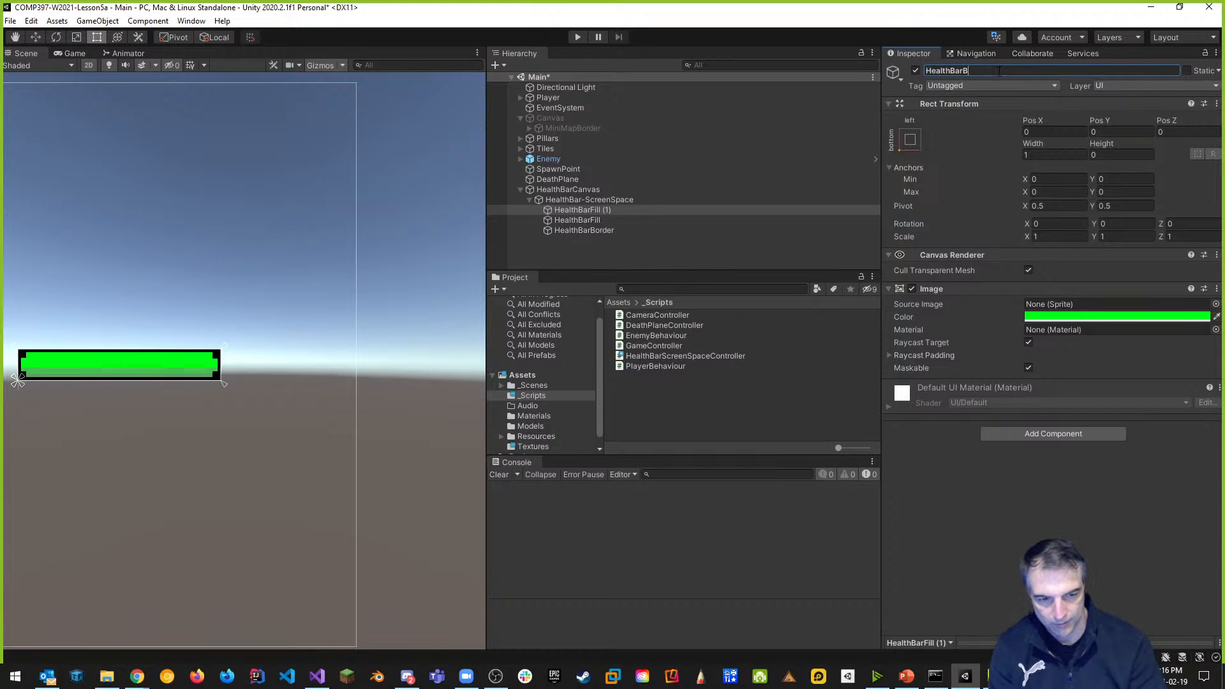
type("ackground")
key("Return")
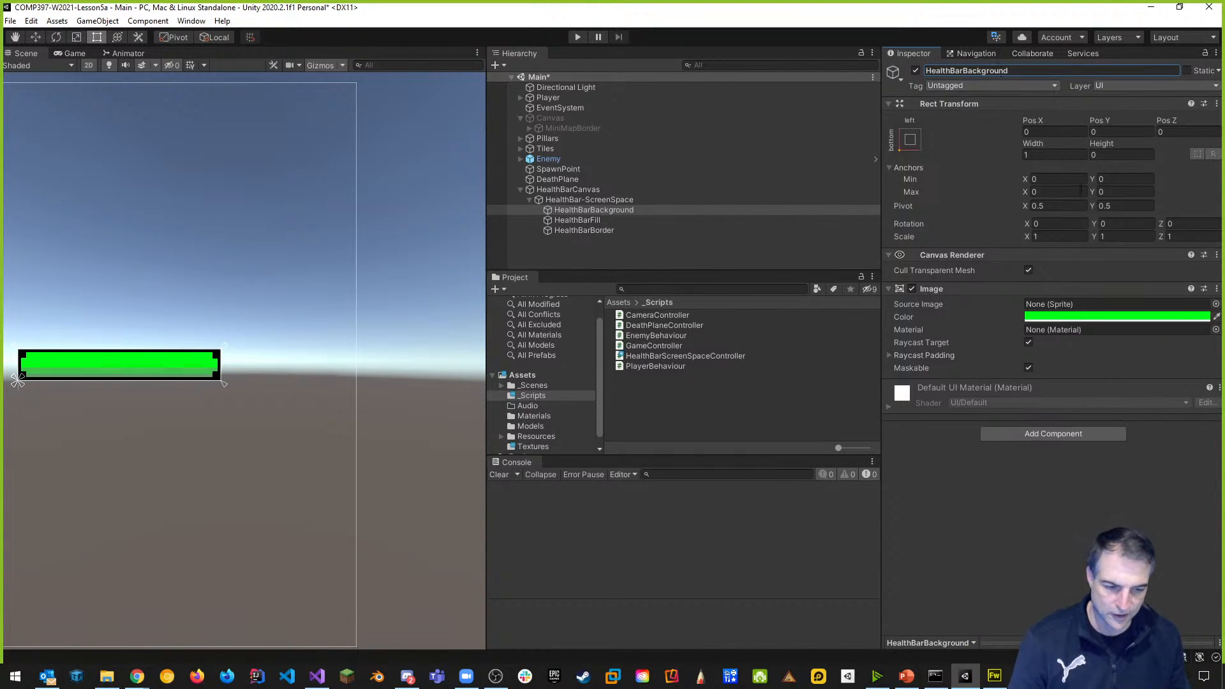
left_click(1088, 315)
left_click(1122, 431)
left_click_drag(1122, 432, 1103, 469)
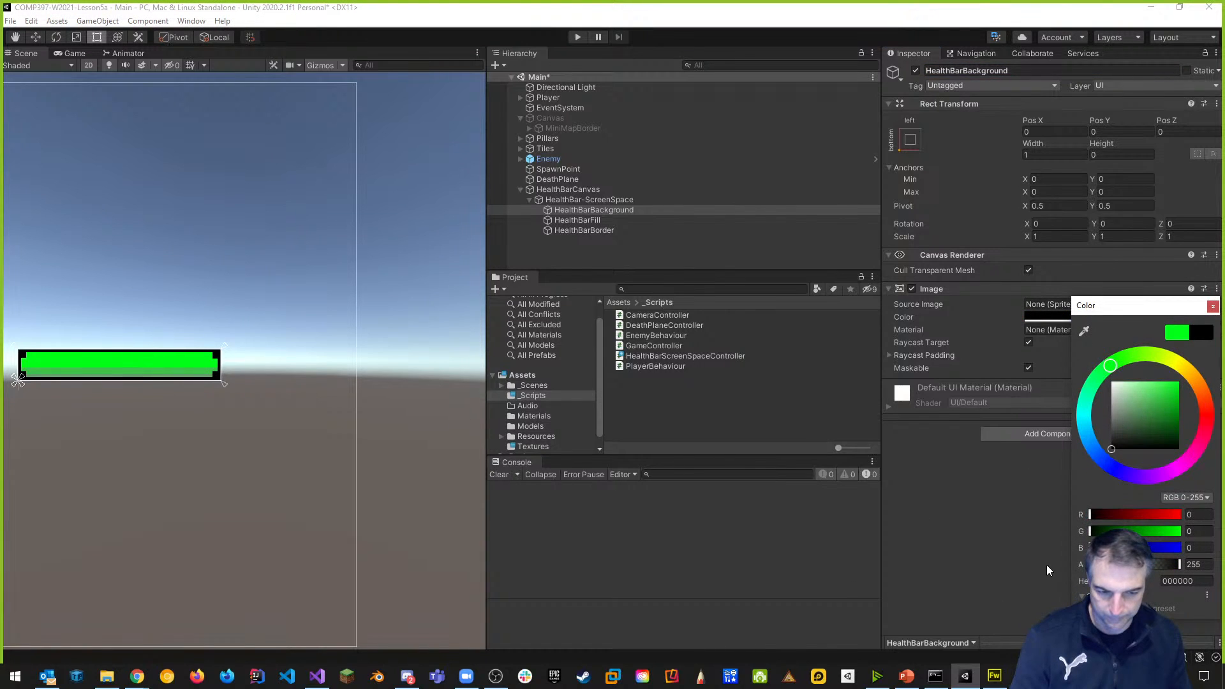
left_click(1023, 473)
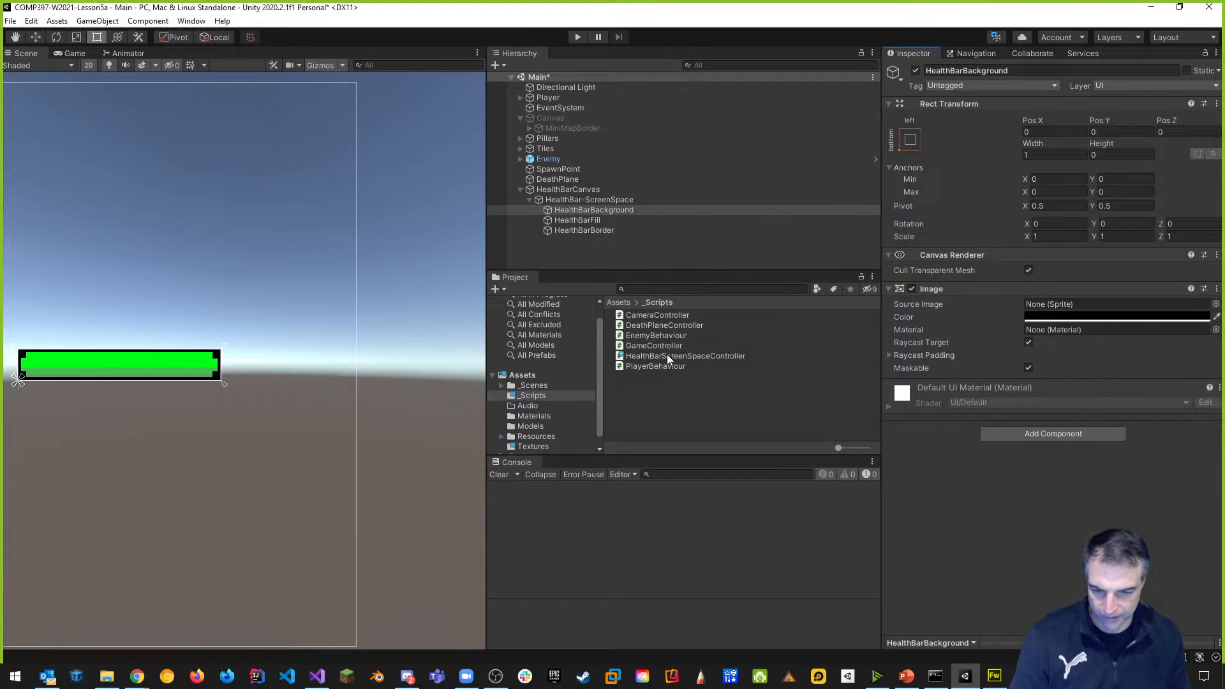
left_click(598, 198)
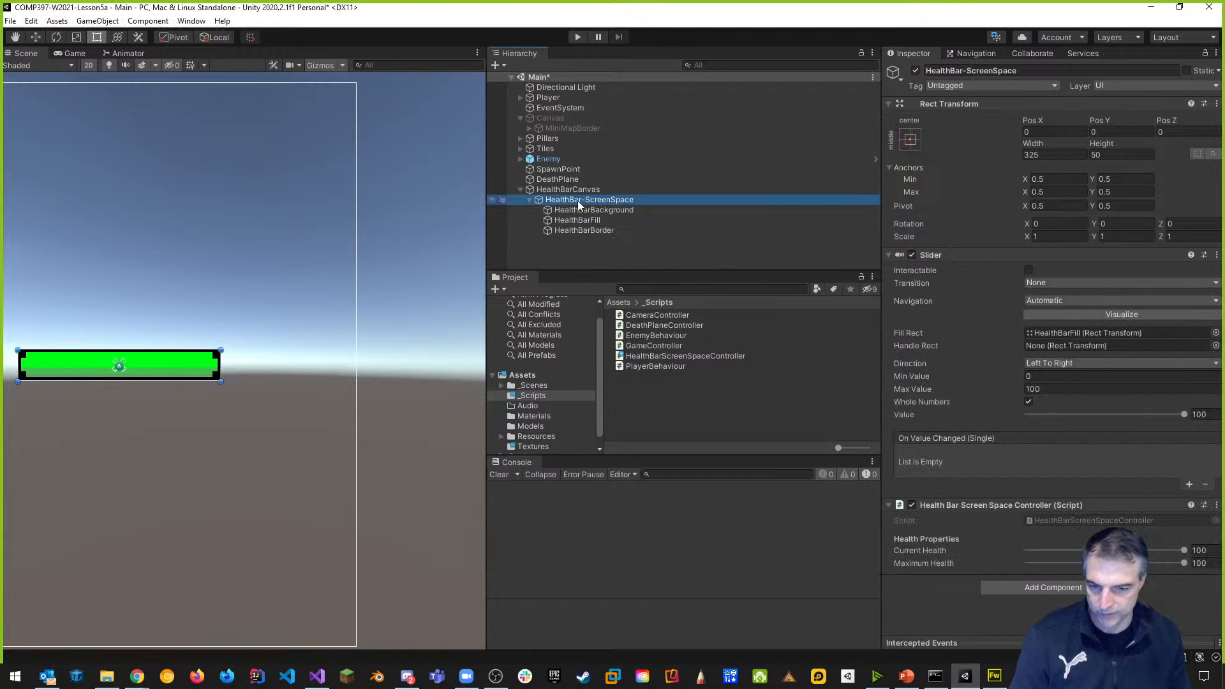
Set HealthBarBackground's anchor preset to stretch-stretch so it covers the whole bar.
mouse_move(1183, 414)
left_mouse_down()
mouse_move(1129, 416)
mouse_move(1187, 415)
left_mouse_up()
left_click(621, 210)
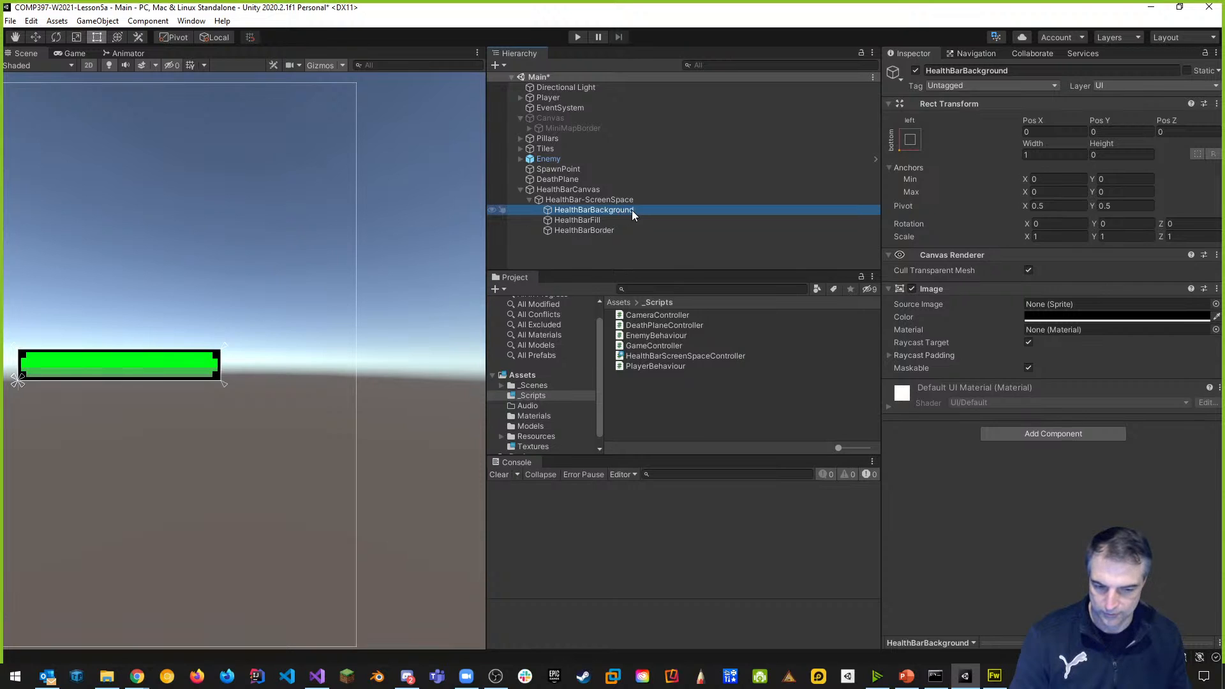
left_click(590, 230)
left_click(592, 219)
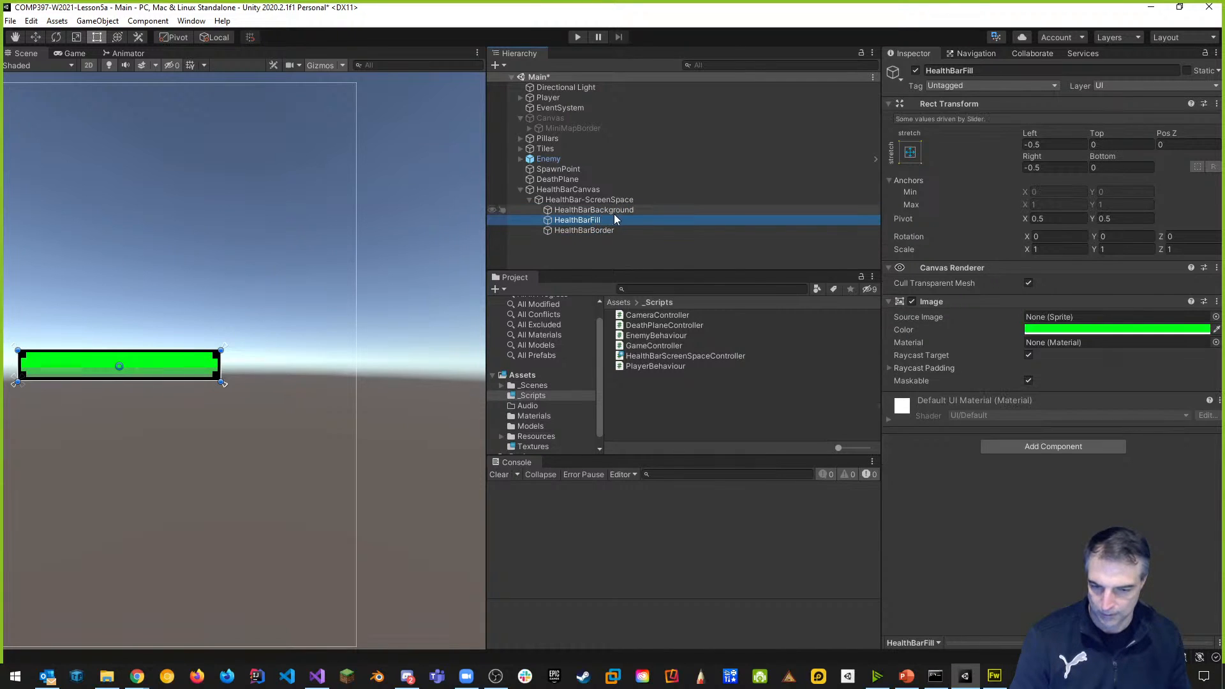
left_click(616, 210)
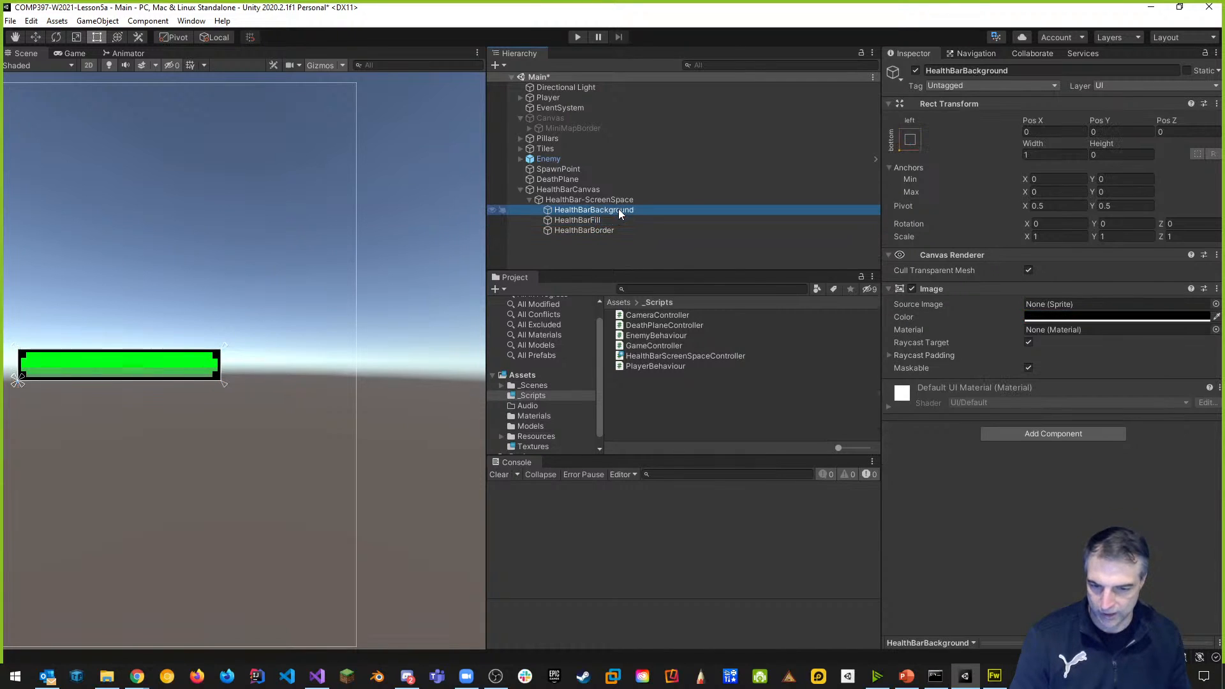
left_click(919, 140)
left_click(1046, 331)
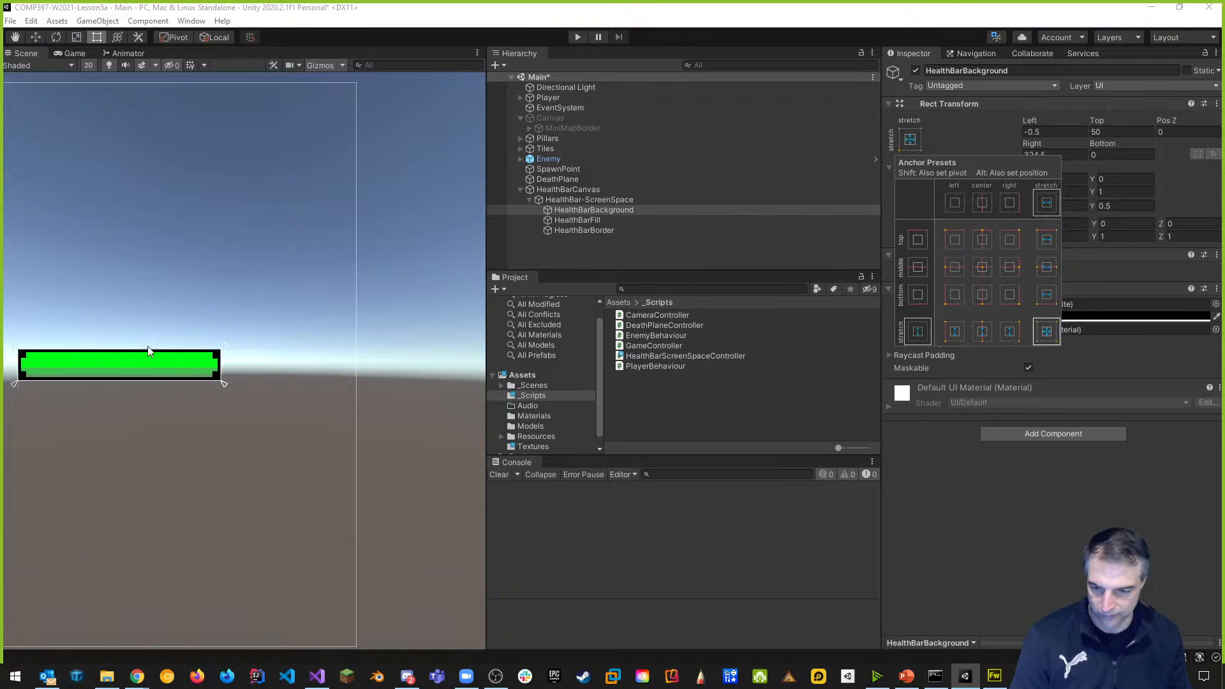
Lower the health bar's Slider Value and compare the background and fill settings.
left_click(596, 200)
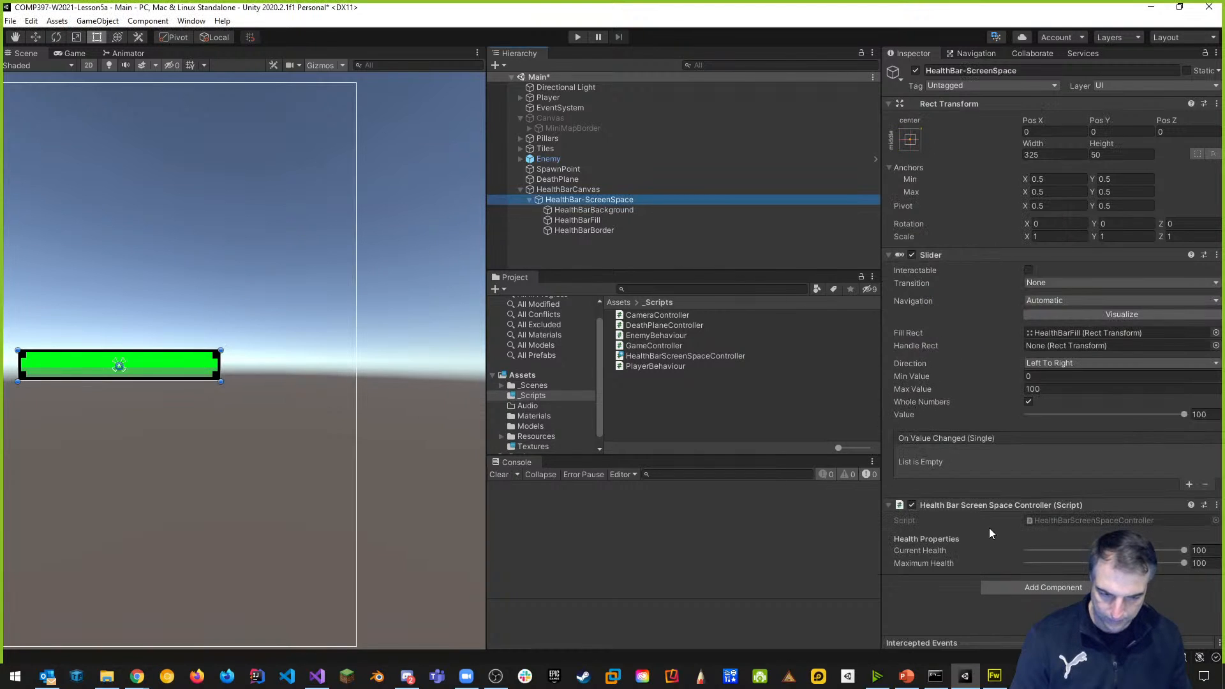
left_click_drag(1184, 415, 1141, 415)
left_click(620, 210)
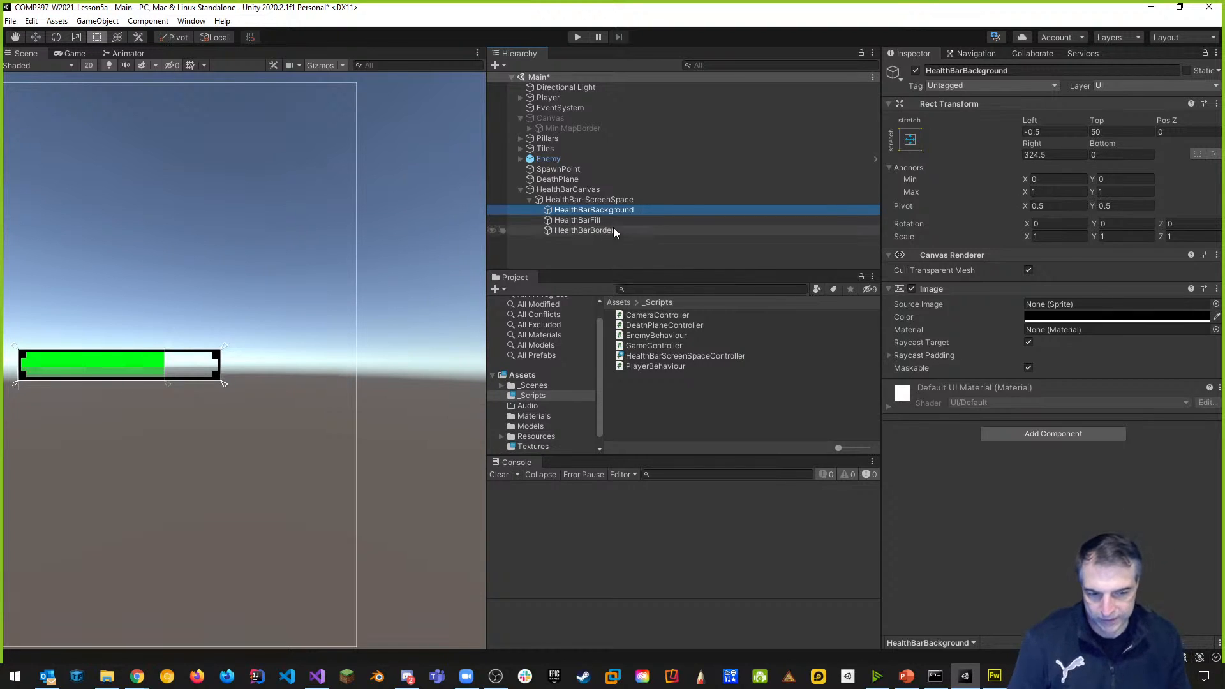
left_click(594, 220)
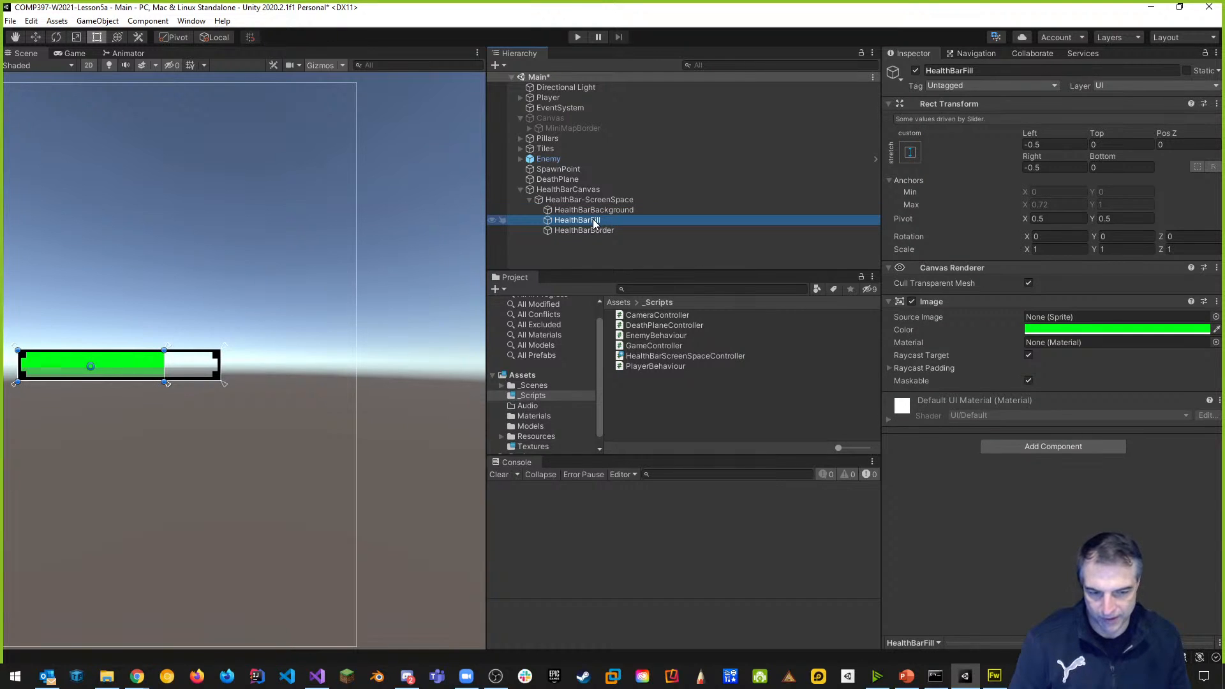
left_click(612, 208)
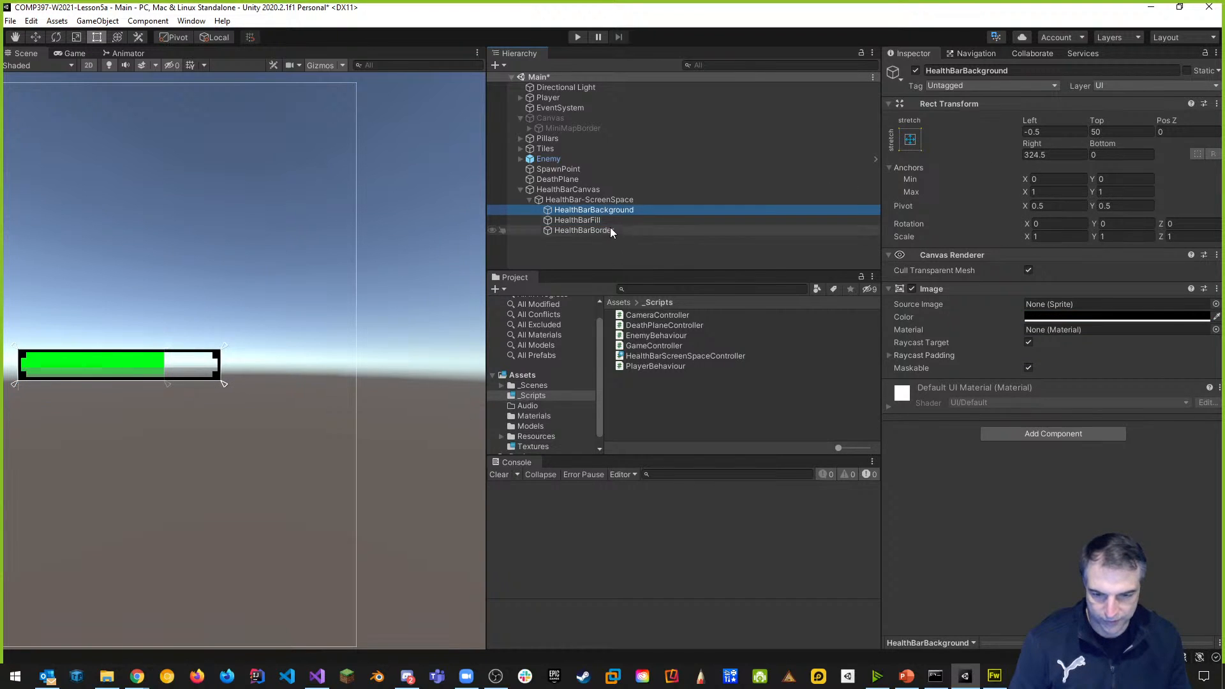
Frame HealthBarBackground in the Scene view, then recheck the fill and background anchors.
double_click(600, 209)
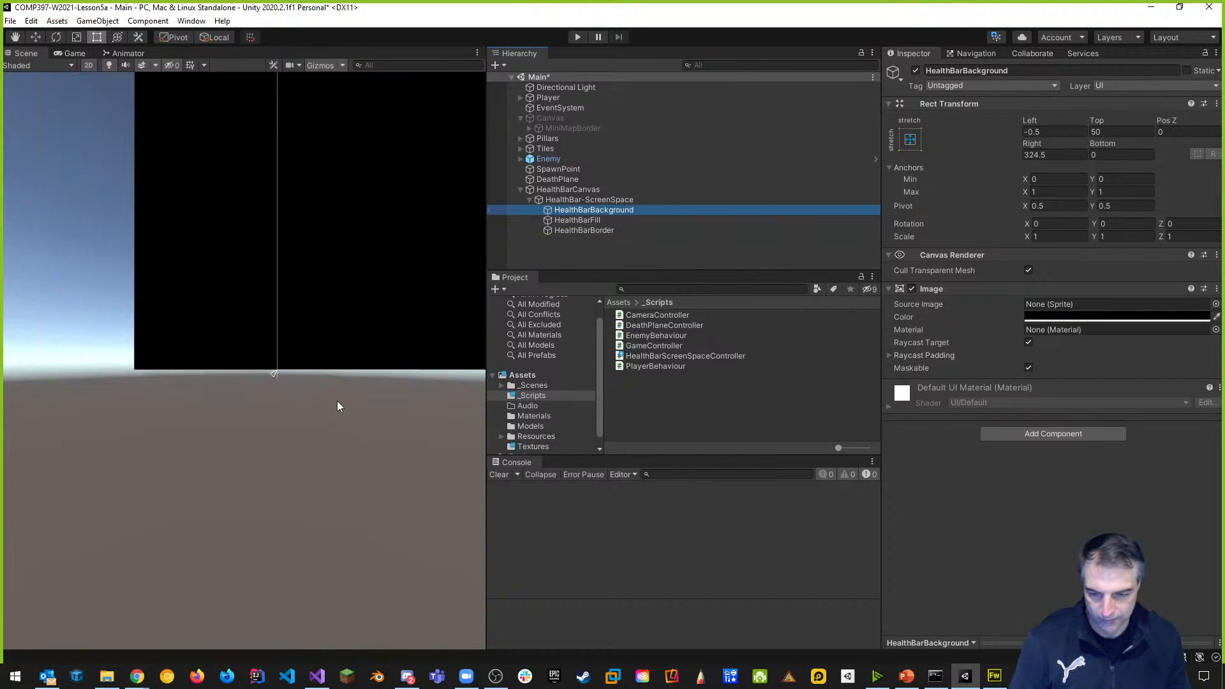
scroll(383, 448, "down", 8)
middle_click_drag(401, 402, 86, 470)
scroll(210, 501, "down", 8)
scroll(300, 554, "down", 10)
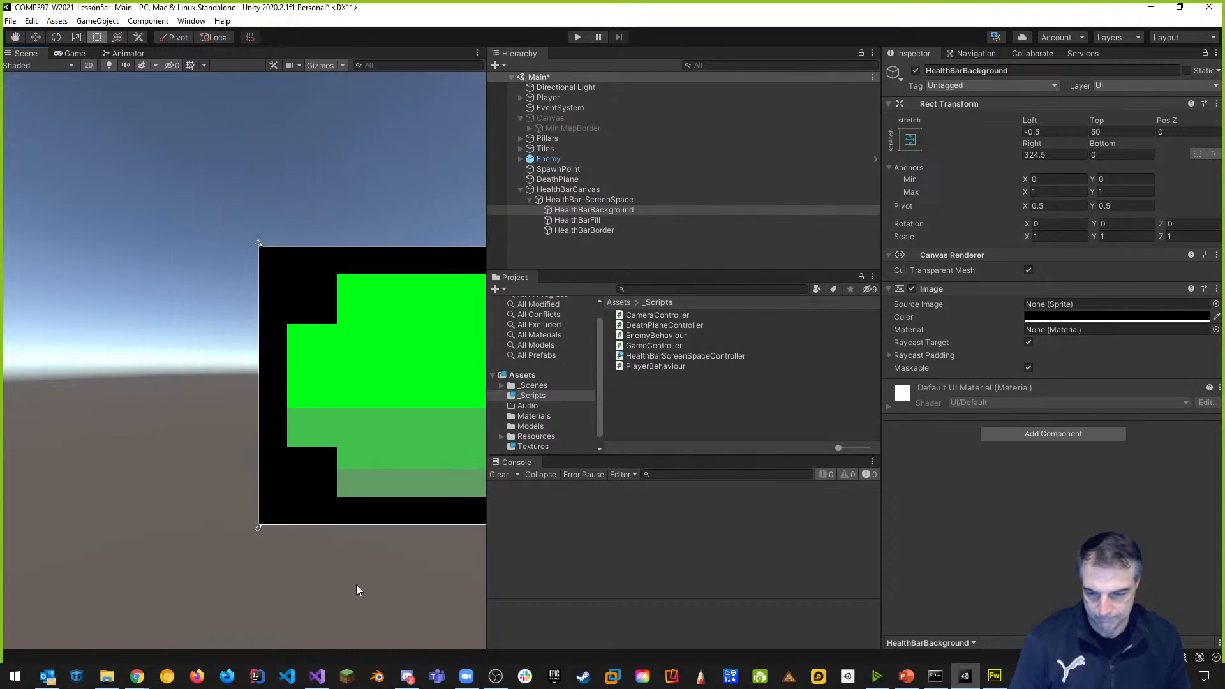
middle_click_drag(356, 535, 223, 494)
scroll(223, 494, "down", 2)
scroll(288, 542, "down", 8)
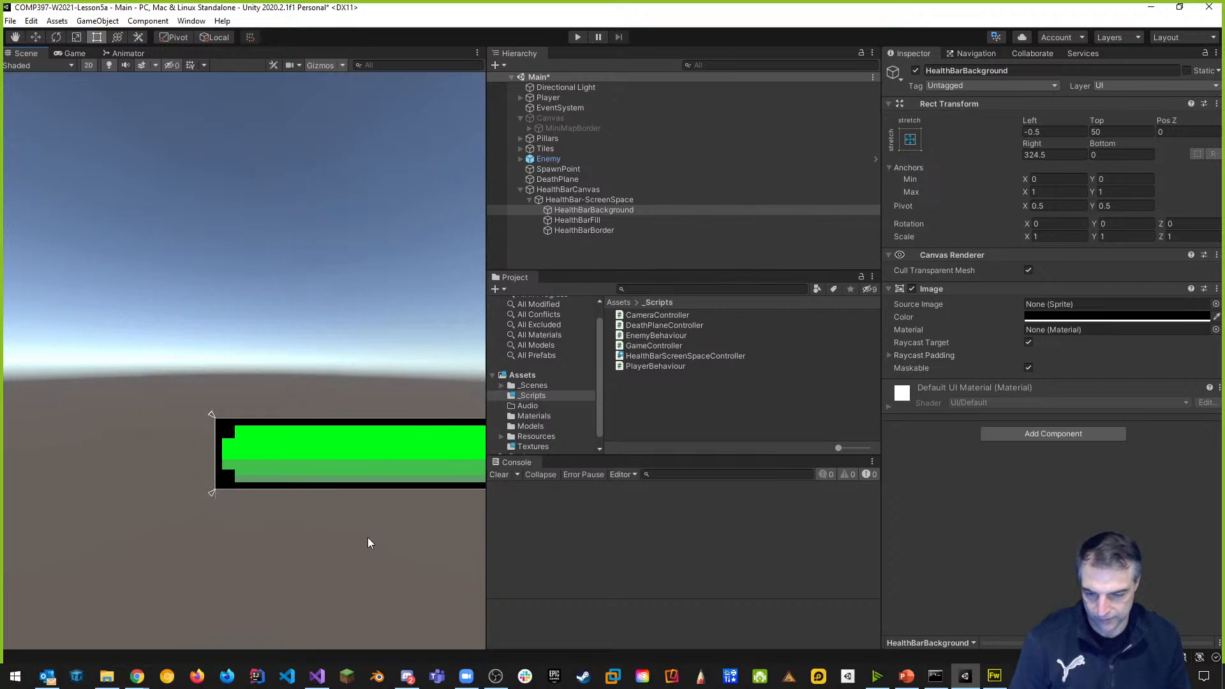
middle_click_drag(369, 539, 159, 441)
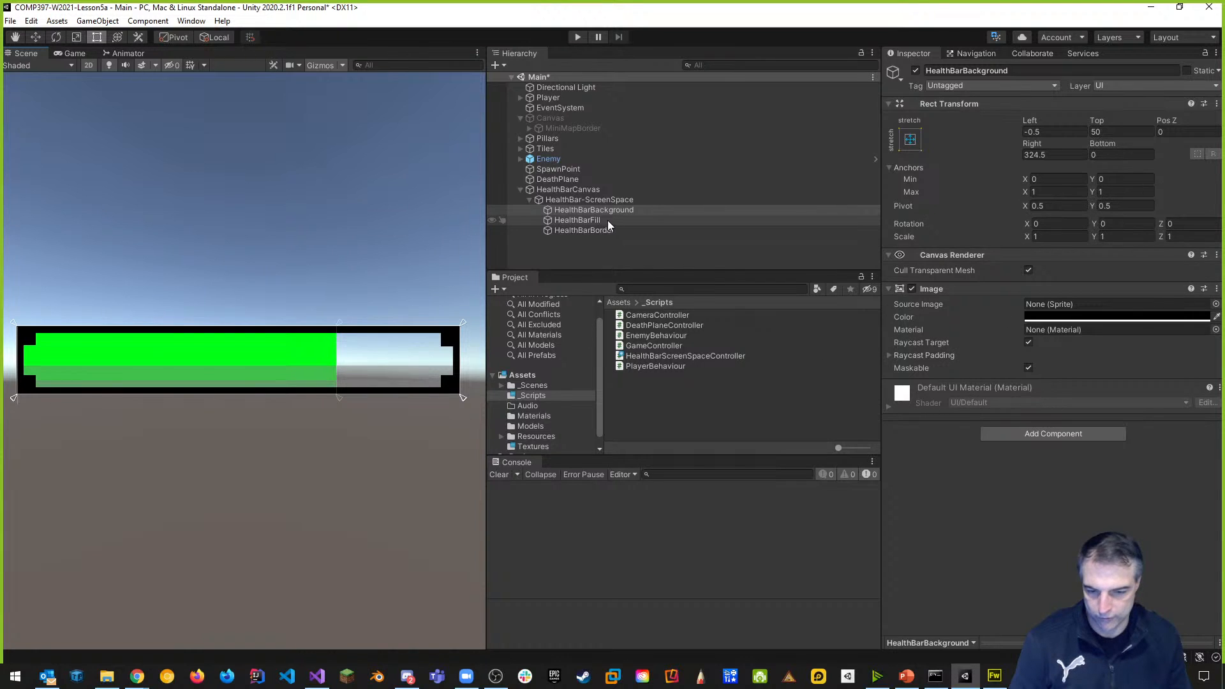
left_click(583, 222)
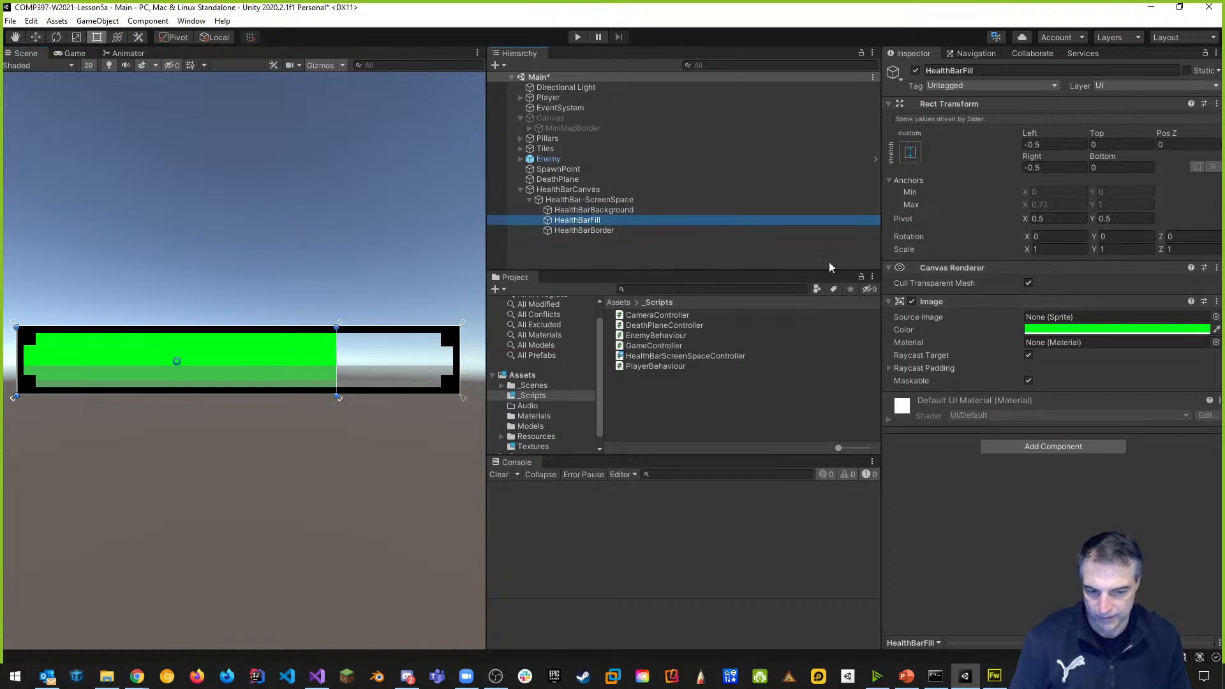
left_click(578, 210)
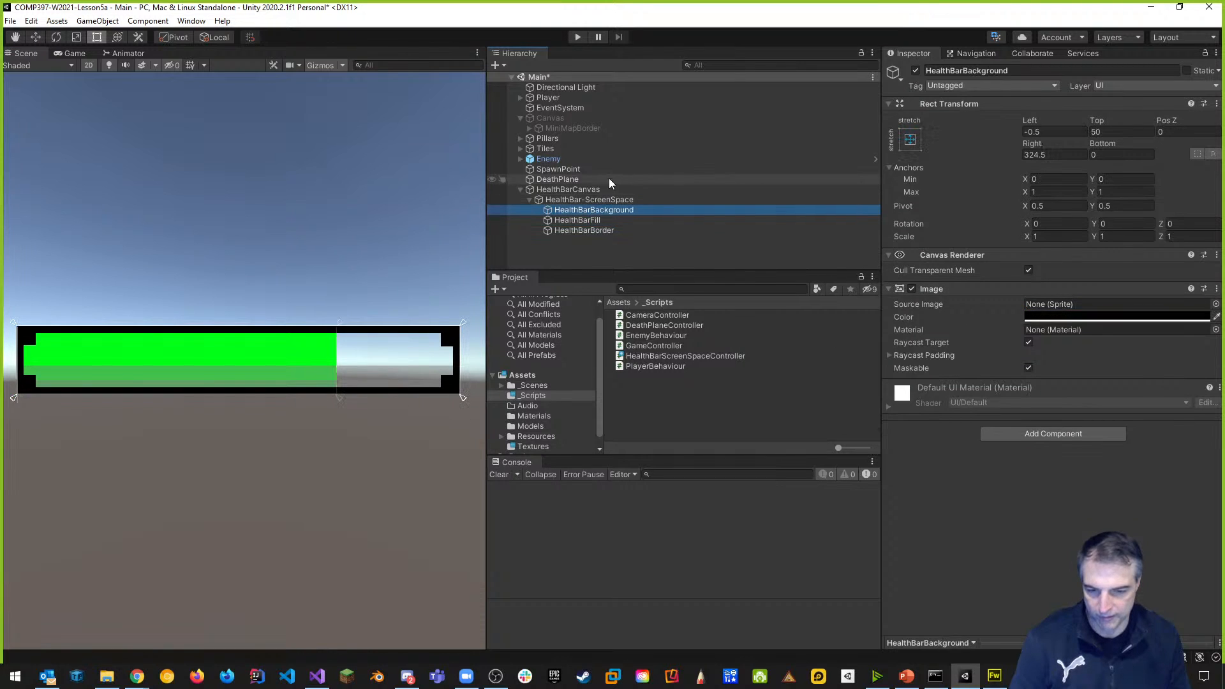
Replace HealthBarBackground with a new image named HealthBarBackground under HealthBar-ScreenSpace.
right_click(610, 212)
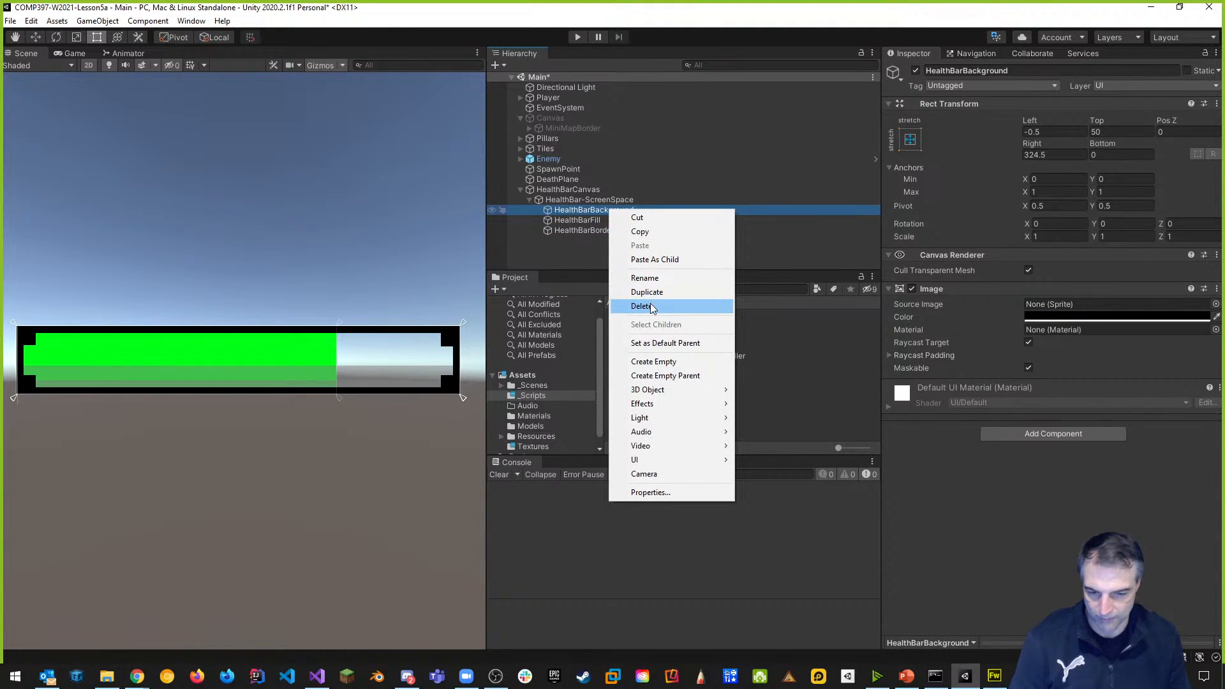
left_click(651, 302)
left_click(614, 199)
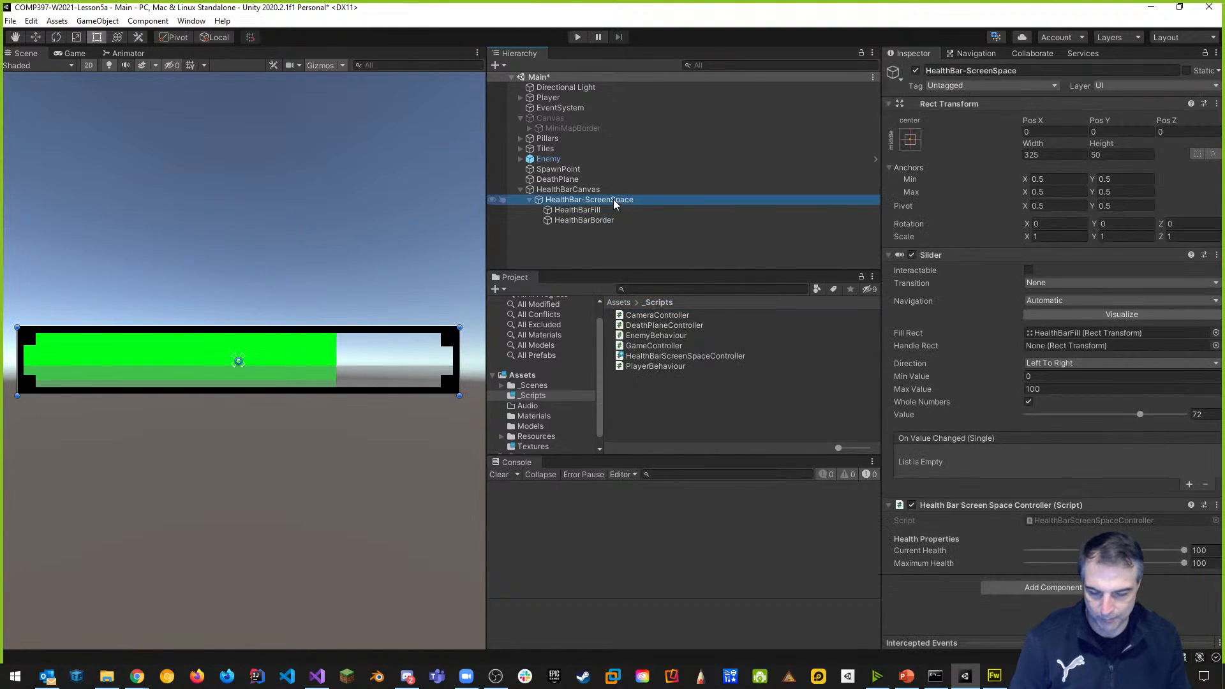
right_click(604, 201)
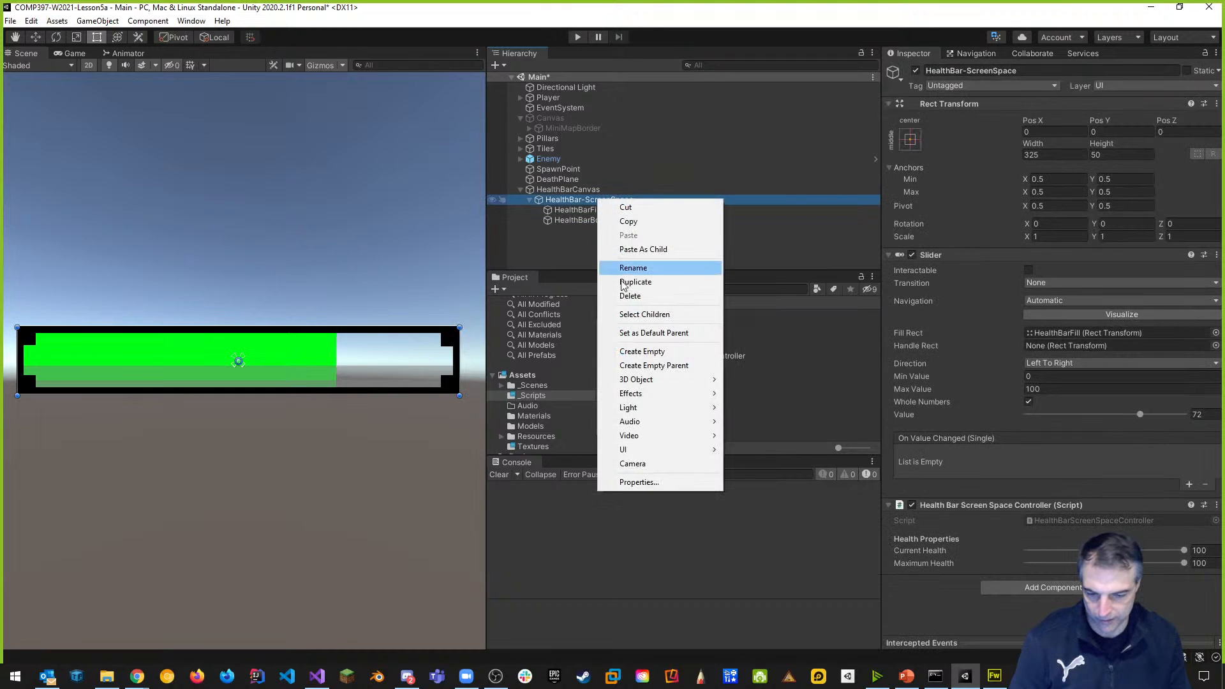
mouse_move(628, 452)
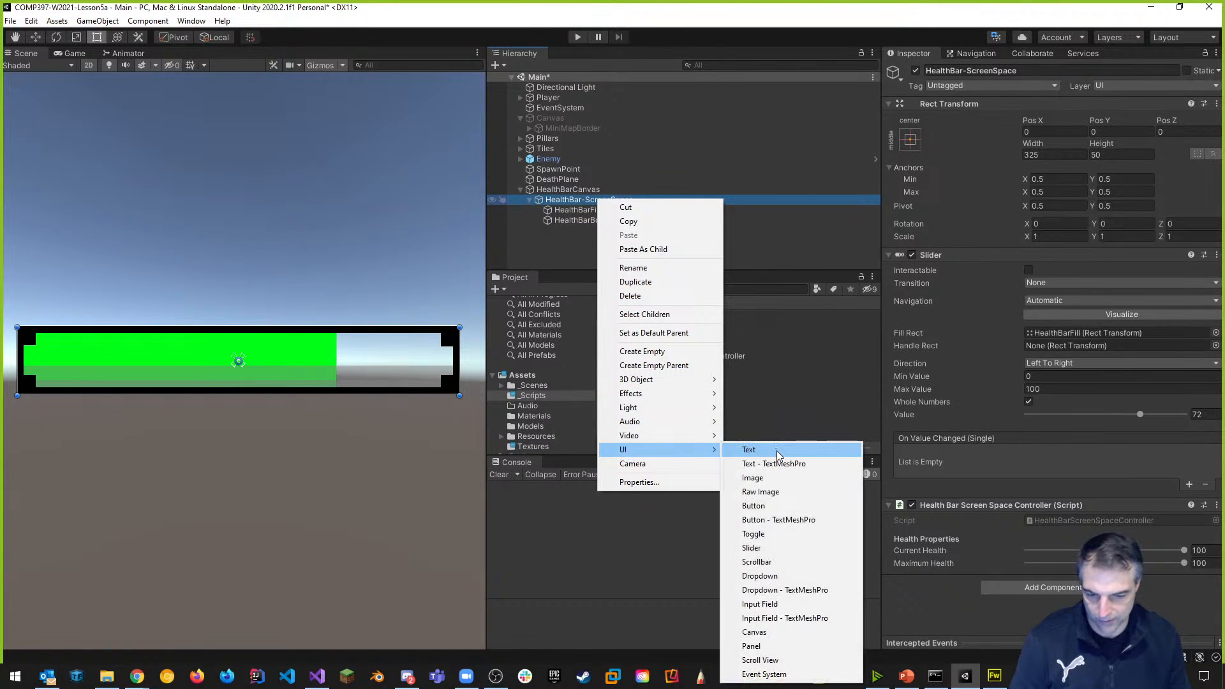
left_click(763, 480)
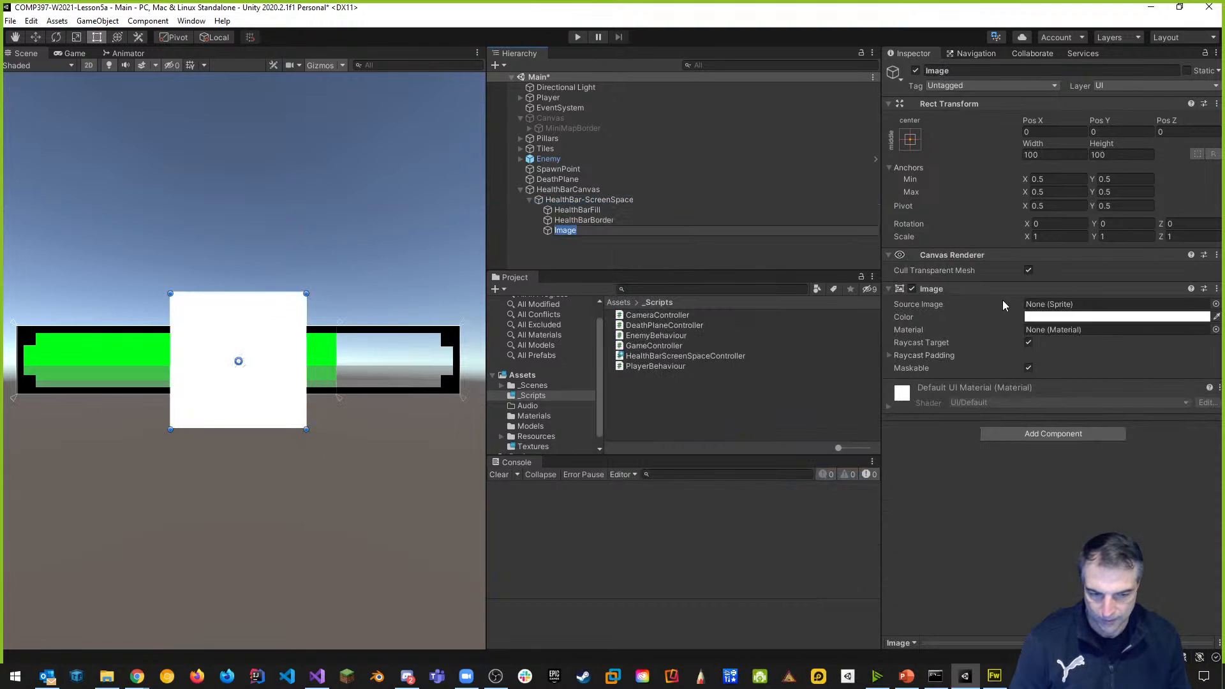
left_click(1004, 67)
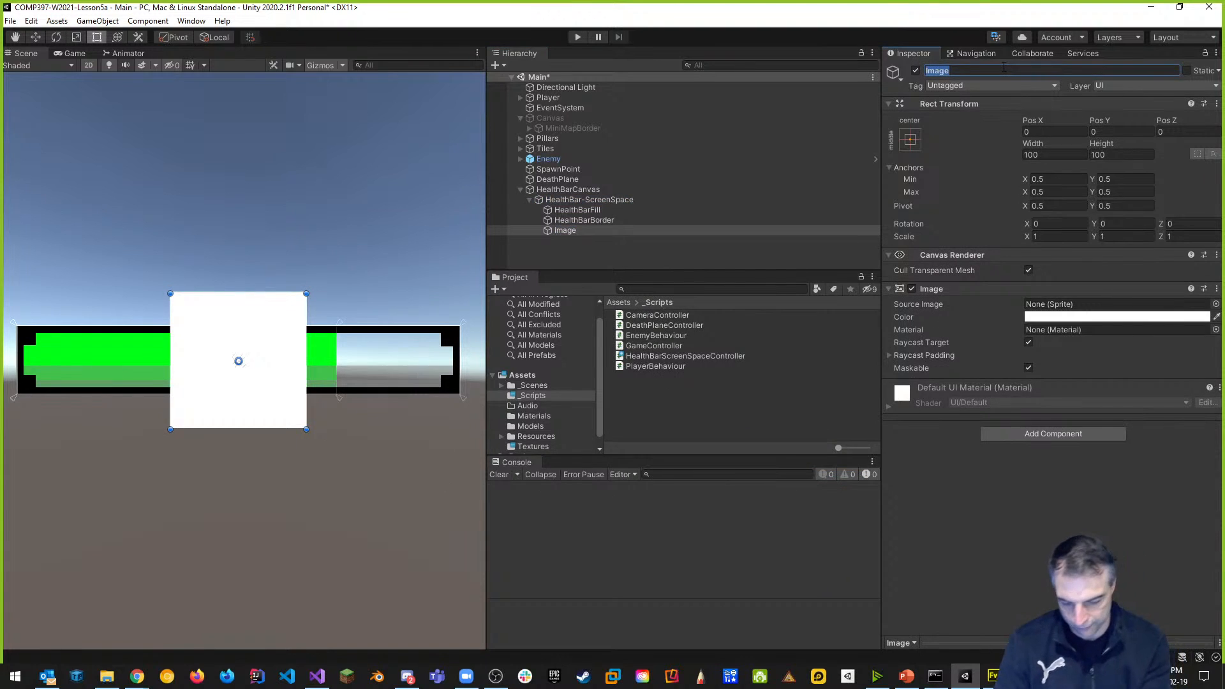
type("Health")
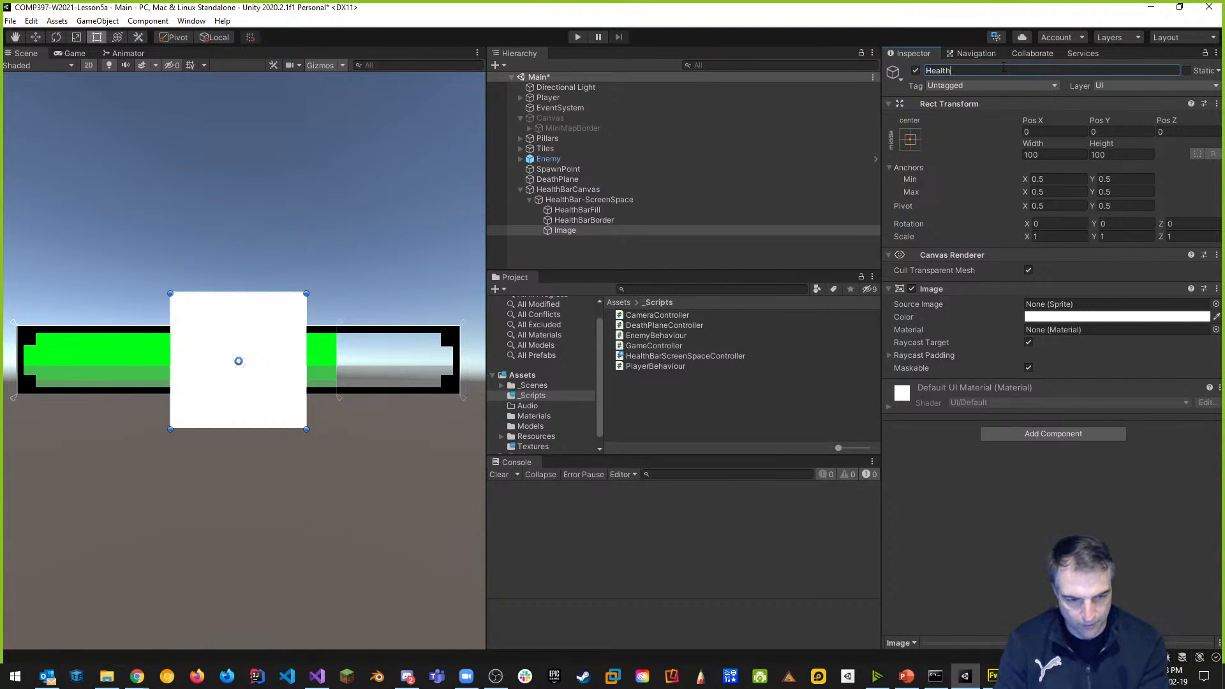
type("BarBackground")
key("Return")
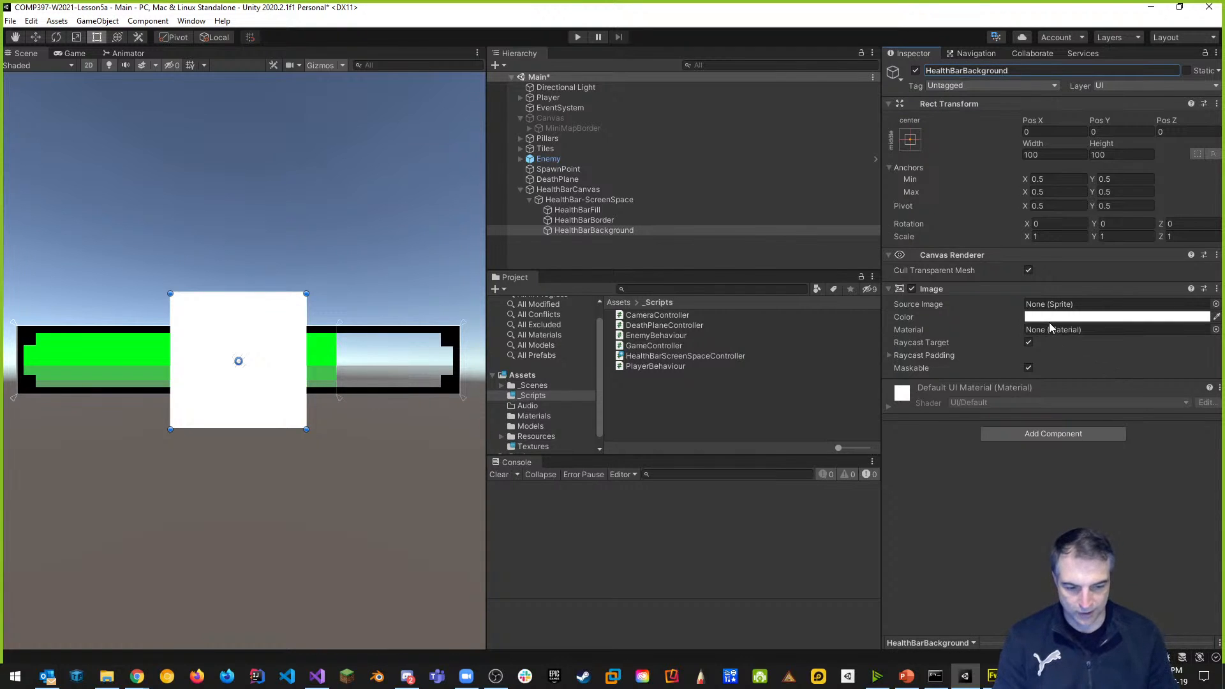
Colour the new background red and size it 325 wide by 50 high.
left_click(1045, 318)
left_click_drag(1129, 393, 1157, 391)
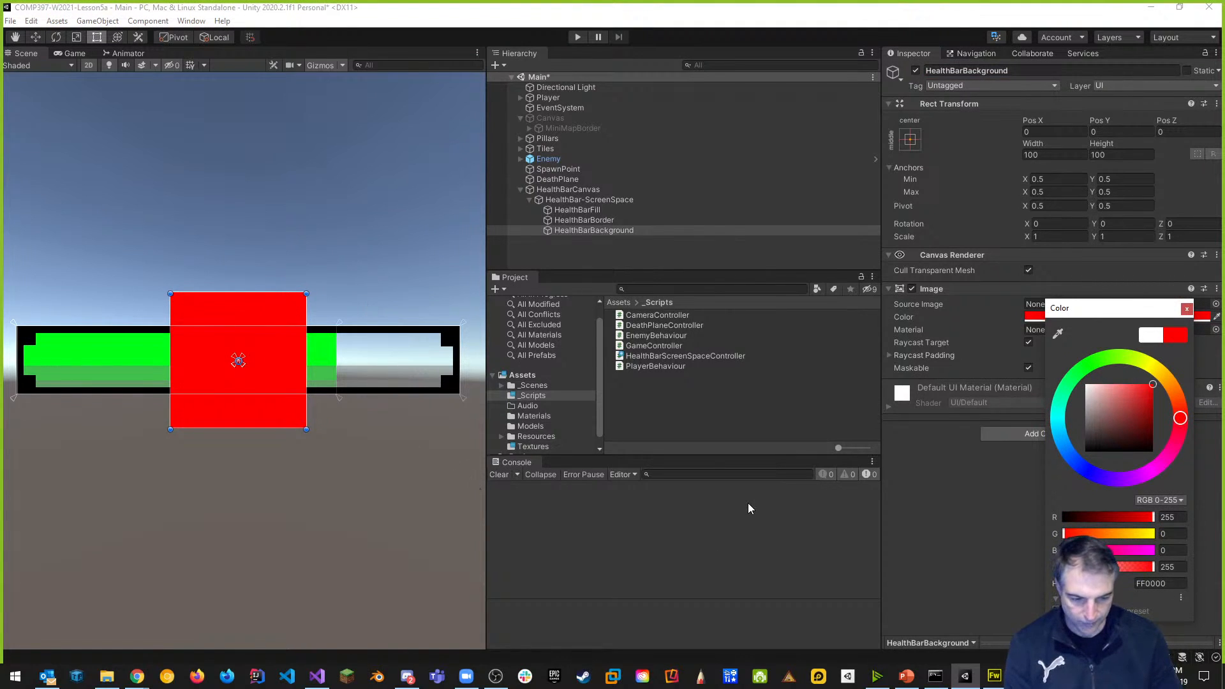
left_click(663, 521)
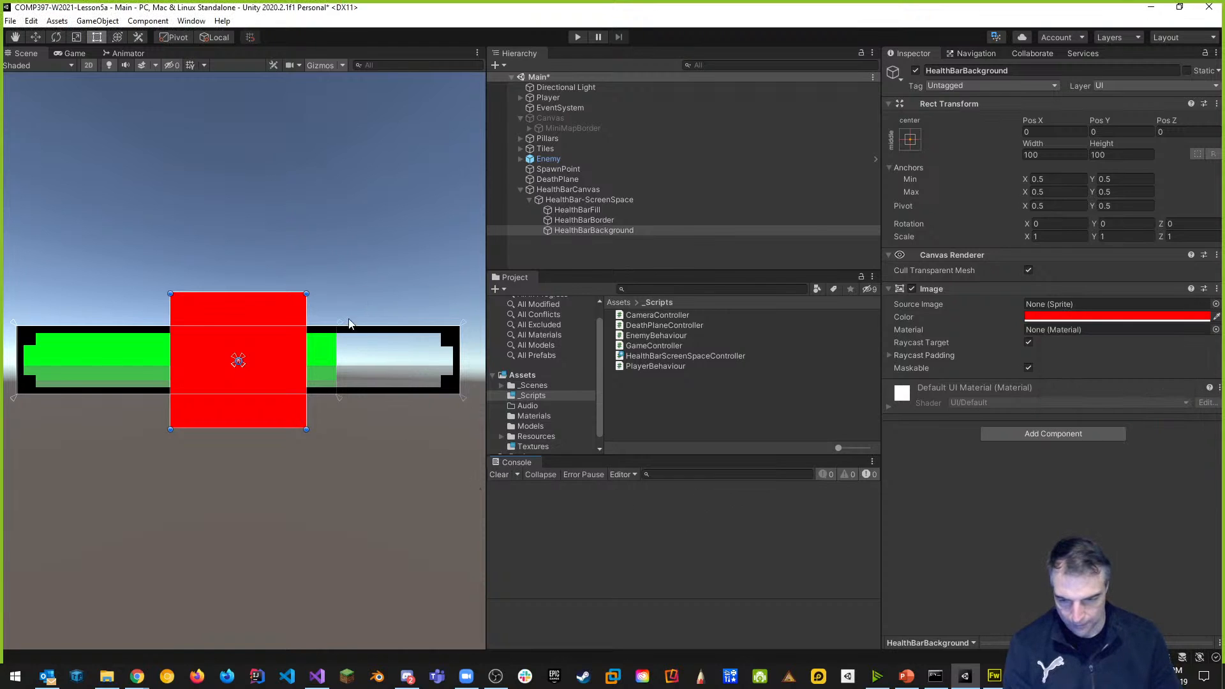
left_click(1071, 156)
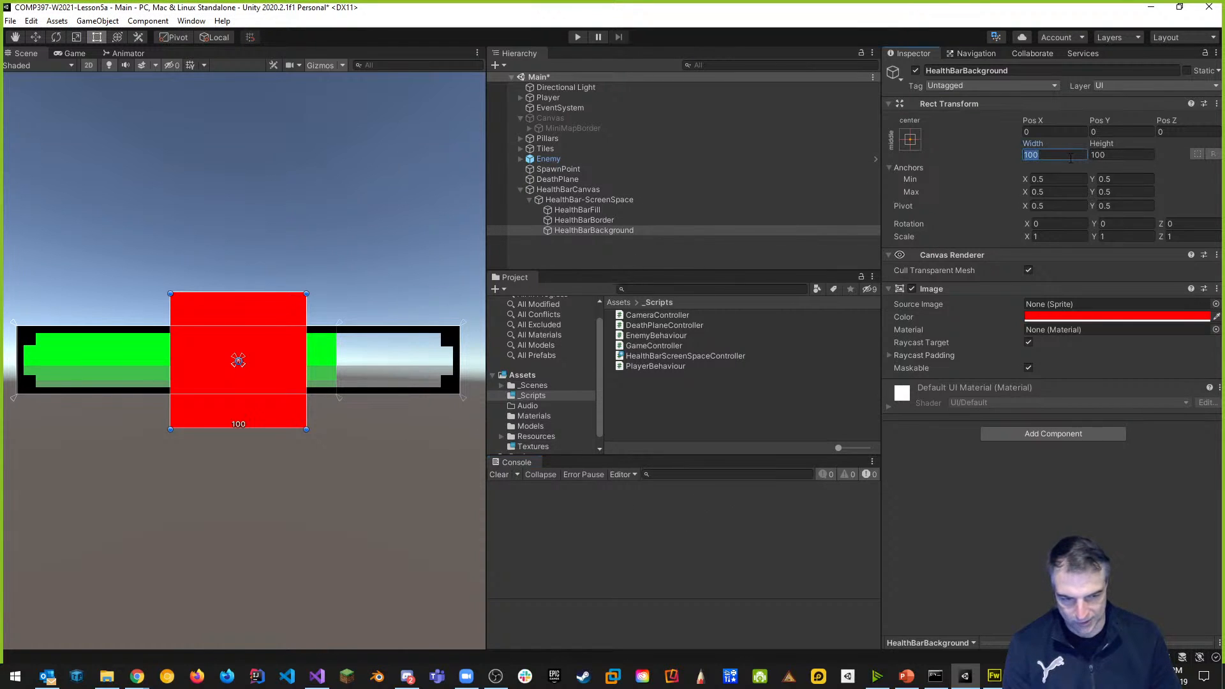
type("325")
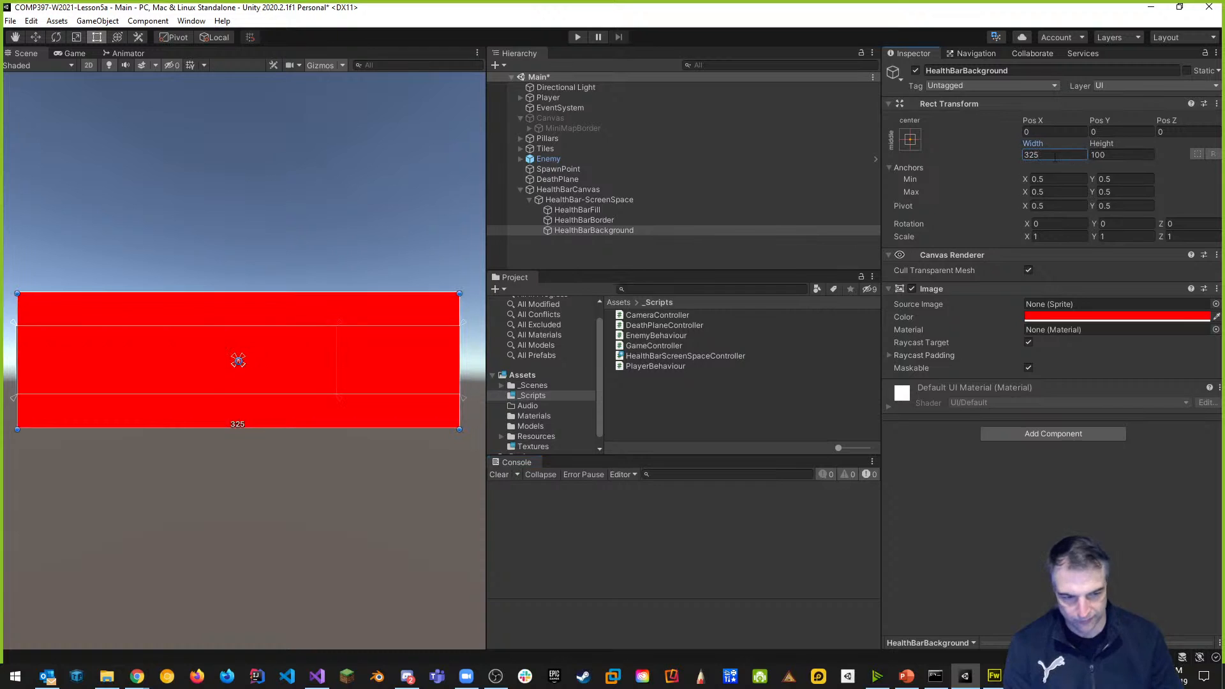
left_click(1119, 155)
type("50")
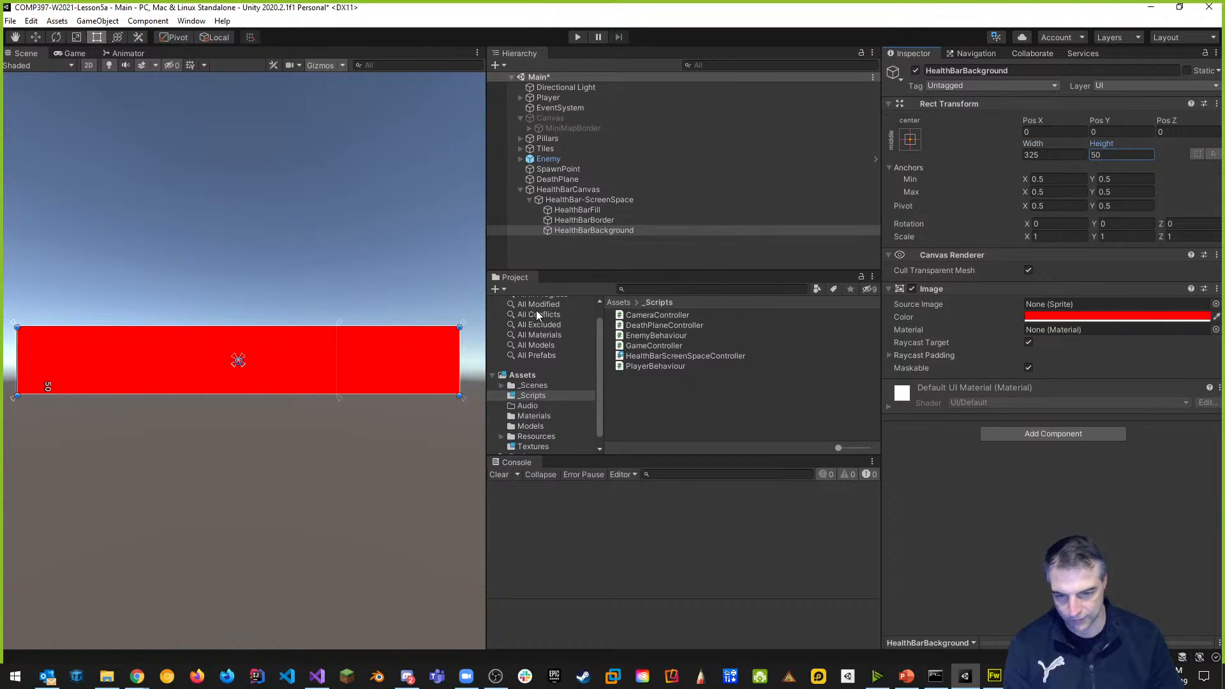
Move the background above HealthBarFill in the Hierarchy and apply the stretch anchor preset.
left_click_drag(587, 231, 585, 205)
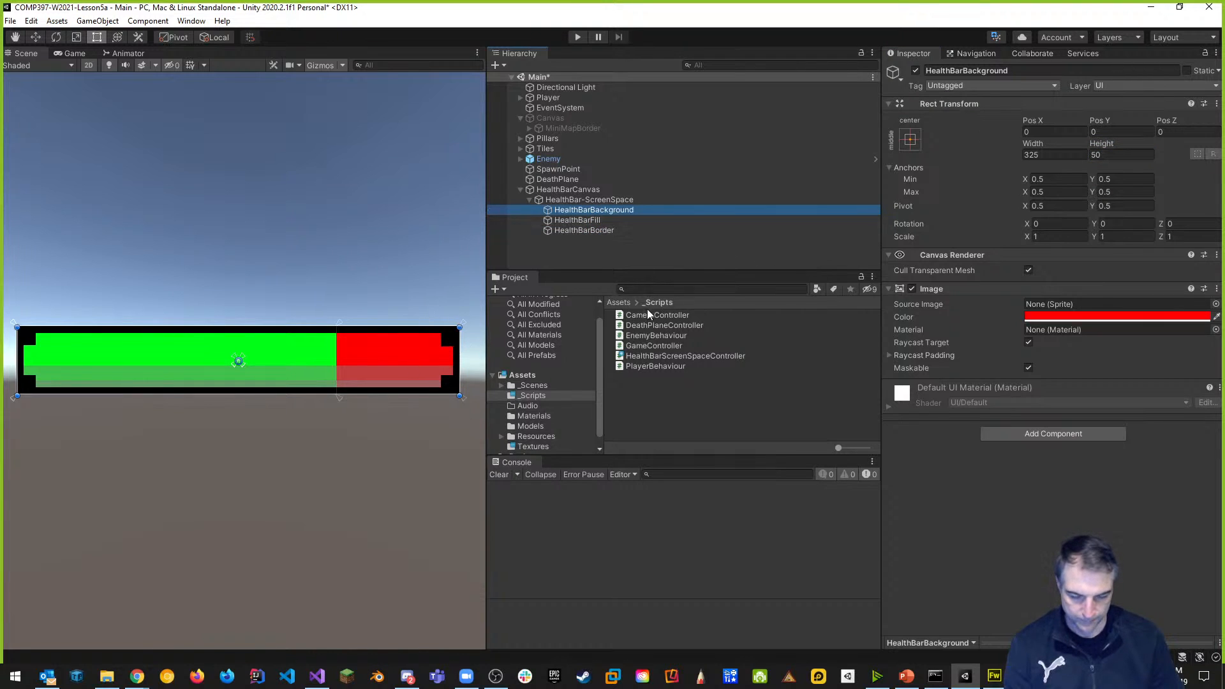
left_click(910, 140)
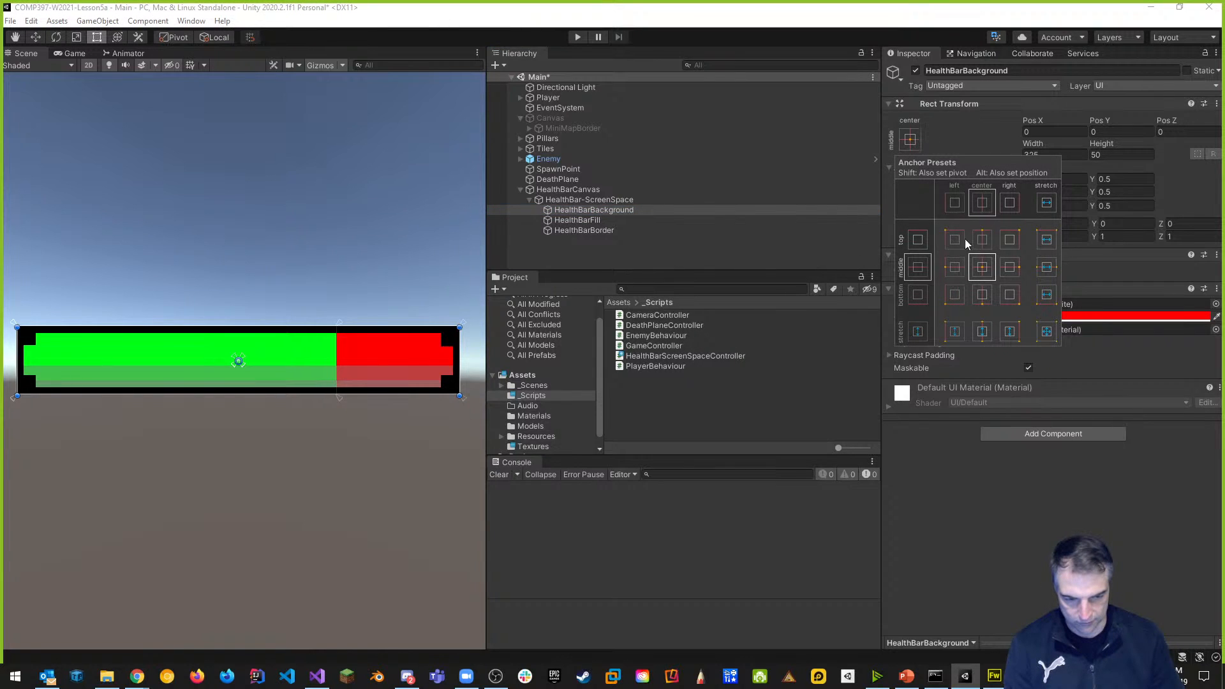
left_click(1047, 331)
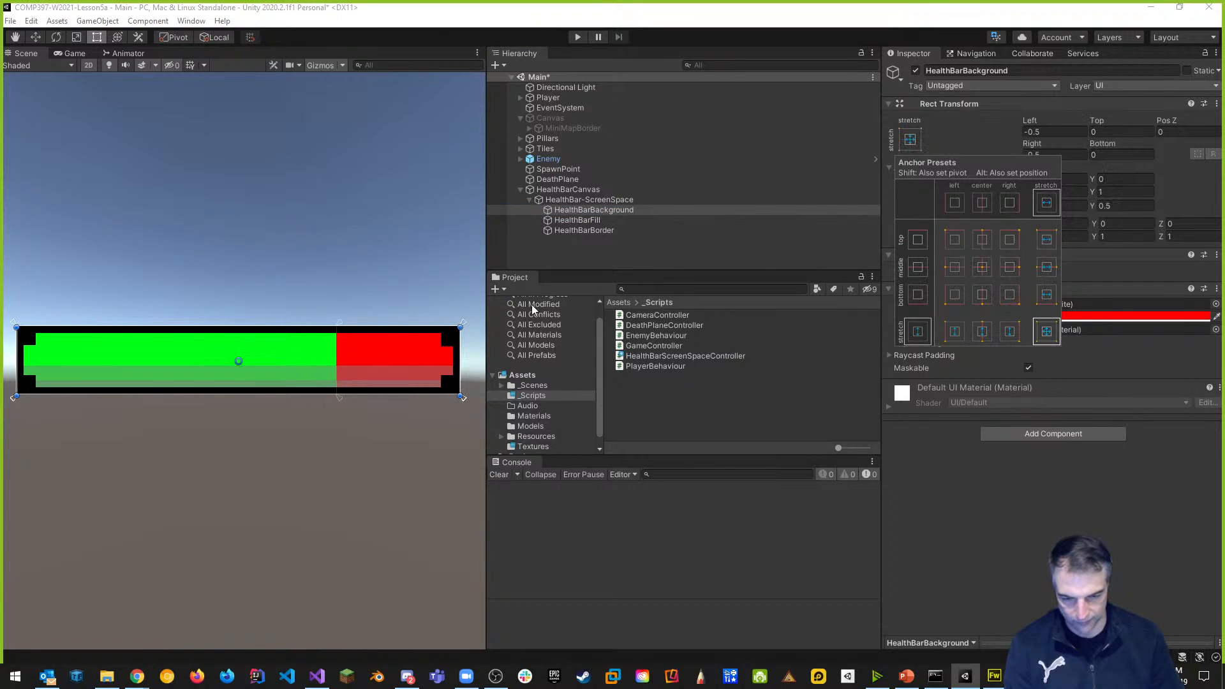
Set the HealthBar-ScreenSpace slider Value to 100 and enter Play mode to test it.
left_click(544, 200)
mouse_move(459, 327)
left_mouse_down()
mouse_move(264, 286)
mouse_move(488, 109)
mouse_move(391, 339)
mouse_move(250, 237)
mouse_move(300, 241)
mouse_move(385, 381)
mouse_move(412, 284)
left_mouse_up()
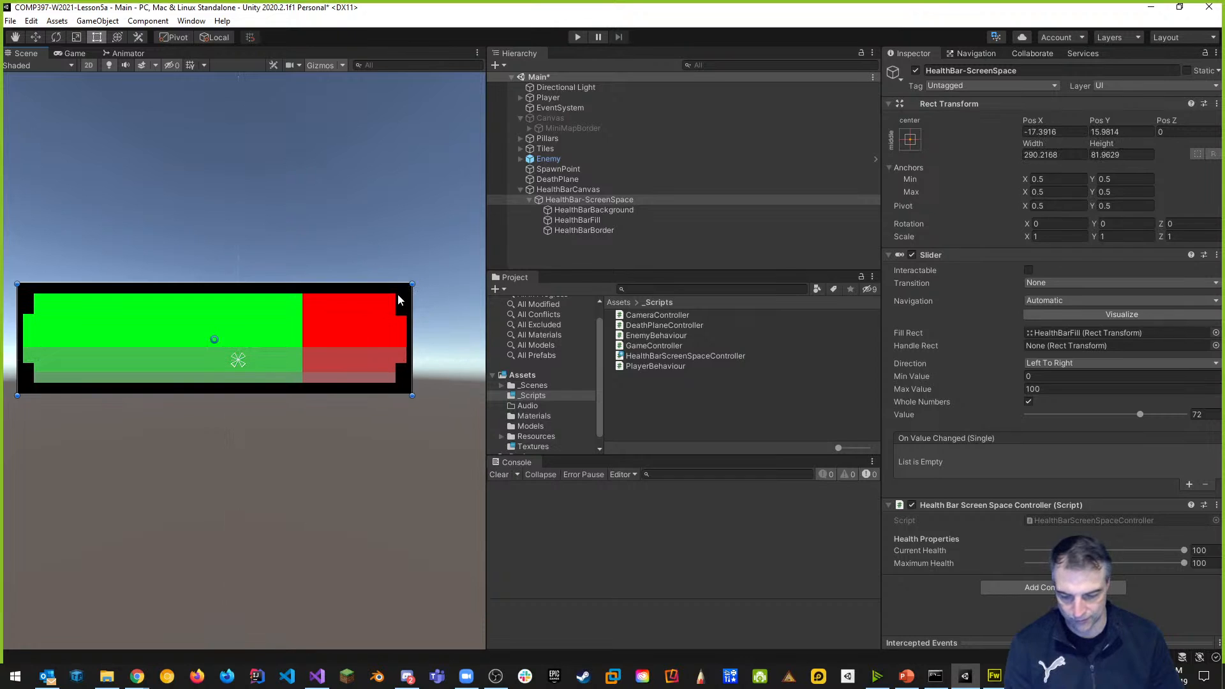
key("ctrl+z")
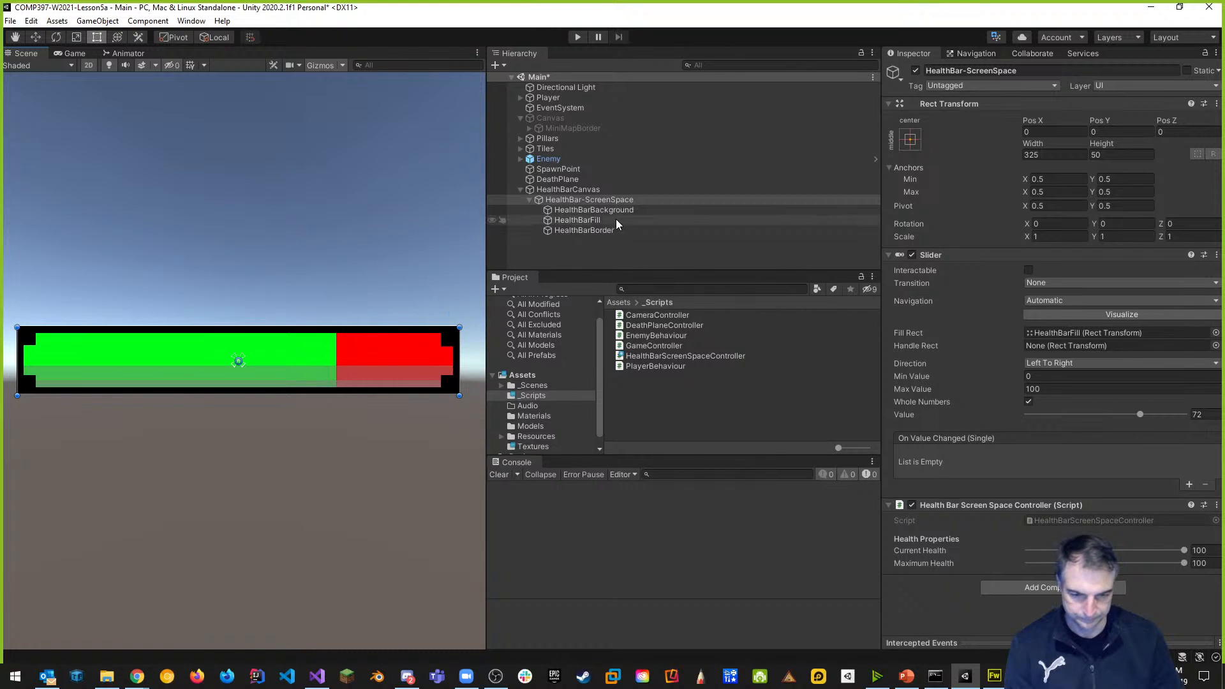
left_click(619, 211)
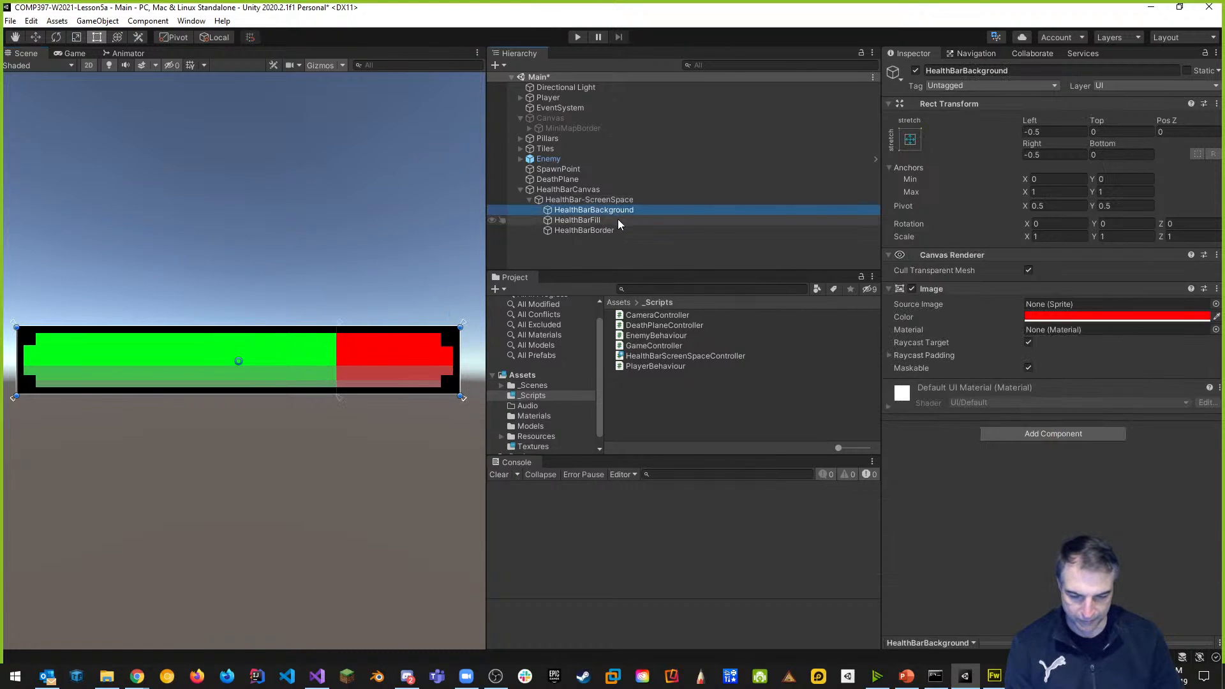
left_click(616, 200)
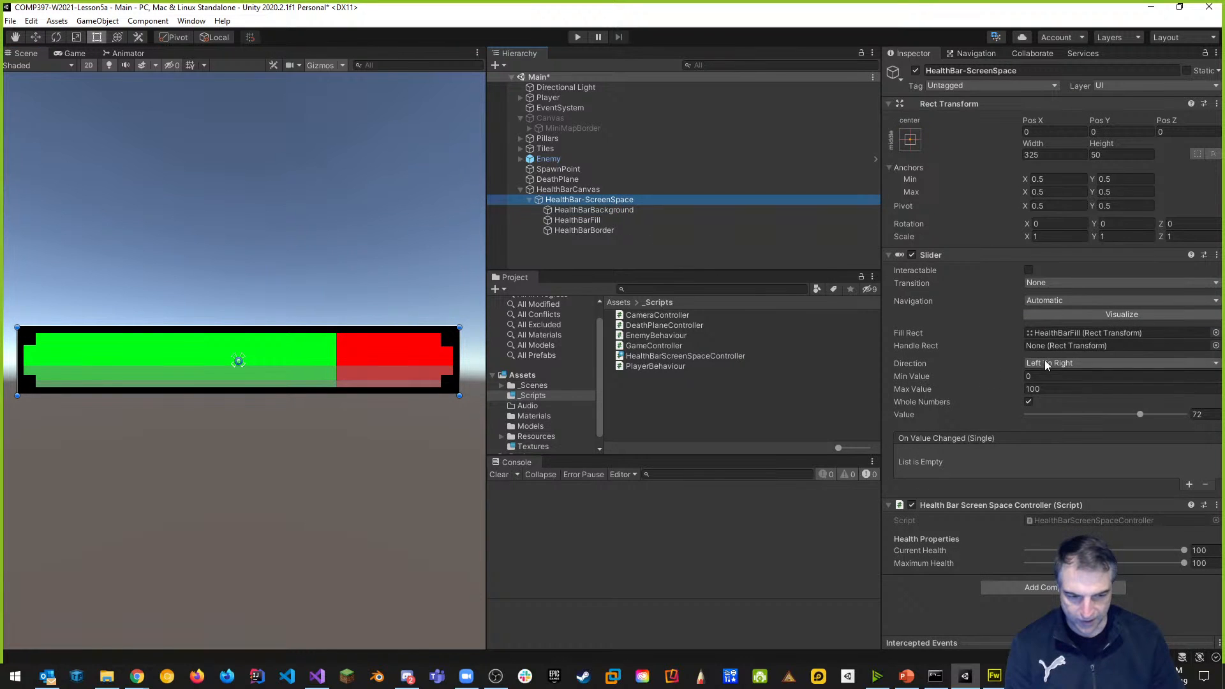
left_click_drag(1140, 416, 1223, 416)
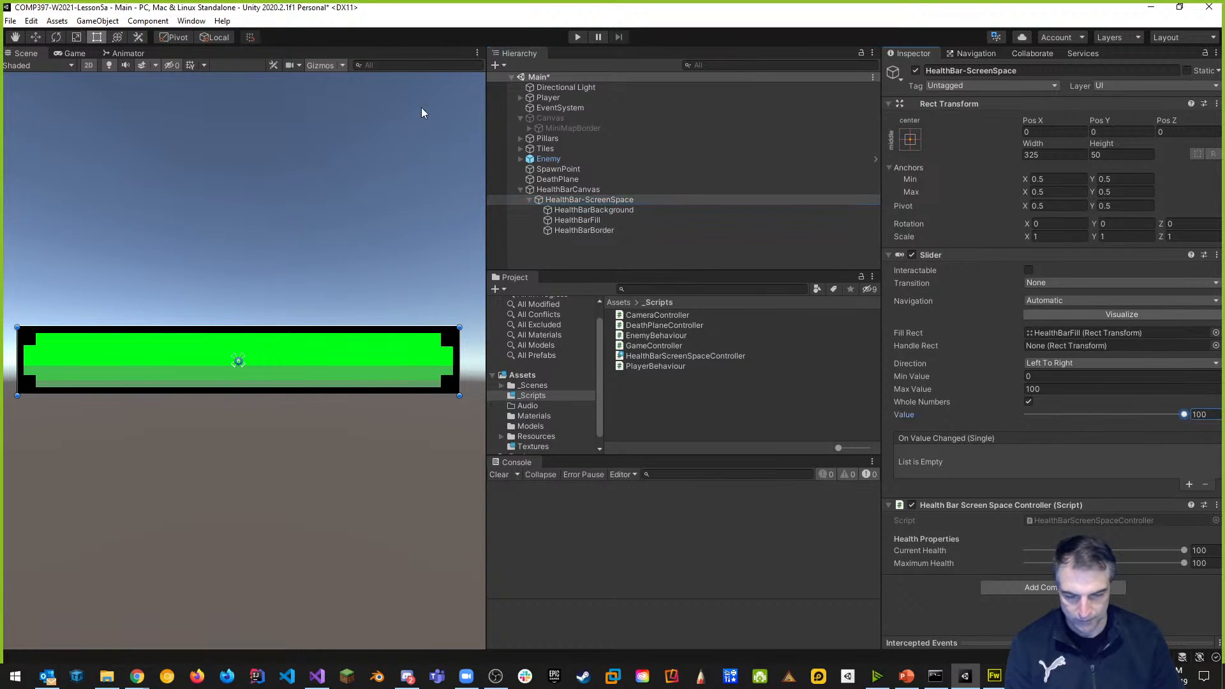
left_click(578, 37)
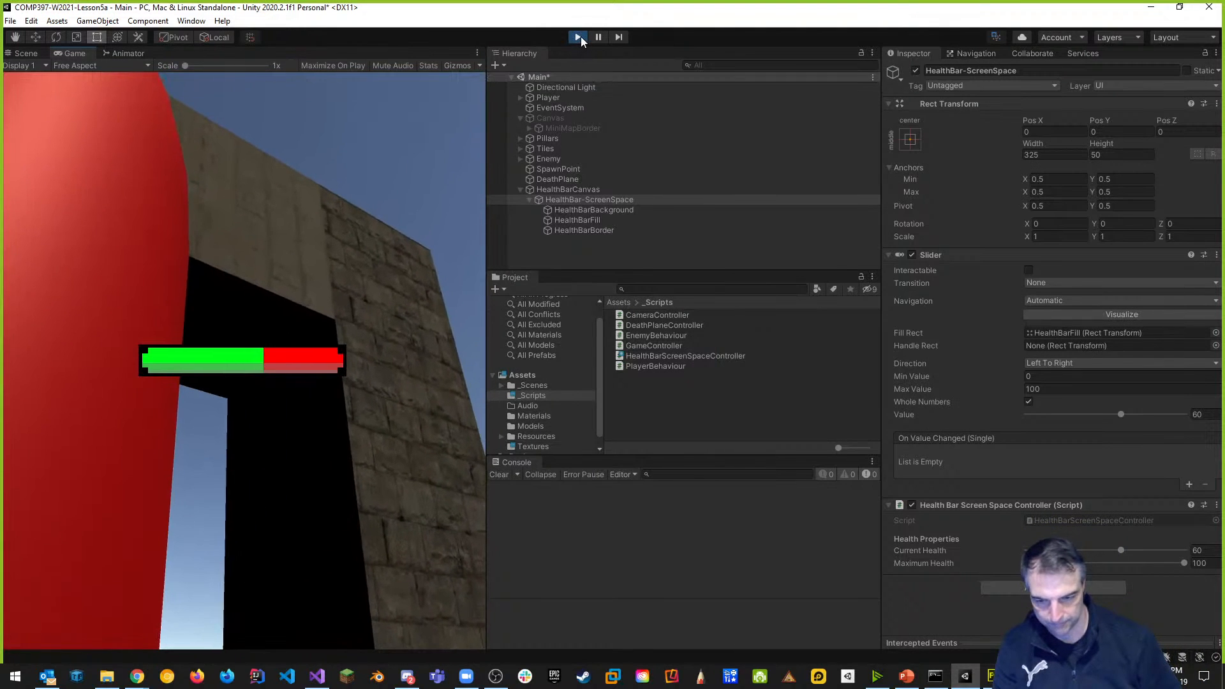
Exit Play mode and drag the Project/Console splitter down to enlarge the Project panel.
left_click(579, 37)
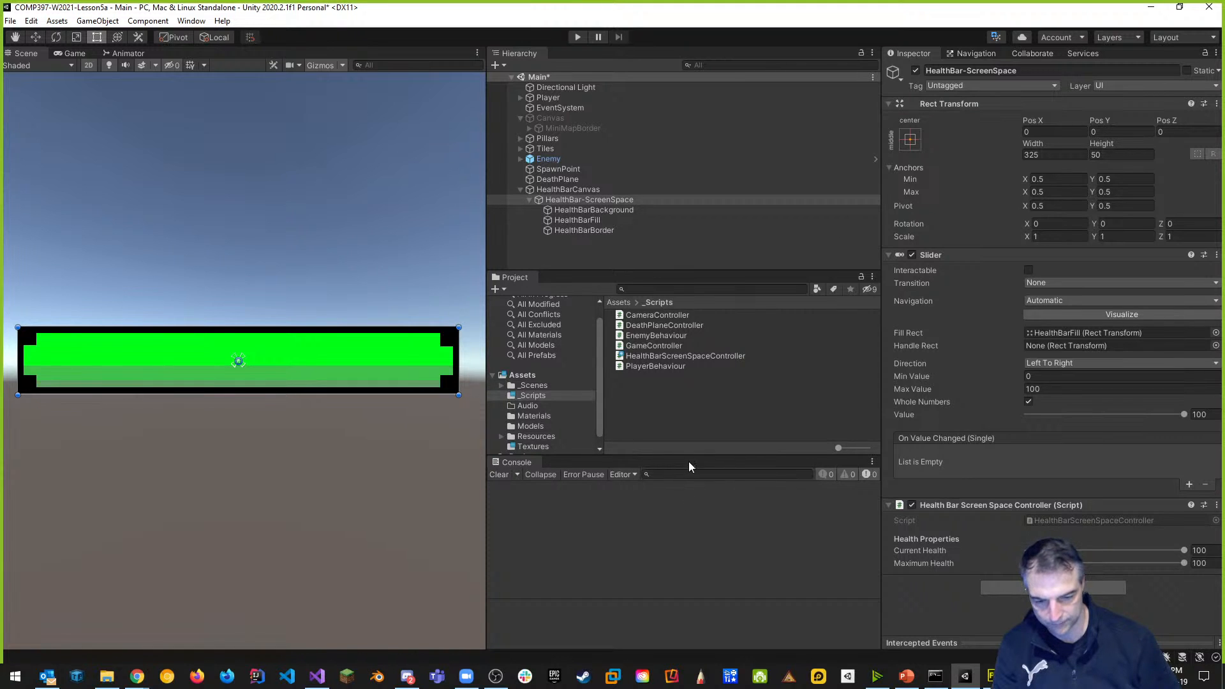
left_click_drag(691, 455, 673, 528)
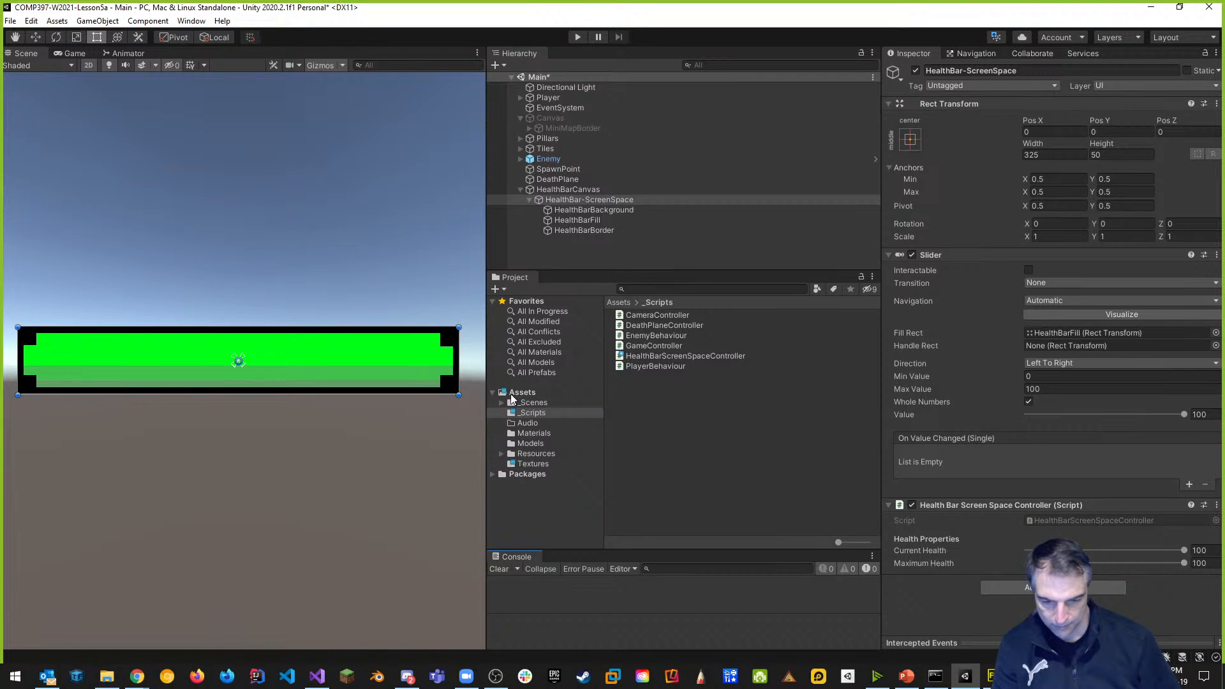
Drag HealthBar-ScreenSpace into Assets/Resources/Prefabs to create its prefab, then inspect the new prefab.
left_click(502, 454)
left_click(540, 464)
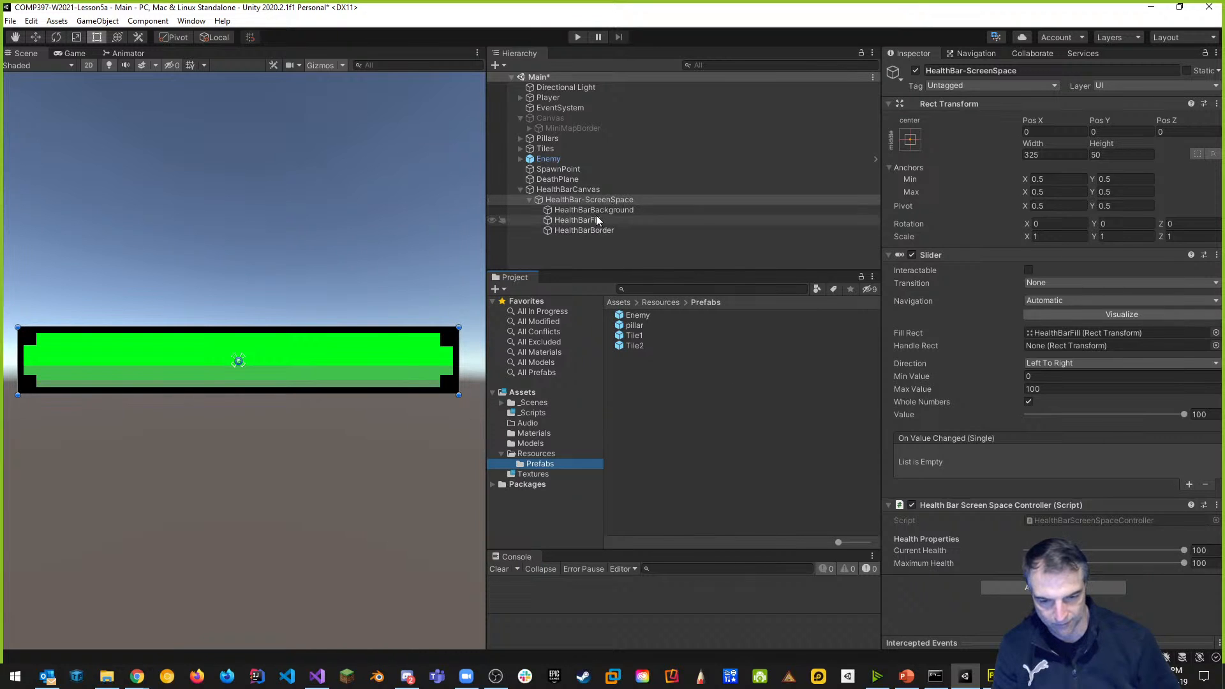
mouse_move(581, 191)
left_mouse_down()
mouse_move(614, 219)
mouse_move(581, 189)
mouse_move(608, 208)
mouse_move(683, 411)
left_mouse_up()
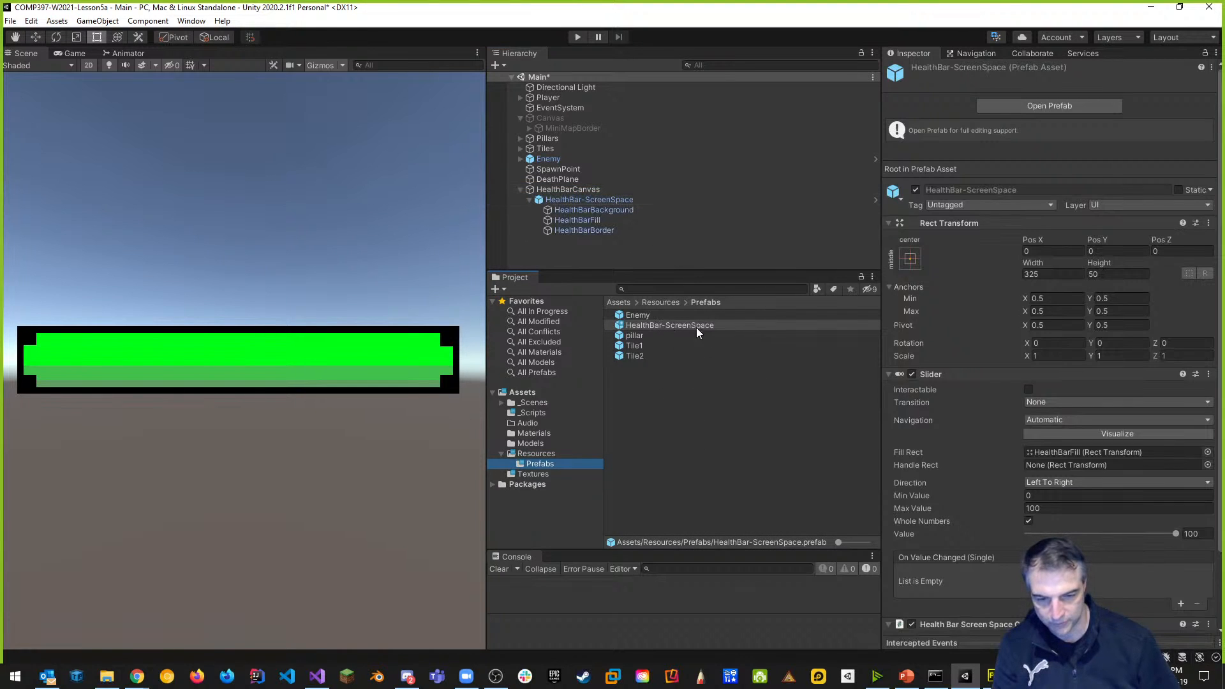
left_click(676, 433)
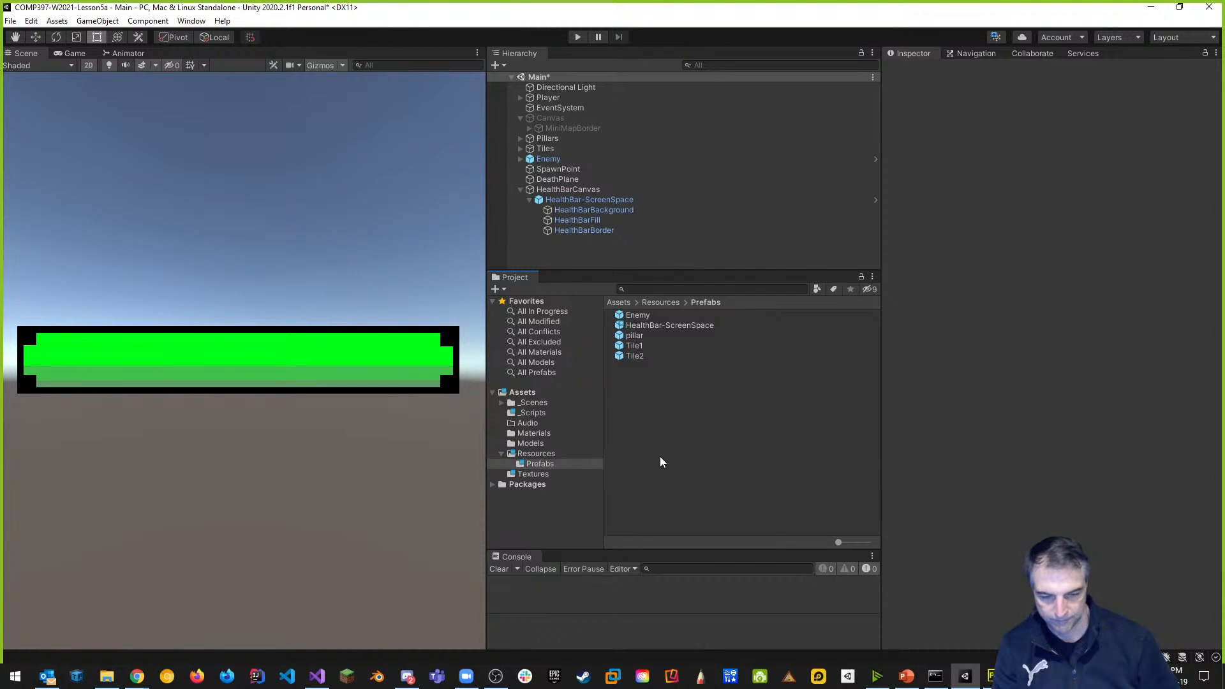
left_click(657, 326)
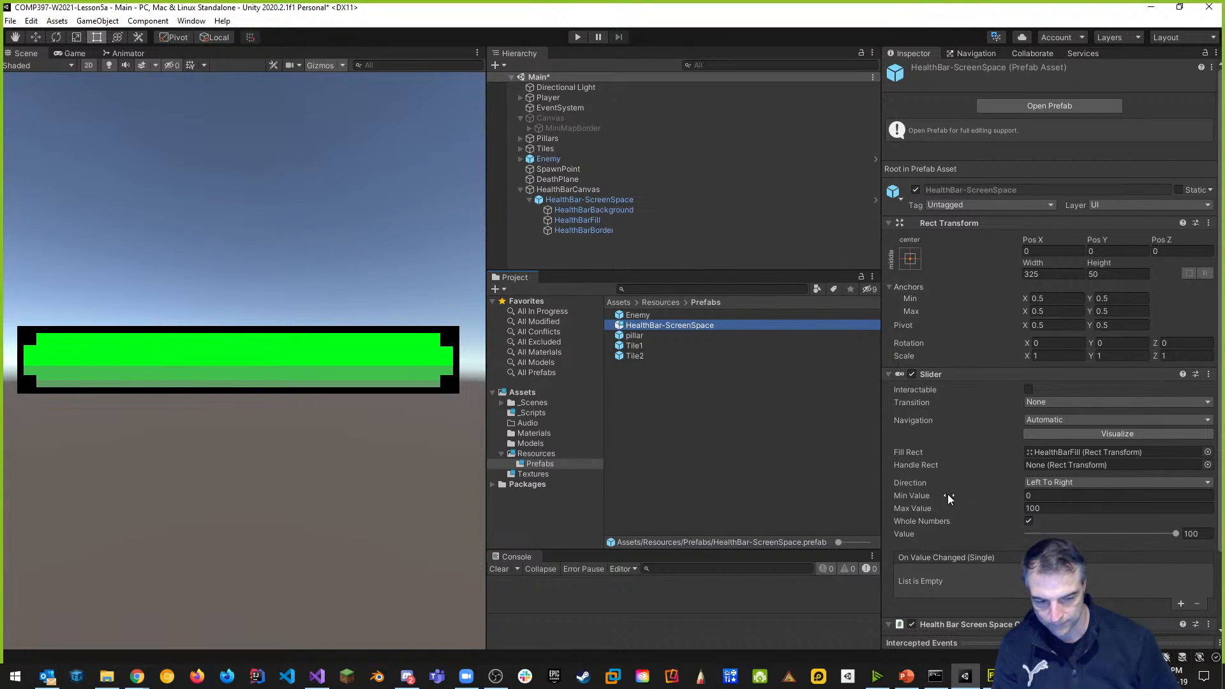
scroll(947, 494, "down", 3)
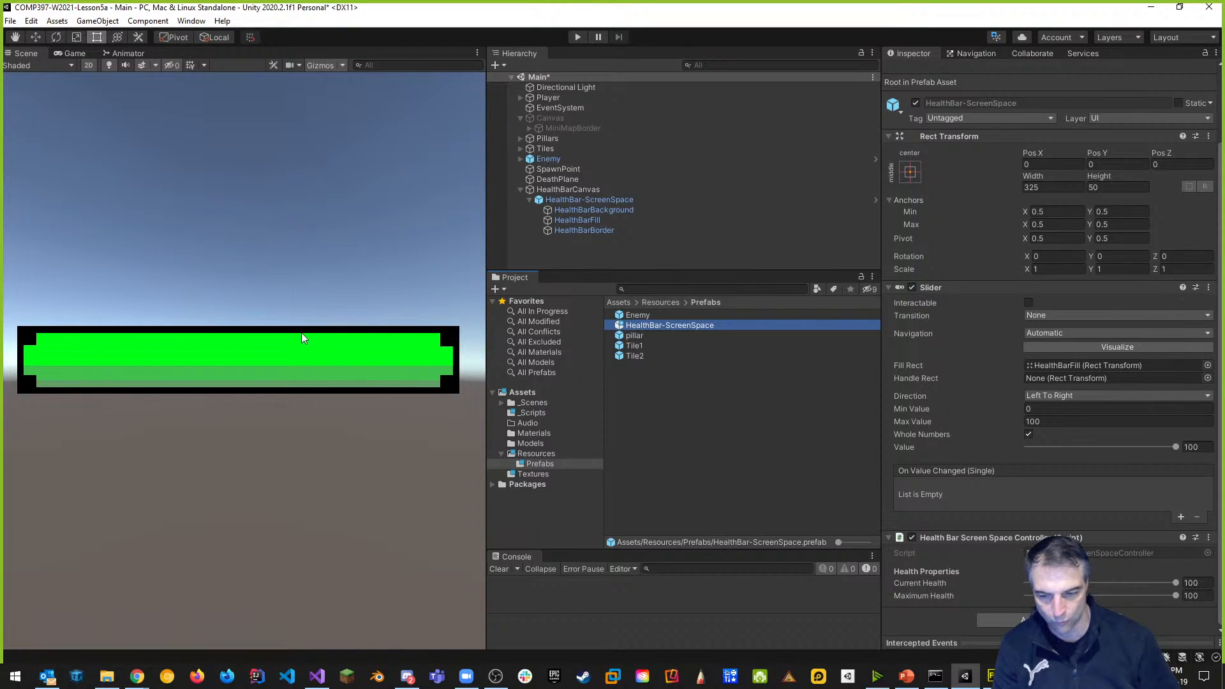
scroll(286, 354, "down", 5)
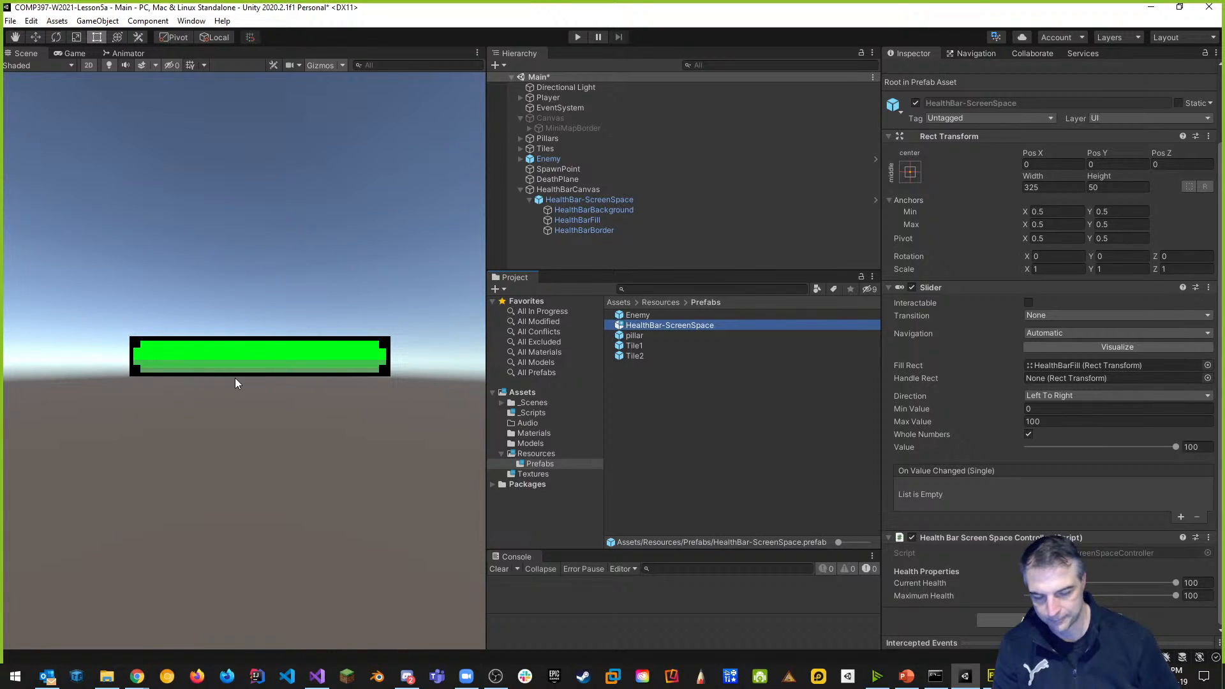
Rename HealthBarCanvas to HealthBar-WorldSpace, set Render Mode to World Space, and expand Player.
left_click(577, 190)
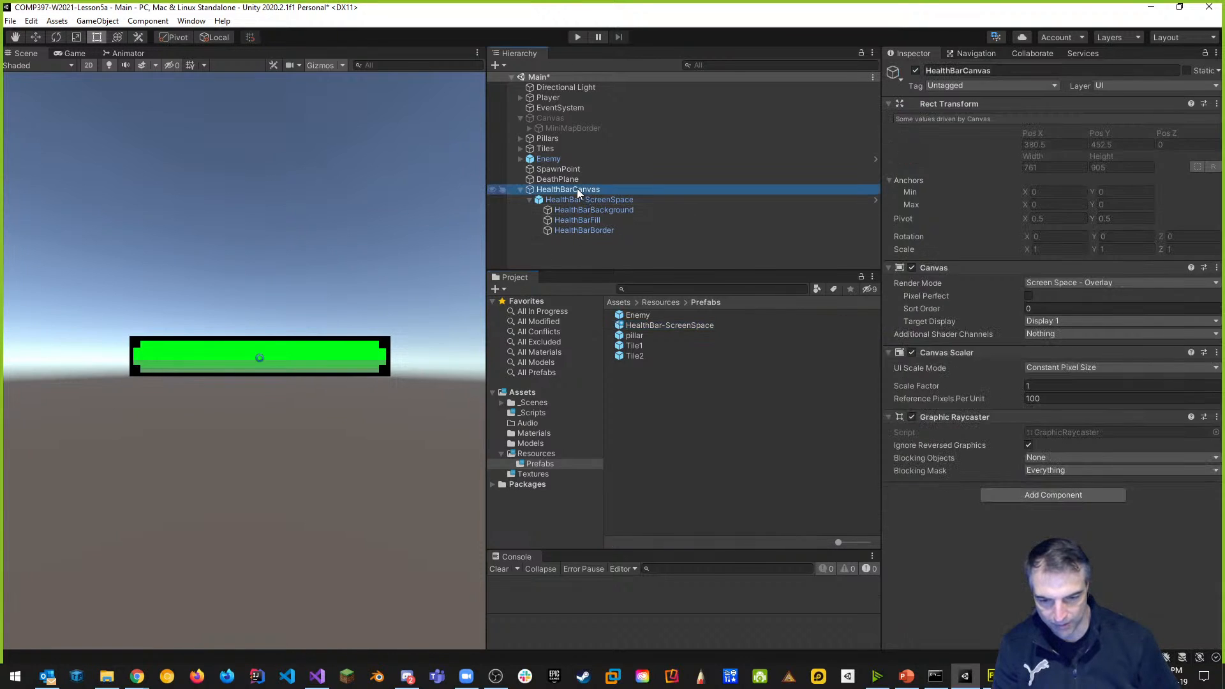
left_click(1018, 71)
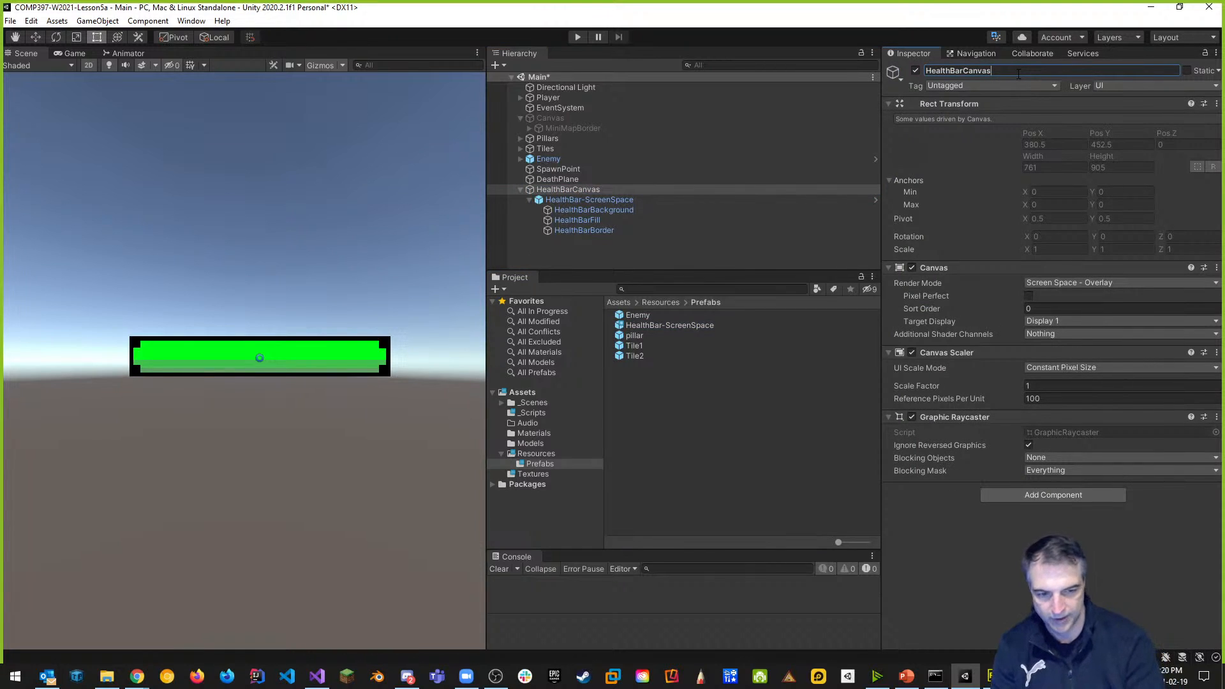
type("-WorldSpace")
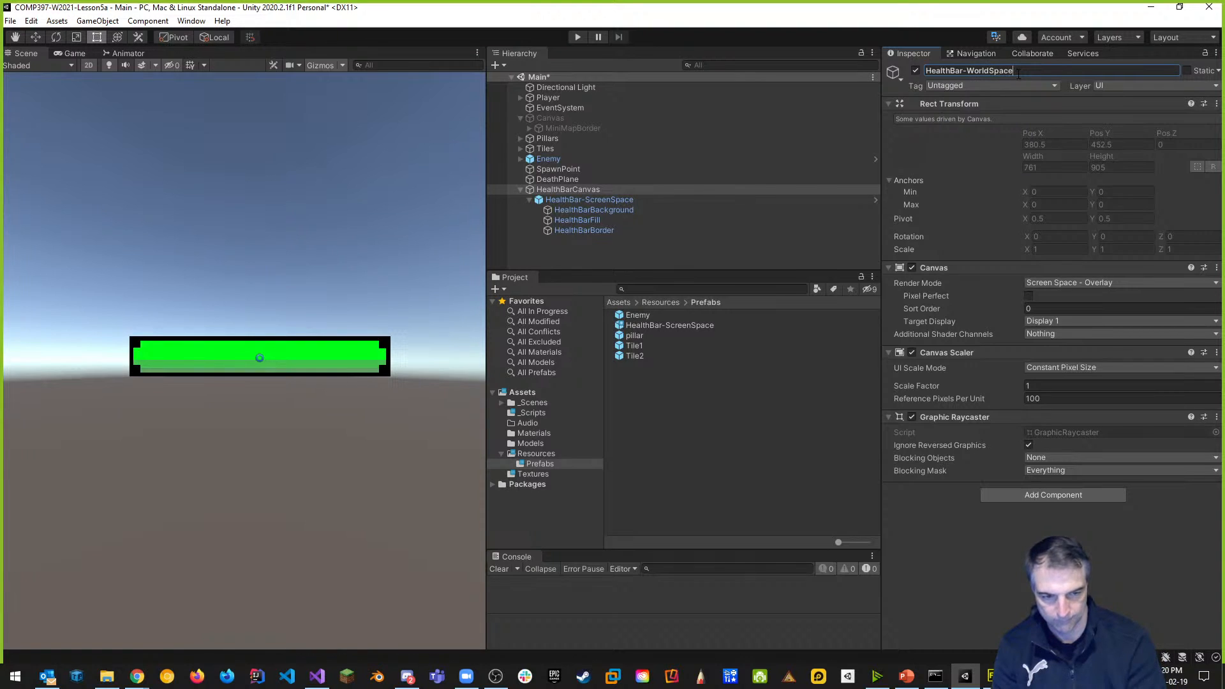
key("Return")
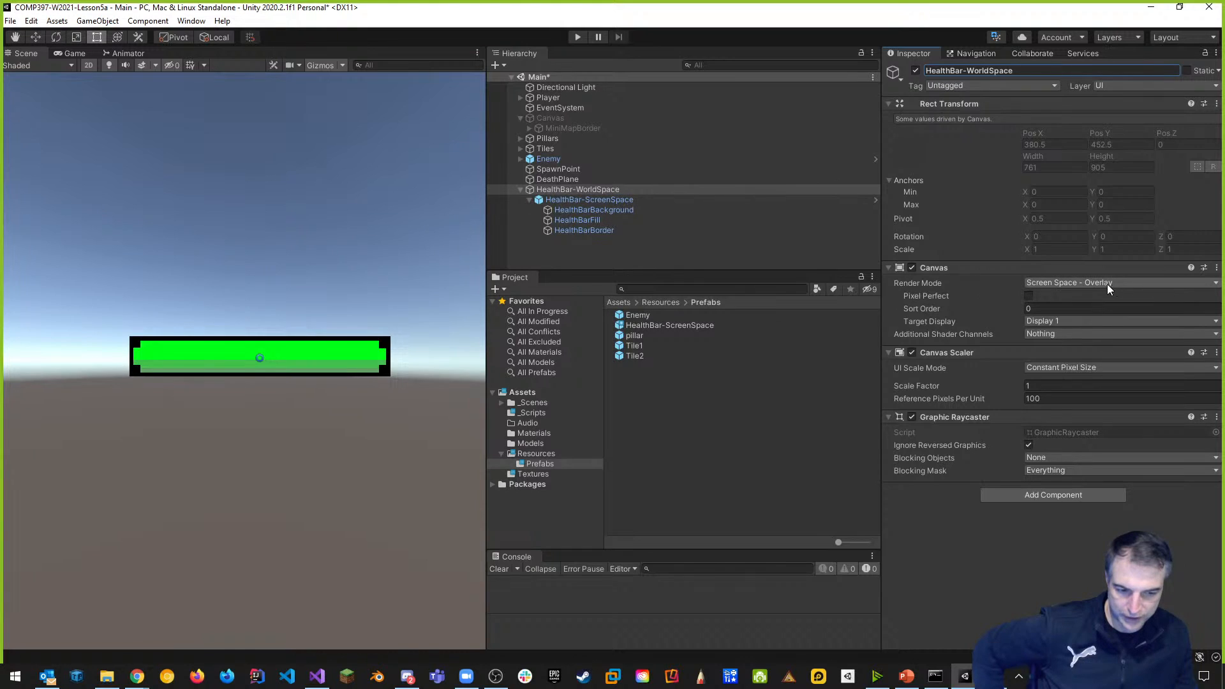
left_click(1091, 283)
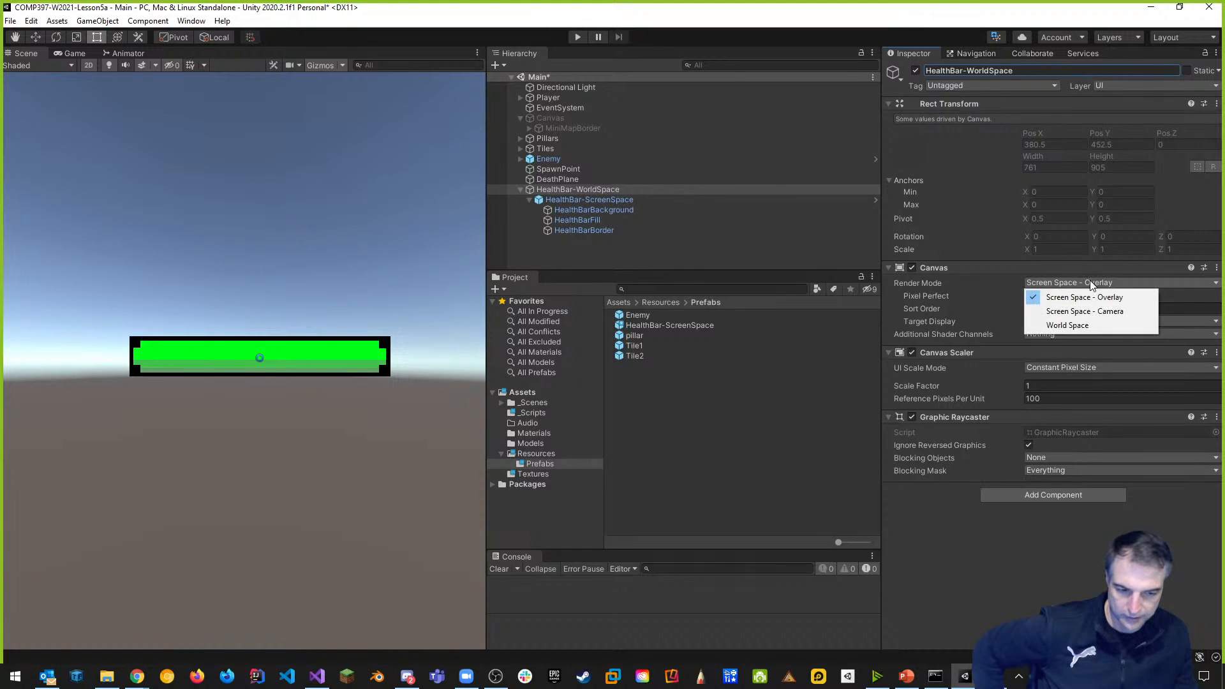
left_click(1081, 330)
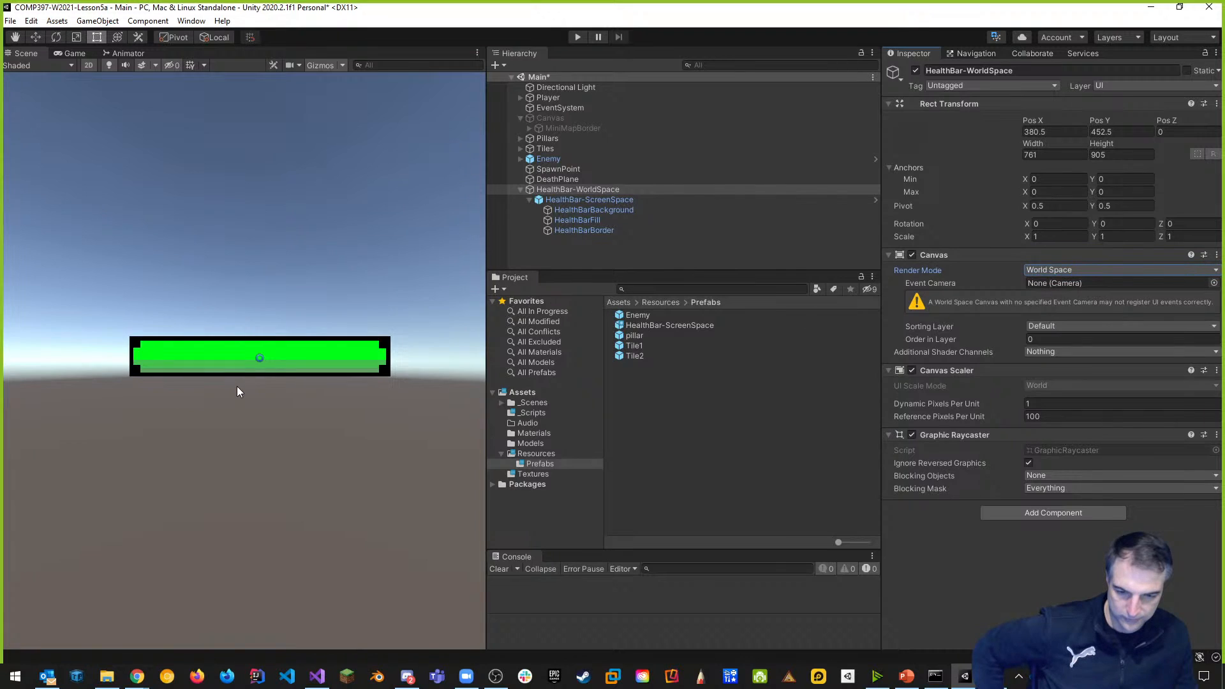
left_click(520, 97)
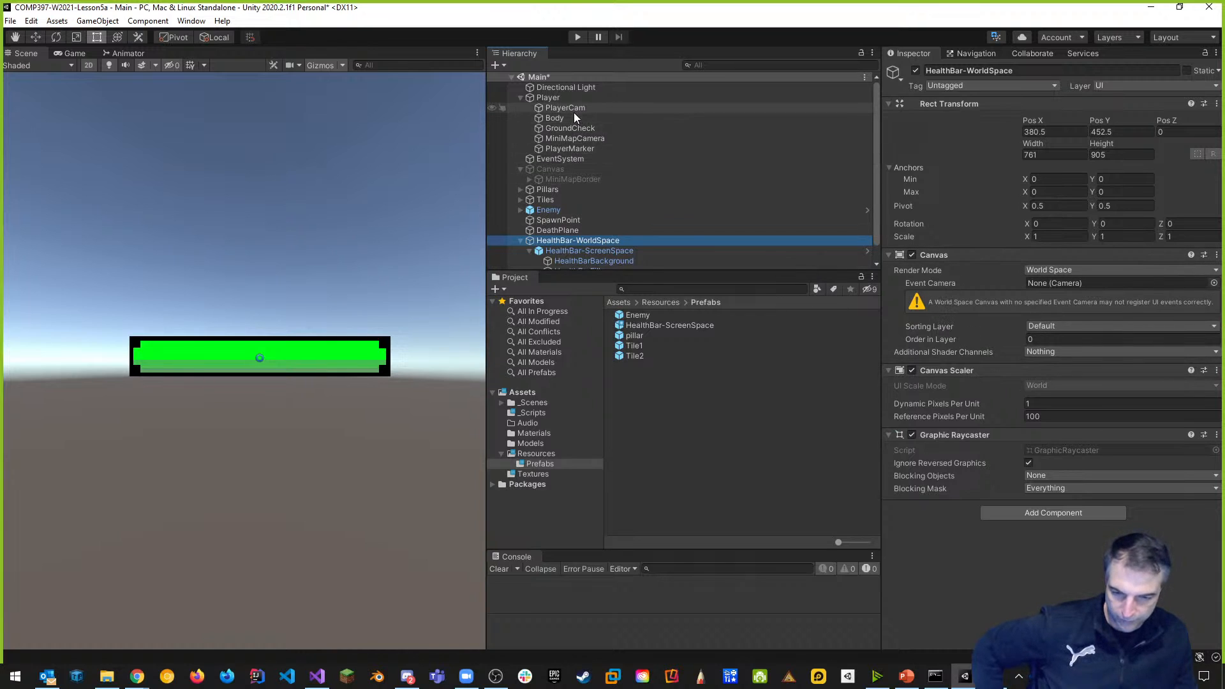
Assign PlayerCam as the canvas event camera, then test-play the level and stop.
left_click_drag(568, 111, 1067, 286)
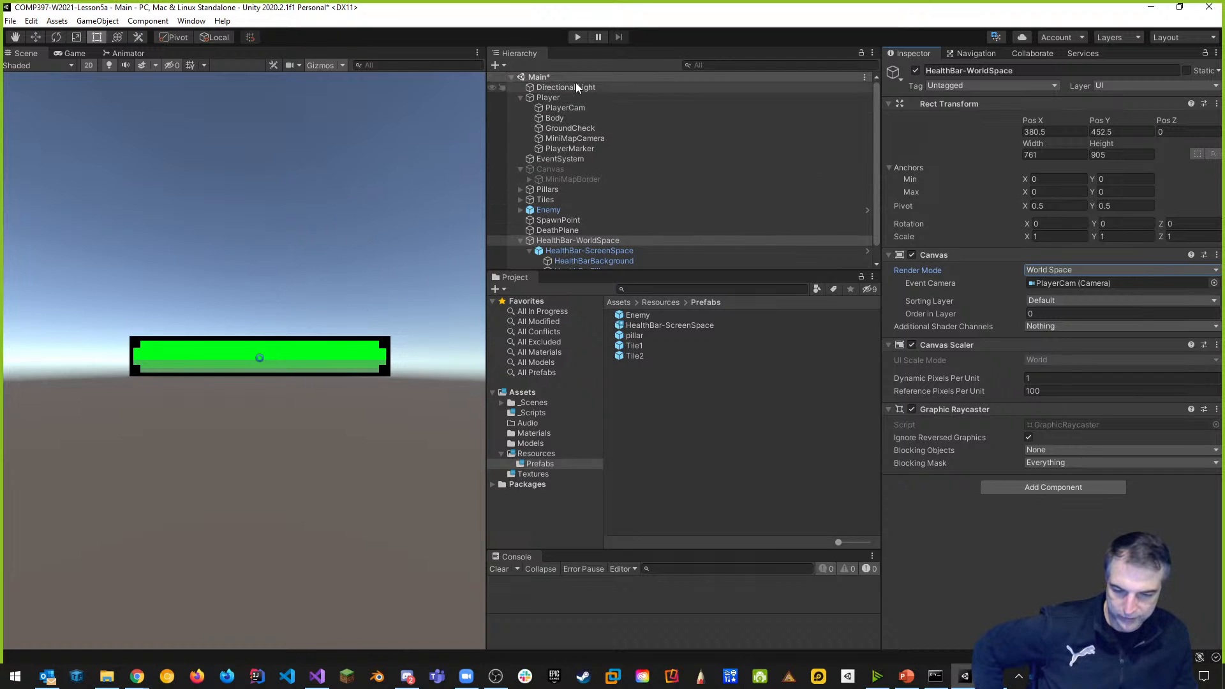
left_click(577, 39)
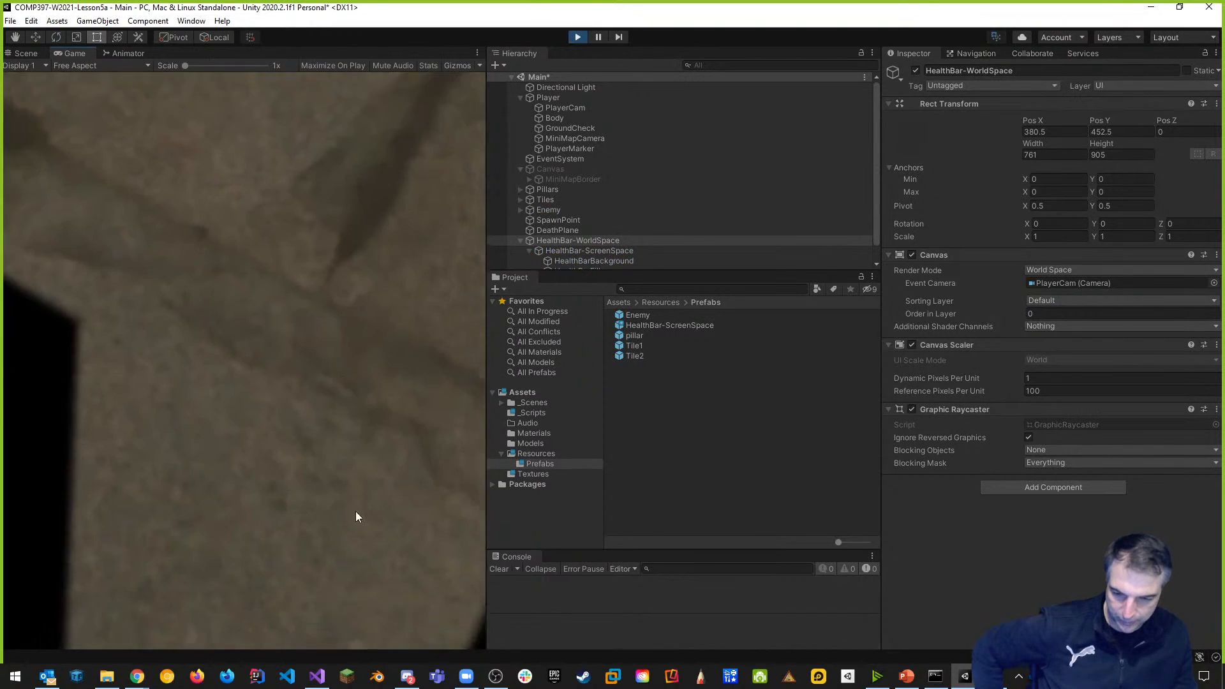
left_click(431, 189)
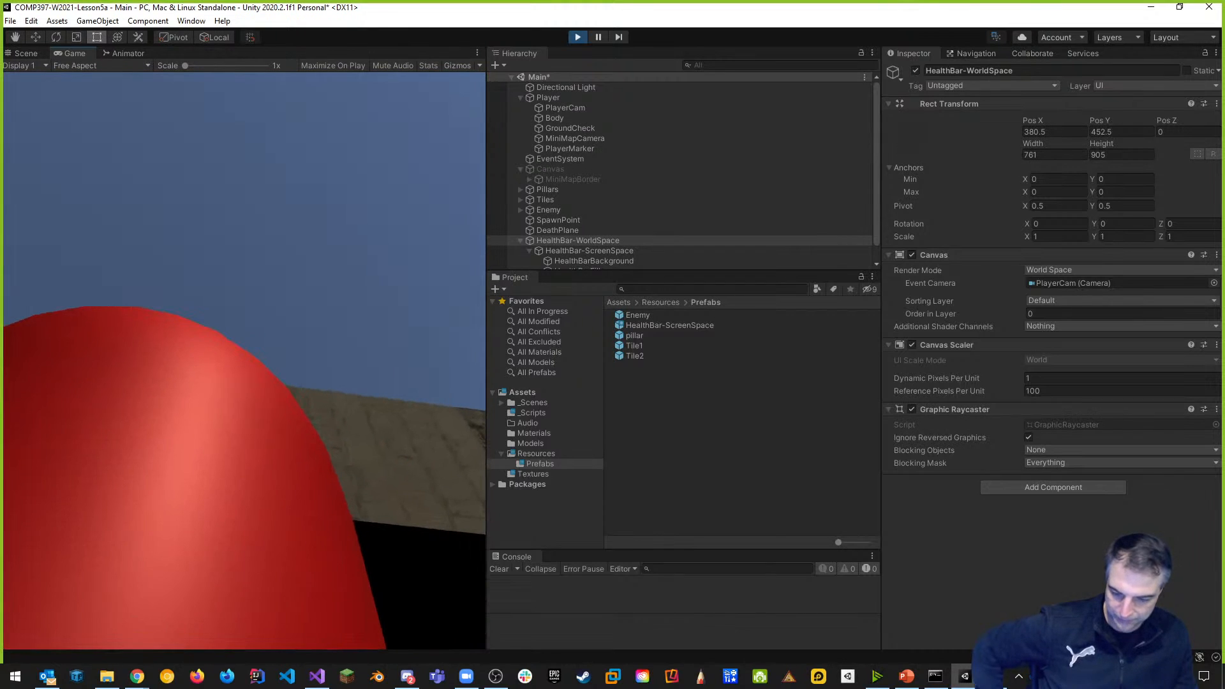
key("Escape")
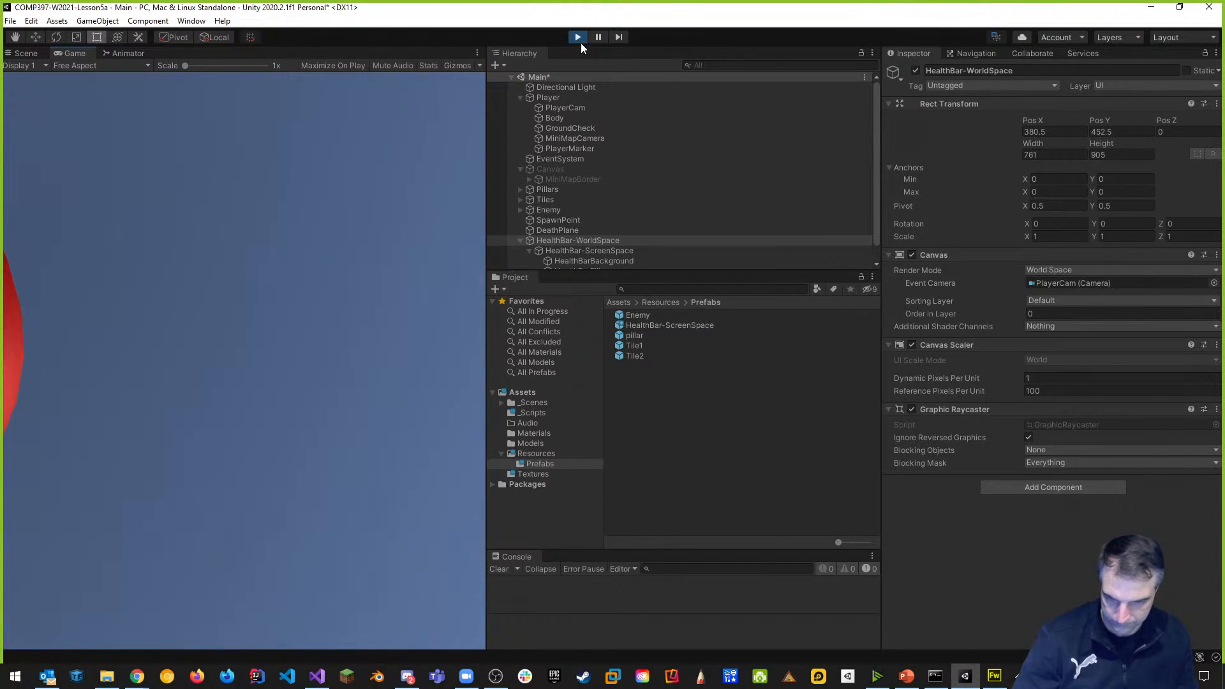
left_click(577, 37)
scroll(178, 461, "down", 5)
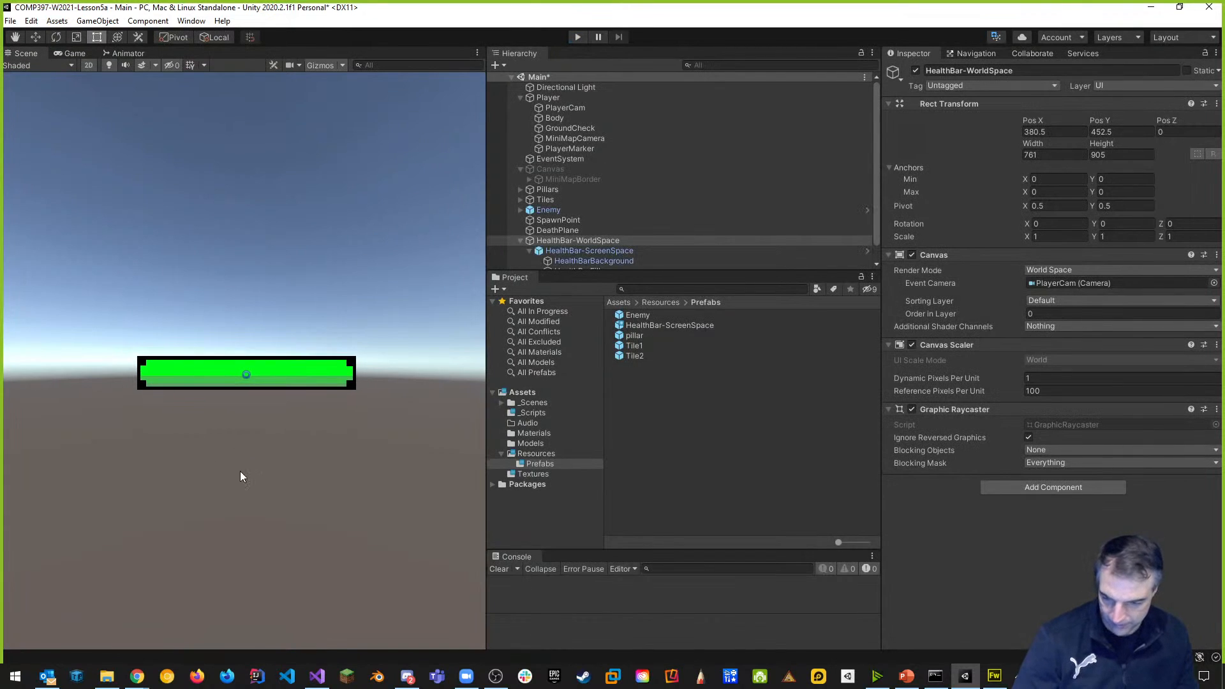
Set the HealthBar-WorldSpace canvas Width to 326 and Height to 50.
scroll(270, 500, "down", 5)
mouse_move(266, 490)
middle_mouse_down()
mouse_move(375, 347)
mouse_move(374, 327)
middle_mouse_up()
scroll(250, 492, "up", 1)
scroll(250, 492, "up", 12)
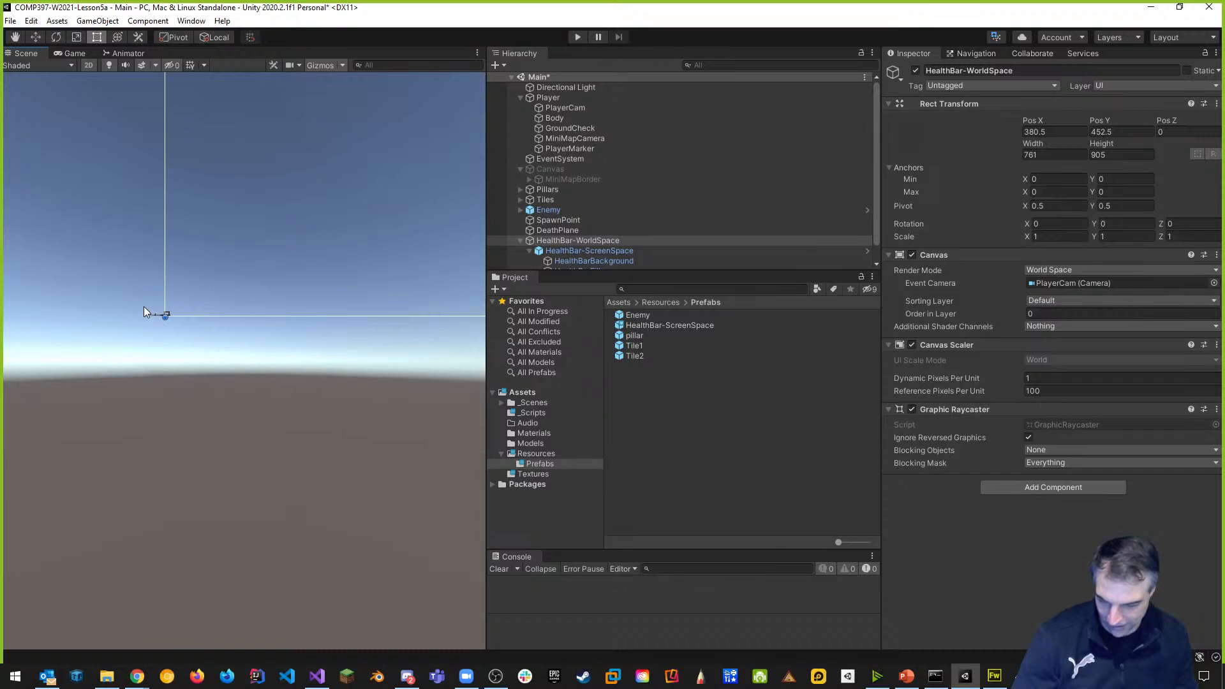
middle_click_drag(364, 182, 207, 405)
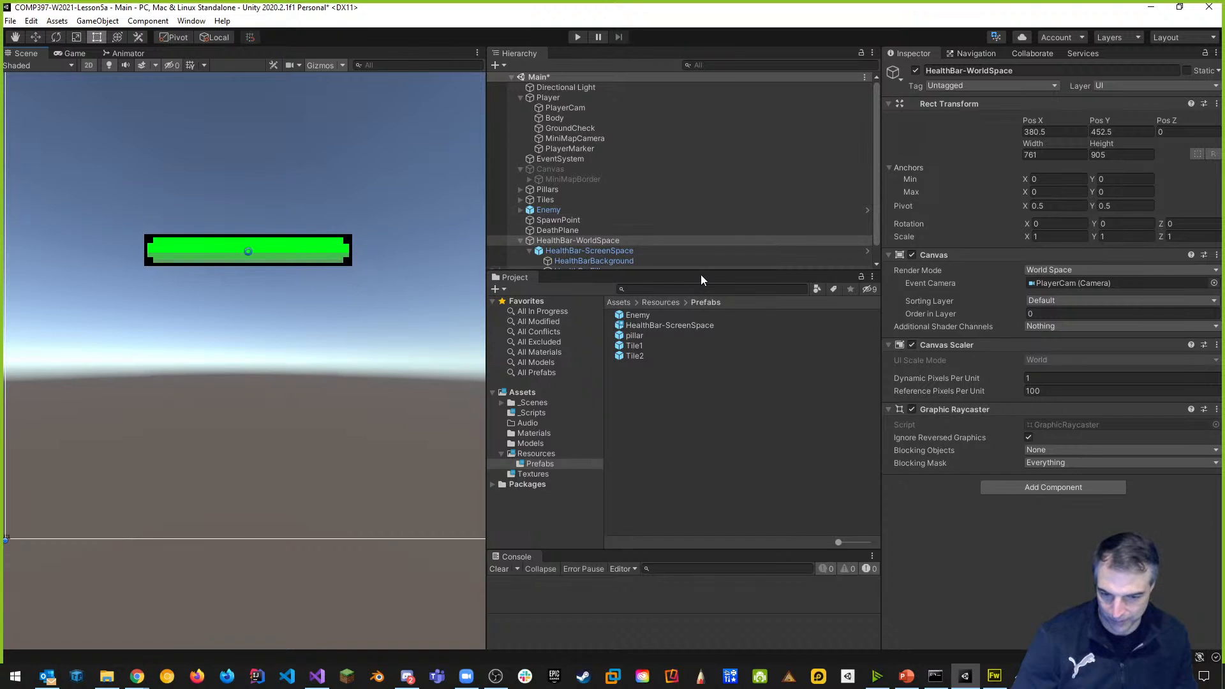
left_click_drag(703, 271, 704, 361)
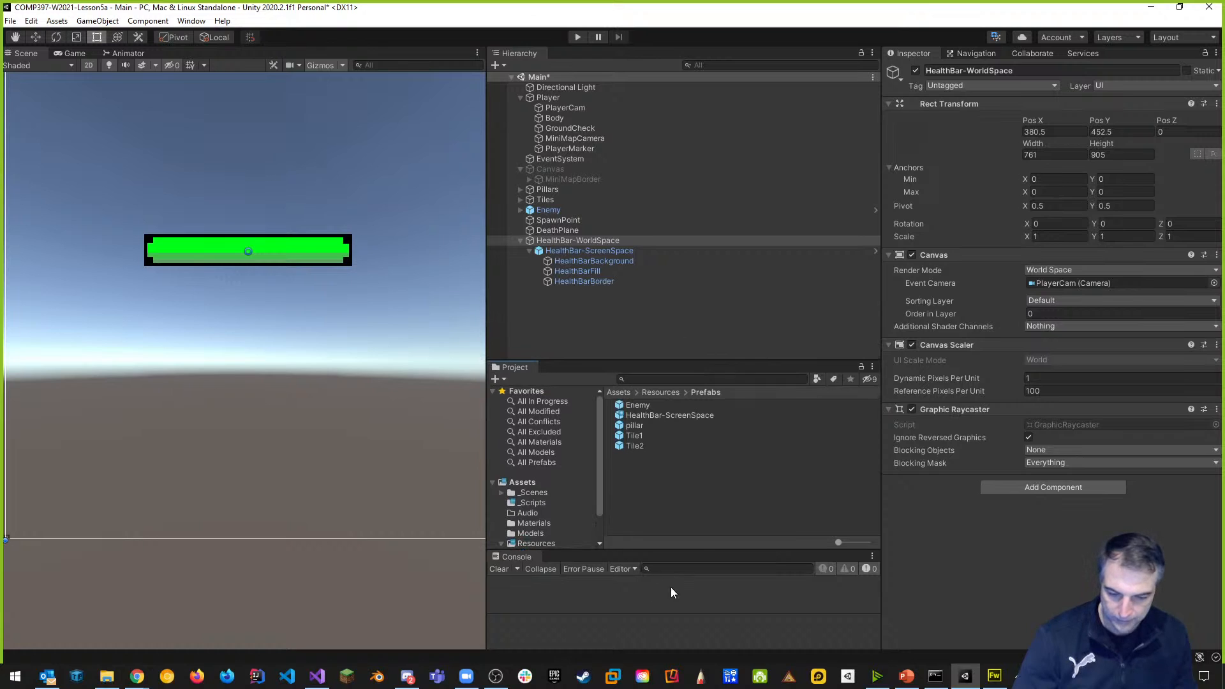
left_click_drag(692, 550, 697, 587)
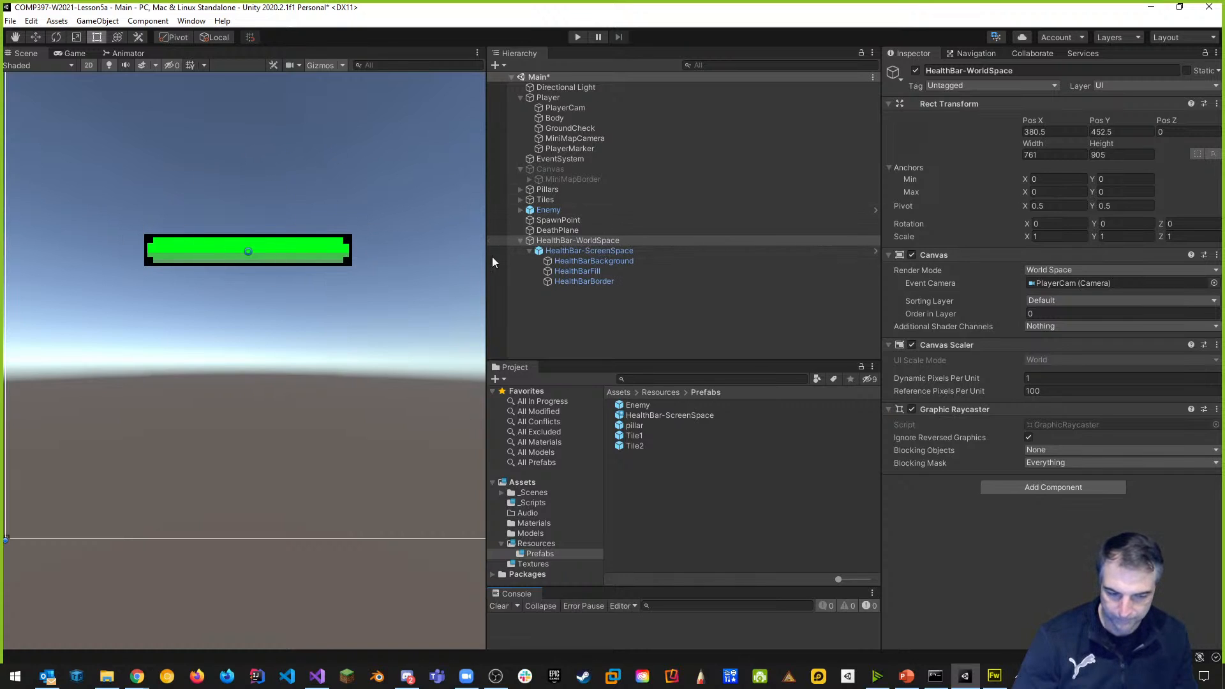
left_click(1060, 154)
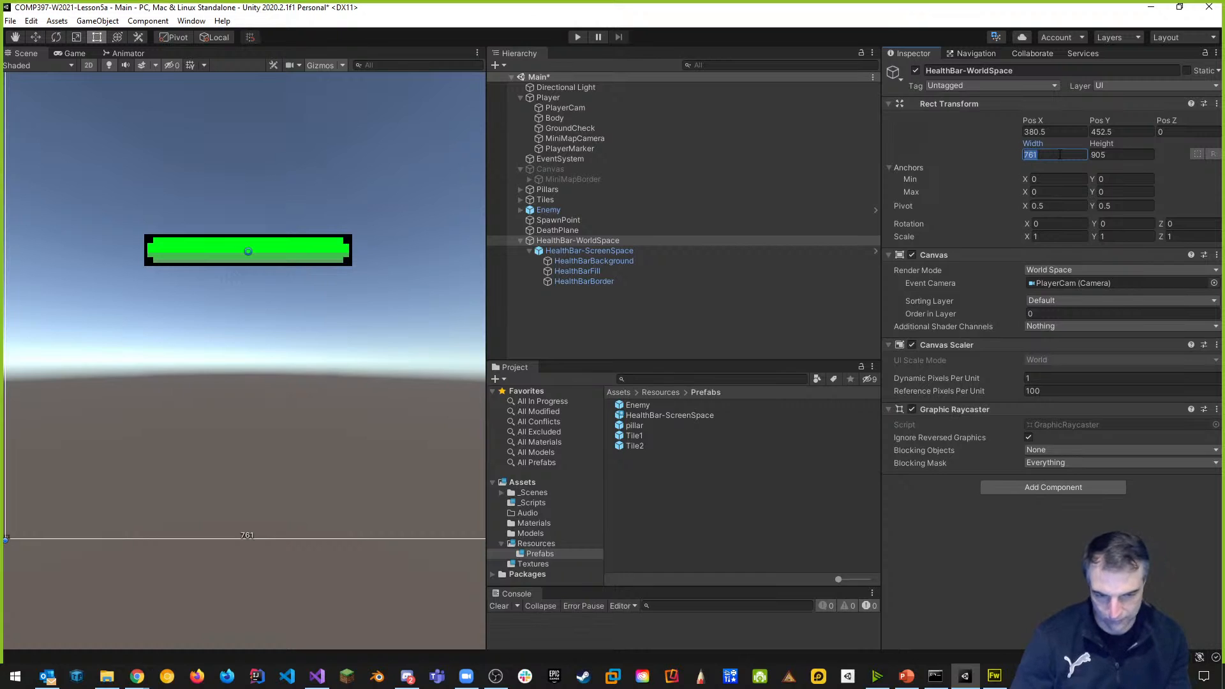
type("326")
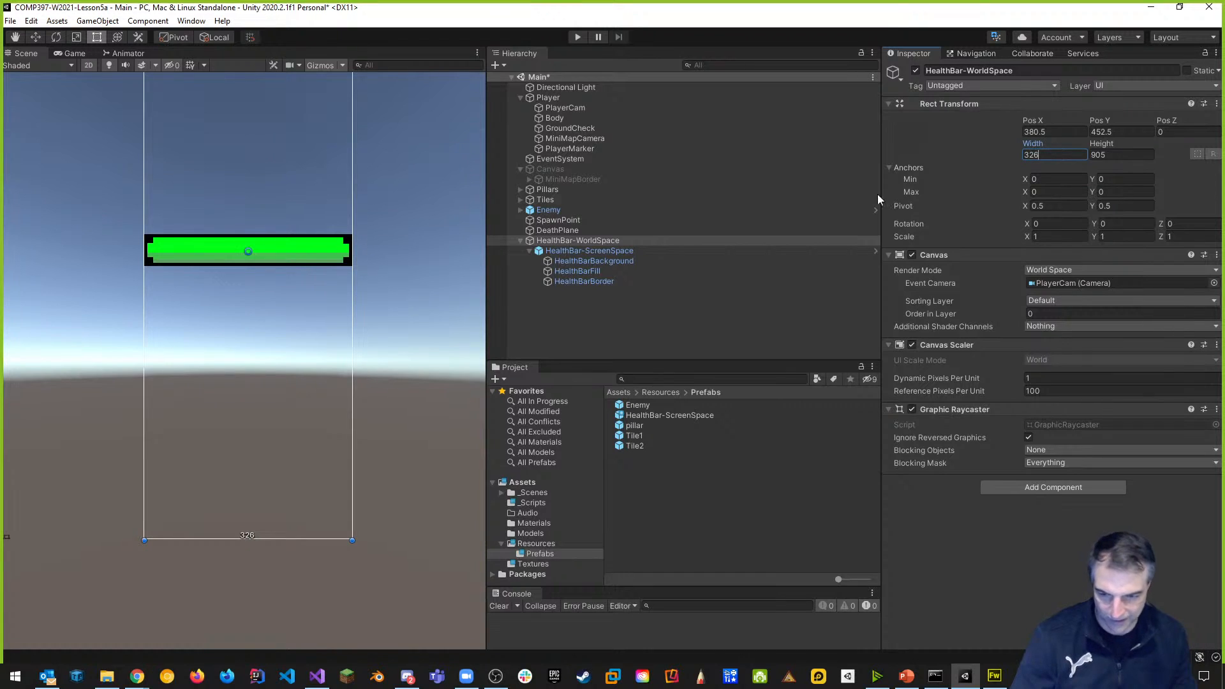
left_click(1122, 155)
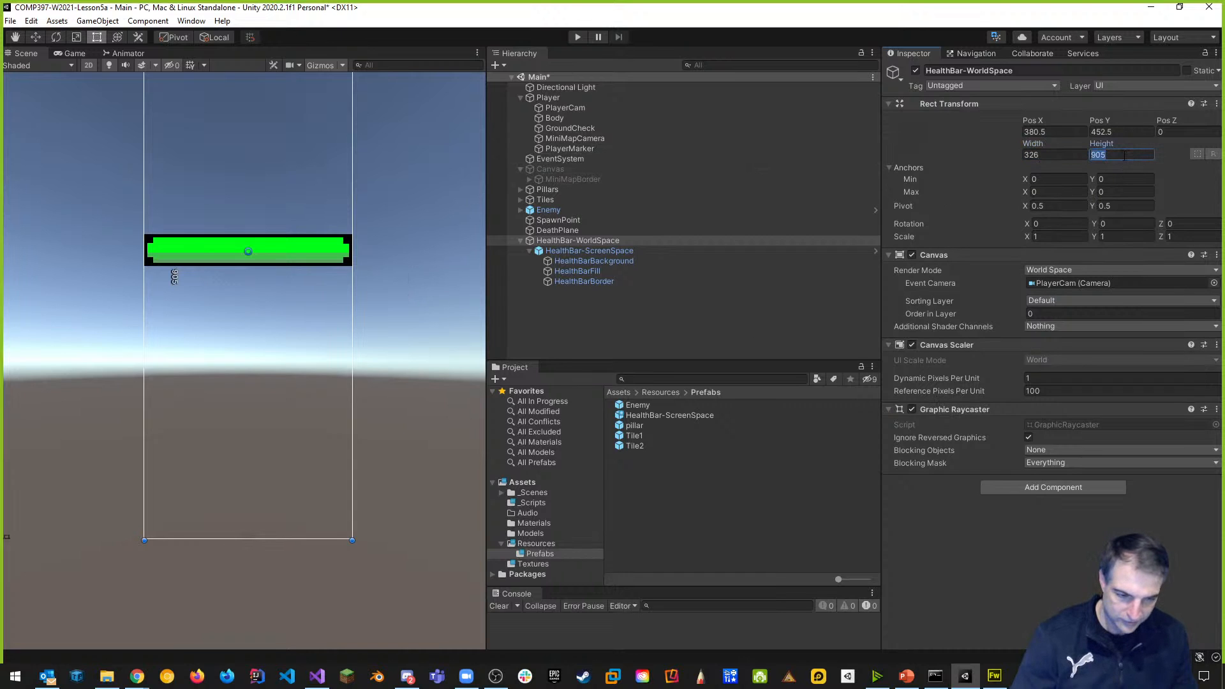
type("50")
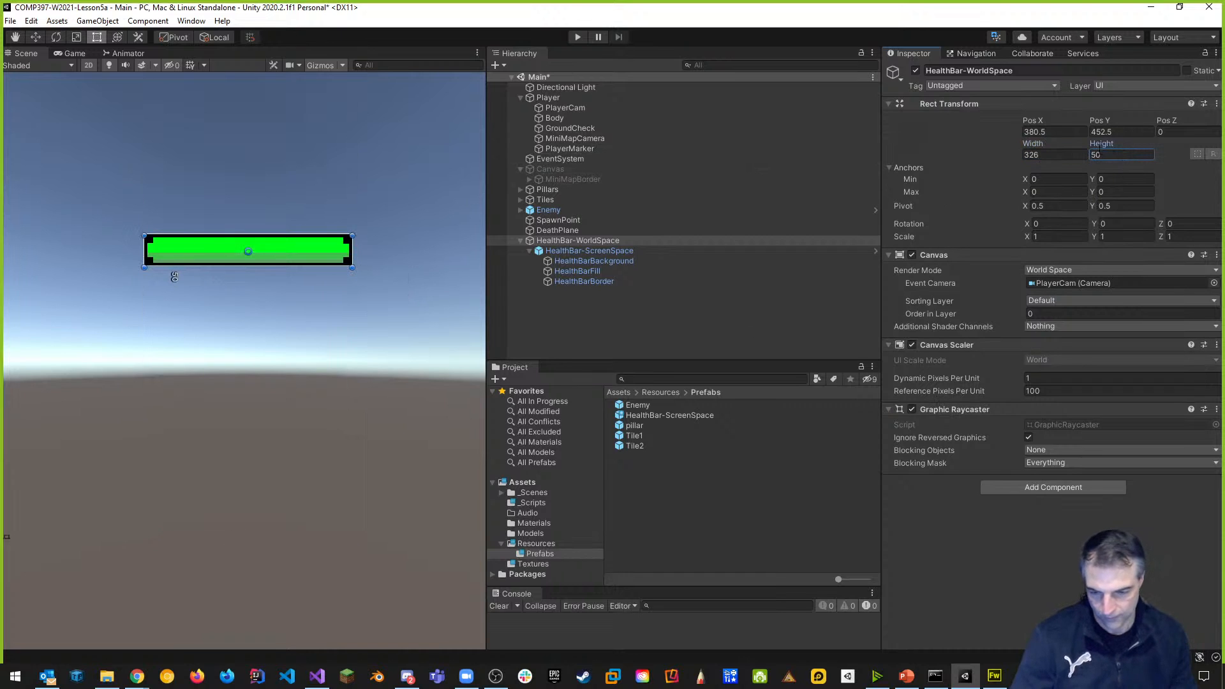
Frame the resized bar in the Scene view and save the scene with Ctrl+S.
scroll(300, 356, "up", 5)
scroll(342, 239, "up", 6)
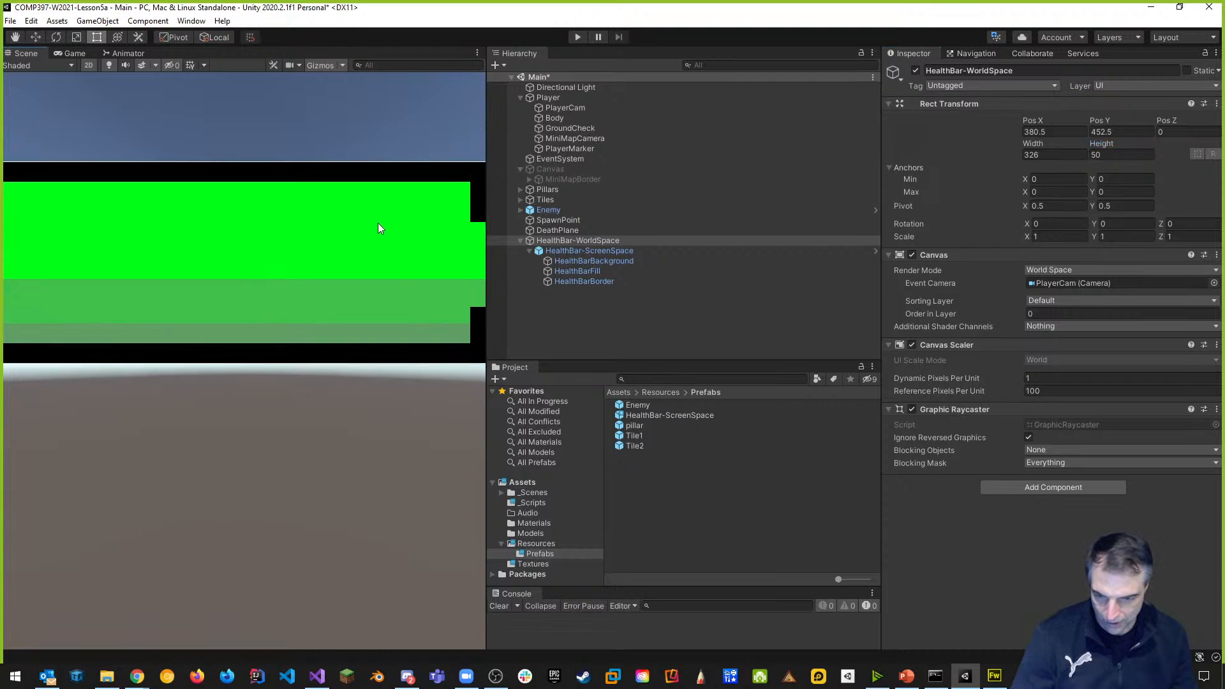
scroll(378, 229, "up", 8)
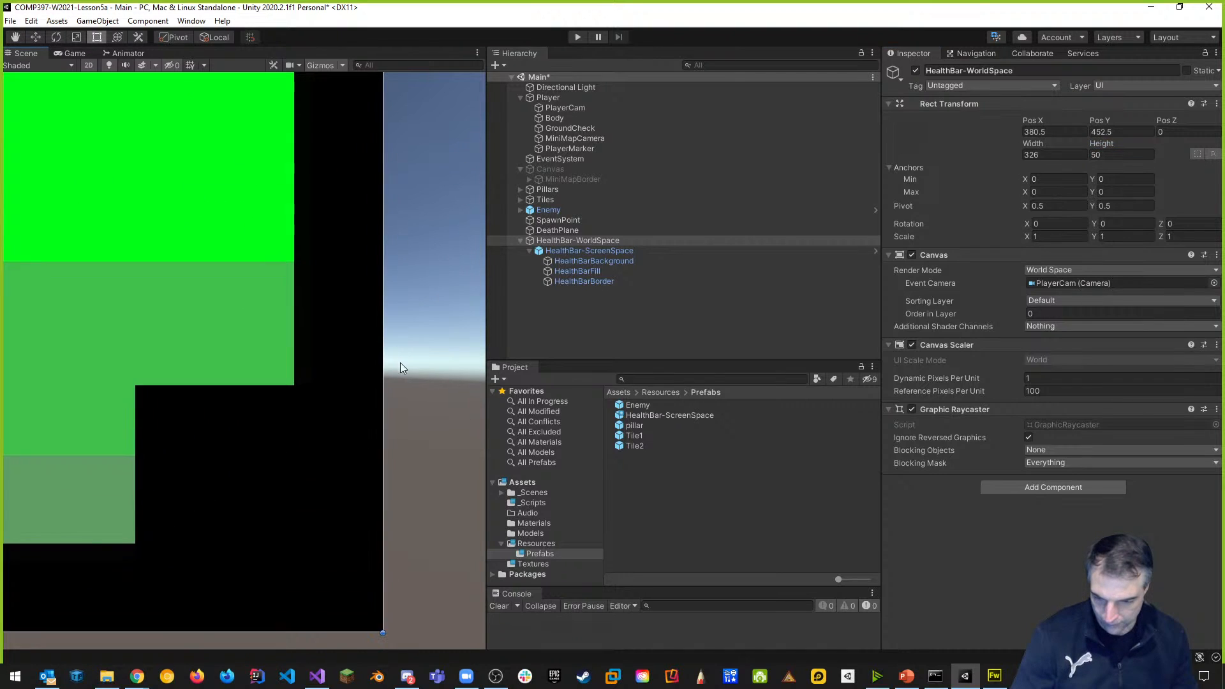
scroll(400, 369, "up", 8)
scroll(344, 352, "up", 2)
scroll(353, 319, "down", 6)
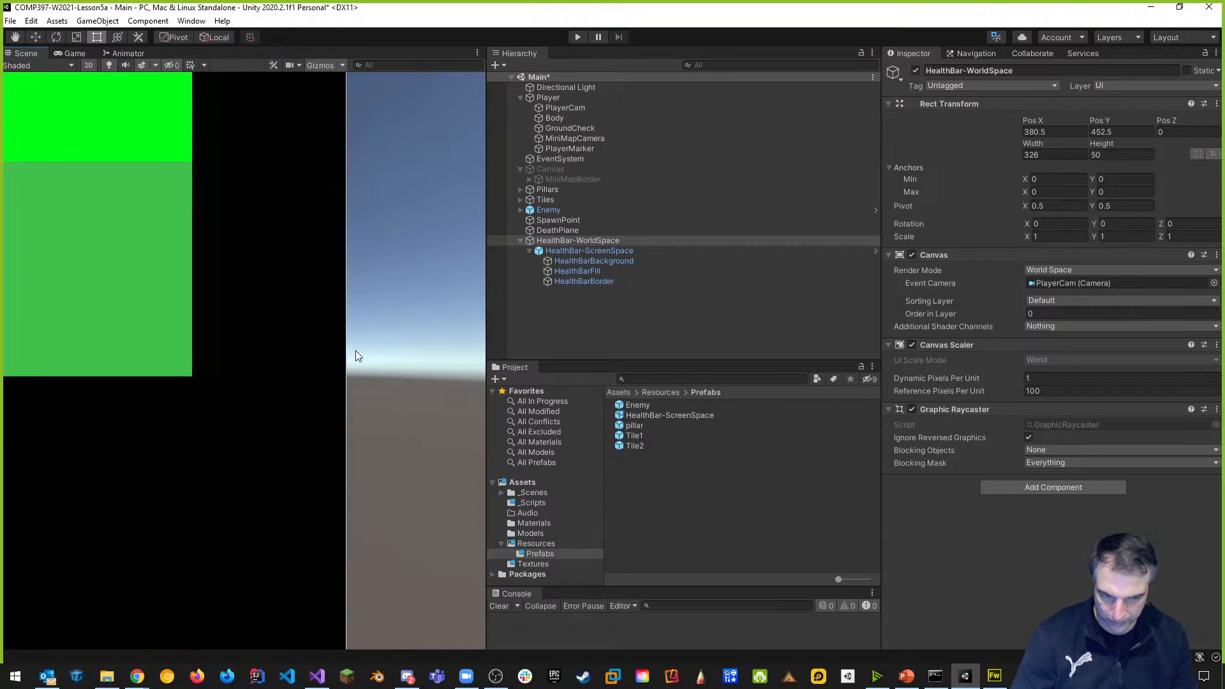
scroll(315, 396, "down", 3)
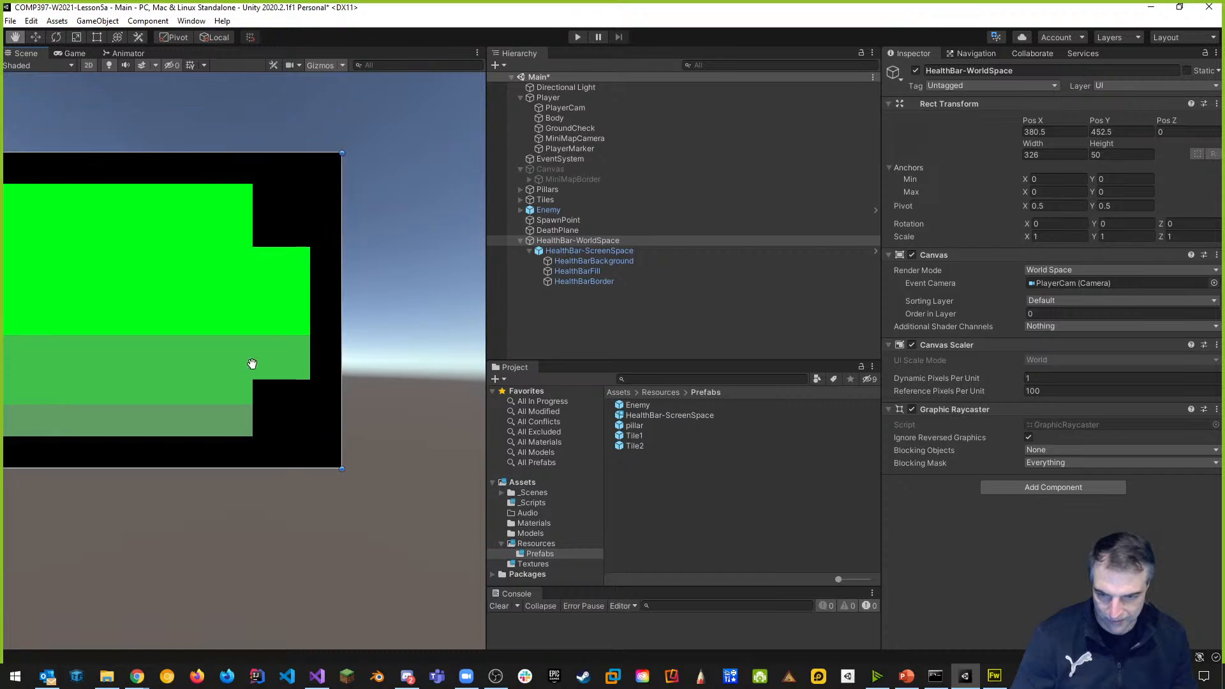
middle_click_drag(246, 358, 423, 393)
scroll(323, 361, "down", 3)
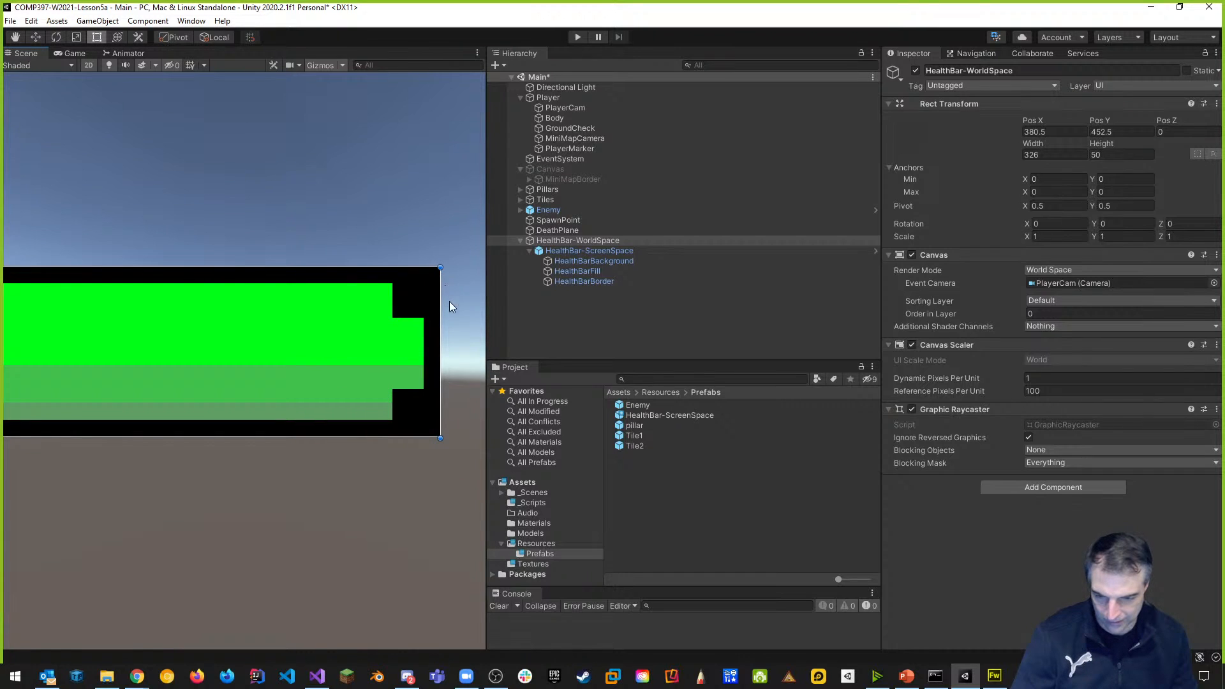
scroll(238, 460, "down", 5)
mouse_move(156, 420)
middle_mouse_down()
mouse_move(361, 389)
mouse_move(306, 323)
middle_mouse_up()
scroll(339, 383, "down", 1)
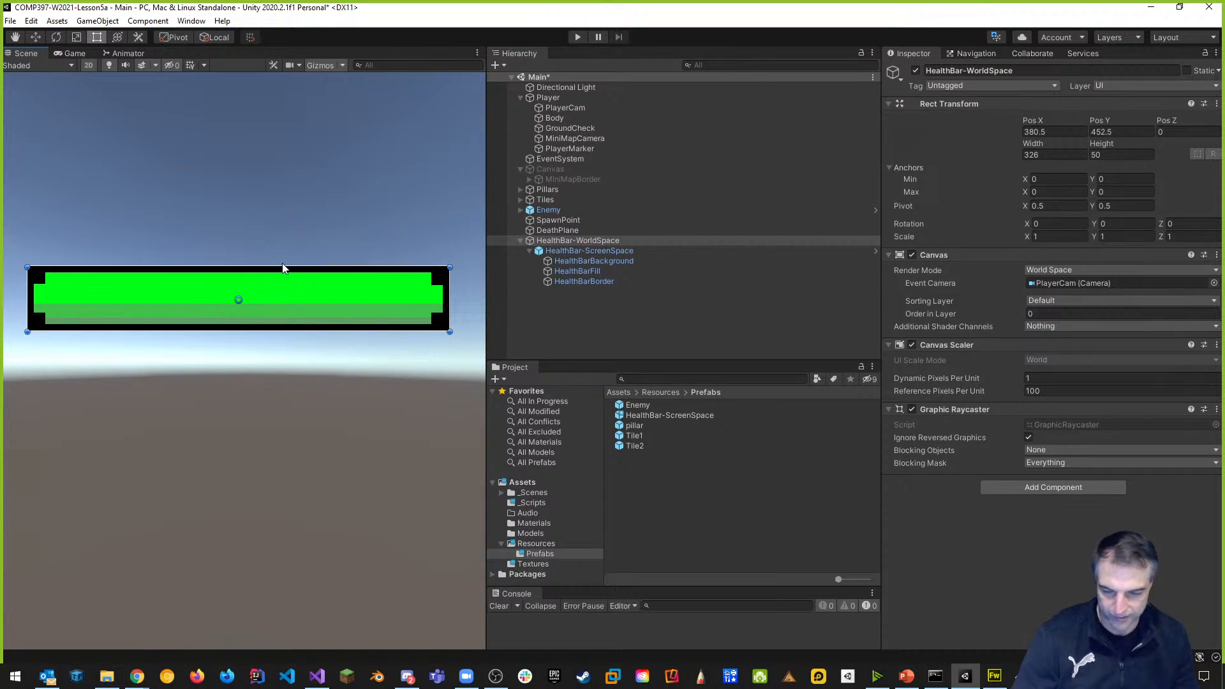
key("ctrl+s")
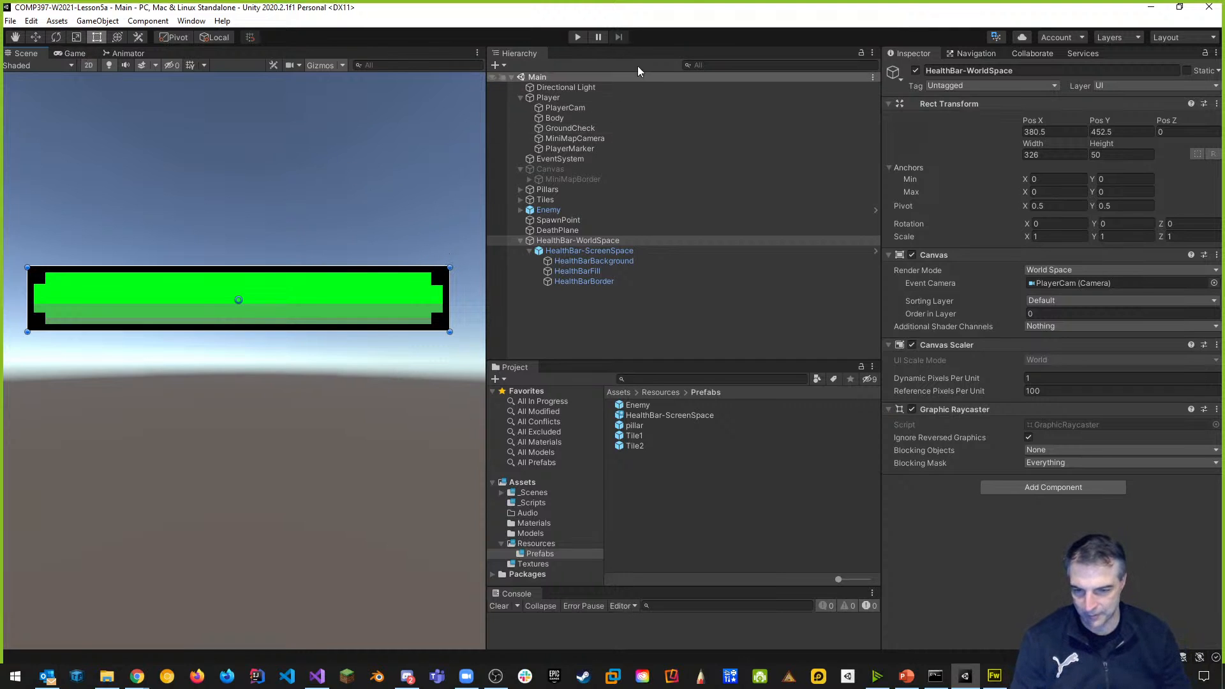
Test-play once, then set the canvas Pos X and Pos Y to 0.
left_click(576, 37)
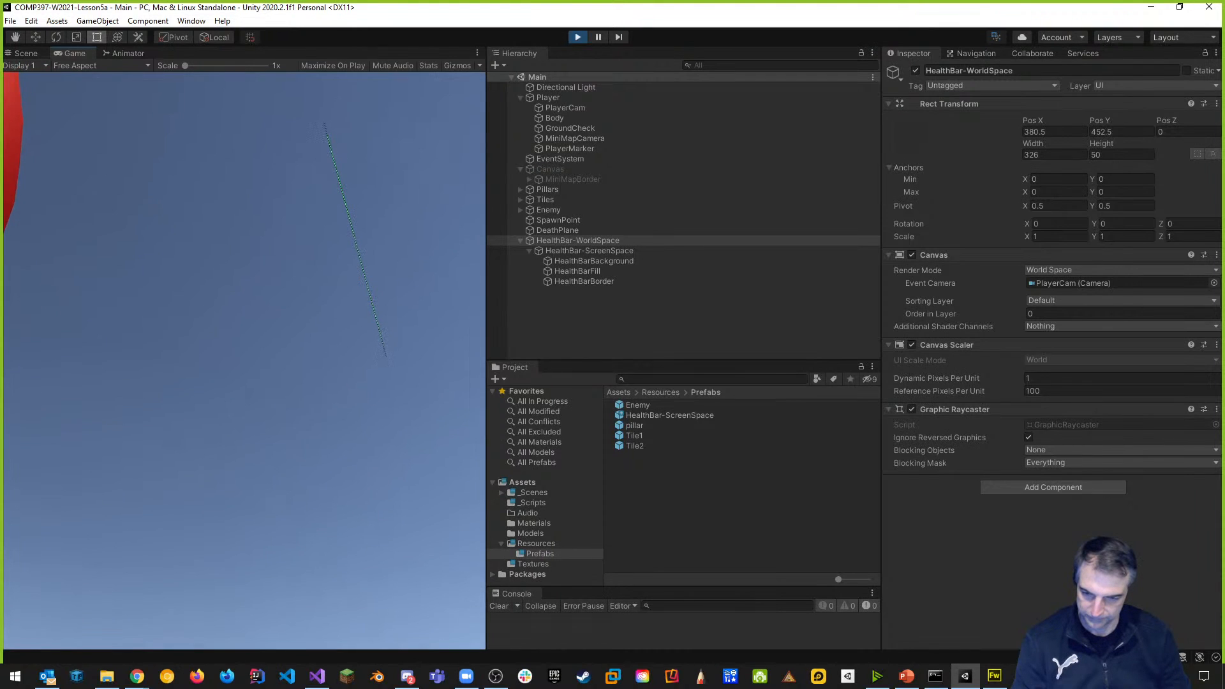
left_click(577, 37)
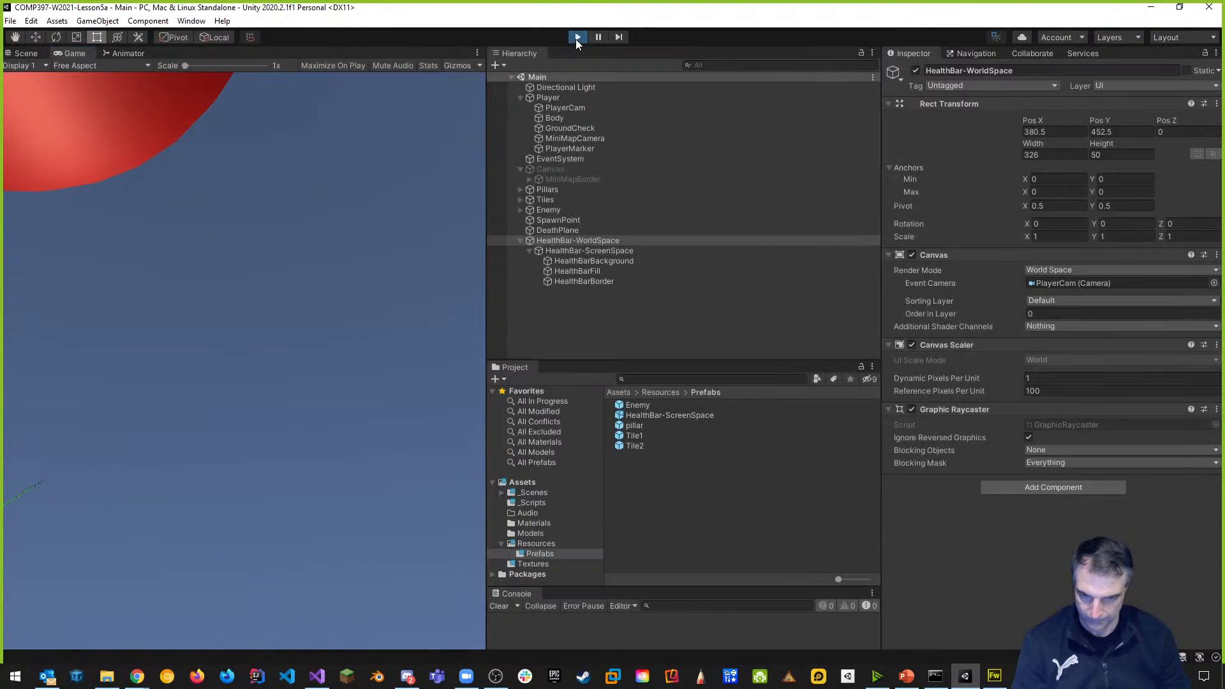
left_click(1059, 132)
type("0")
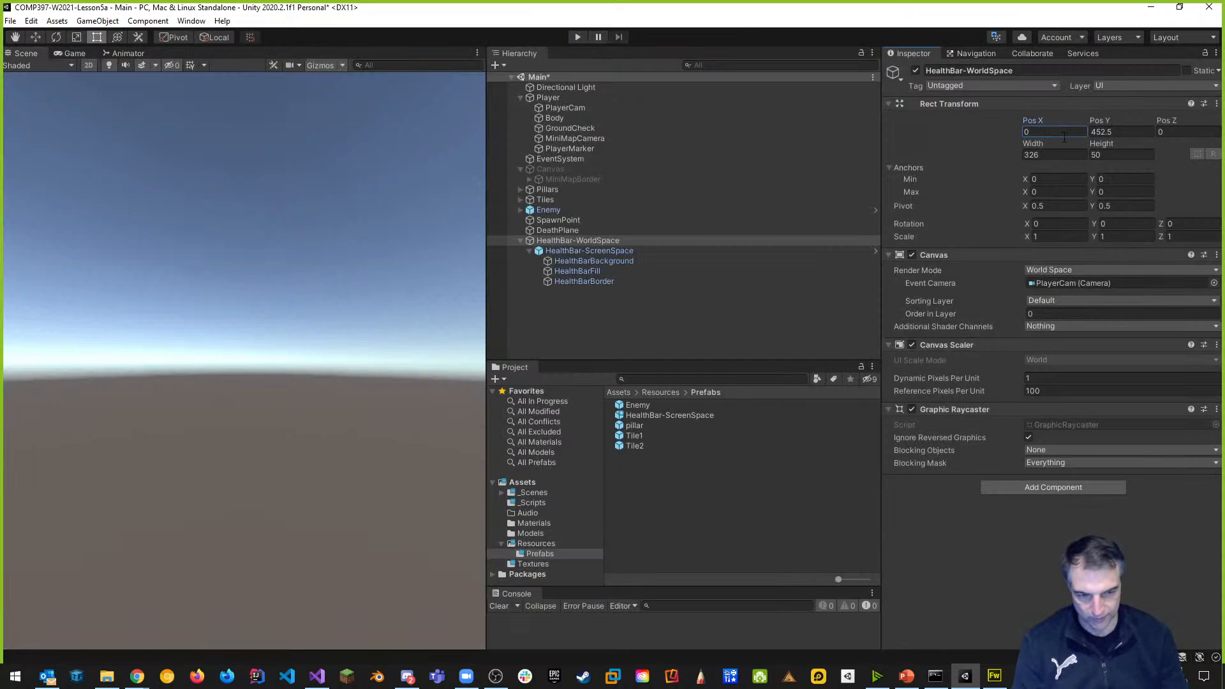
left_click(1122, 132)
type("0")
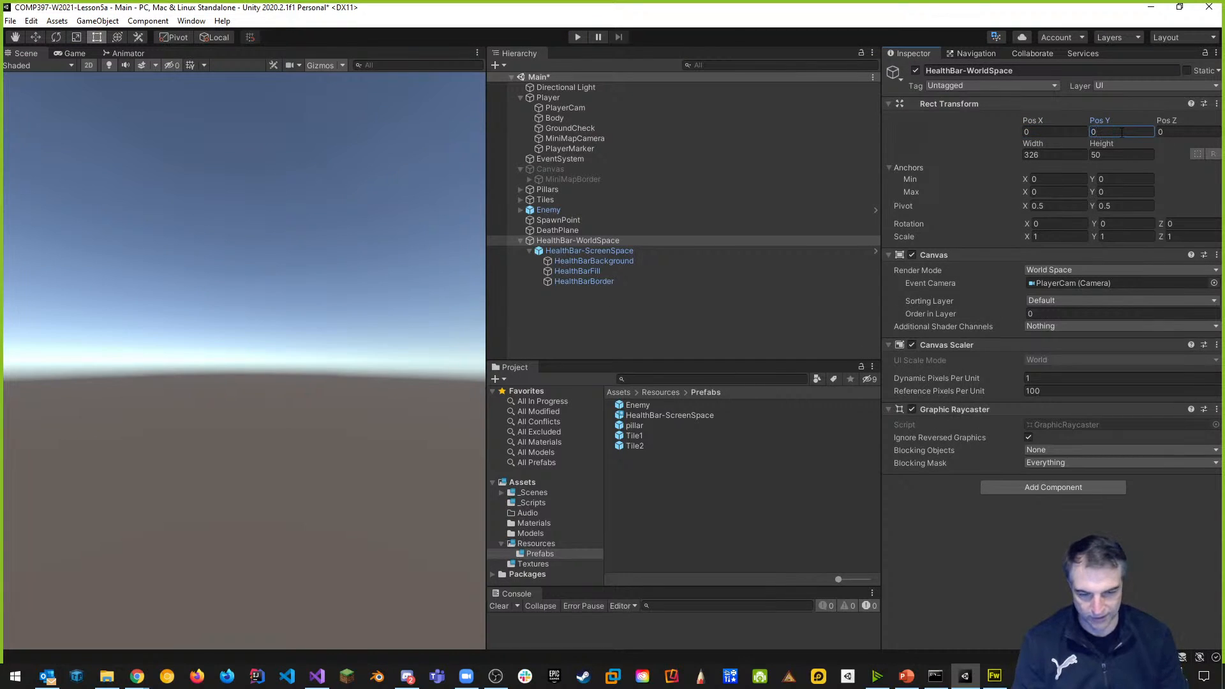
Play again, walking and jumping through the level to view the bar, then stop.
left_click(577, 36)
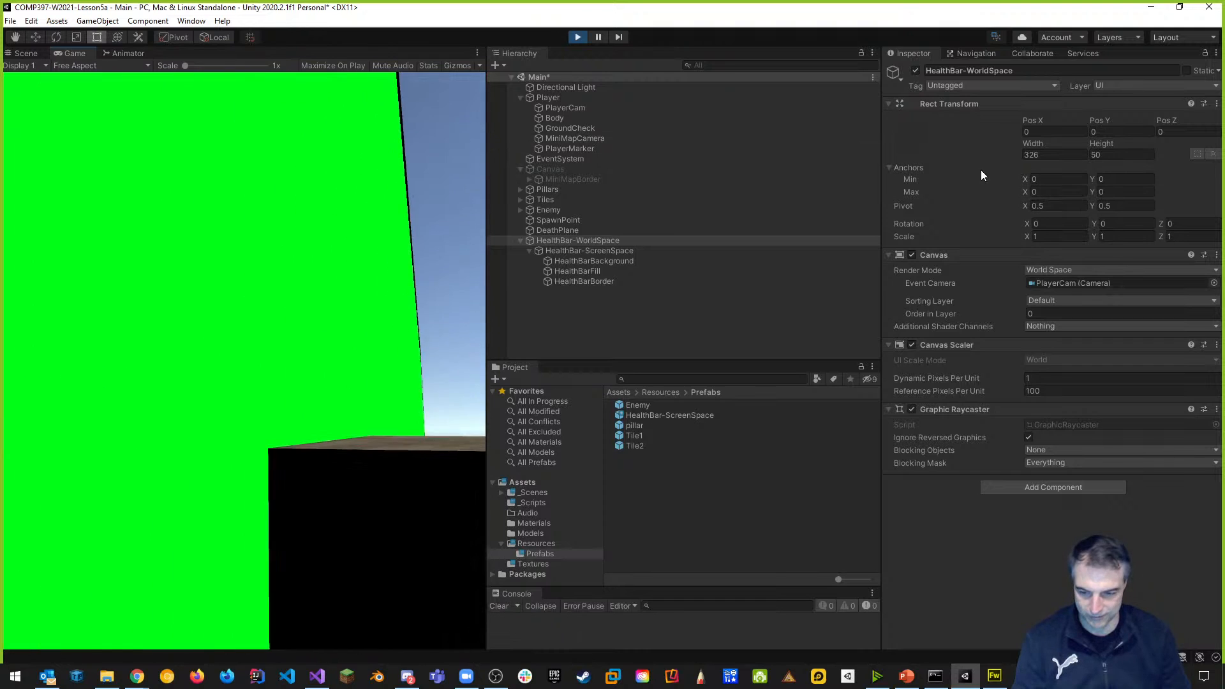
left_click(319, 275)
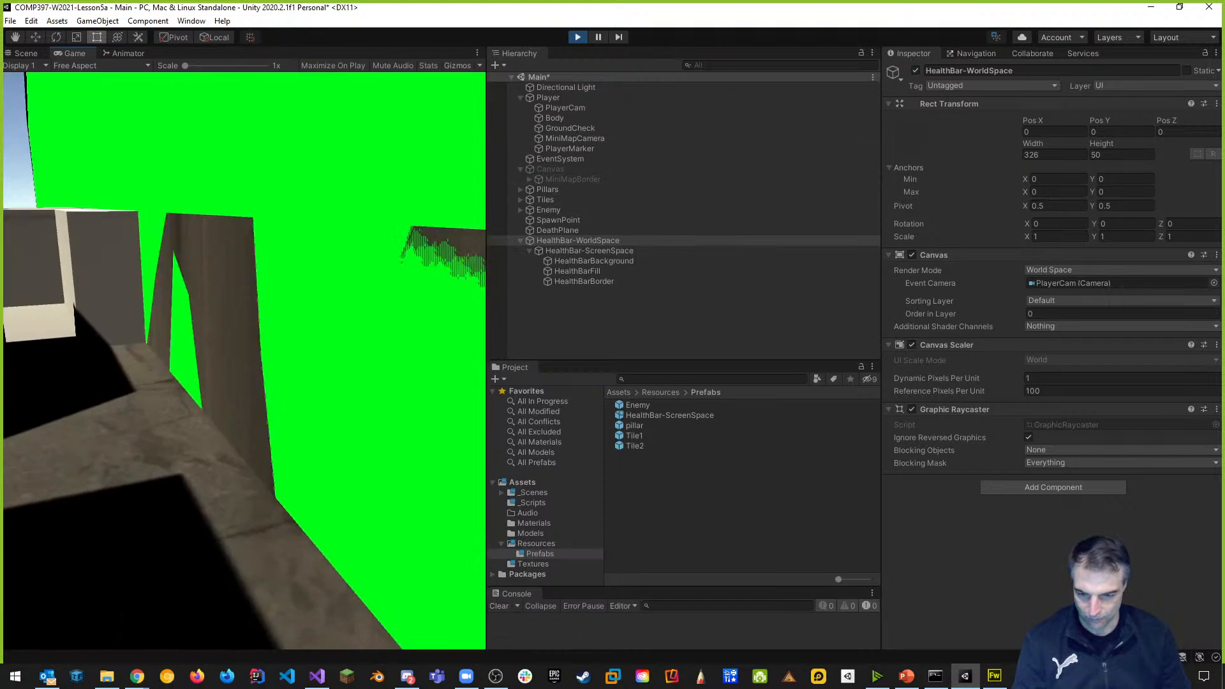
key("w")
key("space")
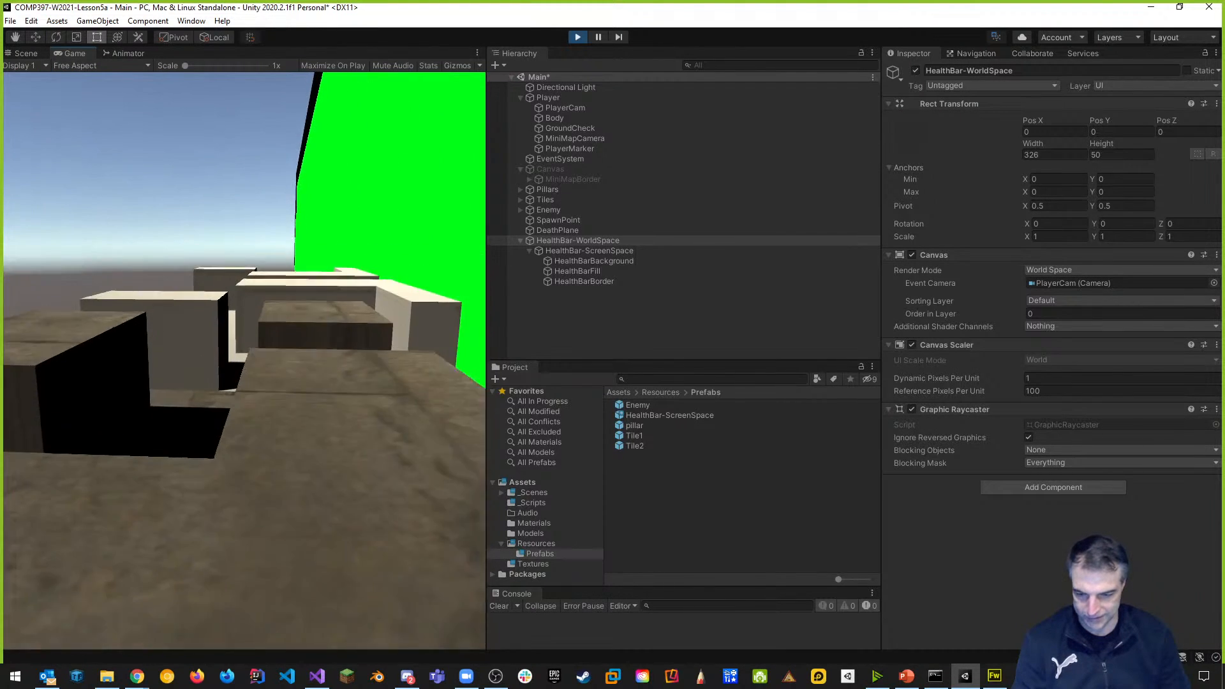
key("space")
key("w")
key("space")
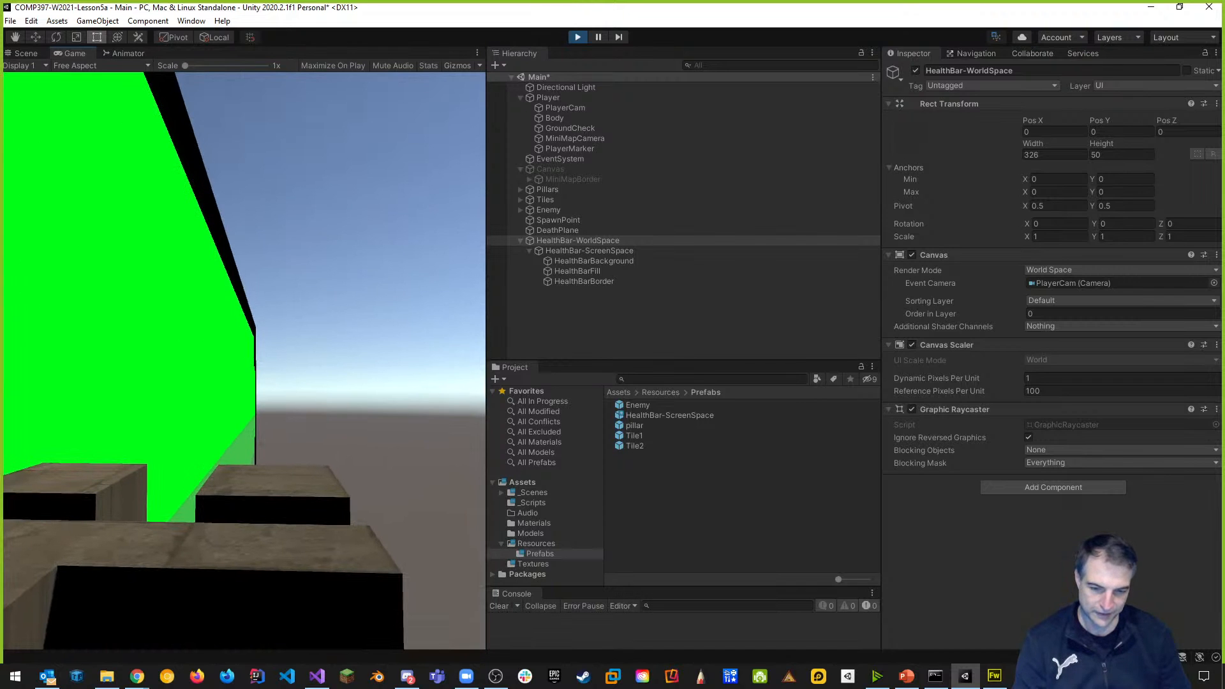
key("Escape")
left_click(577, 37)
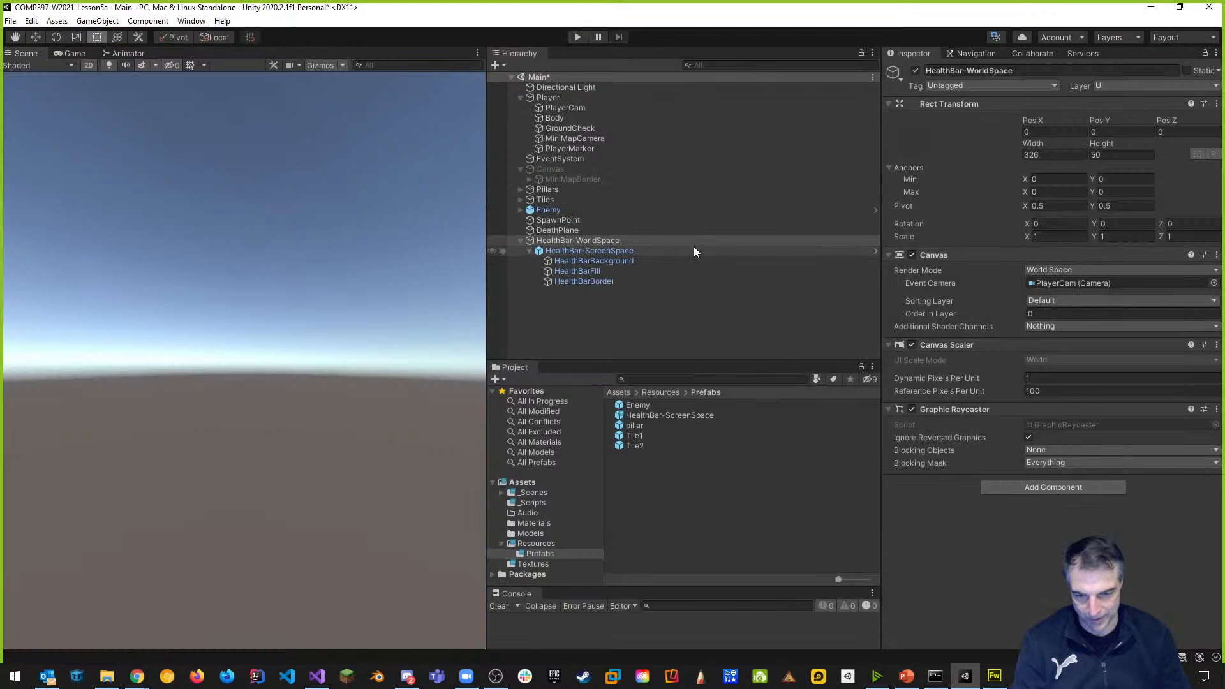
Begin entering the canvas X scale and check the Game view before returning to Scene.
left_click(1043, 237)
type("0.05")
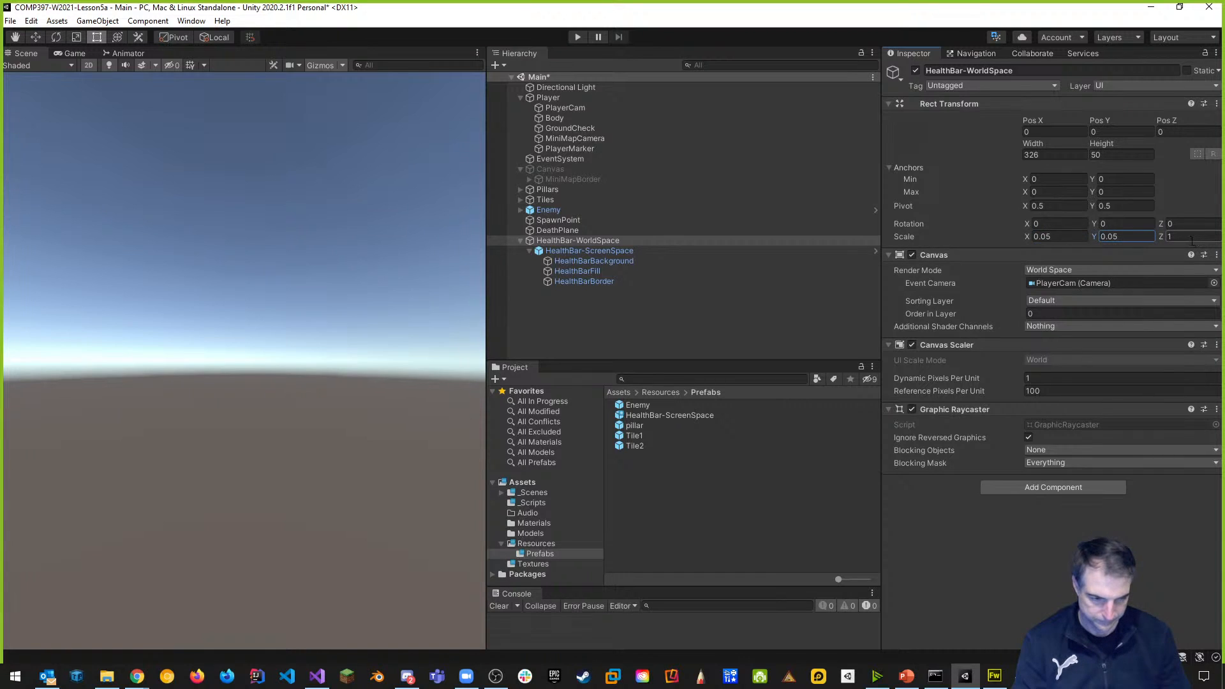
type("0.05")
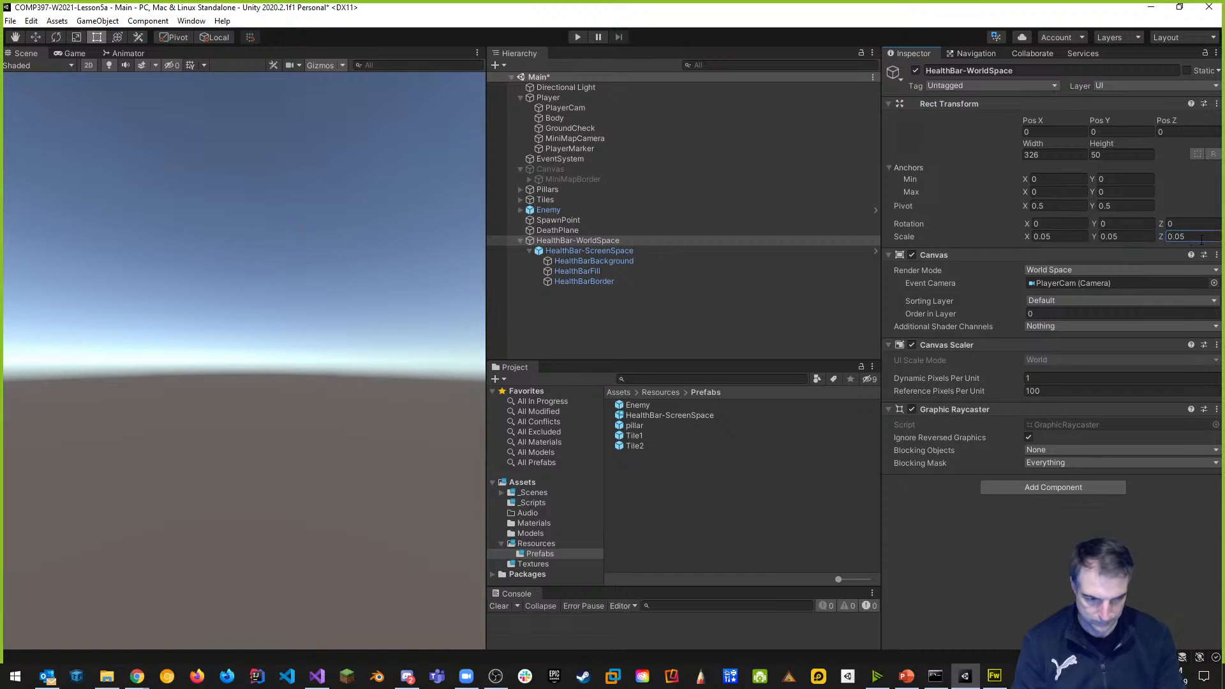
middle_click_drag(383, 351, 288, 330)
left_click(74, 53)
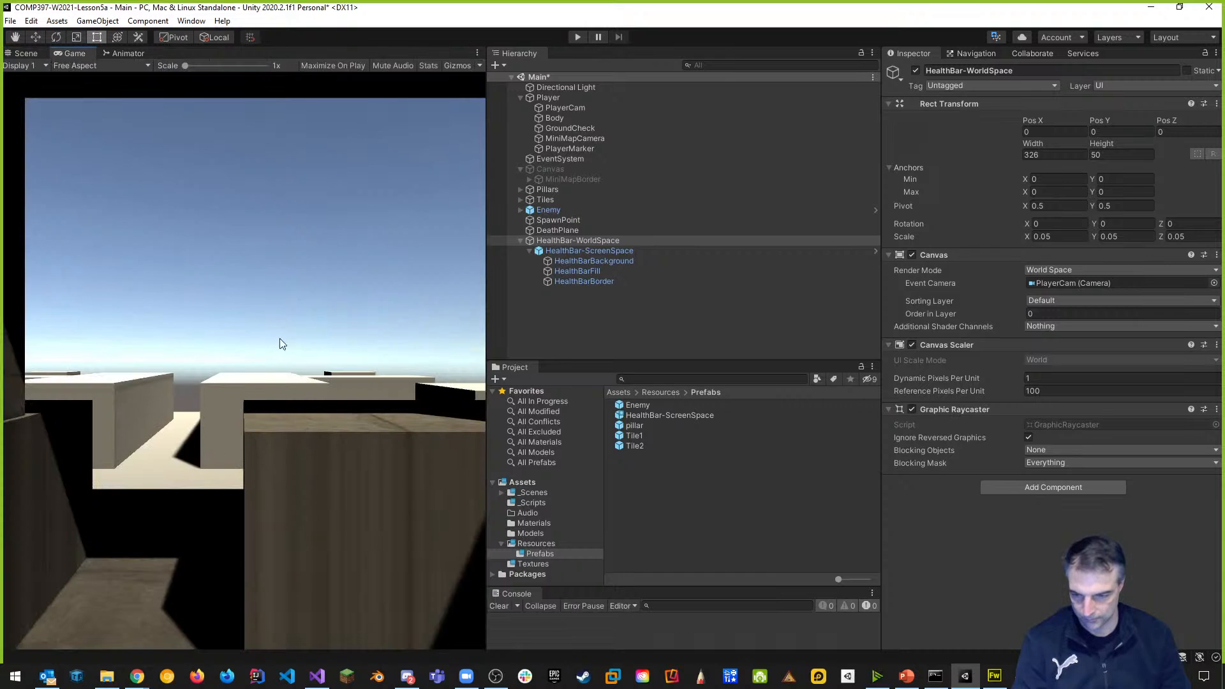
left_click(25, 53)
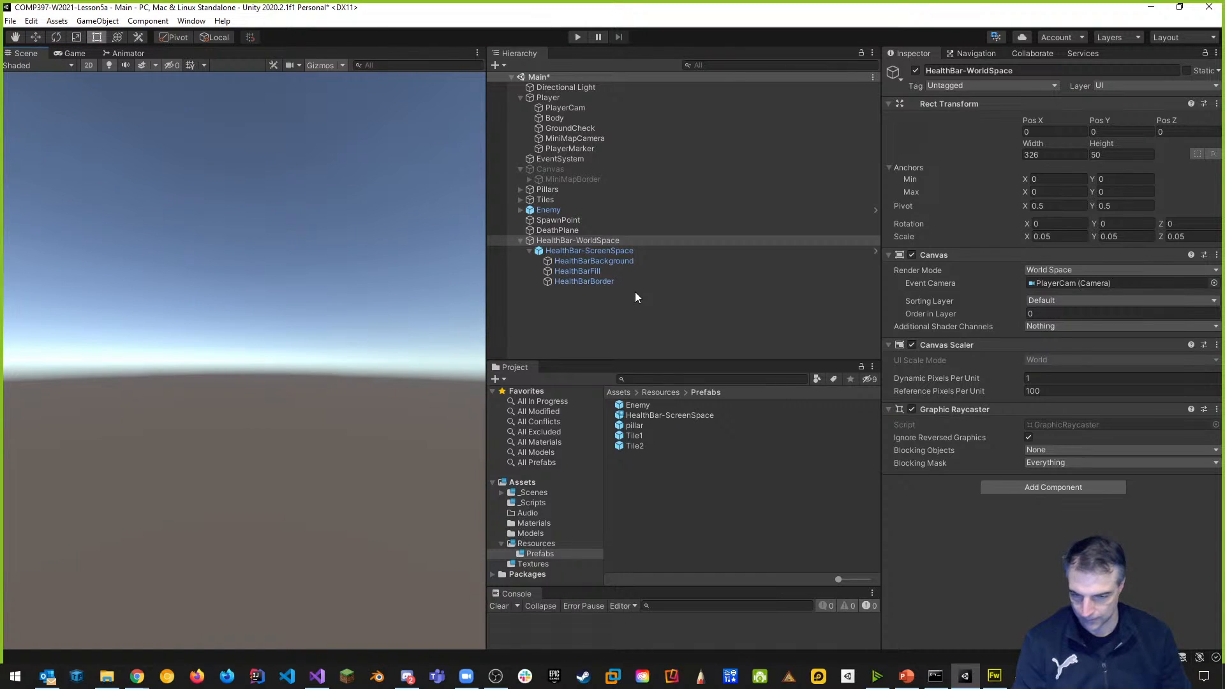
Frame HealthBar-WorldSpace and set its Scale X, Y and Z to 0.005.
left_click(564, 261)
double_click(566, 241)
scroll(201, 471, "up", 6)
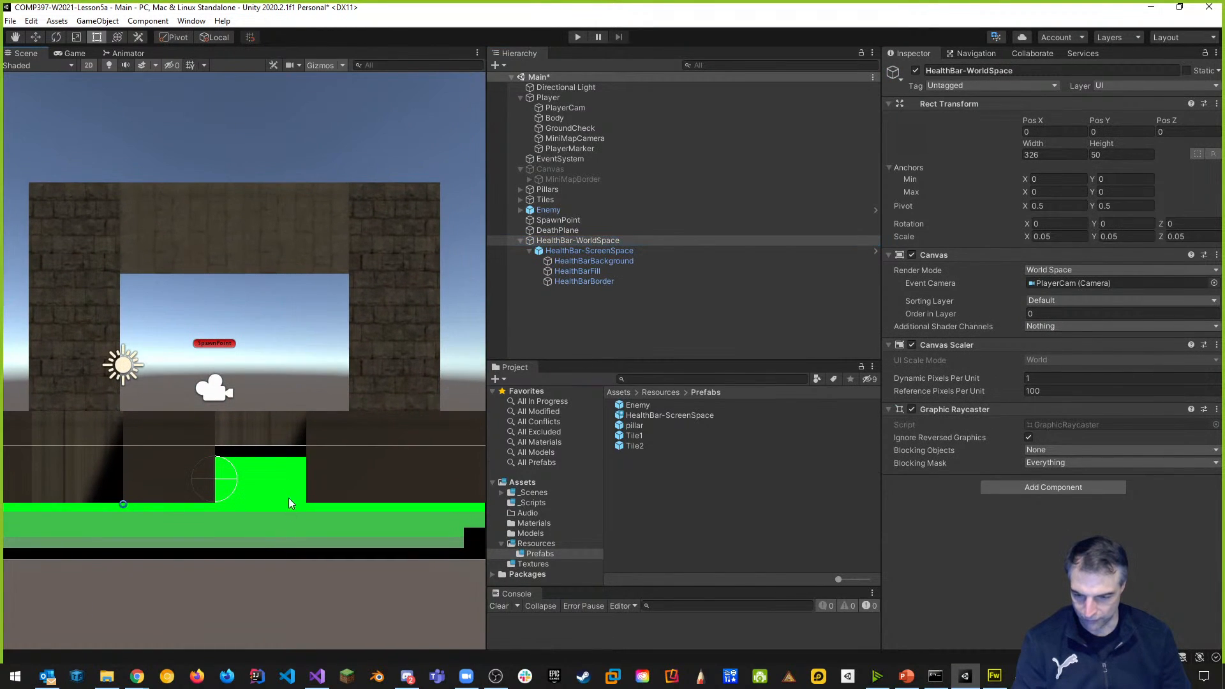
scroll(323, 493, "down", 4)
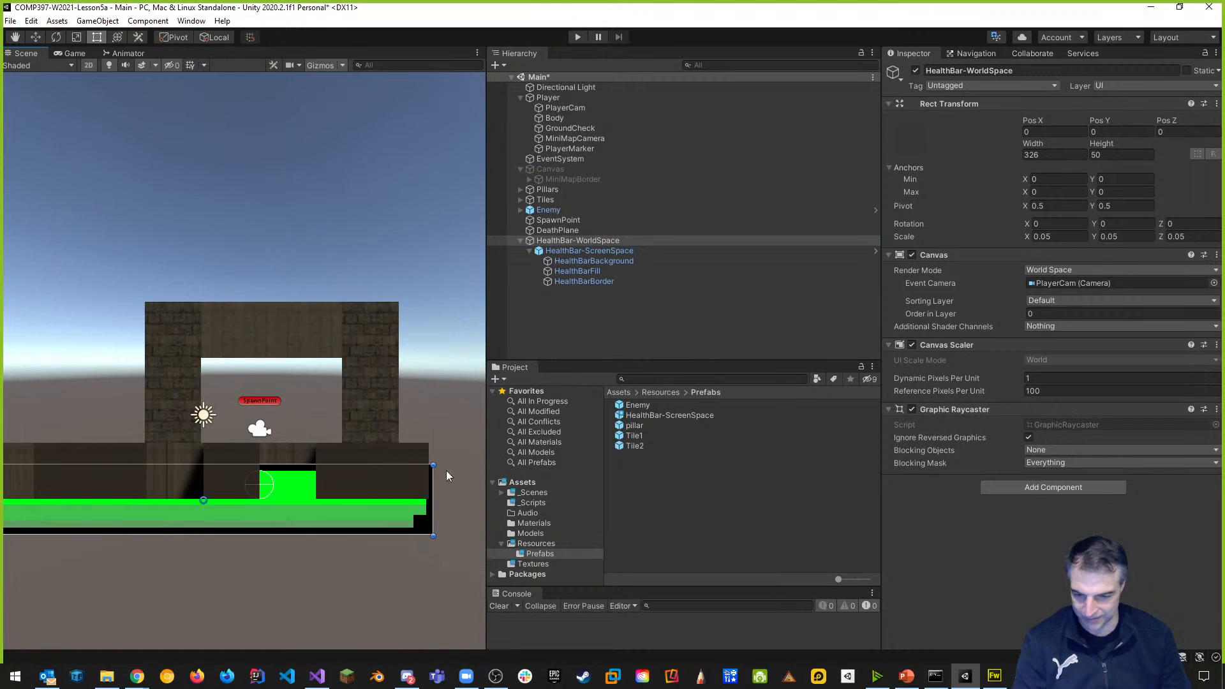
left_click(1050, 236)
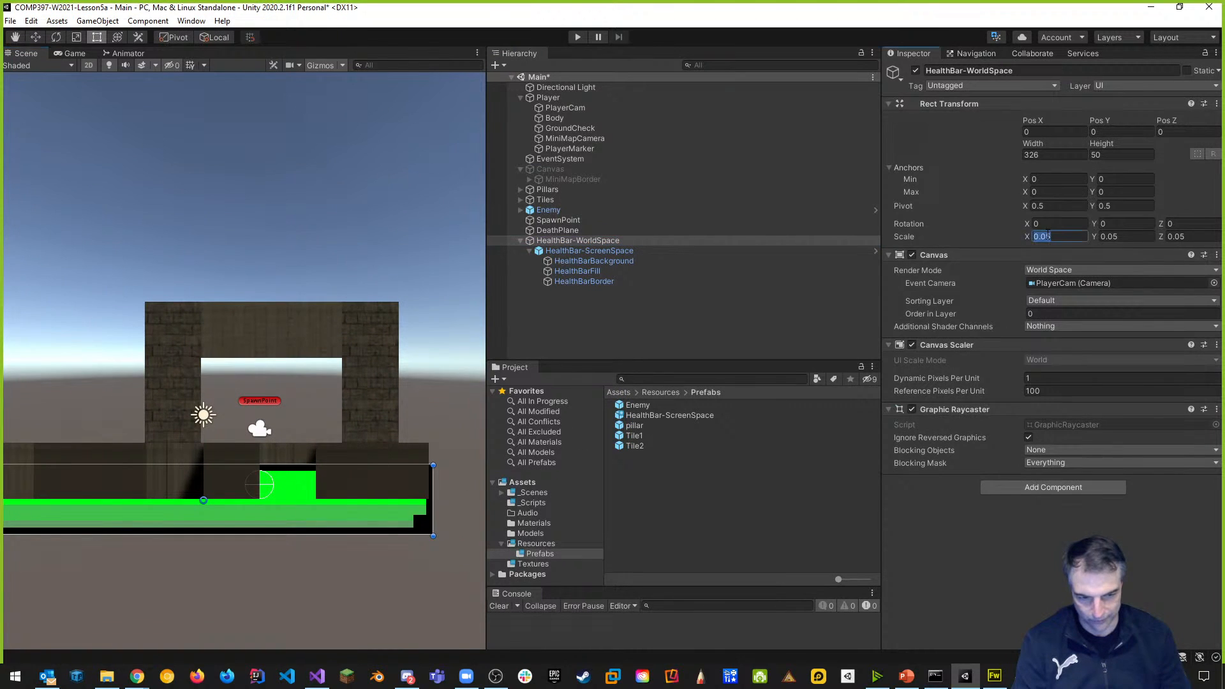
type("0")
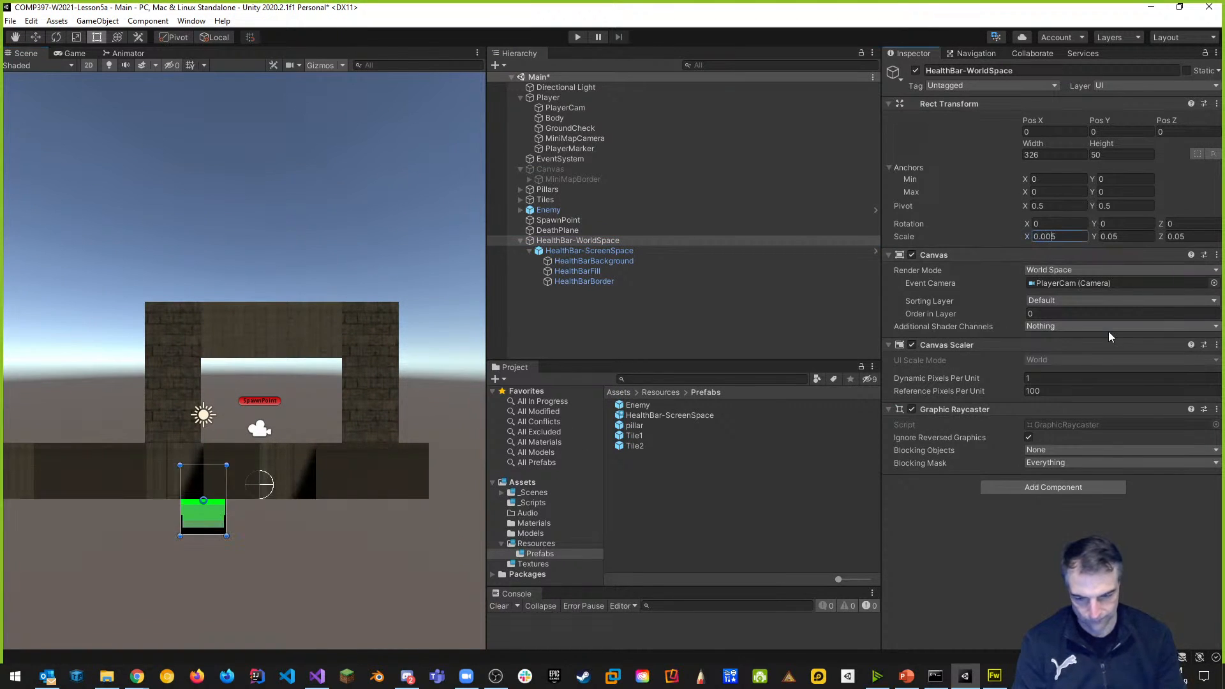
left_click(1116, 237)
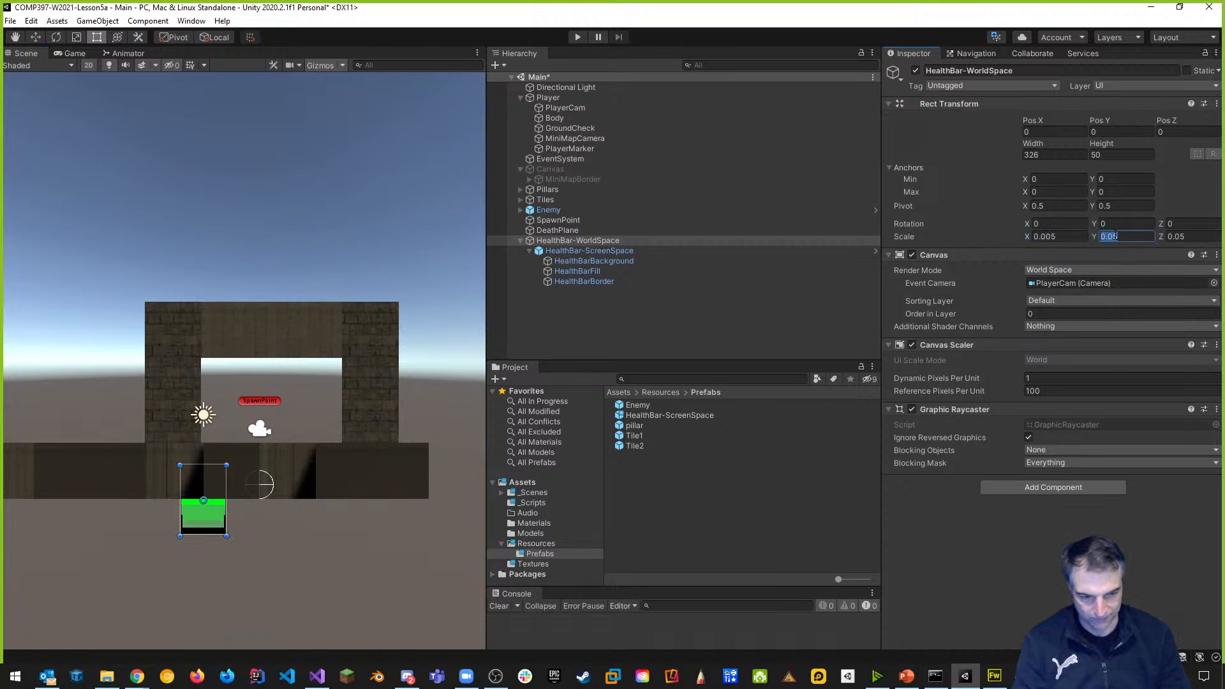
type("0")
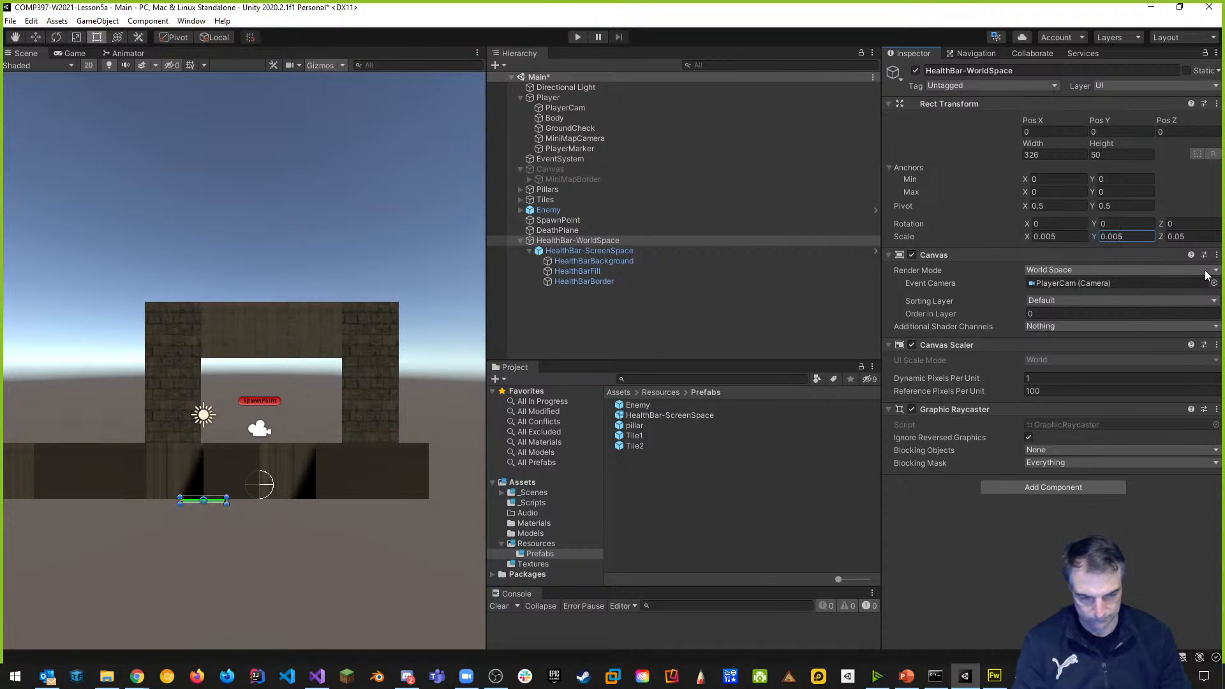
left_click(1181, 236)
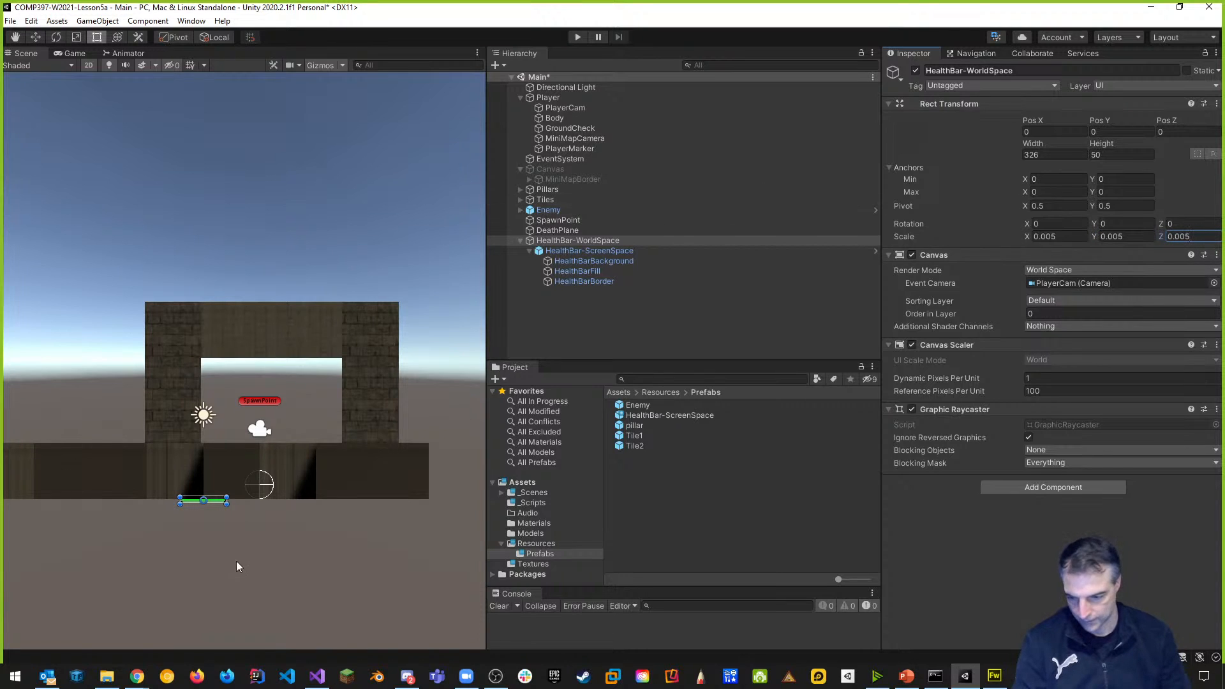
With the Move tool in 3D view, drag the health bar across the level toward the red capsule.
left_click(37, 39)
left_click_drag(202, 452, 201, 340)
left_click_drag(259, 389, 326, 394)
middle_click_drag(327, 393, 306, 496)
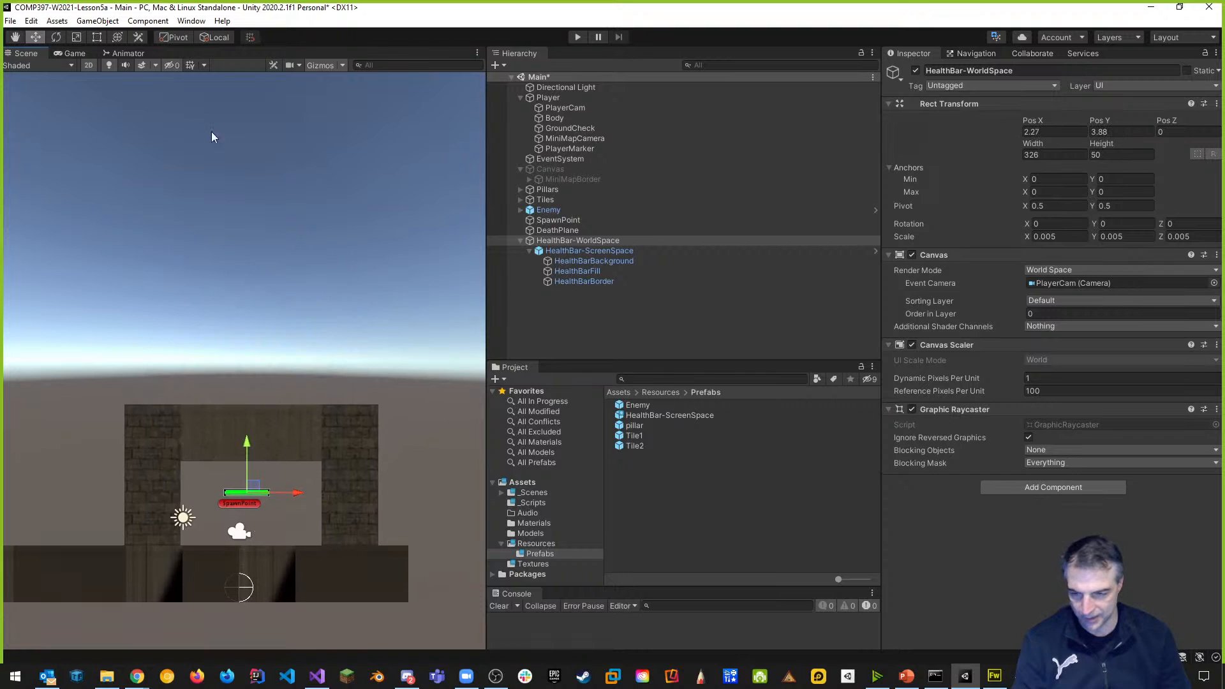
left_click(90, 65)
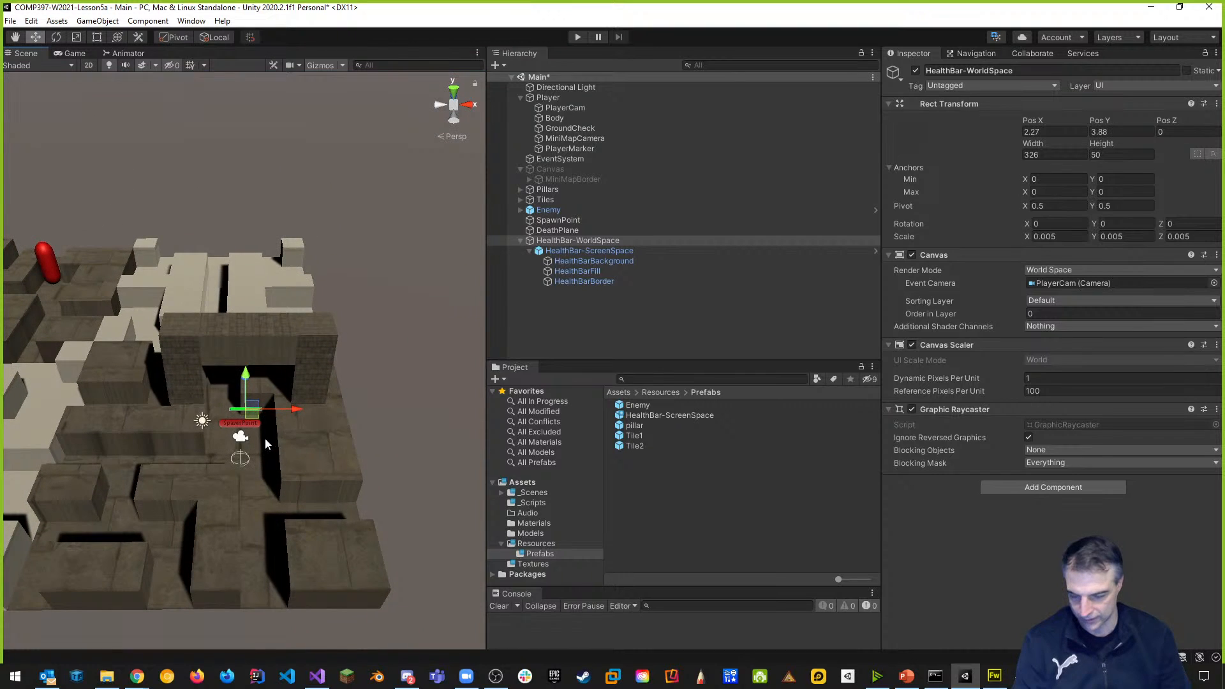
left_click_drag(296, 408, 147, 373)
mouse_move(148, 373)
middle_mouse_down()
mouse_move(468, 353)
mouse_move(331, 381)
middle_mouse_up()
mouse_move(331, 382)
left_mouse_down()
mouse_move(318, 285)
mouse_move(281, 246)
left_mouse_up()
left_click_drag(365, 248, 265, 247)
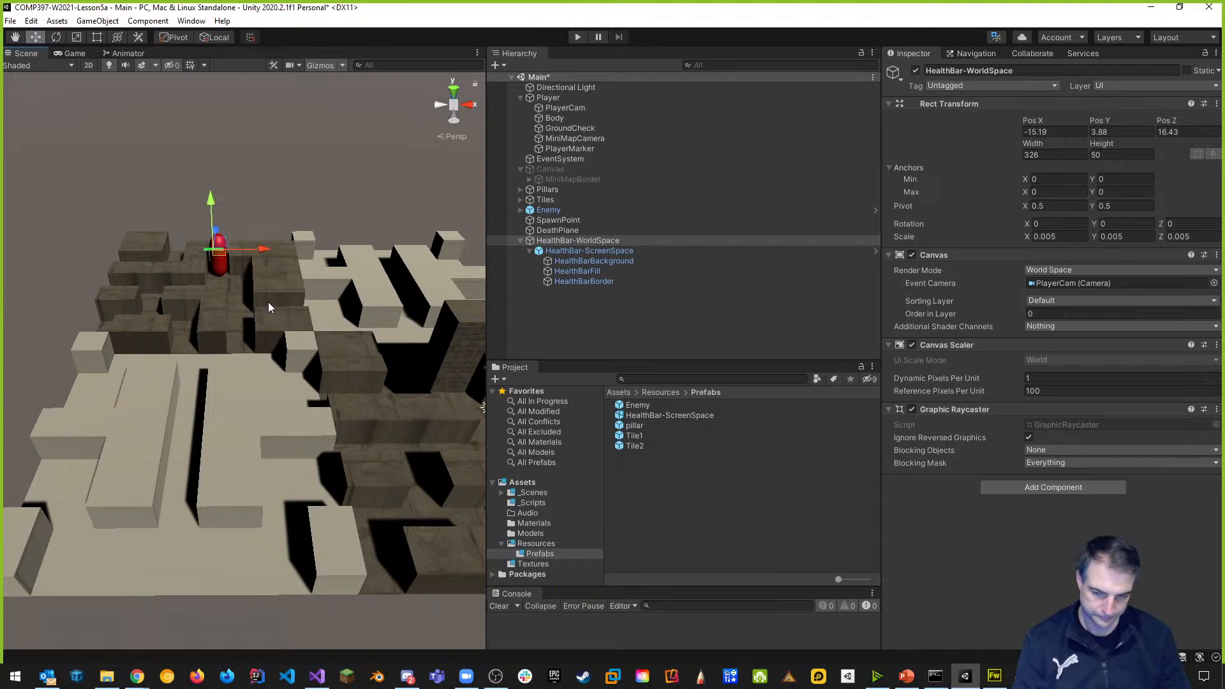
Nudge the bar until it floats above the capsule at -14.942, 4.206, 18.942.
double_click(568, 240)
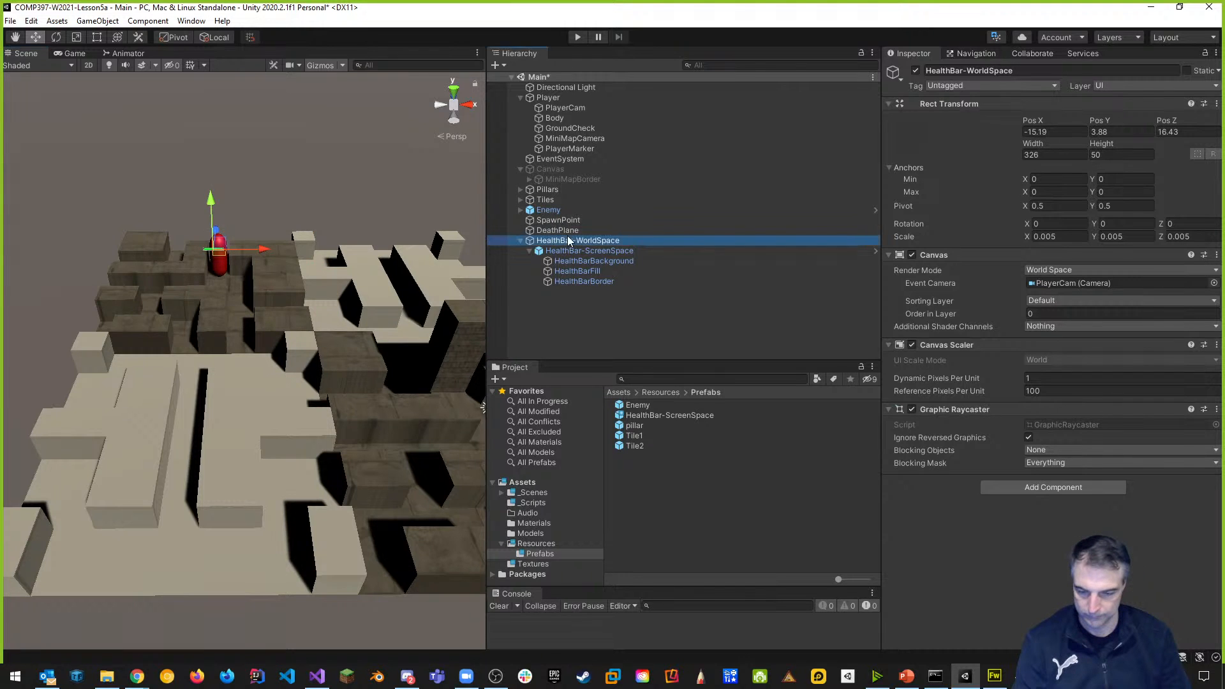
middle_click_drag(287, 502, 263, 361)
right_click_drag(262, 397, 247, 252)
mouse_move(286, 460)
middle_mouse_down()
mouse_move(285, 404)
mouse_move(247, 311)
middle_mouse_up()
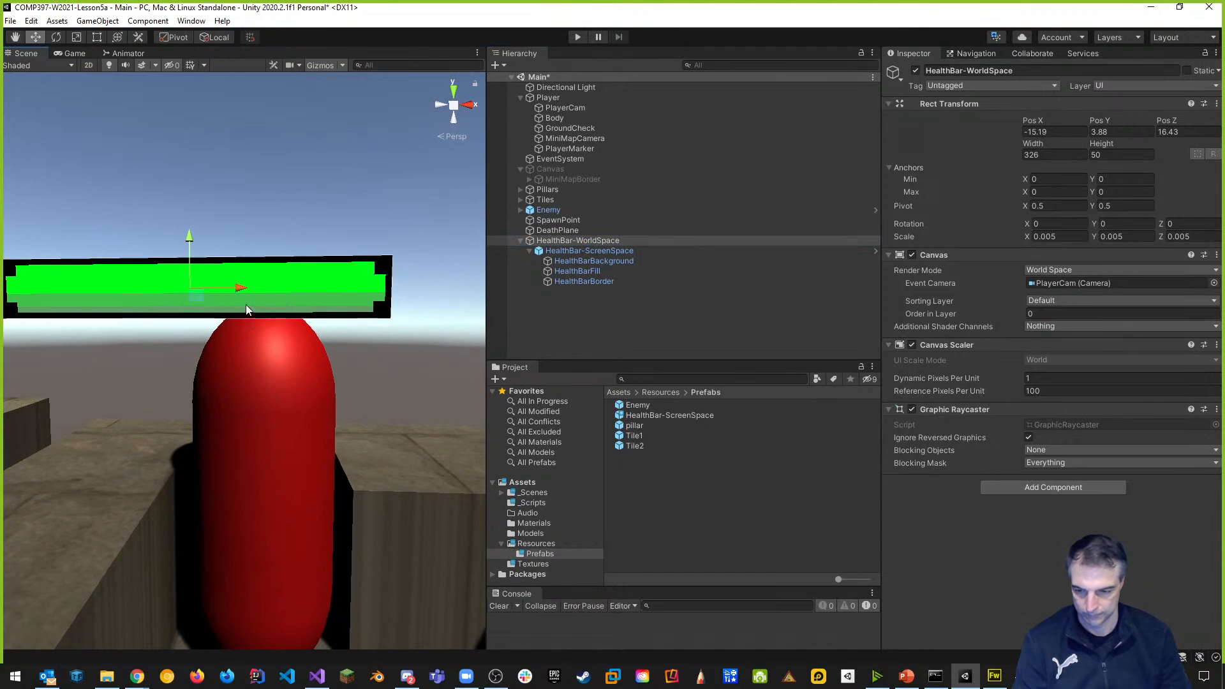
mouse_move(236, 293)
left_mouse_down()
mouse_move(349, 286)
mouse_move(292, 291)
mouse_move(356, 303)
left_mouse_up()
mouse_move(356, 303)
middle_mouse_down()
mouse_move(424, 355)
mouse_move(155, 320)
middle_mouse_up()
mouse_move(158, 321)
right_mouse_down()
mouse_move(52, 345)
mouse_move(50, 326)
mouse_move(1156, 322)
mouse_move(70, 315)
right_mouse_up()
key("d")
key("a")
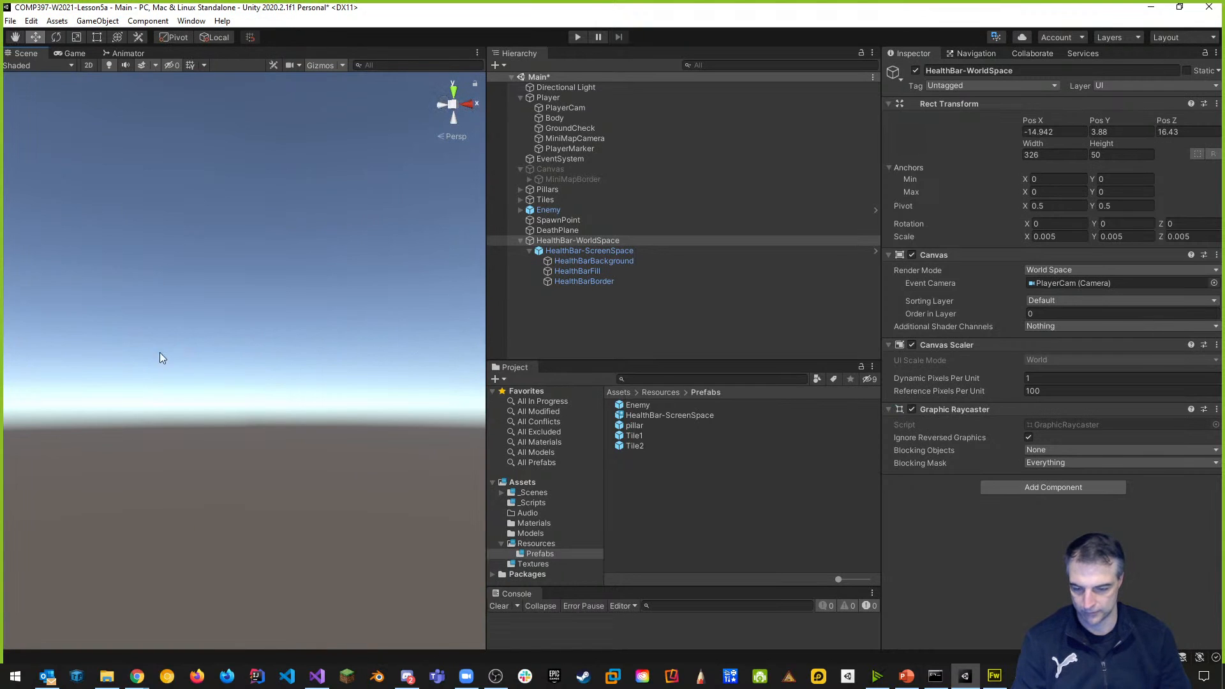
double_click(568, 240)
mouse_move(384, 342)
right_mouse_down()
mouse_move(262, 277)
mouse_move(269, 369)
mouse_move(165, 350)
right_mouse_up()
key("d")
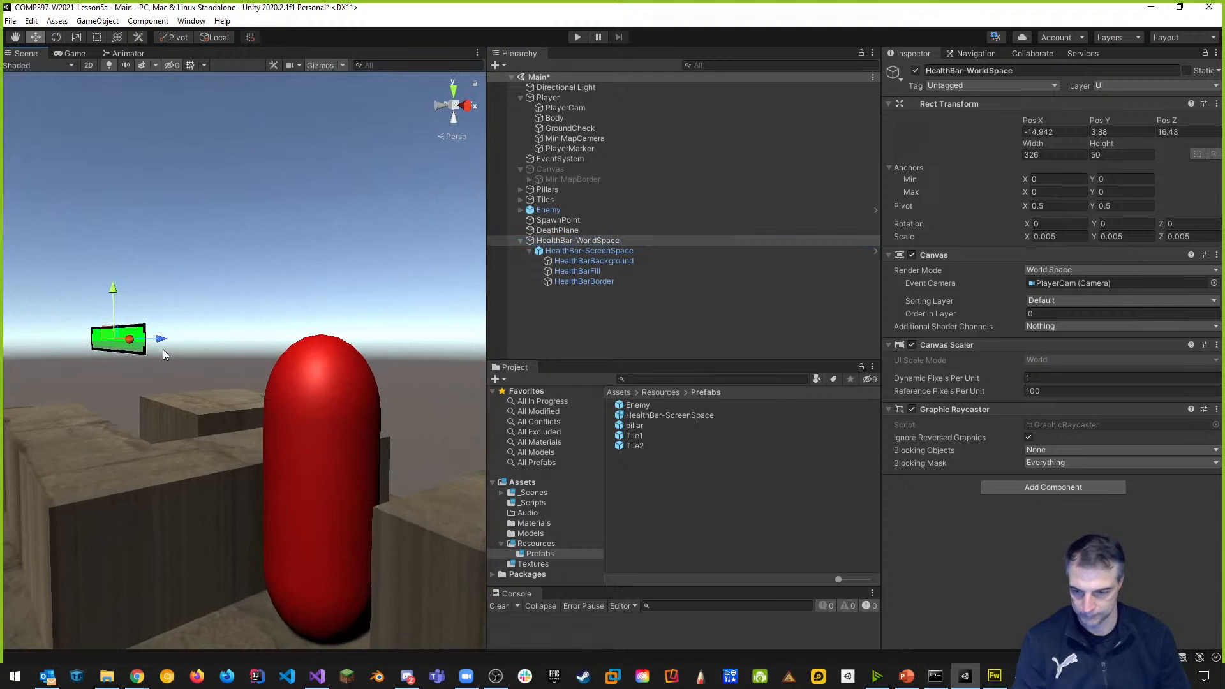
mouse_move(160, 339)
left_mouse_down()
mouse_move(367, 323)
mouse_move(340, 324)
mouse_move(313, 261)
left_mouse_up()
right_click_drag(265, 329, 441, 359)
key("a")
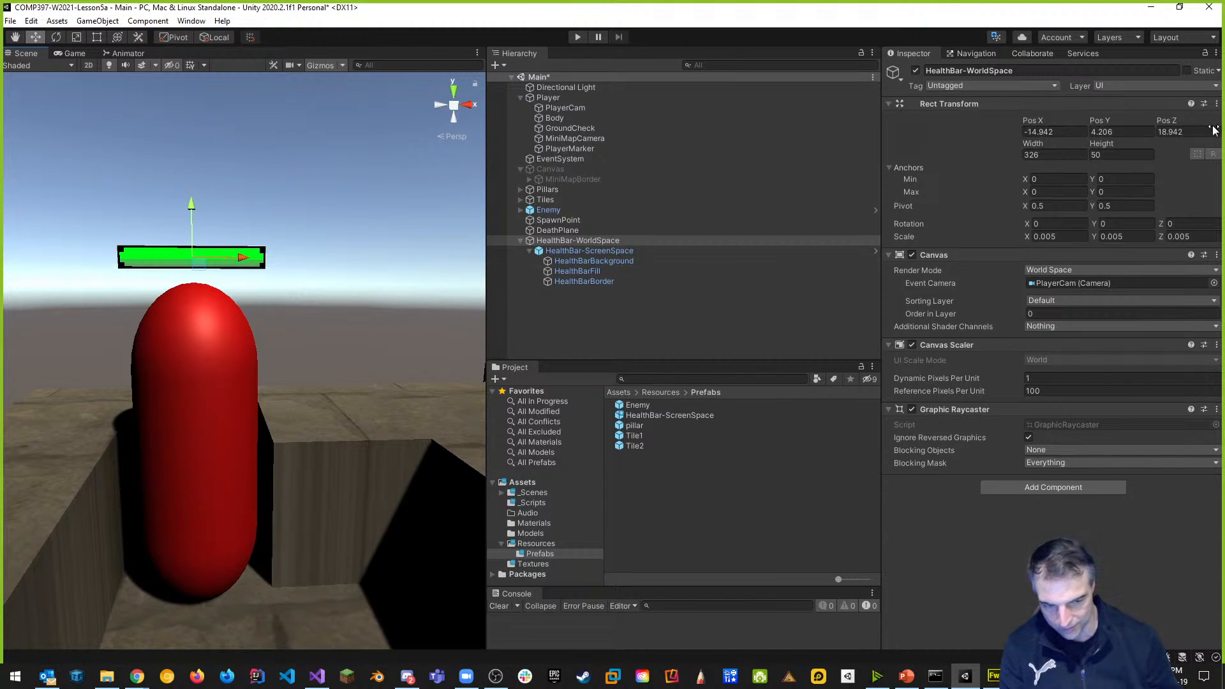
Reset the health bar's Pos X, Y and Z to 0.
left_click(1072, 130)
double_click(1060, 132)
type("0")
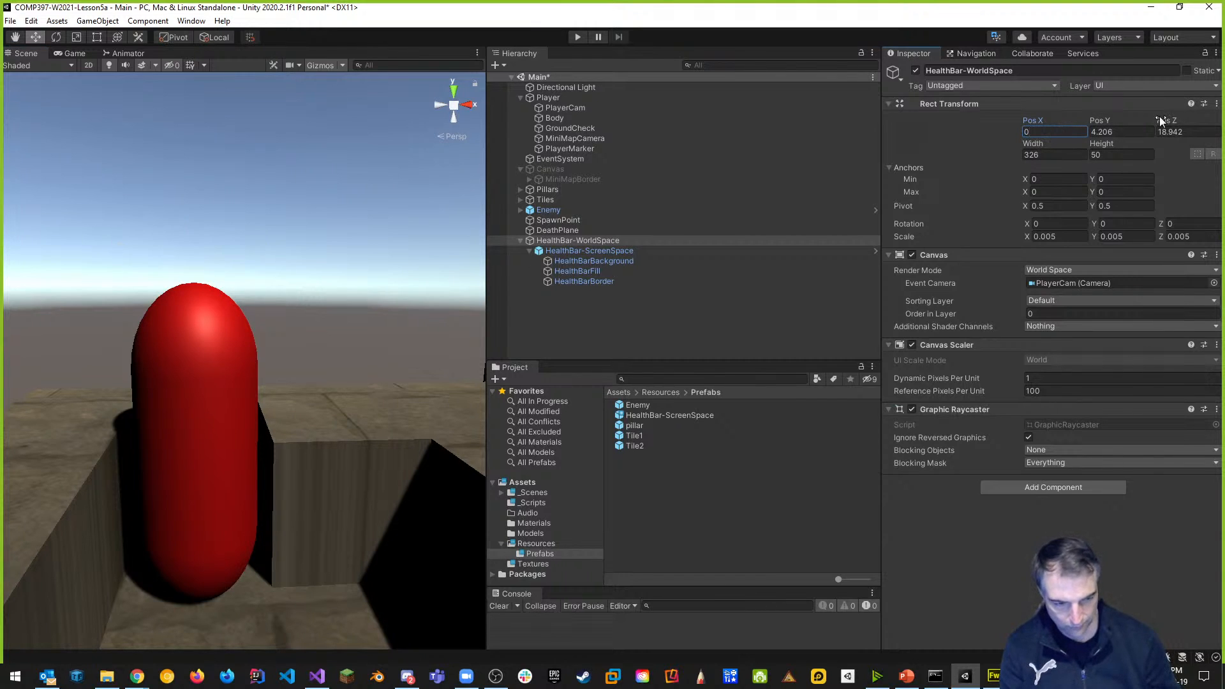
double_click(1122, 131)
type("0")
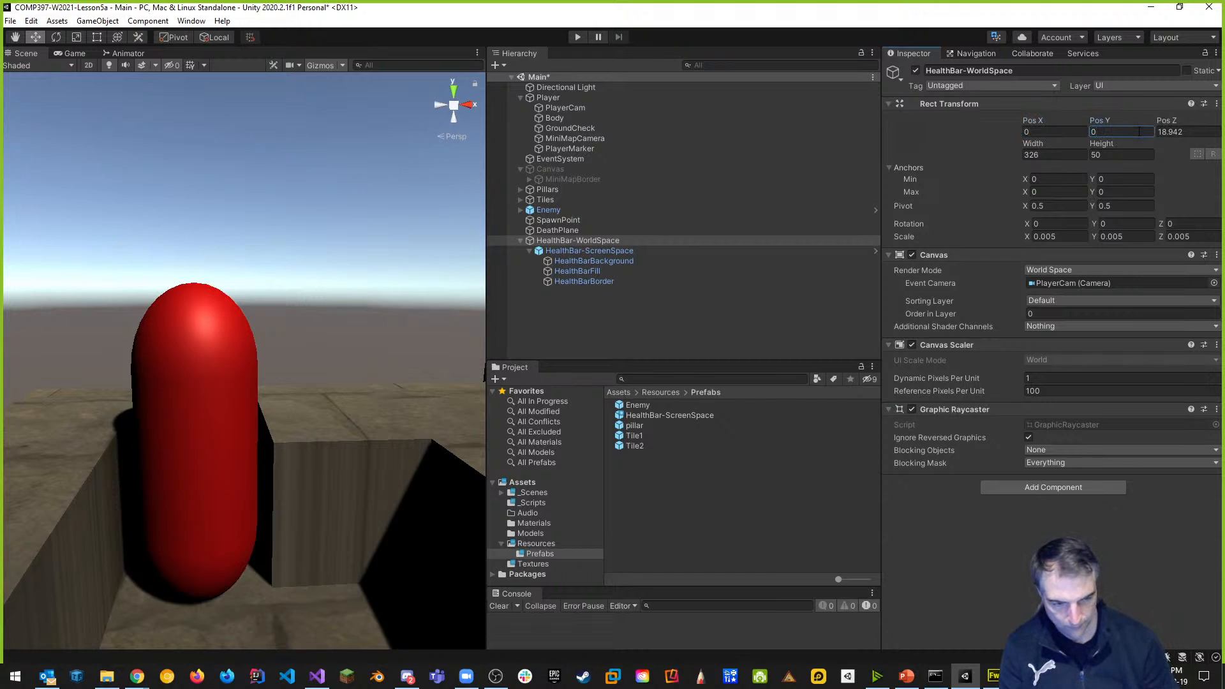
left_click(1187, 132)
type("0")
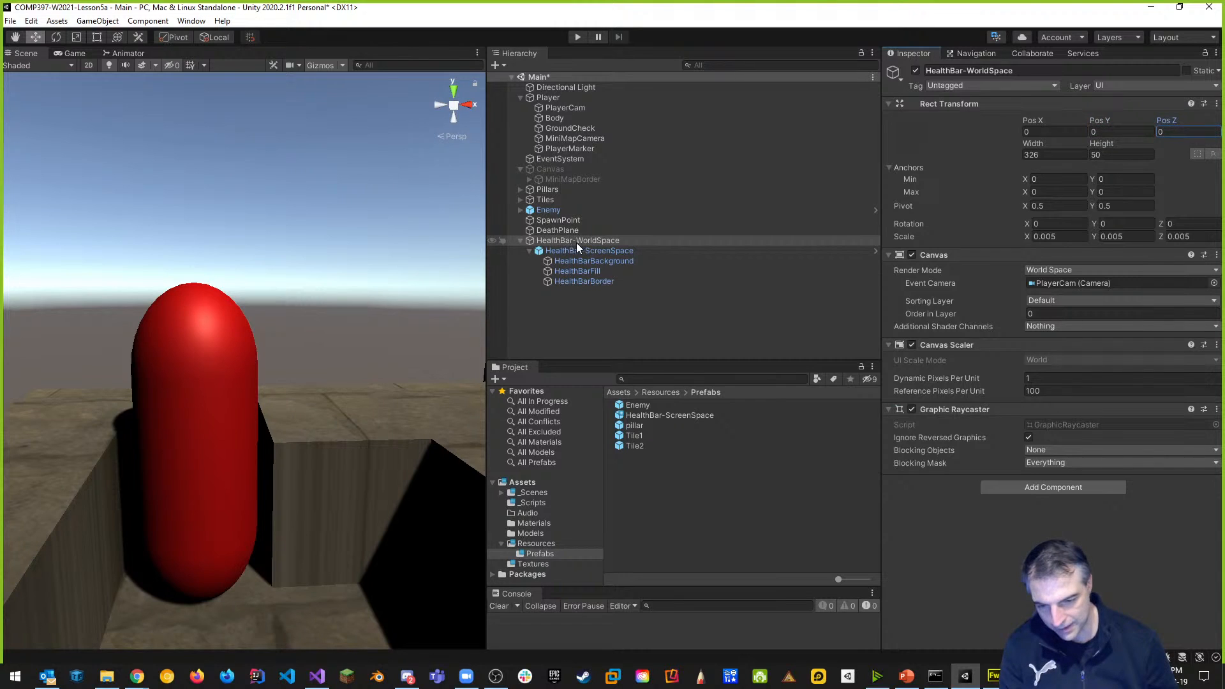
Save HealthBar-WorldSpace as a prefab in Prefabs, collapse its components, and parent it to Enemy.
mouse_move(587, 242)
left_mouse_down()
mouse_move(694, 319)
mouse_move(673, 492)
mouse_move(634, 503)
left_mouse_up()
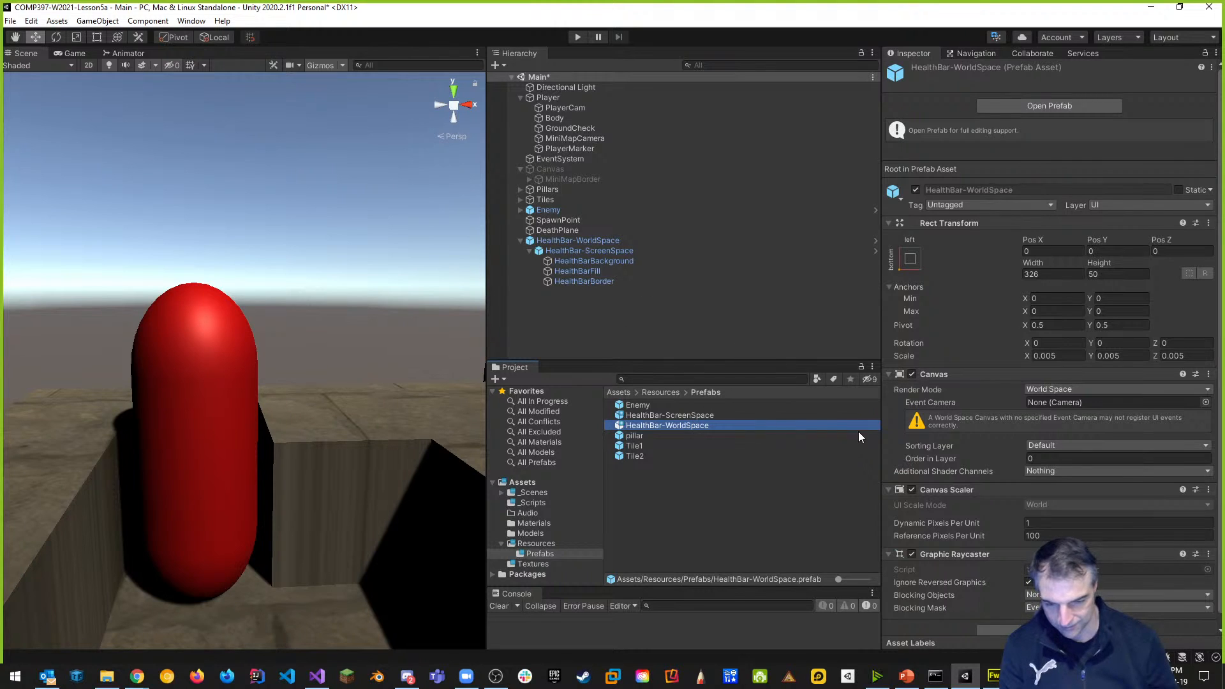
left_click(889, 373)
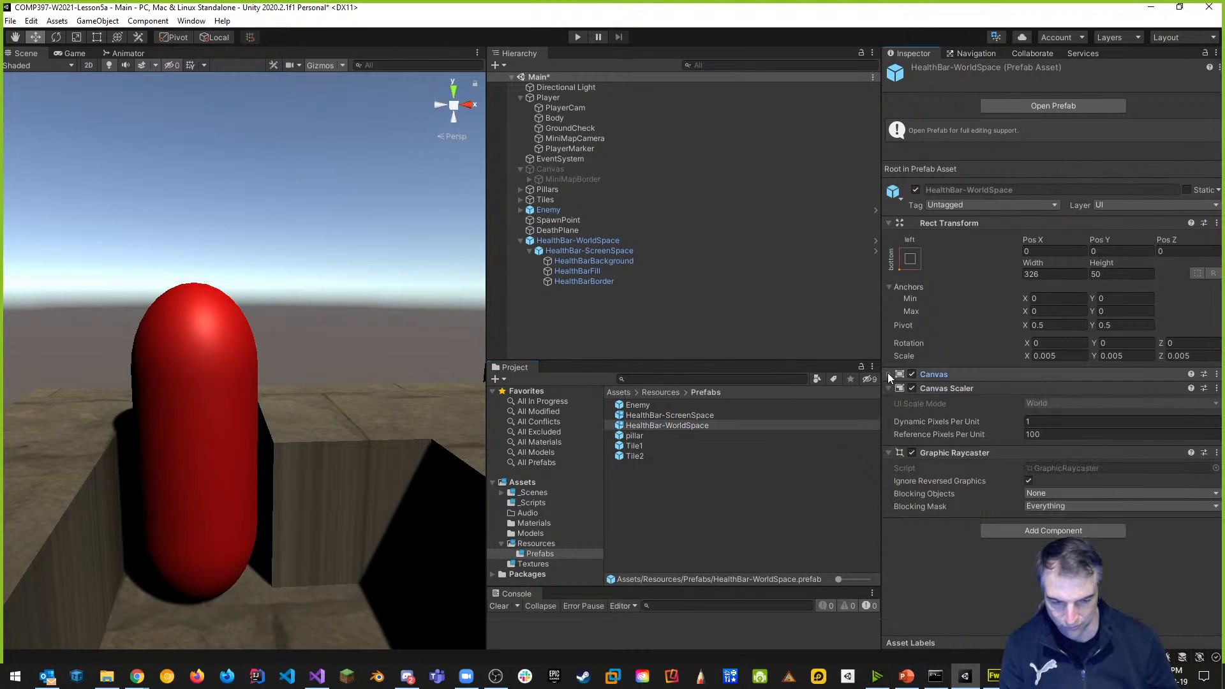
left_click(886, 452)
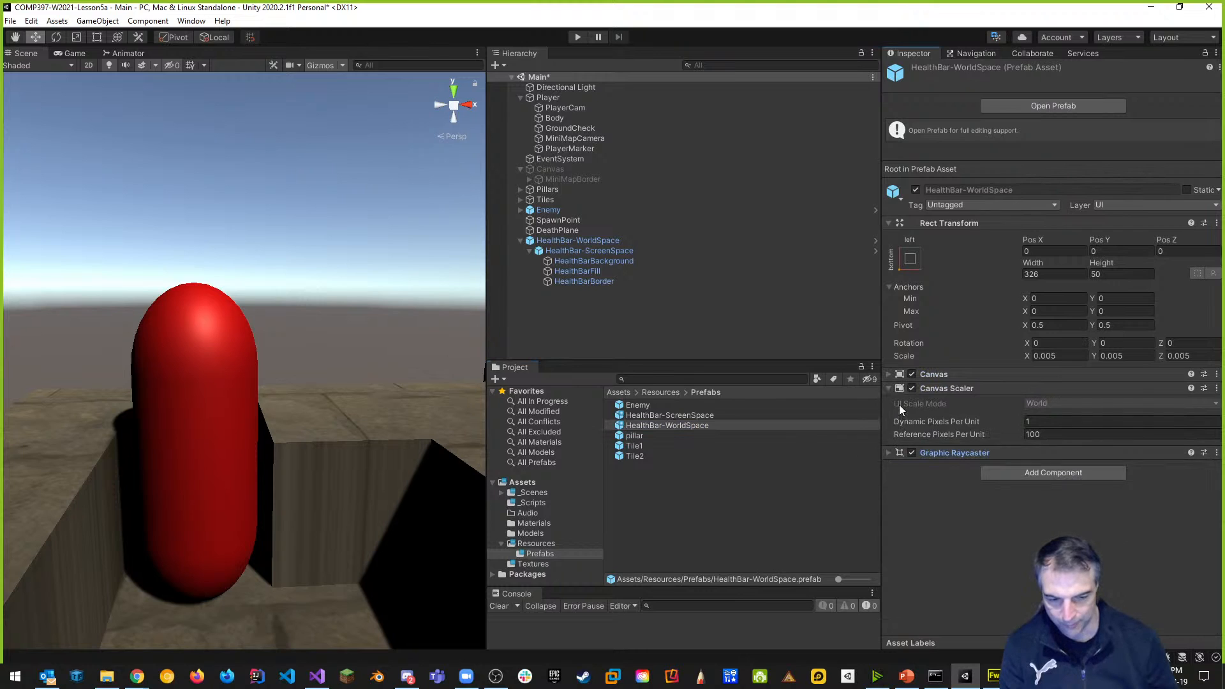
left_click(889, 389)
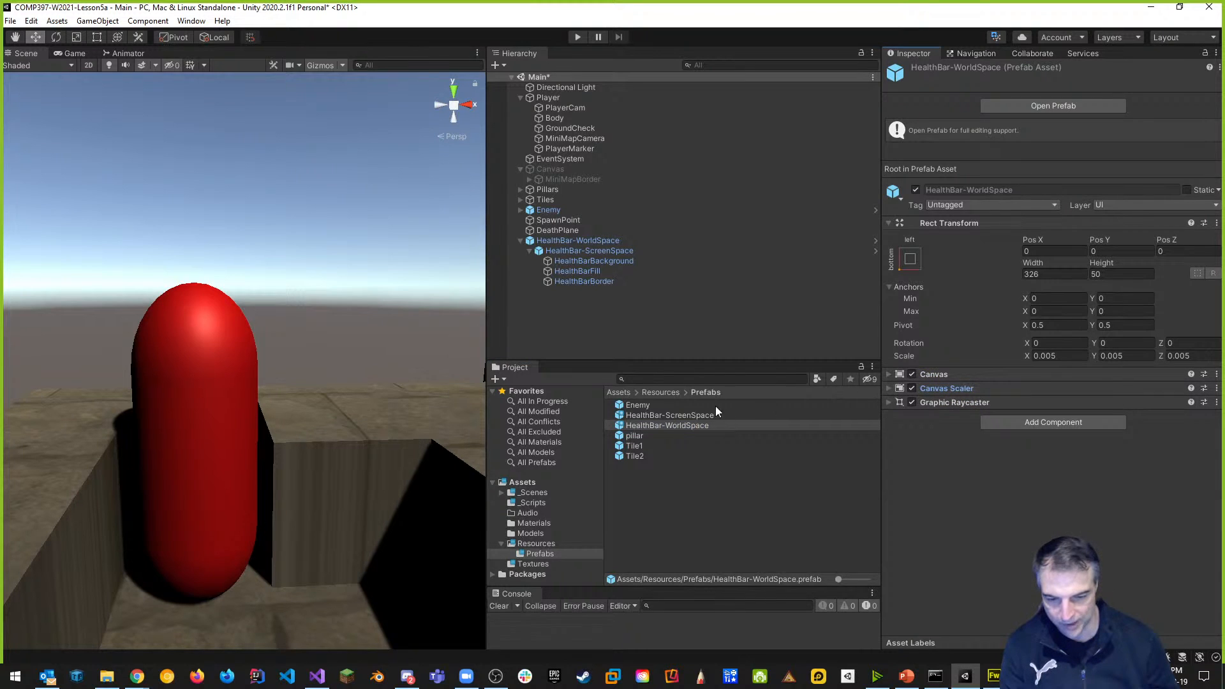
left_click(521, 241)
mouse_move(555, 245)
left_mouse_down()
mouse_move(627, 228)
mouse_move(549, 210)
left_mouse_up()
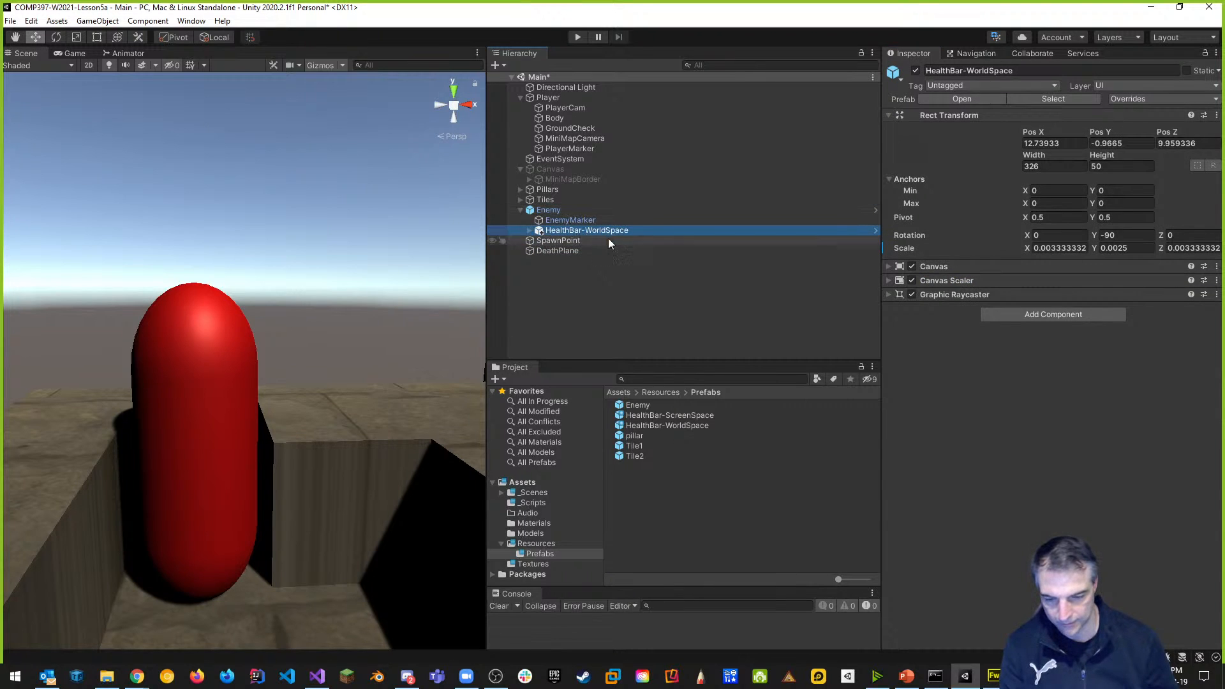
Zero the health bar's X, Y and Z position relative to the Enemy.
left_click(1075, 145)
type("0")
left_click(1115, 143)
type("0")
left_click(1171, 143)
type("0")
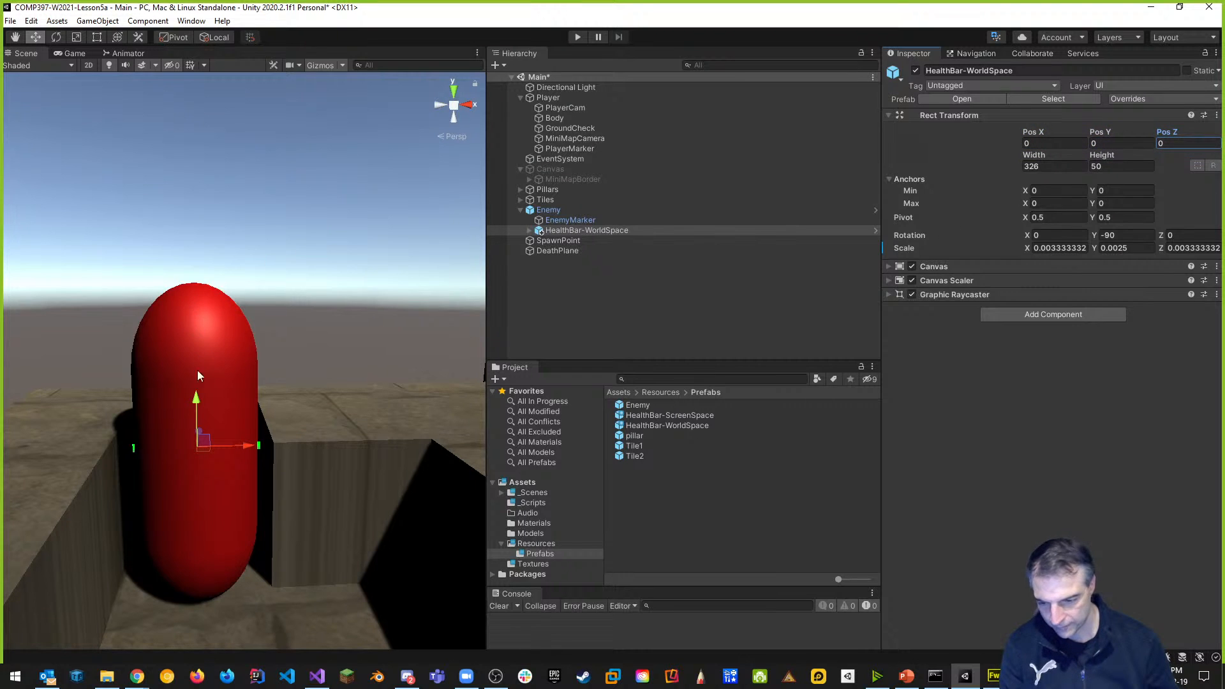
Raise the bar to Y 1.123 above the capsule and enter Play mode to test it.
left_click_drag(198, 402, 223, 215)
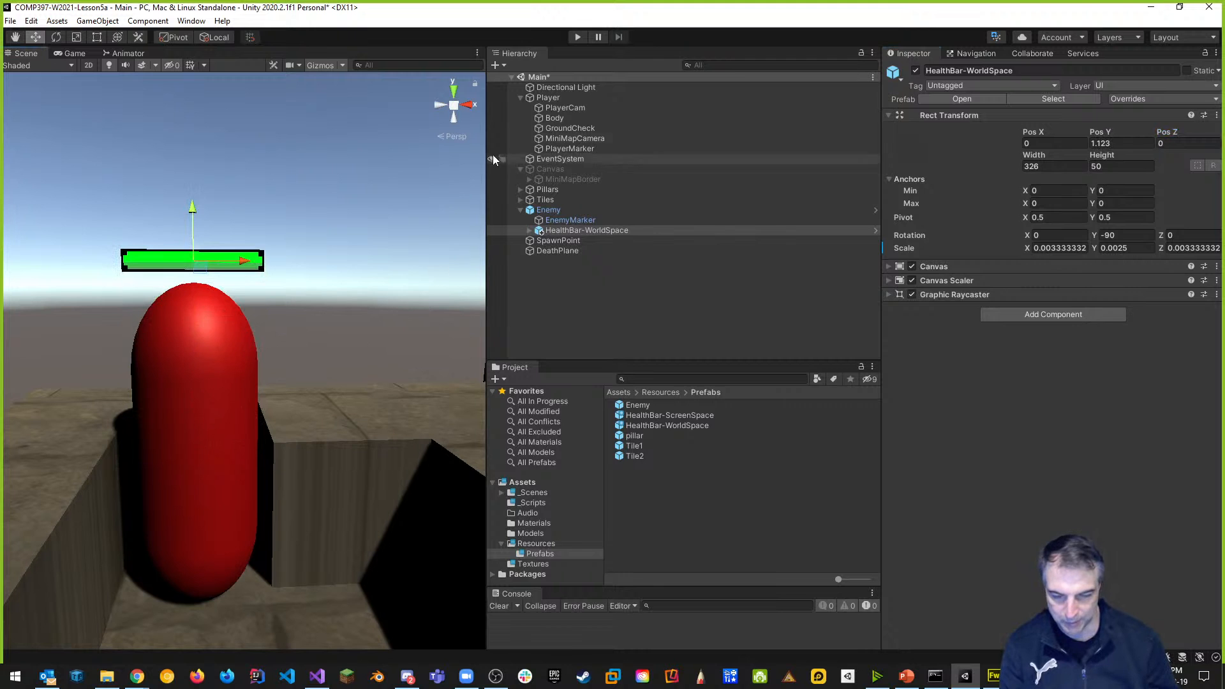
left_click(577, 37)
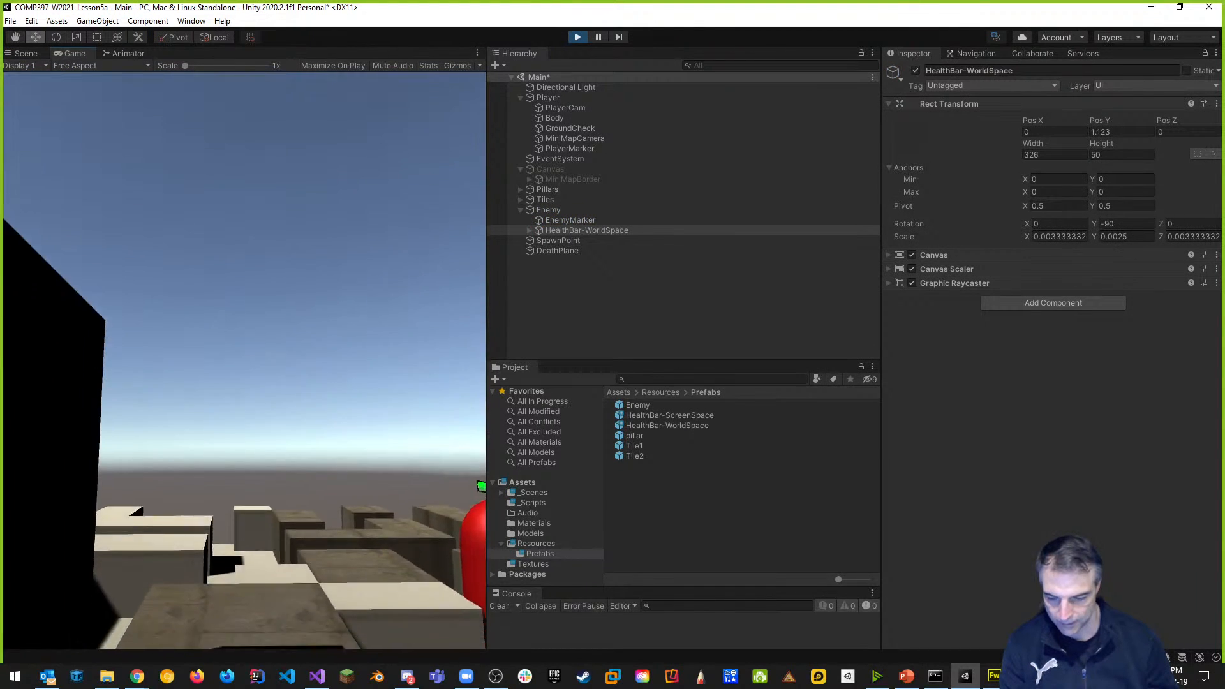
key("w")
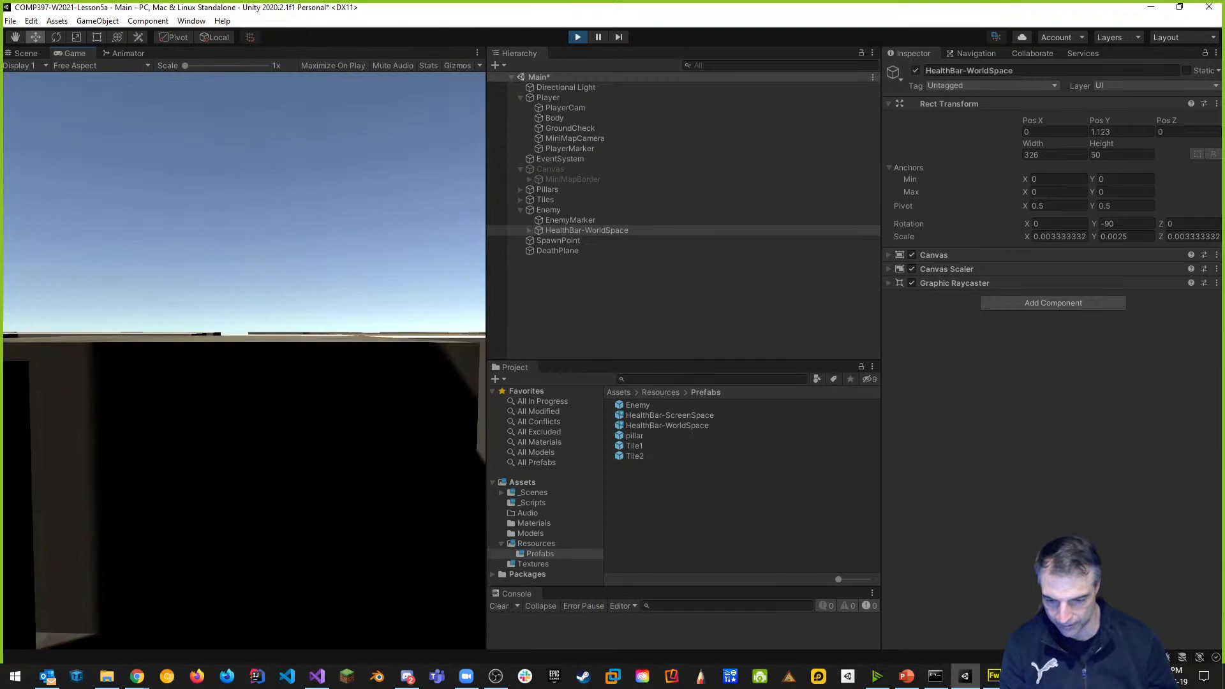
key("w")
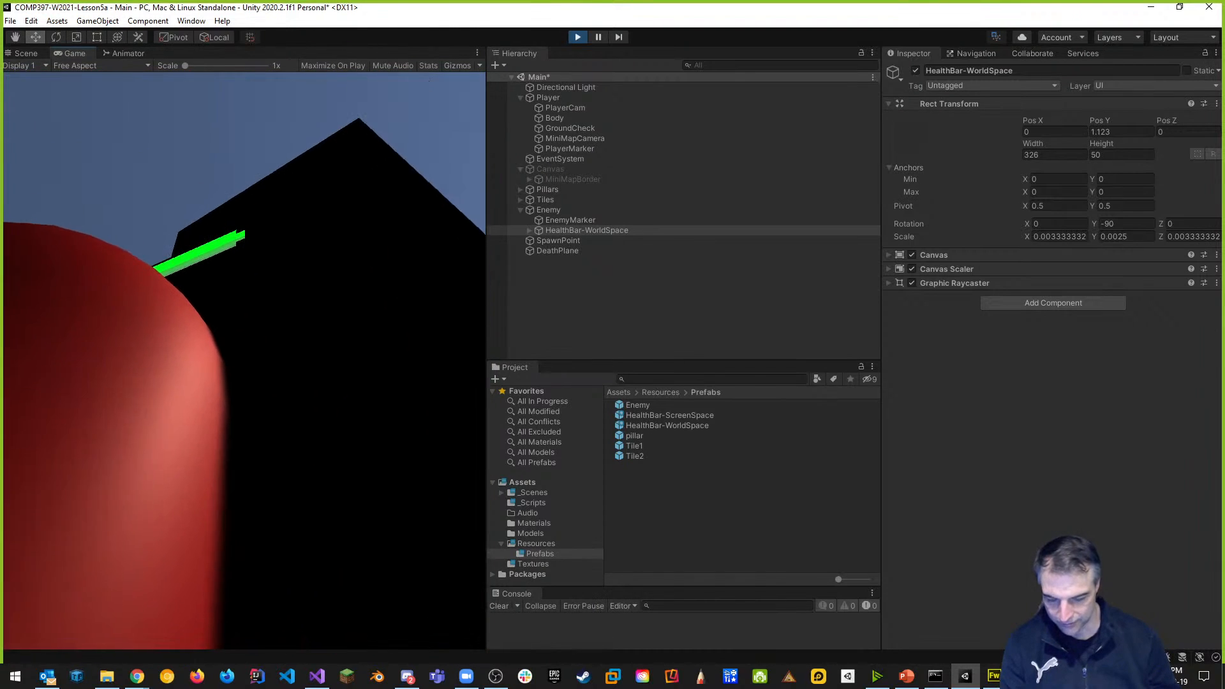
key("w")
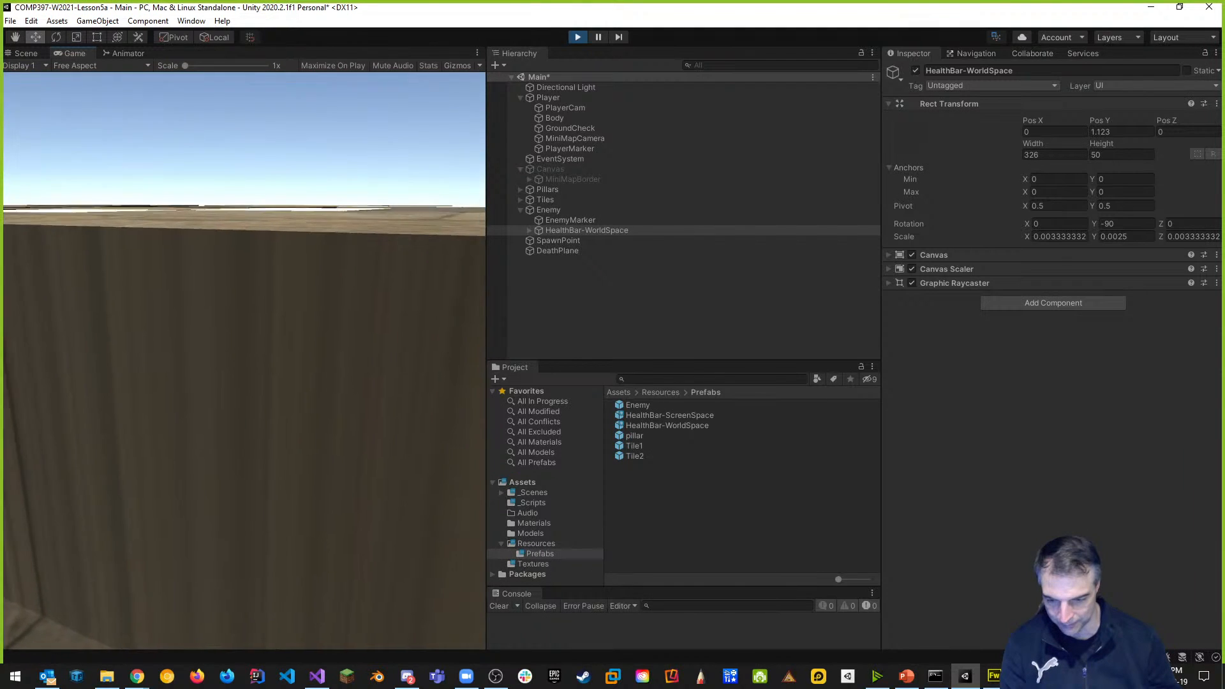
key("w")
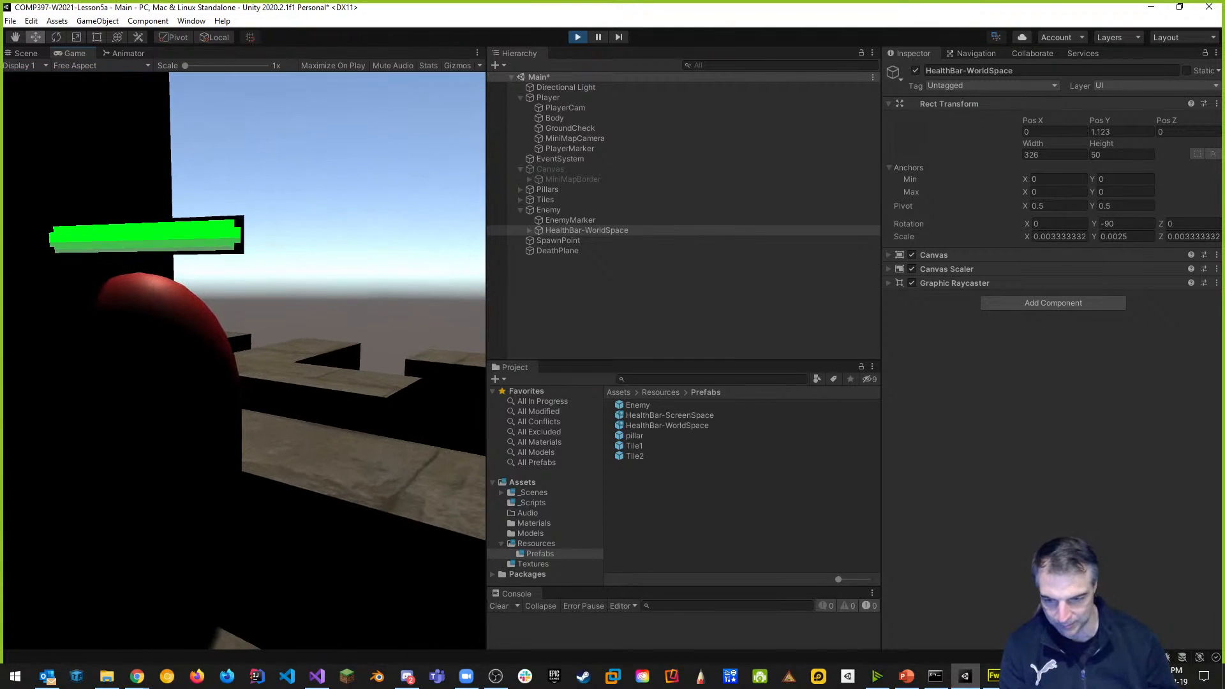
key("w")
key("w")
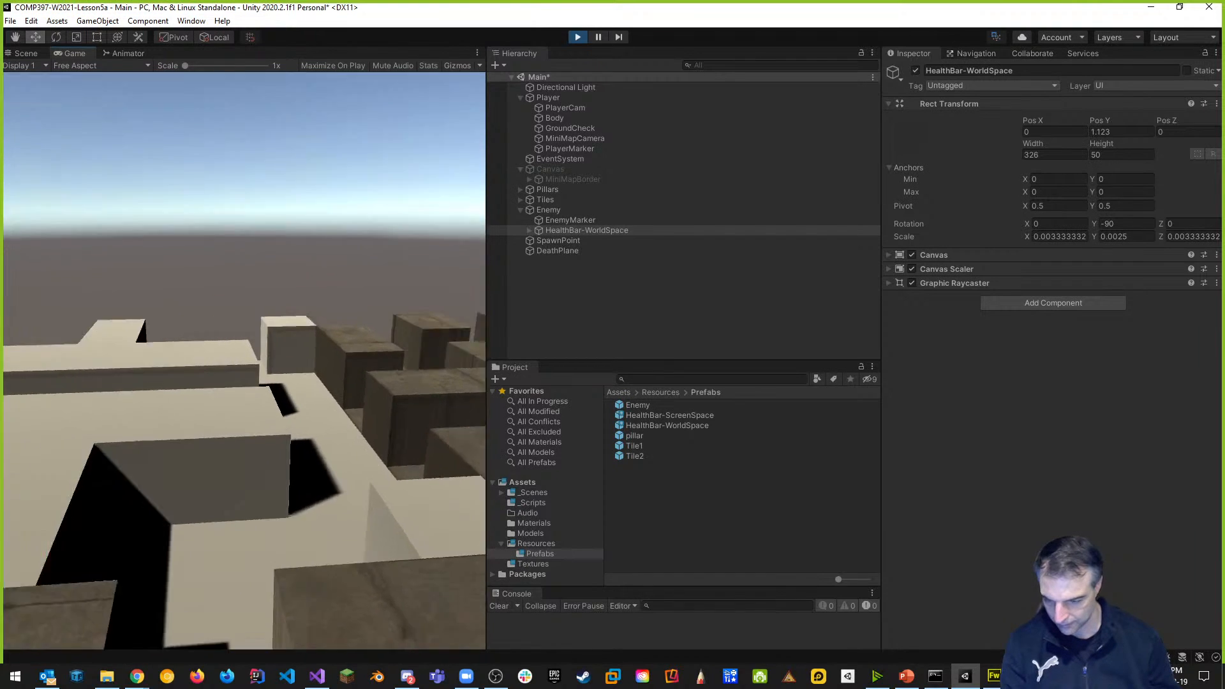
key("w")
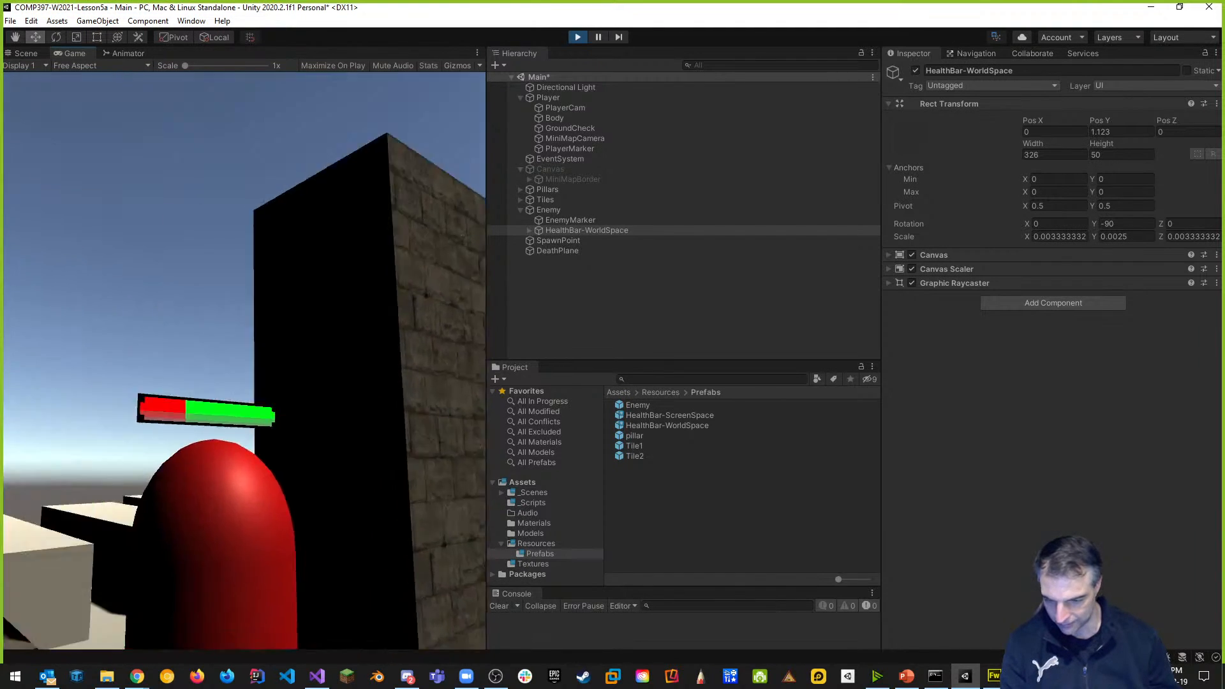
key("w")
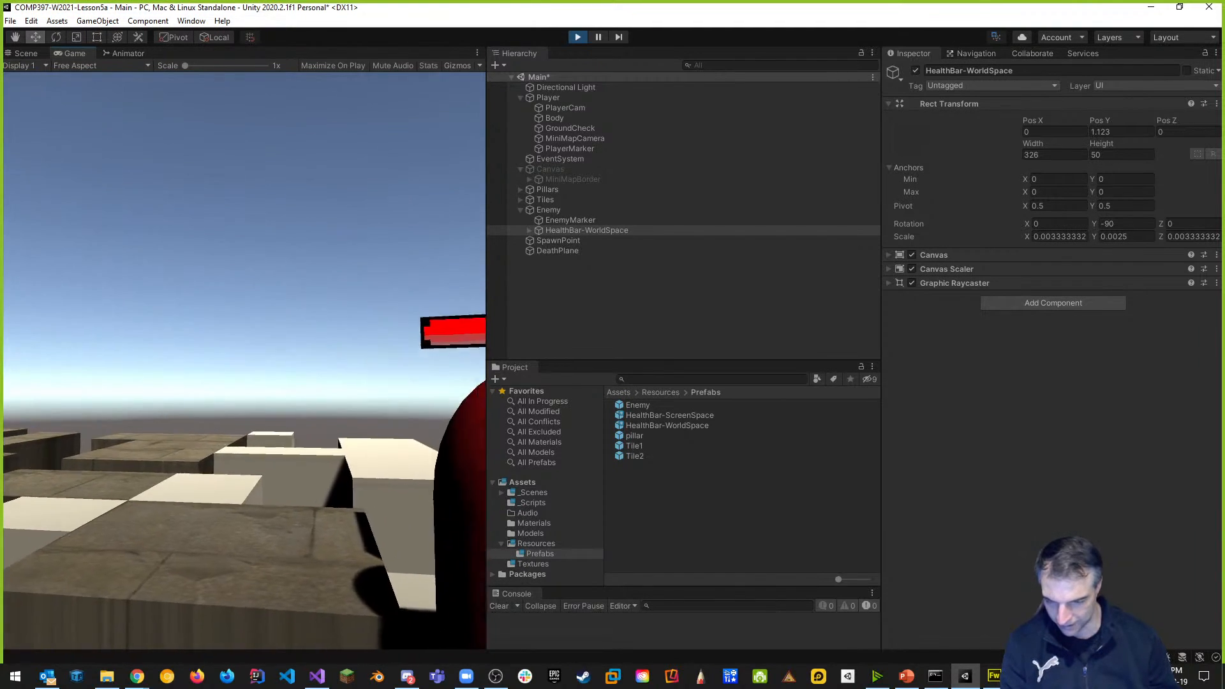
key("d")
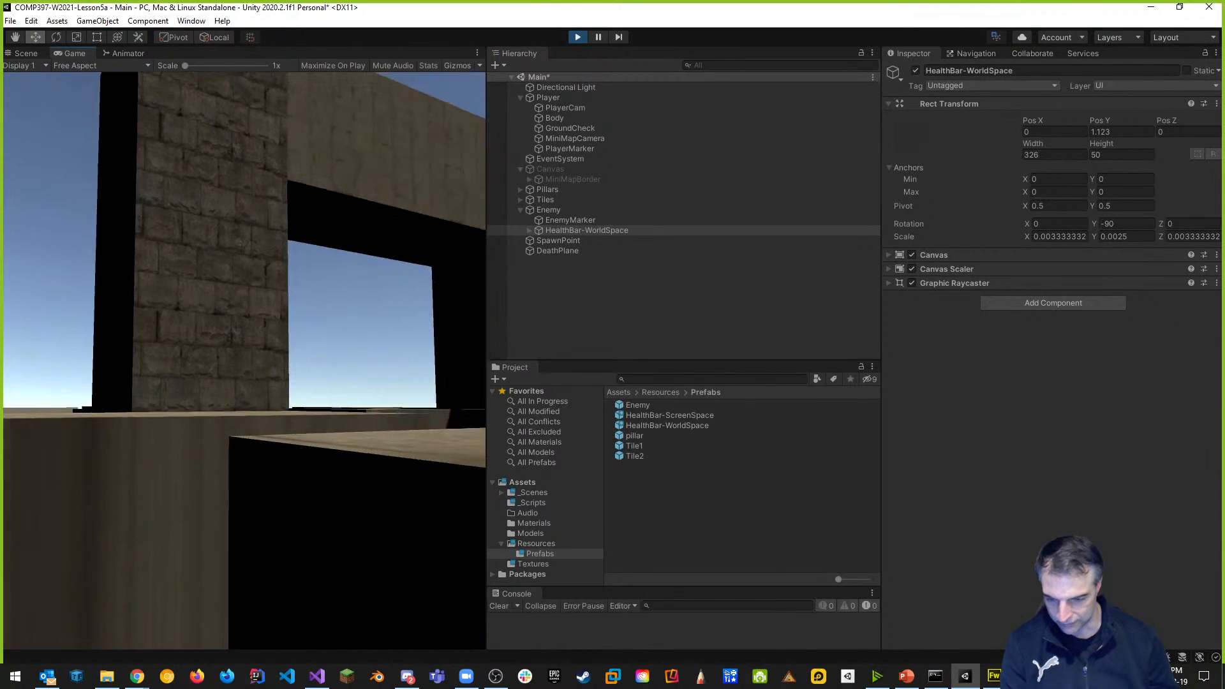
key("d")
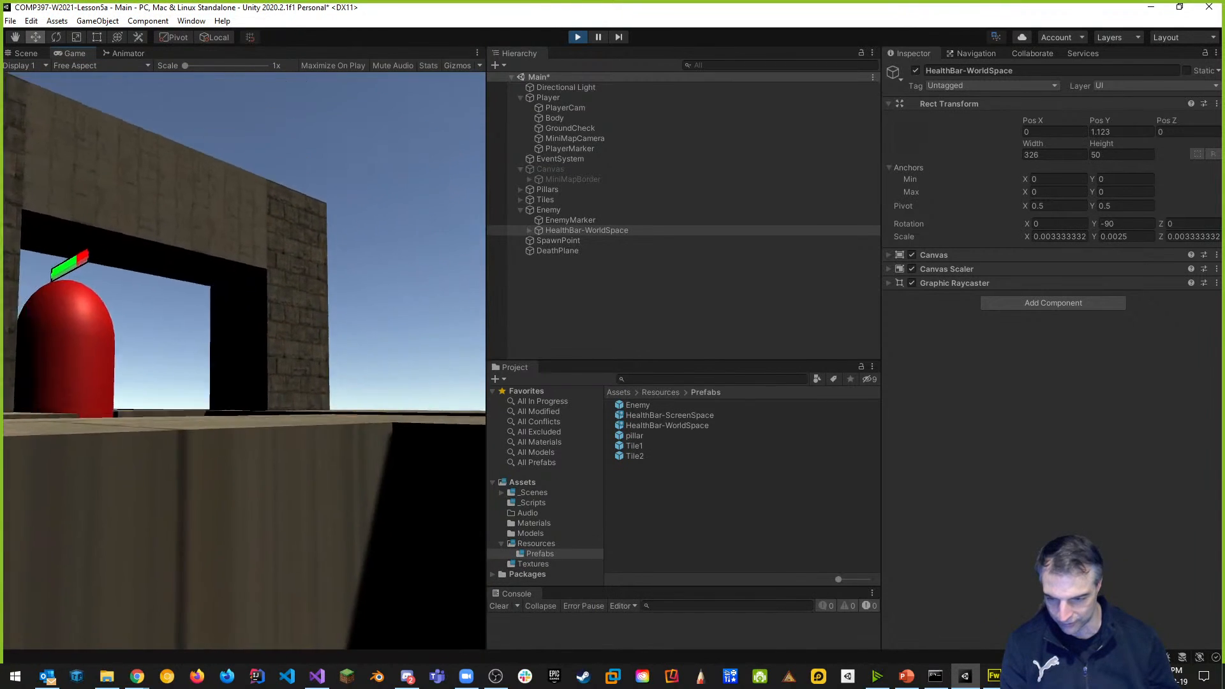
key("d")
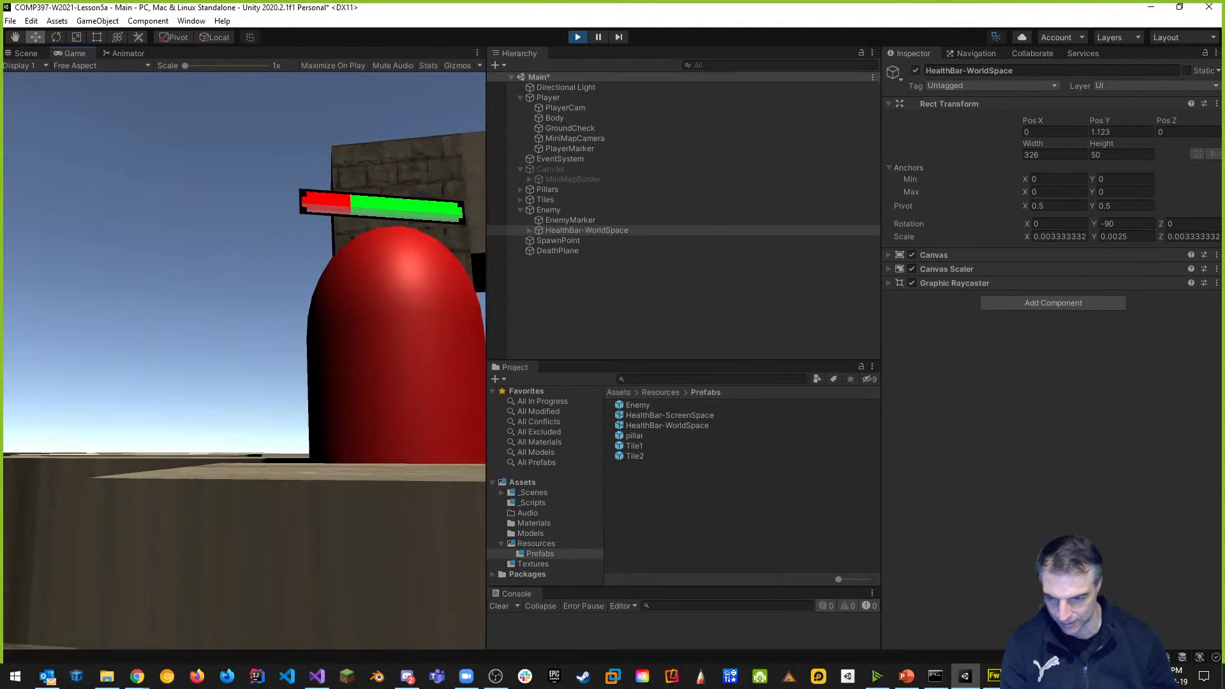
key("w")
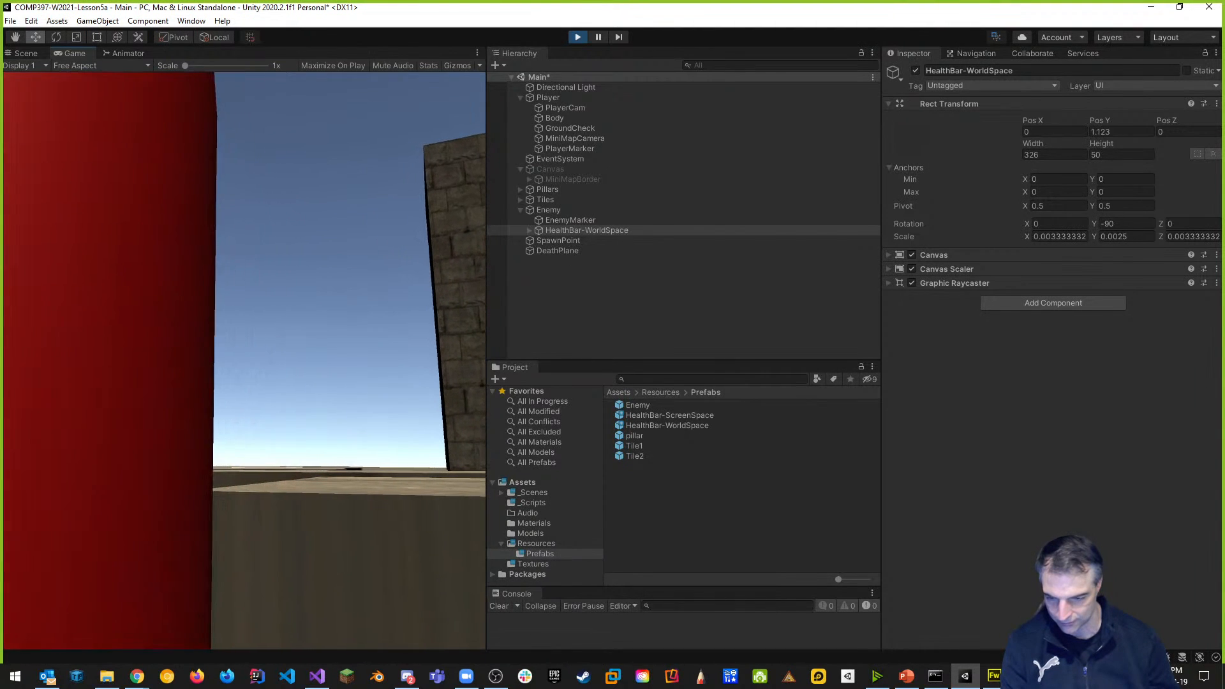
key("Escape")
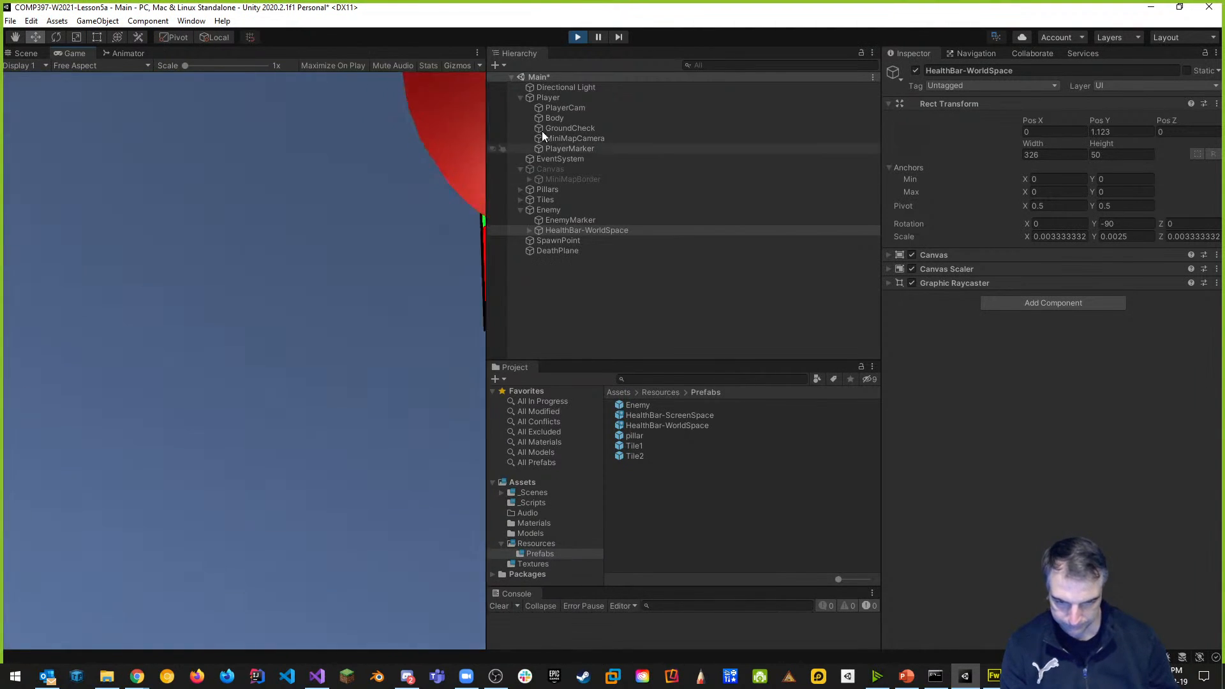
left_click(576, 38)
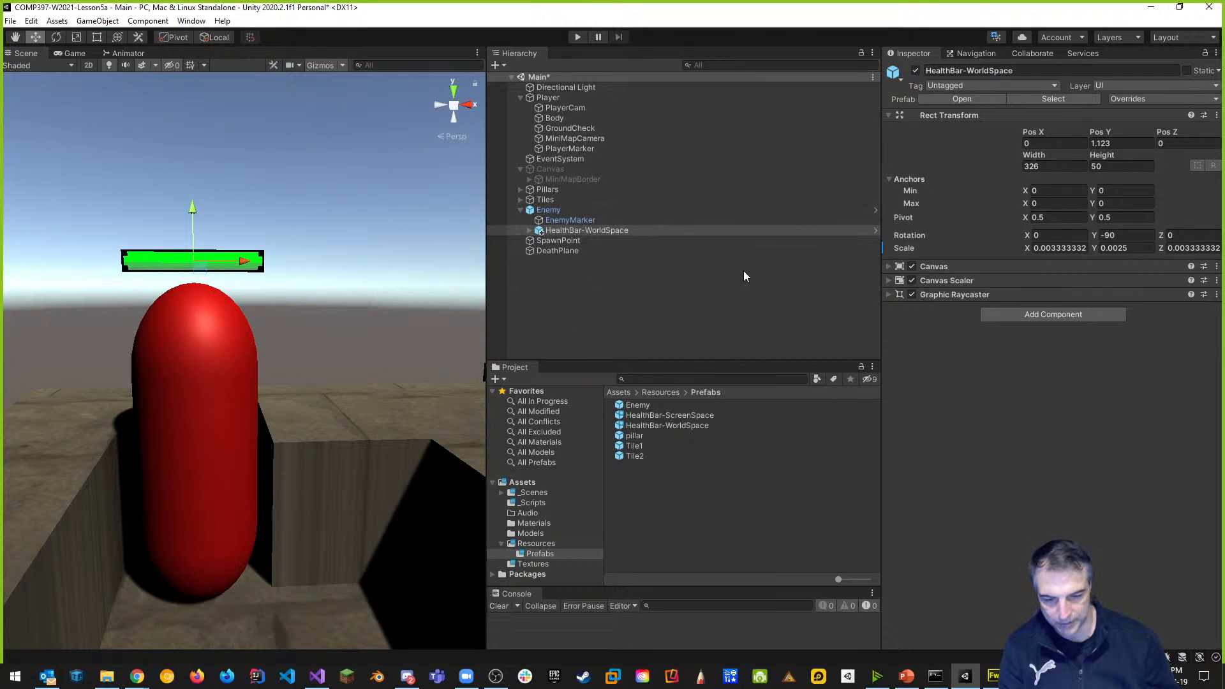
Create a C# script named HealthBarWorldSpaceController in _Scripts and open it in Visual Studio.
left_click(532, 503)
right_click(632, 478)
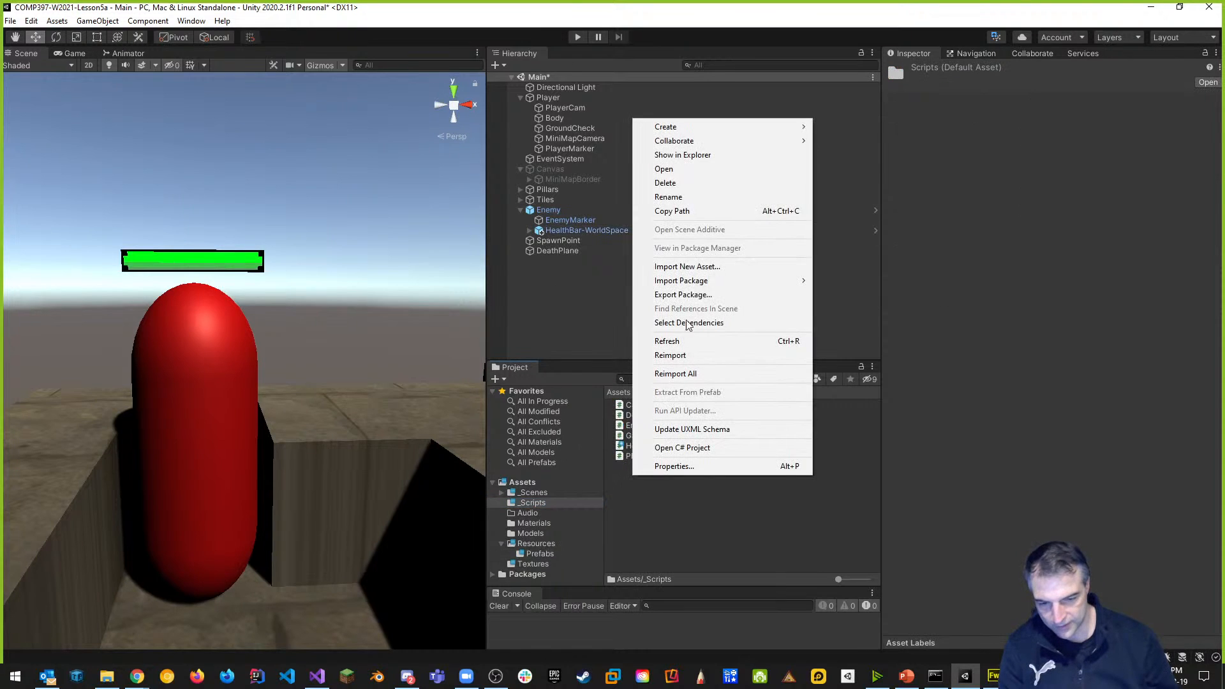
mouse_move(676, 127)
left_click(881, 145)
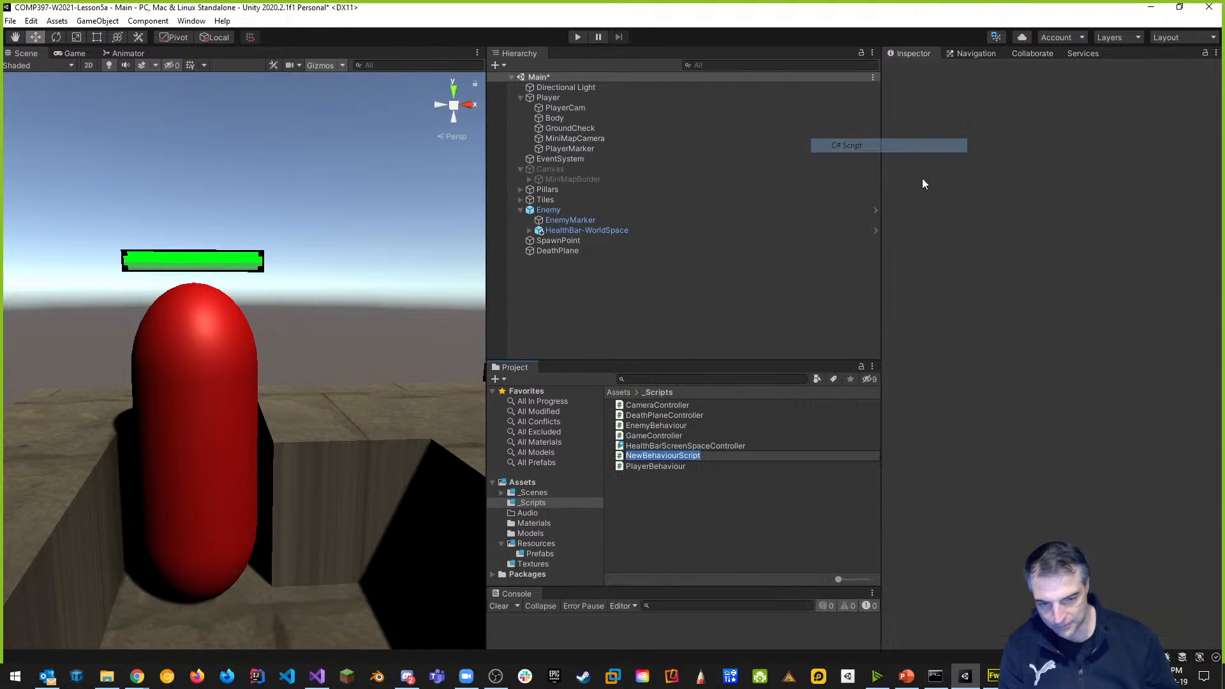
type("Health")
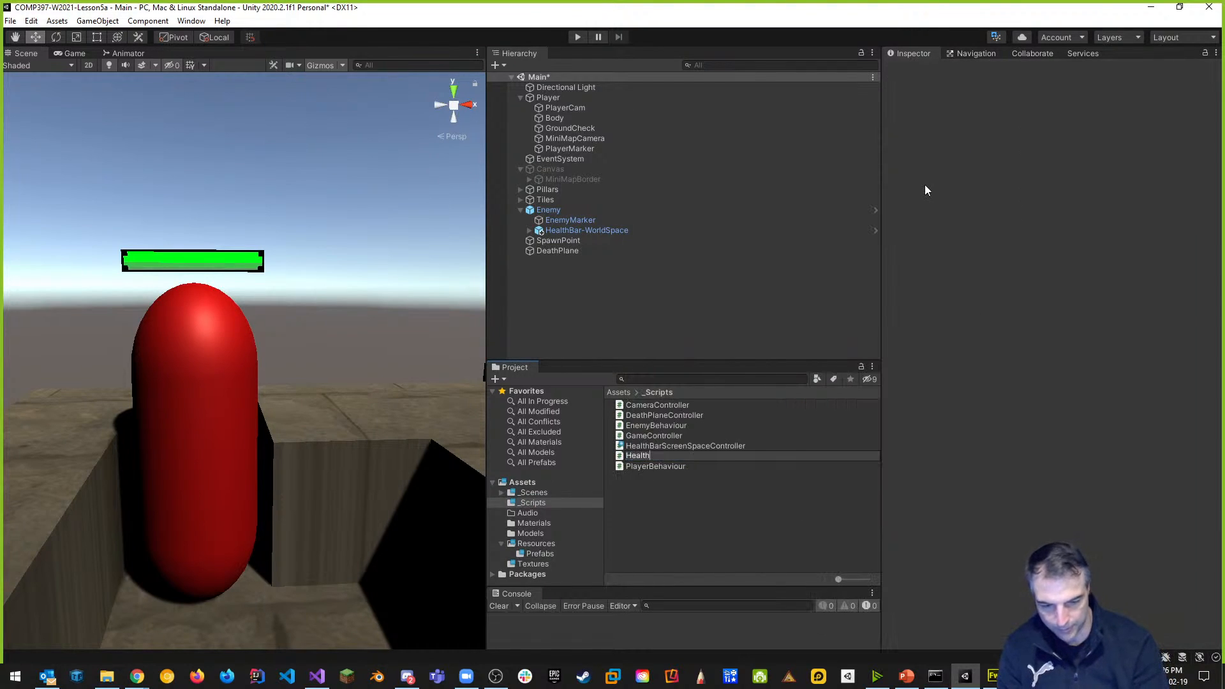
type("BarWorldSp")
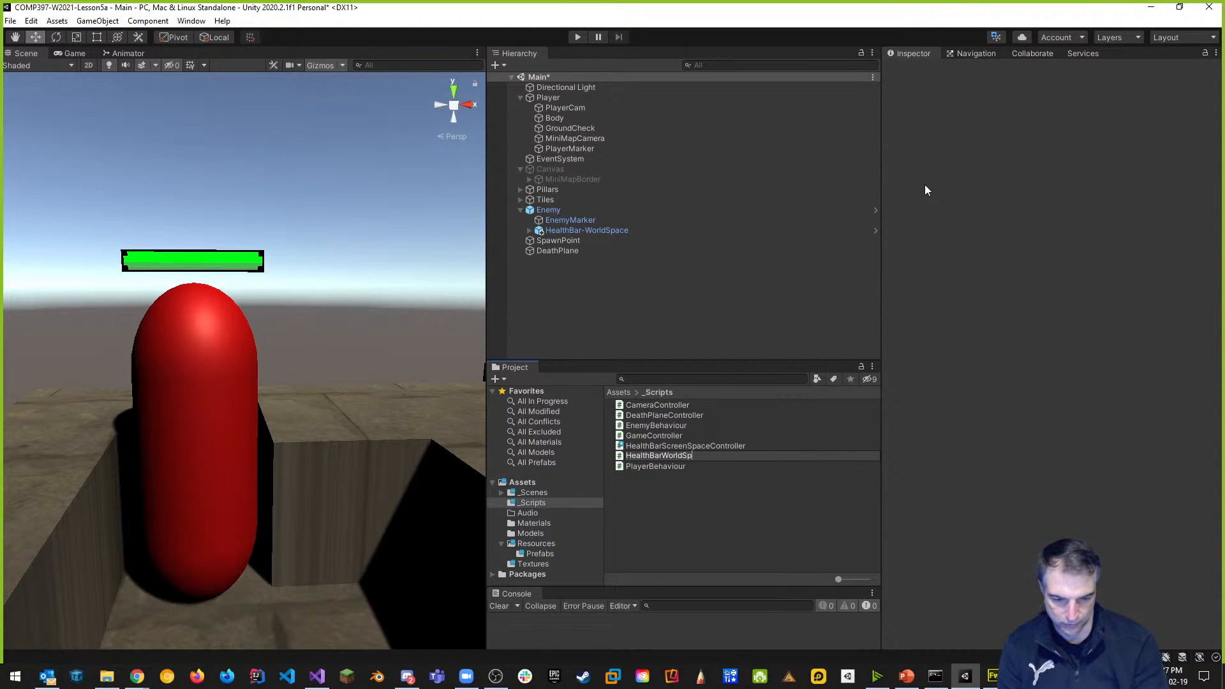
type("aceController")
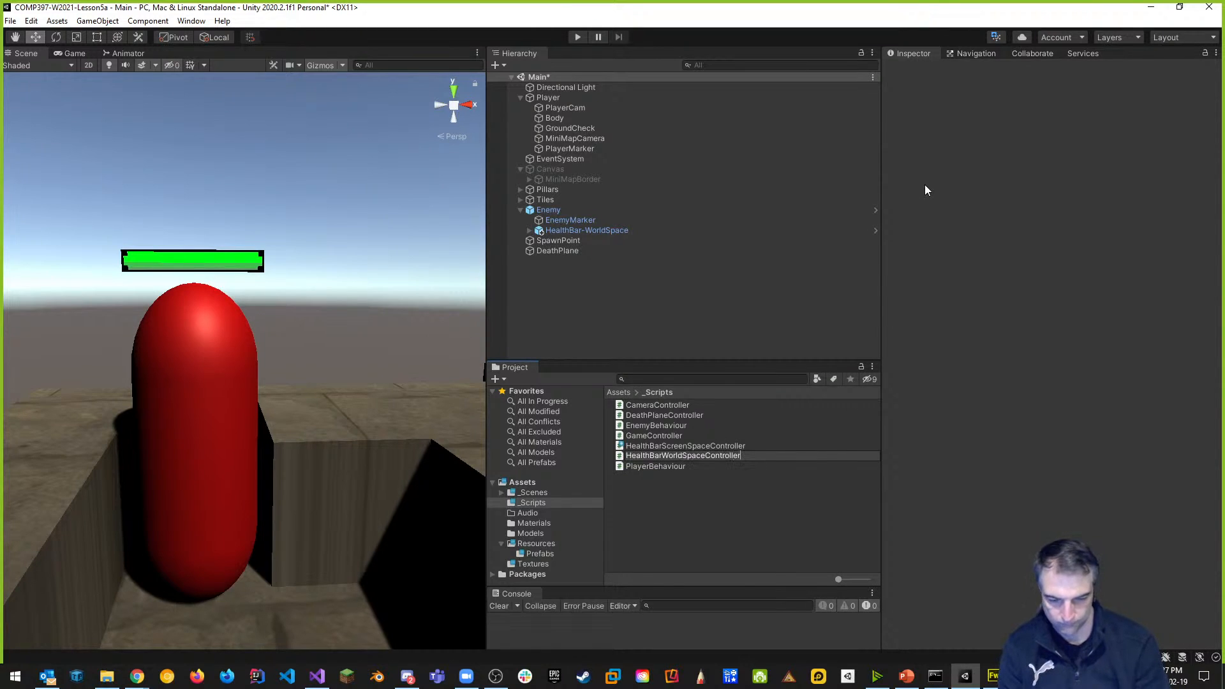
key("Return")
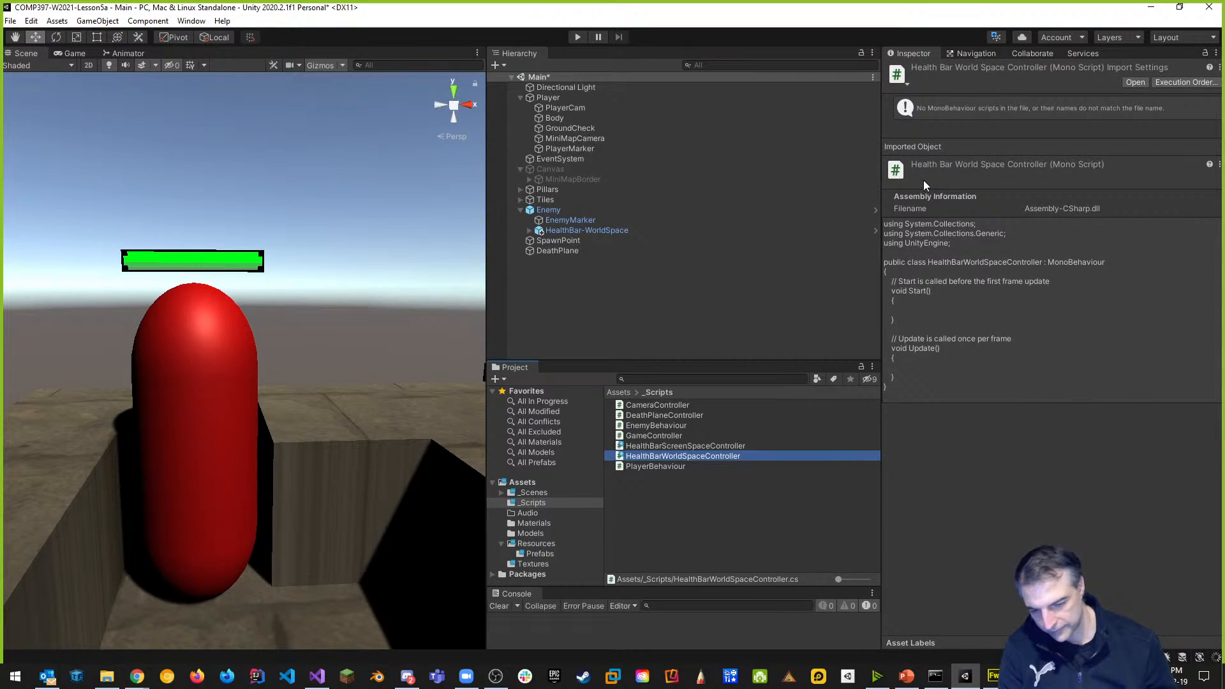
double_click(729, 458)
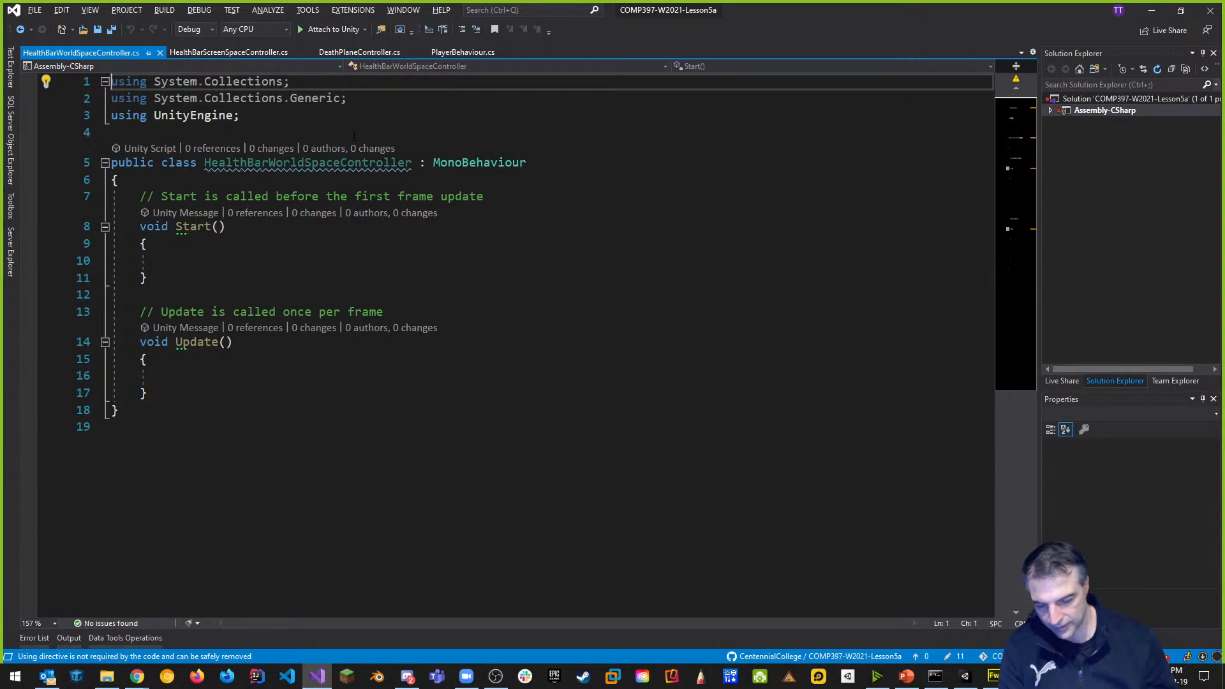
Add a 'private Camera playerCamera;' field declaration inside the class.
left_click(345, 185)
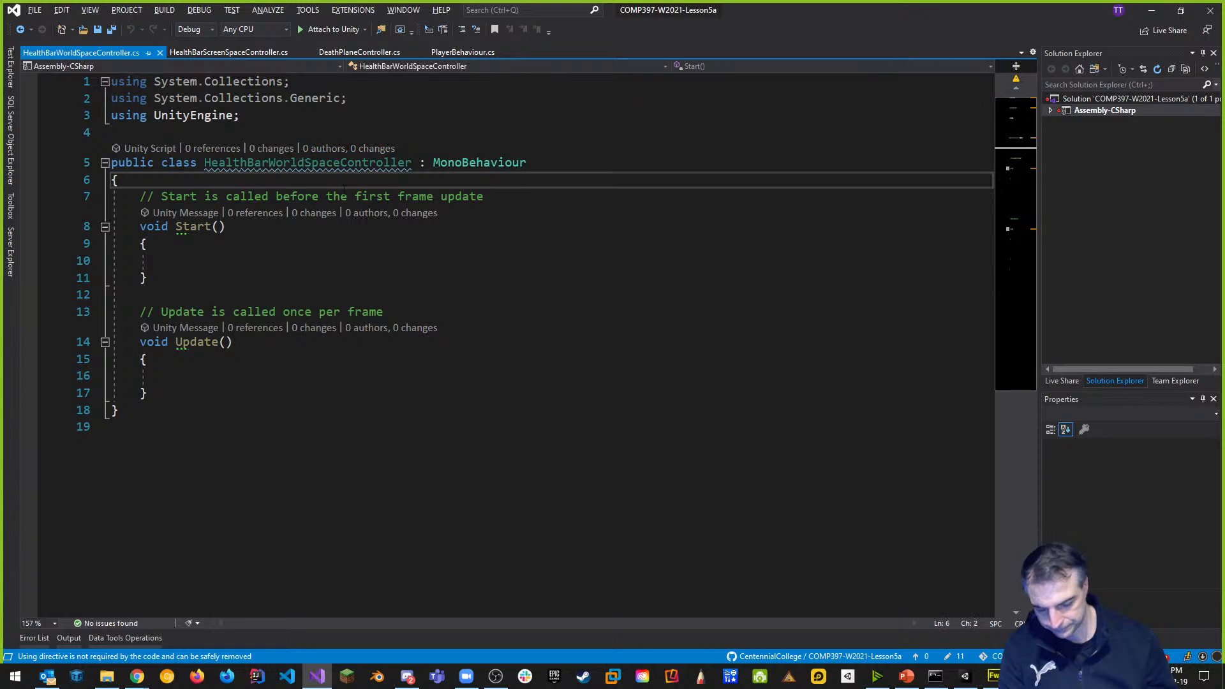
key("Return")
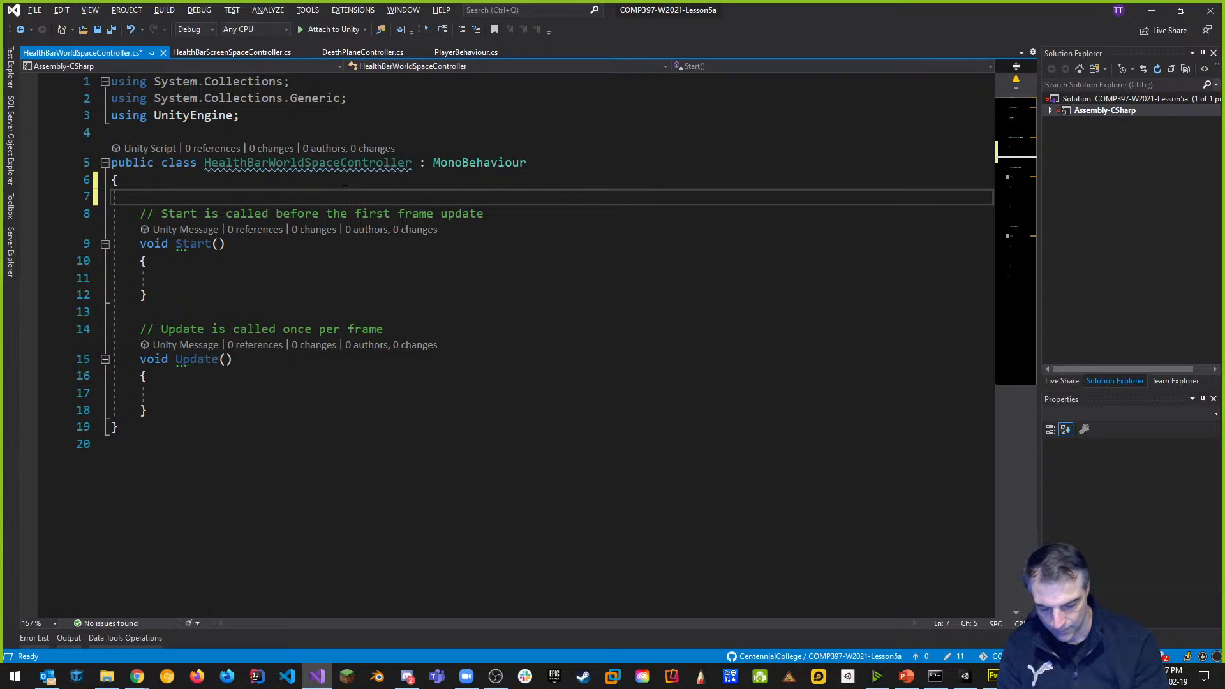
type("Camera ")
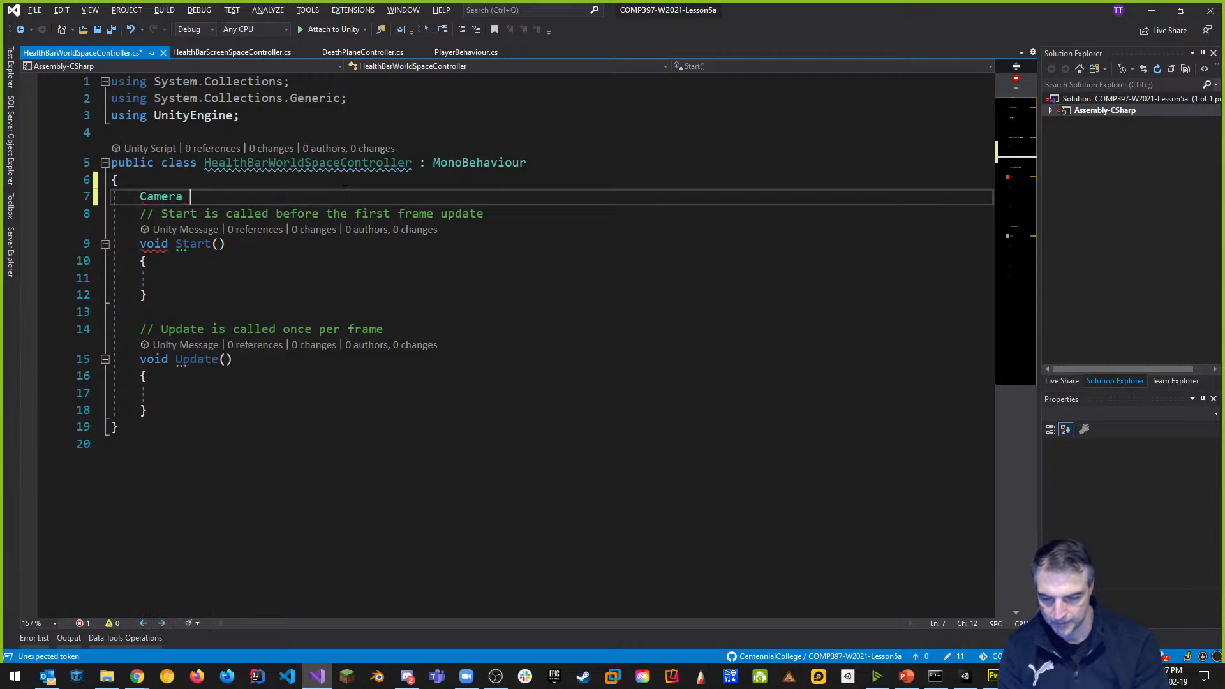
type("player")
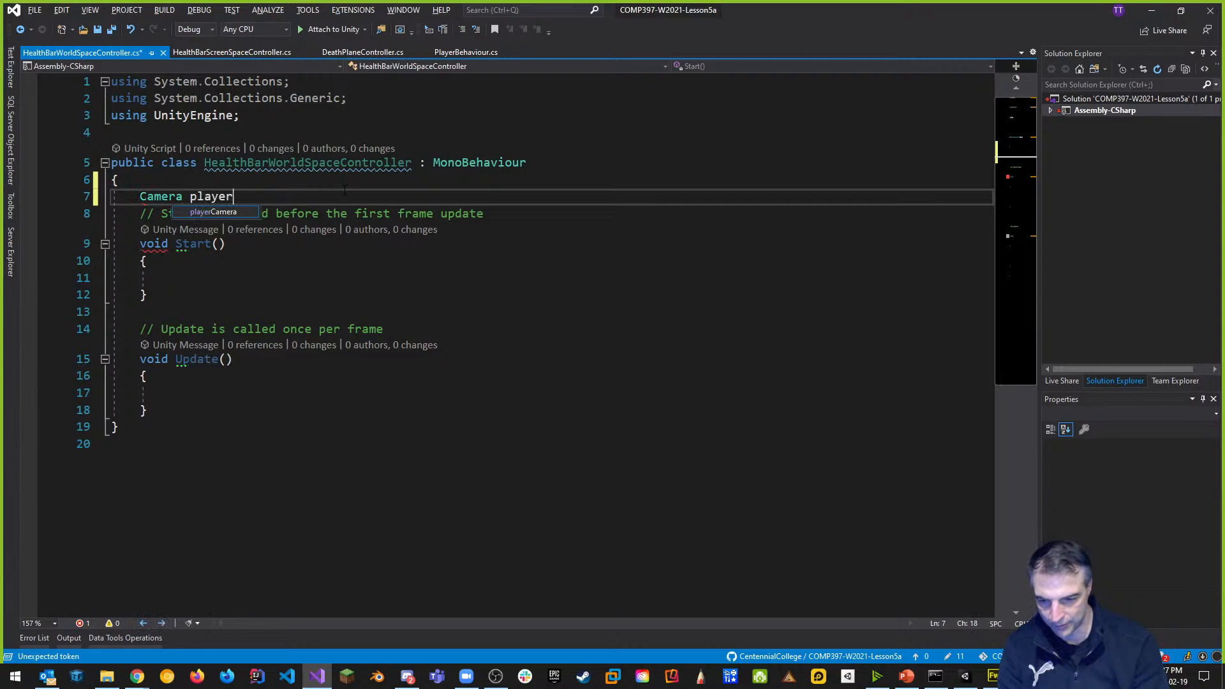
type("Camera")
key("Home")
type("private")
key("End")
type(";")
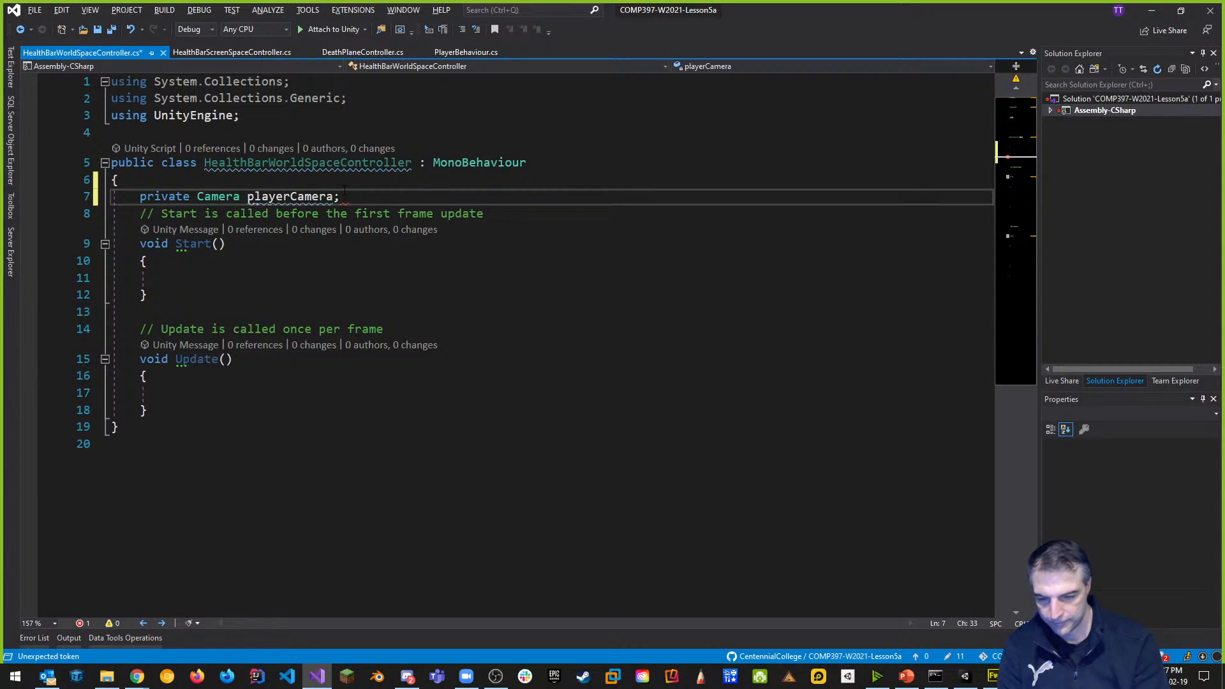
Change the field to 'public Transform playerCamera;', save the script, and return to Unity.
double_click(164, 197)
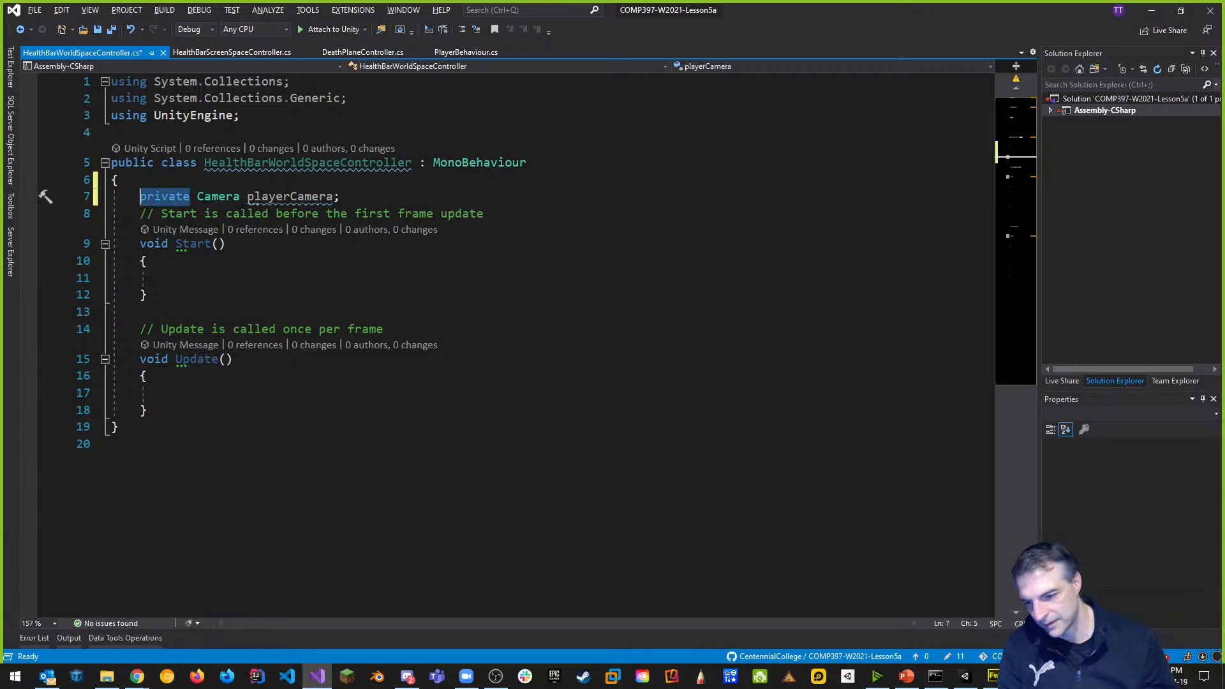
type("public")
key("BackSpace")
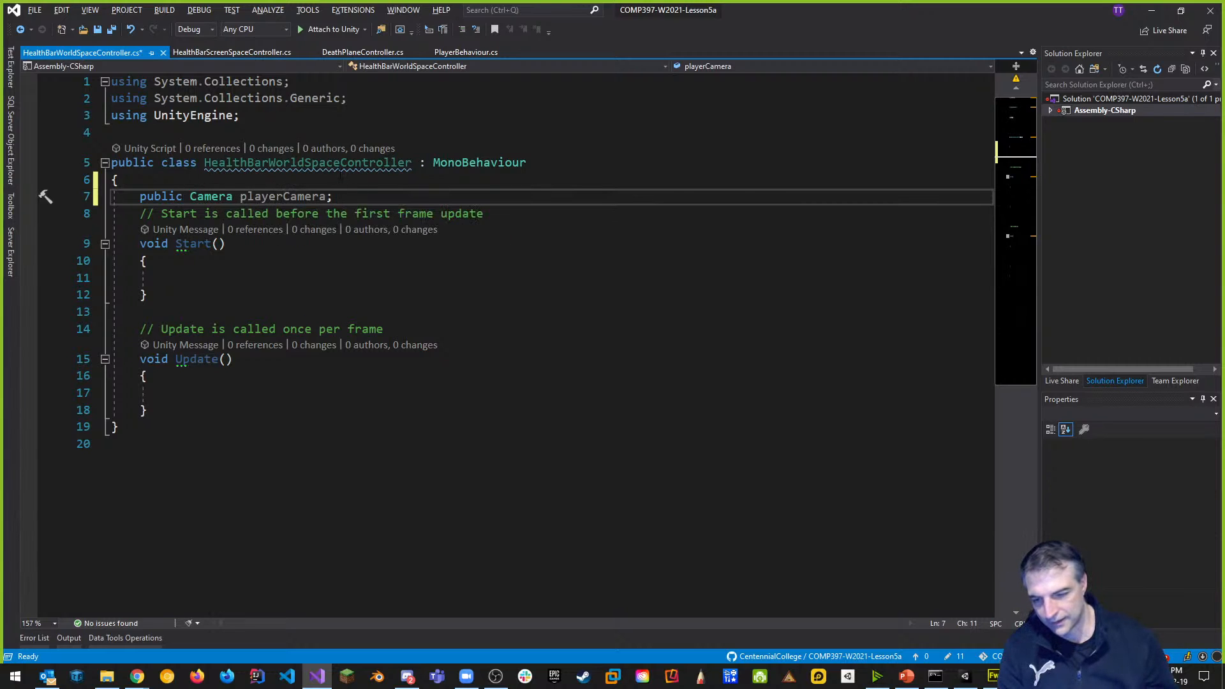
double_click(211, 196)
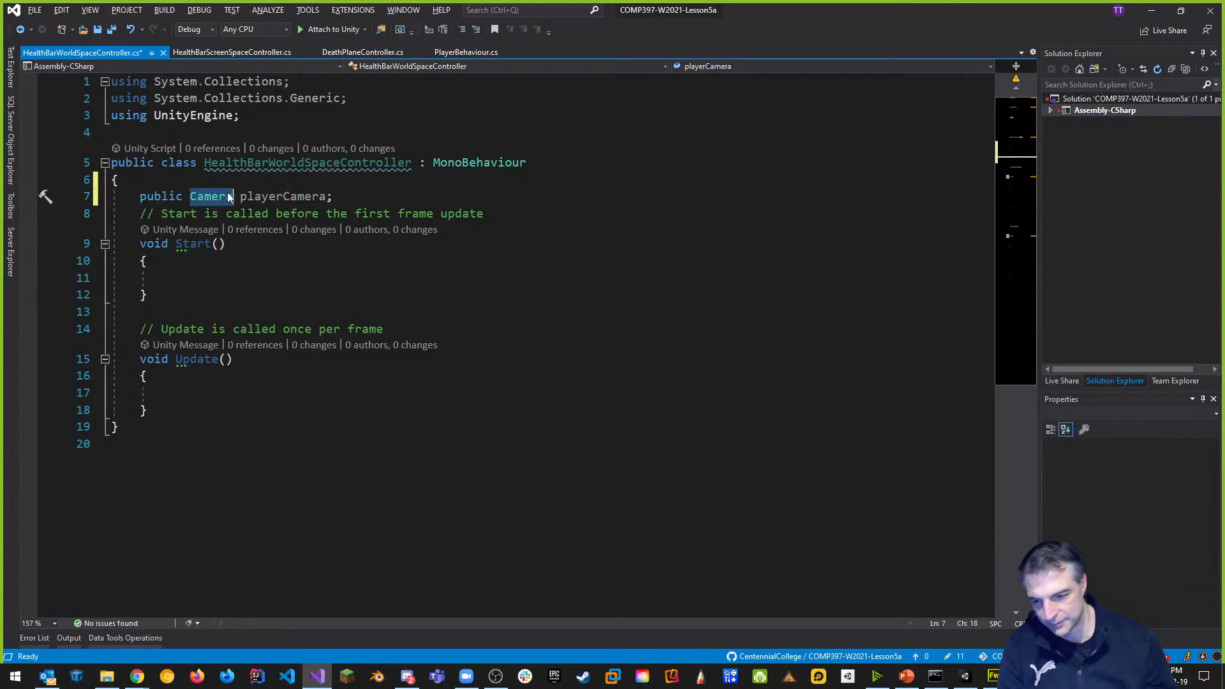
type("Transform")
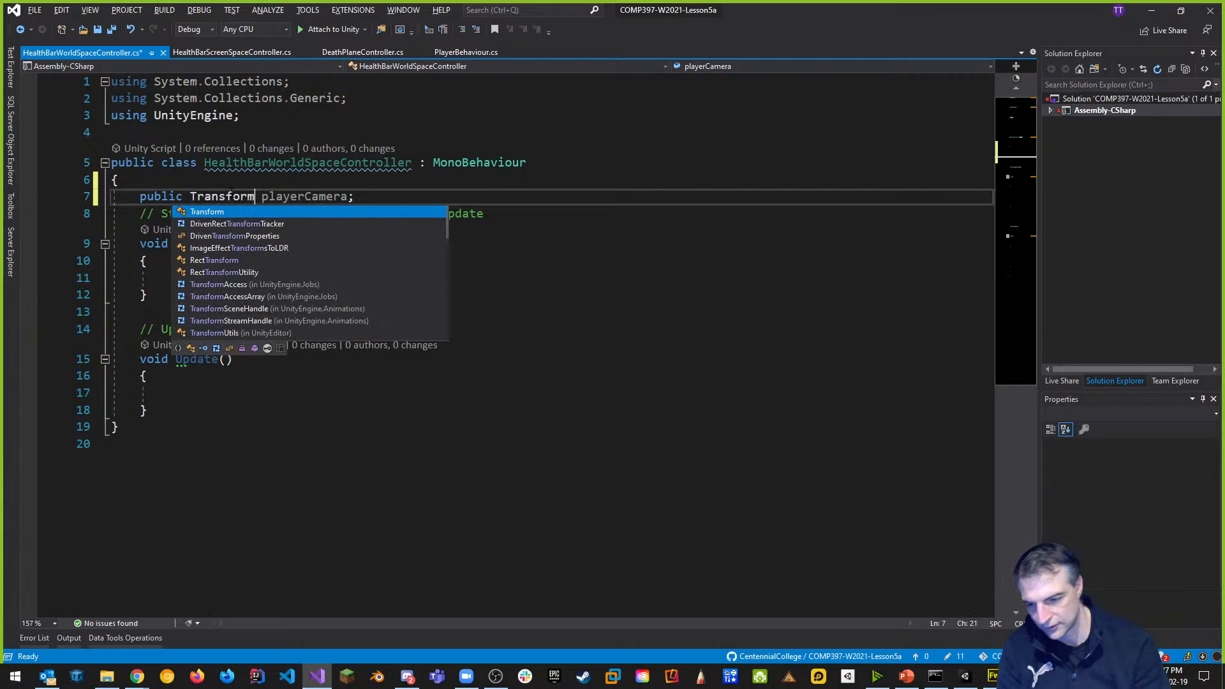
key("End")
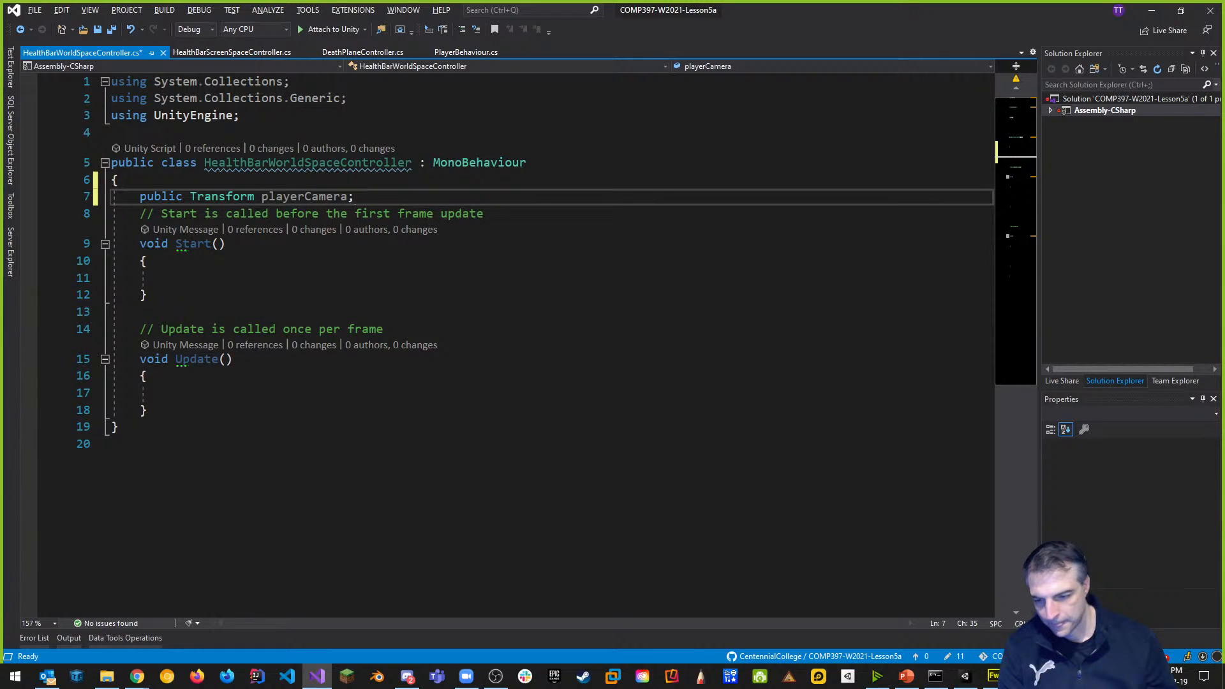
key("ctrl+s")
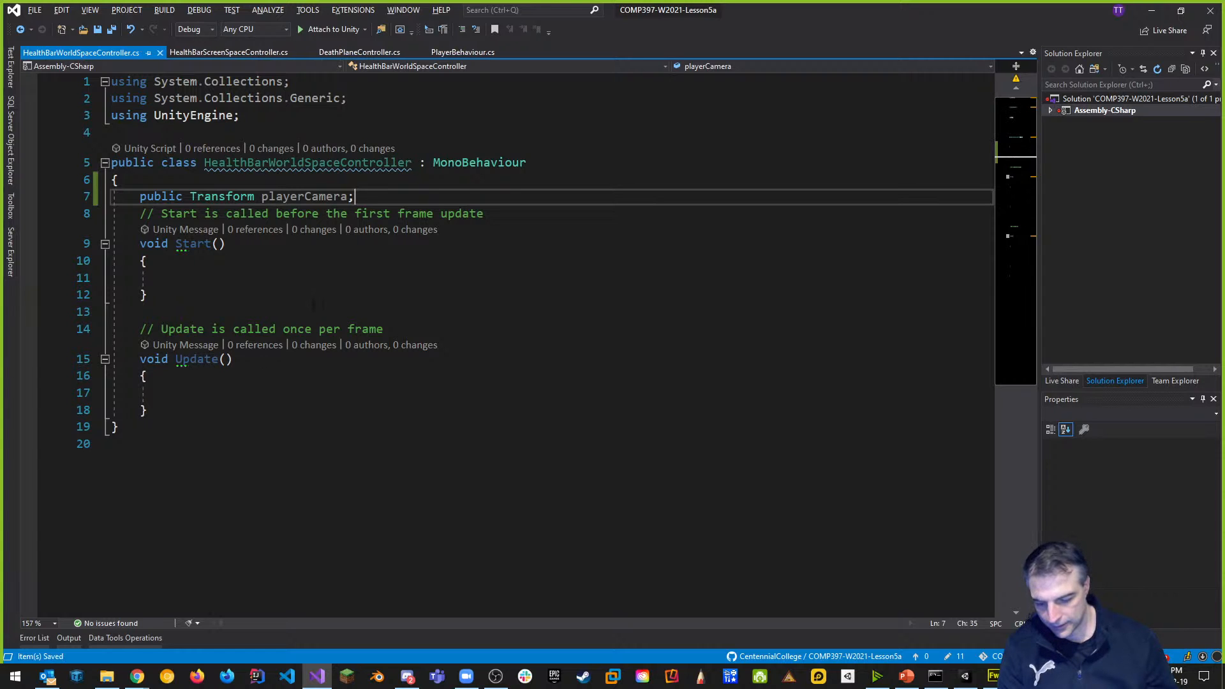
key("alt+Tab")
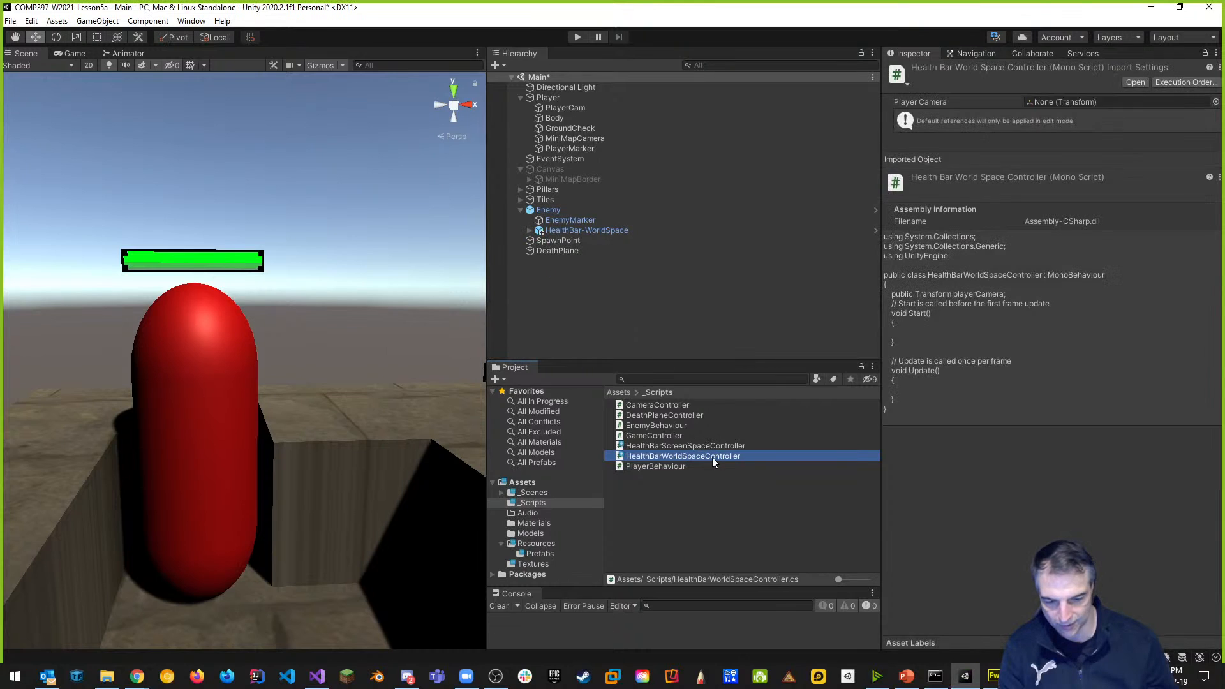
Add HealthBarWorldSpaceController to HealthBar-WorldSpace with PlayerCam as its Player Camera.
left_click(584, 230)
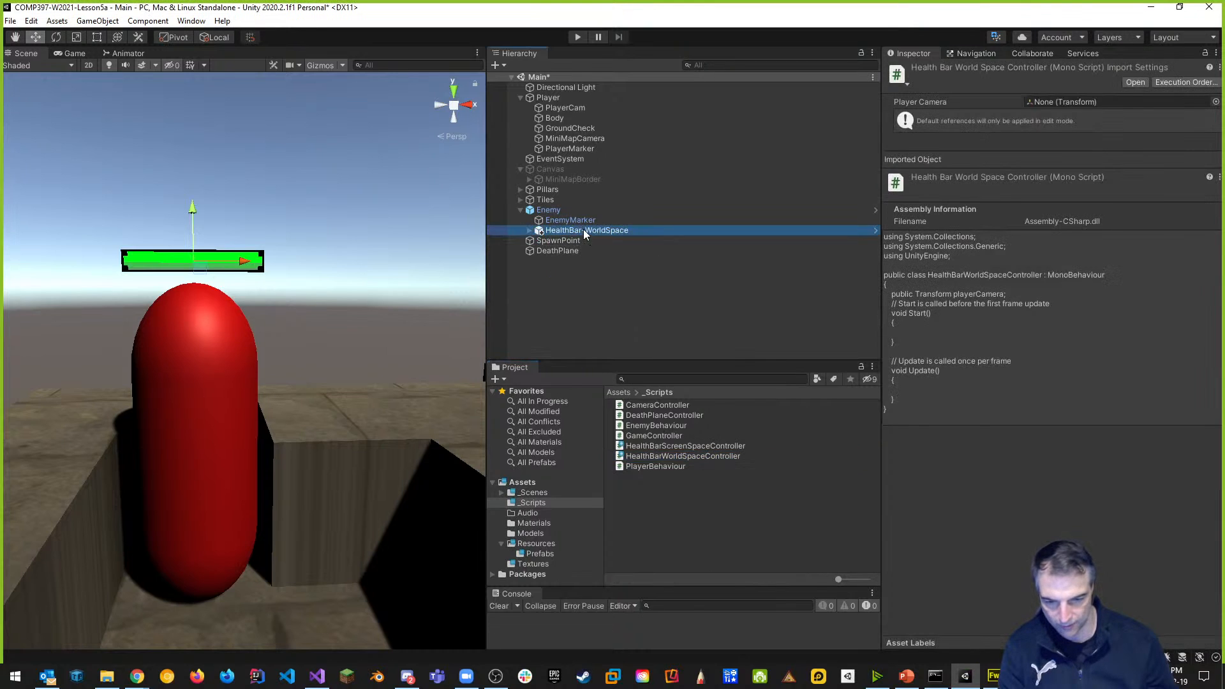
left_click_drag(725, 453, 1052, 311)
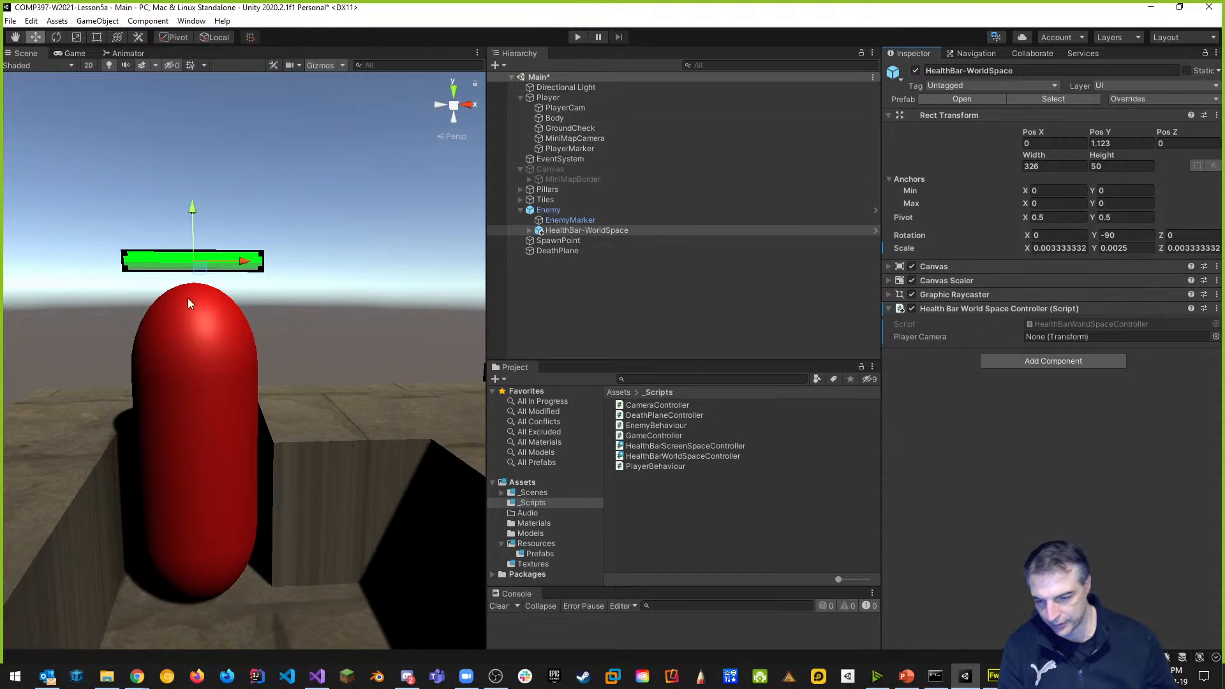
left_click_drag(566, 107, 1059, 336)
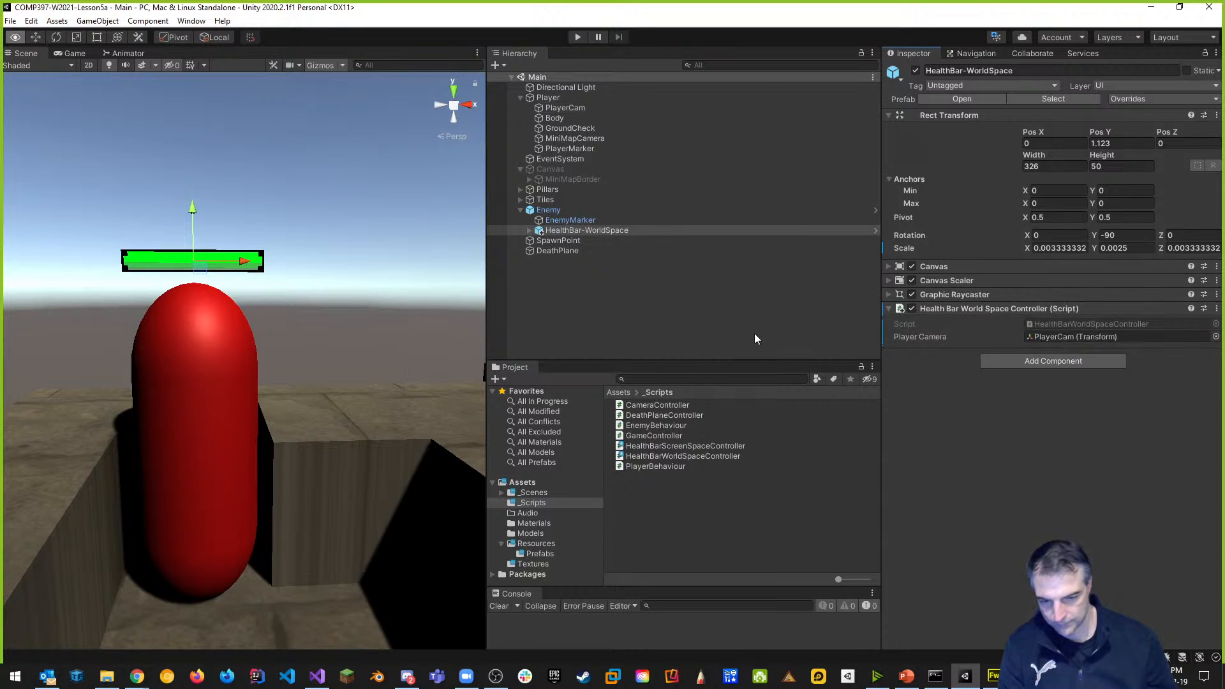
key("alt+Tab")
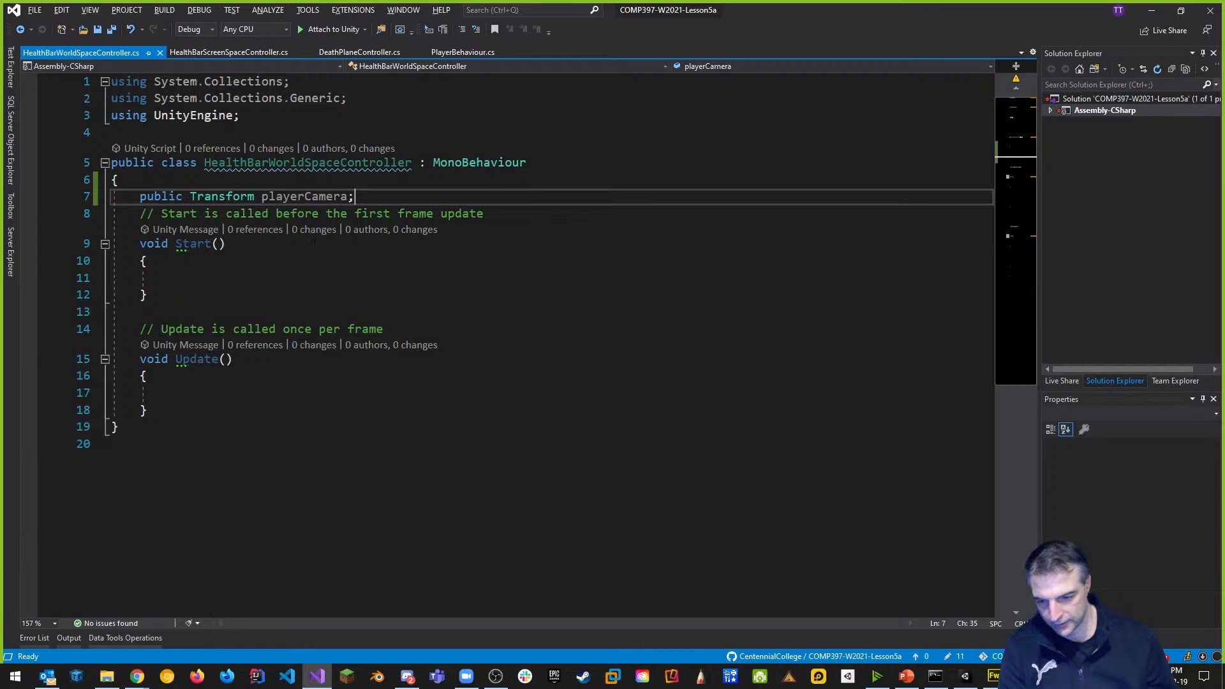
Delete Start and its comment, rename Update to LateUpdate, and remove the Update comment.
left_click_drag(150, 295, 46, 212)
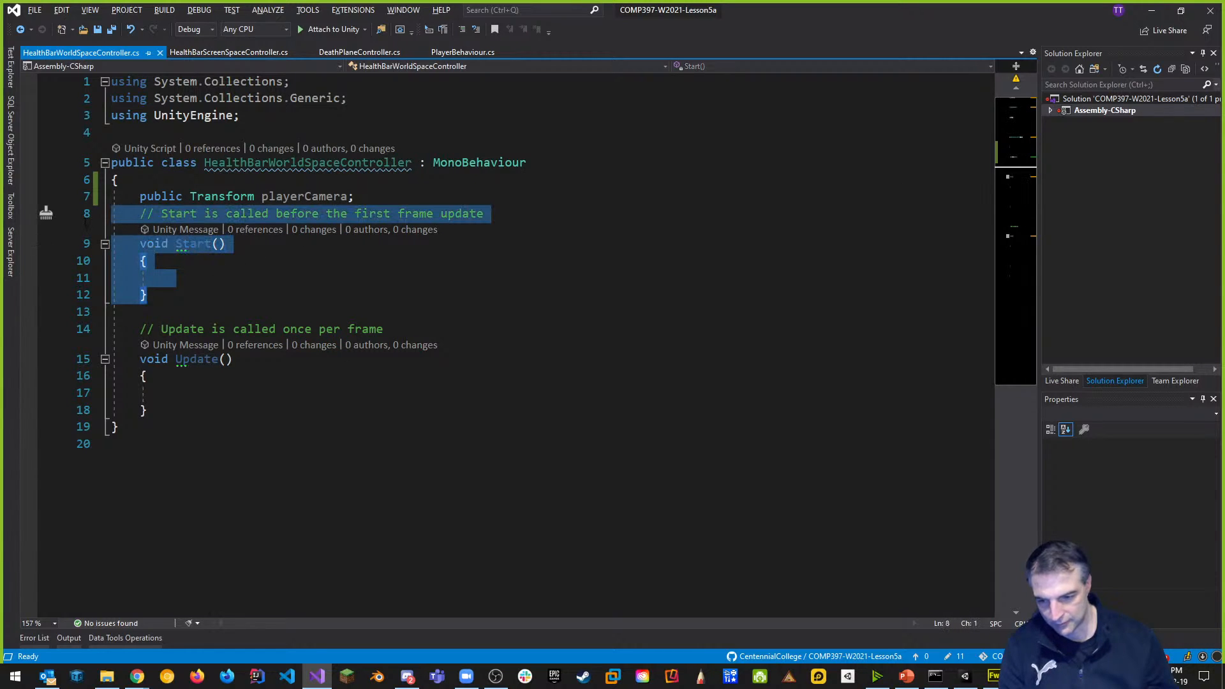
key("Delete")
key("Delete")
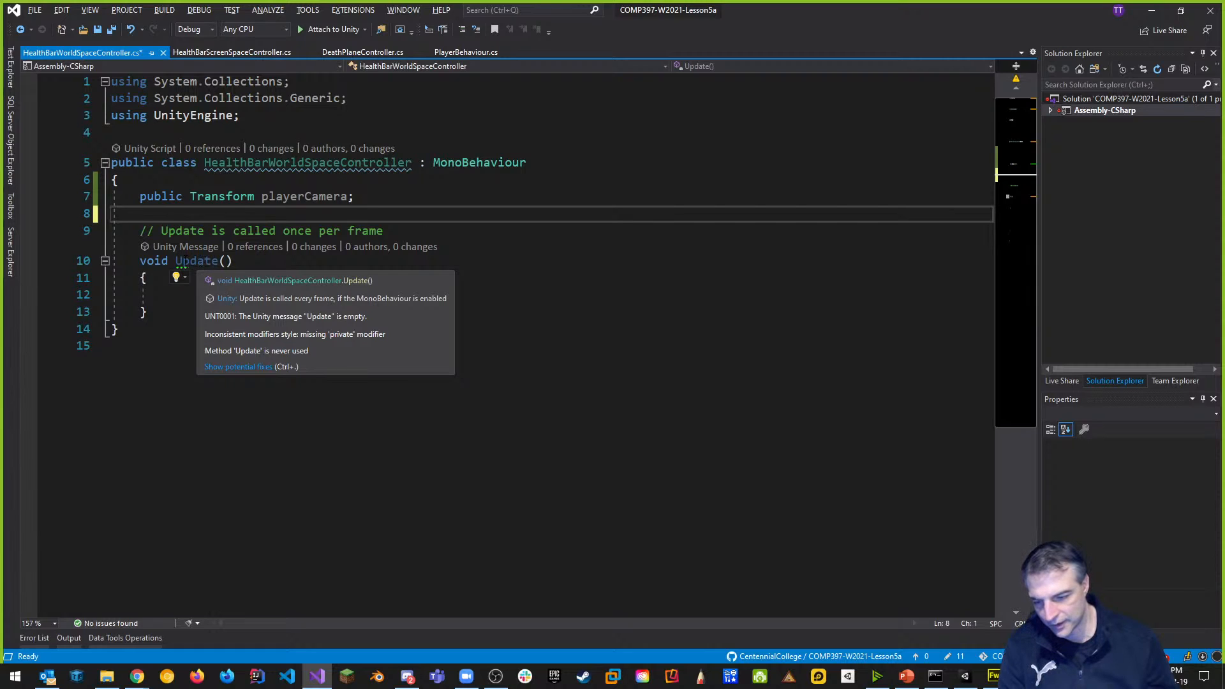
left_click(176, 261)
type("Late")
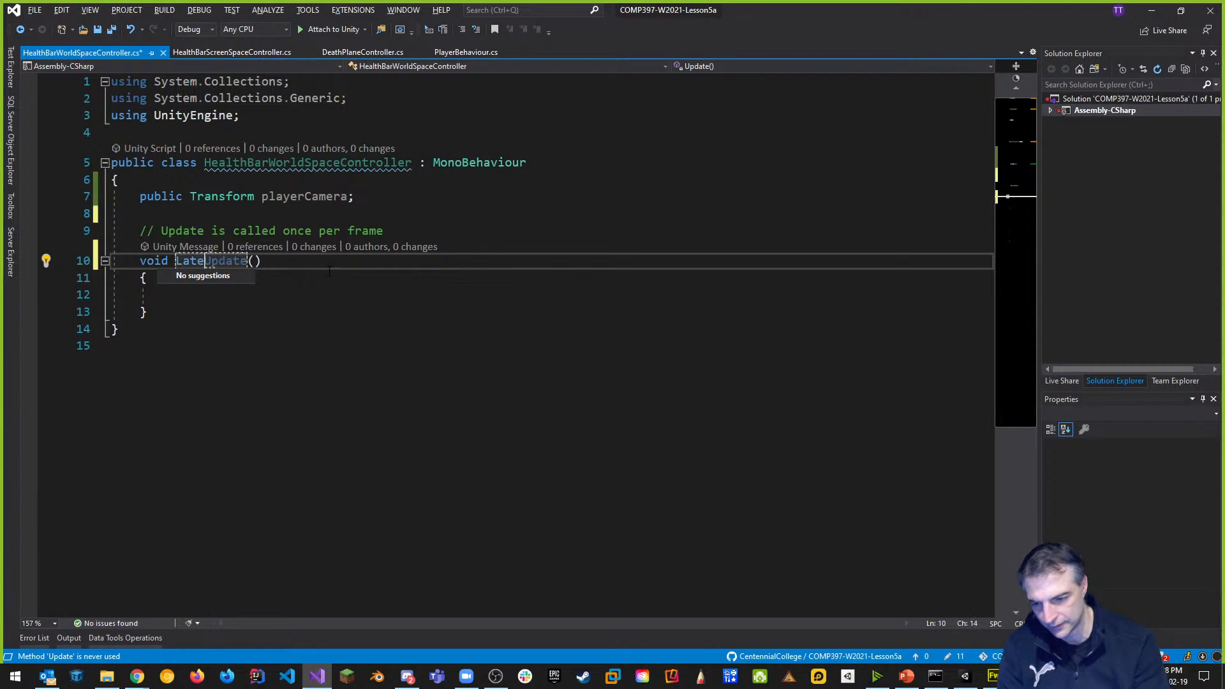
left_click_drag(384, 231, 65, 233)
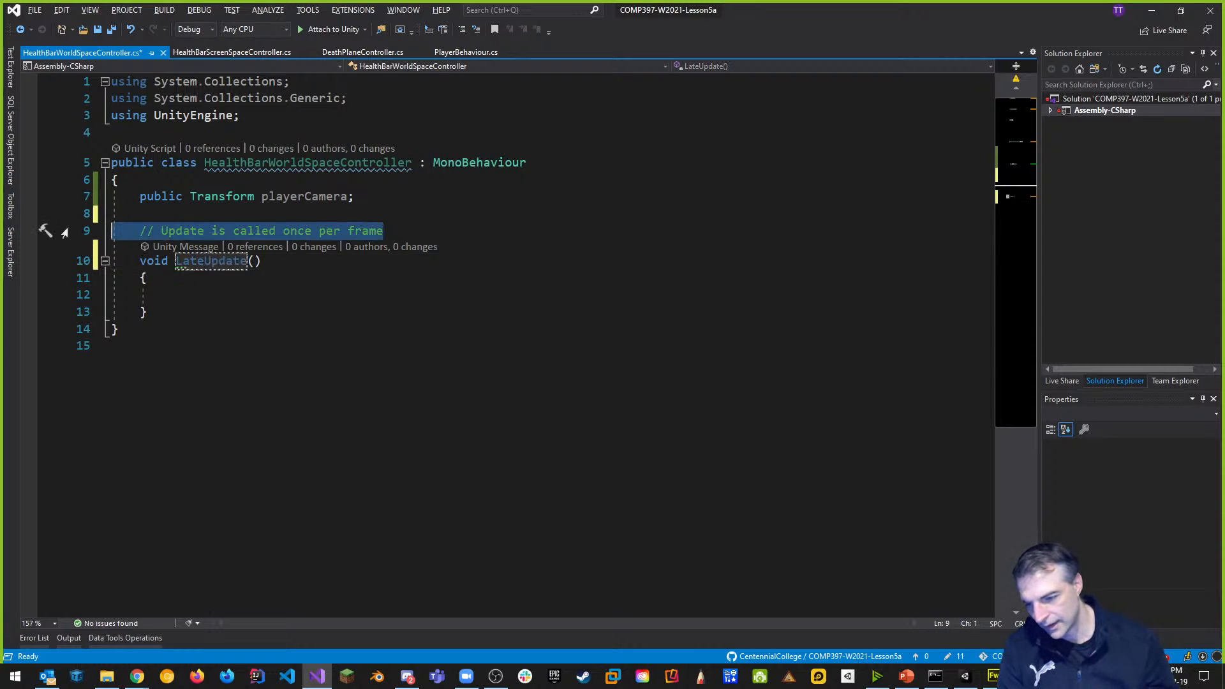
key("Delete")
key("Delete")
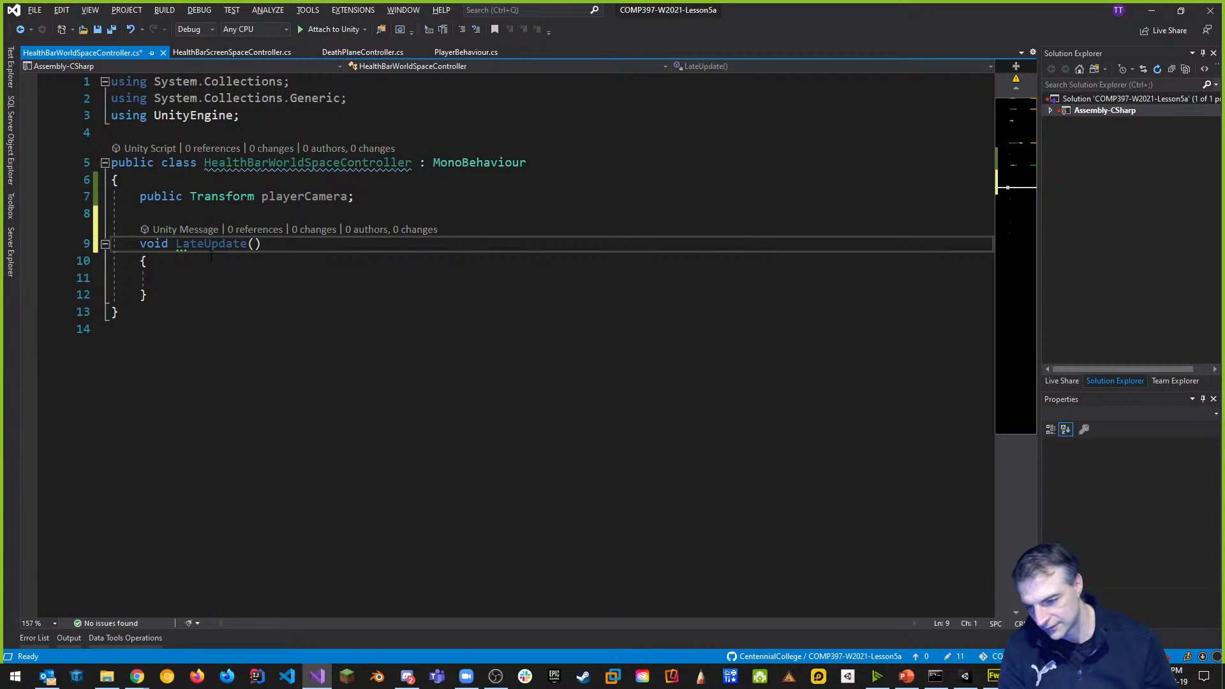
left_click(208, 276)
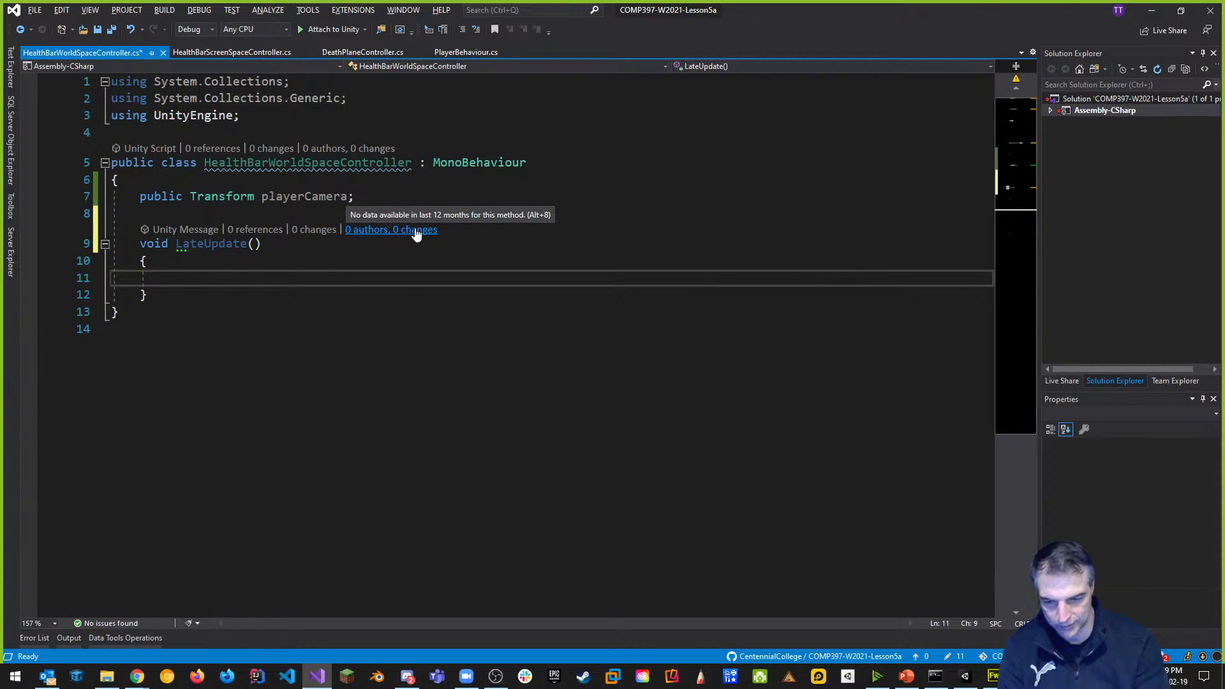
Write 'transform.LookAt(transform.position + playerCamera.position);' inside LateUpdate.
type("t")
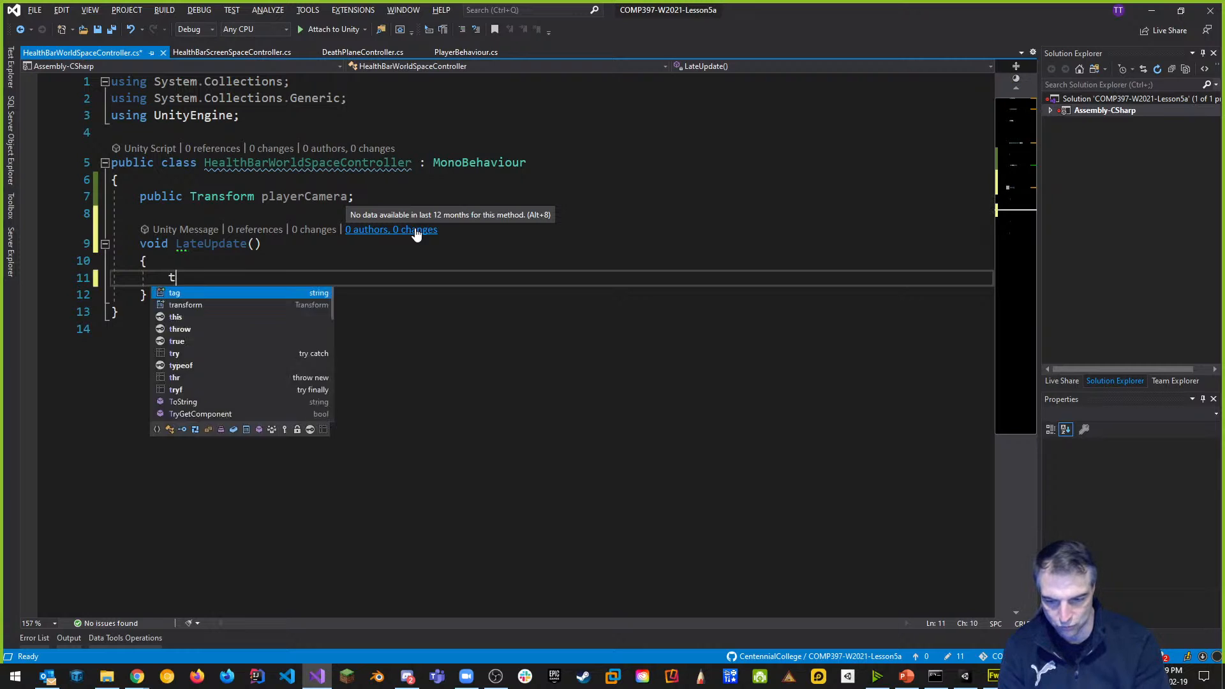
type("ransform.")
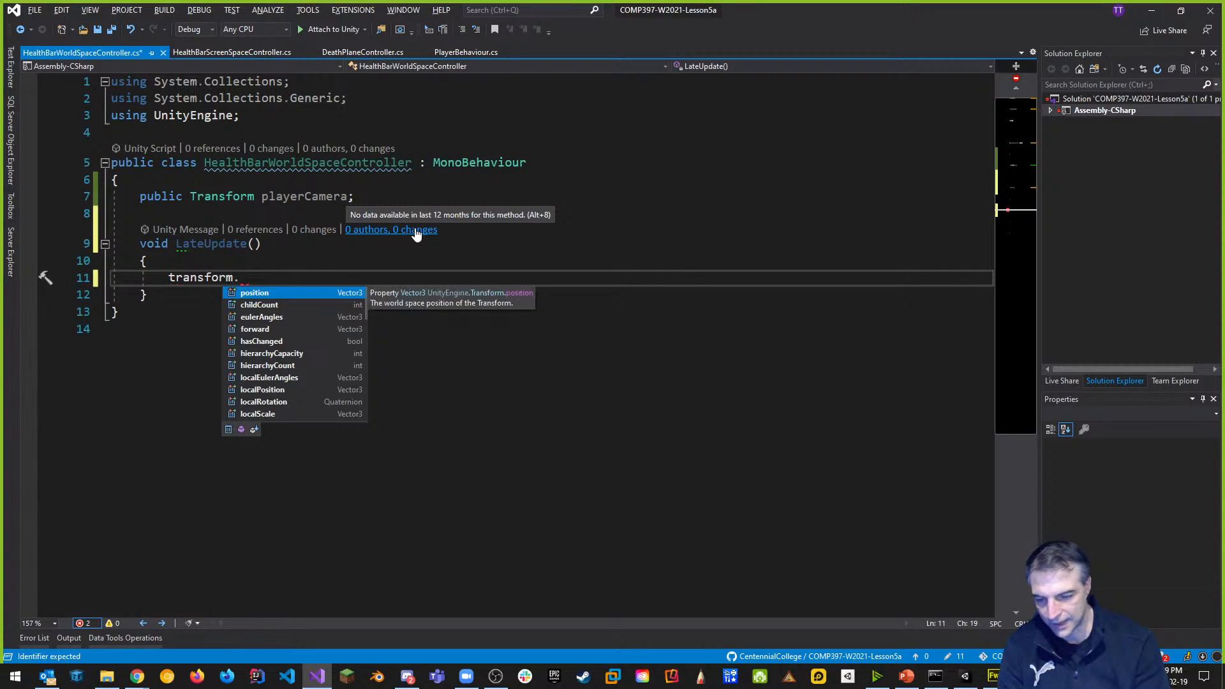
type("LookAt(")
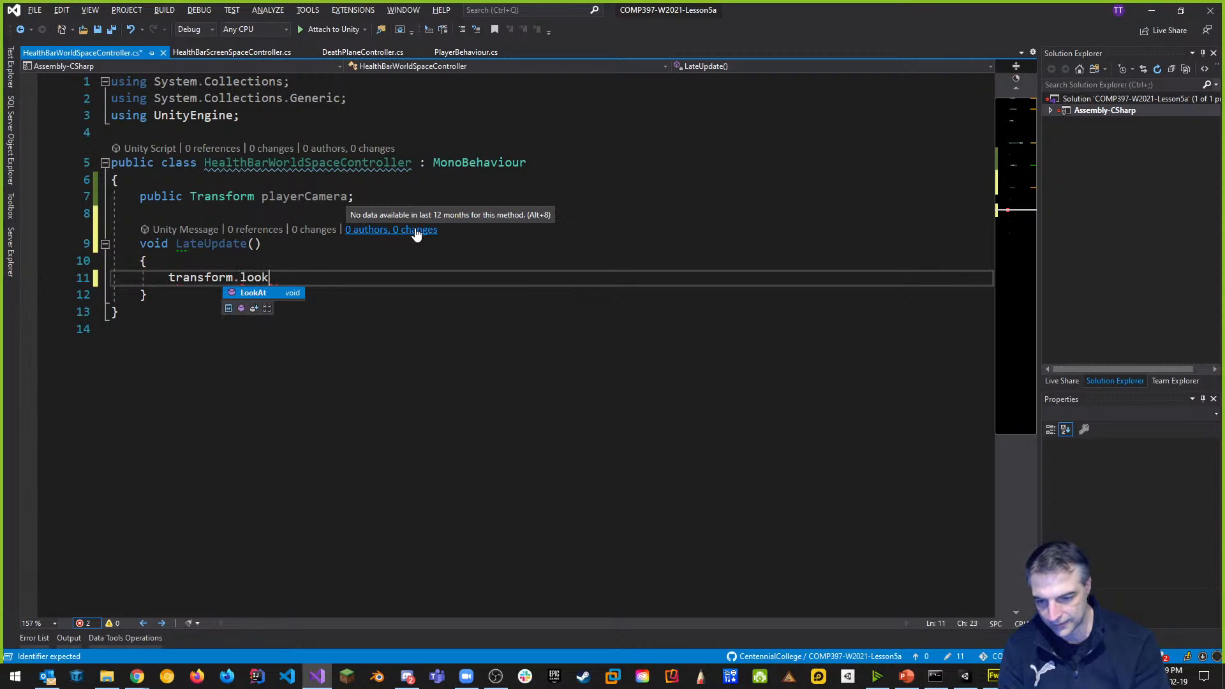
type("pla")
type("yerCamera")
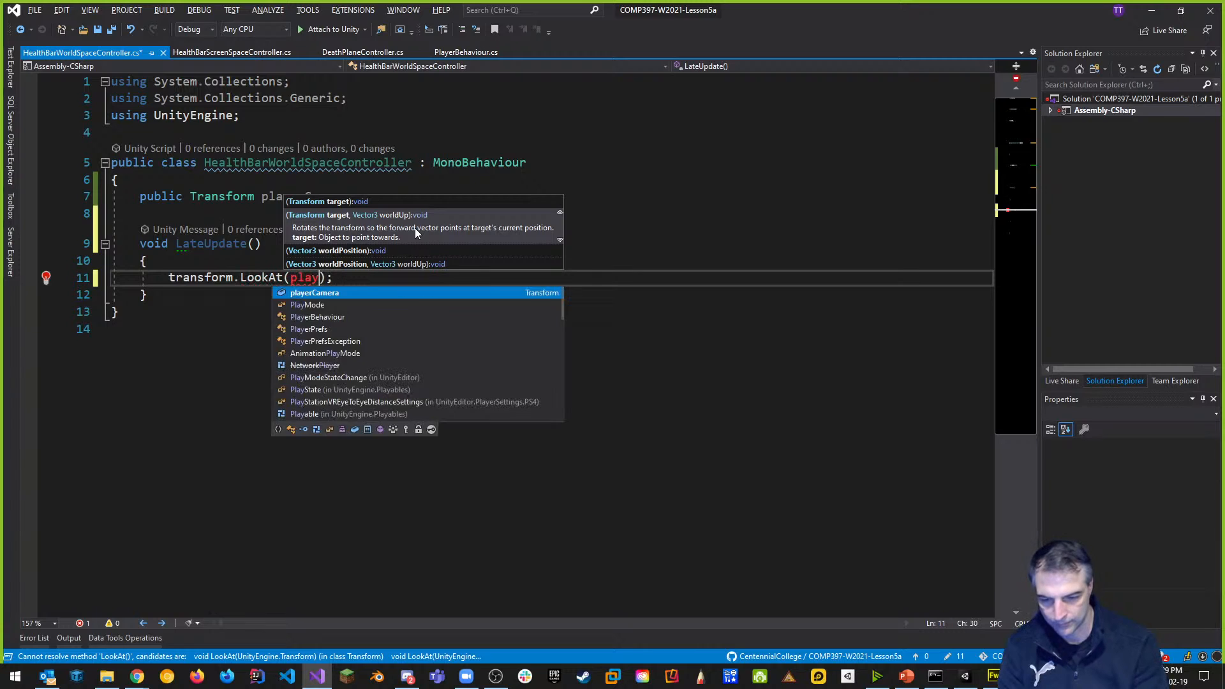
type(".transform")
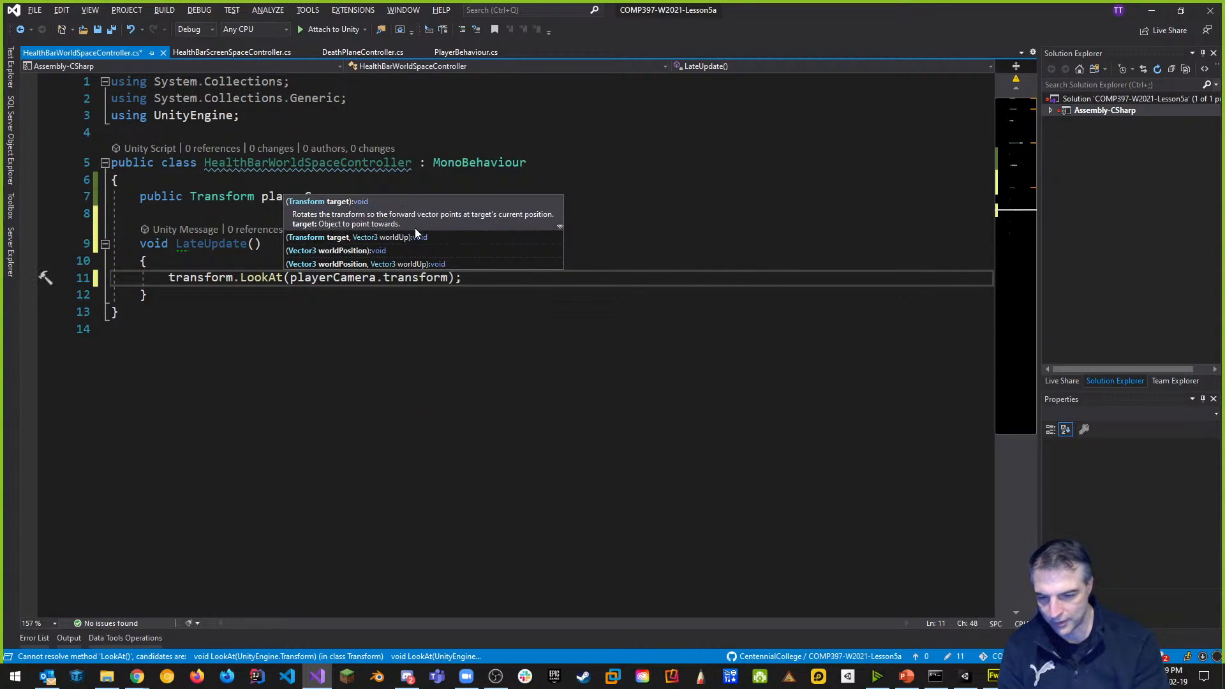
key("BackSpace")
key("BackSpace")
key("BackSpace")
key("BackSpace")
key("BackSpace")
key("BackSpace")
key("BackSpace")
key("BackSpace")
key("BackSpace")
key("BackSpace")
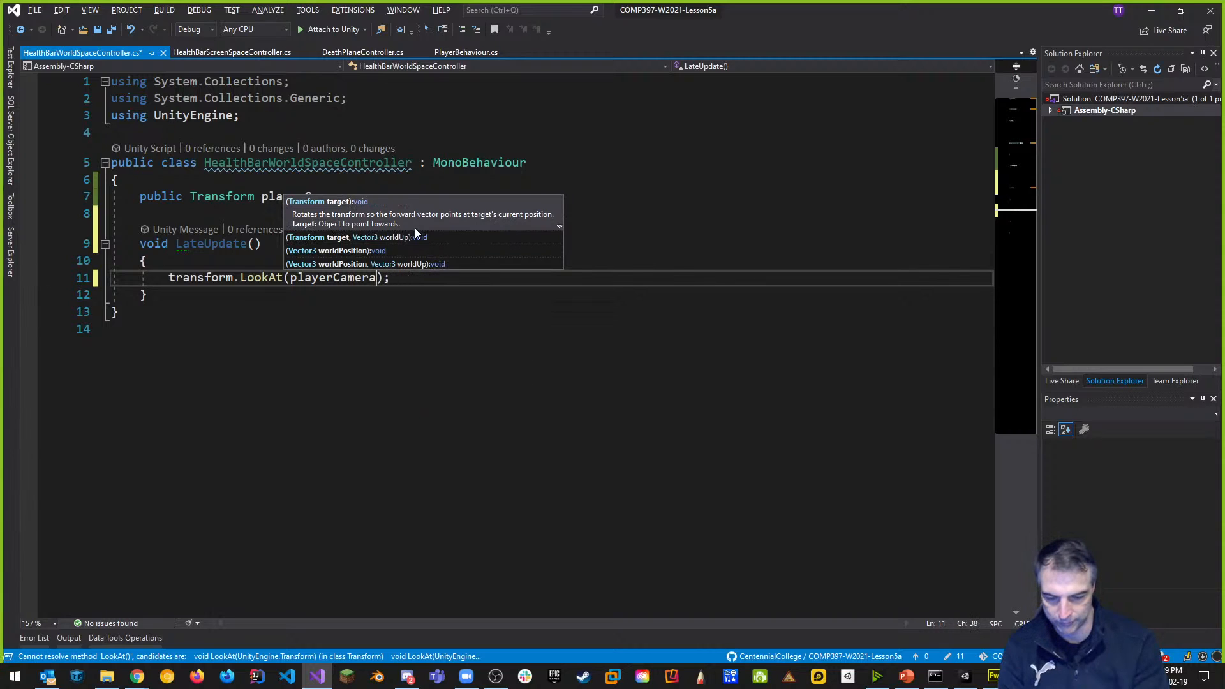
key("ctrl+End")
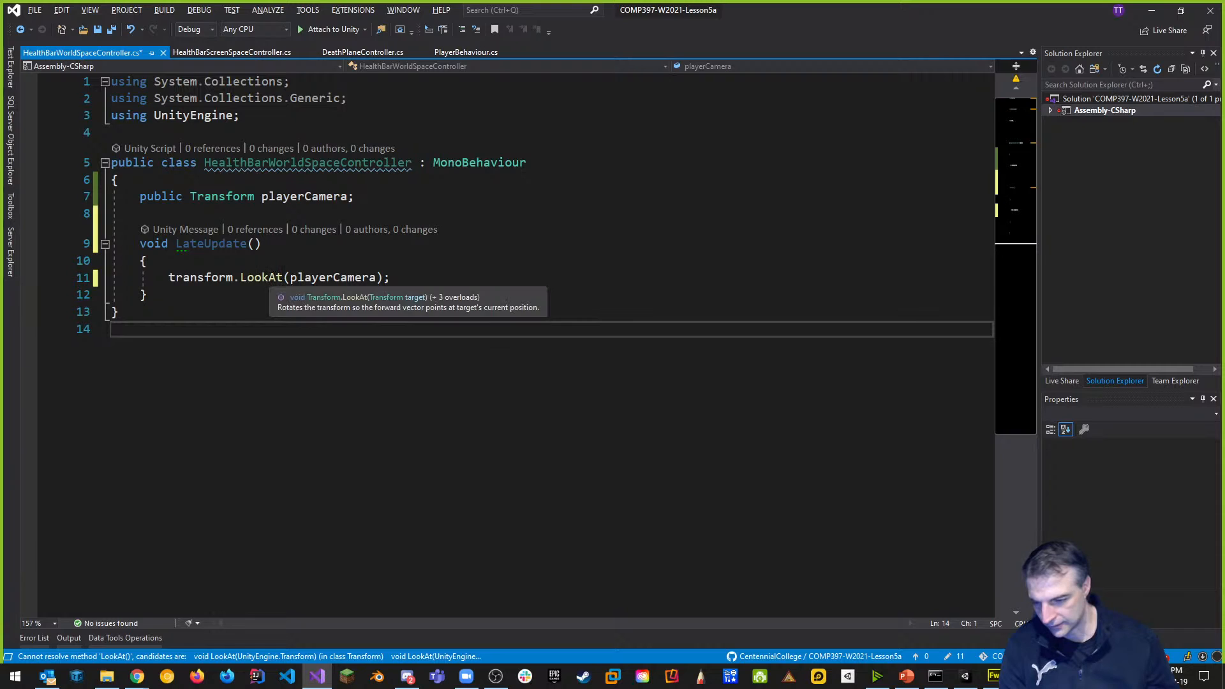
left_click(284, 279)
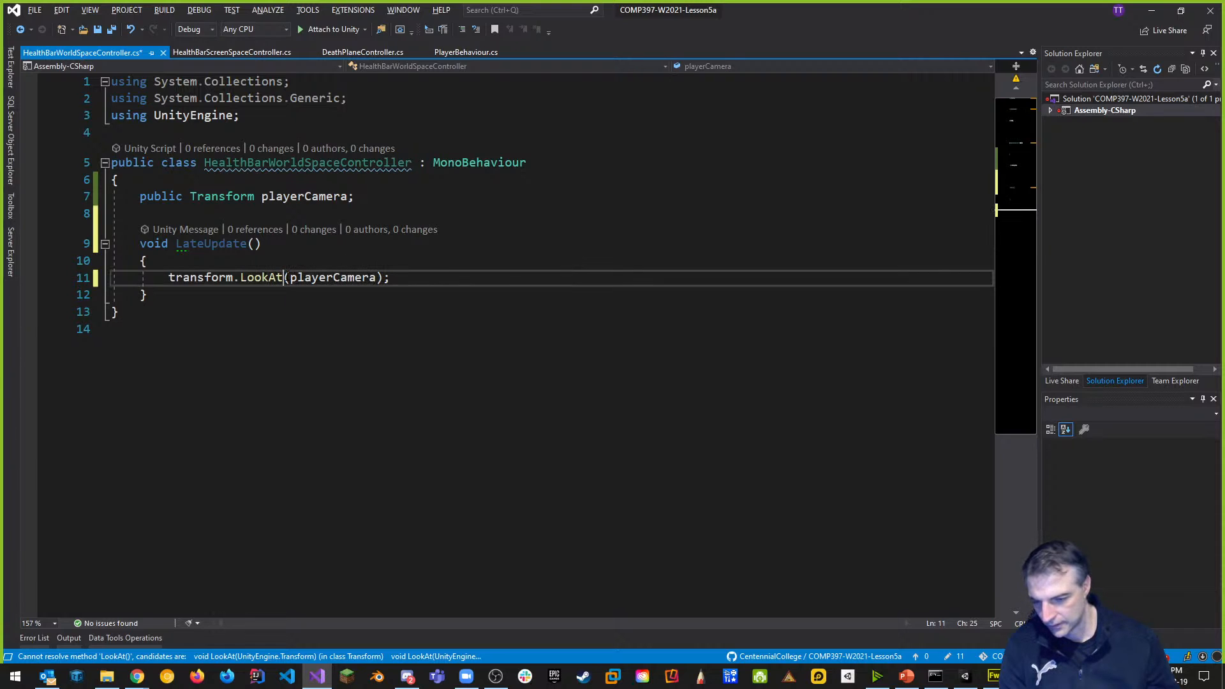
left_click(289, 278)
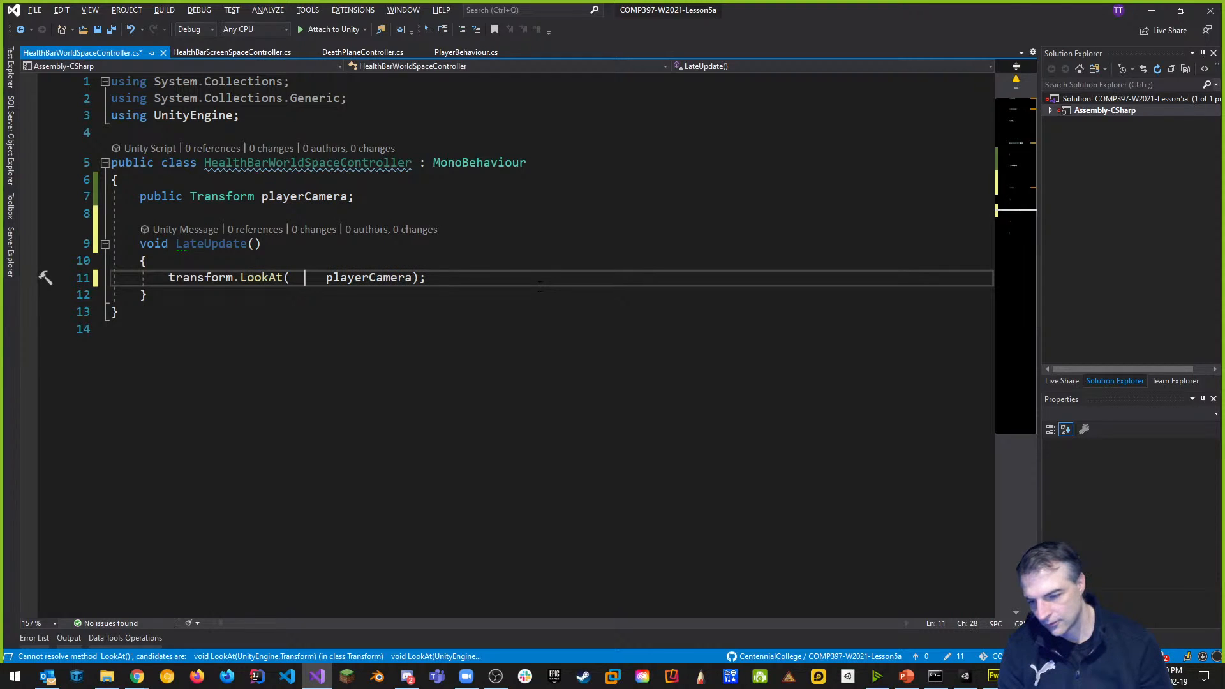
key("Right")
key("Right")
key("Right")
key("Right")
key("Right")
key("Right")
key("Right")
key("Right")
key("Right")
key("Right")
key("Right")
key("Right")
key("Right")
key("Right")
key("Right")
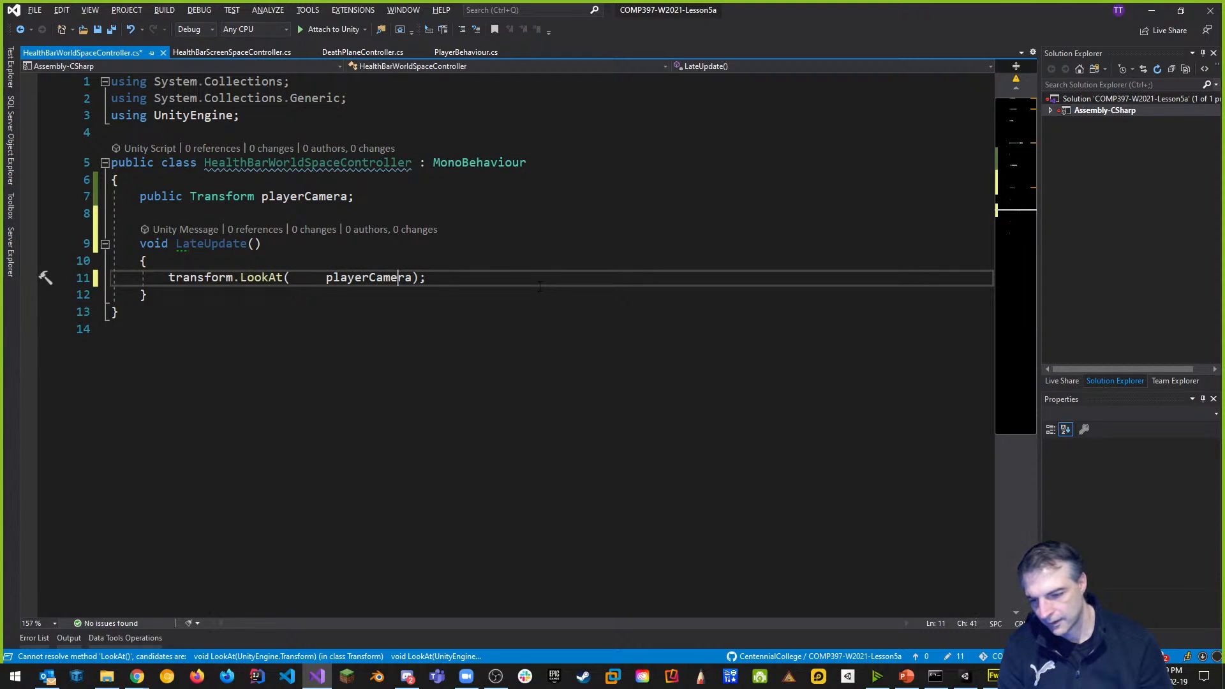
type(".position")
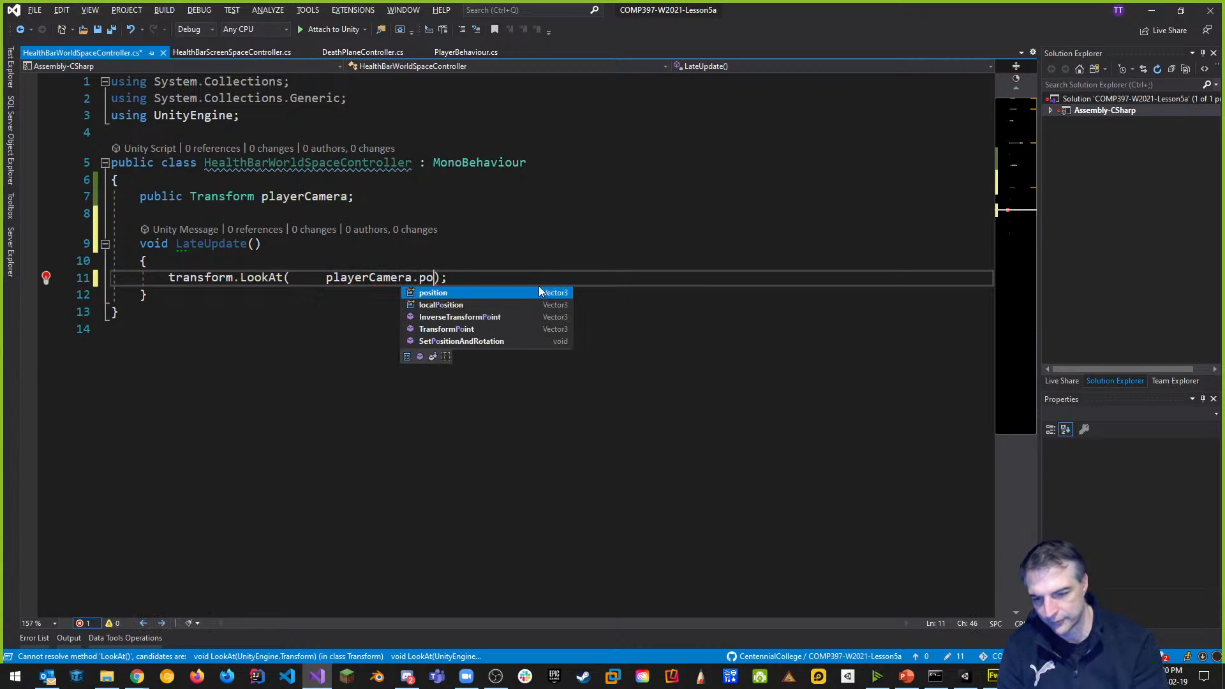
key("Left")
key("Left")
key("Left")
key("Left")
key("Left")
key("Left")
key("Left")
key("Left")
key("Left")
key("Left")
key("Left")
key("Left")
key("Left")
key("Left")
key("Left")
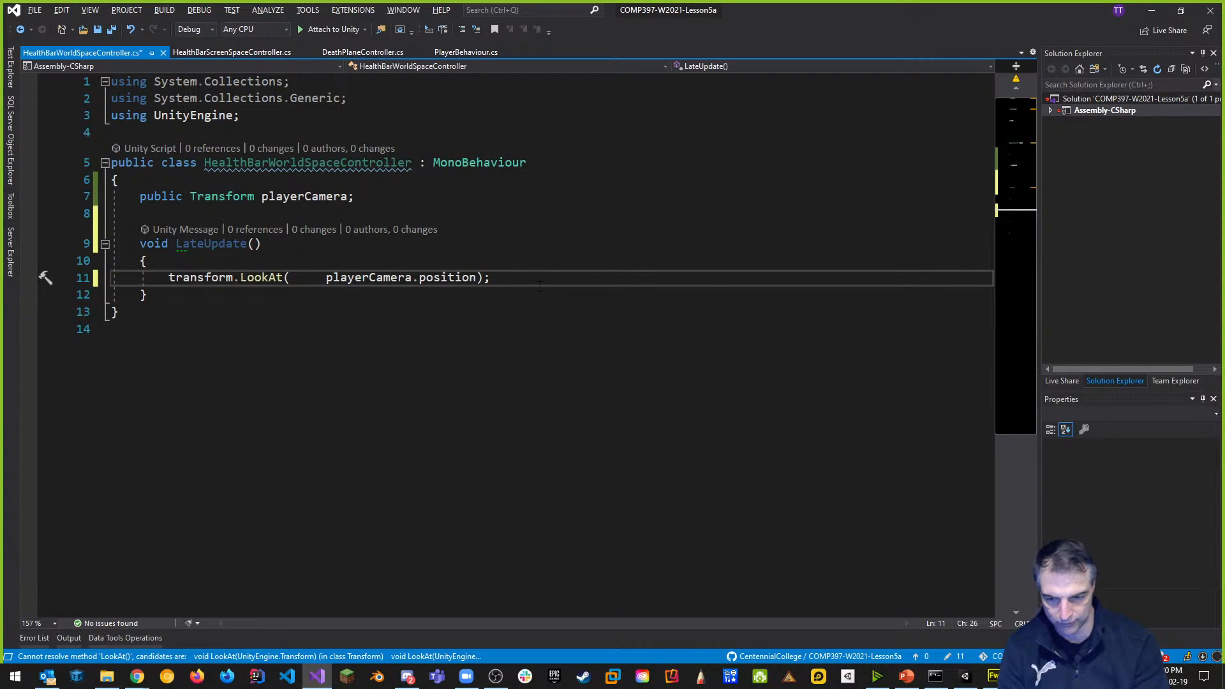
type("transform.")
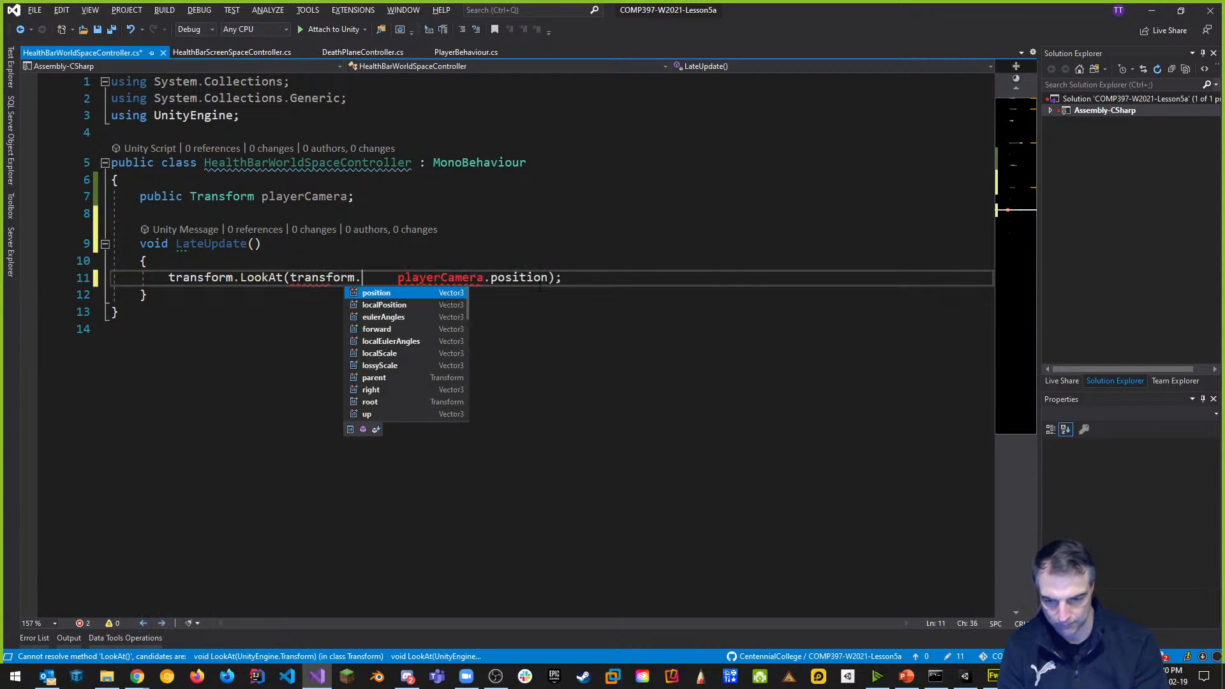
type("position +")
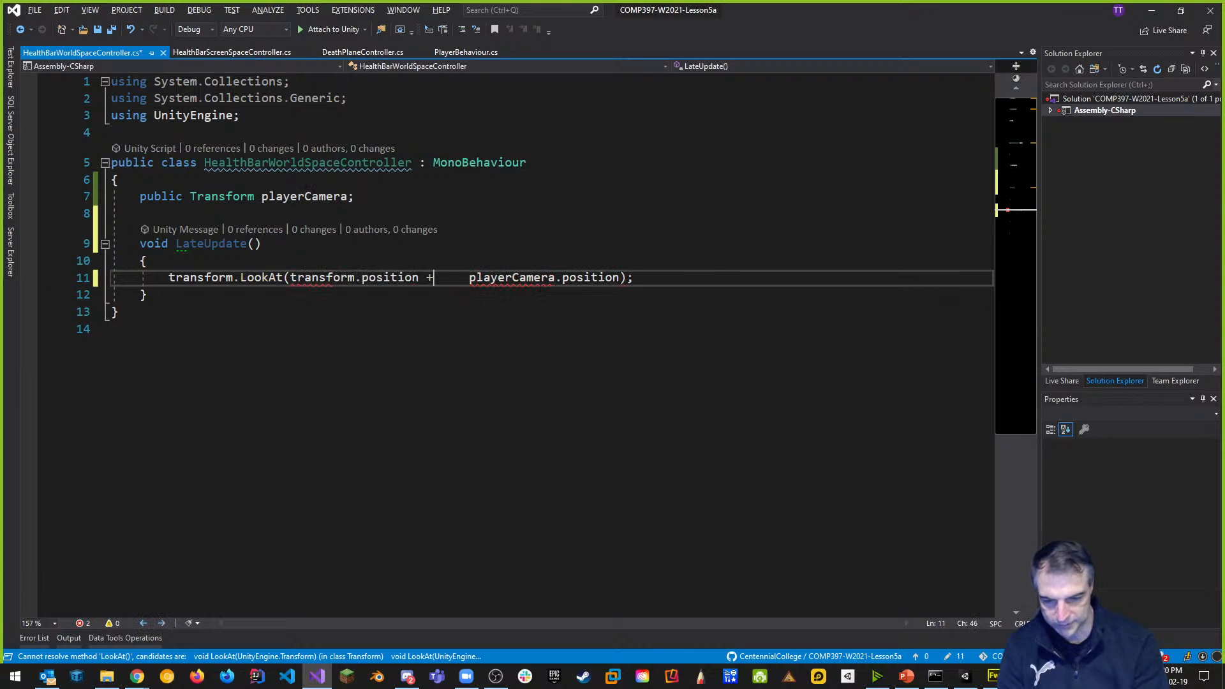
key("Delete")
key("Delete")
key("Delete")
key("Delete")
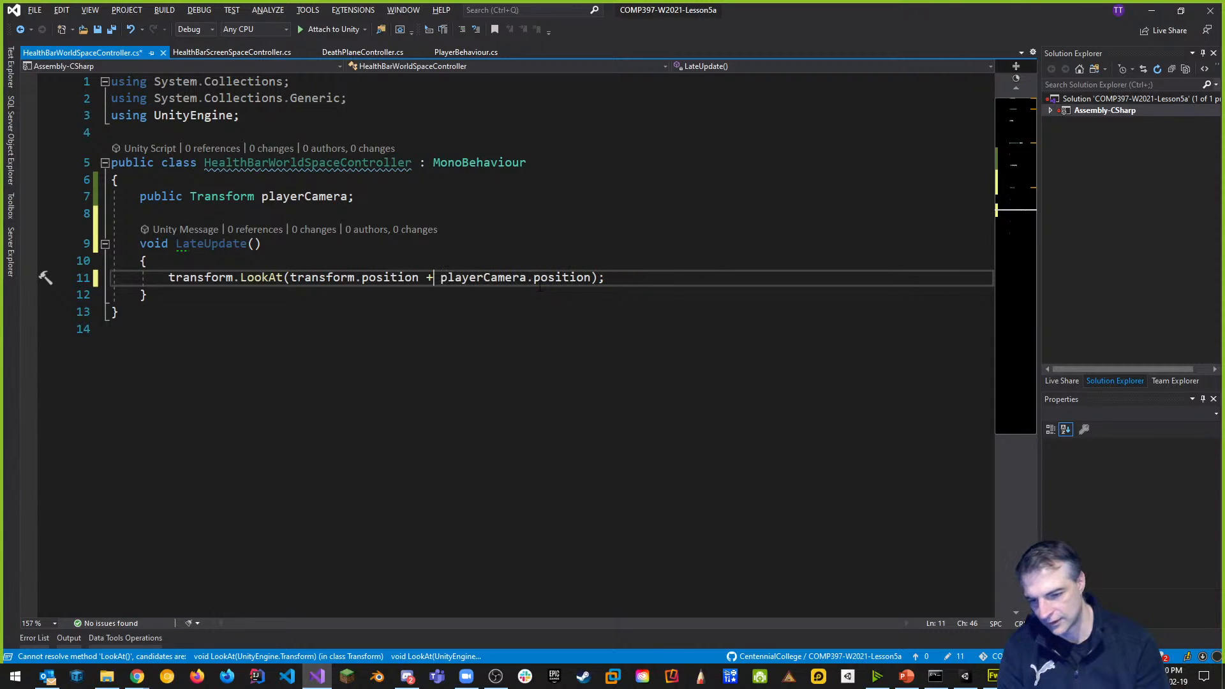
Add the comment '// billboard the healthbar' above the LookAt call.
left_click(284, 261)
key("Return")
type("//")
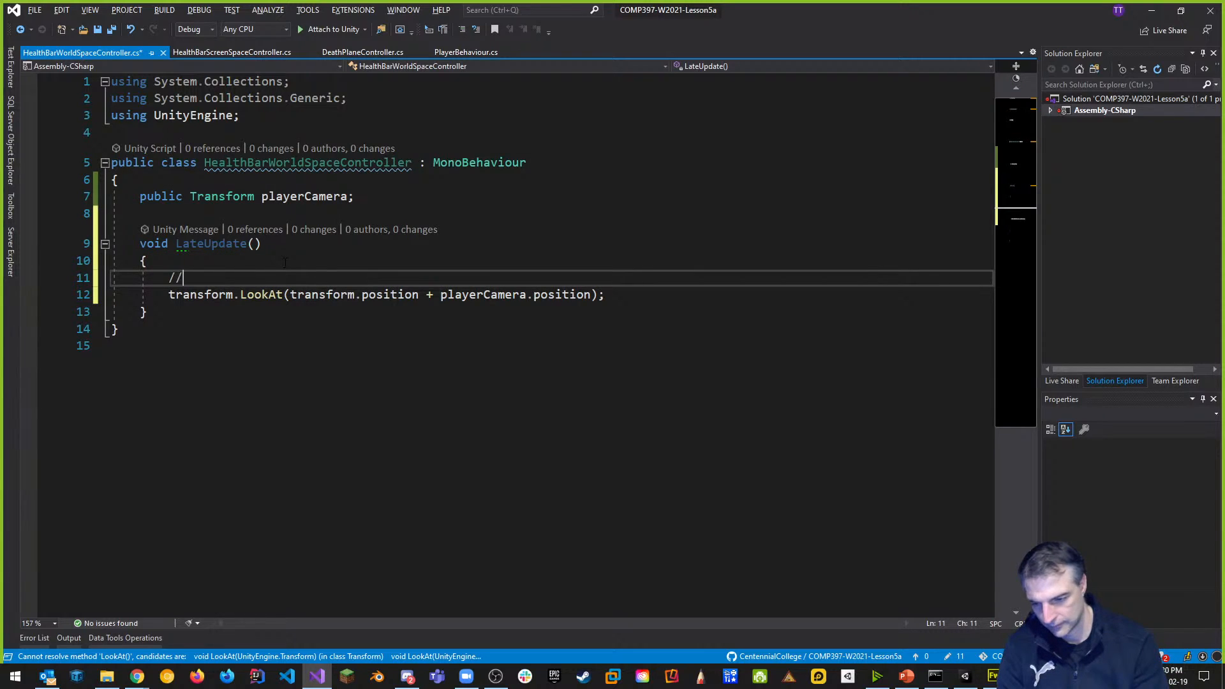
type(" billboard the healthbar")
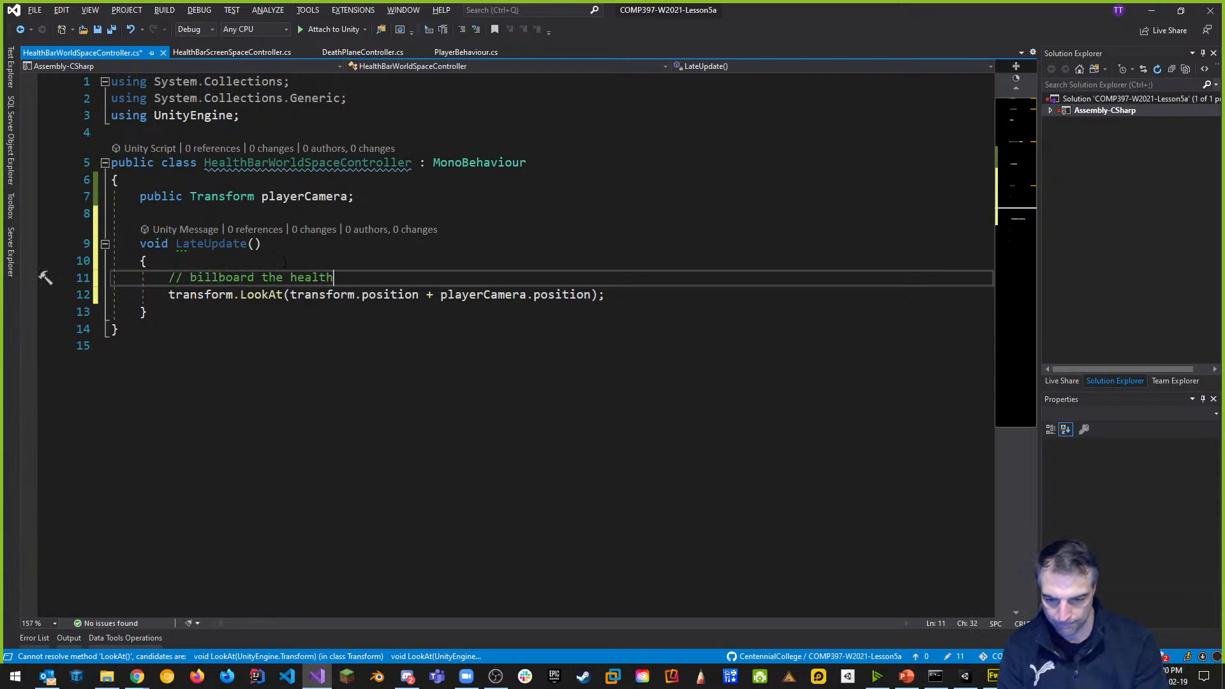
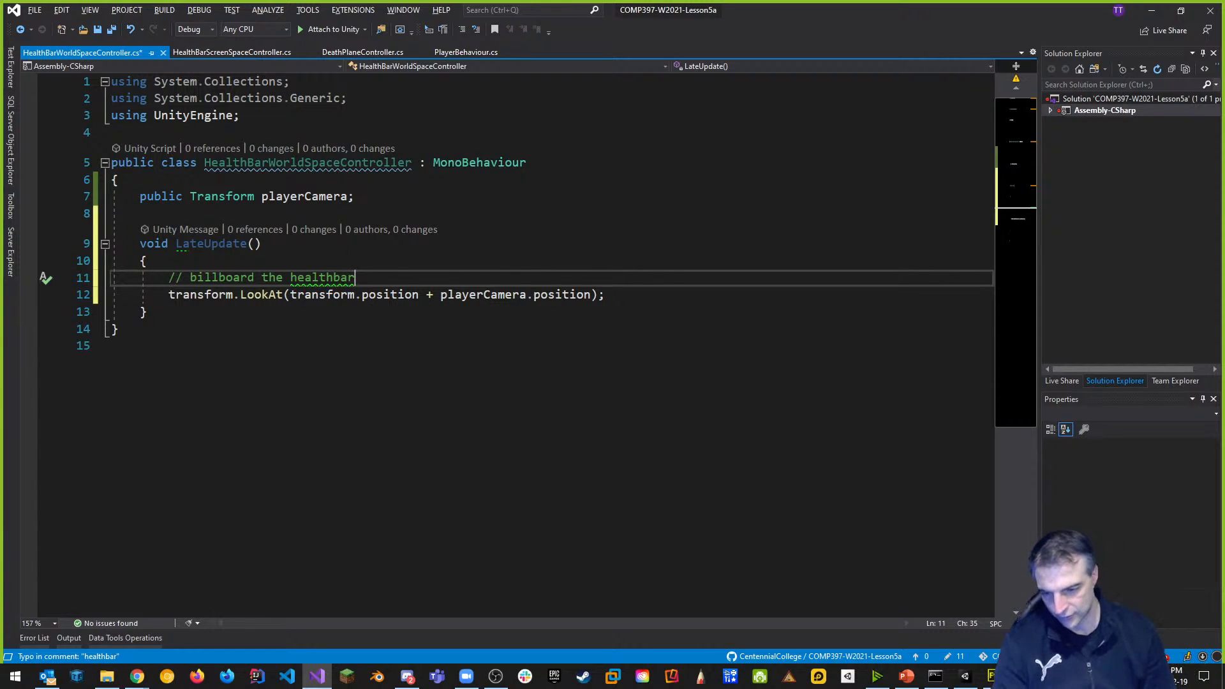
Capitalise the comment to '// billboard the healthBar' and save HealthBarWorldSpaceController.cs.
left_click_drag(333, 279, 341, 279)
type("B")
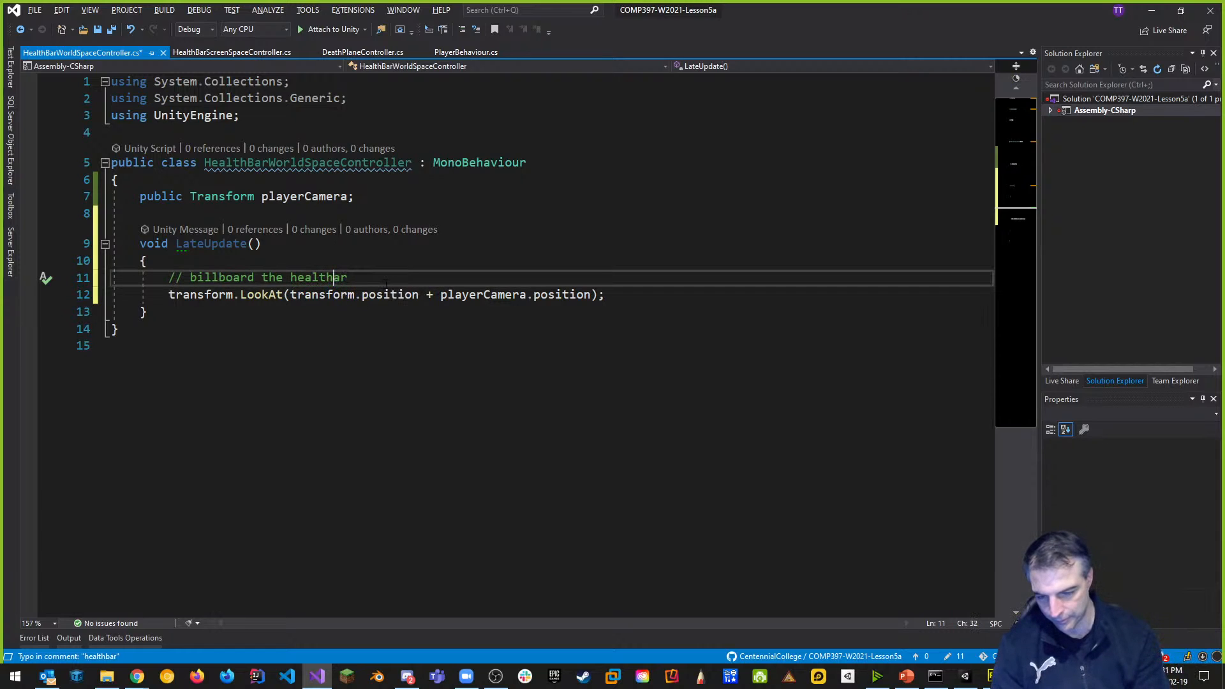
left_click(386, 281)
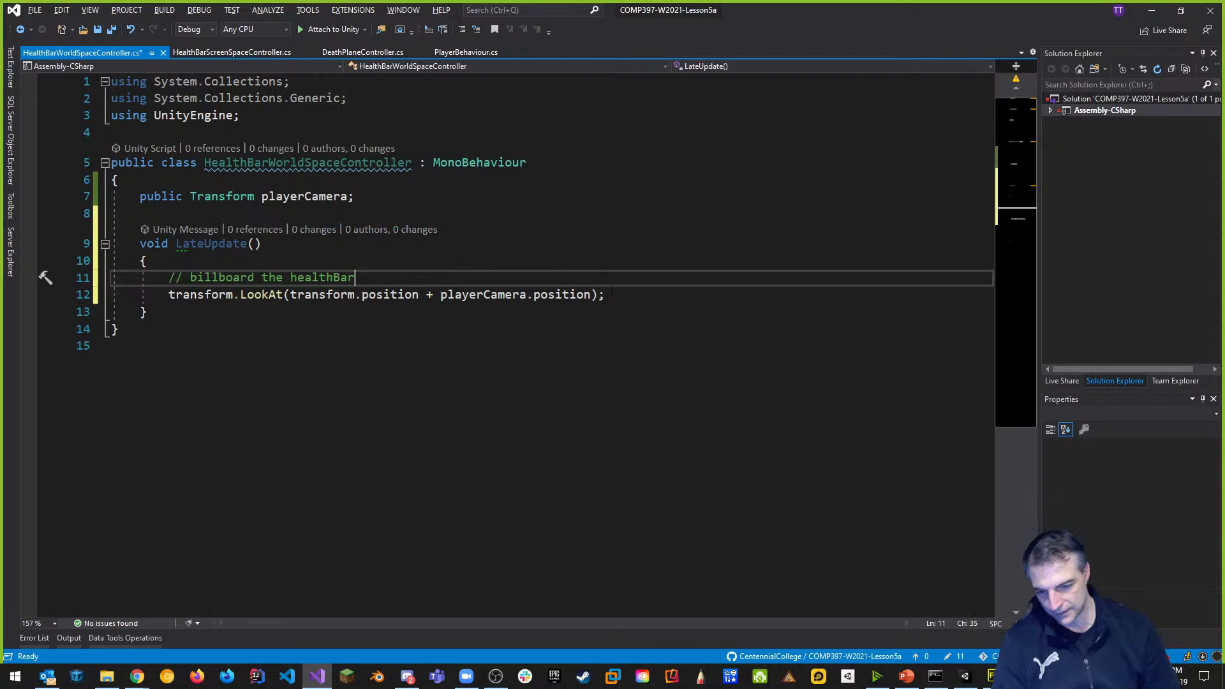
key("ctrl+s")
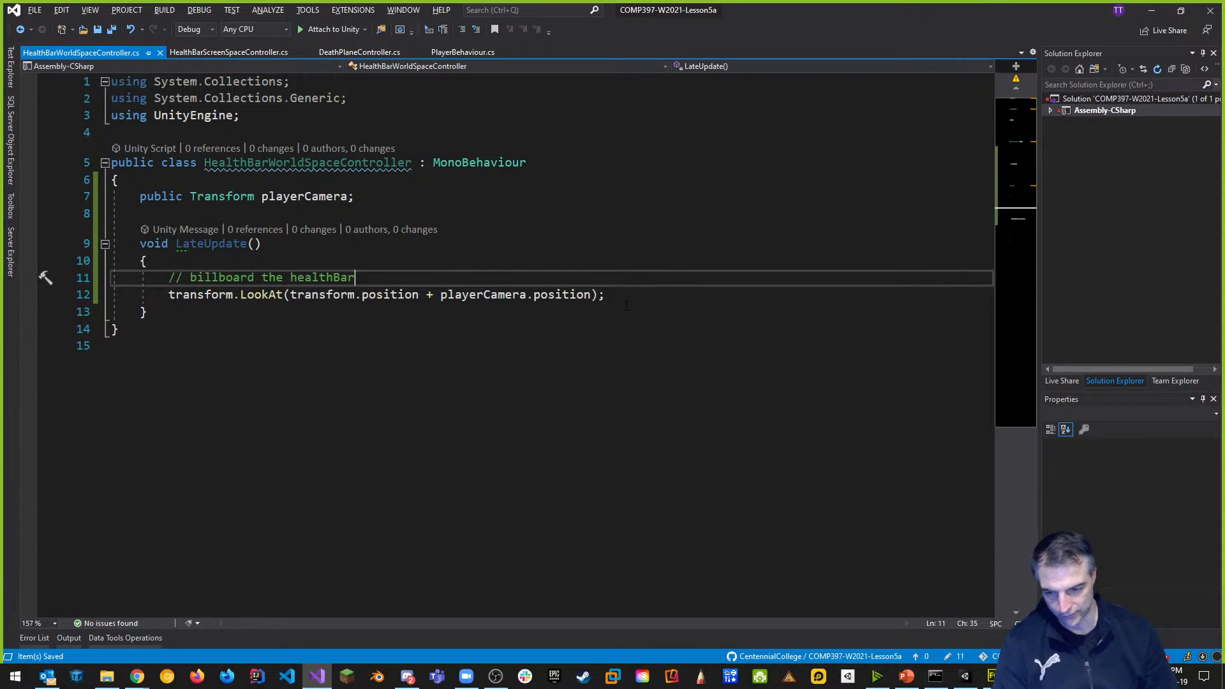
key("alt+Tab")
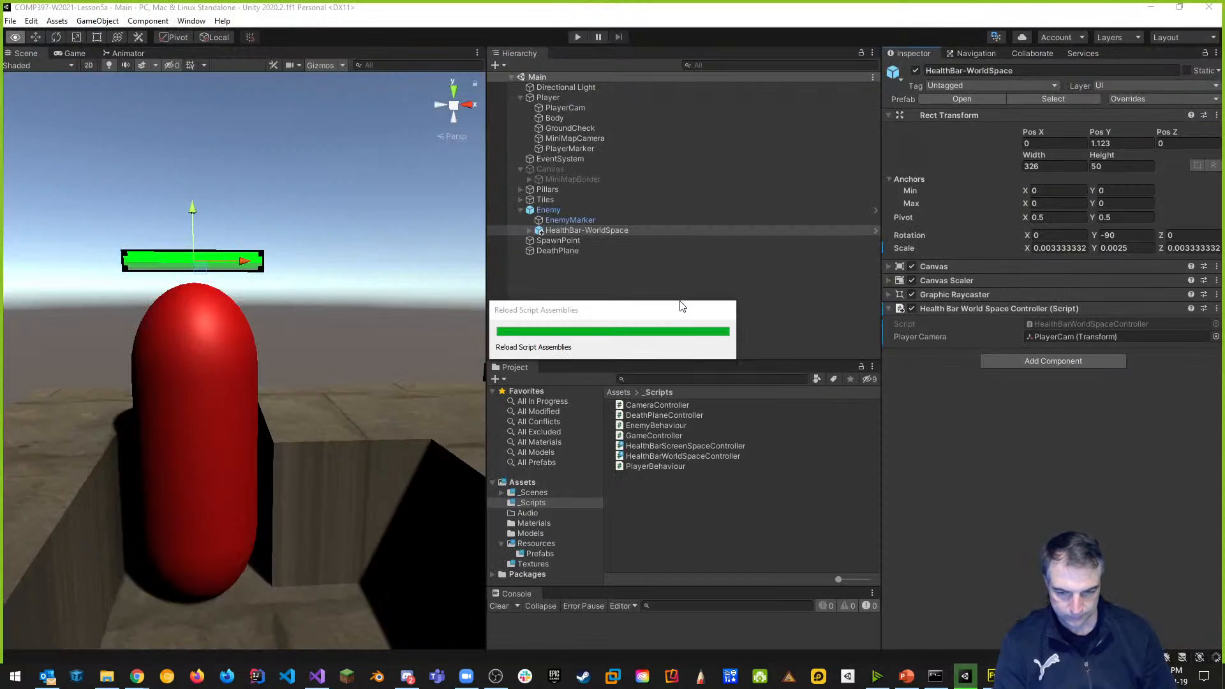
left_click(577, 36)
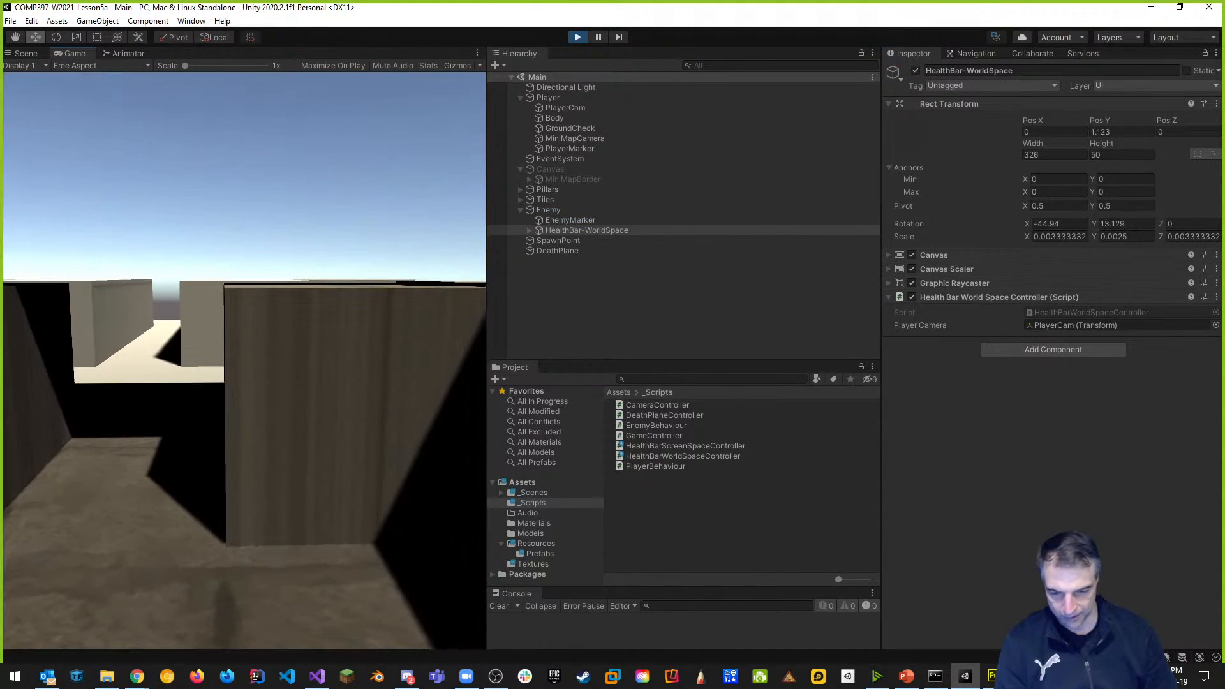
left_click_drag(487, 319, 902, 320)
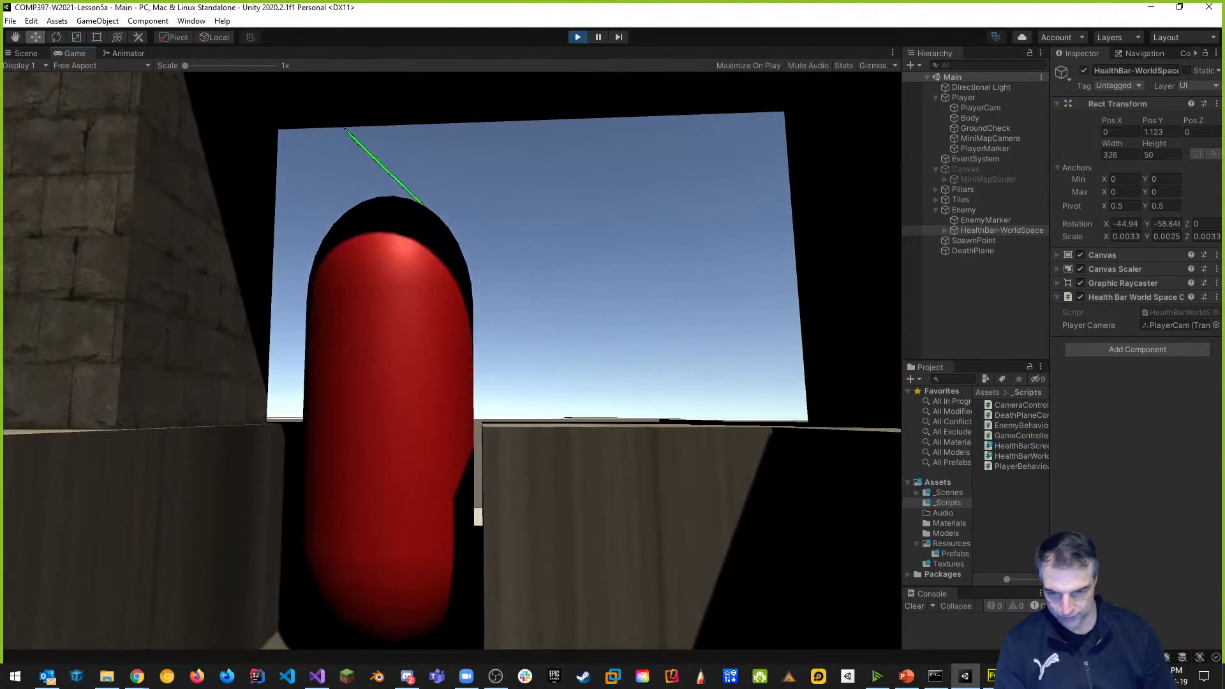
key("s")
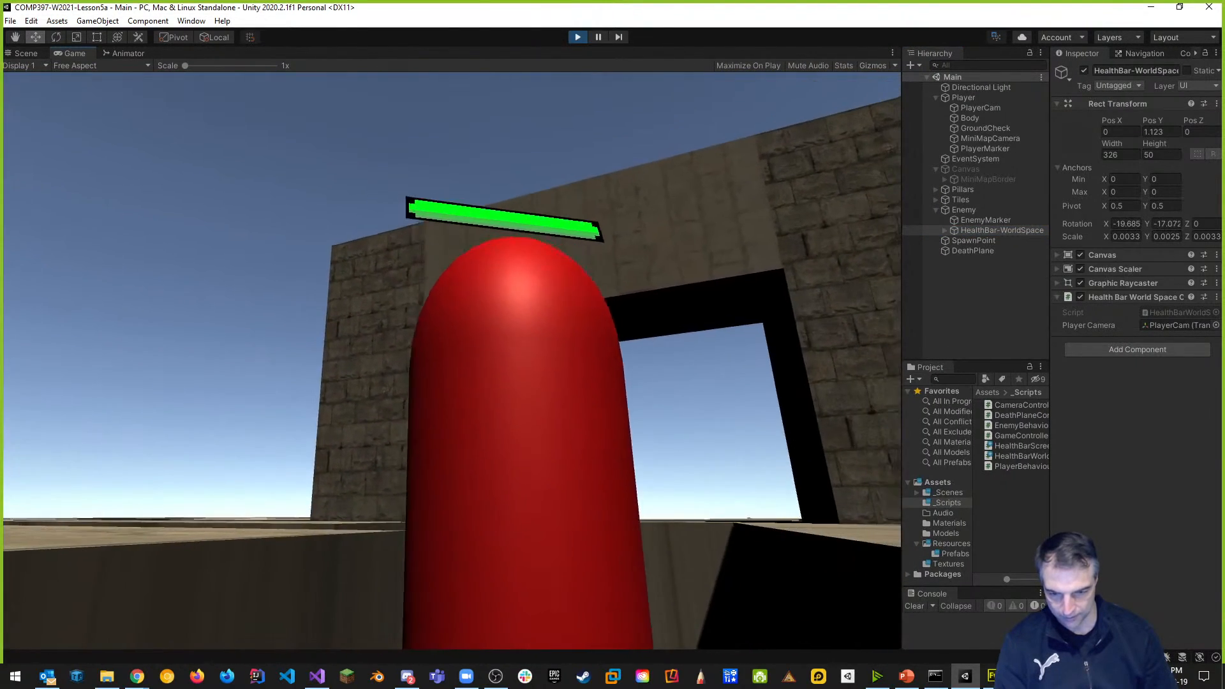
key("w")
key("s")
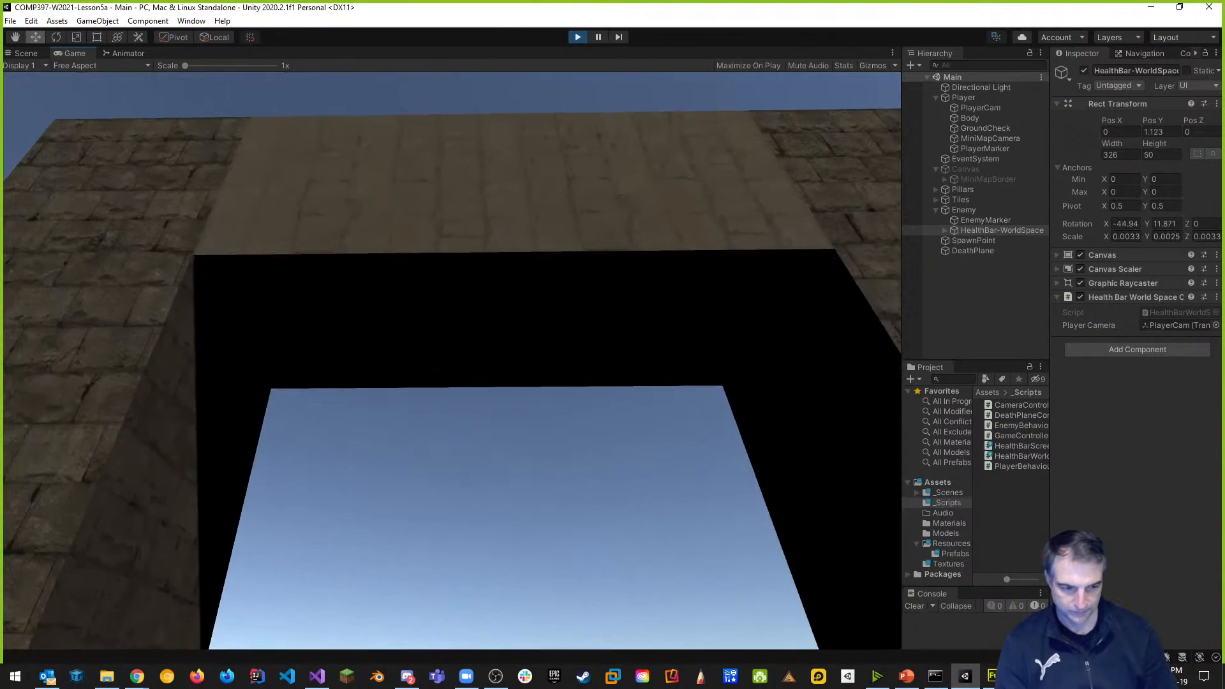
key("w")
key("space")
key("w")
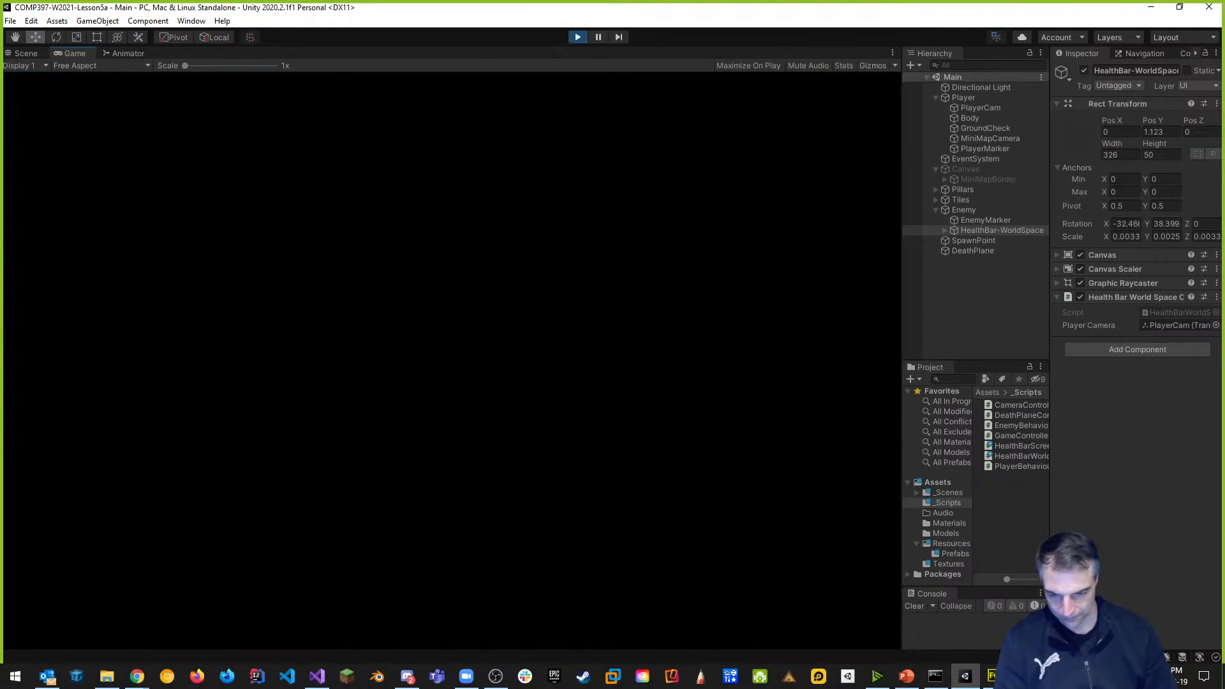
key("space")
key("w")
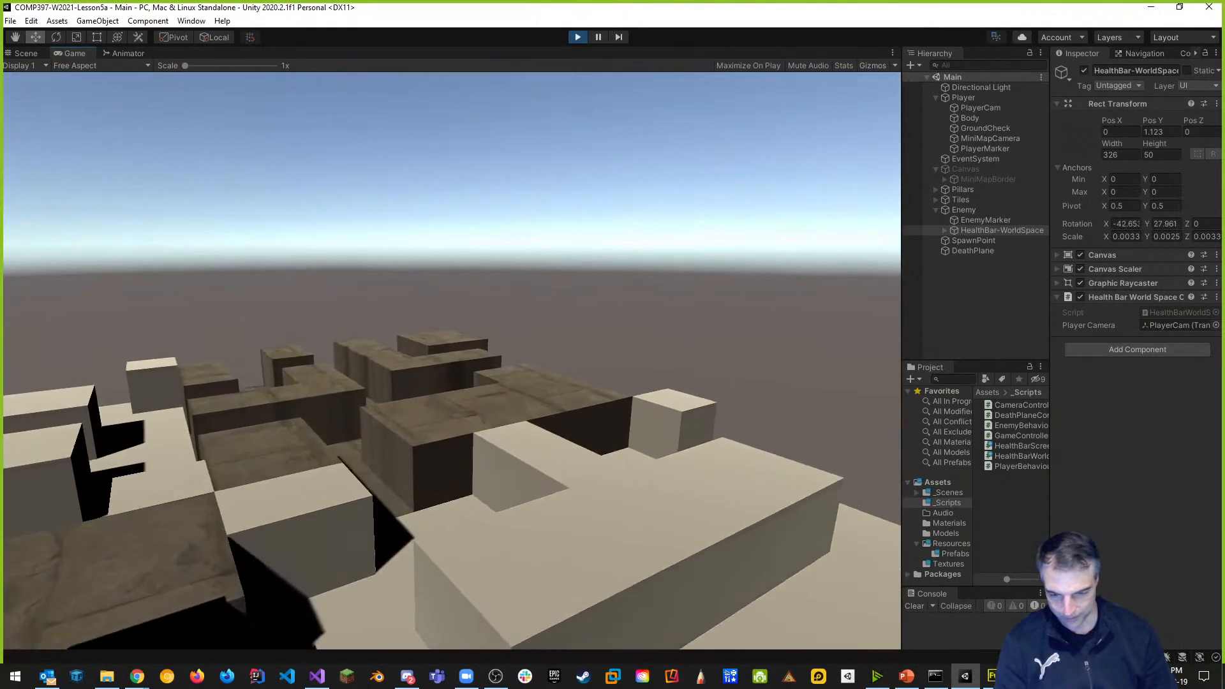
key("w")
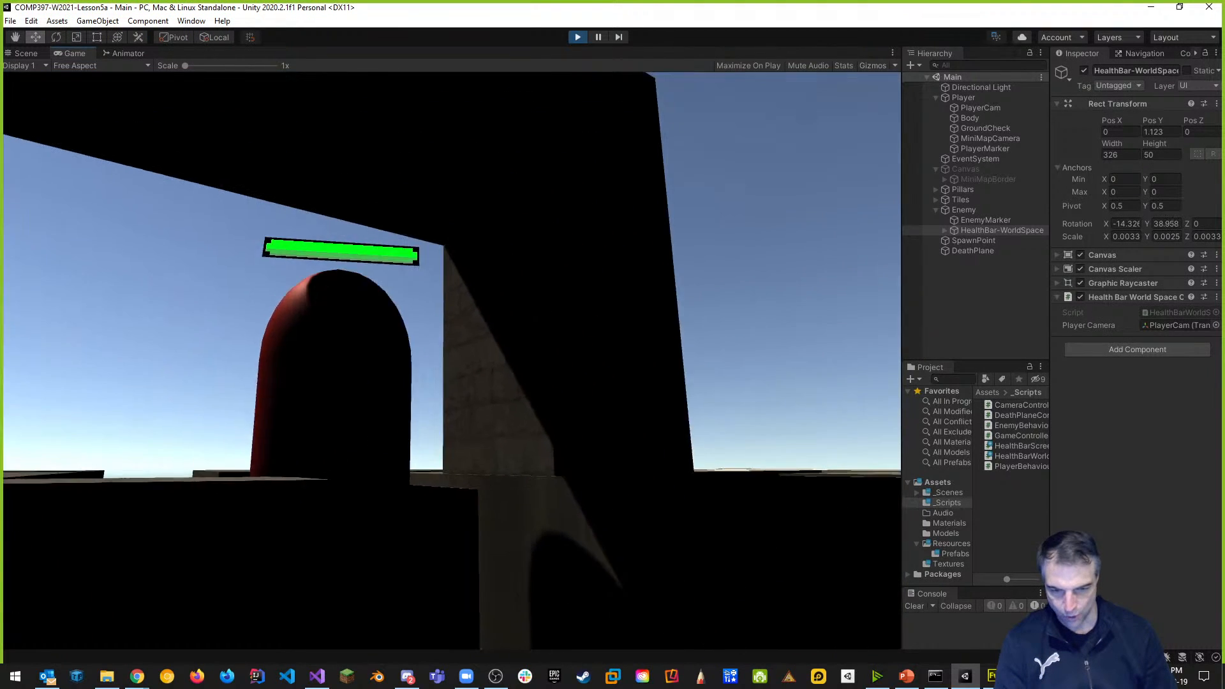
key("Escape")
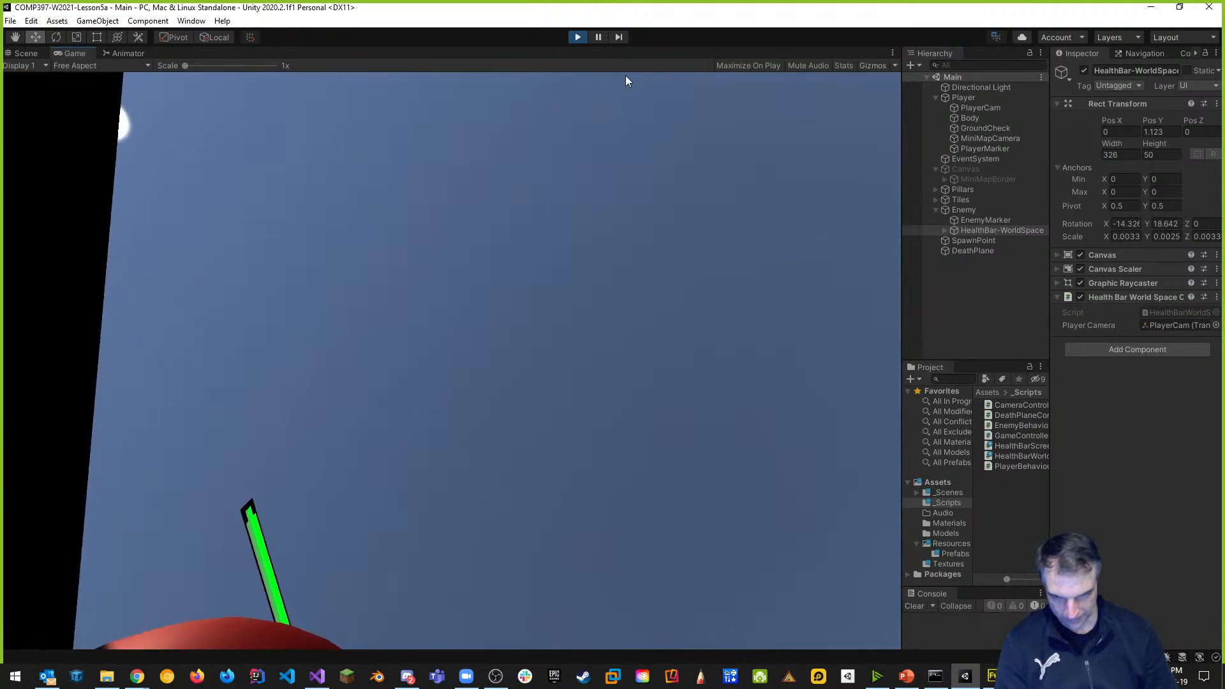
left_click(578, 37)
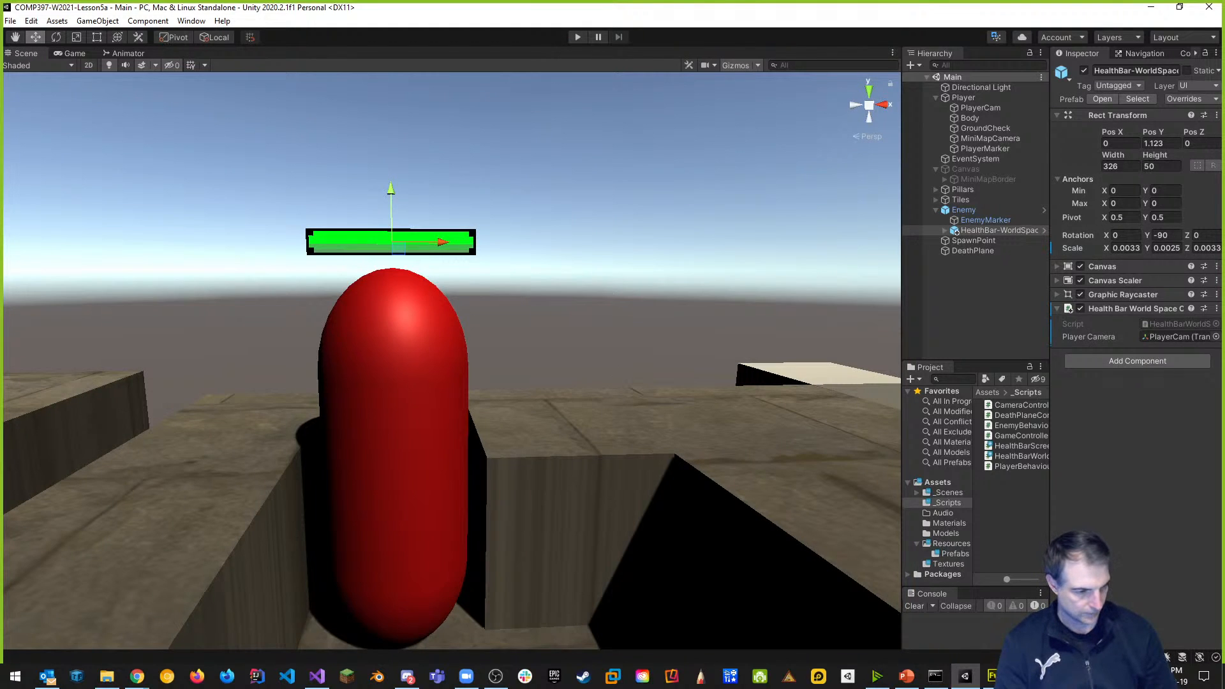
Leave Unity for File Explorer, then bring the health bar script in Visual Studio back.
key("super+e")
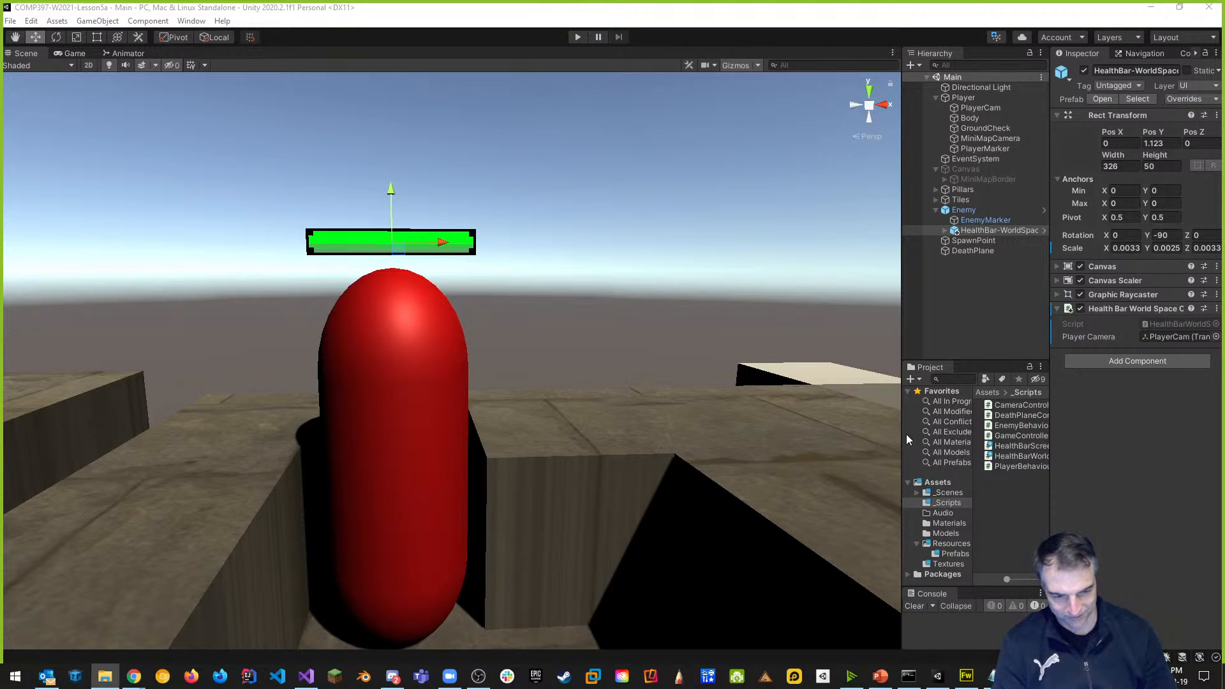
key("alt+Tab")
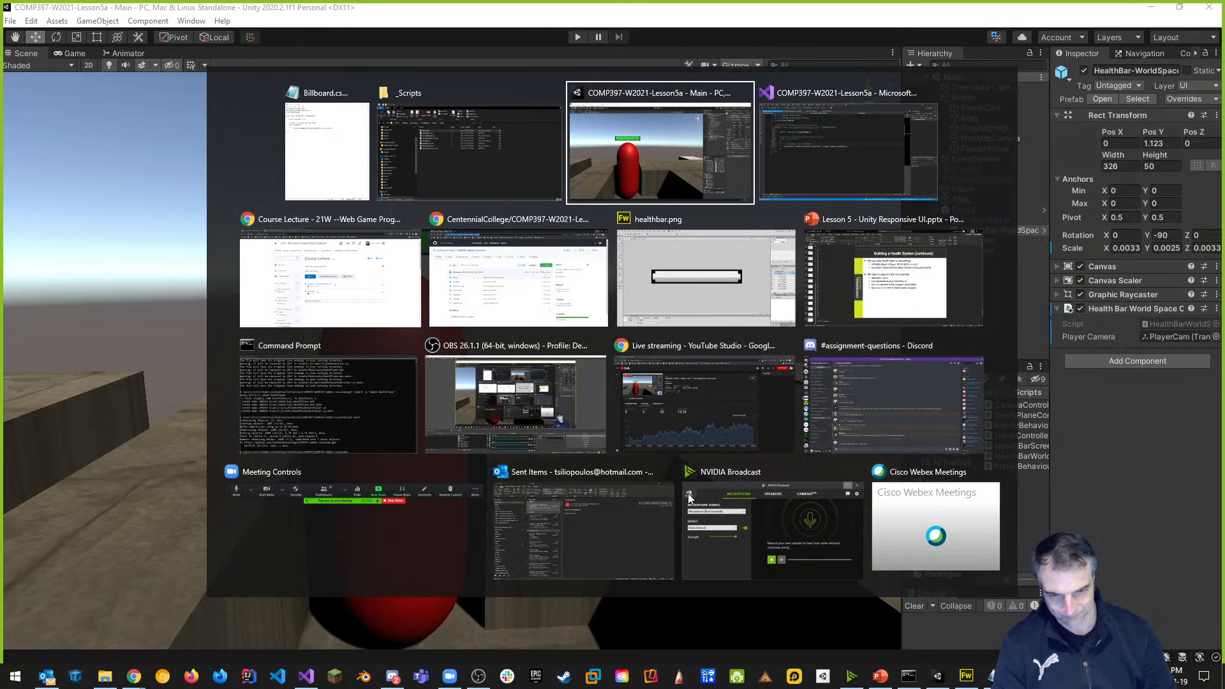
key("alt+Tab")
Change playerCamera.position to playerCamera.forward in the LookAt line and save the script.
left_click(591, 295)
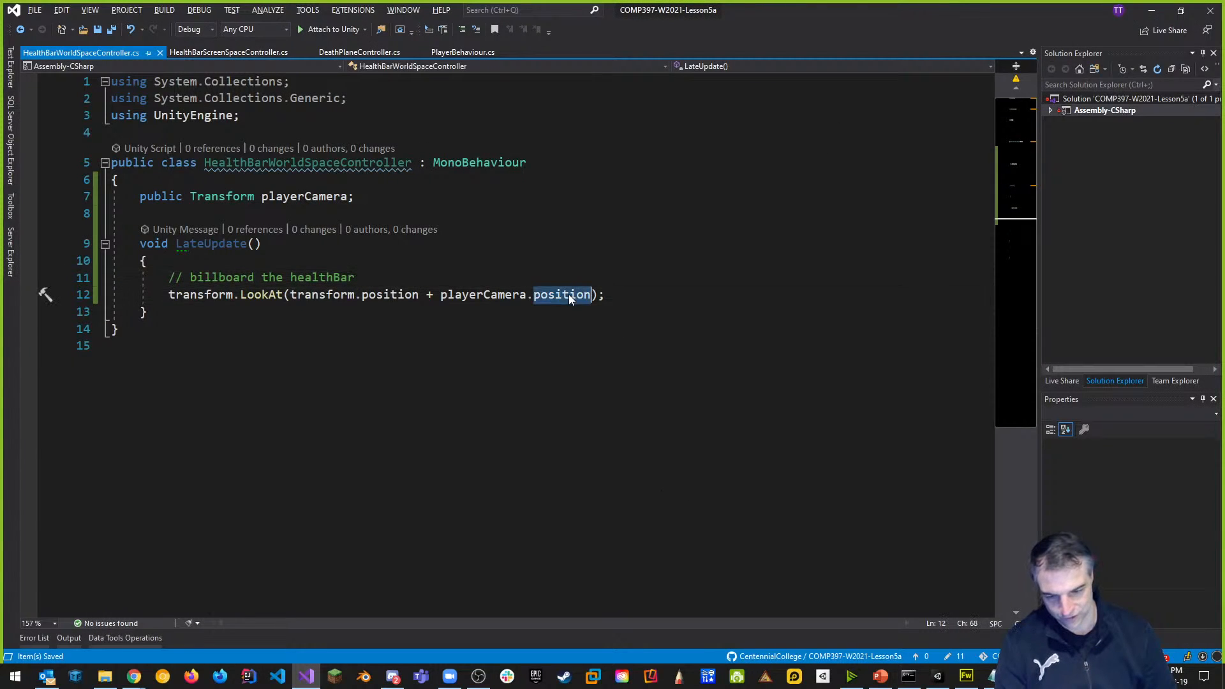
key("ctrl+BackSpace")
type("forw")
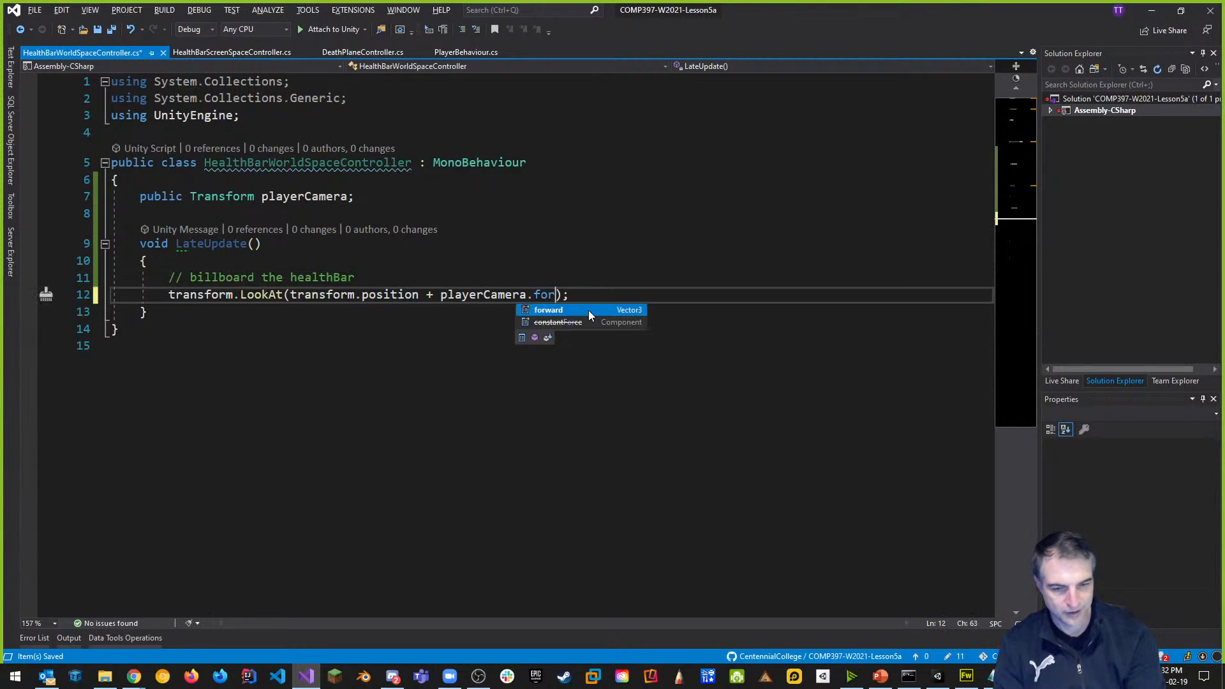
type("ard")
key("Escape")
key("Up")
key("Up")
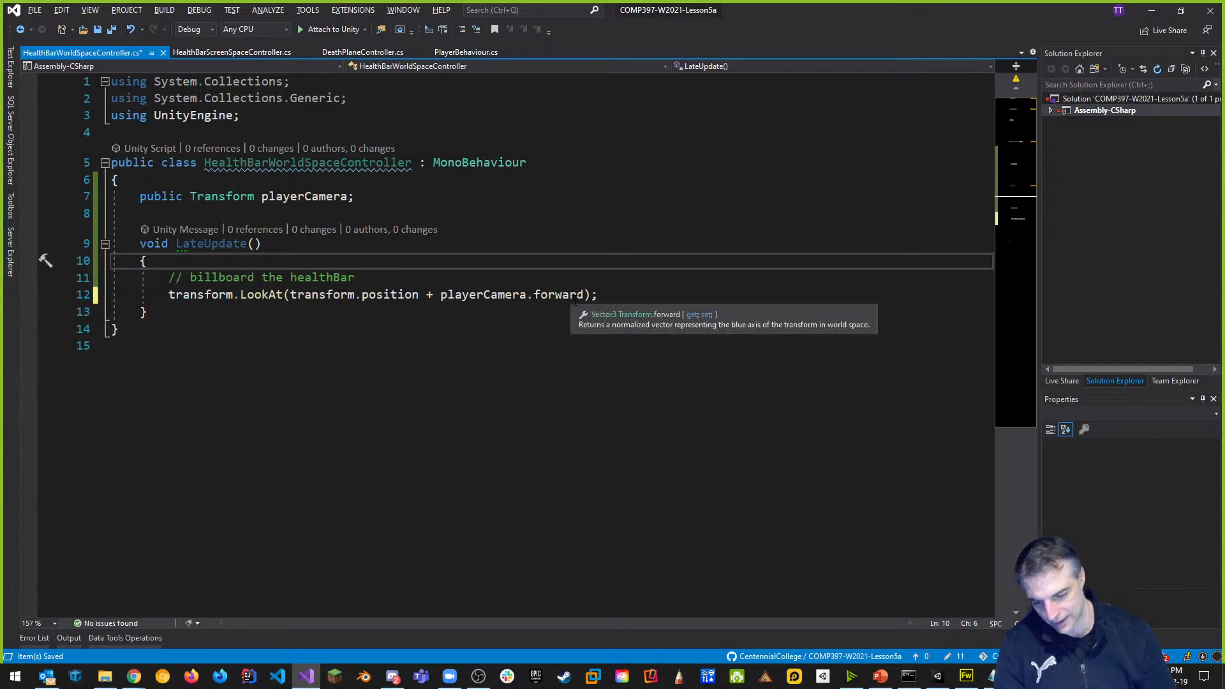
key("ctrl+s")
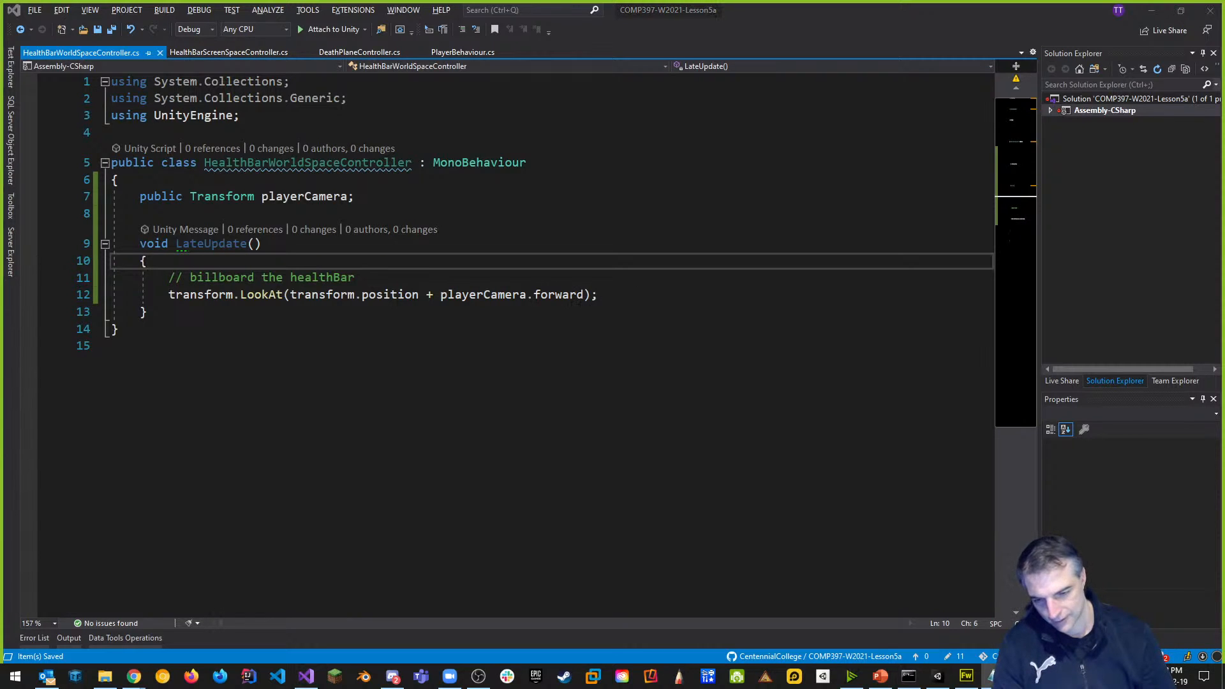
key("alt+Tab")
key("alt+Tab")
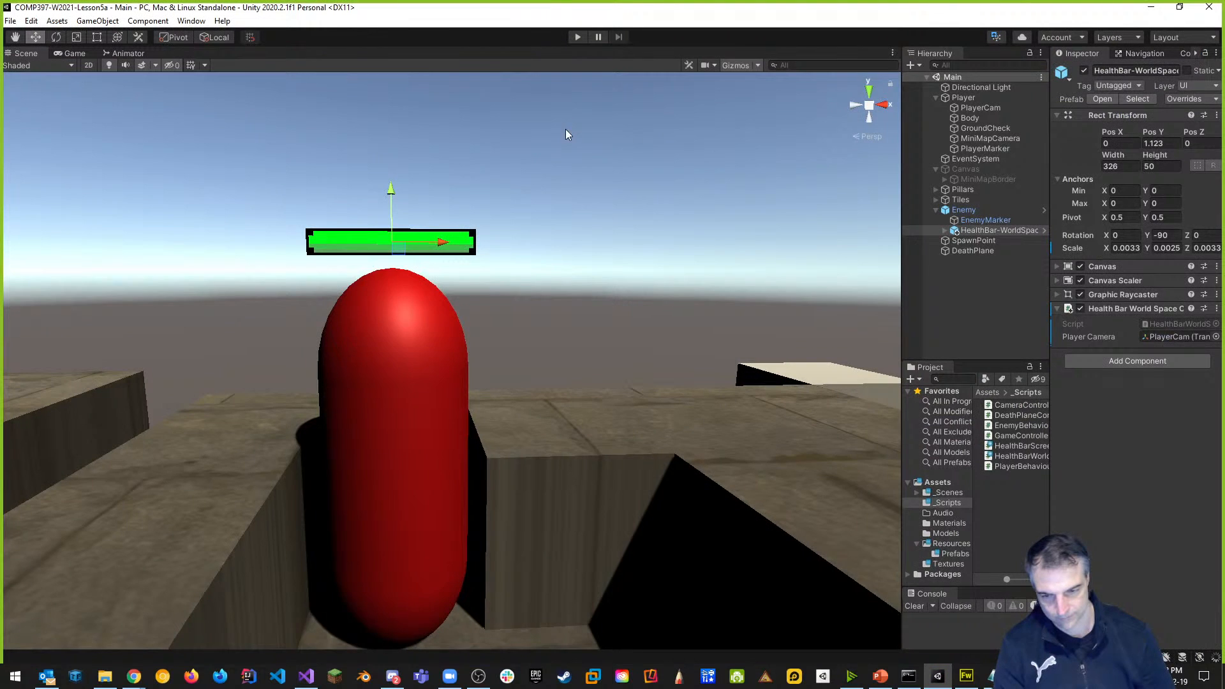
Start play mode and walk the player over the blocks toward the red enemy.
left_click(578, 37)
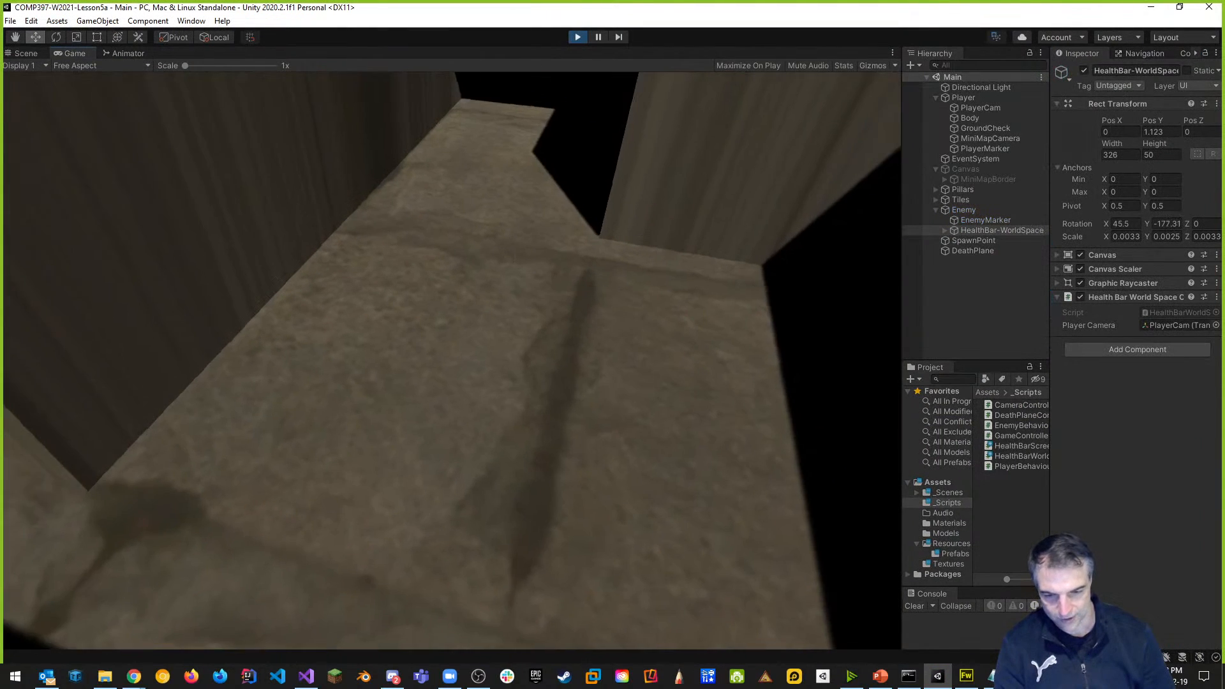
key("w")
key("space")
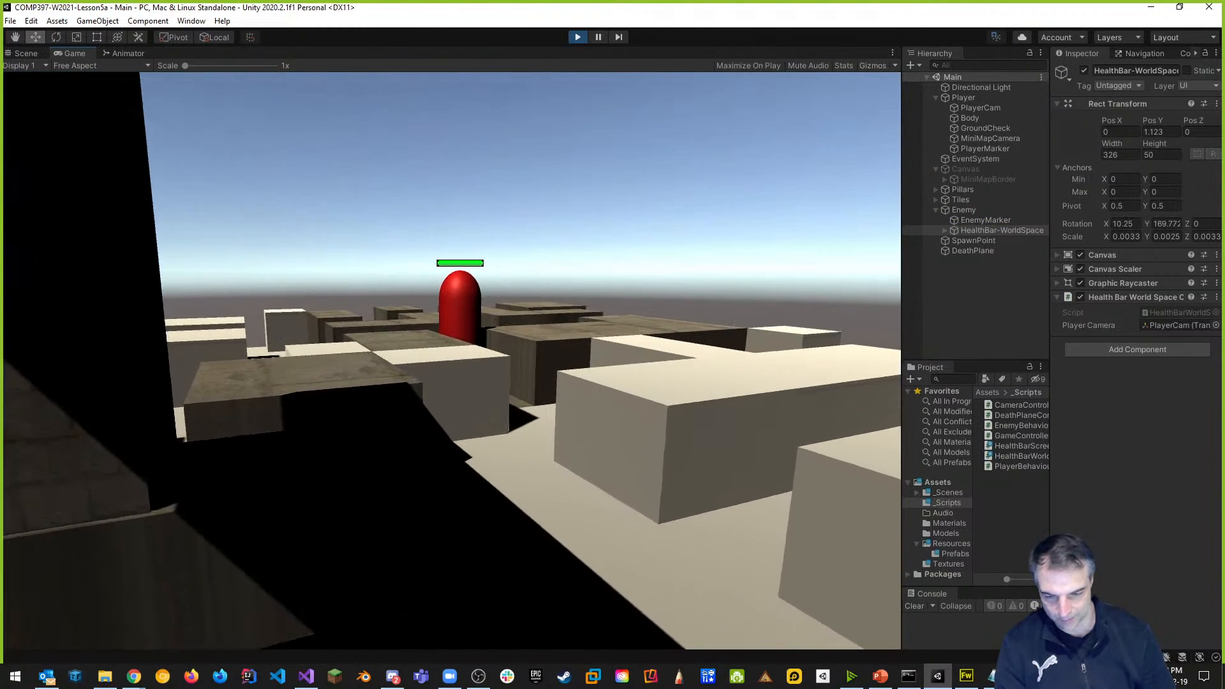
key("w")
key("space")
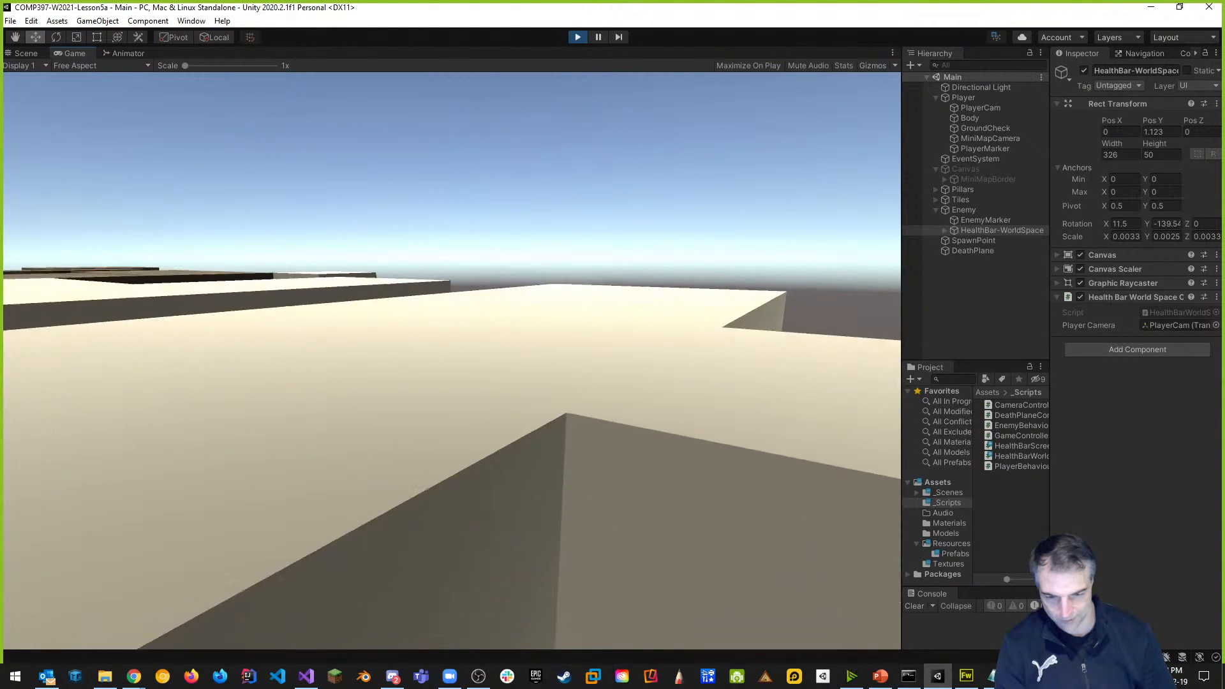
key("space")
key("w")
key("space")
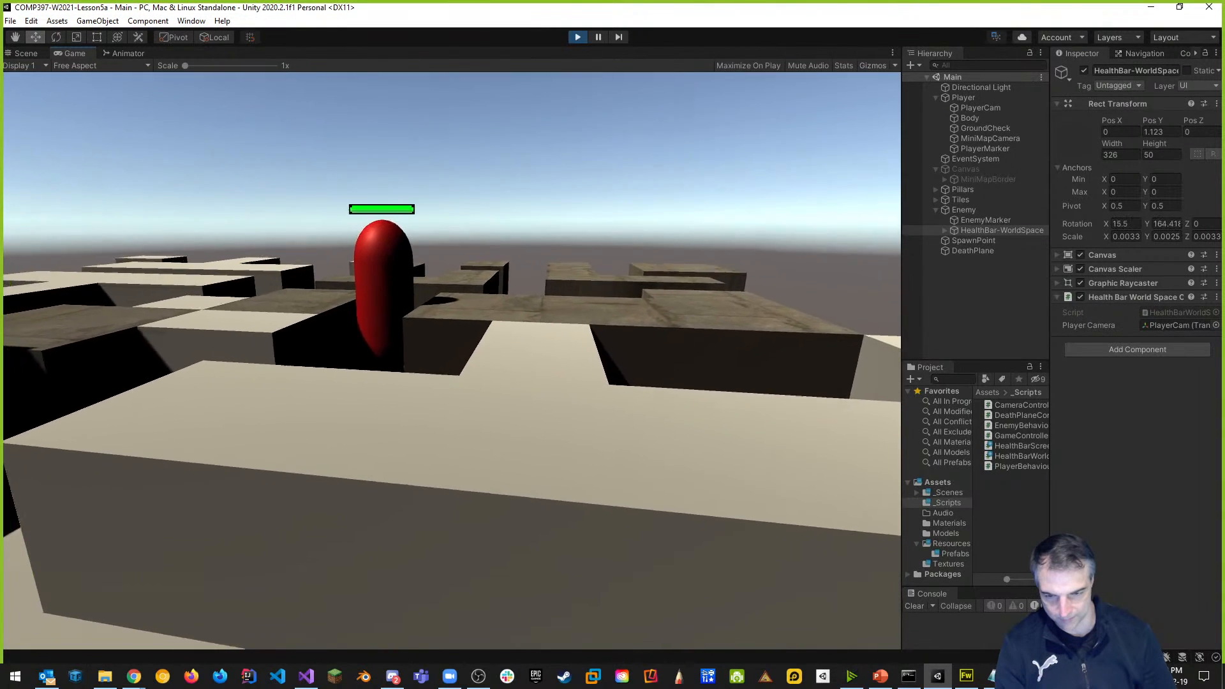
key("w")
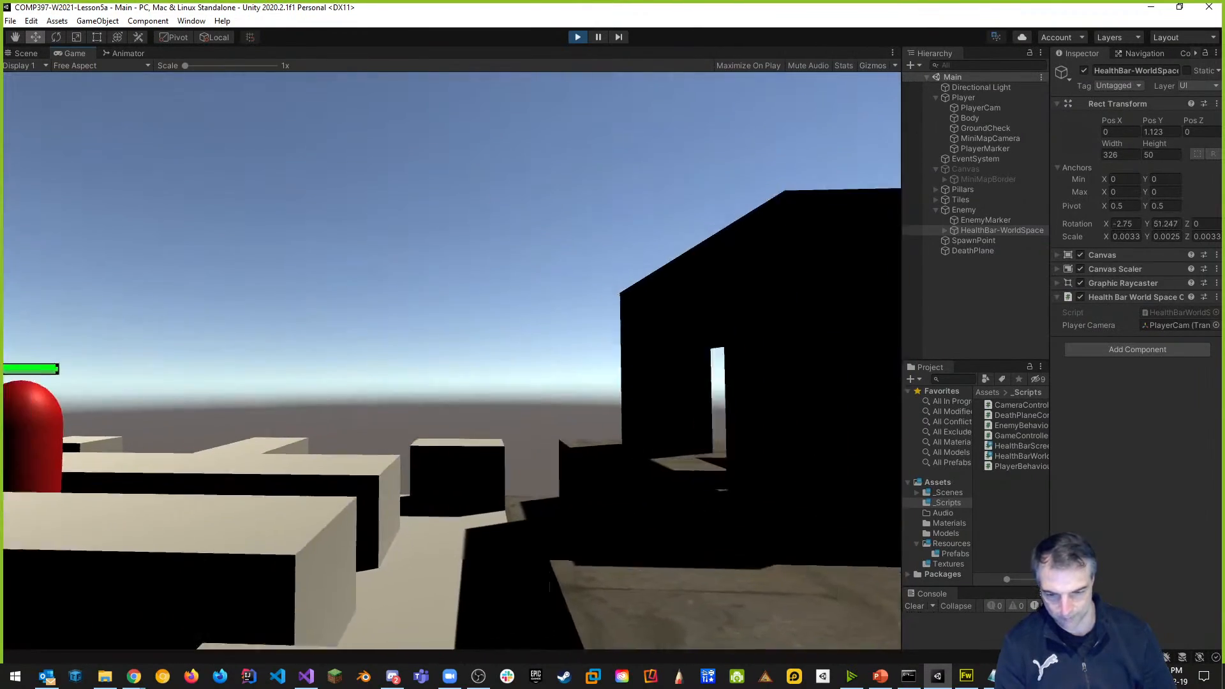
Circle the enemy to check its health bar keeps facing the player, then show the Scene view.
key("d")
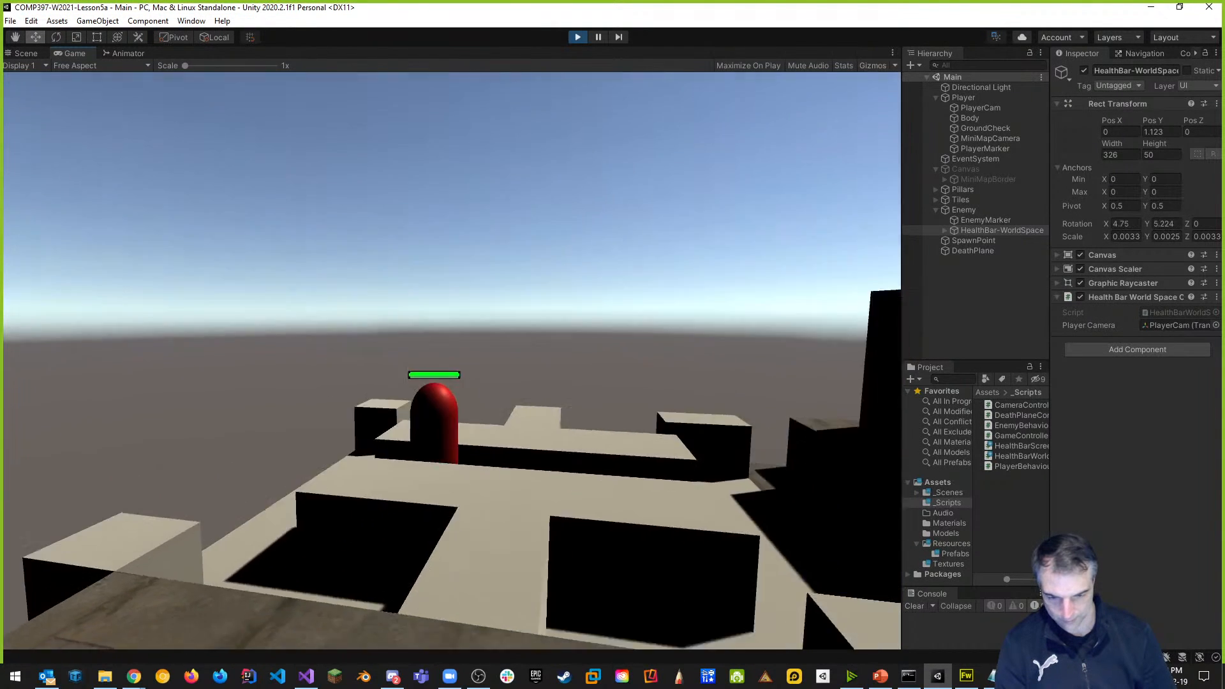
key("space")
key("w")
key("d")
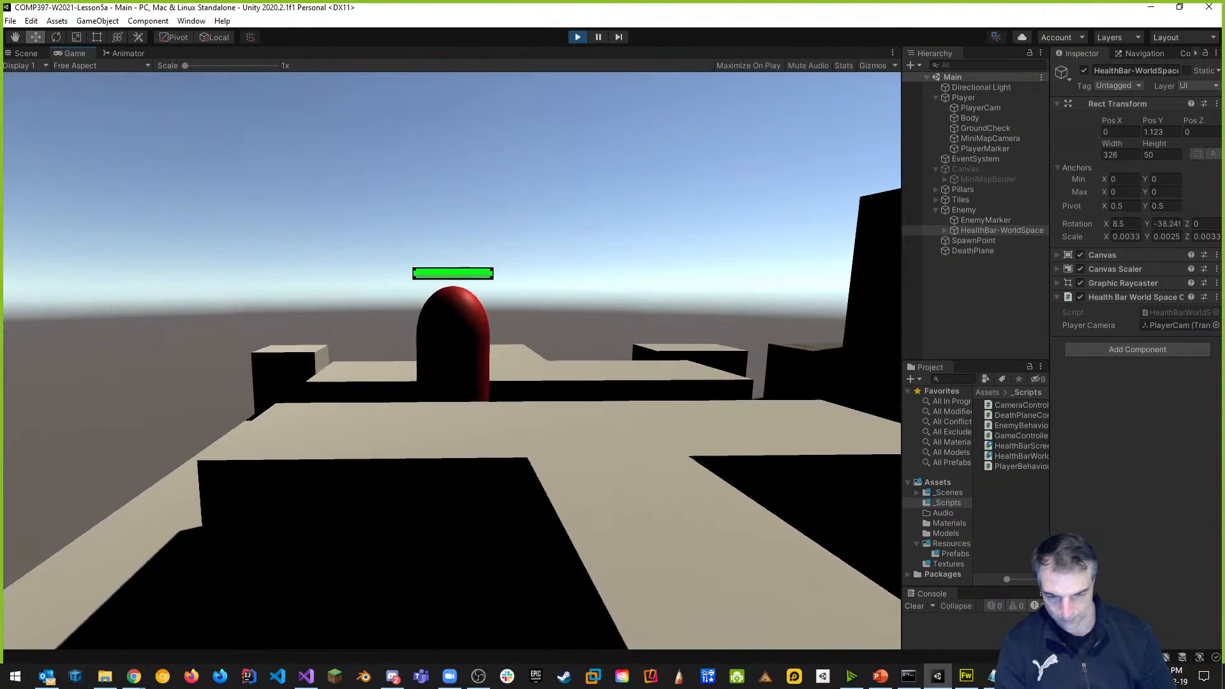
key("Escape")
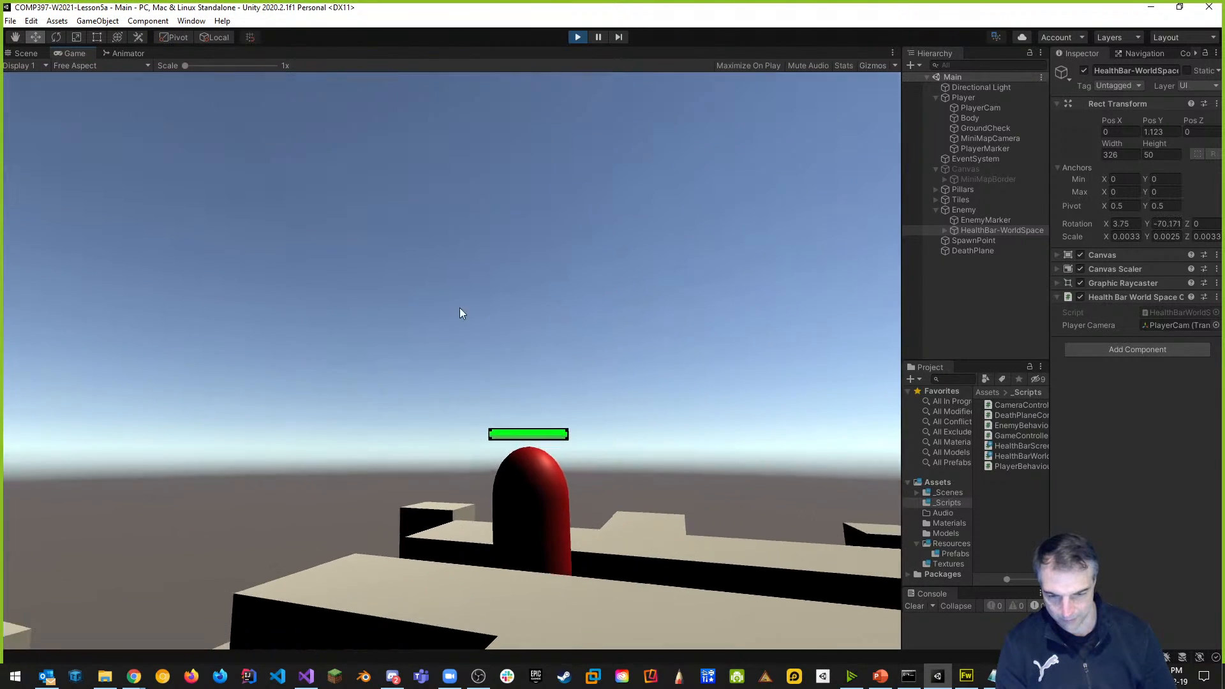
left_click(26, 54)
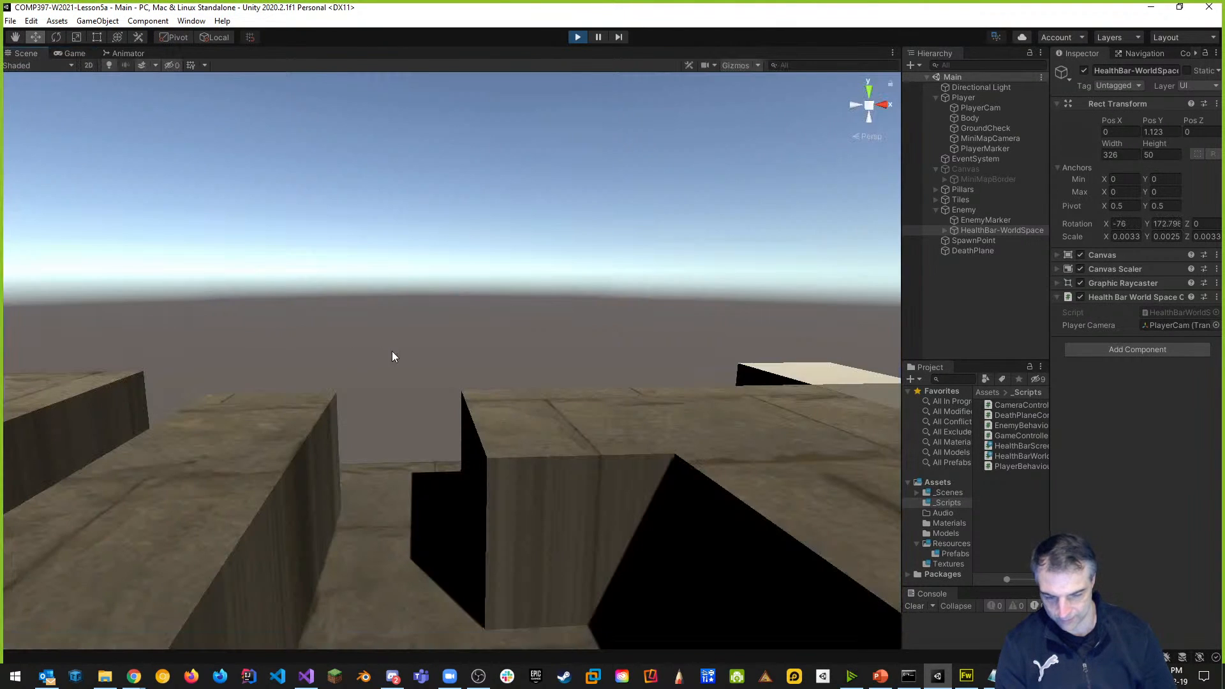
Fly the Scene camera around the enemy to inspect its health bar, then return to the Game view.
right_click_drag(574, 284, 997, 282)
right_click_drag(506, 329, 1096, 274)
key("w")
key("d")
key("s")
key("d")
key("w")
key("w")
key("s")
key("d")
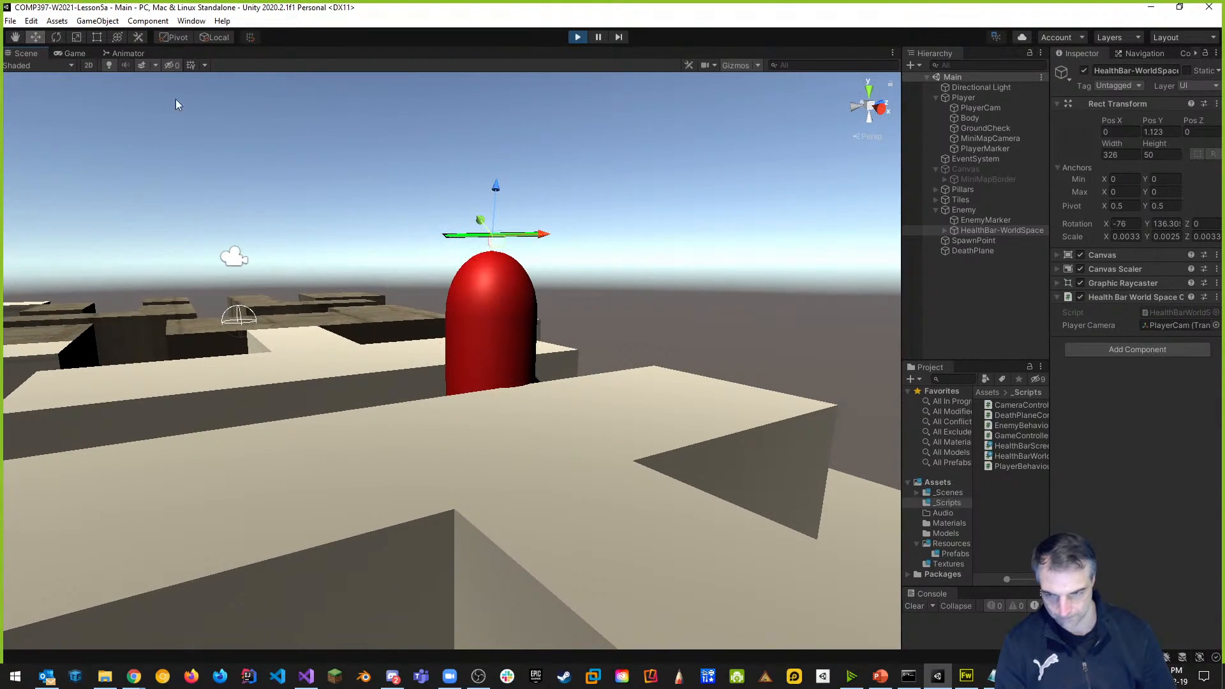
left_click(75, 54)
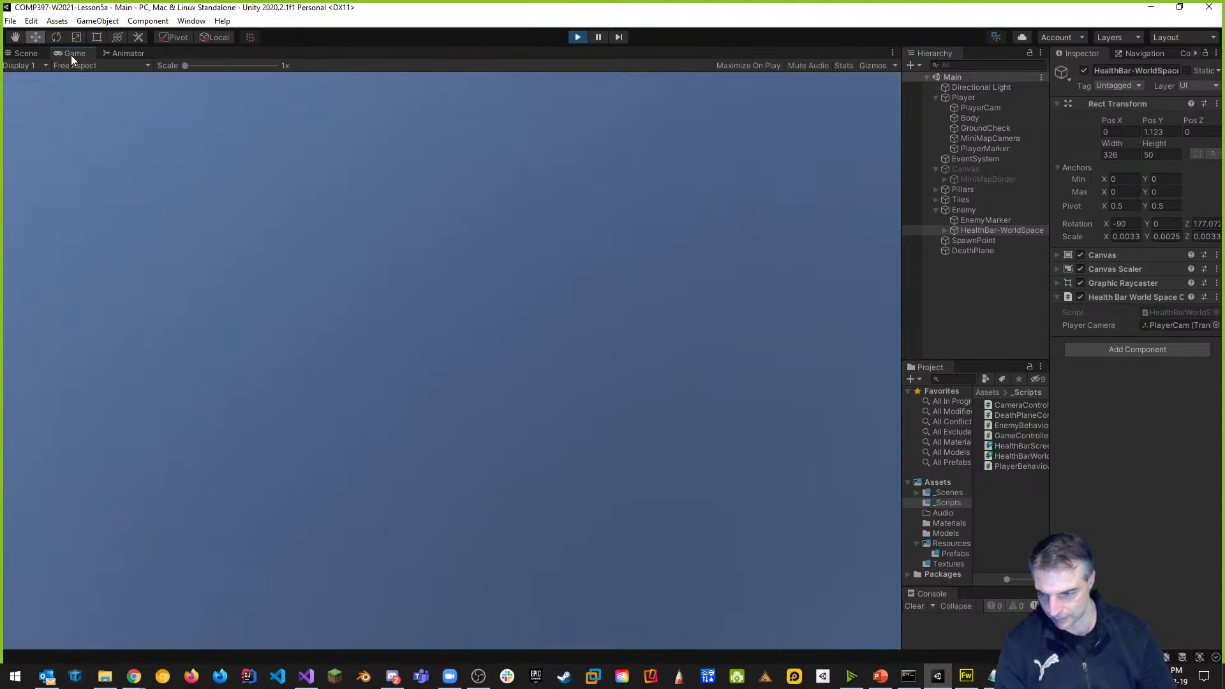
Dock the Game view below the Scene view, approach and damage the enemy, then stop play.
left_click_drag(74, 52, 270, 460)
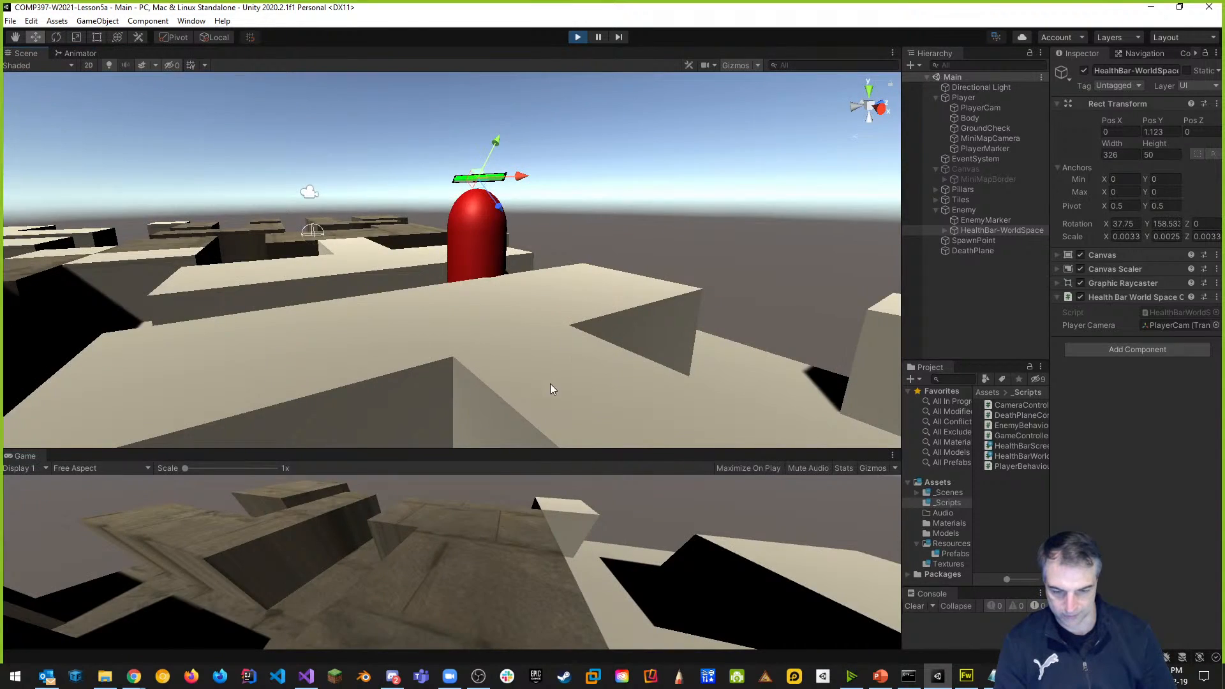
left_click_drag(562, 448, 563, 353)
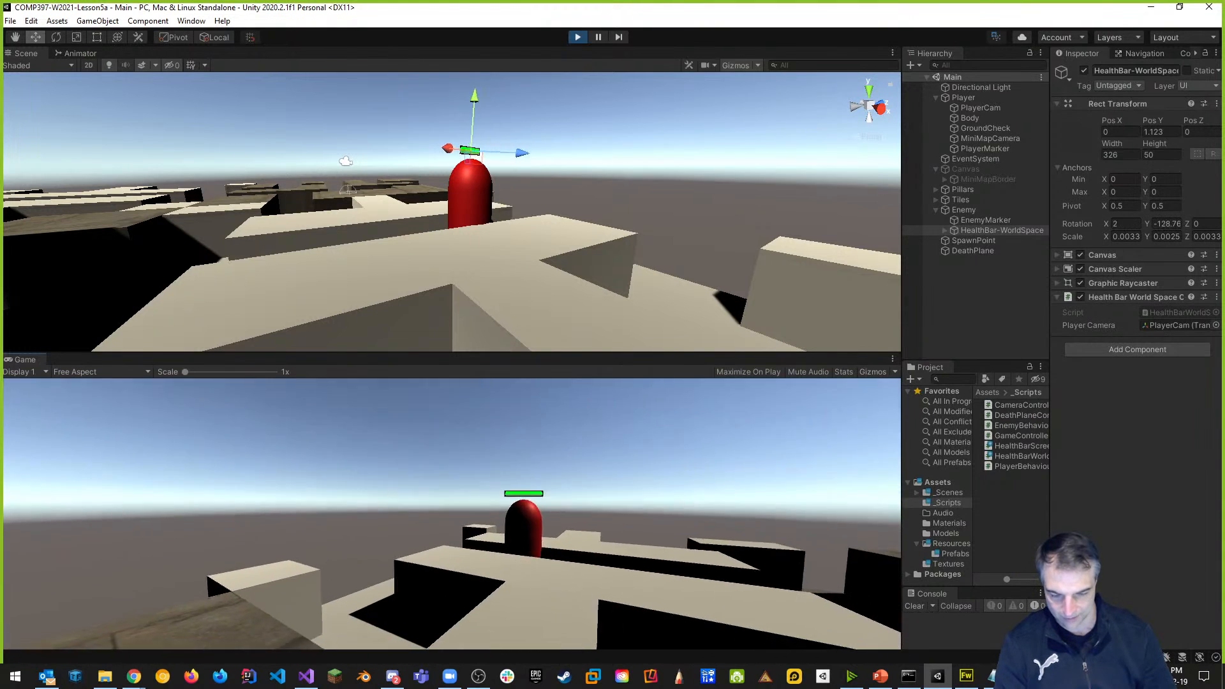
key("w")
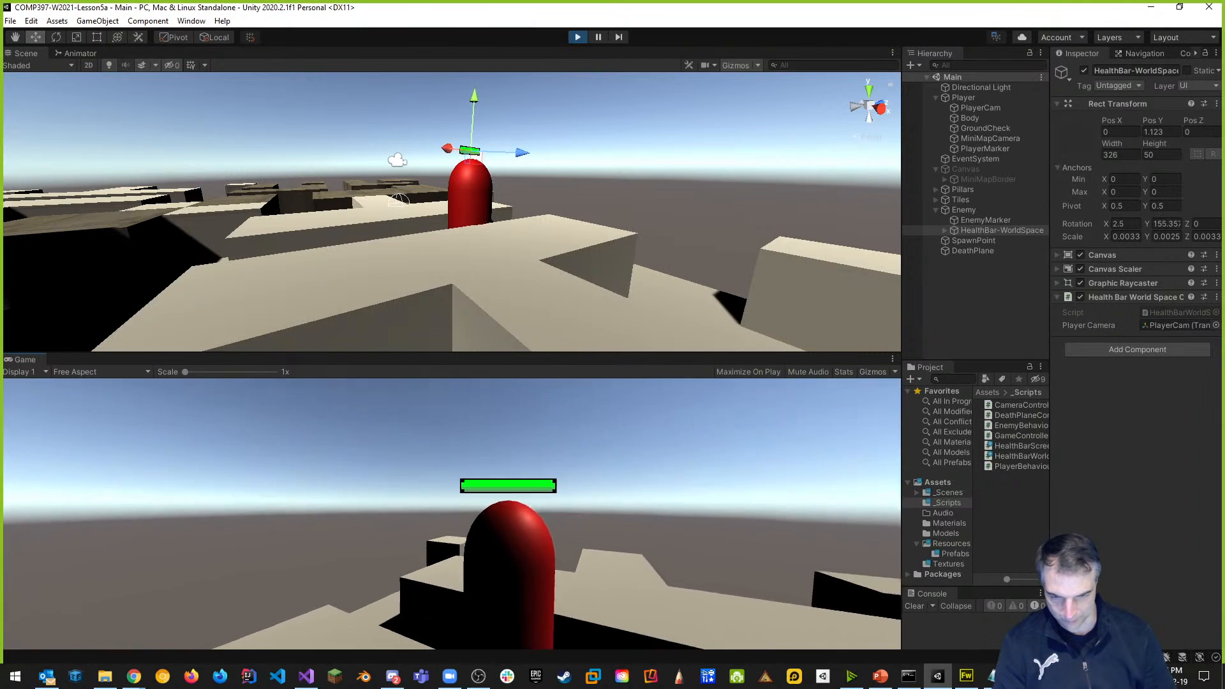
key("a")
key("d")
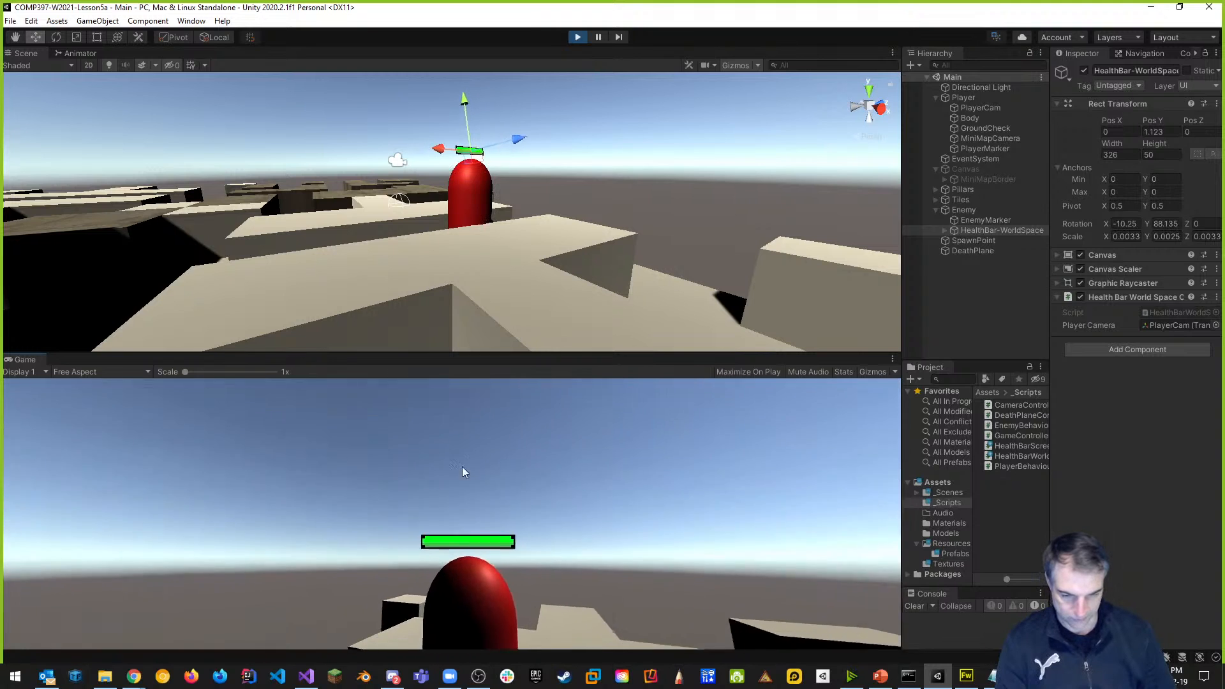
left_click(454, 493)
key("k")
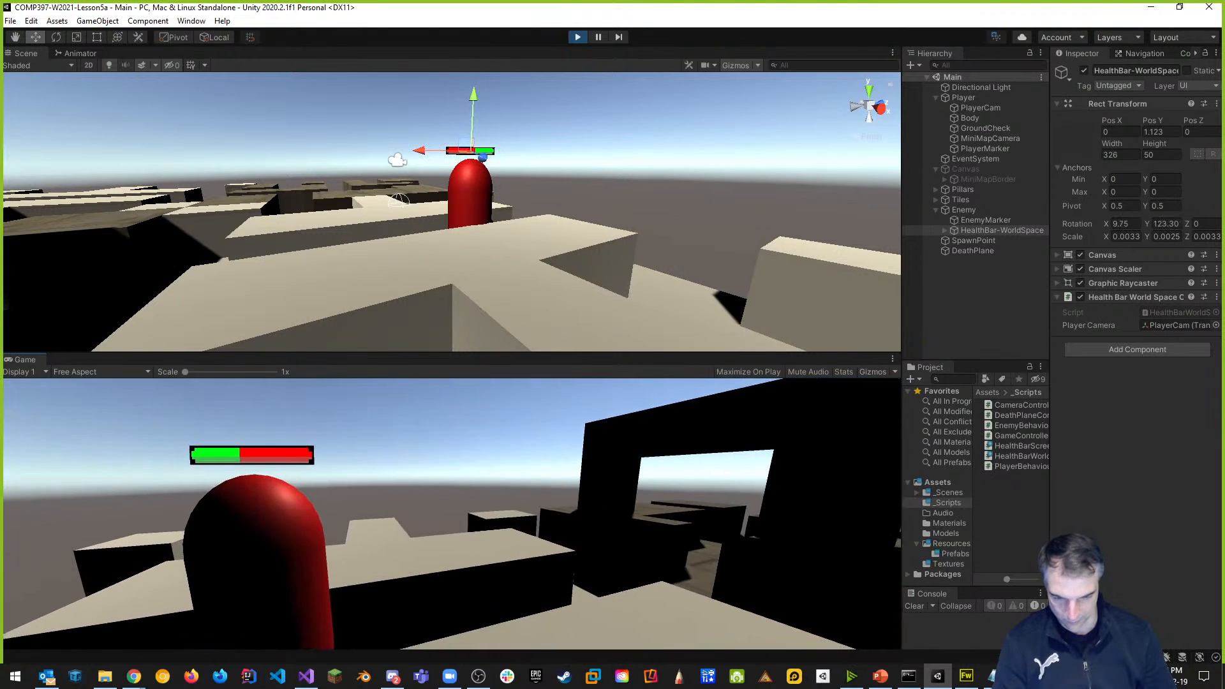
key("Escape")
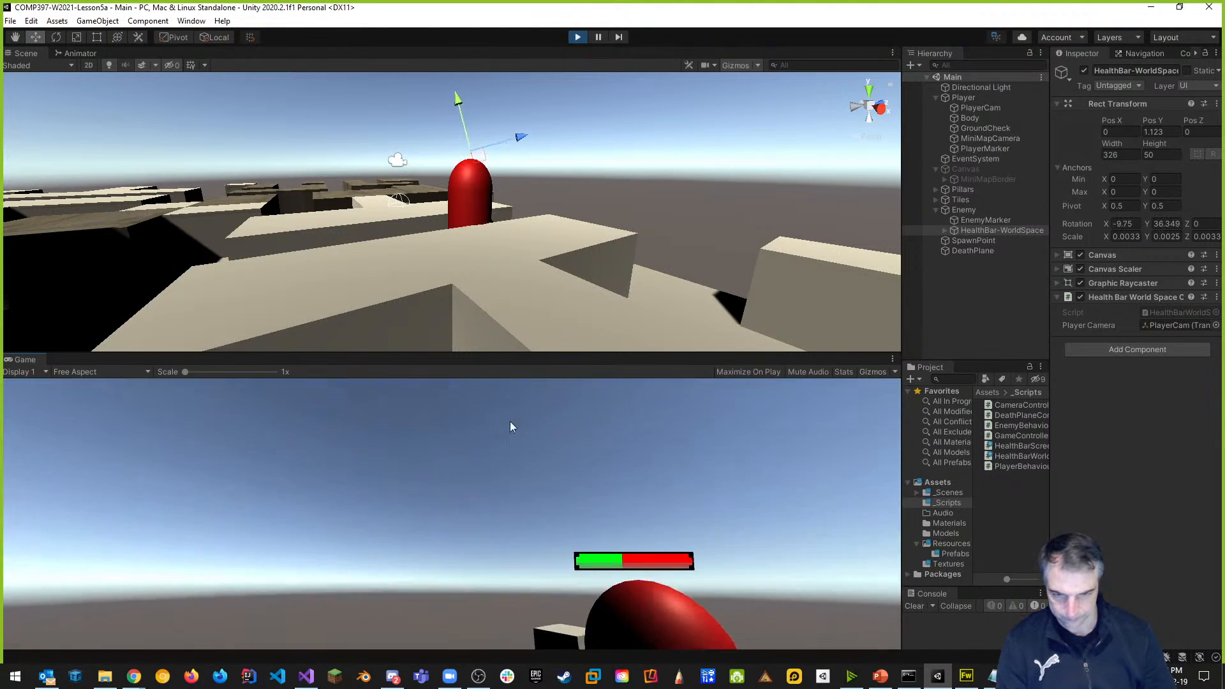
left_click(577, 37)
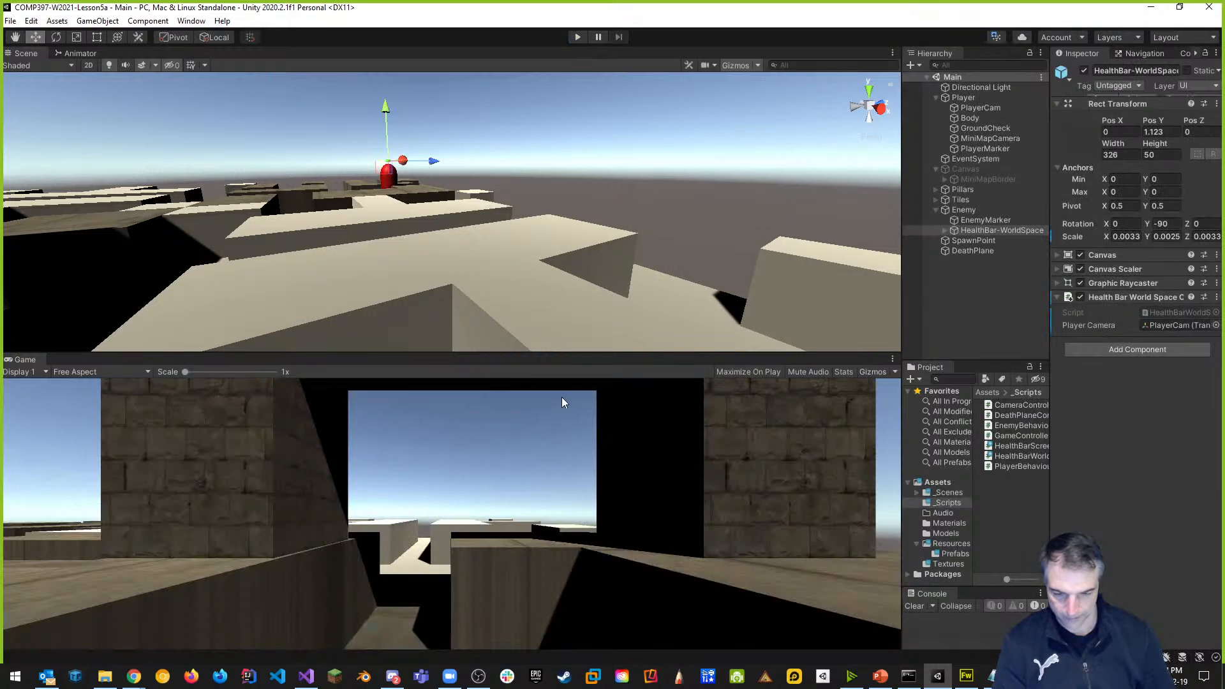
Restore the layout and apply all HealthBar-WorldSpace instance overrides to its prefab.
left_click_drag(23, 362, 72, 56)
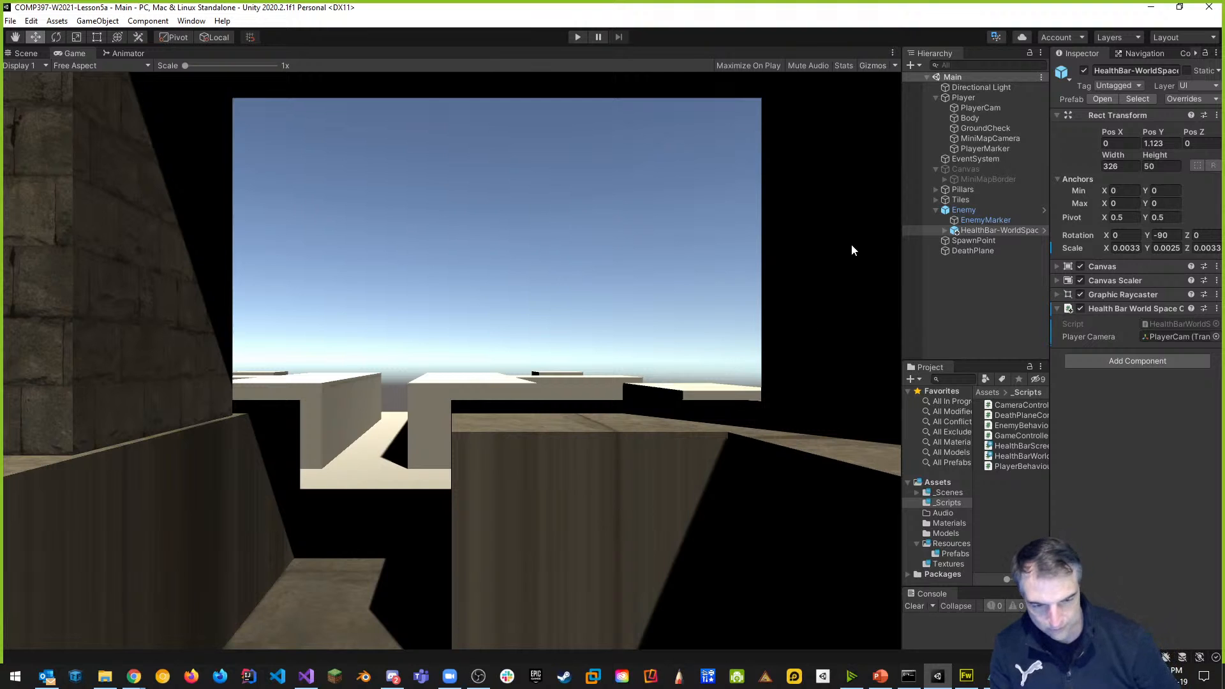
left_click_drag(903, 217, 585, 220)
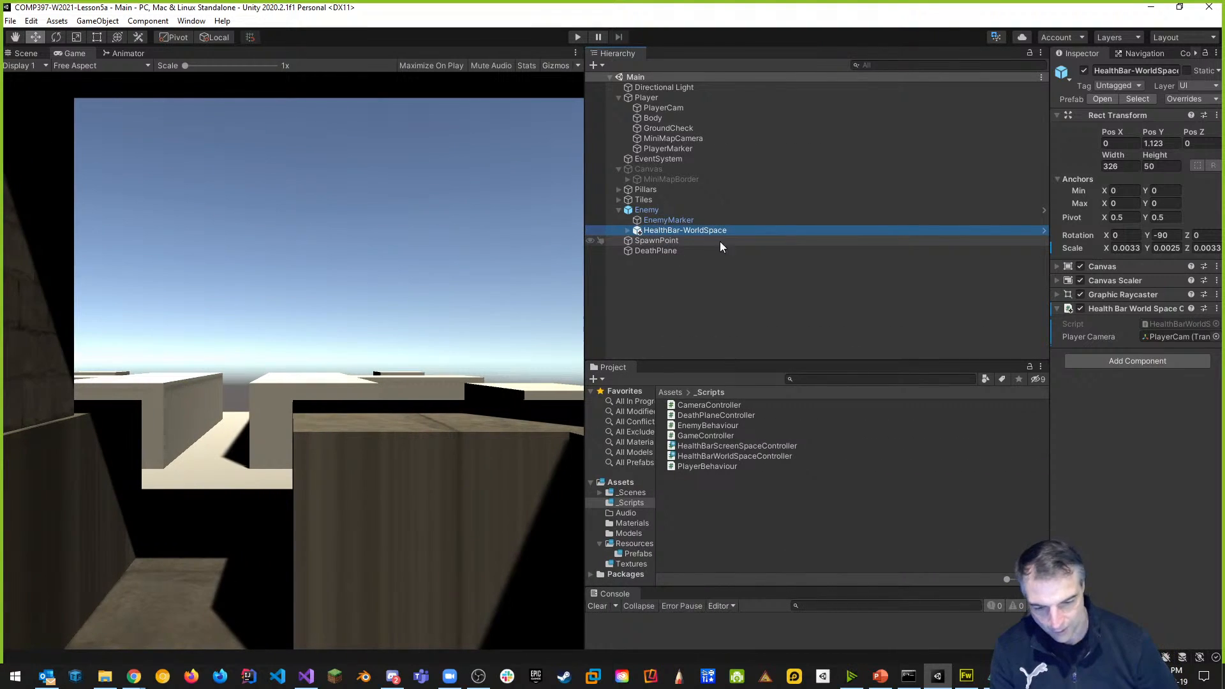
left_click(637, 553)
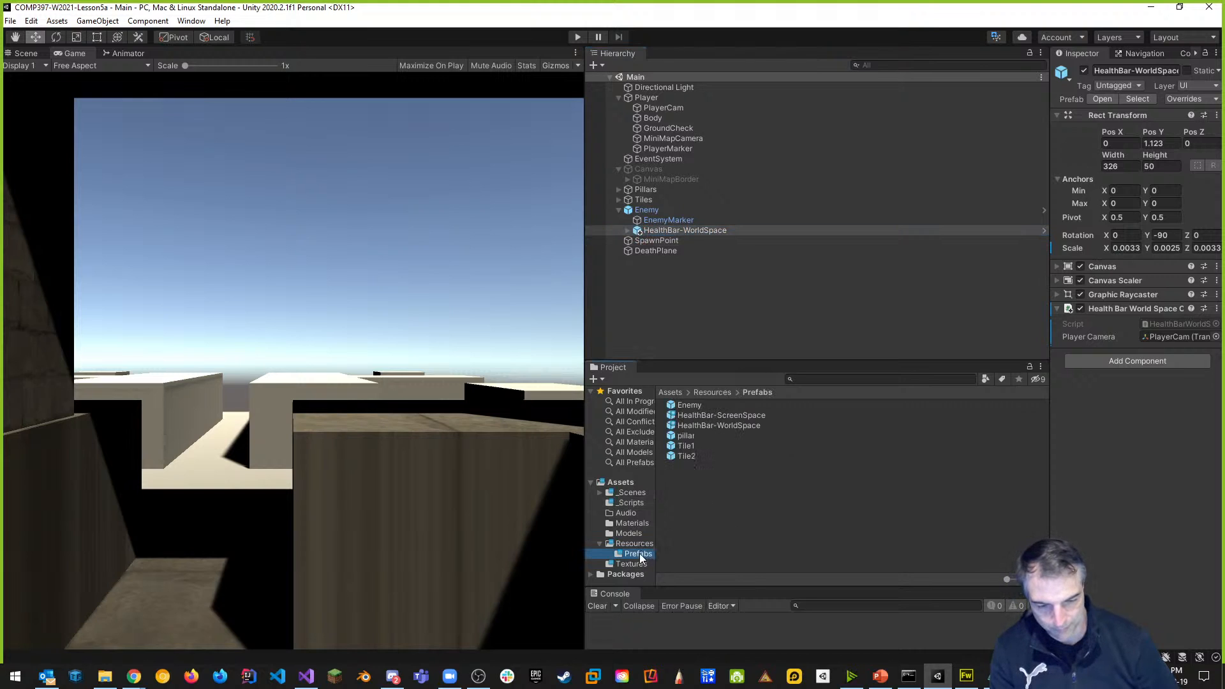
left_click(683, 230)
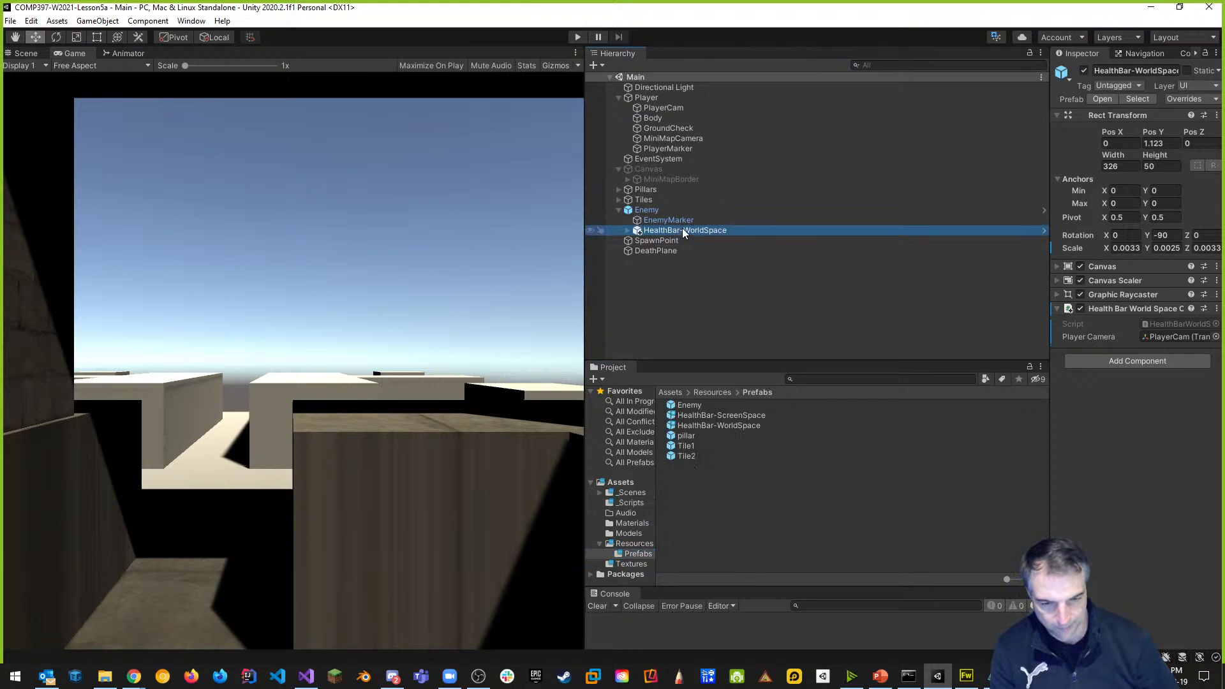
left_click(1187, 99)
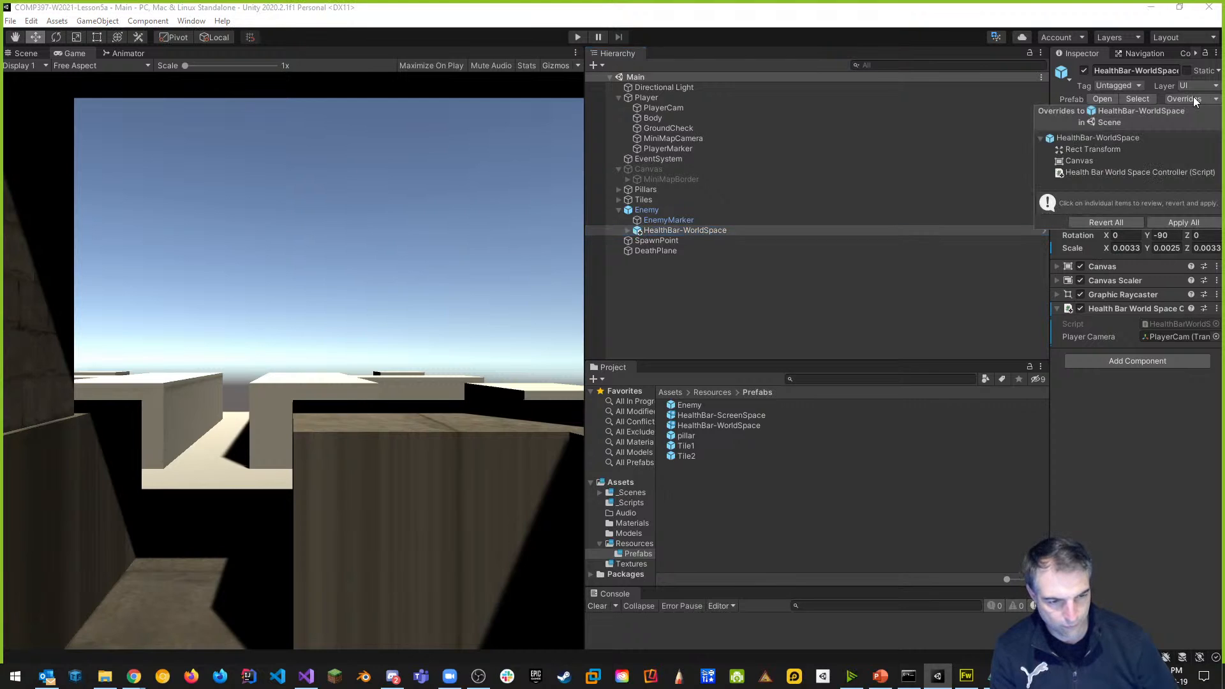
left_click(1183, 223)
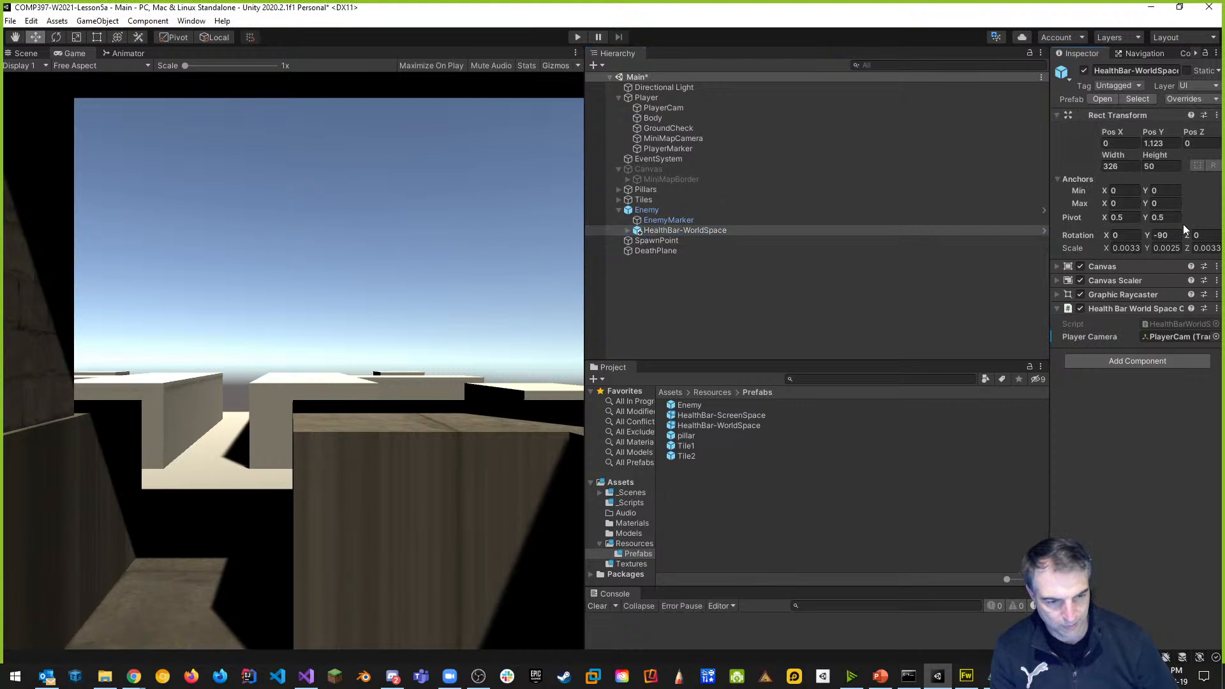
Compare the two health bar prefabs and add a HealthBar-WorldSpace instance at the scene root.
left_click(748, 416)
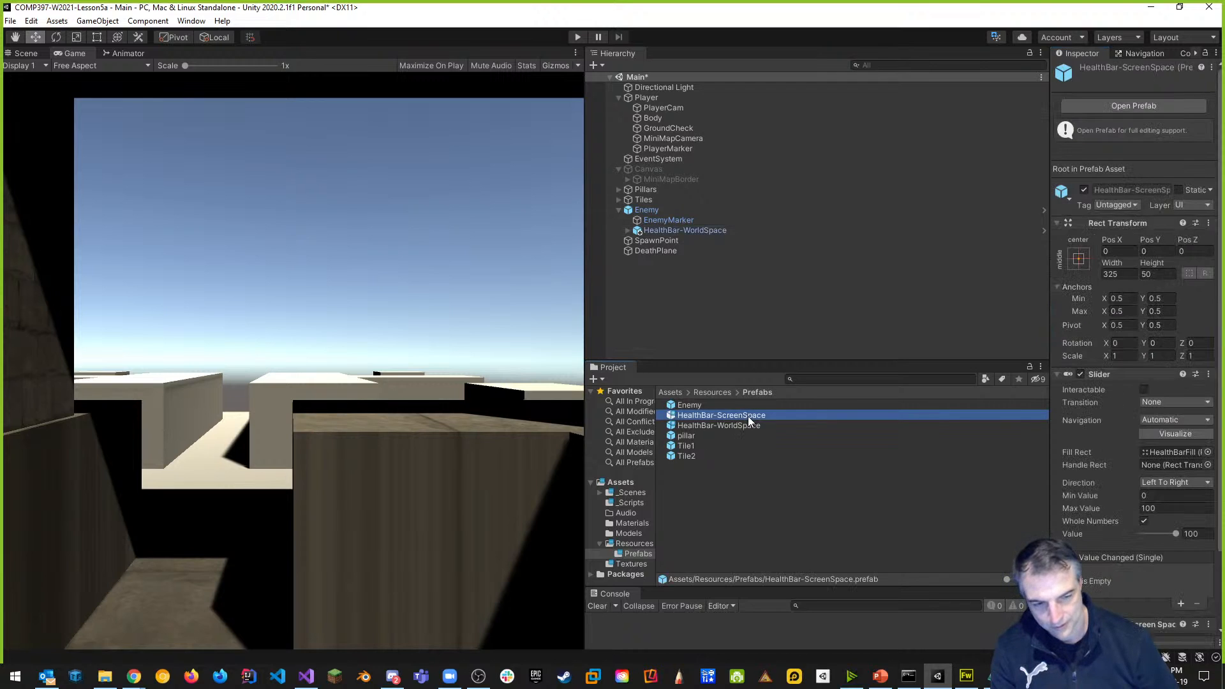
left_click(747, 426)
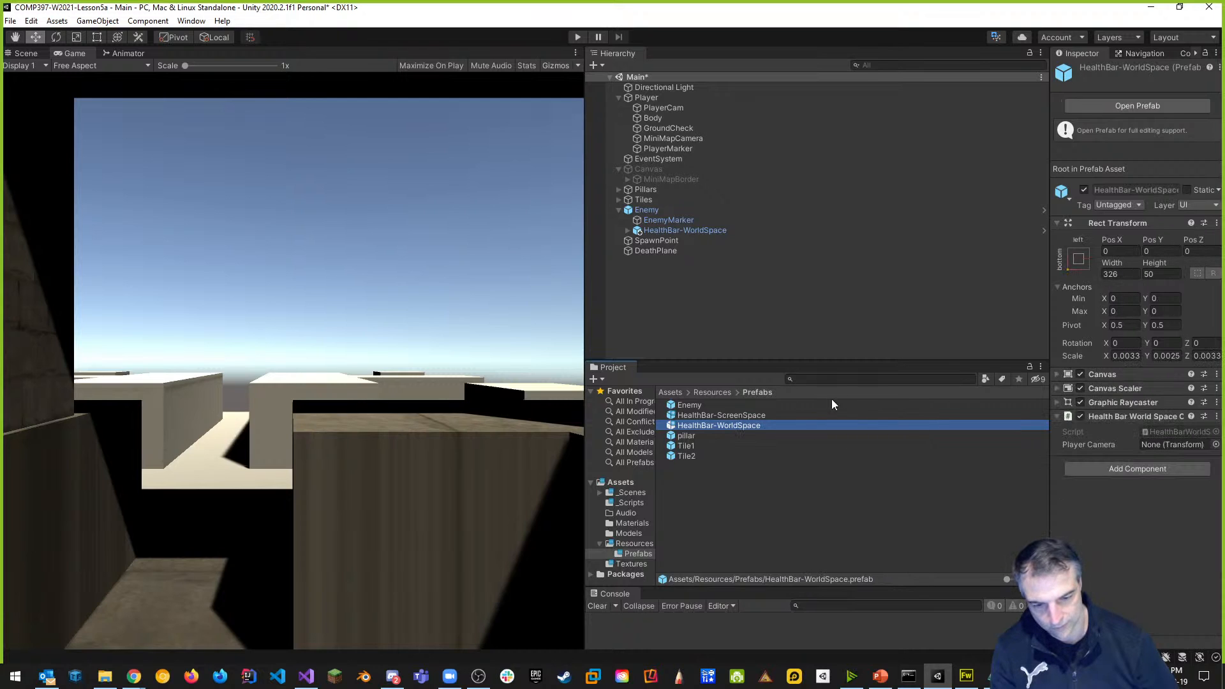
left_click(758, 416)
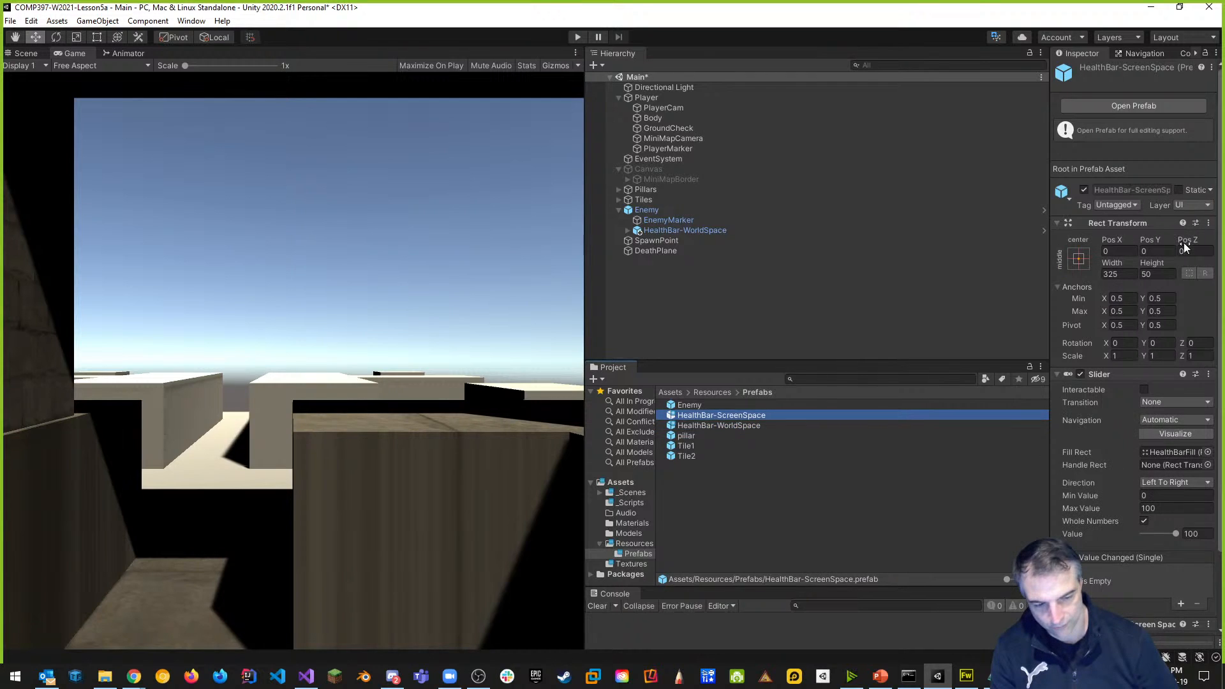
left_click(748, 426)
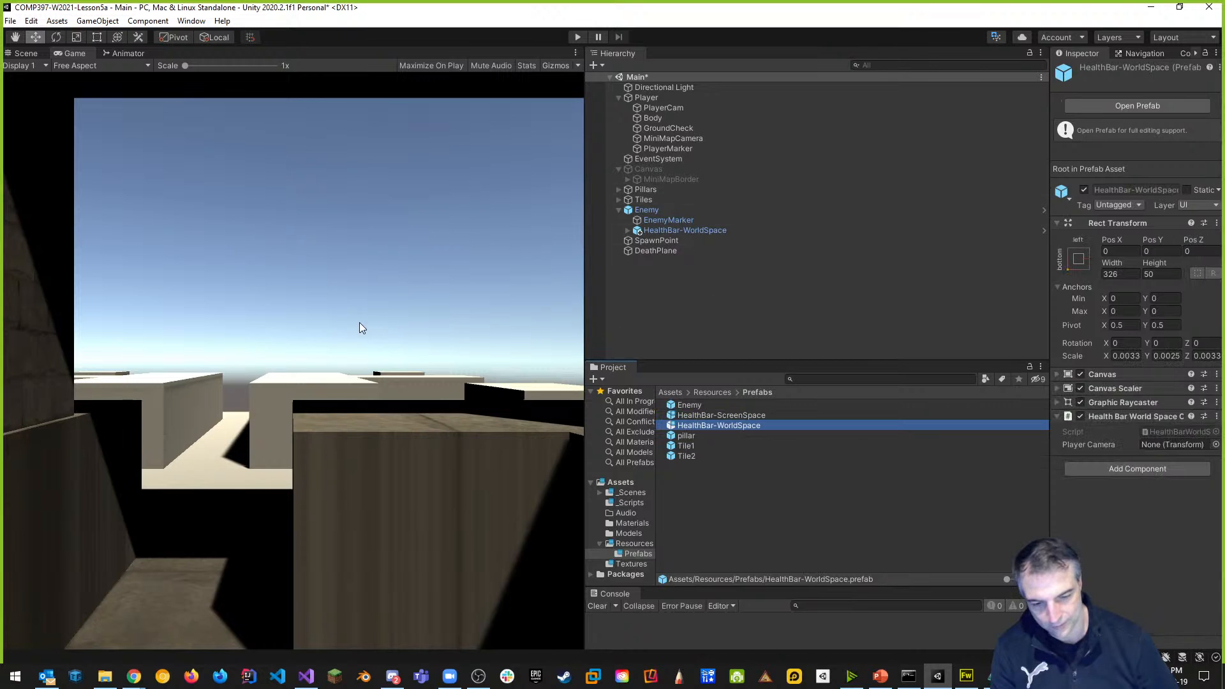
left_click_drag(721, 425, 628, 305)
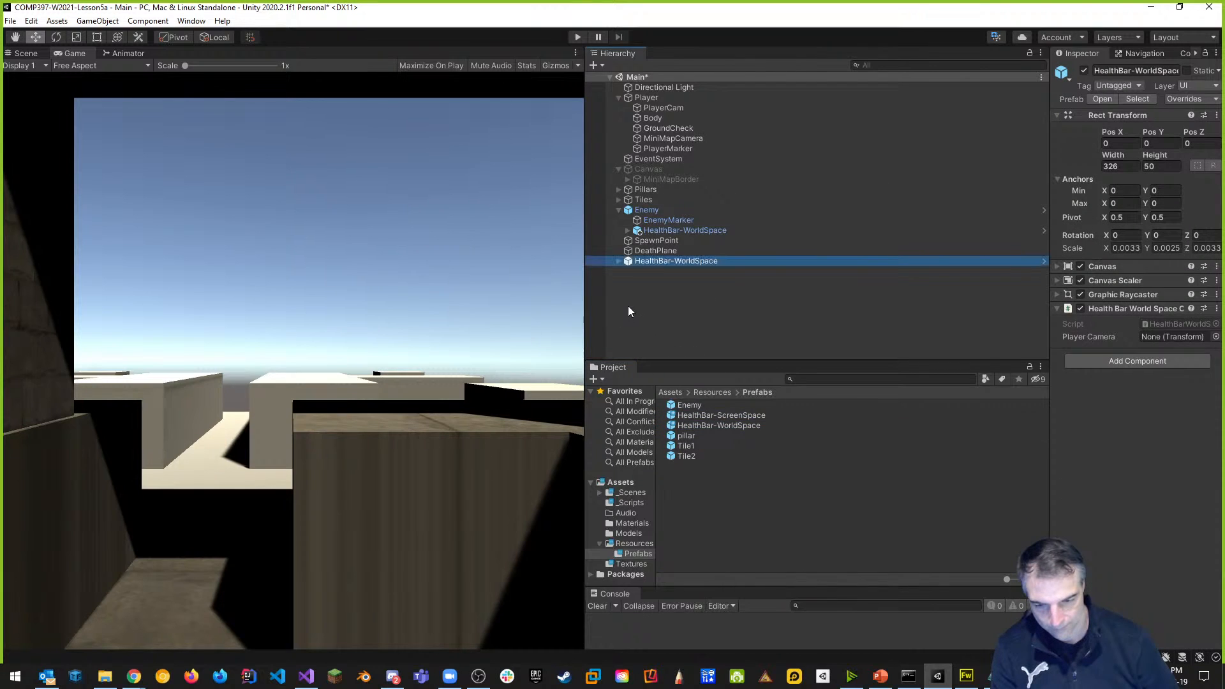
Frame the new health bar and raise it high above the stone pillar.
left_click(679, 289)
left_click(668, 261)
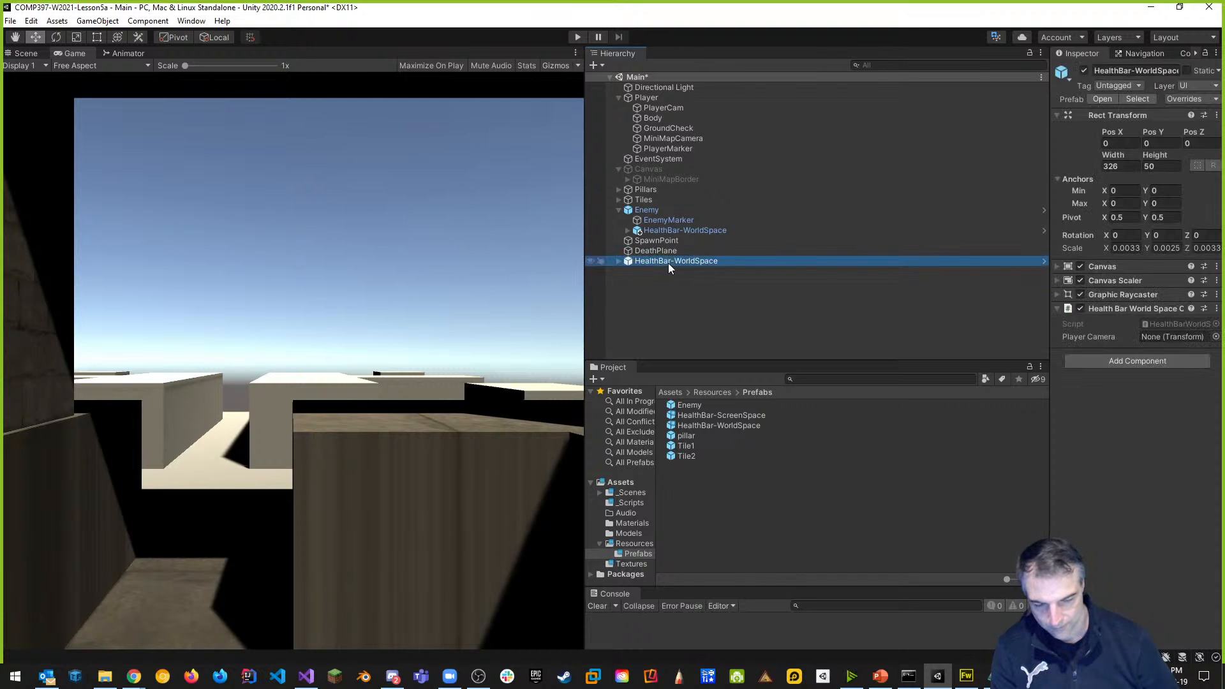
left_click(28, 53)
double_click(700, 262)
left_click_drag(300, 326, 273, 215)
mouse_move(274, 216)
middle_mouse_down()
mouse_move(440, 613)
mouse_move(415, 591)
middle_mouse_up()
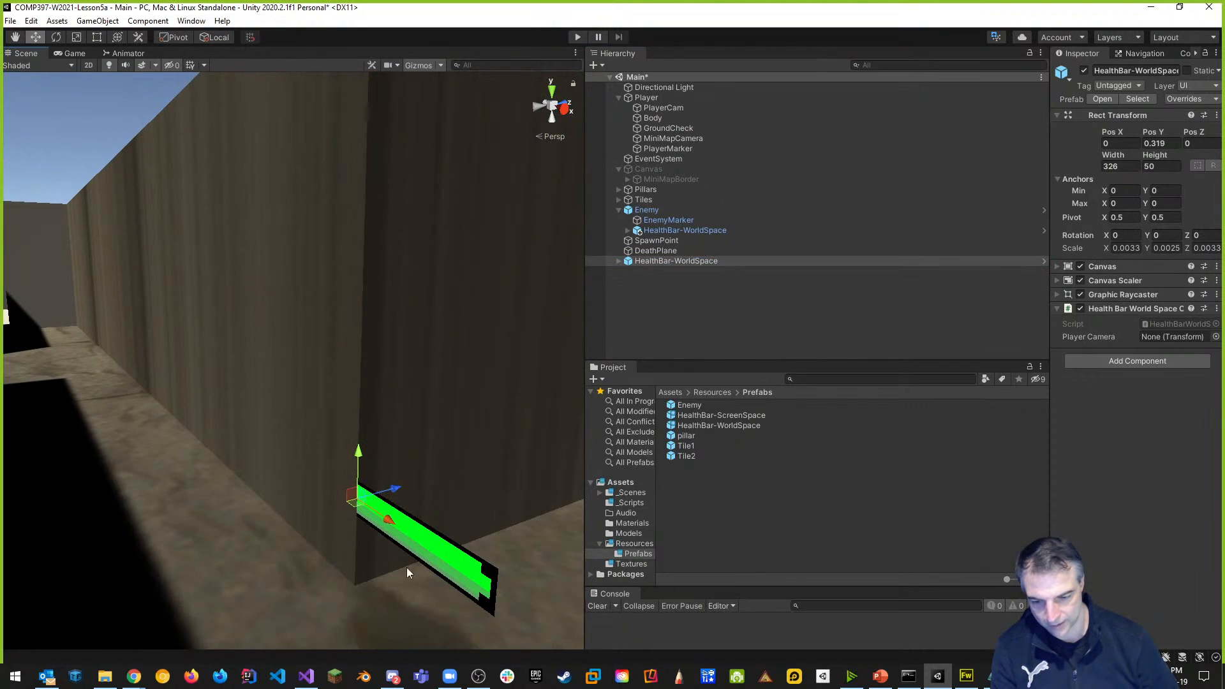
left_click_drag(359, 459, 397, 144)
middle_click_drag(397, 144, 453, 537)
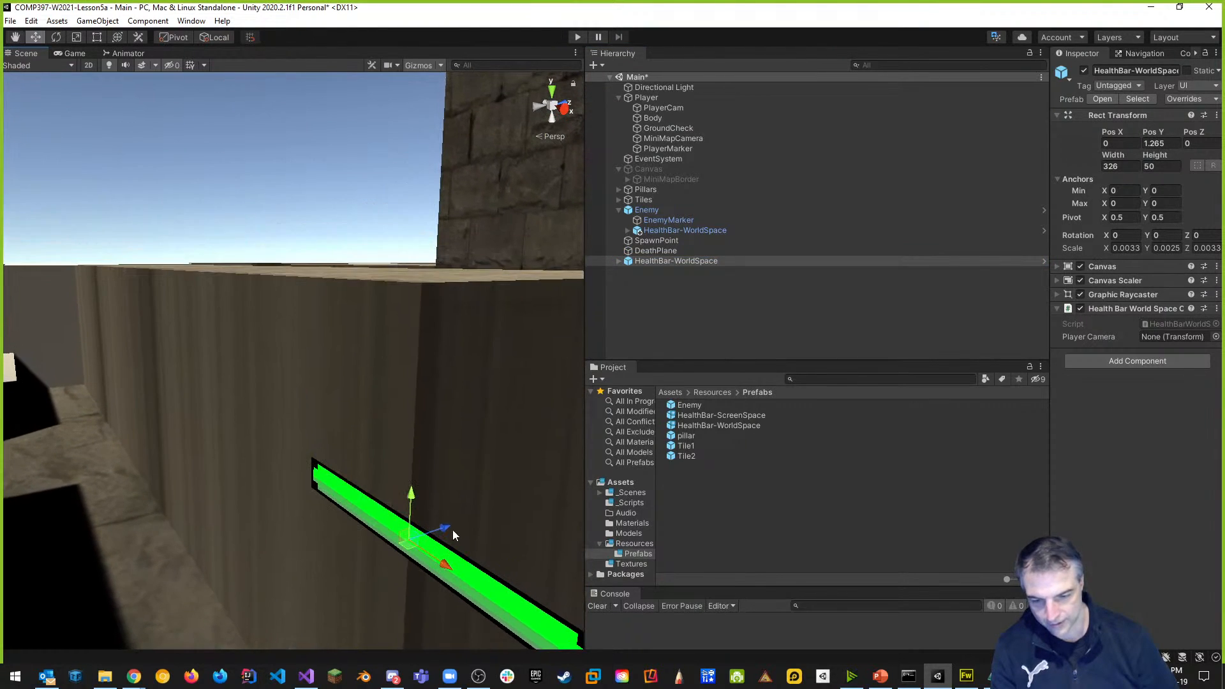
left_click_drag(416, 496, 434, 300)
middle_click_drag(434, 301, 453, 648)
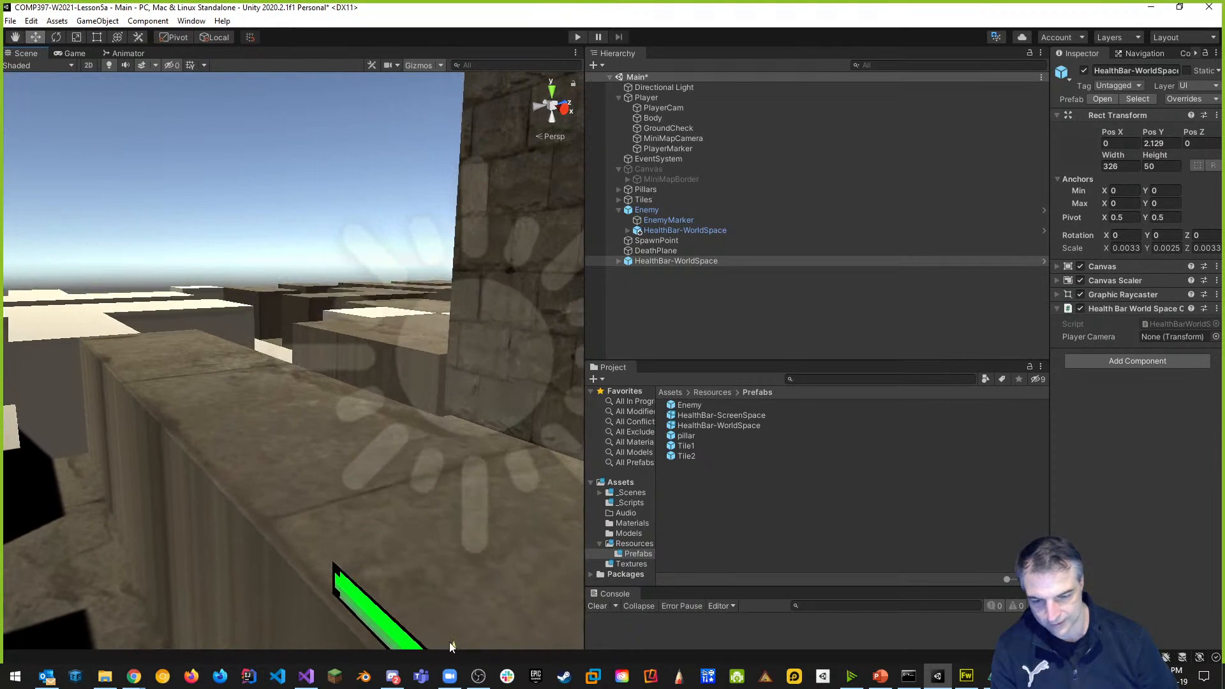
scroll(441, 575, "down", 6)
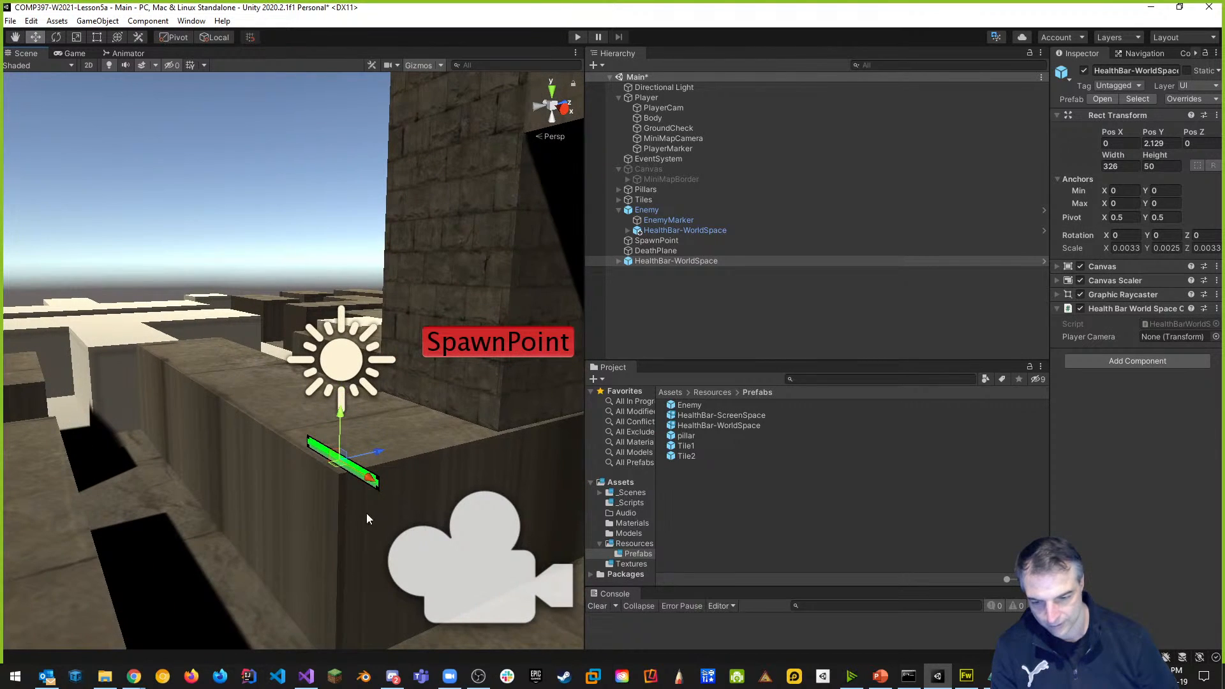
mouse_move(343, 418)
left_mouse_down()
mouse_move(344, 290)
mouse_move(397, 187)
left_mouse_up()
middle_click_drag(397, 188, 533, 530)
Orbit and fly the scene camera to view the raised health bar near the enemy.
right_click_drag(447, 396, 598, 366)
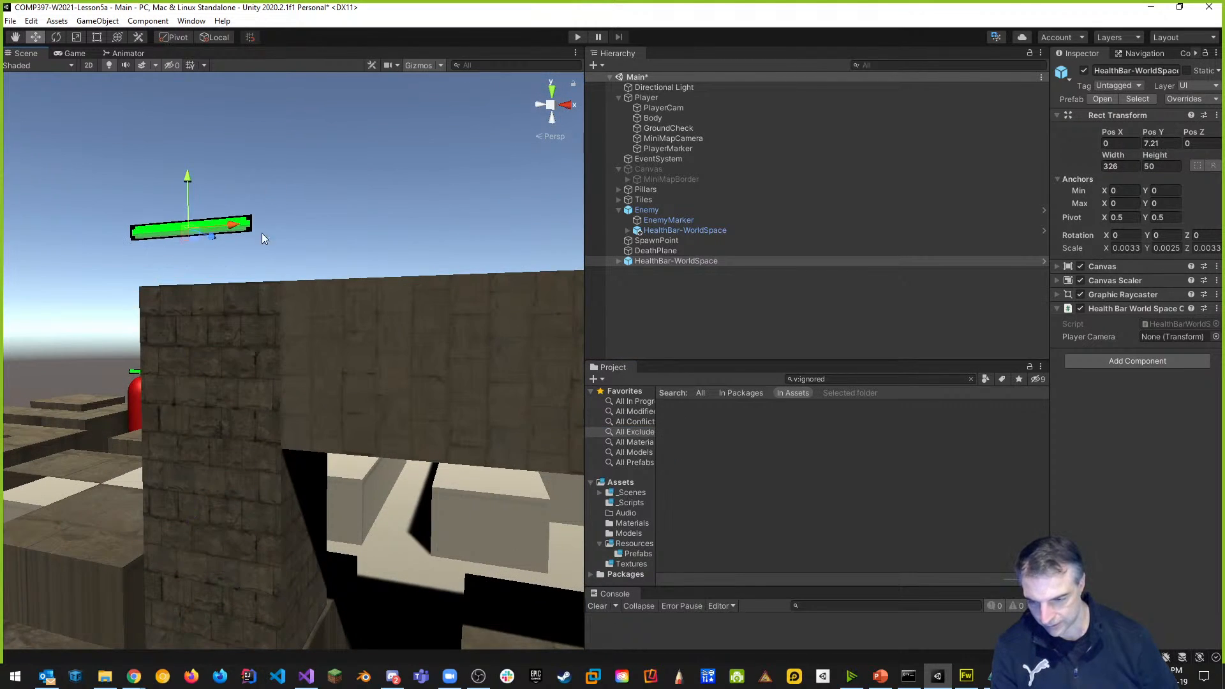
mouse_move(207, 302)
right_mouse_down()
mouse_move(189, 268)
mouse_move(1220, 242)
right_mouse_up()
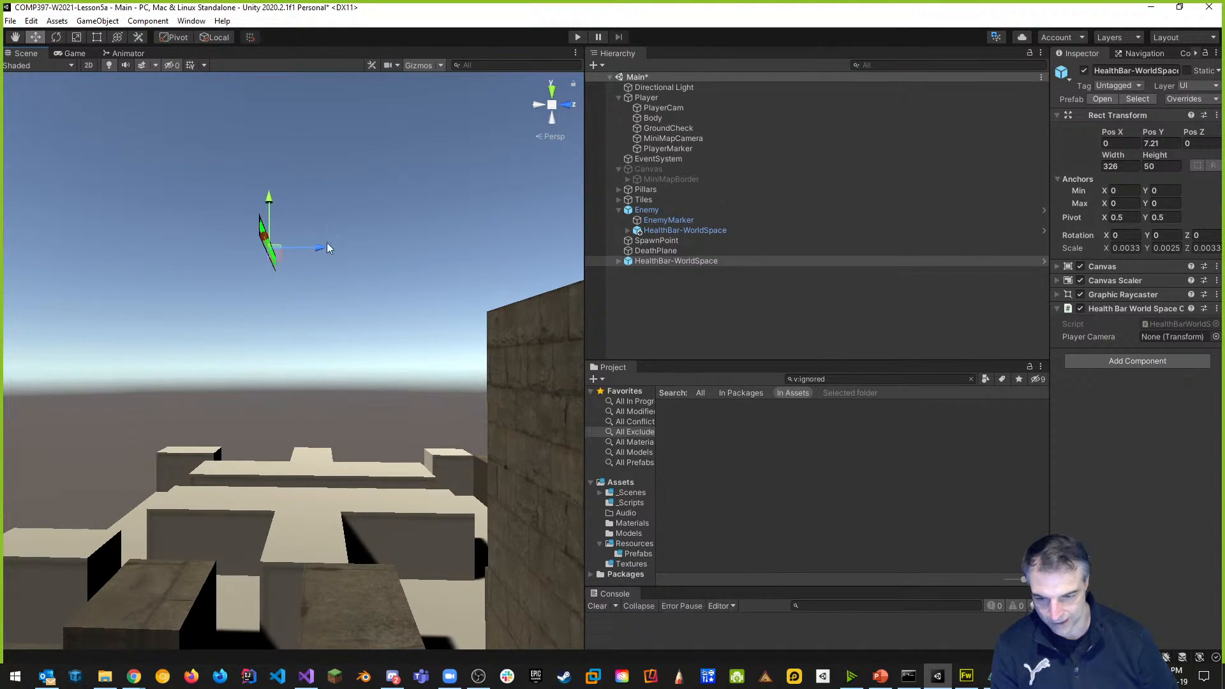
mouse_move(325, 306)
right_mouse_down()
mouse_move(368, 324)
mouse_move(634, 345)
mouse_move(516, 176)
right_mouse_up()
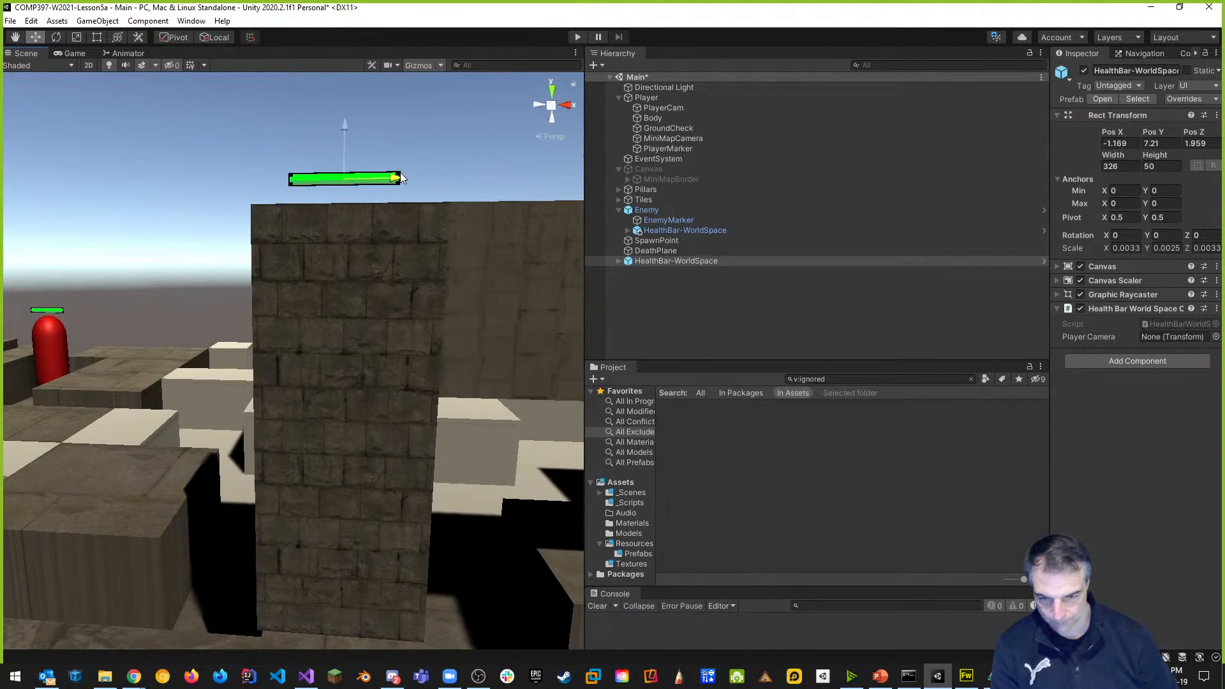
mouse_move(408, 190)
right_mouse_down()
mouse_move(441, 192)
mouse_move(479, 154)
mouse_move(464, 115)
mouse_move(483, 108)
right_mouse_up()
mouse_move(433, 218)
right_mouse_down()
mouse_move(77, 248)
mouse_move(134, 257)
right_mouse_up()
mouse_move(159, 261)
middle_mouse_down()
mouse_move(104, 443)
mouse_move(1208, 418)
middle_mouse_up()
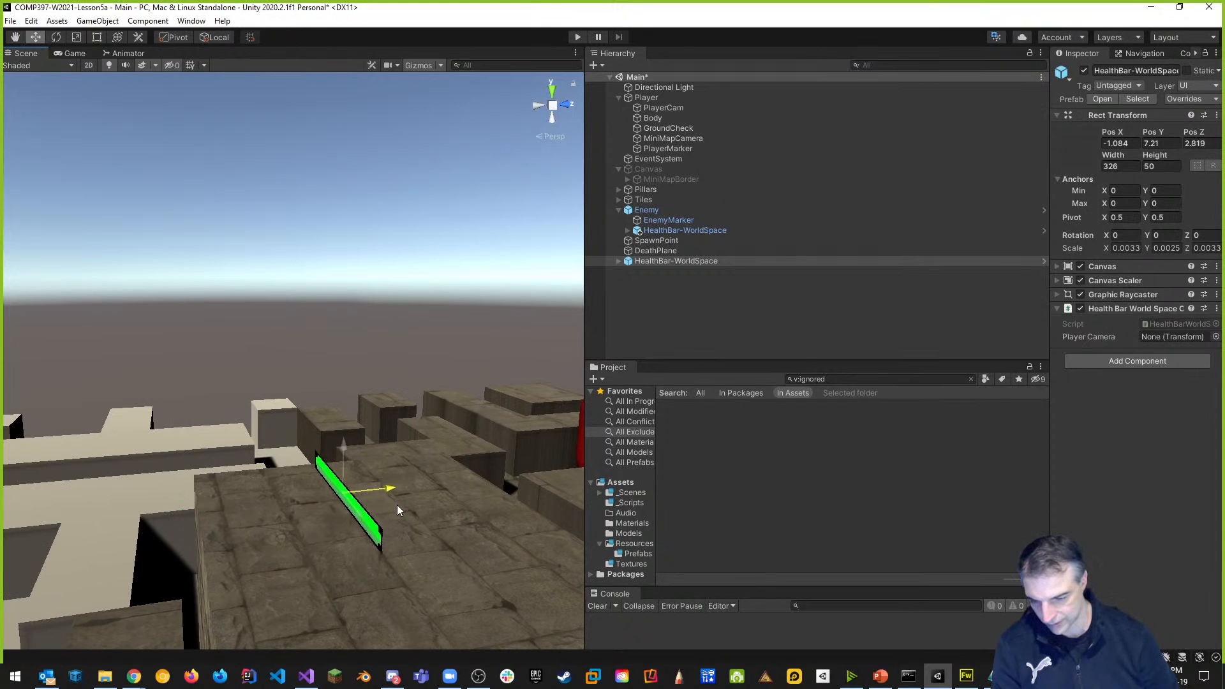
right_click_drag(375, 393, 567, 413)
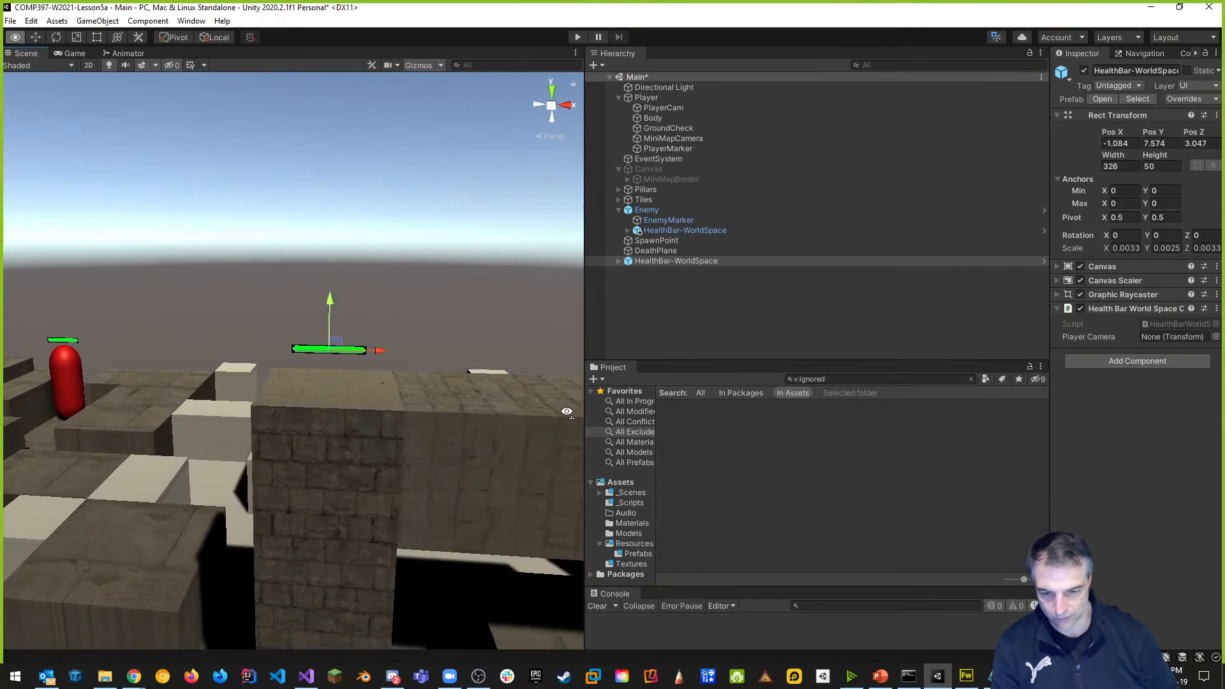
Play-test the scene and stop it after UnassignedReferenceException errors for playerCamera appear.
key("d")
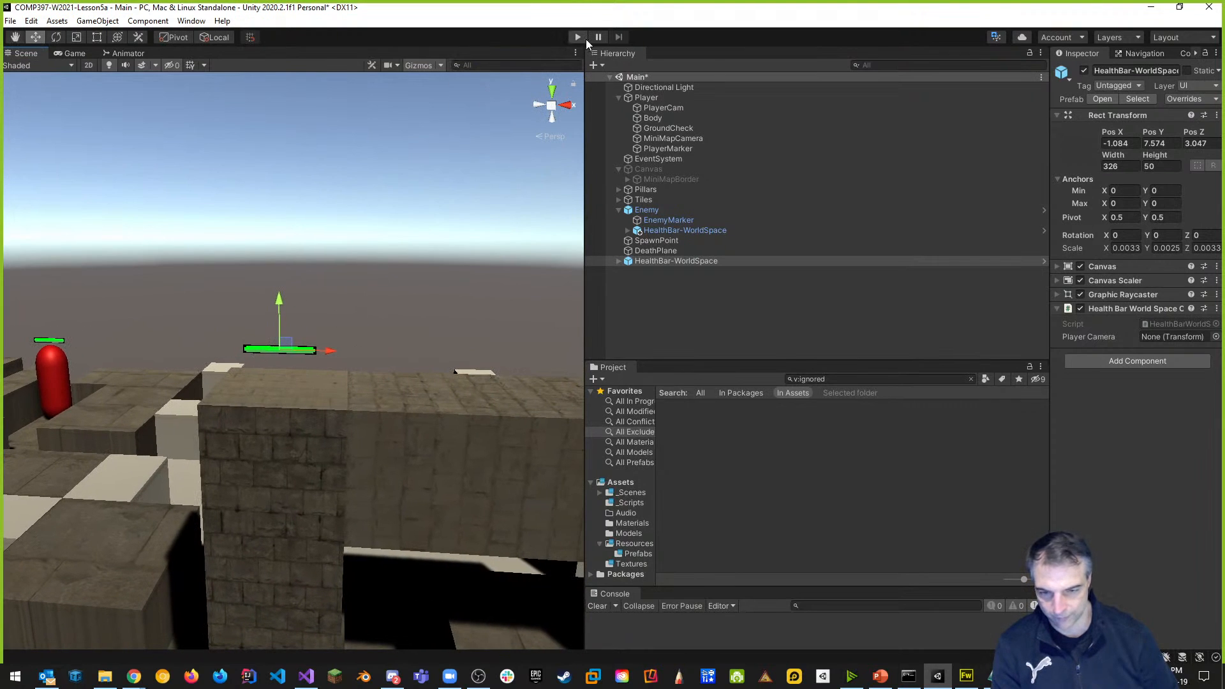
left_click(579, 37)
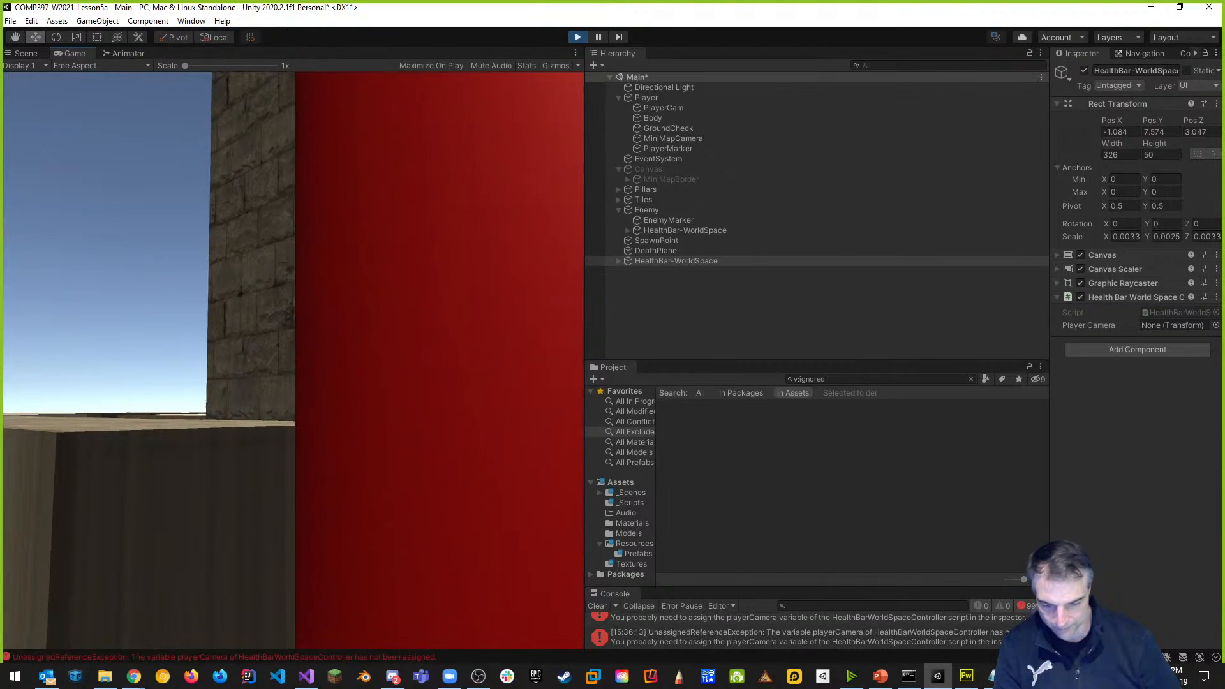
key("Escape")
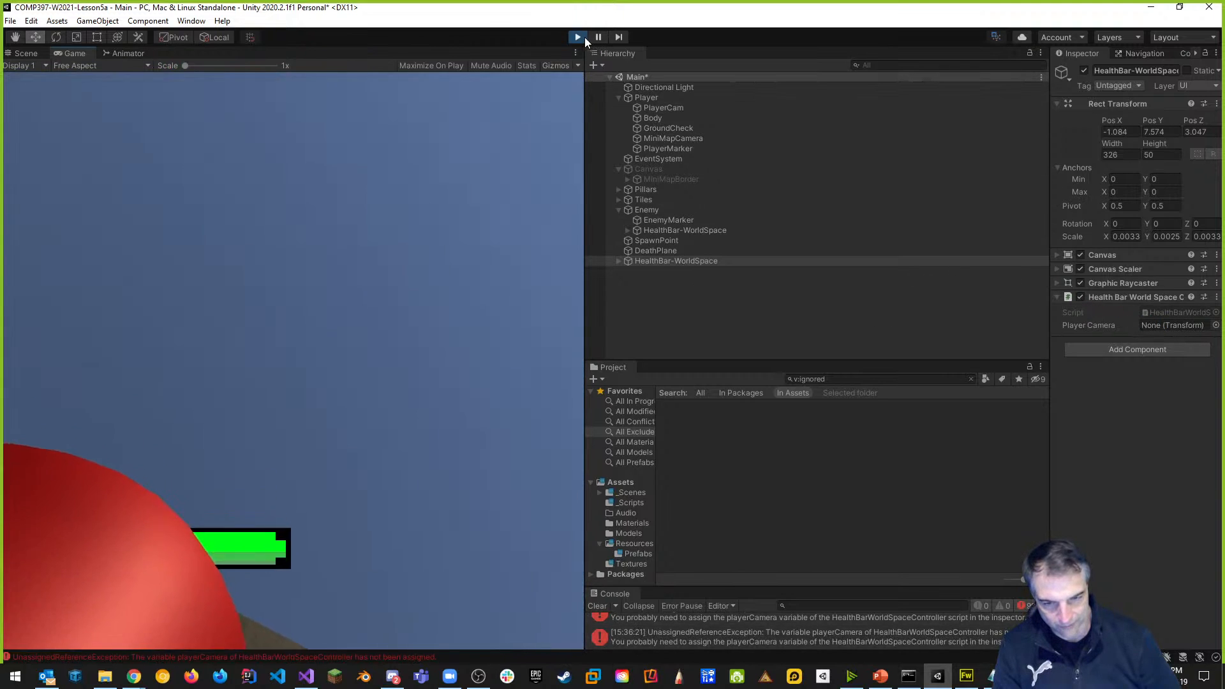
left_click(578, 37)
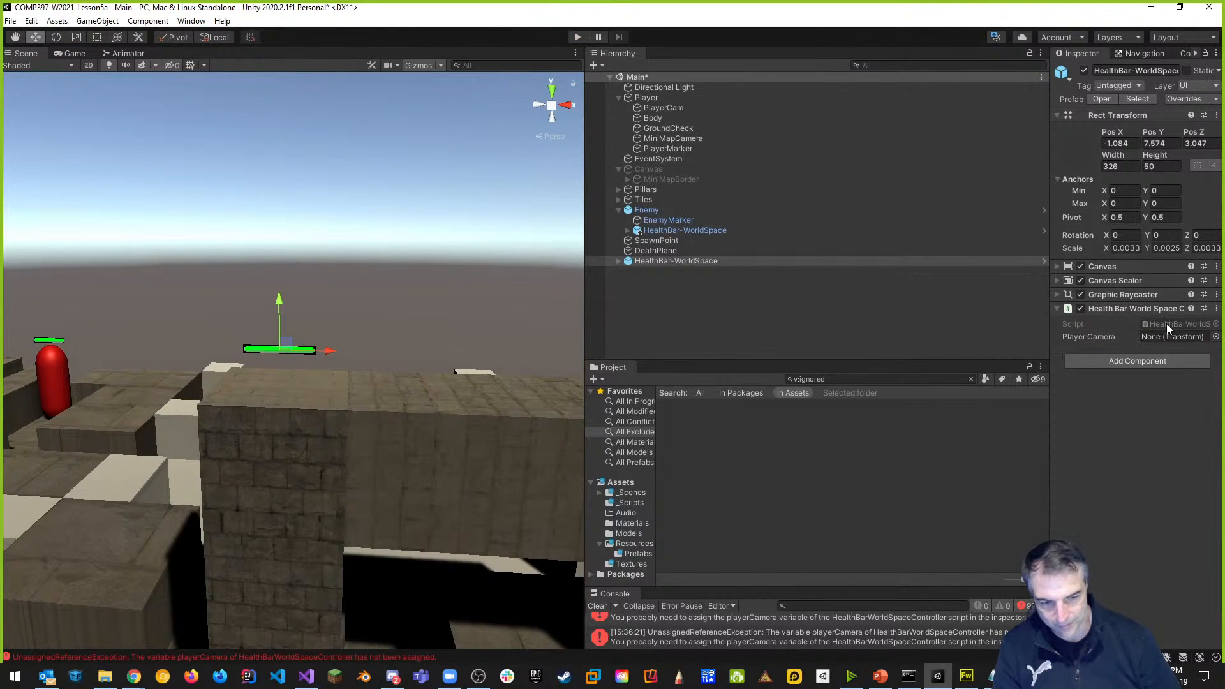
mouse_move(664, 108)
left_mouse_down()
mouse_move(937, 263)
mouse_move(1125, 328)
left_mouse_up()
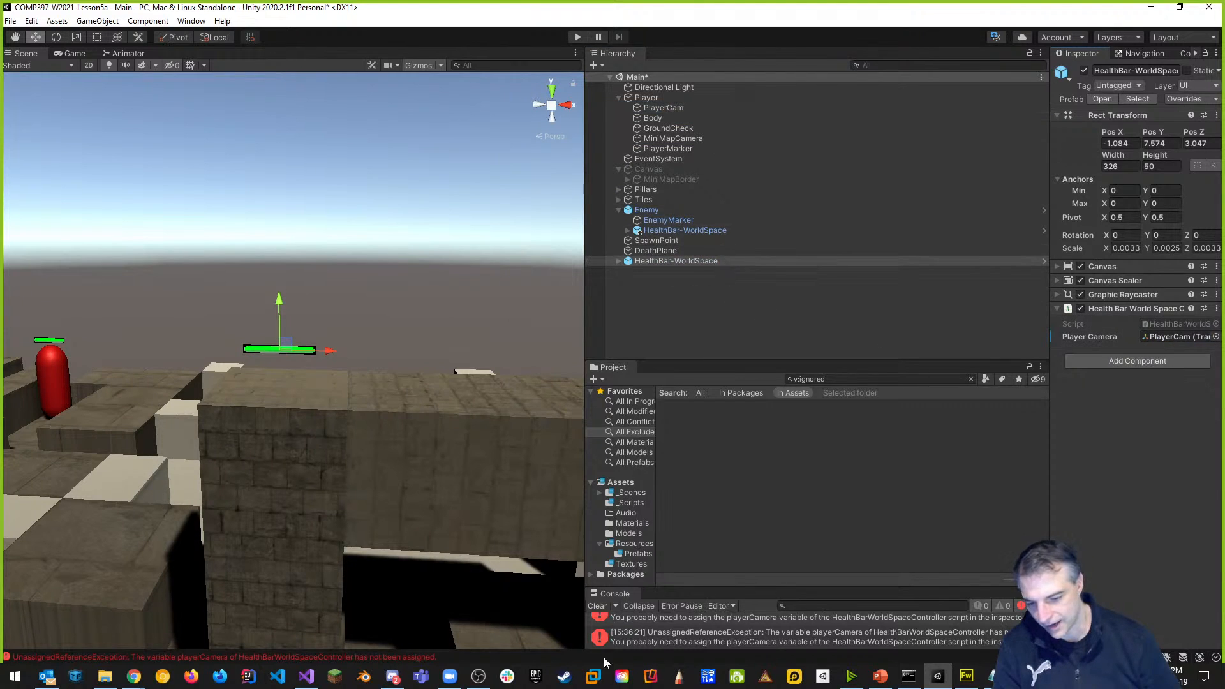
left_click(600, 607)
left_click(580, 36)
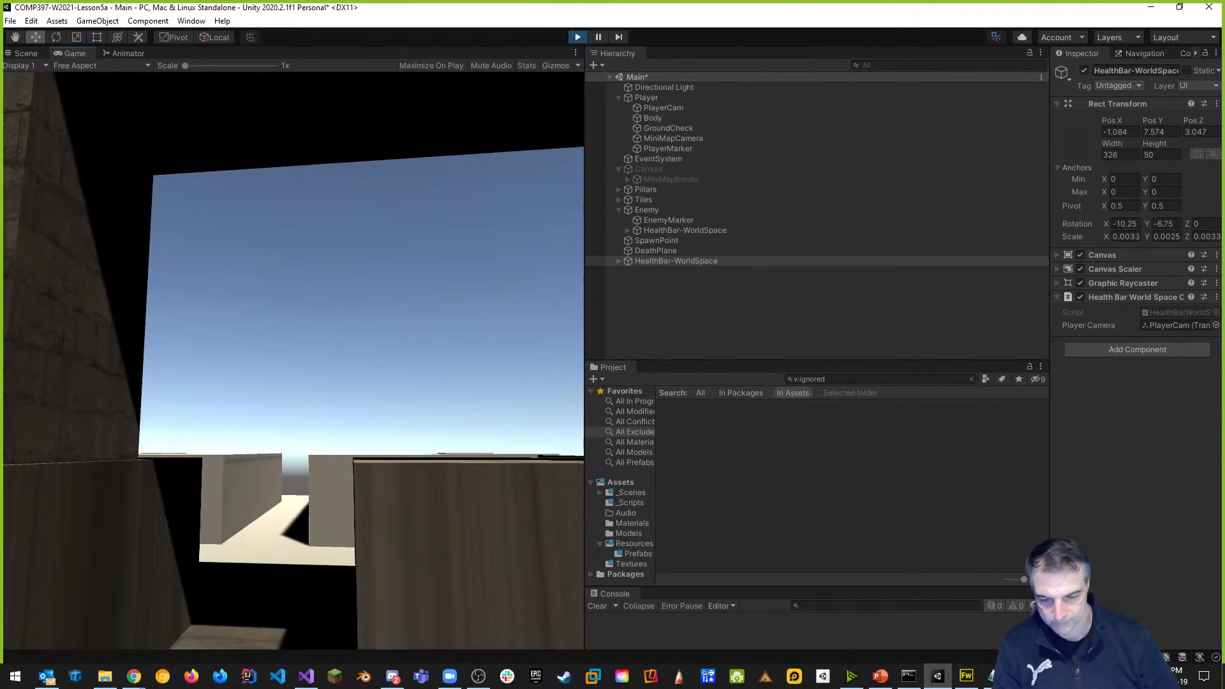
key("w")
key("space")
key("w")
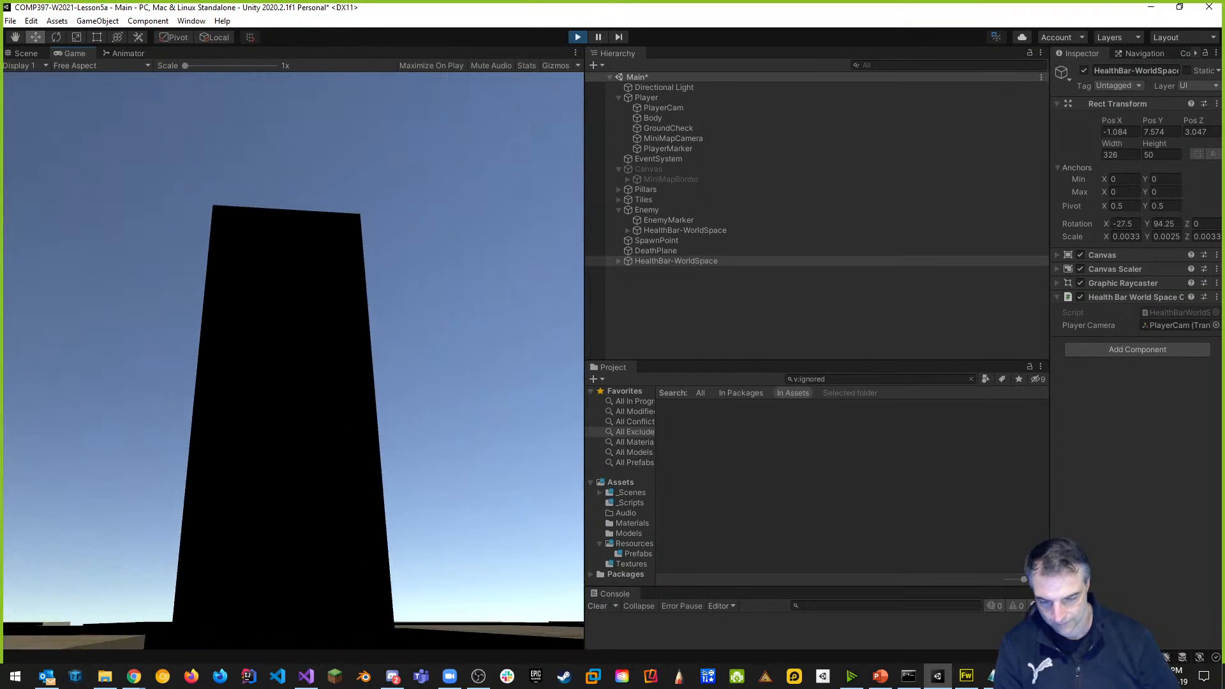
key("space")
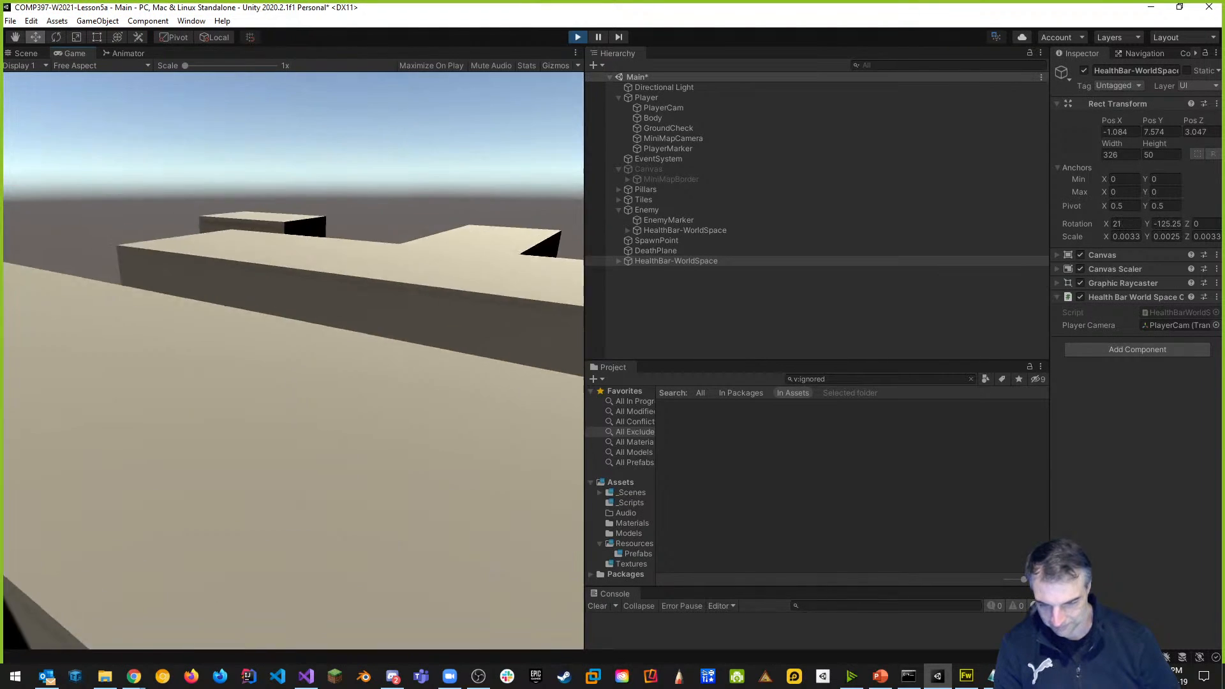
key("space")
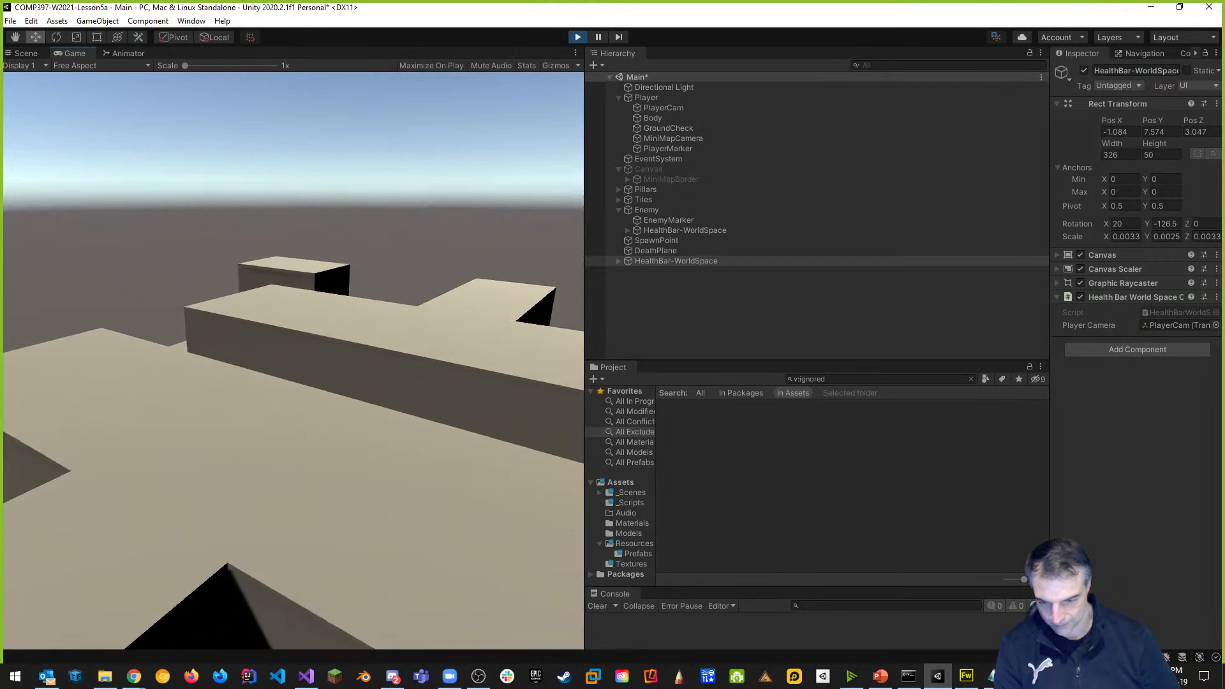
key("space")
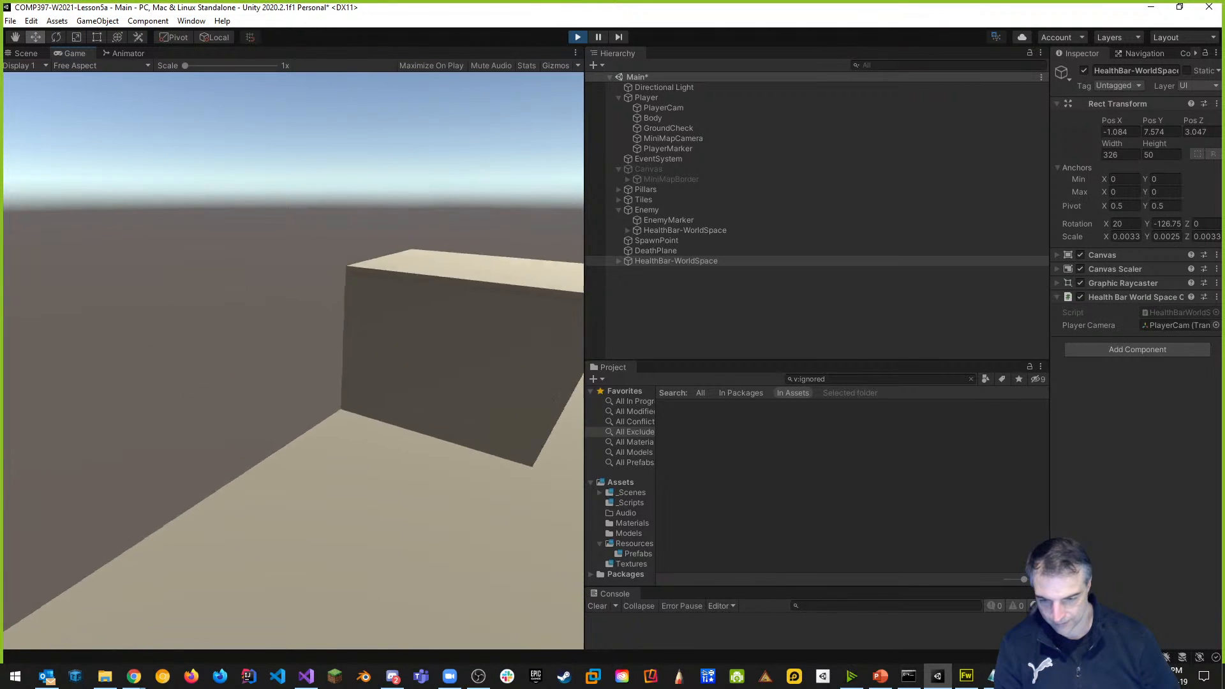
key("space")
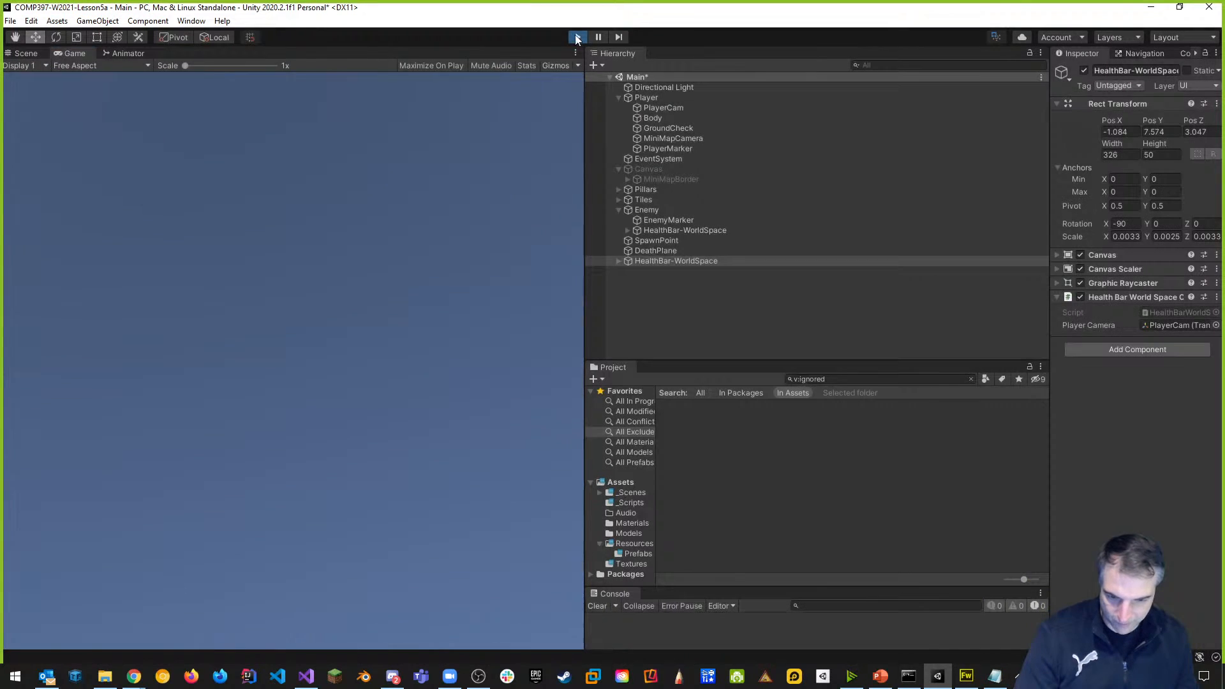
Stop play mode and delete the stray root HealthBar-WorldSpace object.
left_click(576, 38)
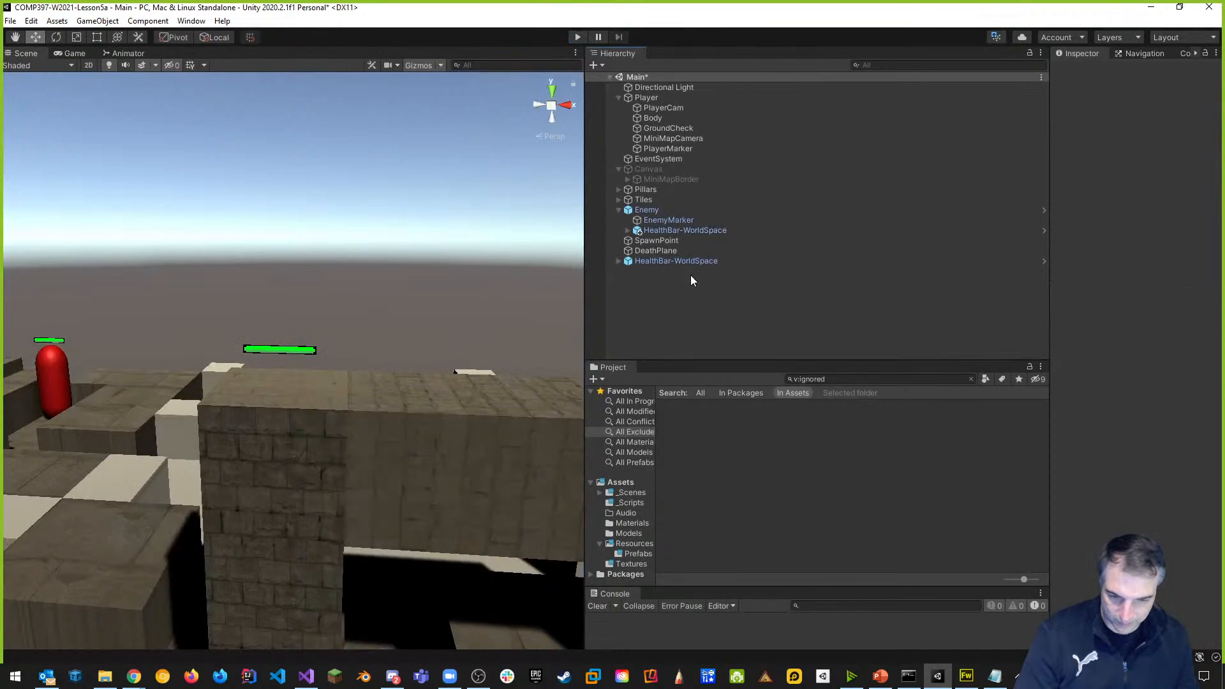
right_click(674, 260)
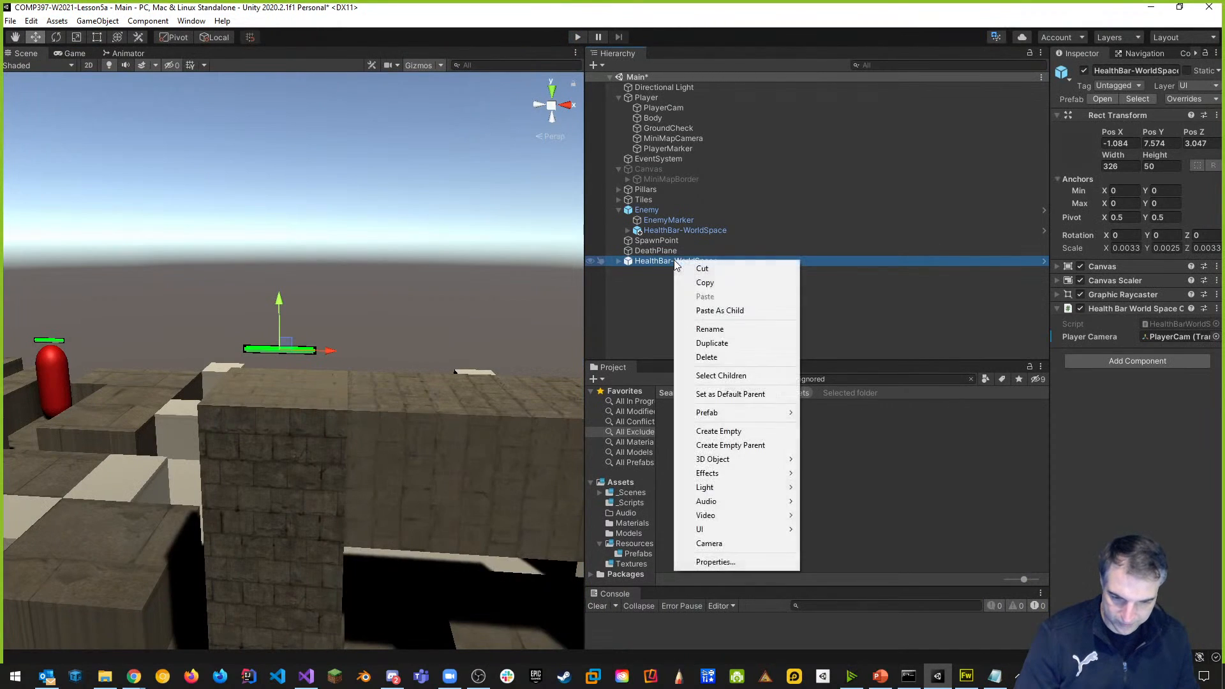
left_click(706, 356)
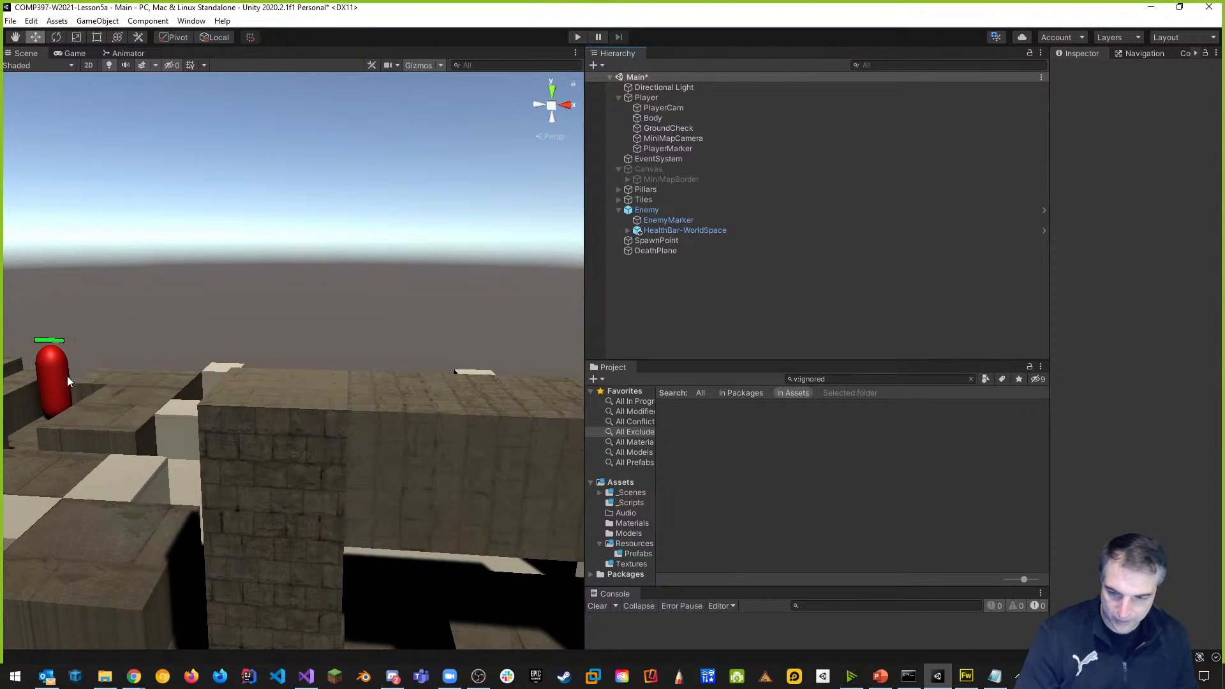
Apply all Enemy overrides, including its HealthBar-WorldSpace child, to the Enemy prefab.
left_click(661, 212)
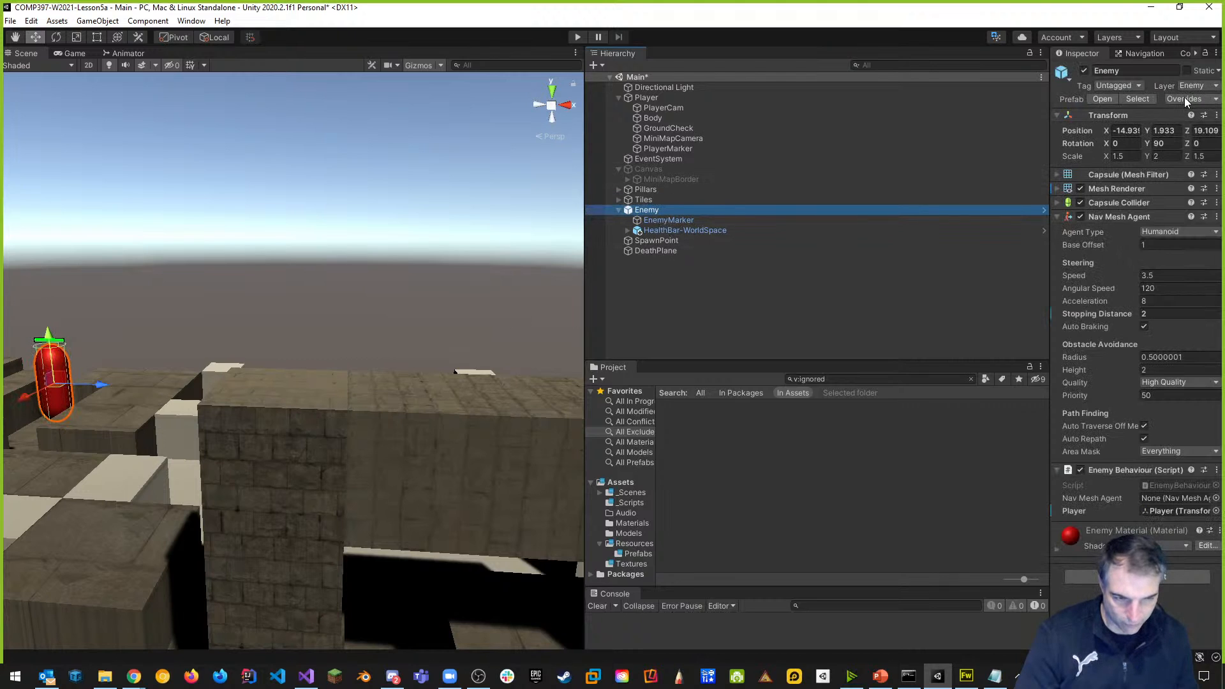
left_click(1185, 99)
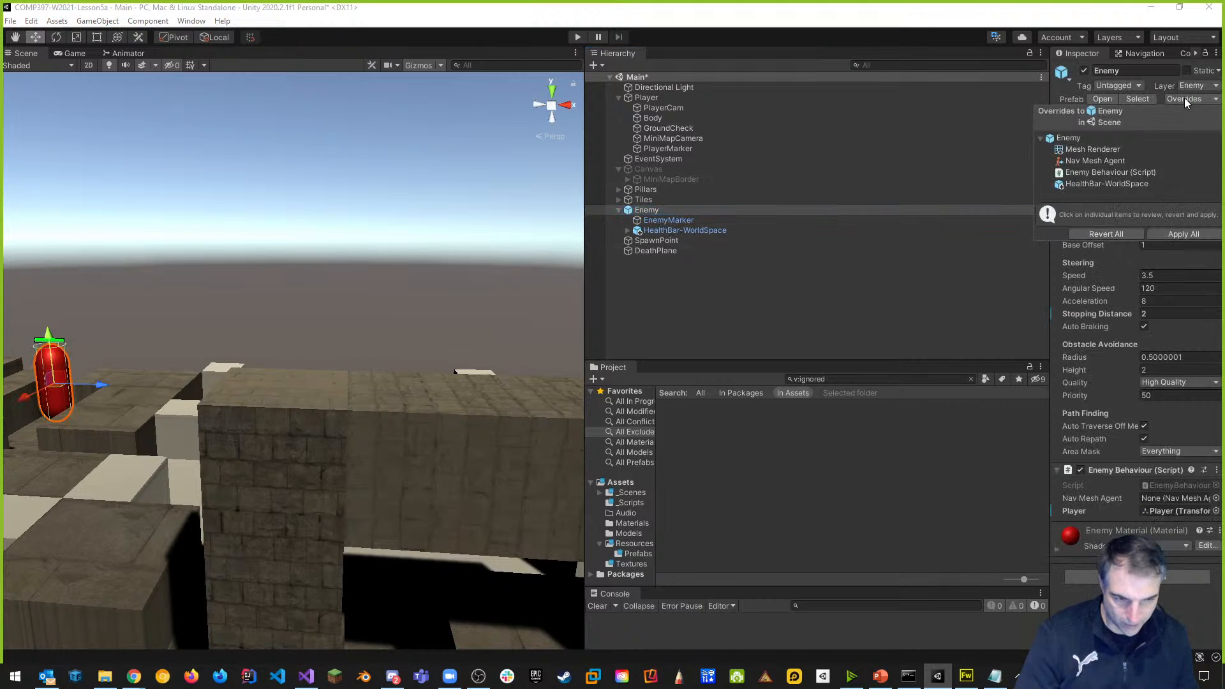
left_click(1184, 234)
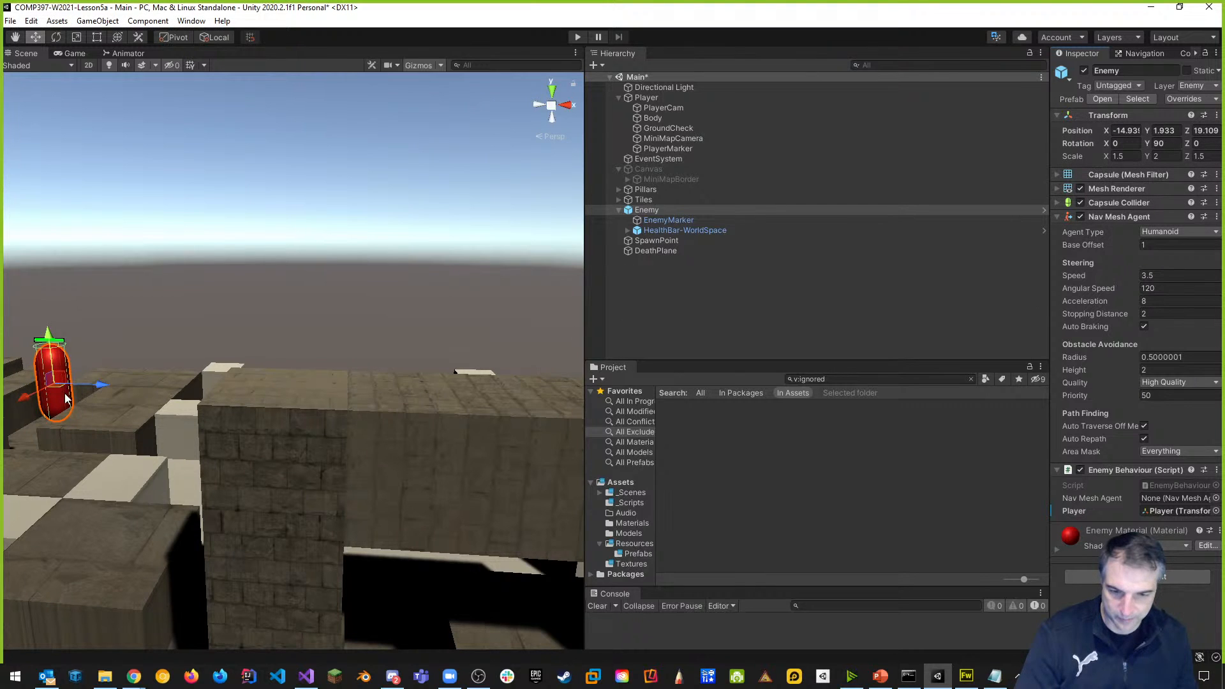
scroll(327, 389, "down", 5)
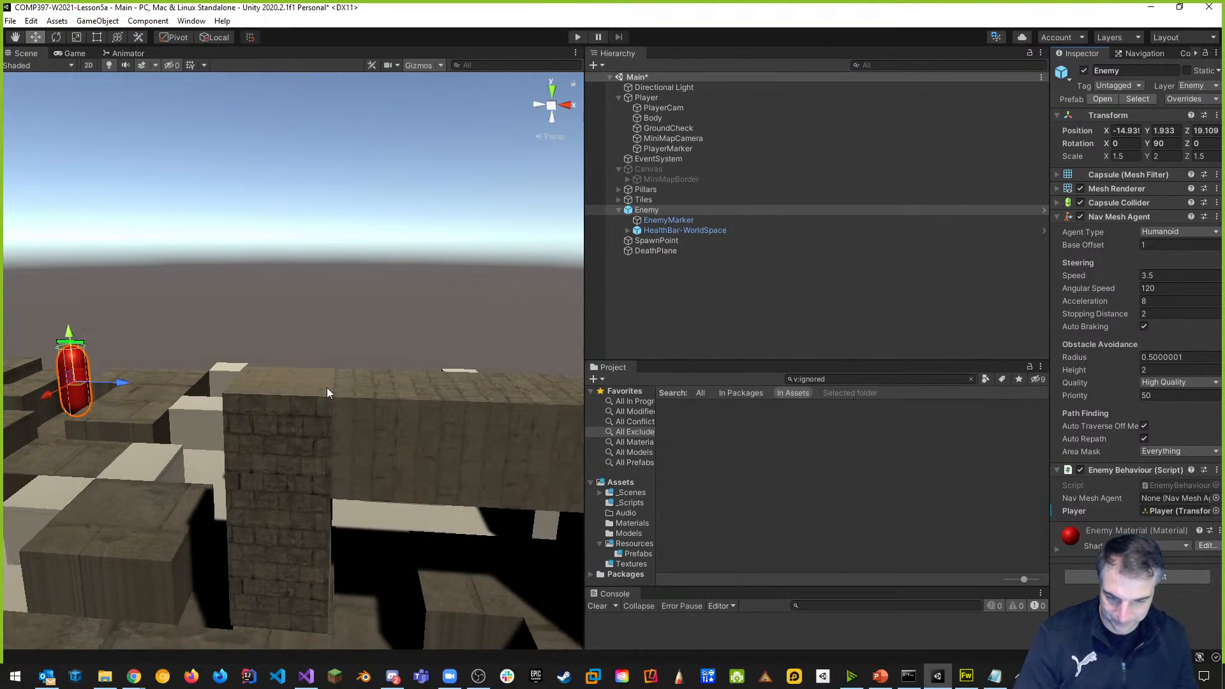
middle_click_drag(282, 388, 340, 292)
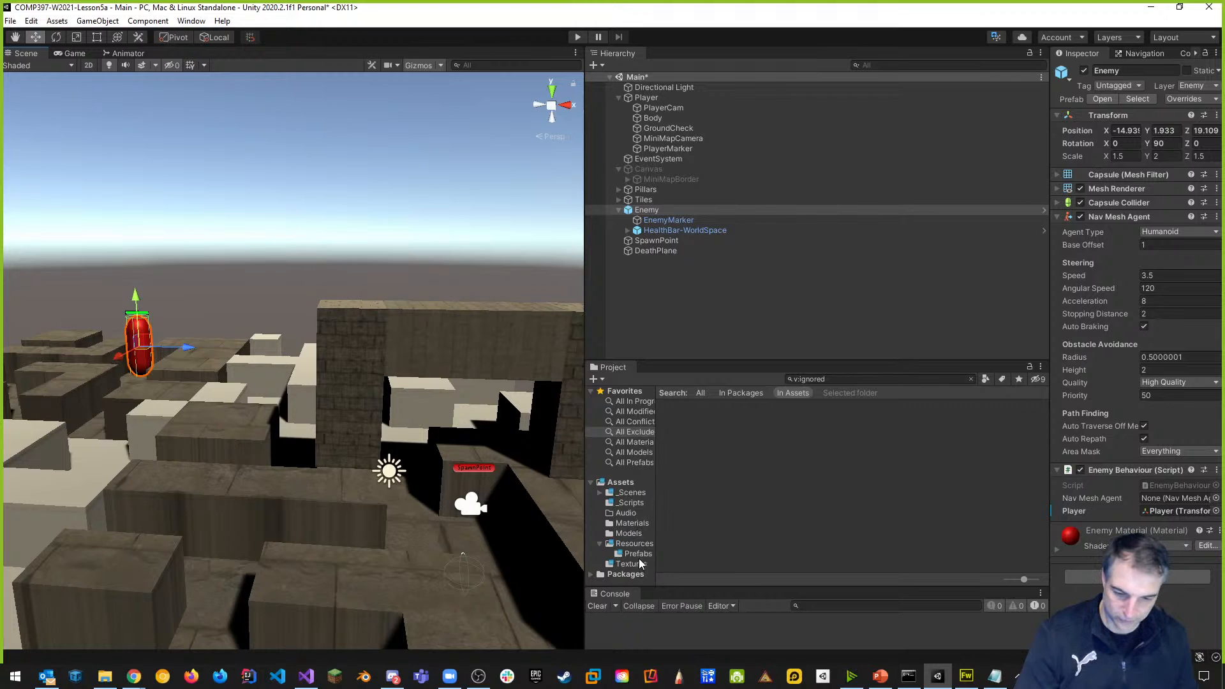
Drop a new Enemy from Resources/Prefabs, move it to about X -18.44, Z 6.52, and start Play.
left_click(638, 554)
mouse_move(689, 406)
left_mouse_down()
mouse_move(445, 464)
mouse_move(295, 482)
mouse_move(96, 408)
mouse_move(78, 389)
mouse_move(71, 403)
mouse_move(97, 437)
mouse_move(90, 406)
mouse_move(27, 409)
left_mouse_up()
left_click_drag(106, 396, 121, 398)
middle_click_drag(198, 450, 465, 576)
left_click_drag(285, 540, 280, 562)
left_click_drag(341, 535, 197, 525)
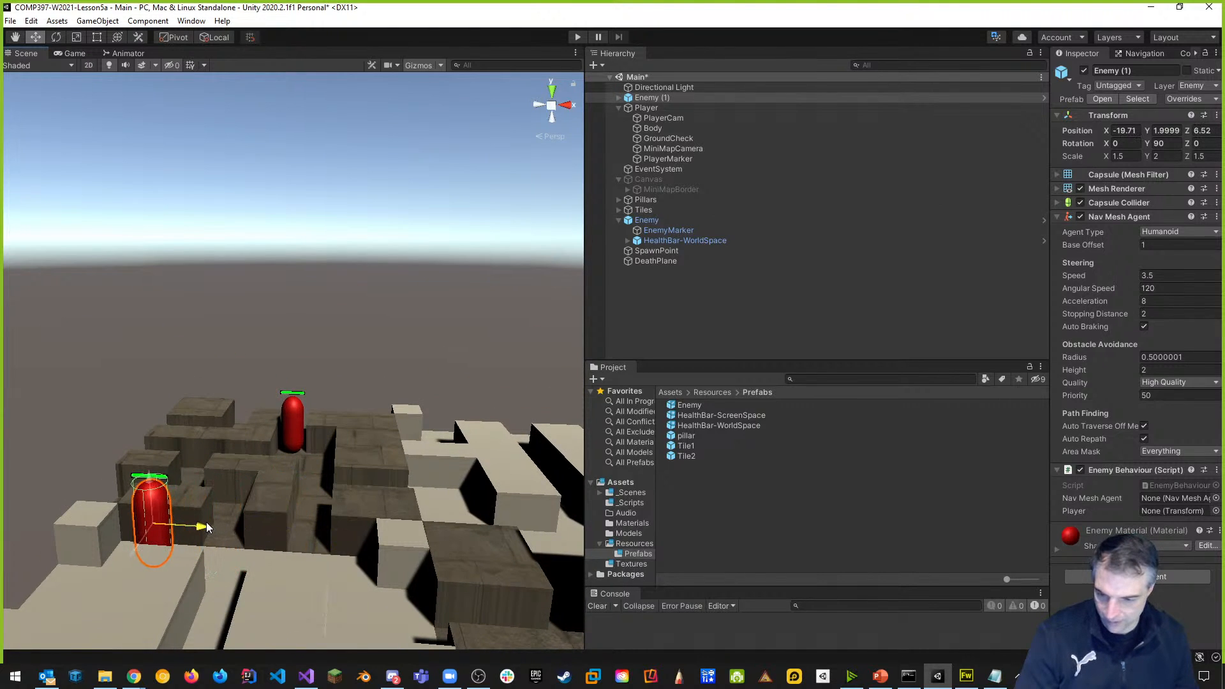
left_click_drag(149, 485, 149, 470)
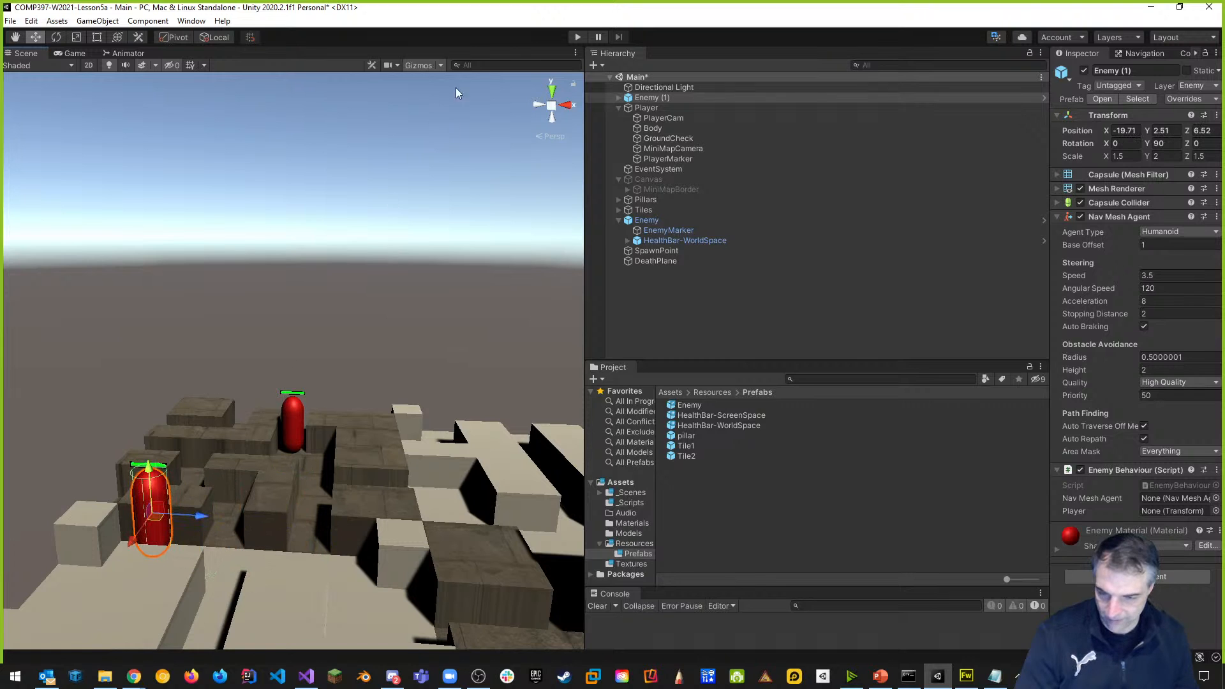
left_click(579, 40)
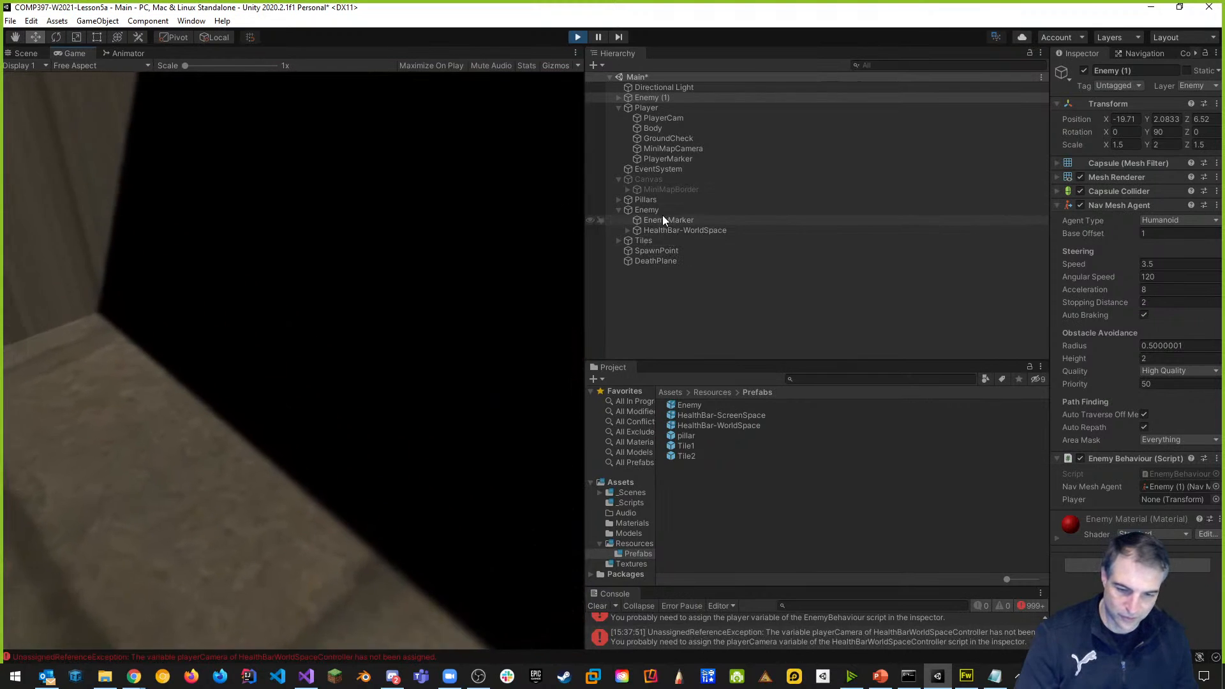
Compare the original Enemy and Enemy (1) during play, enlarge the Console to read the errors, then stop.
left_click(650, 210)
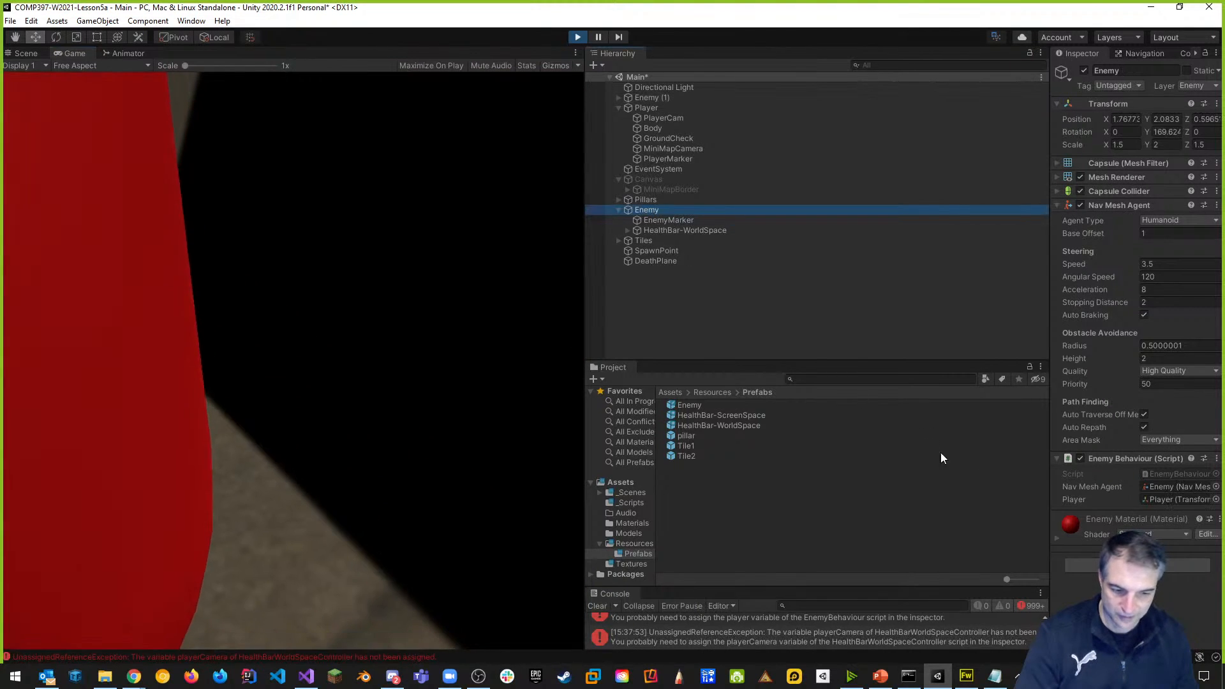
left_click(619, 209)
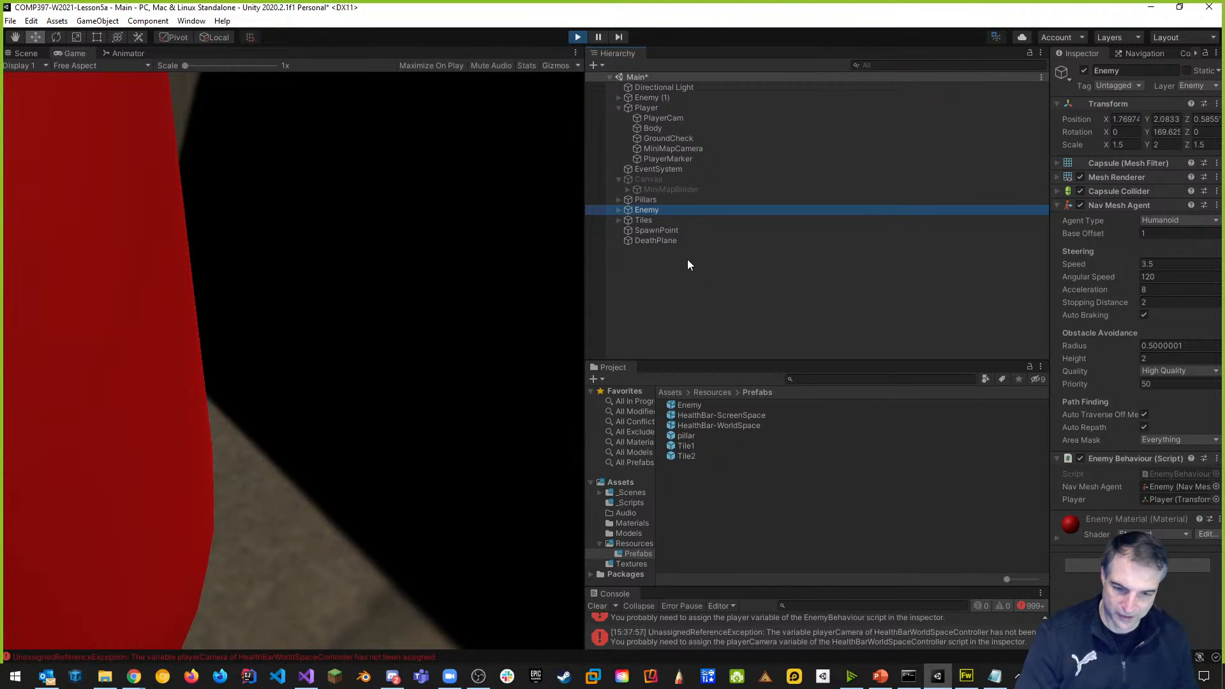
left_click(662, 99)
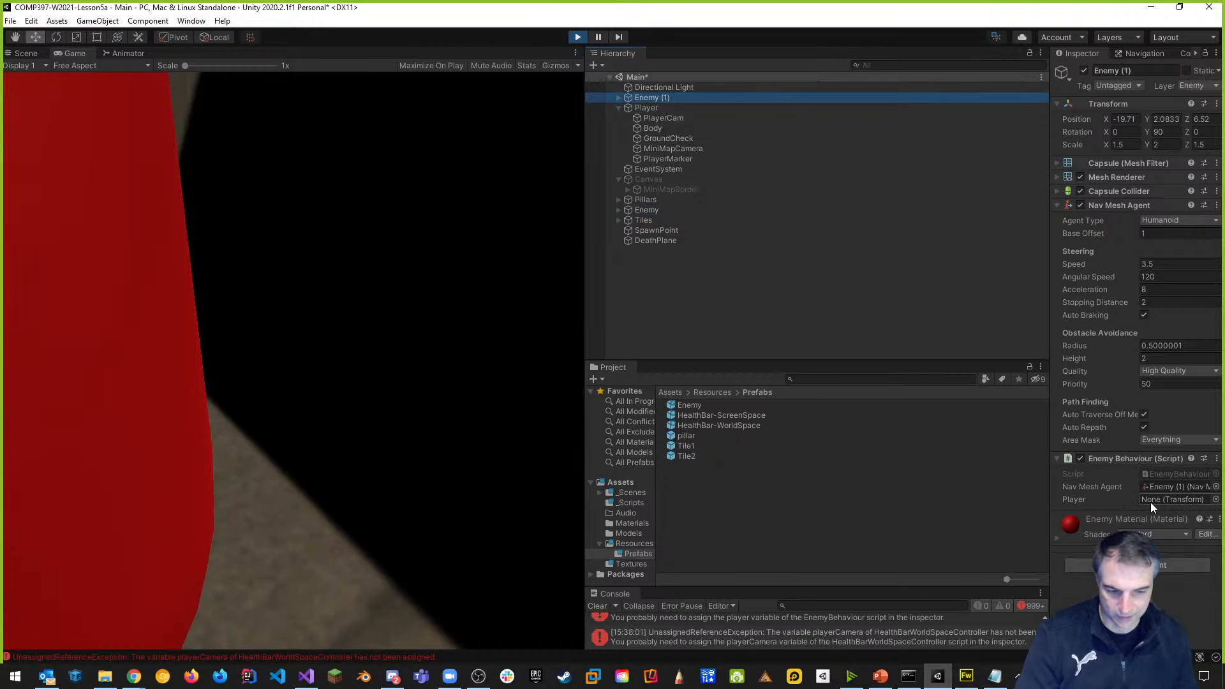
left_click(807, 604)
left_click_drag(809, 584, 746, 498)
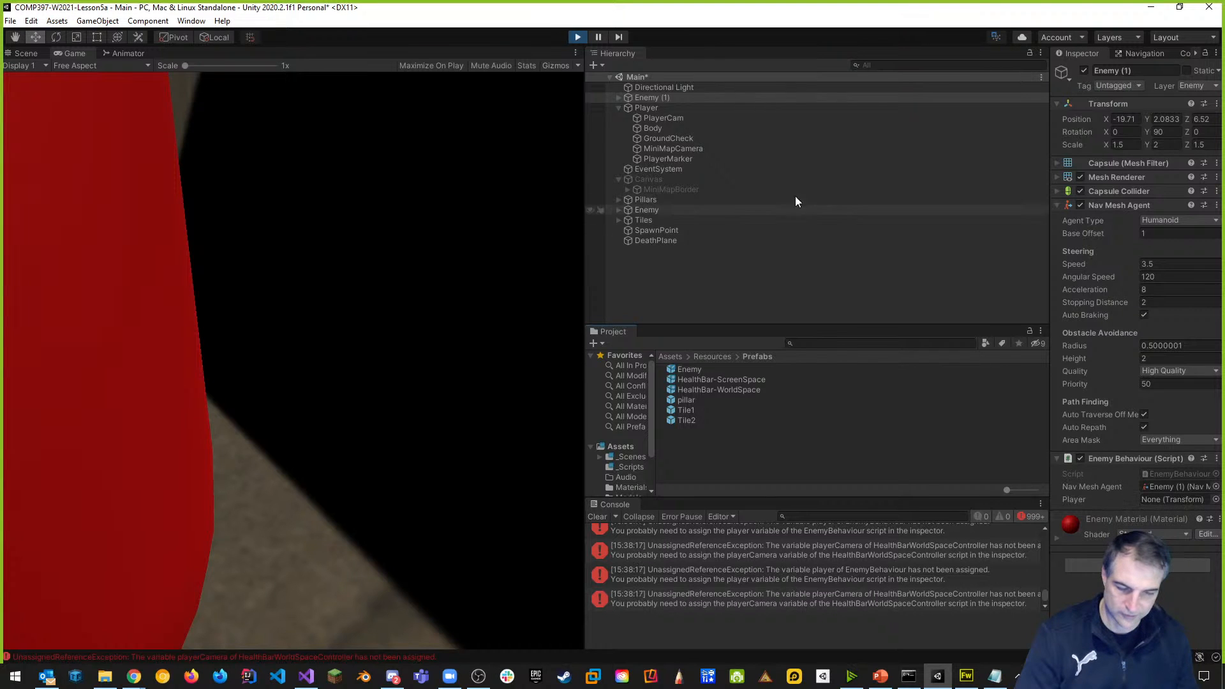
left_click(578, 36)
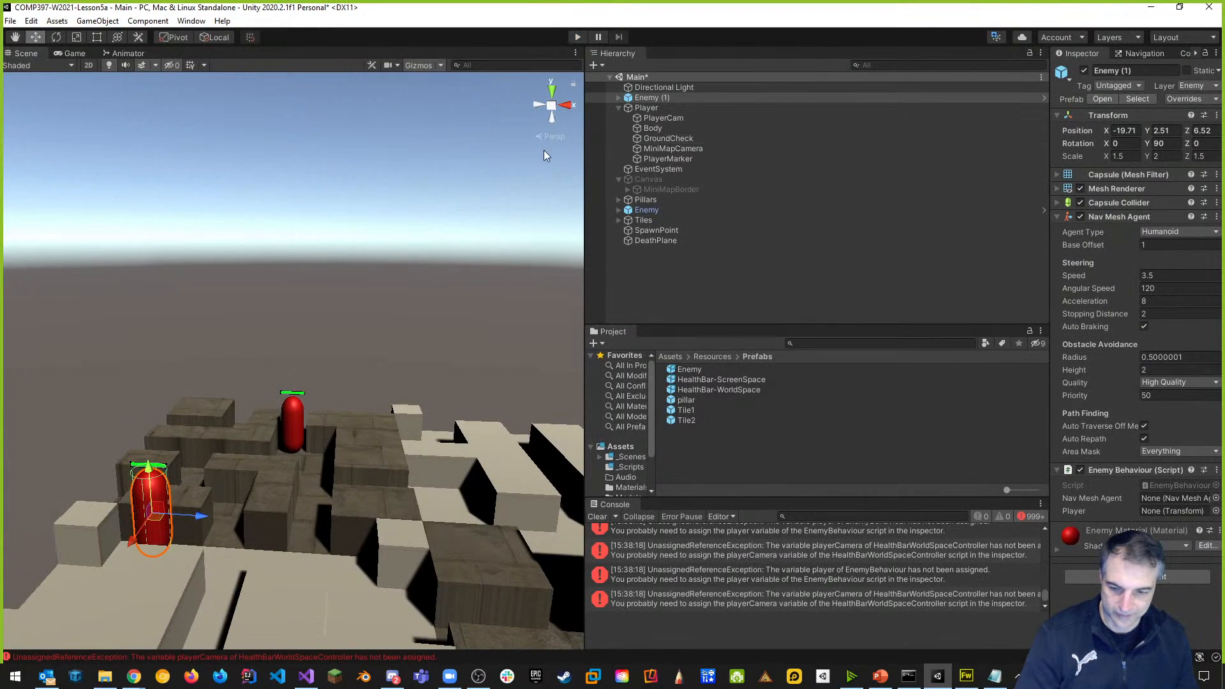
Lower Enemy (1) to Y 1.82, replay, and trace the error to HealthBar-WorldSpace's empty Player Camera.
right_click_drag(347, 249, 214, 383)
left_click_drag(217, 381, 217, 397)
left_click(577, 36)
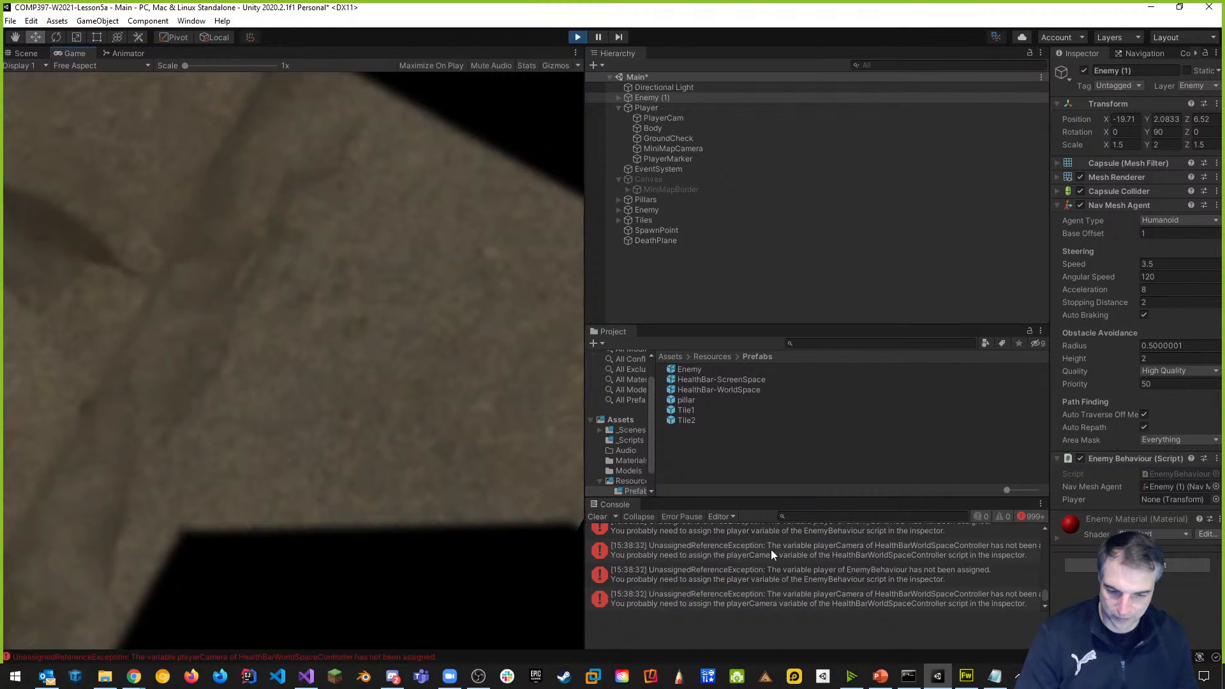
left_click(771, 550)
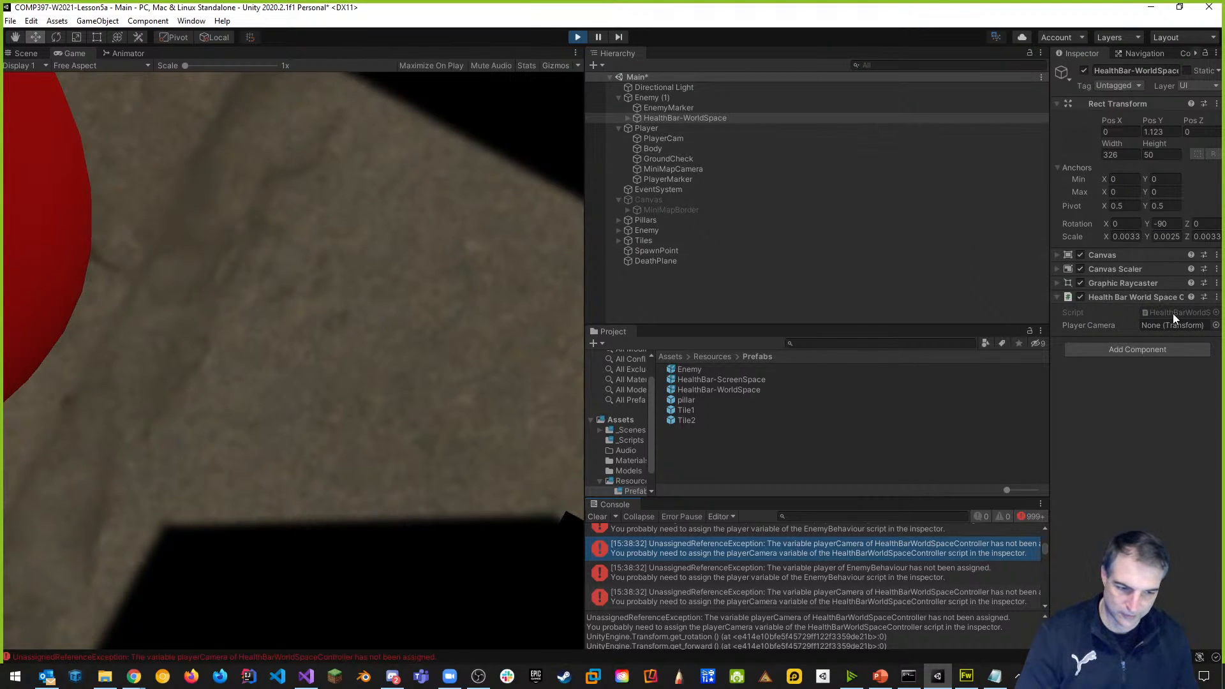
left_click(580, 38)
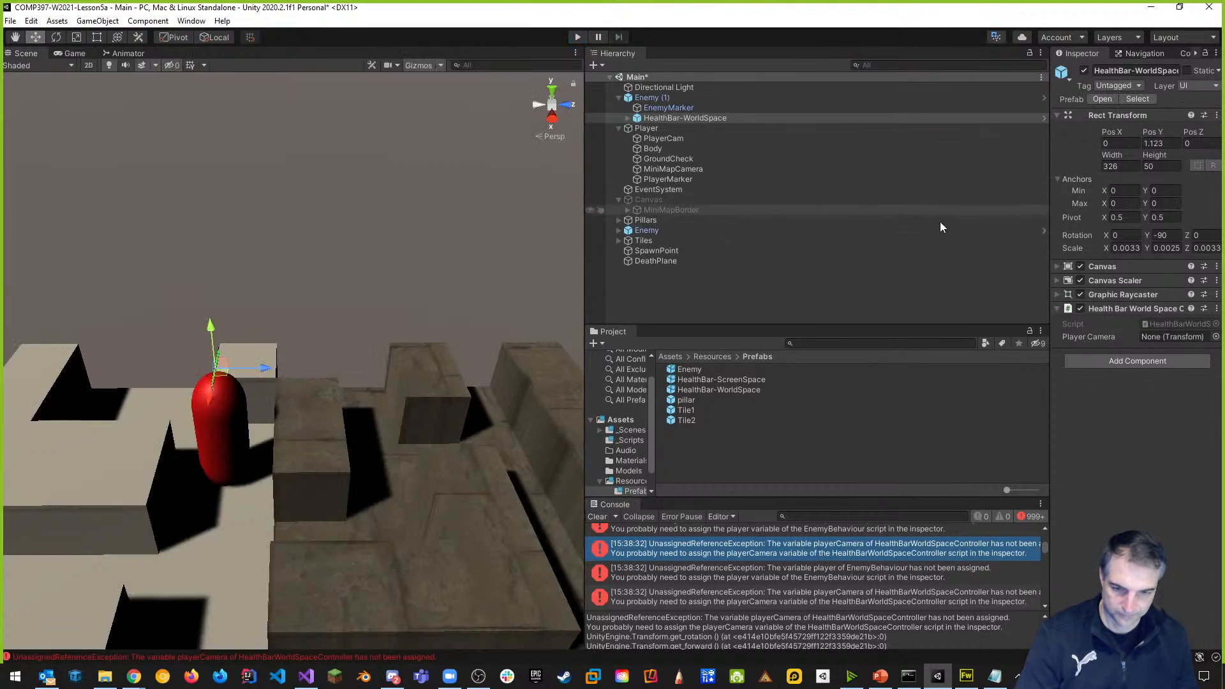
Open HealthBarWorldSpaceController.cs and add an empty void Start() method below the playerCamera declaration.
double_click(1174, 324)
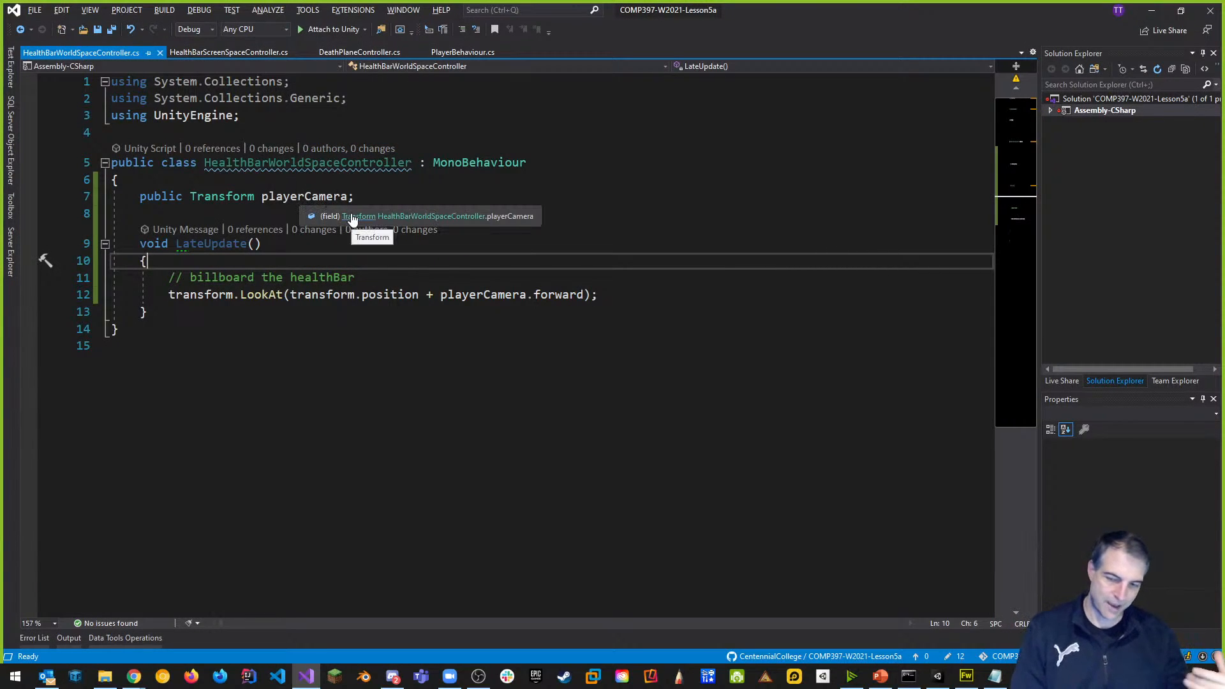
left_click(351, 215)
key("Return")
key("Return")
left_click(239, 220)
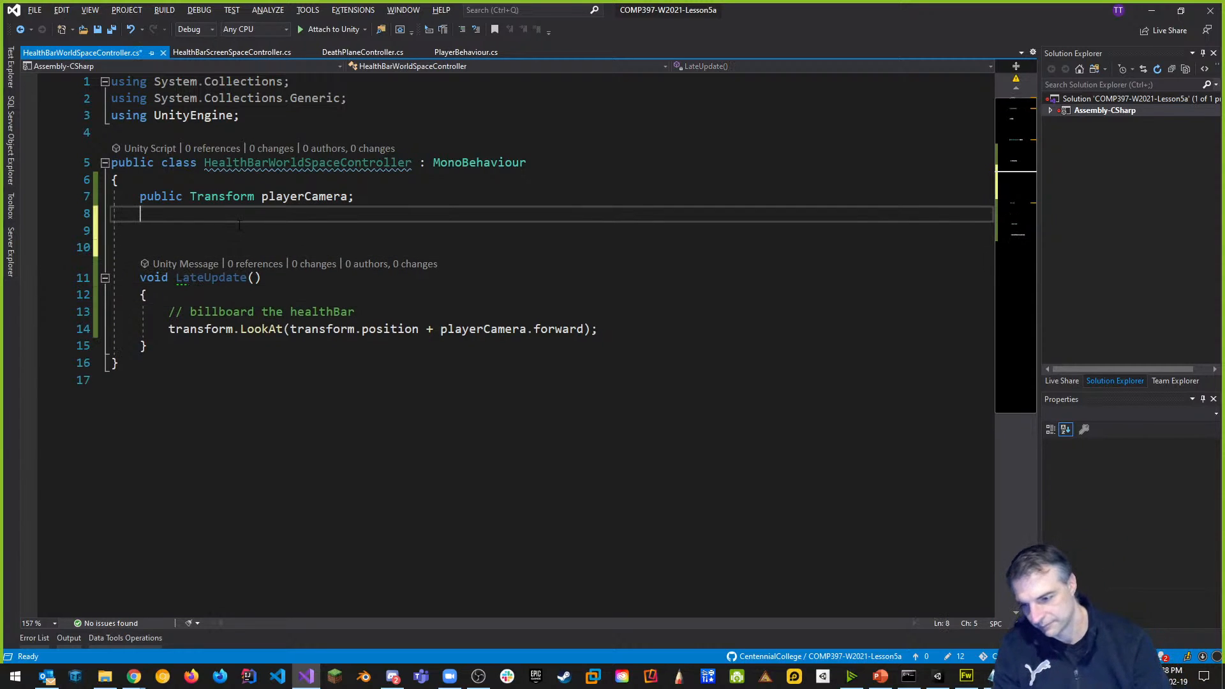
key("Return")
type("ShaderVariantCollection")
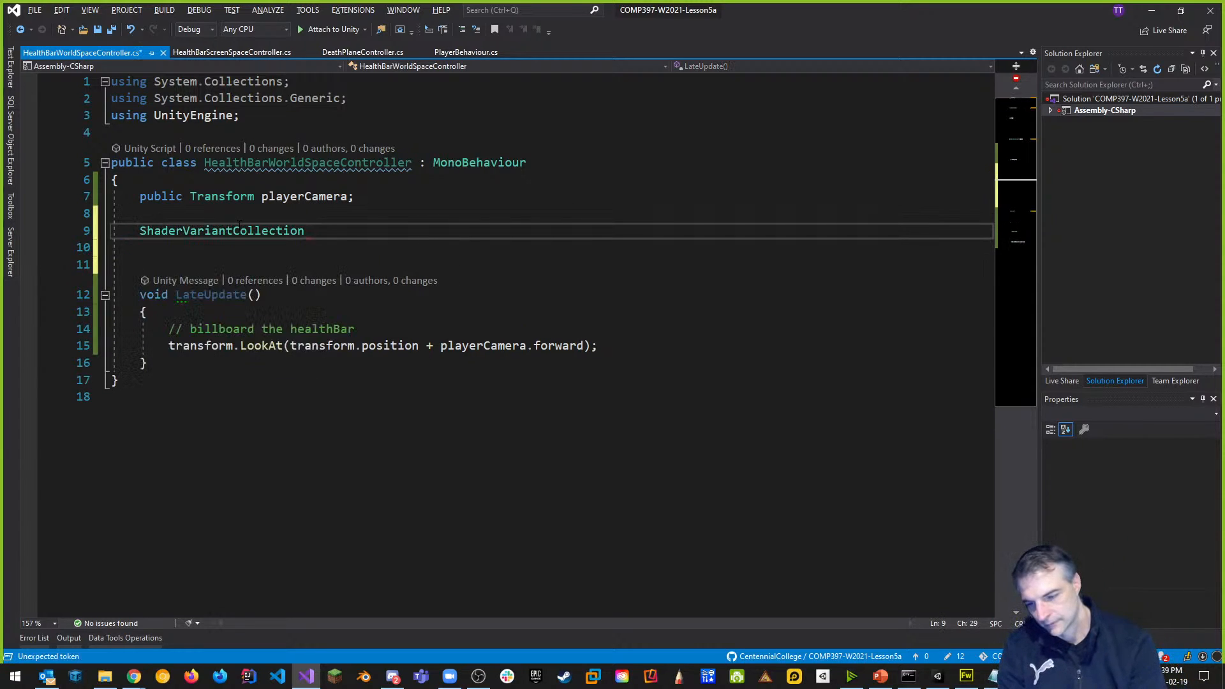
key("shift+Home")
type("va")
key("BackSpace")
type("oid Start")
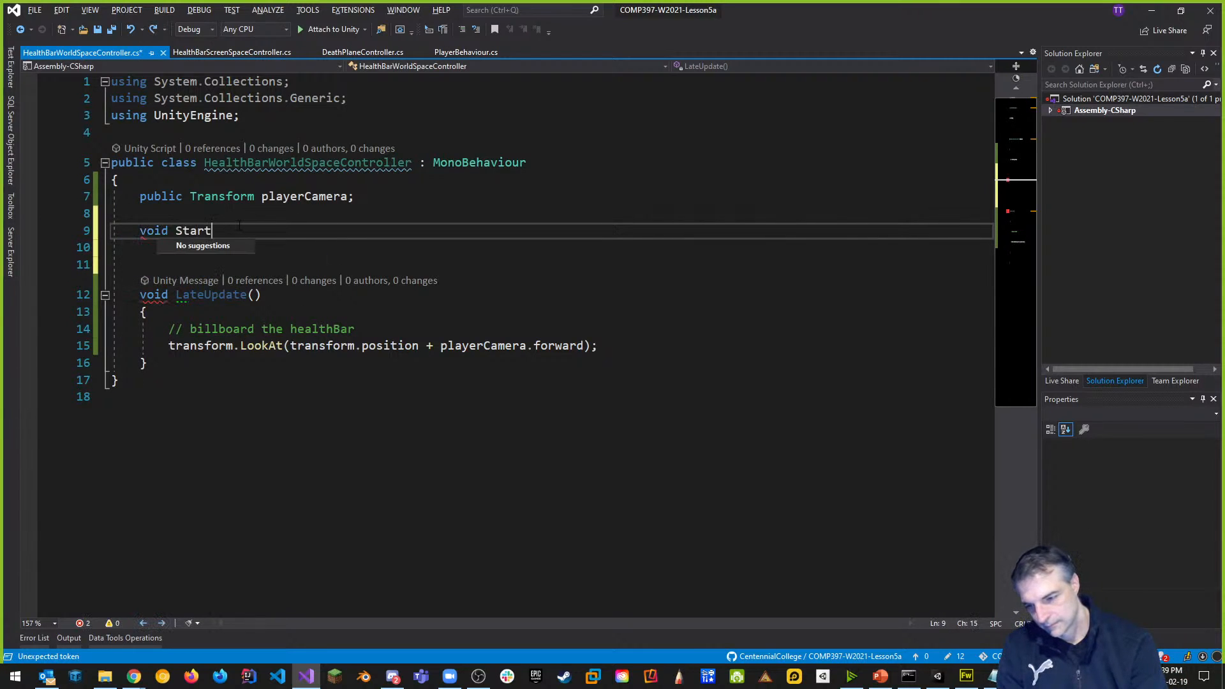
type("()")
key("Return")
type("{")
key("Return")
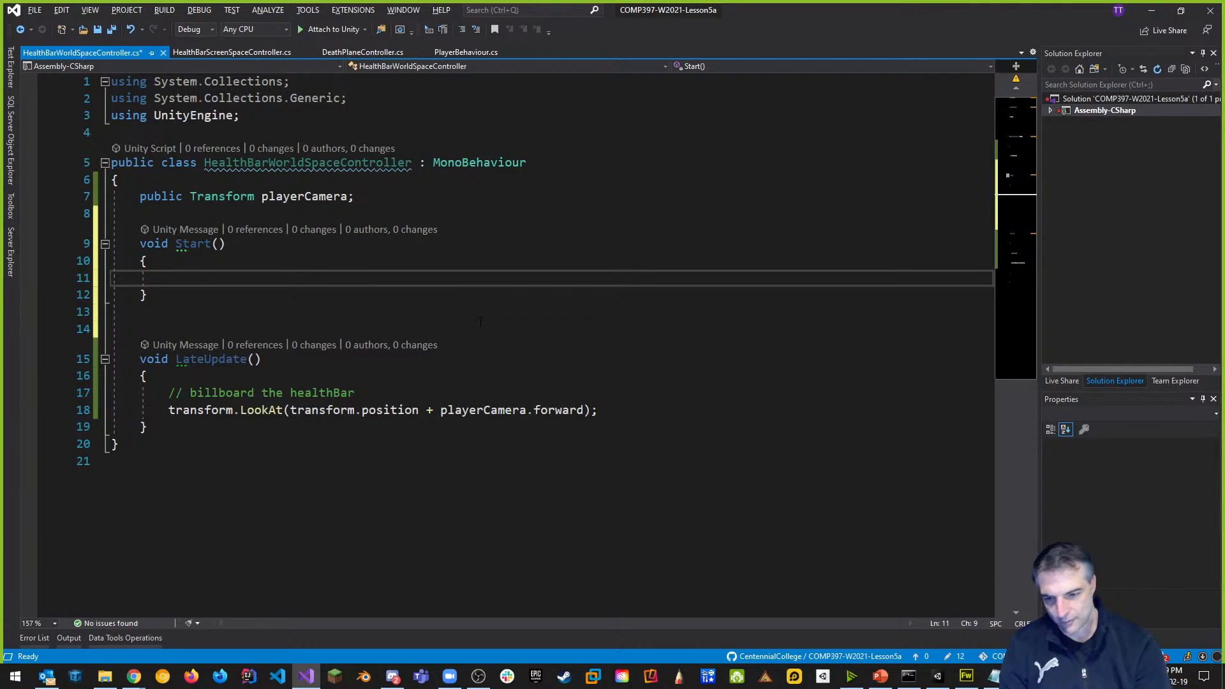
In Start, write playerCamera = GameObject.Find("PlayerCamera").transform;, save, and return to Unity.
type("pla")
key("Tab")
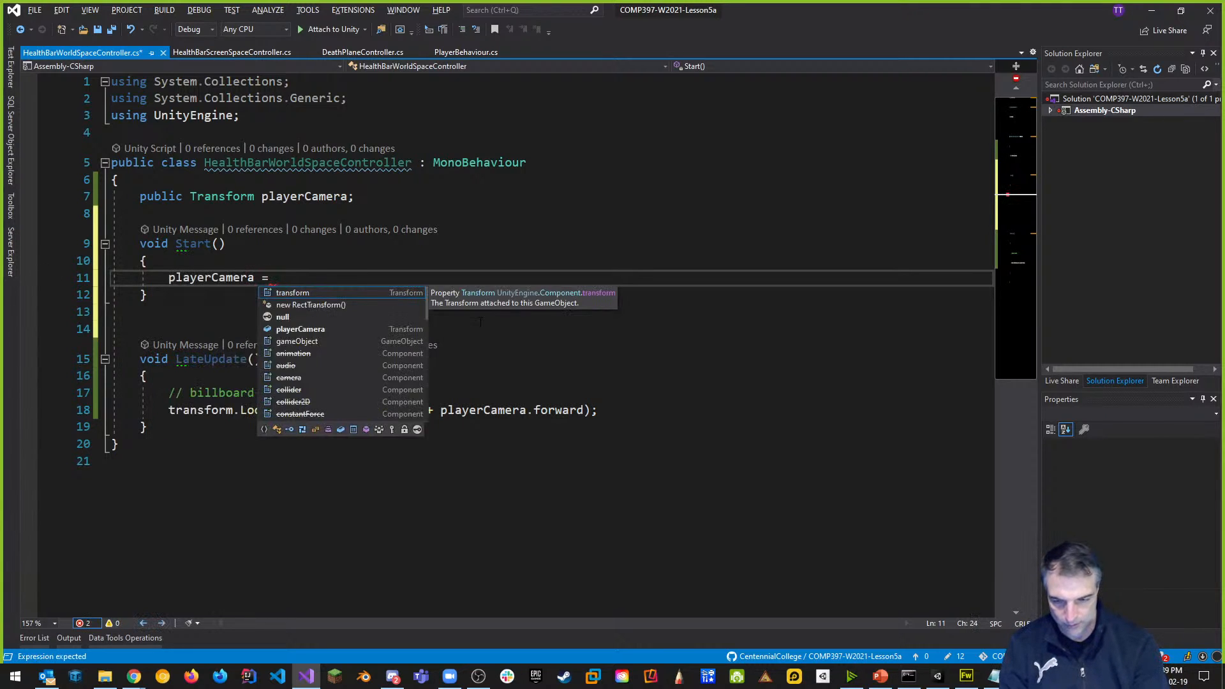
type("= Gameo")
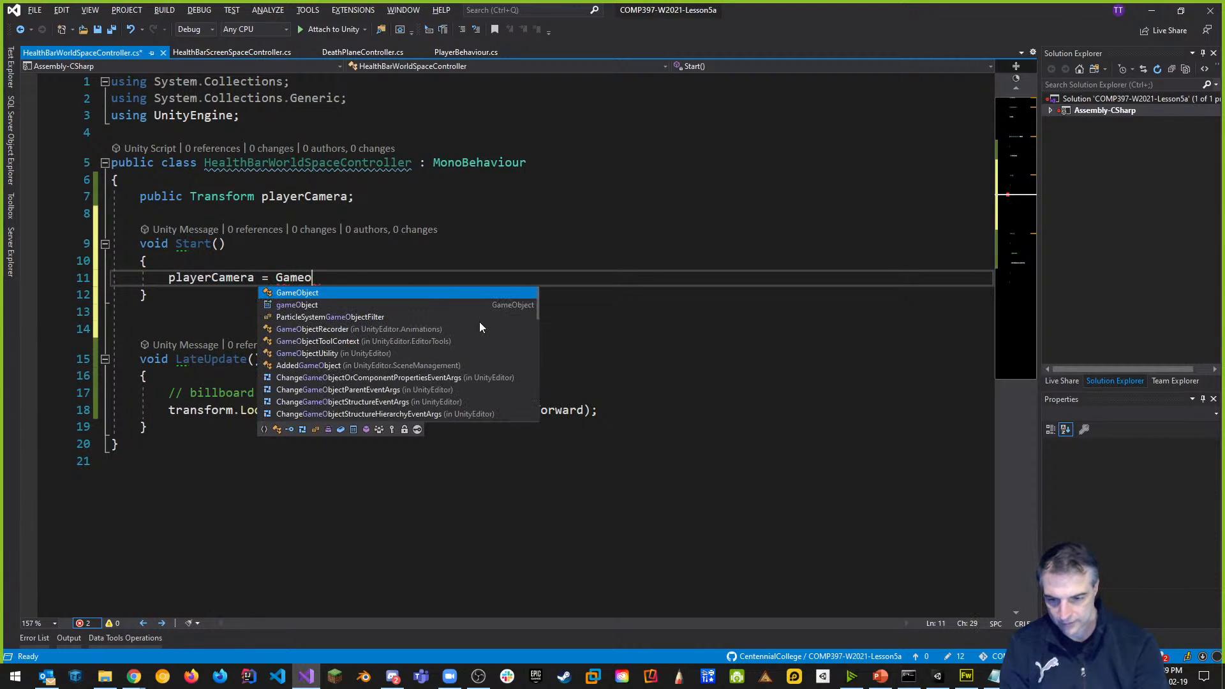
key("Tab")
type(".Find")
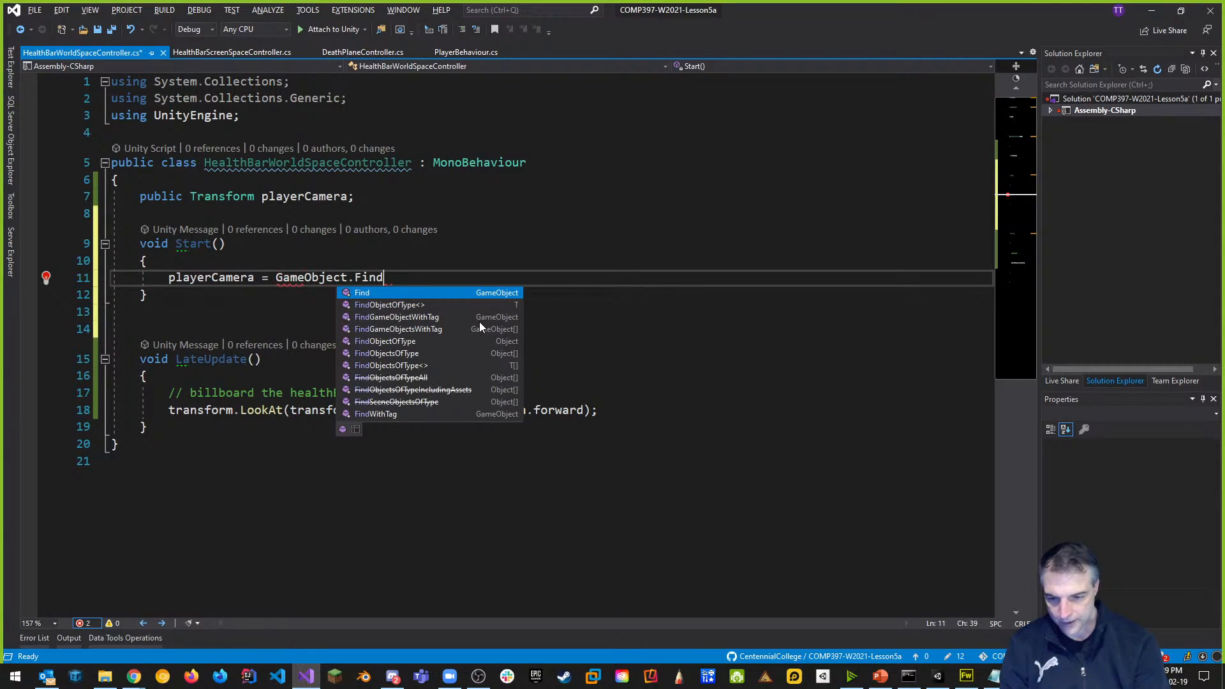
type("(\"Player")
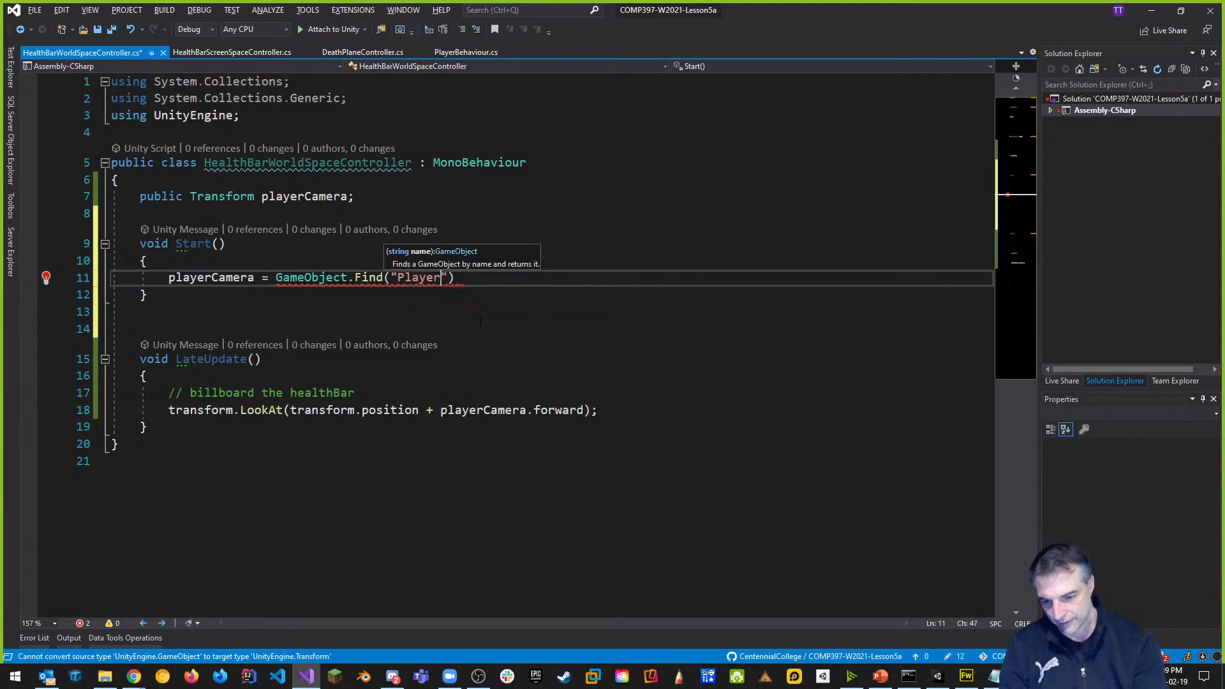
key("Right")
key("Right")
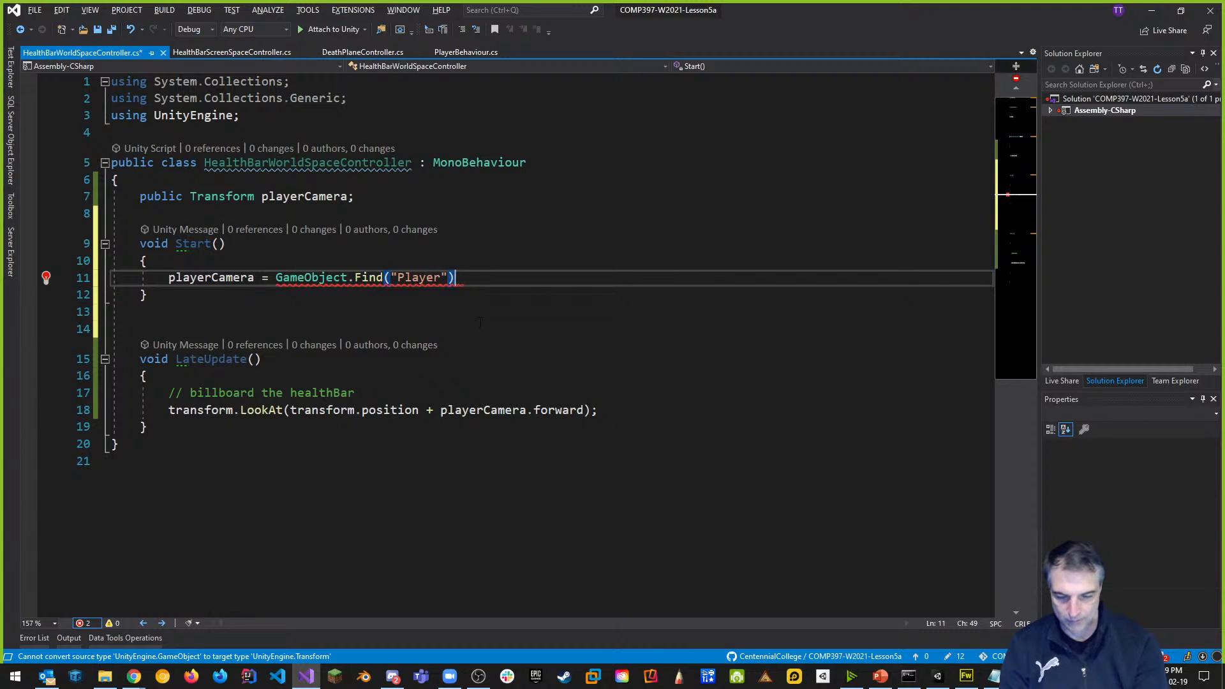
key("Left")
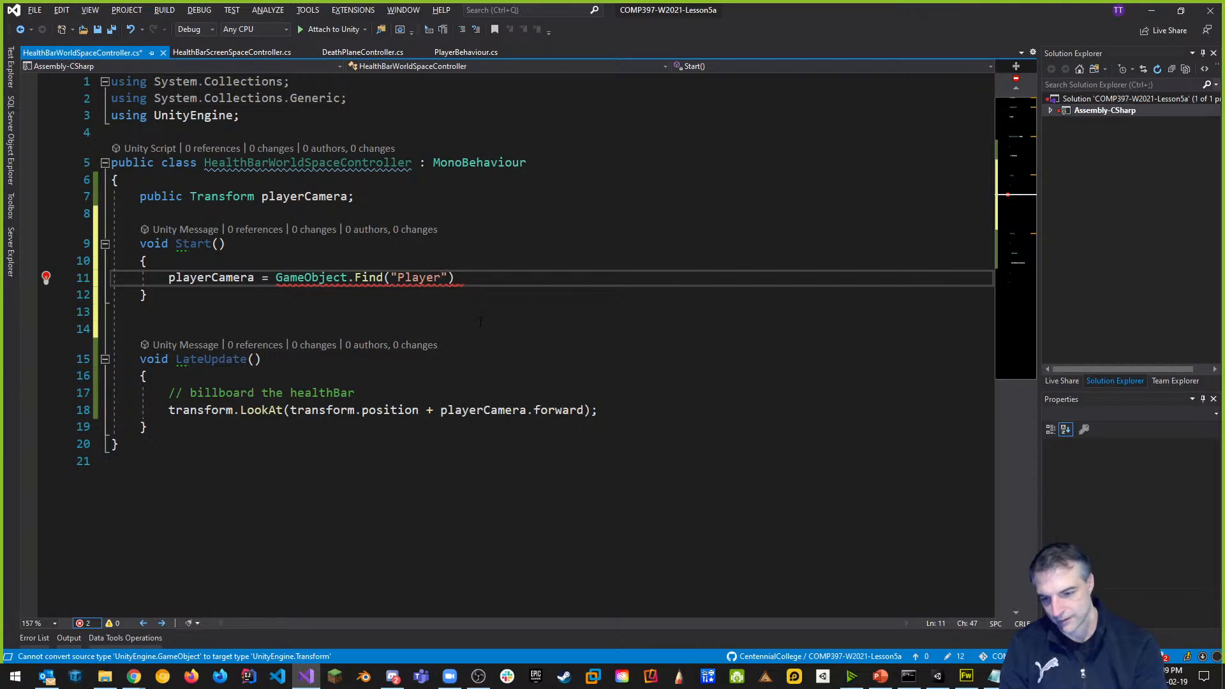
key("BackSpace")
key("BackSpace")
type("amera")
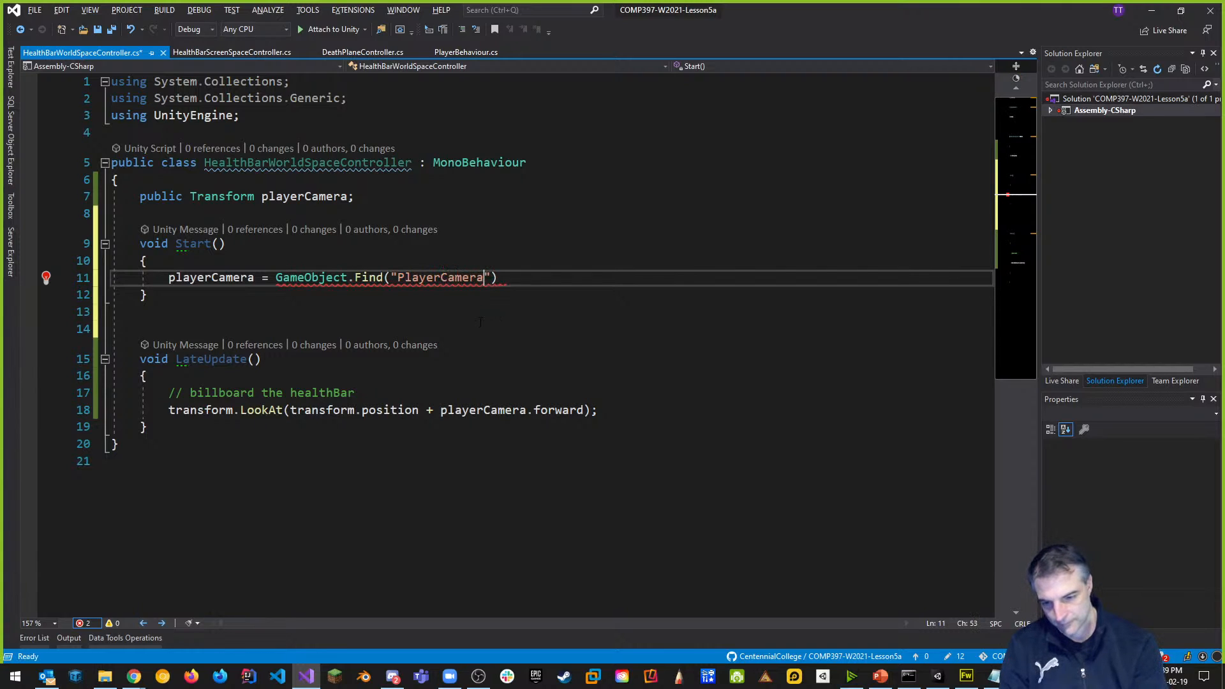
key("Right")
key("Right")
type(".transform")
type(";")
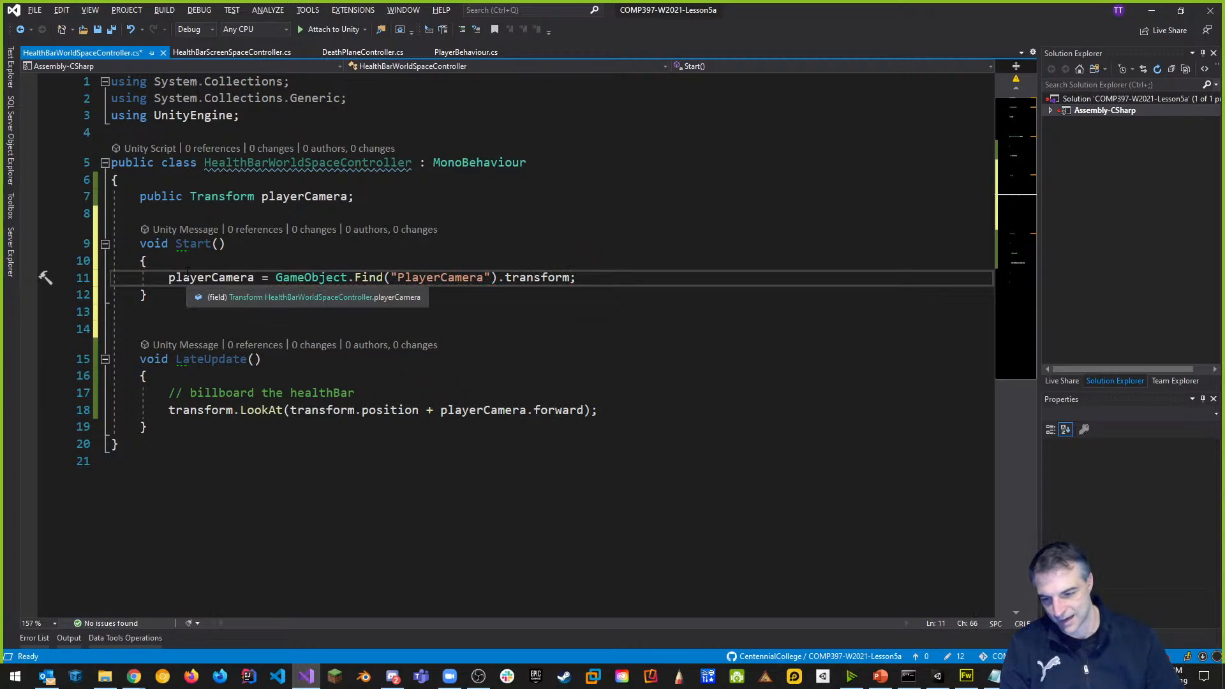
key("ctrl+s")
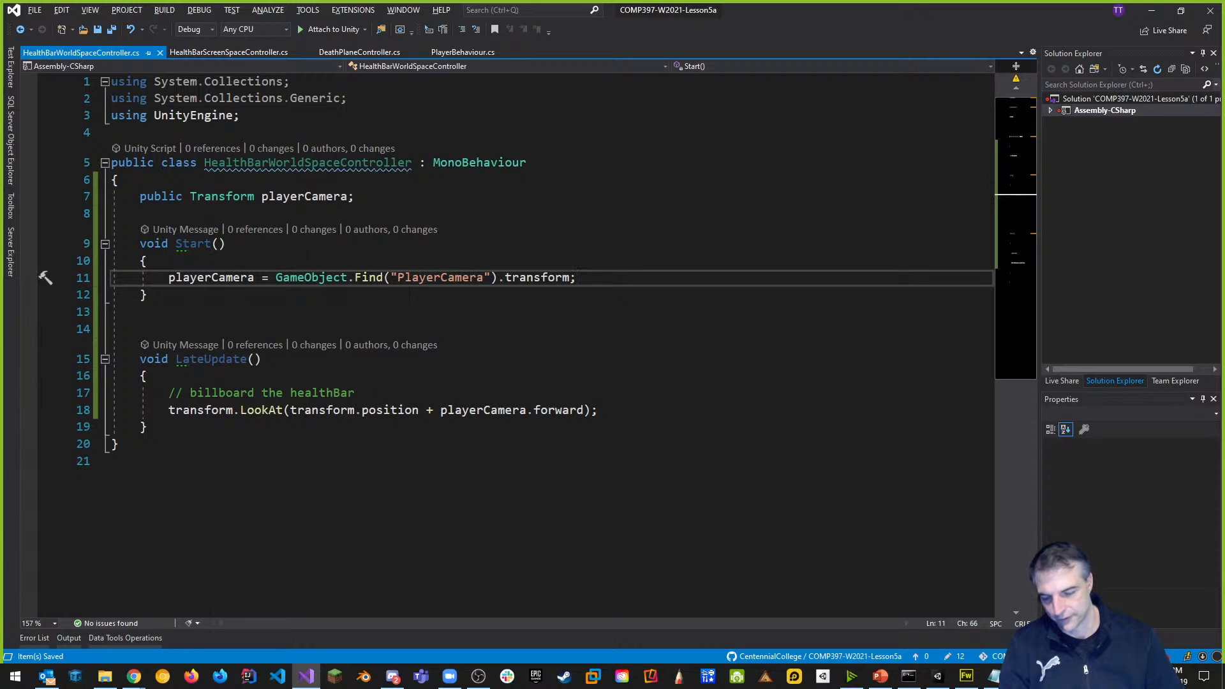
key("alt+Tab")
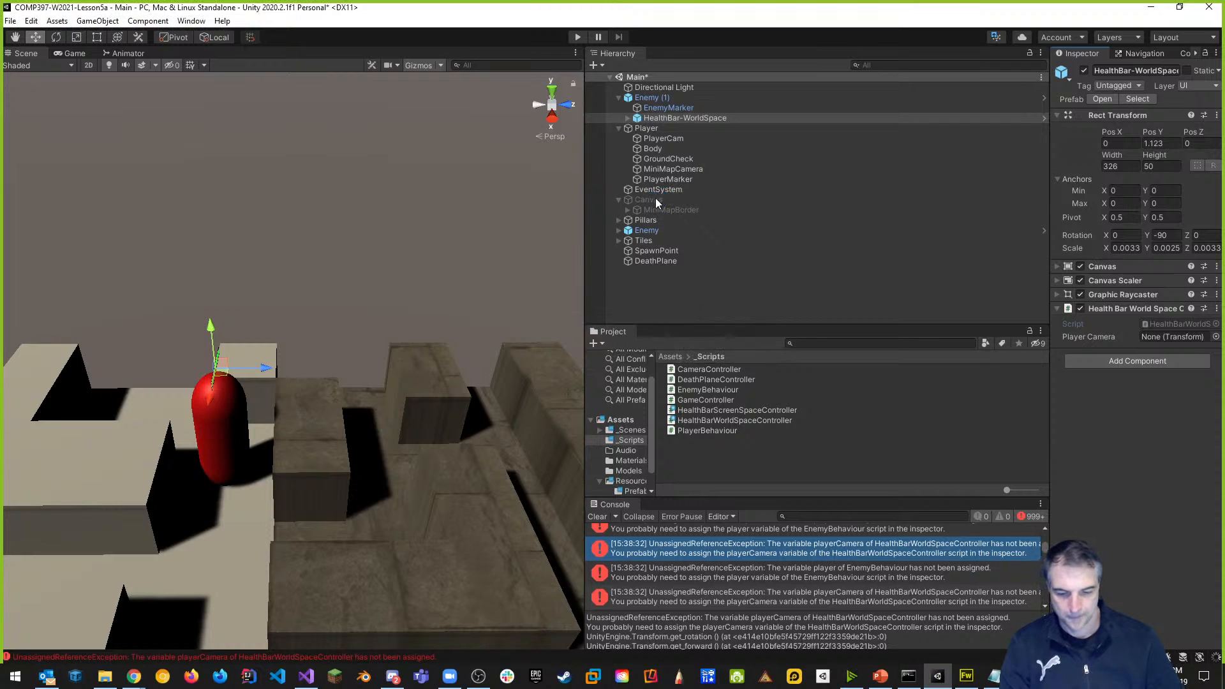
left_click(578, 37)
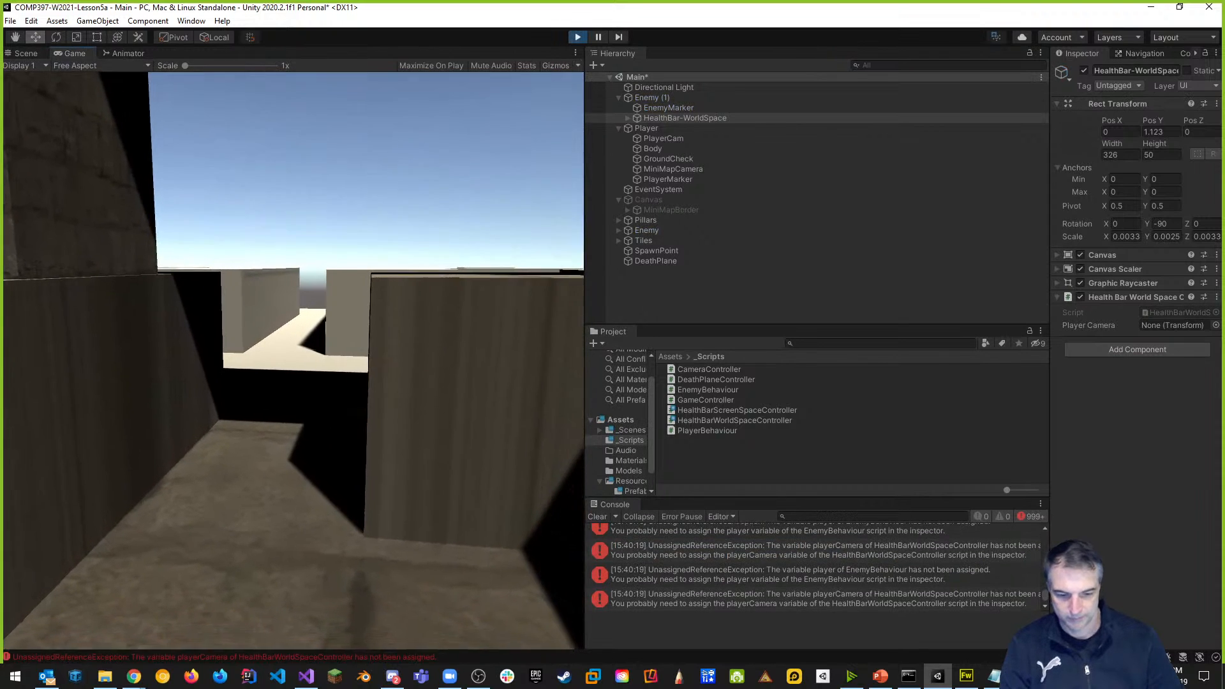
key("Escape")
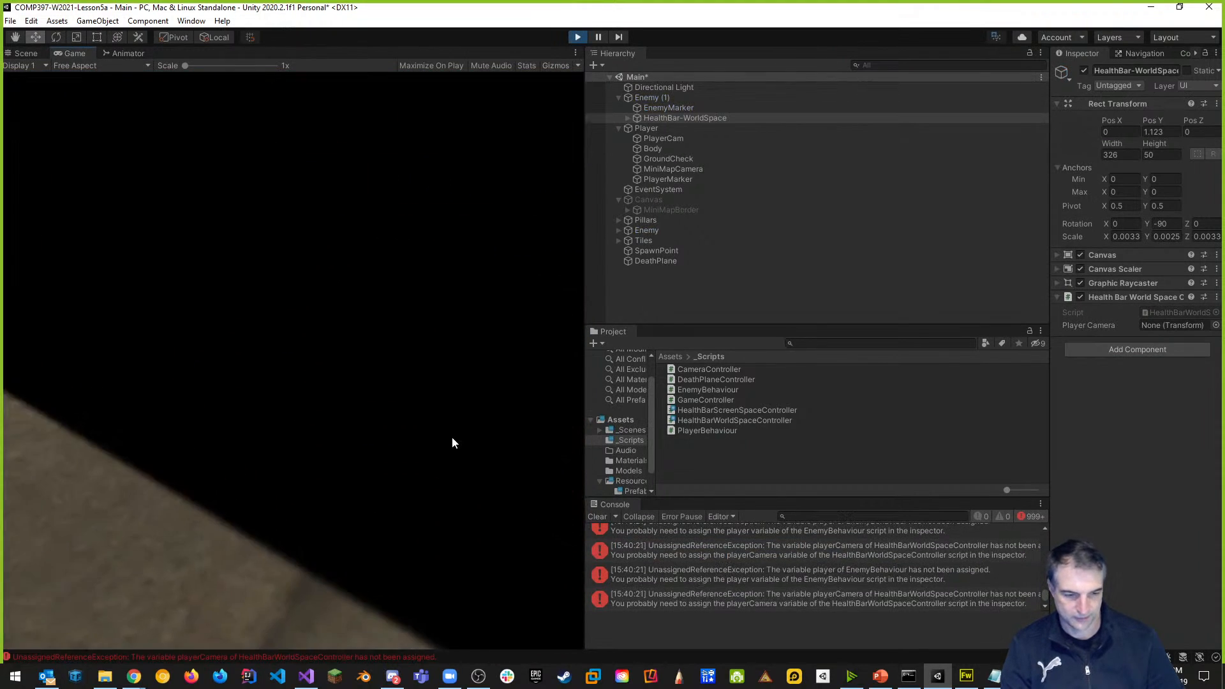
left_click(698, 546)
left_click(698, 544)
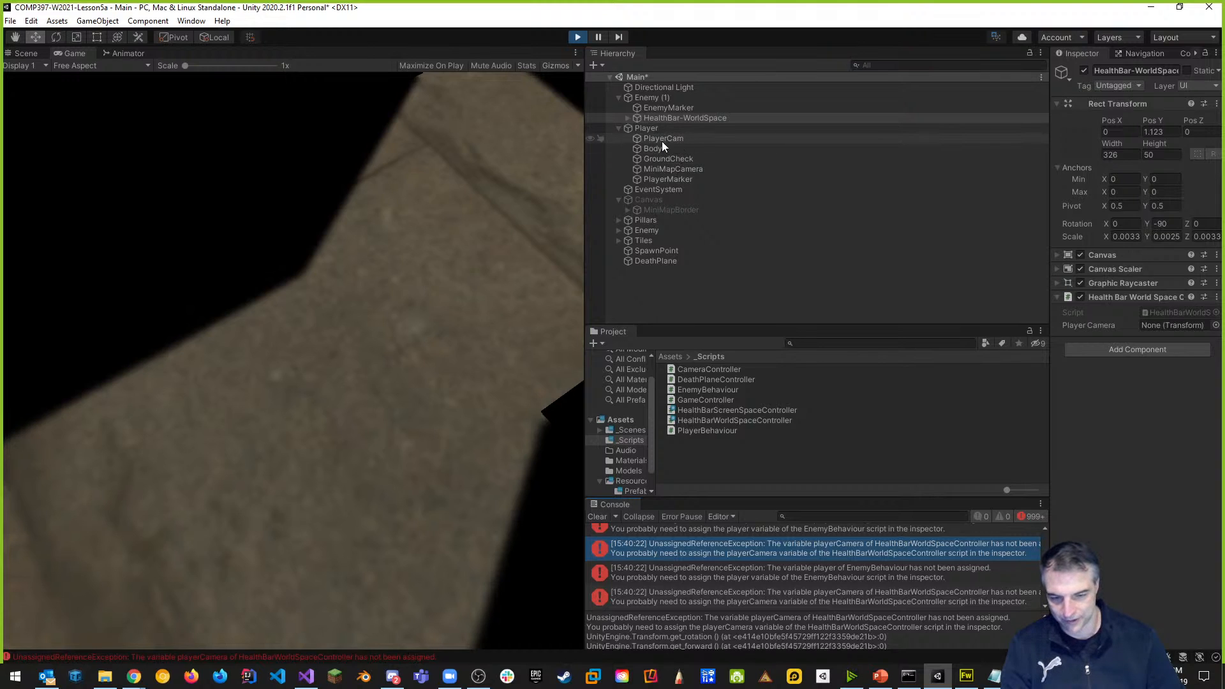
left_click(578, 36)
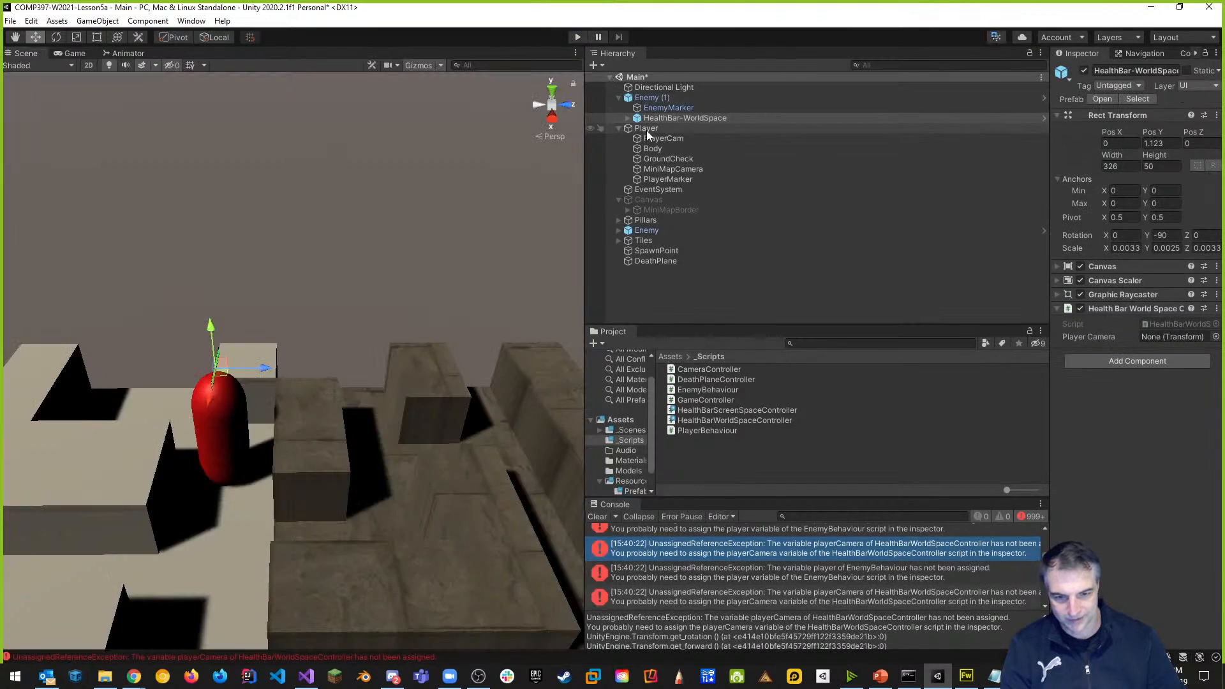
Rename the PlayerCam object to PlayerCamera, save the Main scene, and start Play again.
left_click(685, 139)
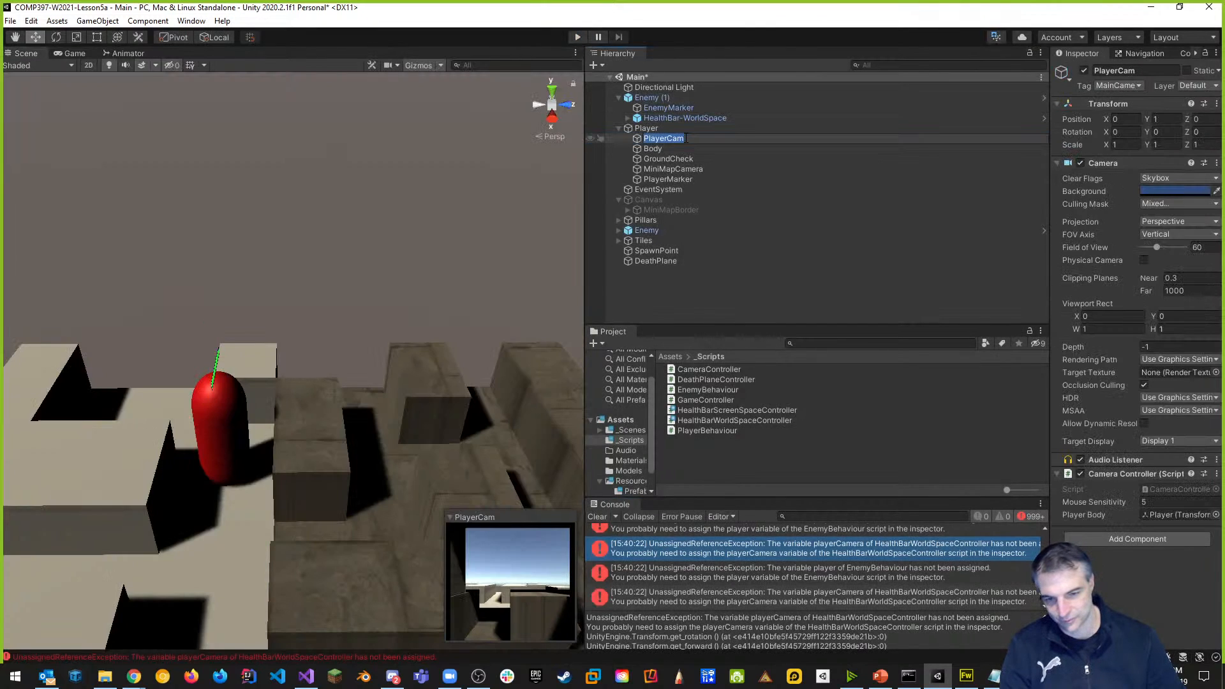
left_click(698, 130)
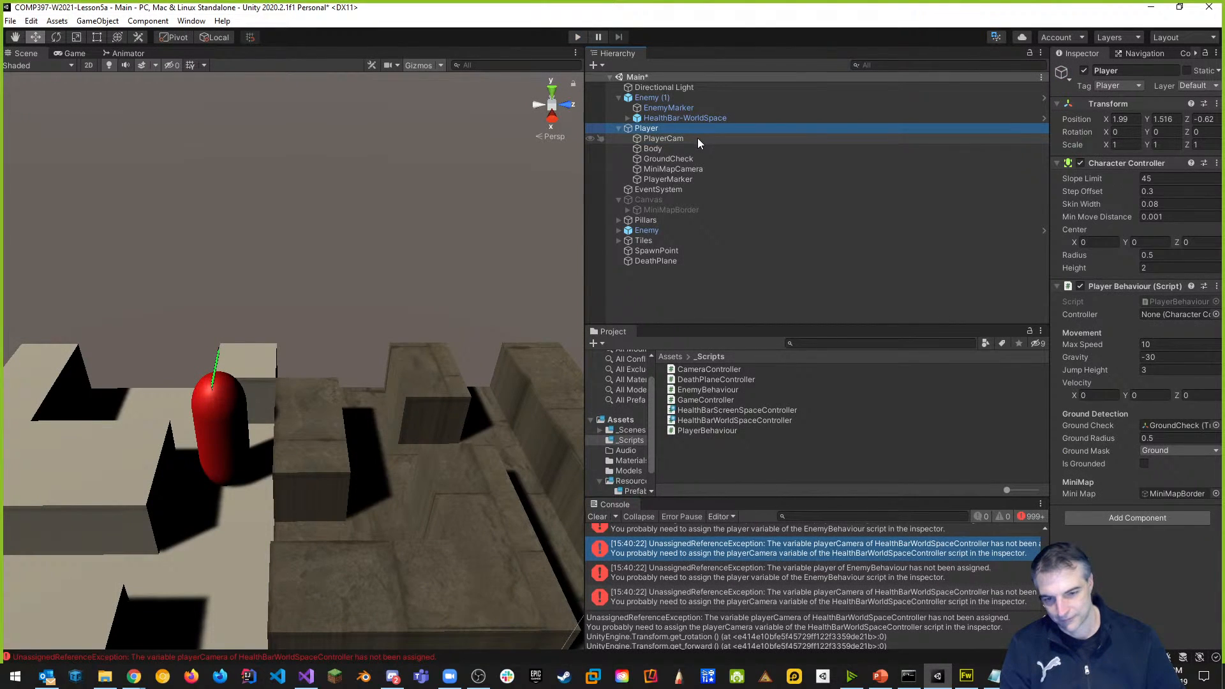
left_click(698, 138)
type("era")
key("Return")
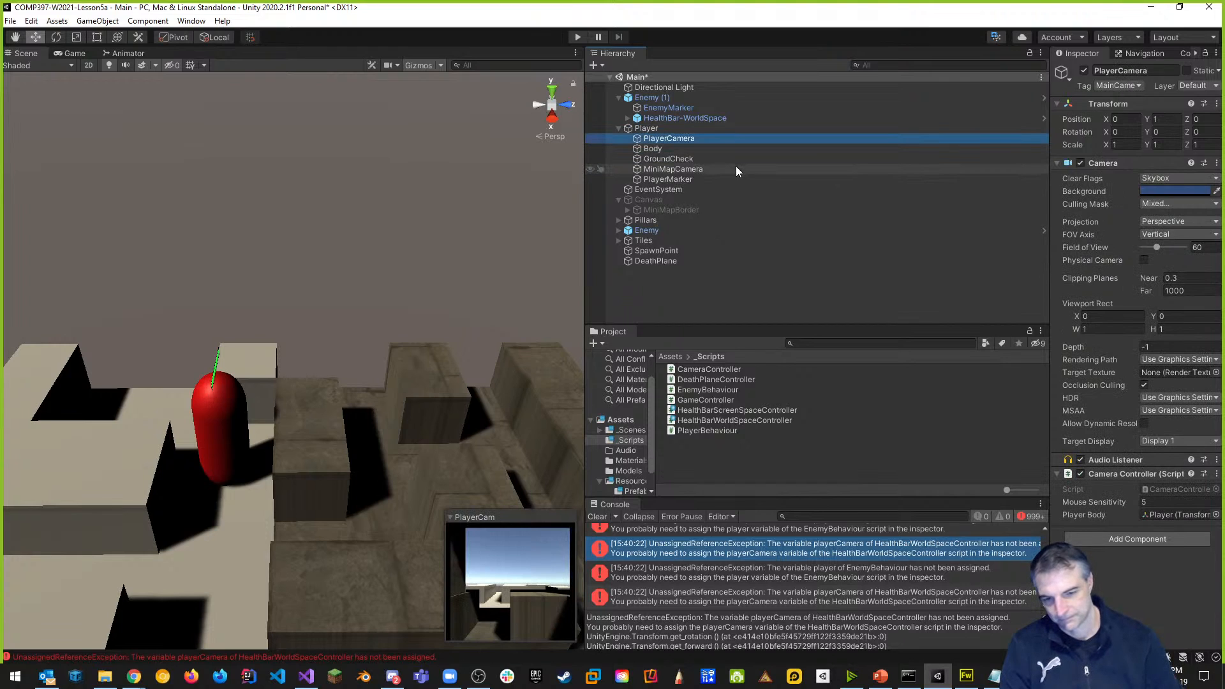
key("ctrl+s")
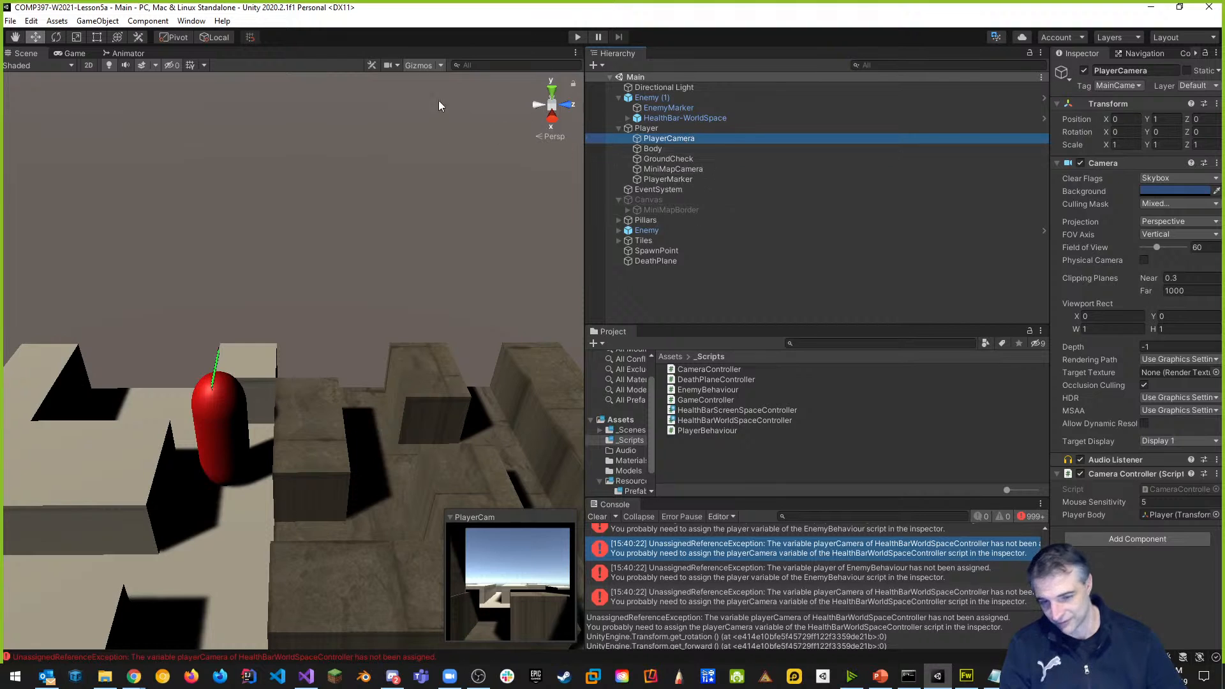
left_click(577, 37)
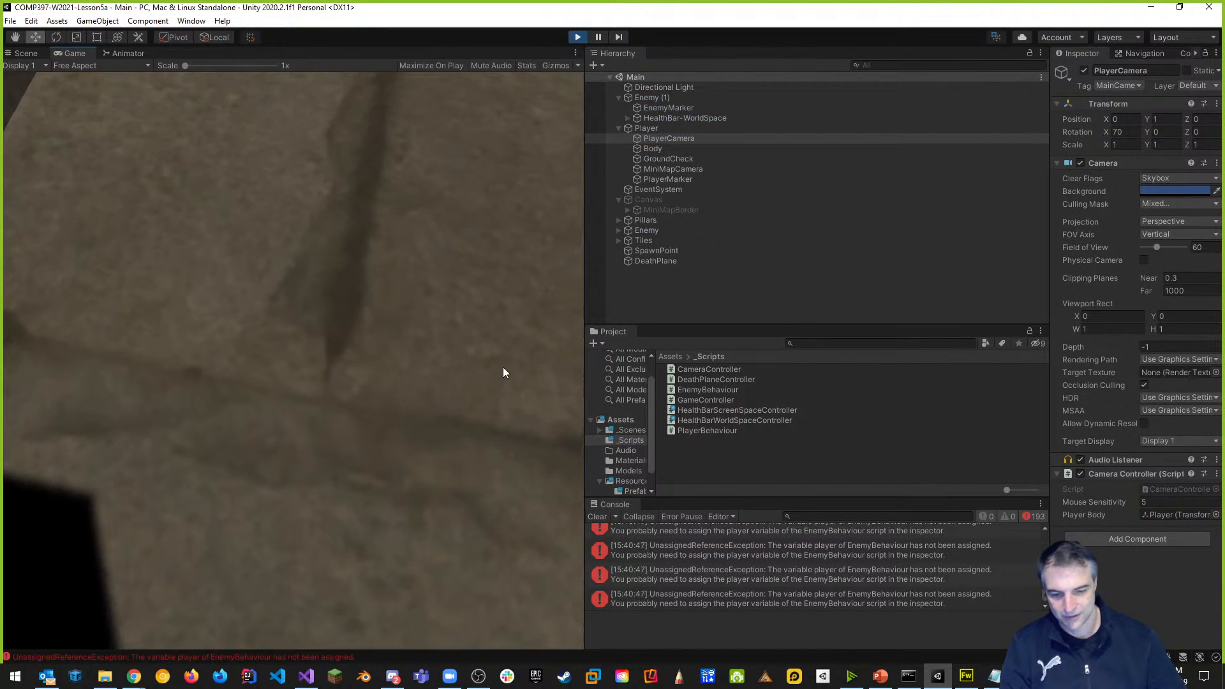
Select the unassigned-player error for Enemy (1), widen the Inspector, and open EnemyBehaviour.cs.
left_click(509, 300)
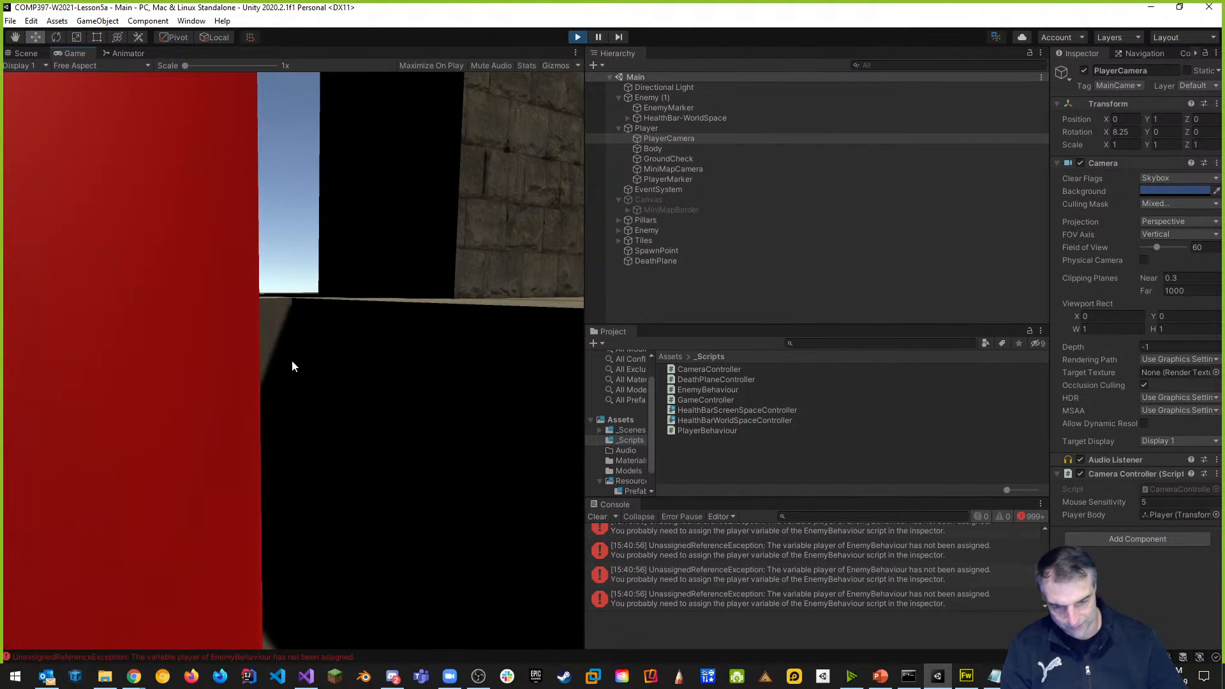
left_click(684, 549)
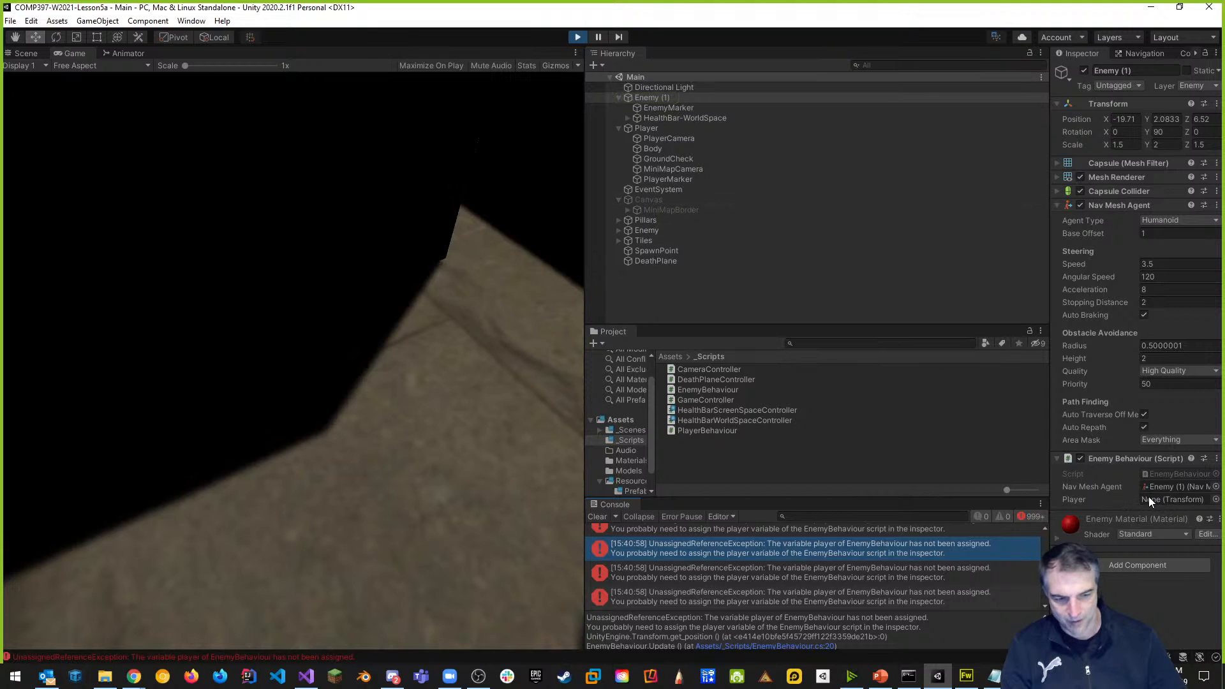
left_click_drag(1050, 466, 872, 467)
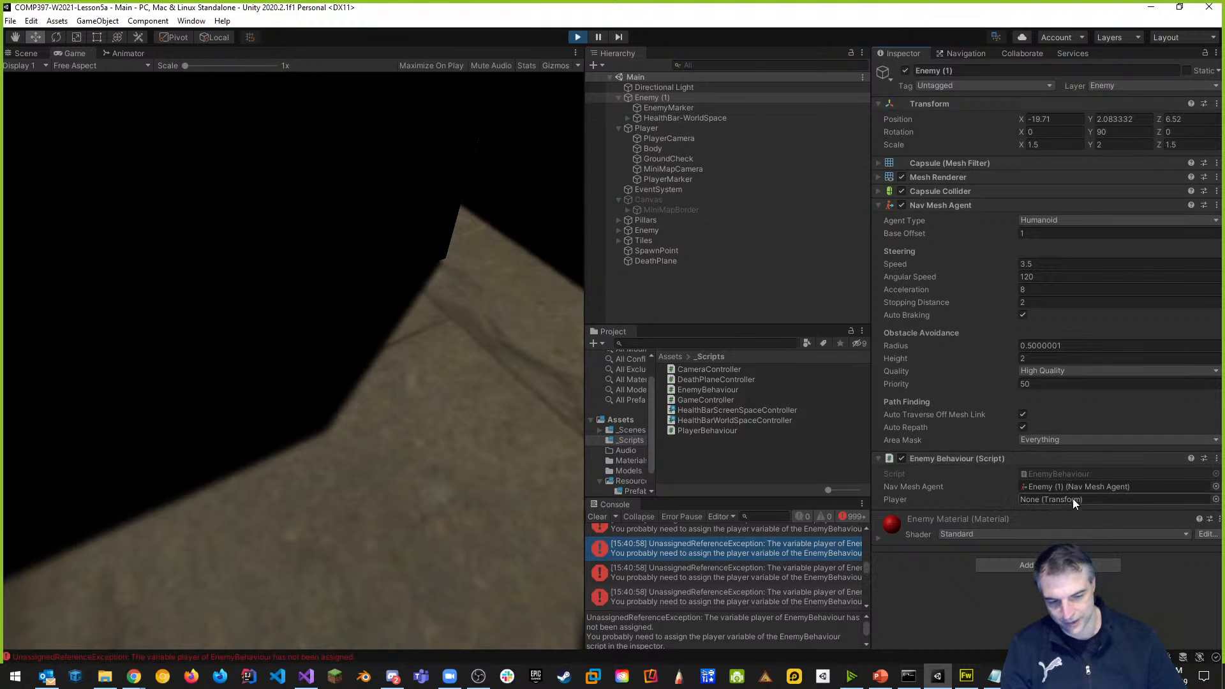
double_click(1067, 474)
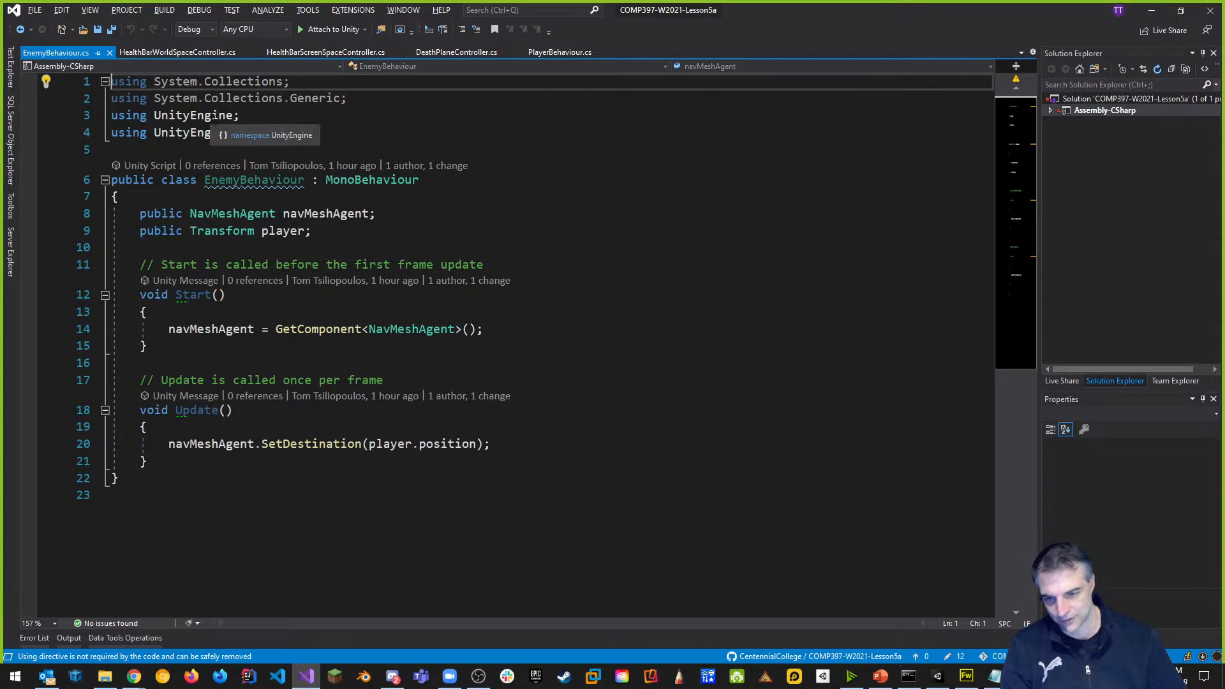
At the top of Start, add player = GameObject.Find("Player").transform;.
left_click(313, 312)
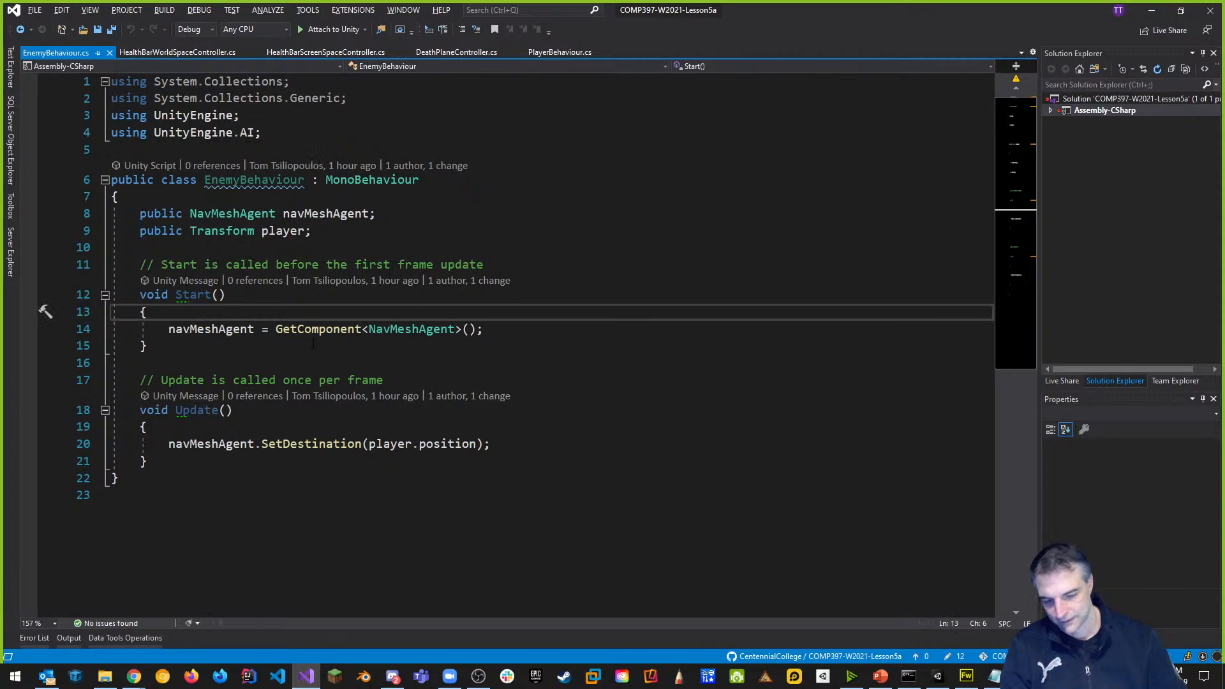
key("Return")
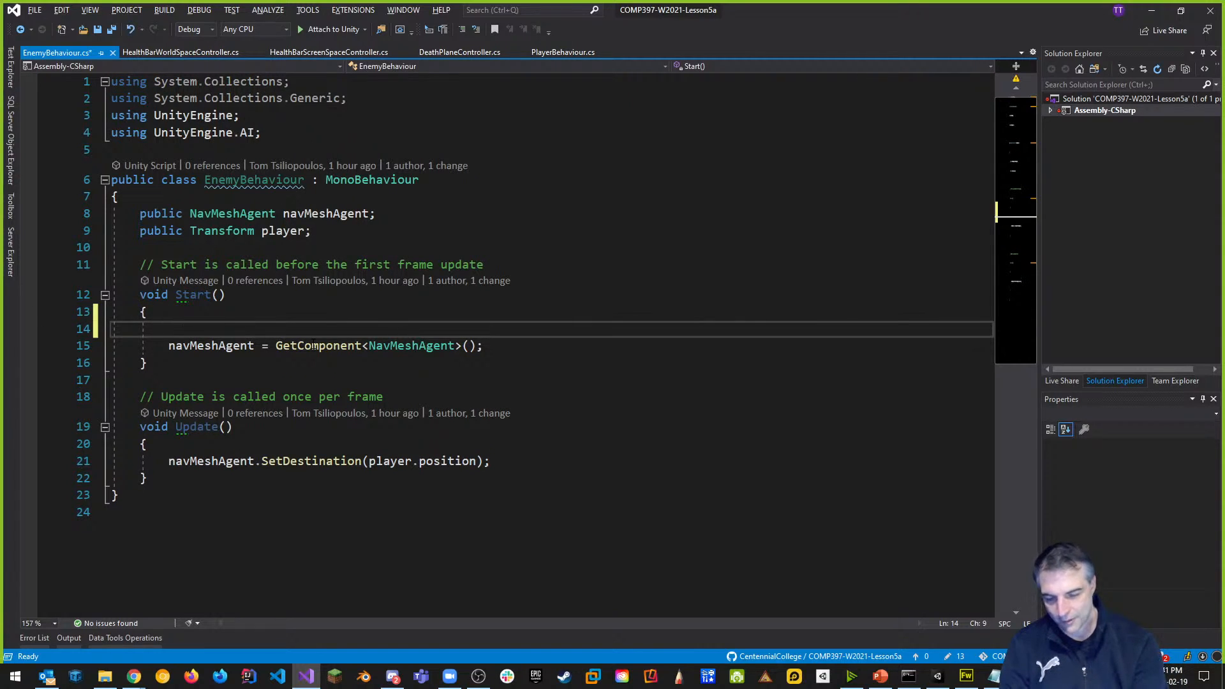
type("player = ")
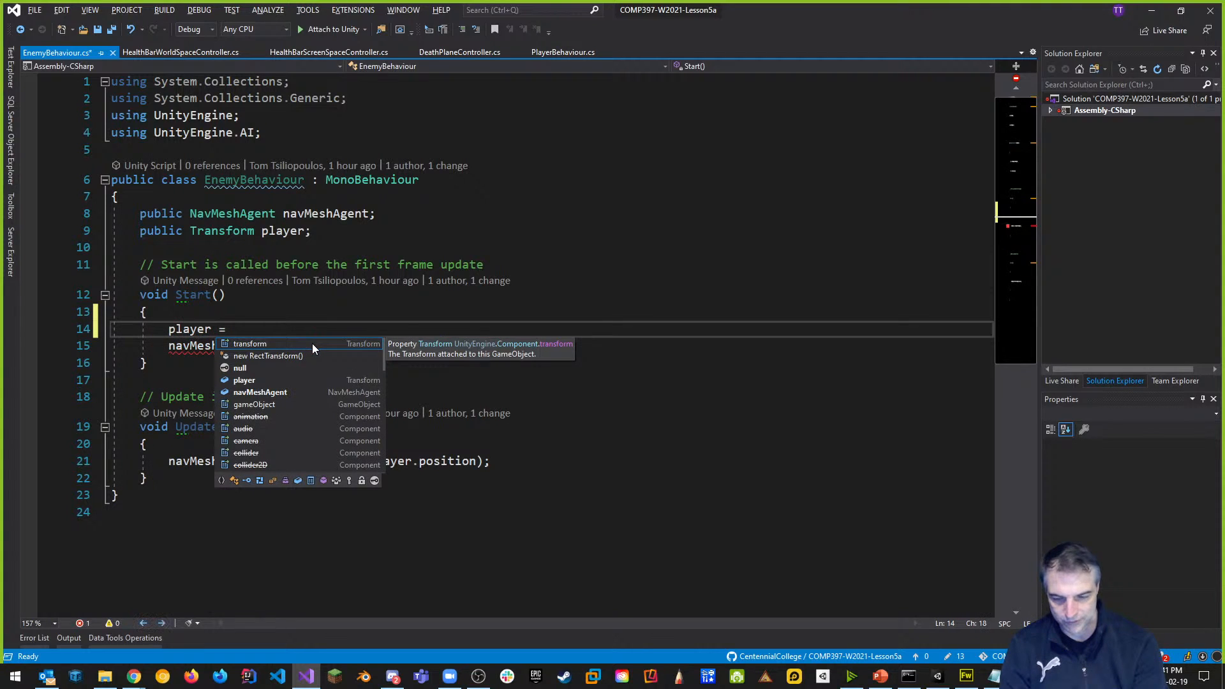
type("p")
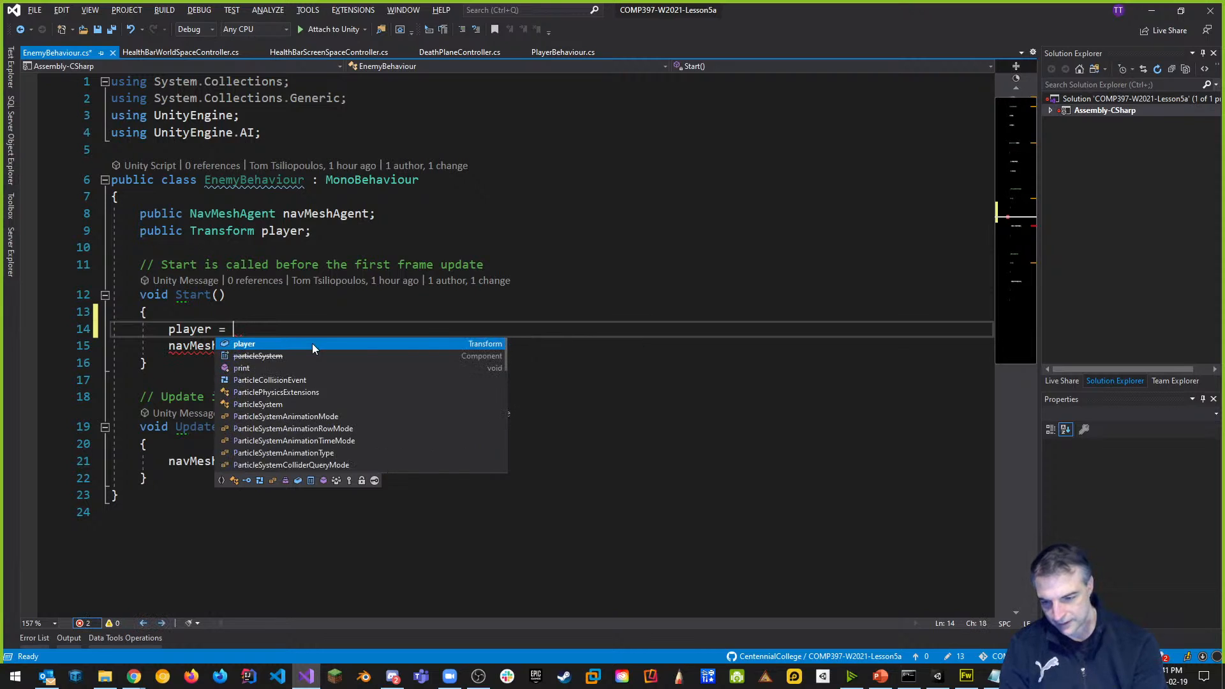
key("BackSpace")
type("GameObject.find(")
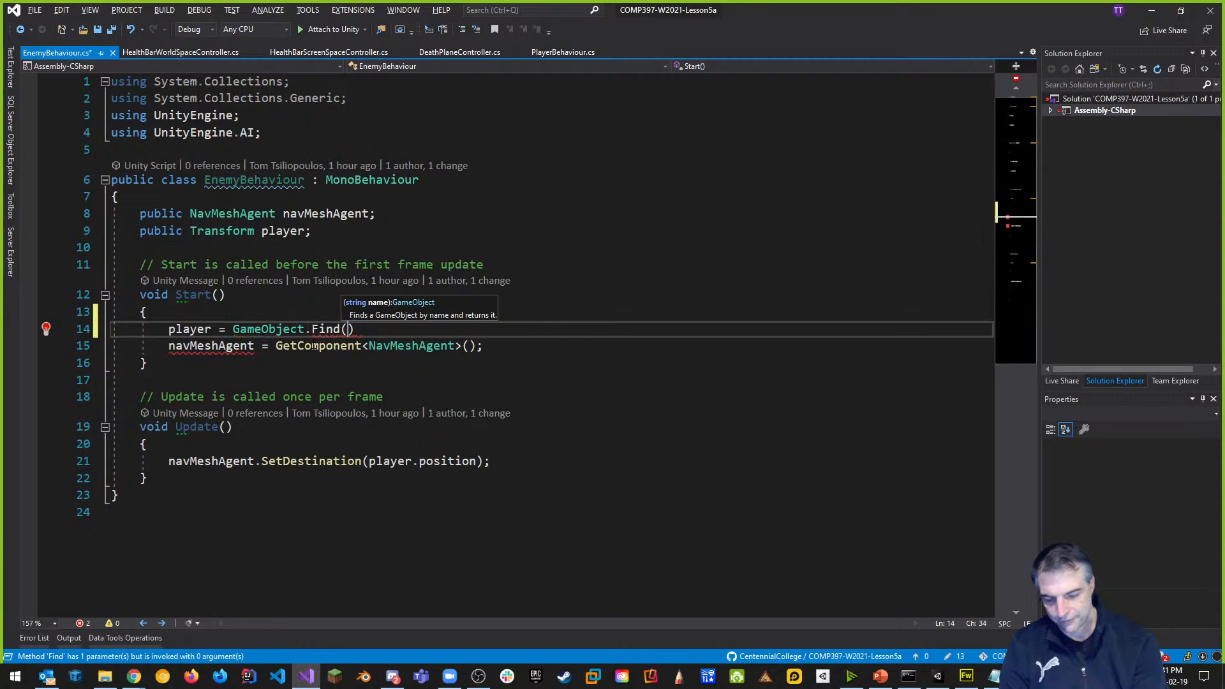
key("BackSpace")
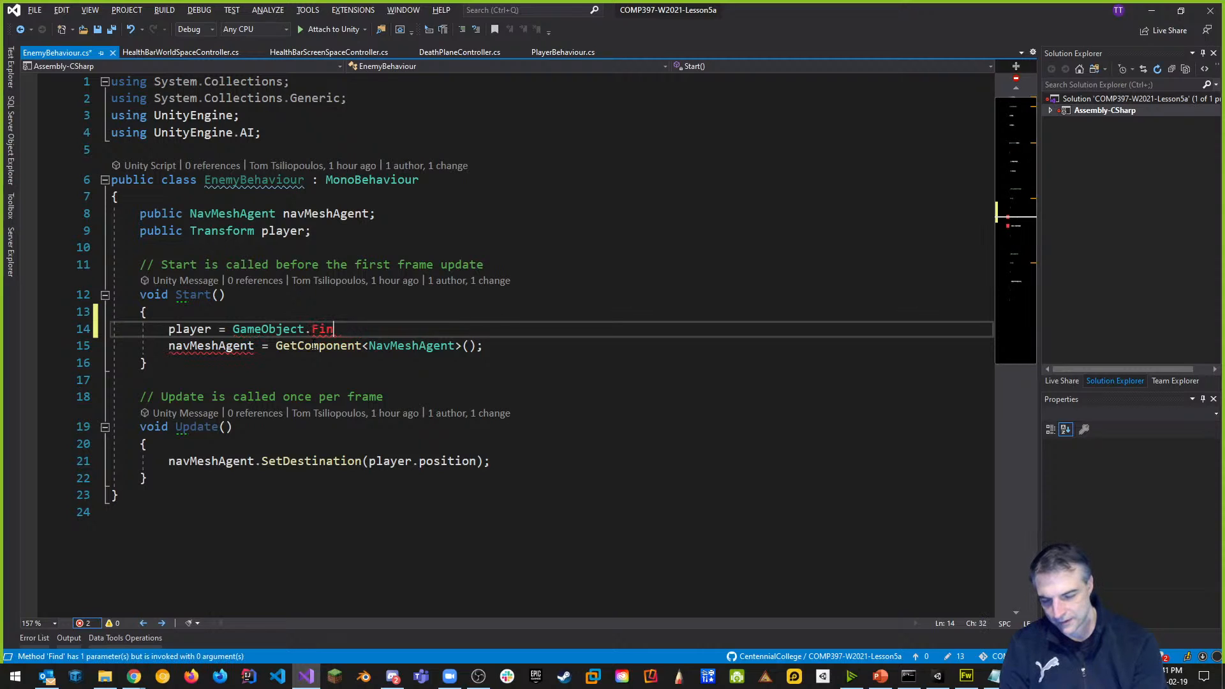
key("ctrl+space")
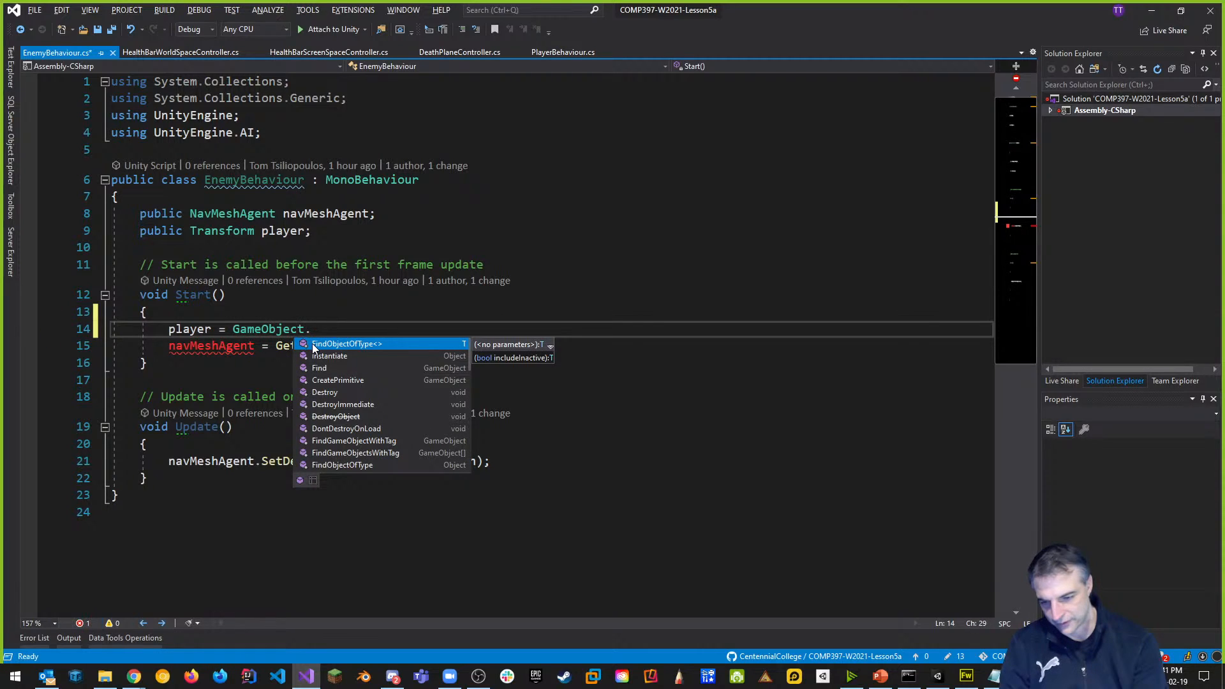
type("Find(")
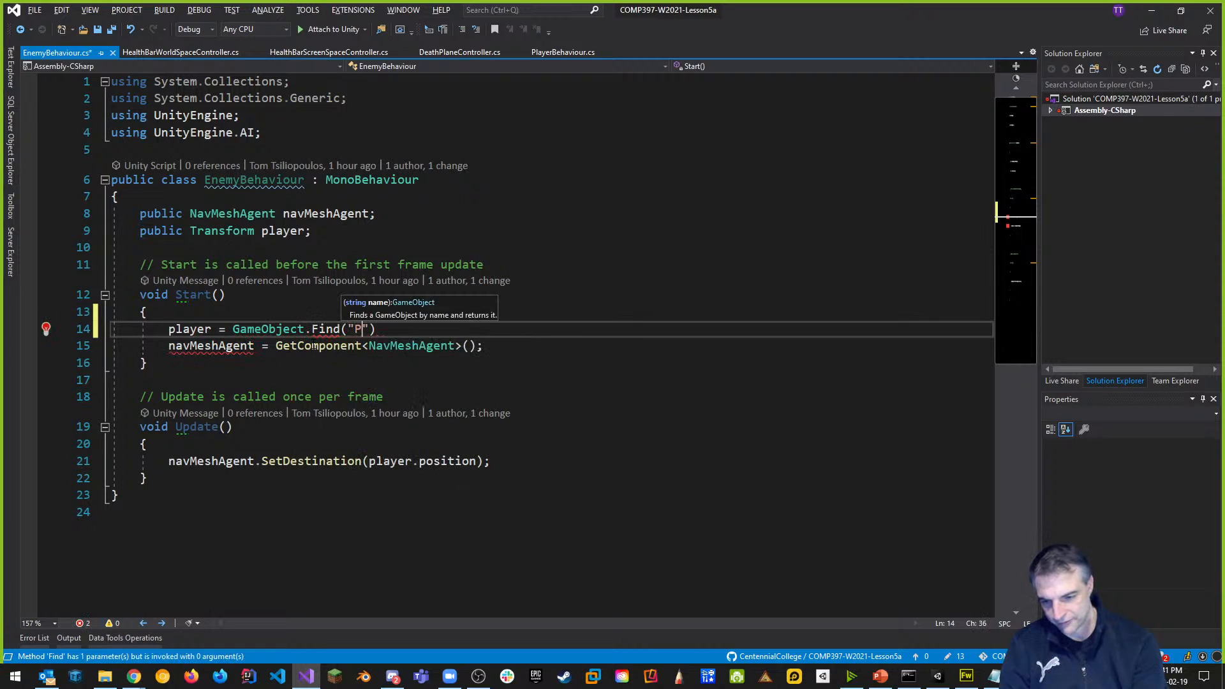
type("\"Player\"")
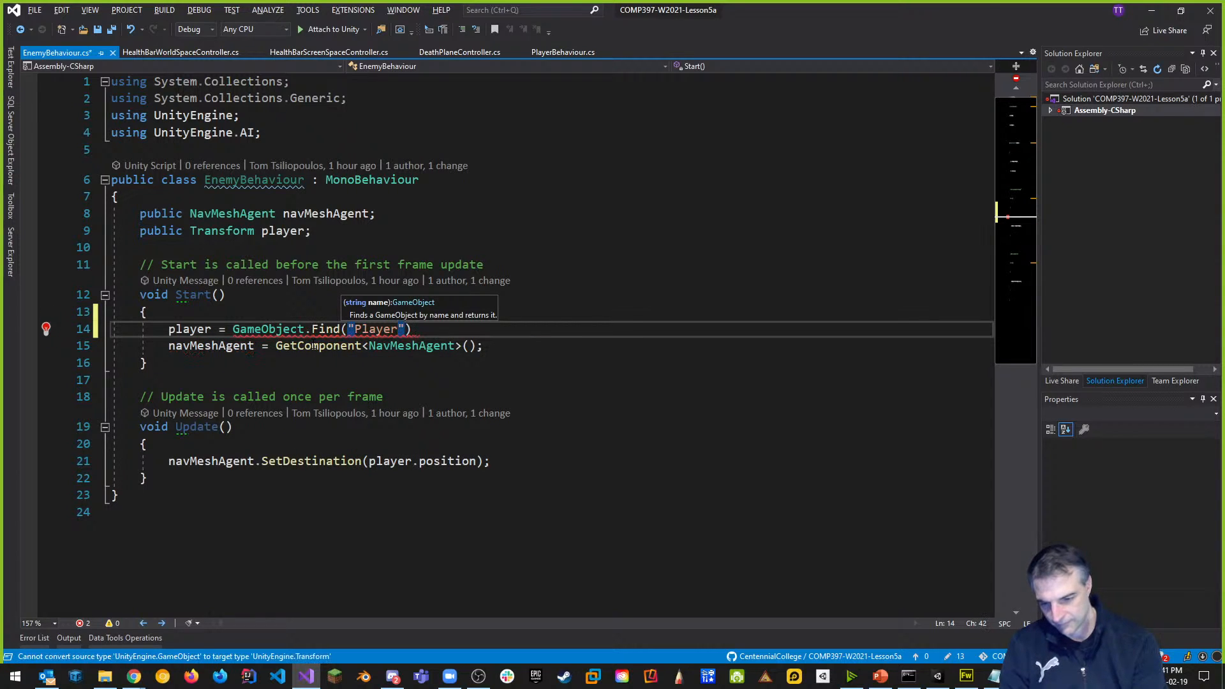
type(");")
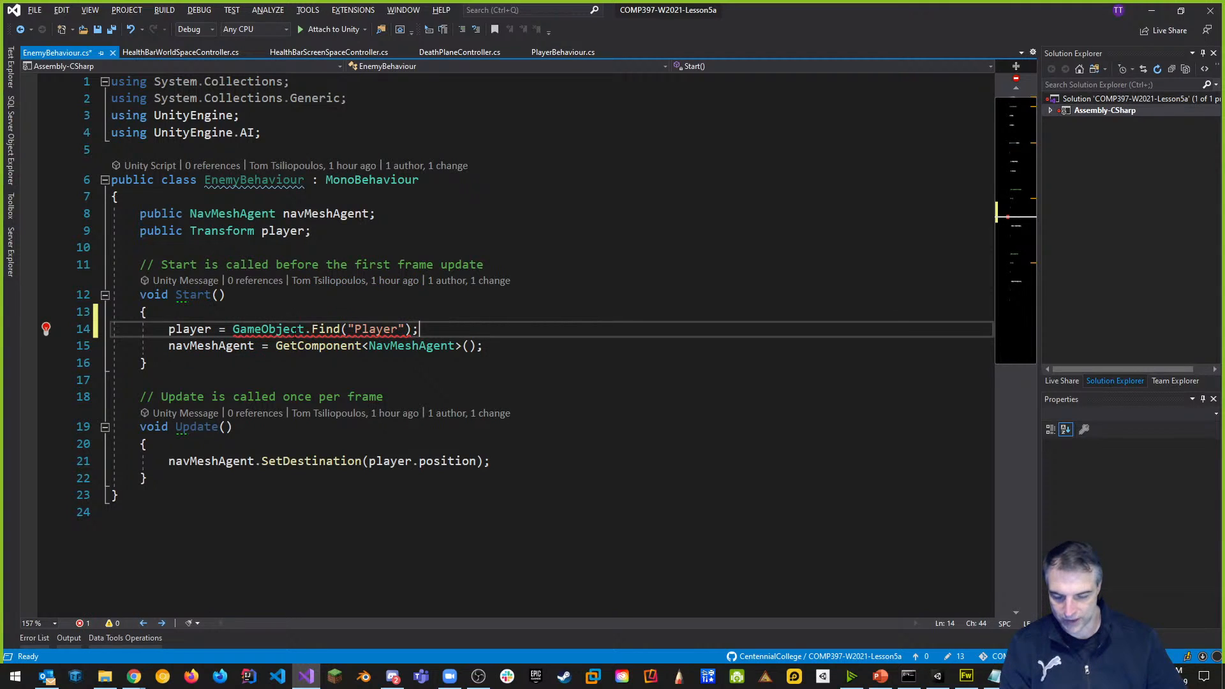
mouse_move(291, 329)
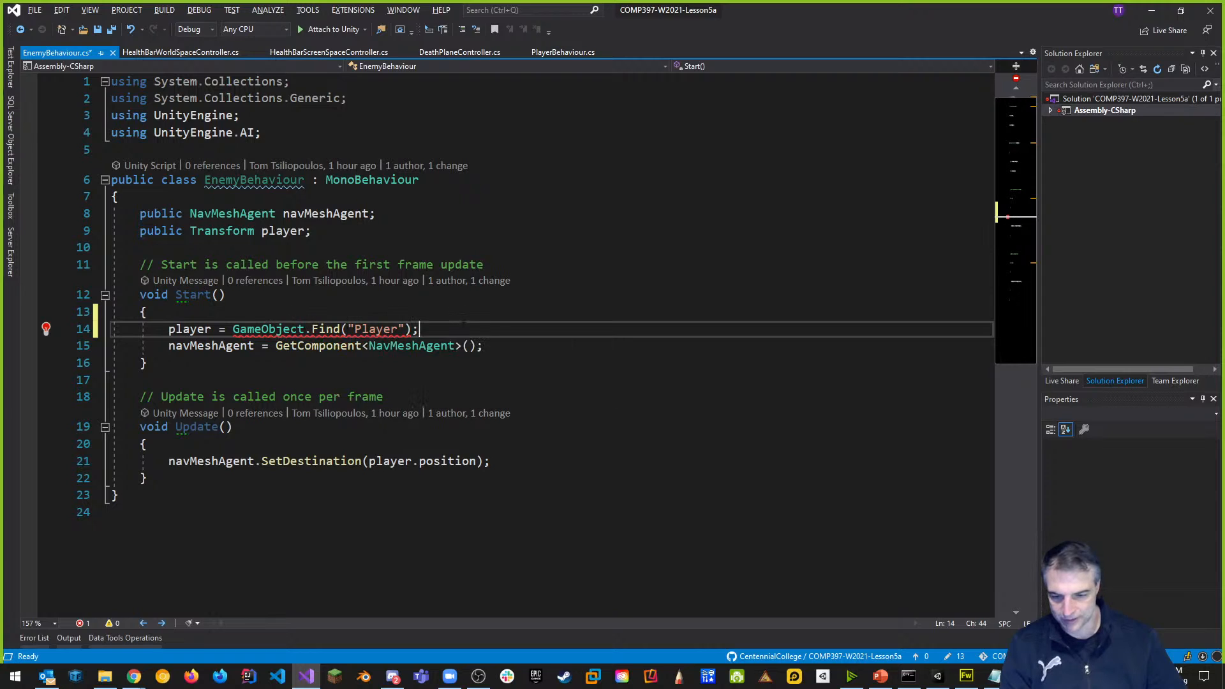
key("BackSpace")
type(".tr")
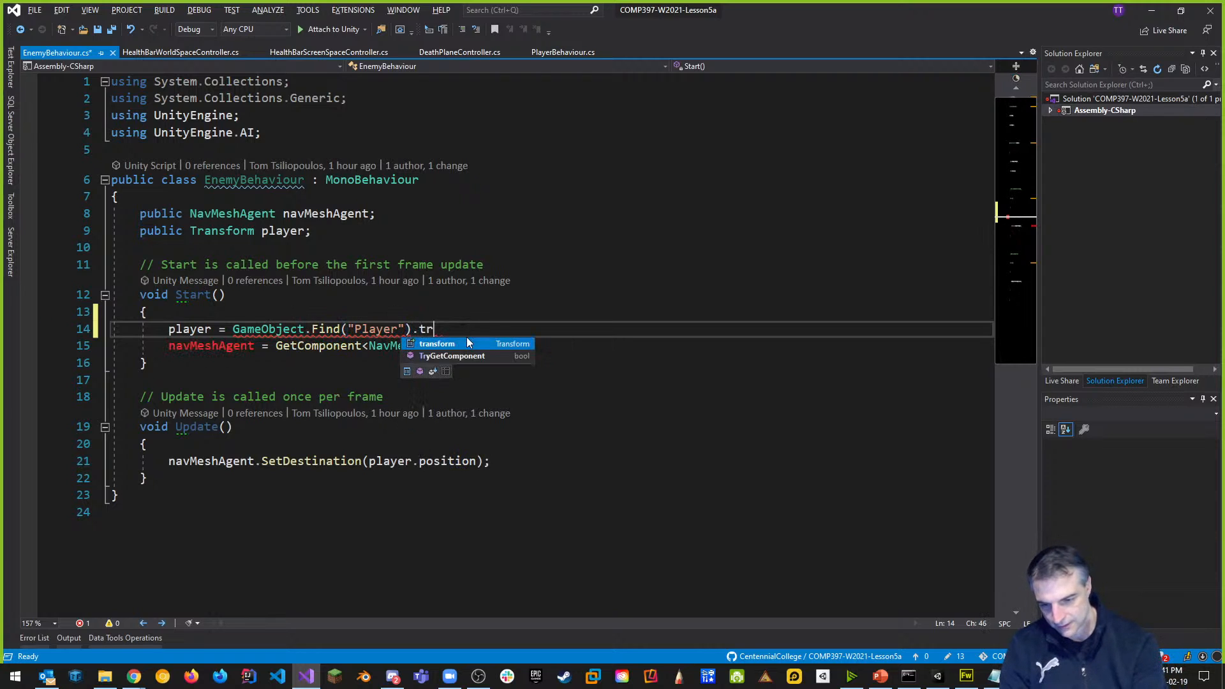
type("ansform;")
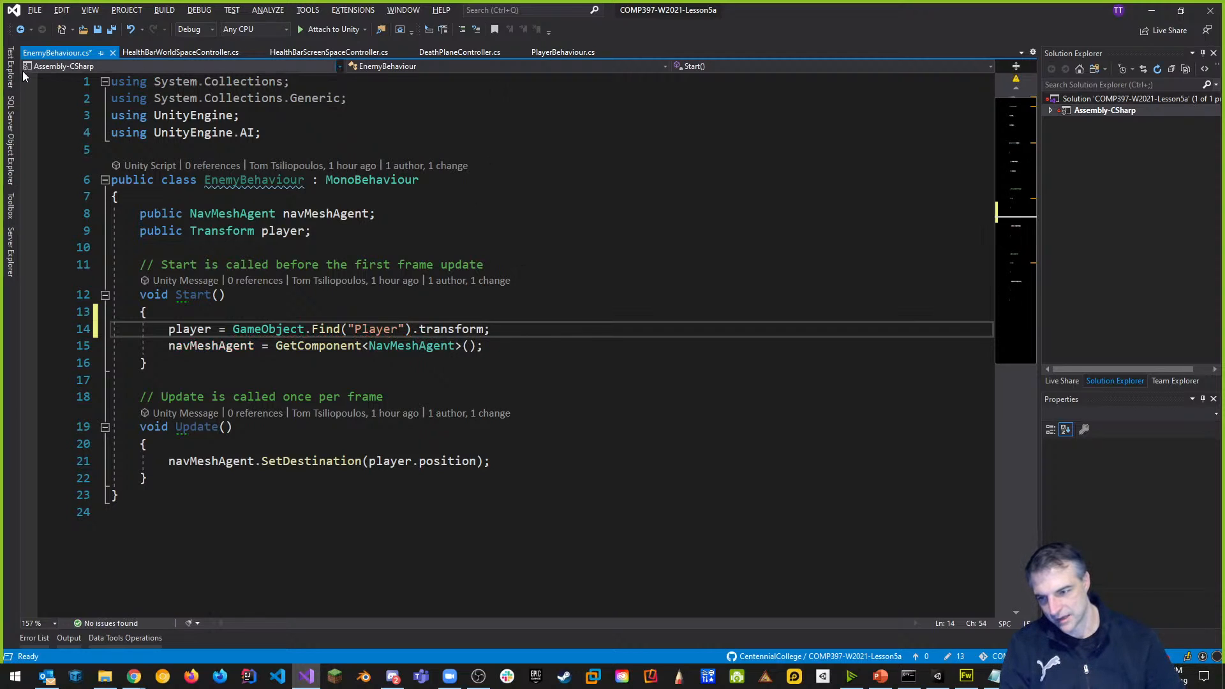
Save EnemyBehaviour.cs, glance at the health bar controller script, then restart Play in Unity.
left_click(678, 291)
key("ctrl+s")
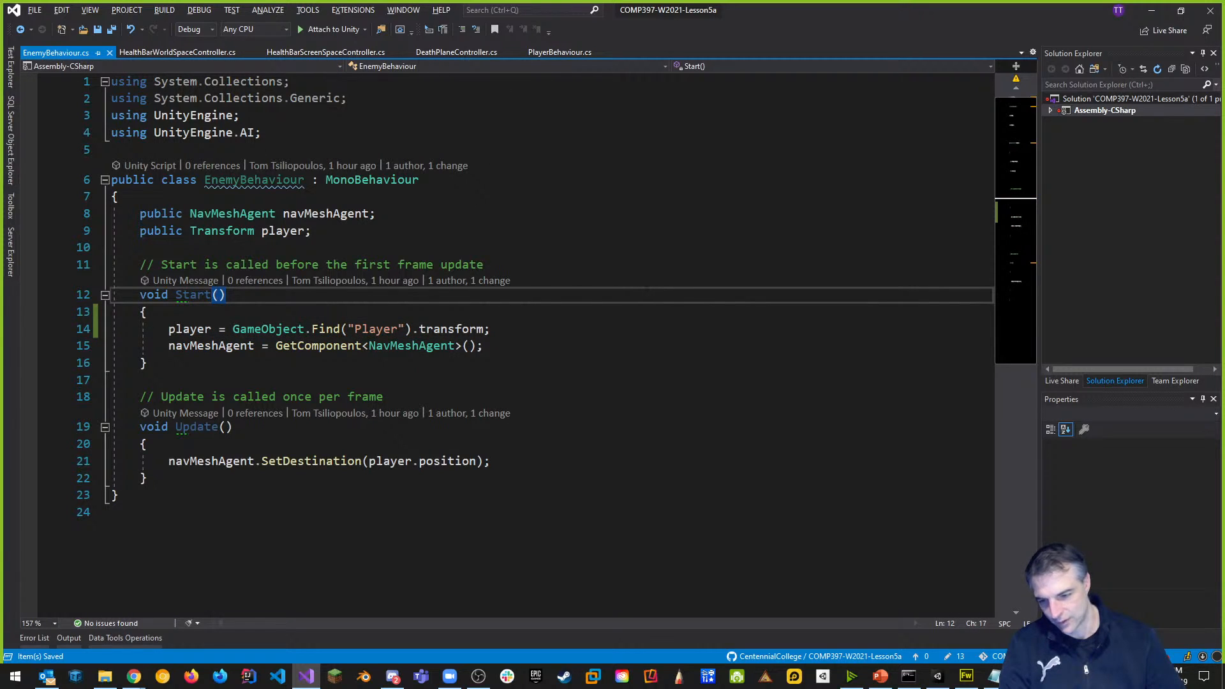
left_click(557, 203)
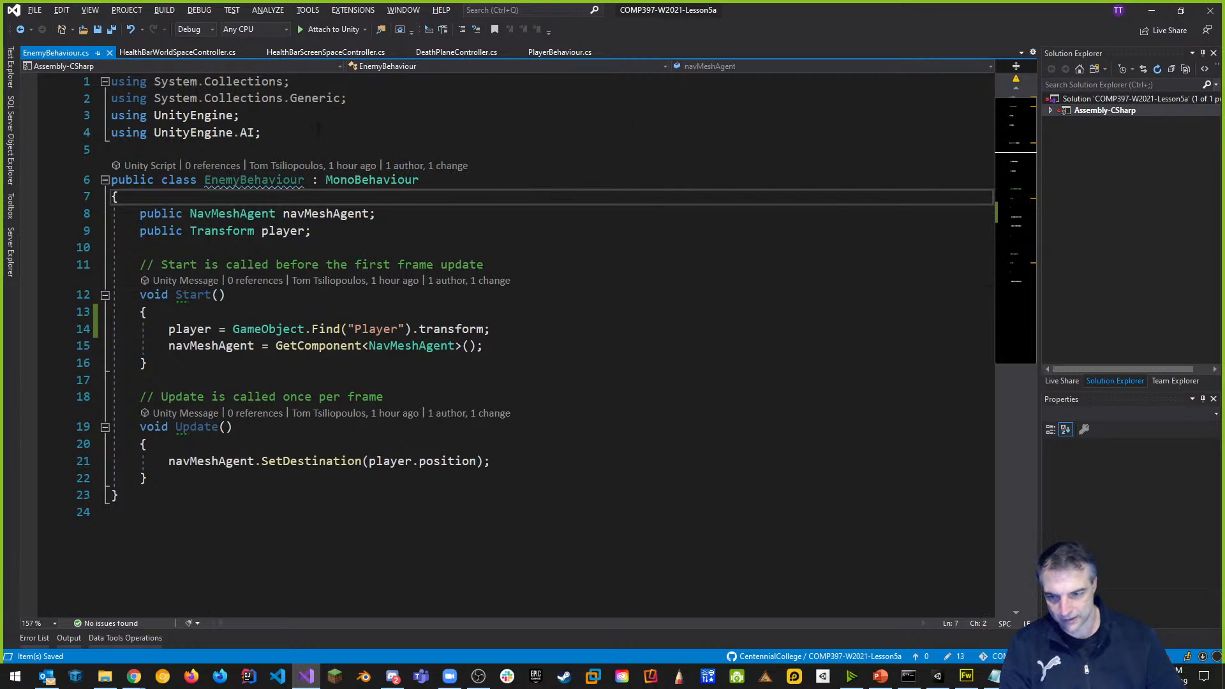
left_click(201, 54)
left_click(601, 312)
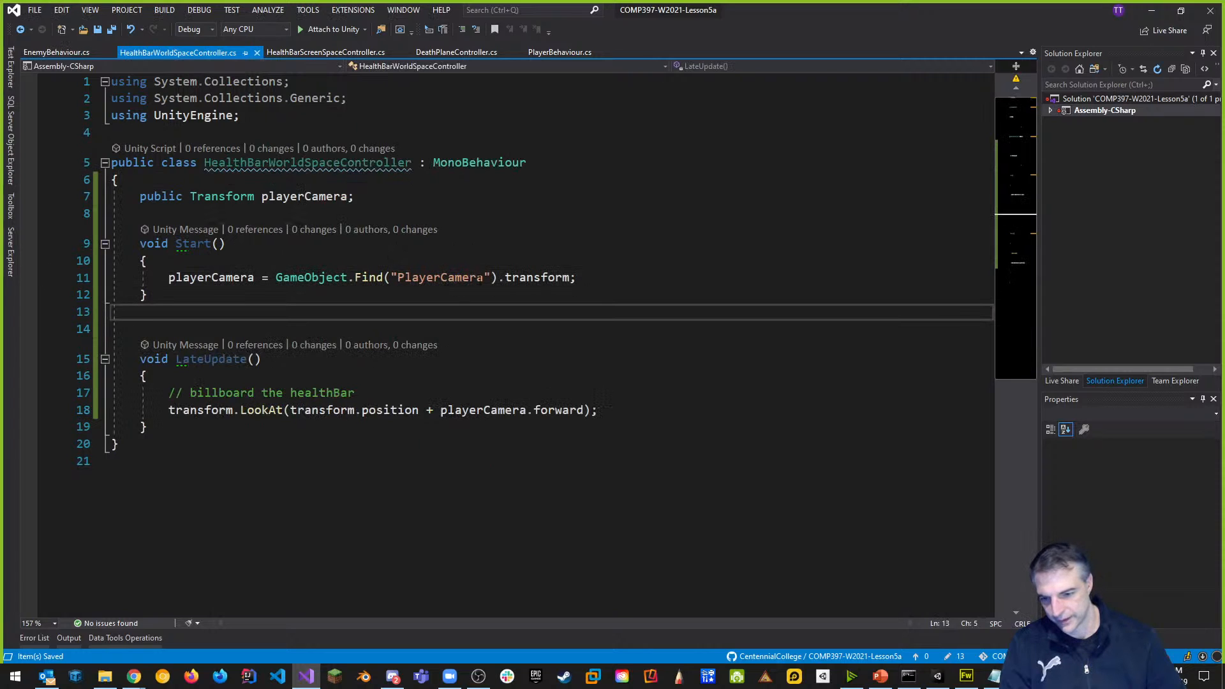
key("alt+Tab")
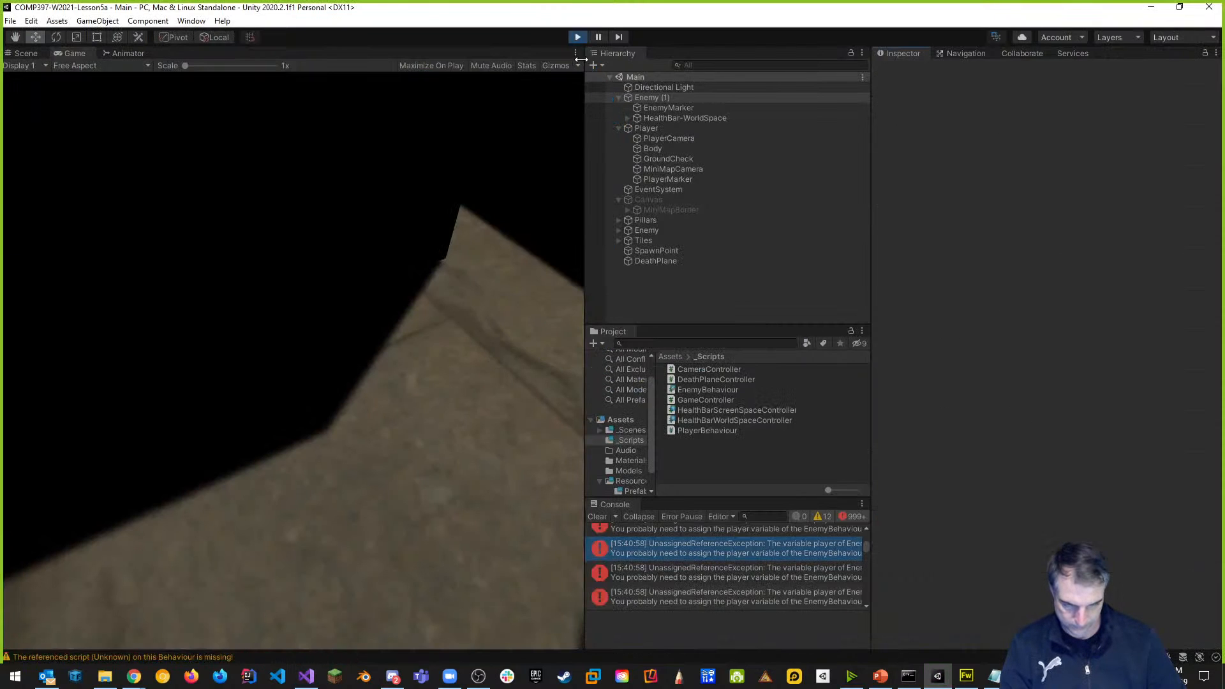
left_click(577, 39)
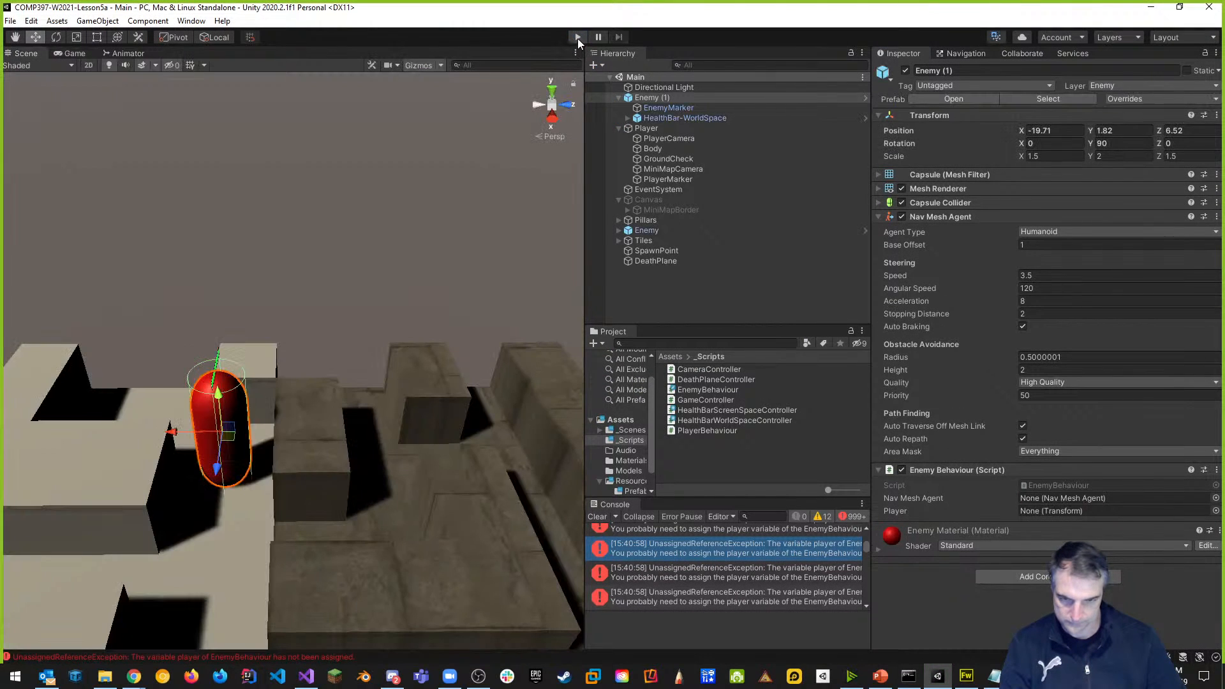
left_click(577, 38)
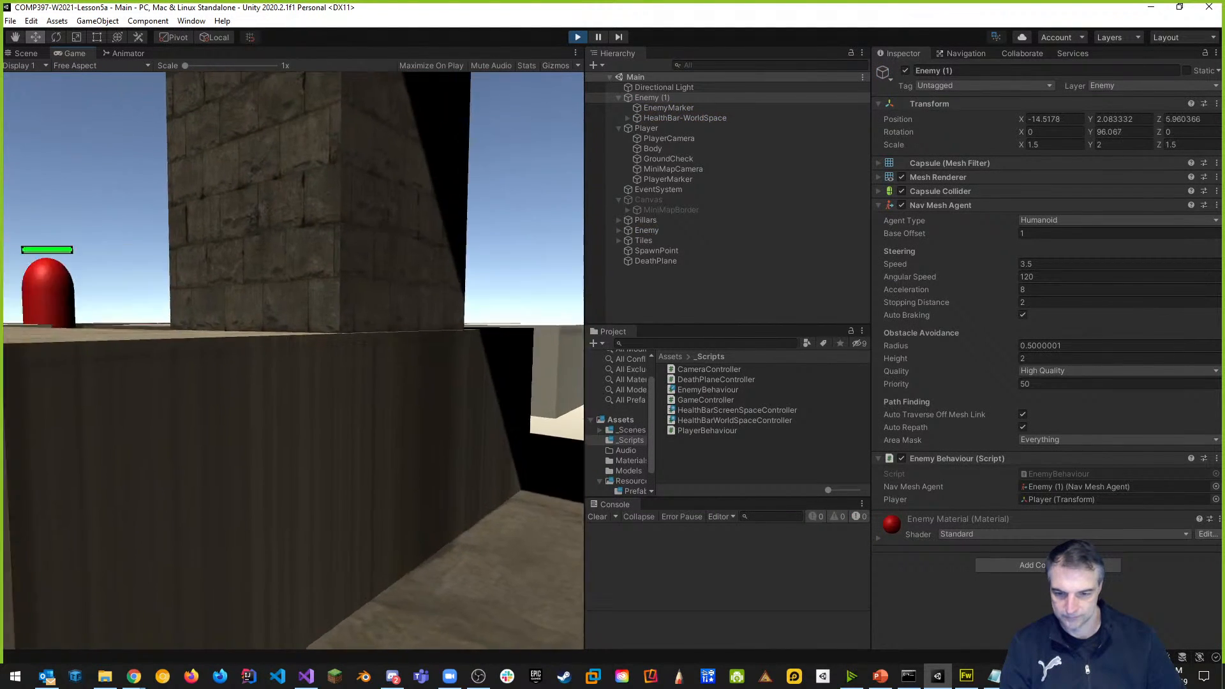
Run and jump toward the enemies with W, A and Space, press K to drain their health bars, then stop.
key("w")
key("space")
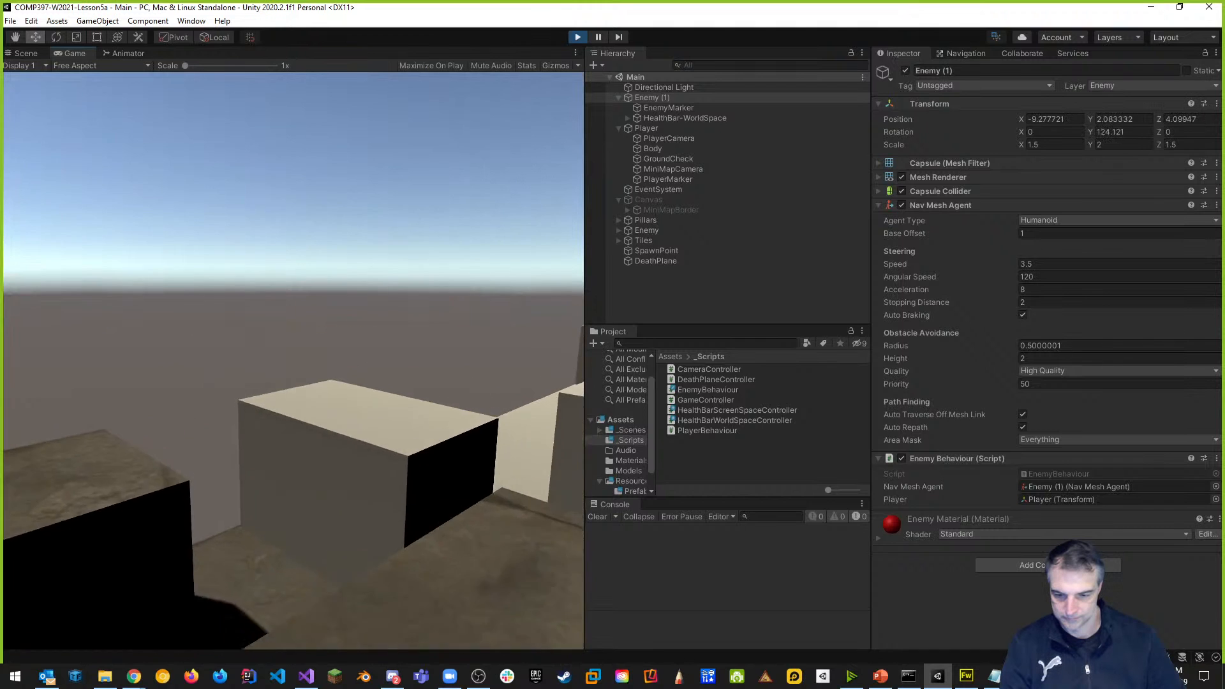
key("space")
key("w")
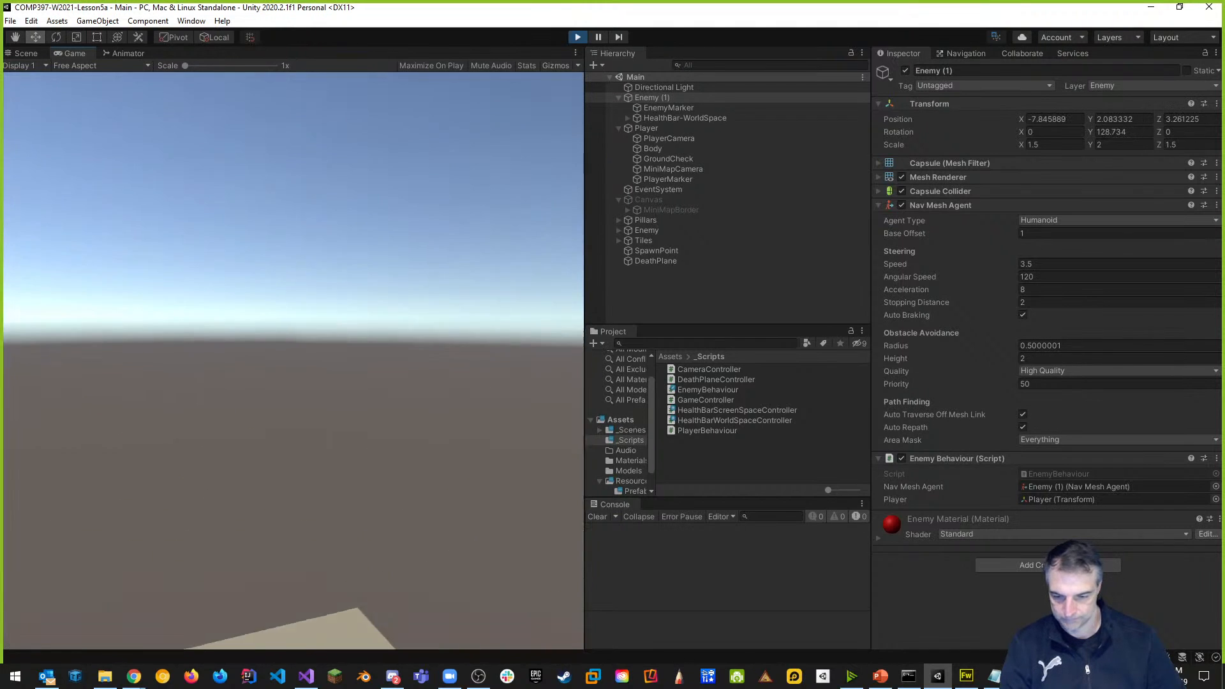
key("space")
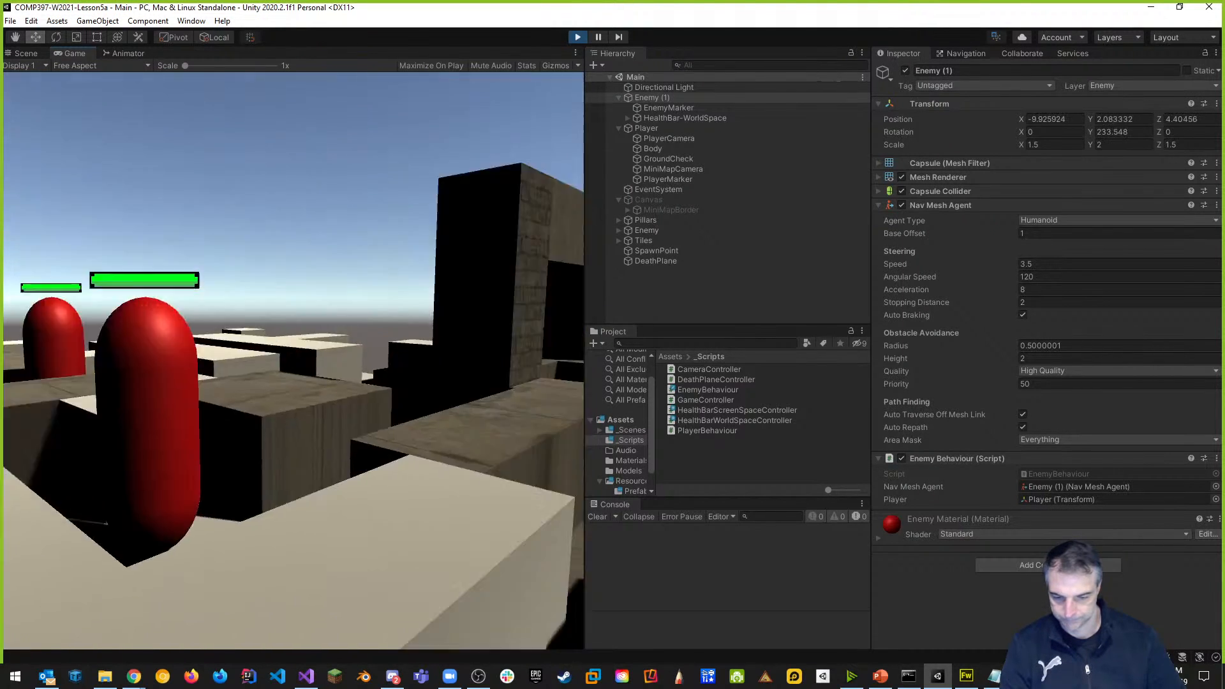
key("a")
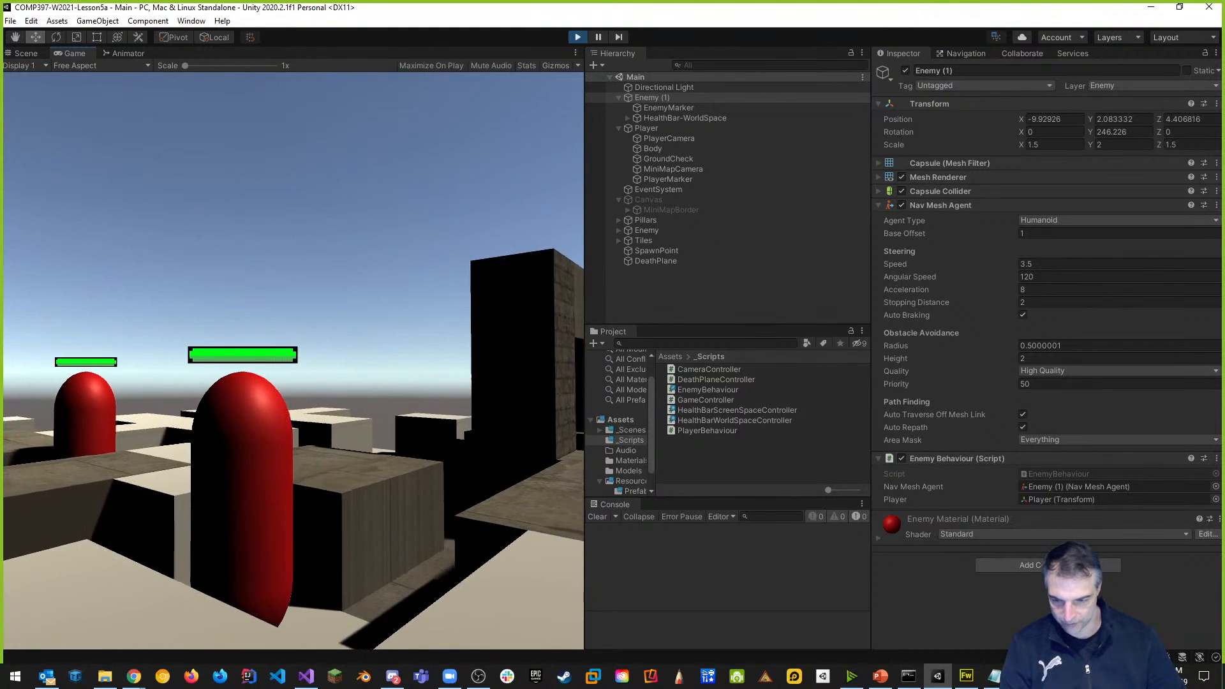
key("k")
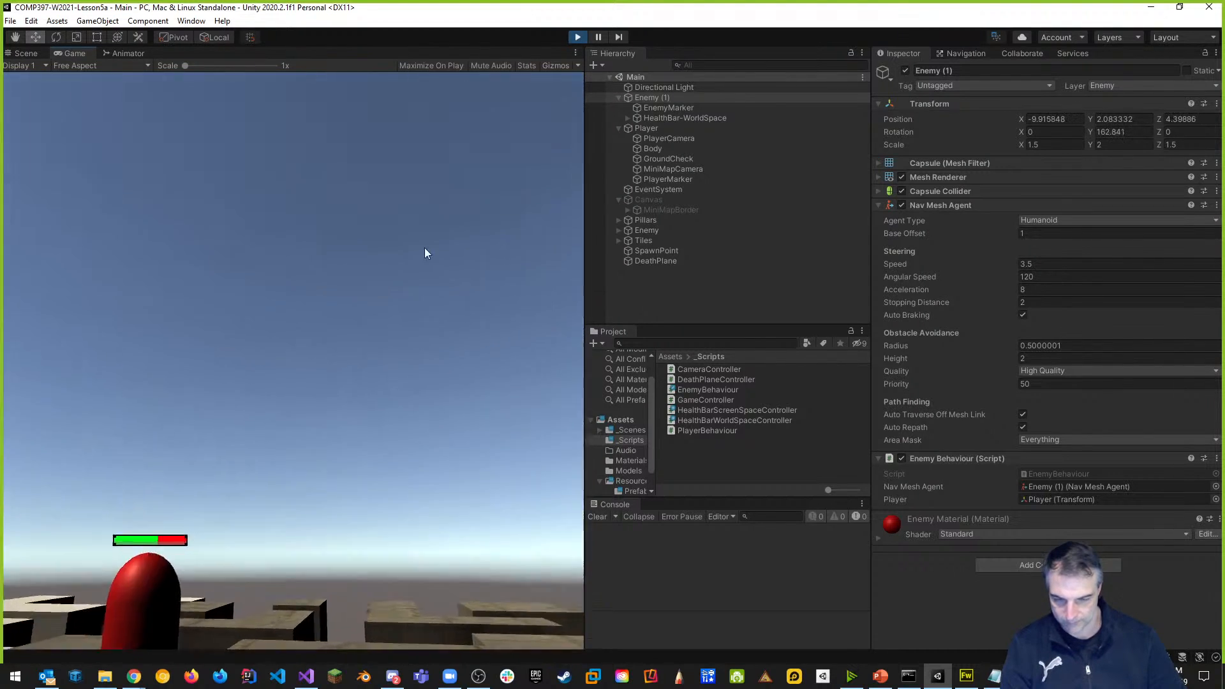
left_click(578, 37)
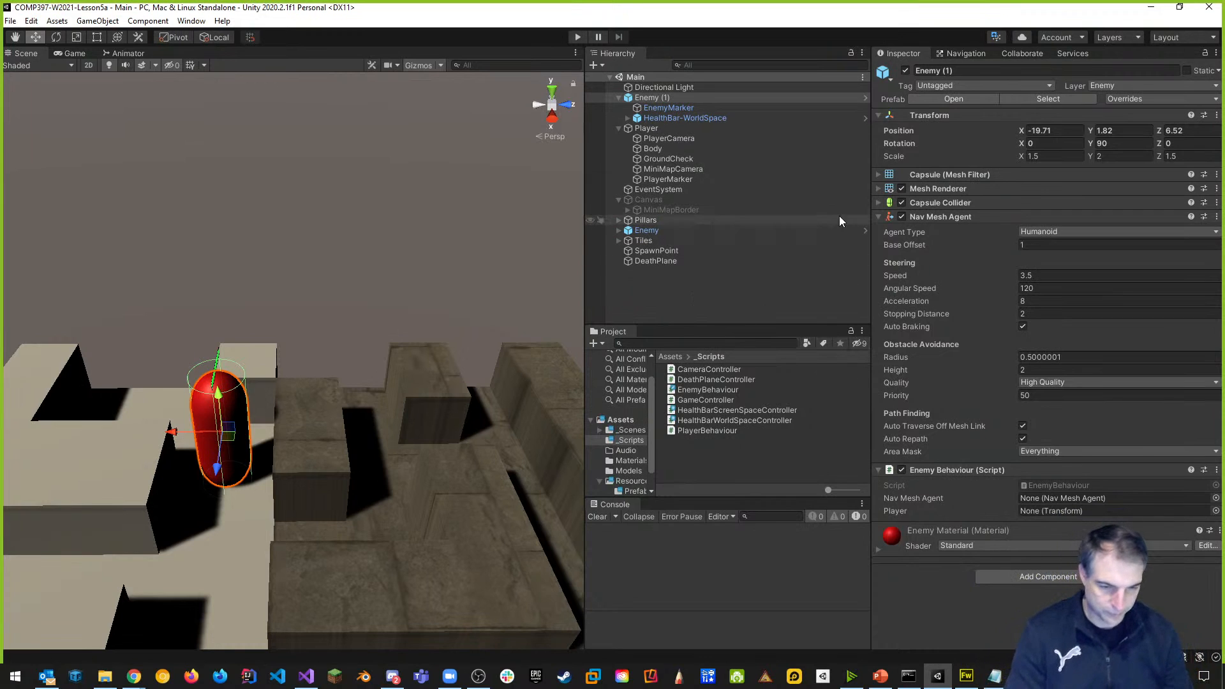
Publish the pending changes to Collab with the message "added HealthBars to the Project".
left_click_drag(873, 240, 1050, 239)
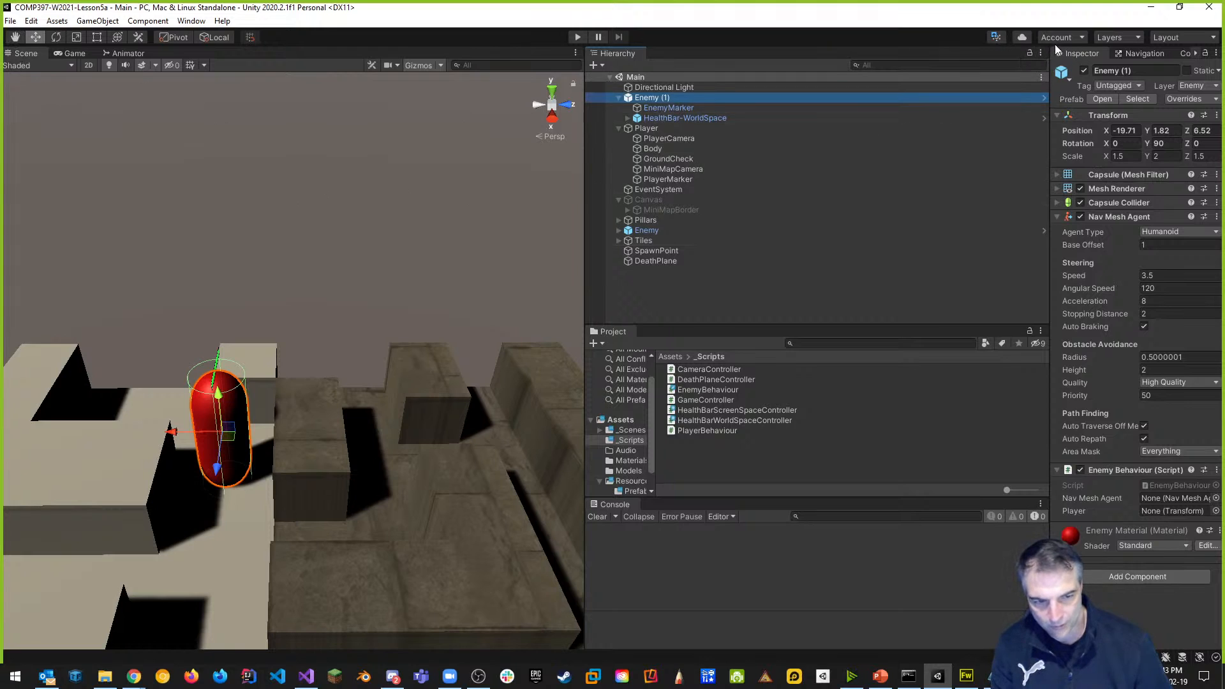
left_click(996, 37)
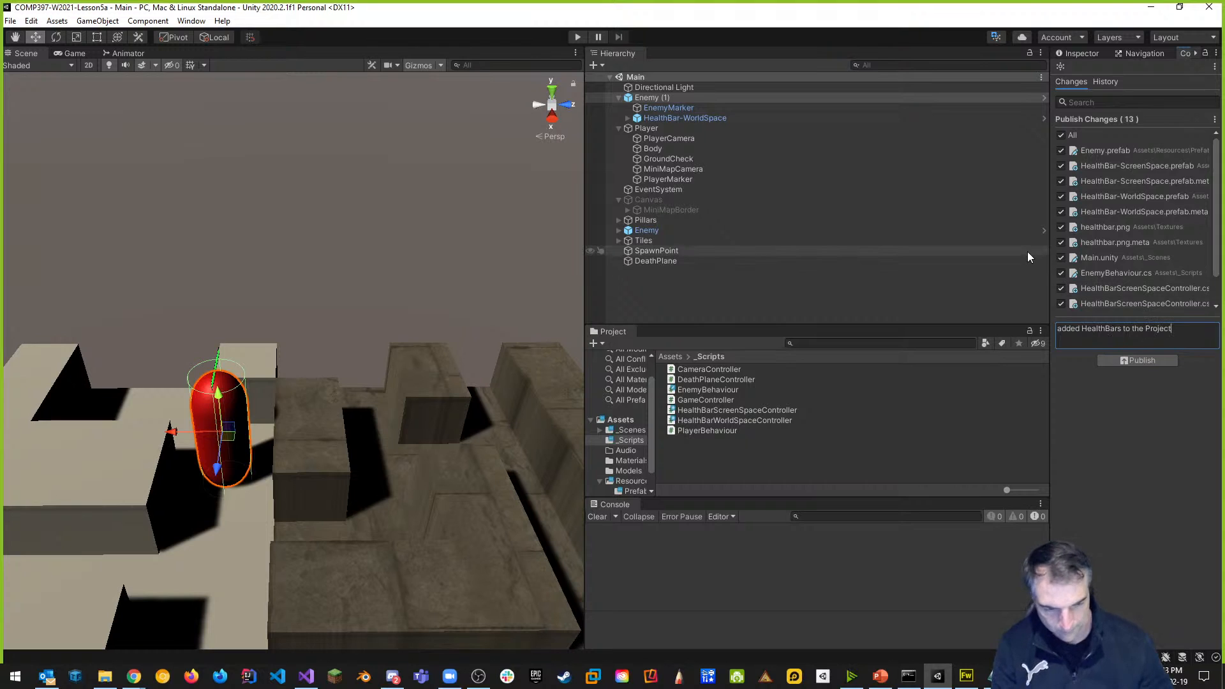
left_click(1132, 361)
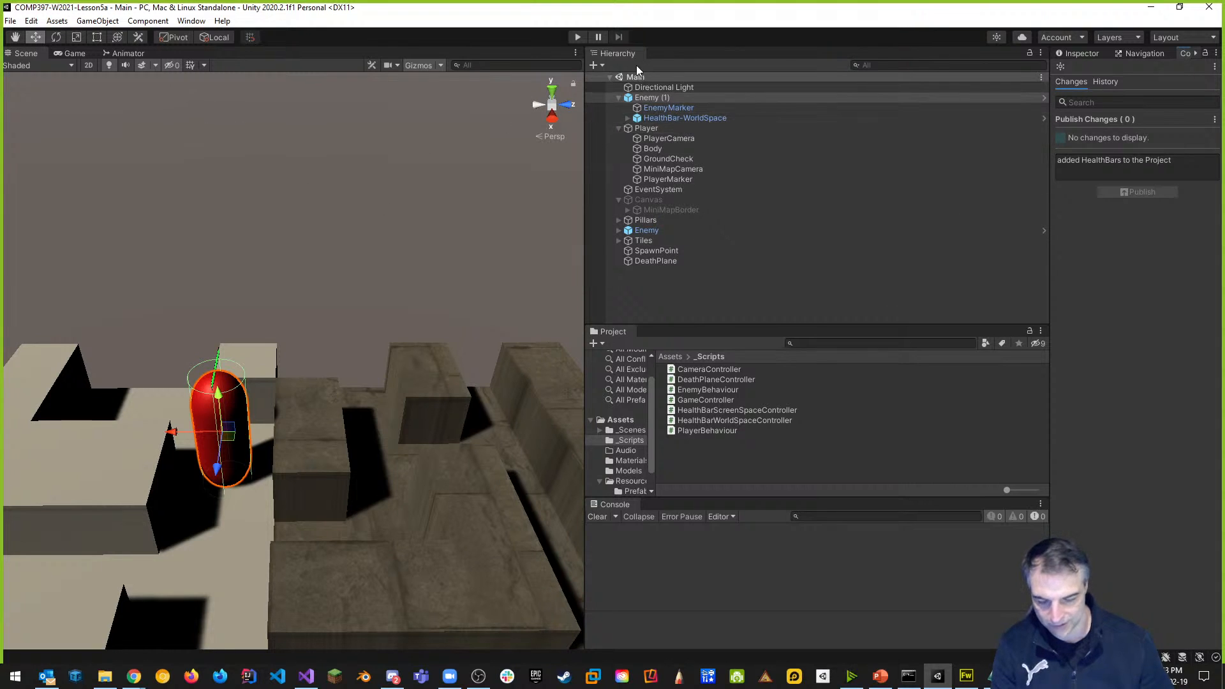
Save the project from the File menu and close the Unity editor.
left_click(13, 23)
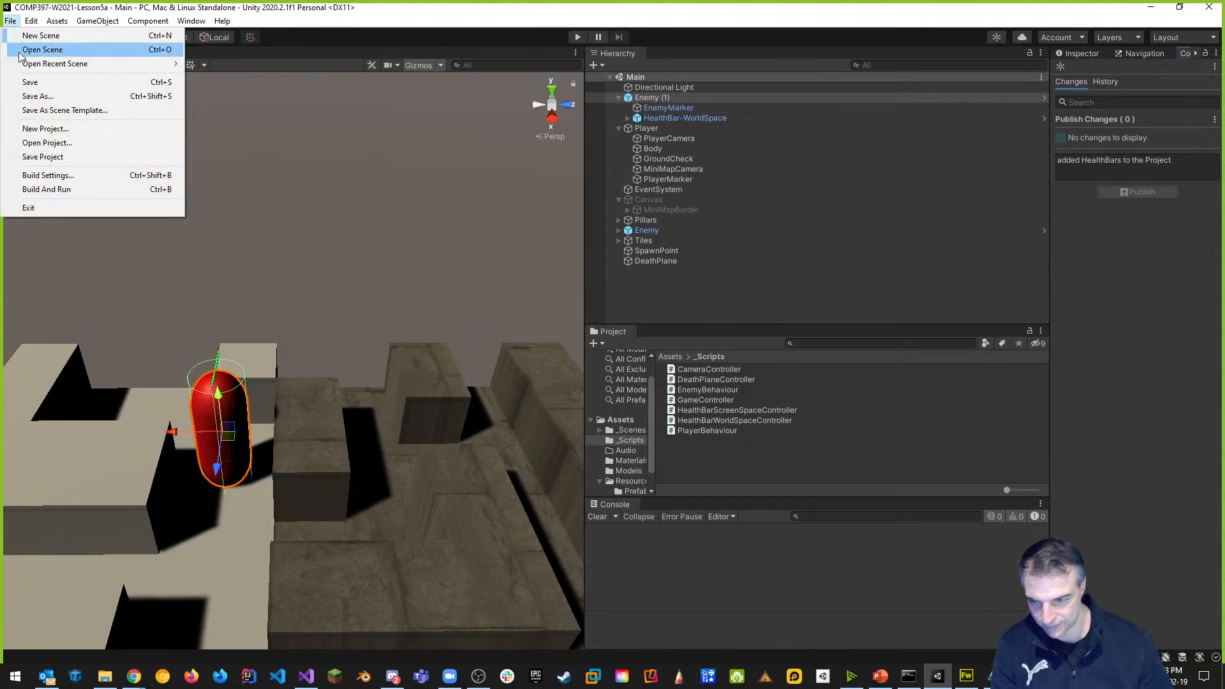
left_click(38, 156)
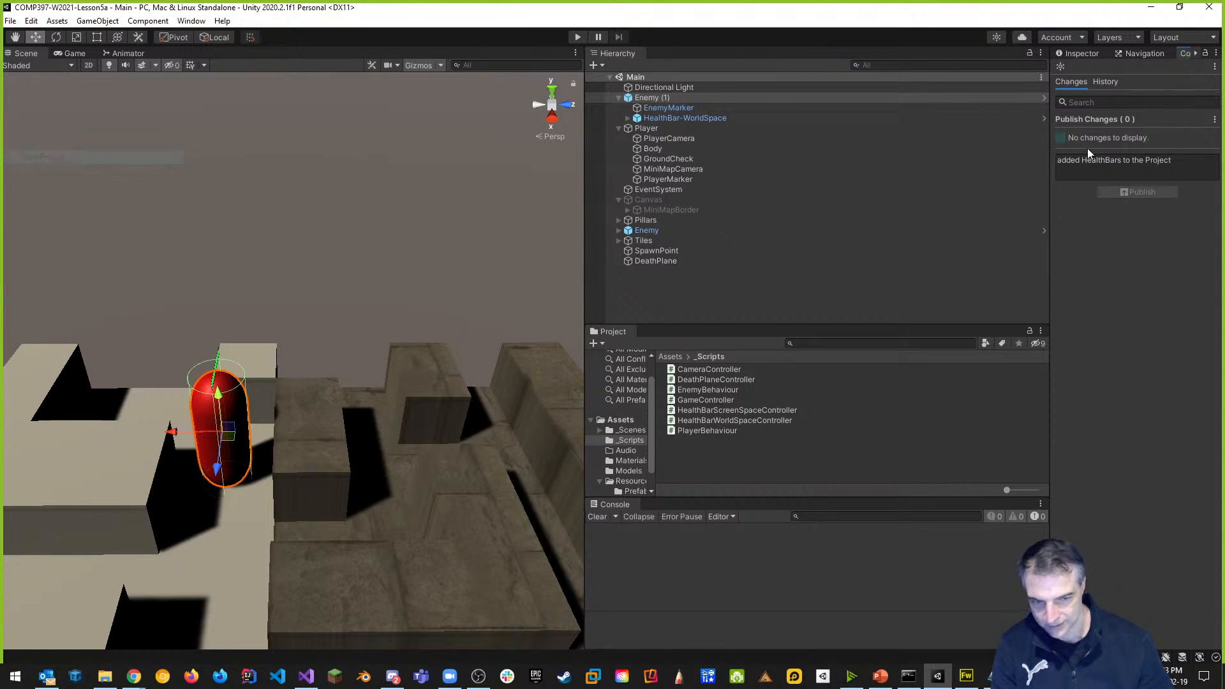
left_click(1212, 12)
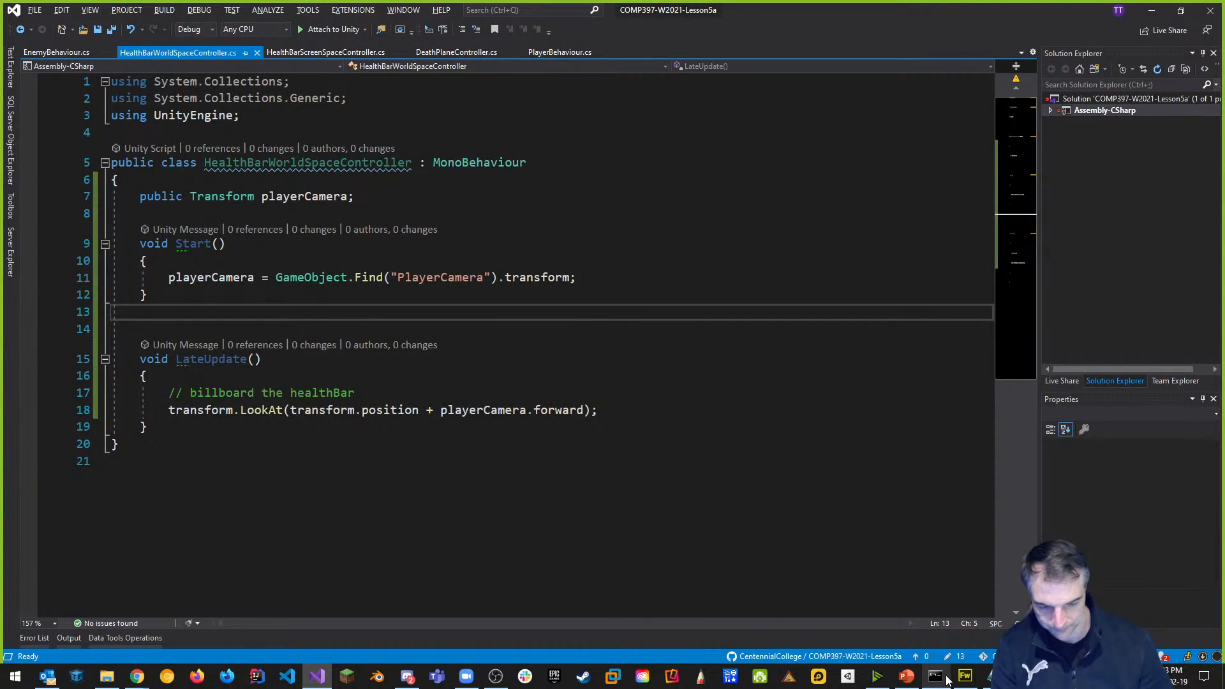
Clear the terminal, run git add ., commit with "added HealthBars", and git push to main.
left_click(936, 677)
left_click(716, 439)
type("clear")
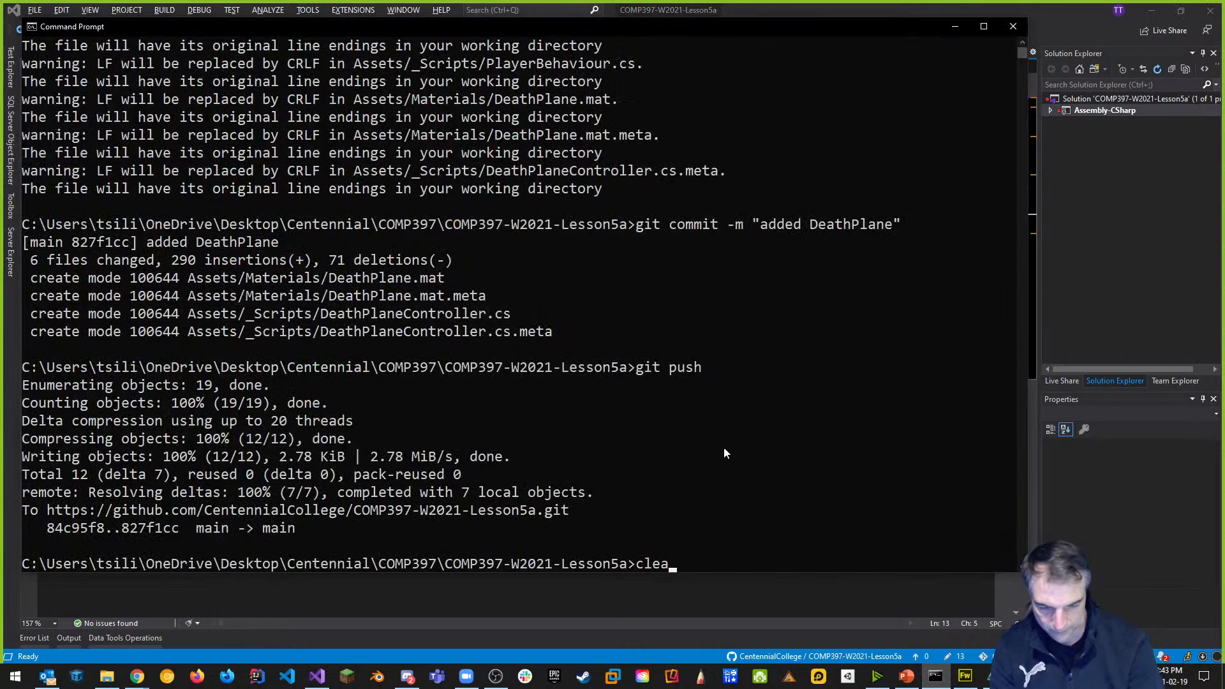
key("Return")
type("git add ")
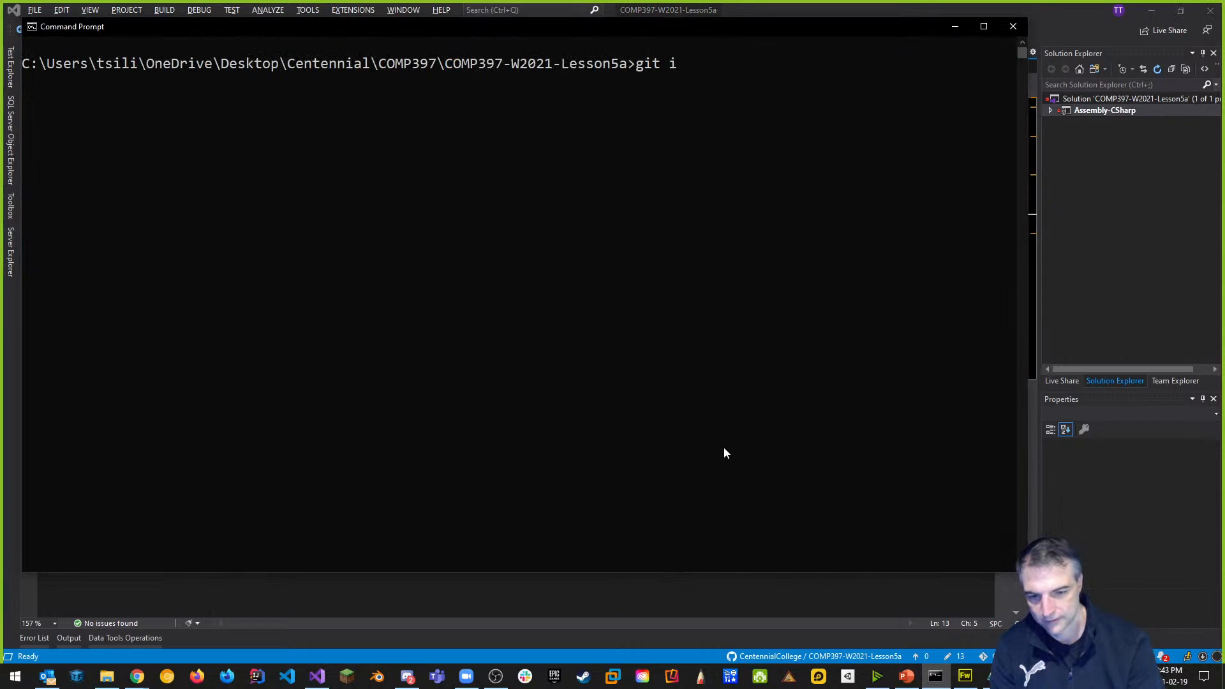
type(".")
key("Return")
type("git commit -m \"a")
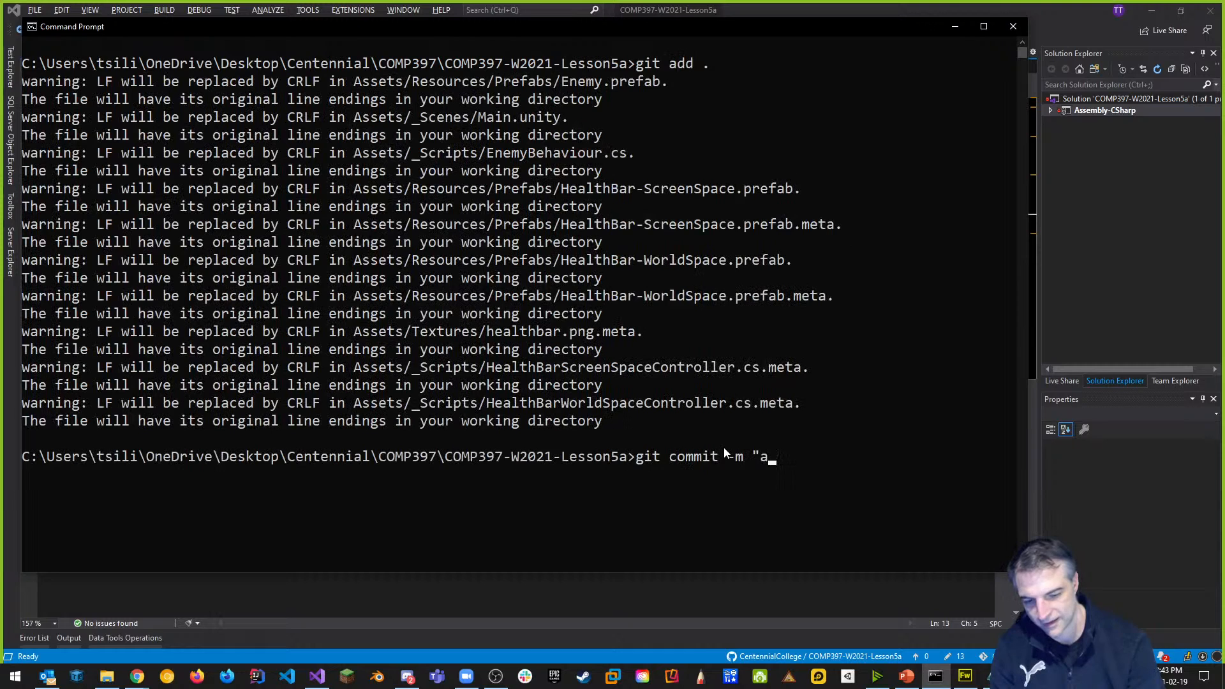
type("dded HealthBars\"")
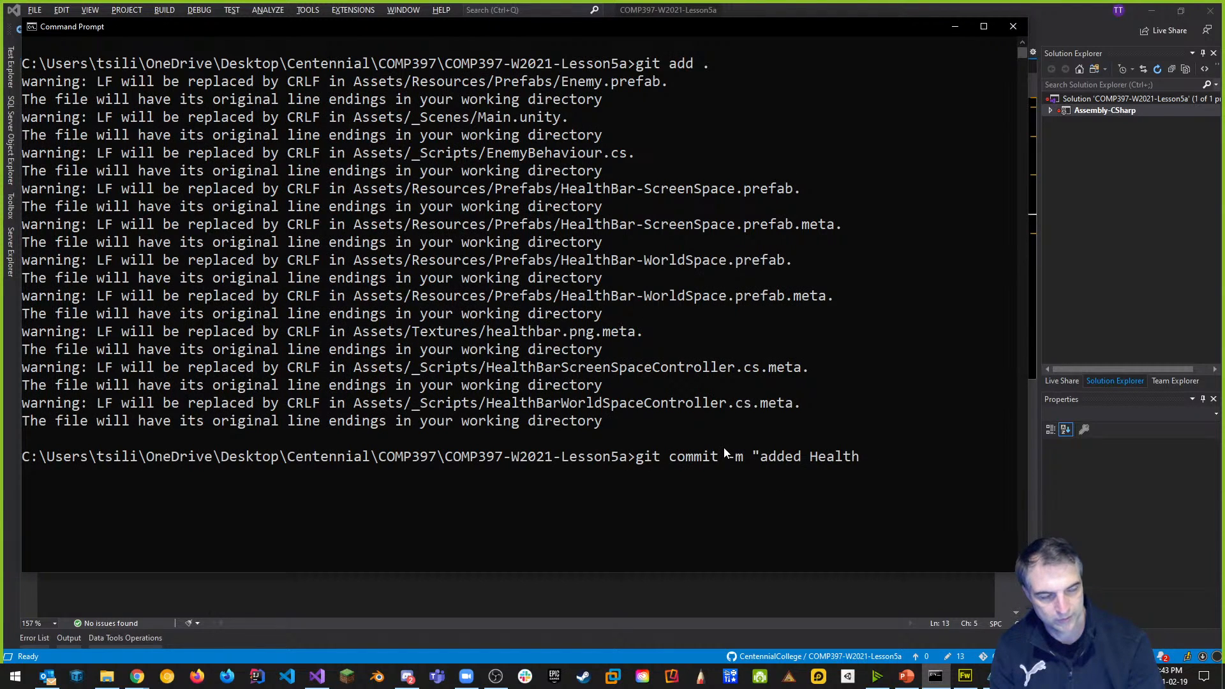
key("Return")
type("git push")
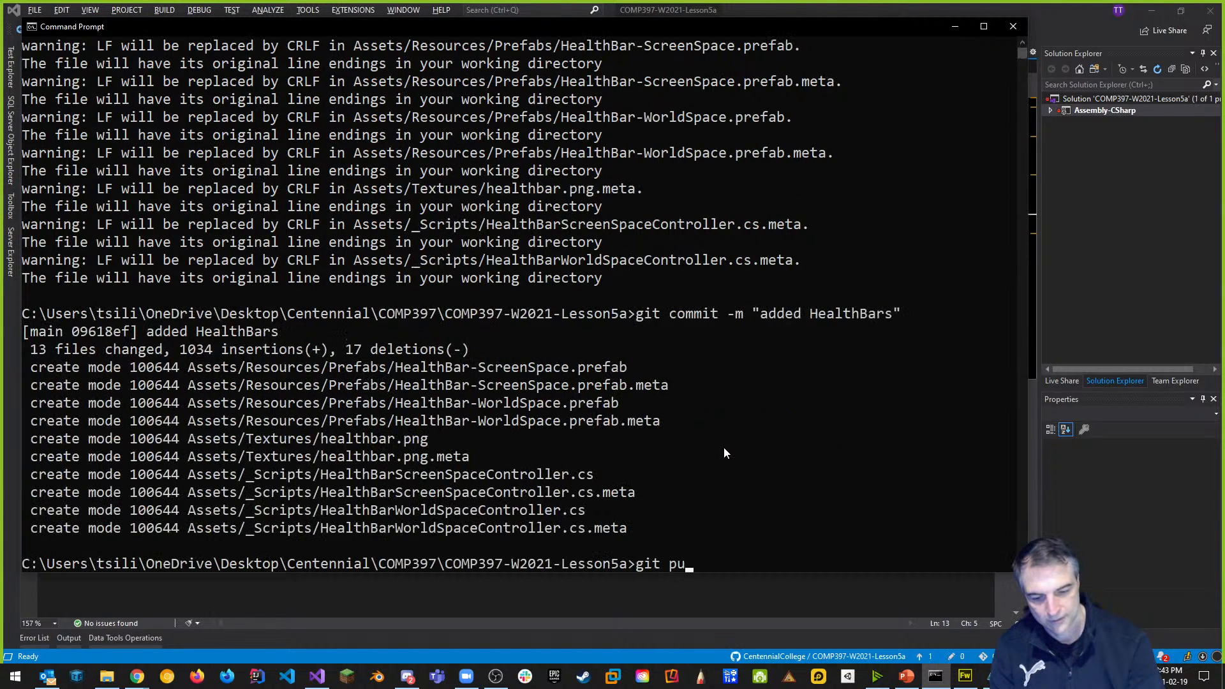
key("Return")
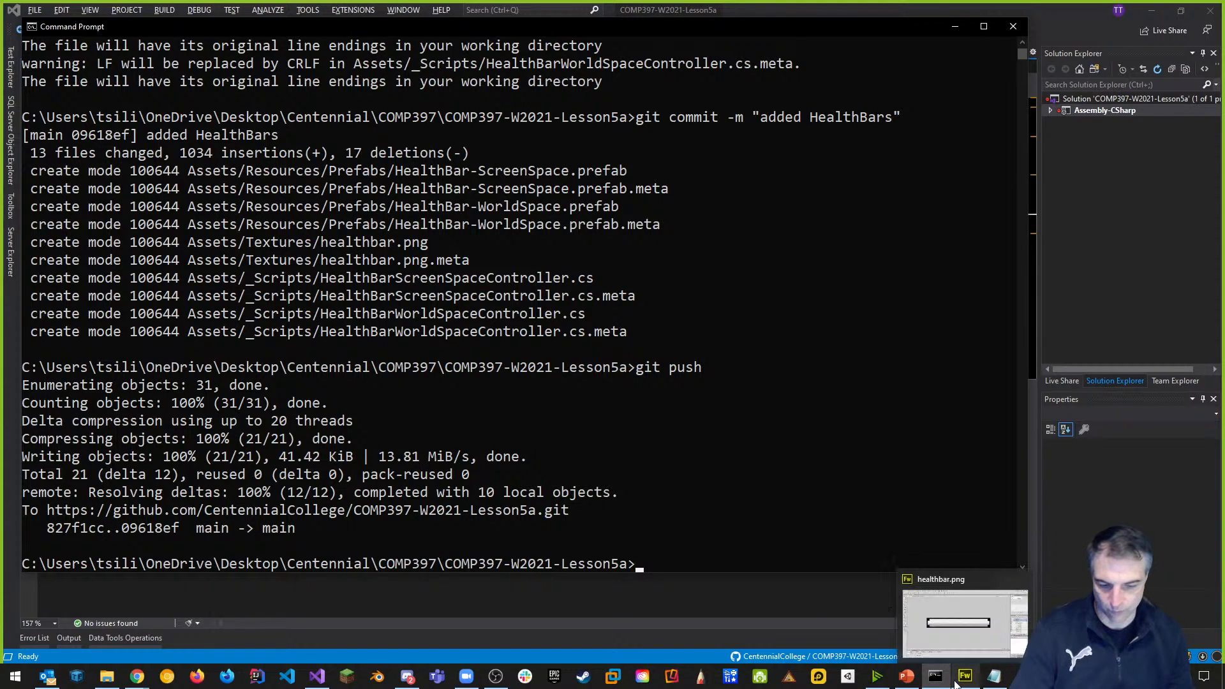
left_click(850, 678)
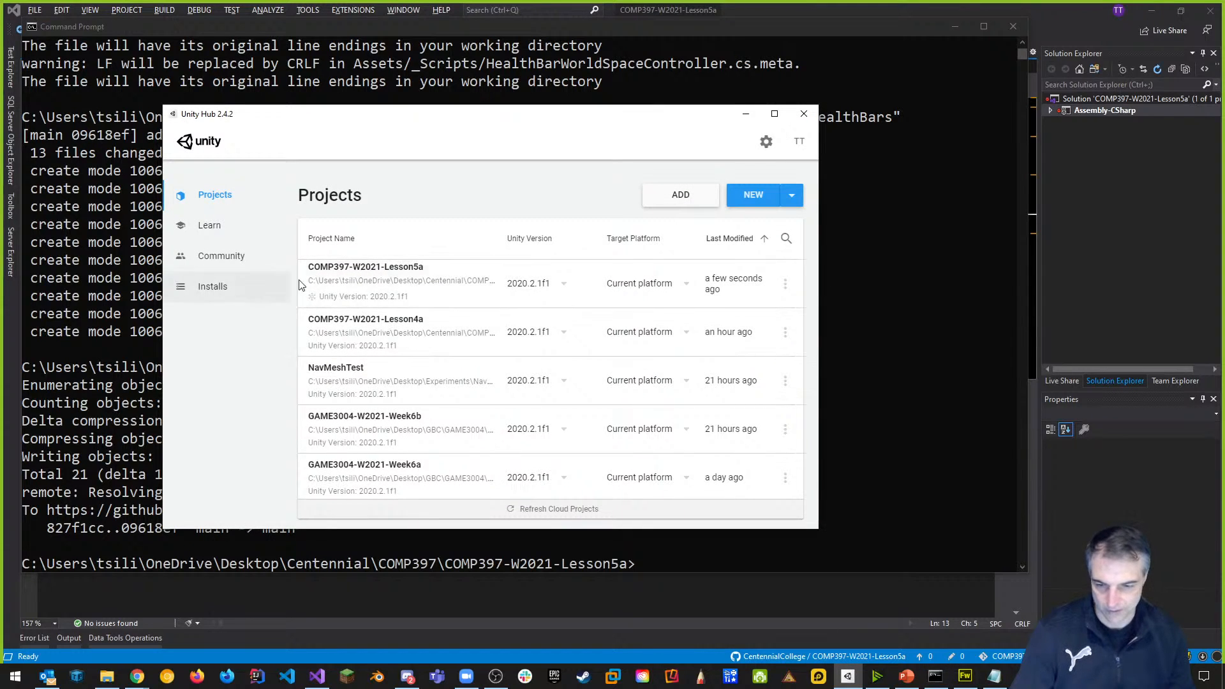
Launch COMP397-W2021-Lesson5a from Unity Hub and return to the PowerPoint lecture slides.
left_click(393, 282)
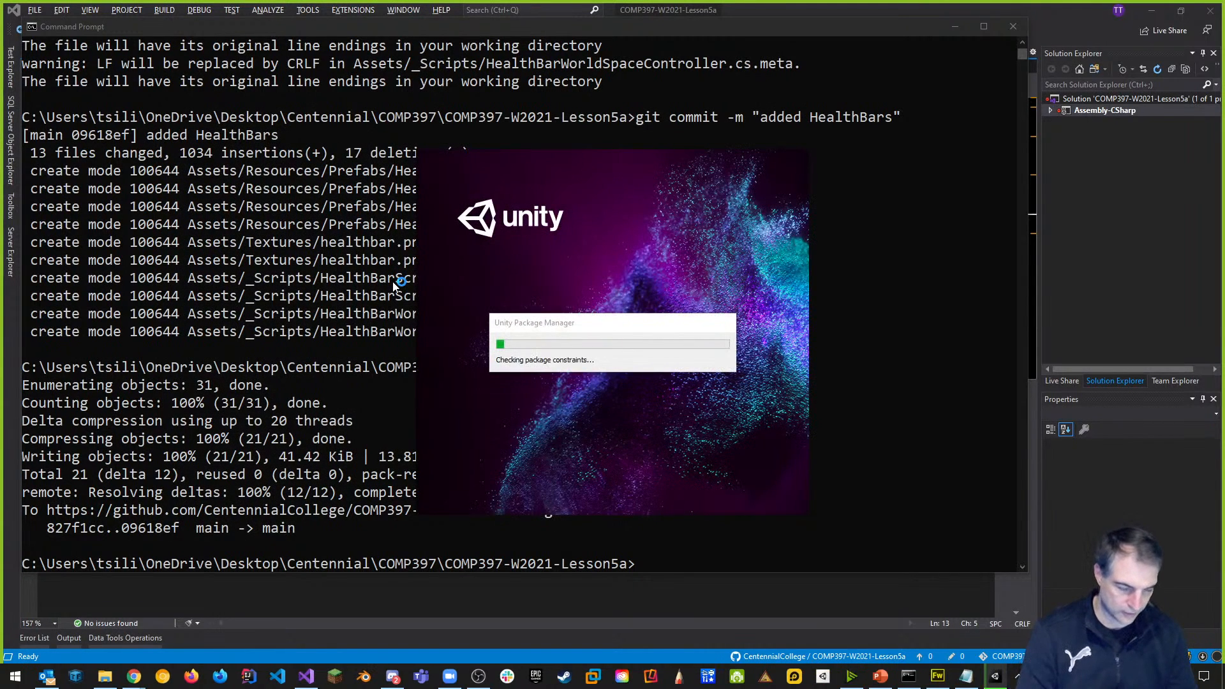
left_click(883, 678)
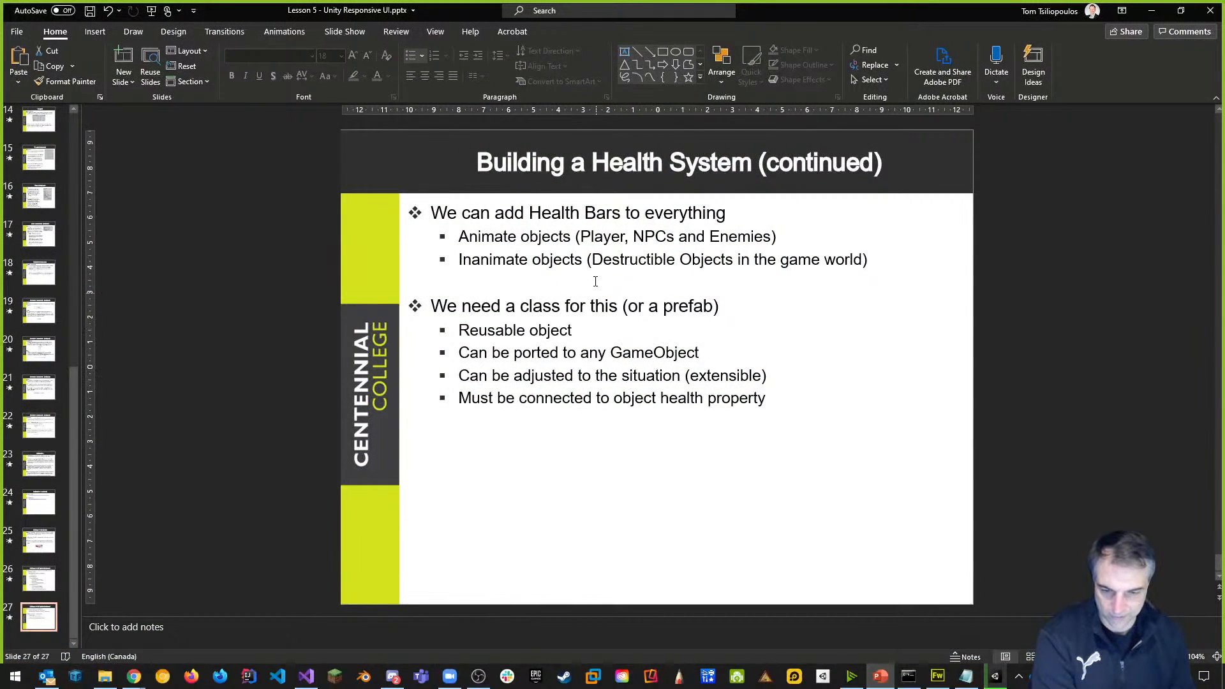
Bring up slide 3, 'This Week', in the presentation.
left_click_drag(75, 447, 88, 136)
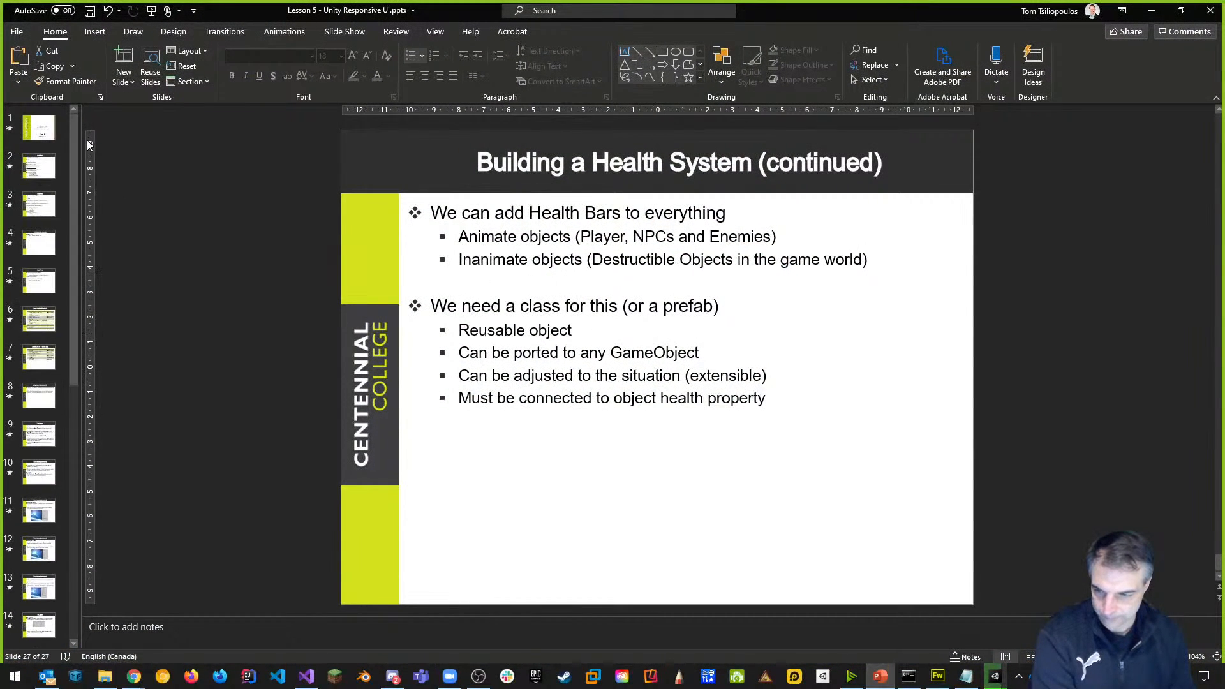
left_click(40, 176)
left_click(38, 208)
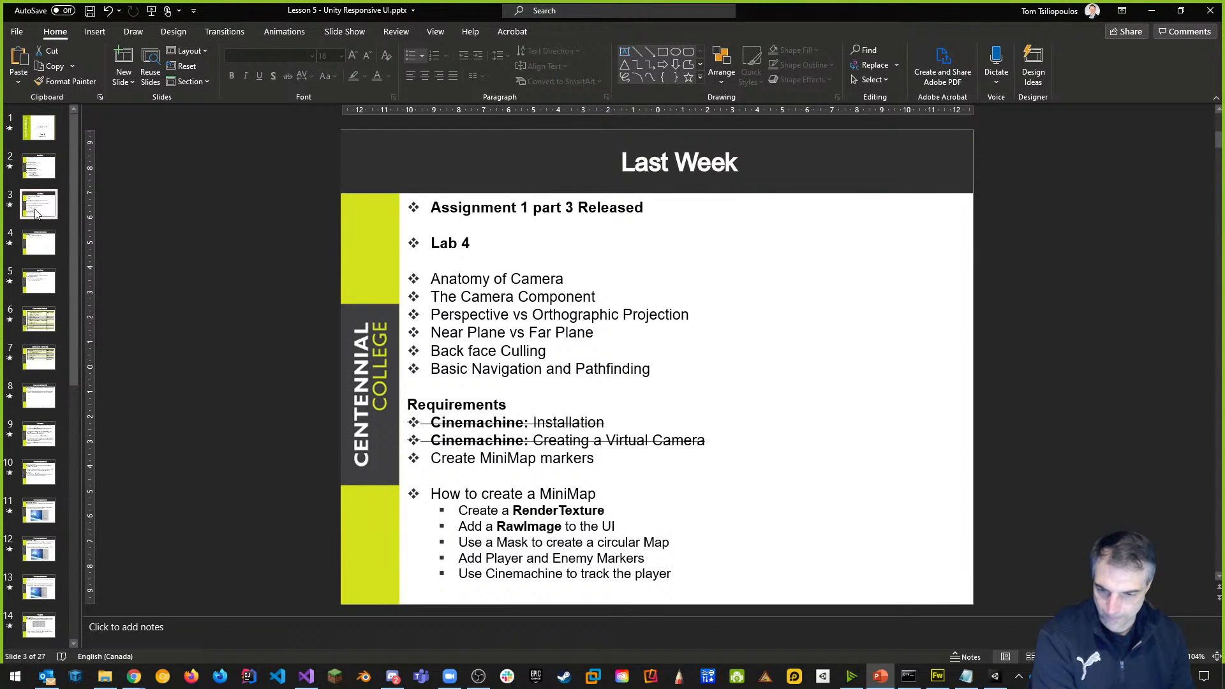
Strike through the 'Health Bars' bullet under 'Develop a Health System', then return to Command Prompt.
left_click(492, 439)
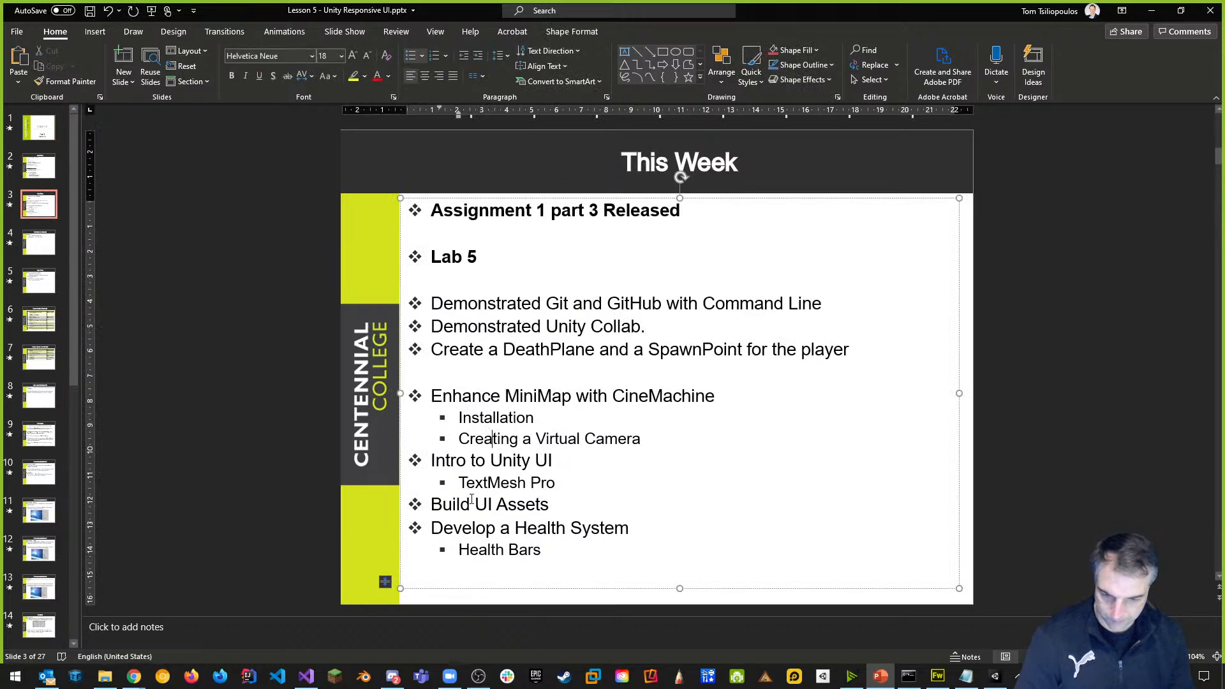
left_click_drag(434, 508, 553, 506)
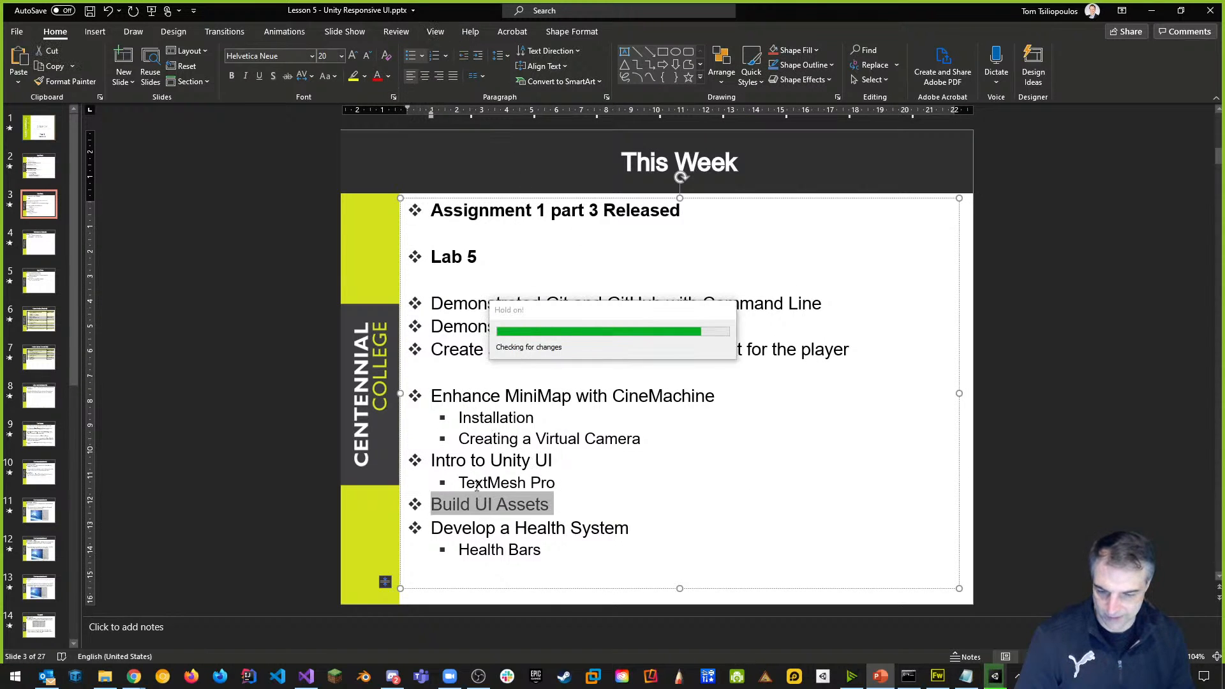
left_click(519, 540)
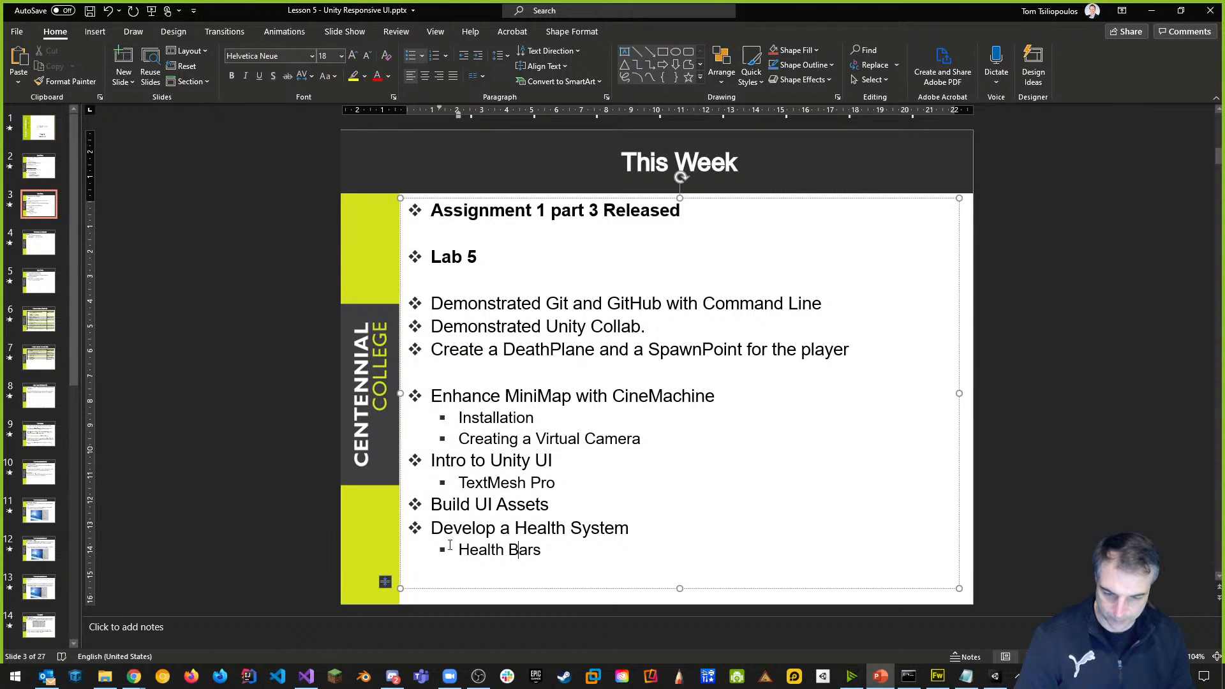
left_click_drag(460, 549, 546, 550)
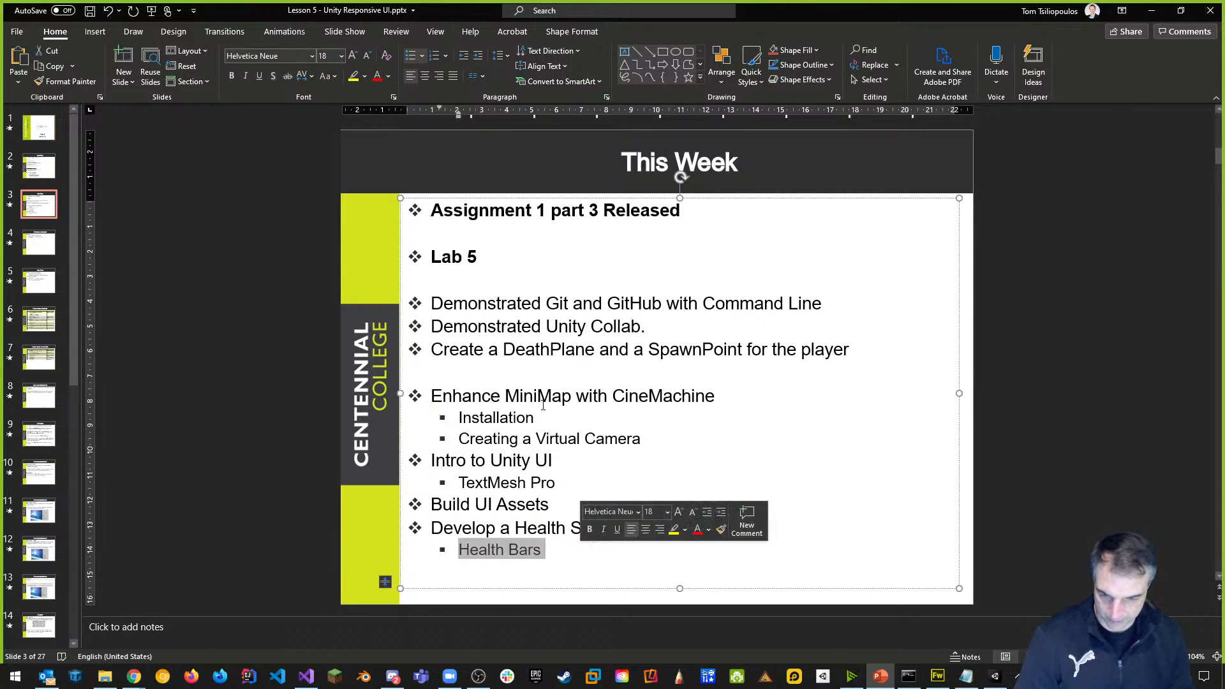
left_click(288, 76)
left_click(578, 327)
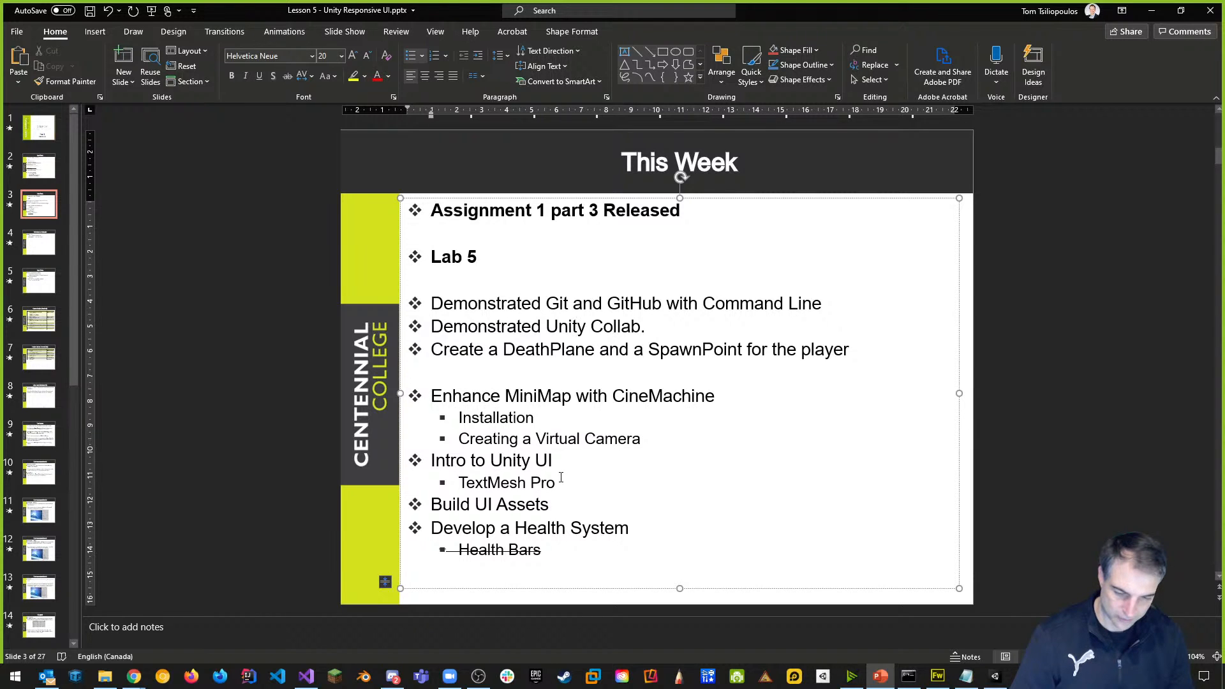
key("alt+Tab")
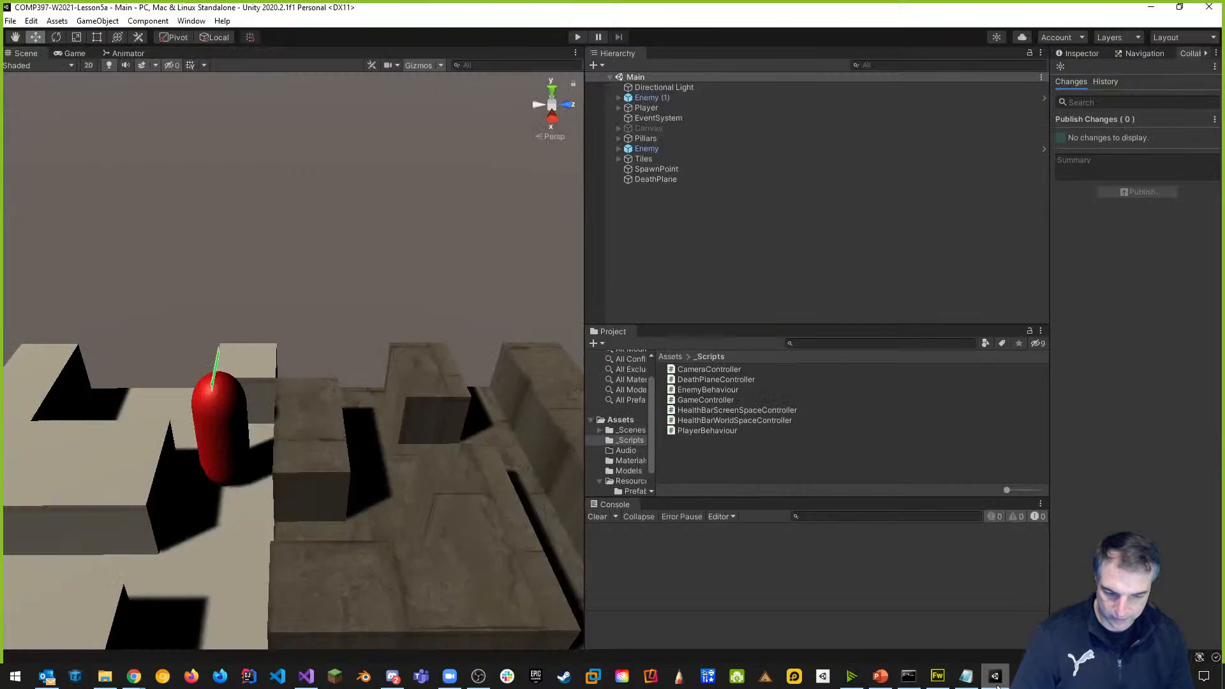
In Unity, select Canvas in the Hierarchy and make it active again in the Inspector.
left_click(995, 676)
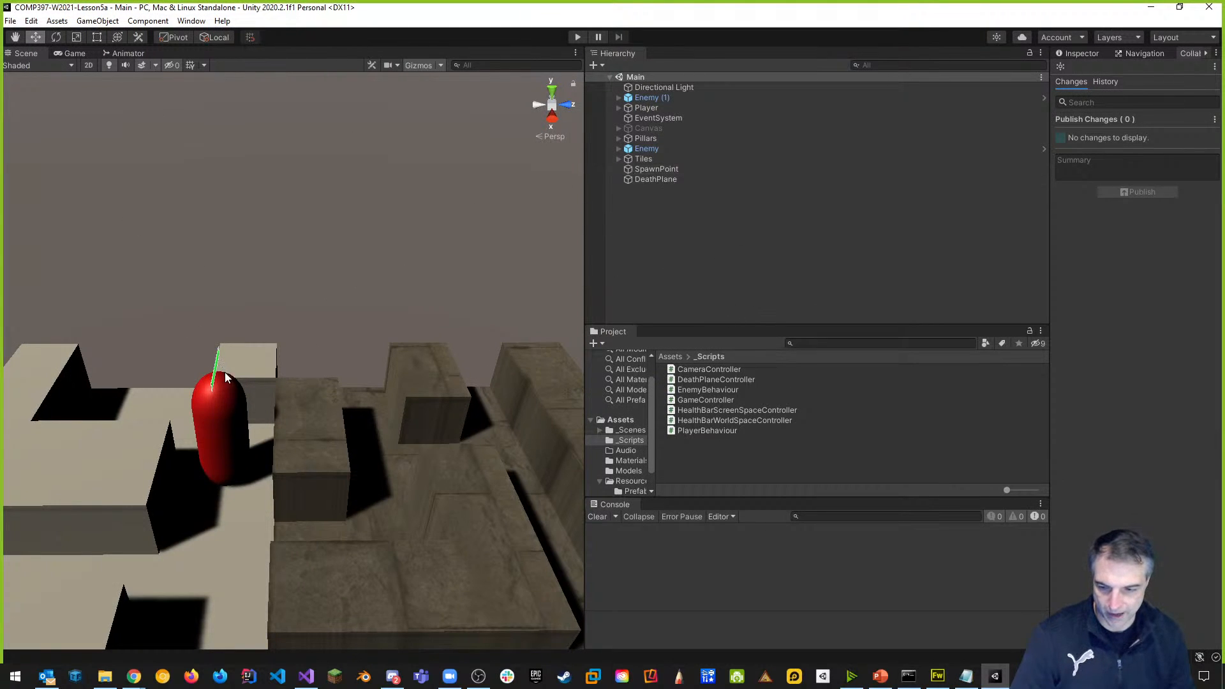
left_click(641, 129)
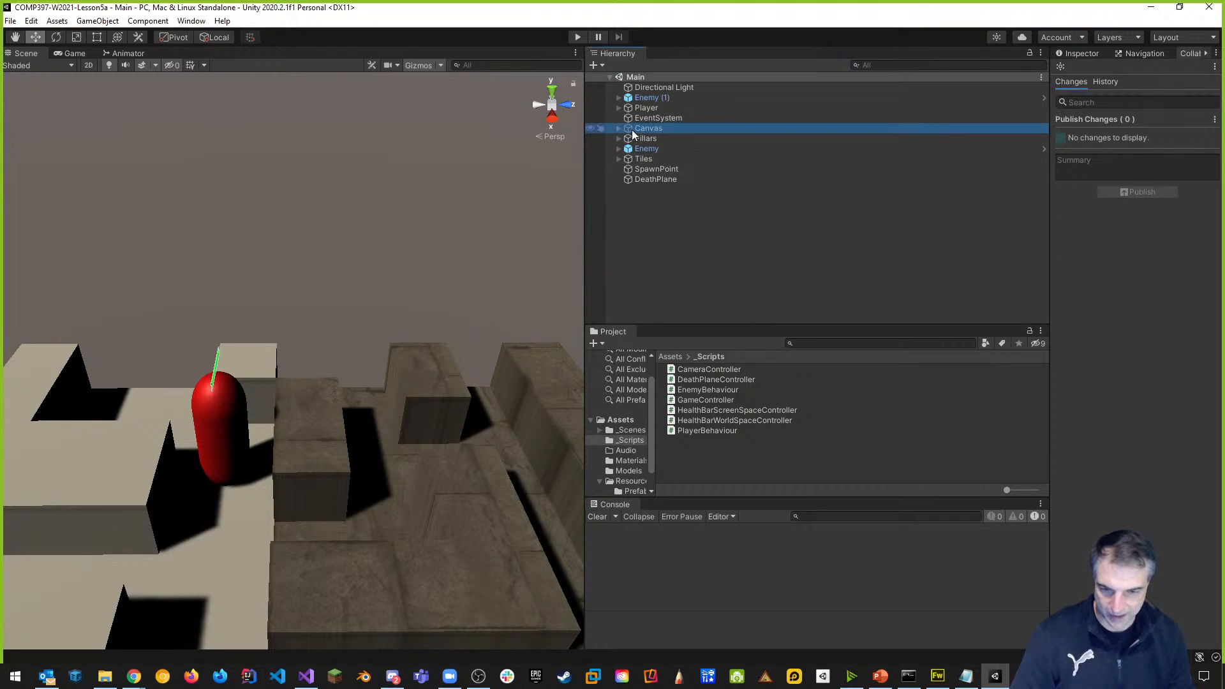
left_click(619, 129)
left_click(1076, 55)
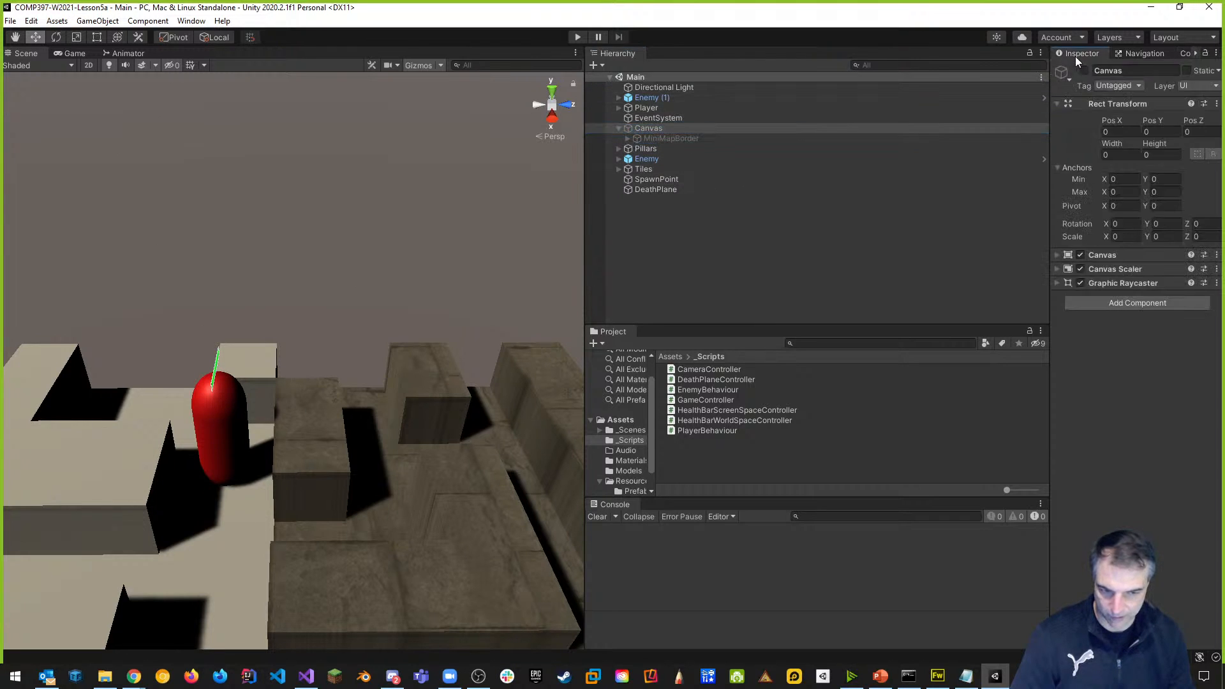
left_click(1085, 71)
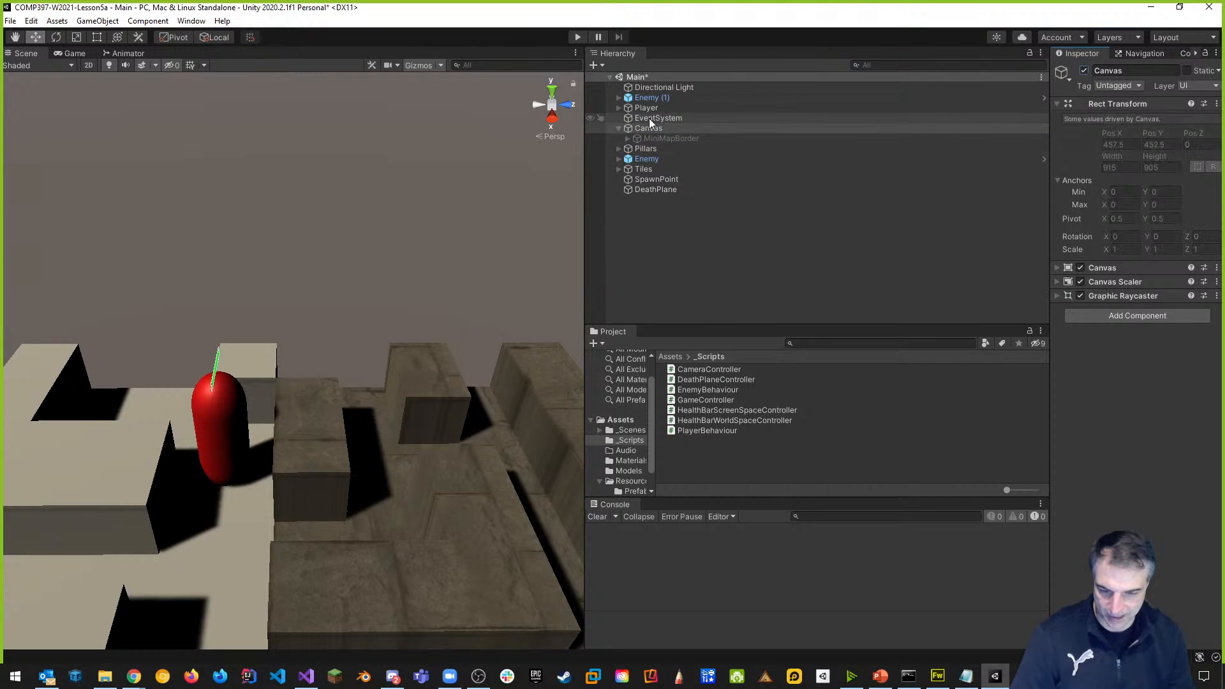
Play the Lesson5a Main scene, walking and jumping through the maze, then stop.
left_click(577, 37)
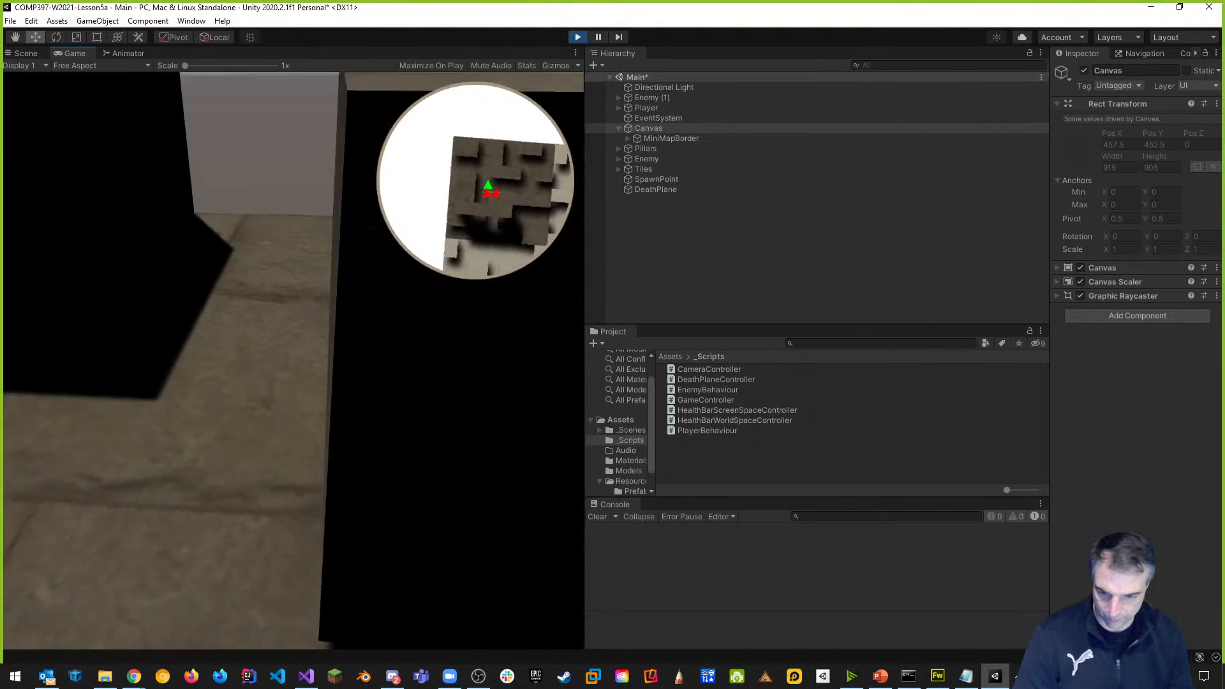
key("w")
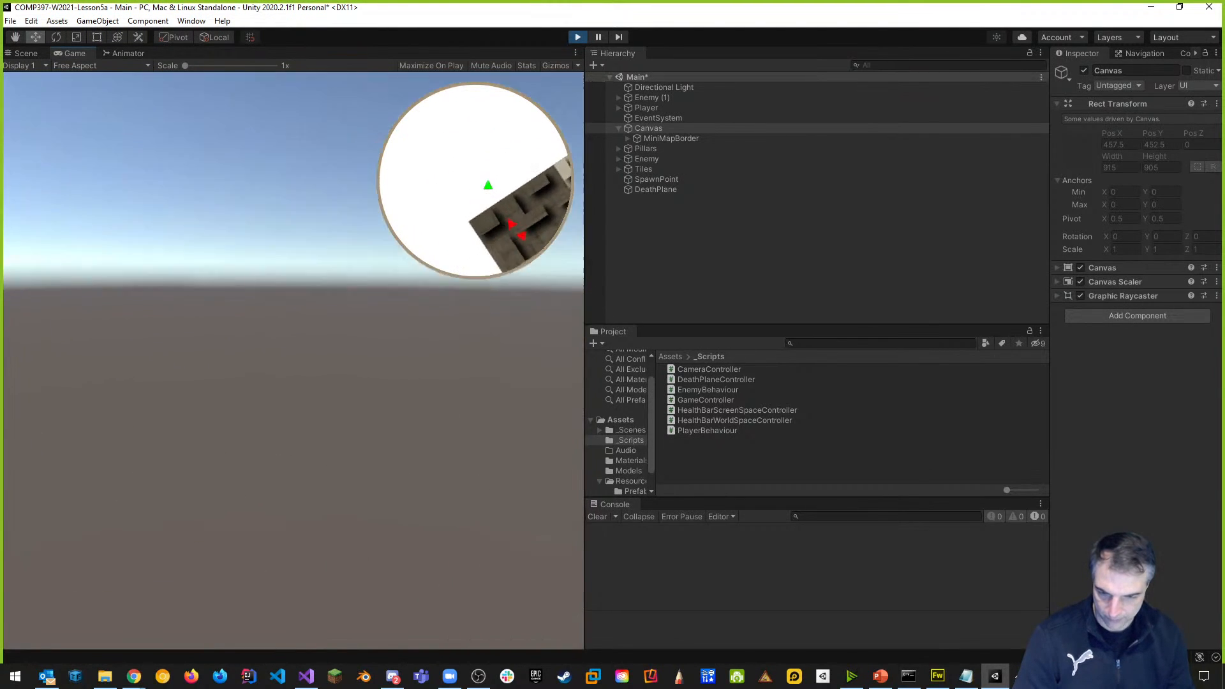
key("space")
key("w")
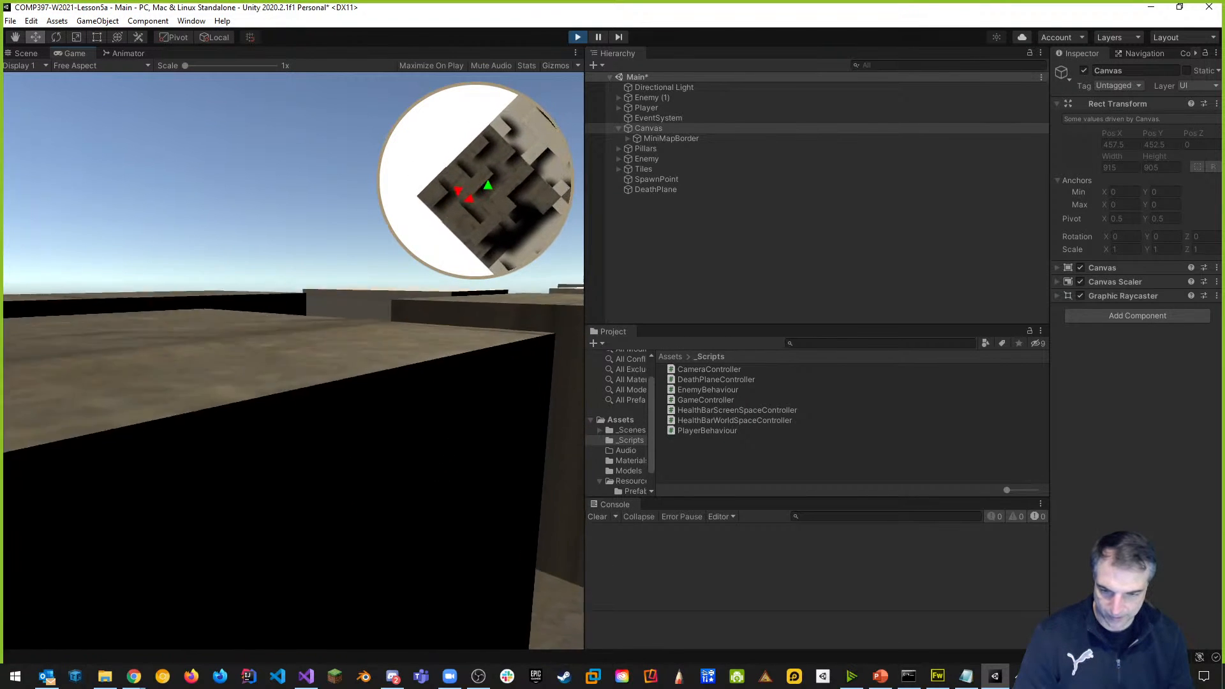
key("space")
key("w")
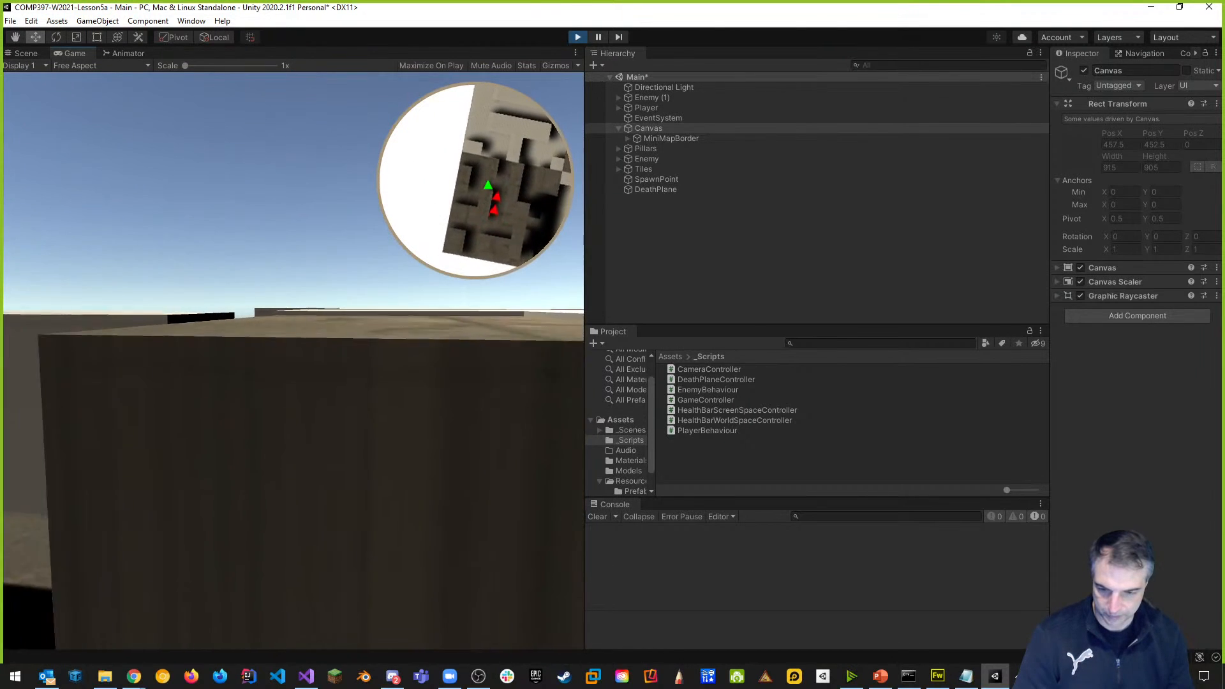
key("space")
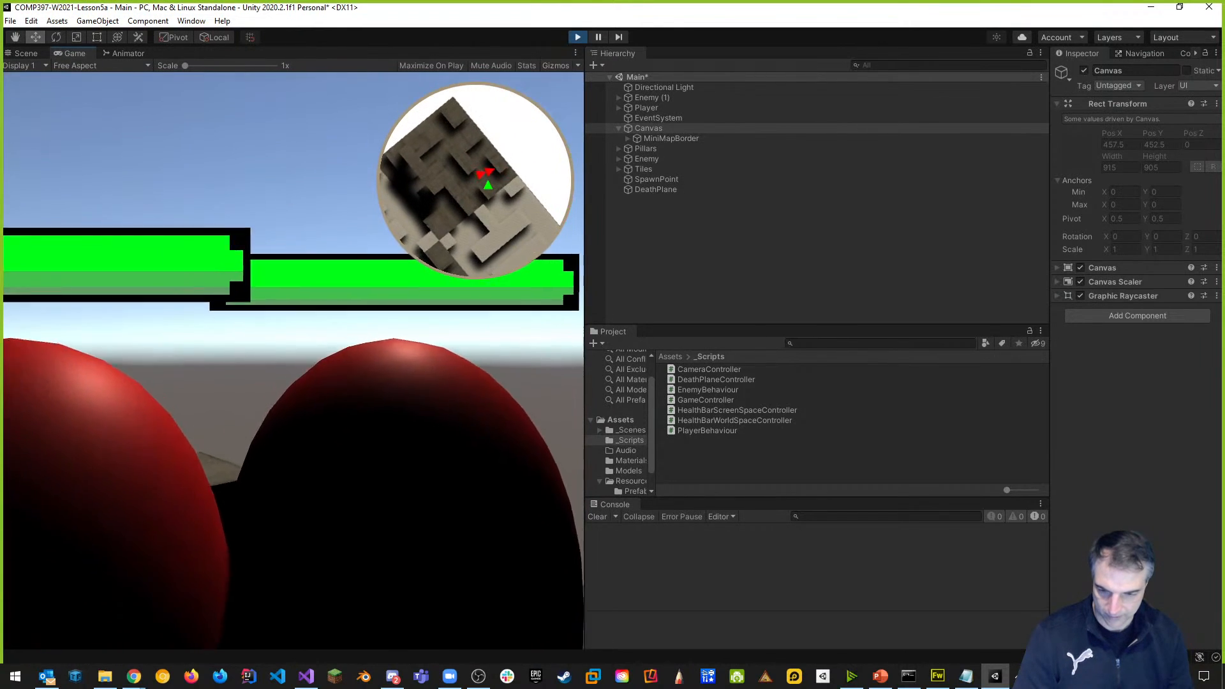
key("Escape")
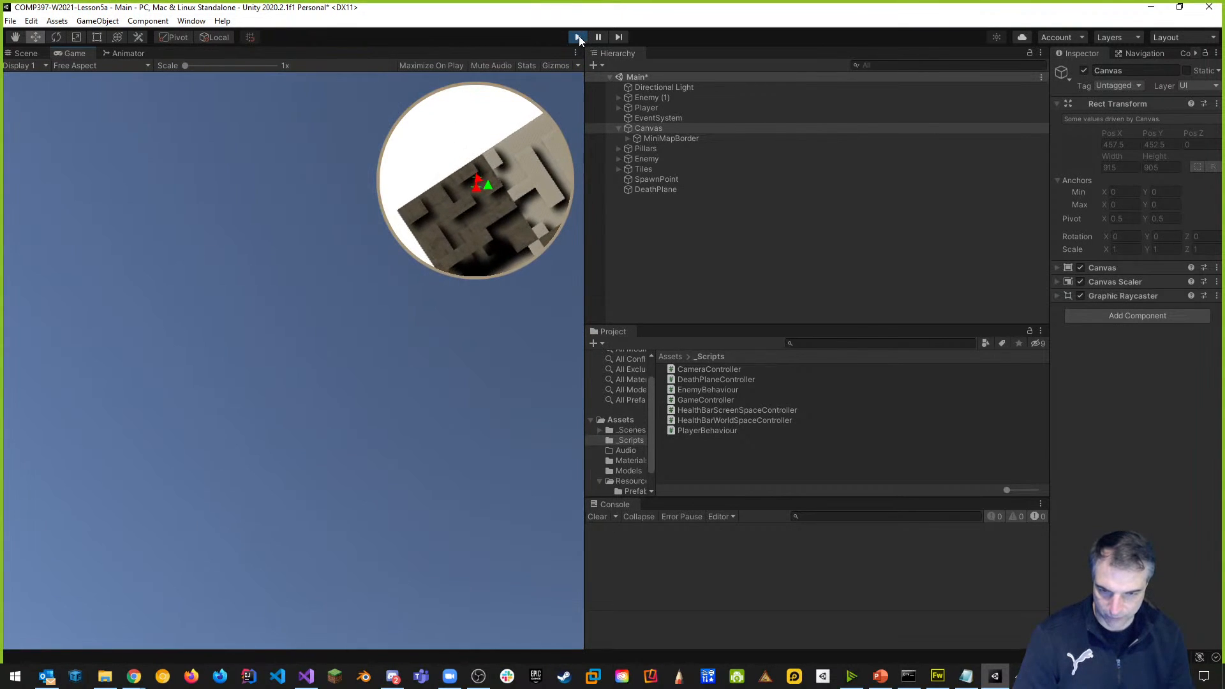
left_click(578, 38)
Widen Unity's Scene view, then launch Valheim from Steam's tray menu.
left_click_drag(583, 220, 901, 223)
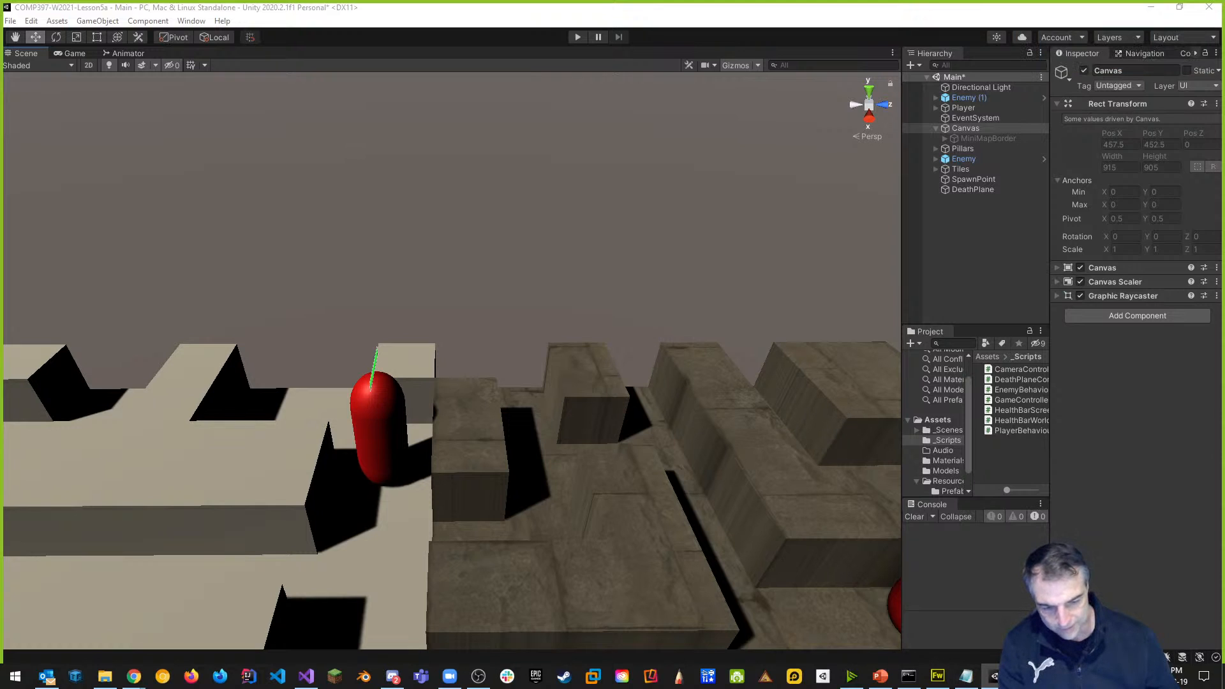
left_click(1020, 676)
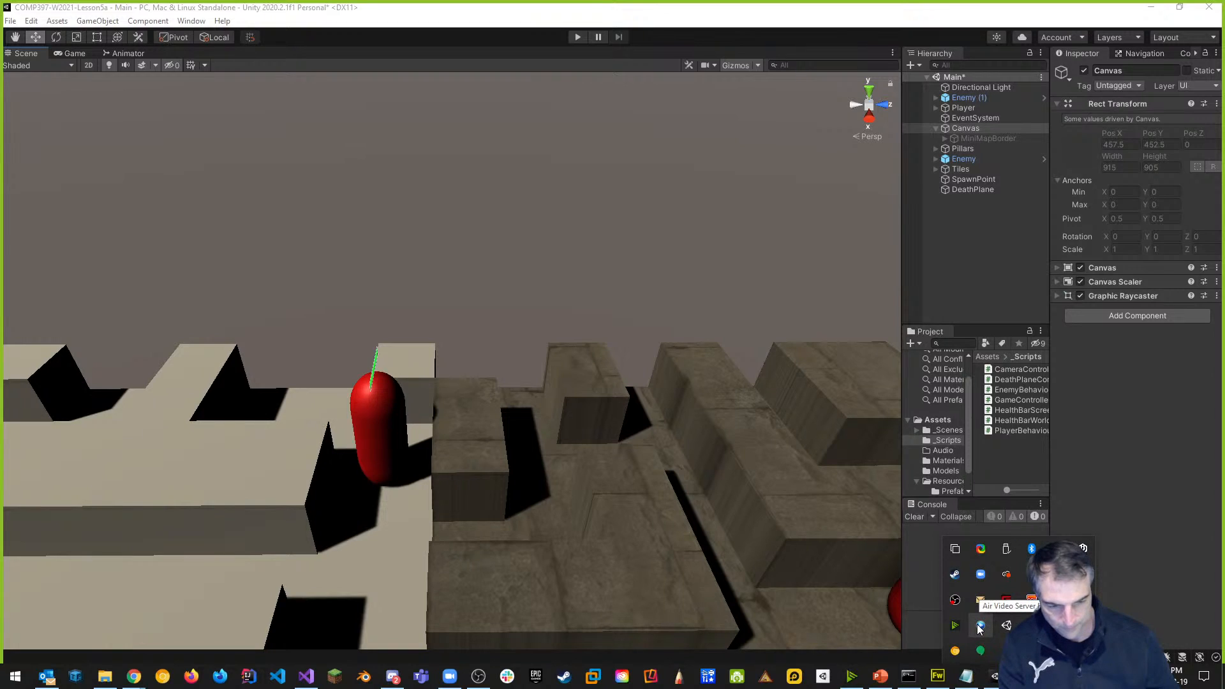
right_click(955, 576)
left_click(971, 432)
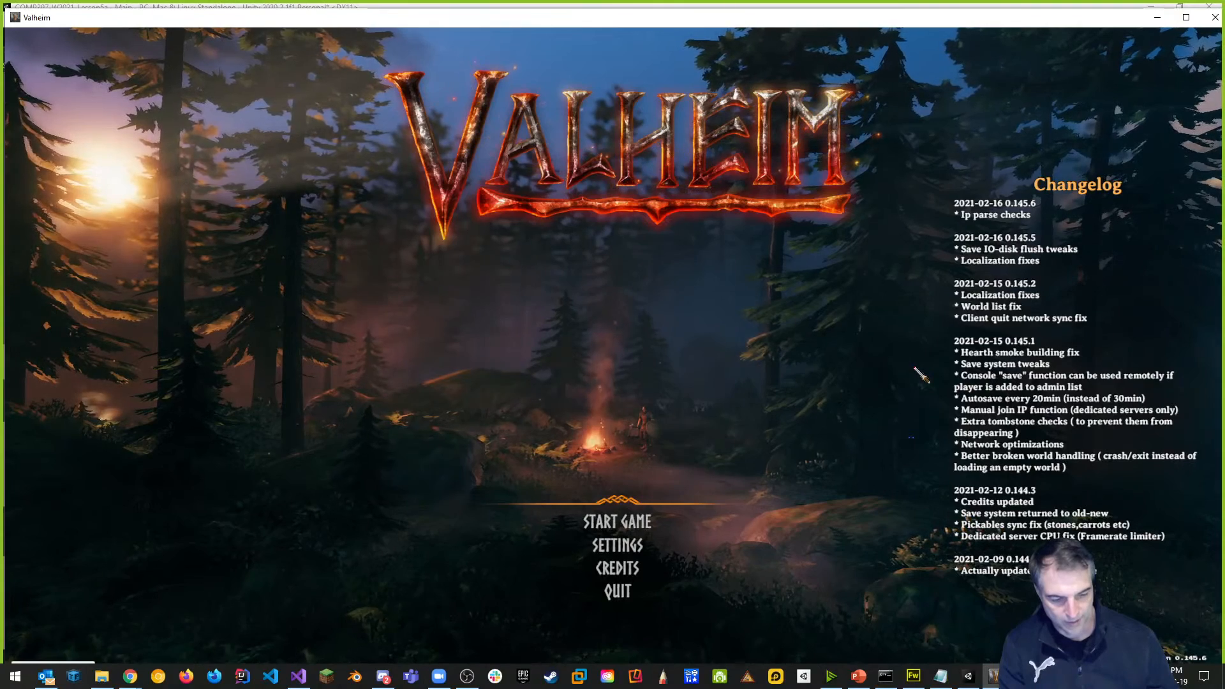
Drag Valheim's Audio Volume slider from full down low, confirm with OK, and reopen Settings.
left_click(640, 552)
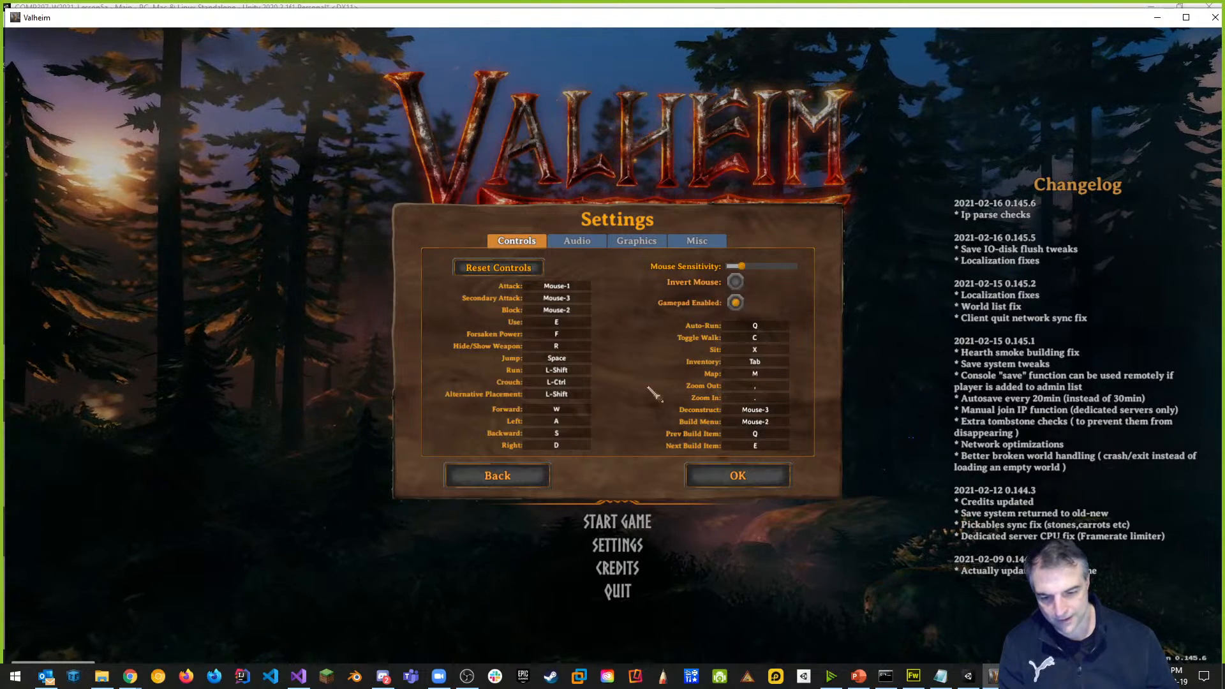
left_click(592, 246)
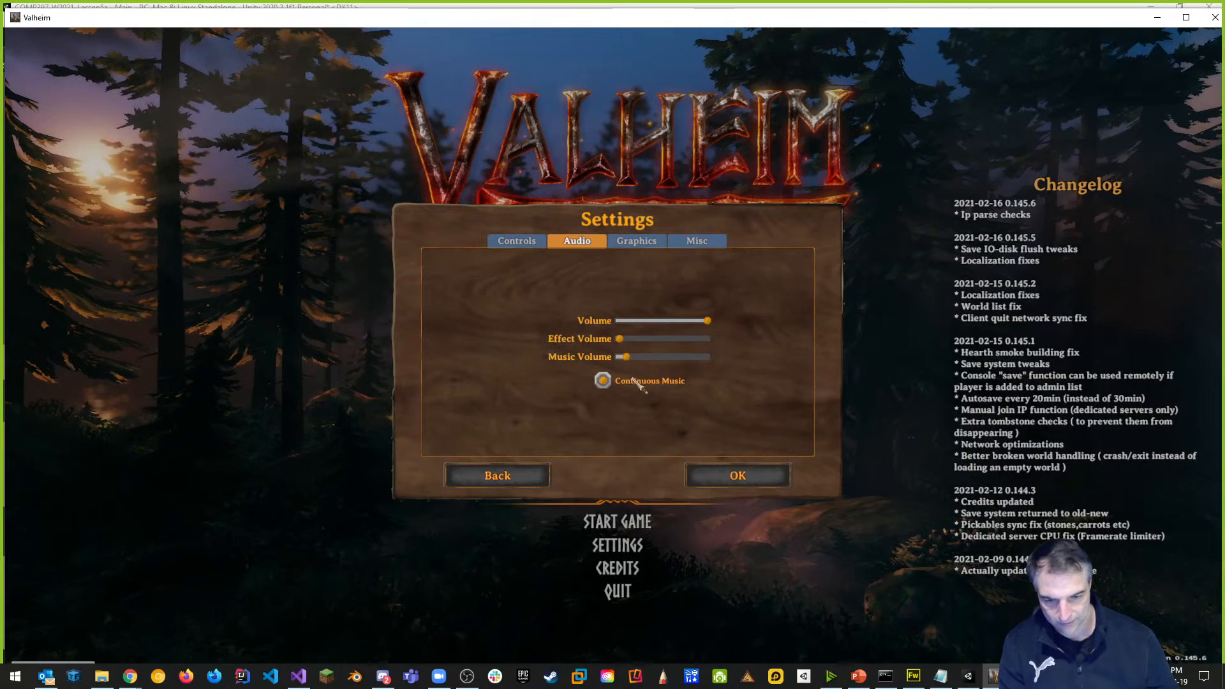
left_click_drag(707, 321, 644, 324)
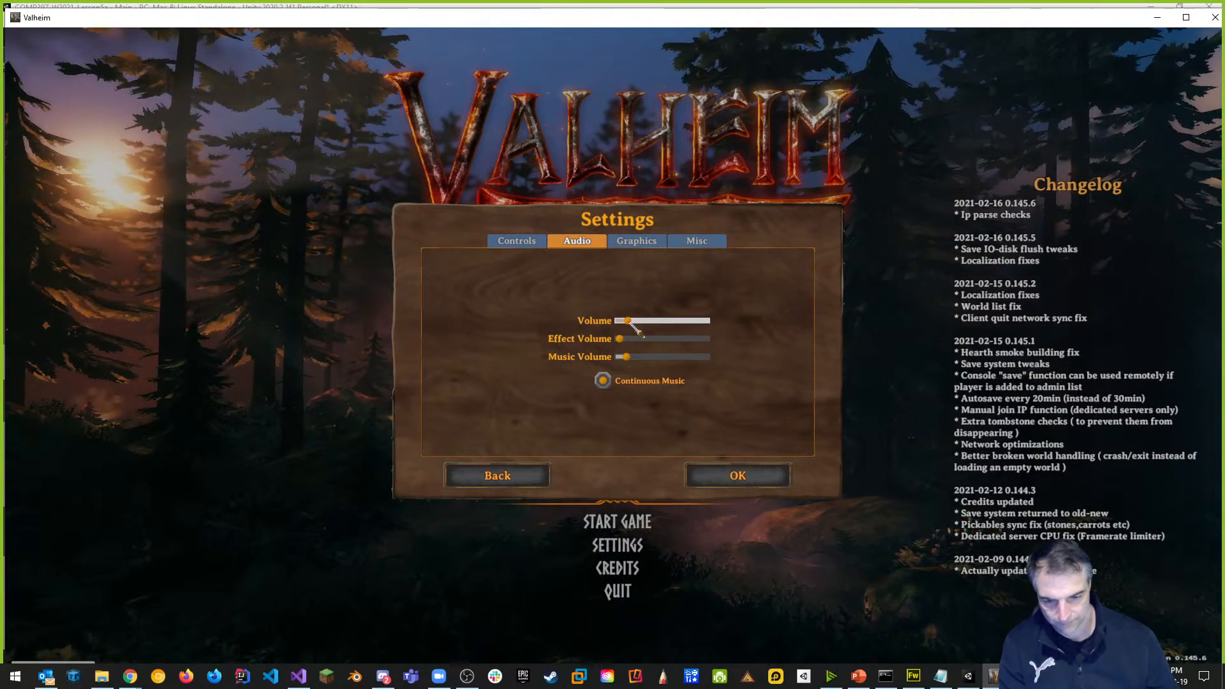
left_click(737, 476)
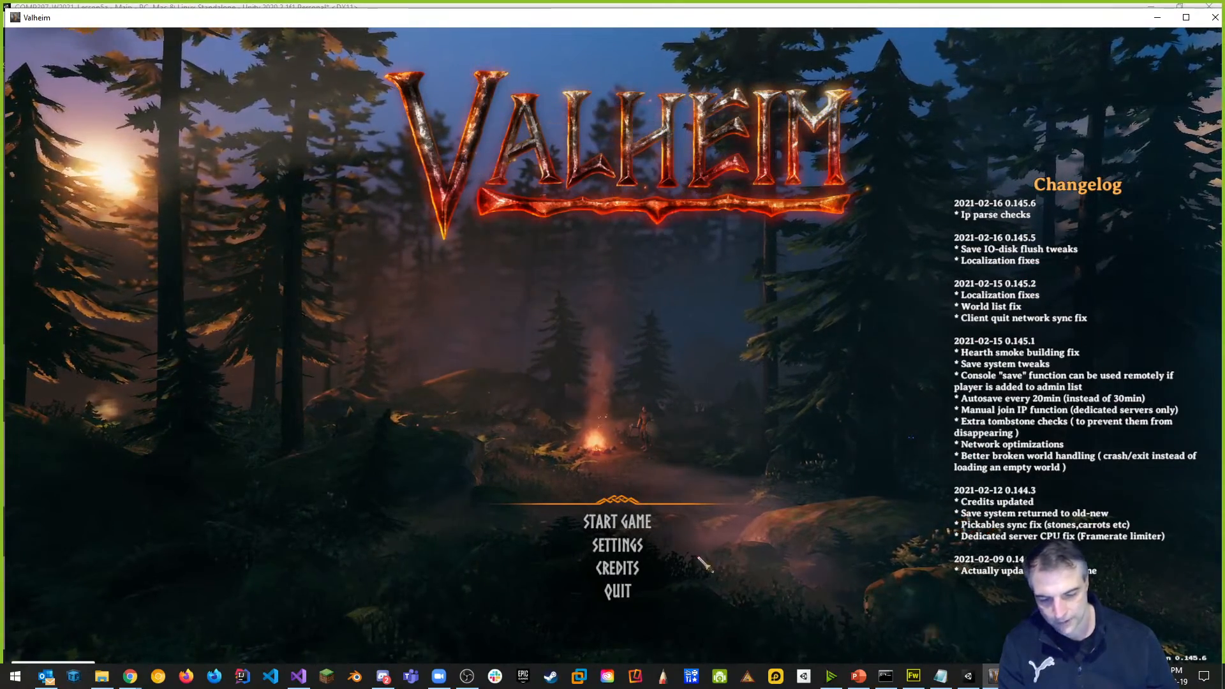
left_click(617, 546)
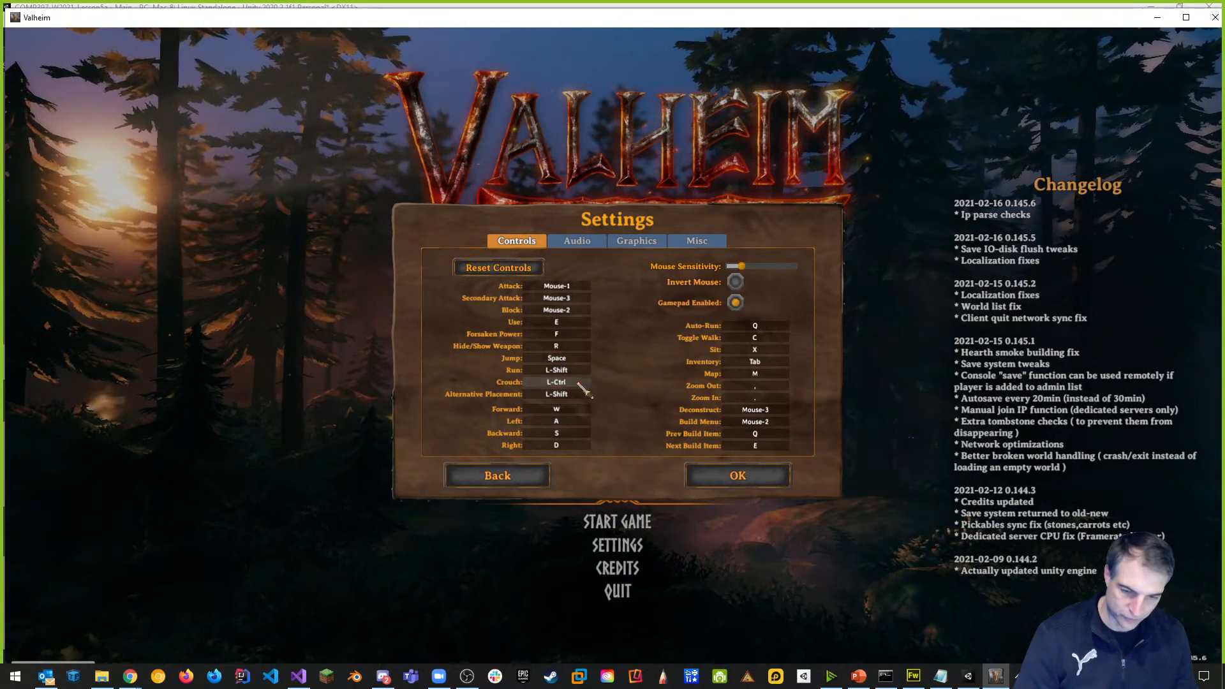
left_click(587, 243)
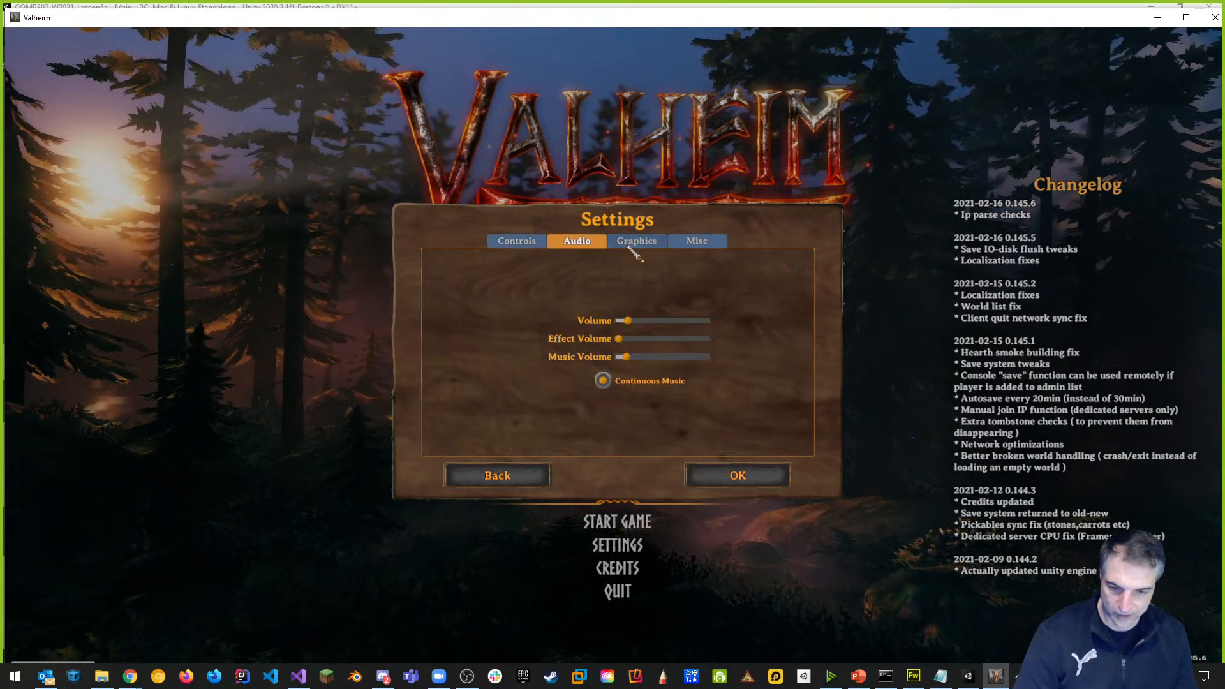
left_click(633, 246)
left_click(702, 246)
left_click(648, 244)
left_click(577, 242)
left_click(517, 241)
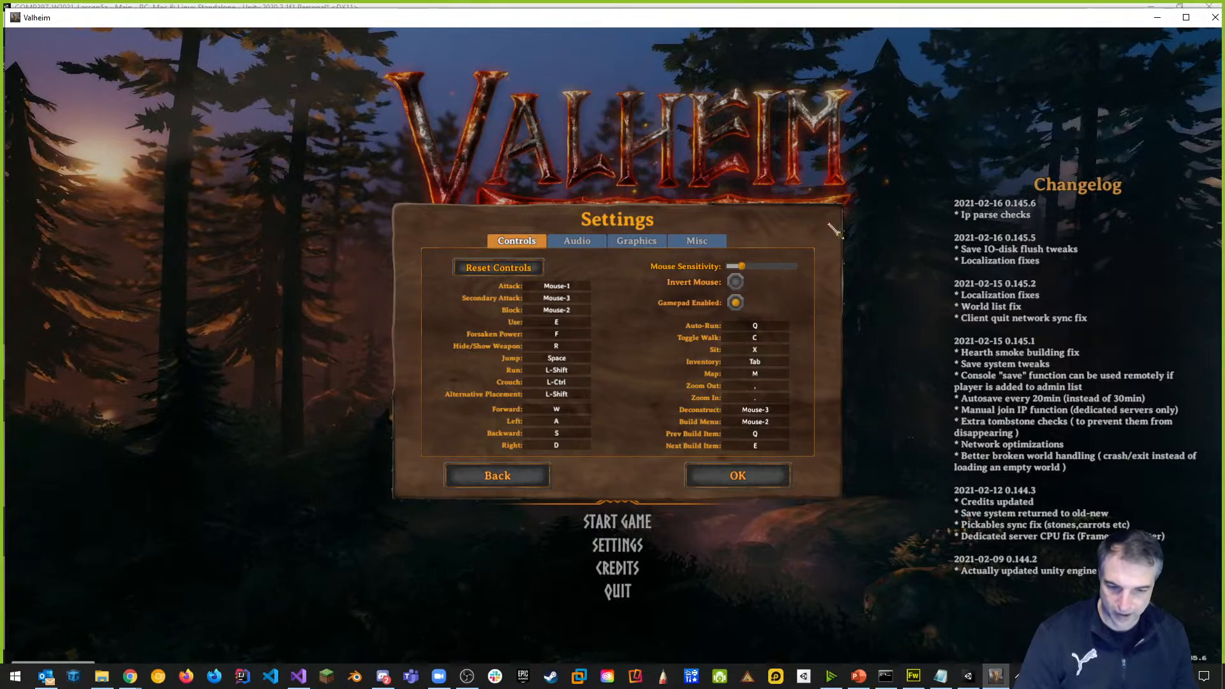
left_click(739, 475)
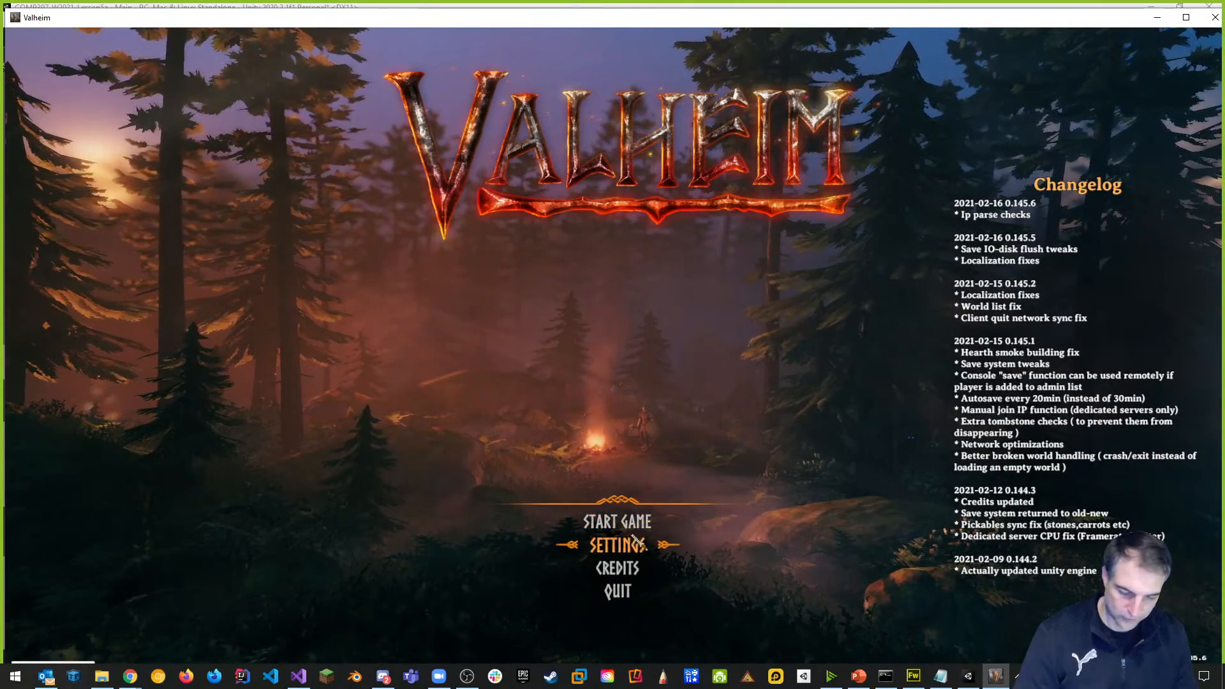
left_click(626, 567)
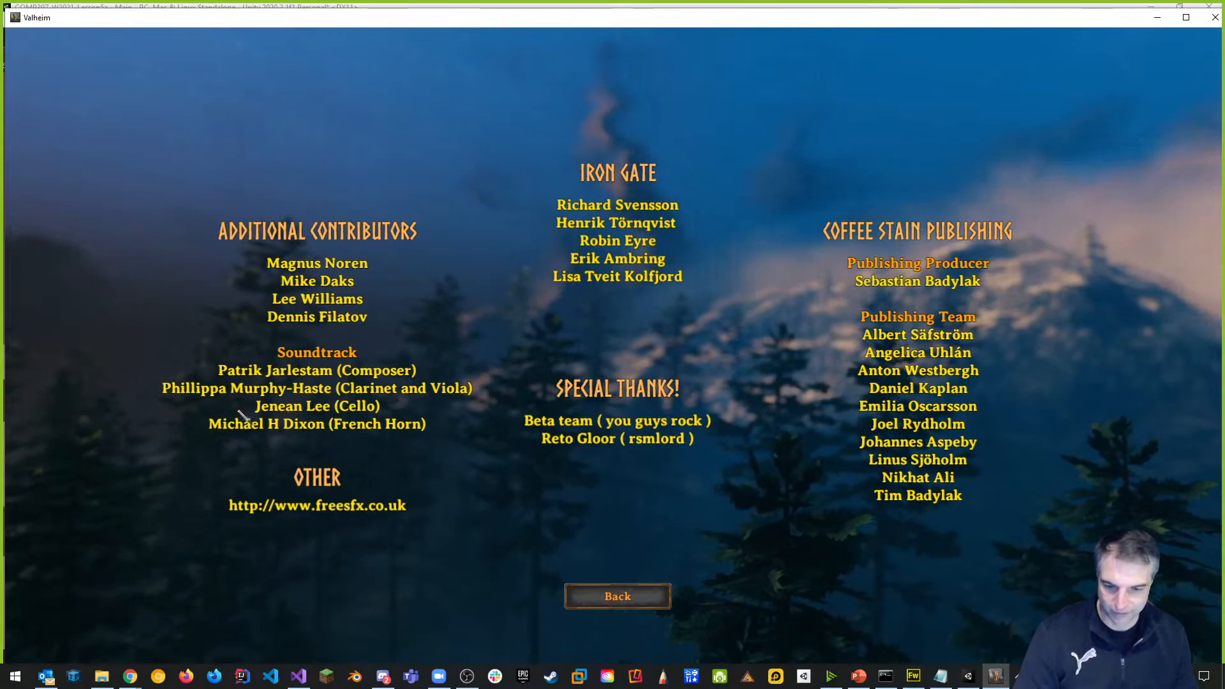
left_click(644, 600)
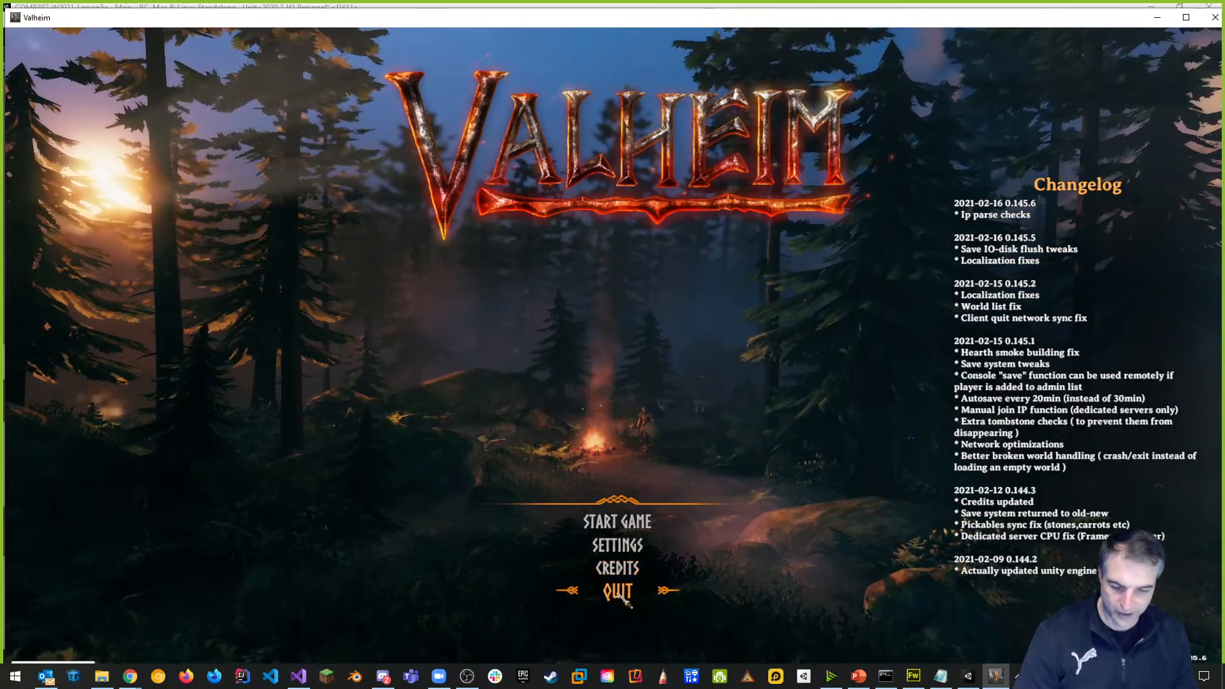
left_click(617, 521)
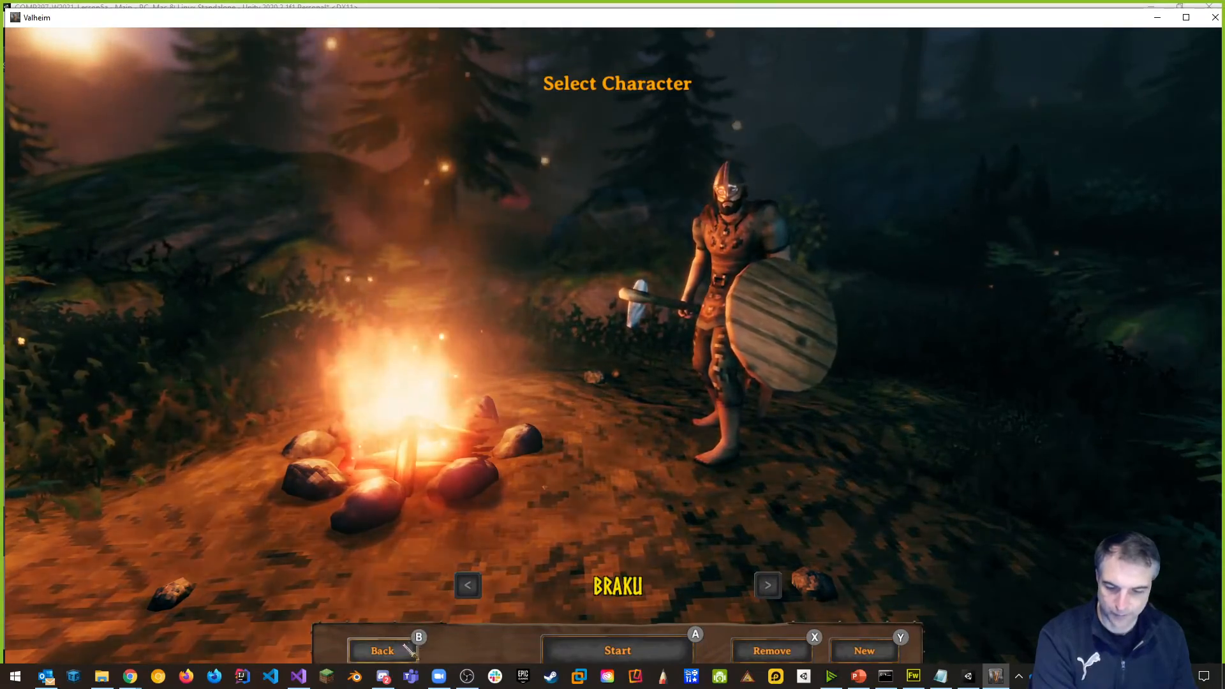
Return to the main menu, continue with the existing character, and start the local world Brakunia.
left_click(383, 650)
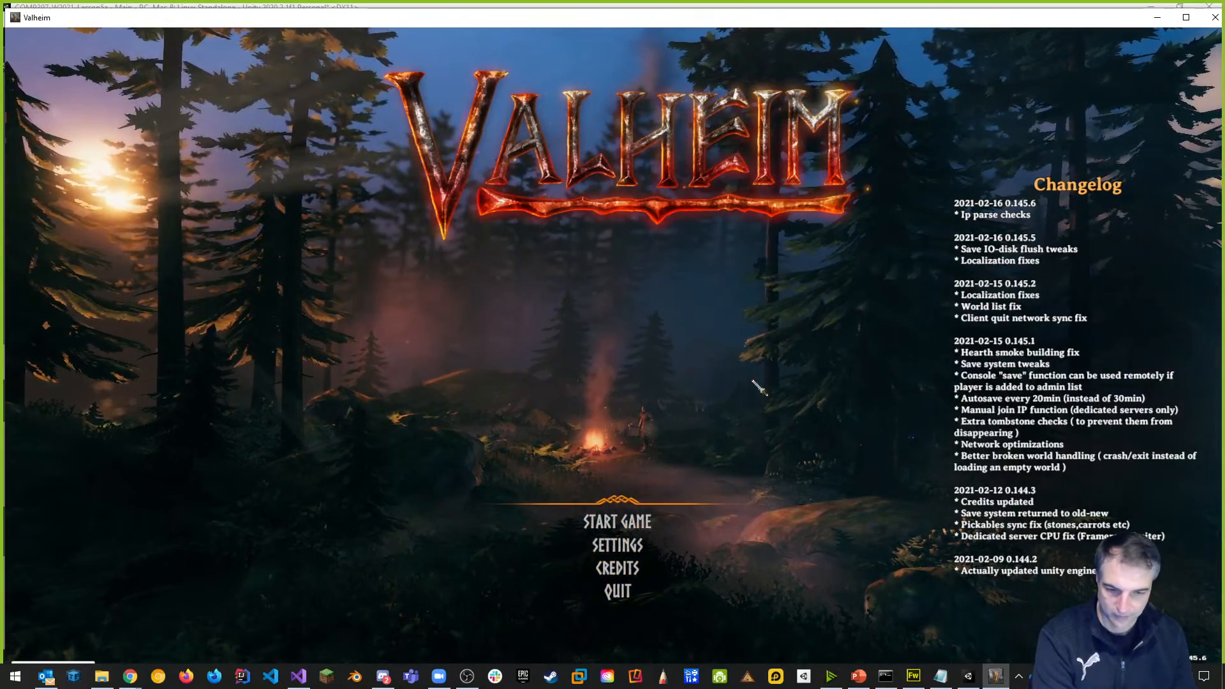
left_click(628, 528)
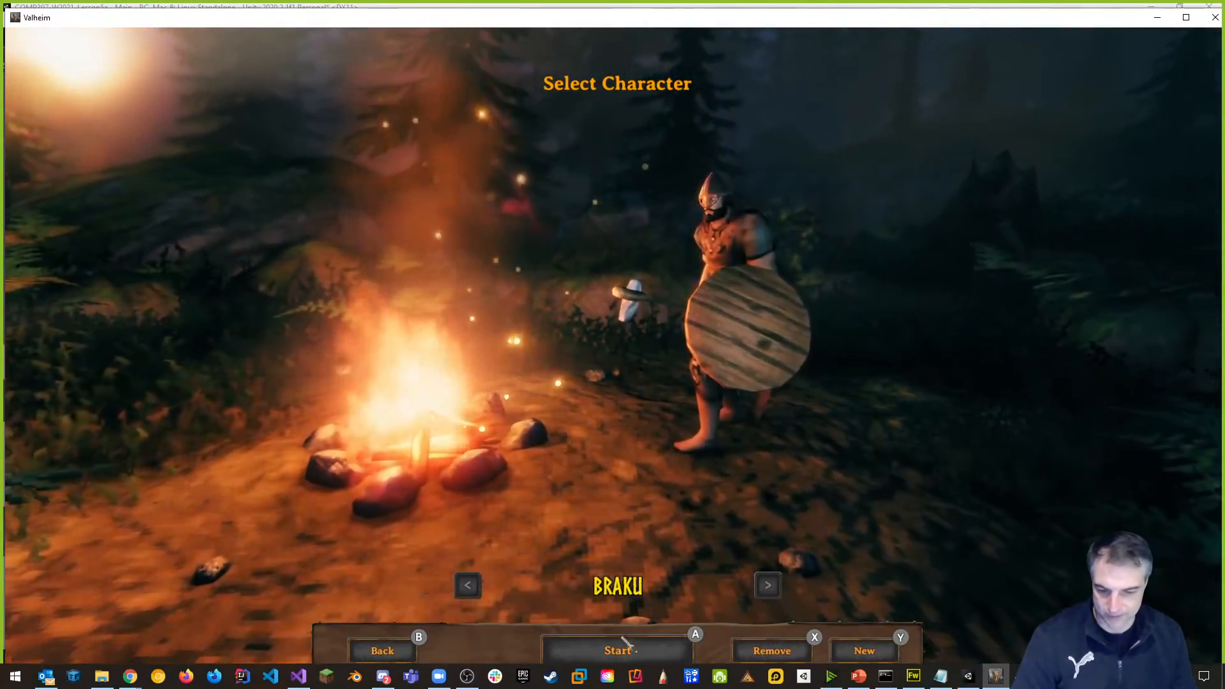
left_click(618, 651)
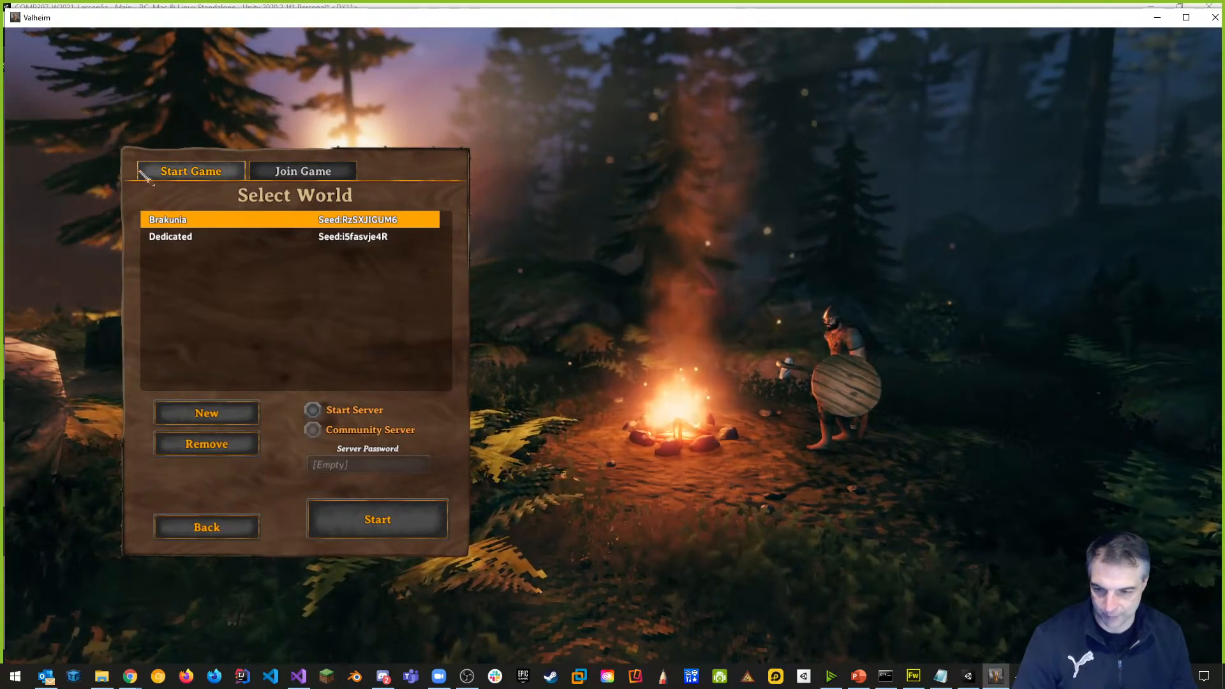
left_click(320, 171)
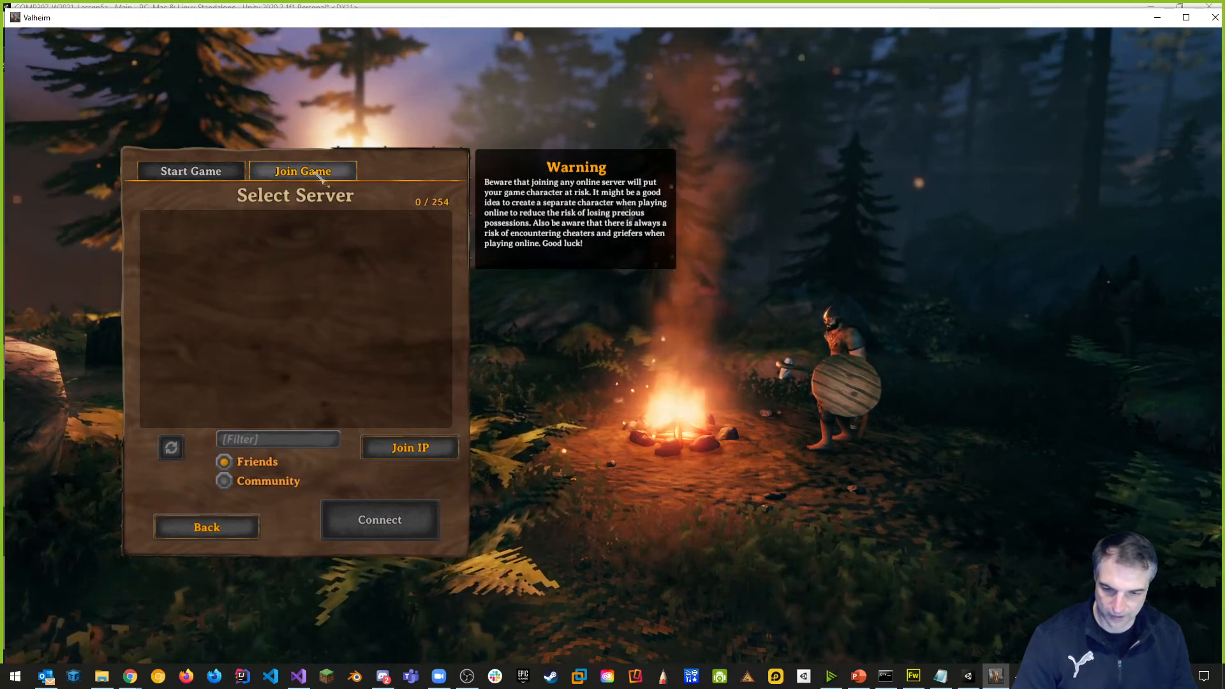
left_click(192, 171)
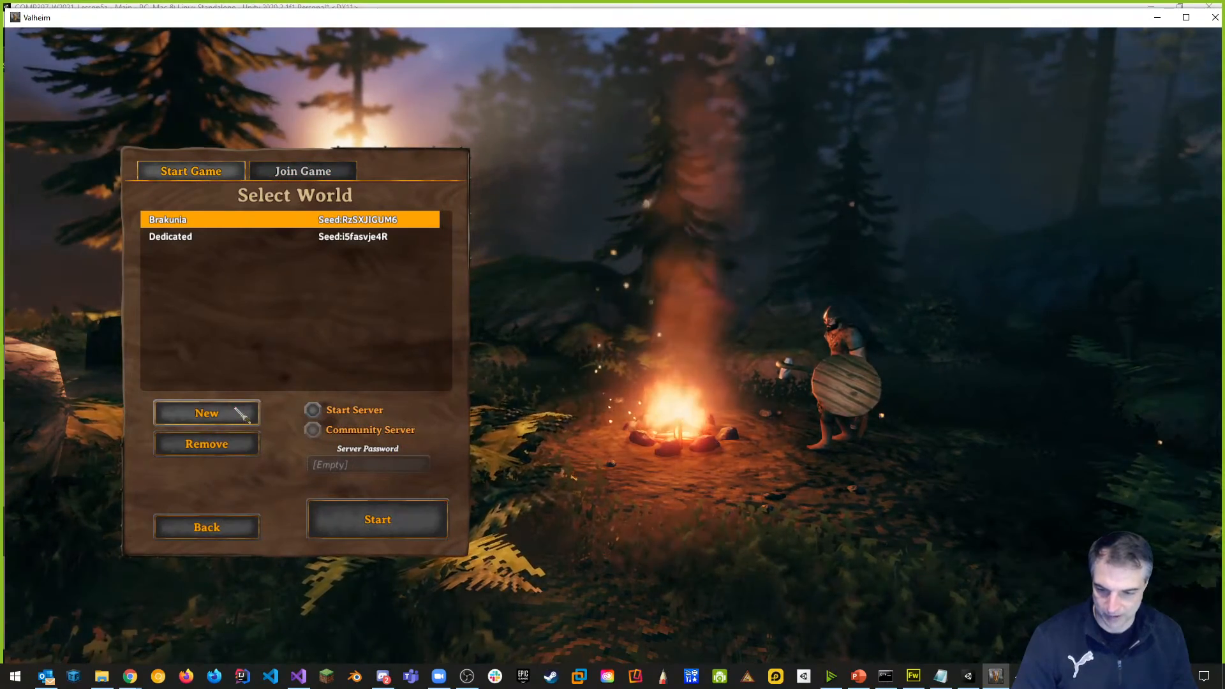
left_click(402, 519)
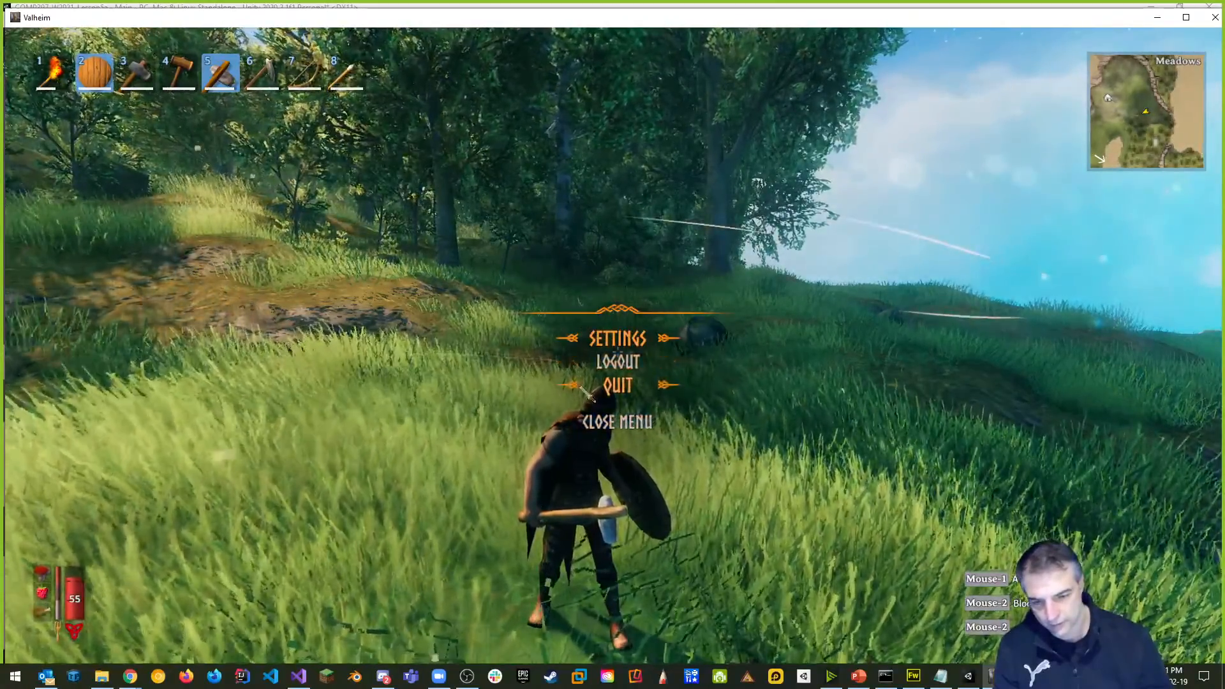
Dismiss the pause menu and open the inventory with its Crafting panel.
left_click(617, 422)
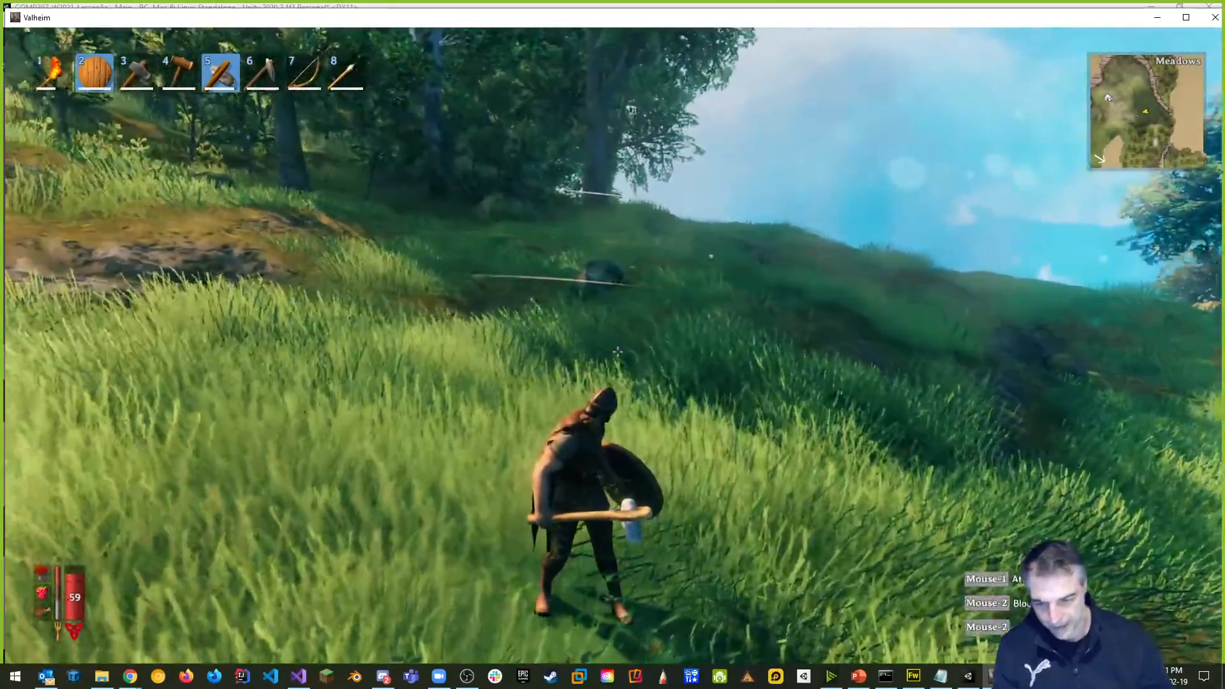
key("Escape")
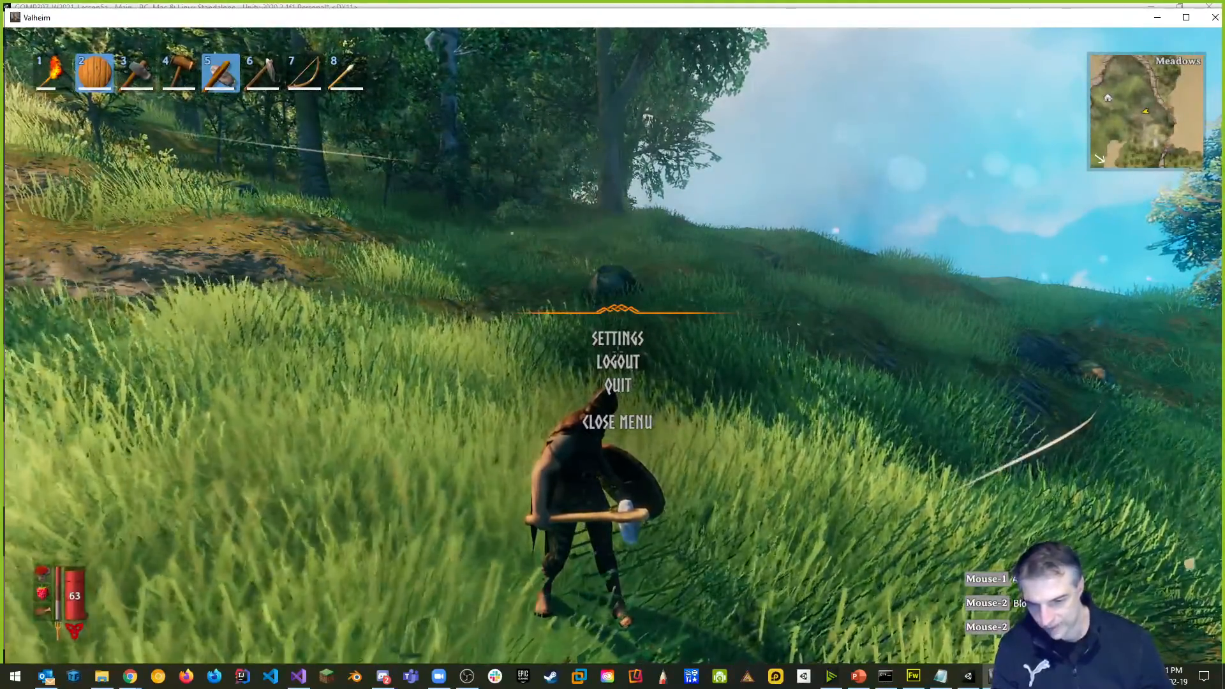
key("Escape")
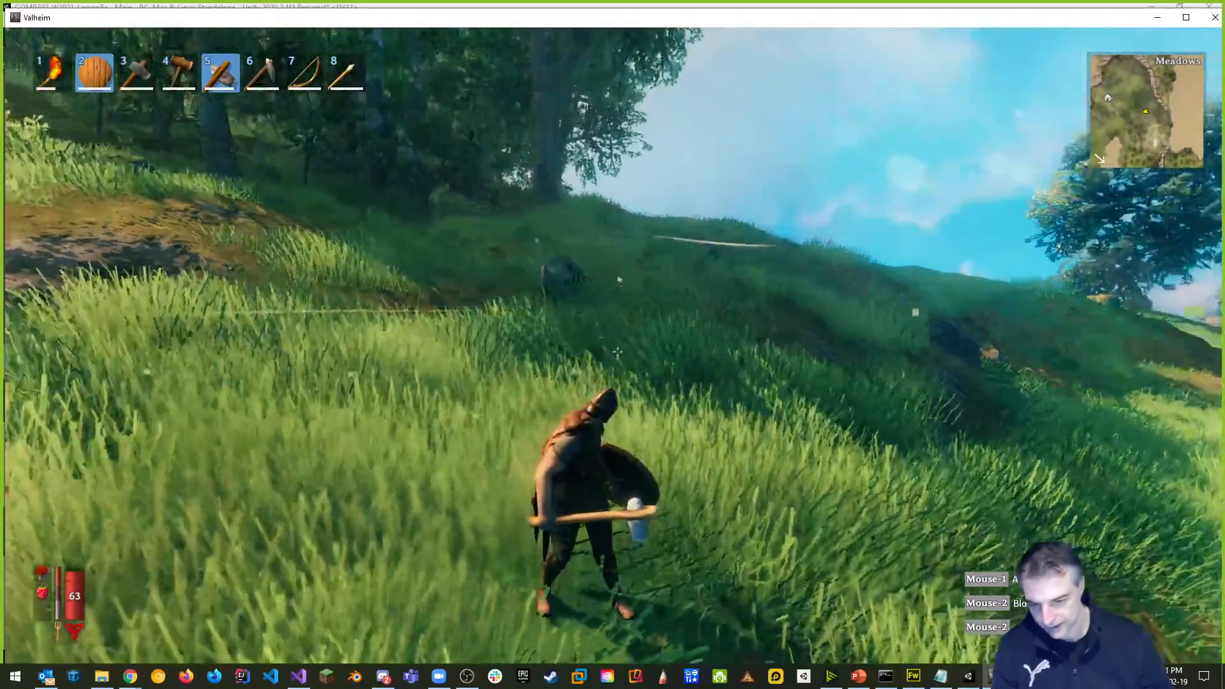
key("Tab")
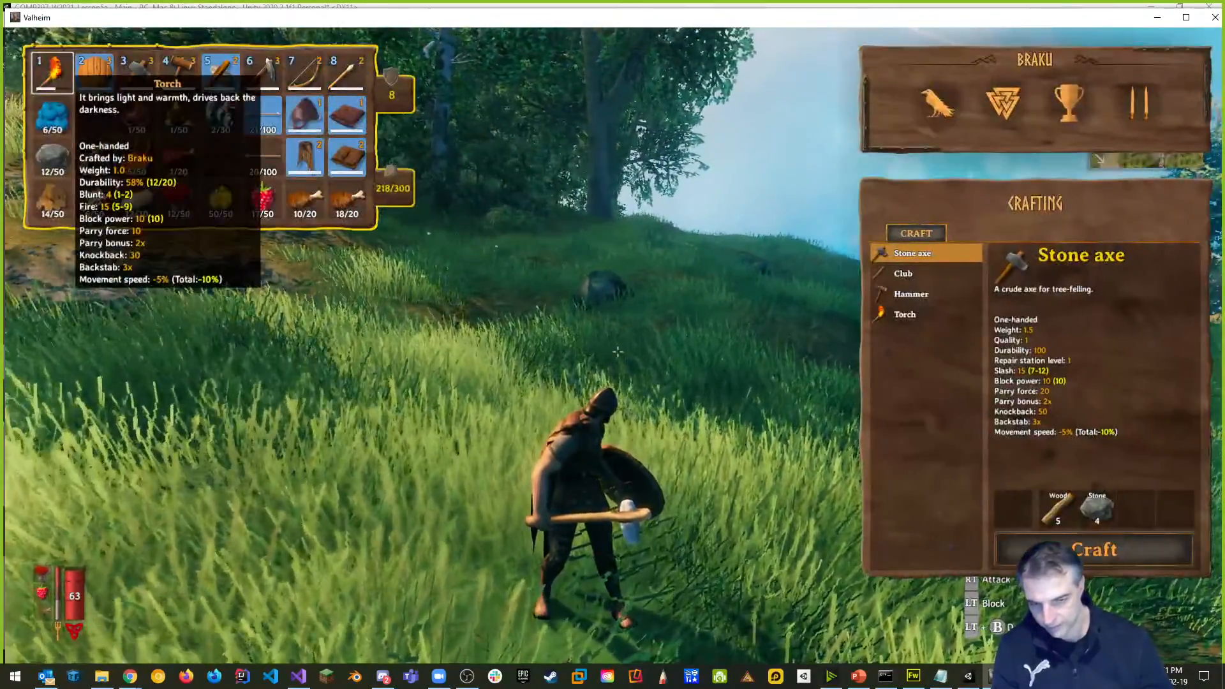
Review the Club, Hammer and Torch crafting recipes, then close the inventory.
key("Tab")
key("Tab")
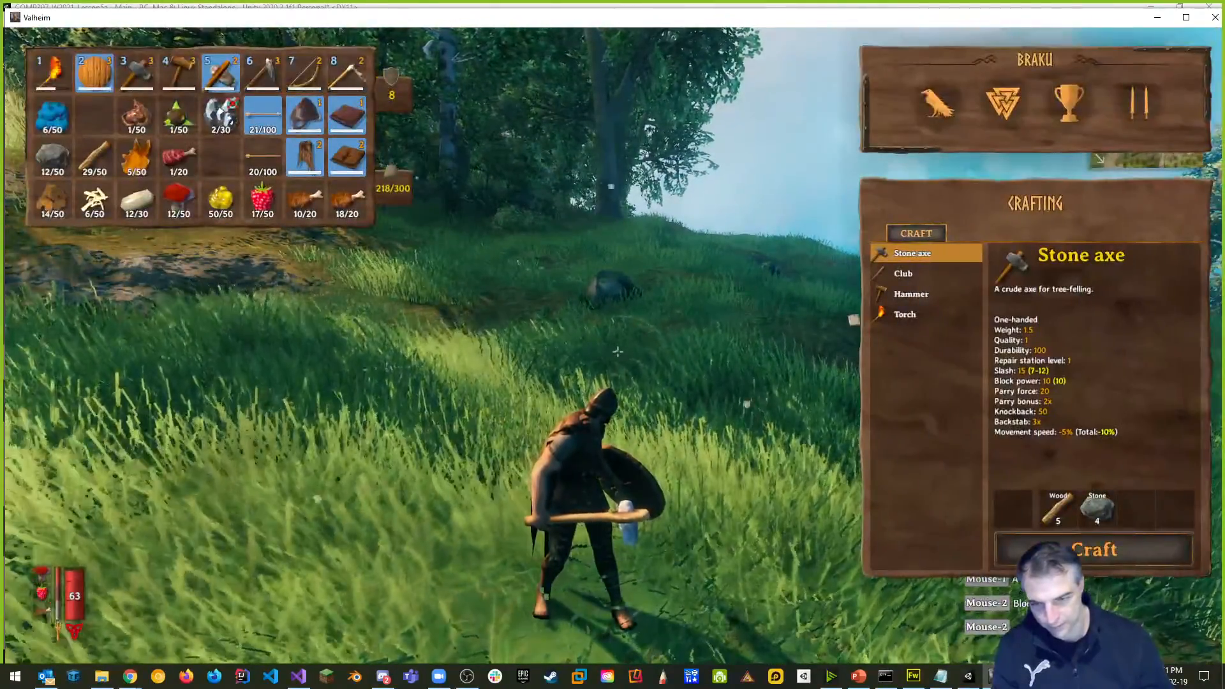
key("Tab")
key("Tab")
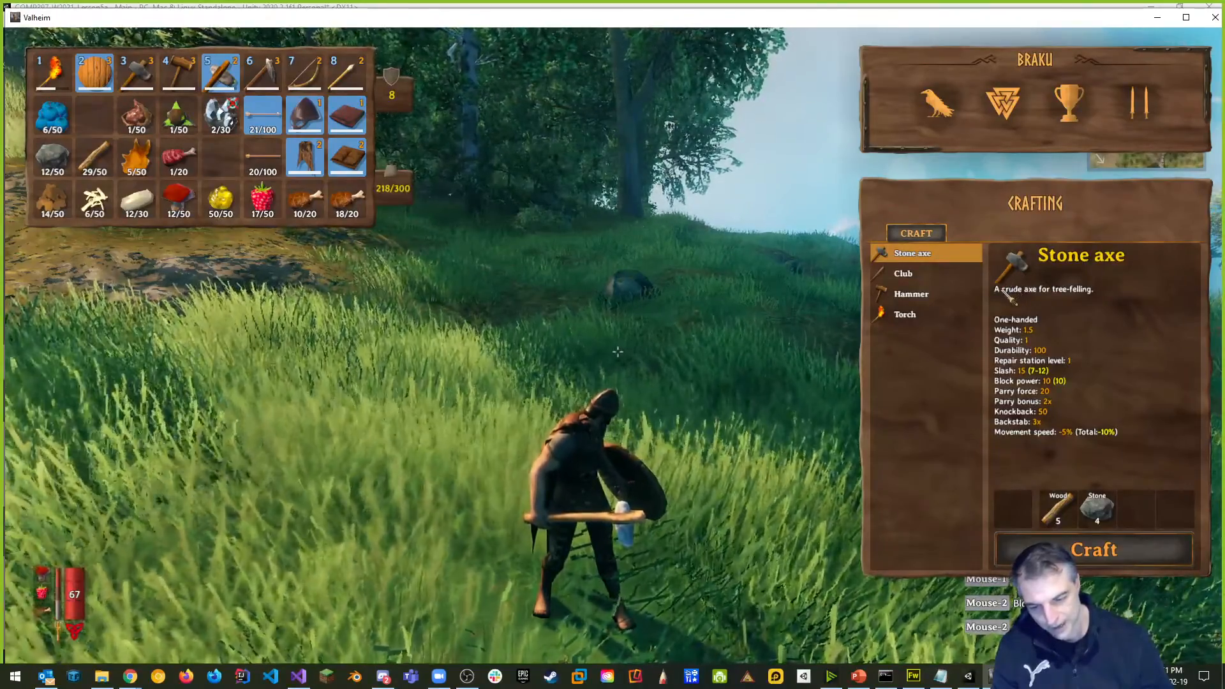
key("Tab")
key("Tab")
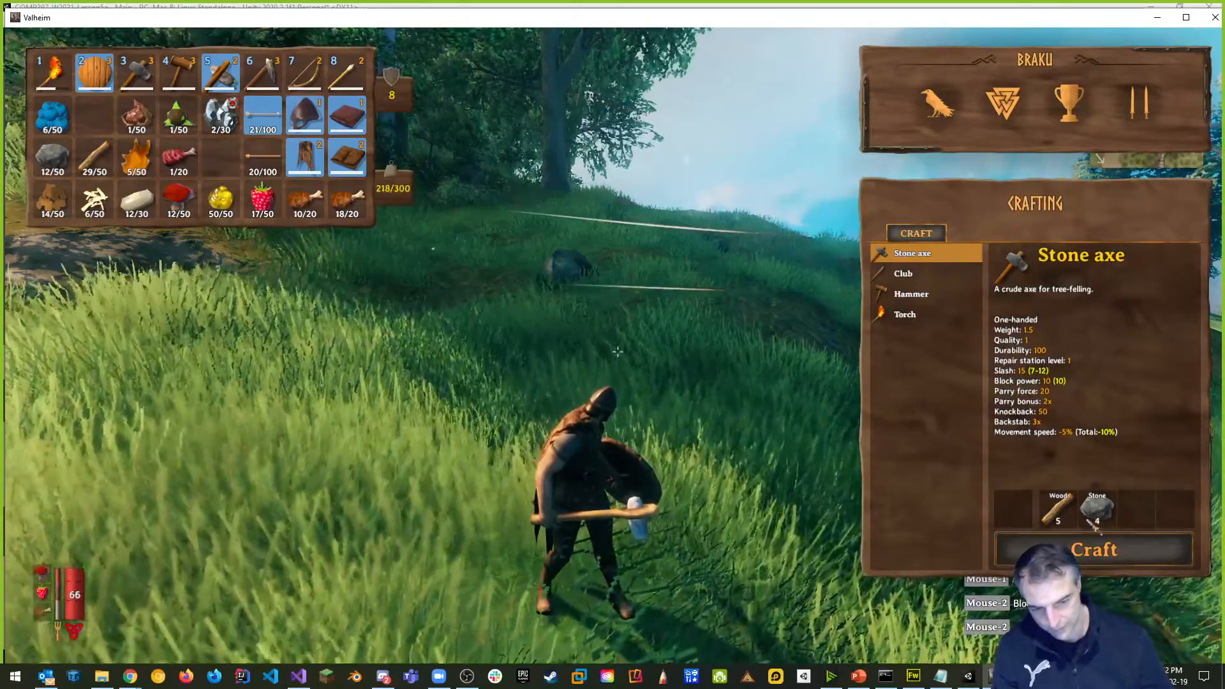
left_click(903, 273)
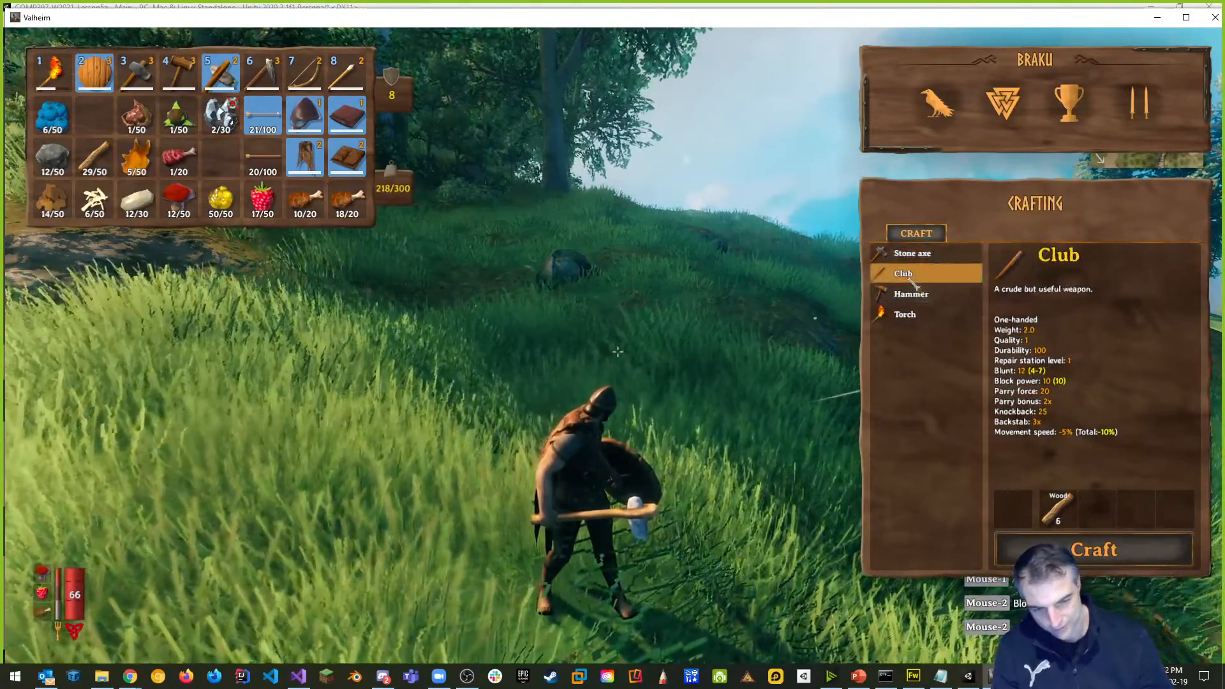
left_click(912, 293)
left_click(909, 315)
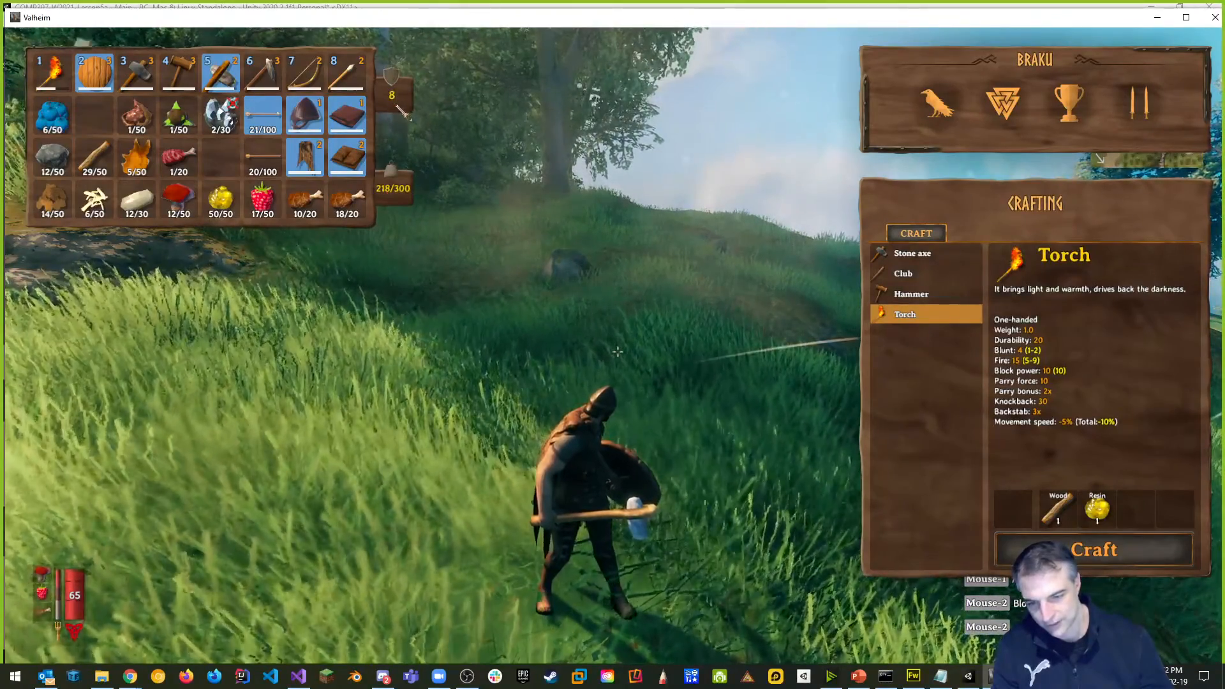
key("Tab")
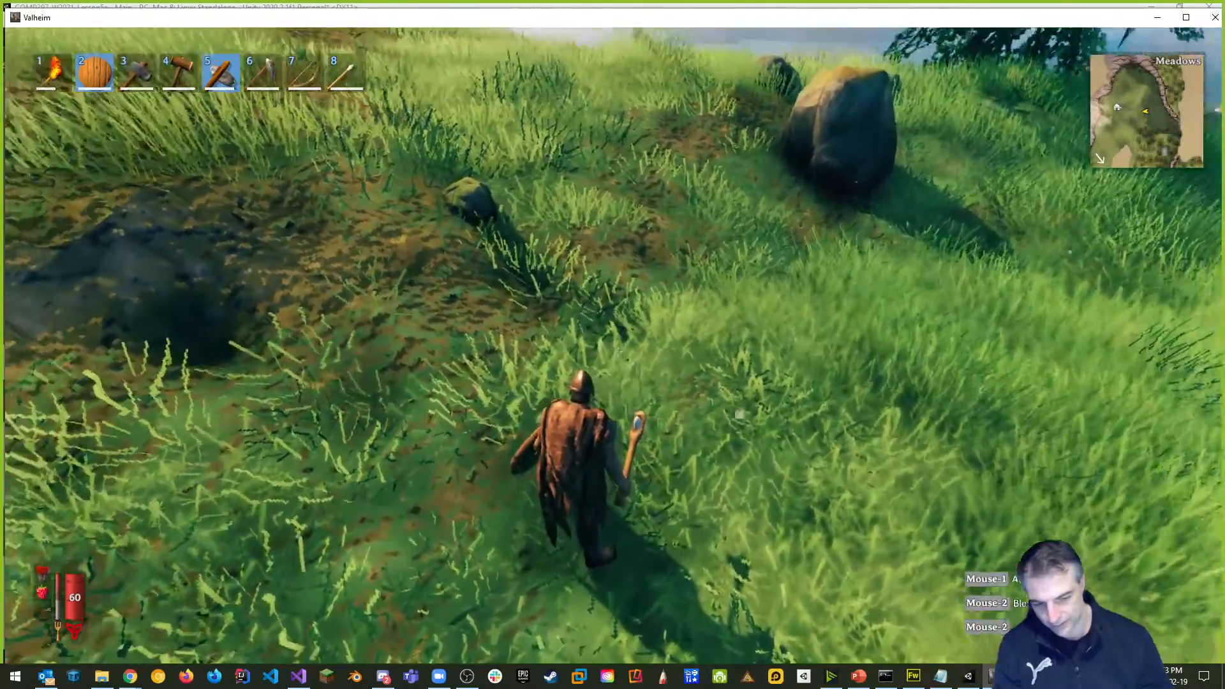
Run the Viking across the Meadows to the thatched longhouse and campfire by the shore.
key("w")
key("w")
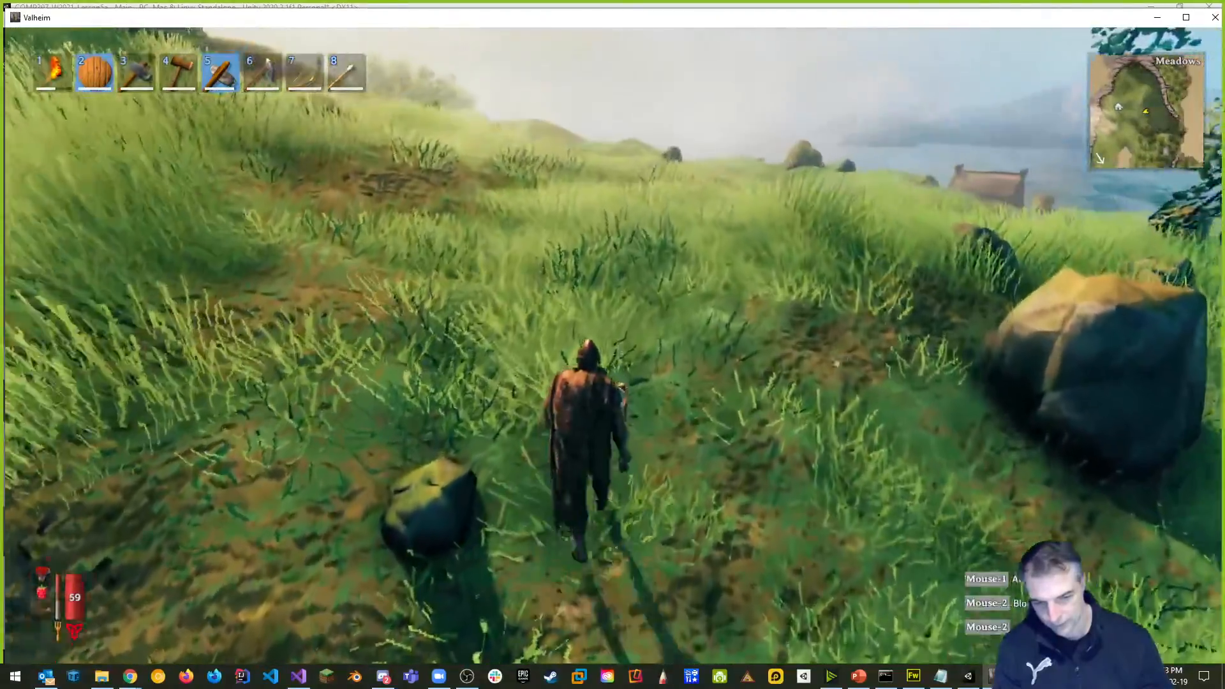
key("w")
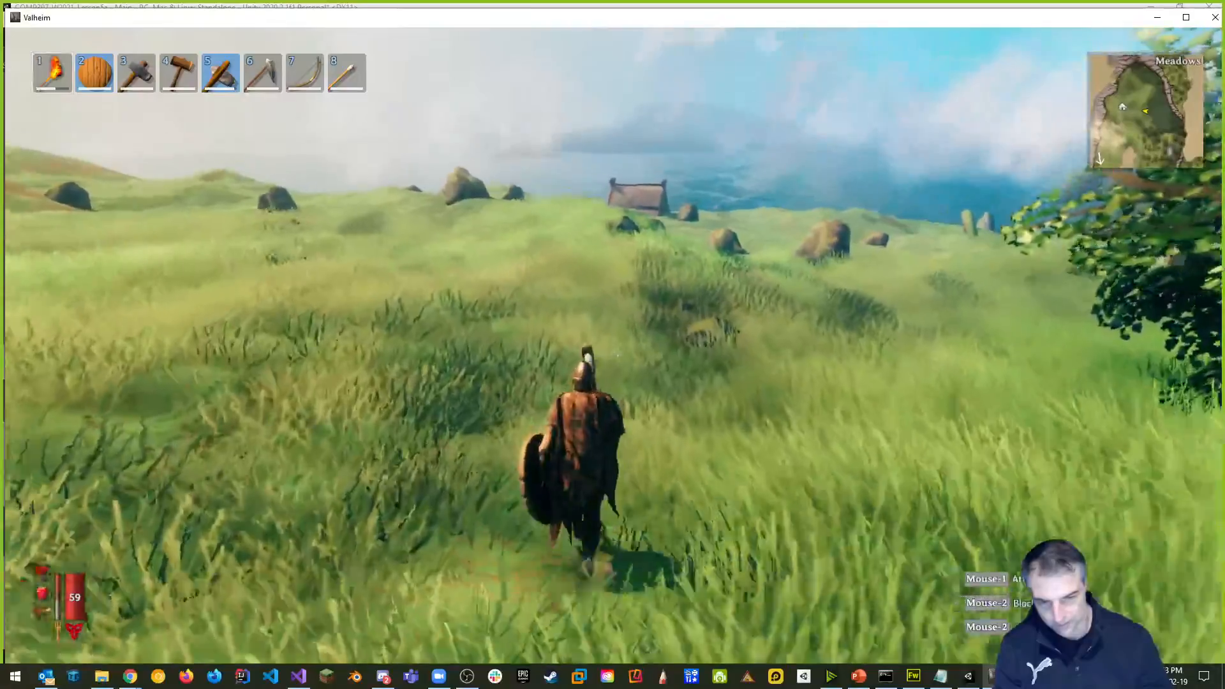
key("w")
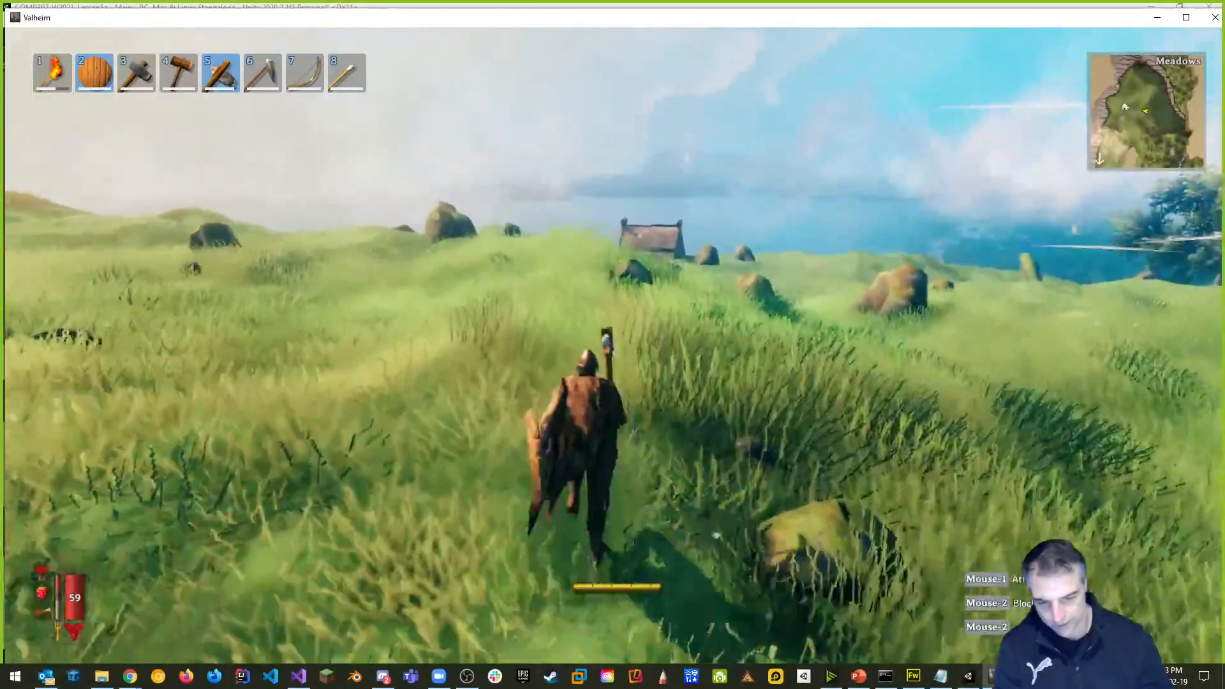
key("w")
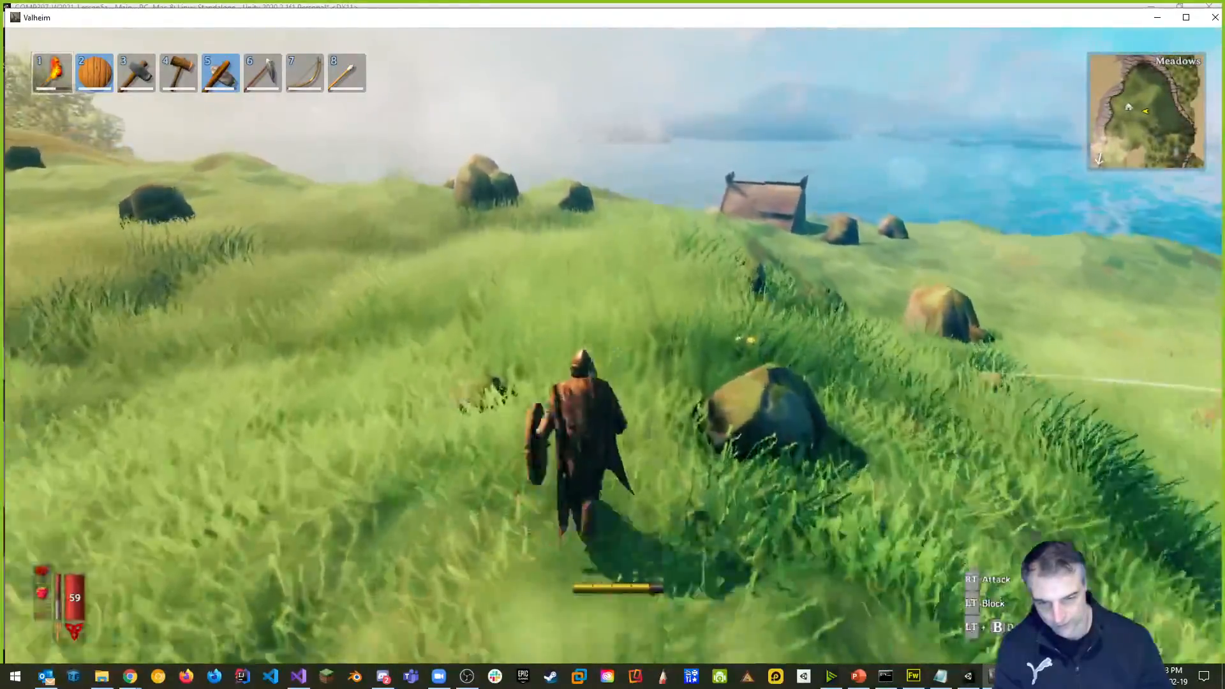
key("w")
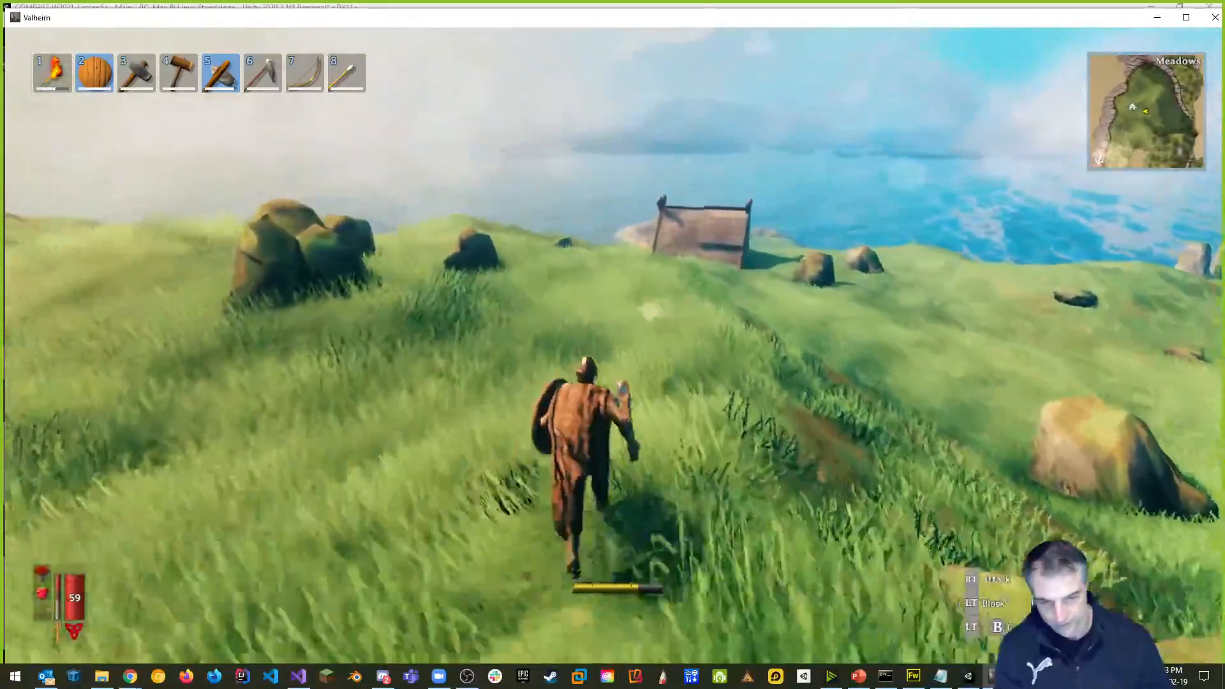
key("w")
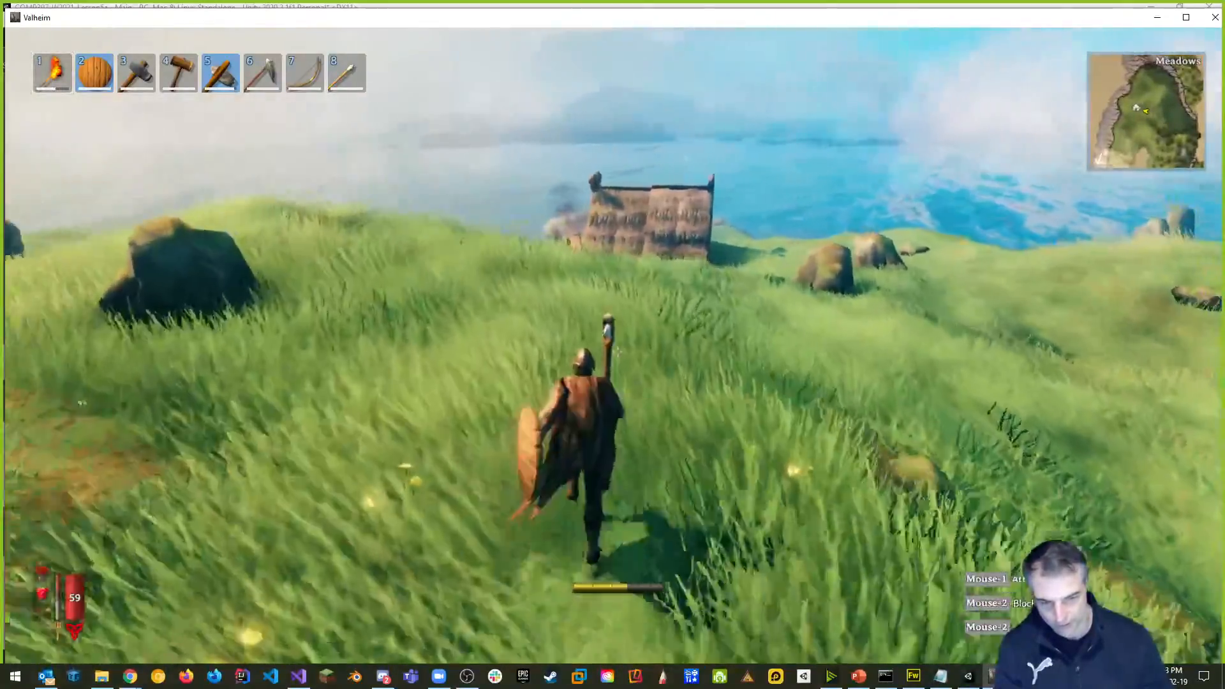
key("w")
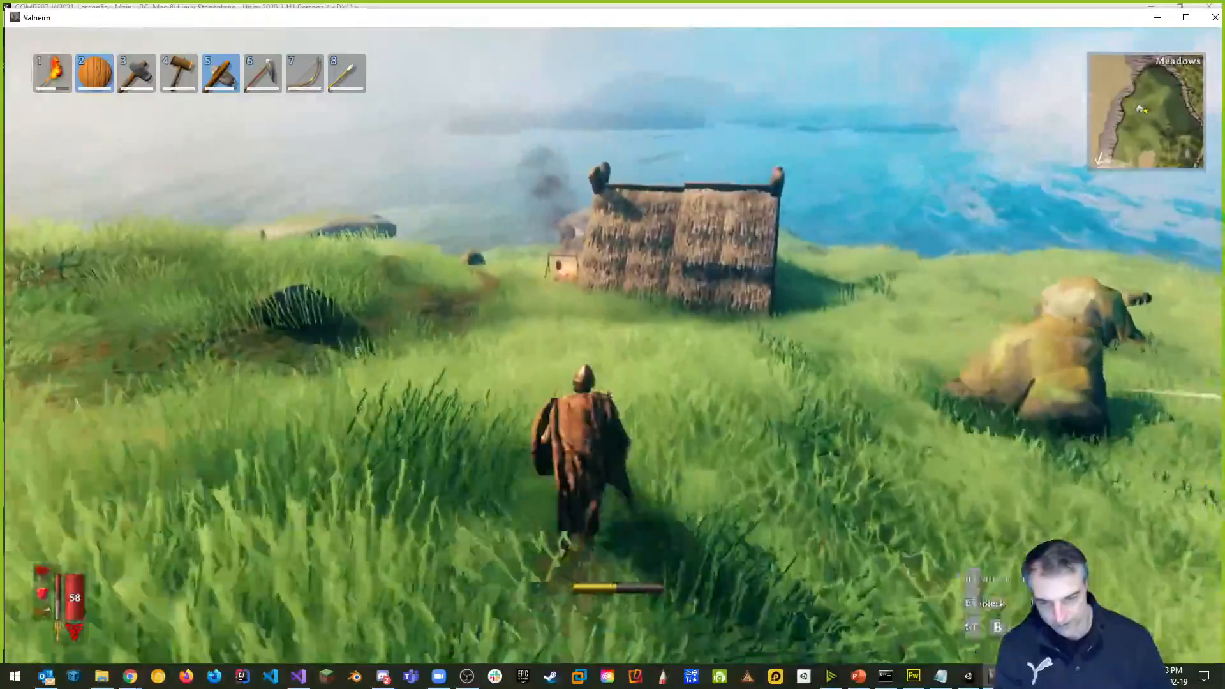
key("w")
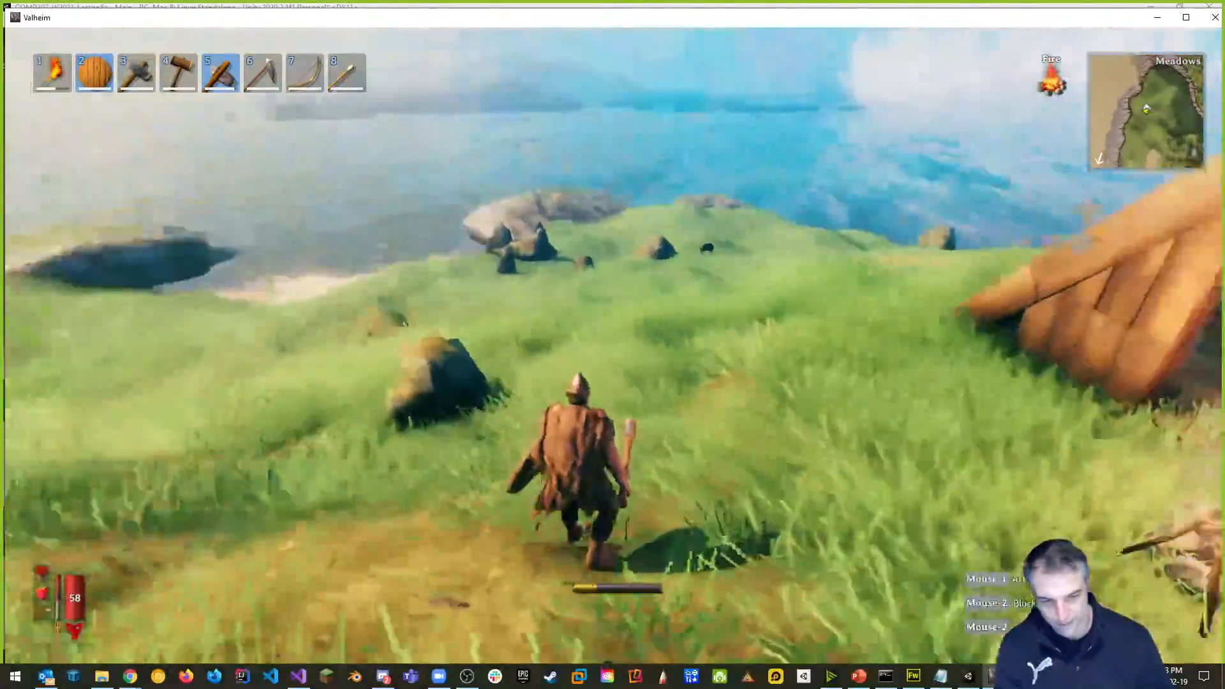
Open the world map, pan toward Eikthyr, and ping a location.
key("m")
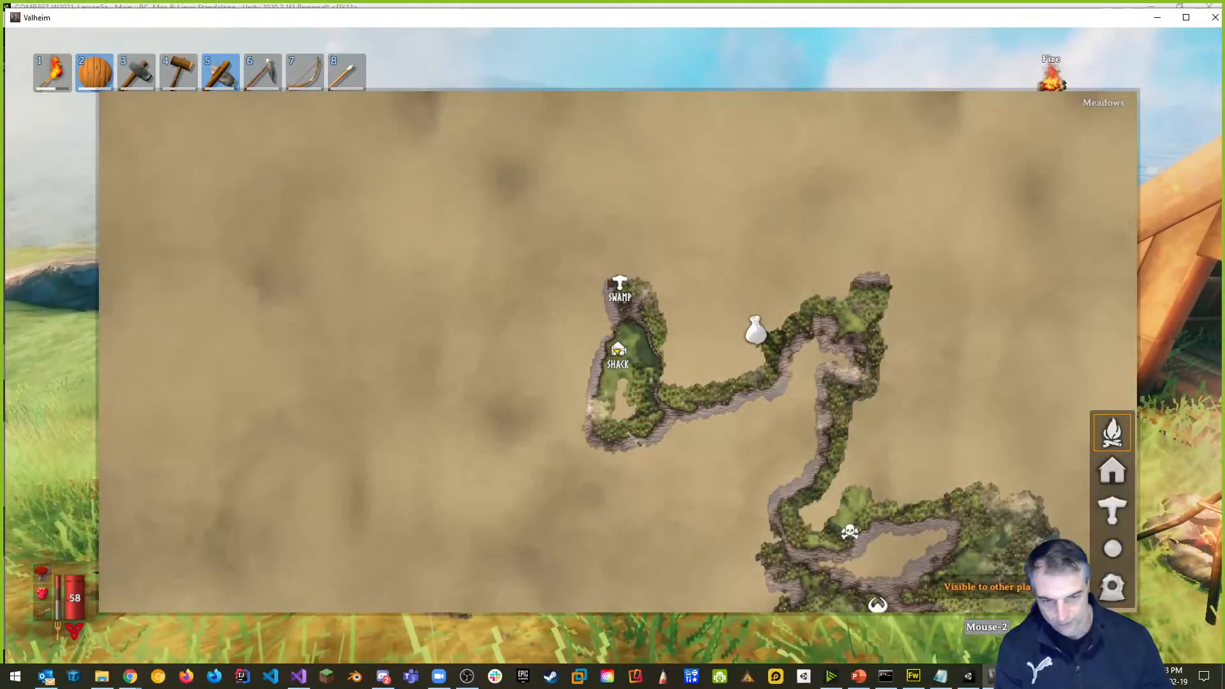
left_click_drag(877, 488, 695, 422)
scroll(695, 421, "down", 2)
scroll(701, 426, "down", 5)
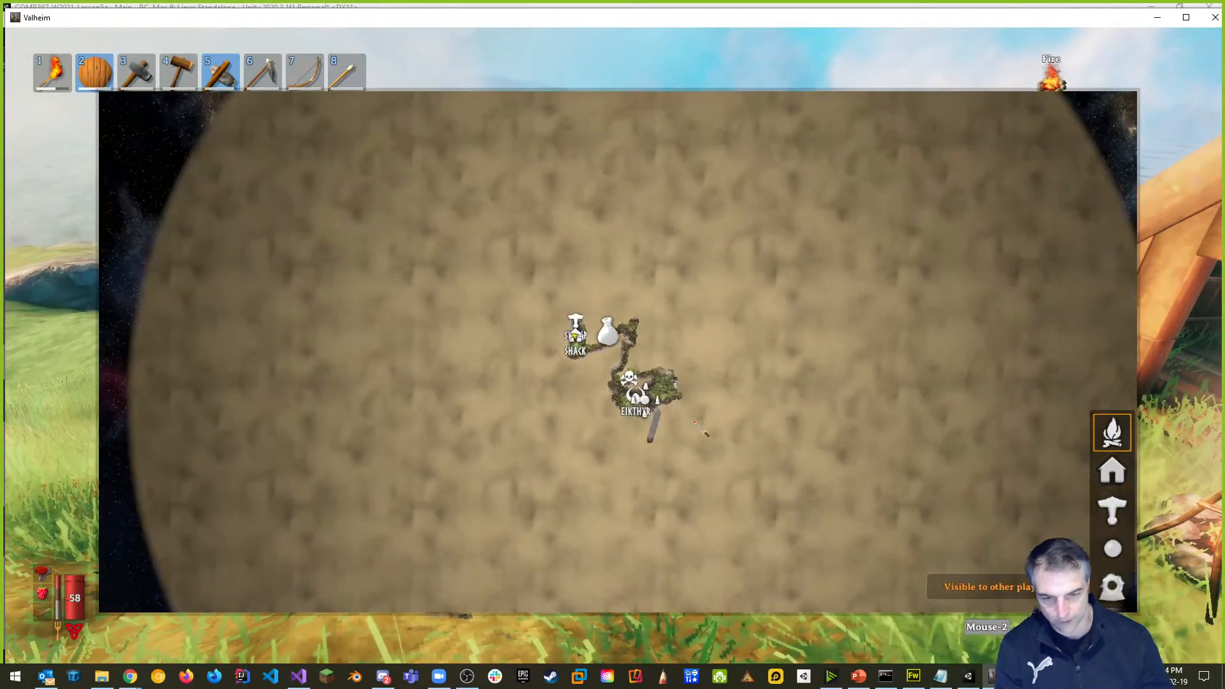
scroll(710, 432, "up", 6)
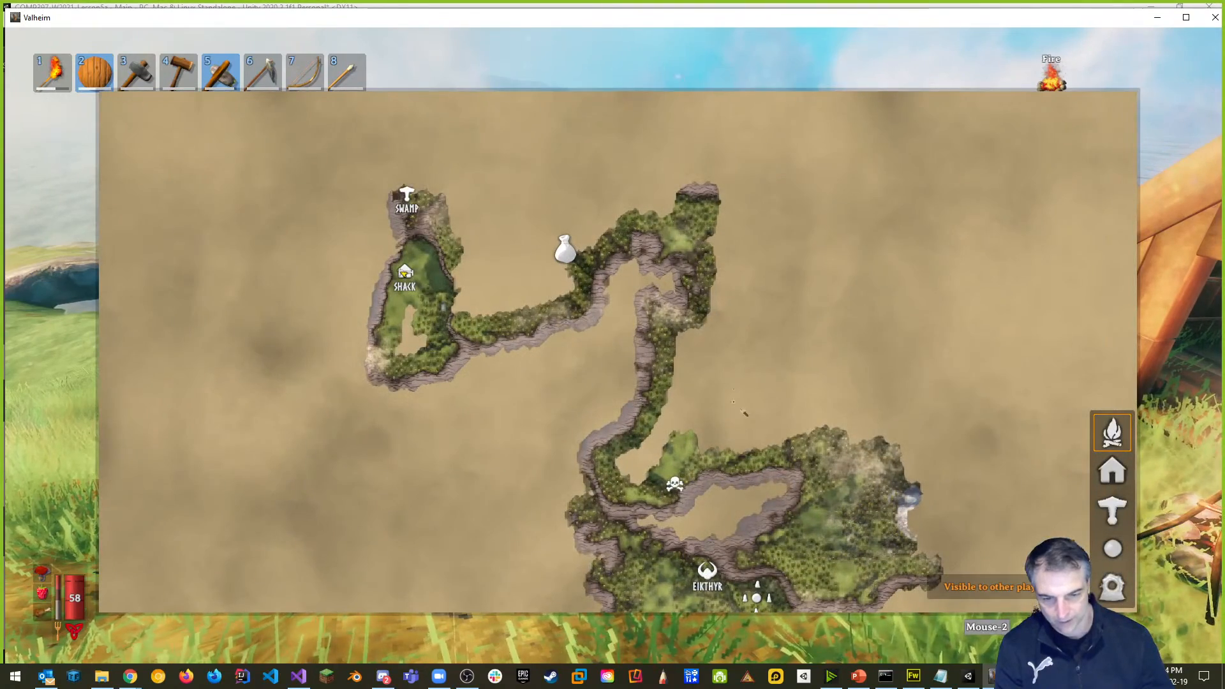
middle_click(738, 362)
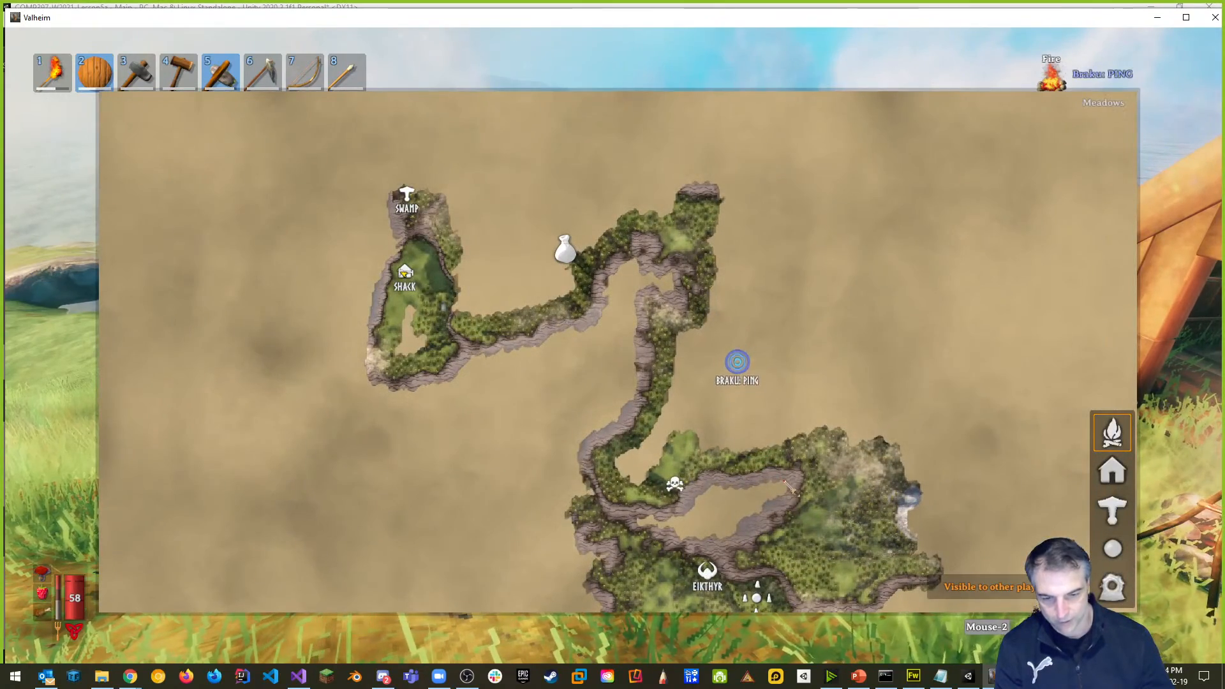
Pan and zoom the map to centre on the Shack and the surrounding coastline.
mouse_move(740, 456)
left_mouse_down()
mouse_move(749, 368)
mouse_move(786, 317)
left_mouse_up()
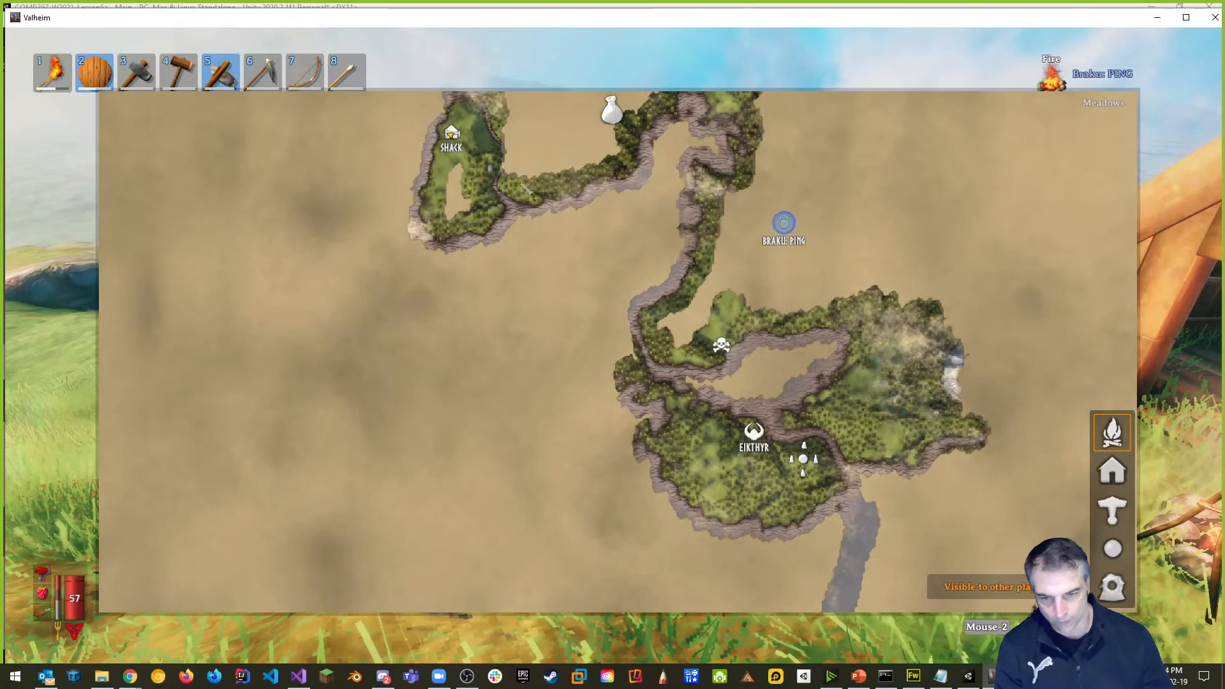
left_click_drag(532, 188, 662, 271)
scroll(607, 268, "up", 5)
left_click_drag(583, 208, 755, 629)
scroll(688, 243, "down", 2)
left_click_drag(636, 113, 646, 198)
scroll(655, 224, "down", 2)
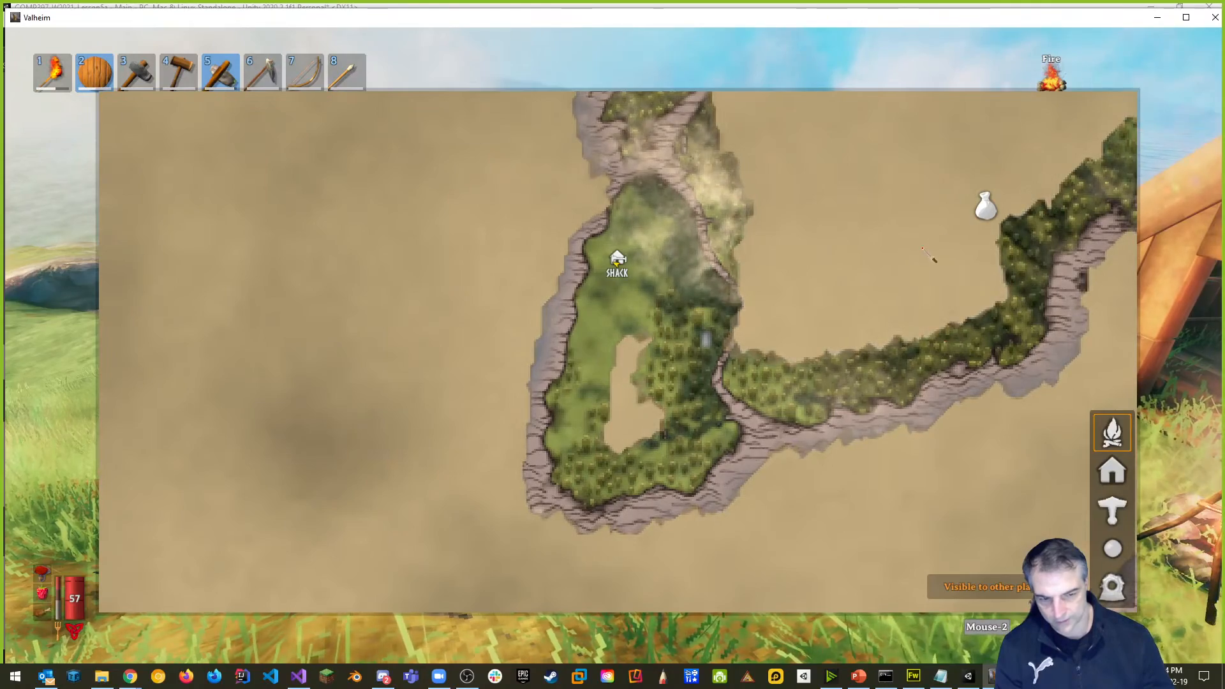
Close the map and quit Valheim from the pause menu, confirming Yes.
key("m")
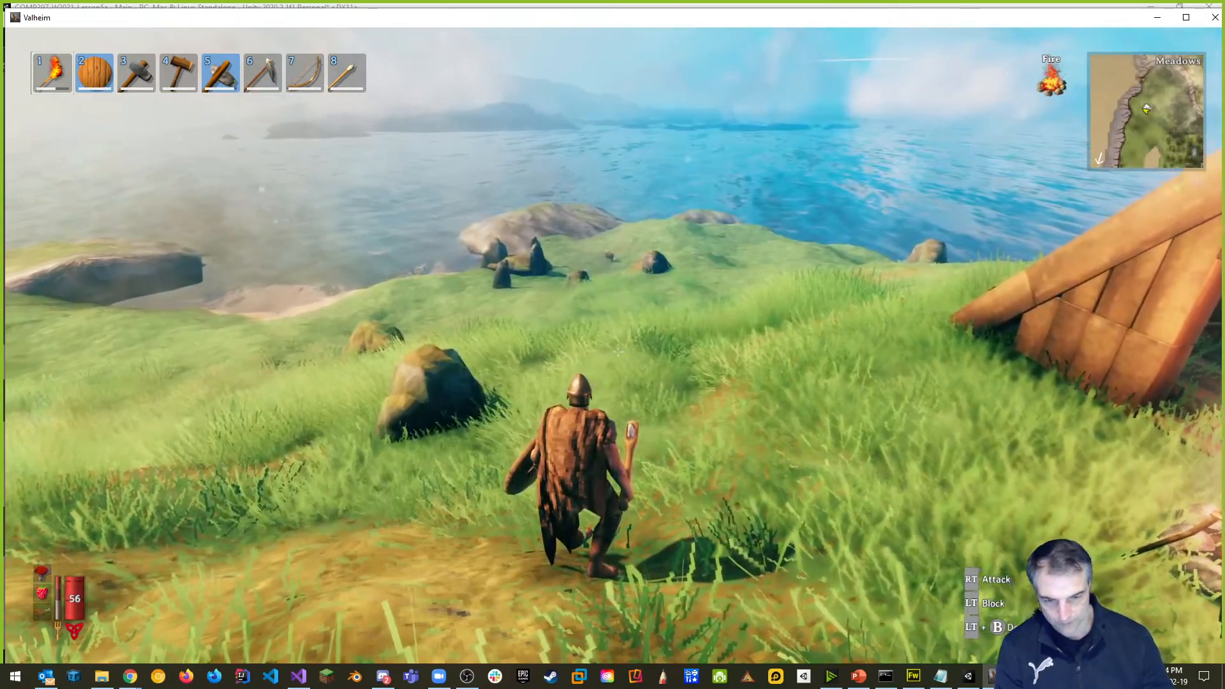
key("Escape")
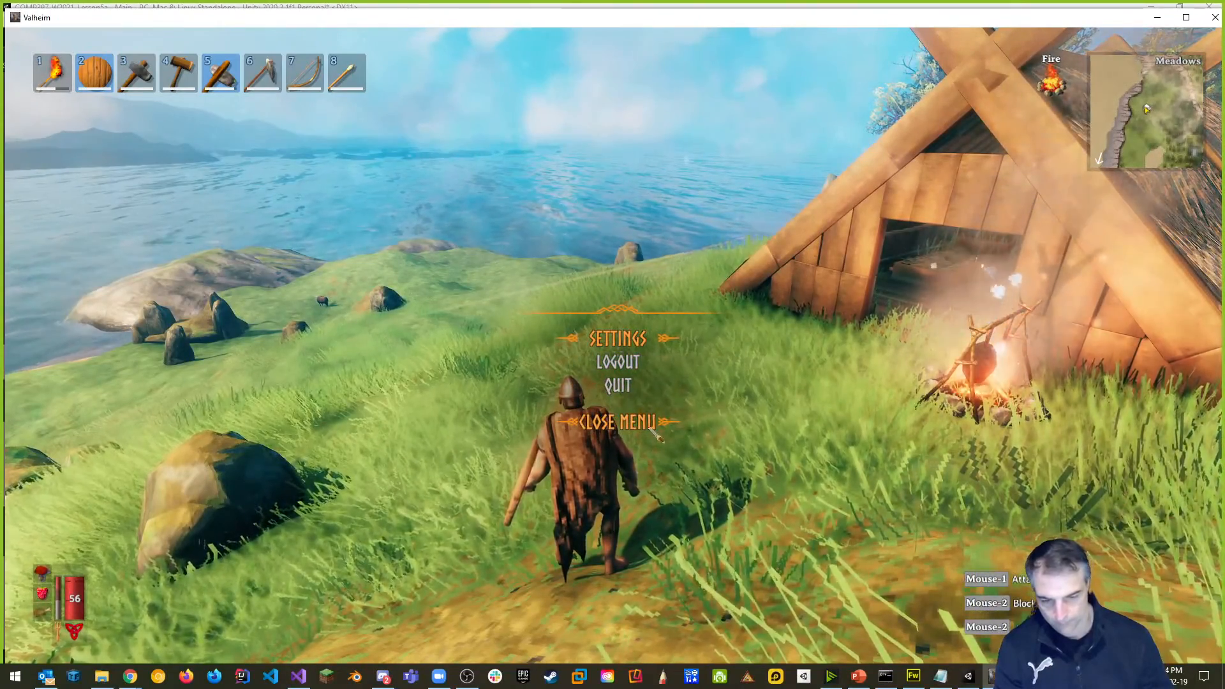
left_click(617, 386)
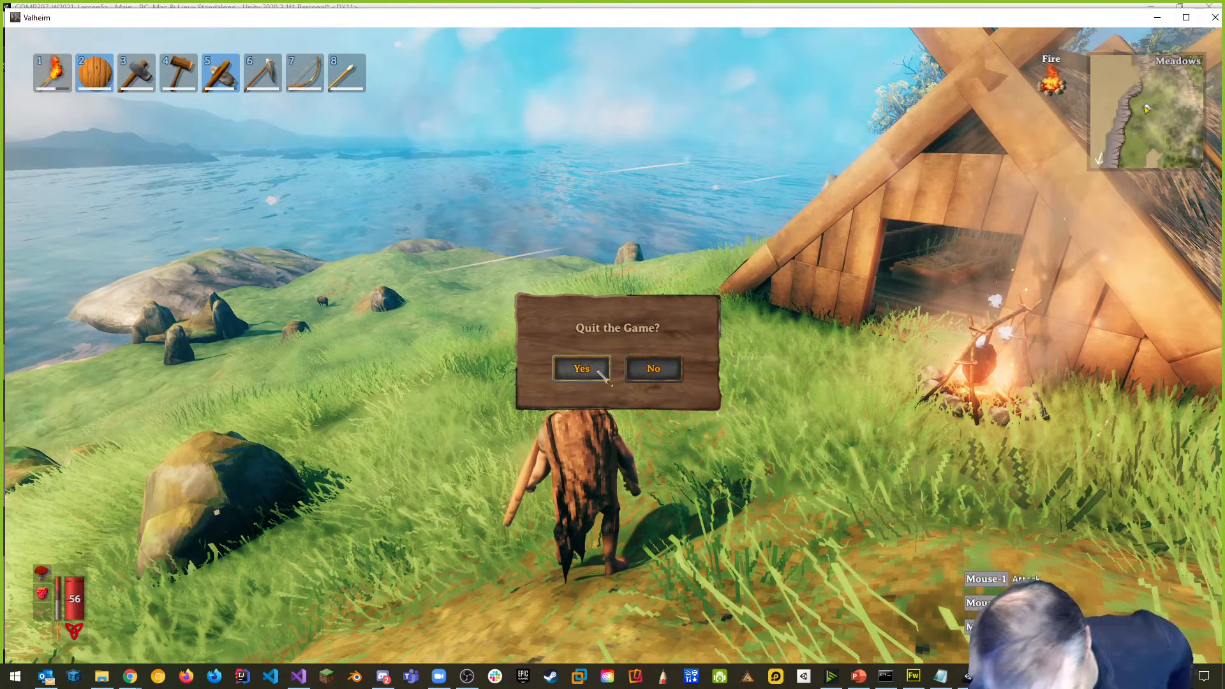
left_click(598, 372)
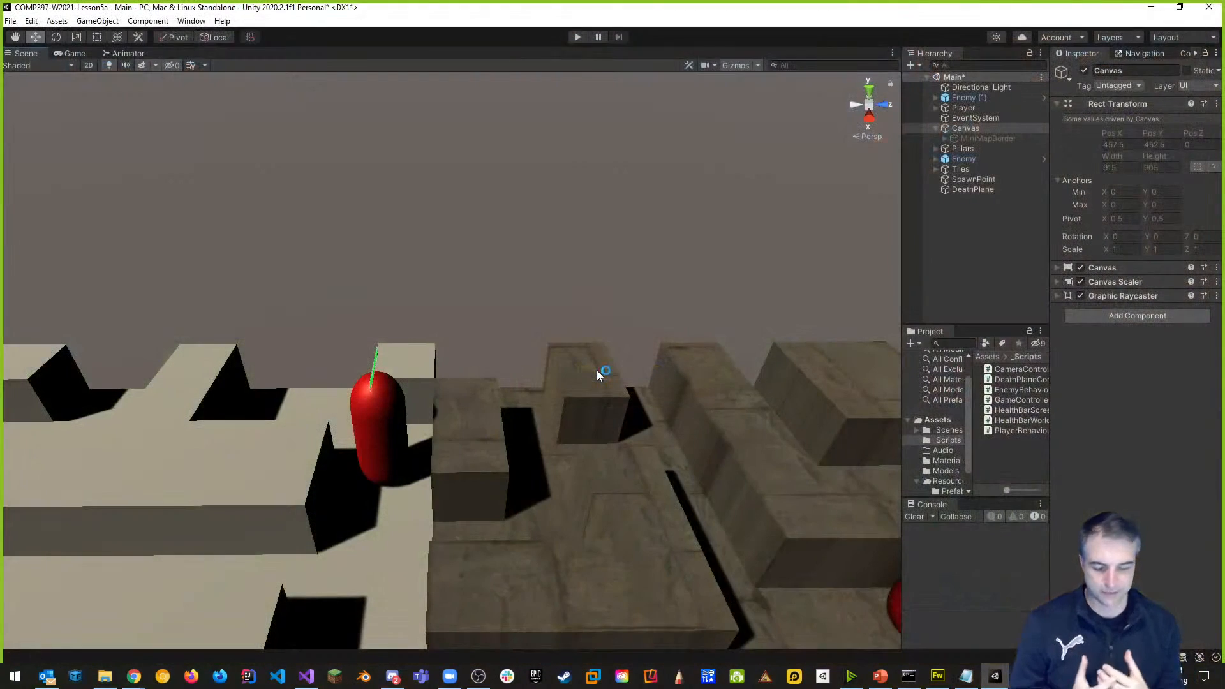
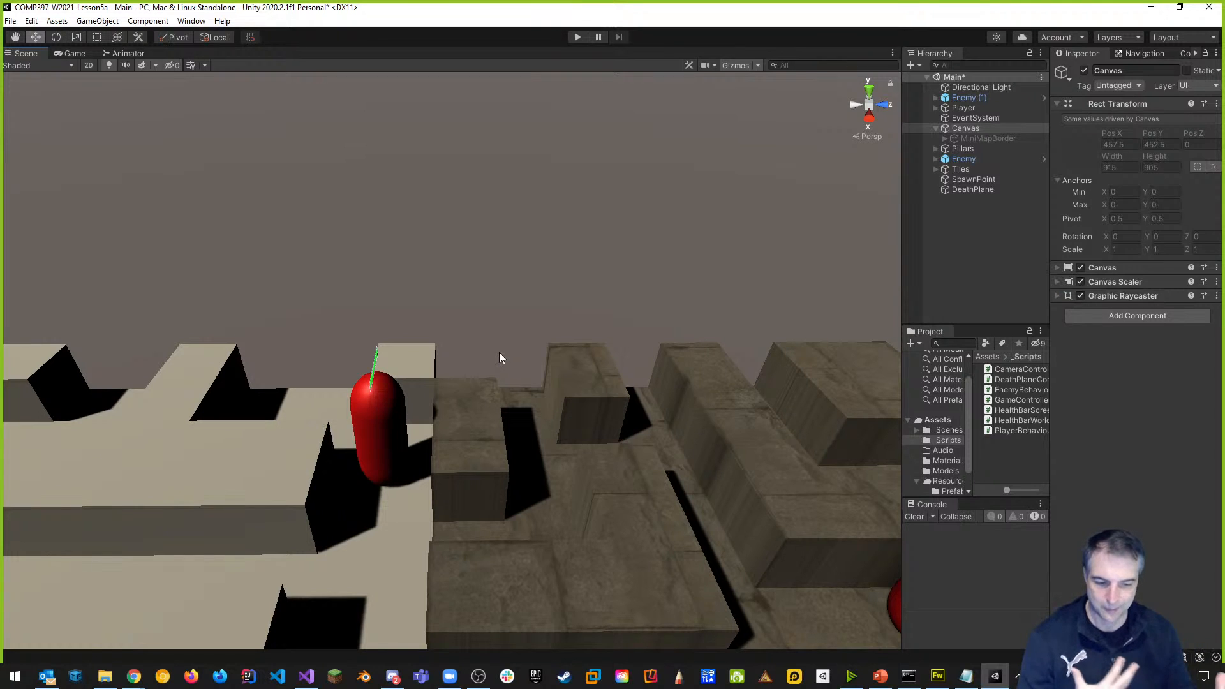
View the maze from above, widen the Hierarchy and Project panels, and select Canvas.
middle_click_drag(453, 393, 645, 379)
left_click_drag(644, 380, 651, 251, "alt")
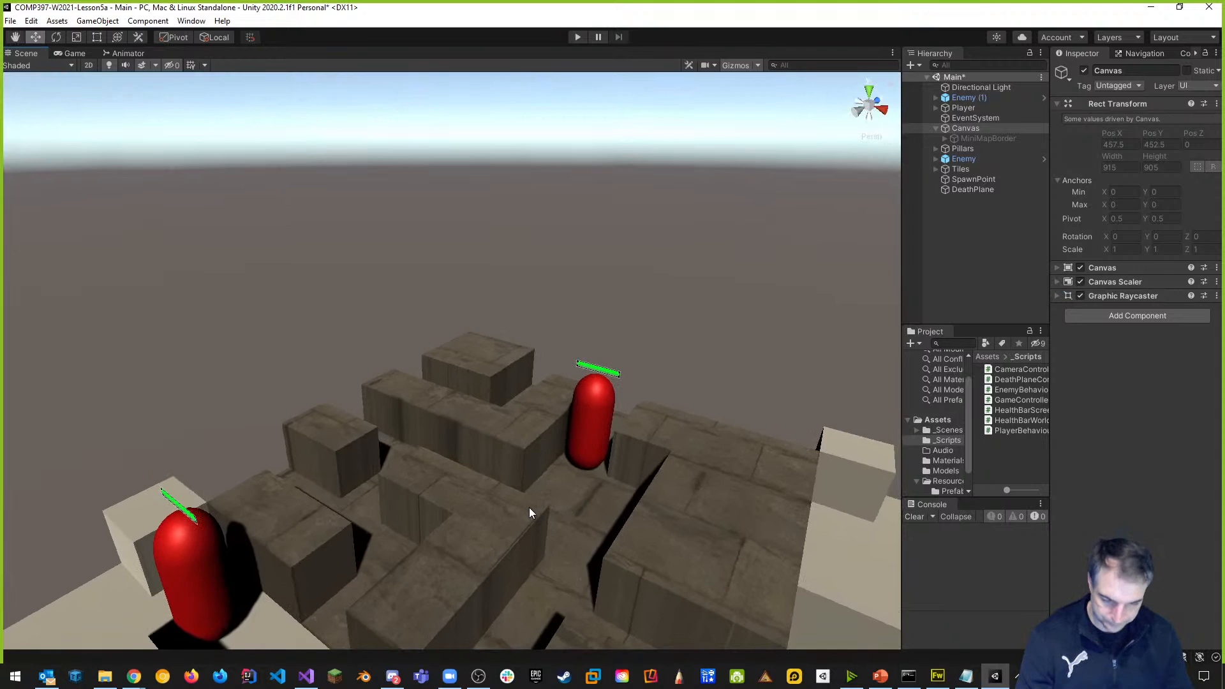
scroll(530, 508, "down", 2)
middle_click_drag(485, 498, 692, 438)
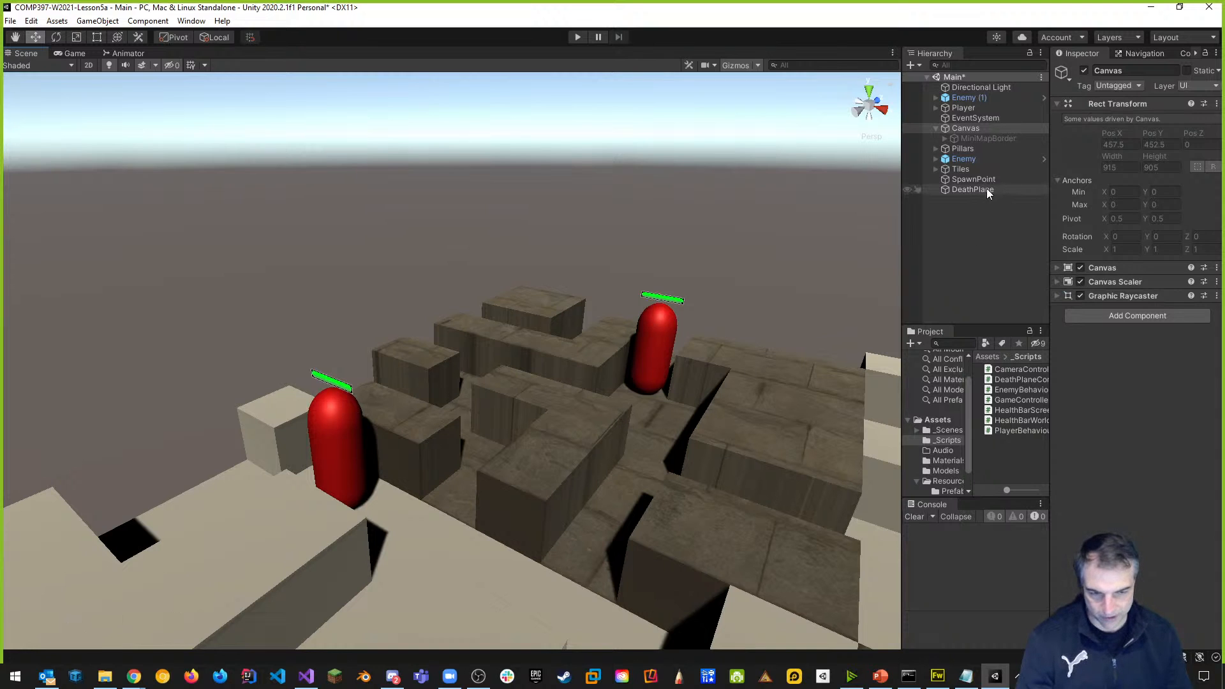
left_click_drag(901, 207, 659, 203)
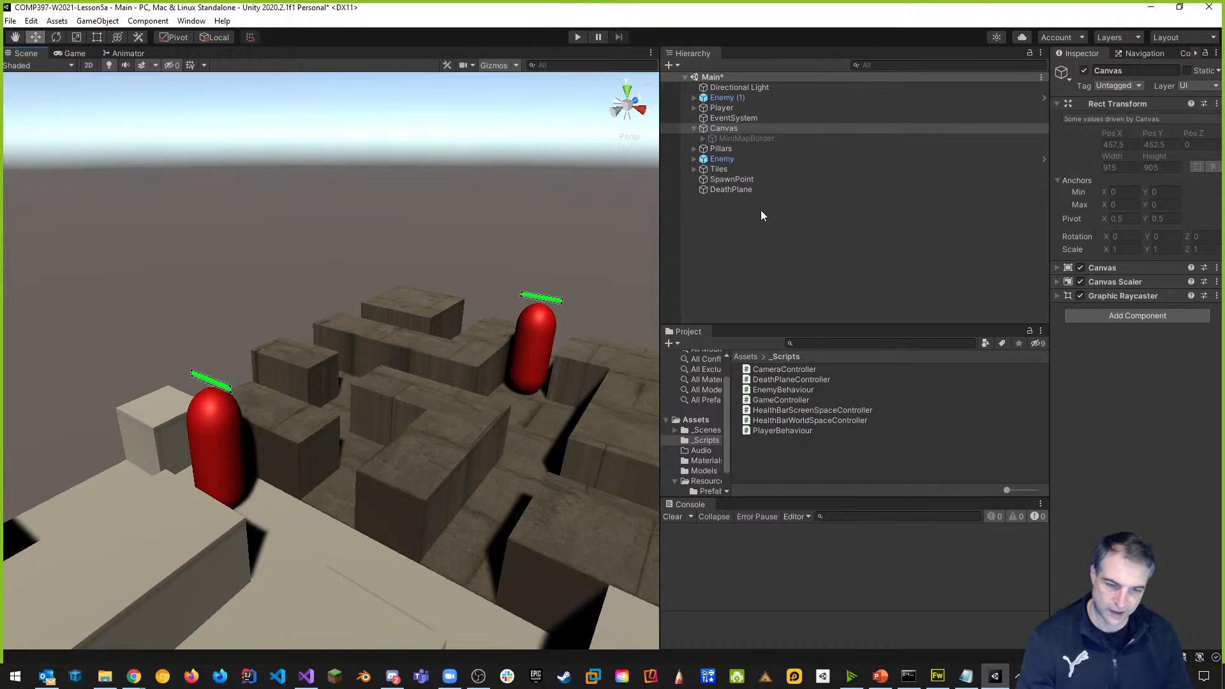
left_click(725, 129)
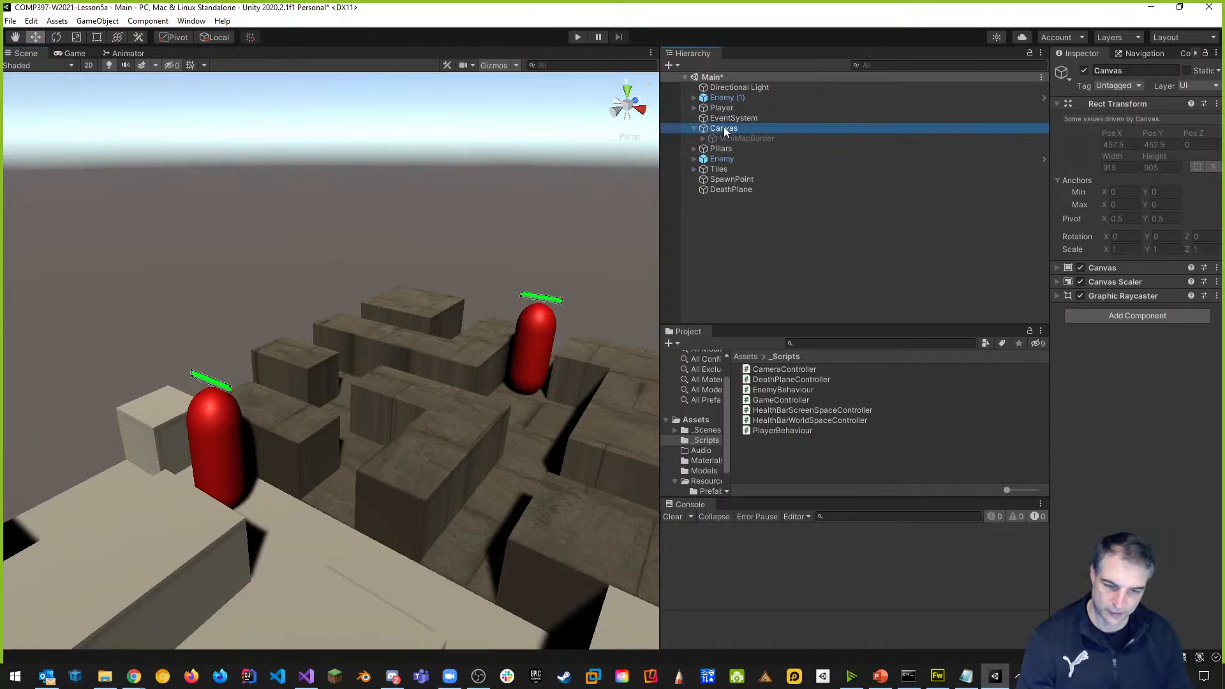
Drop the HealthBar-ScreenSpace prefab from Resources > Prefabs under Canvas and frame it in 2D view.
left_click(710, 491)
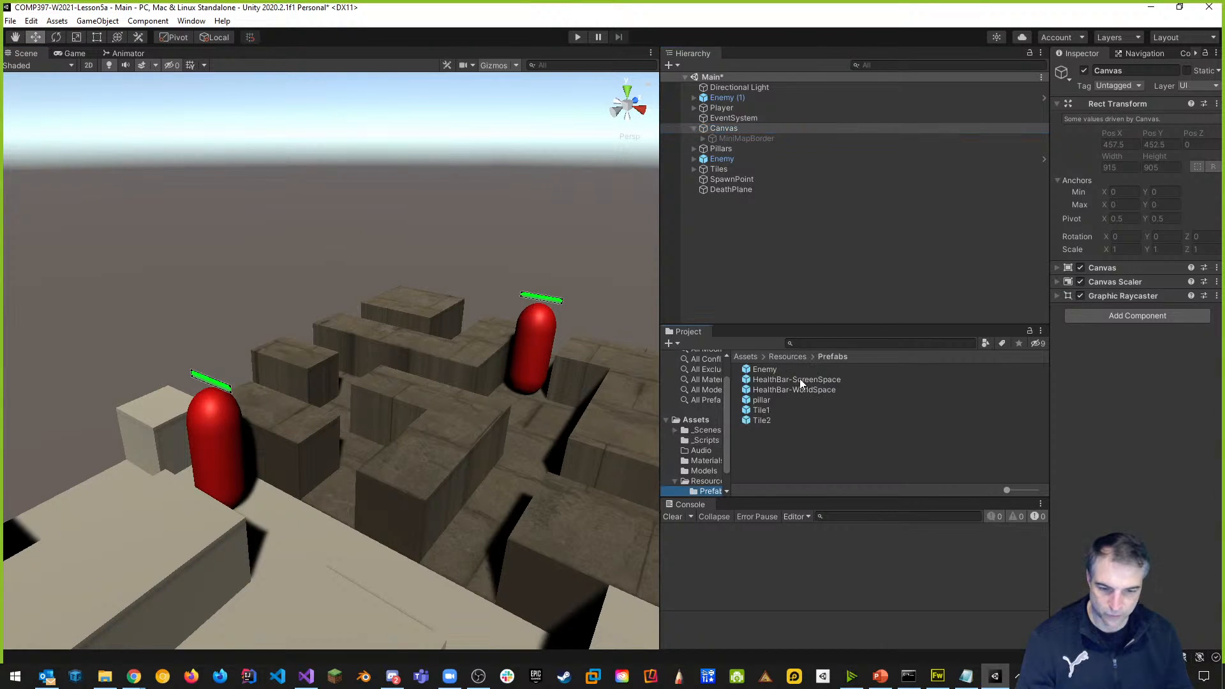
mouse_move(774, 381)
left_mouse_down()
mouse_move(855, 186)
mouse_move(722, 130)
left_mouse_up()
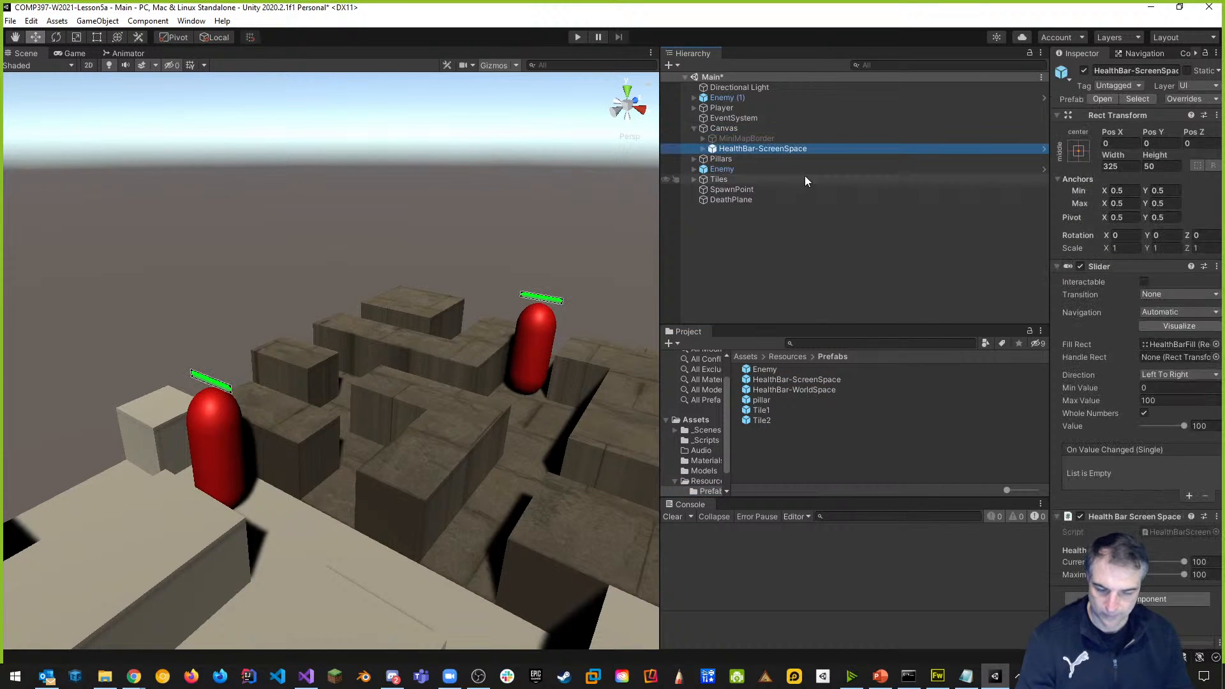
left_click(88, 65)
key("t")
double_click(753, 149)
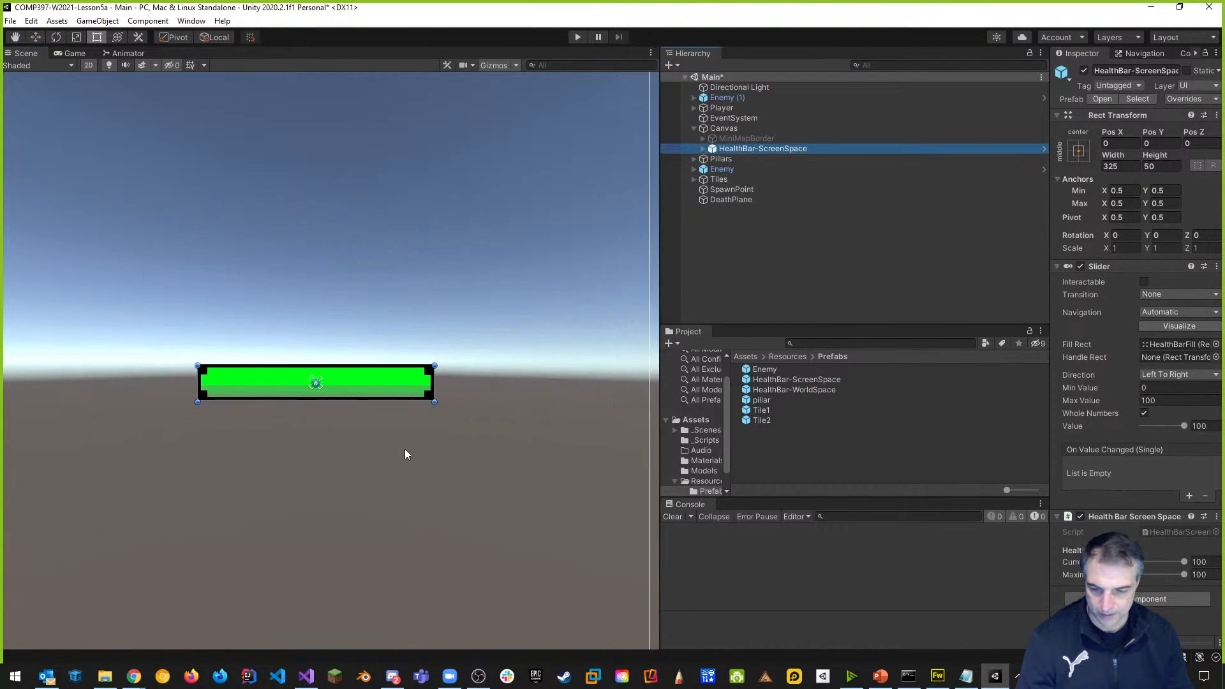
scroll(405, 449, "down", 4)
scroll(585, 328, "down", 1)
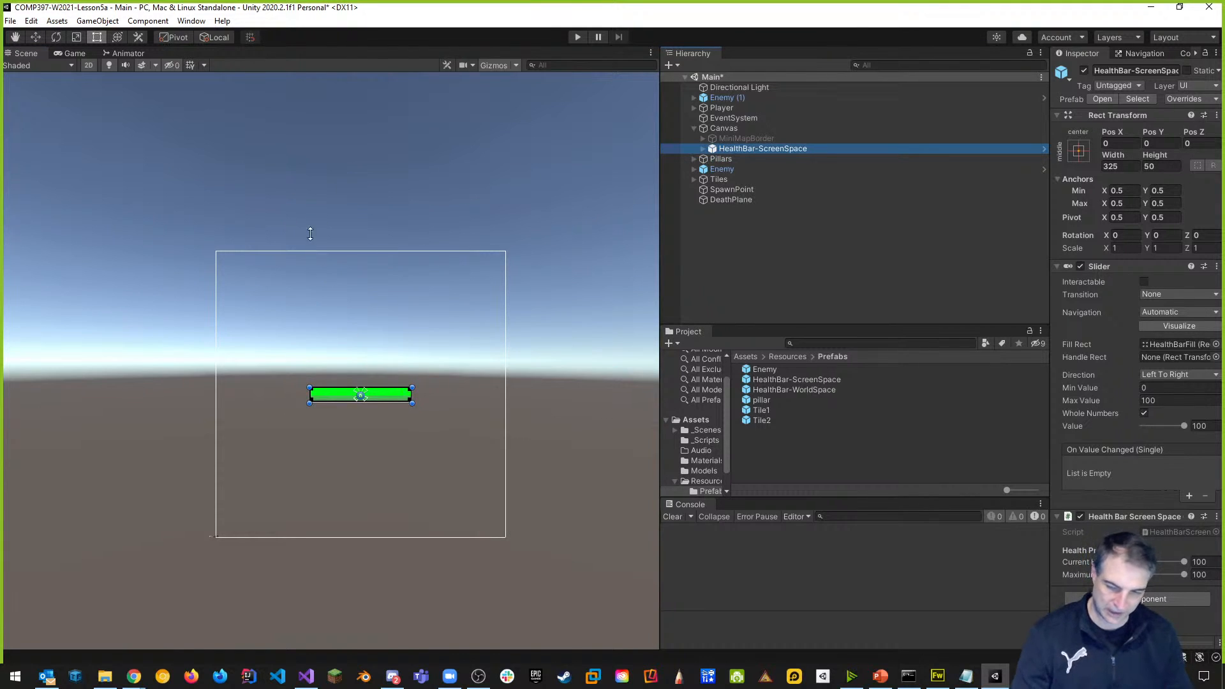
Move the health bar to Pos X -263, Pos Y -400 and check it bottom-left in the Game view.
left_click(38, 42)
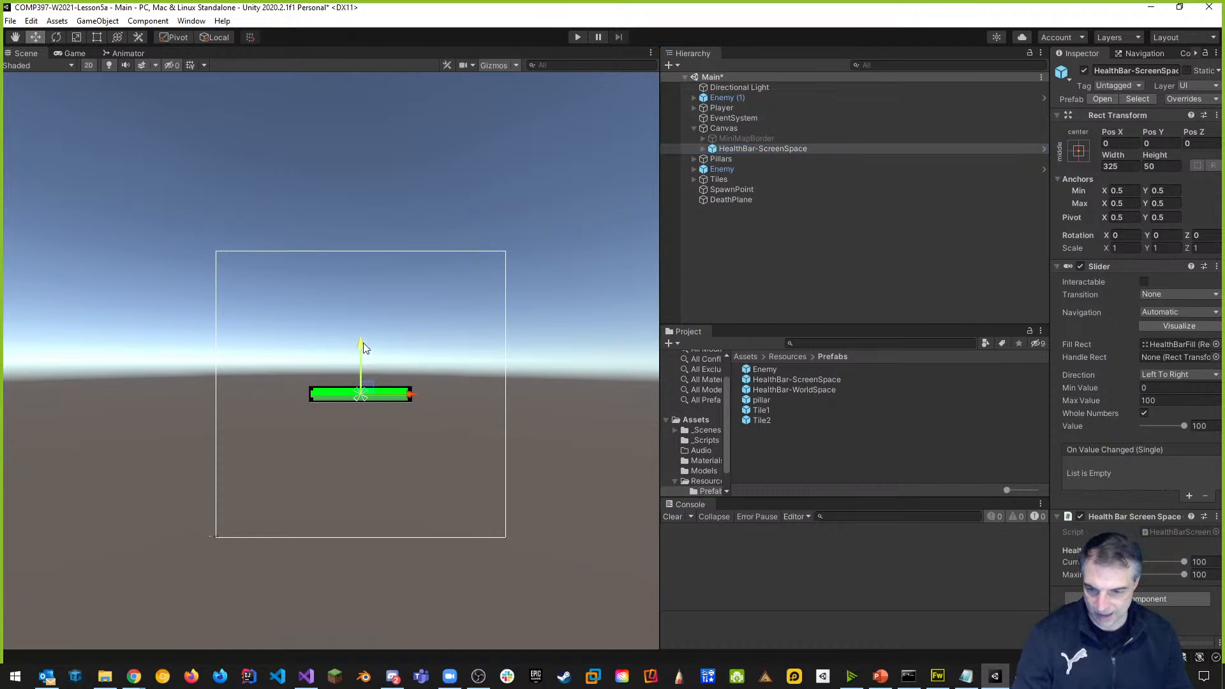
left_click_drag(362, 341, 358, 471)
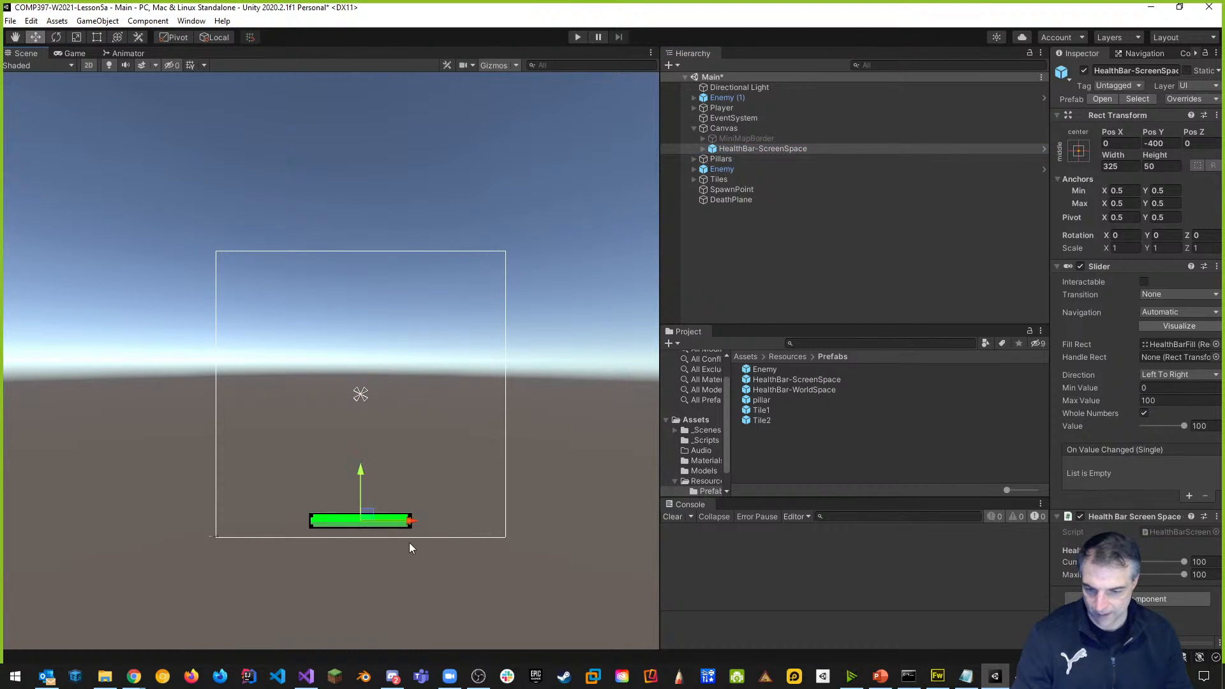
left_click_drag(415, 525, 330, 513)
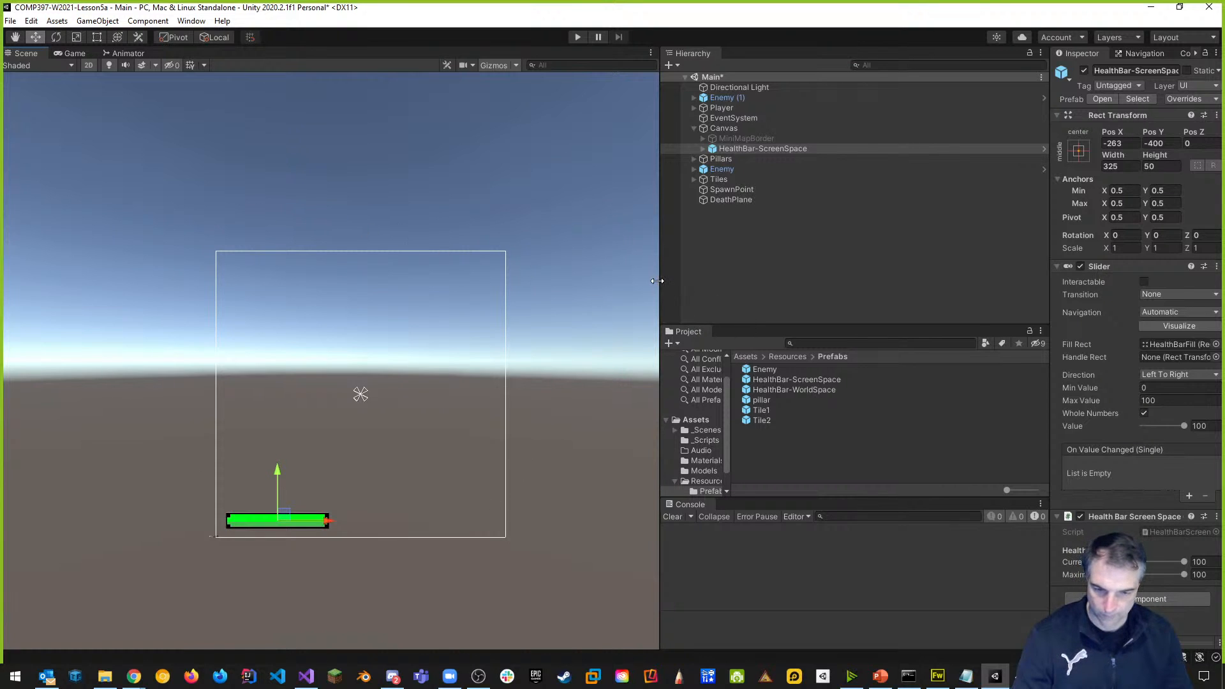
left_click_drag(658, 281, 901, 281)
left_click(73, 54)
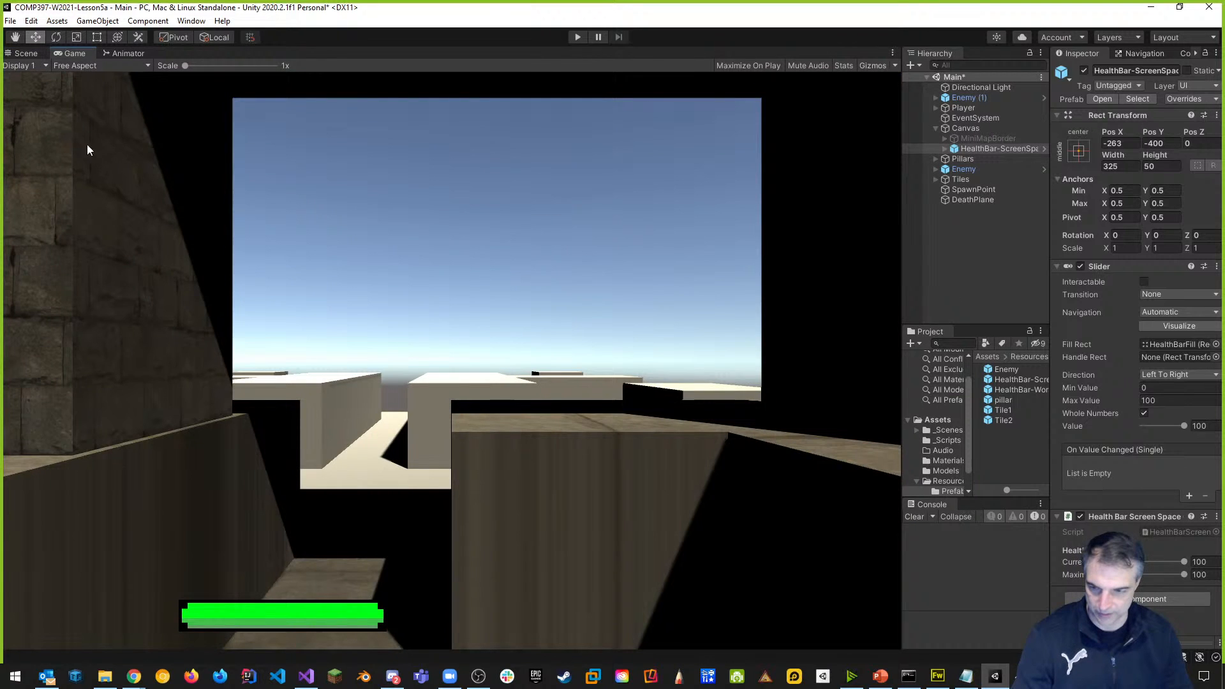
Push the health bar further left to the canvas's left edge in the Scene view.
left_click(25, 53)
left_click_drag(528, 523, 490, 523)
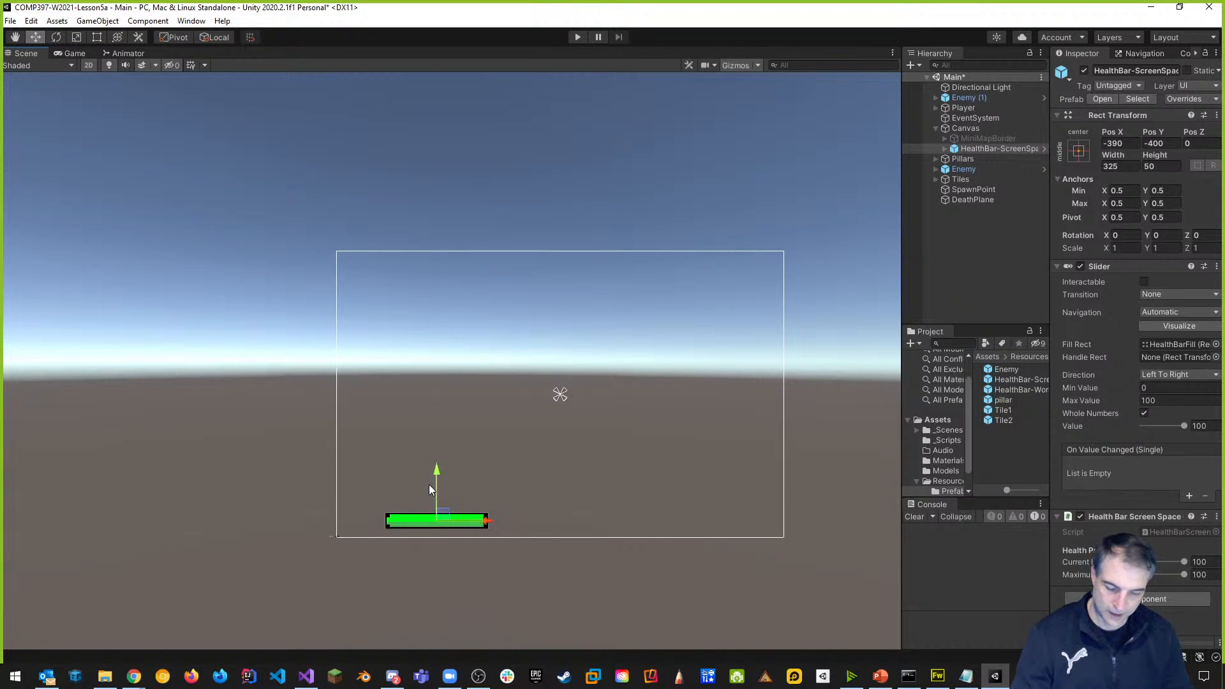
scroll(541, 523, "up", 5)
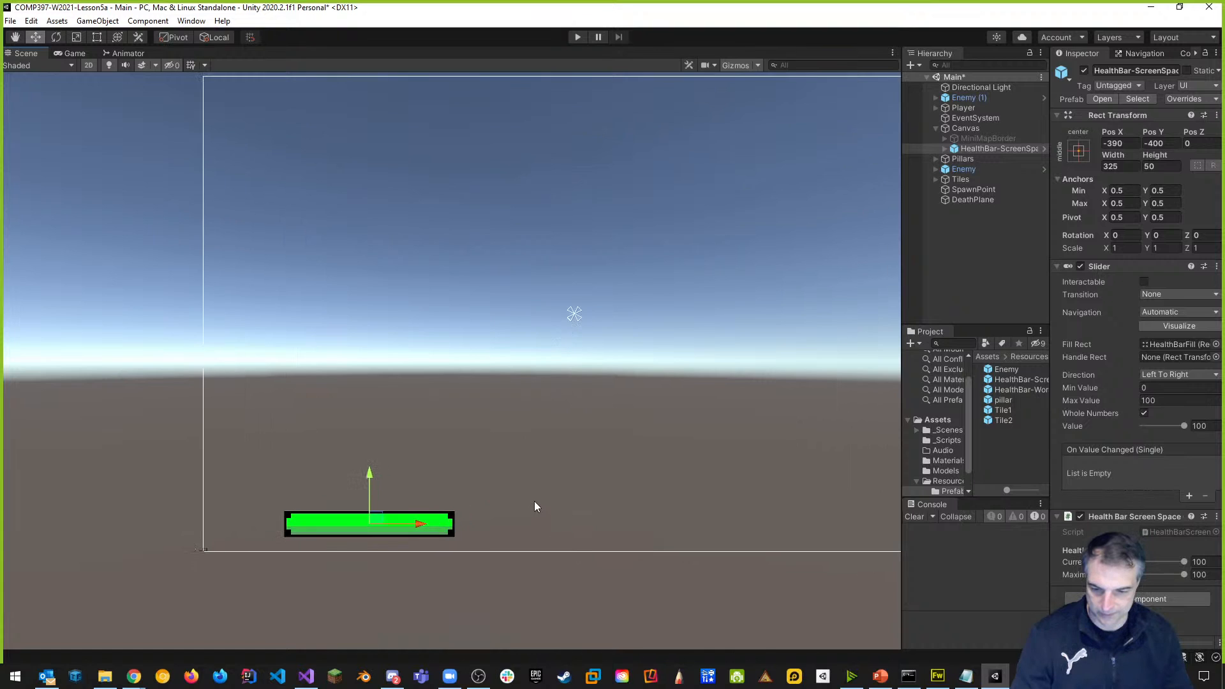
mouse_move(542, 516)
middle_mouse_down()
mouse_move(427, 451)
mouse_move(427, 493)
middle_mouse_up()
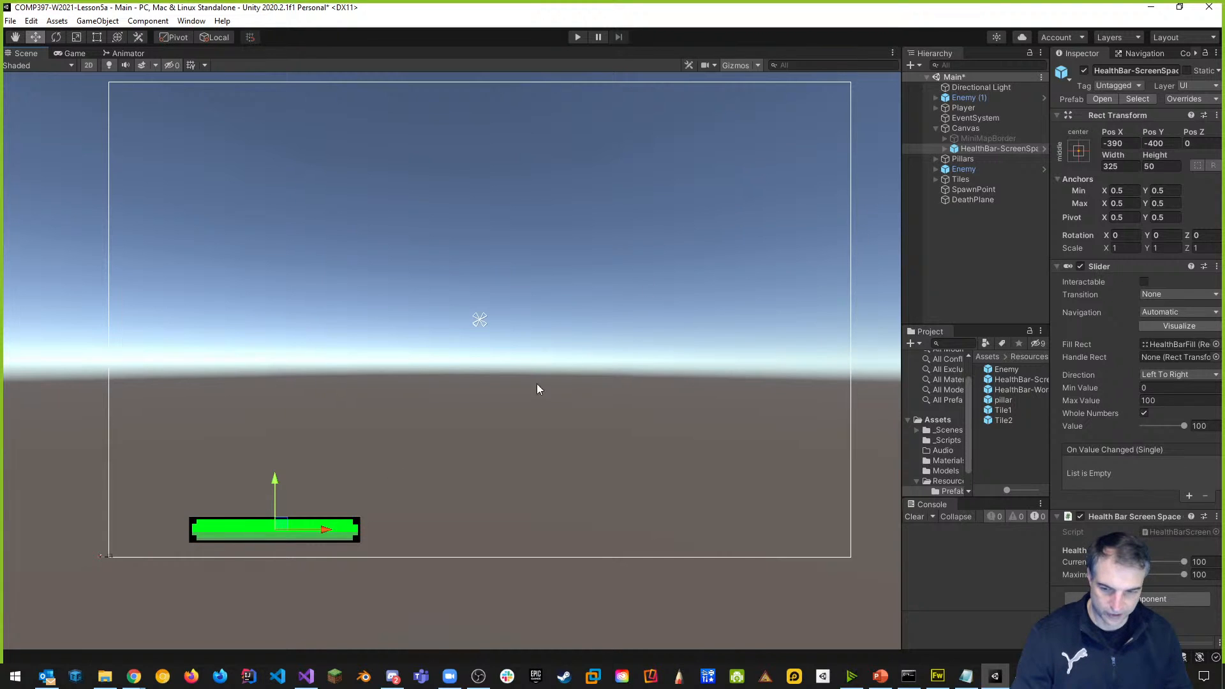
left_click_drag(321, 532, 267, 526)
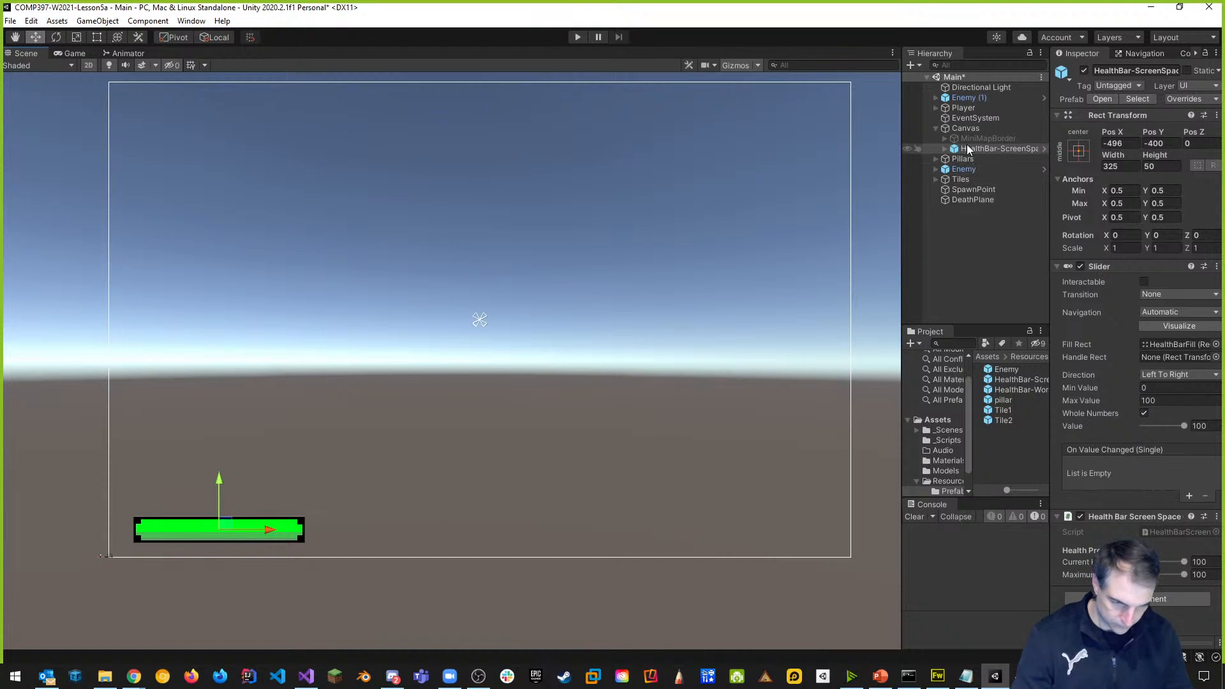
scroll(388, 374, "down", 1)
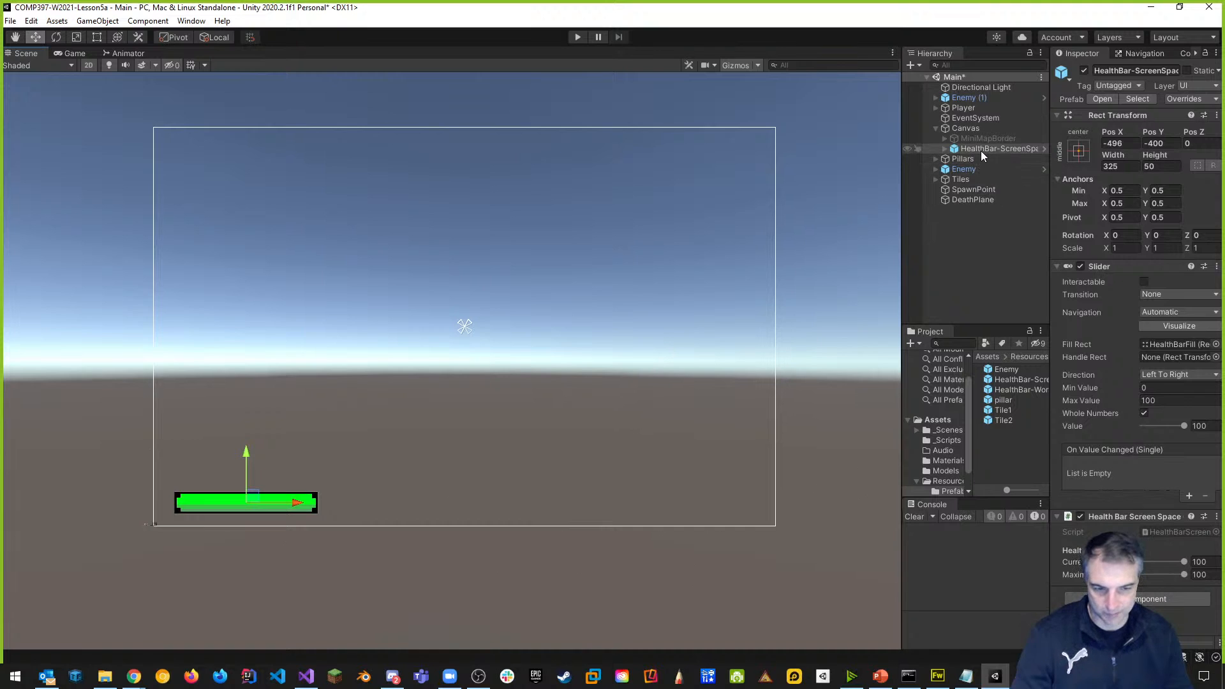
Anchor the health bar to the bottom-left preset (Pos X 210, Pos Y 52) and enter Play mode.
left_click_drag(905, 151, 748, 150)
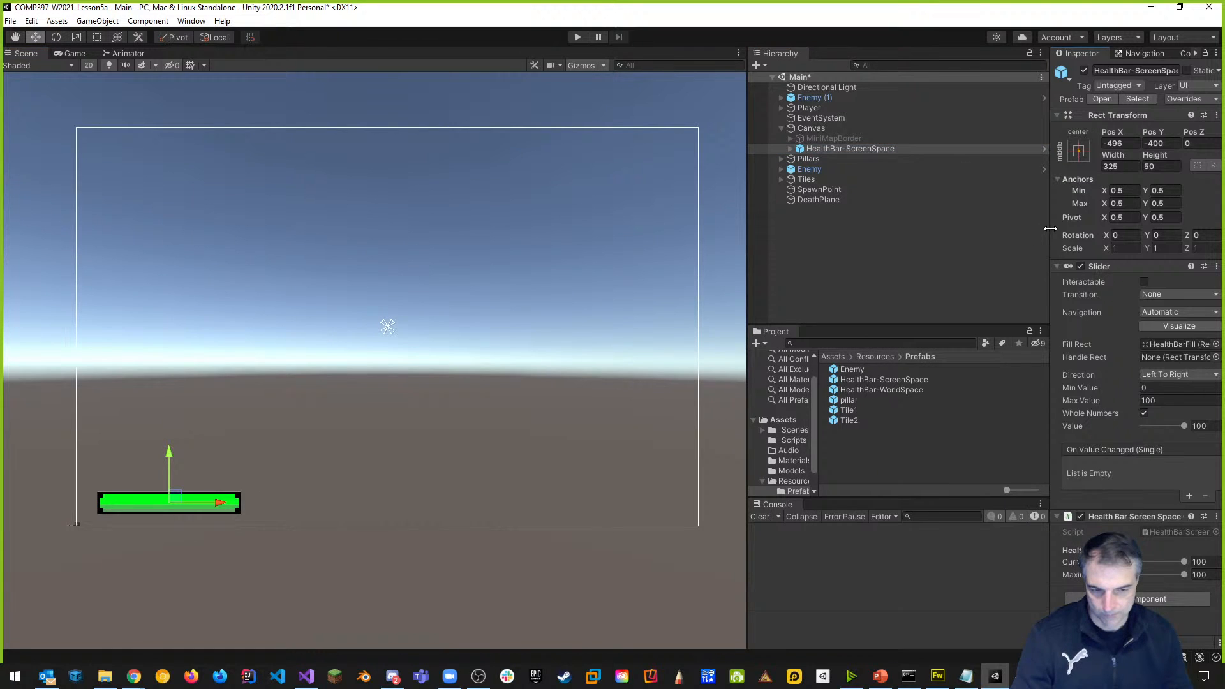
left_click_drag(1050, 235, 930, 172)
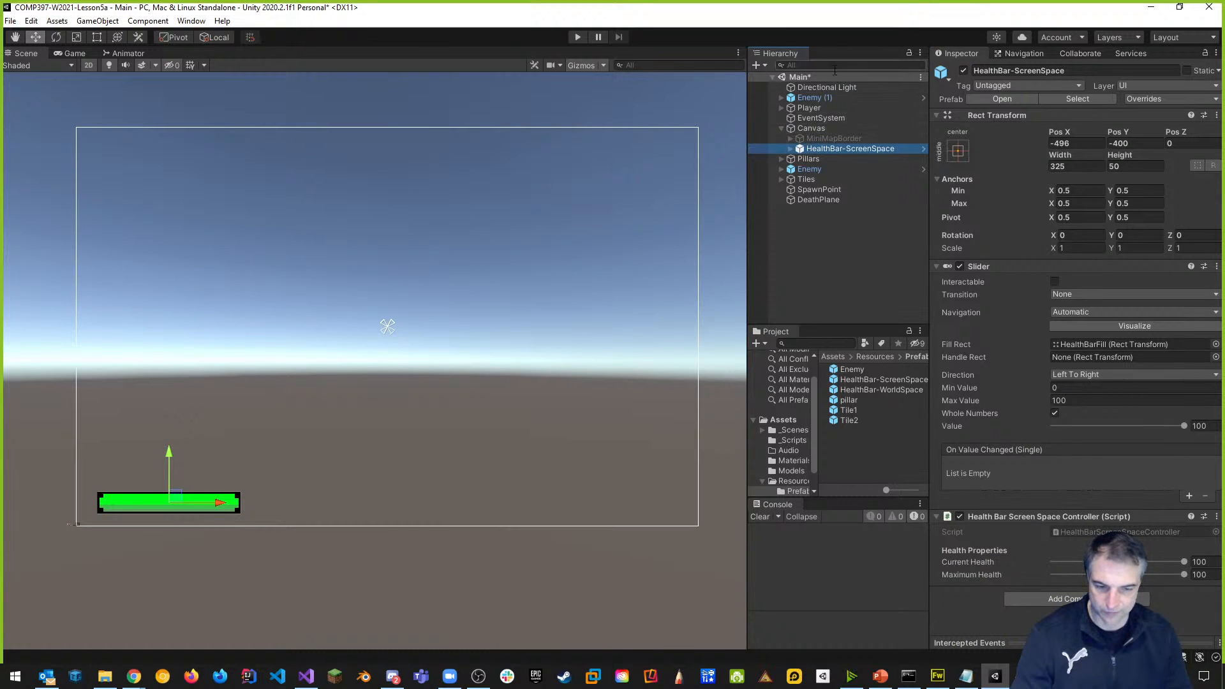
left_click(958, 152)
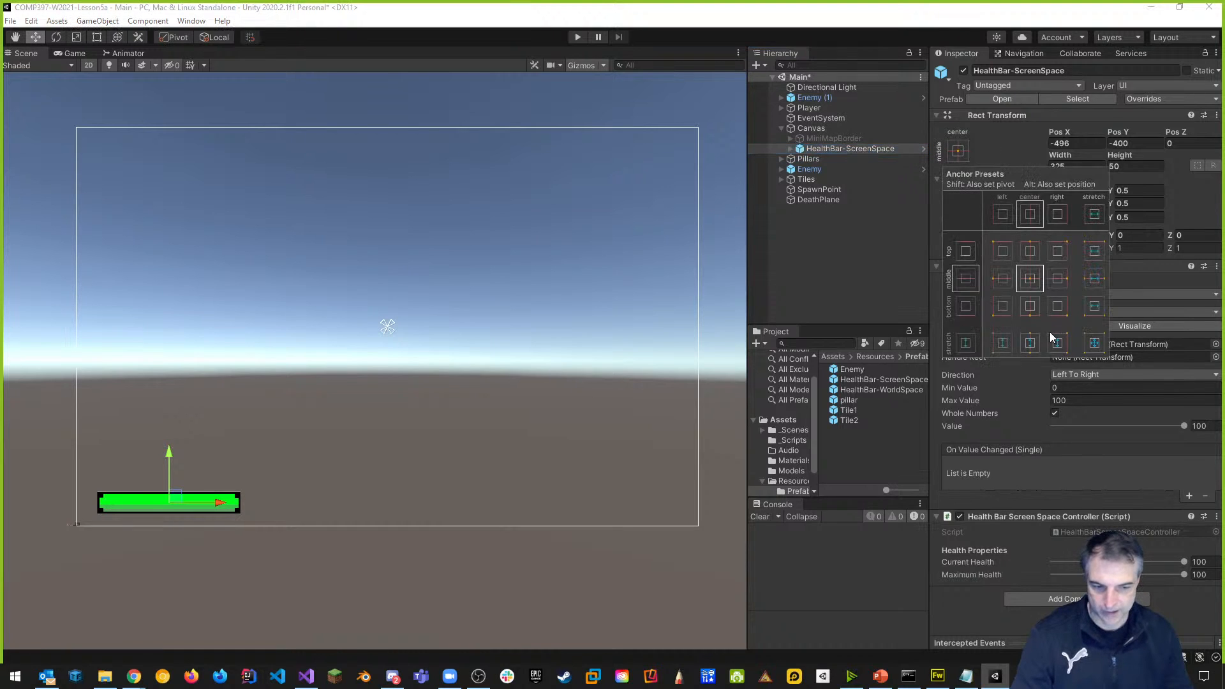
left_click(1000, 309)
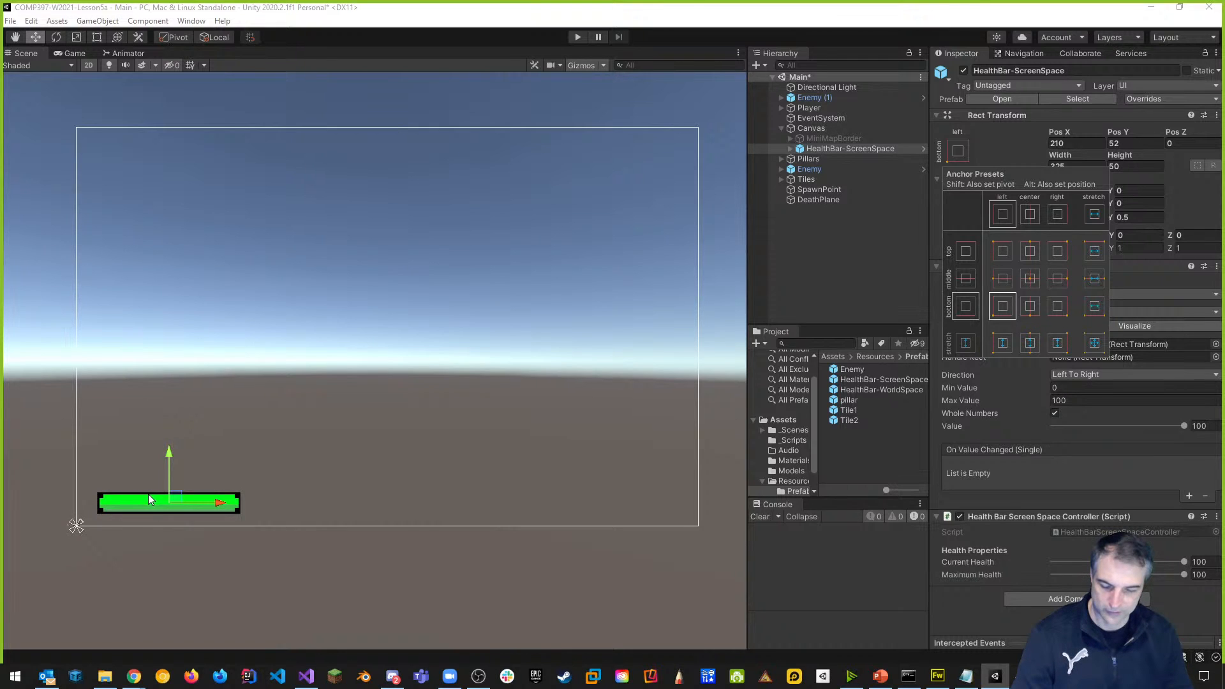
left_click(577, 37)
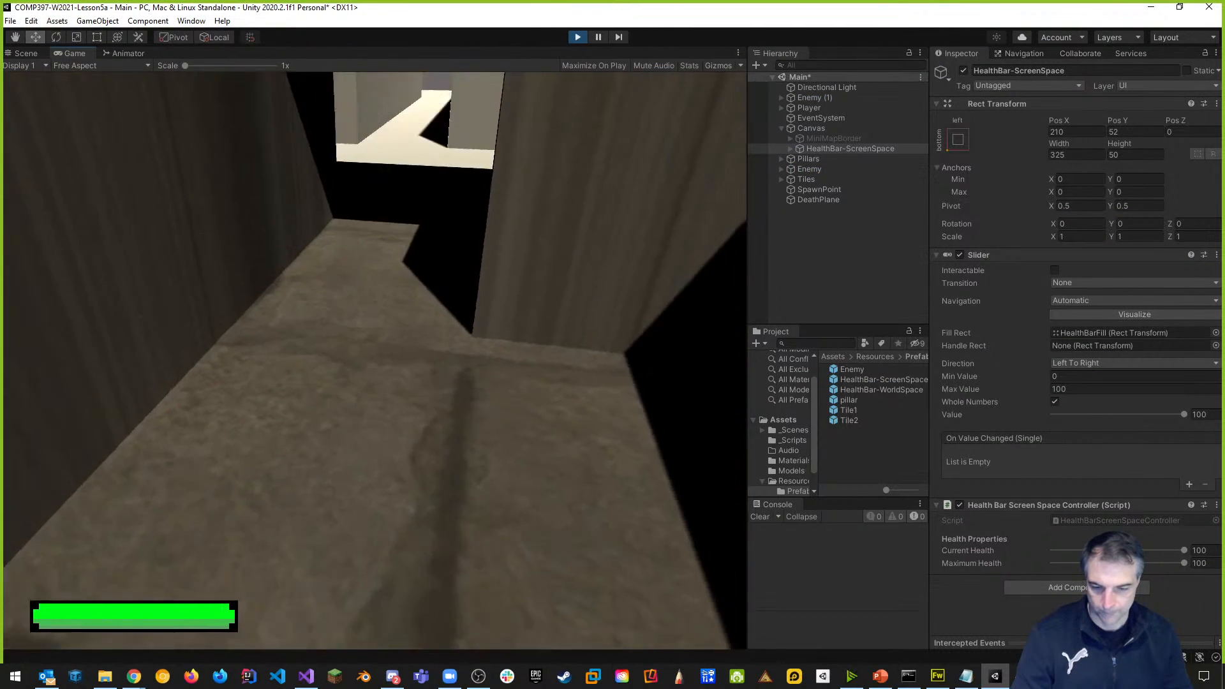
Walk and jump through the maze, press K to drop the health bars to half, then stop Play.
key("w")
key("w")
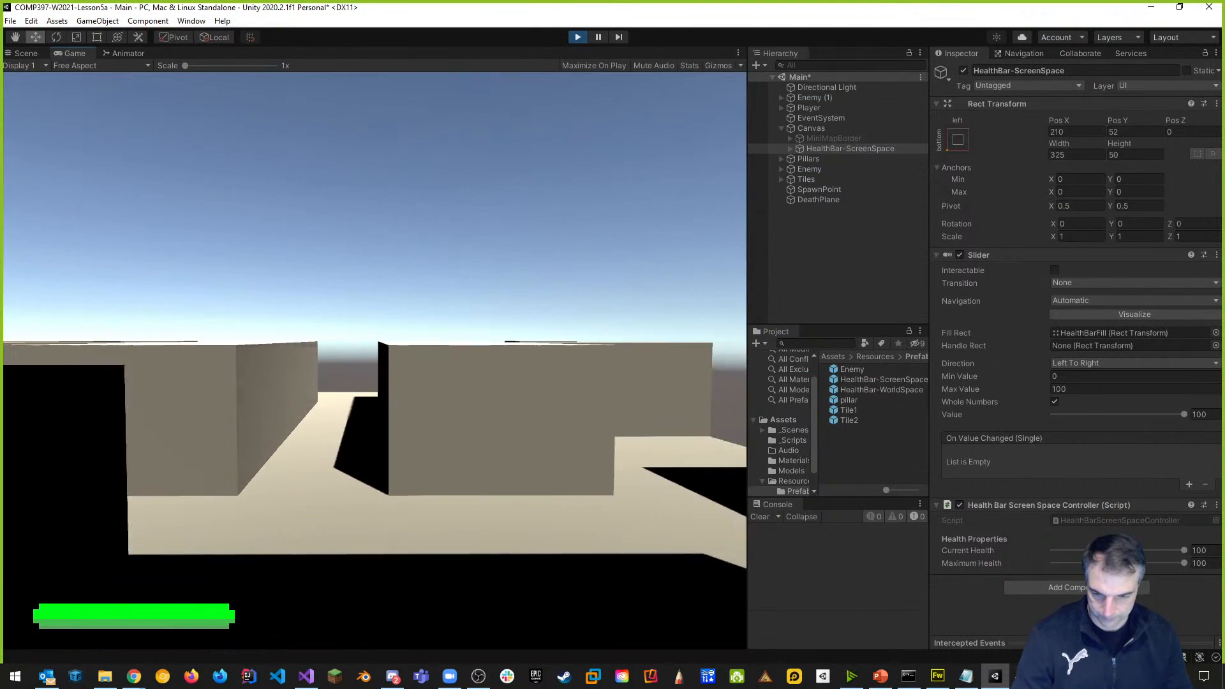
key("space")
key("w")
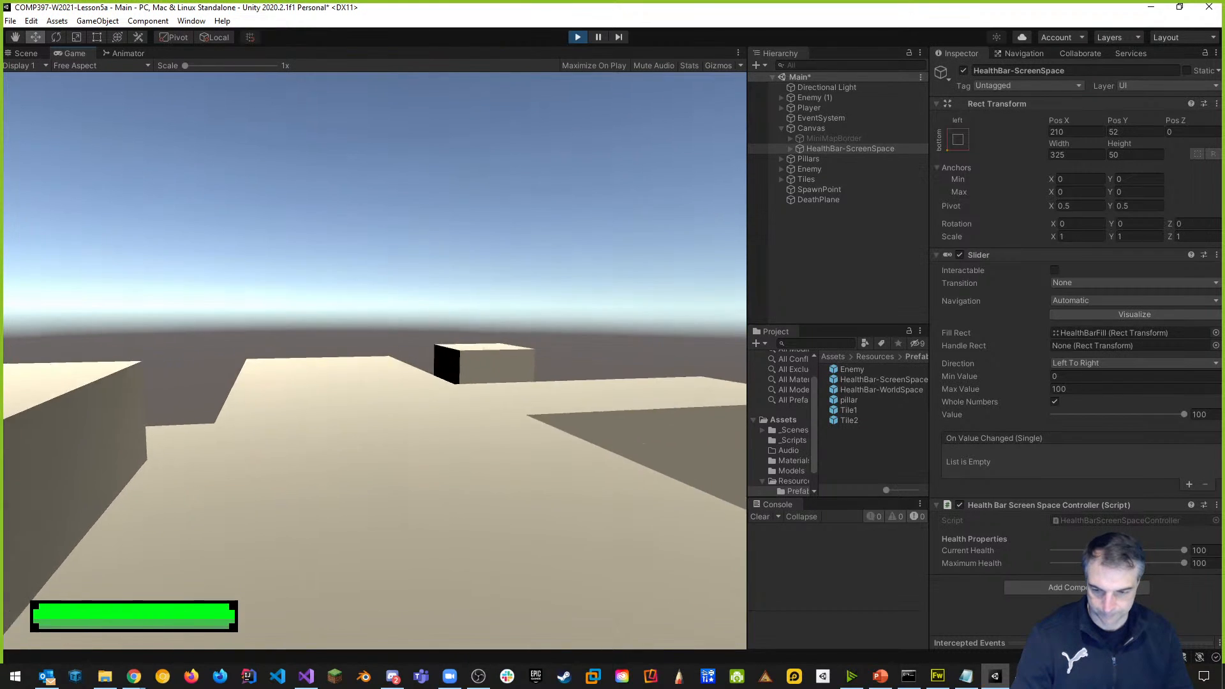
key("space")
key("w")
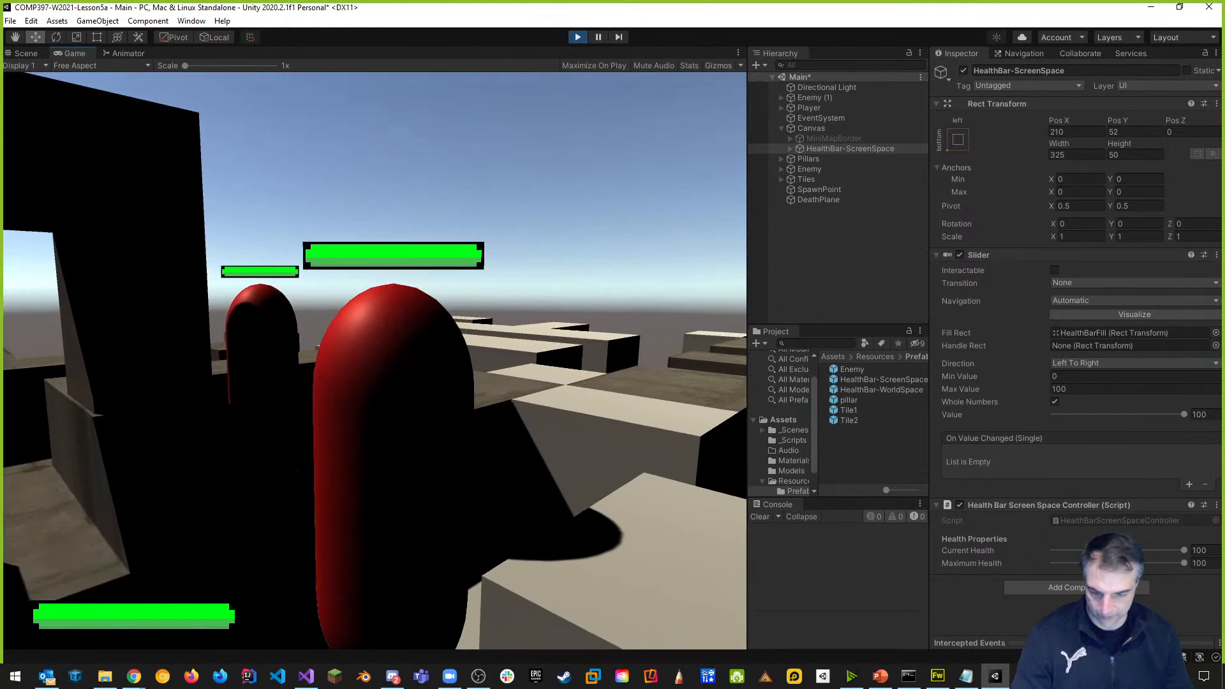
key("k")
key("k")
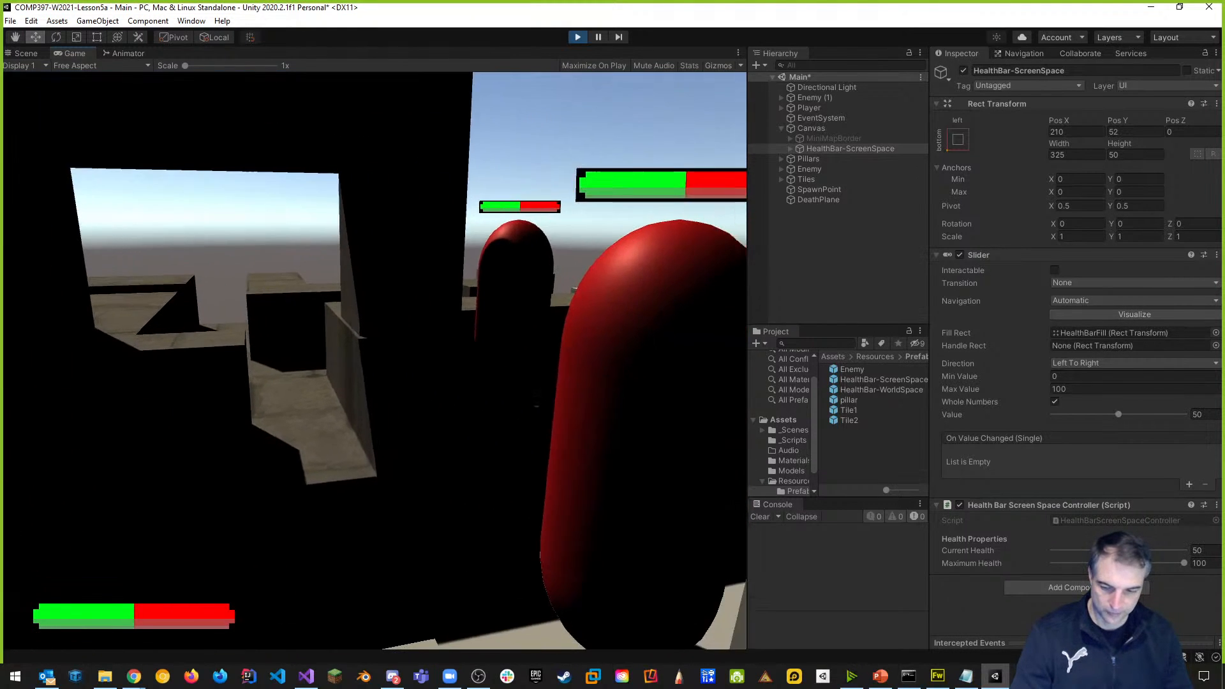
key("Escape")
left_click(579, 37)
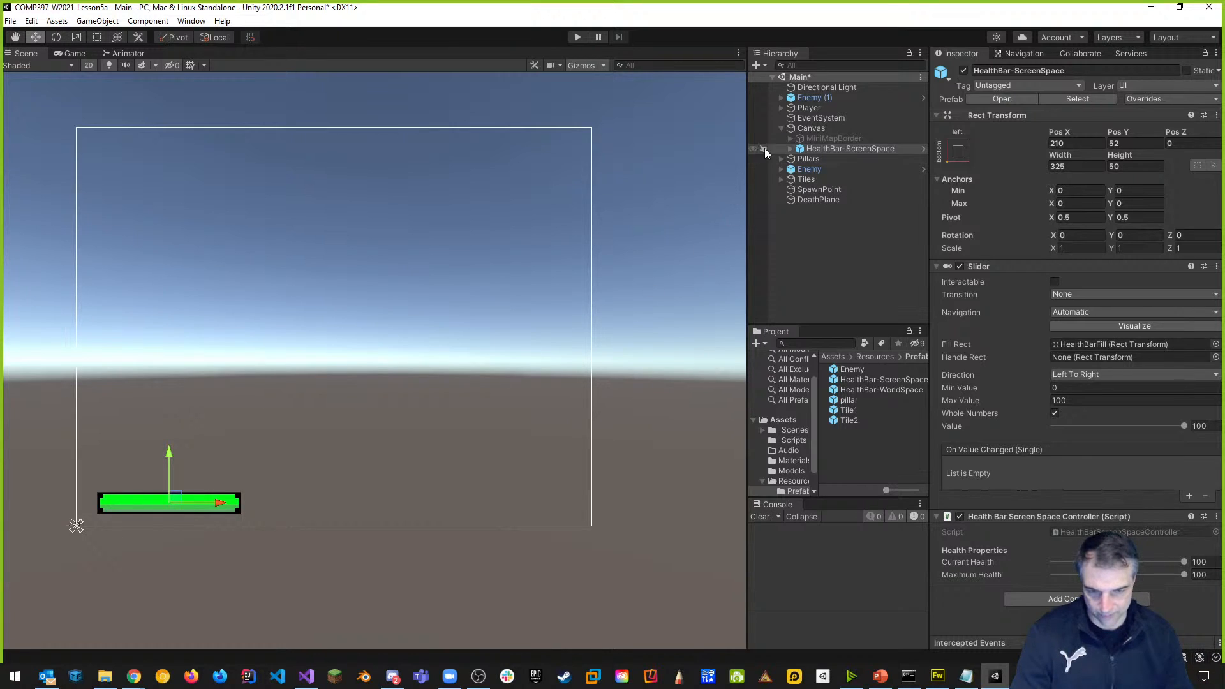
Add a Text - TextMeshPro object under Canvas and import the TMP Essential Resources.
right_click(817, 130)
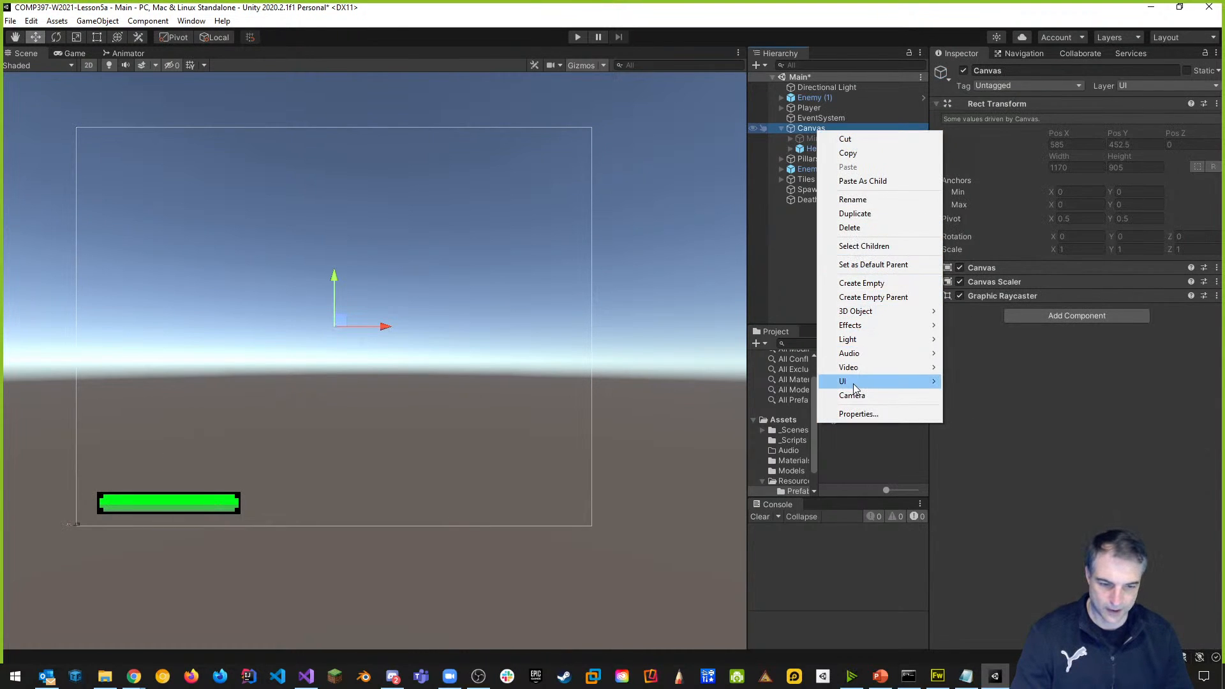
mouse_move(886, 383)
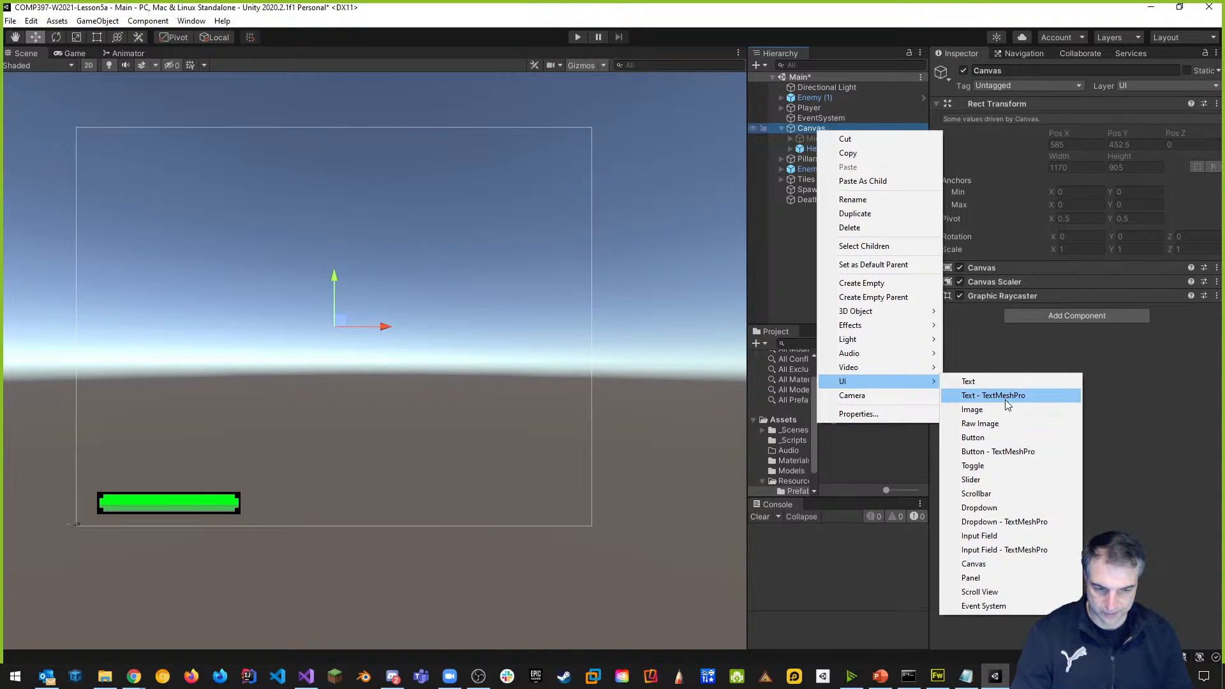
left_click(1005, 398)
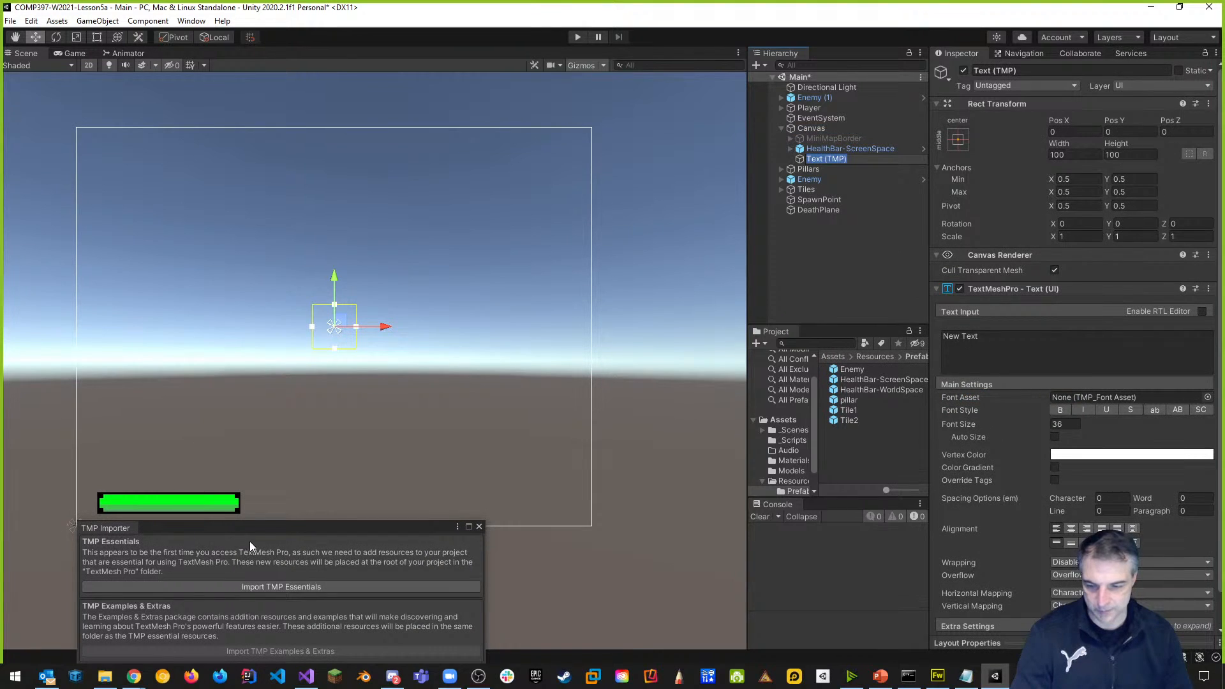
left_click_drag(265, 528, 235, 117)
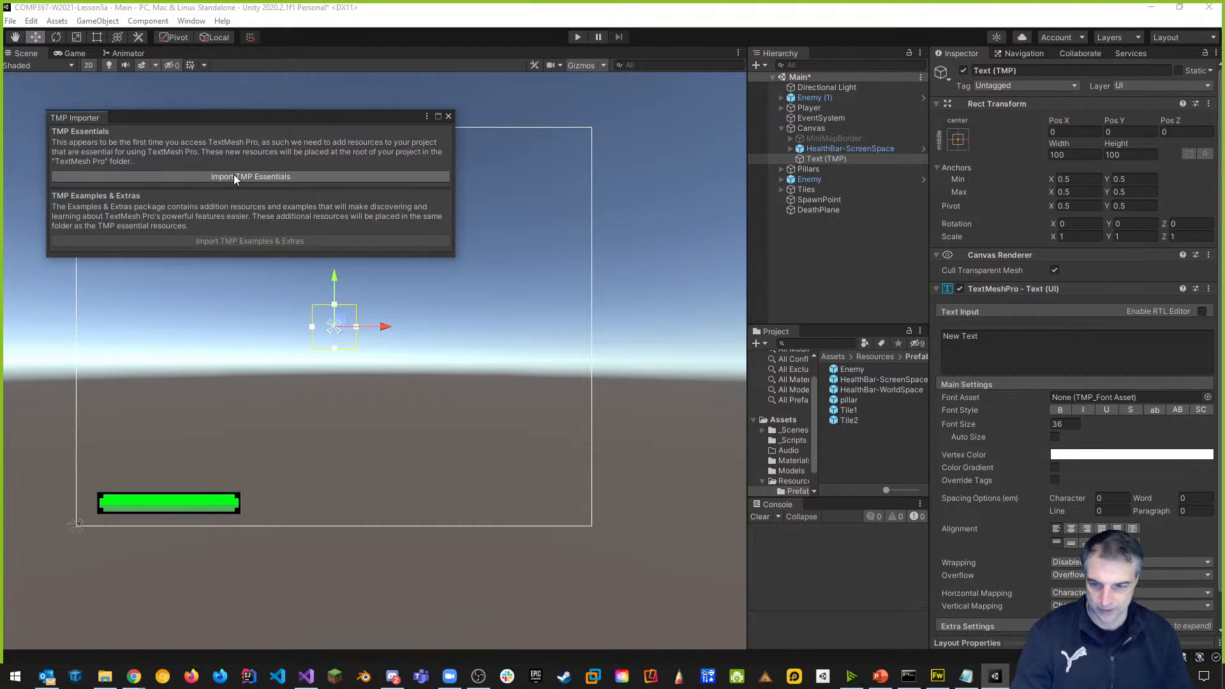
left_click(255, 175)
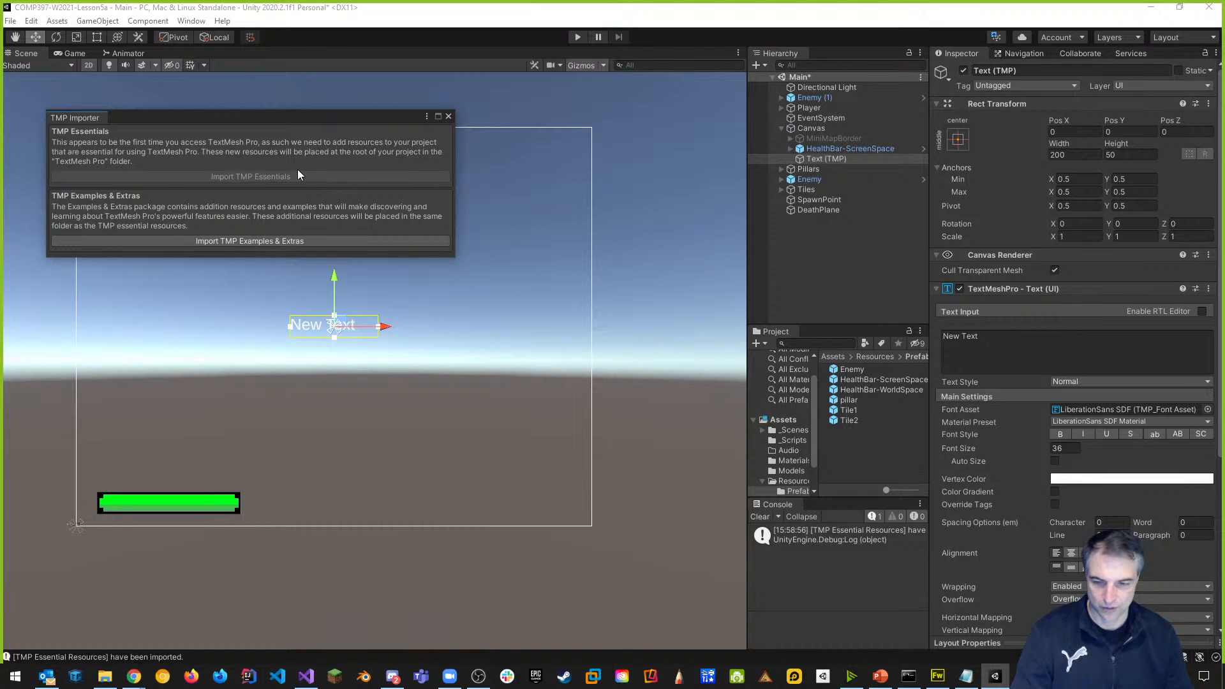
Move the New Text box onto the green health bar and stretch it to span the bar.
left_click(448, 117)
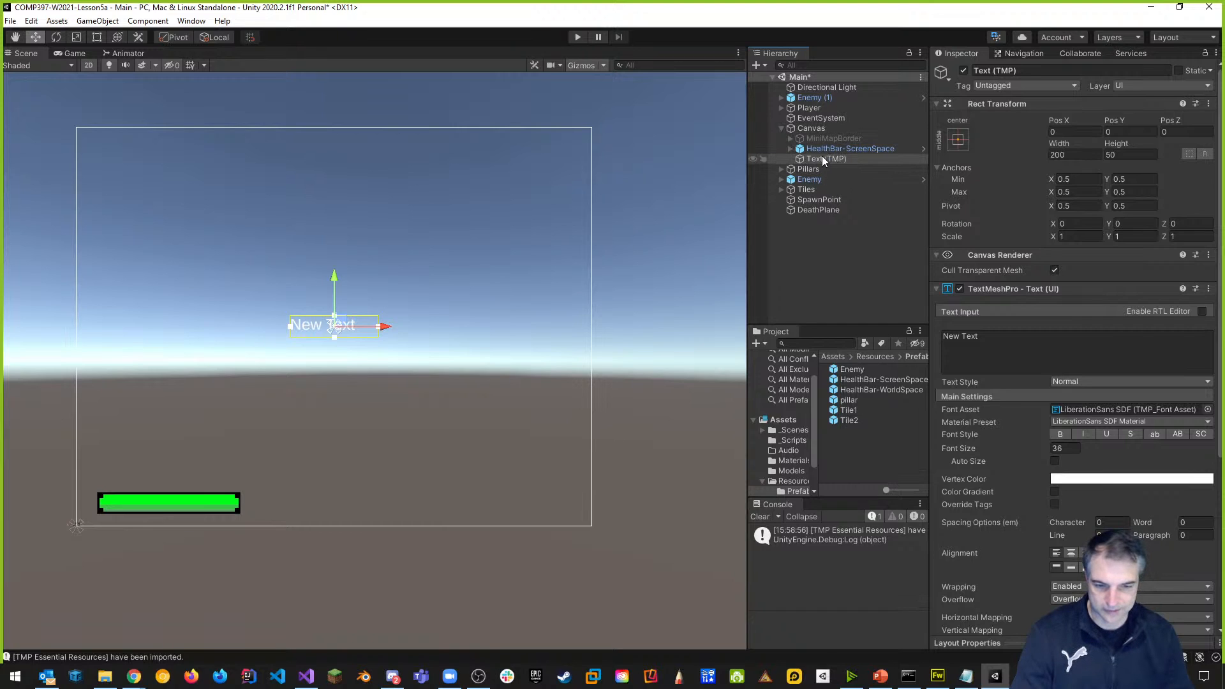
left_click_drag(335, 277, 326, 464)
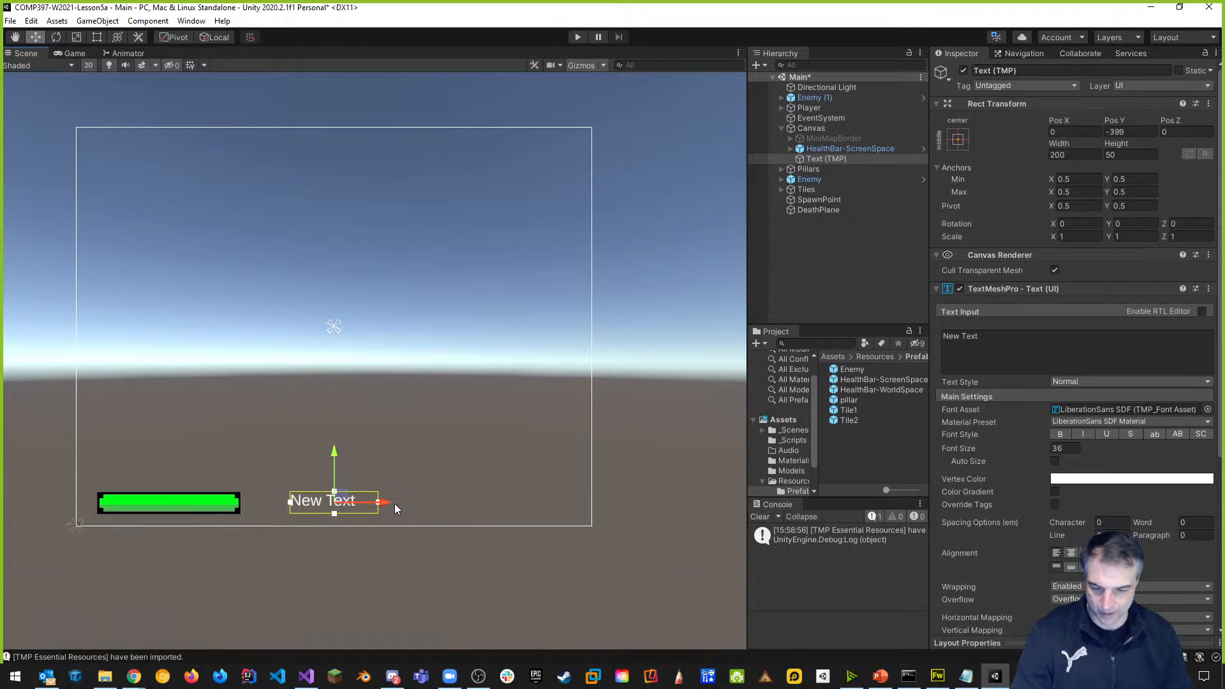
left_click_drag(387, 506, 215, 505)
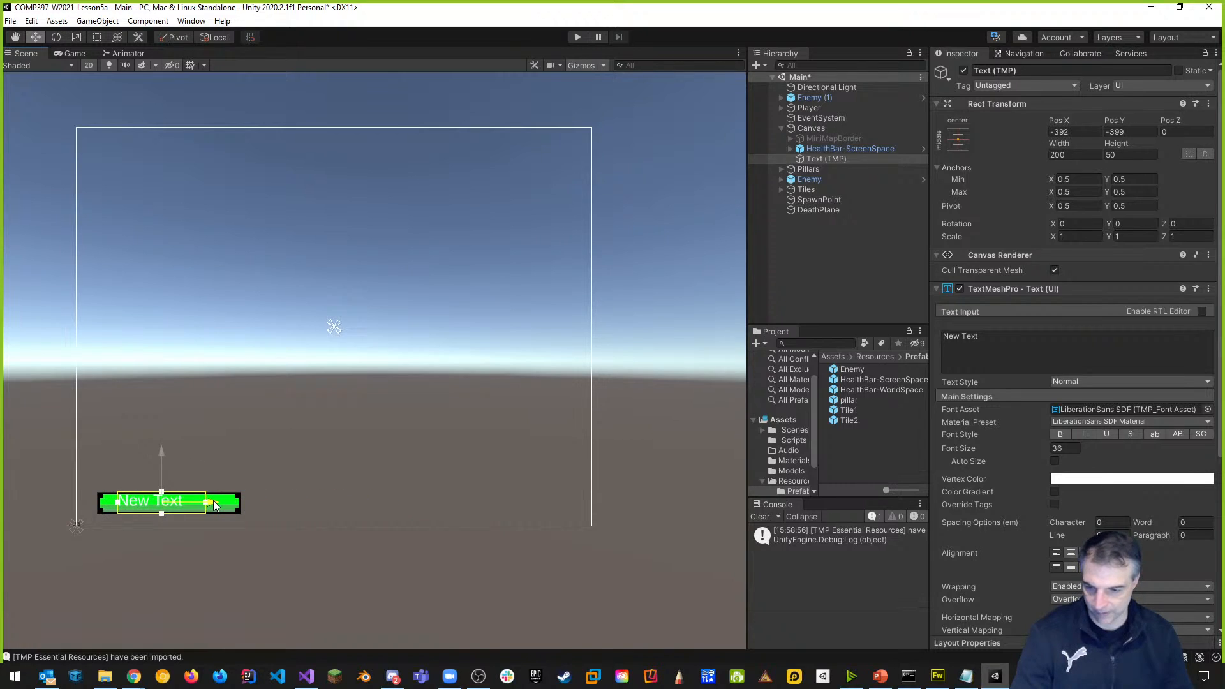
left_click_drag(160, 454, 162, 452)
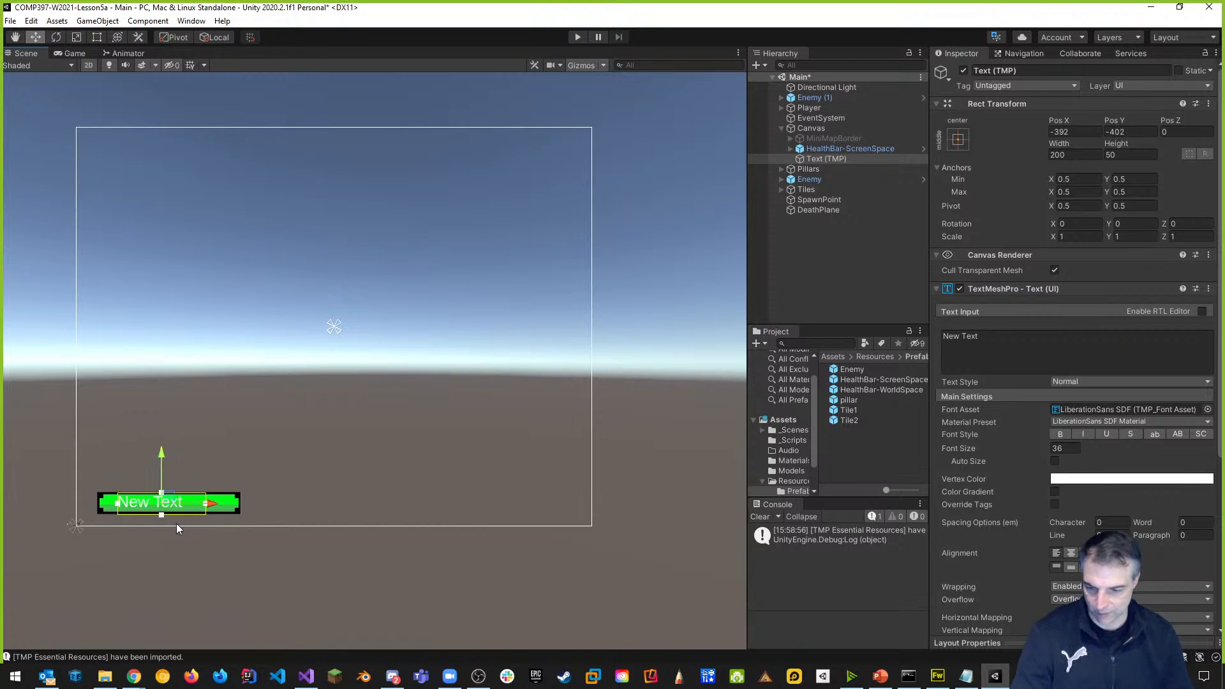
key("f")
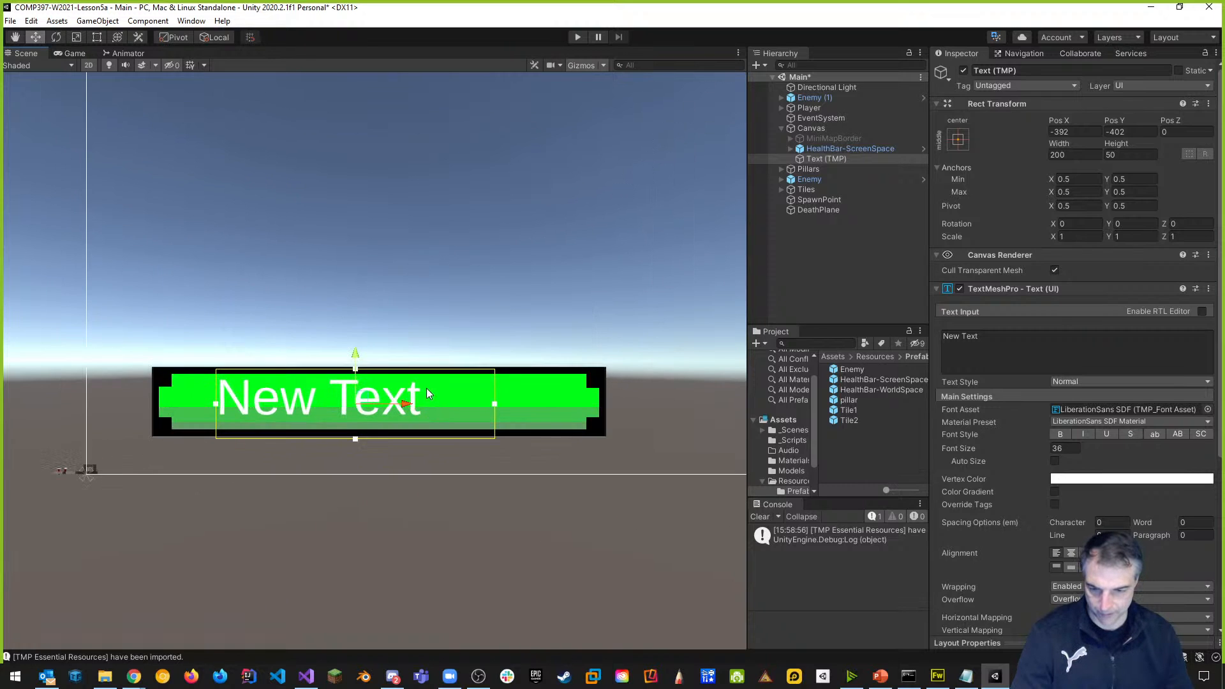
scroll(412, 404, "up", 2)
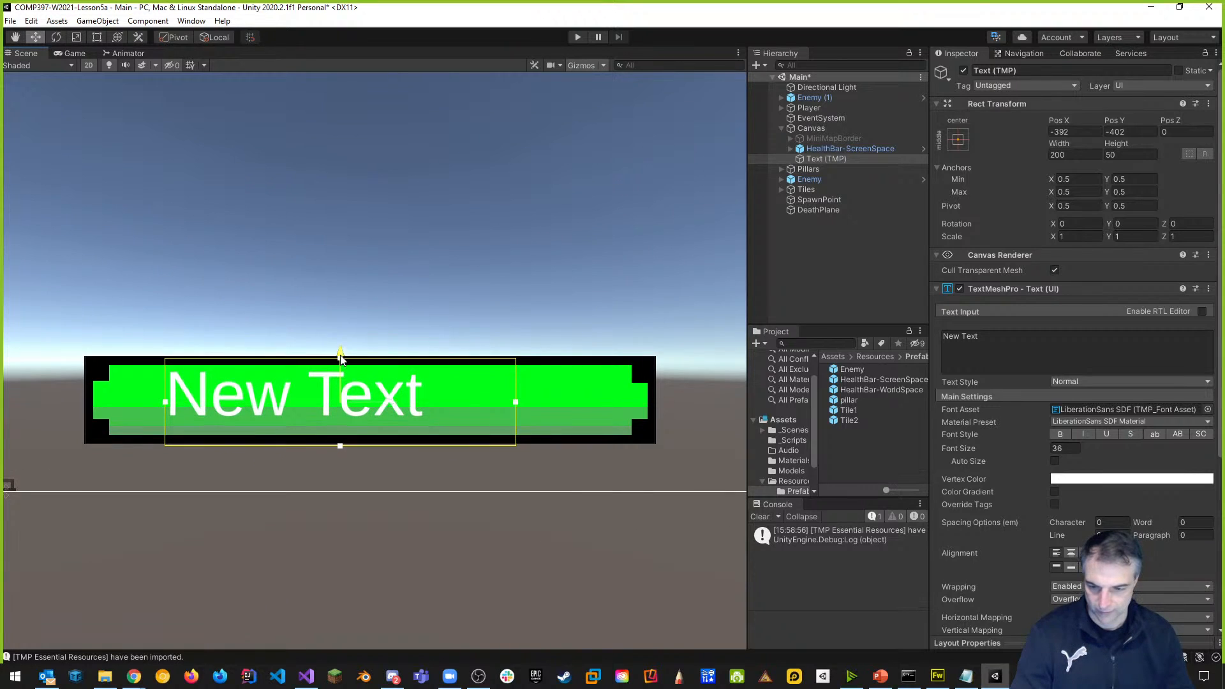
left_click_drag(167, 405, 89, 410)
left_click_drag(516, 403, 656, 402)
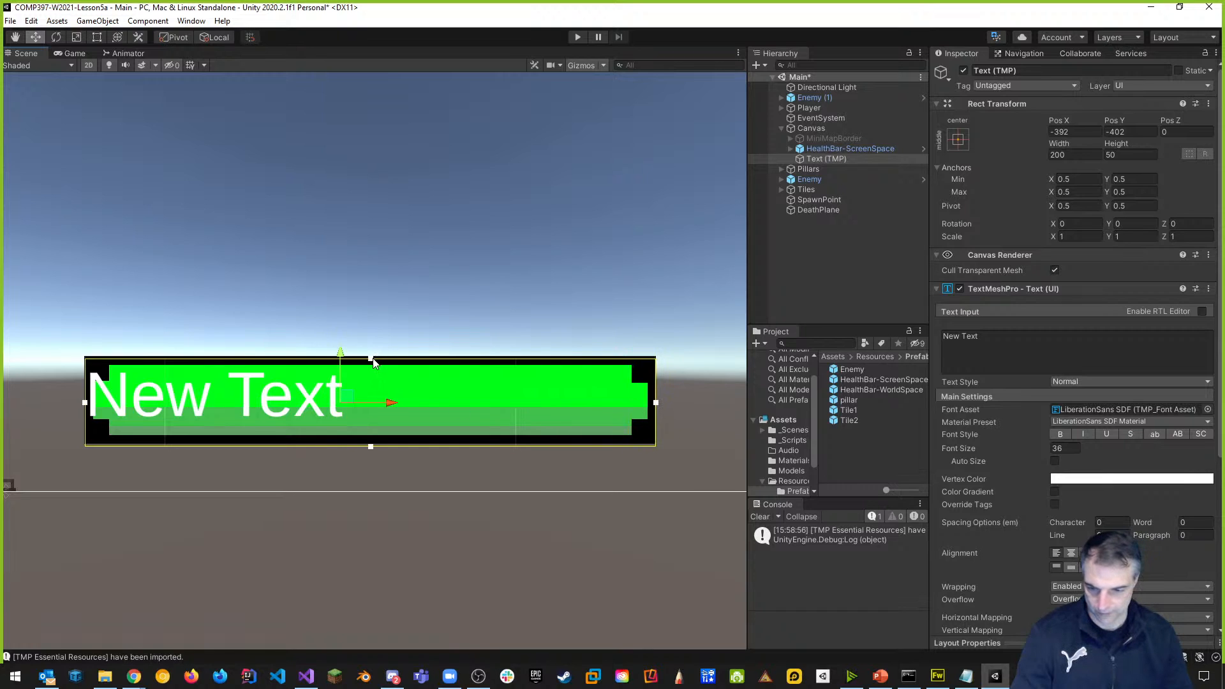
left_click_drag(373, 363, 372, 358)
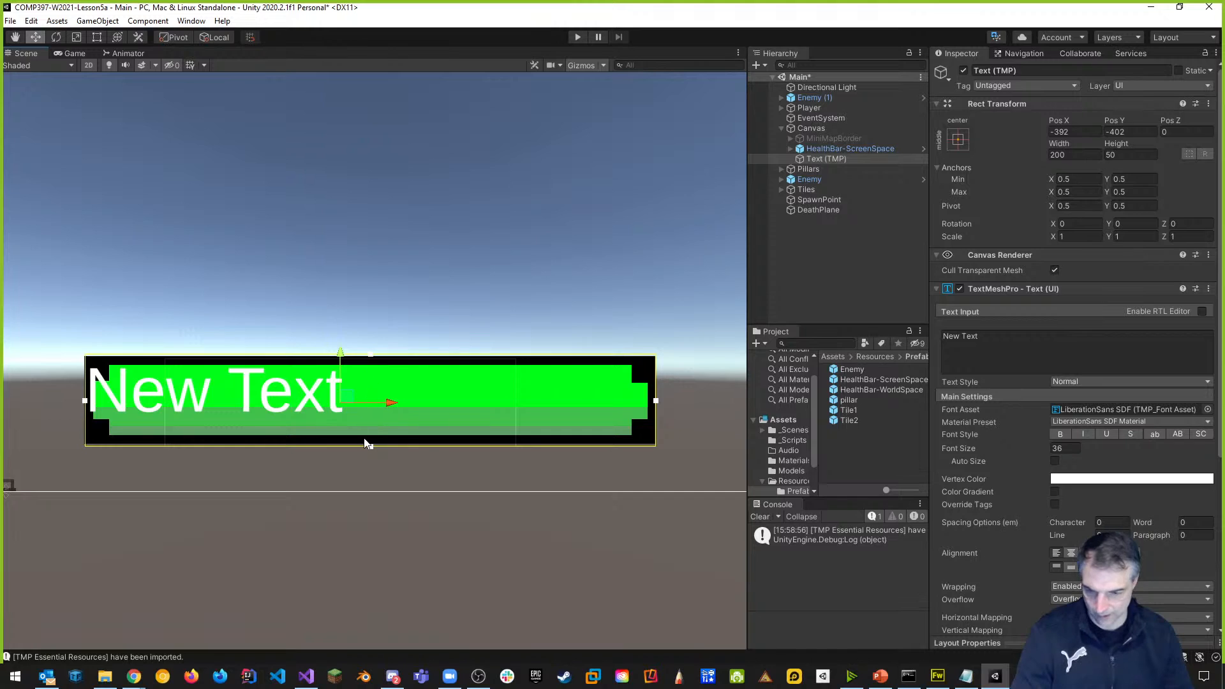
left_click_drag(370, 444, 373, 442)
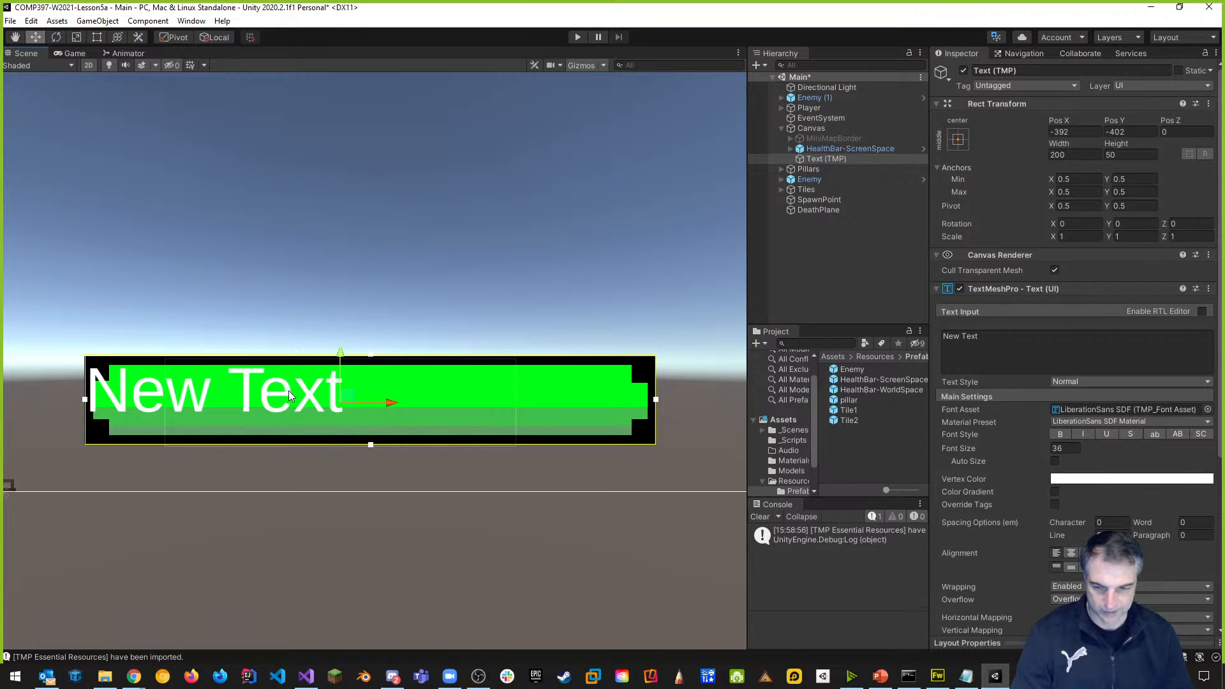
Centre the text horizontally and vertically and change it to read 'Health'.
left_click(1072, 569)
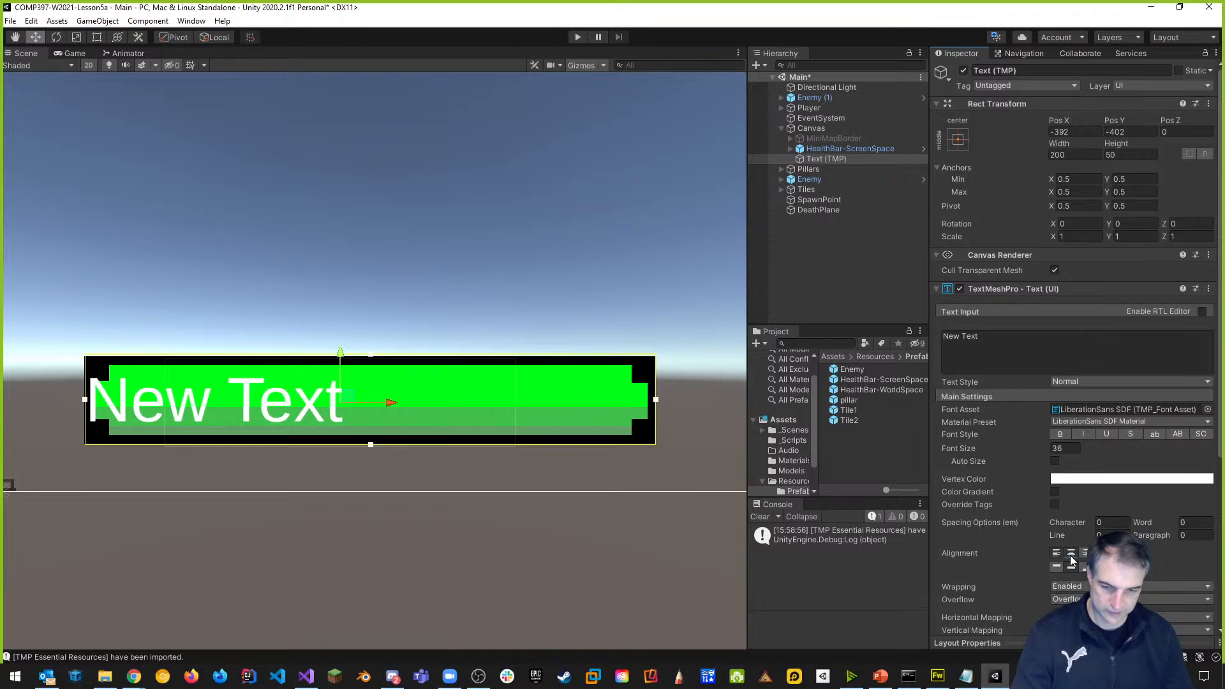
left_click(1072, 554)
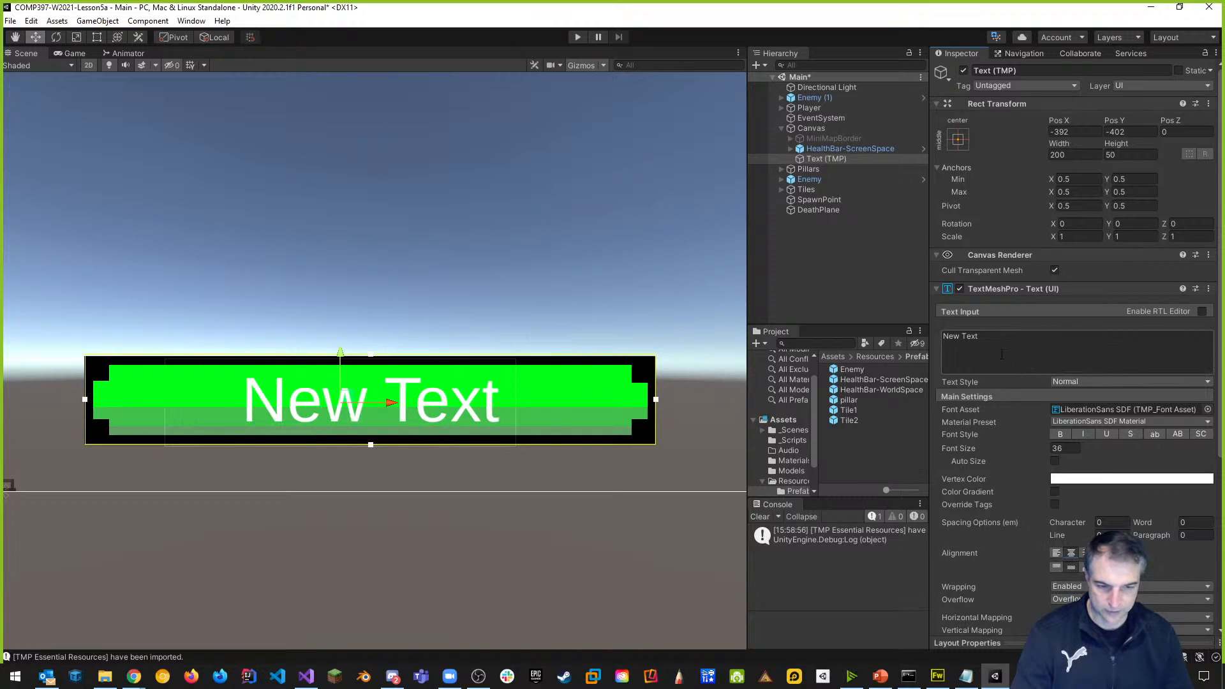
key("ctrl+a")
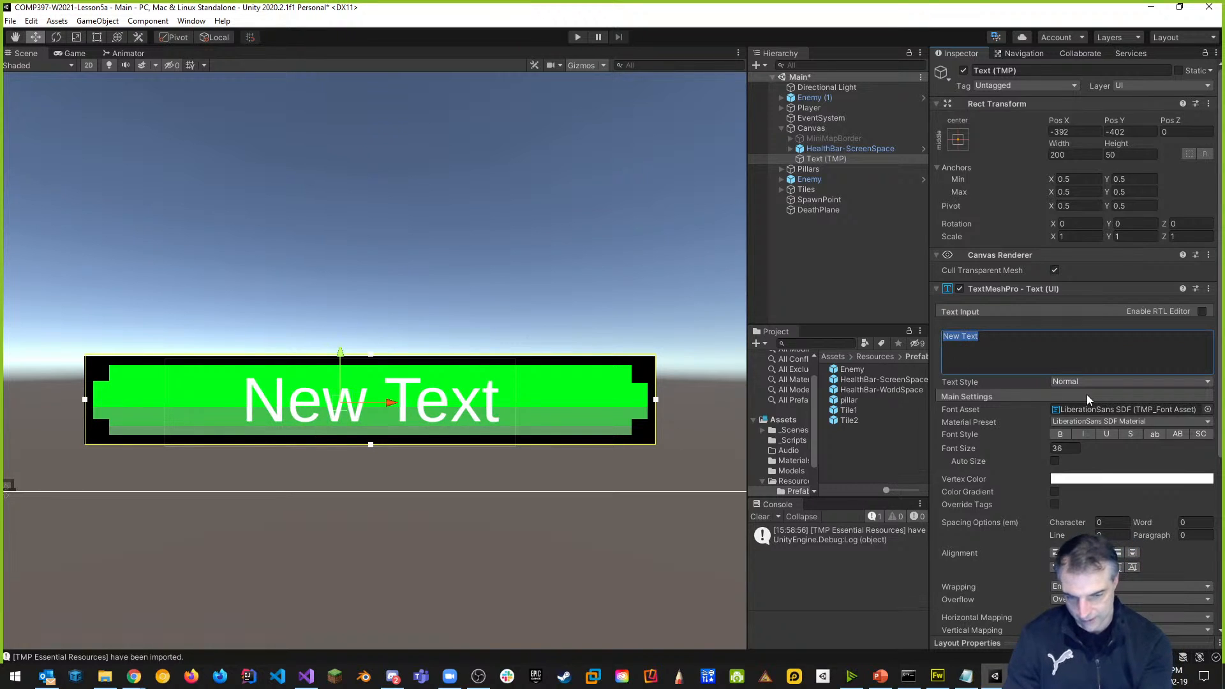
type("HealthB")
key("BackSpace")
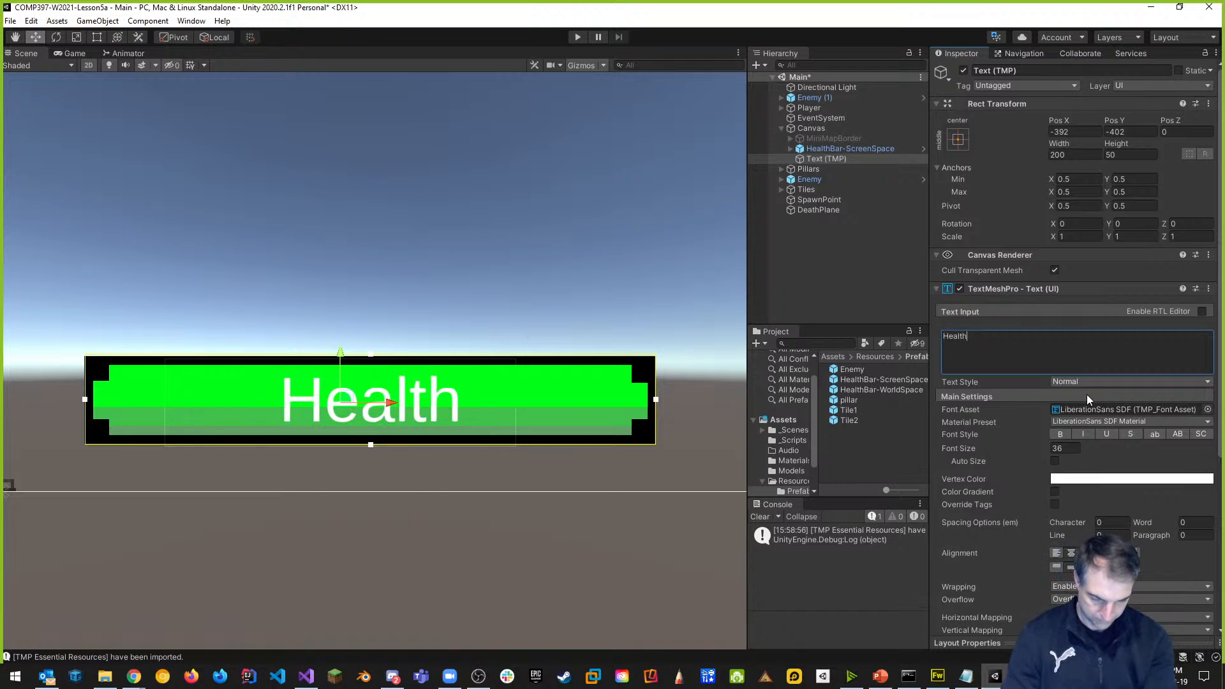
Save the scene and play the game to check the Health label.
key("ctrl+s")
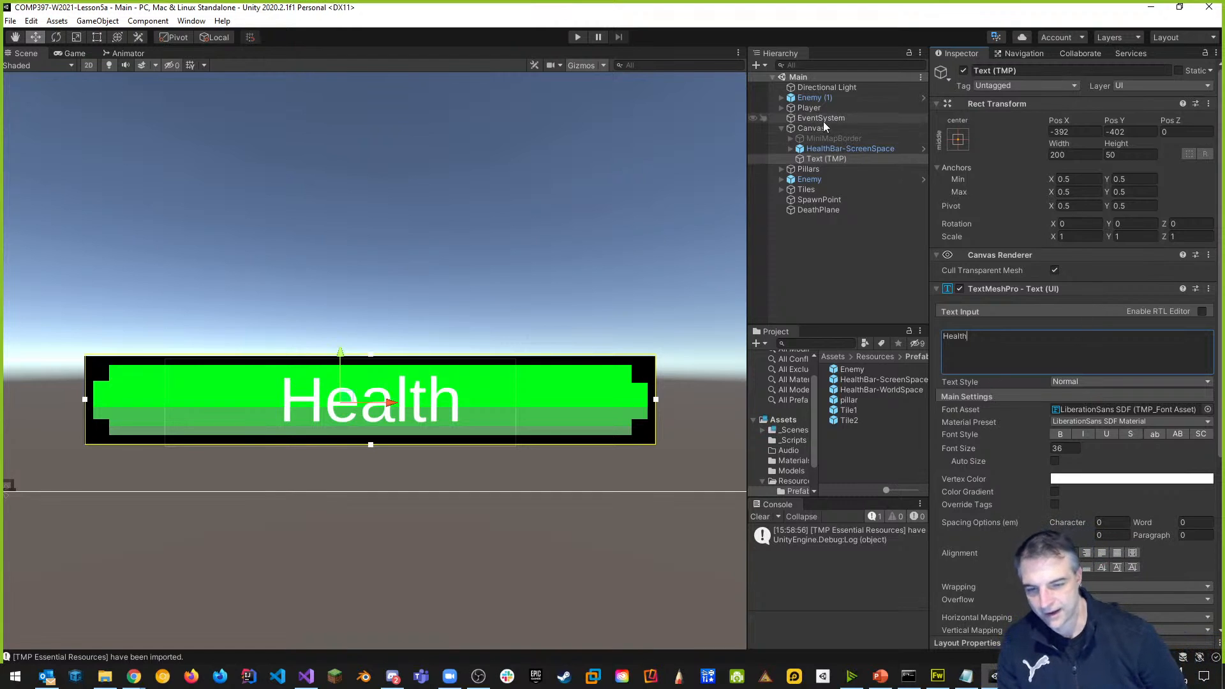
left_click(578, 37)
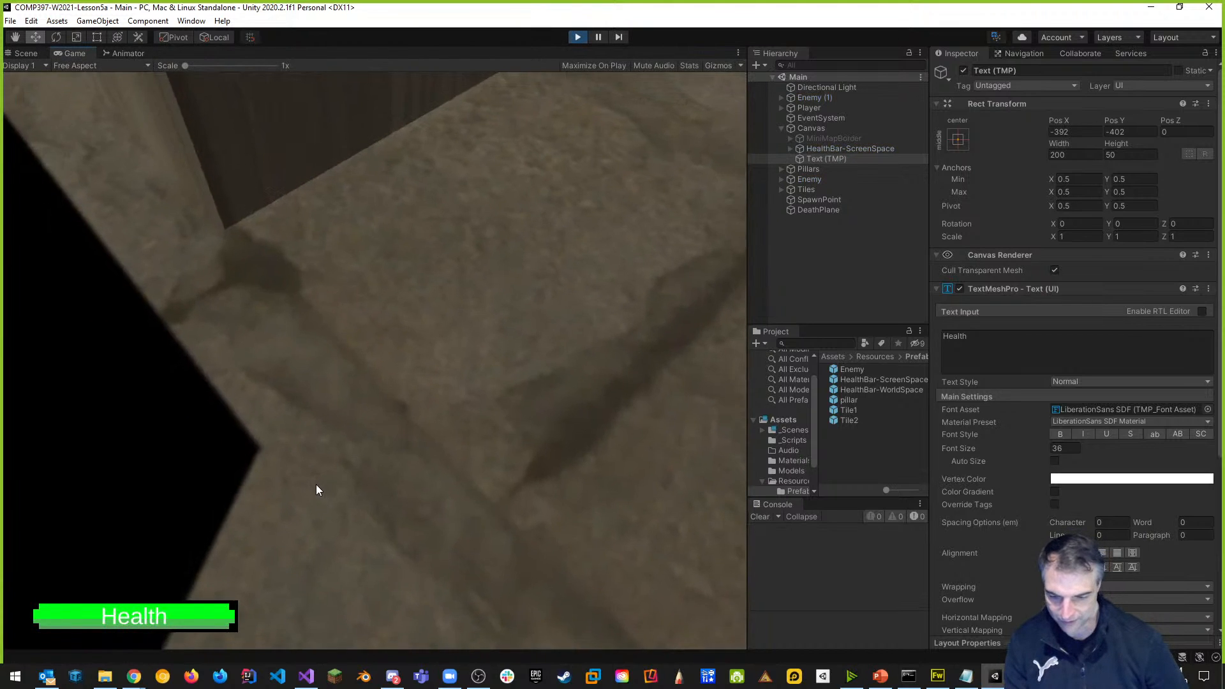
left_click(315, 486)
key("w")
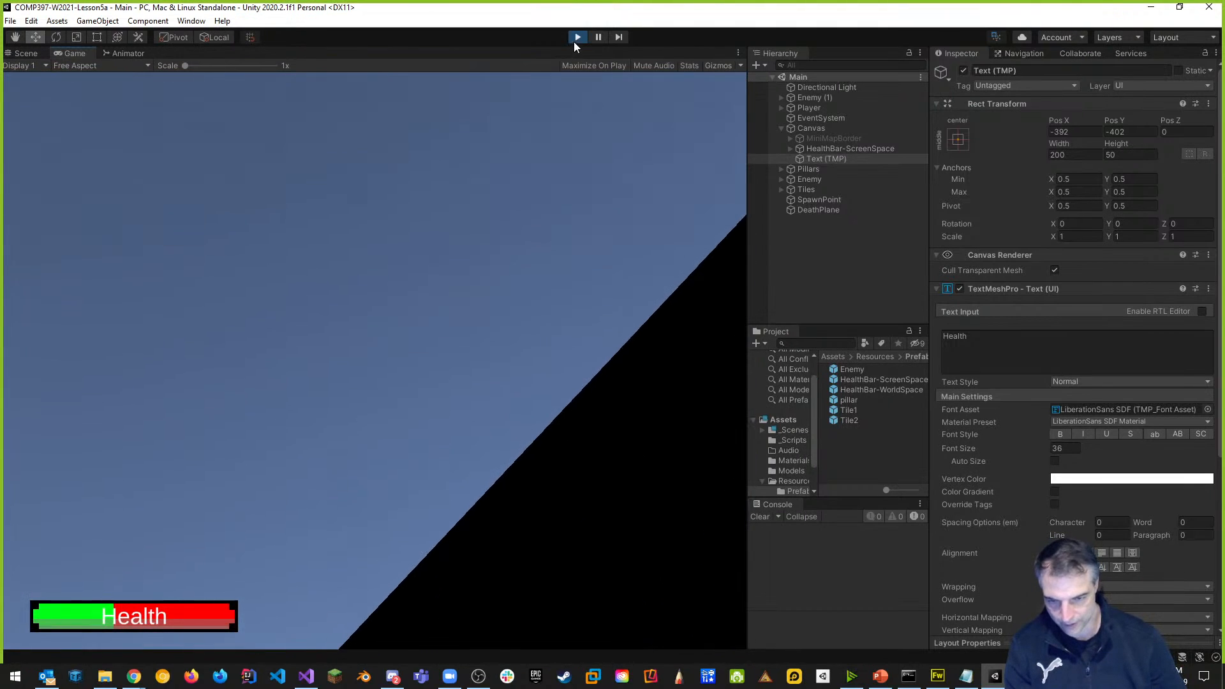
Exit Play mode and recentre the health bar in the Scene view.
left_click(577, 37)
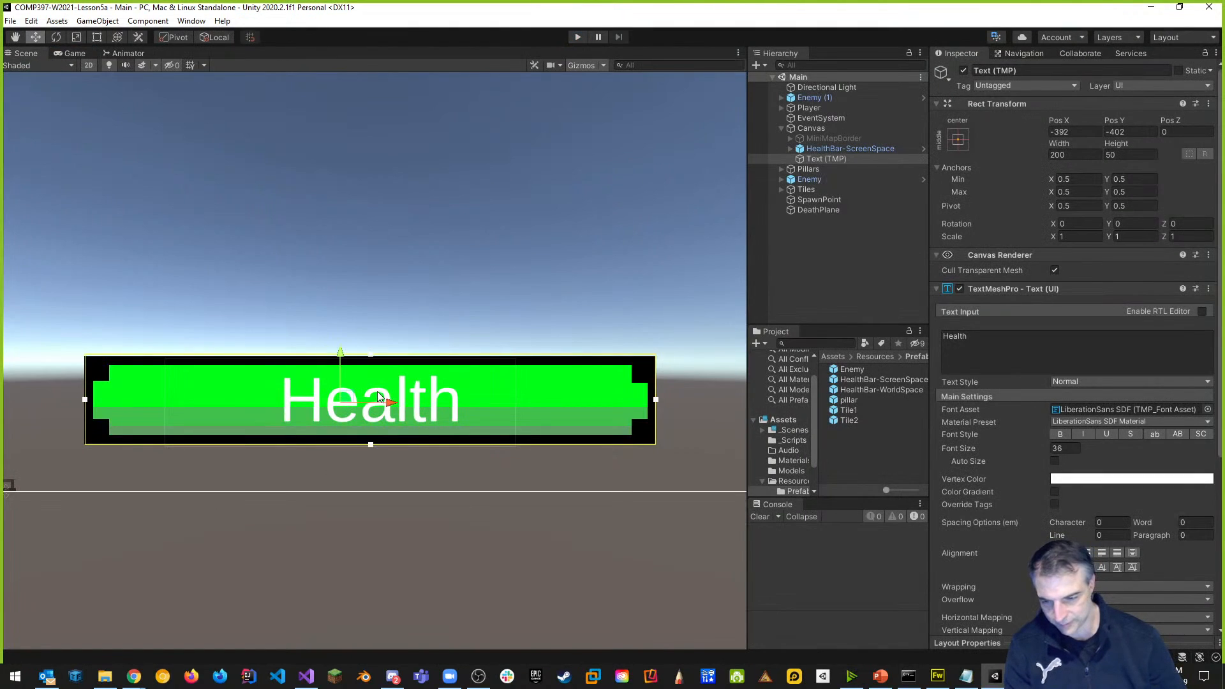
scroll(411, 407, "down", 4)
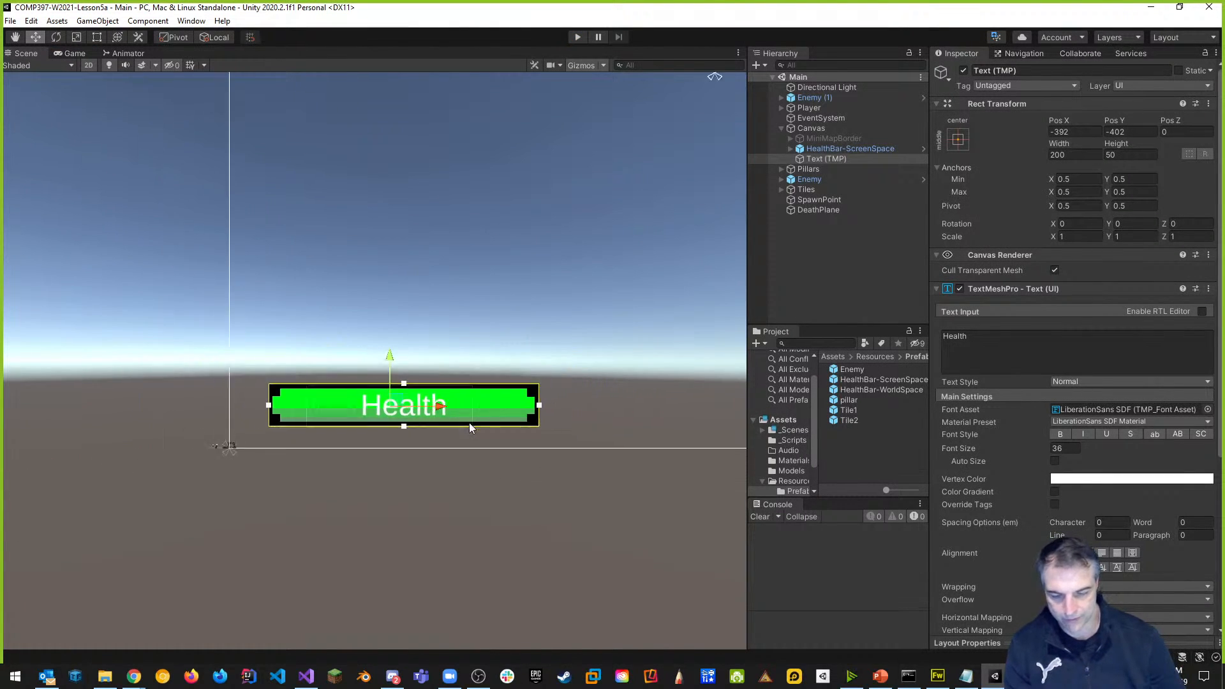
middle_click_drag(560, 396, 381, 442)
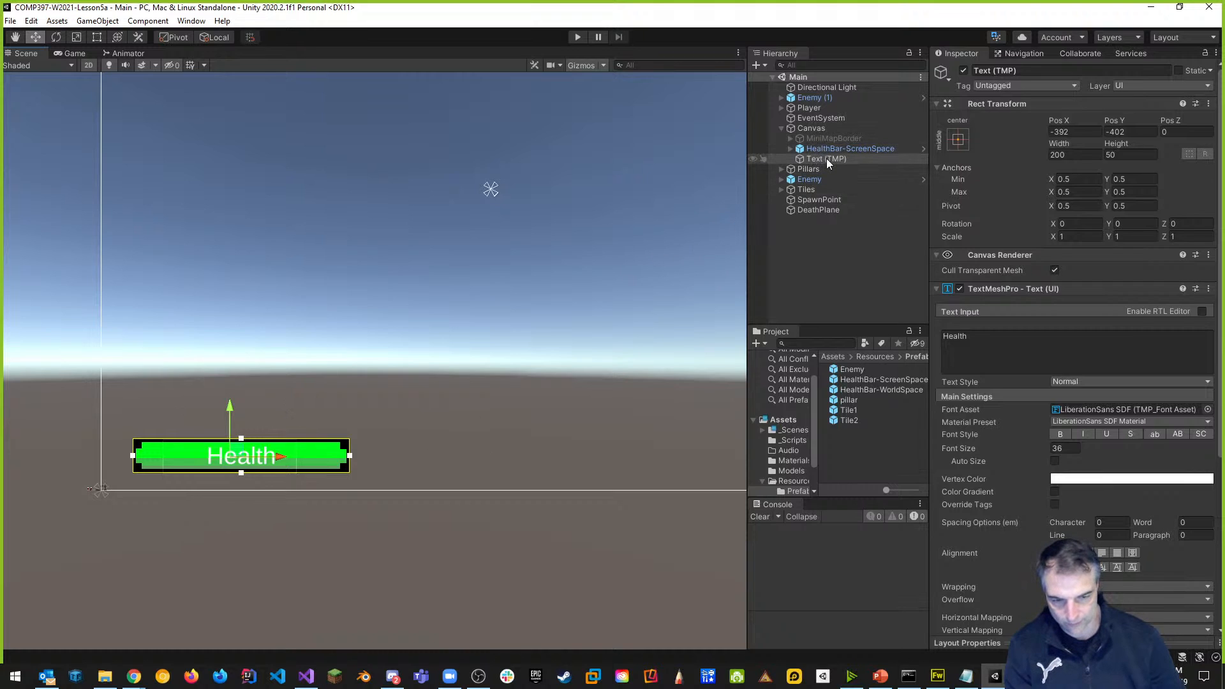
Rename the Text (TMP) object to HealthLabel in the Inspector.
left_click(996, 71)
left_click(1037, 72)
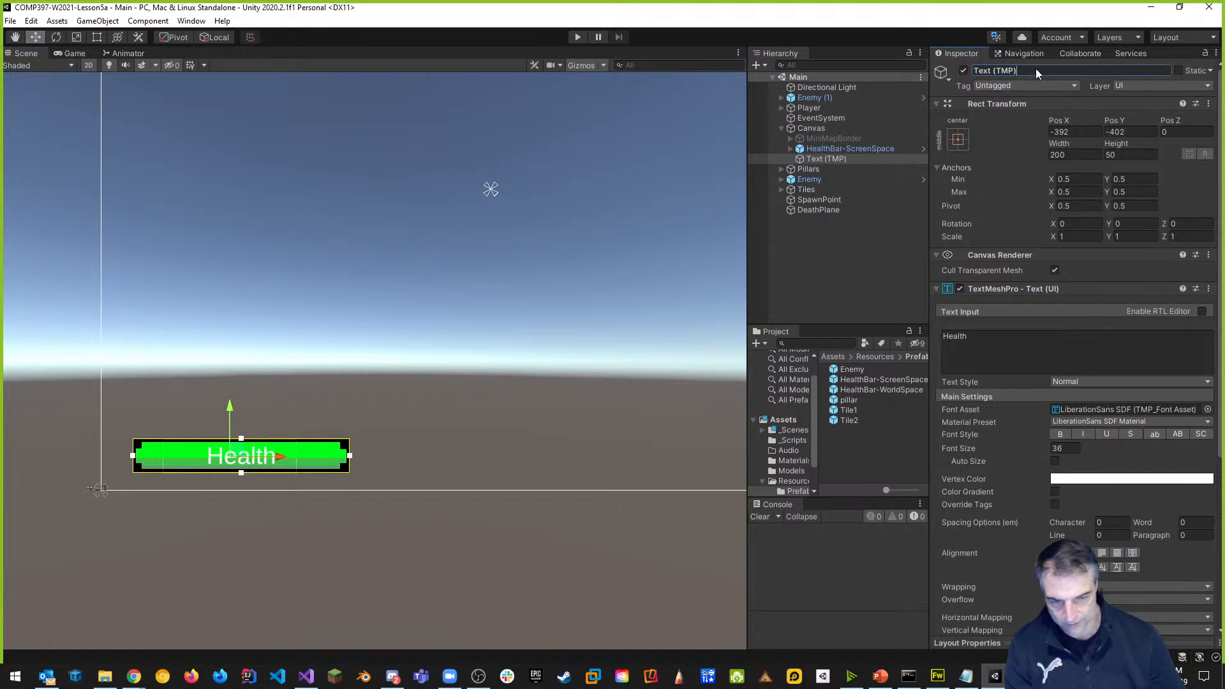
key("BackSpace")
key("BackSpace")
key("BackSpace")
key("BackSpace")
key("BackSpace")
key("BackSpace")
key("BackSpace")
key("BackSpace")
key("BackSpace")
type("HealthLa")
key("Return")
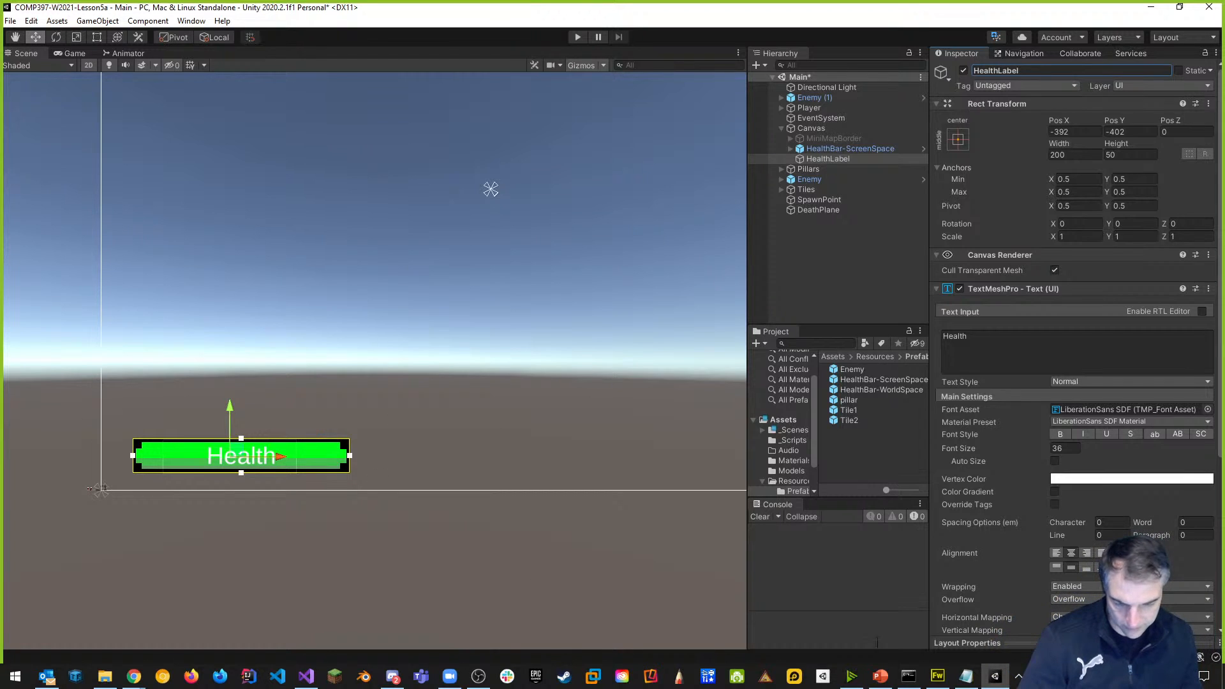
left_click(880, 676)
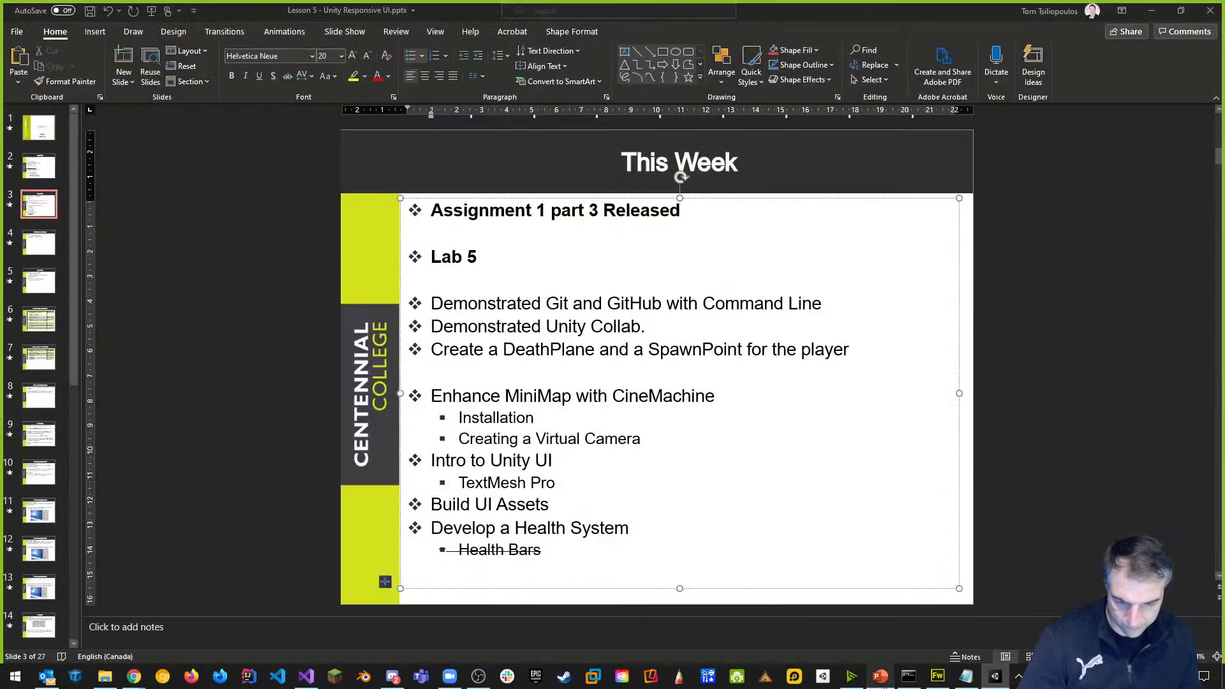
left_click(46, 518)
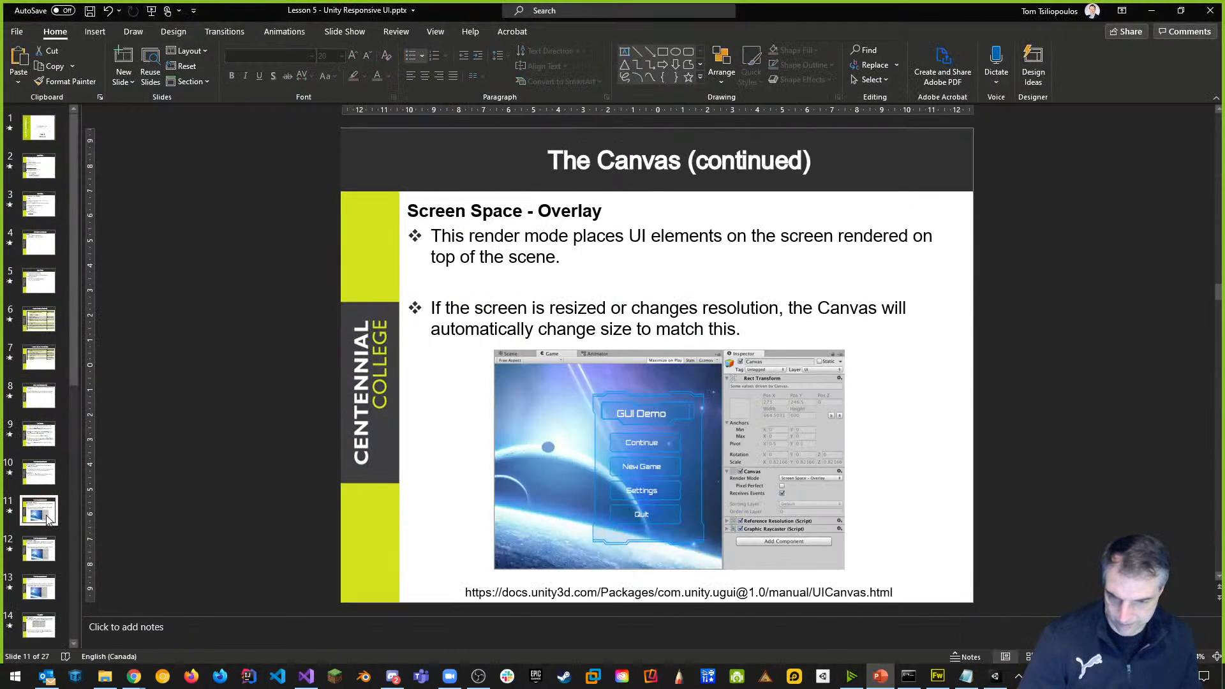
scroll(38, 520, "down", 5)
scroll(28, 526, "down", 2)
left_click_drag(71, 386, 73, 504)
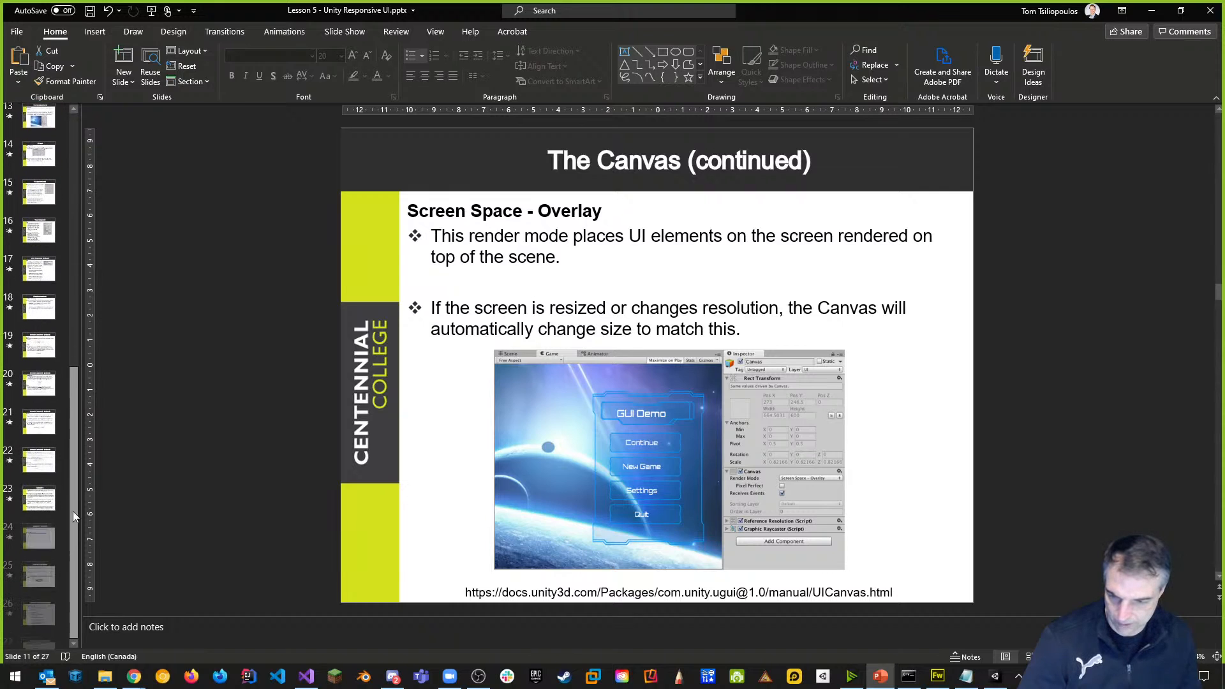
left_click(39, 474)
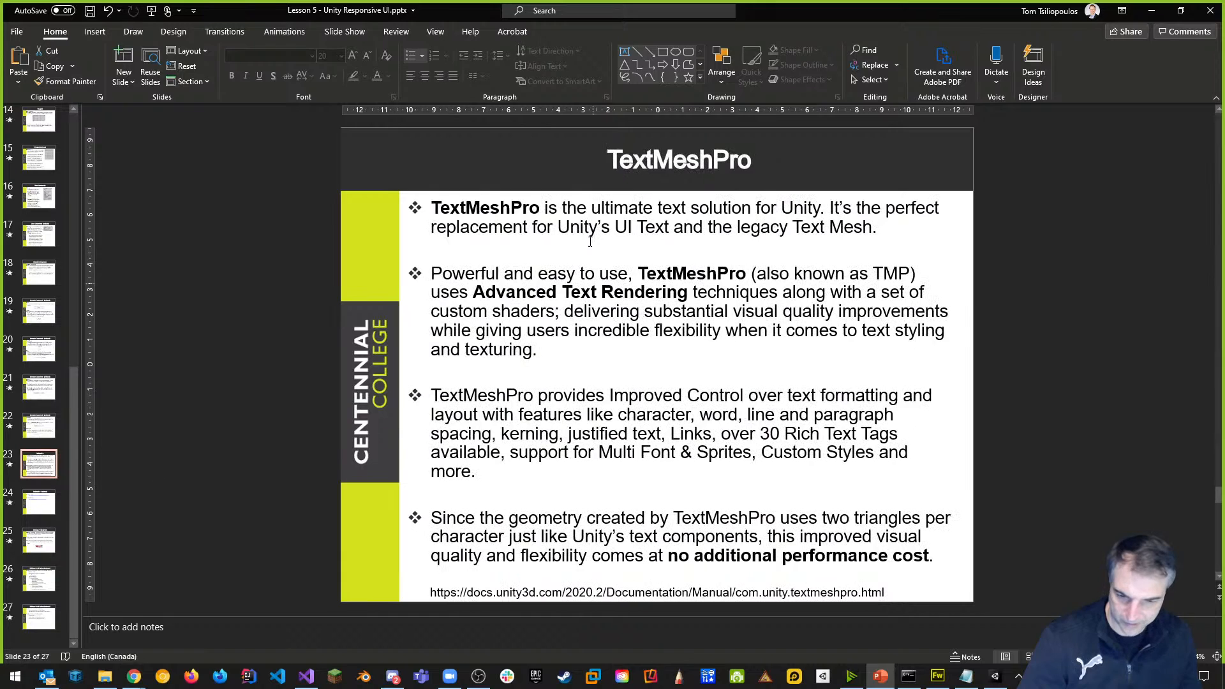
left_click(40, 503)
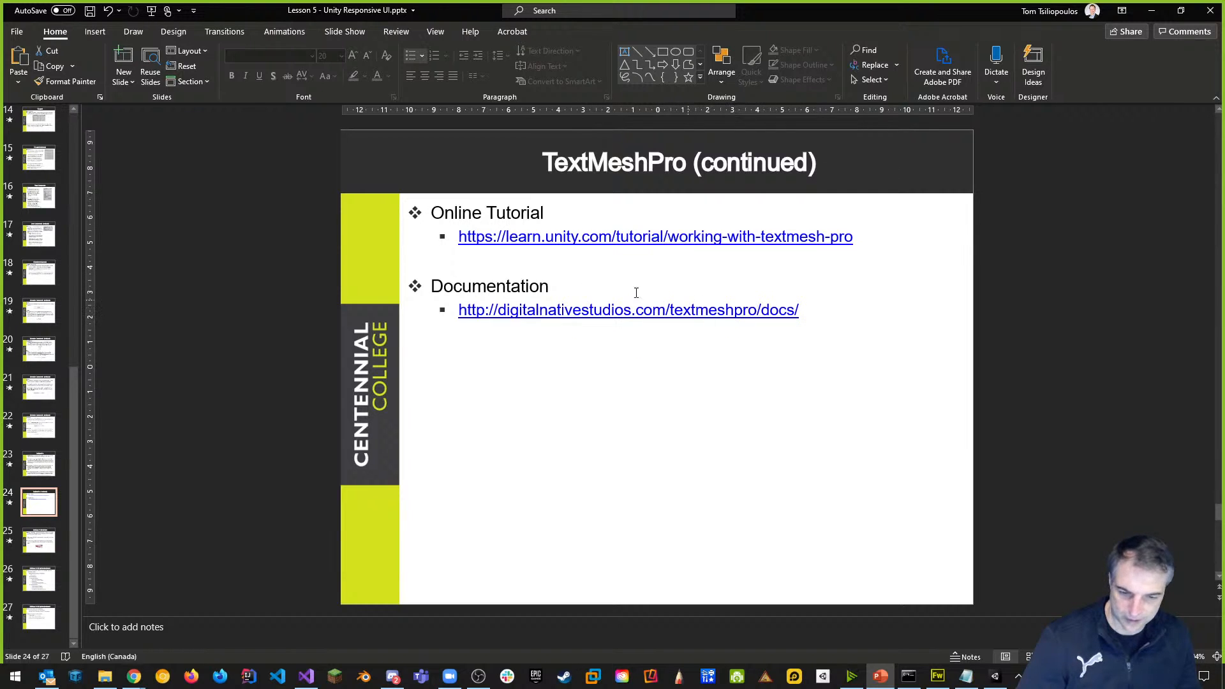
key("alt+Tab")
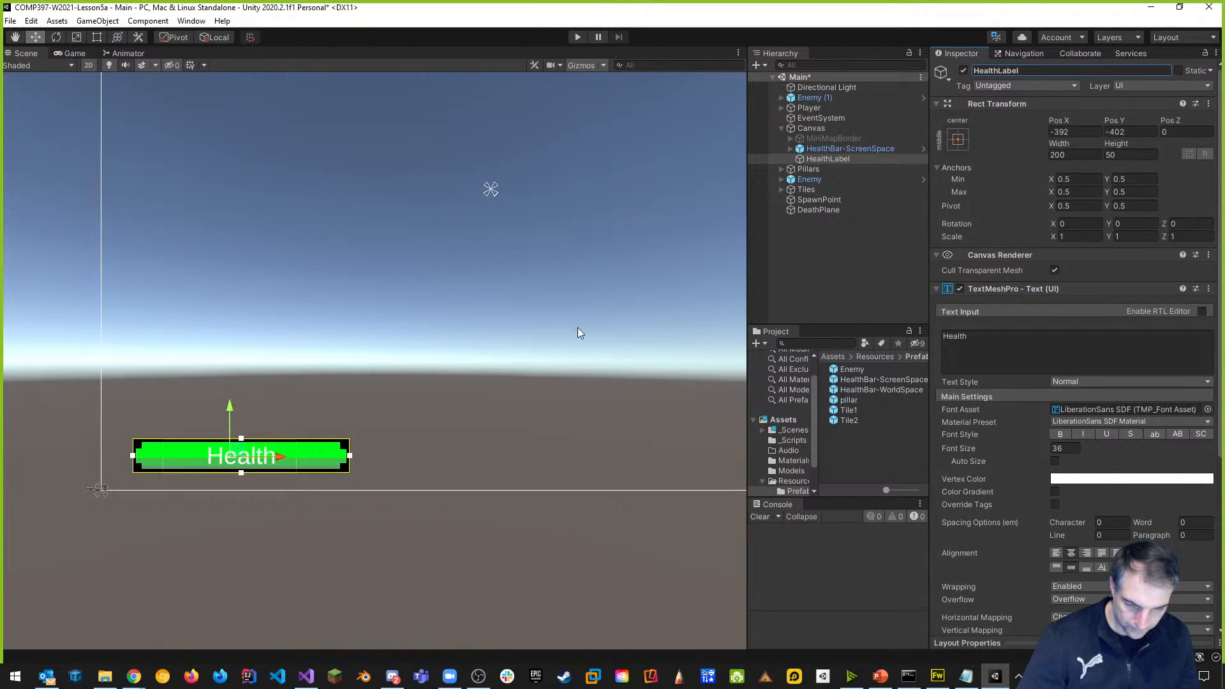
key("f")
mouse_move(568, 330)
middle_mouse_down()
mouse_move(460, 359)
mouse_move(507, 358)
middle_mouse_up()
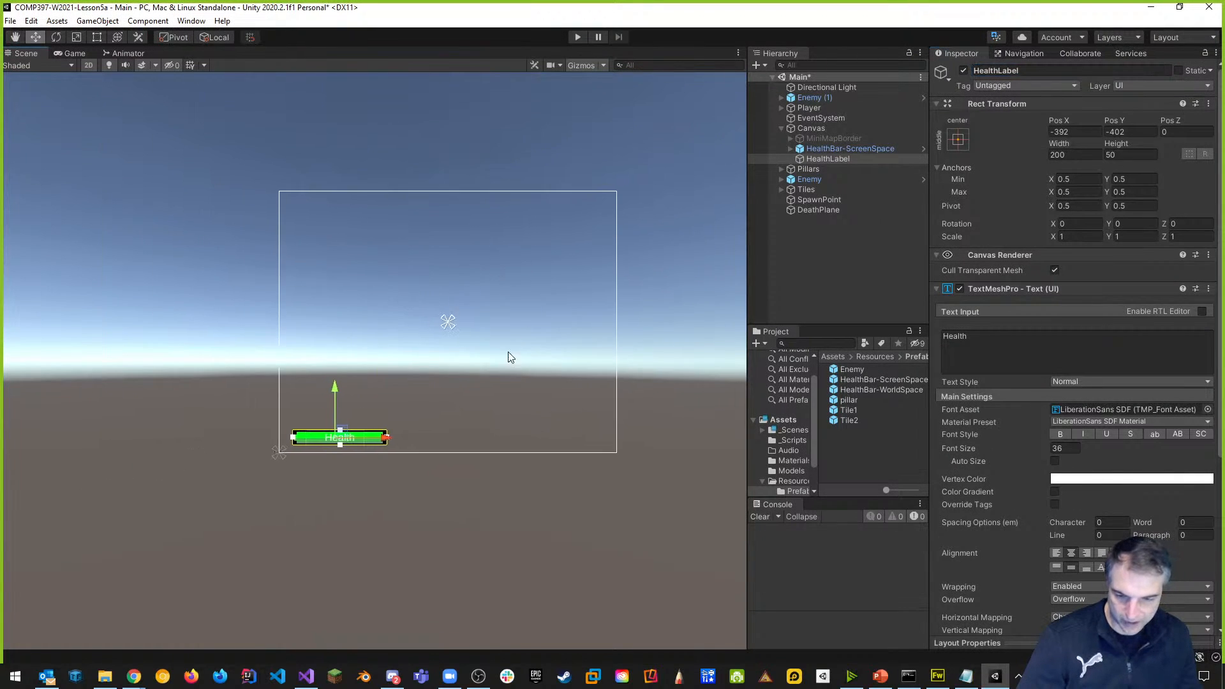
scroll(507, 359, "up", 3)
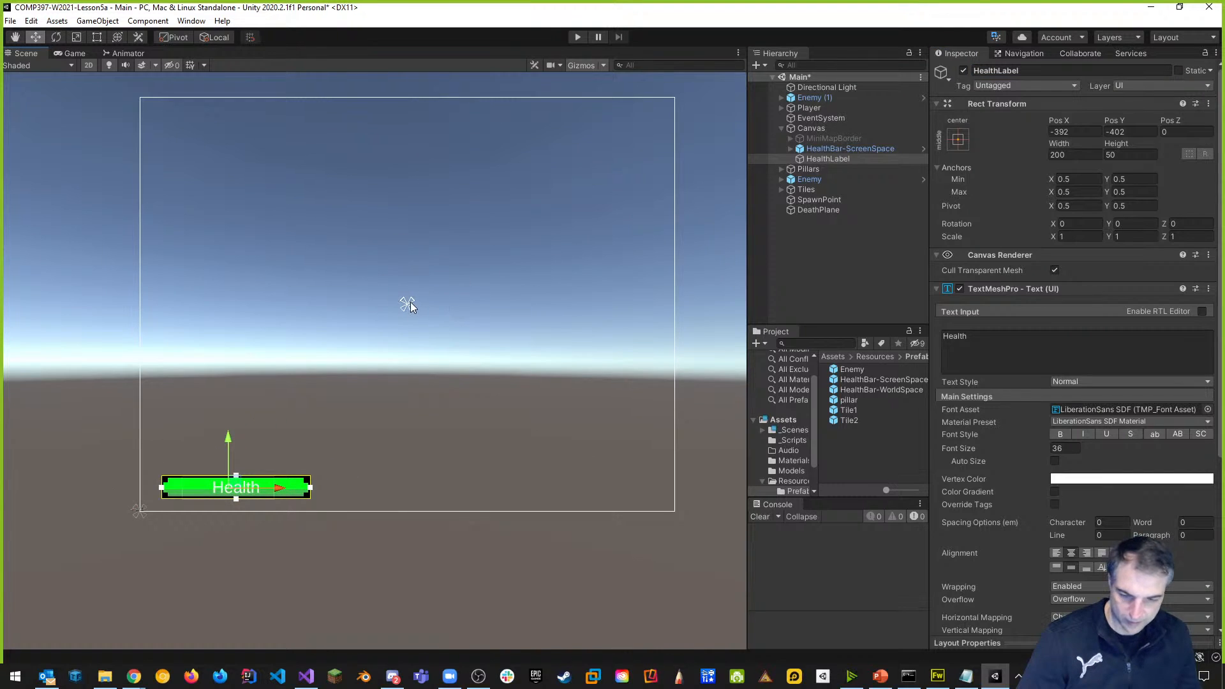
scroll(474, 358, "up", 4)
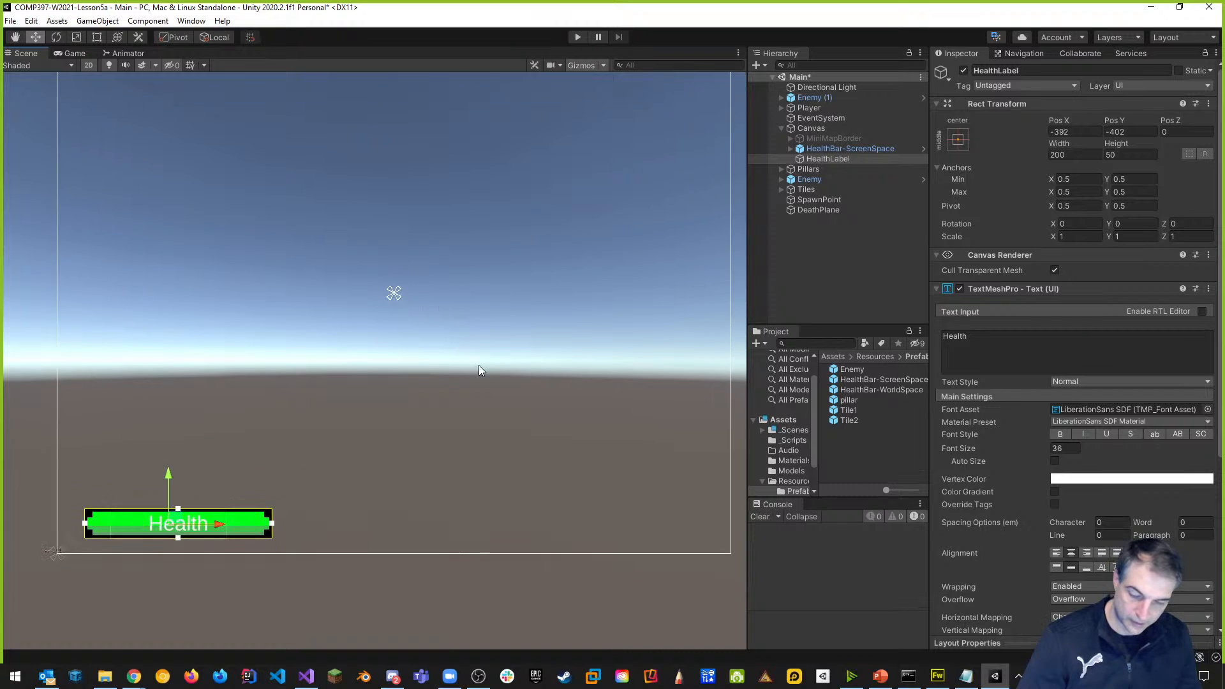
scroll(440, 282, "down", 2)
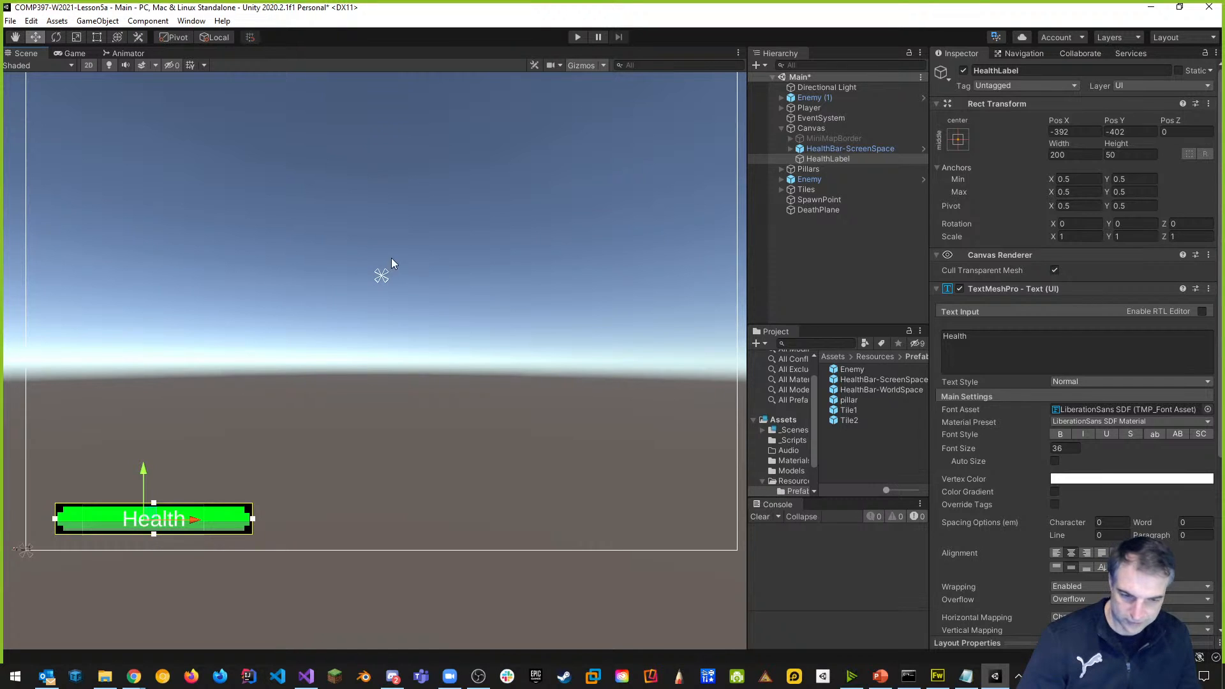
left_click(812, 130)
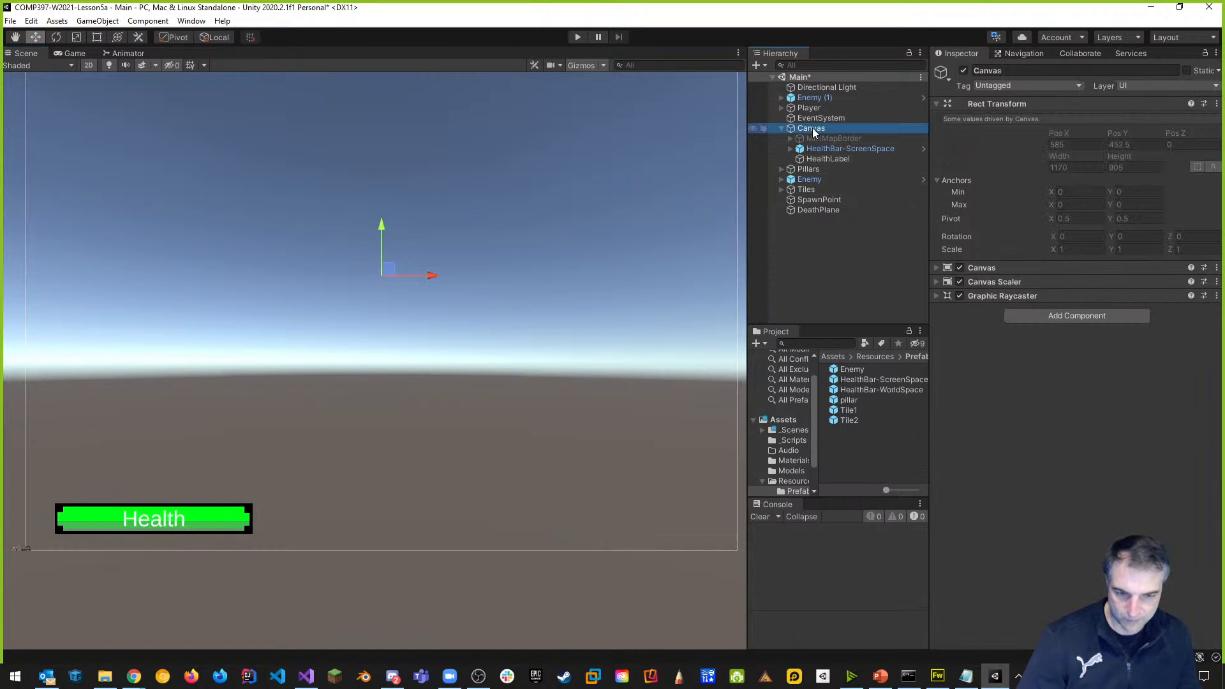
Add a TextMeshPro text under Canvas reading '+', centre-aligned.
right_click(813, 130)
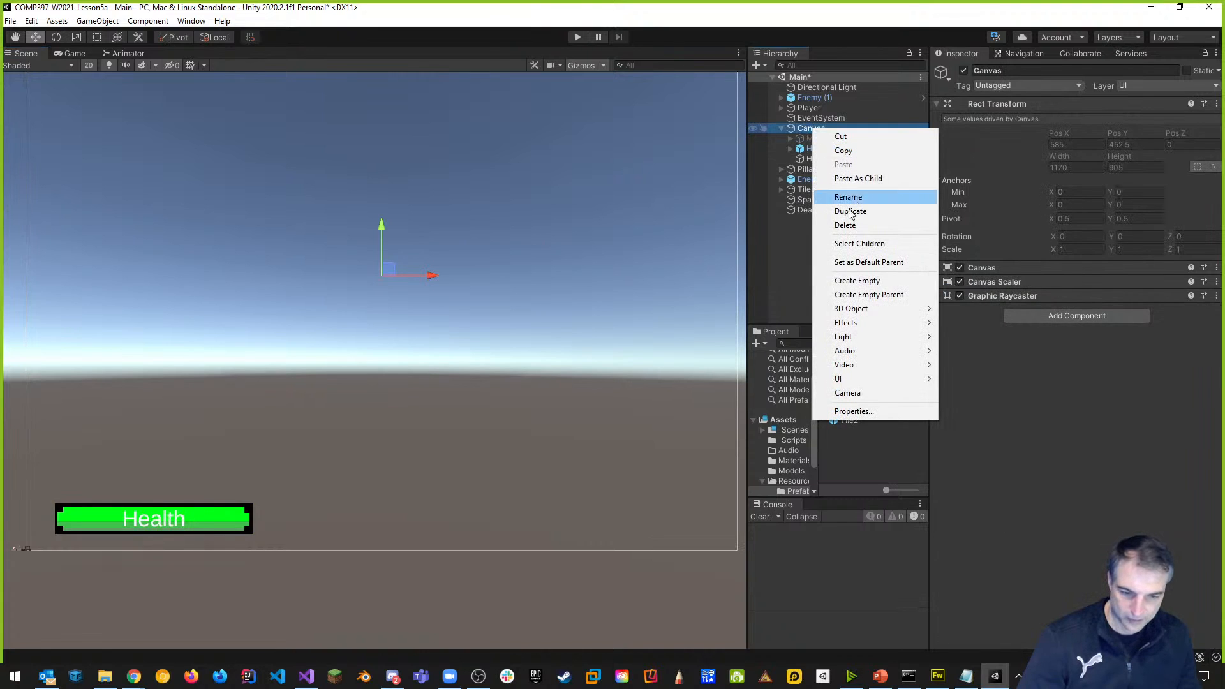
mouse_move(894, 379)
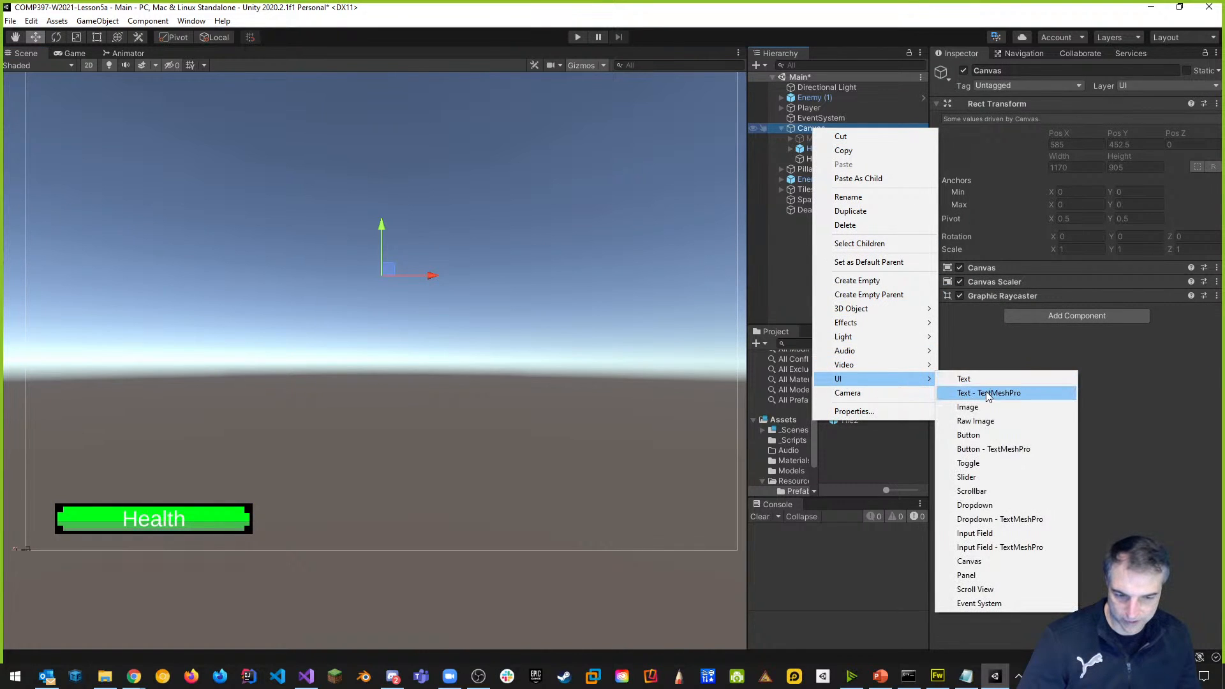
left_click(988, 393)
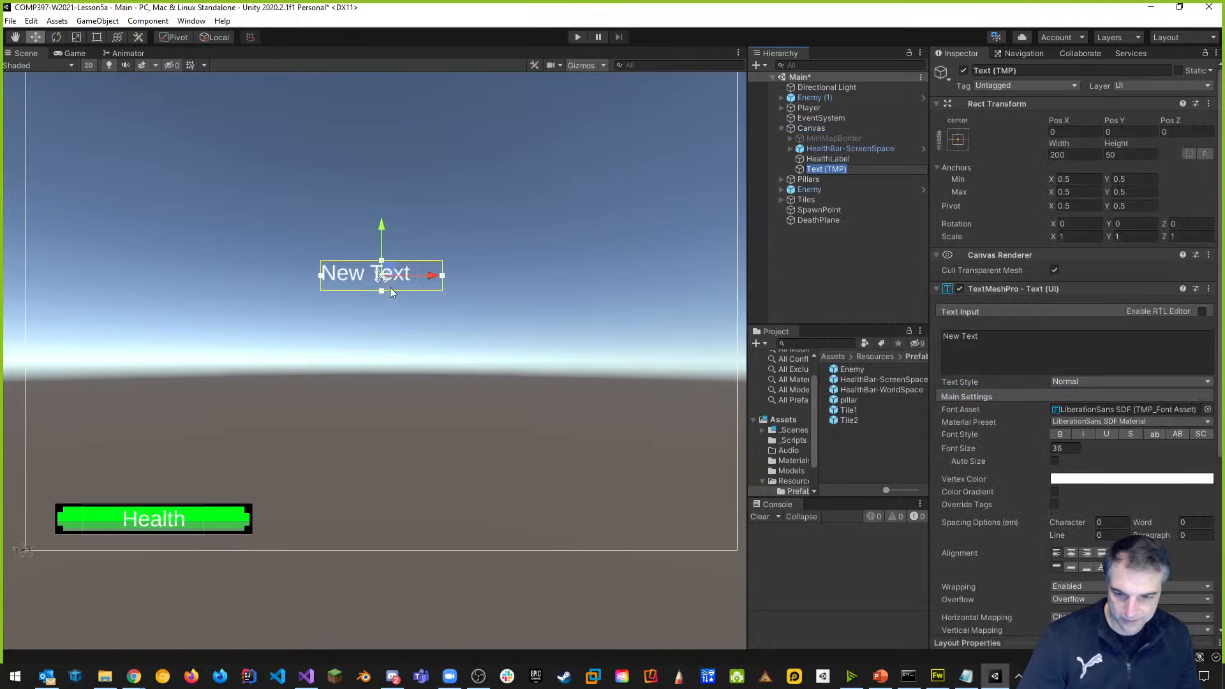
left_click_drag(992, 338, 811, 338)
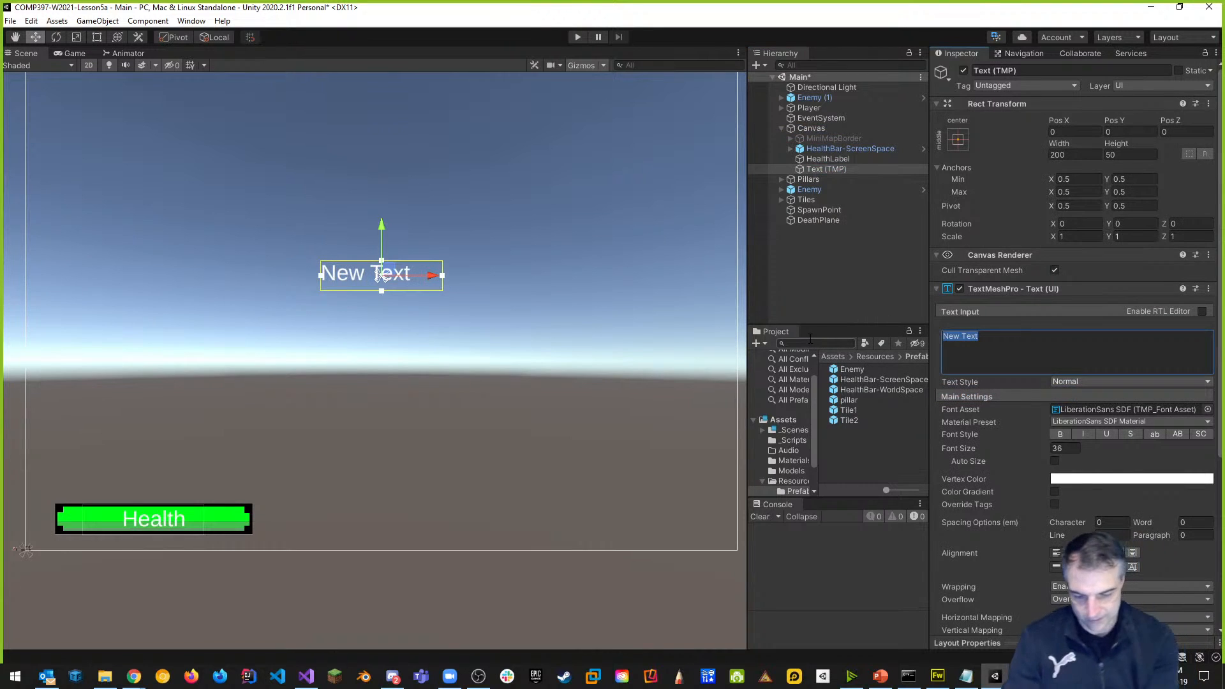
type("+")
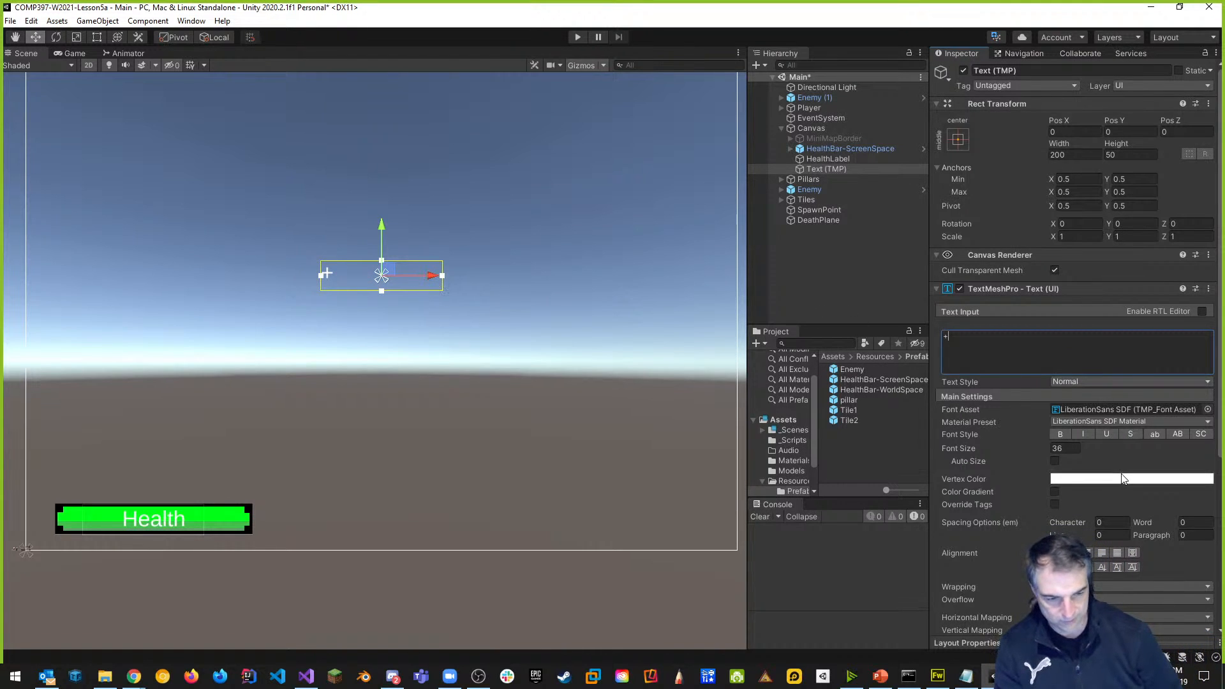
left_click(1072, 553)
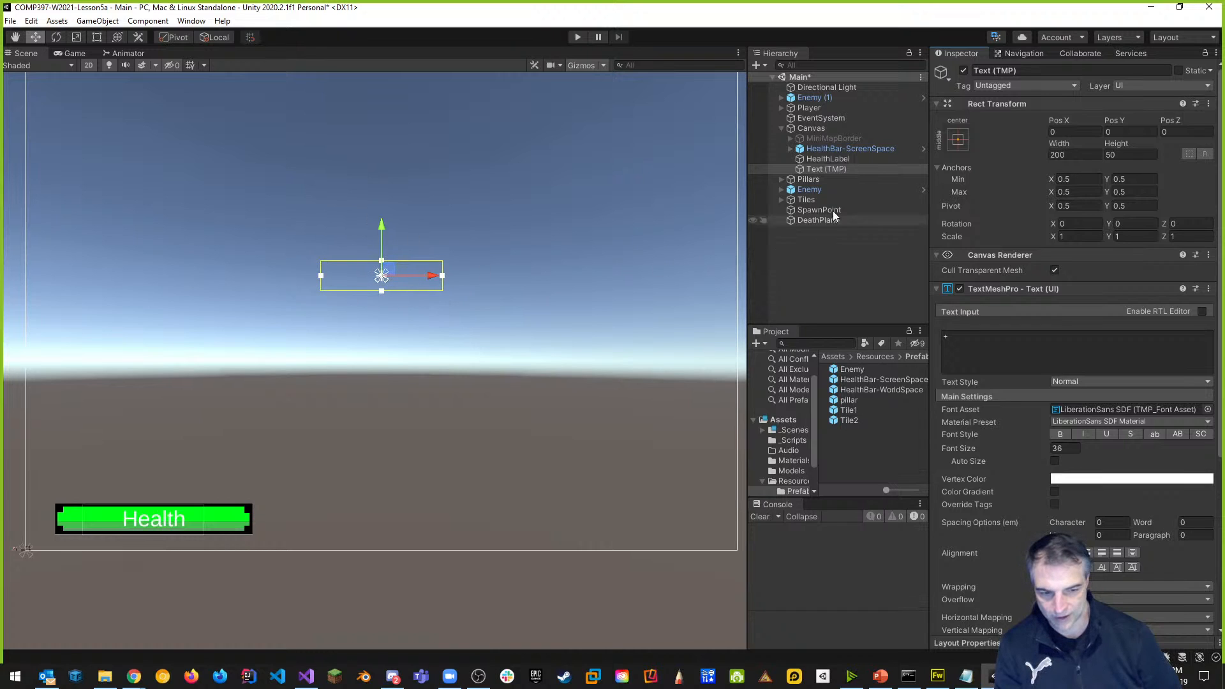
Rename the new text object to Reticle and enter Play mode.
left_click(1023, 70)
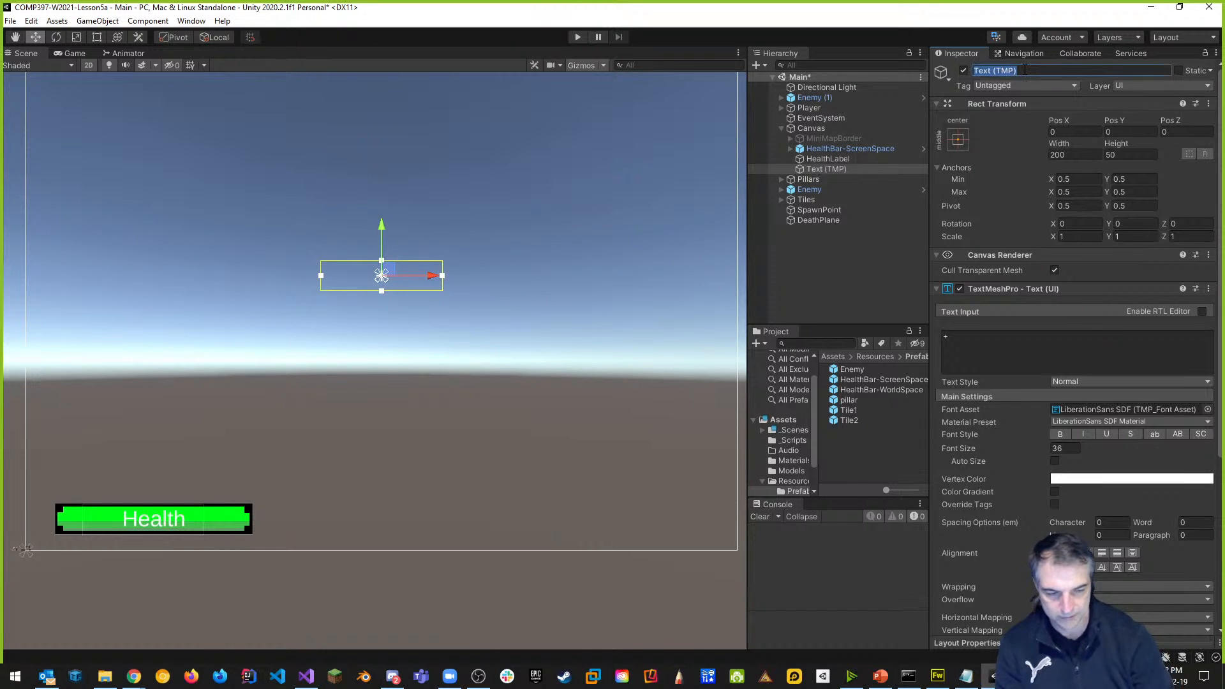
type("R")
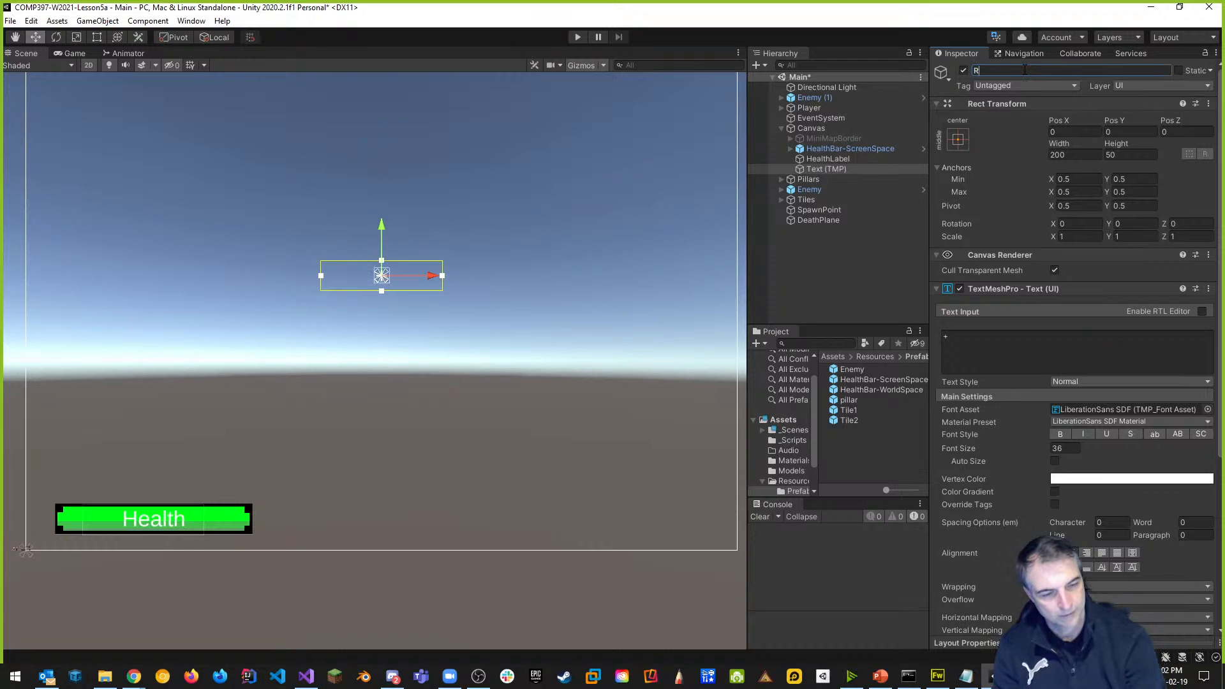
type("eticle")
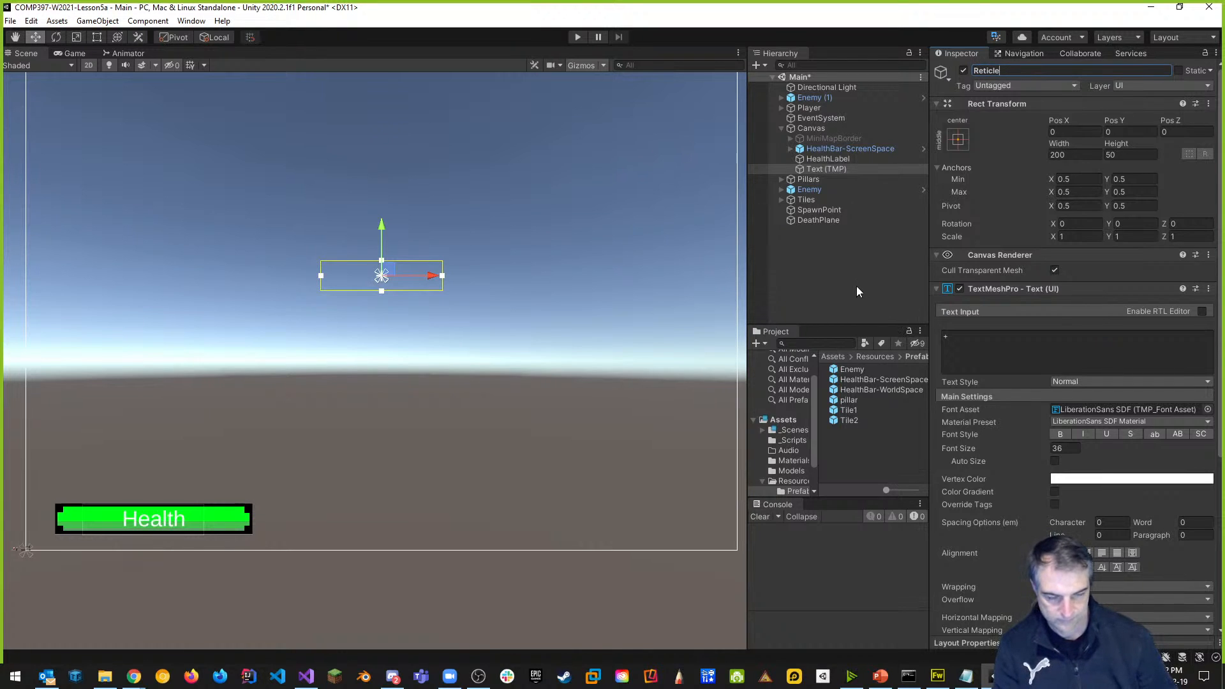
left_click(821, 170)
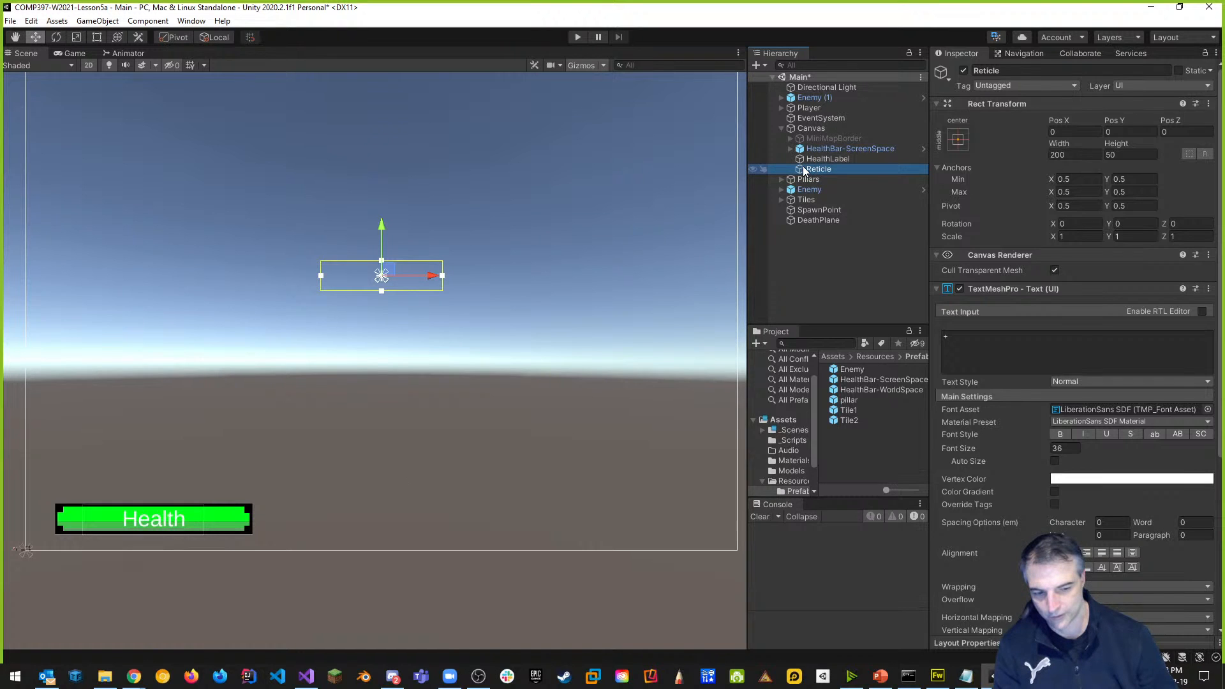
left_click(576, 37)
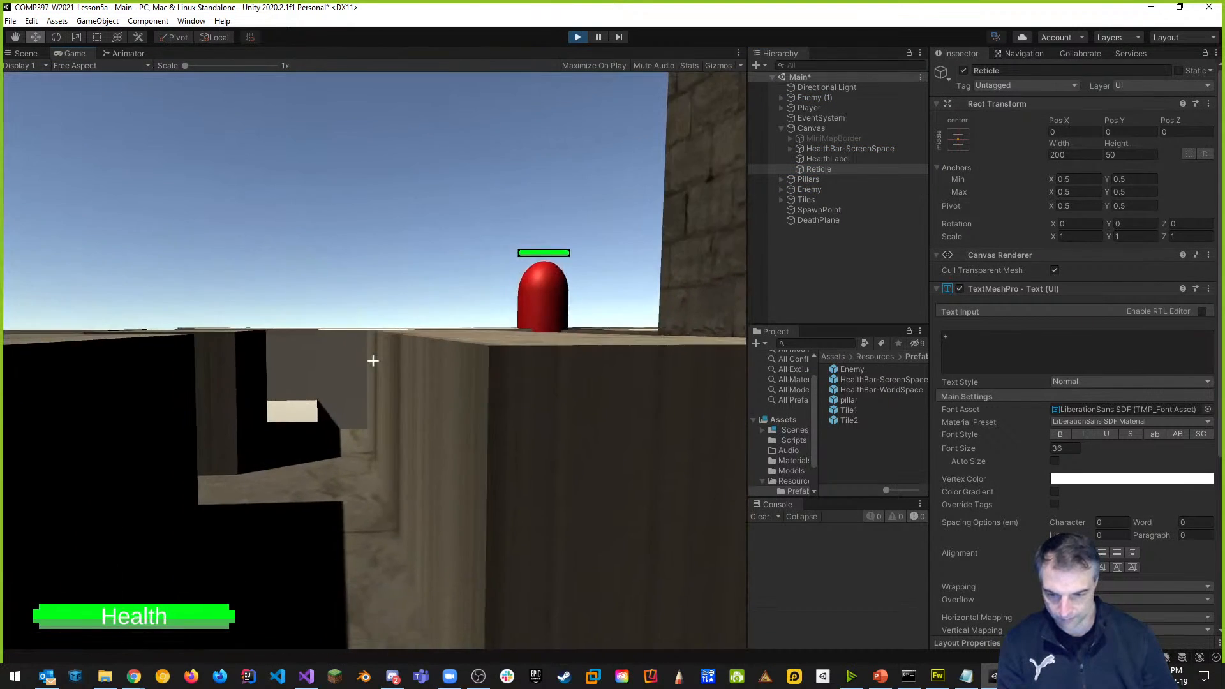
Walk, turn and jump across the maze blocks toward the enemies, watching the '+' reticle stay centred.
key("w")
key("s")
key("w")
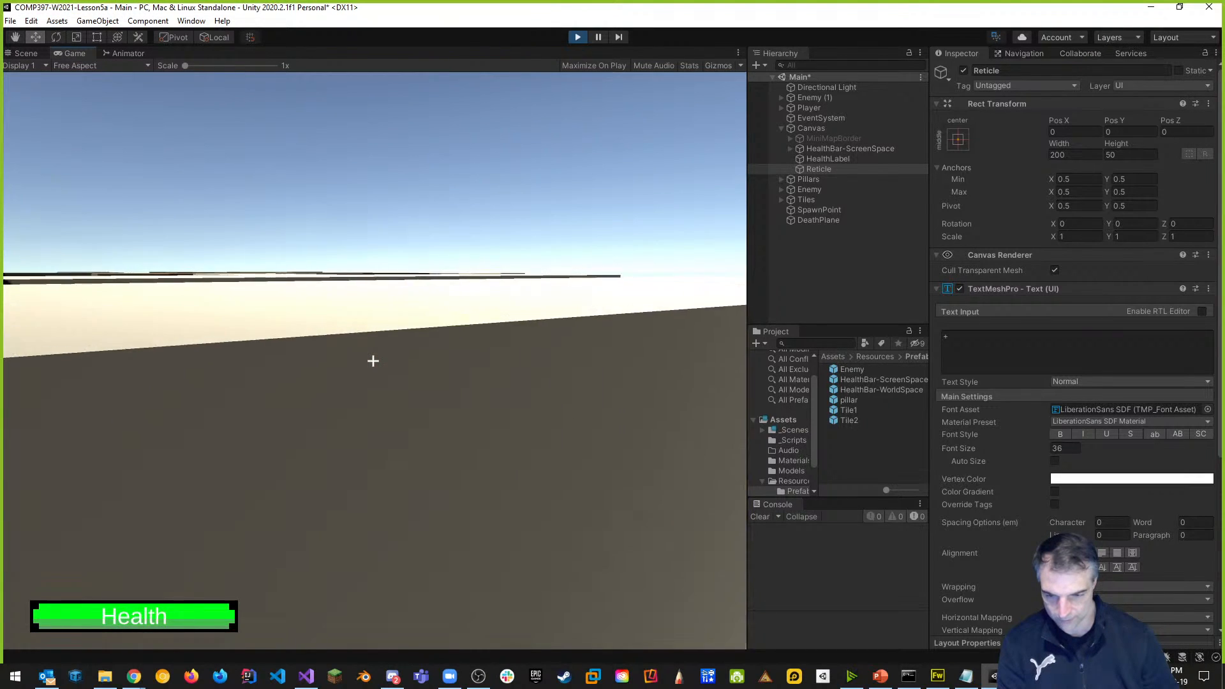
key("space")
key("space")
key("w")
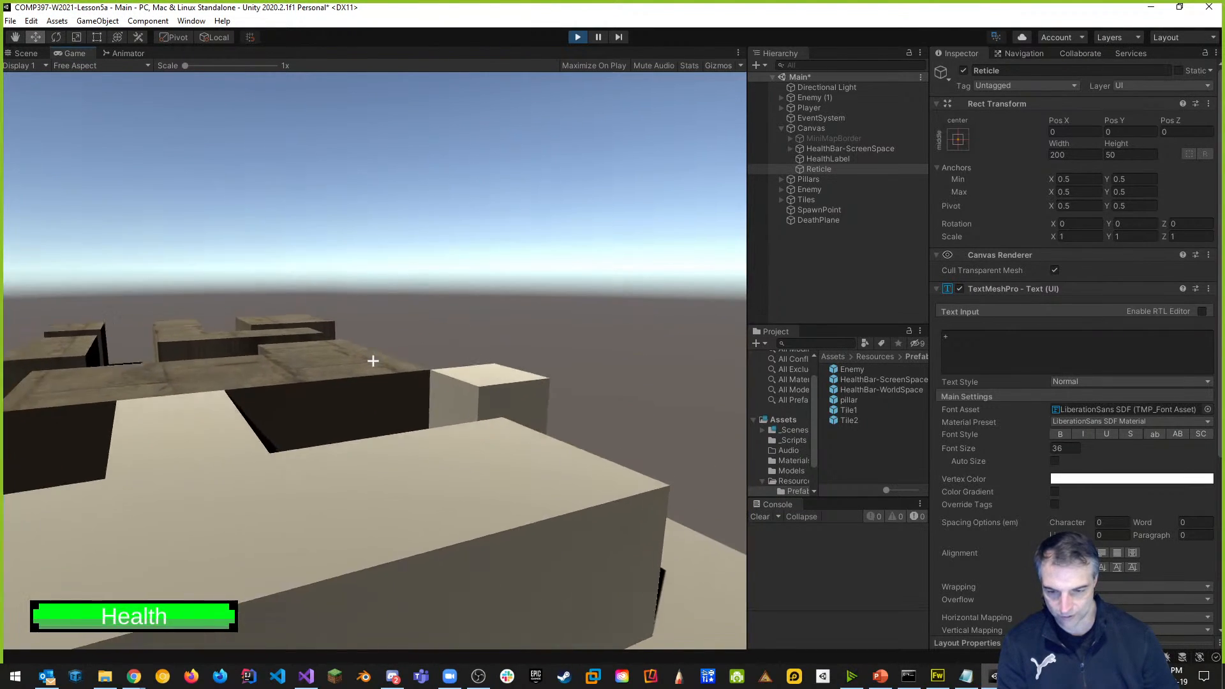
key("w")
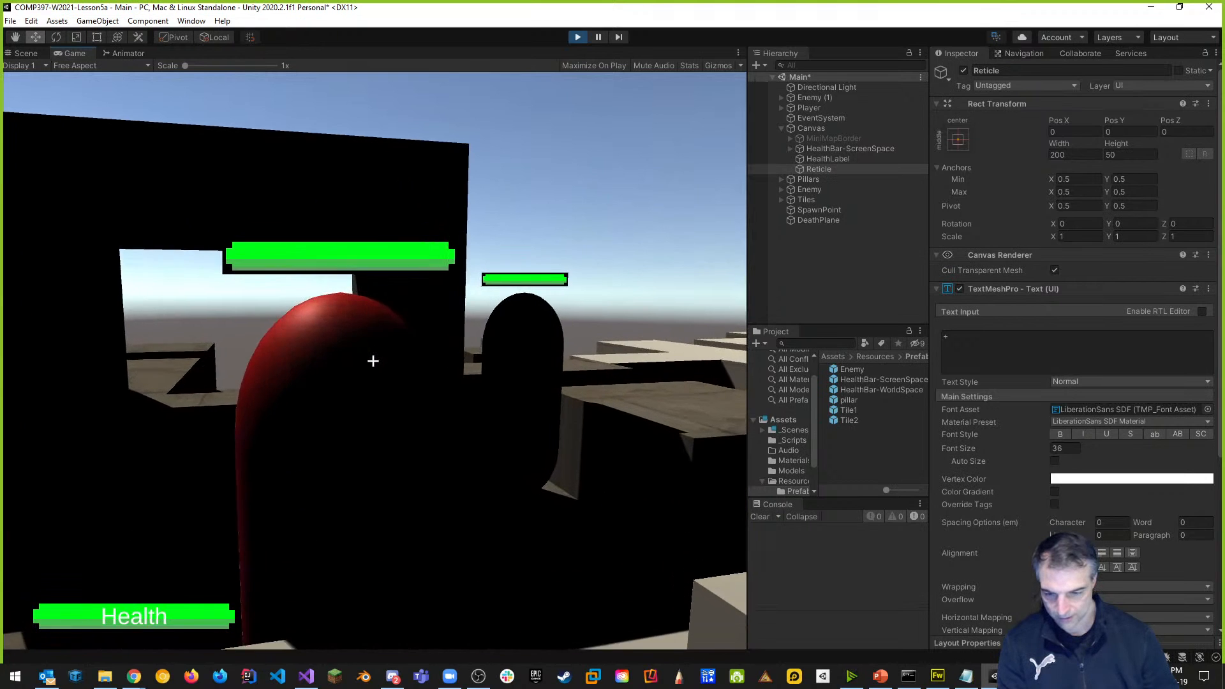
key("w")
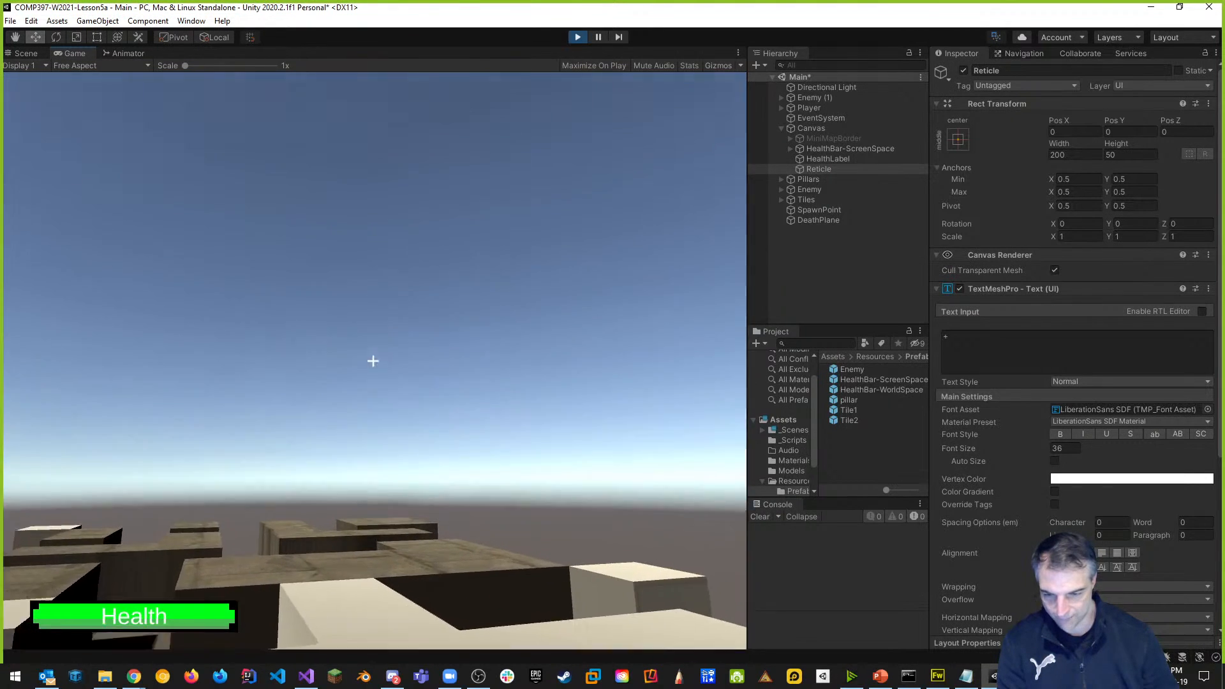
key("w")
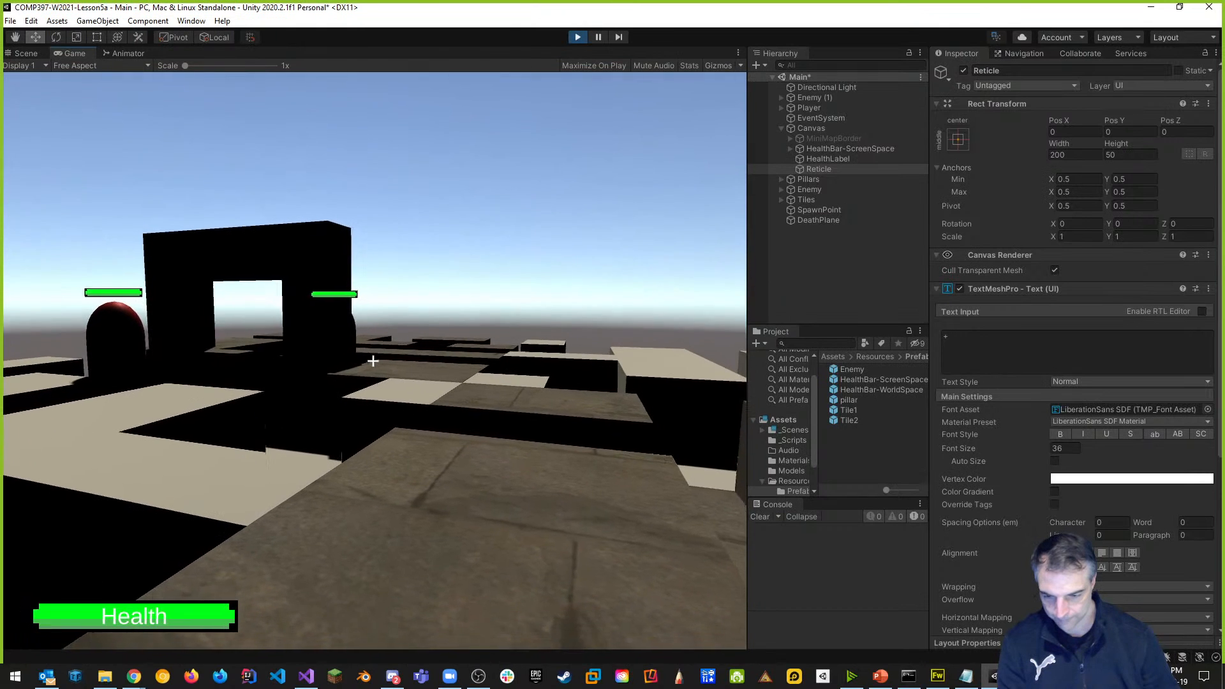
key("w")
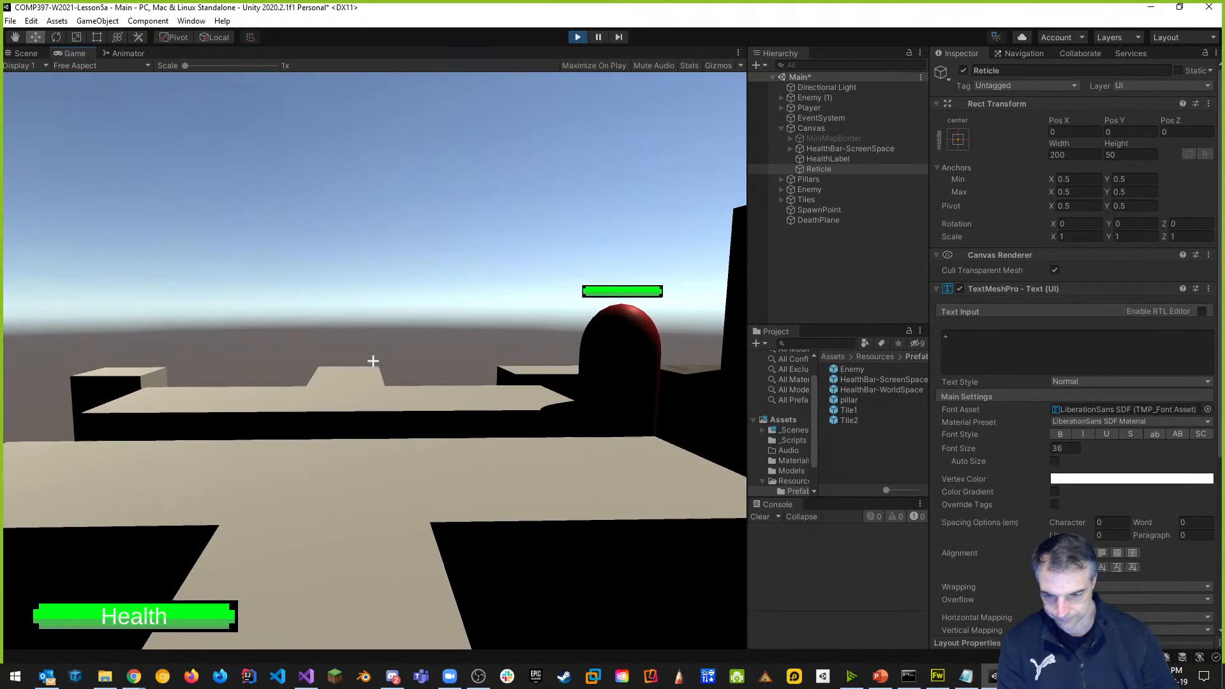
key("Escape")
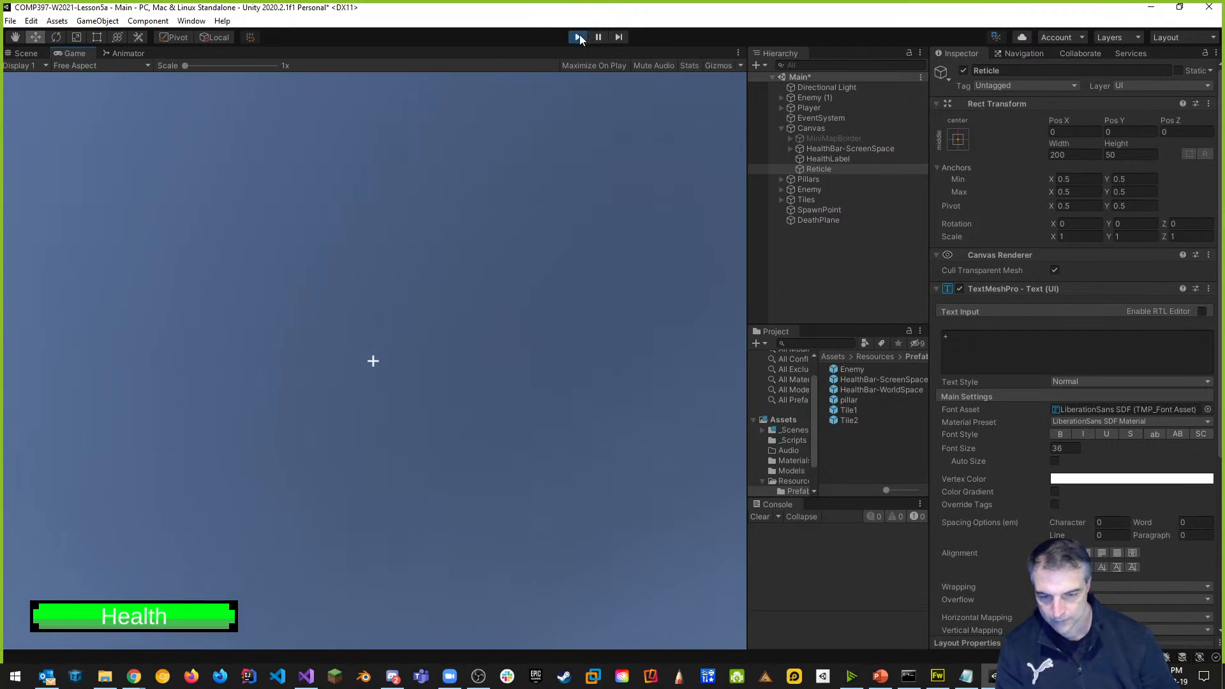
Exit Play mode, save the Main scene with Ctrl+S, and select Canvas.
left_click(577, 37)
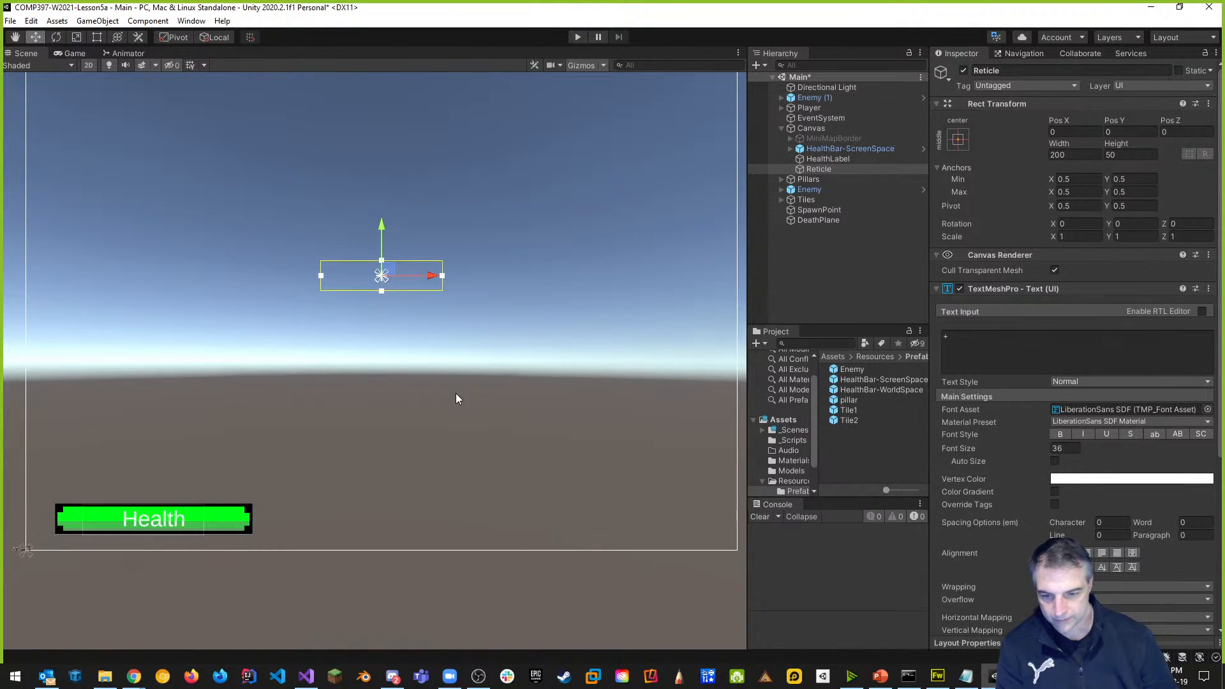
scroll(378, 326, "down", 5)
middle_click_drag(455, 367, 459, 377)
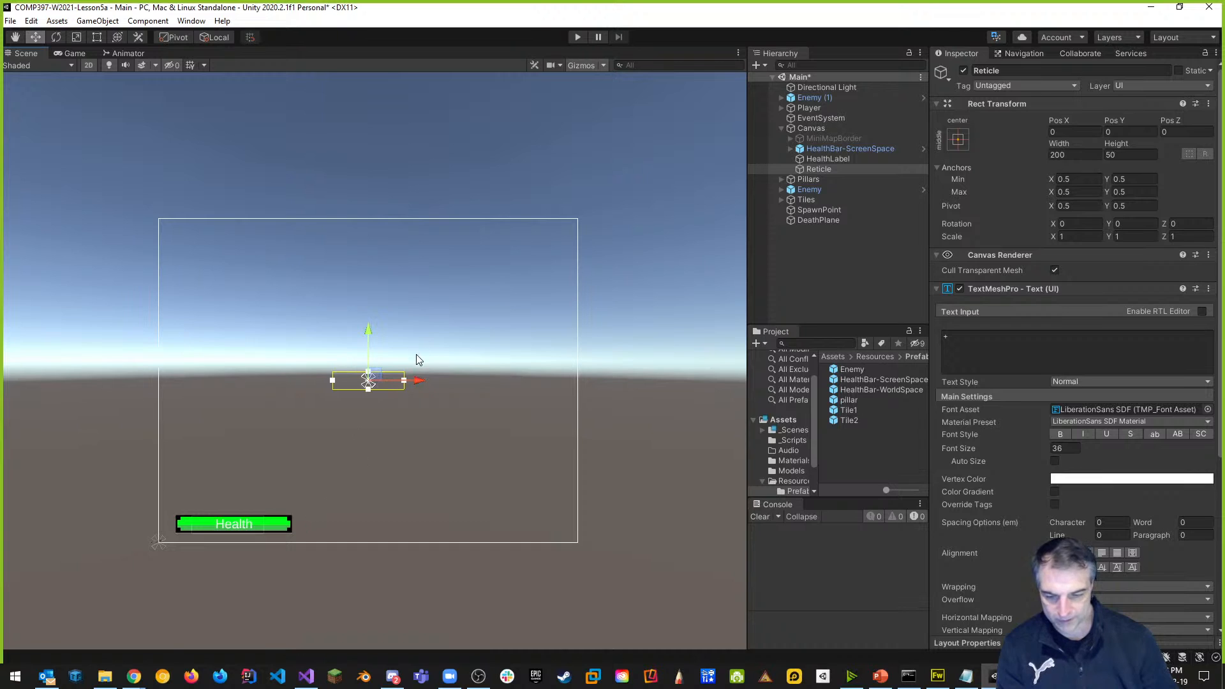
key("ctrl+s")
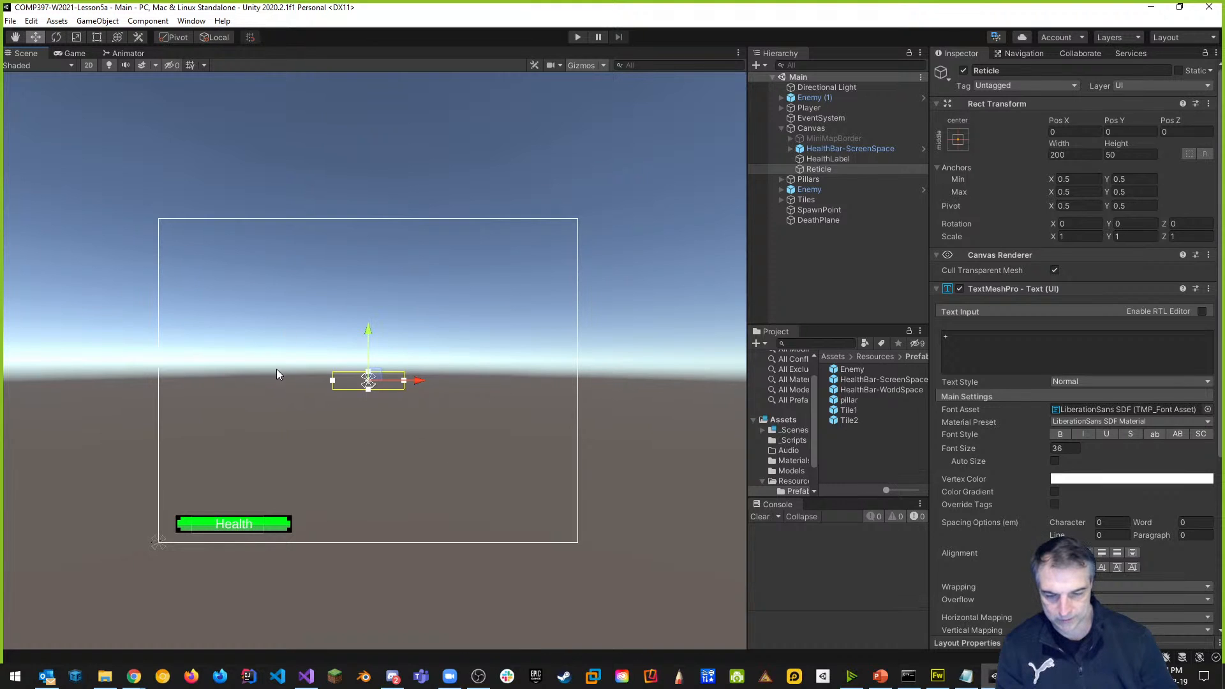
middle_click_drag(205, 309, 257, 314)
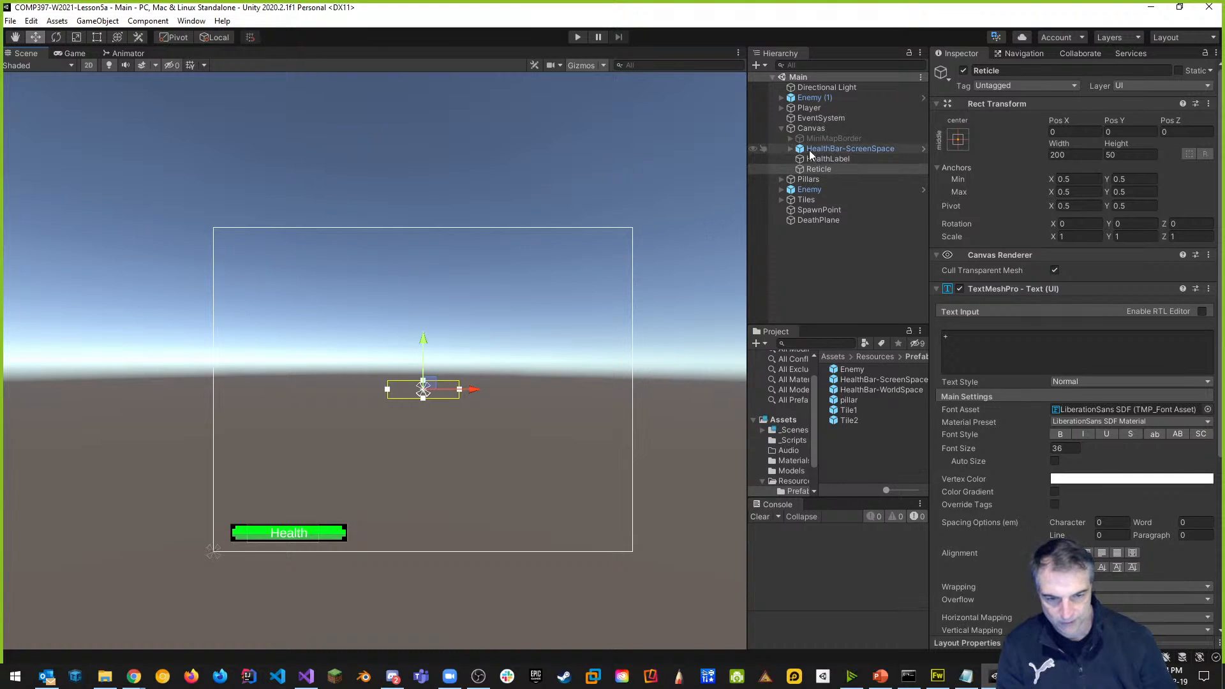
left_click(811, 130)
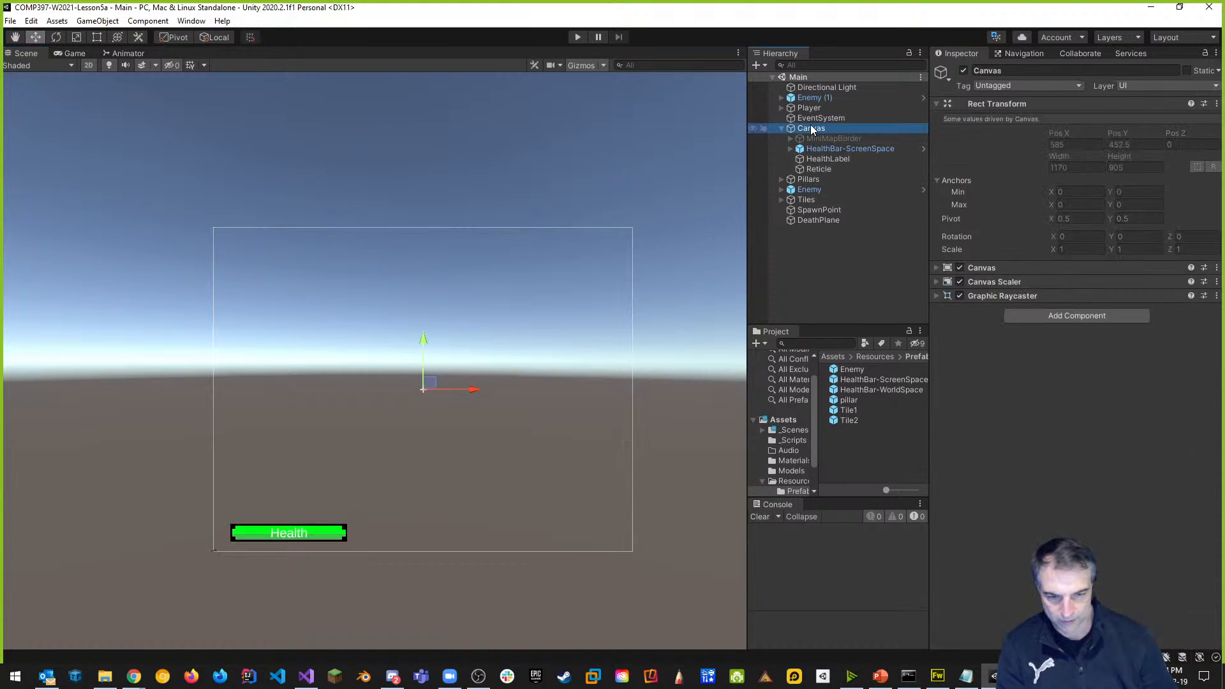
Add a UI Panel under the Canvas and set its anchor preset to middle-center.
right_click(812, 130)
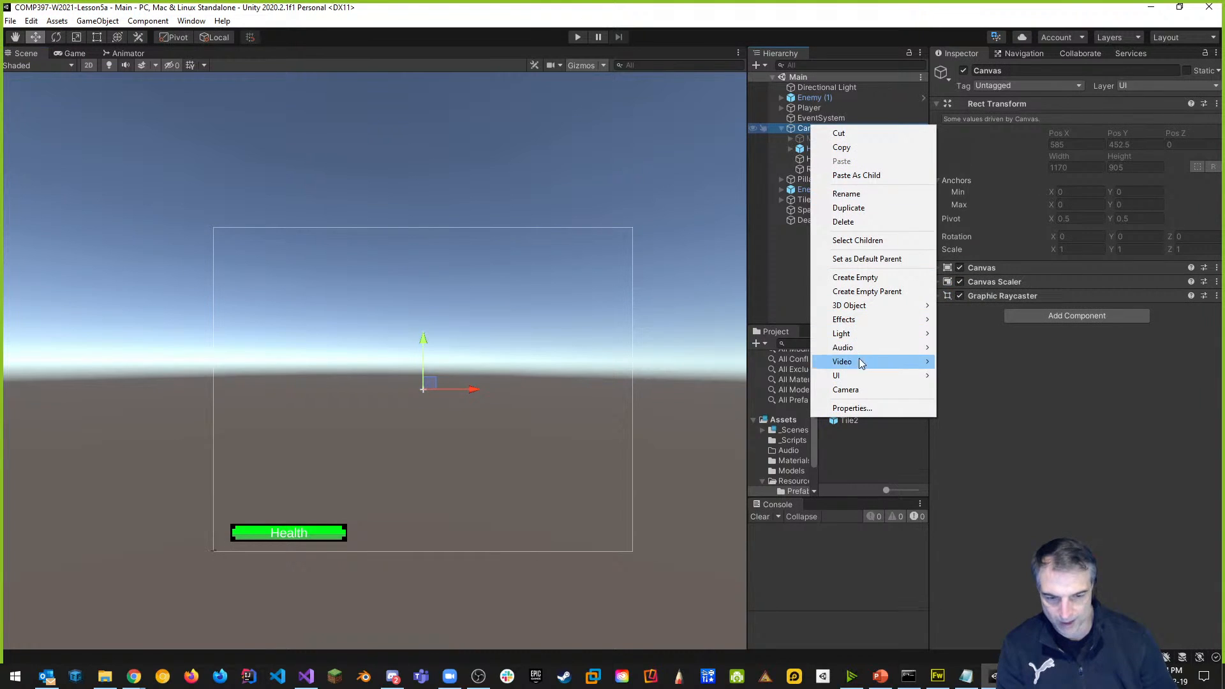
mouse_move(857, 378)
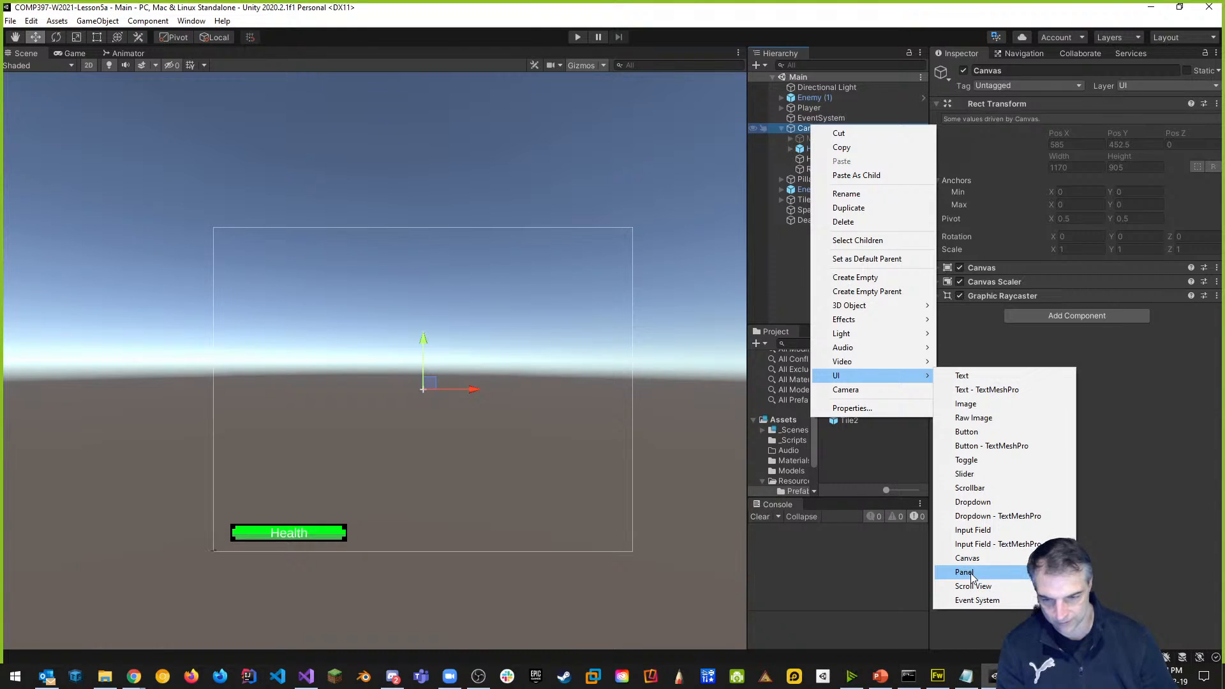
left_click(971, 573)
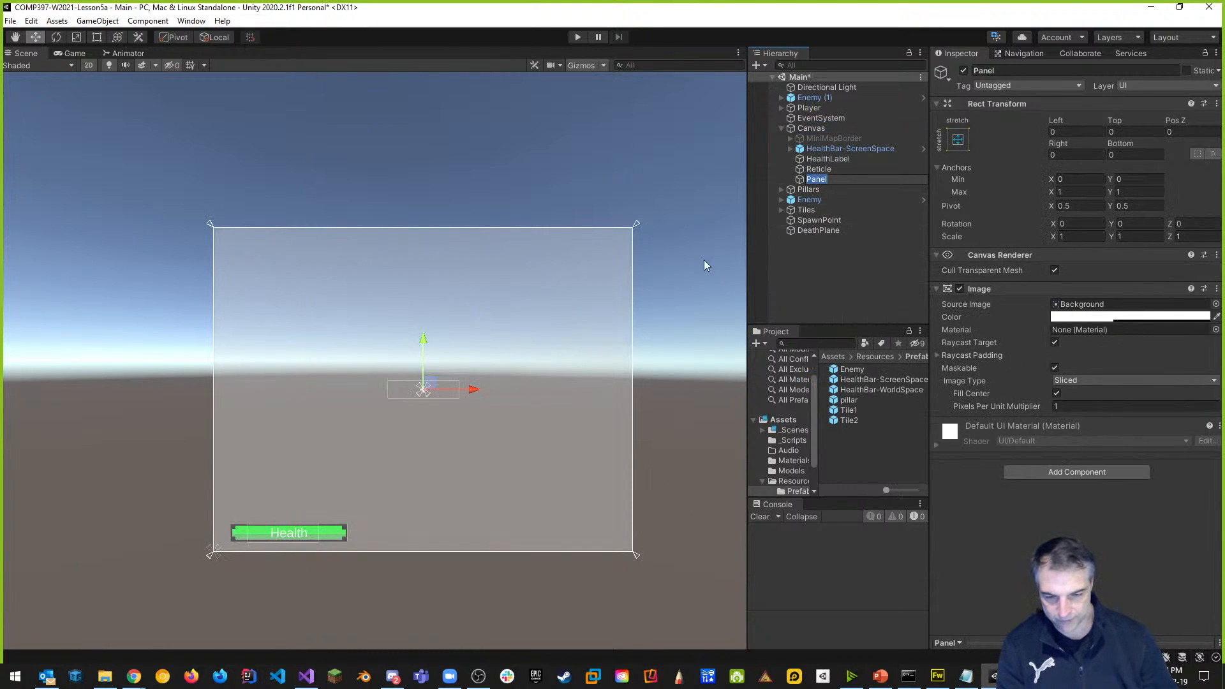
left_click(957, 139)
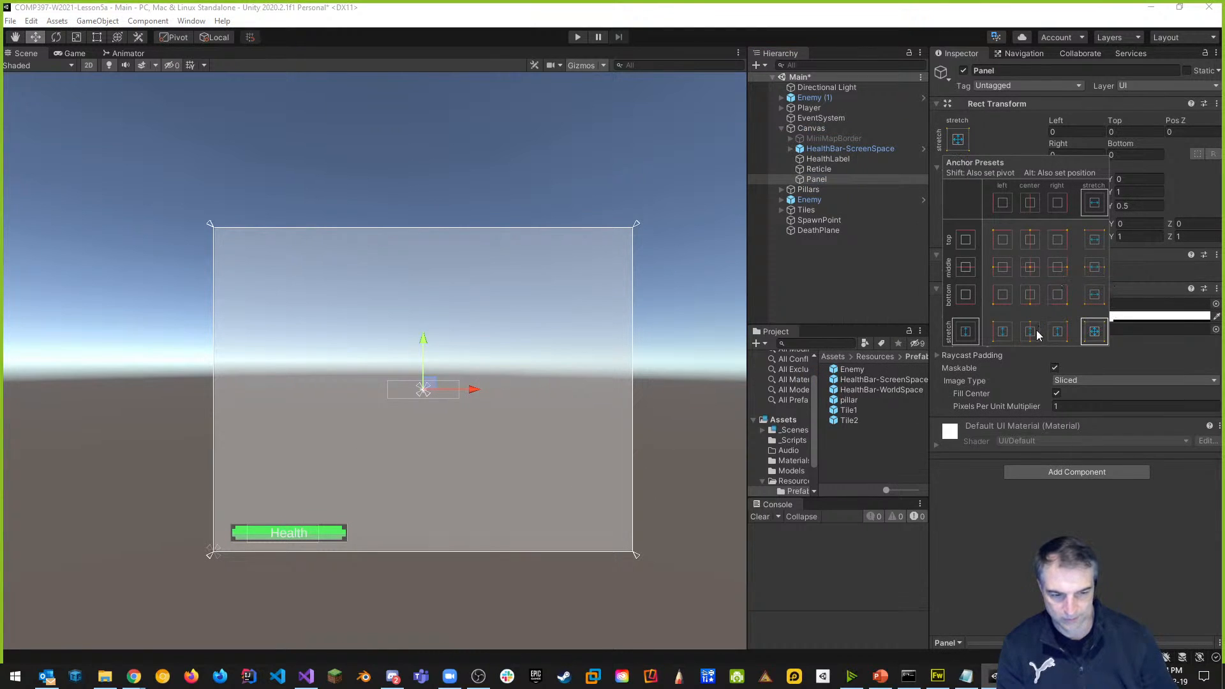
left_click(1031, 268)
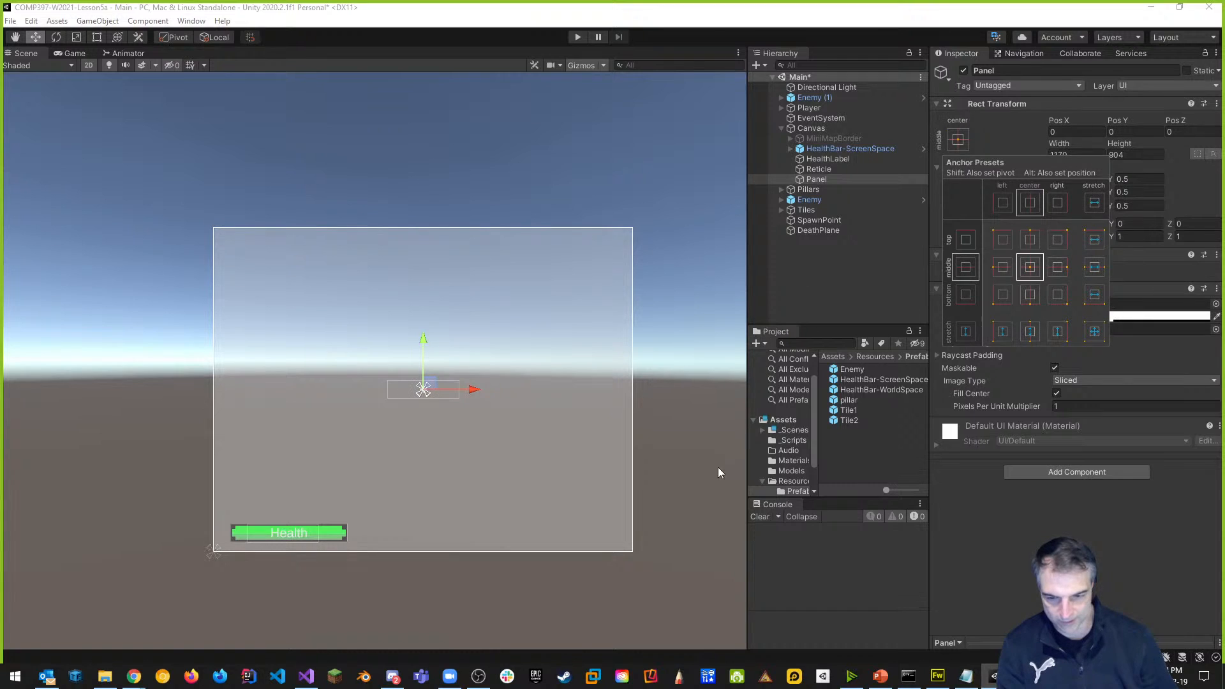
left_click(836, 179)
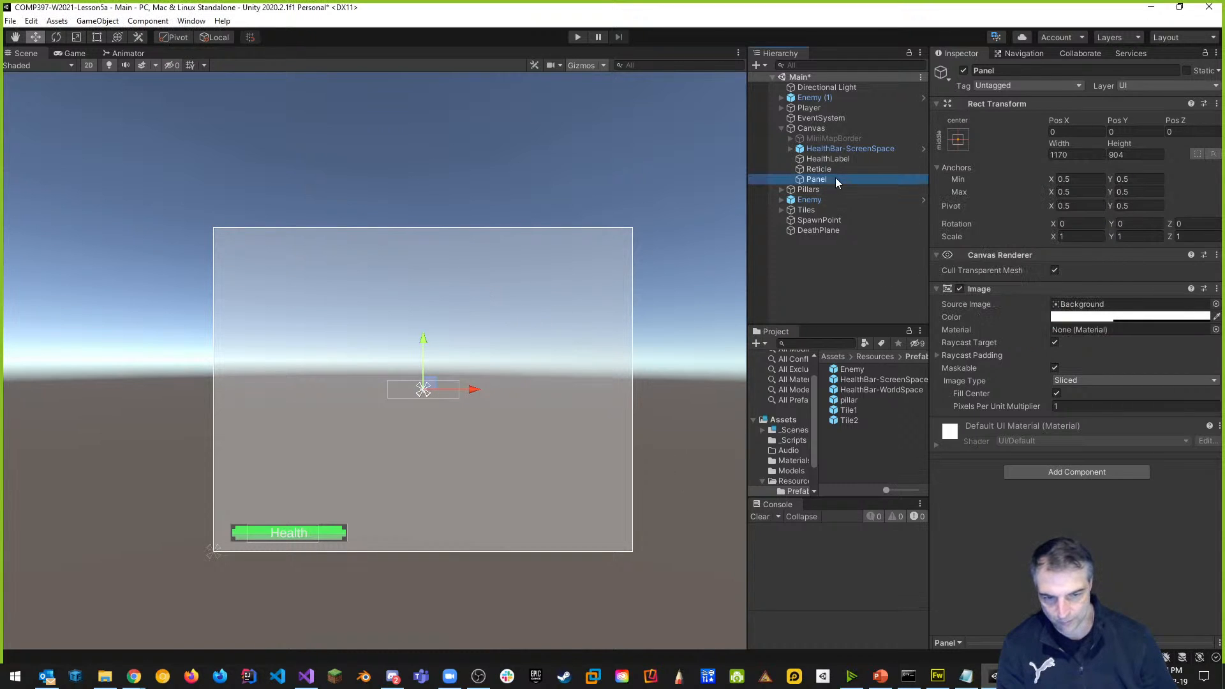
Resize and reposition the Panel to about 526 × 290, open its Source Image picker, then go to Fireworks.
left_click(97, 37)
left_click_drag(635, 552, 395, 420)
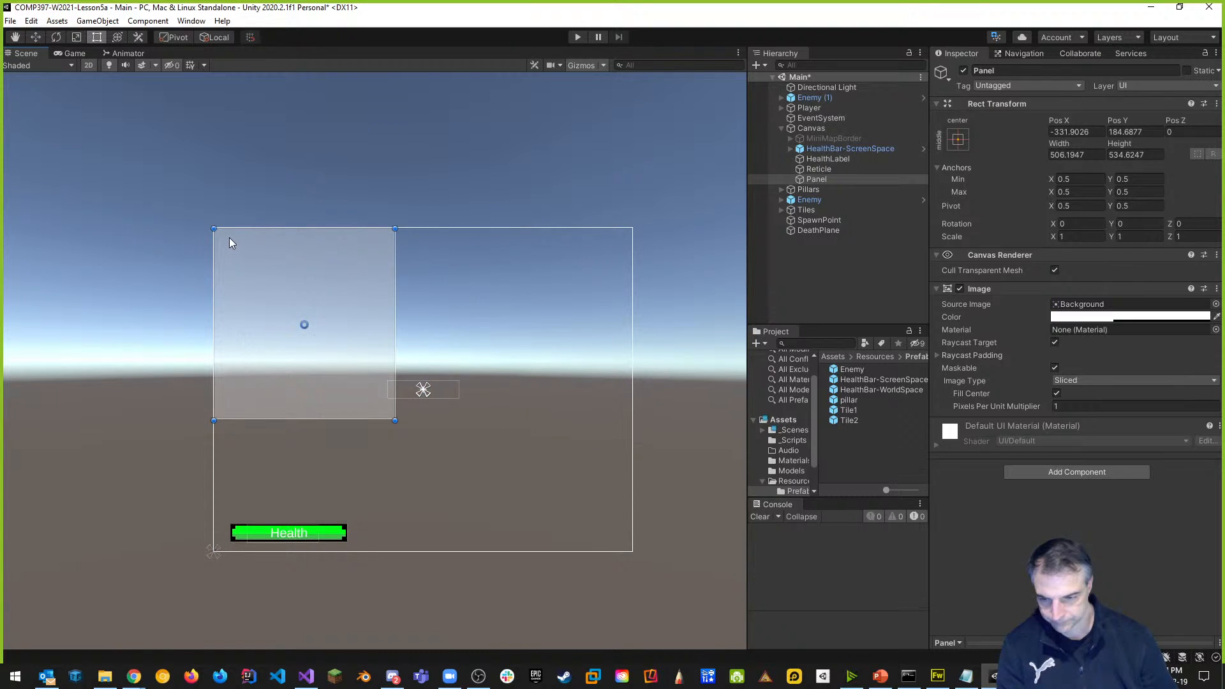
left_click_drag(278, 288, 319, 181)
middle_click_drag(441, 349, 510, 470)
left_click_drag(454, 313, 435, 257)
left_click_drag(477, 134, 485, 226)
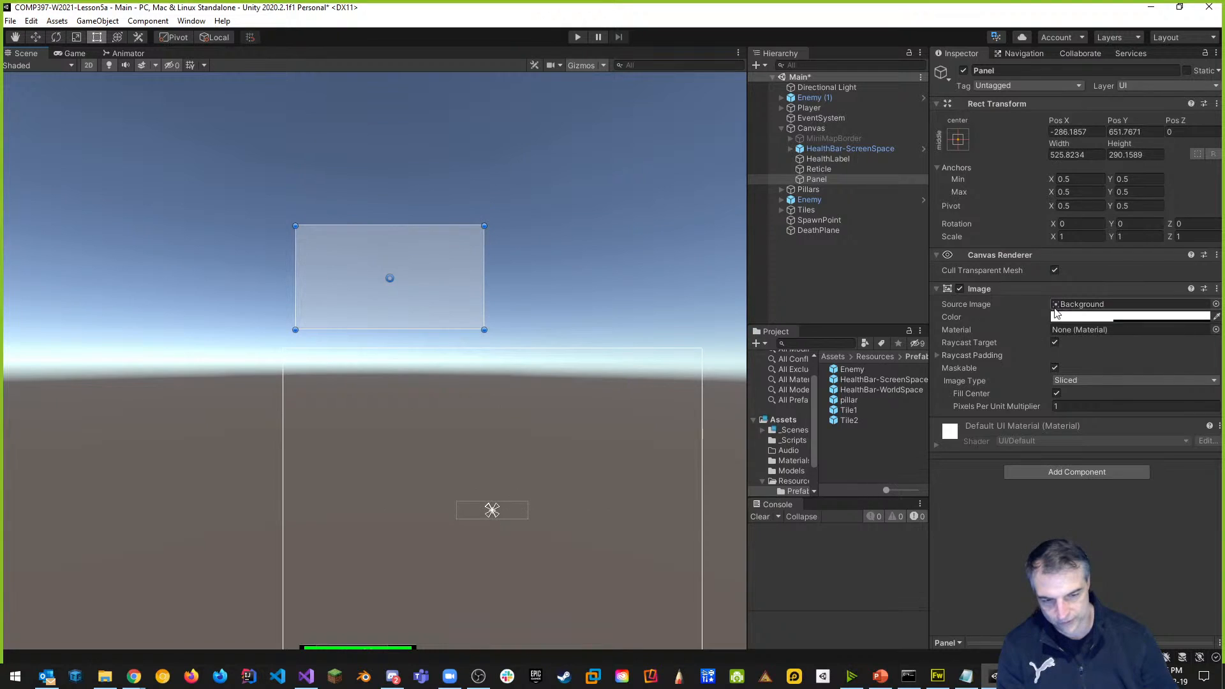
left_click(1088, 306)
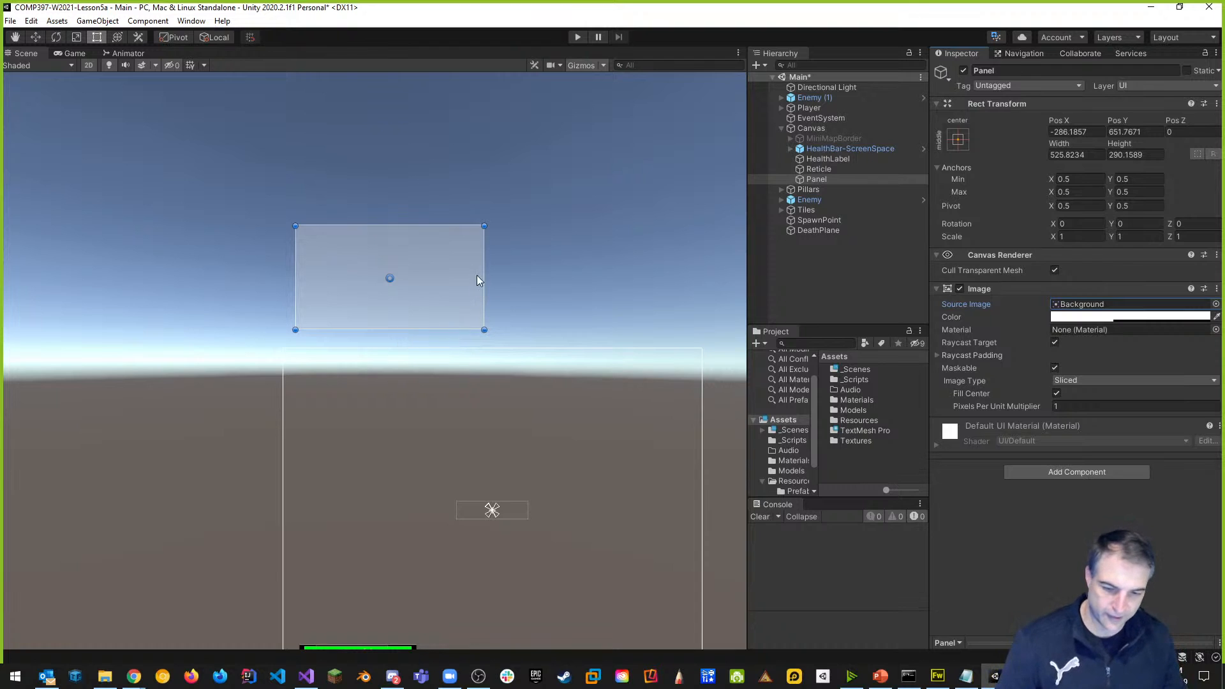
left_click(938, 676)
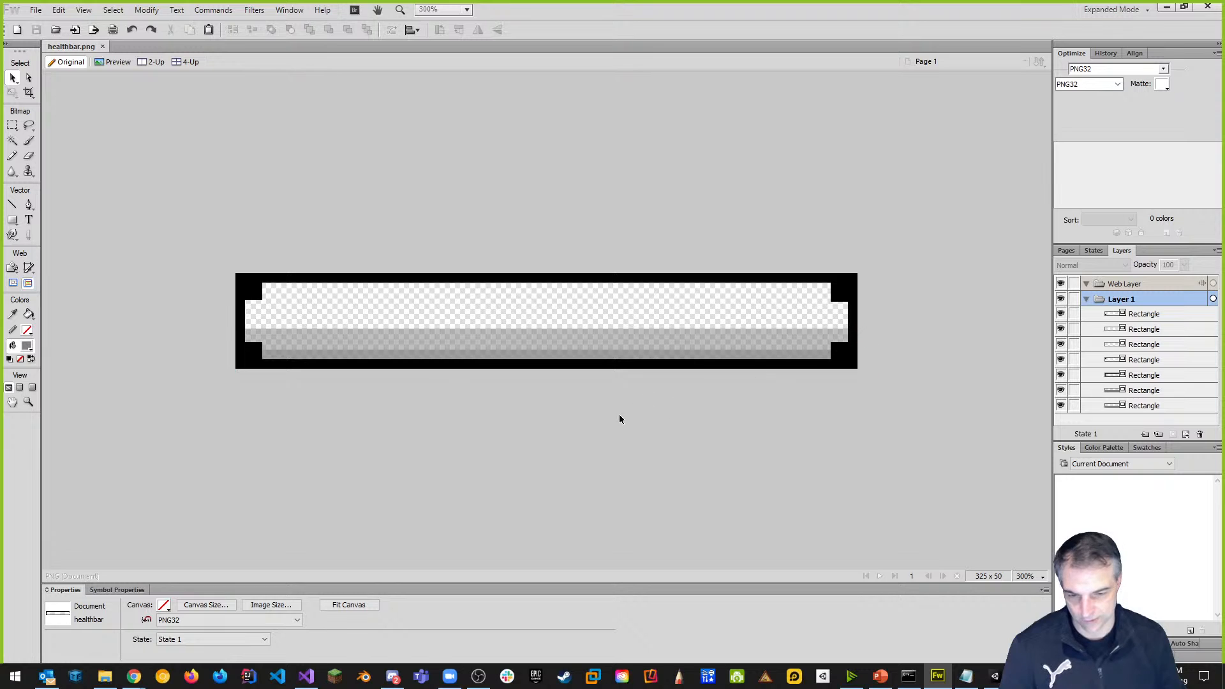
key("ctrl+1")
key("ctrl+minus")
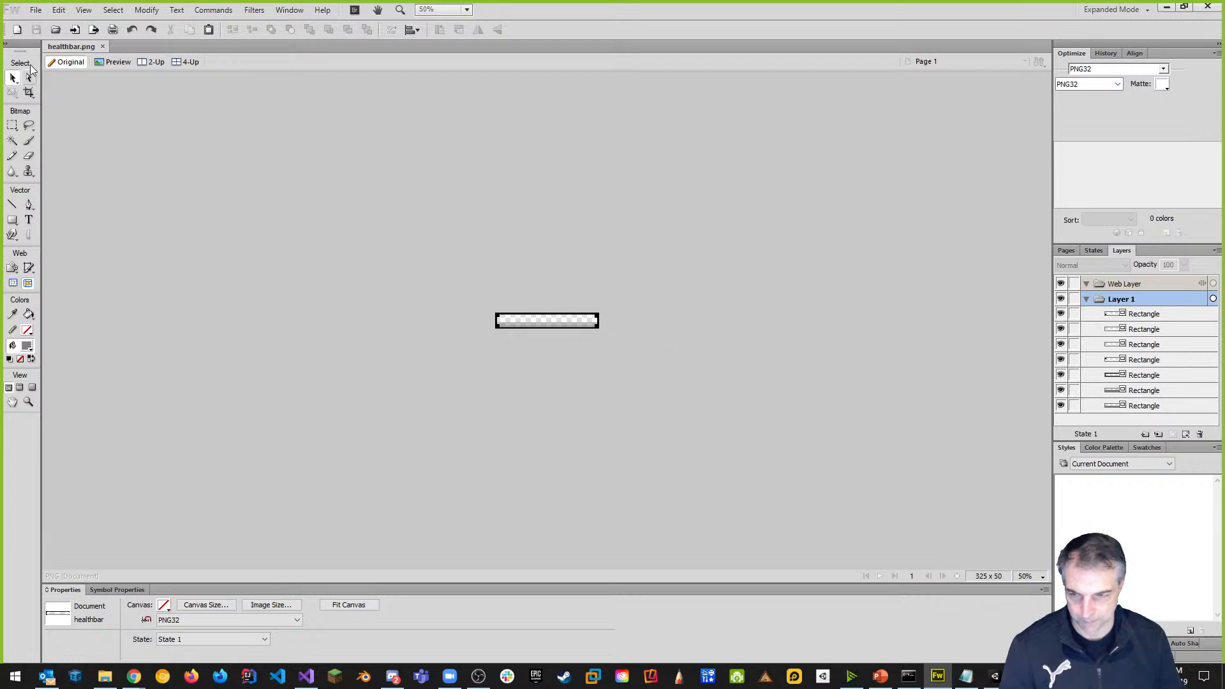
left_click(36, 11)
Create a new transparent document sized 400 × 300 pixels, replacing the 325 × 50 defaults.
left_click(55, 26)
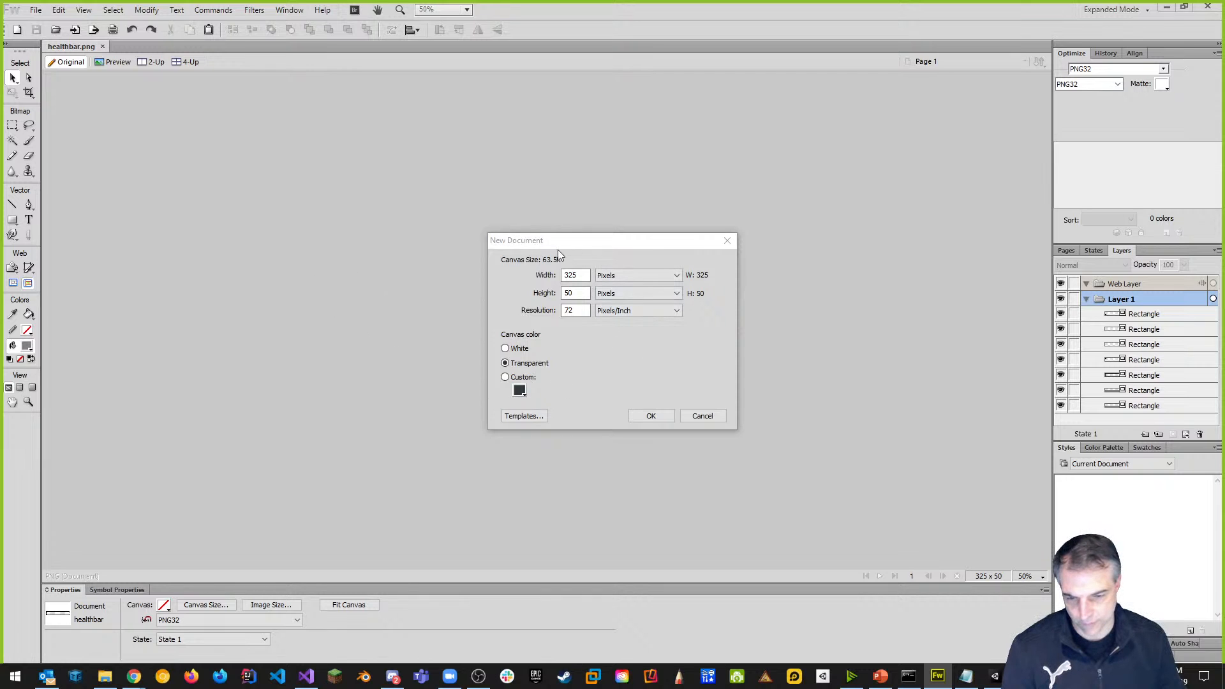
left_click_drag(596, 245, 549, 209)
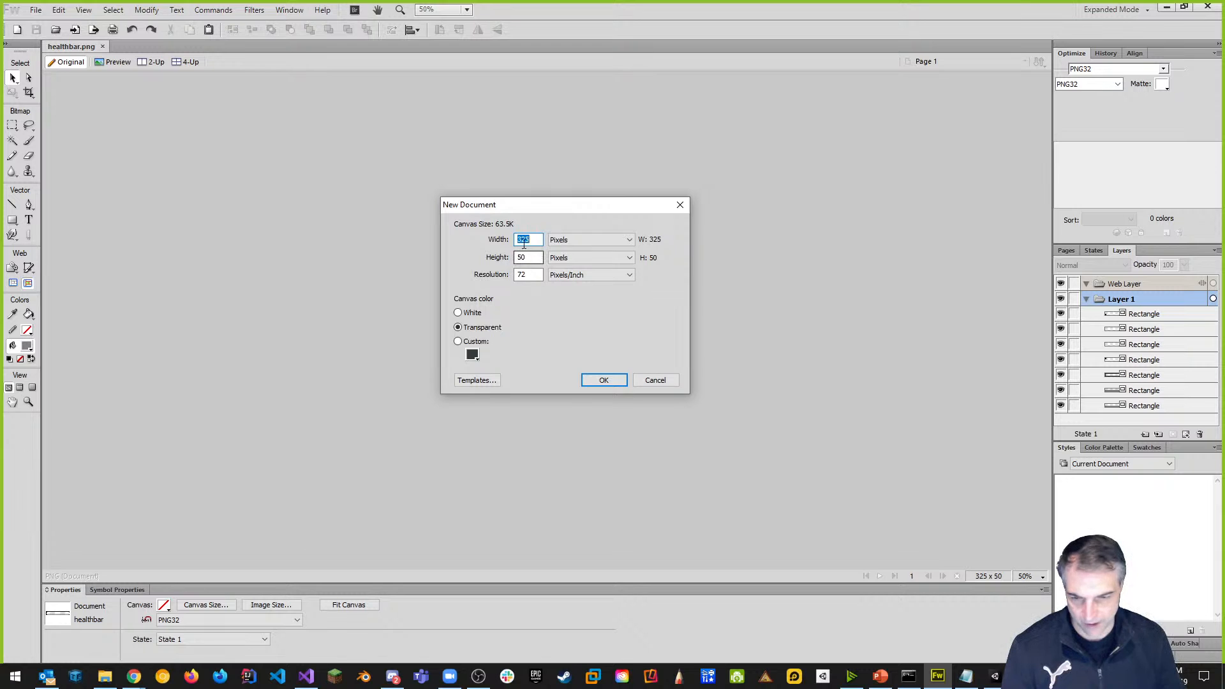
left_click(538, 242)
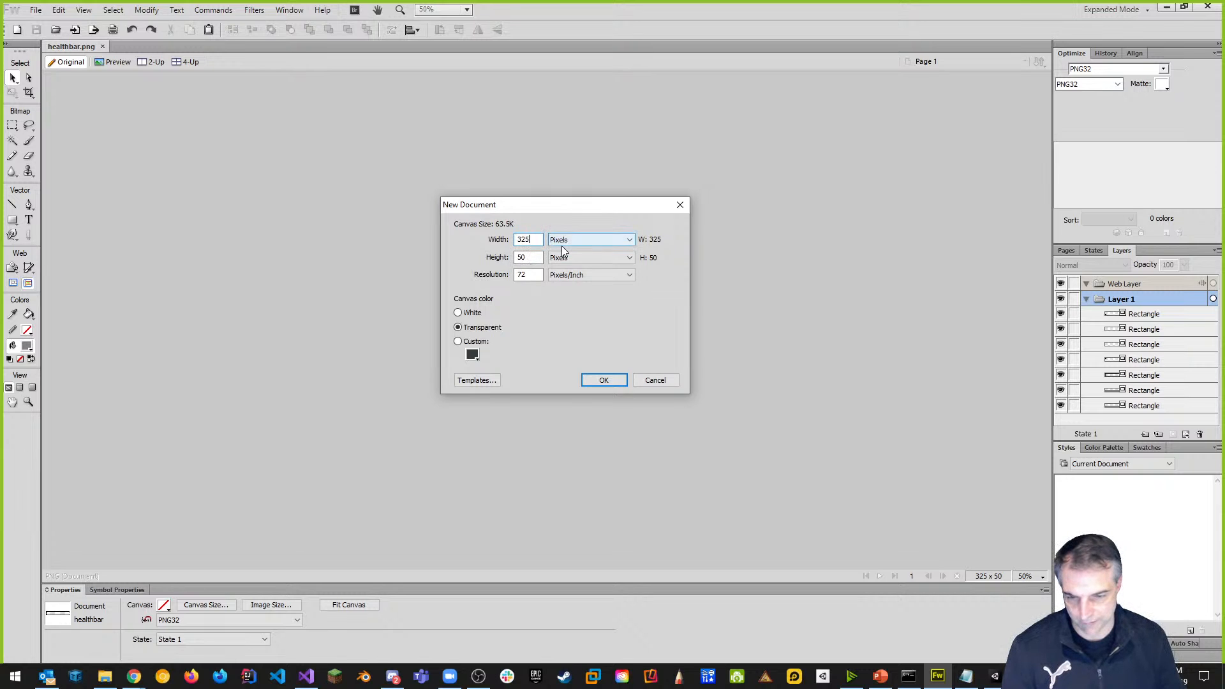
key("BackSpace")
key("BackSpace")
key("BackSpace")
type("400")
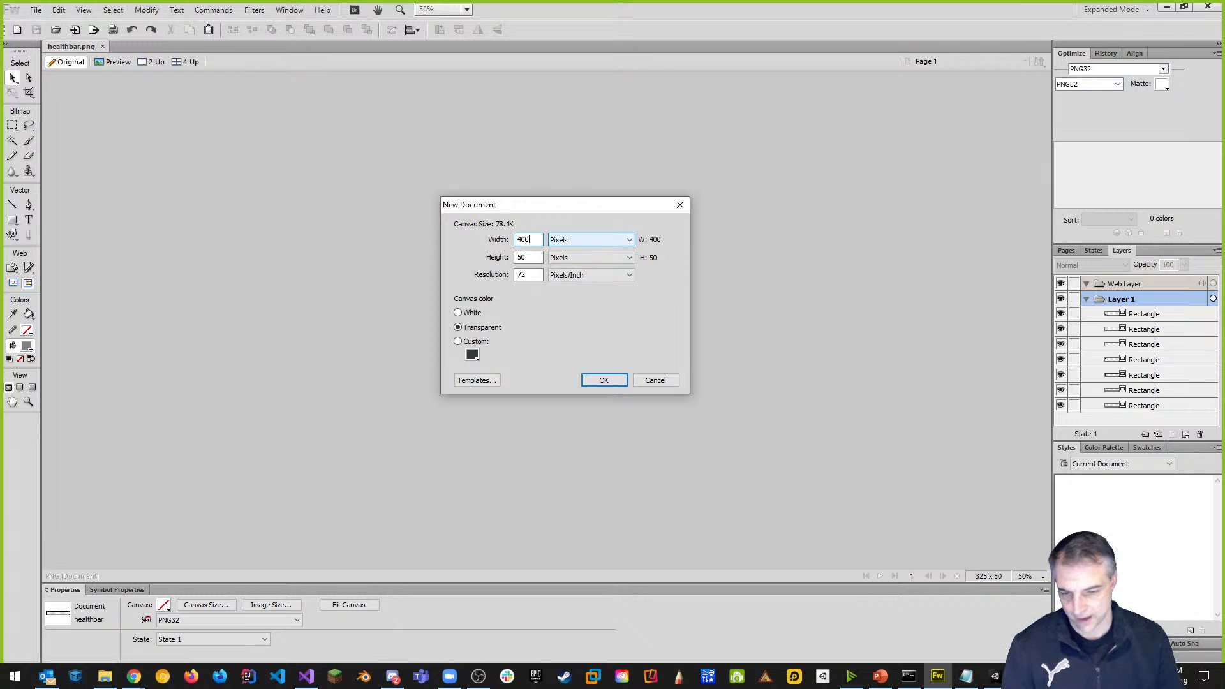
left_click(534, 258)
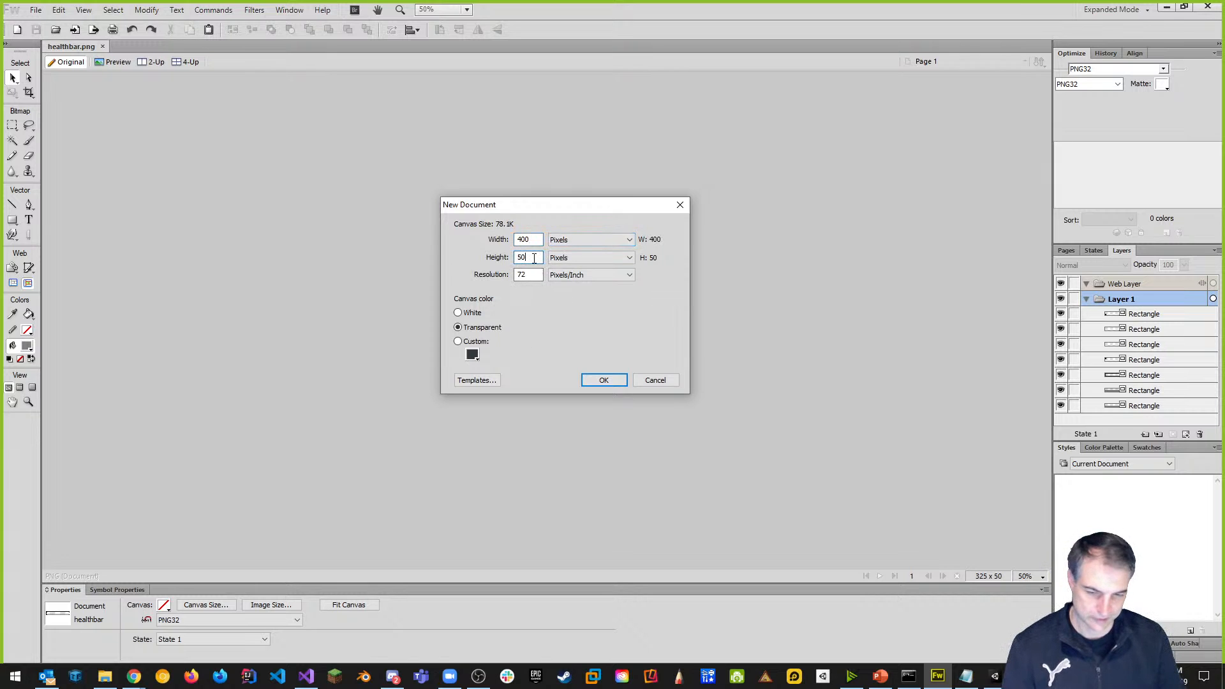
key("BackSpace")
key("BackSpace")
type("300")
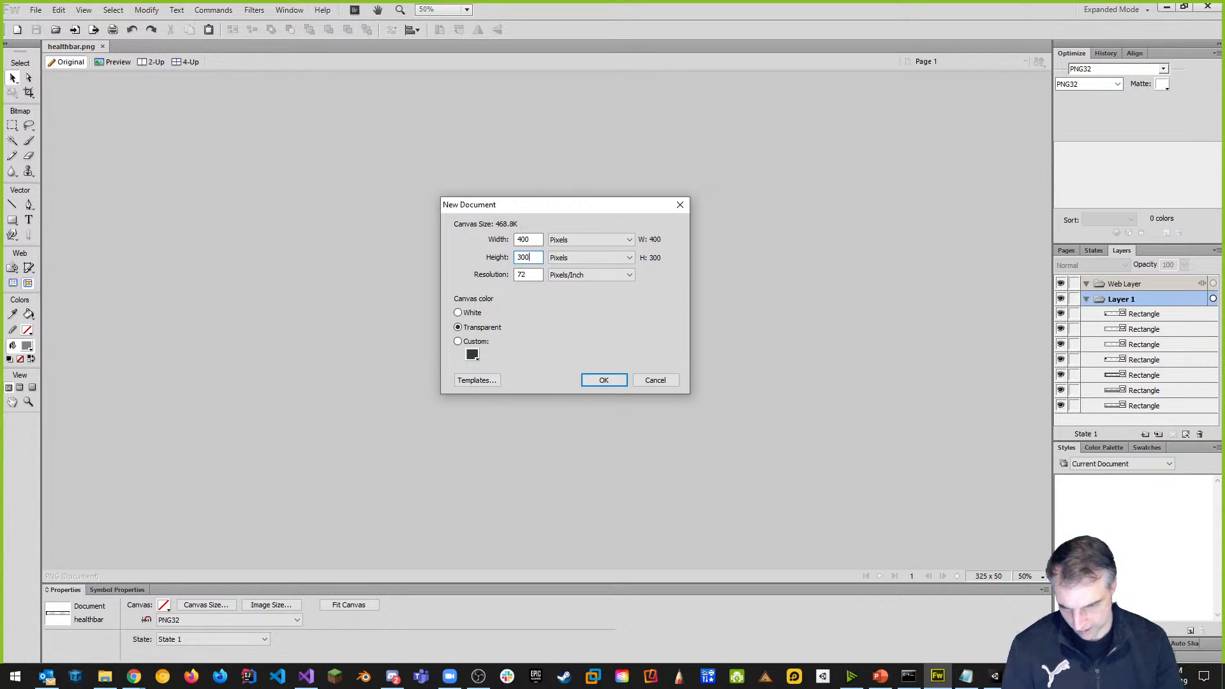
key("Return")
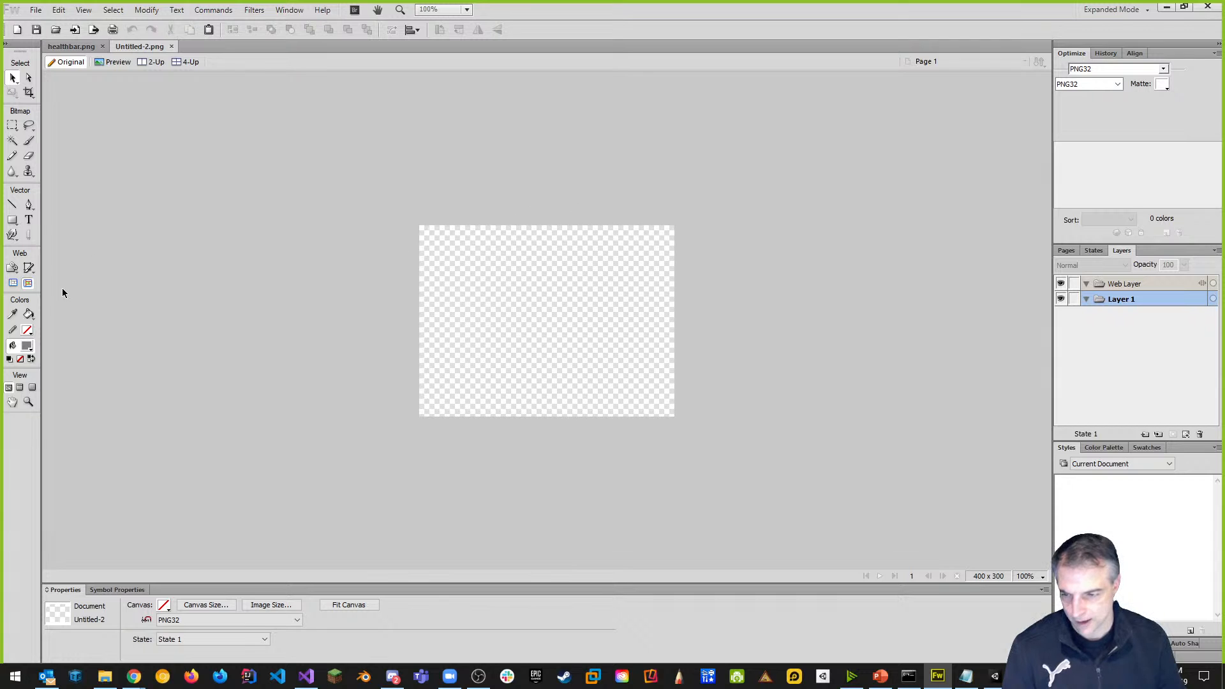
In healthbar.png, select the top five Rectangle layers together.
left_click(71, 46)
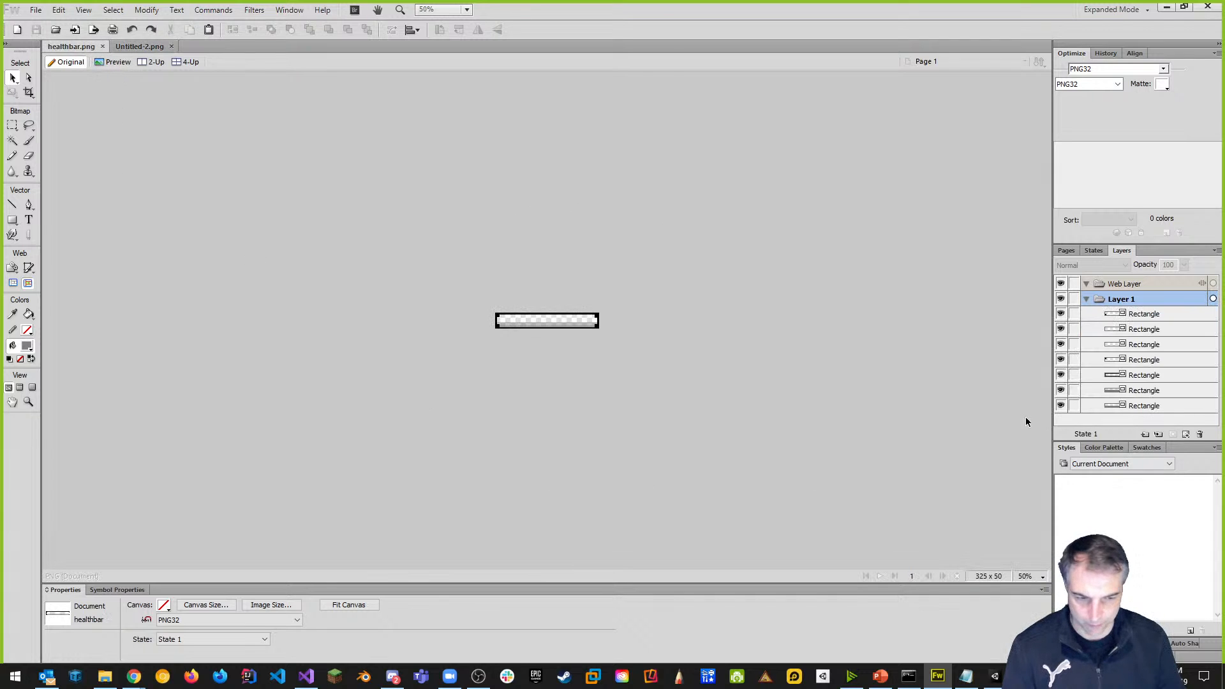
left_click(1140, 316)
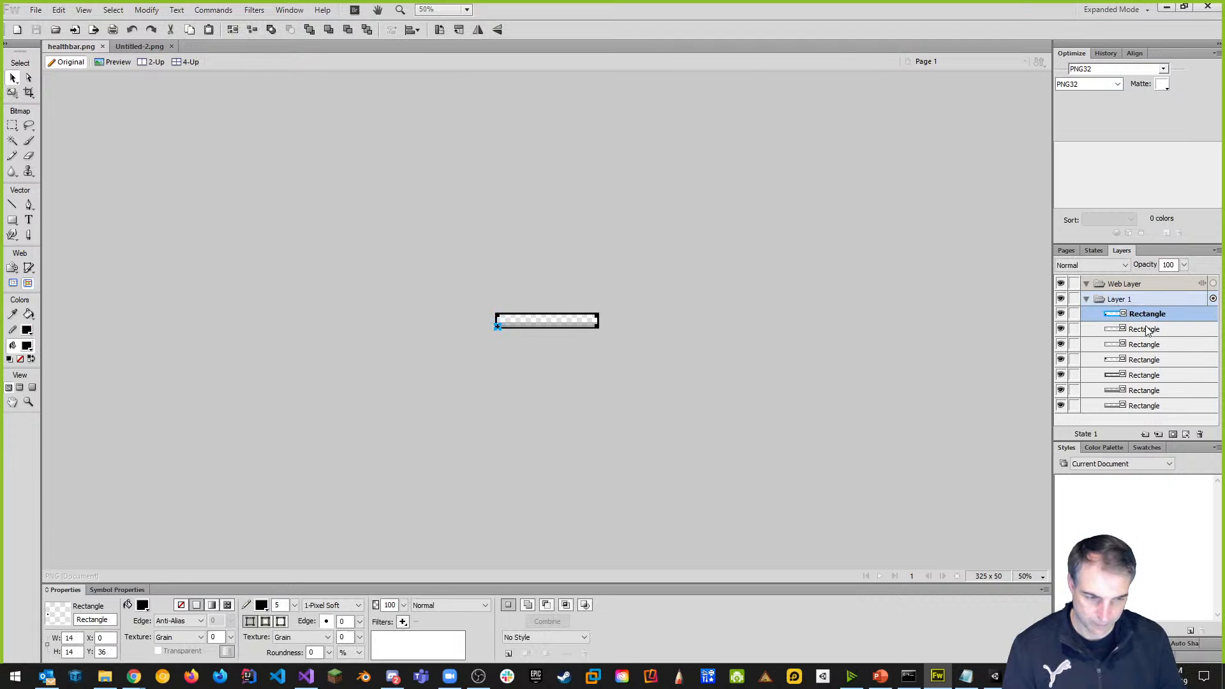
left_click(1148, 329)
left_click(1141, 350)
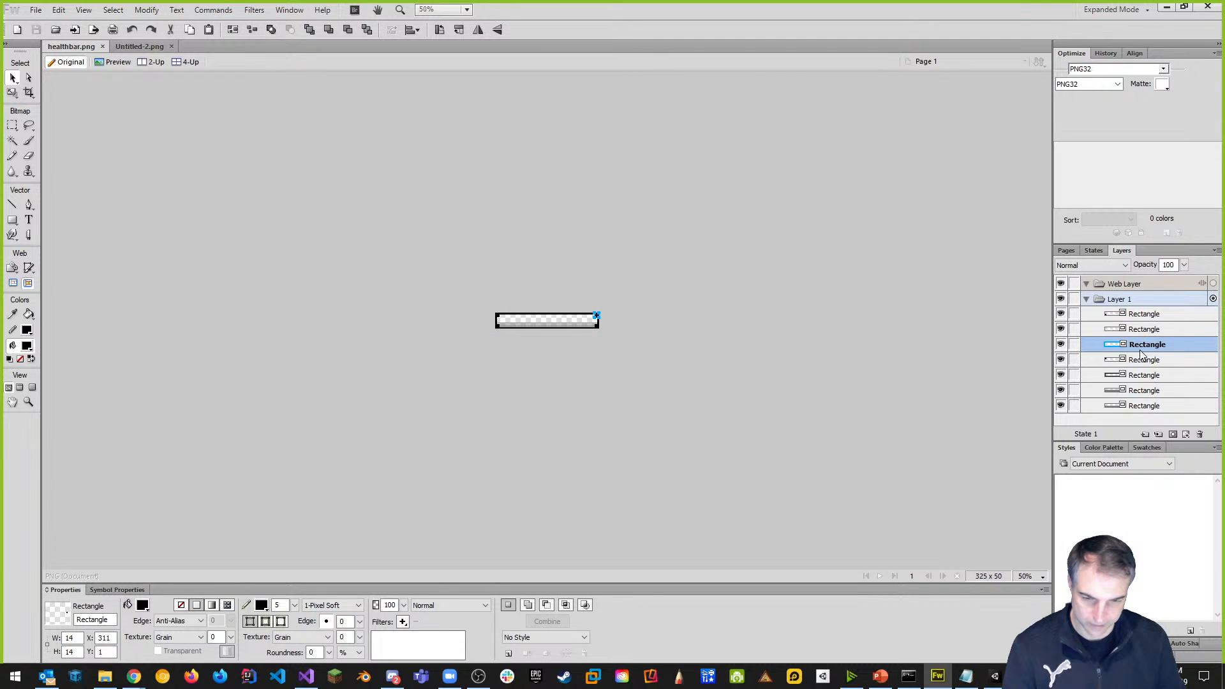
left_click(1143, 360)
left_click(1148, 375)
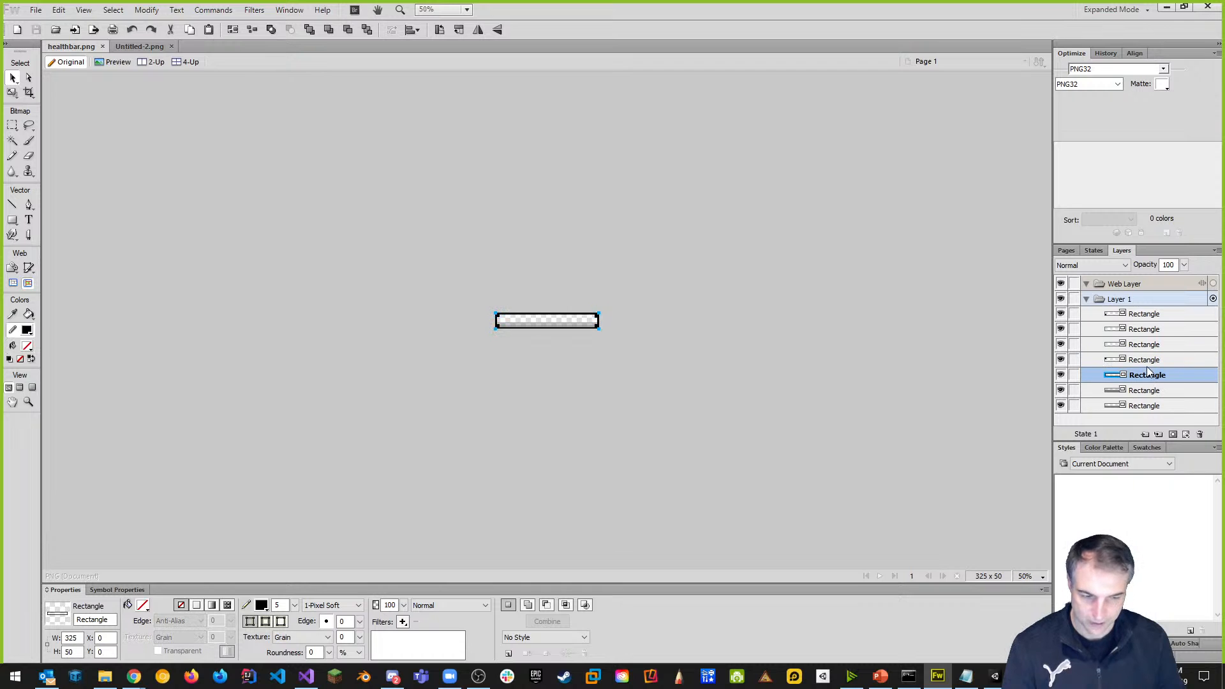
left_click(1148, 360, "shift")
left_click(1149, 345, "shift")
left_click(1148, 329, "shift")
left_click(1151, 316, "shift")
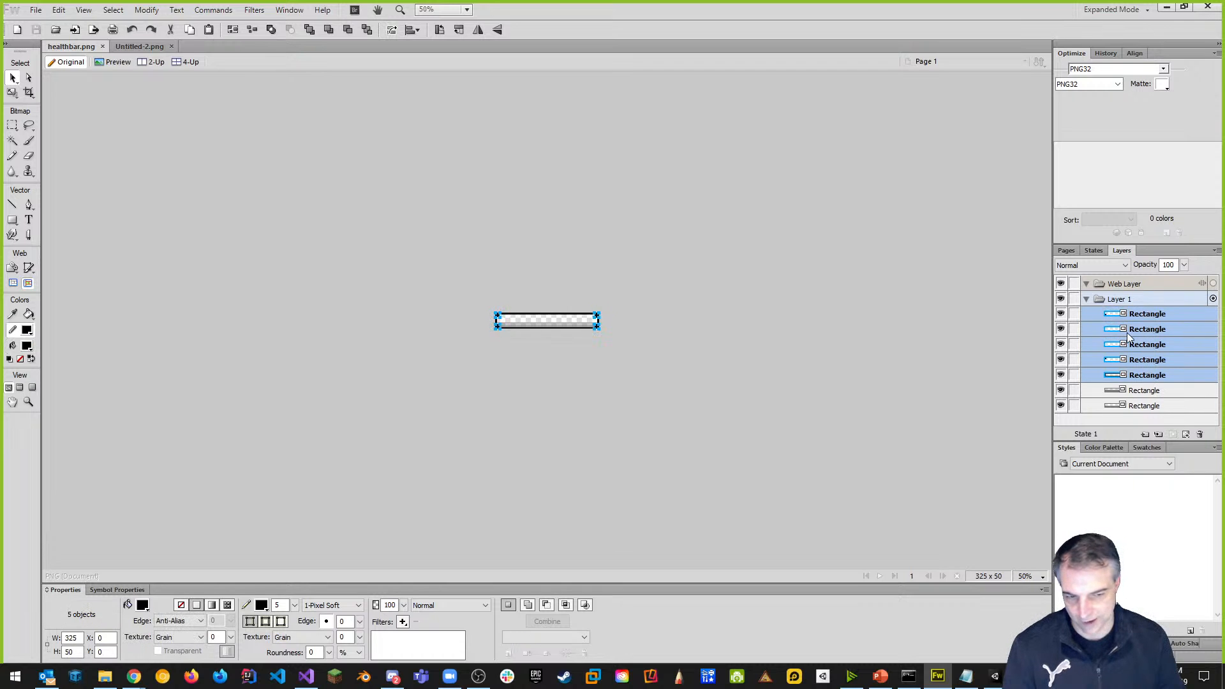
Copy the five rectangles and paste them into Untitled-2, then deselect.
key("ctrl+c")
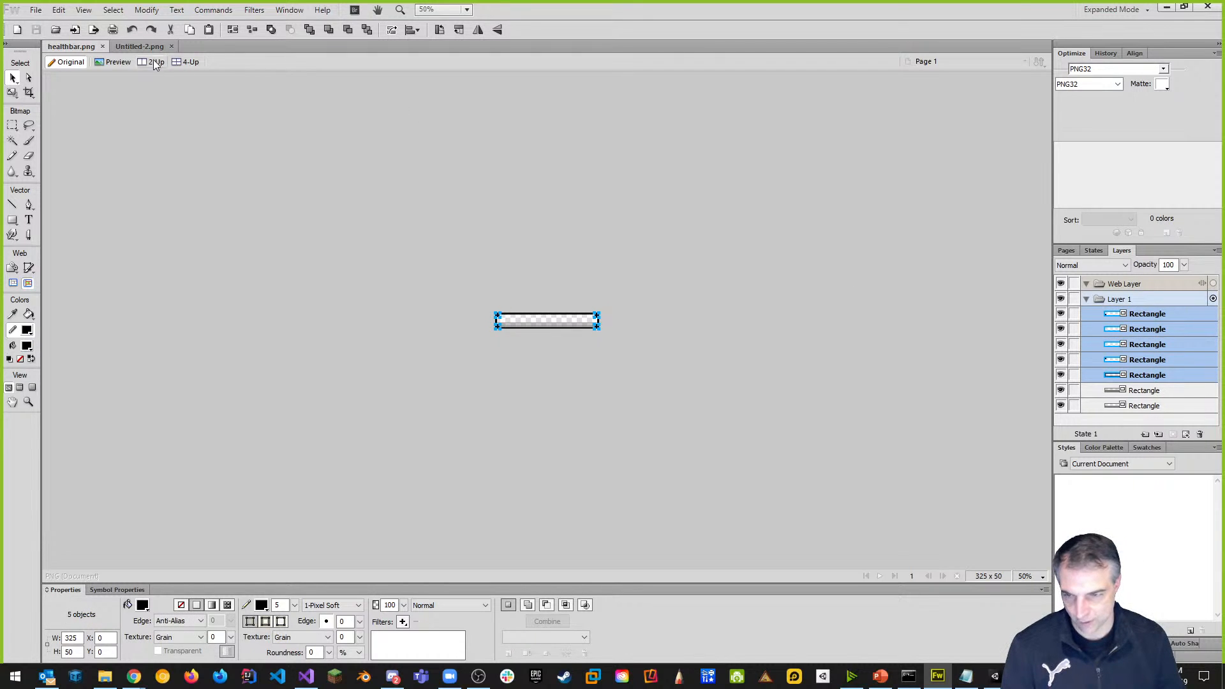
left_click(139, 46)
key("ctrl+v")
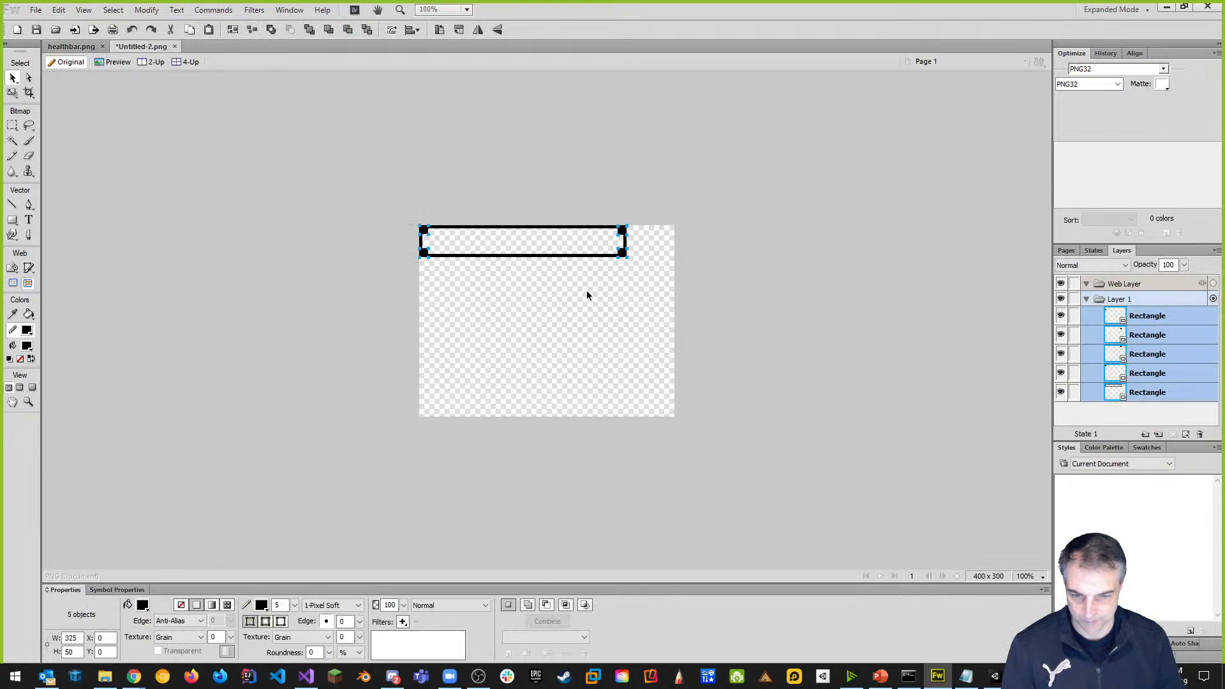
left_click(609, 197)
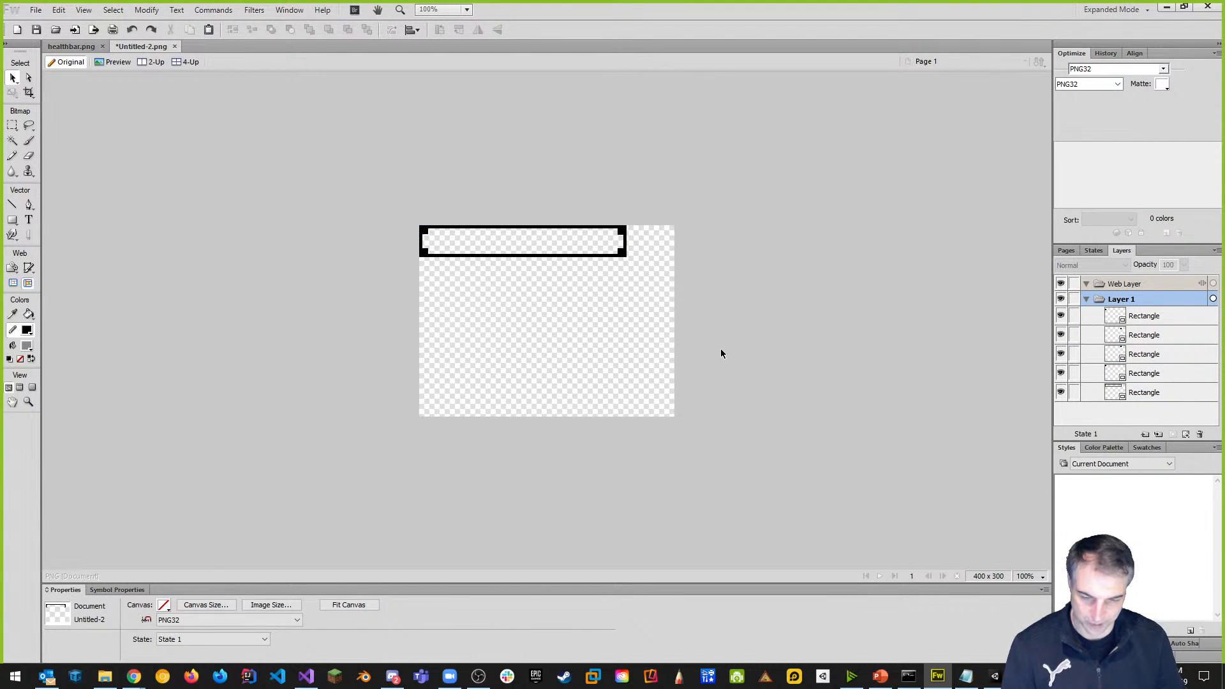
Zoom to 200% and rename the bottom frame rectangle layer to Border.
key("ctrl+equal")
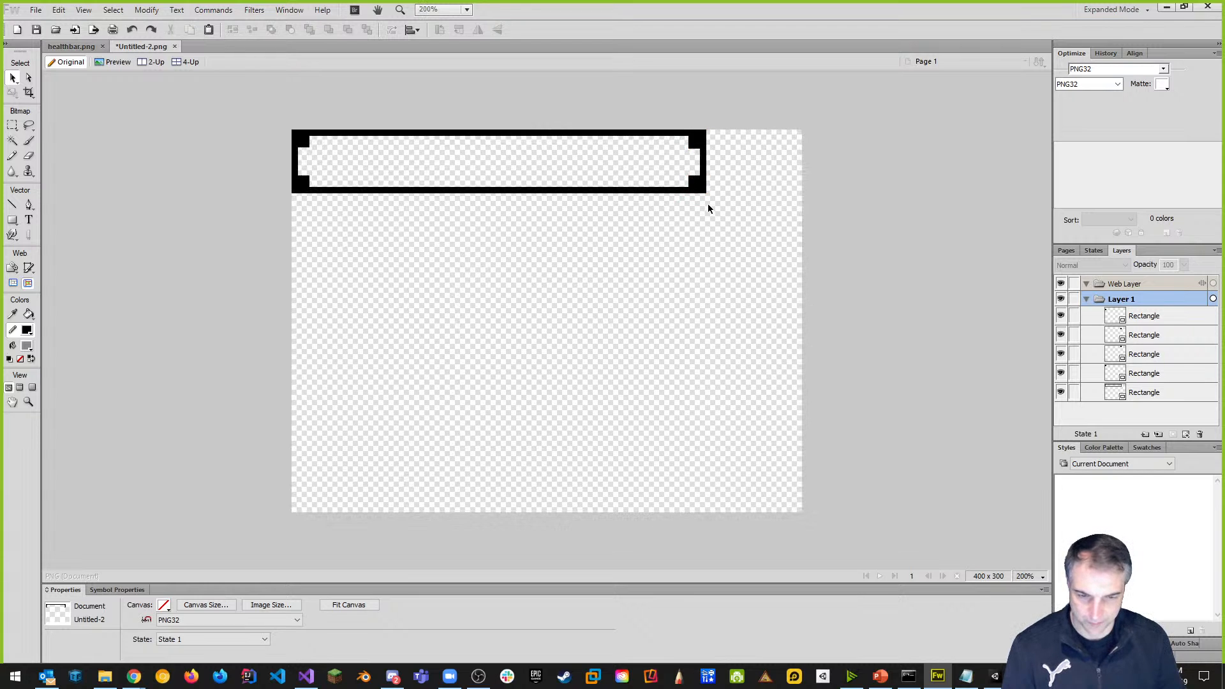
left_click(645, 192)
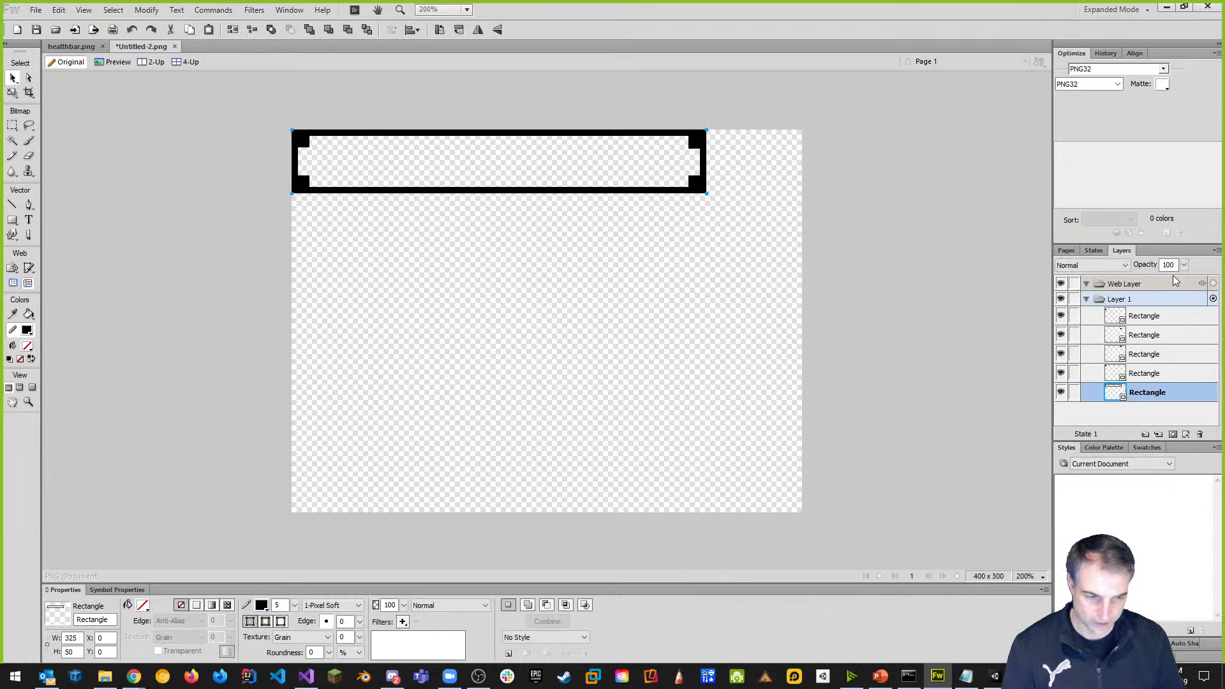
double_click(1149, 394)
type("Border")
key("Return")
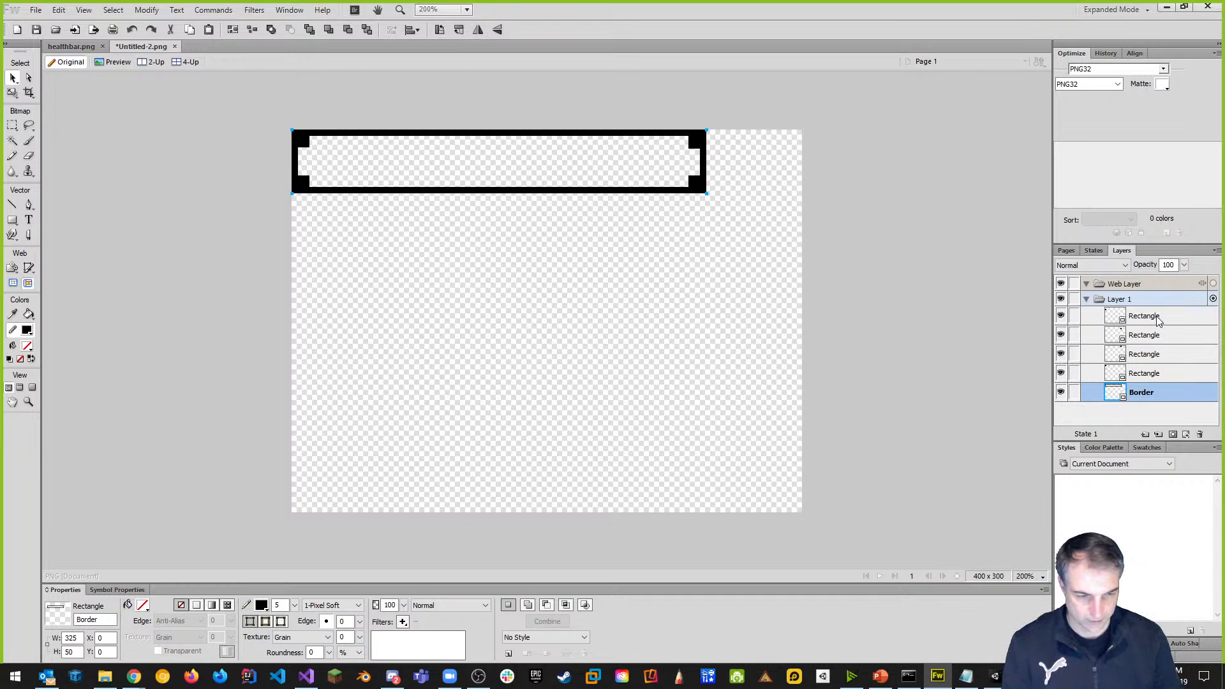
Rename the four small Rectangle layers to Square, then select the Border frame.
left_click(1158, 317)
double_click(1158, 317)
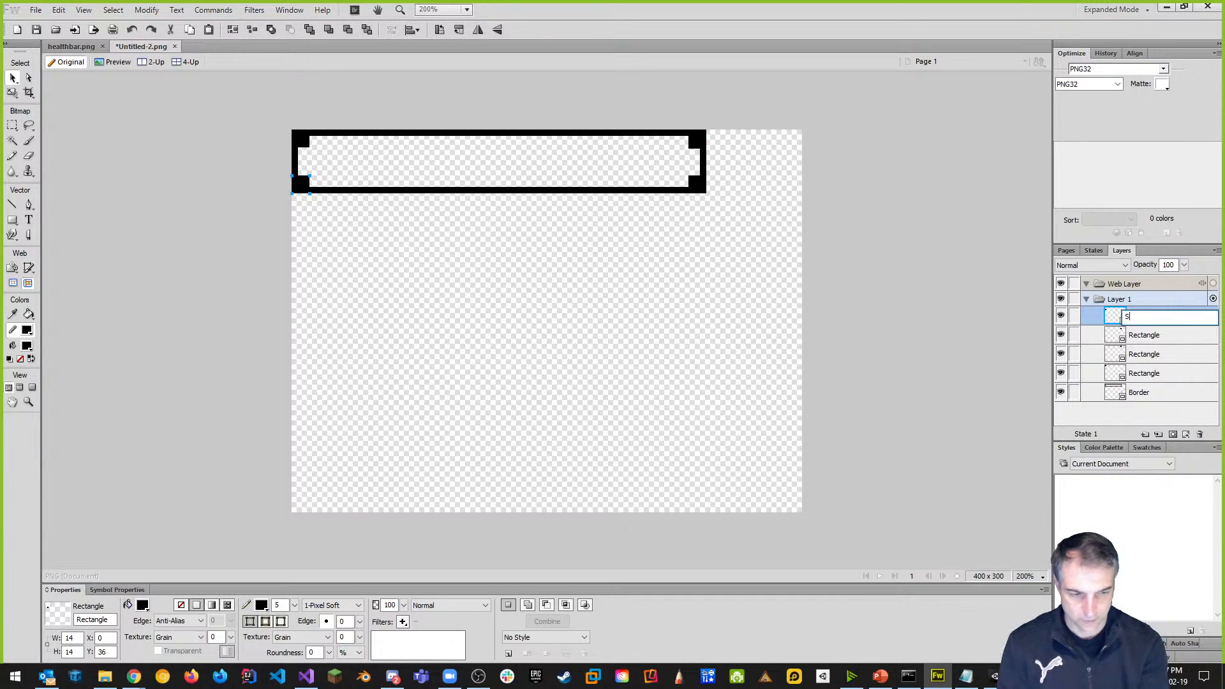
key("Return")
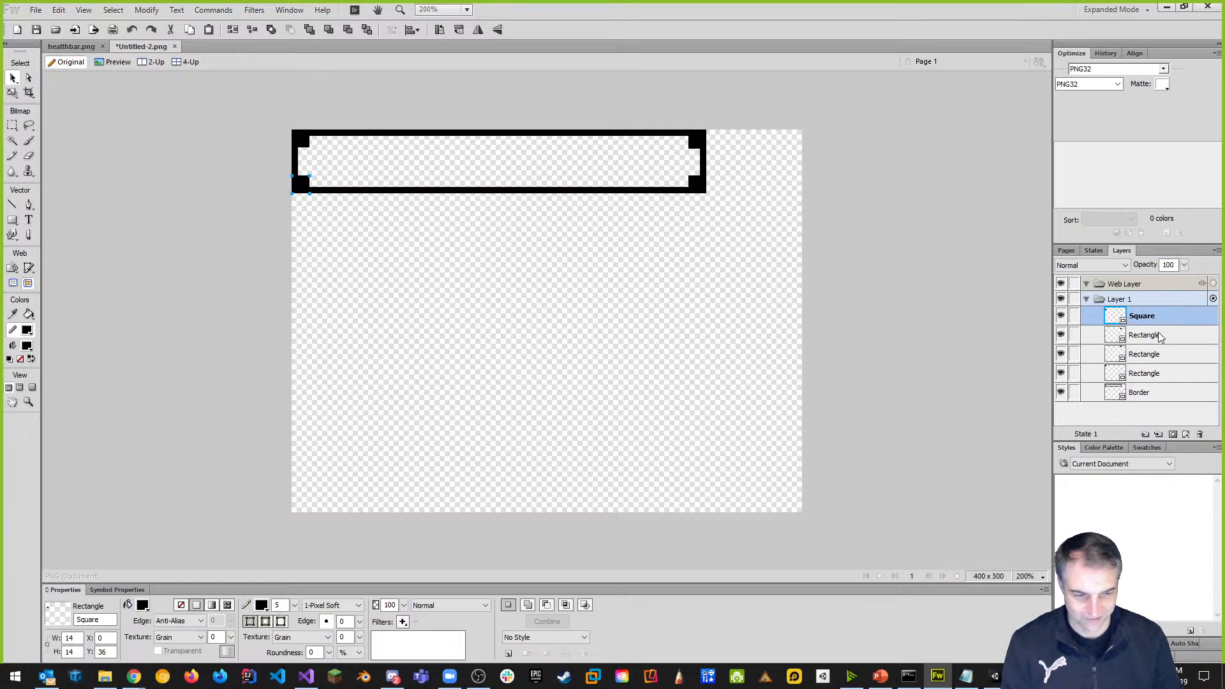
left_click(1148, 337)
double_click(1147, 336)
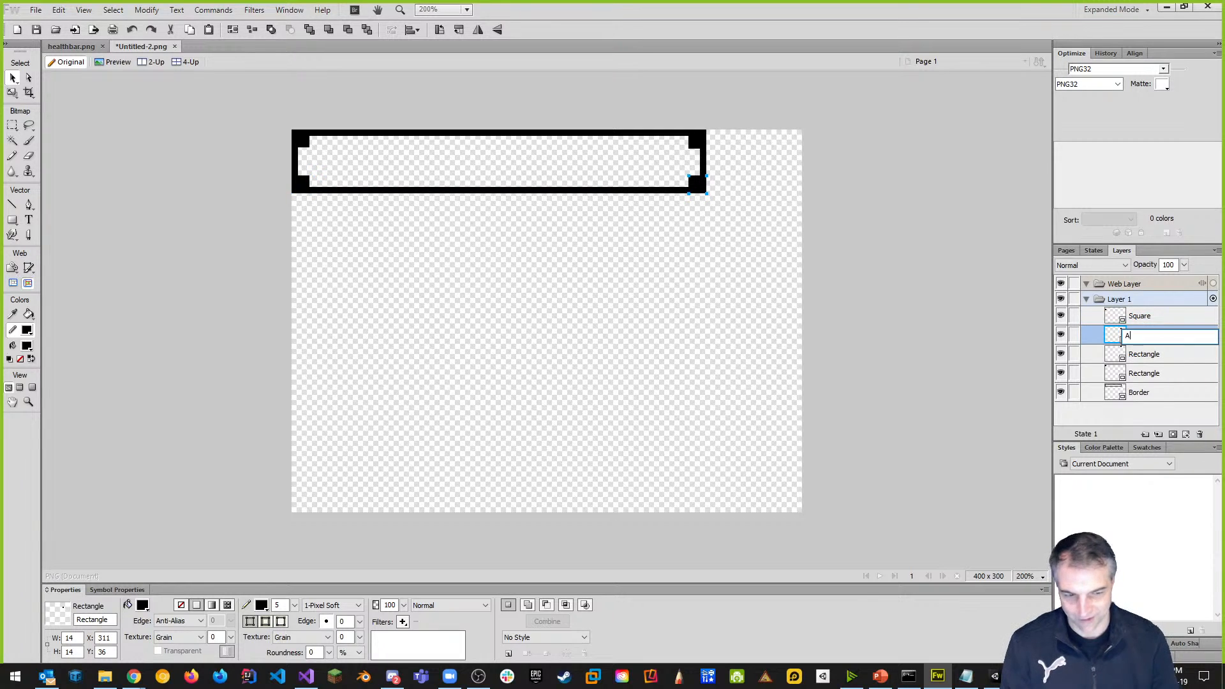
type("Square")
key("Return")
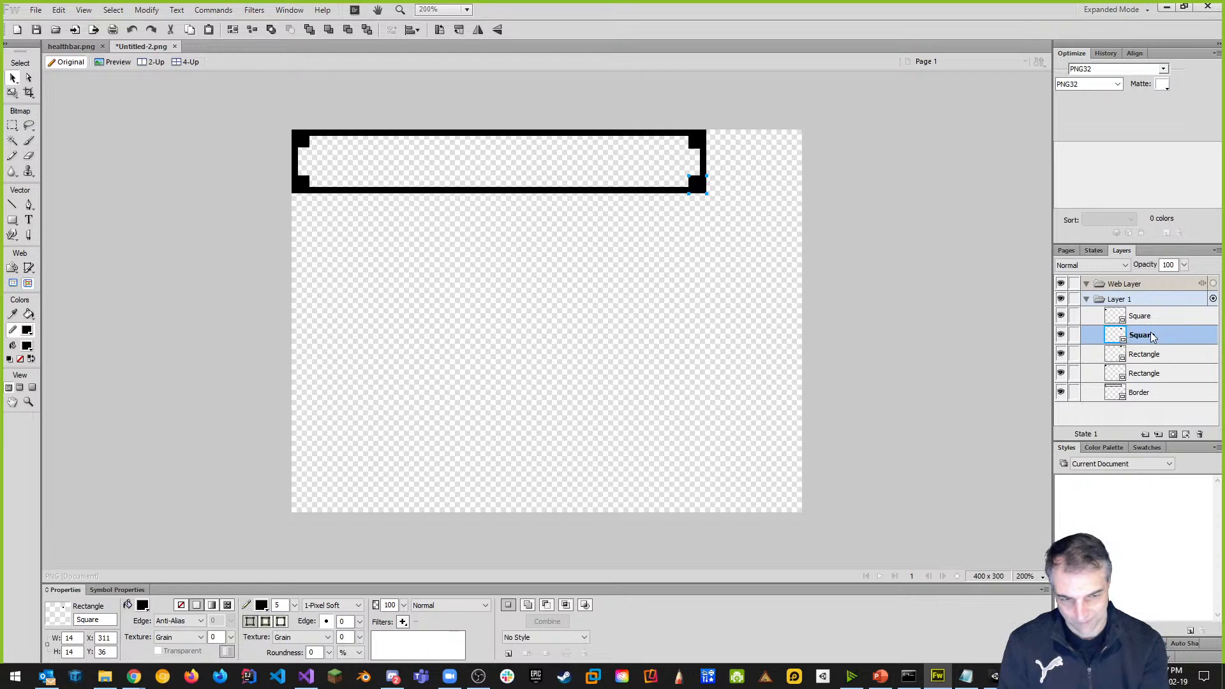
double_click(1142, 355)
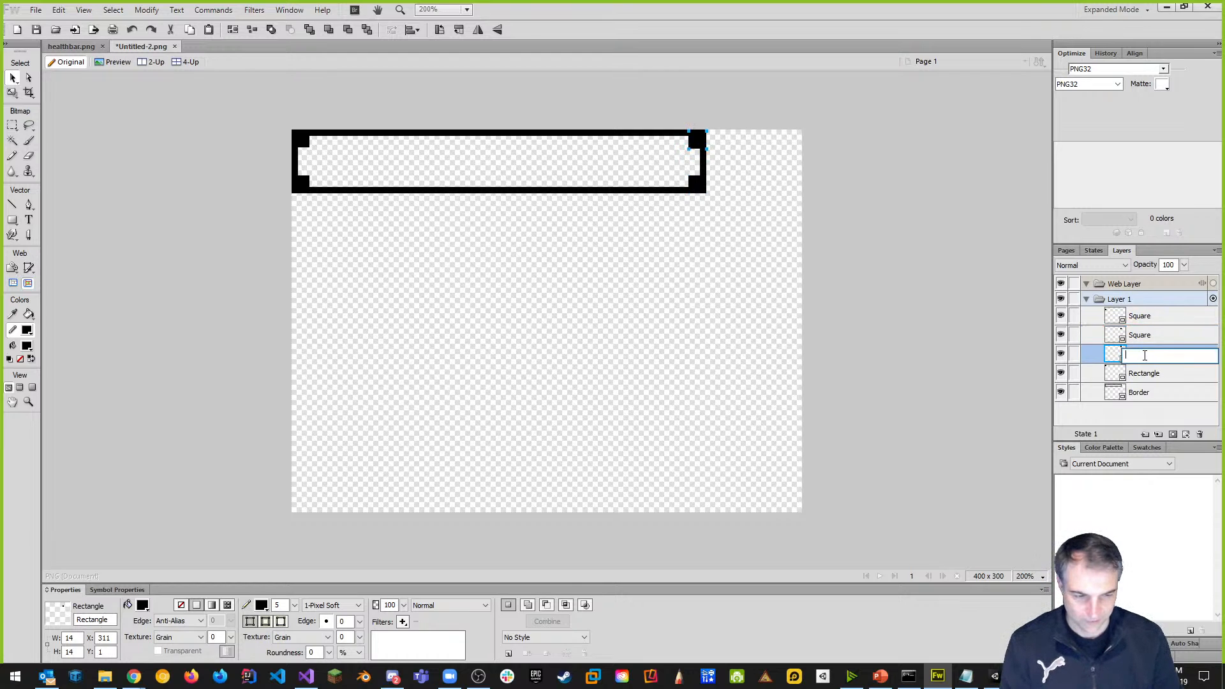
type("Squar")
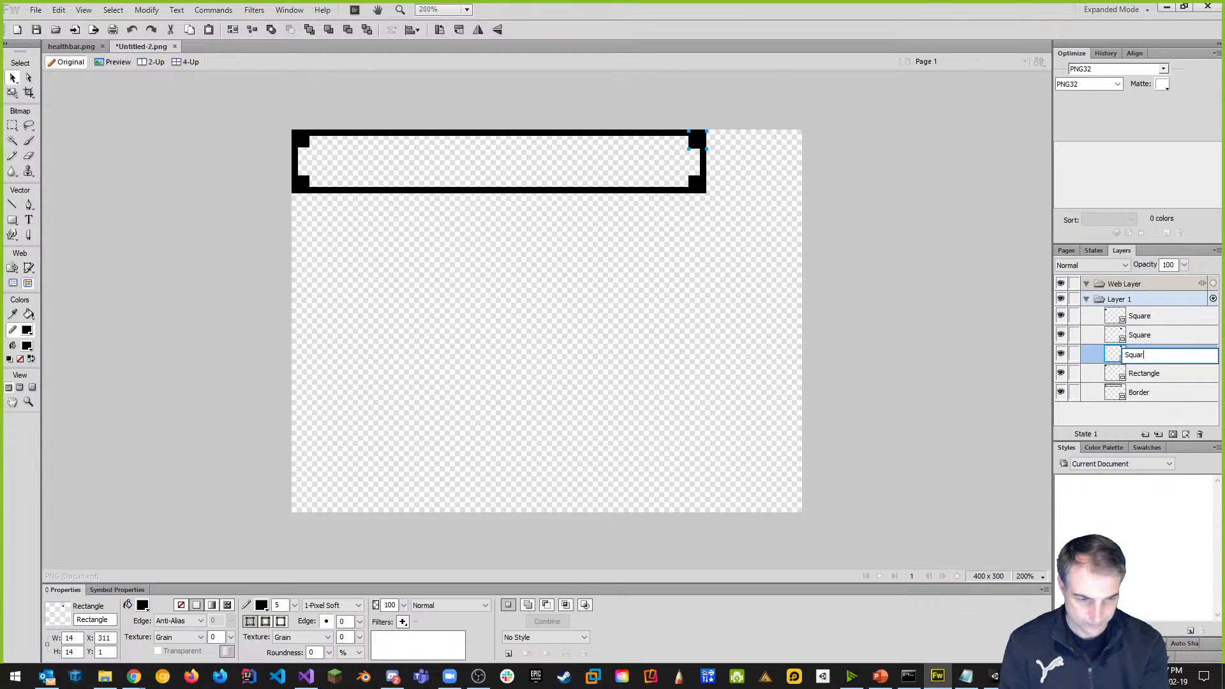
type("e")
key("Return")
double_click(1146, 372)
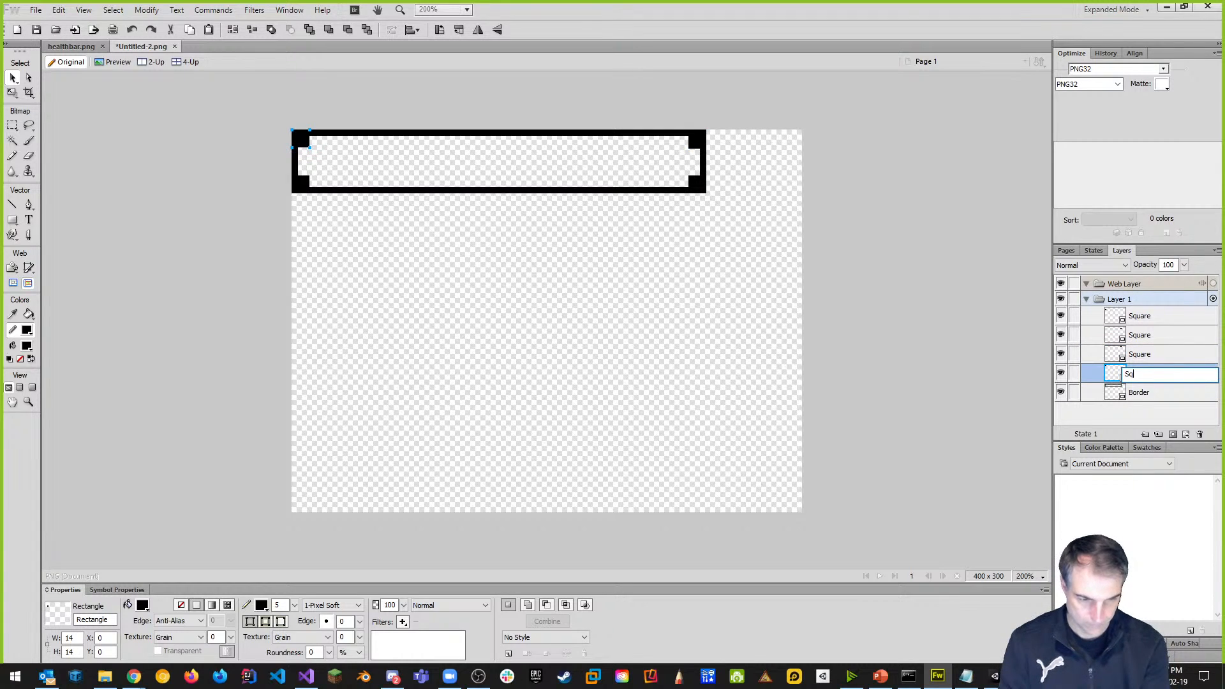
type("Square")
key("Return")
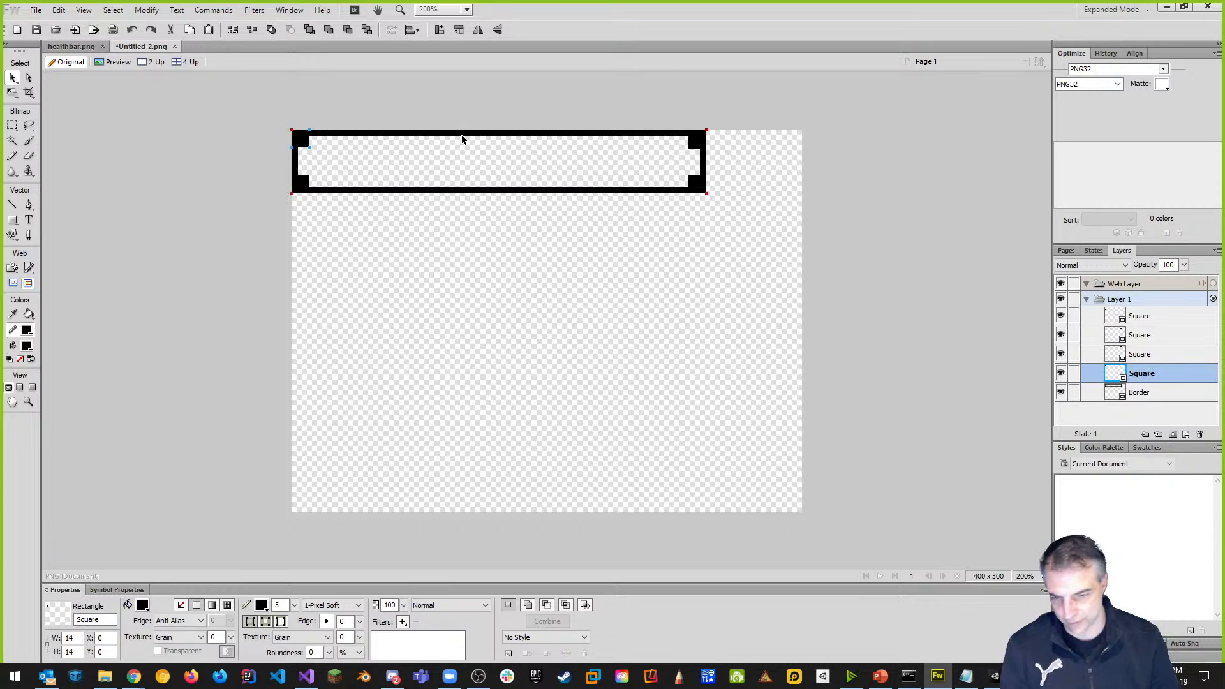
left_click(536, 194)
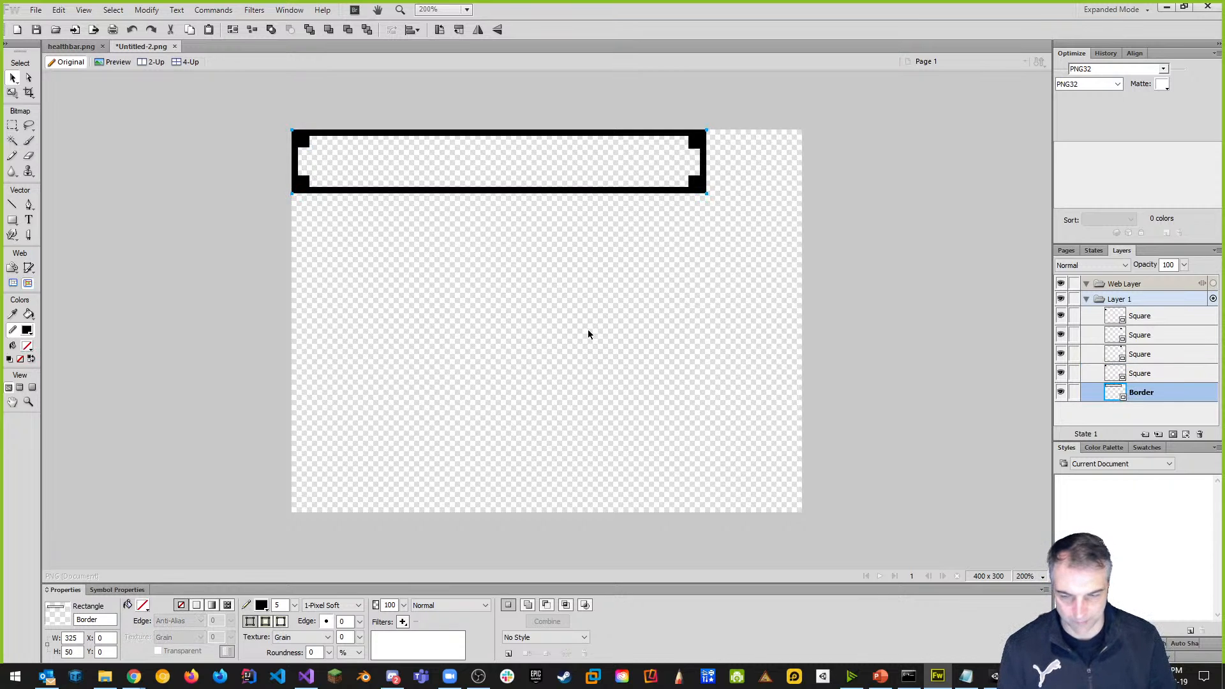
Stretch the Border to the canvas's bottom and right edges and set its stroke to 5.
left_click(12, 93)
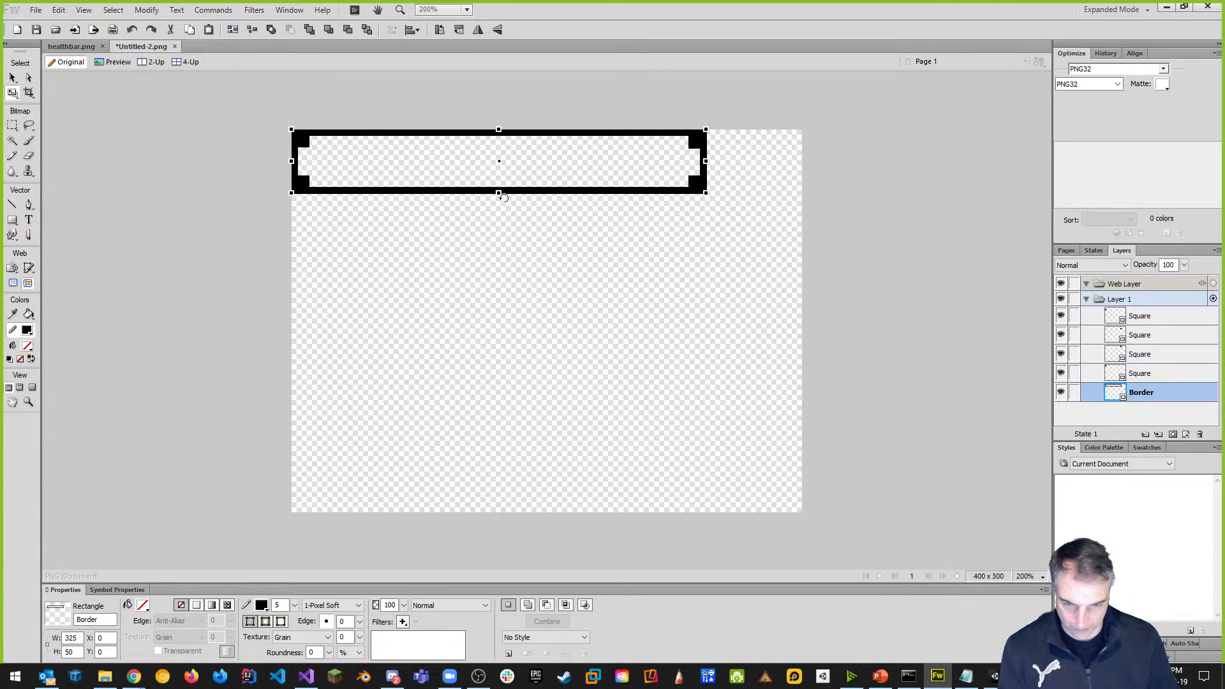
left_click_drag(499, 192, 511, 513)
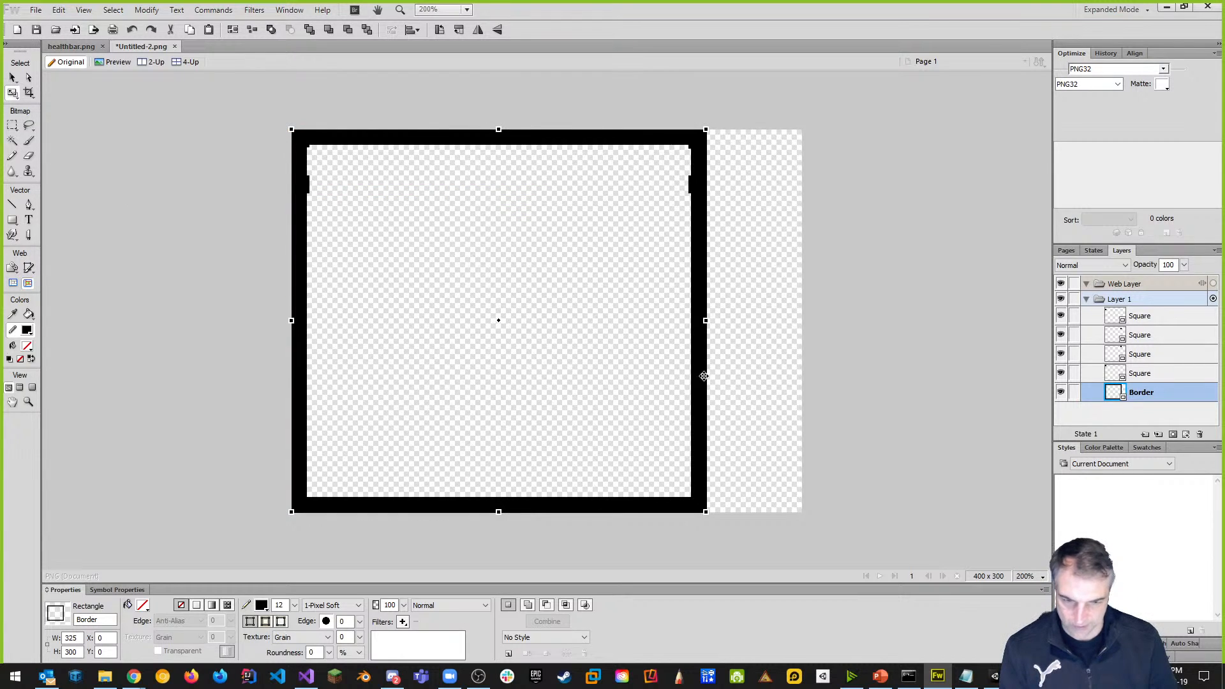
left_click_drag(705, 321, 802, 312)
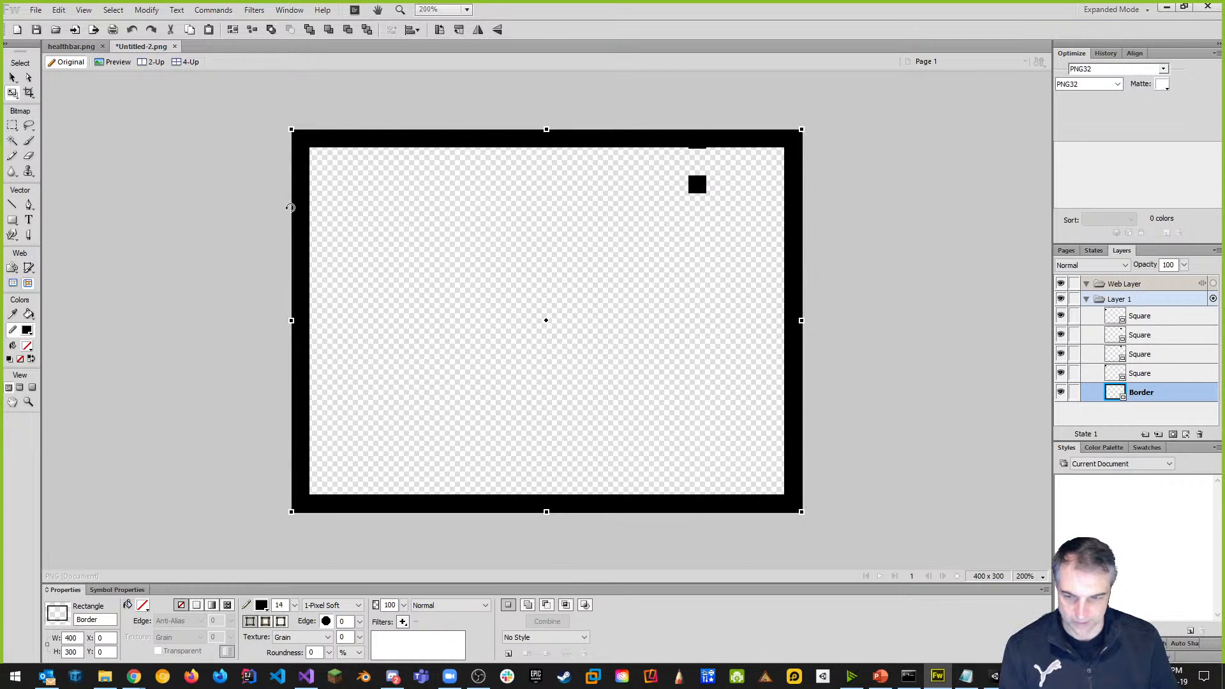
double_click(280, 605)
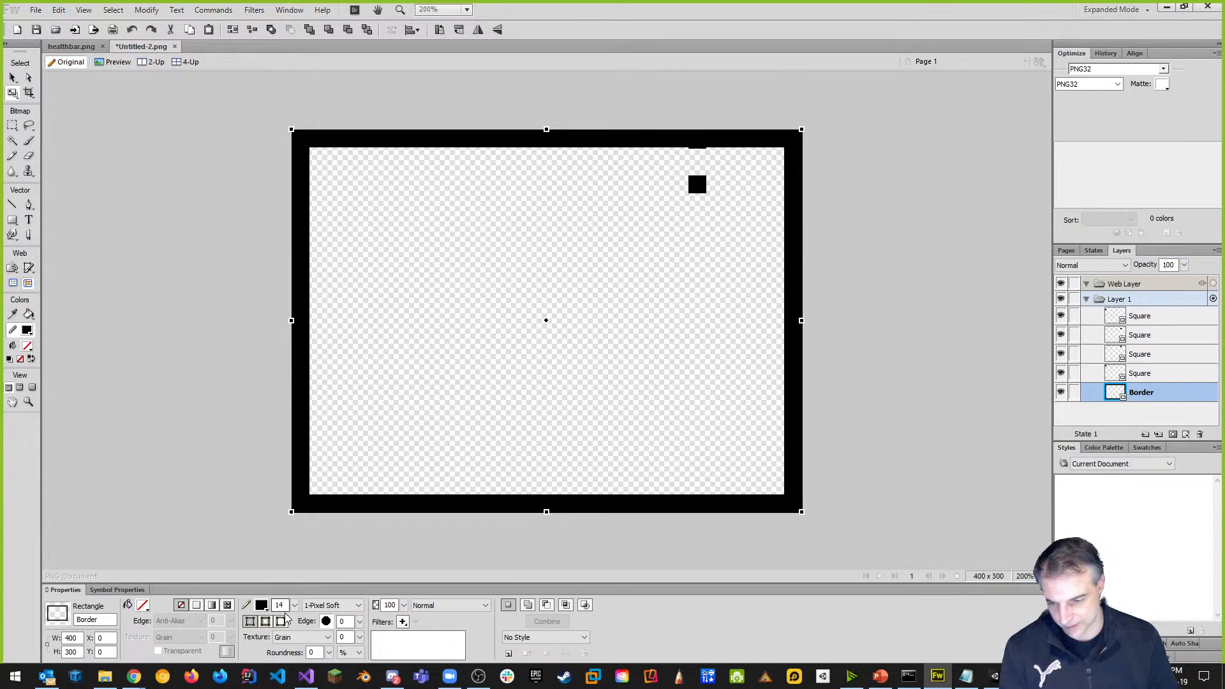
type("5")
key("Return")
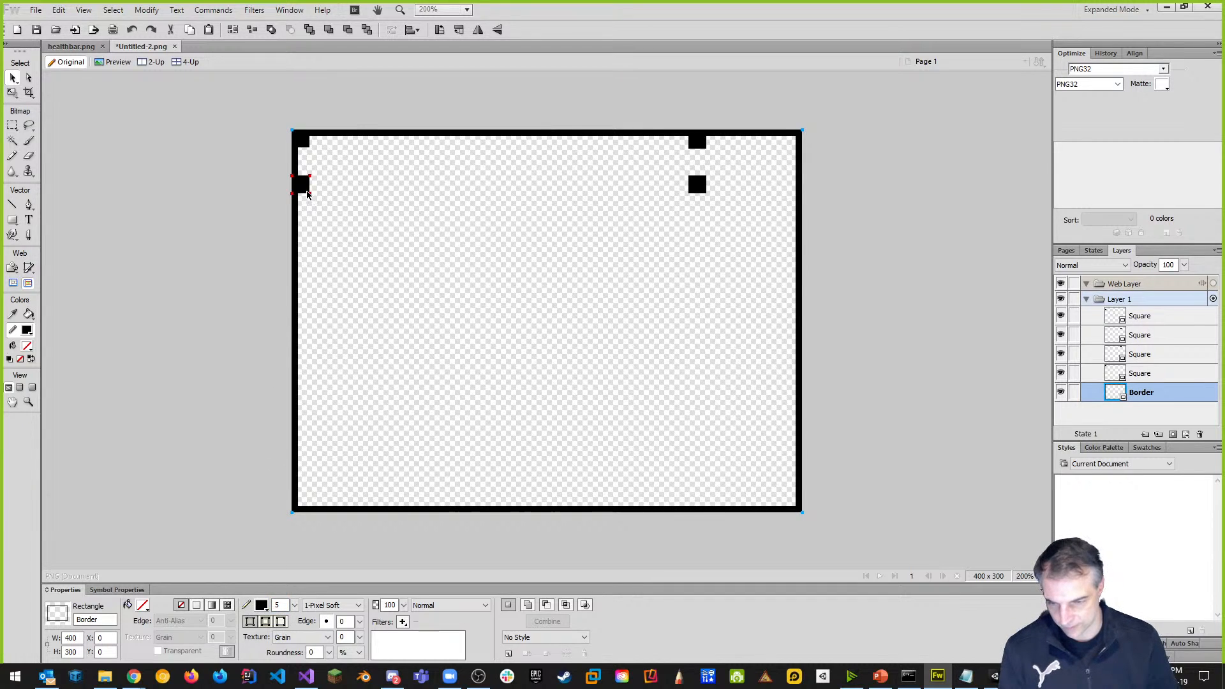
Move the small squares into the bottom-left, top-right and bottom-right corners.
left_click_drag(303, 189, 309, 505)
left_click_drag(699, 147, 800, 146)
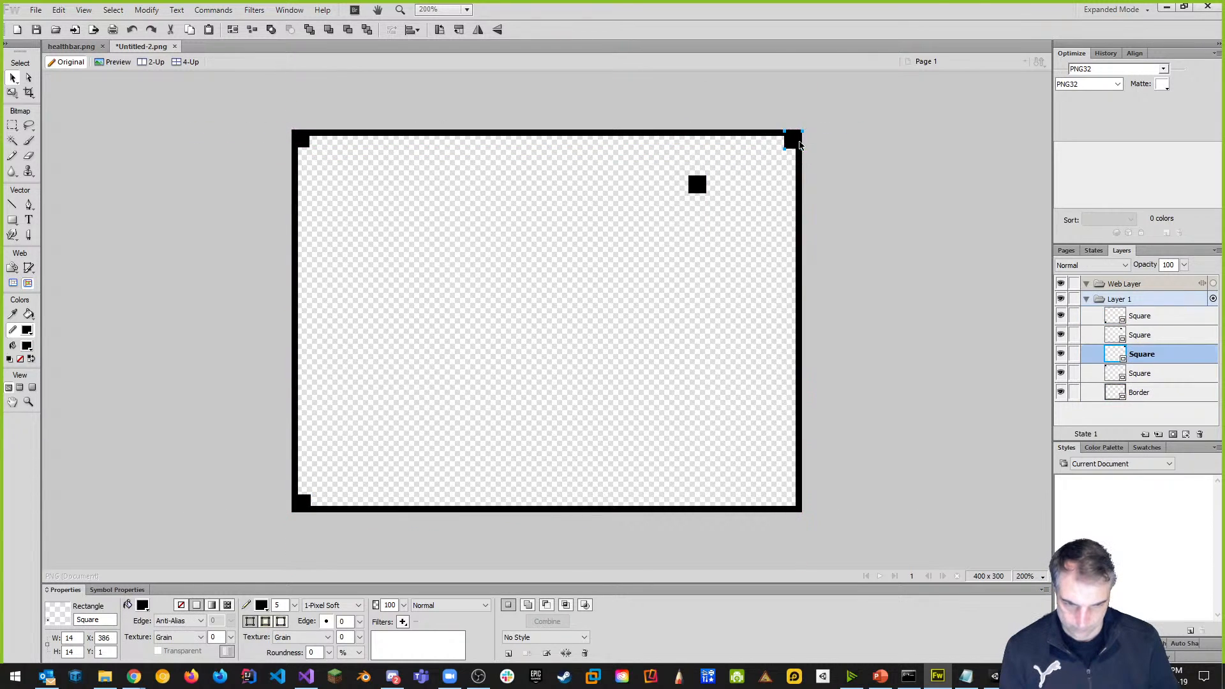
left_click_drag(702, 189, 795, 509)
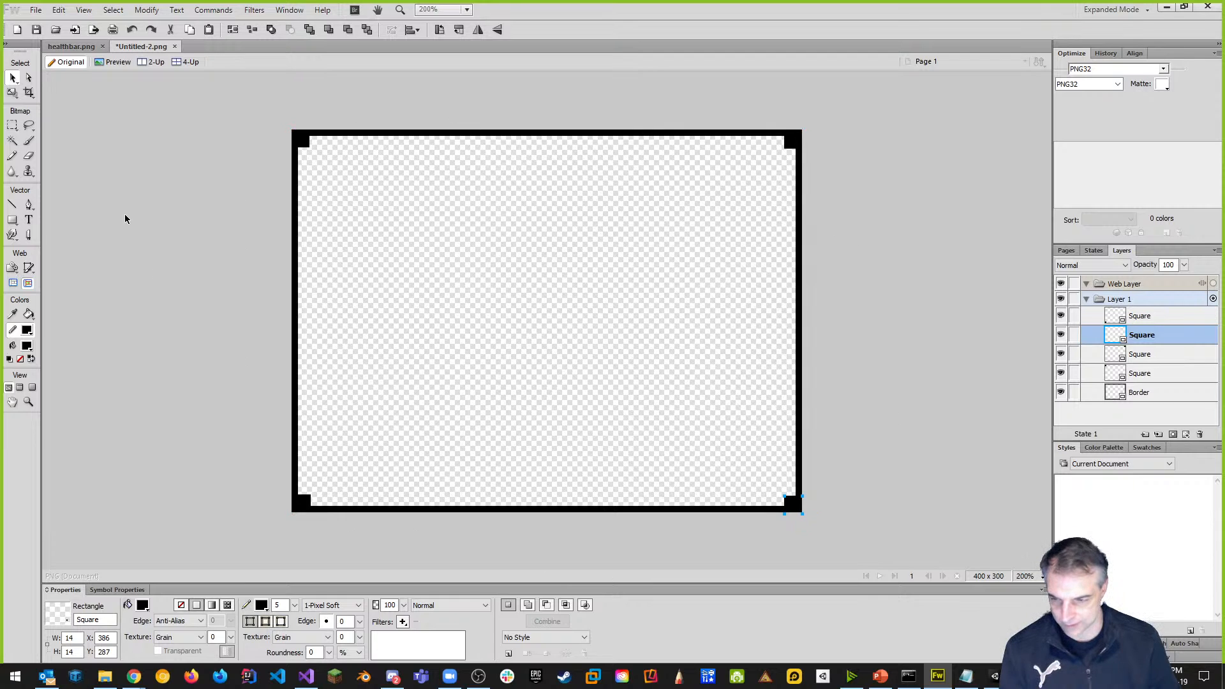
Draw a rectangle with a dark brown fill and no outline.
left_click(13, 220)
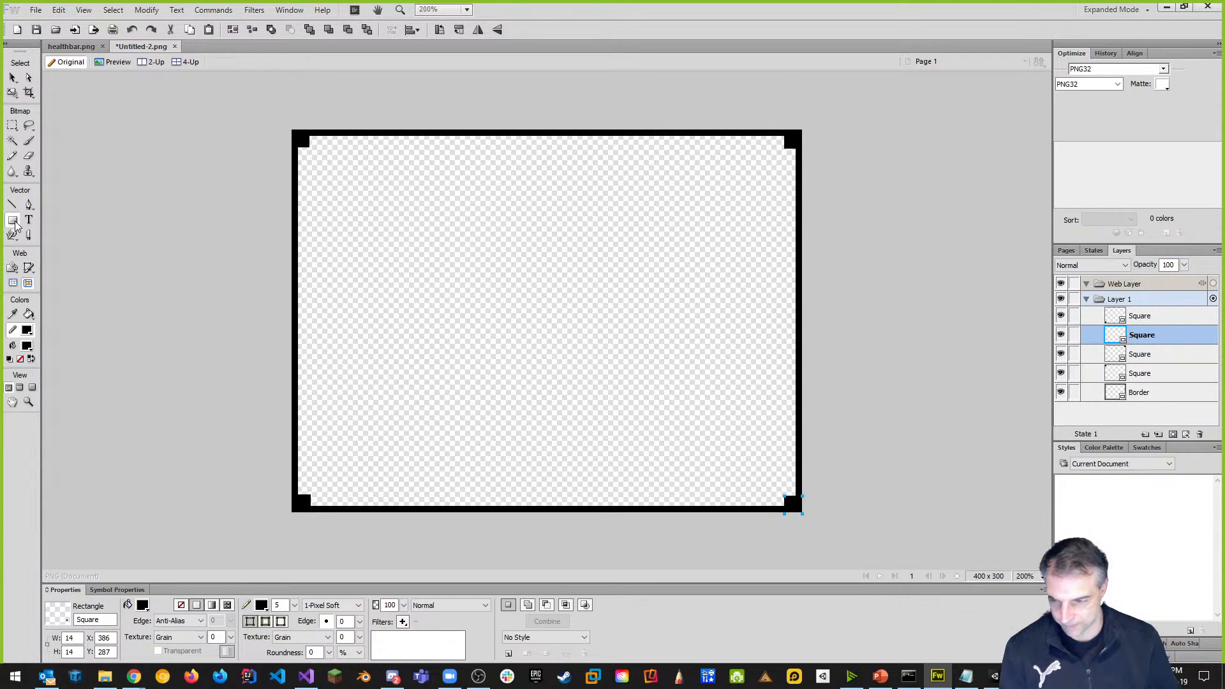
left_click_drag(368, 236, 510, 340)
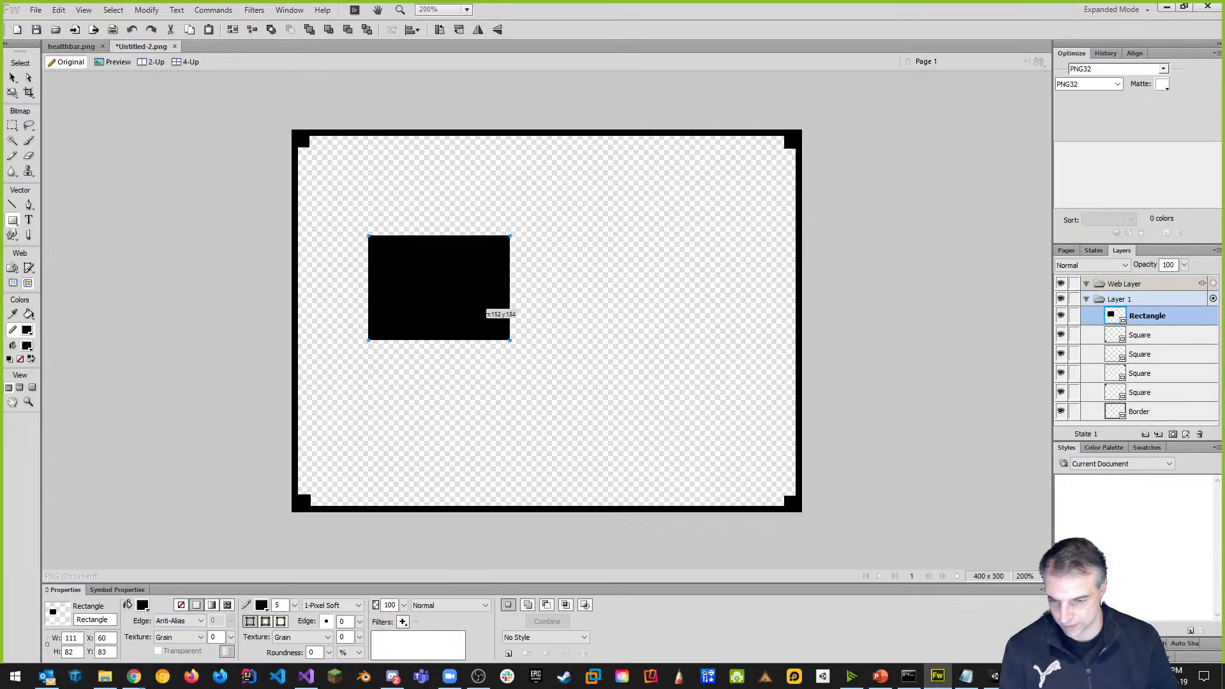
left_click(143, 605)
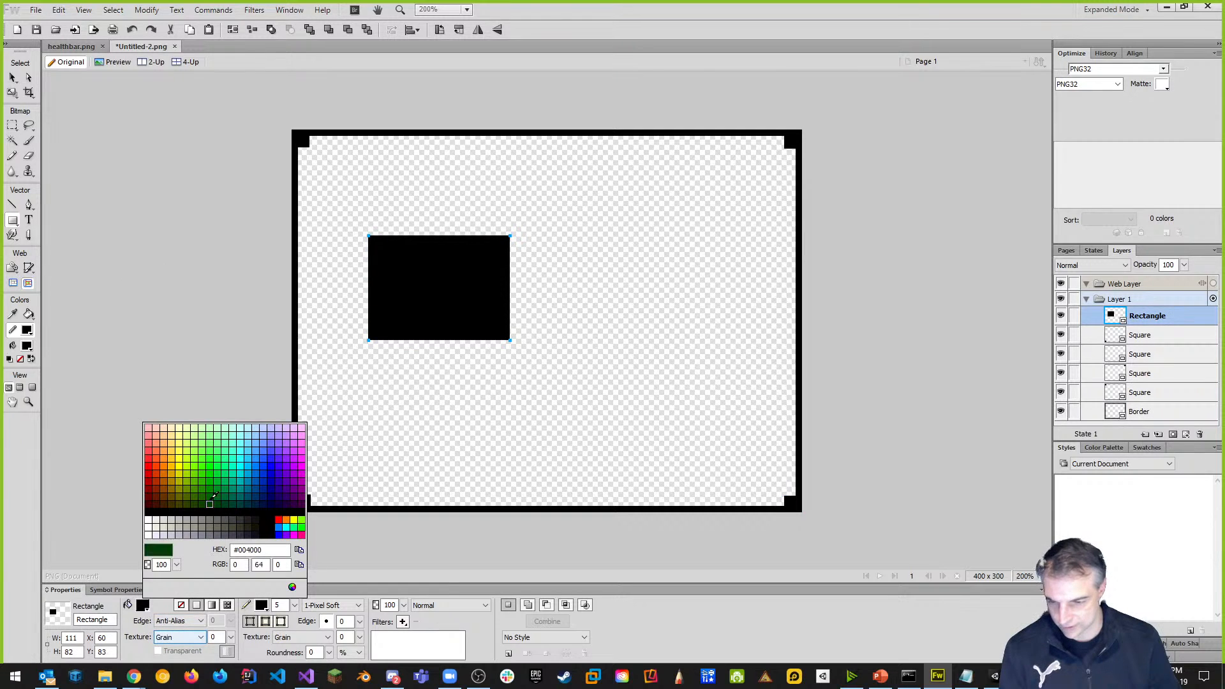
left_click(167, 494)
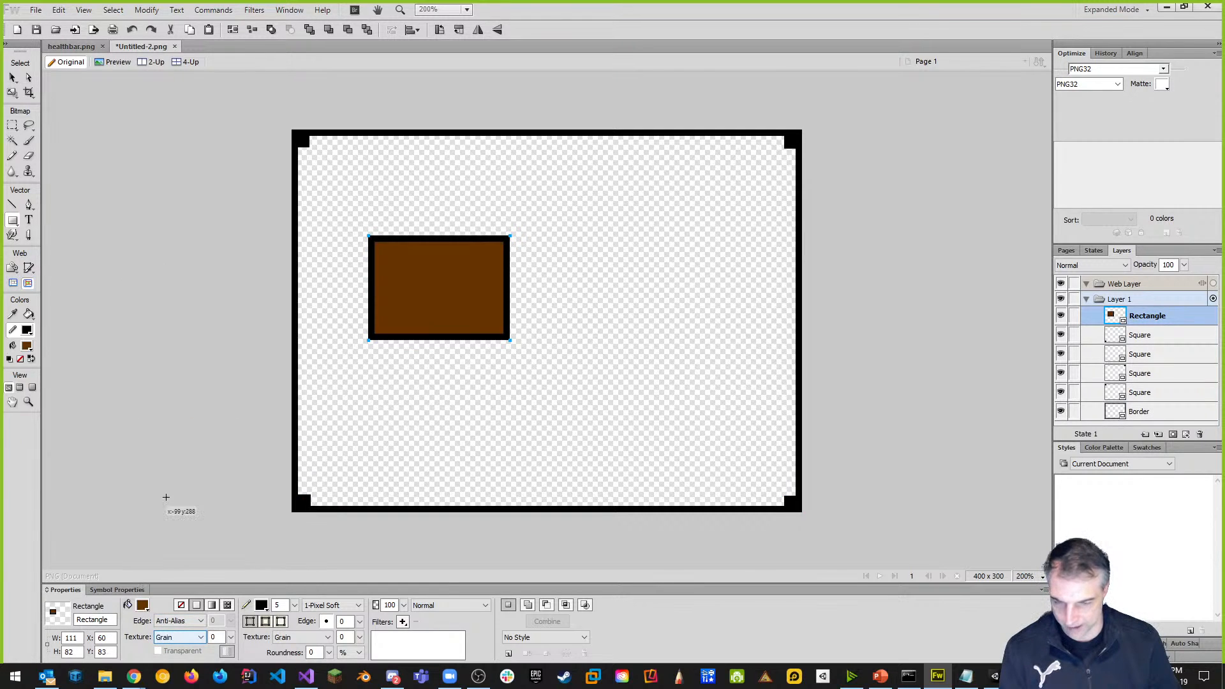
left_click(262, 604)
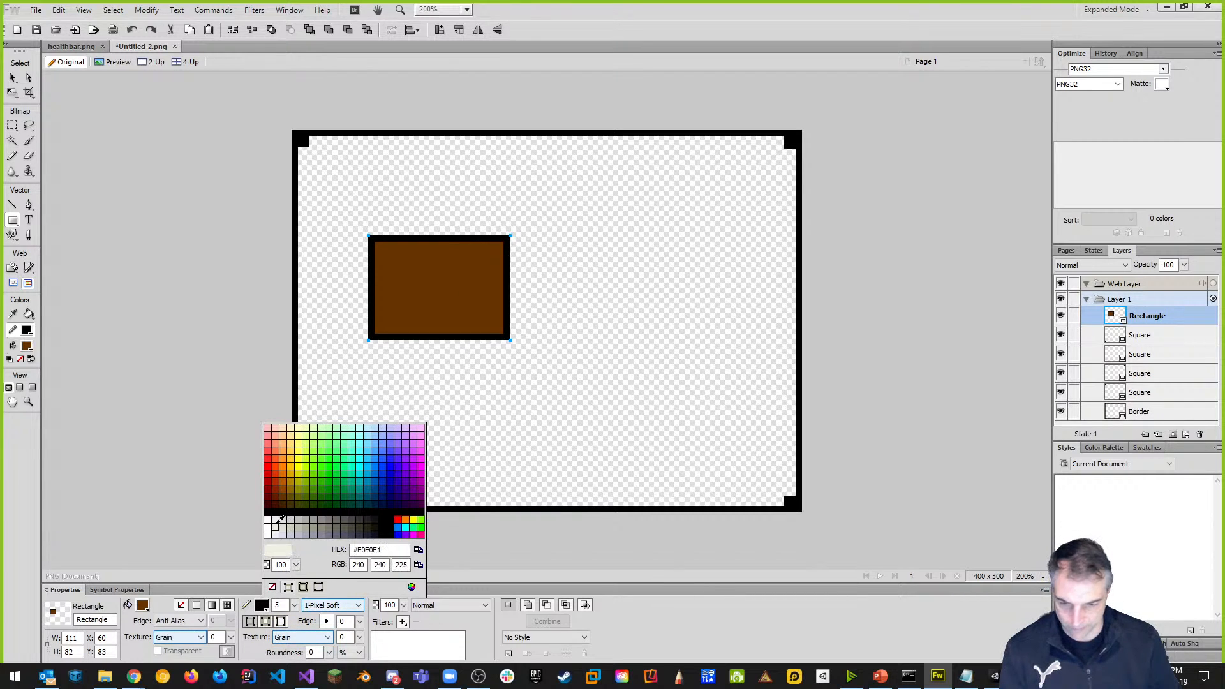
left_click(269, 520)
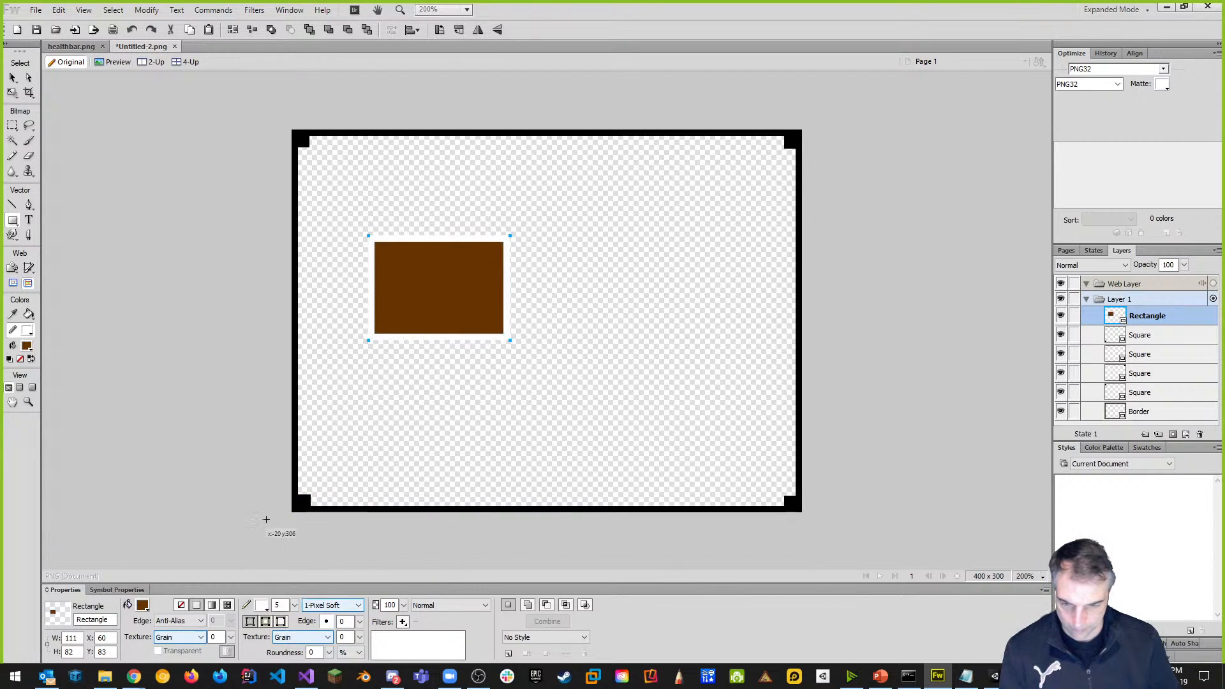
left_click(262, 605)
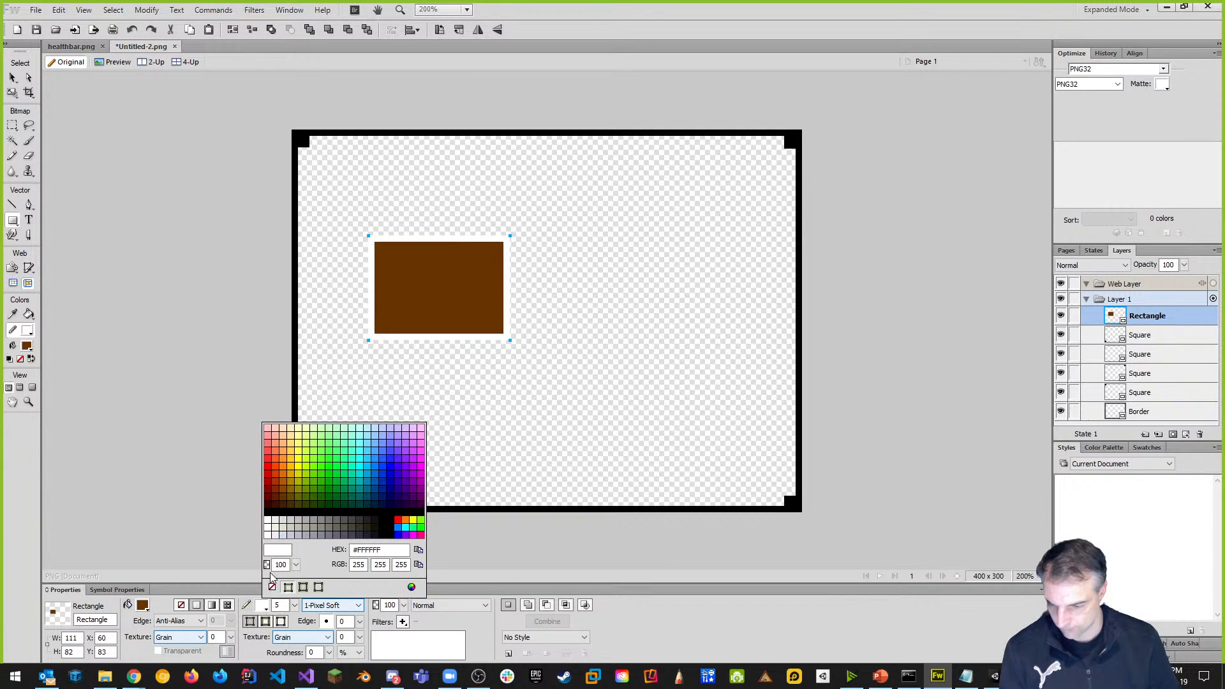
left_click(272, 587)
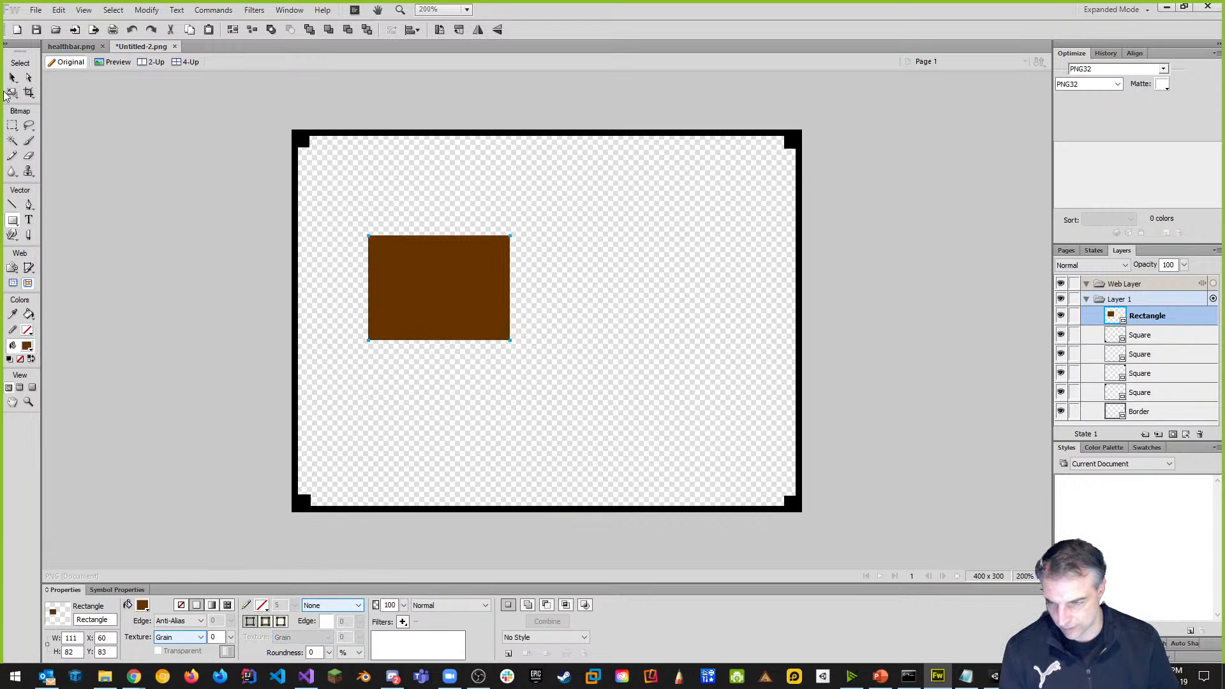
Change the rectangle's fill to a darker brown and move it to the canvas top-left.
left_click(13, 77)
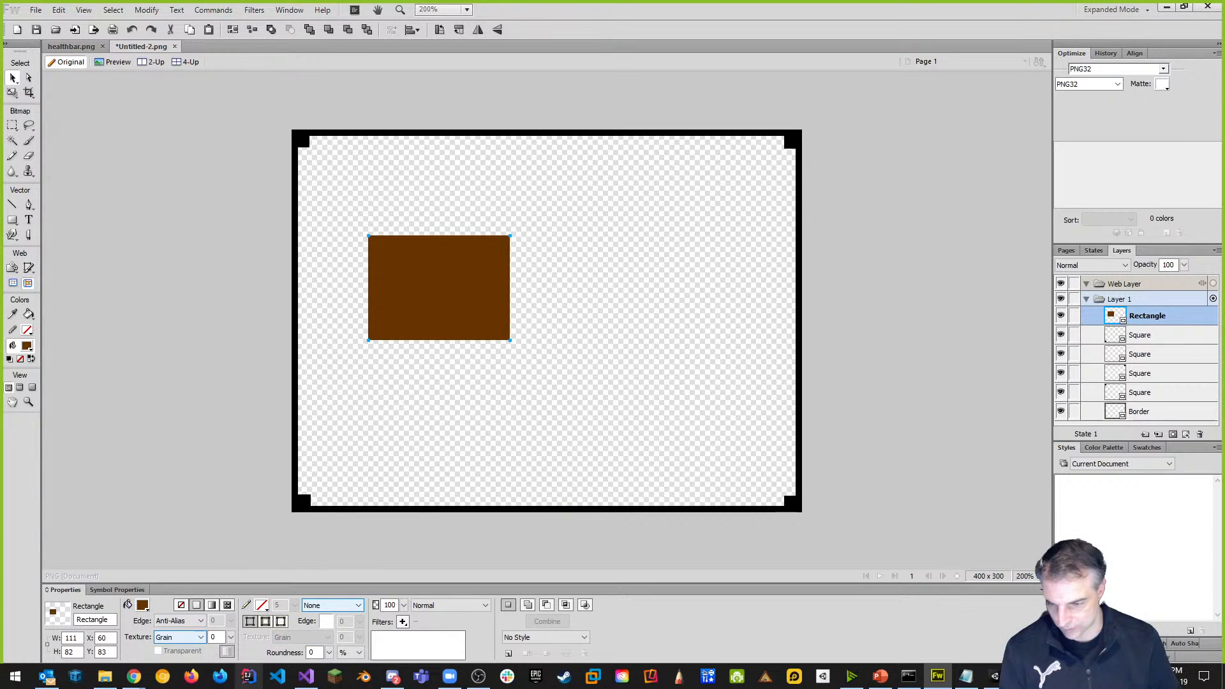
left_click(143, 605)
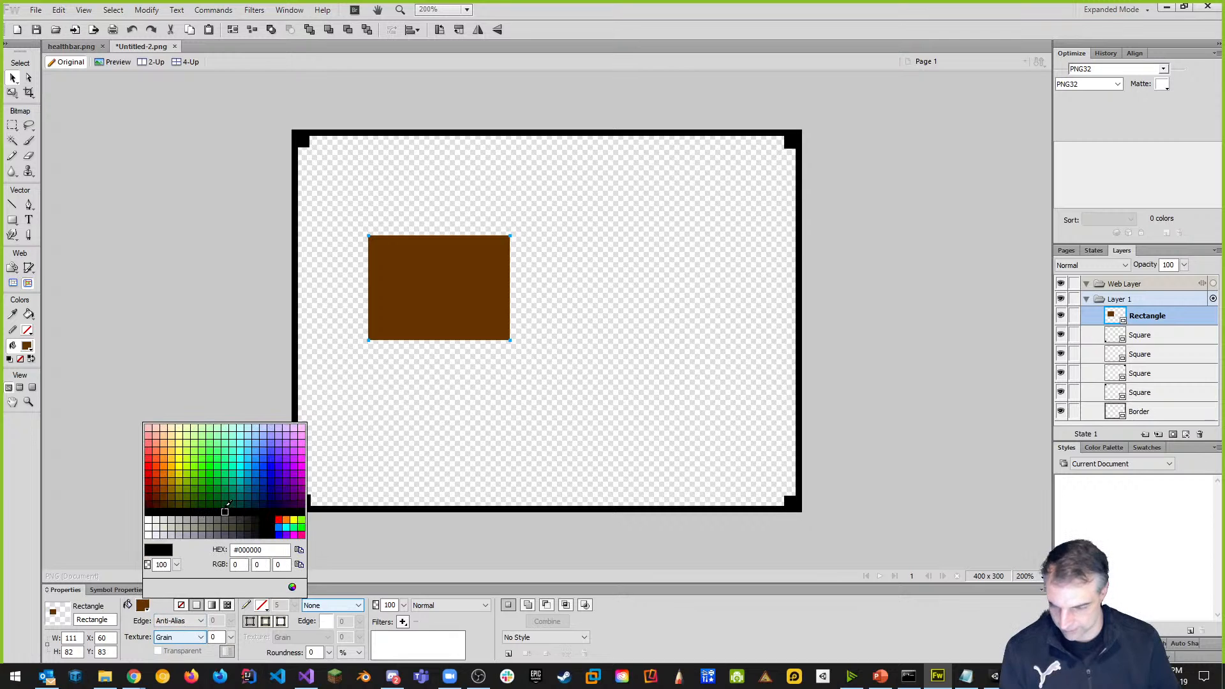
left_click(171, 477)
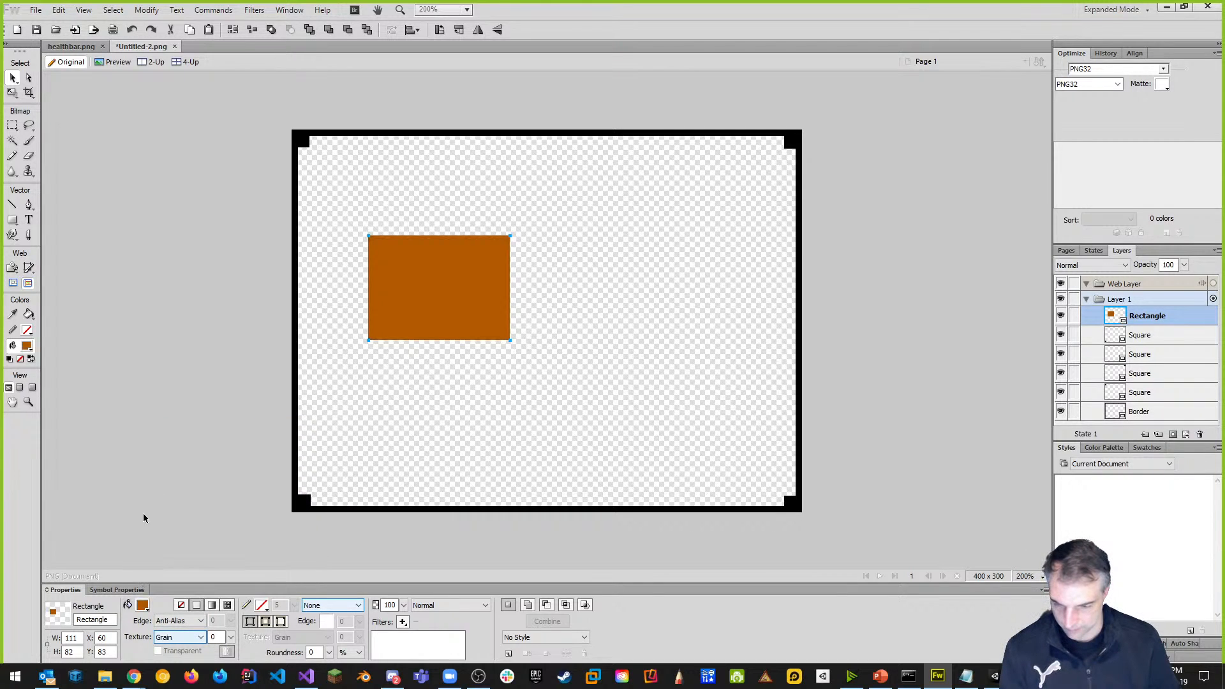
left_click(143, 605)
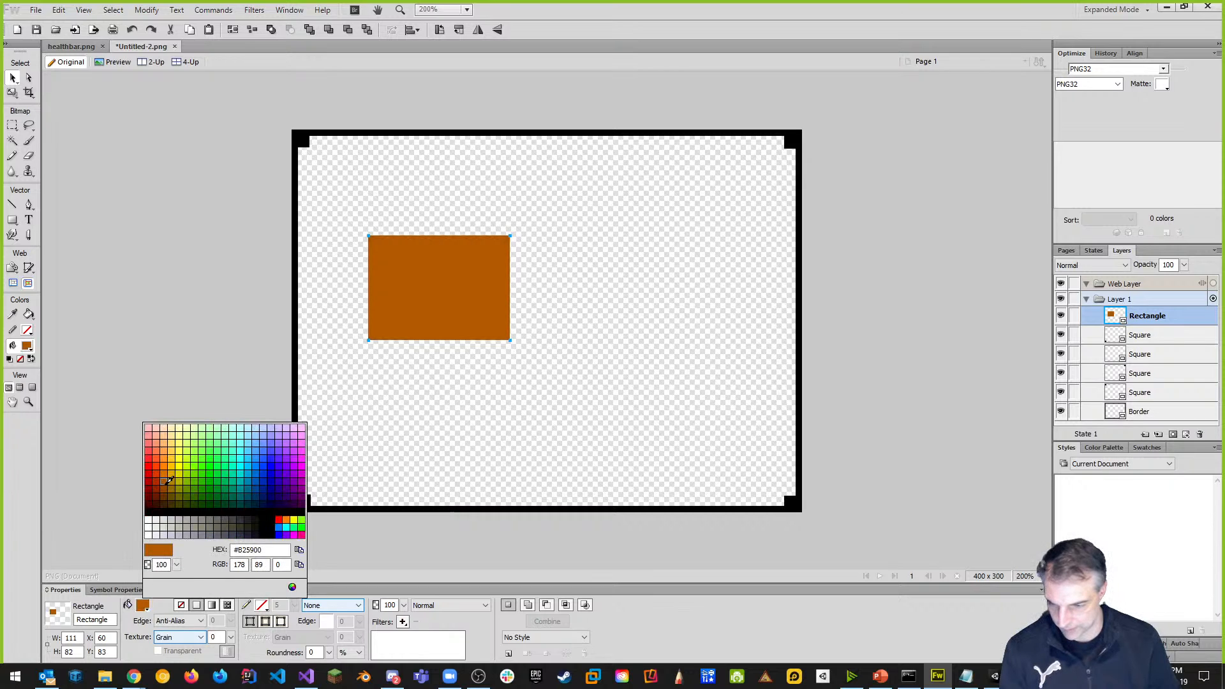
left_click(166, 488)
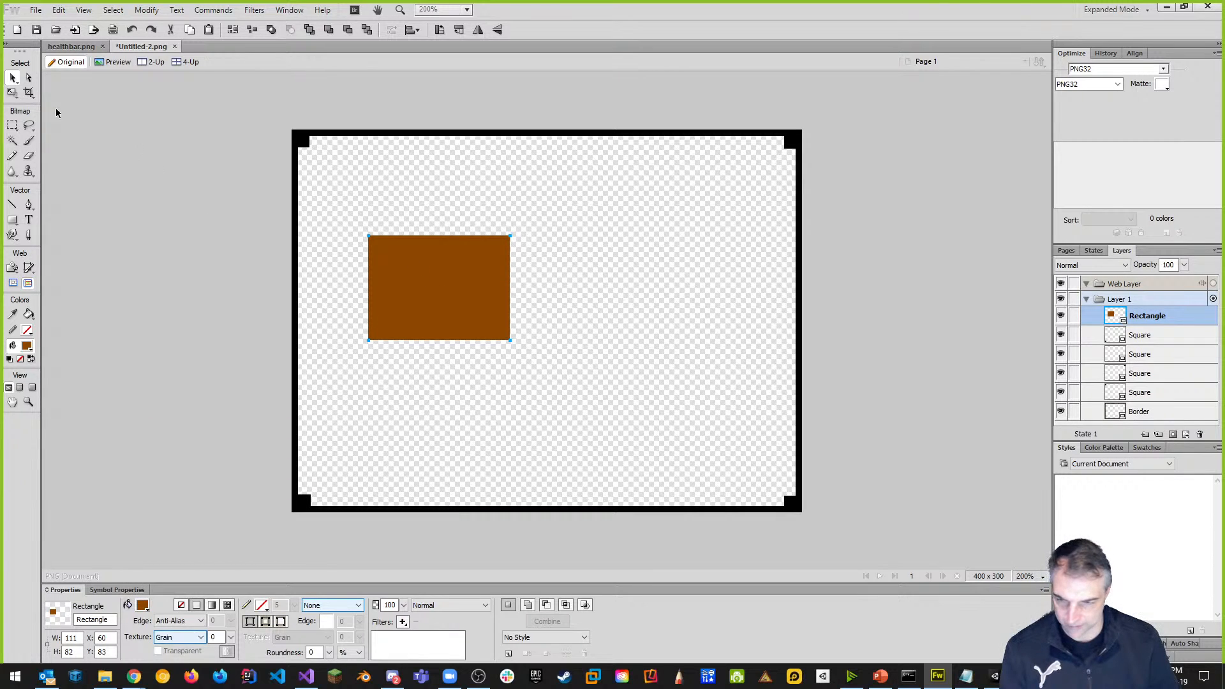
left_click_drag(437, 298, 358, 191)
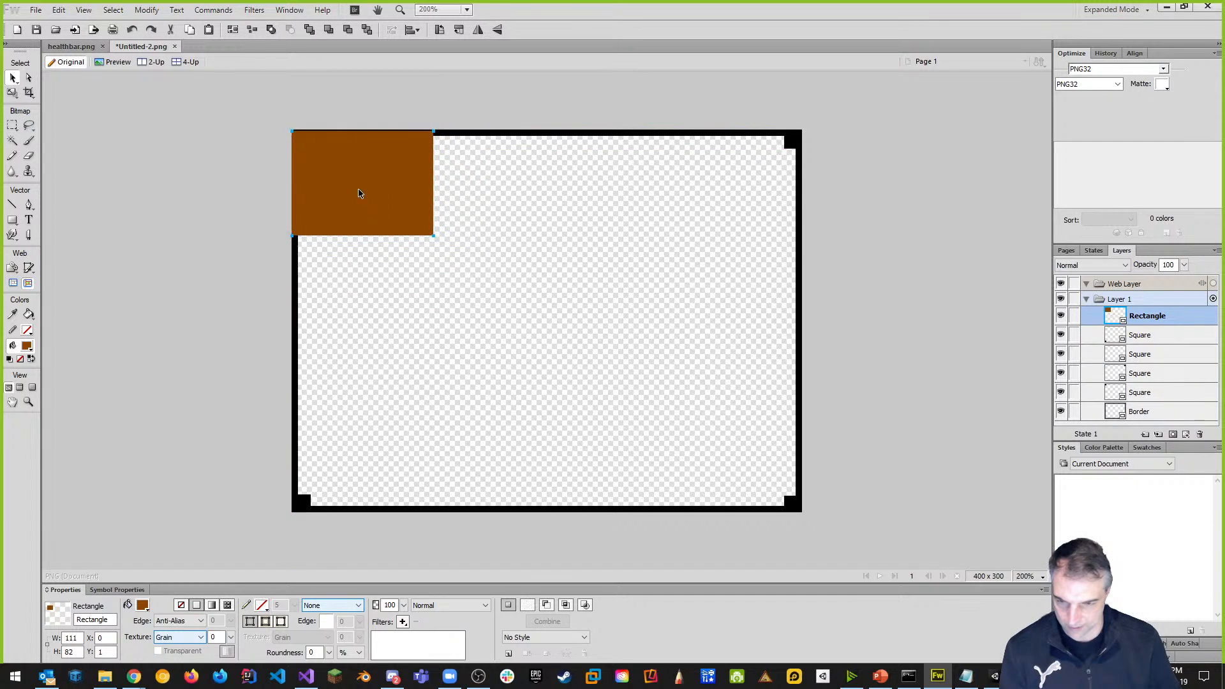
Scale the brown rectangle to the full 400 × 300 canvas and move its layer below Border.
left_click(12, 92)
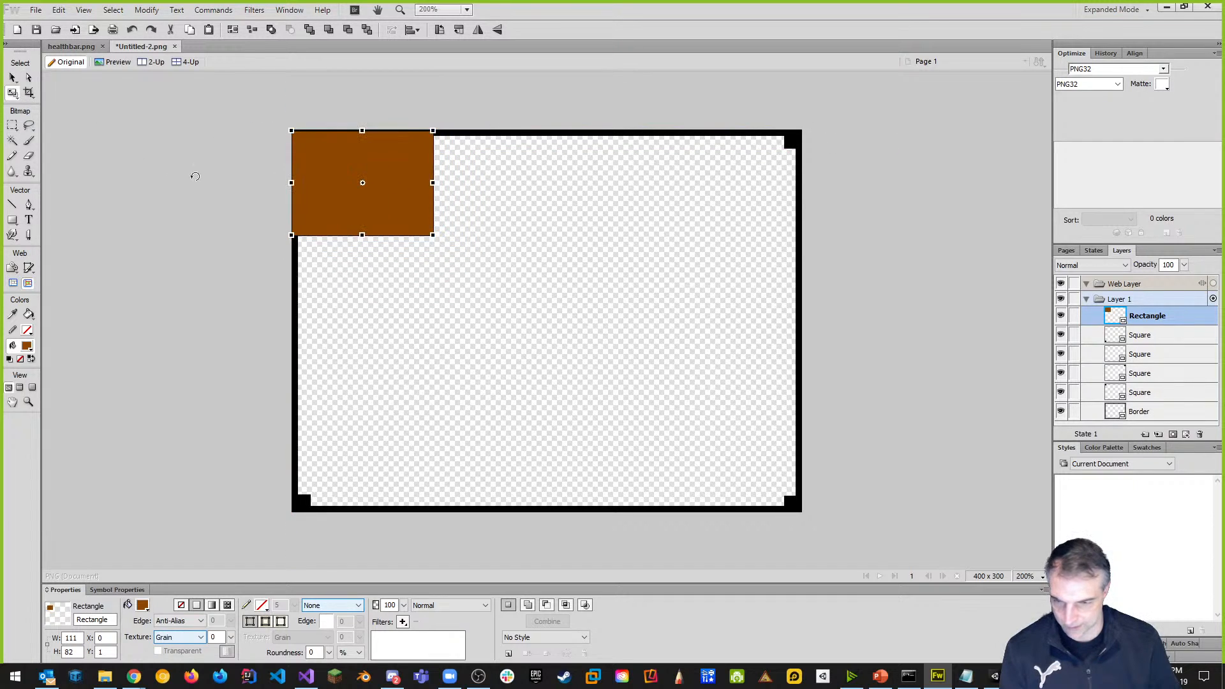
left_click_drag(433, 235, 794, 520)
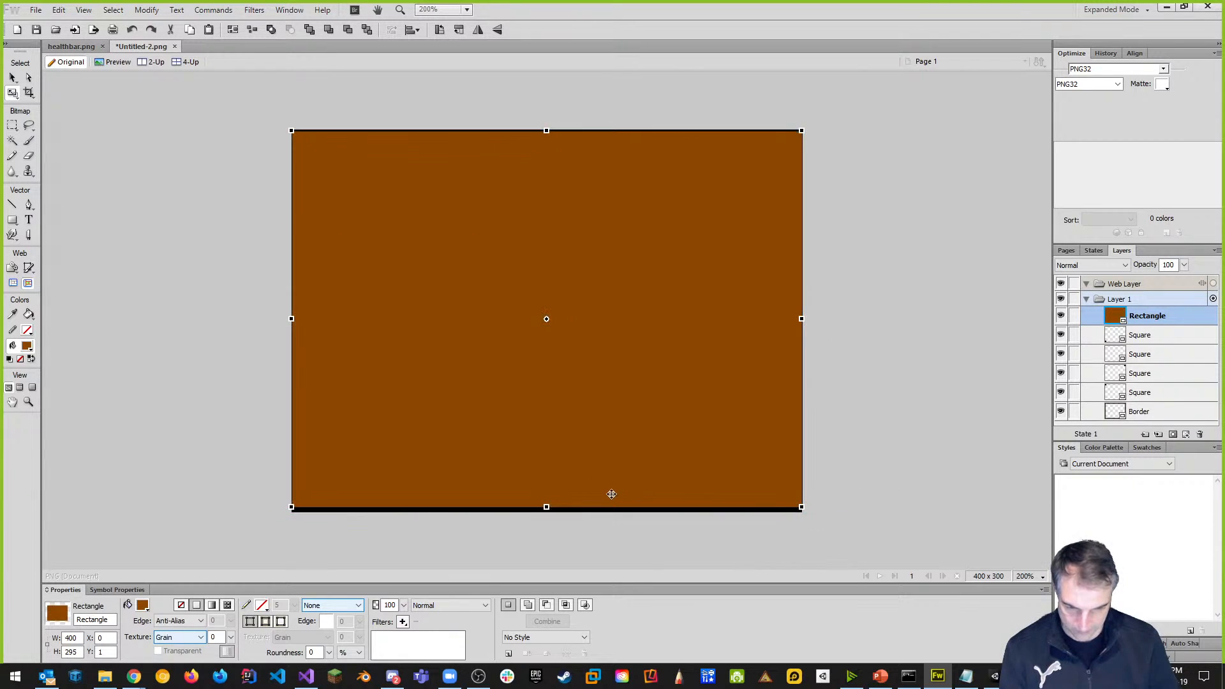
left_click_drag(547, 508, 548, 512)
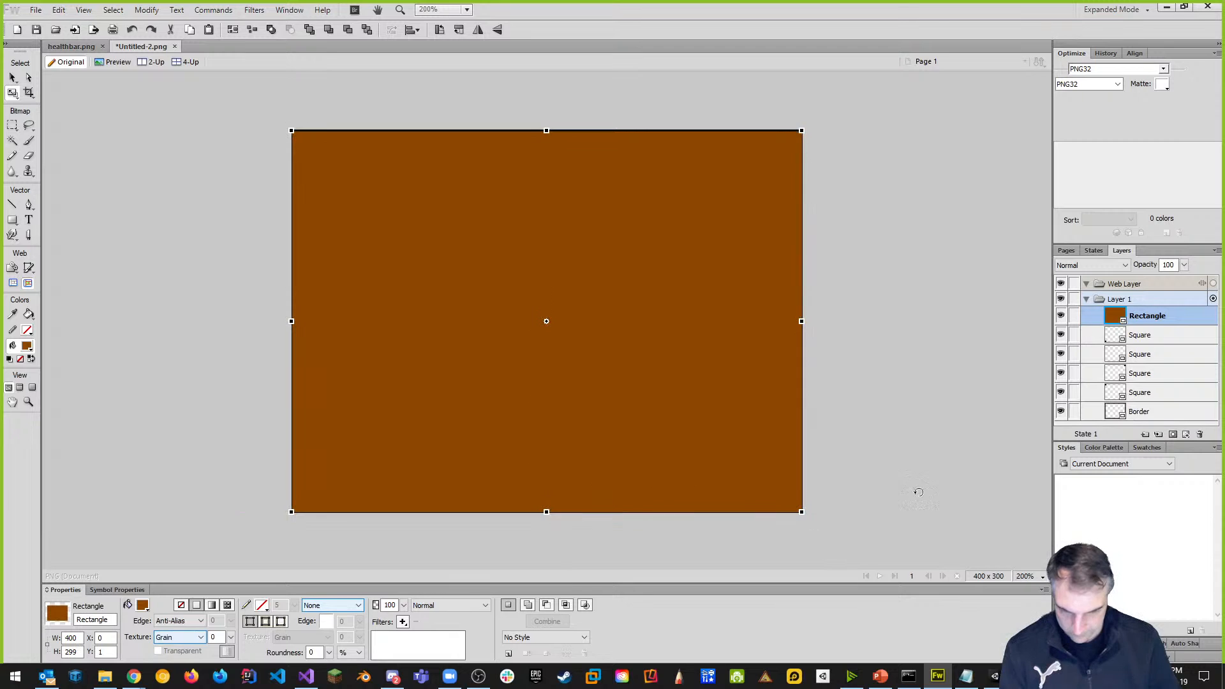
left_click_drag(548, 131, 547, 128)
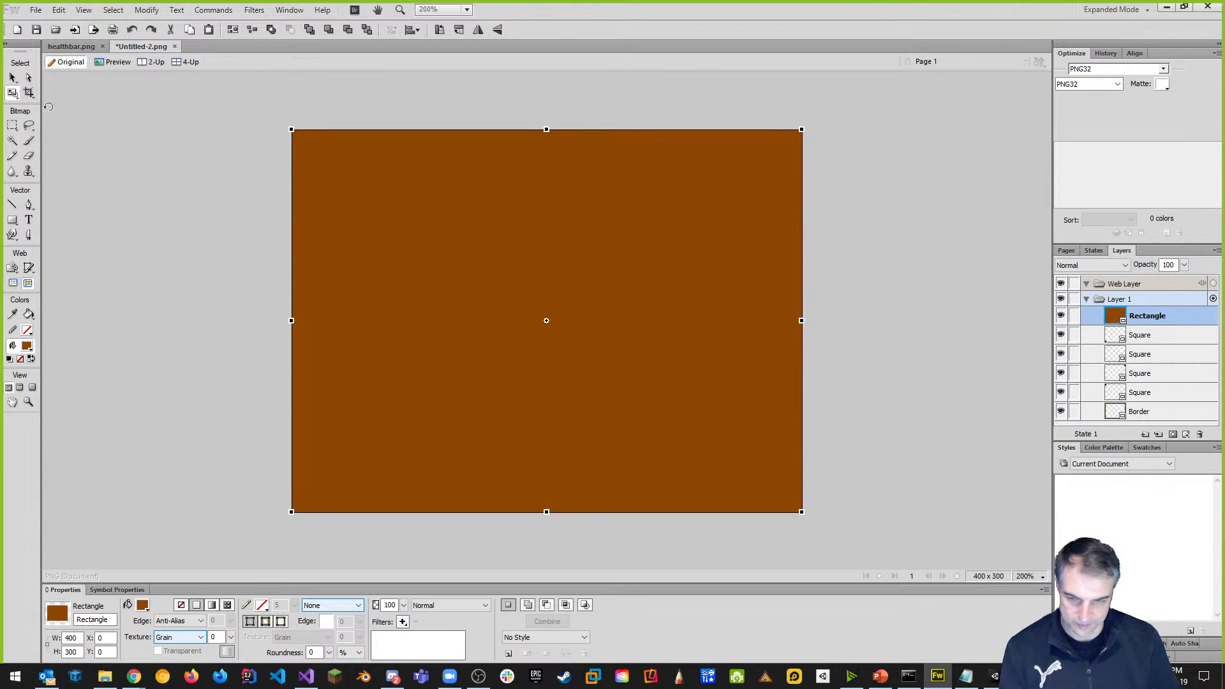
left_click(13, 77)
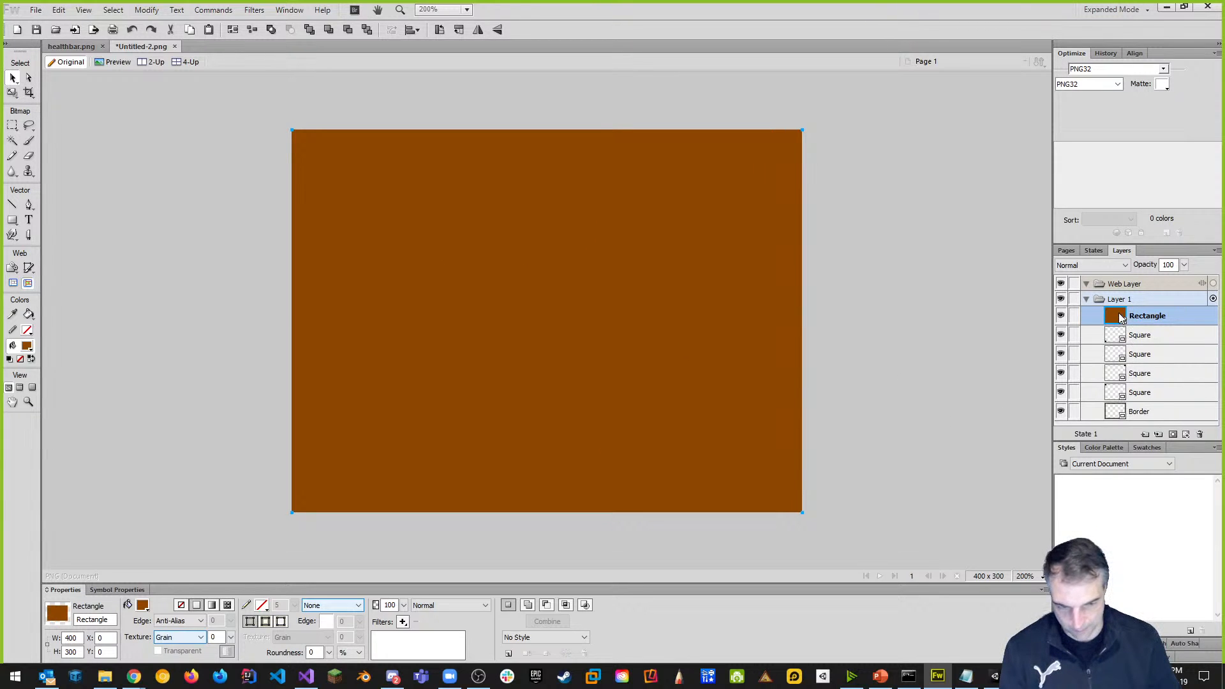
left_click_drag(1127, 319, 1127, 424)
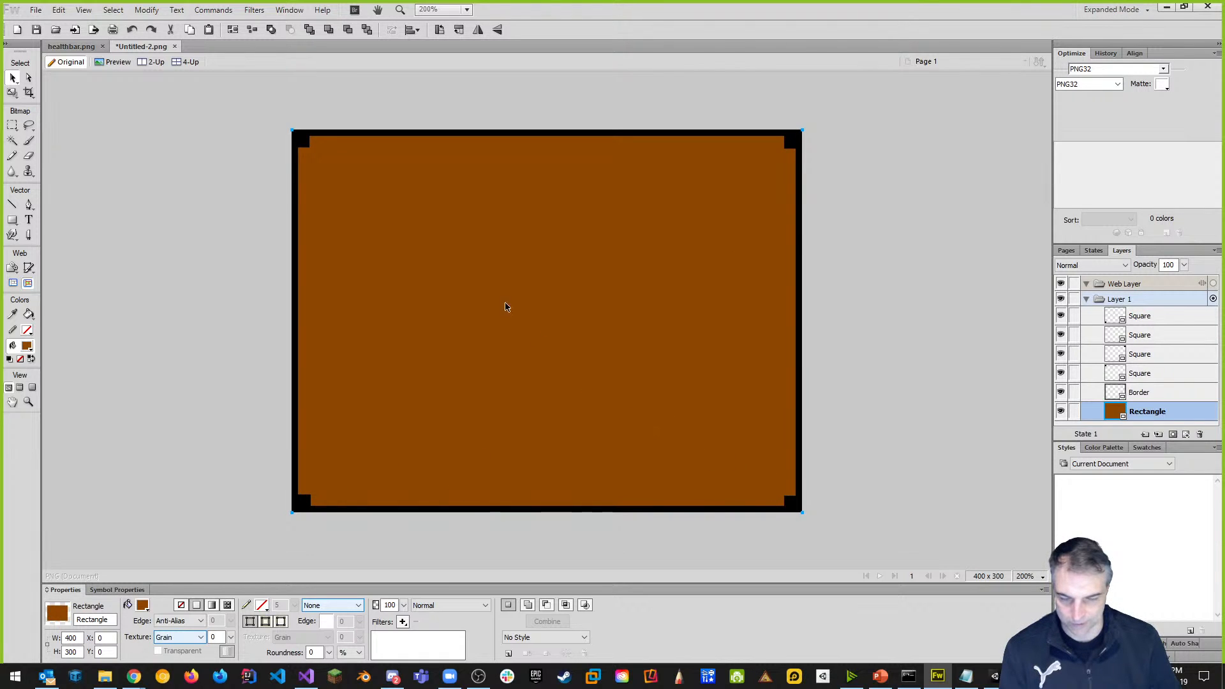
Select the two grey bar rectangles in healthbar.png and paste them into Untitled-2.png.
left_click(71, 48)
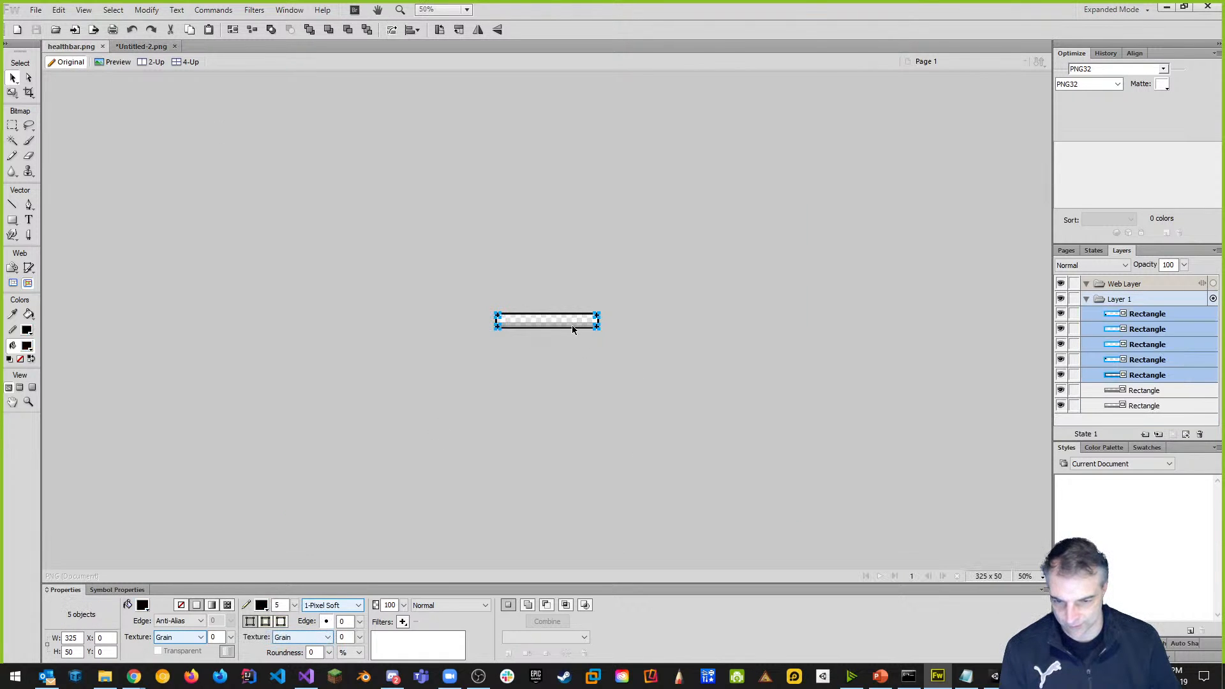
left_click(1171, 390)
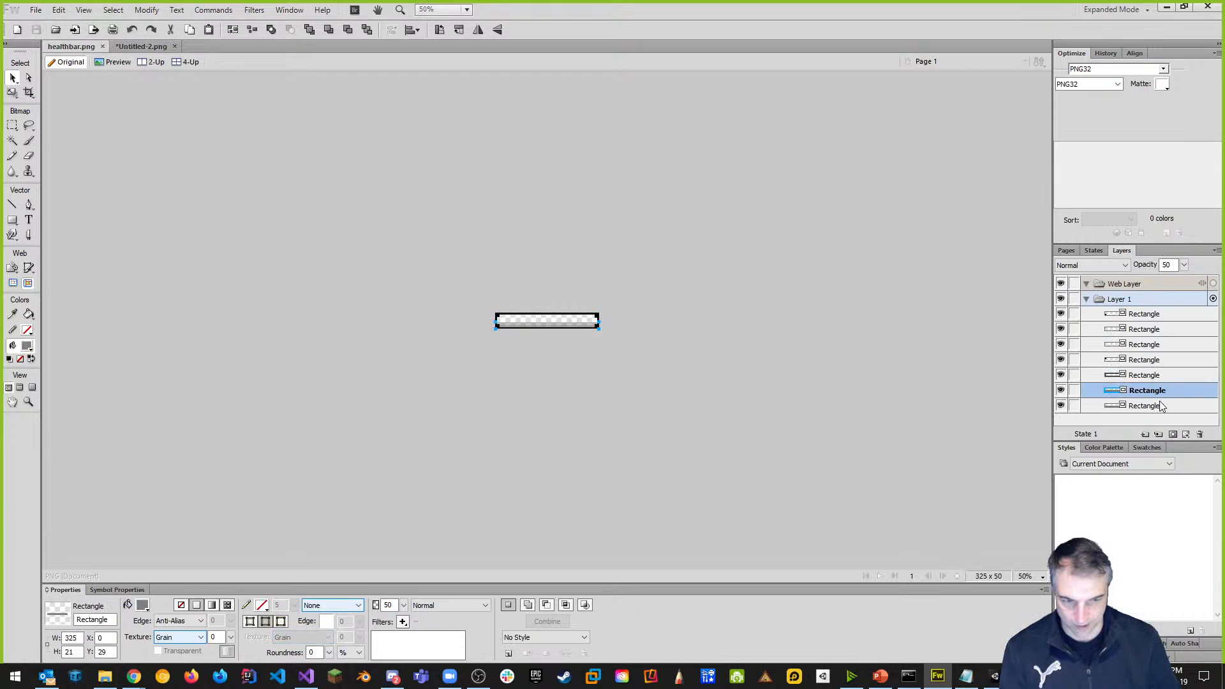
left_click(1157, 407, "shift")
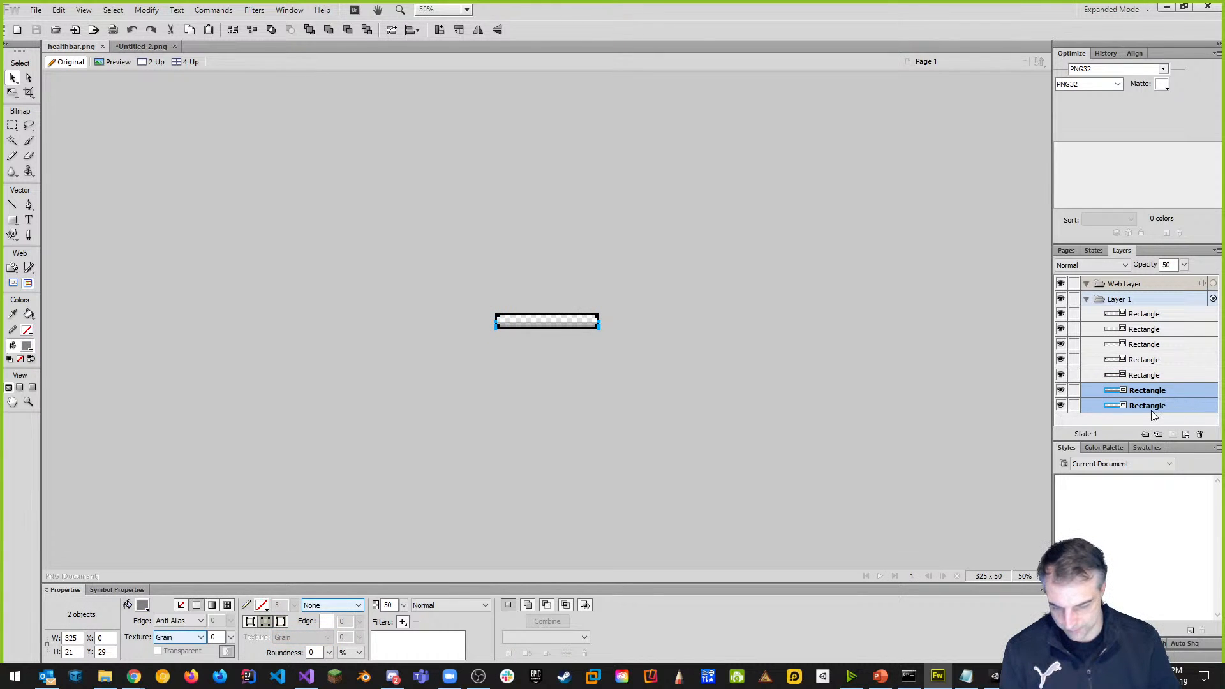
left_click(139, 46)
key("ctrl+v")
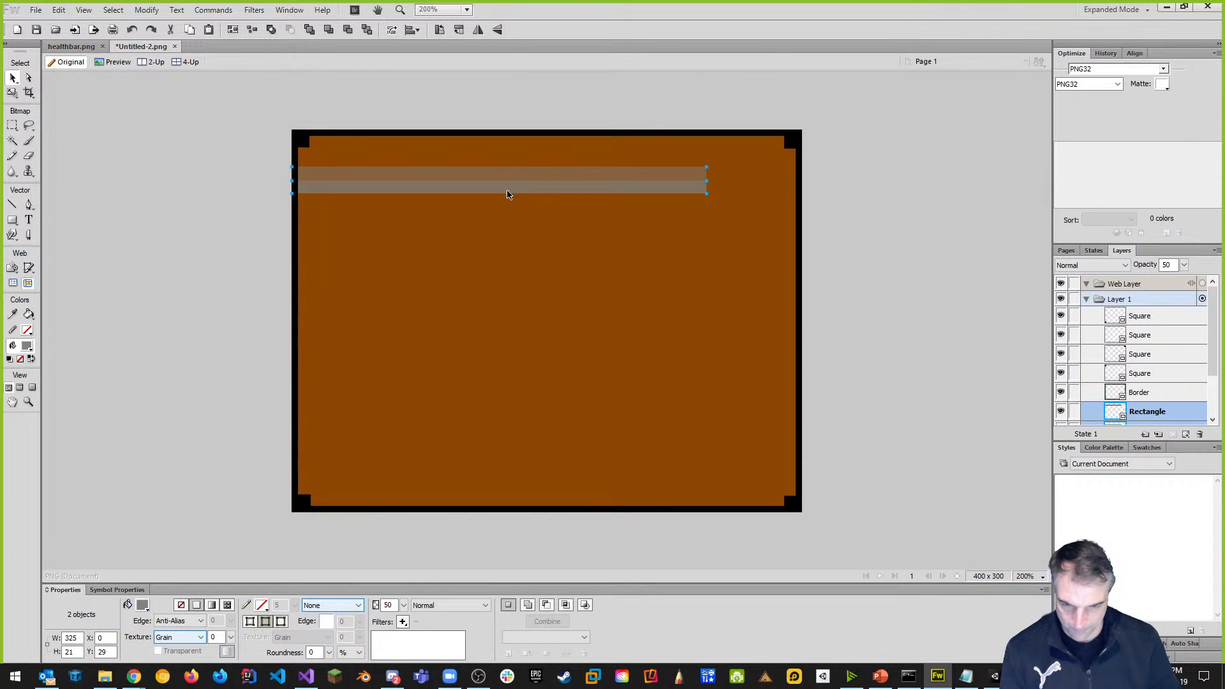
Move one grey bar to the panel's bottom edge and stretch it to 400 pixels wide.
left_click(930, 307)
left_click(668, 189)
left_click_drag(668, 189, 667, 509)
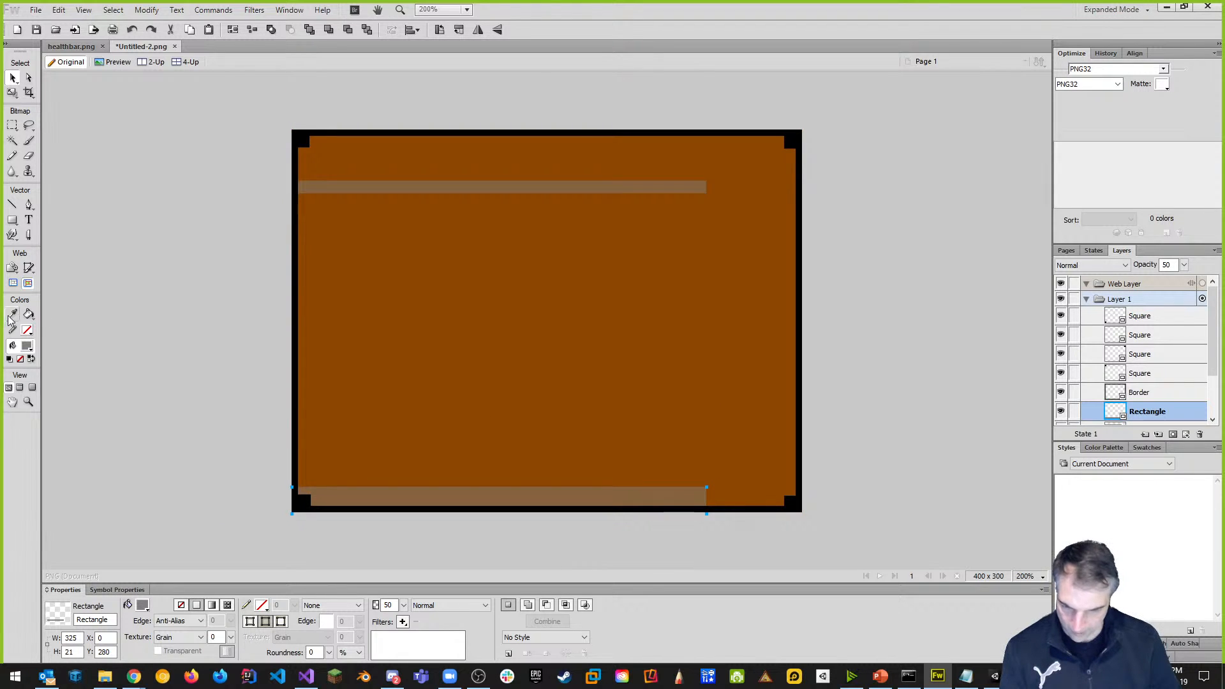
scroll(602, 507, "up", 1, "ctrl")
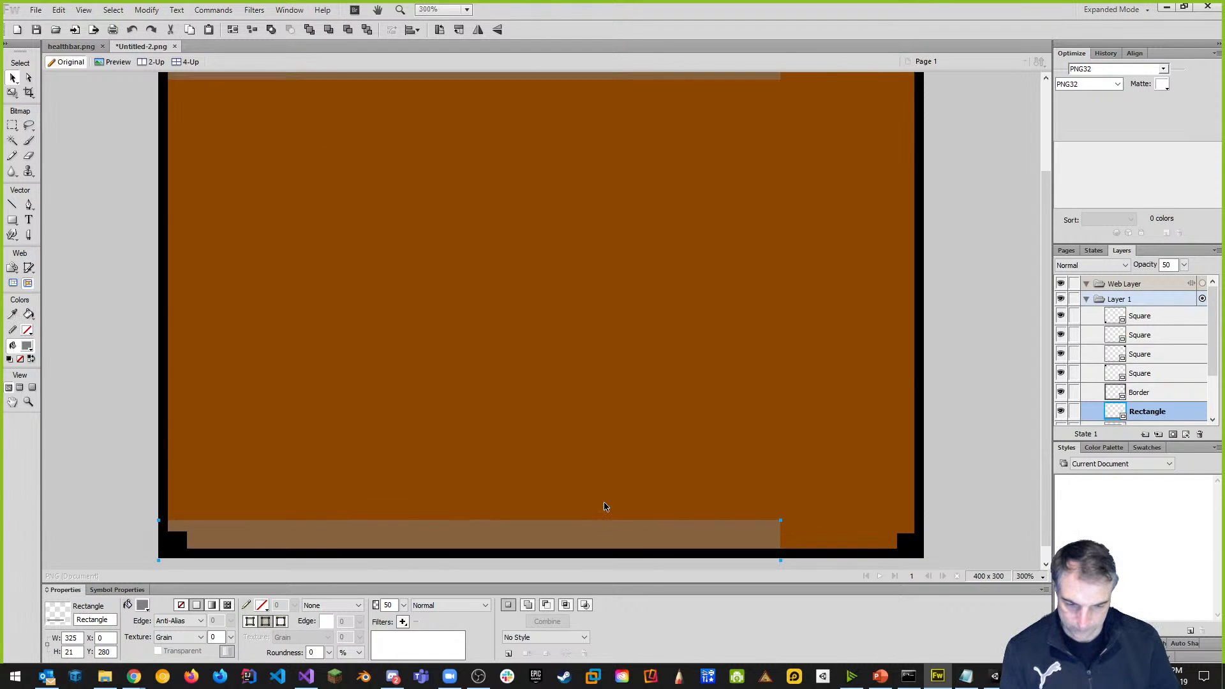
scroll(779, 510, "down", 1)
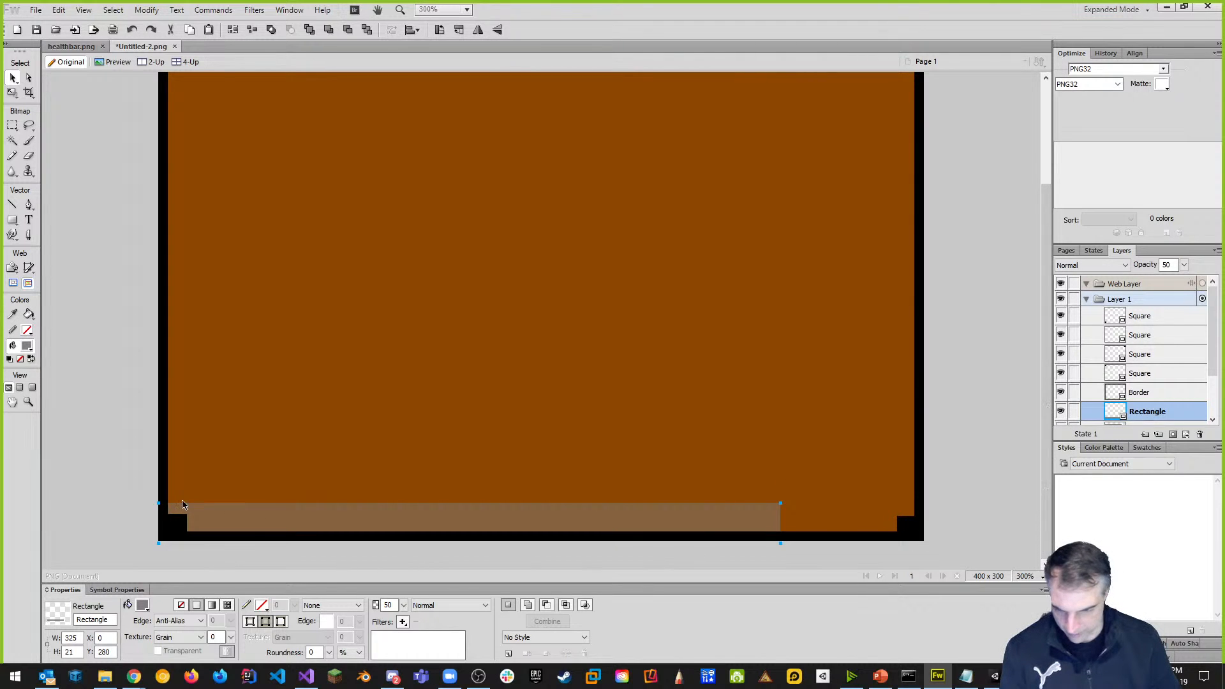
left_click(12, 92)
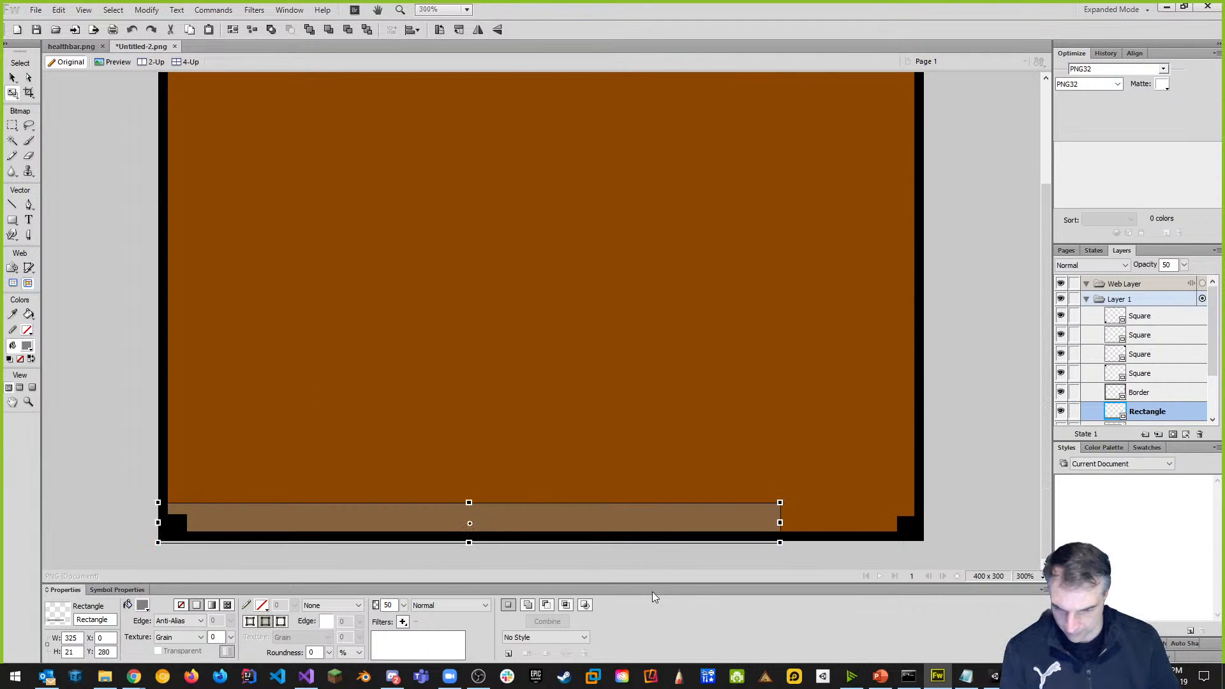
left_click_drag(559, 523, 559, 522)
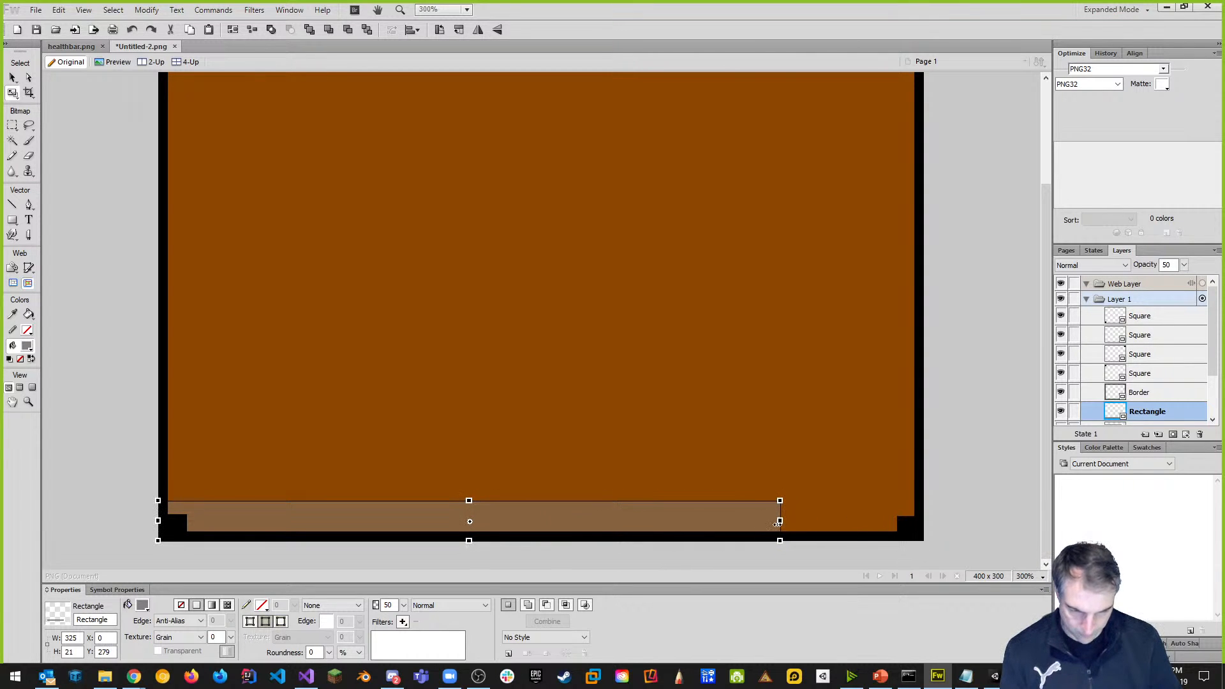
left_click_drag(779, 521, 923, 521)
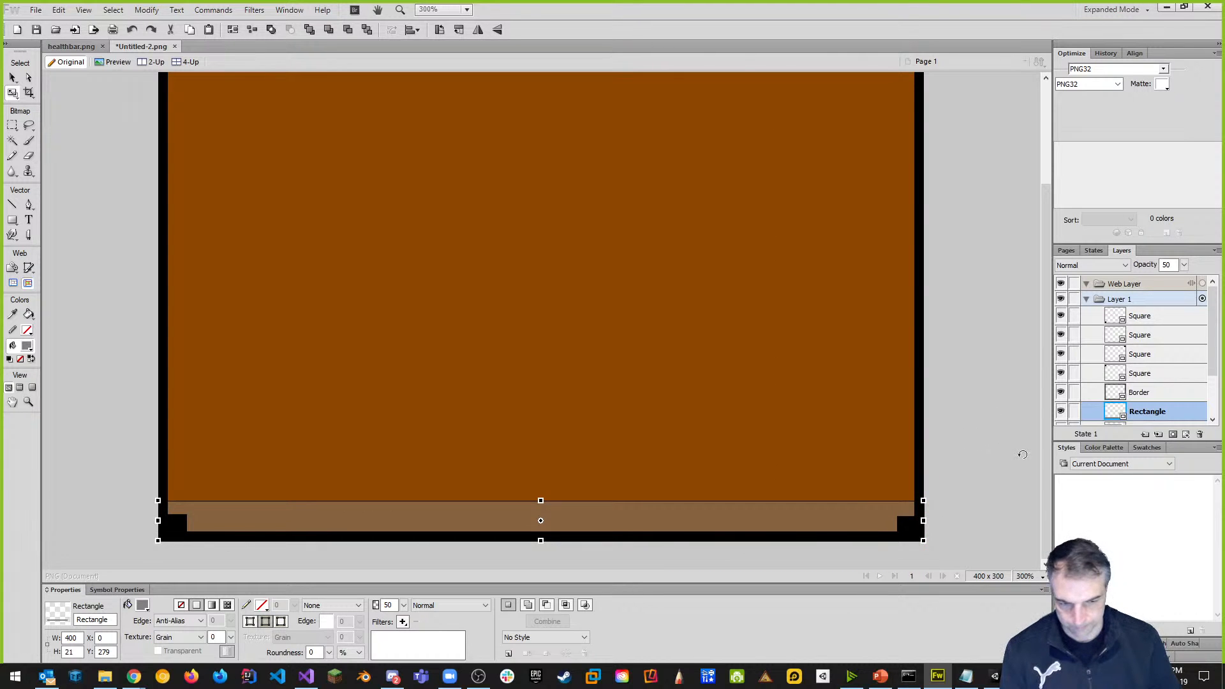
scroll(1110, 381, "down", 2)
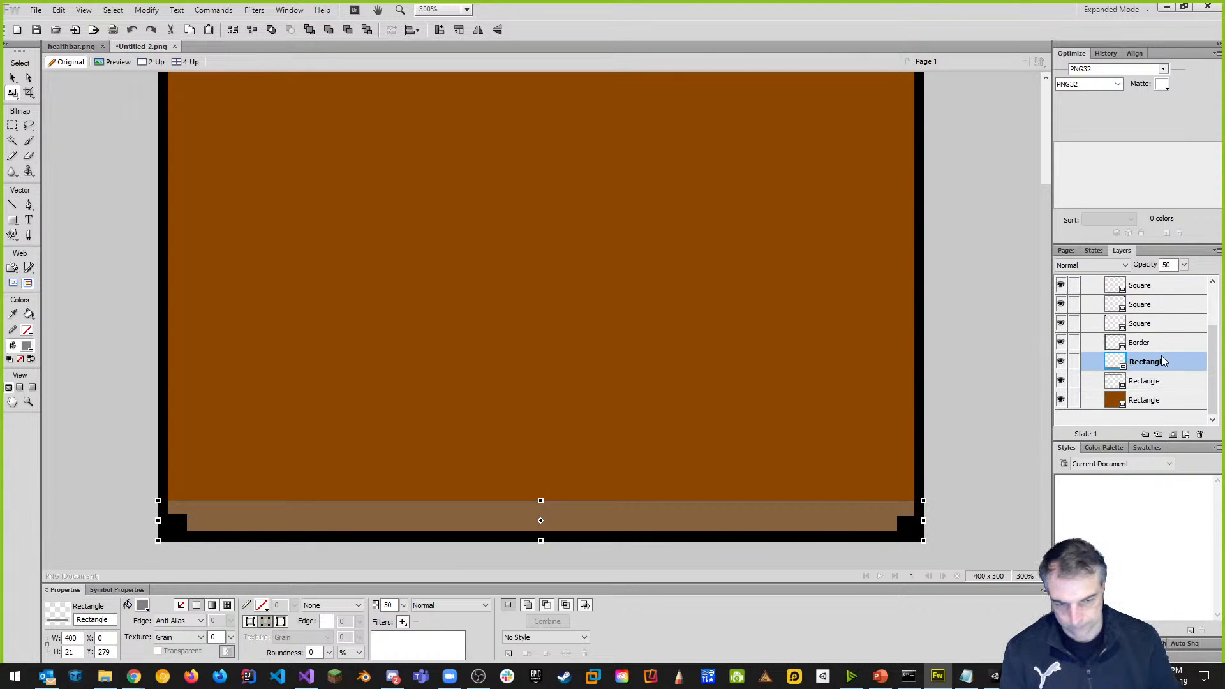
scroll(791, 424, "up", 3)
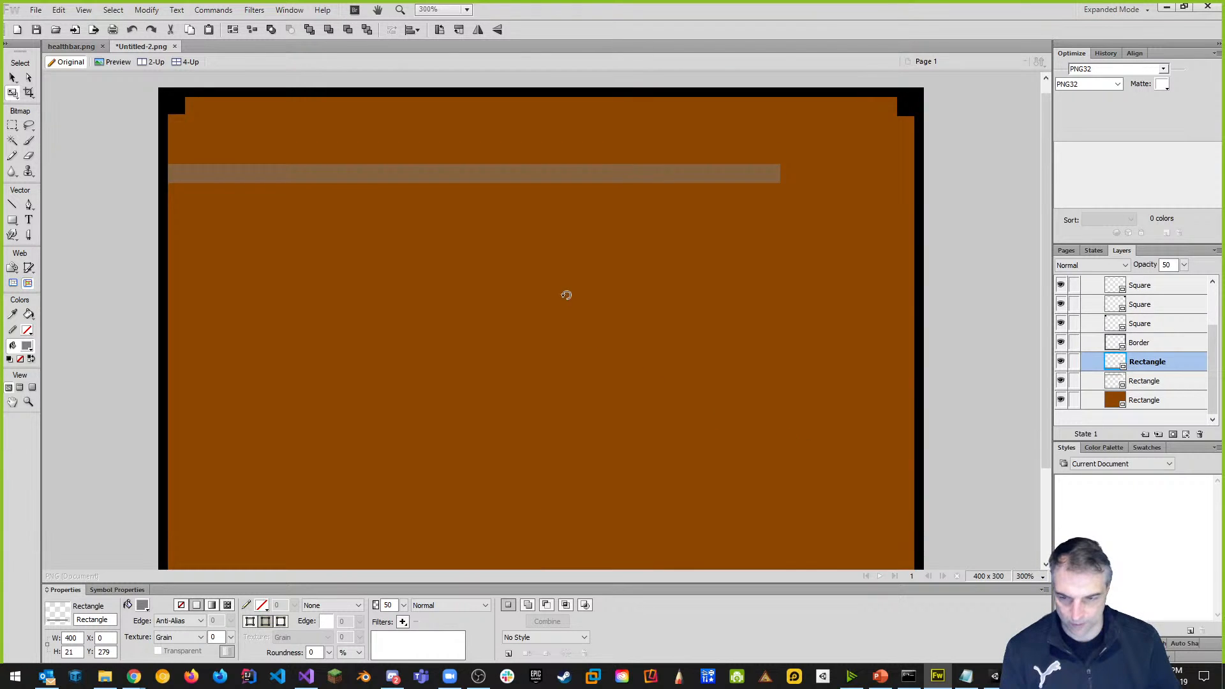
Move the thin grey bar down to the bottom edge and widen it to 400 pixels.
left_click(12, 77)
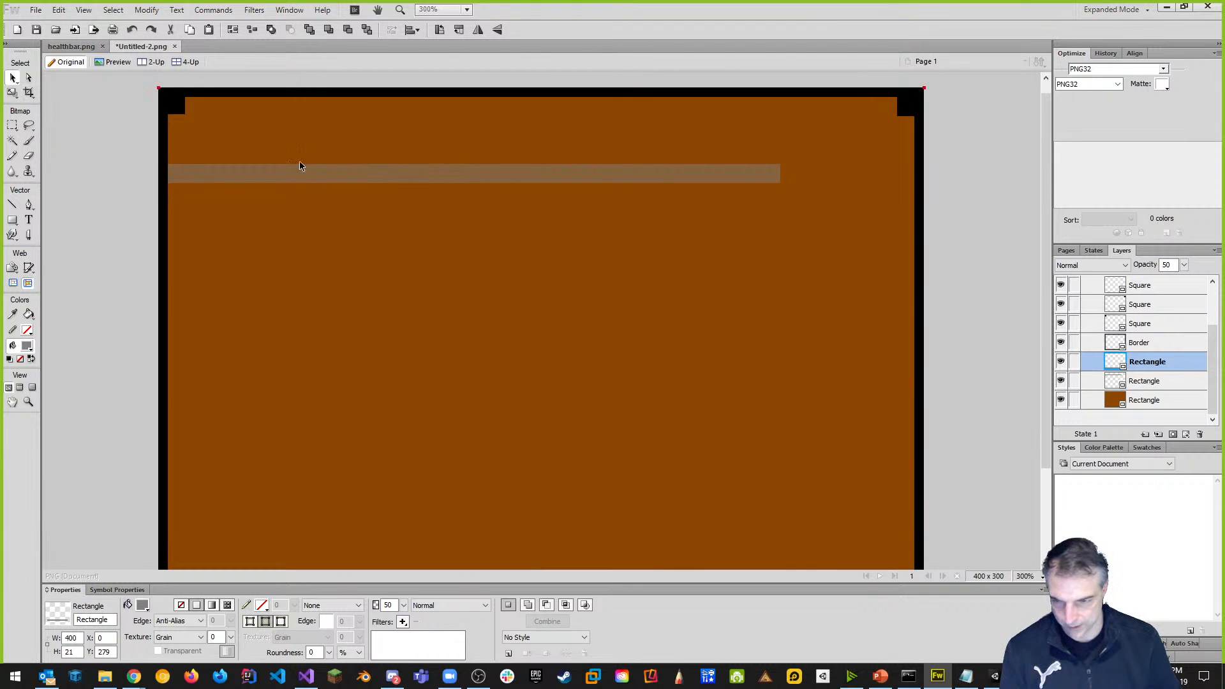
left_click(396, 175)
left_click_drag(487, 180, 500, 447)
scroll(716, 384, "down", 2)
left_click_drag(641, 317, 626, 536)
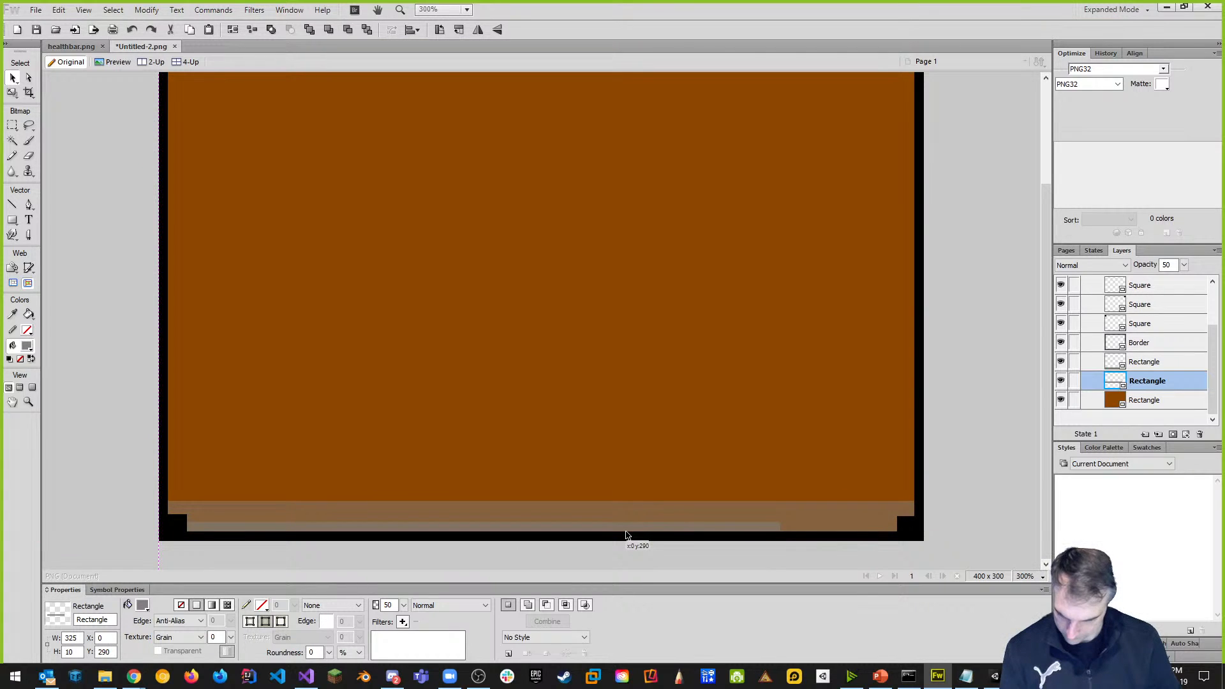
key("q")
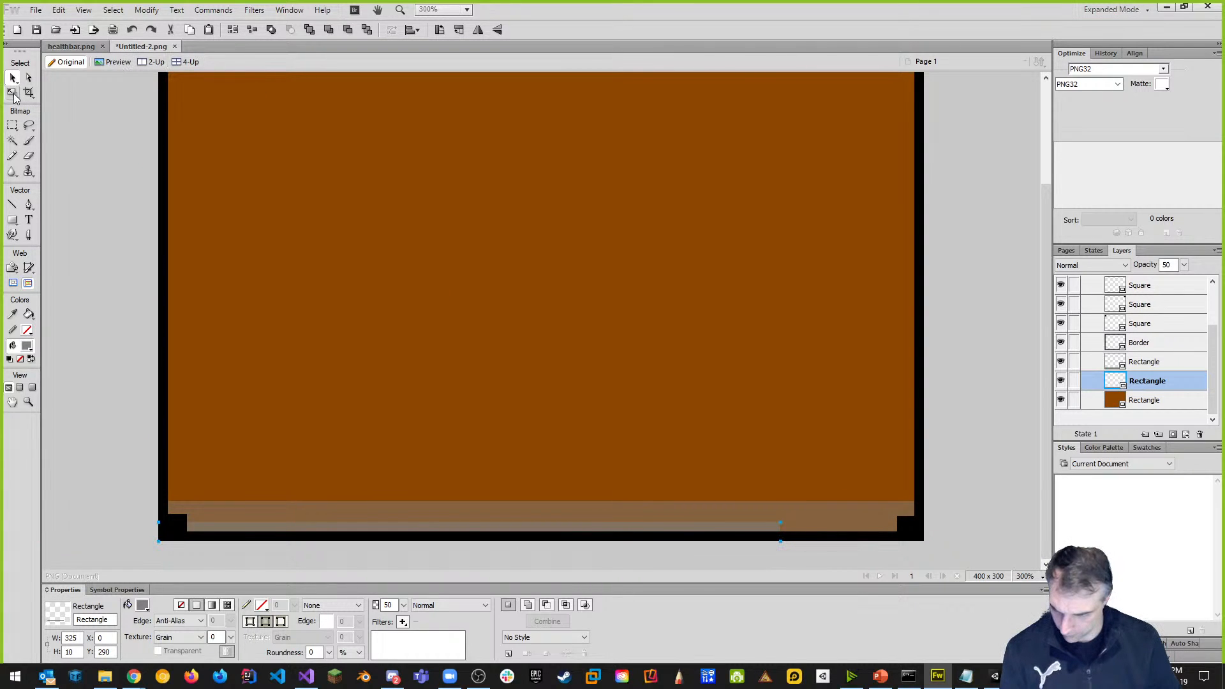
left_click_drag(780, 532, 924, 532)
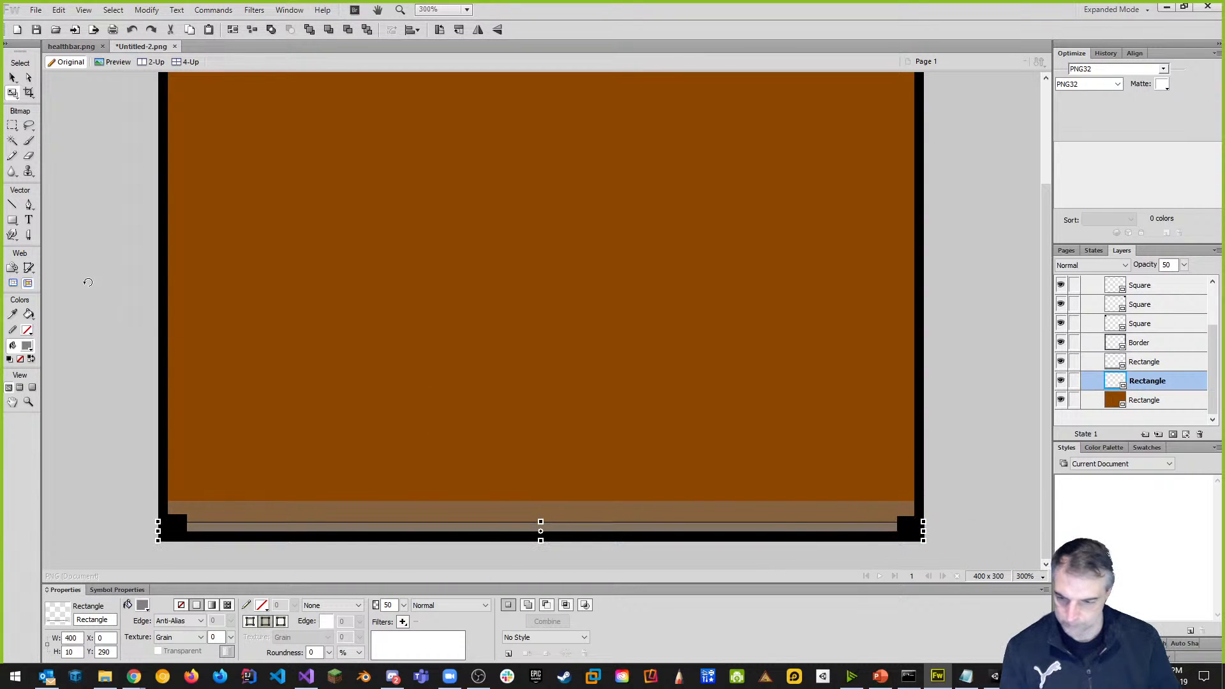
Make the wider bottom grey strip 27 pixels tall.
left_click(13, 77)
left_click(87, 145)
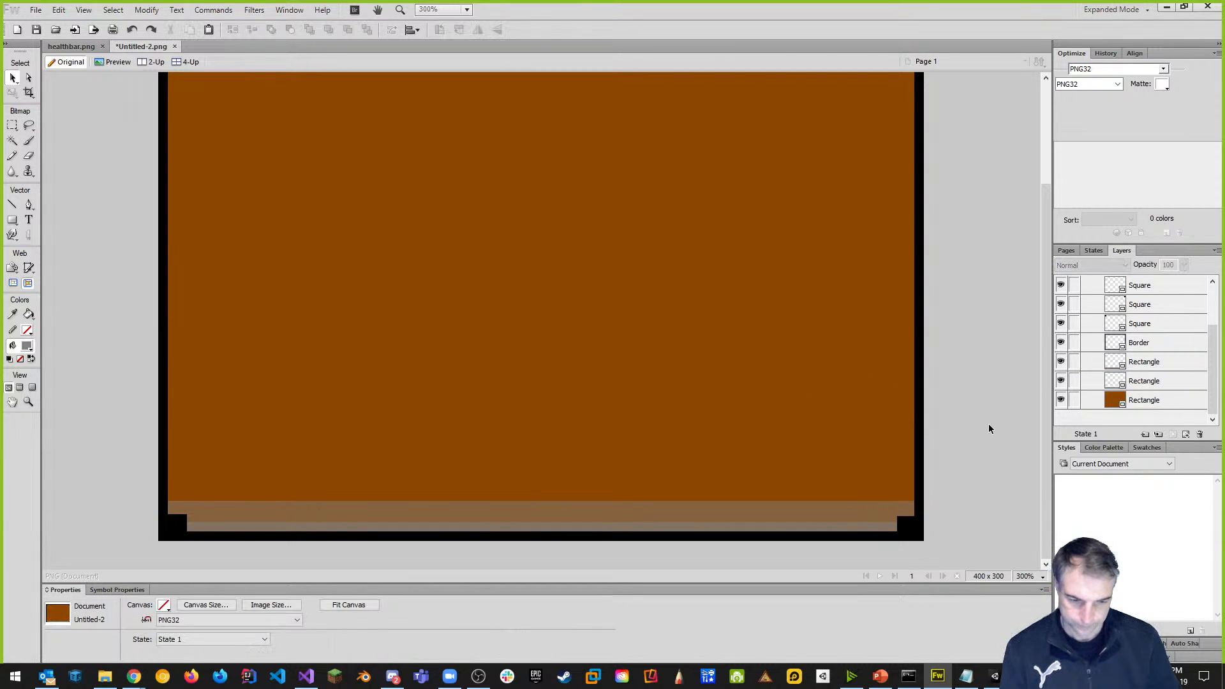
left_click_drag(1046, 431, 1055, 462)
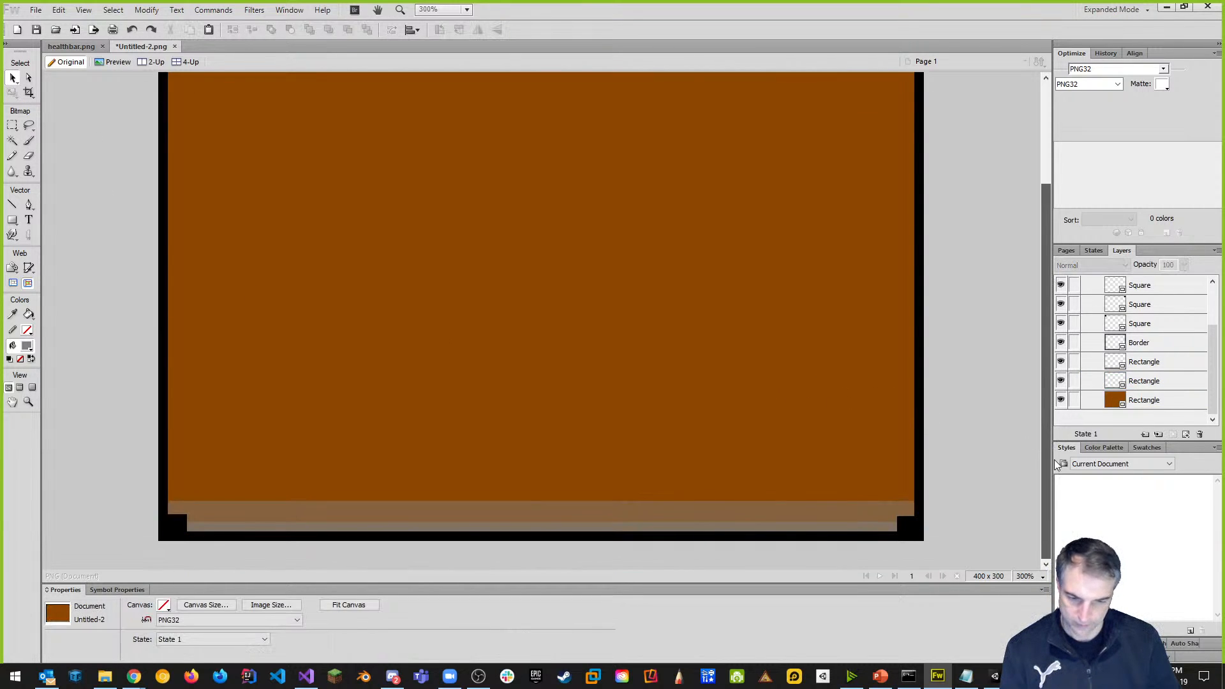
scroll(777, 455, "up", 1)
scroll(777, 458, "down", 1)
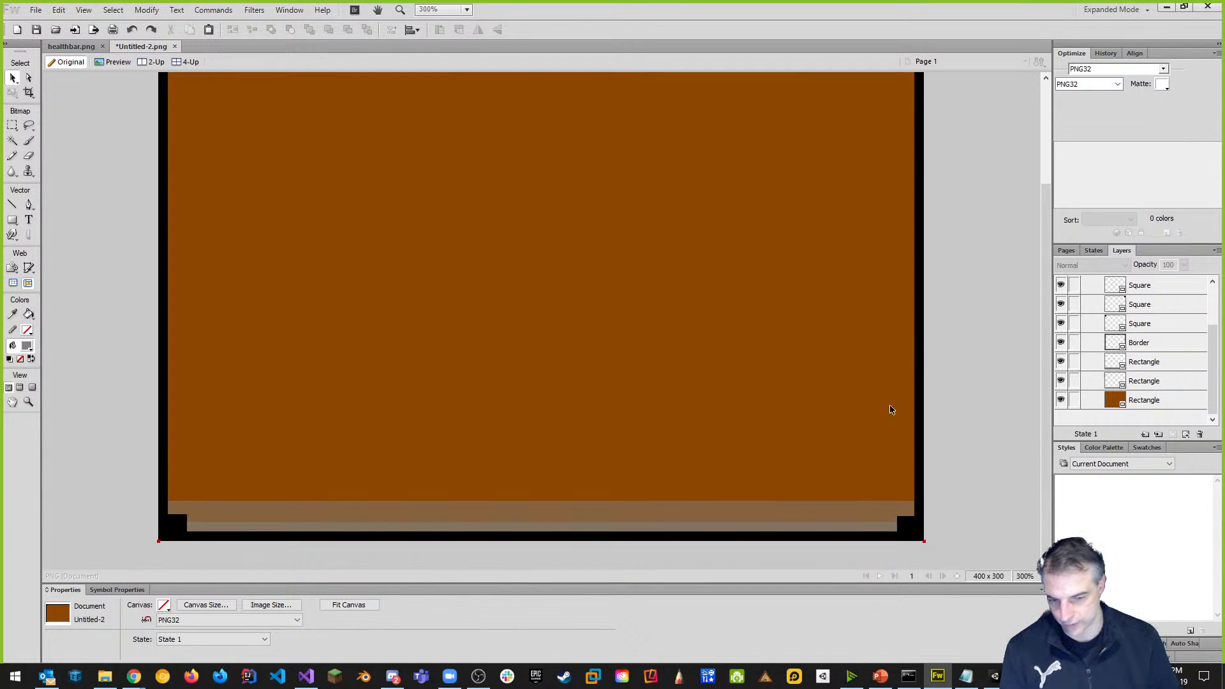
mouse_move(1045, 354)
left_mouse_down()
mouse_move(1053, 325)
mouse_move(1056, 358)
left_mouse_up()
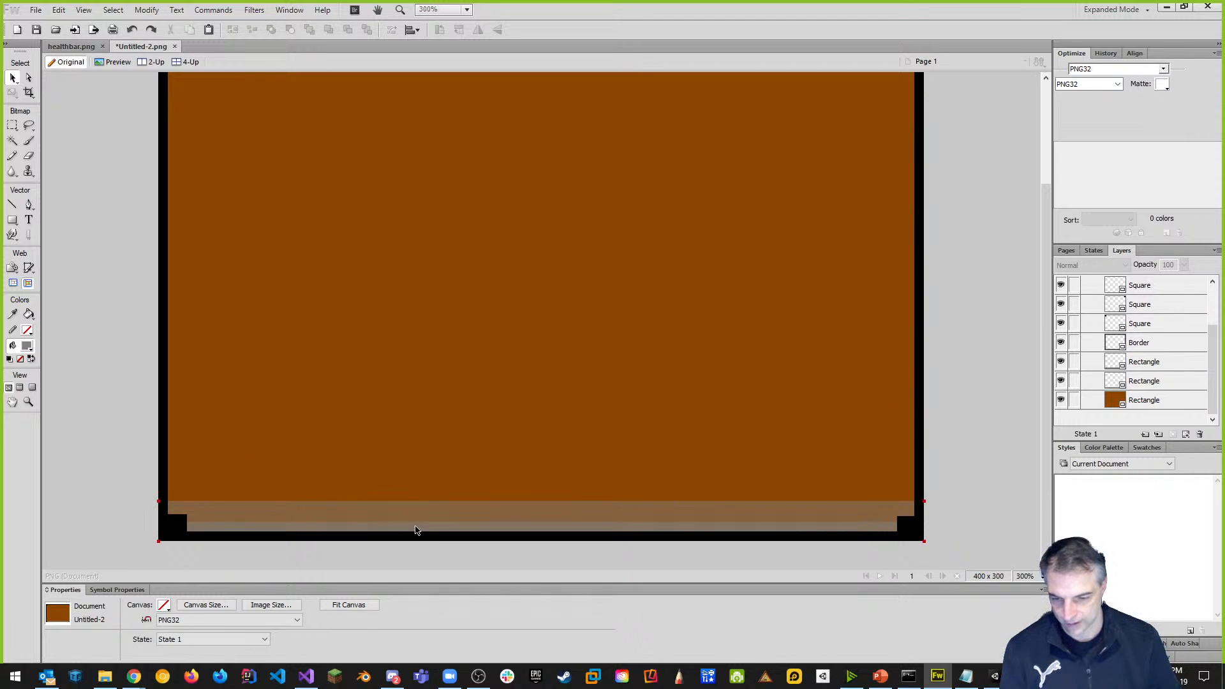
left_click(416, 529)
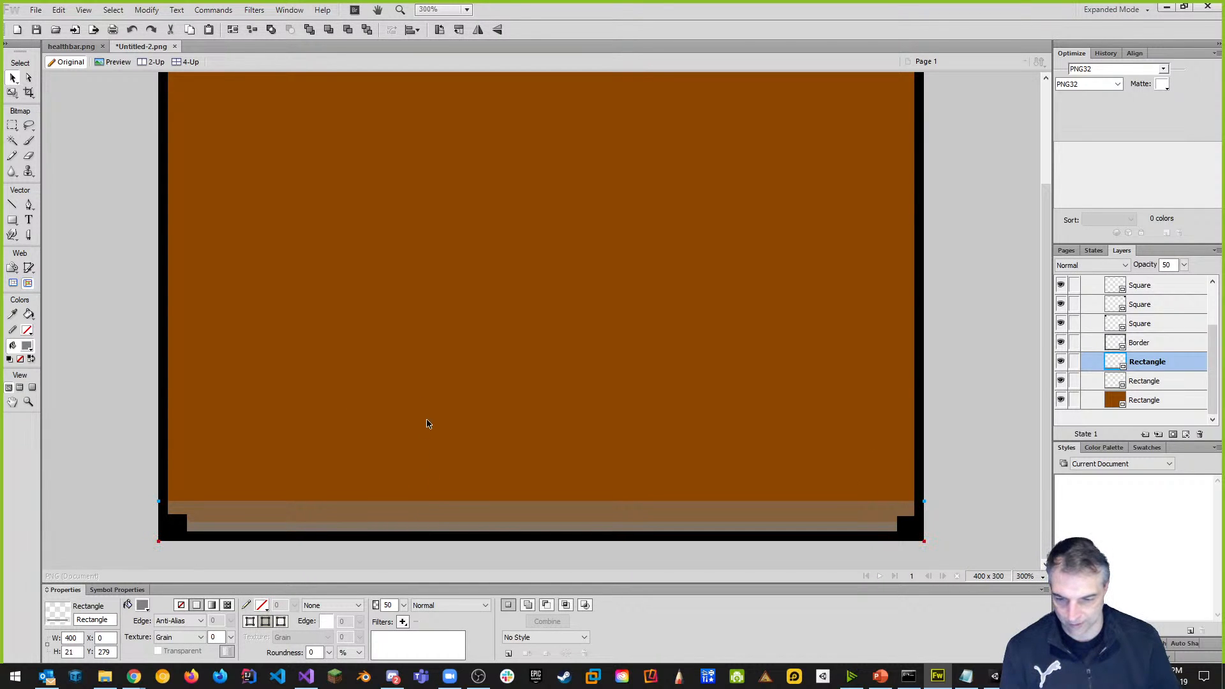
left_click(12, 92)
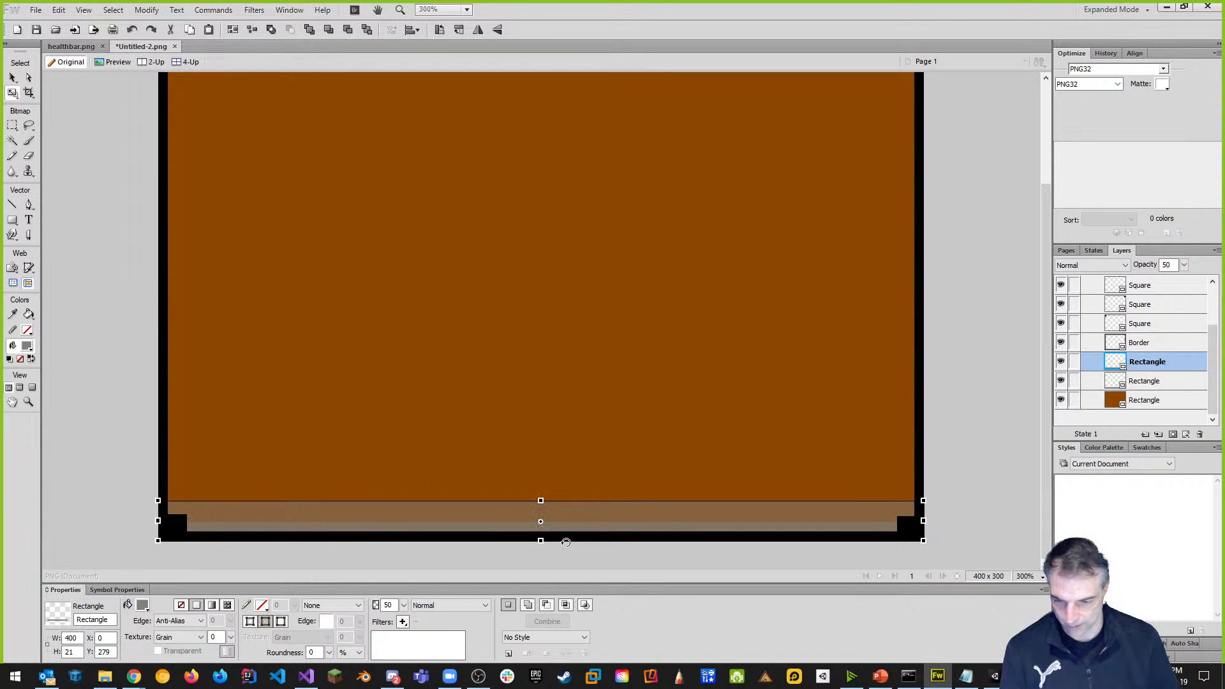
left_click_drag(540, 500, 540, 490)
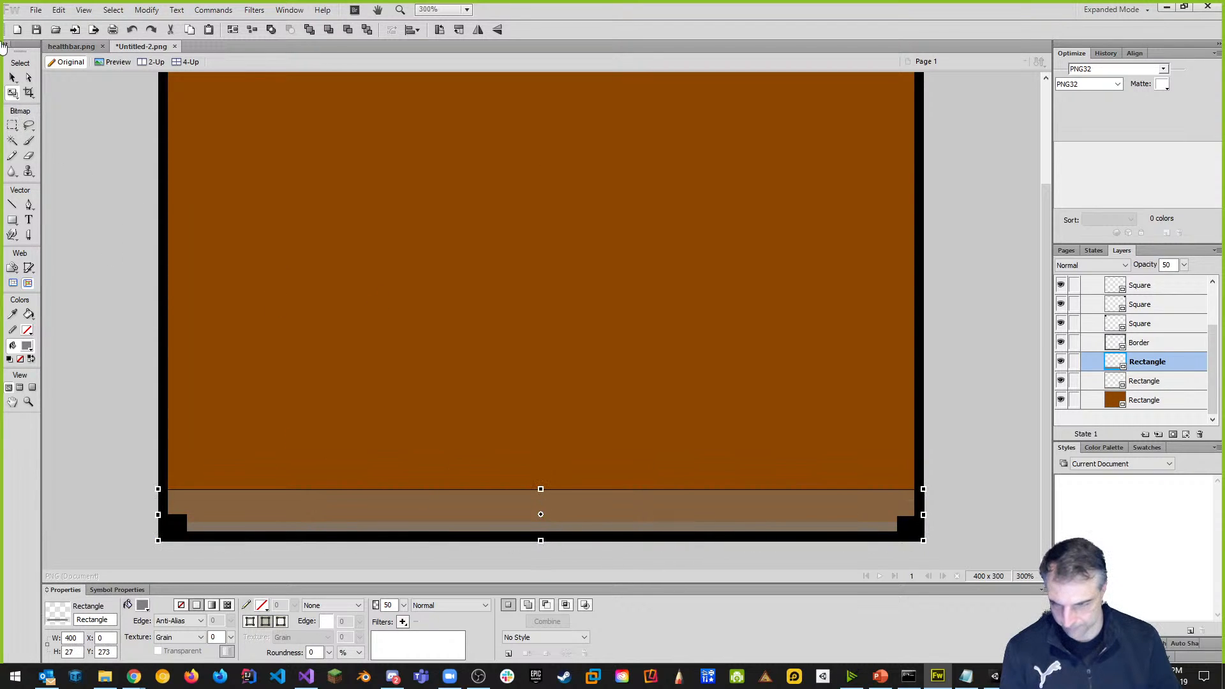
Make the thinner grey strip 17 pixels tall, then deselect it.
left_click(13, 77)
left_click(1160, 382)
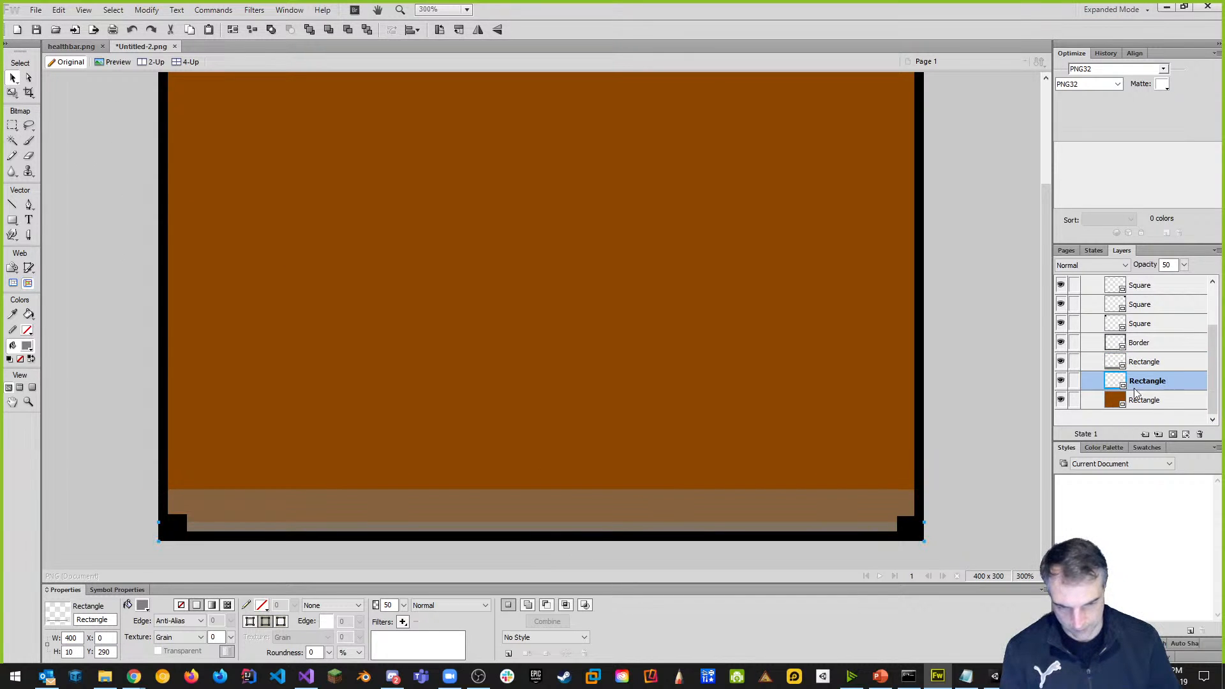
left_click(12, 92)
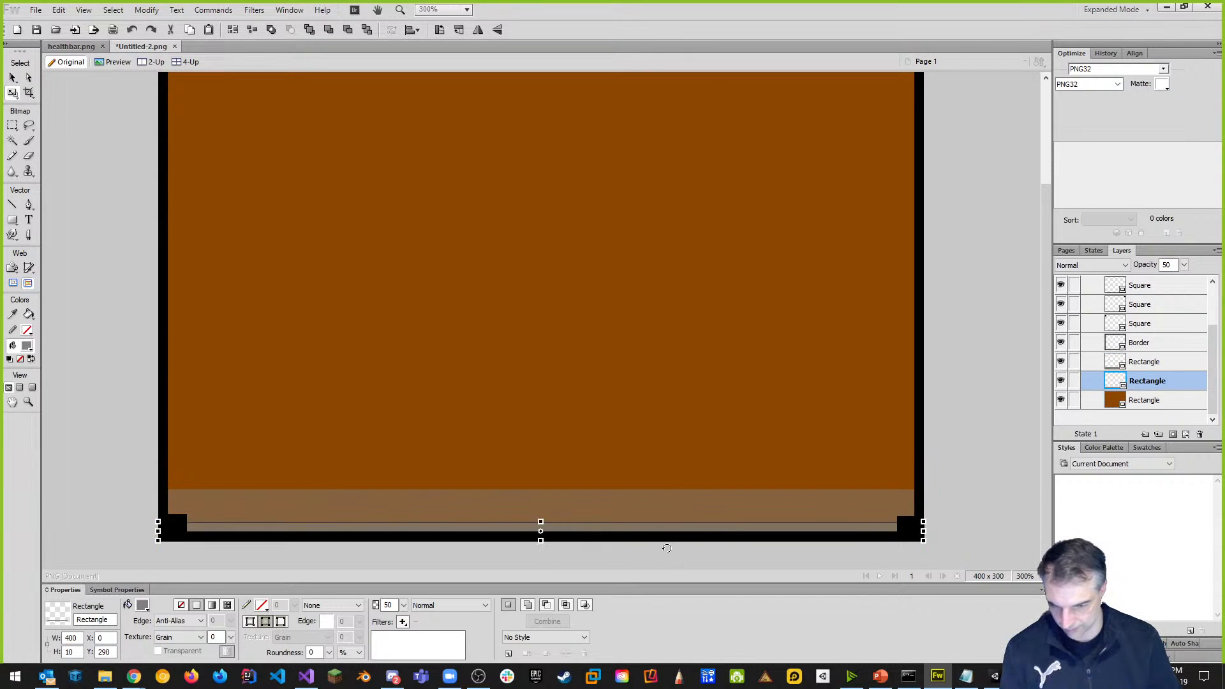
left_click_drag(541, 522, 541, 509)
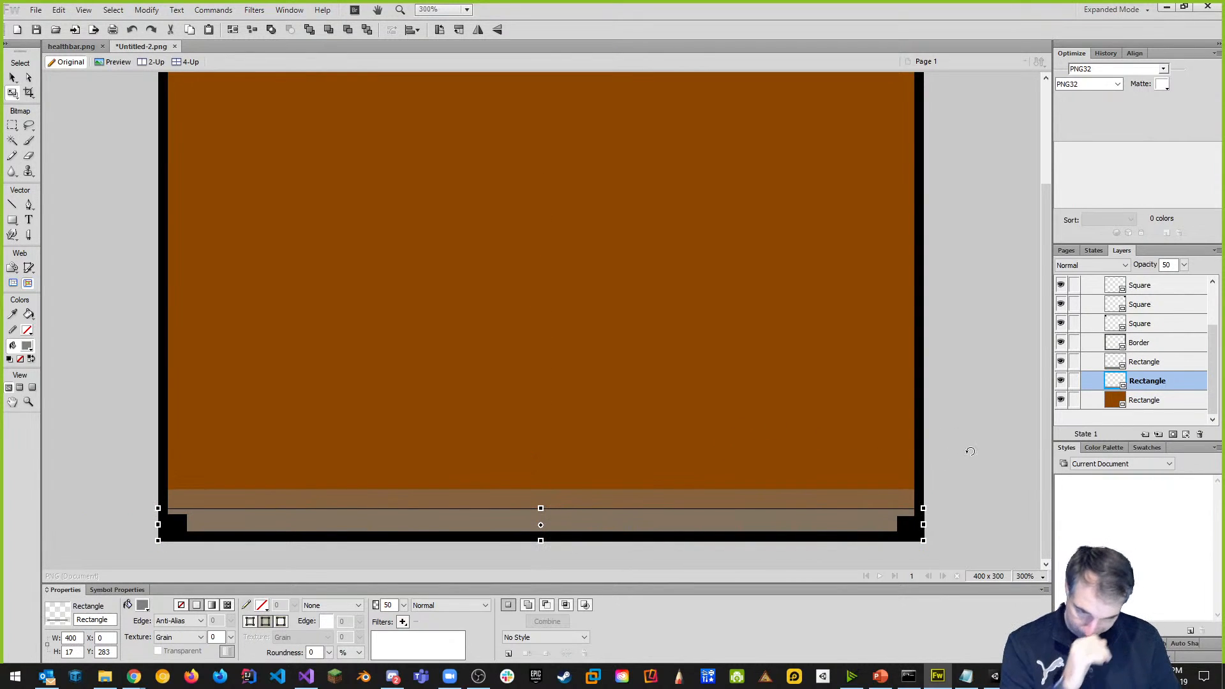
left_click(13, 77)
left_click(70, 168)
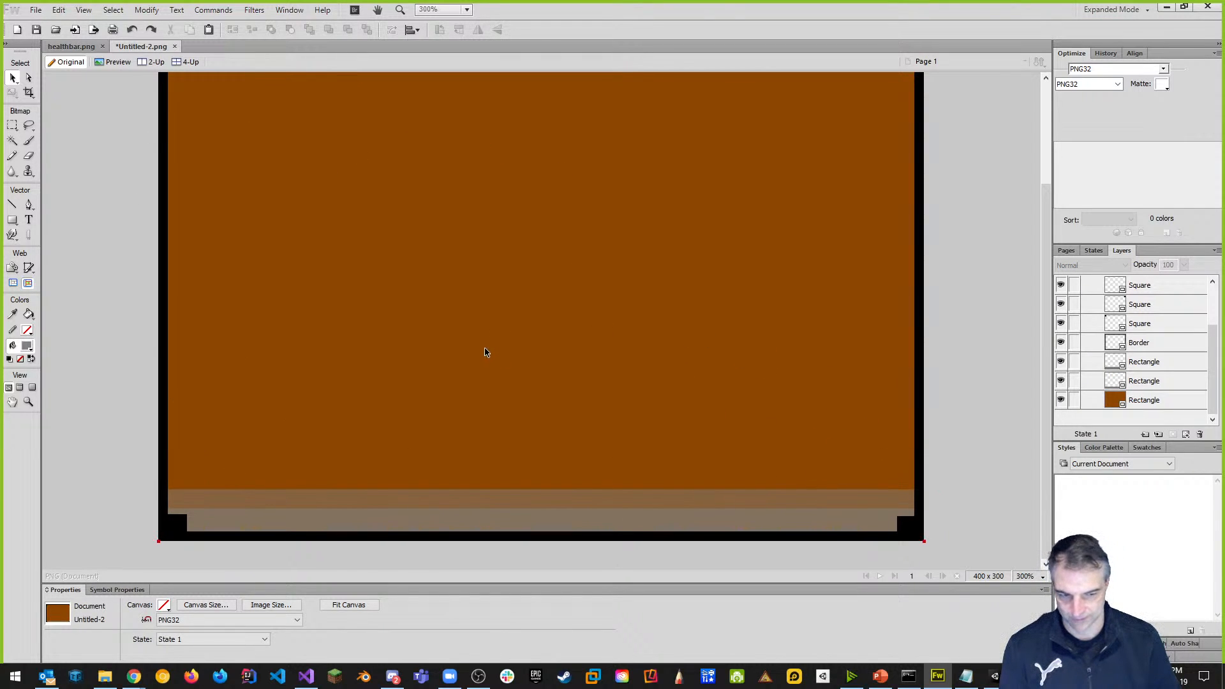
Save the document through File > Save As under the name panel.png.
left_click(36, 9)
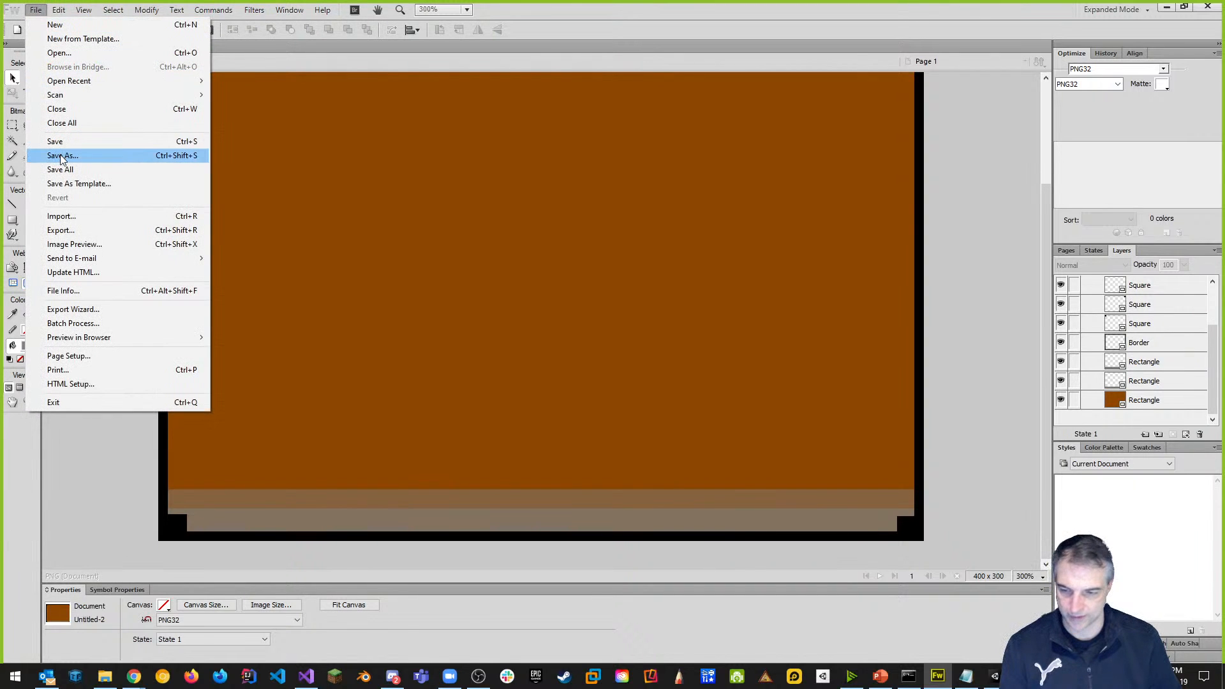
left_click(62, 156)
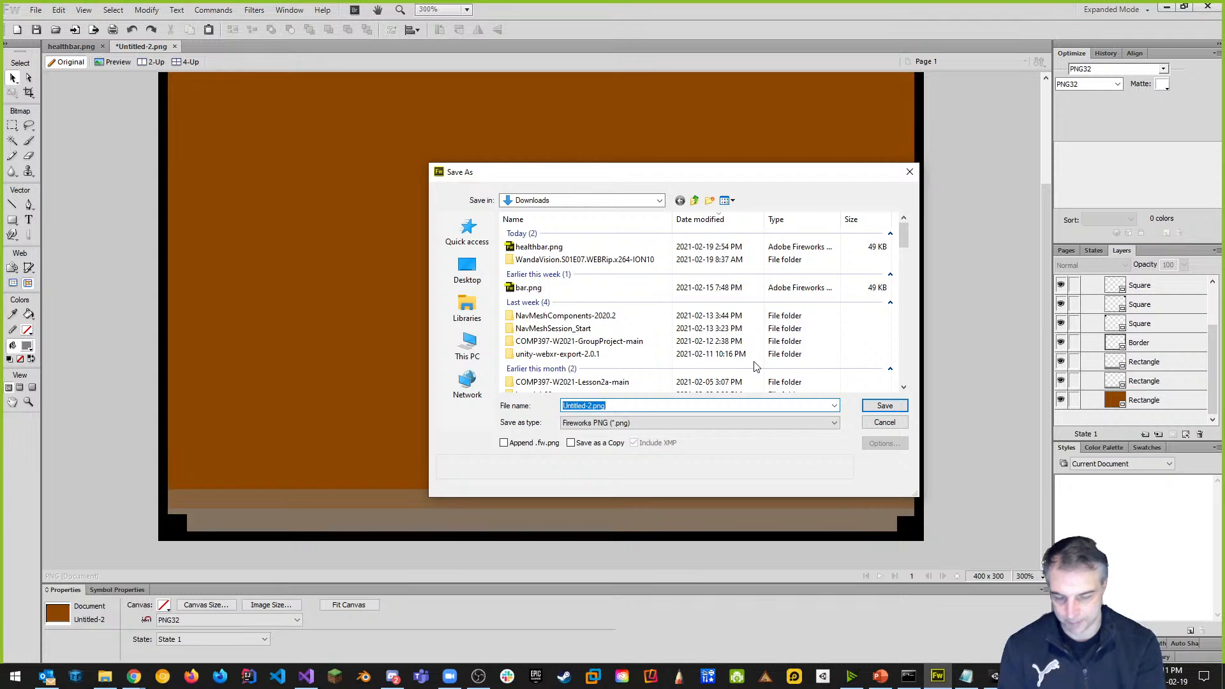
type("panag")
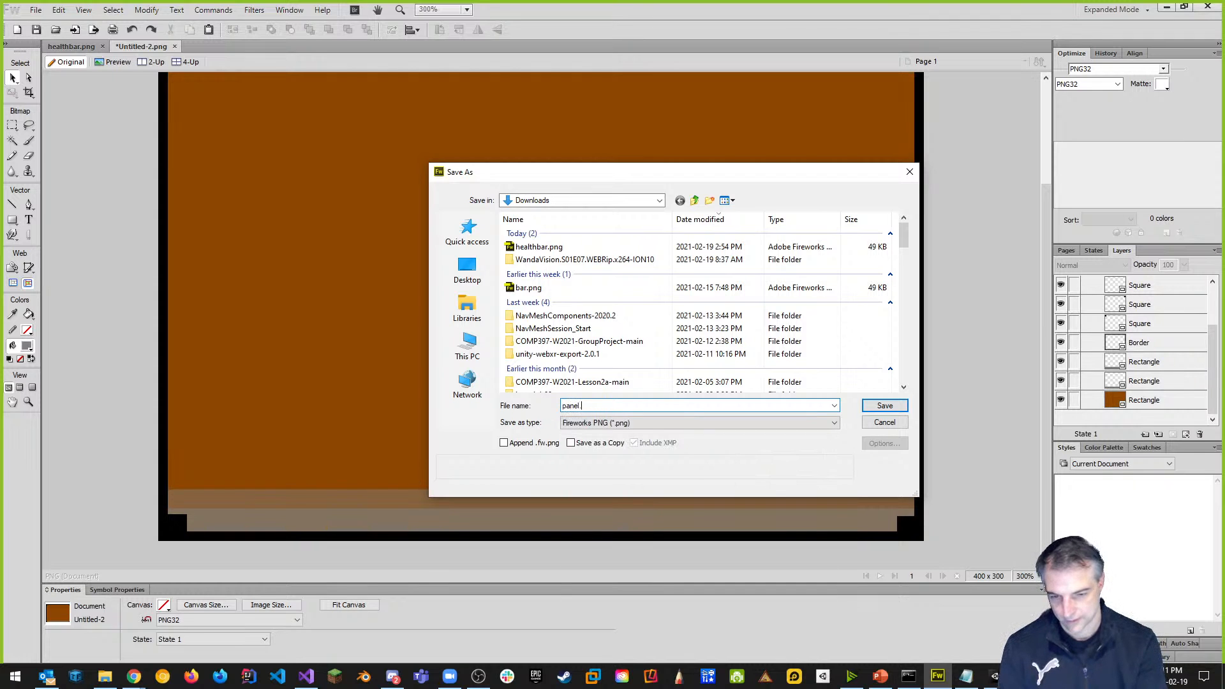
key("Return")
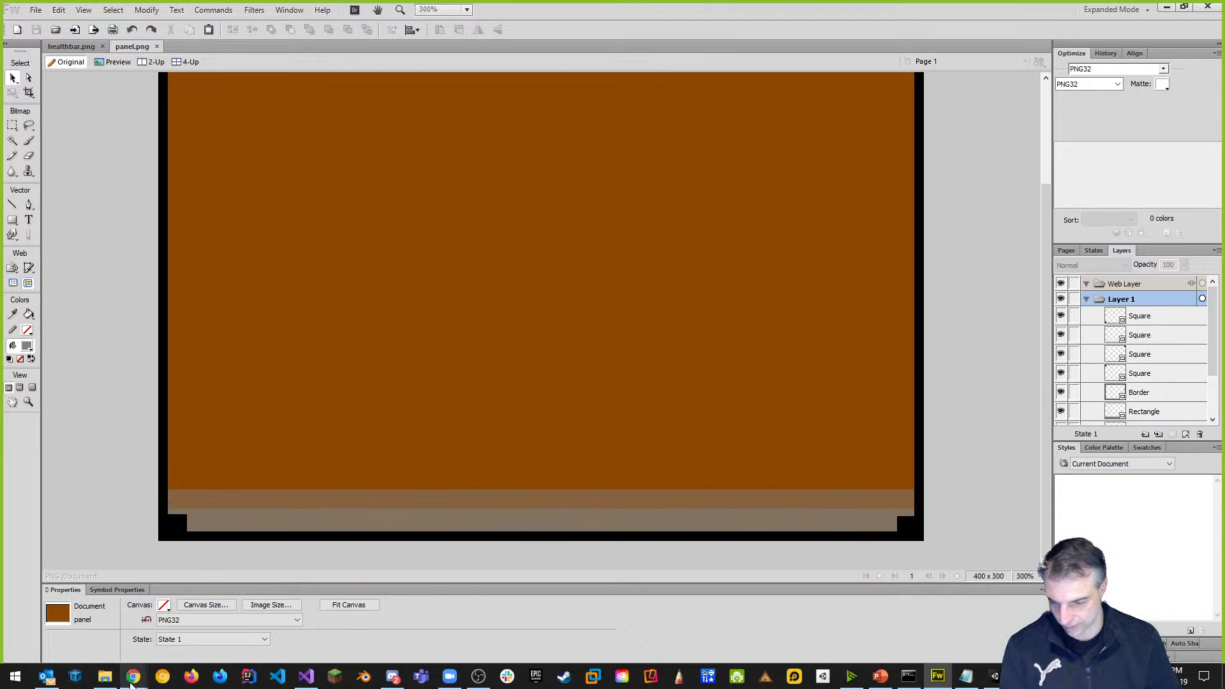
Upload panel.png from File Explorer into the Course Lecture content list in D2L Brightspace.
mouse_move(133, 679)
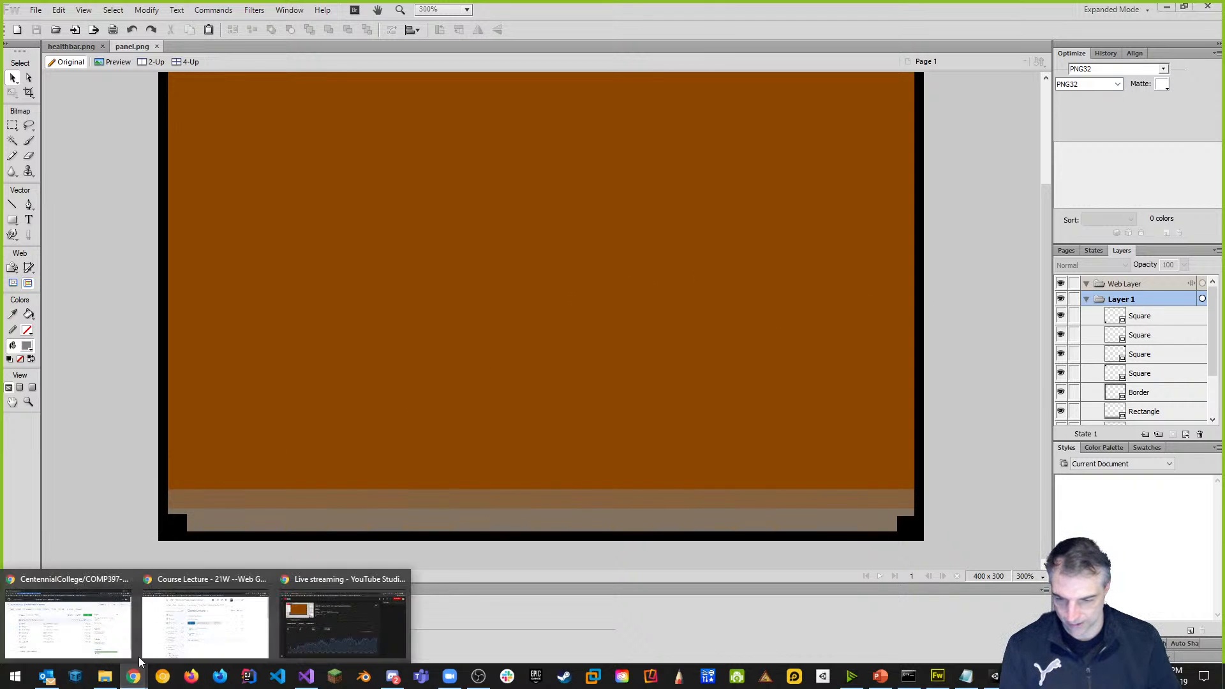
left_click(179, 647)
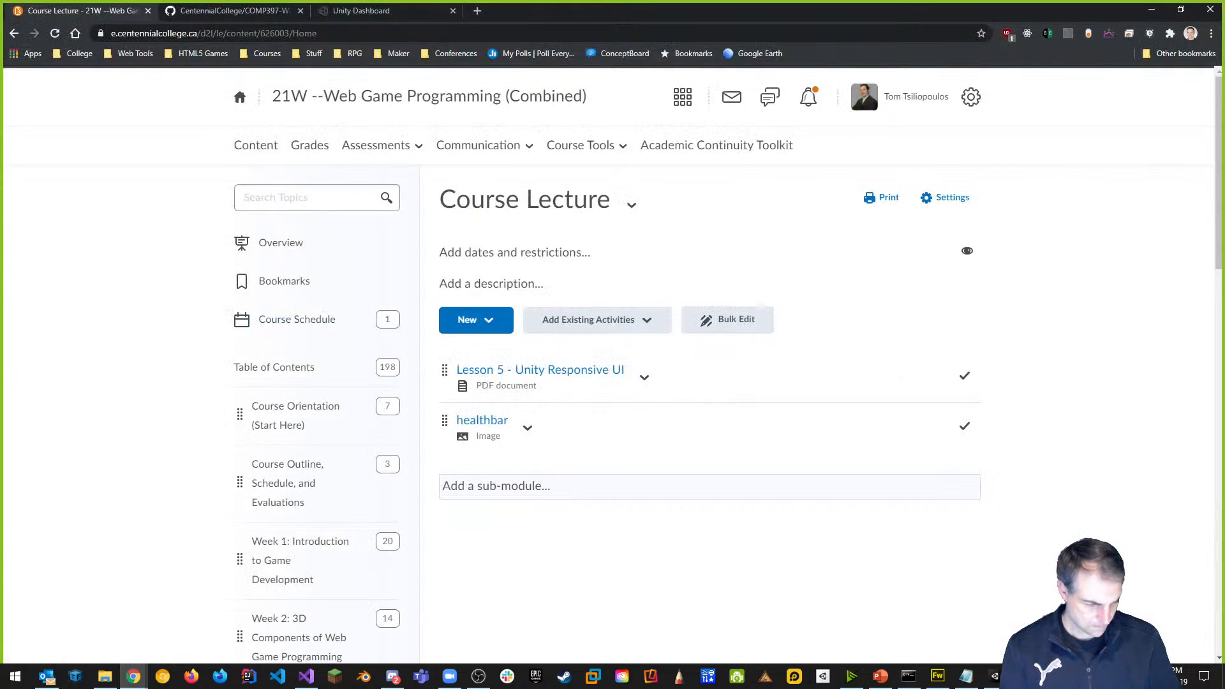
key("super+e")
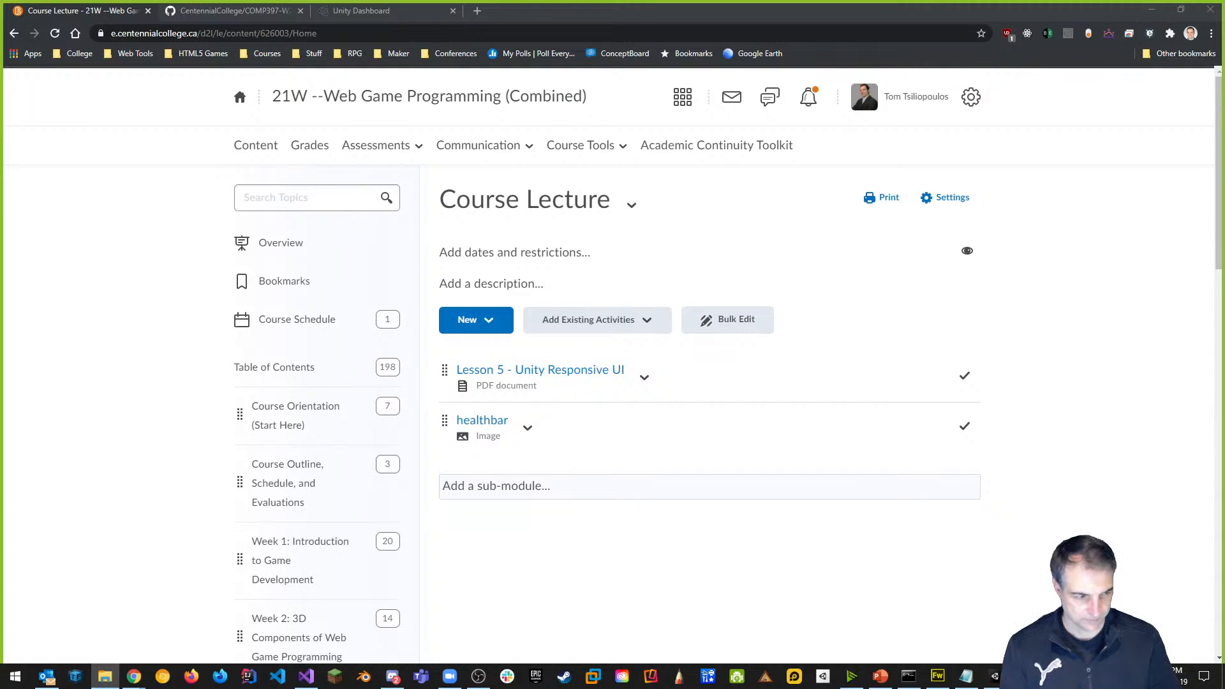
left_click_drag(1224, 412, 755, 421)
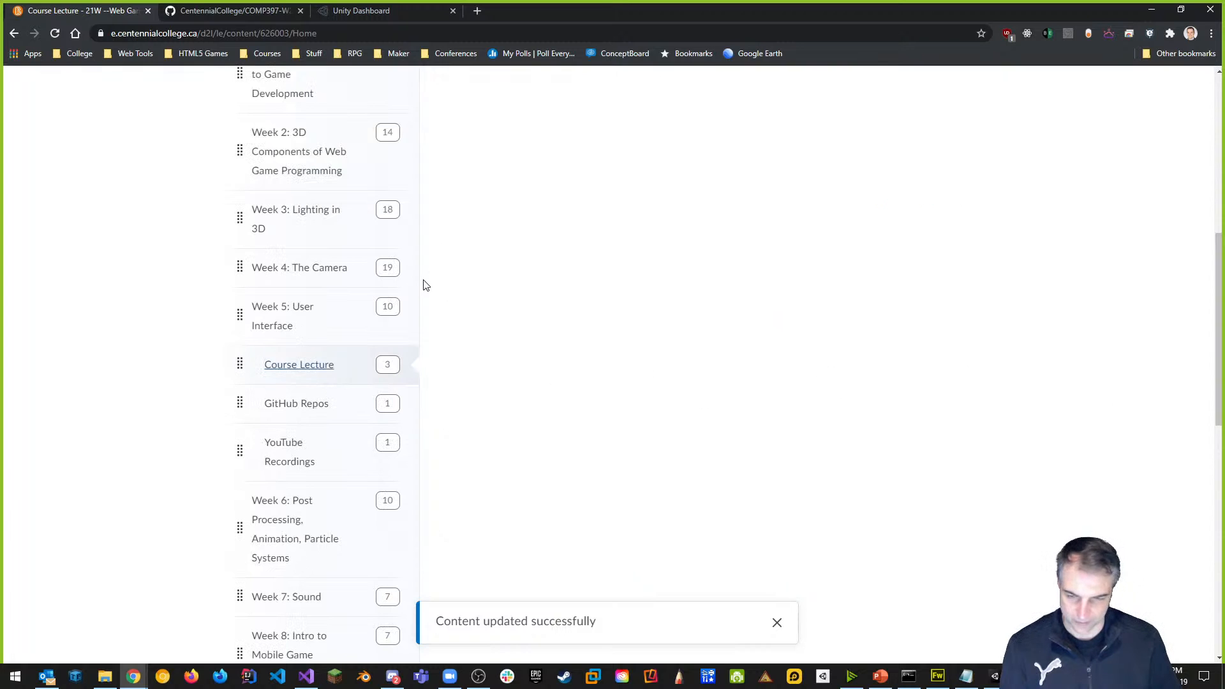
Check the module list, then minimize Chrome to return to the Unity editor.
scroll(660, 310, "up", 6)
scroll(660, 311, "up", 2)
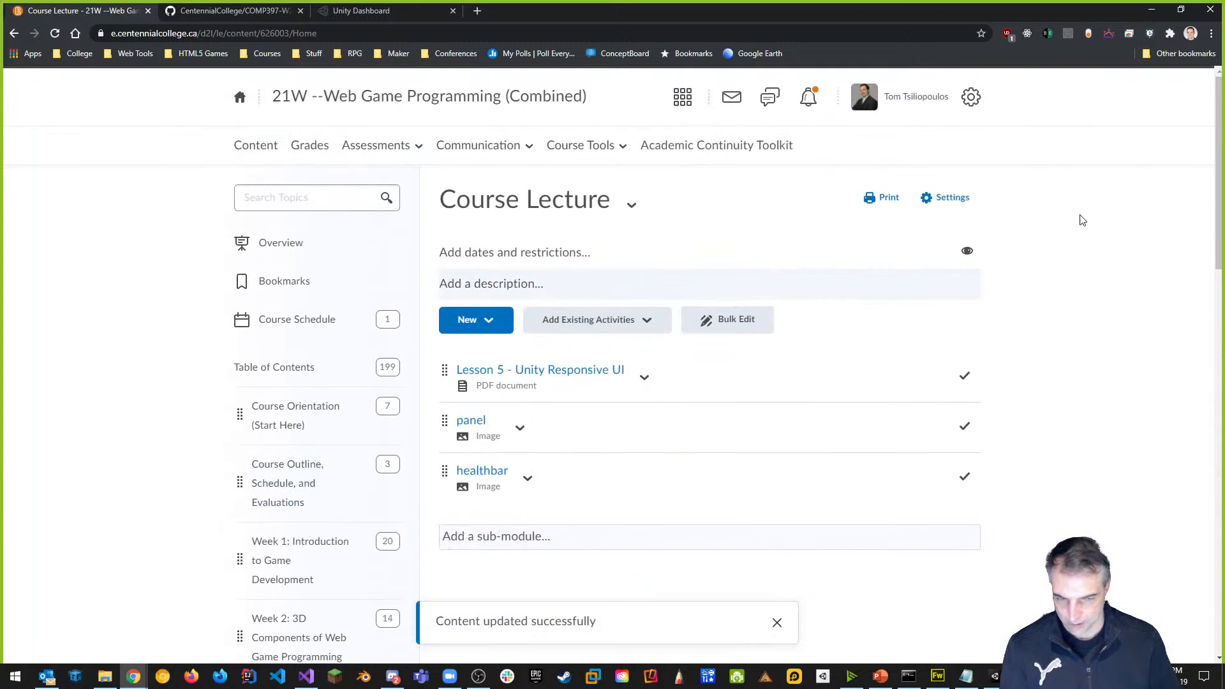
left_click(1152, 15)
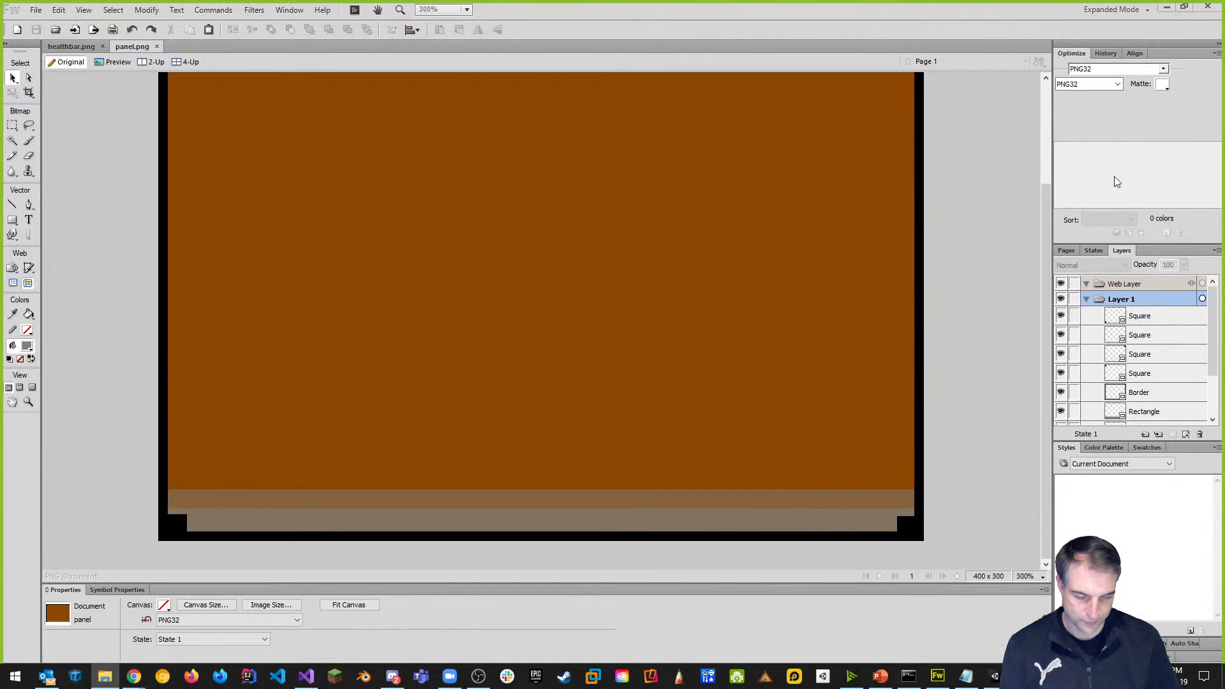
left_click(1166, 8)
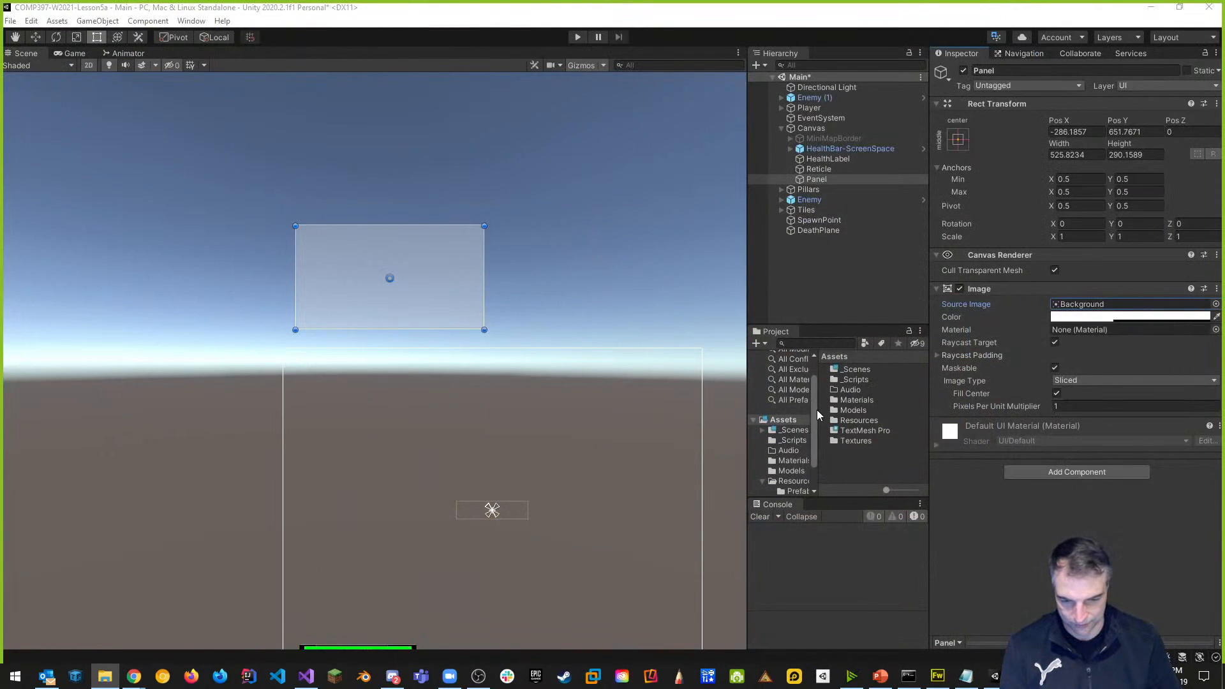
Open the Textures folder and enlarge the Project asset area by shrinking the console.
left_click_drag(817, 410, 817, 483)
left_click(794, 479)
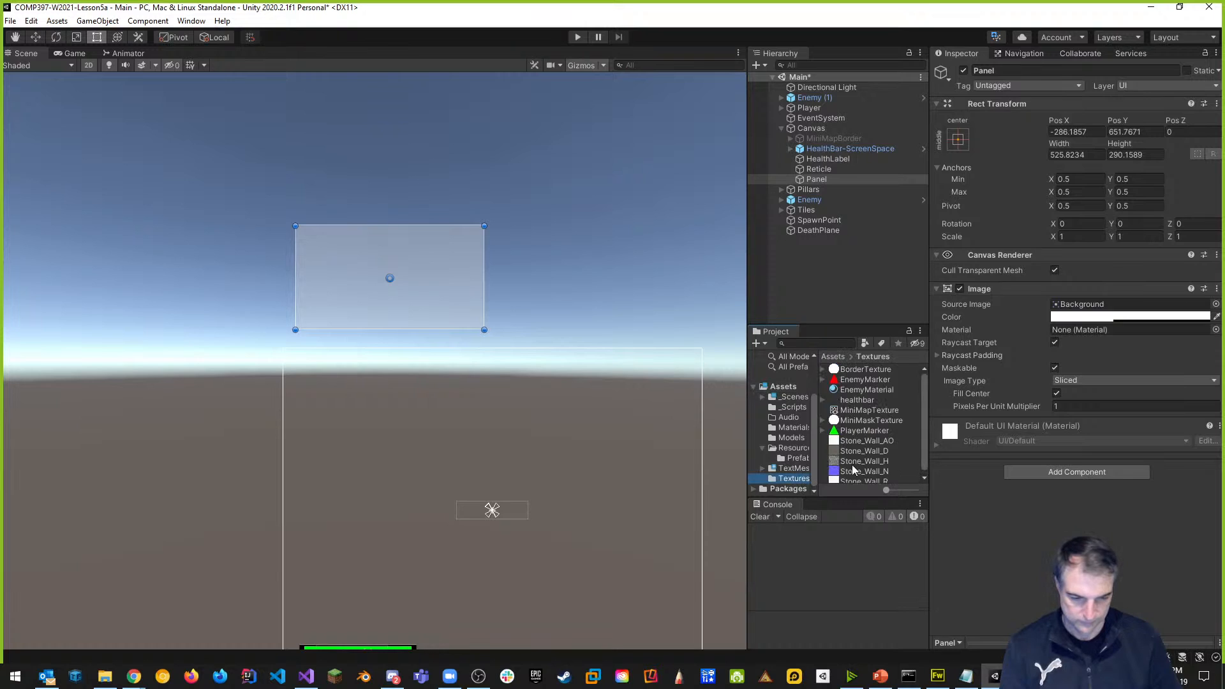
left_click_drag(851, 327, 864, 263)
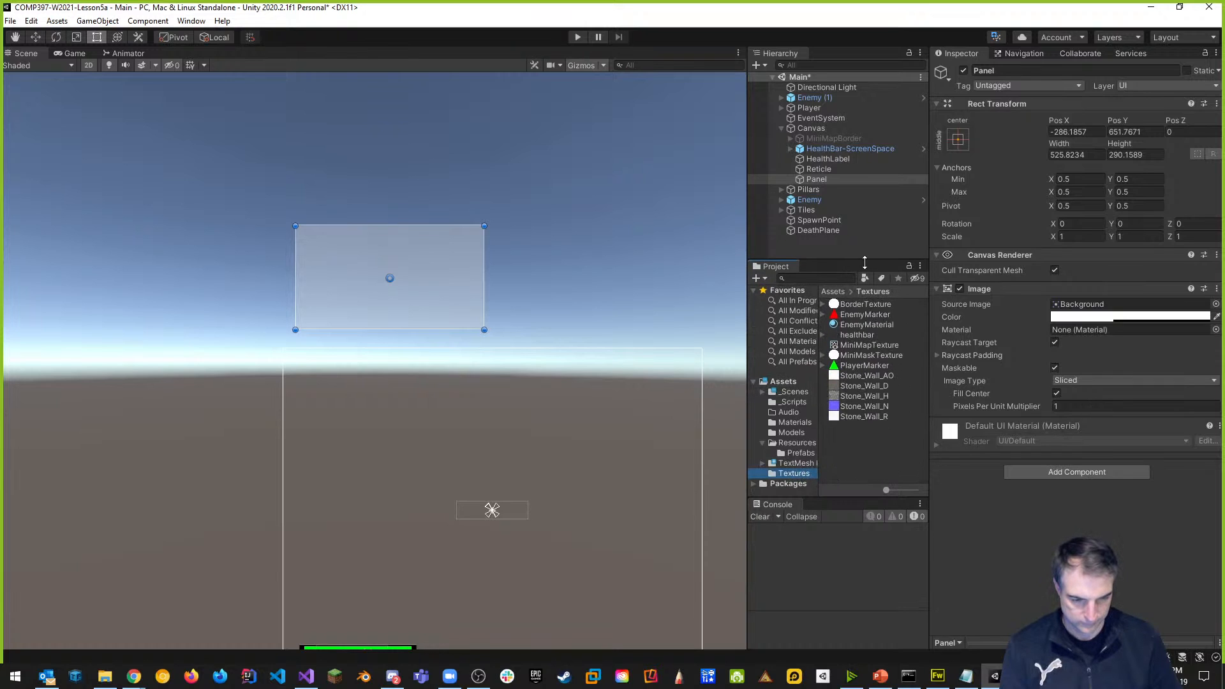
left_click_drag(847, 496, 842, 567)
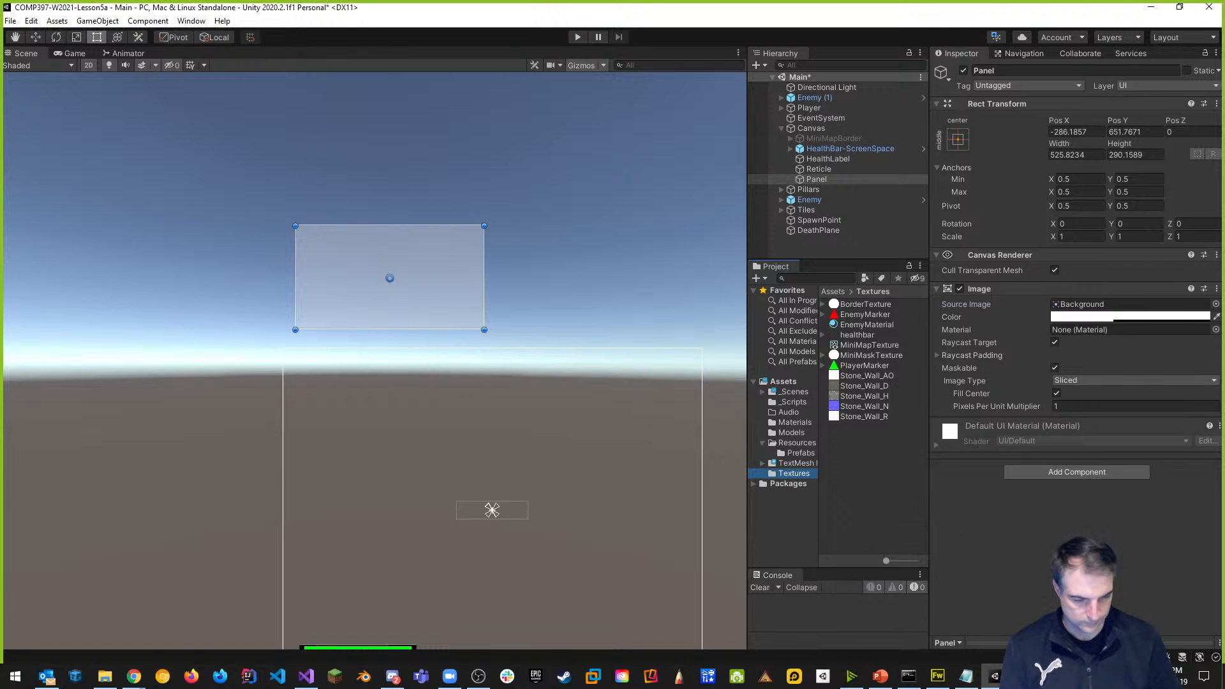
Import panel.png into Textures and select it to view its import settings.
left_click_drag(853, 458, 855, 457)
left_click(844, 451)
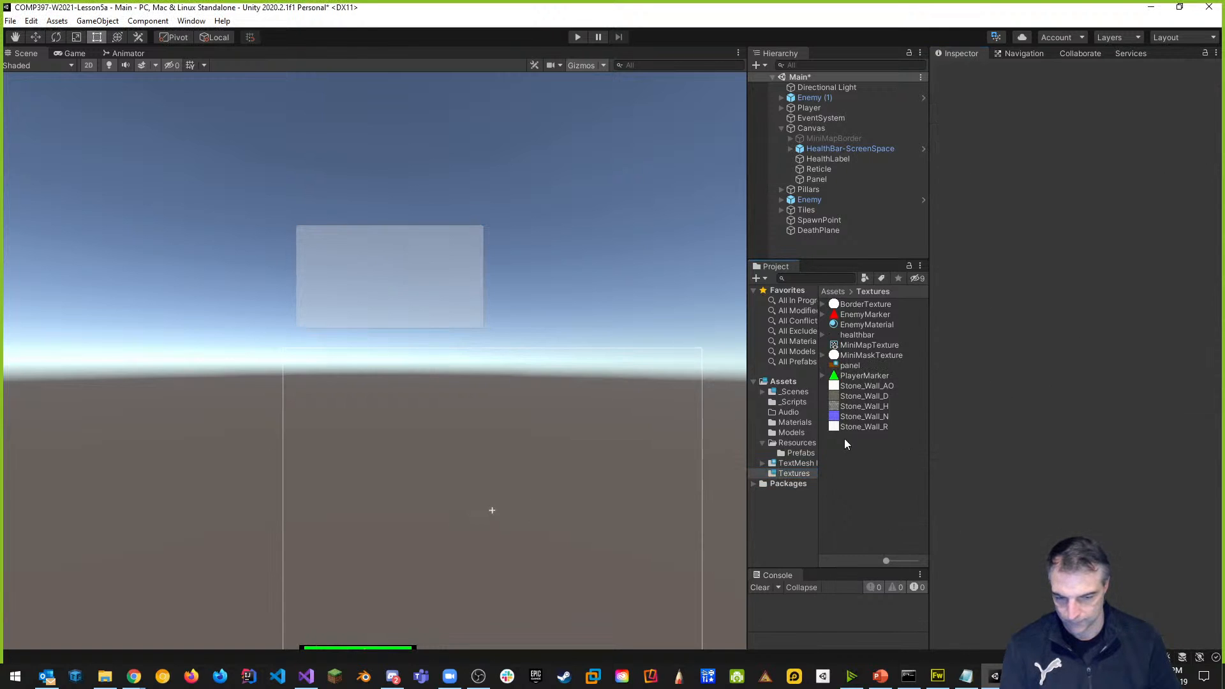
left_click(850, 367)
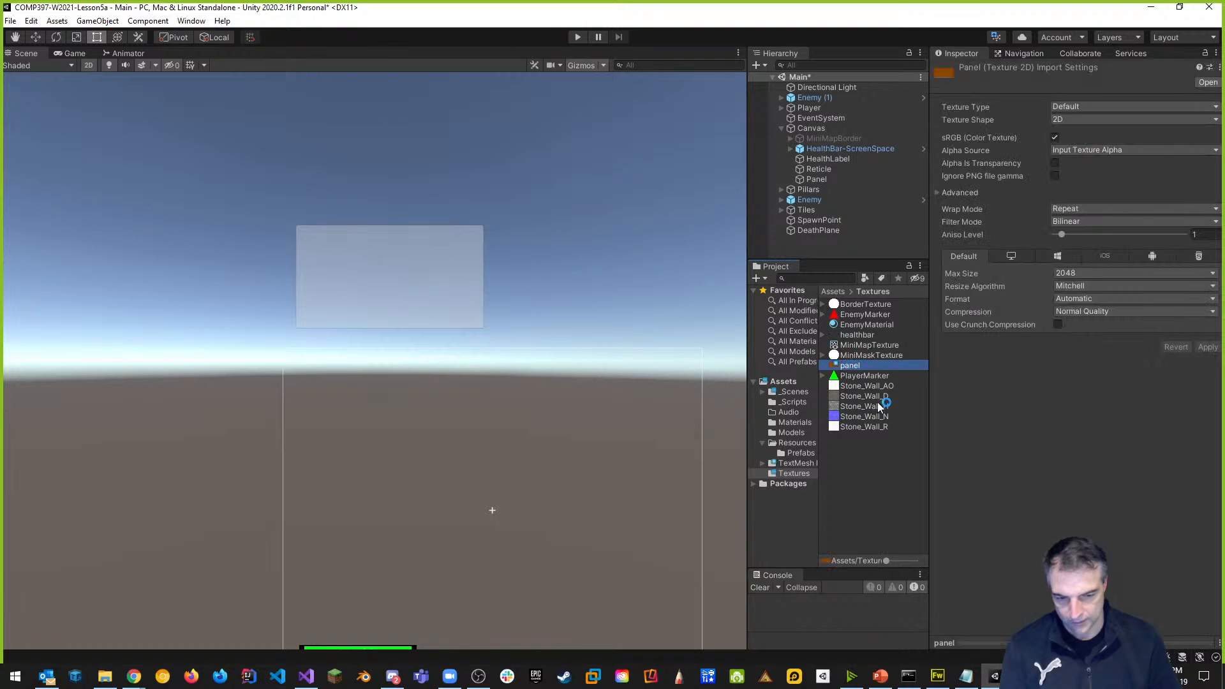
left_click_drag(746, 331, 677, 331)
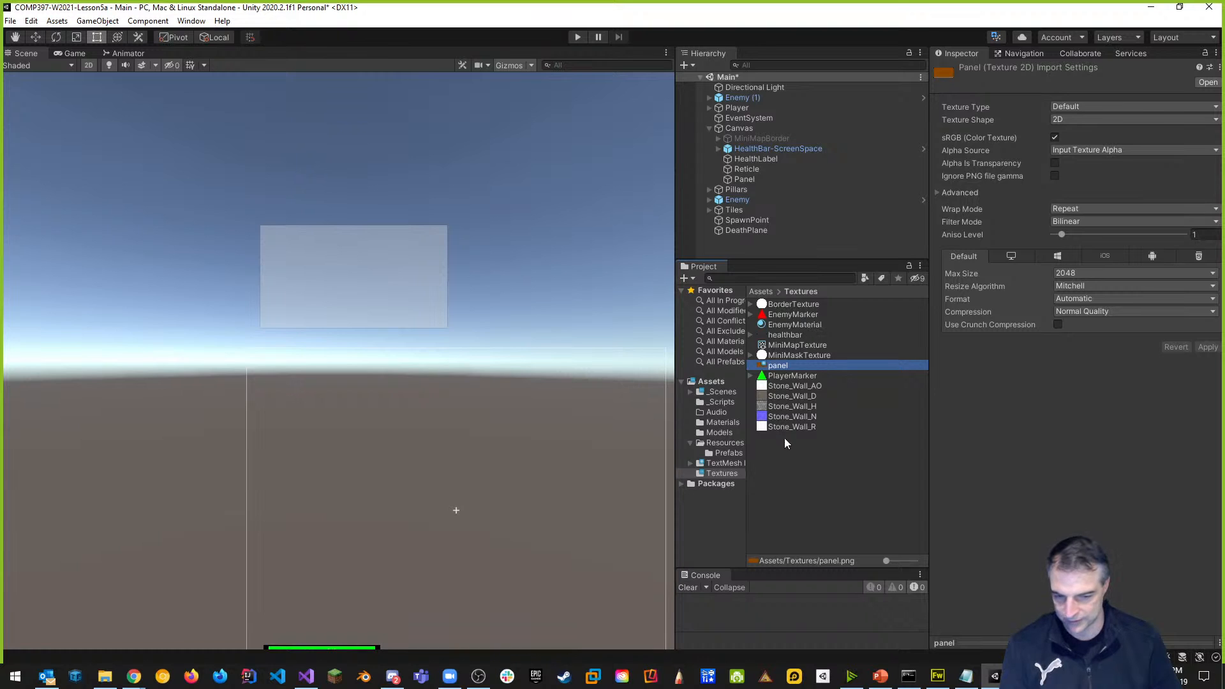
Create a new folder named MiniMap inside Textures.
right_click(780, 456)
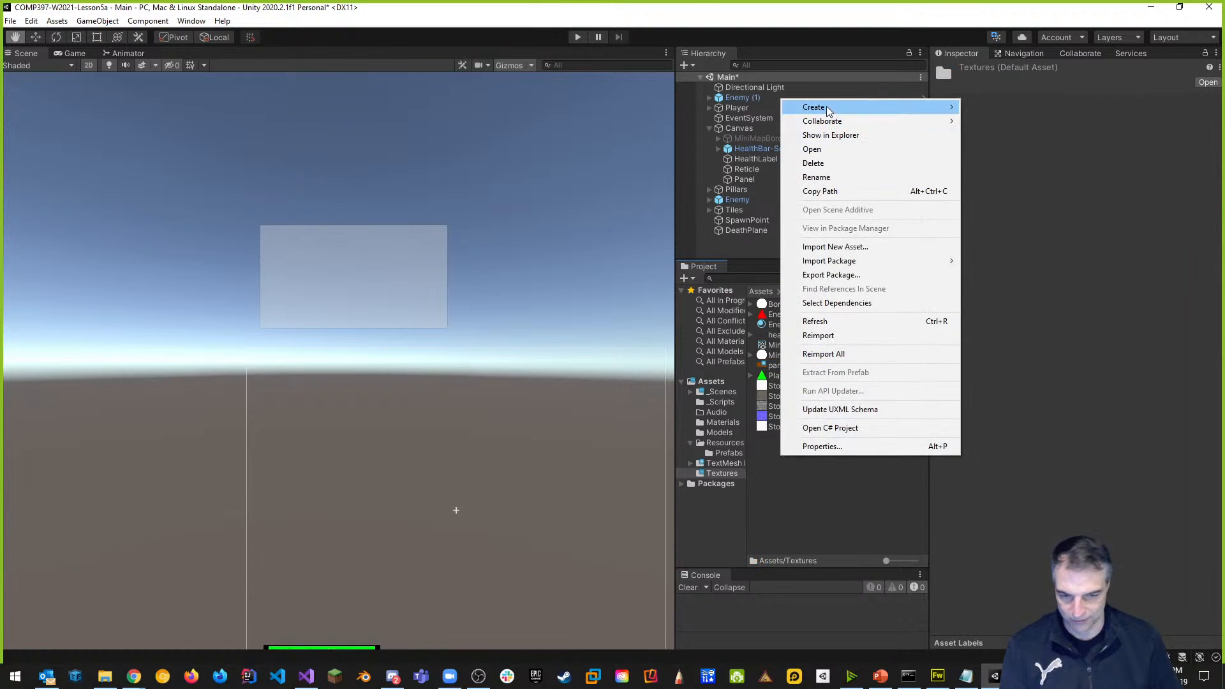
mouse_move(832, 108)
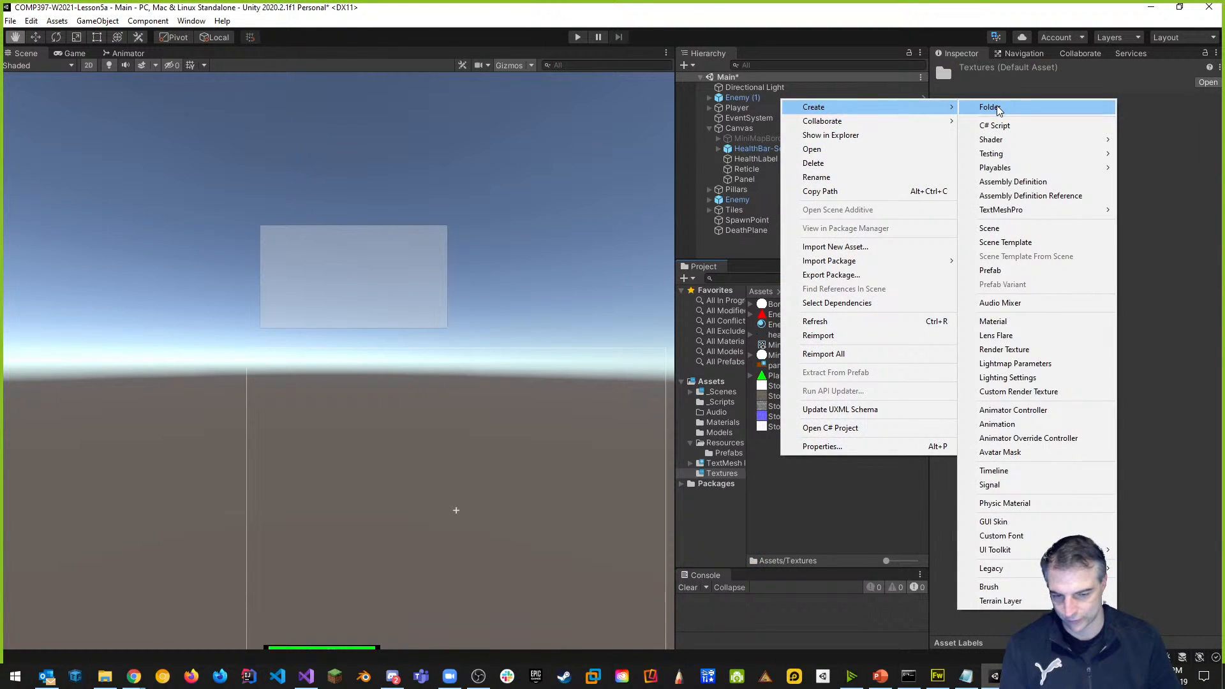
left_click(990, 108)
type("Mini")
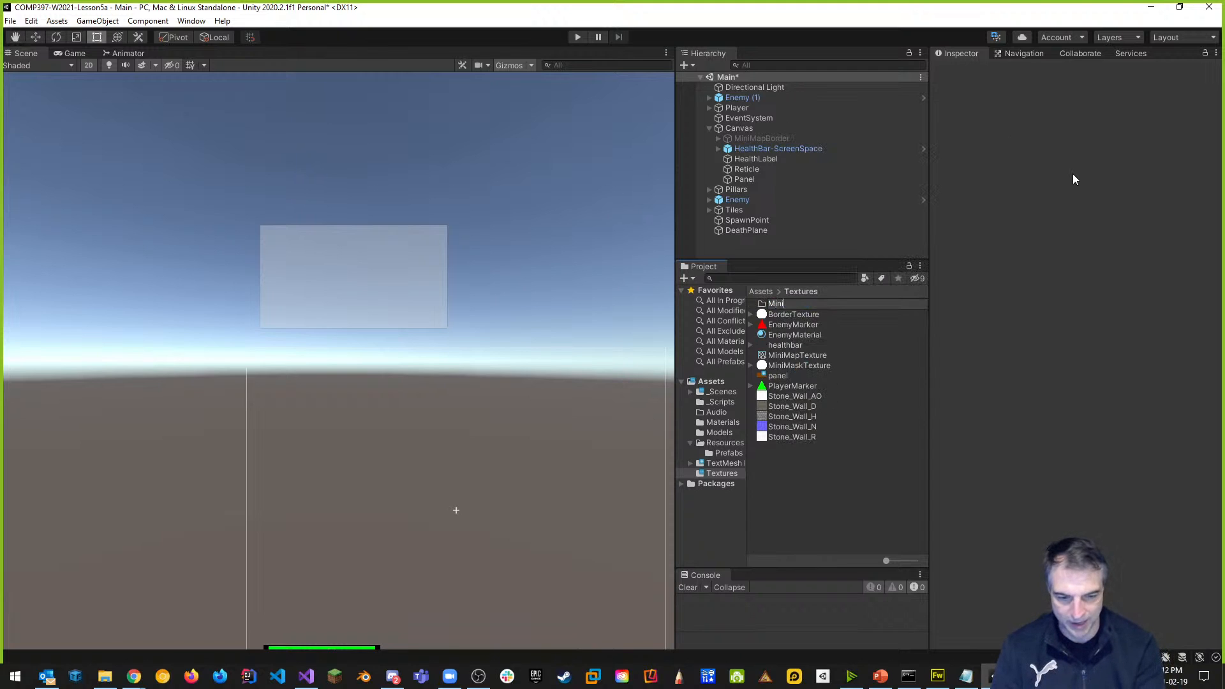
type("Map")
key("Return")
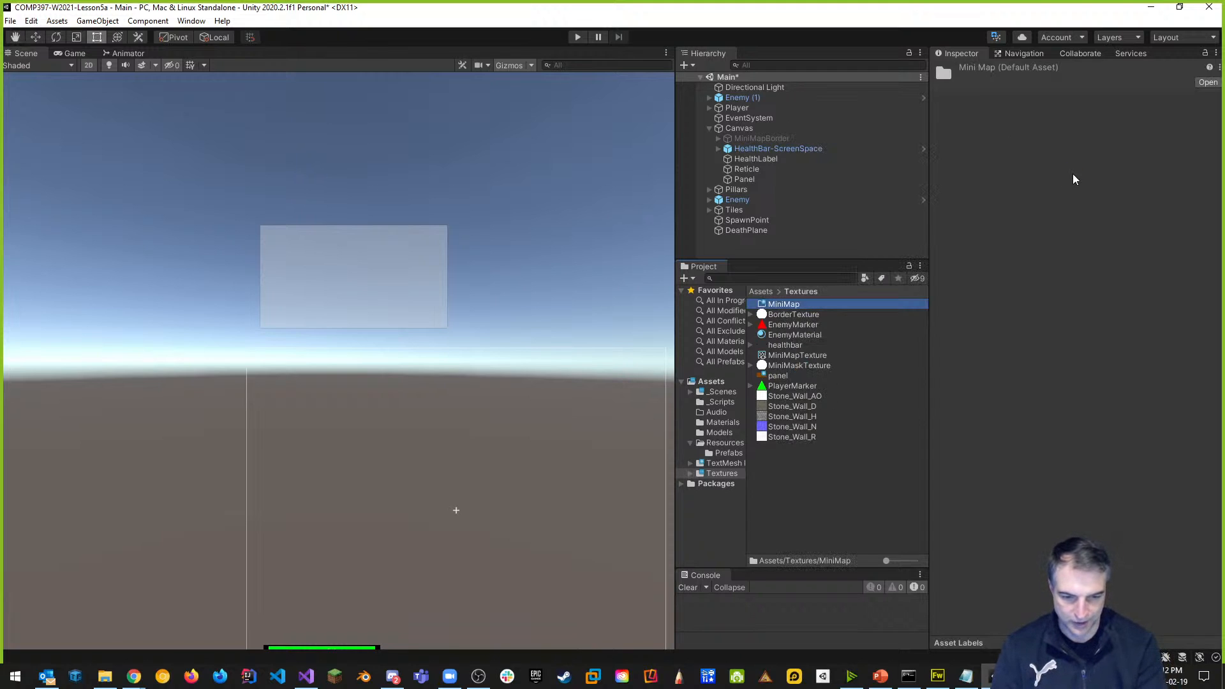
Move BorderTexture, EnemyMarker, MiniMapTexture, MiniMaskTexture and PlayerMarker into MiniMap, and EnemyMaterial into Materials.
left_click(790, 315)
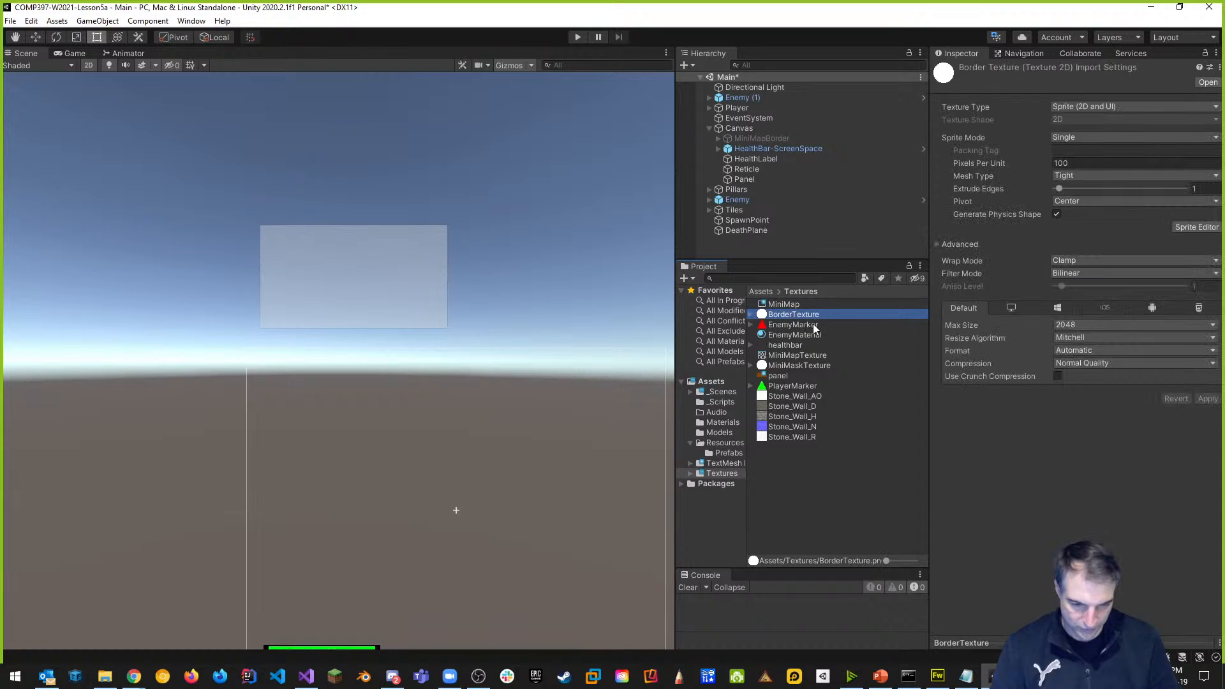
left_click(806, 324, "ctrl")
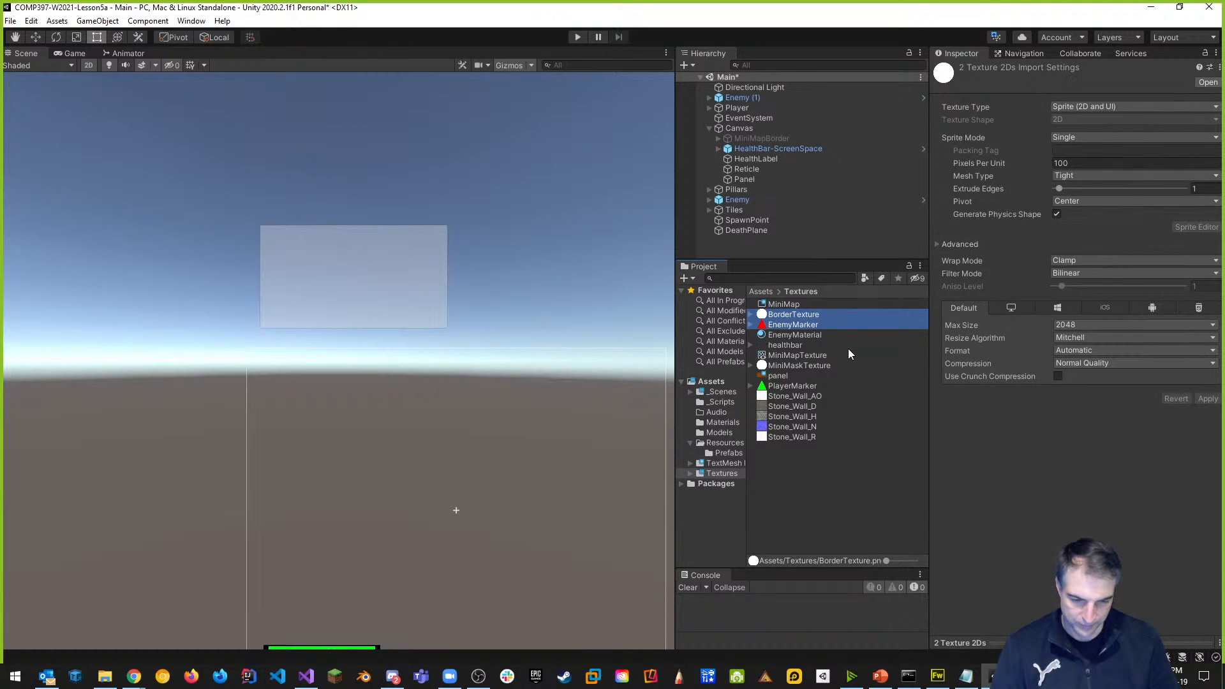
left_click(812, 355, "ctrl")
left_click(815, 365, "ctrl")
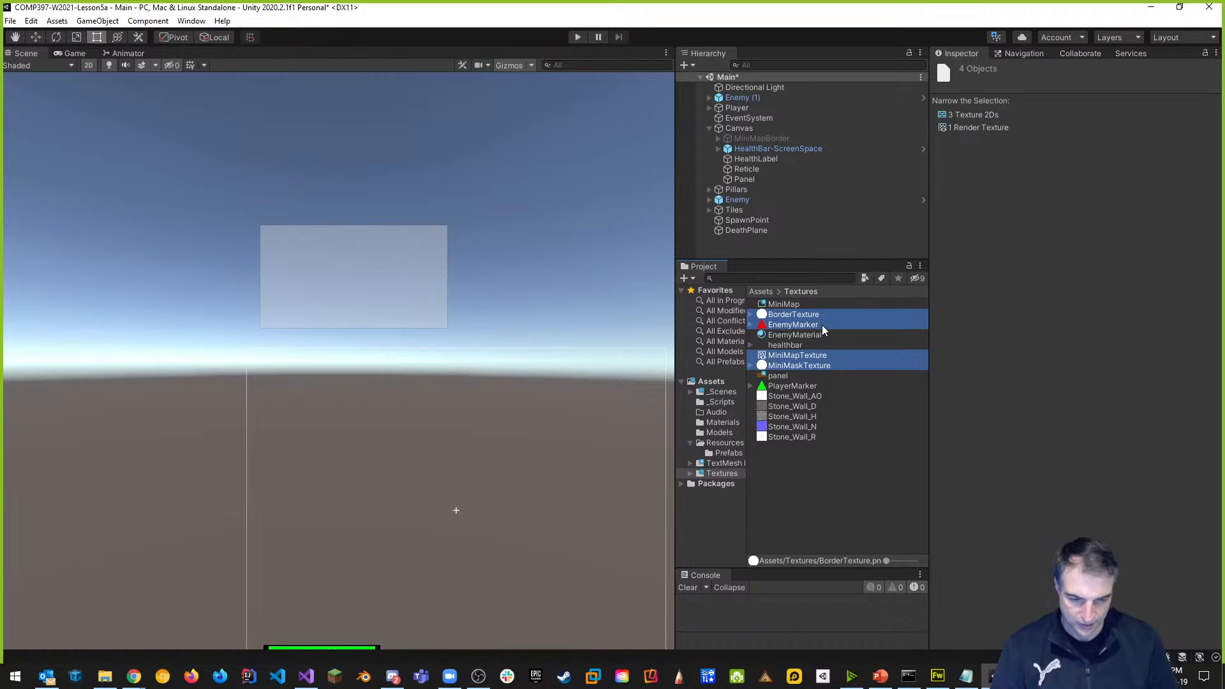
left_click(800, 387, "ctrl")
left_click_drag(806, 322, 780, 307)
left_click(867, 440)
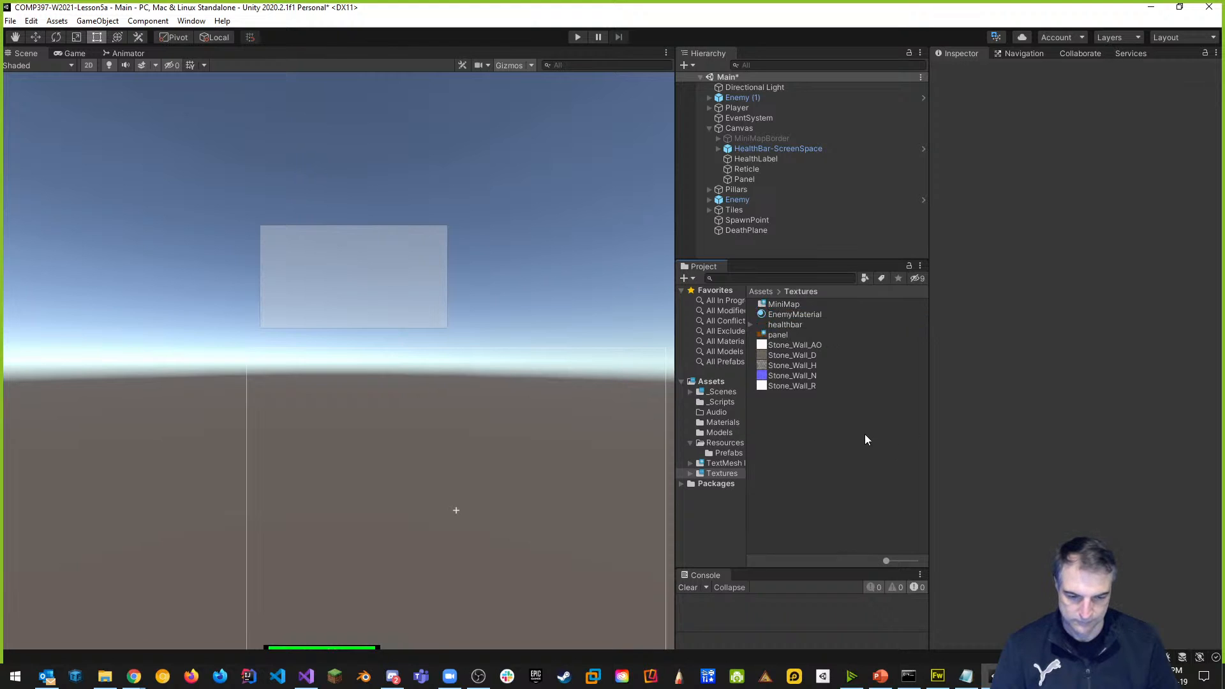
left_click_drag(800, 312, 724, 423)
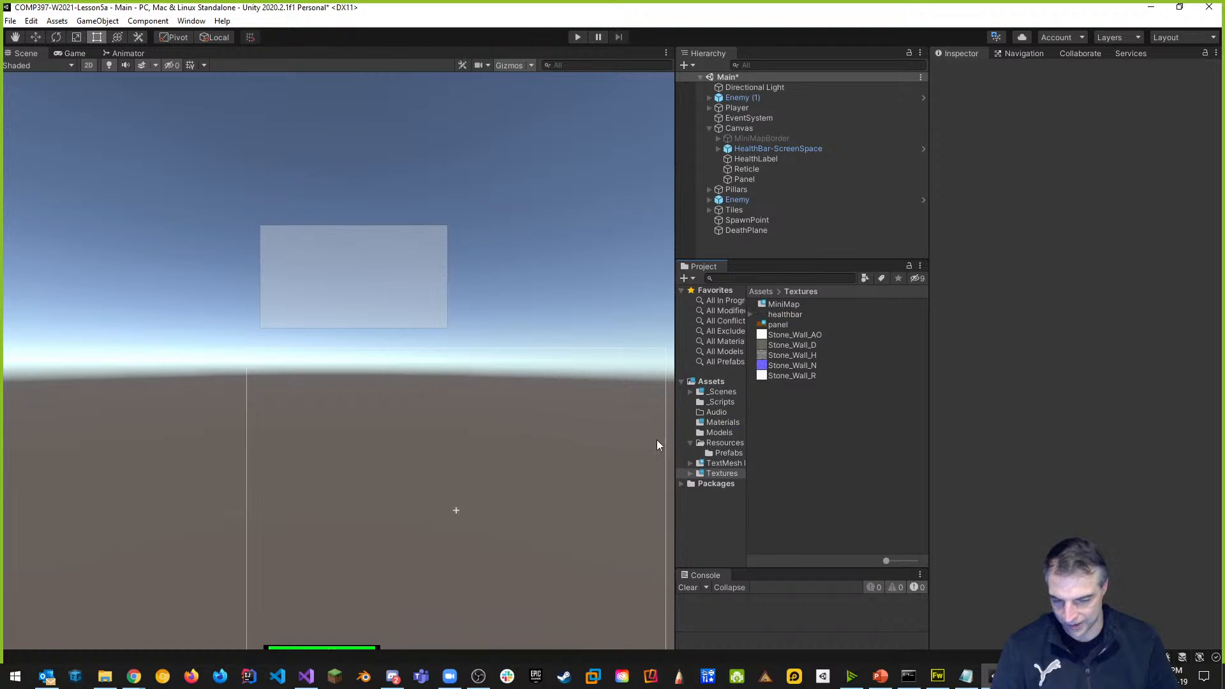
Create a UI folder in Textures and move the healthbar texture into it.
left_click(788, 315)
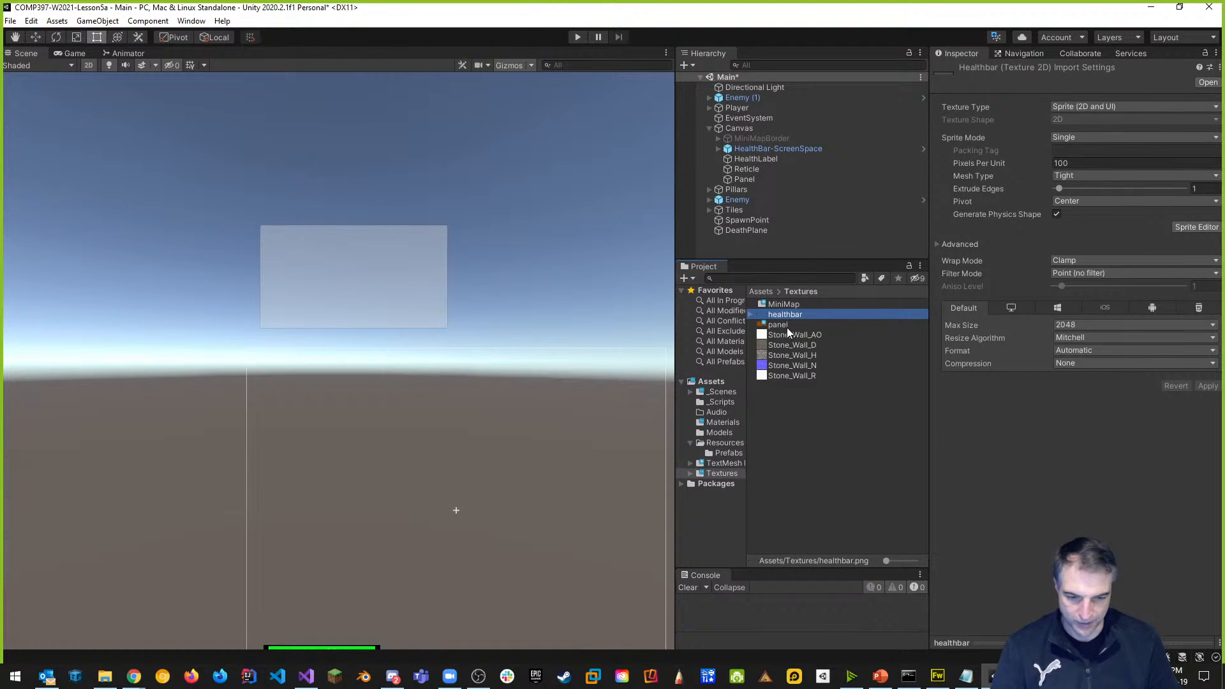
right_click(780, 405)
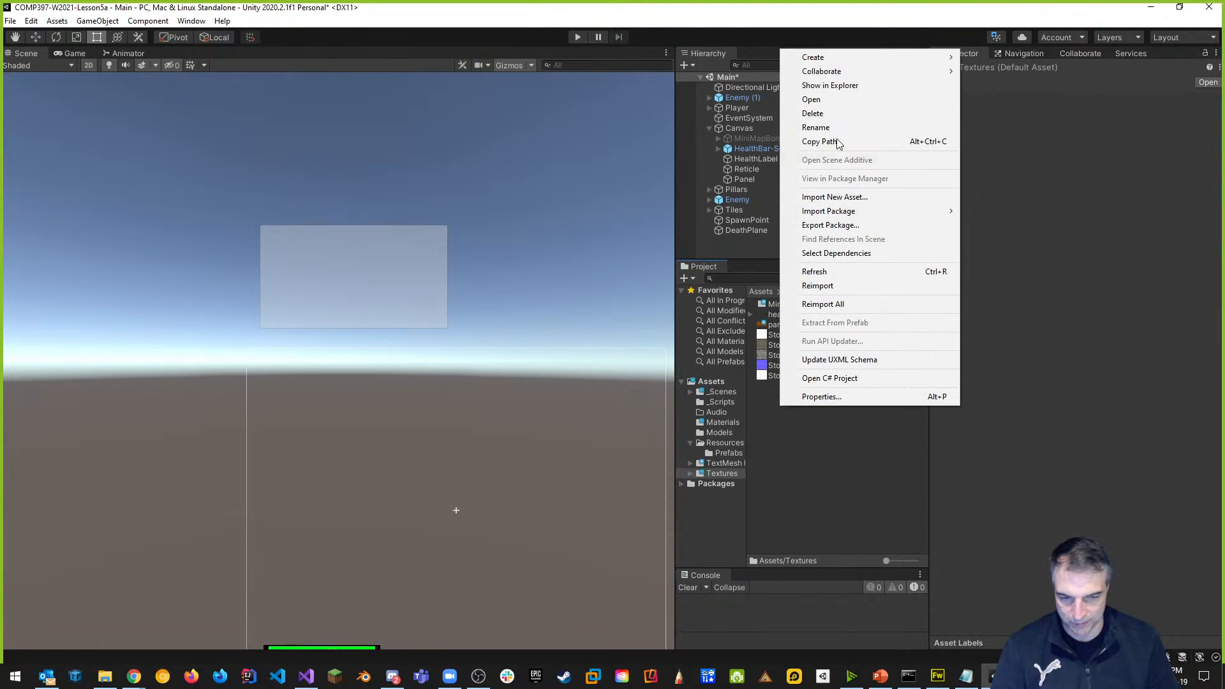
mouse_move(887, 64)
left_click(994, 57)
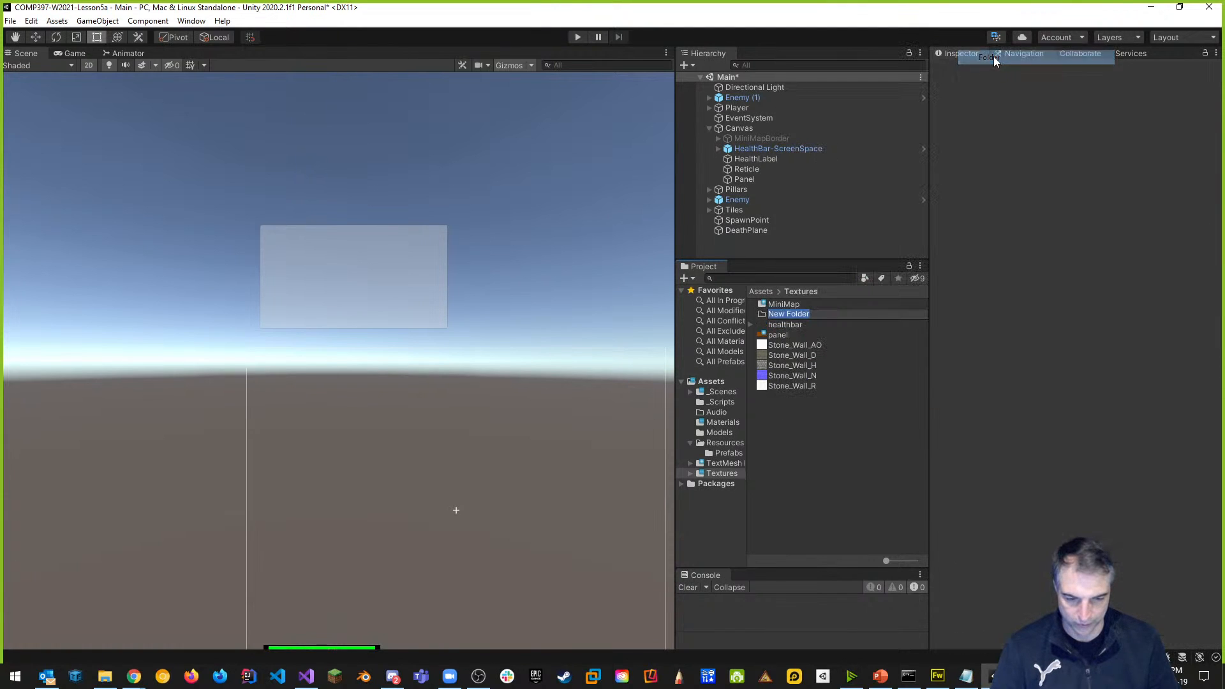
type("UI")
key("Return")
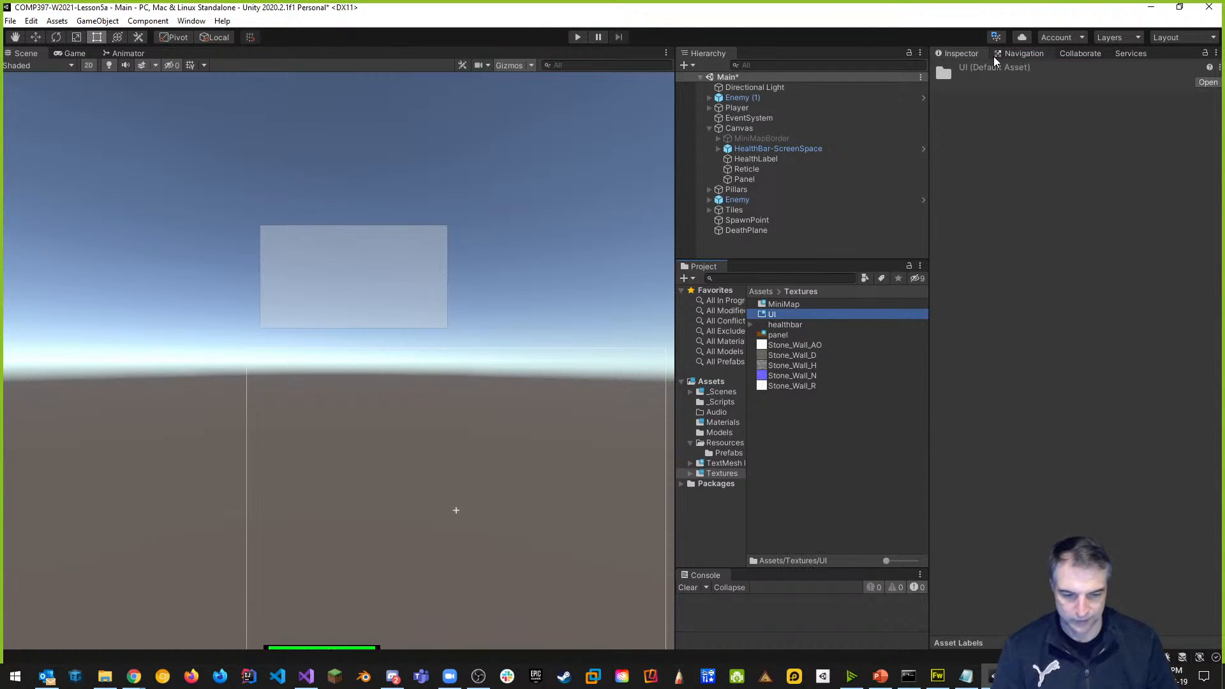
left_click(821, 438)
left_click(786, 327)
left_click_drag(786, 323, 772, 314)
Create a new folder named Models inside Textures.
left_click(773, 323)
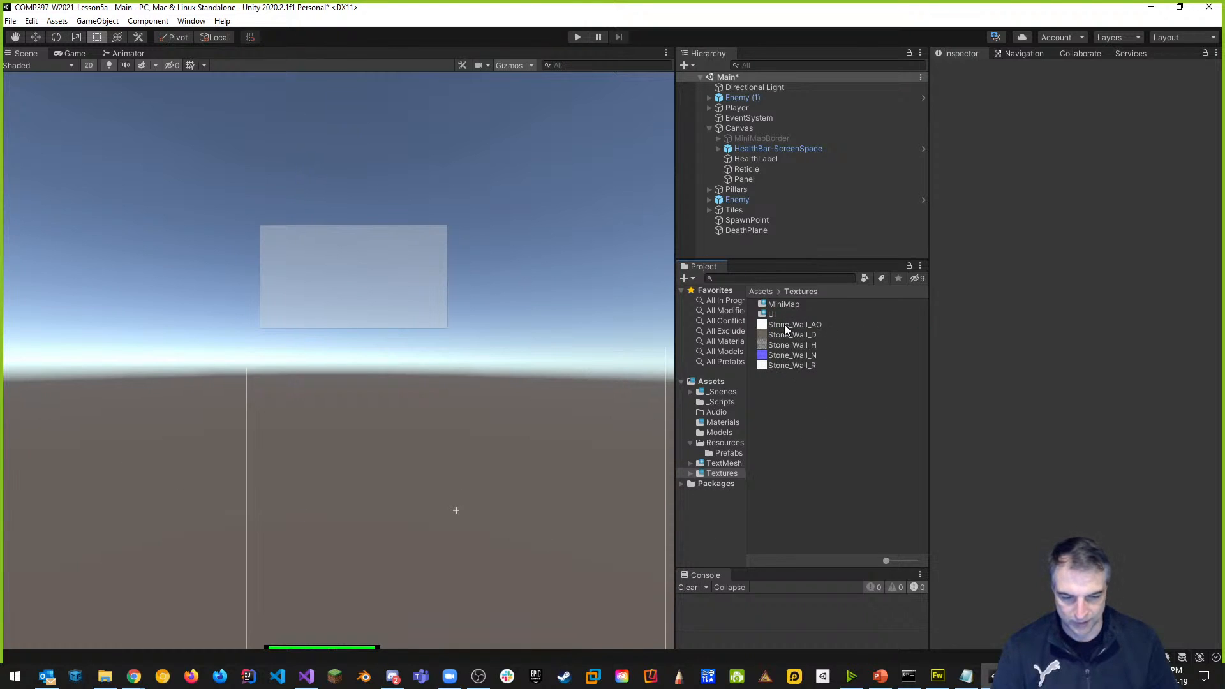
right_click(798, 437)
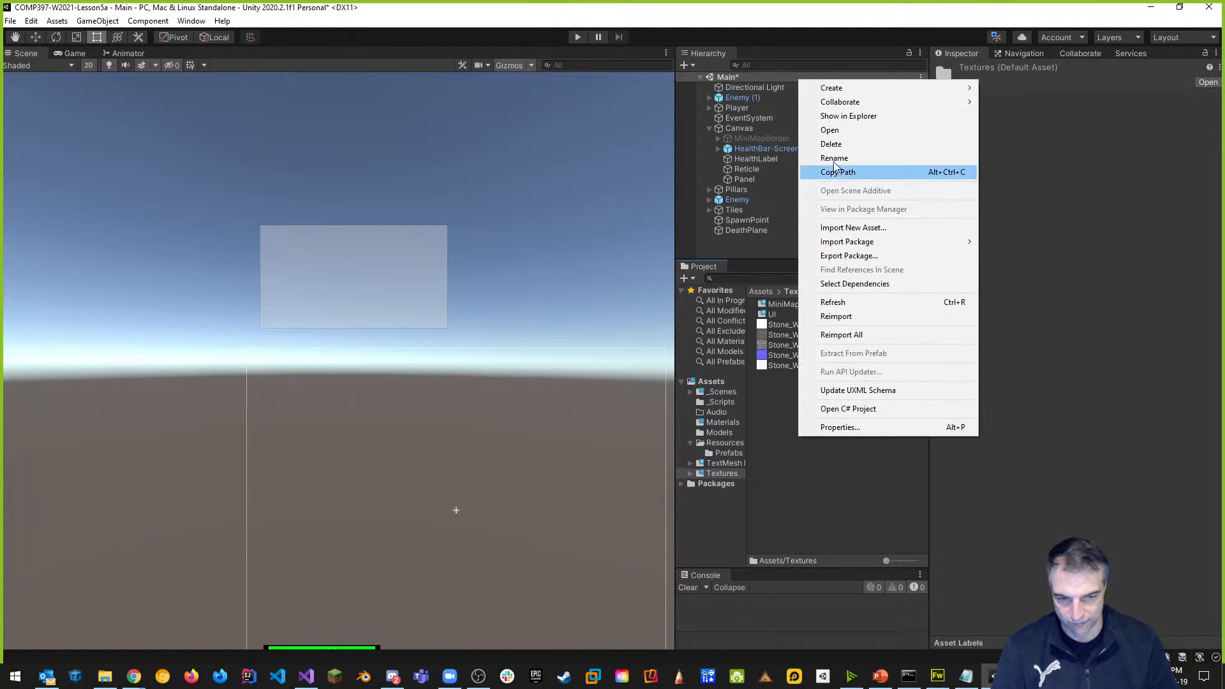
mouse_move(884, 95)
left_click(1023, 90)
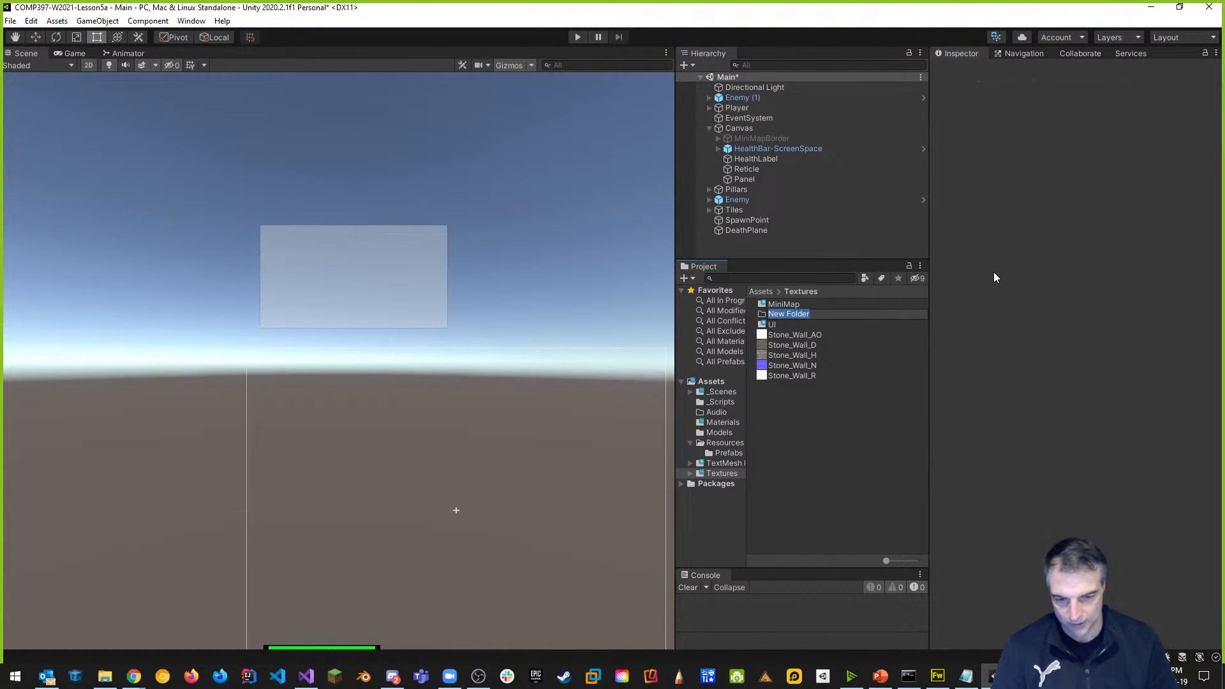
type("Models")
key("Return")
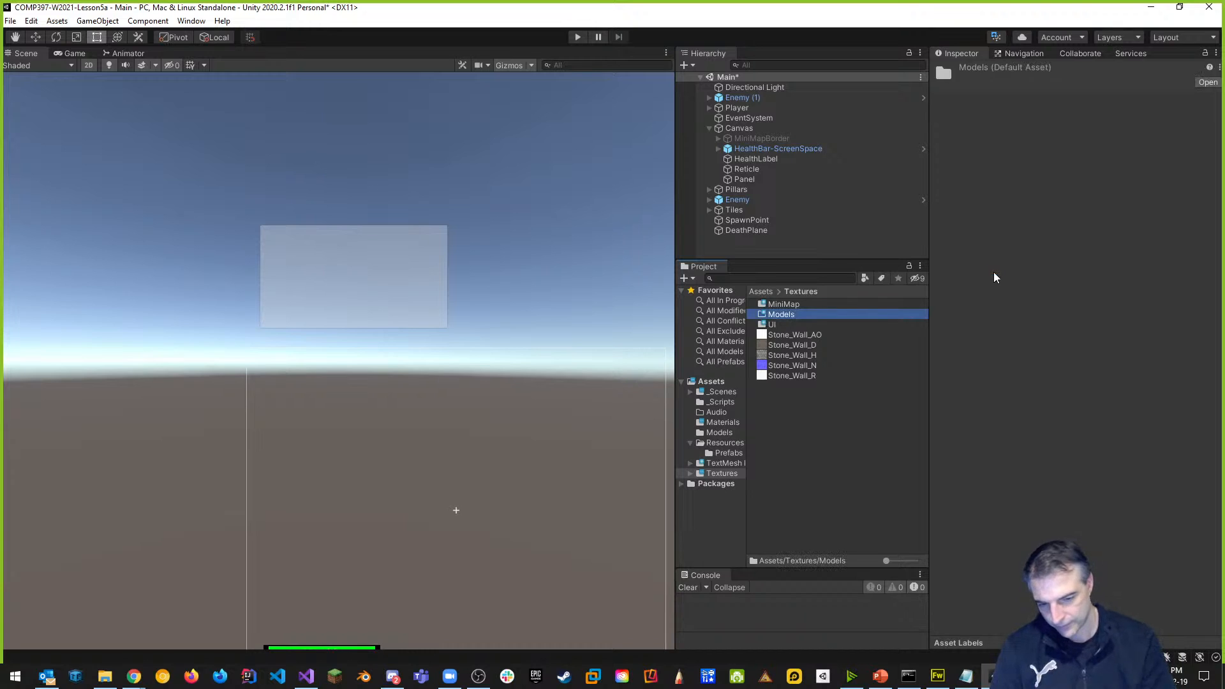
Move the five Stone_Wall textures into Models and expand Textures to show its subfolders.
left_click(810, 334)
left_click(793, 377, "shift")
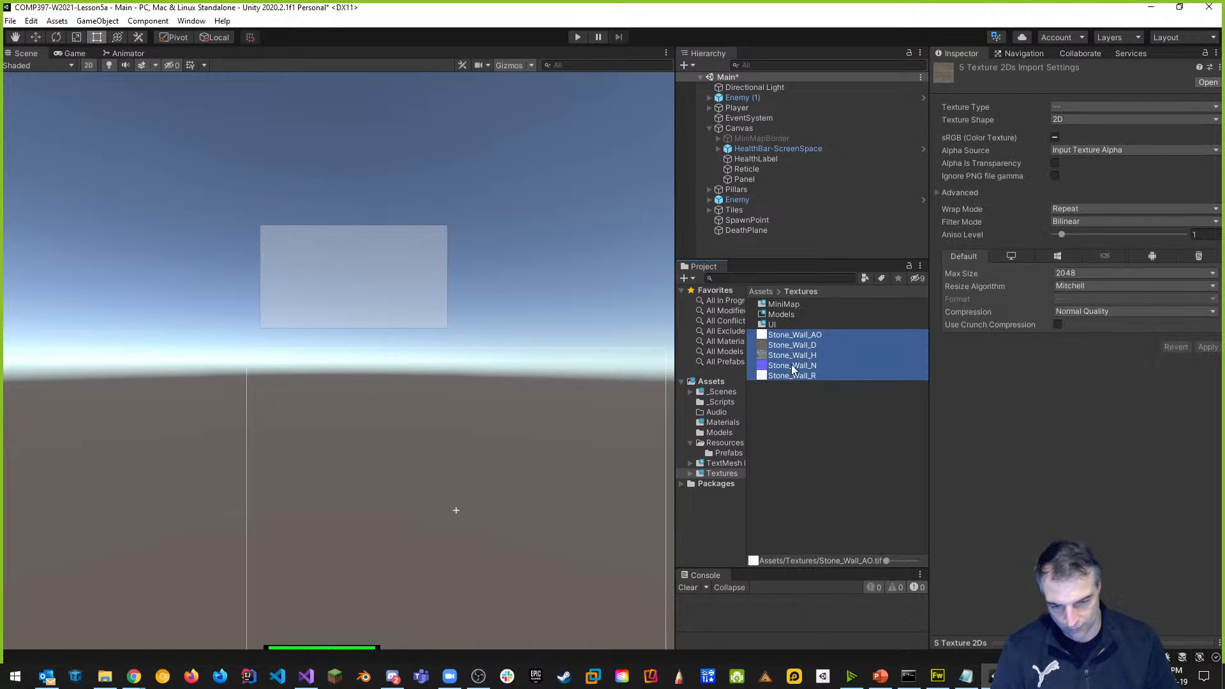
left_click_drag(795, 332, 781, 315)
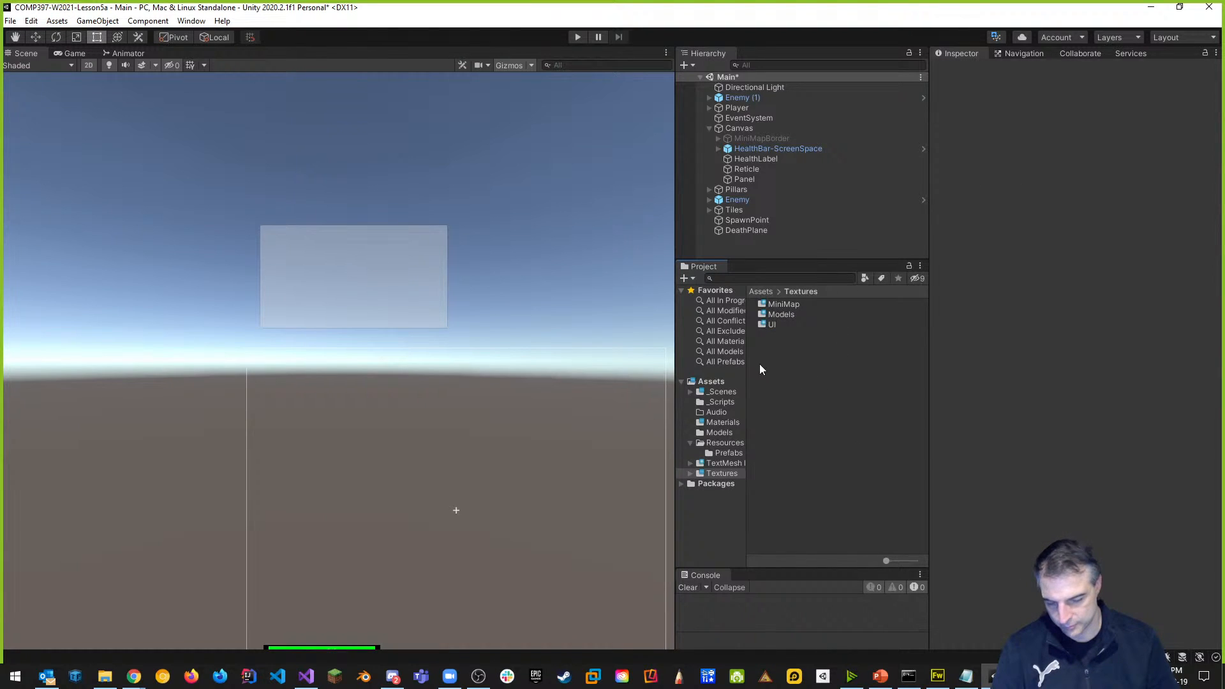
left_click(691, 473)
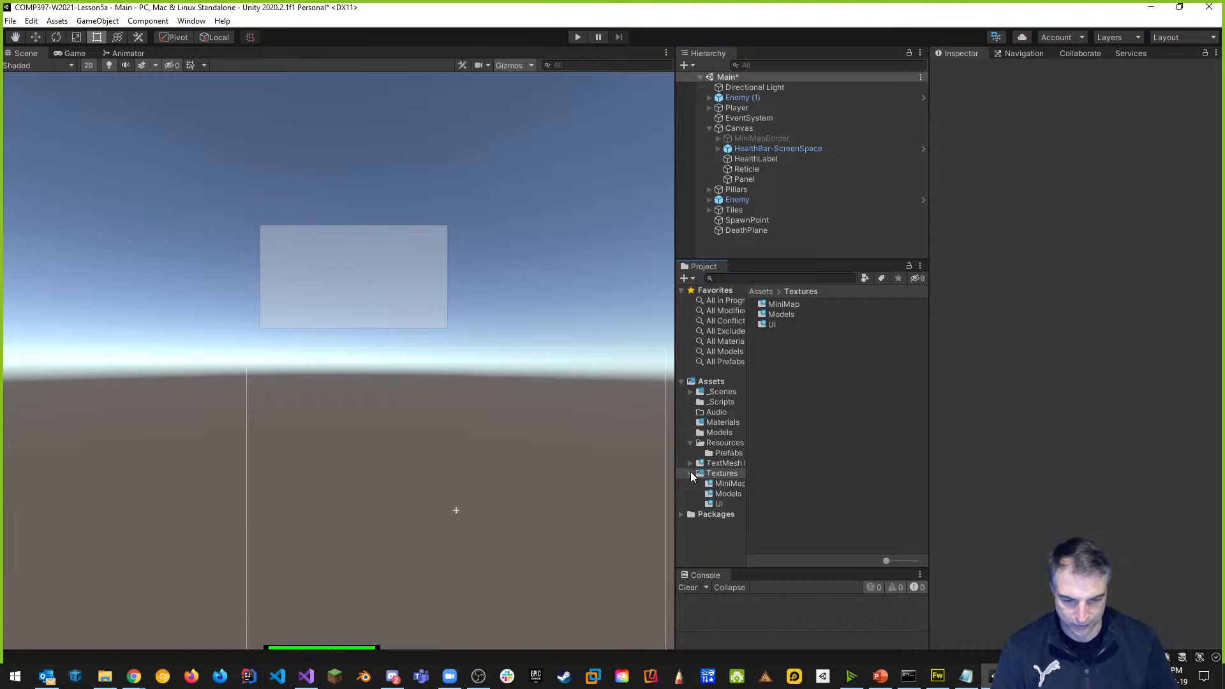
Open Textures/UI, try assigning the panel texture to Panel's source image, then select it.
left_click(718, 504)
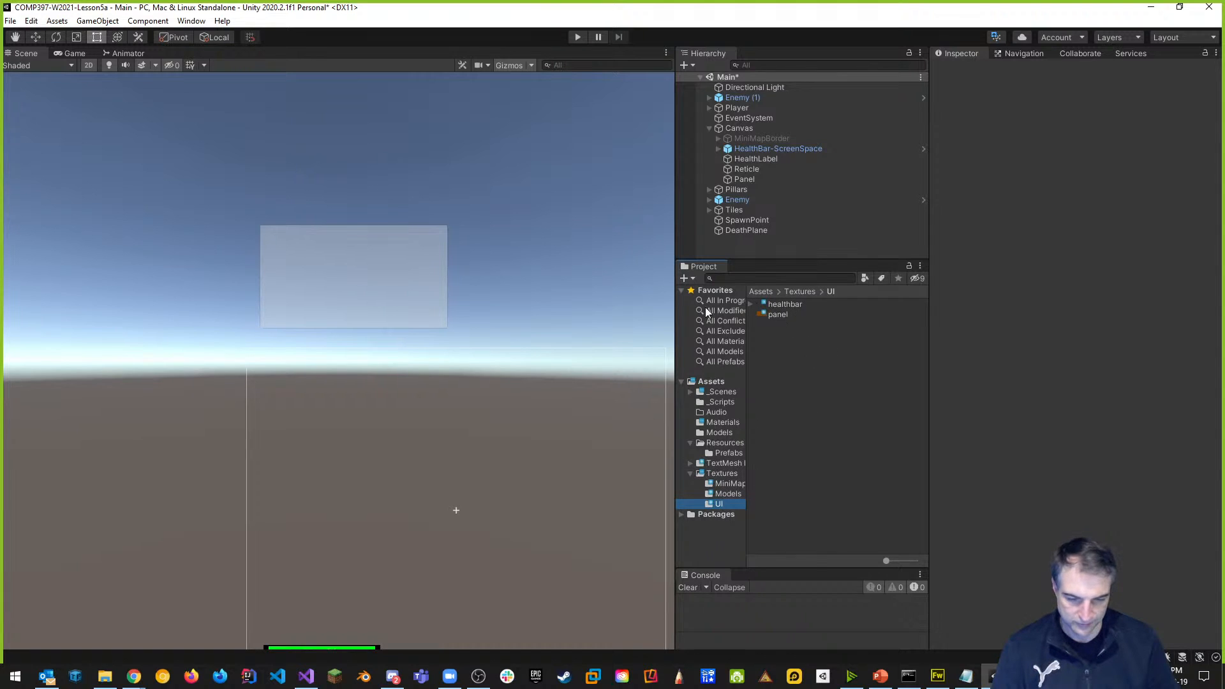
left_click(745, 179)
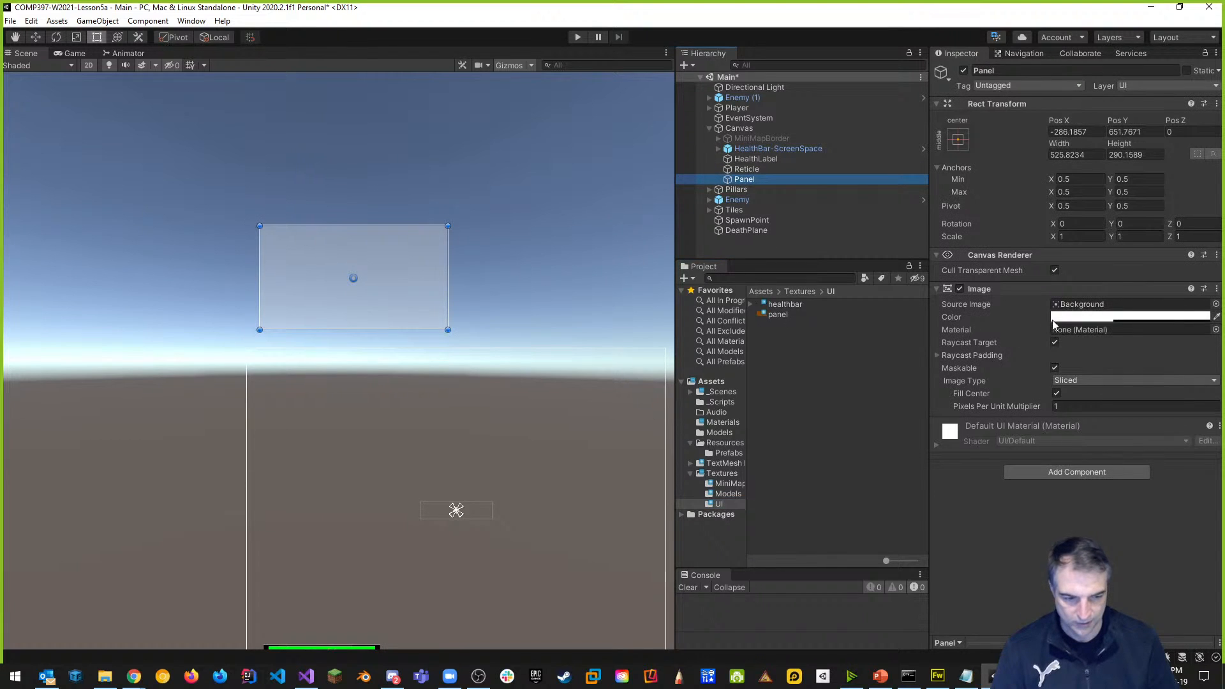
left_click_drag(774, 317, 1097, 305)
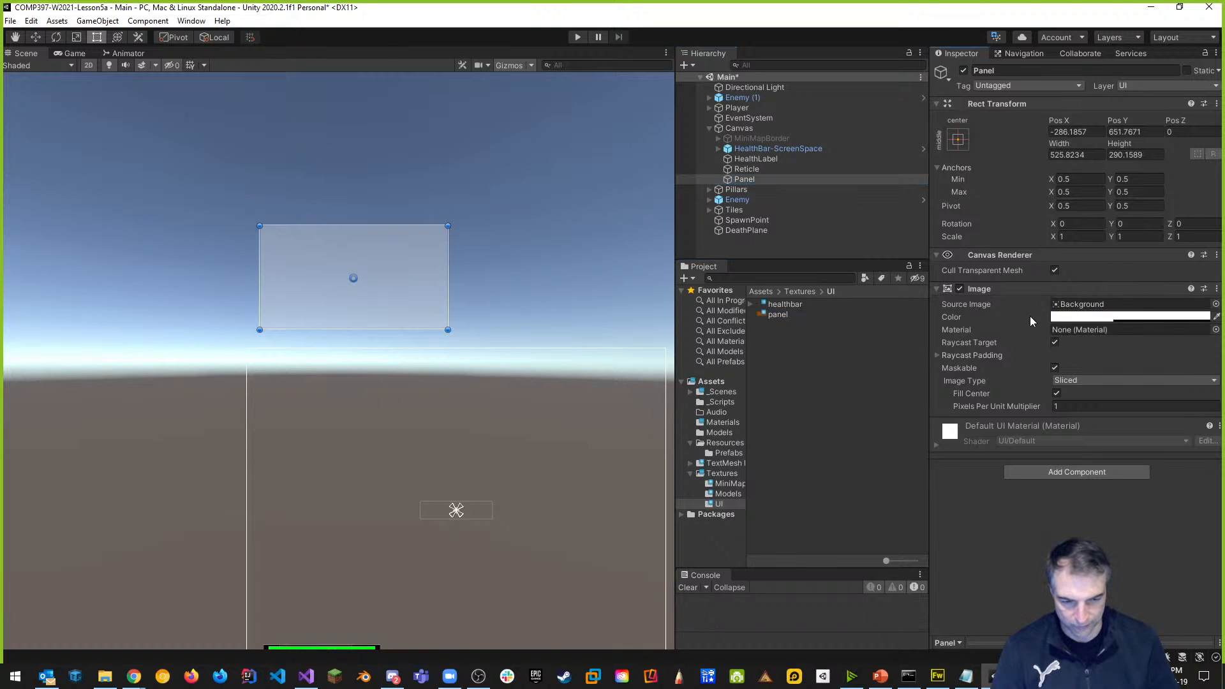
left_click(778, 317)
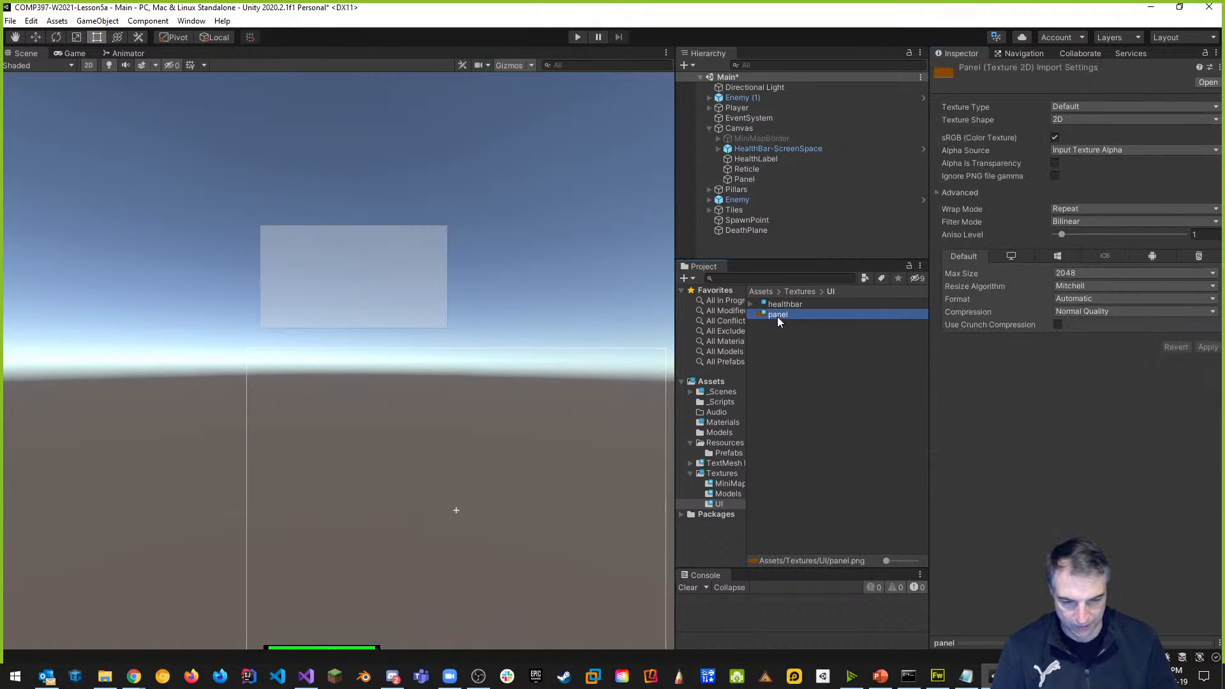
Apply Texture Type Sprite (2D and UI), Filter Mode Point (no filter) and Compression None to panel.
left_click(1093, 107)
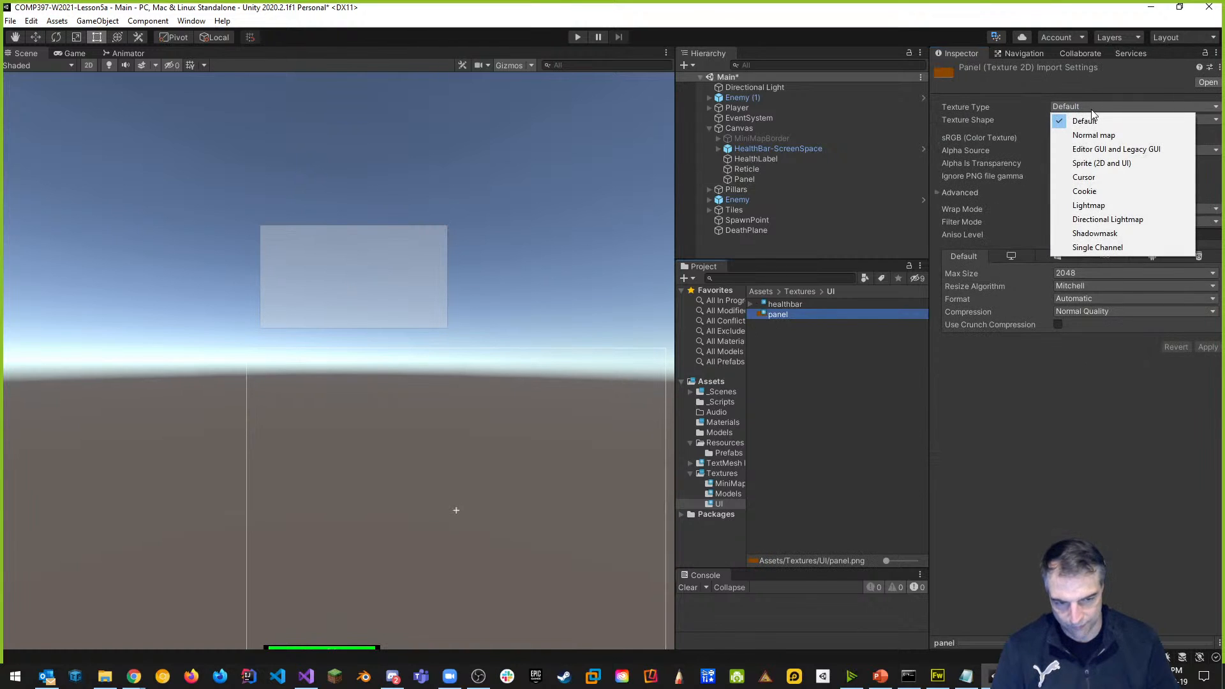
left_click(1099, 164)
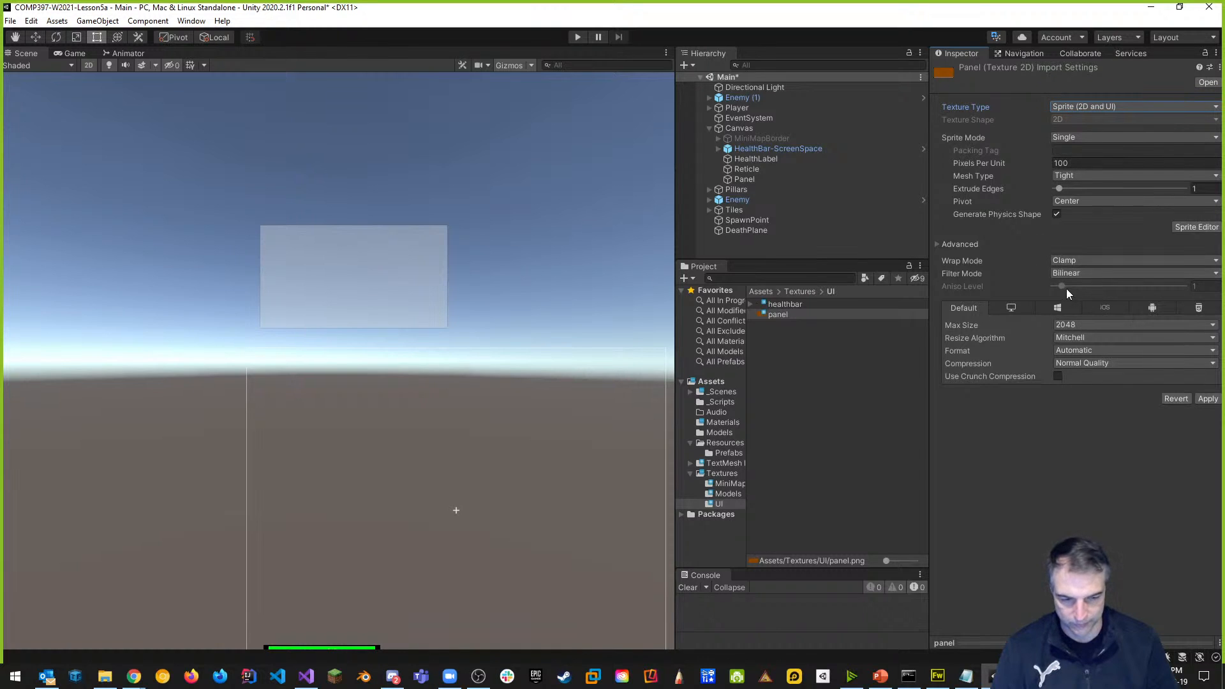
left_click(1083, 273)
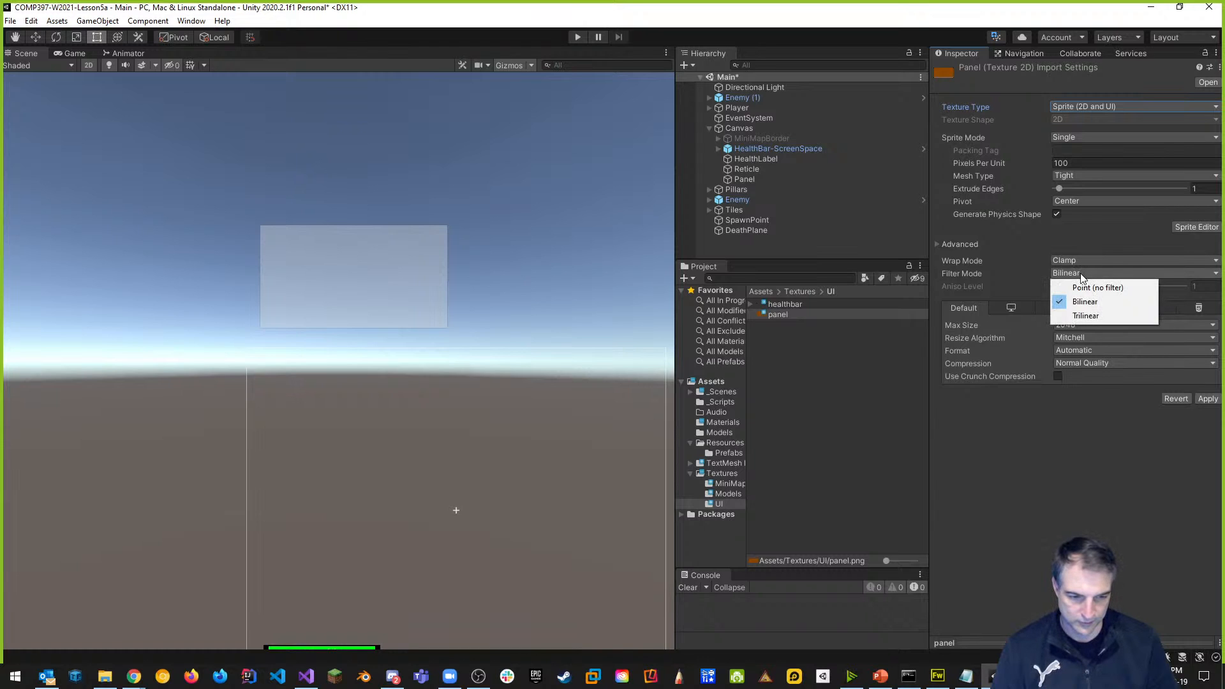
left_click(1083, 288)
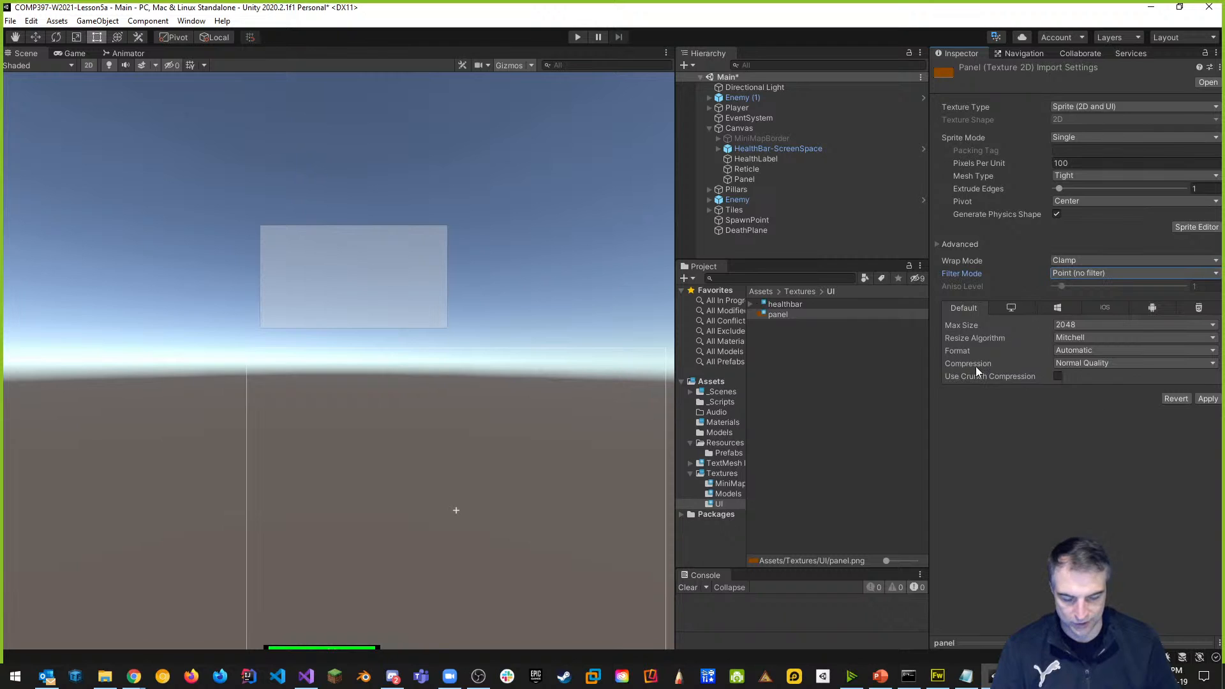
left_click(1083, 363)
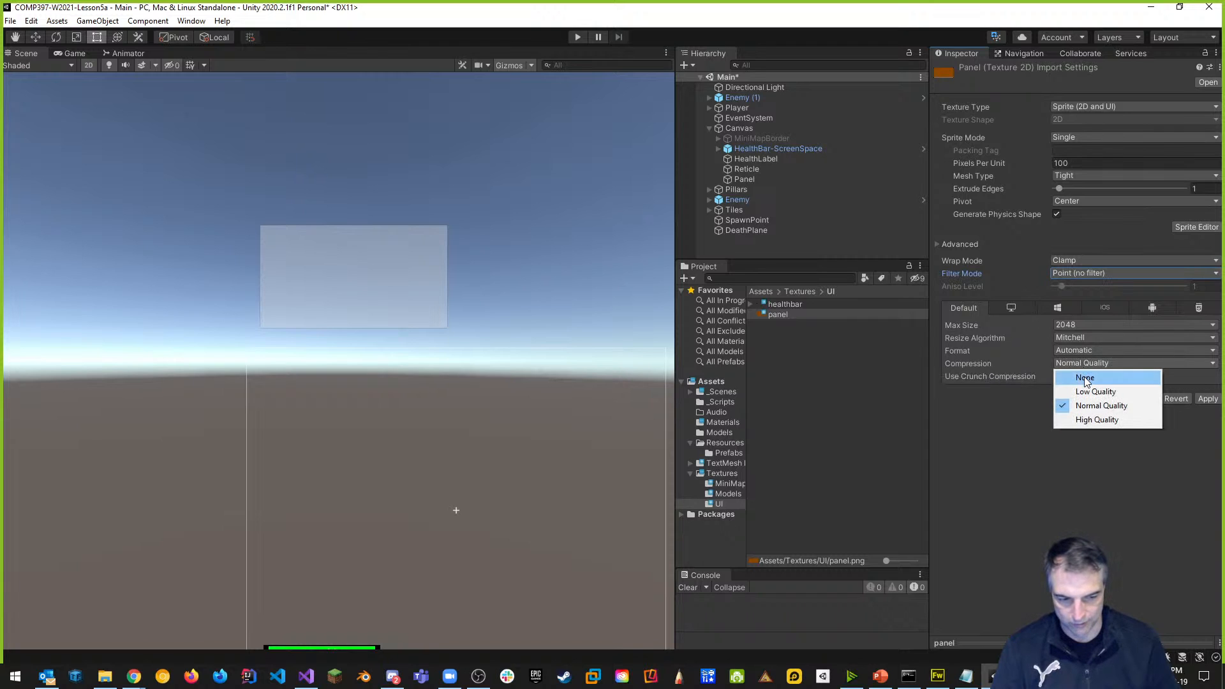
left_click(1085, 378)
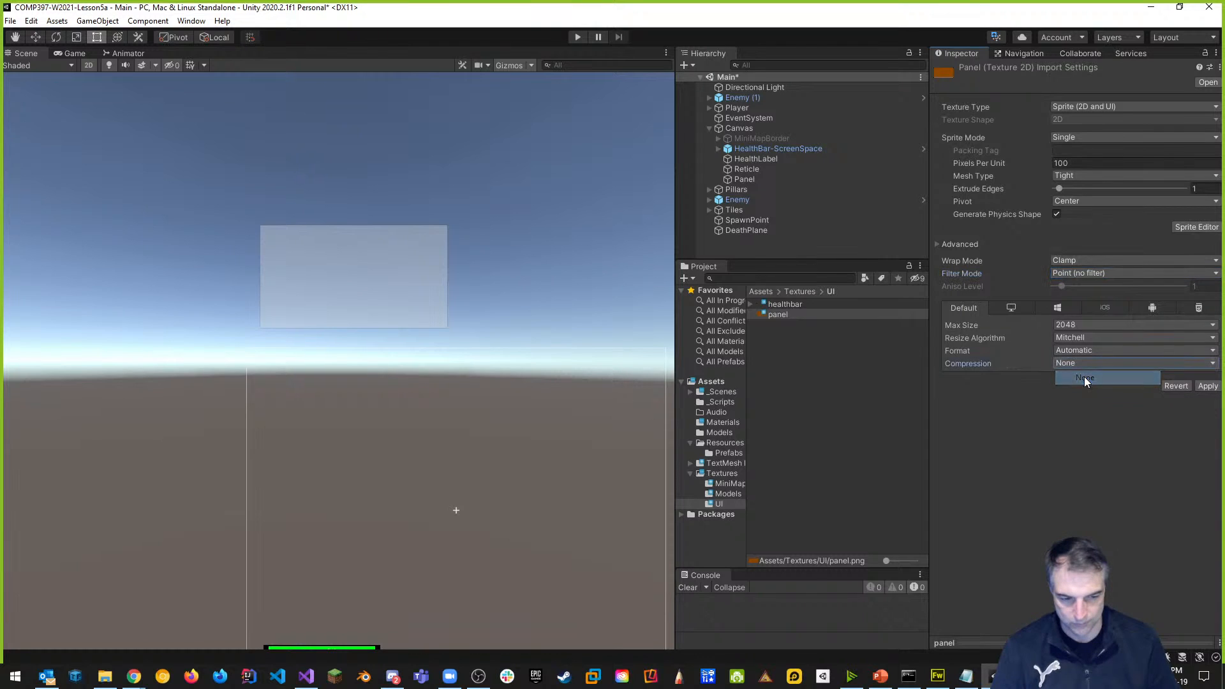
left_click(1208, 387)
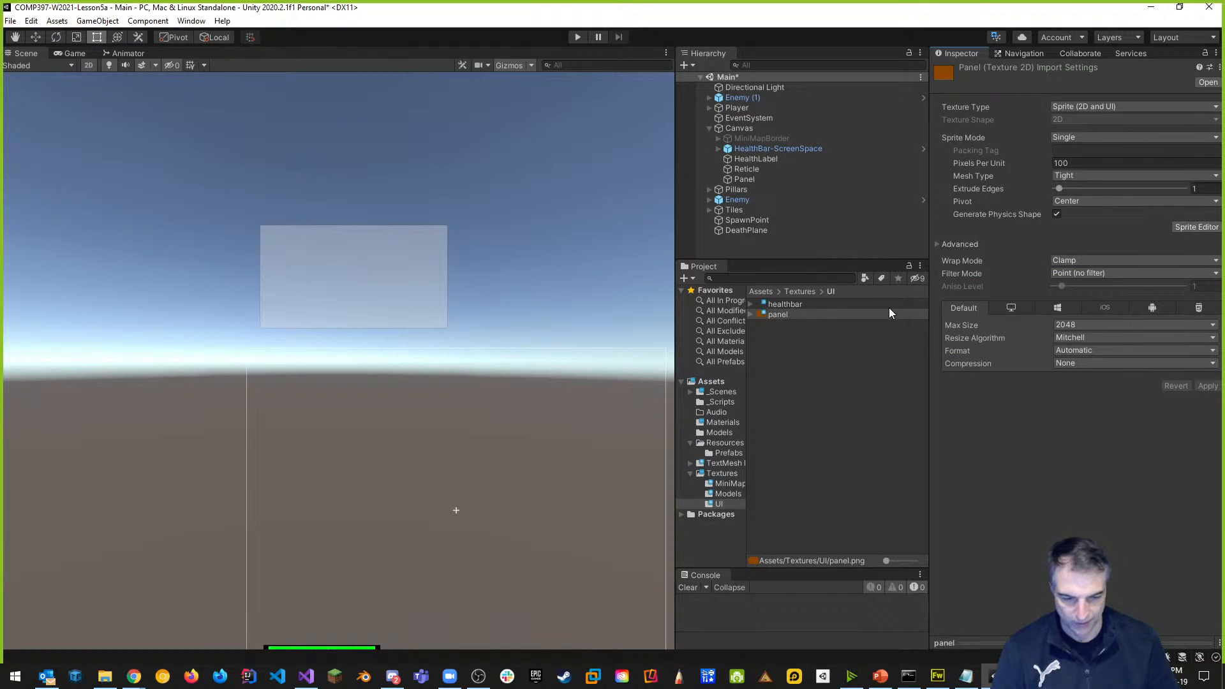
left_click(743, 179)
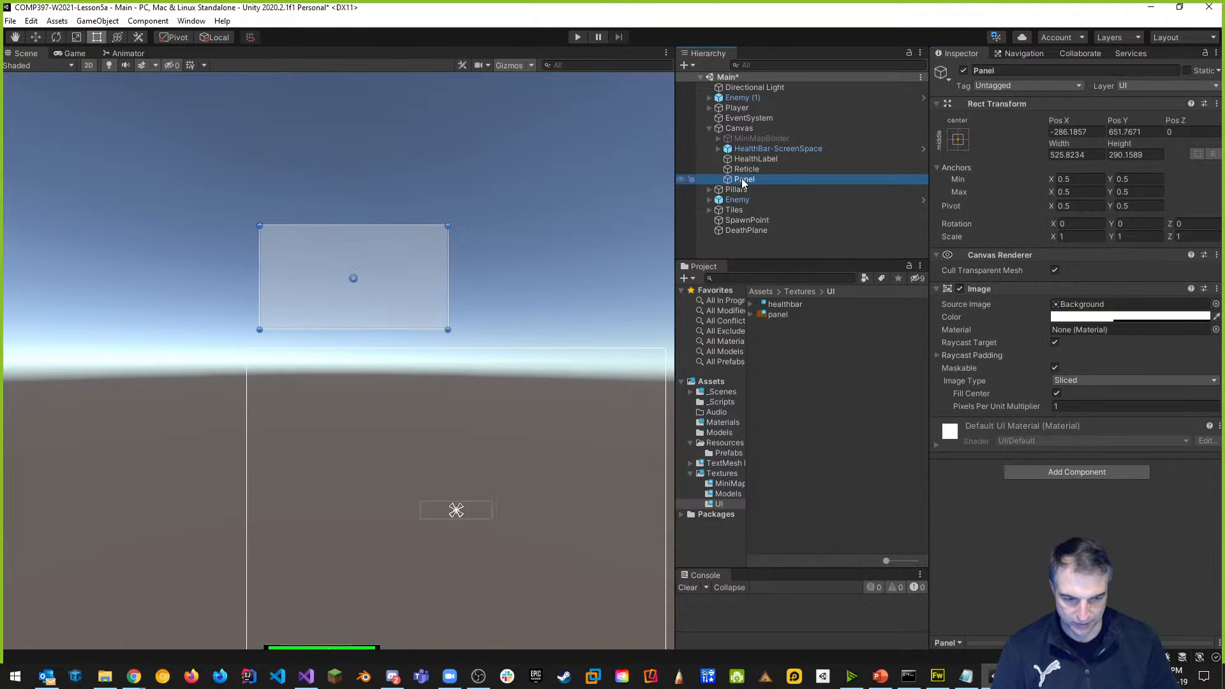
Assign the panel sprite as Panel's Source Image, set native size 400×300, and nudge it lower.
left_click_drag(775, 315, 1086, 311)
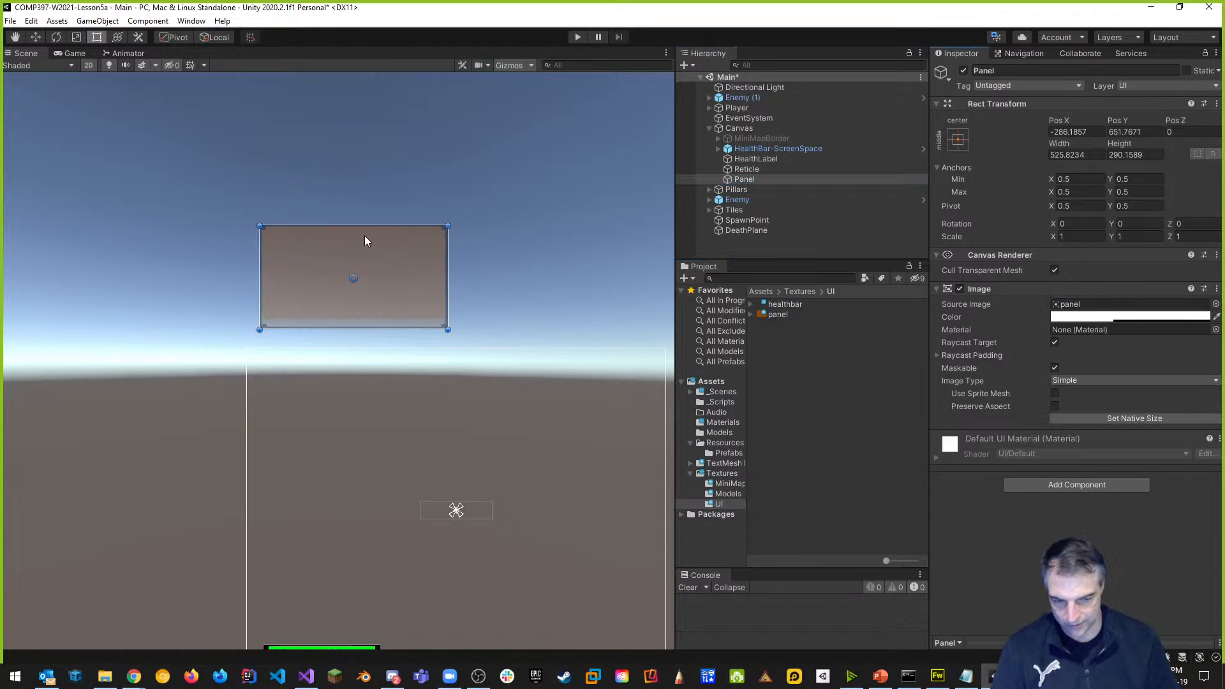
left_click(1158, 419)
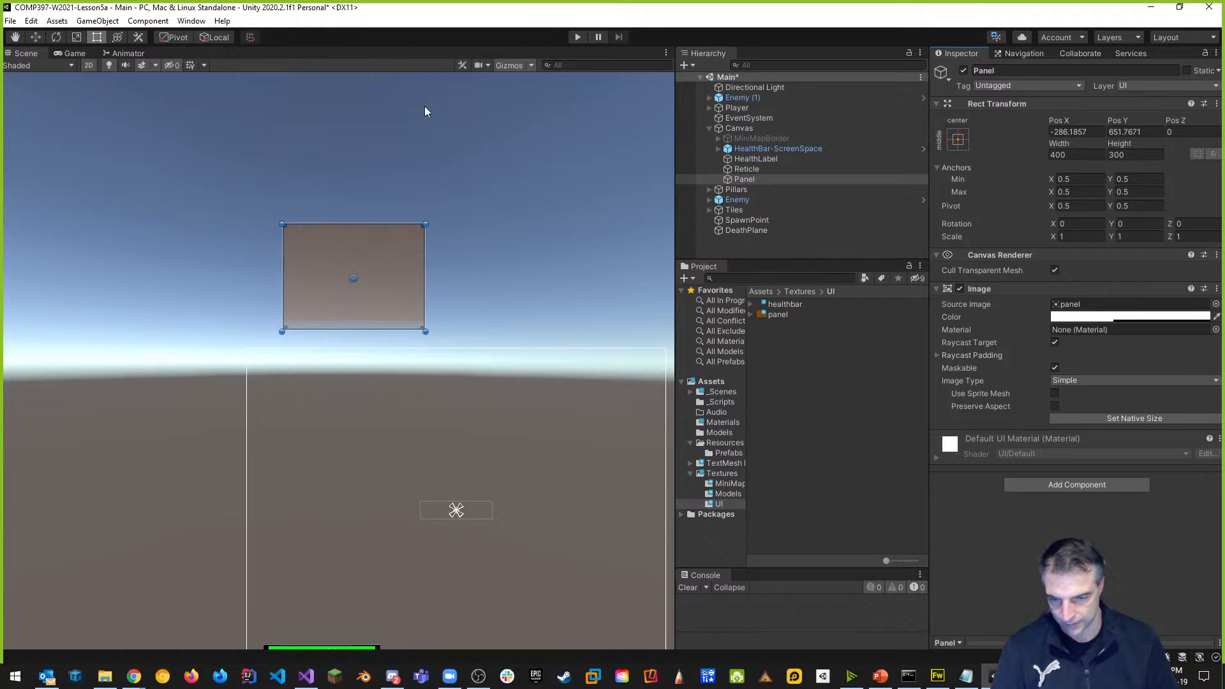
left_click(36, 38)
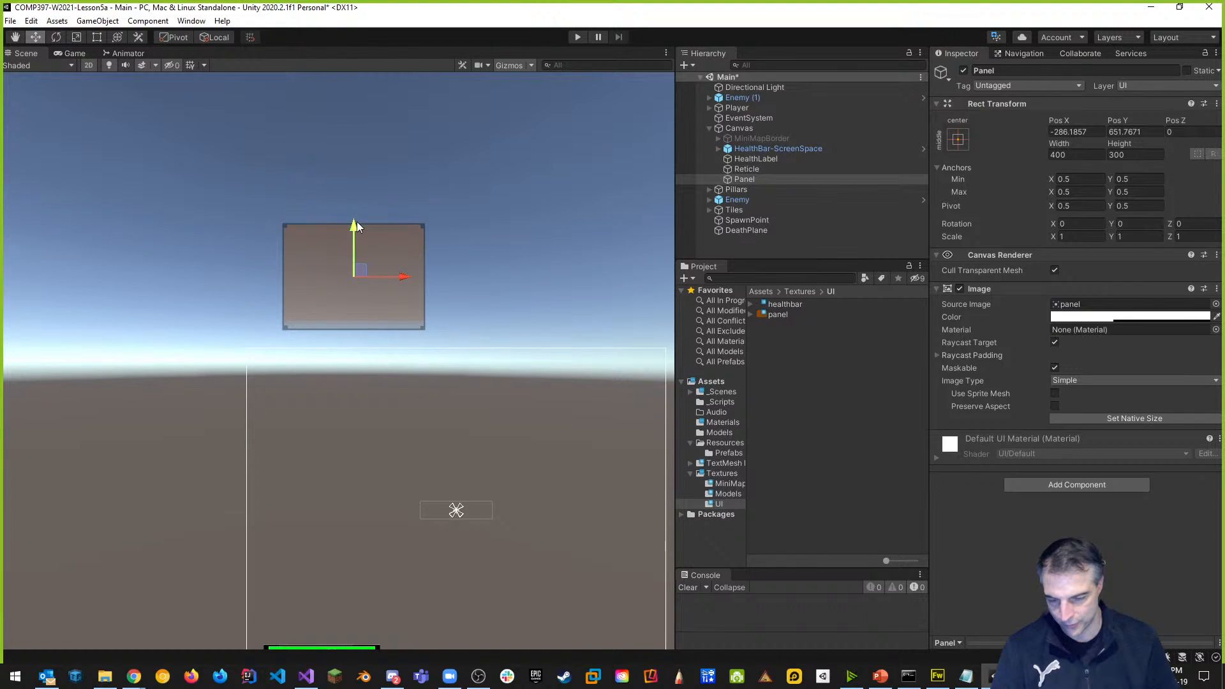
mouse_move(352, 222)
left_mouse_down()
mouse_move(339, 364)
mouse_move(338, 210)
mouse_move(350, 365)
mouse_move(354, 230)
left_mouse_up()
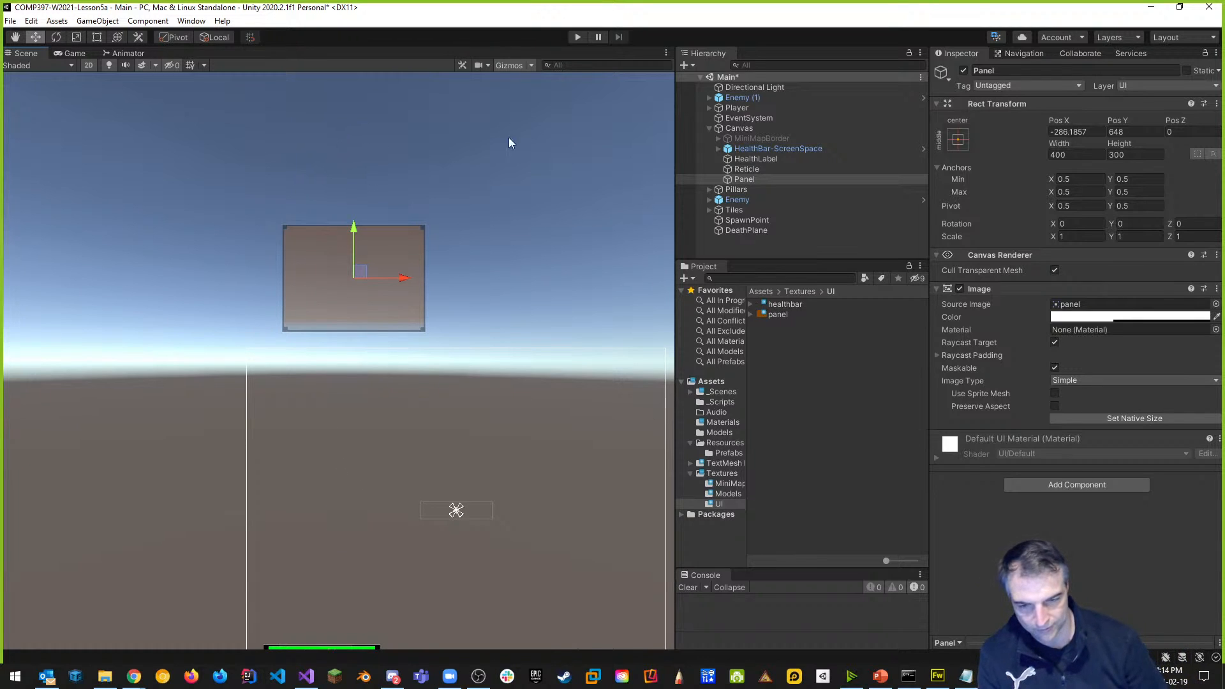
Test the panel in Play mode, then stop and widen the Scene view.
left_click(578, 38)
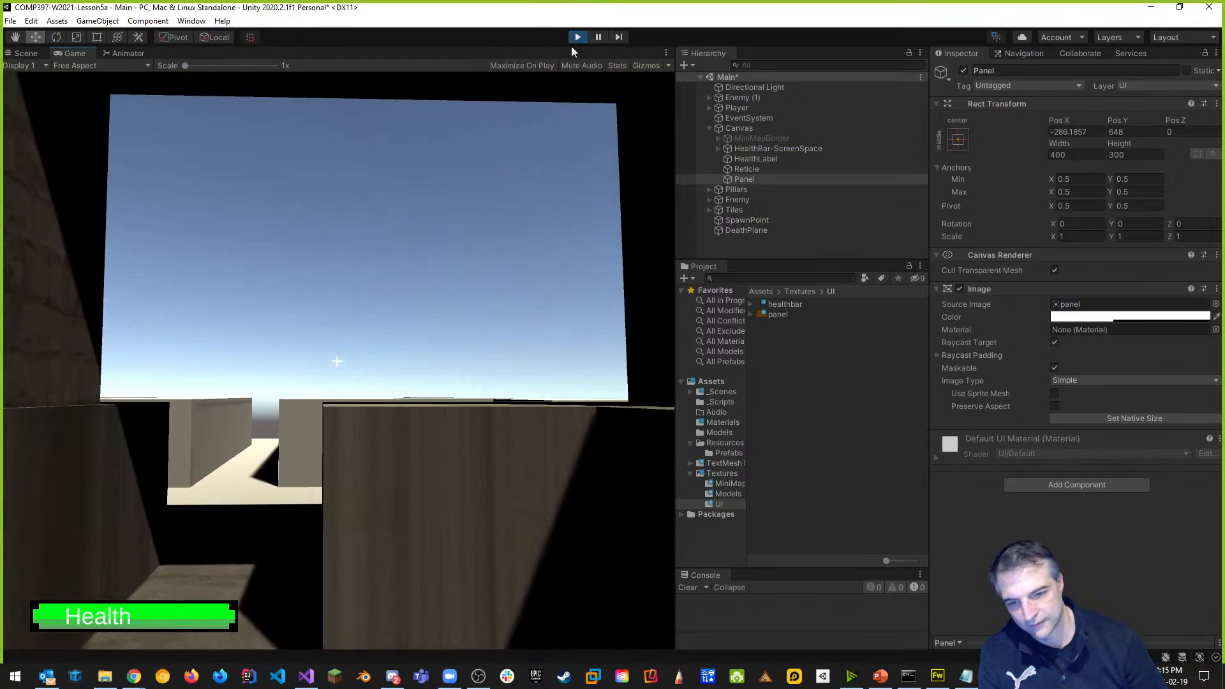
left_click(578, 40)
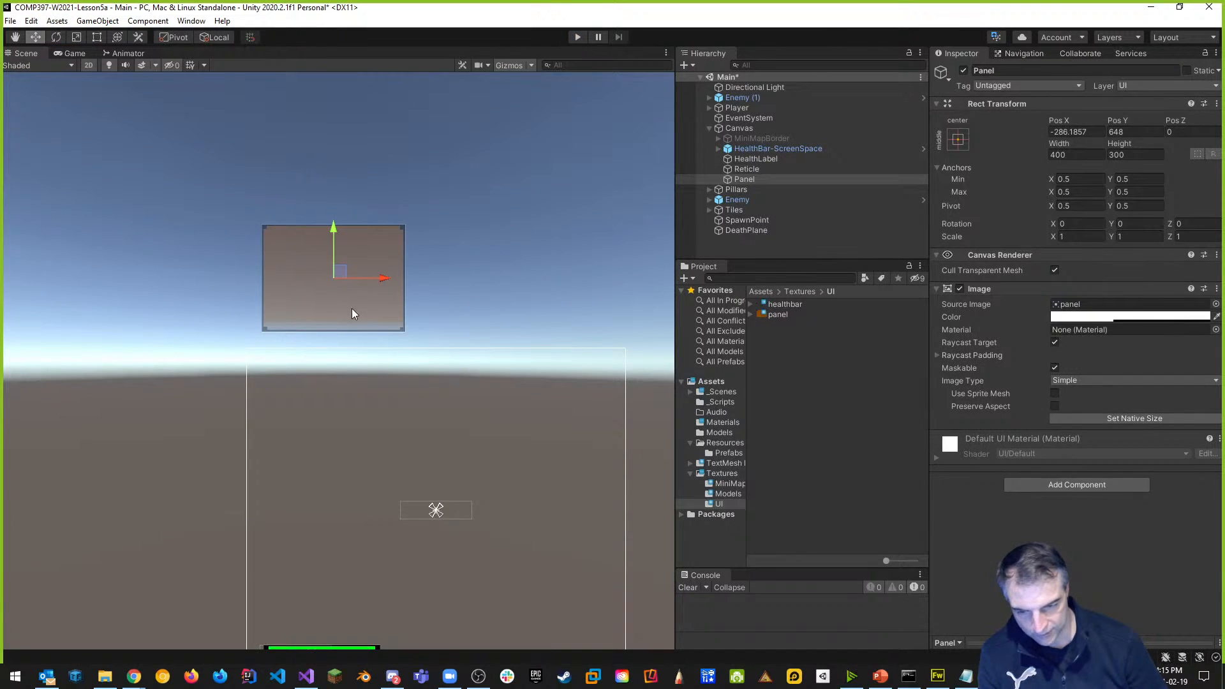
left_click_drag(672, 270, 868, 266)
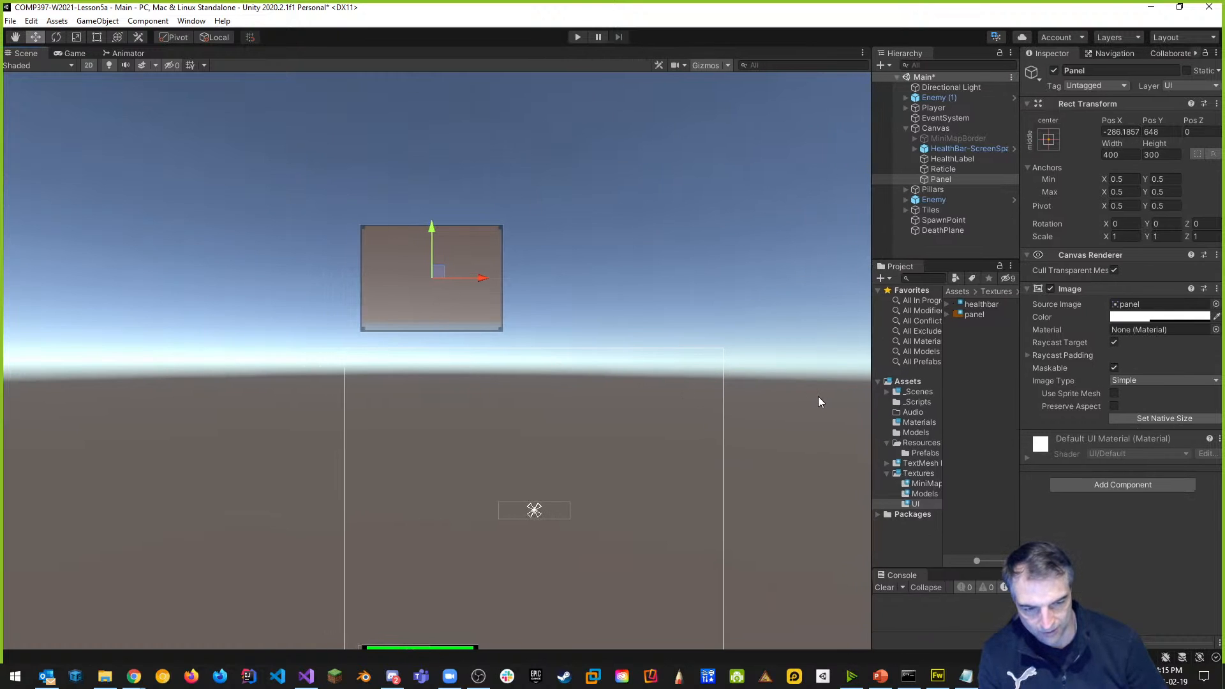
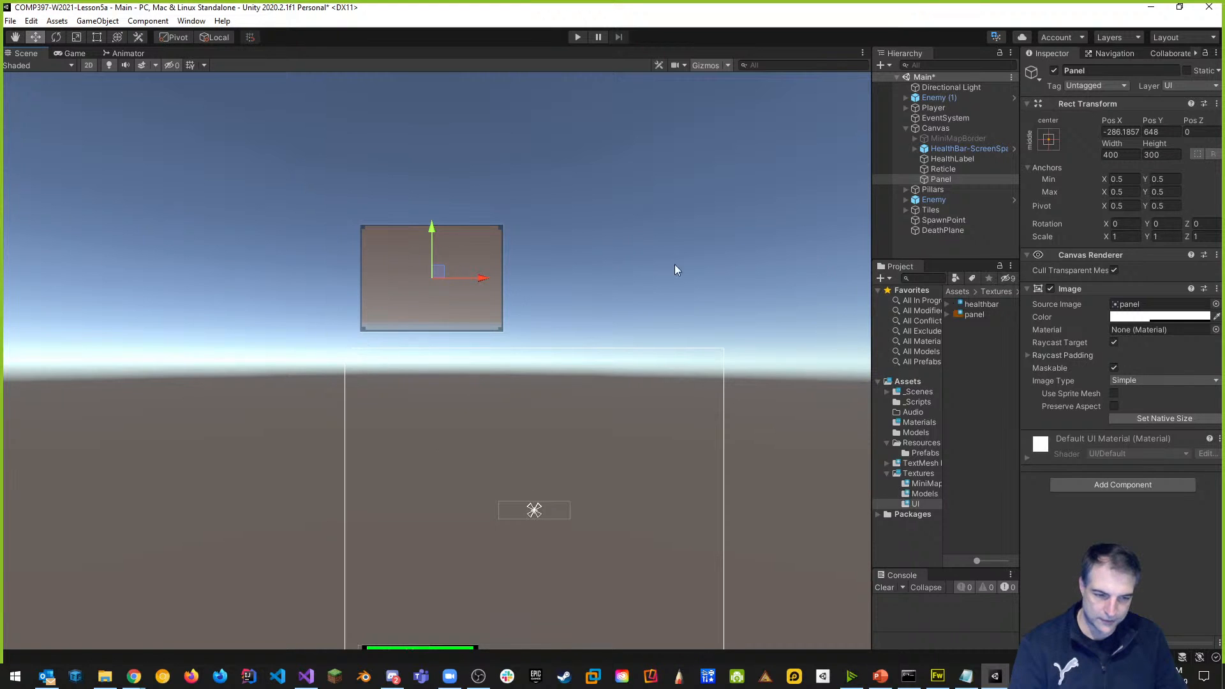
Anchor the Panel to the canvas's top-left corner with the anchor presets.
left_click(1053, 140)
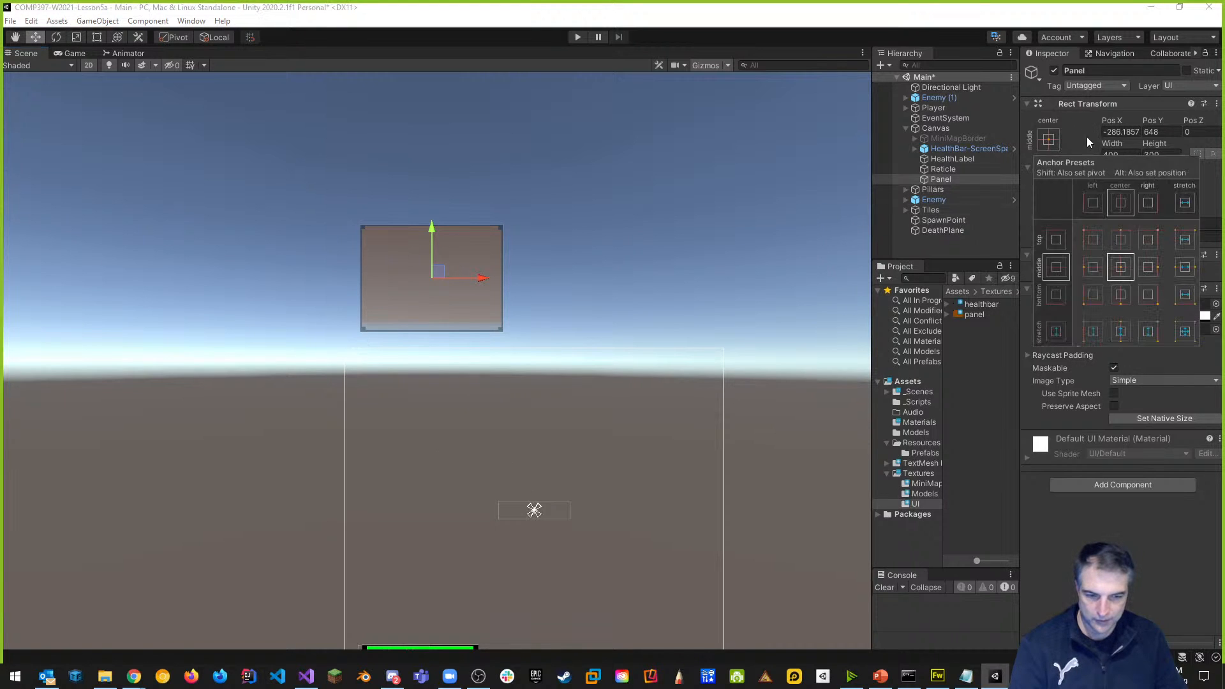
left_click(1095, 238)
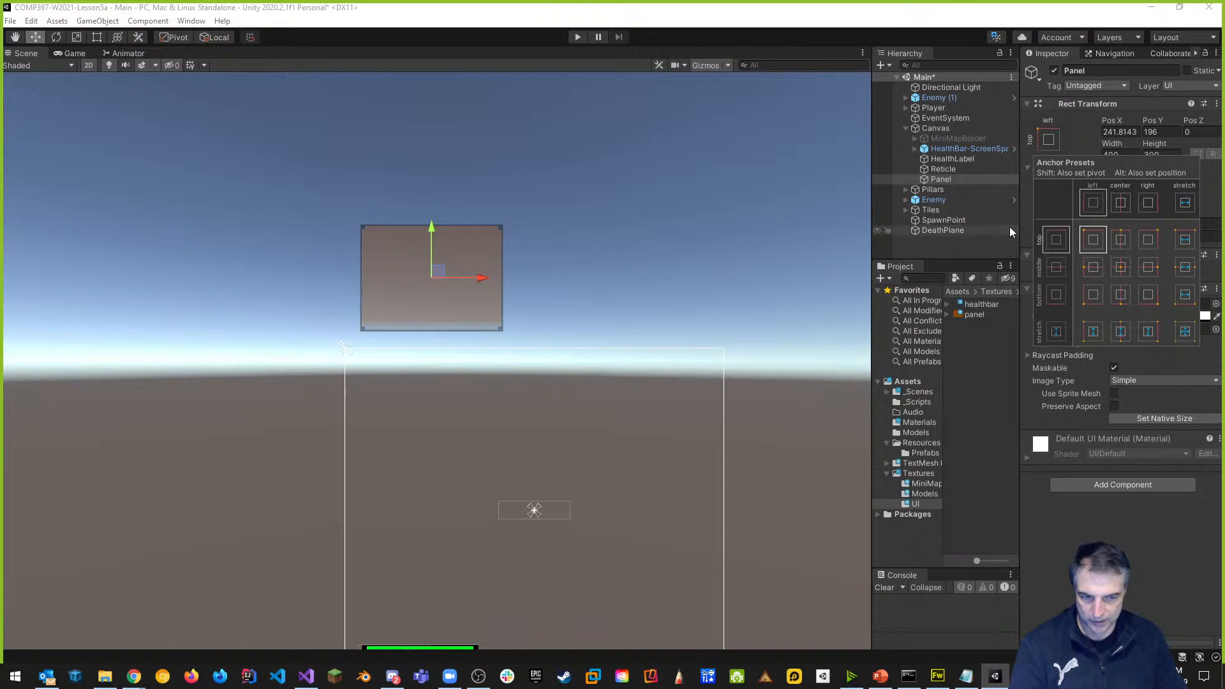
left_click(1039, 465)
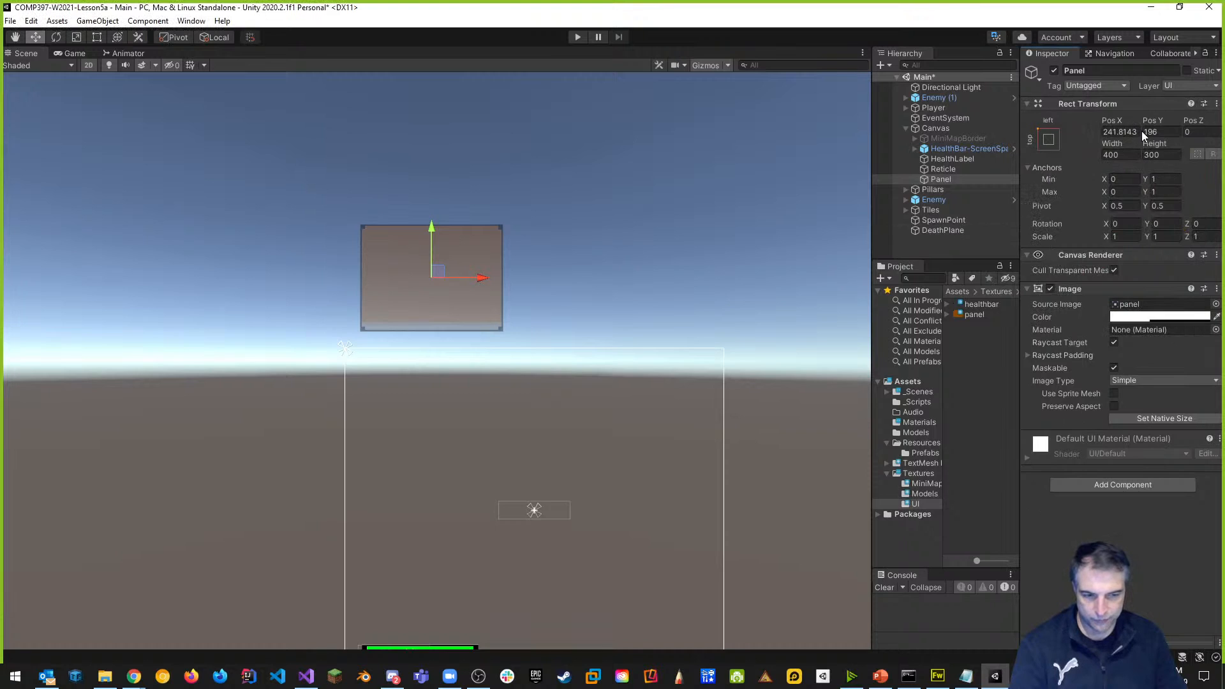
Set the Panel's Rect Transform Pos X to 250.
left_click(1168, 132)
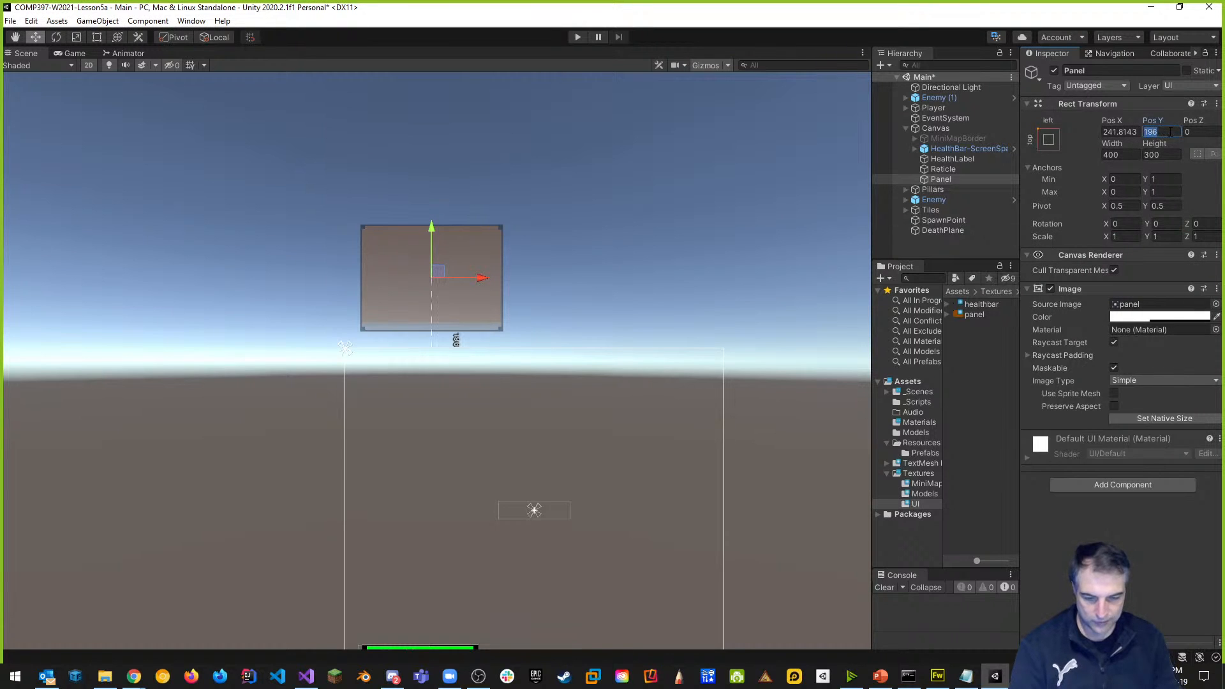
type("200")
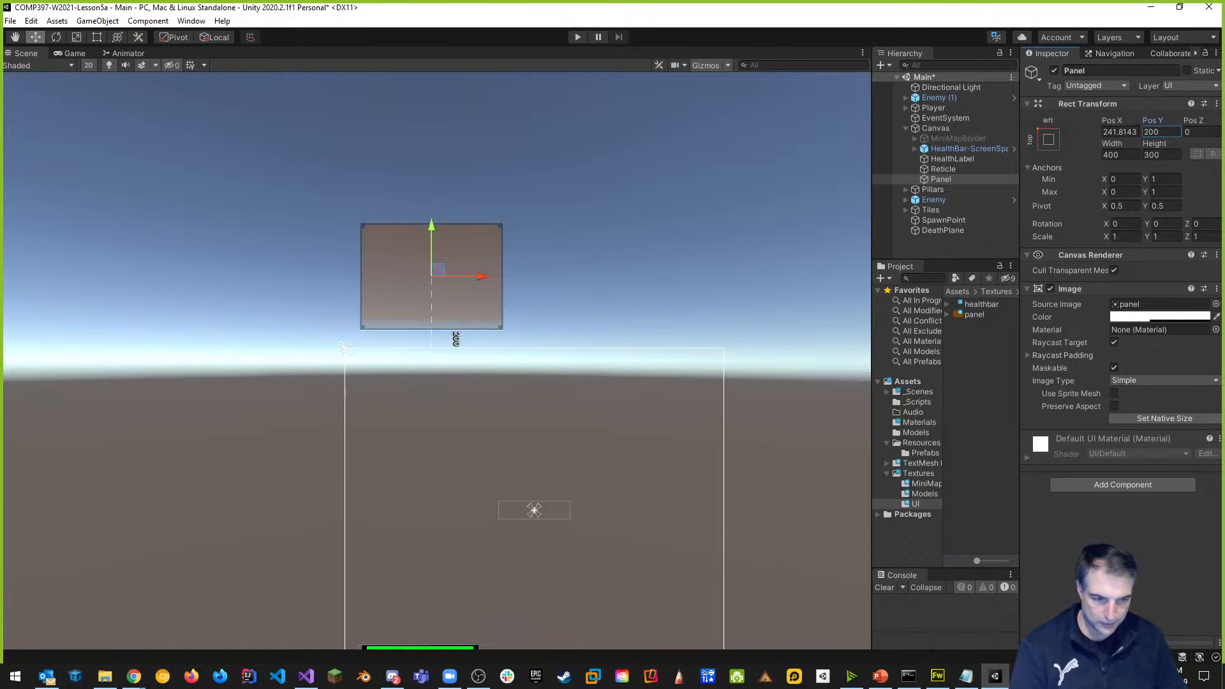
key("shift+Tab")
type("250")
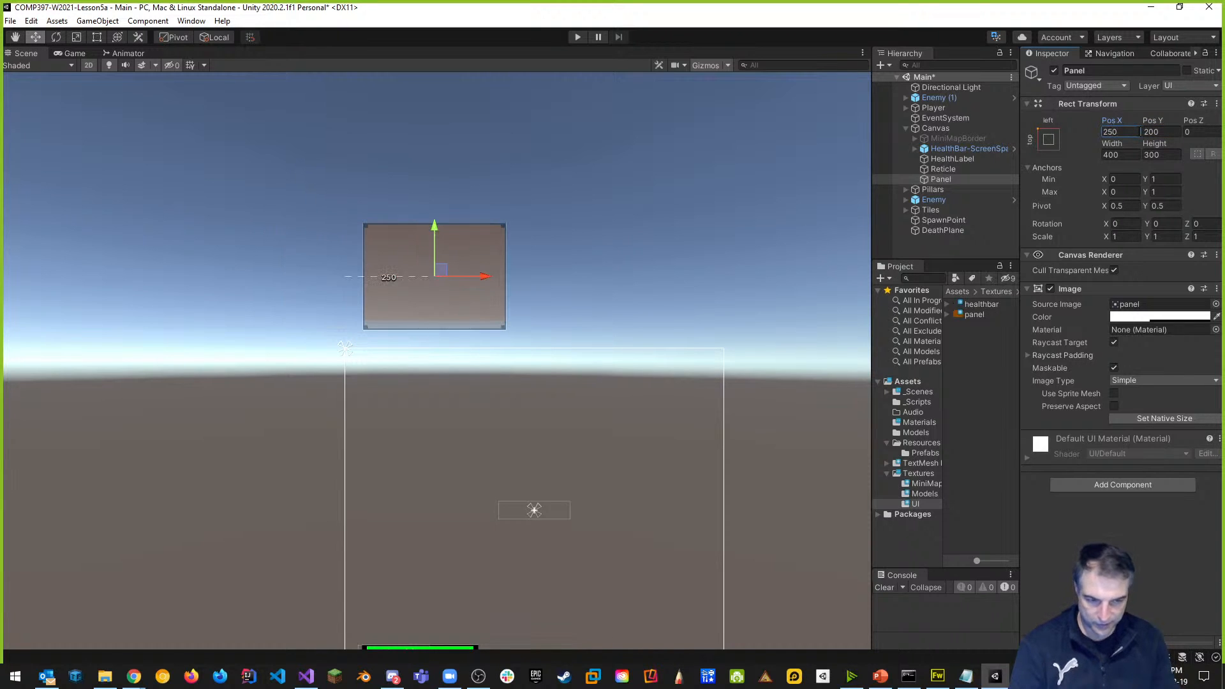
key("BackSpace")
key("BackSpace")
key("BackSpace")
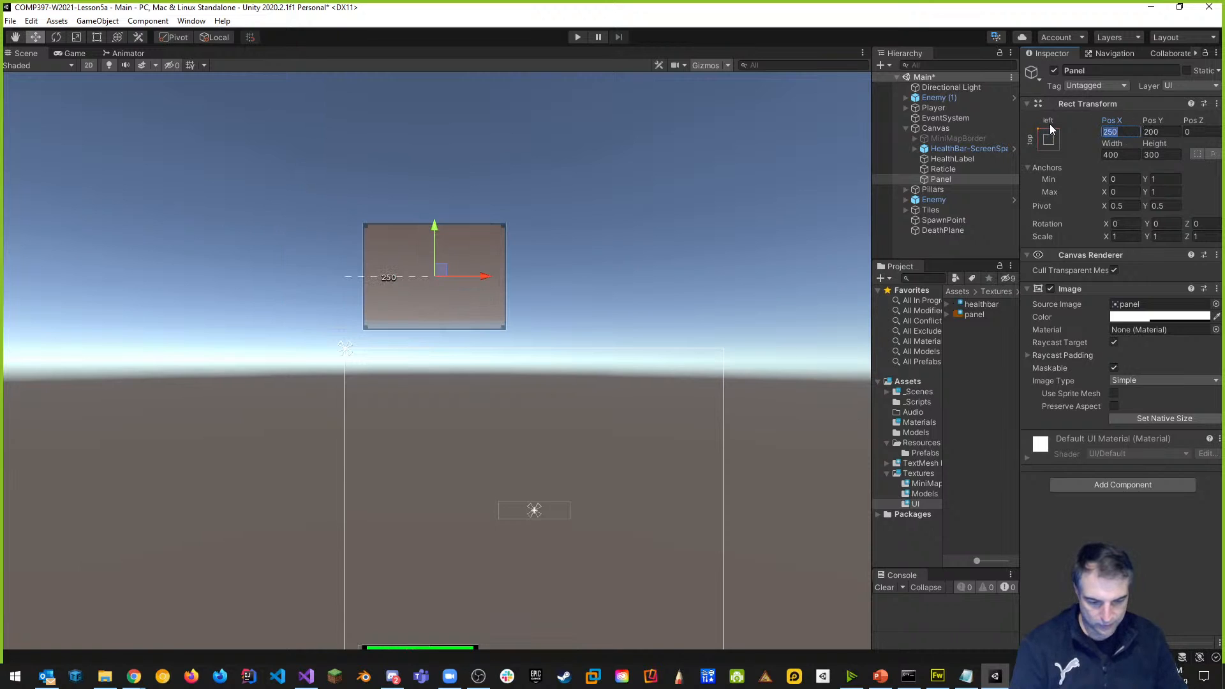
type("200")
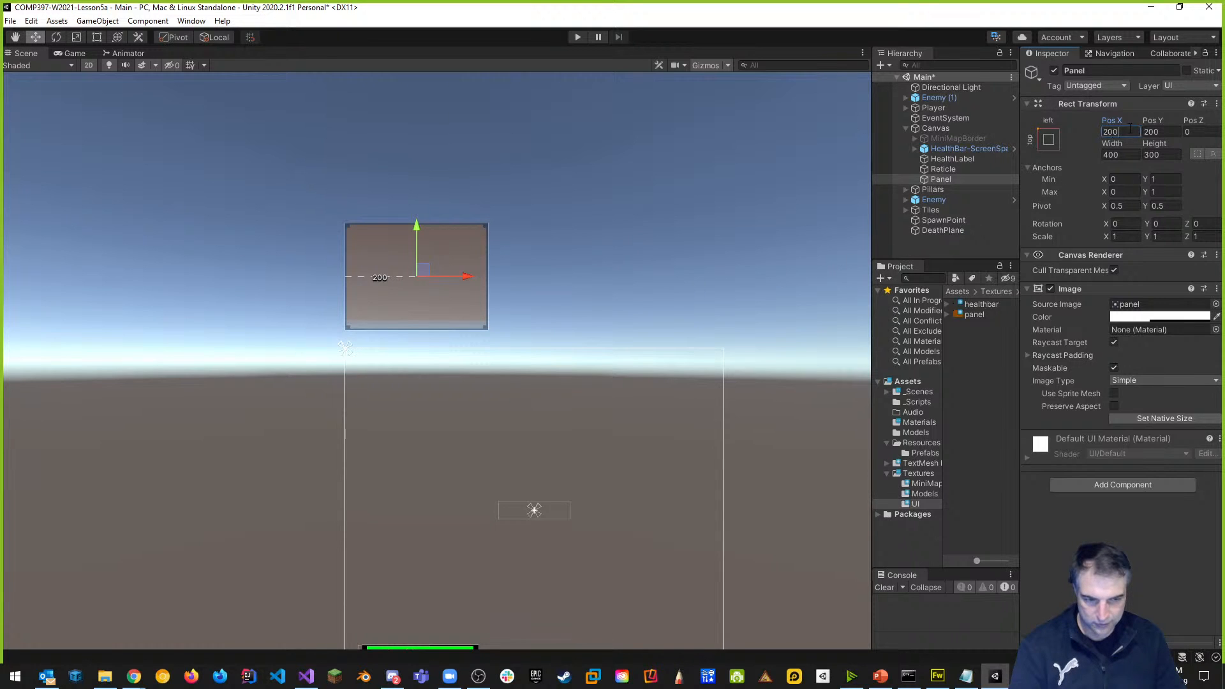
left_click_drag(1129, 130, 1047, 134)
type("250")
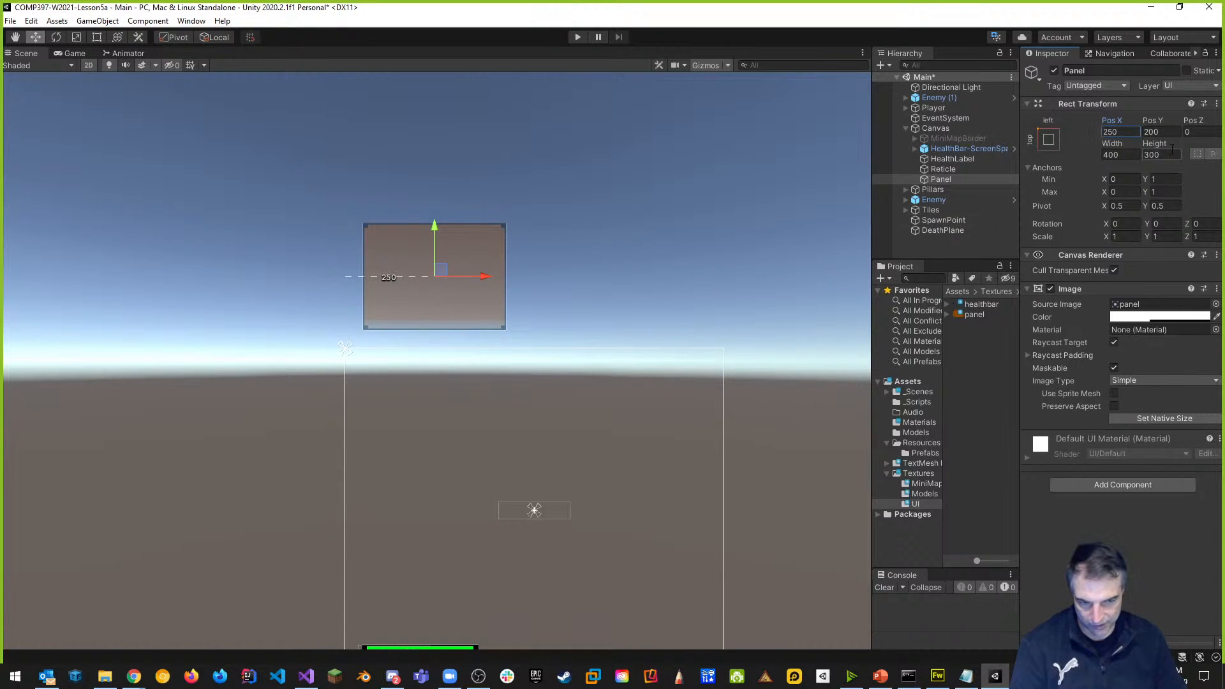
Set the Panel's Pos Y to -200 and view it in the Game view.
left_click_drag(434, 226, 430, 366)
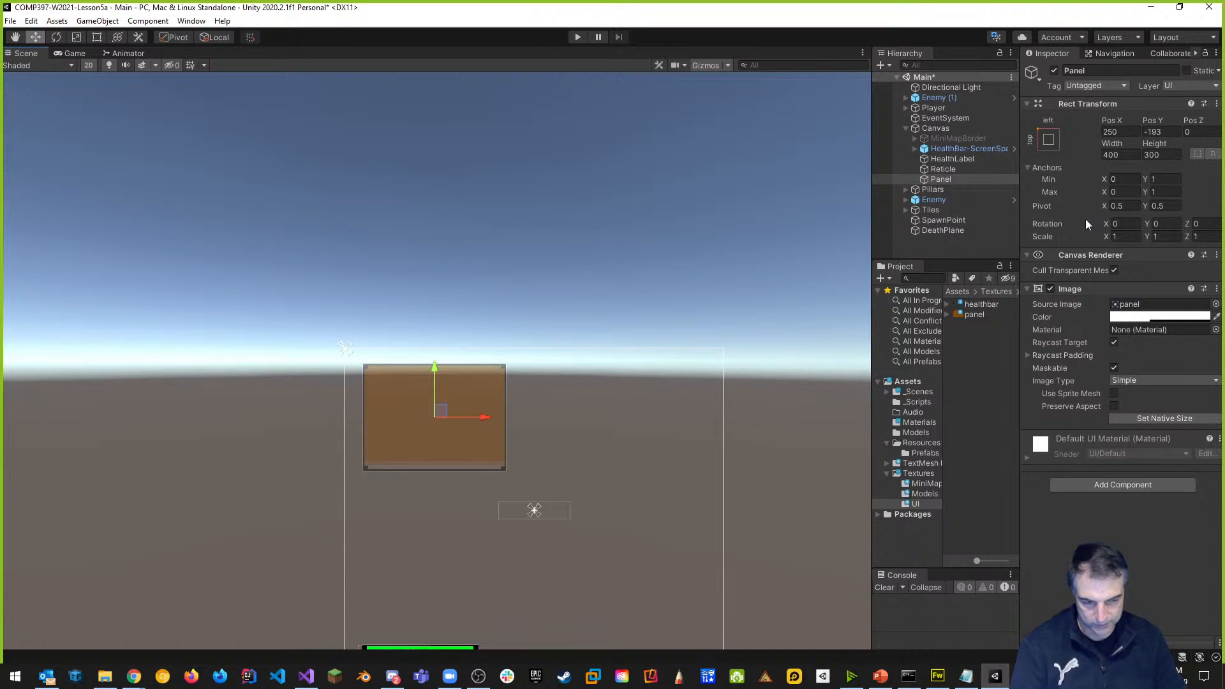
left_click(1173, 131)
type("-200")
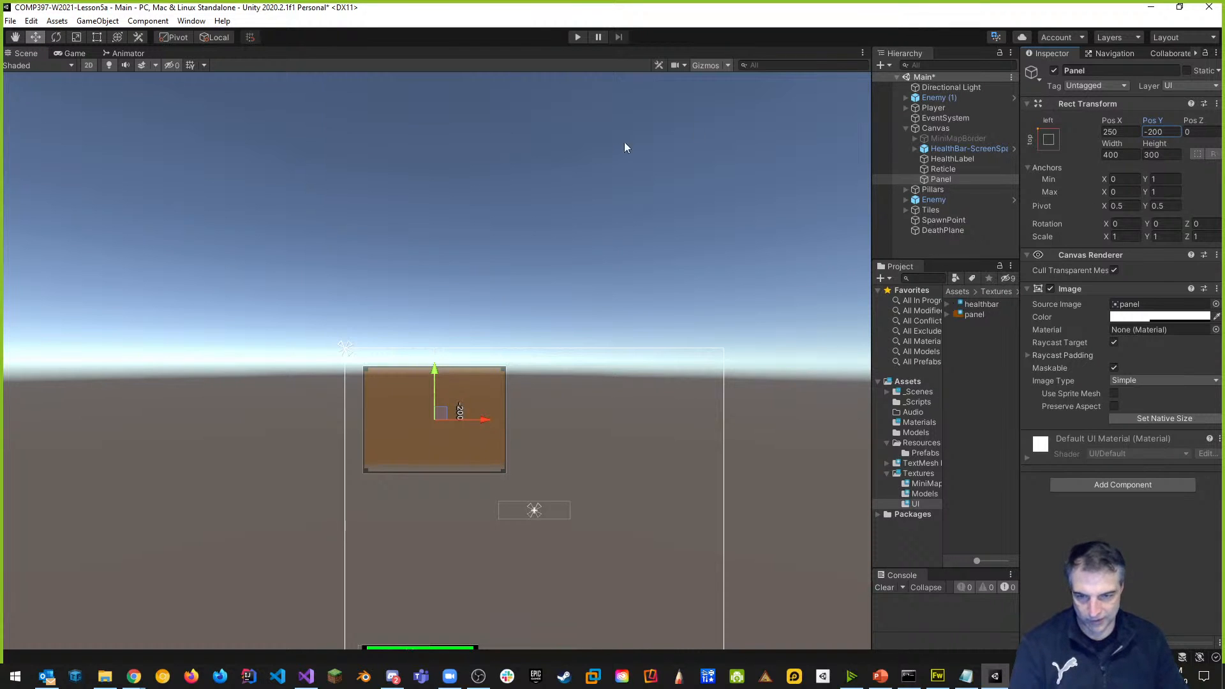
left_click(74, 54)
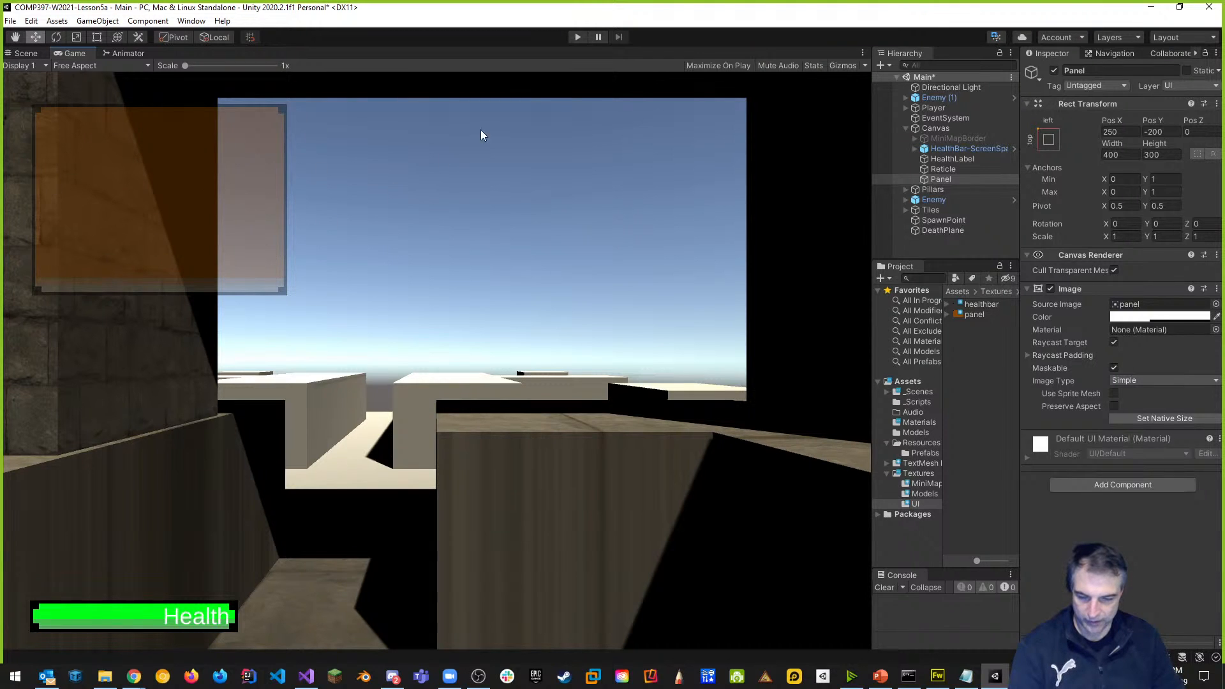
Run and stop Play mode to check the top-left panel, then bring up panel.png in Fireworks.
left_click(578, 37)
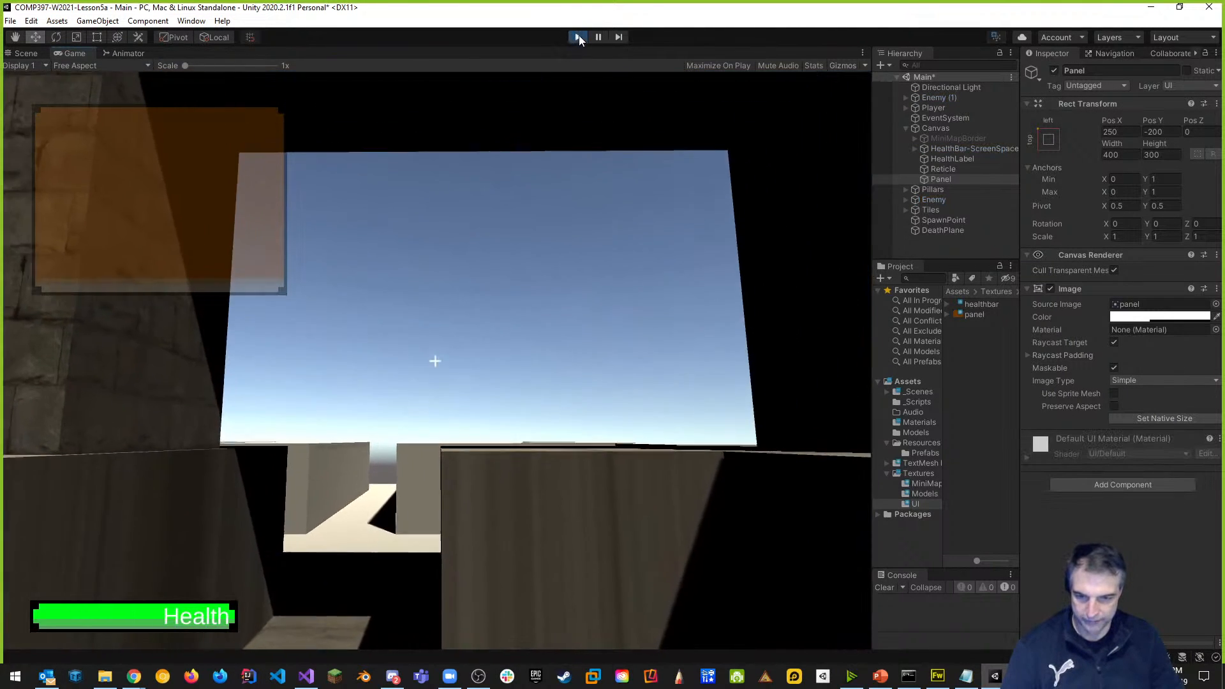
left_click(578, 37)
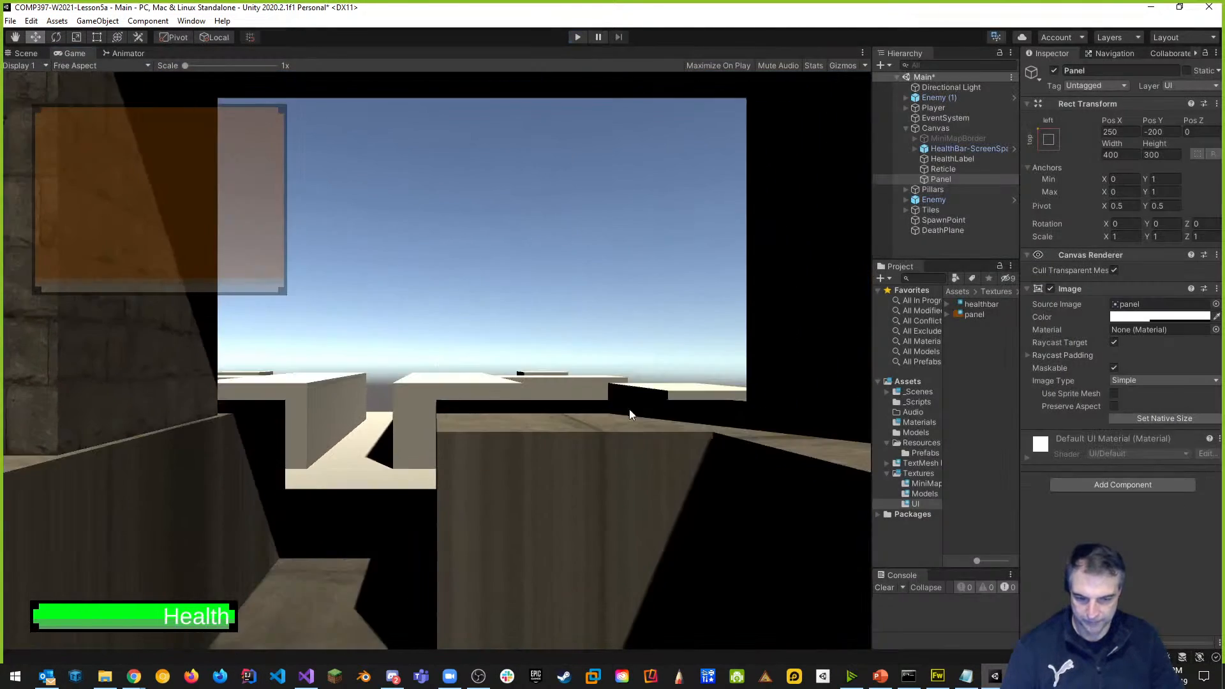
left_click(938, 676)
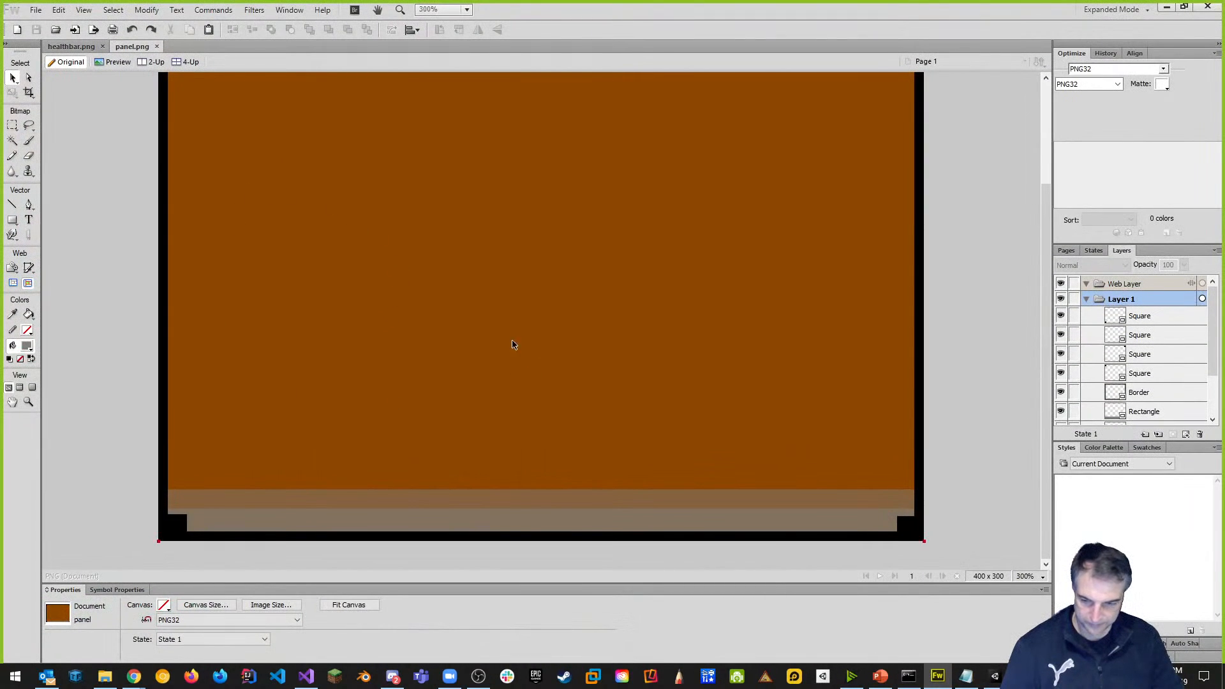
Check the opacity of the brown background and grey strip rectangles, then return to Unity.
left_click(418, 291)
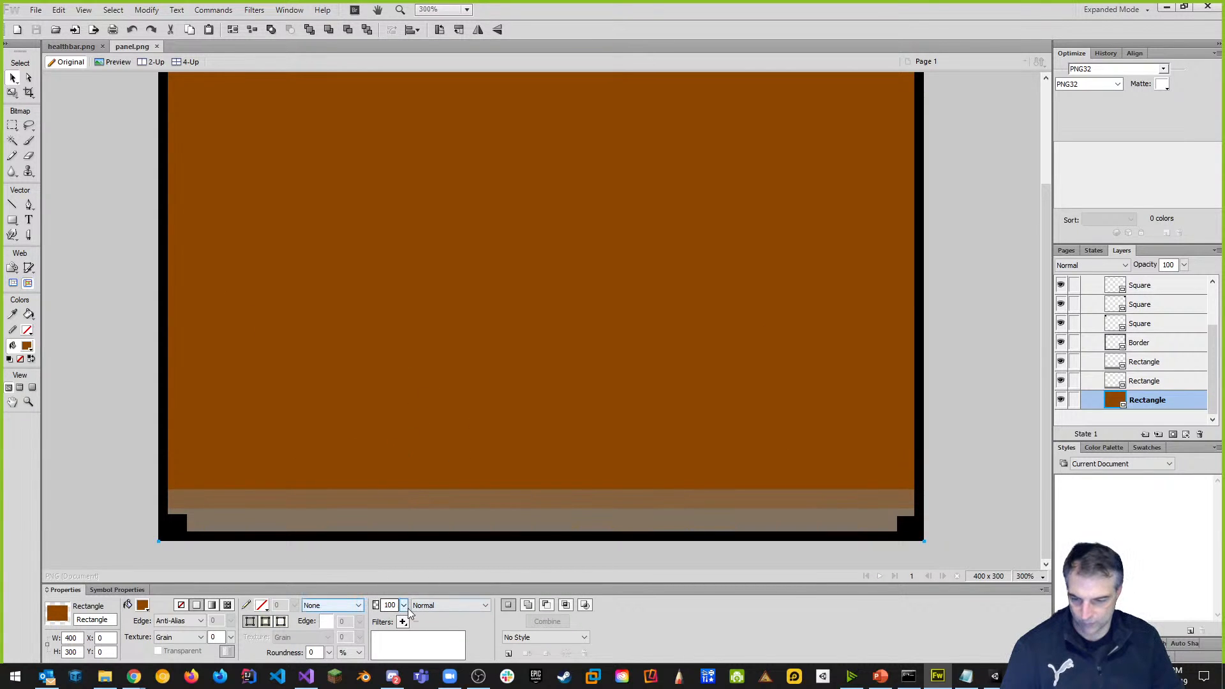
left_click(439, 508)
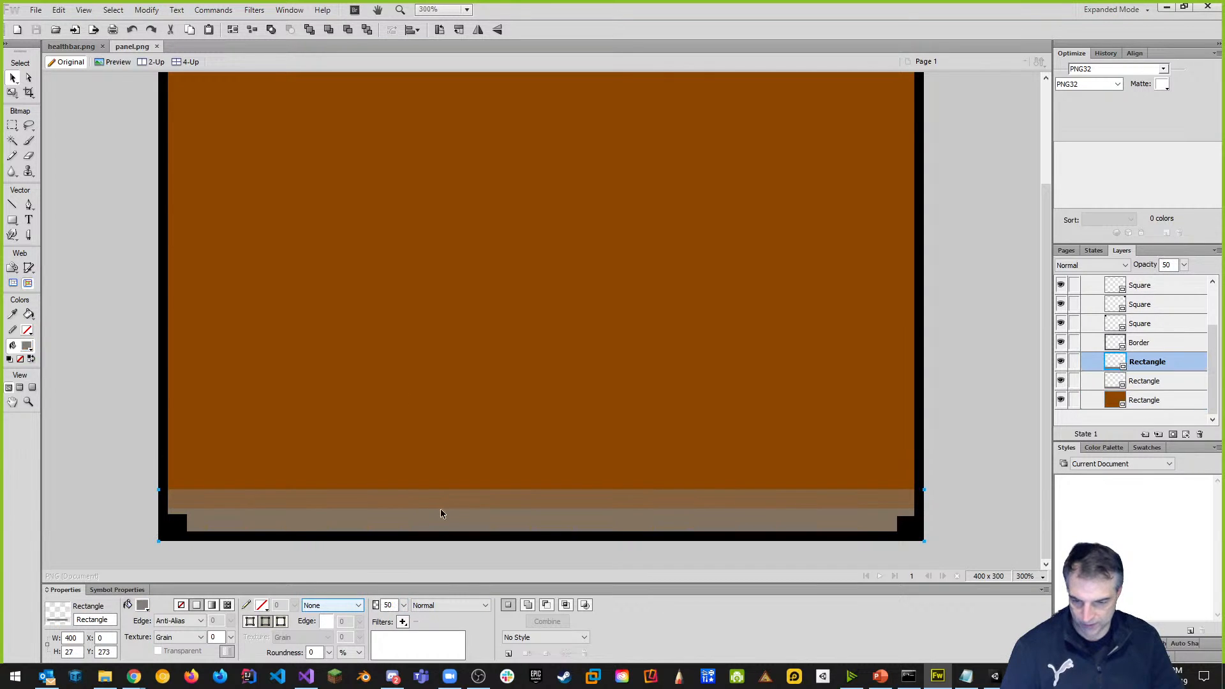
left_click(529, 392)
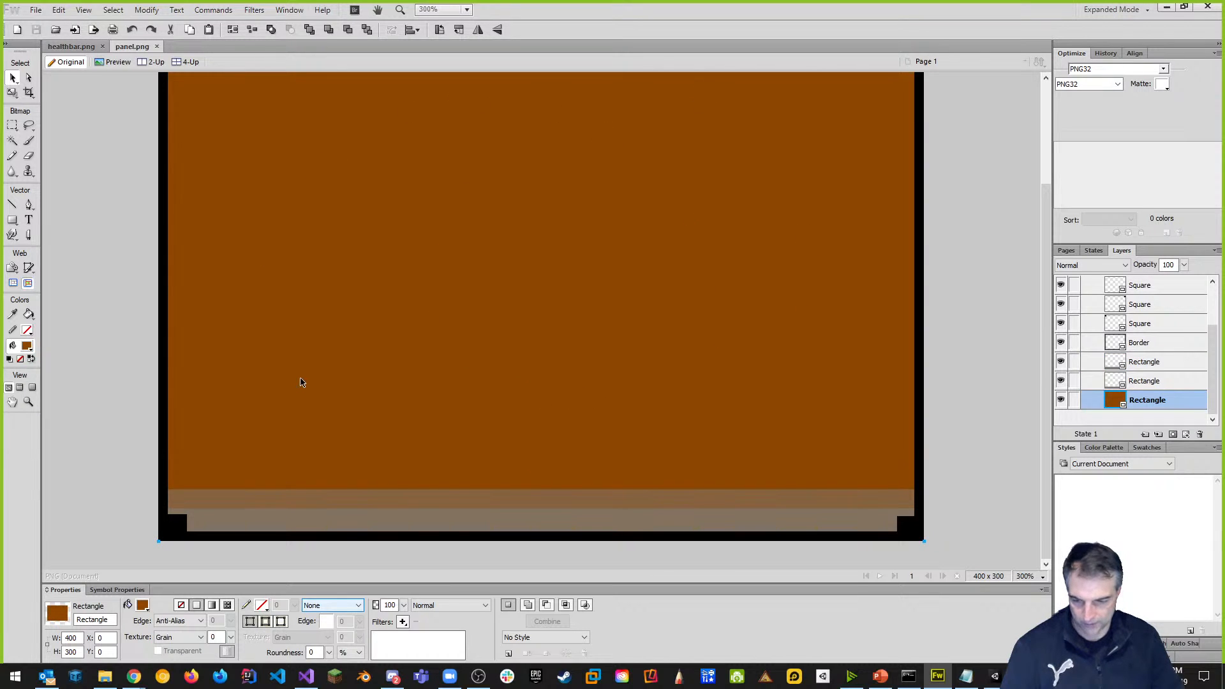
key("alt+Tab")
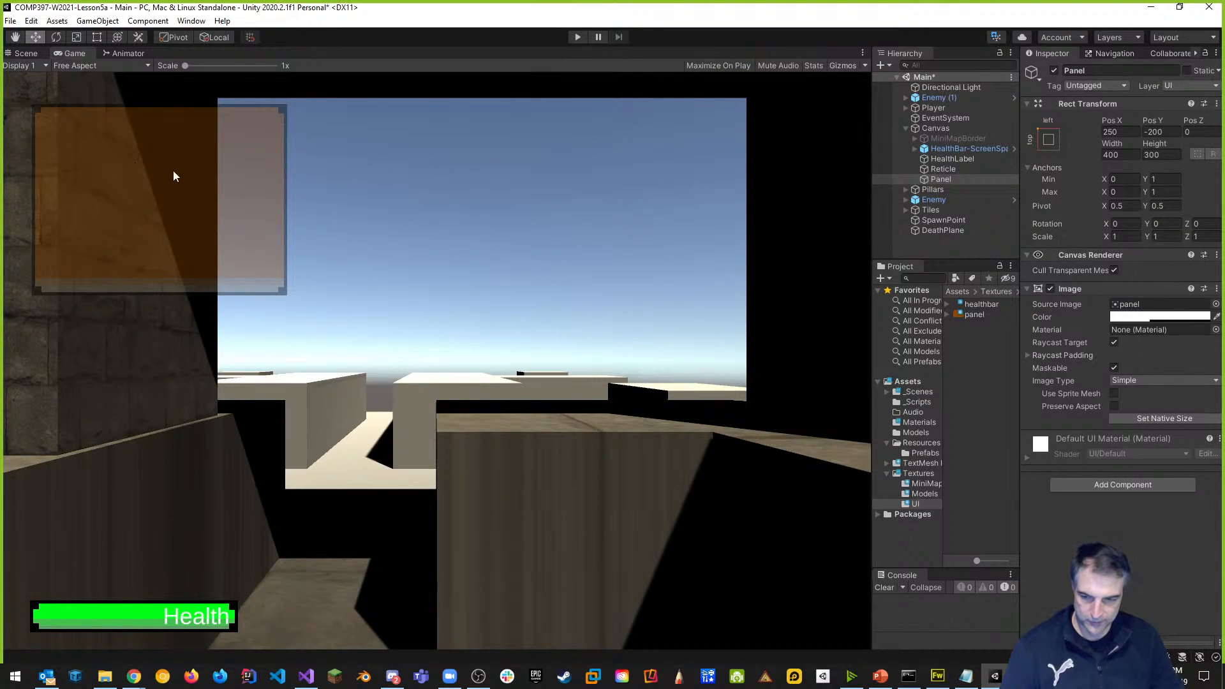
Set the alpha of the Panel Image's Color to 255.
left_click(1141, 317)
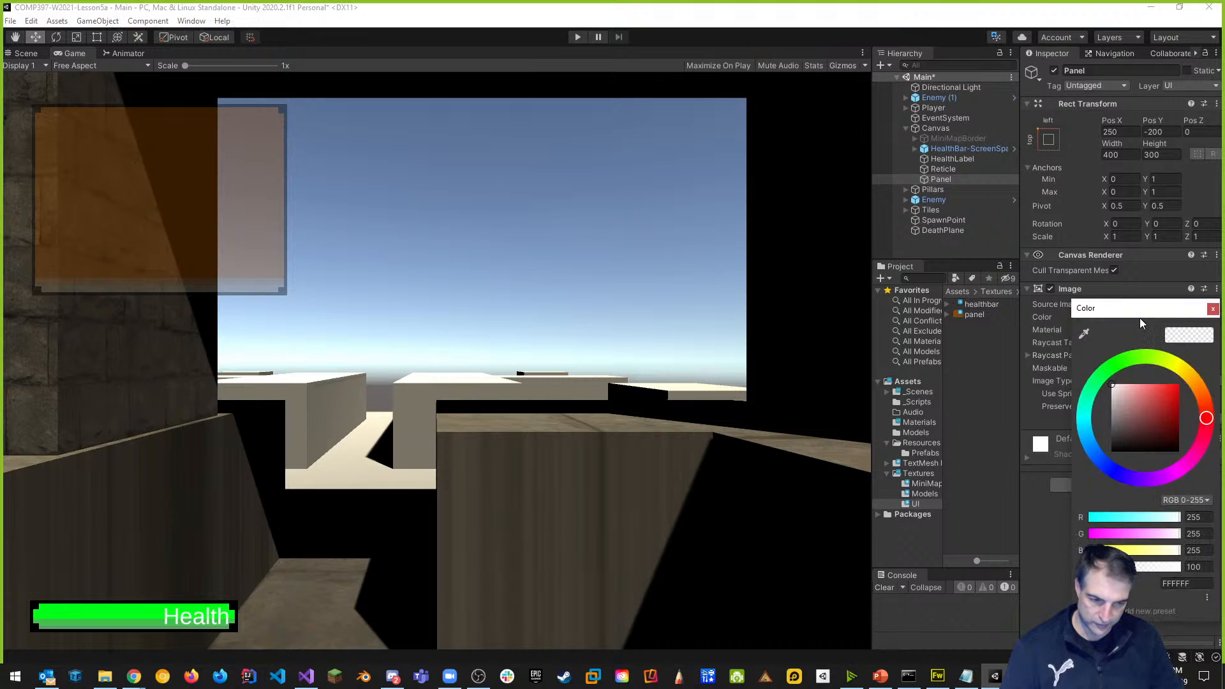
left_click(1209, 569)
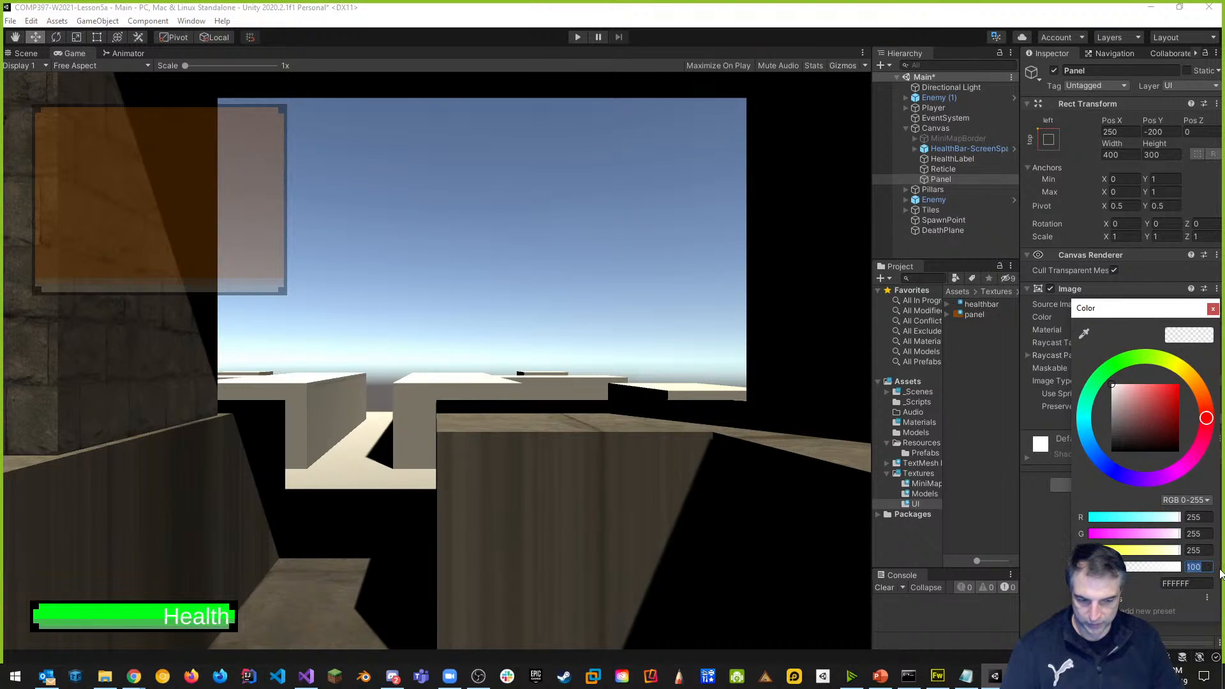
type("255")
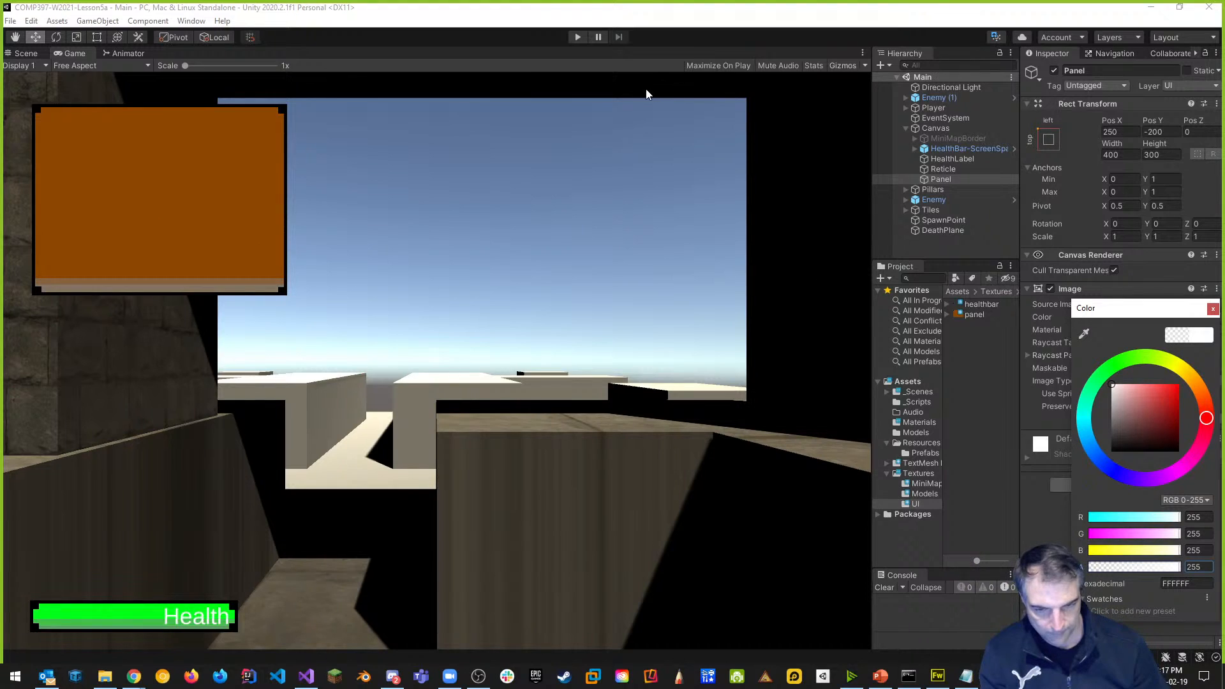
left_click(1213, 309)
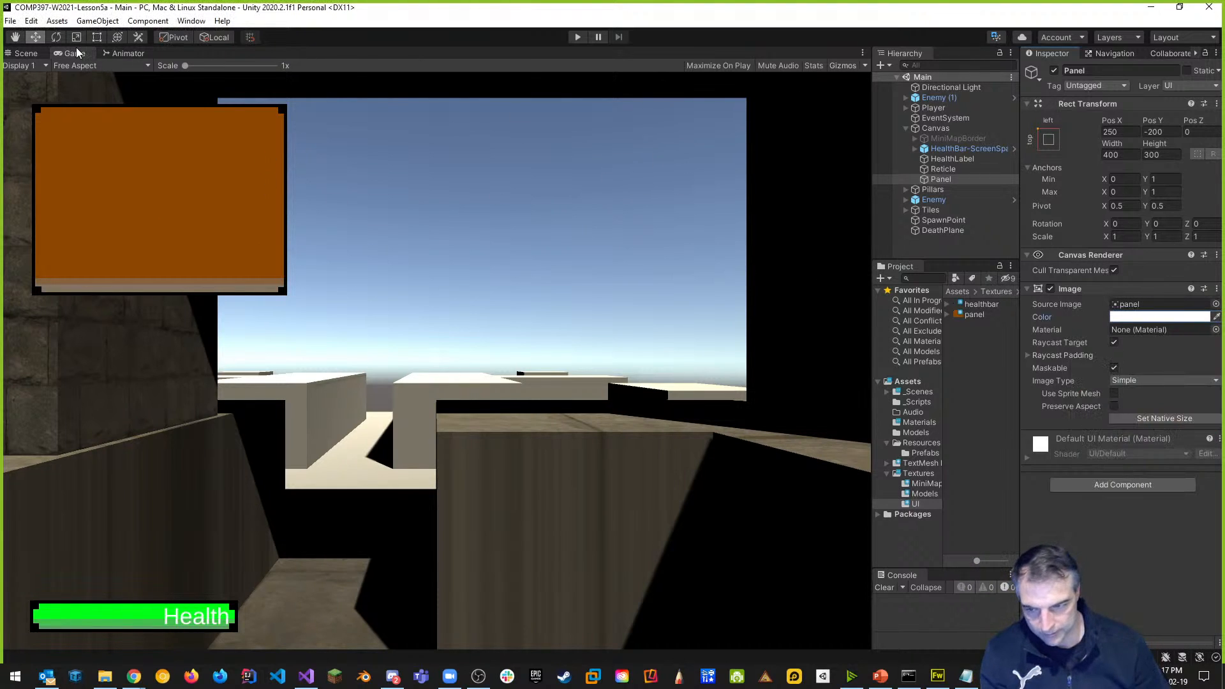
Move the panel to Pos Y 200 in the Scene view and rename it ControlPanel.
left_click(23, 54)
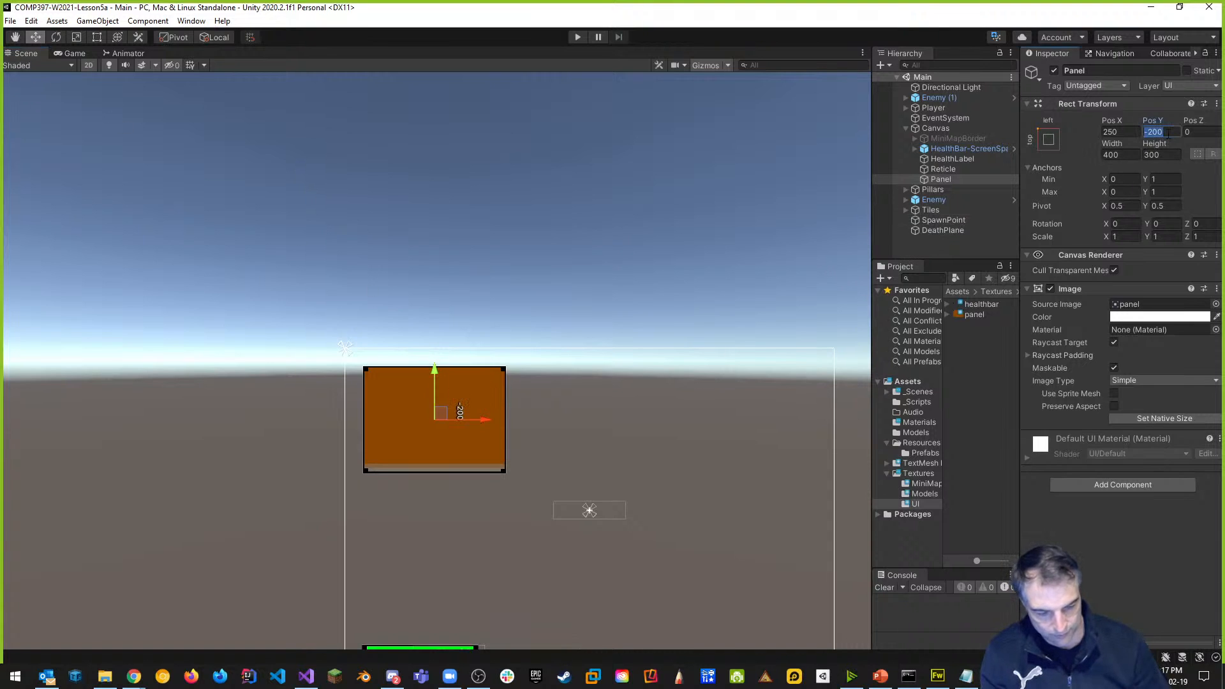
type("200")
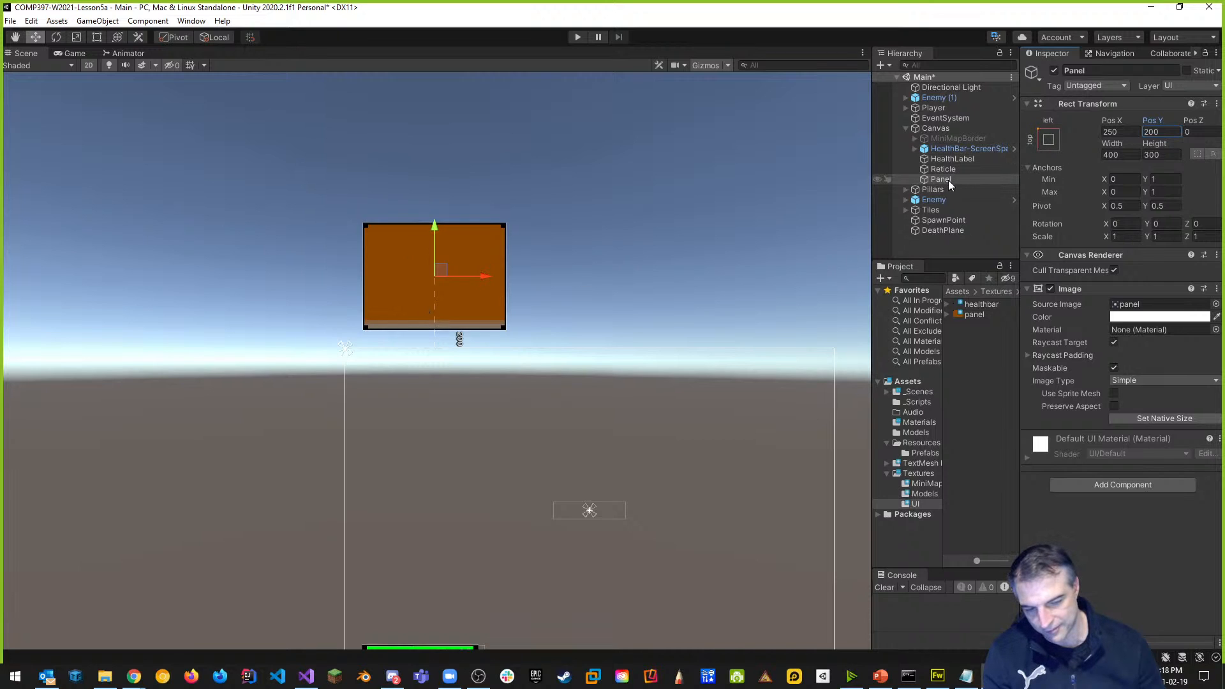
left_click(1074, 70)
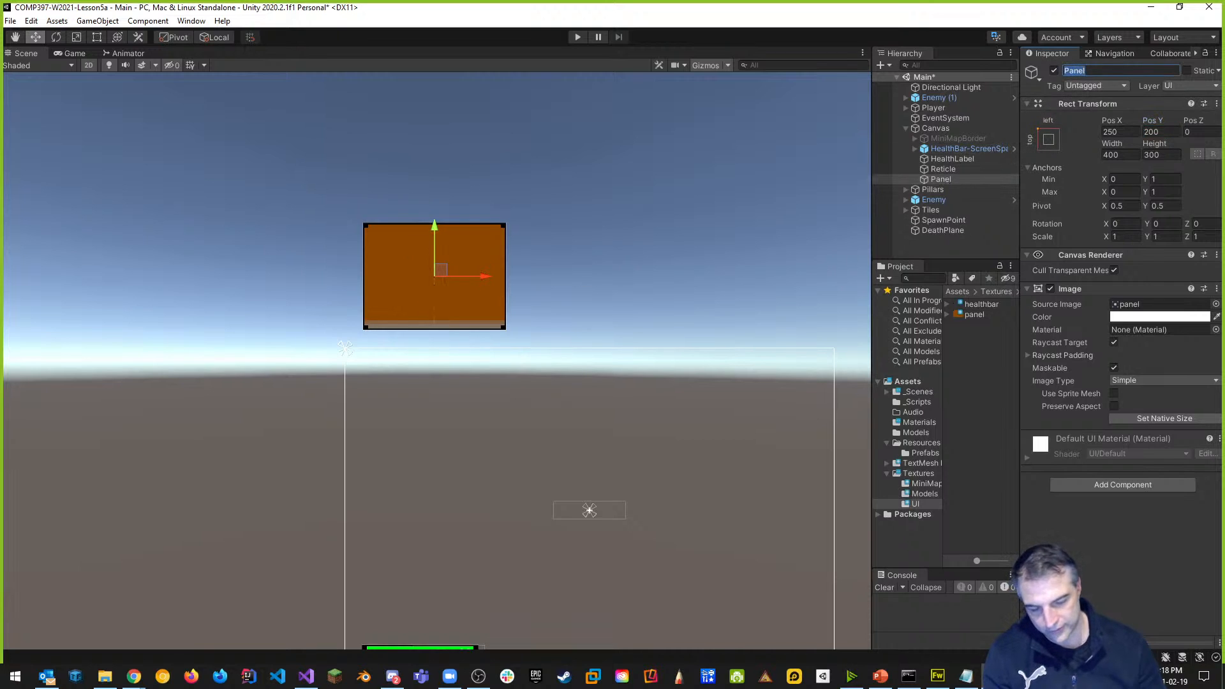
type("Cont")
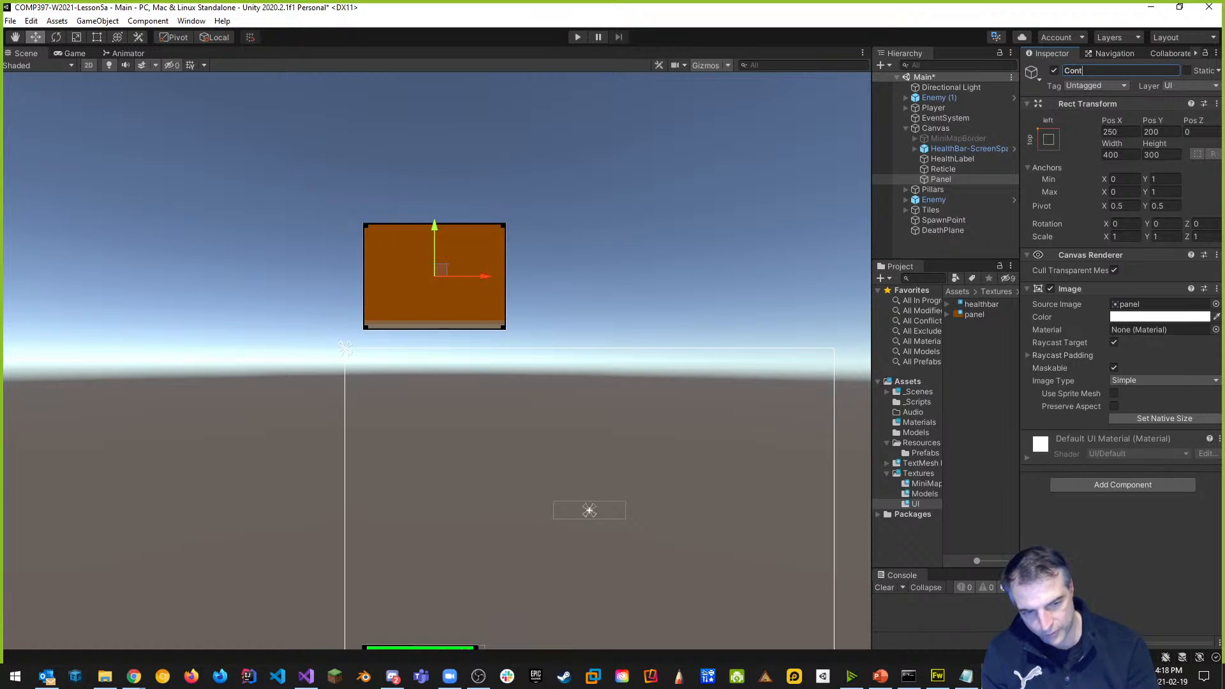
type("rolPanel")
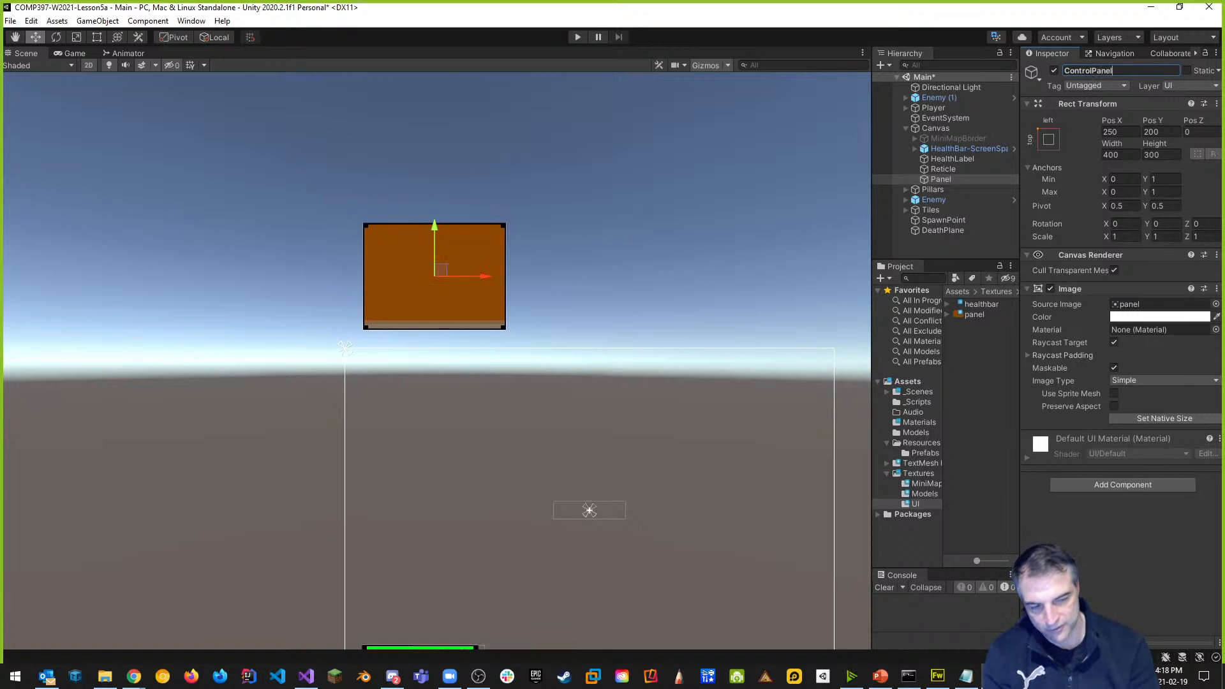
key("Return")
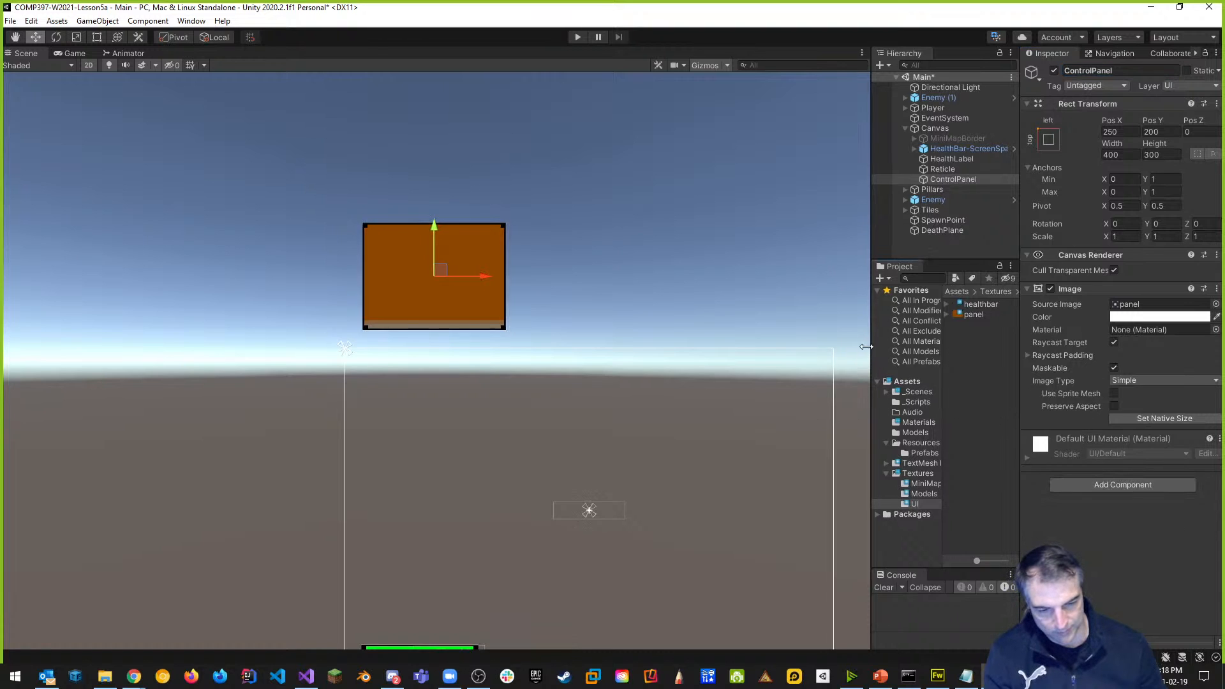
left_click_drag(873, 347, 585, 346)
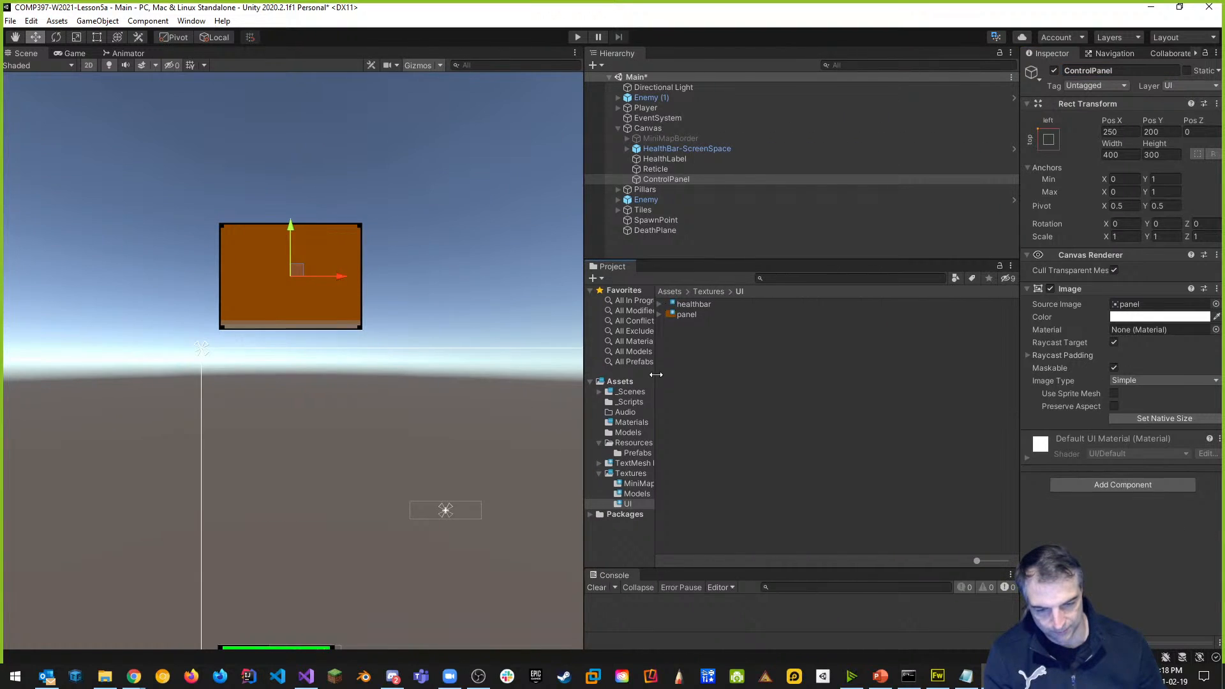
Create a C# script named ControlPanelController in the _Scripts folder.
left_click_drag(655, 377, 759, 383)
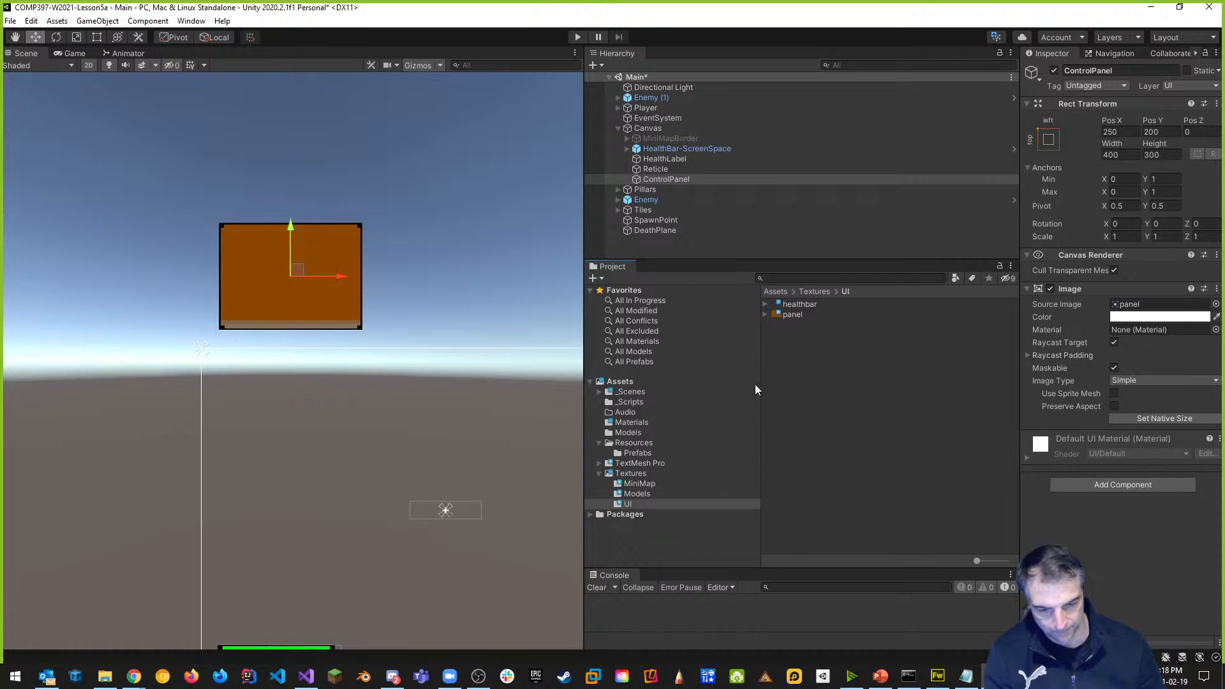
left_click(643, 403)
right_click(827, 408)
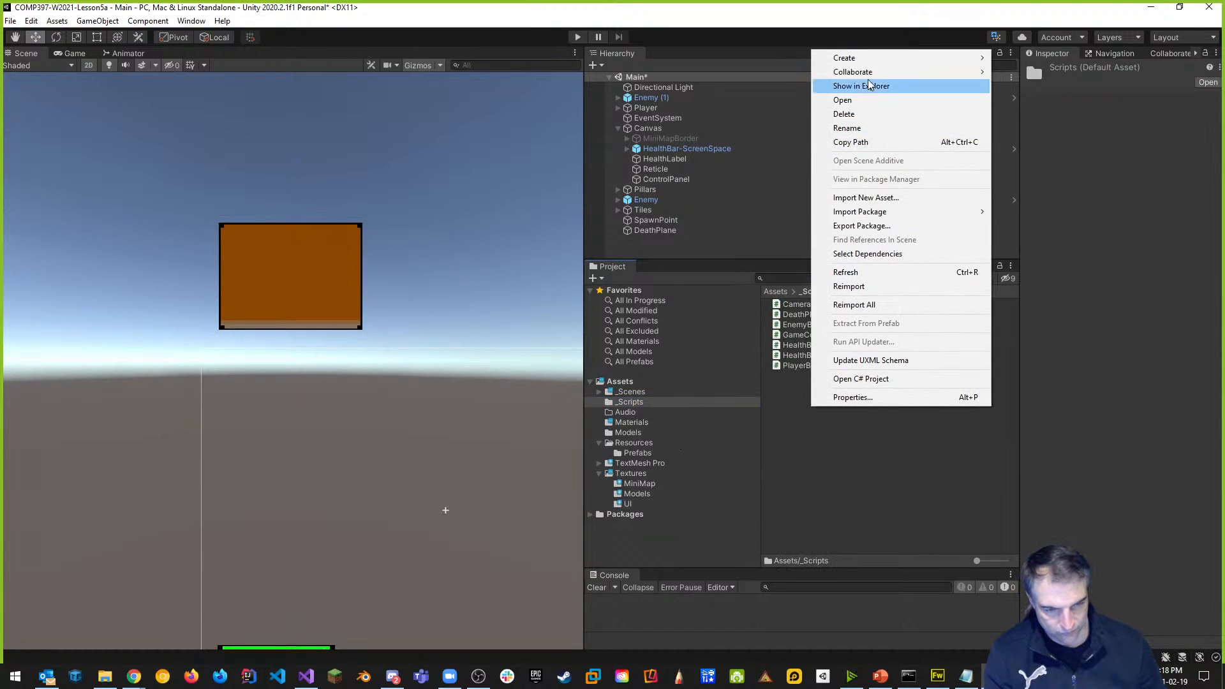
mouse_move(906, 58)
left_click(1047, 76)
type("ControlPan")
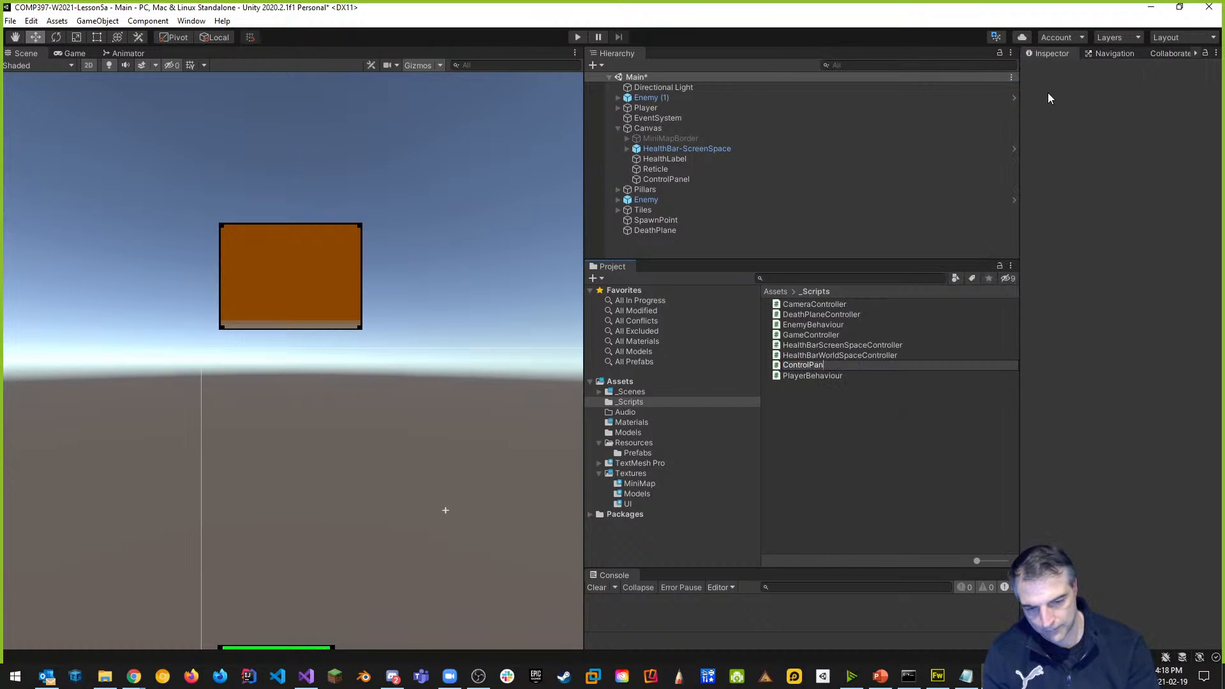
type("elController")
key("Return")
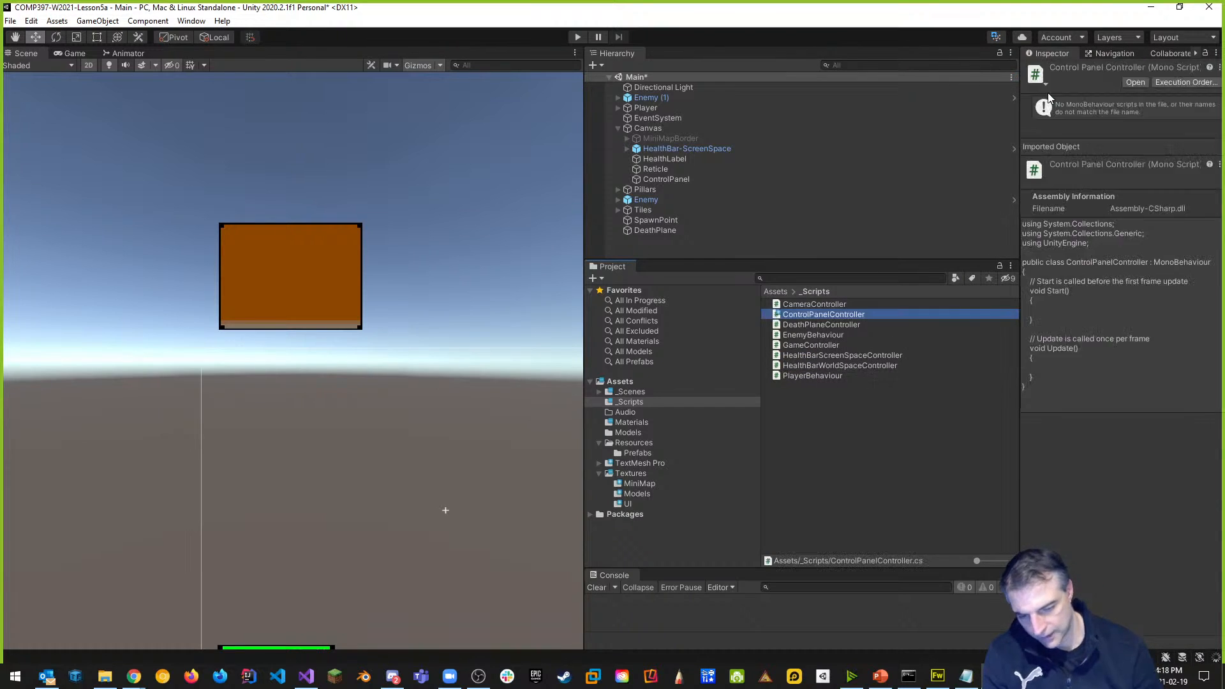
double_click(829, 316)
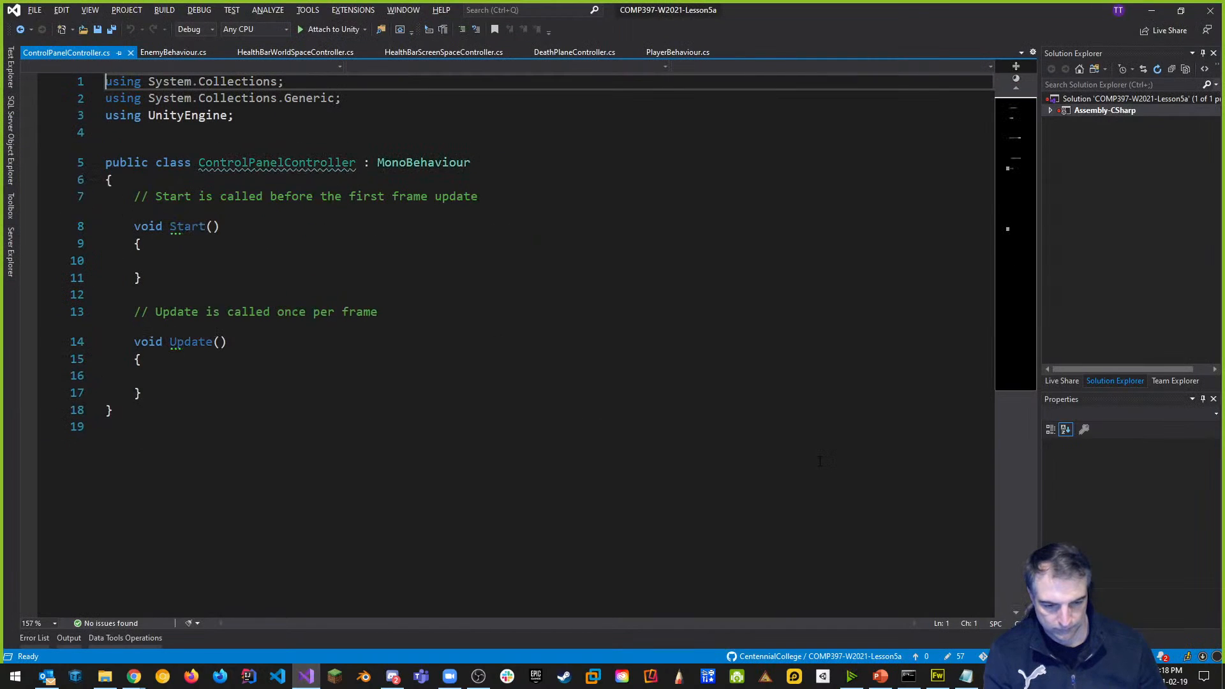
key("alt+Tab")
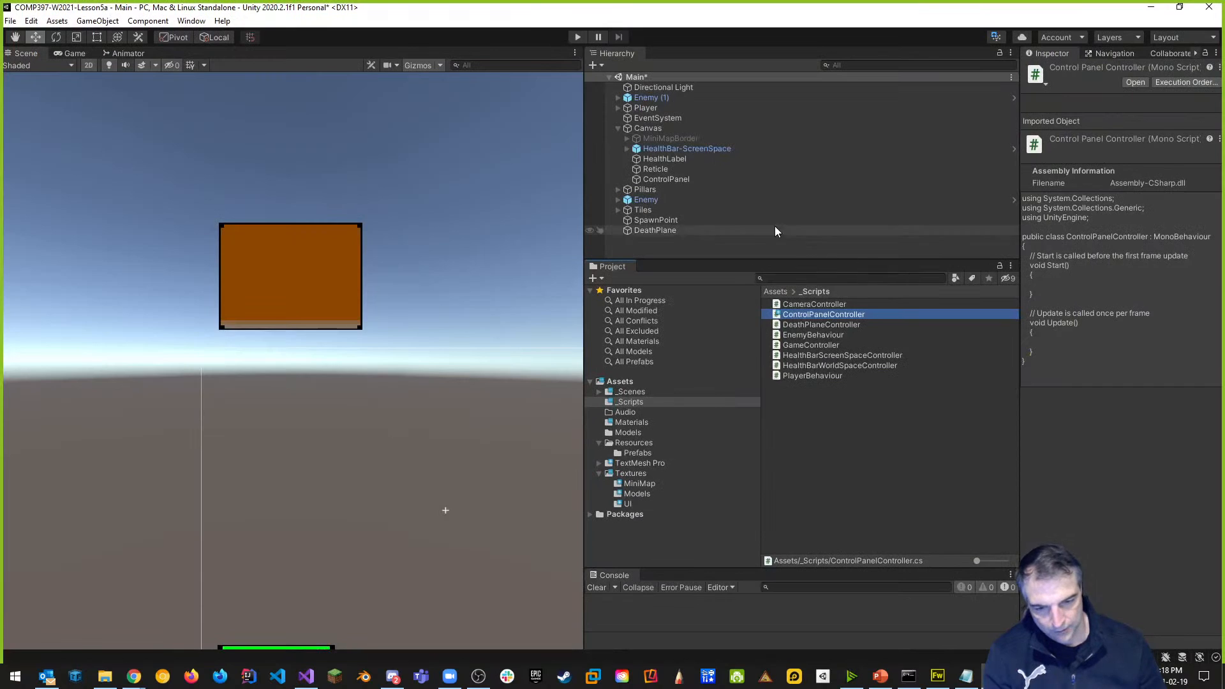
Attach ControlPanelController to the ControlPanel object and open it in the code editor.
left_click(676, 178)
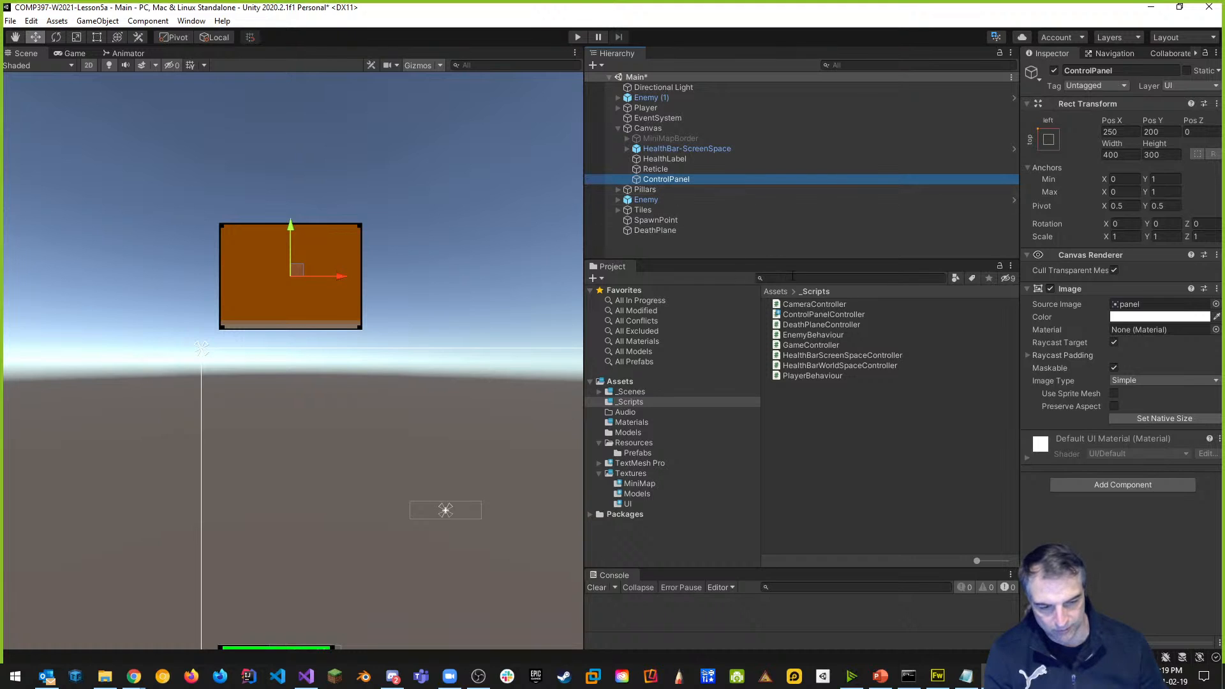
left_click_drag(852, 316, 1117, 487)
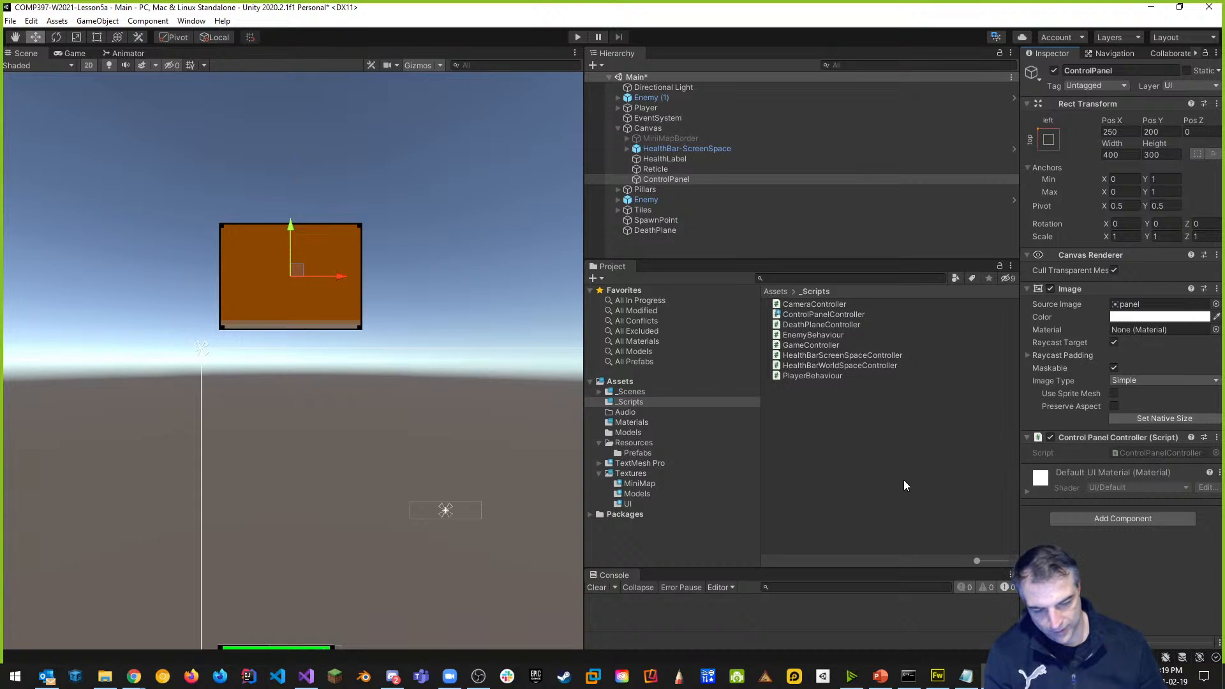
double_click(1143, 454)
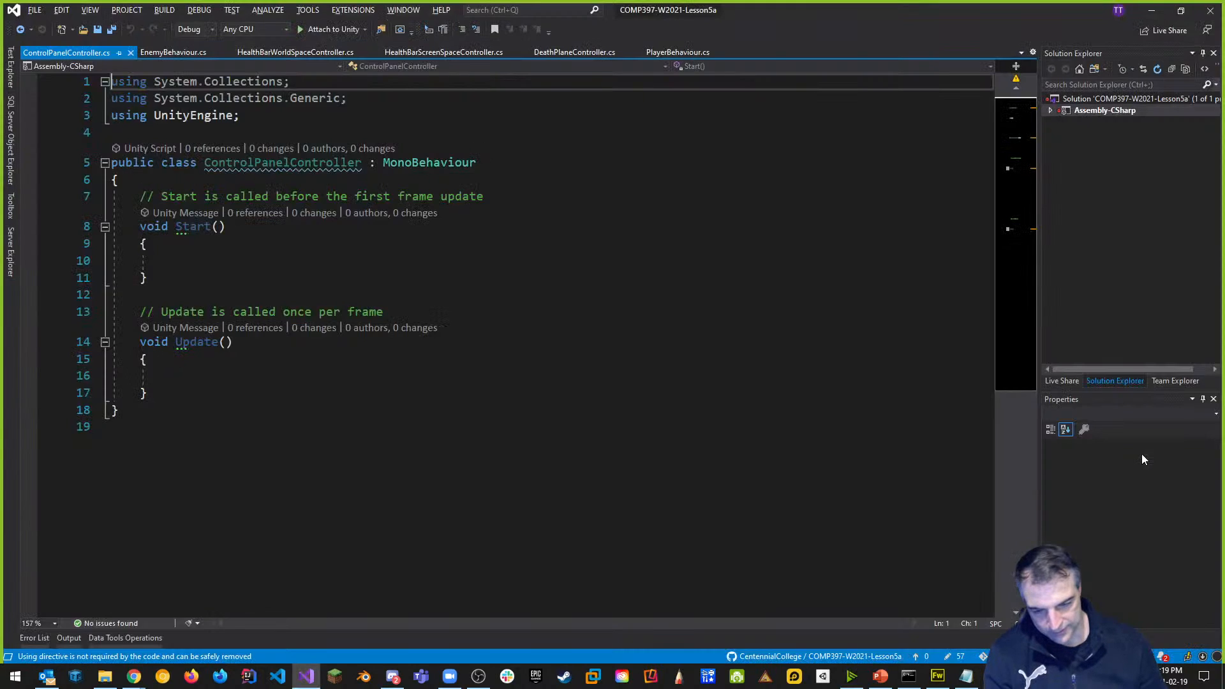
Add a 'using UnityEngine.UI;' directive below the existing using lines.
left_click(169, 261)
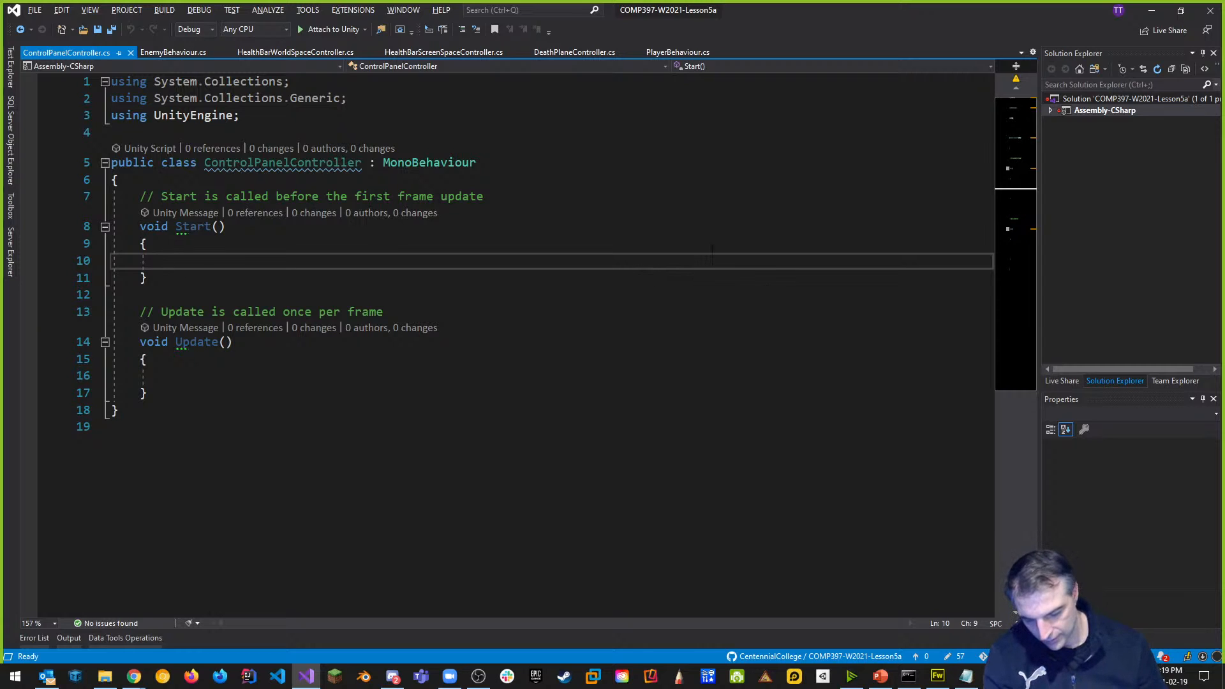
left_click(223, 181)
key("Return")
key("Return")
key("Up")
type("TGa")
key("BackSpace")
key("BackSpace")
key("BackSpace")
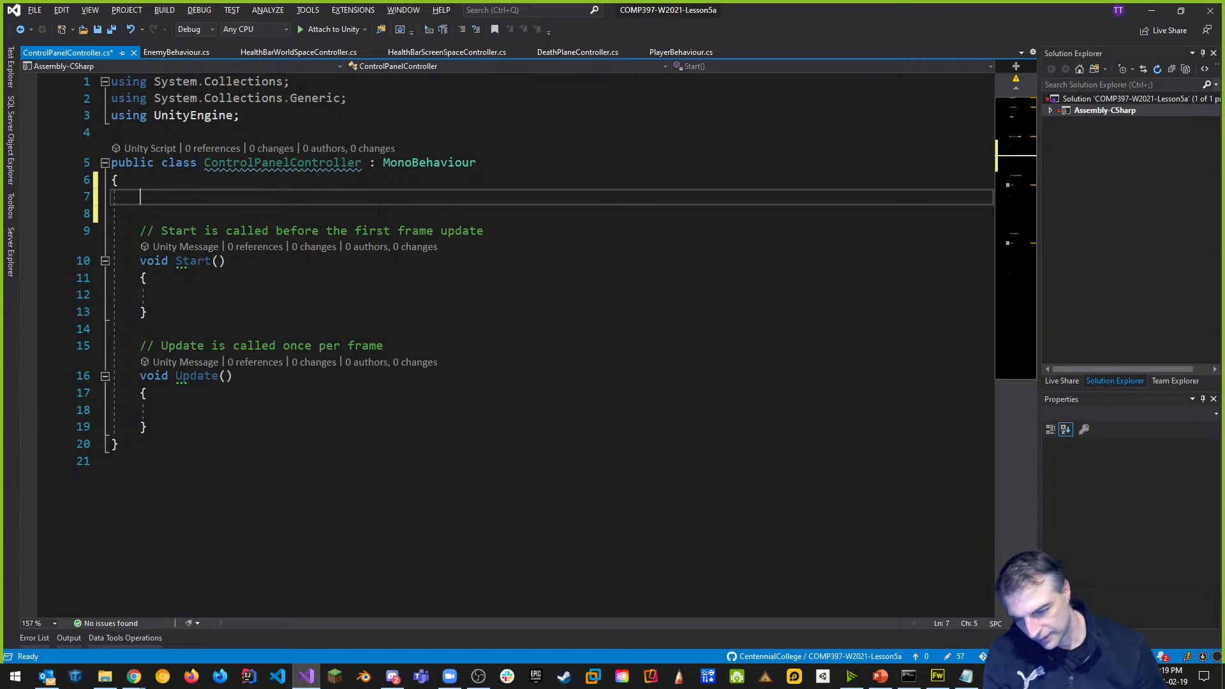
left_click(264, 130)
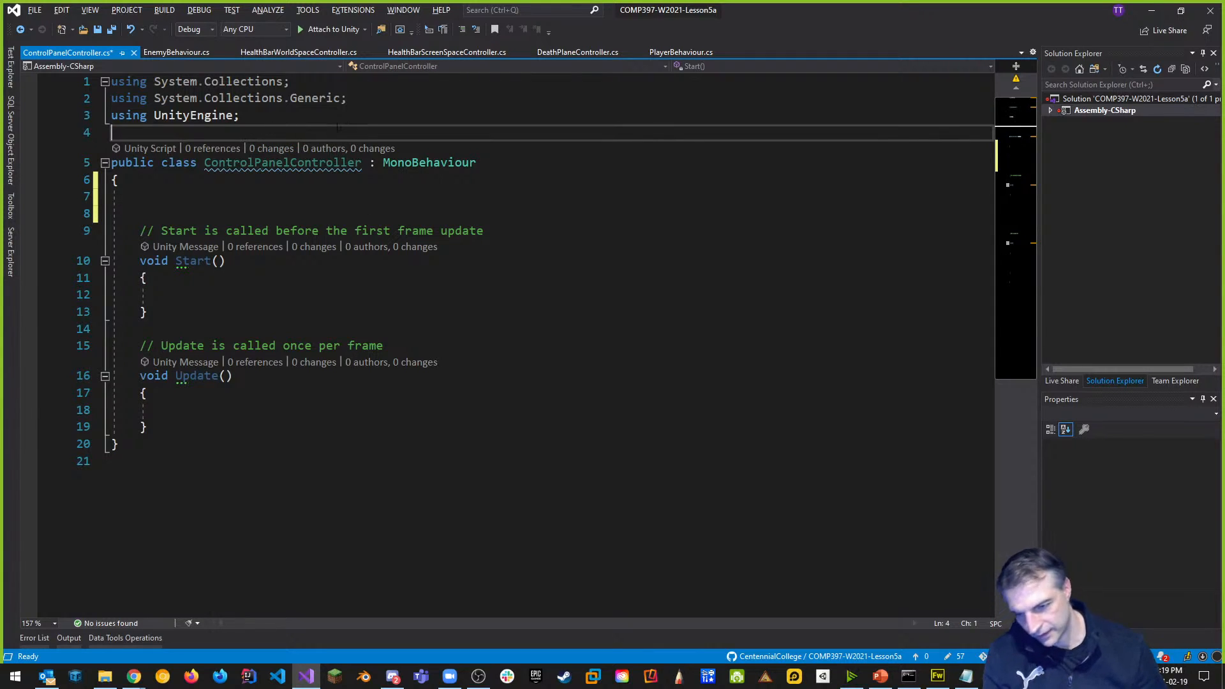
key("Return")
key("Up")
type("usi")
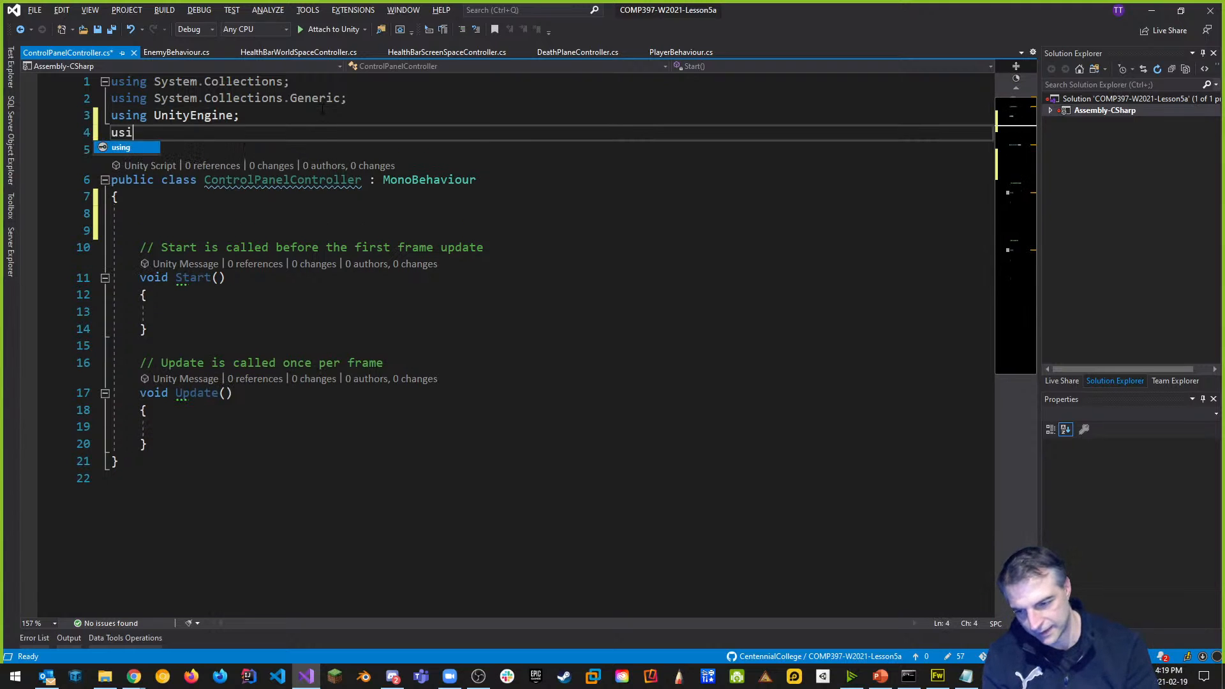
type("ng   unt")
key("BackSpace")
key("BackSpace")
key("BackSpace")
type("Unit")
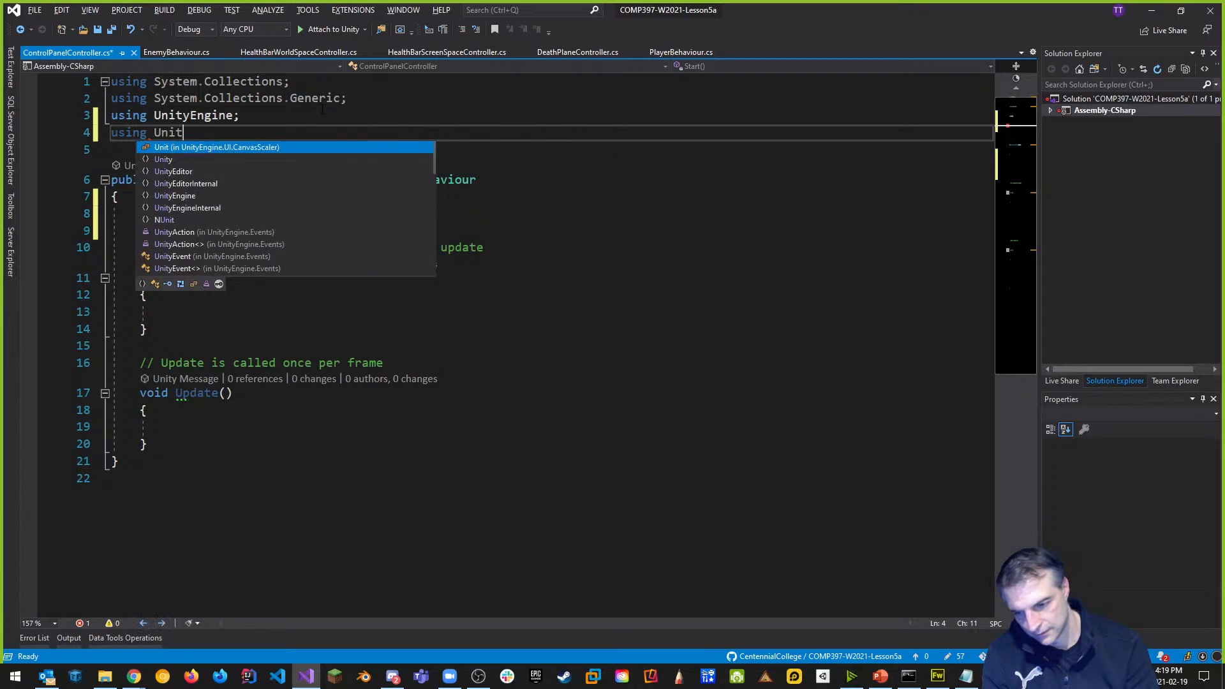
key("Tab")
key("BackSpace")
key("BackSpace")
key("BackSpace")
key("BackSpace")
key("BackSpace")
key("BackSpace")
key("BackSpace")
key("BackSpace")
key("BackSpace")
key("BackSpace")
key("BackSpace")
key("BackSpace")
key("BackSpace")
key("BackSpace")
key("BackSpace")
key("BackSpace")
key("BackSpace")
type(";")
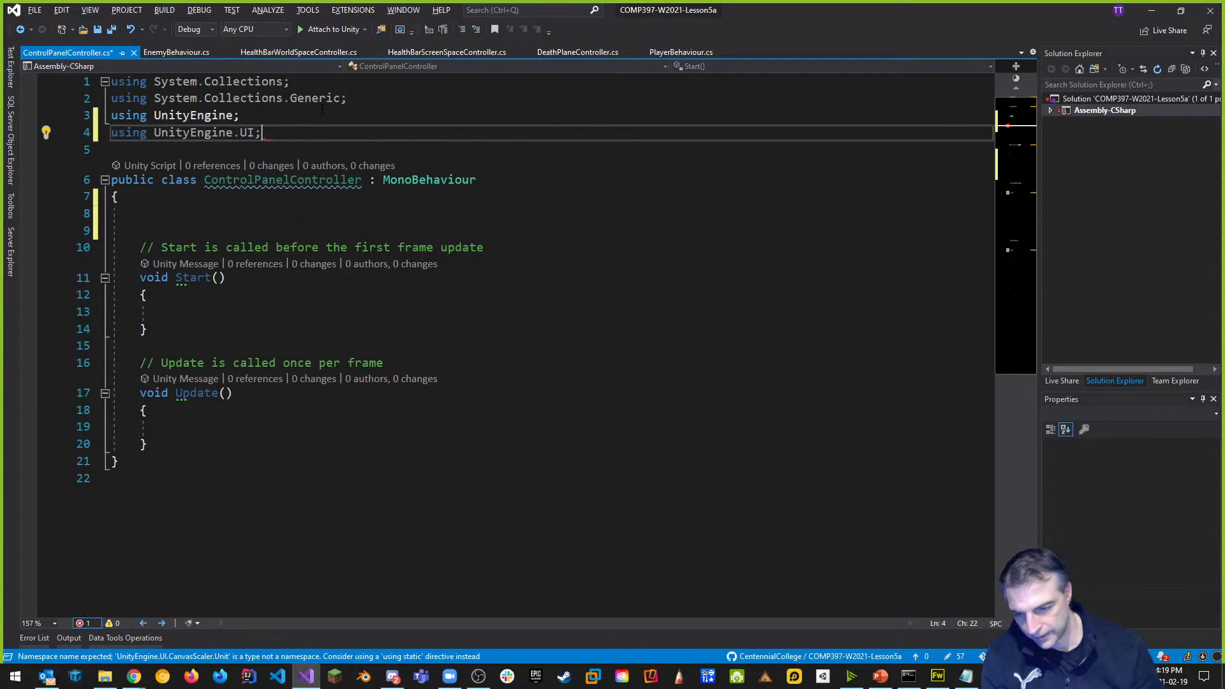
Declare 'public GameObject controlPanel;' in the class, save, and let Unity recompile.
left_click(233, 213)
type("public Panel")
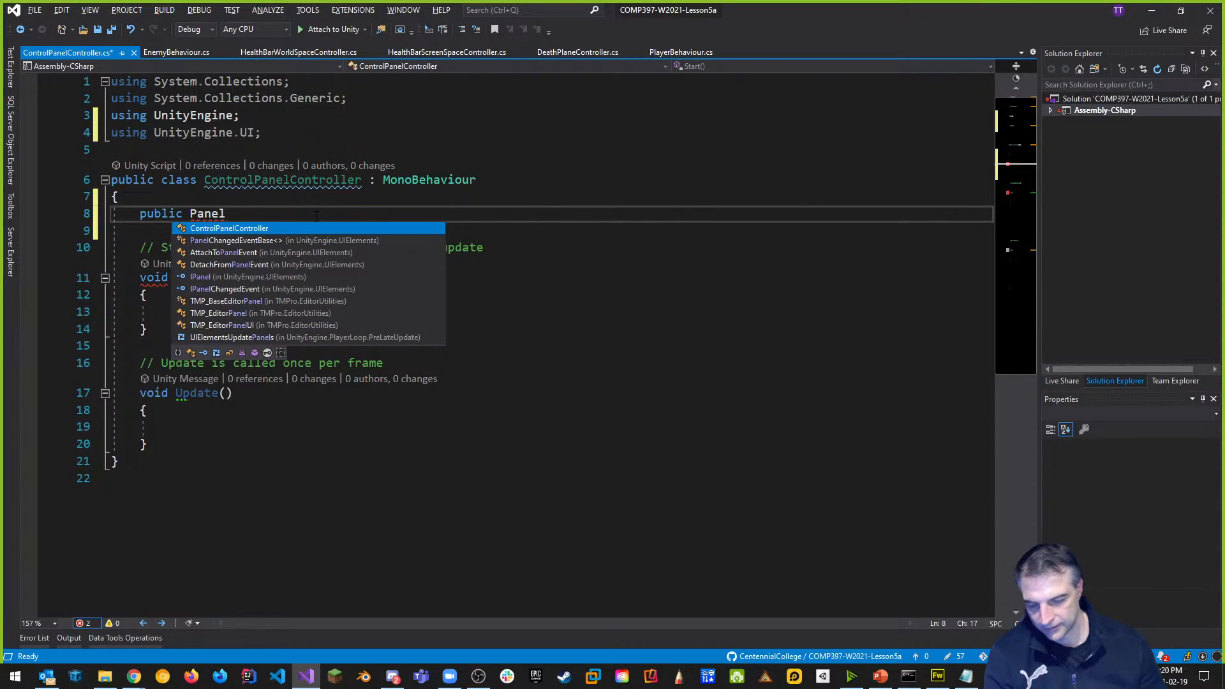
key("BackSpace")
key("BackSpace")
key("BackSpace")
key("BackSpace")
key("BackSpace")
type("Game")
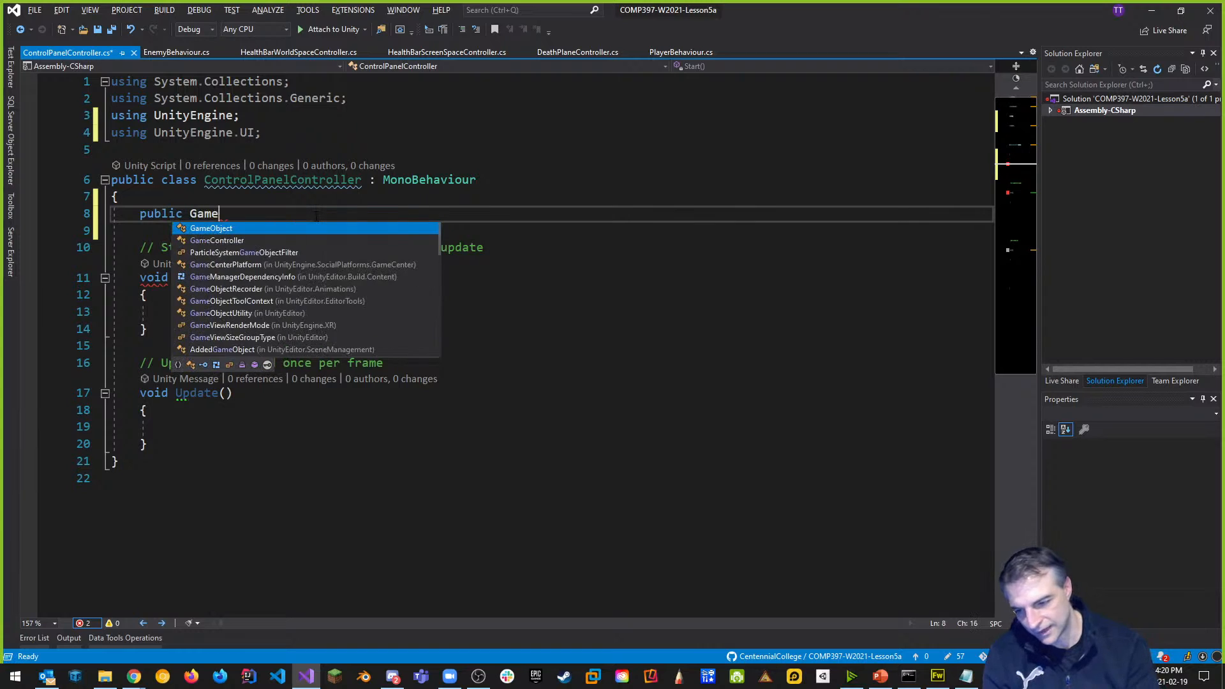
key("Tab")
type("p")
key("BackSpace")
type("controlPane")
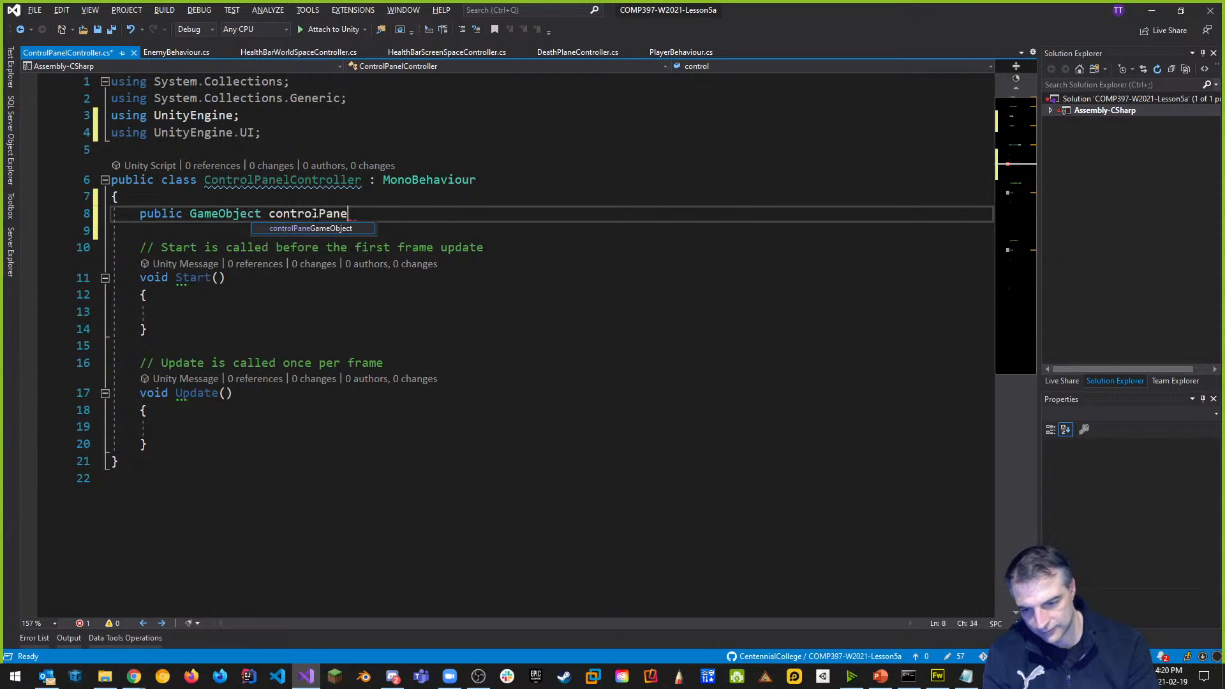
type("l;")
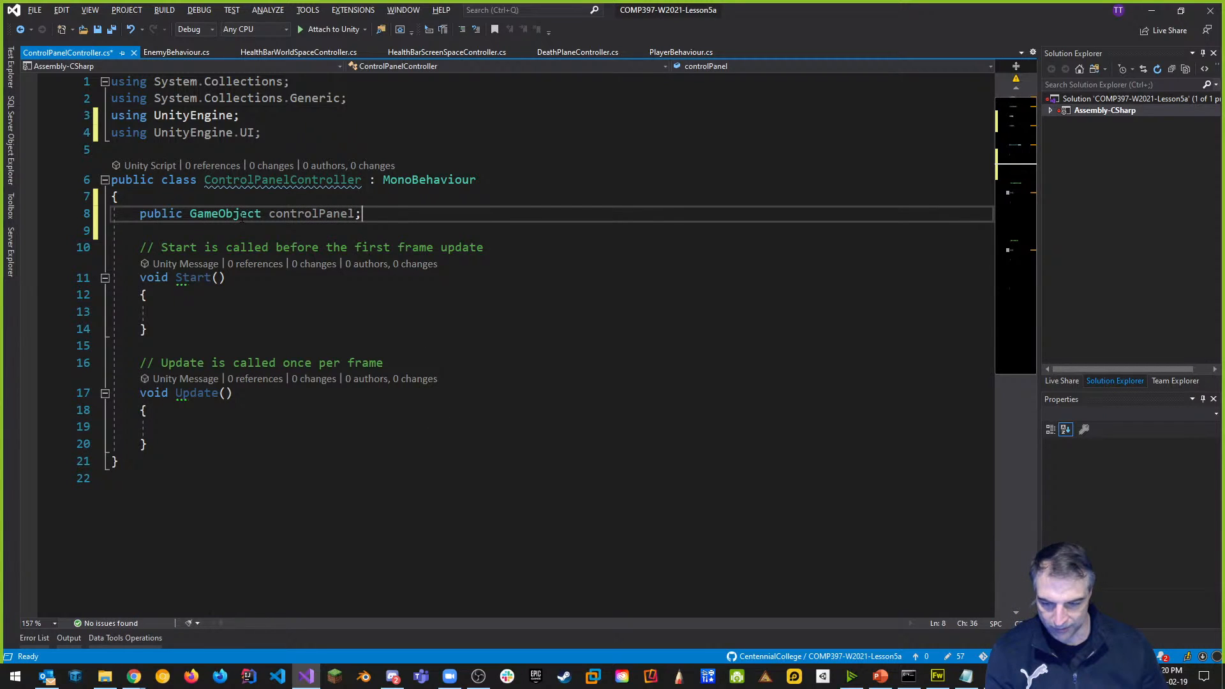
key("ctrl+s")
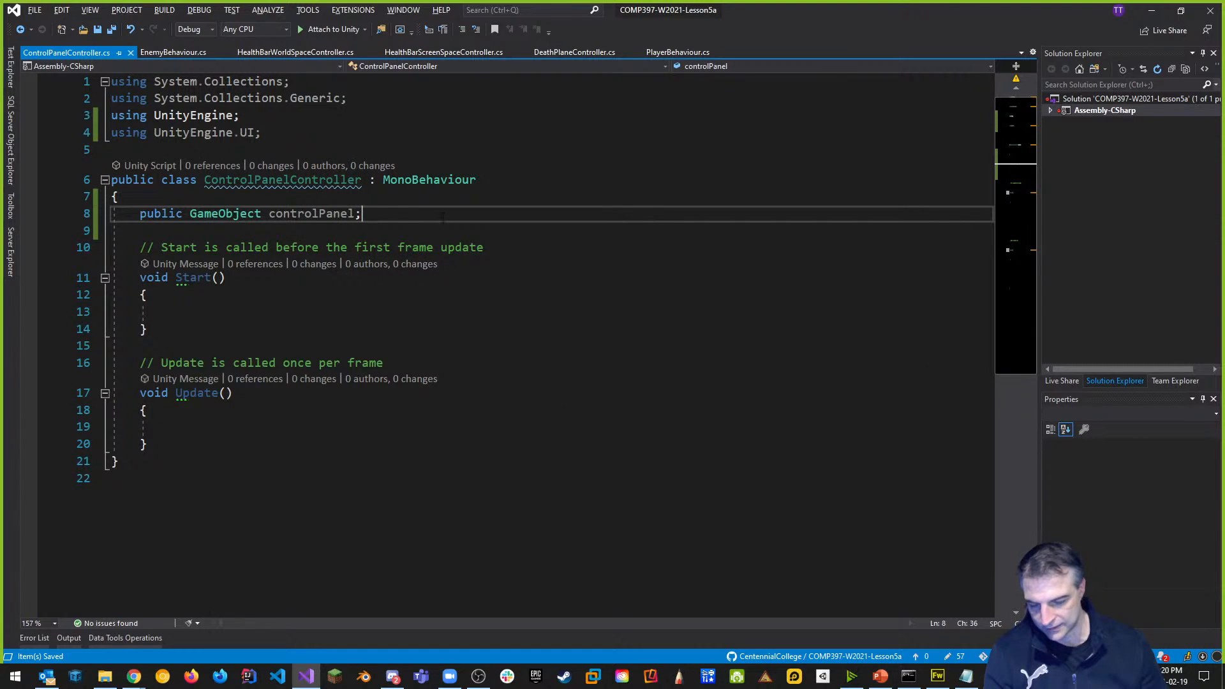
left_click(204, 310)
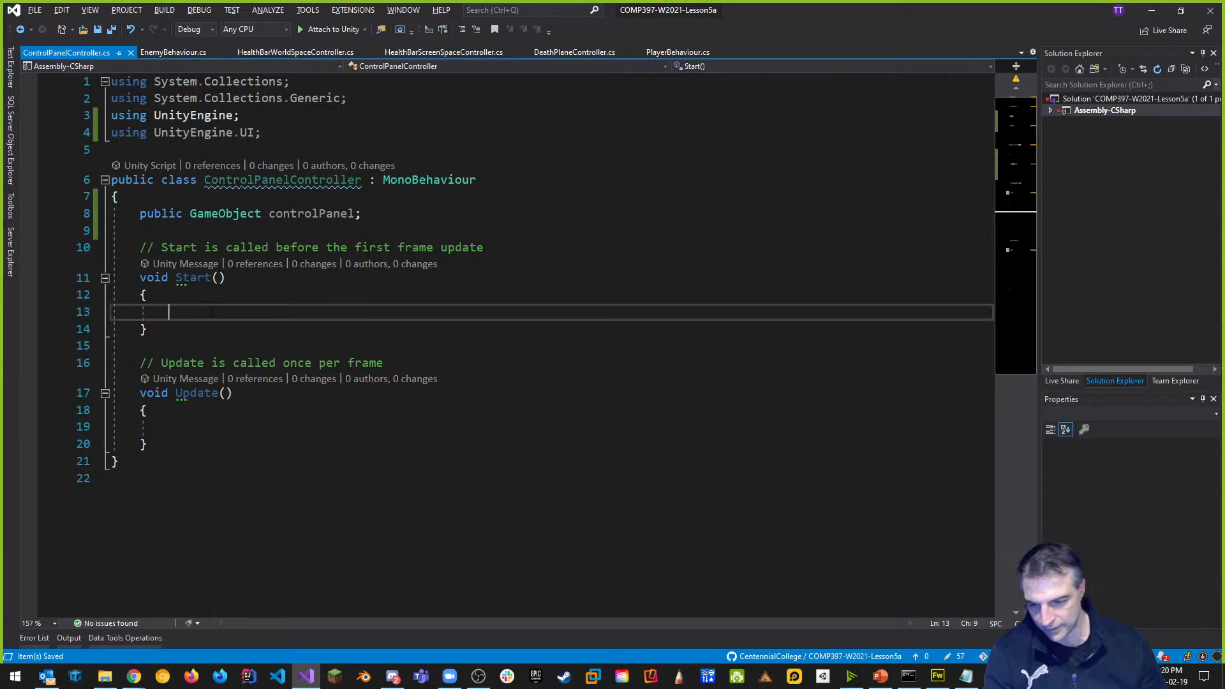
key("alt+Tab")
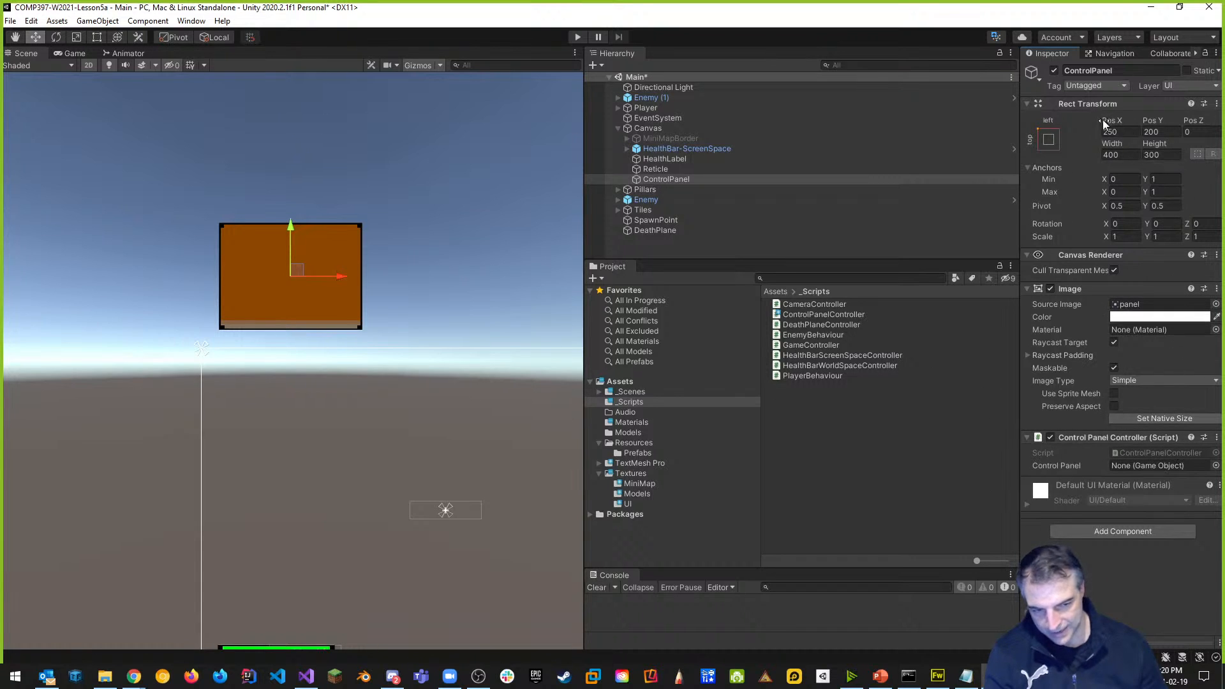
key("alt+Tab")
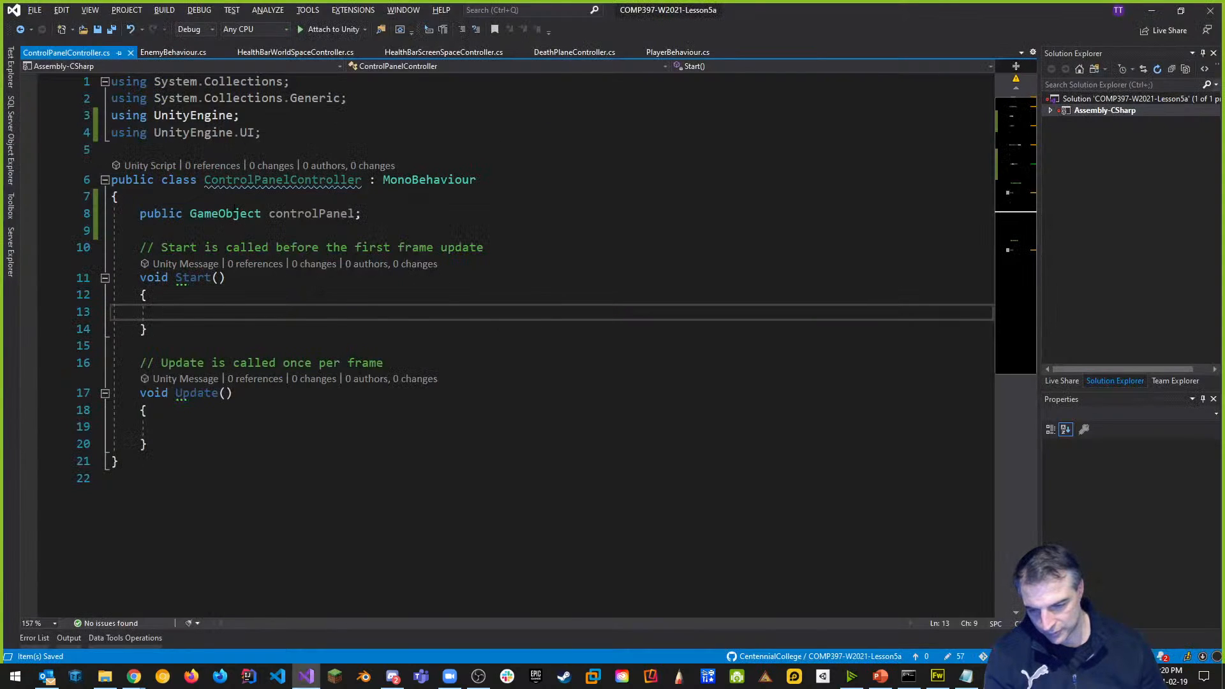
Replace the field with a public RectTransform rectTransform declaration.
left_click_drag(361, 213, 190, 213)
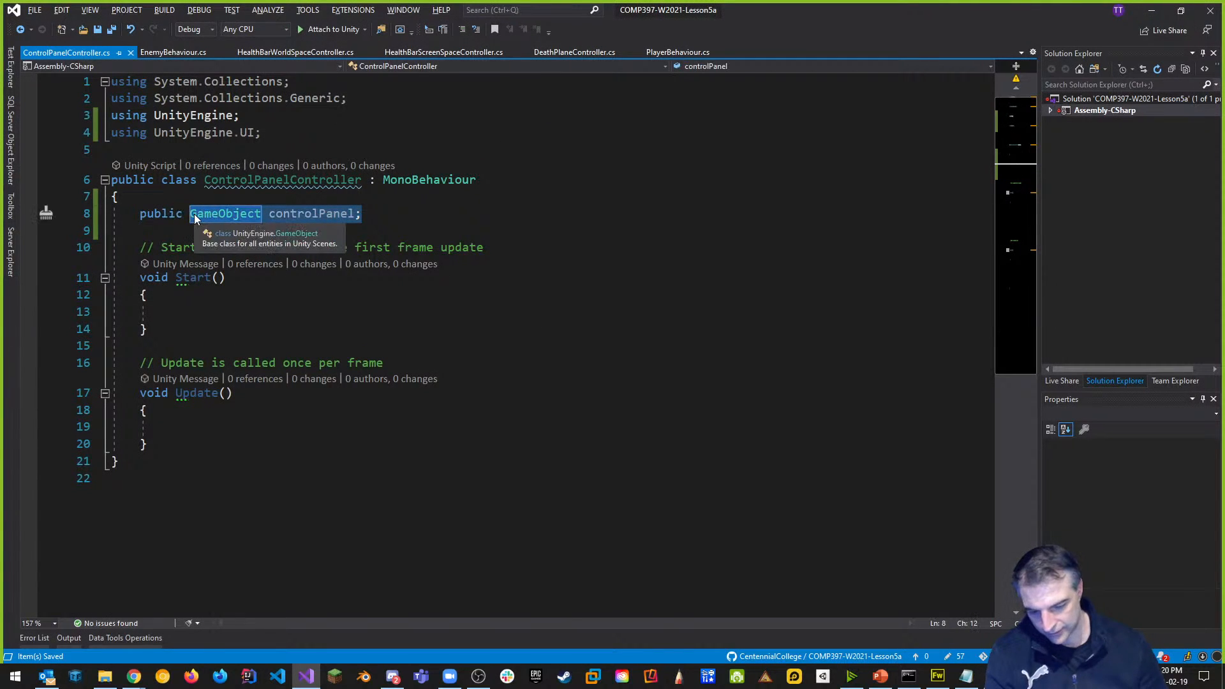
key("BackSpace")
type("RectTransform")
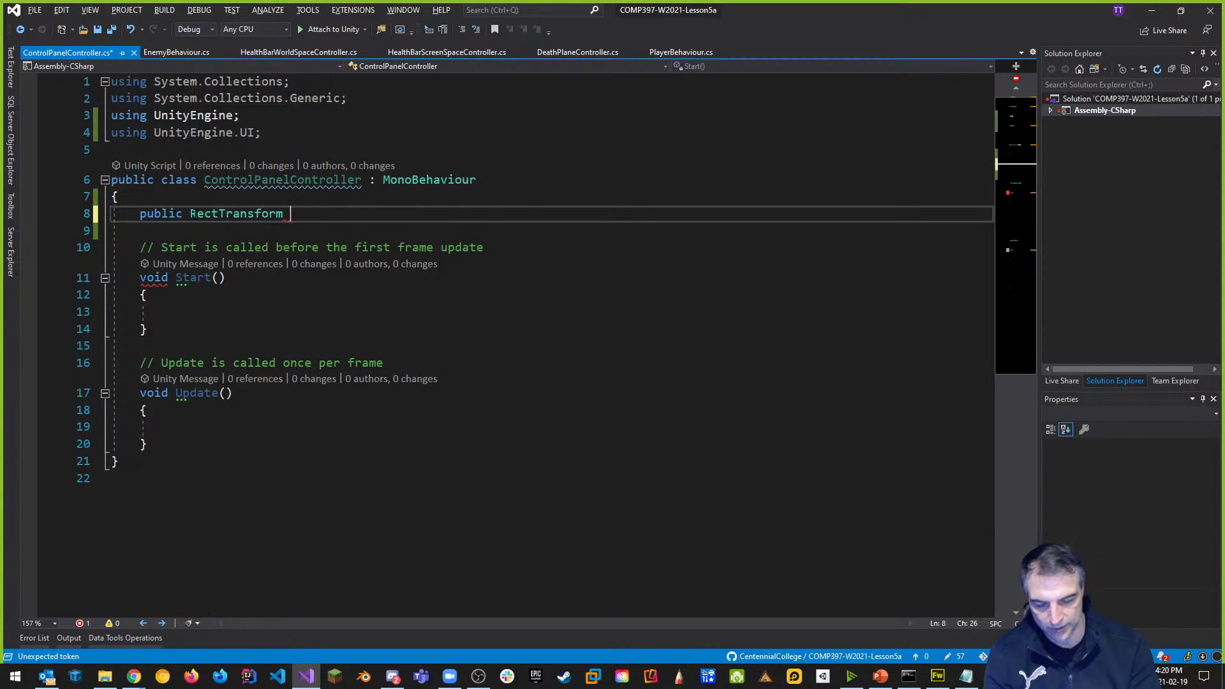
type("rectTras")
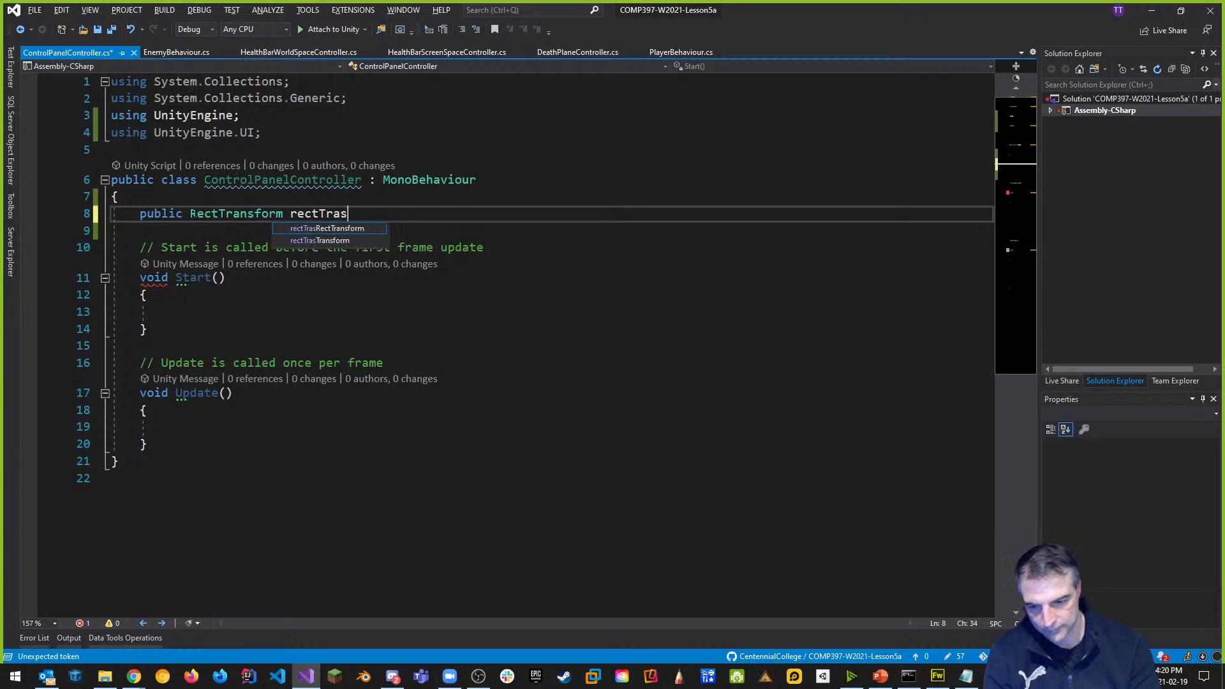
key("BackSpace")
type("nsform;")
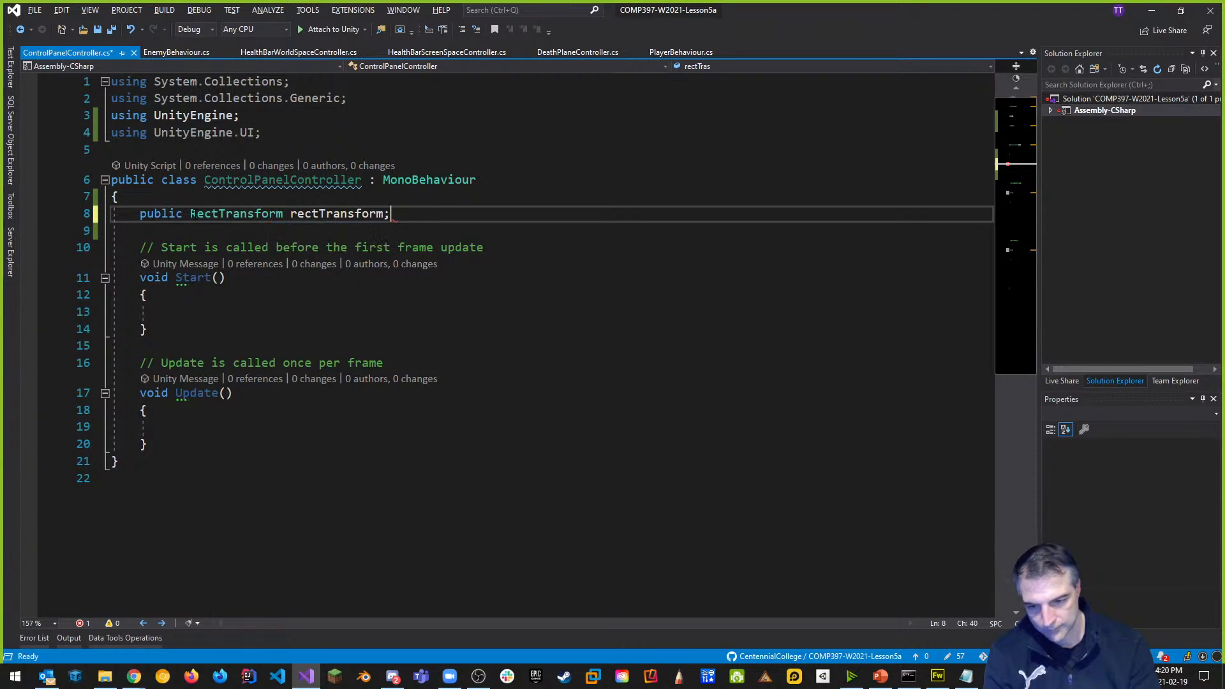
In Start, set rectTransform.position to new Vector2(rectTransform.position.x, -200.0f) and save.
left_click(249, 313)
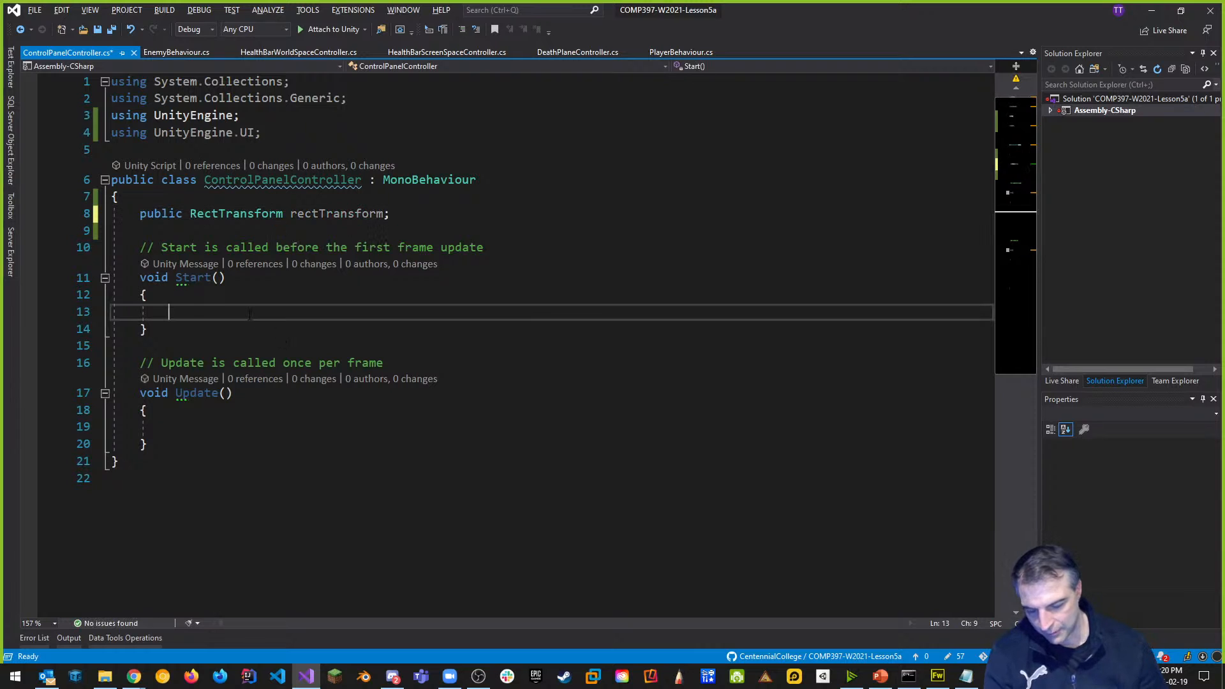
type("rect")
key("Tab")
key("BackSpace")
key("BackSpace")
type("rec")
key("BackSpace")
key("BackSpace")
key("BackSpace")
key("BackSpace")
type("rect")
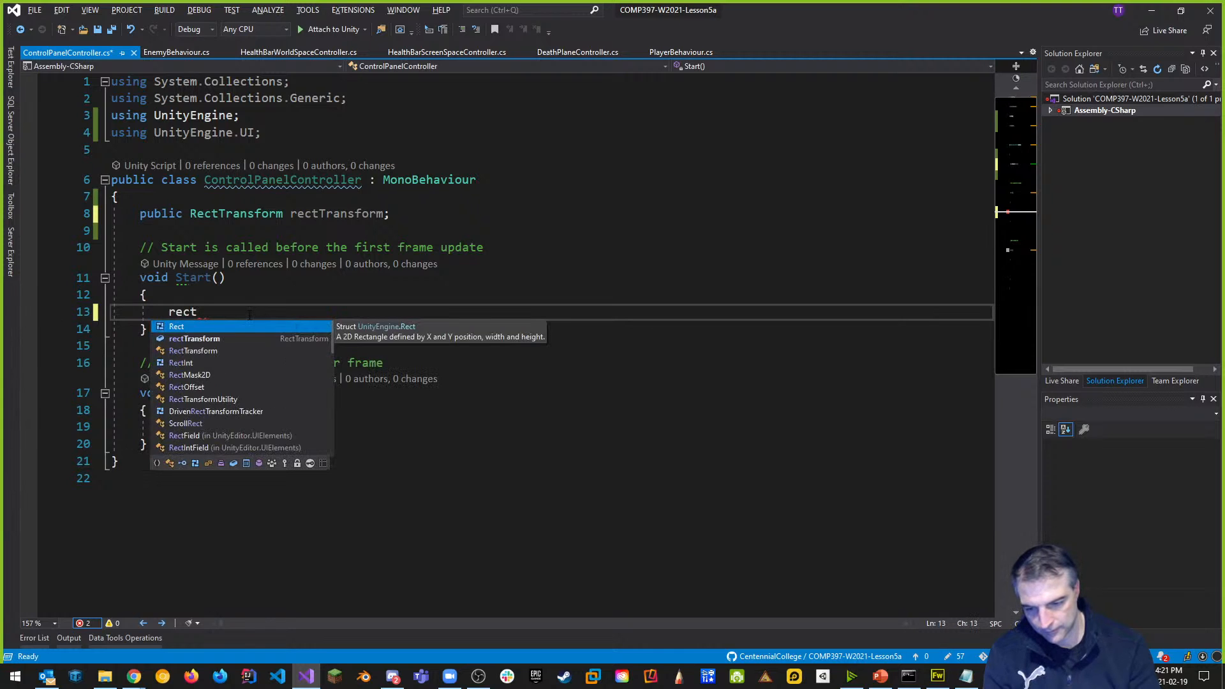
type("Transform.")
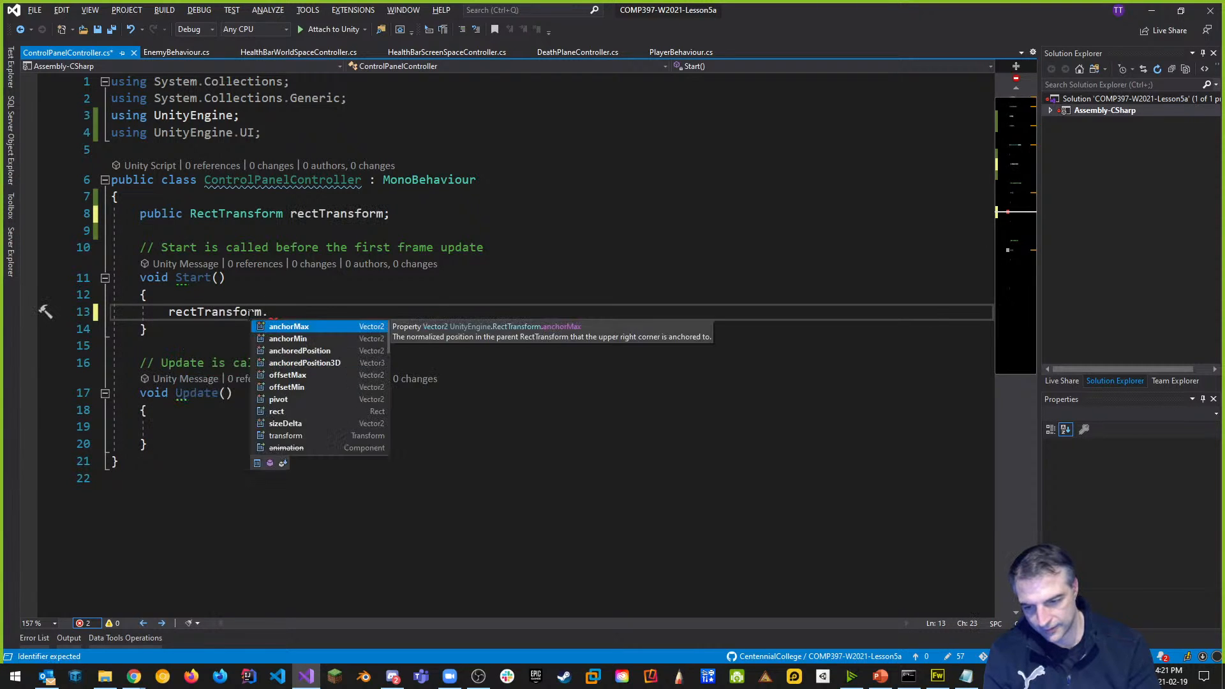
type("pos")
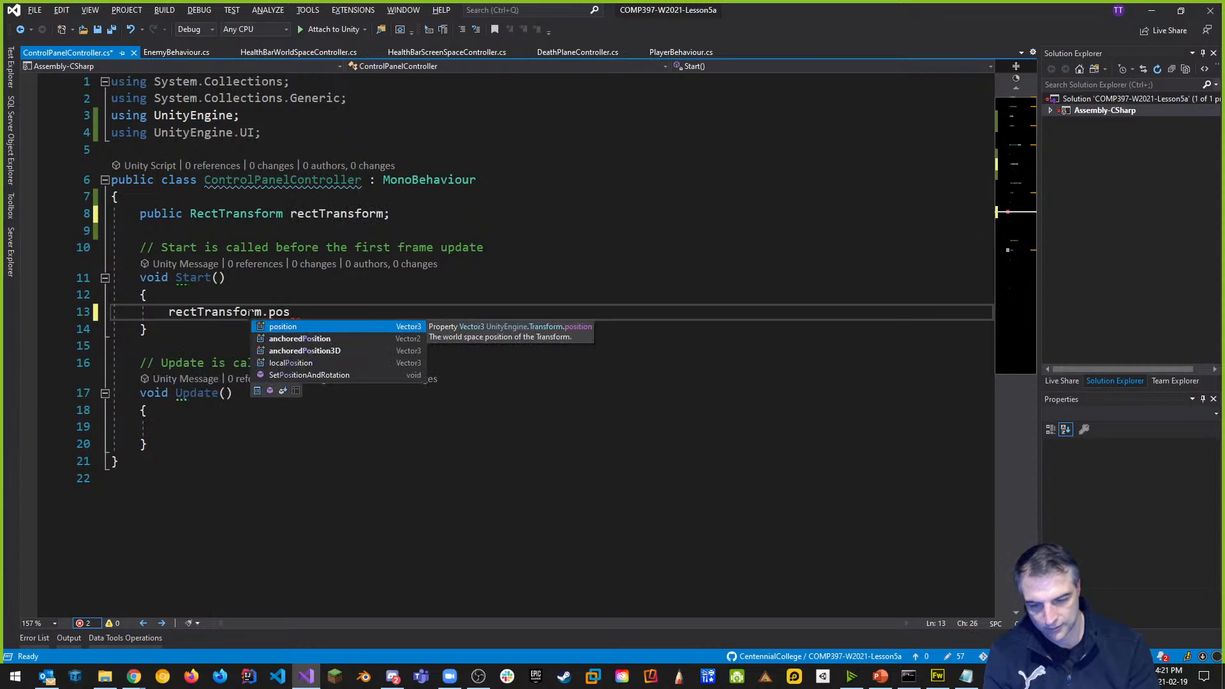
key("Tab")
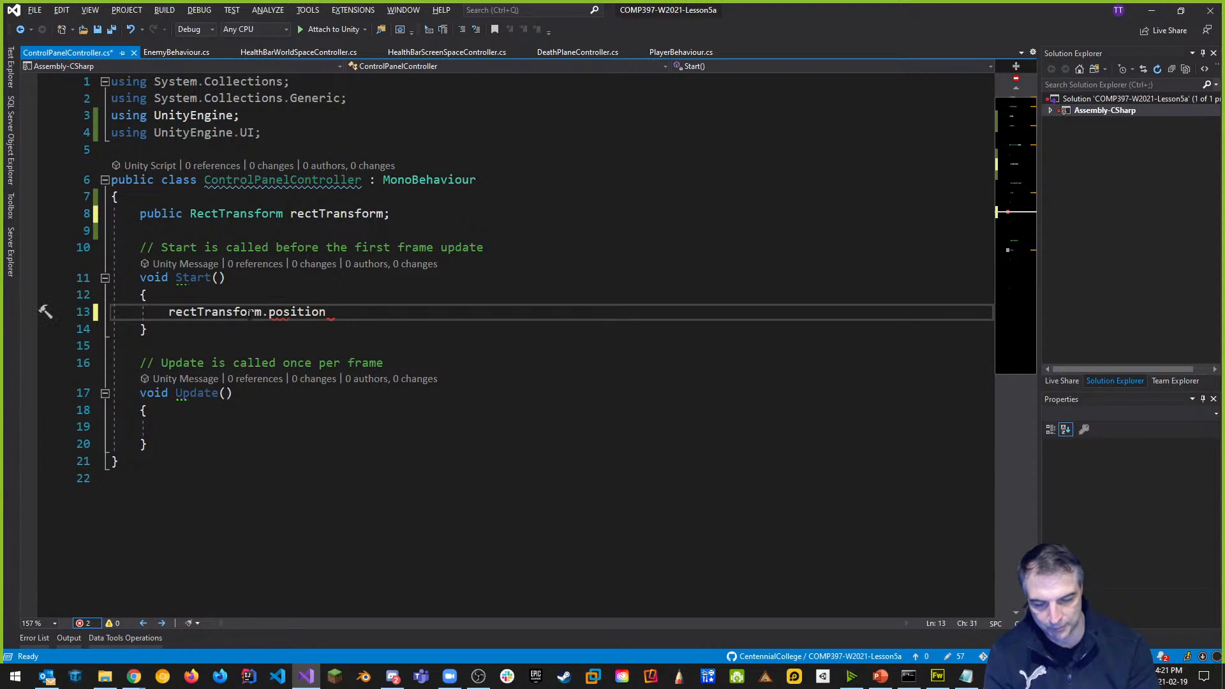
type("= ")
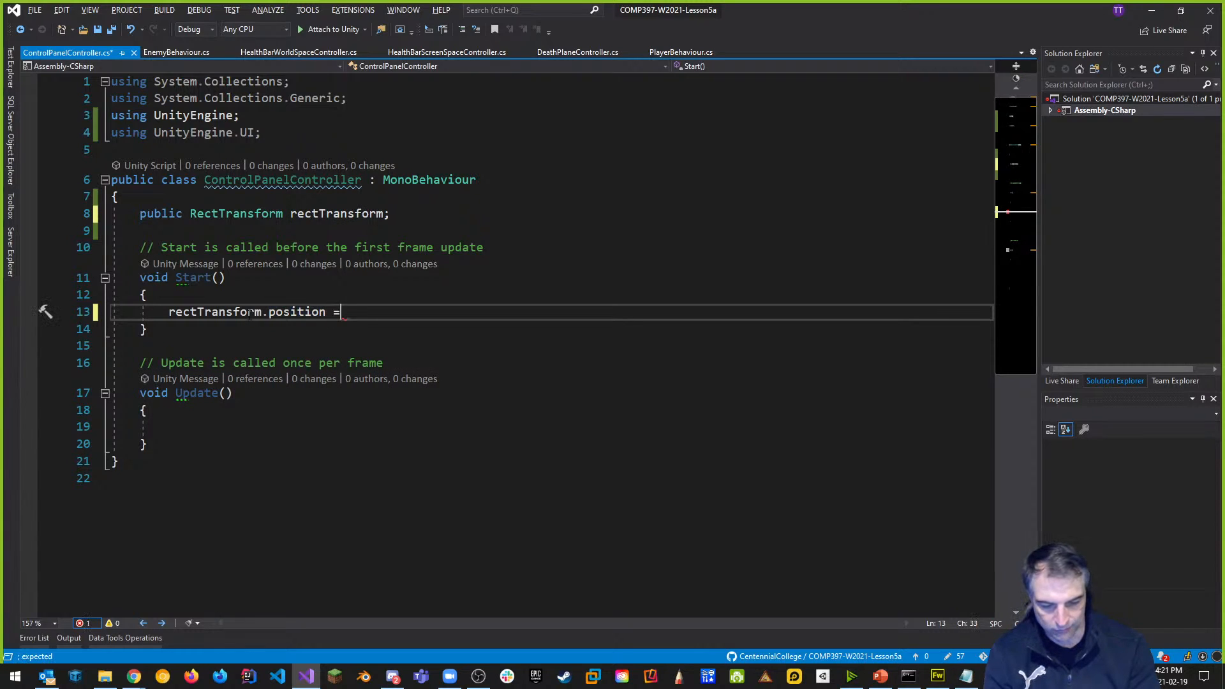
type("new ")
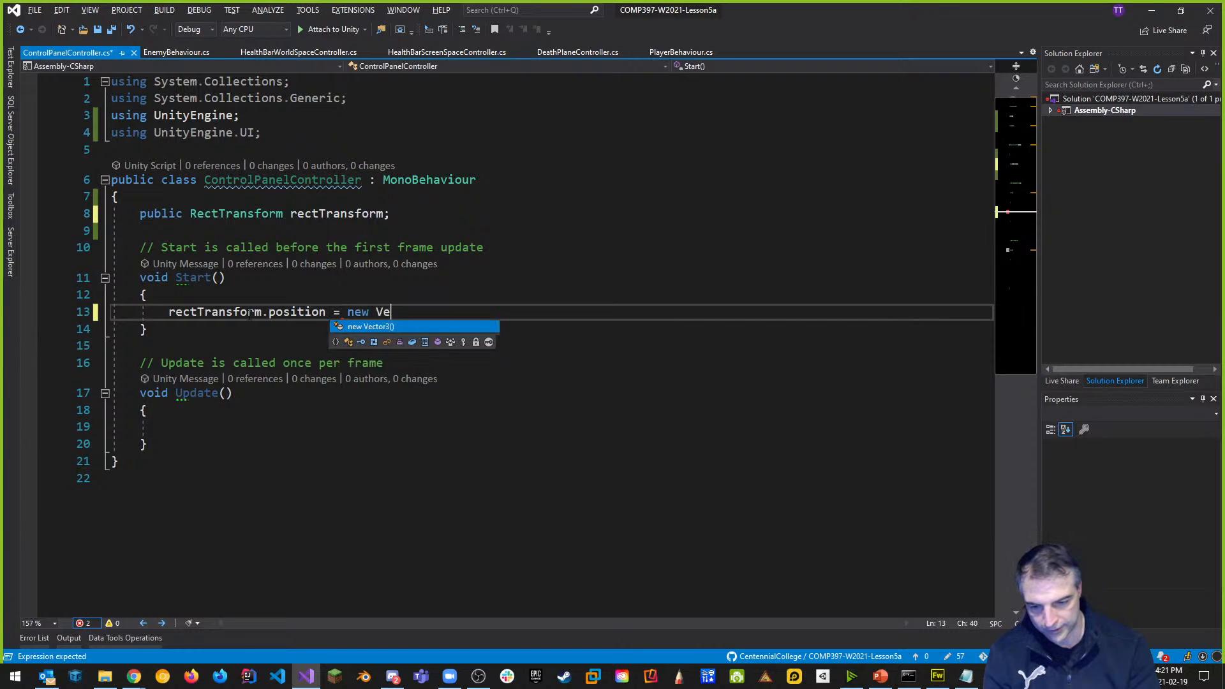
type("Ve")
key("Tab")
key("BackSpace")
key("BackSpace")
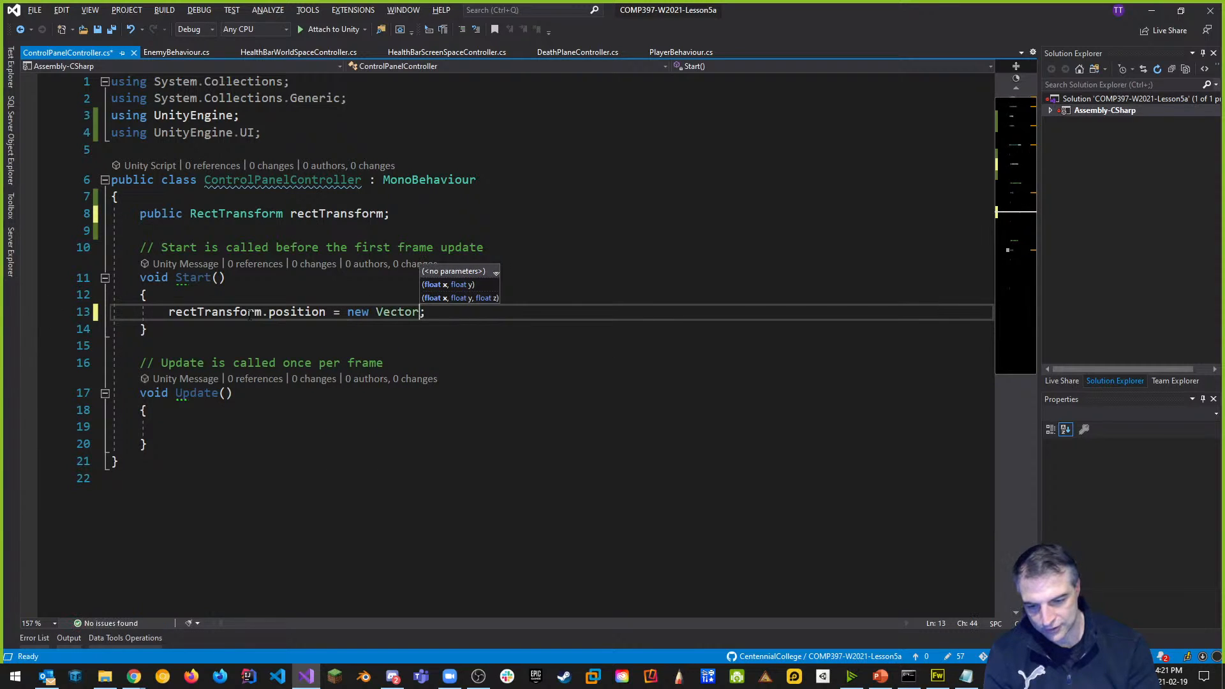
type("2(")
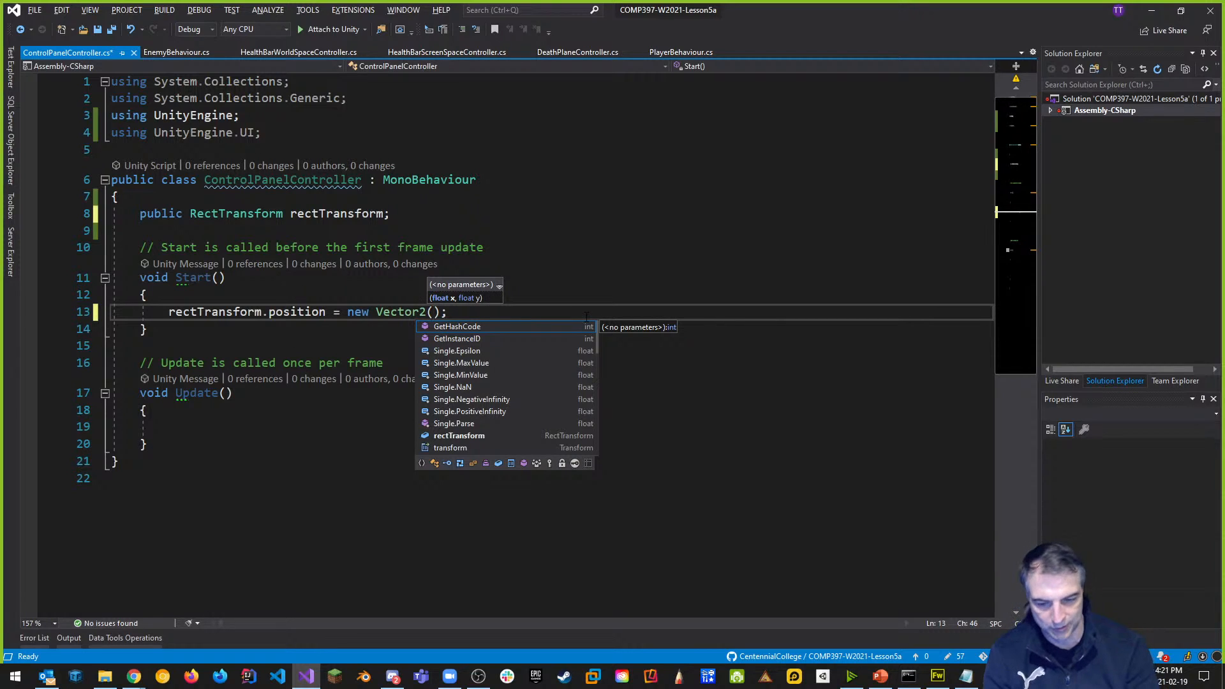
type("rectTransform.")
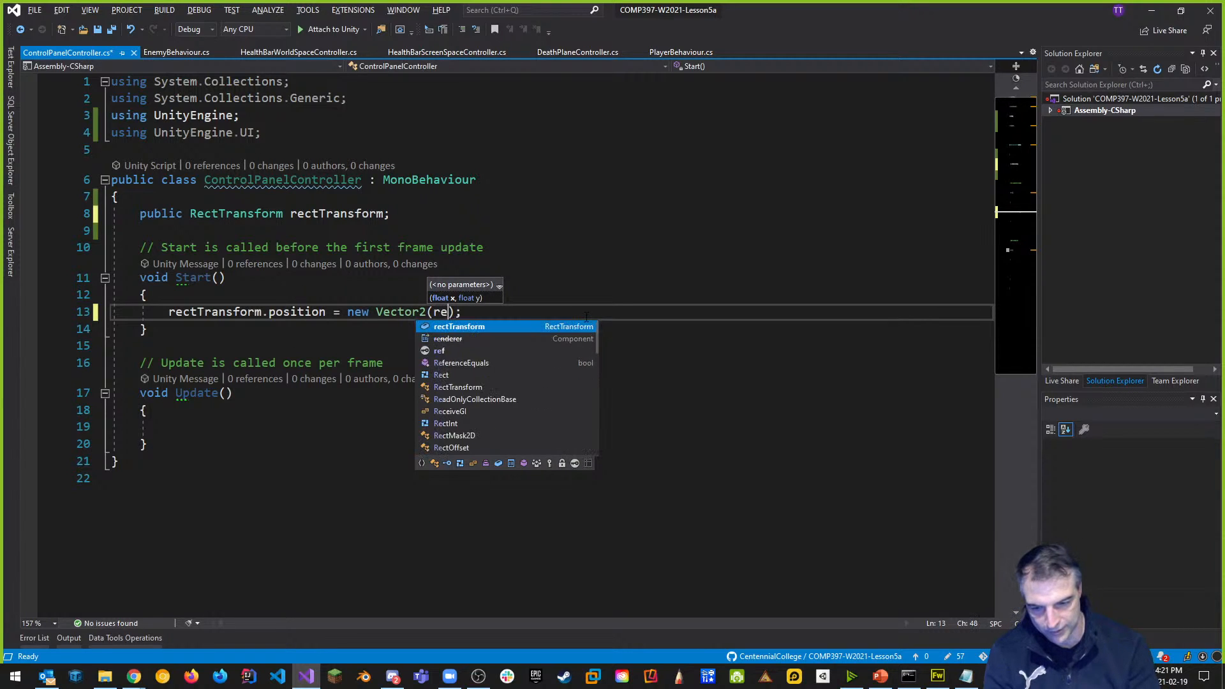
type("position")
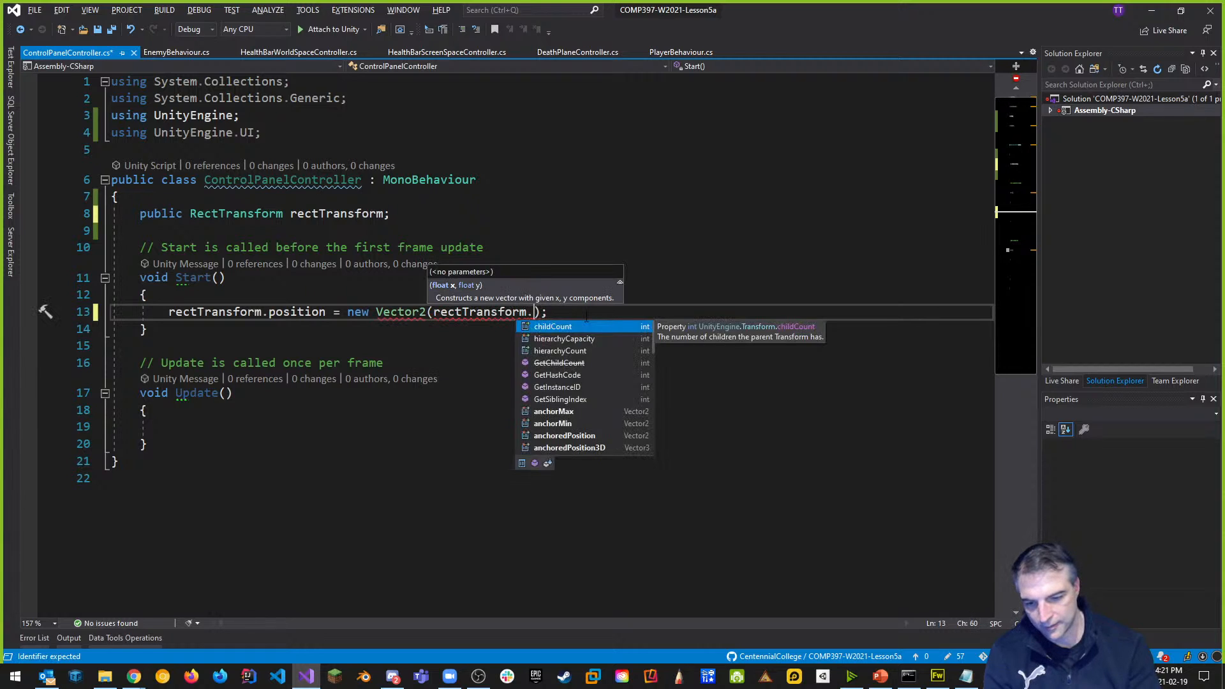
type(".x")
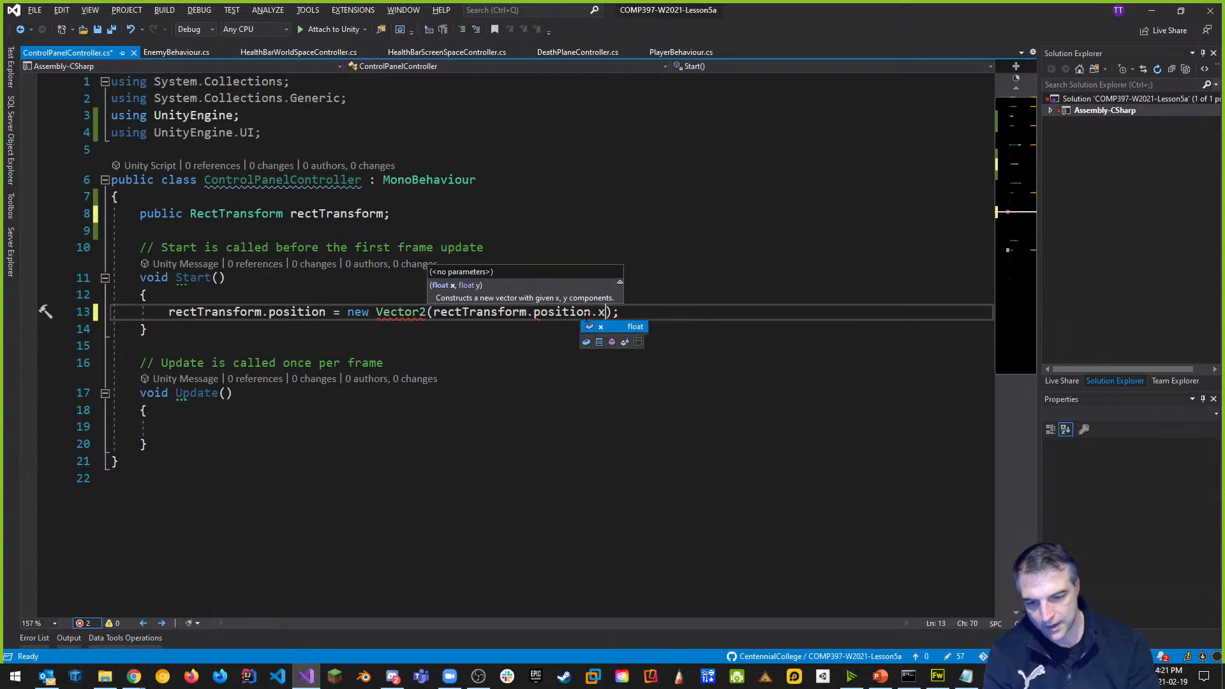
type(", ")
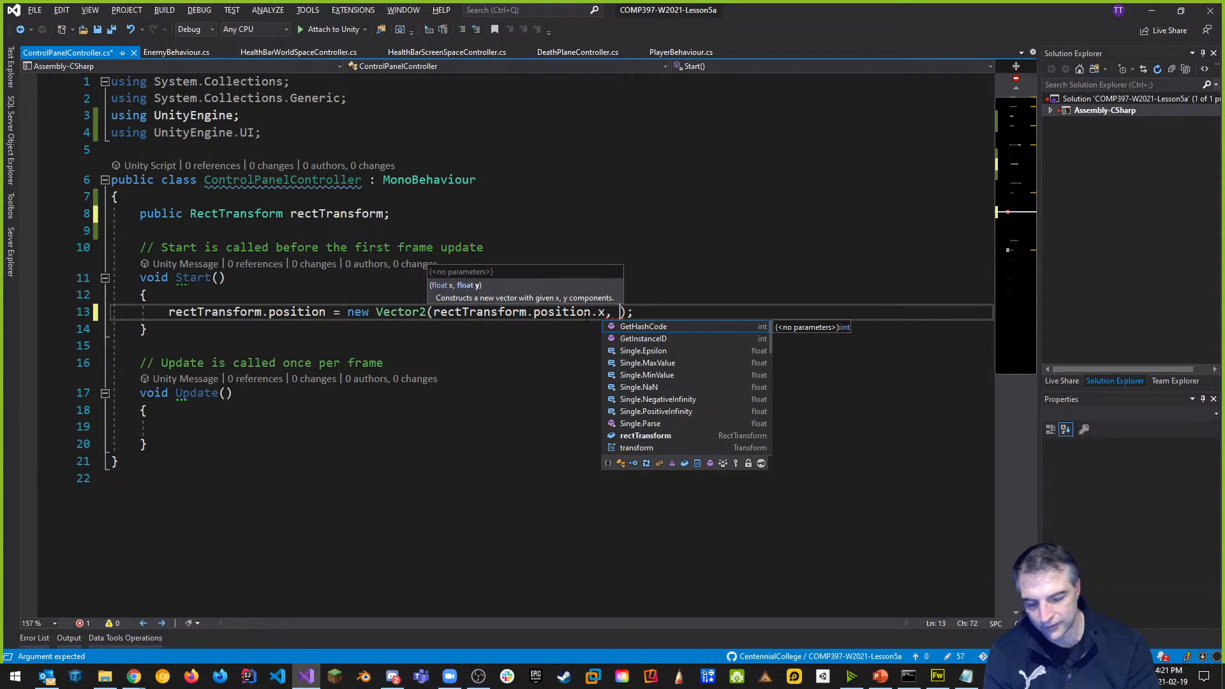
type("-200.0f)")
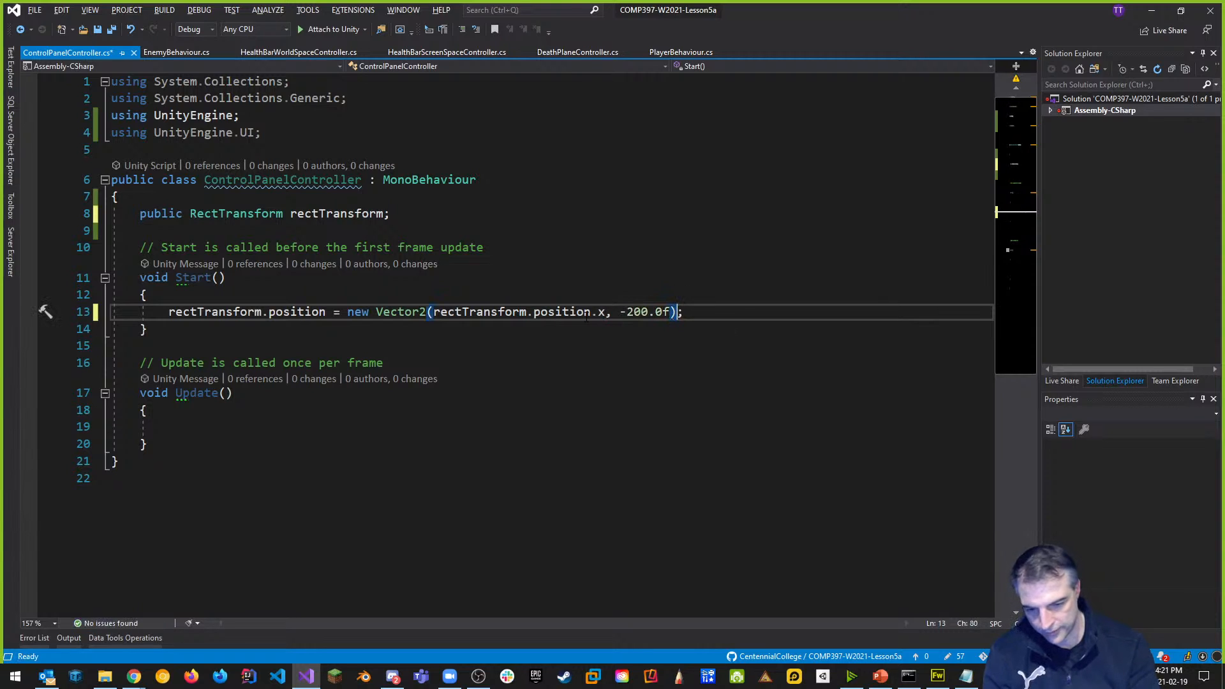
key("ctrl+s")
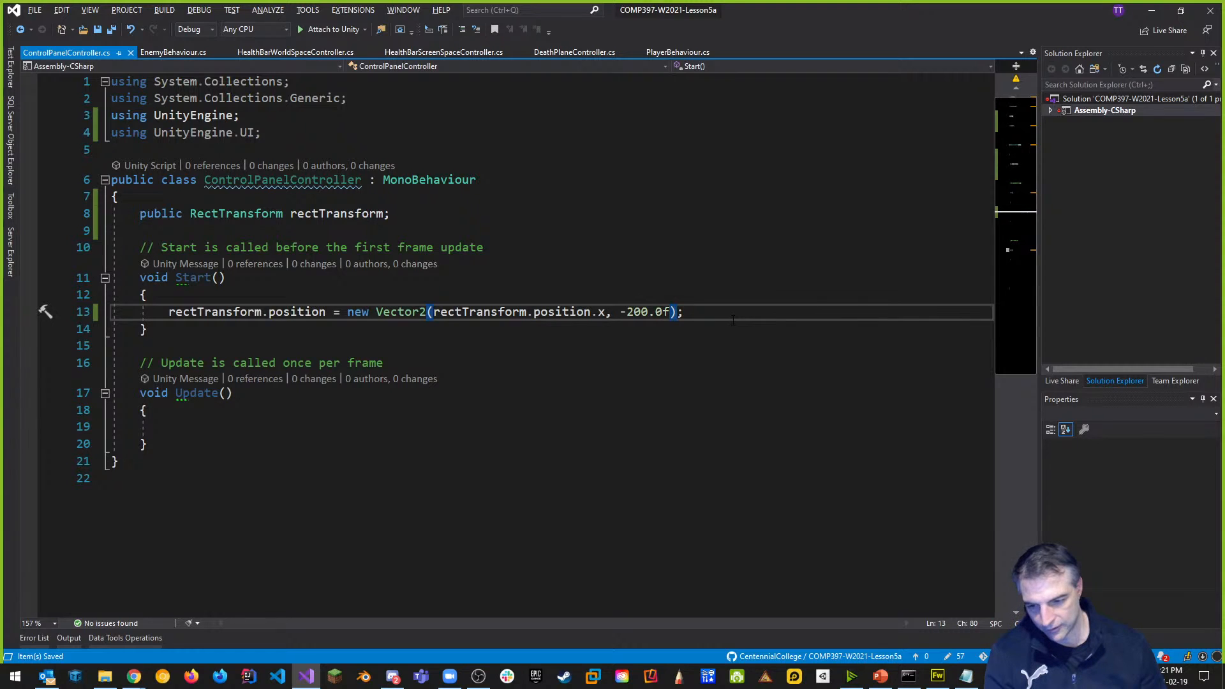
key("alt+Tab")
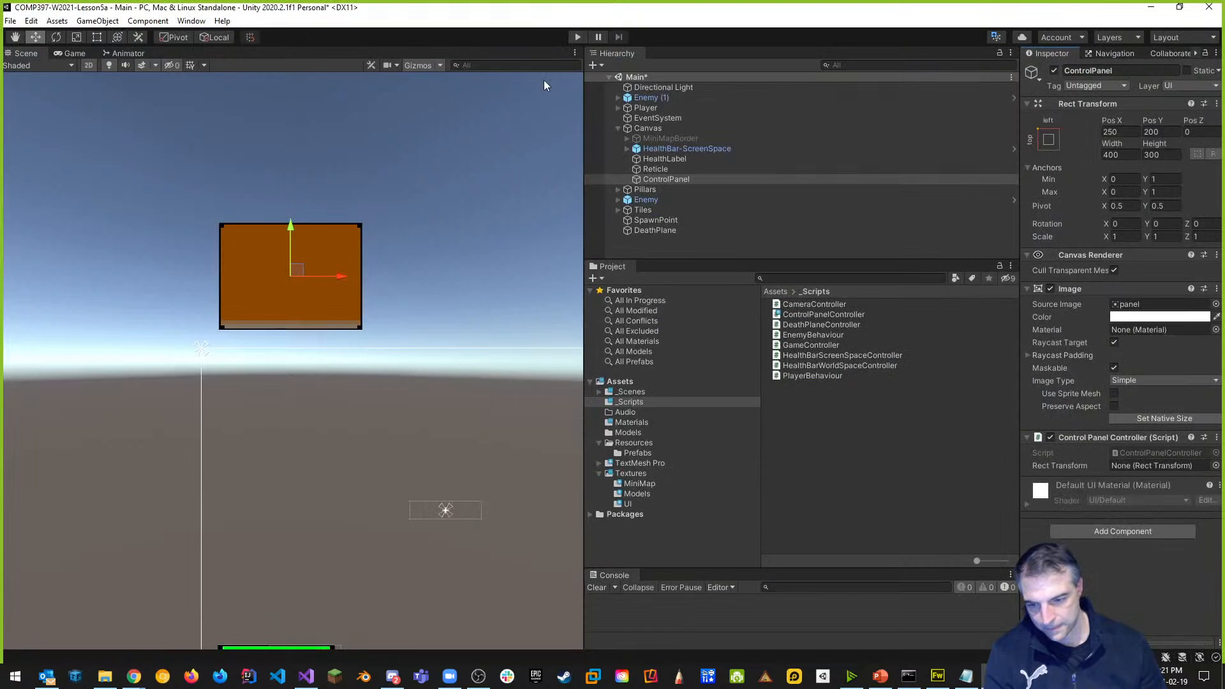
Play-test the scene, which logs an UnassignedReferenceException for rectTransform, then stop and return to the code.
left_click(576, 37)
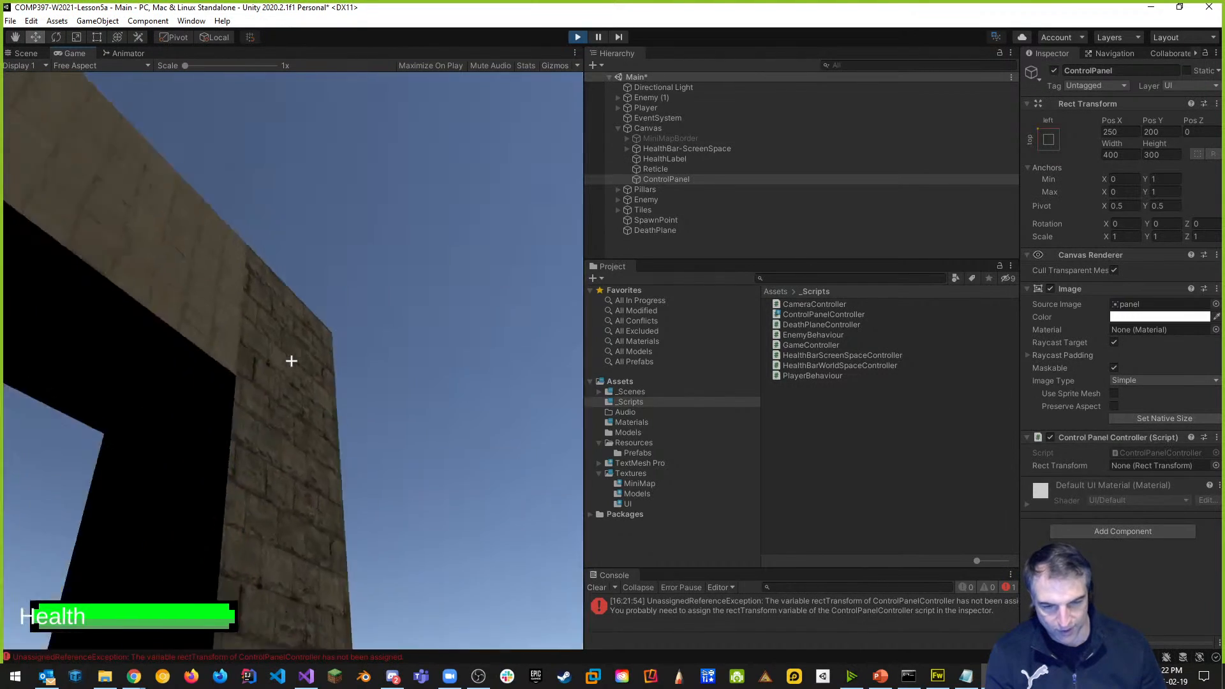
left_click(578, 39)
key("alt+Tab")
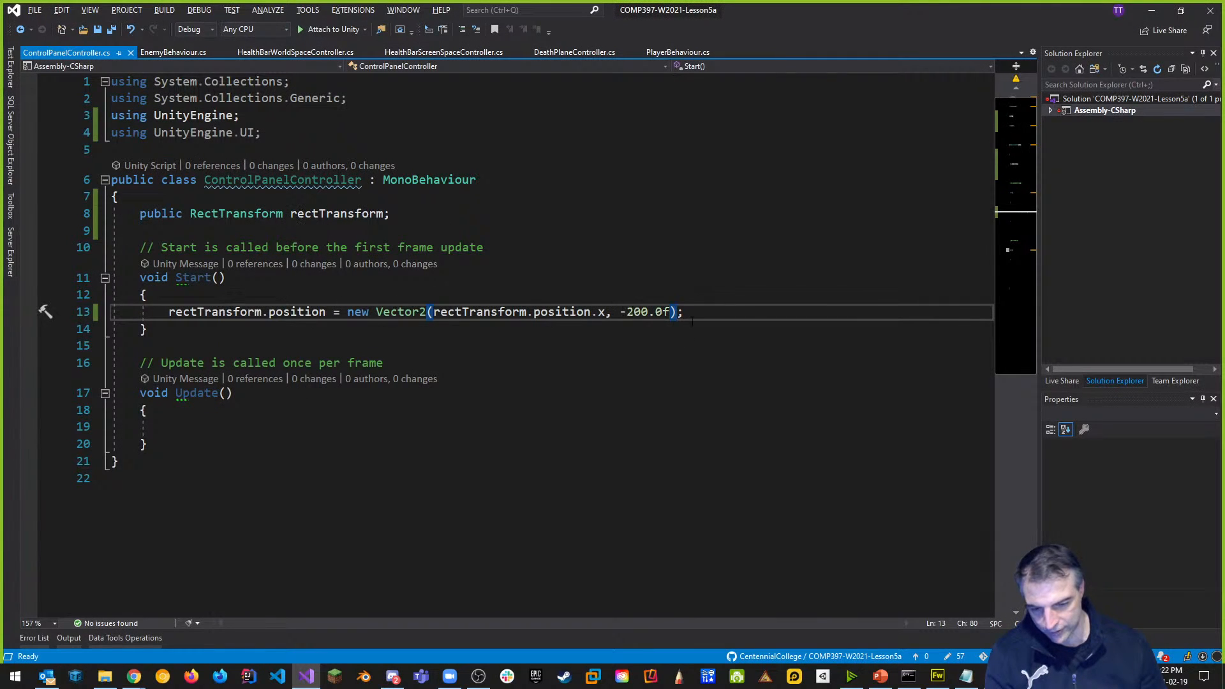
Insert 'rectTransform = GetComponent<RectTransform>();' at the top of Start and save.
left_click(292, 297)
key("Return")
key("Return")
key("Up")
type("rec")
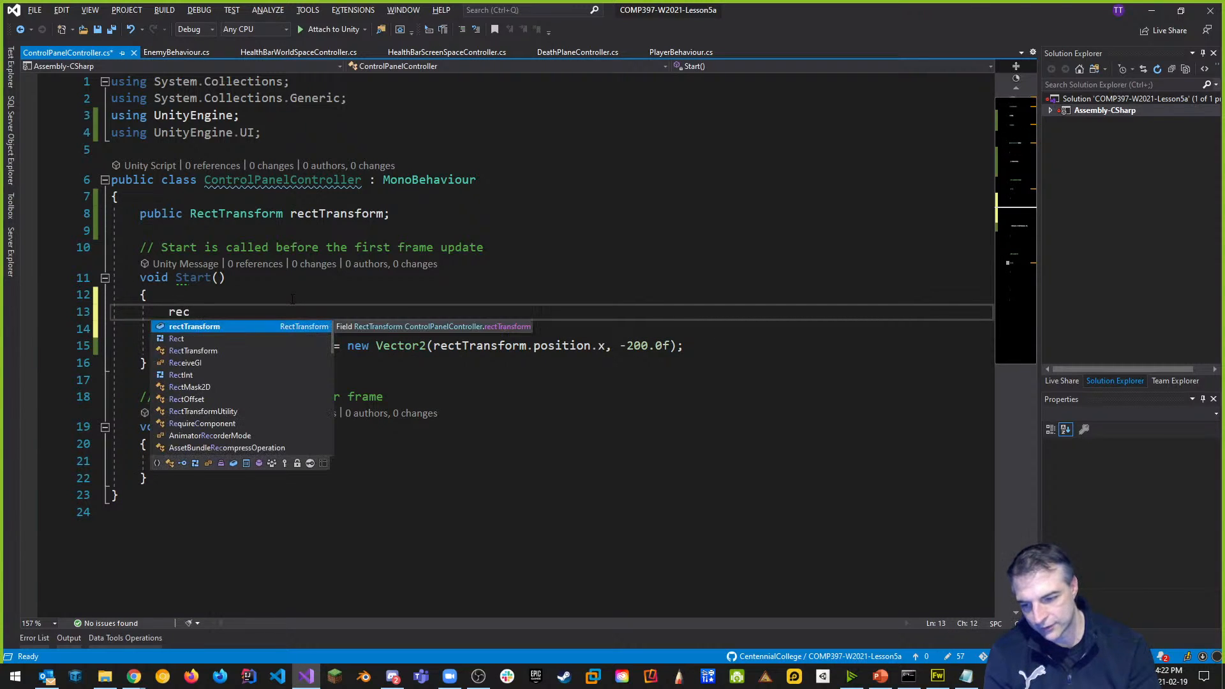
type("tTransform = GetComponent<>()")
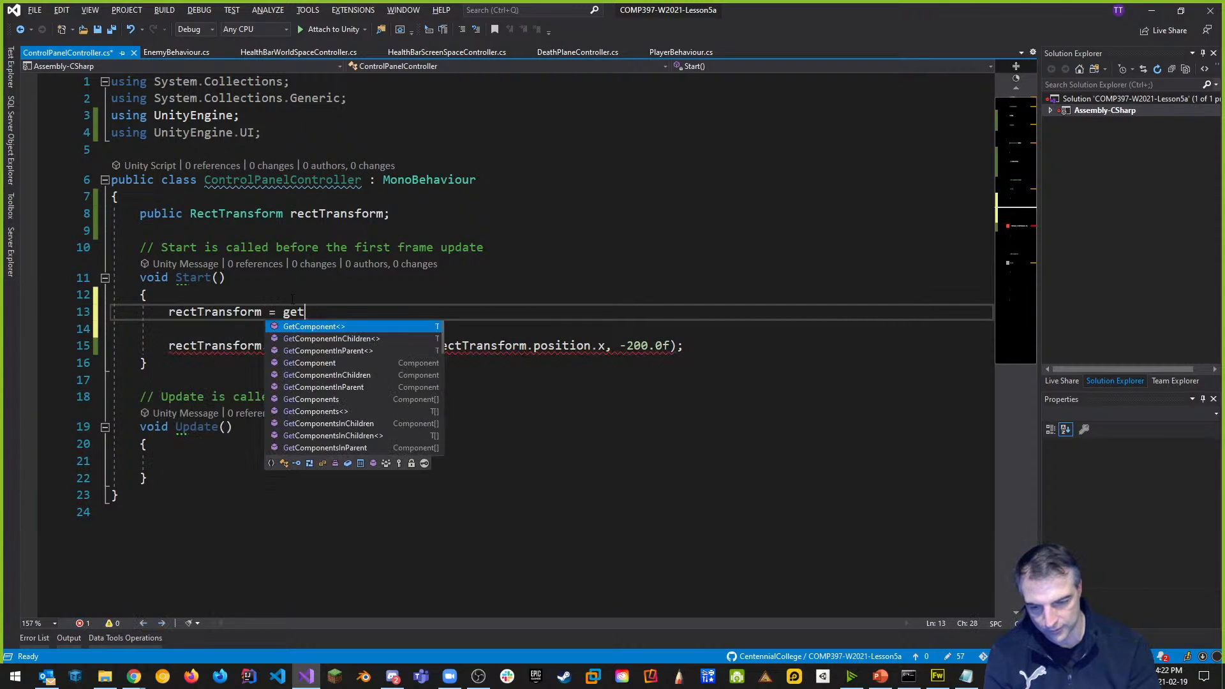
type("RectTransform")
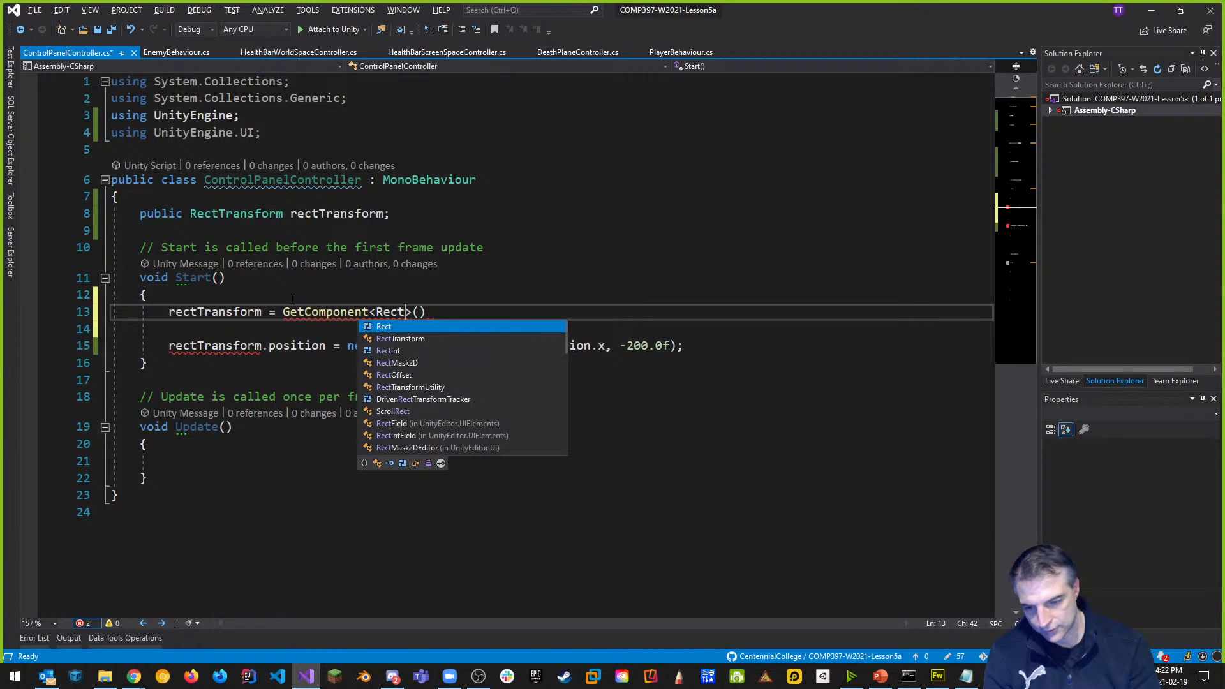
key("Right")
key("Right")
key("Right")
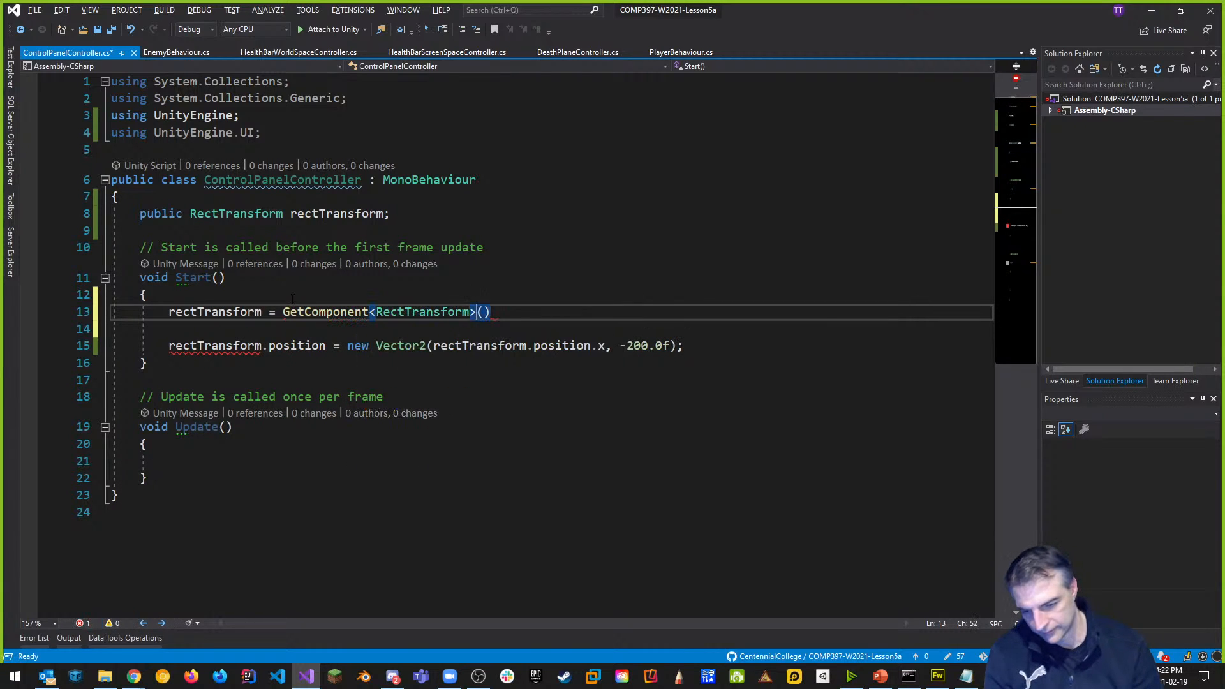
type(";")
key("ctrl+s")
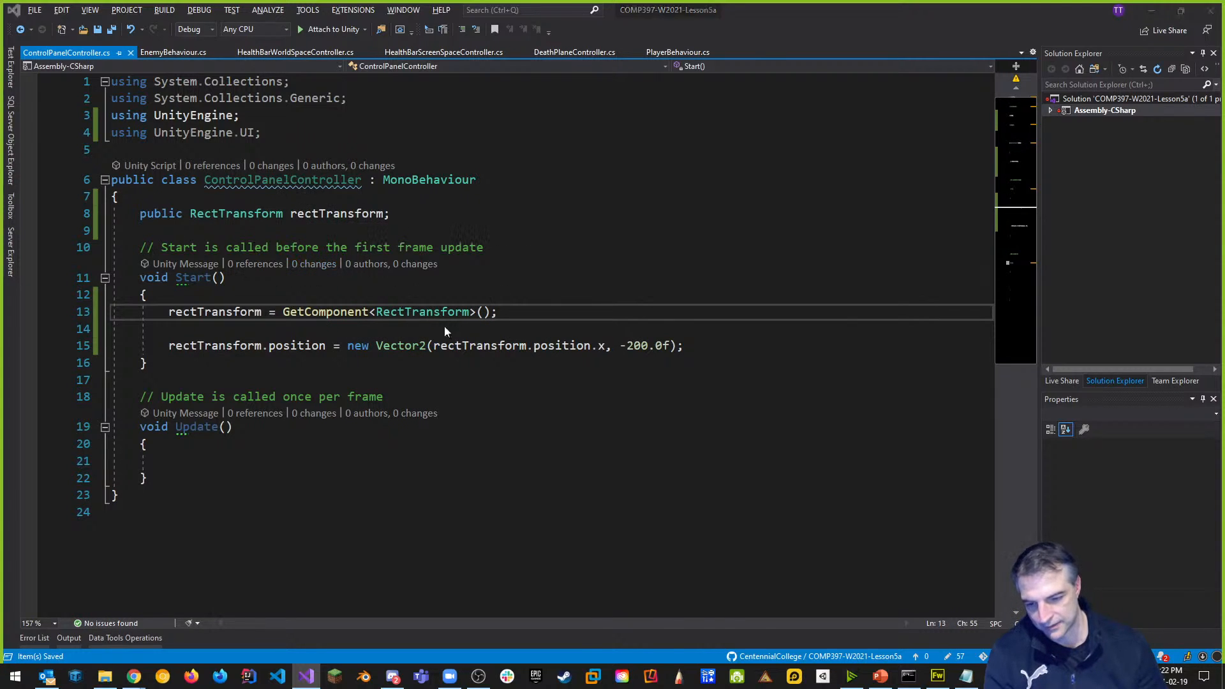
key("alt+Tab")
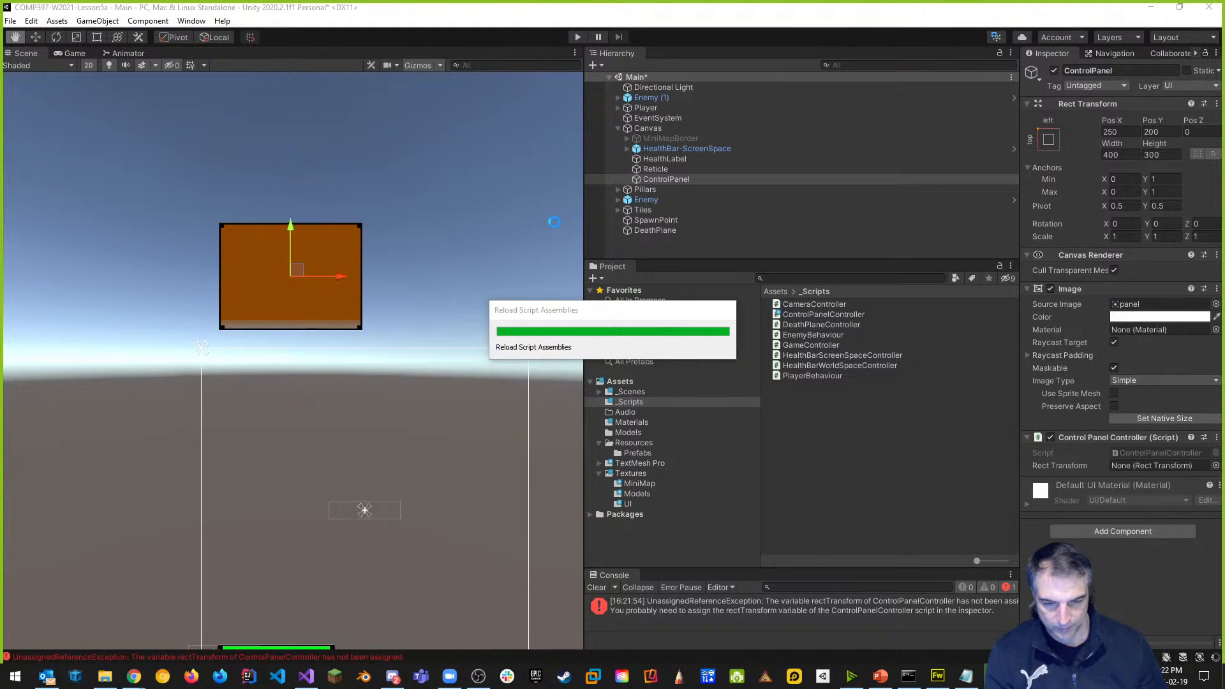
Start a Play test, widen the Game view, then restart Play mode.
left_click(577, 37)
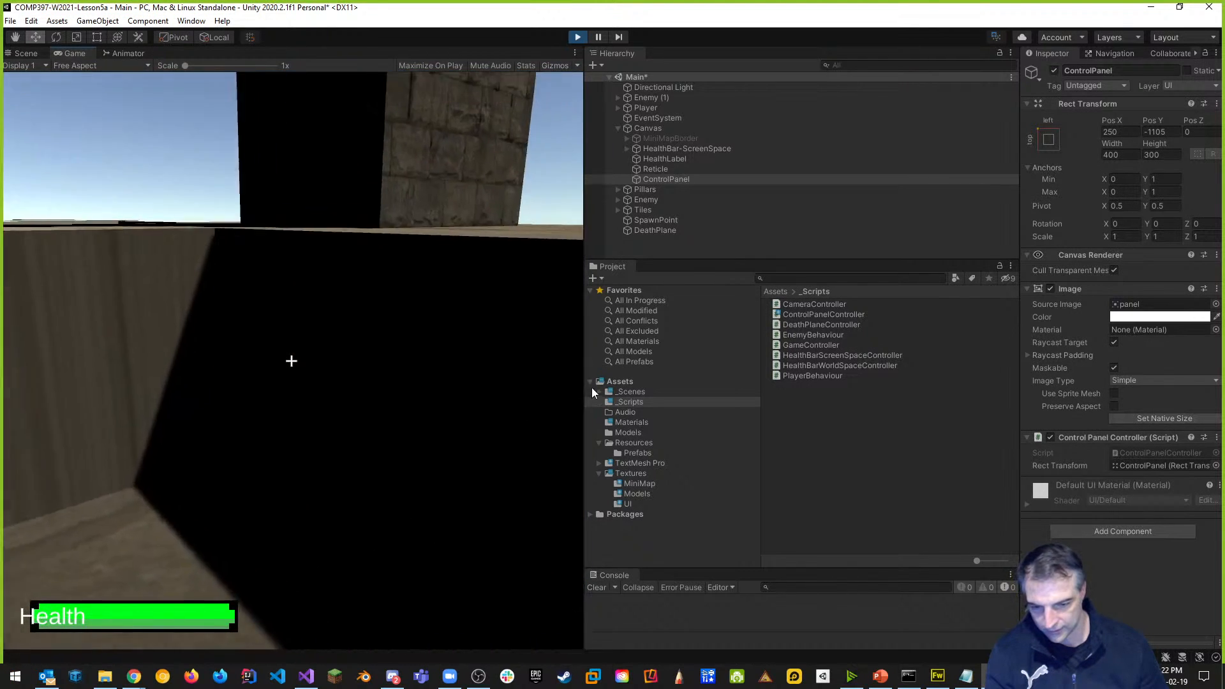
left_click_drag(584, 344, 700, 344)
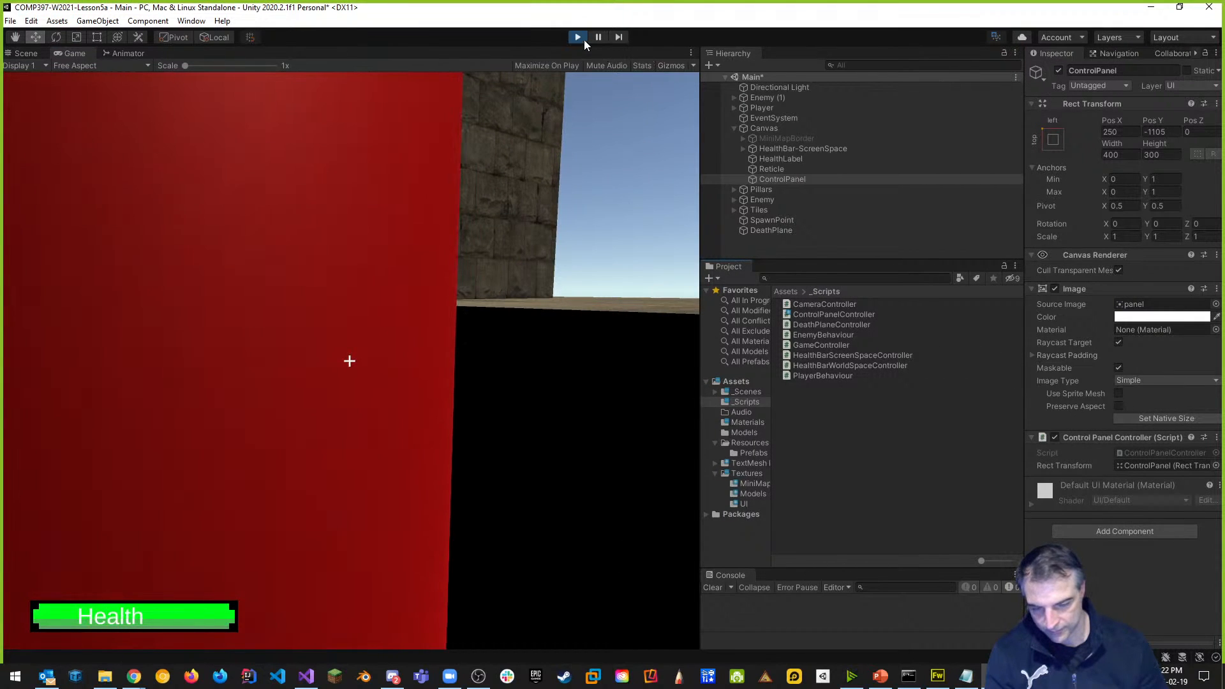
left_click(581, 37)
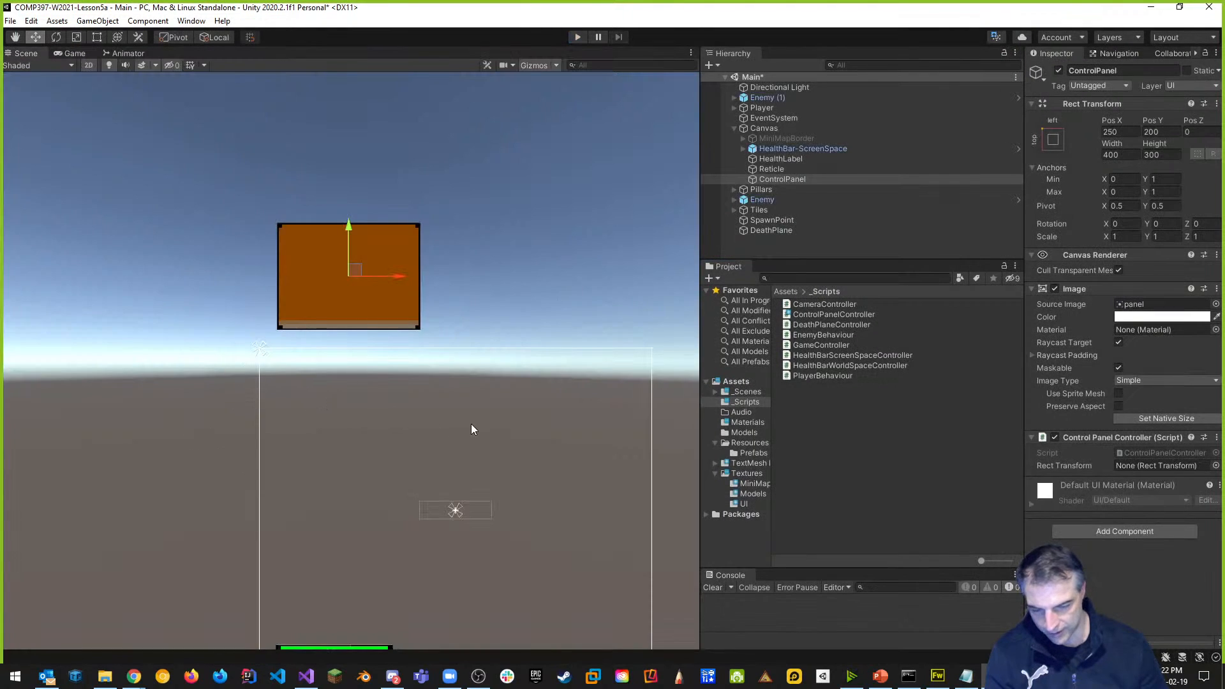
left_click(578, 36)
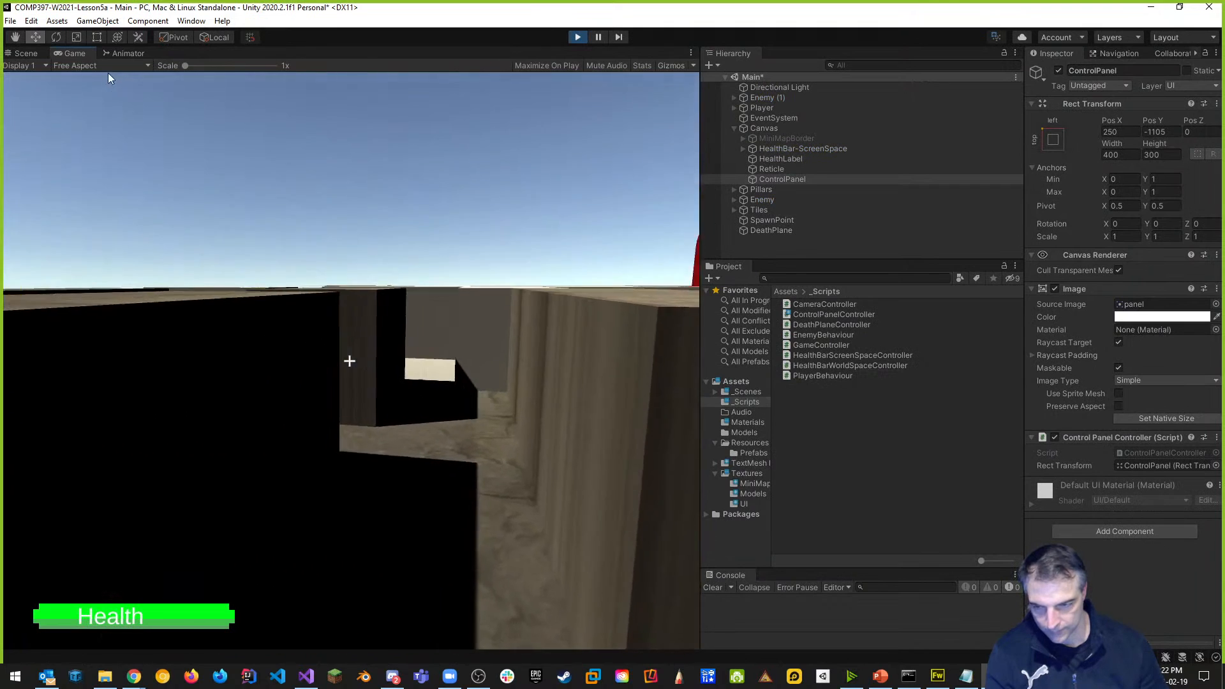
Frame the canvas in the Scene view, find ControlPanel at Pos Y -1105, and stop Play.
left_click(27, 53)
scroll(423, 400, "down", 6)
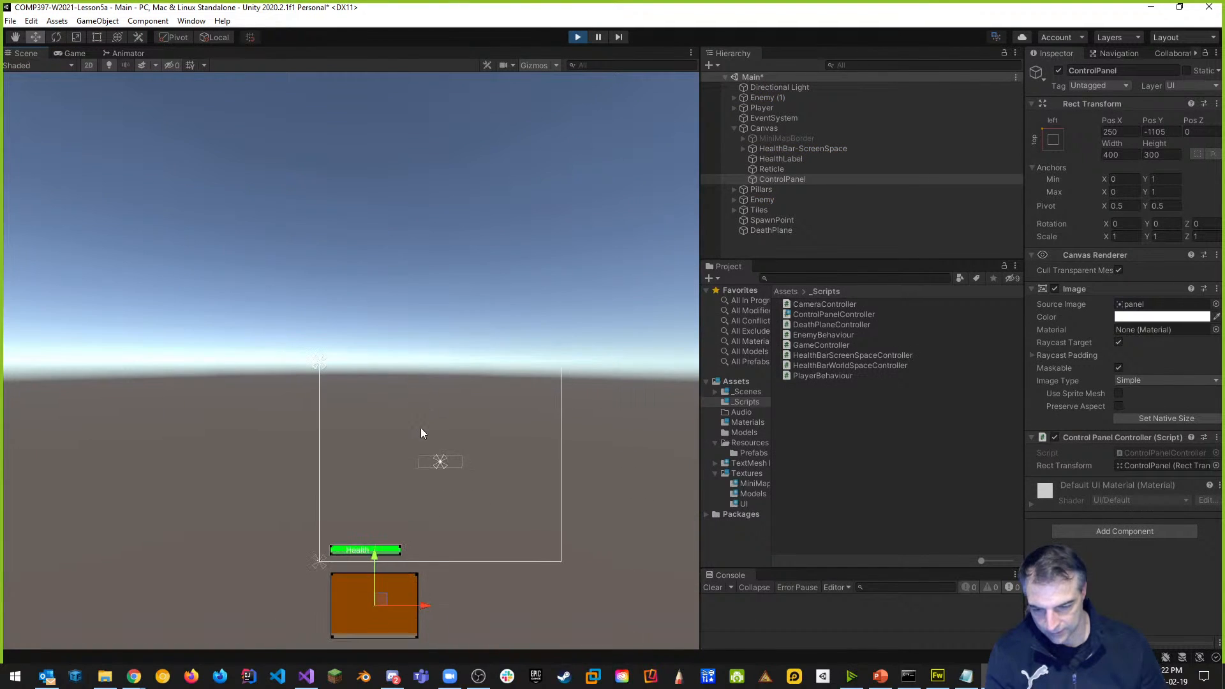
middle_click_drag(420, 427, 430, 254)
middle_click_drag(432, 423, 445, 374)
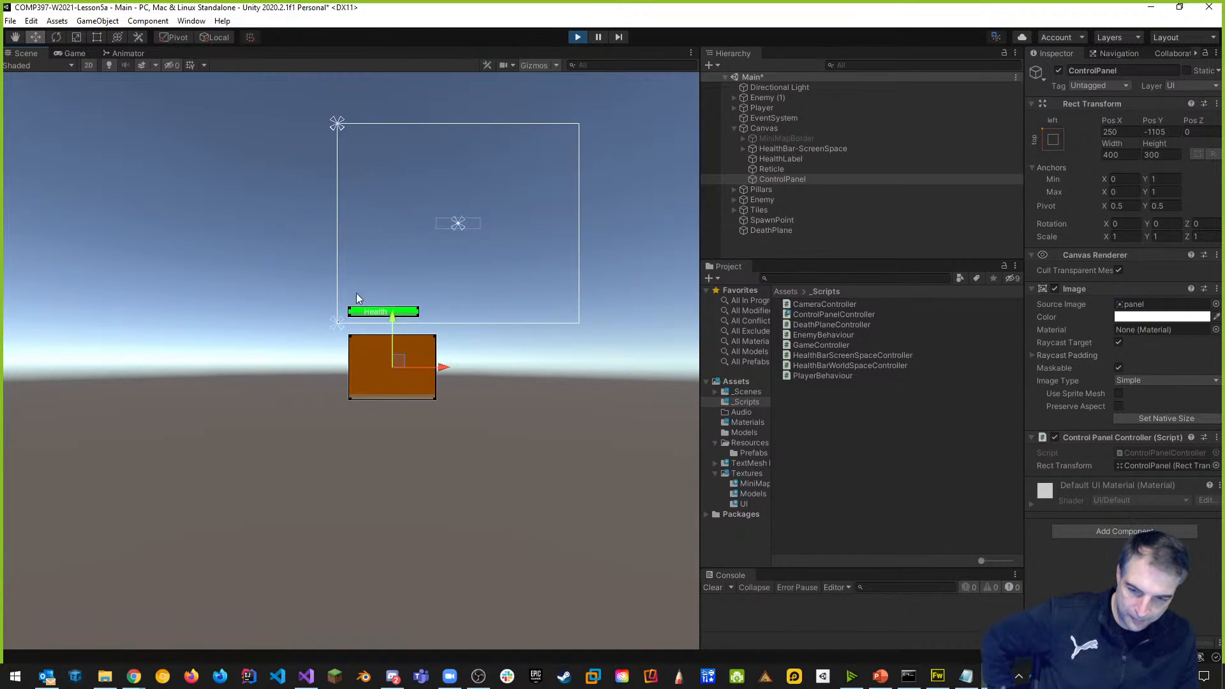
left_click(578, 37)
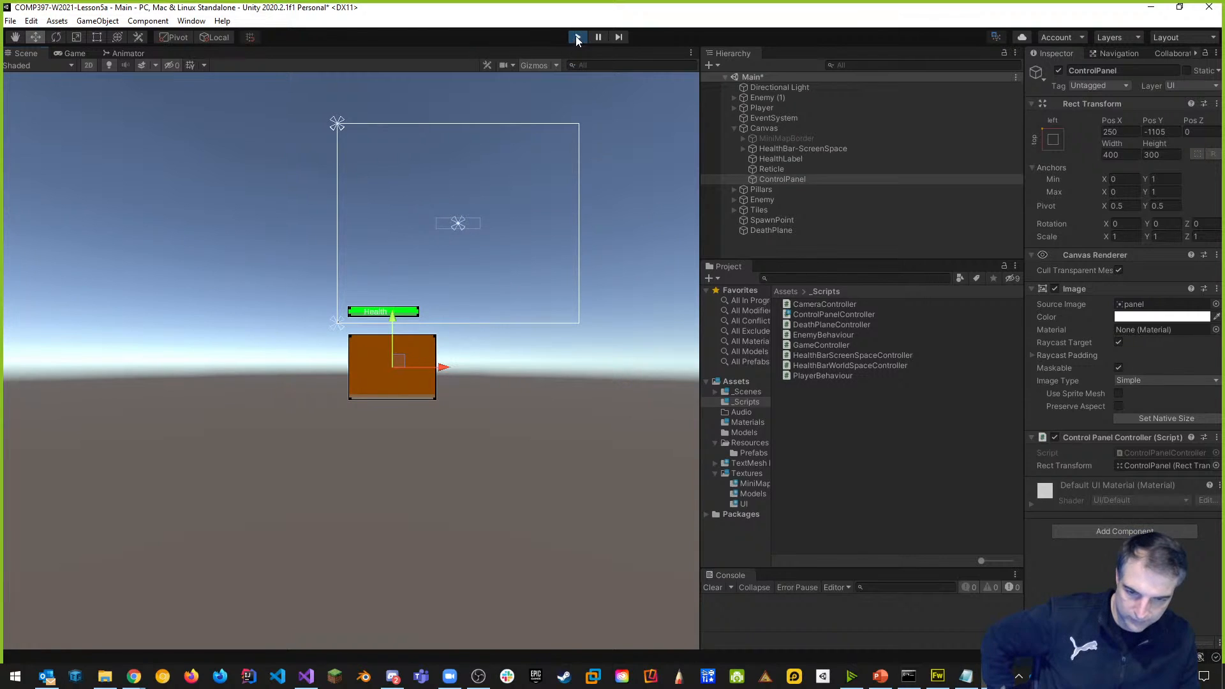
key("alt+Tab")
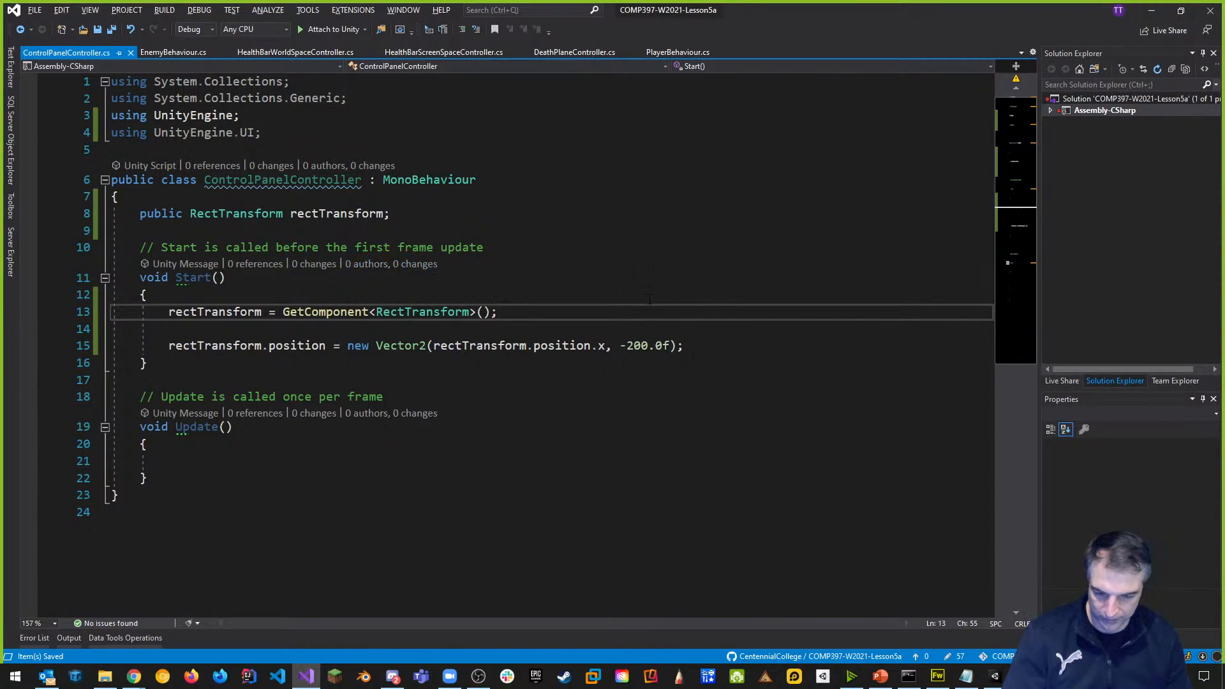
Replace .position with .localPosition on line 15 of Start and save the script.
left_click_drag(620, 346, 666, 346)
double_click(301, 347)
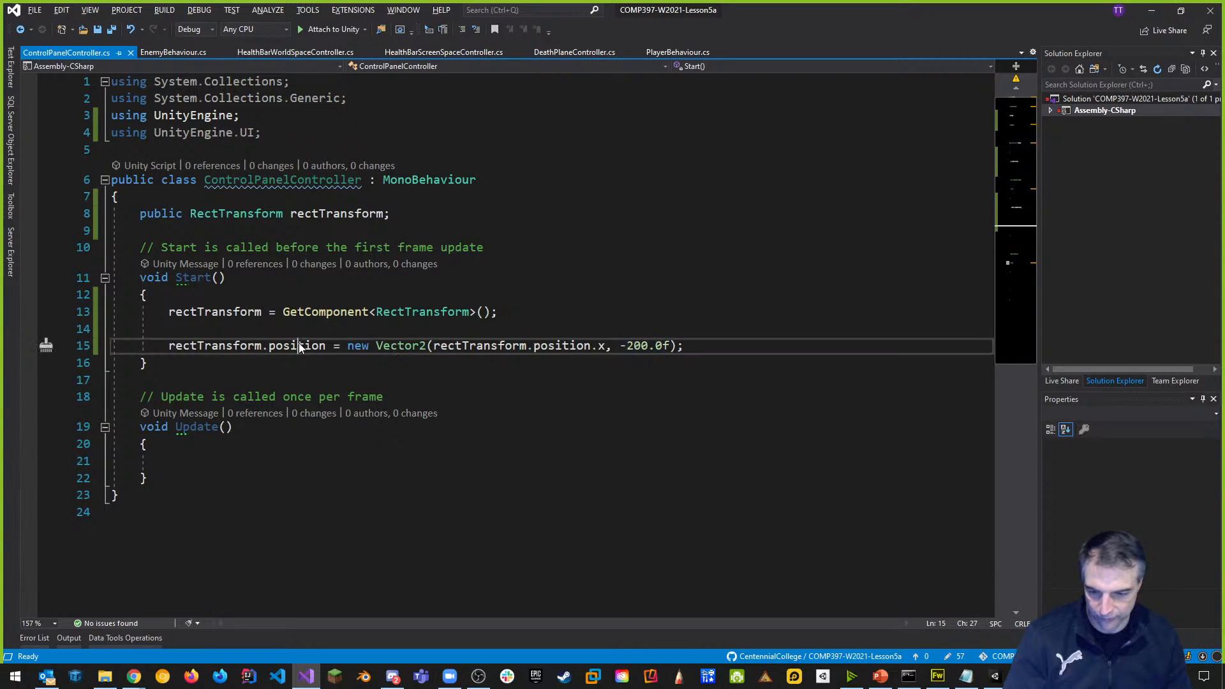
key("BackSpace")
key("BackSpace")
type(".loca")
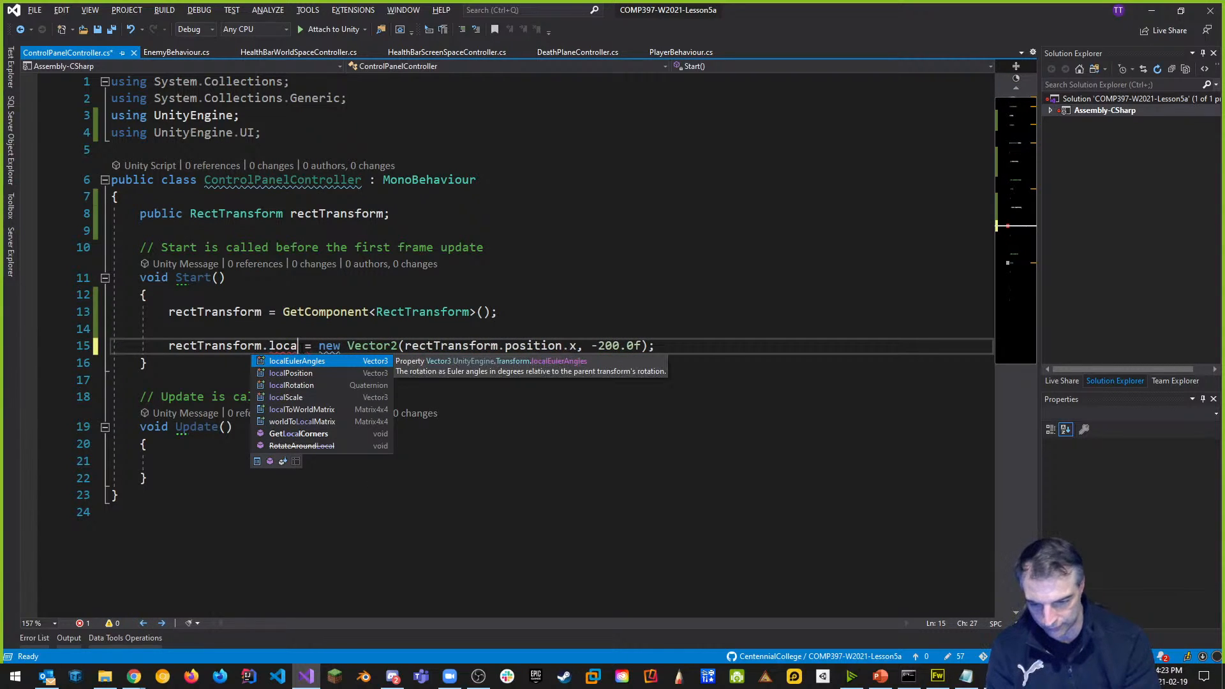
type("lP")
key("Tab")
left_click(707, 307)
key("ctrl+s")
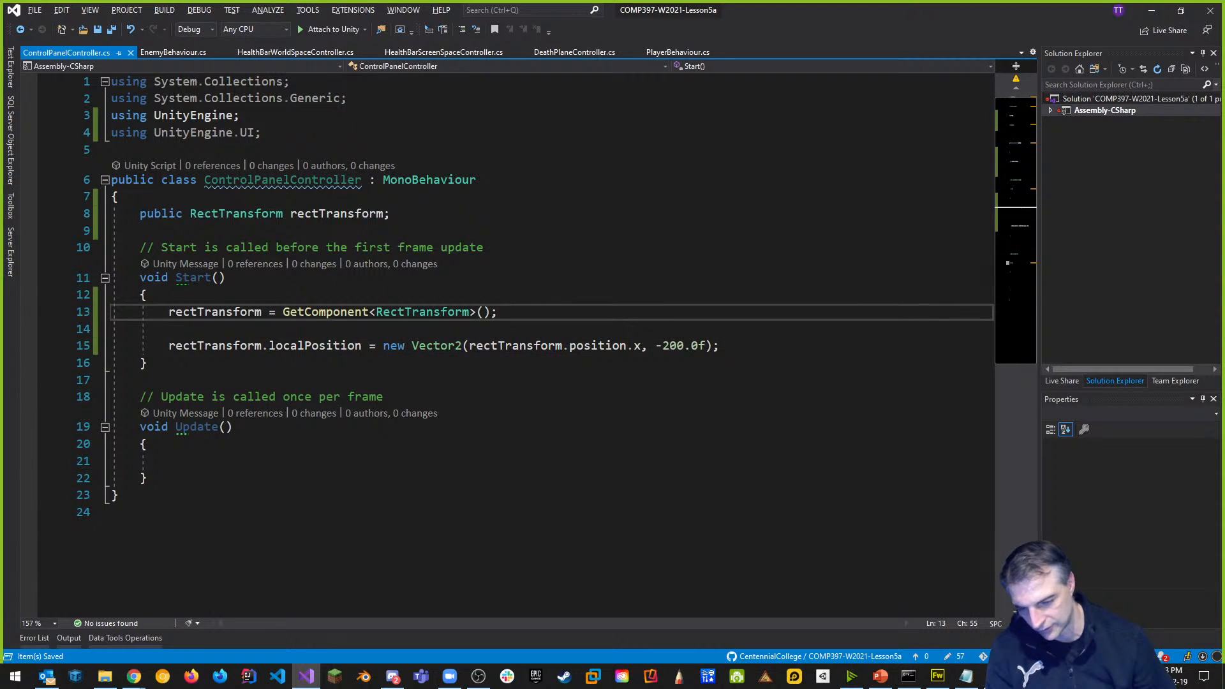
key("alt+Tab")
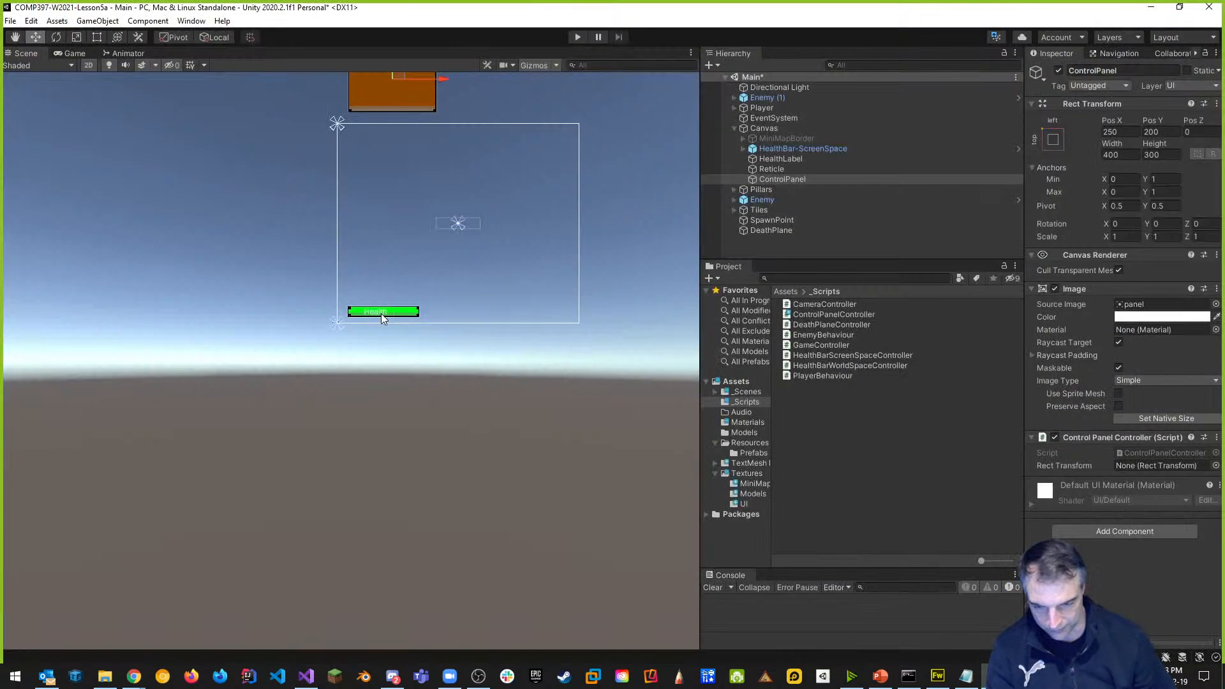
Make HealthLabel a child of HealthBar-ScreenSpace in the Hierarchy.
left_click(786, 160)
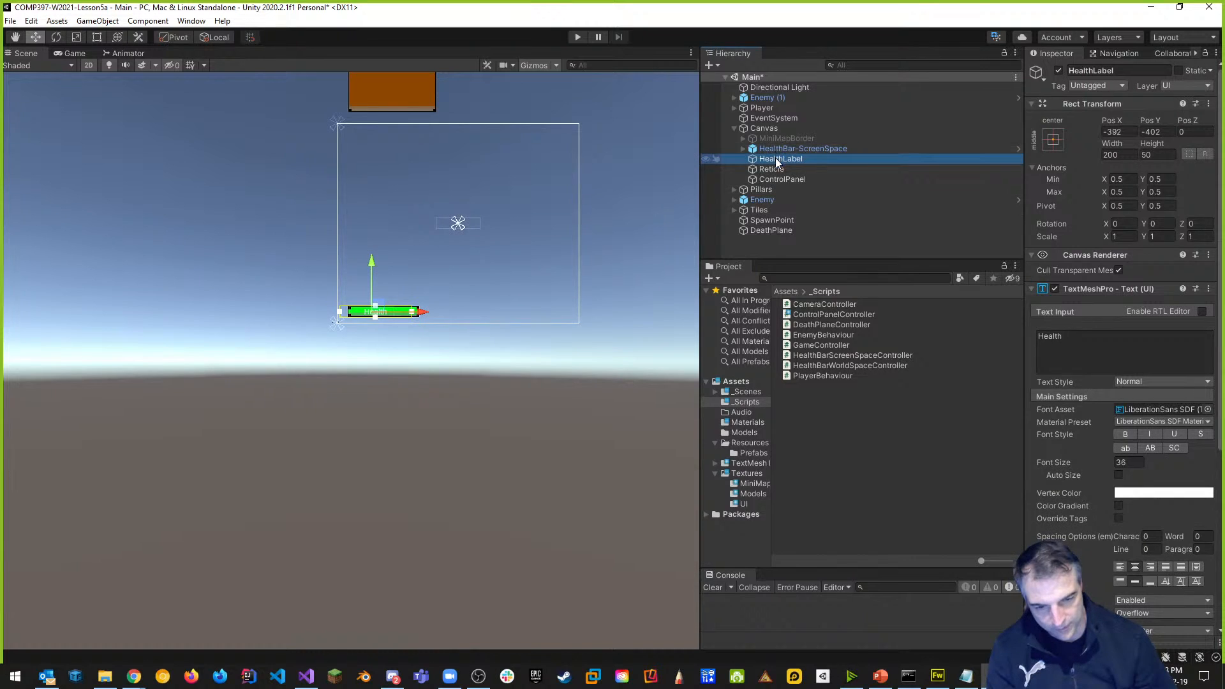
left_click(744, 148)
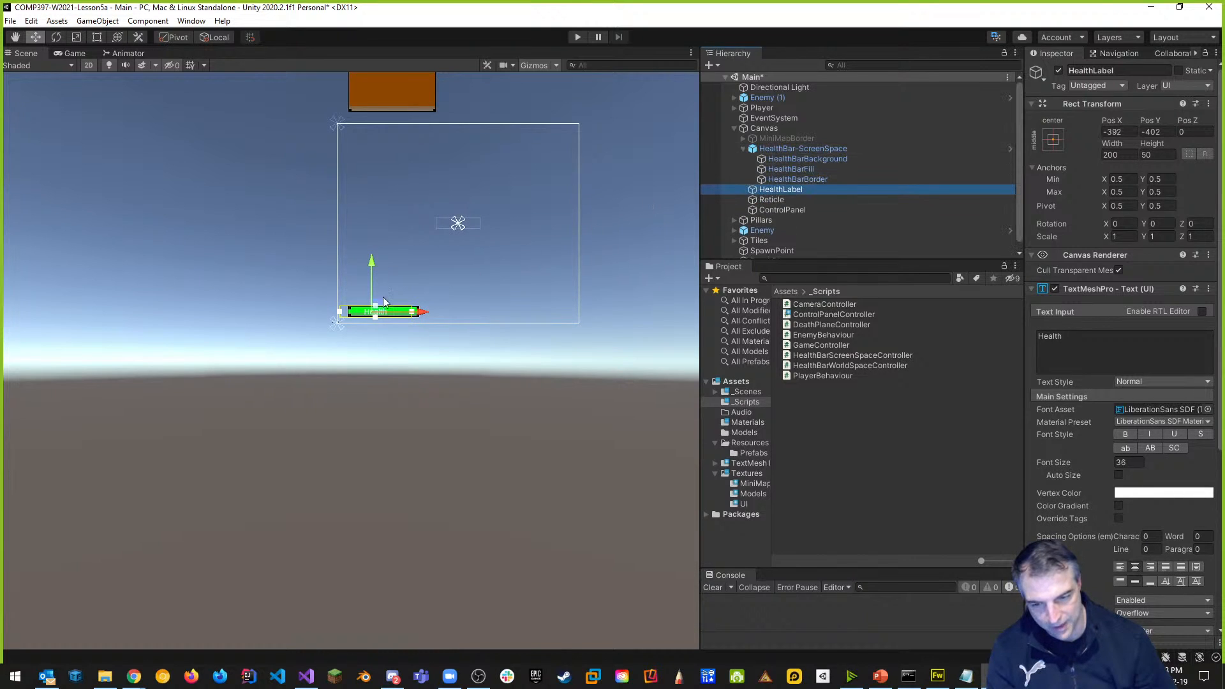
scroll(425, 344, "up", 4)
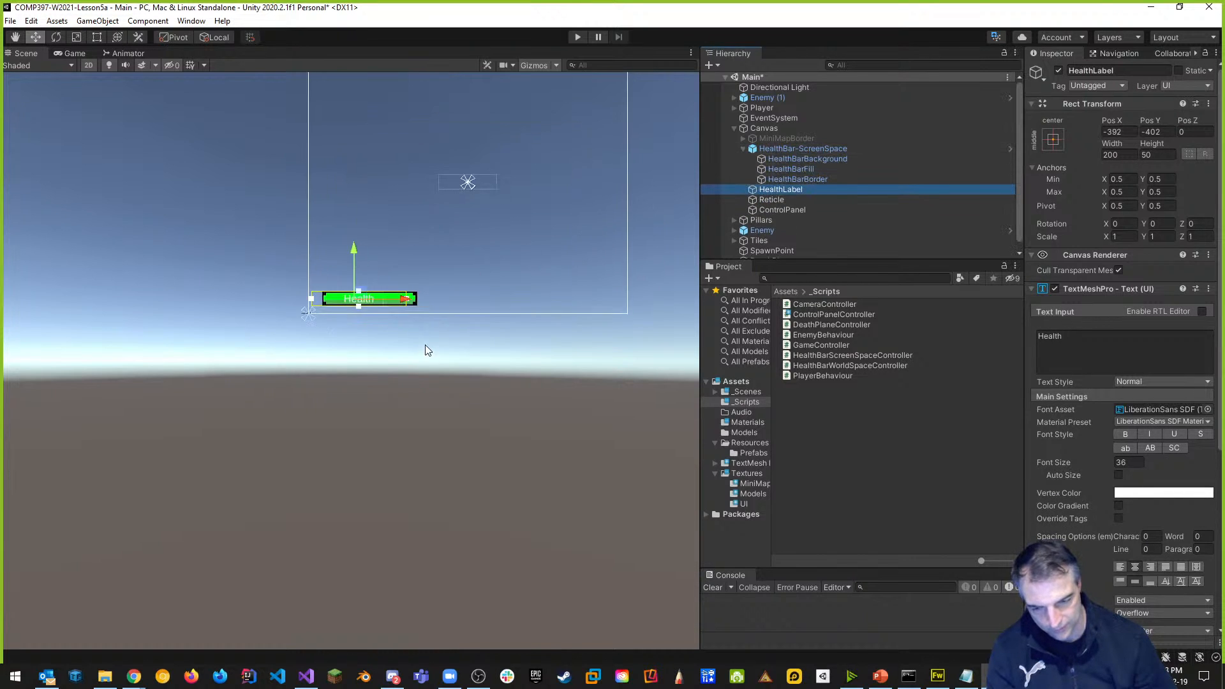
scroll(411, 249, "up", 3)
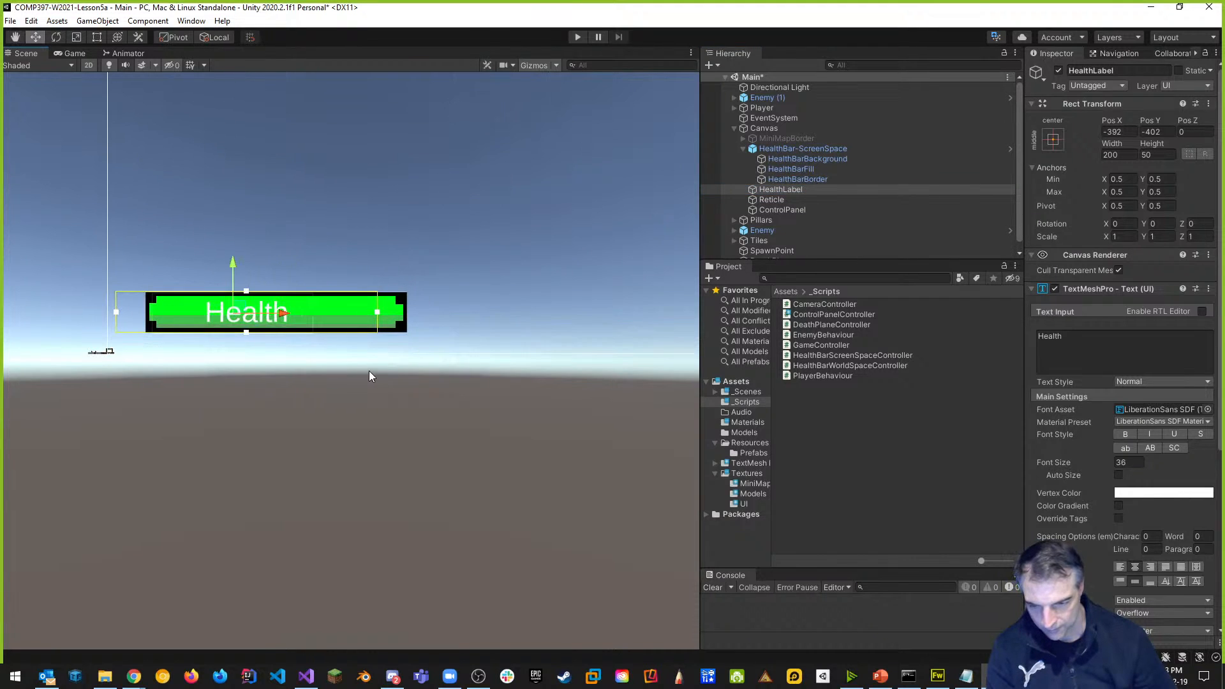
scroll(378, 333, "up", 1)
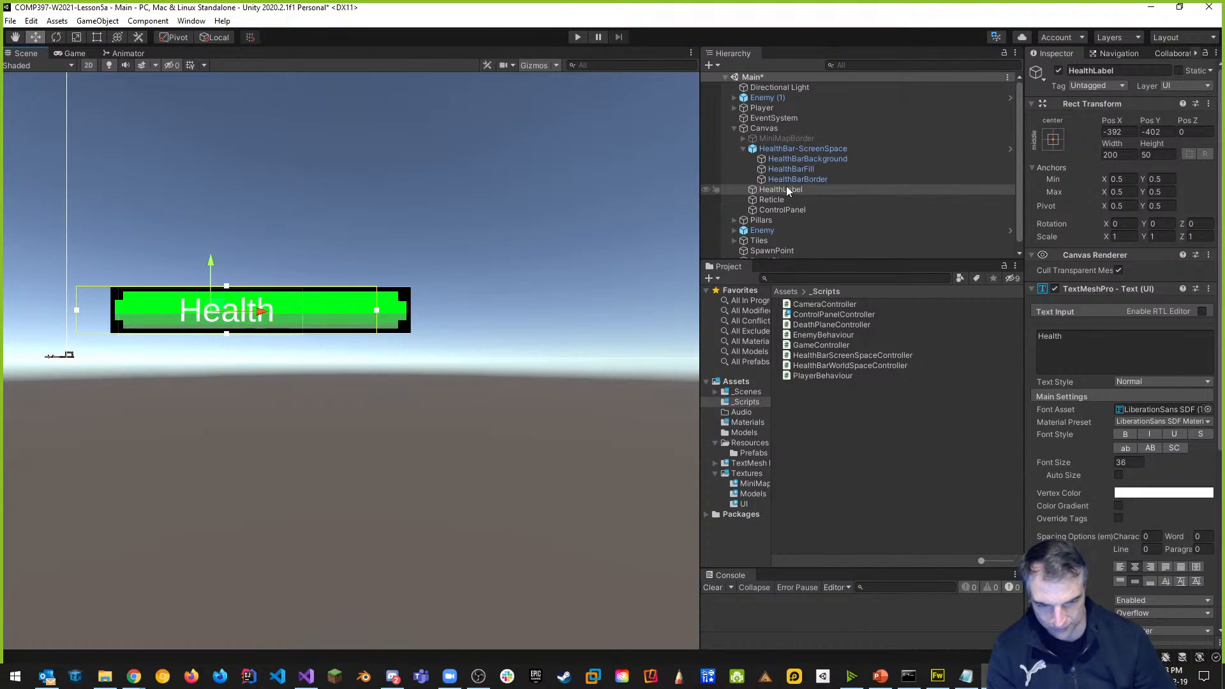
mouse_move(775, 187)
left_mouse_down()
mouse_move(846, 167)
mouse_move(793, 152)
left_mouse_up()
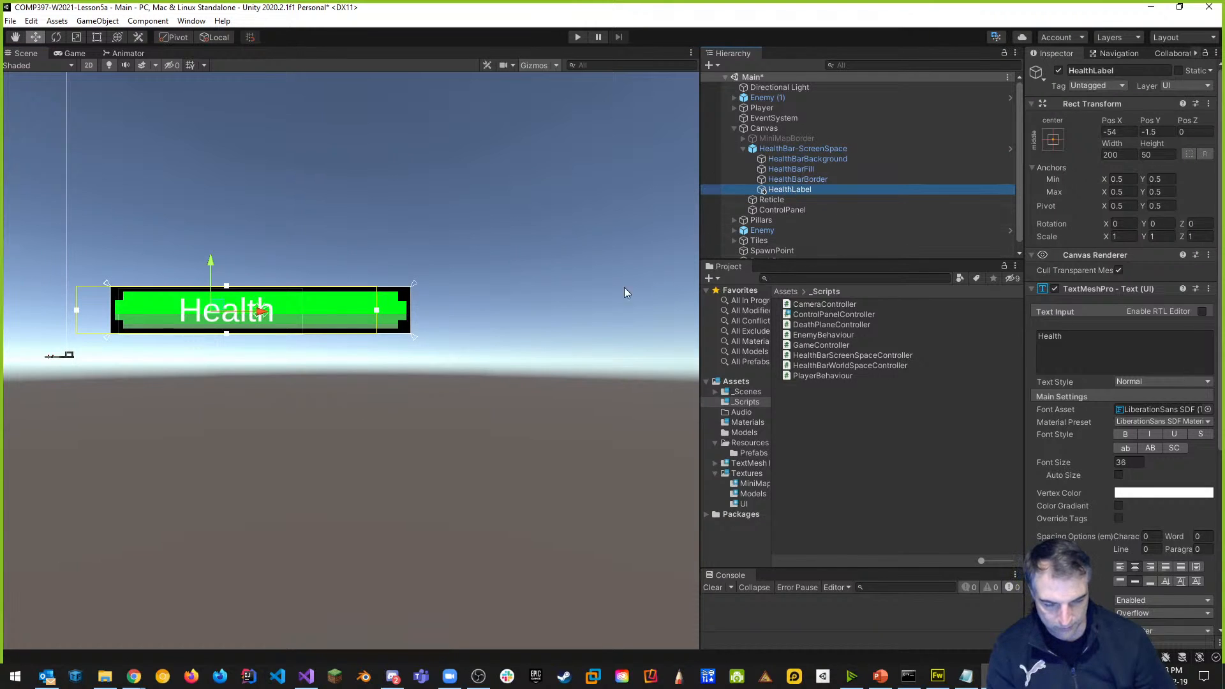
Resize HealthLabel's rect and apply the stretch/stretch anchor preset to fill the health bar.
left_click_drag(375, 313, 410, 312)
left_click_drag(76, 310, 110, 311)
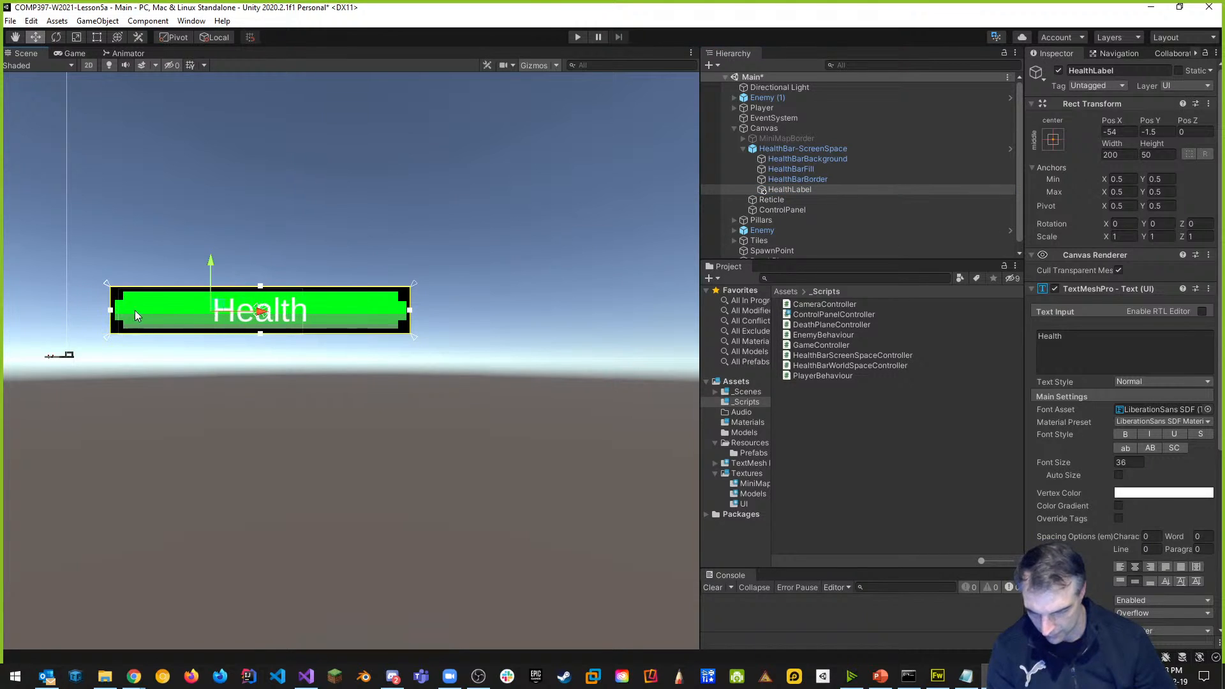
left_click(1055, 139)
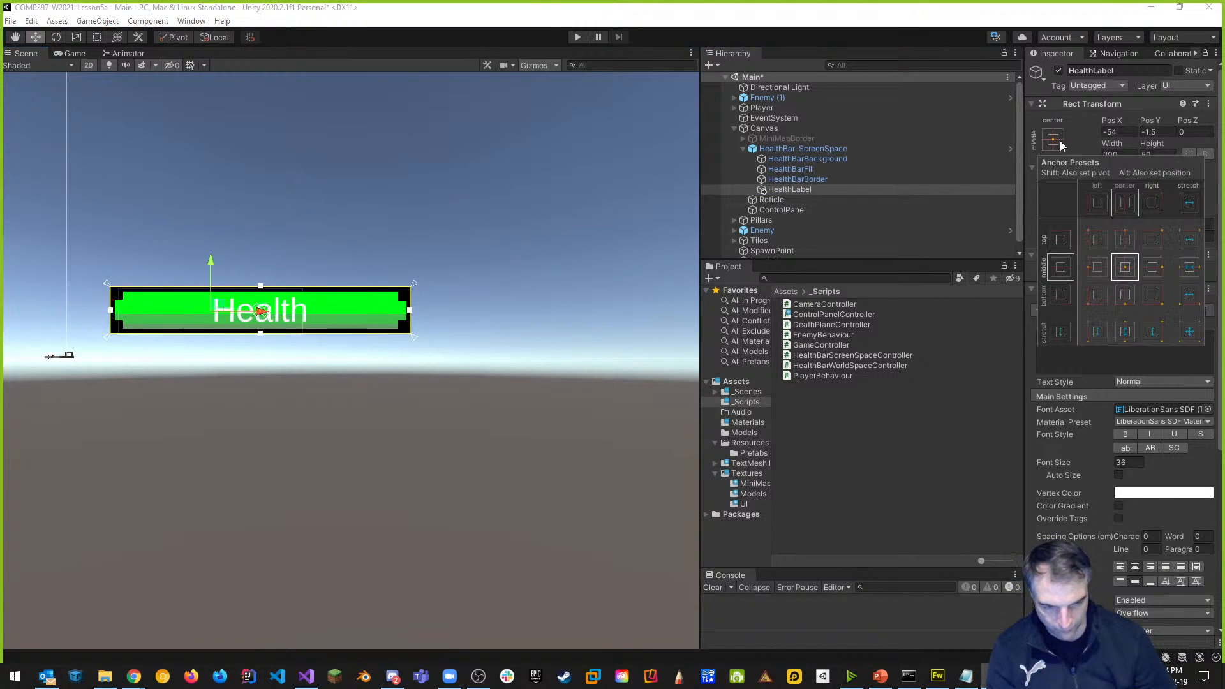
left_click(1188, 332)
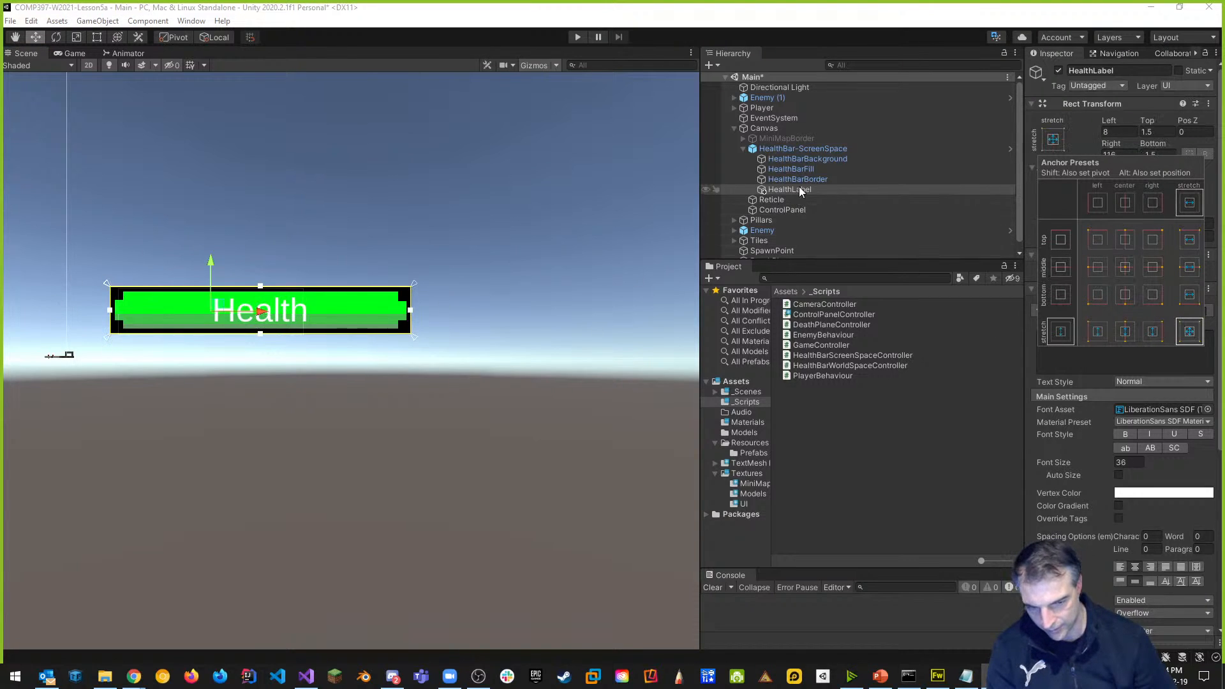
Play-test the scene to check the health bar and ControlPanel, then stop.
left_click(577, 38)
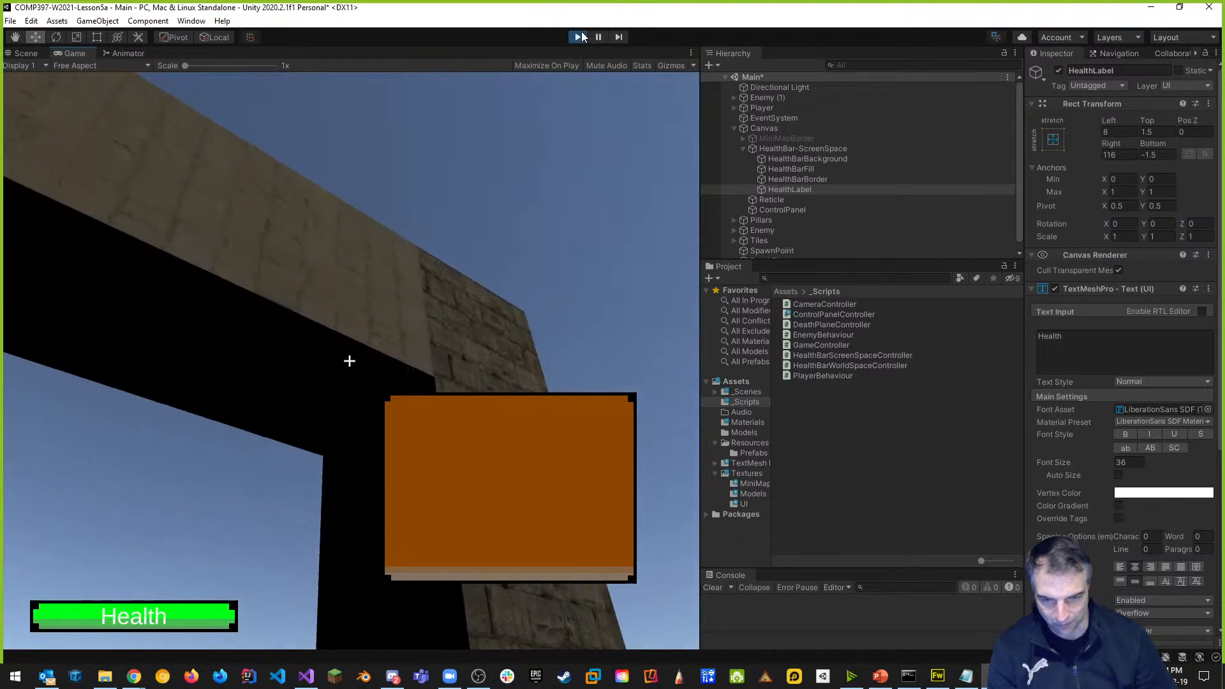
left_click(578, 37)
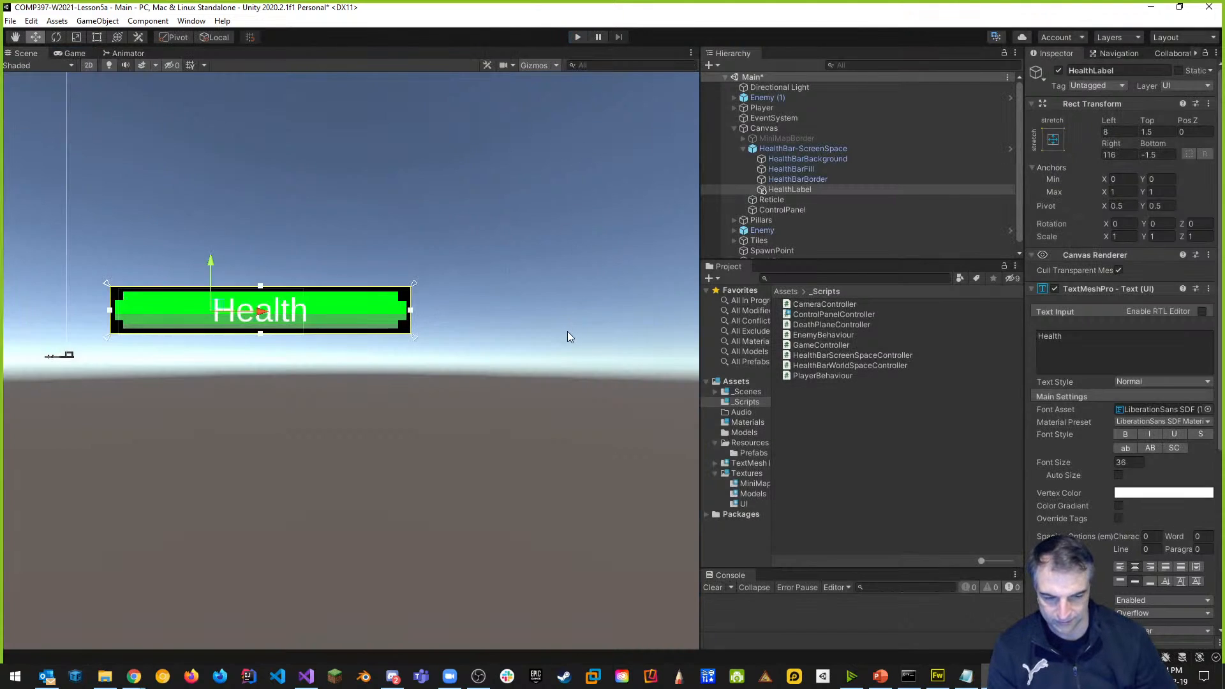
key("alt+Tab")
key("alt+Tab")
scroll(427, 325, "up", 5)
scroll(426, 298, "down", 5)
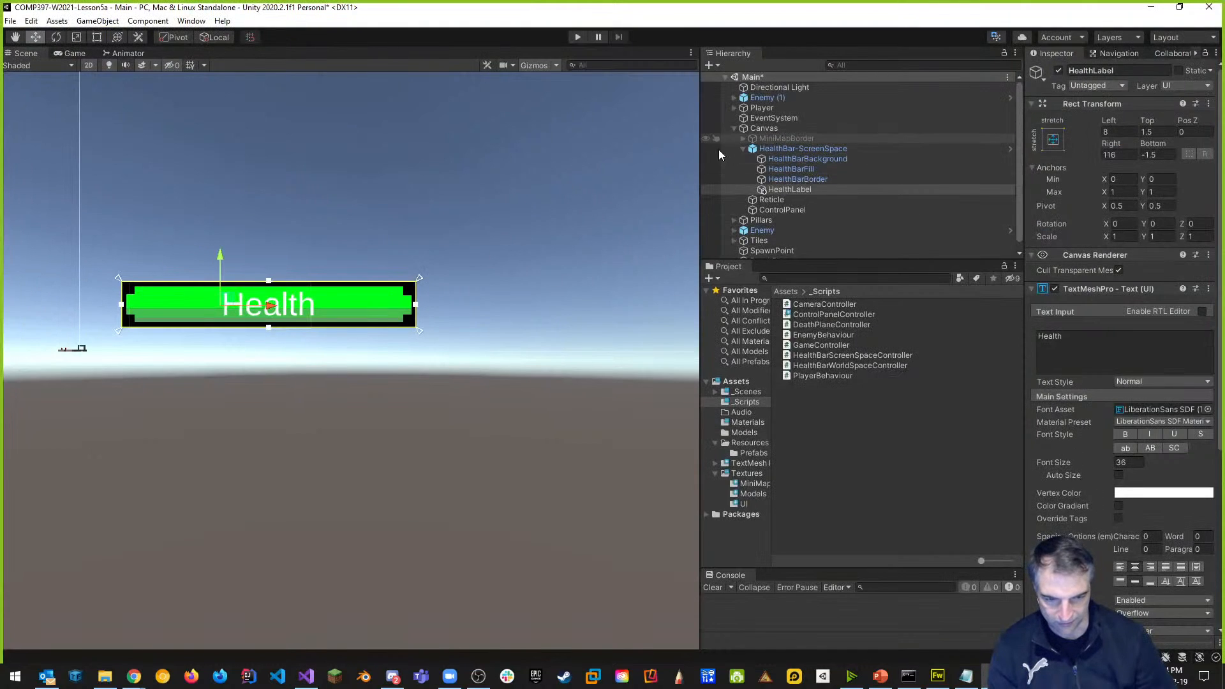
Select ControlPanel (Pos X 250, Pos Y 200, 400×300) and center the orange panel in the Scene view.
left_click(790, 210)
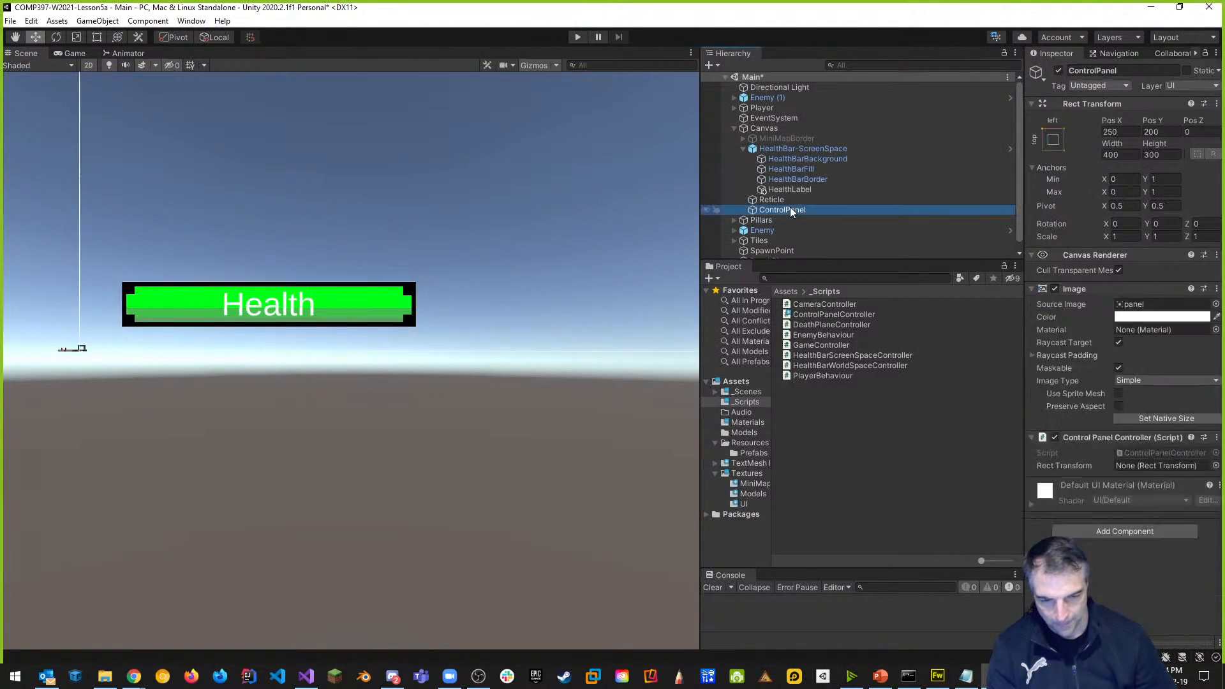
scroll(262, 303, "down", 2)
mouse_move(306, 267)
middle_mouse_down()
mouse_move(374, 325)
mouse_move(291, 542)
middle_mouse_up()
scroll(274, 295, "down", 2)
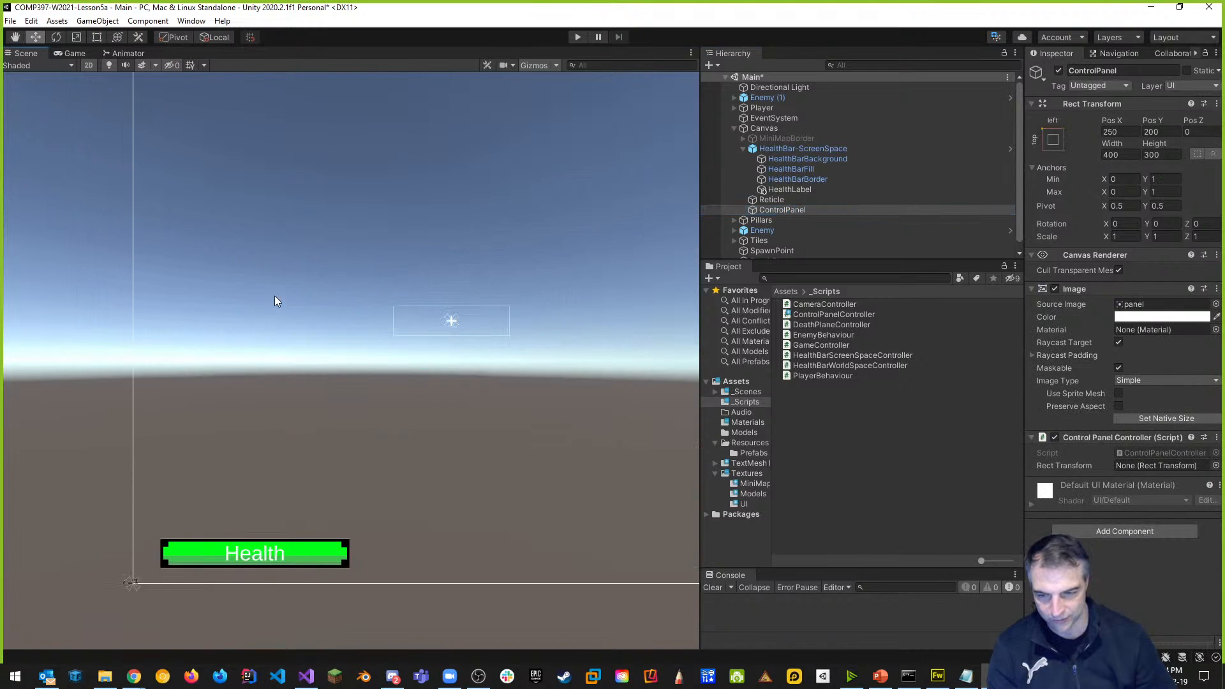
middle_click_drag(274, 295, 255, 443)
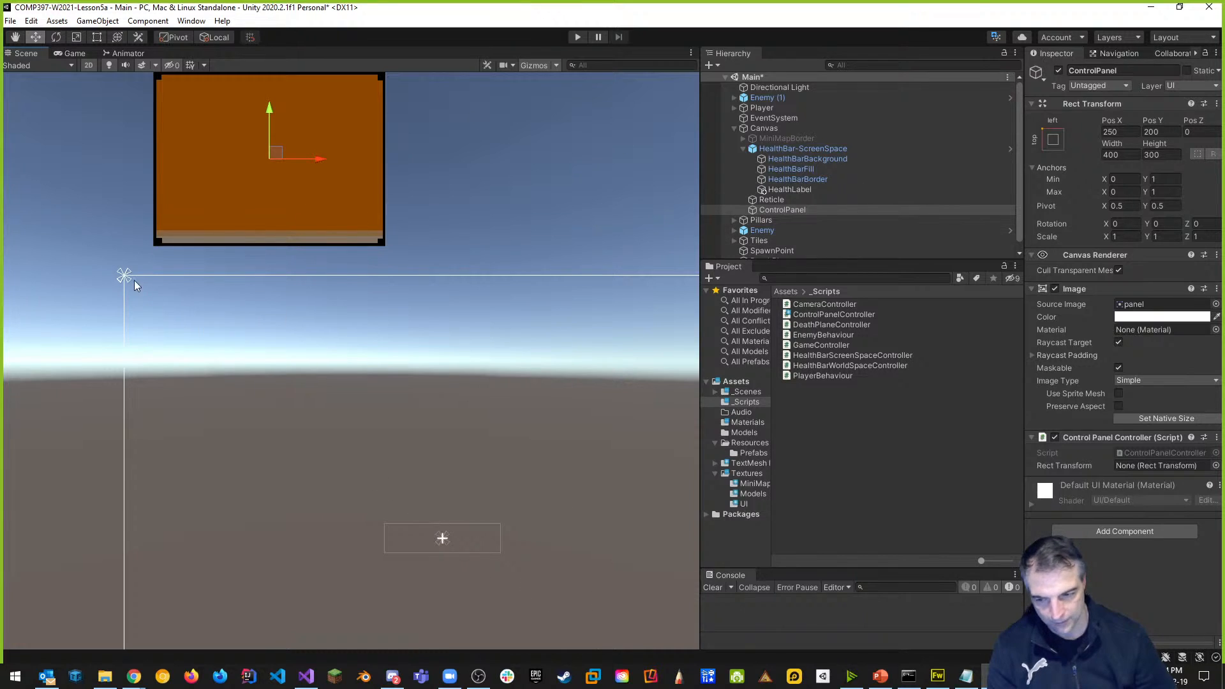
middle_click_drag(249, 346, 198, 393)
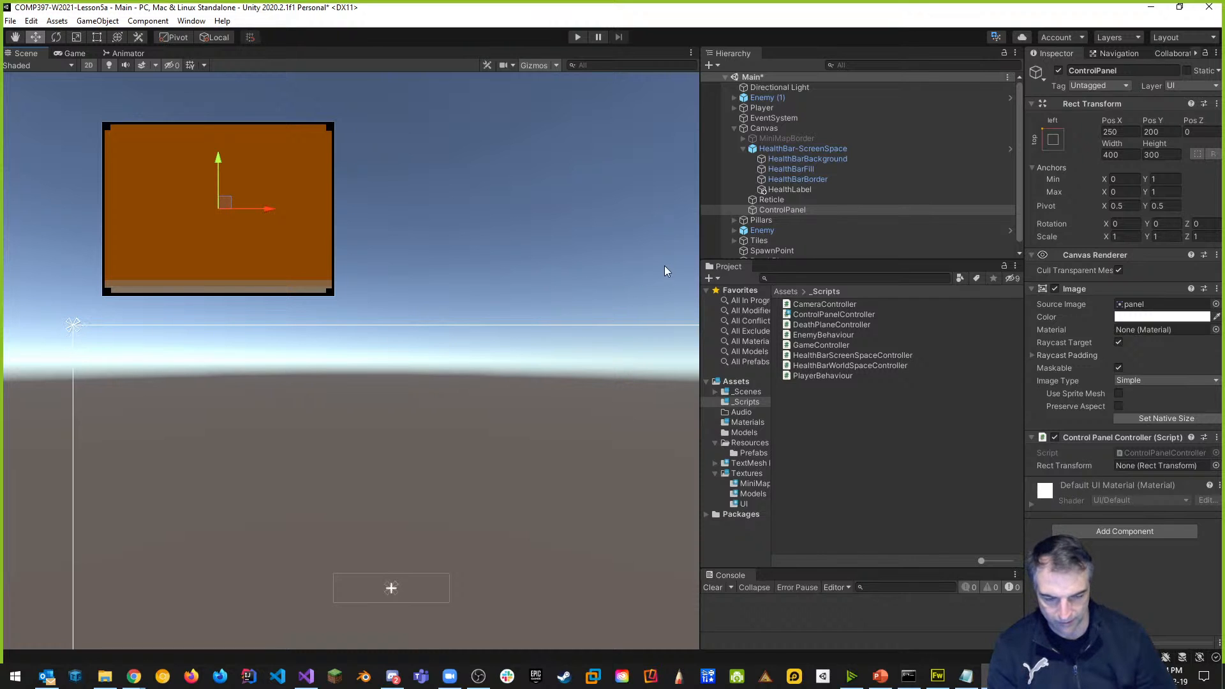
key("alt+Tab")
Begin a new rectTransform.anchoredPosition line inside Start.
key("Down")
key("Return")
key("Return")
key("Return")
key("Up")
type("rect")
key("Tab")
key("BackSpace")
key("BackSpace")
key("BackSpace")
key("BackSpace")
type("rectTr")
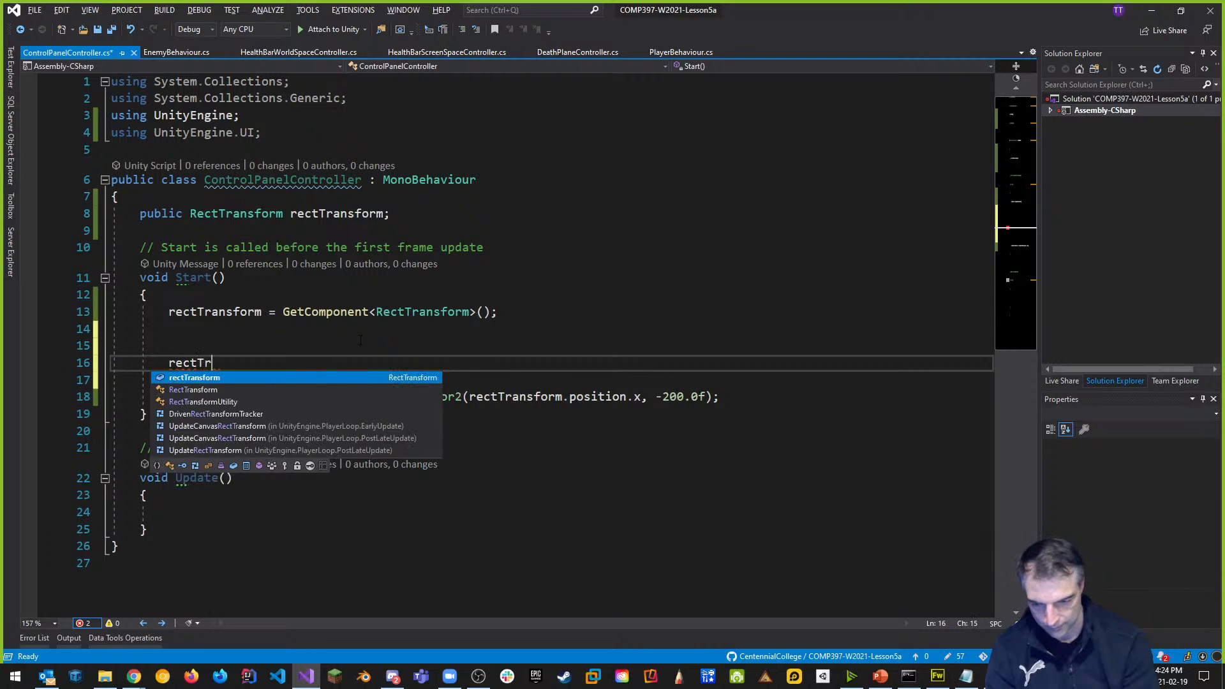
key("Tab")
type(".")
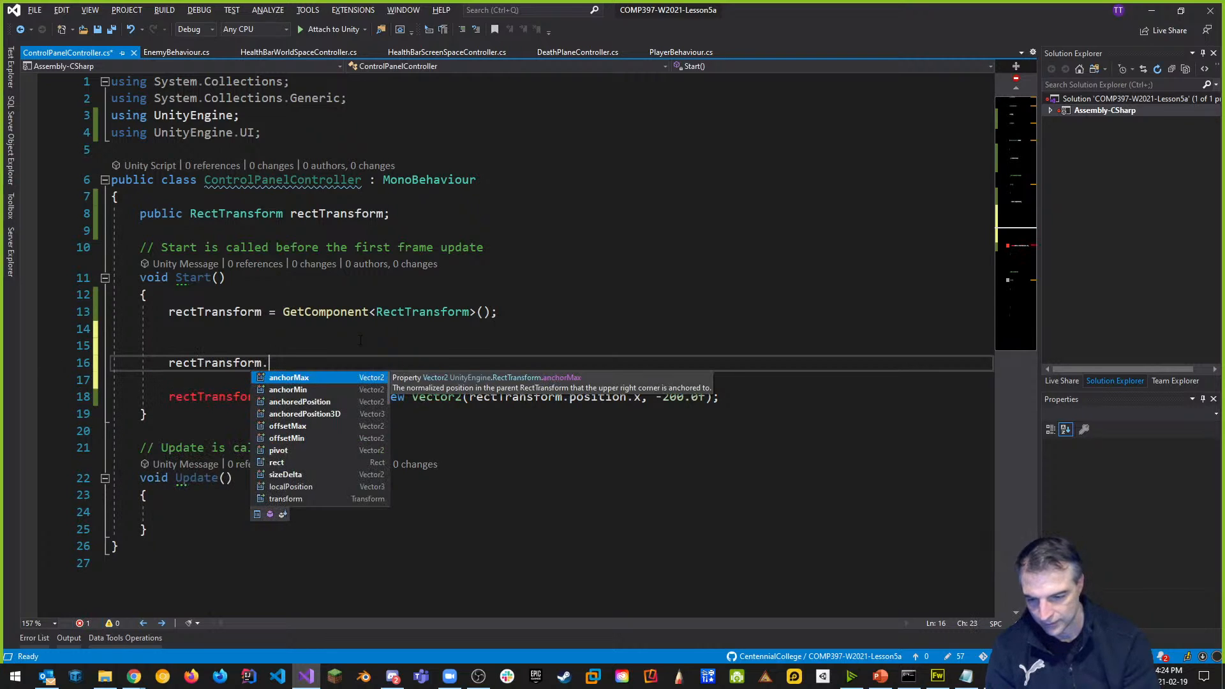
type("anc")
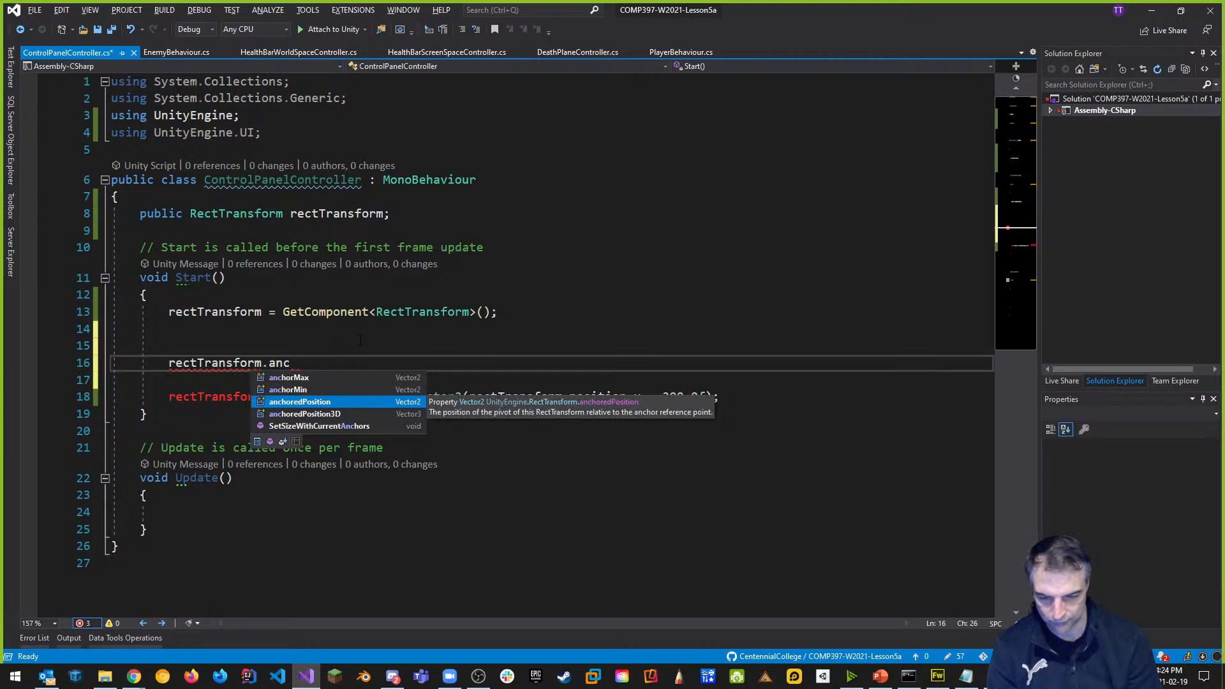
key("Tab")
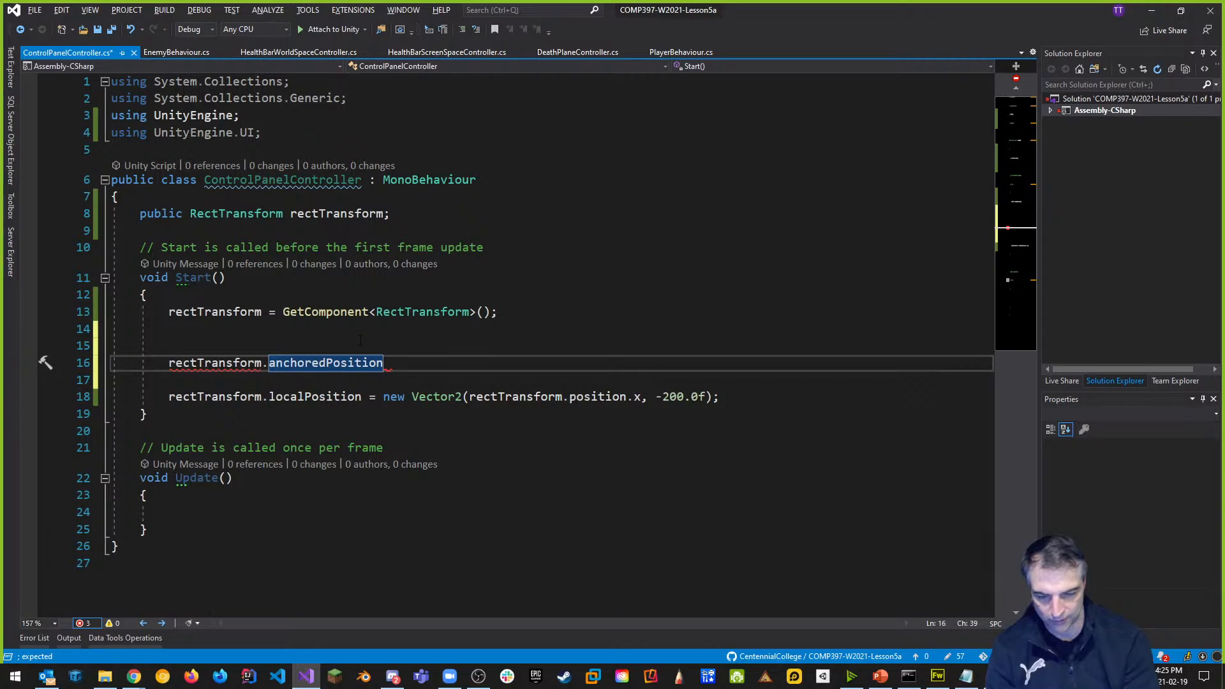
mouse_move(327, 363)
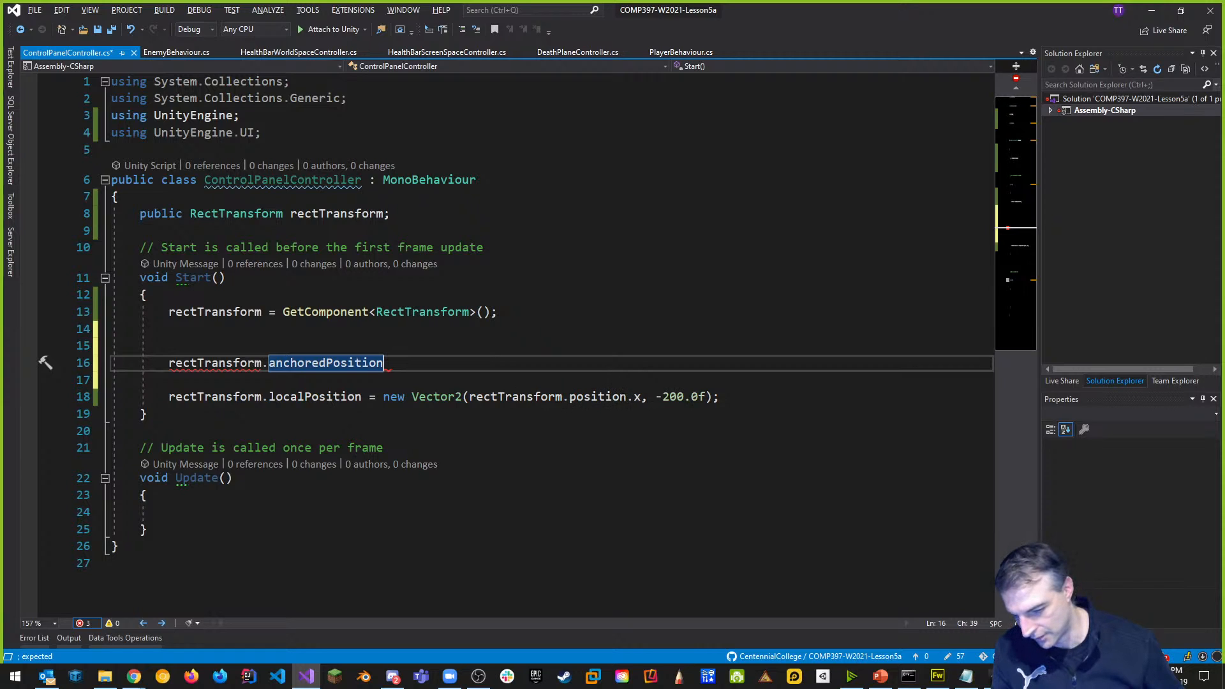
Use localPosition.x instead of position.x on line 18, delete the unfinished line, and save.
double_click(624, 397)
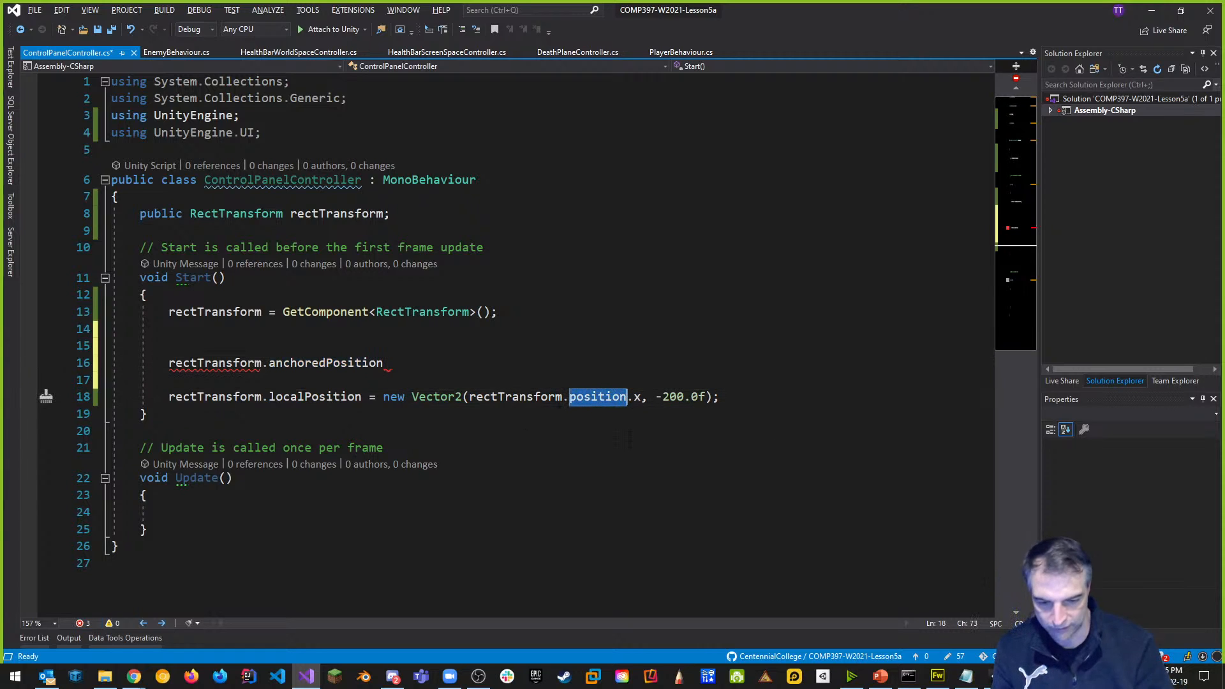
type("loca")
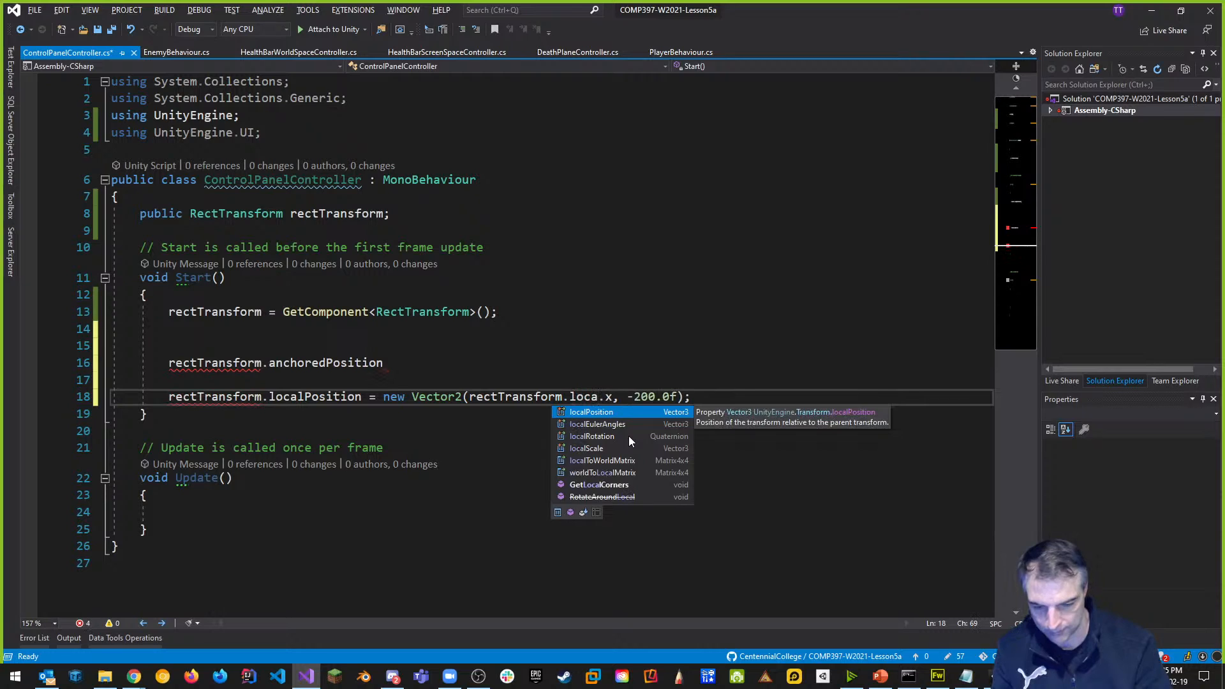
key("Tab")
left_click_drag(386, 364, 47, 363)
key("BackSpace")
key("Delete")
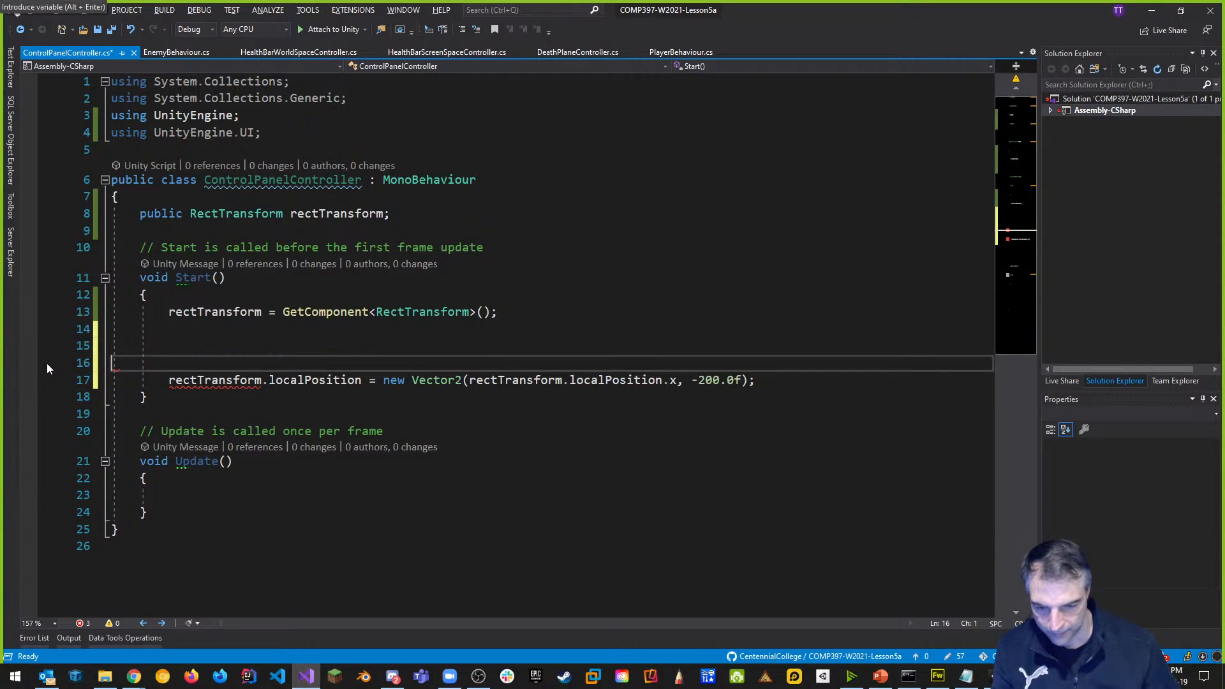
key("Up")
key("ctrl+s")
key("alt+Tab")
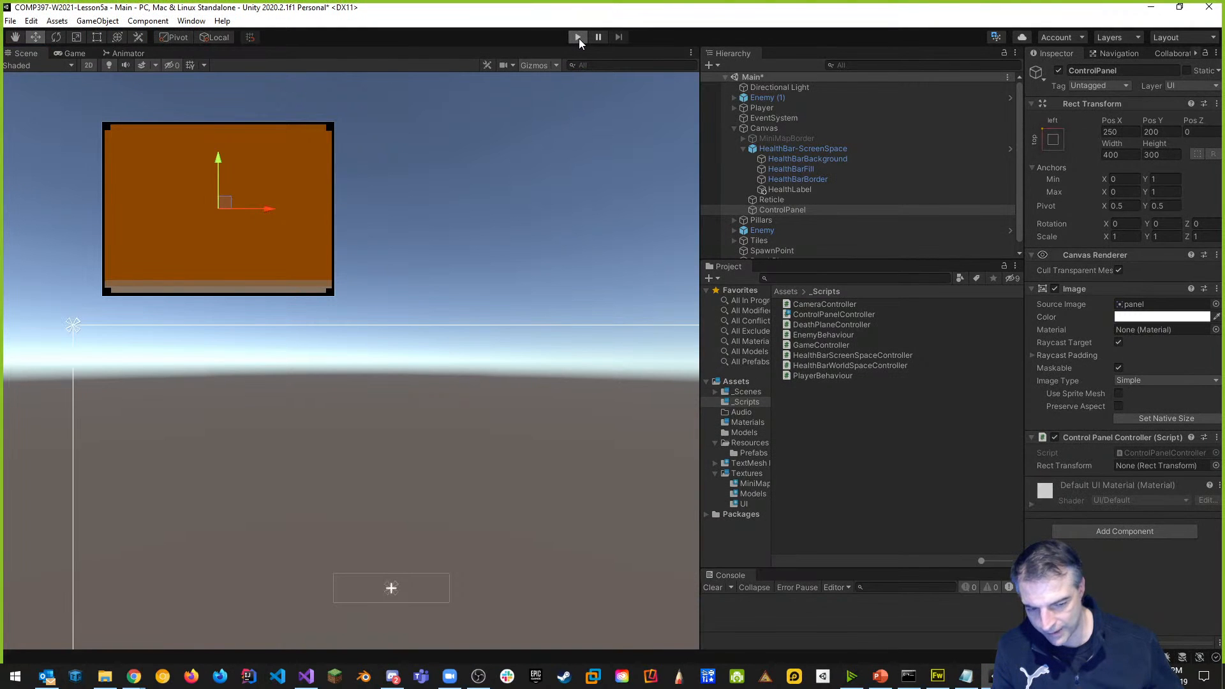
Start Play mode with the Game view at Standalone (640x480).
left_click(577, 37)
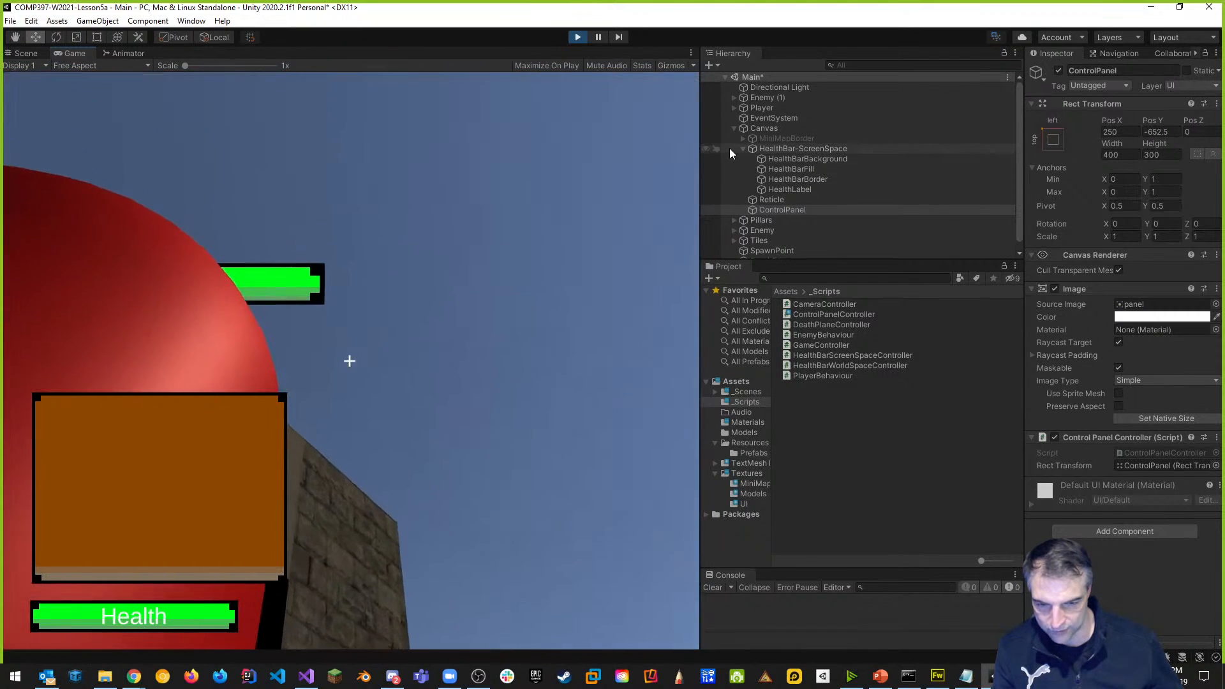
left_click(92, 66)
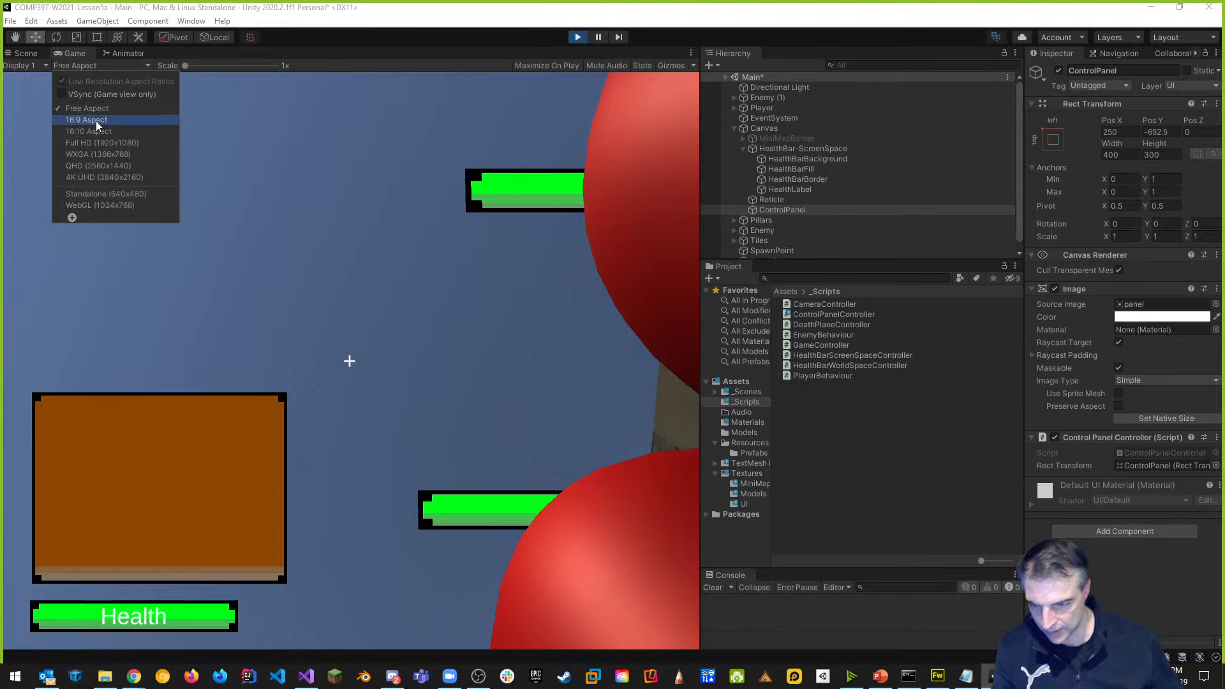
left_click(128, 193)
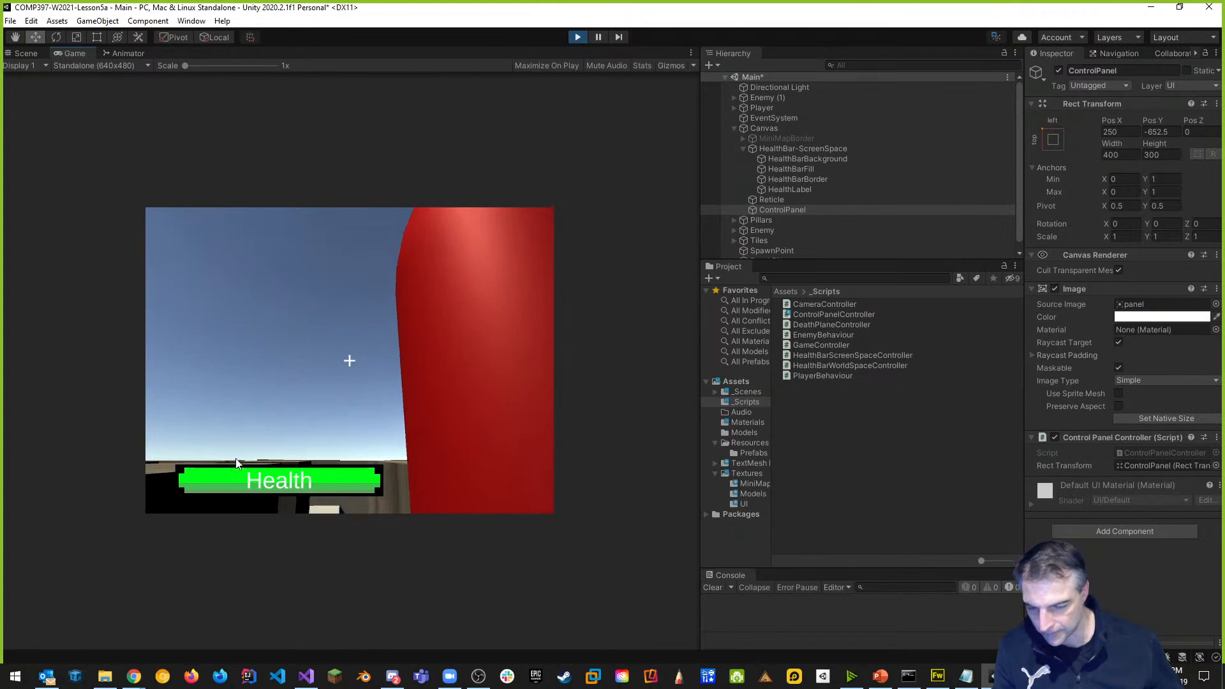
Check the Scene view showing ControlPanel at Pos Y -652.5, then exit Play mode.
left_click(26, 54)
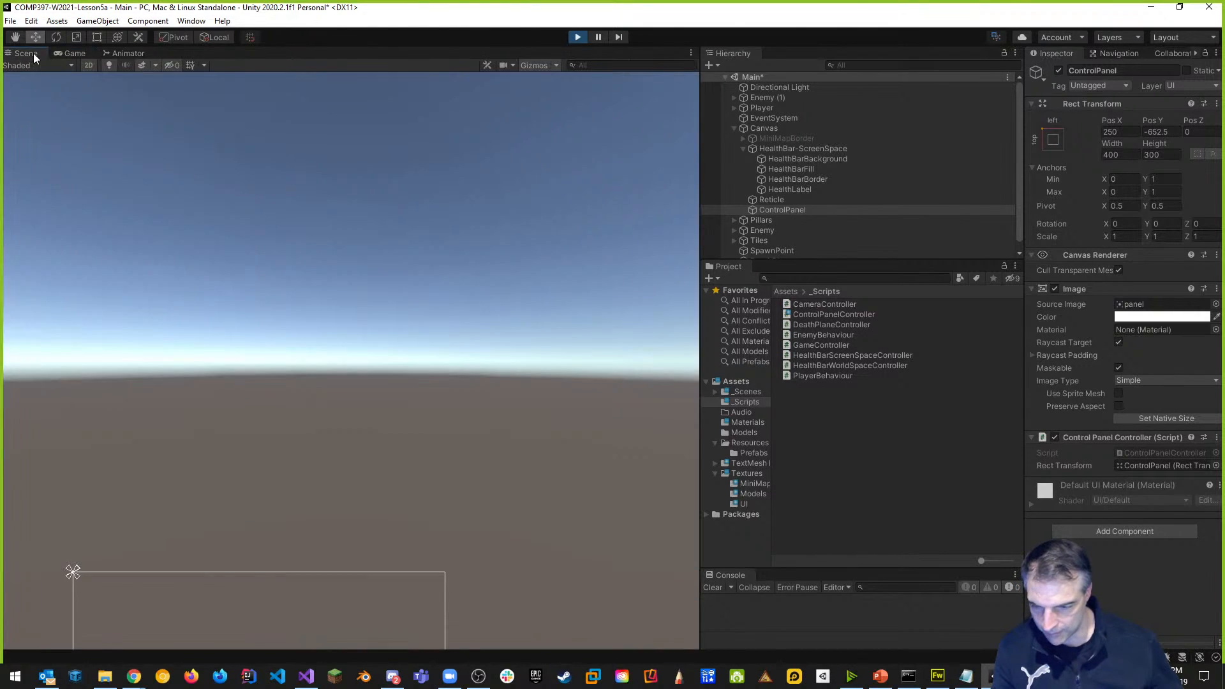
scroll(129, 501, "down", 3)
middle_click_drag(148, 501, 246, 238)
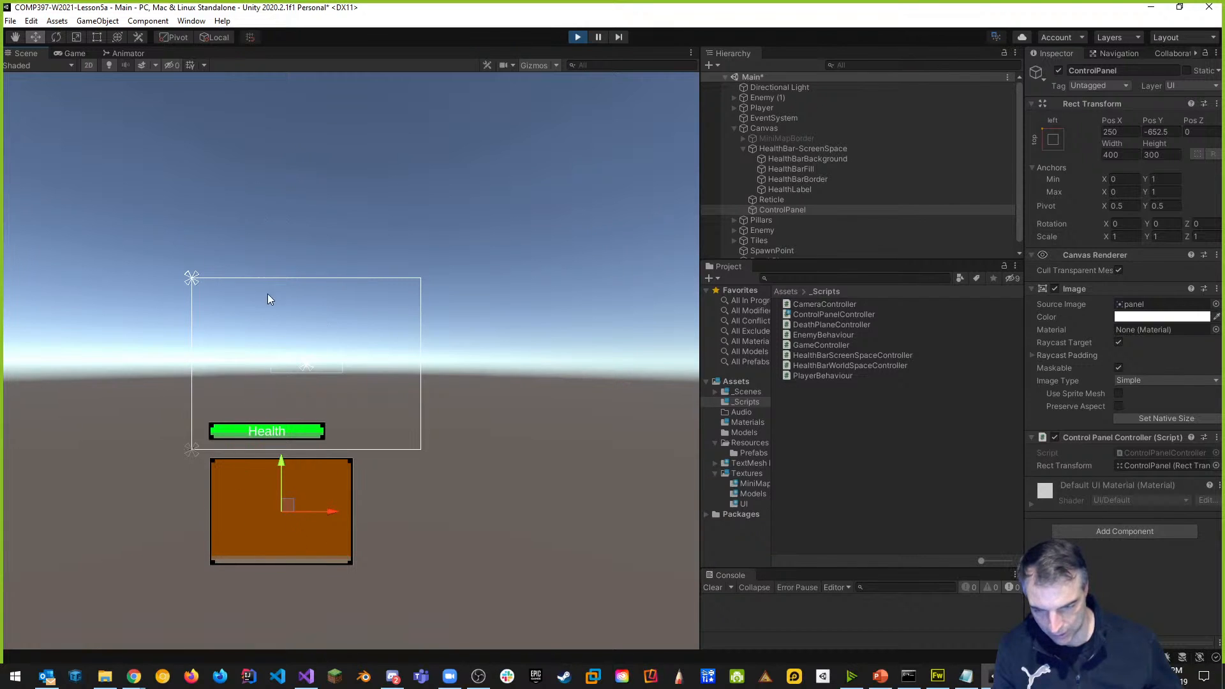
key("ctrl+p")
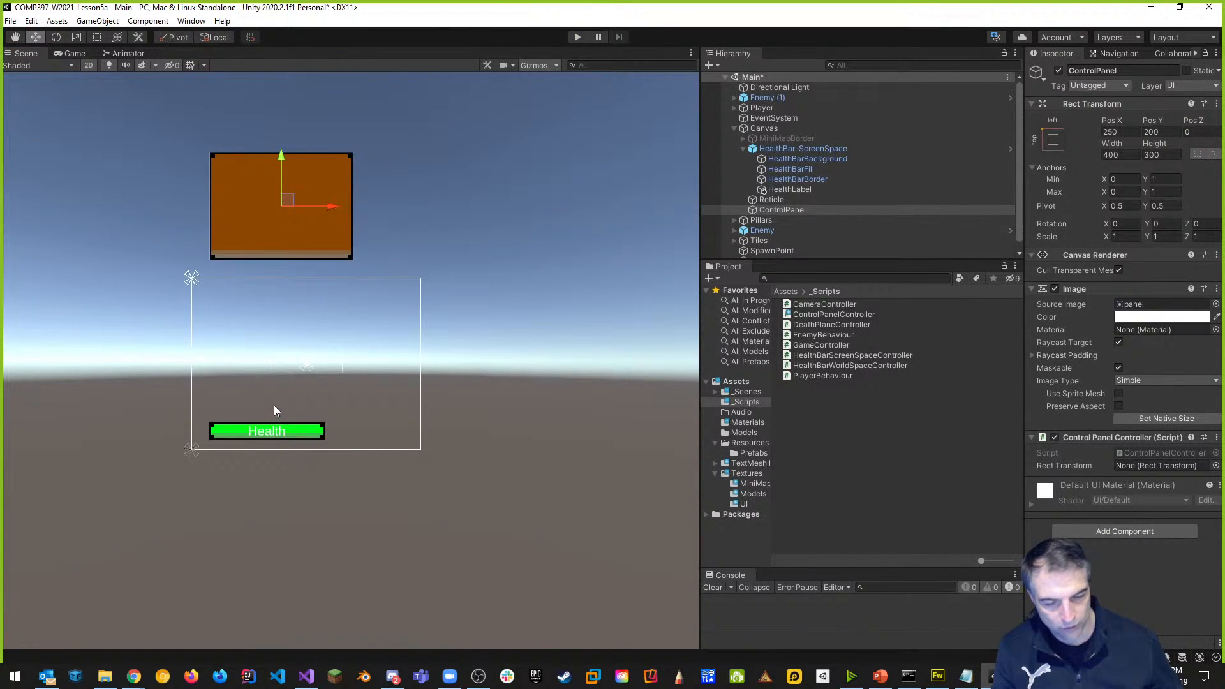
key("alt+Tab")
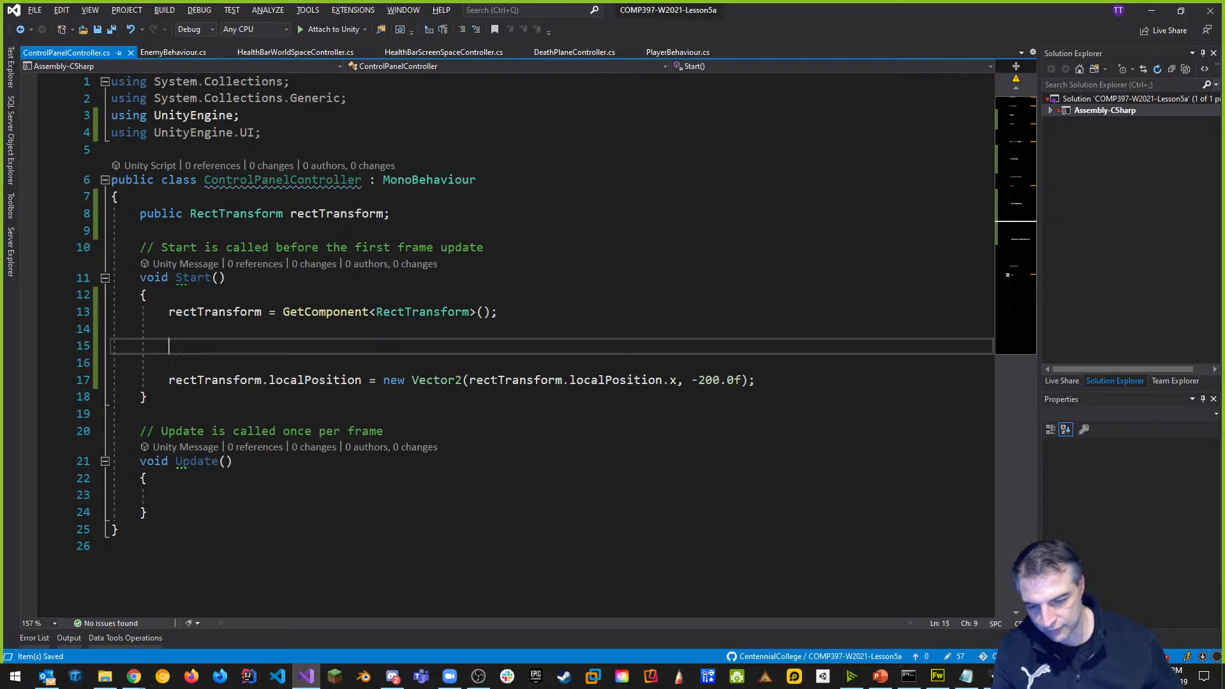
Change line 17 to assign rectTransform.anchoredPosition with y -200.0f and save the script.
left_click(271, 360)
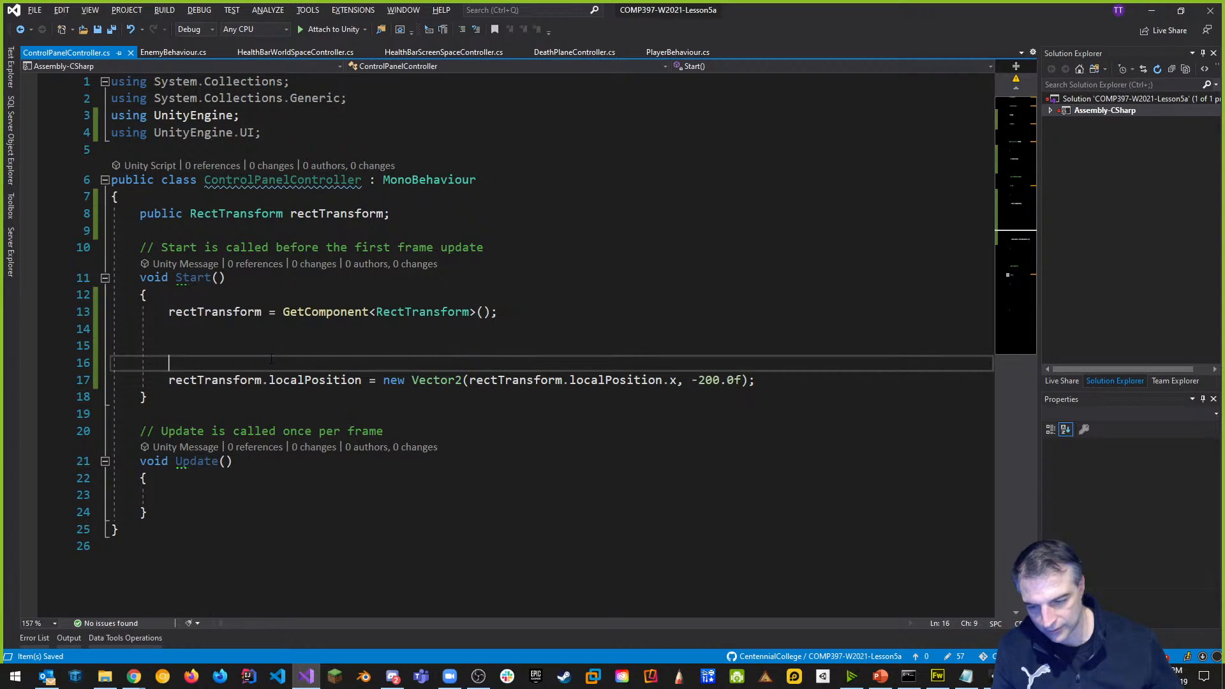
key("Up")
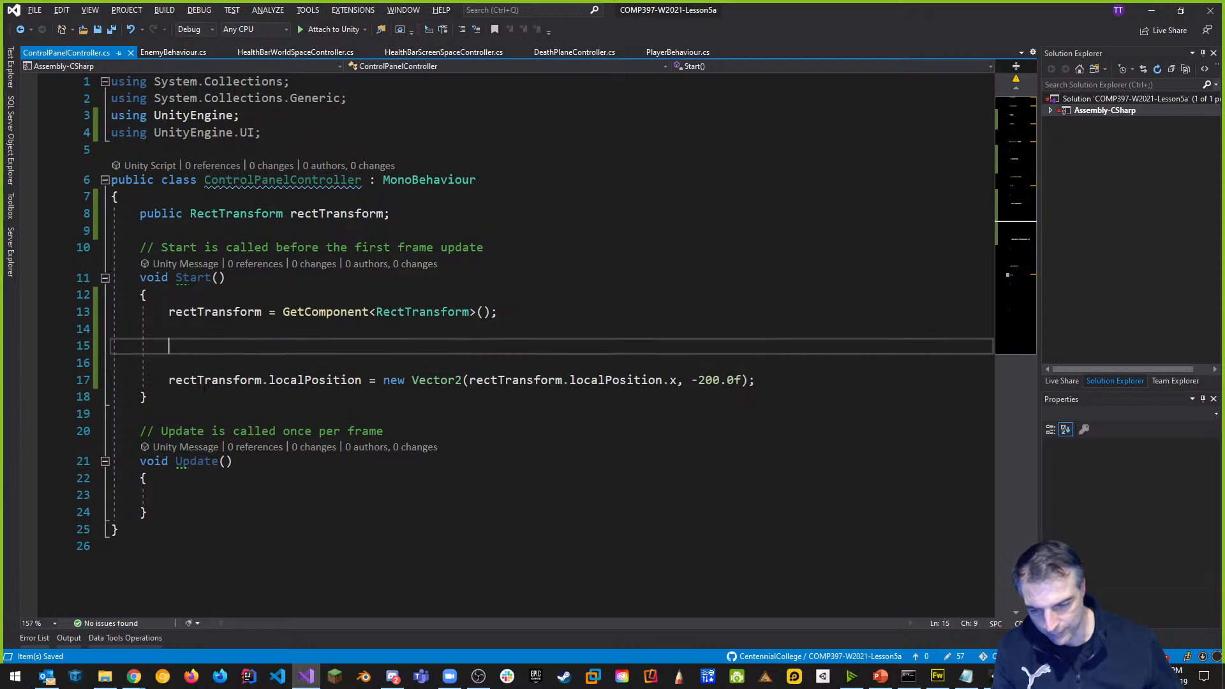
double_click(319, 381)
type("anch")
key("Tab")
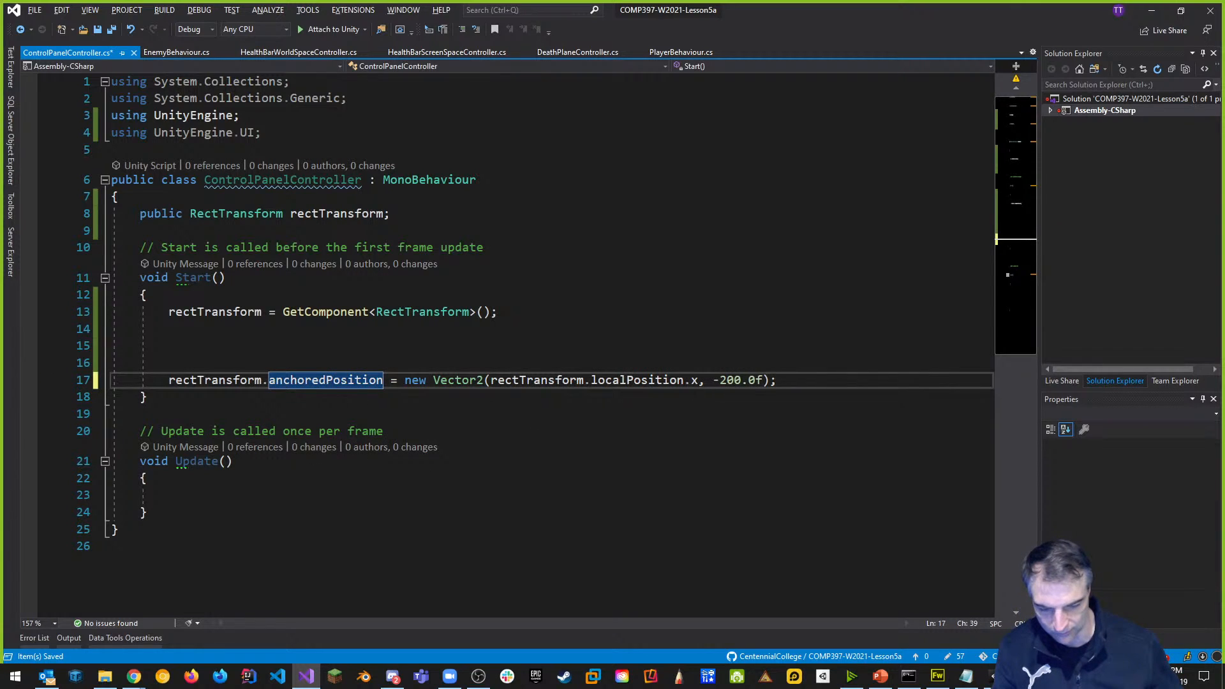
key("End")
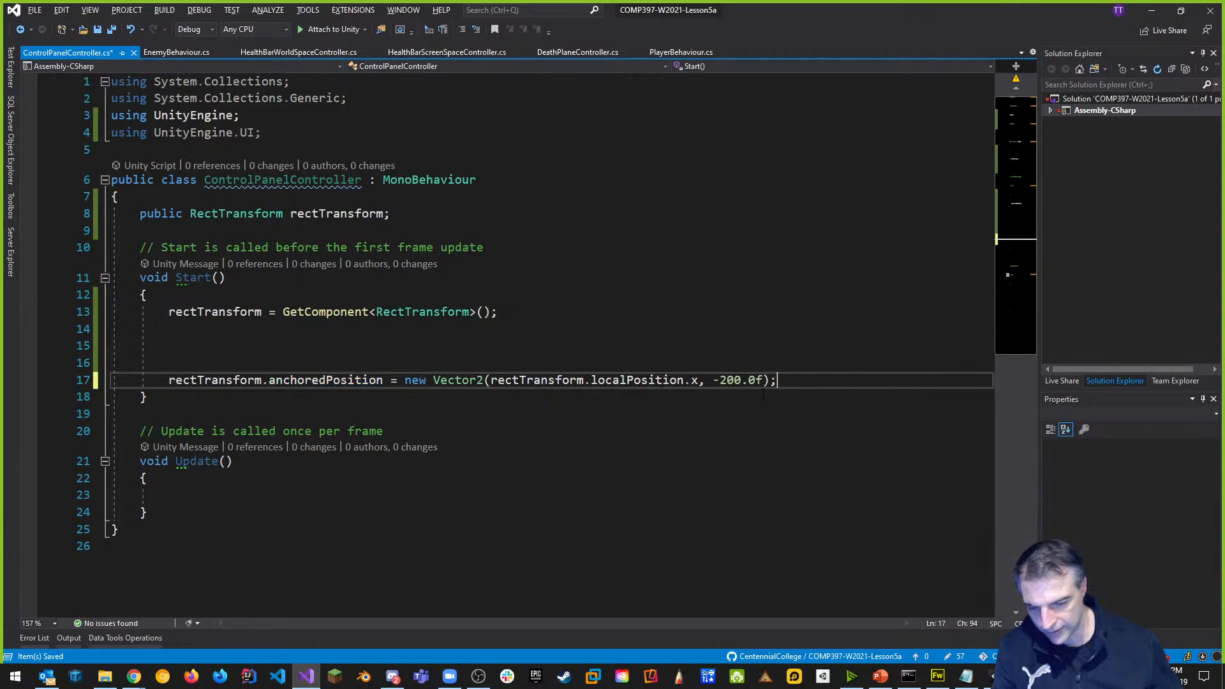
key("ctrl+s")
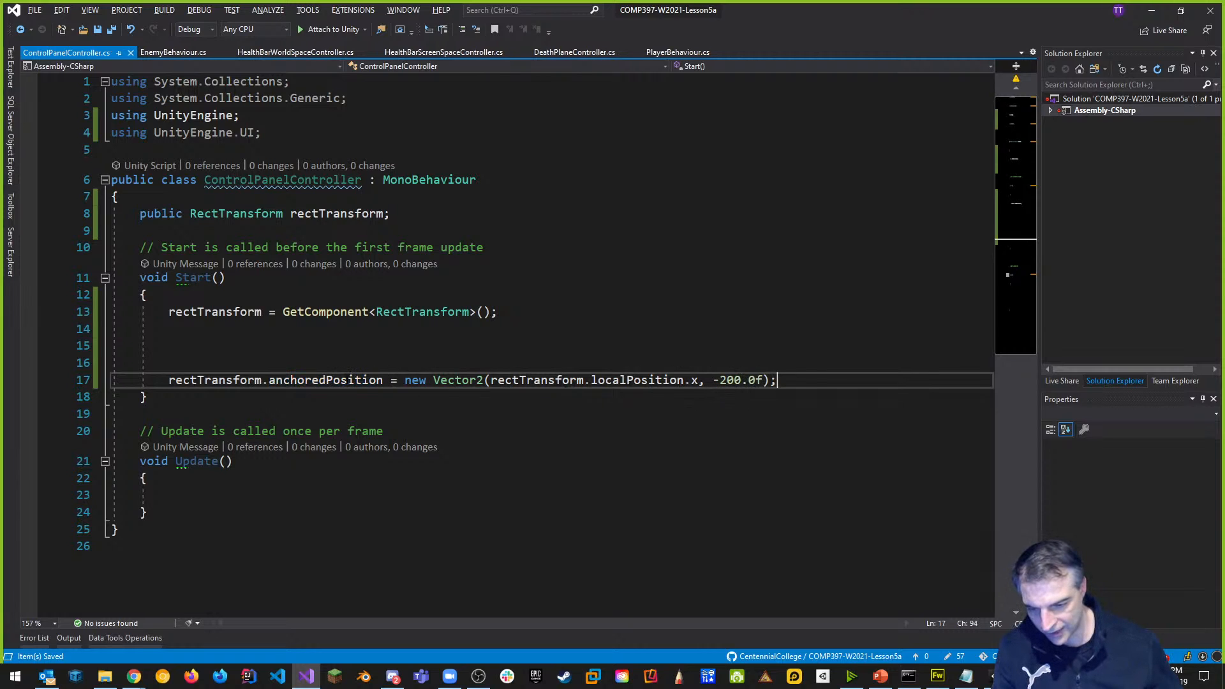
key("alt+Tab")
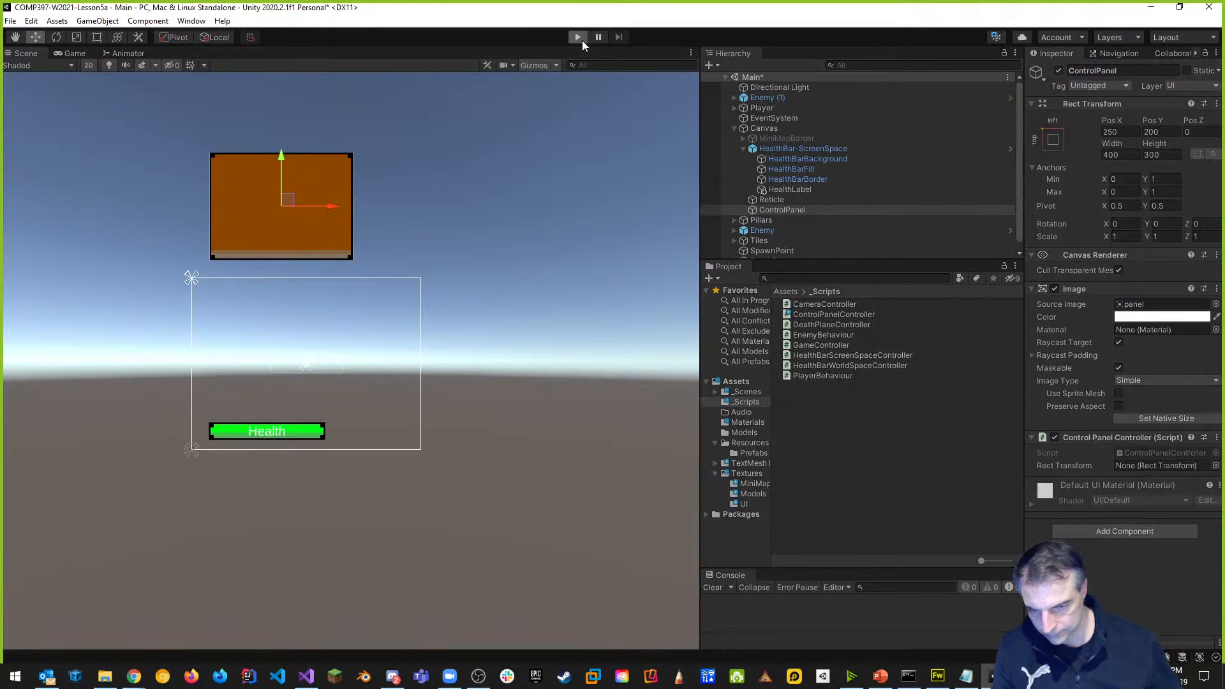
Play-test at Free Aspect with a wider Game view, seeing ControlPanel at Pos X -70, Pos Y -200.
left_click(578, 37)
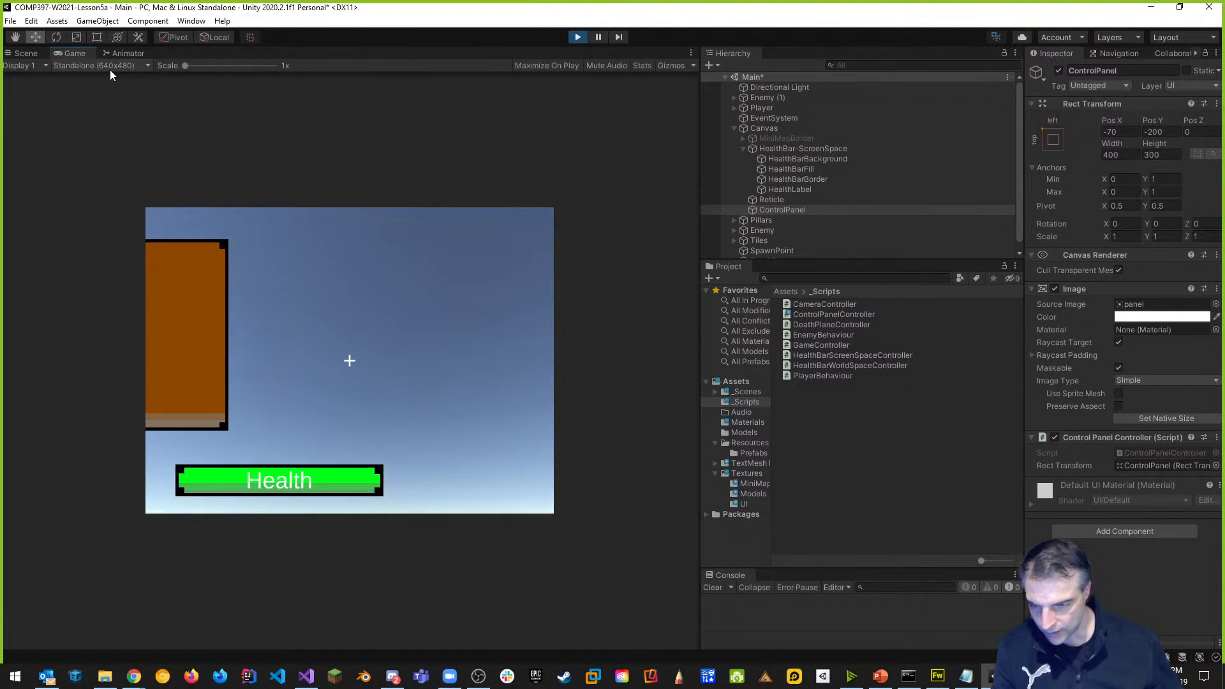
left_click(108, 68)
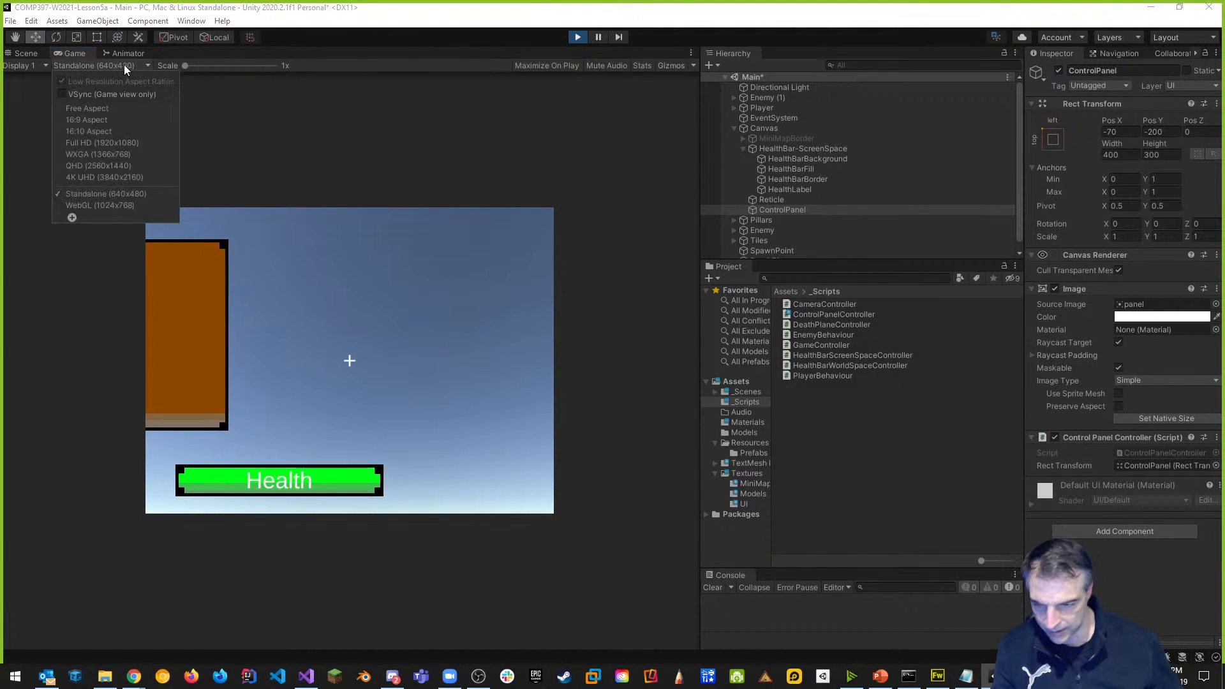
left_click(115, 110)
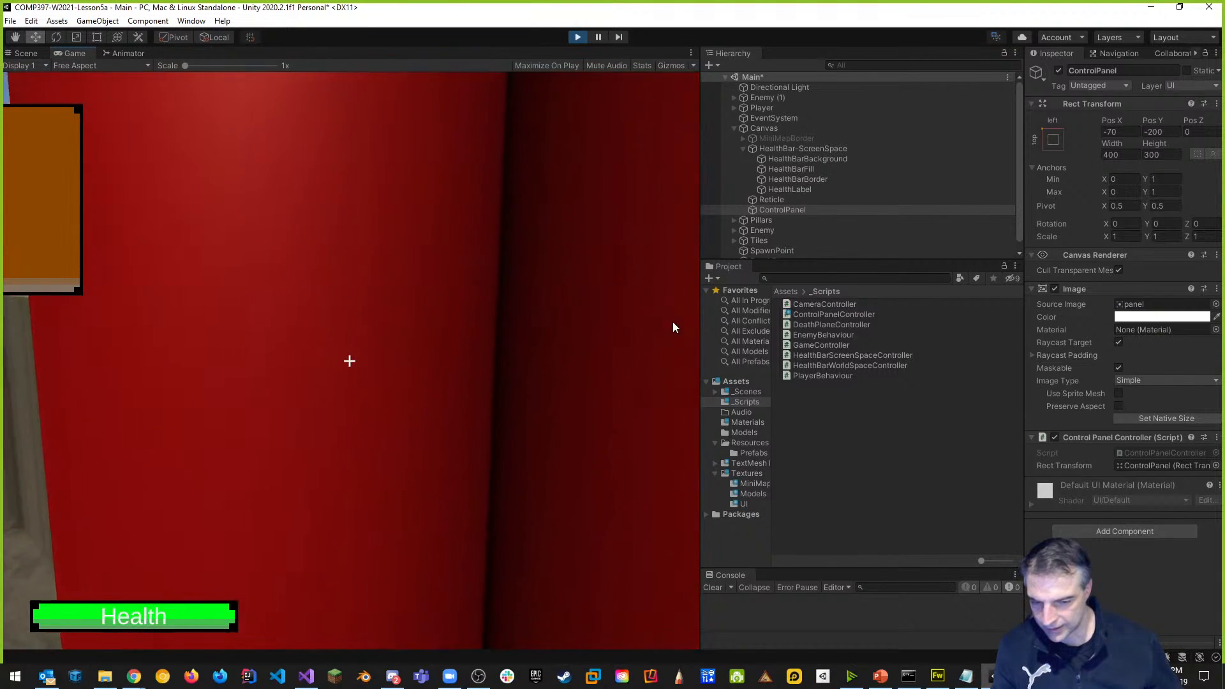
left_click_drag(701, 320, 902, 320)
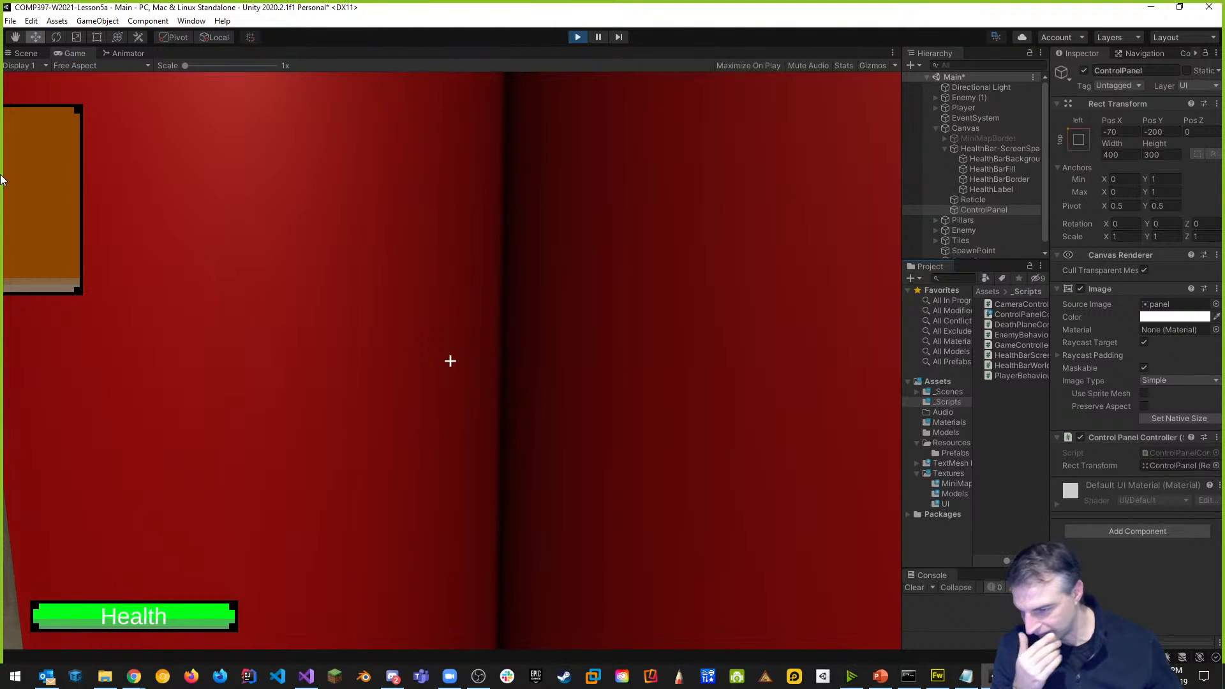
left_click(26, 54)
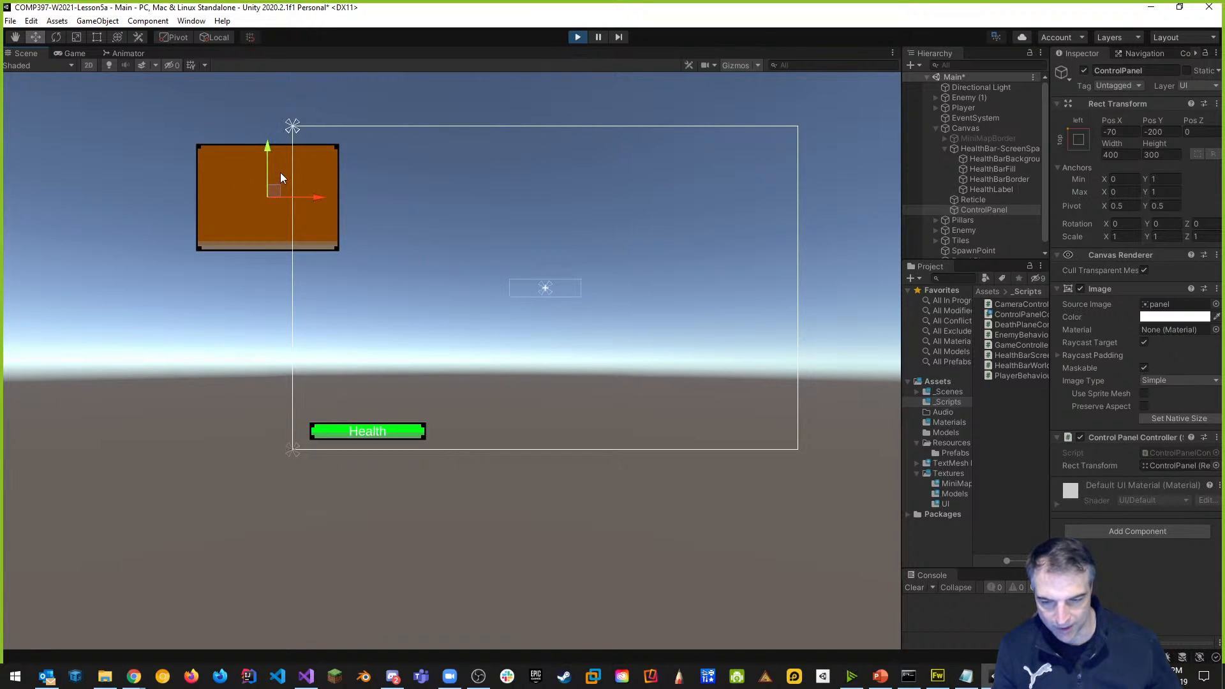
left_click(577, 39)
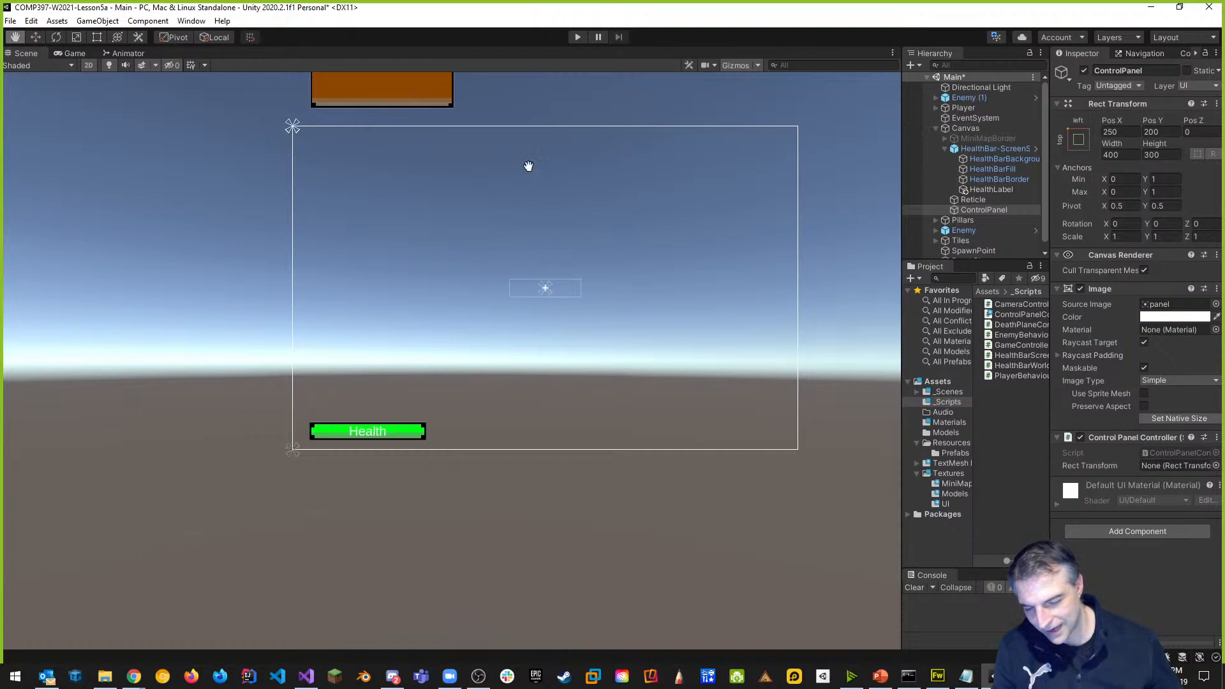
Select the rectTransform.localPosition.x argument on line 17 in Visual Studio.
key("alt+Tab")
left_click(699, 380)
left_click_drag(699, 380, 490, 380)
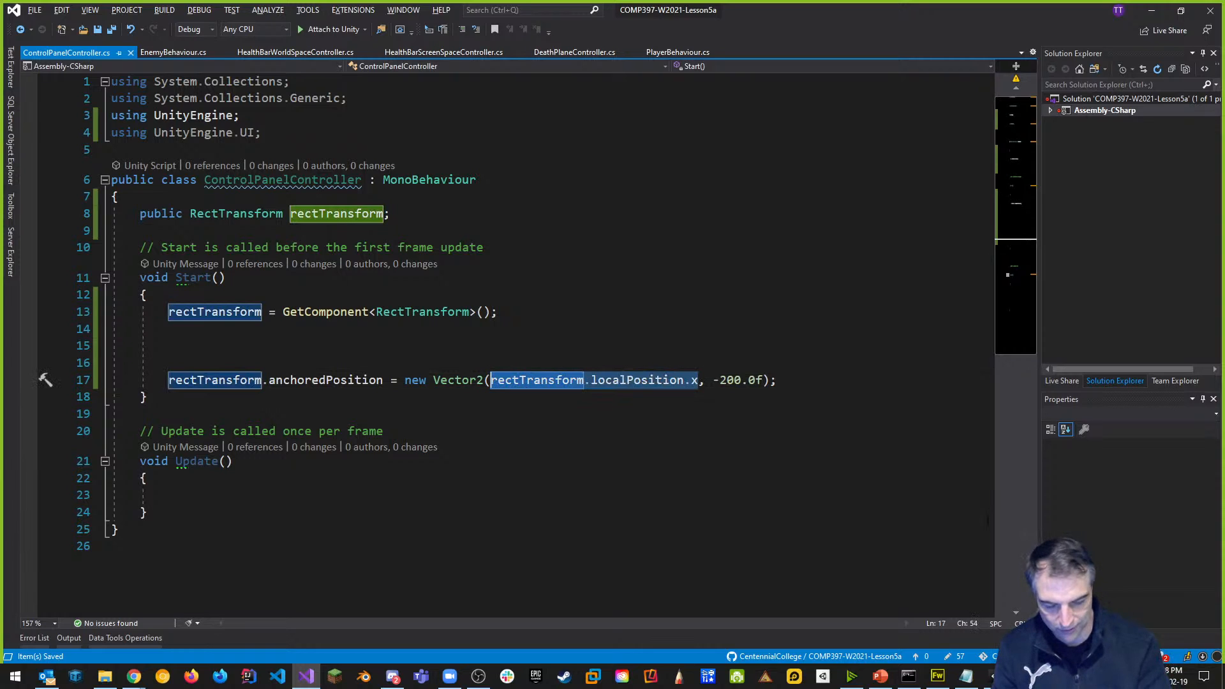
Replace the x argument with 250.0f so Start uses Vector2(250.0f, -200.0f), and save.
type("250")
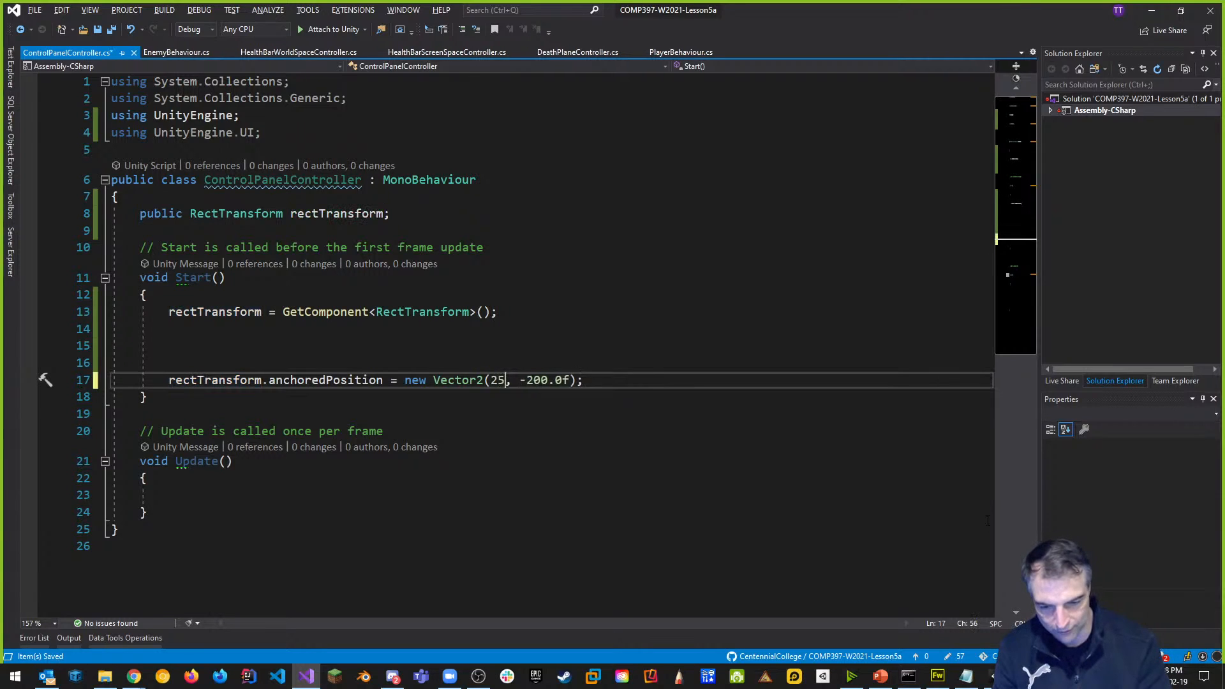
type(".0f")
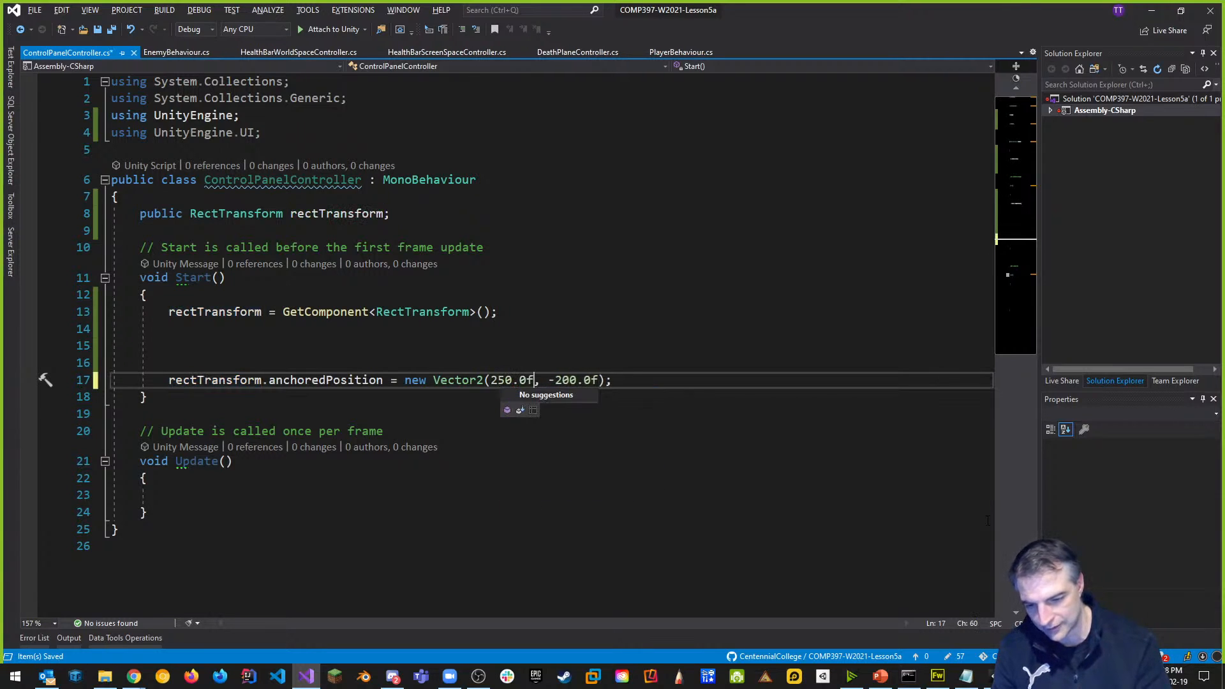
key("ctrl+s")
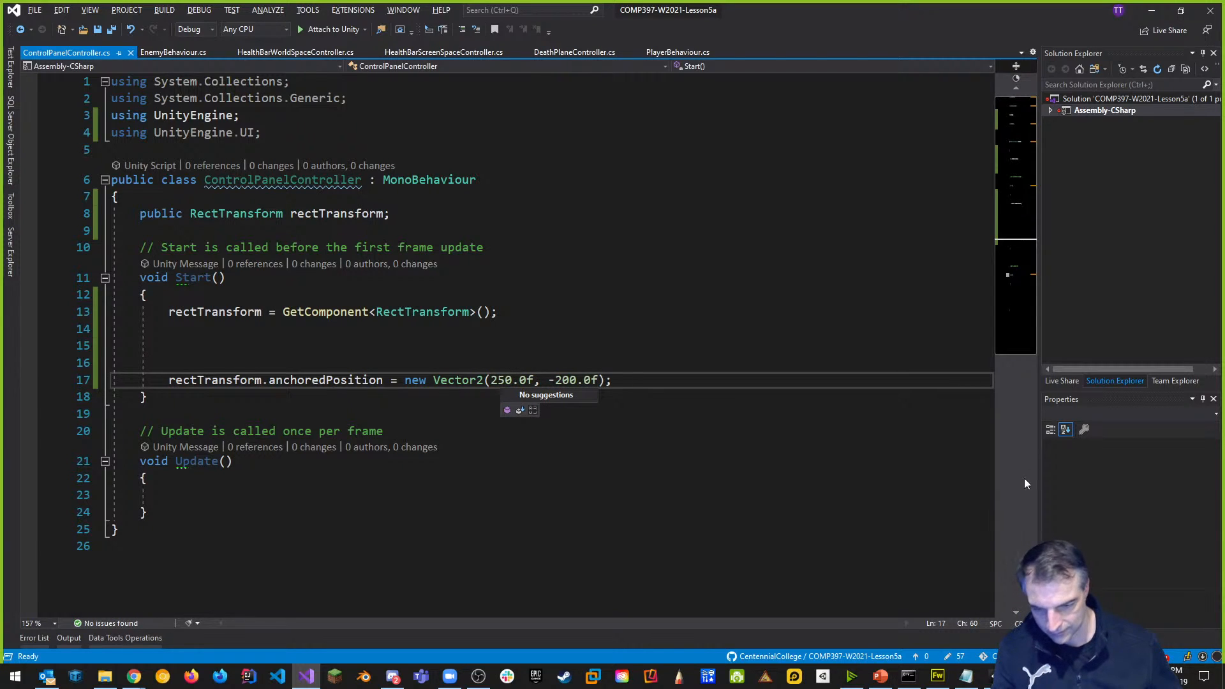
left_click(614, 319)
key("alt+Tab")
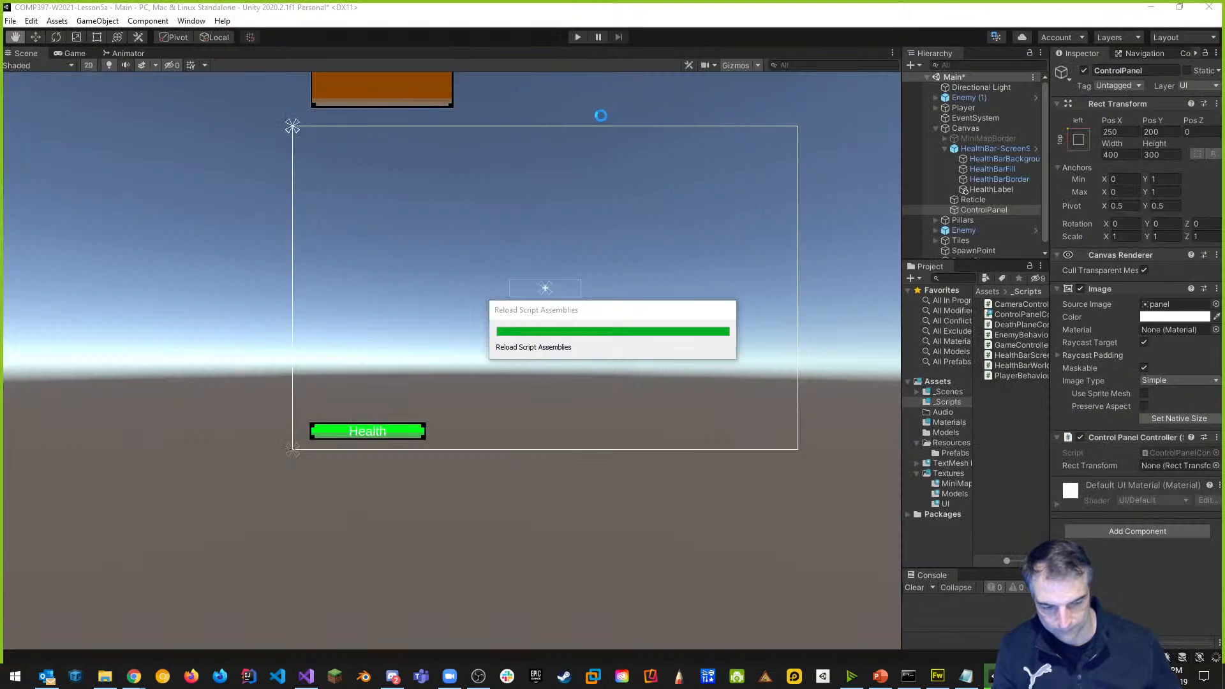
Play the game and view ControlPanel at Pos X 250, Pos Y -200 in the Scene view.
left_click(575, 37)
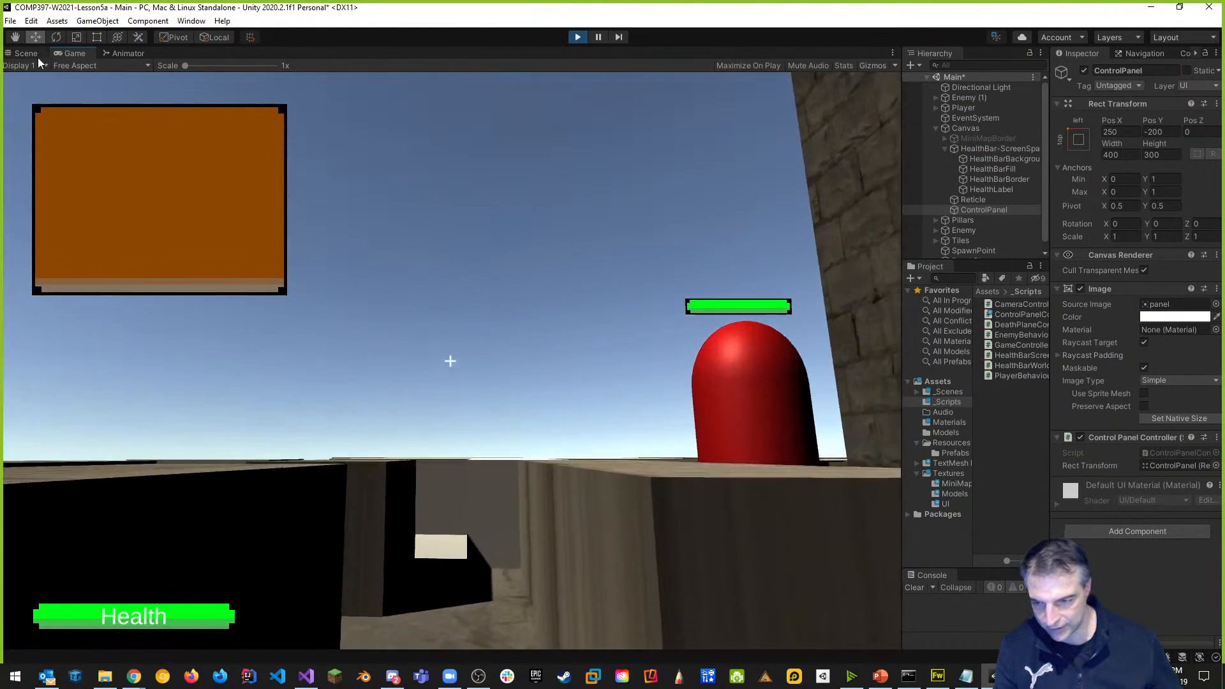
left_click(27, 54)
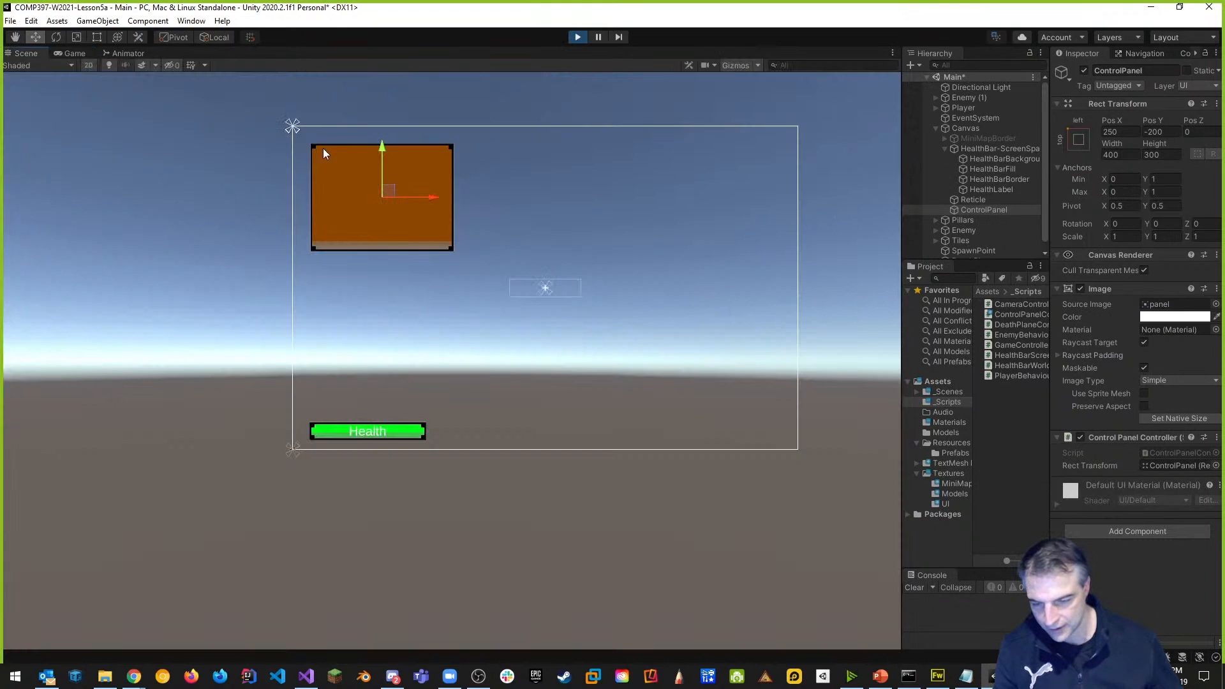
Stop Play mode and delete the extra blank lines inside Start().
left_click(575, 37)
key("alt+Tab")
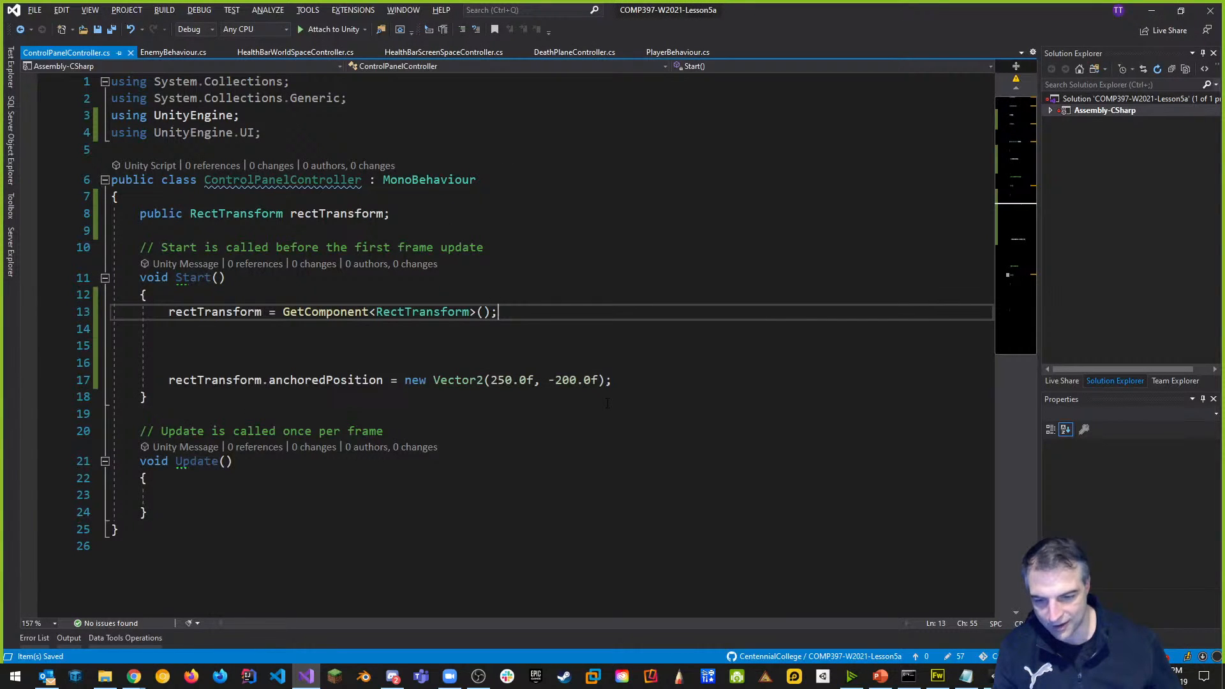
left_click(264, 364)
key("BackSpace")
key("BackSpace")
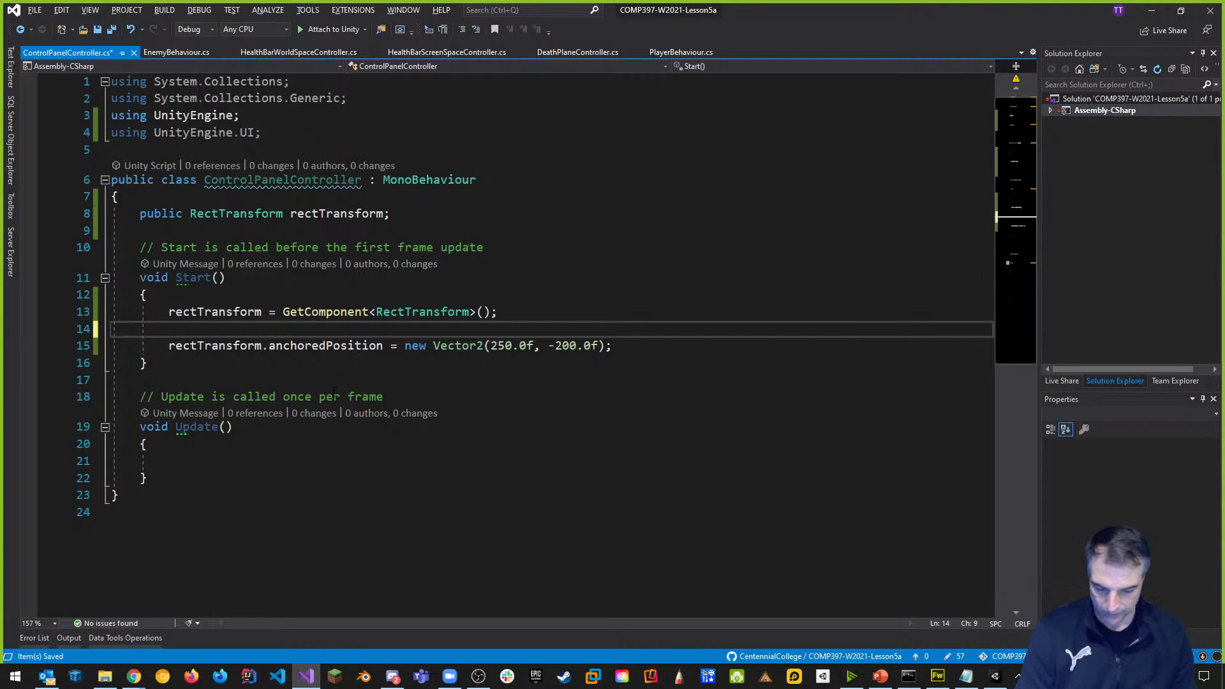
Change the starting position's y from -200.0f to 200.0f in Start().
key("alt+Tab")
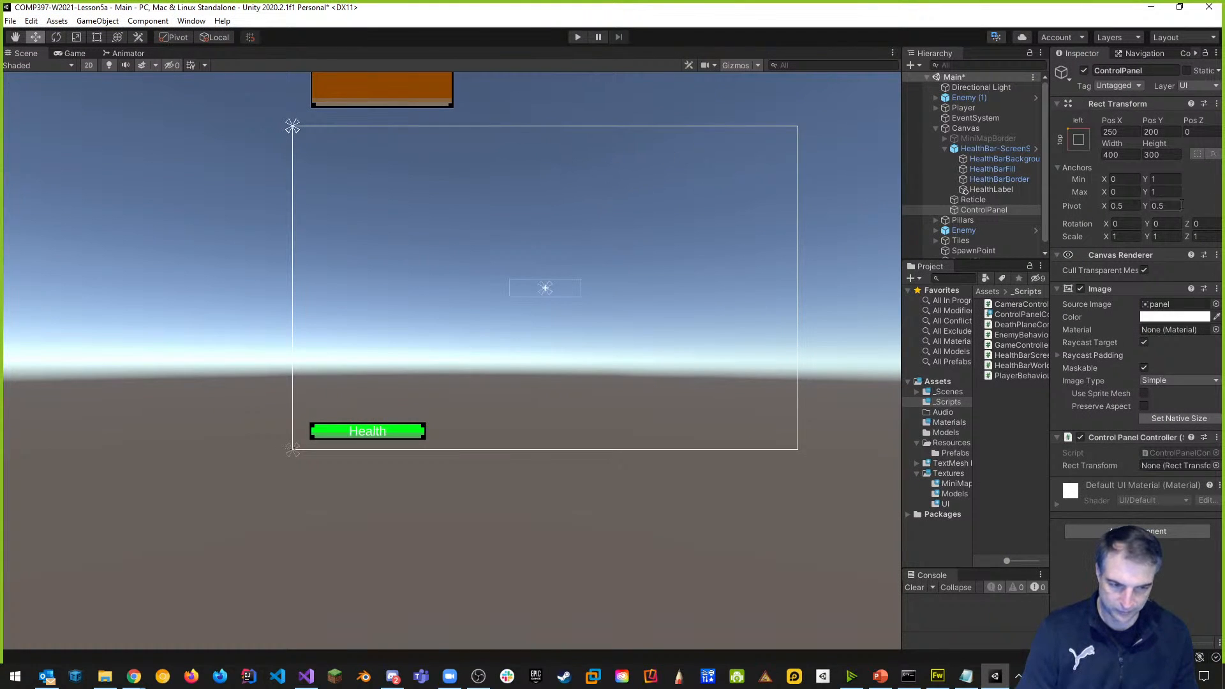
key("q")
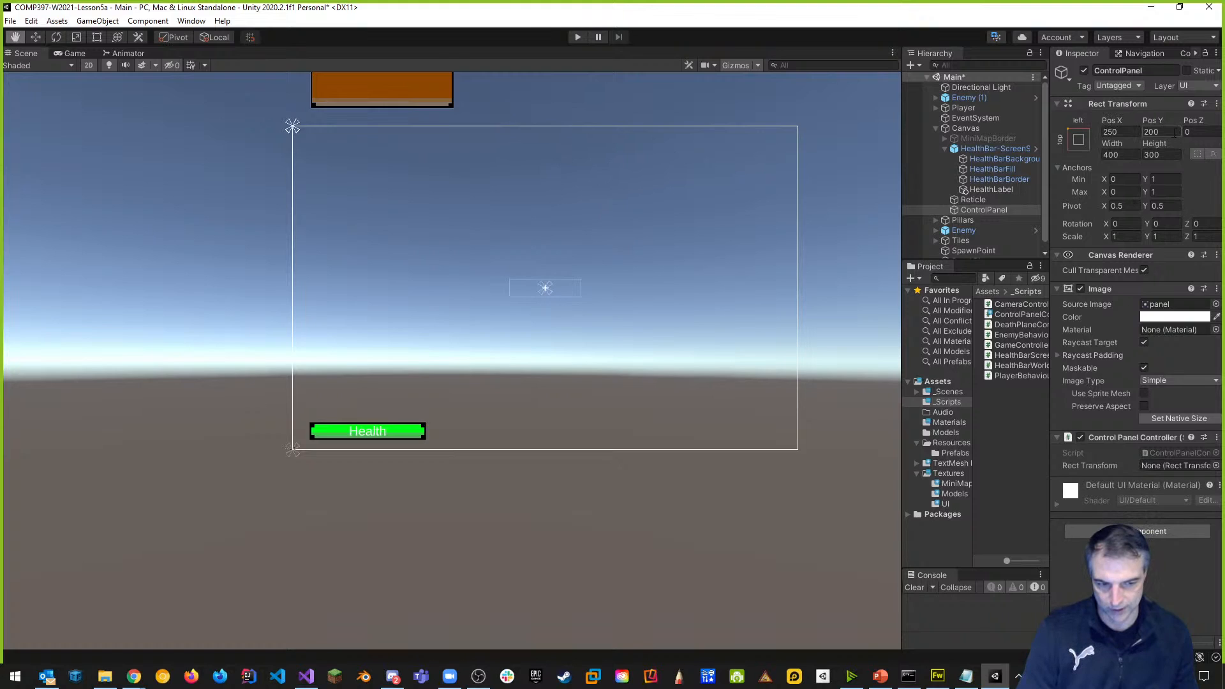
key("alt+Tab")
left_click(557, 345)
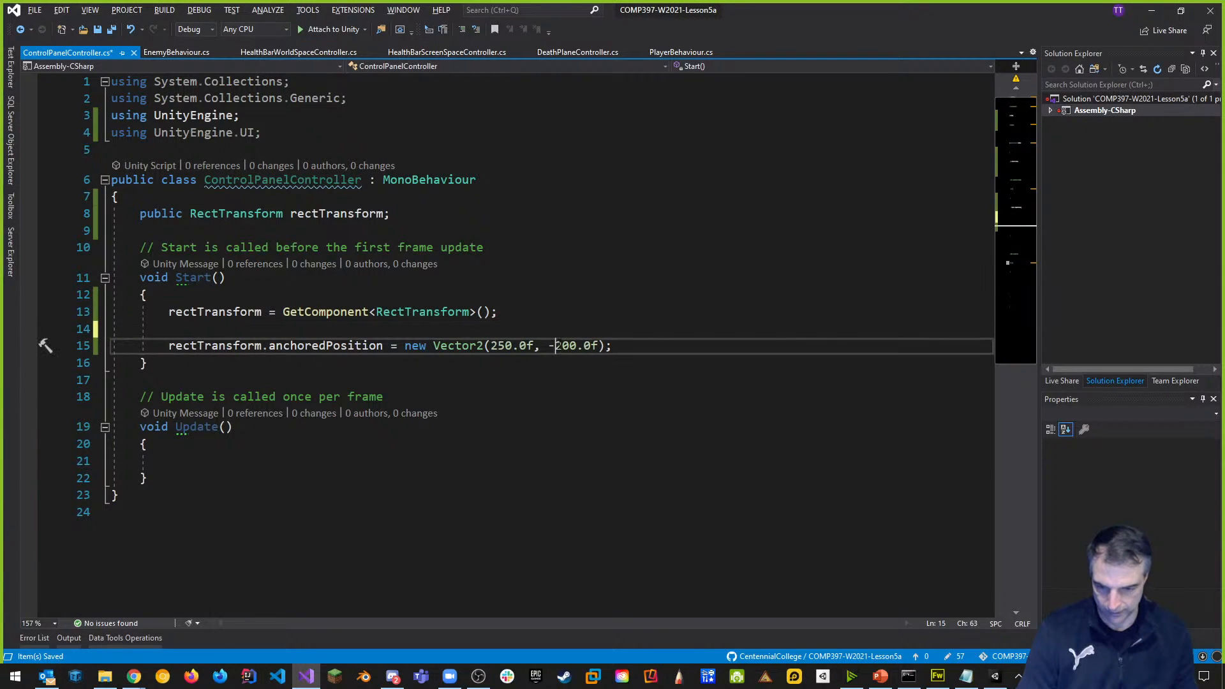
key("BackSpace")
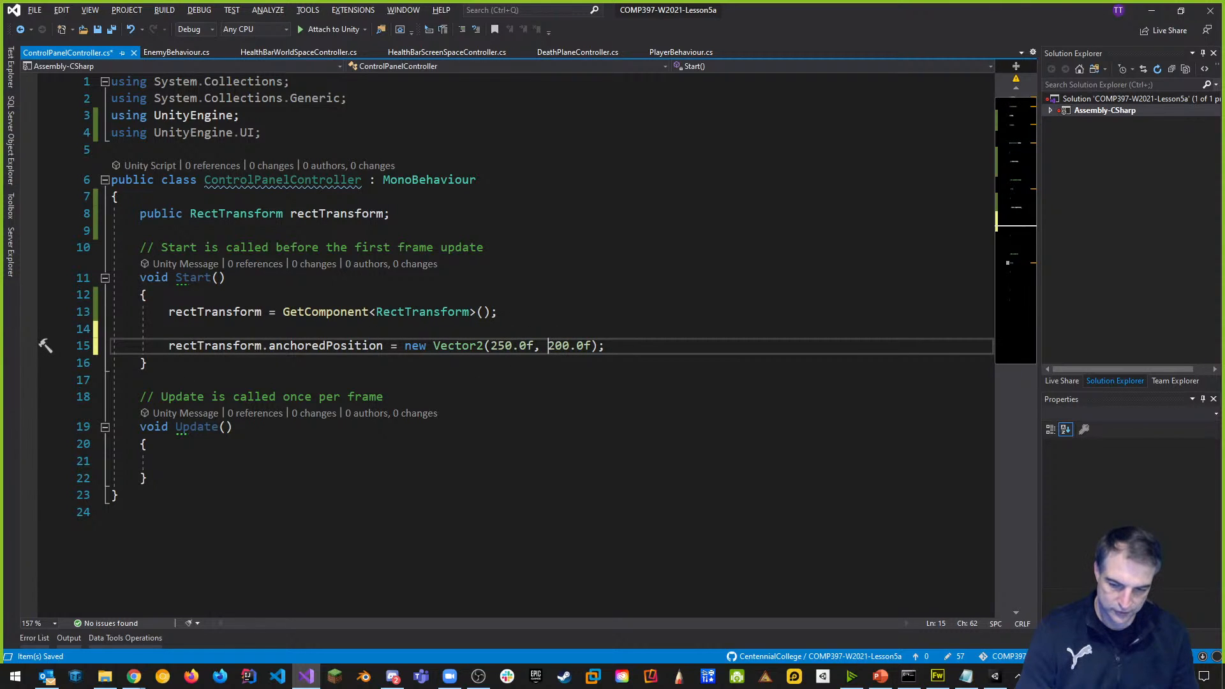
key("Down")
key("Down")
key("Down")
key("Down")
key("Down")
key("Down")
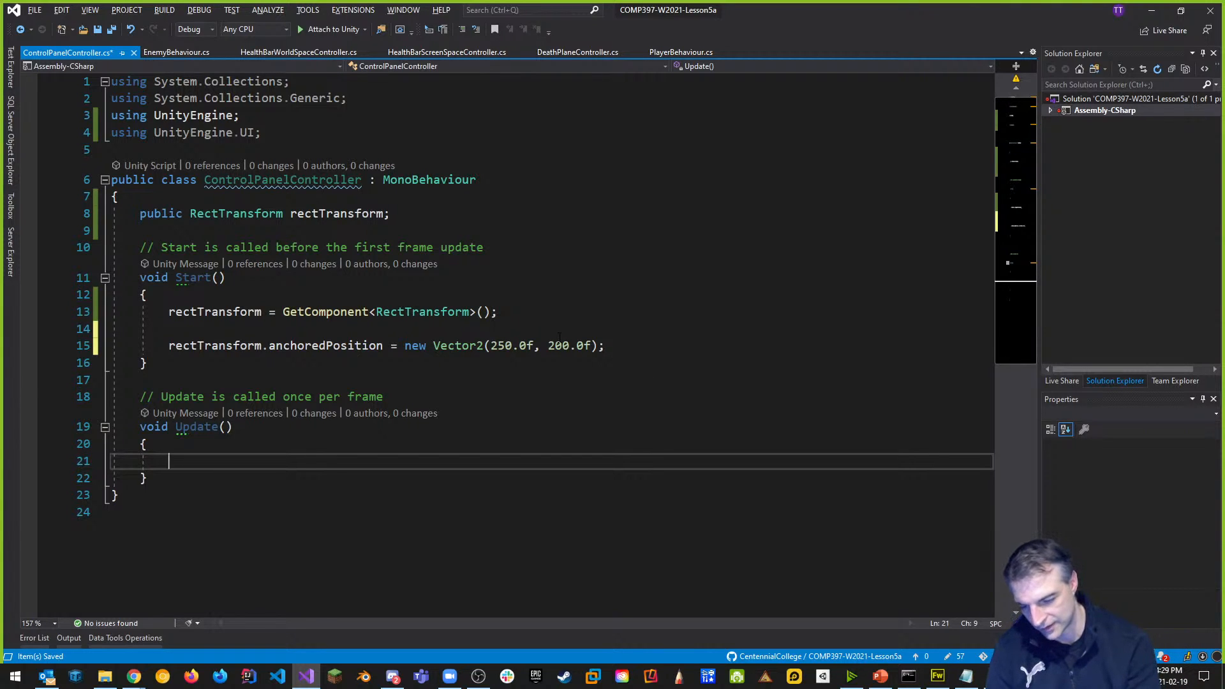
Add an if (Input.GetKeyDown(KeyCode.C)) block with an empty body in Update.
type("if(Input")
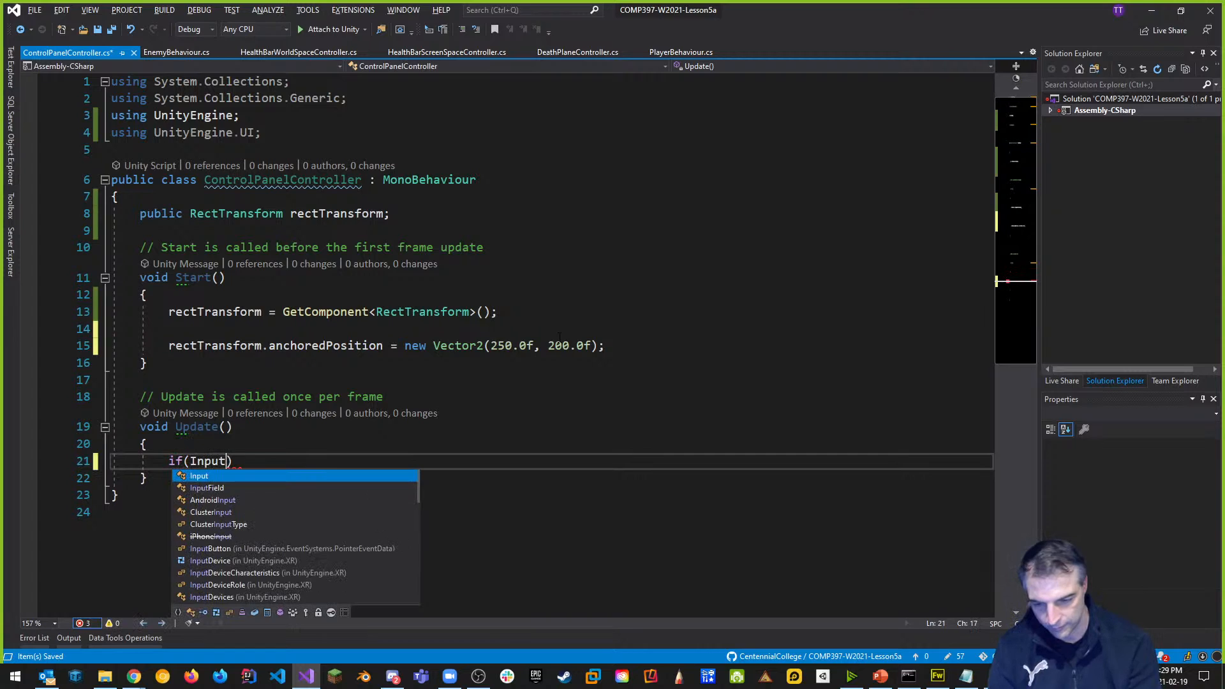
type(".GetKeyDown(")
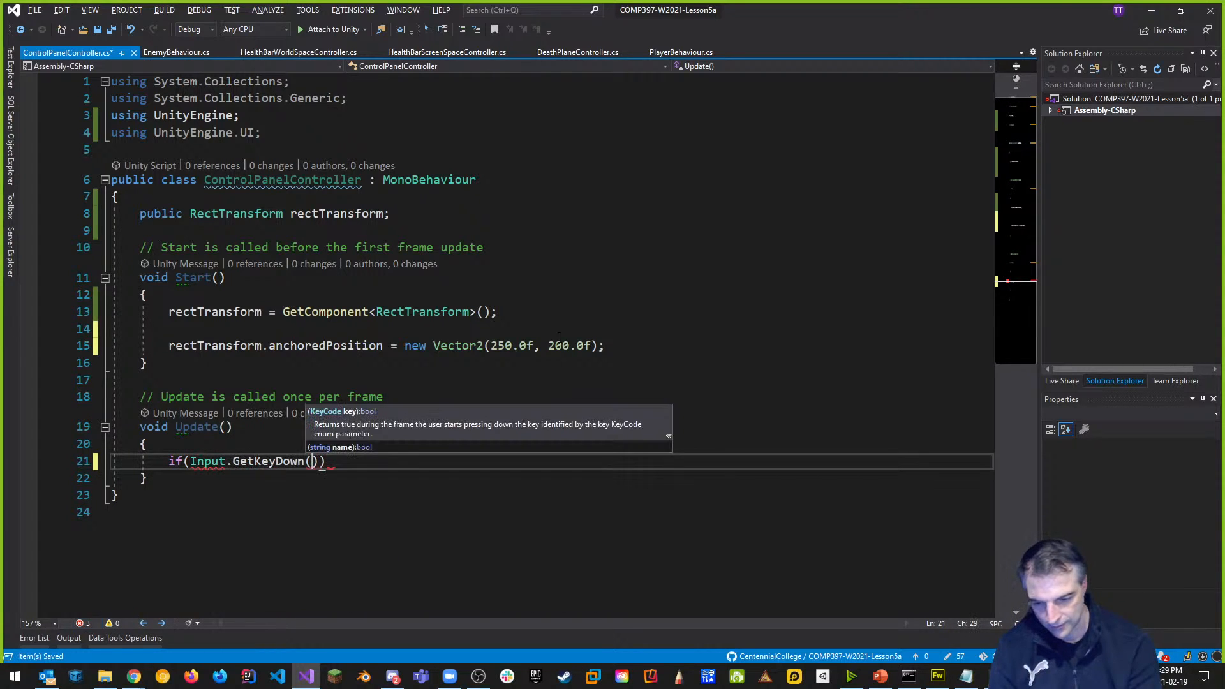
type("KeyCode.A")
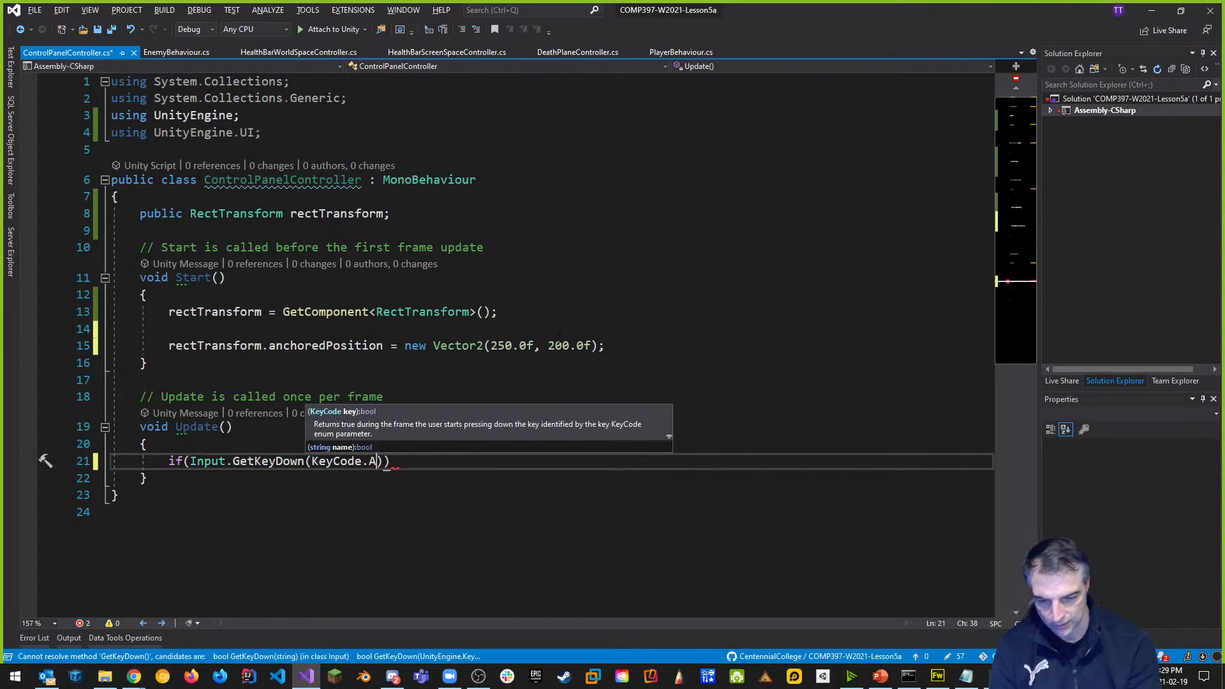
key("BackSpace")
type("C))")
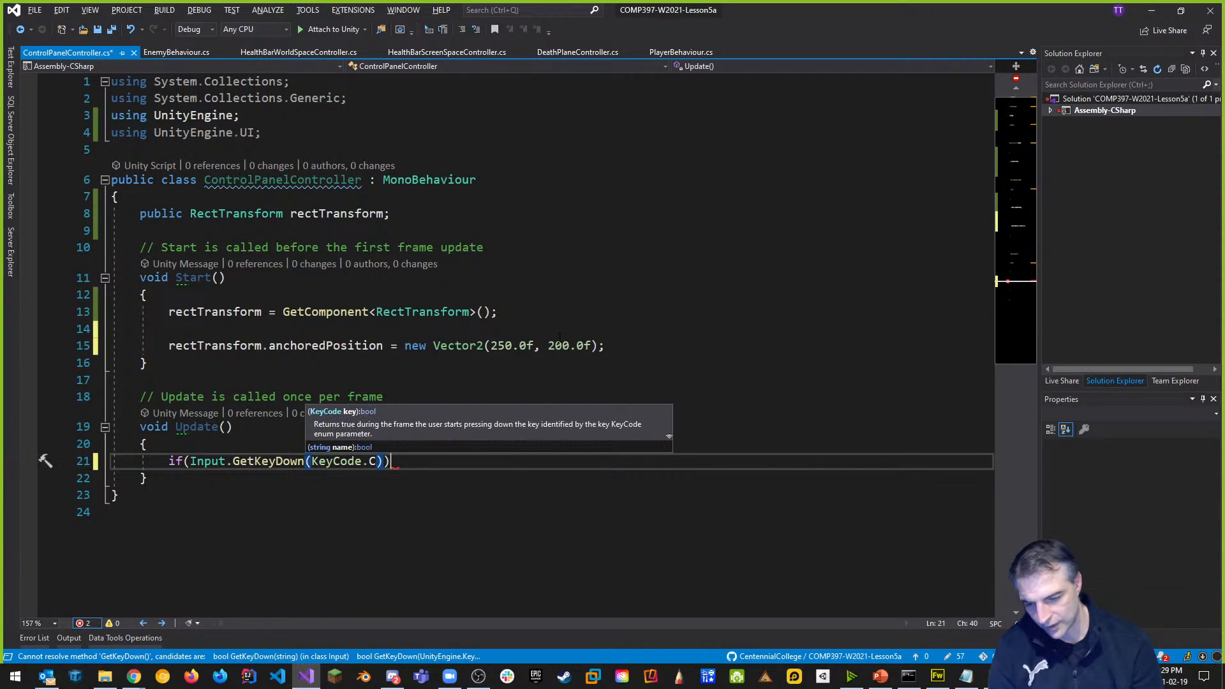
key("Return")
type("{")
key("Return")
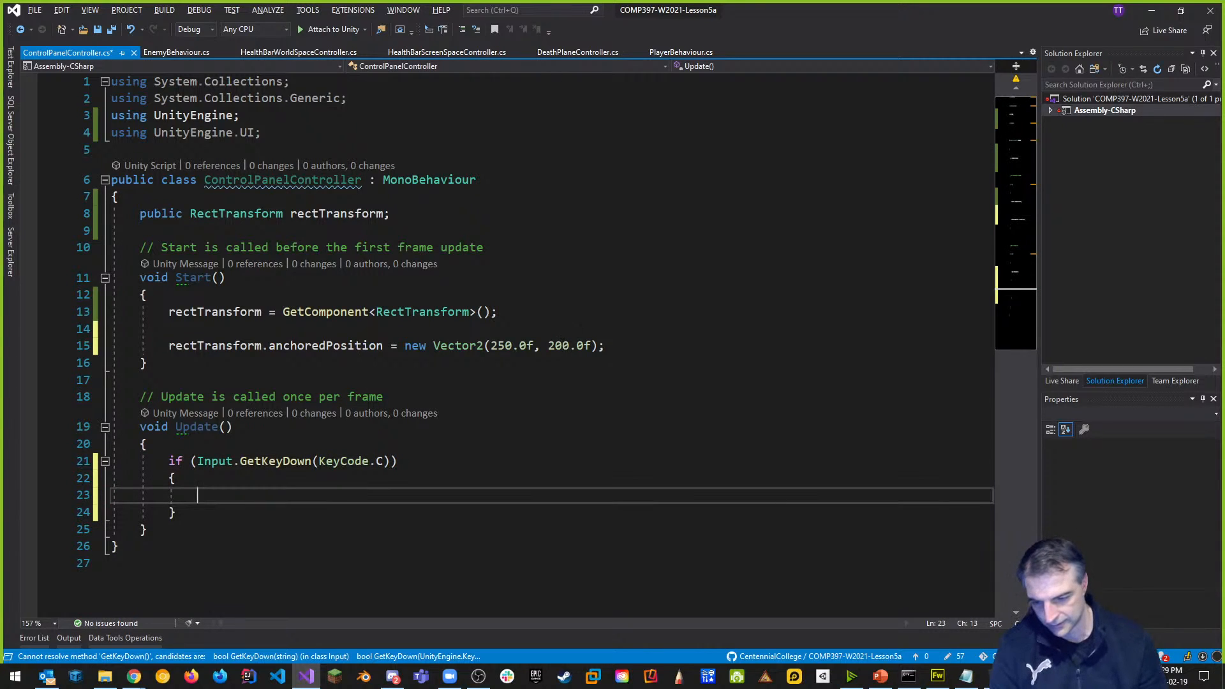
Declare an empty private void MoveControlPanelDown() method below Update.
scroll(182, 424, "down", 2)
left_click(182, 426)
key("Return")
key("Return")
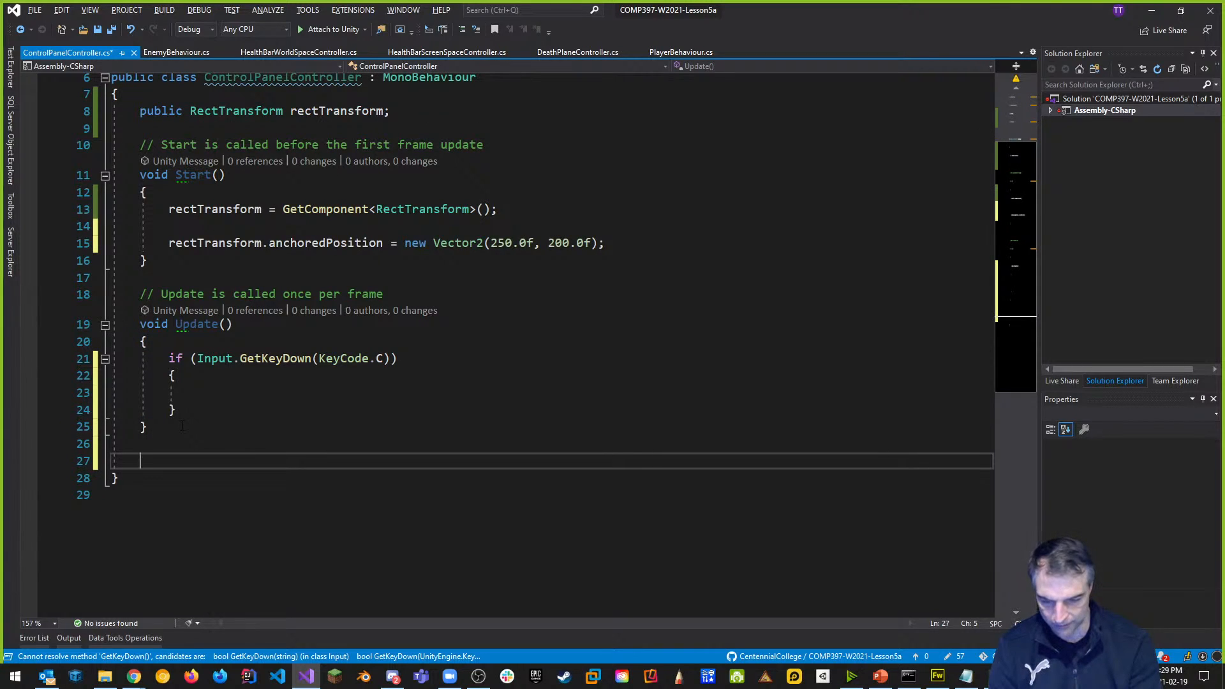
type("private void MoveControlPanelD")
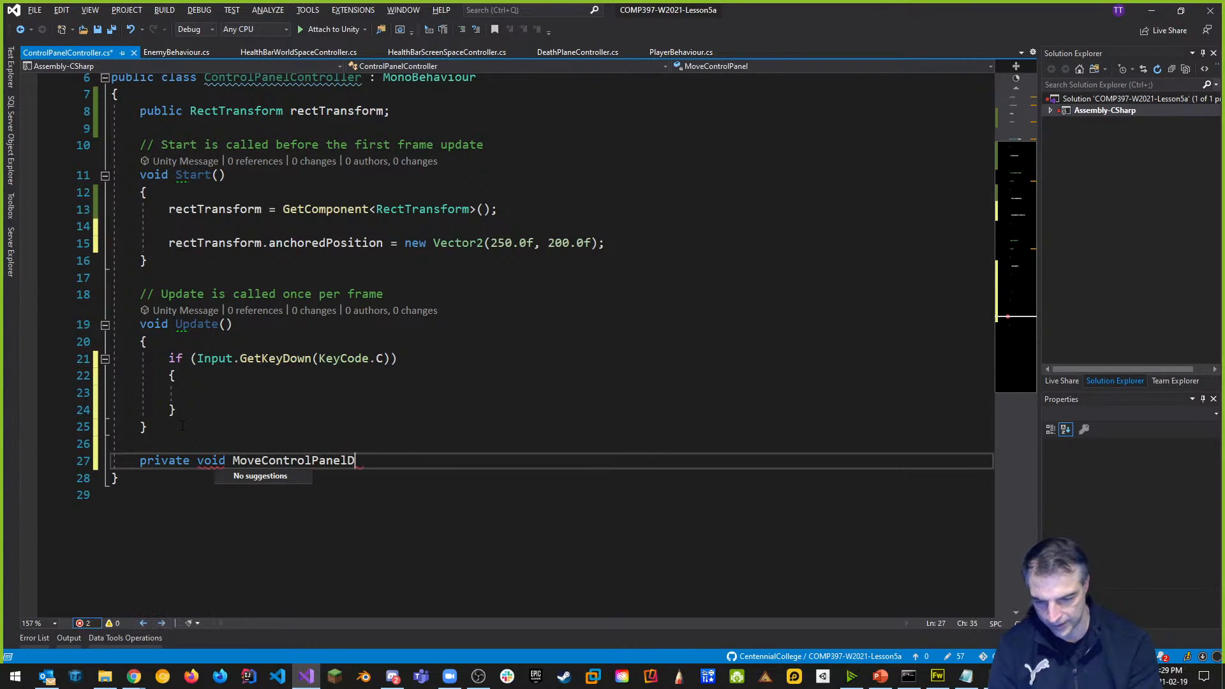
type("own()")
key("Return")
type("{")
key("Return")
type("}")
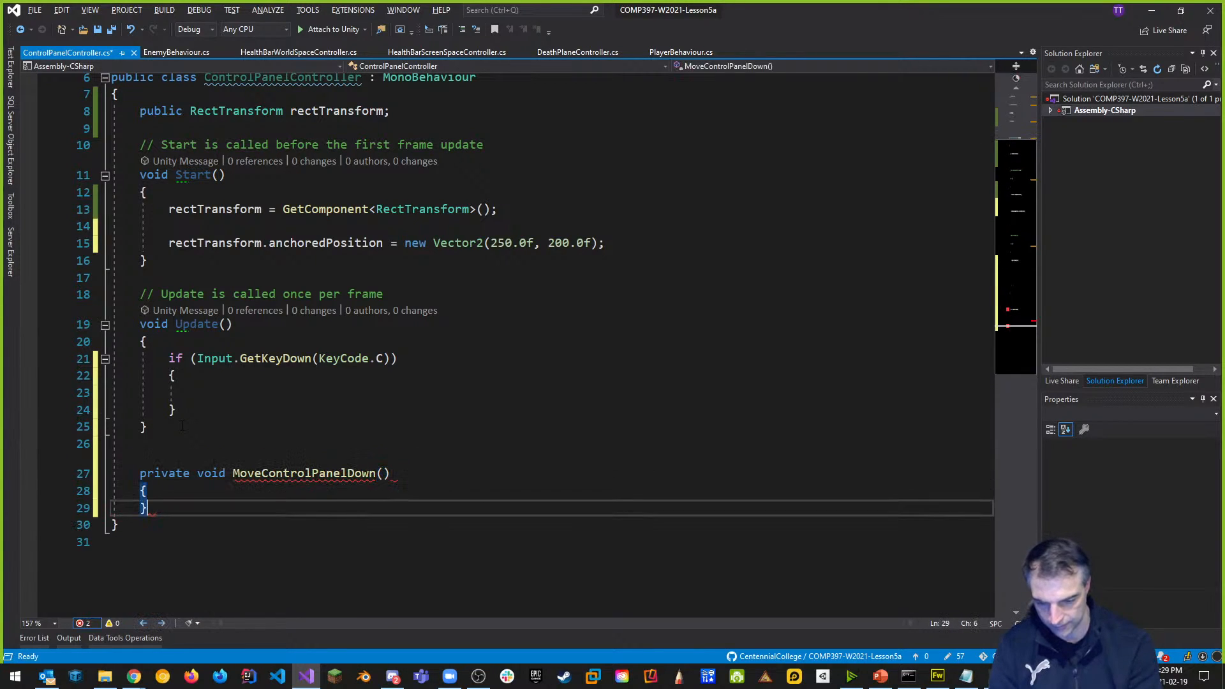
Call MoveControlPanelDown(); inside the C-key if block.
left_click(247, 407)
left_click(245, 396)
type("MoveControlPanelDown();")
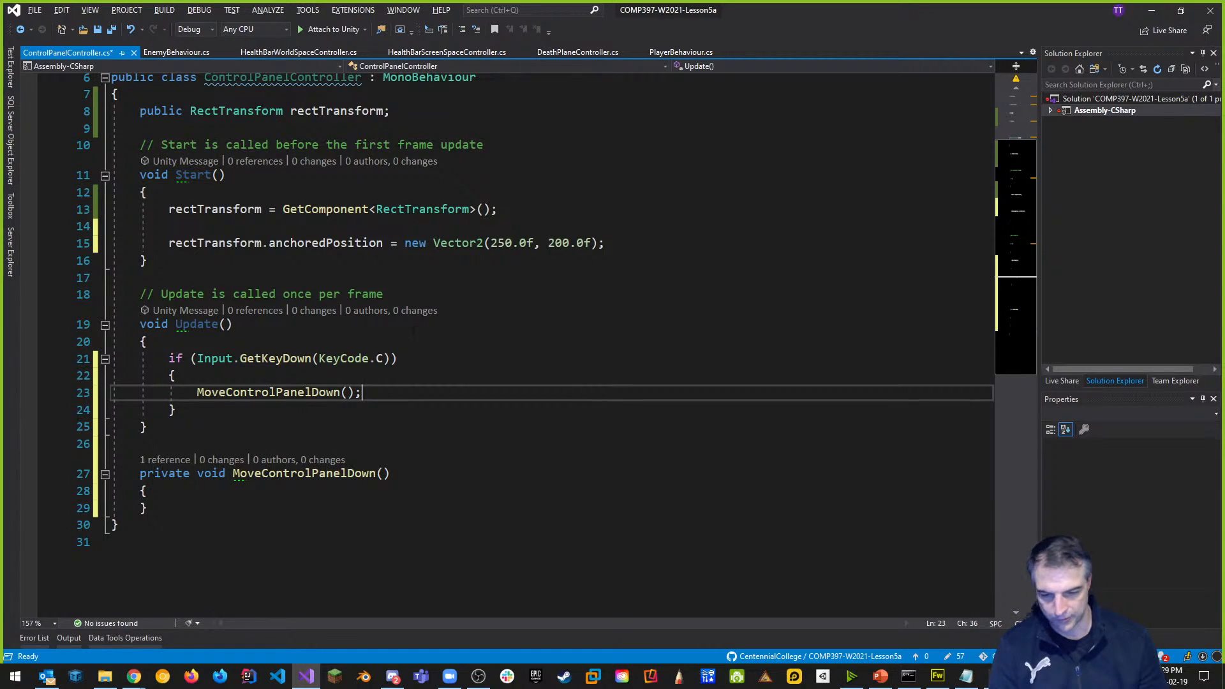
left_click(190, 488)
key("Return")
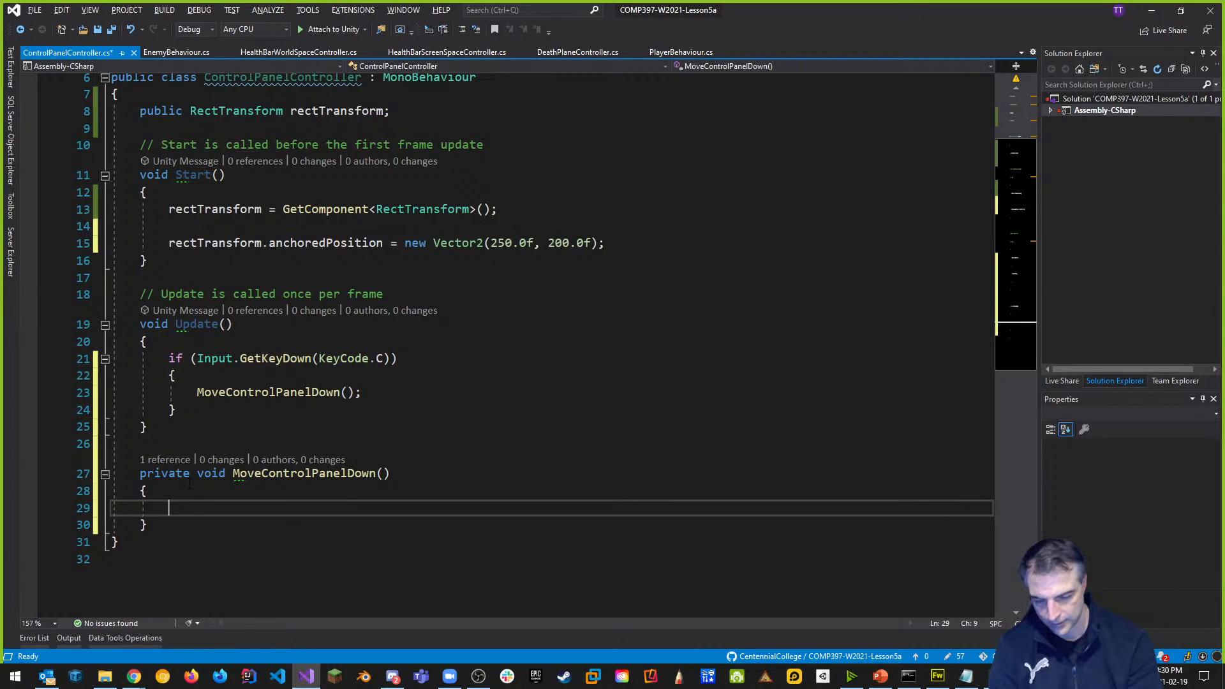
Start a Vector2.Lerp() call and declare private Vector2 offScreenPosition and onScreenPosition fields.
type("Vector2.")
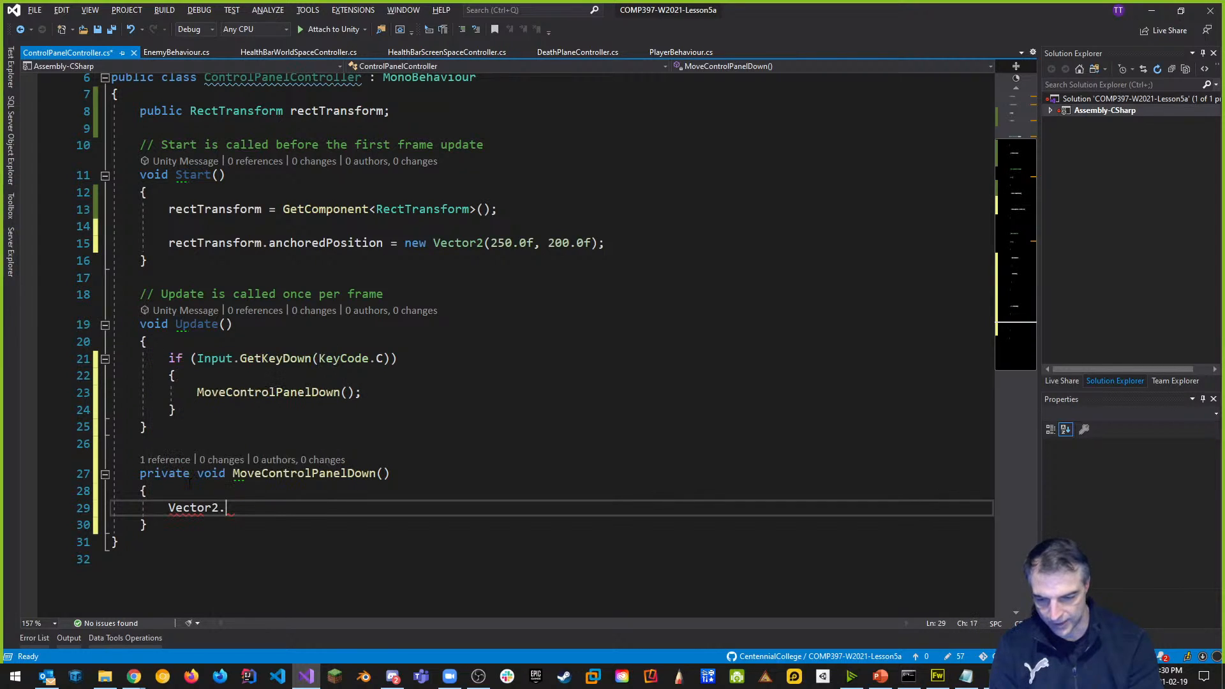
type("le")
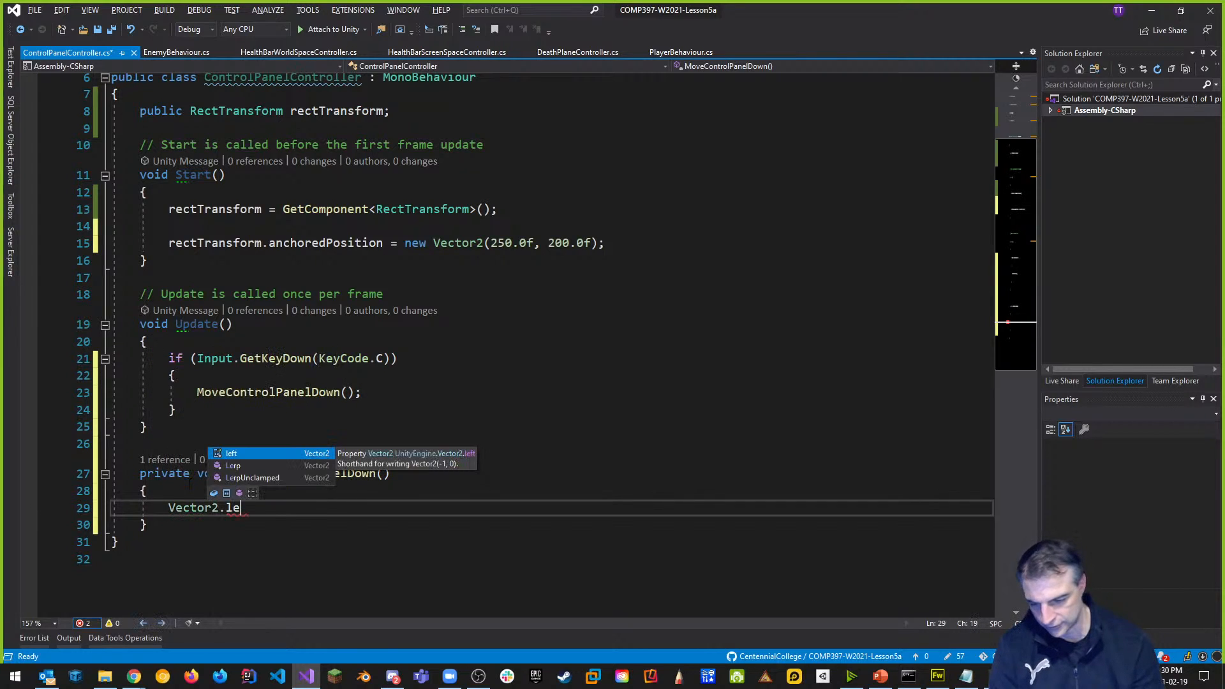
type("rp(")
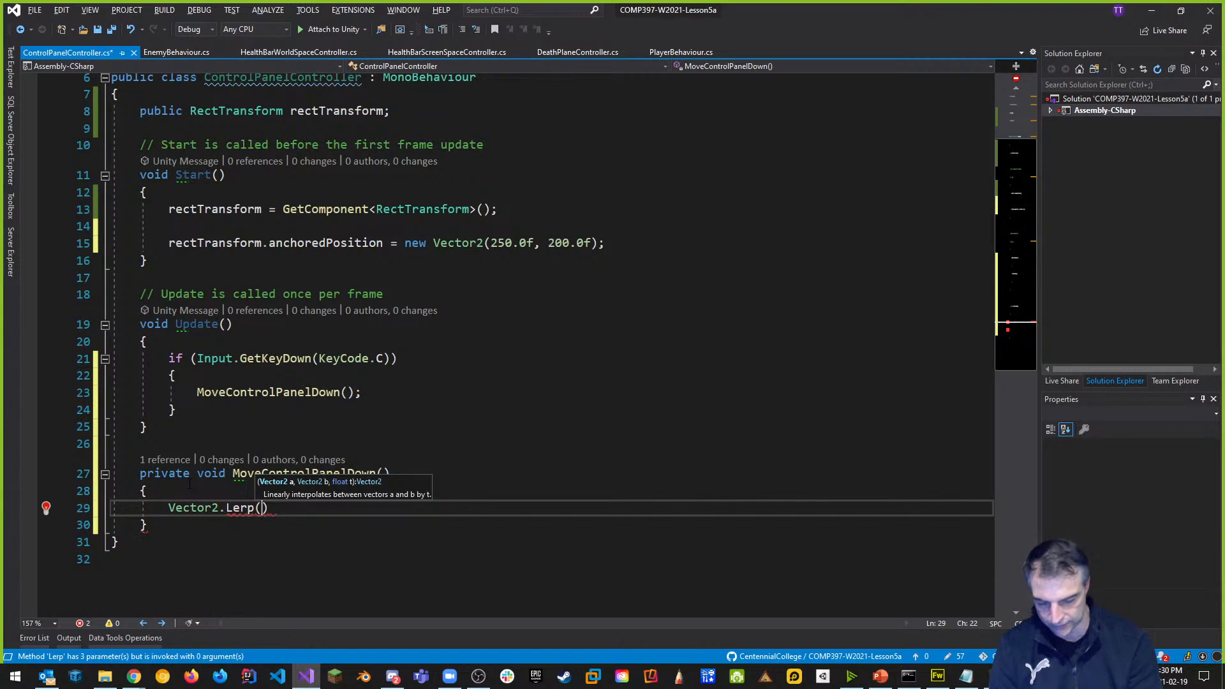
scroll(390, 294, "up", 2)
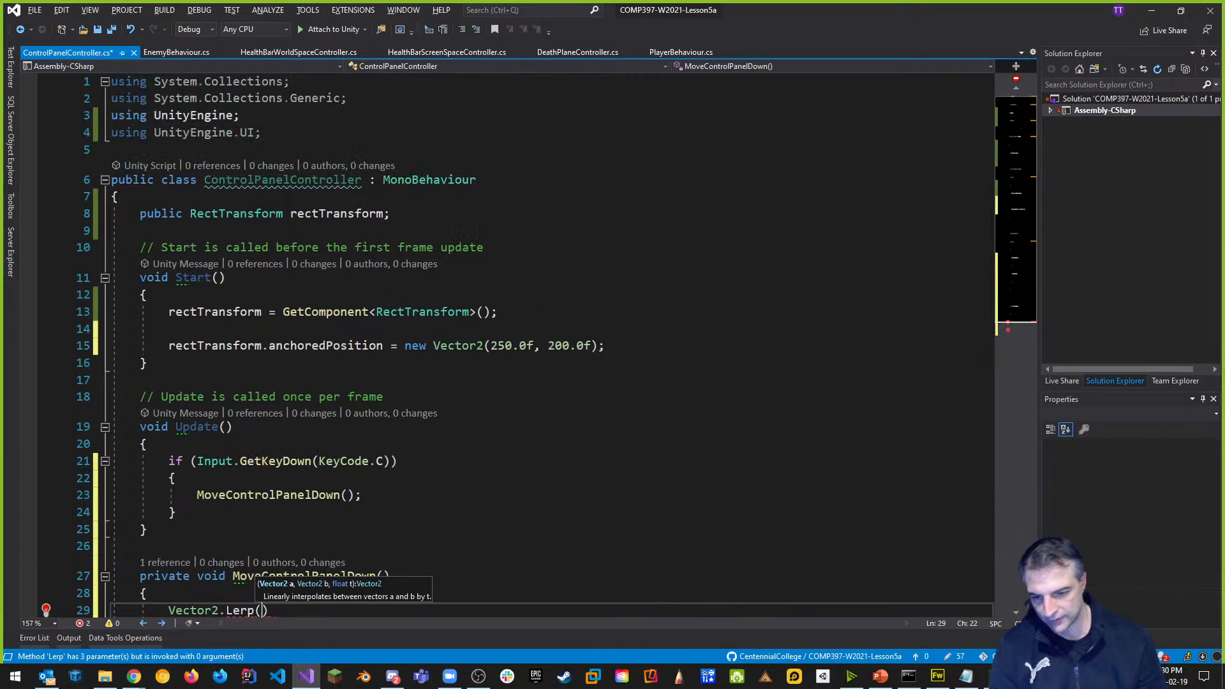
left_click(413, 214)
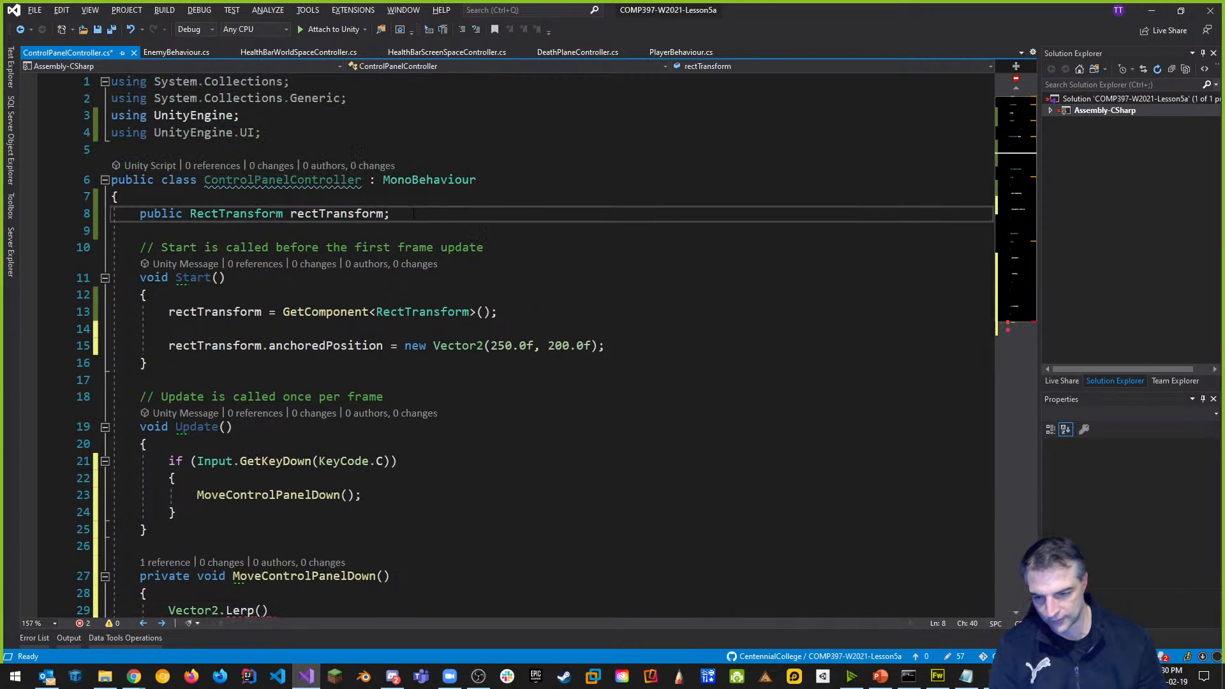
key("Return")
key("Return")
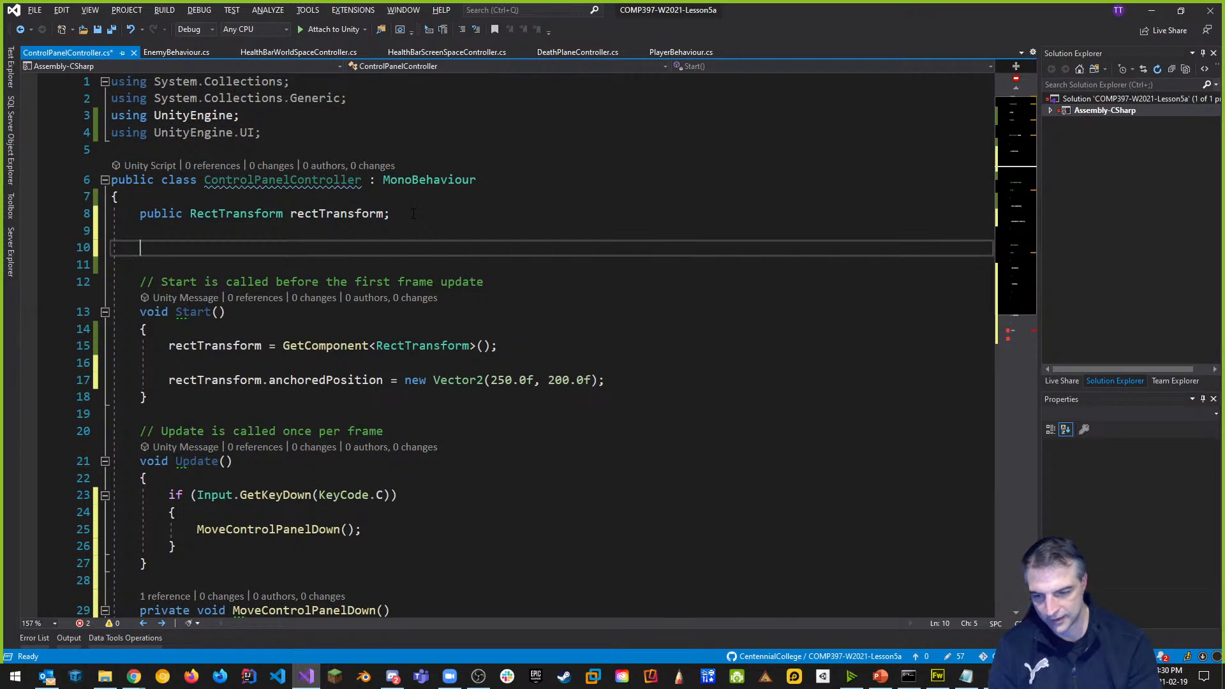
type("private")
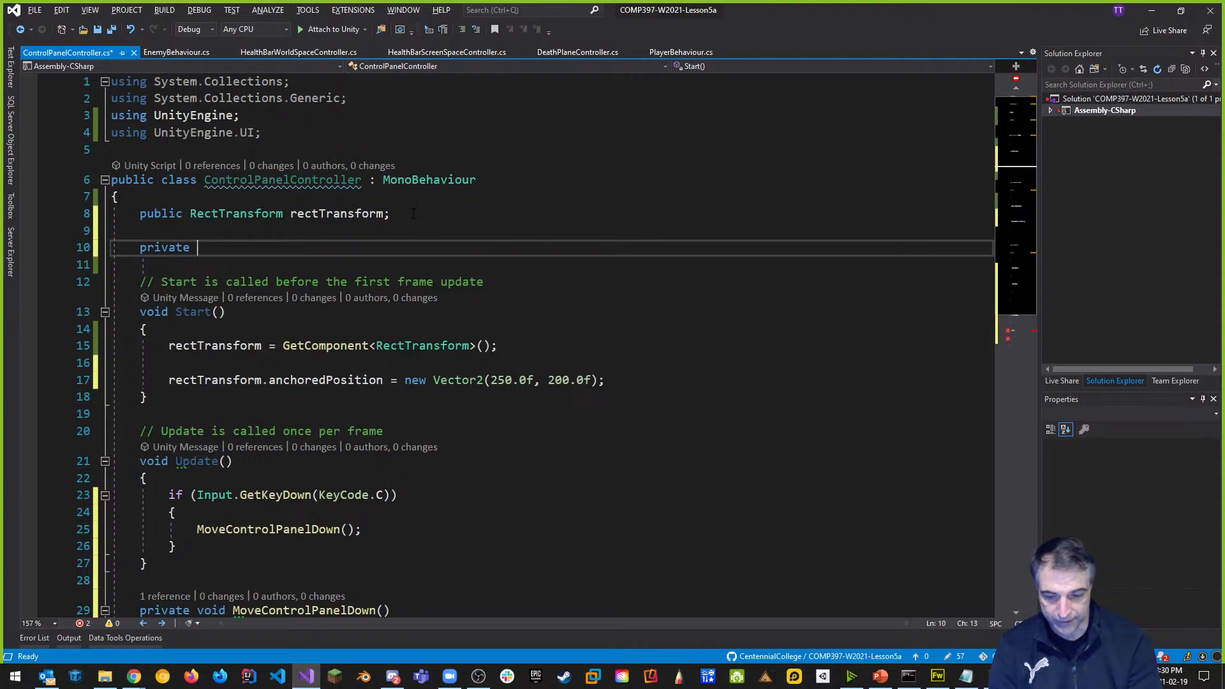
type("Vec")
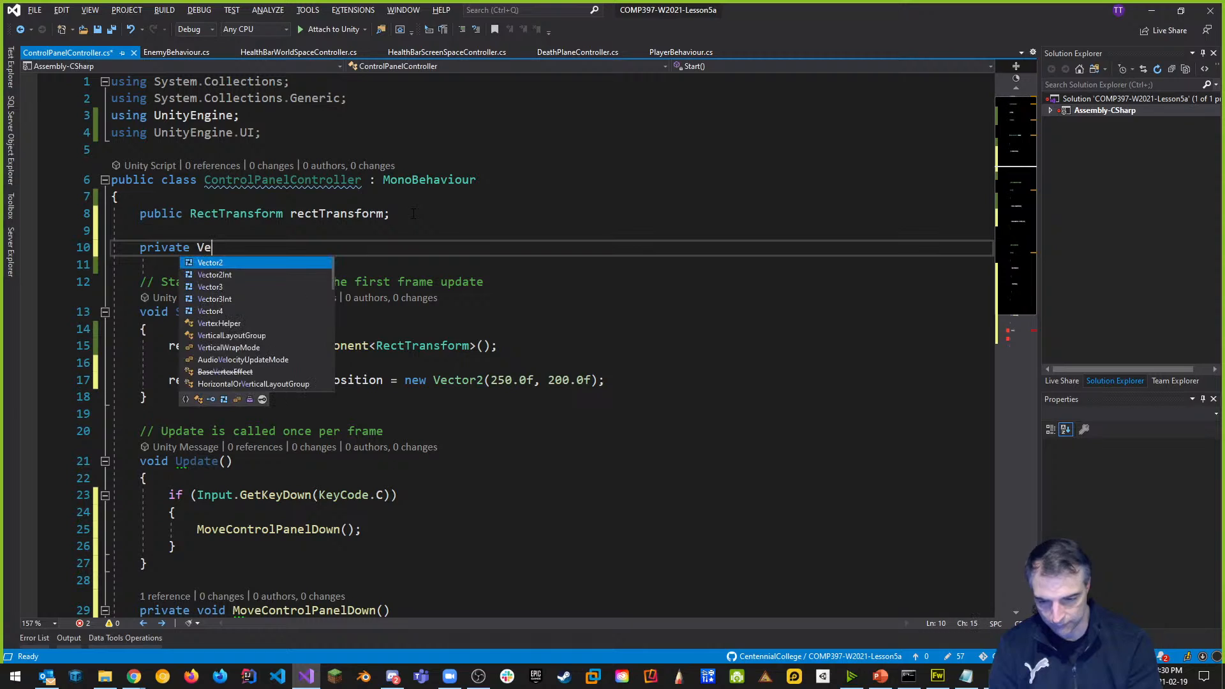
key("BackSpace")
key("BackSpace")
key("BackSpace")
type("VE")
key("BackSpace")
type("ecto")
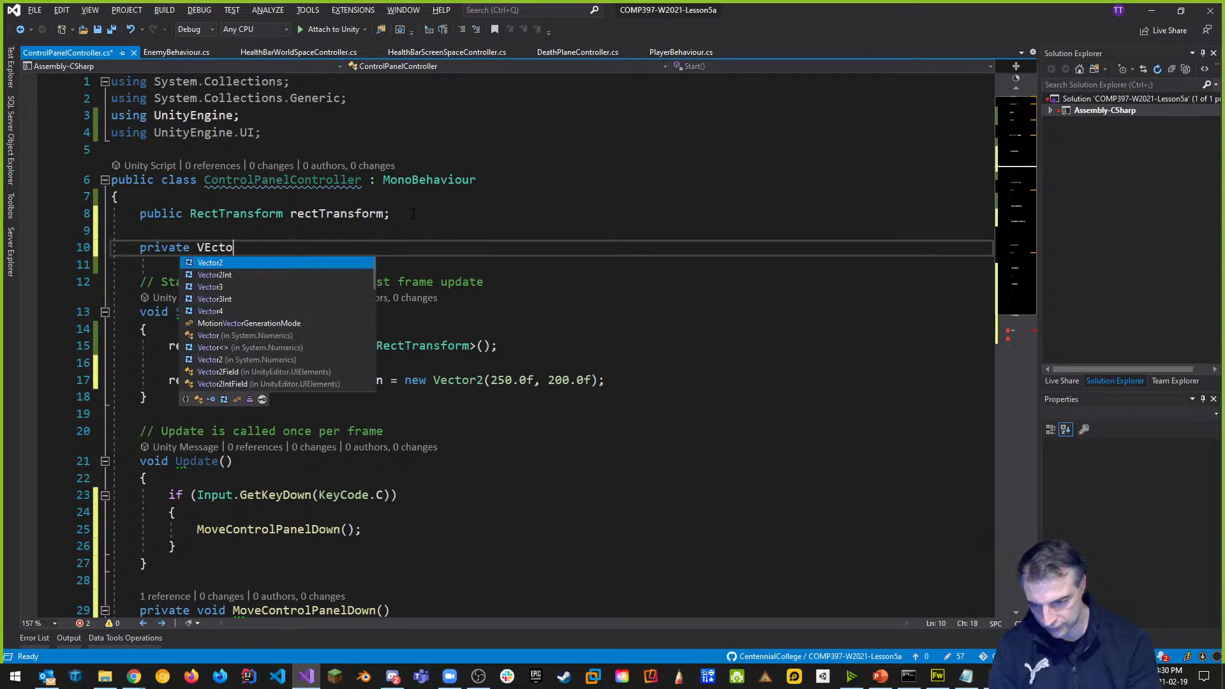
key("Escape")
type("r2 ")
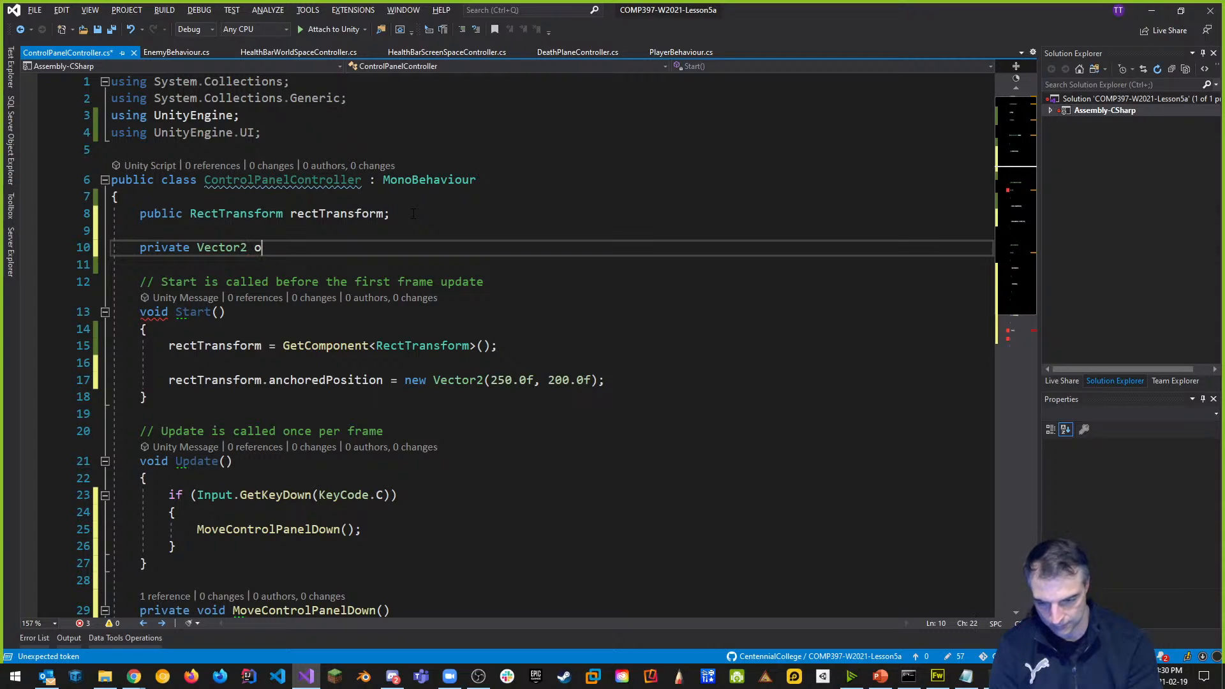
type("offScree")
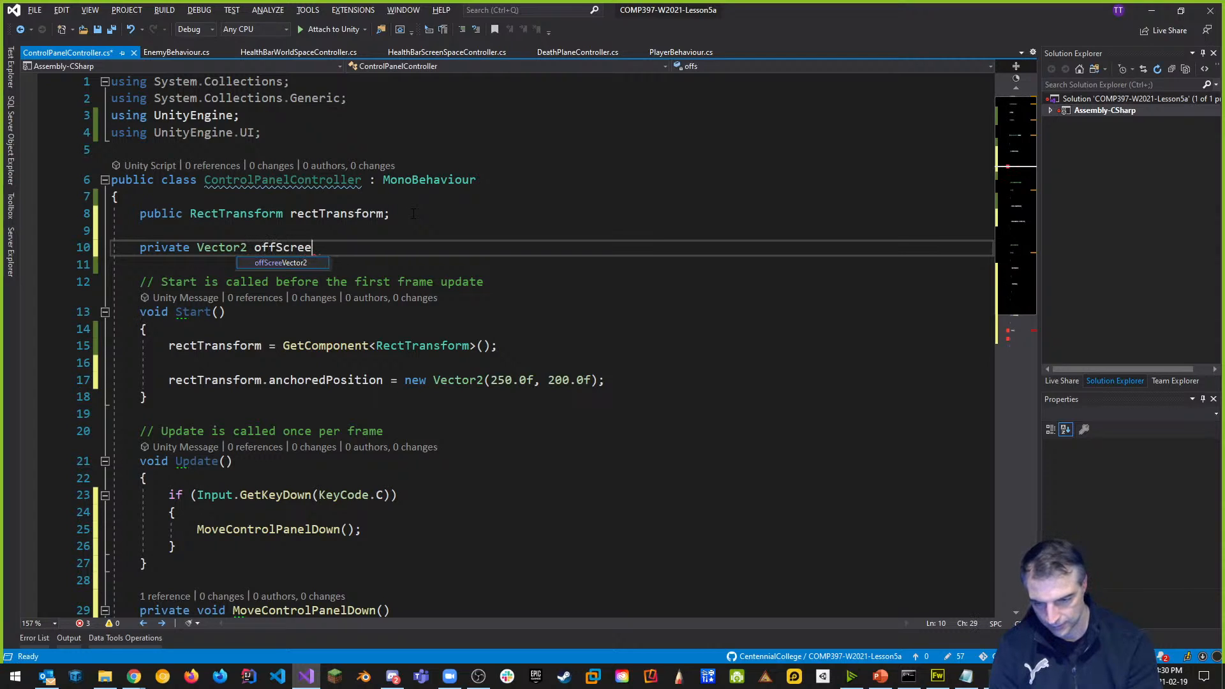
type("nPosition")
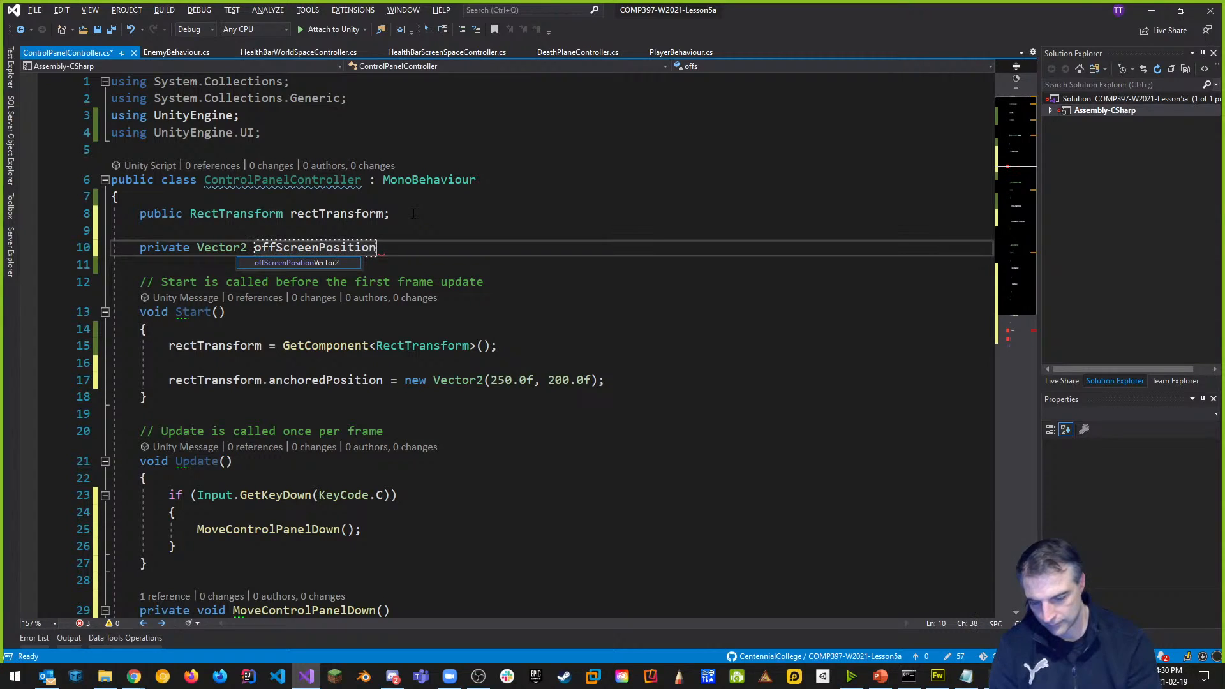
type(";")
key("Return")
type("private Vector2")
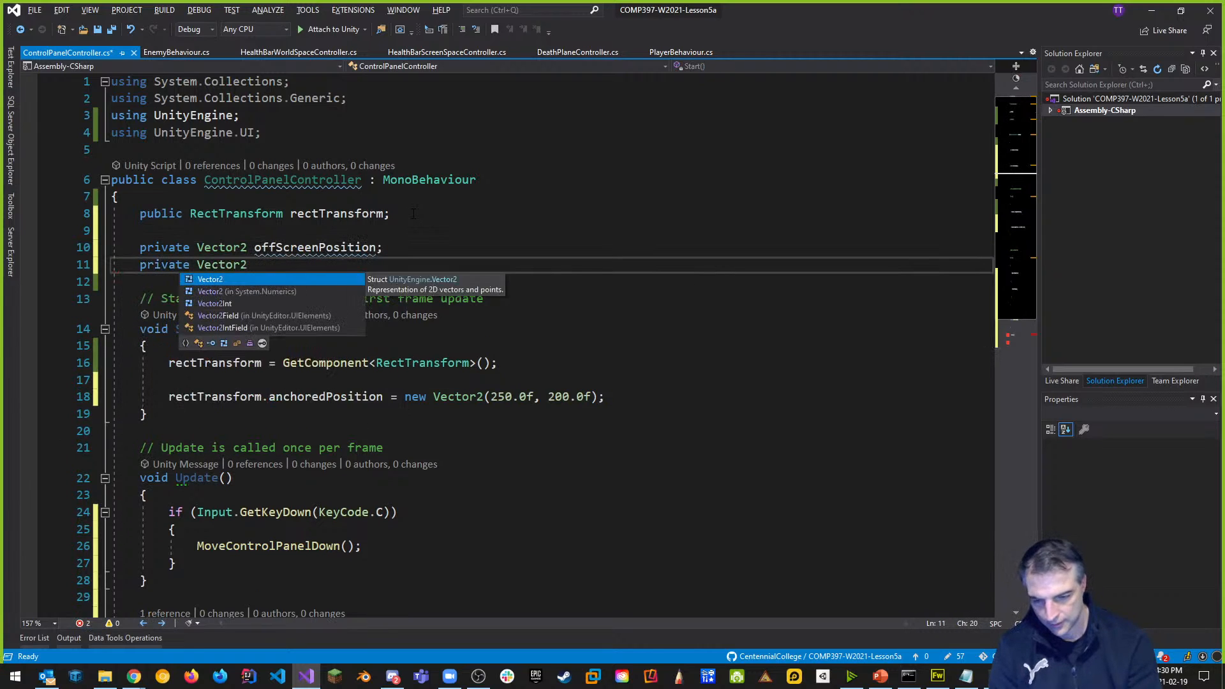
type(" onScreenPosition;")
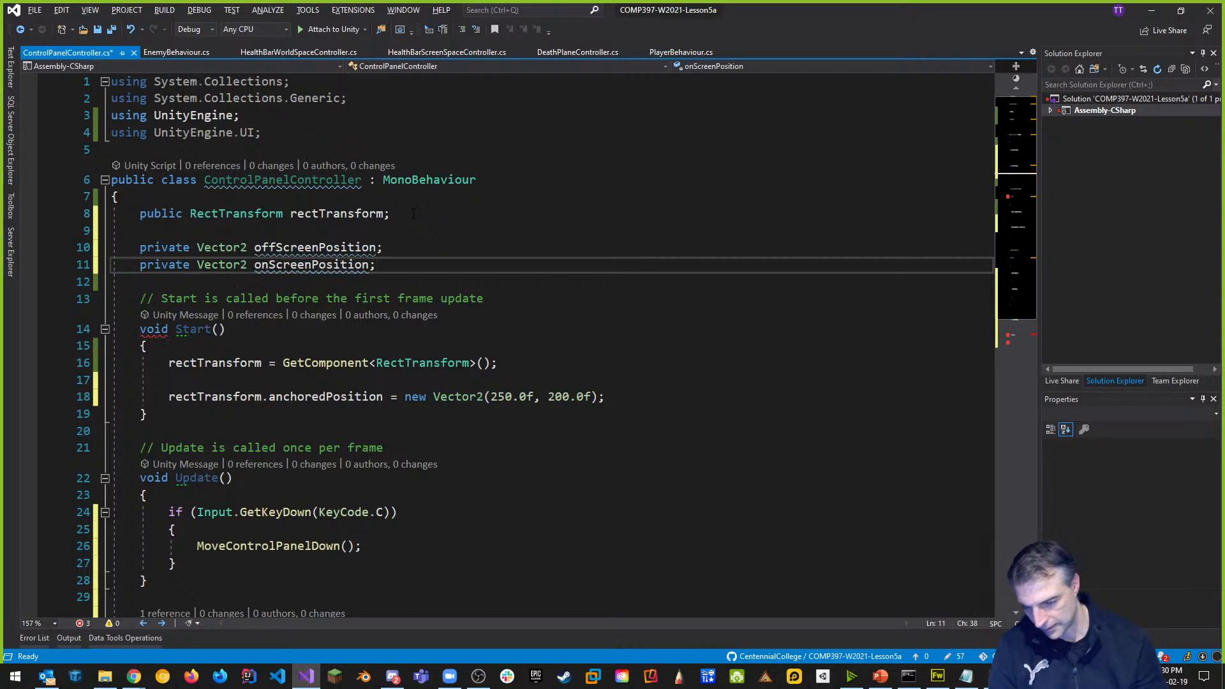
Save the script and replace the hard-coded starting Vector2 with offScreenPosition.
key("Down")
key("ctrl+s")
scroll(536, 345, "down", 3)
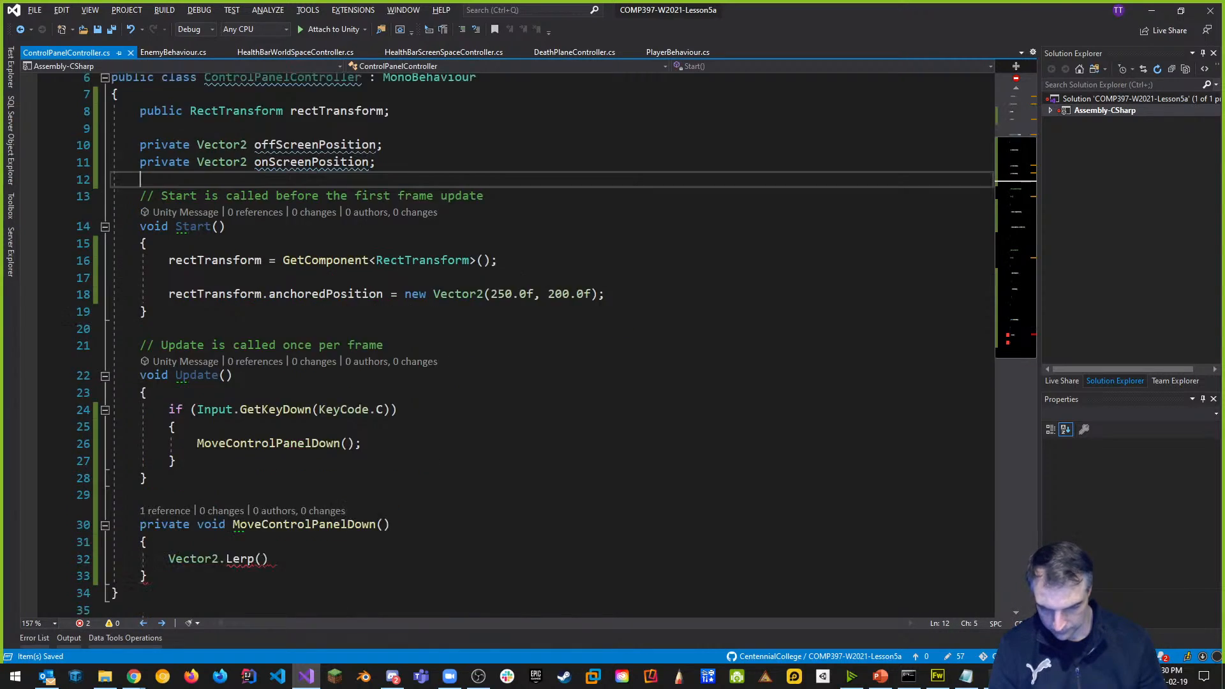
scroll(468, 301, "up", 2)
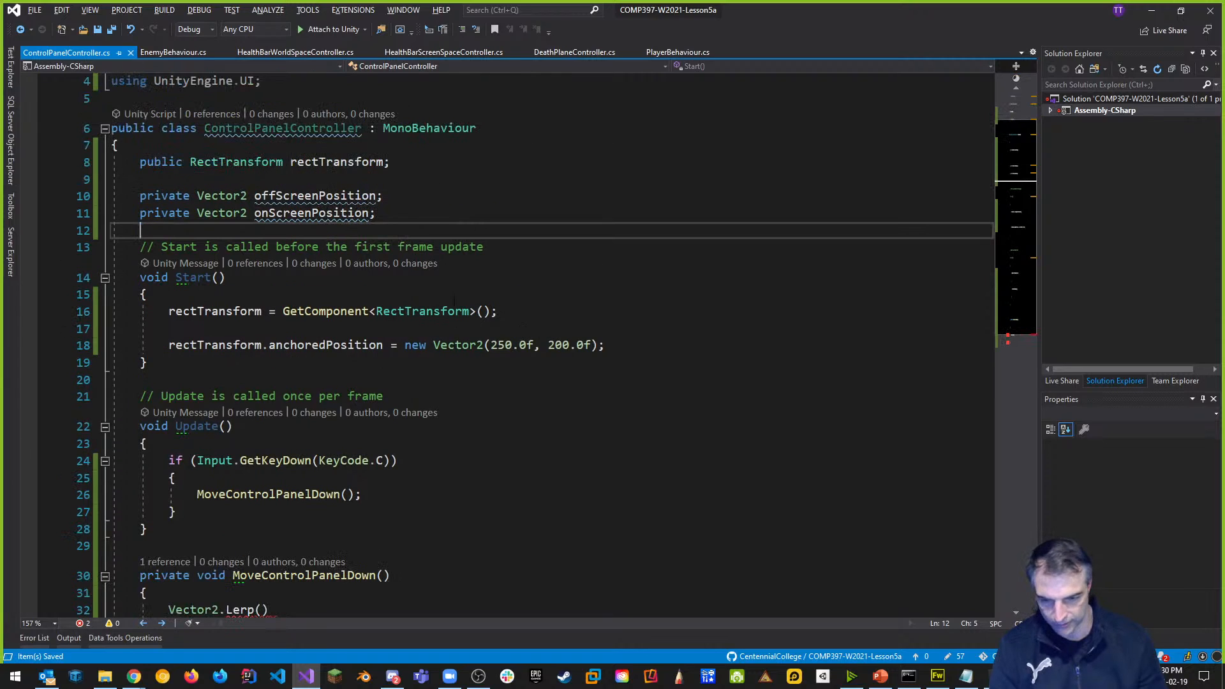
left_click_drag(405, 345, 629, 343)
type("offss")
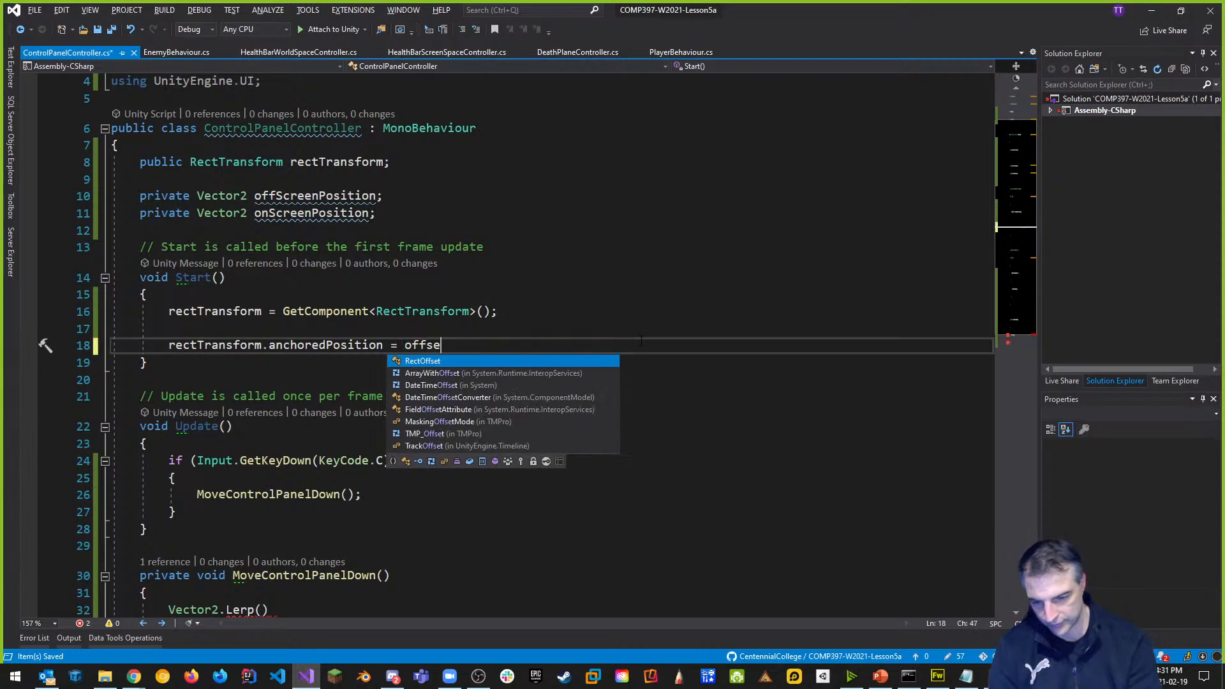
key("BackSpace")
type("S")
key("Tab")
type(";")
scroll(640, 340, "down", 3)
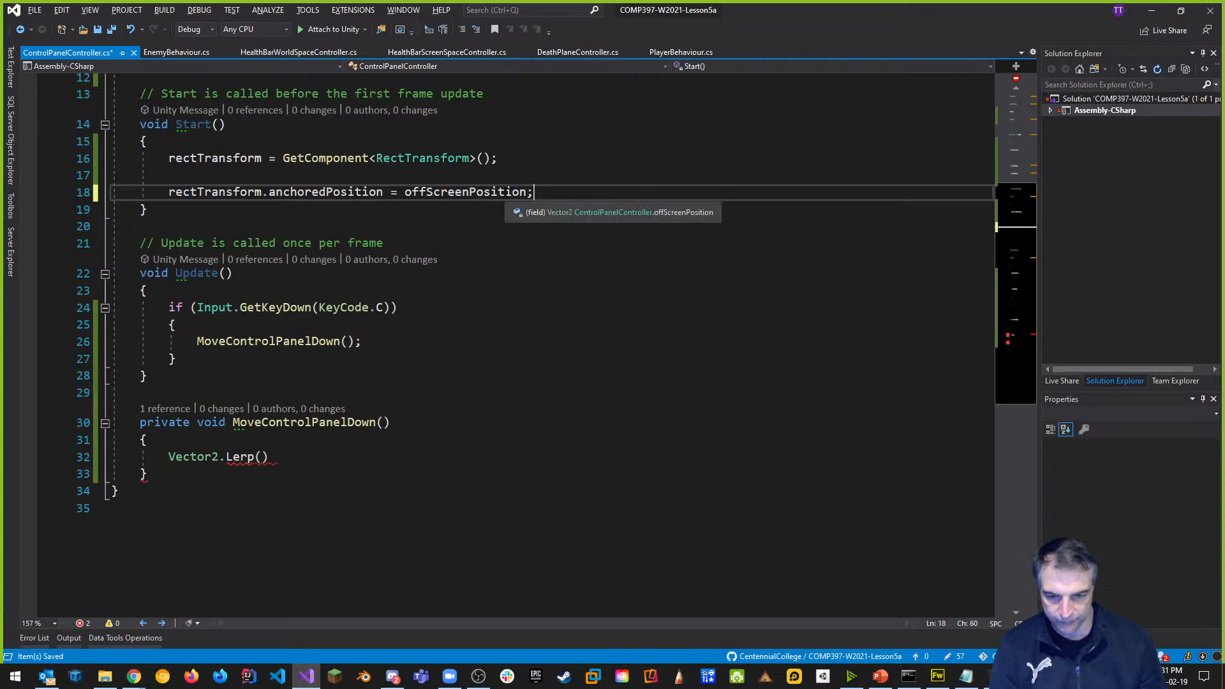
Fill the Lerp call with offScreenPosition, onScreenPosition and Time.deltaTime, ending with a semicolon.
left_click(416, 457)
type("offScreenPosition")
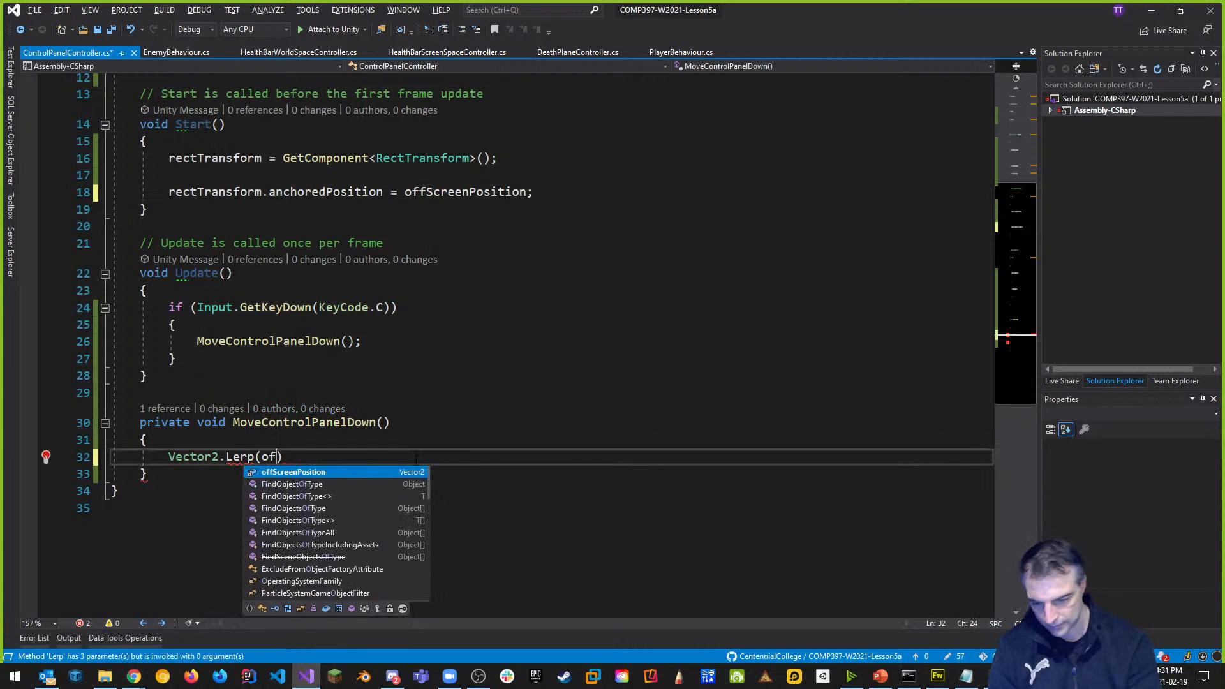
key("Tab")
type(", on")
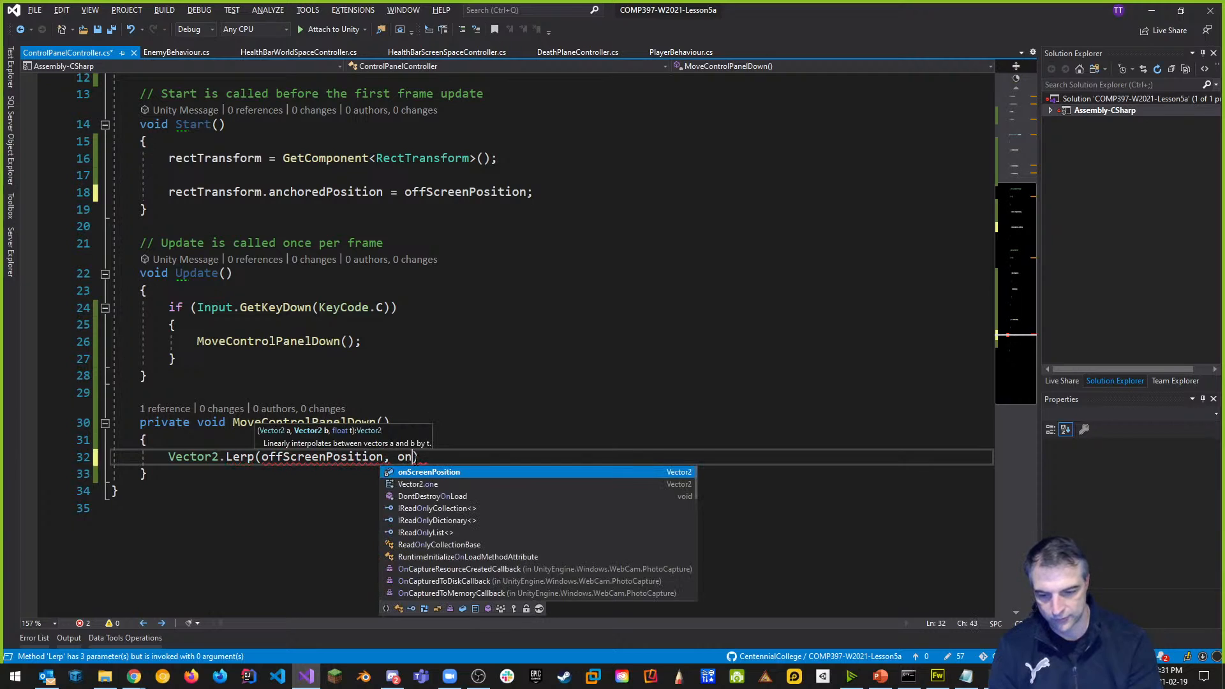
key("Tab")
type(", ")
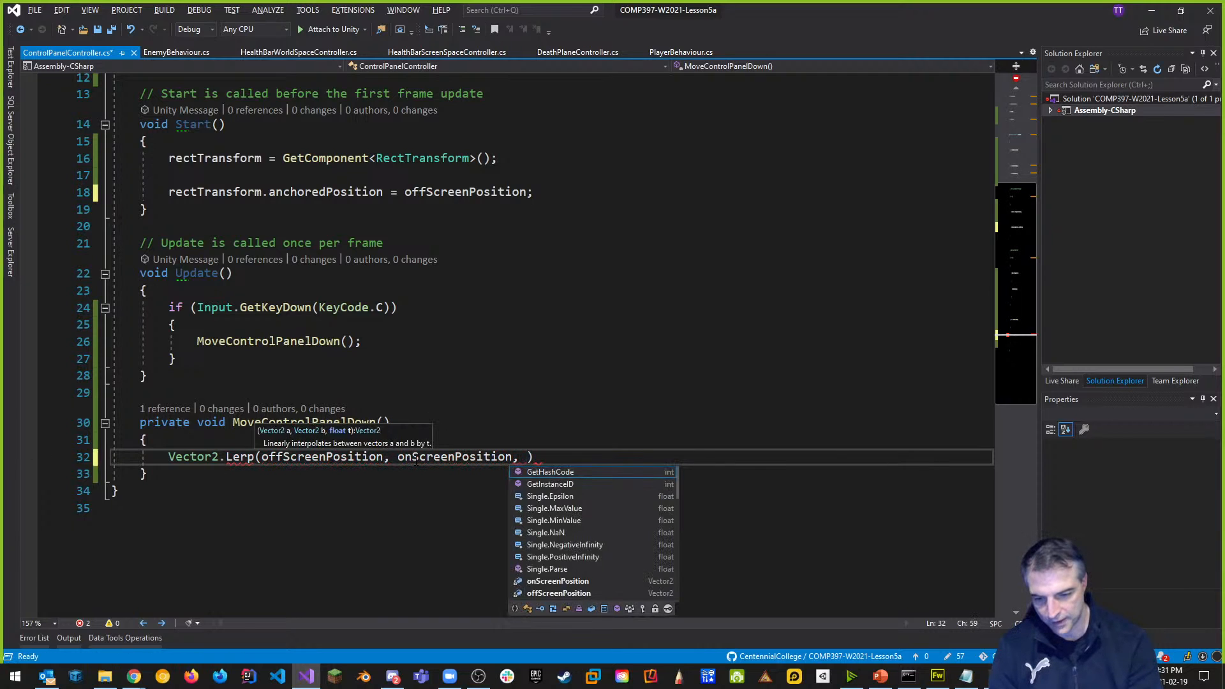
type("Time.D")
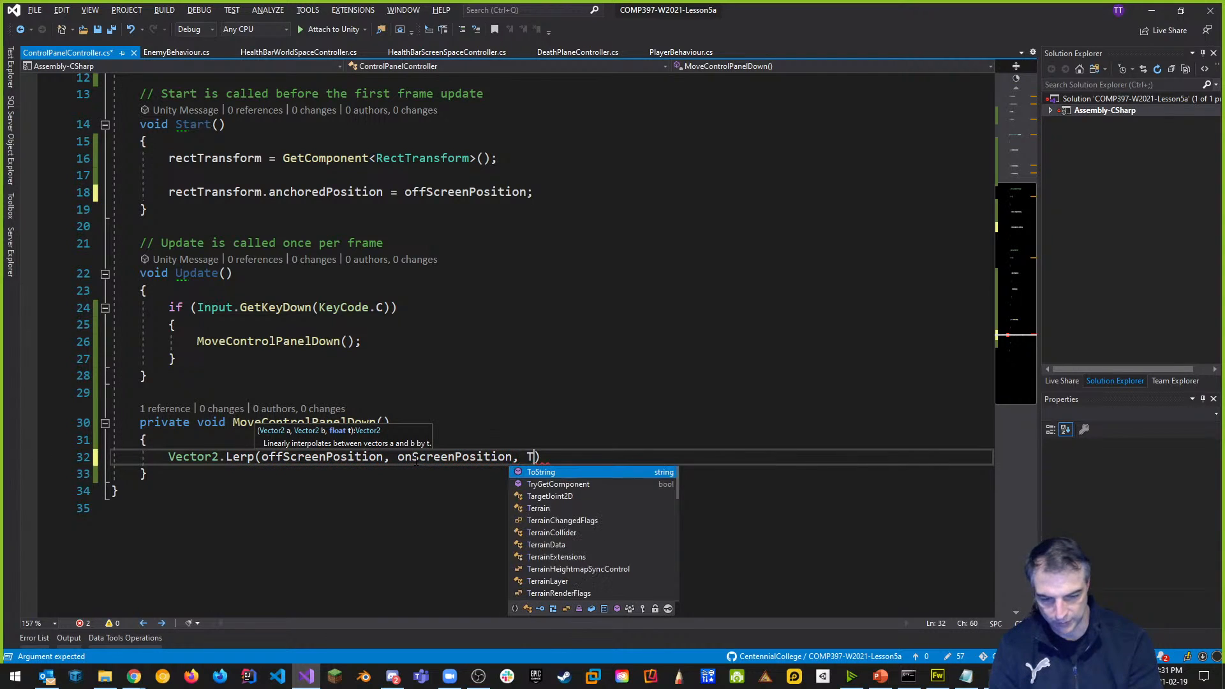
type("elt")
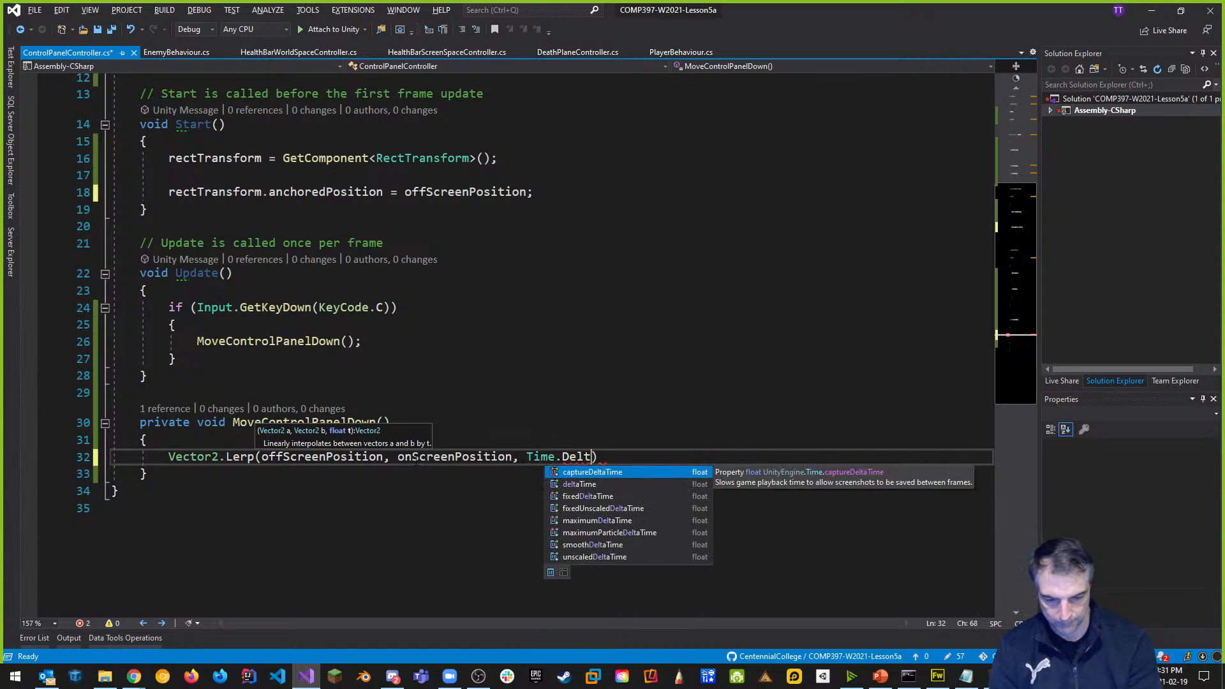
type("atim")
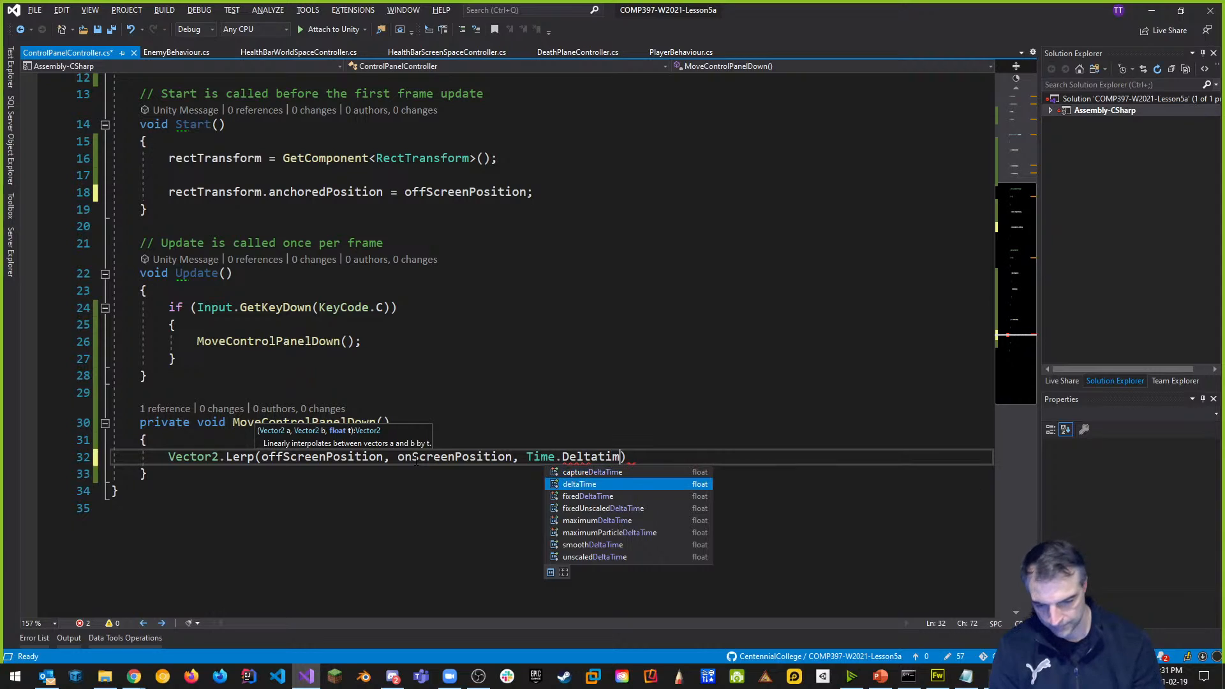
type(");")
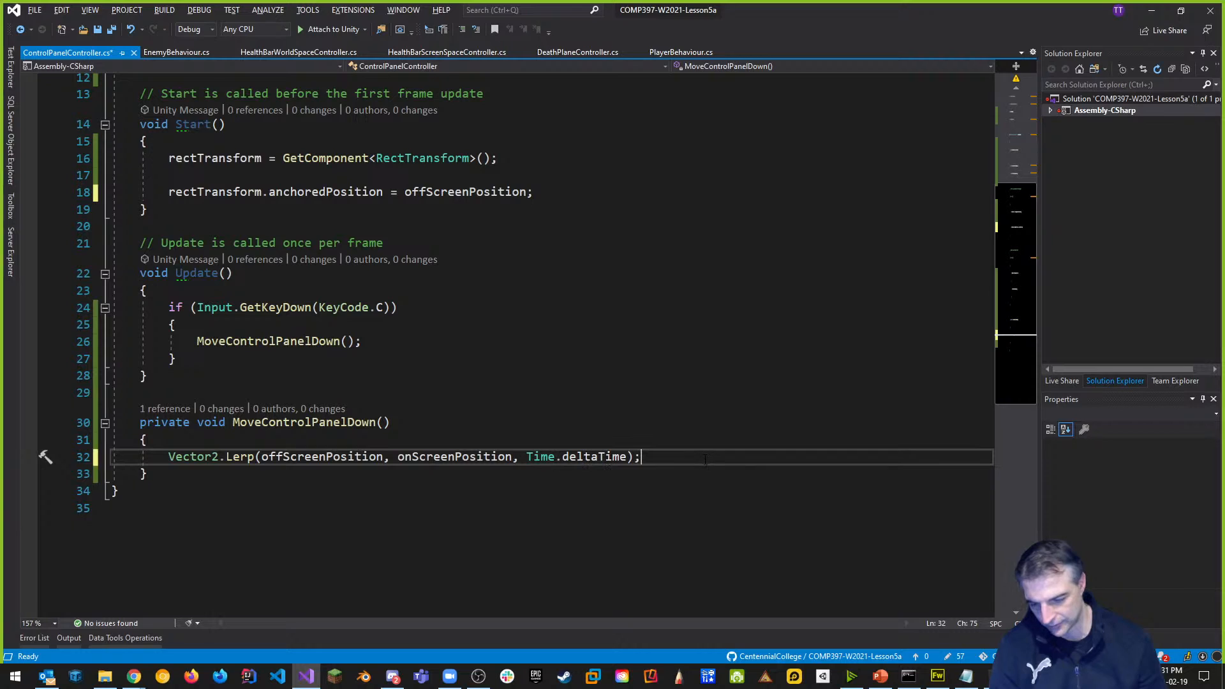
left_click(241, 474)
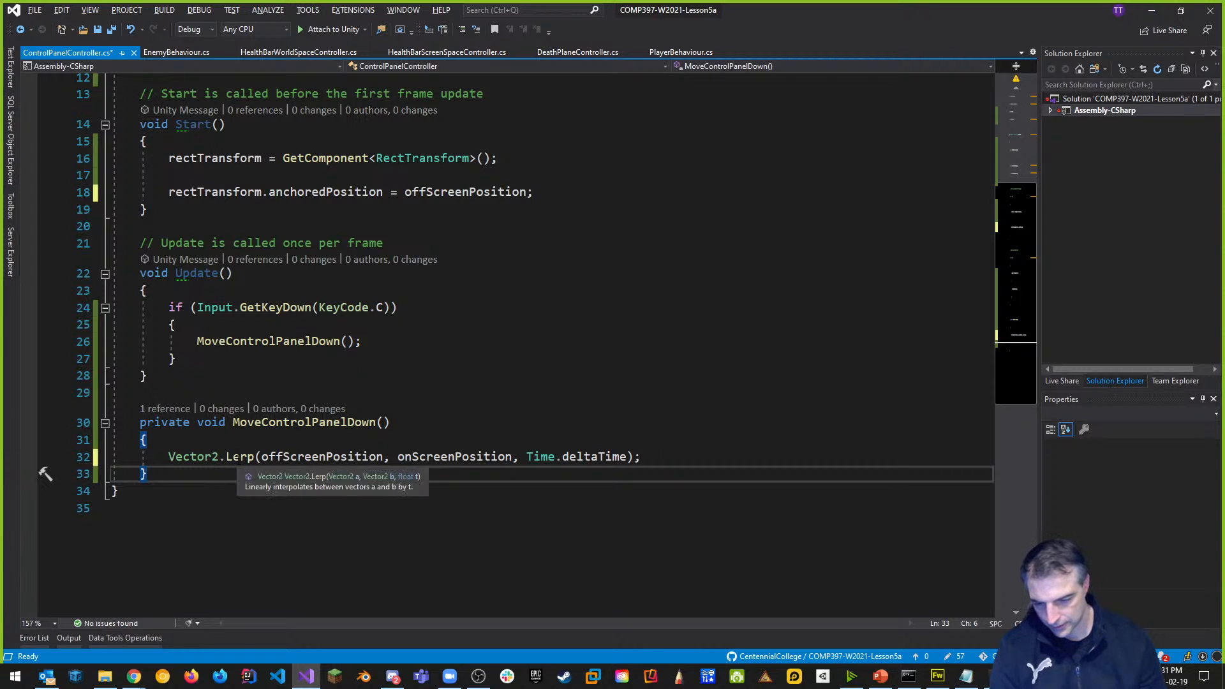
Search the web for 'vector2.lerp unity' and open the Vector2.Lerp Scripting API page.
mouse_move(133, 676)
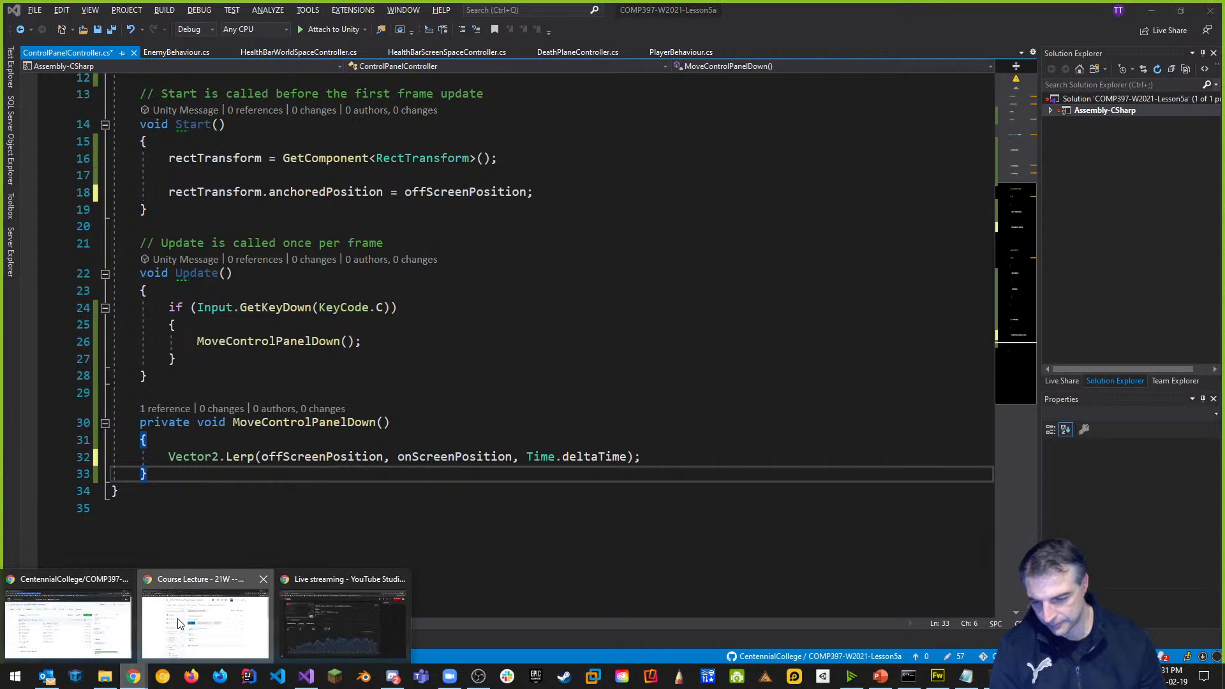
left_click(179, 624)
left_click(479, 12)
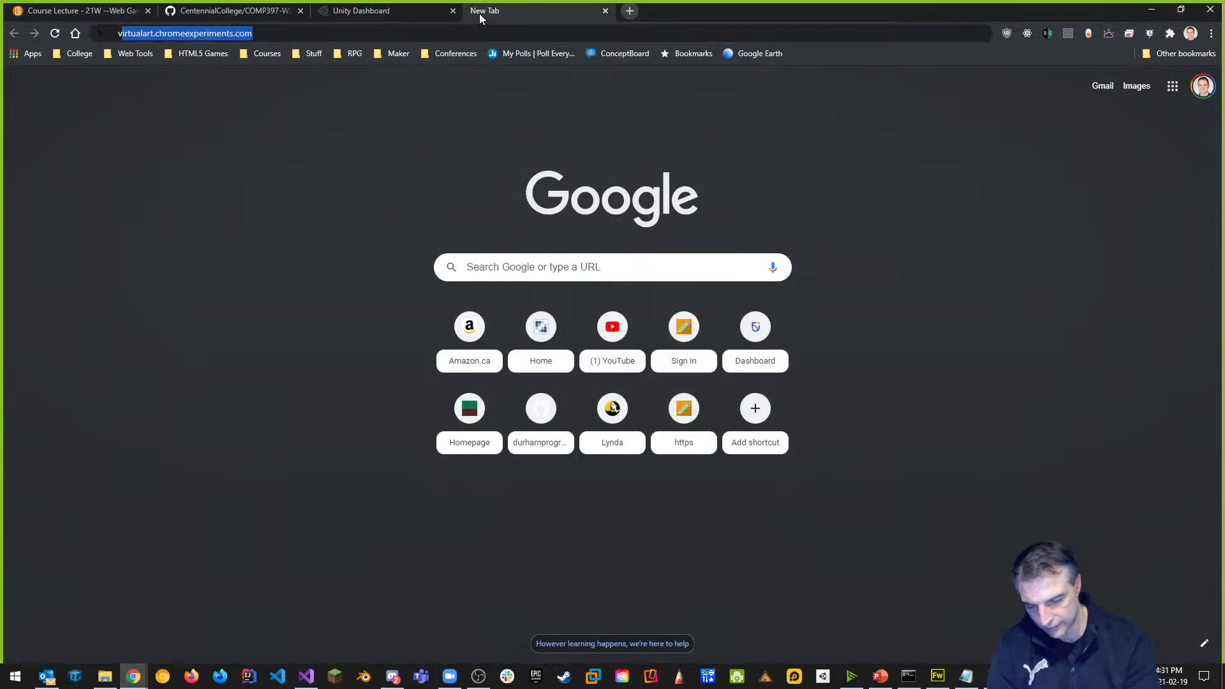
type("vector2.le")
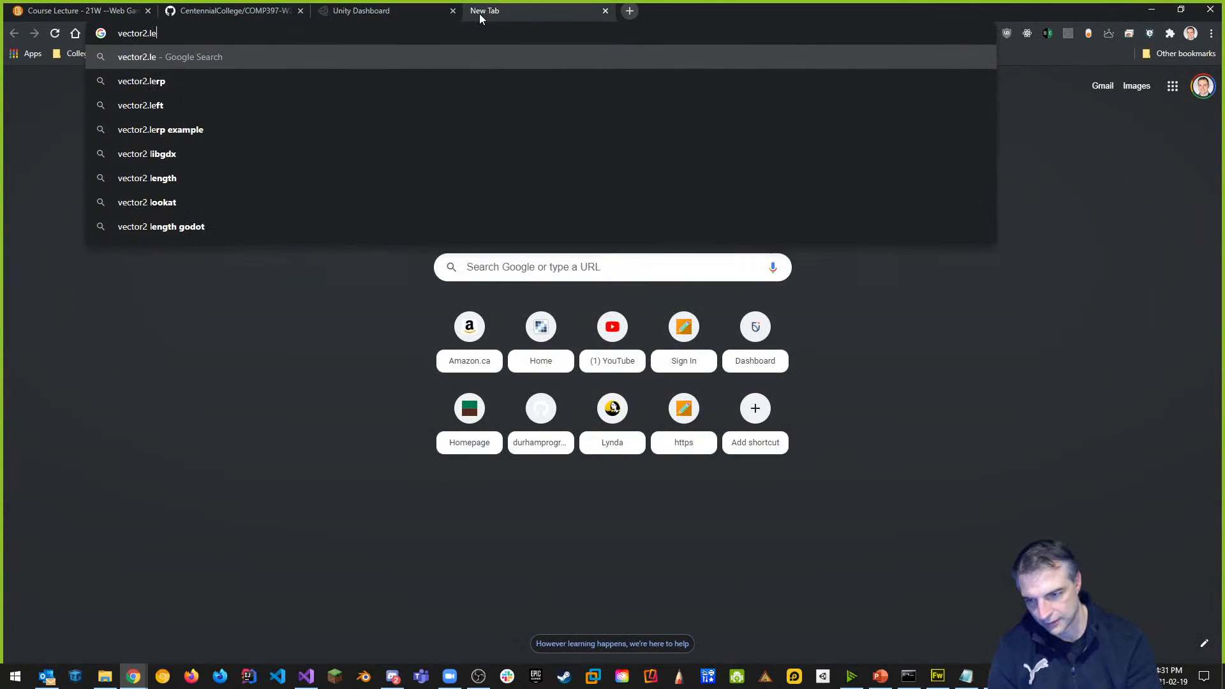
type("rp unity")
key("Return")
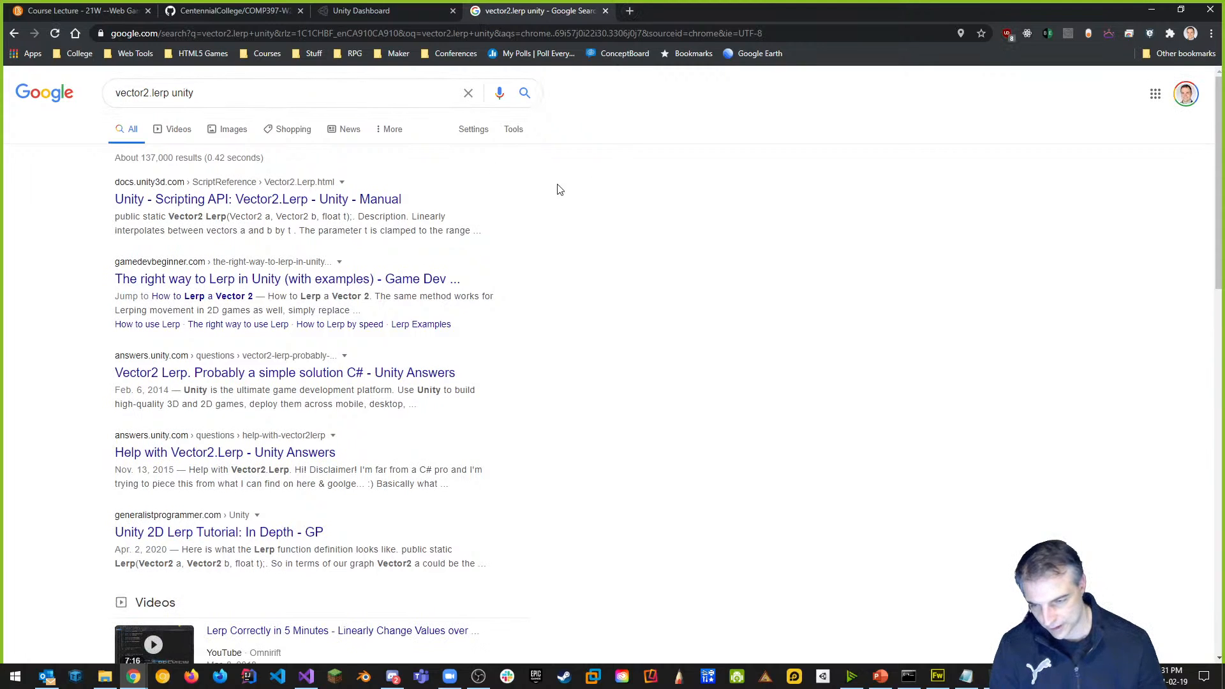
left_click(296, 199)
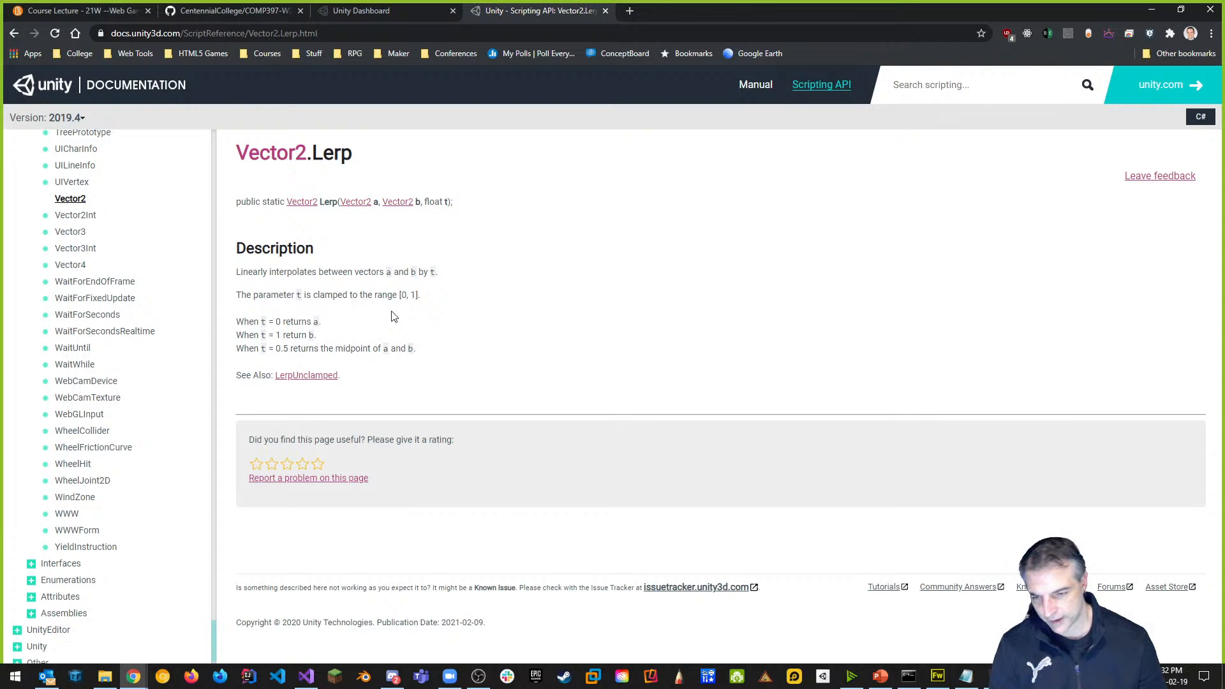
Search the Scripting API for 'Lerp', reopen Vector2.Lerp, then search 'Mathf.Lerp'.
left_click(825, 90)
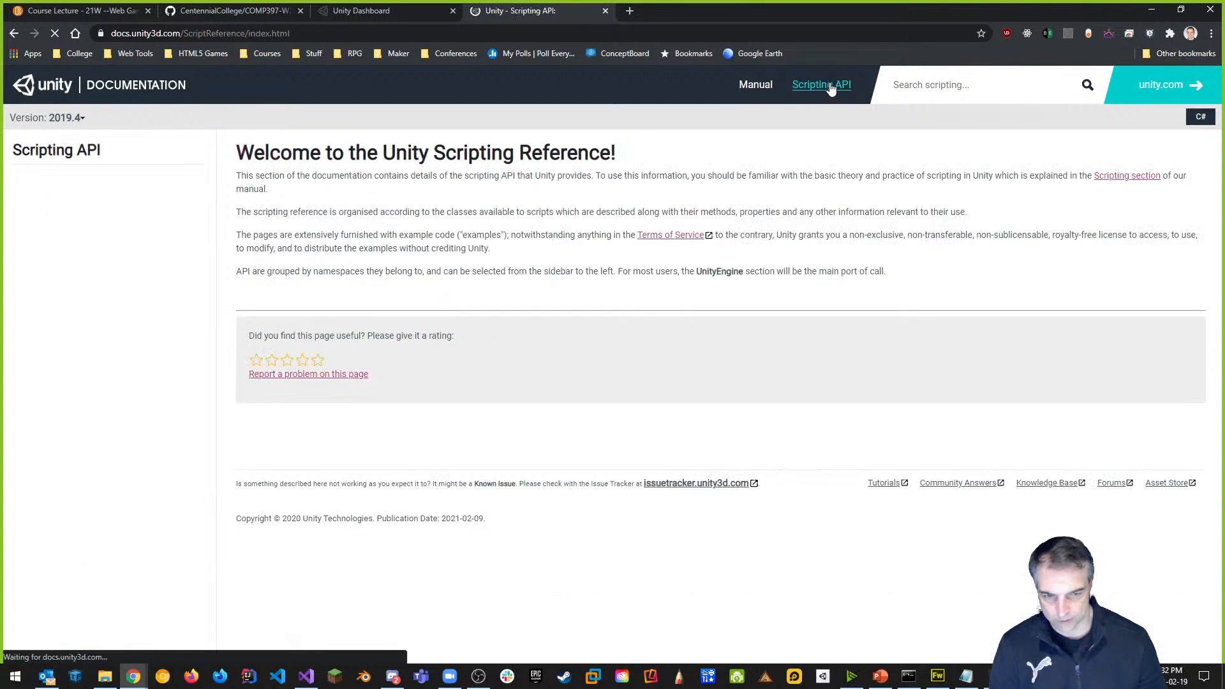
left_click(965, 86)
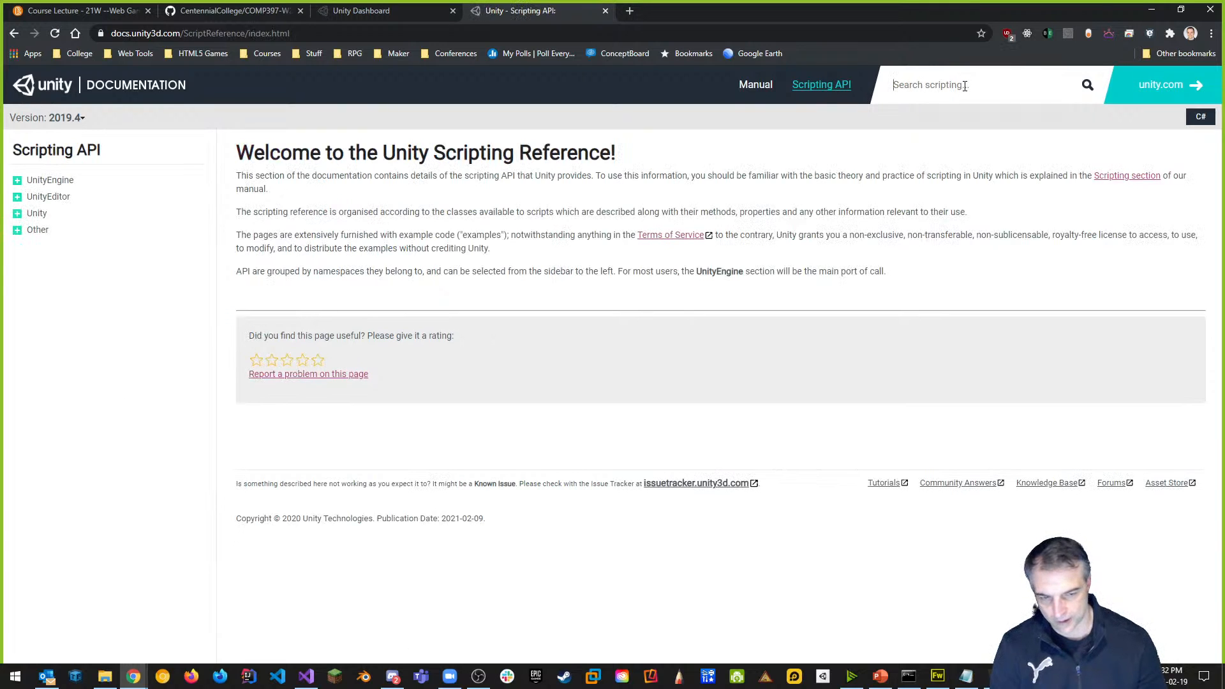
type("Lerp")
key("Return")
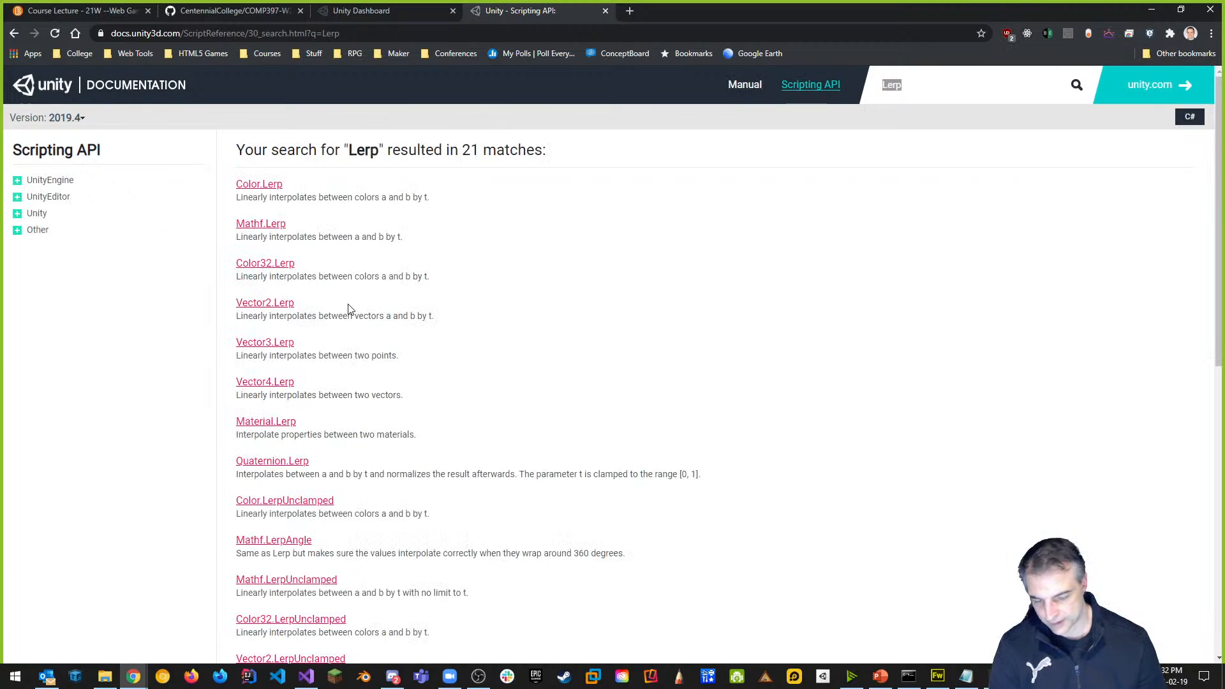
left_click(270, 305)
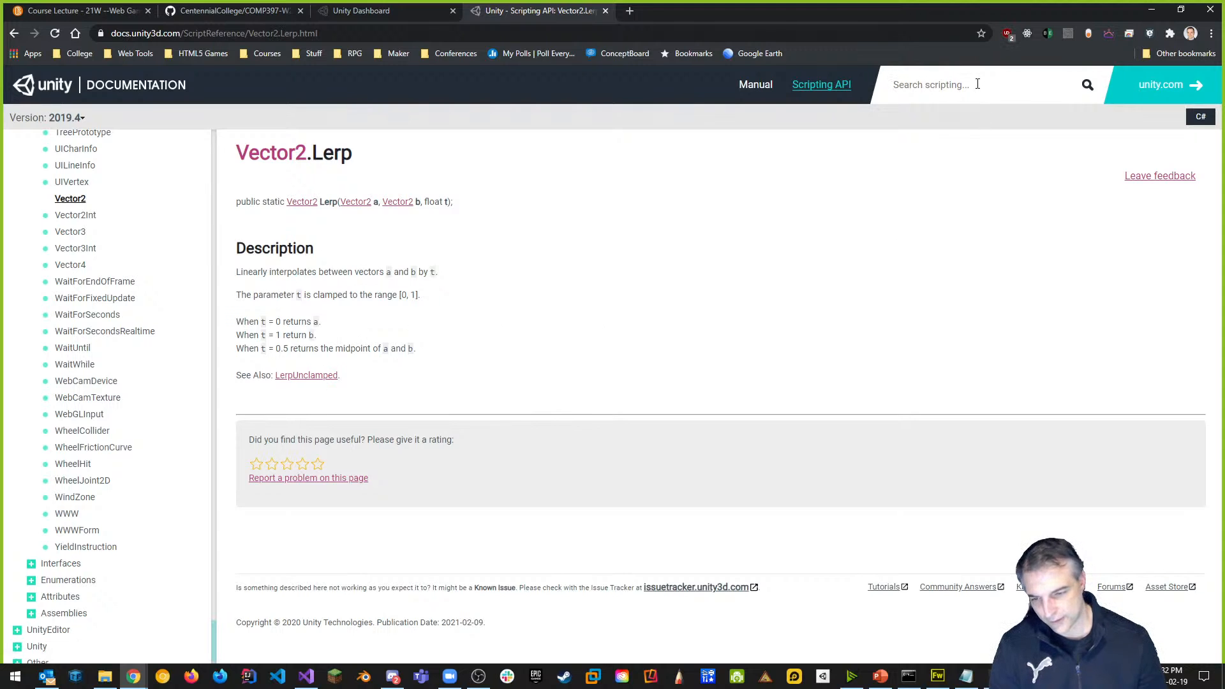
type("math")
key("BackSpace")
key("BackSpace")
key("BackSpace")
key("BackSpace")
type("Ma")
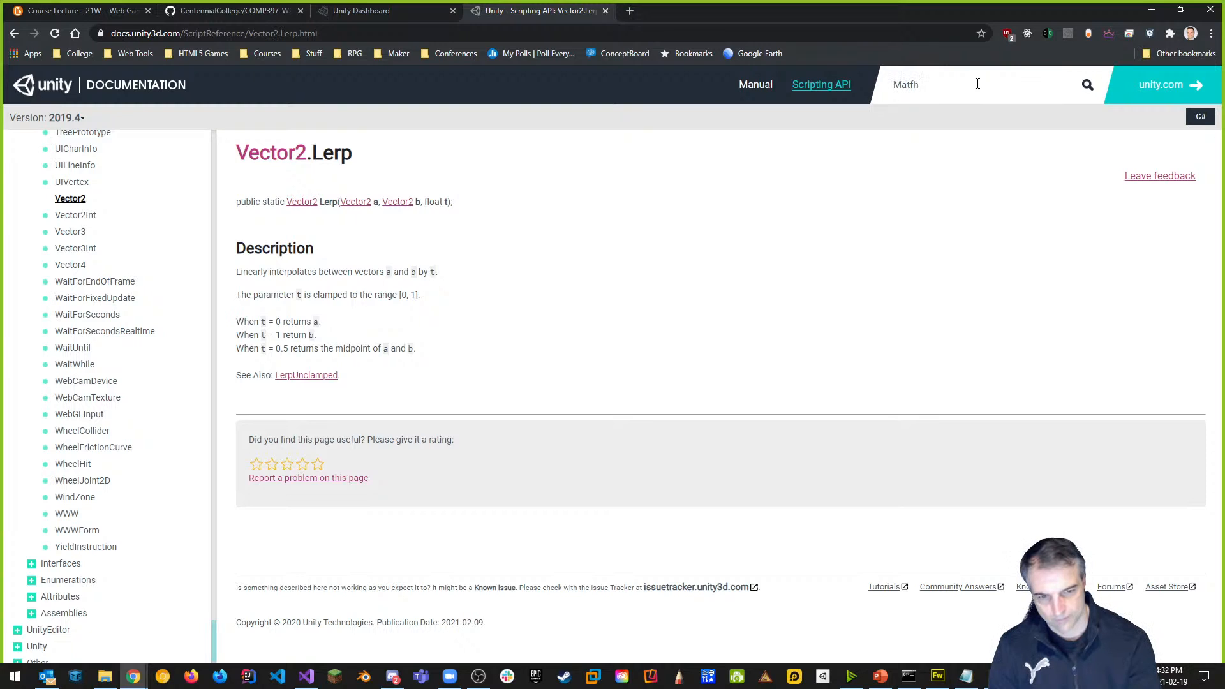
type("thf.Lerp")
key("Return")
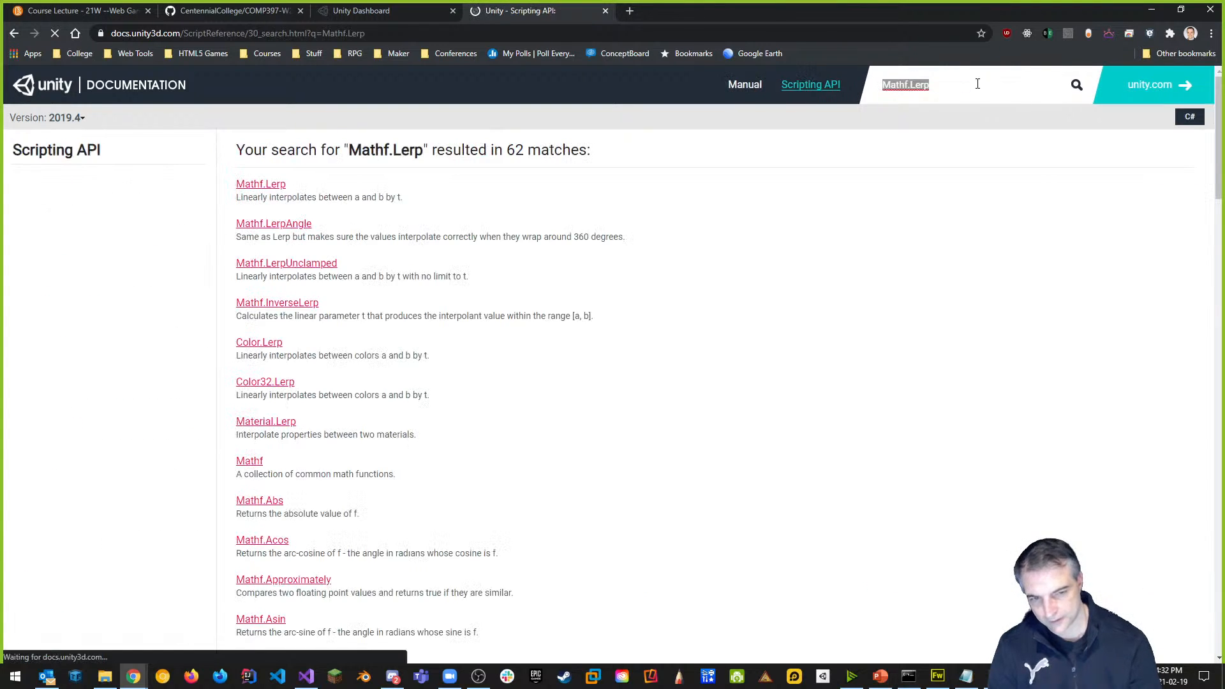
Open the Mathf.Lerp page, highlight the example's timer lines, then go back to Visual Studio.
left_click(258, 184)
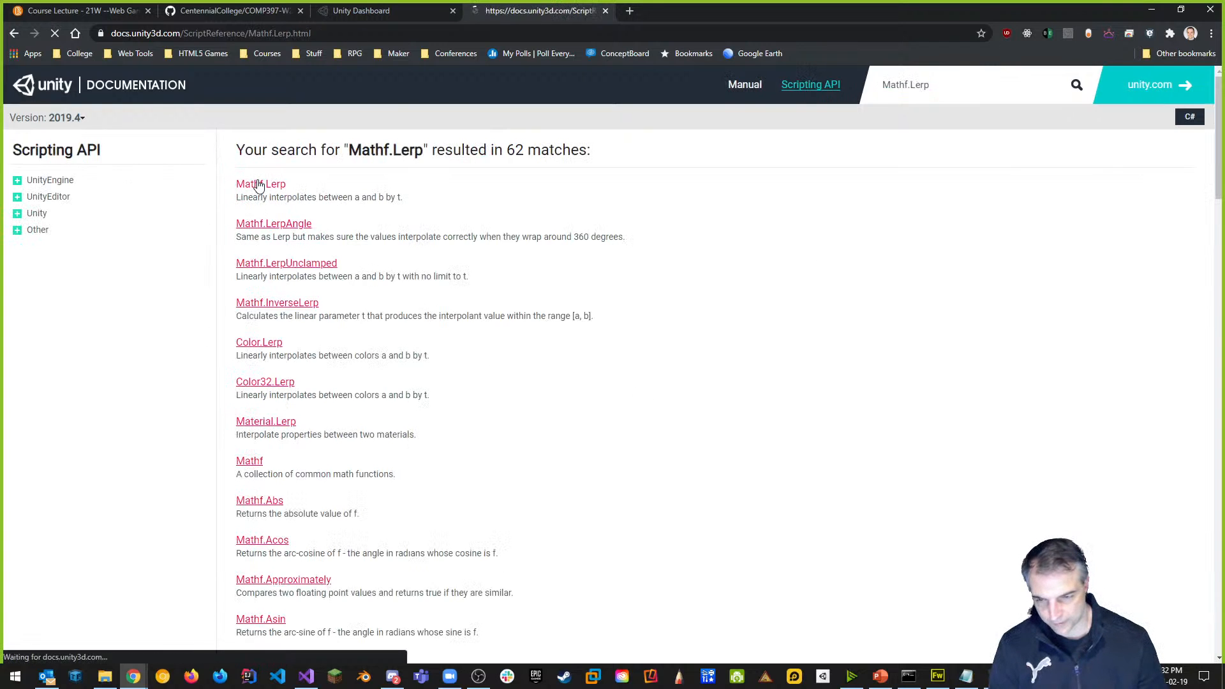
scroll(445, 478, "down", 7)
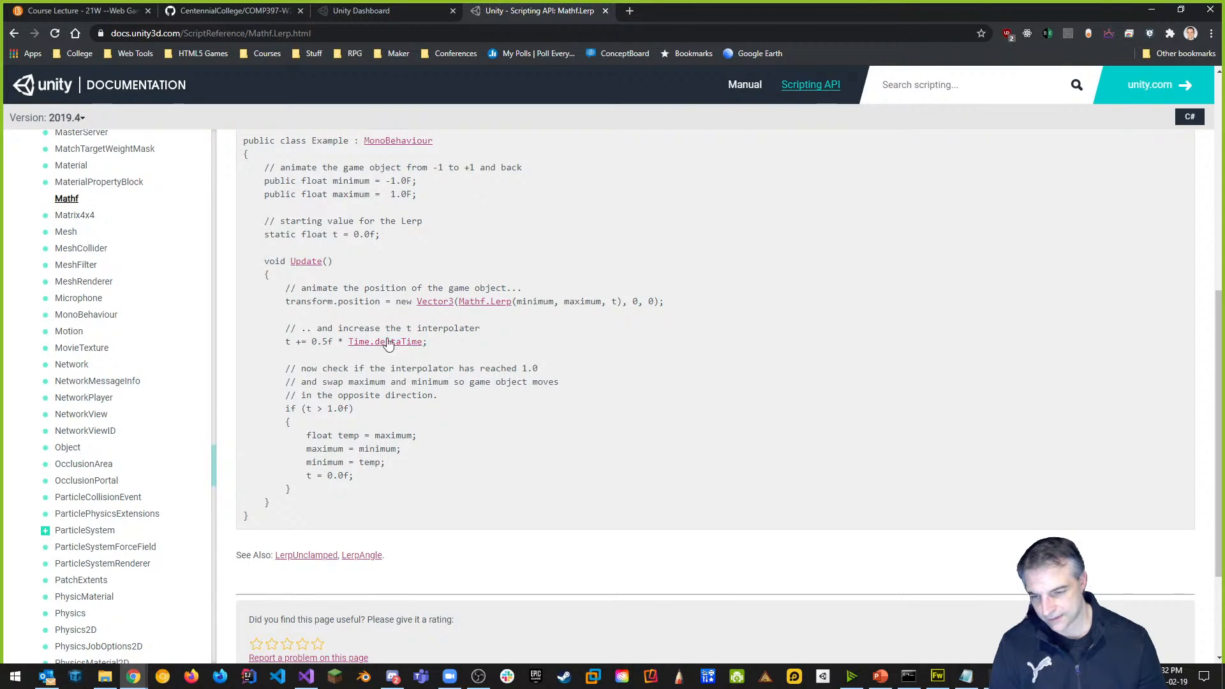
left_click_drag(274, 342, 391, 349)
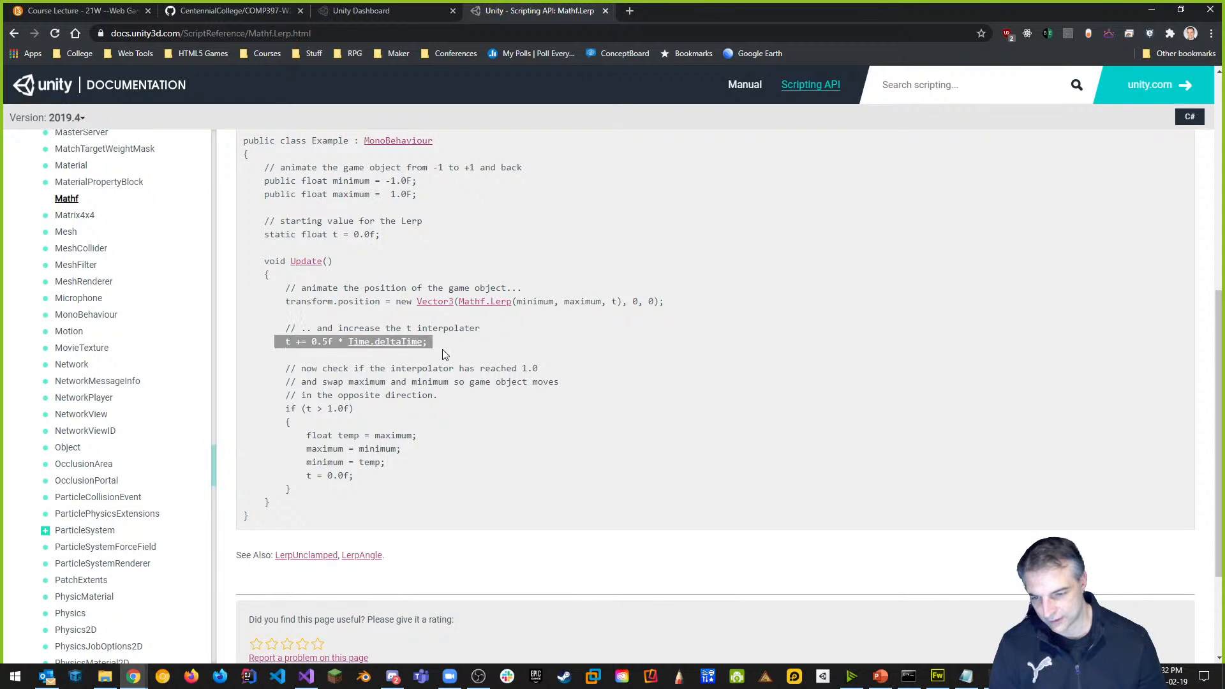
left_click_drag(281, 408, 319, 488)
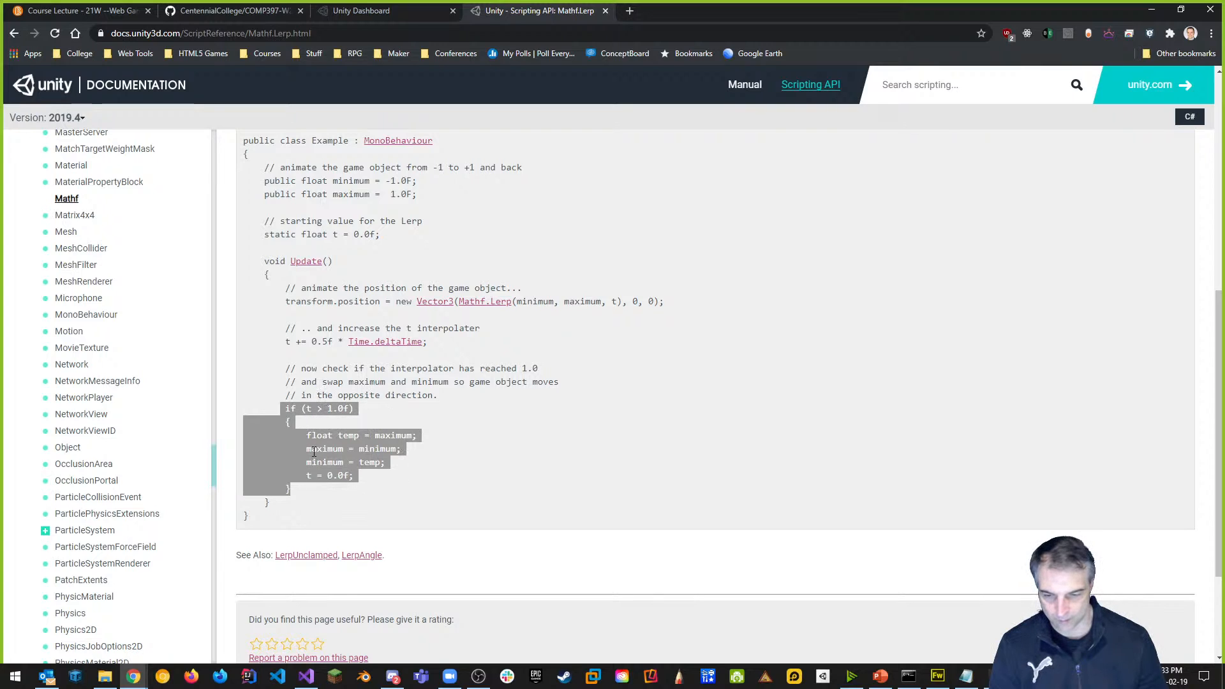
left_click(336, 481)
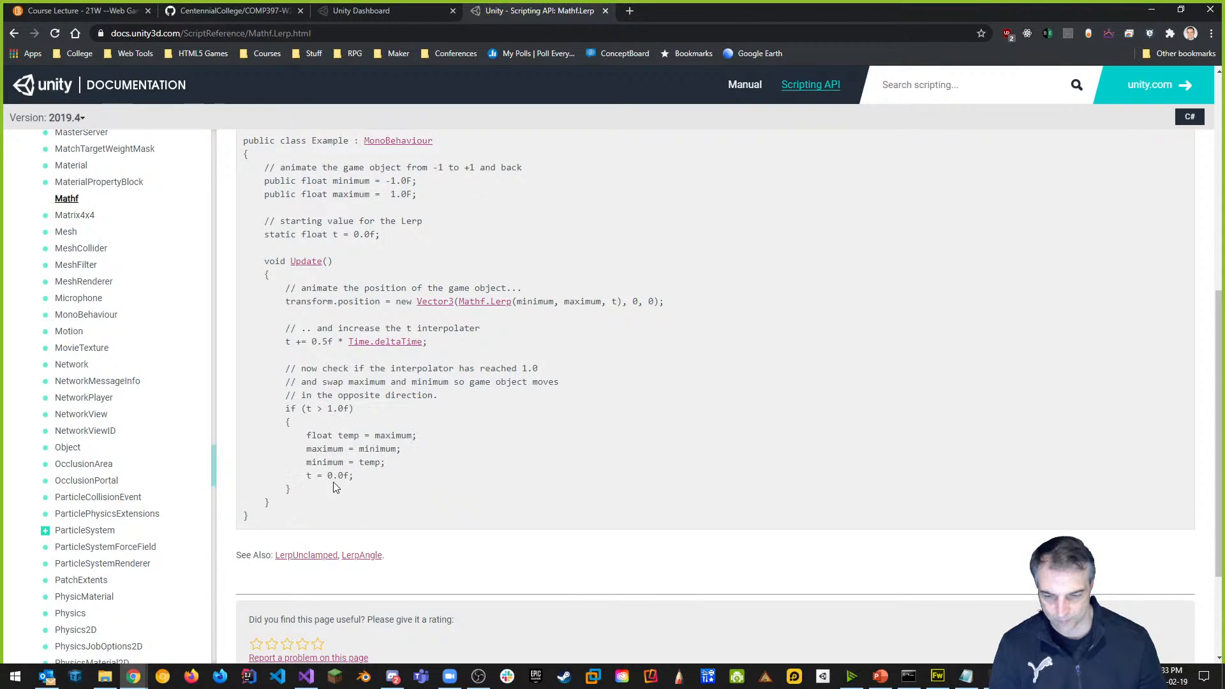
left_click_drag(307, 479, 361, 477)
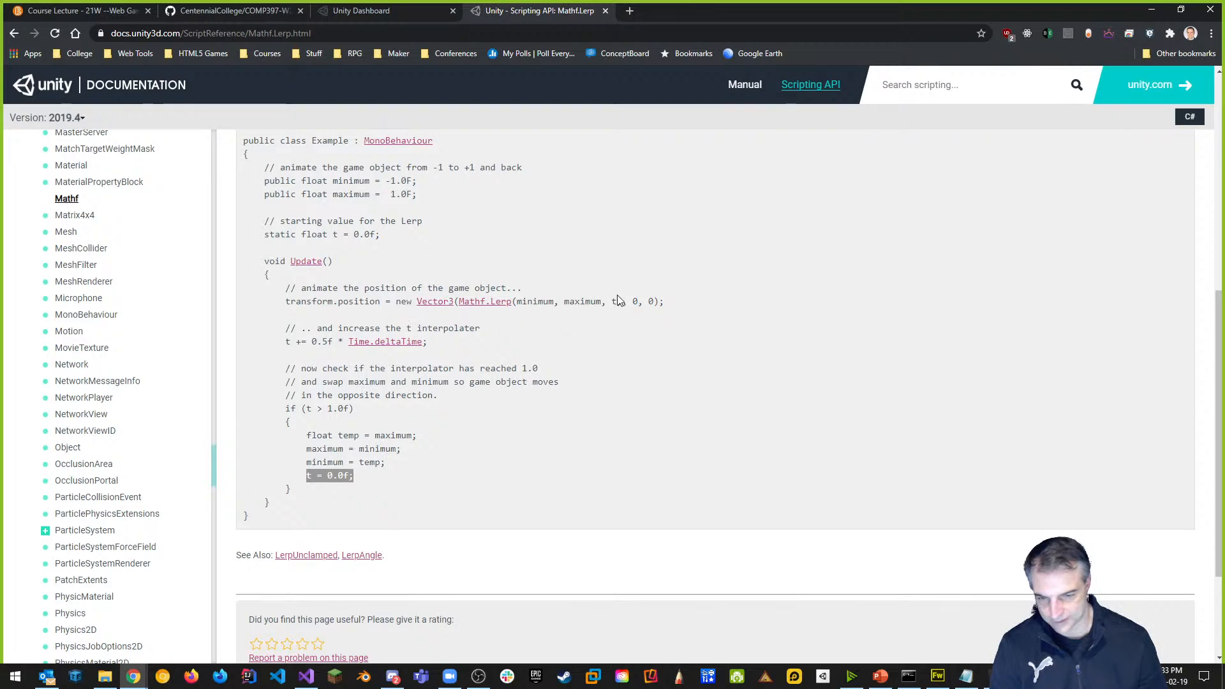
key("alt+Tab")
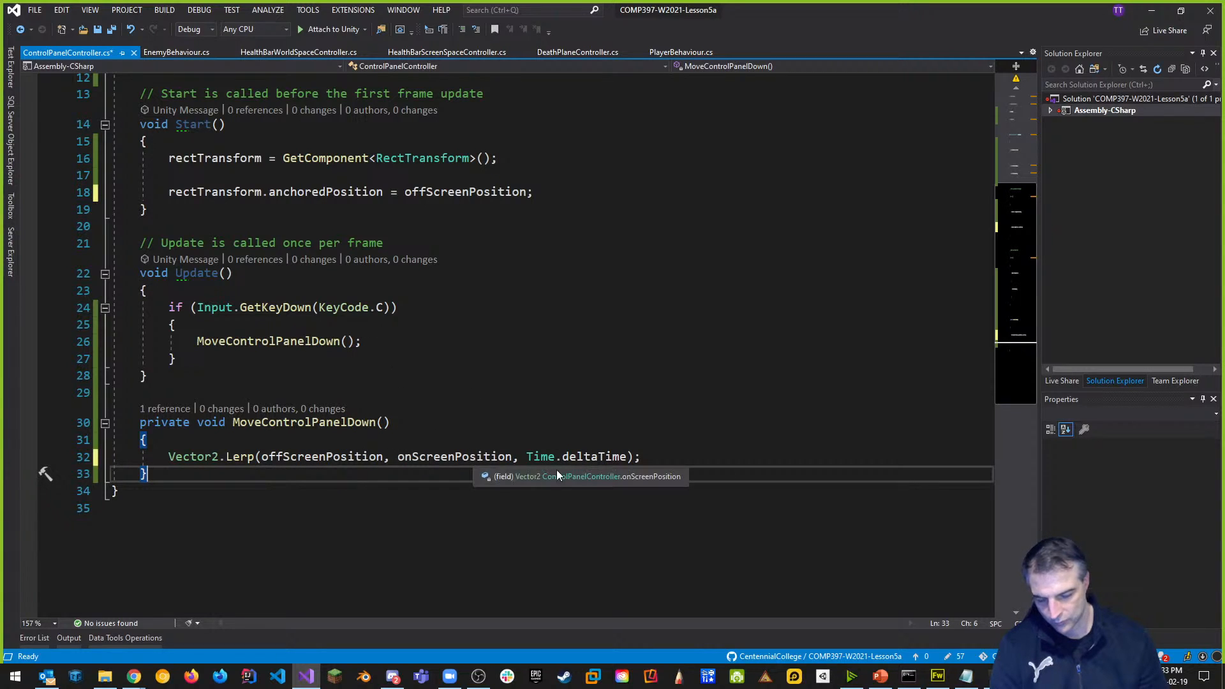
Declare a private float timer field below the position fields.
scroll(388, 166, "up", 2)
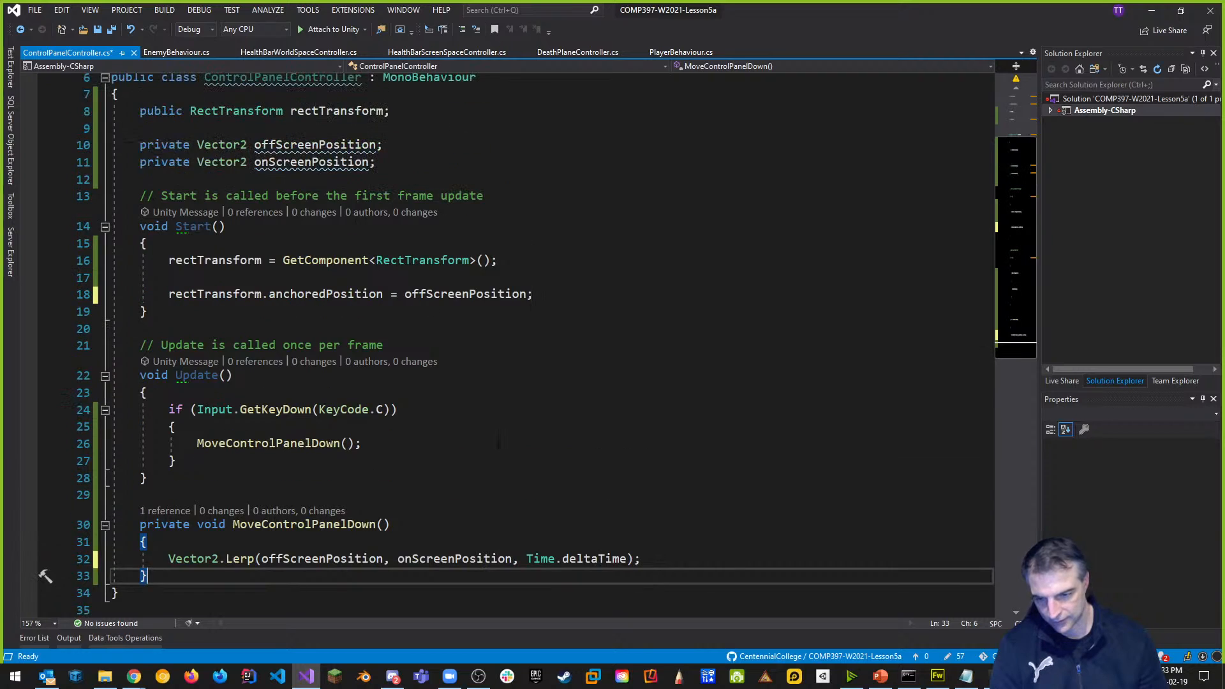
left_click(388, 163)
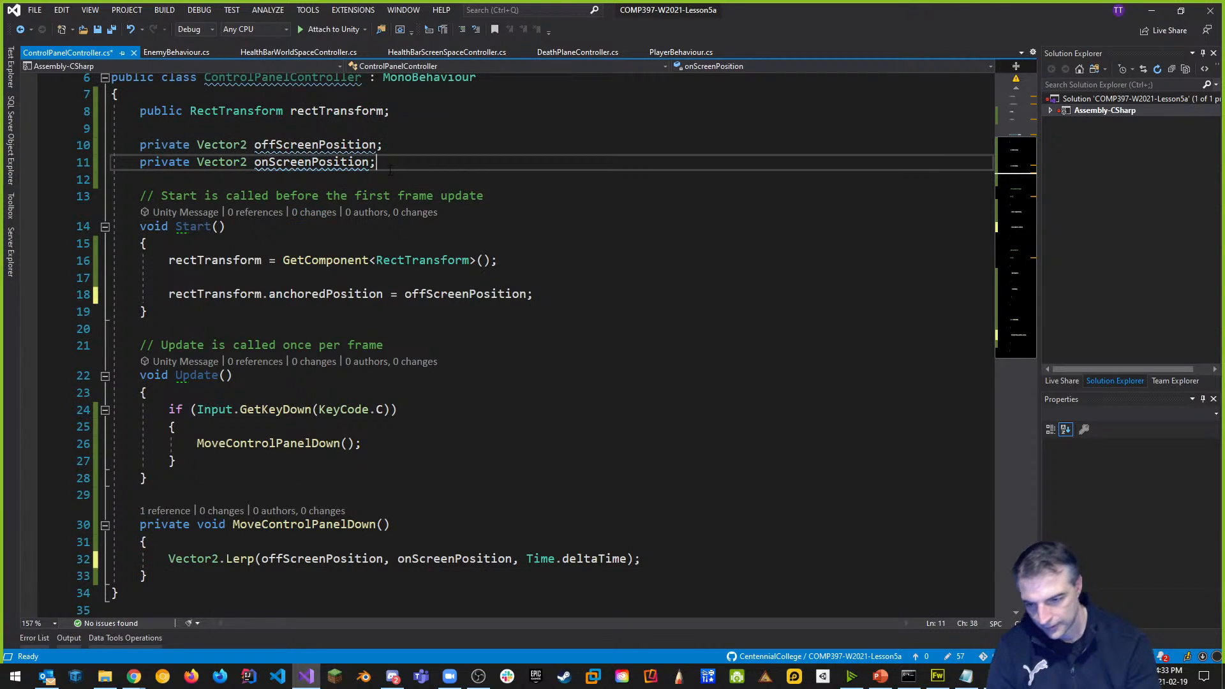
key("Return")
type("private ")
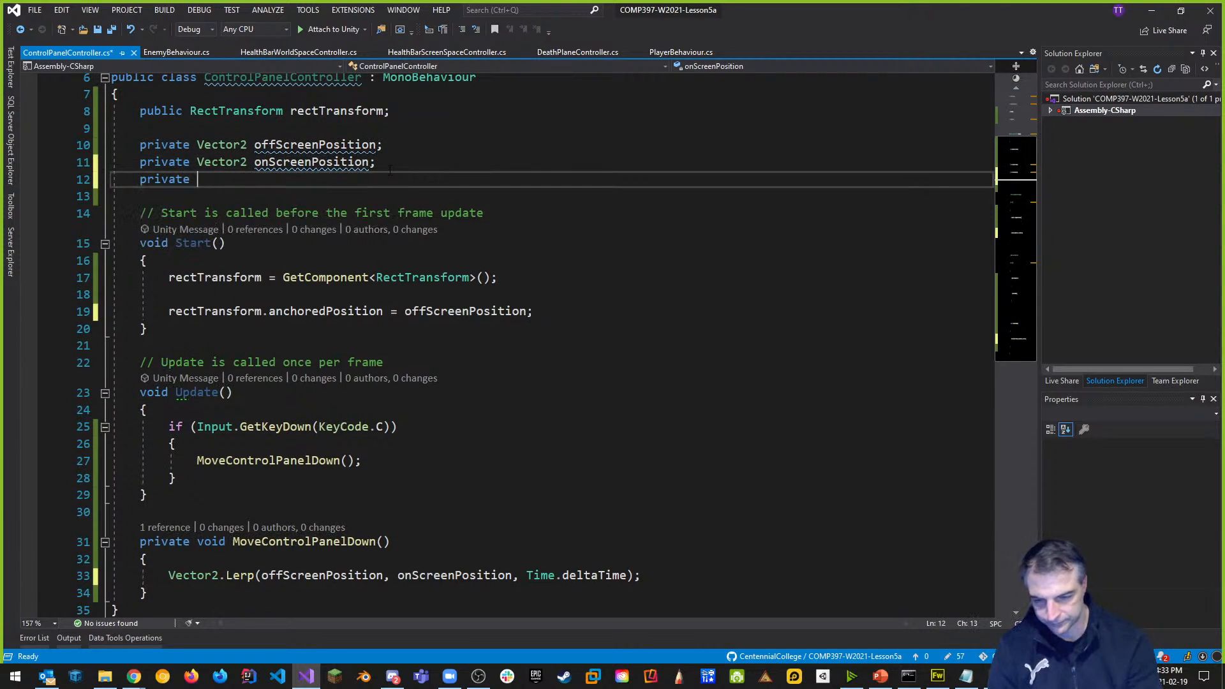
type("tim")
key("BackSpace")
key("BackSpace")
key("BackSpace")
key("BackSpace")
type("float timer;")
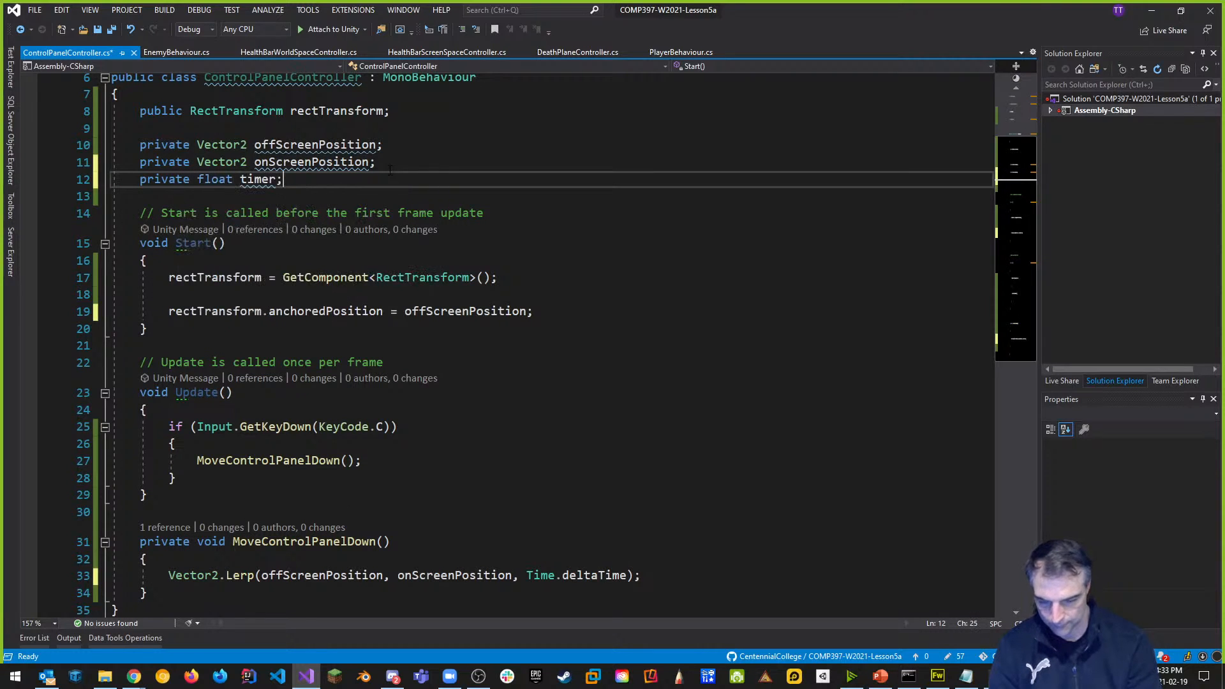
Begin a timer line in MoveControlPanelDown and add timer = 0.0f; to Start().
scroll(390, 169, "down", 2)
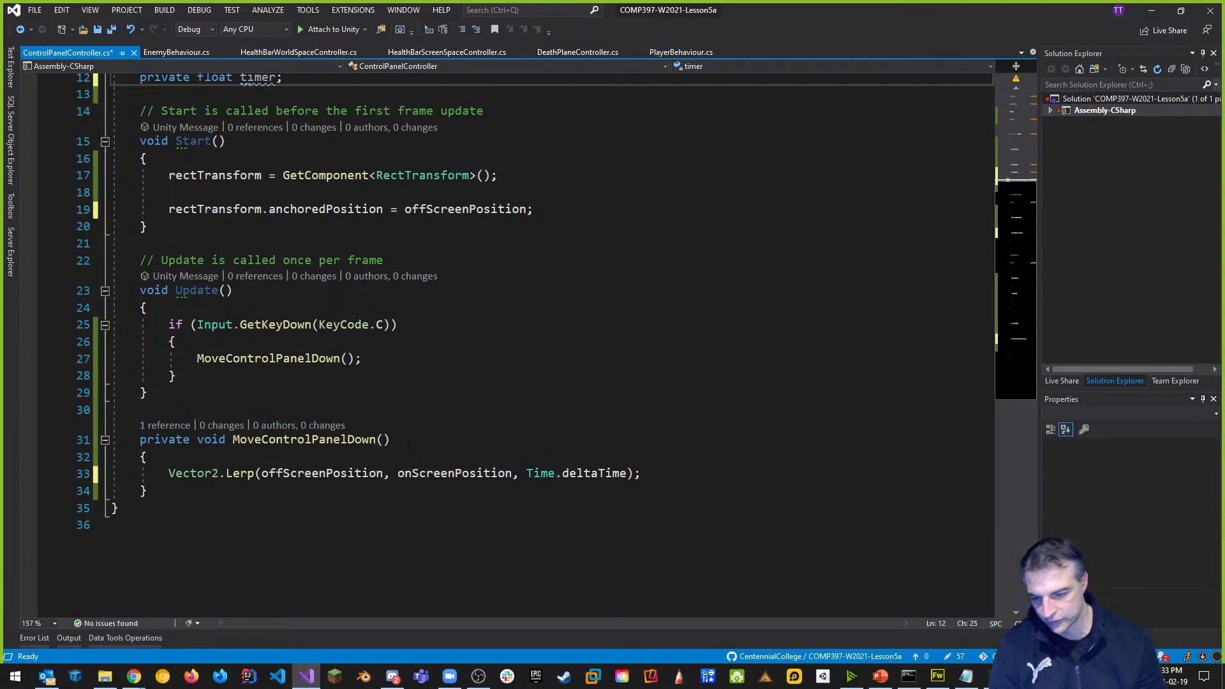
left_click(255, 458)
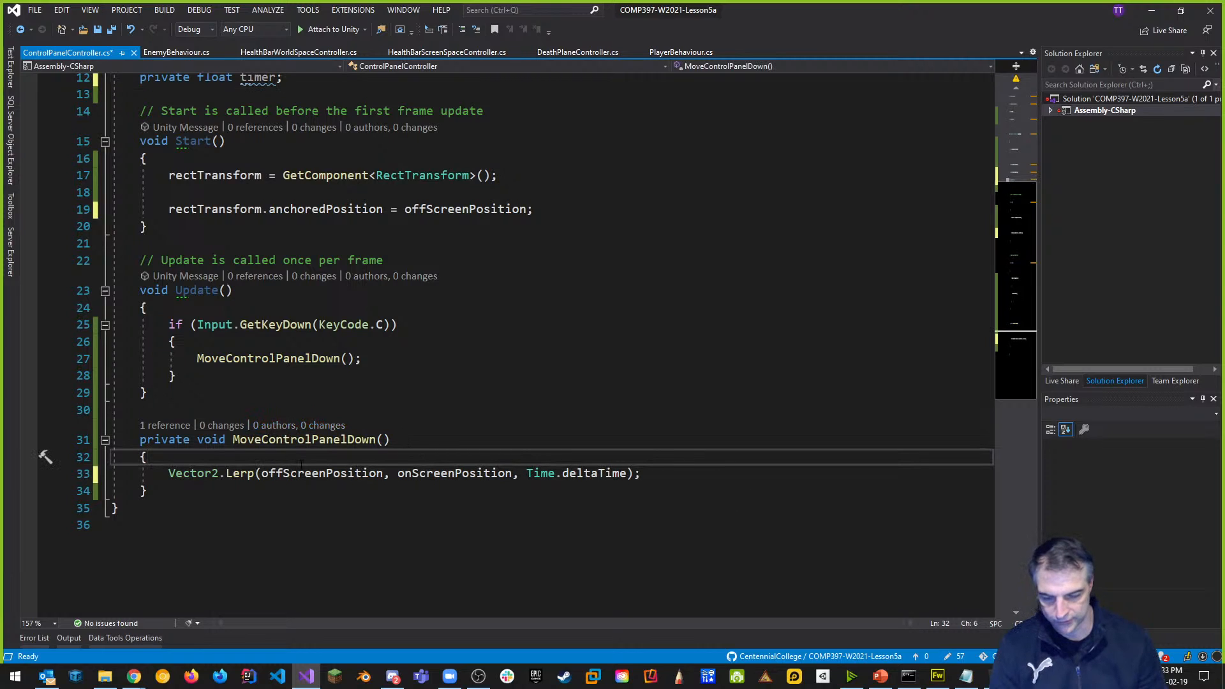
key("Return")
type("timer")
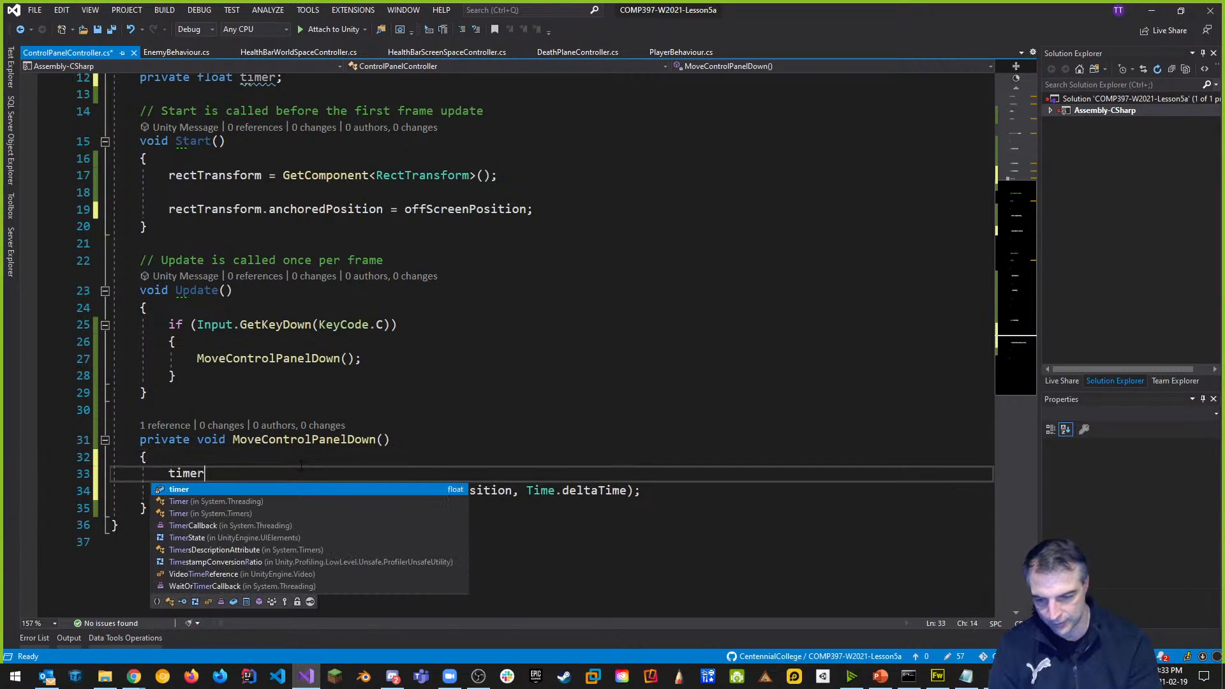
left_click(584, 208)
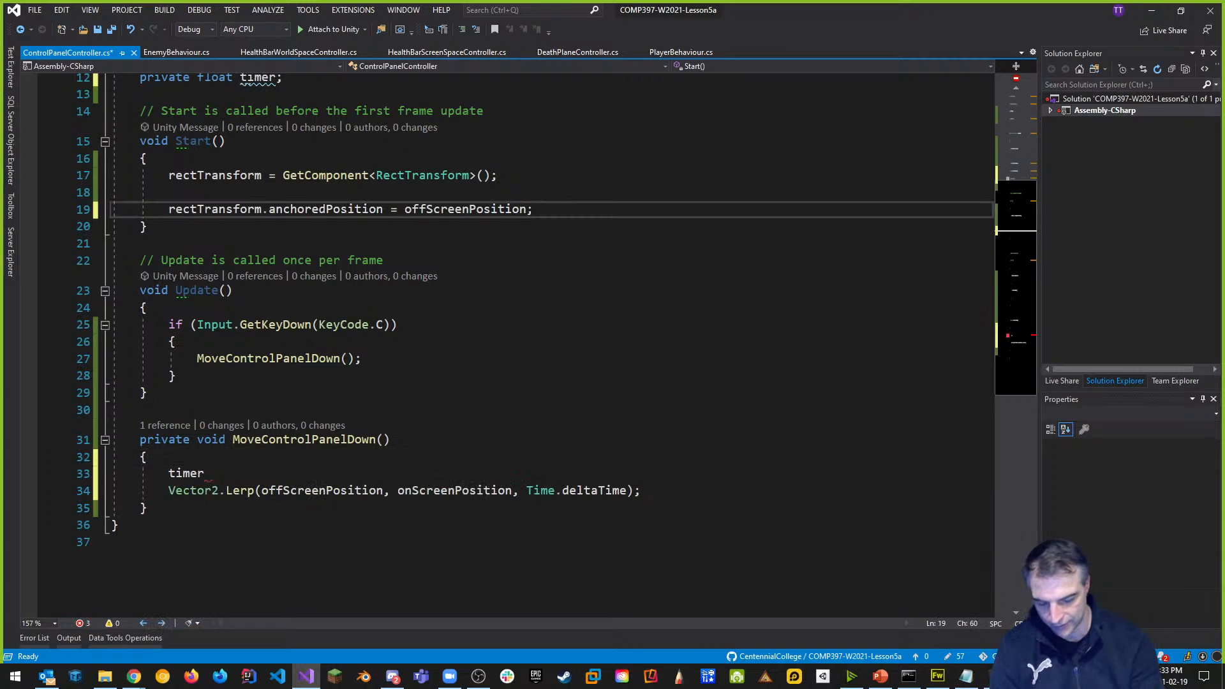
key("Return")
key("Return")
type("timer ")
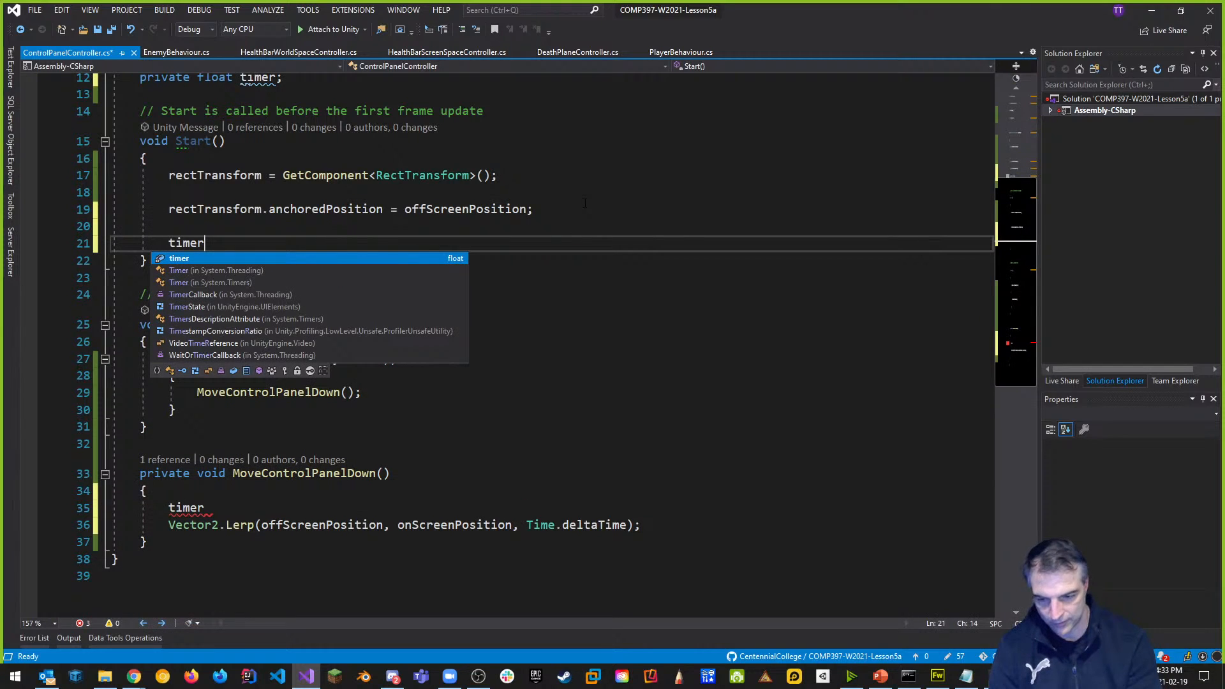
type("= 0.0f;")
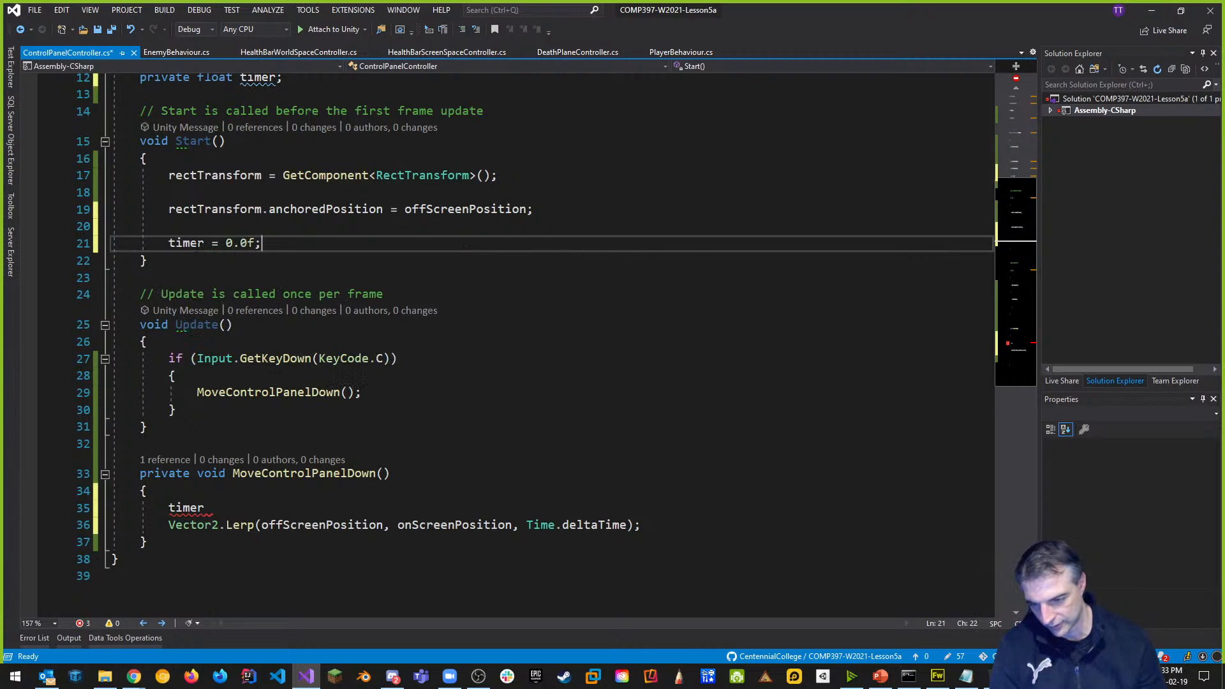
Complete the MoveControlPanelDown line as timer += Time.deltaTime;.
left_click(235, 508)
type("_")
key("BackSpace")
type("+= time")
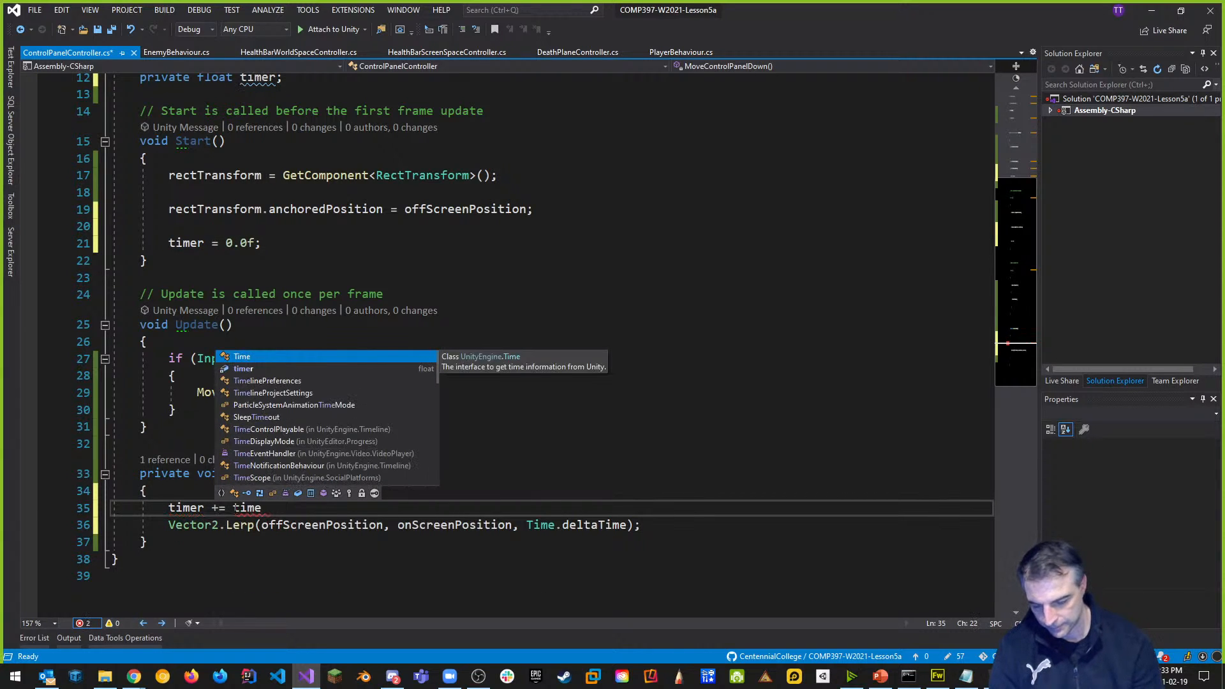
key("BackSpace")
key("BackSpace")
key("BackSpace")
key("BackSpace")
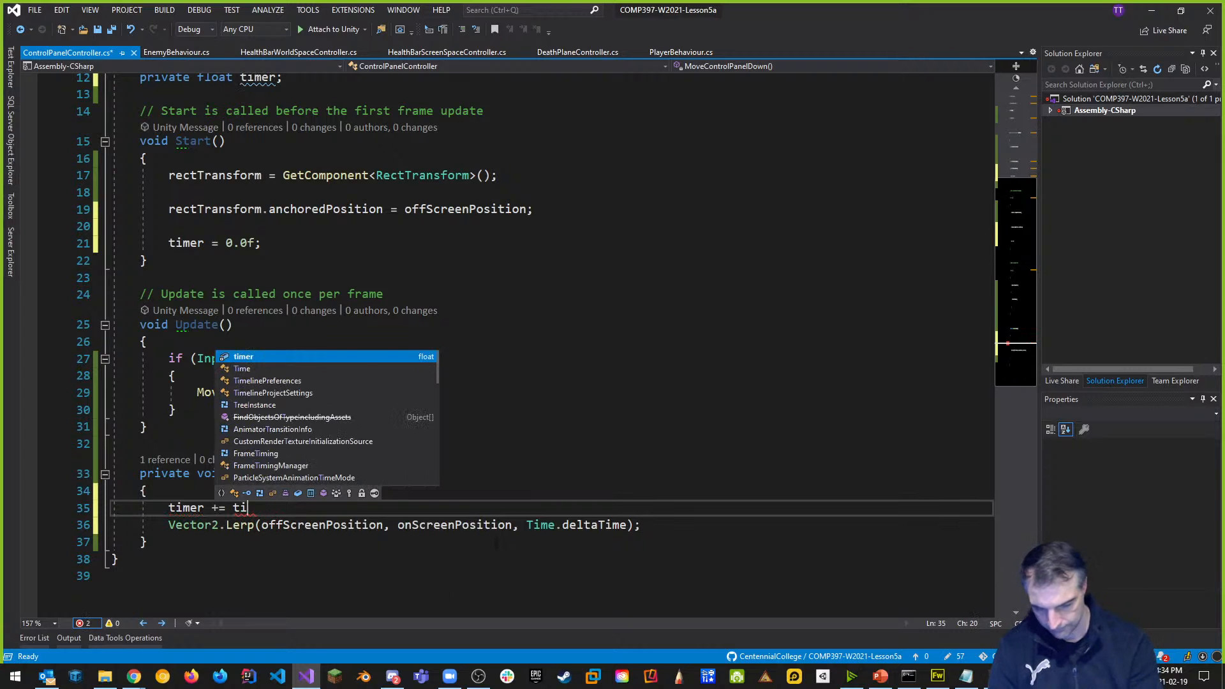
type("Time.")
key("Escape")
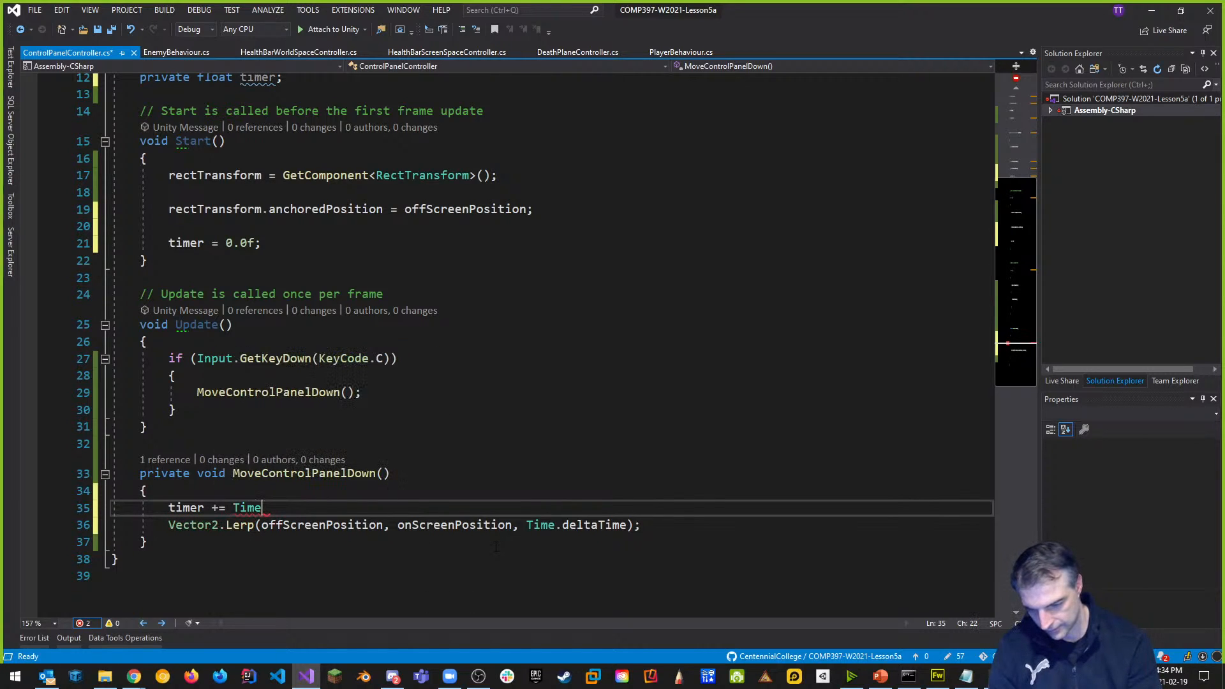
type("deltaTime;")
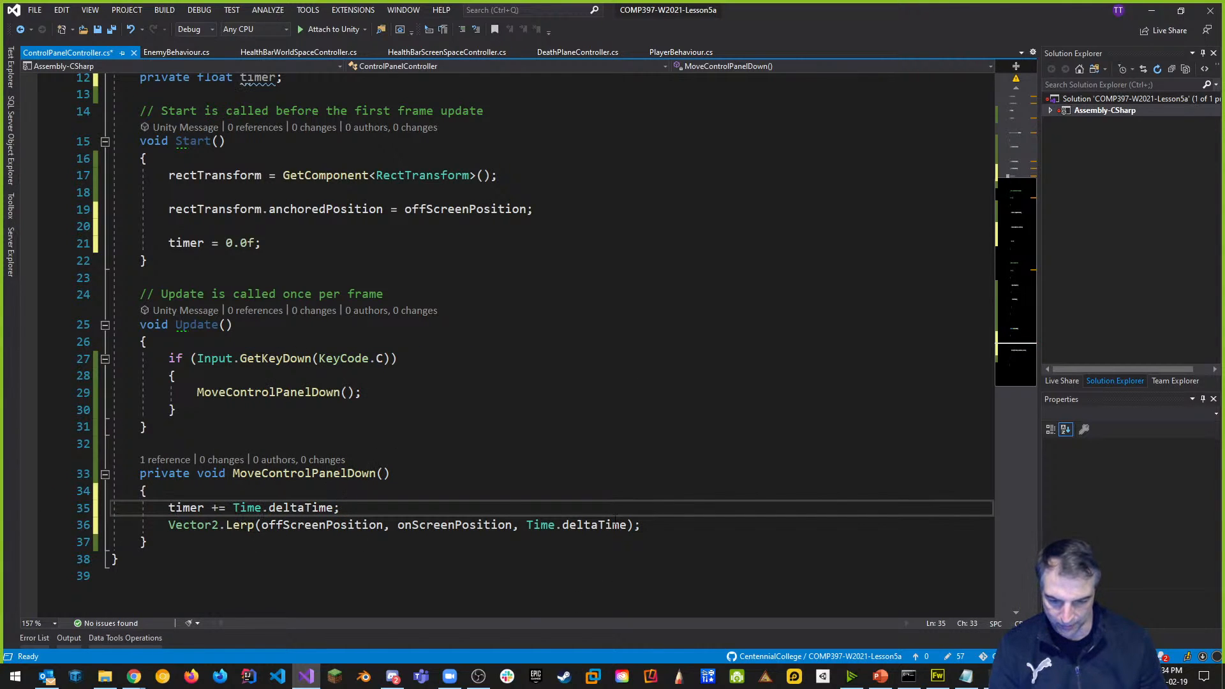
Replace Time.deltaTime with timer as the Lerp call's third argument.
left_click_drag(527, 525, 627, 524)
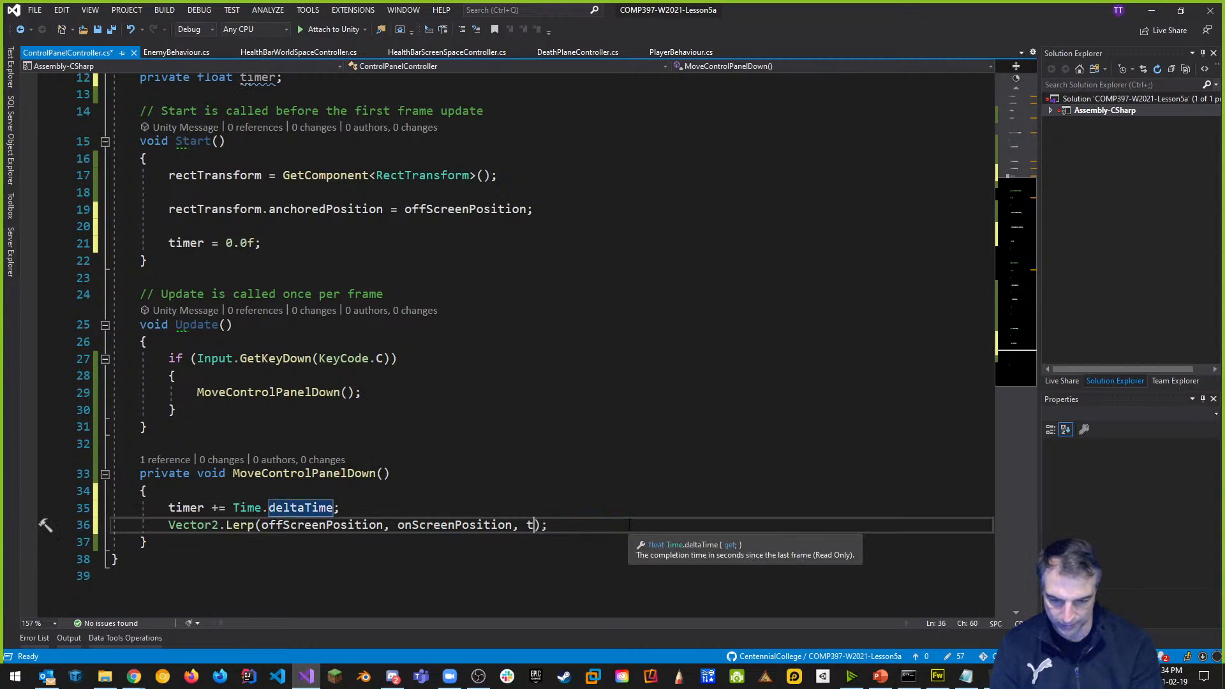
type("timer")
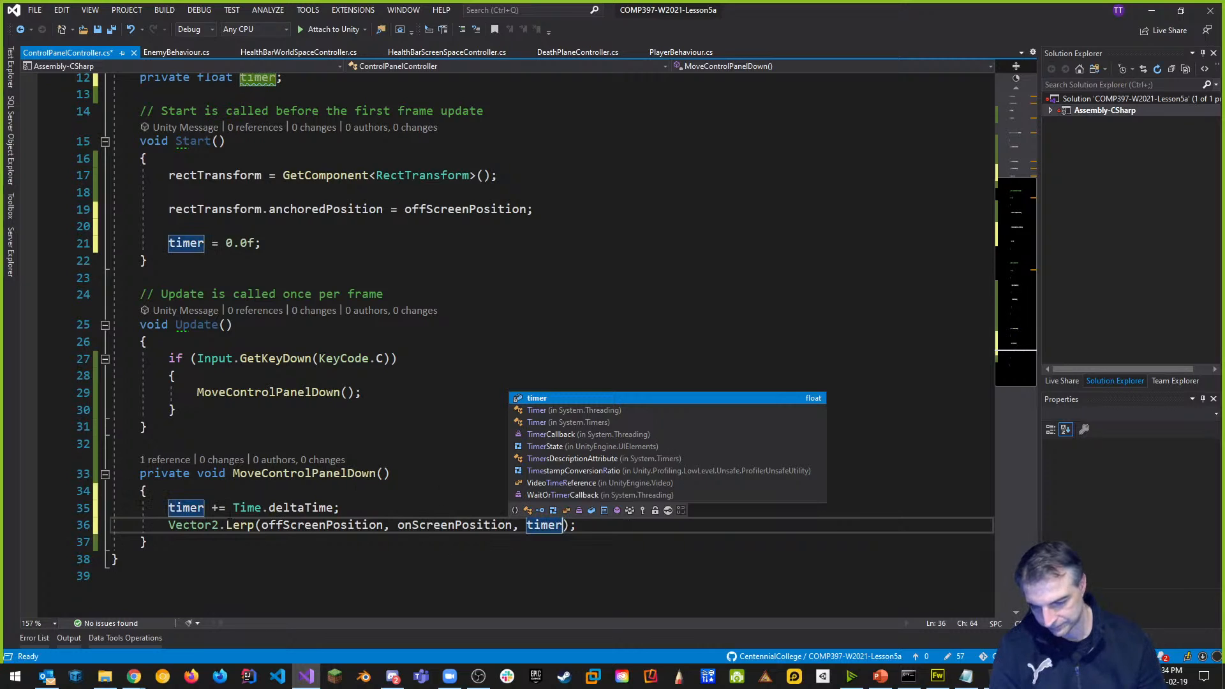
key("Escape")
key("Up")
key("Up")
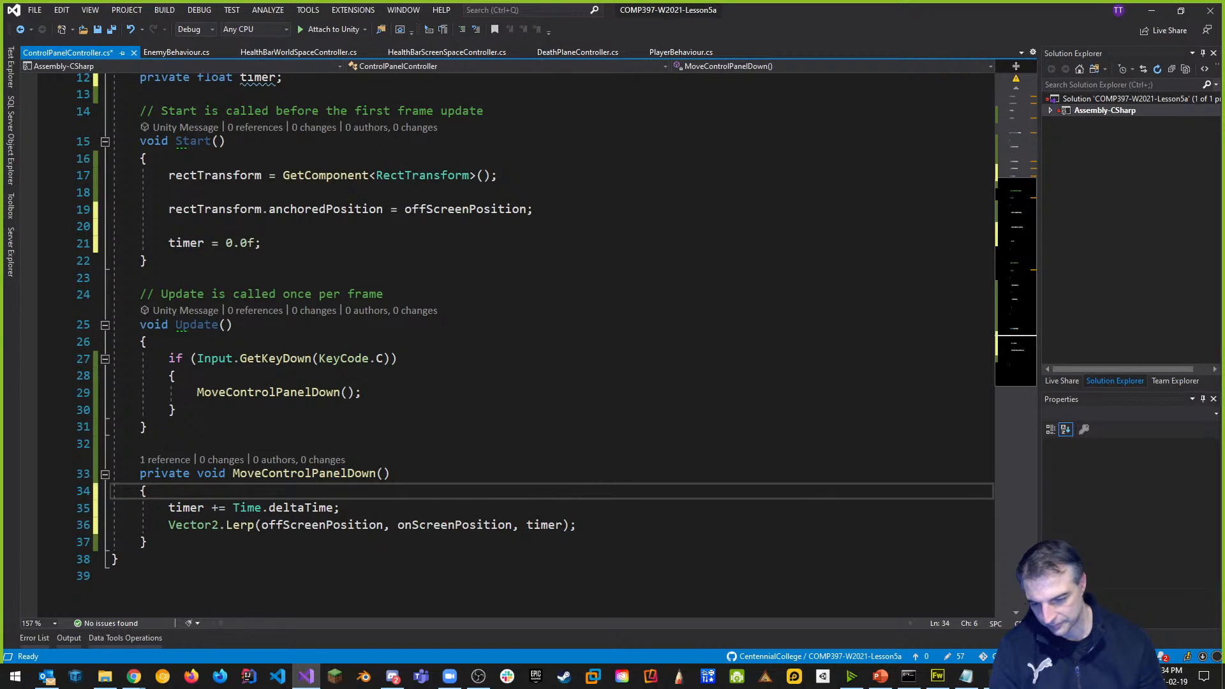
scroll(492, 477, "down", 3)
scroll(390, 309, "up", 3)
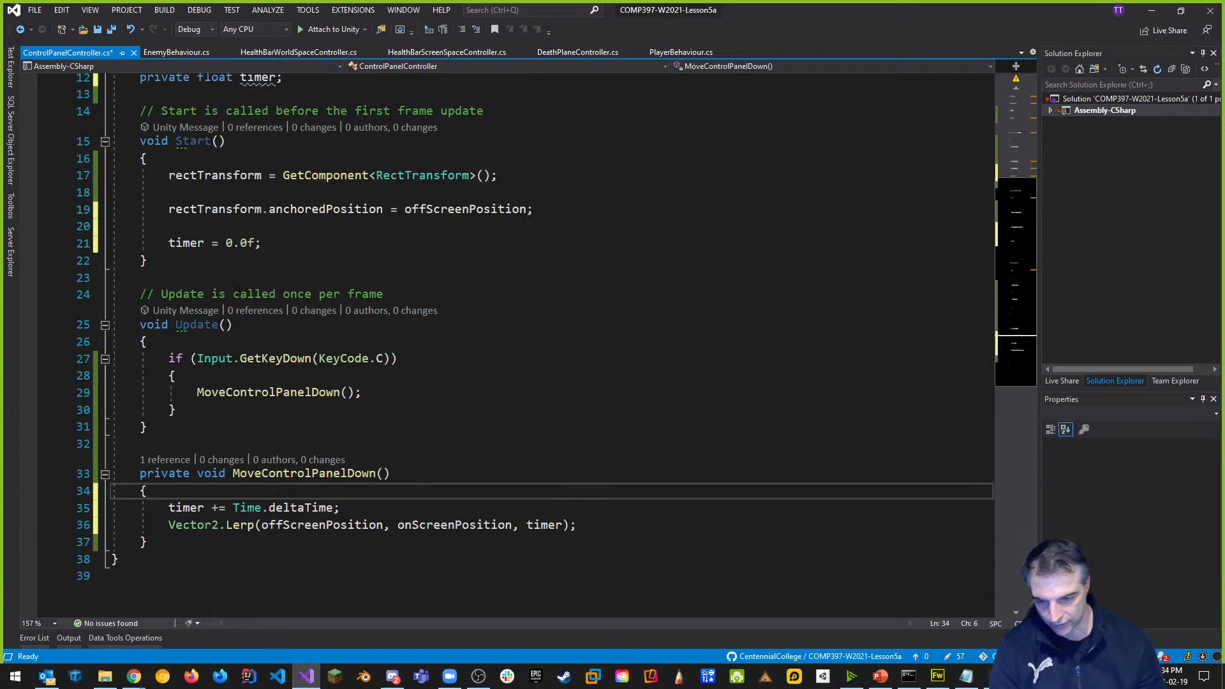
scroll(342, 404, "down", 2)
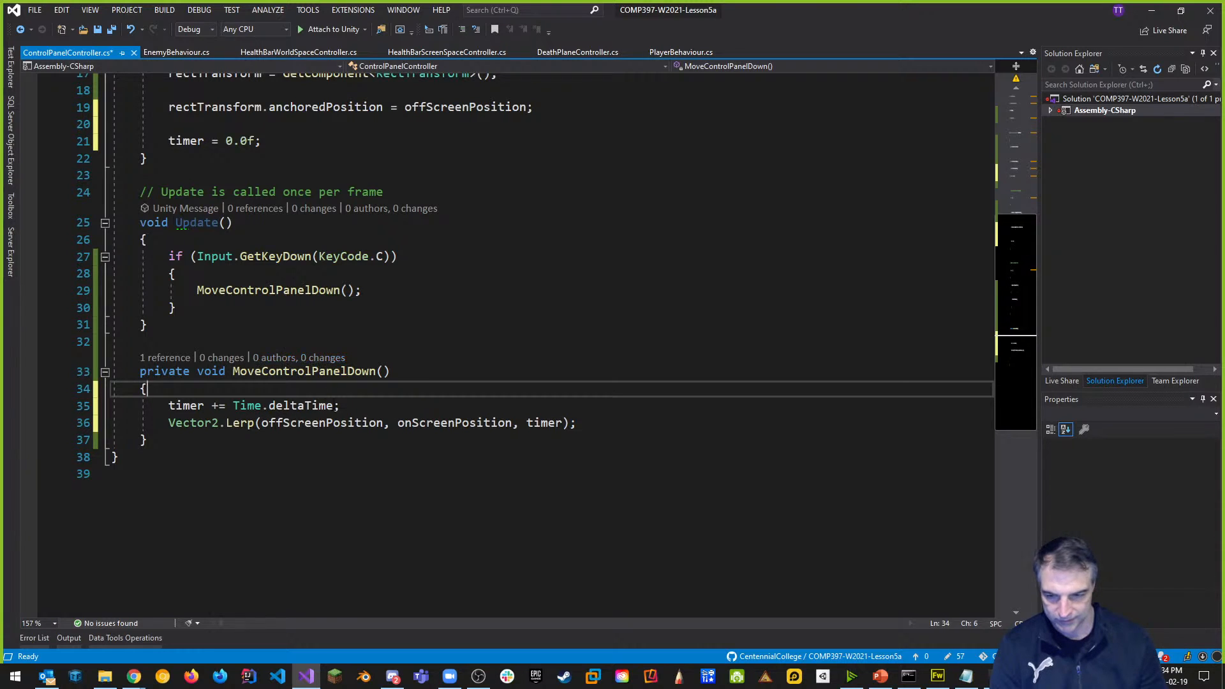
scroll(313, 287, "up", 4)
Change offScreenPosition, onScreenPosition and timer from private to public.
left_click(325, 184)
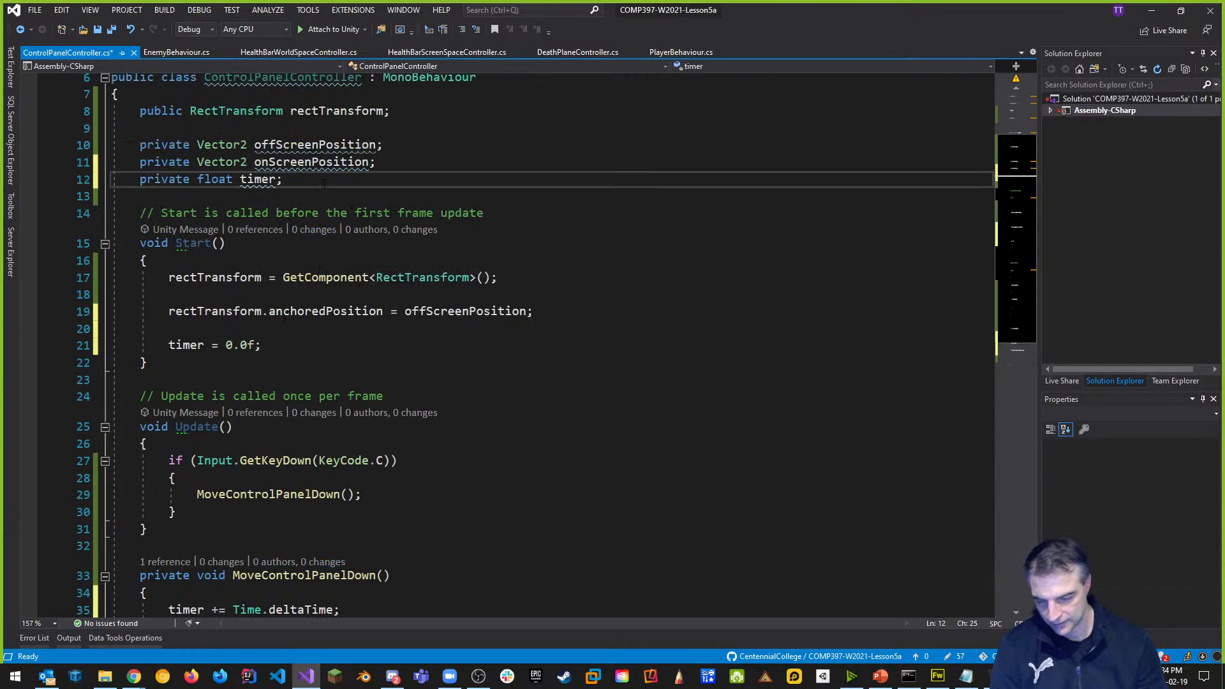
double_click(173, 147)
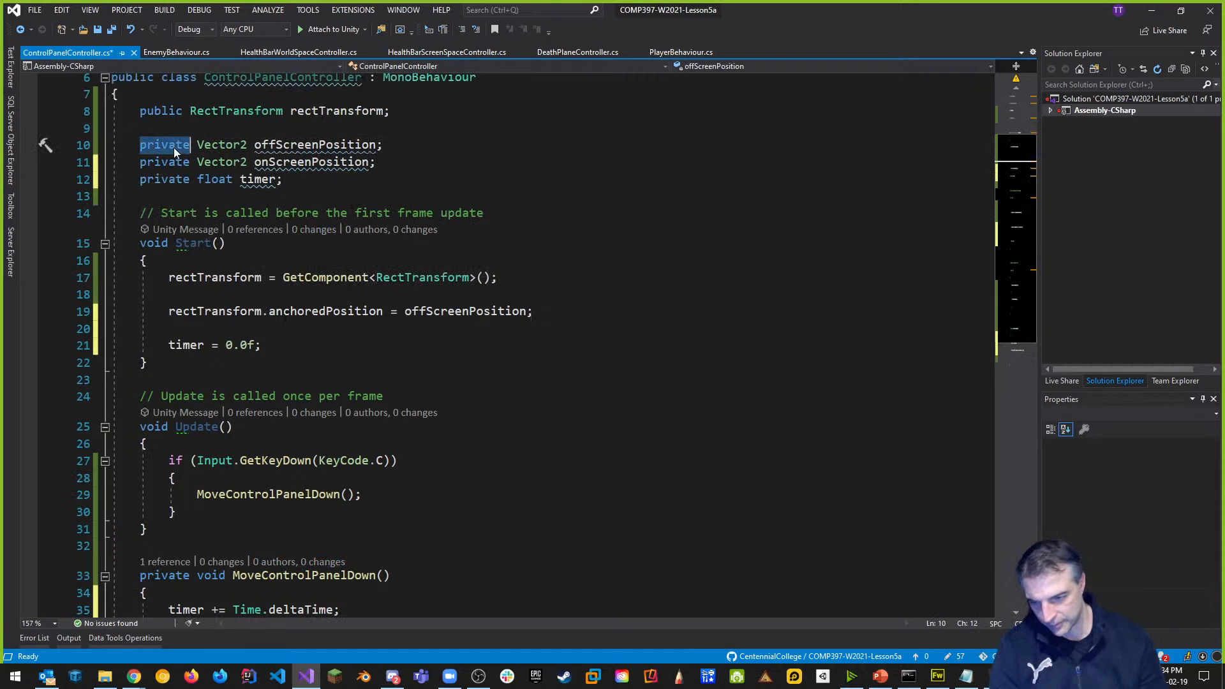
type("public")
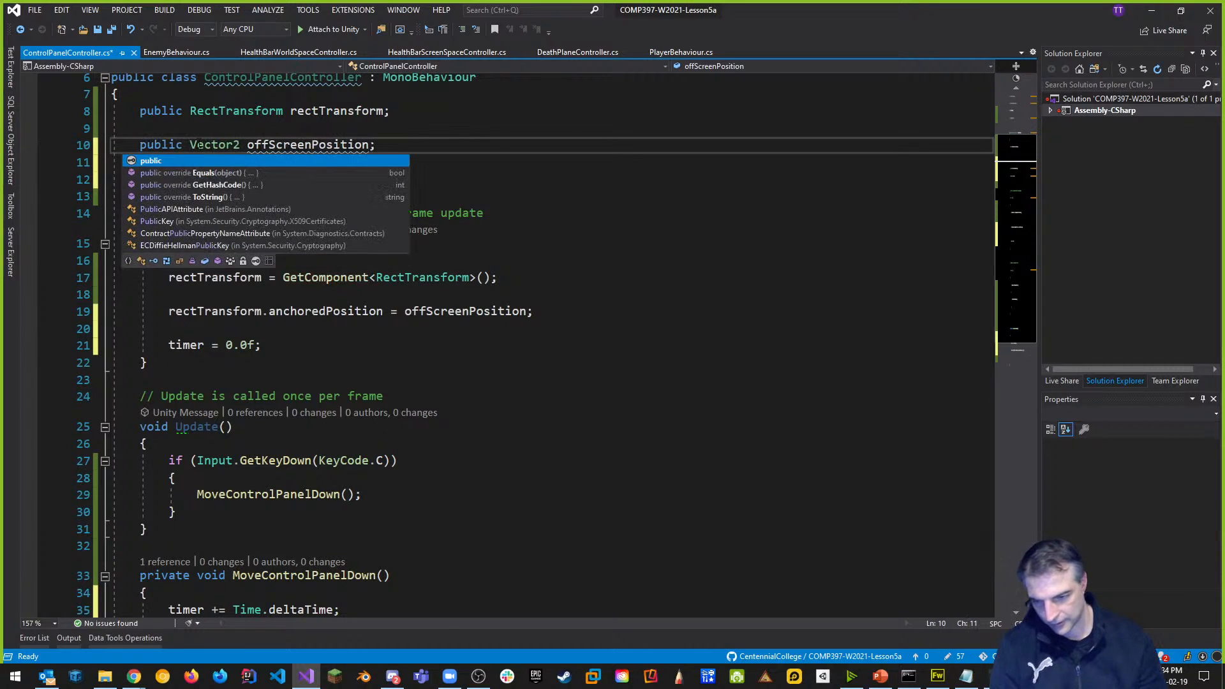
key("Escape")
double_click(174, 165)
type("public Vector2 onScreenPosition;")
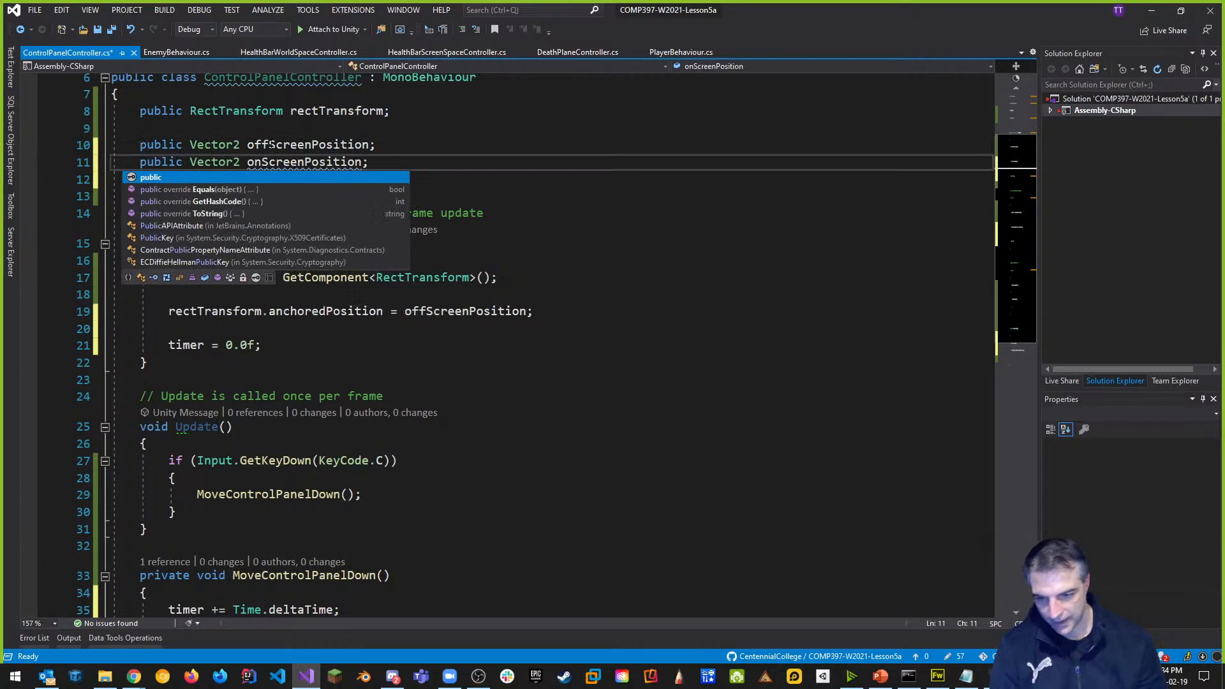
left_click(269, 146)
left_click(168, 180)
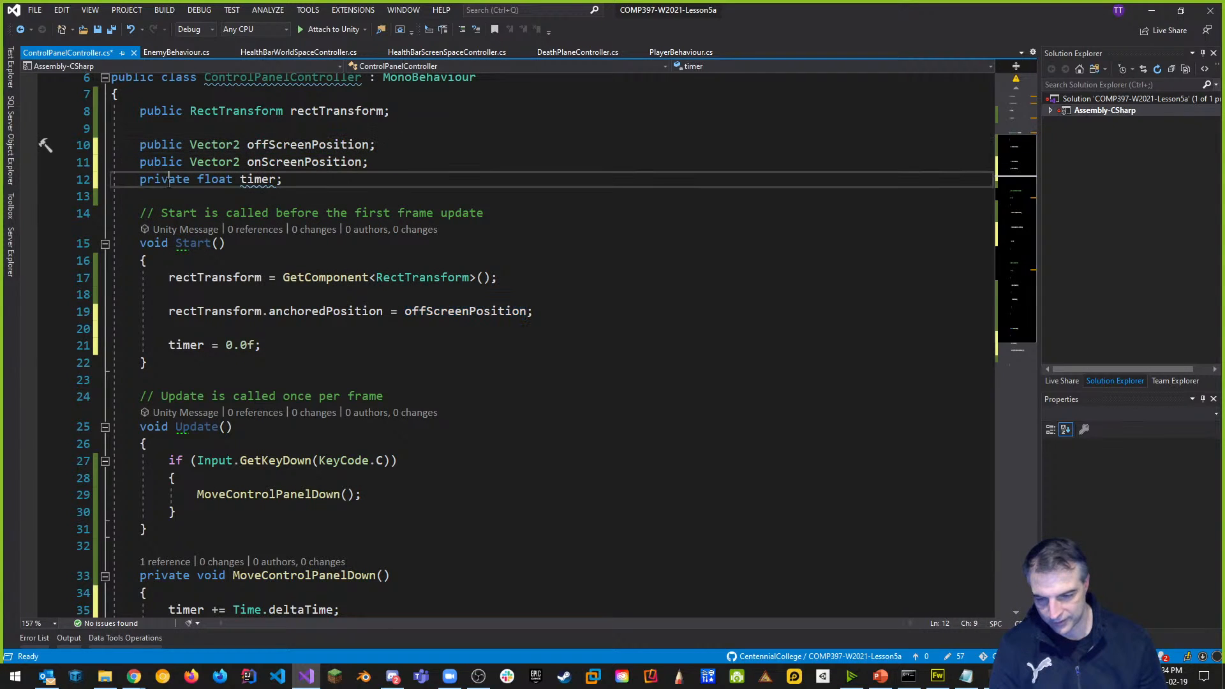
double_click(174, 181)
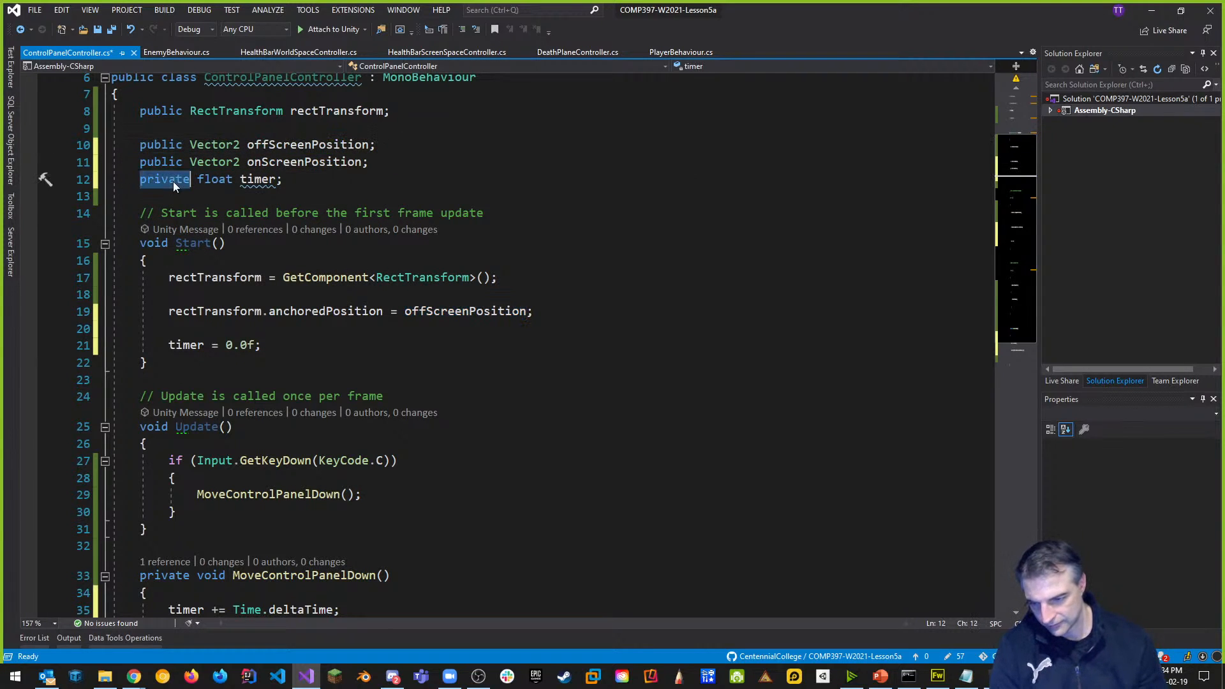
type("public")
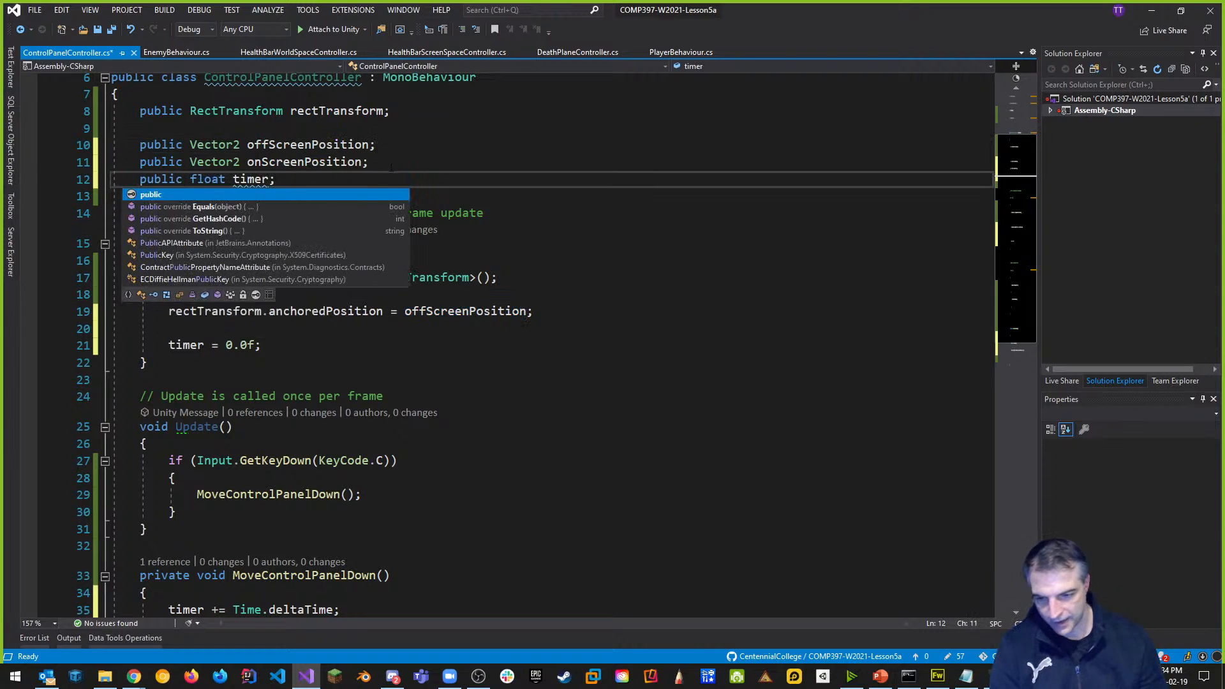
Add a 'public float speed;' field below onScreenPosition and save the script.
left_click(400, 164)
key("Return")
type("public float speed")
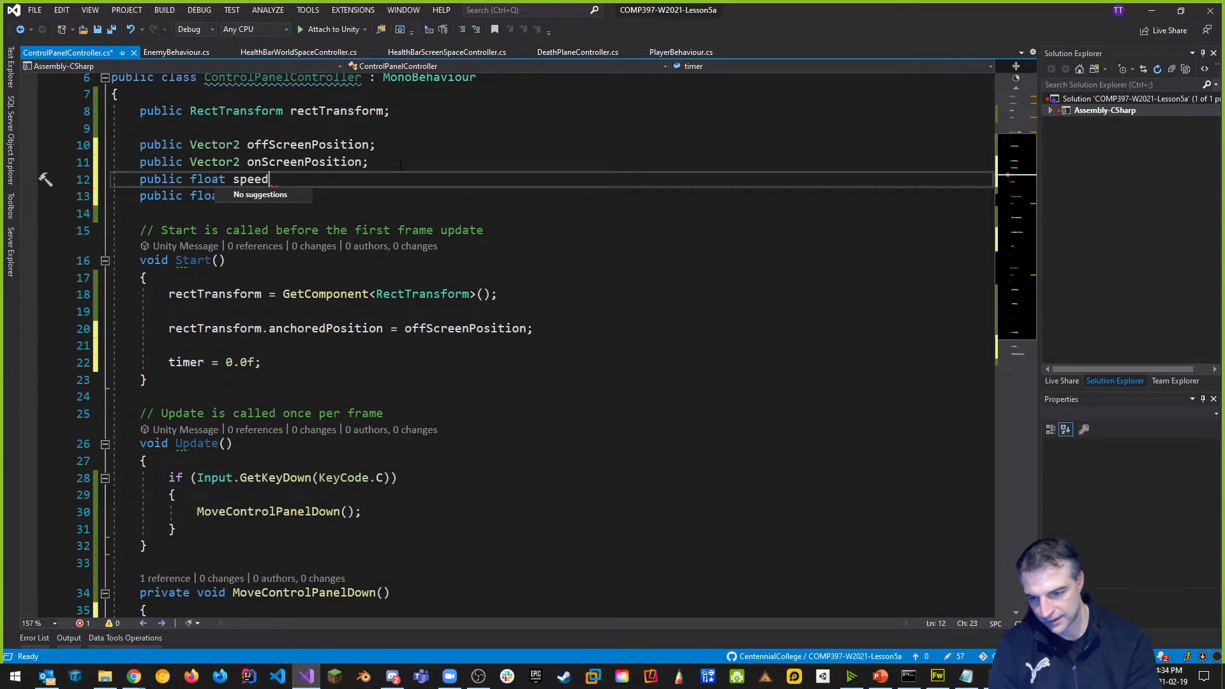
type(";")
key("ctrl+s")
Multiply the timer's Time.deltaTime increment in MoveControlPanelDown by speed.
scroll(398, 167, "down", 5)
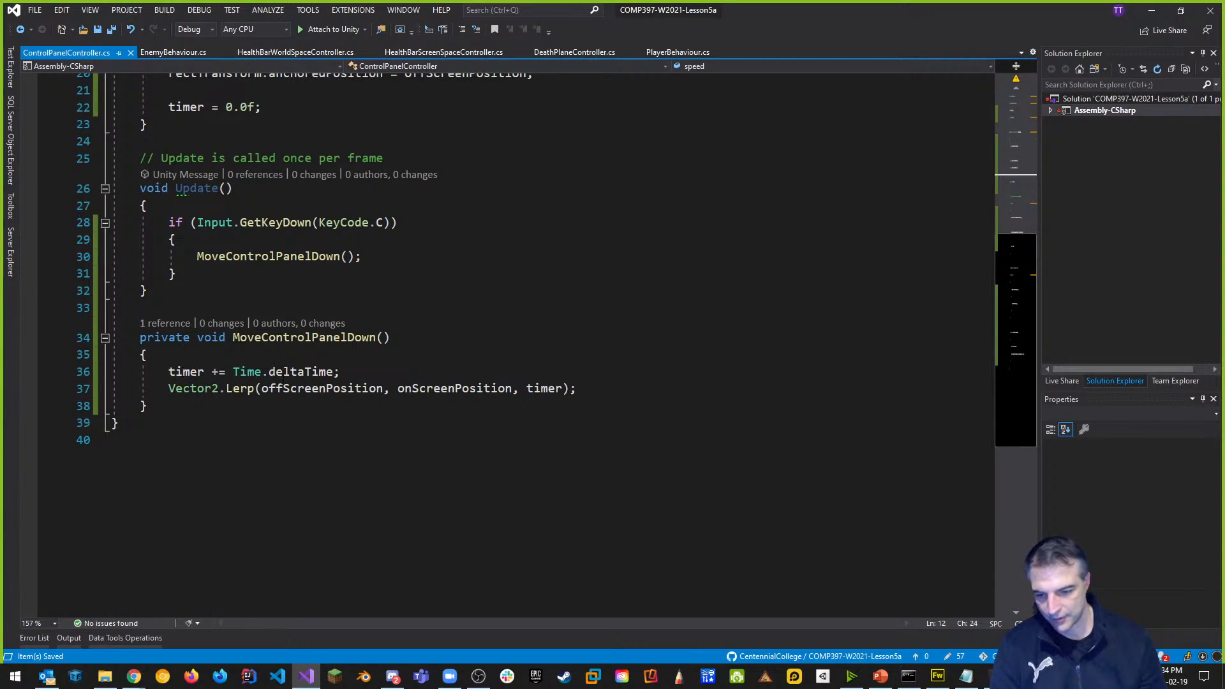
left_click(227, 371)
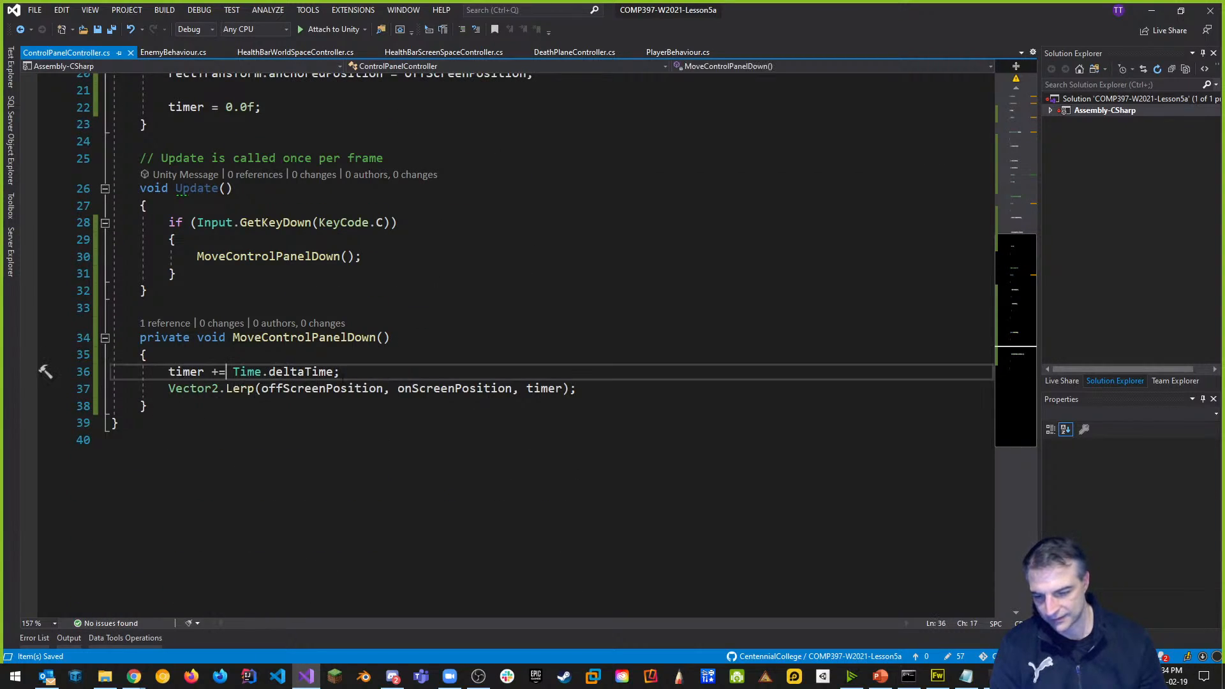
key("Right")
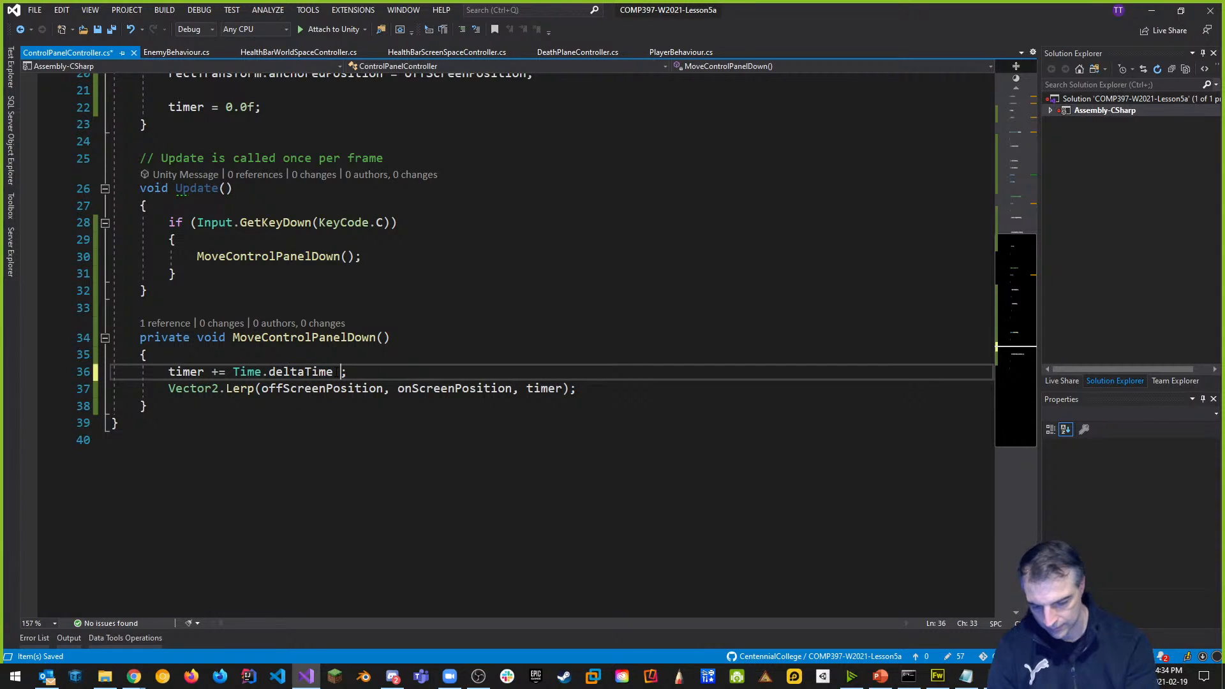
type("*")
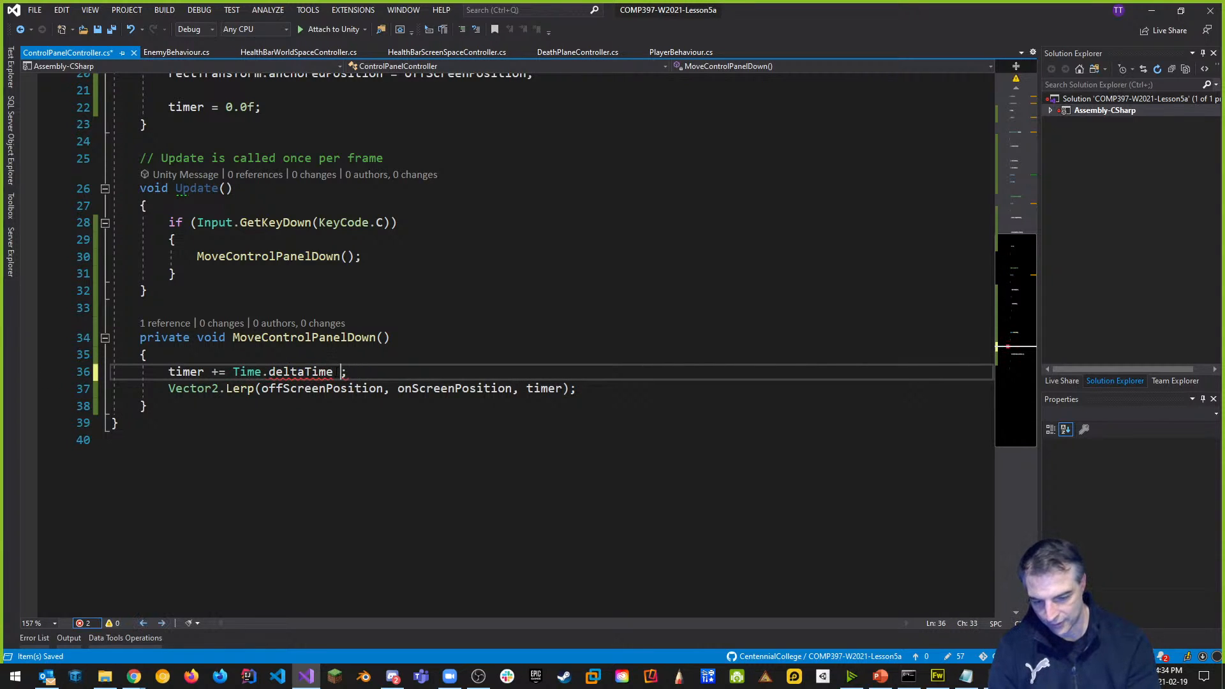
type(" speed")
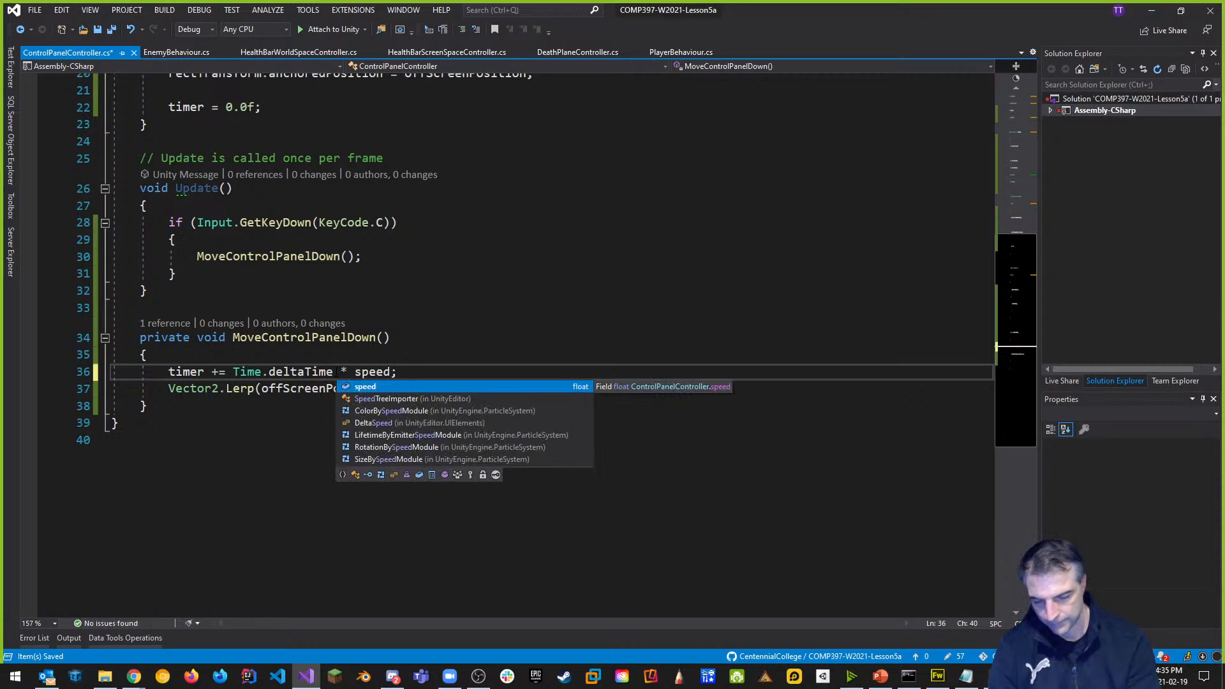
left_click(356, 372)
key("BackSpace")
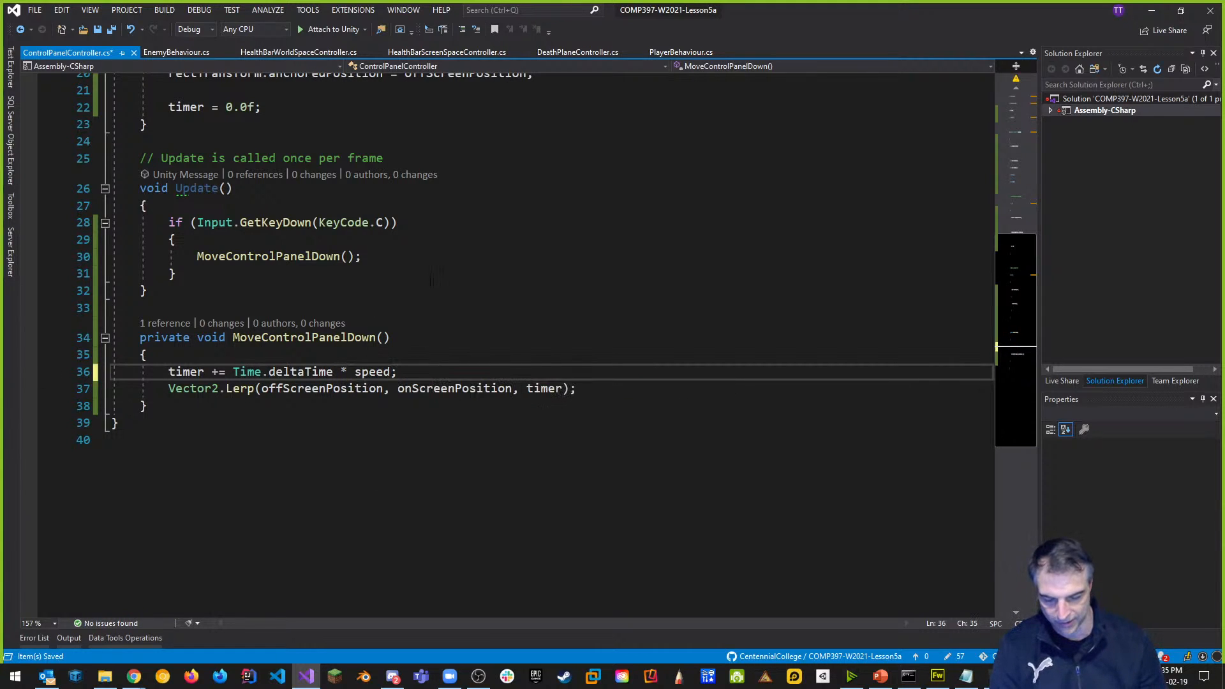
Give speed a [Range(0.1f, 3.0f)] attribute and a default of 1.0f.
scroll(258, 279, "up", 6)
left_click(389, 264)
key("Return")
type("[")
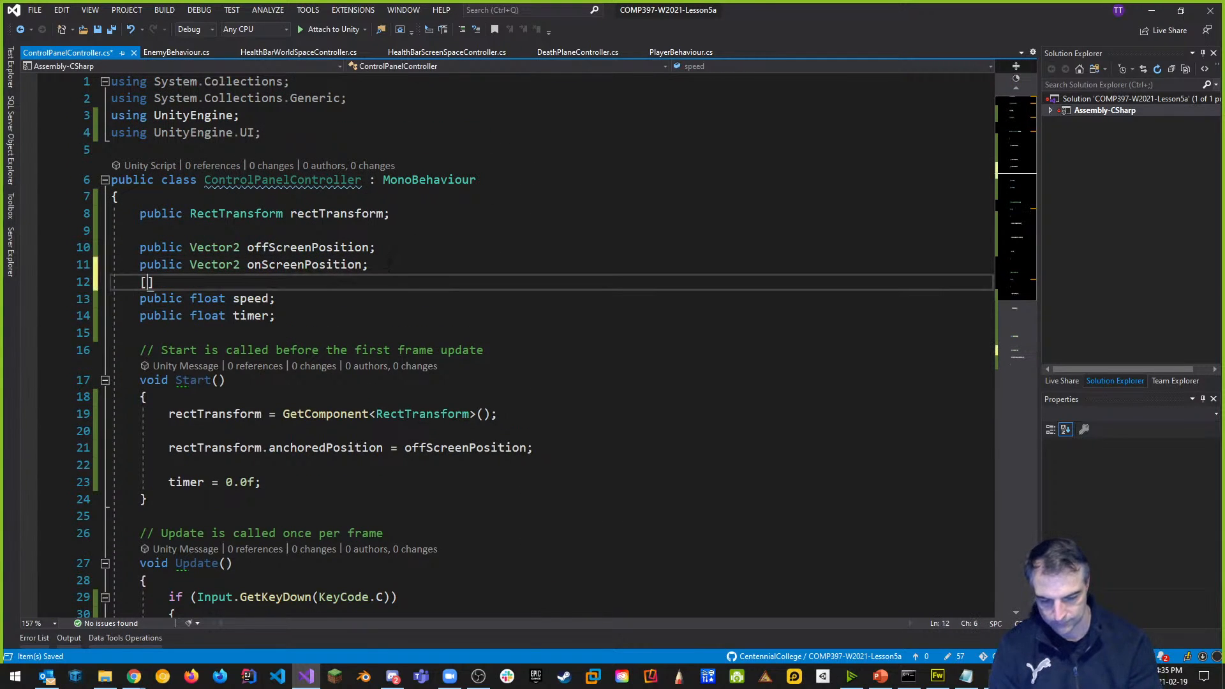
type("Range(")
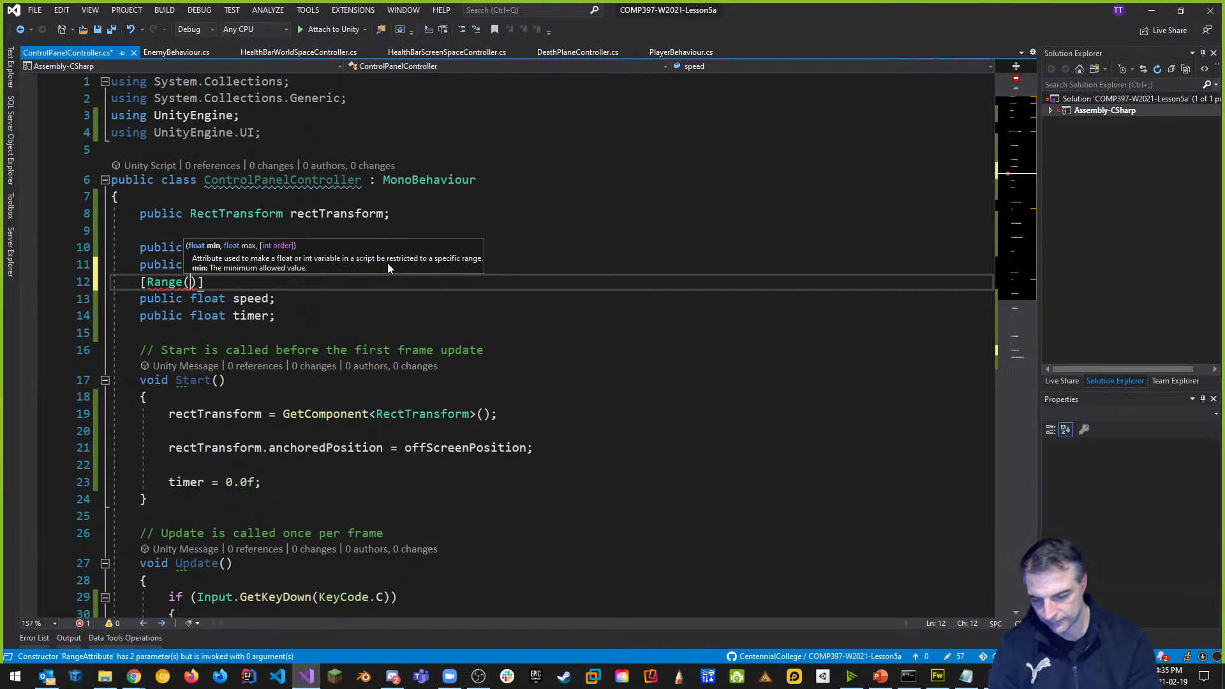
type("0.1f")
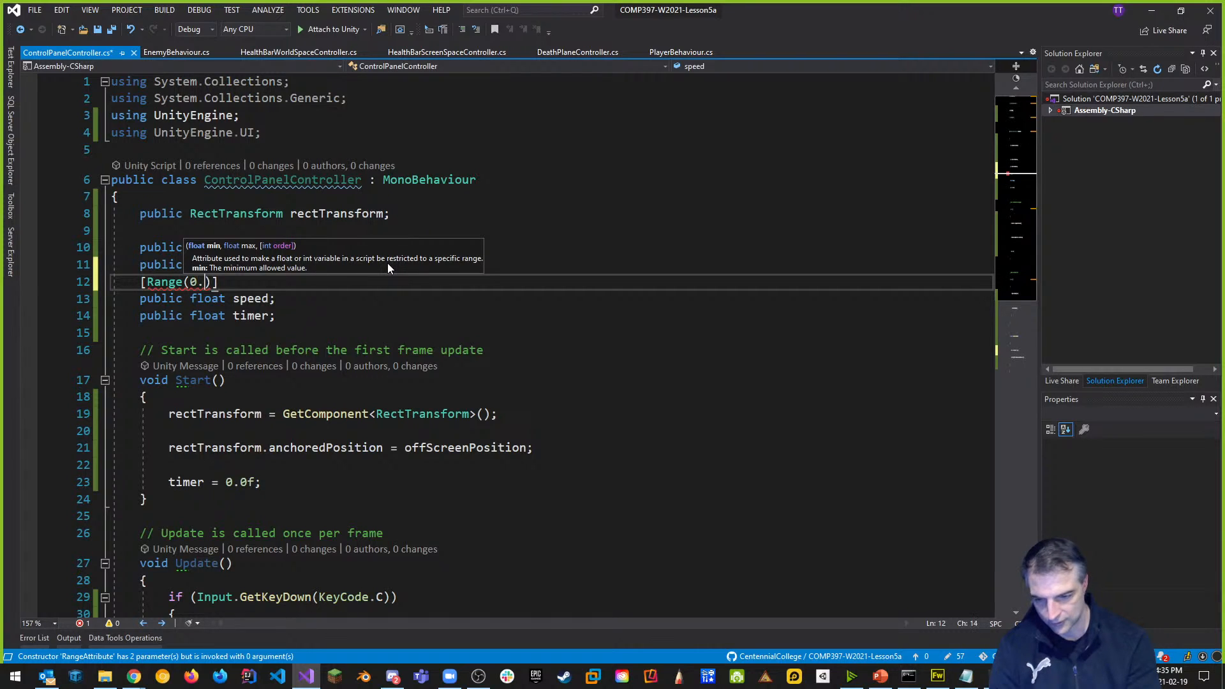
type(", 3.0f")
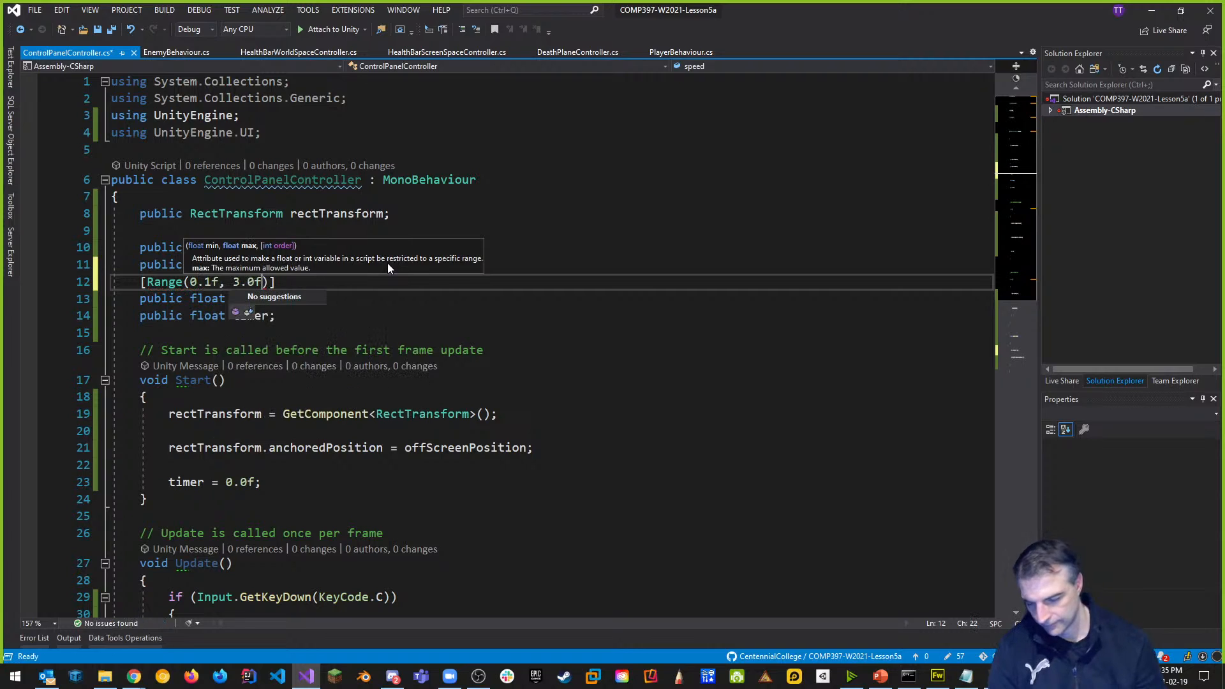
left_click(323, 350)
left_click(270, 299)
type("= 1.0f")
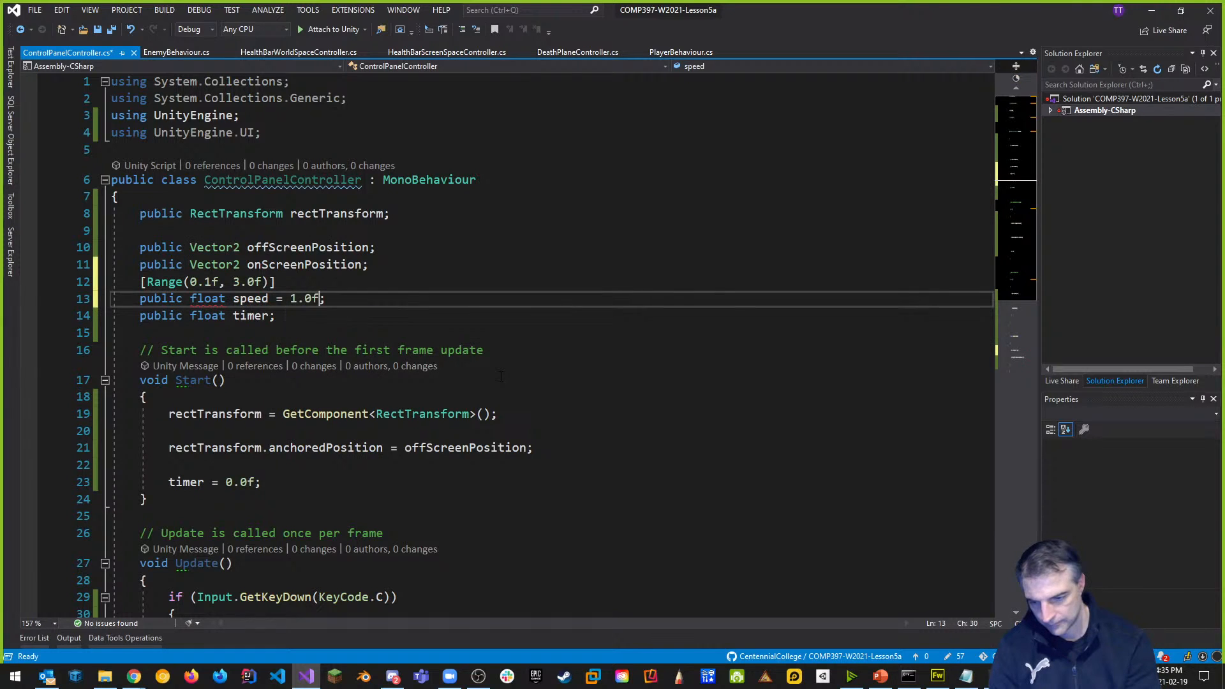
type(";")
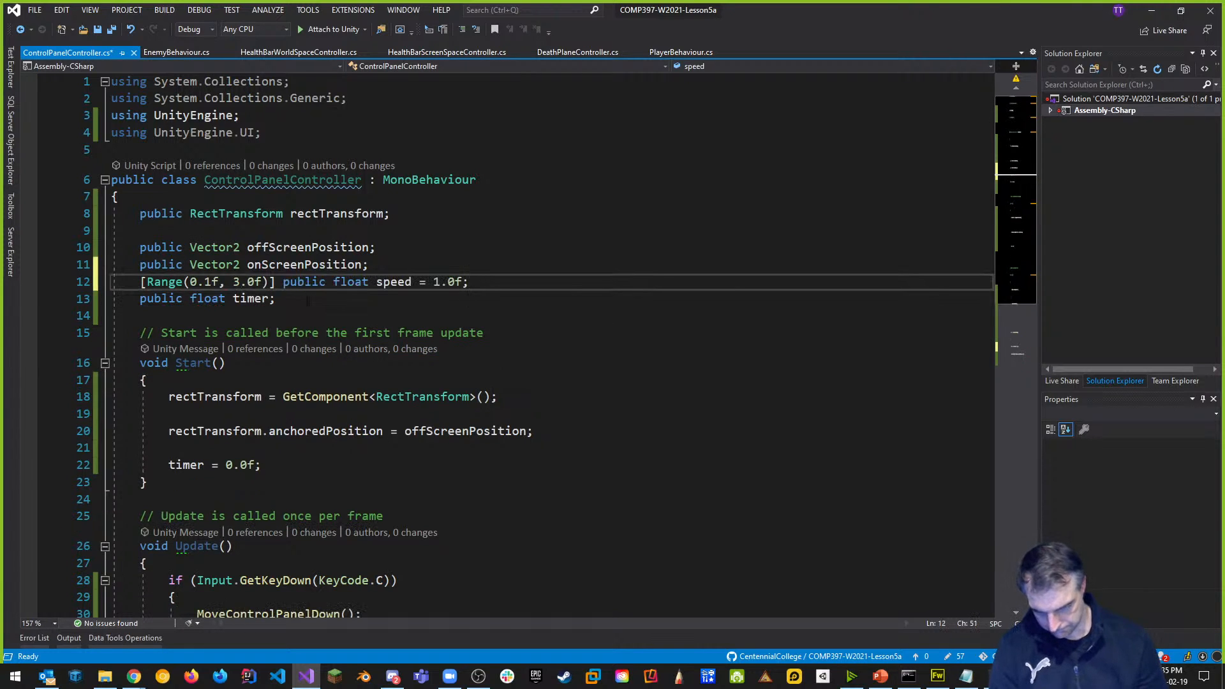
key("Return")
Initialize timer to 0.0f, add a blank line before the Range attribute, and save.
left_click(271, 315)
type("= 0.0f")
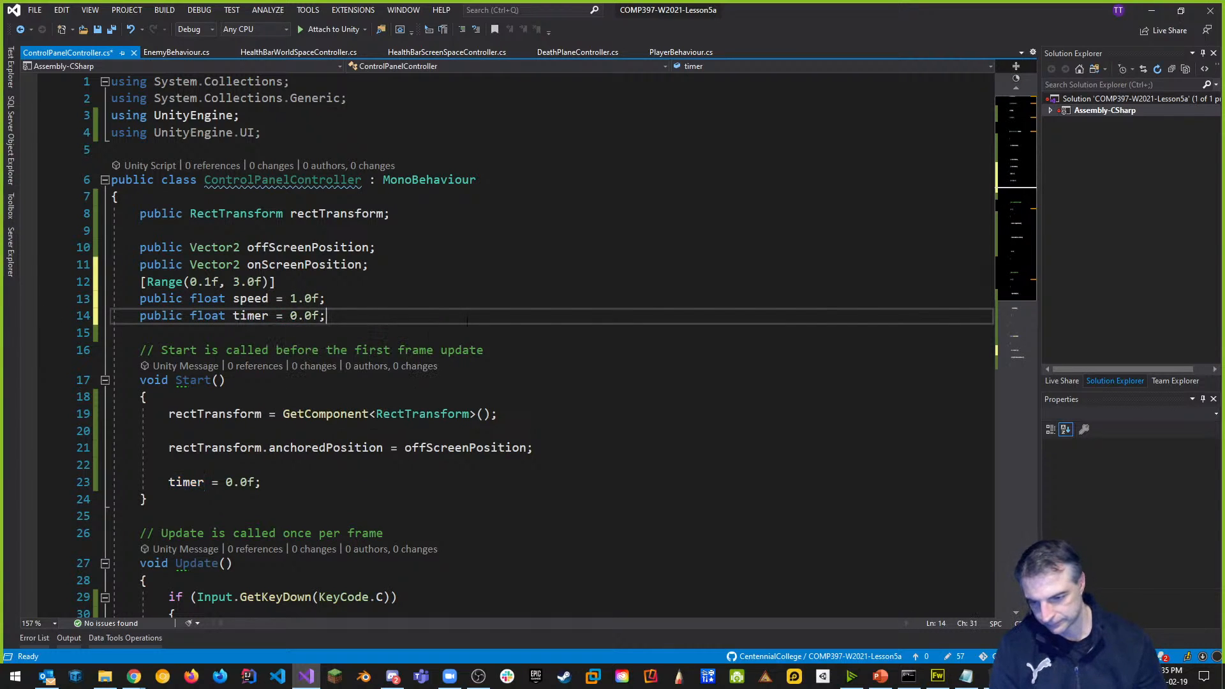
left_click(438, 296)
key("ctrl+s")
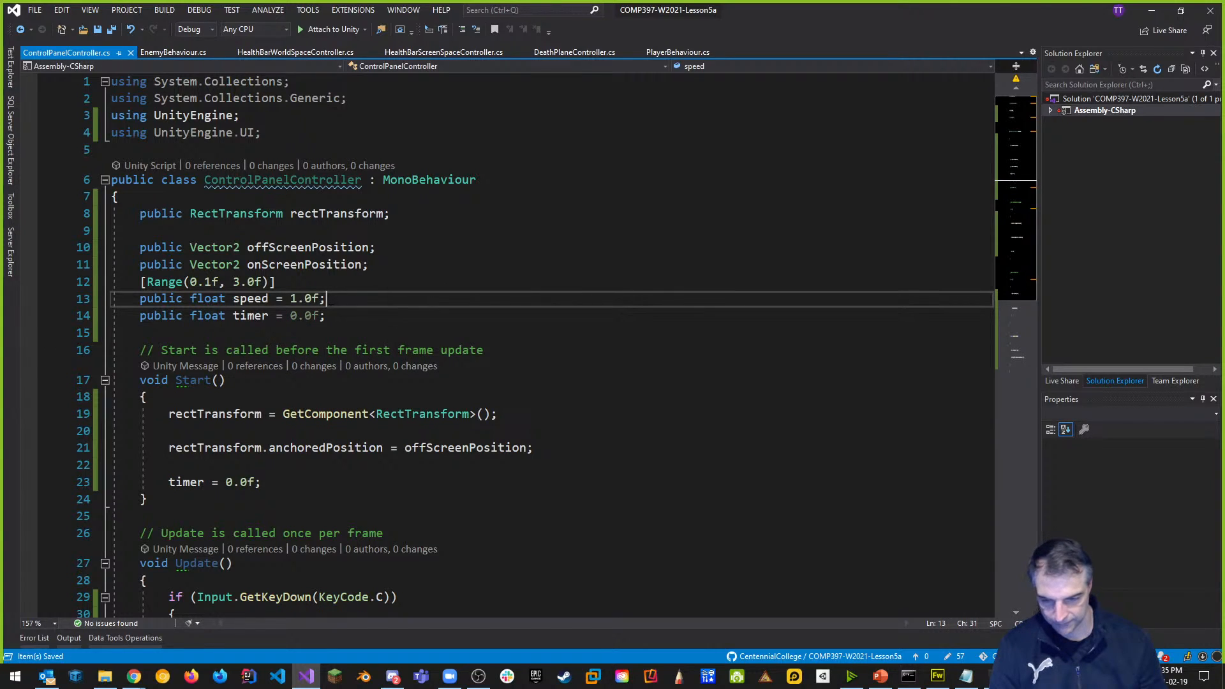
left_click(391, 263)
key("Return")
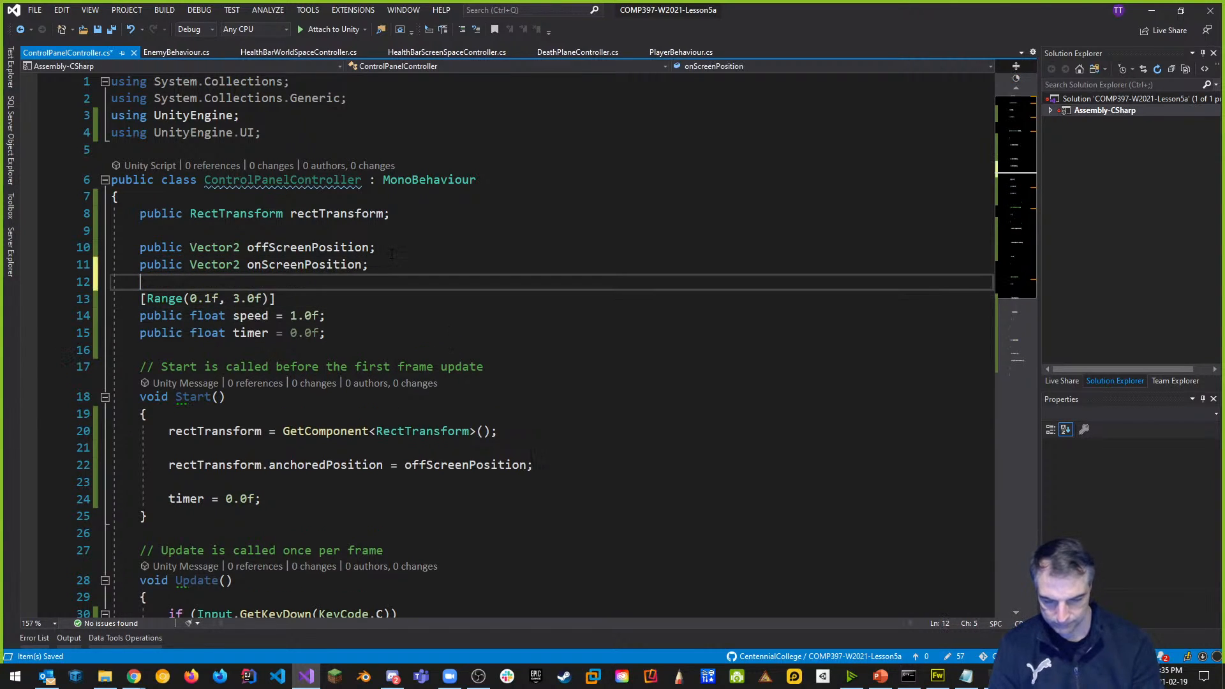
key("ctrl+s")
scroll(391, 254, "down", 8)
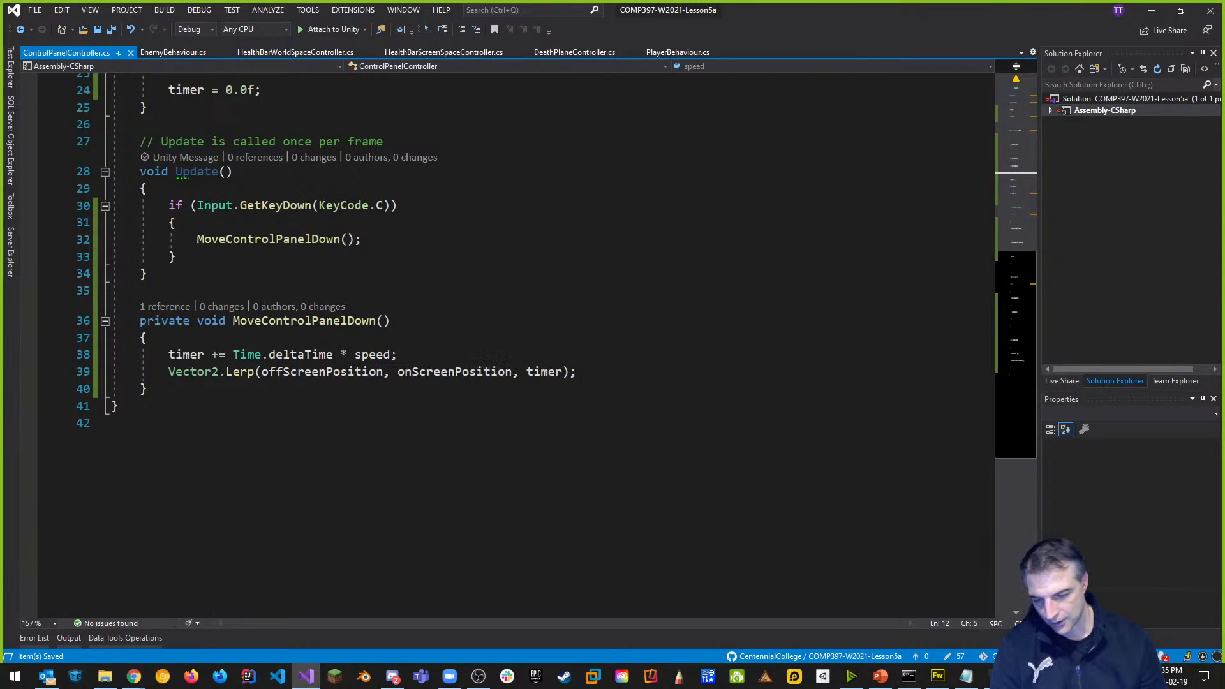
Move the timer increment statement below the Lerp call in MoveControlPanelDown.
left_click(606, 371)
key("Return")
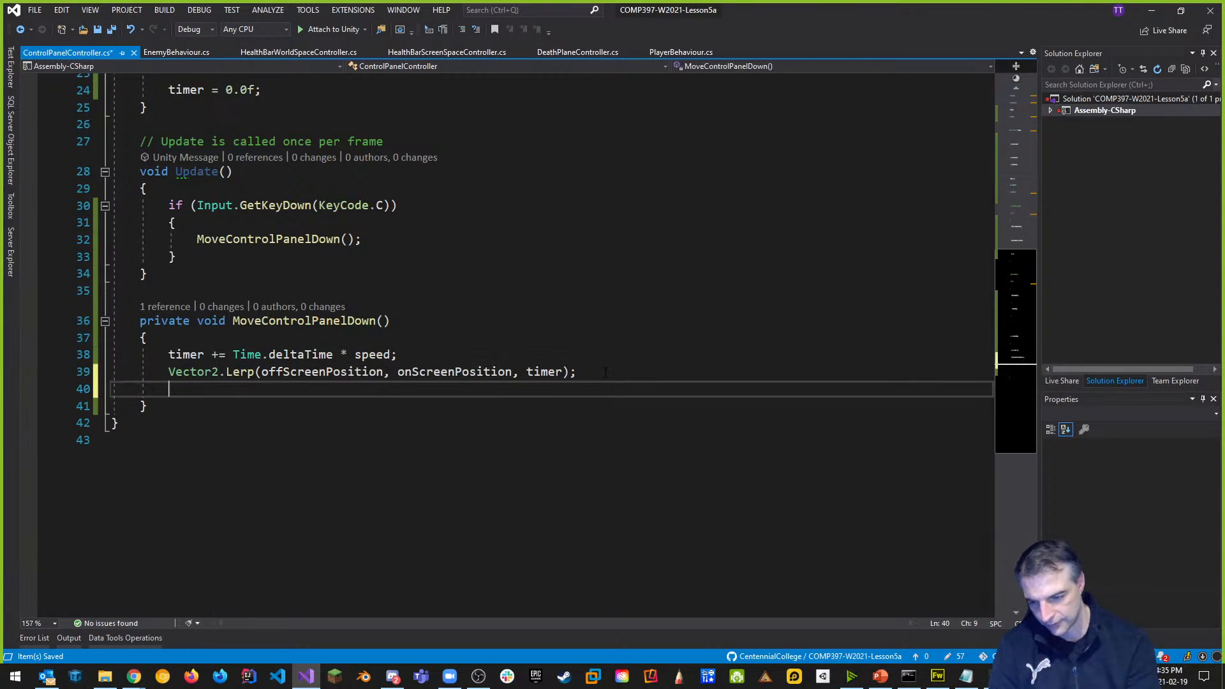
type("if")
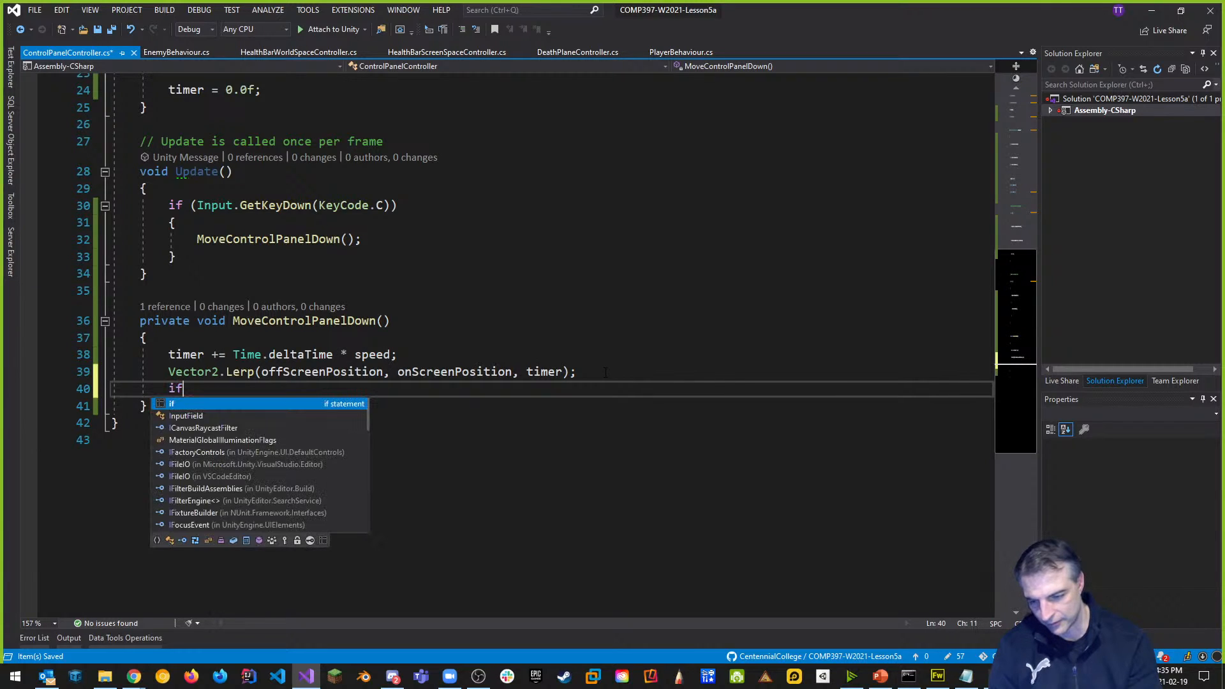
type("(timer")
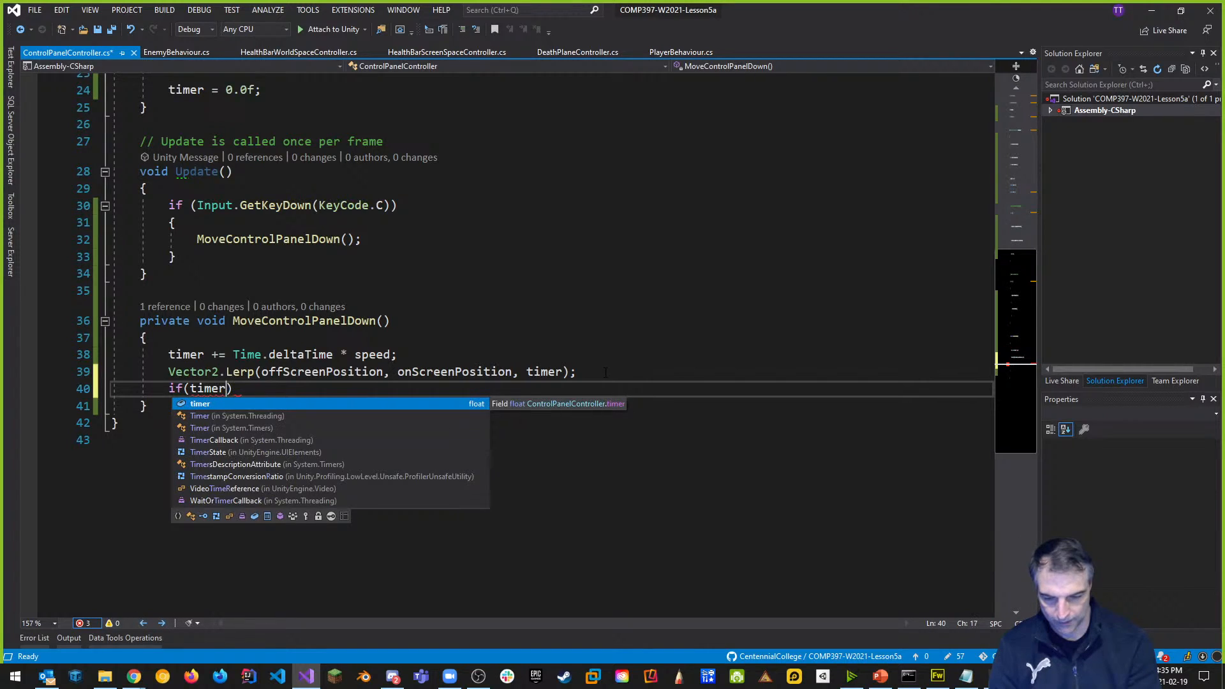
key("BackSpace")
key("BackSpace")
key("BackSpace")
key("BackSpace")
key("BackSpace")
key("BackSpace")
key("BackSpace")
key("BackSpace")
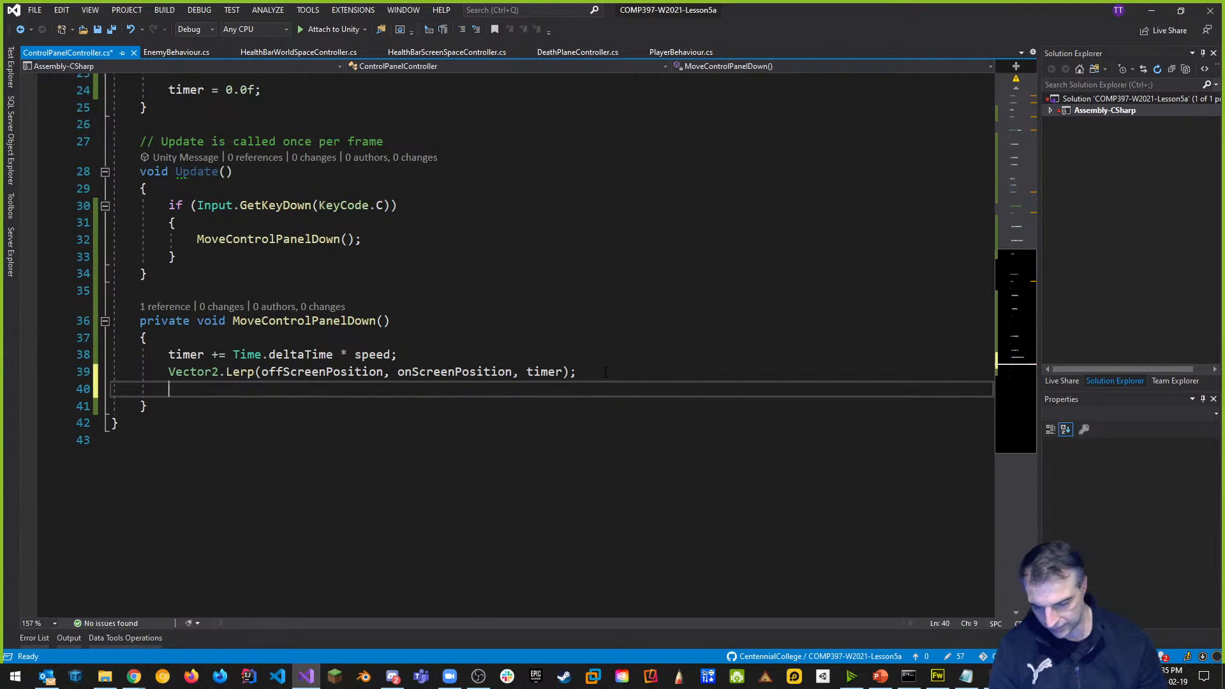
left_click_drag(397, 355, 168, 355)
key("ctrl+x")
key("Down")
key("Down")
key("ctrl+v")
scroll(243, 211, "up", 3)
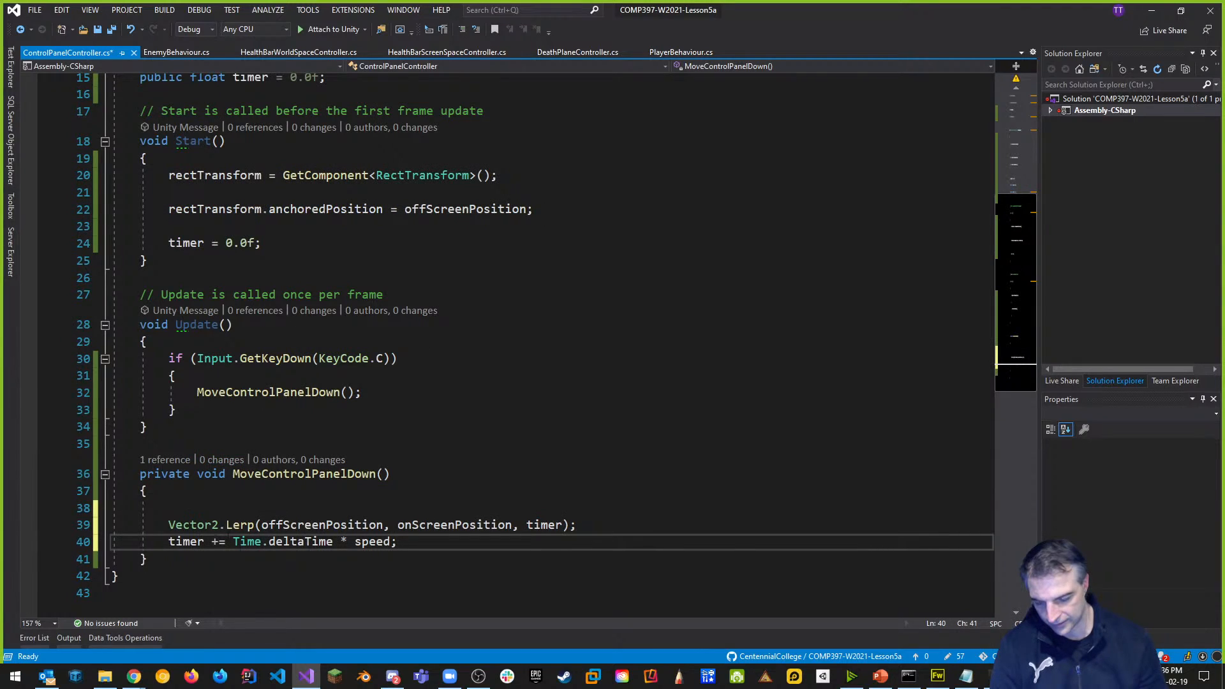
scroll(418, 501, "down", 1)
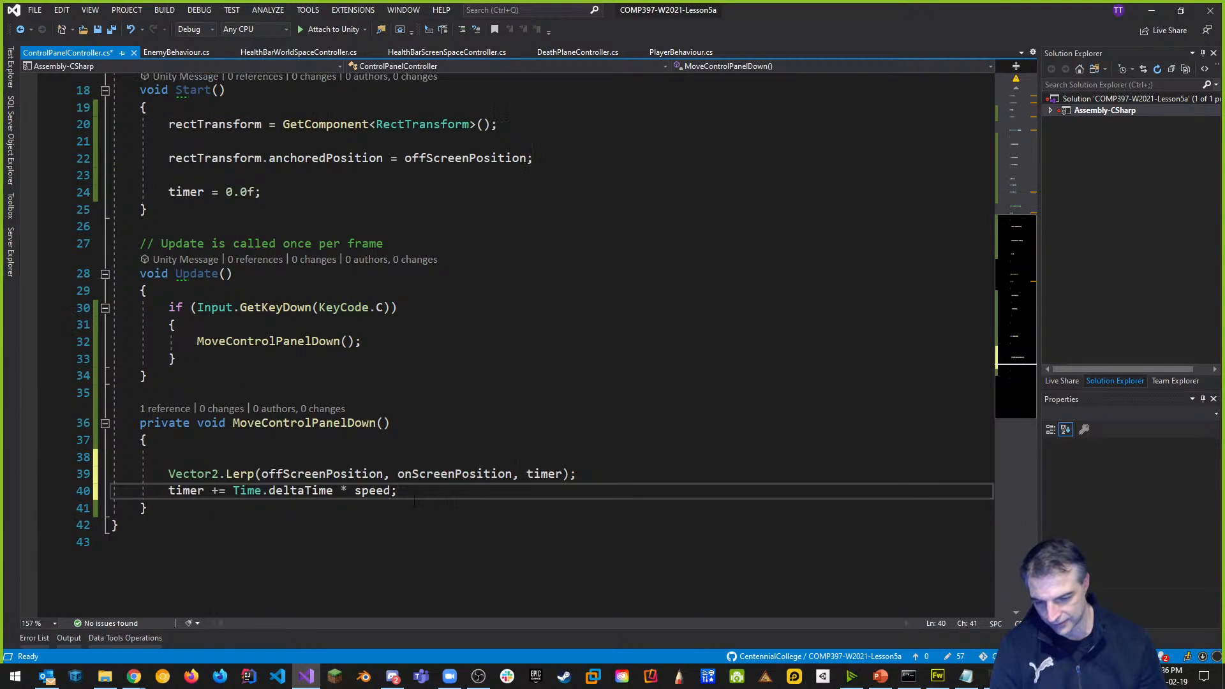
Write an if (timer > 1.0f) statement with an opening brace below the increment.
key("Return")
type("(if")
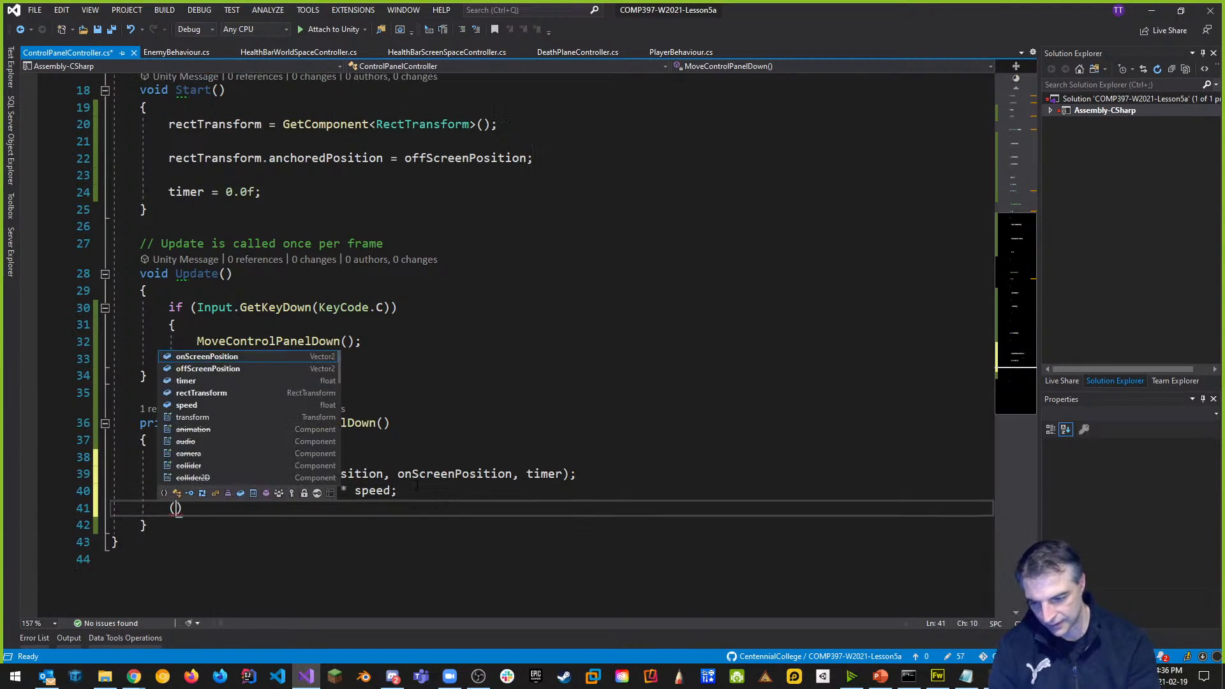
key("BackSpace")
key("BackSpace")
key("BackSpace")
type("if(timer")
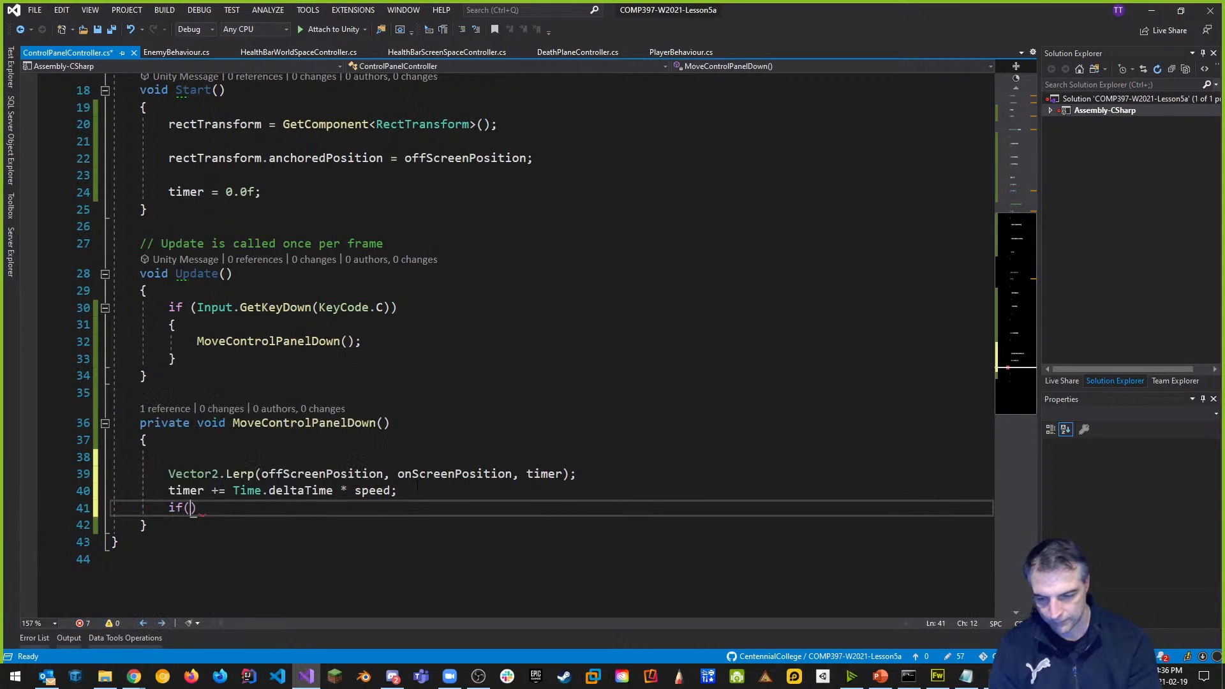
type(" > 0")
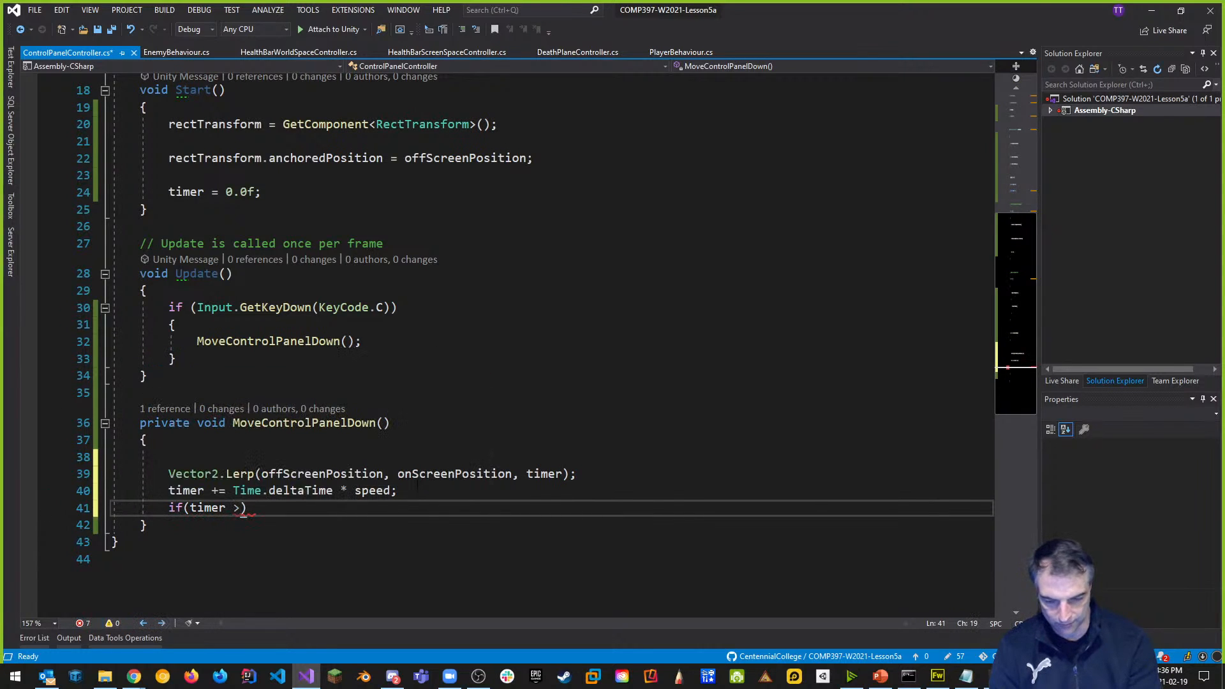
key("BackSpace")
type("1.0f);")
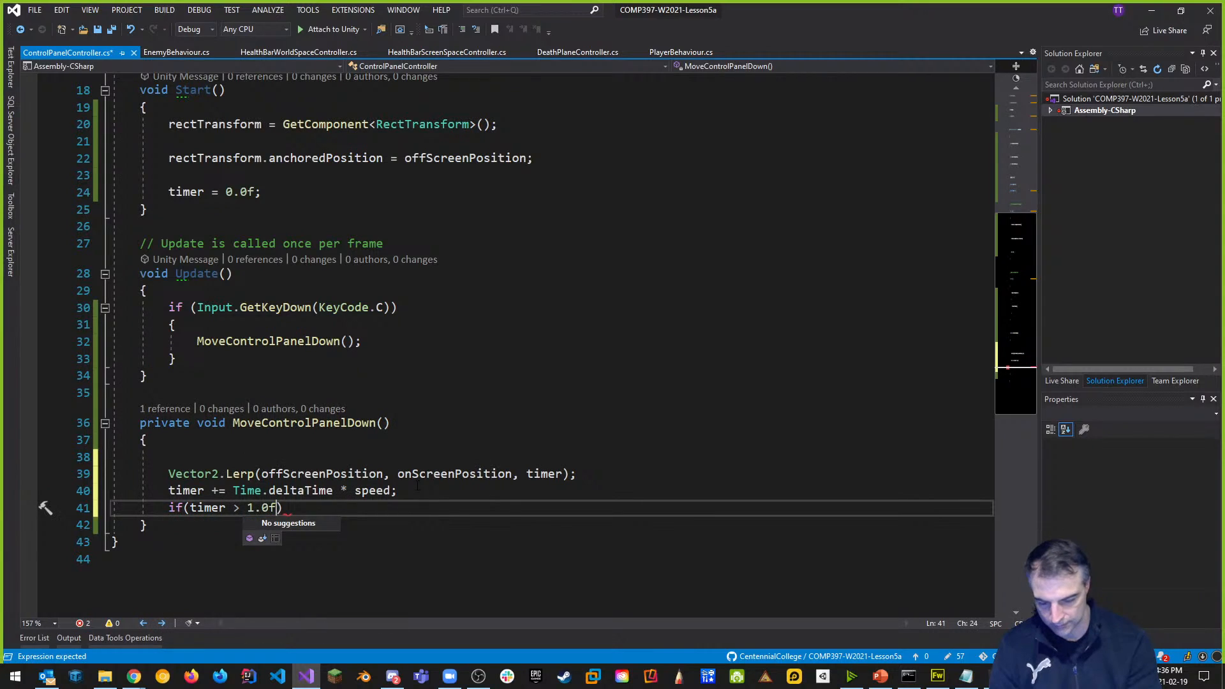
key("BackSpace")
key("BackSpace")
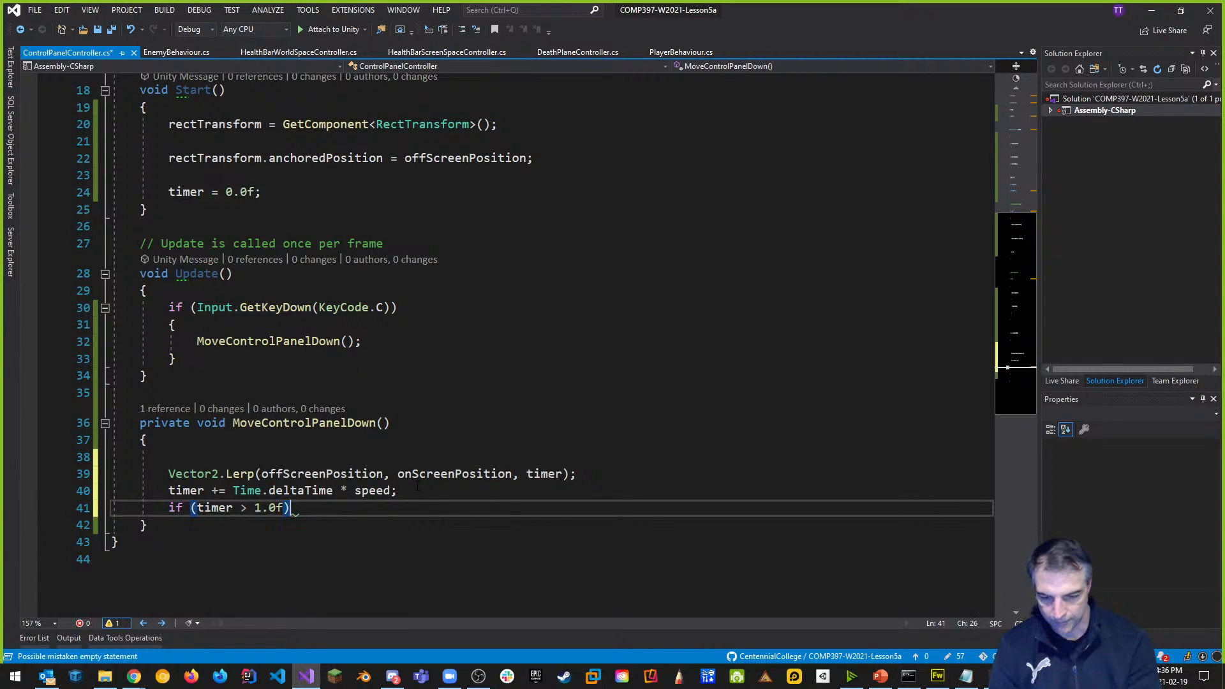
key("Return")
type("{")
key("Return")
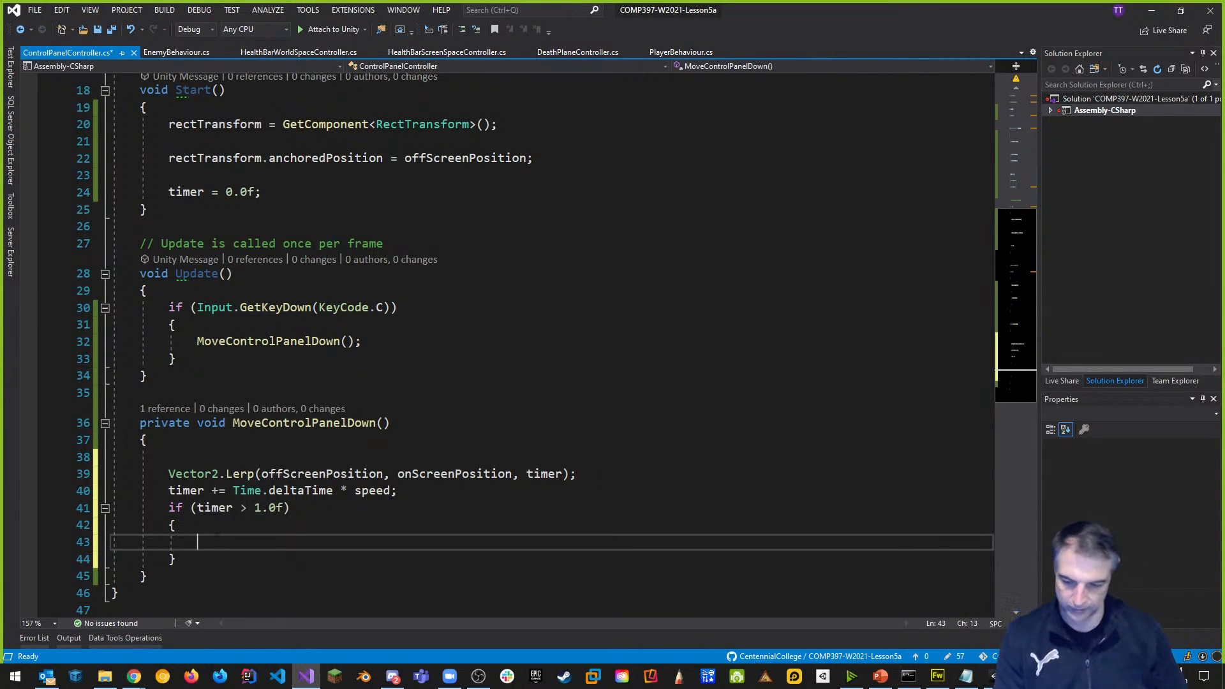
Move the timer increment inside the if block and change the condition to timer < 1.0f.
left_click_drag(169, 490, 449, 488)
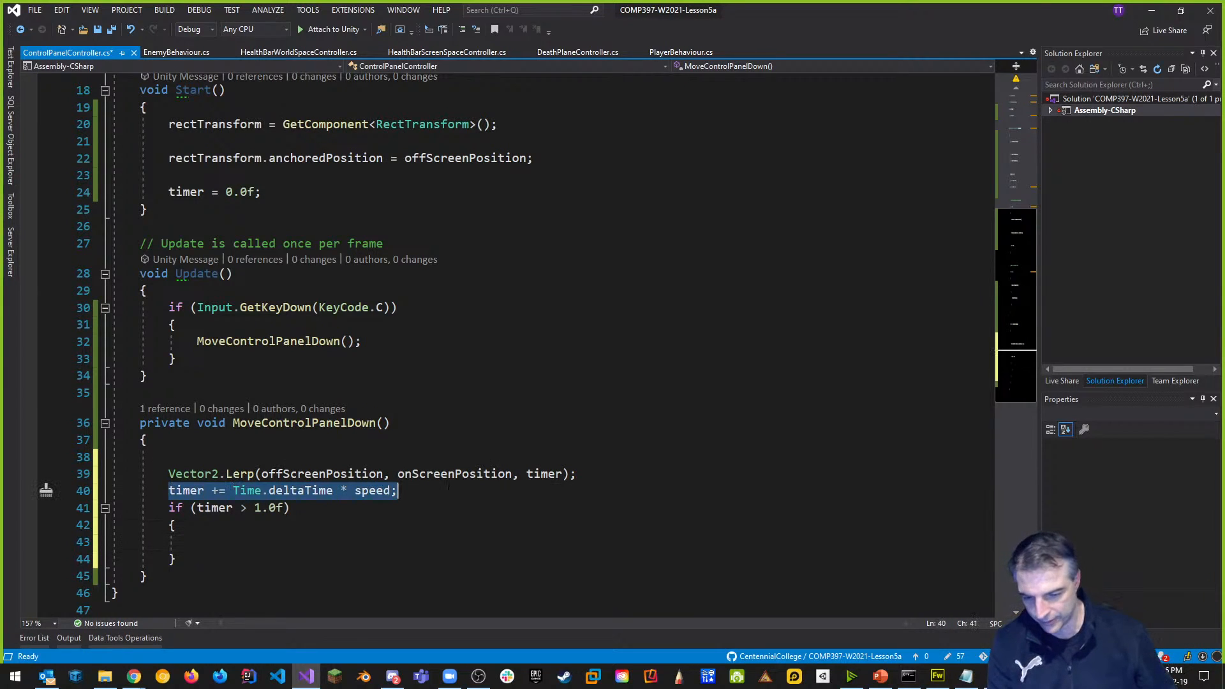
key("ctrl+x")
left_click(264, 541)
key("ctrl+v")
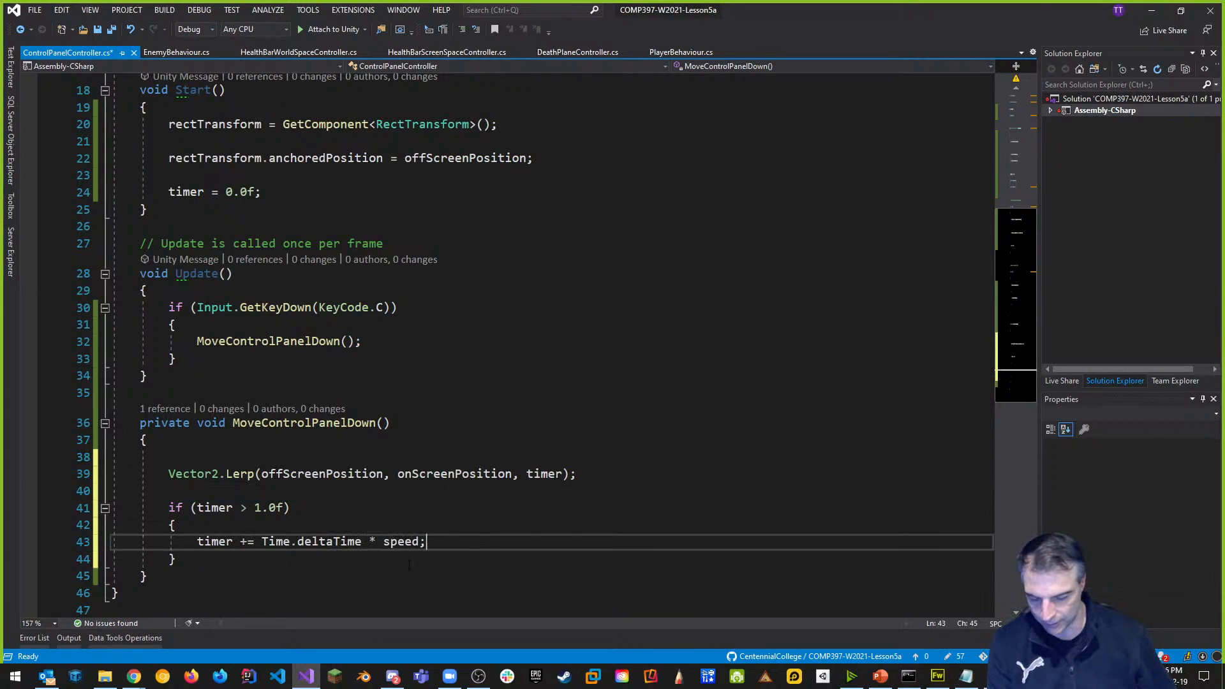
left_click(247, 508)
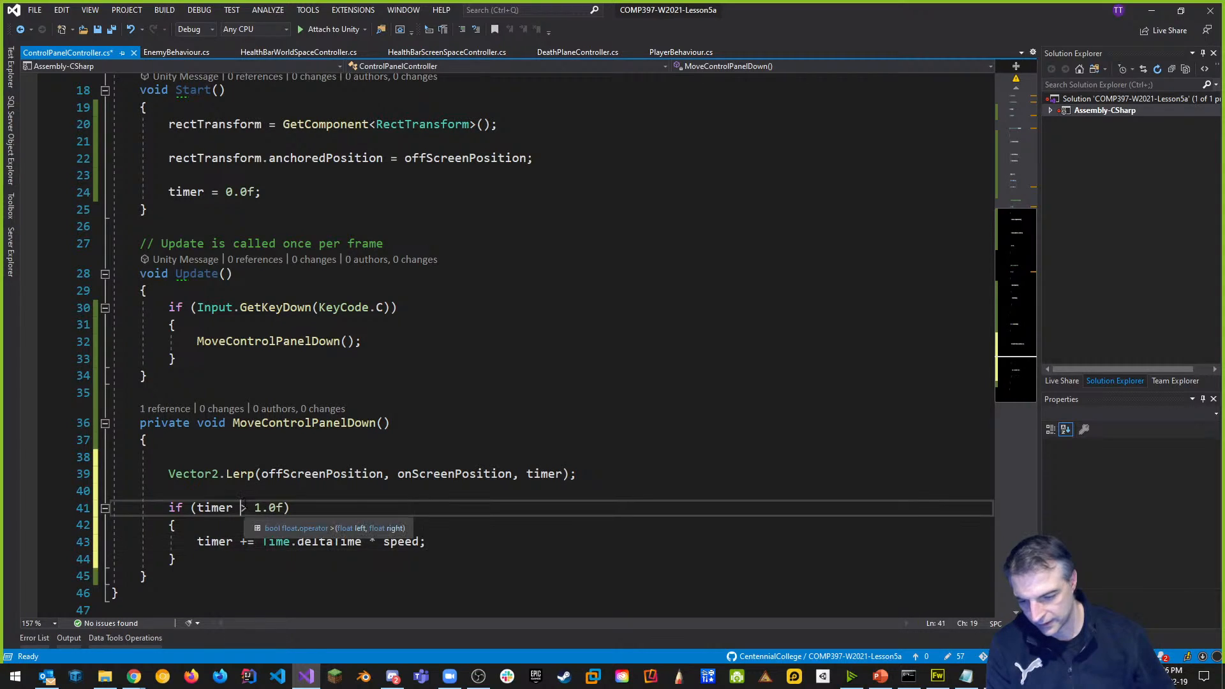
key("BackSpace")
type("<")
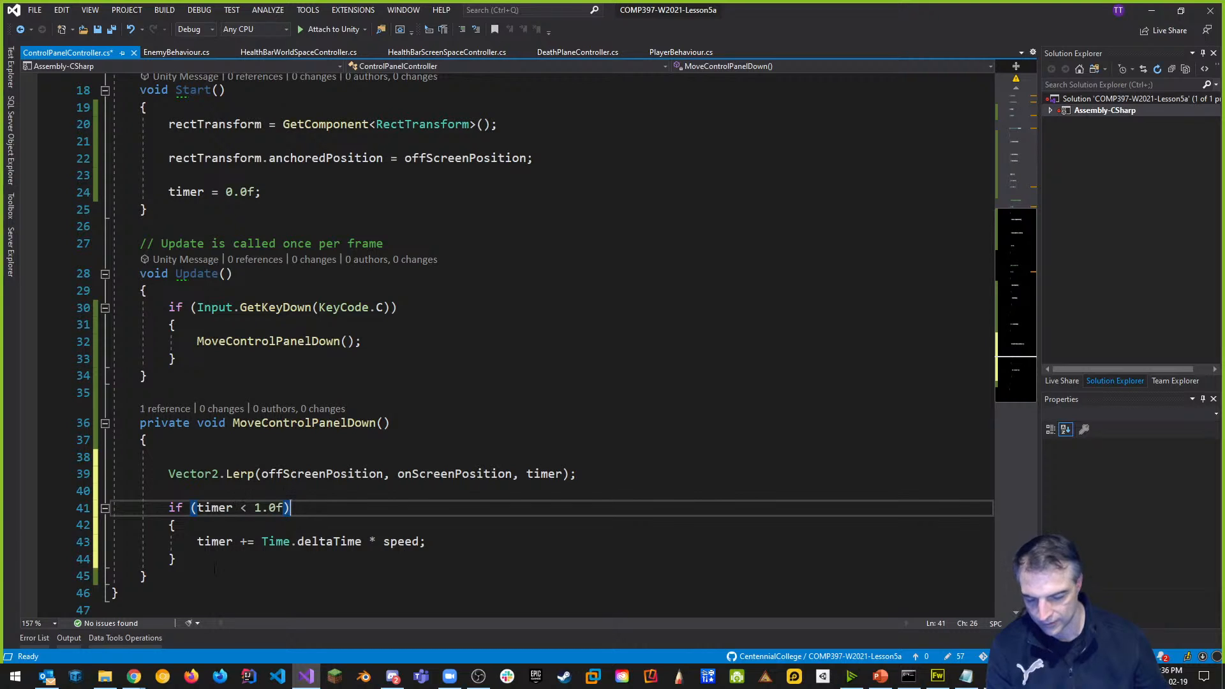
Remove the empty lines around the Lerp call and save the script.
left_click(179, 490)
key("BackSpace")
left_click(178, 457)
key("BackSpace")
left_click(419, 456)
key("ctrl+s")
left_click(508, 401)
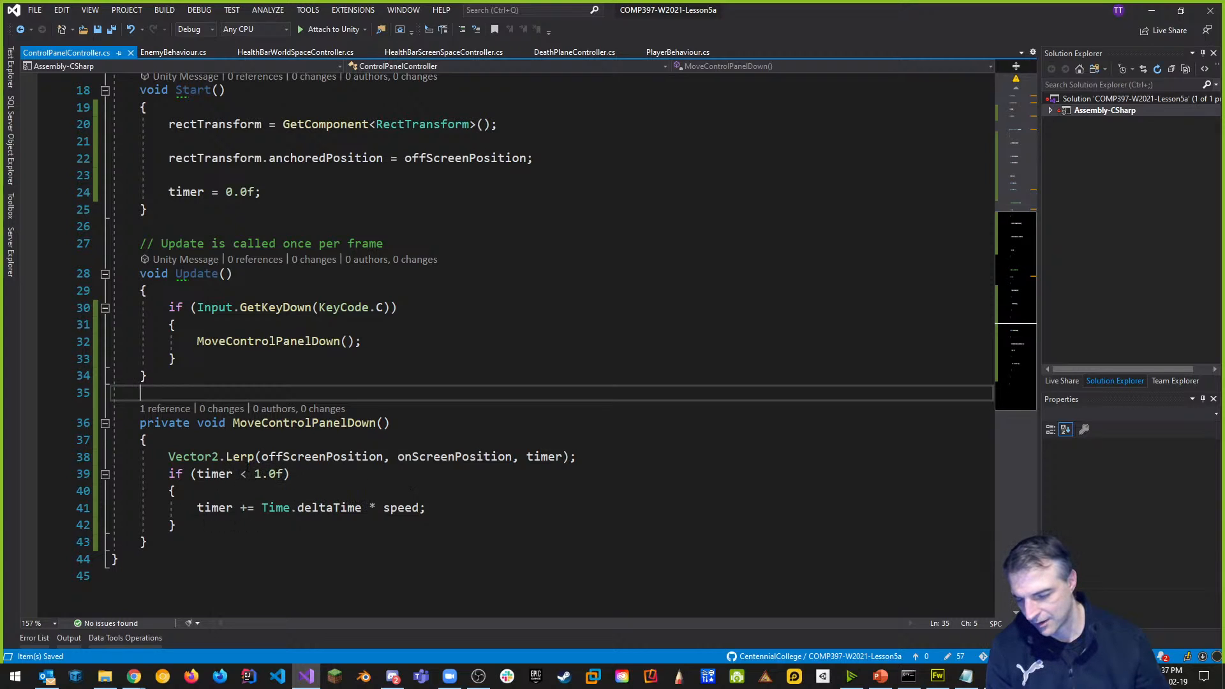
Start an else branch after the if block, then delete it and save.
left_click(195, 525)
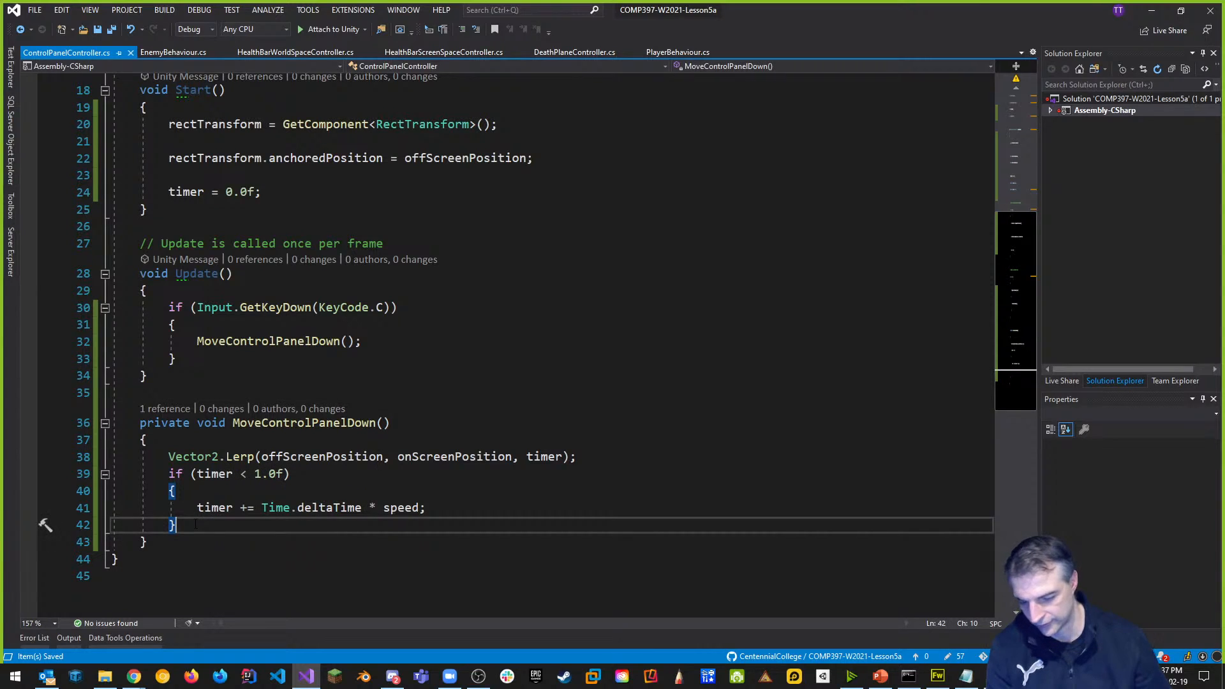
key("Return")
type("else")
key("Return")
type("{")
key("Return")
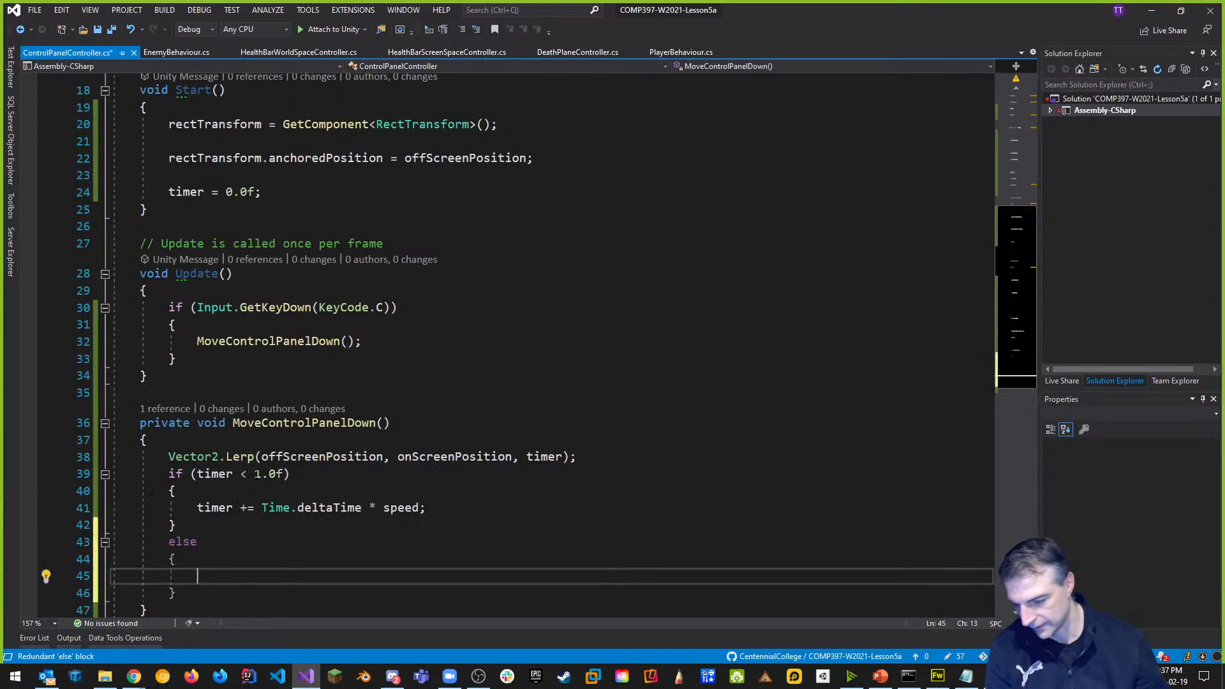
type("timer")
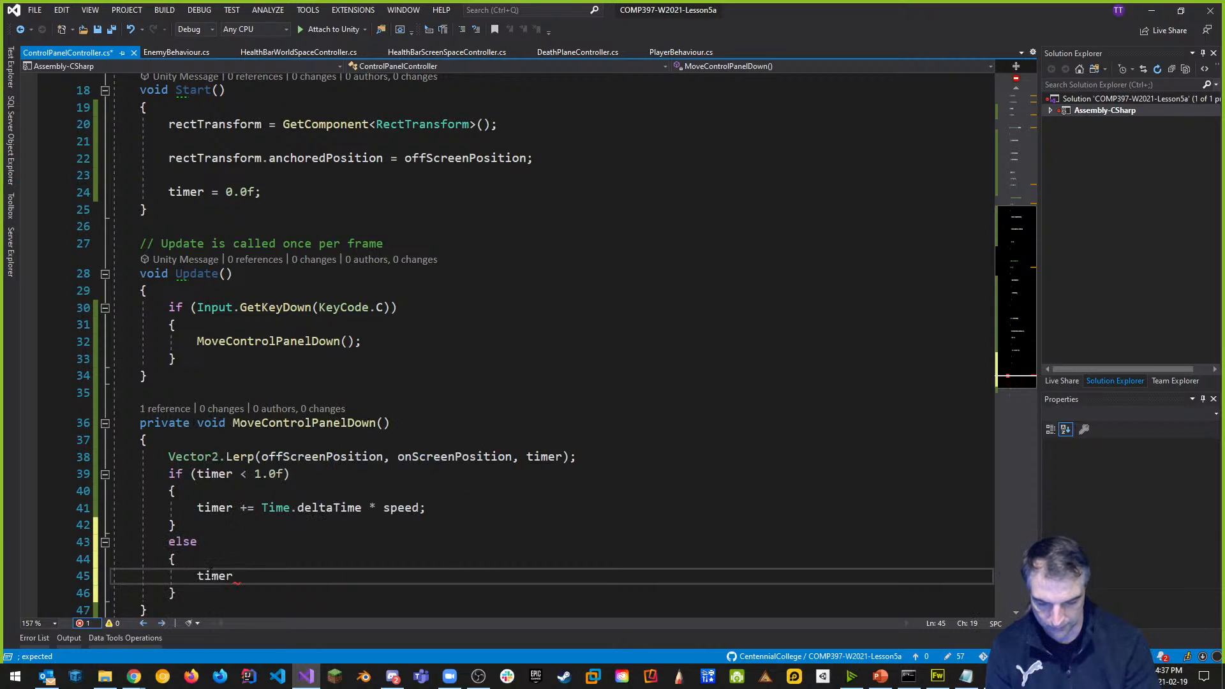
left_click_drag(177, 593, 86, 568)
key("BackSpace")
key("BackSpace")
key("ctrl+s")
Delete the leftover else line and save the script again.
key("Up")
key("Up")
key("Up")
key("Up")
key("End")
key("Down")
key("Down")
key("Down")
key("Down")
key("shift+Home")
key("shift+Home")
key("BackSpace")
key("BackSpace")
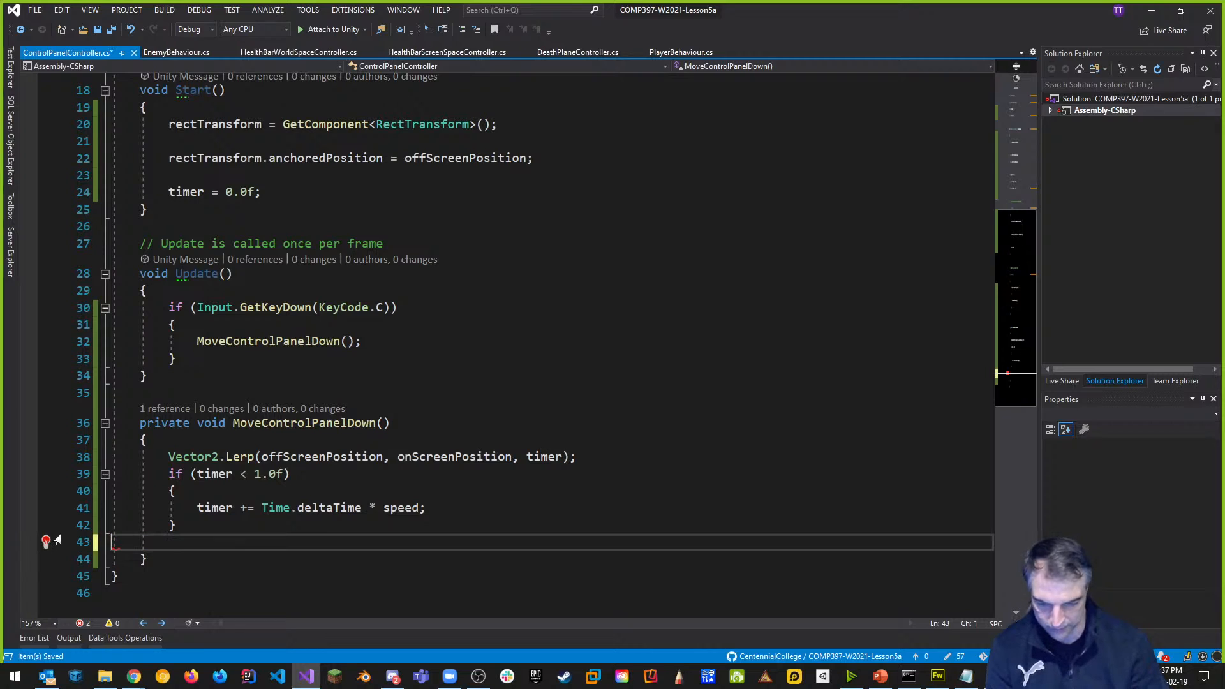
left_click(600, 343)
key("ctrl+s")
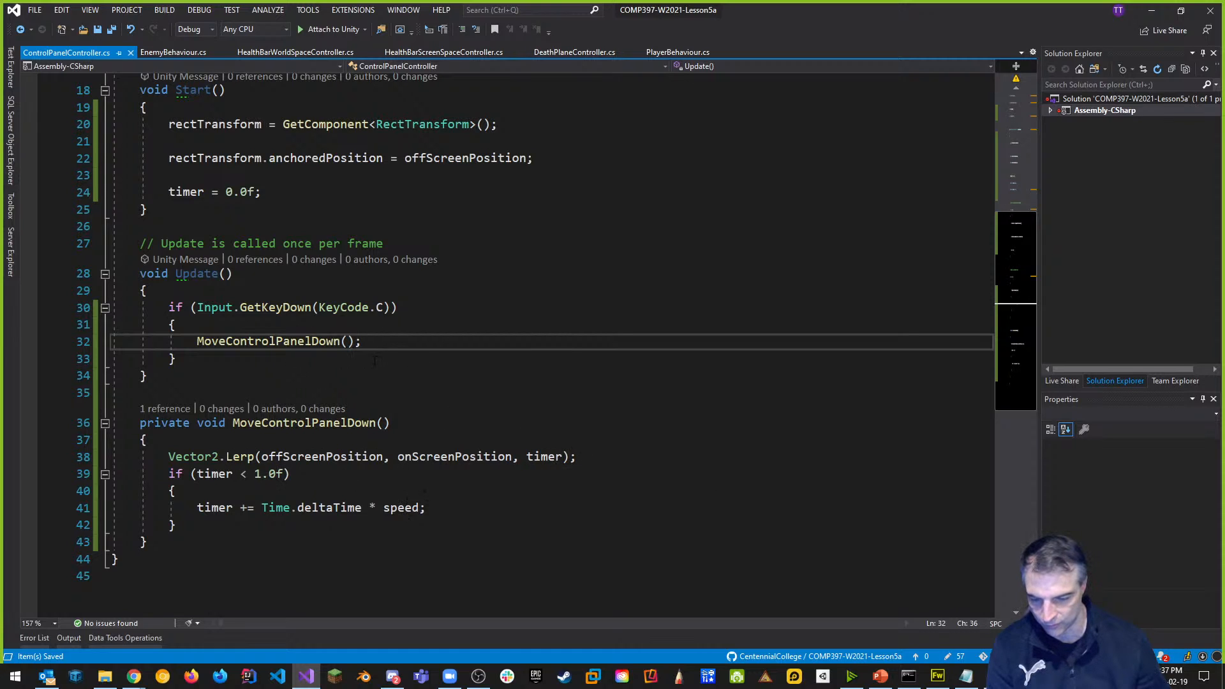
Check the offScreenPosition and onScreenPosition uses in the Lerp call, then return to Unity.
left_click(312, 456)
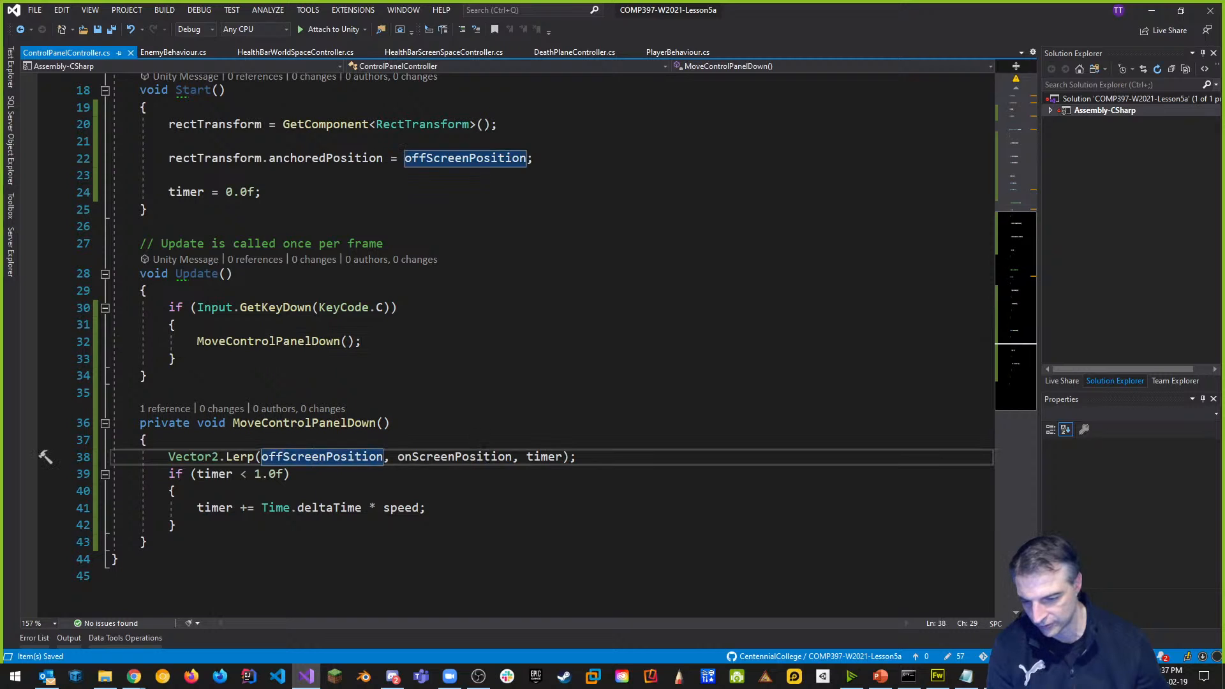
left_click(491, 456)
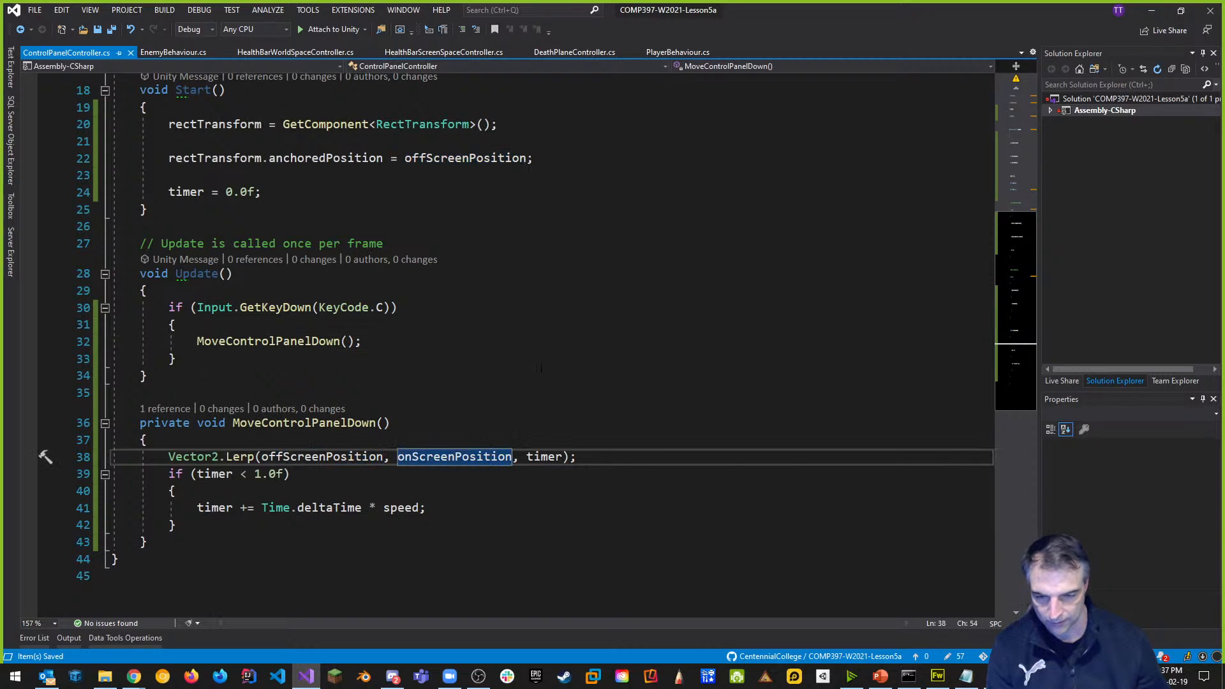
key("alt+Tab")
left_click(987, 675)
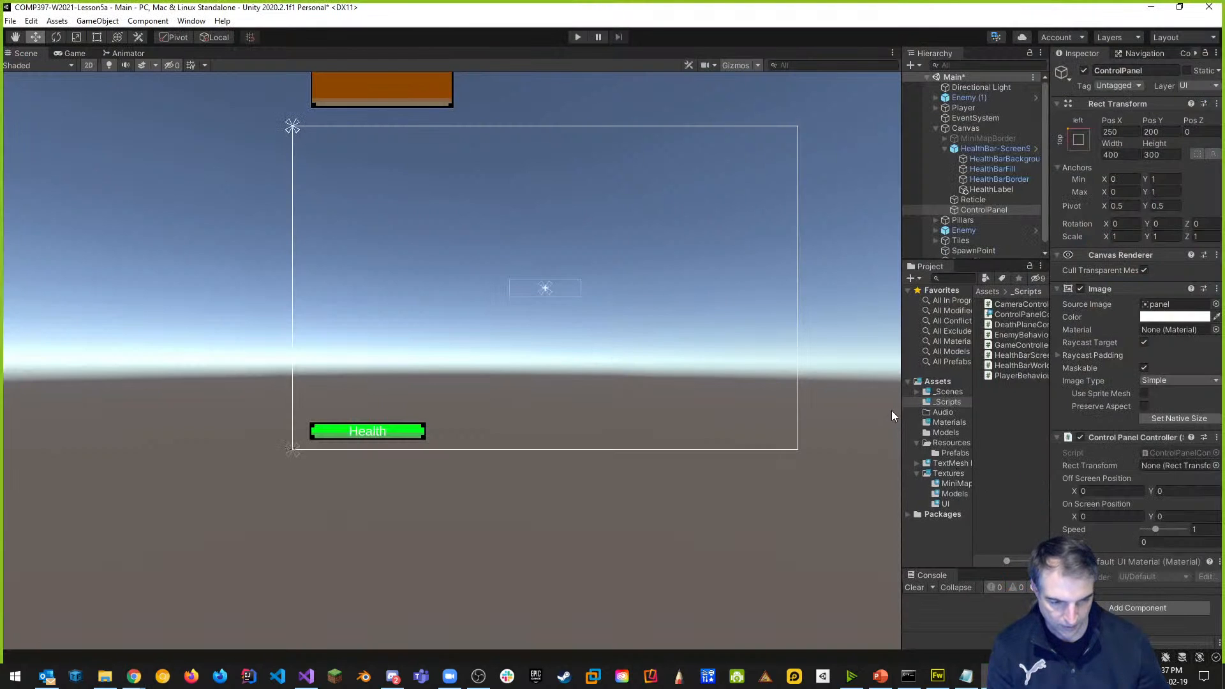
Widen the Inspector, enter Off Screen Position 250, 200 and On Screen Position 250, -200, and save Main.
left_click_drag(903, 412, 715, 412)
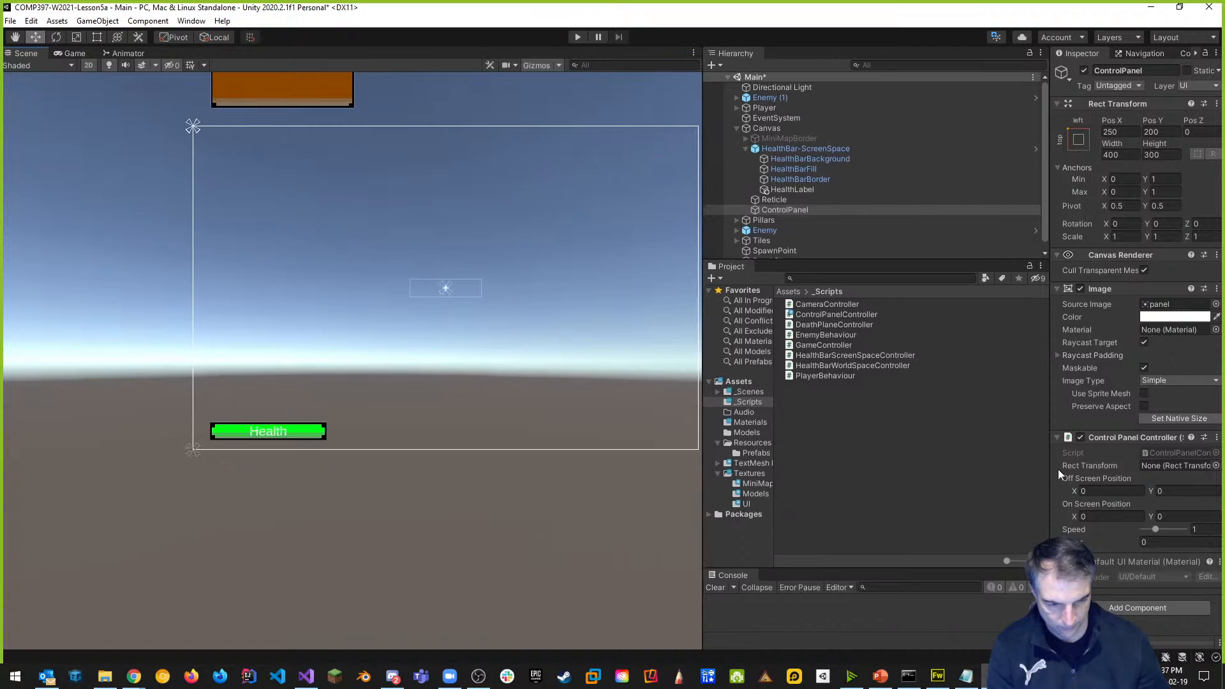
left_click_drag(1050, 474, 942, 473)
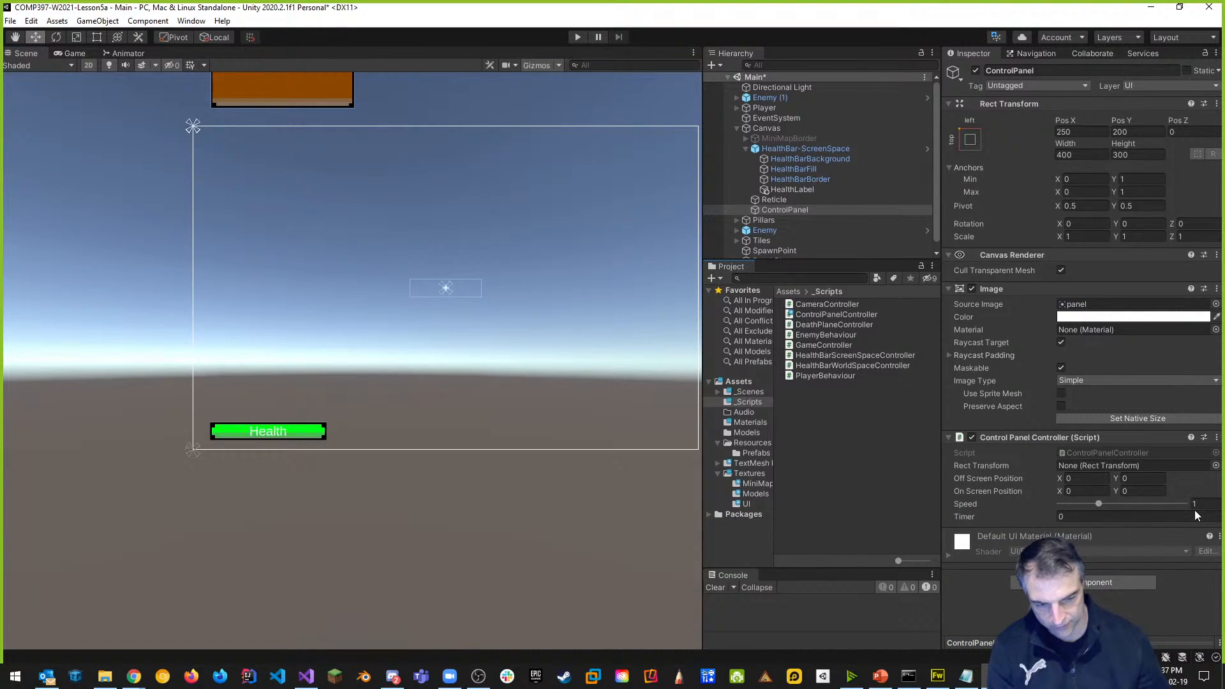
left_click(1075, 479)
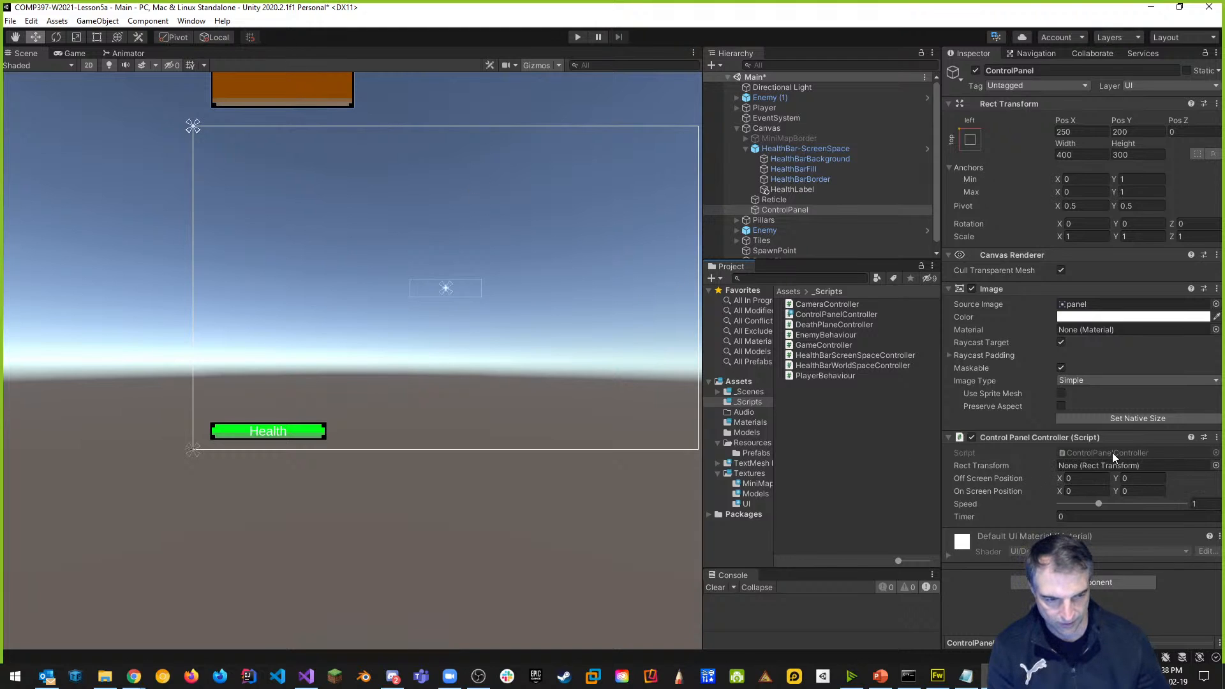
type("250")
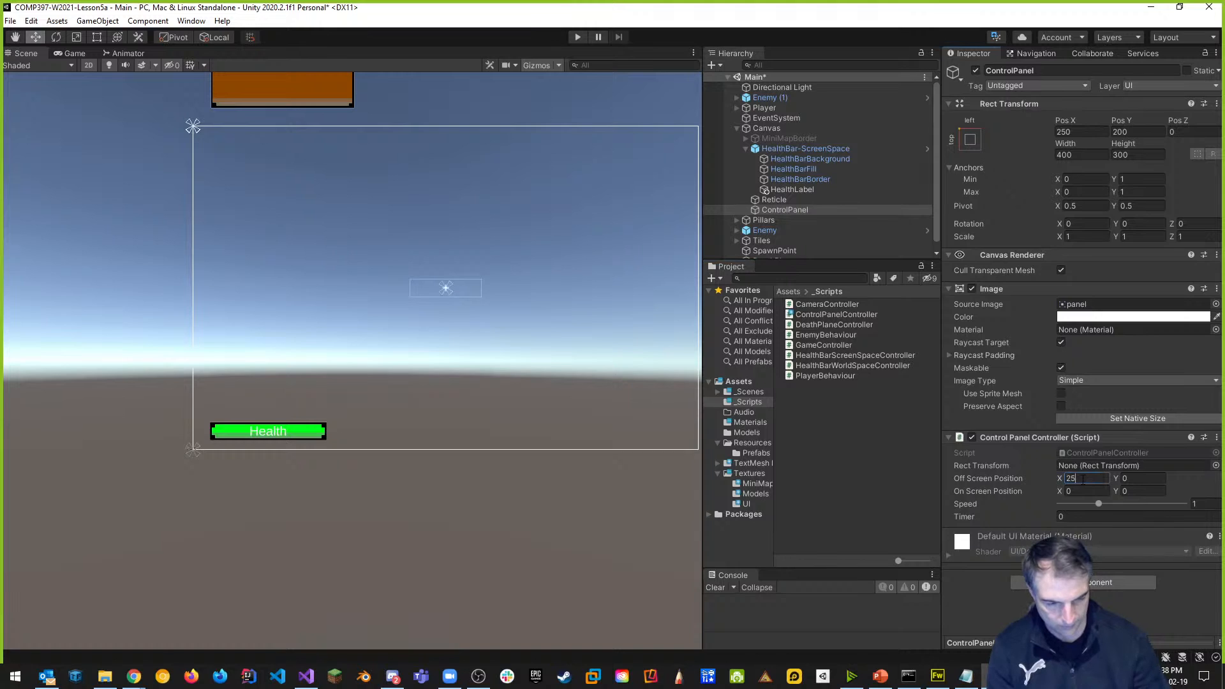
left_click(1146, 479)
type("200")
key("Tab")
type("250")
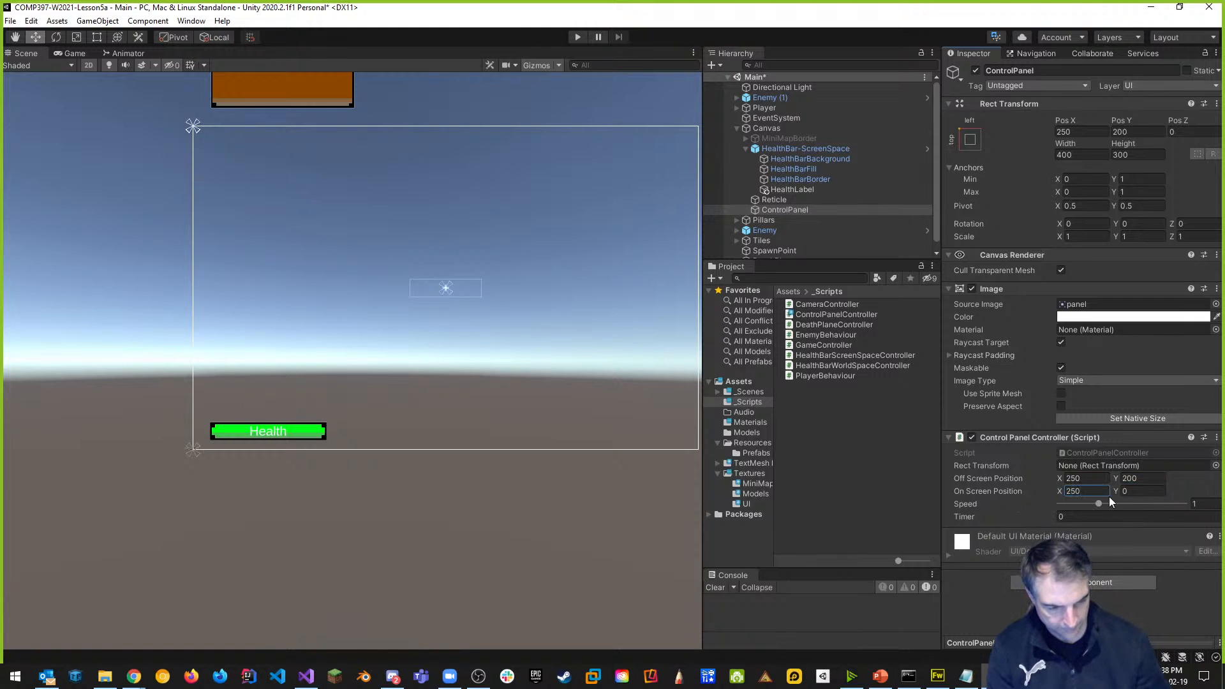
left_click(1152, 490)
type("-200")
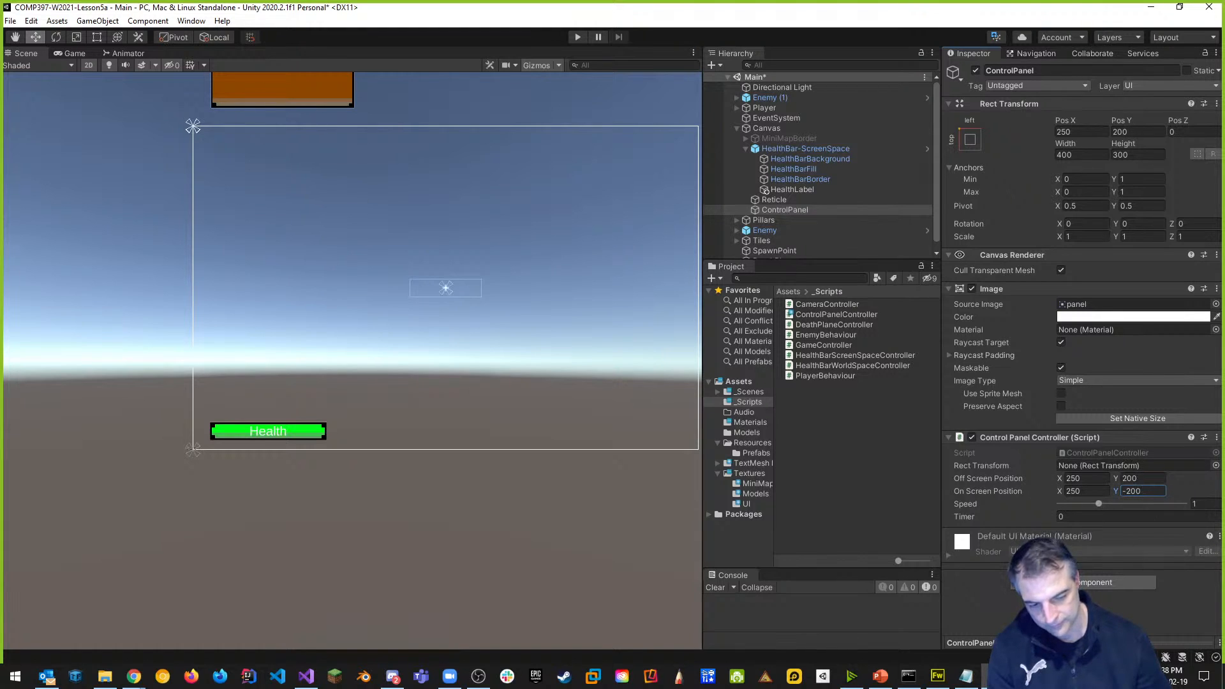
key("ctrl+s")
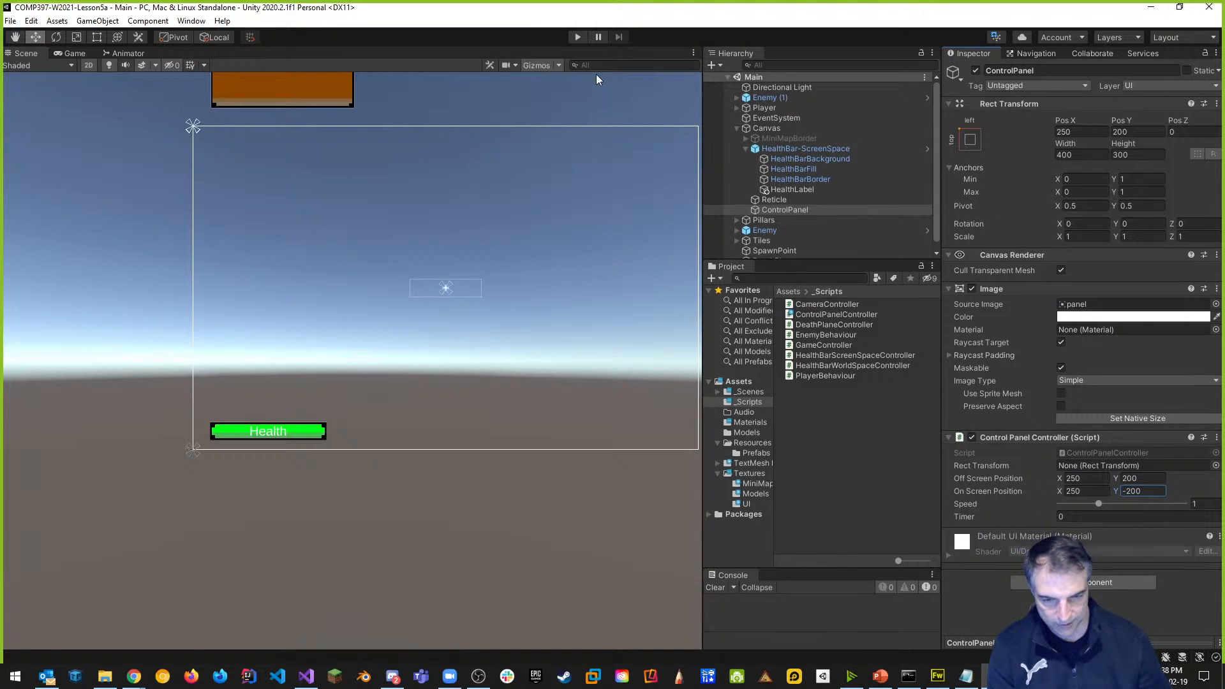
key("alt+Tab")
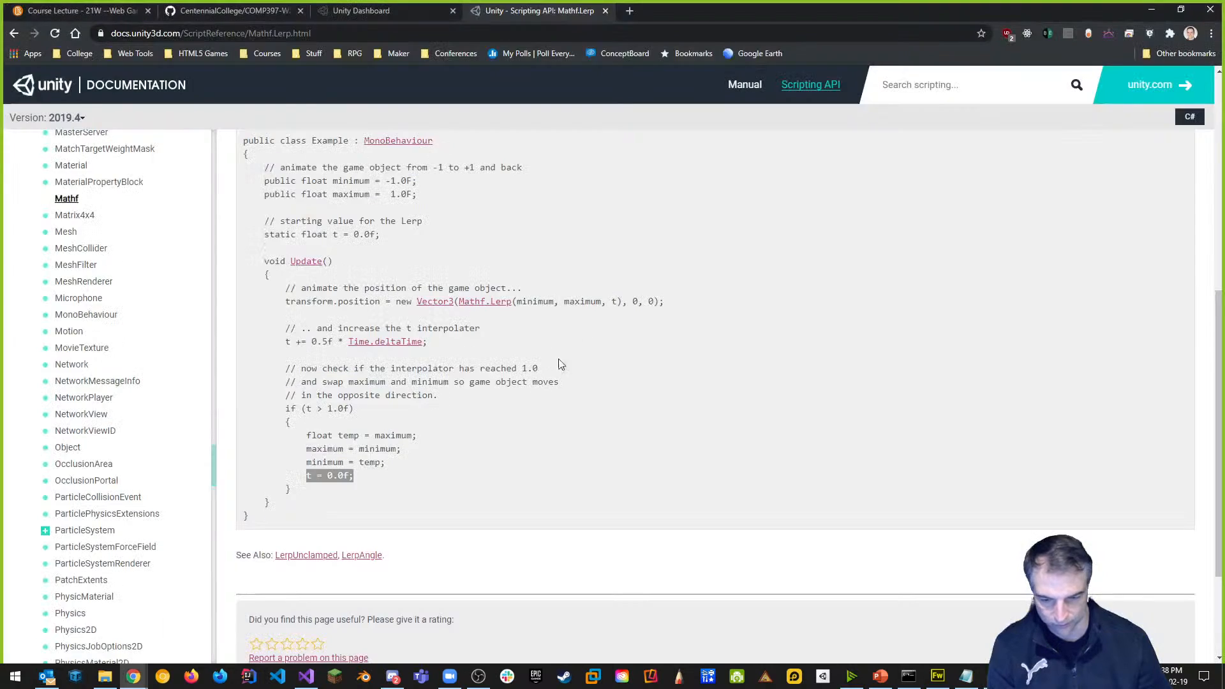
key("alt+Tab")
key("Tab")
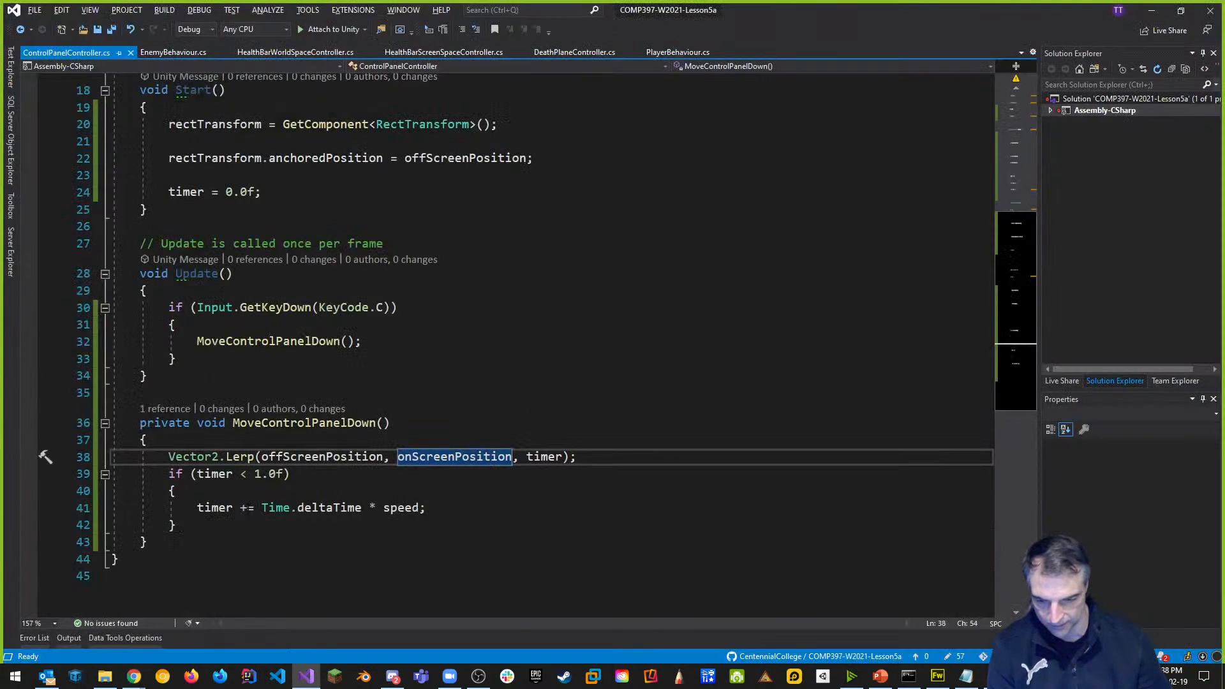
left_click(490, 347)
key("ctrl+s")
key("alt+Tab")
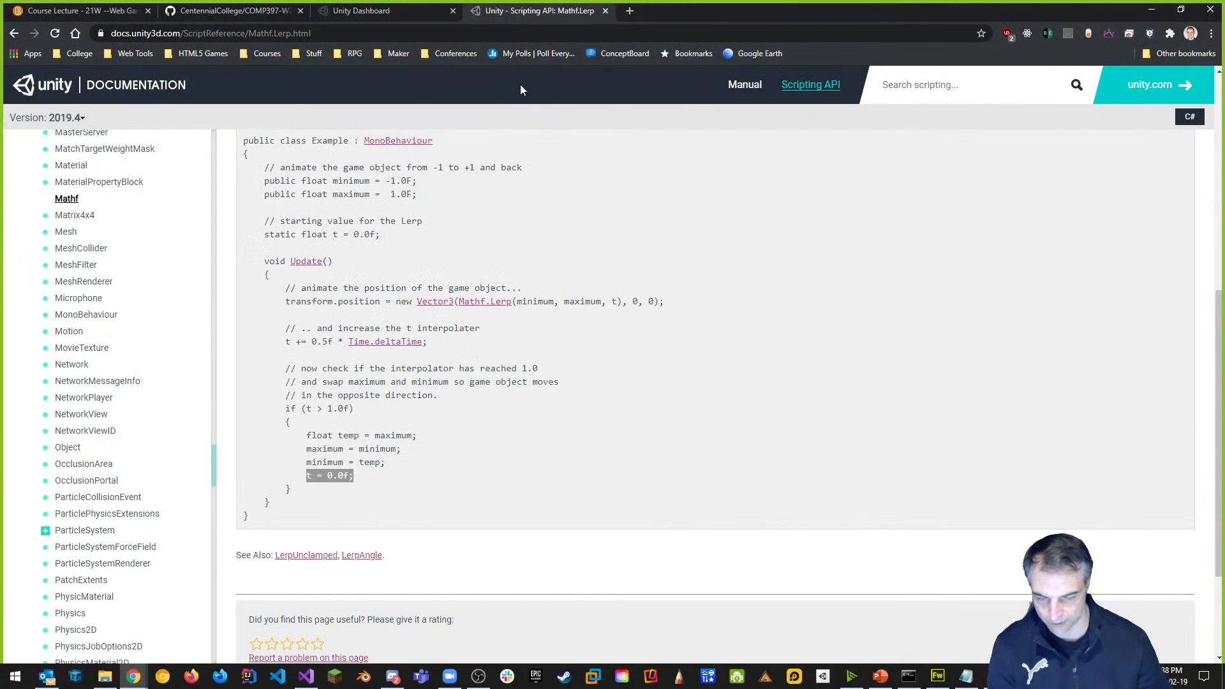
key("alt+Tab")
key("alt+Tab")
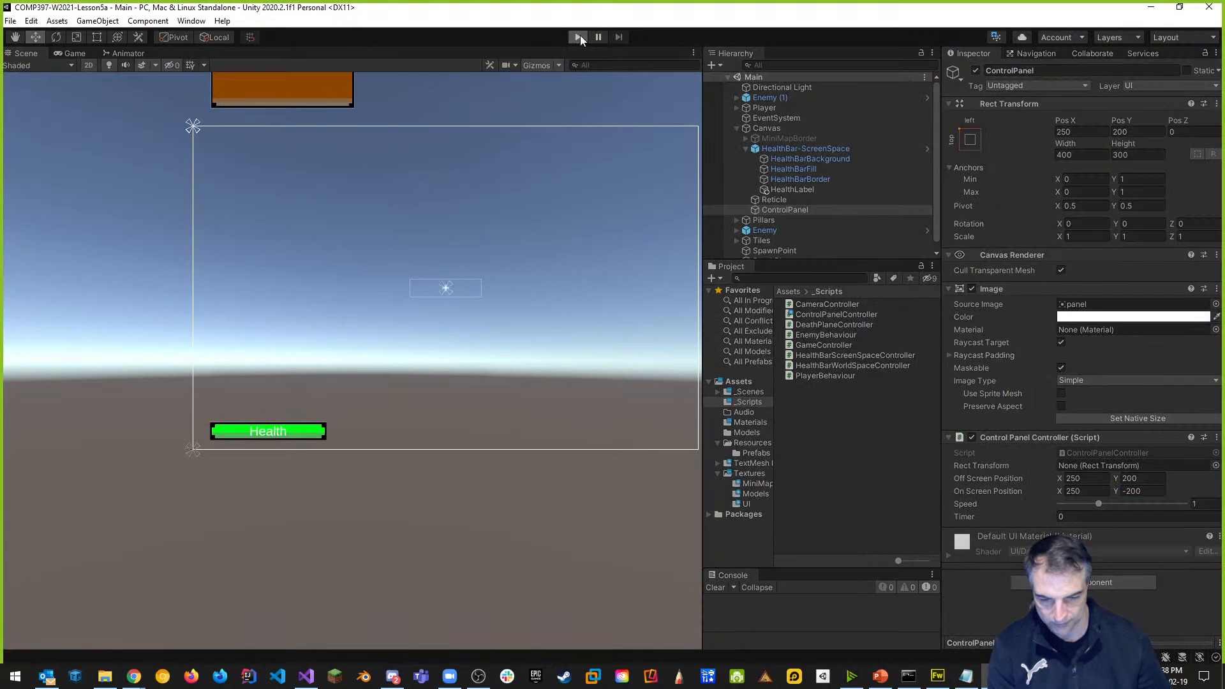
Enter Play mode and click into the Game view to test the ControlPanel.
left_click(578, 37)
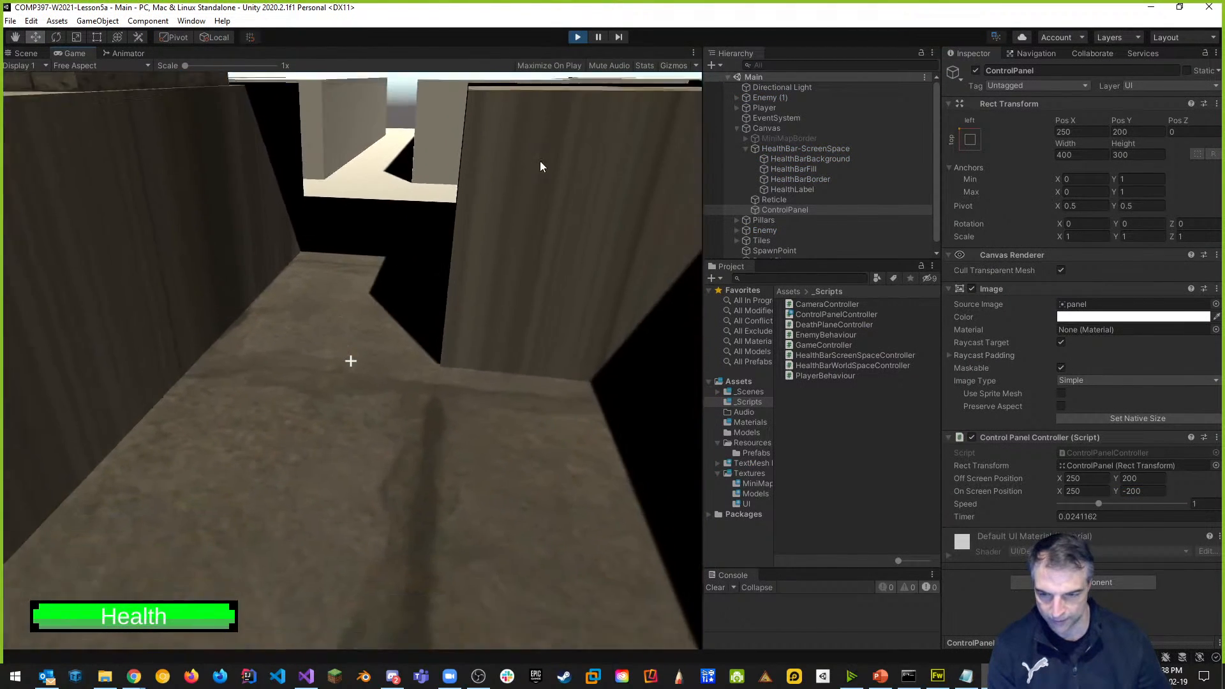
left_click(540, 164)
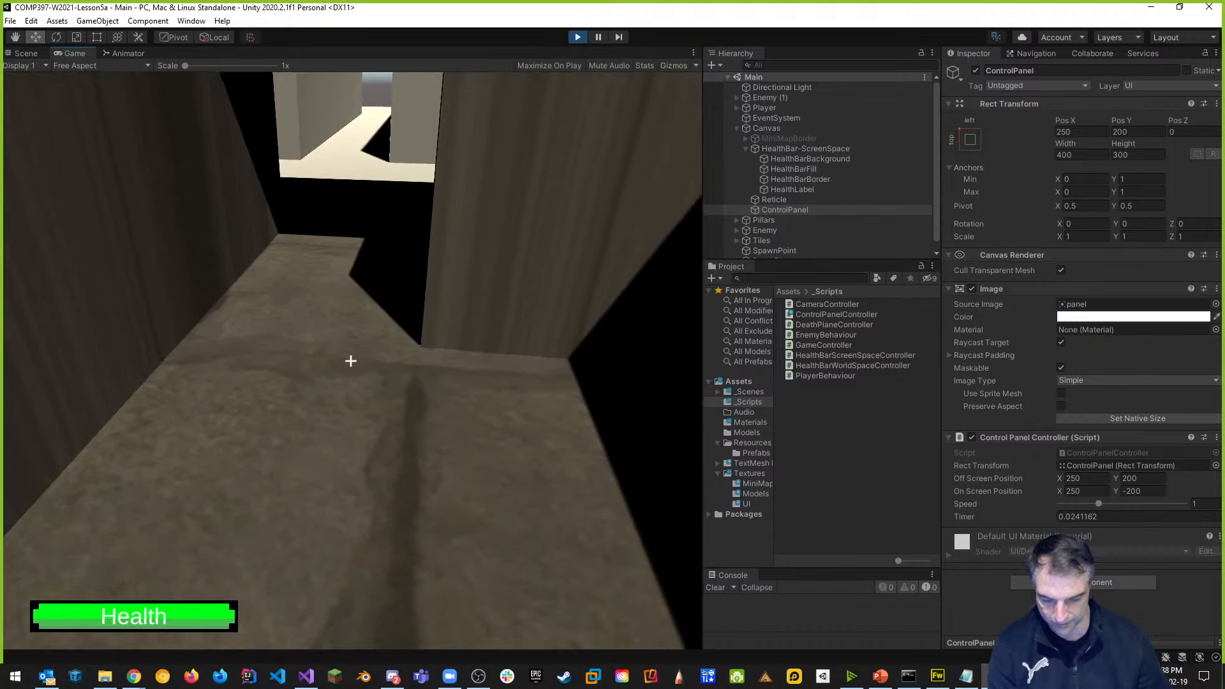
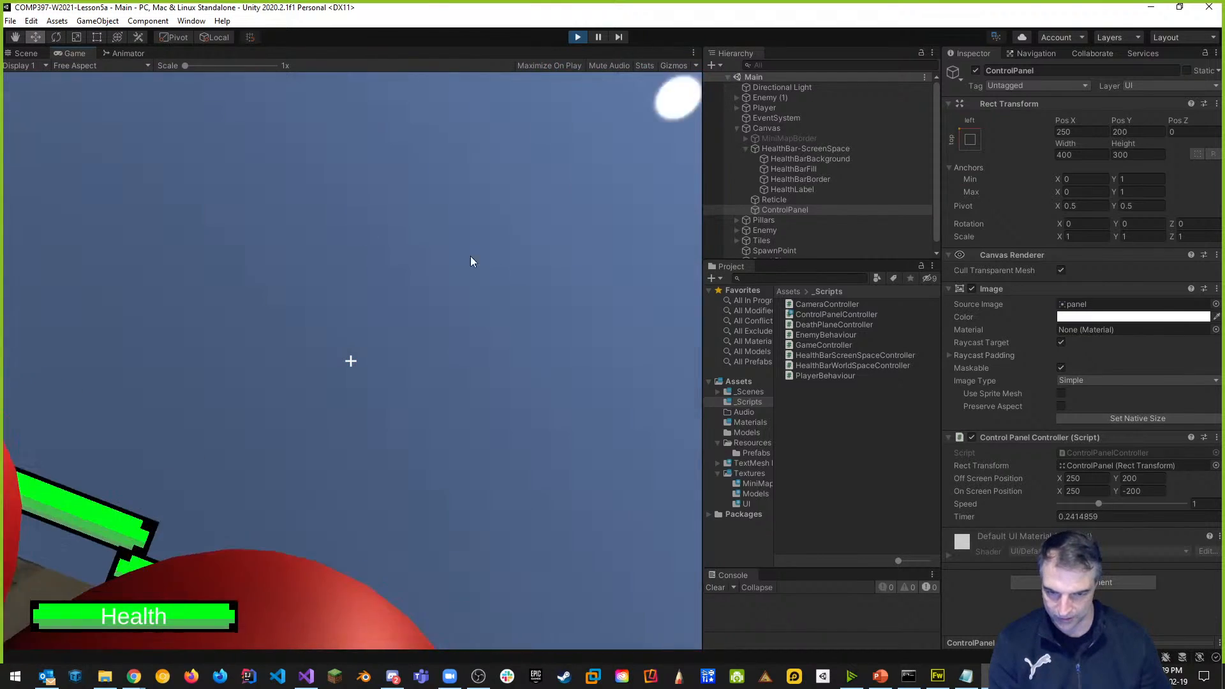
Stop Play mode and switch back to ControlPanelController.cs in Visual Studio.
left_click(578, 37)
key("alt+Tab")
key("alt+Tab")
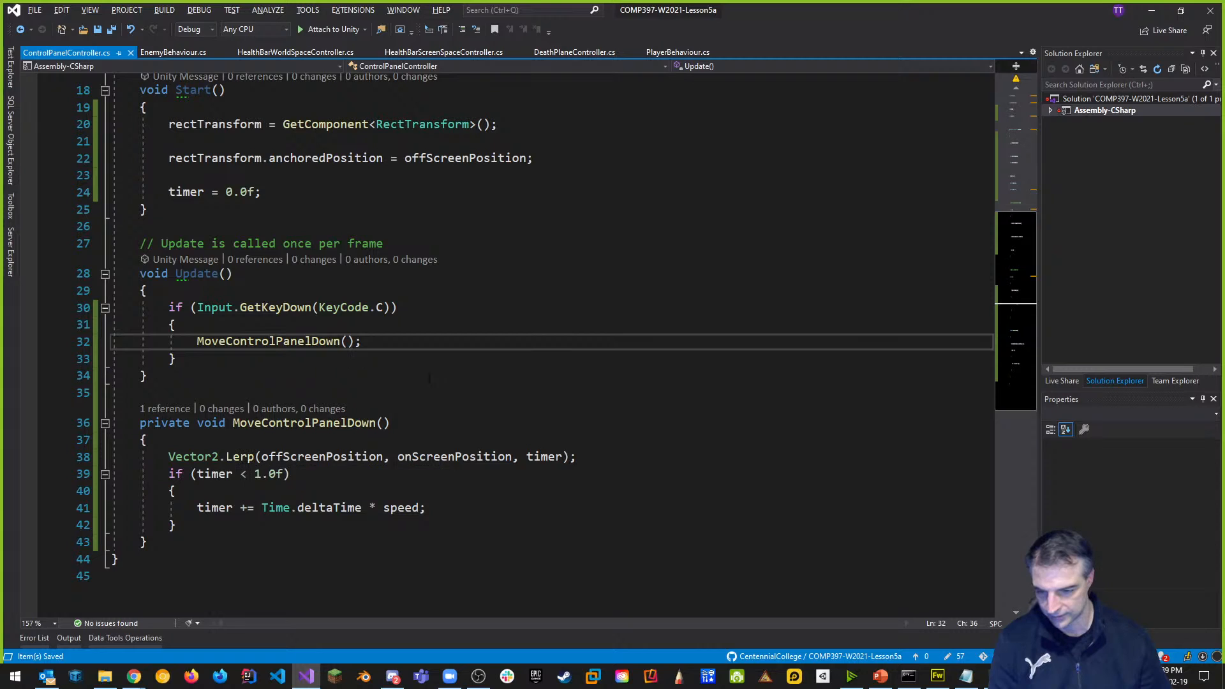
Assign the Vector2.Lerp result on line 38 to rectTransform.anchoredPosition and save the script.
scroll(243, 458, "up", 2)
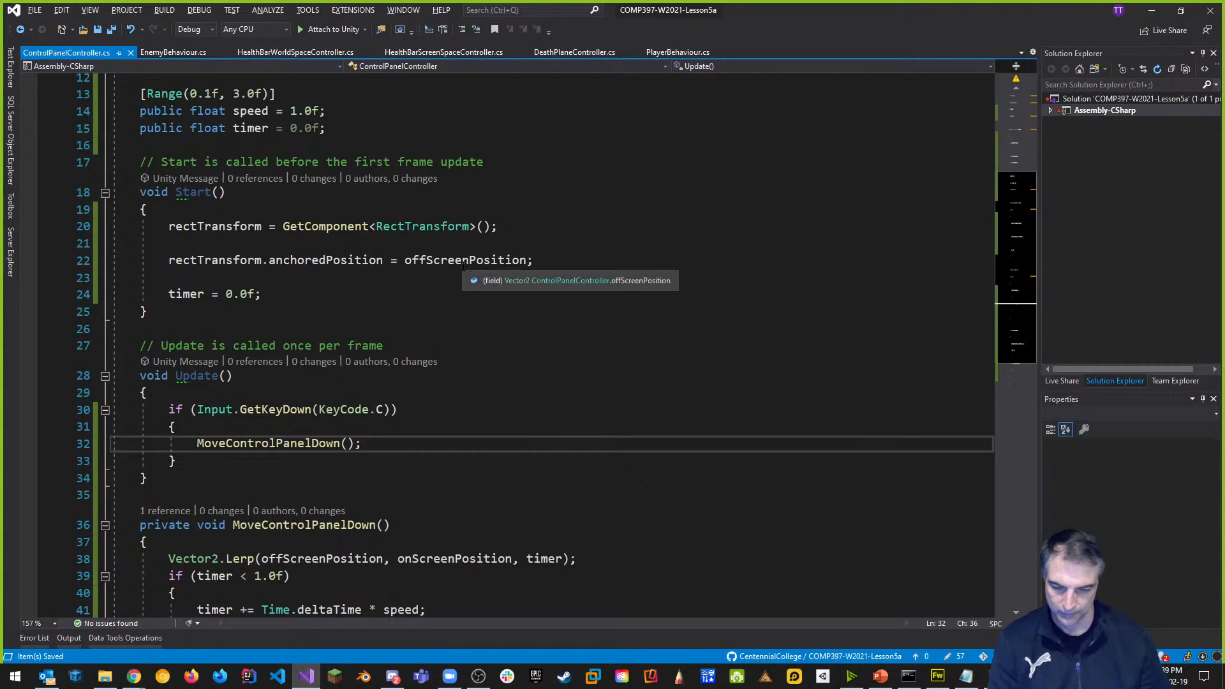
left_click_drag(164, 260, 383, 260)
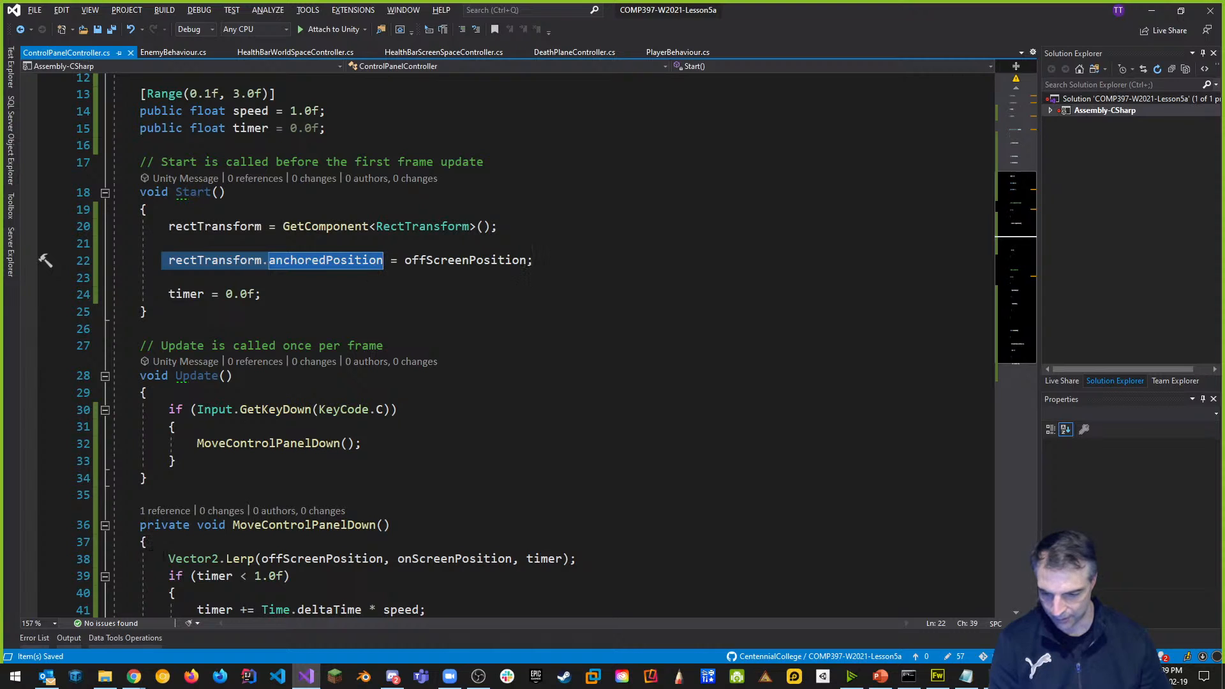
key("ctrl+c")
left_click(169, 559)
key("ctrl+v")
type("=")
left_click(174, 460)
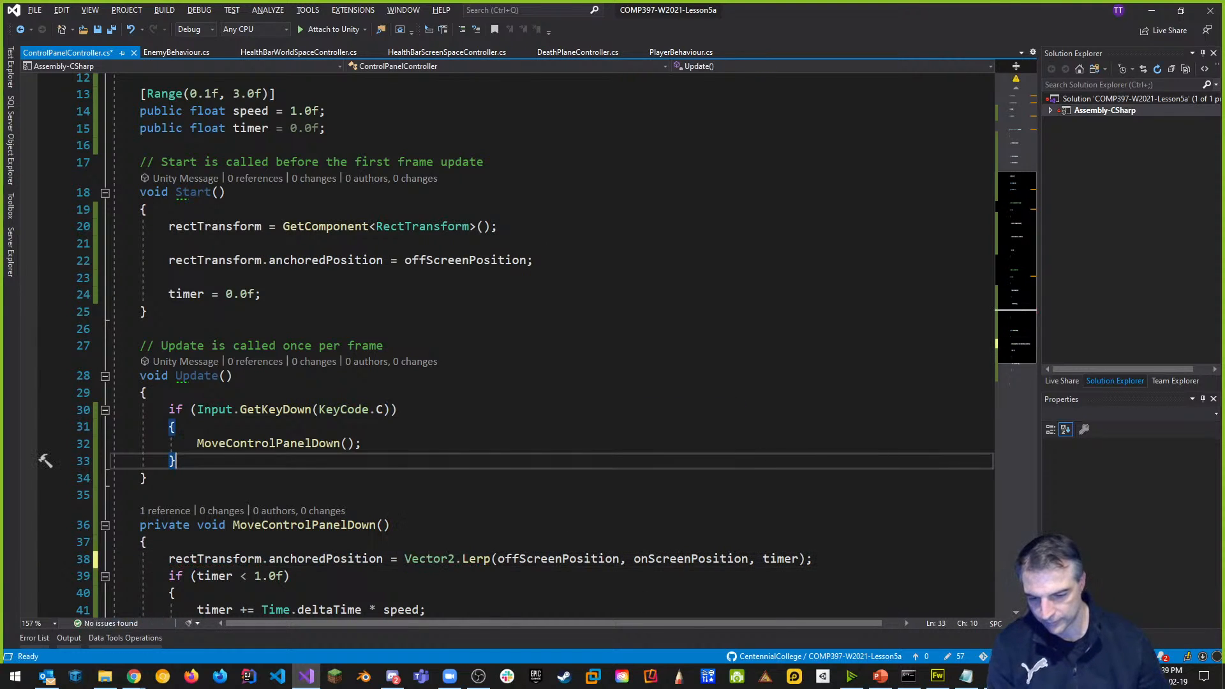
key("ctrl+s")
scroll(427, 464, "down", 4)
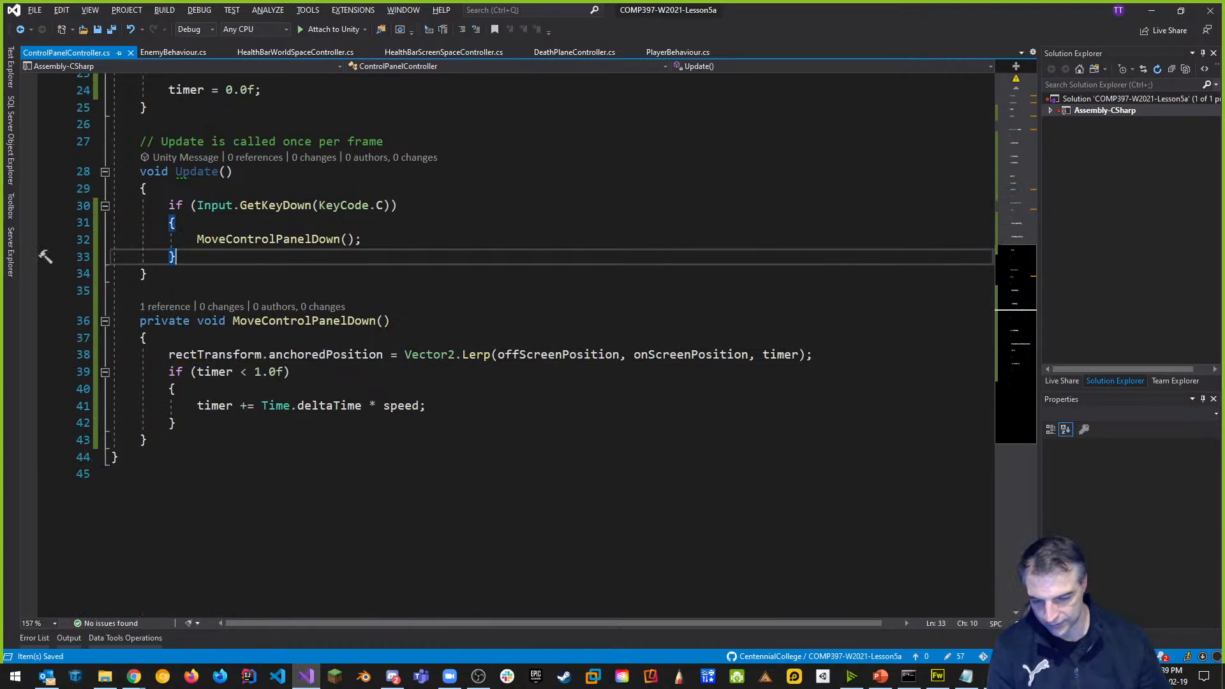
scroll(423, 437, "up", 3)
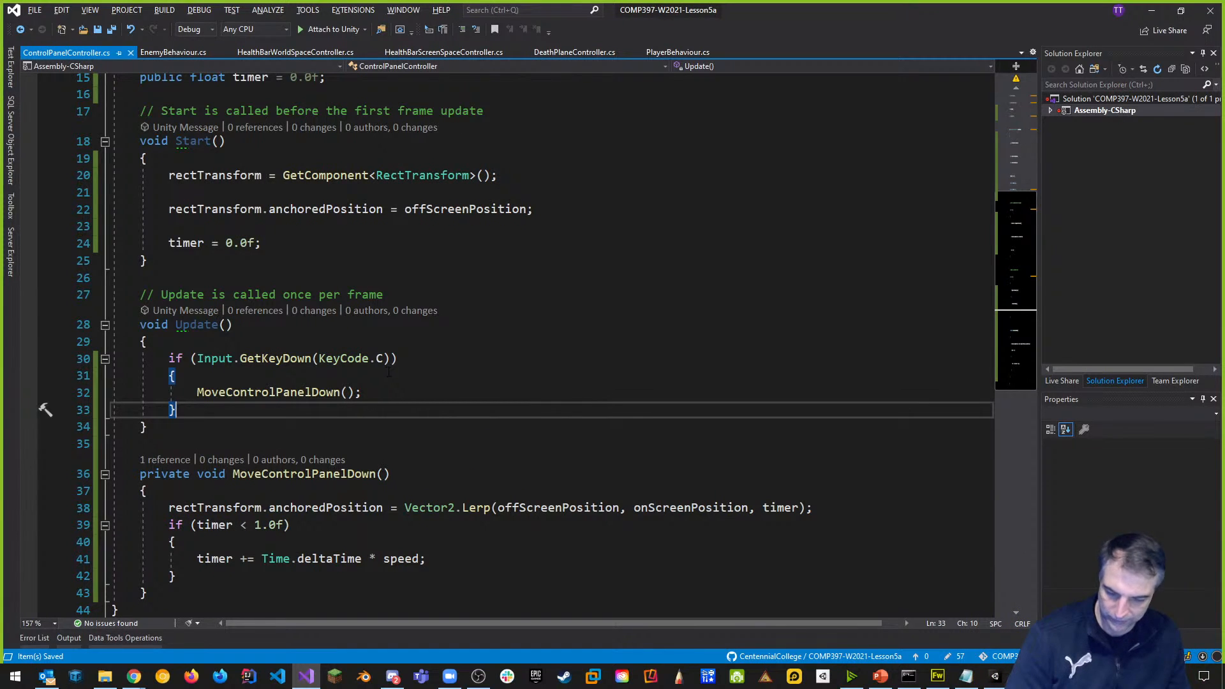
scroll(549, 344, "up", 4)
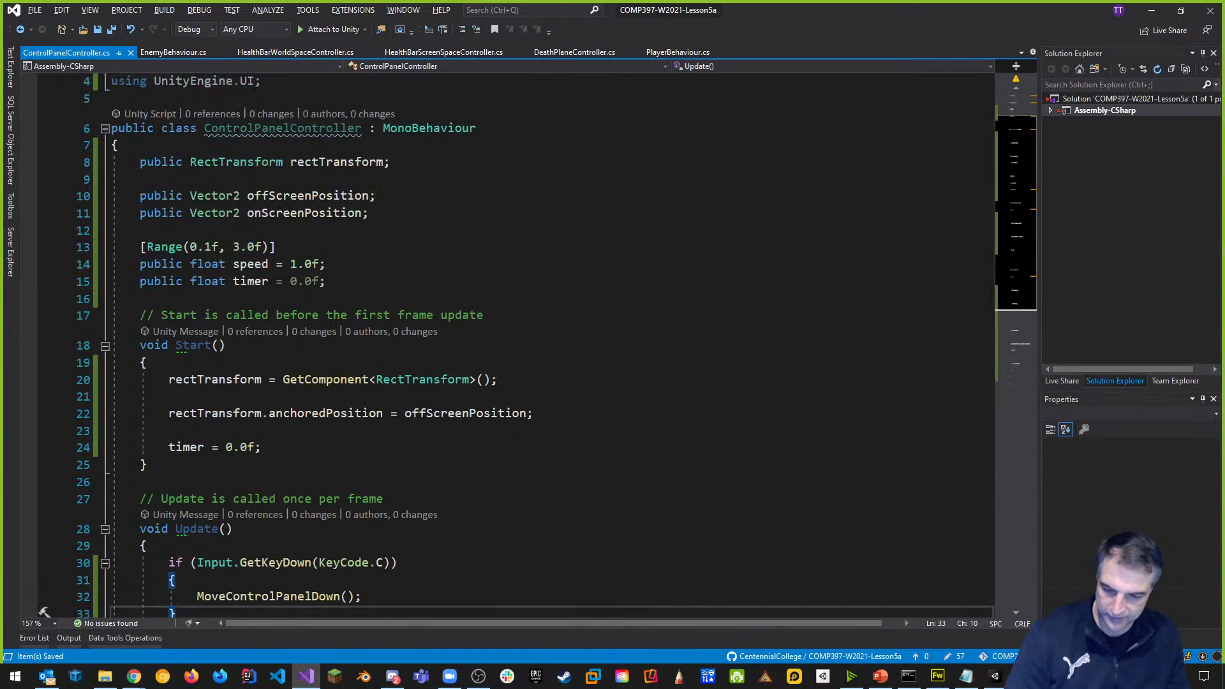
scroll(341, 281, "down", 1)
Add 'public bool isMovingDown = false;' below the timer field and save.
left_click(352, 231)
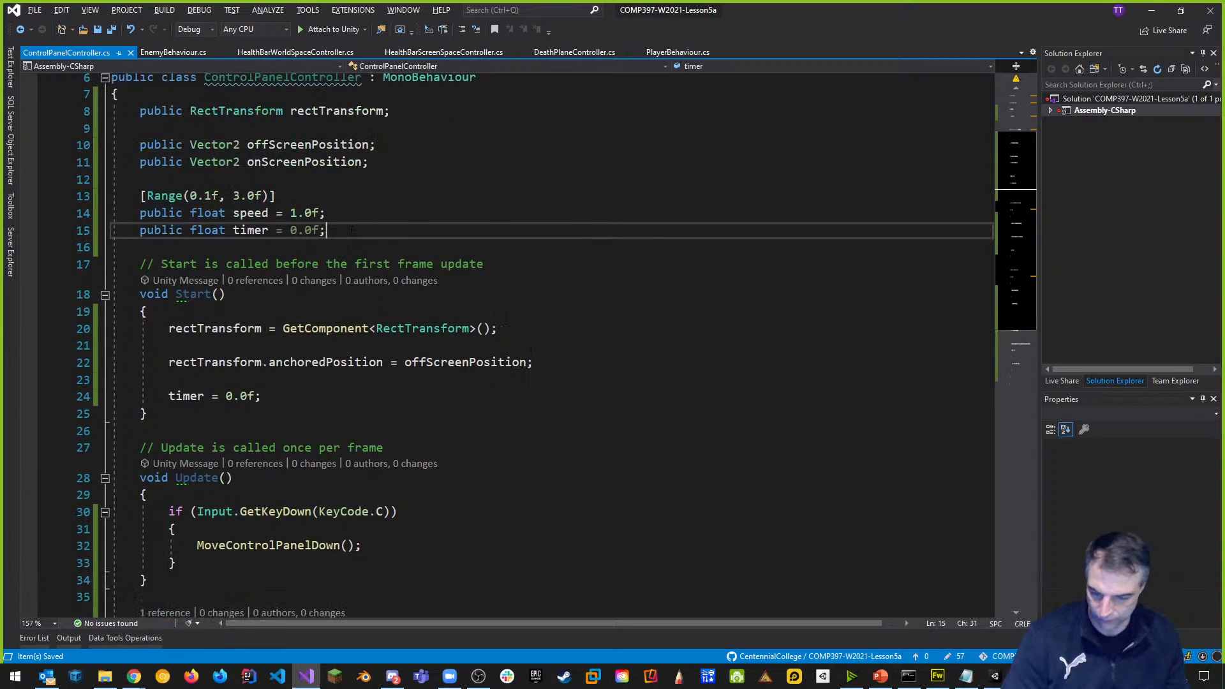
key("Return")
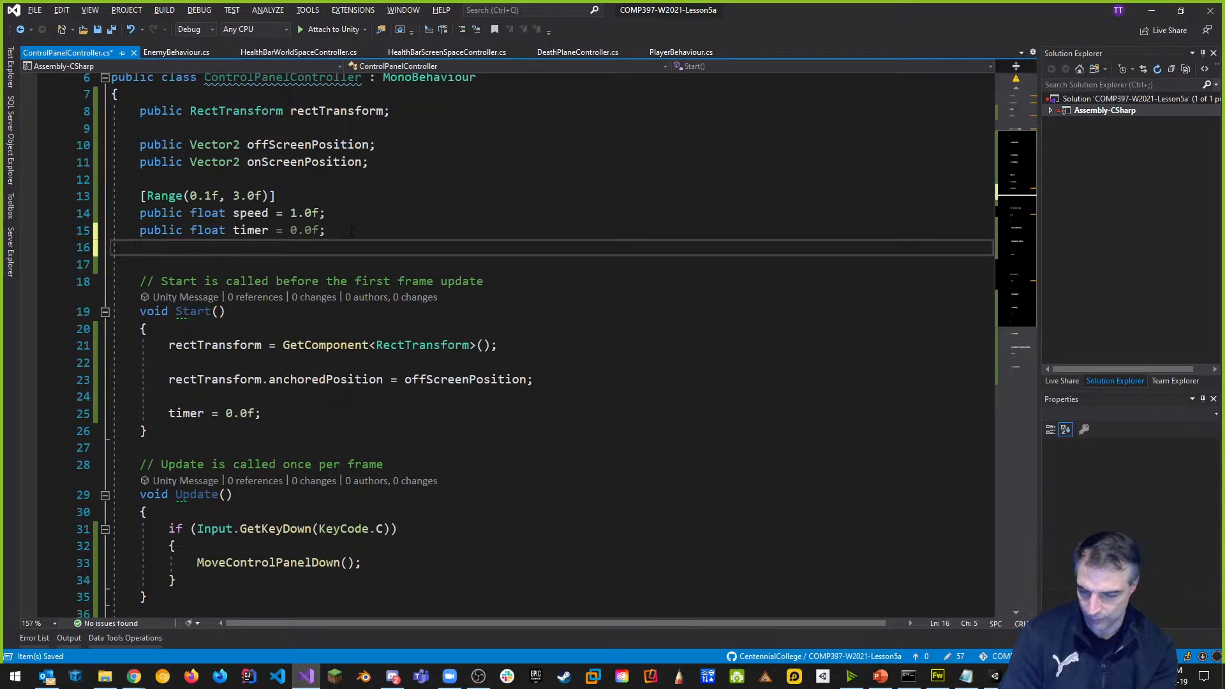
type("blic bool")
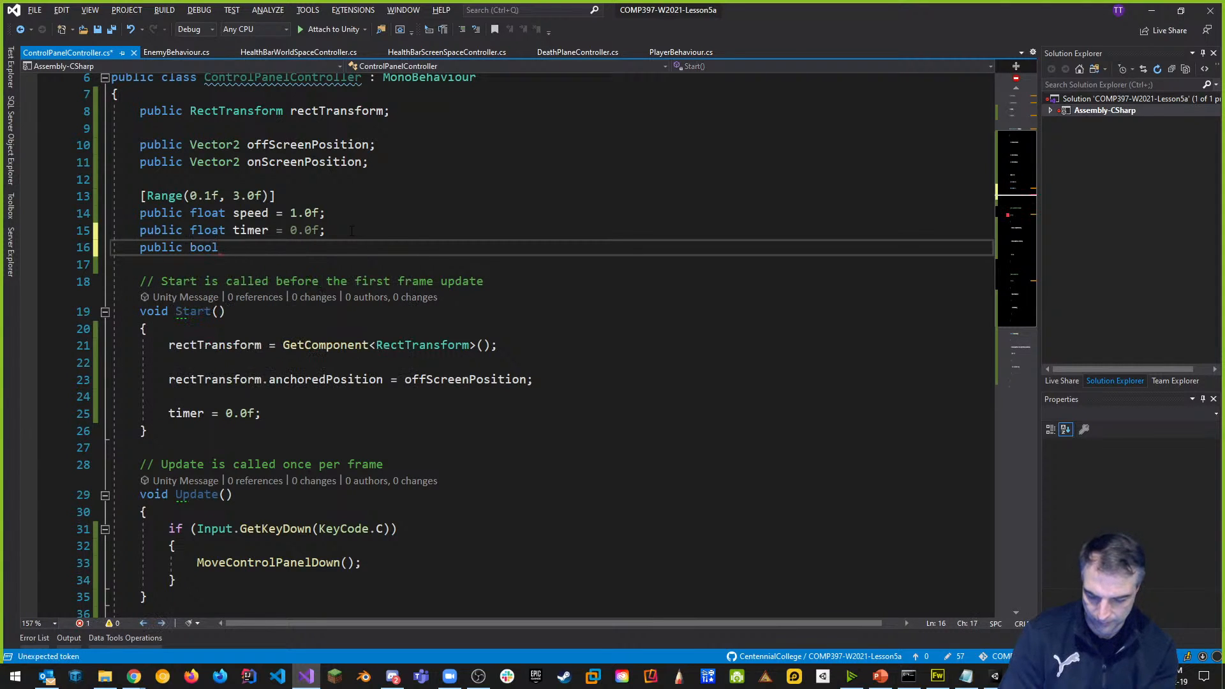
type("moving")
key("BackSpace")
key("BackSpace")
key("BackSpace")
key("BackSpace")
type("isMoving")
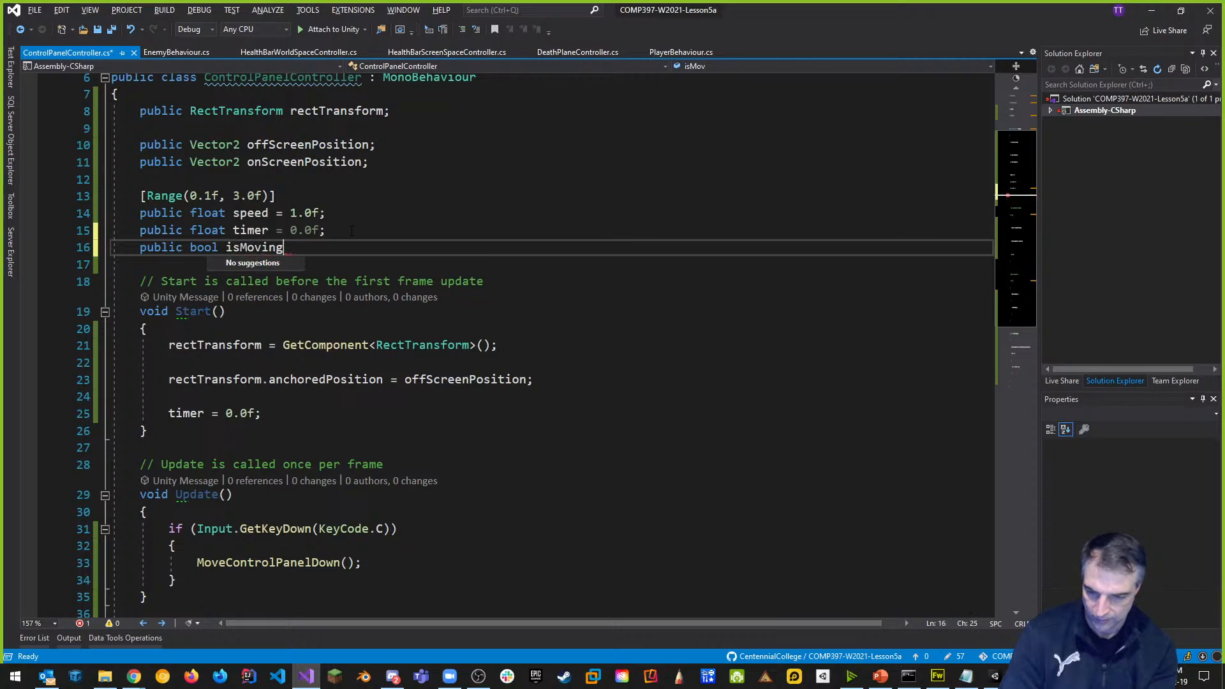
type("Down = false;")
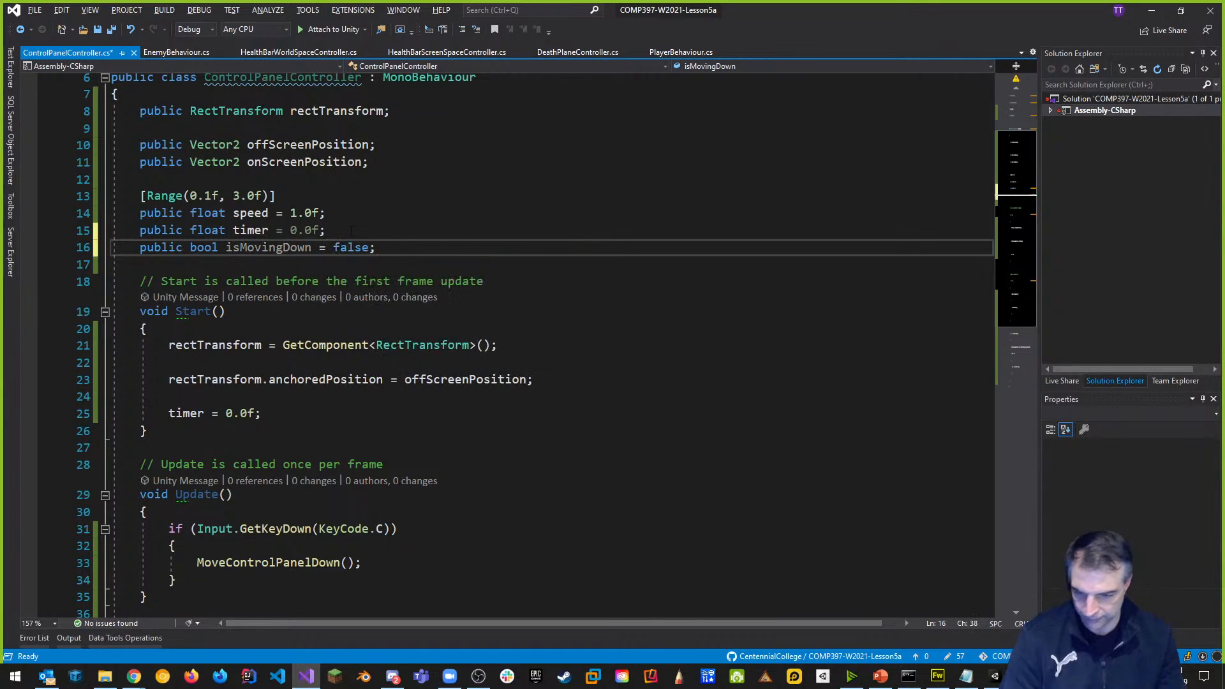
key("ctrl+s")
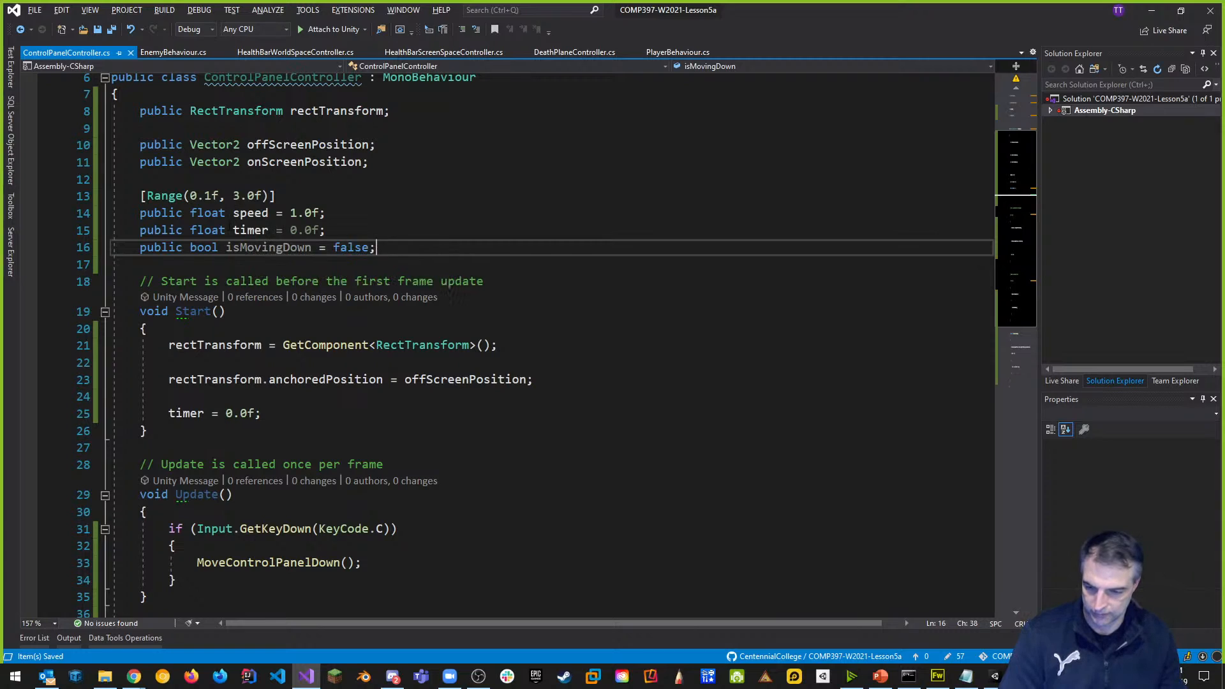
Rename the isMovingDown field to isOnScreen and save the script.
double_click(290, 247)
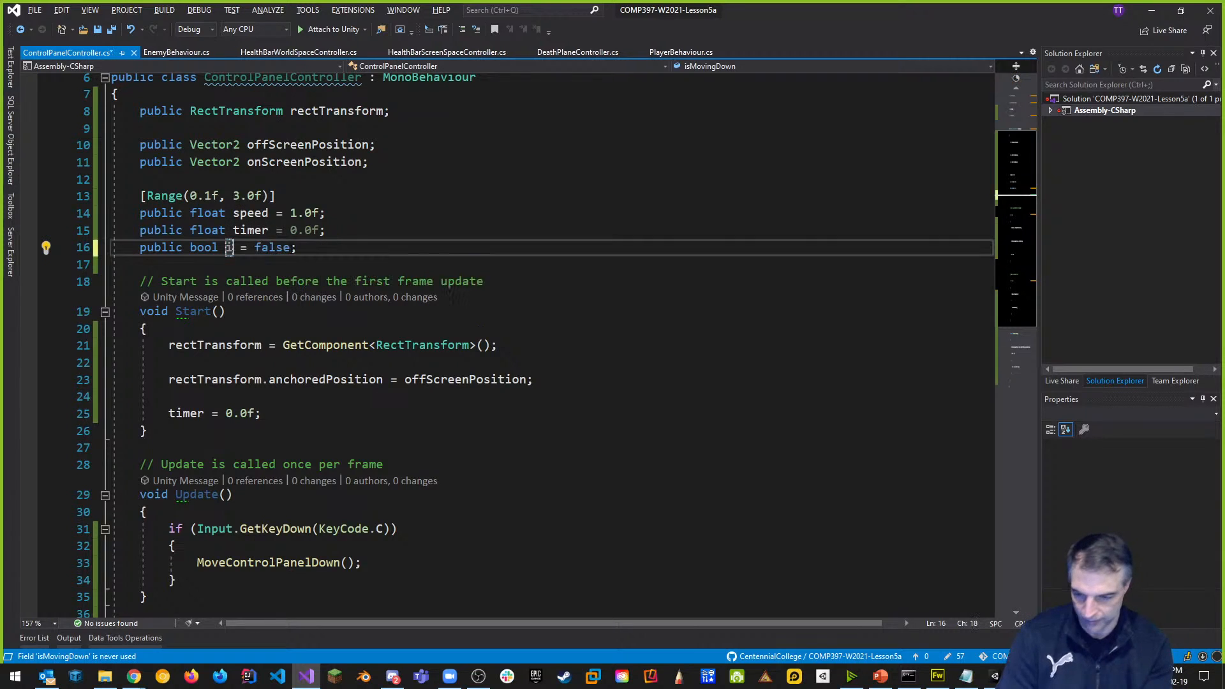
type("isC")
key("BackSpace")
type("On")
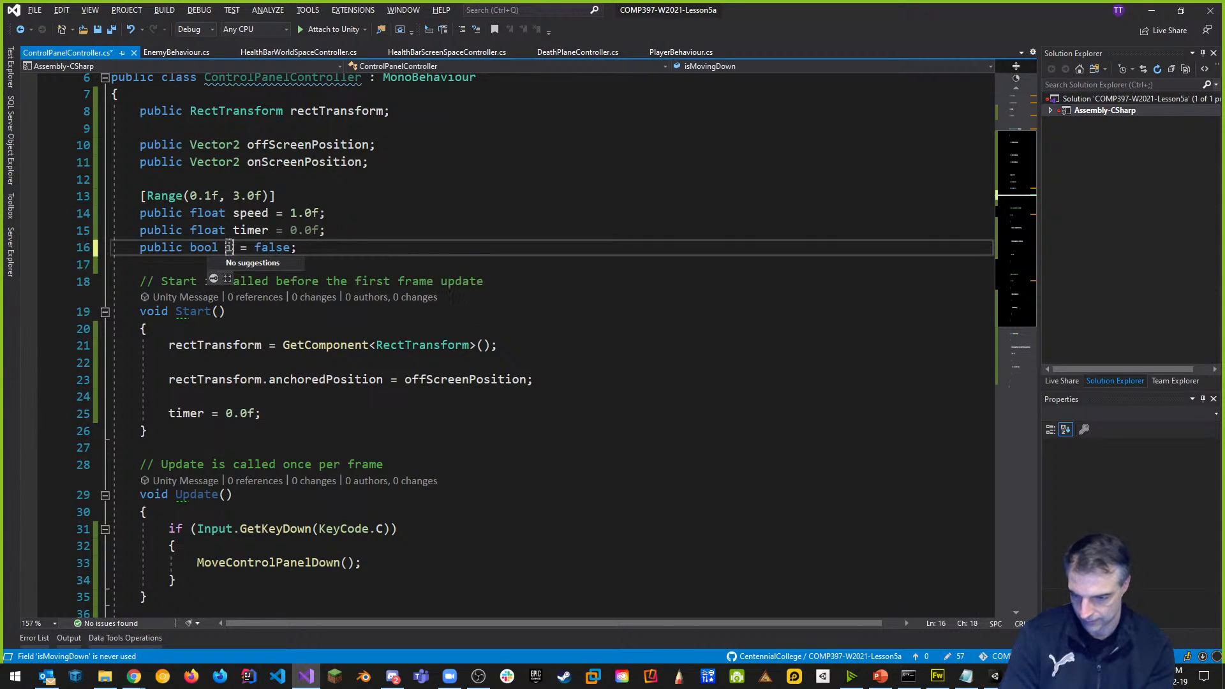
type("Screen")
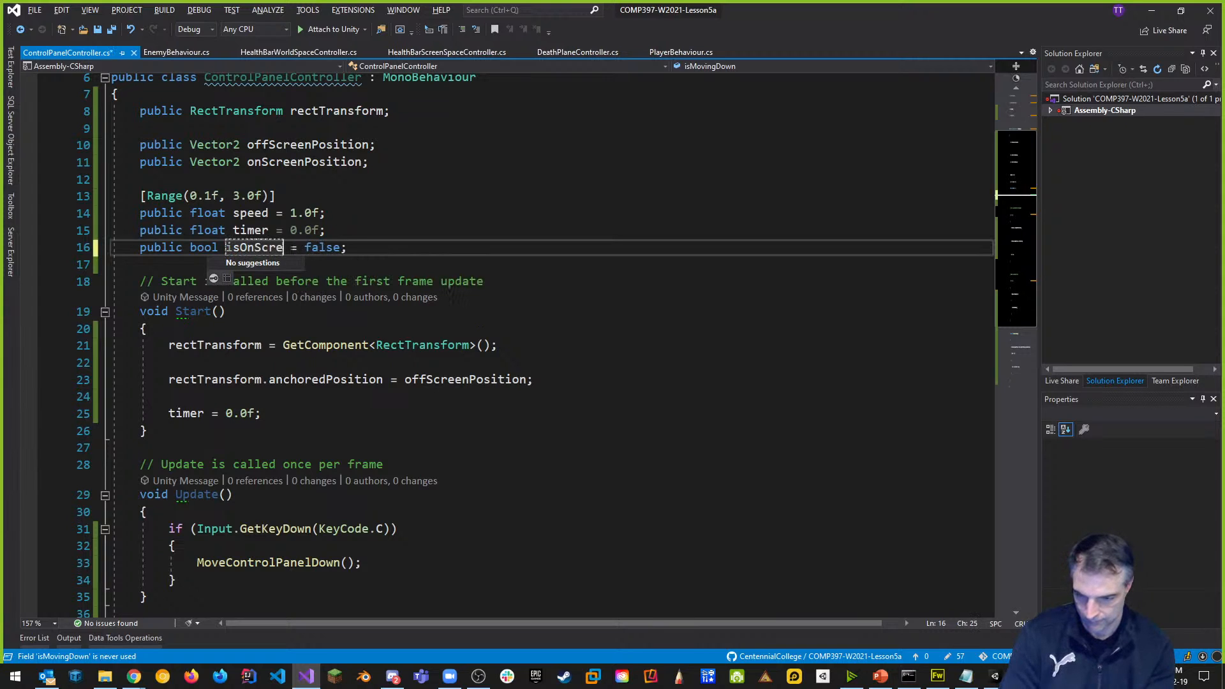
left_click(374, 217)
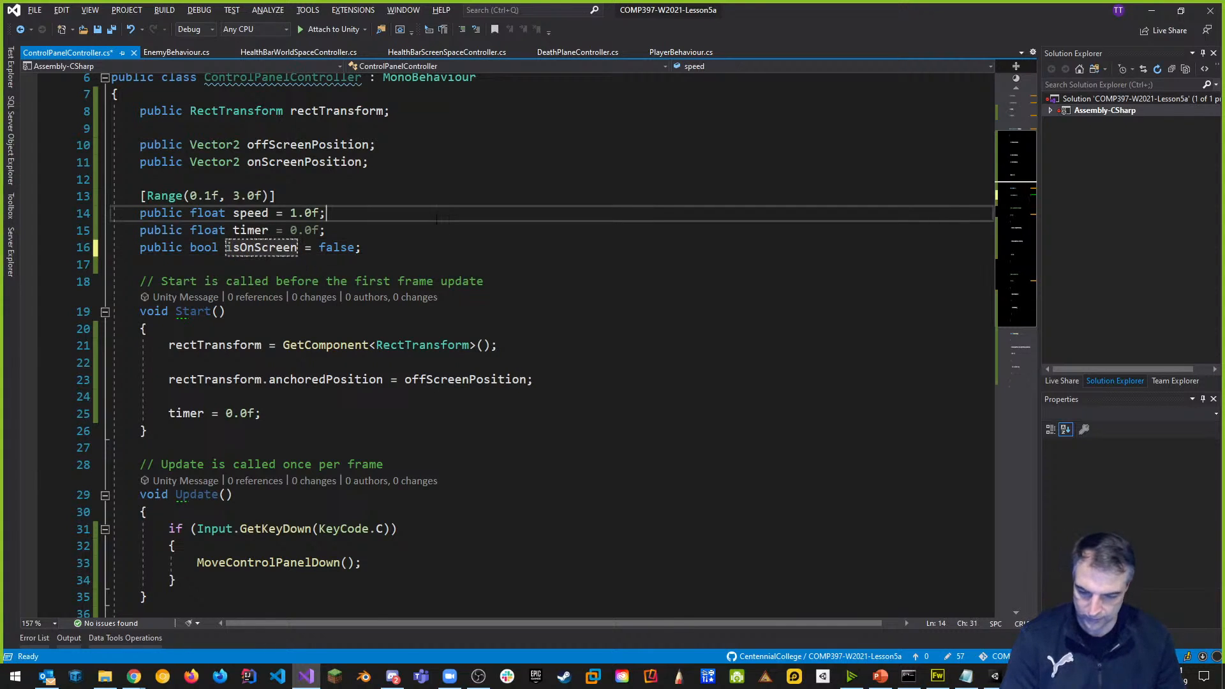
key("ctrl+s")
scroll(382, 248, "down", 5)
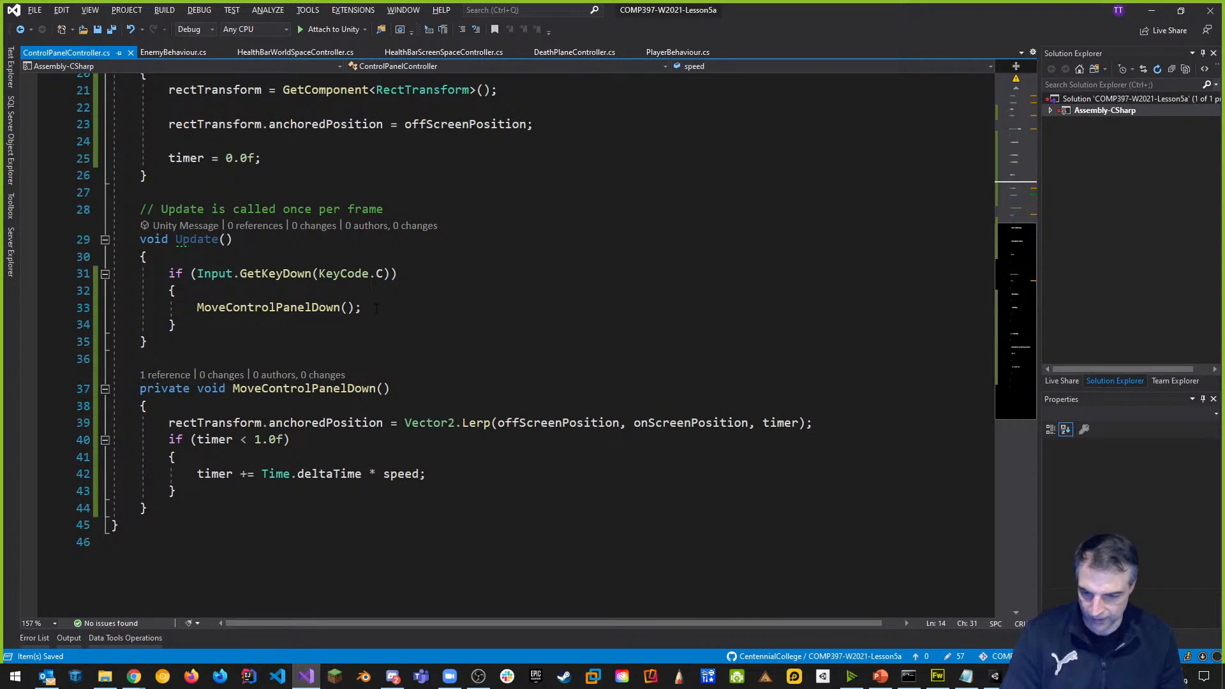
left_click_drag(377, 308, 198, 309)
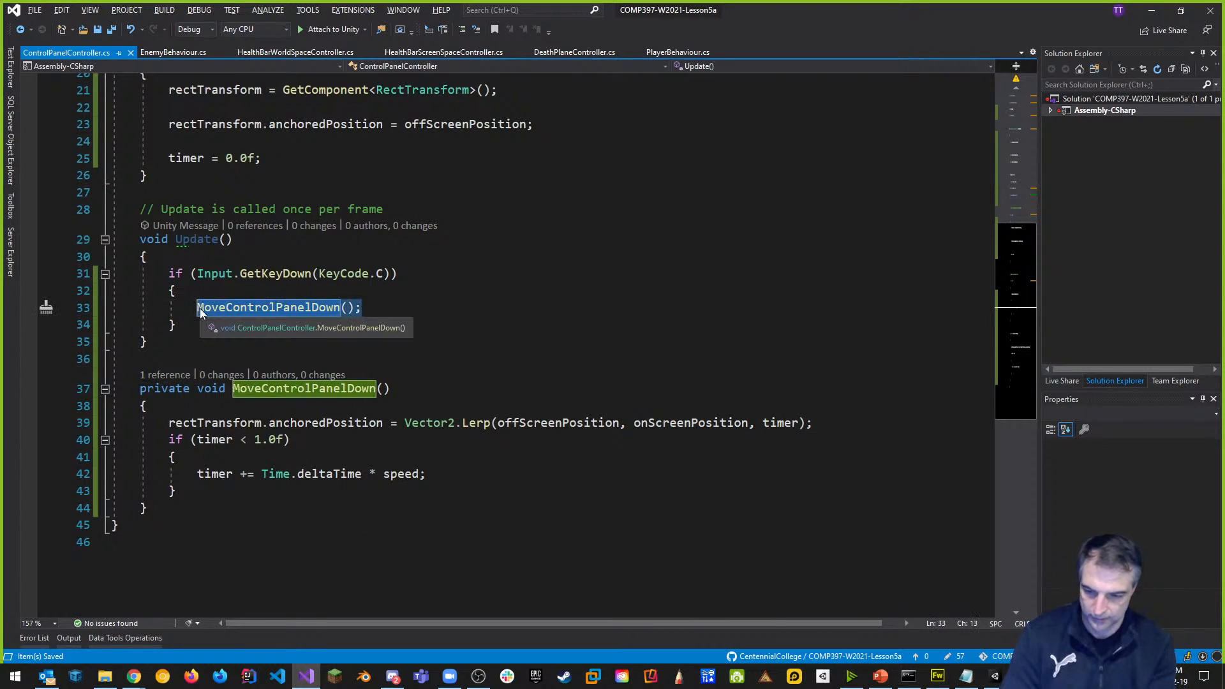
Toggle isOnScreen on the C key and call MoveControlPanelDown inside an if (isOnScreen) block, saved.
type("isOnScreen")
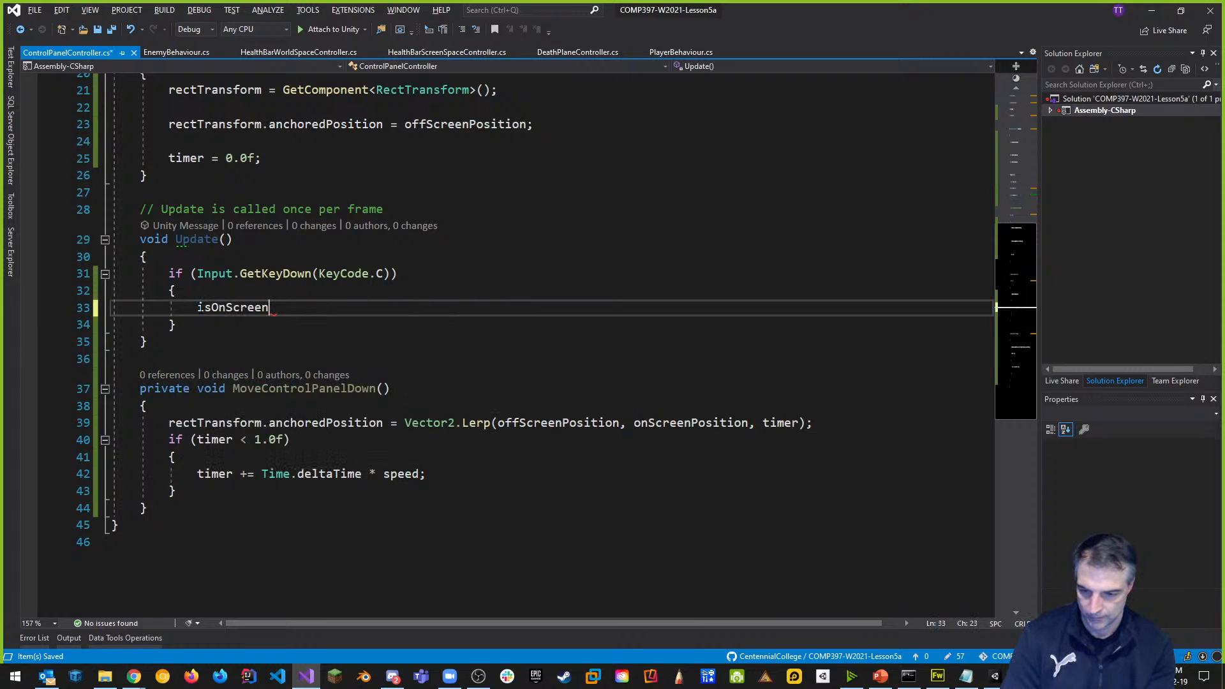
type(" = ")
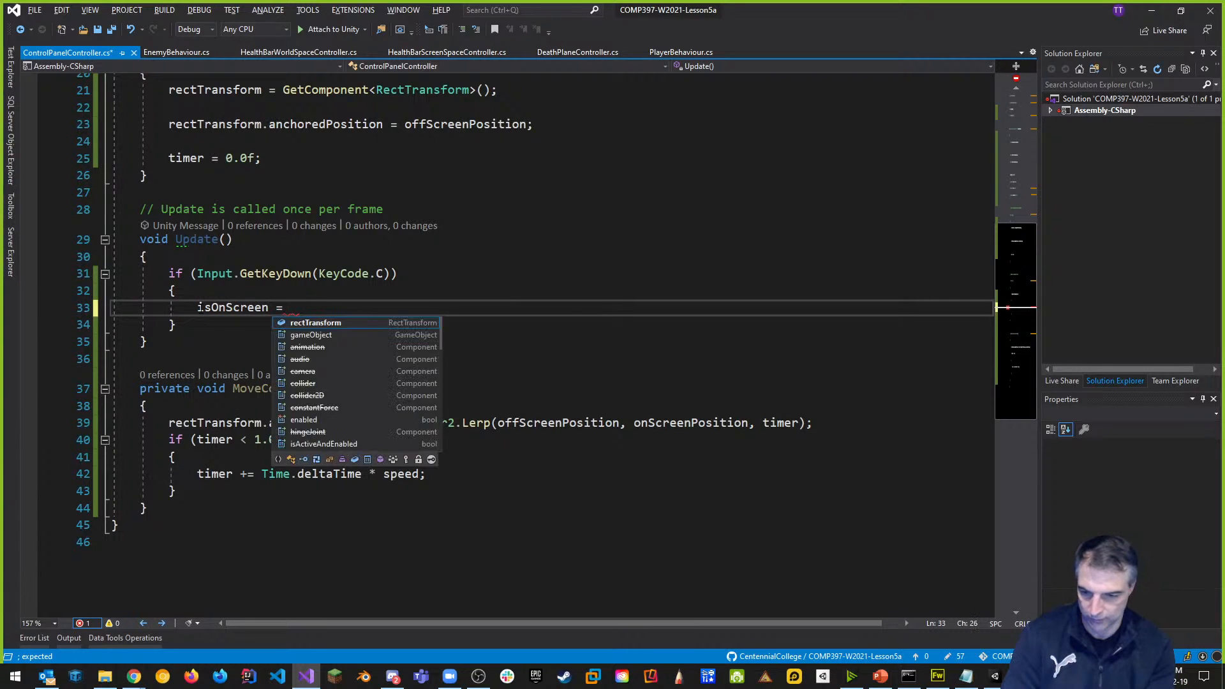
type("!isOnScreen;")
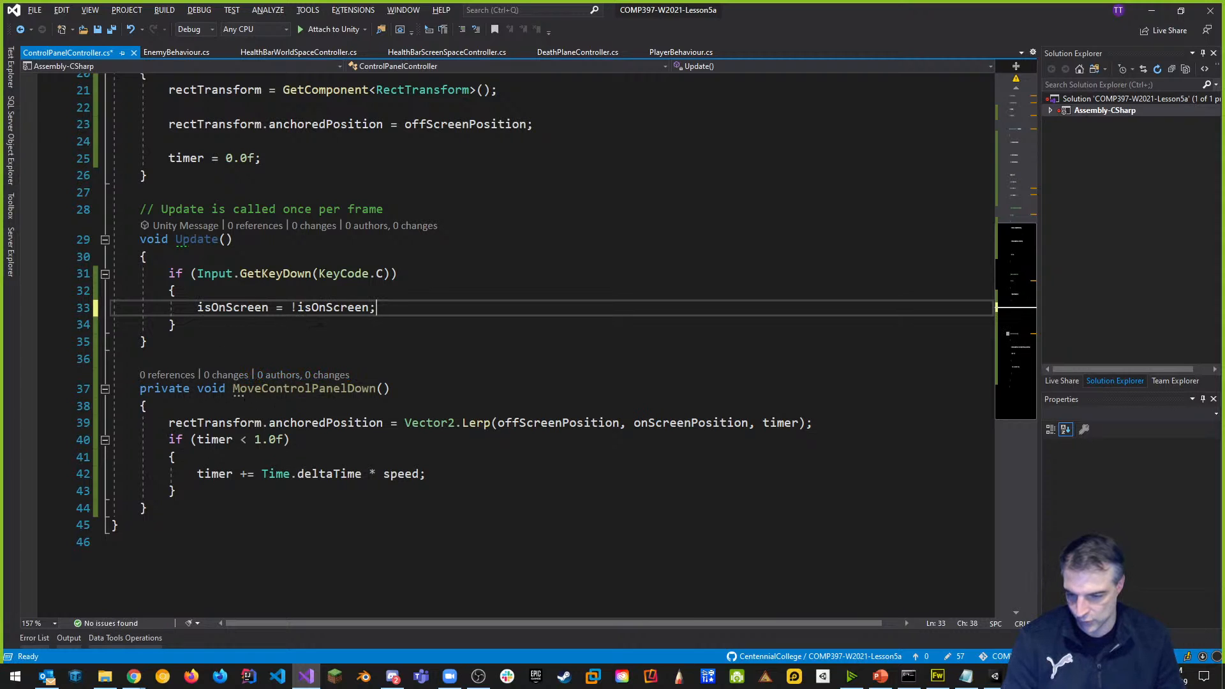
left_click(196, 324)
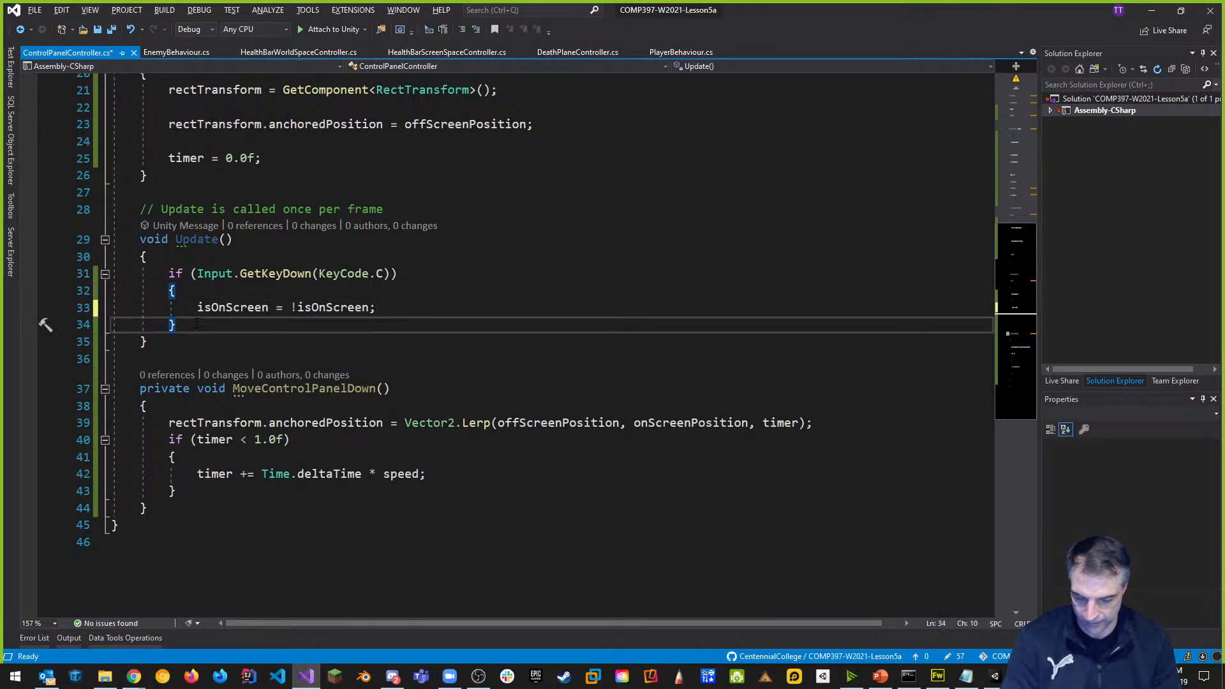
key("Return")
key("Return")
type("if")
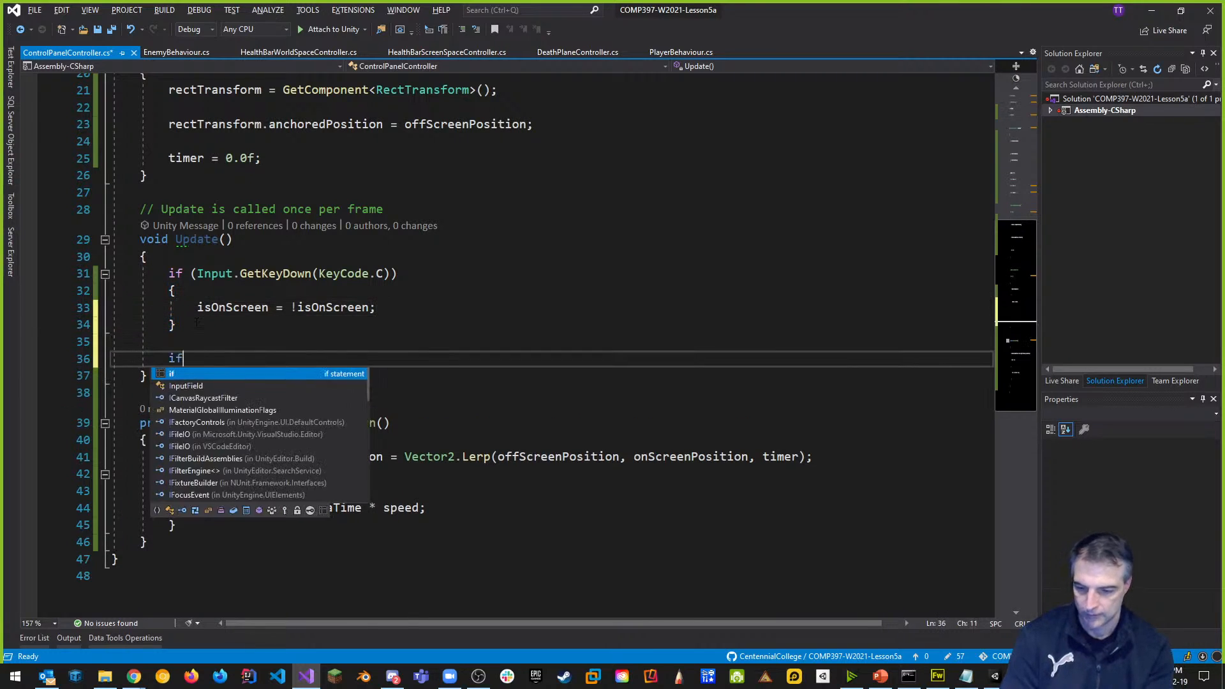
type("(isOnScreen")
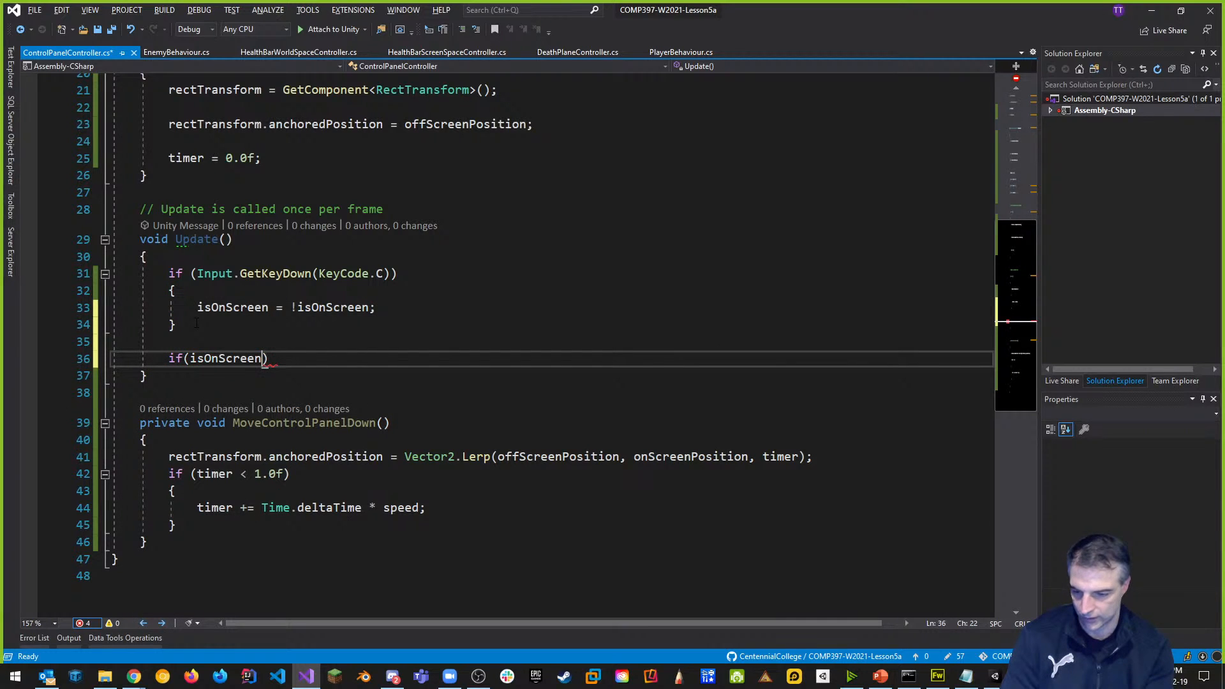
key("Return")
type("{")
key("Return")
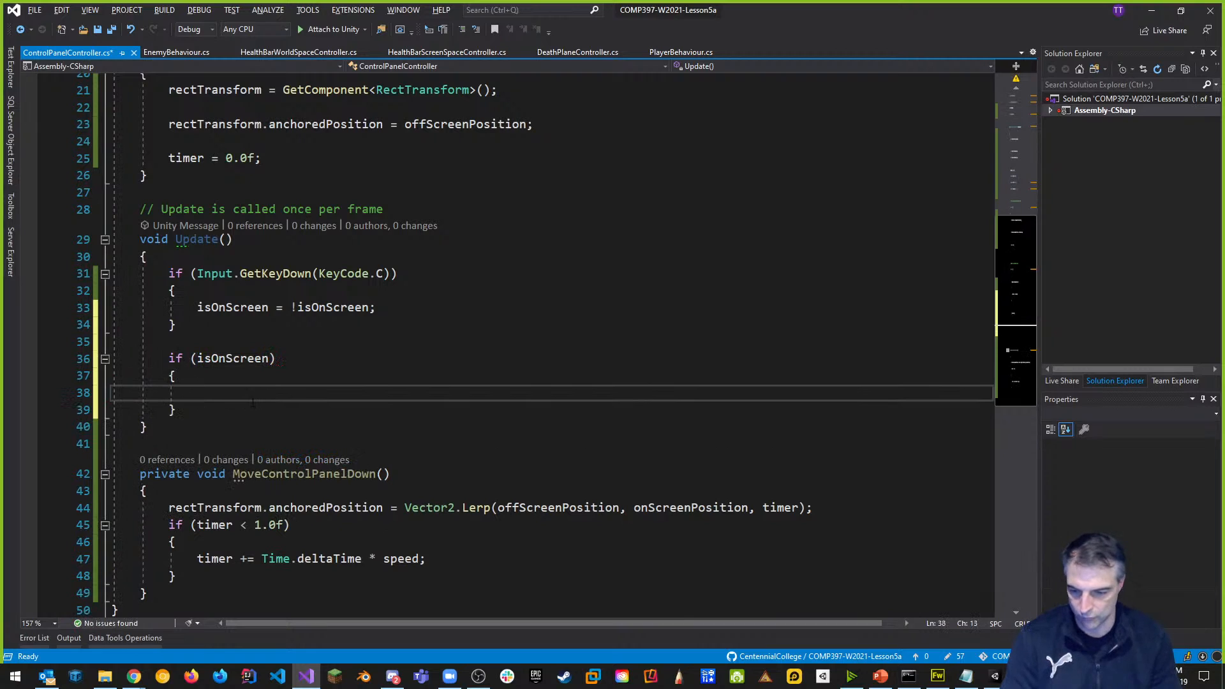
type("MoveControlPanelDown();")
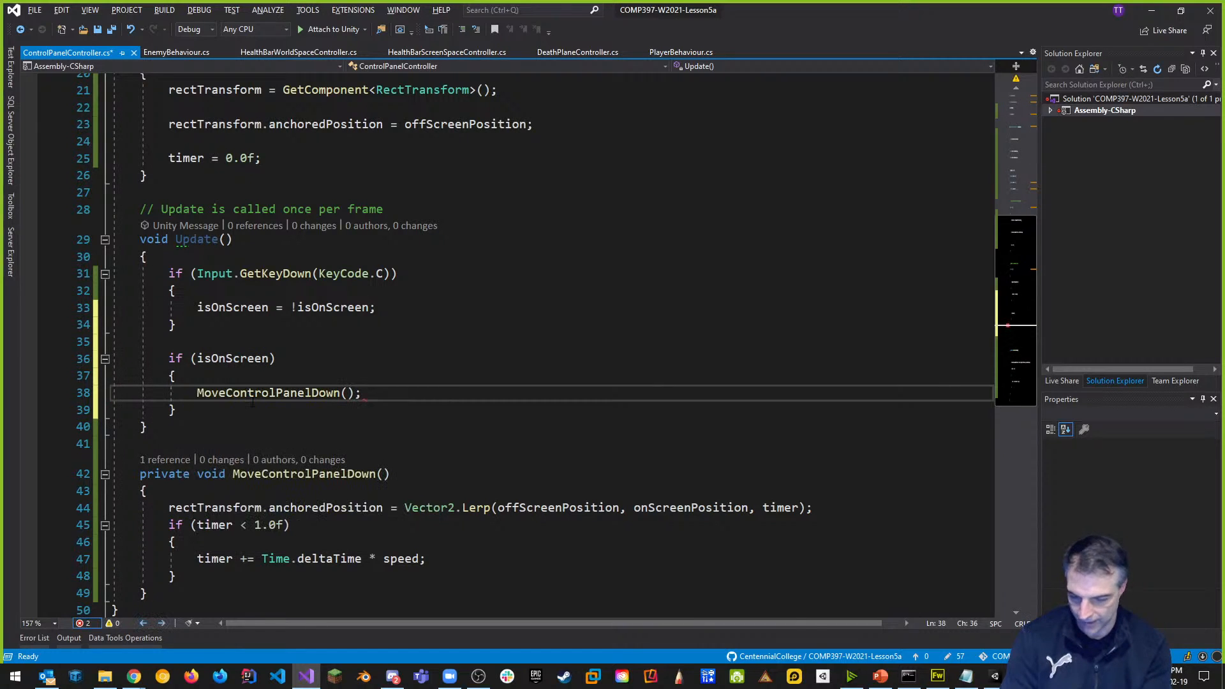
key("ctrl+s")
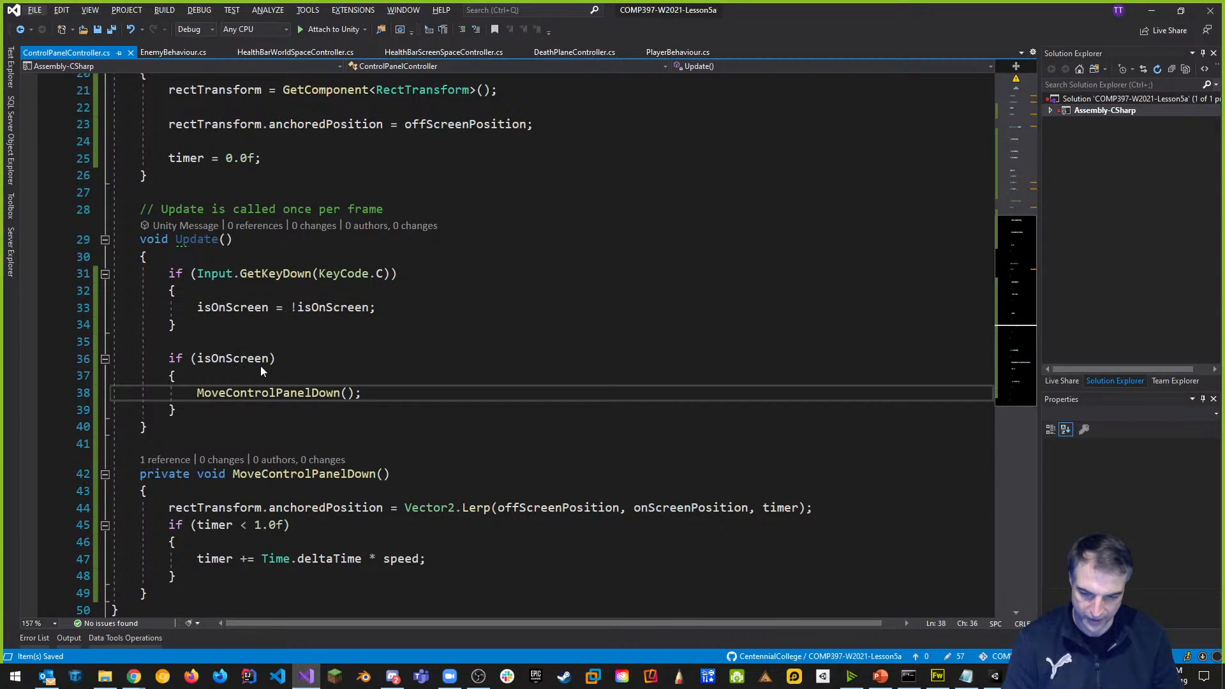
Back in Unity, test-play the scene by toggling the control panel onto the screen.
key("alt+Tab")
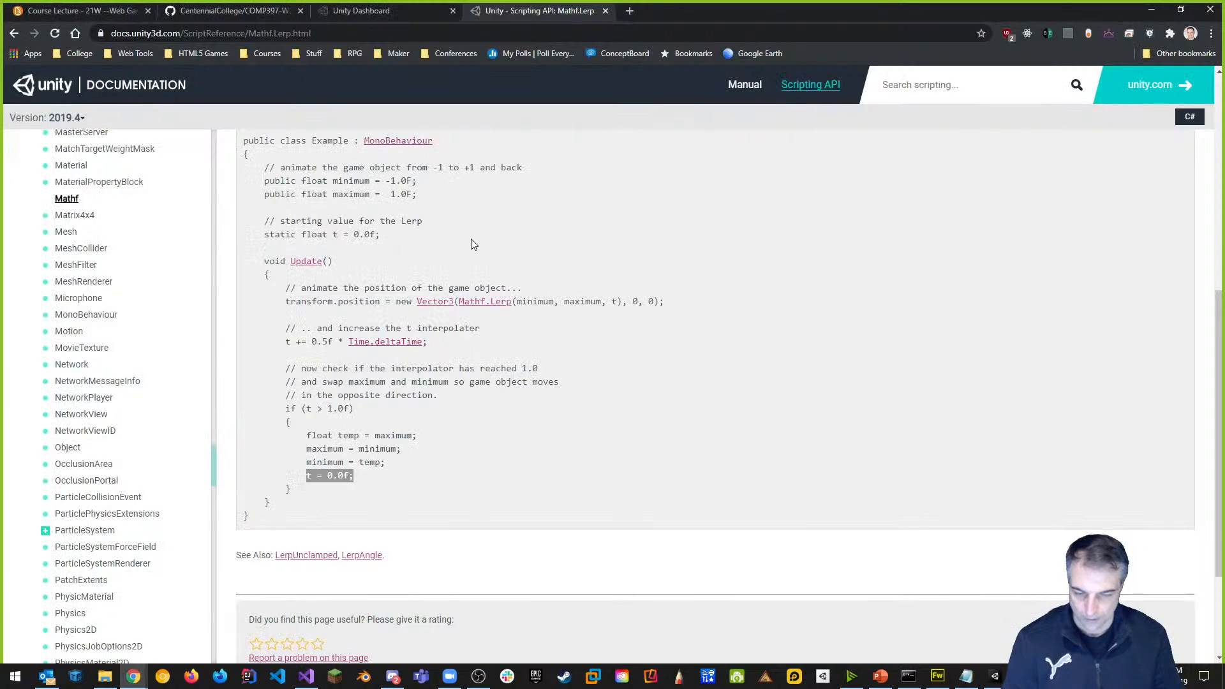
key("alt+Tab")
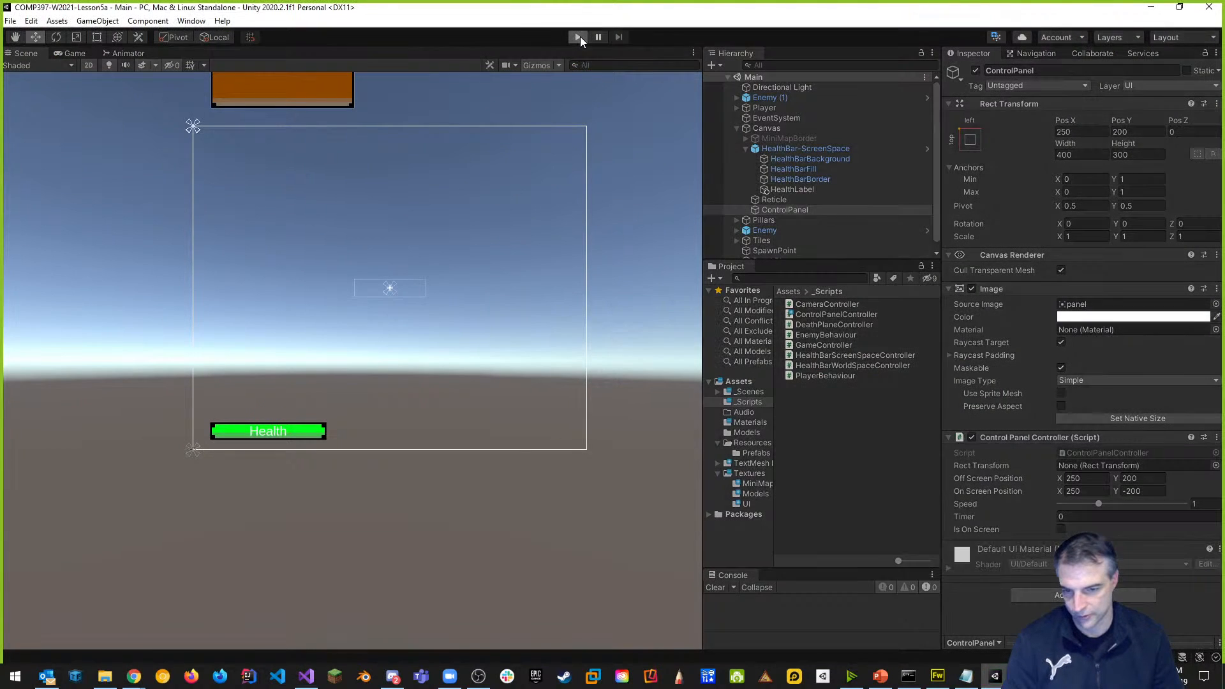
key("ctrl+p")
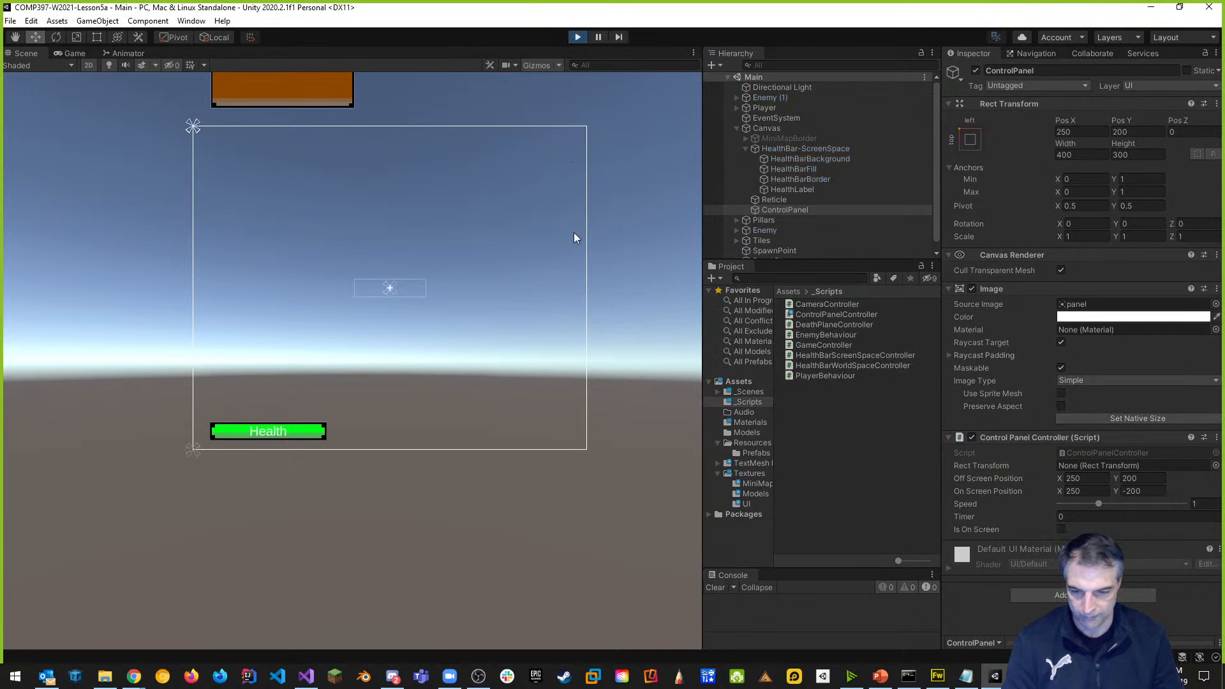
key("Tab")
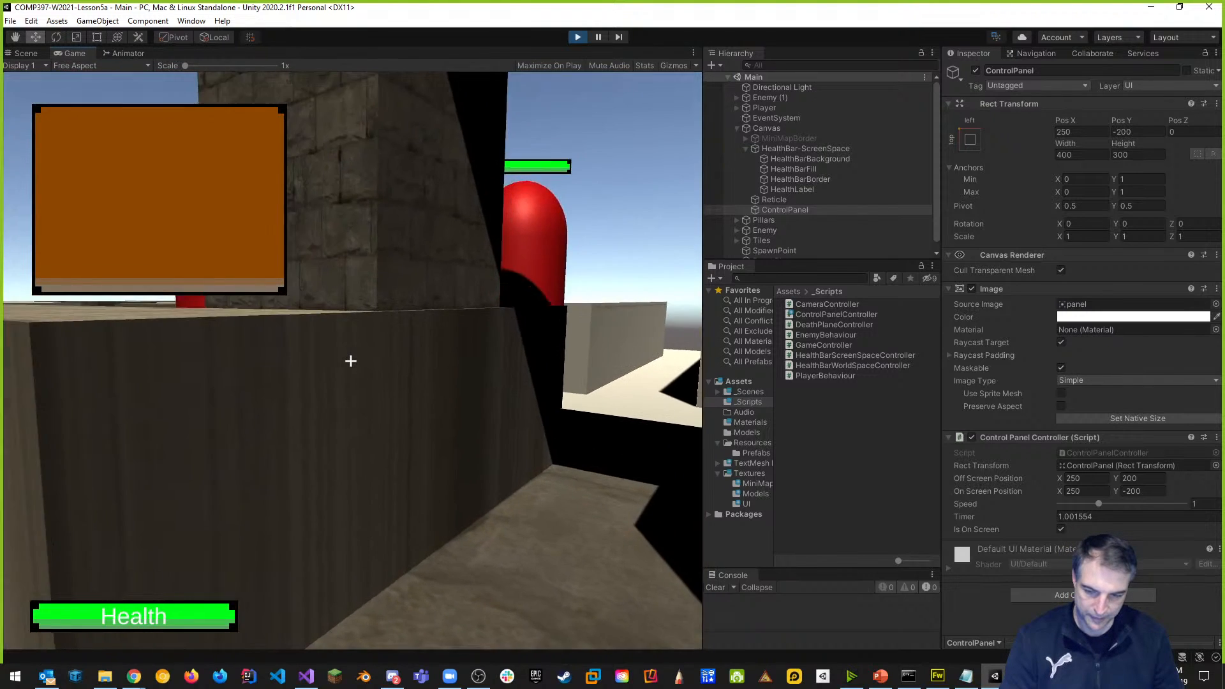
key("Escape")
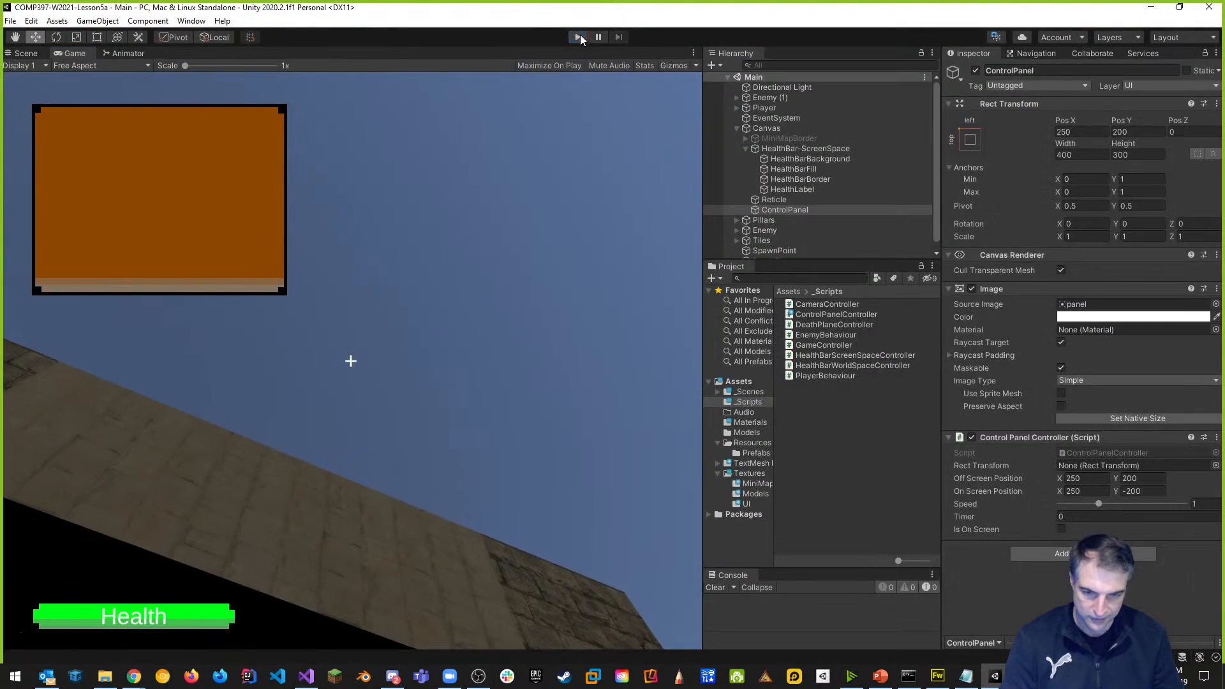
left_click(579, 36)
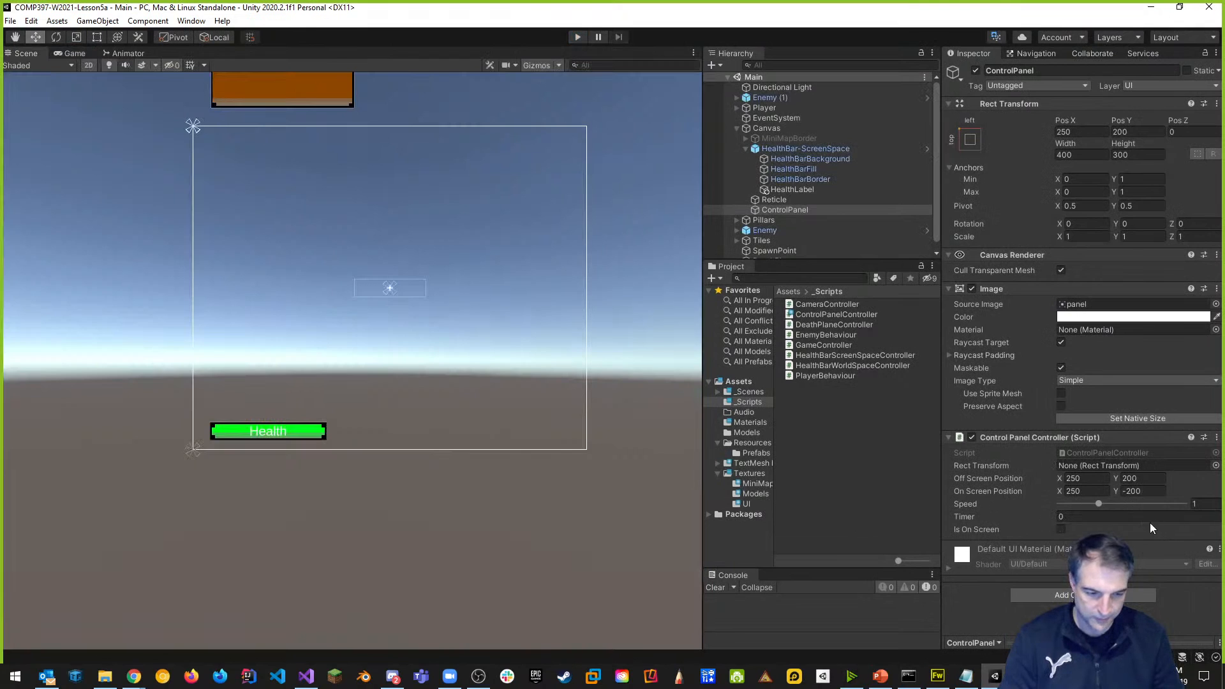
Set the ControlPanel Speed to 1.5 and test-play the panel slide again.
left_click_drag(1099, 504, 1122, 505)
left_click(1212, 504)
type("1.55")
key("Return")
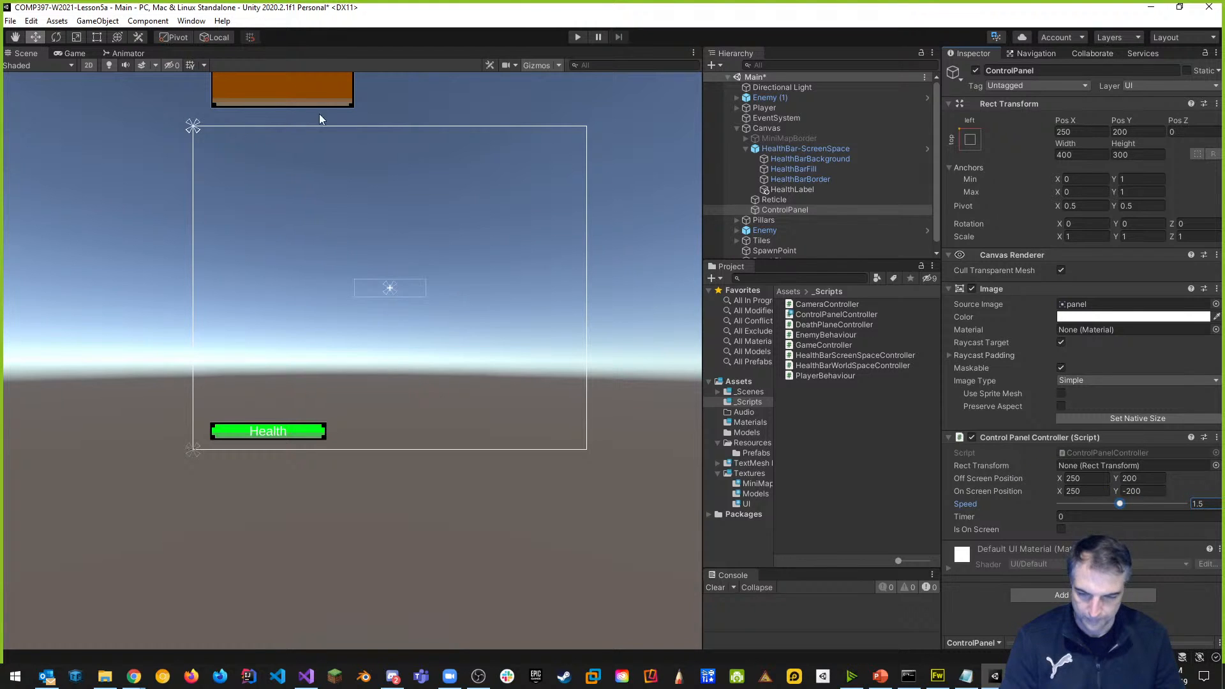
left_click(578, 37)
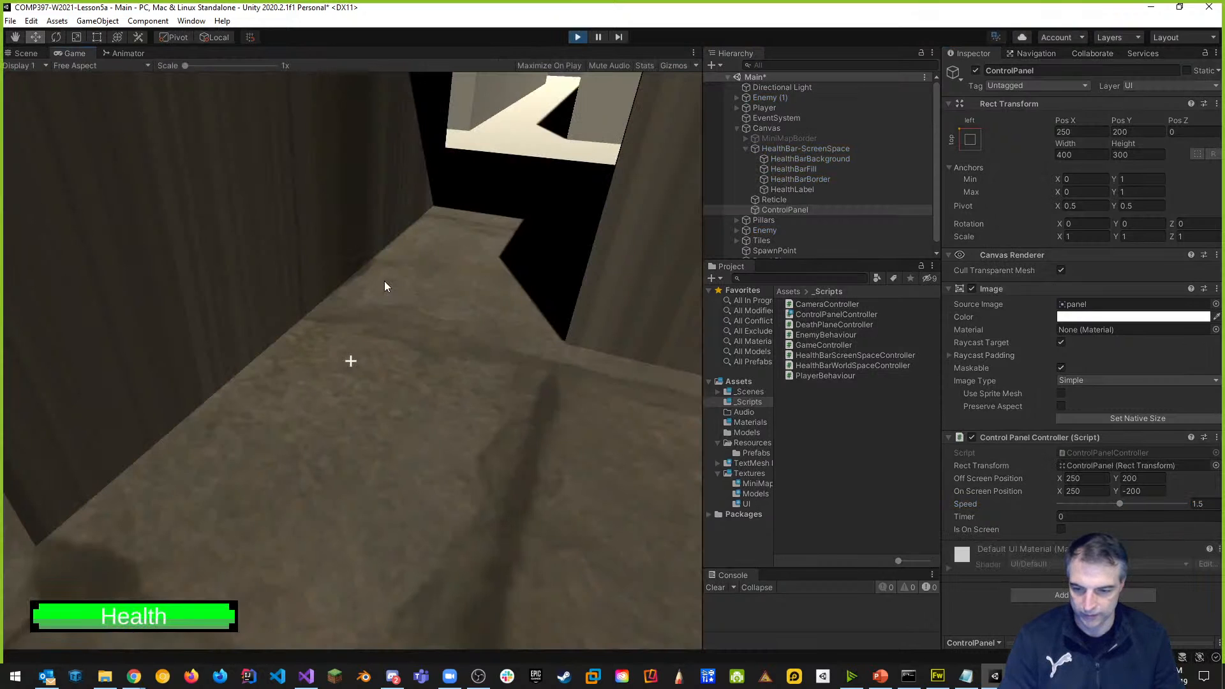
left_click(391, 258)
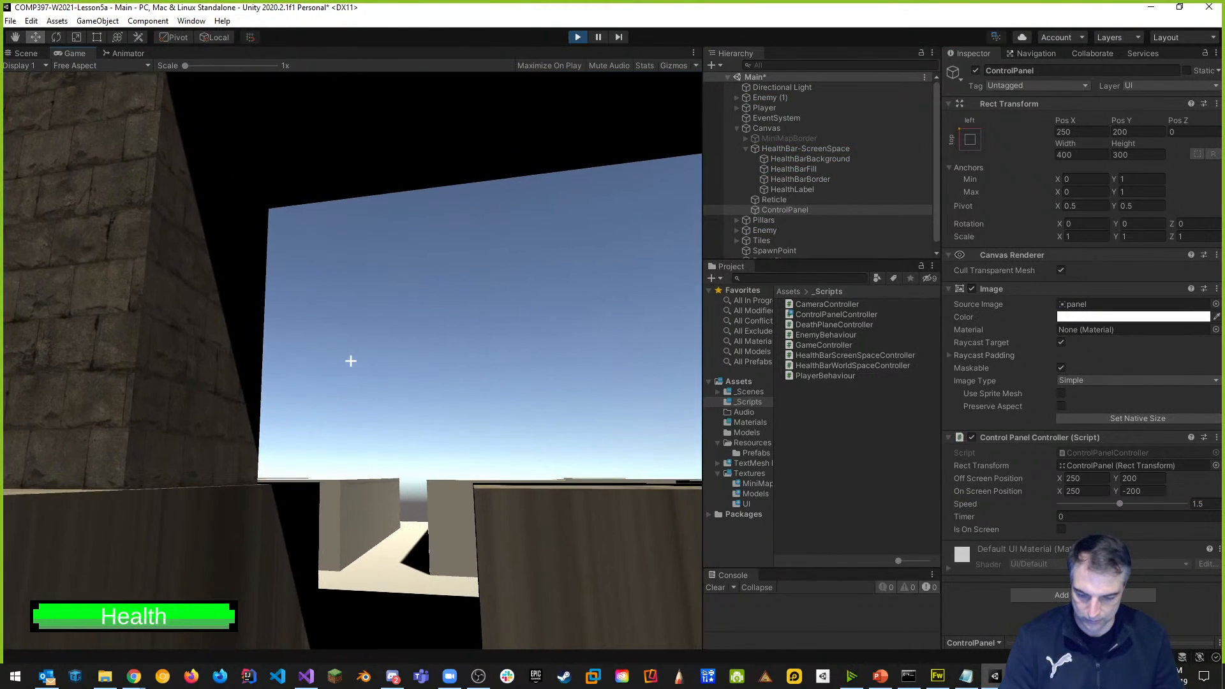
key("Tab")
key("Escape")
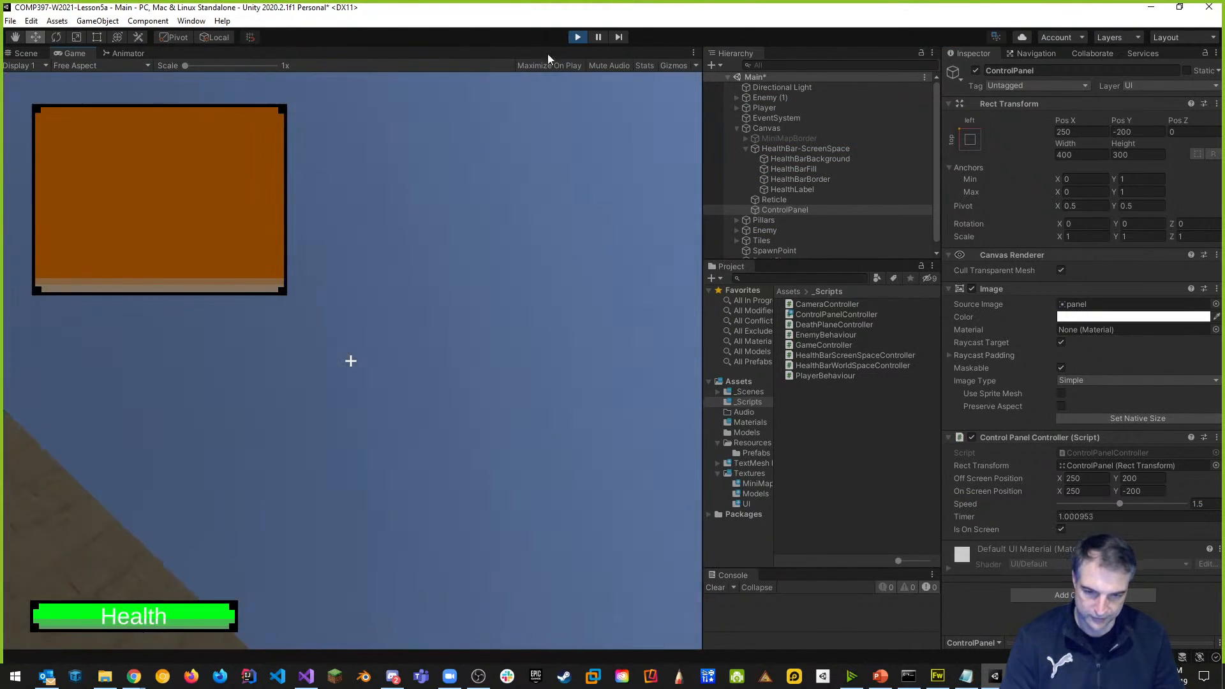
left_click(577, 38)
Raise Speed to 3 and test the panel sliding down once more.
left_click_drag(1122, 503, 1186, 504)
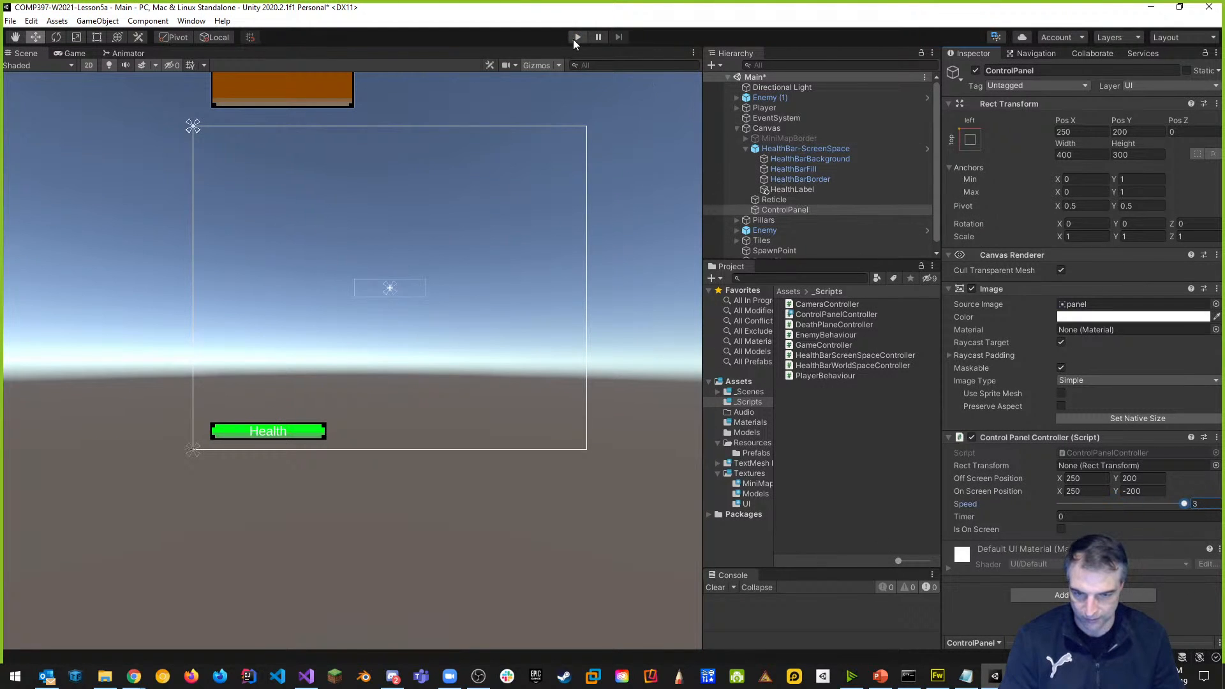
left_click(576, 37)
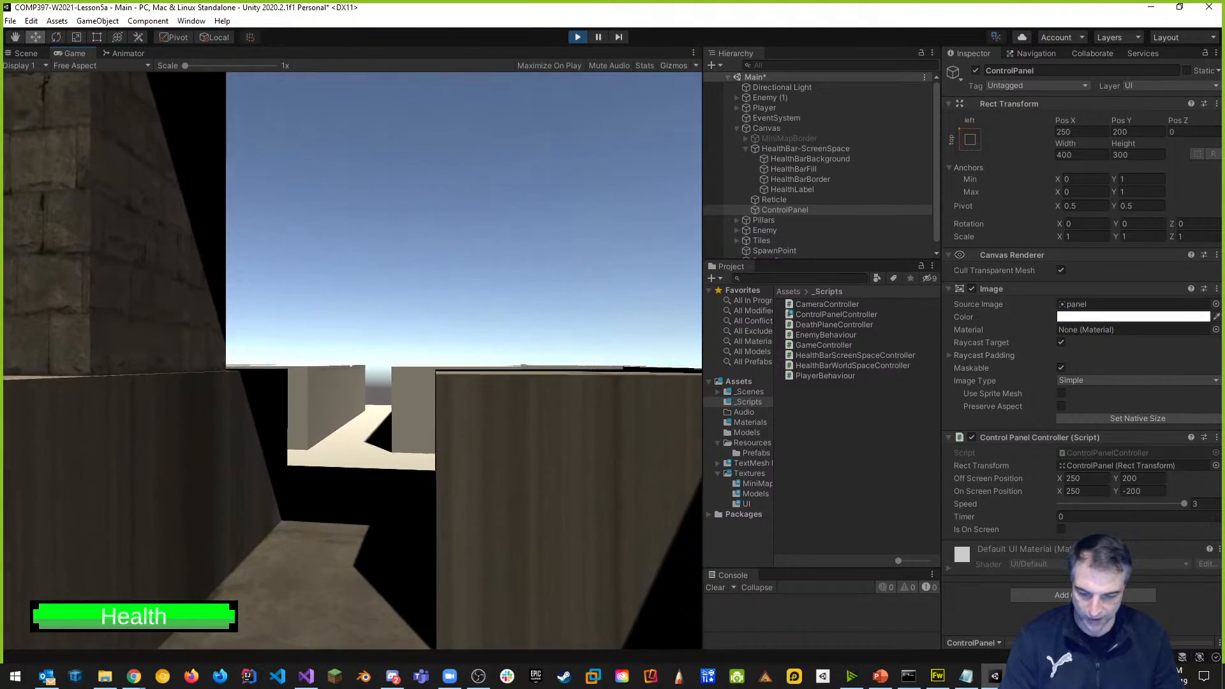
key("Tab")
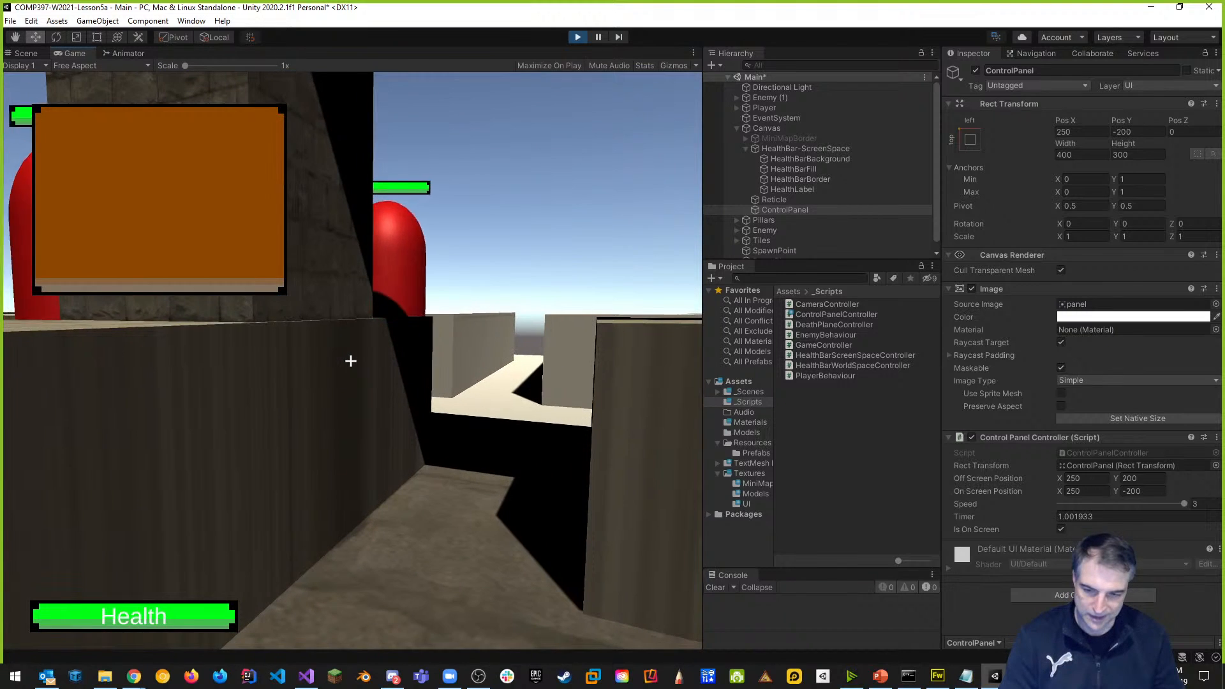
key("Escape")
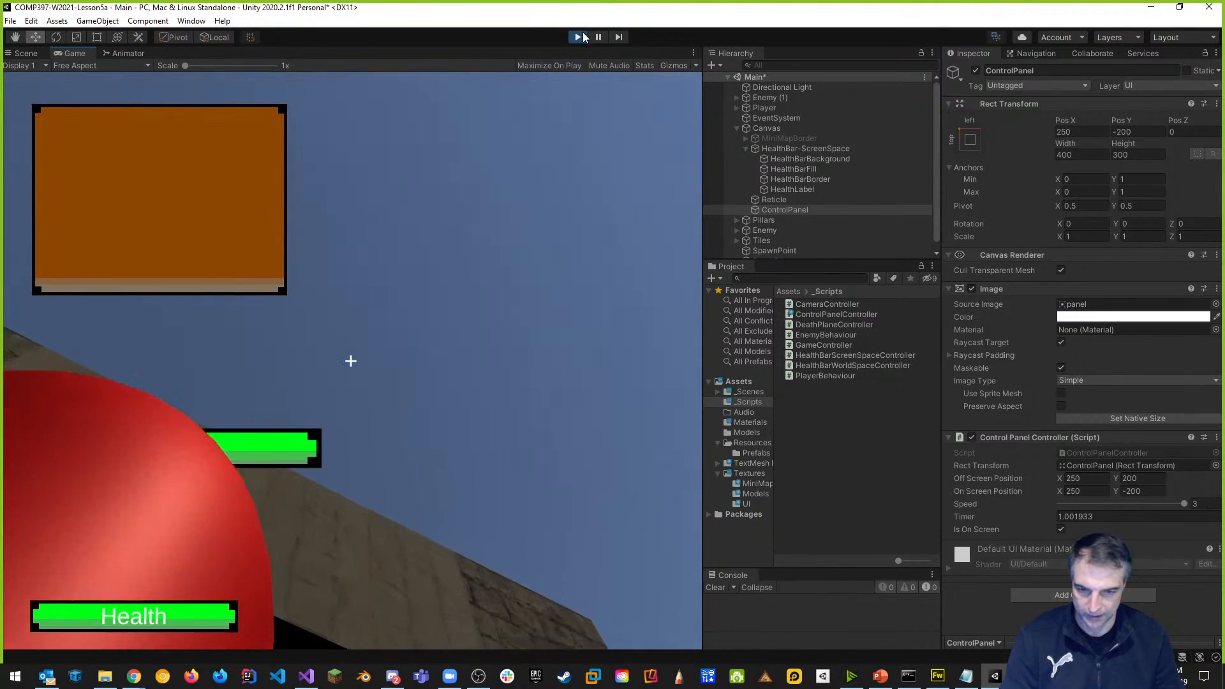
left_click(579, 37)
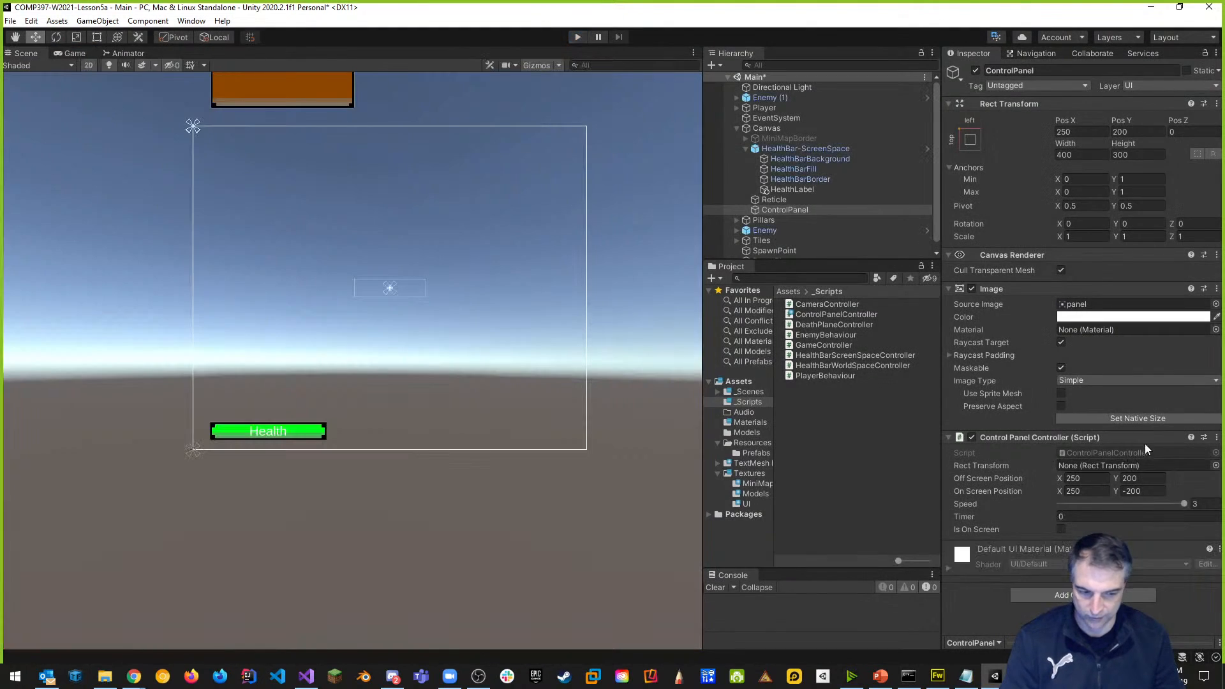
key("alt+Tab")
key("alt+Tab")
Change the speed Range upper limit from 3.0f to 10 and save the script.
key("Tab")
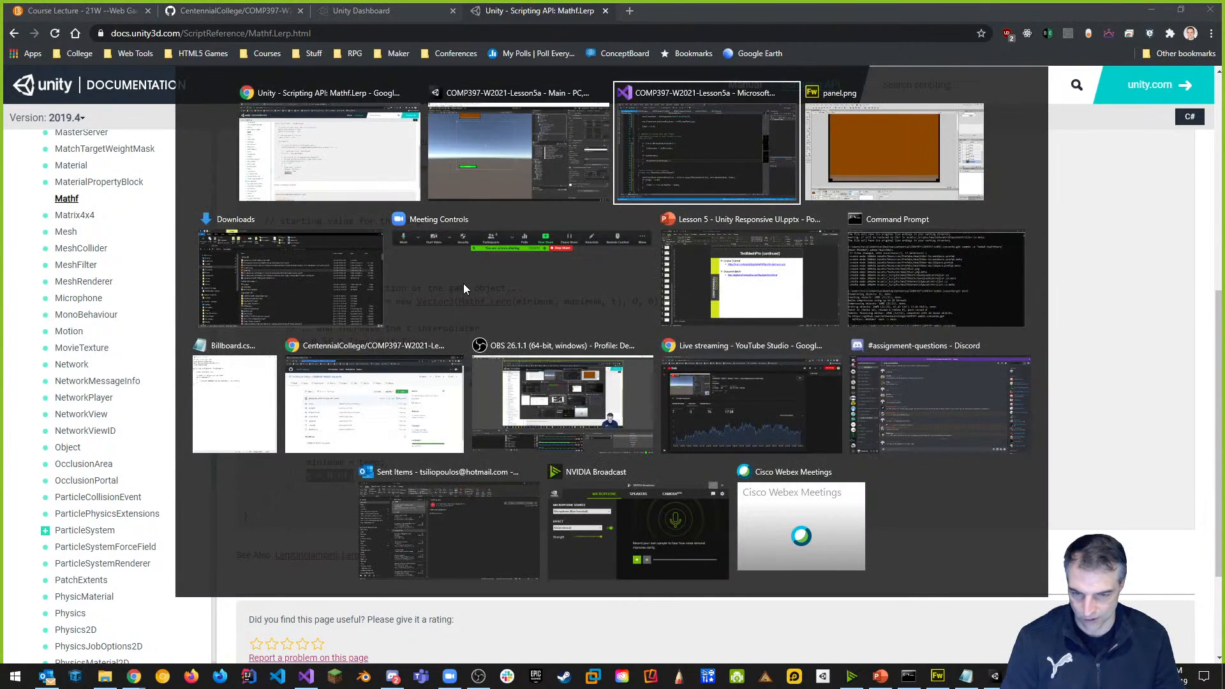
scroll(510, 345, "up", 6)
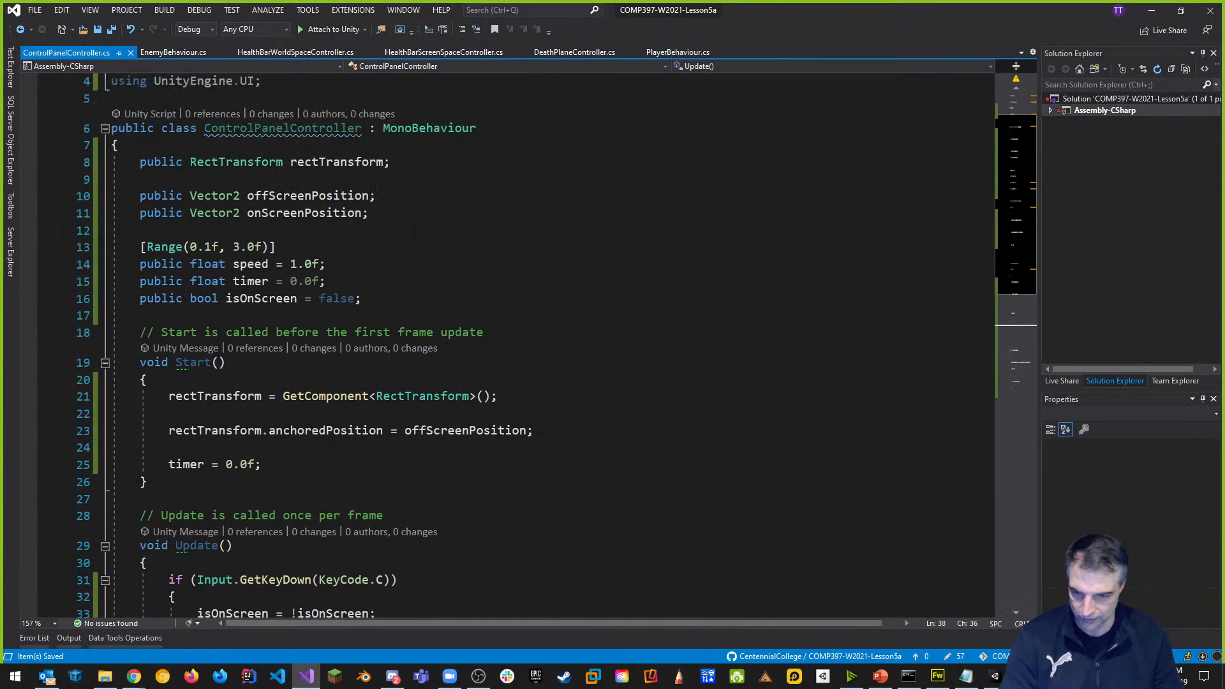
left_click(237, 247)
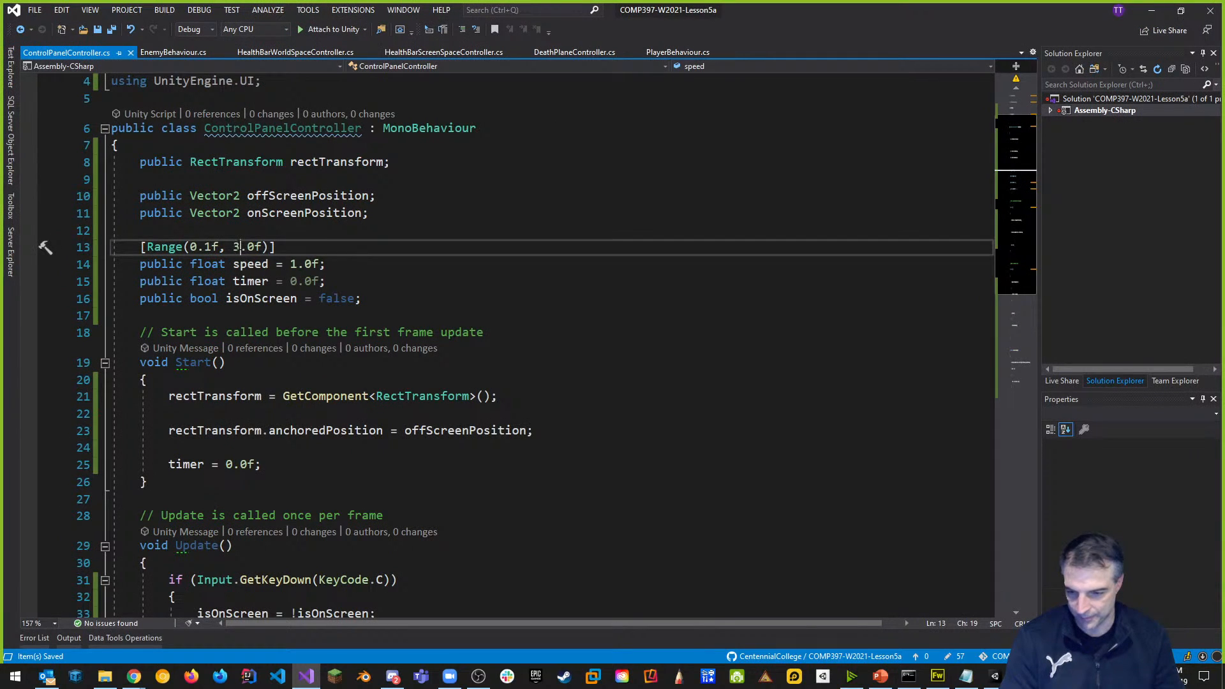
key("BackSpace")
type("10")
key("ctrl+s")
key("alt+Tab")
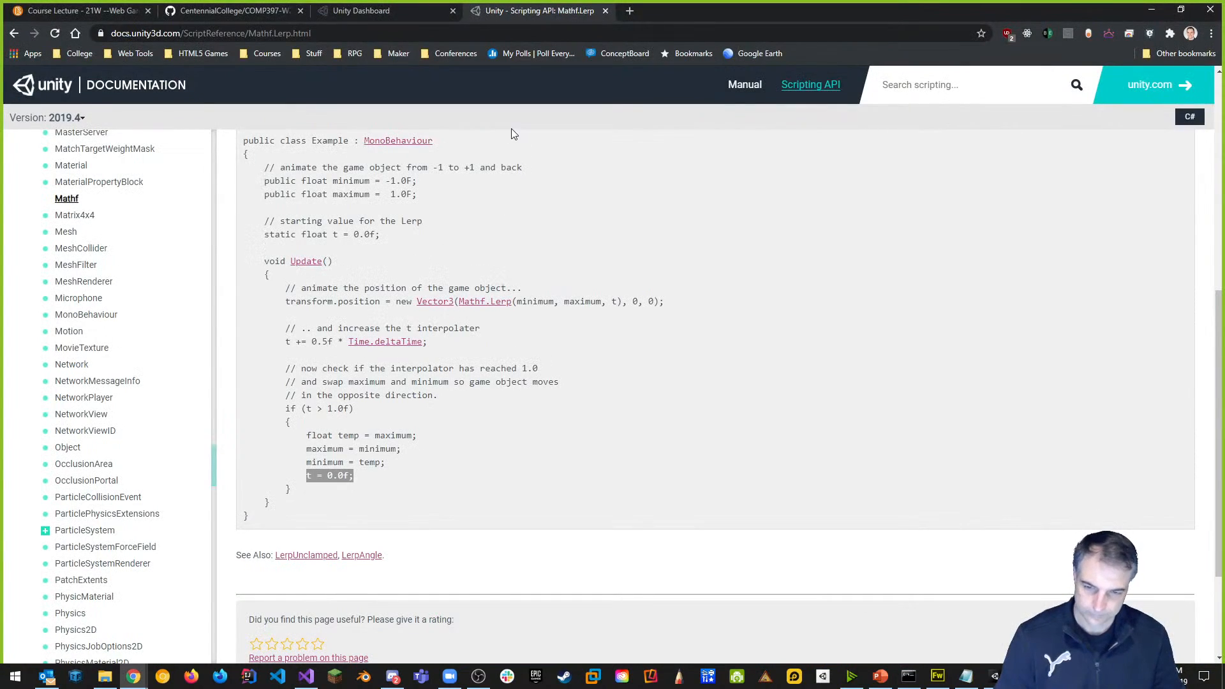
key("alt+Tab")
key("alt+Tab")
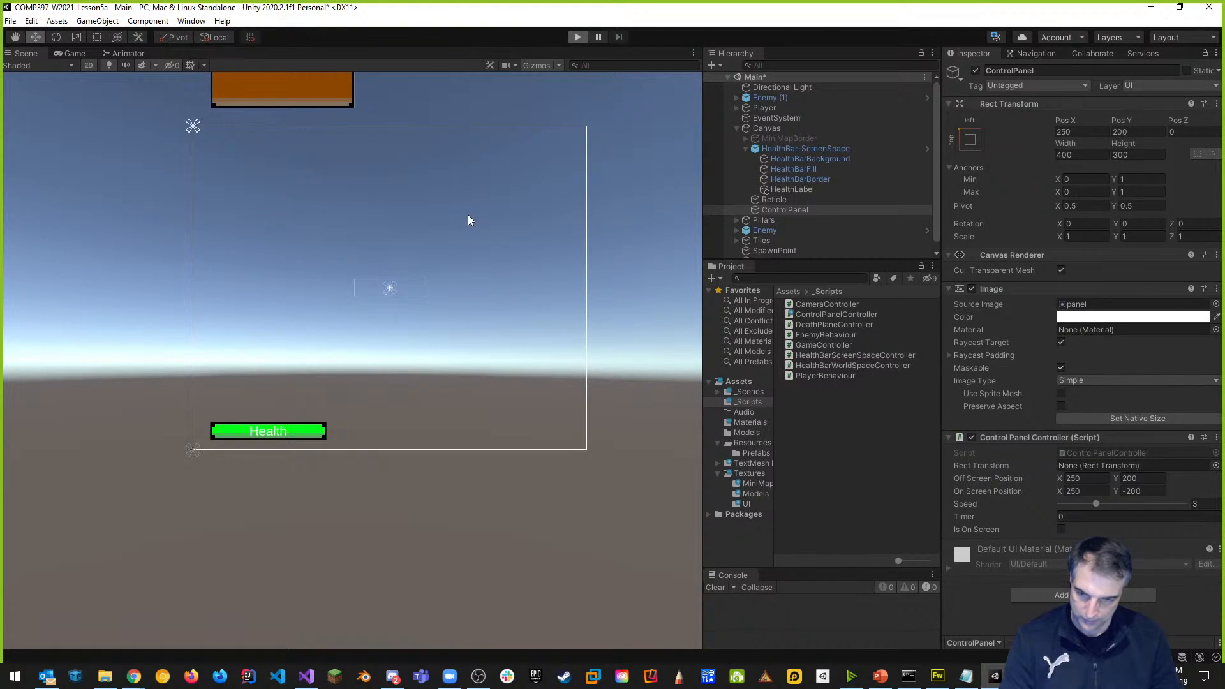
Play the recompiled scene, toggling the control panel off, on and off again, then stop.
key("ctrl+p")
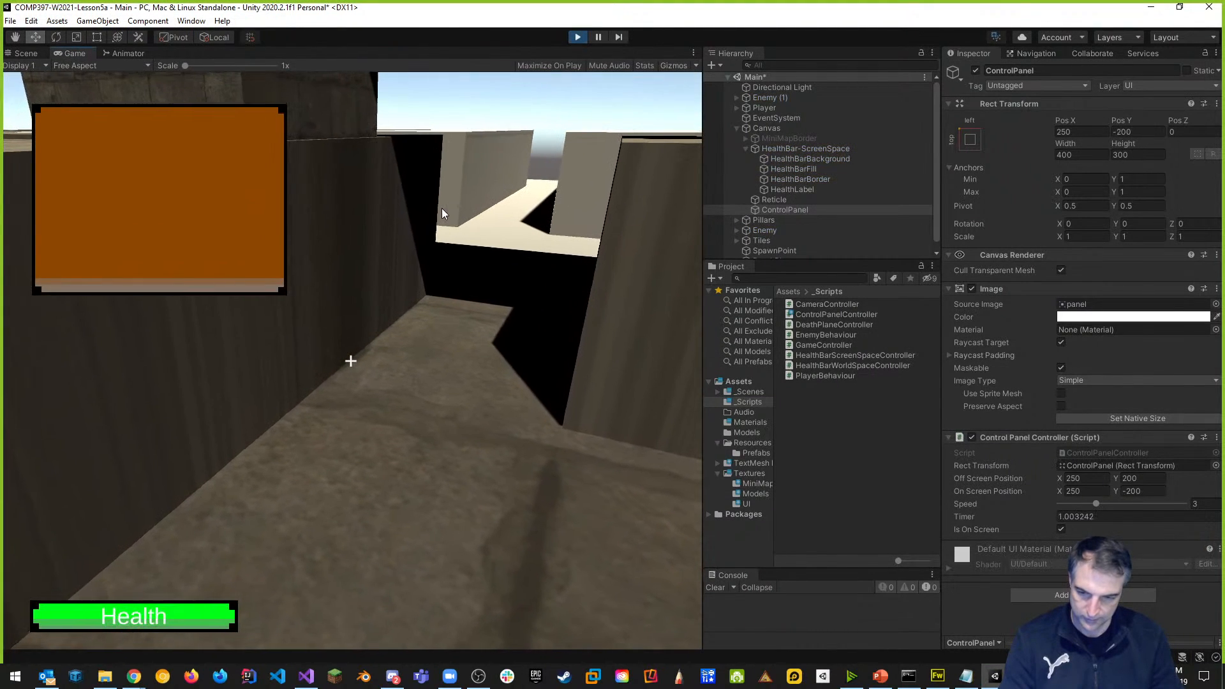
key("Tab")
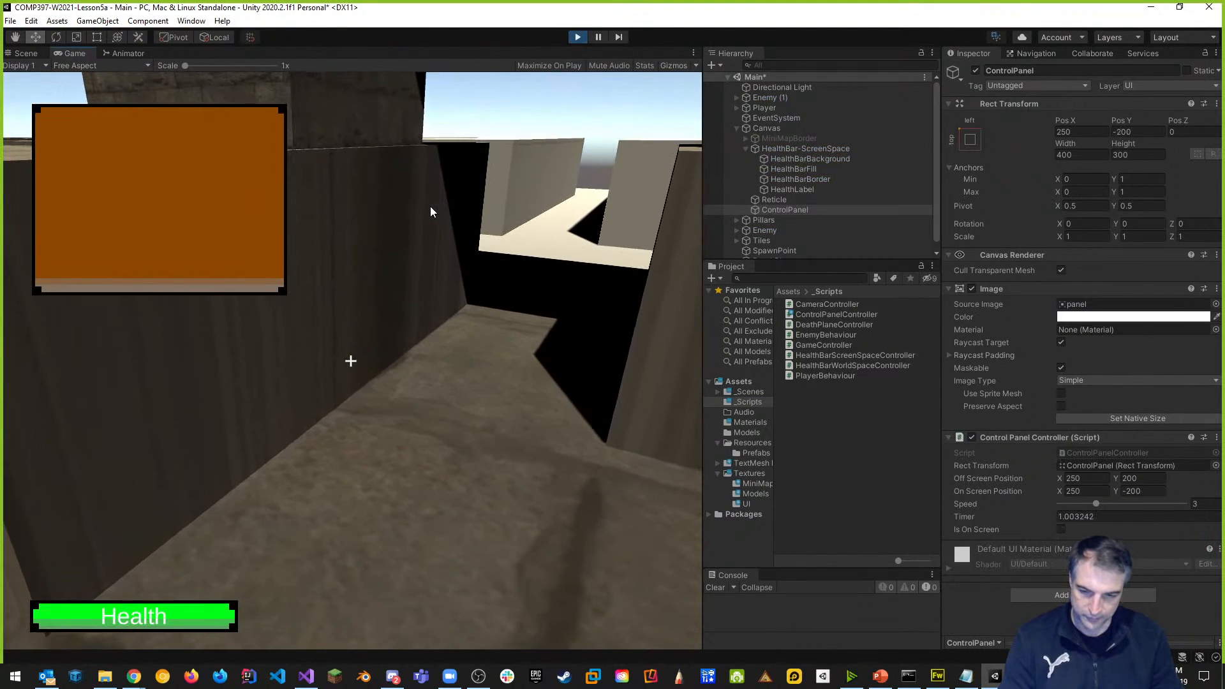
key("Tab")
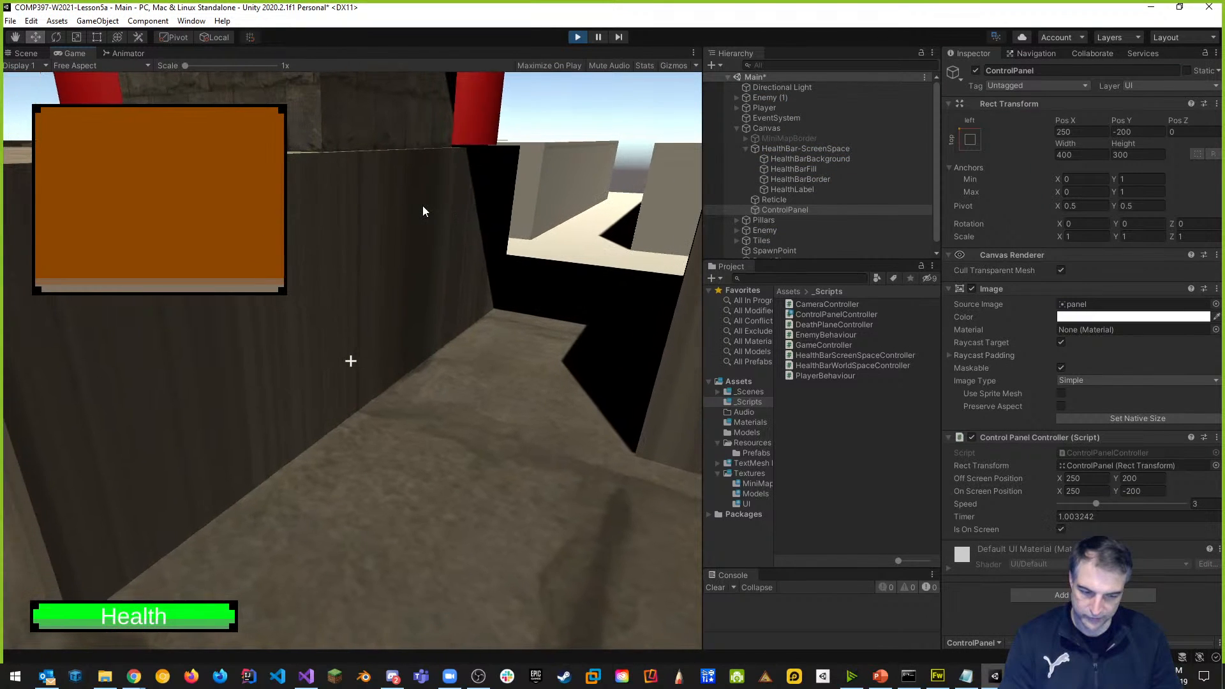
key("Tab")
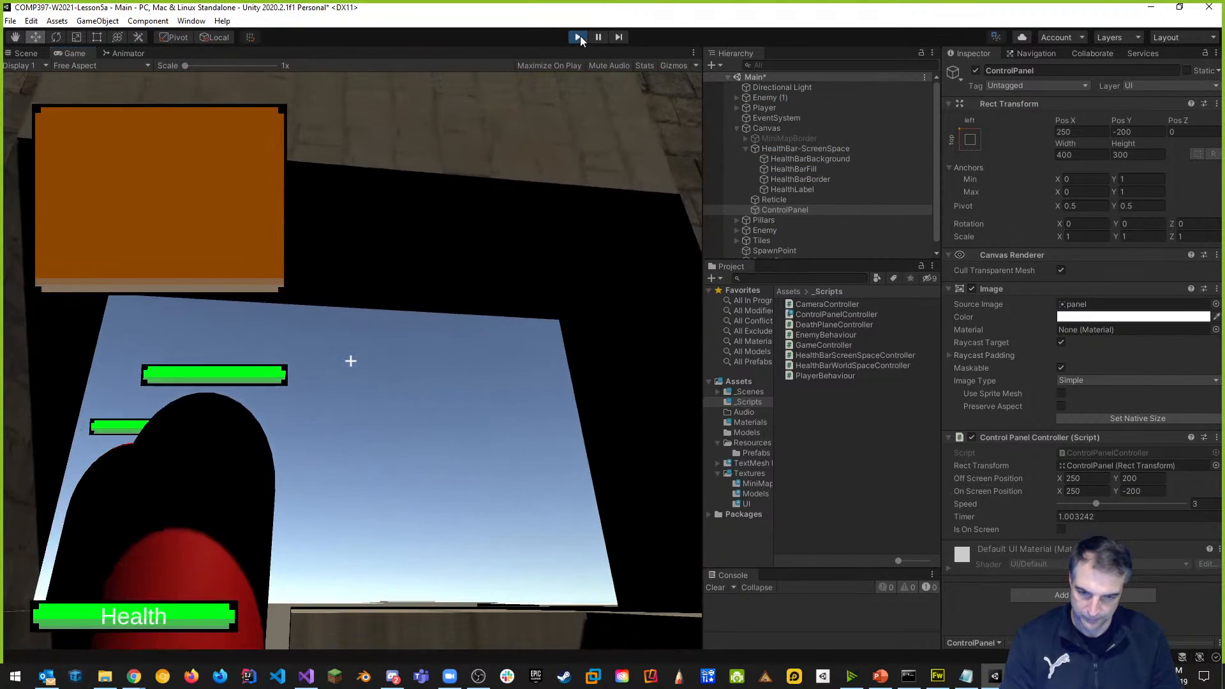
left_click(578, 37)
key("alt+Tab")
key("alt+Tab")
key("alt+Tab")
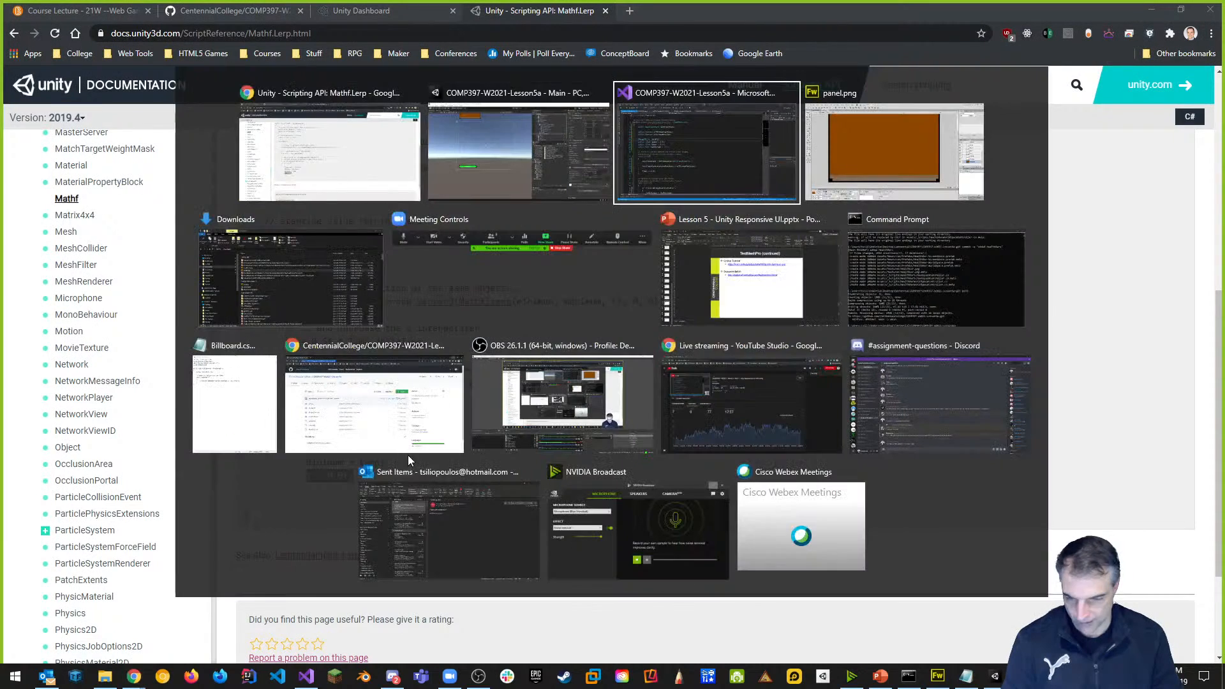
Duplicate the MoveControlPanelDown method below itself and rename the copy MoveControlPanelUp.
scroll(409, 454, "down", 7)
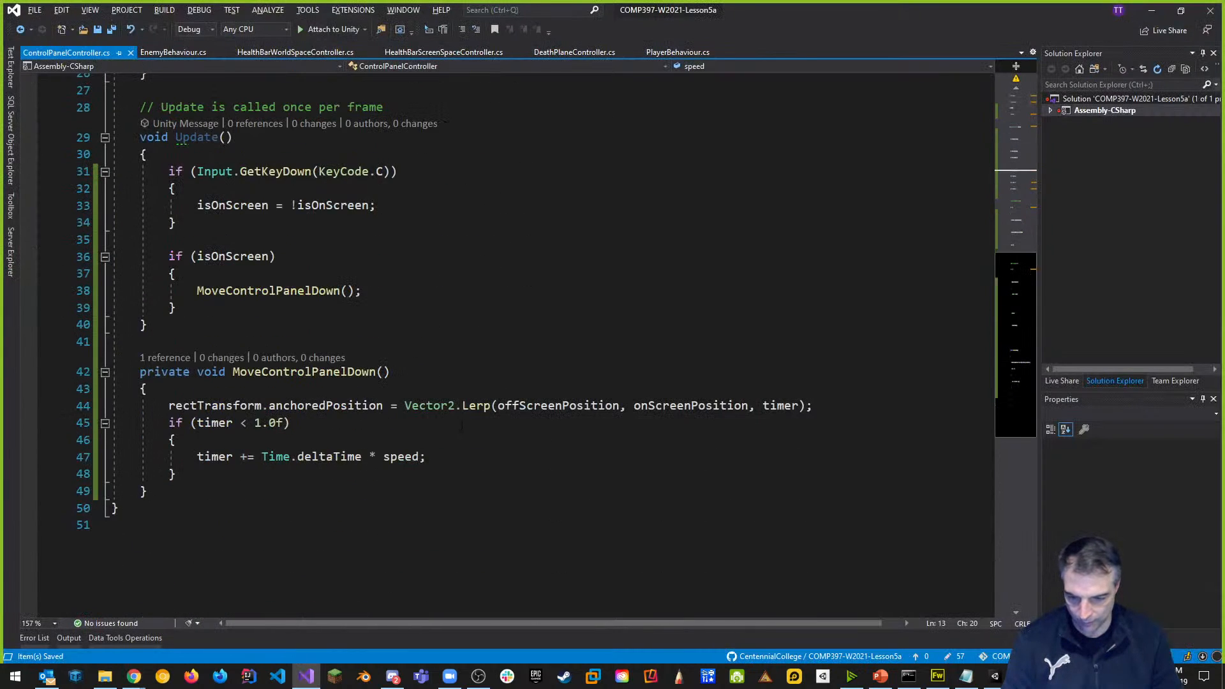
left_click(194, 490)
left_click_drag(192, 490, 45, 371)
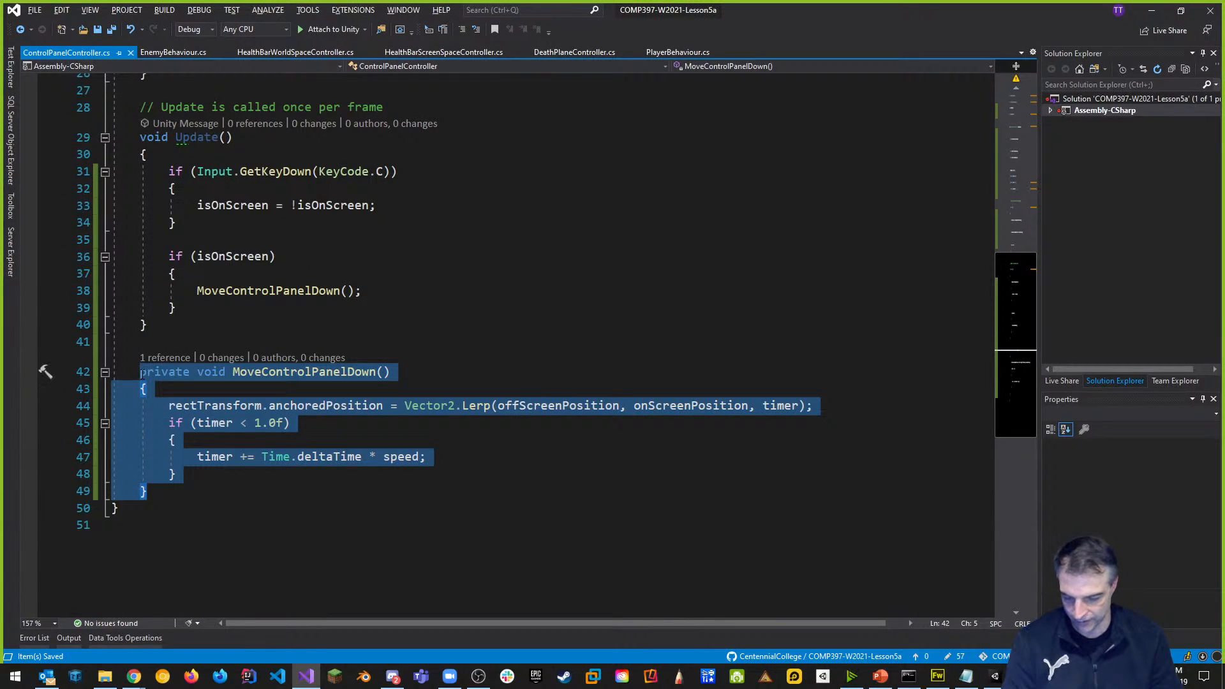
key("ctrl+c")
left_click(171, 486)
key("Return")
key("ctrl+v")
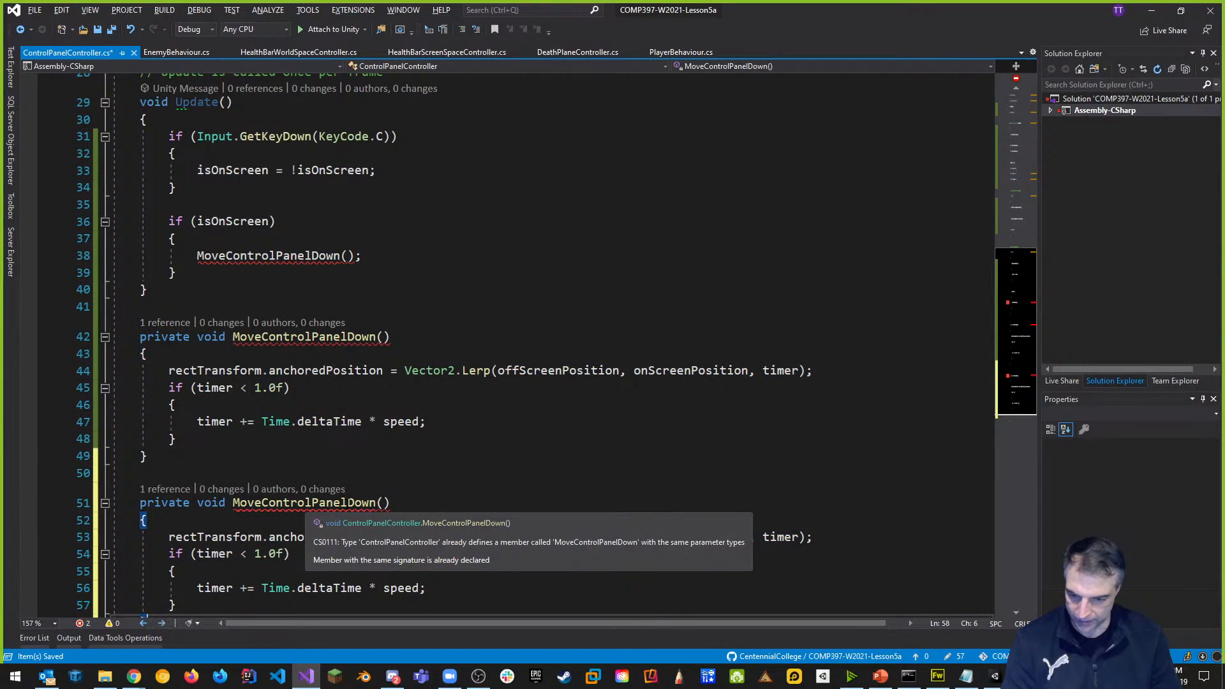
left_click(355, 503)
left_click_drag(355, 504, 378, 505)
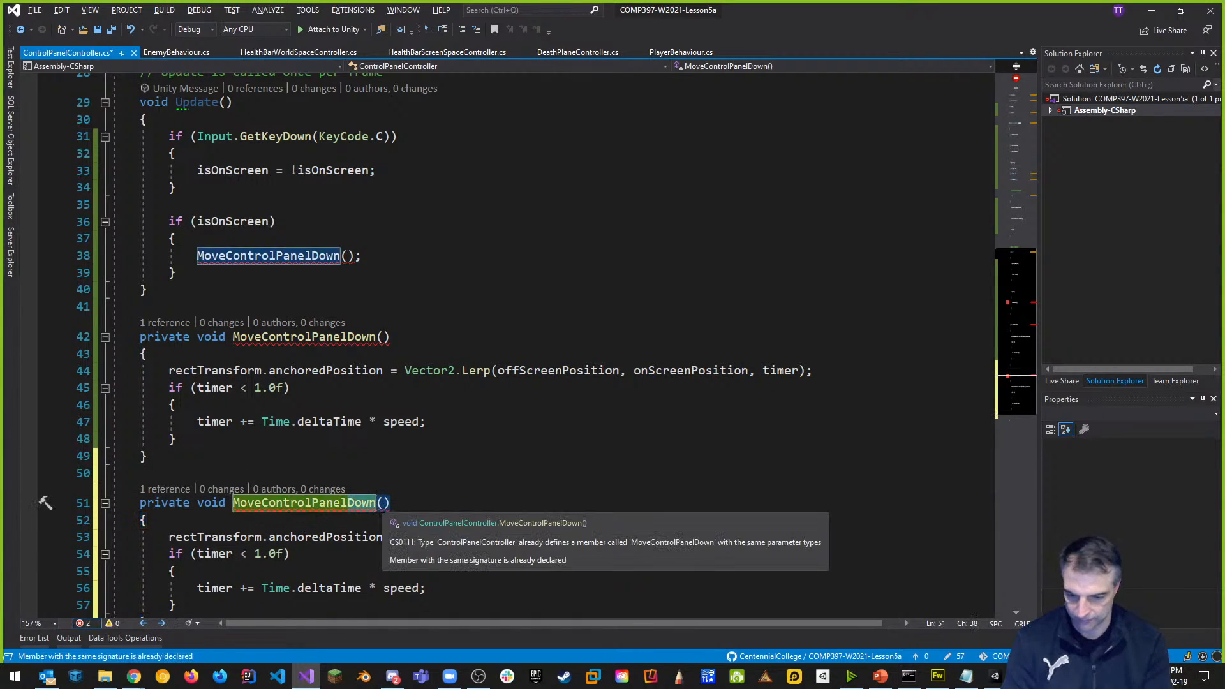
type("Up")
left_click(355, 456)
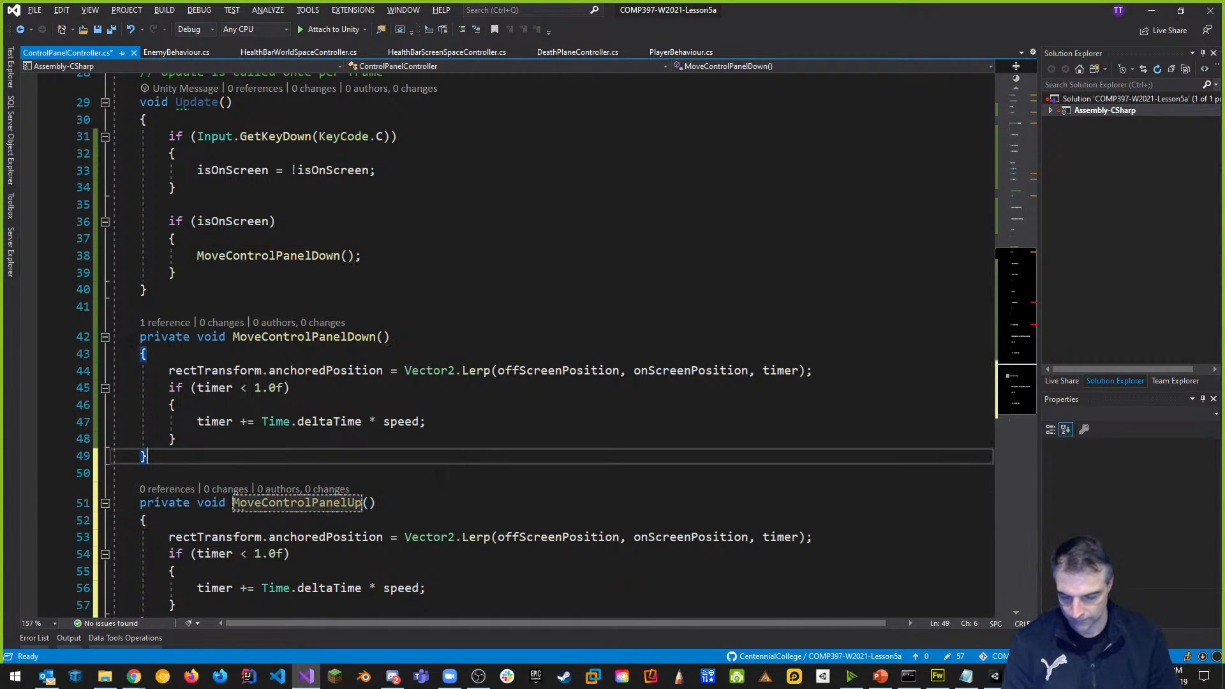
Swap the copy's Lerp arguments to onScreenPosition then offScreenPosition, and save.
scroll(344, 424, "down", 2)
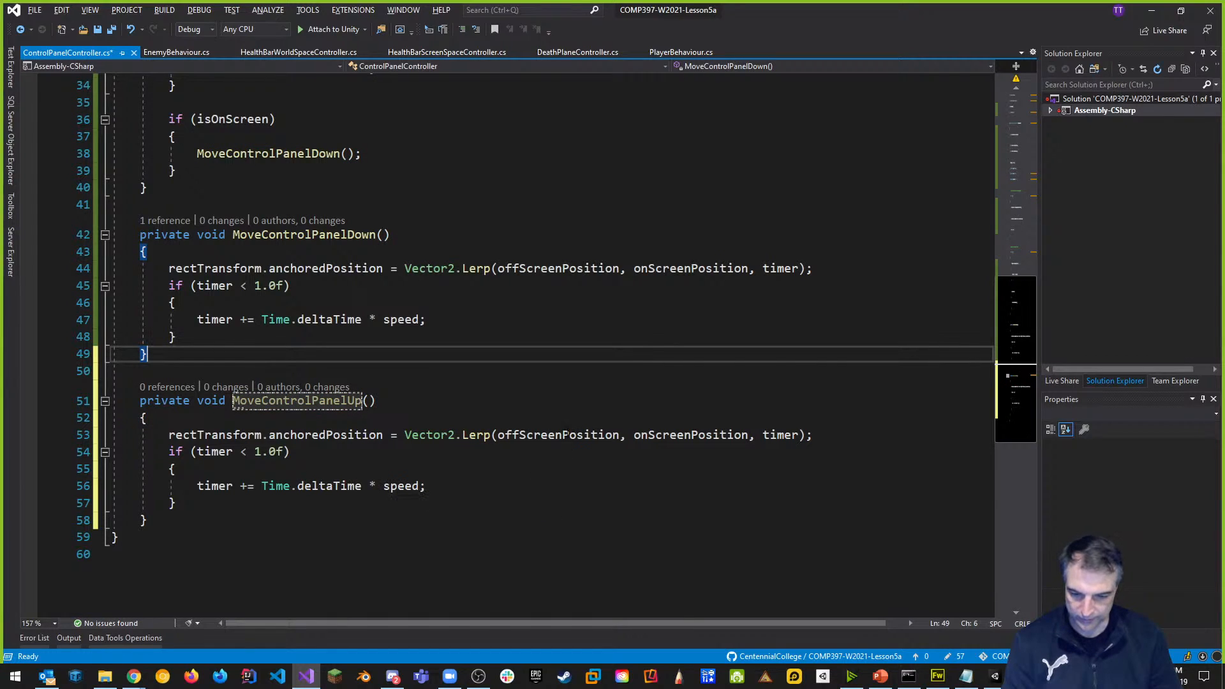
double_click(560, 435)
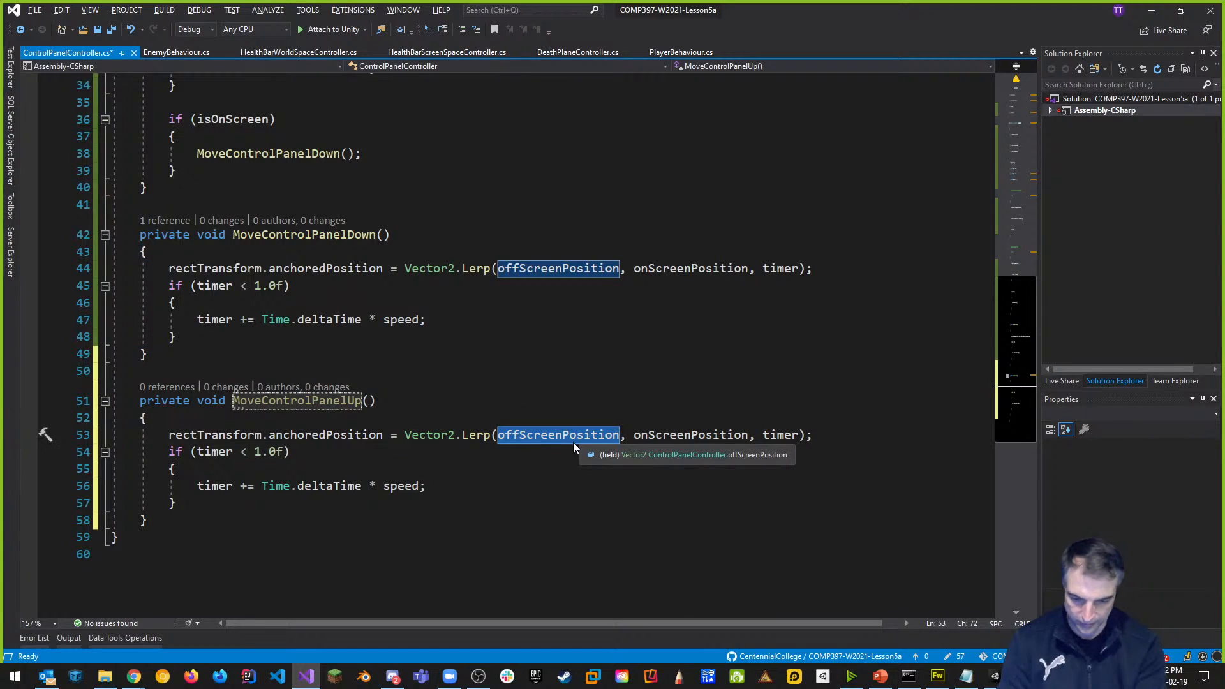
type("onSc")
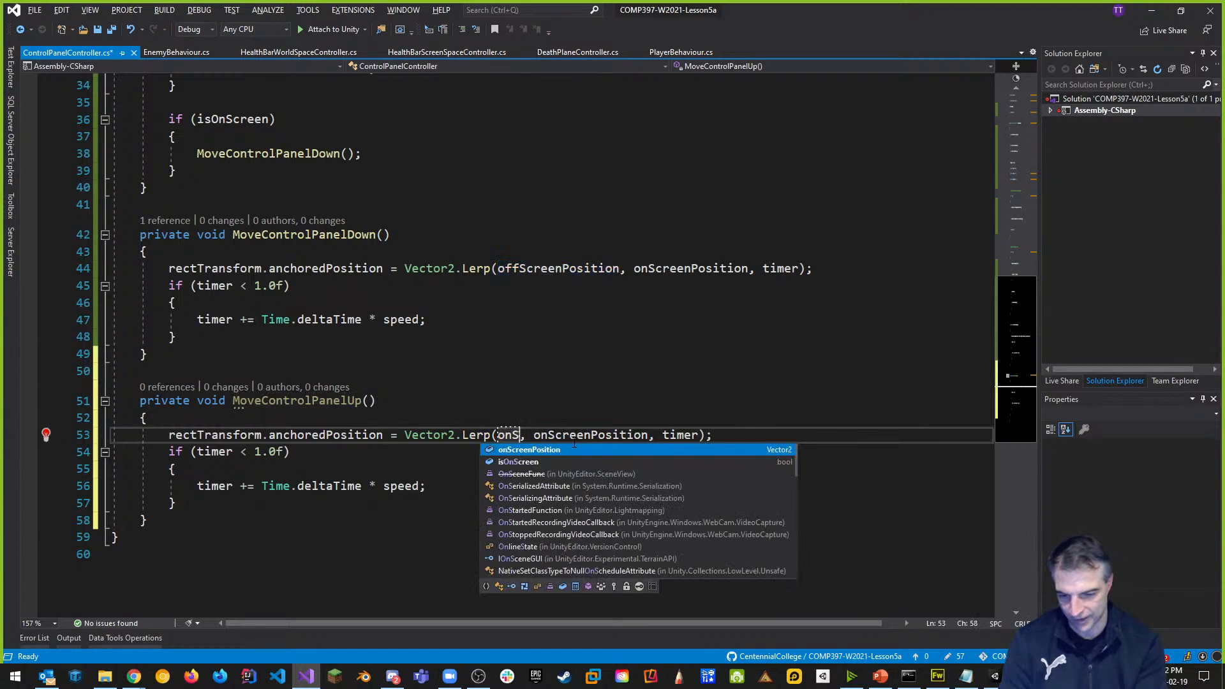
key("Tab")
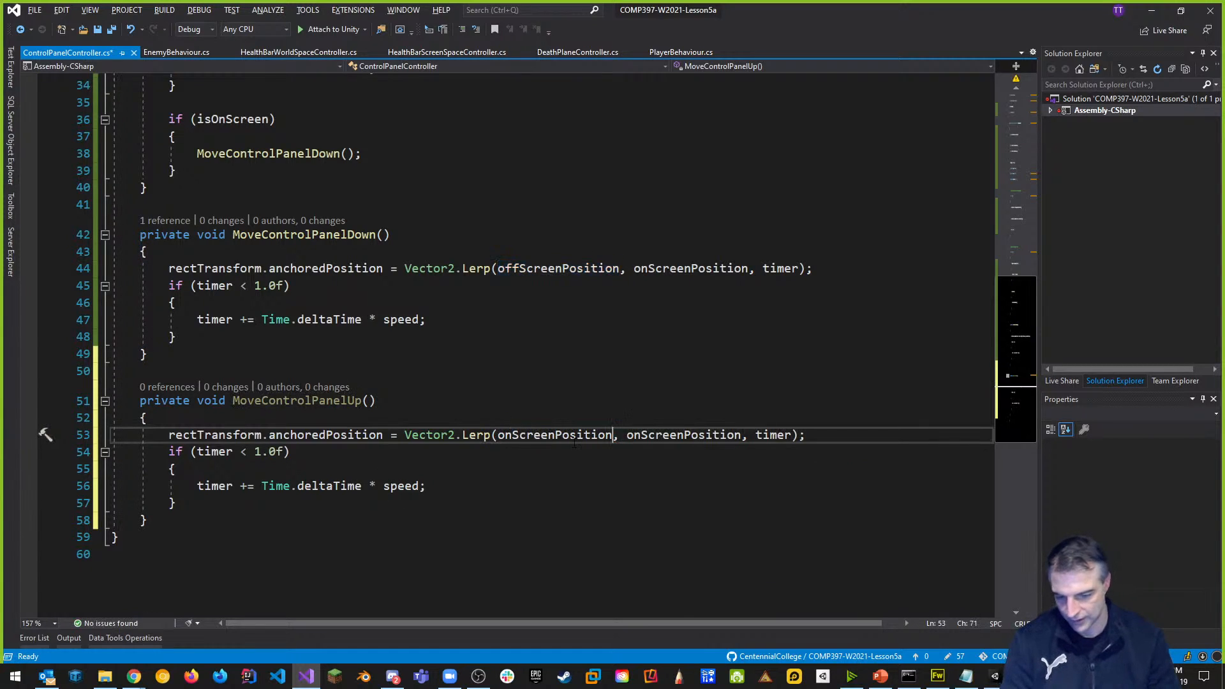
double_click(685, 438)
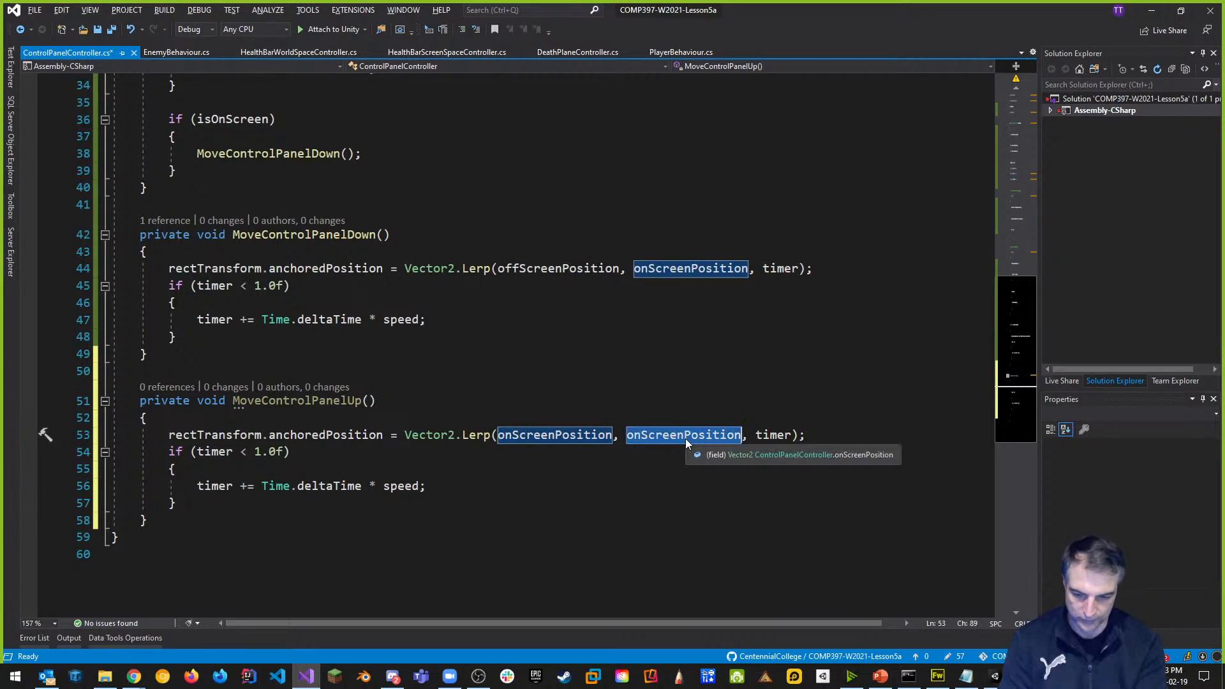
type("Off")
key("Tab")
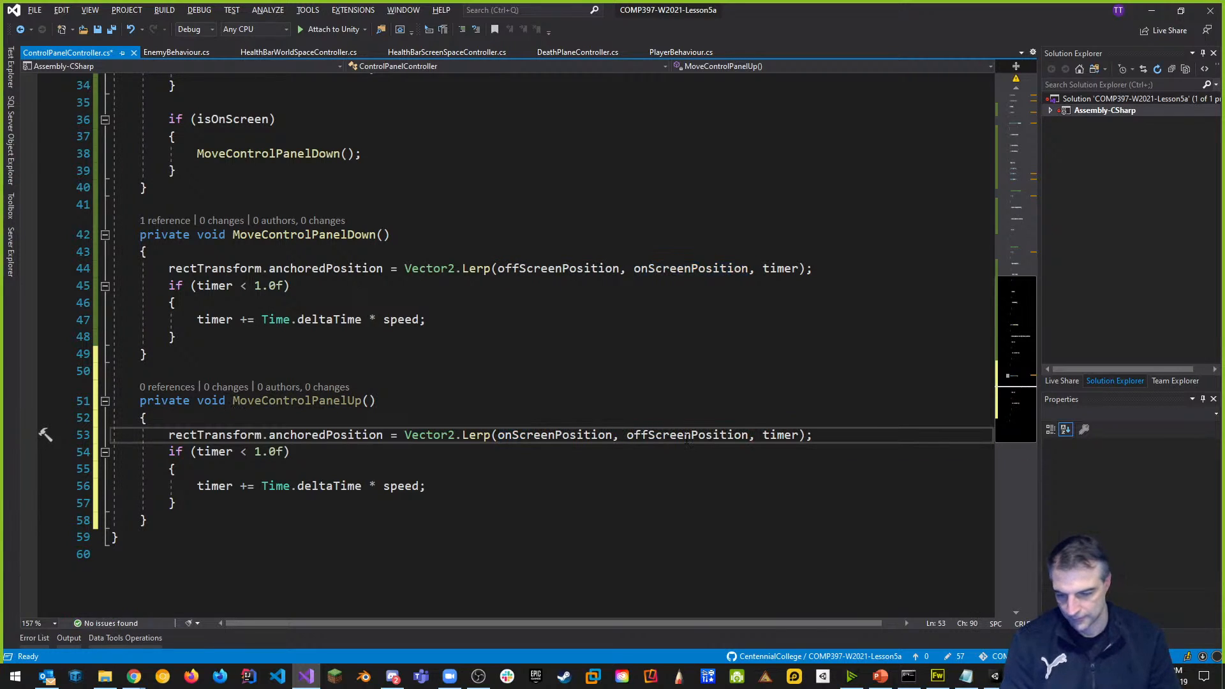
left_click(579, 342)
key("ctrl+s")
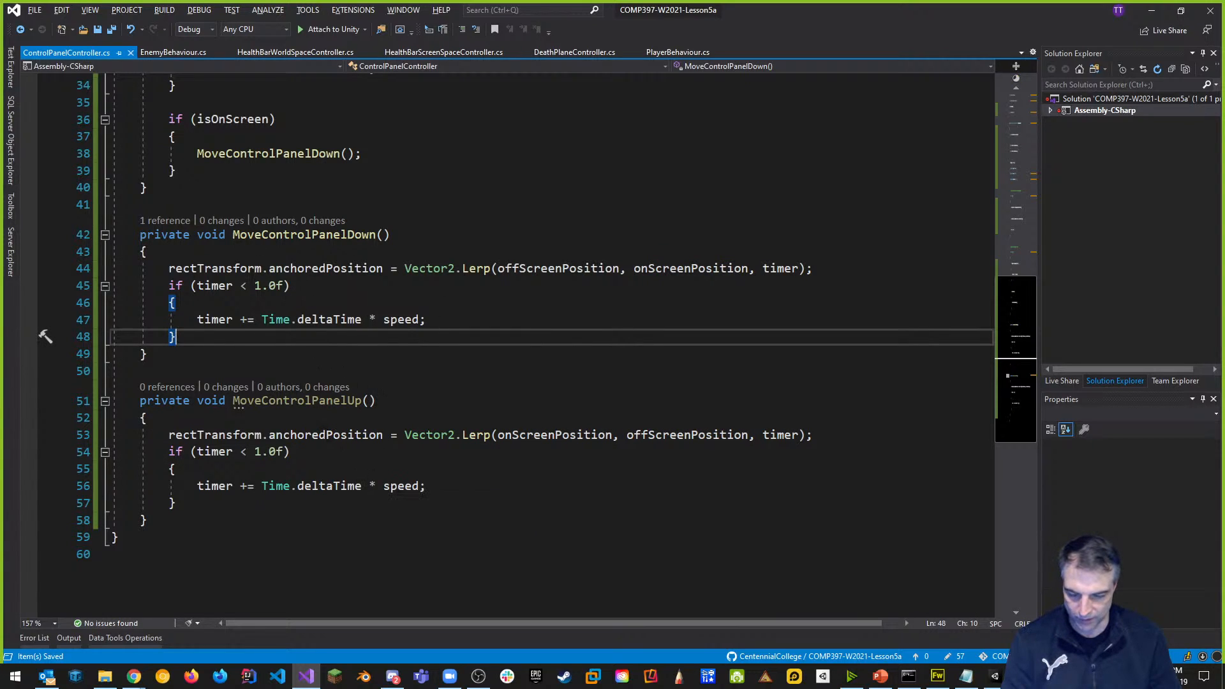
scroll(311, 418, "up", 1)
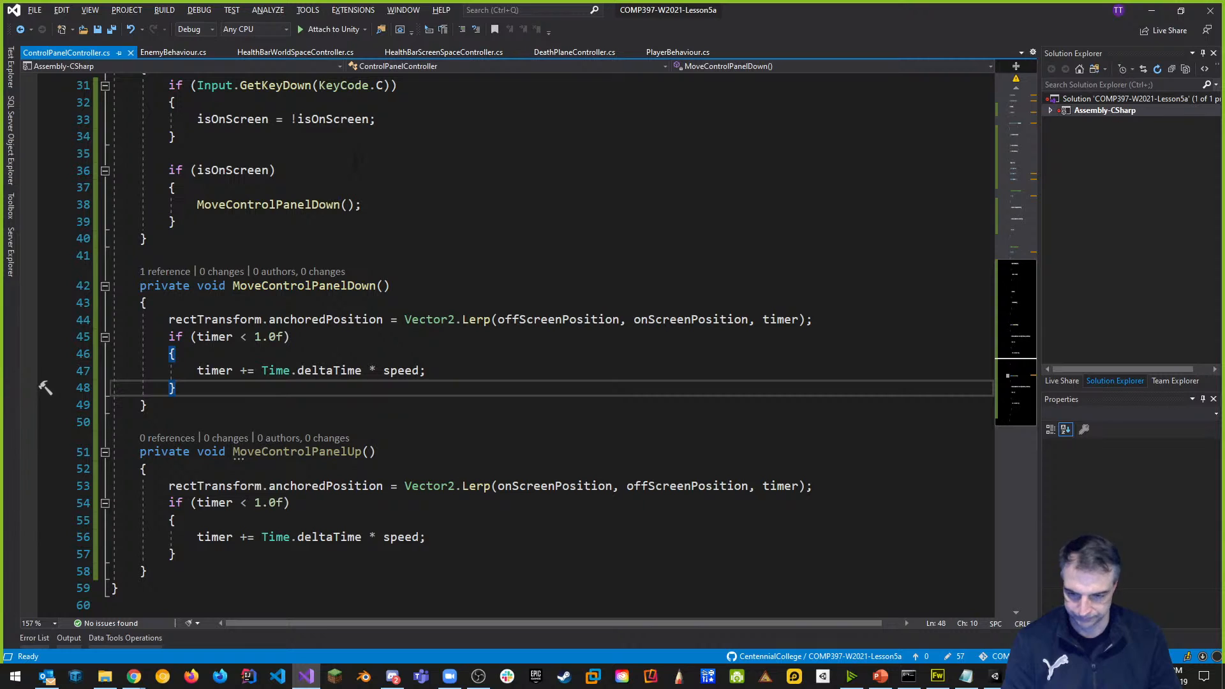
Add an else block calling MoveControlPanelUp() after the isOnScreen check, and save.
left_click(197, 225)
key("Return")
type("else")
key("Tab")
key("Tab")
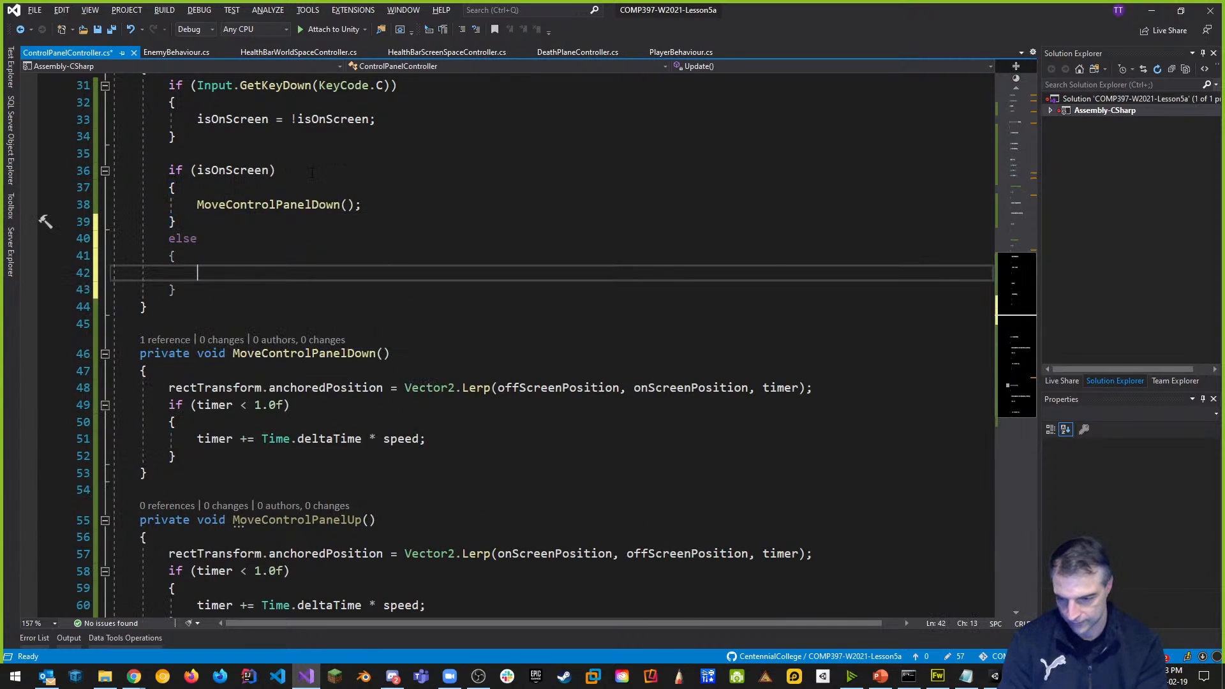
type("Move")
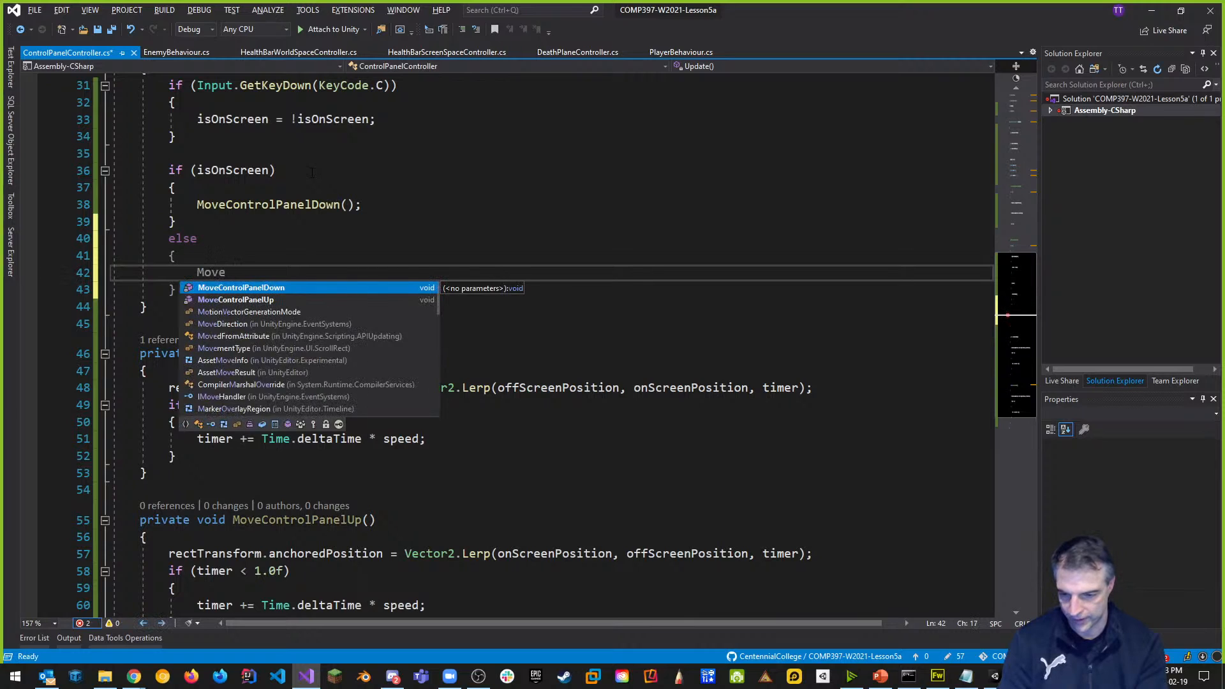
key("Down")
type("ControlPanelUp();")
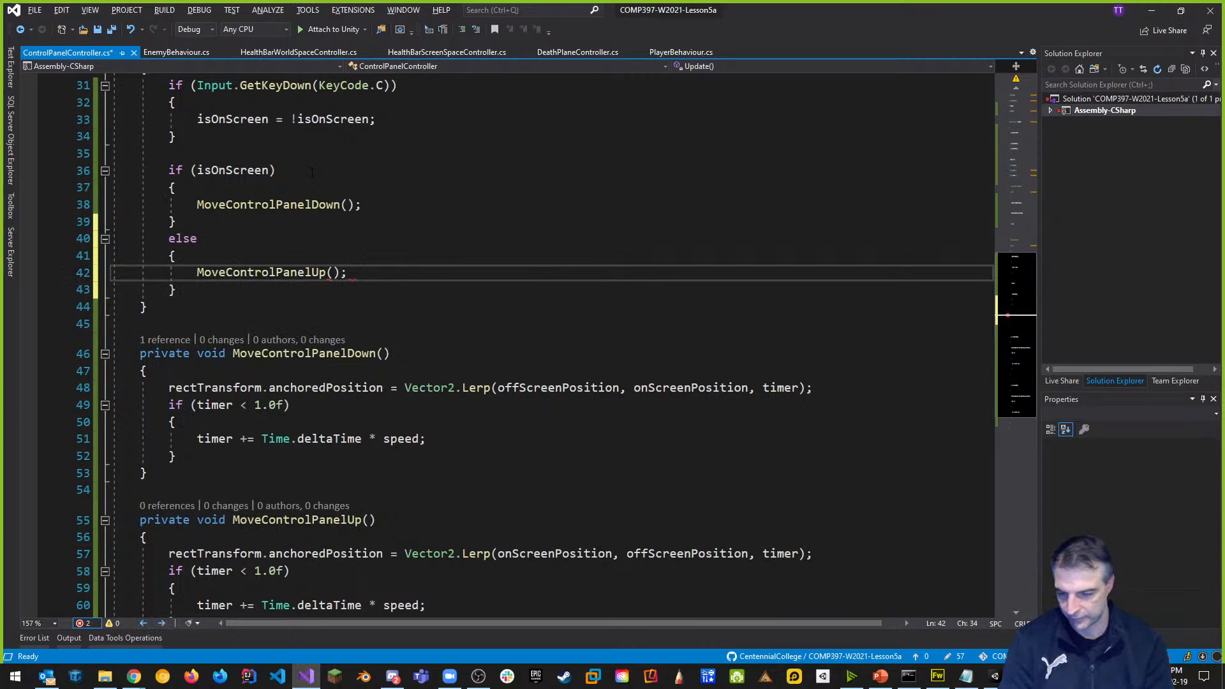
key("ctrl+s")
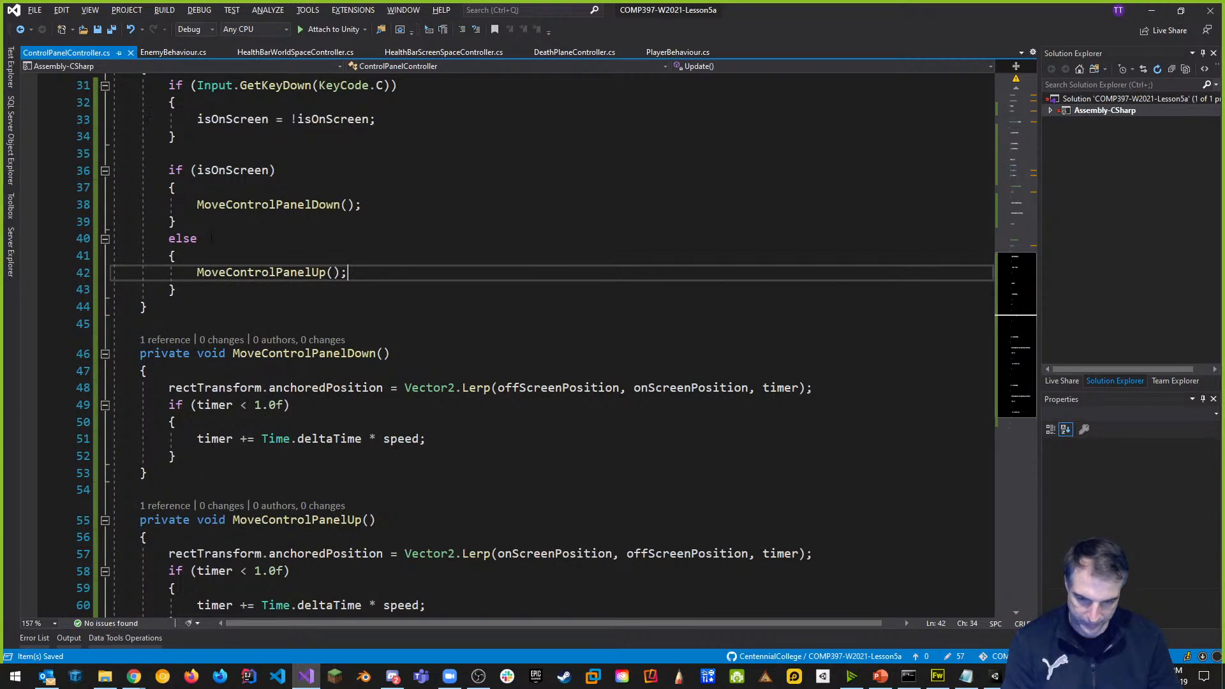
scroll(322, 236, "down", 3)
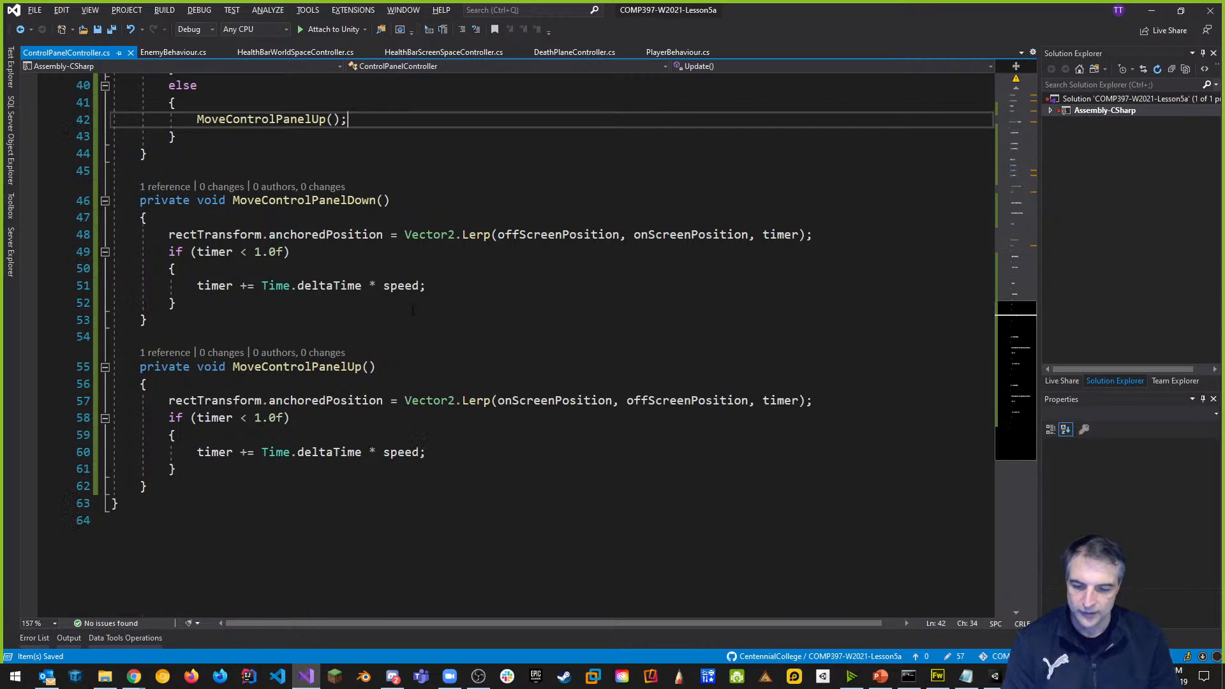
scroll(510, 344, "up", 2)
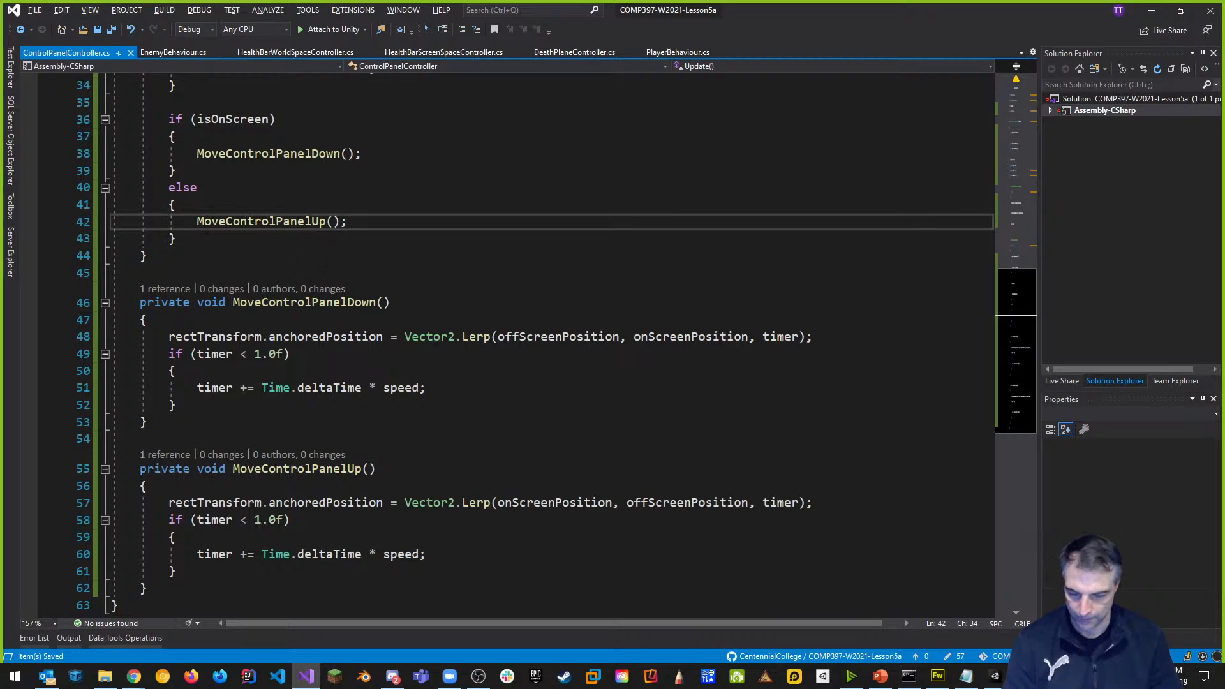
scroll(549, 344, "up", 3)
scroll(243, 258, "down", 1)
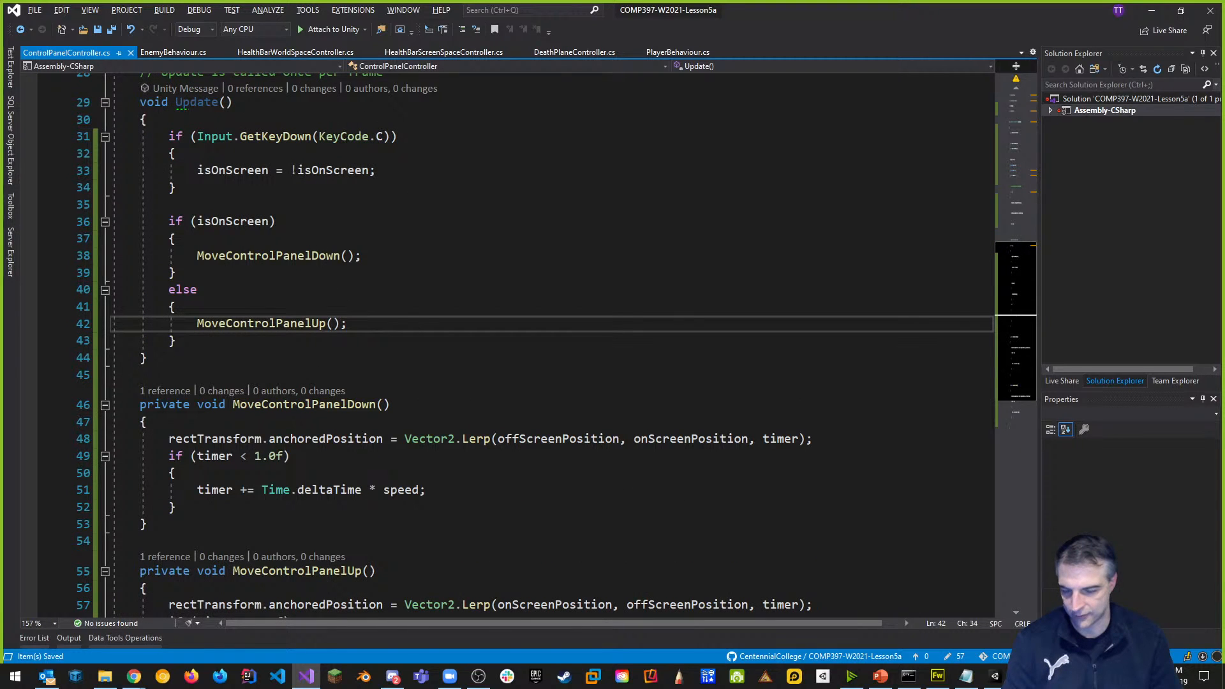
Reset timer = 0.0f right after the isOnScreen toggle line and save the script.
mouse_move(379, 136)
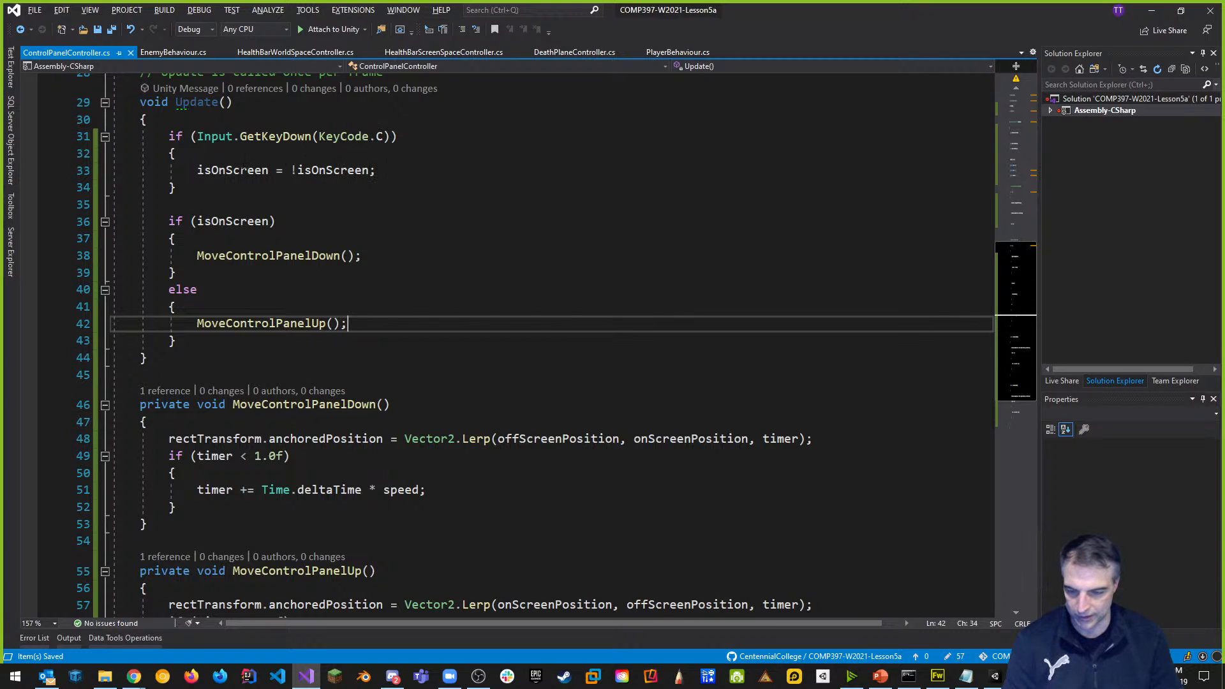
left_click(394, 167)
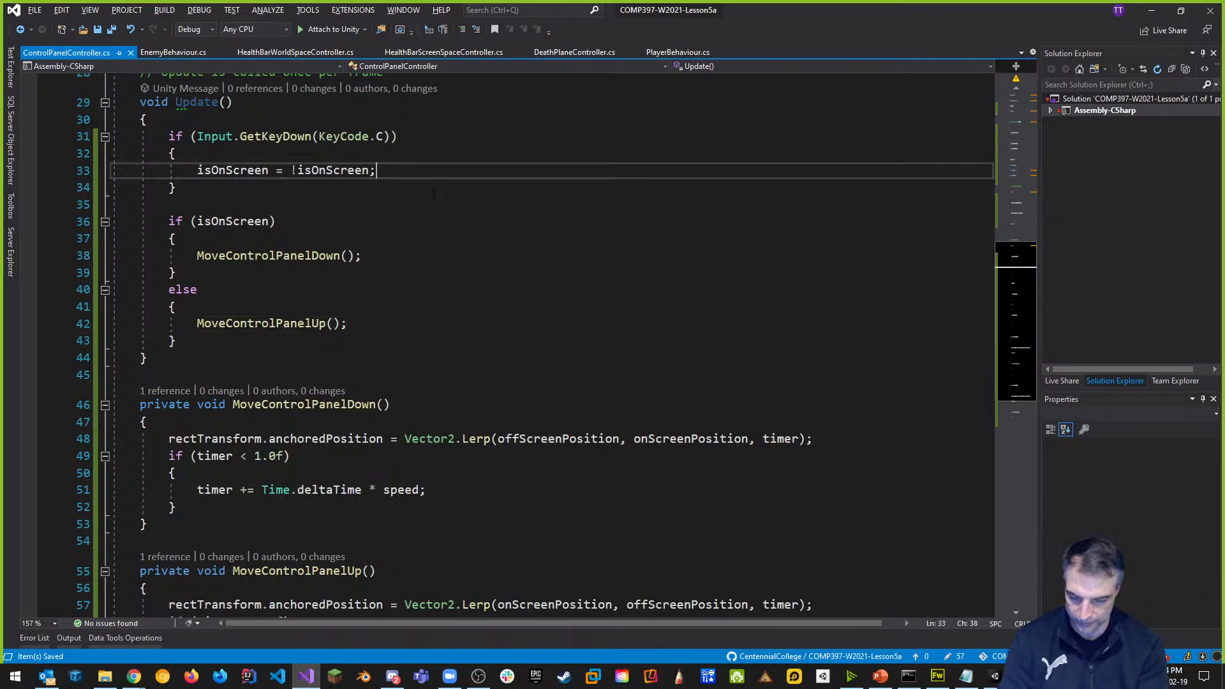
key("Return")
type("timer = 0.0f;")
key("ctrl+s")
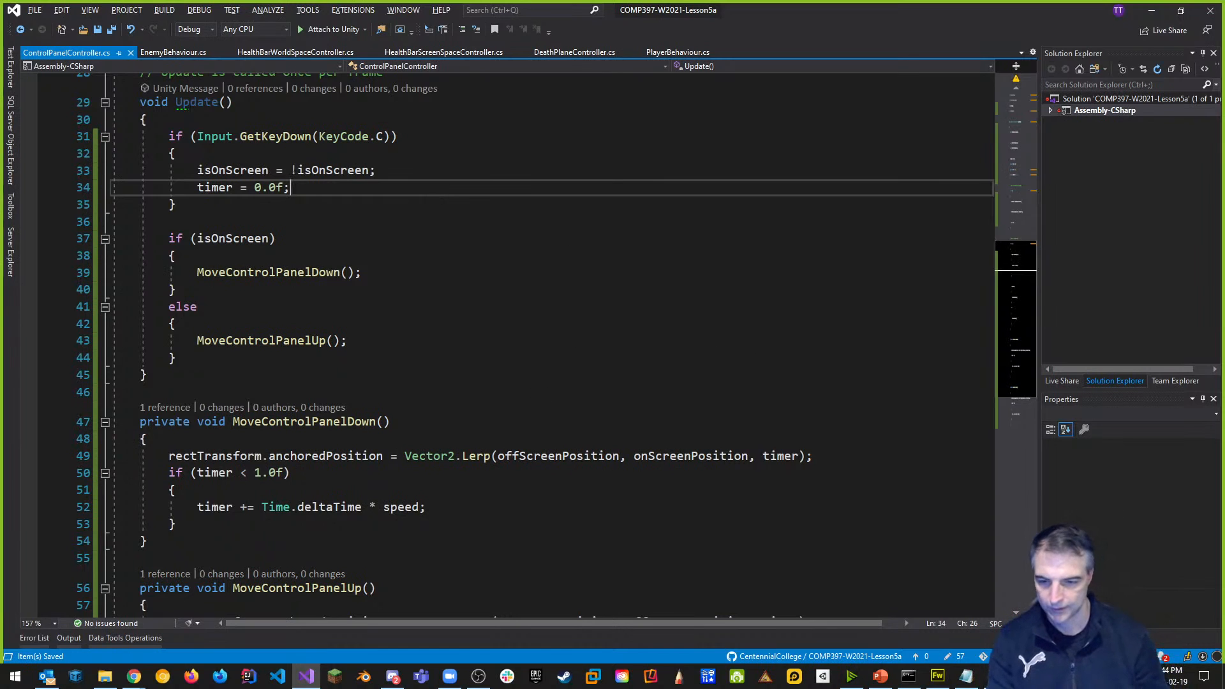
key("alt+Tab")
key("alt+Tab")
key("alt+Tab")
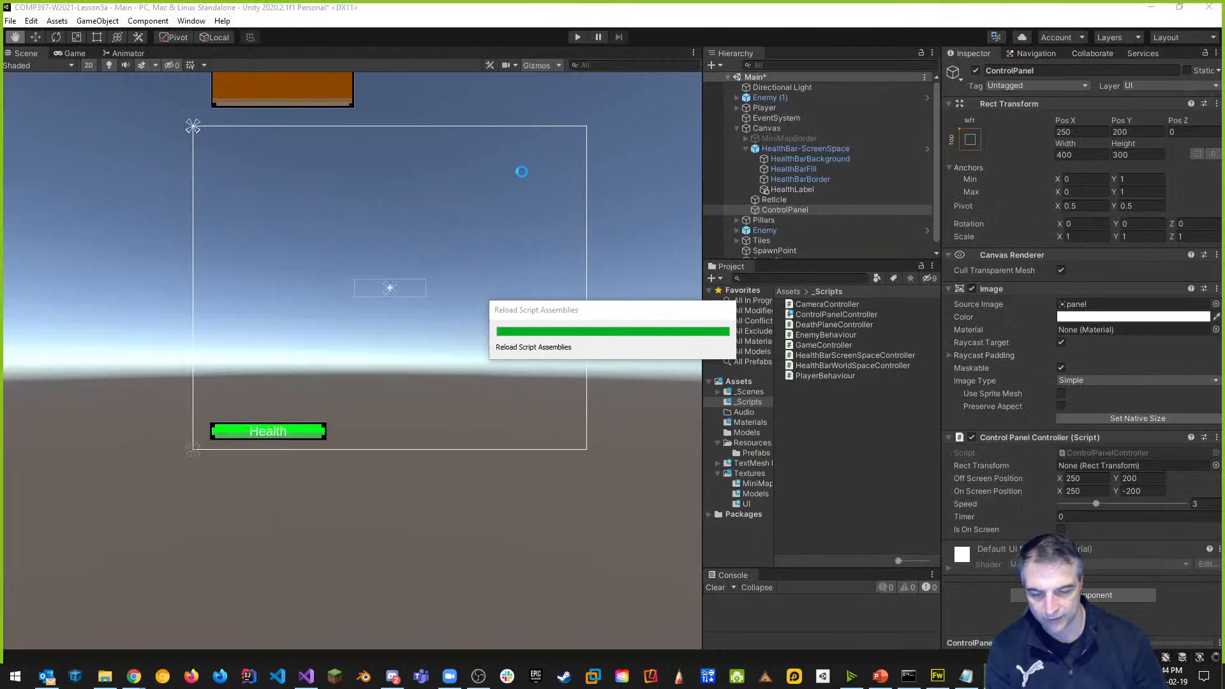
Play the scene and toggle the control panel on and off screen several times.
left_click(577, 37)
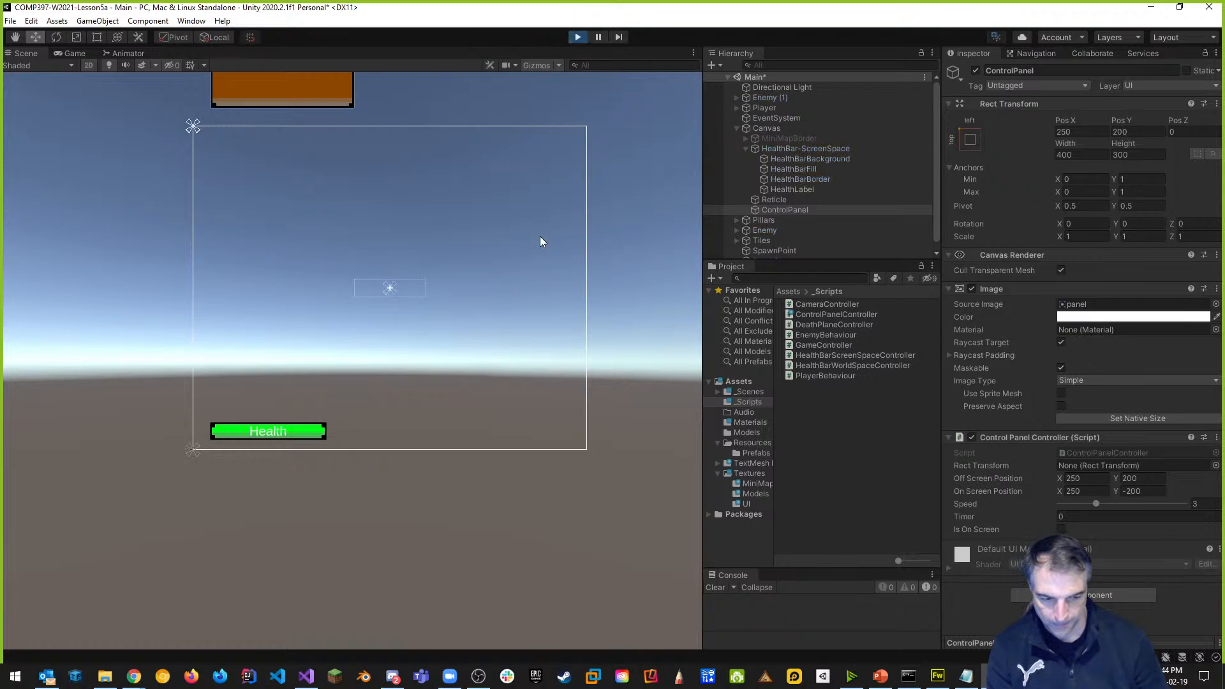
key("Tab")
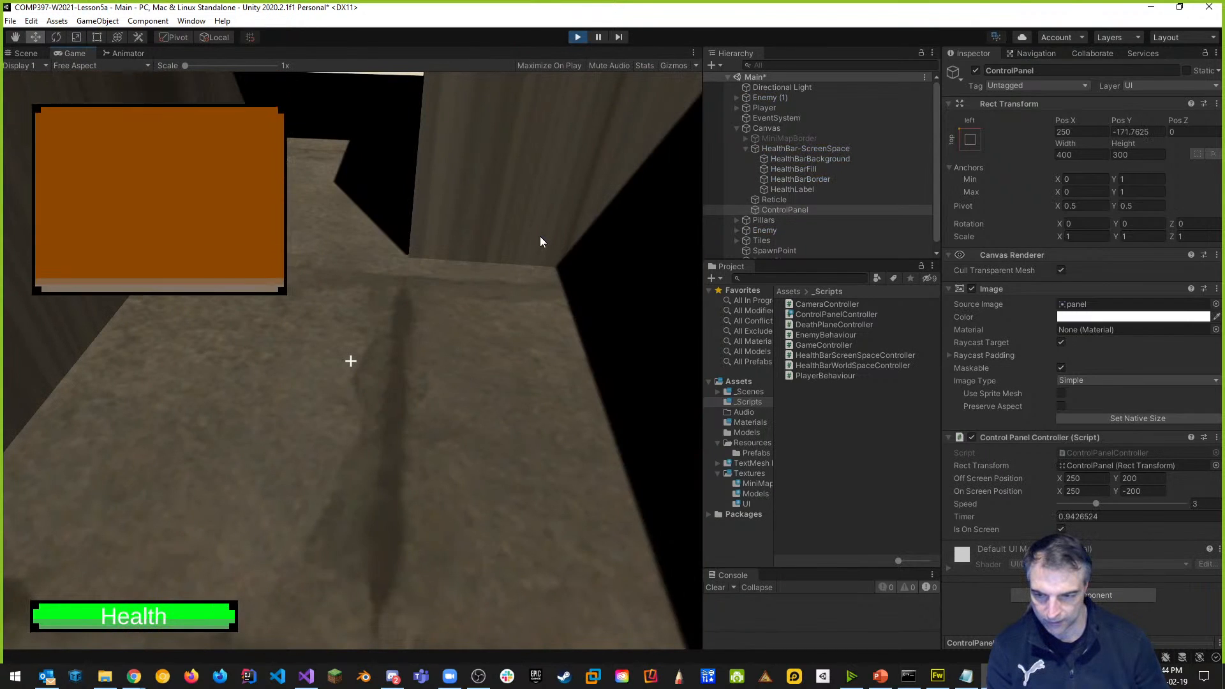
key("Tab")
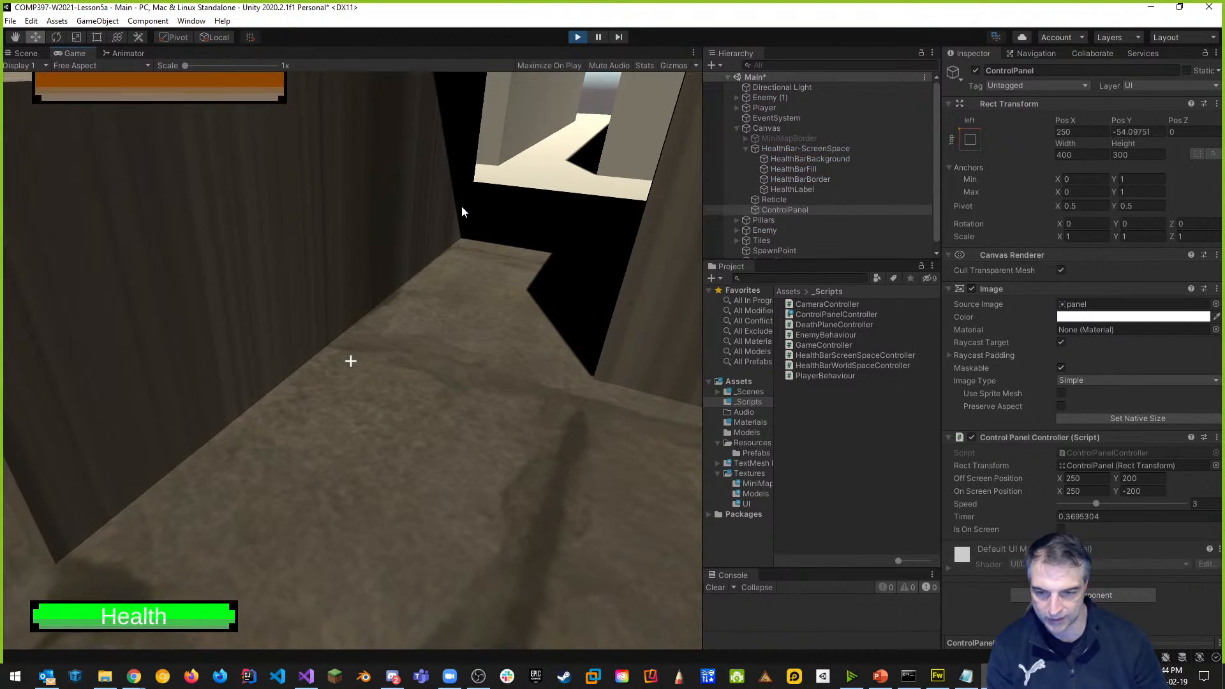
key("Tab")
key("Tab")
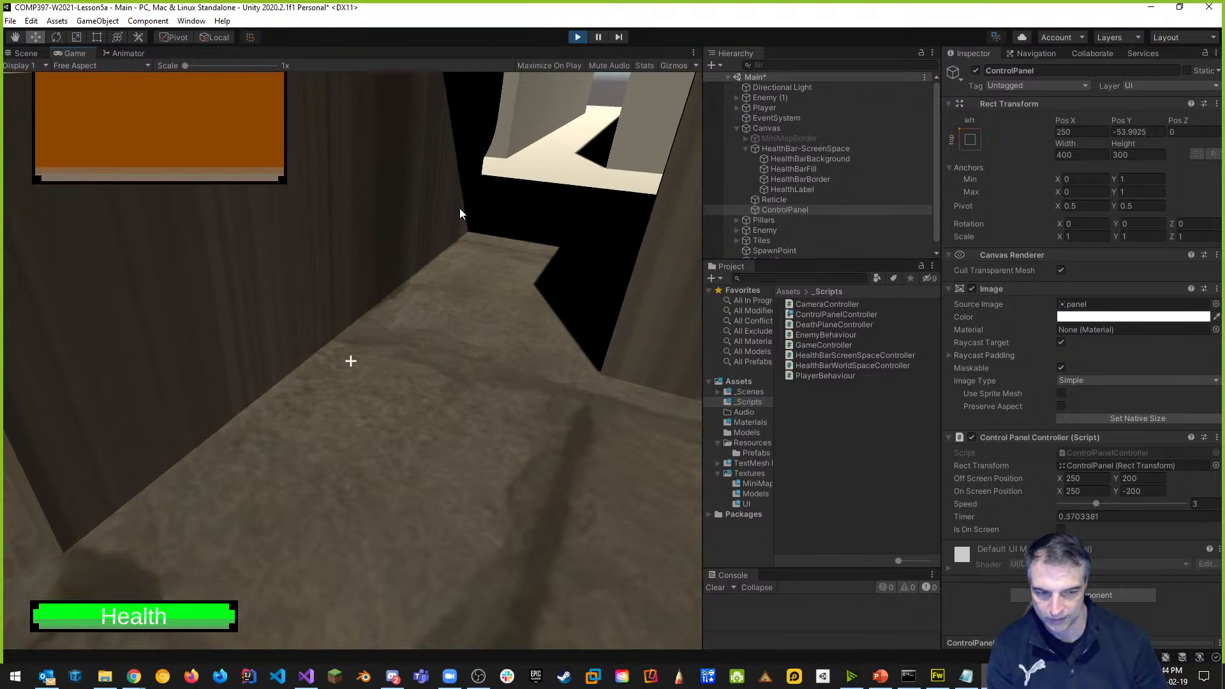
key("Tab")
key("Tab")
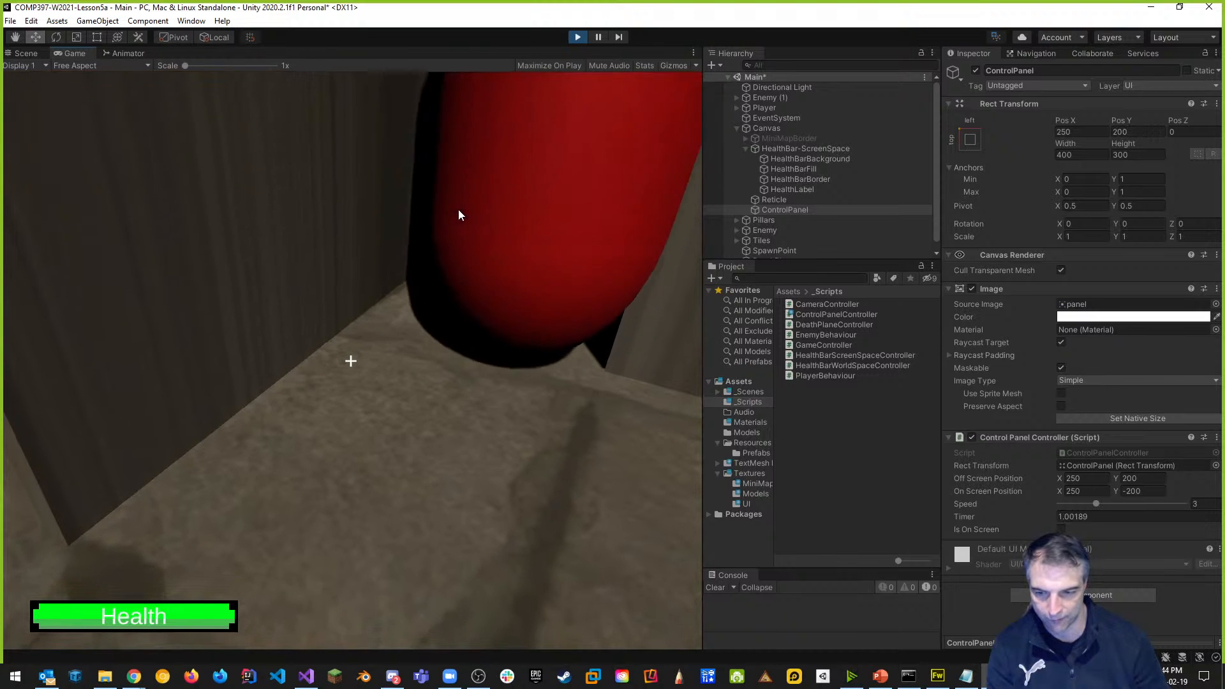
key("Tab")
key("Tab")
key("Tab")
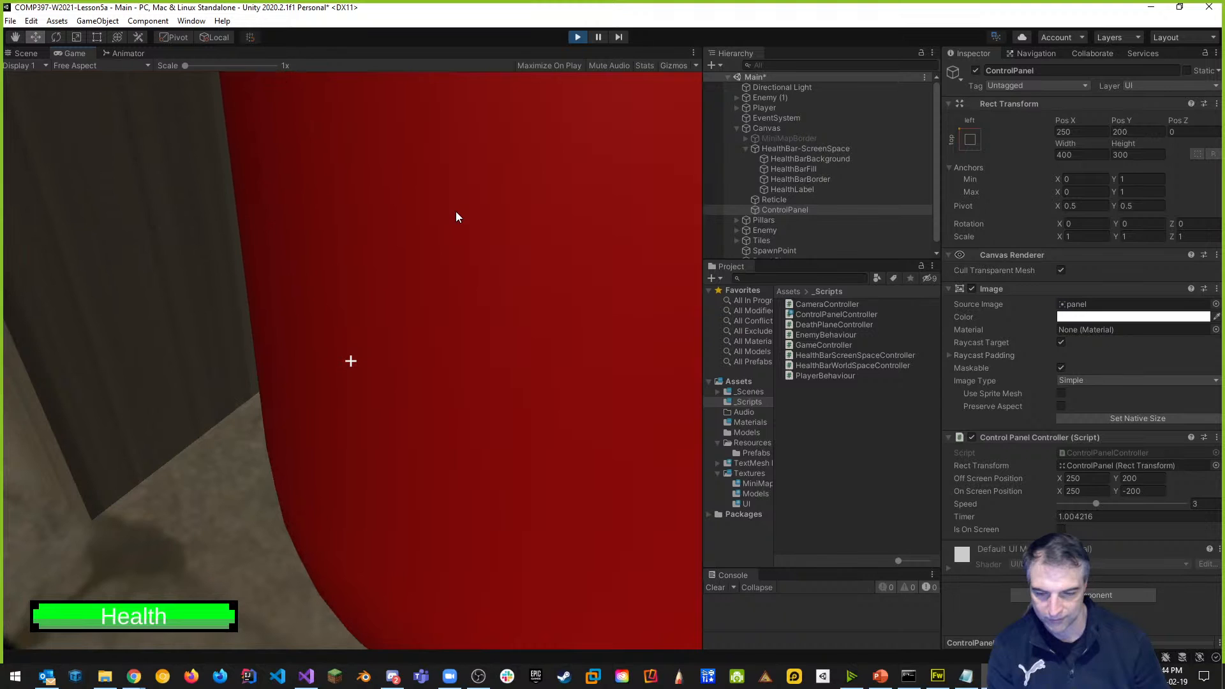
key("Tab")
key("Tab")
key("Tab")
key("Tab")
key("Tab")
key("Tab")
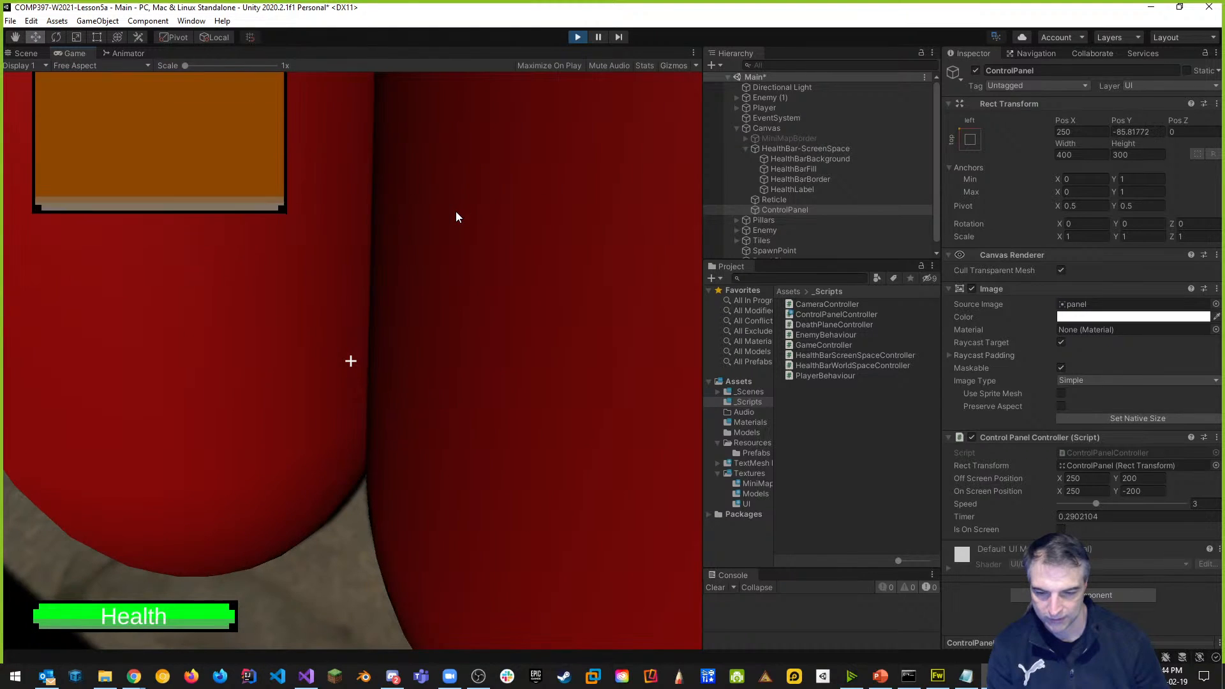
key("Tab")
key("Tab")
key("Tab")
key("Tab")
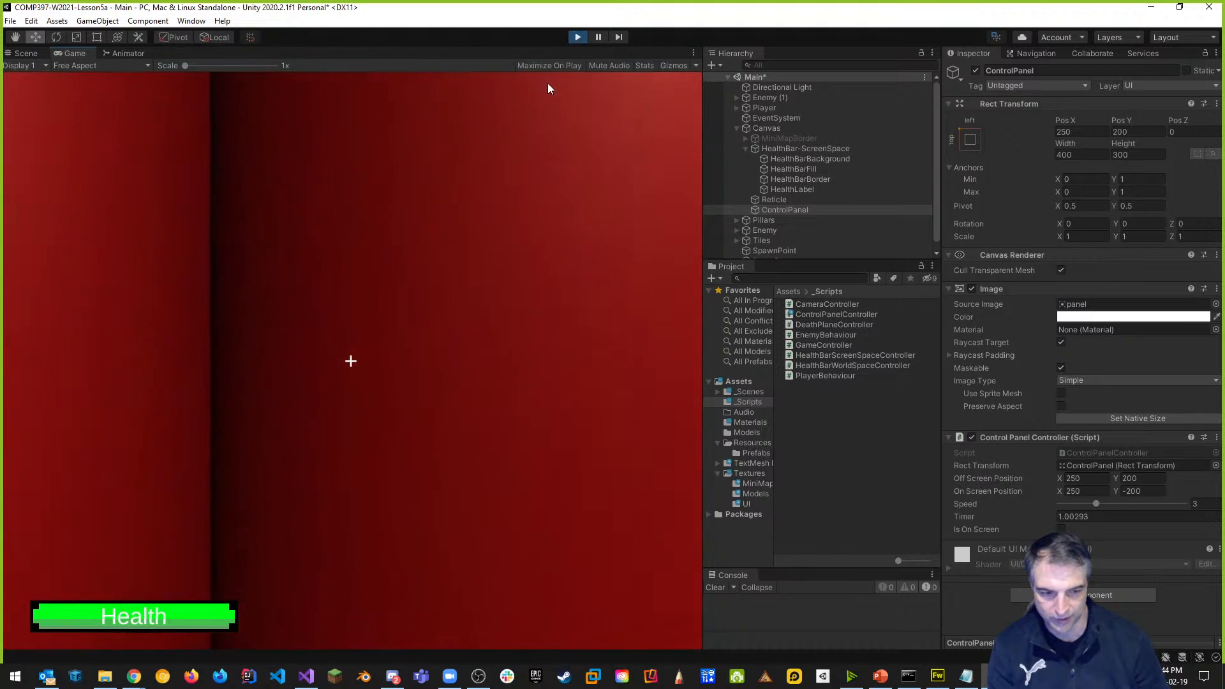
Take camera control, move the player, toggle the panel again, then stop Play mode.
left_click(497, 265)
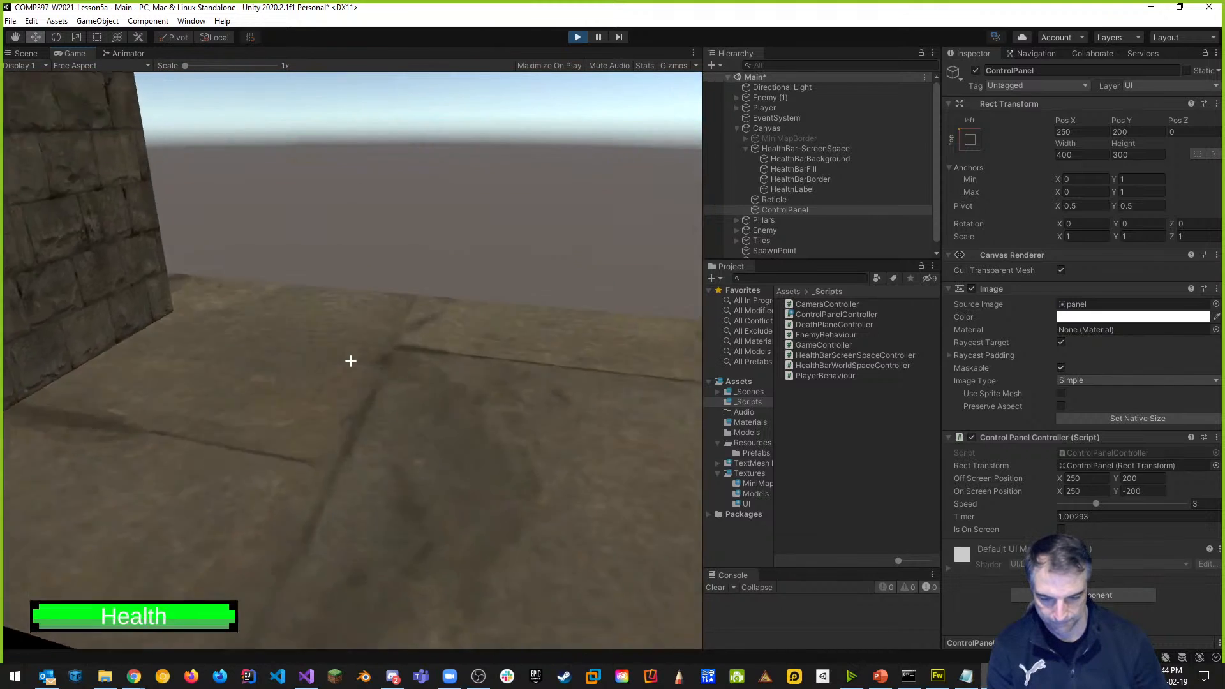
key("space")
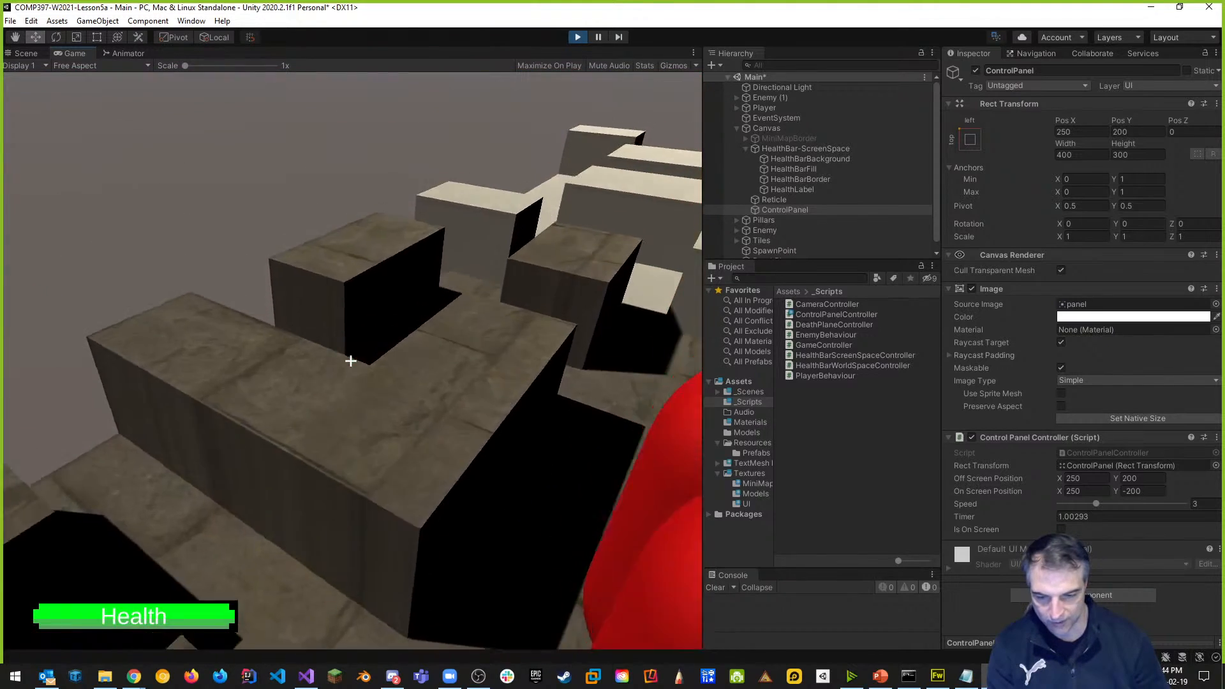
key("Tab")
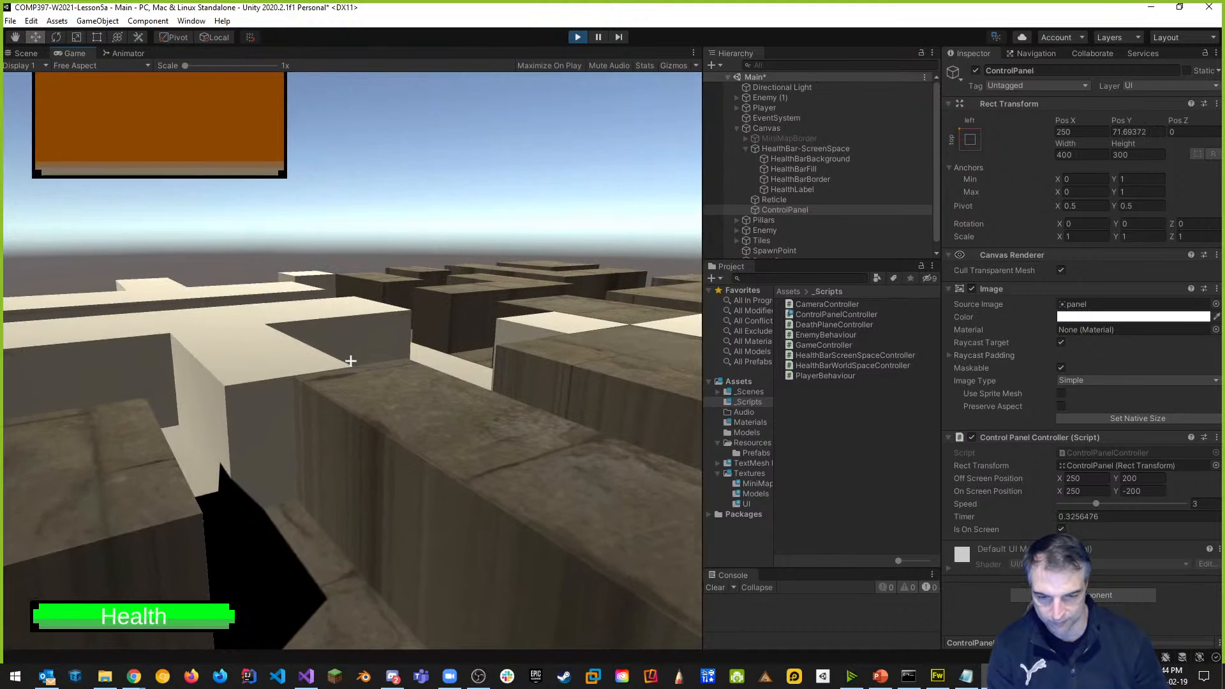
key("m")
key("m")
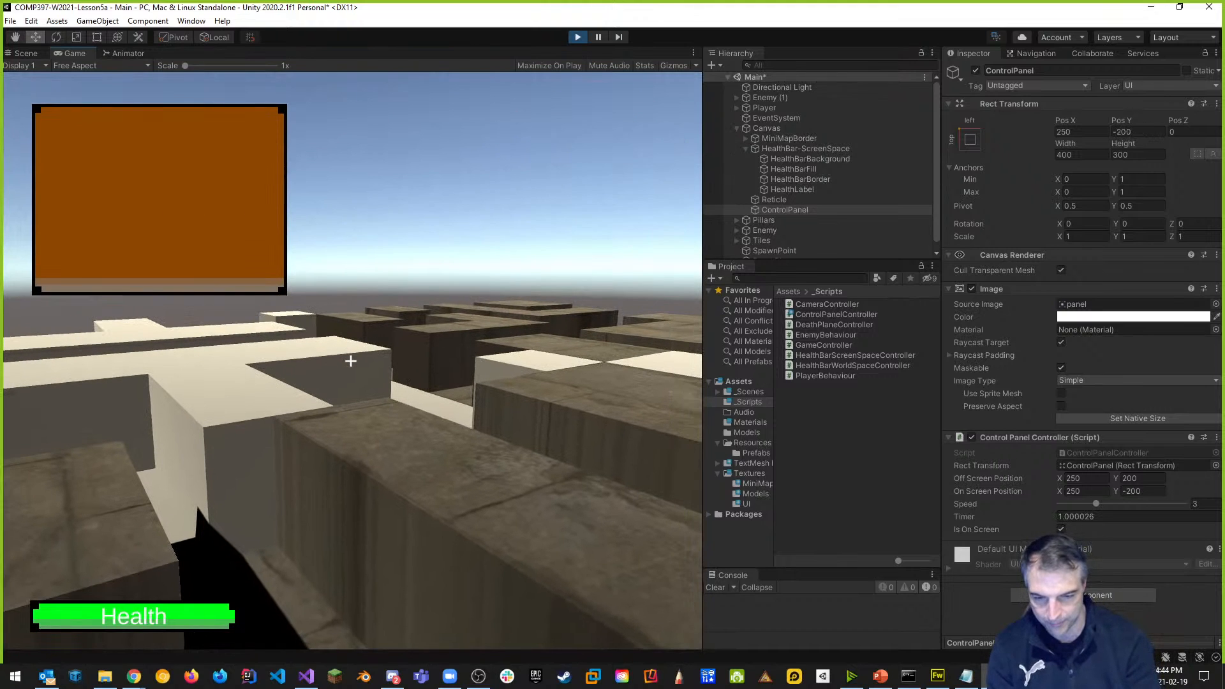
key("Tab")
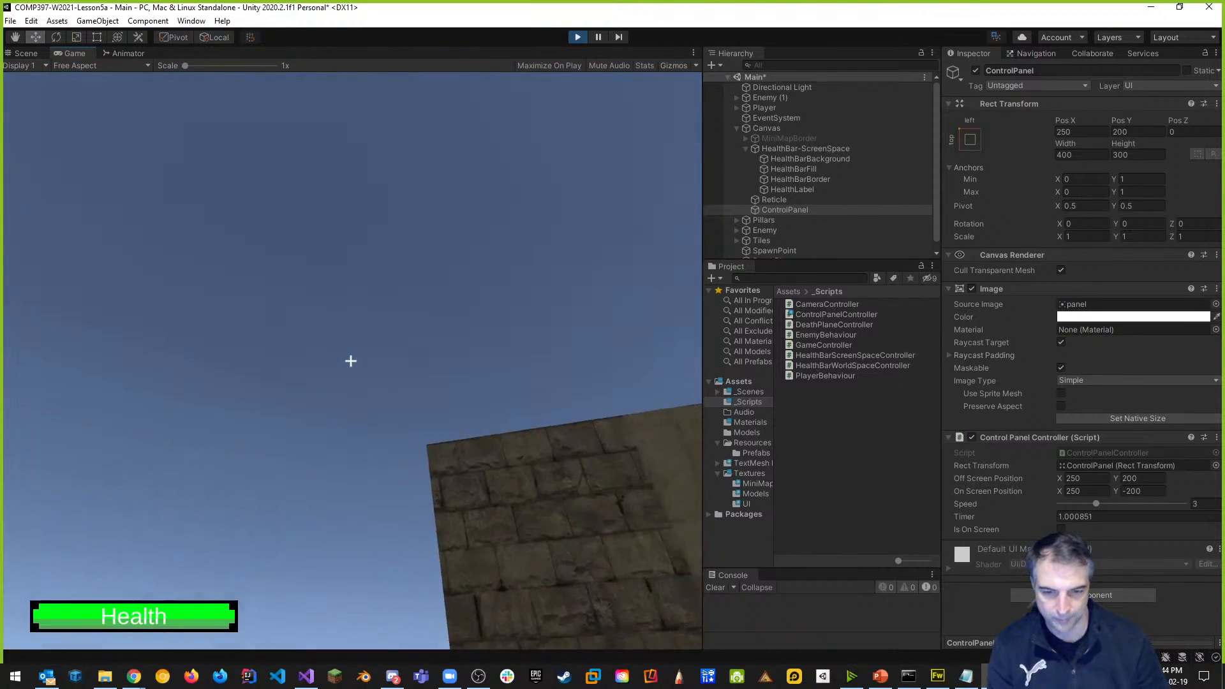
key("Escape")
left_click(579, 38)
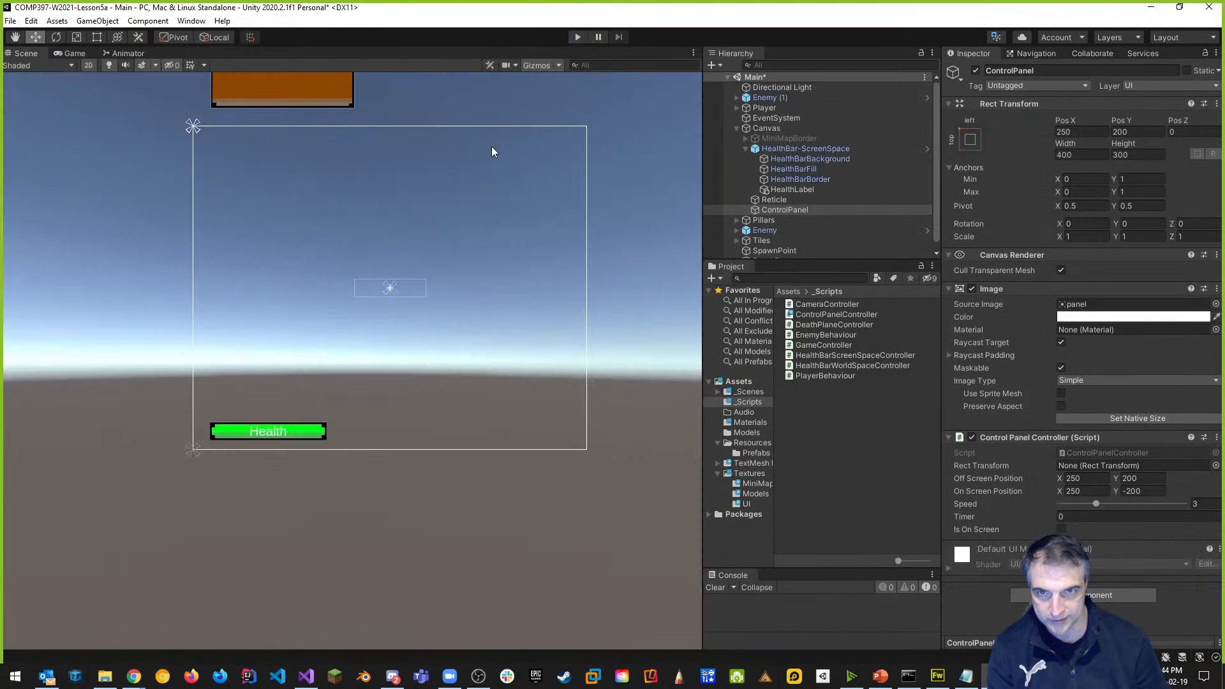
Set the Control Panel Controller's Speed to 5 and save the scene.
left_click_drag(1100, 503, 1132, 506)
left_click(1210, 504)
type("5")
key("ctrl+s")
Playtest the scene, sliding the control panel in and out, then stop play mode.
left_click(583, 38)
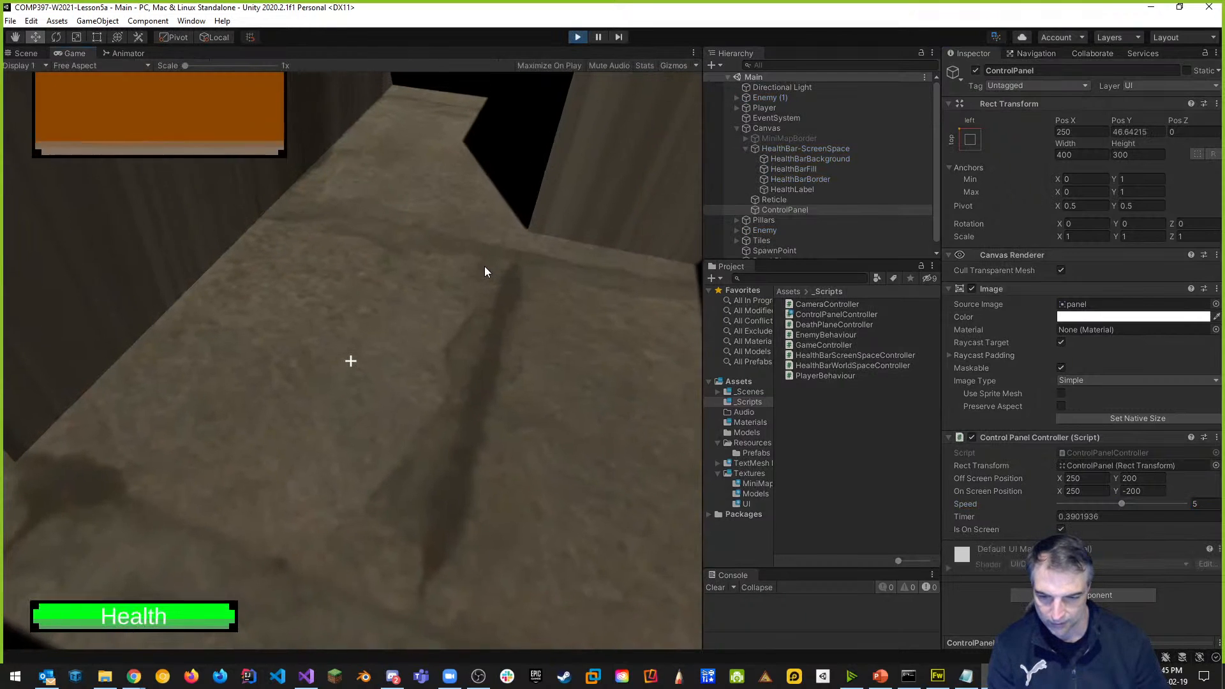
key("Tab")
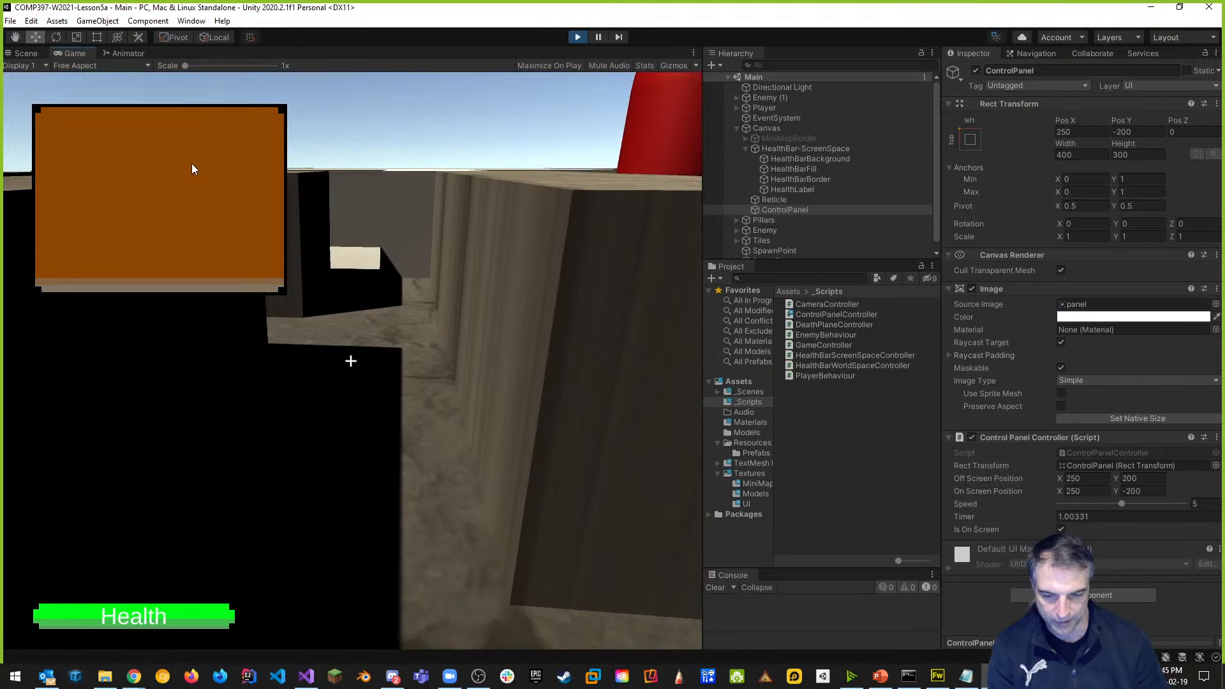
key("Tab")
left_click(579, 38)
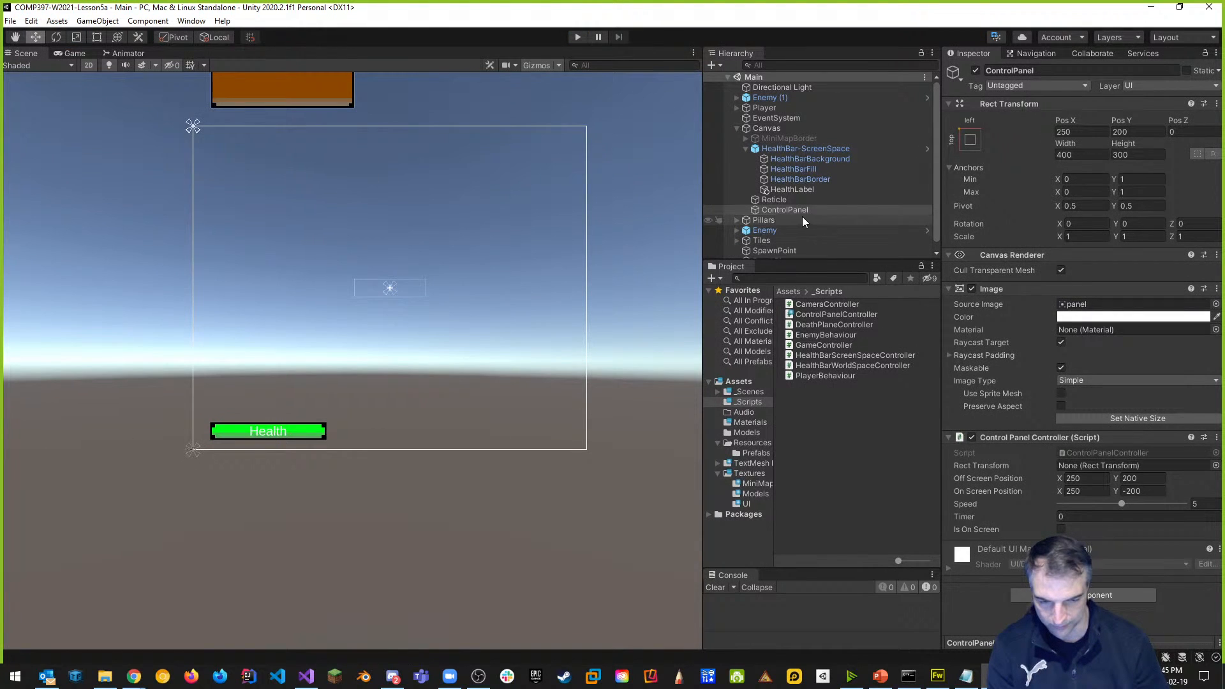
Store ControlPanel as a prefab asset in Assets/Resources/Prefabs.
left_click(746, 149)
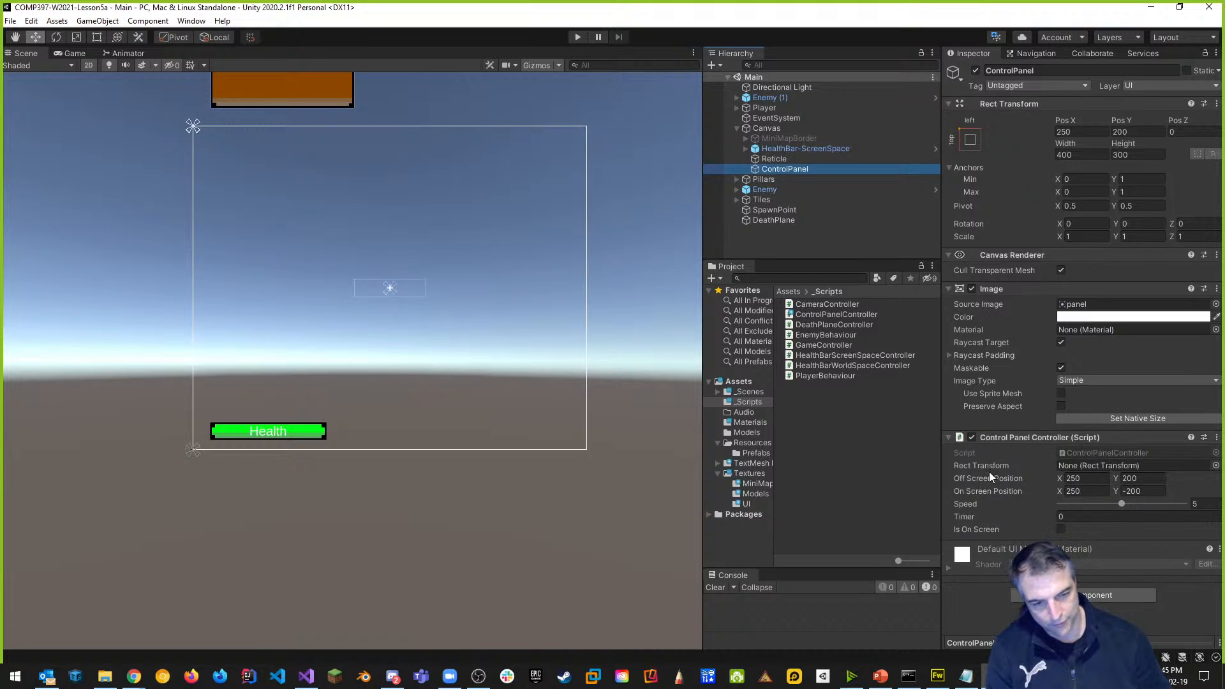
left_click(757, 454)
left_click_drag(776, 169, 807, 420)
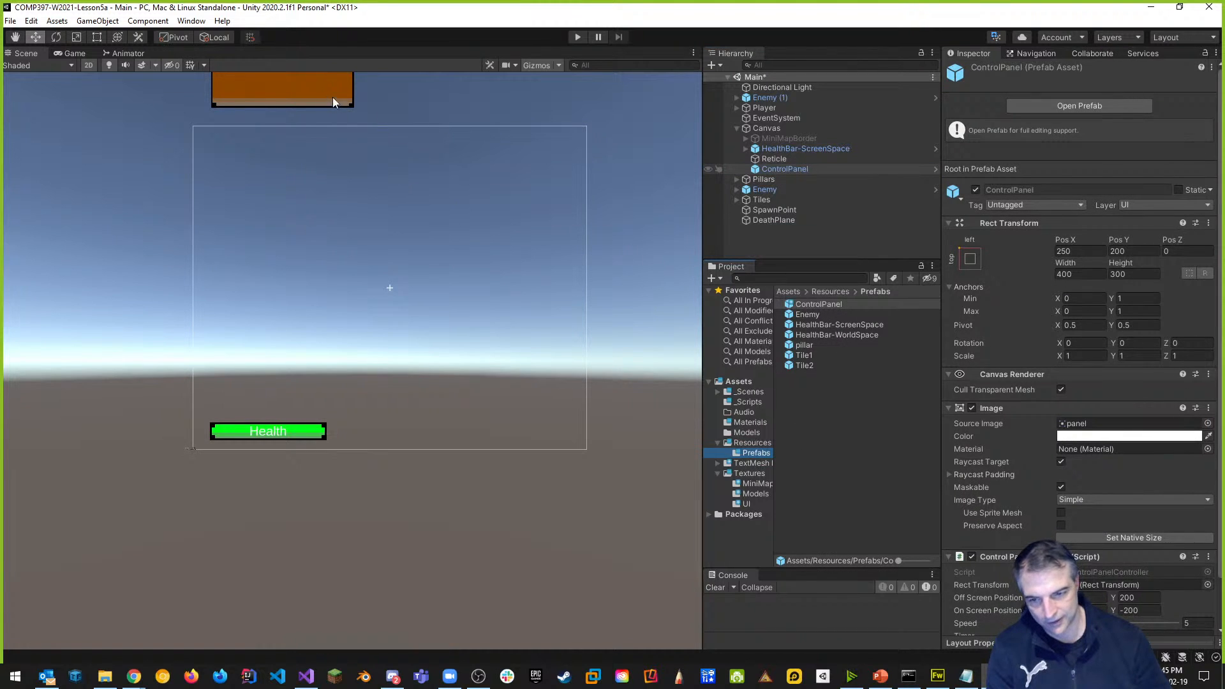
Add a Button - TextMeshPro under ControlPanel and name it PauseButton.
left_click(794, 168)
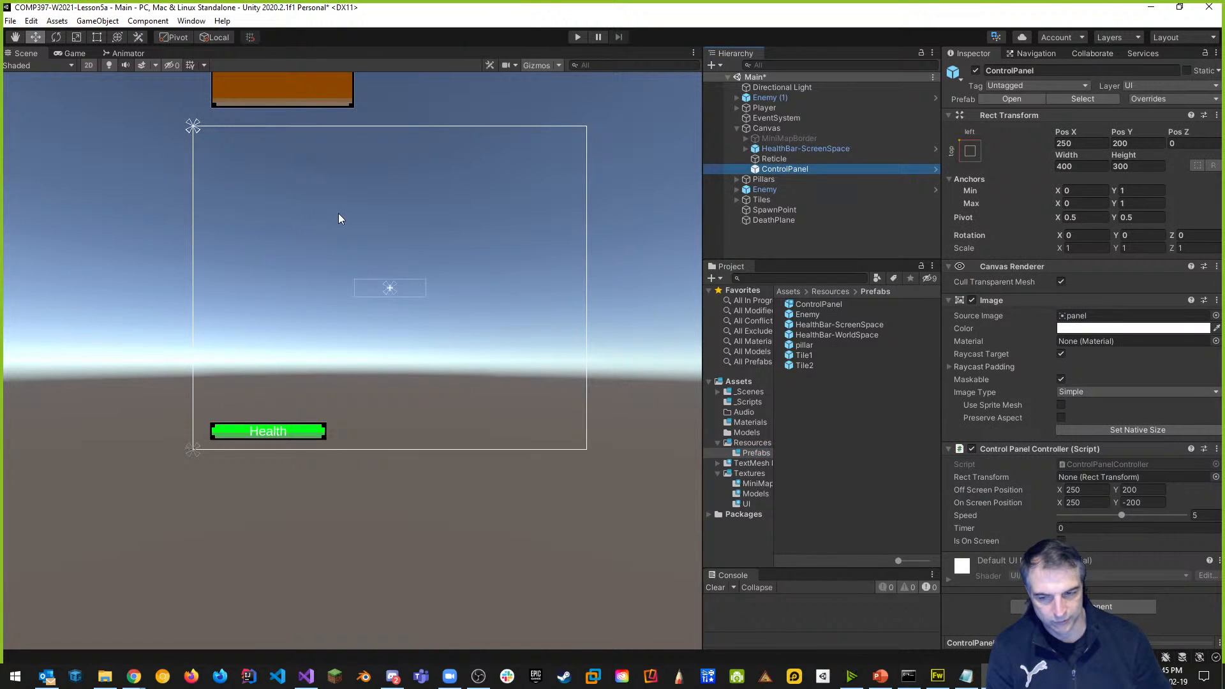
middle_click_drag(370, 211, 393, 431)
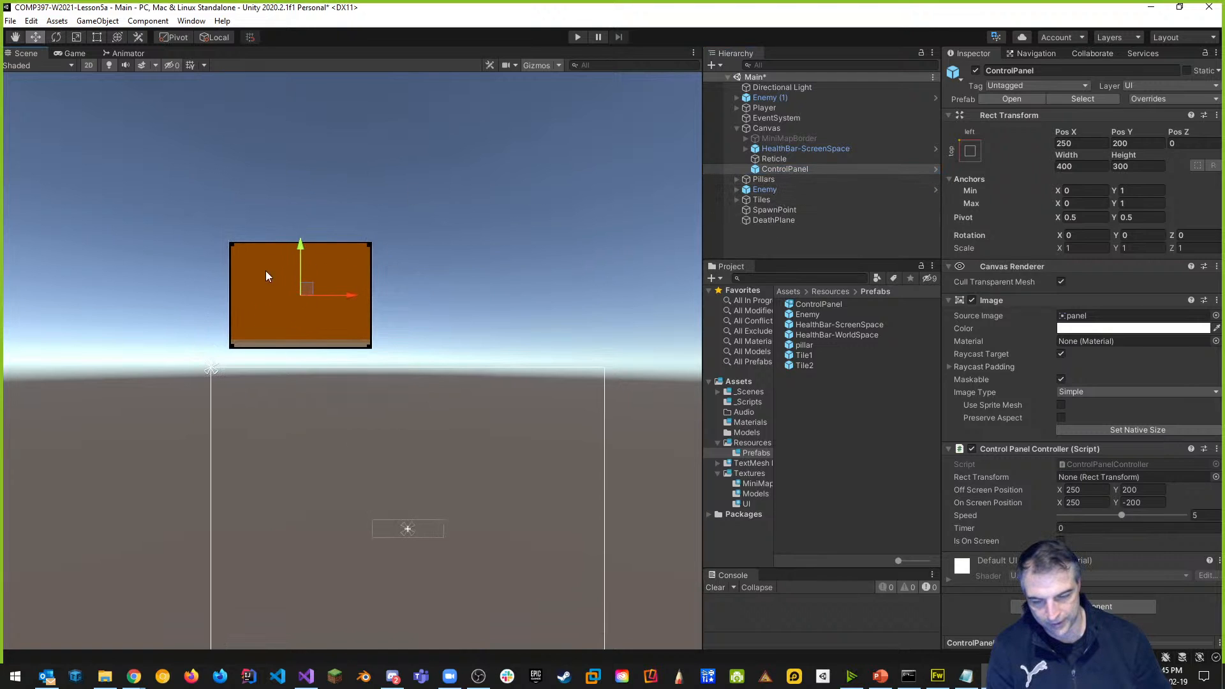
scroll(309, 297, "up", 6)
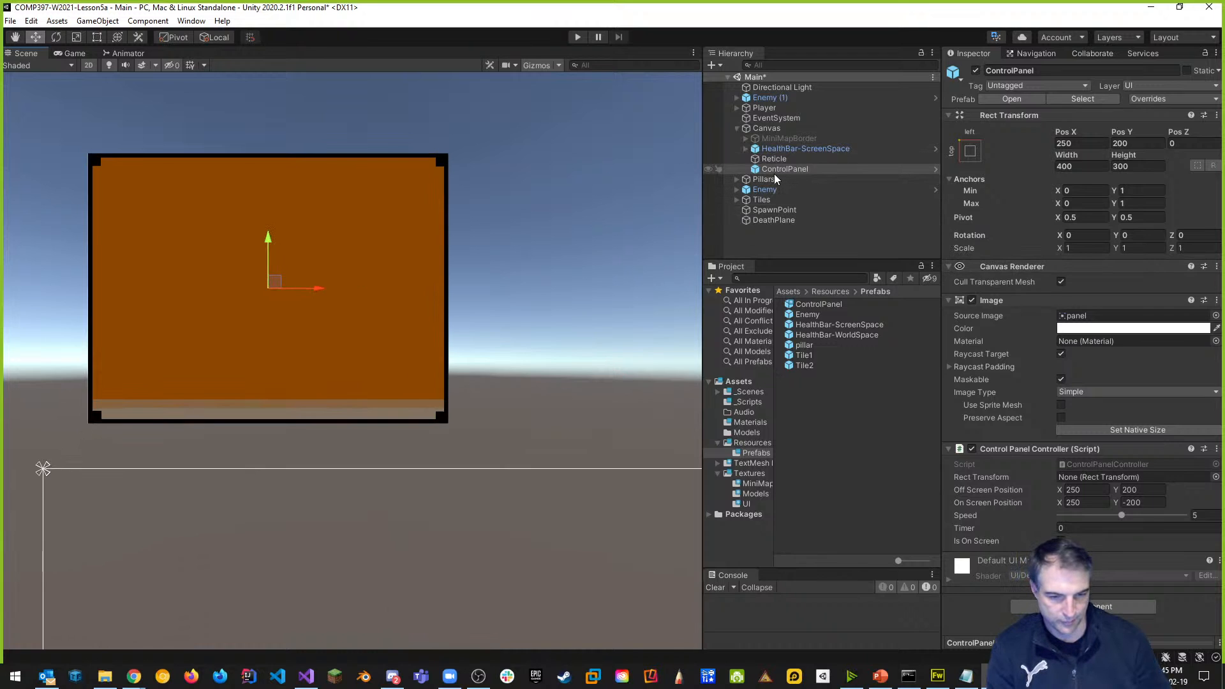
right_click(799, 172)
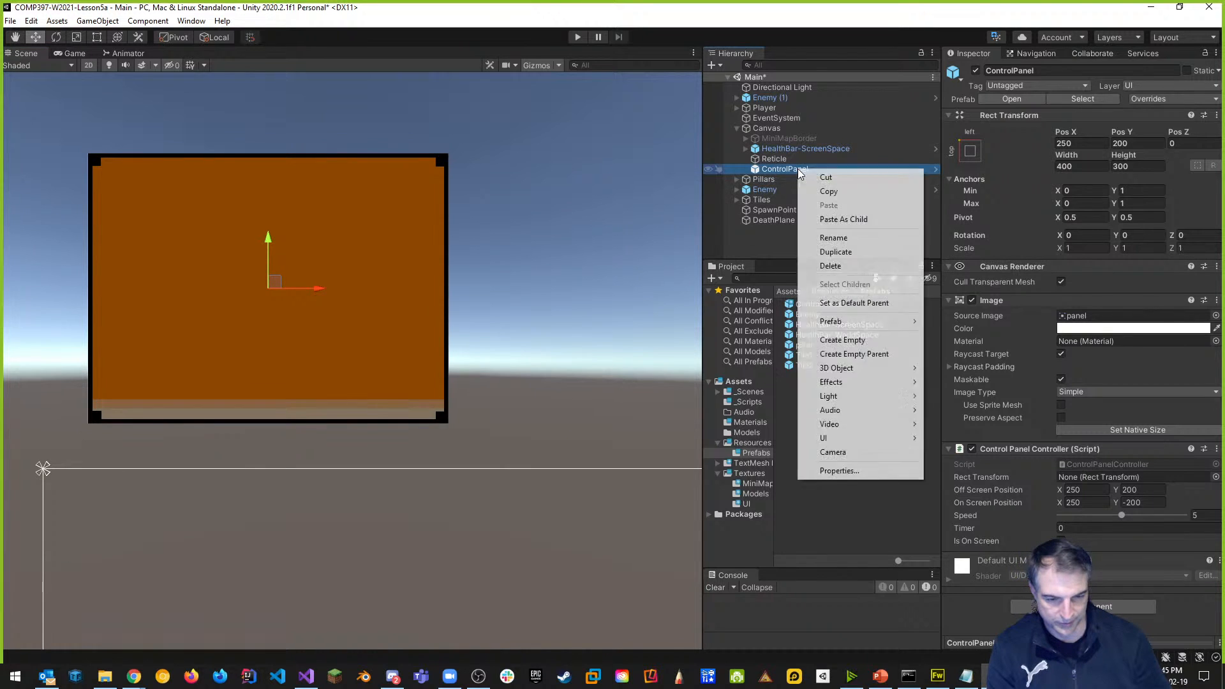
mouse_move(875, 330)
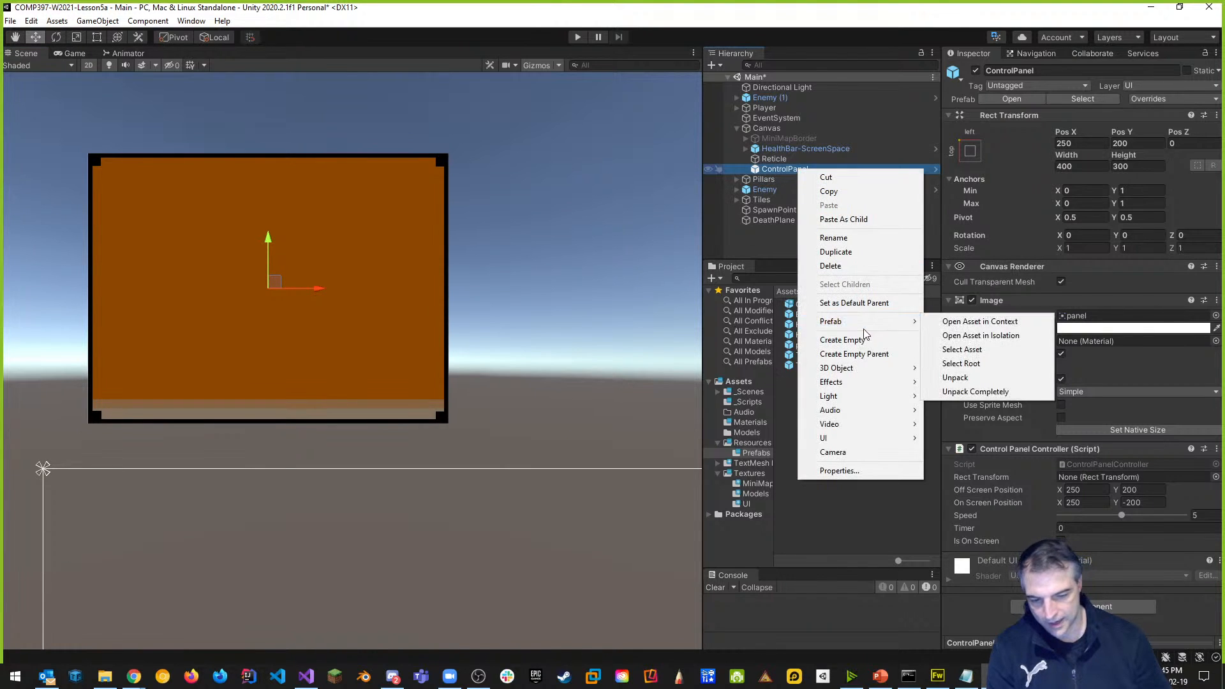
mouse_move(853, 438)
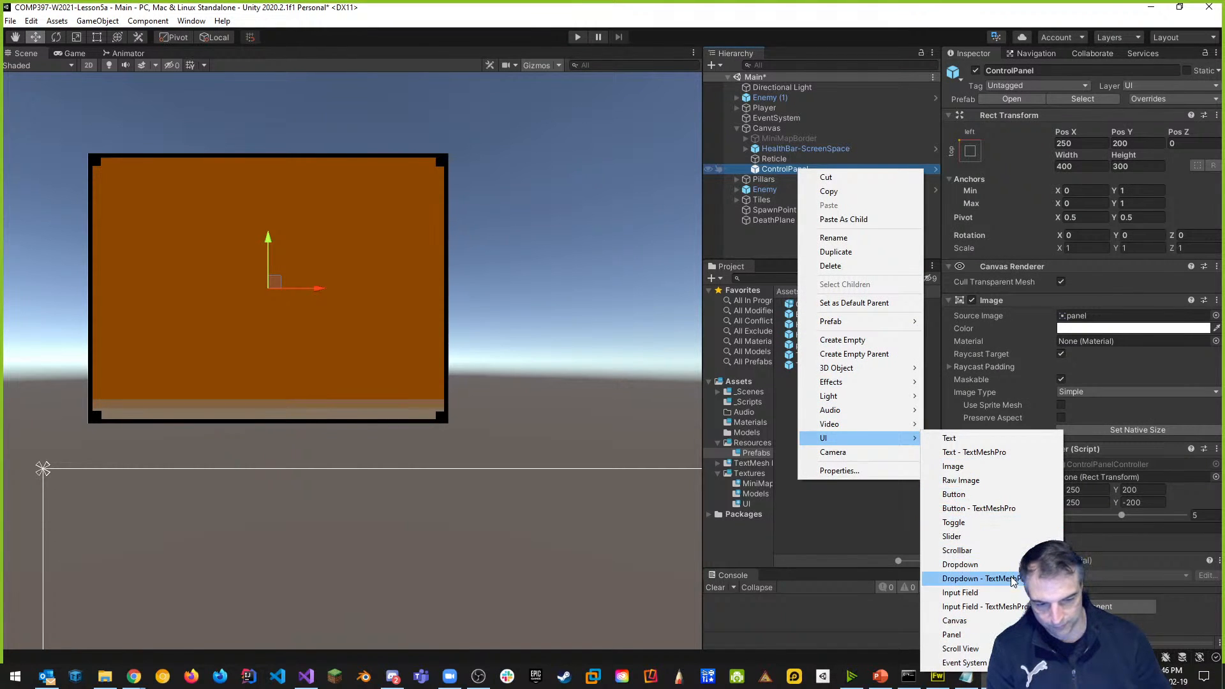
left_click(991, 510)
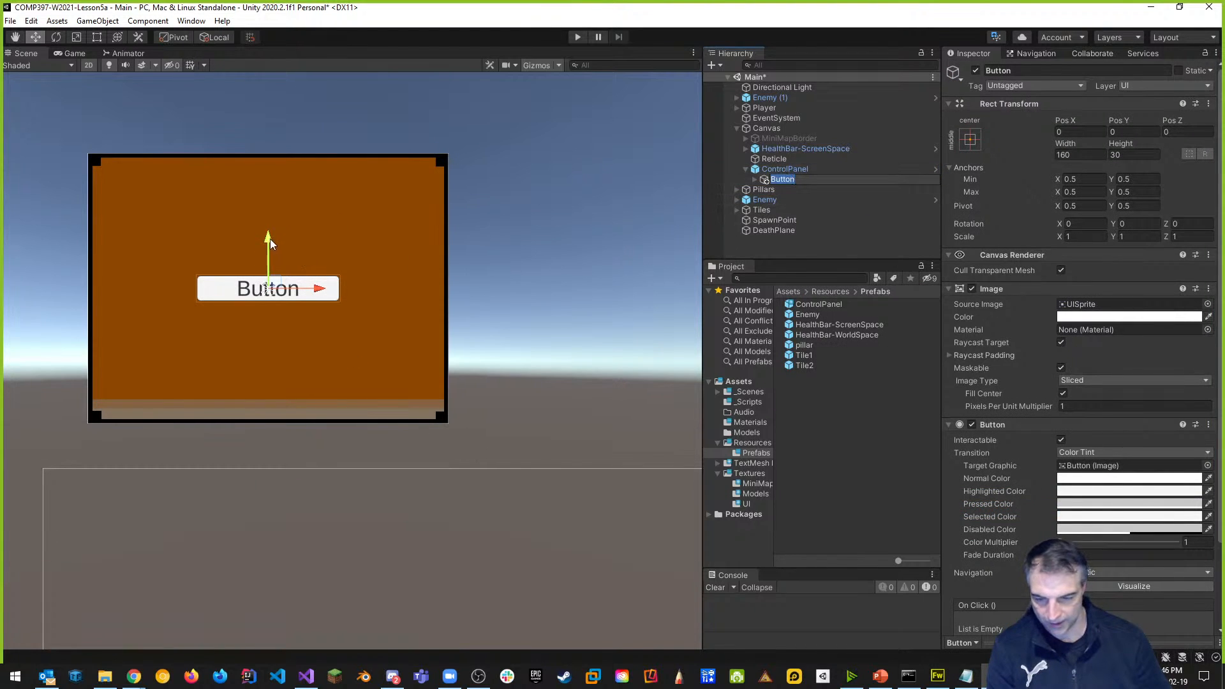
left_click(1029, 72)
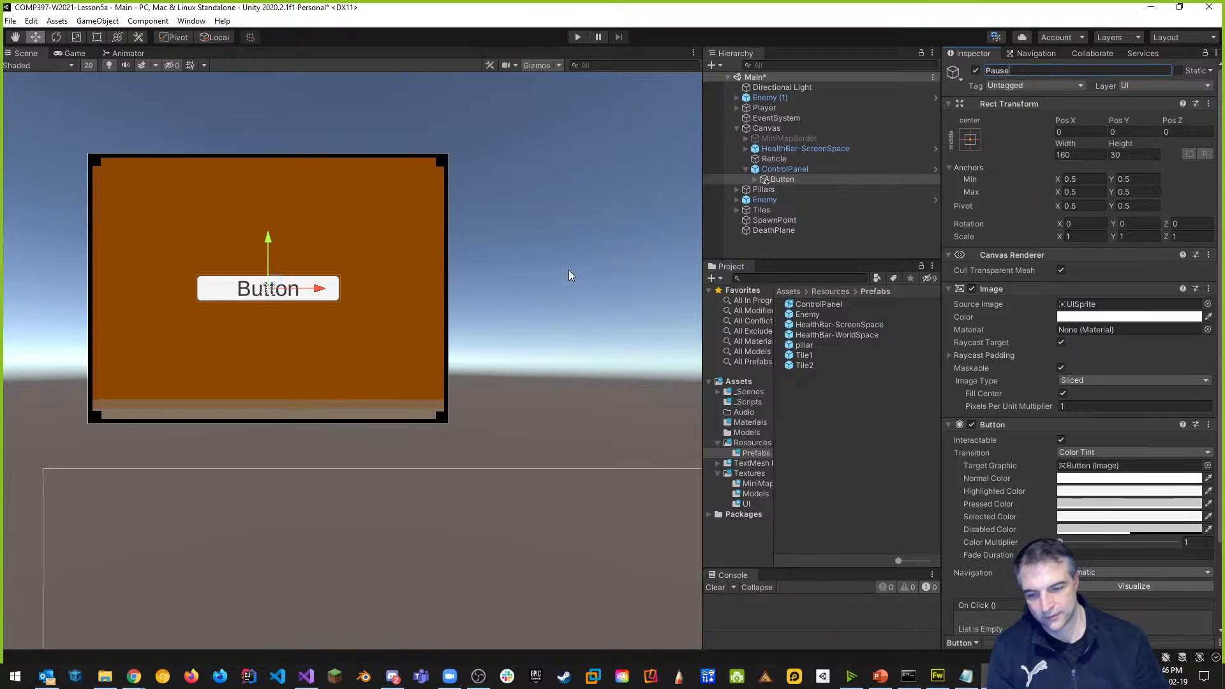
type("PauseButton")
key("Return")
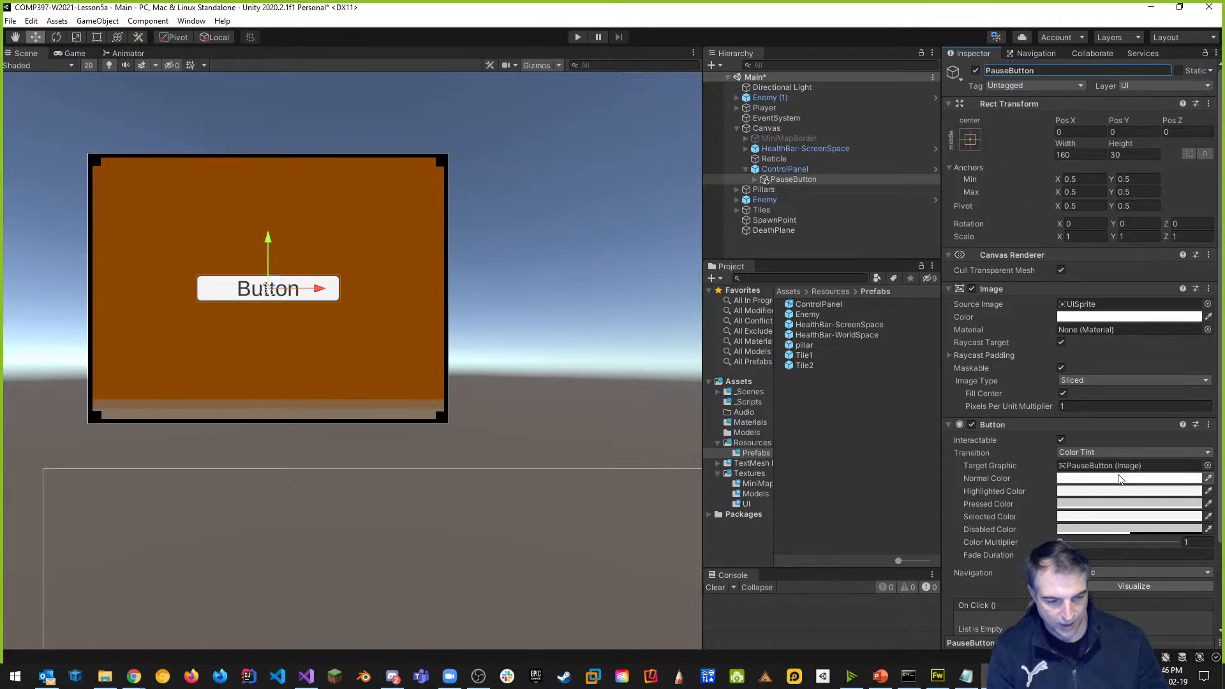
Change the PauseButton's Text (TMP) label to 'Pause'.
left_click(755, 180)
left_click(801, 191)
left_click(975, 335)
type("Pause")
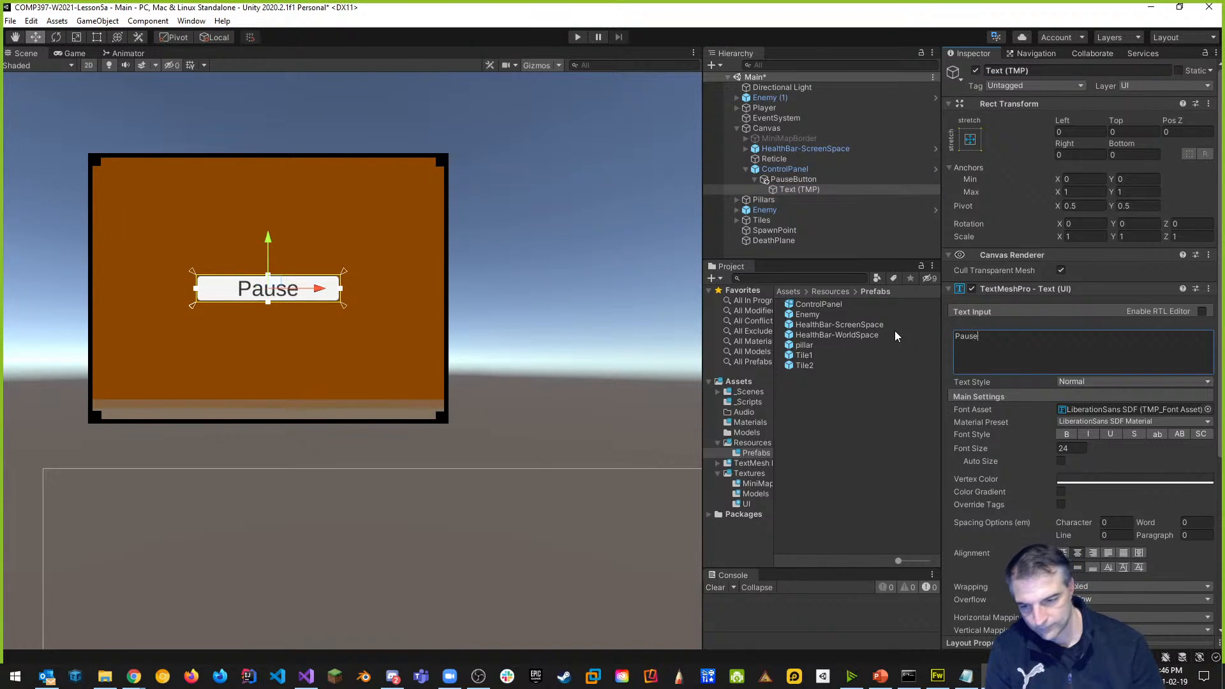
left_click(566, 267)
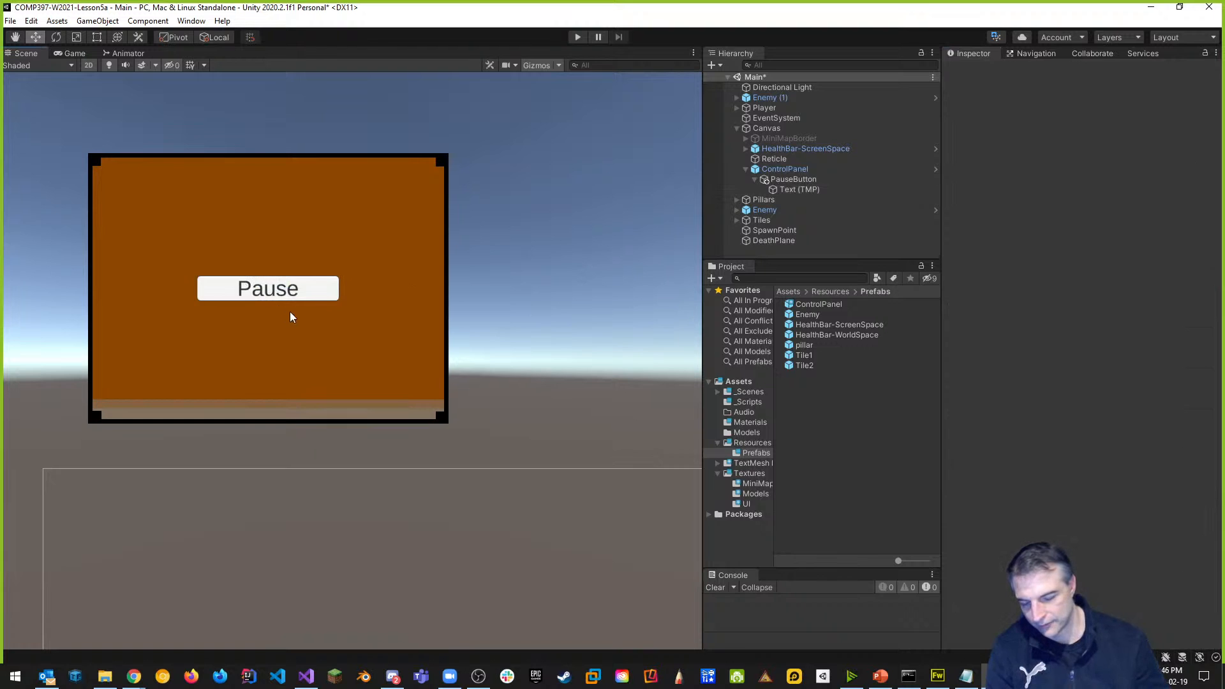
left_click(577, 37)
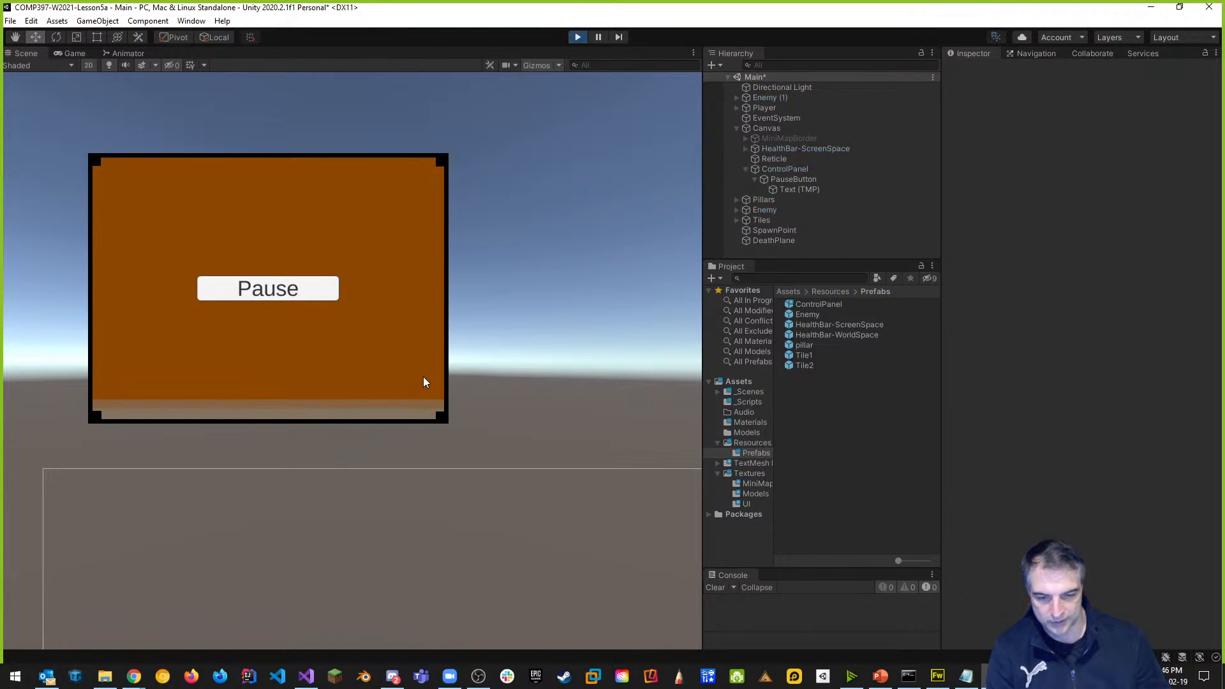
key("Tab")
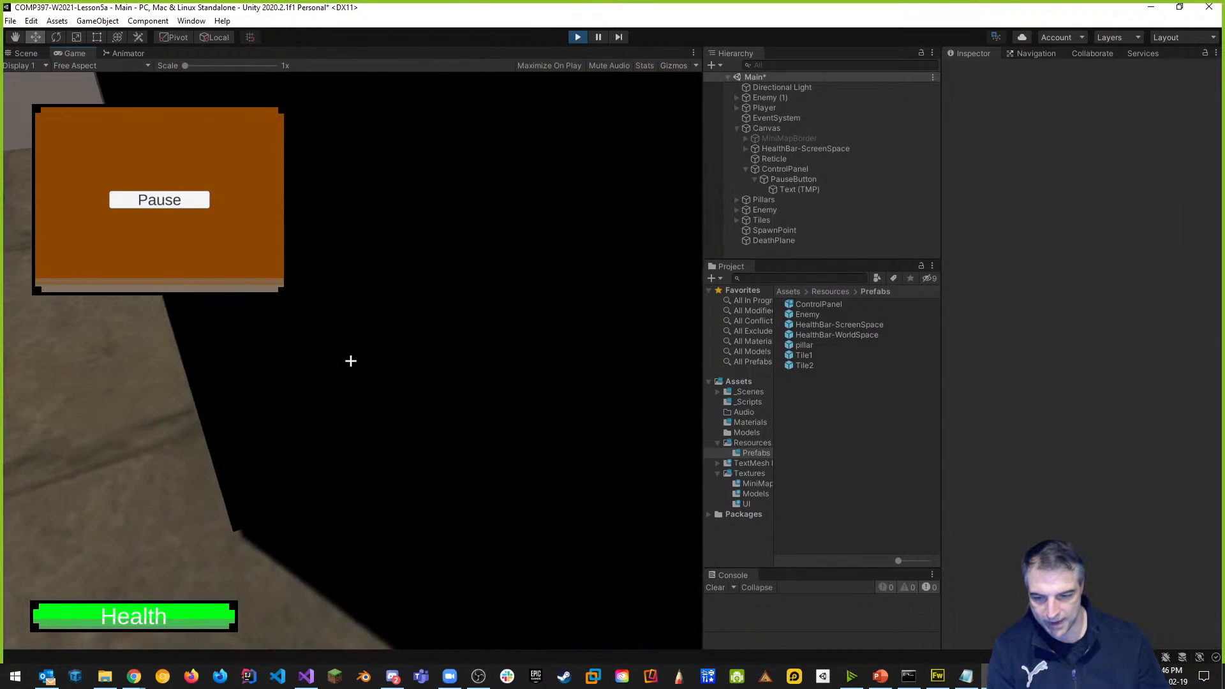
key("Escape")
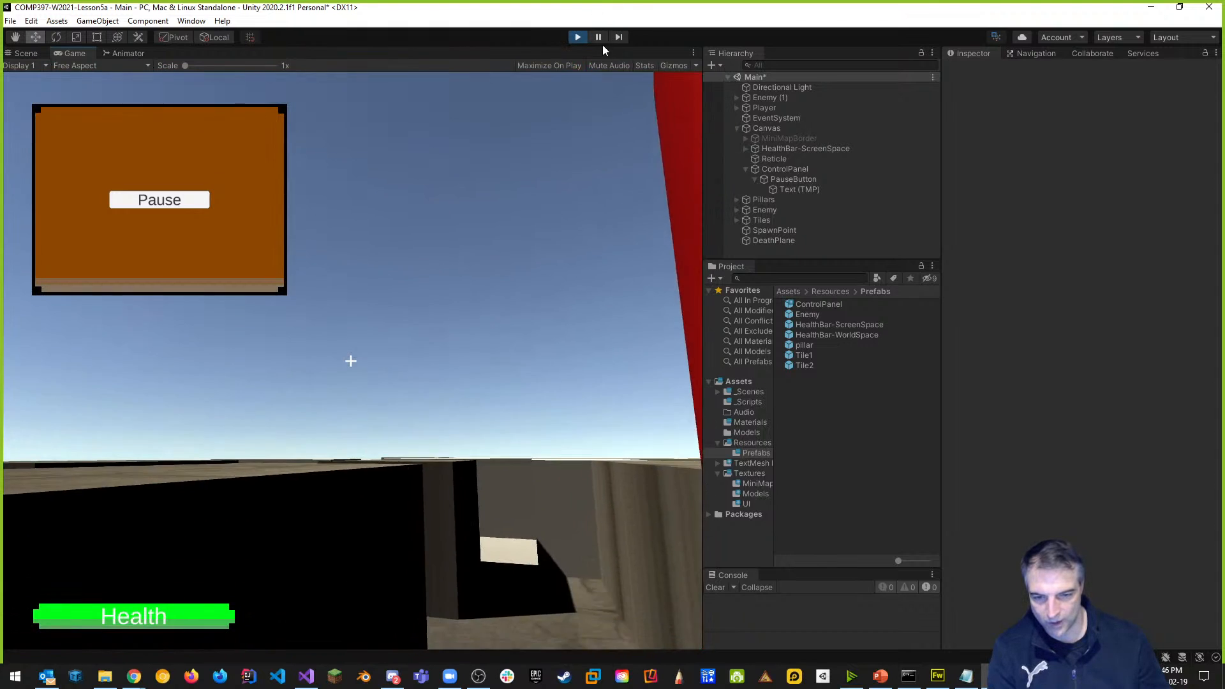
left_click(578, 37)
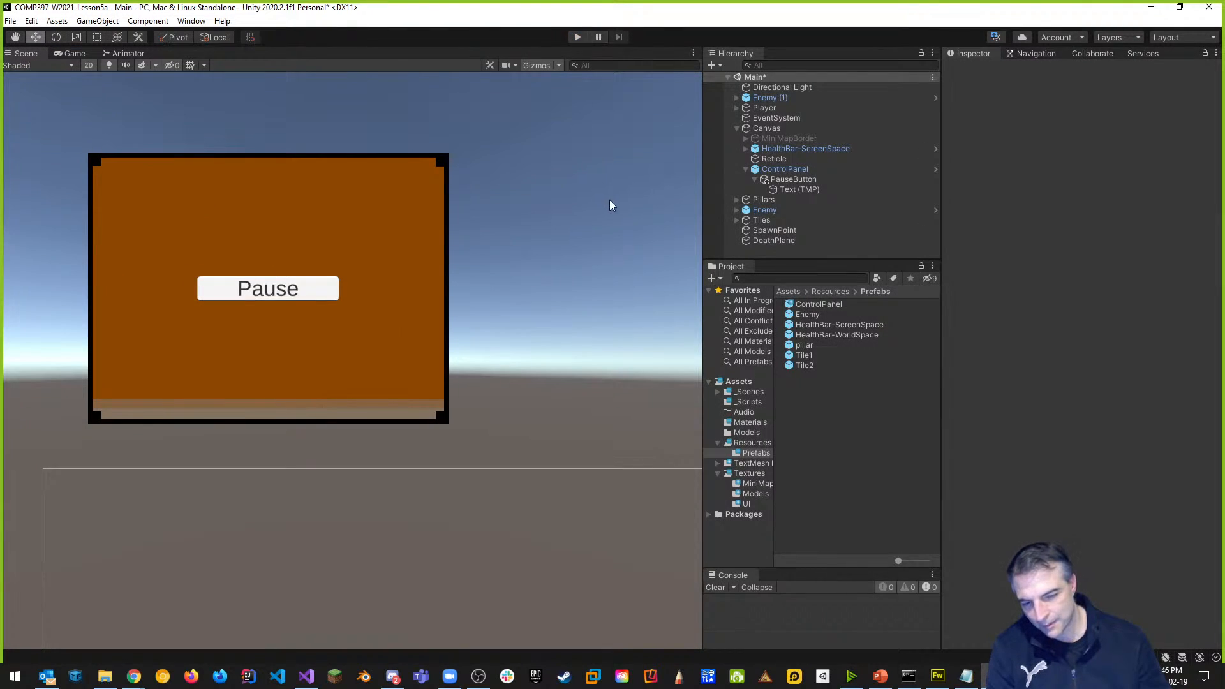
left_click(578, 38)
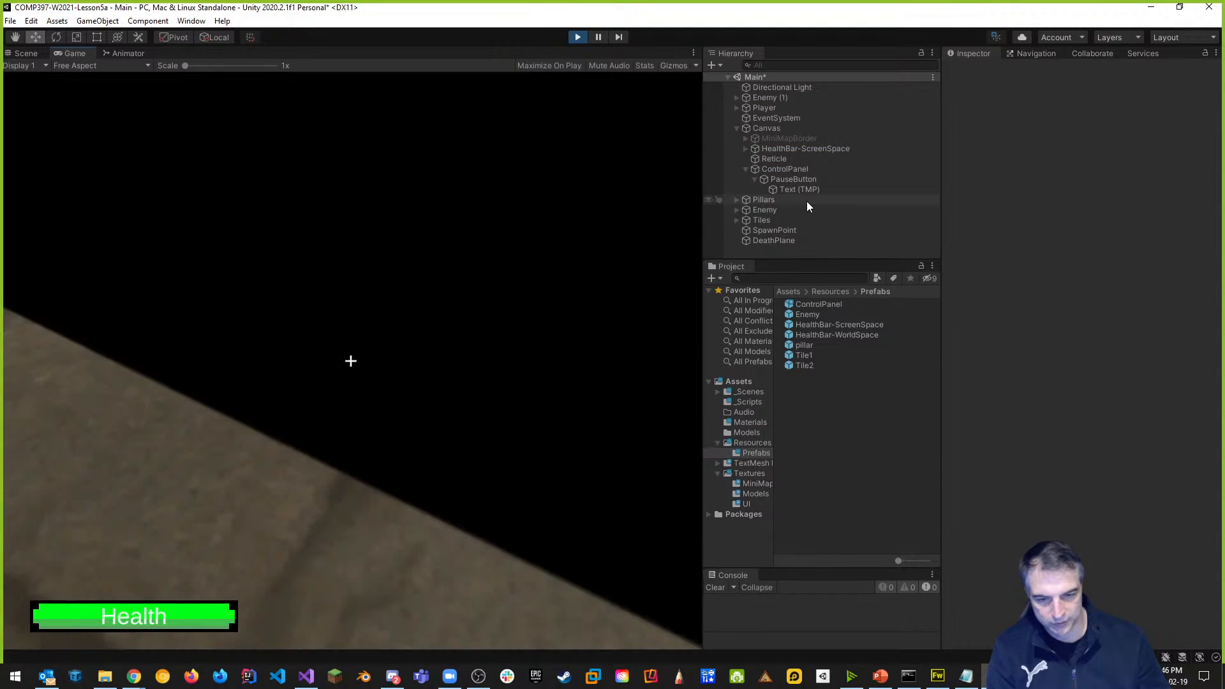
left_click(580, 150)
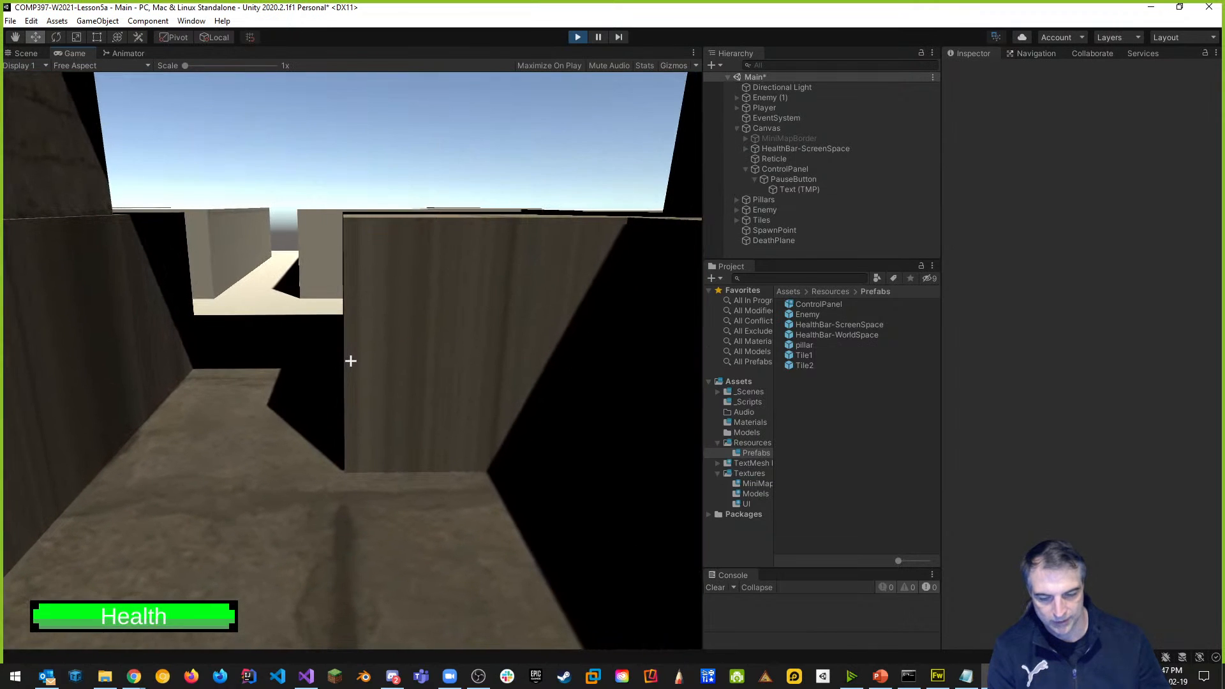
key("Escape")
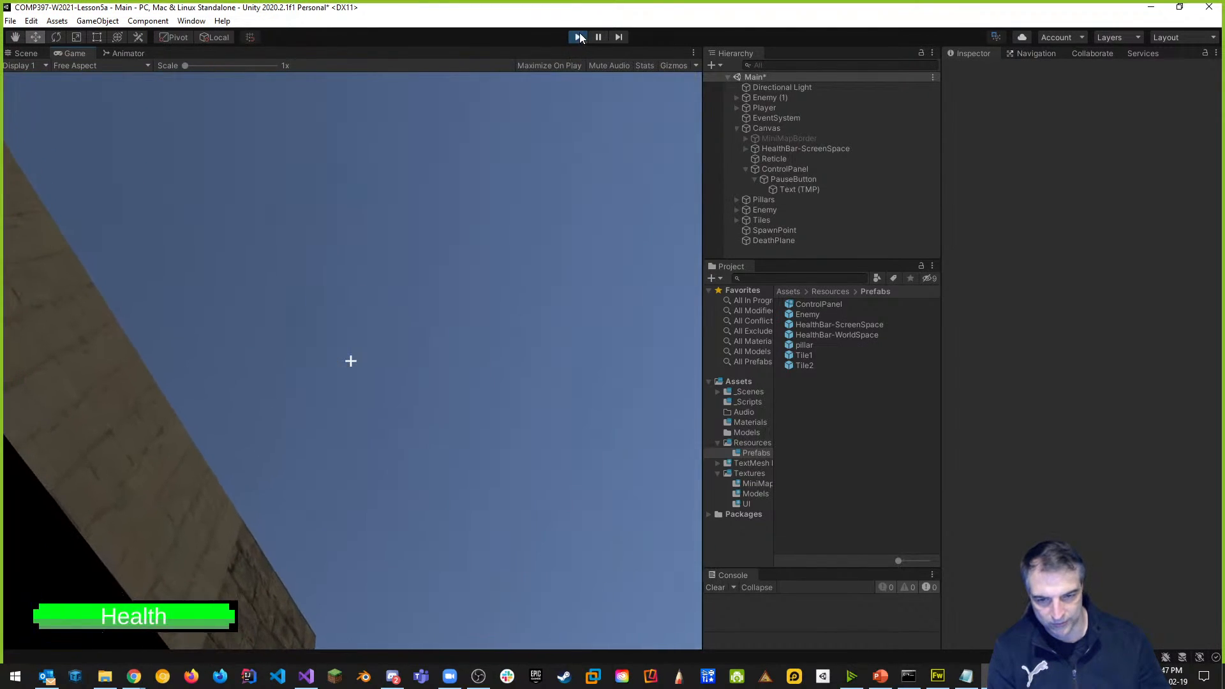
left_click(578, 38)
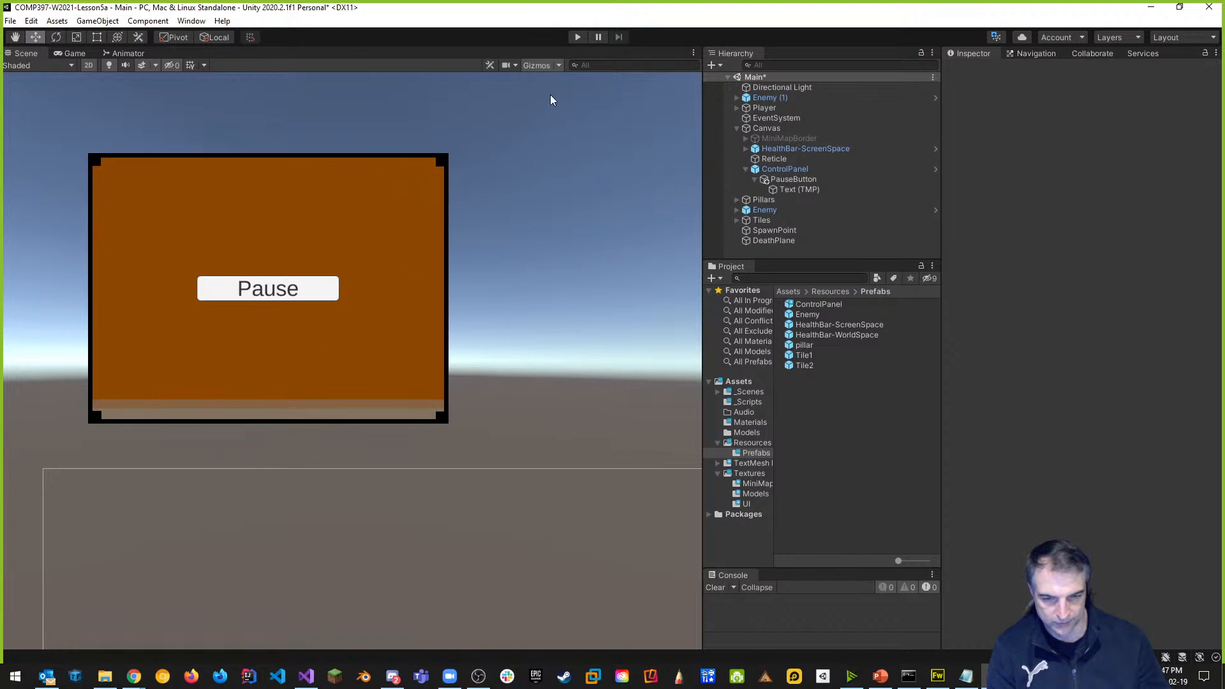
left_click(579, 38)
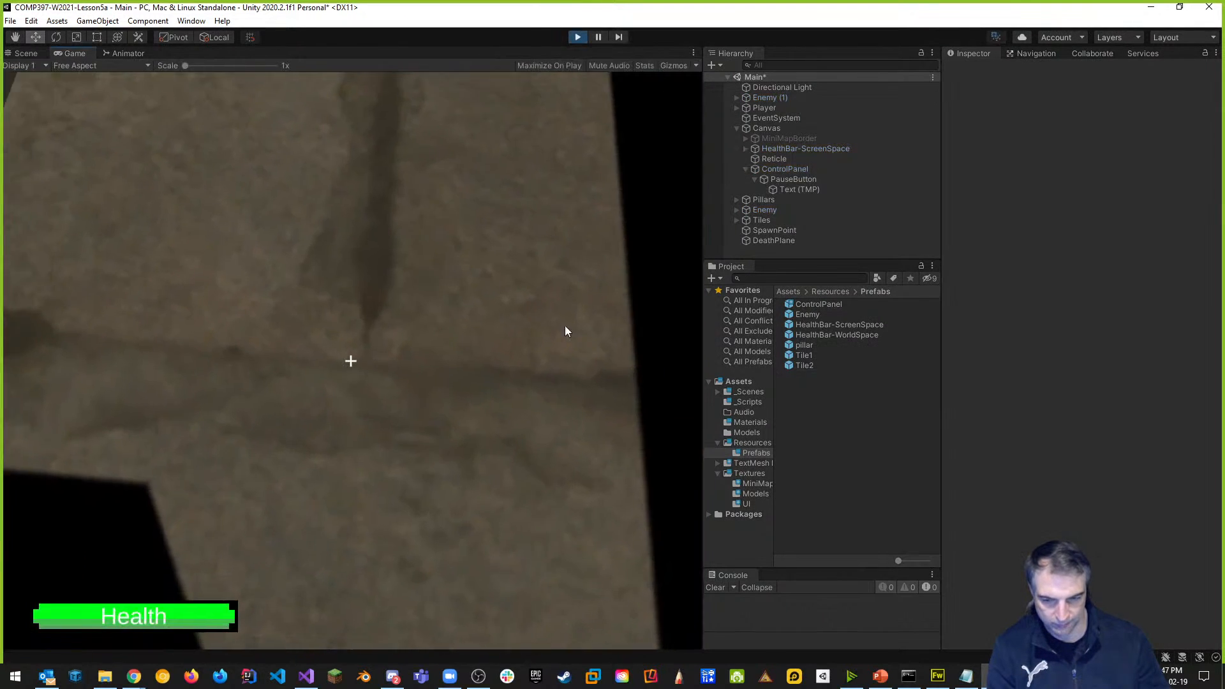
key("Tab")
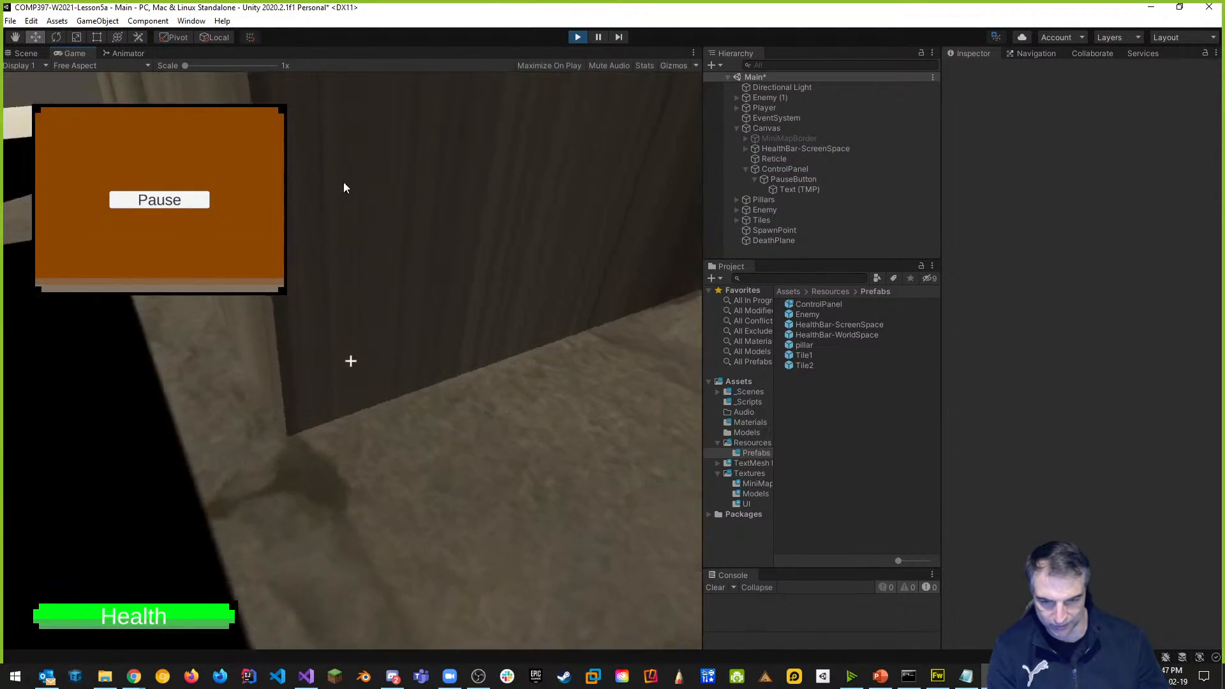
left_click(176, 198)
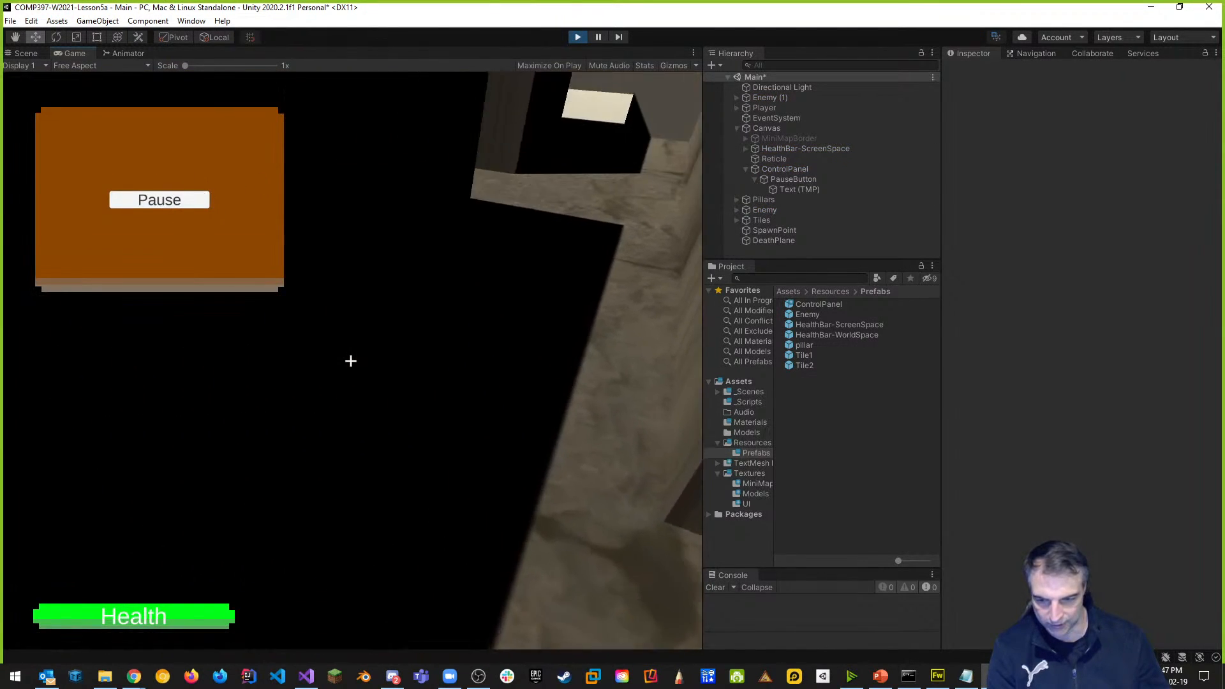
key("Escape")
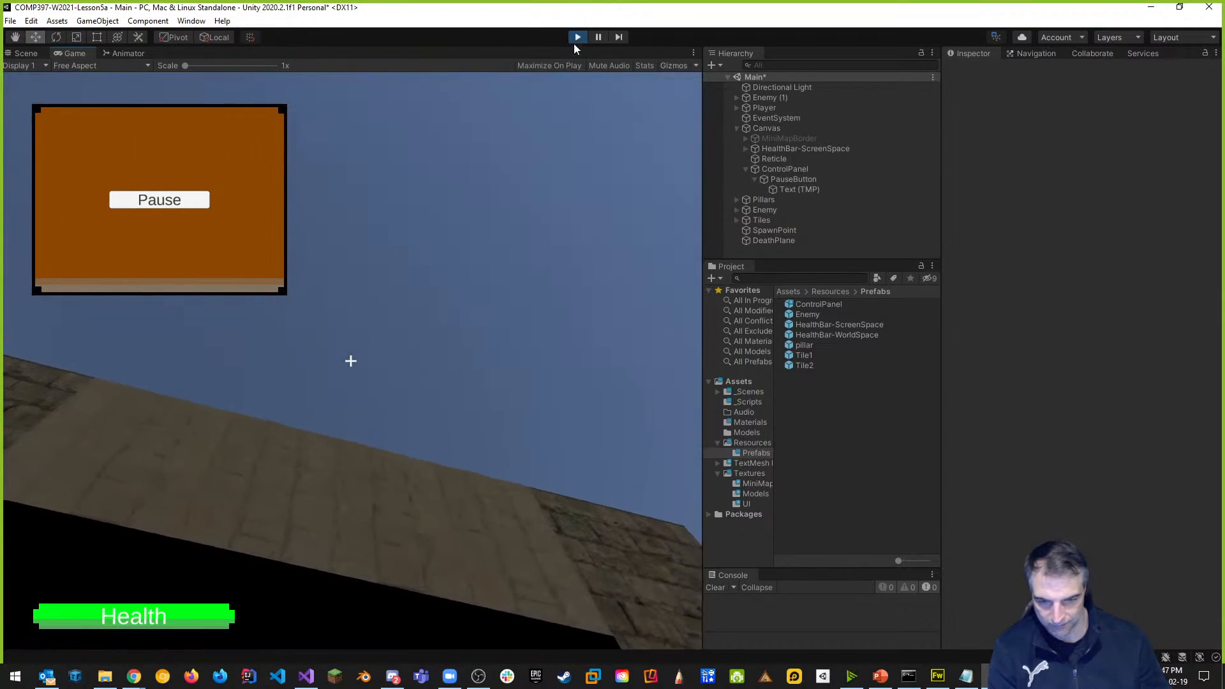
left_click(577, 37)
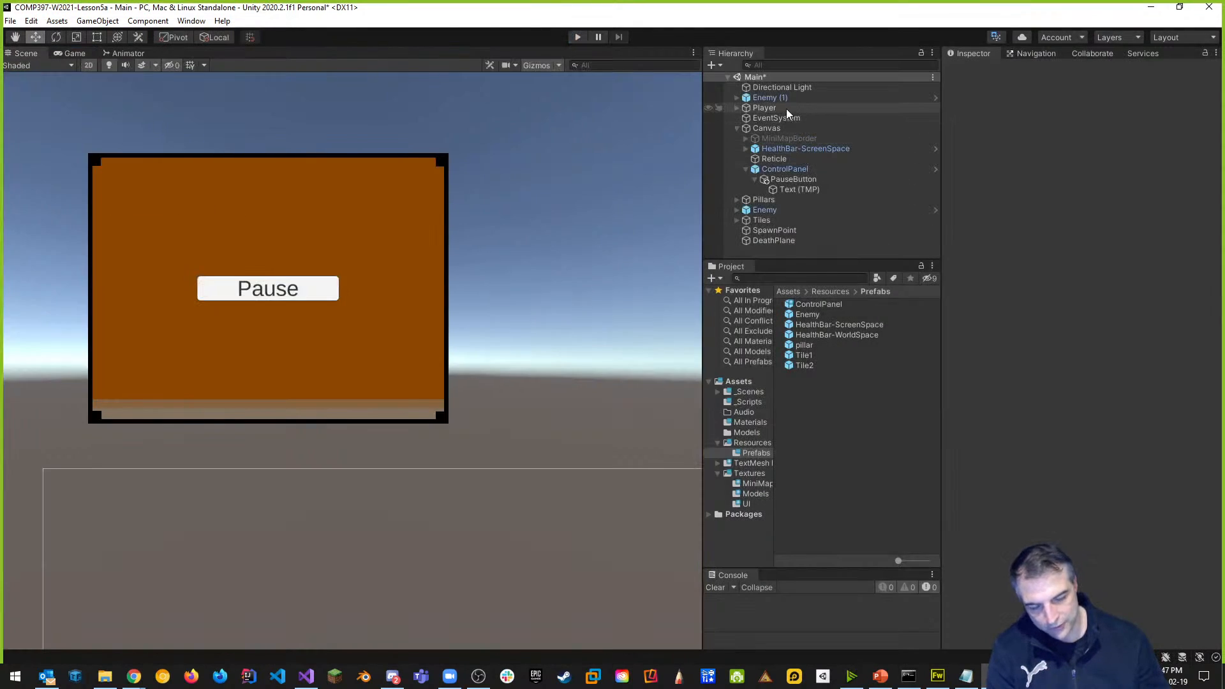
left_click(752, 109)
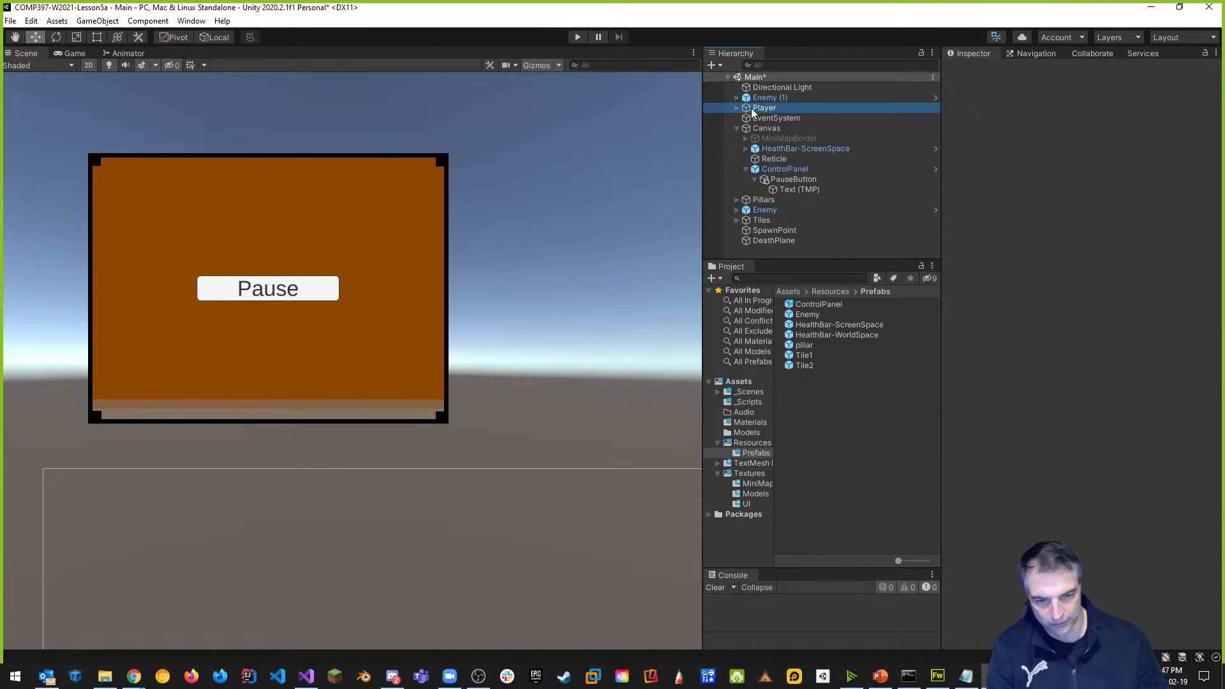
Open the PlayerBehaviour script in Visual Studio and look over its Start method.
double_click(1097, 289)
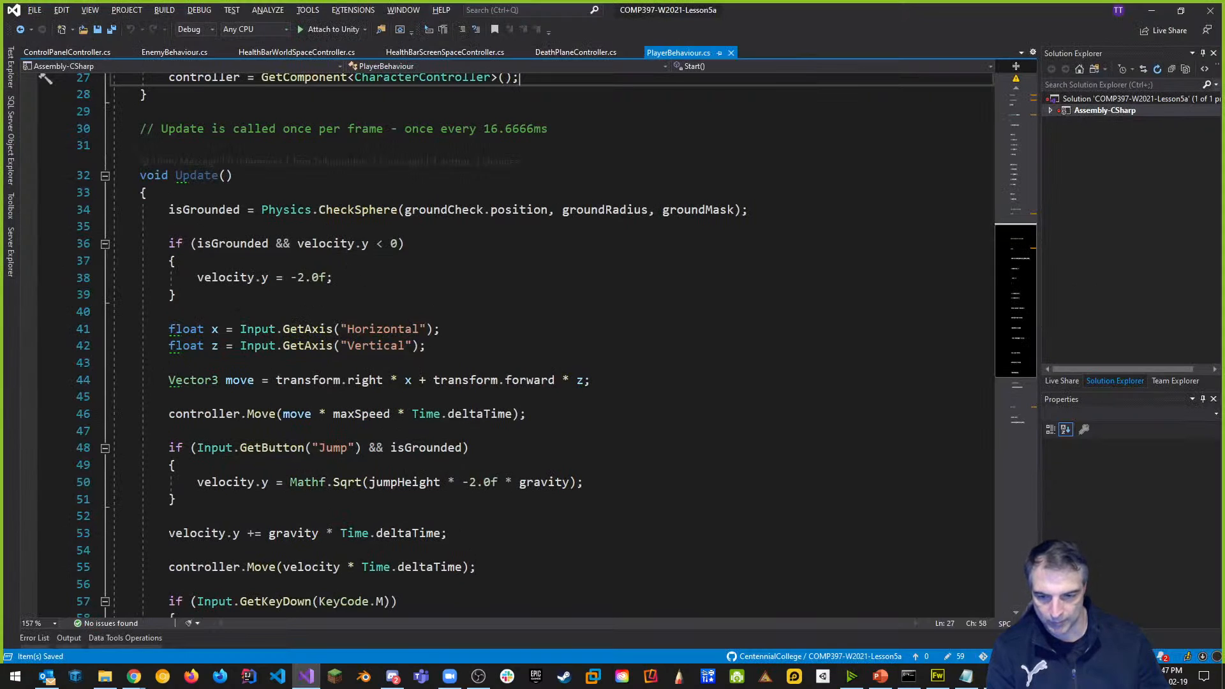
scroll(510, 345, "up", 5)
left_click(226, 299)
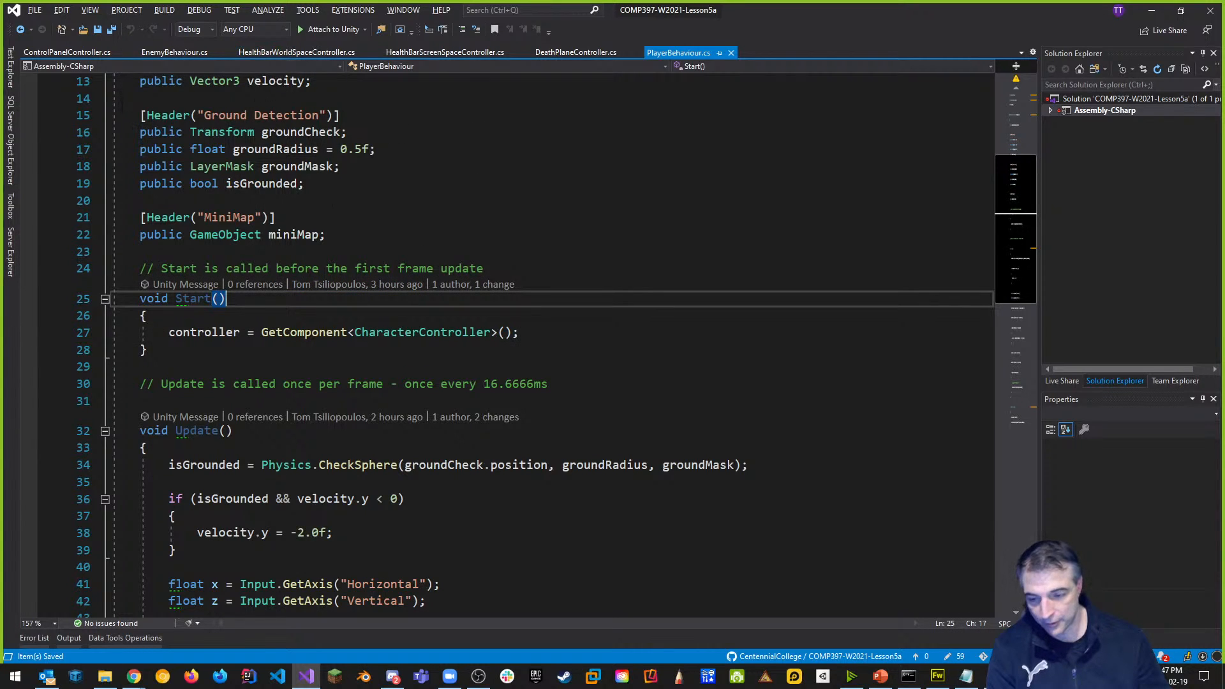
scroll(332, 200, "down", 3)
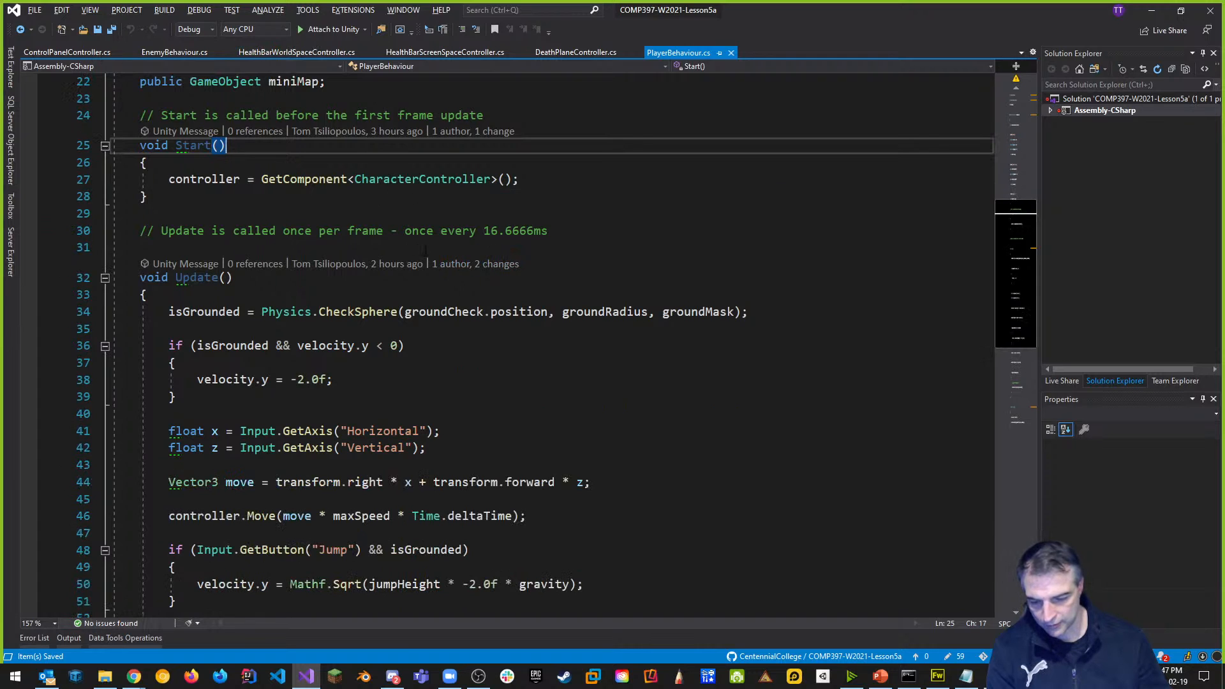
scroll(425, 251, "down", 5)
scroll(536, 344, "down", 5)
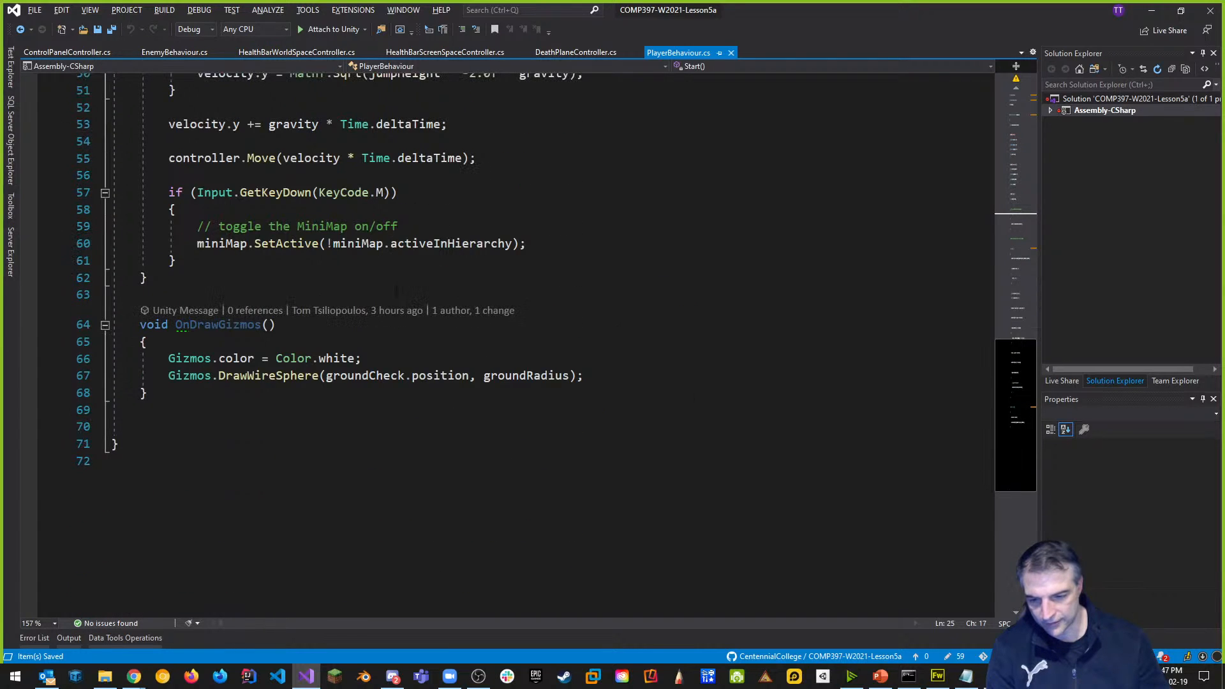
scroll(536, 345, "up", 9)
scroll(303, 241, "up", 3)
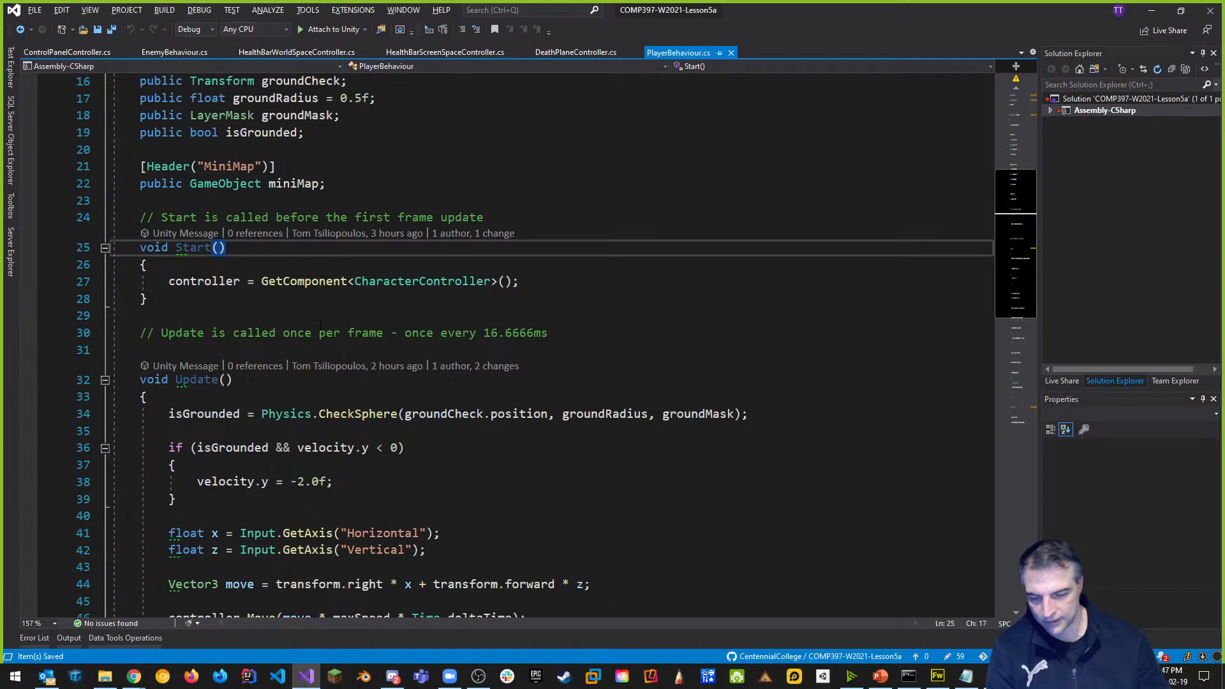
Back in Unity, expand Player and select PlayerCamera to view its Camera Controller.
key("alt+Tab")
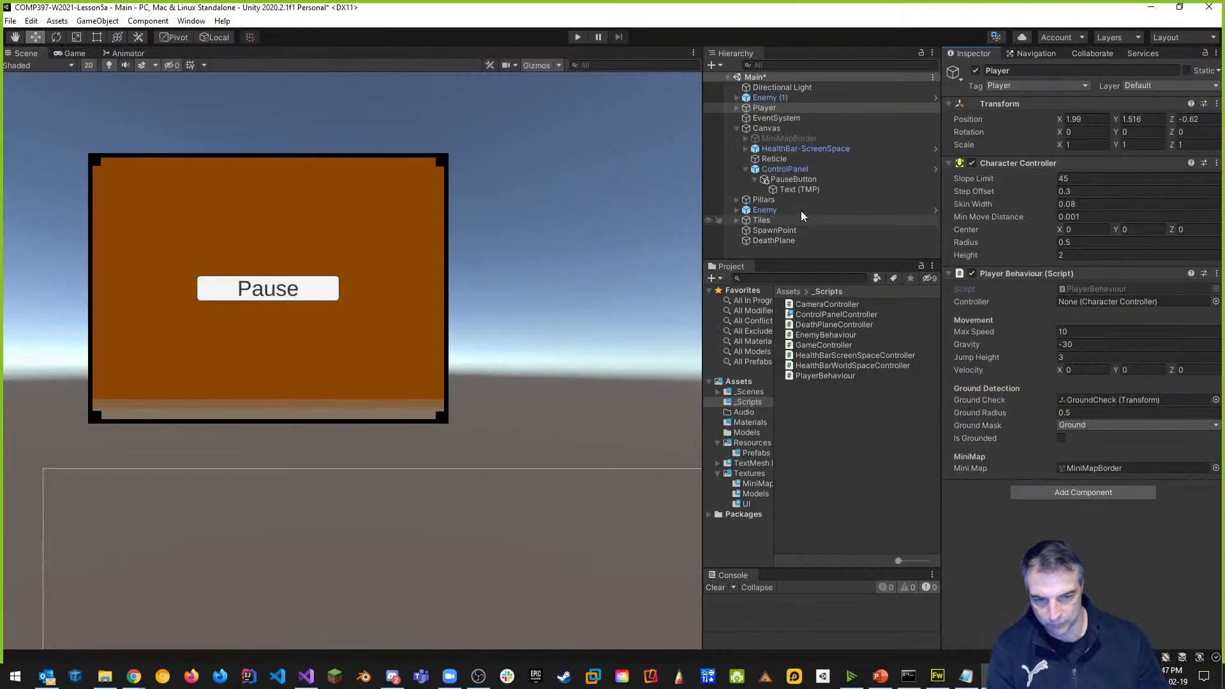
left_click(738, 107)
left_click(777, 119)
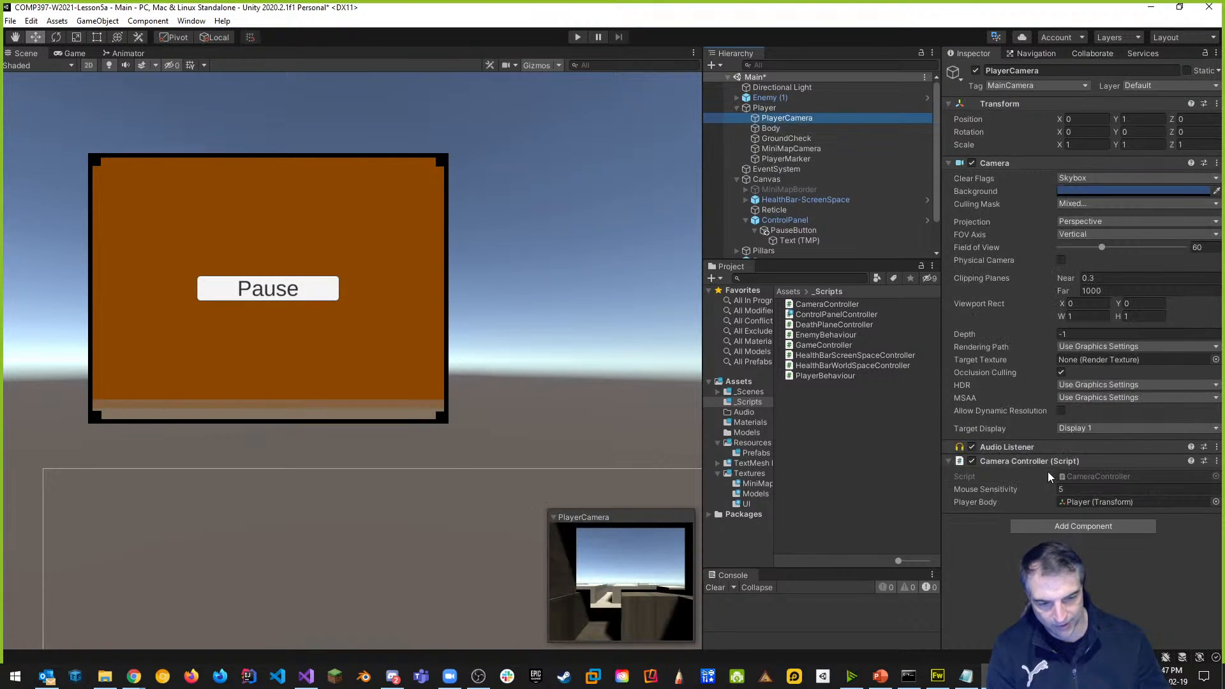
Review CameraController's Cursor.lockState line in Start, then select ControlPanel back in Unity.
double_click(1103, 476)
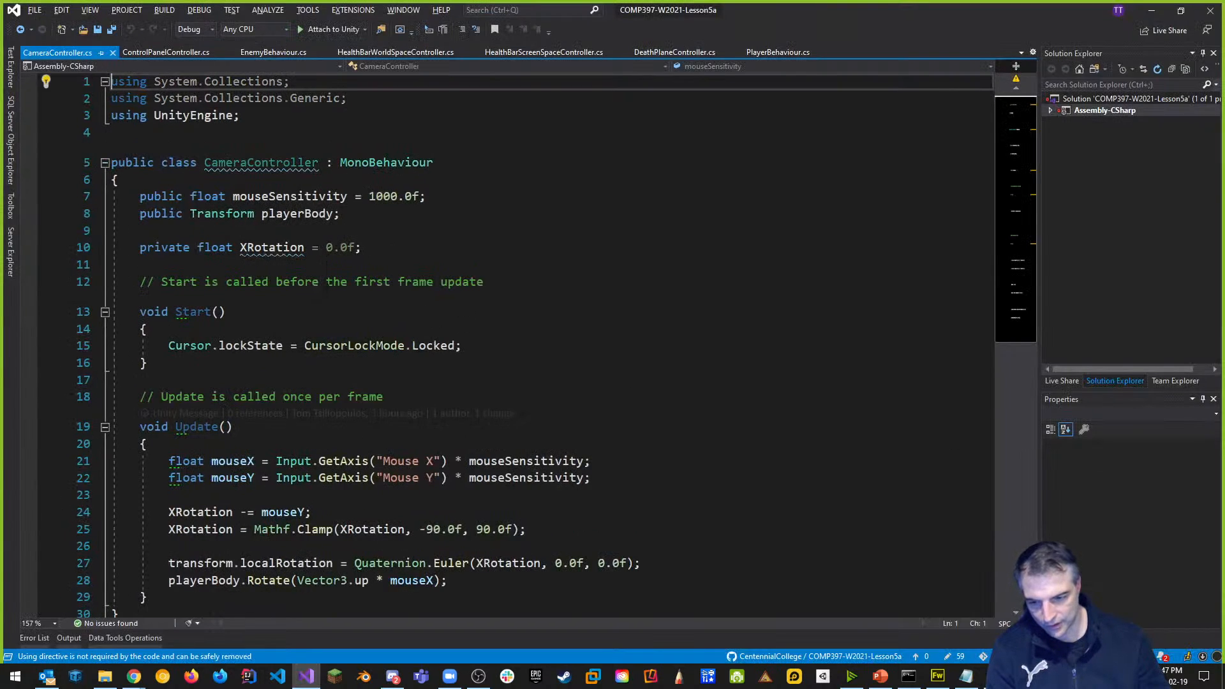
scroll(511, 319, "down", 3)
left_click_drag(169, 191, 461, 191)
key("ctrl+c")
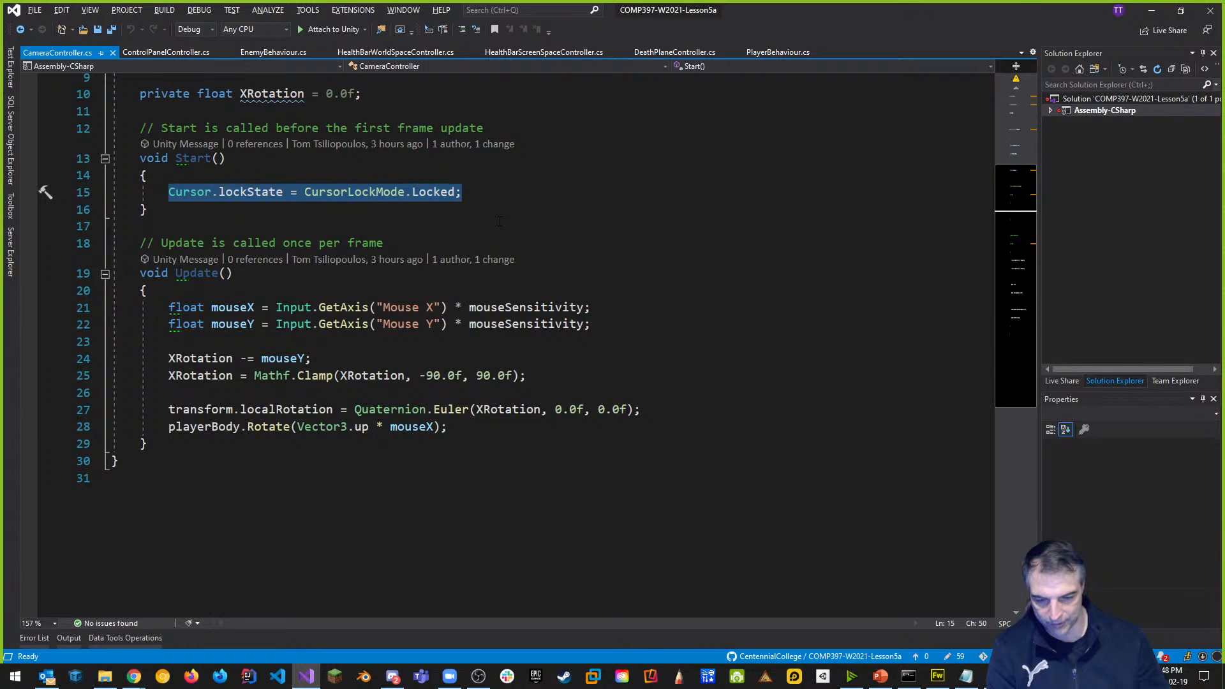
scroll(500, 221, "up", 3)
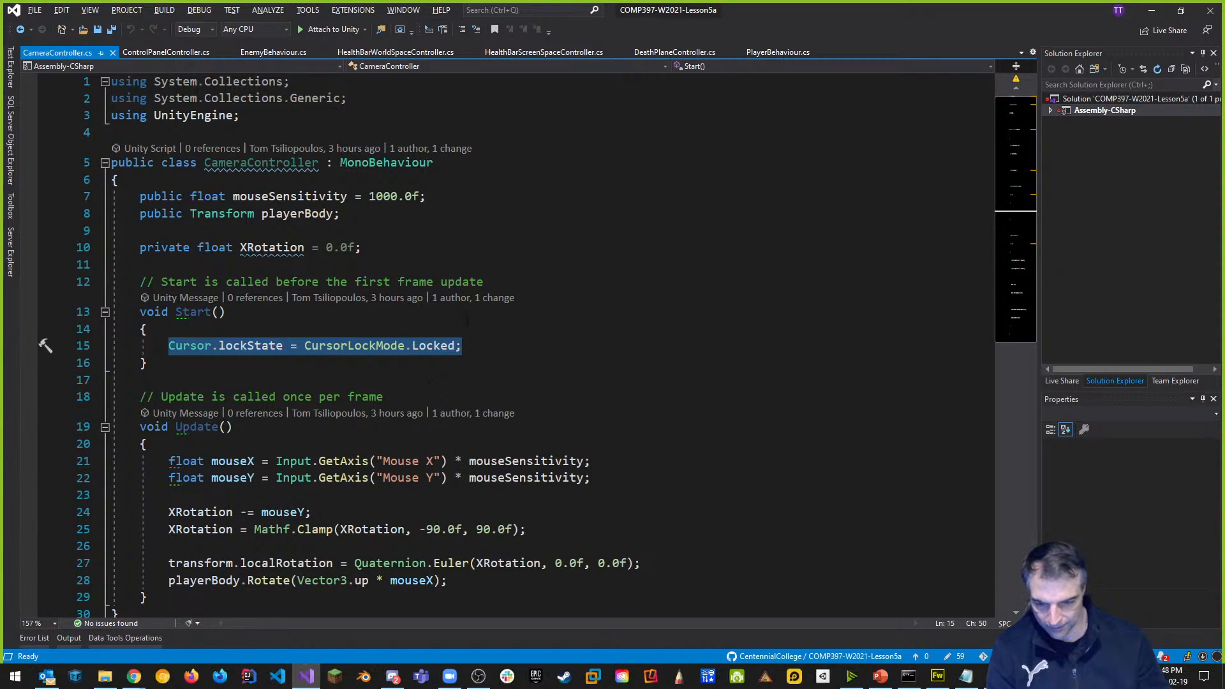
key("alt+Tab")
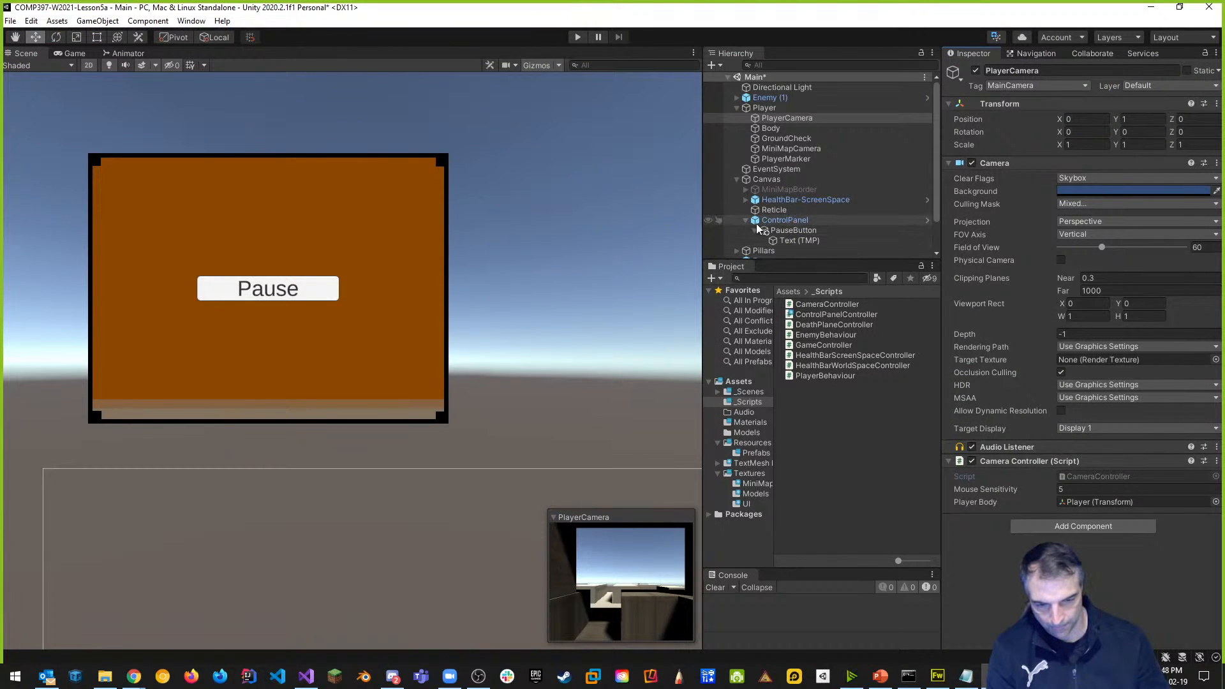
left_click(778, 223)
Open ControlPanelController and paste 'Cursor.lockState = CursorLockMode.Locked;' into the C-key block.
double_click(1139, 466)
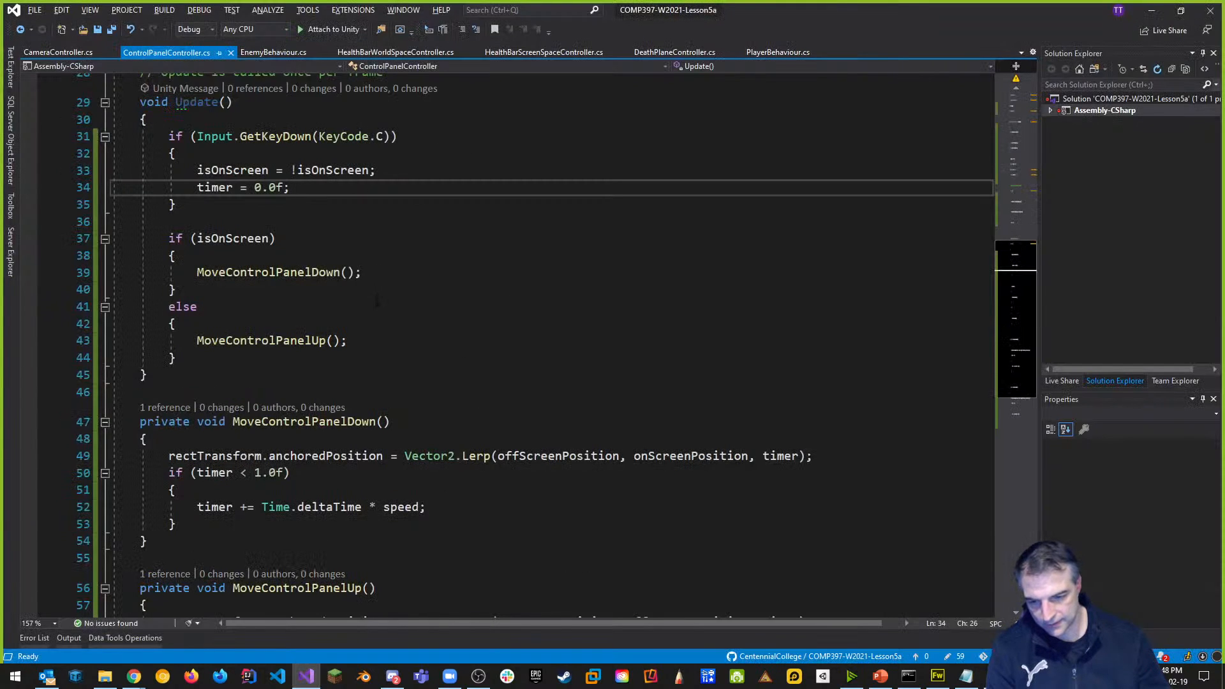
scroll(377, 300, "up", 2)
scroll(540, 357, "up", 5)
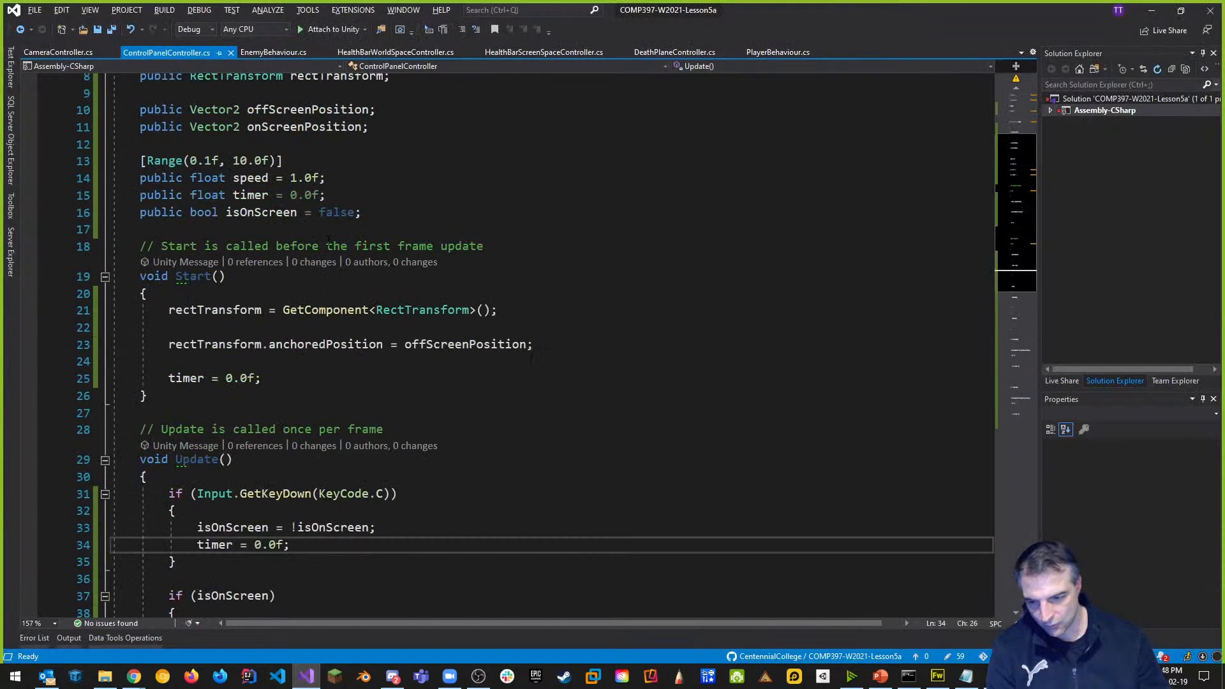
scroll(533, 358, "down", 6)
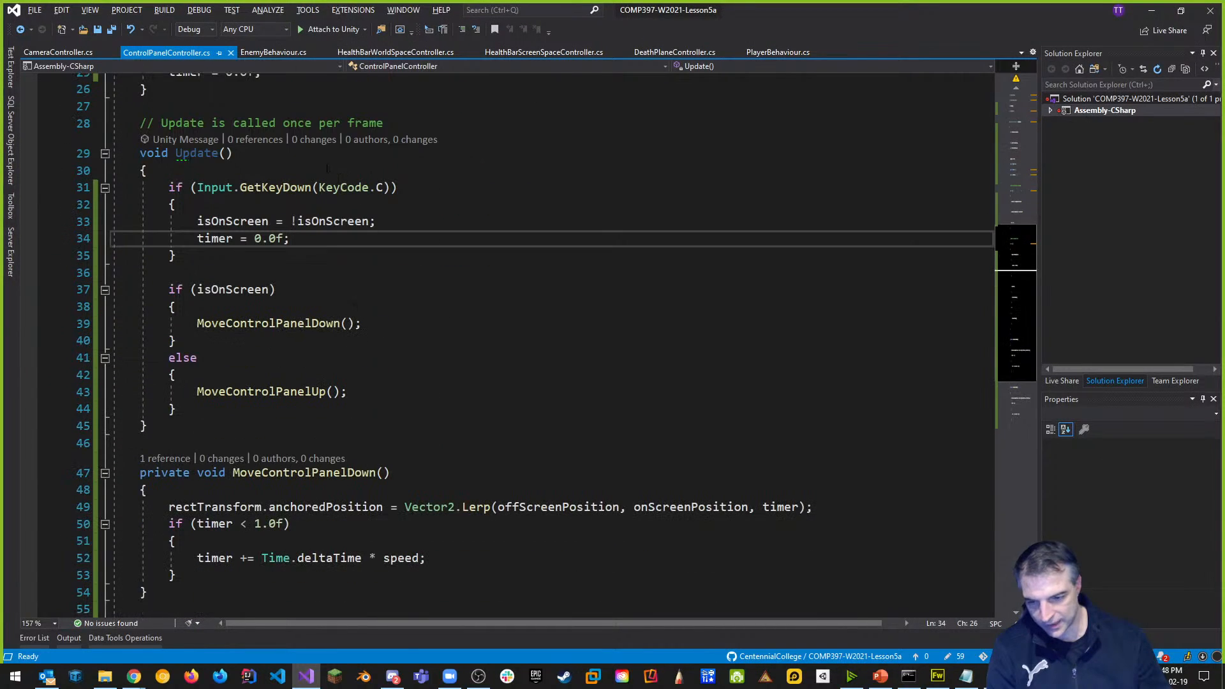
left_click(327, 205)
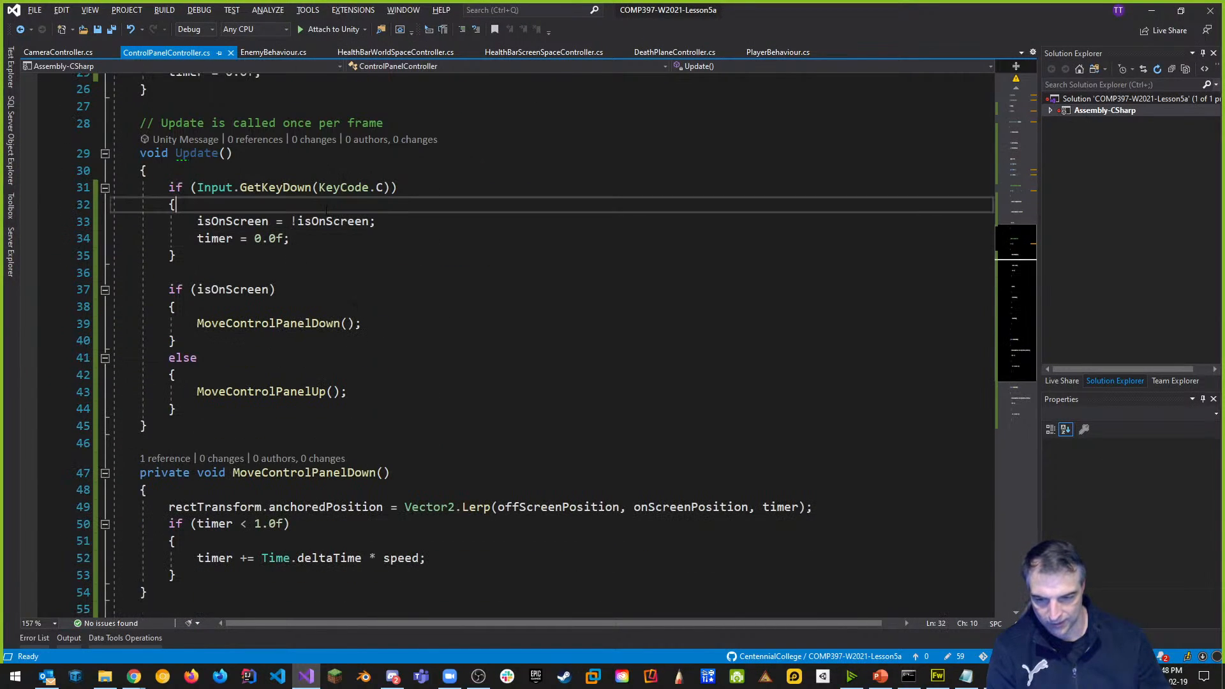
key("Return")
key("ctrl+v")
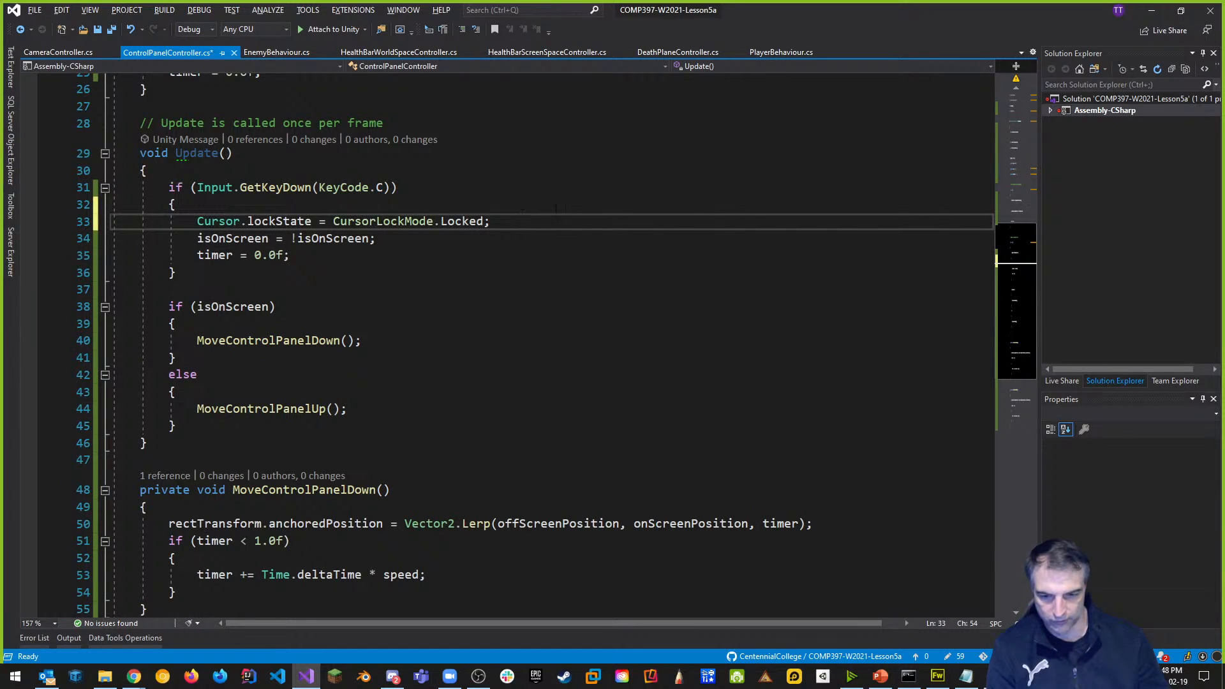
Change the lock mode from Locked to CursorLockMode.None, then let Unity recompile.
double_click(472, 221)
key("BackSpace")
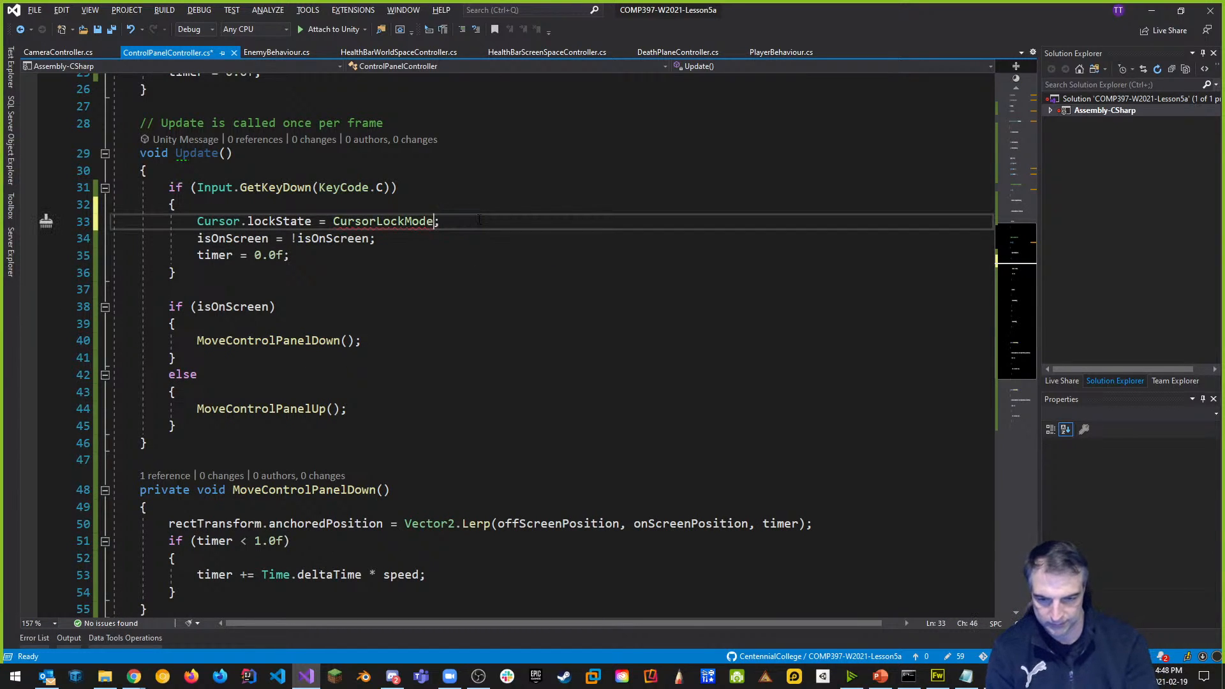
type("u")
type("n")
key("BackSpace")
key("BackSpace")
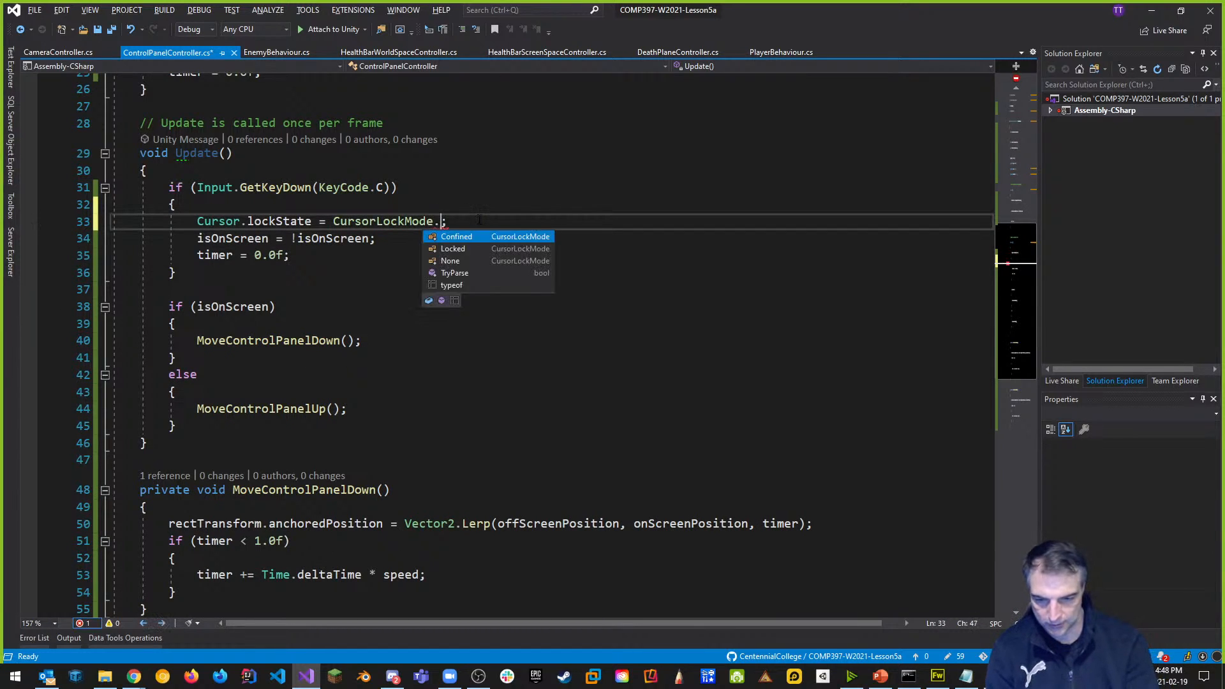
key("Down")
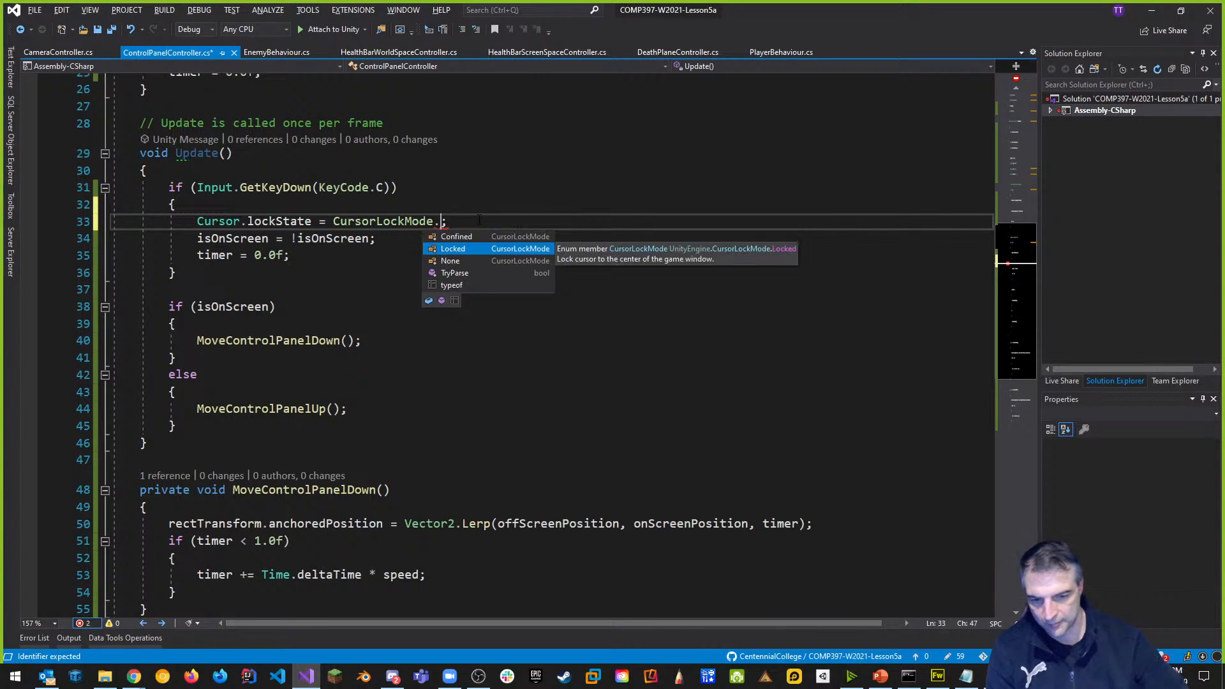
key("Down")
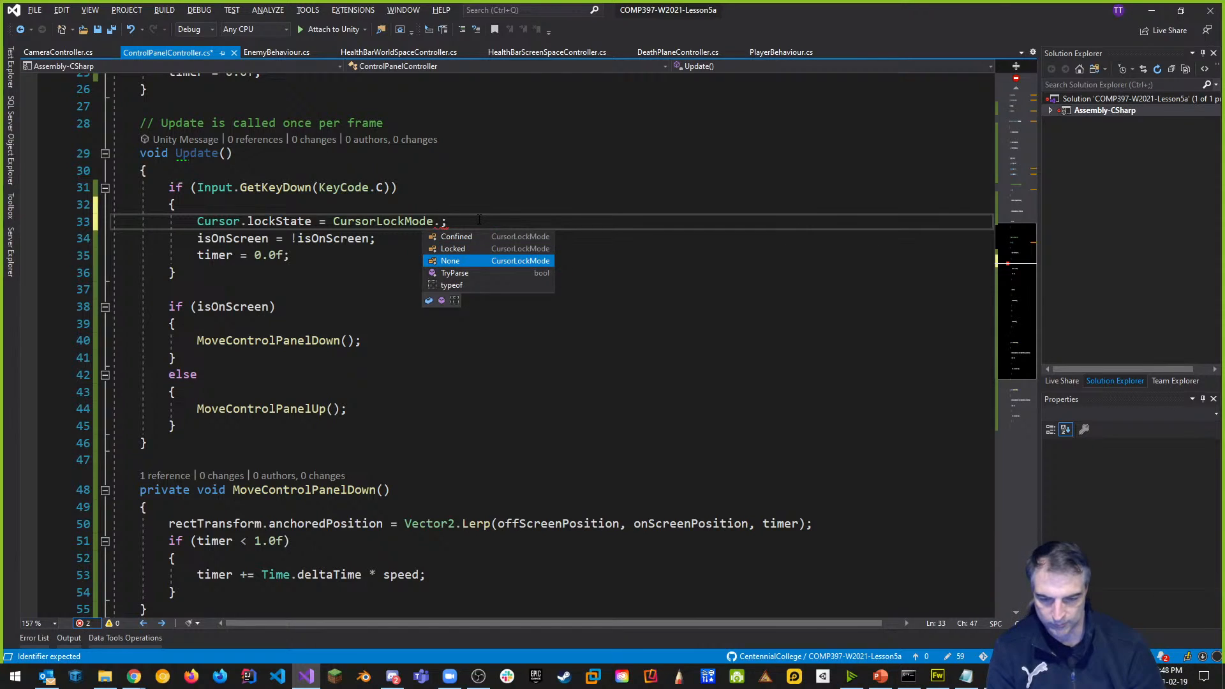
key("Tab")
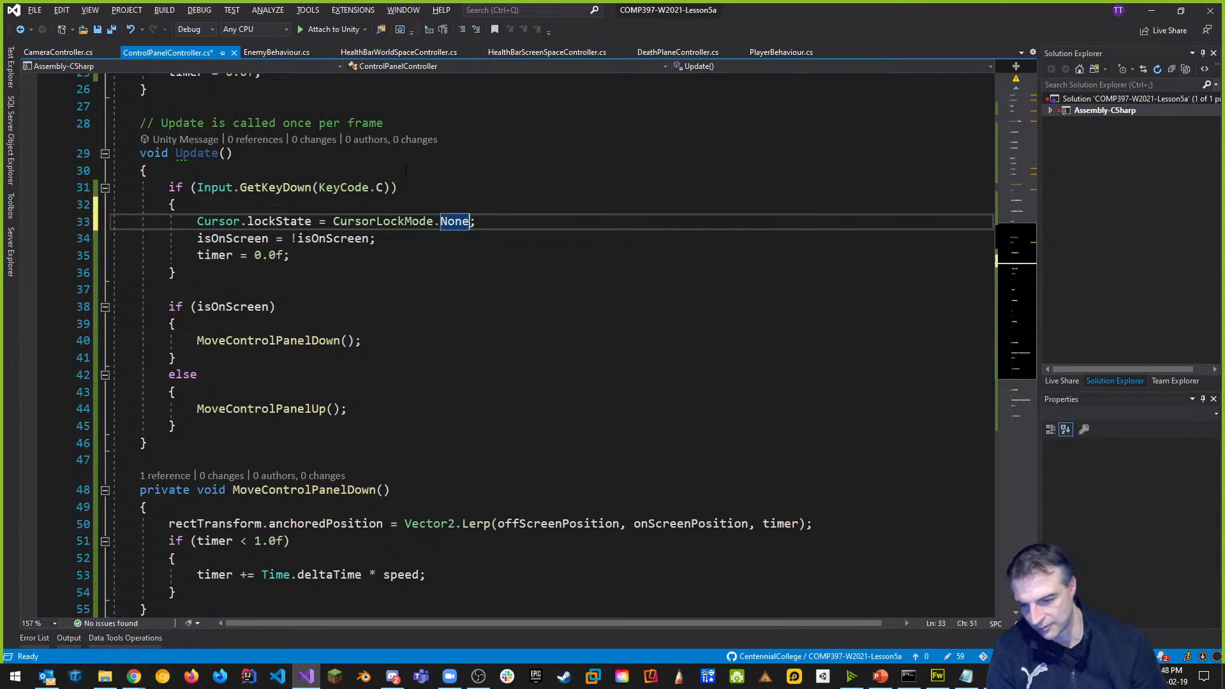
key("alt+Tab")
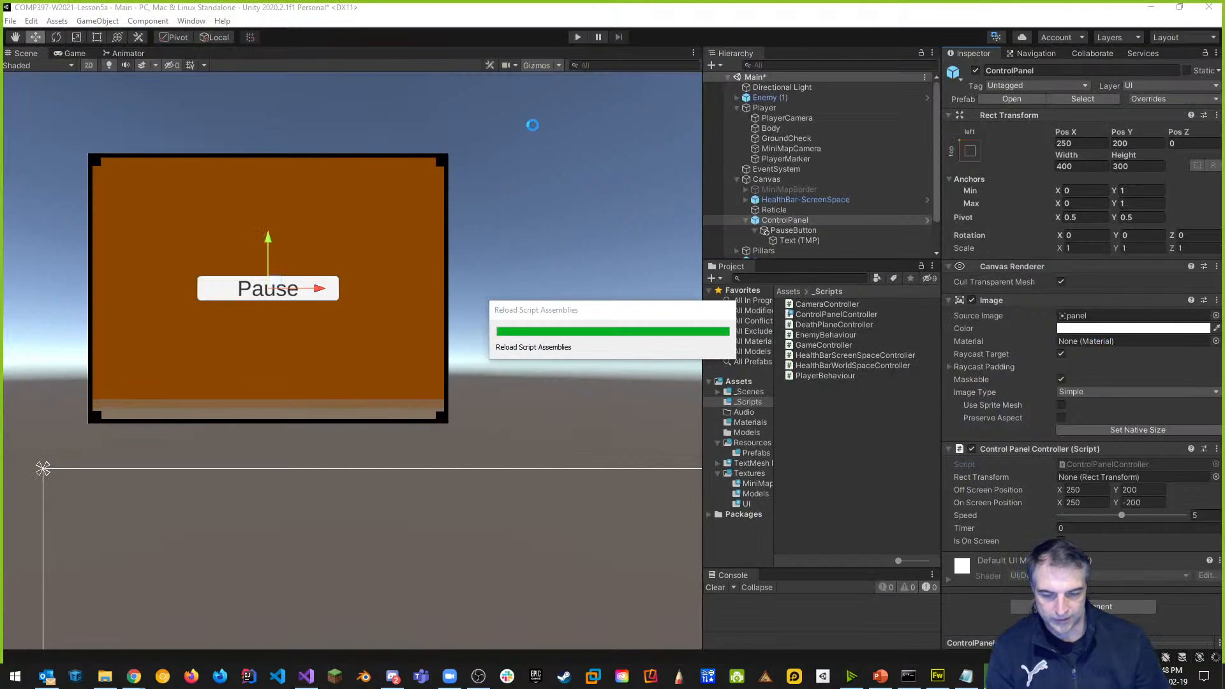
left_click(579, 39)
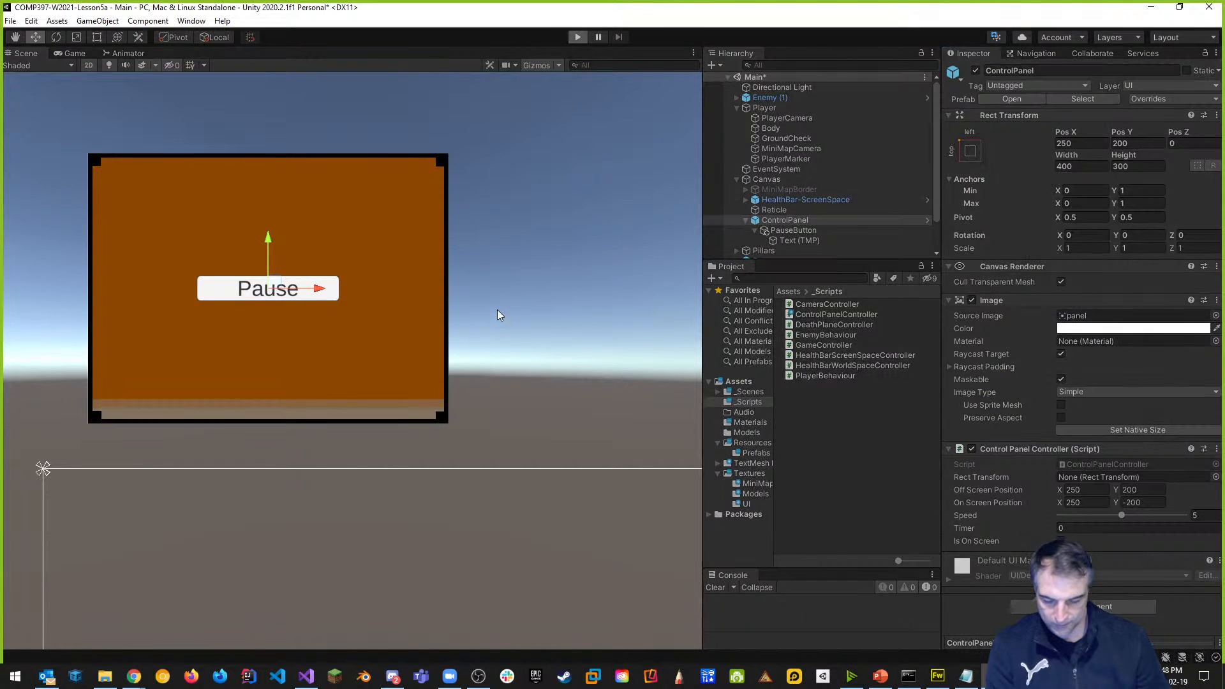
key("Tab")
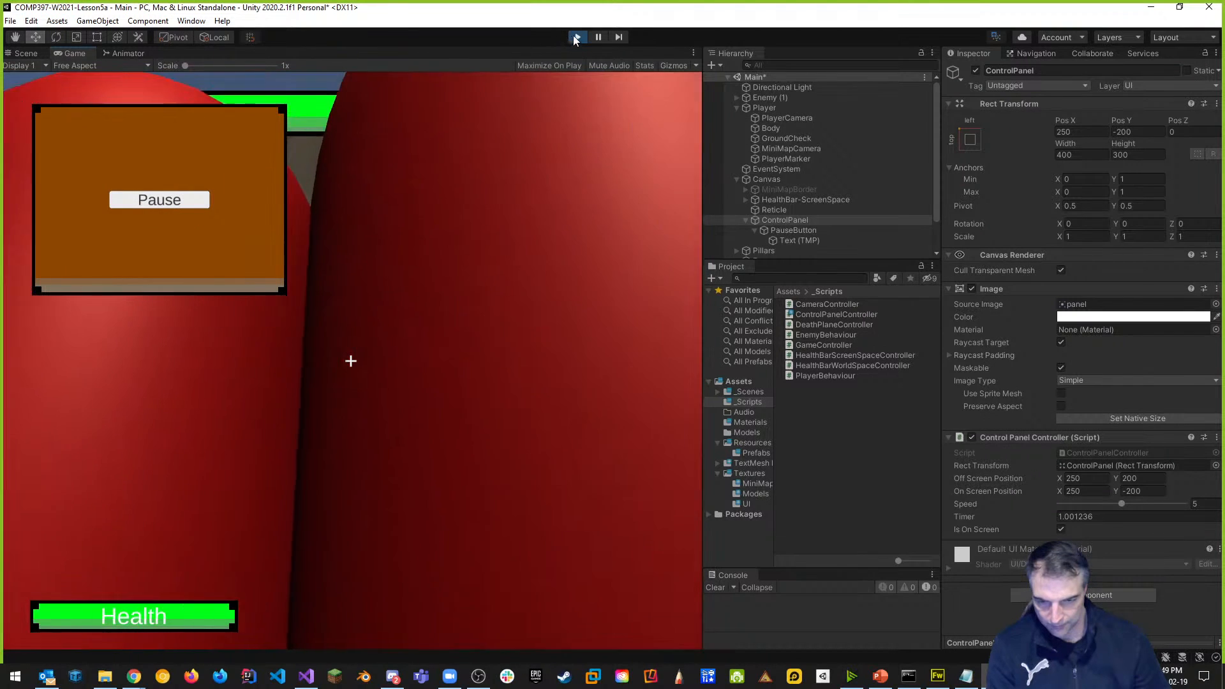
left_click(576, 37)
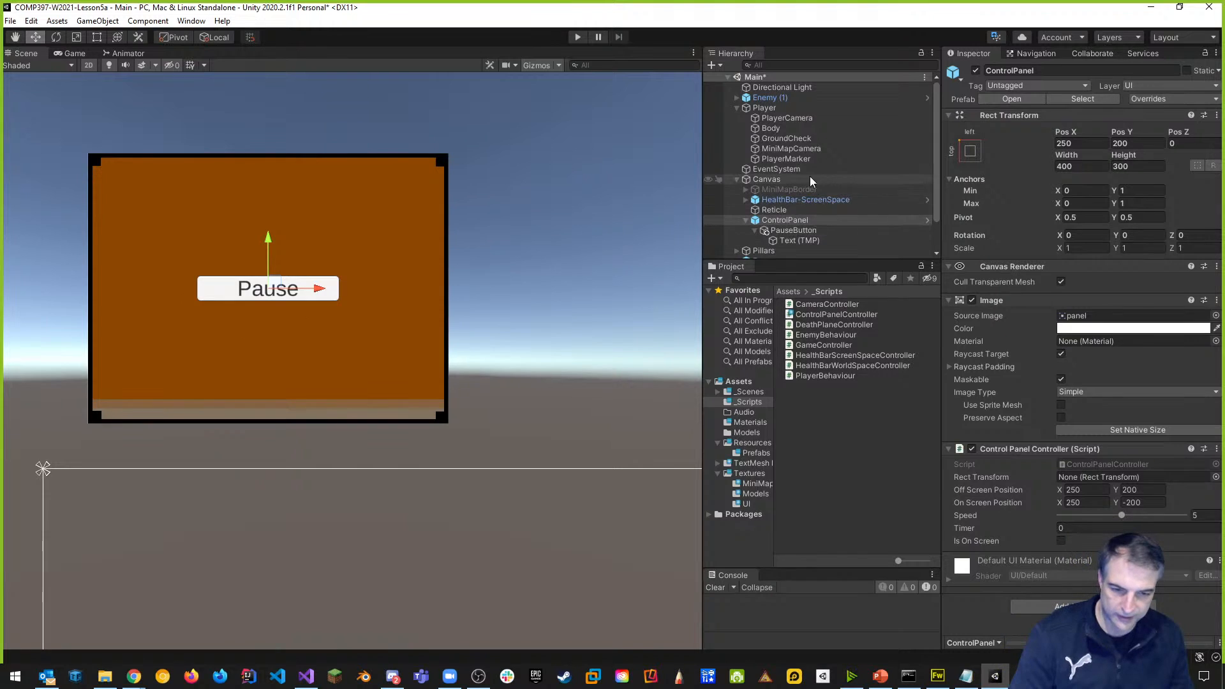
Inspect the MiniMapCamera, PlayerMarker and PlayerCamera objects in the Hierarchy.
left_click(794, 149)
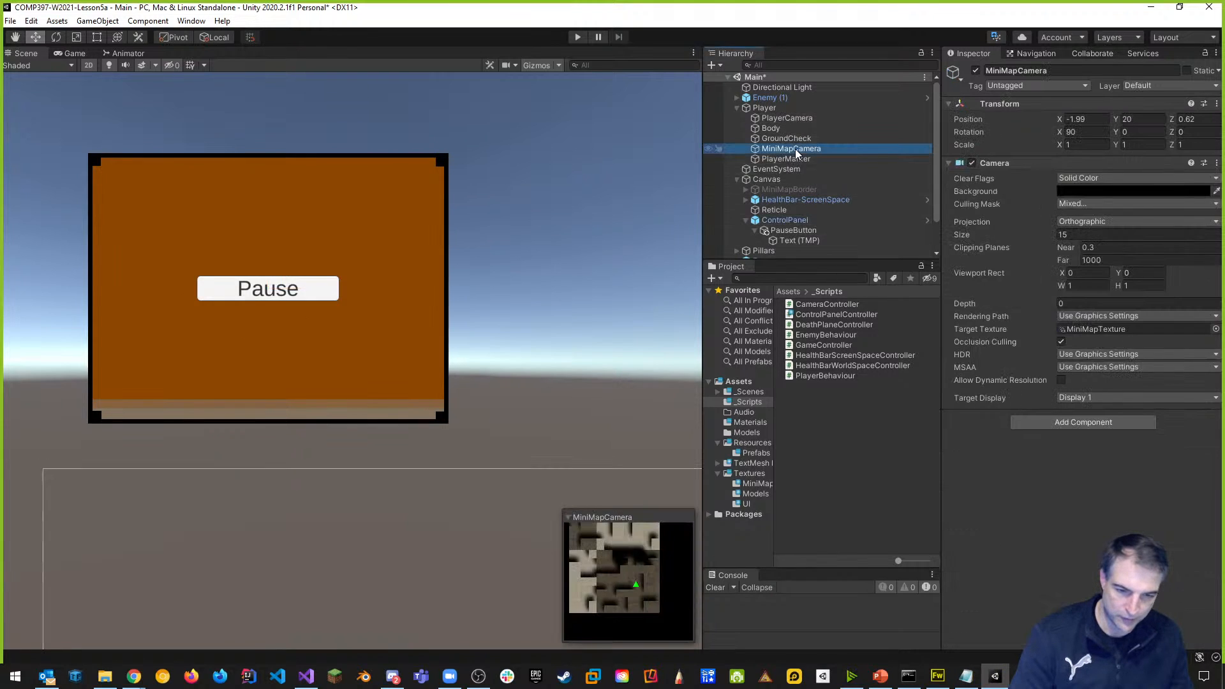
left_click(789, 160)
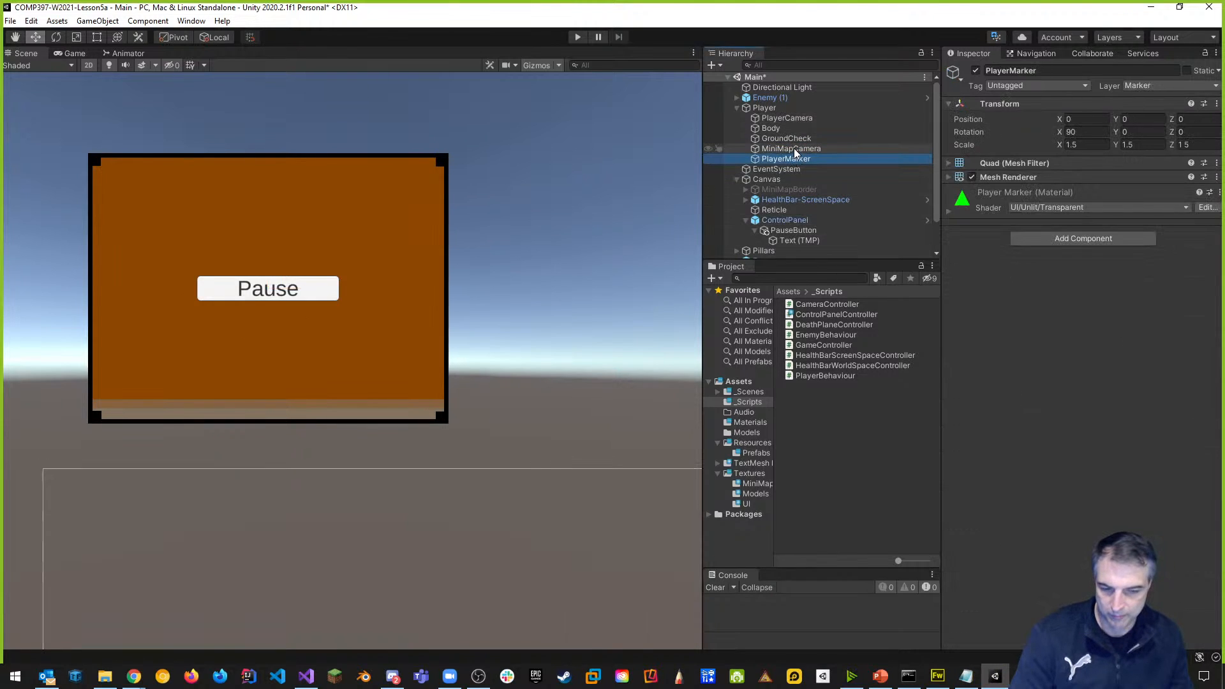
left_click(794, 150)
left_click(790, 120)
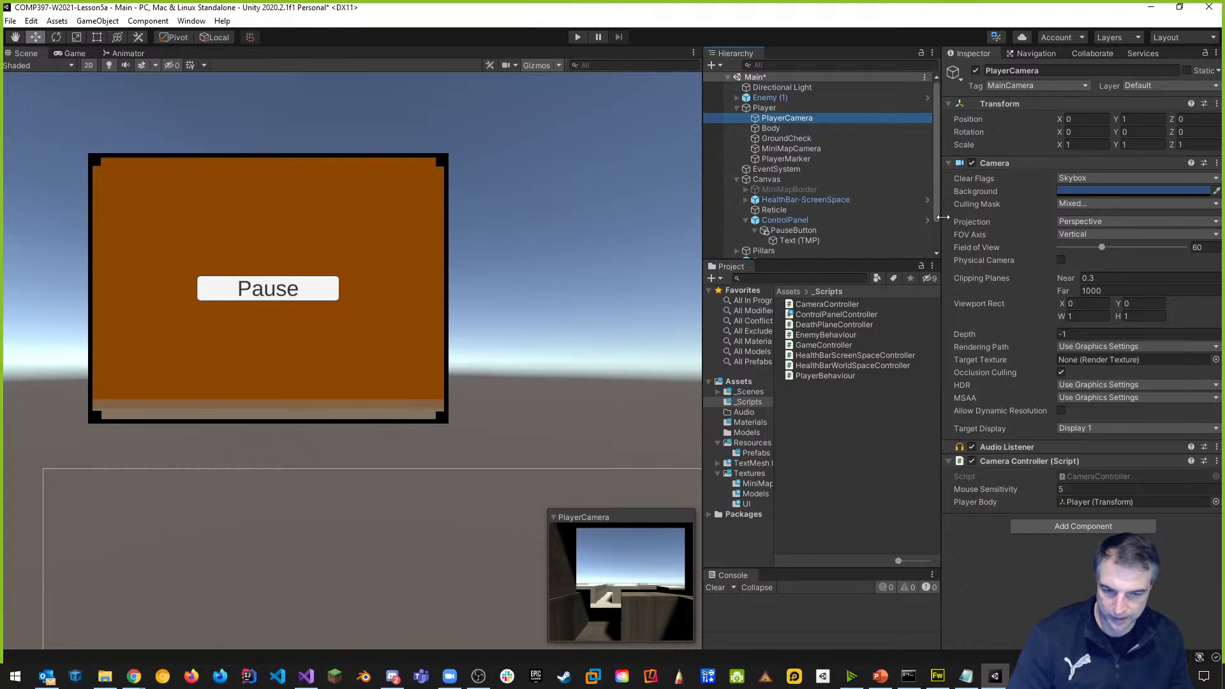
Select and frame ControlPanel, then open its ControlPanelController script in Visual Studio.
scroll(803, 183, "down", 3)
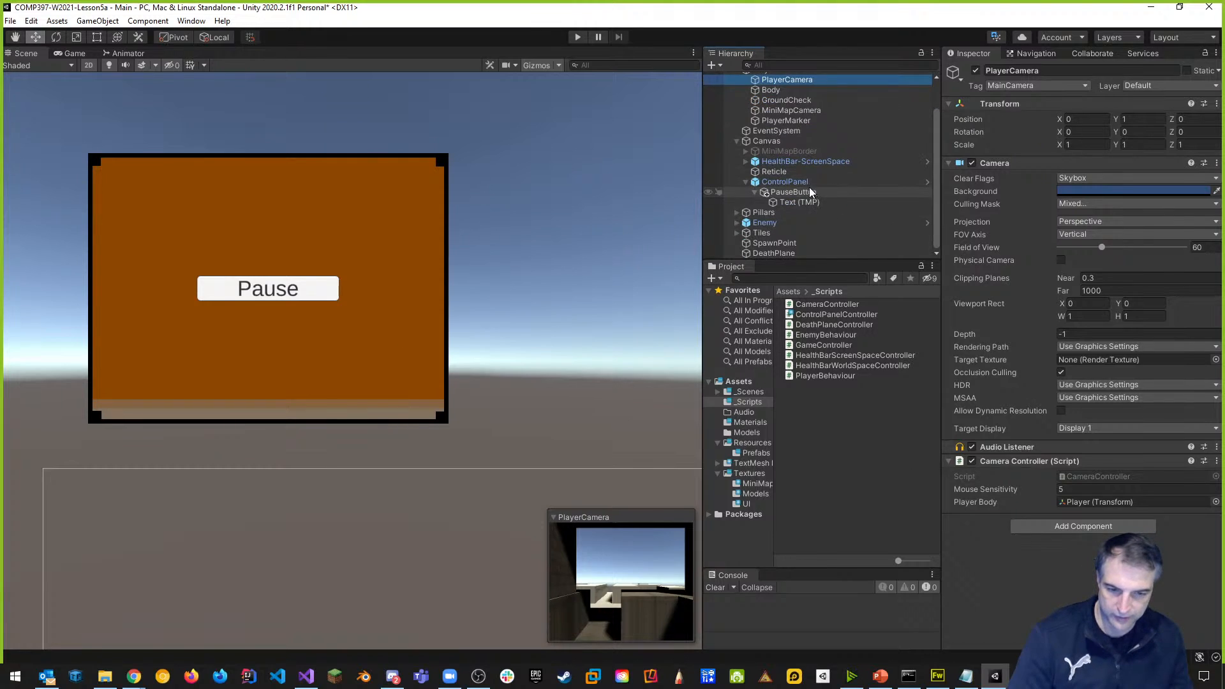
left_click(802, 182)
double_click(802, 182)
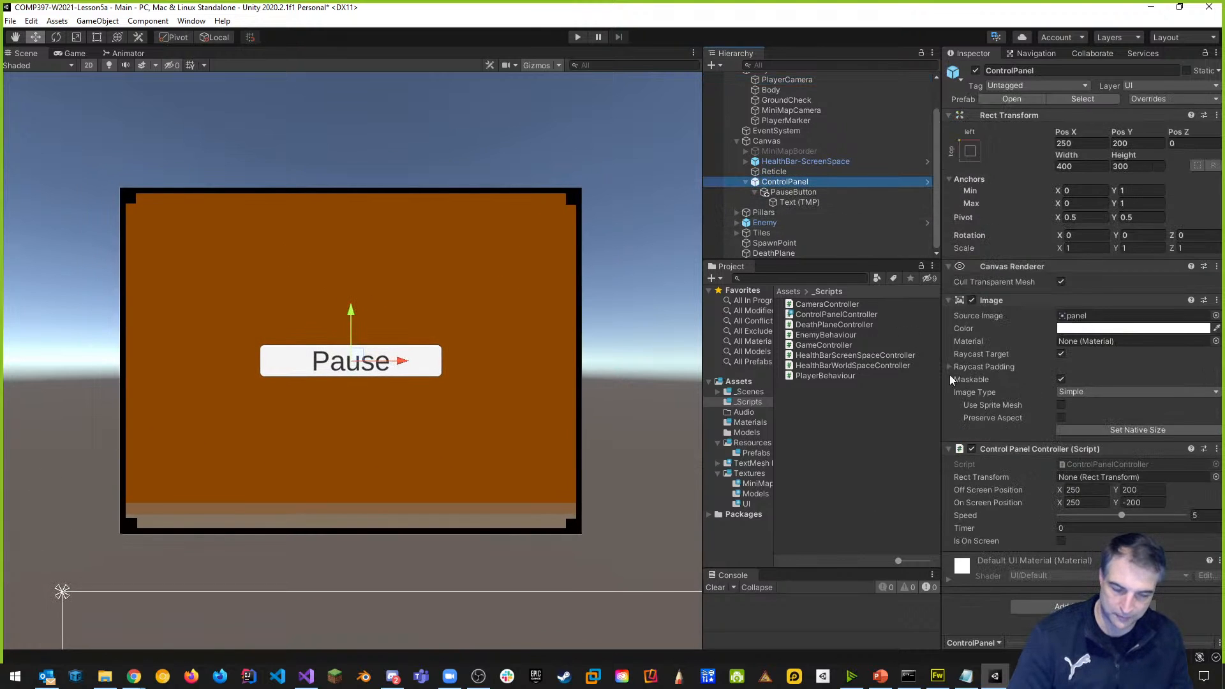
double_click(1116, 462)
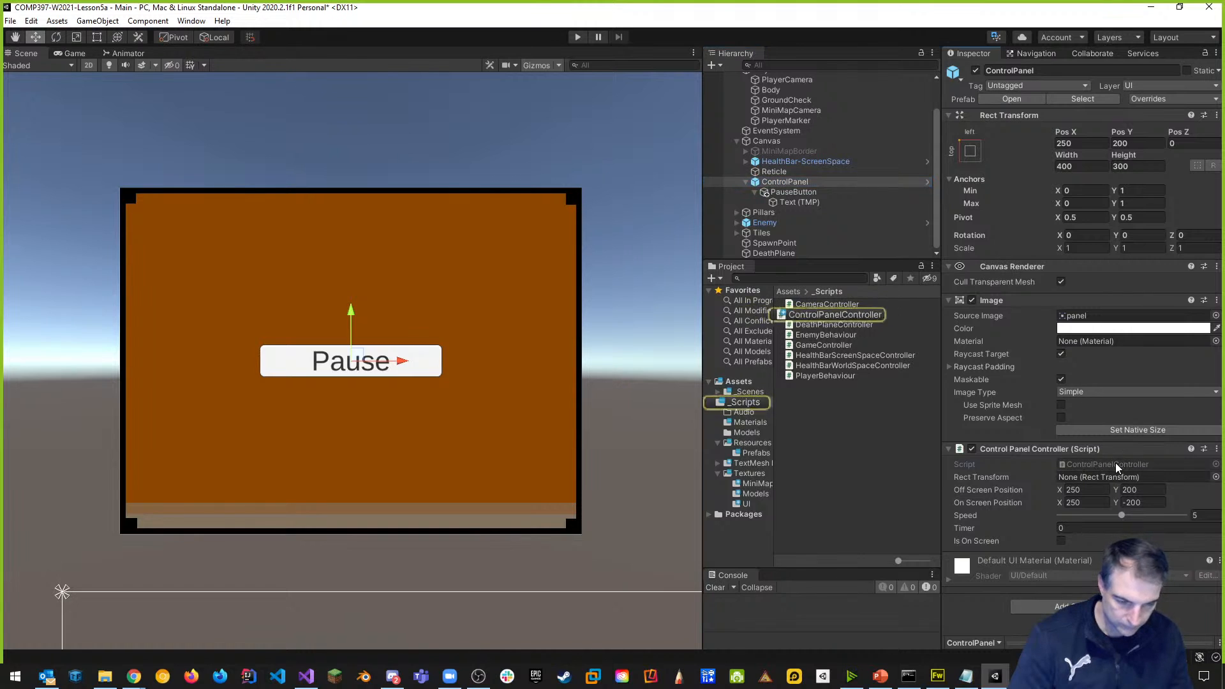
scroll(548, 345, "down", 3)
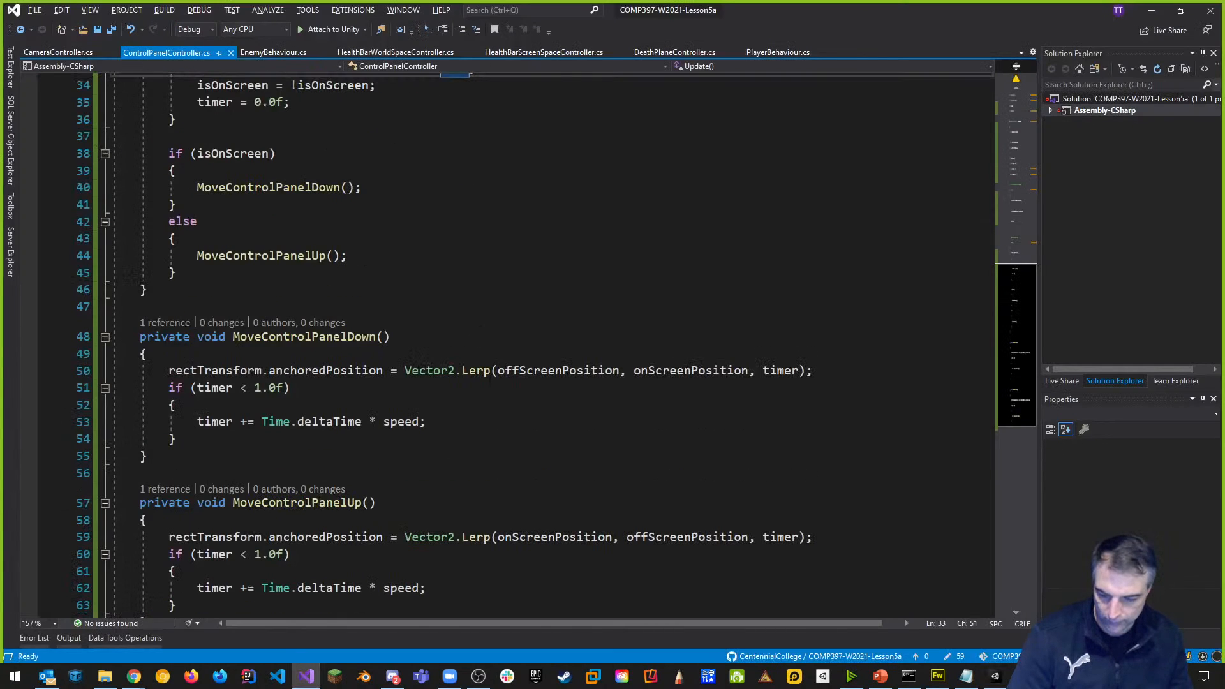
Open a new line below isOnScreen and check PlayerCamera's CameraController component in Unity.
scroll(481, 329, "down", 3)
scroll(481, 329, "up", 13)
scroll(557, 346, "up", 1)
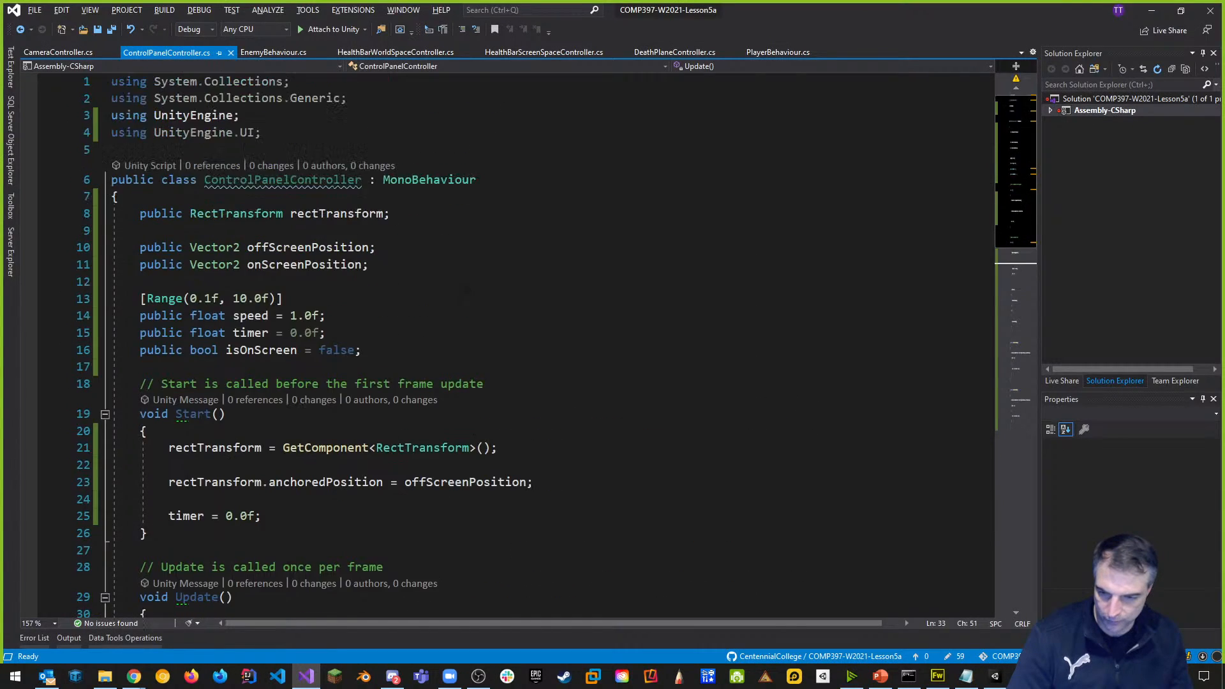
left_click(406, 350)
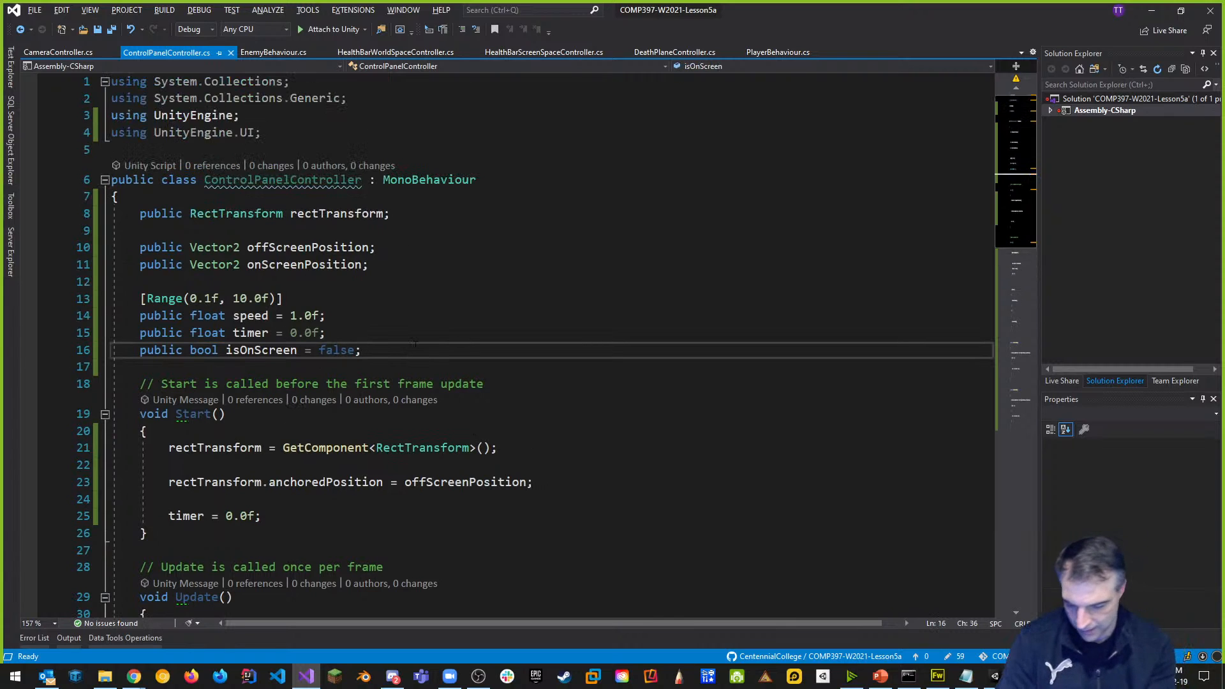
key("Return")
key("Return")
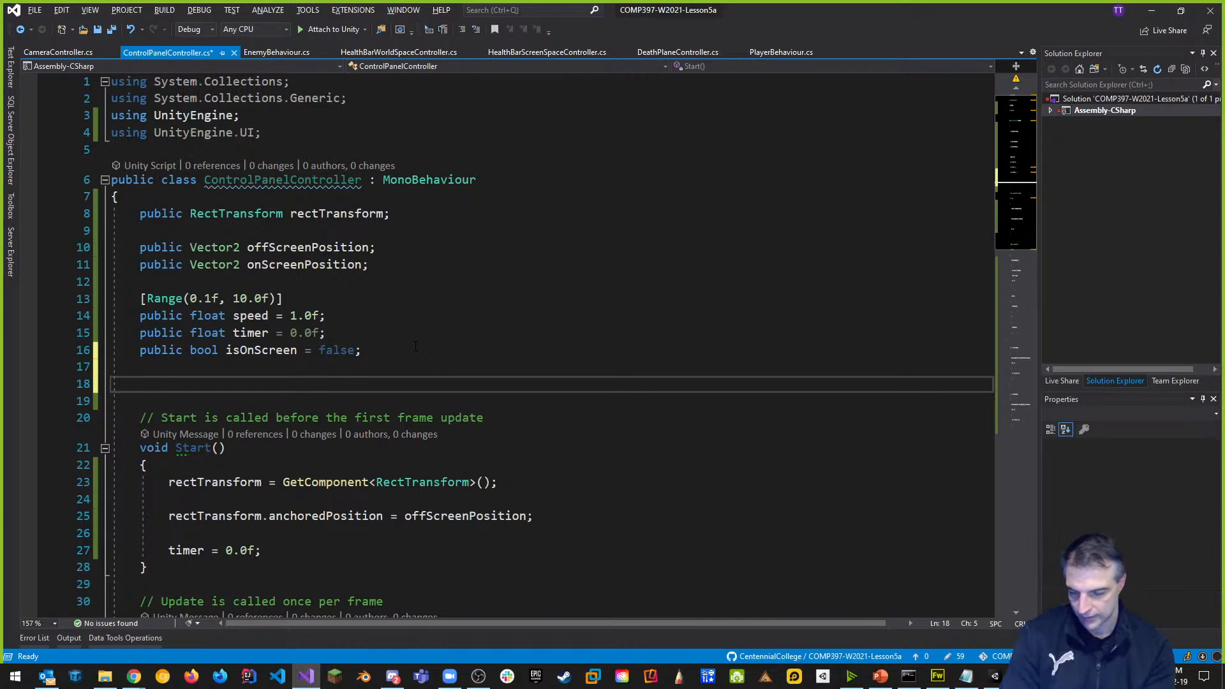
type("PlayerCamer")
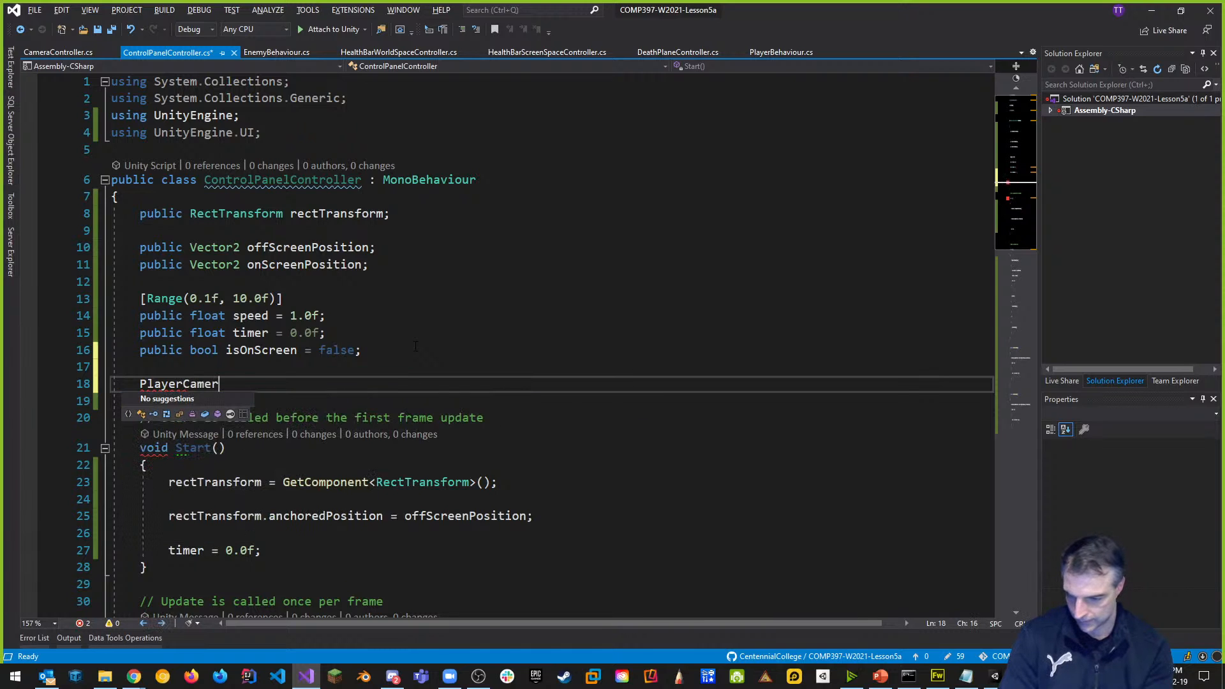
key("BackSpace")
key("BackSpace")
key("BackSpace")
key("BackSpace")
key("BackSpace")
key("BackSpace")
key("BackSpace")
key("BackSpace")
key("BackSpace")
key("BackSpace")
key("BackSpace")
key("alt+Tab")
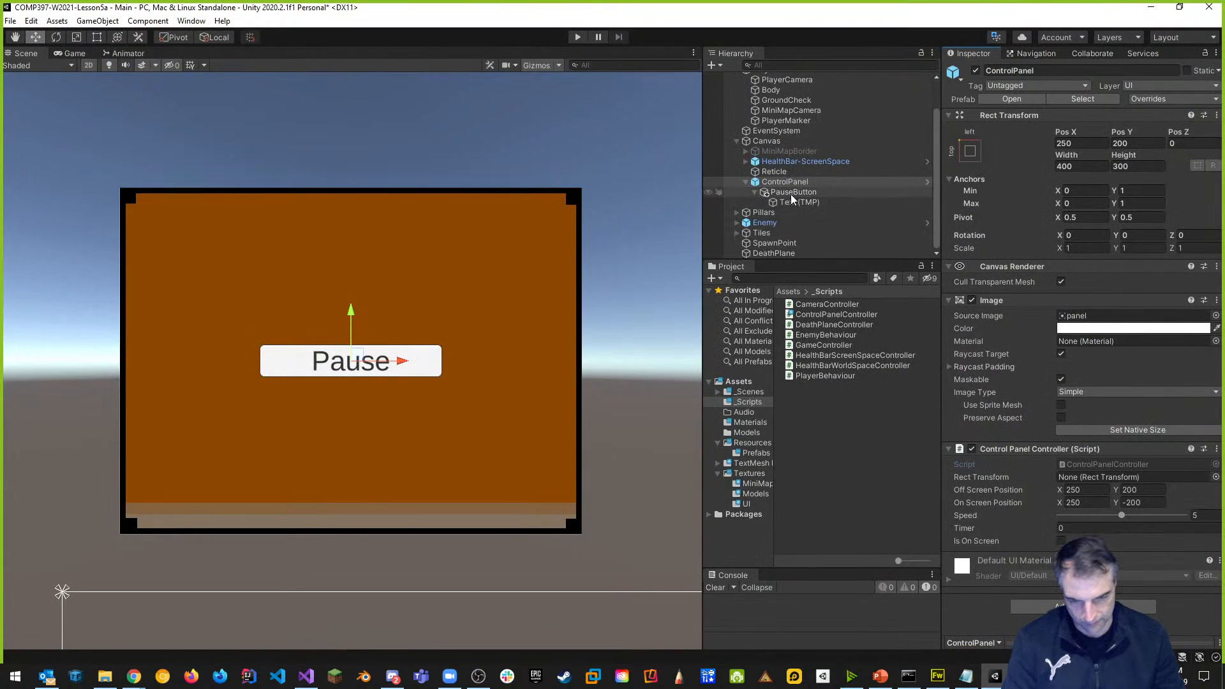
scroll(786, 121, "up", 2)
left_click(794, 118)
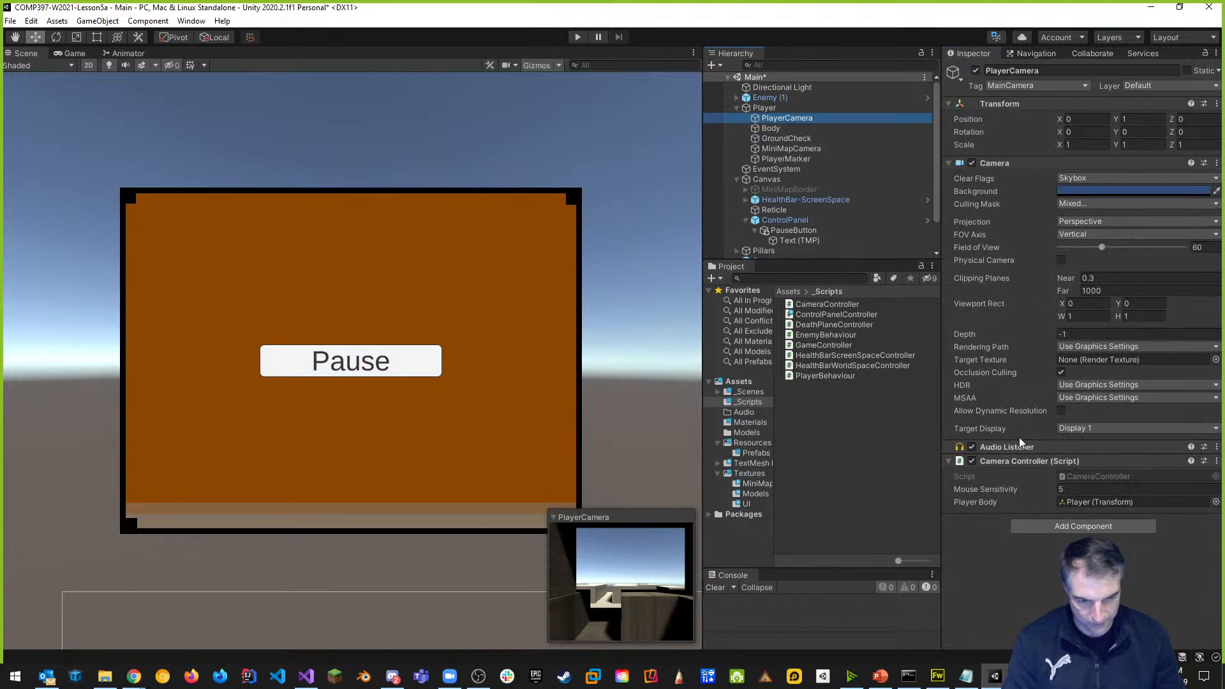
key("alt+Tab")
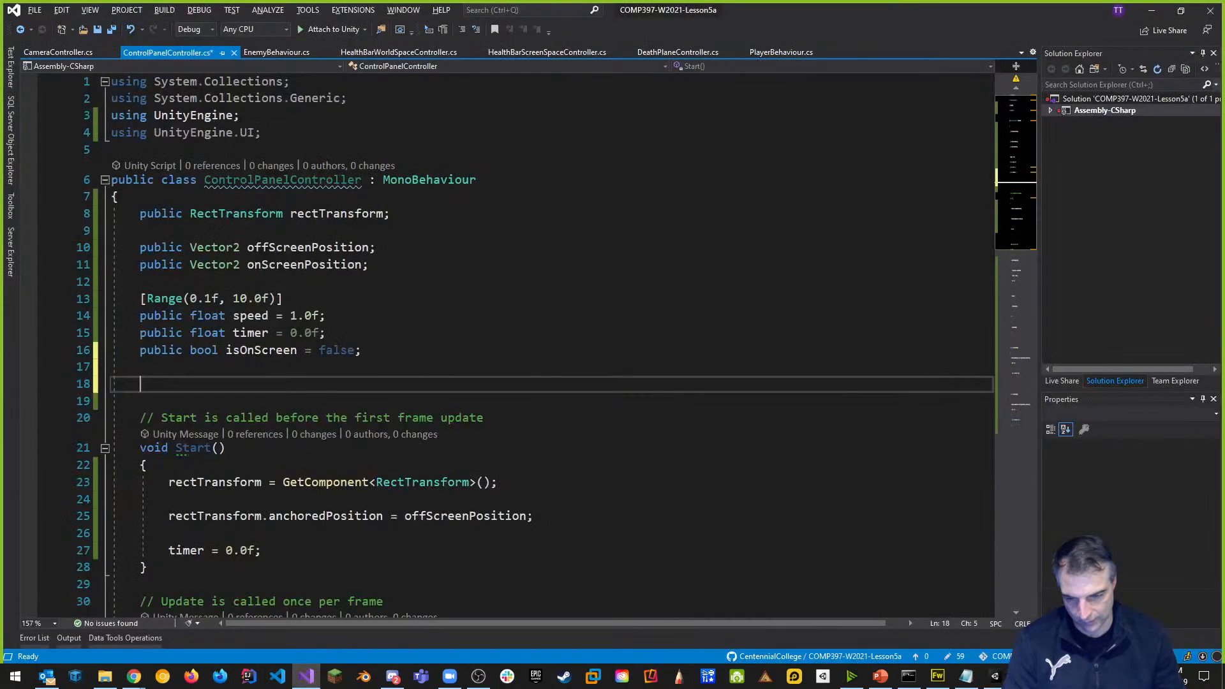
Declare 'public CameraController playerCamera;' using IntelliSense for the type name.
type("Cam")
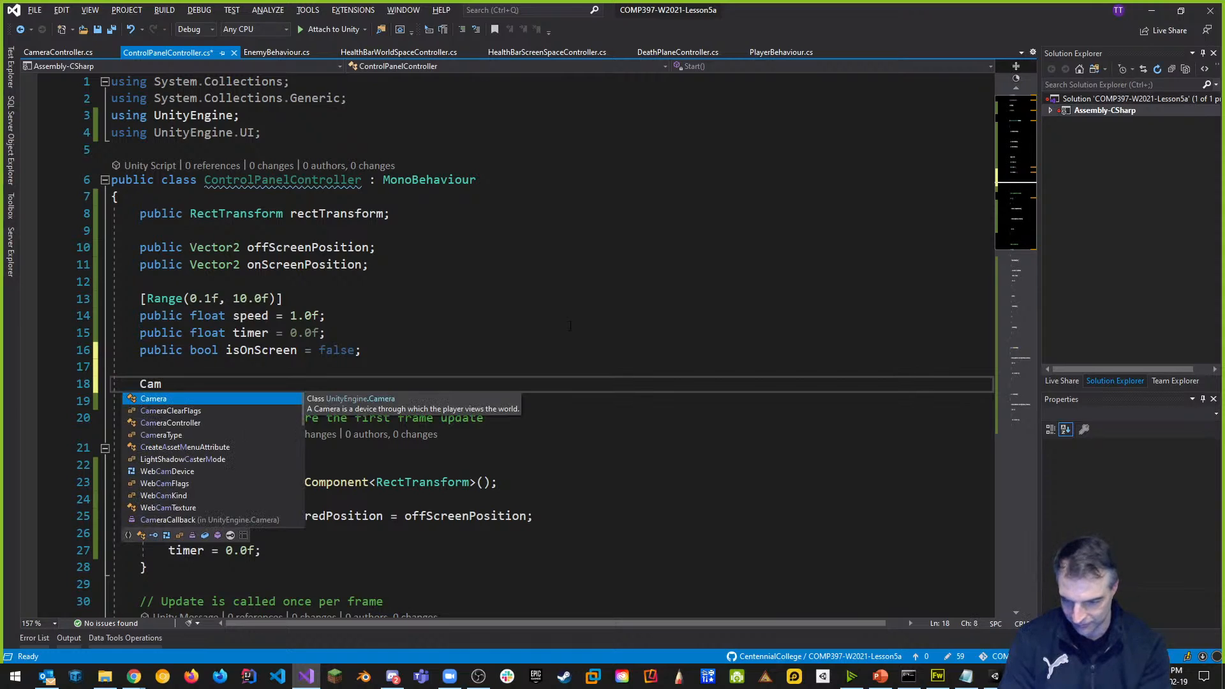
key("Down")
key("Down")
key("Tab")
key("Left")
key("Left")
key("Left")
key("Left")
key("Left")
key("Left")
key("Left")
key("Left")
key("Left")
key("Left")
key("Left")
key("Left")
key("Left")
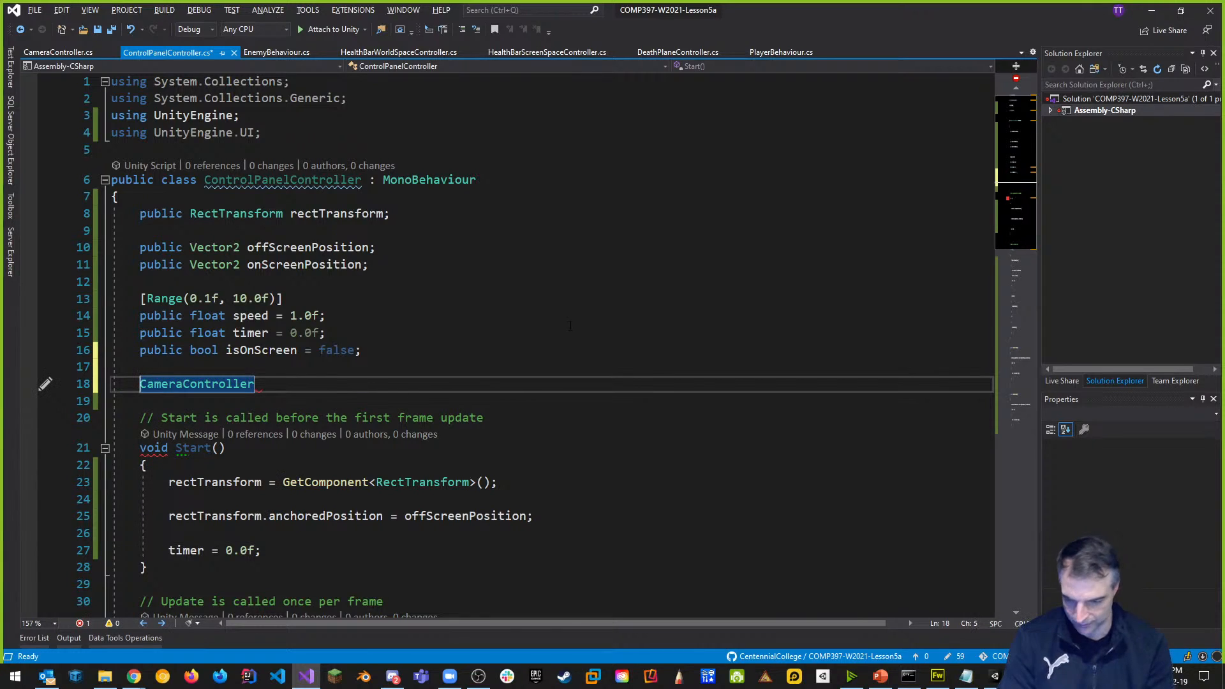
type("public")
key("End")
type("p")
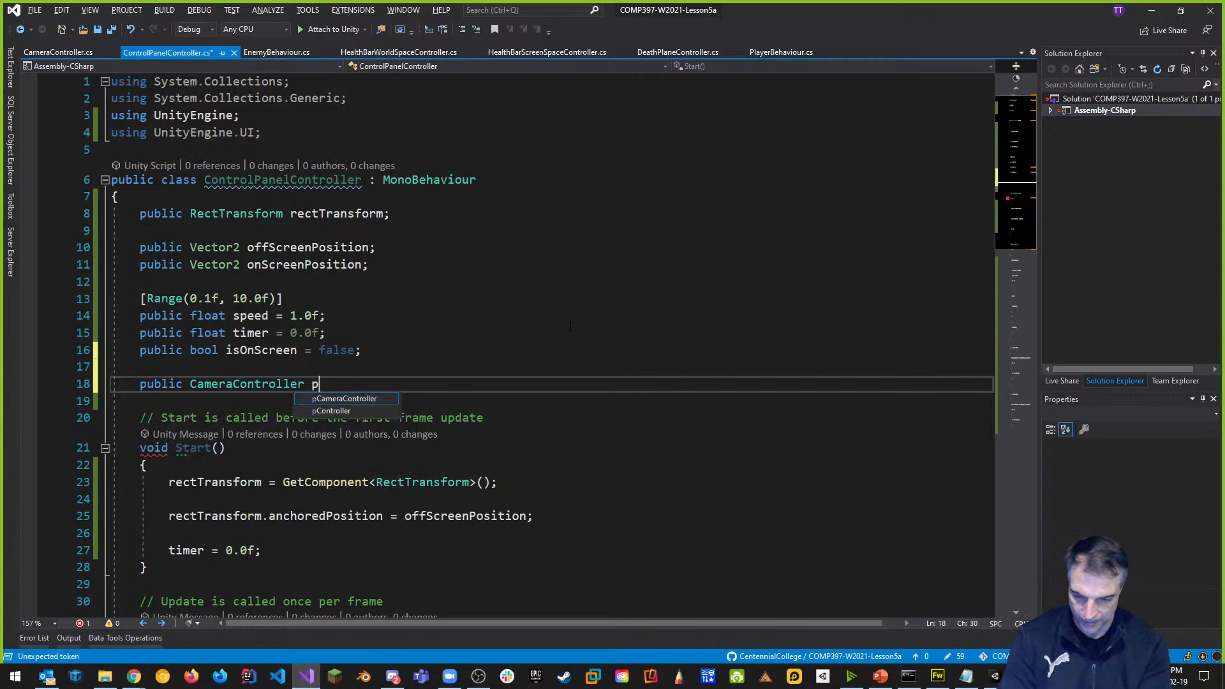
type("layerCamera;")
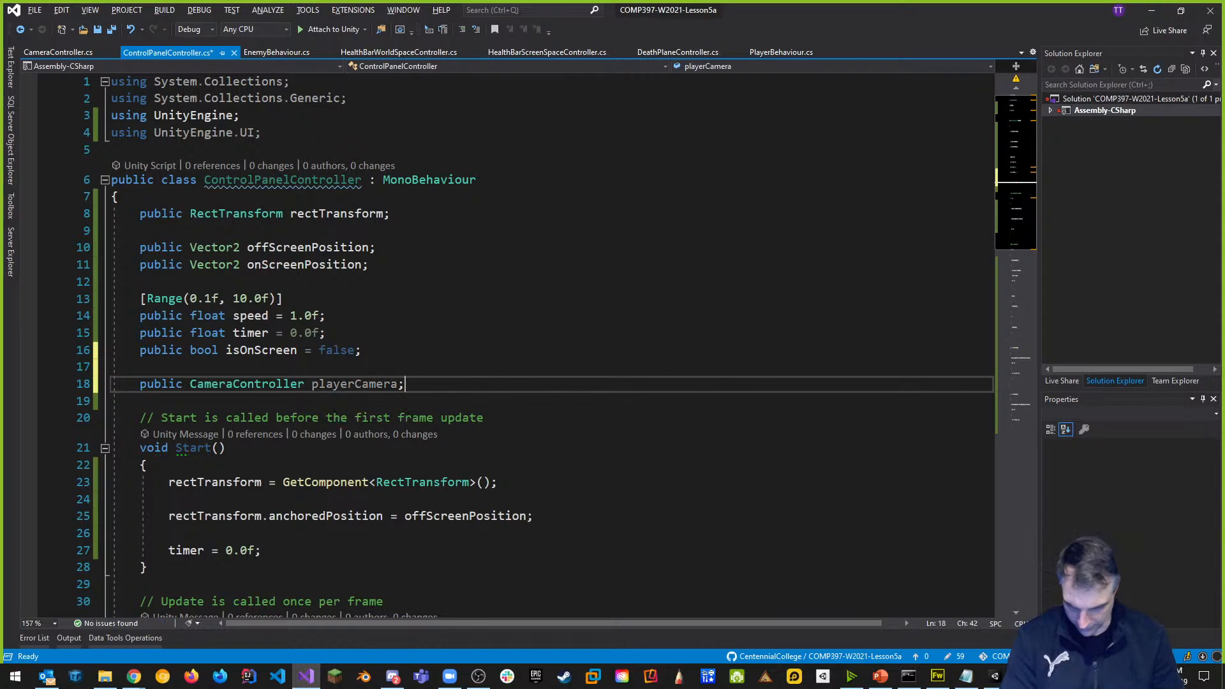
scroll(397, 360, "down", 3)
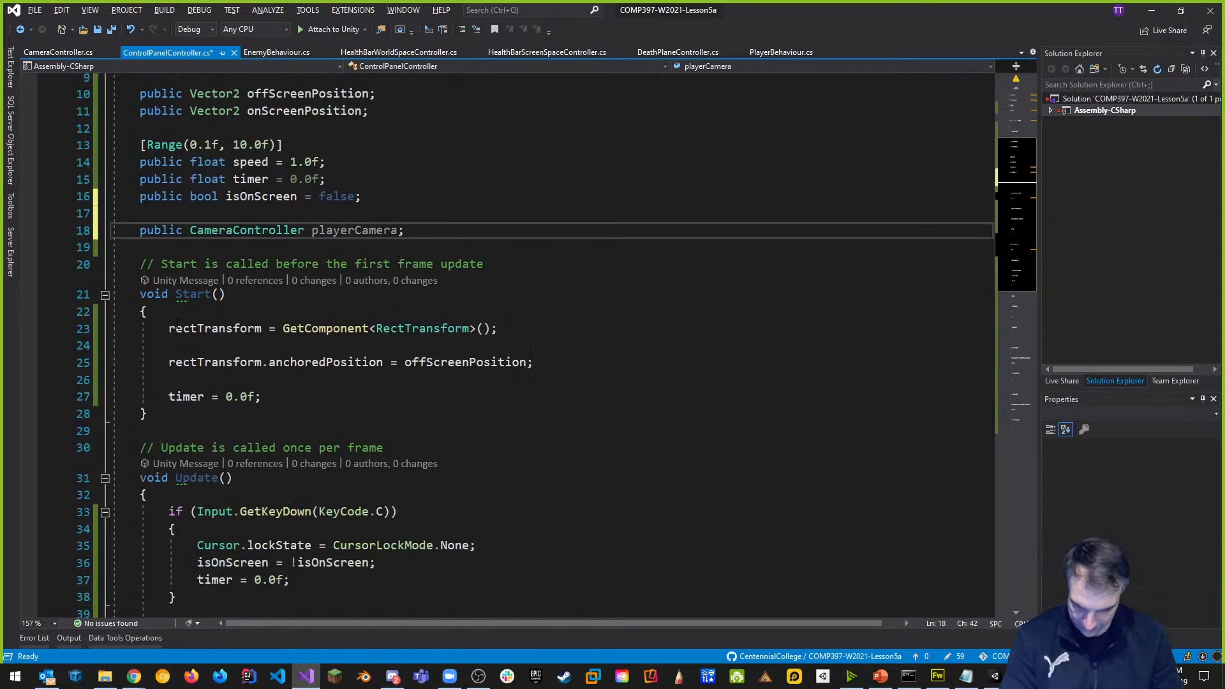
Add 'playerCamera = FindObjectOfType<CameraController>();' at the top of Start().
left_click(294, 315)
key("Return")
key("Return")
key("Return")
key("Up")
type("pla")
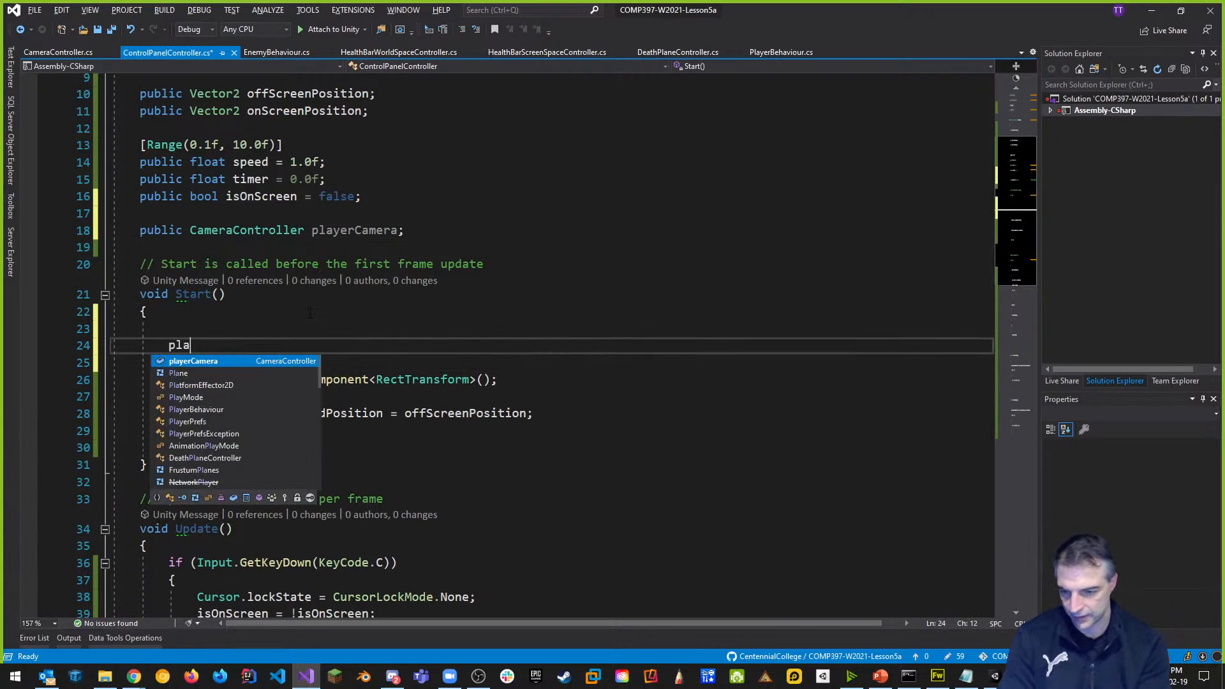
type("yerCamera =")
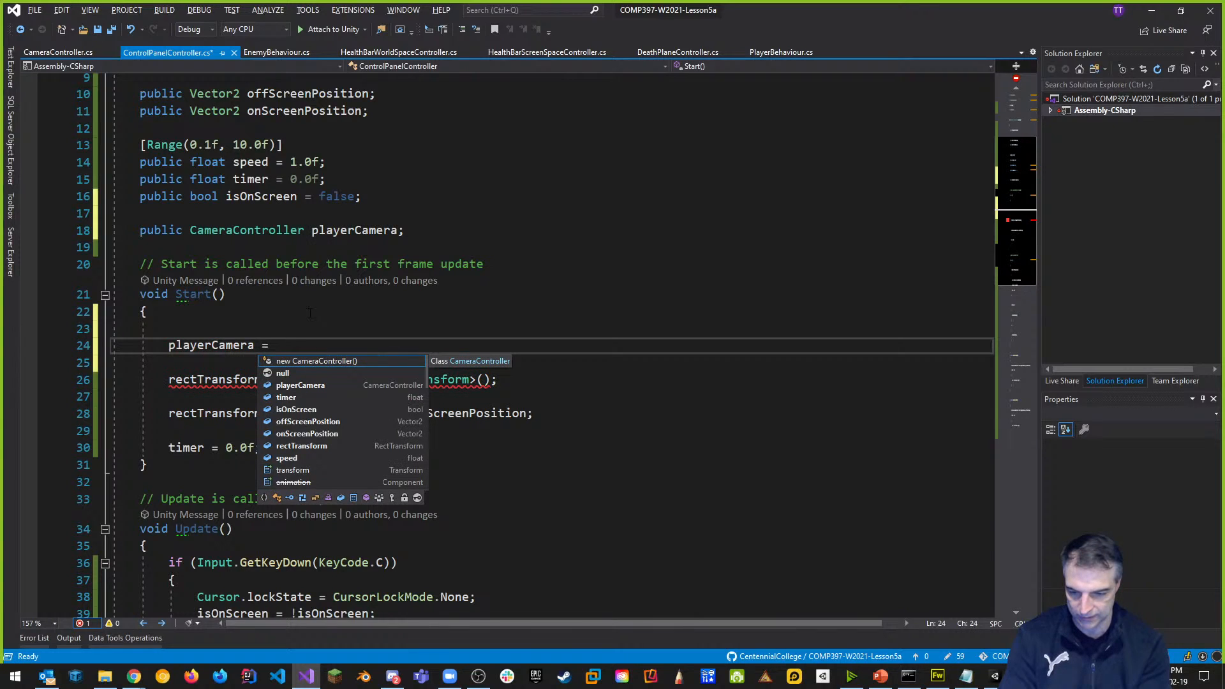
type("Gameo")
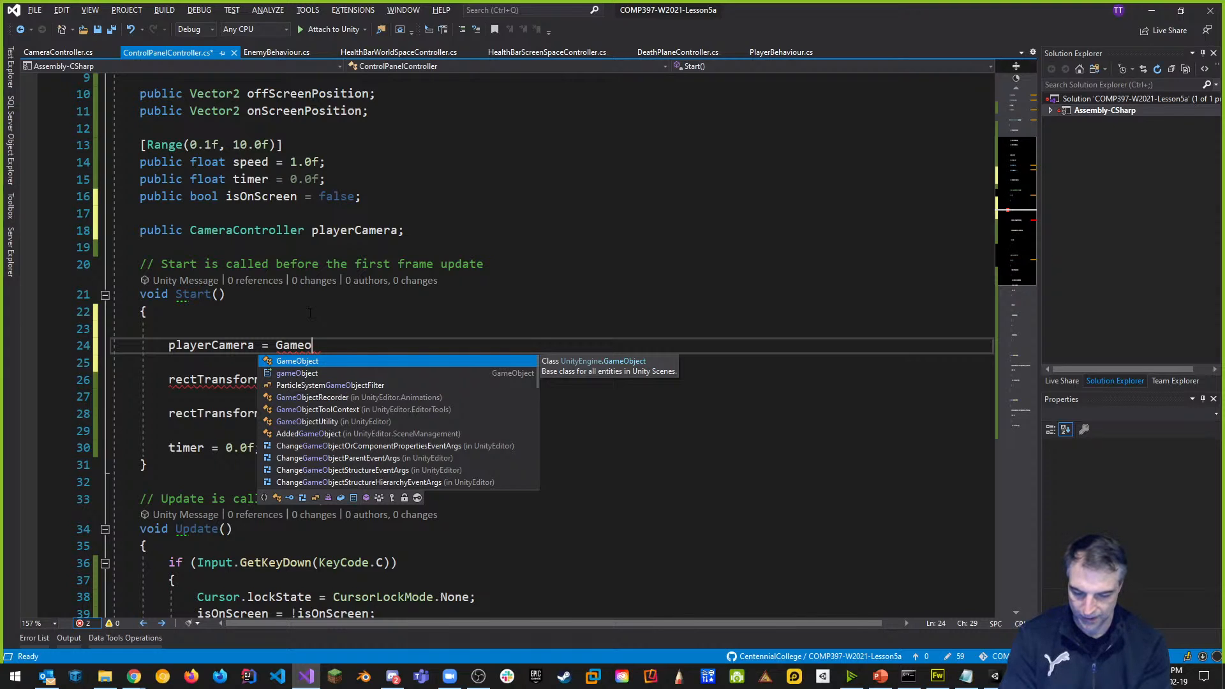
key("BackSpace")
key("BackSpace")
key("BackSpace")
key("BackSpace")
key("BackSpace")
type("find")
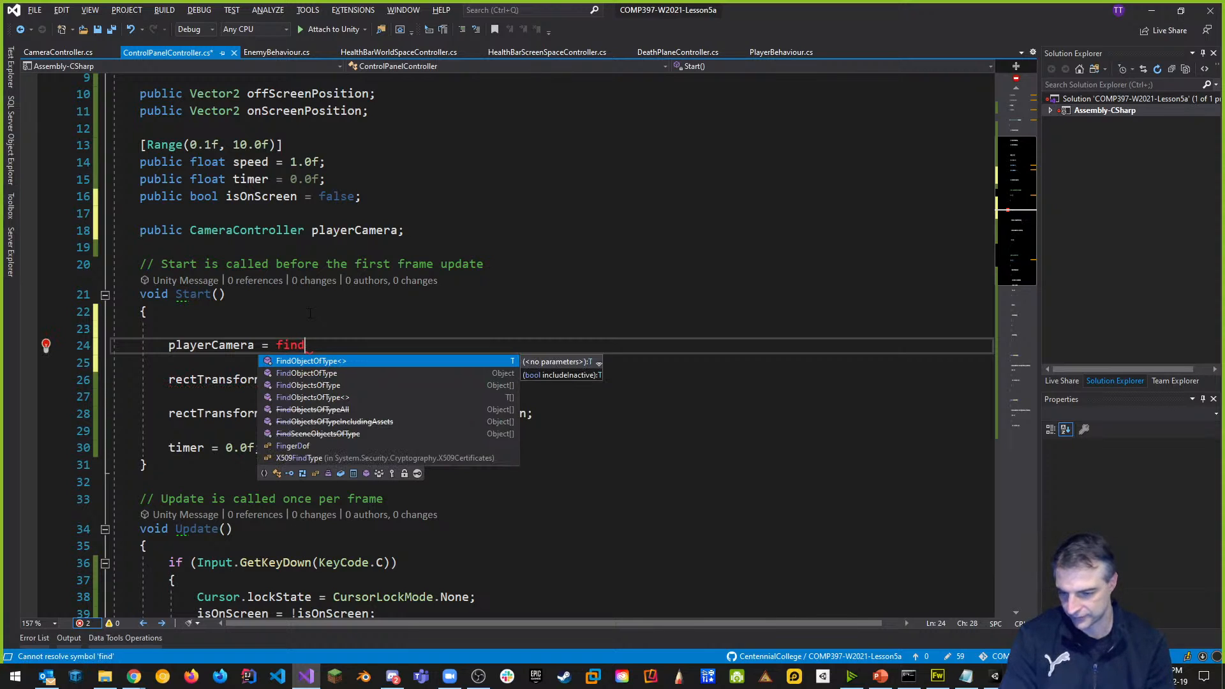
key("Return")
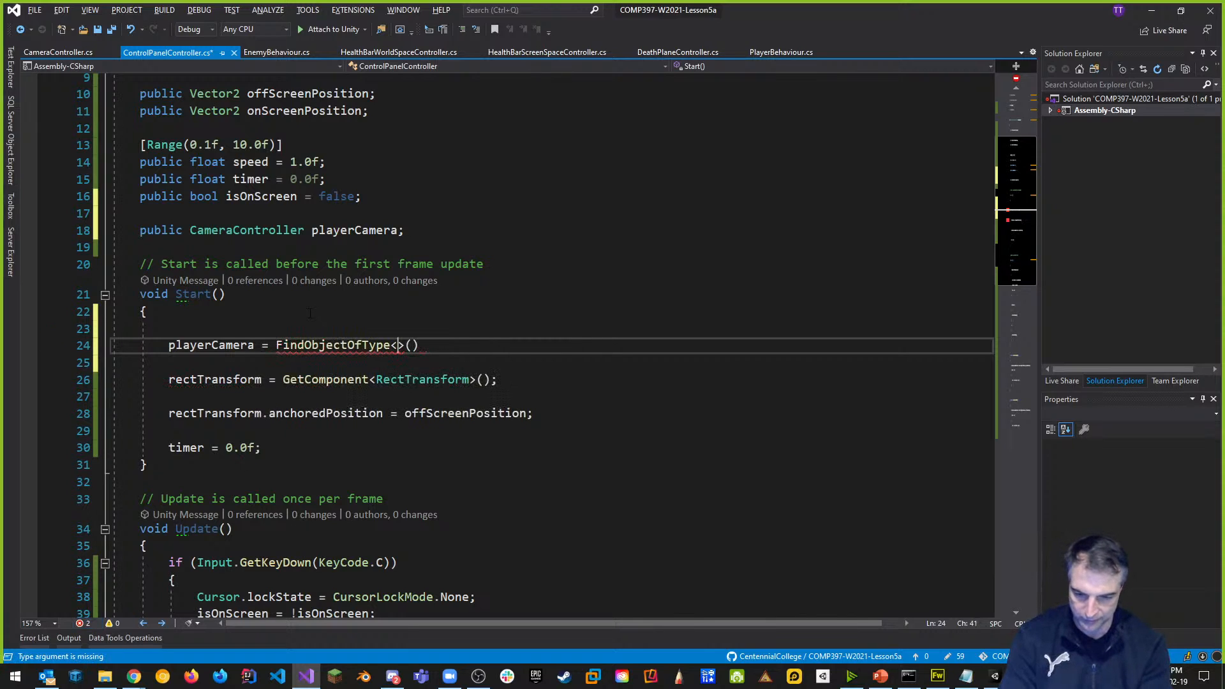
type("P")
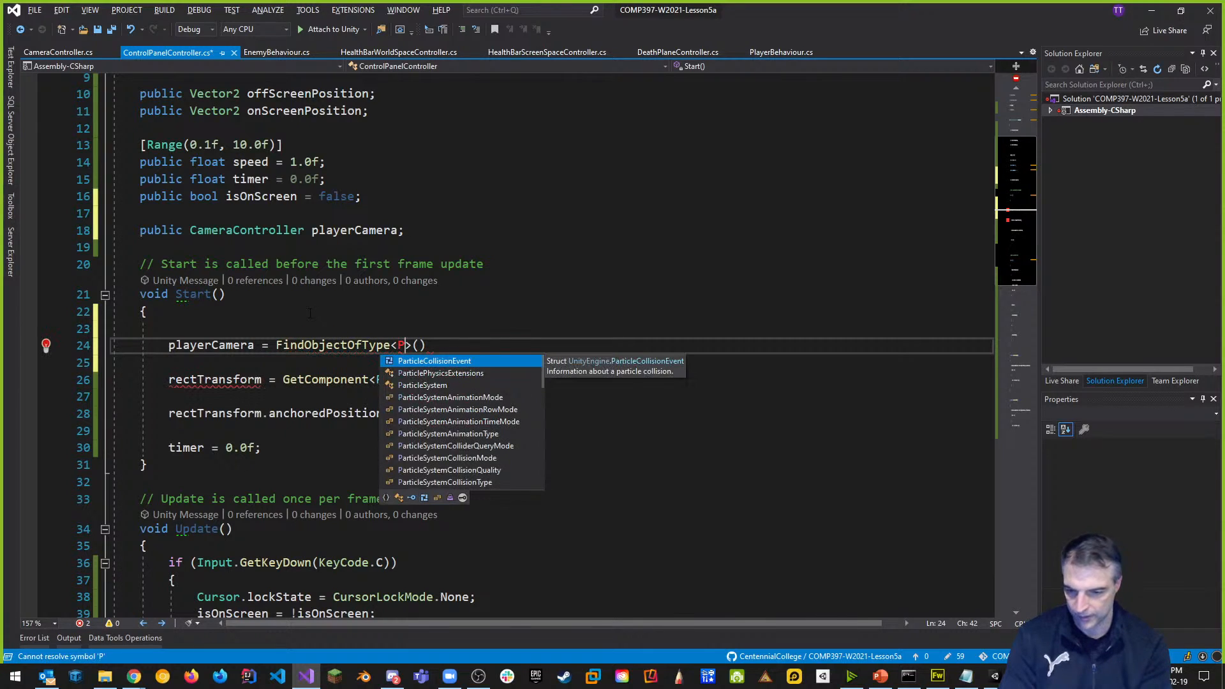
key("BackSpace")
key("BackSpace")
type("<Cam")
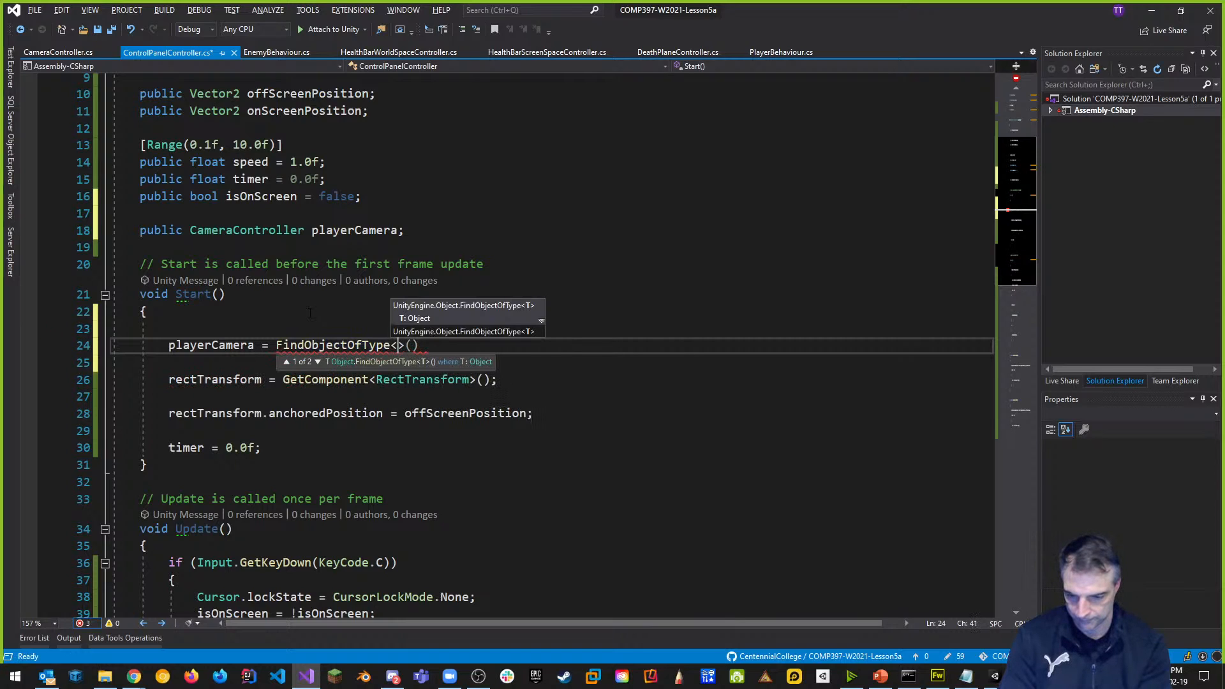
key("Tab")
key("Right")
key("Right")
key("Right")
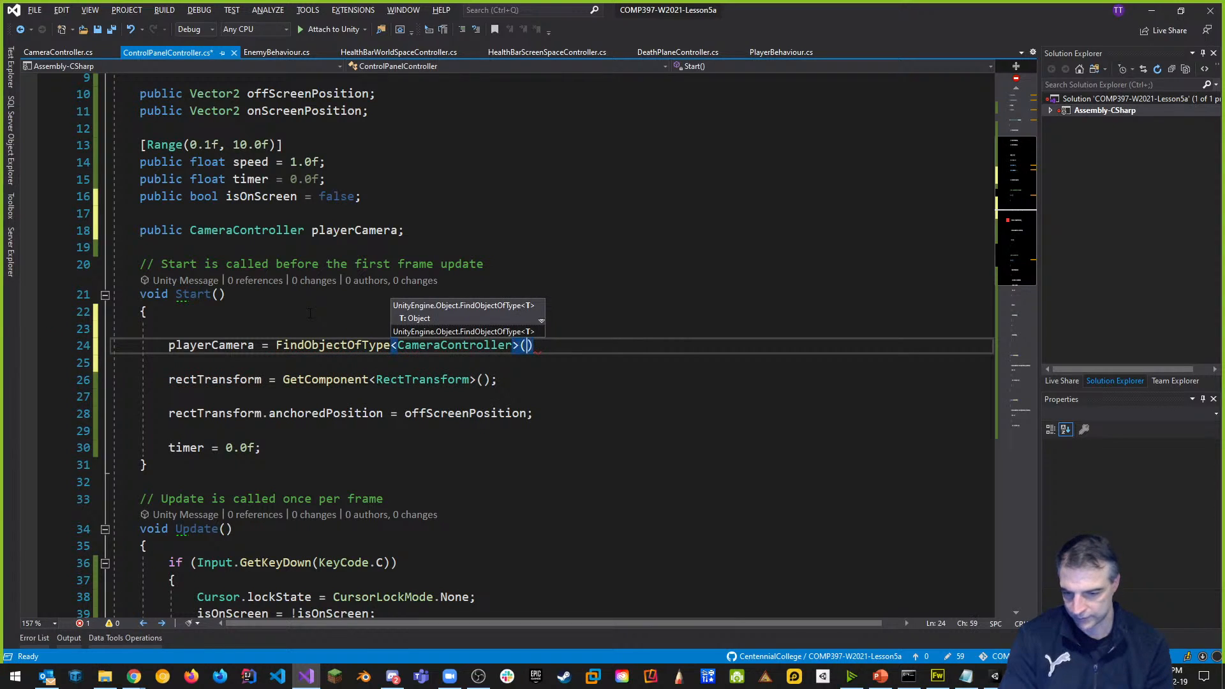
type(";")
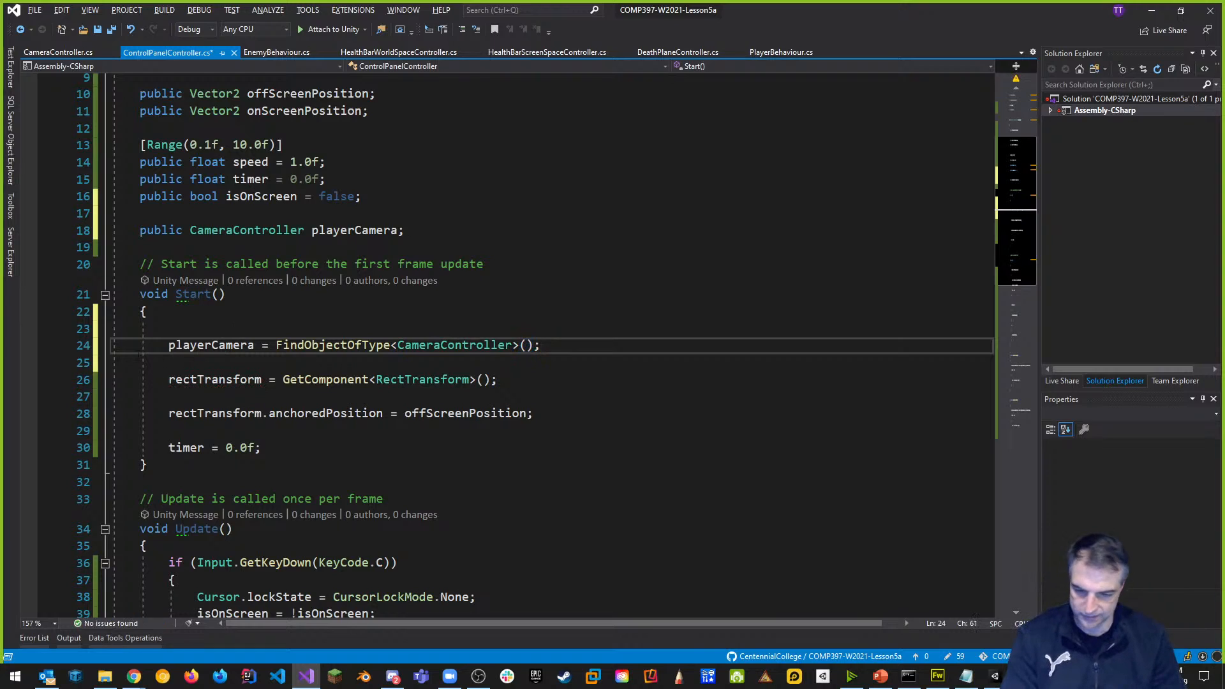
Remove the blank lines inside Start() and save the script.
left_click(254, 314)
key("ctrl+s")
left_click(179, 362)
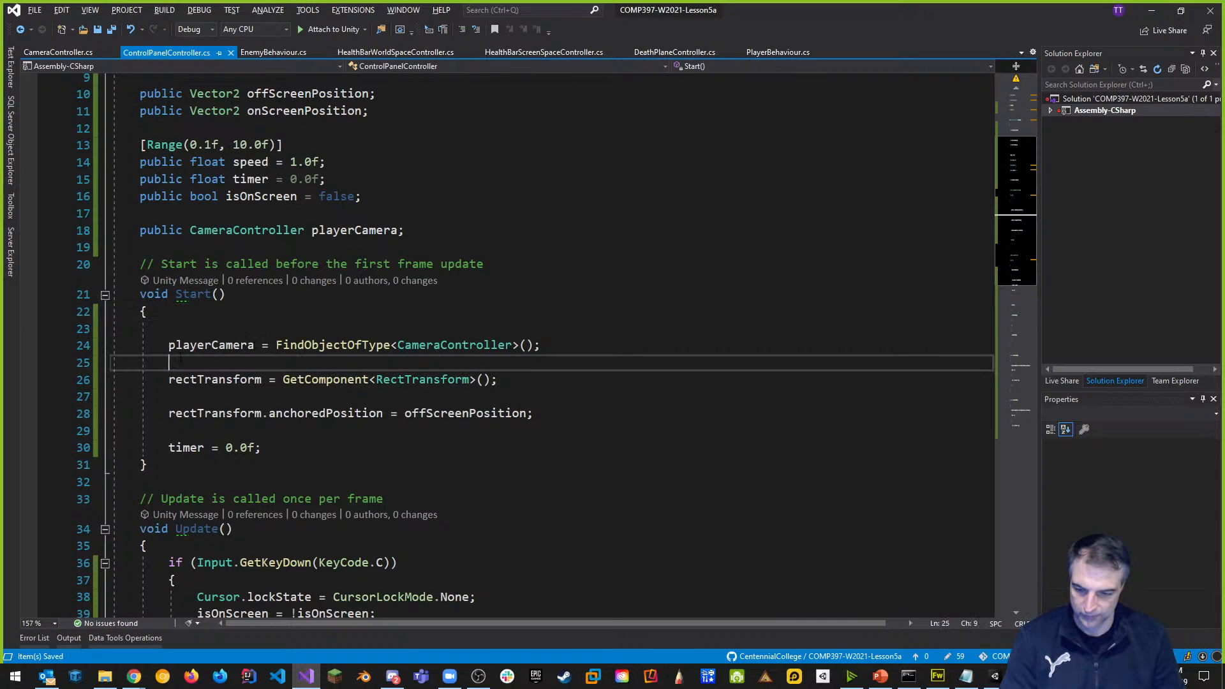
key("Delete")
key("End")
key("Delete")
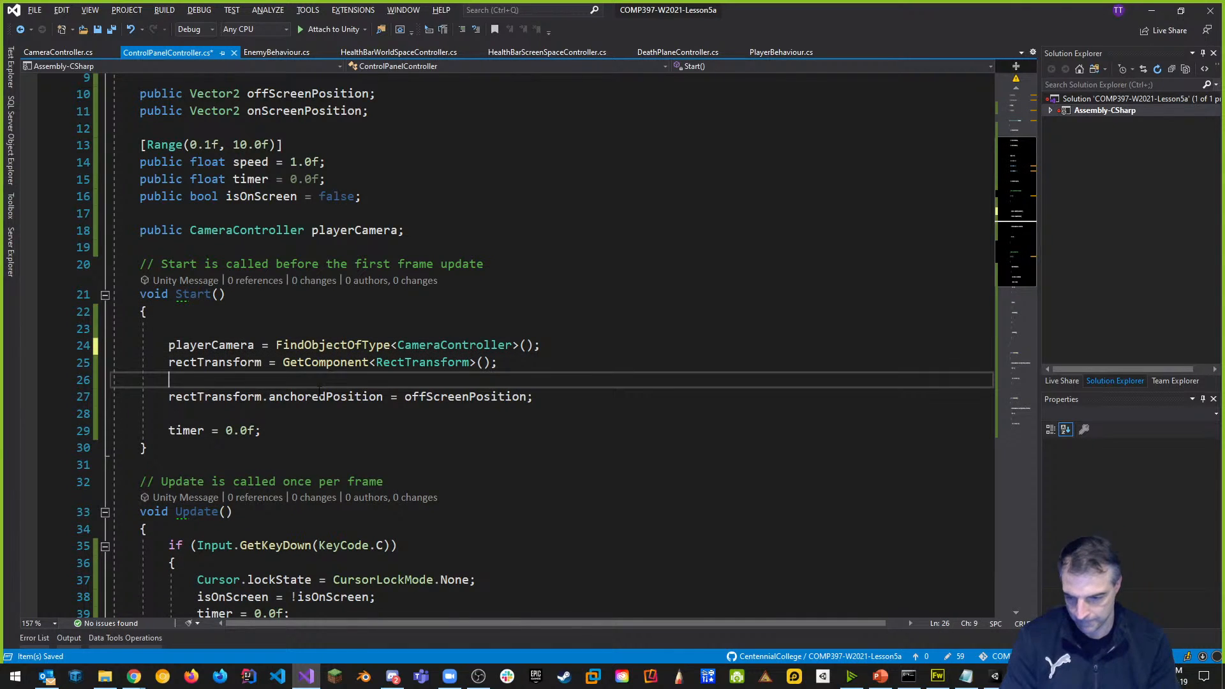
key("Down")
key("End")
key("Delete")
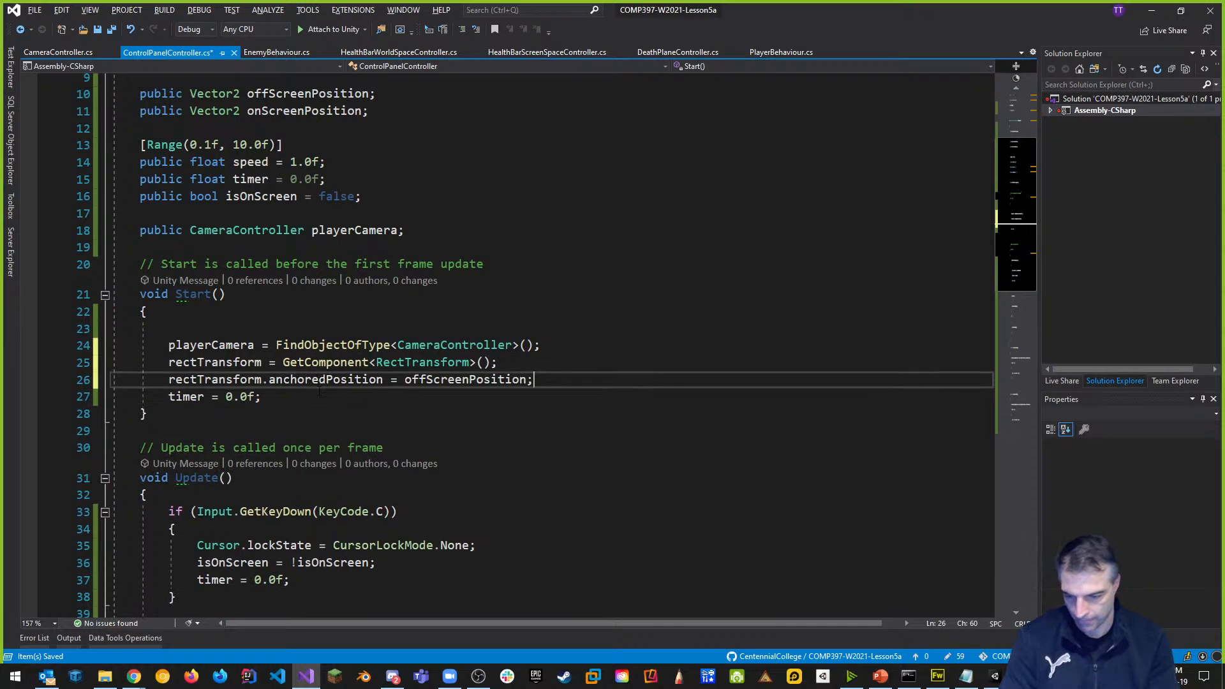
left_click(261, 330)
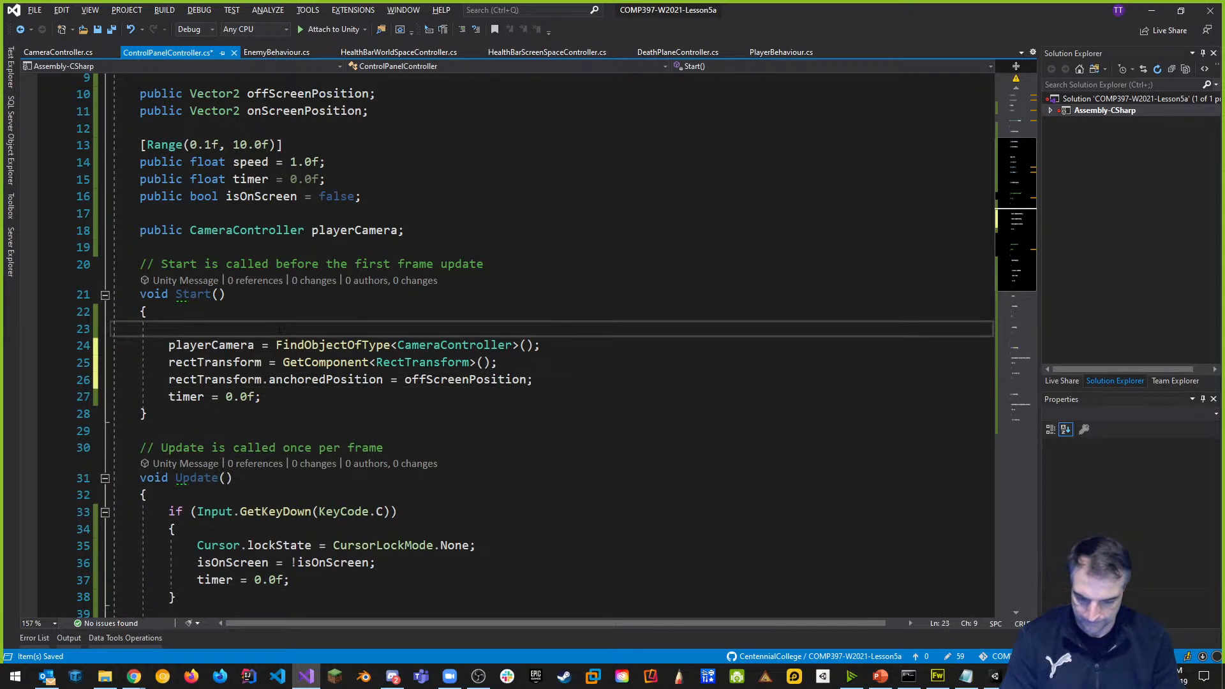
key("BackSpace")
key("ctrl+s")
scroll(180, 397, "down", 3)
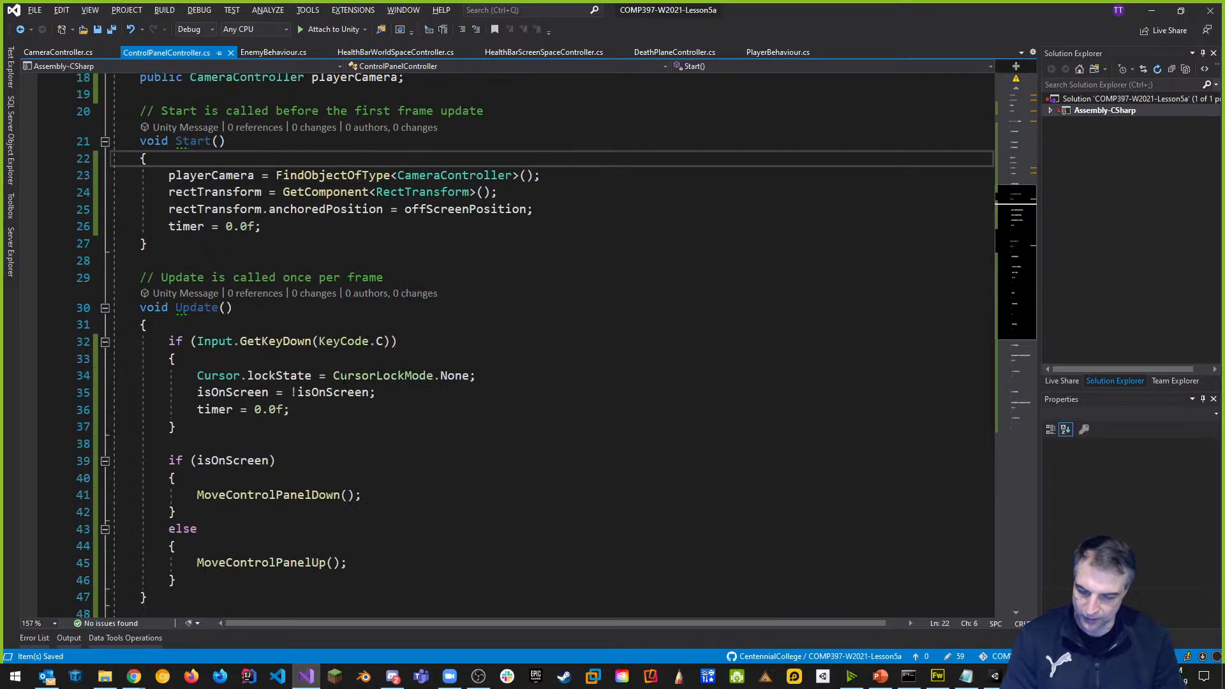
Add 'playerCamera.enabled = false;' after the Cursor.lockState line in the C-key handler.
left_click(521, 374)
key("Return")
type("play")
key("Tab")
type(".")
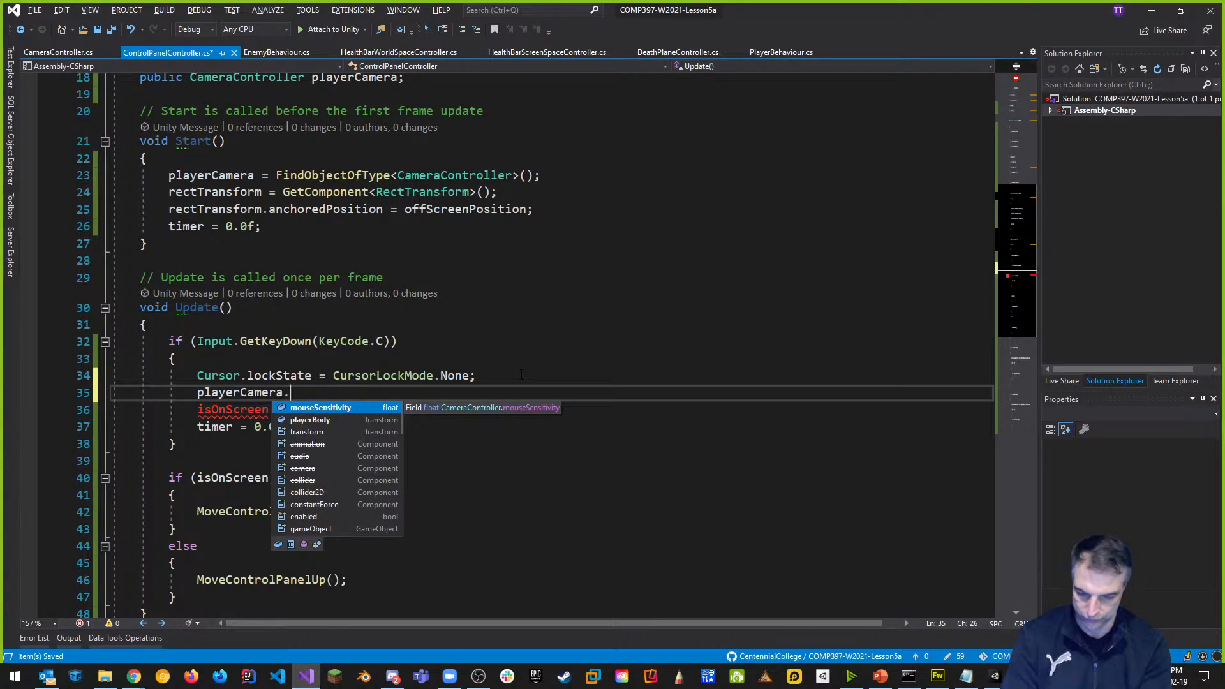
type("se")
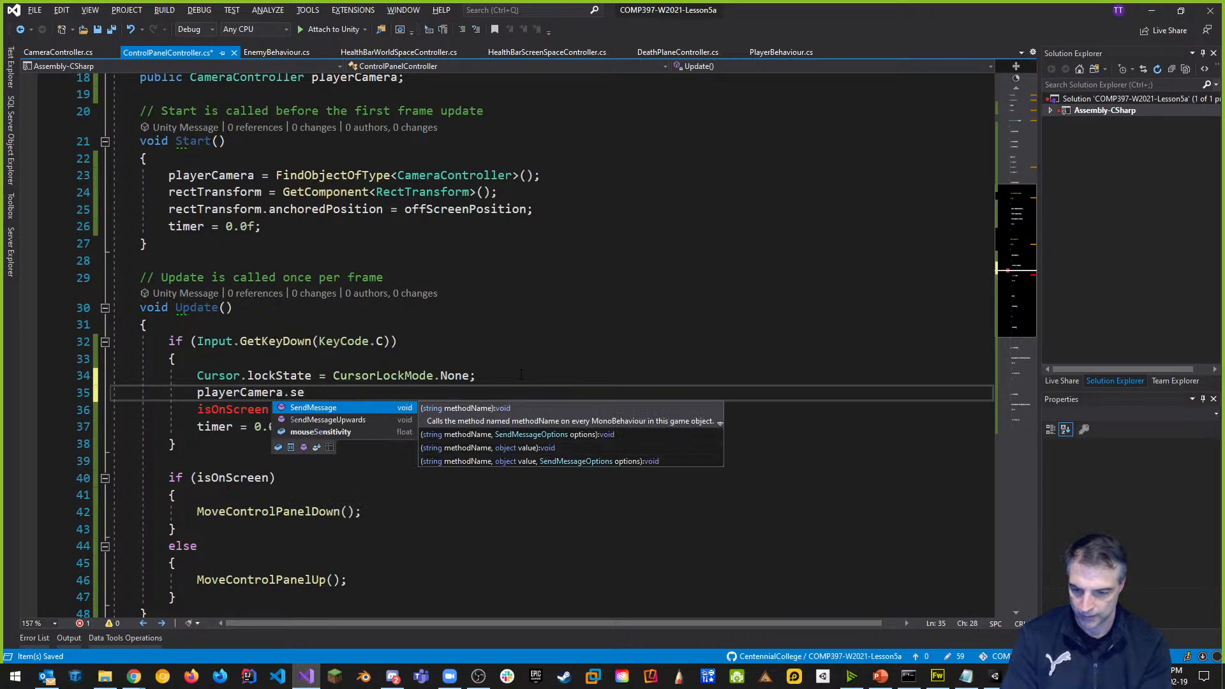
type("nabled = false;")
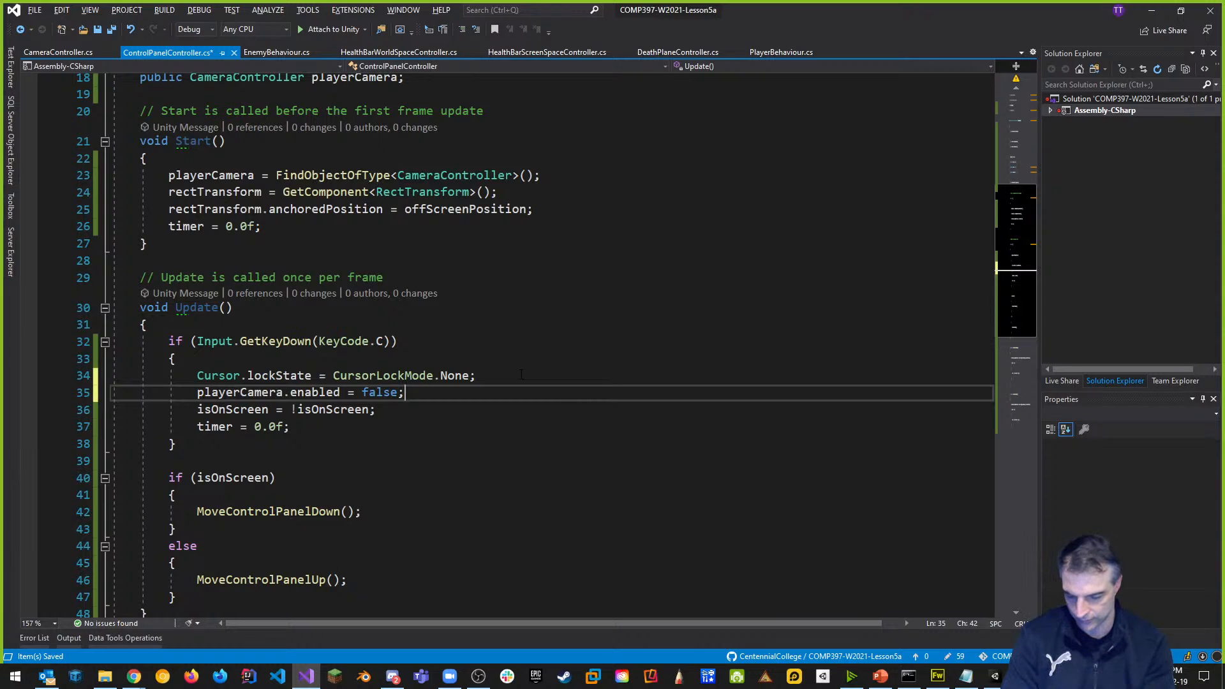
Replace false with !isOnScreen, save the script, and return to Unity.
key("BackSpace")
key("BackSpace")
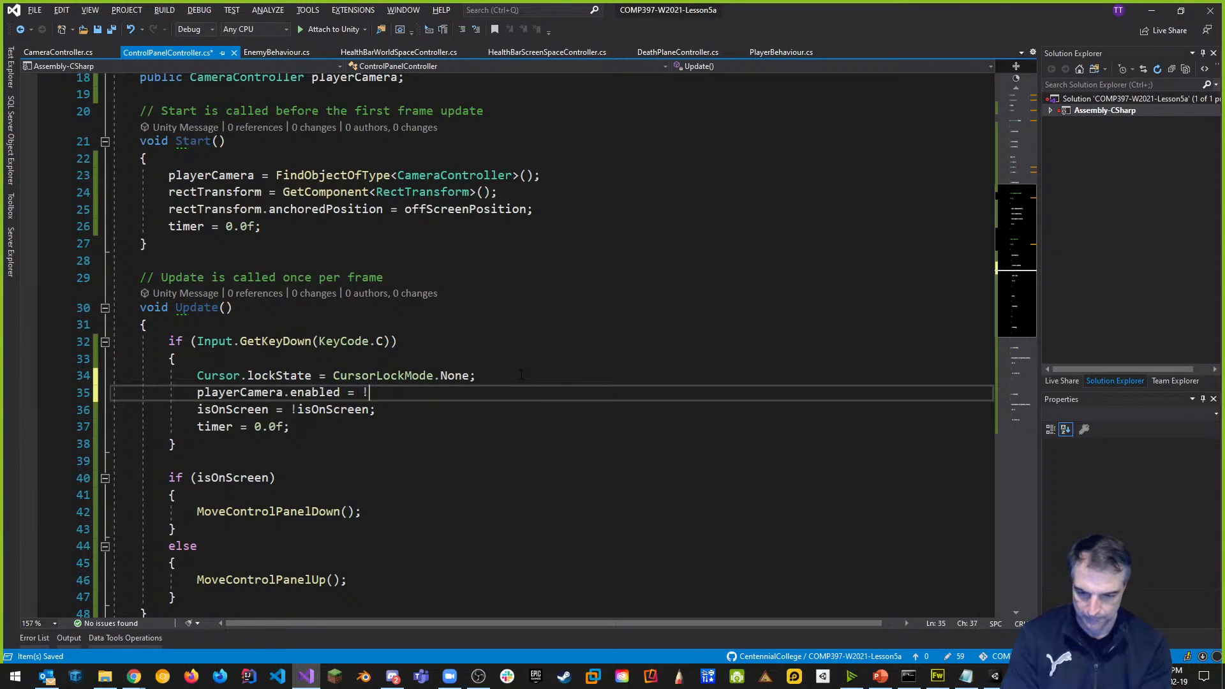
type("off")
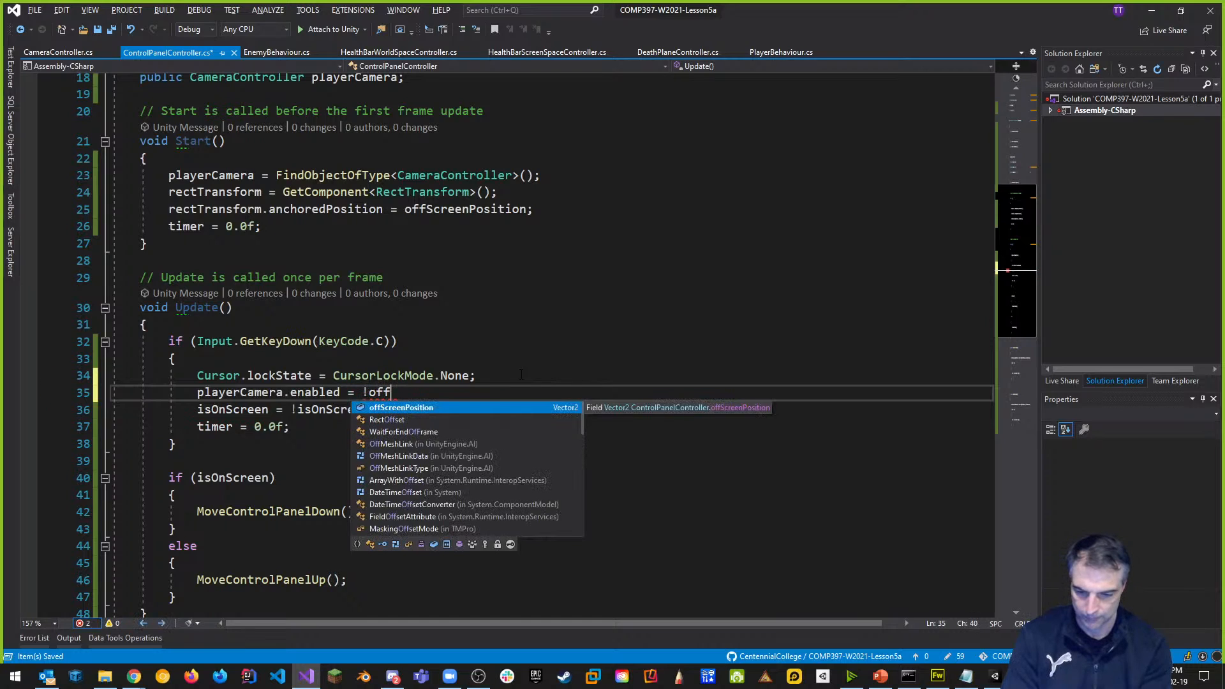
key("BackSpace")
key("BackSpace")
key("BackSpace")
type("is")
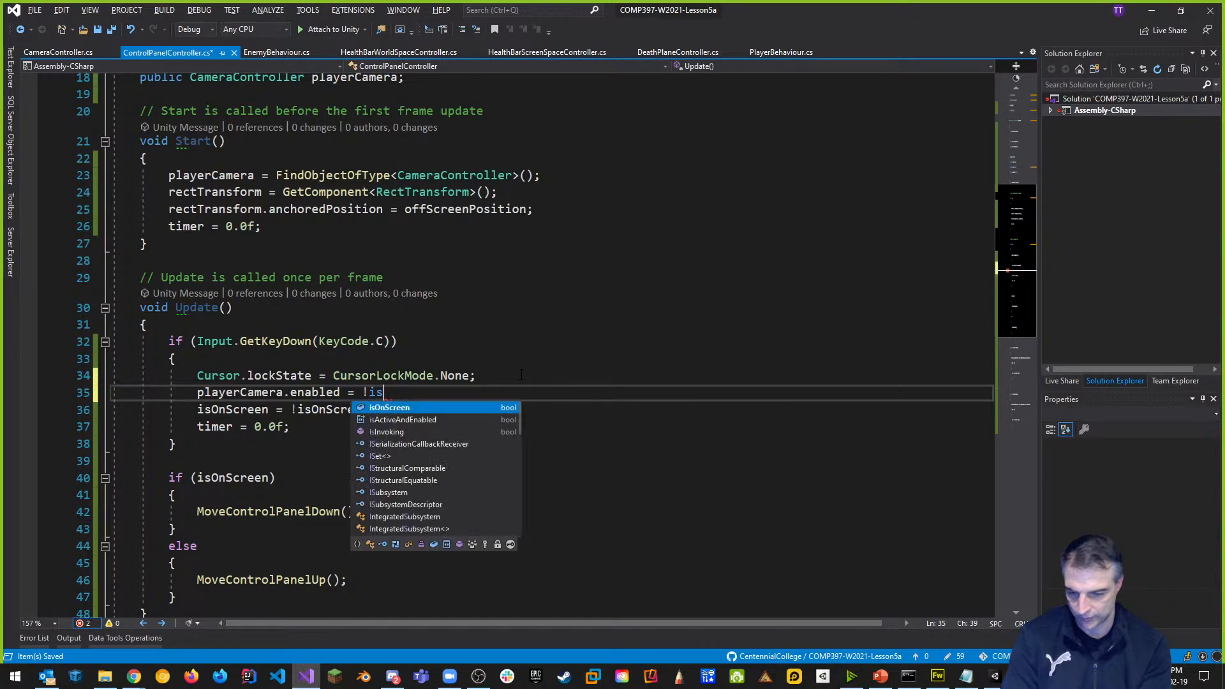
key("Tab")
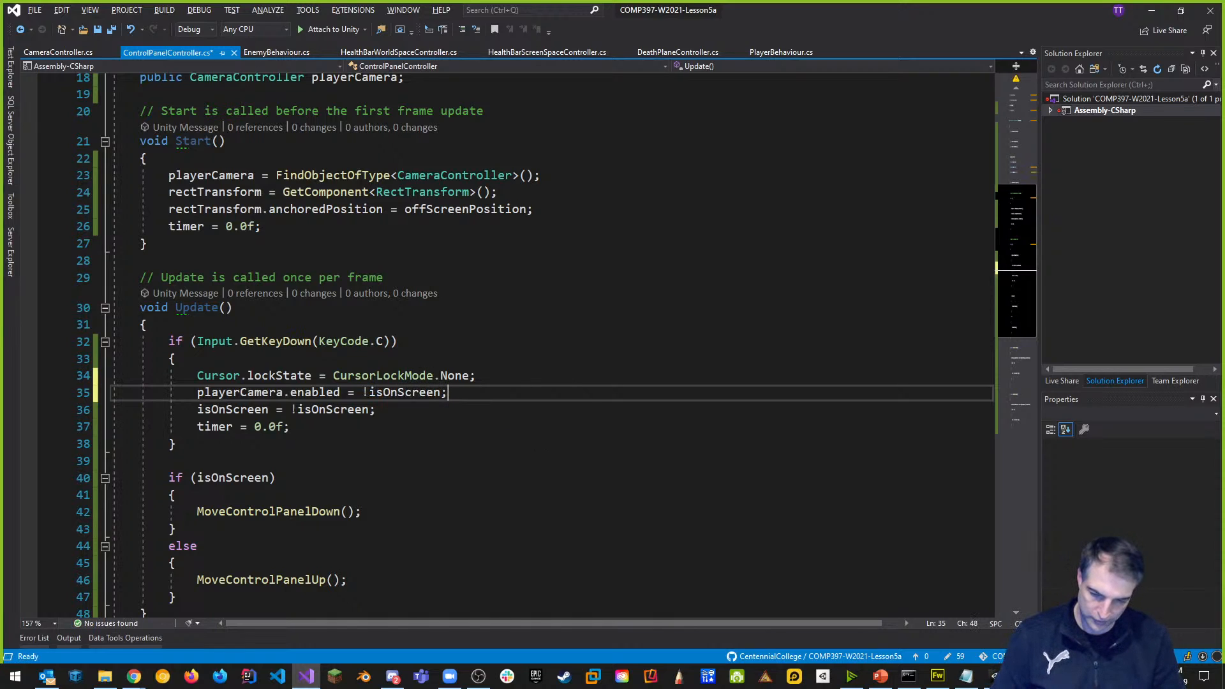
left_click(482, 338)
key("ctrl+s")
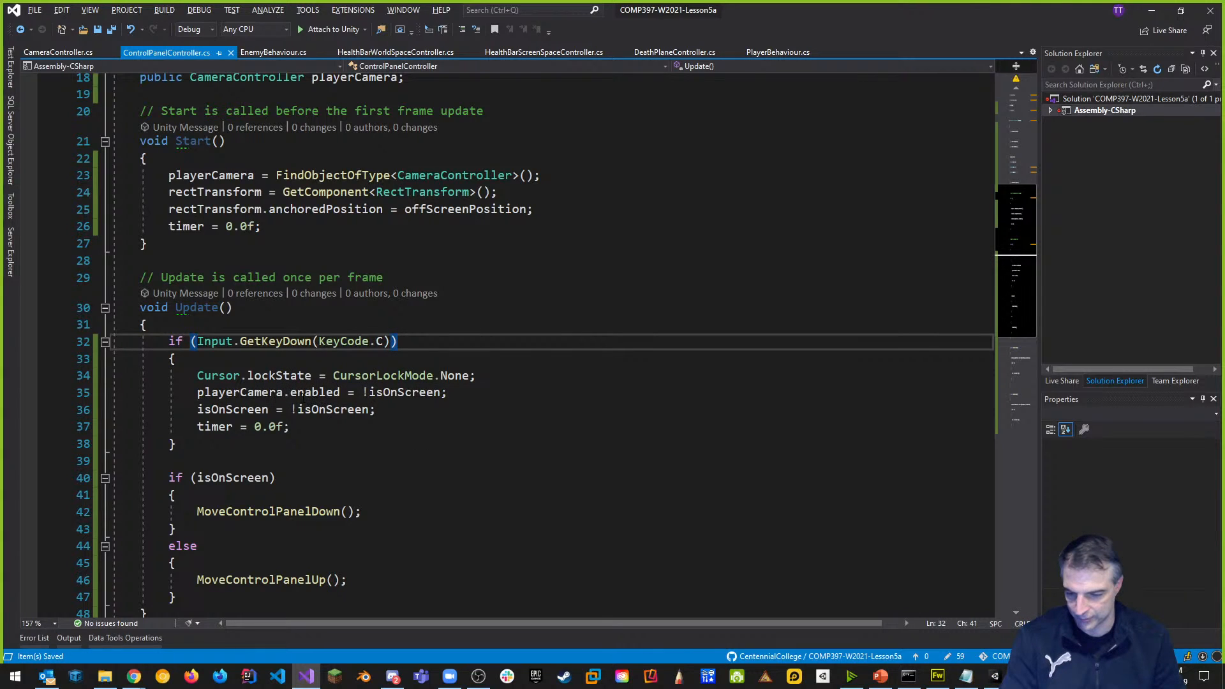
left_click(523, 331)
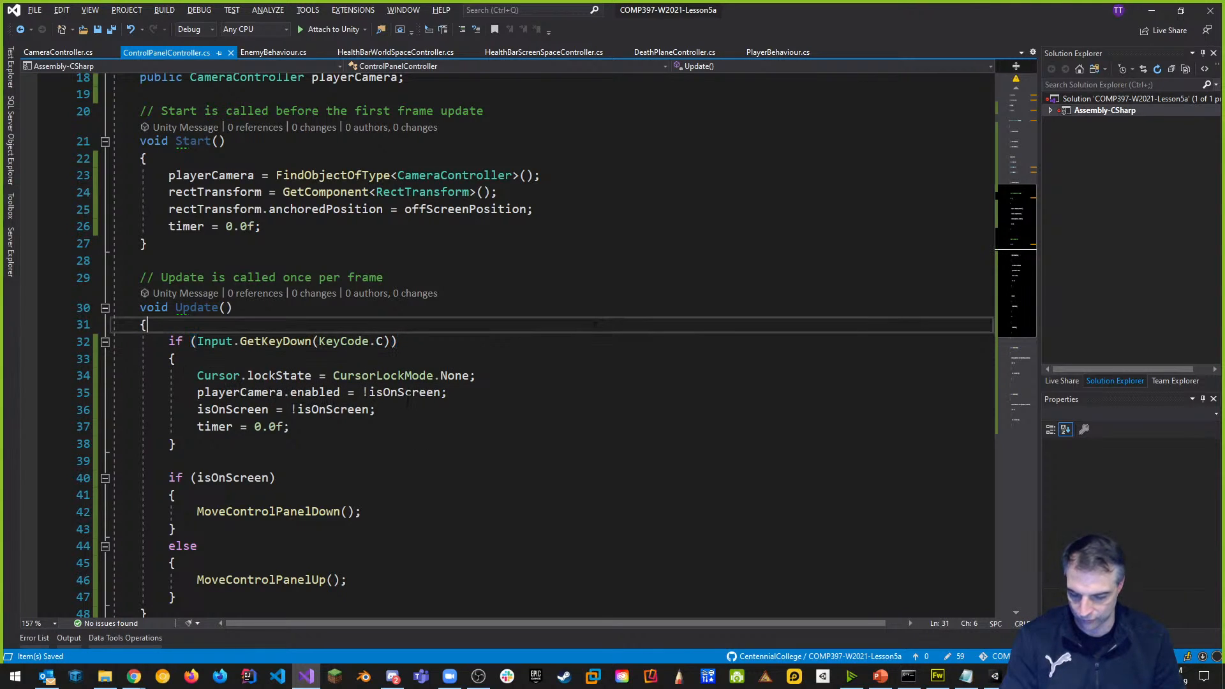
key("alt+Tab")
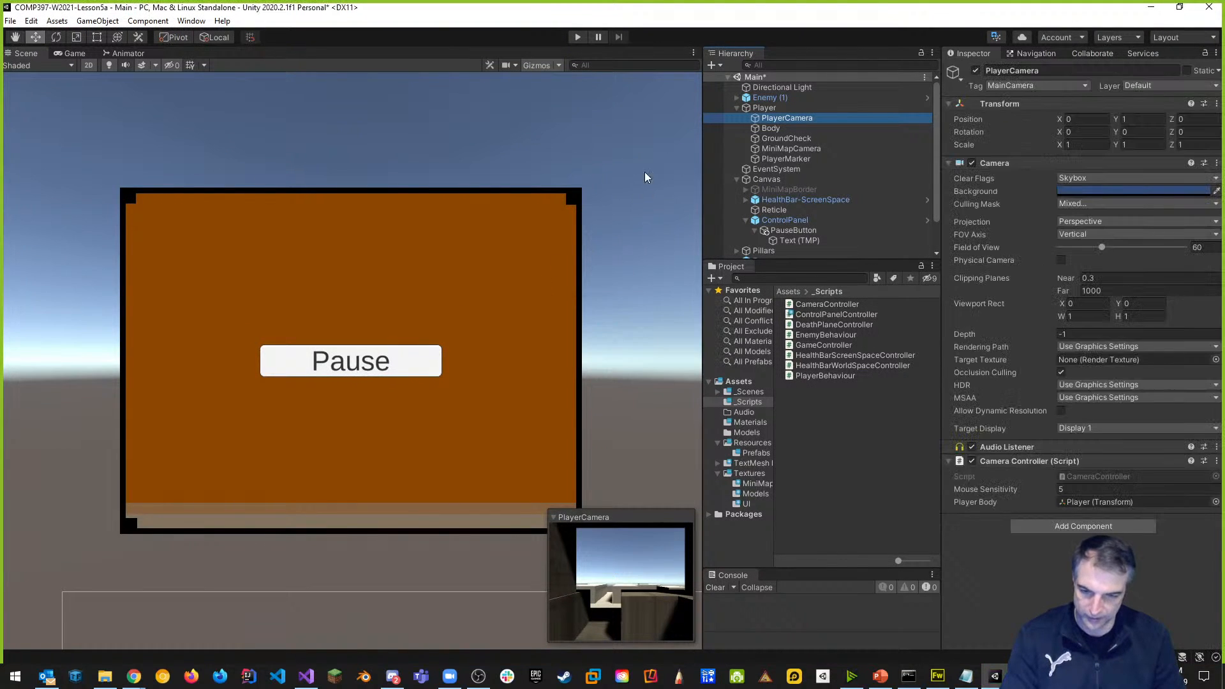
Play-test the game to show the orange Pause control panel, then stop and return to Visual Studio.
left_click(579, 38)
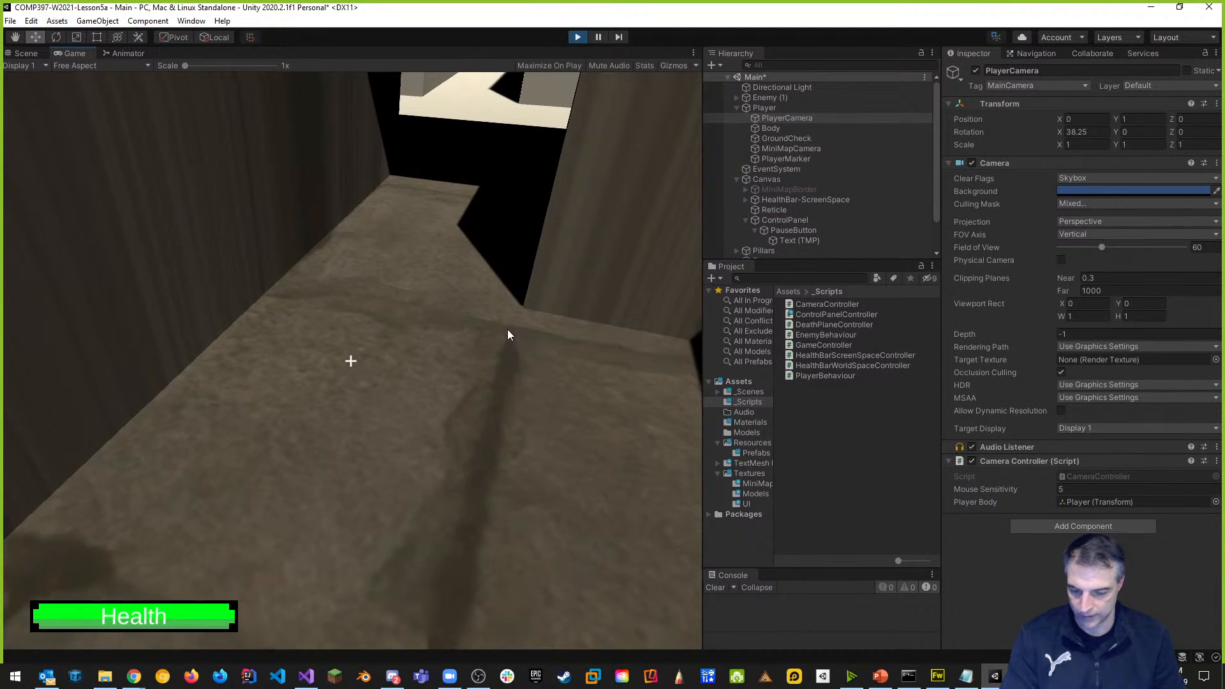
key("Tab")
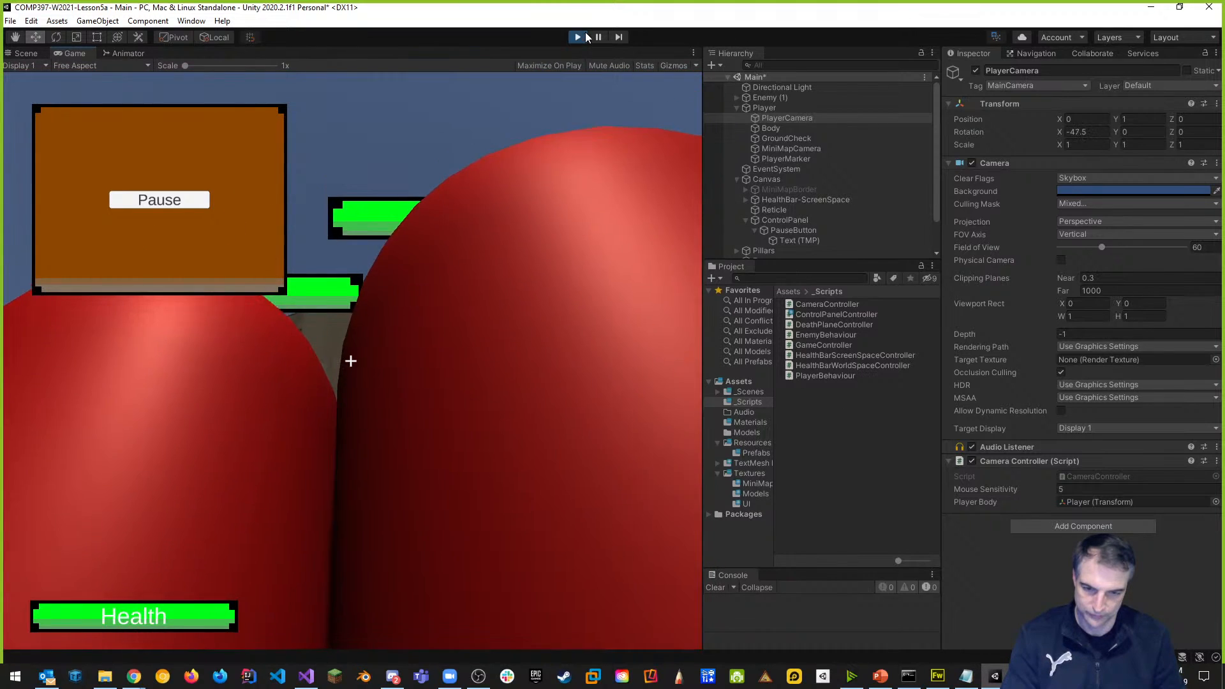
left_click(580, 38)
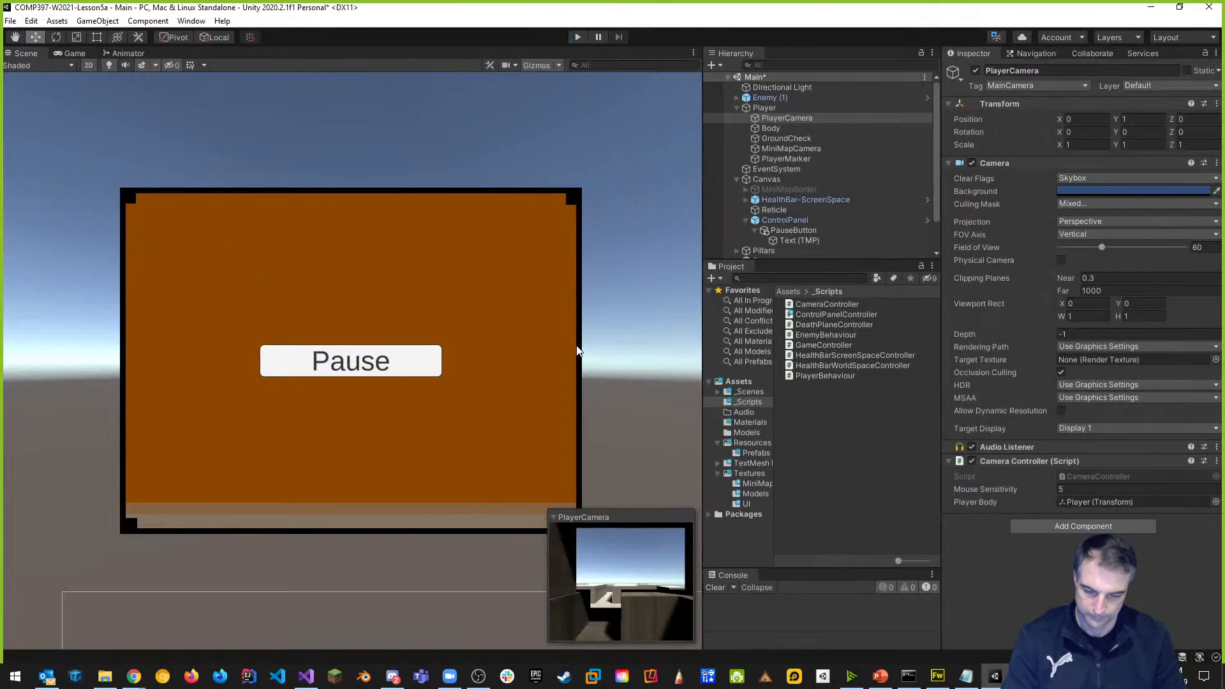
key("alt+Tab")
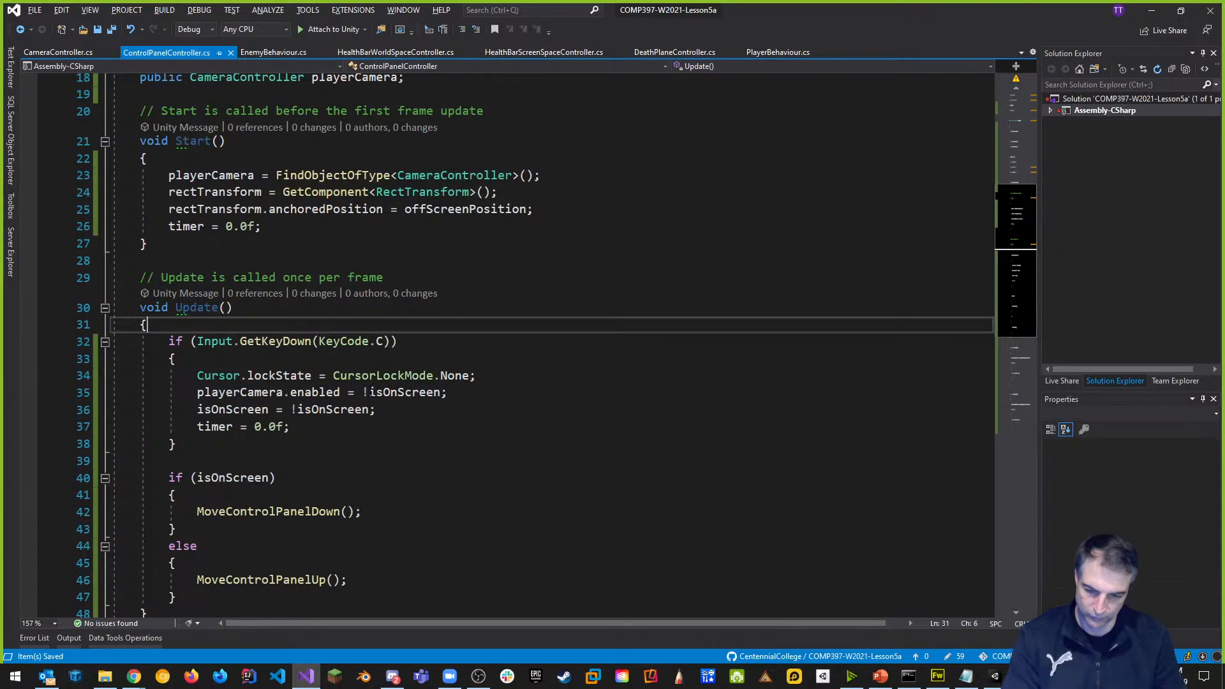
Drop the ! so line 35 sets playerCamera.enabled = isOnScreen, save, and switch to Unity.
left_click(370, 392)
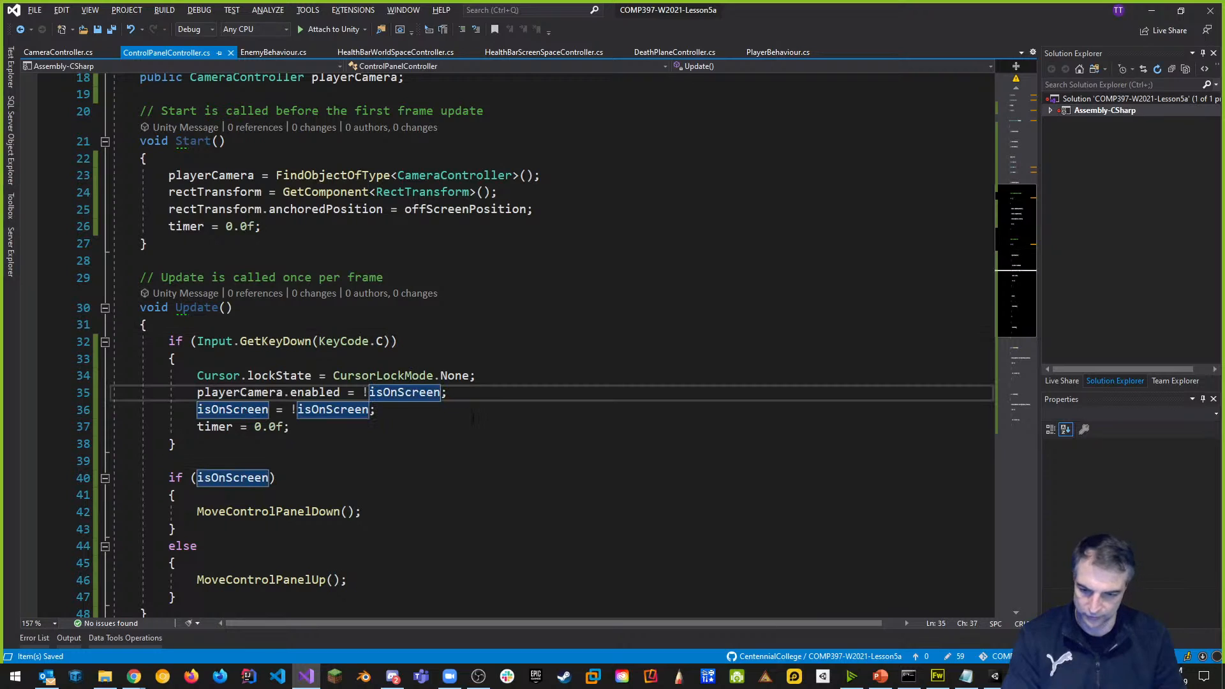
key("BackSpace")
left_click(505, 362)
key("ctrl+s")
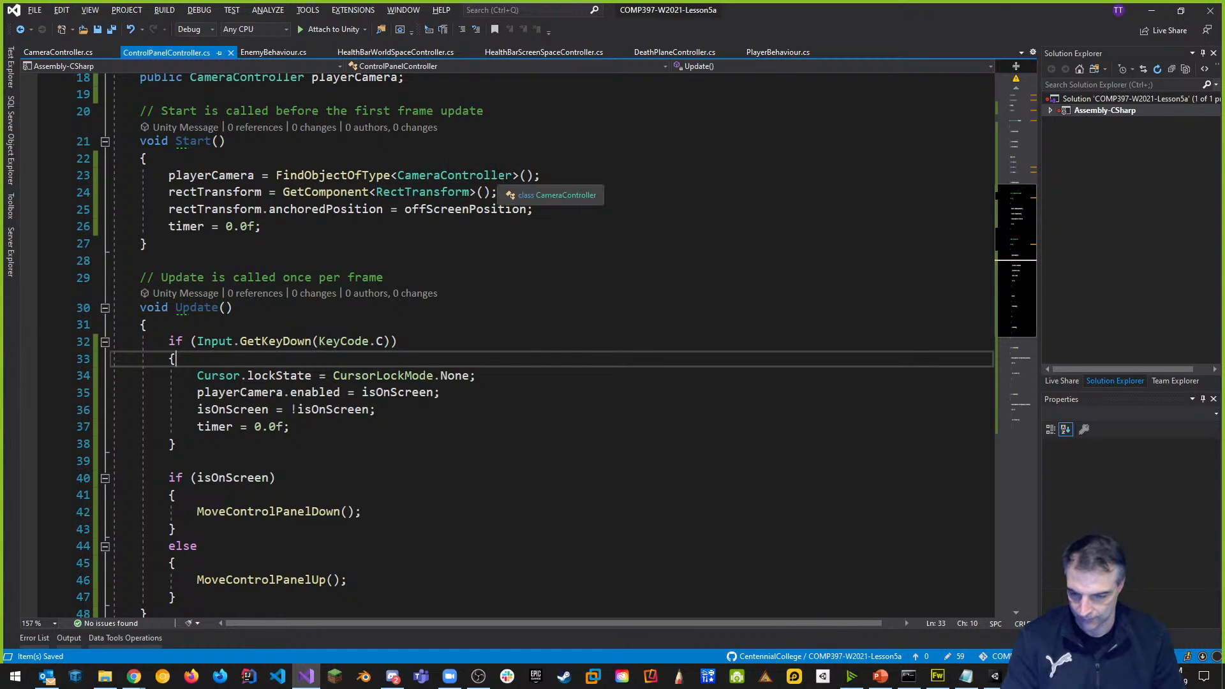
key("alt+Tab")
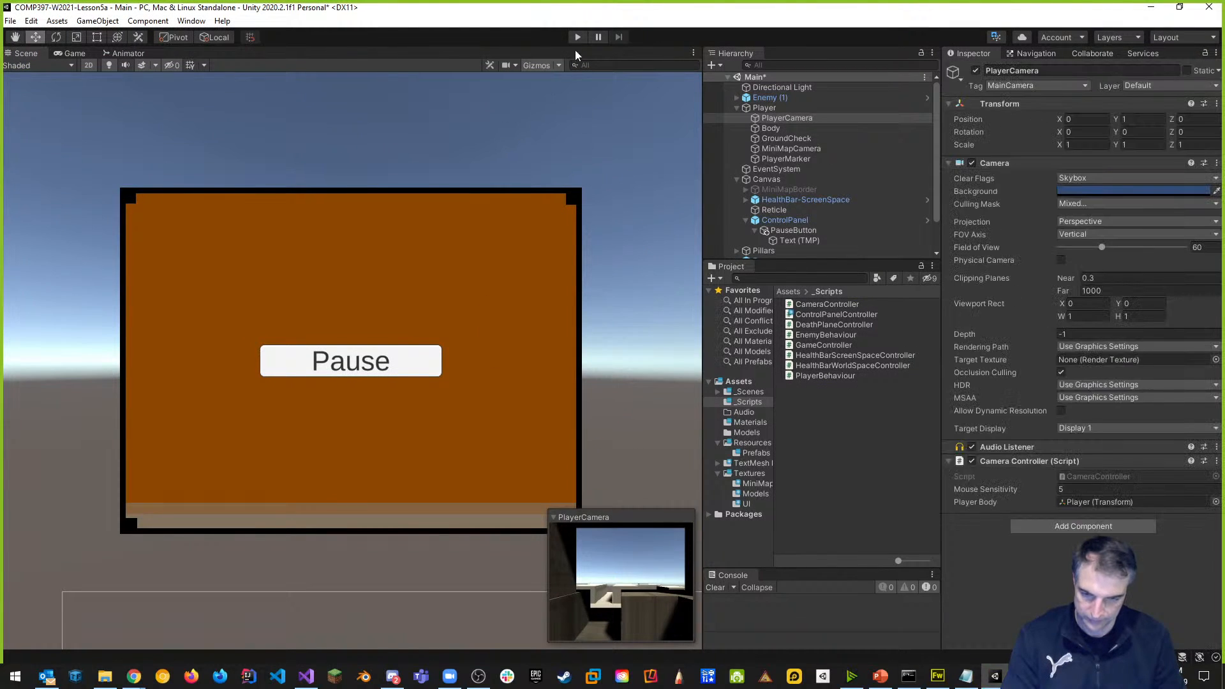
Play-test clicking the panel's Pause button and hiding the panel, then stop and return to Visual Studio.
left_click(579, 37)
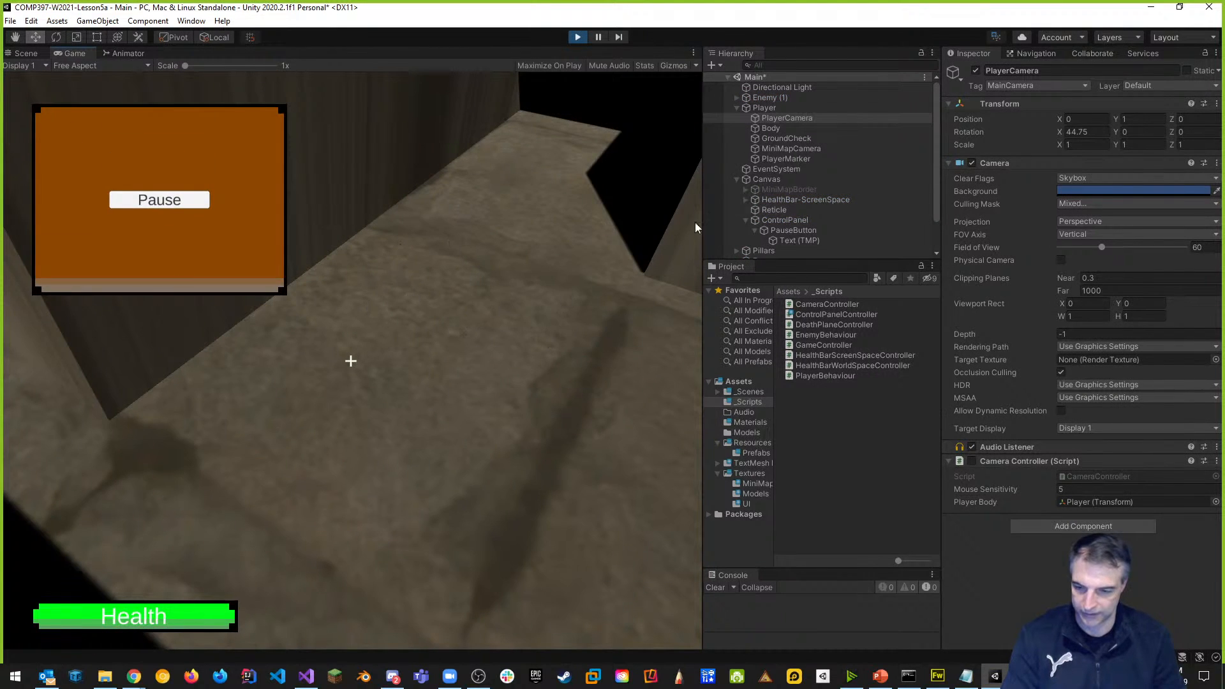
left_click(182, 202)
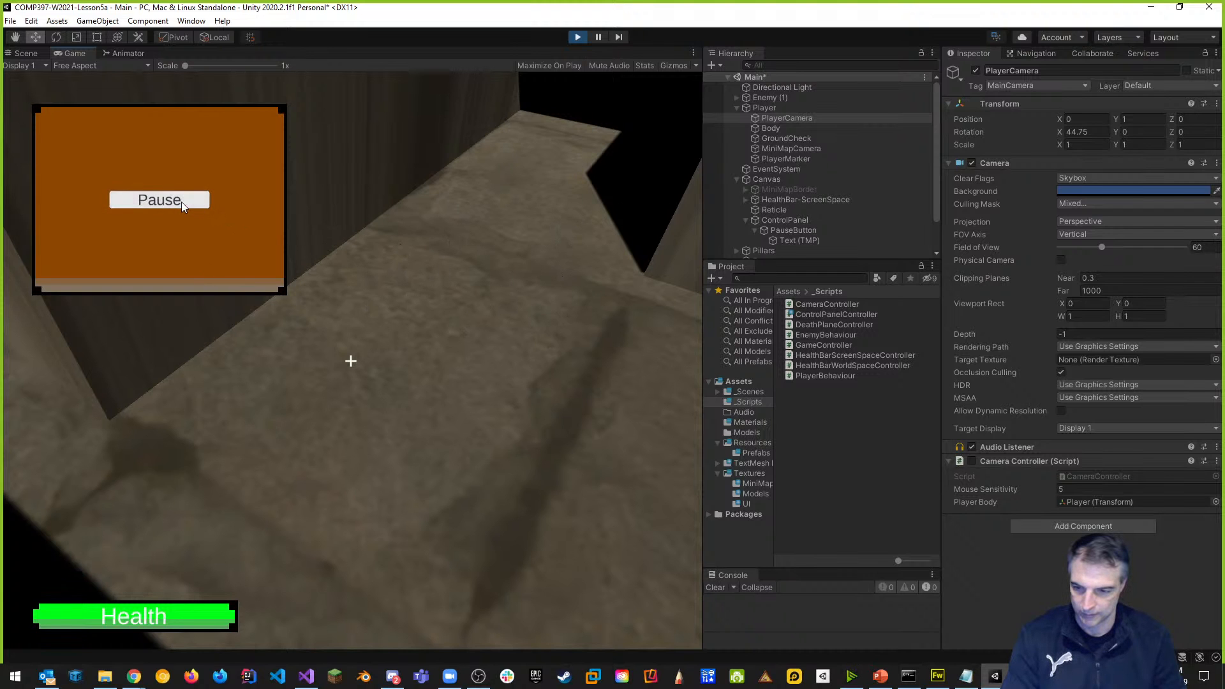
key("Tab")
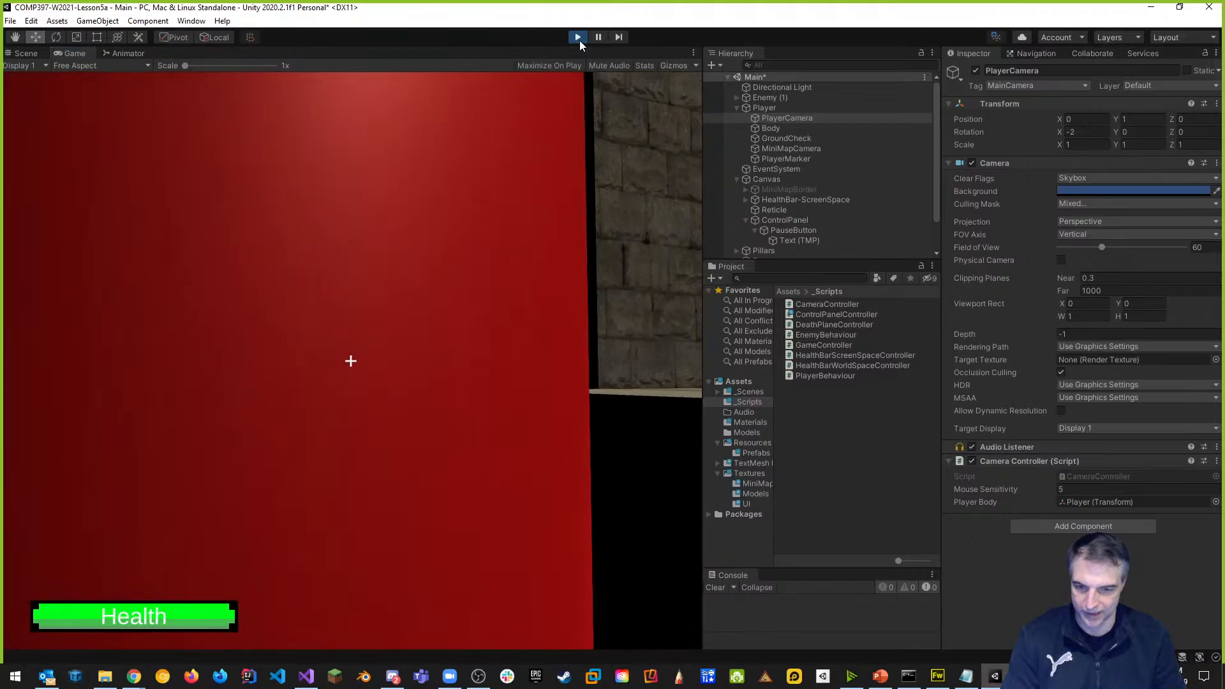
left_click(578, 37)
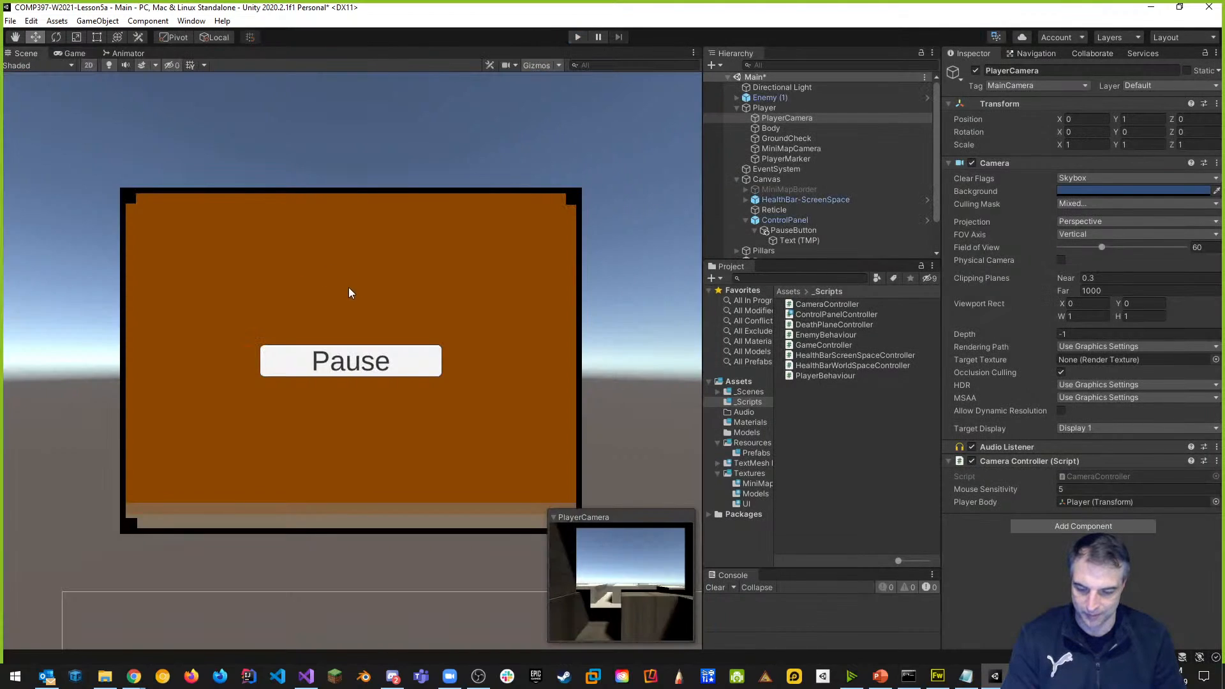
key("alt+Tab")
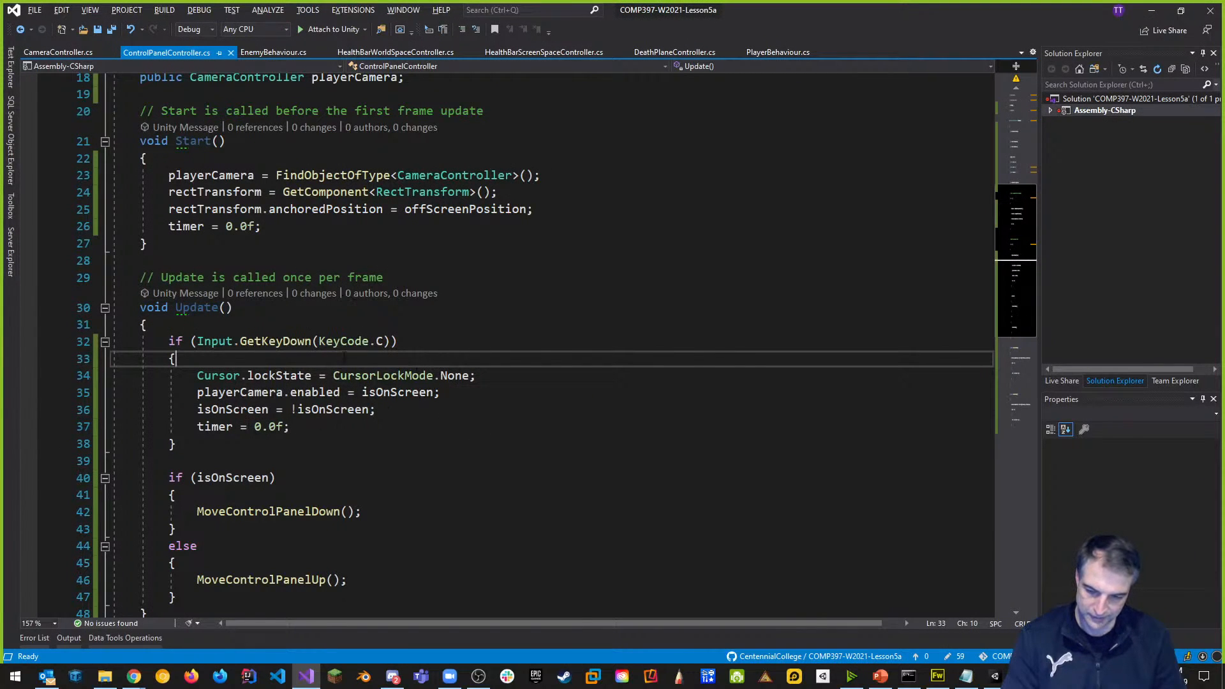
Move the Cursor.lockState statement into a new if(isOnScreen) block below the timer reset.
left_click_drag(196, 376, 487, 378)
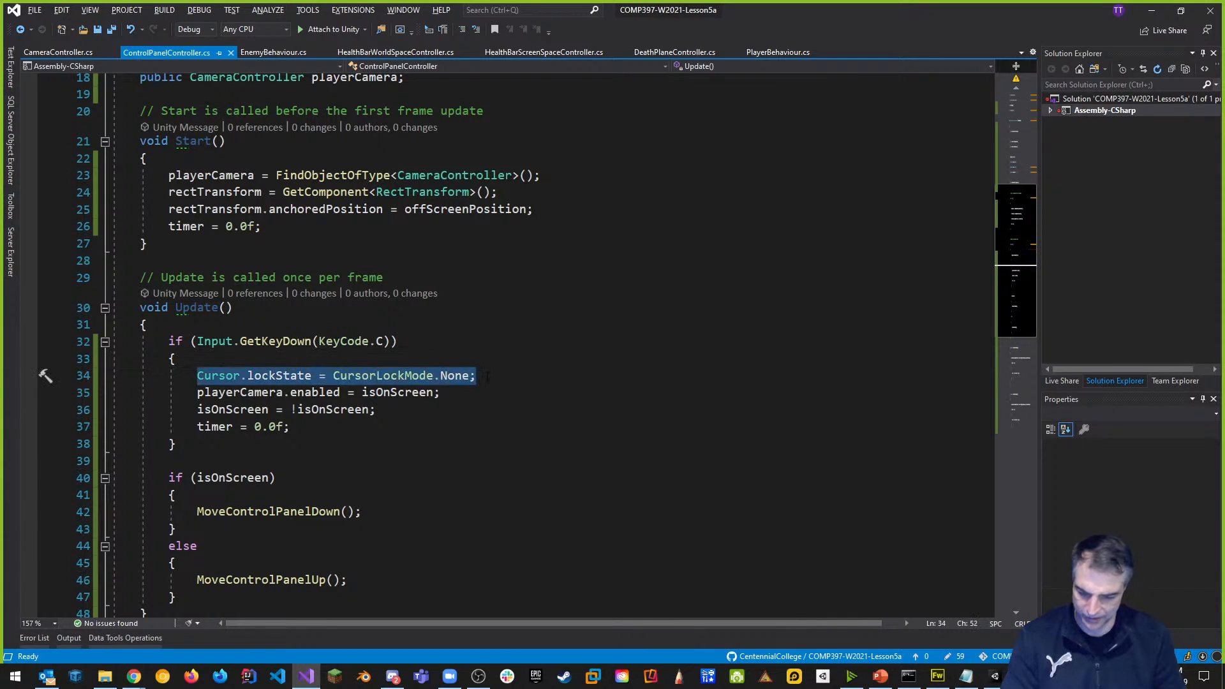
key("ctrl+x")
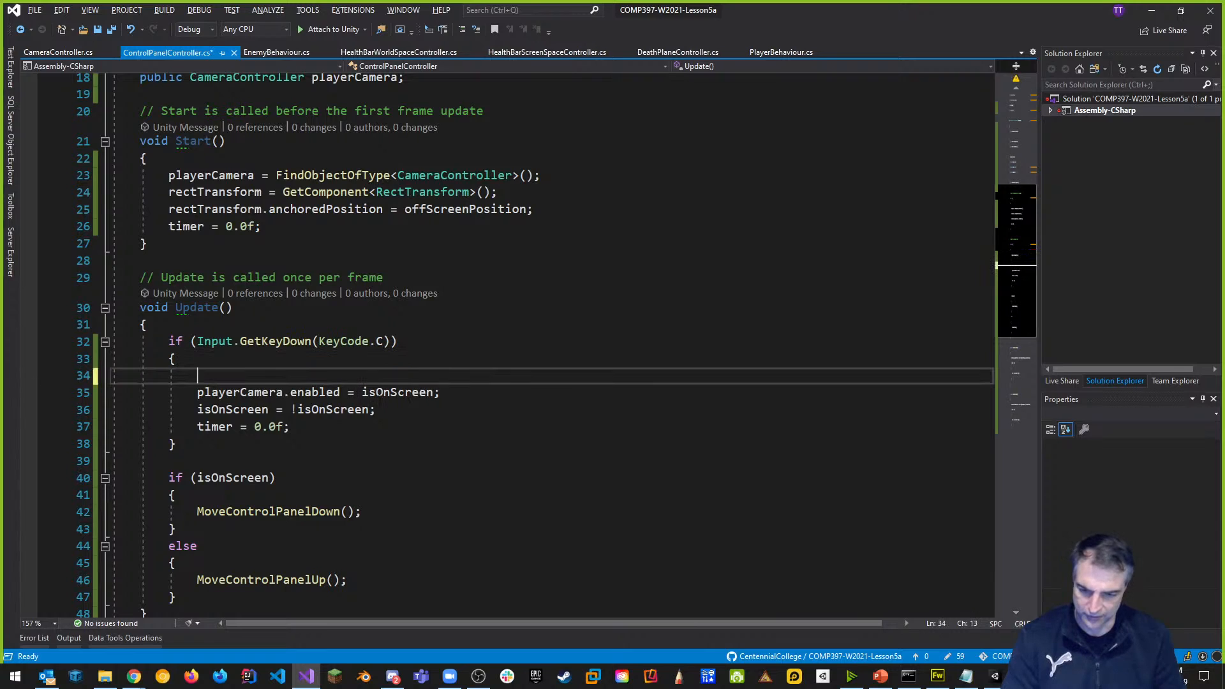
left_click(315, 426)
key("Return")
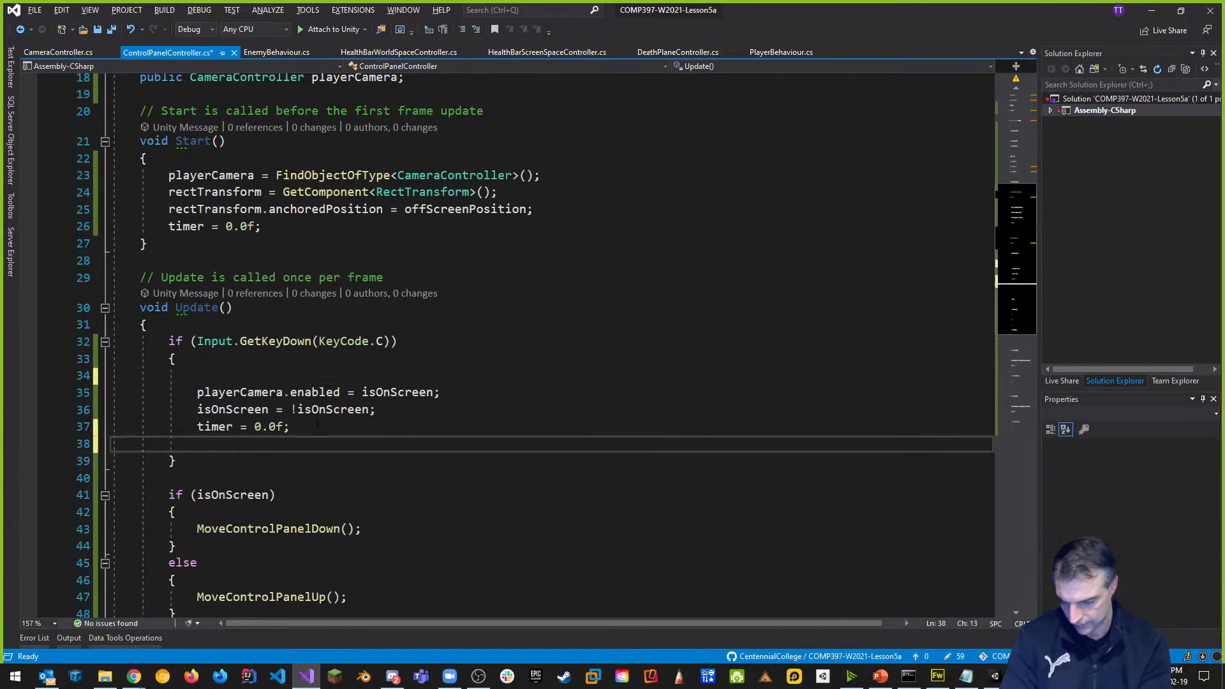
key("Return")
type("if(")
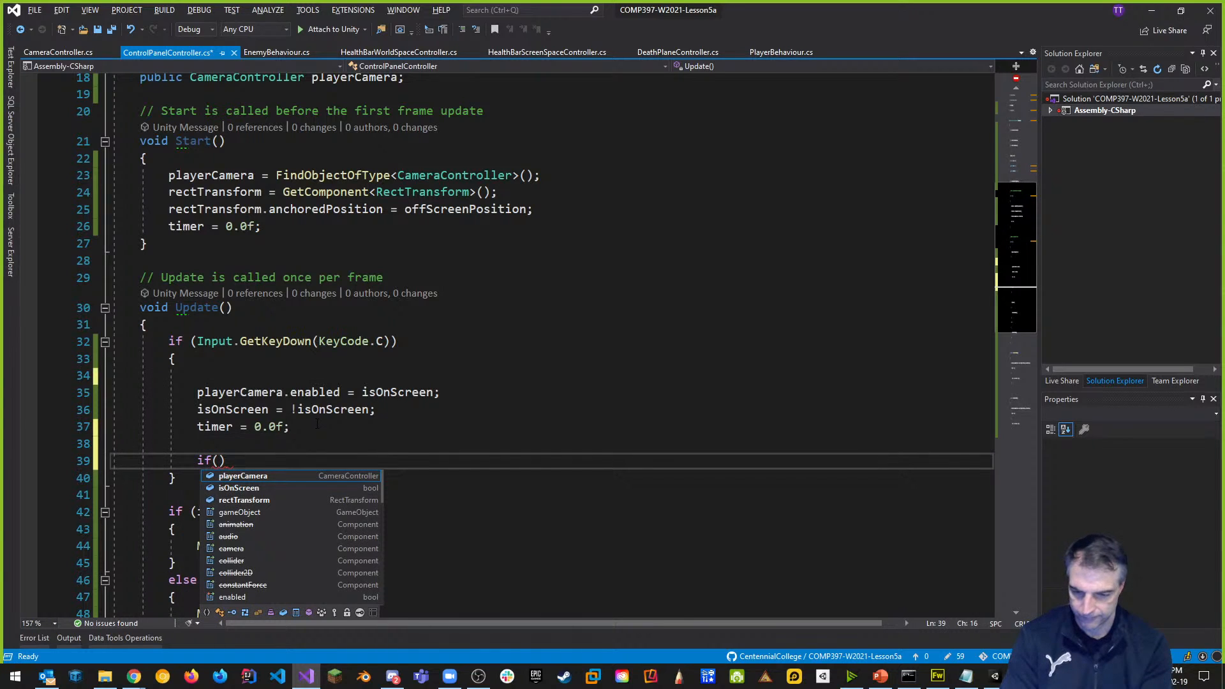
type("isOnScreen")
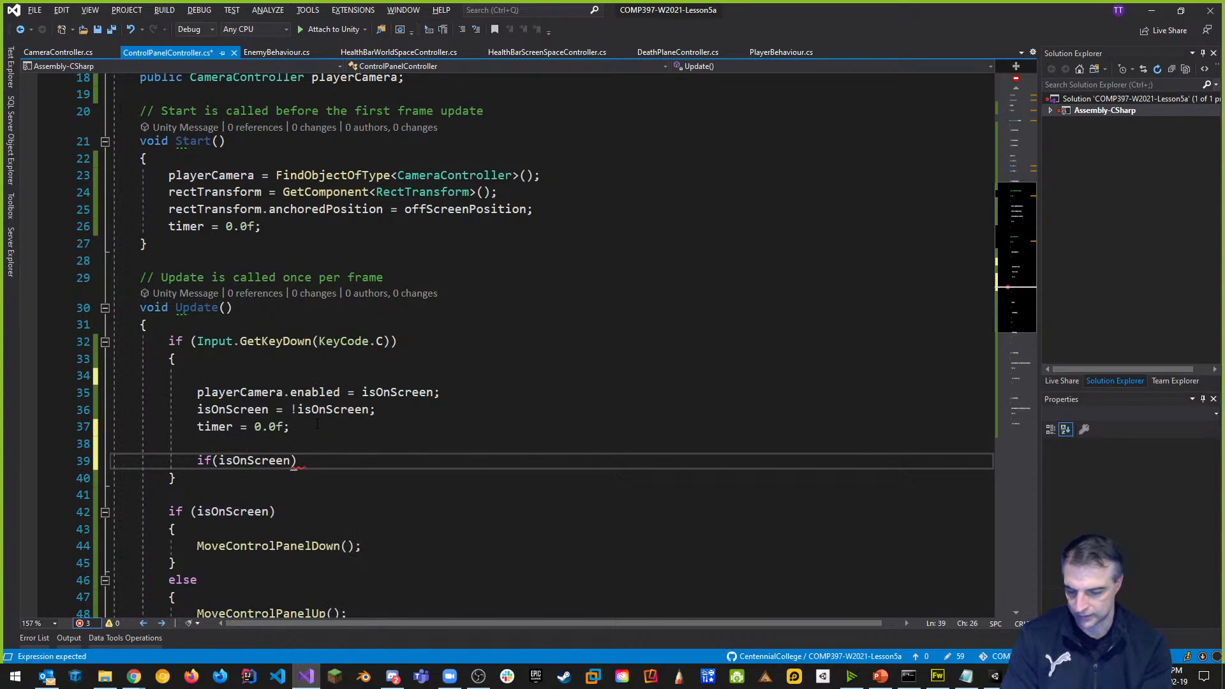
key("End")
key("Return")
type("{")
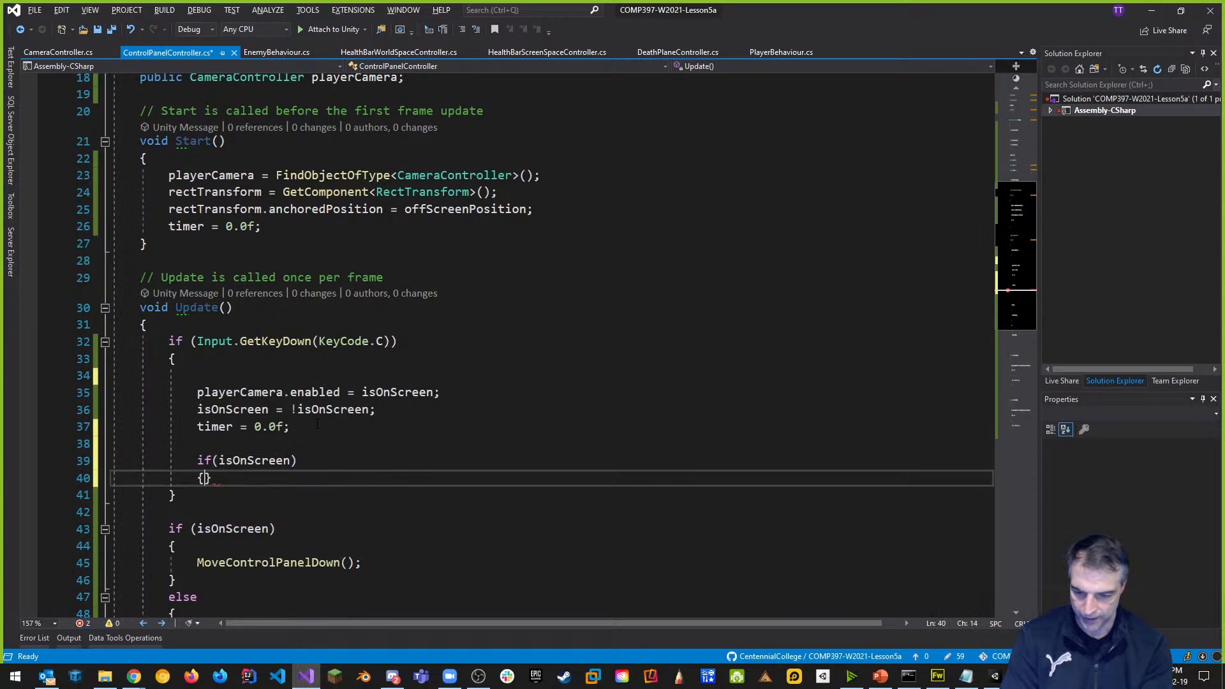
key("Return")
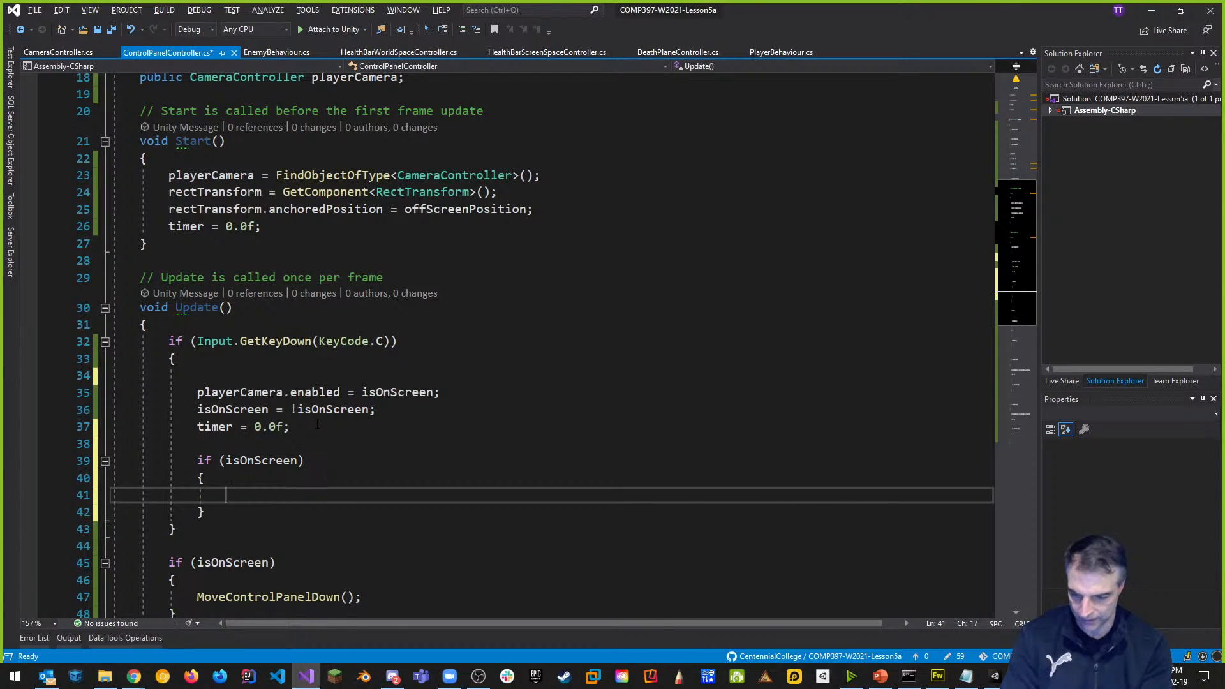
key("ctrl+v")
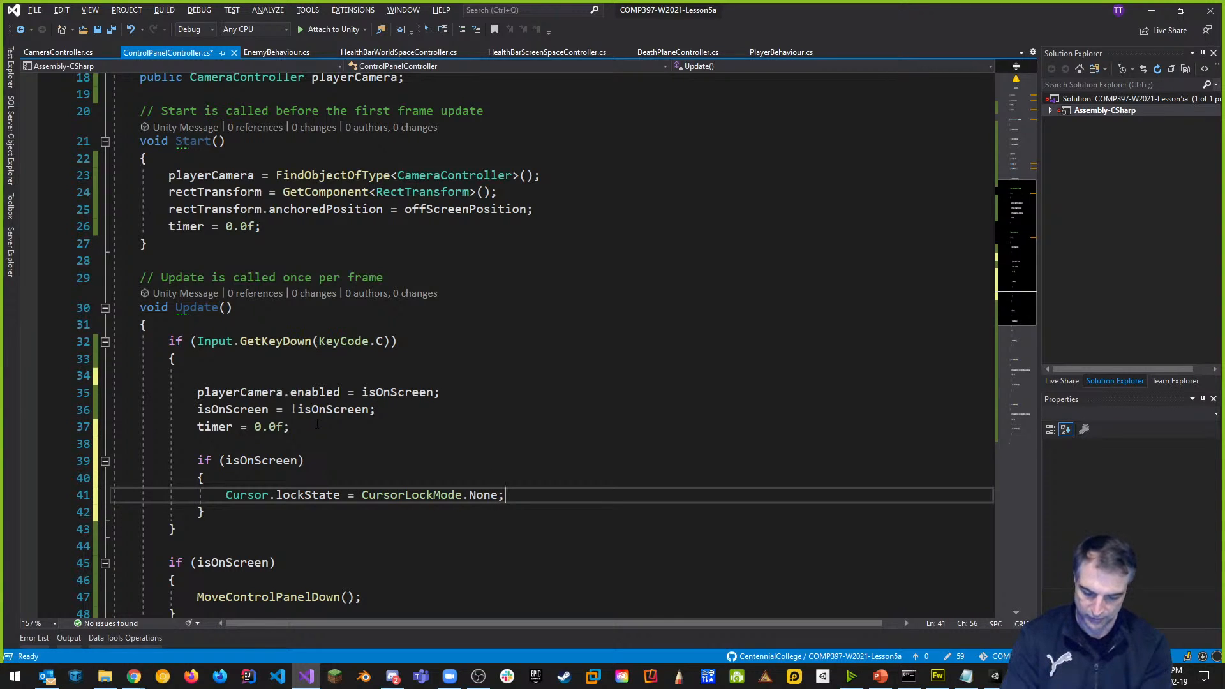
Add an else block that sets Cursor.lockState to CursorLockMode.Locked.
key("Down")
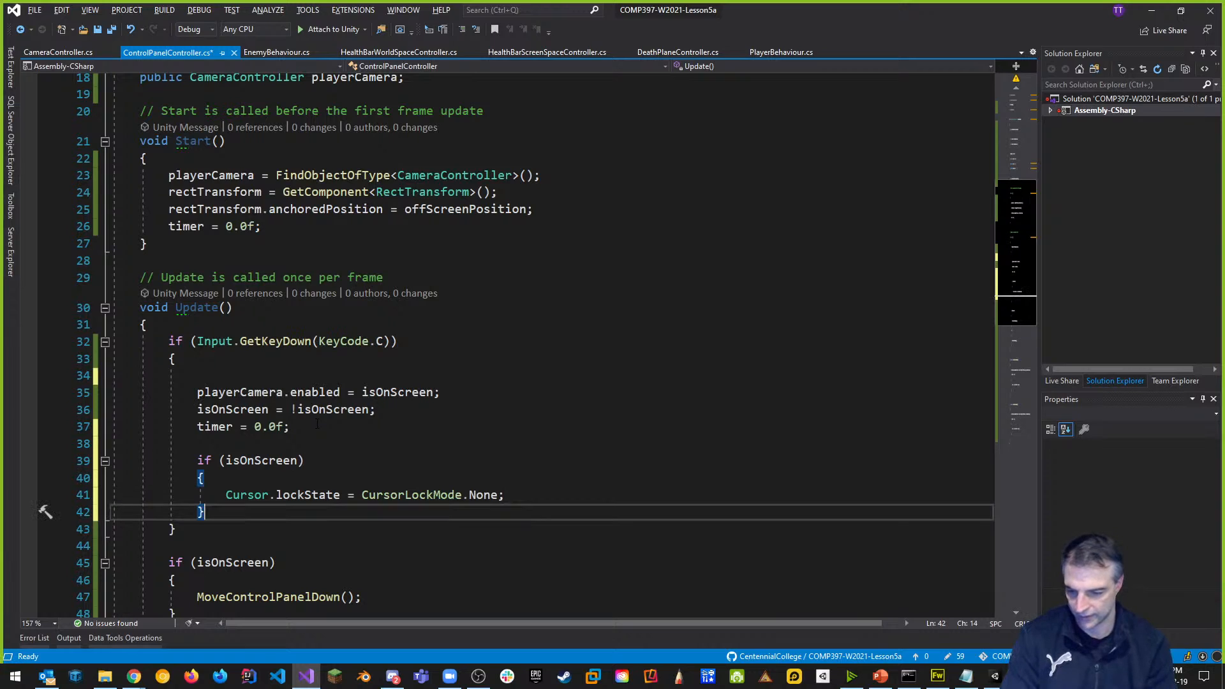
key("Return")
type("else")
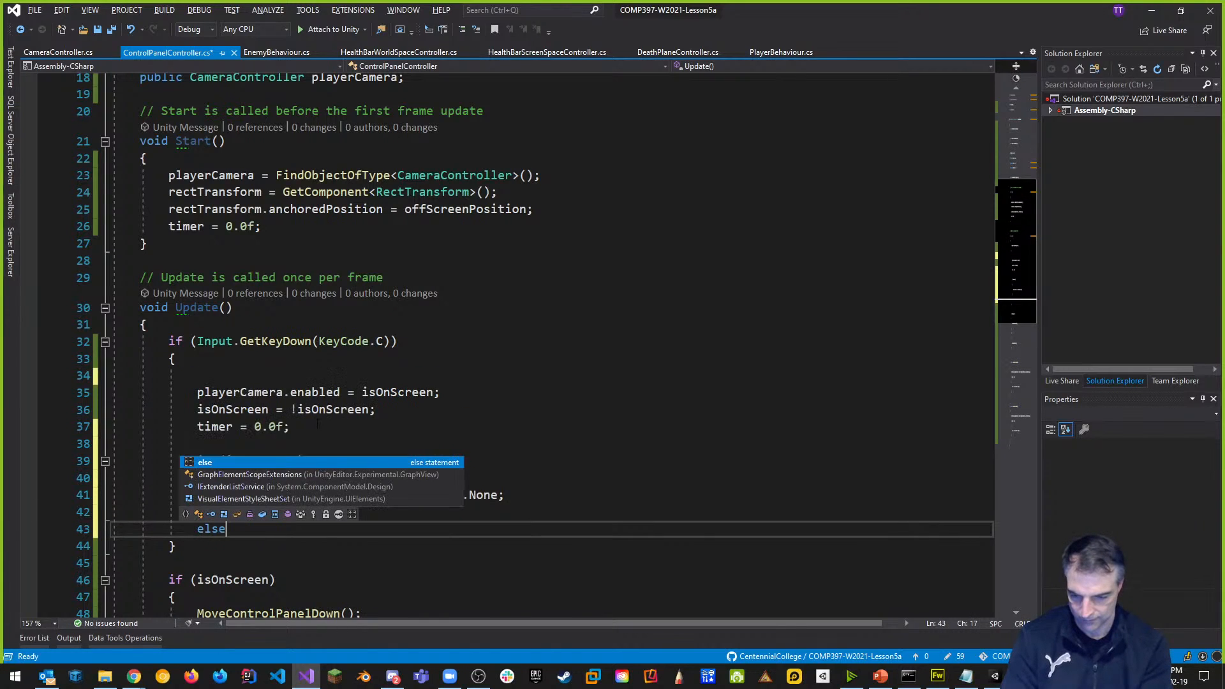
key("Tab")
key("Tab")
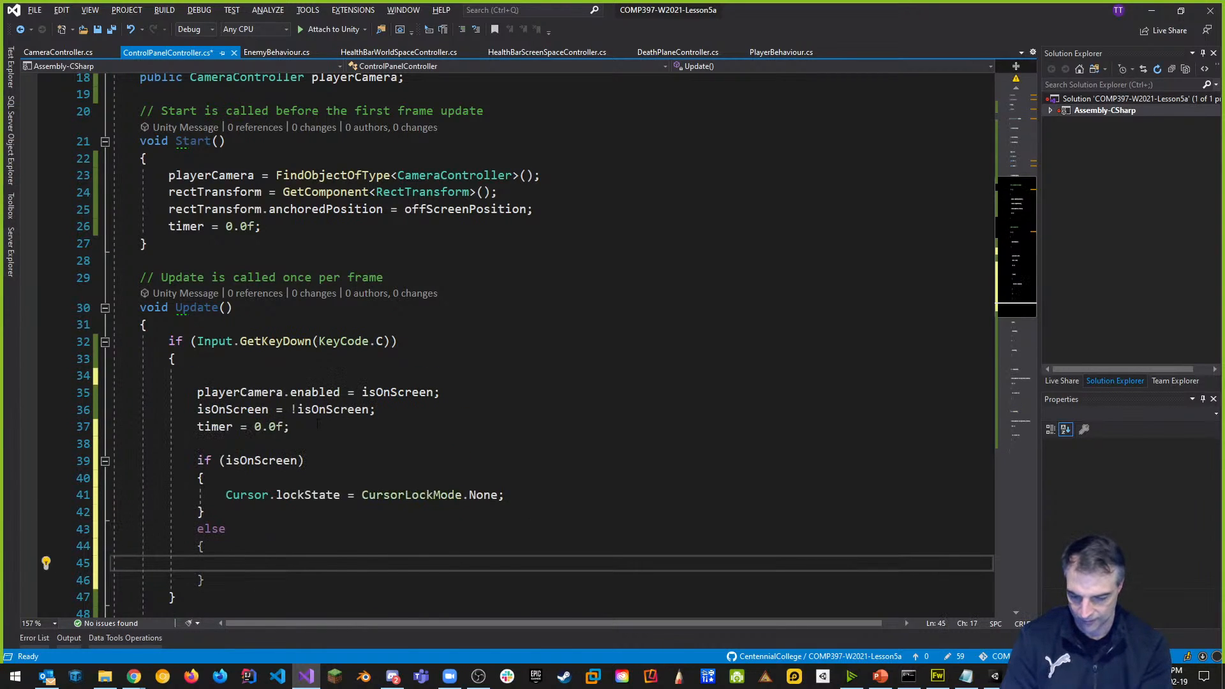
key("ctrl+v")
key("BackSpace")
key("BackSpace")
key("BackSpace")
key("BackSpace")
key("BackSpace")
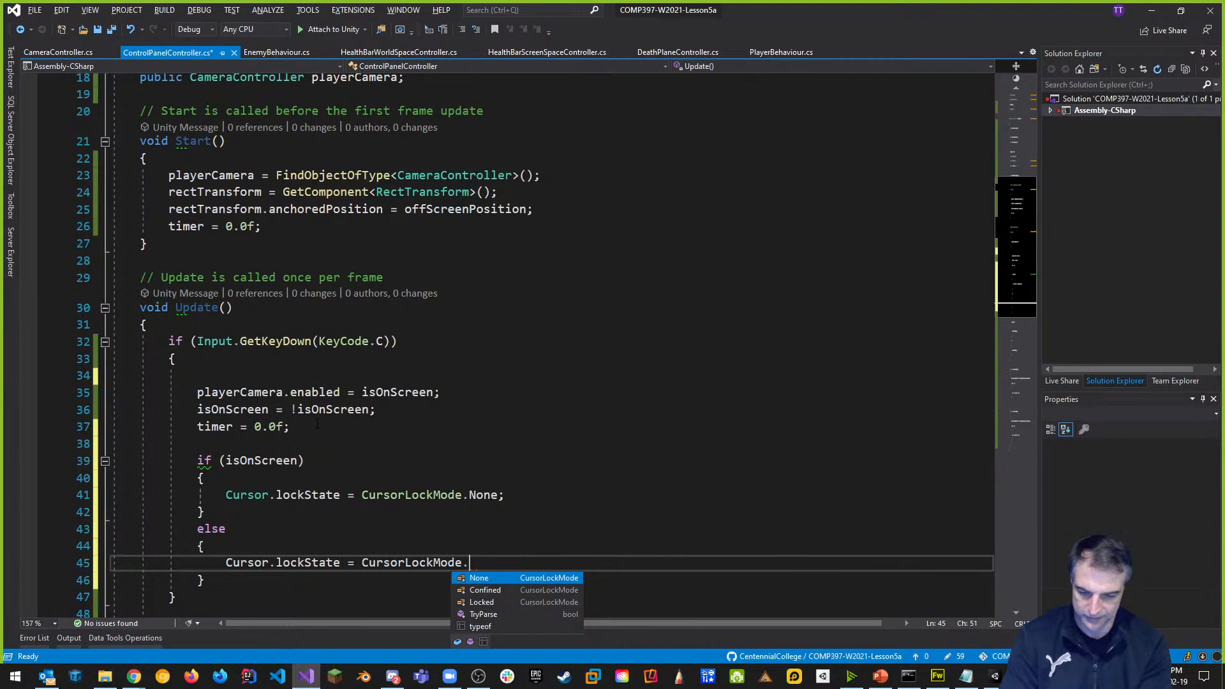
type("Locked")
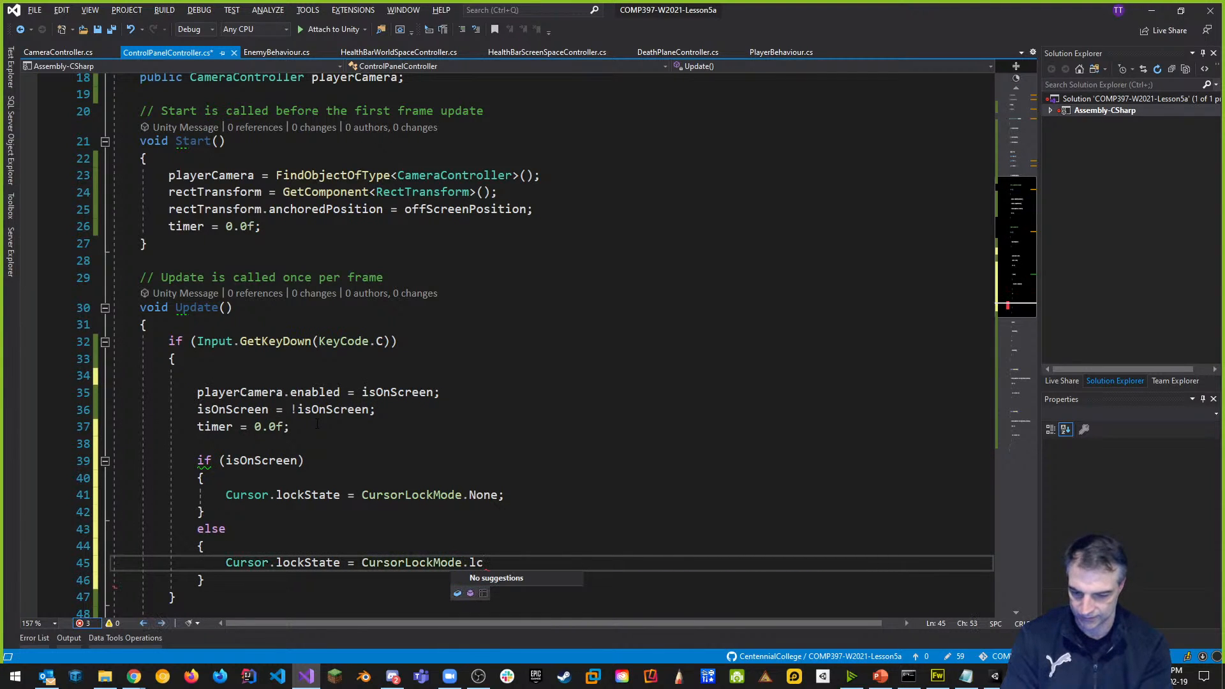
type(";")
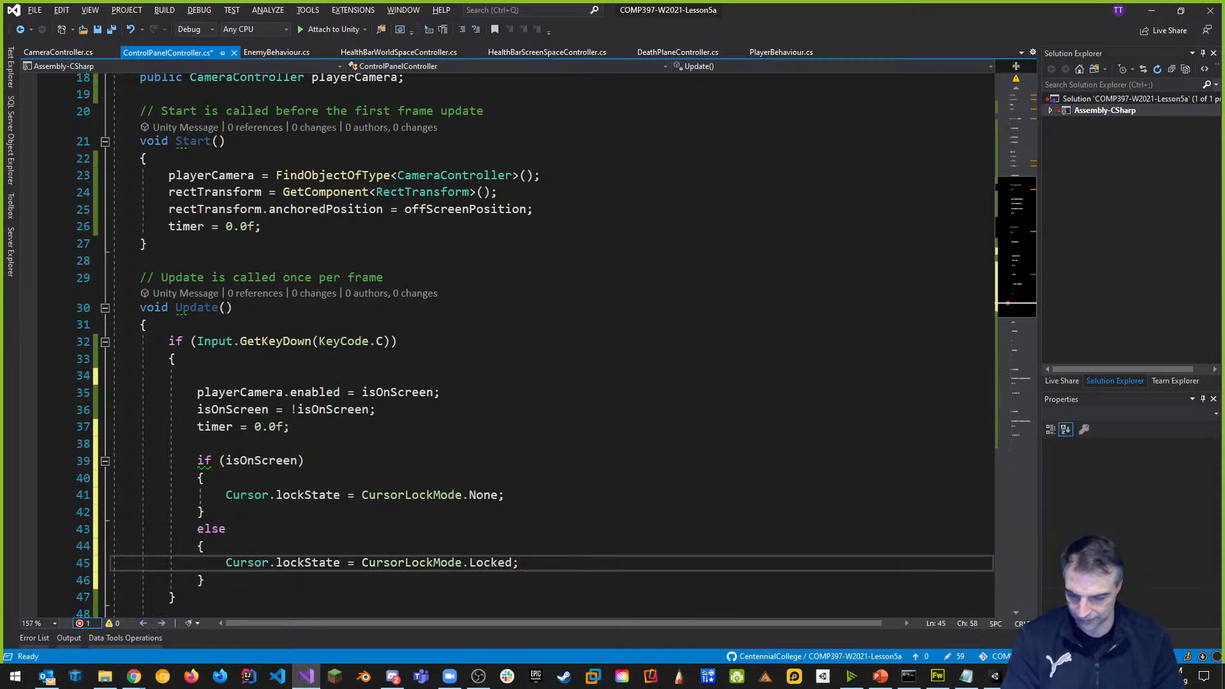
scroll(266, 415, "down", 3)
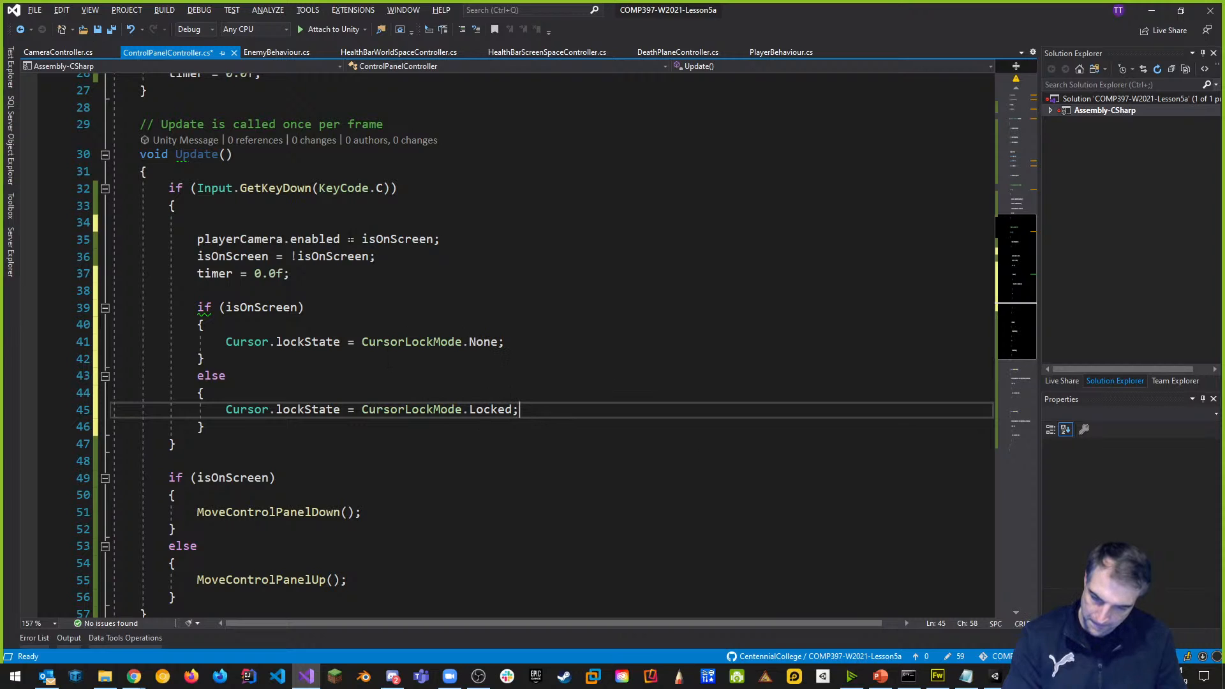
left_click_drag(198, 240, 447, 237)
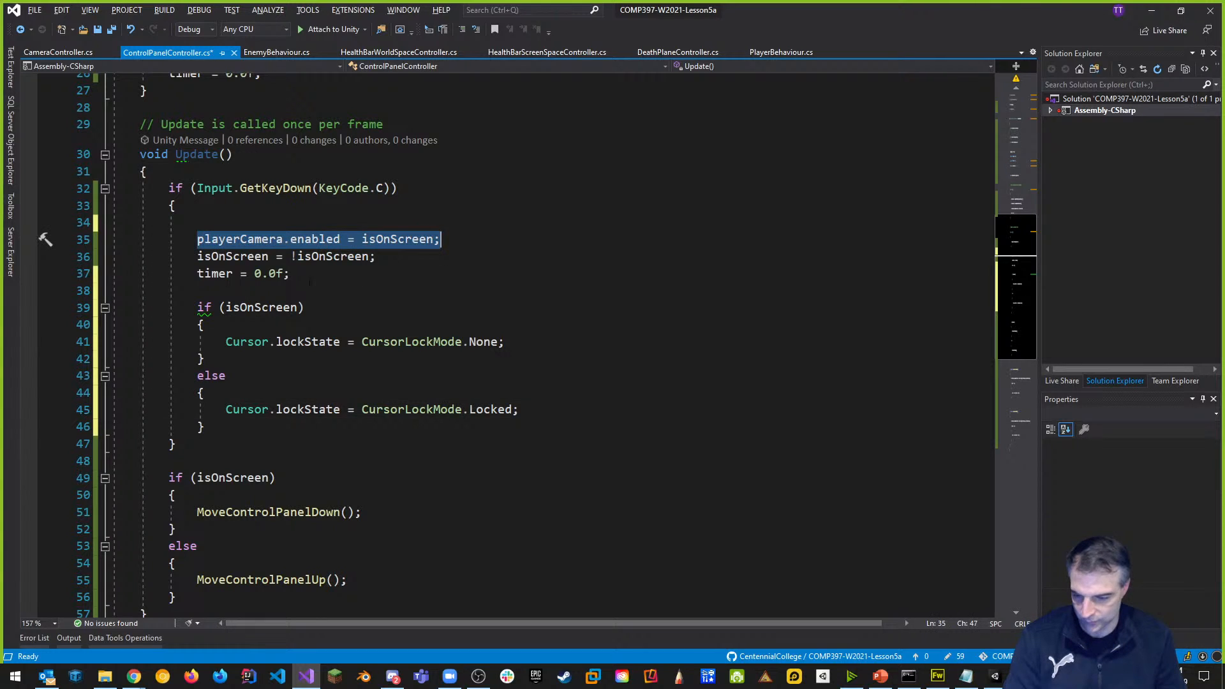
Move the camera line into the if branch as playerCamera.enabled = false.
key("ctrl+x")
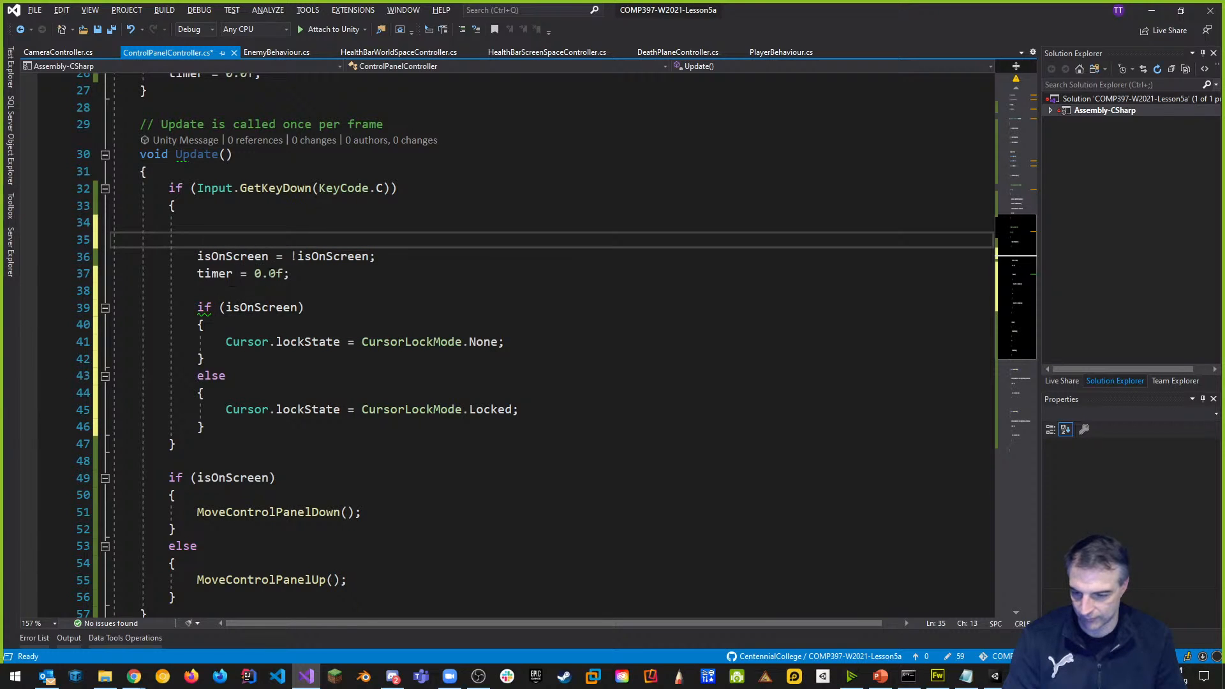
left_click(560, 344)
key("Return")
key("ctrl+v")
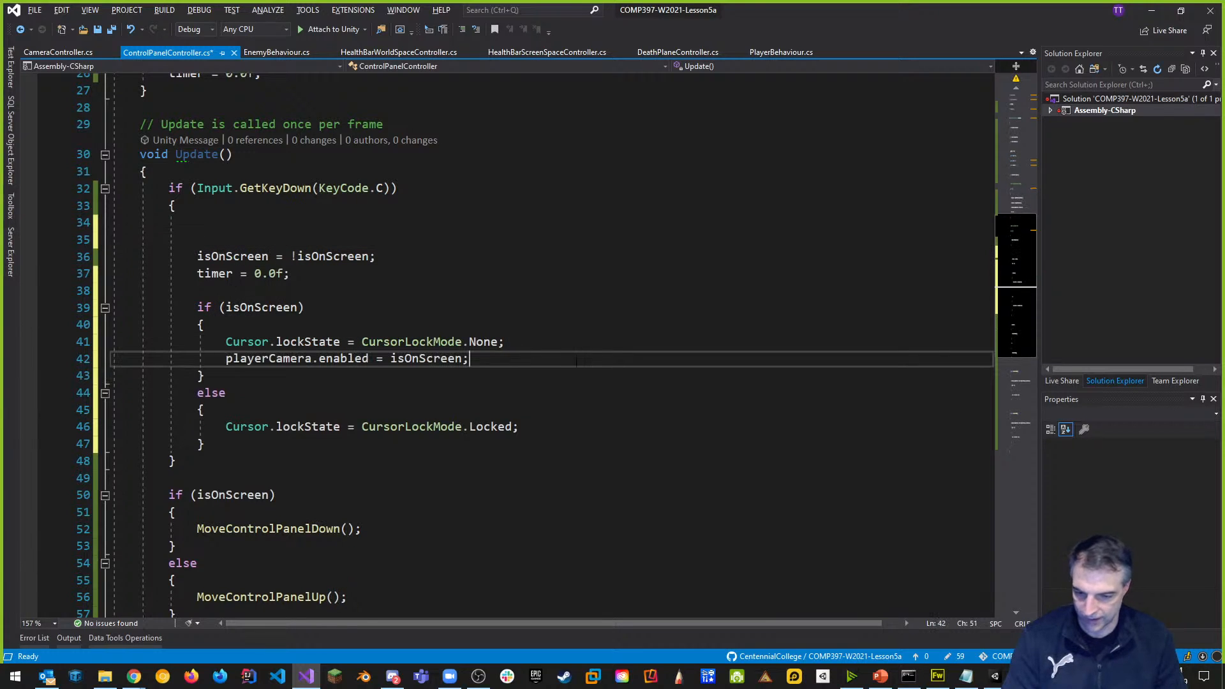
double_click(429, 358)
type("false")
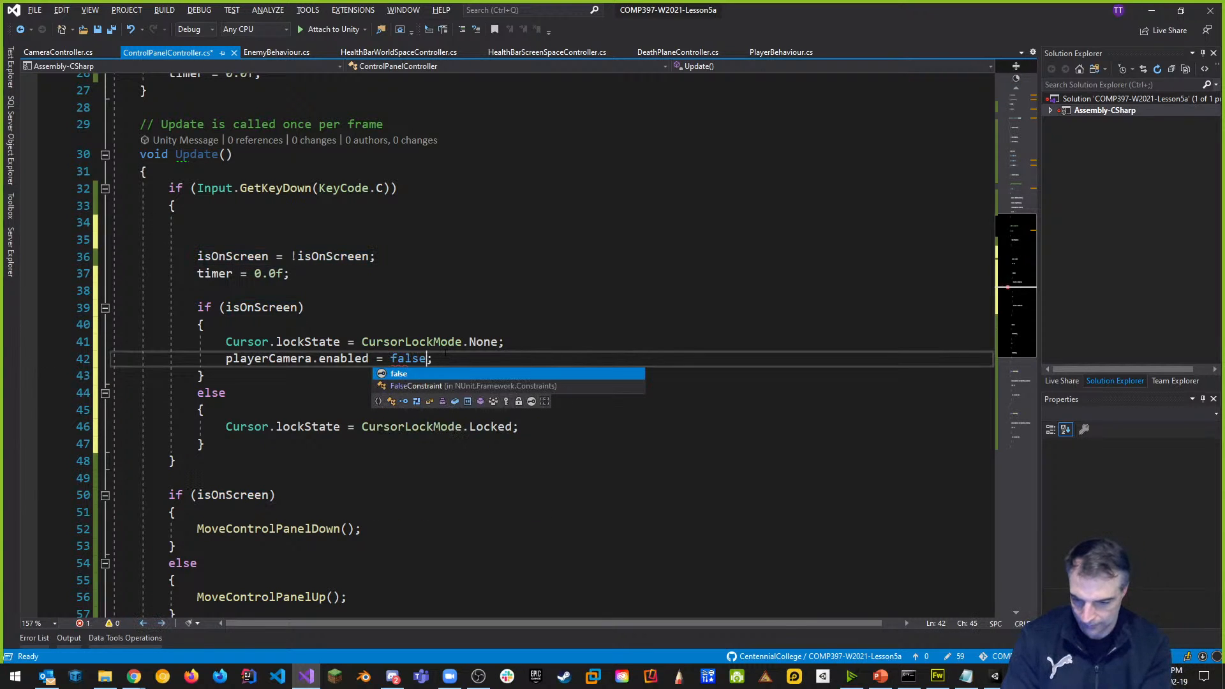
left_click(533, 308)
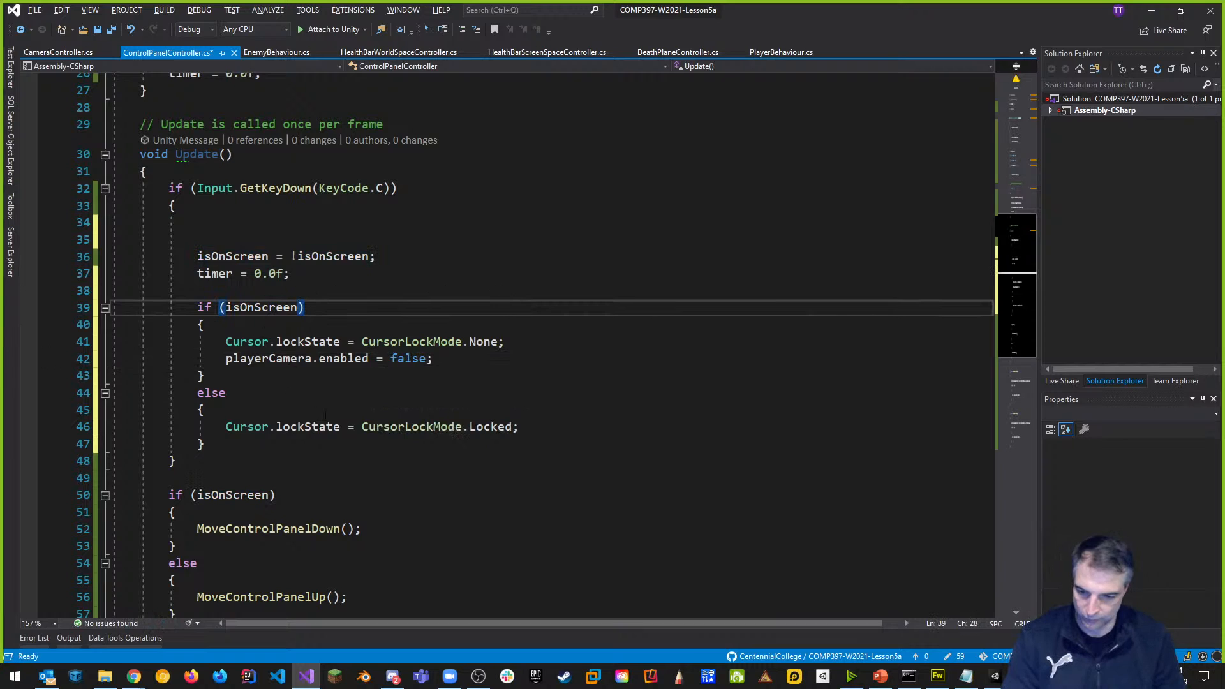
Add playerCamera.enabled = true to the else branch and save.
left_click(258, 409)
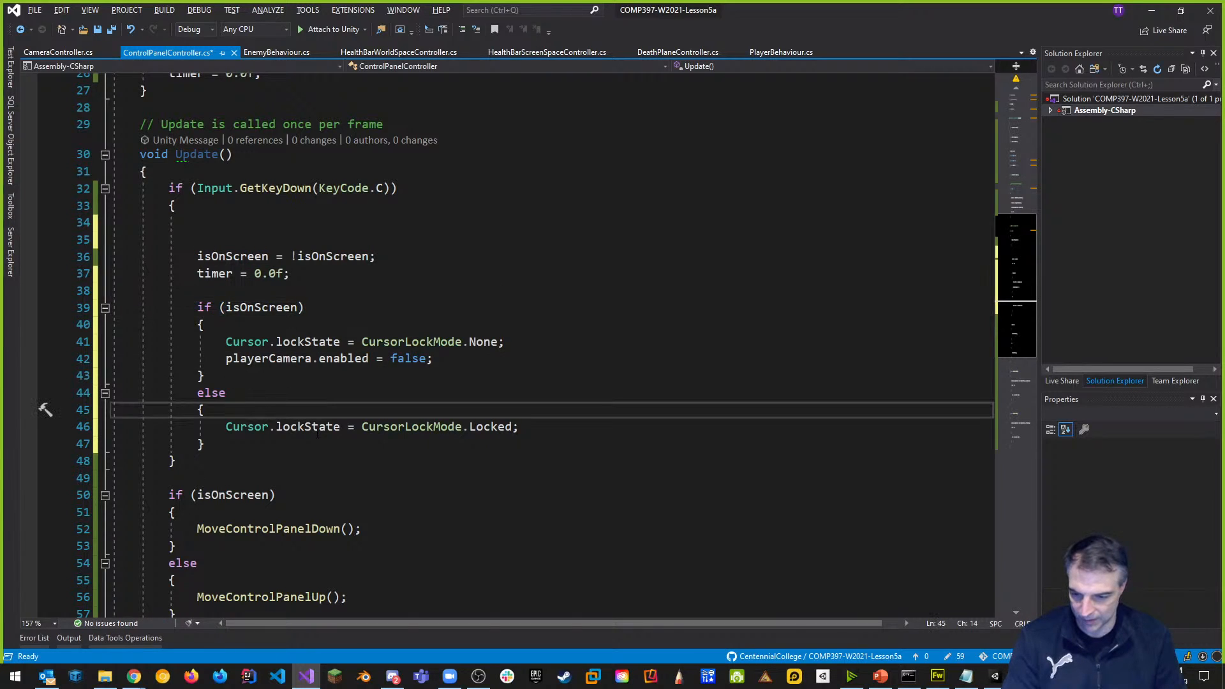
key("Return")
key("ctrl+v")
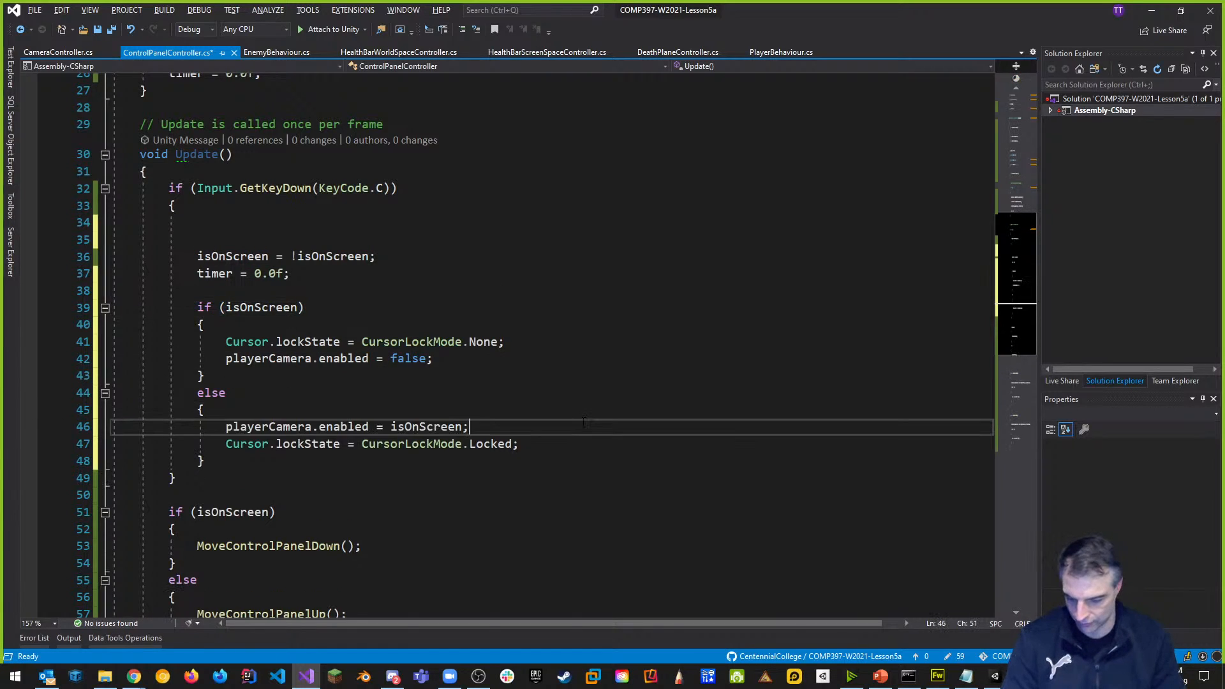
double_click(443, 427)
type("true")
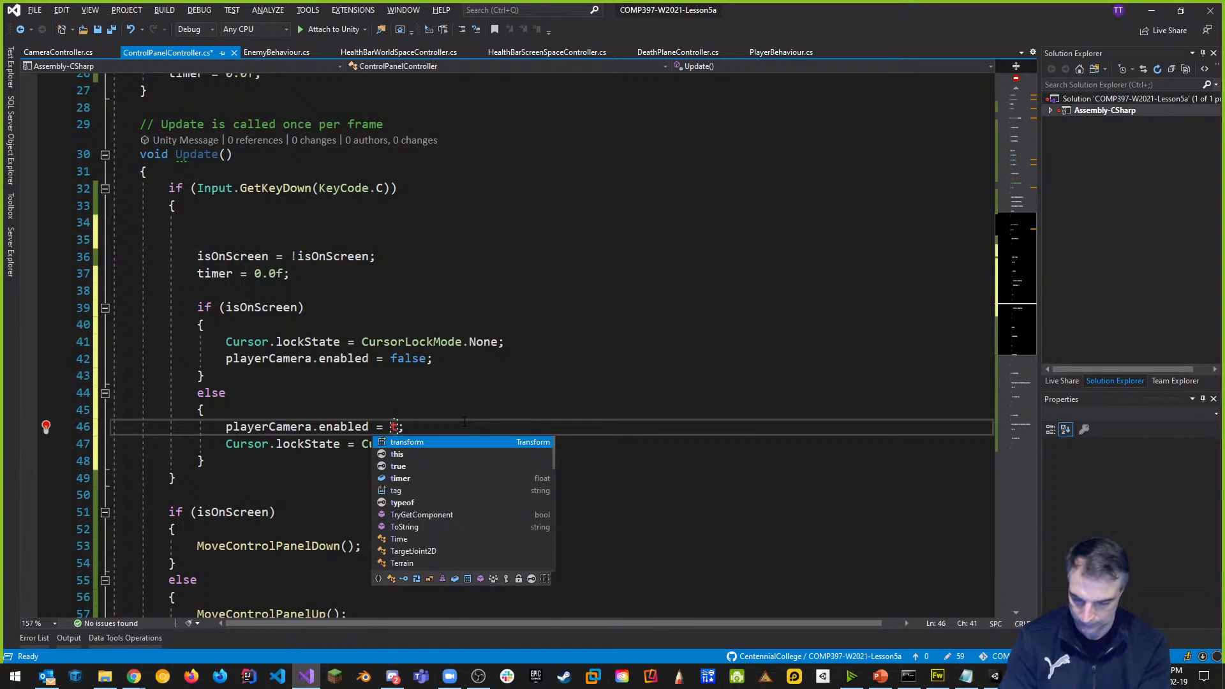
key("ctrl+s")
left_click(541, 325)
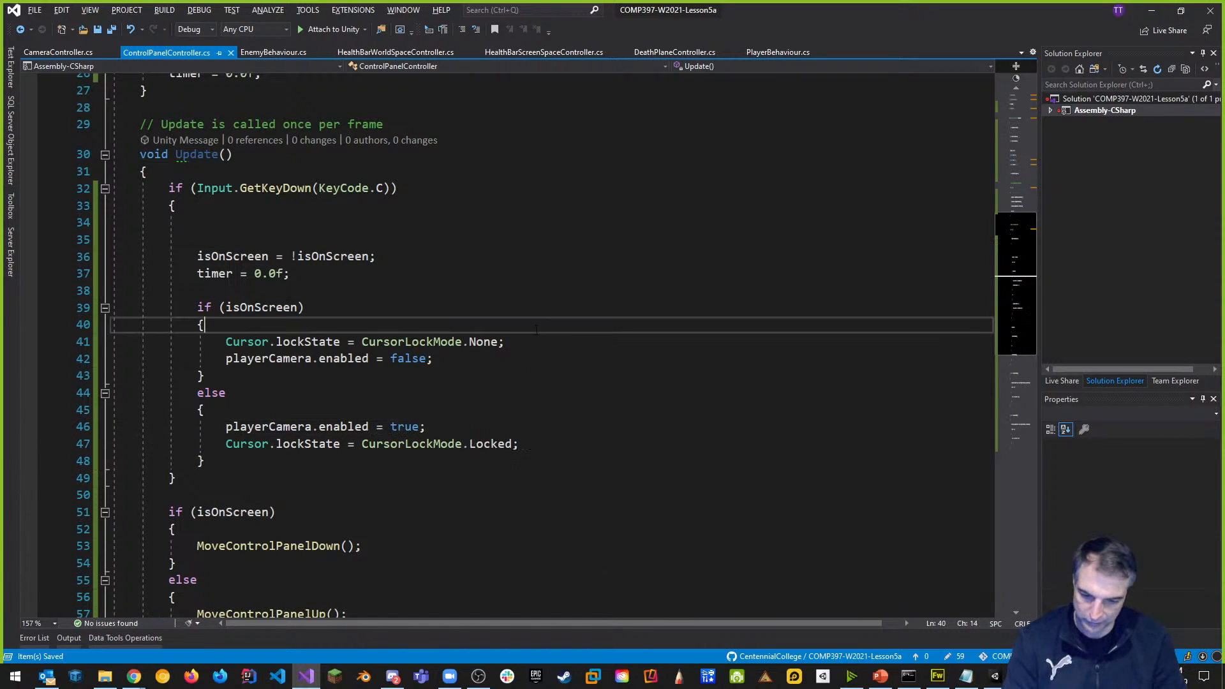
Place the else branch's camera line below the lock line, remove leftover blank lines, save, and return to Unity.
left_click_drag(426, 427, 228, 427)
key("ctrl+x")
left_click(578, 440)
key("Return")
key("ctrl+v")
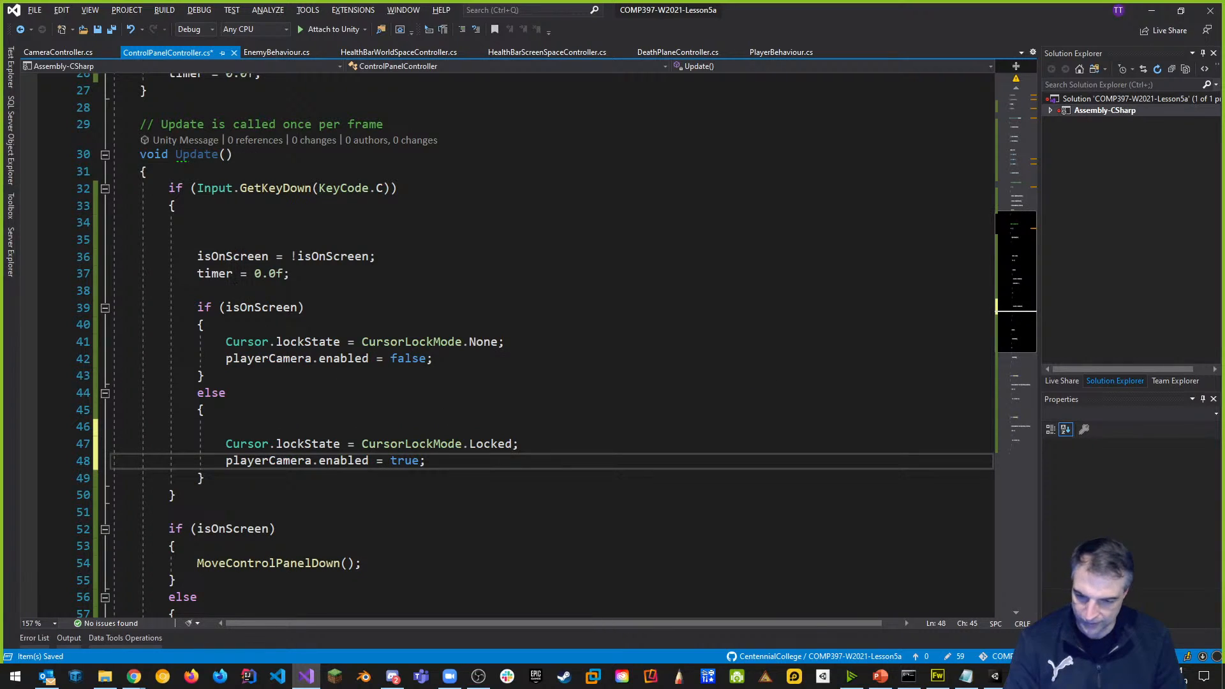
left_click(247, 239)
key("BackSpace")
key("BackSpace")
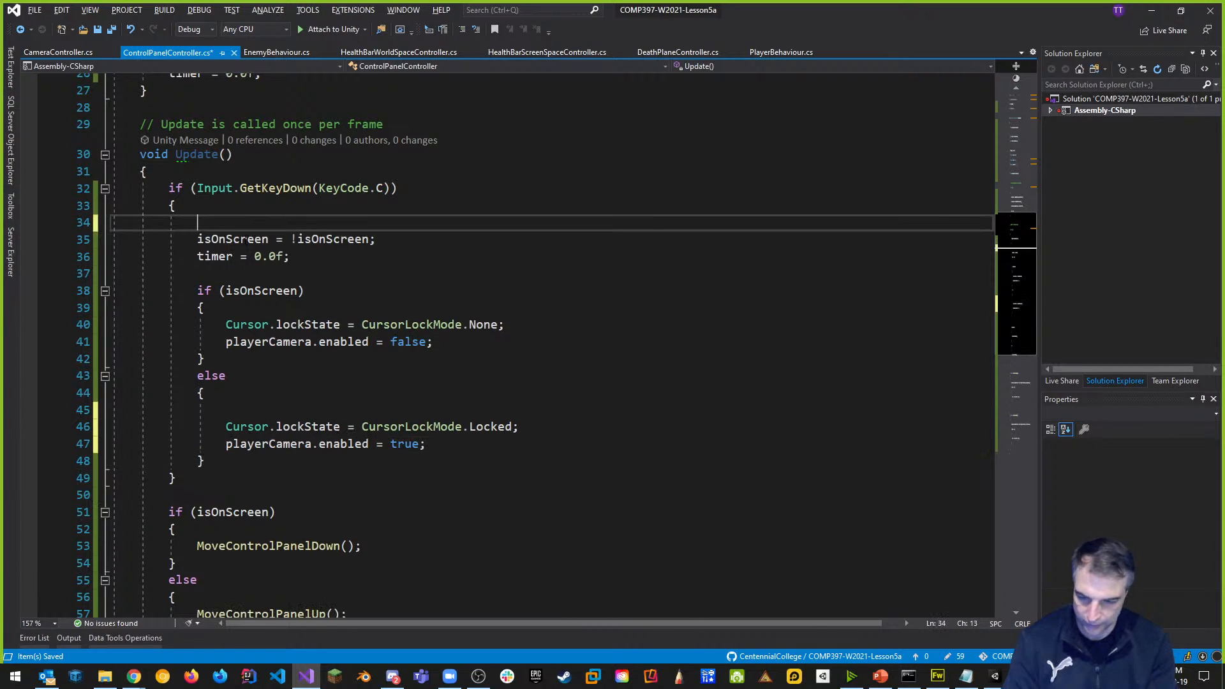
key("ctrl+s")
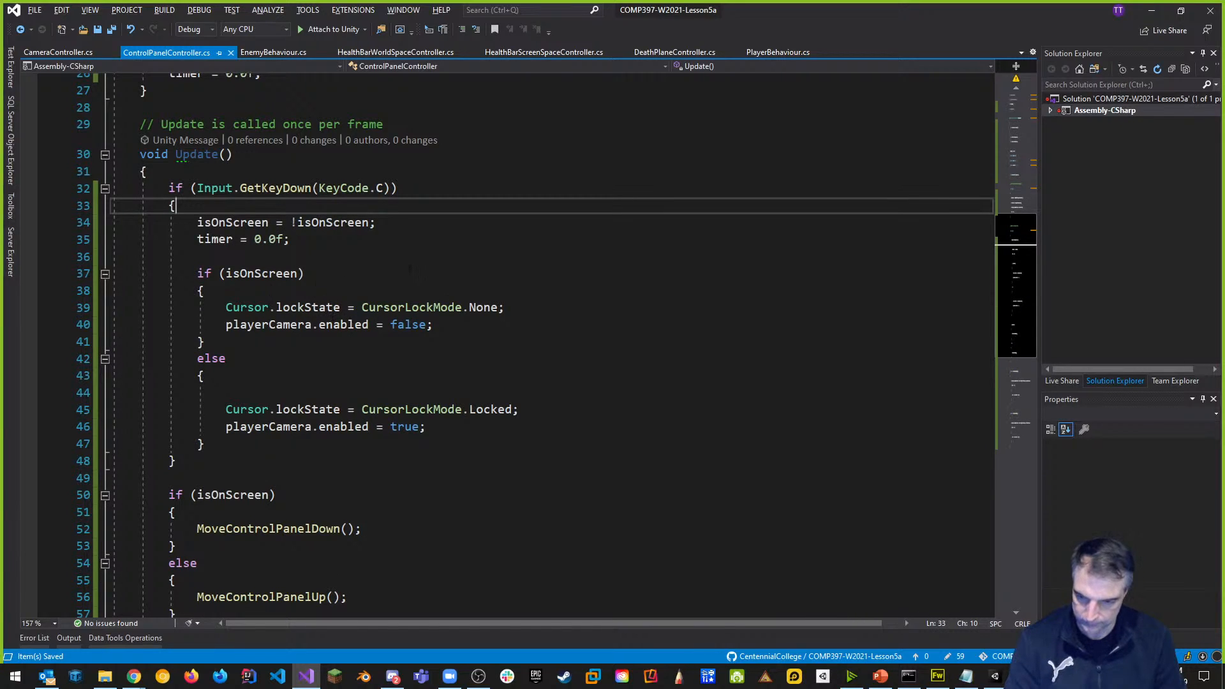
key("alt+Tab")
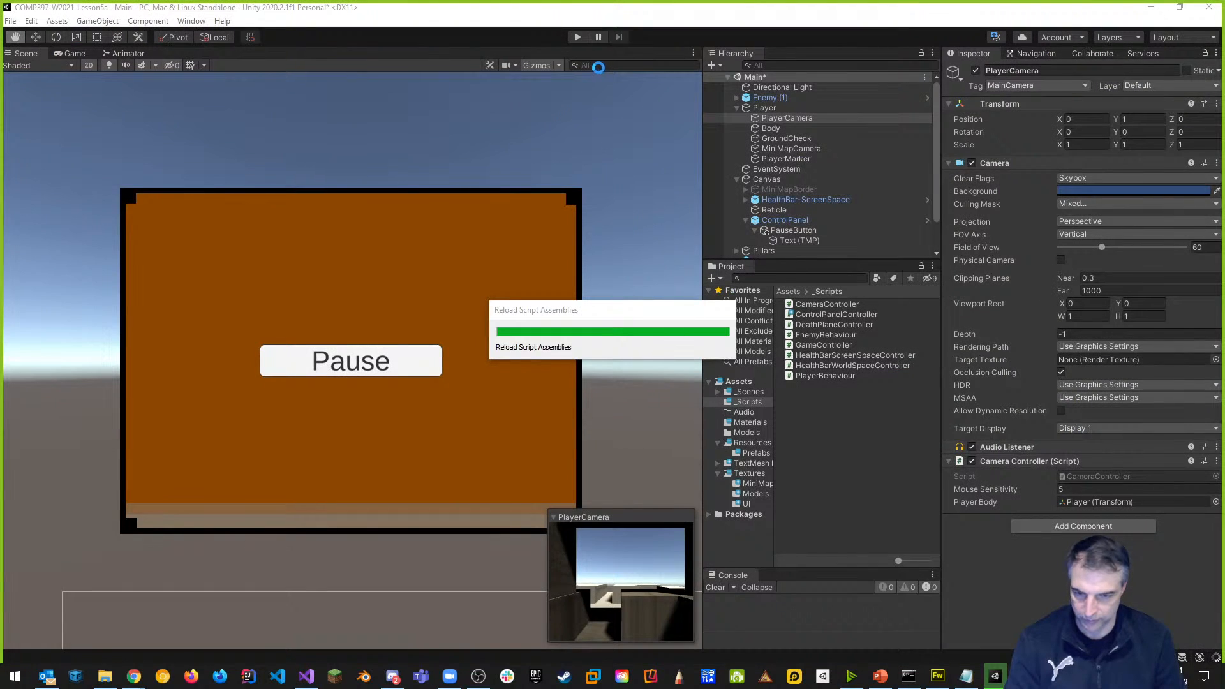
left_click(577, 36)
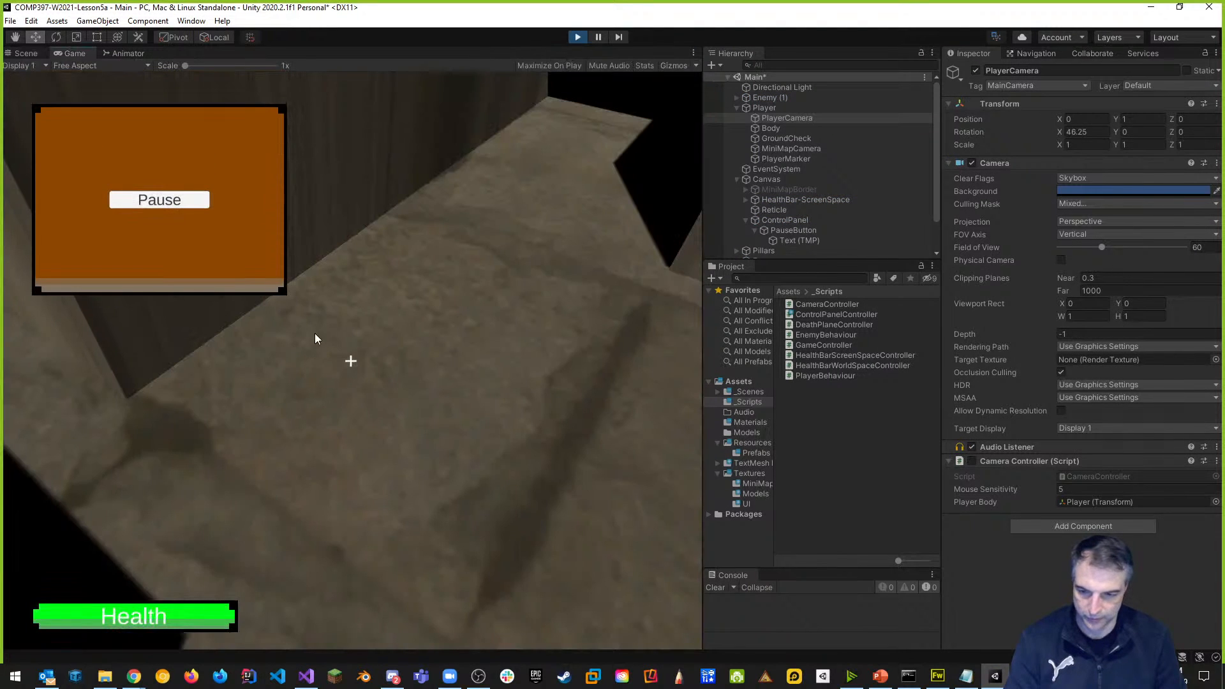
left_click(185, 206)
left_click(186, 197)
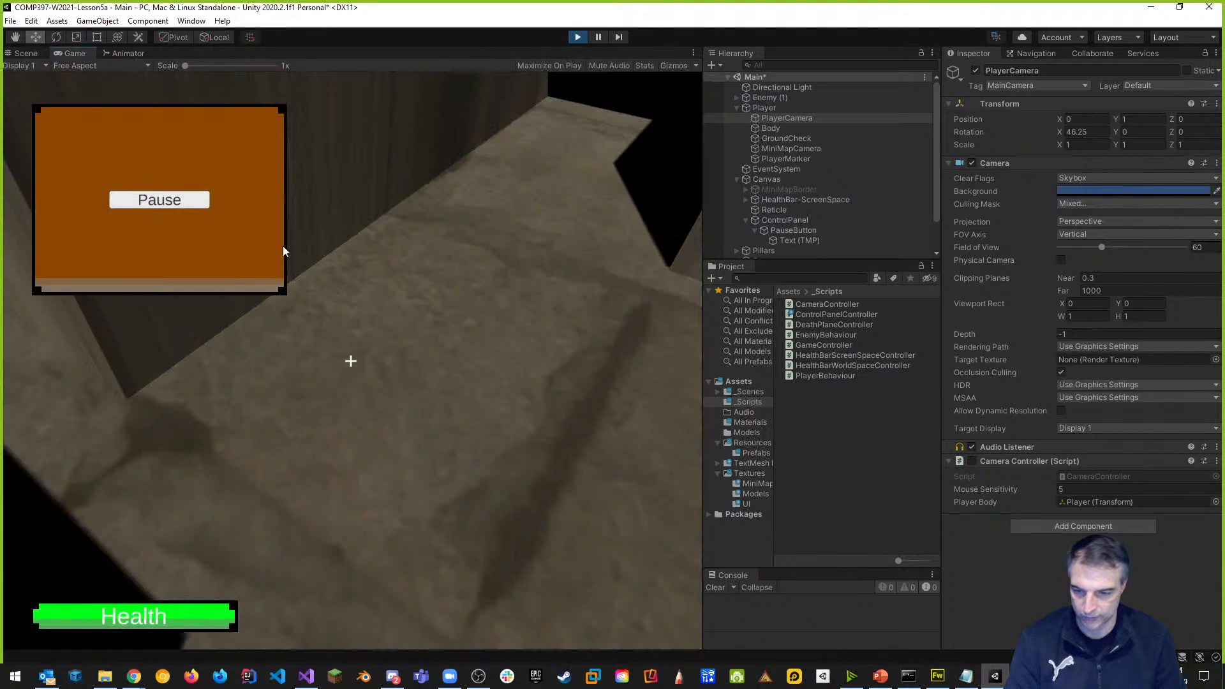
key("Tab")
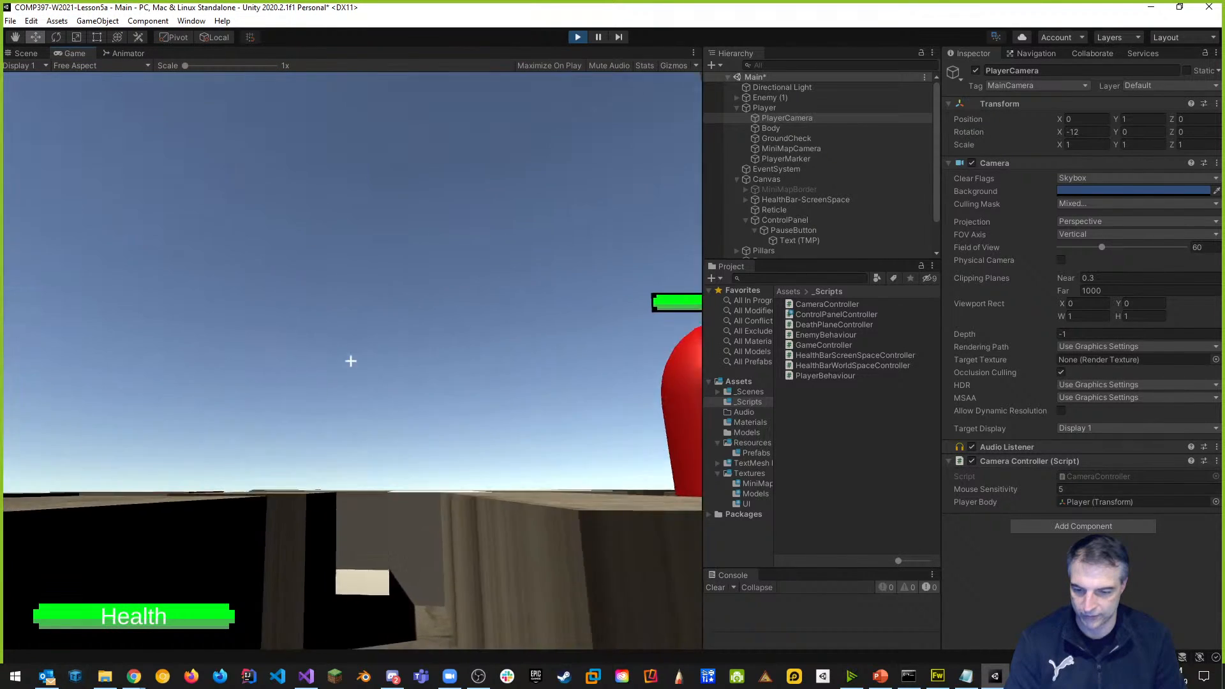
key("w")
key("space")
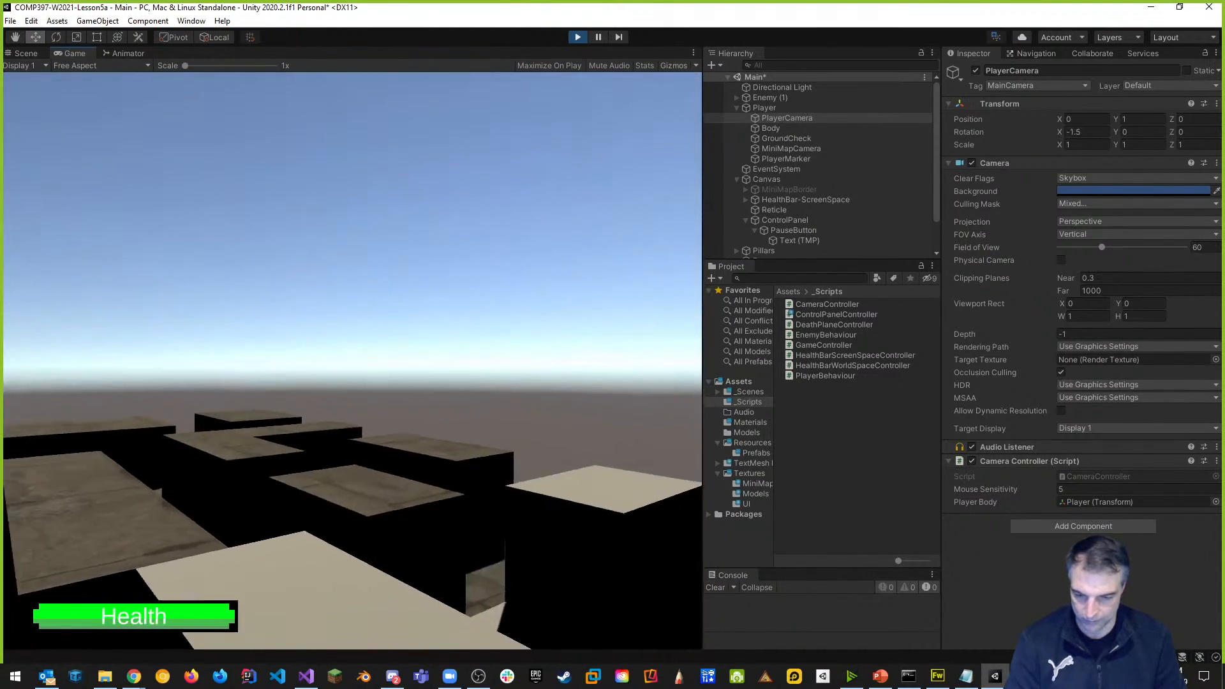
key("Tab")
key("Tab")
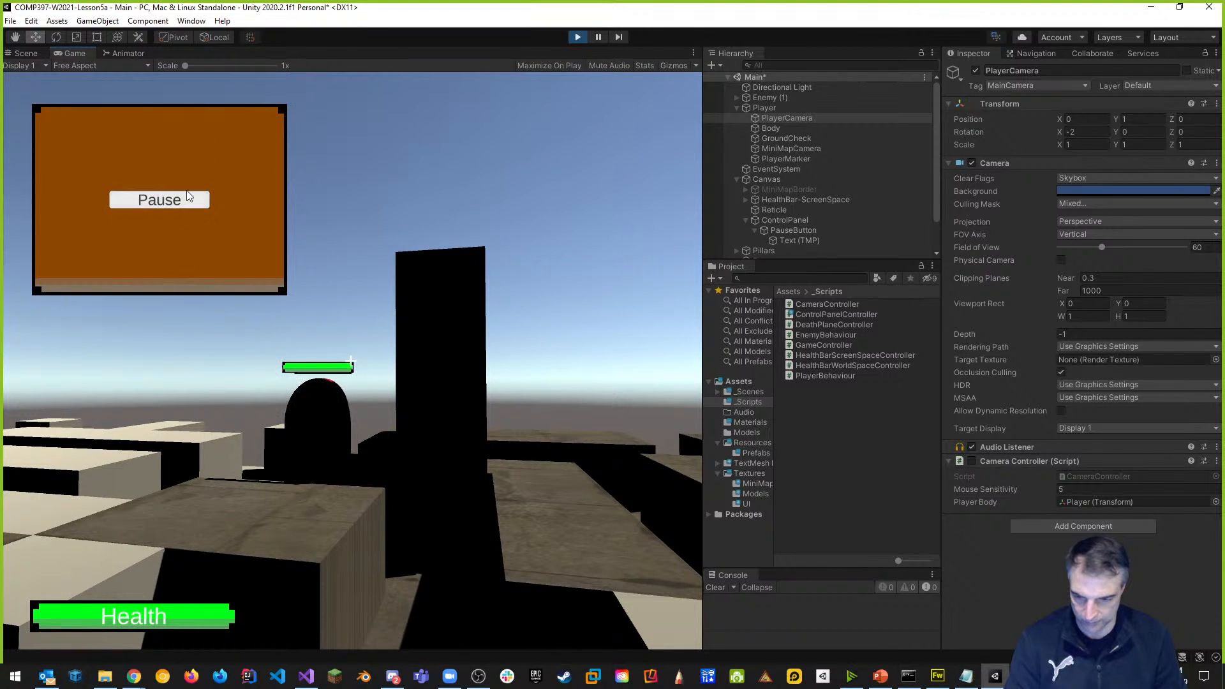
key("Tab")
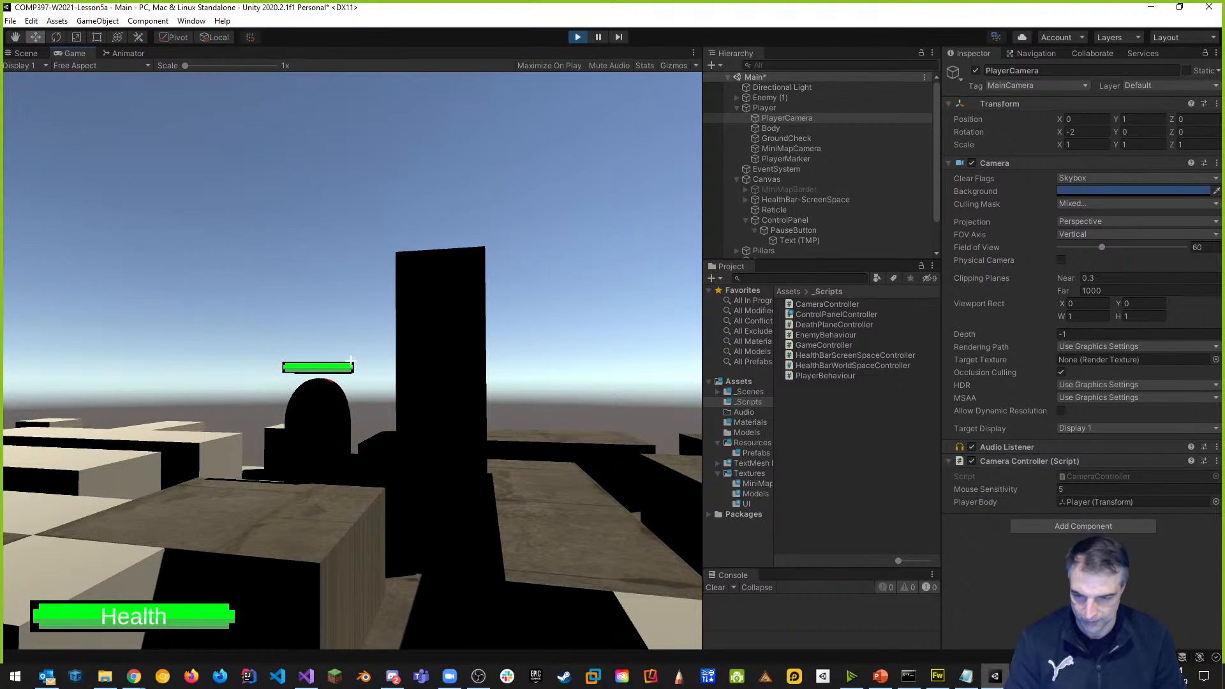
key("w")
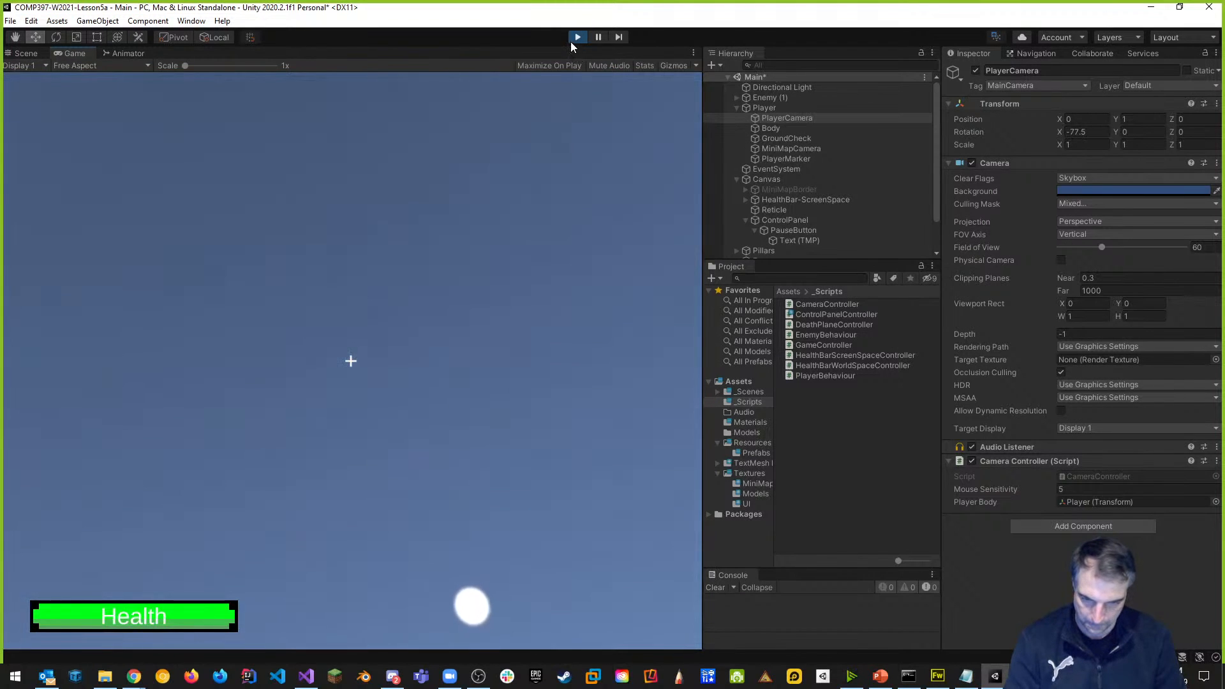
left_click(571, 39)
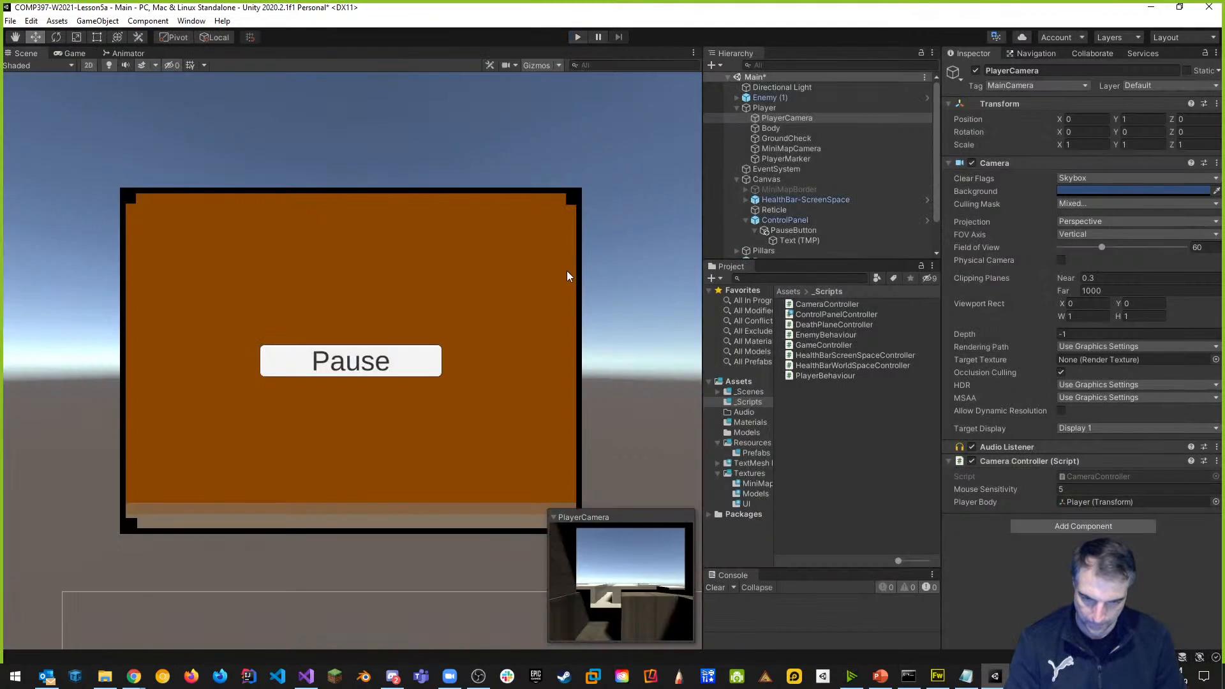
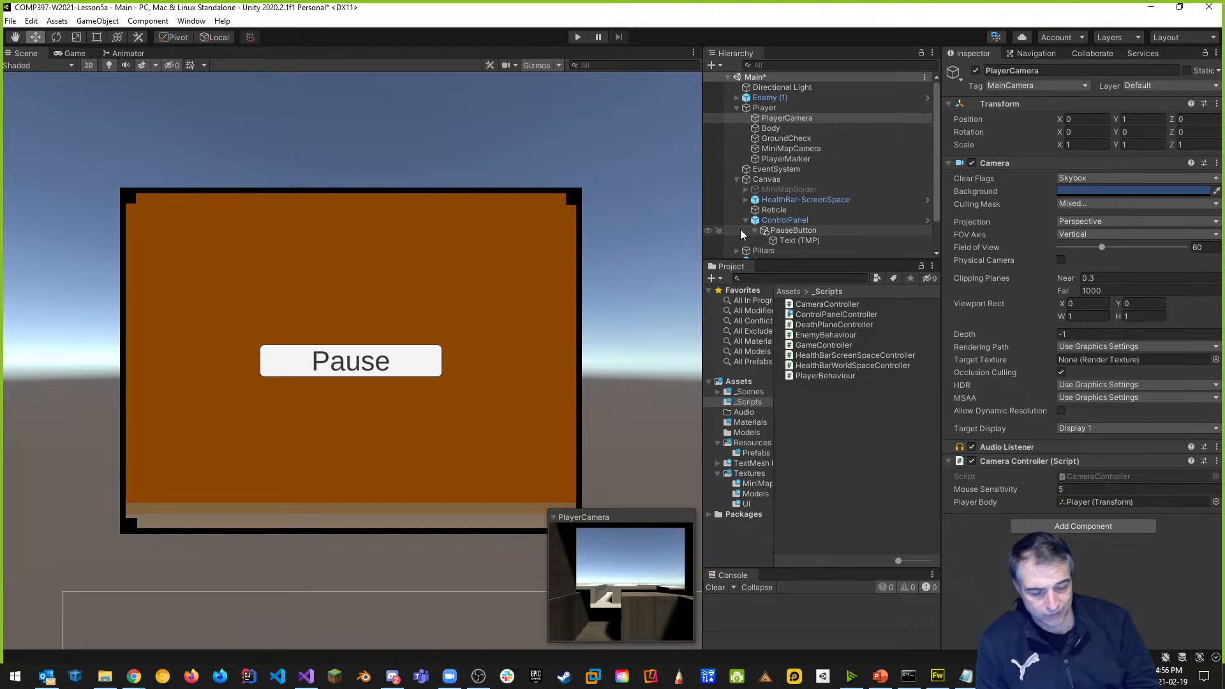
Play-test the game, strafing the player left and right with D and A, then stop.
left_click(578, 37)
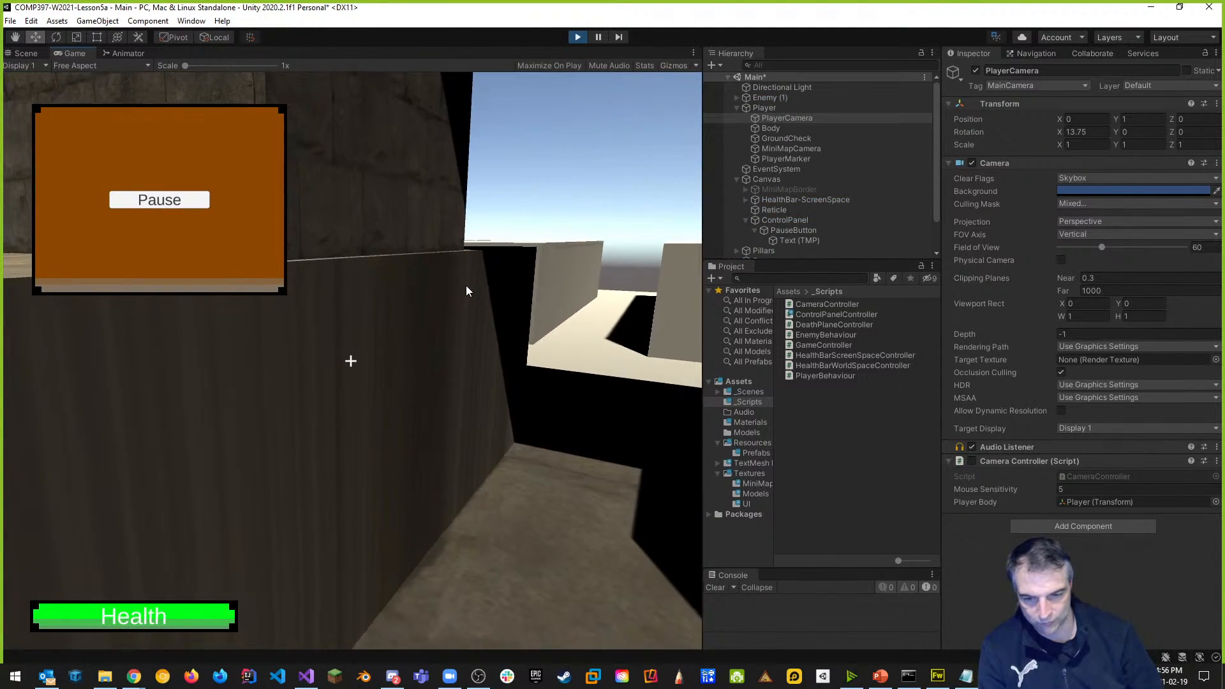
key("d")
key("a")
key("d")
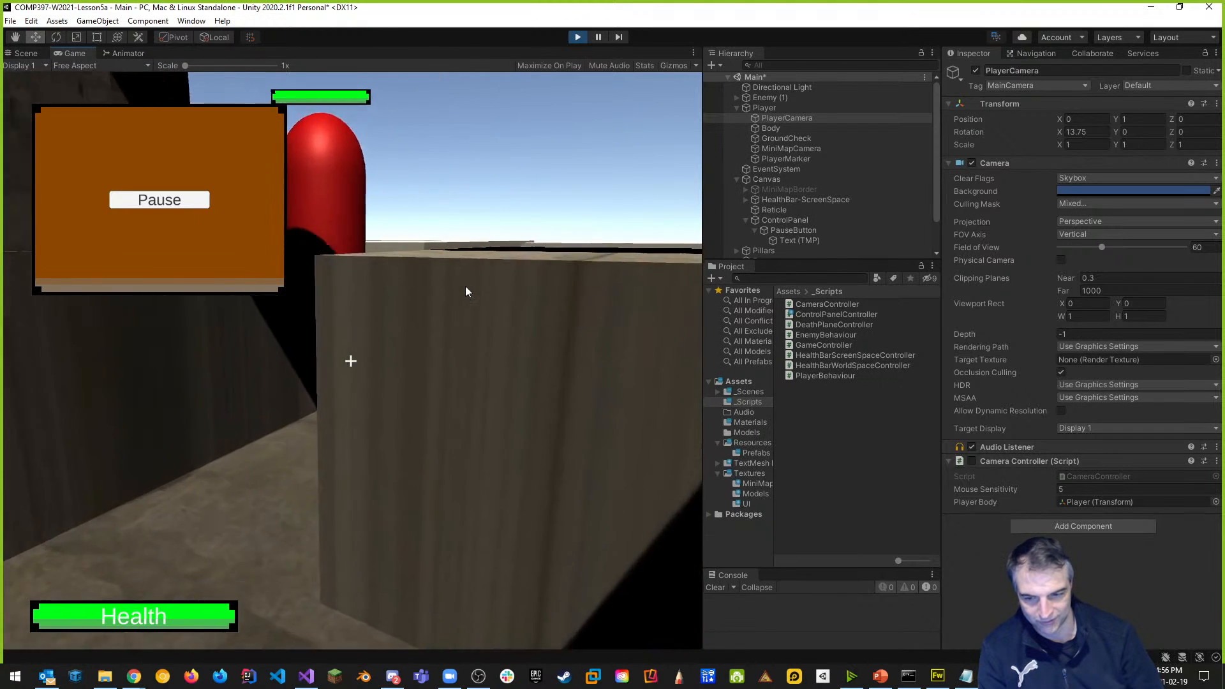
key("a")
key("d")
key("a")
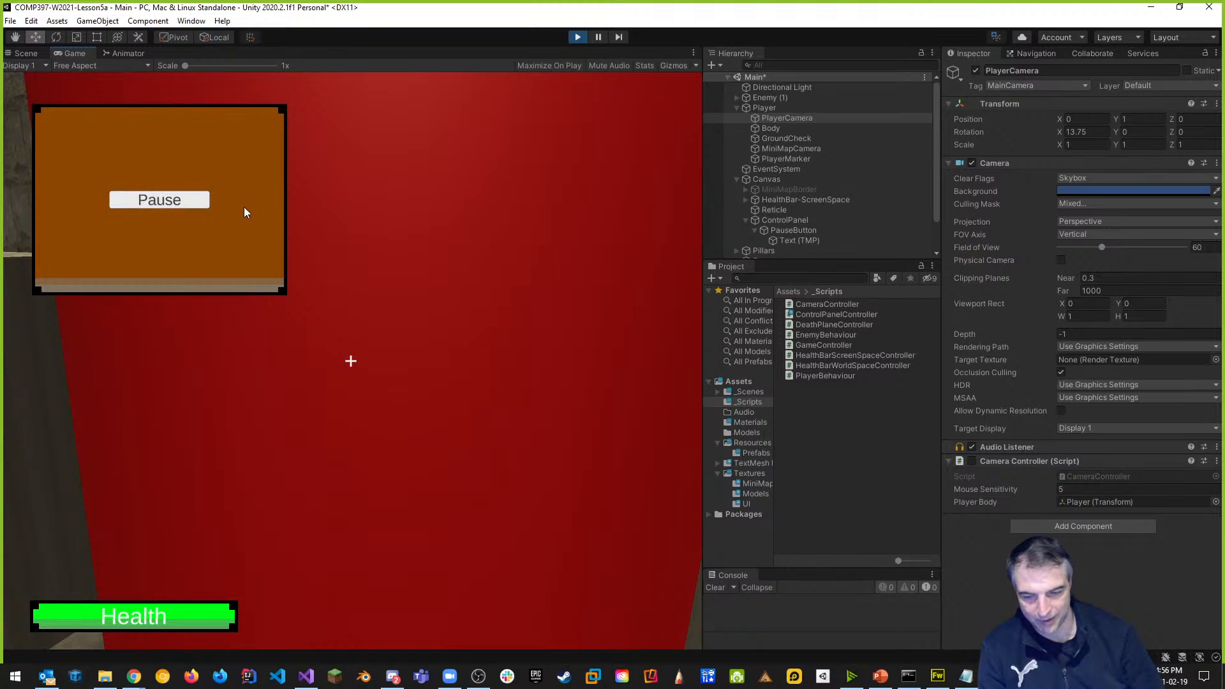
key("ctrl+p")
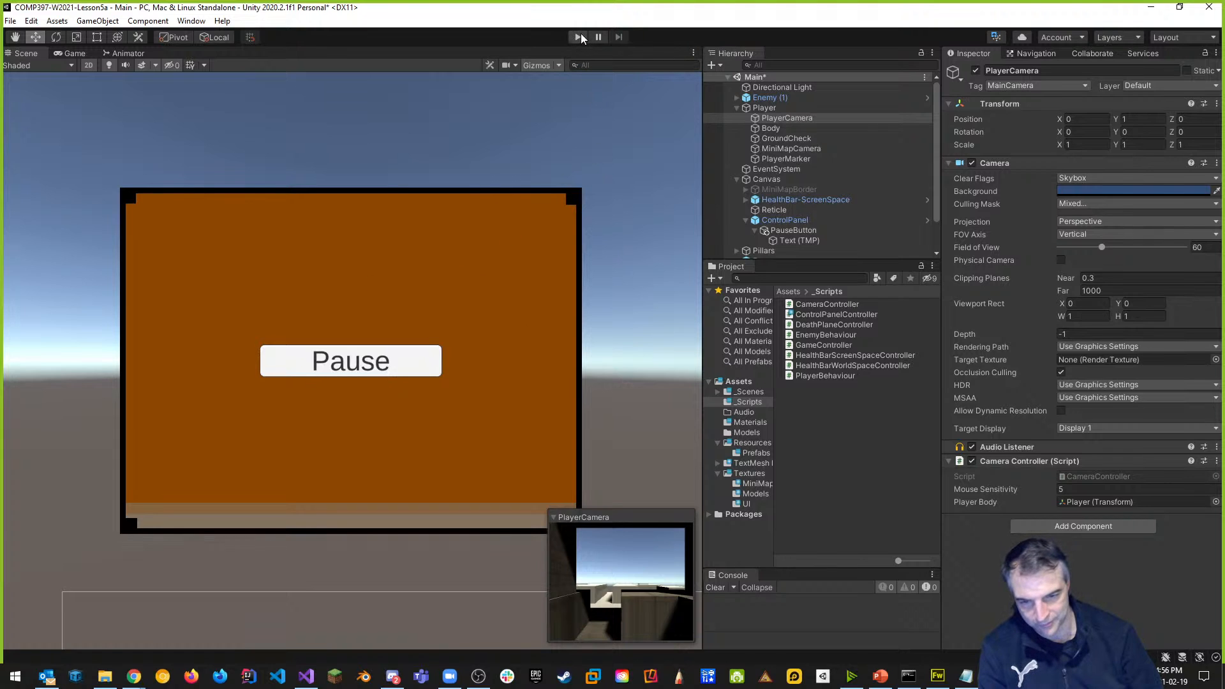
Frame the canvas and Health bar, collapse the Player and Canvas groups, and clear the selection.
scroll(449, 501, "down", 4)
middle_click_drag(457, 461, 311, 257)
scroll(334, 304, "down", 5)
mouse_move(472, 508)
middle_mouse_down()
mouse_move(461, 362)
mouse_move(355, 323)
mouse_move(353, 355)
mouse_move(446, 391)
middle_mouse_up()
scroll(358, 364, "up", 3)
scroll(383, 376, "down", 1)
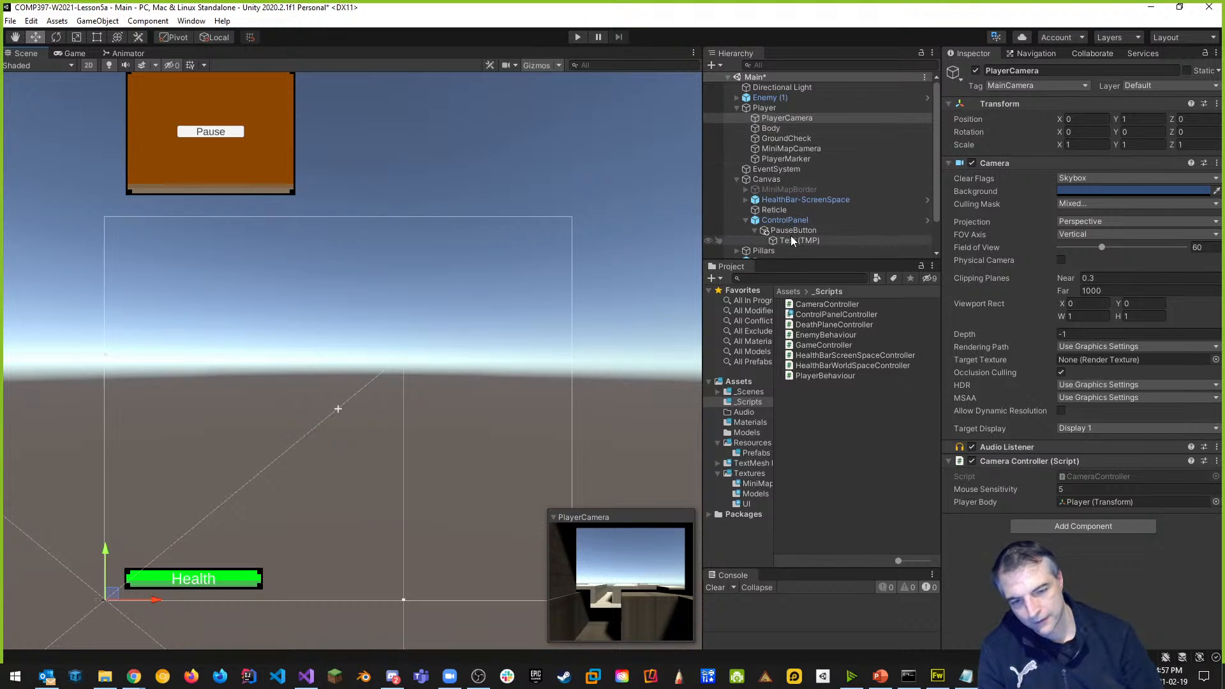
left_click(737, 107)
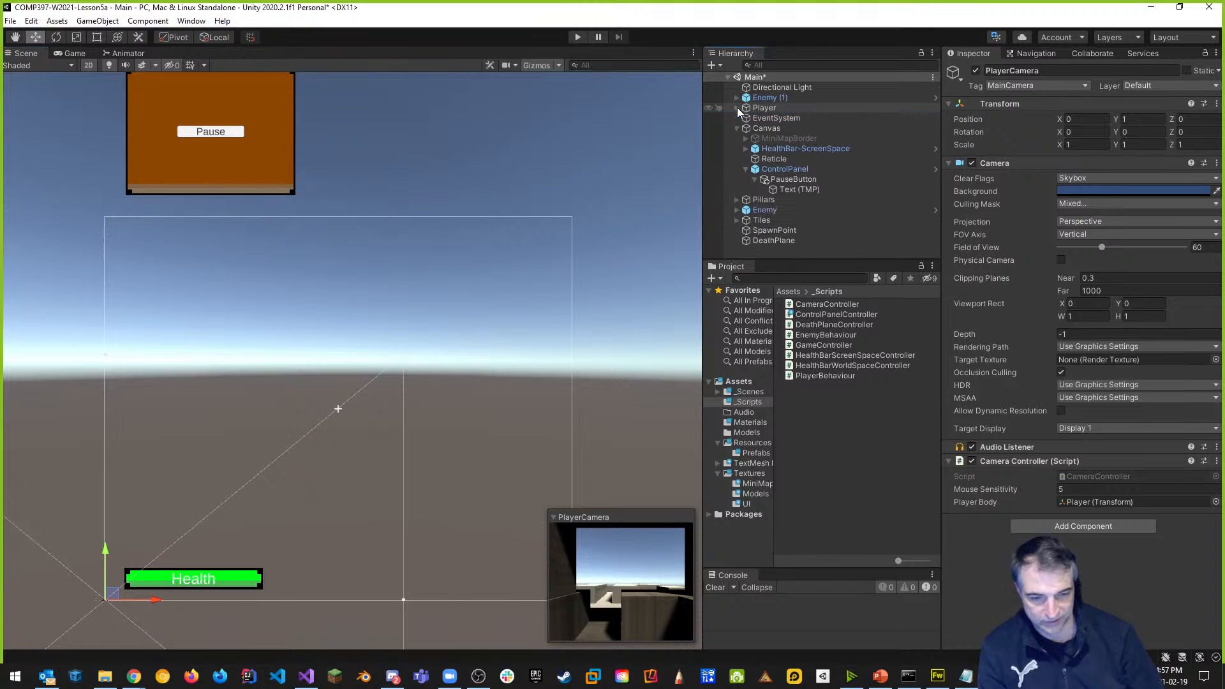
left_click(743, 128)
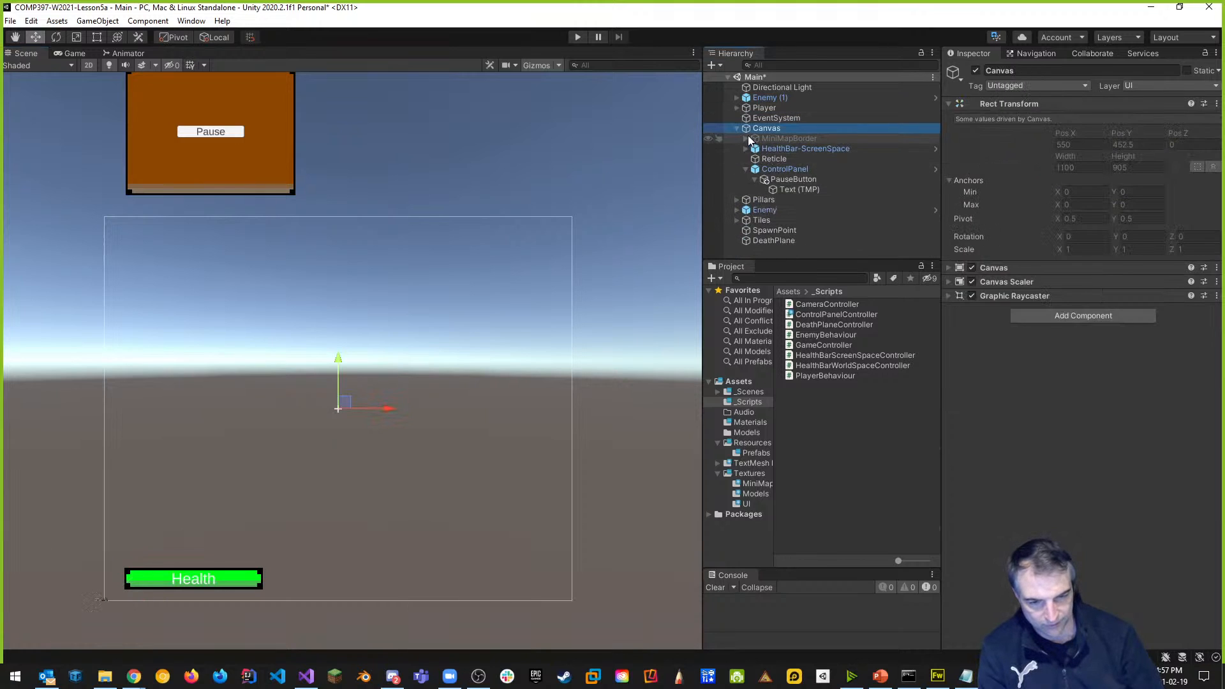
left_click(738, 128)
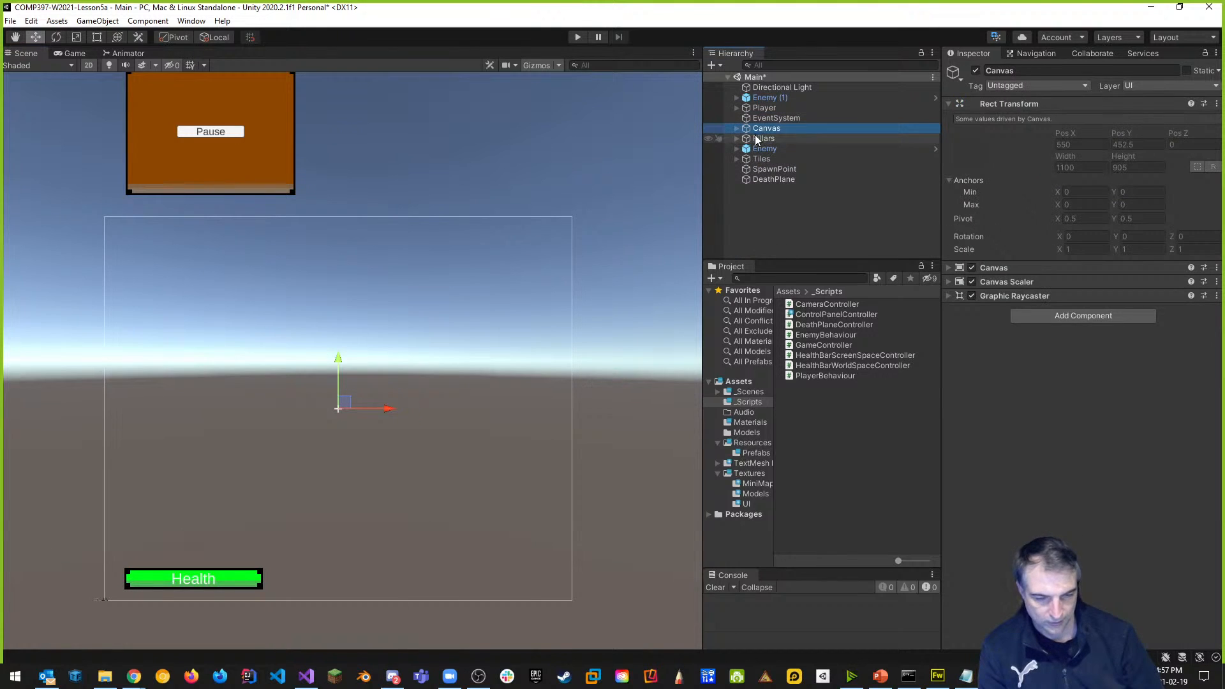
right_click(756, 205)
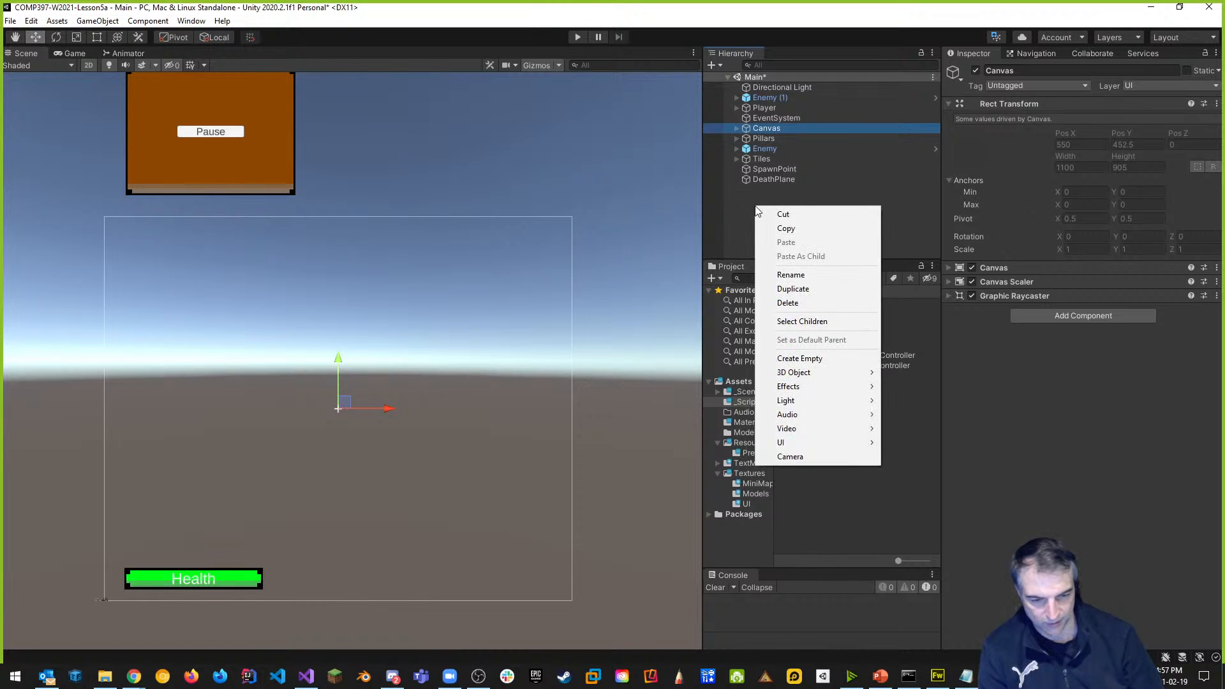
left_click(712, 208)
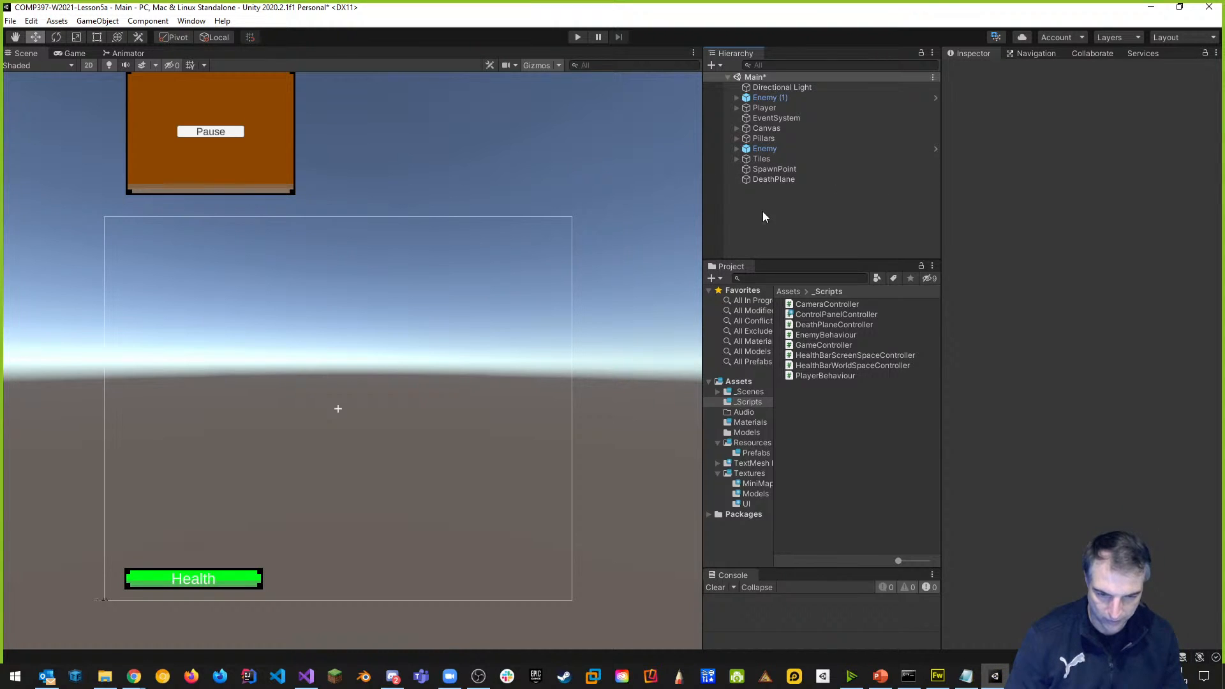
Create an empty object and name it Pausable.
right_click(764, 213)
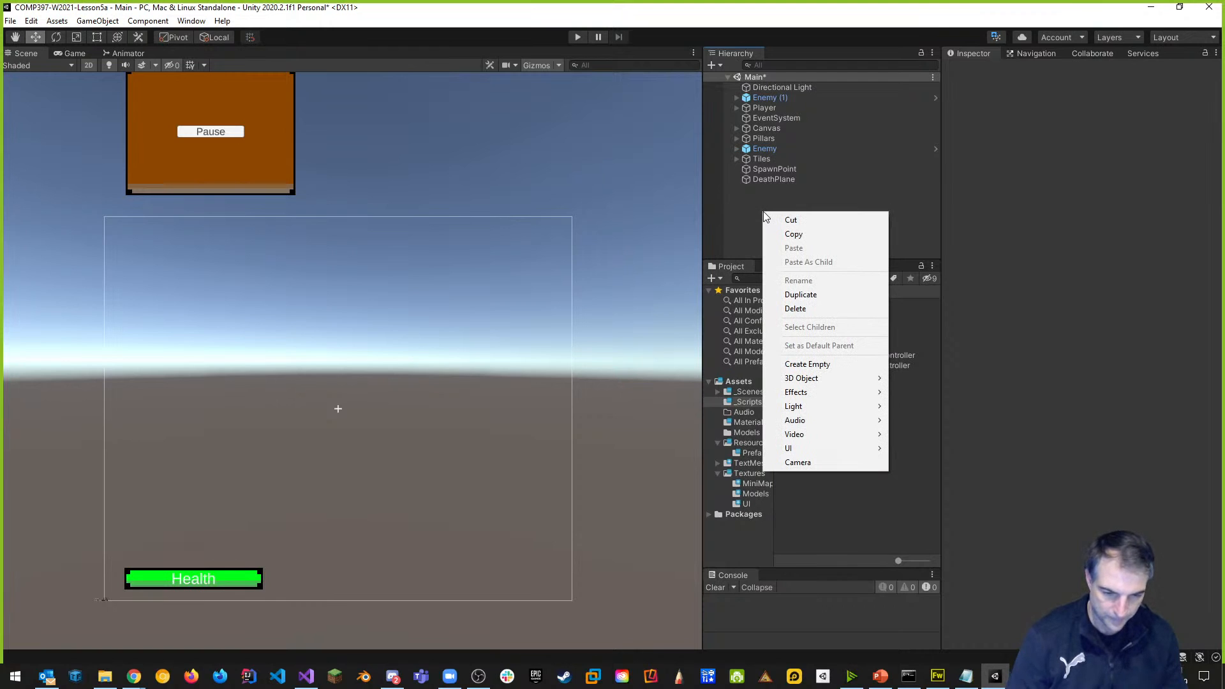
left_click(808, 364)
left_click(1035, 69)
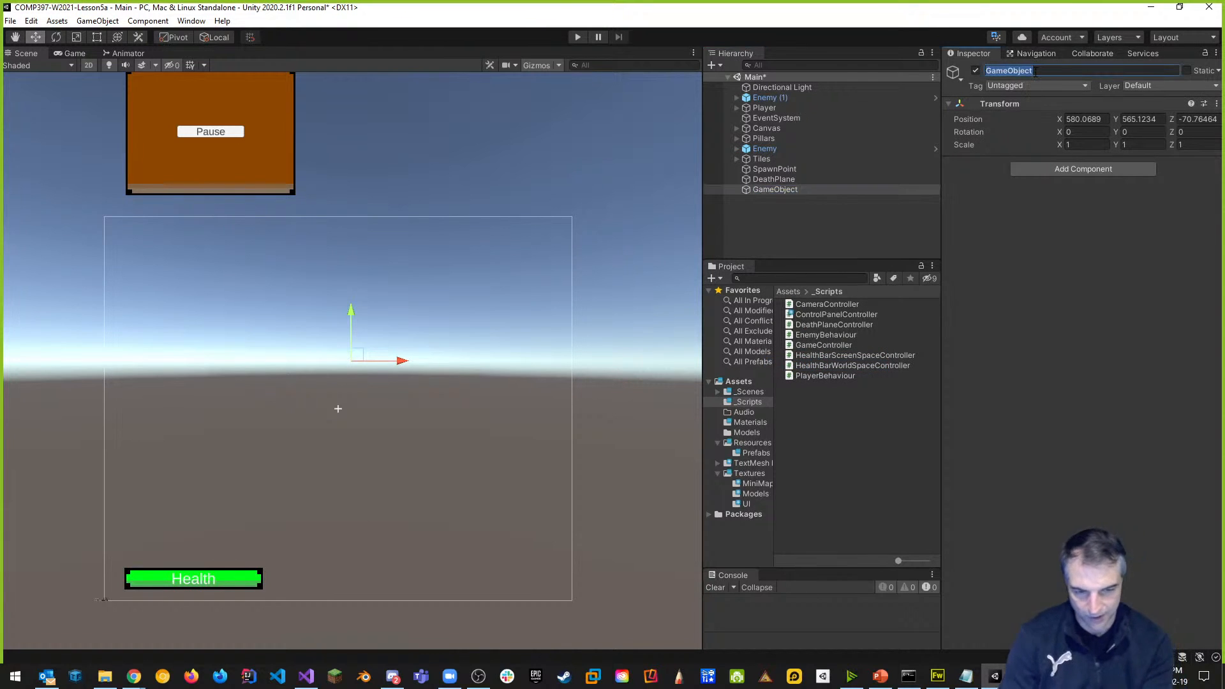
type("Pausable")
key("Return")
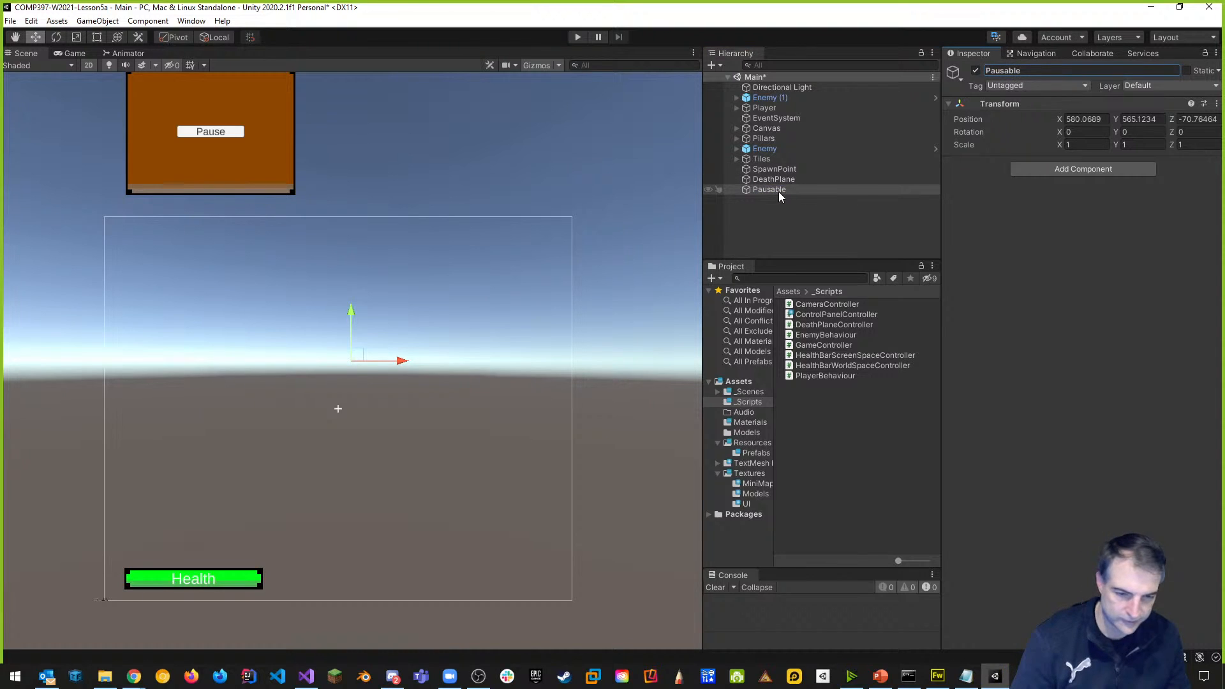
Move both Enemy objects and the Player inside Pausable, then inspect Pausable and Enemy (1).
left_click(771, 150)
left_click_drag(771, 99, 771, 190, "ctrl")
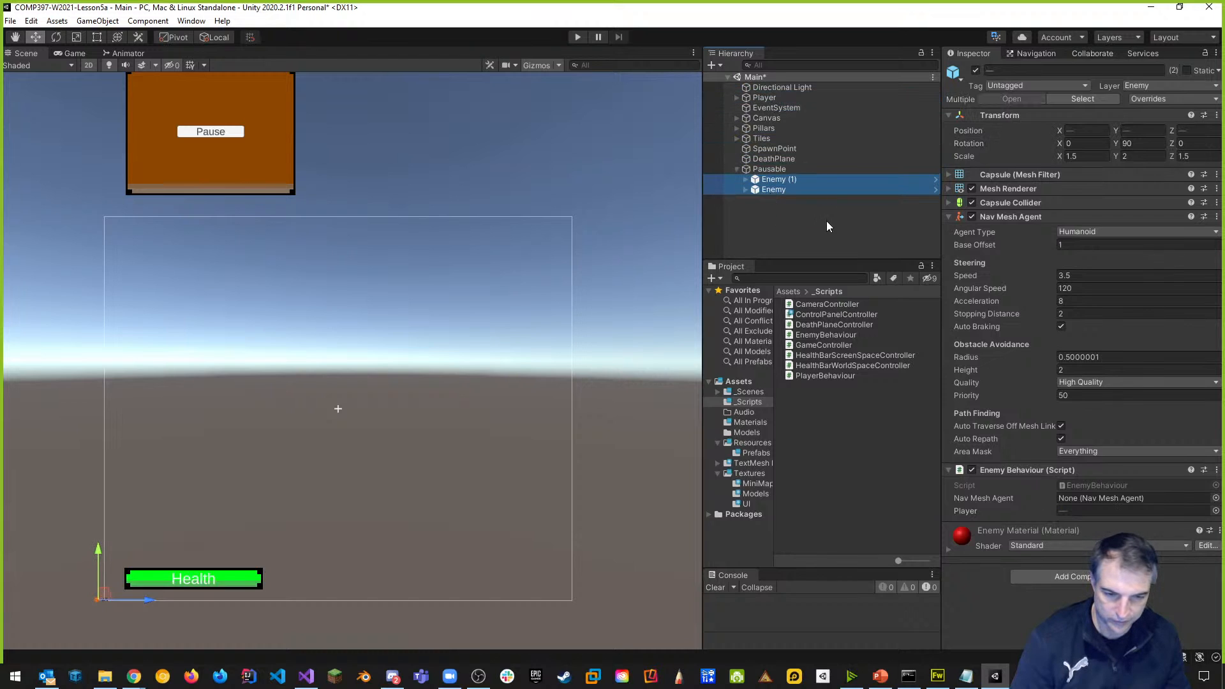
left_click(824, 220)
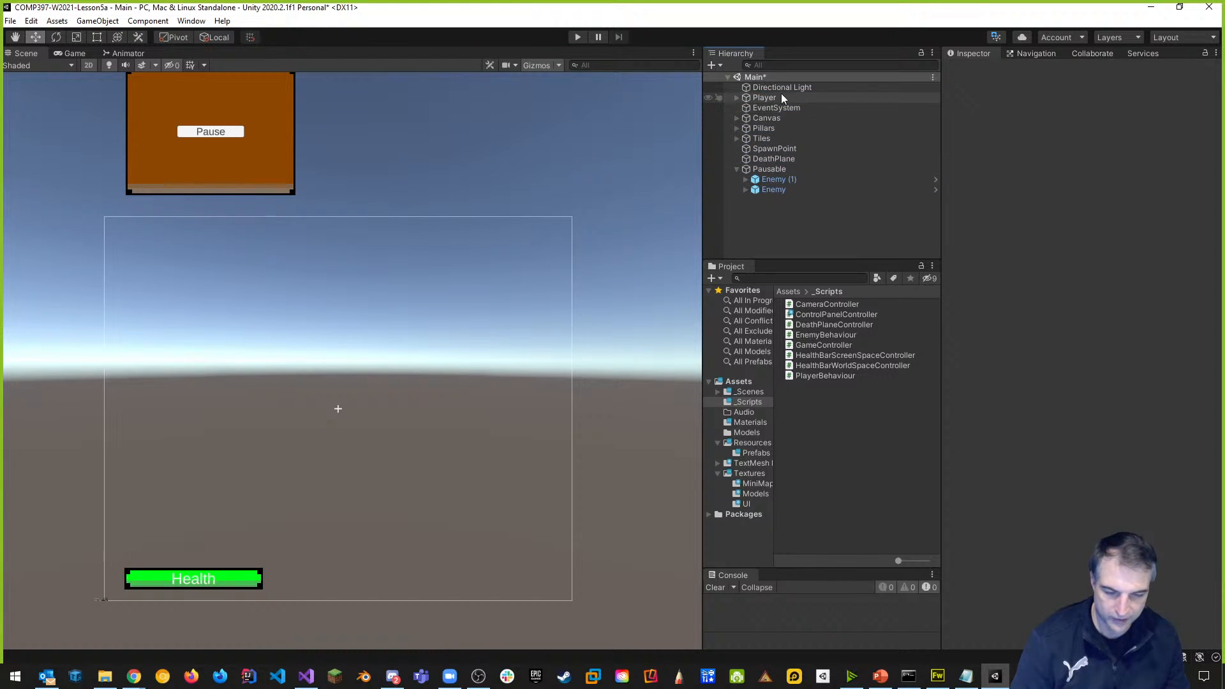
left_click_drag(757, 97, 773, 174)
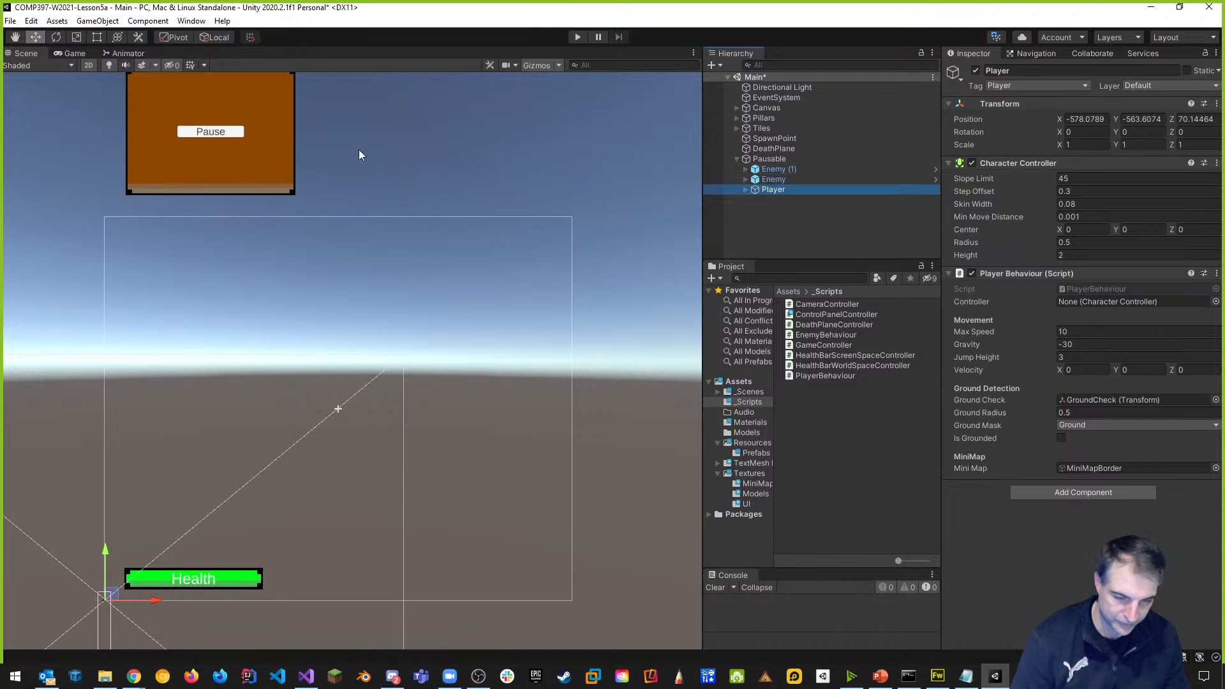
left_click(766, 160)
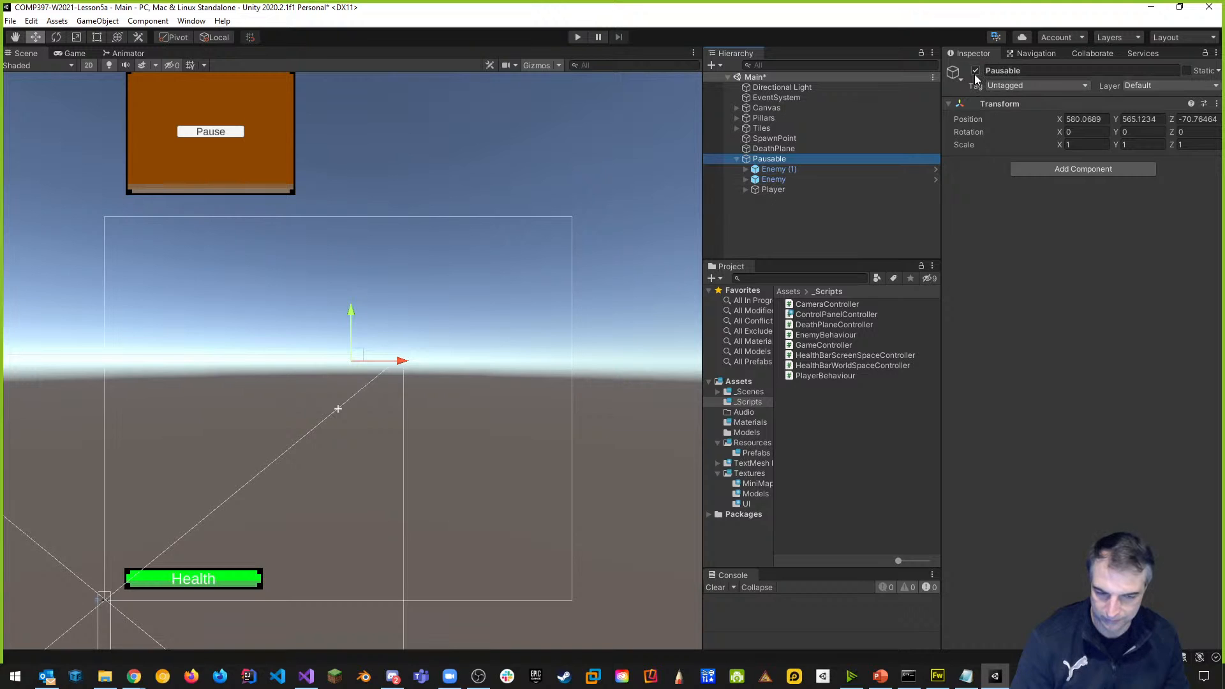
left_click(778, 169)
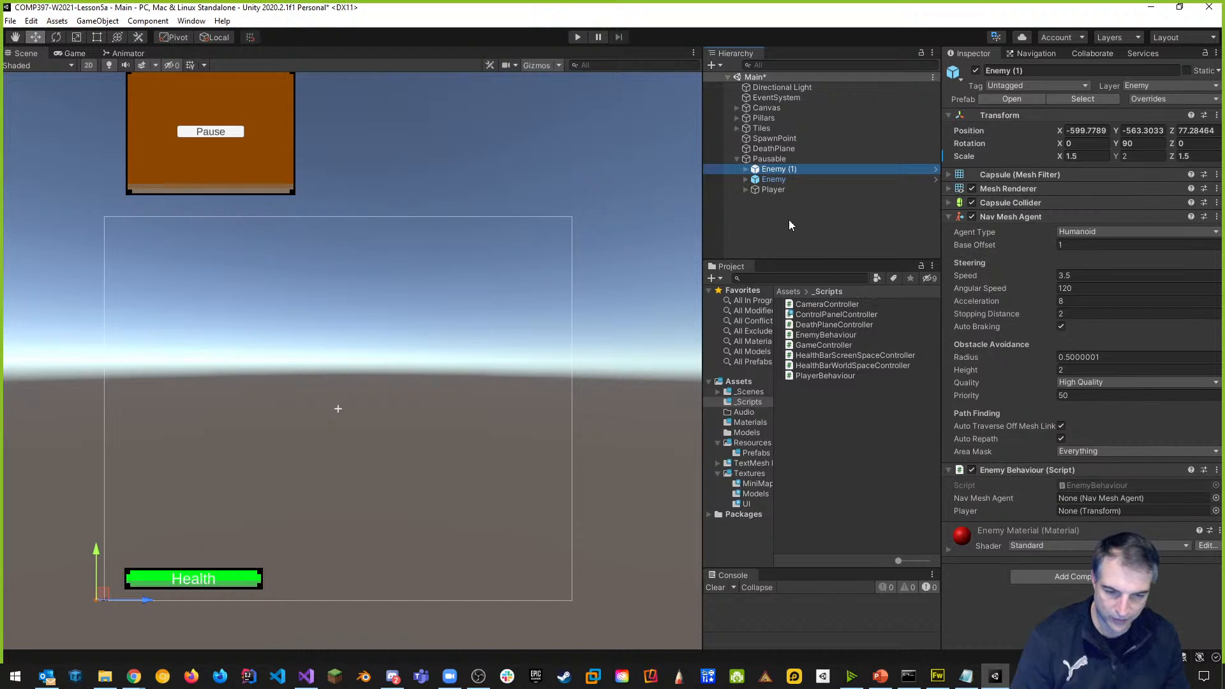
Inspect Enemy and Player, then drag Enemy (1), Enemy and Player out of Pausable to the root.
left_click(773, 180)
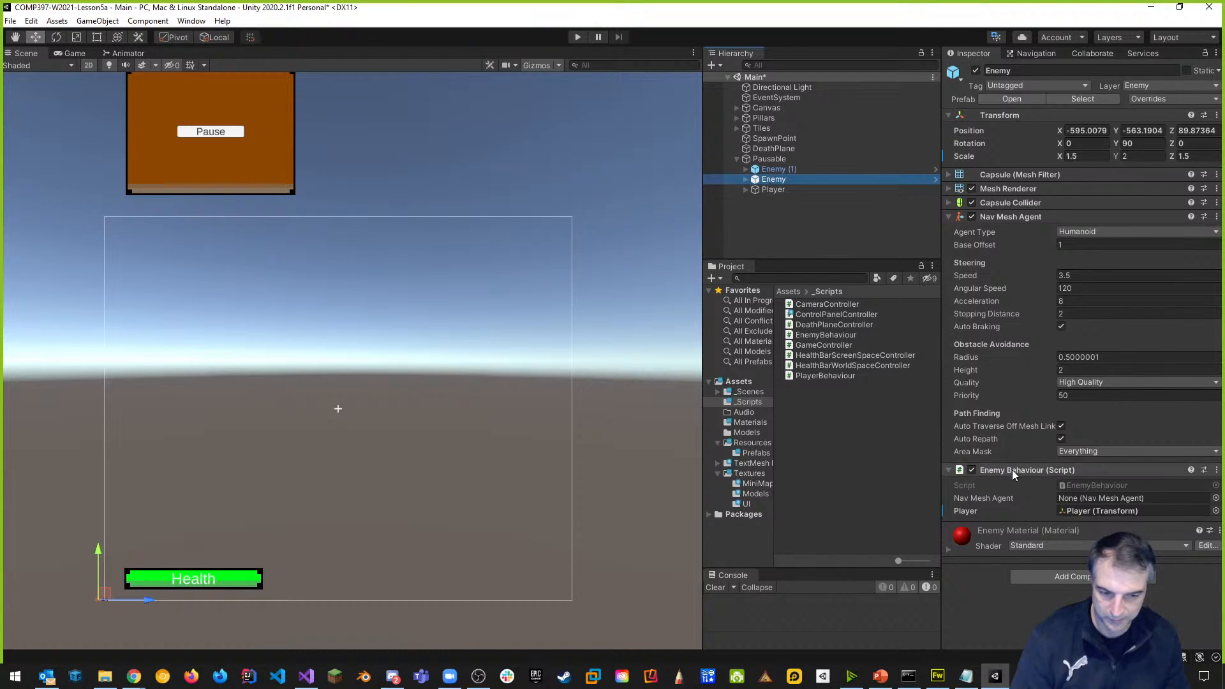
left_click(775, 190)
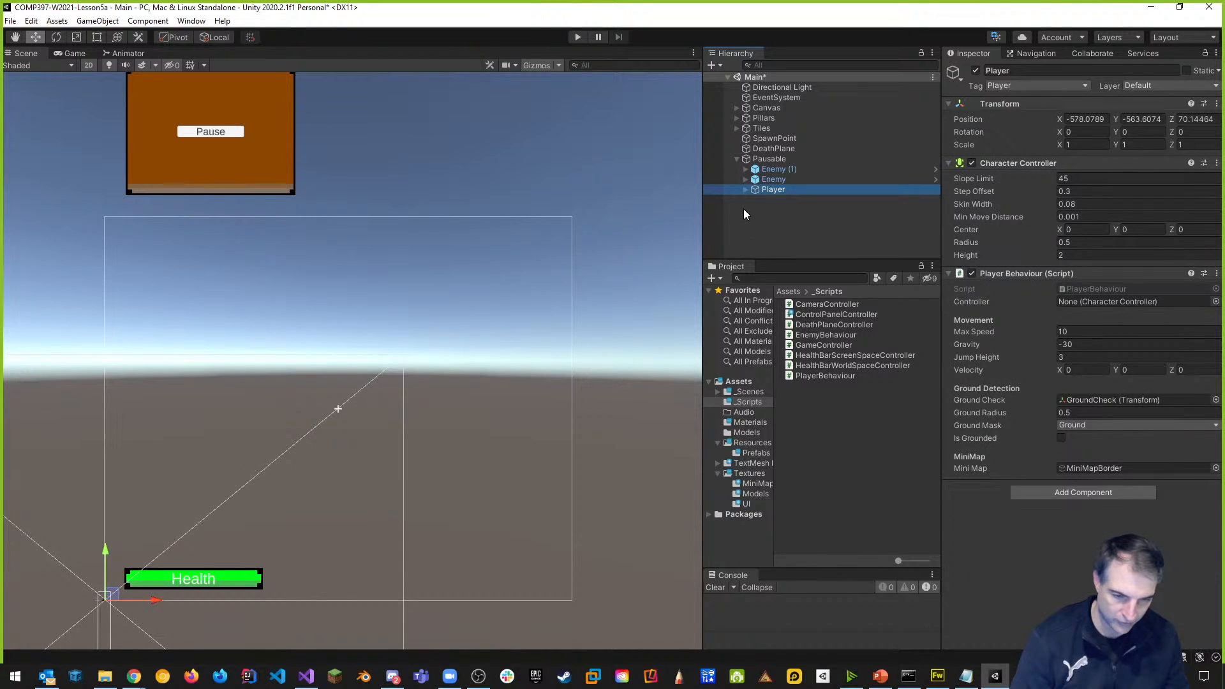
left_click(745, 190)
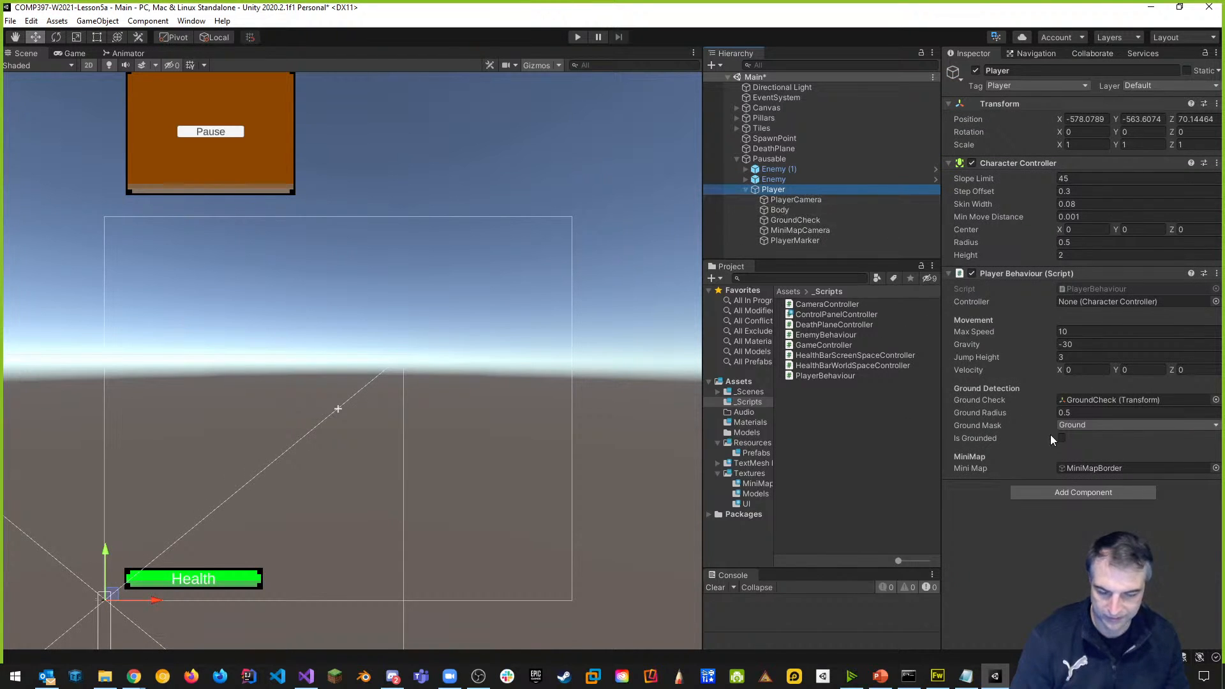
left_click(745, 190)
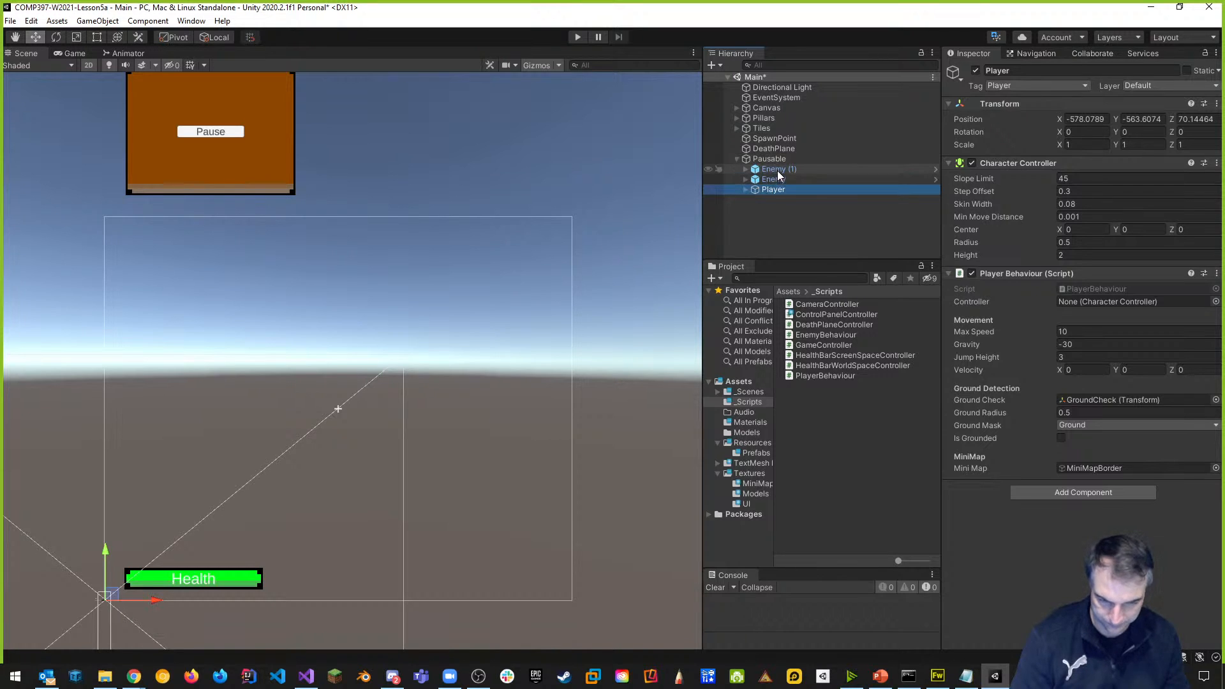
left_click(774, 170)
left_click(773, 190, "shift")
left_click_drag(773, 189, 760, 224)
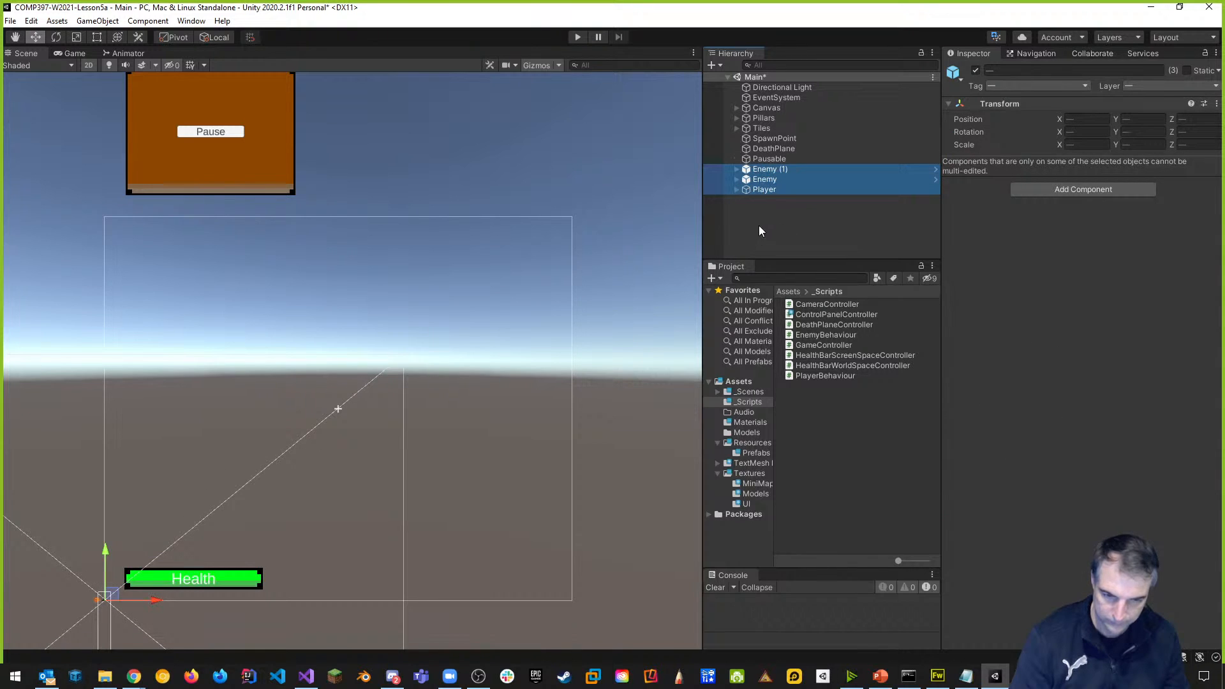
left_click(770, 160)
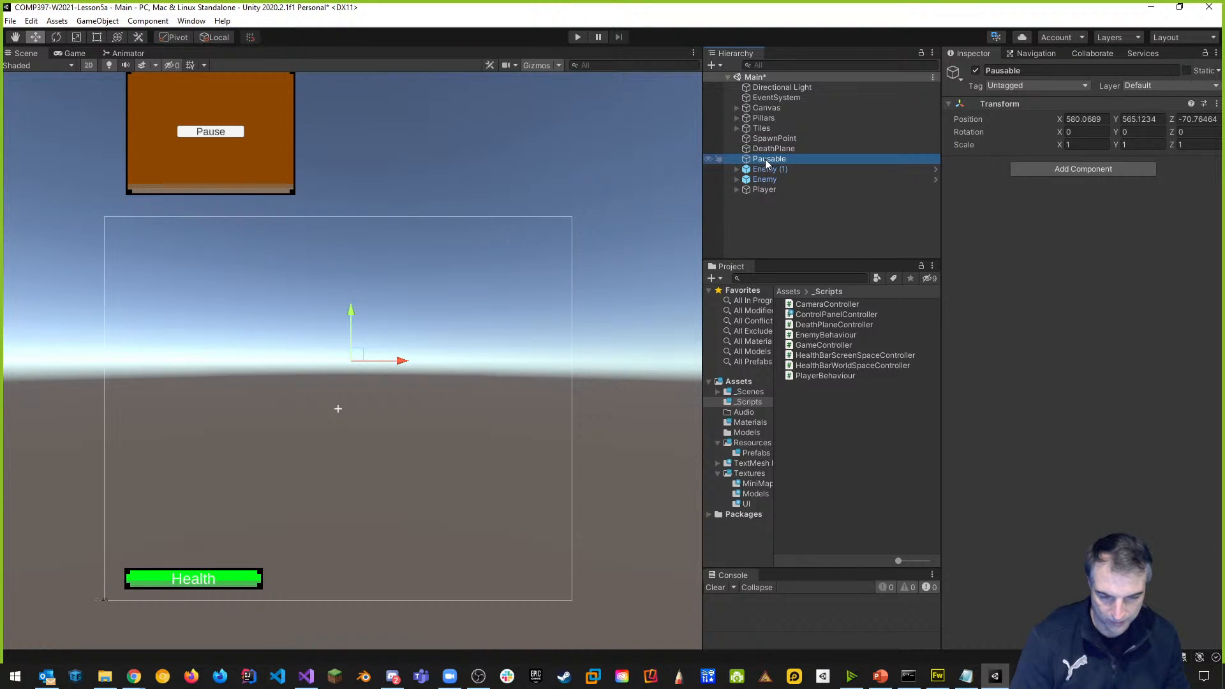
Create a new C# script named Pauseable in the _Scripts folder.
right_click(830, 430)
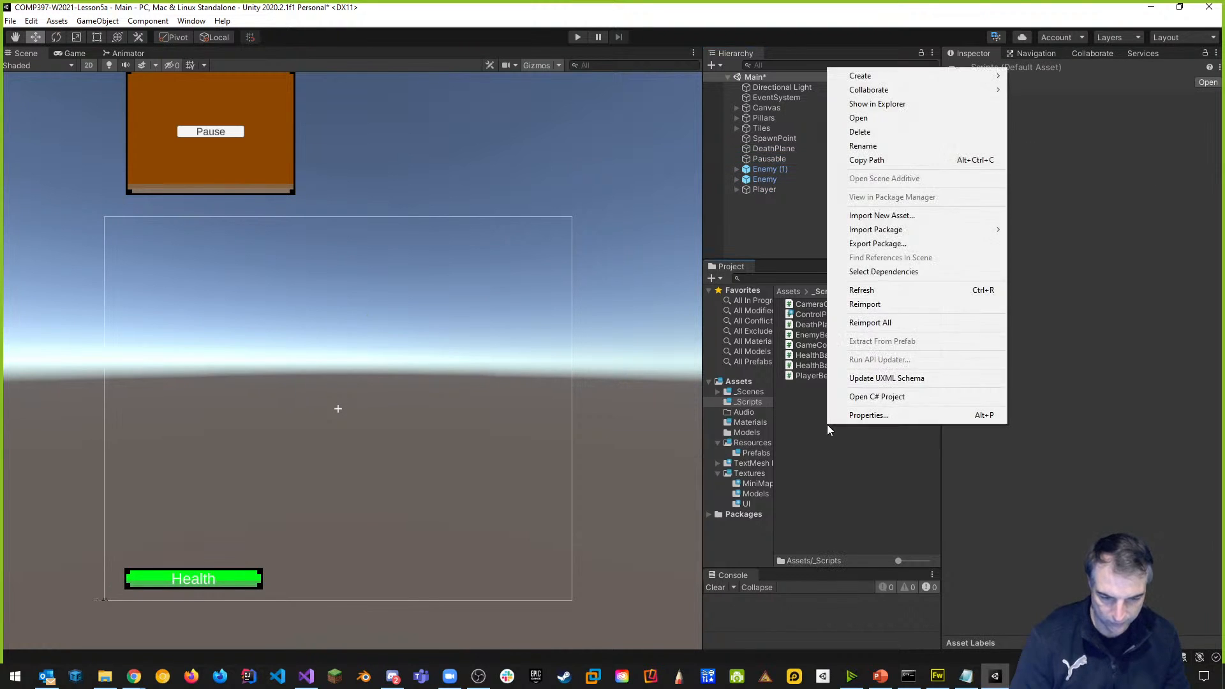
mouse_move(871, 80)
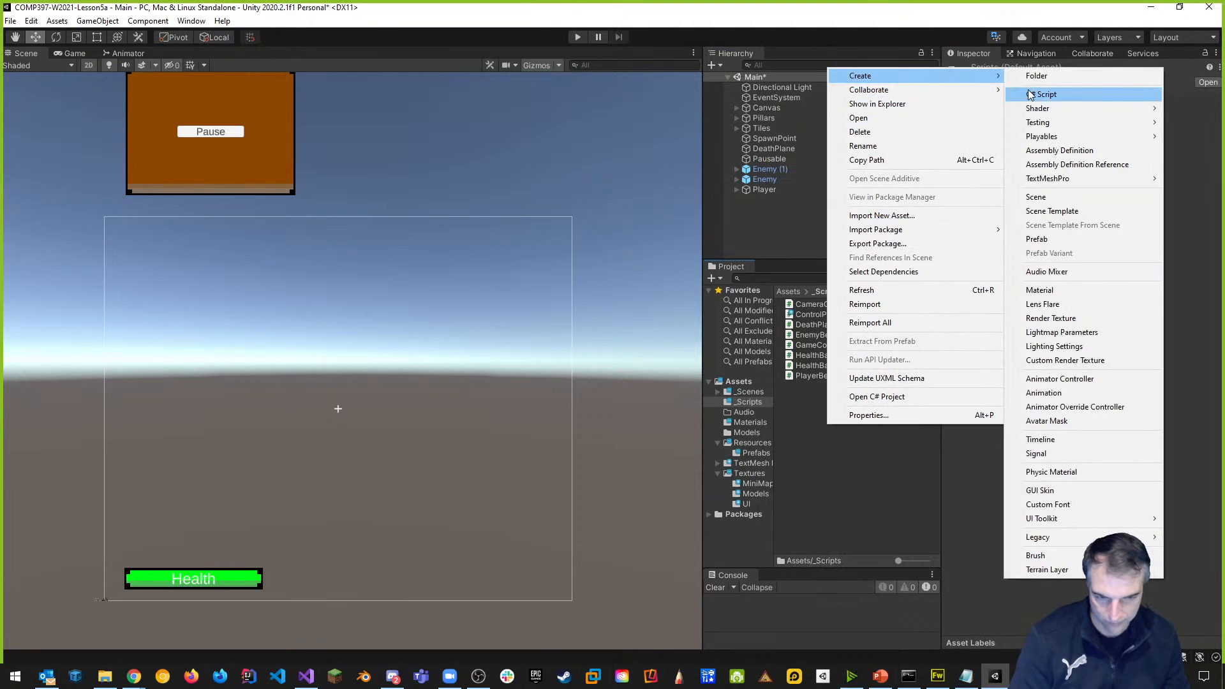
left_click(1030, 94)
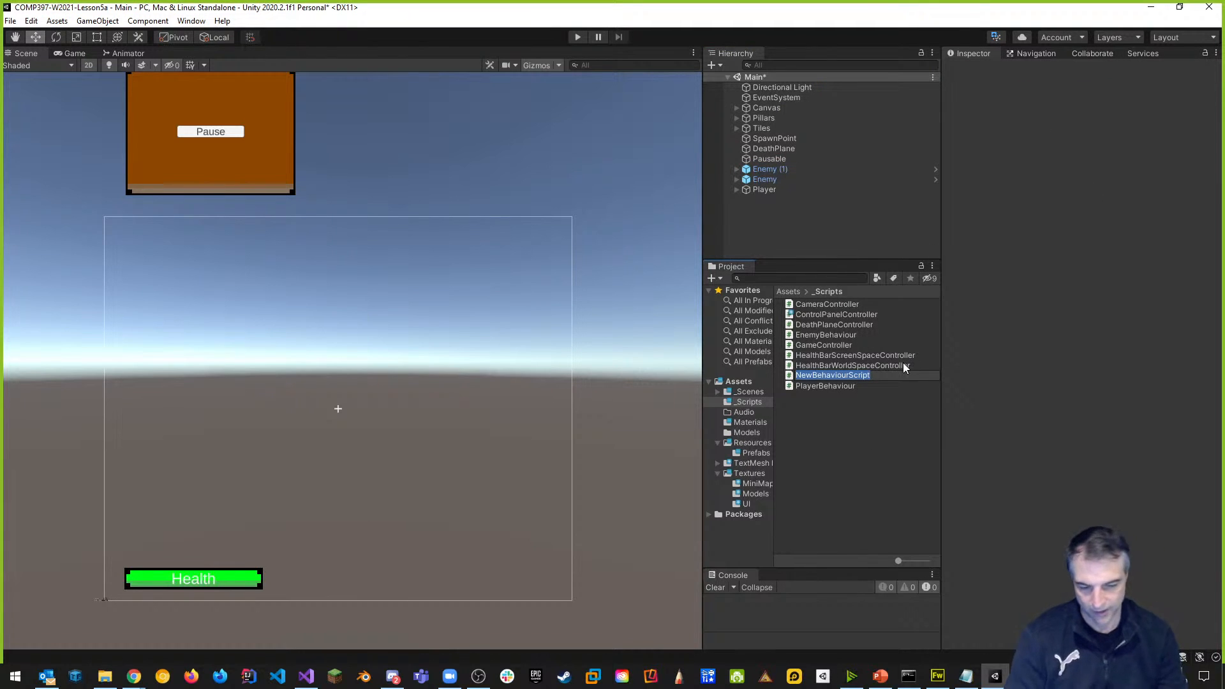
type("Pa")
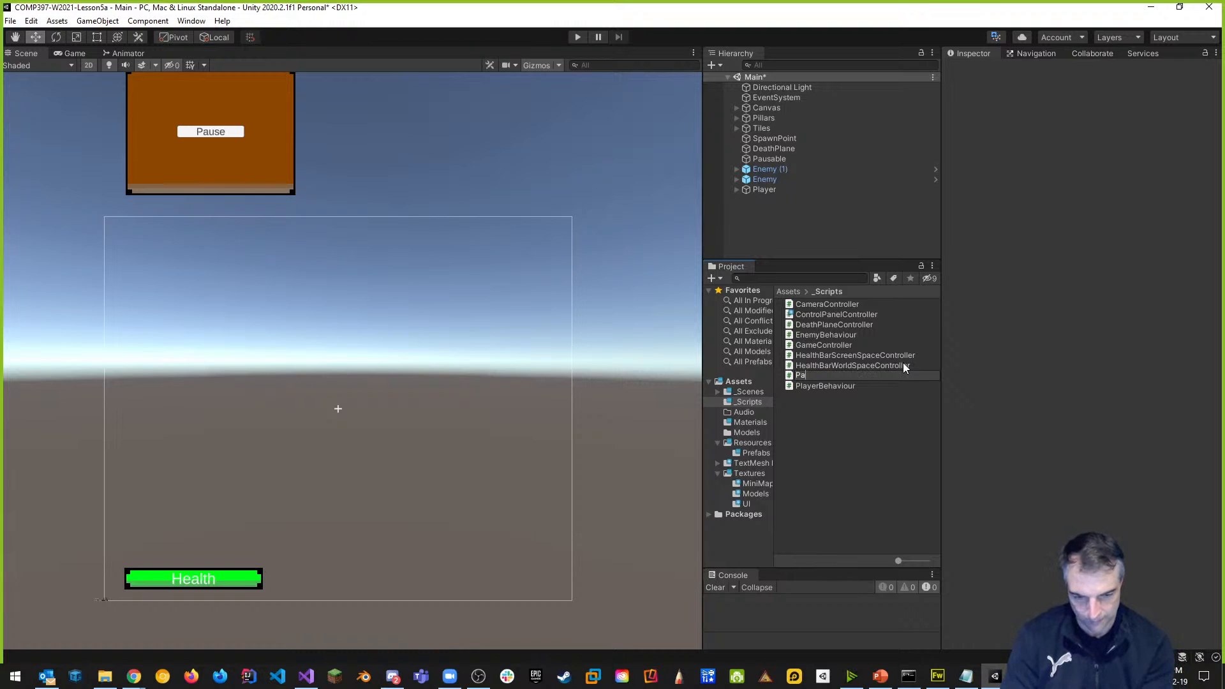
type("use")
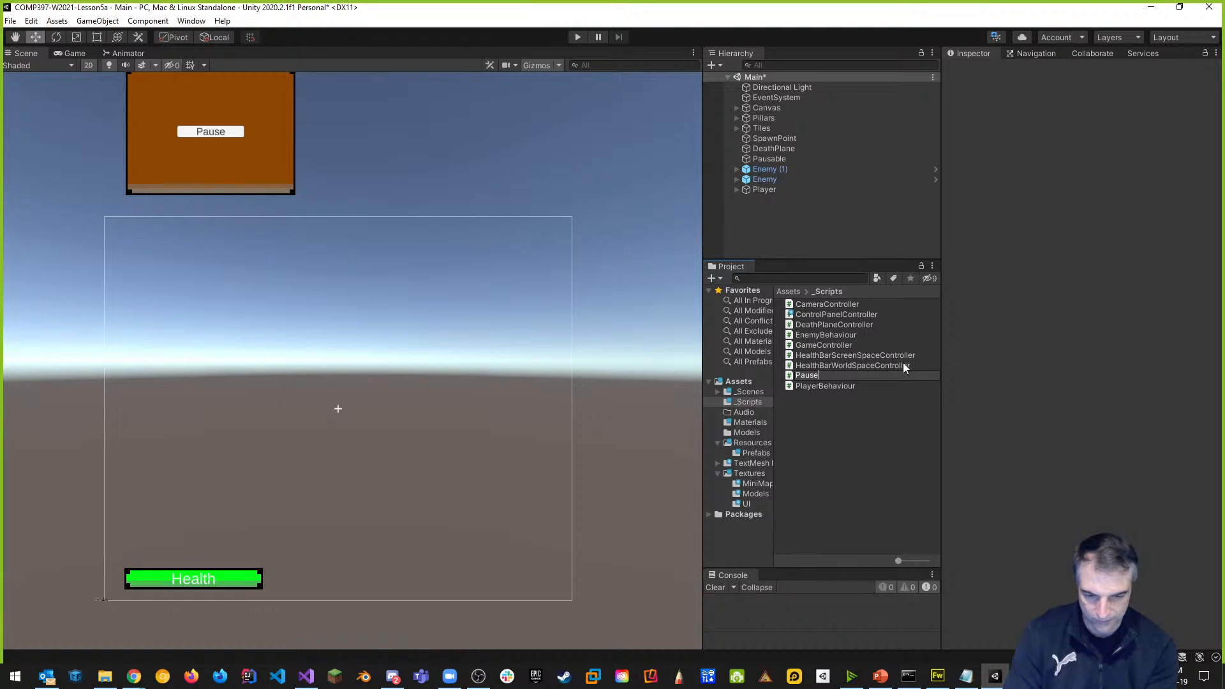
type("able")
key("Return")
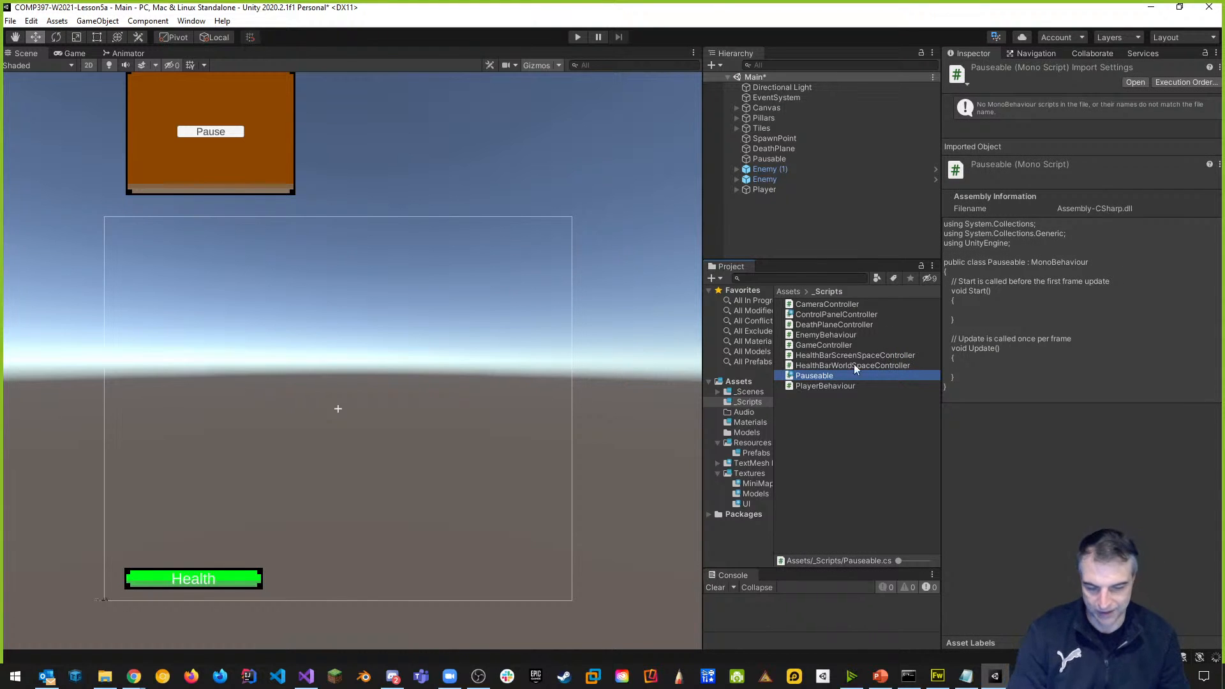
left_click(831, 399)
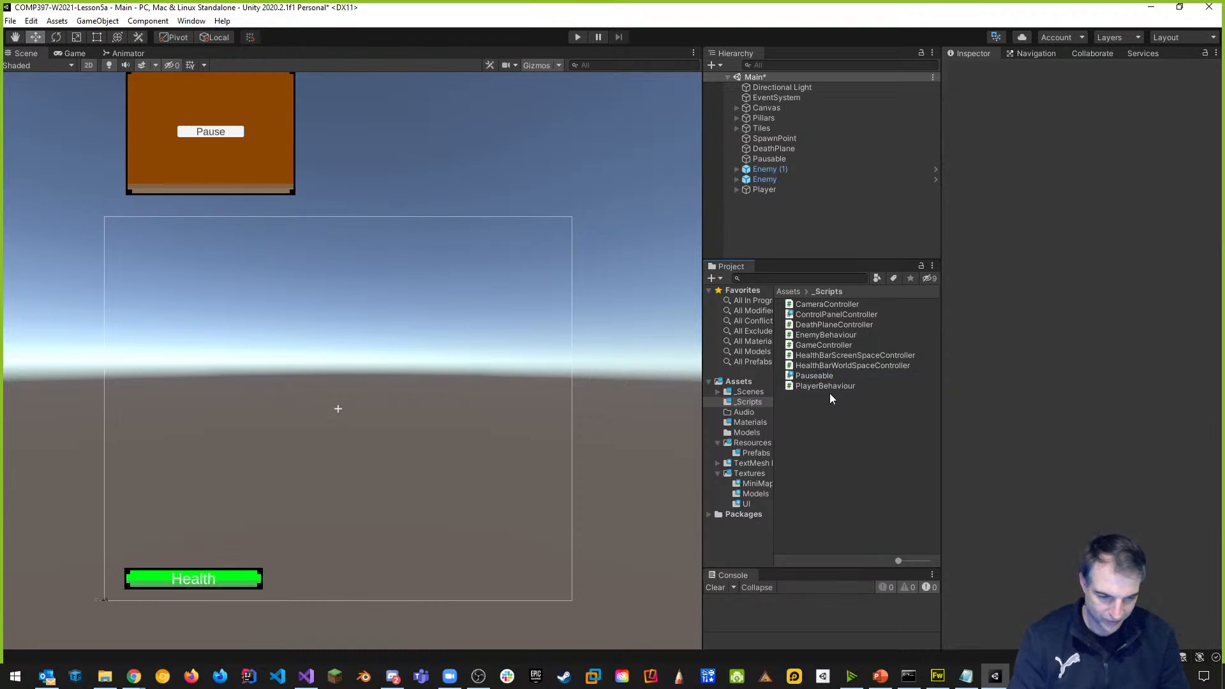
Declare 'public List<MonoBehaviour> scripts;' in the Pauseable class and save the file.
double_click(815, 375)
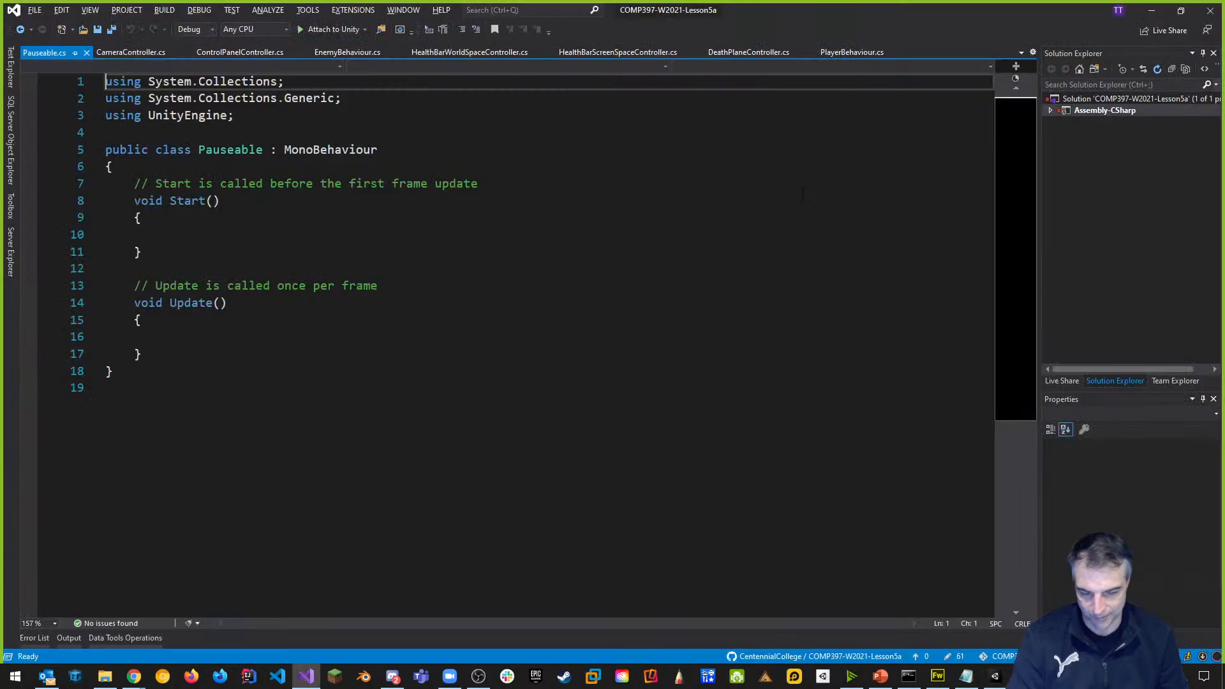
left_click(220, 180)
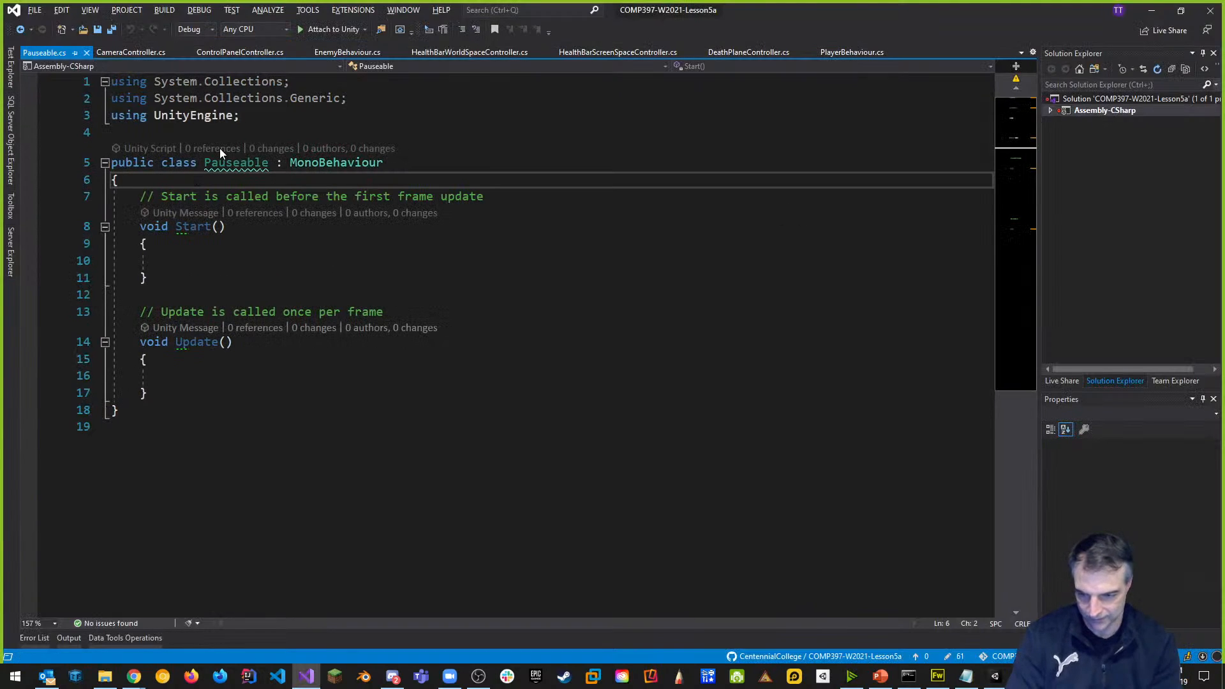
key("Return")
key("Return")
type("public List< >")
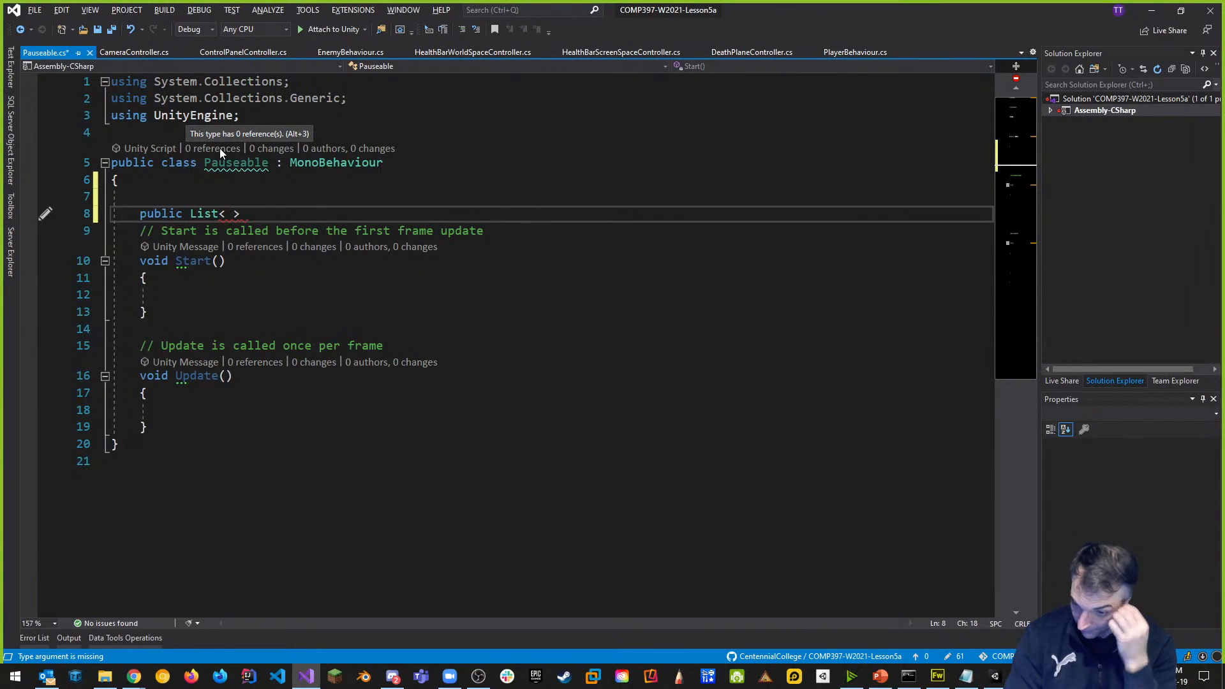
key("BackSpace")
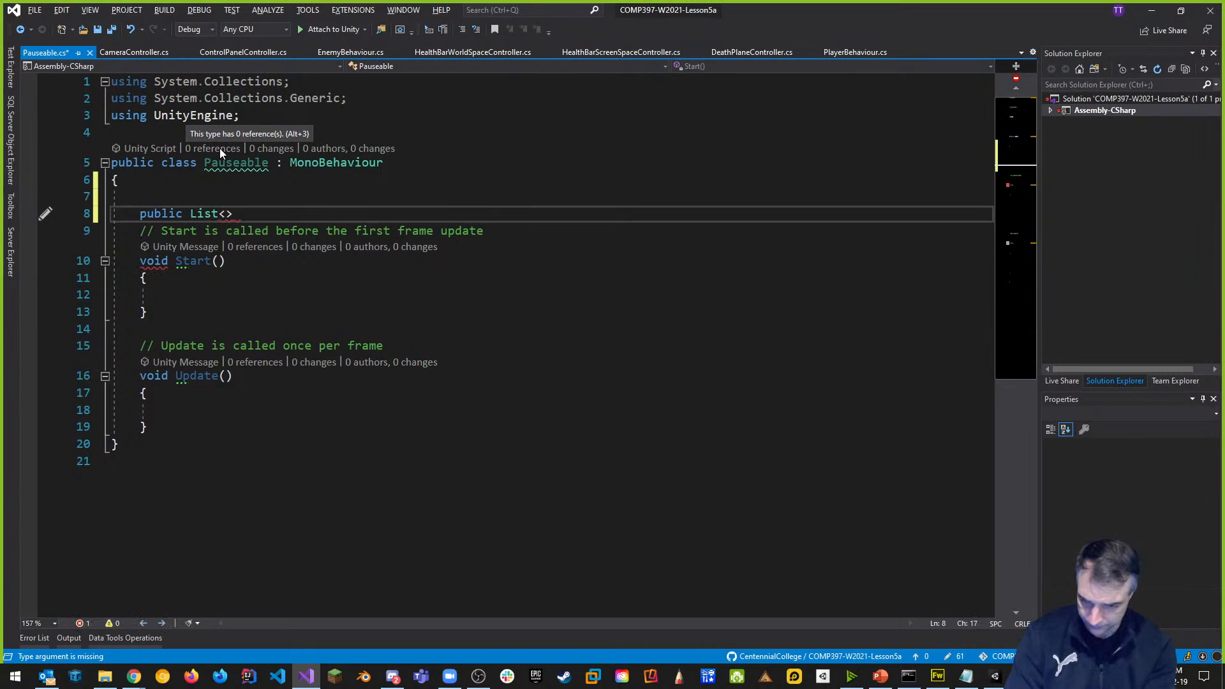
type("Mono")
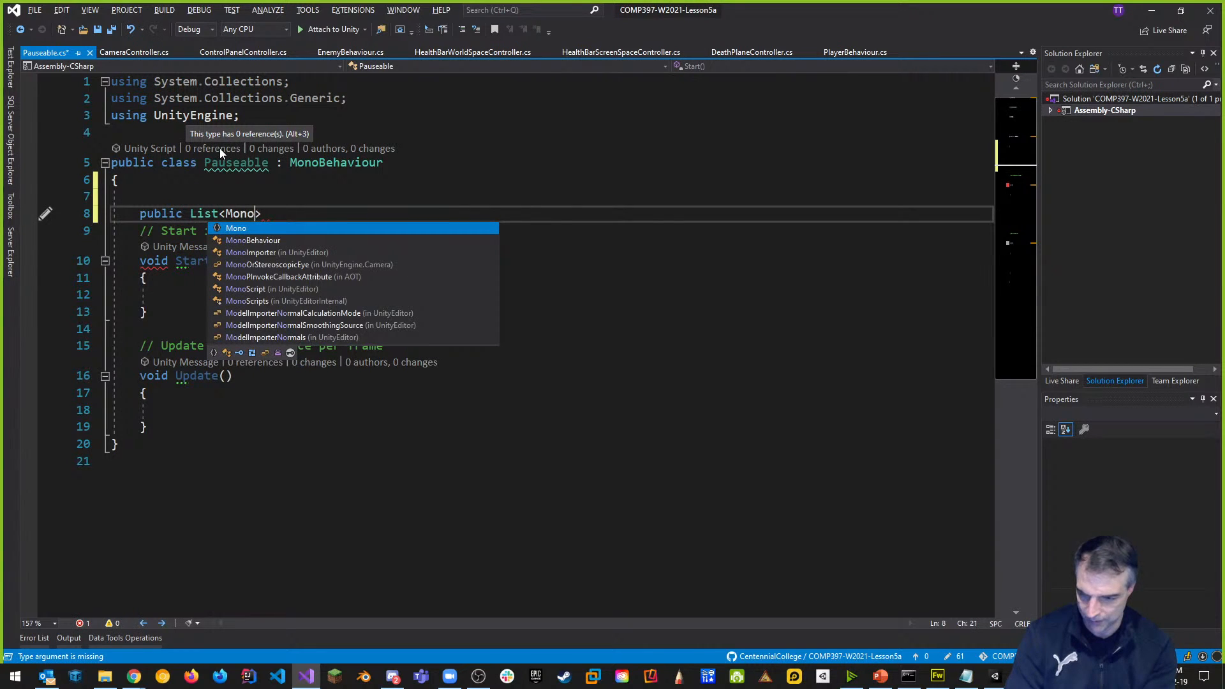
key("Tab")
type("> scripts;")
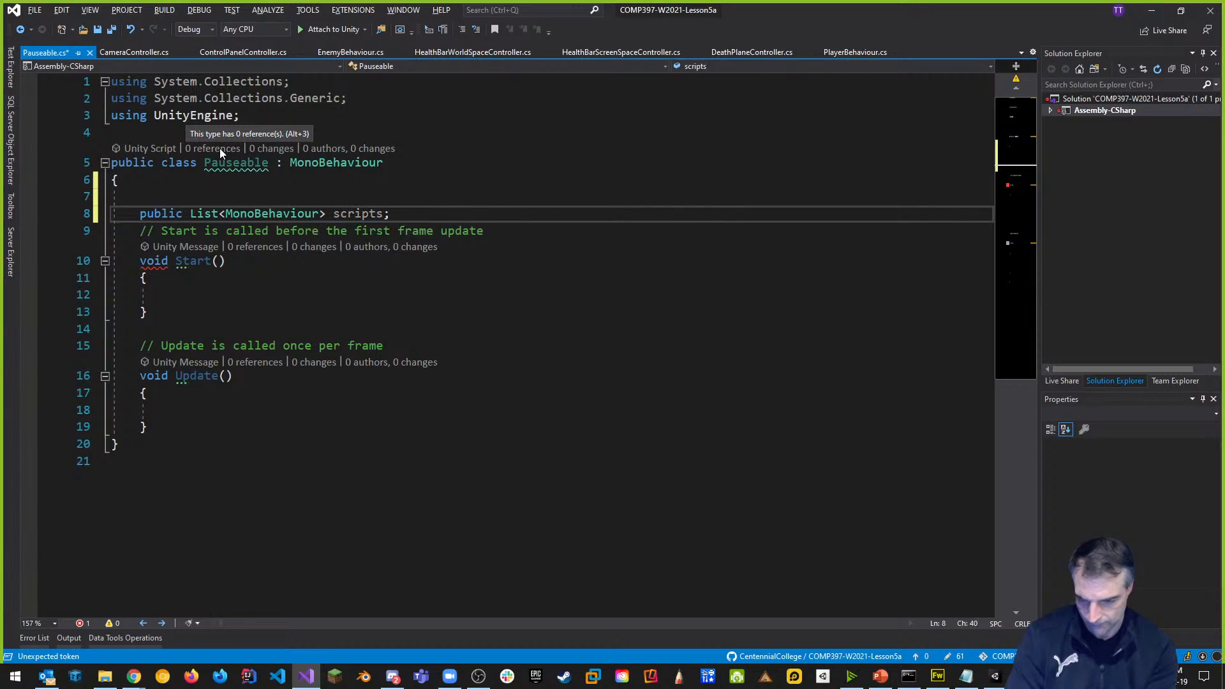
key("Return")
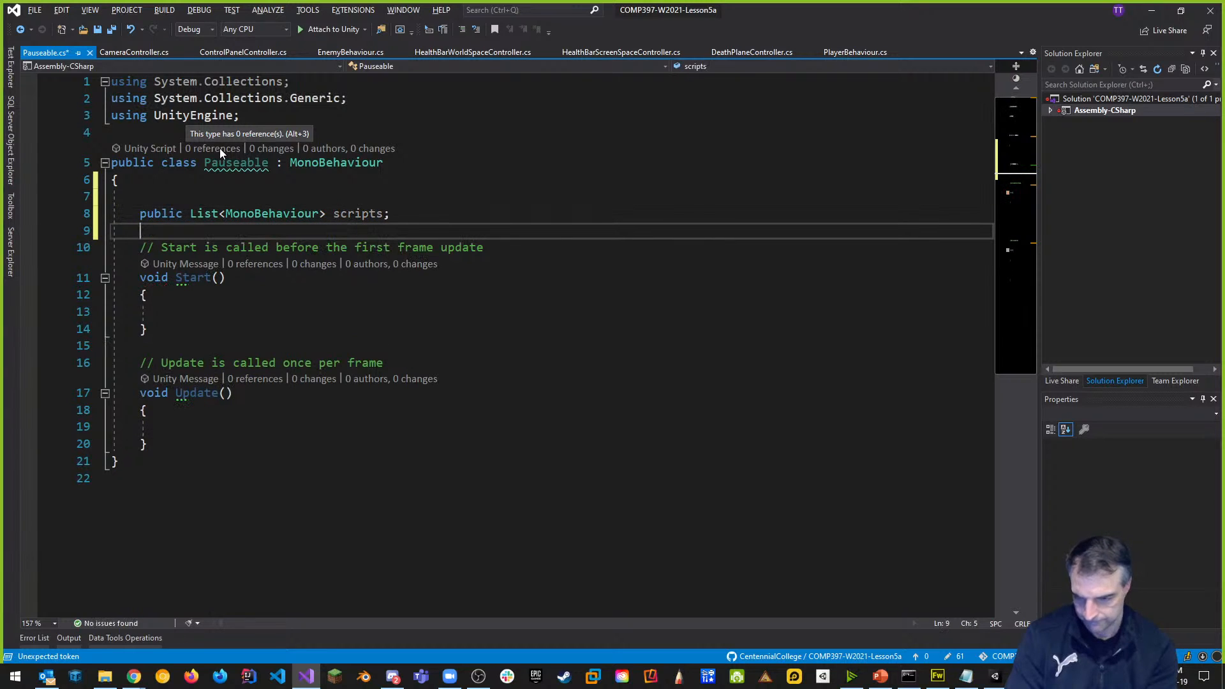
key("ctrl+s")
key("alt+Tab")
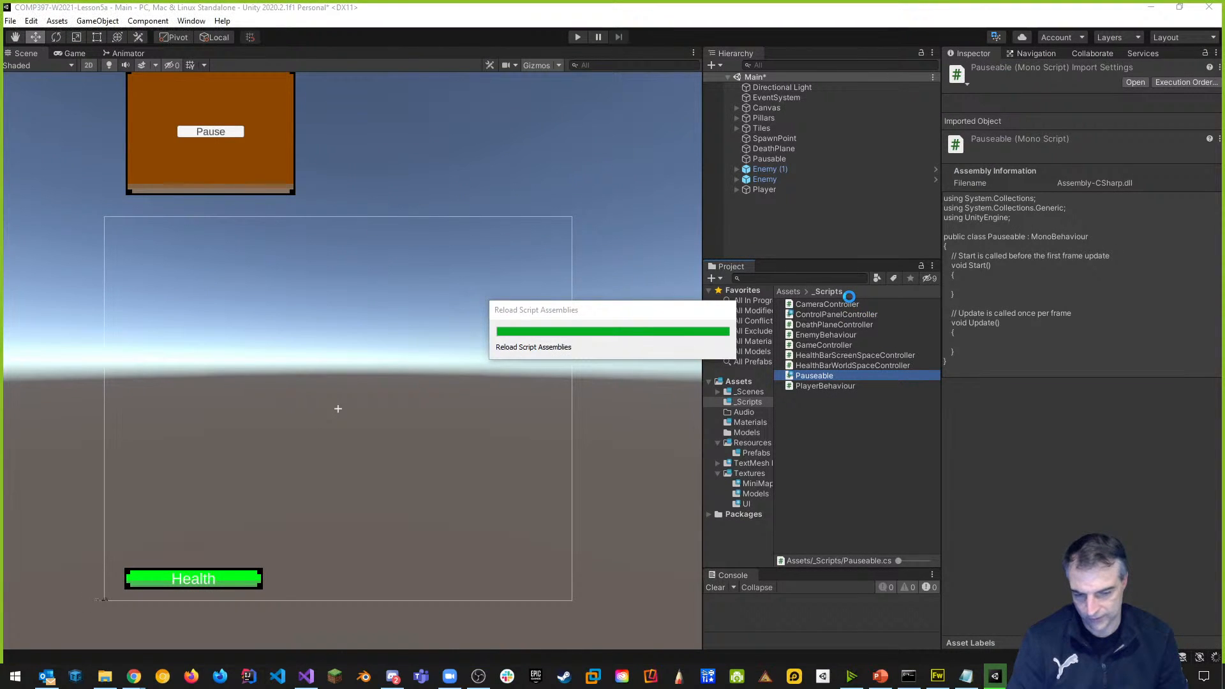
Add the Pauseable script to the Pausable object and check its empty Scripts list.
left_click(764, 189)
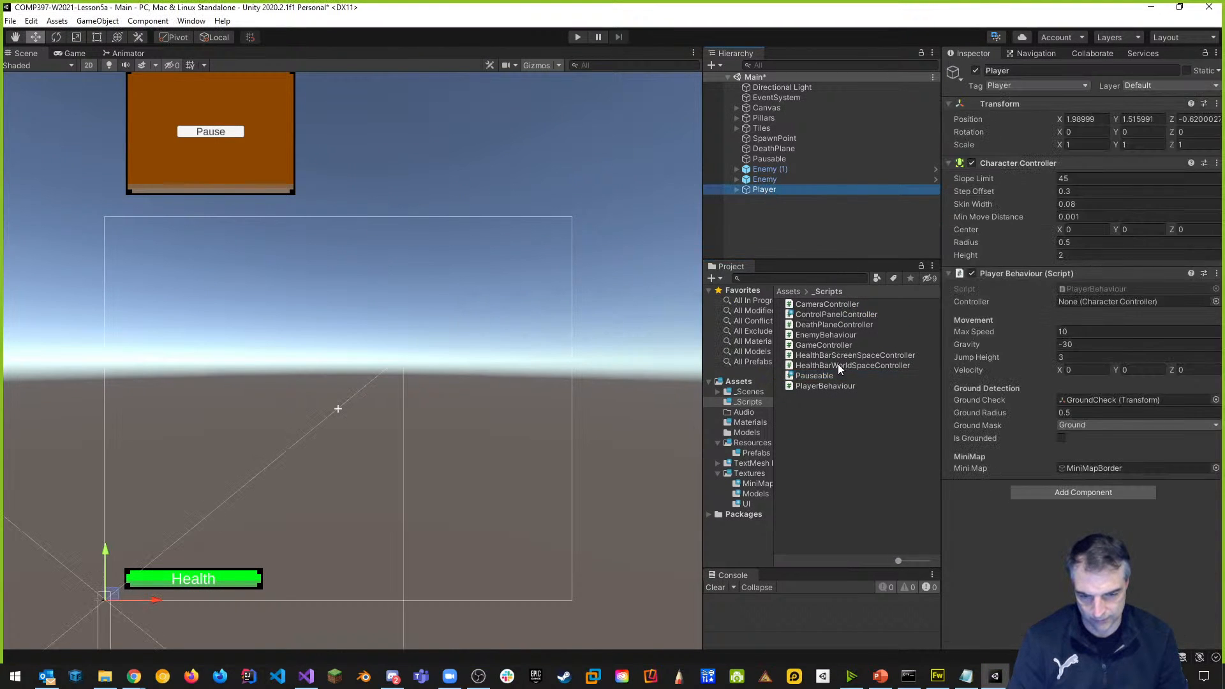
left_click_drag(816, 379, 777, 165)
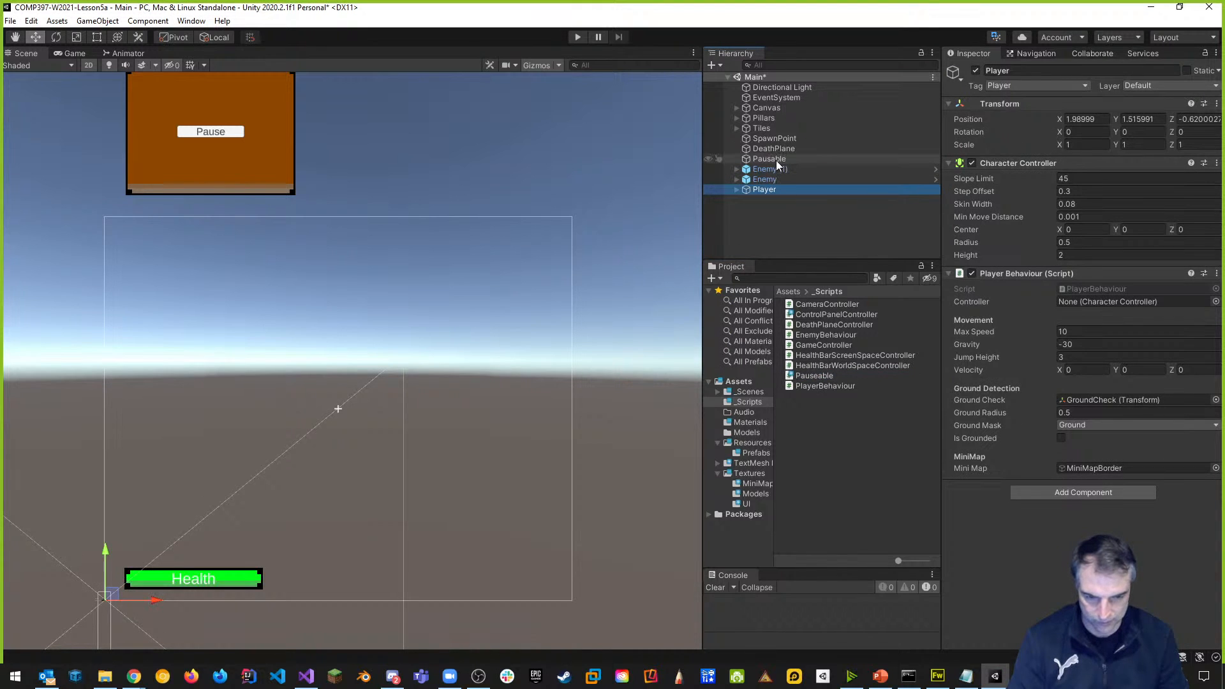
left_click(769, 160)
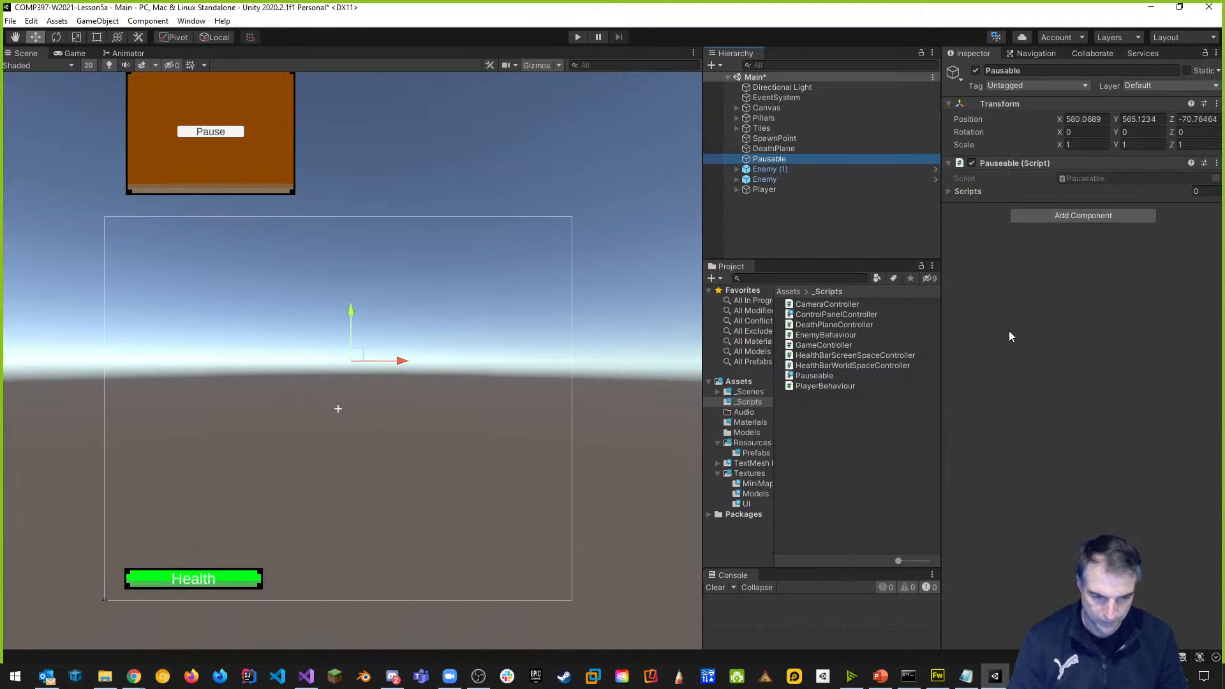
left_click(949, 190)
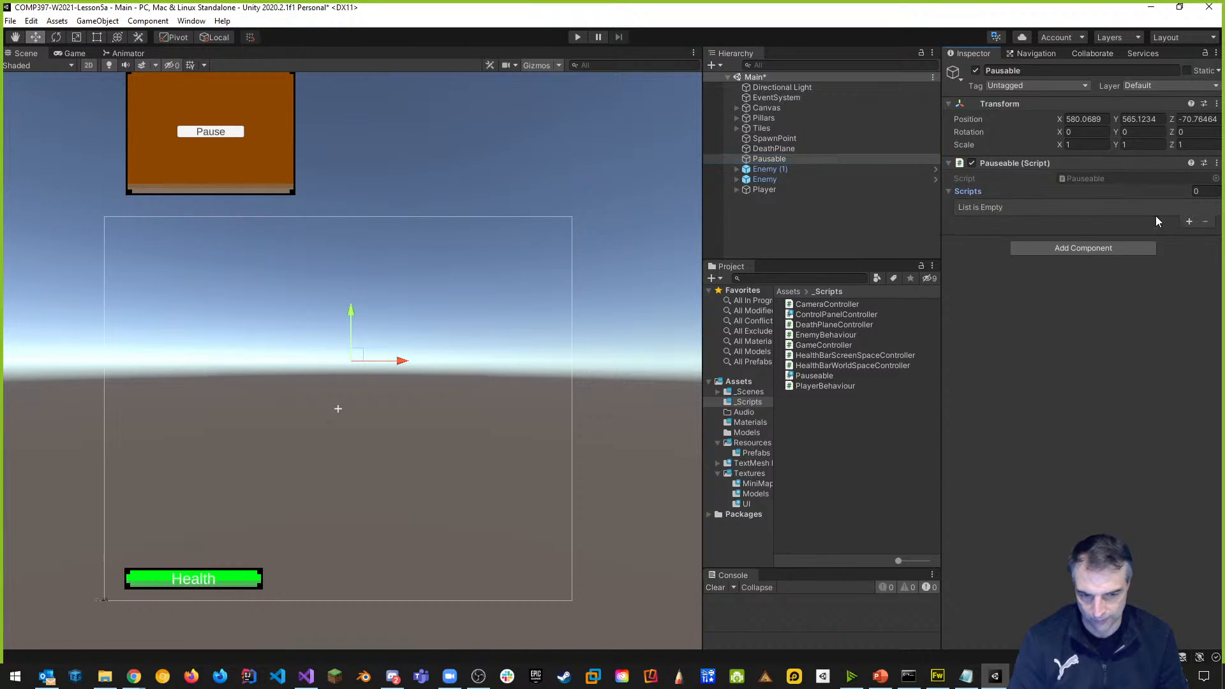
left_click(949, 190)
Set the Scripts size to 3 and assign Enemy (1), Enemy and Player to Elements 0–2.
left_click(949, 190)
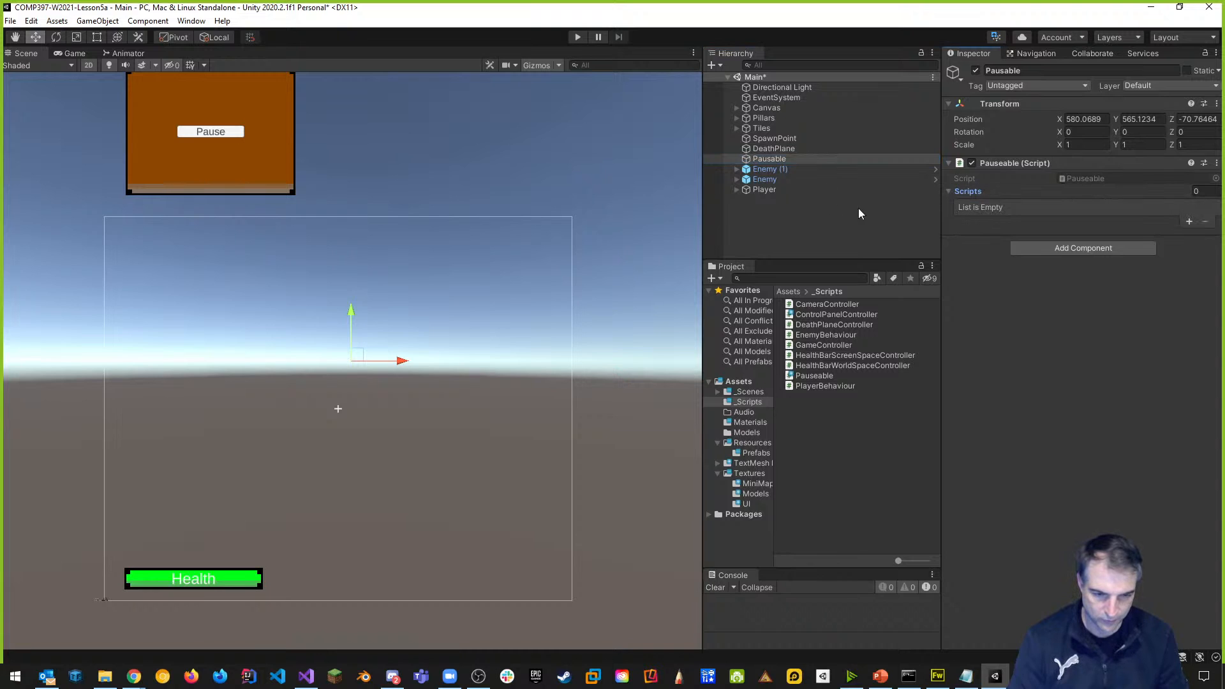
left_click(1197, 191)
type("3")
key("Return")
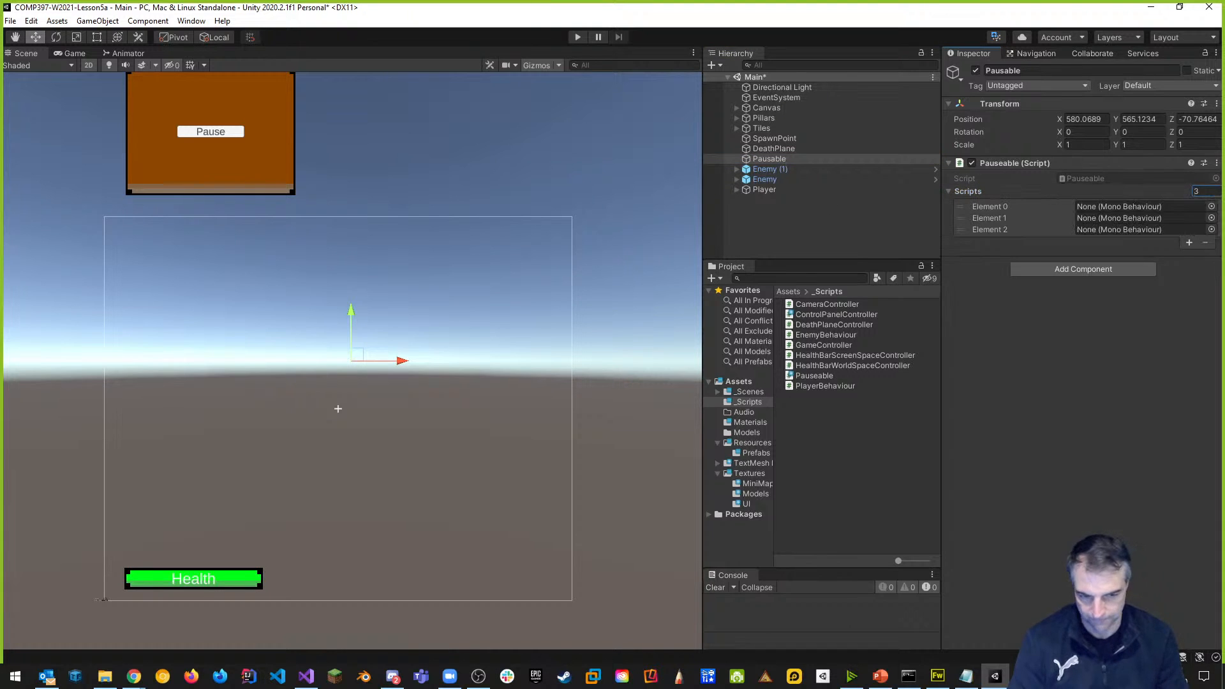
left_click(735, 169)
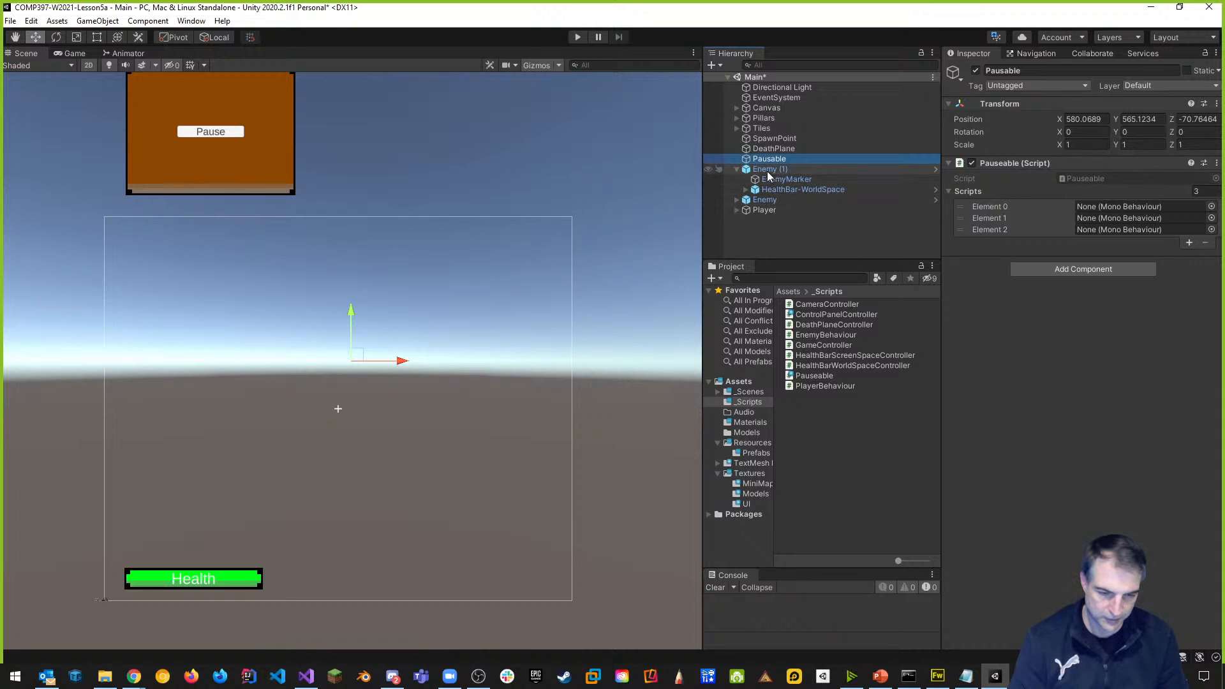
left_click_drag(755, 172, 1097, 208)
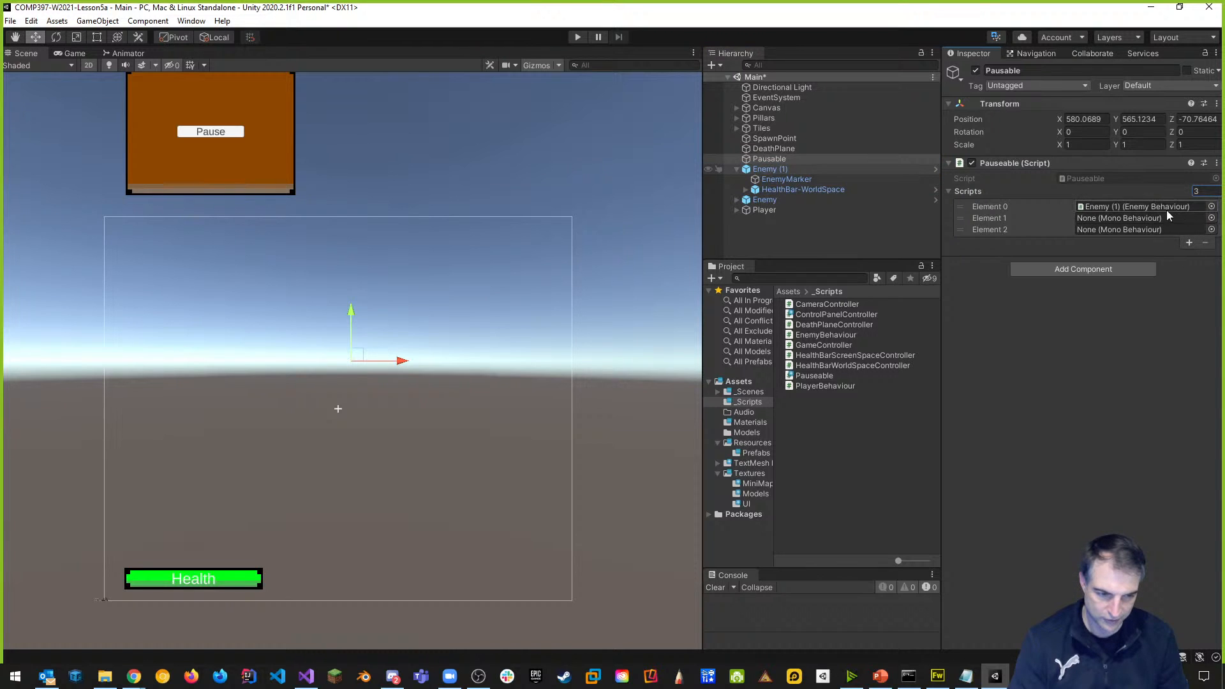
left_click_drag(762, 201, 1094, 221)
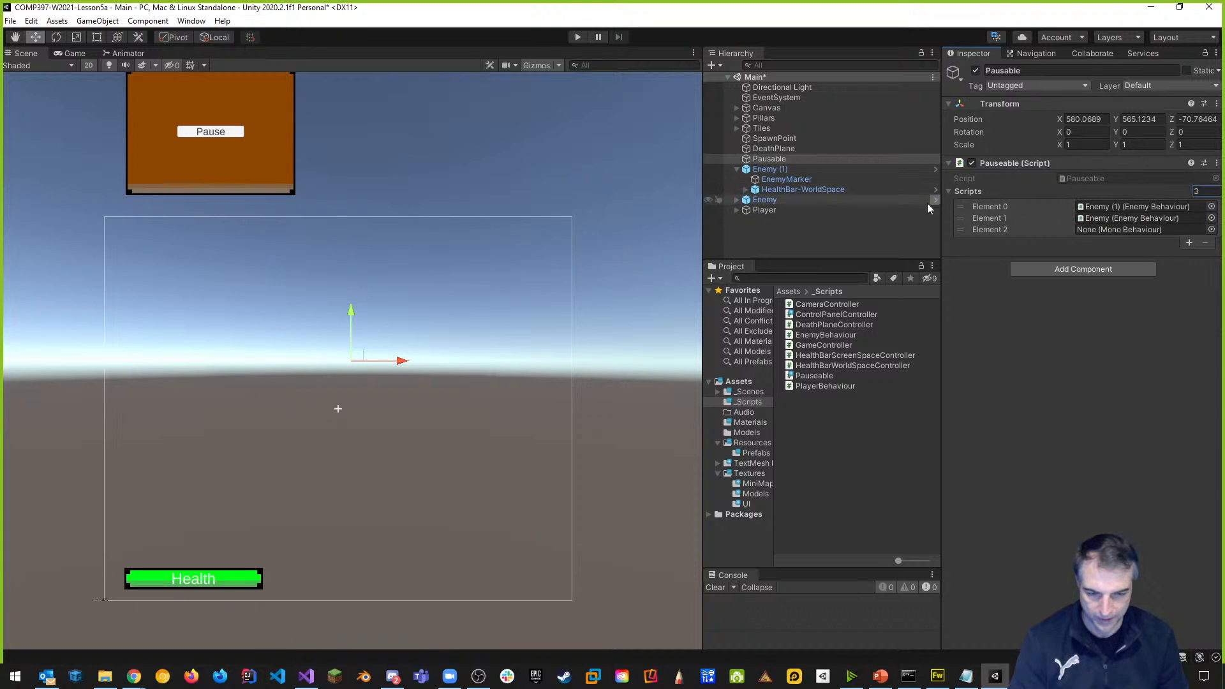
left_click_drag(765, 210, 1107, 229)
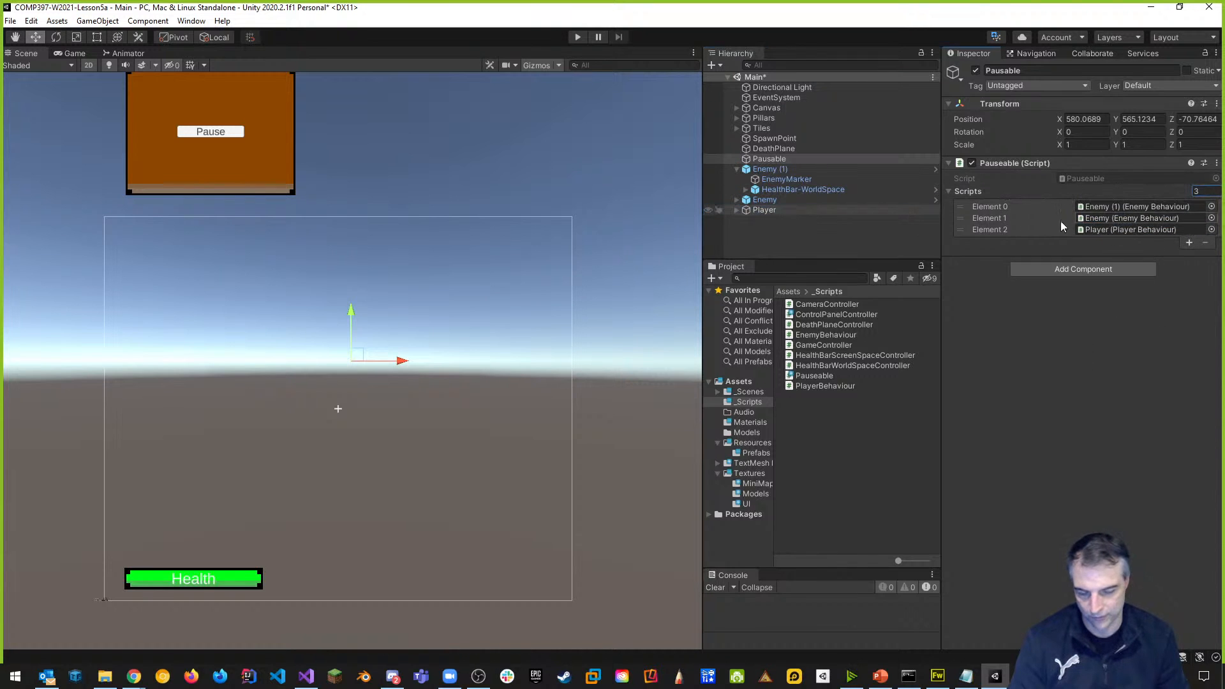
left_click(737, 170)
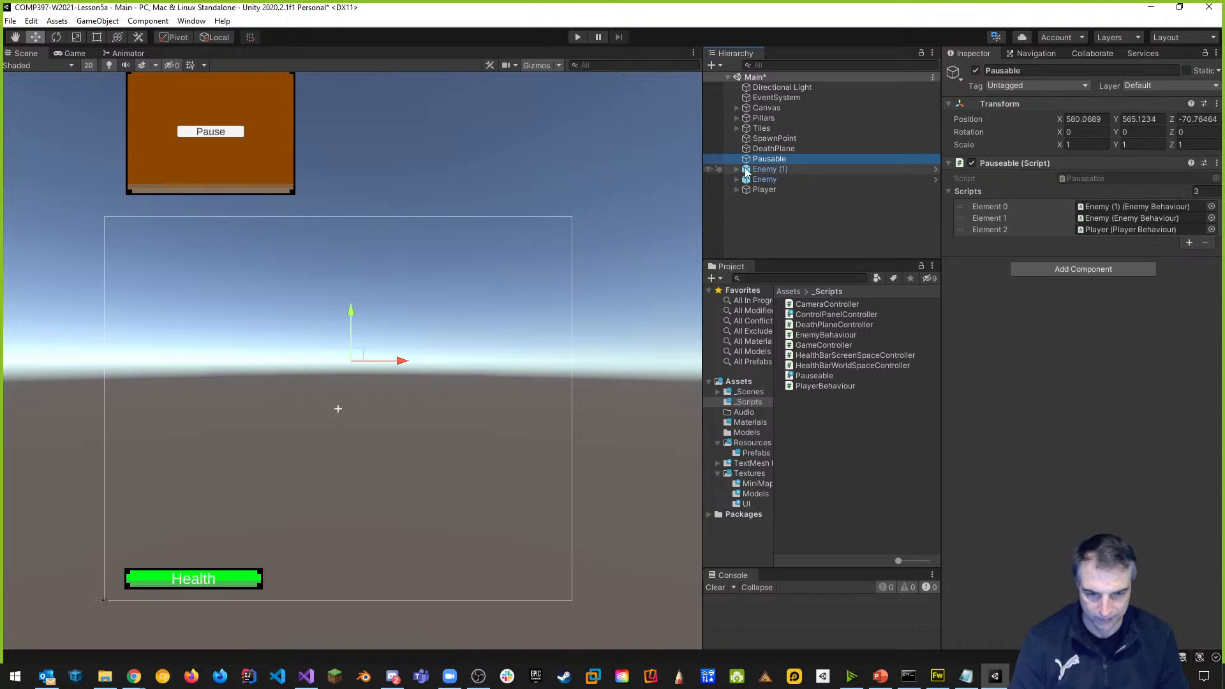
Inspect Enemy (1), Enemy, Player and Pausable, then return to Visual Studio.
left_click(770, 169)
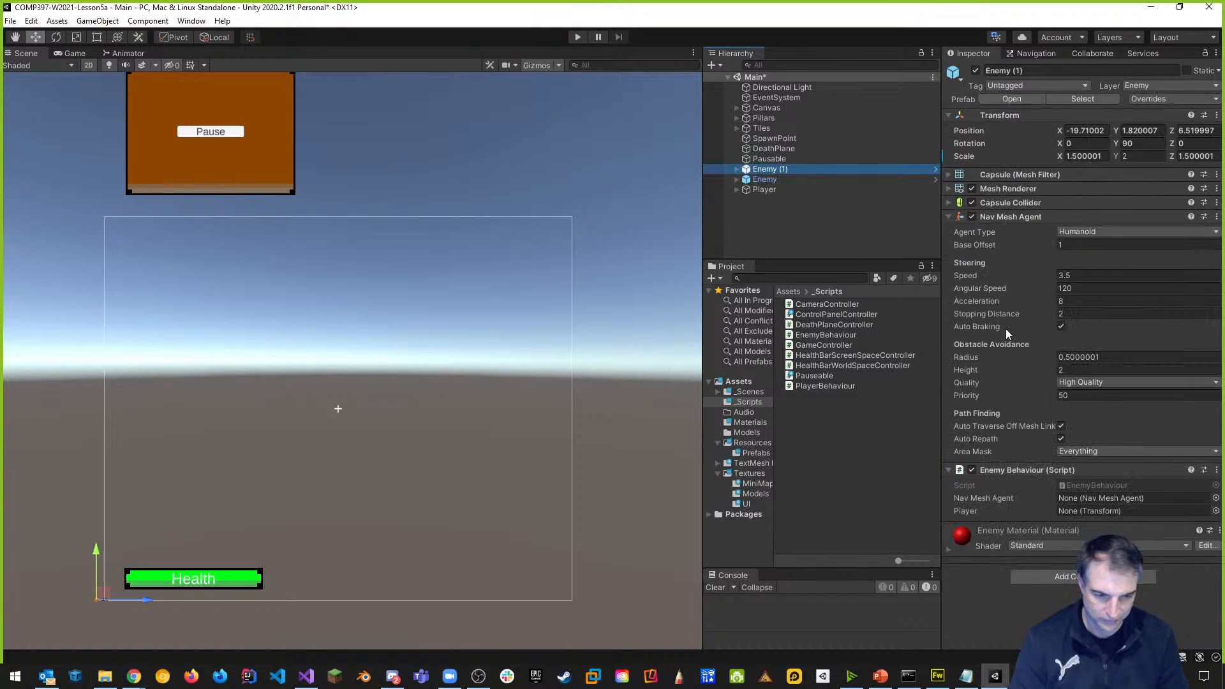
left_click(763, 180)
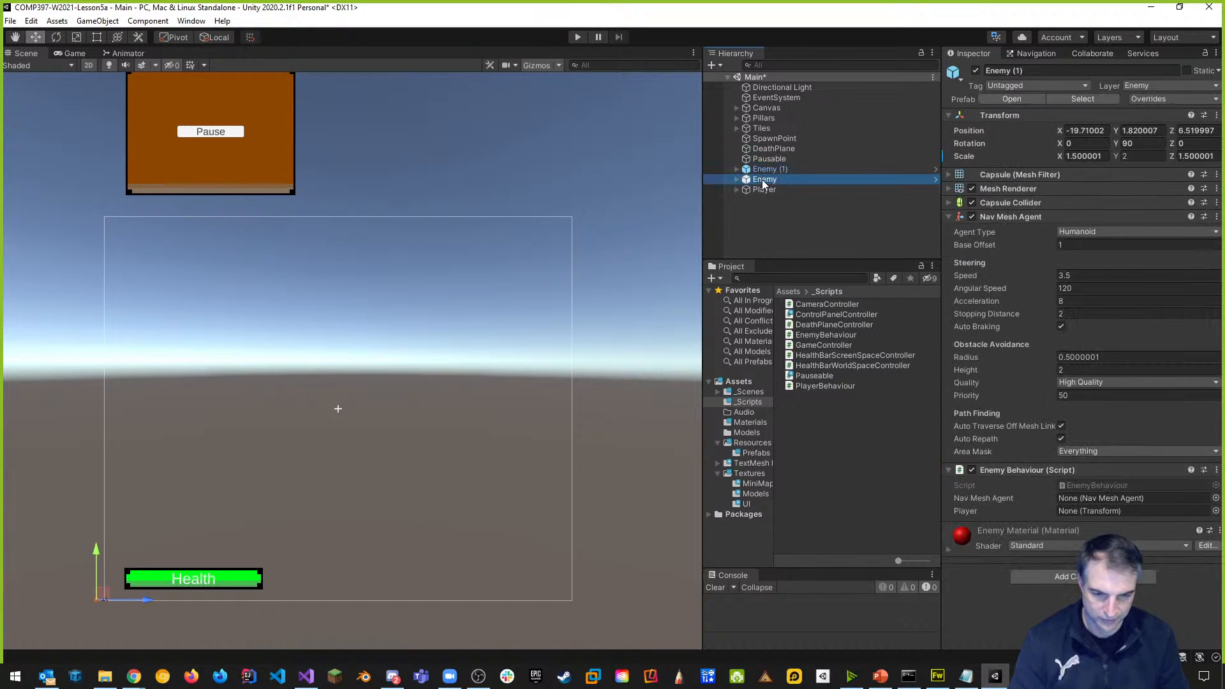
left_click(759, 190)
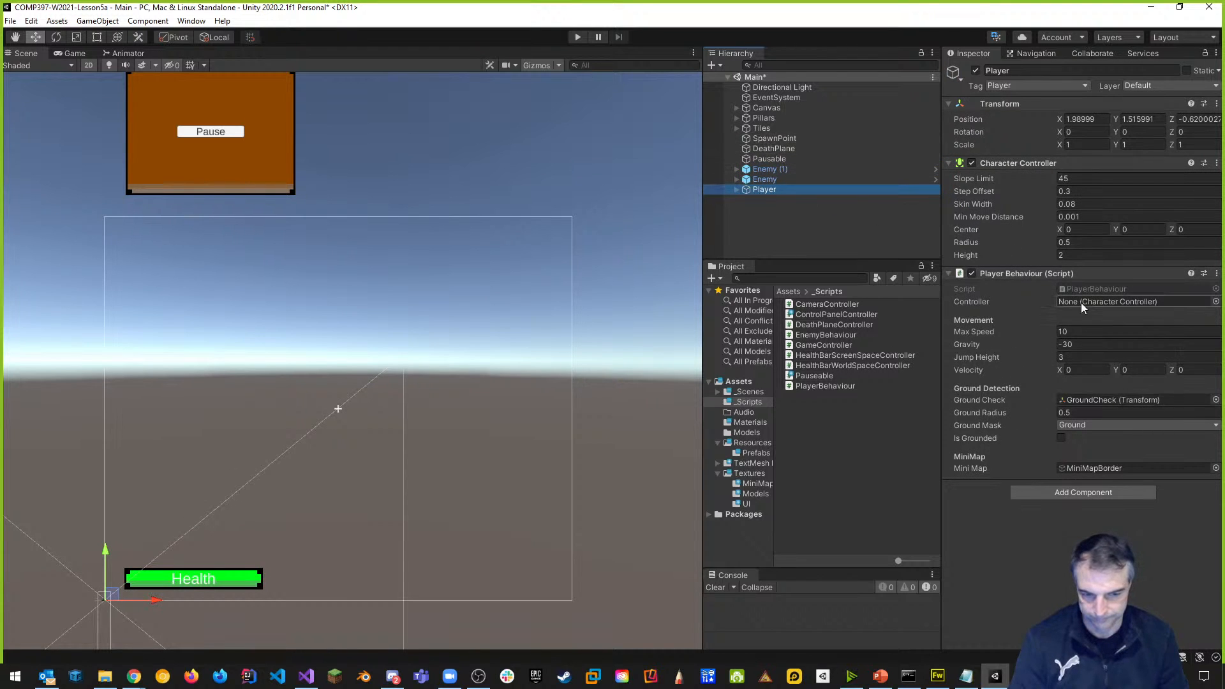
left_click(772, 159)
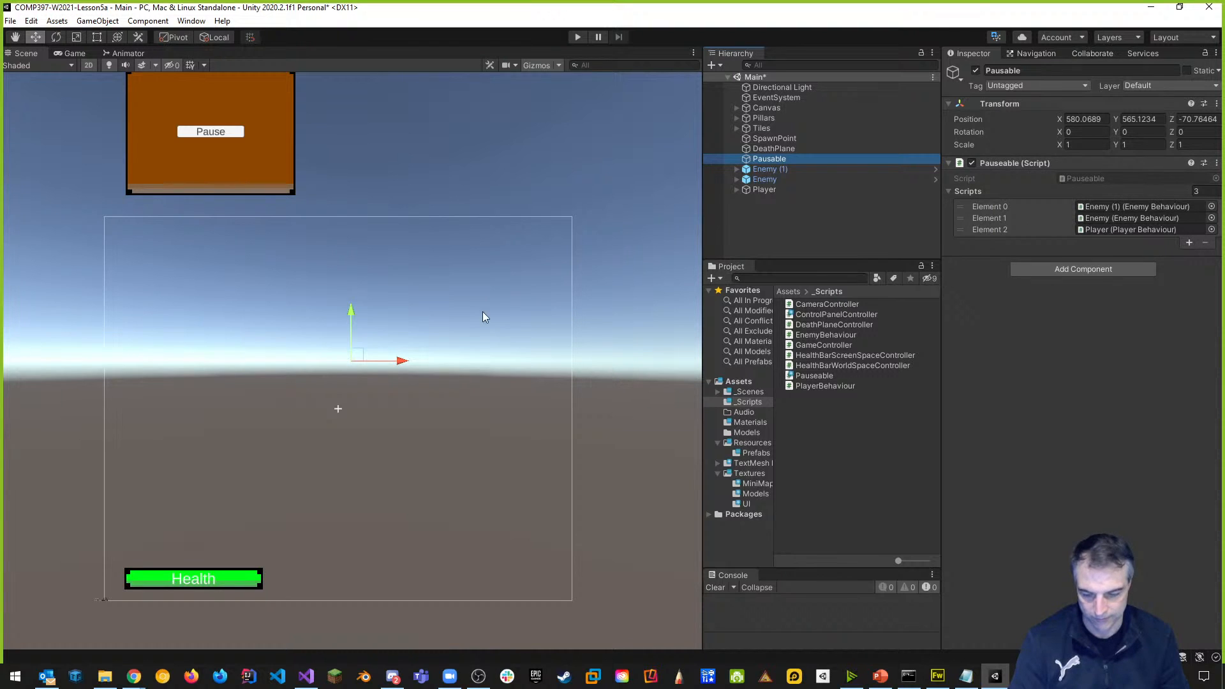
key("alt+Tab")
Add a public void Pause() method below Update with an opening brace.
left_click(185, 444)
key("Return")
key("Return")
type("pub")
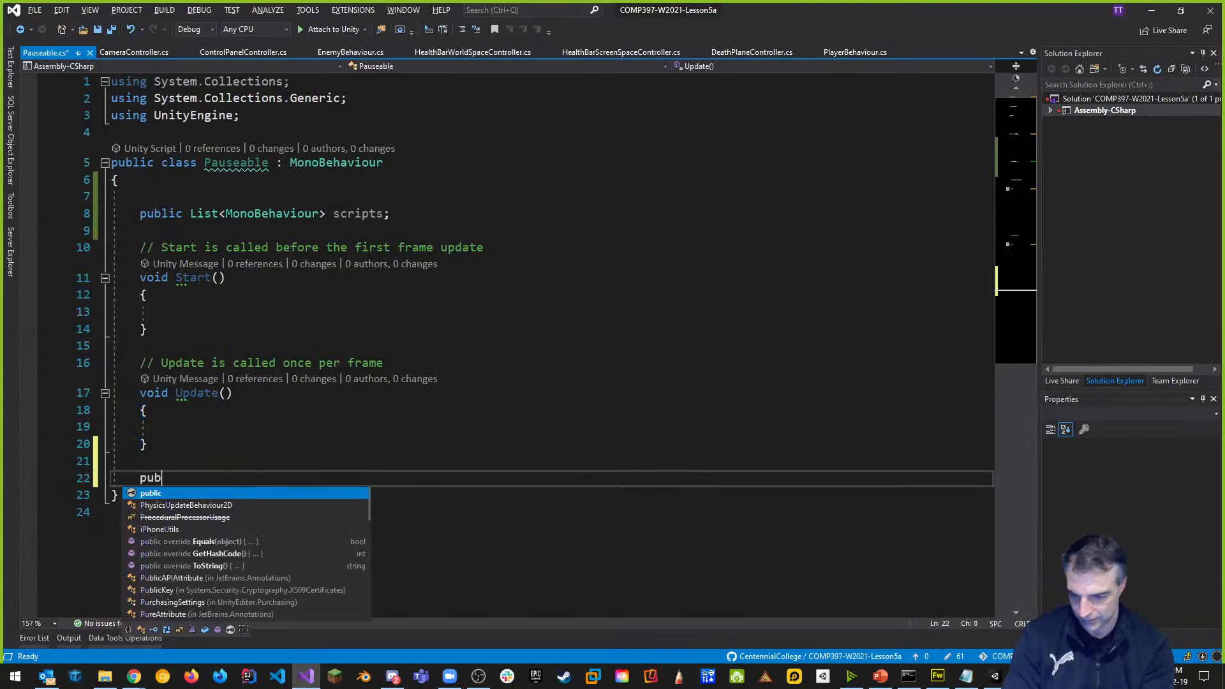
type("lic void ")
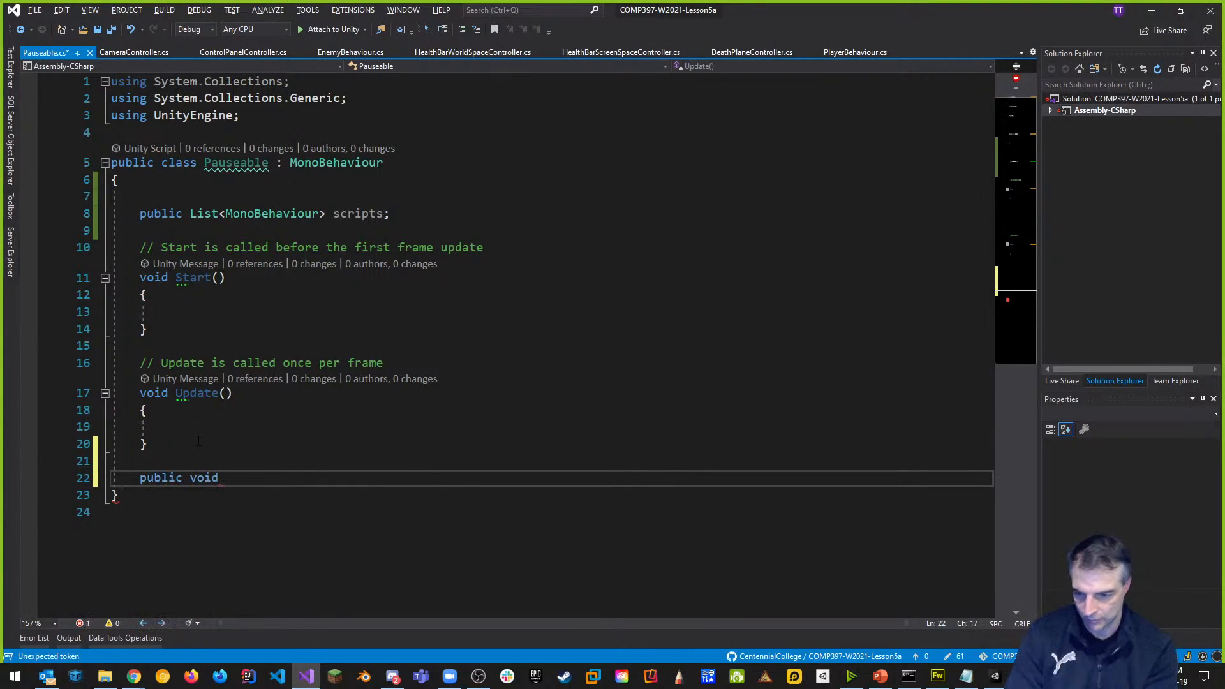
type("Pause()")
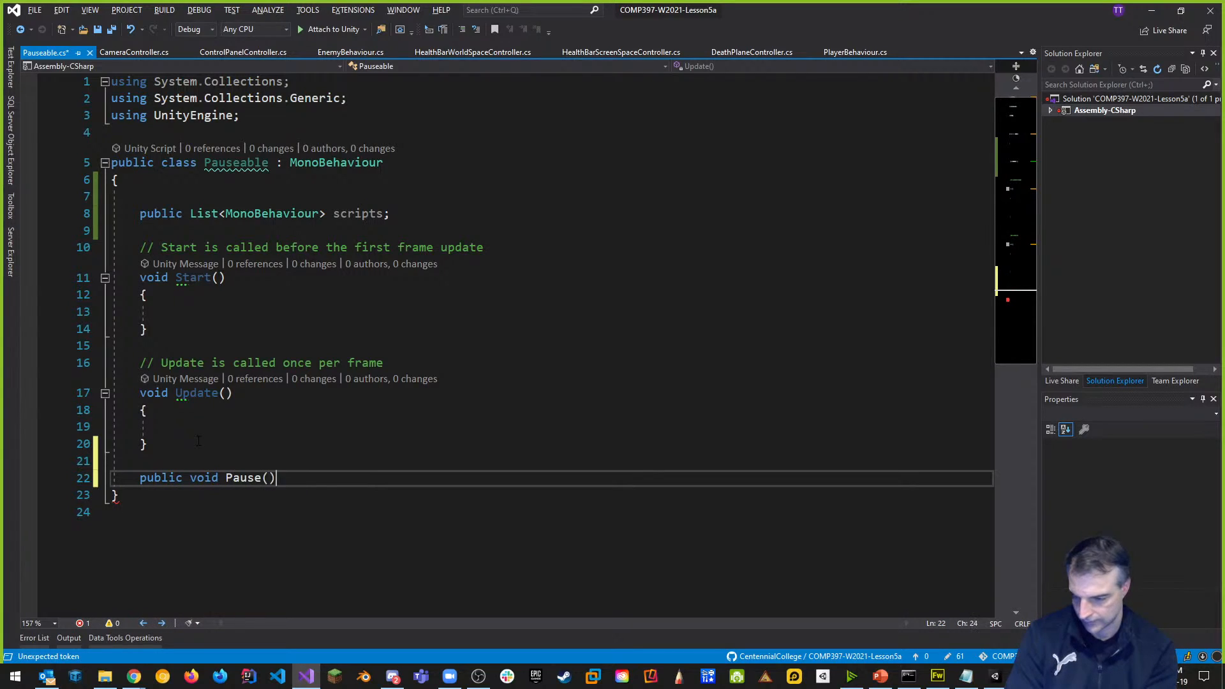
key("Return")
type("{")
key("Return")
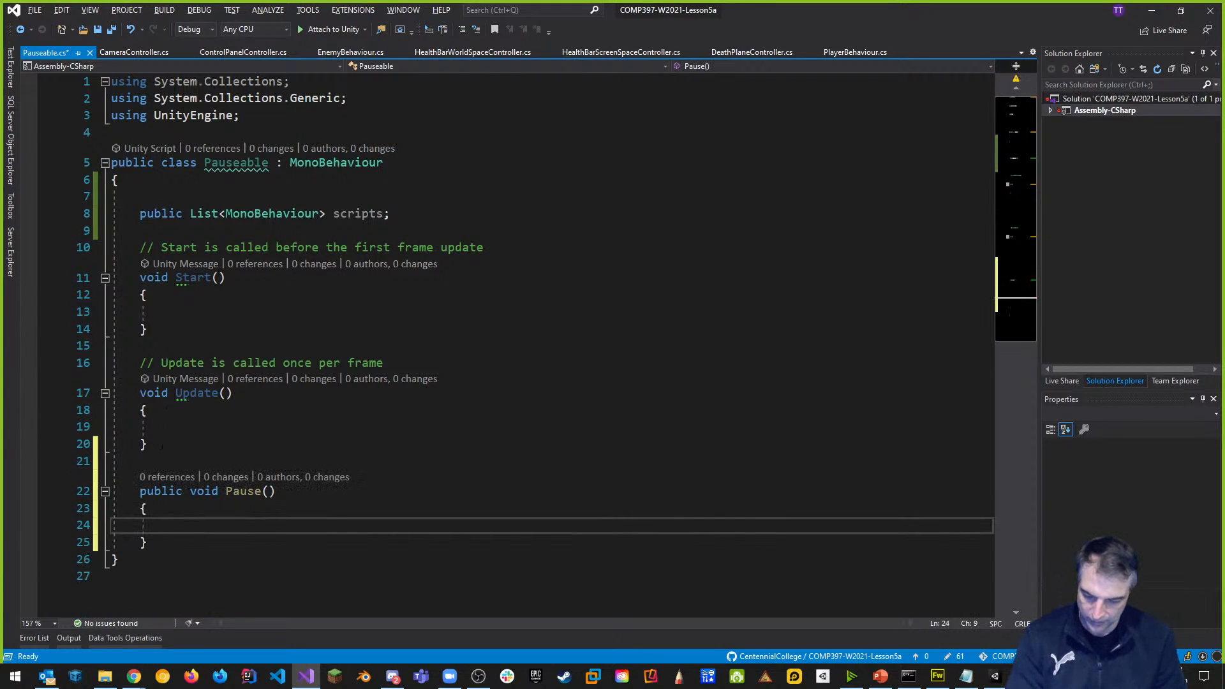
scroll(324, 423, "down", 2)
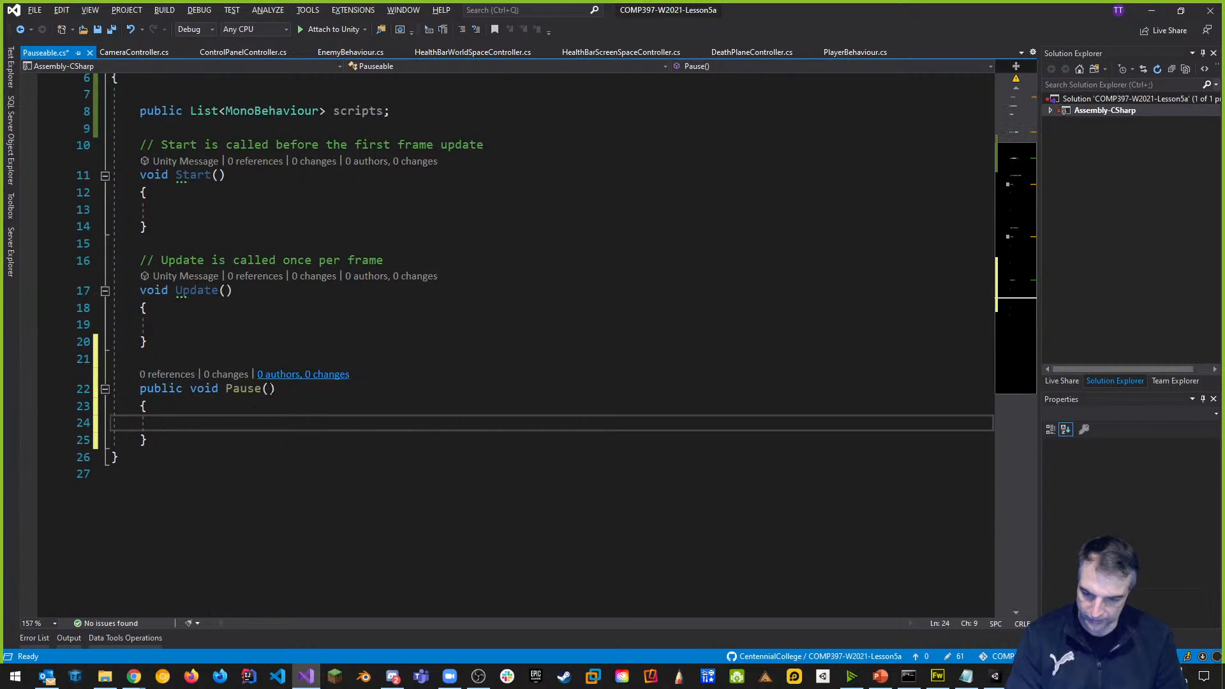
Inside Pause, loop foreach script in scripts setting script.enabled = false.
type("foreach")
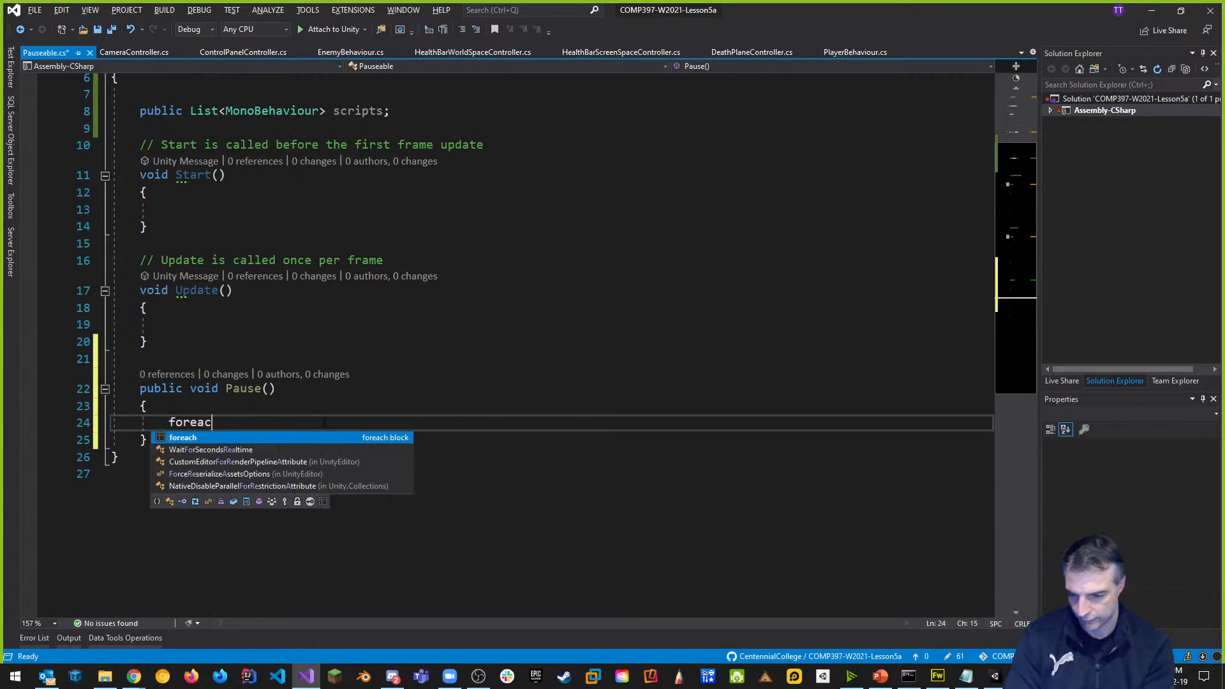
key("Tab")
key("Tab")
key("ctrl+space")
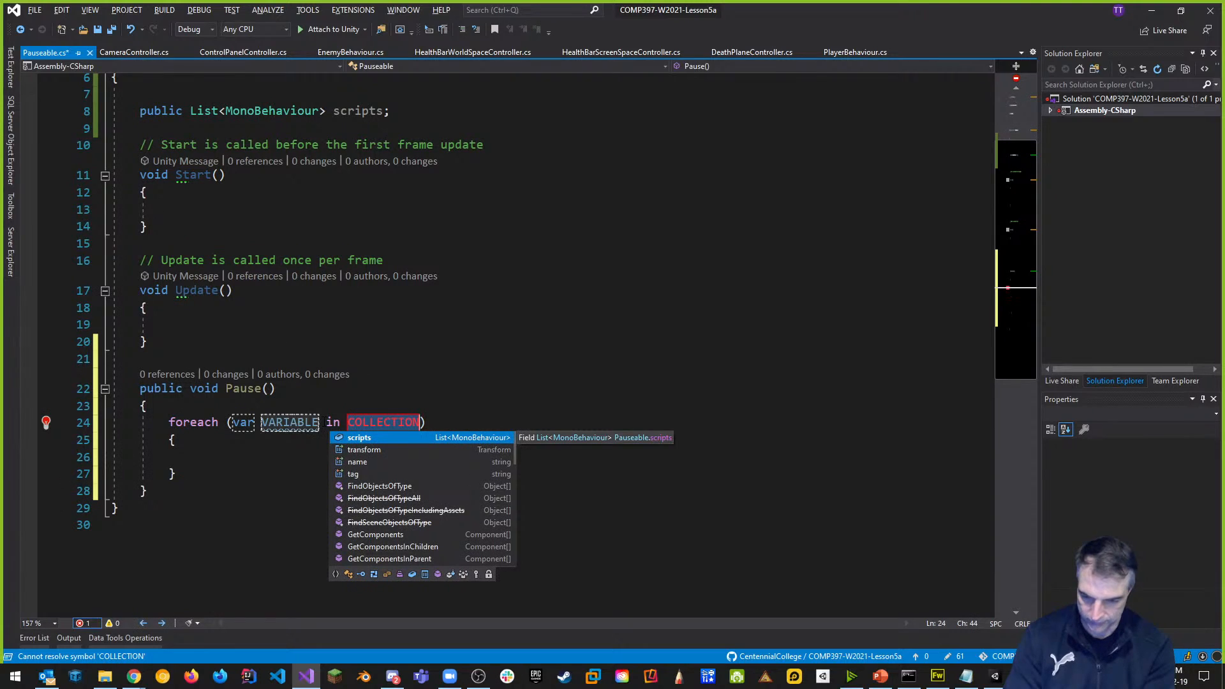
type("s")
key("Tab")
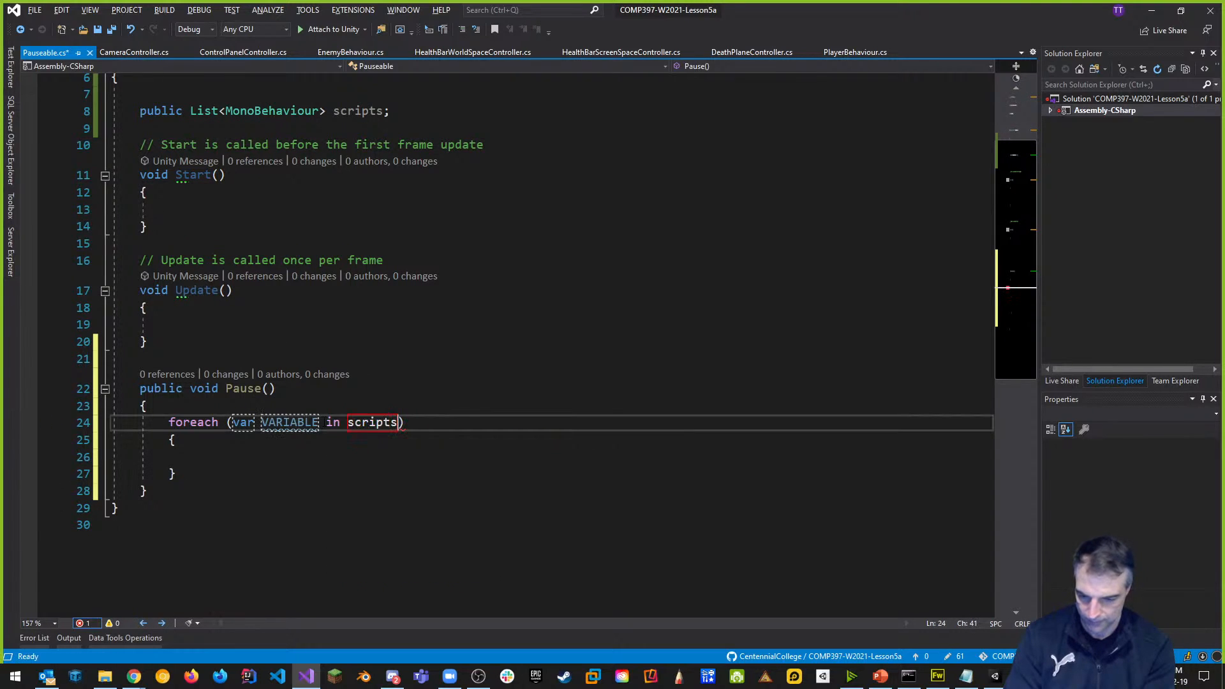
key("Tab")
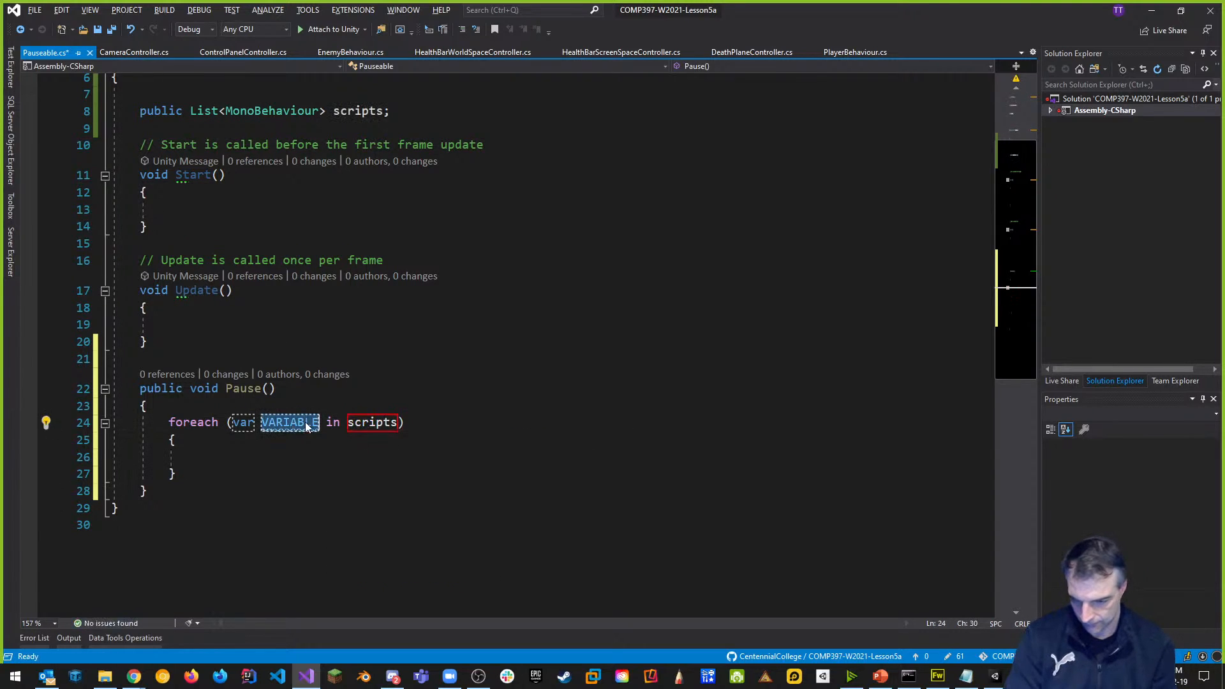
type("script")
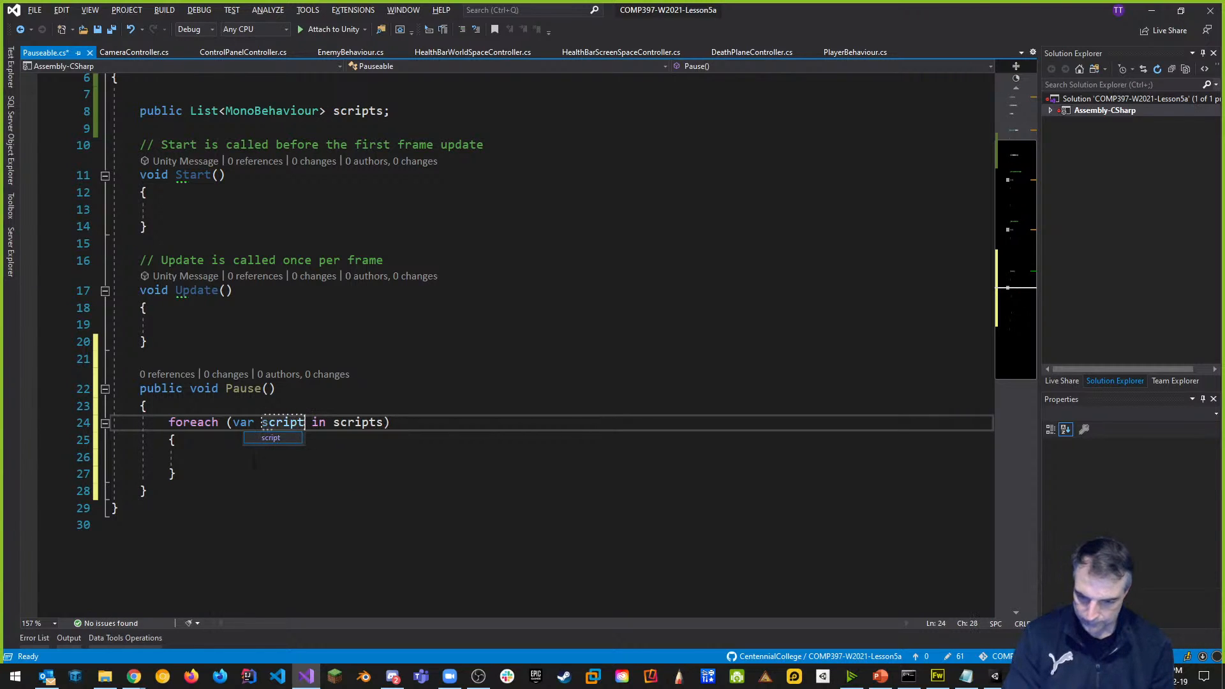
key("Return")
type("script")
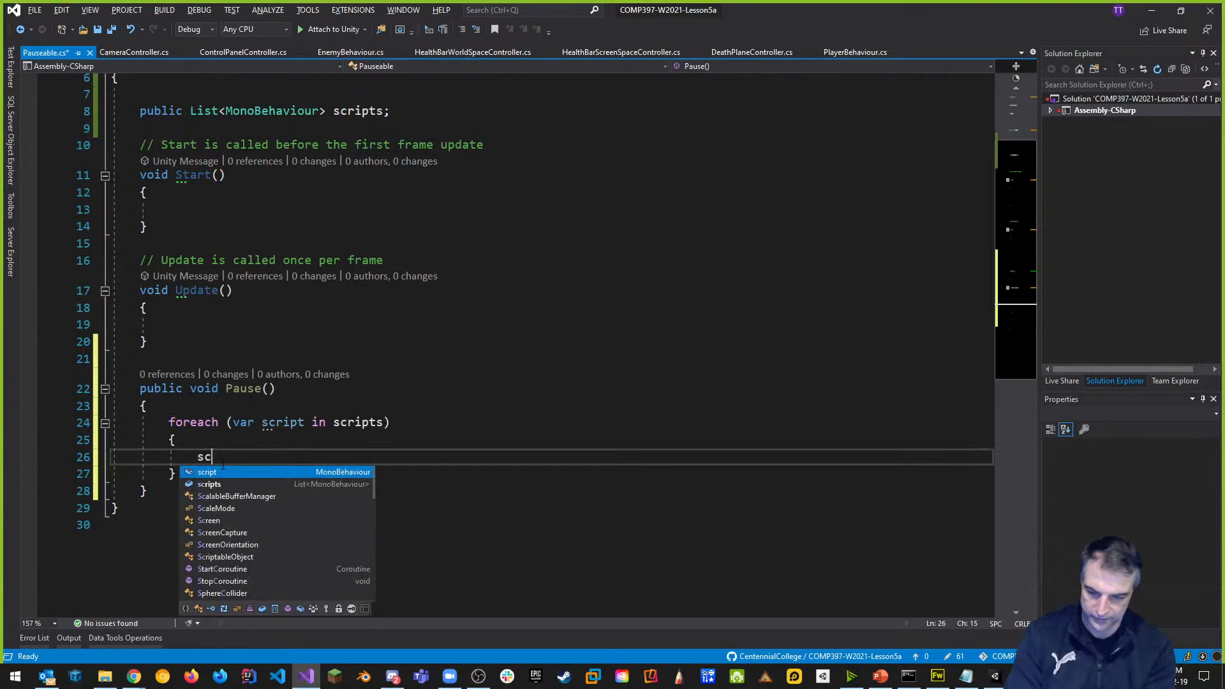
type(".se")
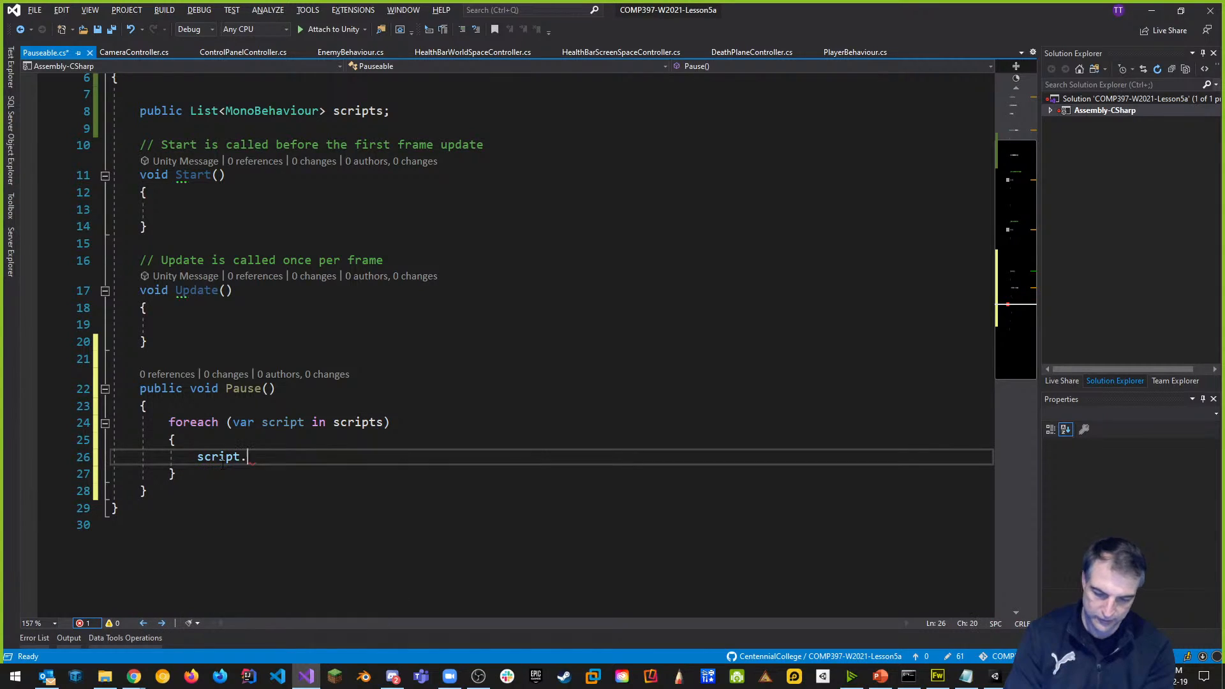
key("BackSpace")
key("BackSpace")
type("enabled = ")
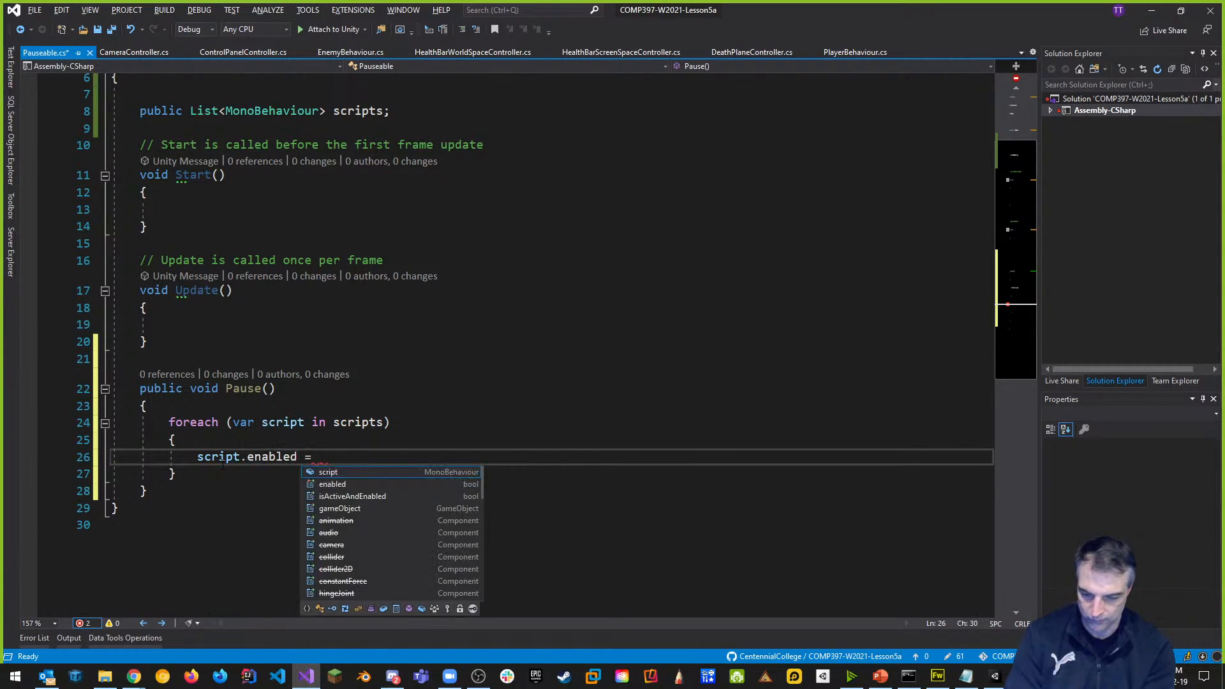
type("false;")
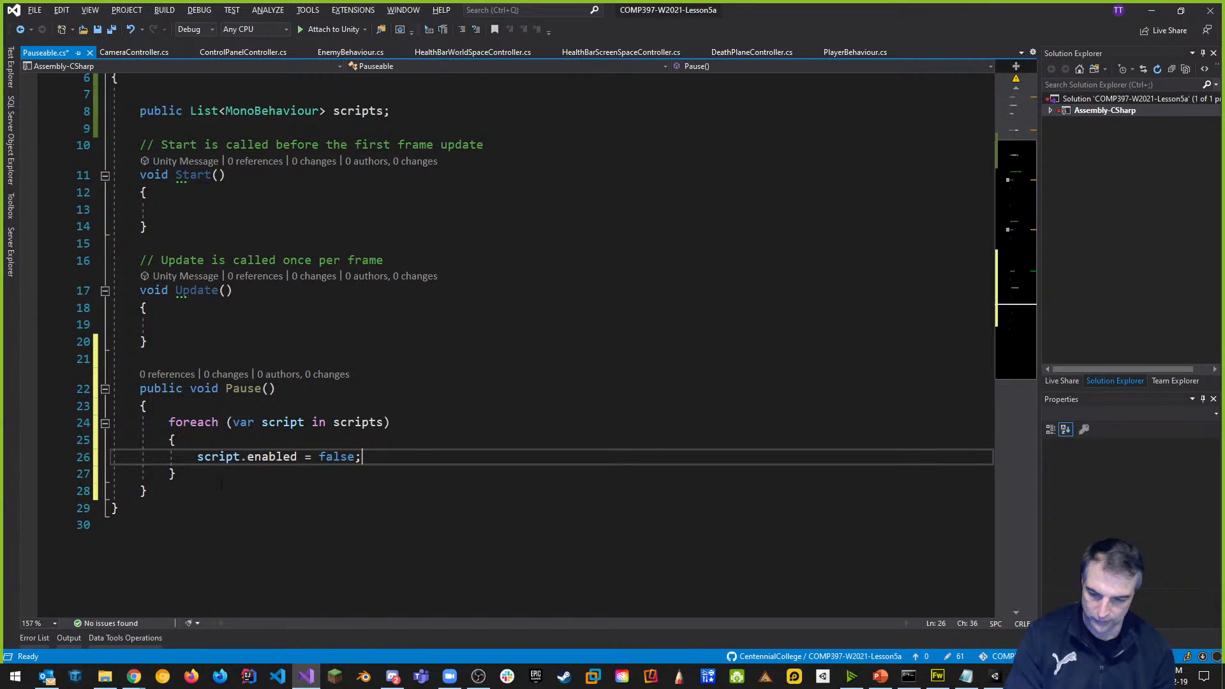
scroll(243, 527, "up", 1)
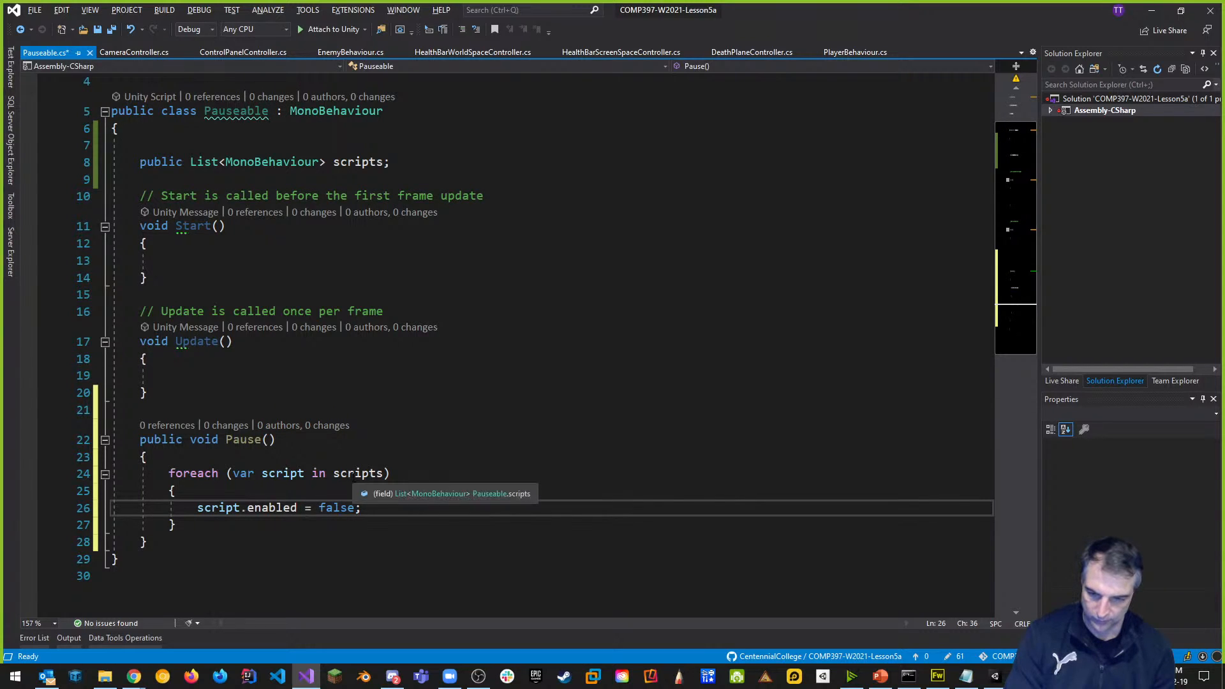
scroll(356, 478, "up", 1)
Add 'public bool isGamePaused;' below scripts and 'isGamePaused = false;' inside Start().
left_click(402, 217)
key("Return")
type("publi")
type("c bool is")
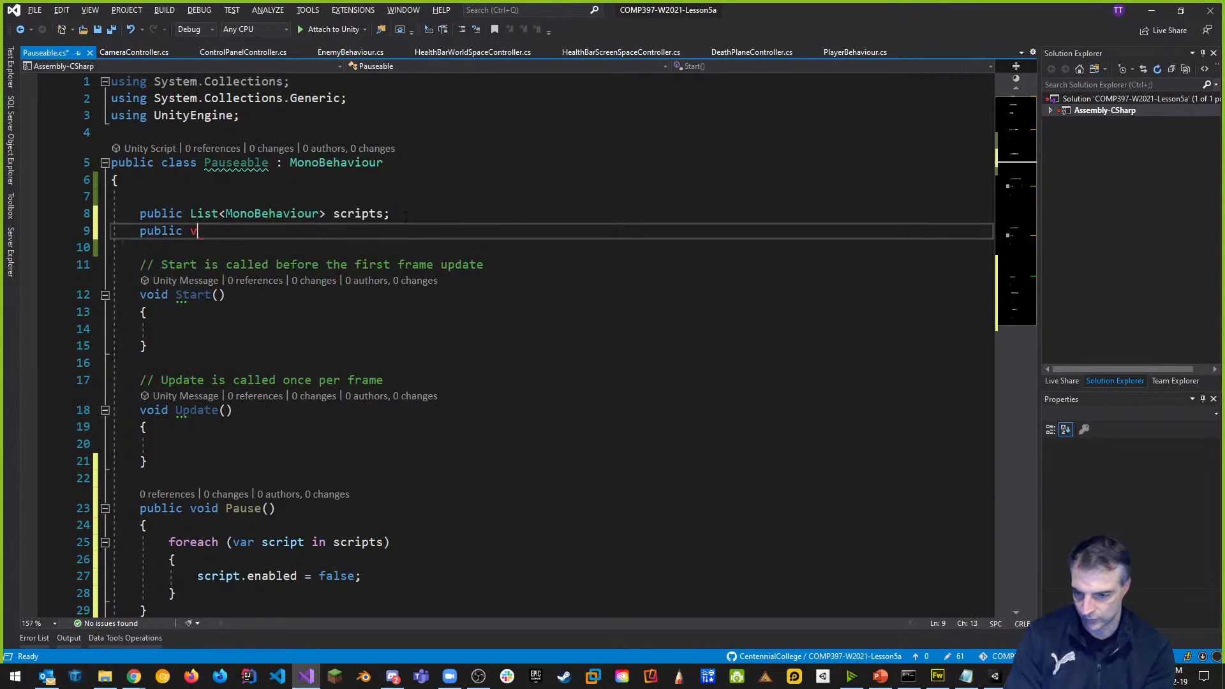
type("GamePaused;")
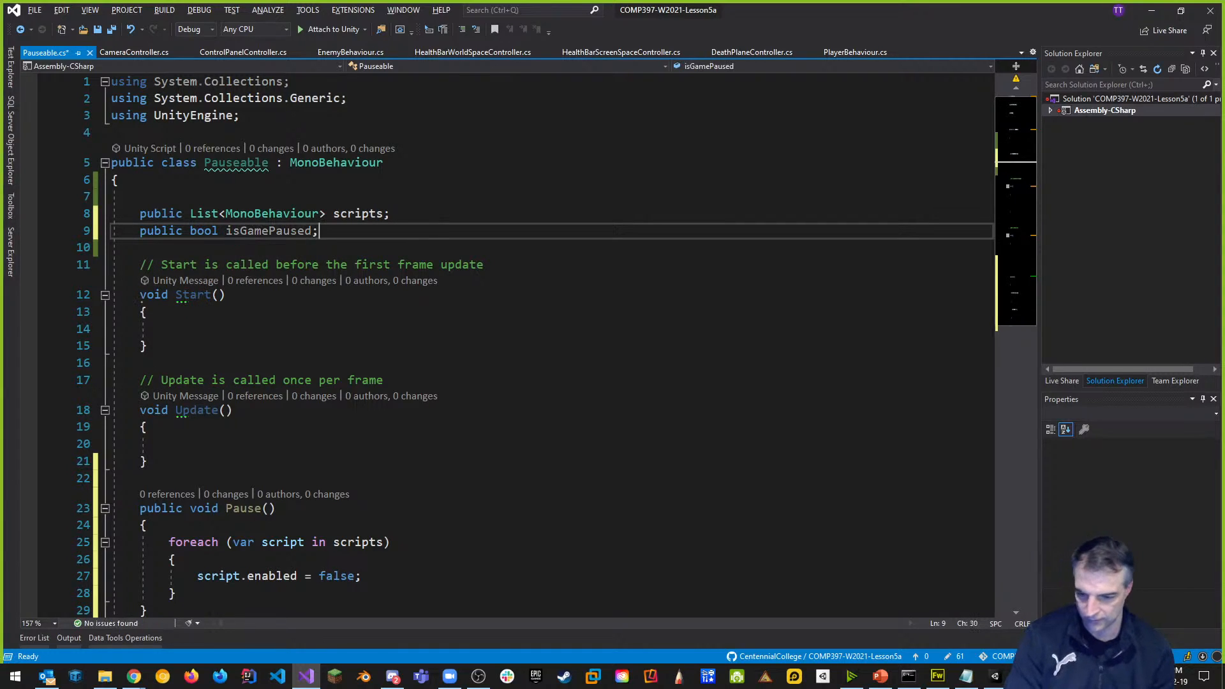
left_click(235, 329)
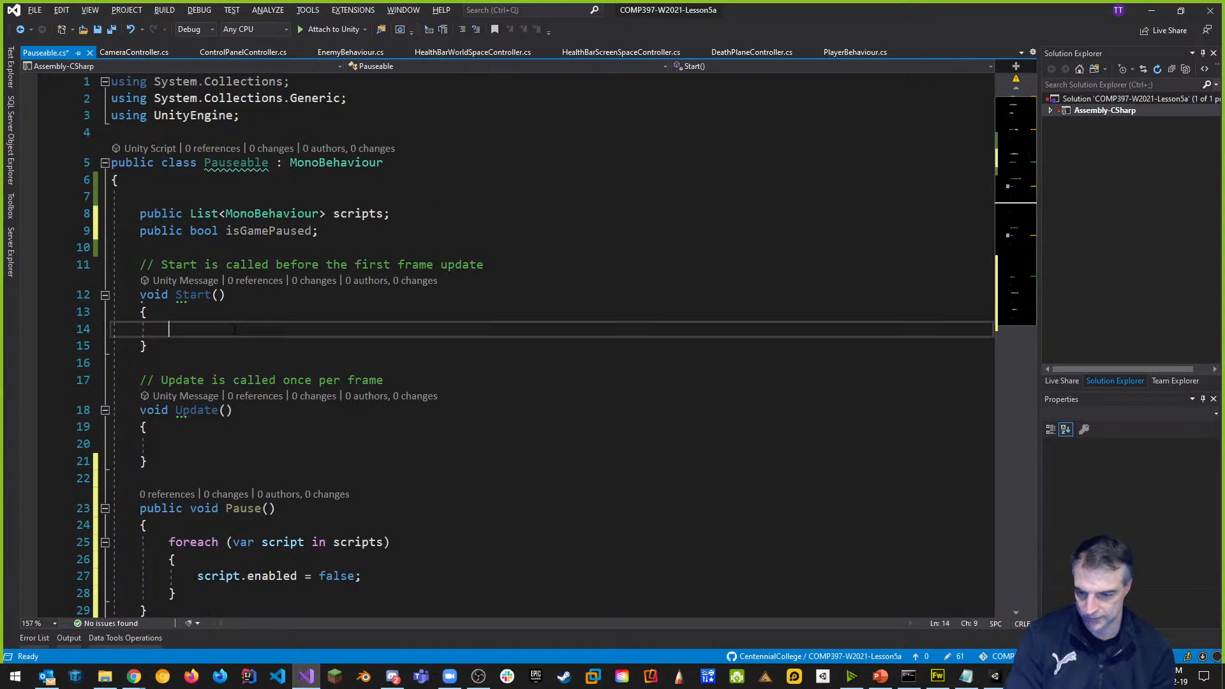
type("isGamePaused = false;")
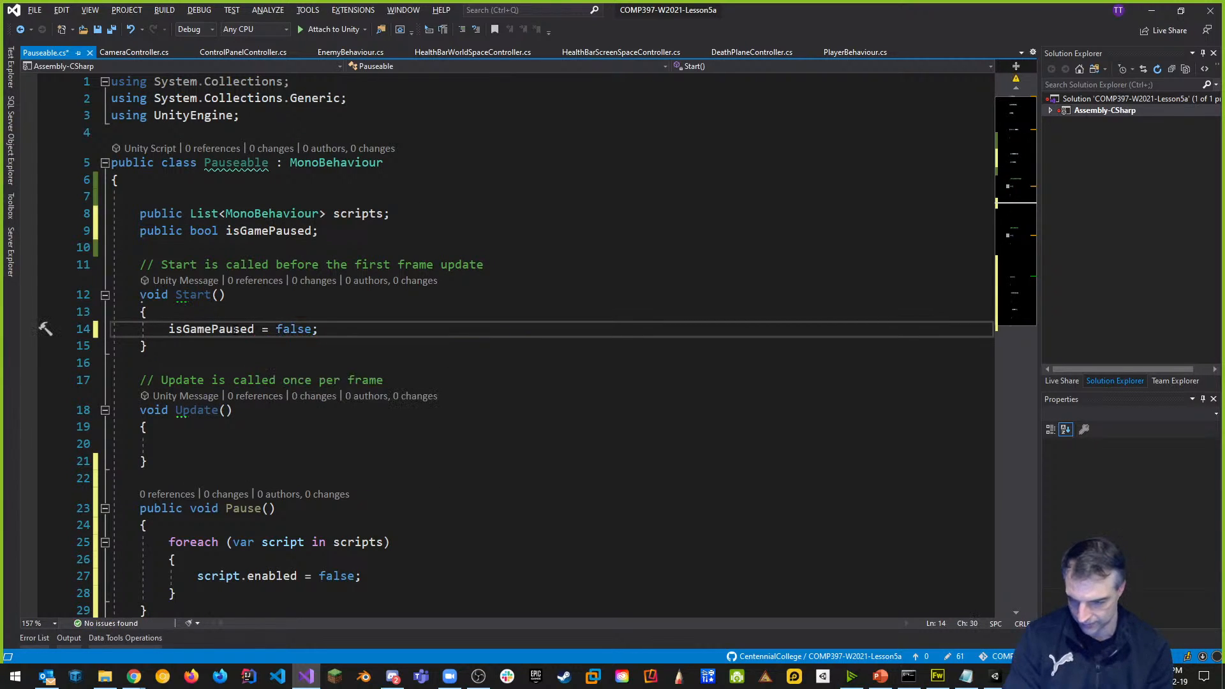
scroll(195, 423, "down", 3)
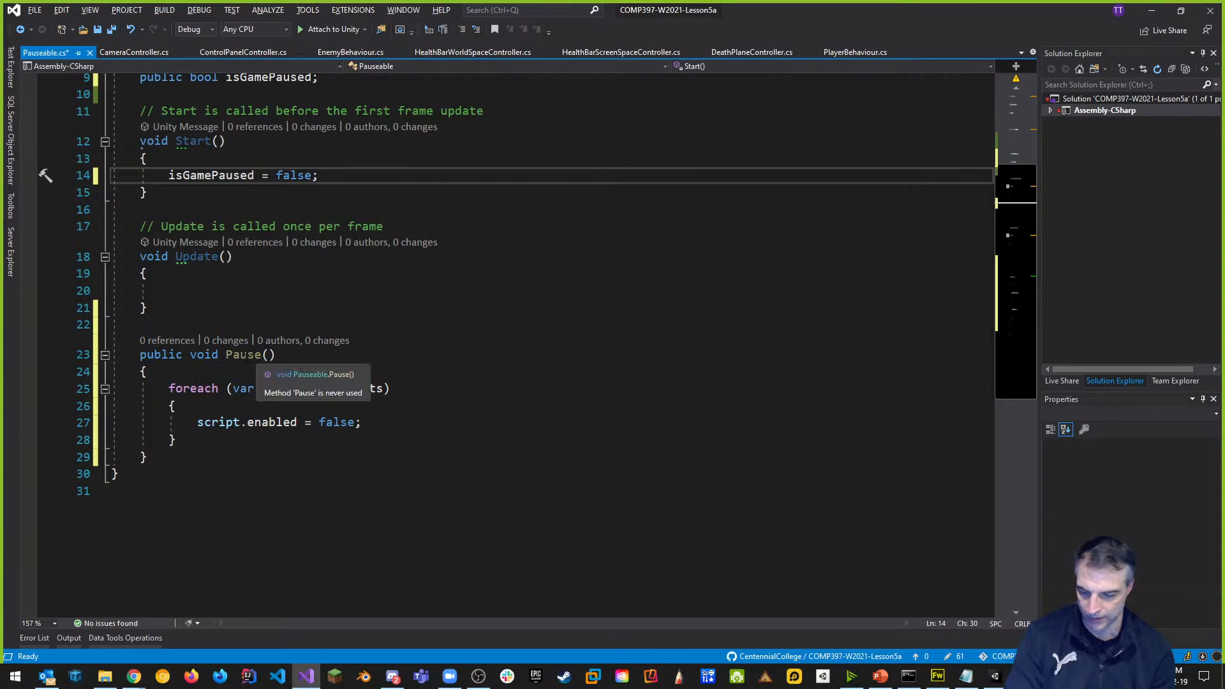
Rename the Pause method to TogglePause.
left_click(226, 354)
type("togi")
key("BackSpace")
key("BackSpace")
key("BackSpace")
key("BackSpace")
type("TRo")
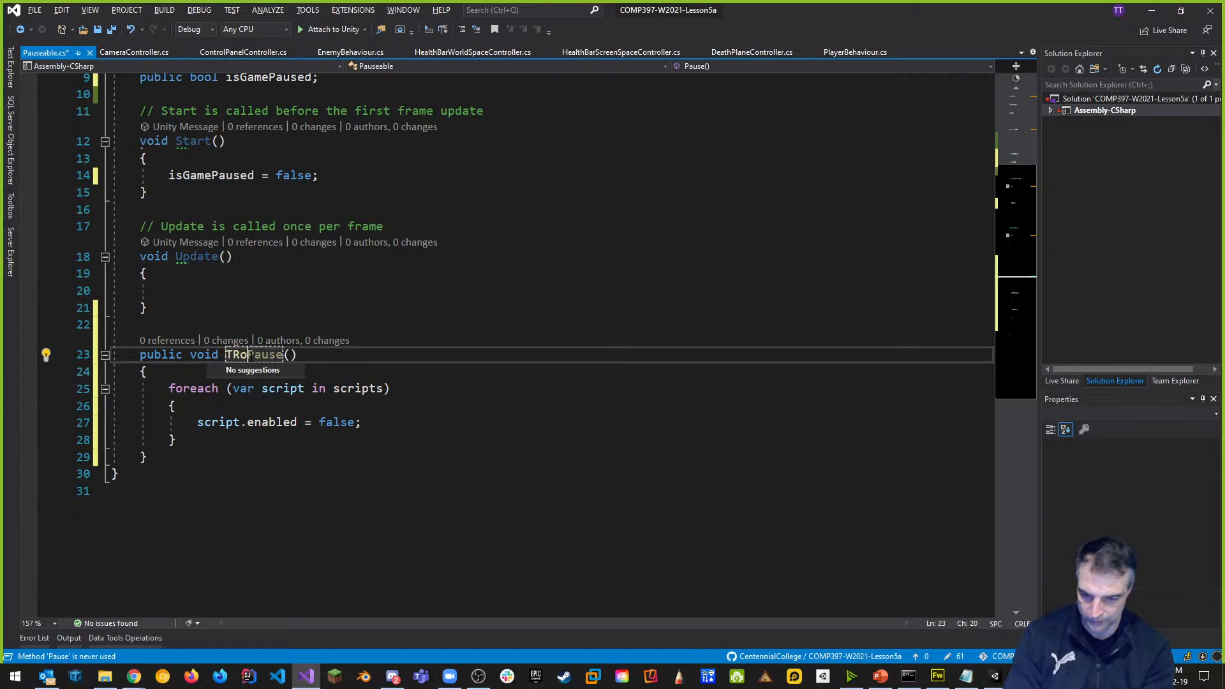
key("BackSpace")
key("BackSpace")
type("oggle")
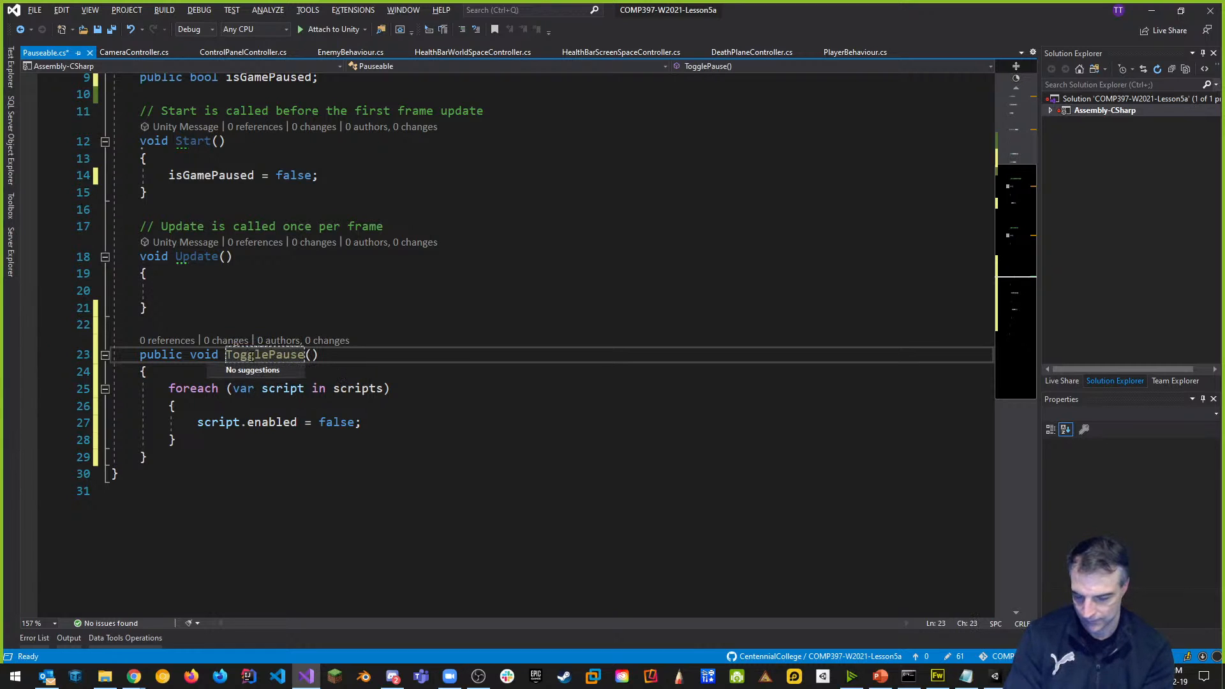
left_click(307, 474)
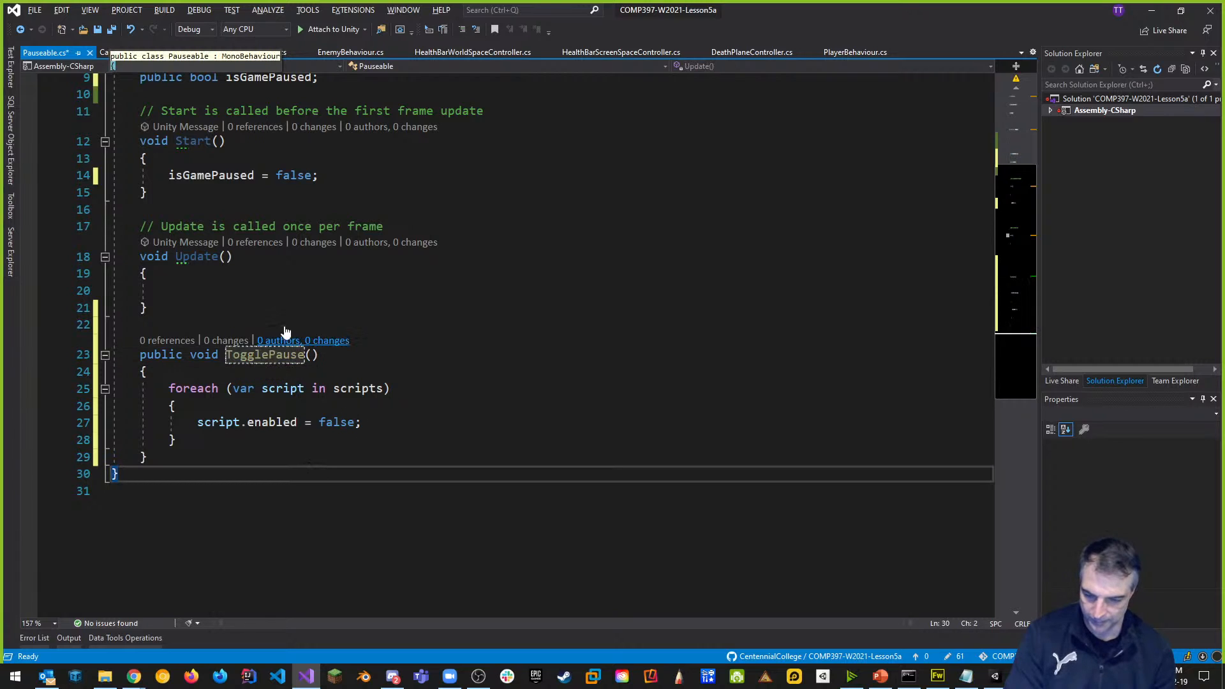
Add 'isGamePaused = !isGamePaused;' as the first line of TogglePause.
scroll(304, 301, "up", 1)
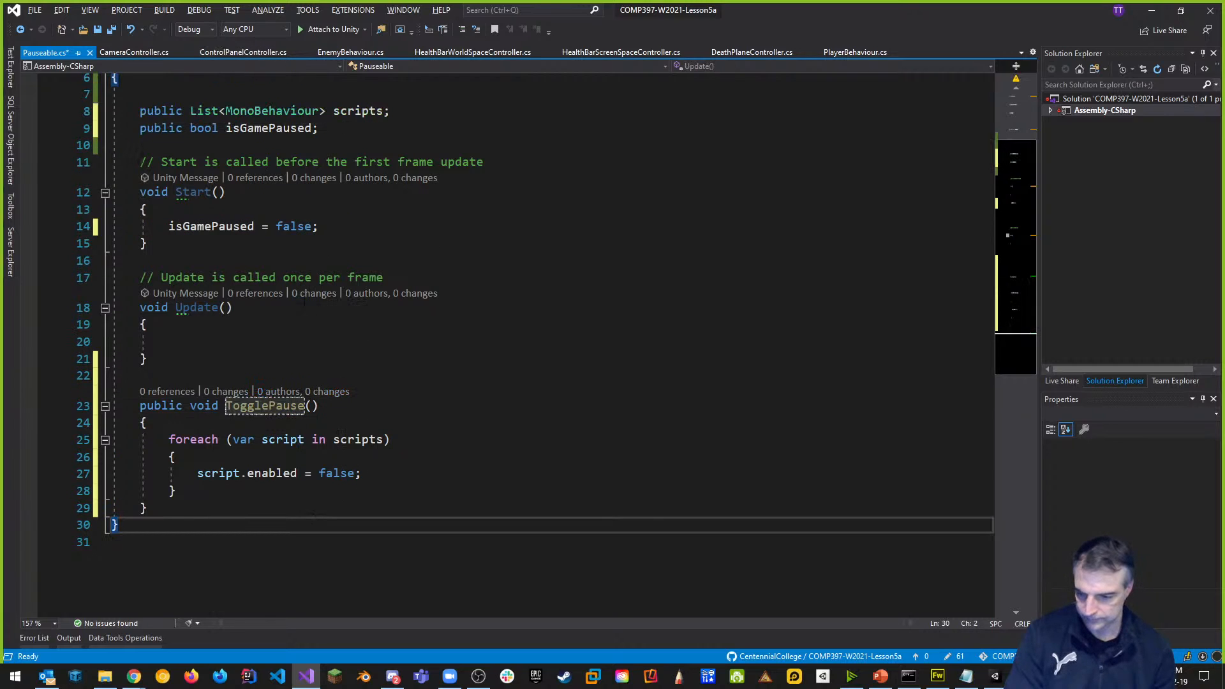
left_click(192, 419)
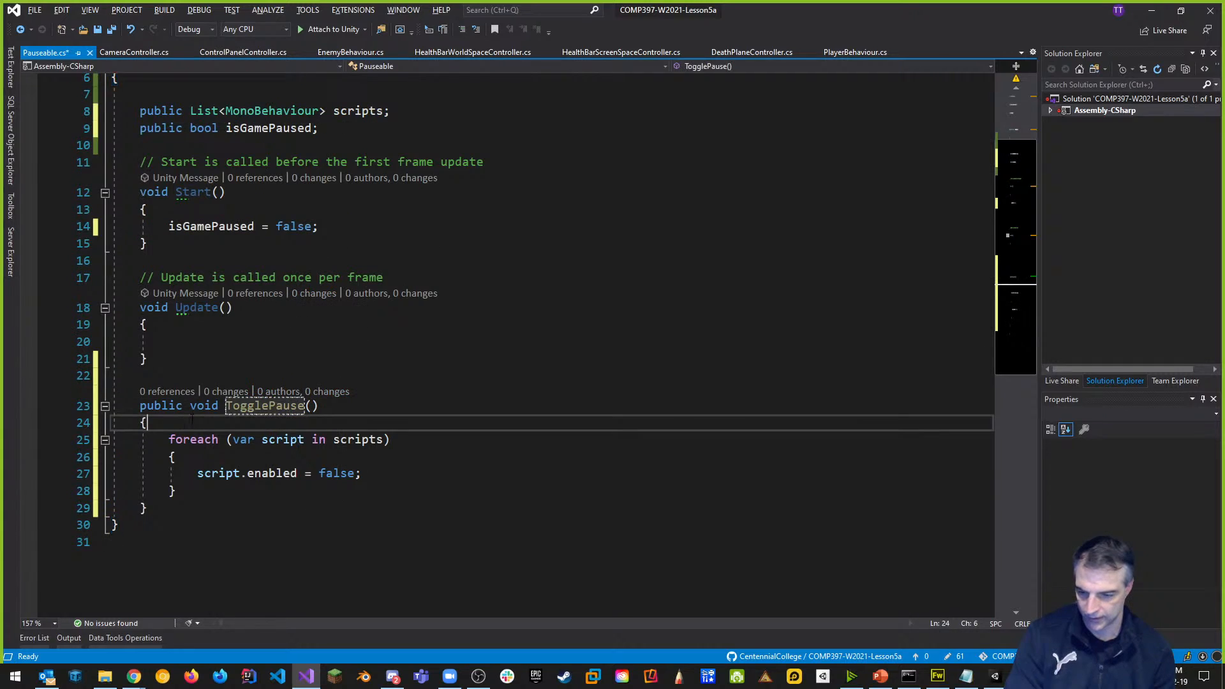
key("Return")
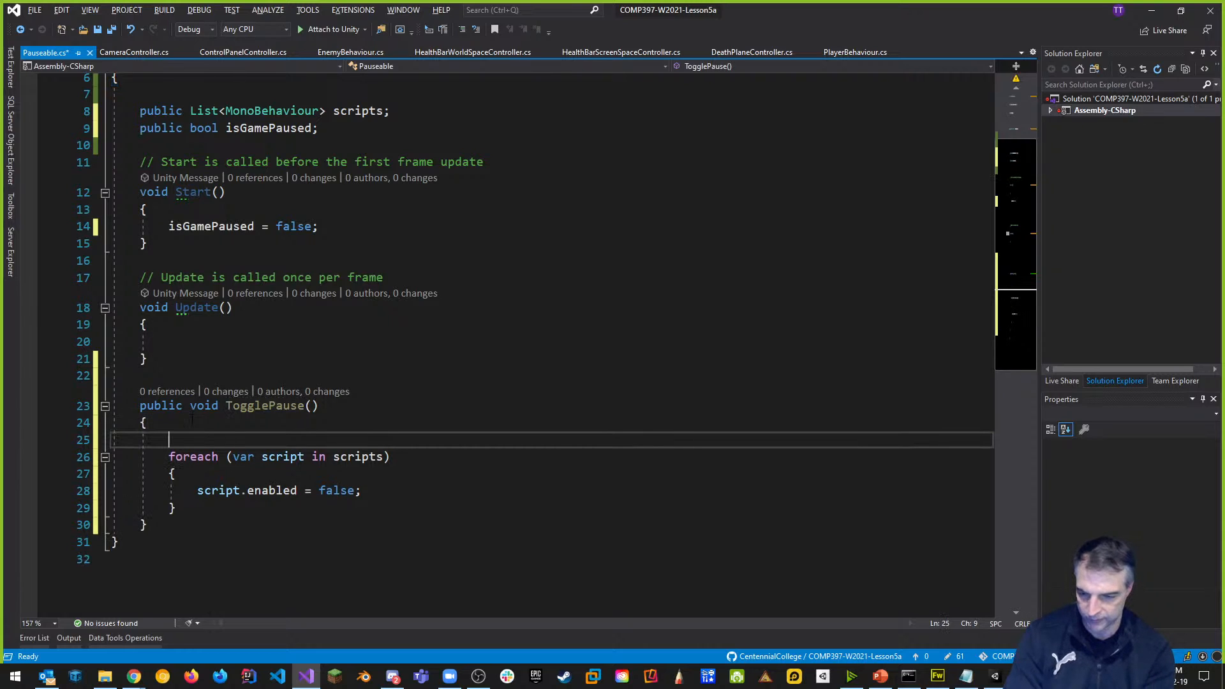
type("is")
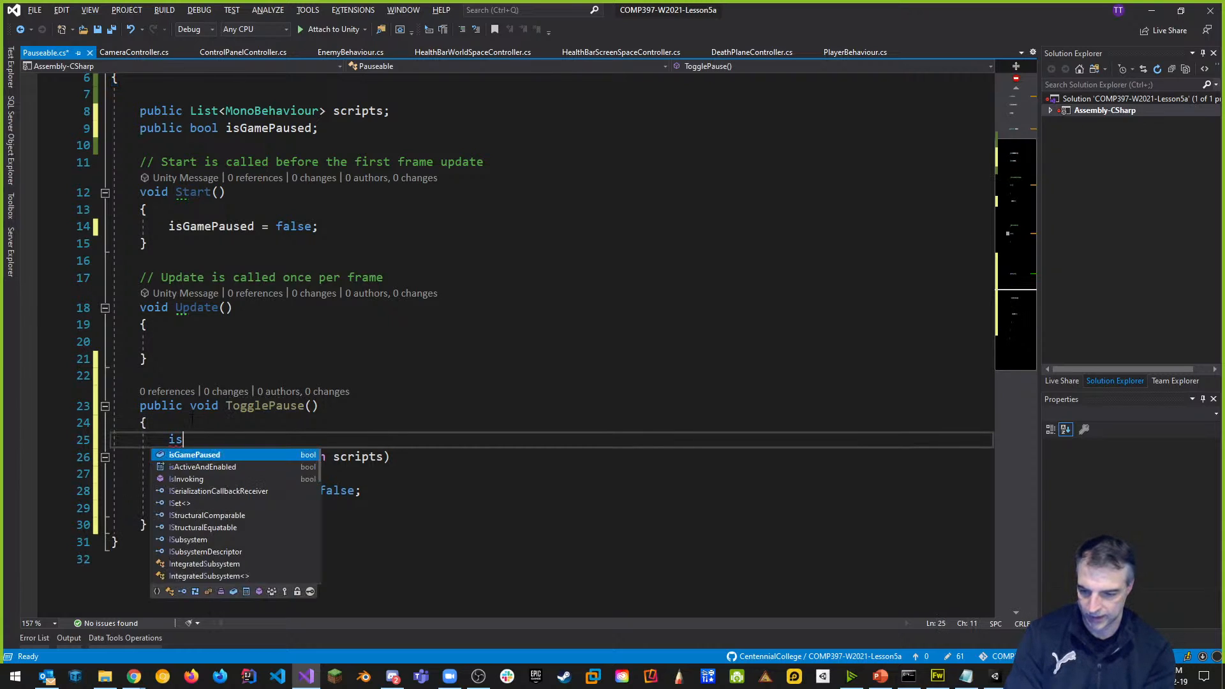
type("GamePaused = !is")
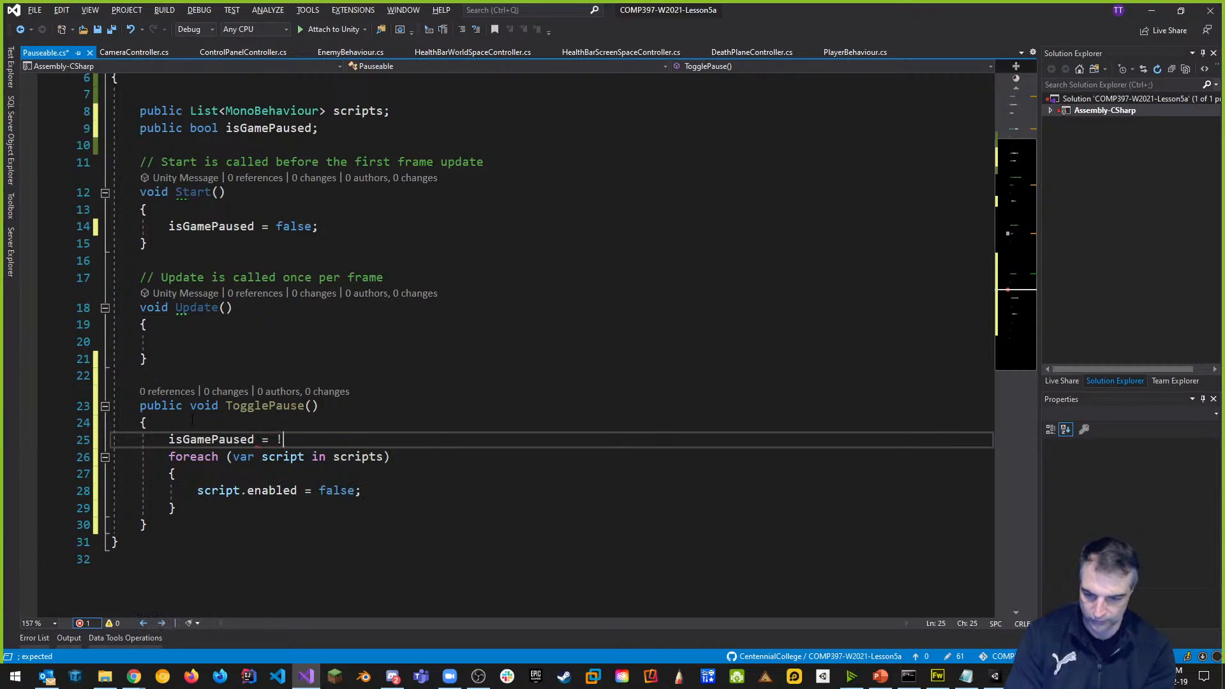
key("Tab")
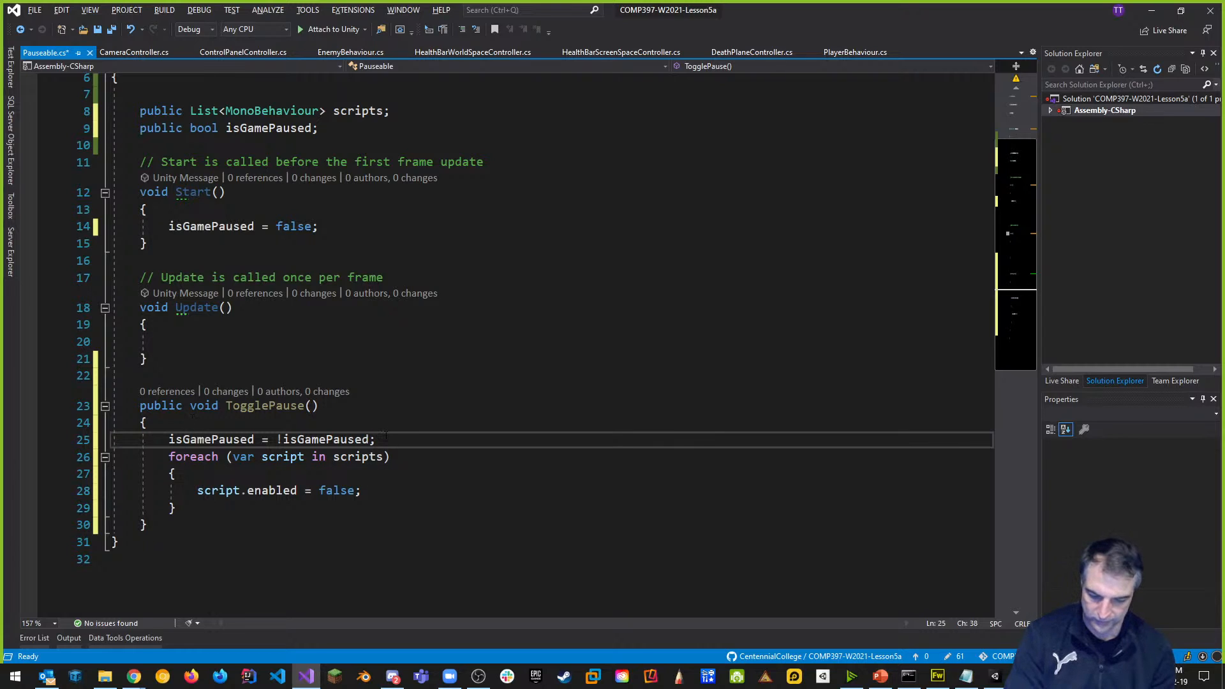
key("Return")
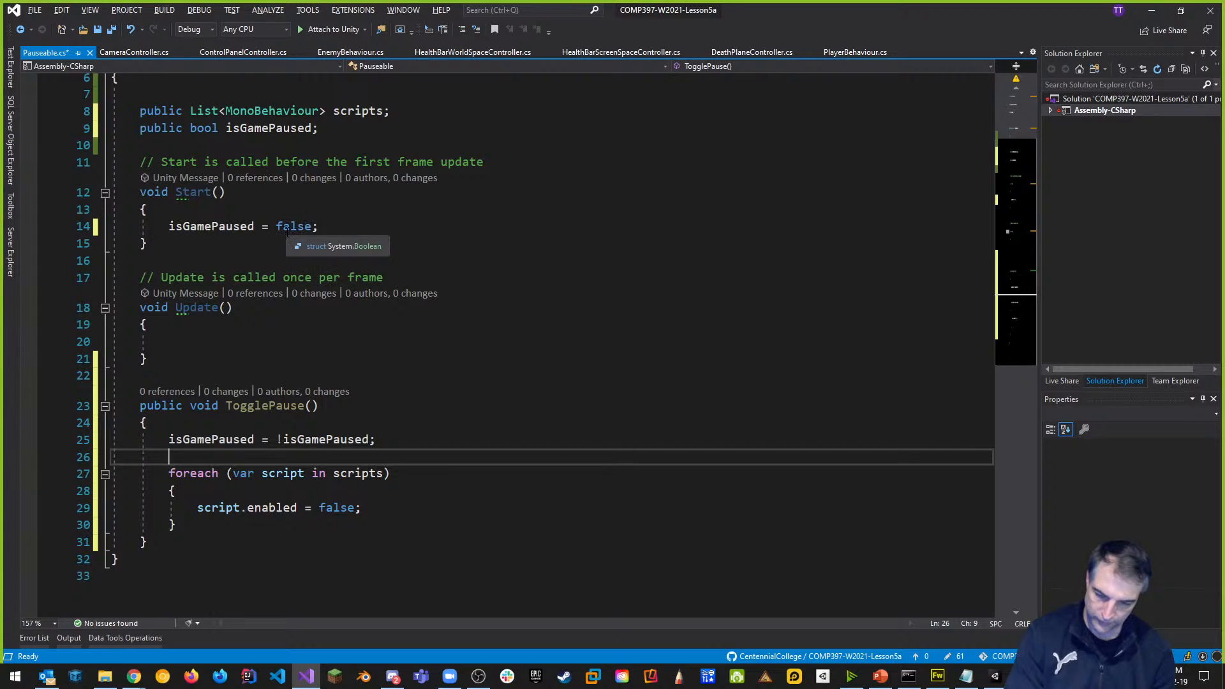
Set each script's enabled to !isGamePaused instead of false in the loop, and save.
double_click(337, 510)
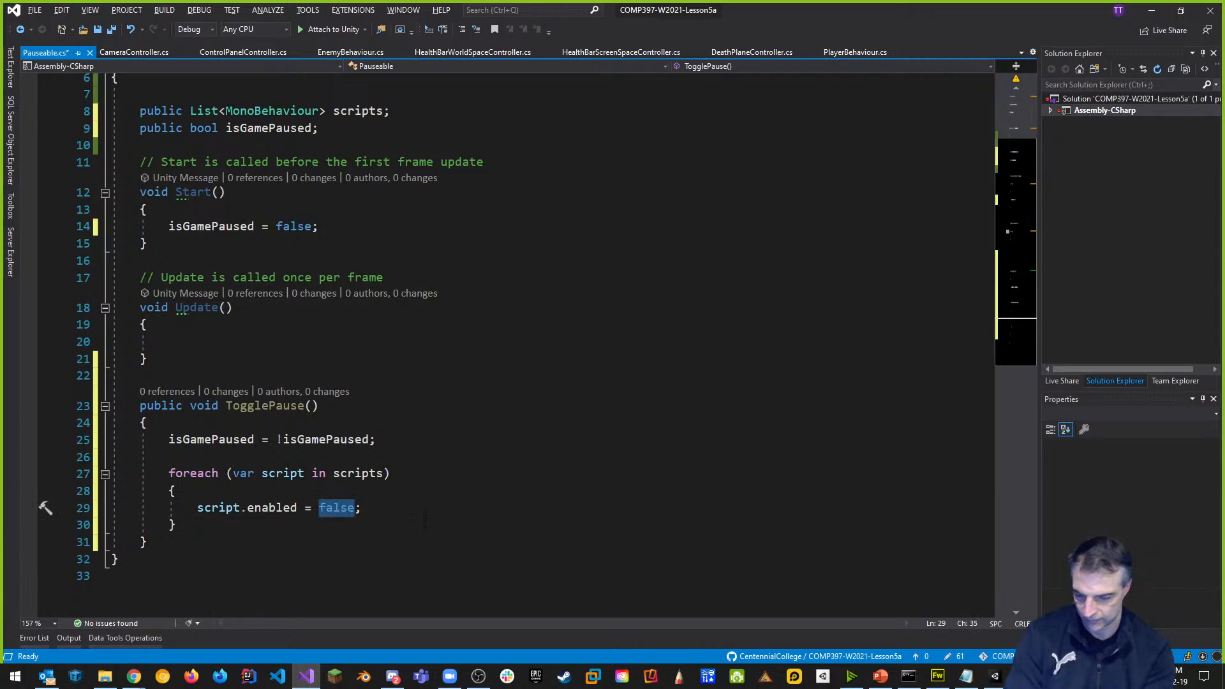
type("isg")
key("Tab")
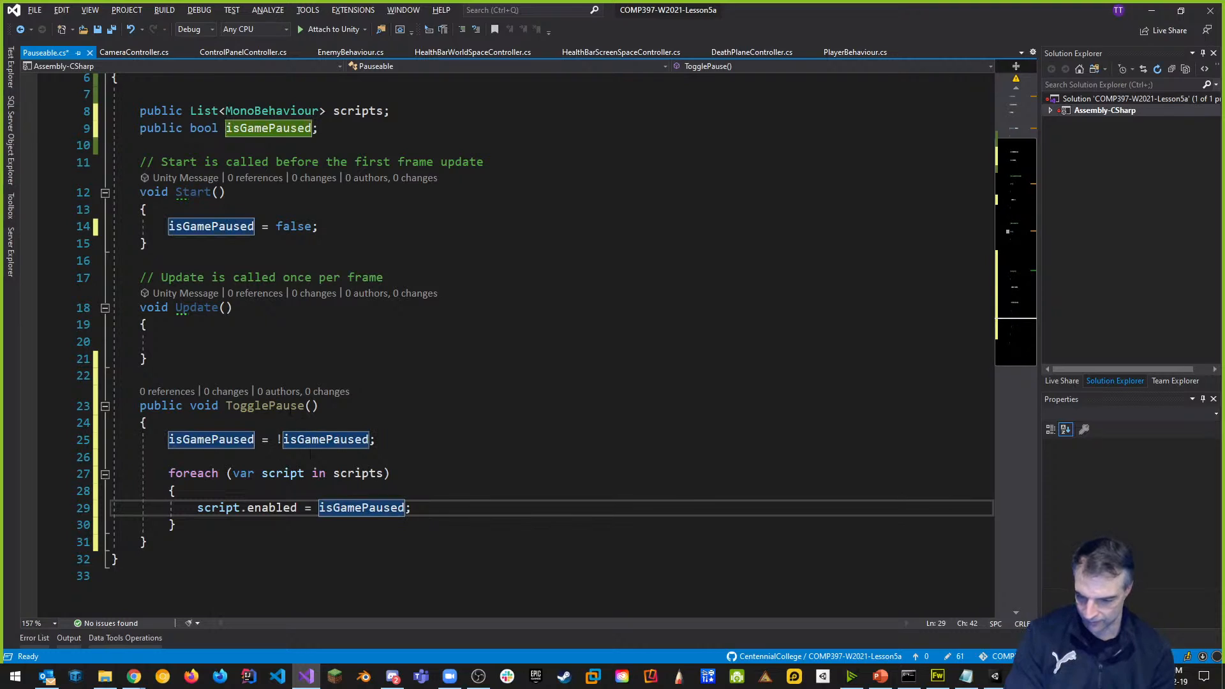
key("ctrl+Left")
type("!")
left_click(479, 392)
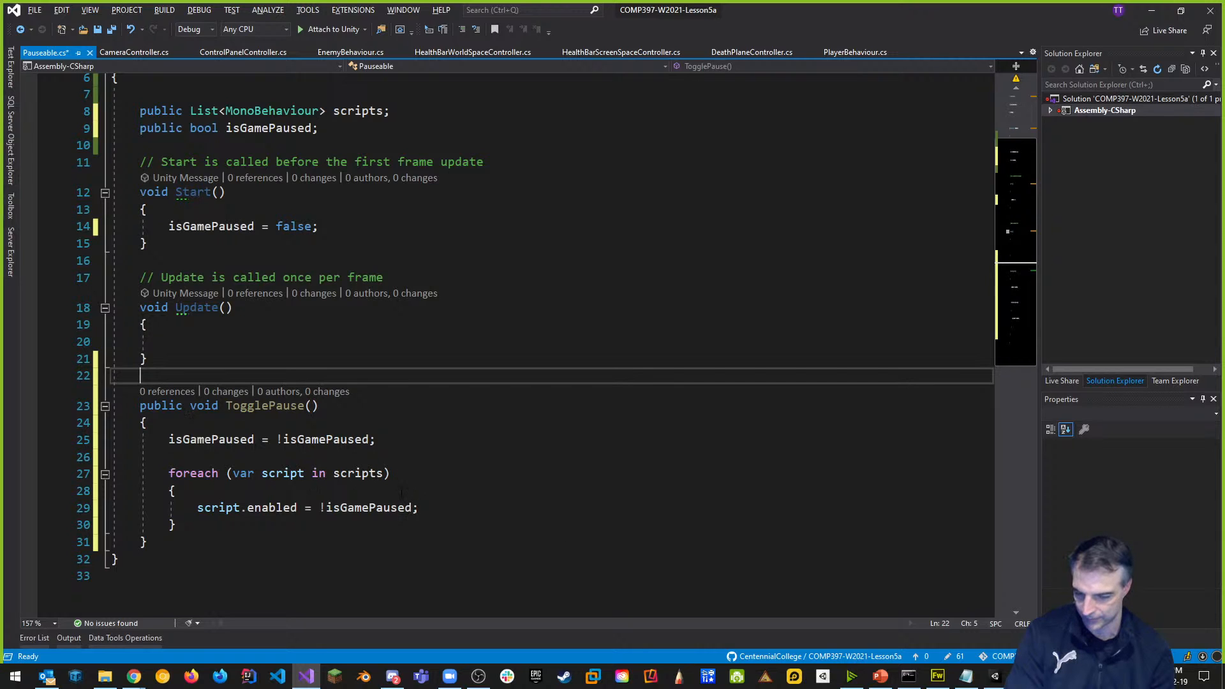
left_click(450, 420)
key("ctrl+s")
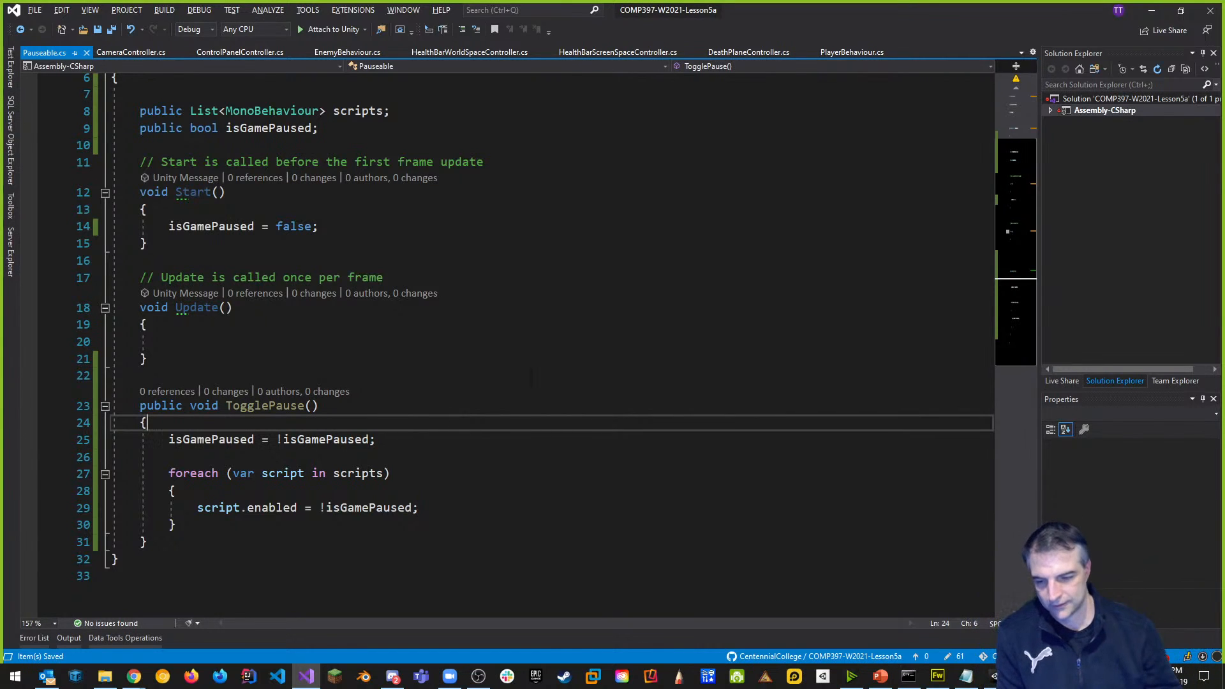
Add a [System.Serializable] attribute above the Pauseable class.
scroll(460, 420, "up", 2)
left_click(202, 132)
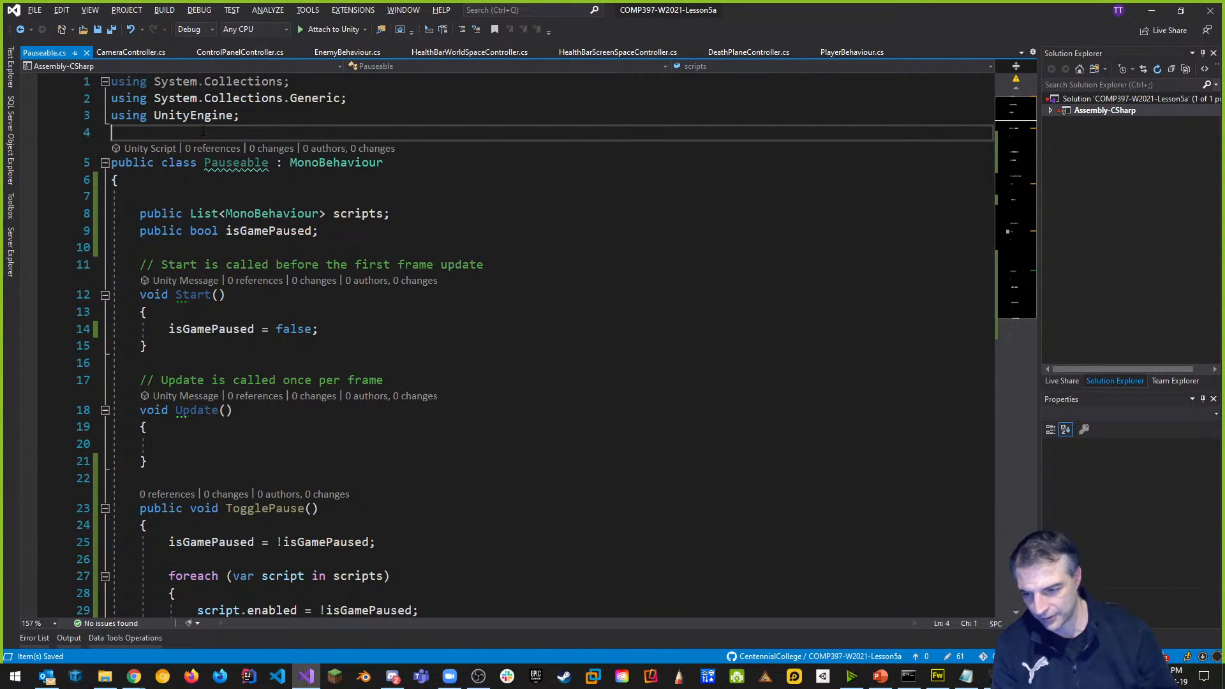
key("Return")
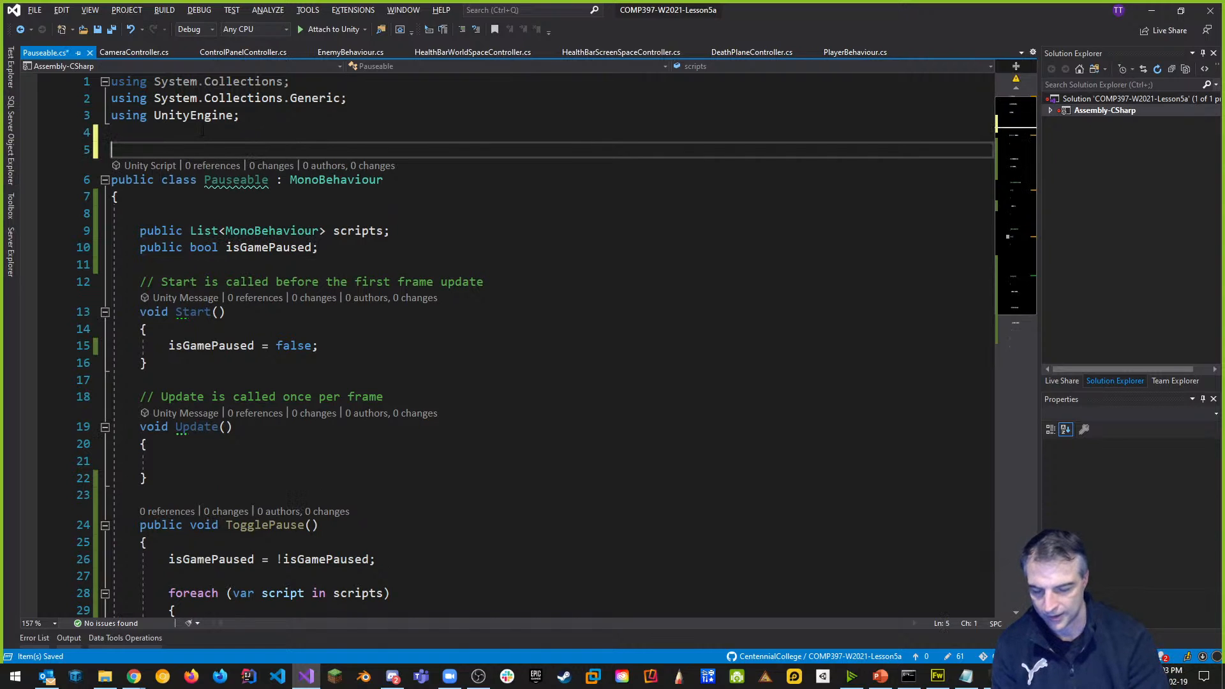
type("[Syste")
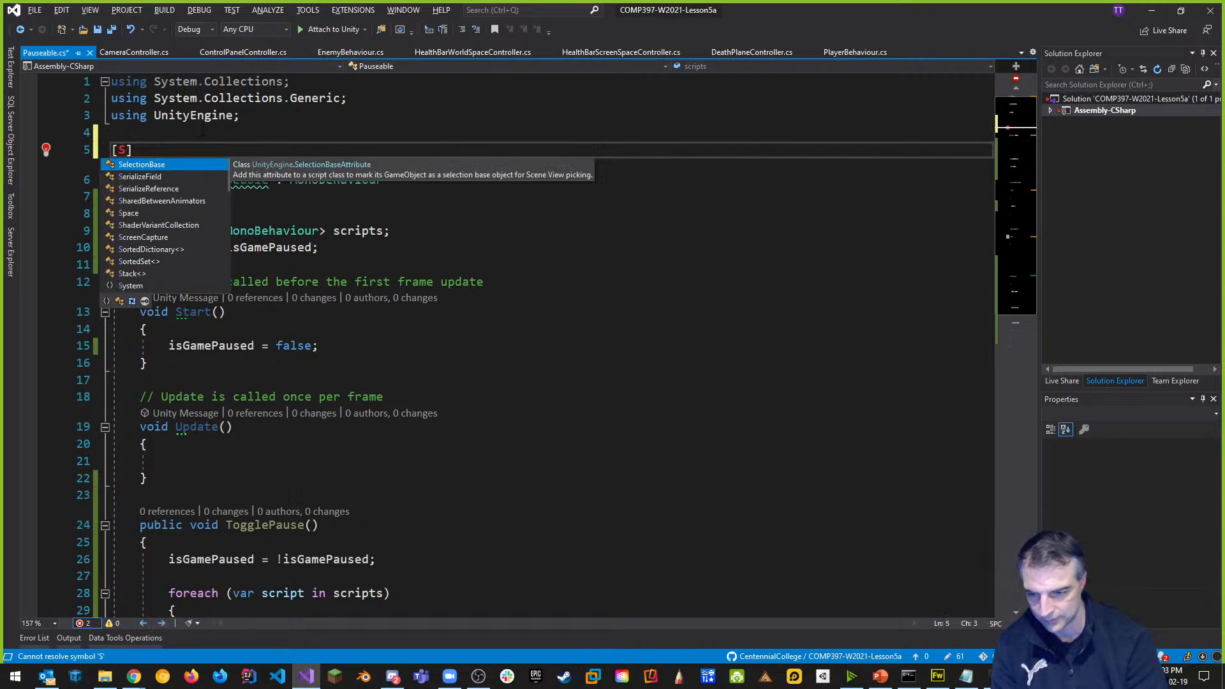
type("mser")
key("BackSpace")
key("BackSpace")
key("BackSpace")
type(".Se")
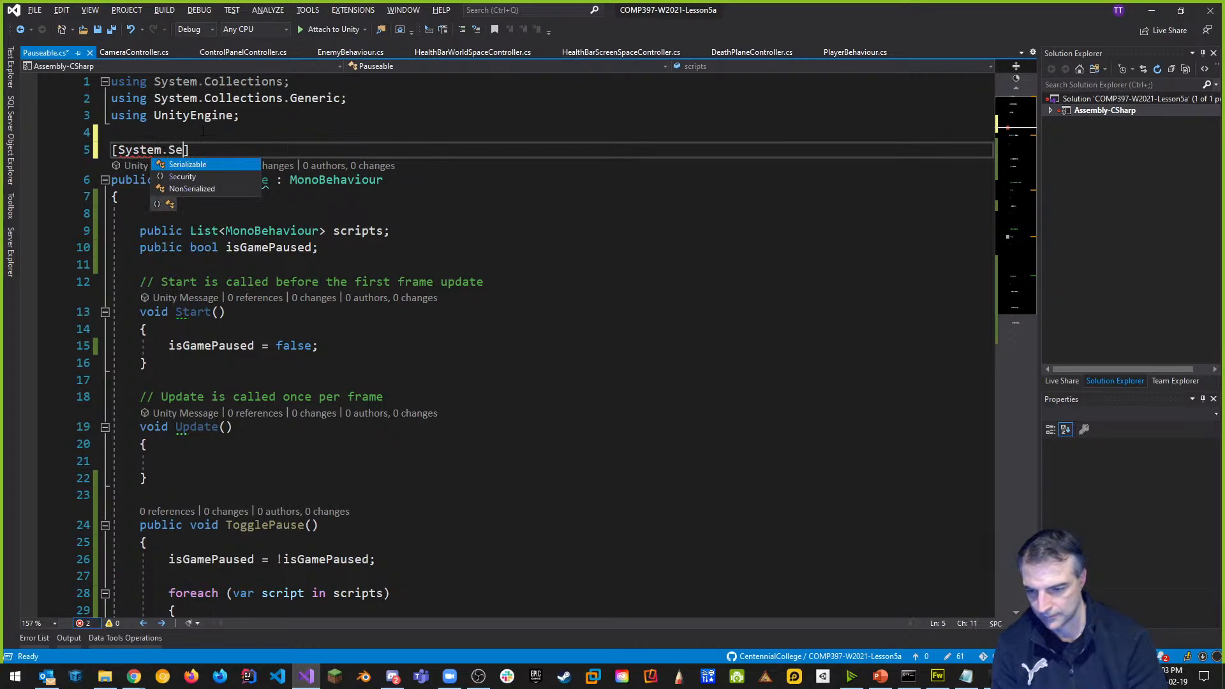
key("Tab")
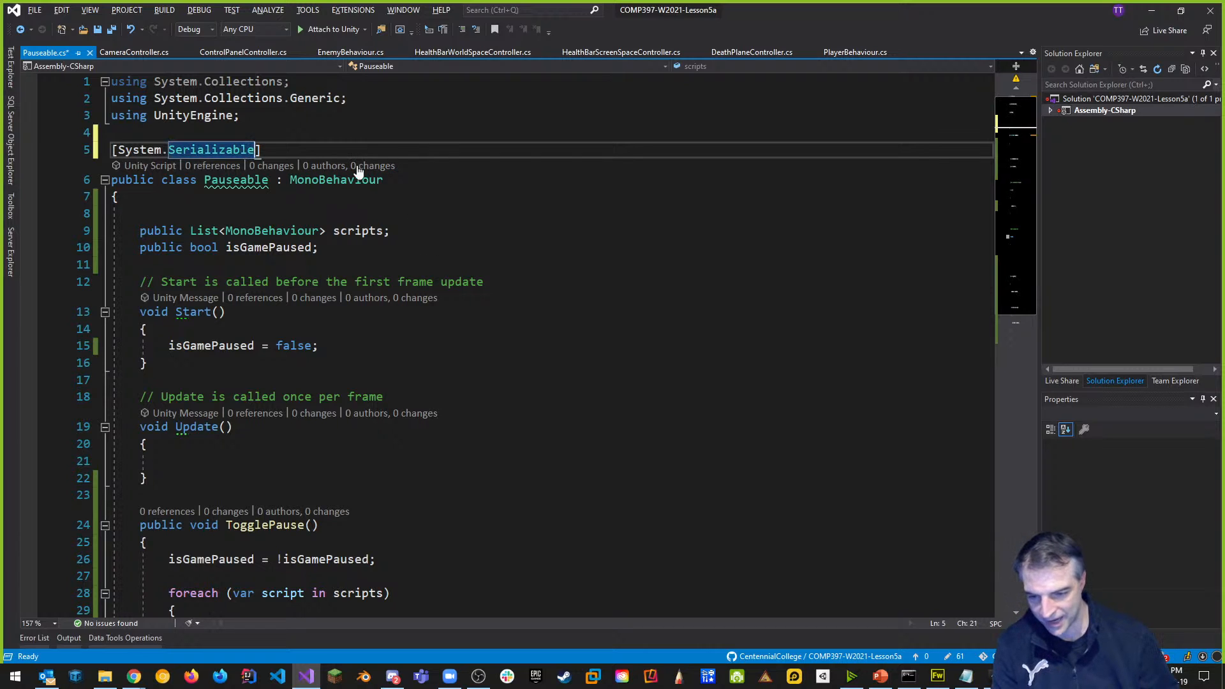
Delete the empty Update method and its comment, save, and return to Unity.
scroll(403, 202, "down", 3)
left_click_drag(147, 325, 95, 233)
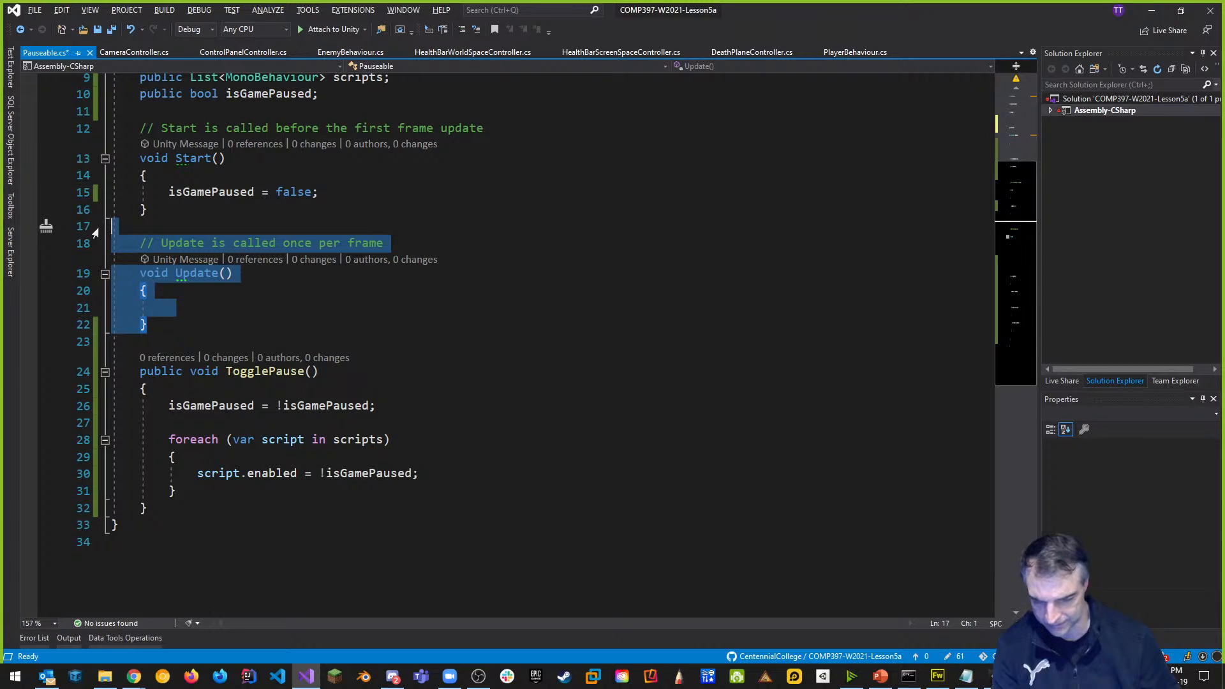
key("Delete")
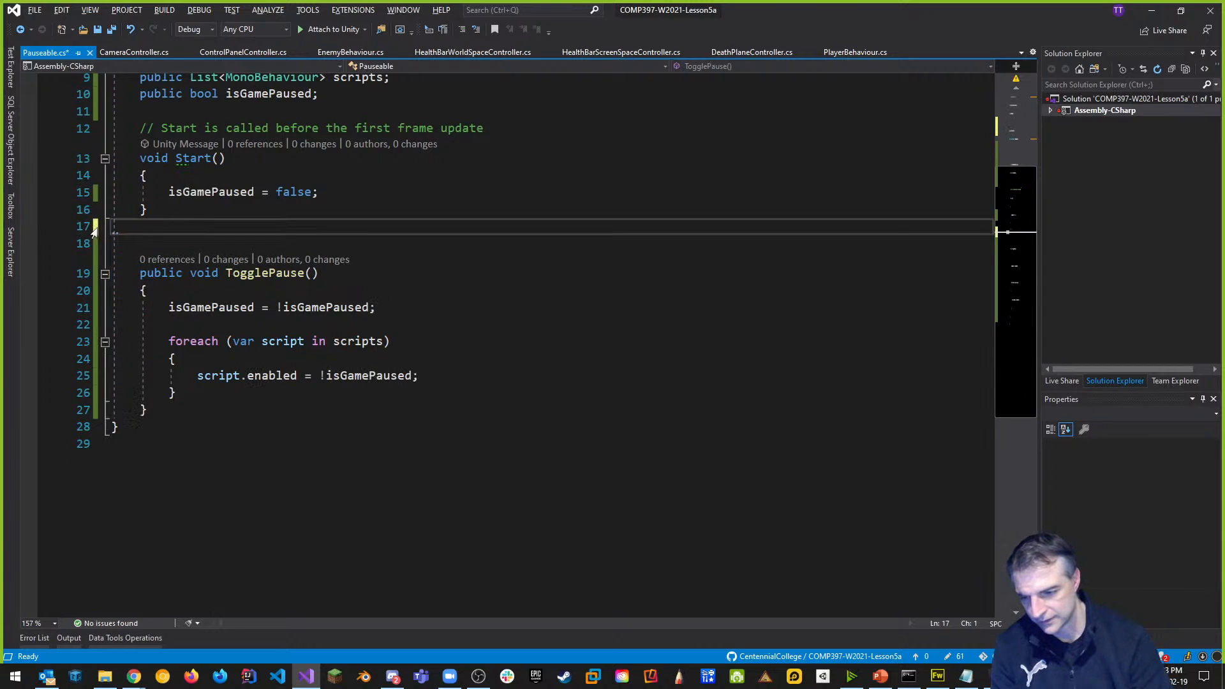
key("BackSpace")
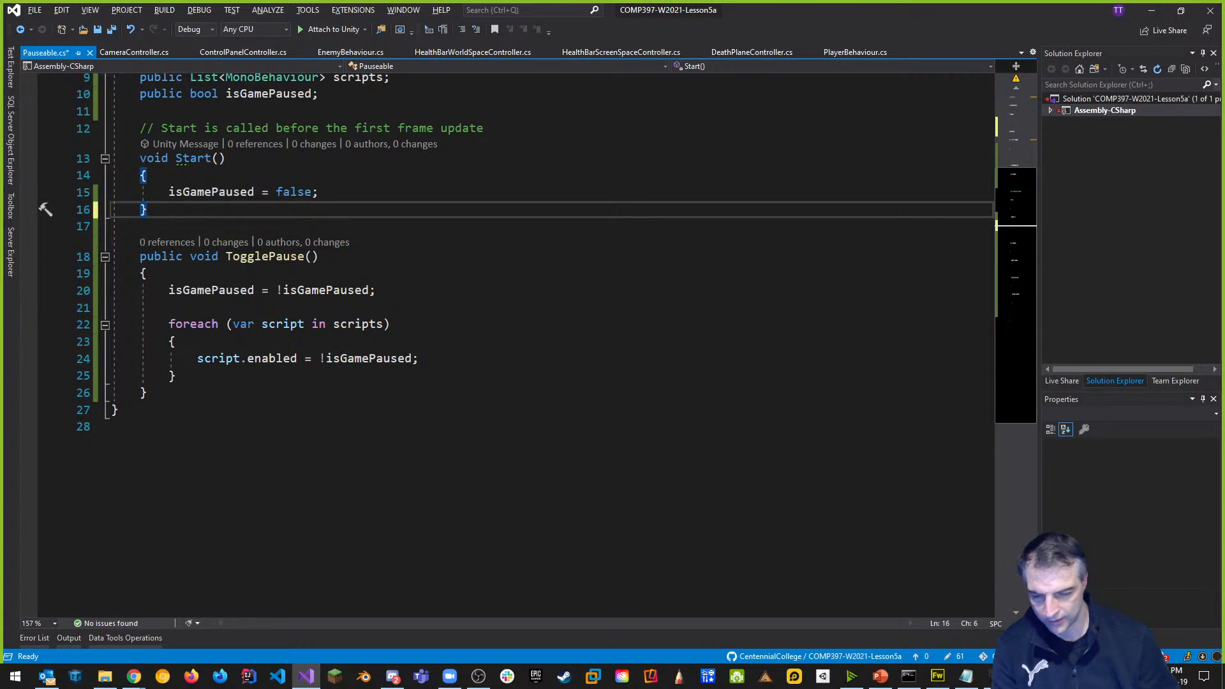
key("Down")
key("Down")
key("Down")
scroll(536, 329, "up", 3)
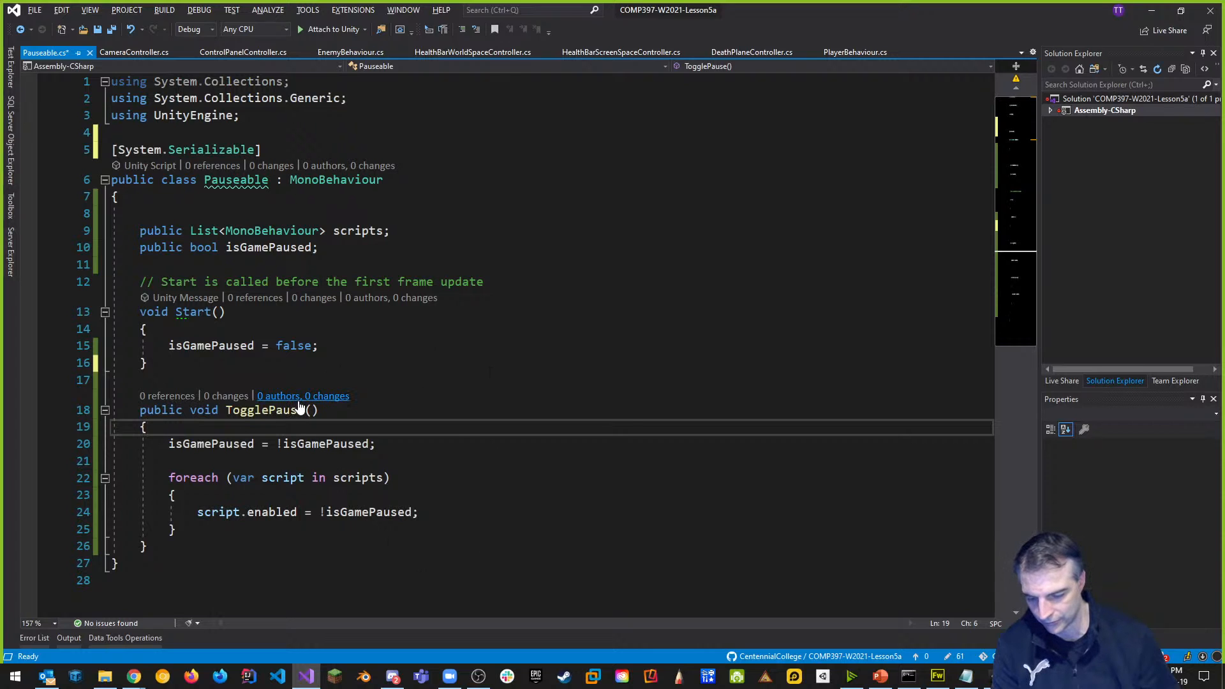
key("ctrl+s")
key("alt+Tab")
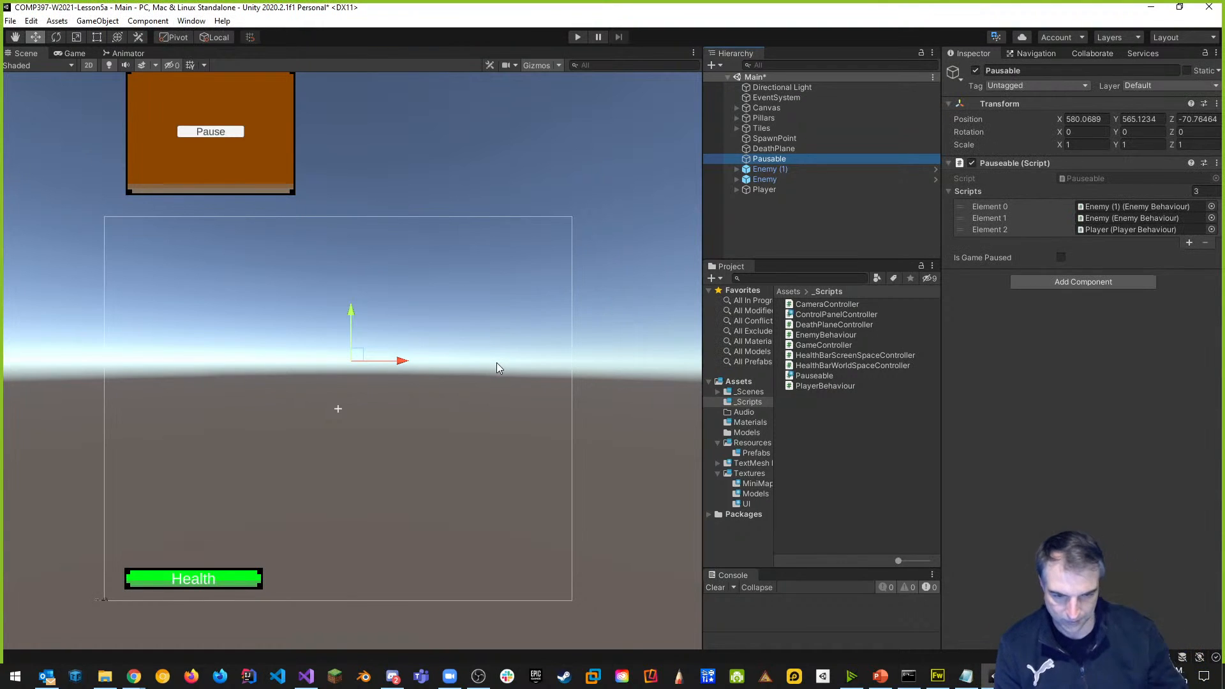
On PauseButton, add an On Click entry targeting the Pausable object.
left_click(224, 133)
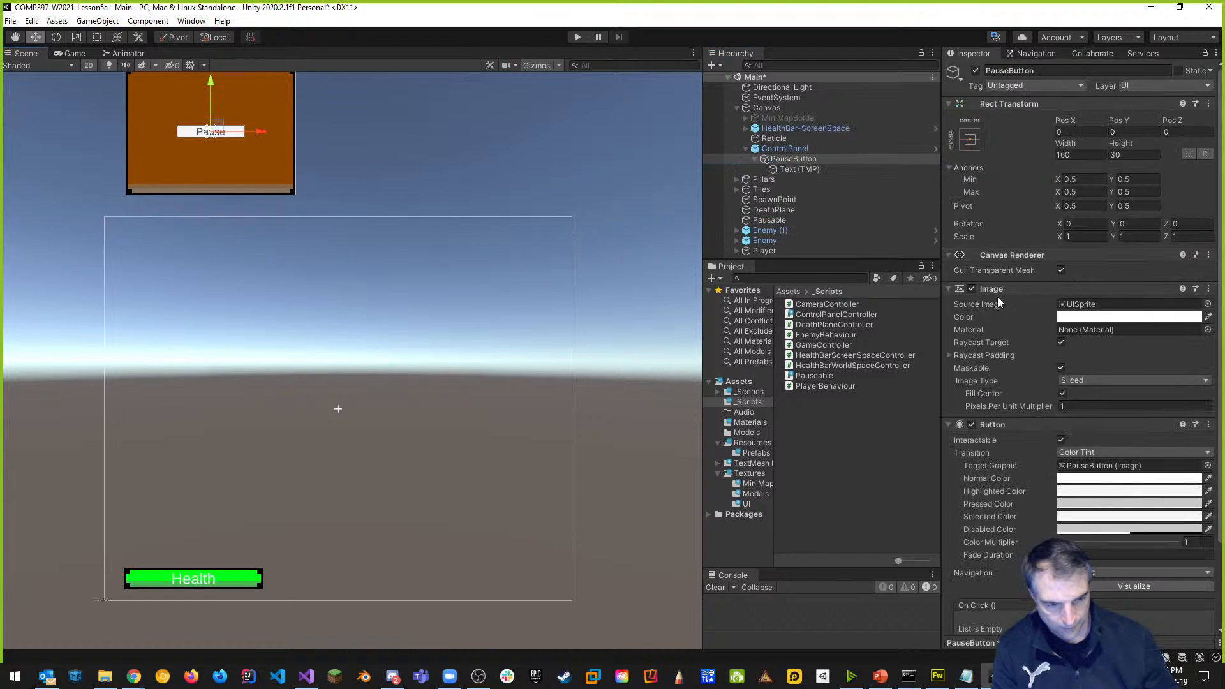
left_click(951, 288)
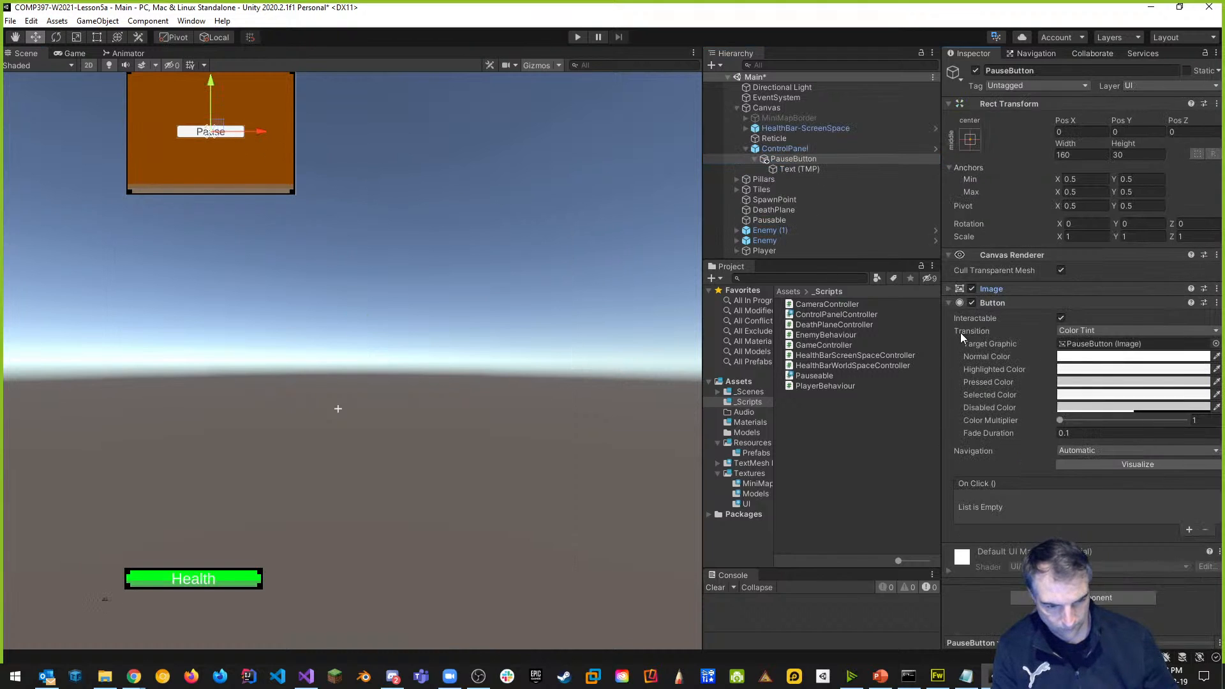
left_click(949, 302)
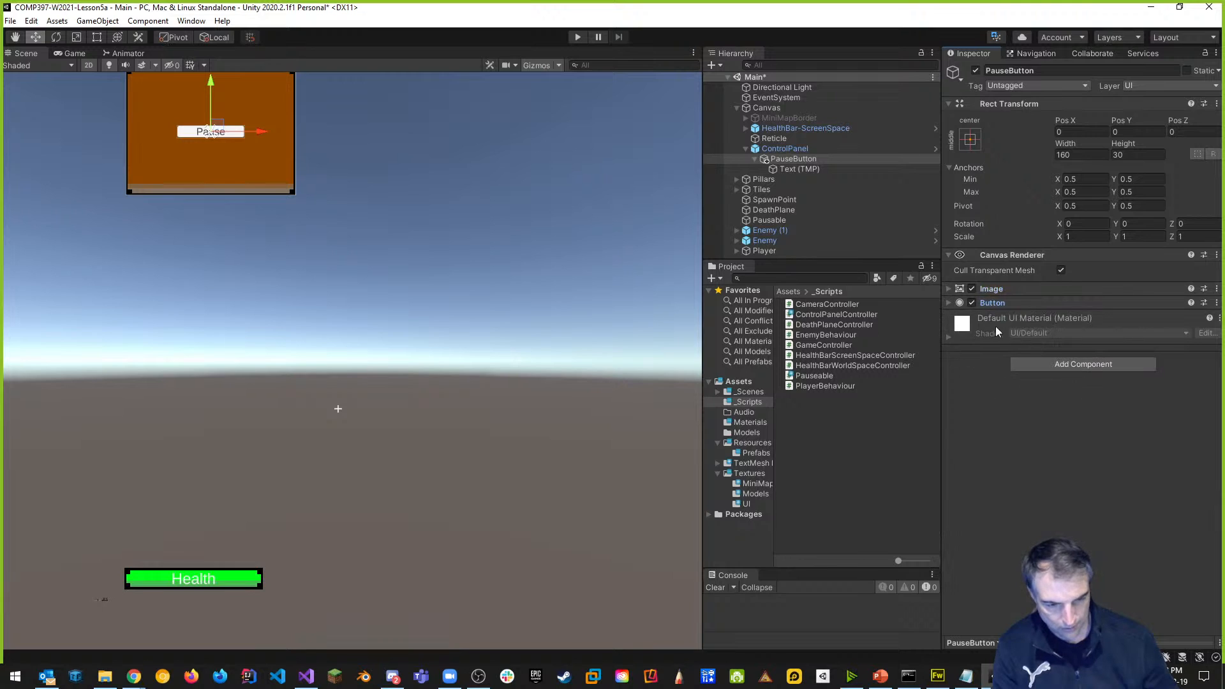
left_click(950, 303)
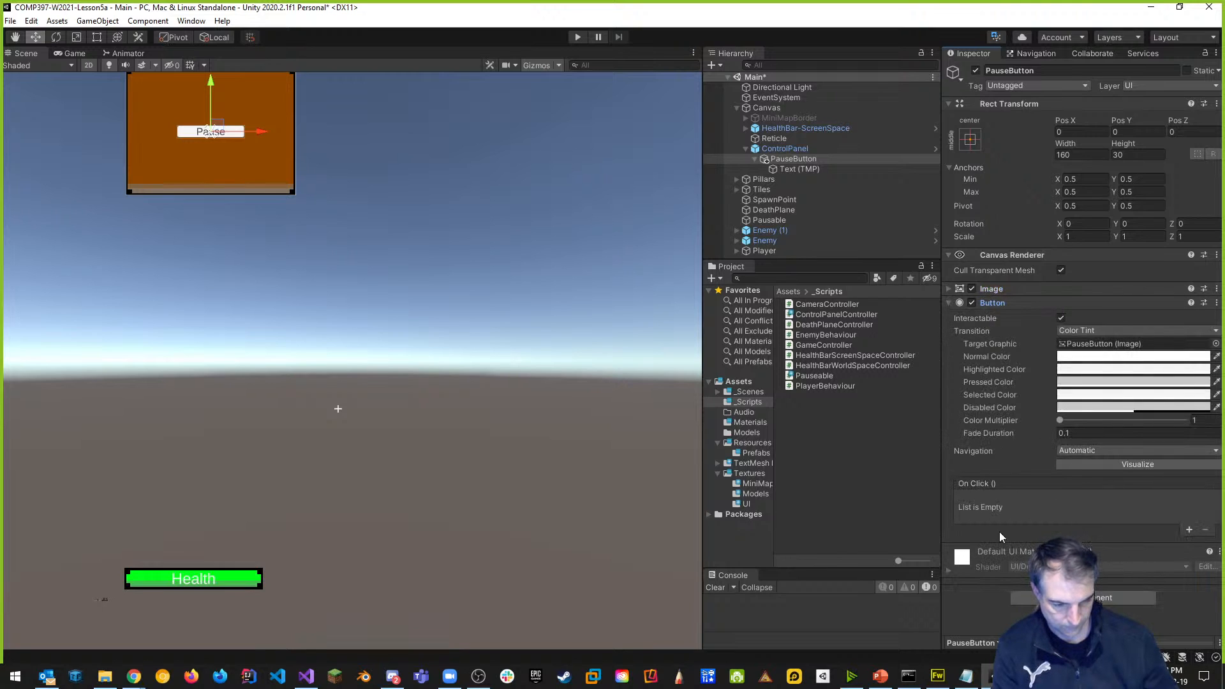
left_click(1189, 529)
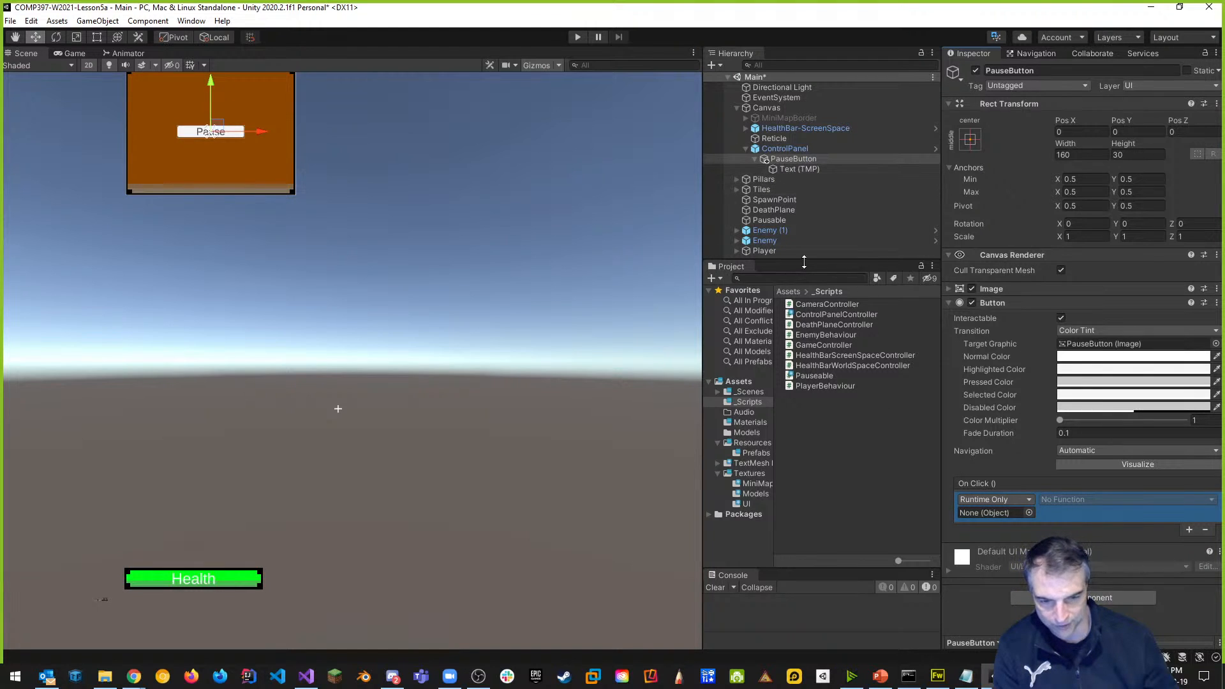
left_click_drag(784, 220, 1002, 514)
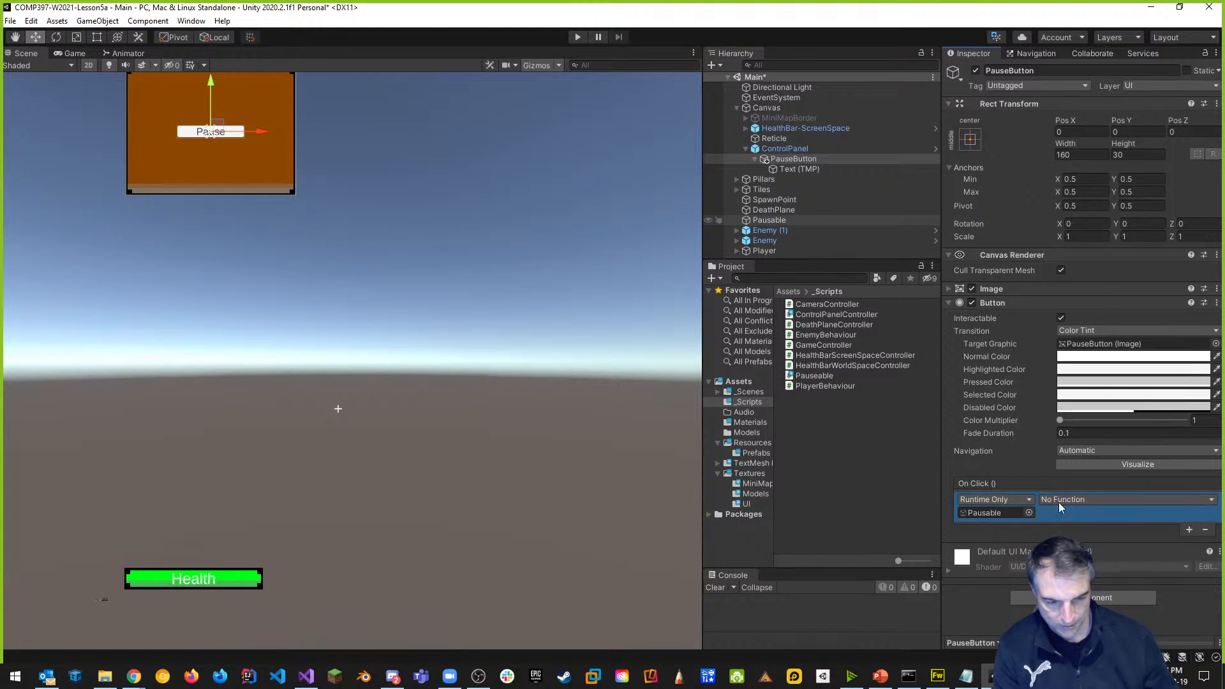
Choose Pauseable > TogglePause() as the click function and enter Play mode.
left_click(1101, 500)
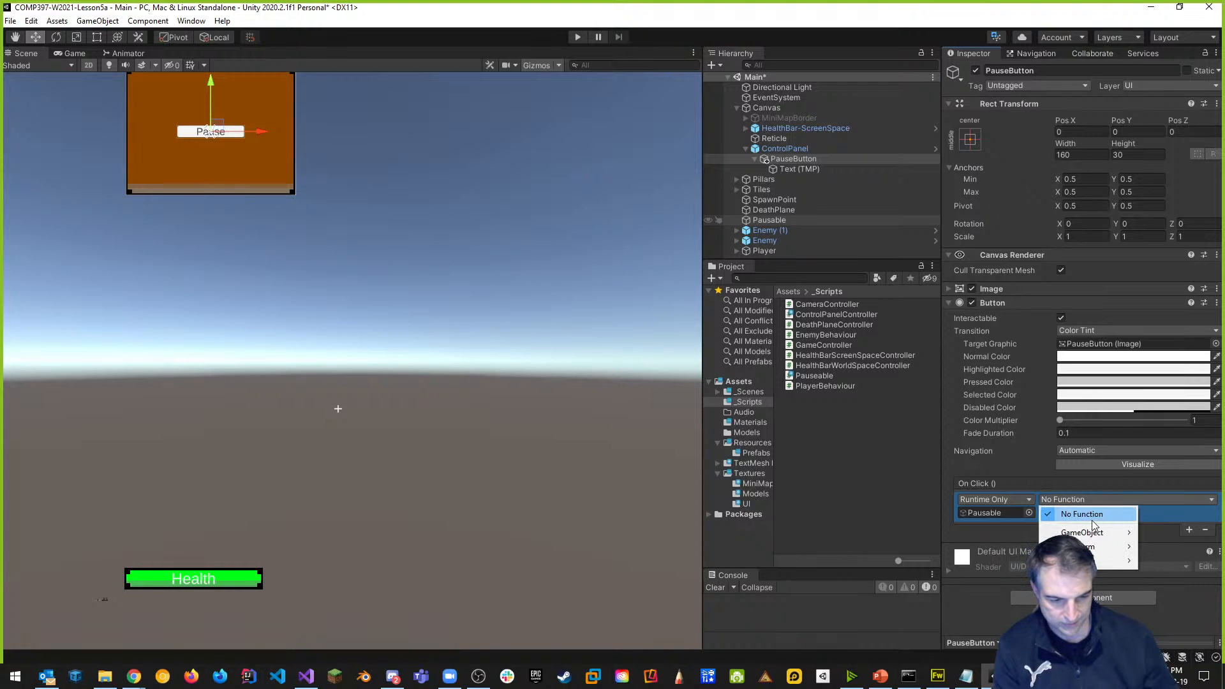
mouse_move(1111, 561)
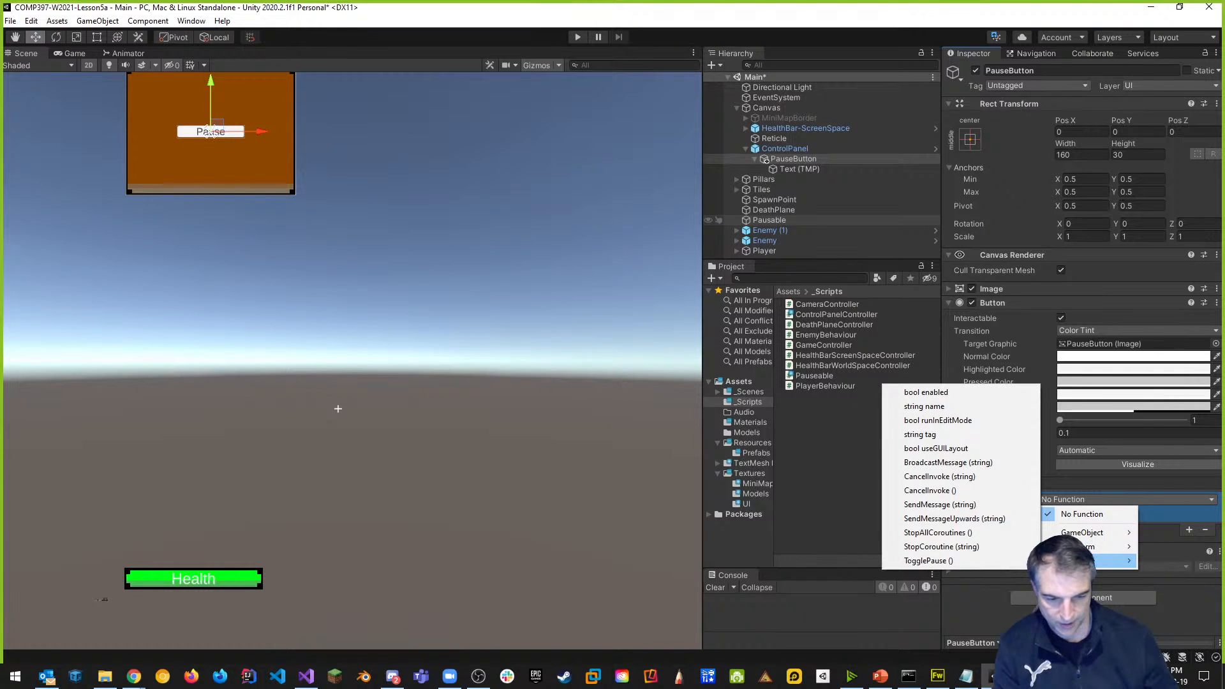
left_click(925, 562)
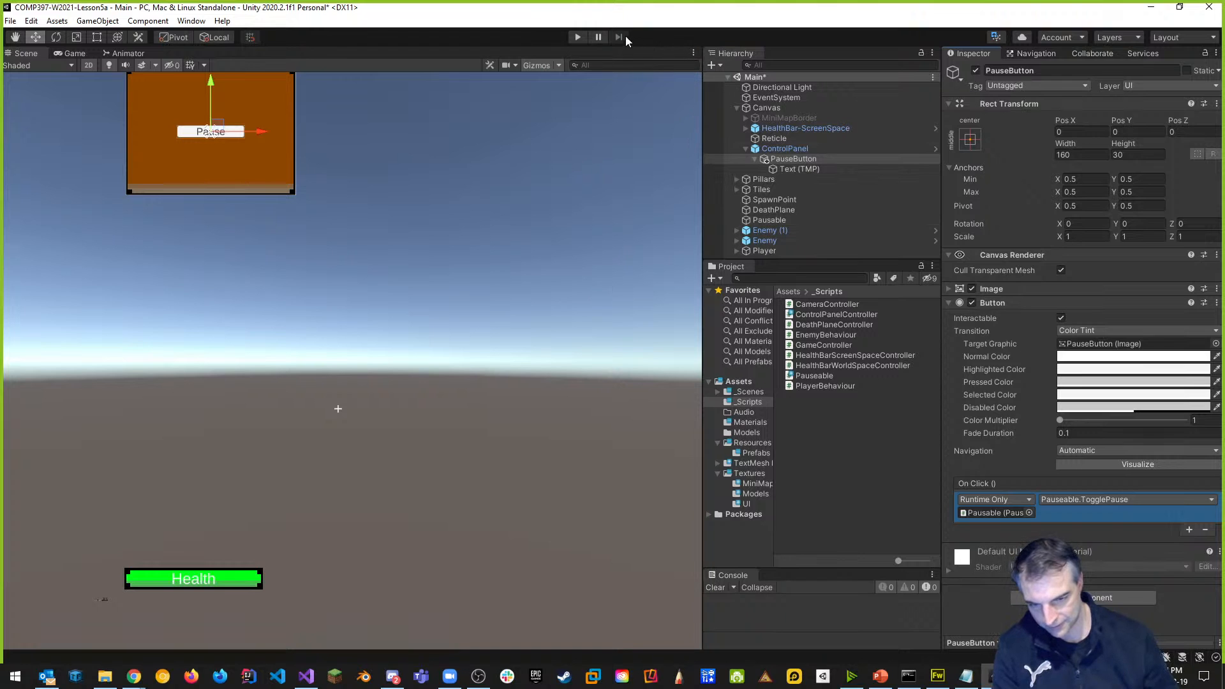
left_click(577, 36)
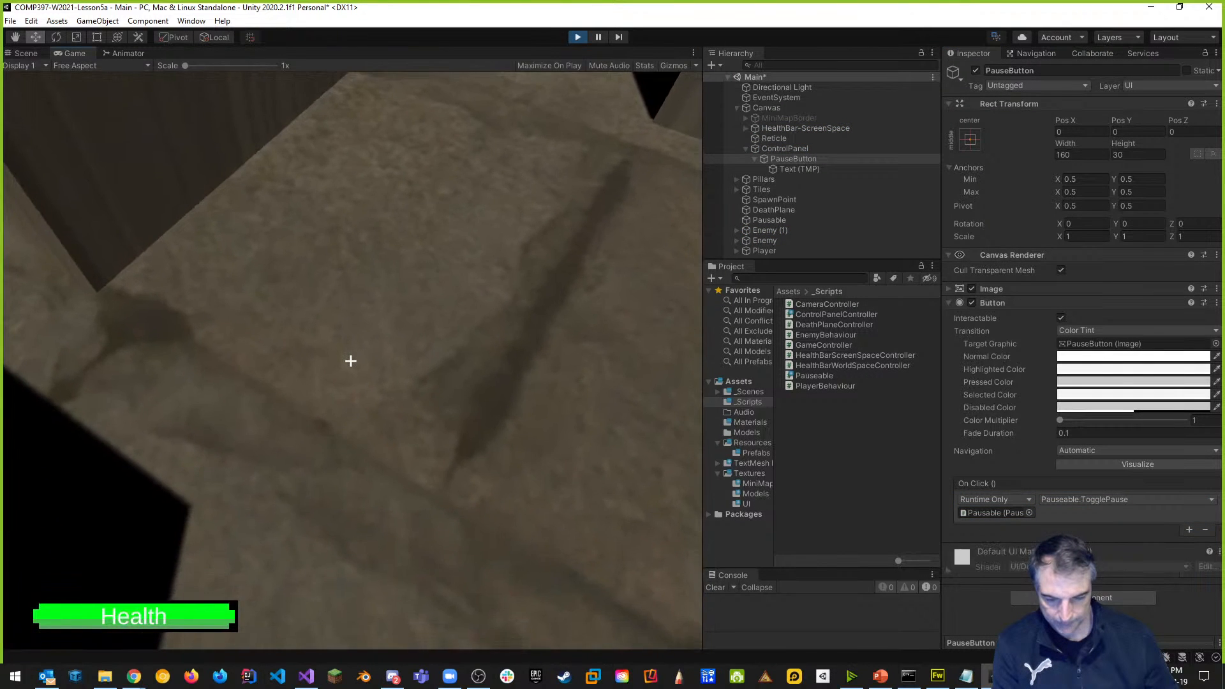
Open the control panel with Tab and click Pause repeatedly while watching Pausable's Is Game Paused.
left_click(446, 274)
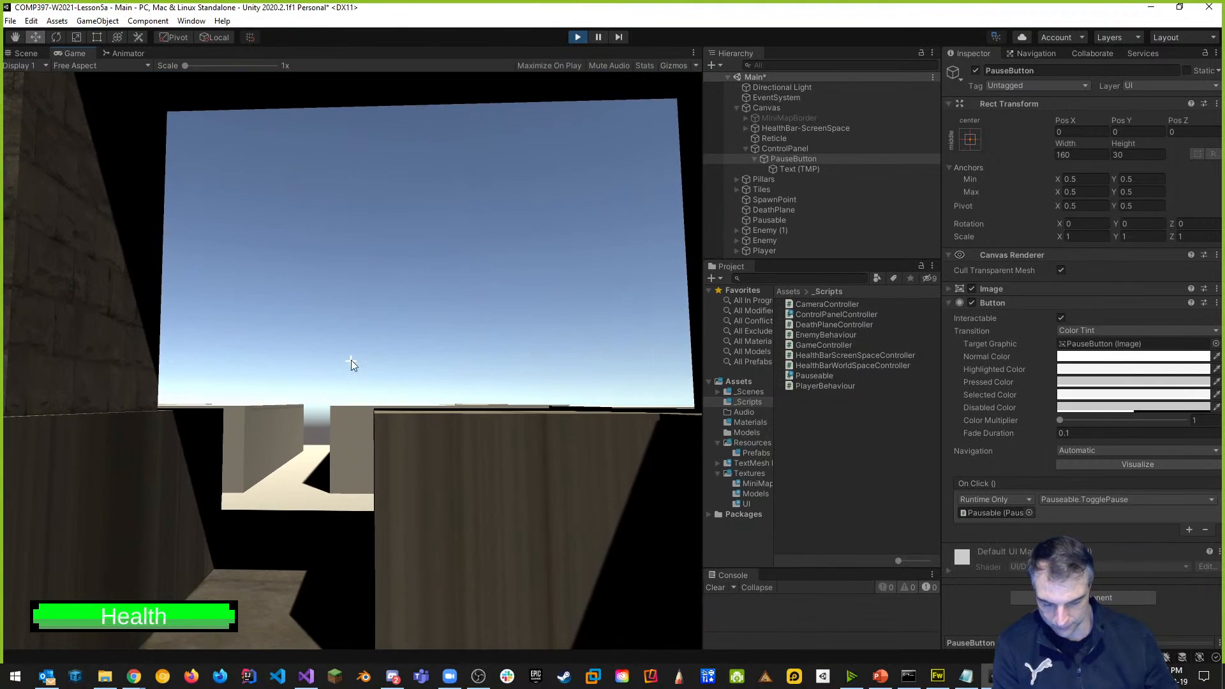
key("Tab")
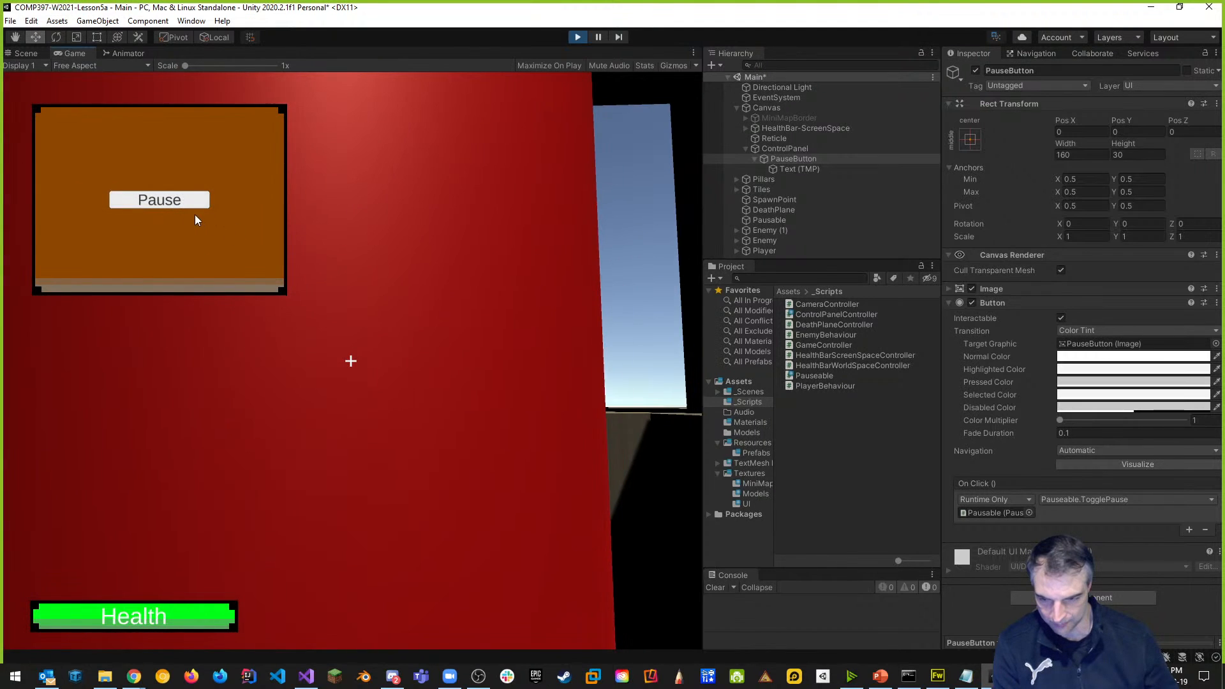
left_click(174, 200)
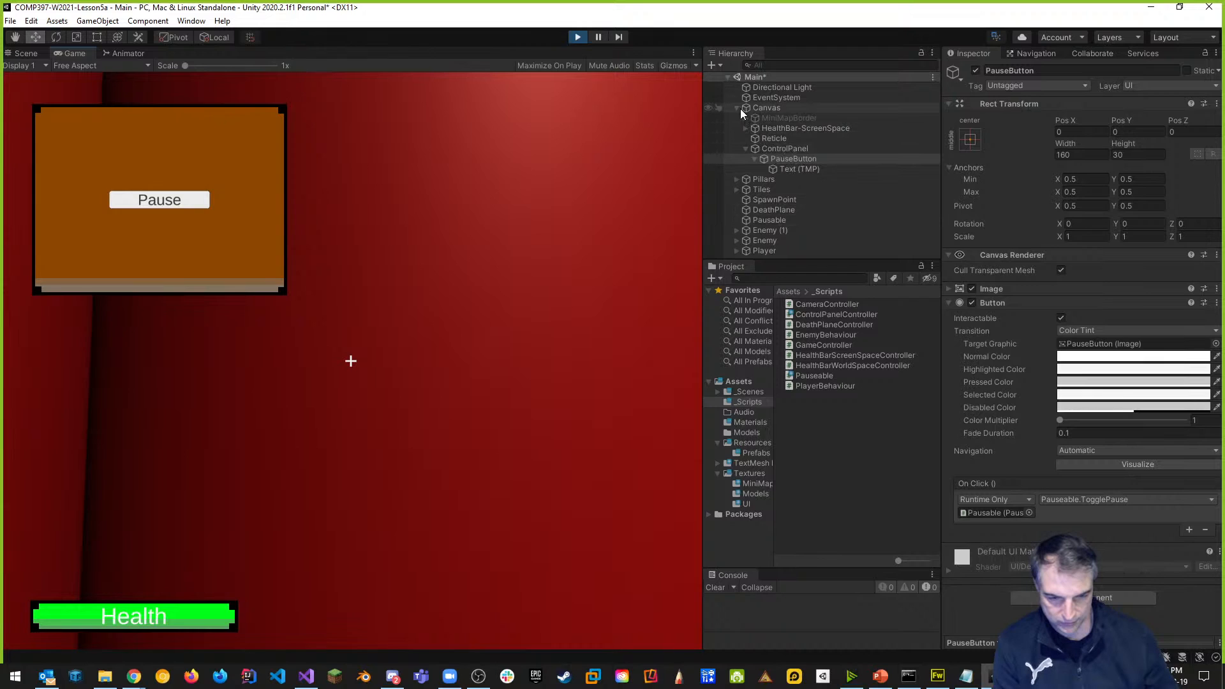
left_click(783, 222)
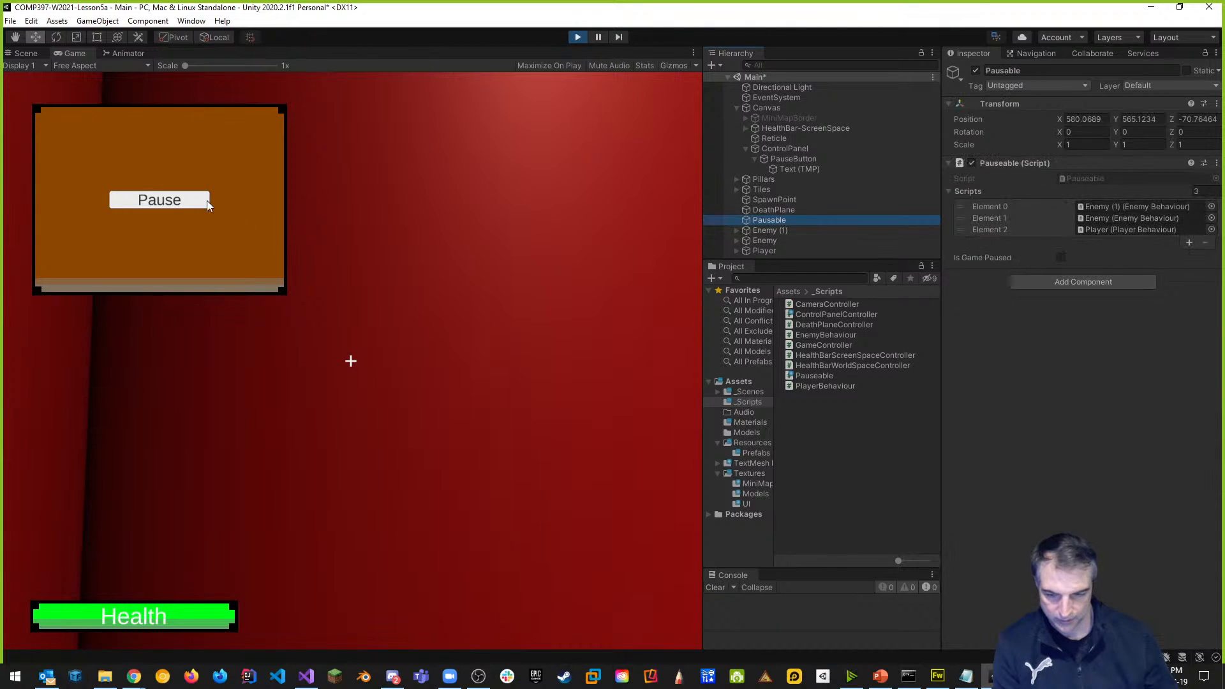
left_click(181, 206)
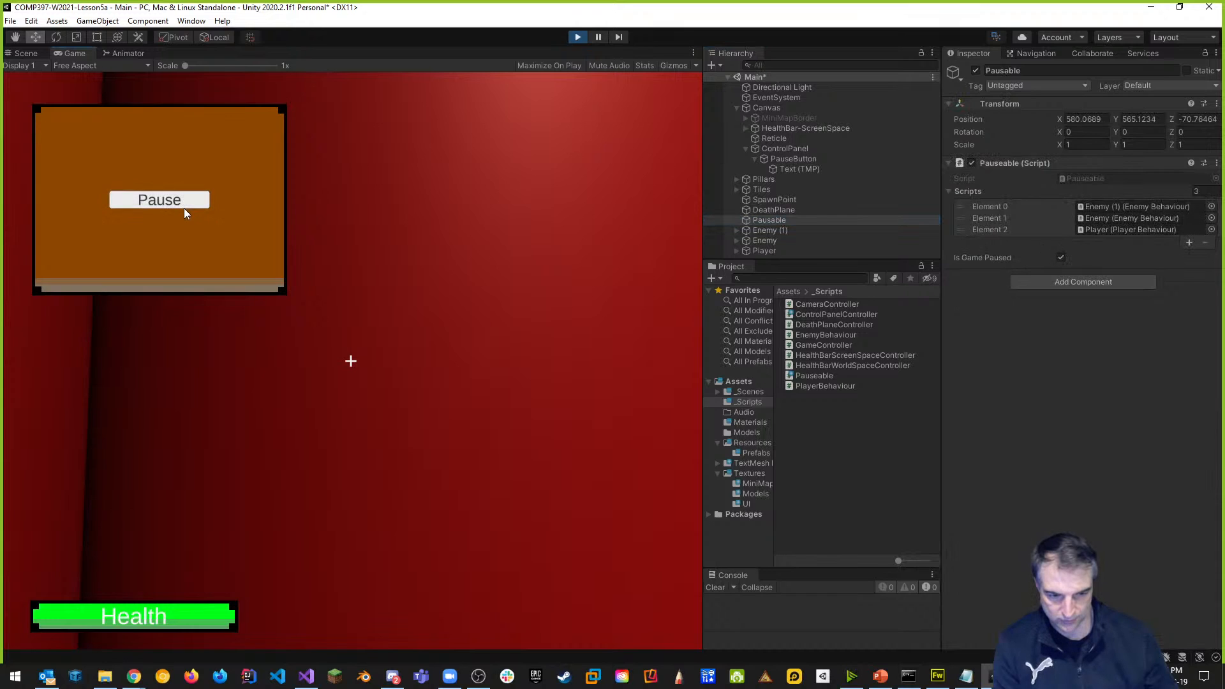
left_click(183, 208)
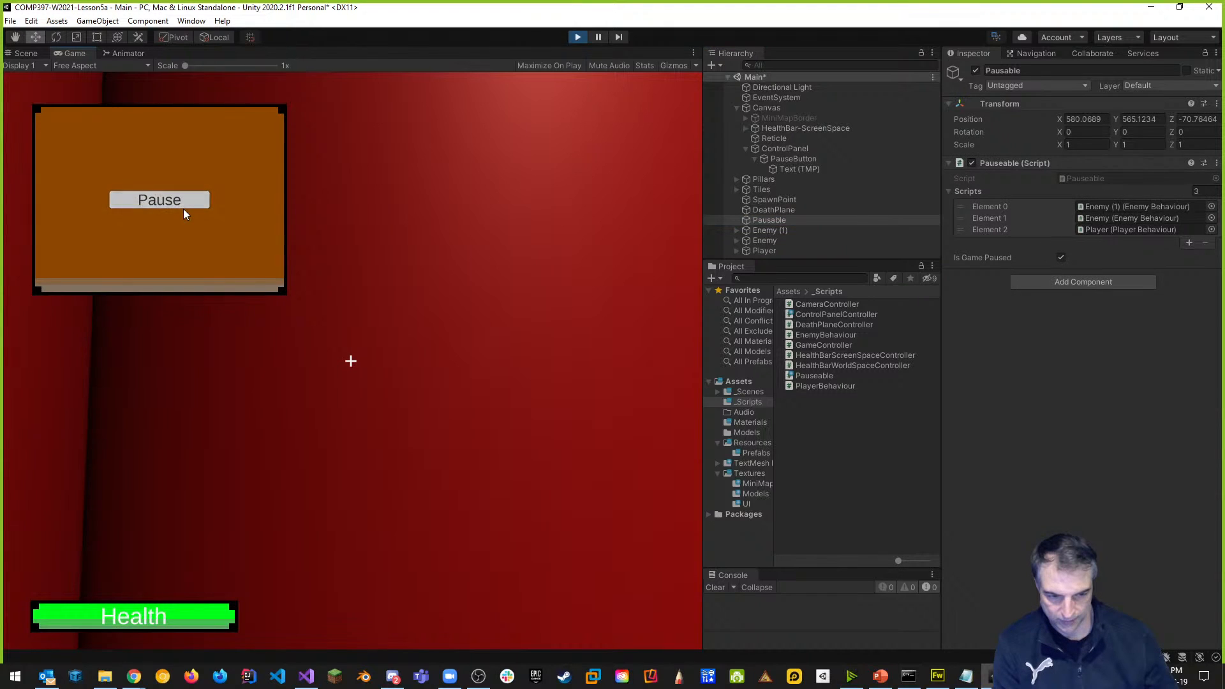
left_click(184, 209)
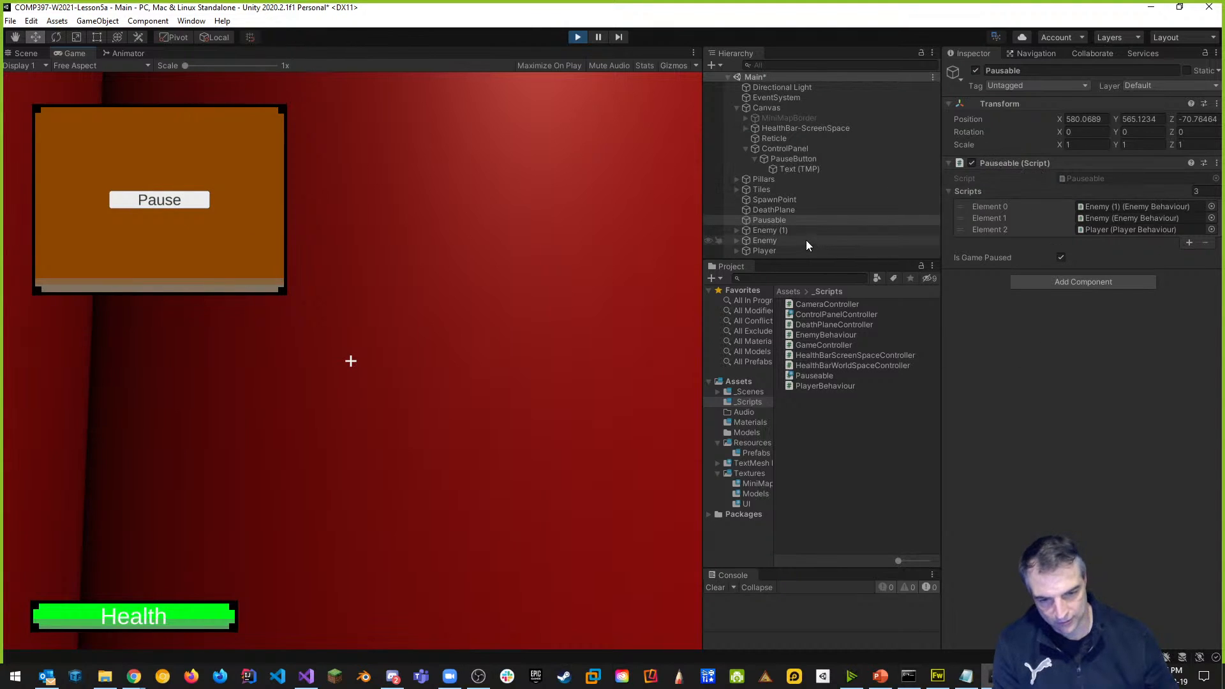
left_click(766, 231)
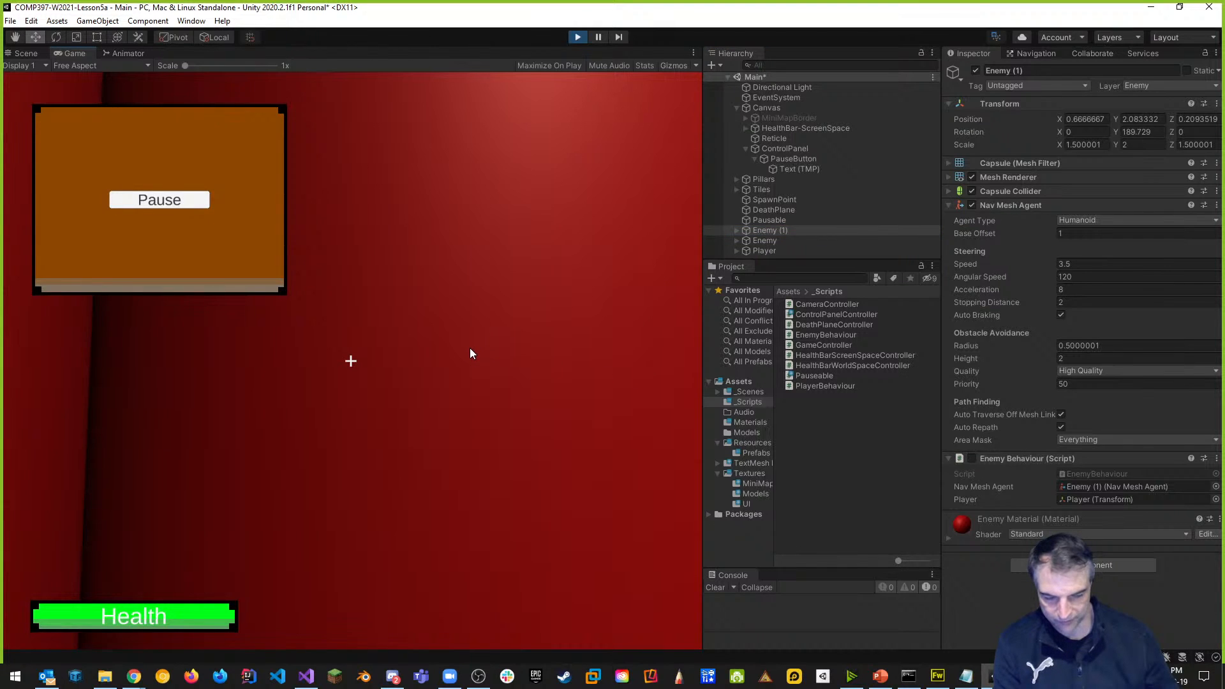
Move and jump the player while closing and reopening the control panel with Tab.
key("s")
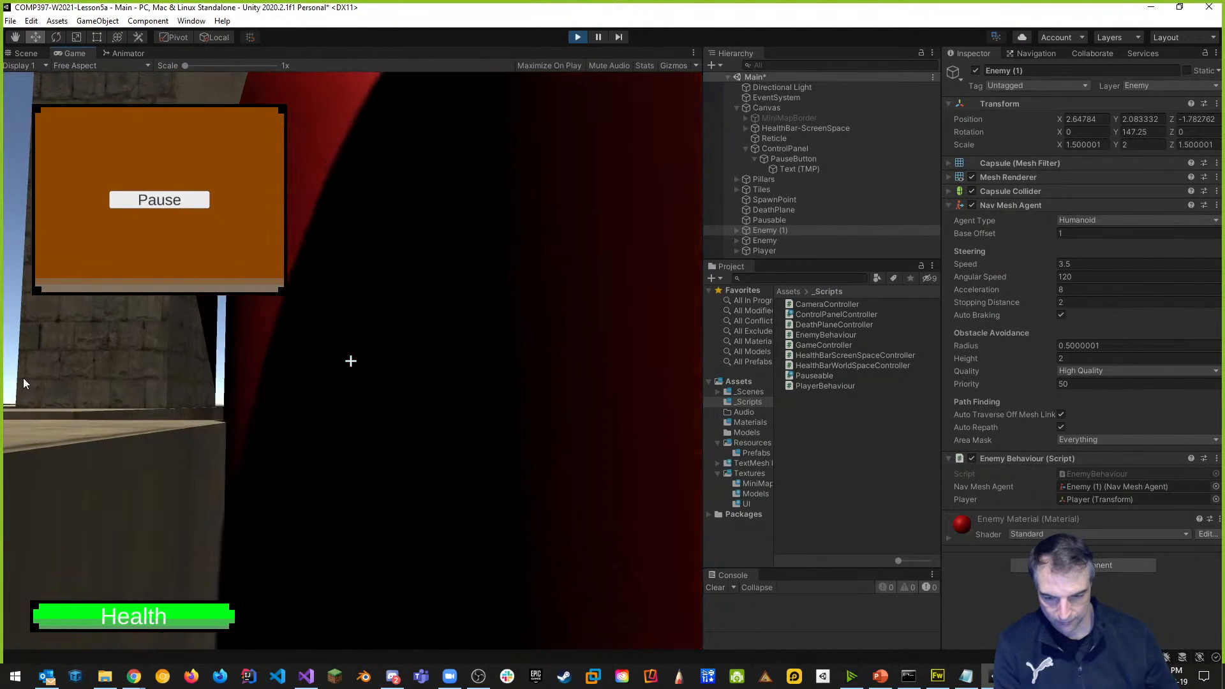
key("space")
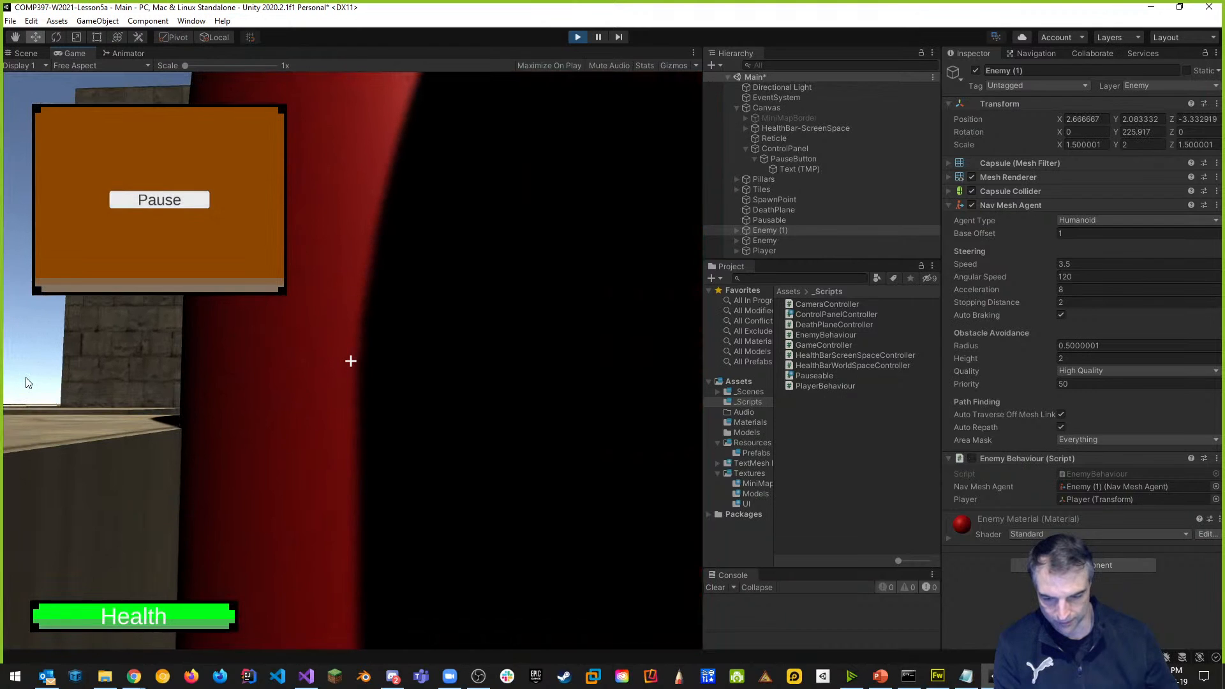
key("Tab")
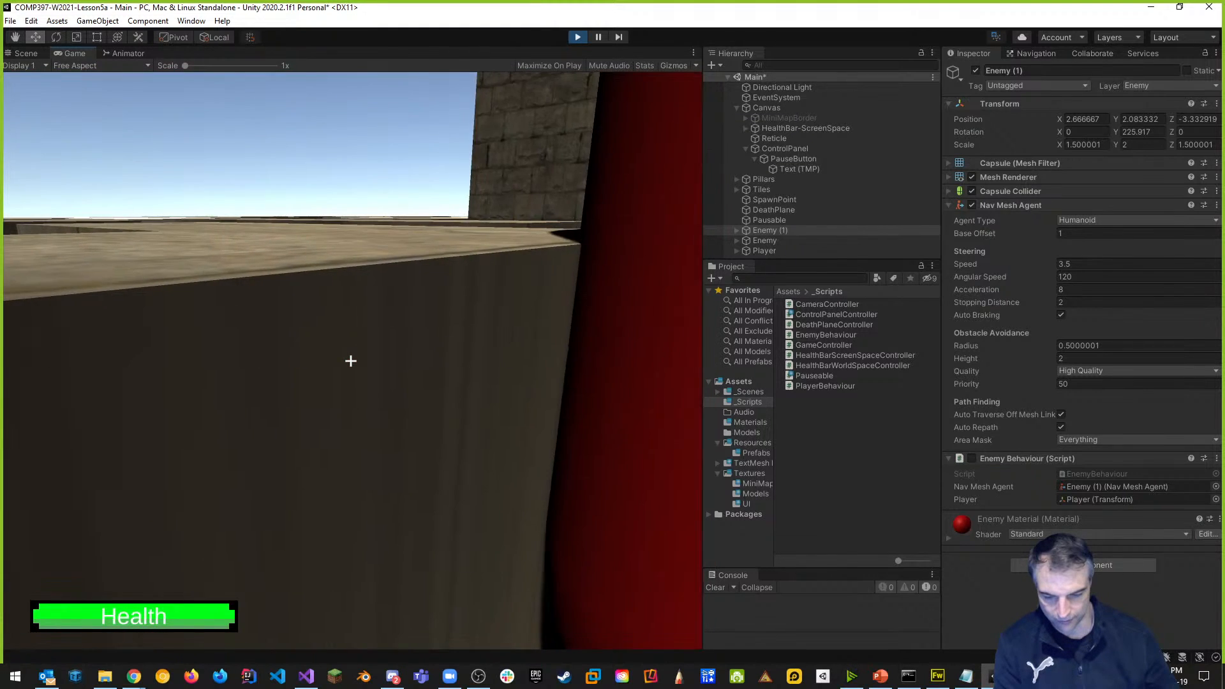
key("Tab")
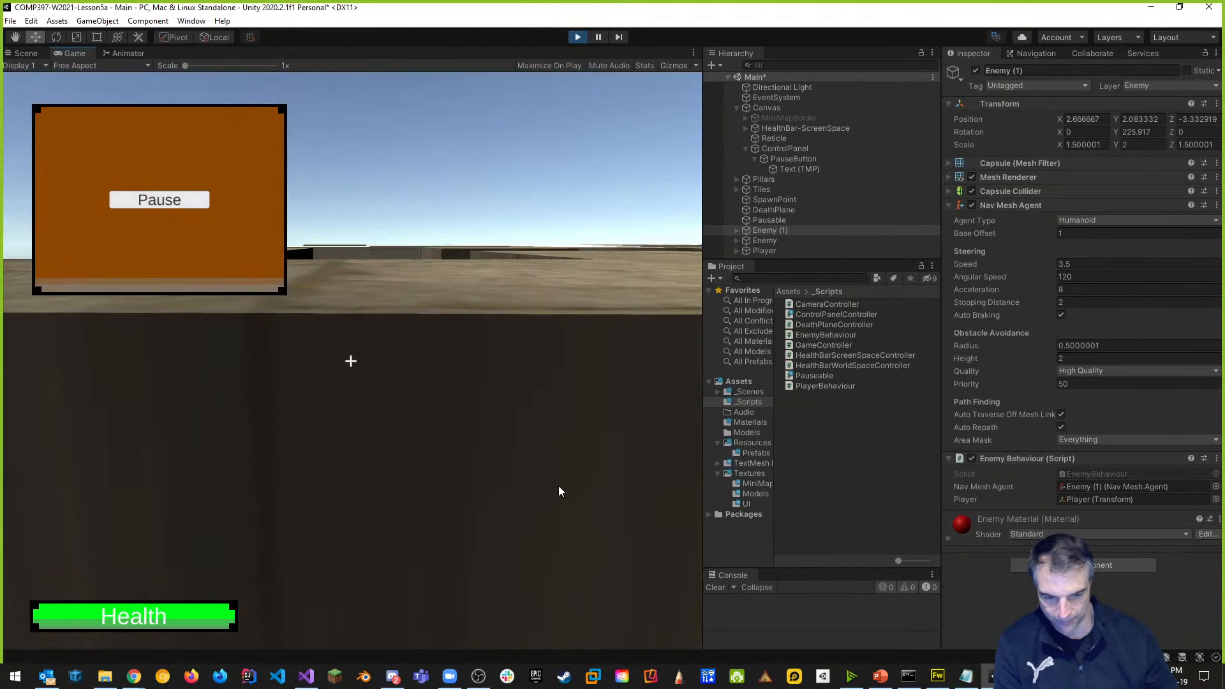
key("space")
key("space")
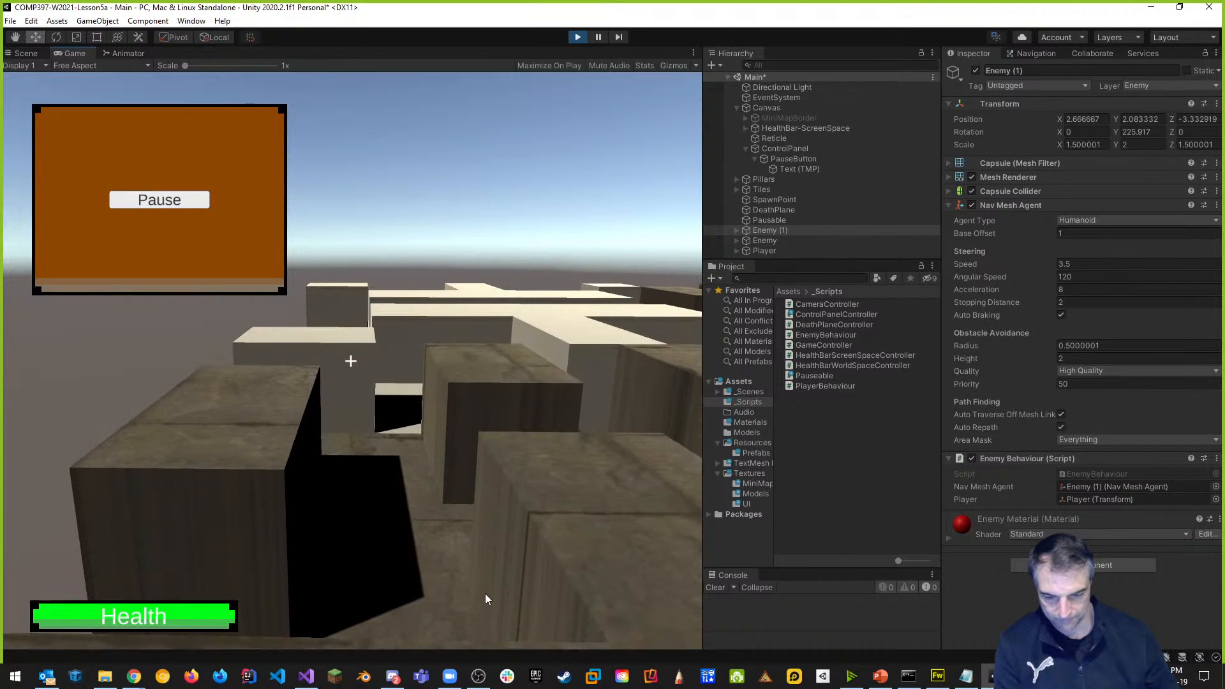
key("space")
key("Tab")
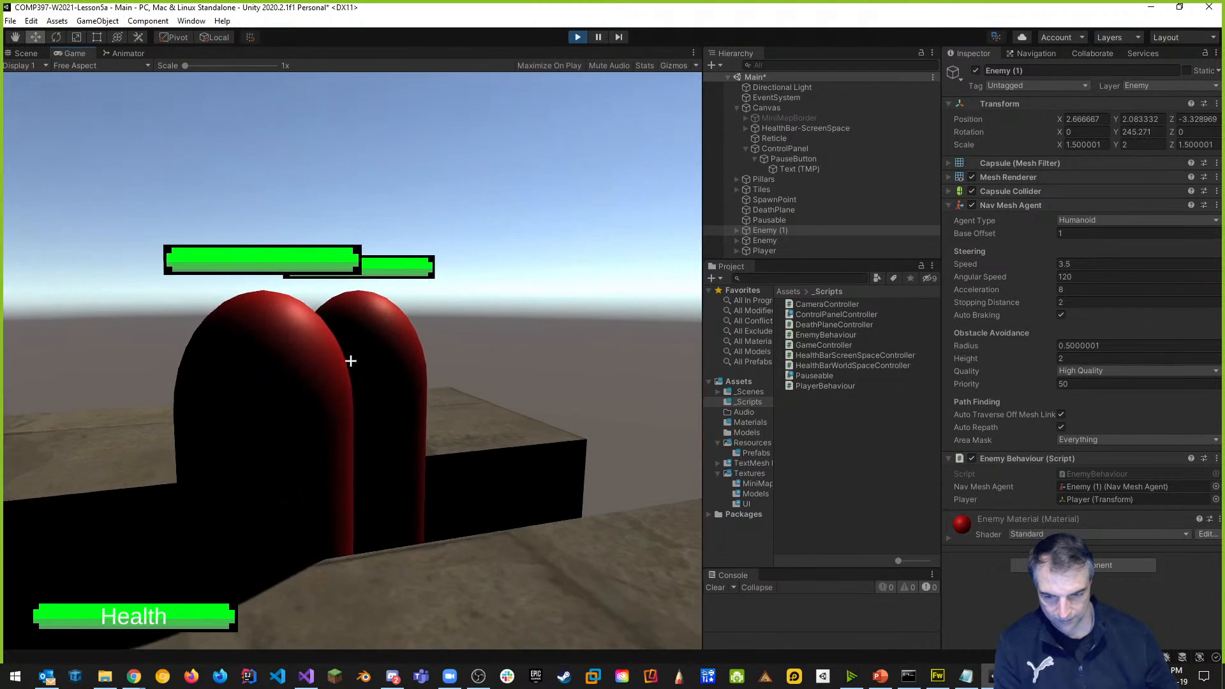
Walk forward over the blocks, then pause from the control panel and resume by closing it.
key("w")
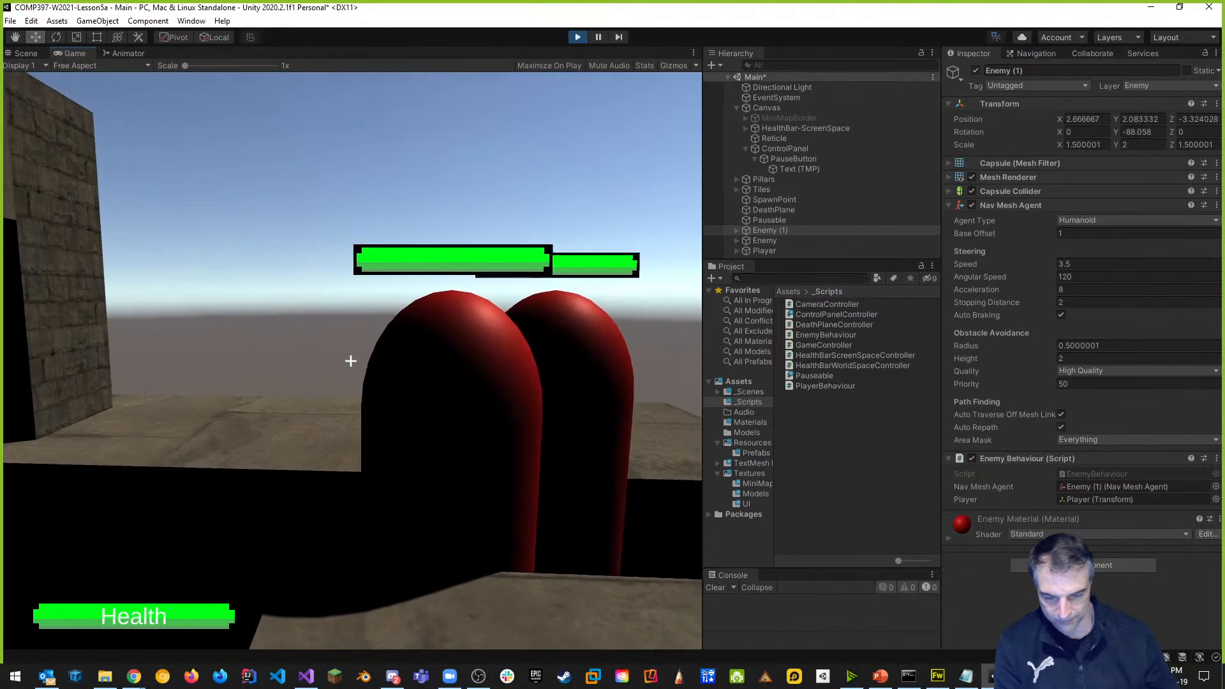
key("w")
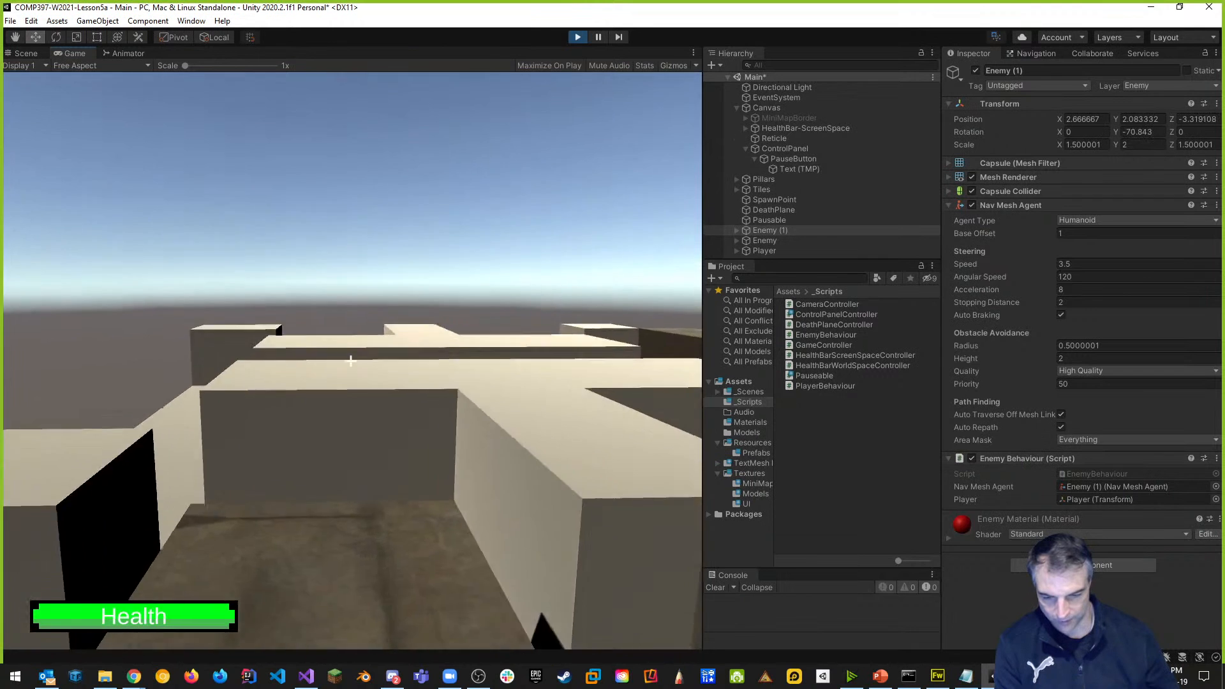
key("w")
key("space")
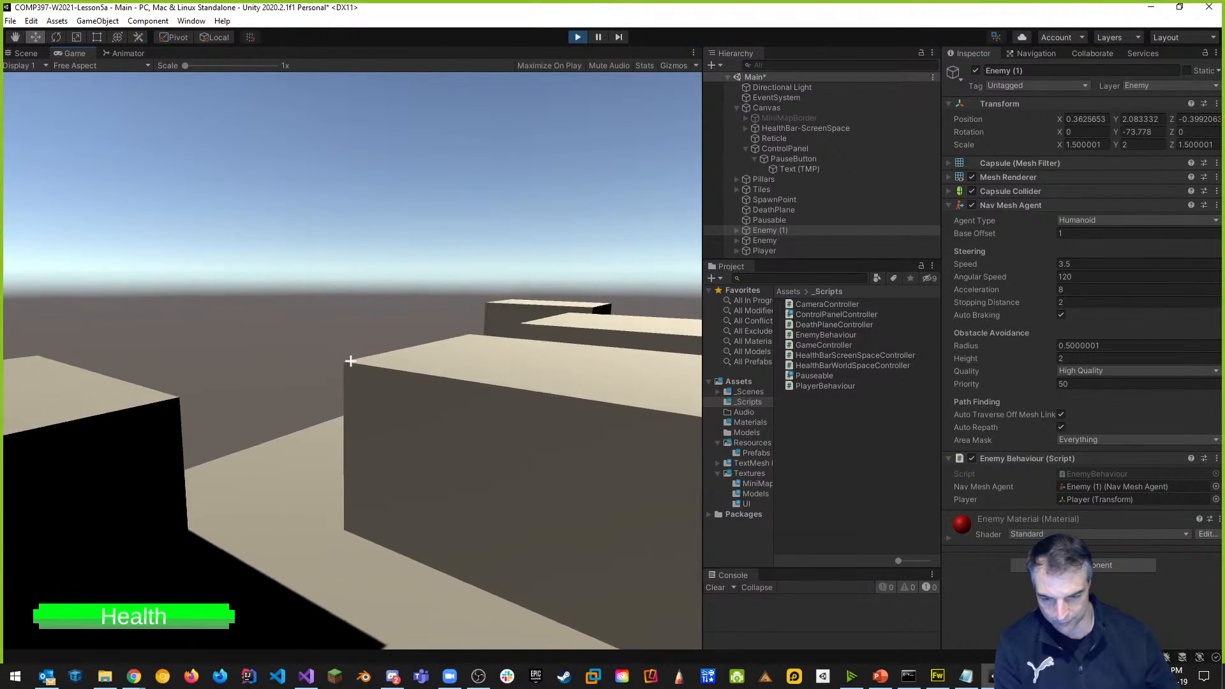
key("space")
key("w")
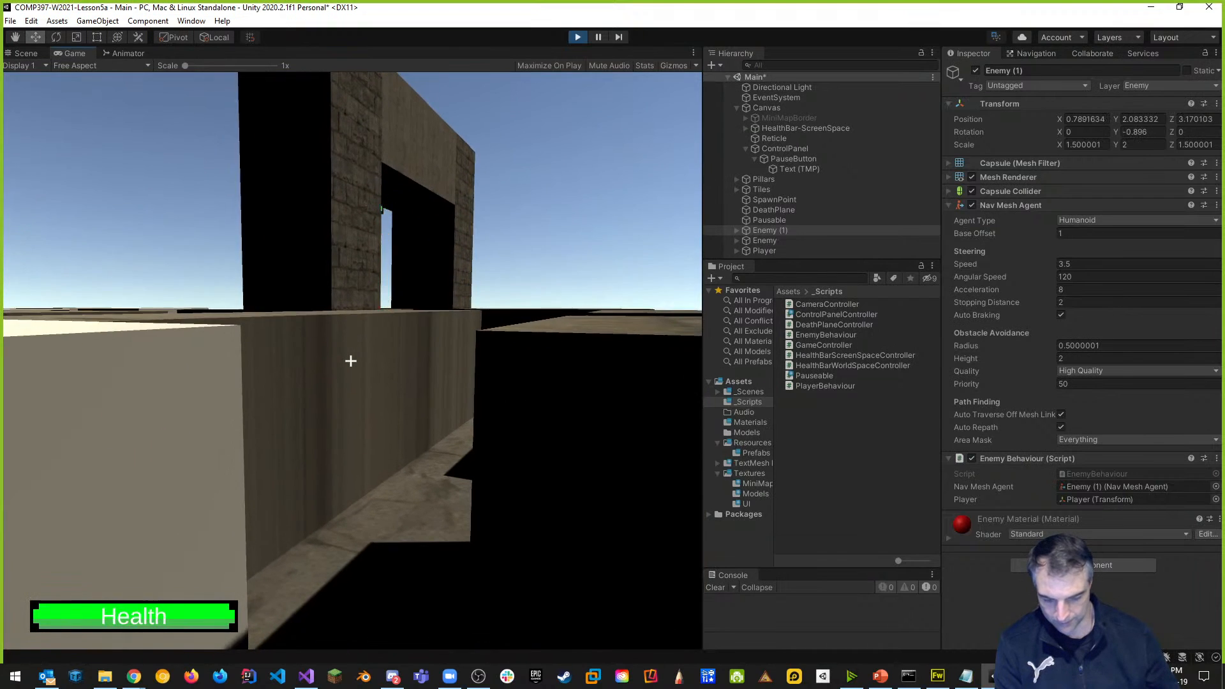
key("Tab")
left_click(161, 199)
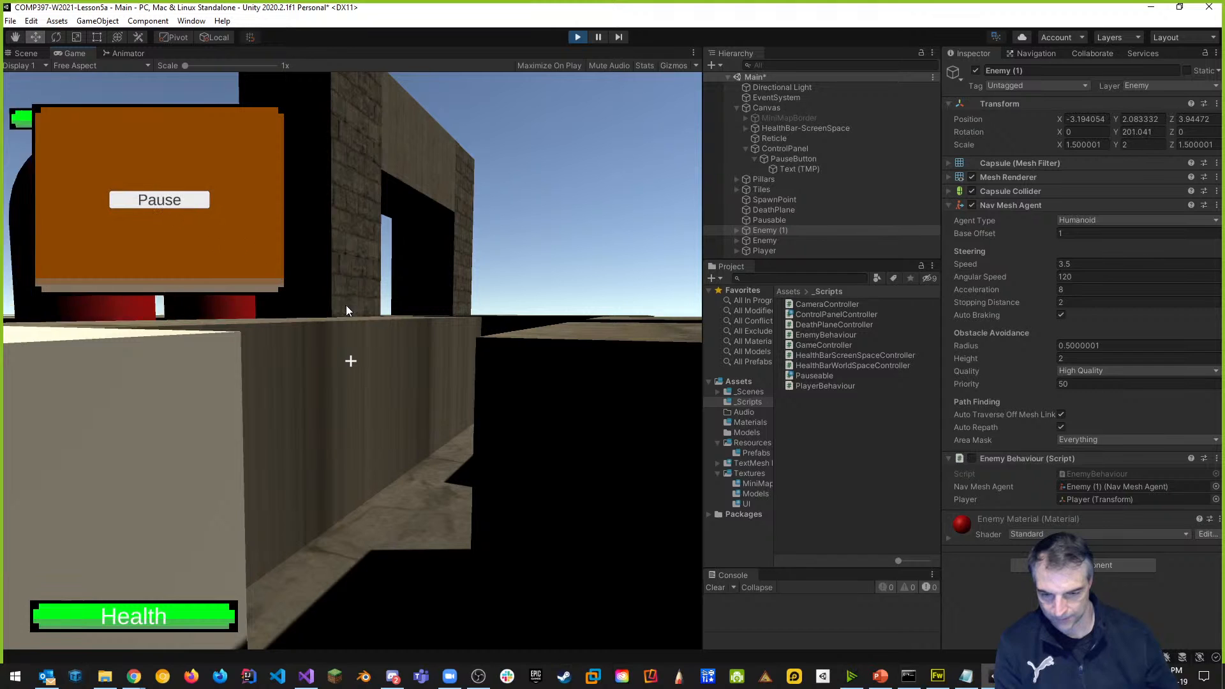
key("Tab")
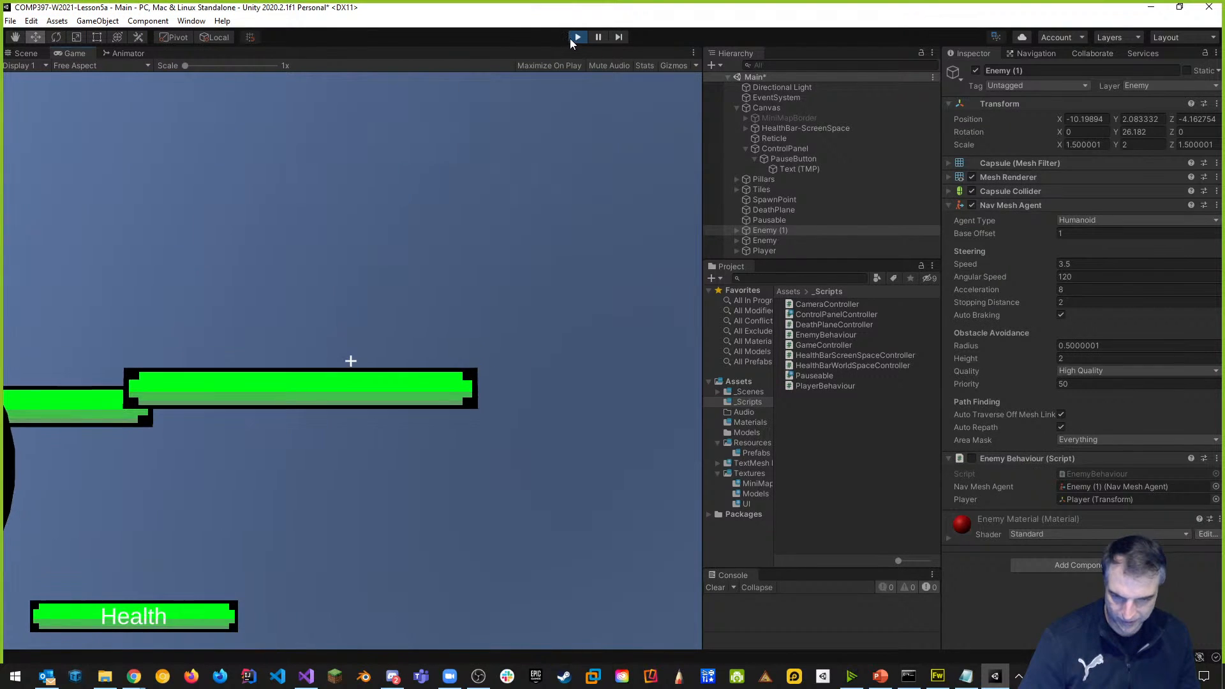
Stop Play mode, select Pausable to view its Scripts list, and switch to Pauseable.cs.
left_click(572, 39)
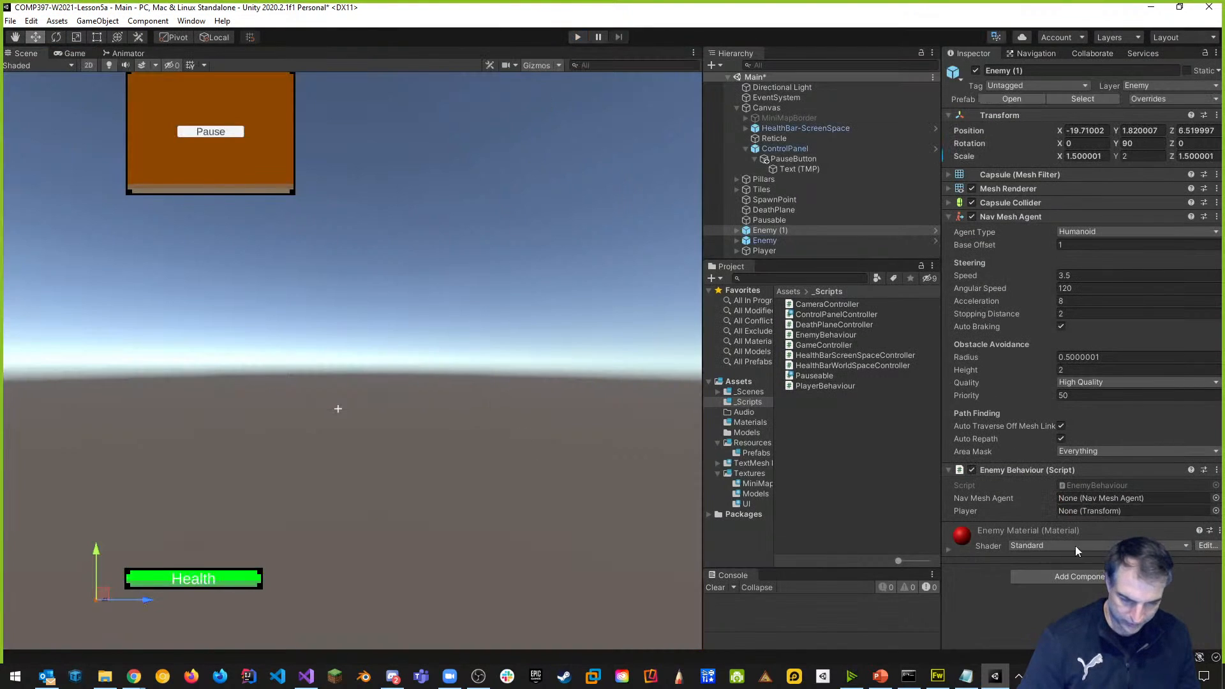
left_click(777, 220)
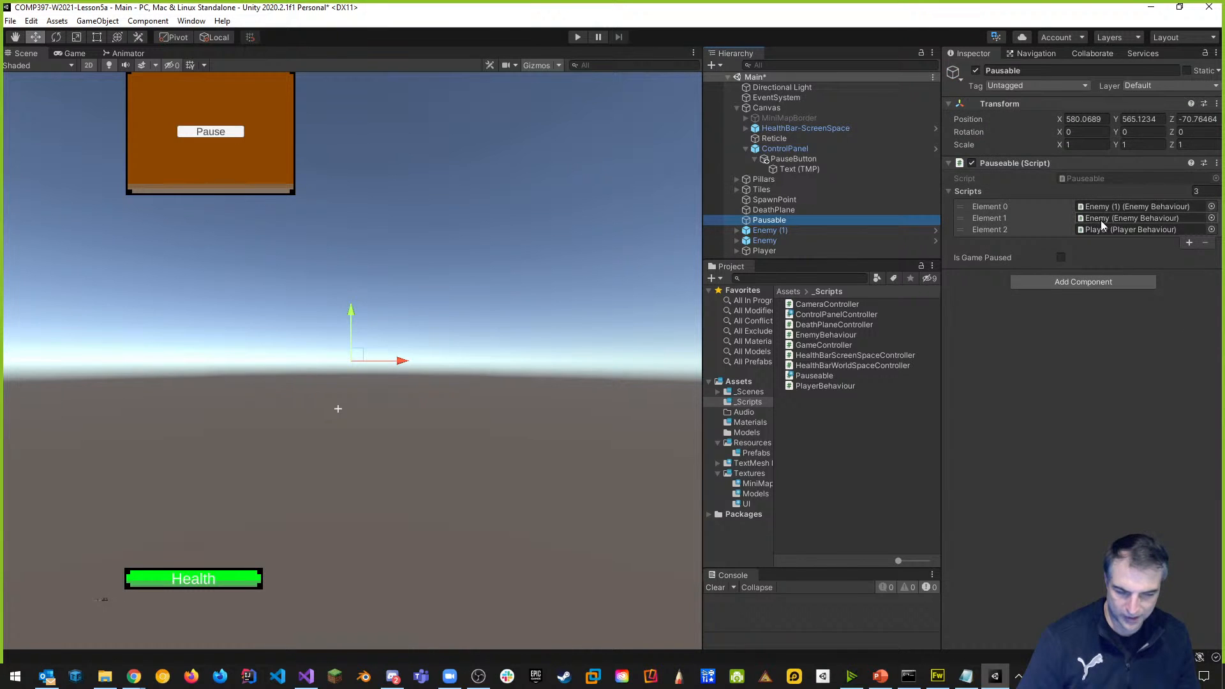
key("alt")
key("alt+Tab")
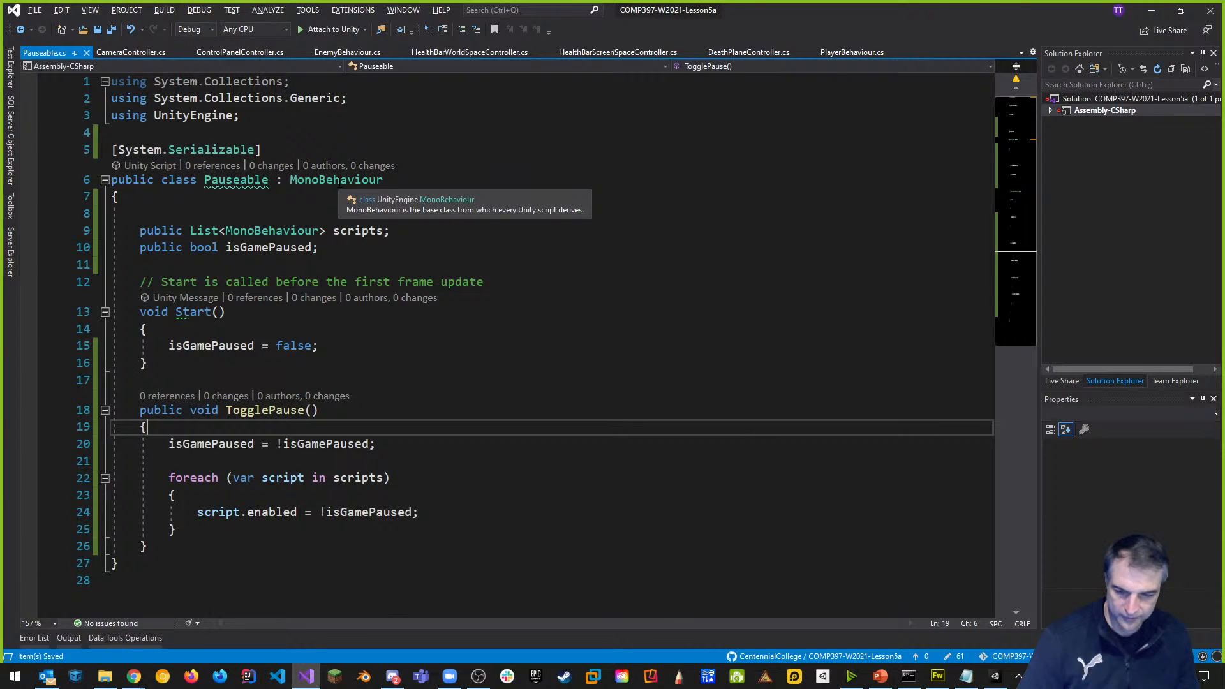
key("alt+Tab")
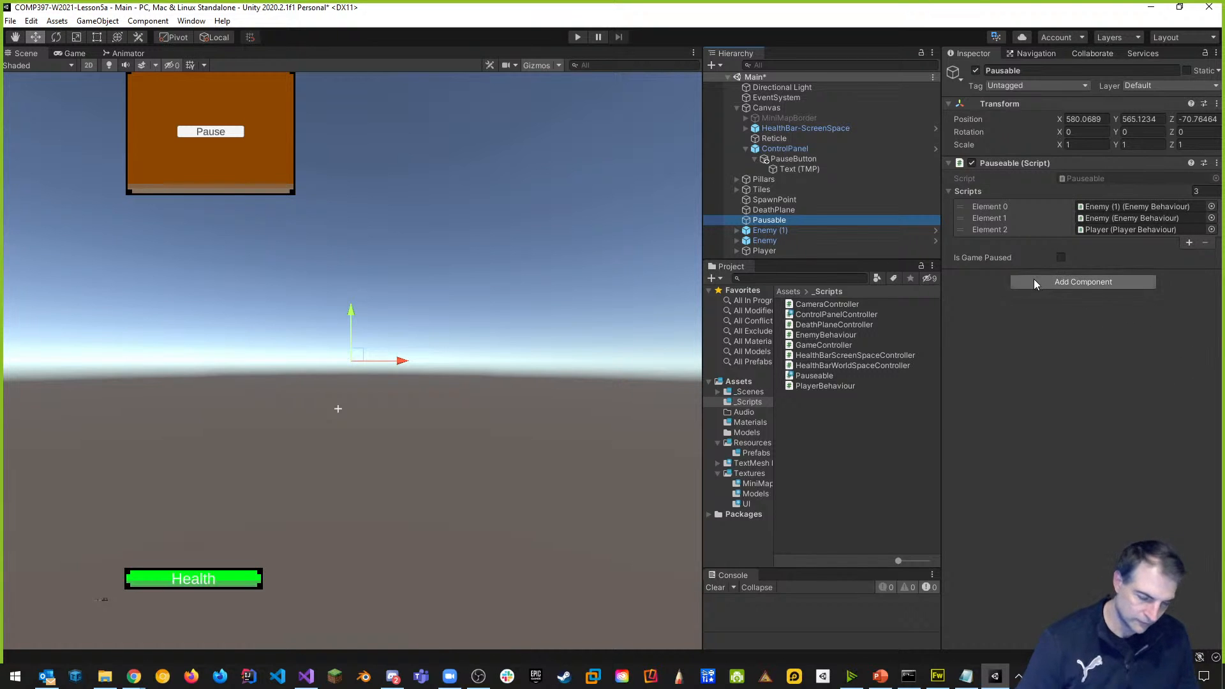
key("alt+Tab")
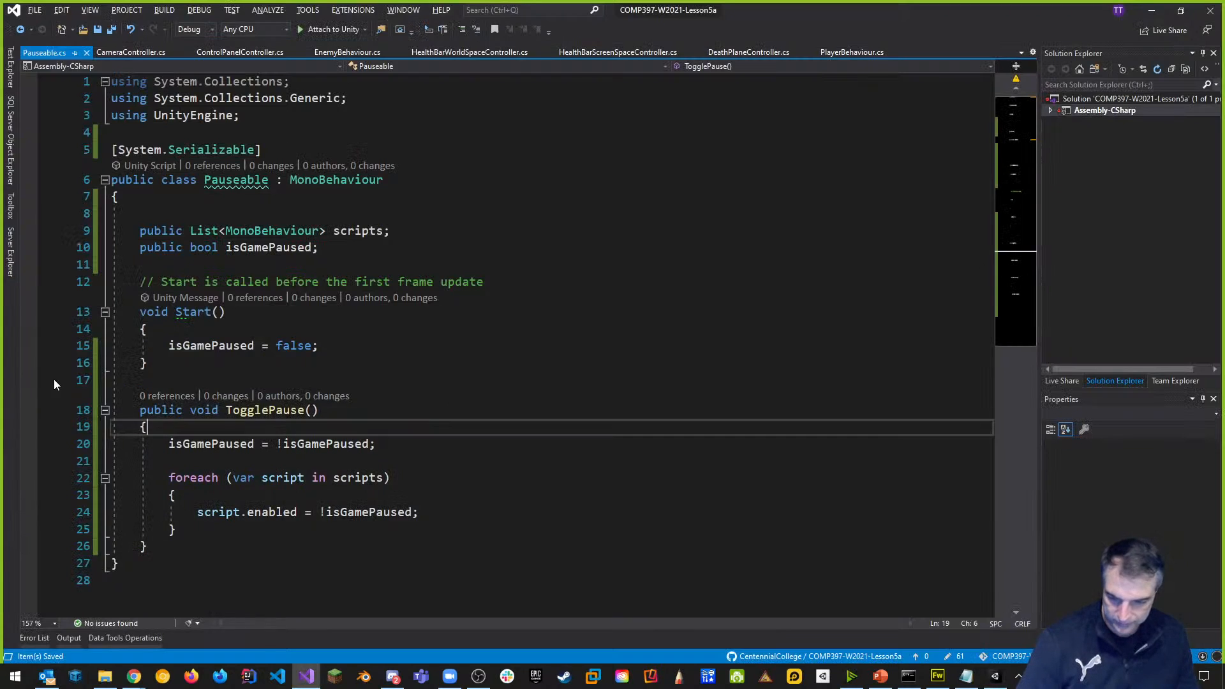
scroll(305, 377, "down", 1)
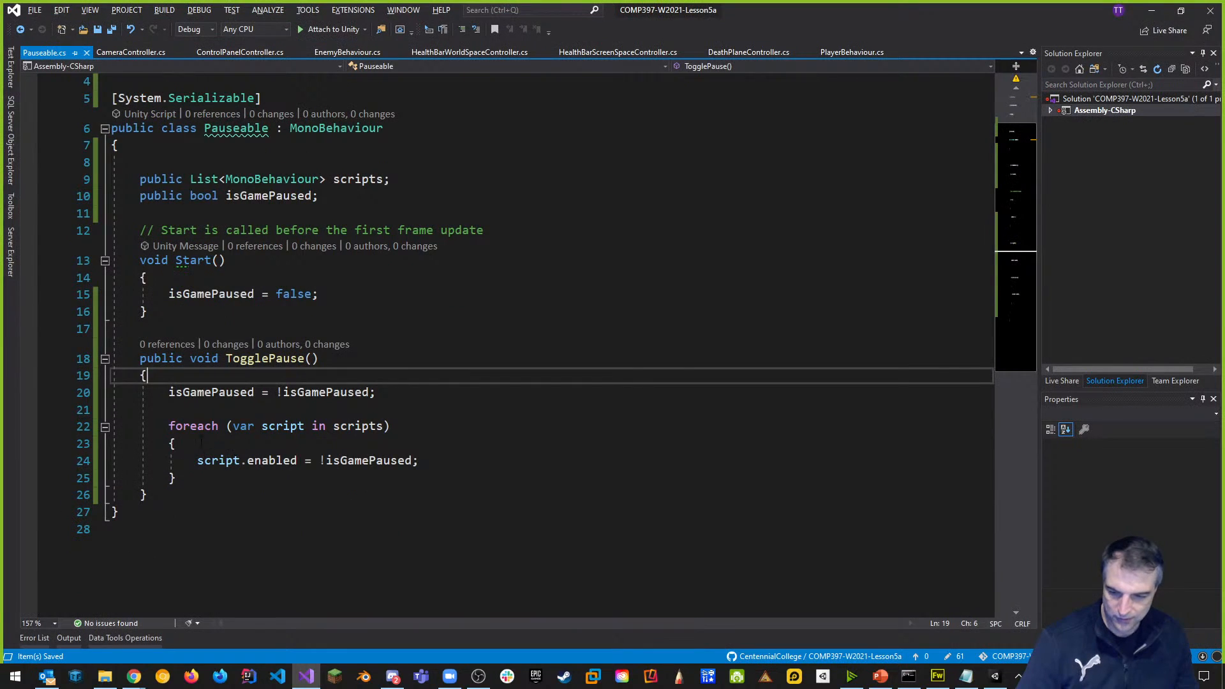
scroll(278, 402, "up", 1)
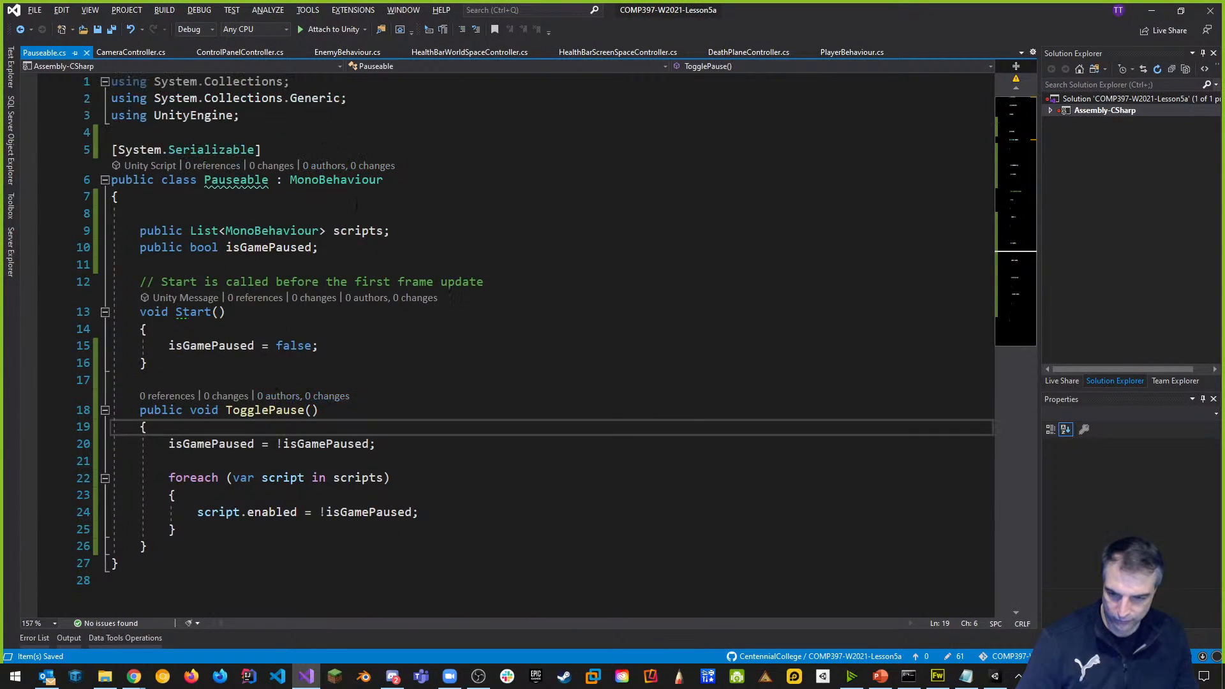
left_click(397, 231)
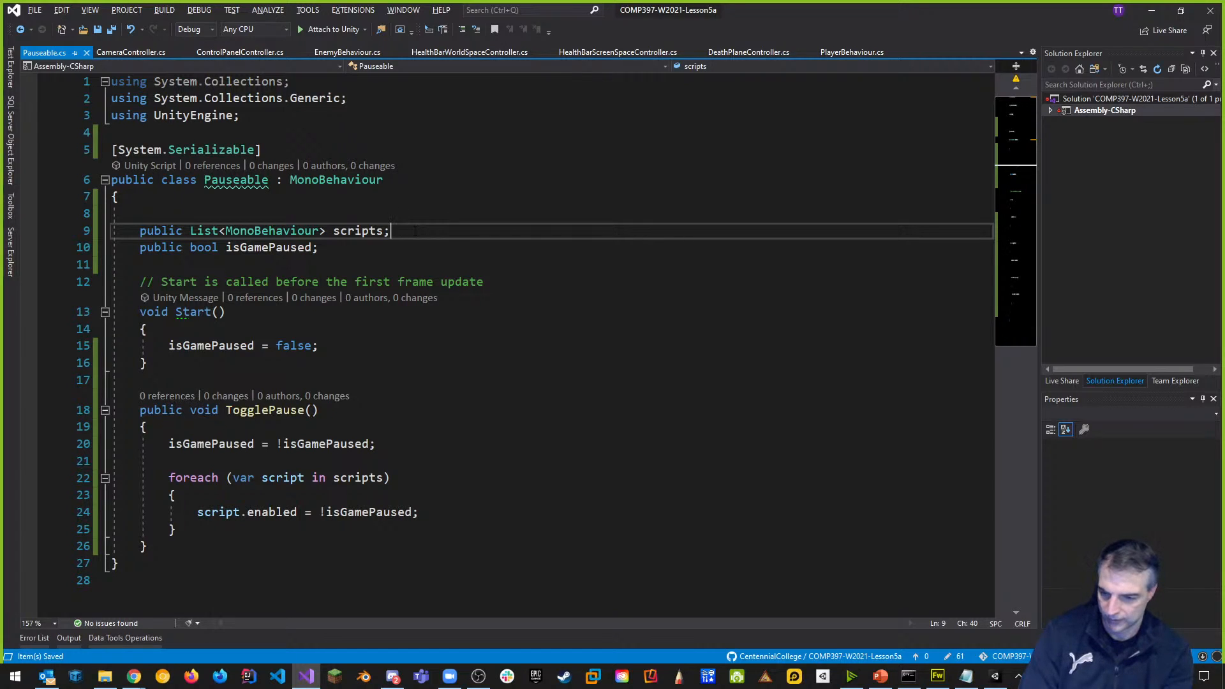
Declare 'public List<NavMeshAgent> agents;' with UnityEngine.AI imported, save, and select the scripts foreach loop.
key("Return")
type("public List")
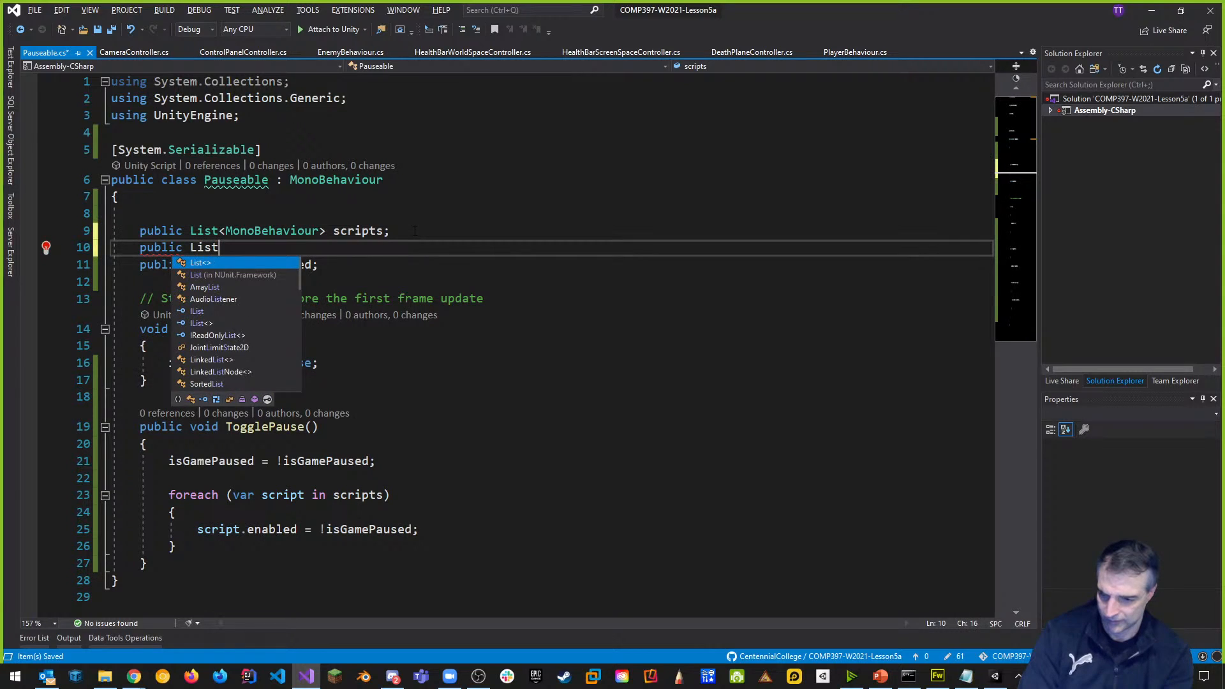
type("<Nav")
type("MeshAgent")
key("Tab")
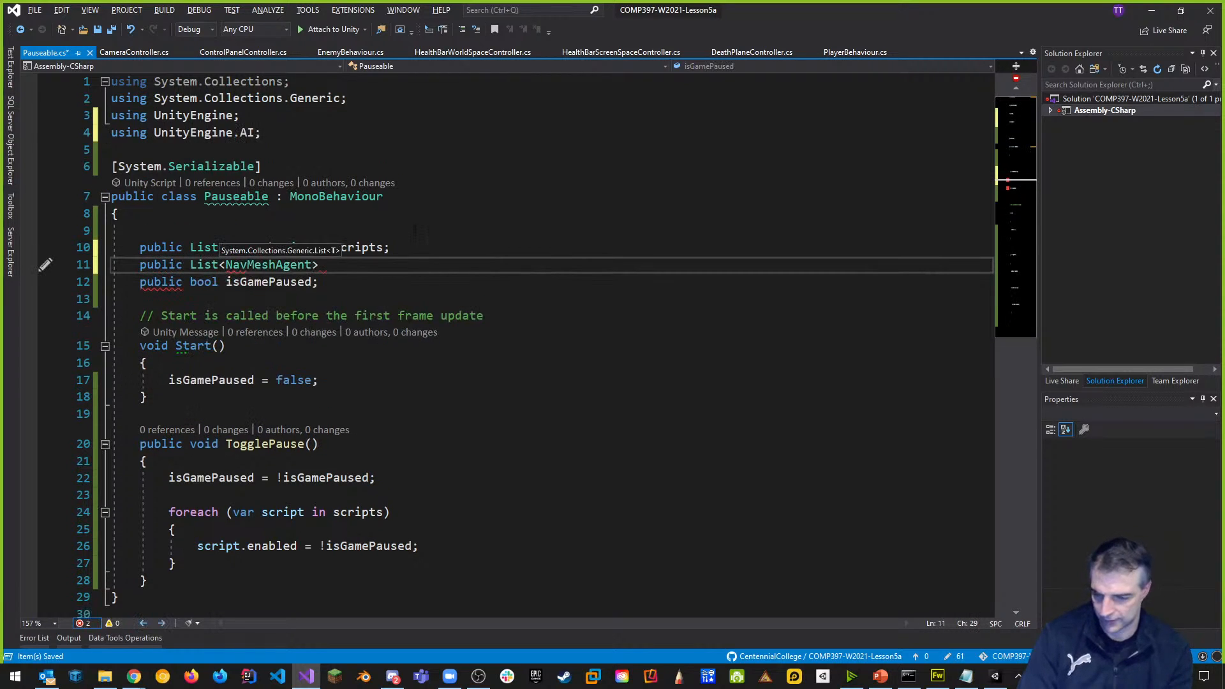
key("Right")
key("Right")
key("Left")
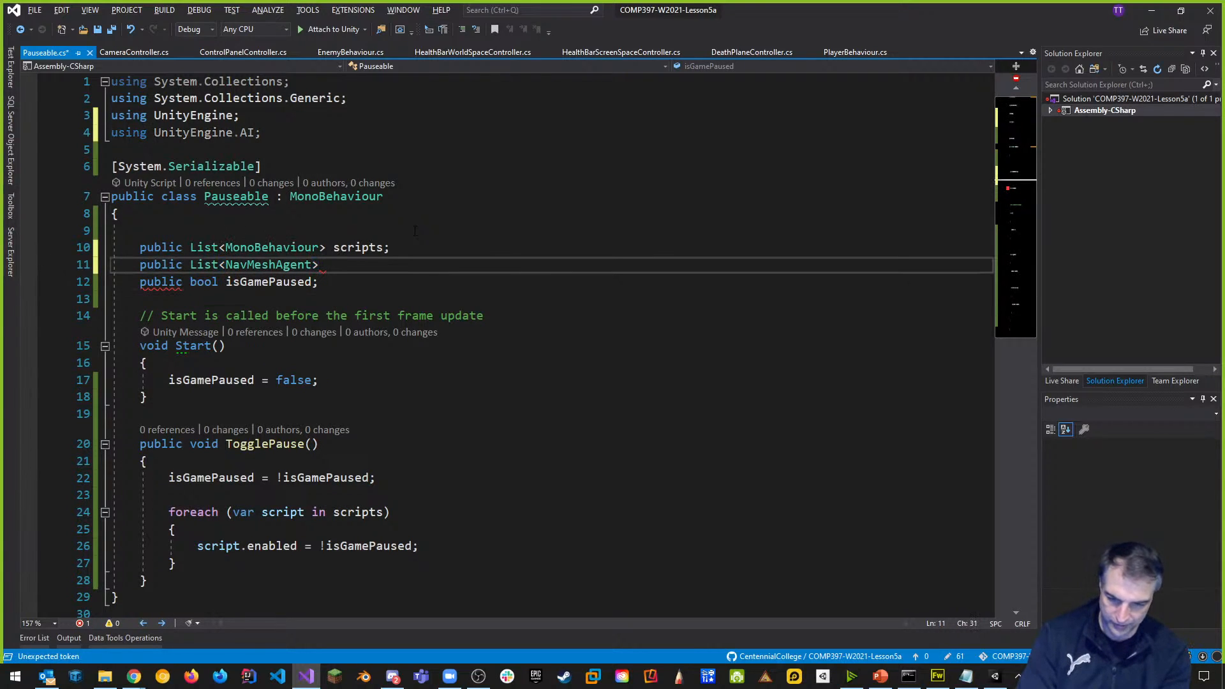
type("AI")
key("BackSpace")
key("BackSpace")
type("agents;")
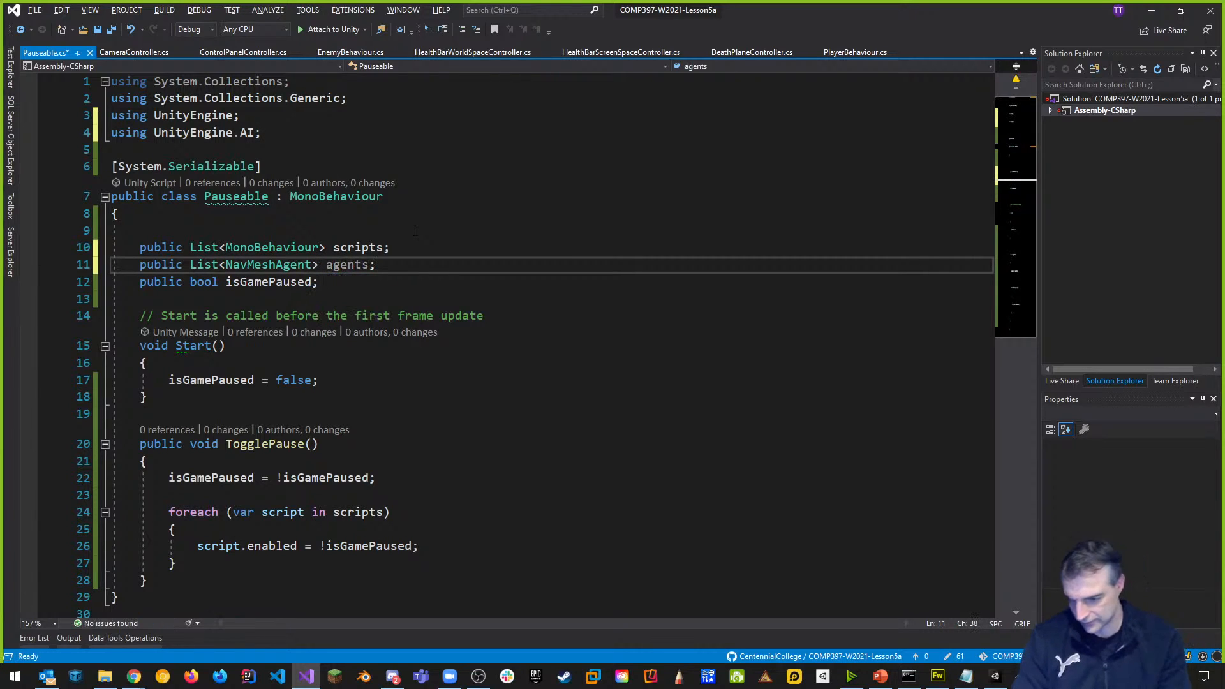
key("ctrl+s")
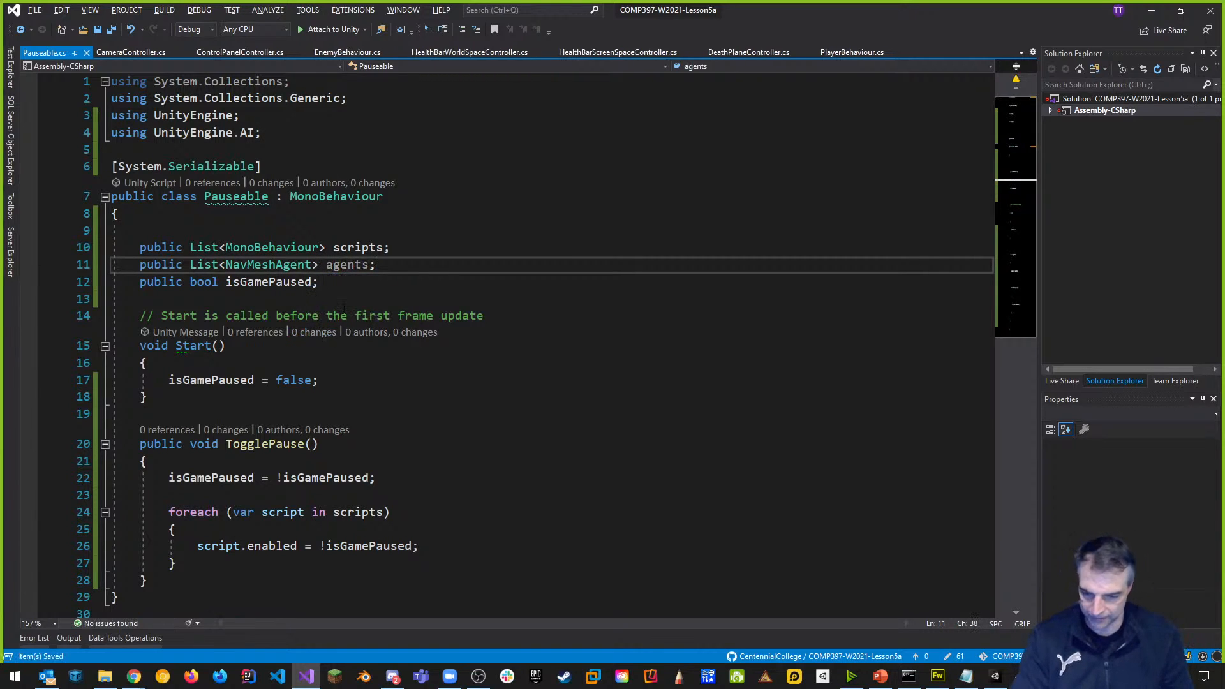
scroll(403, 434, "down", 2)
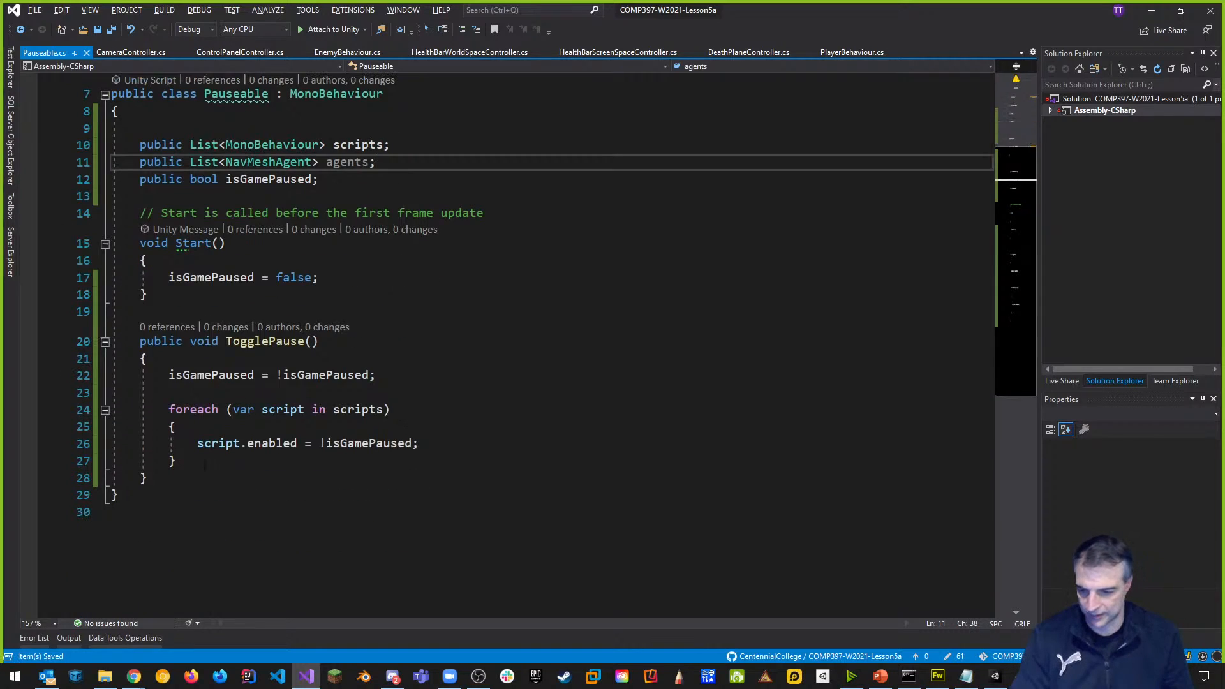
left_click_drag(191, 462, 168, 409)
key("ctrl+c")
Paste a copy of the foreach loop below and change it to 'agent in agents'.
left_click(211, 462)
key("Return")
key("ctrl+v")
left_click(362, 495)
double_click(363, 496)
type("agetns")
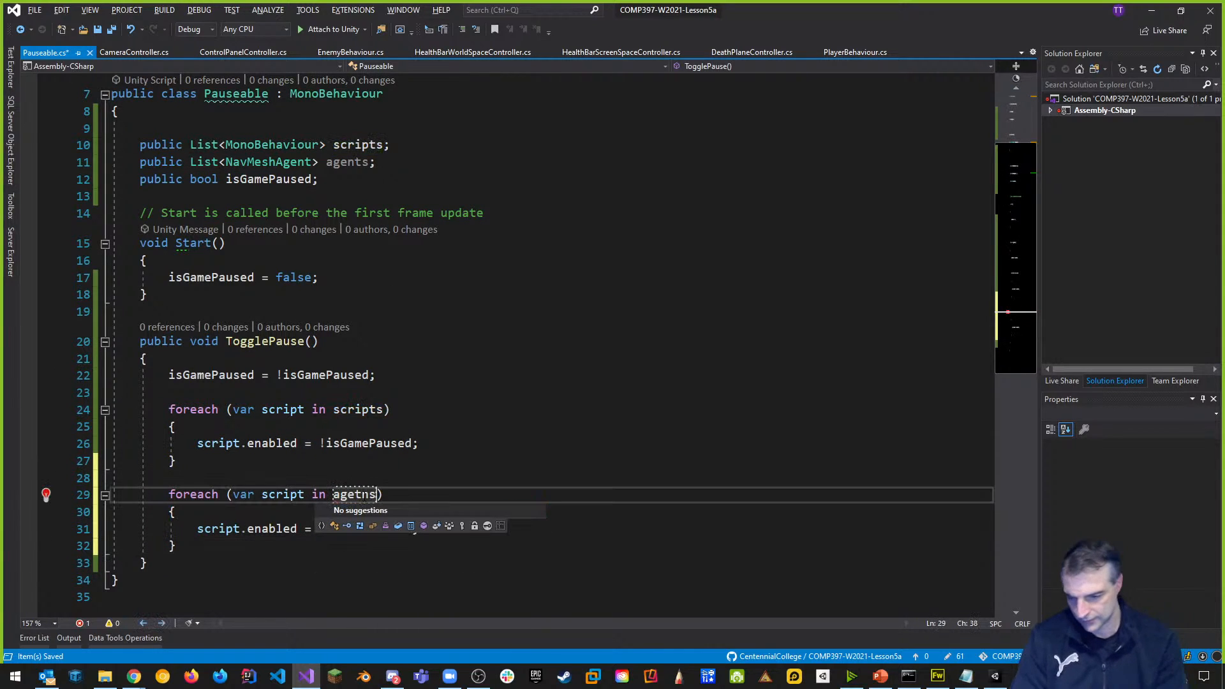
double_click(344, 495)
type("agents")
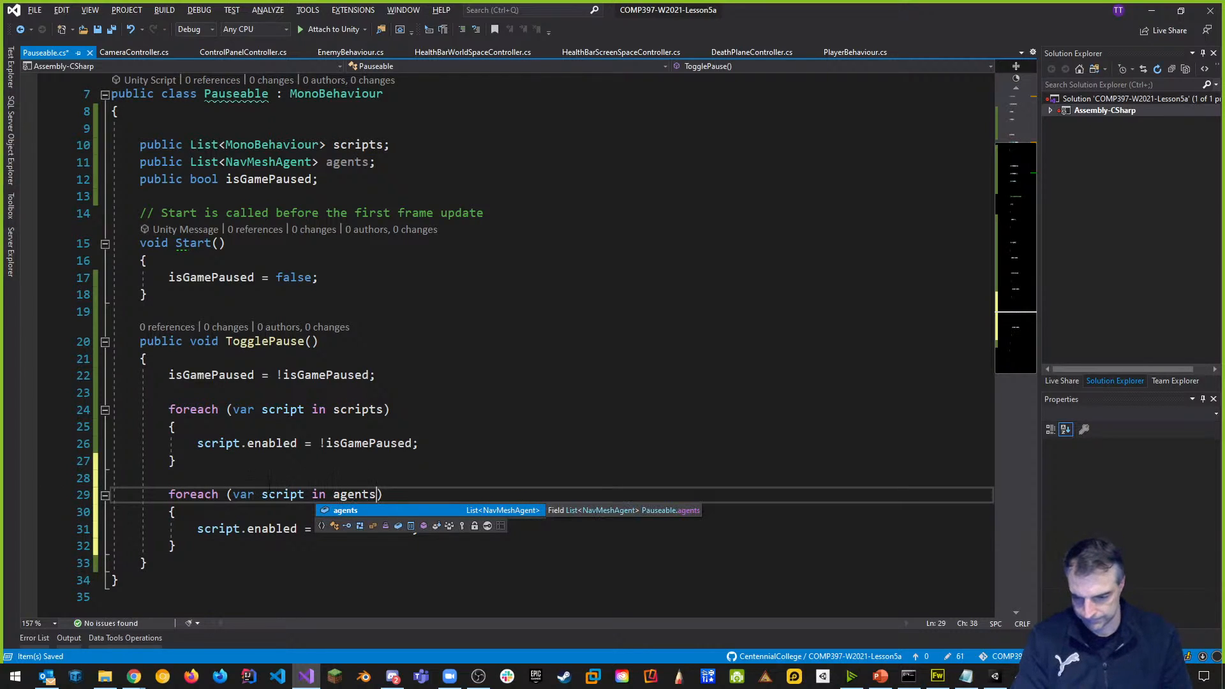
double_click(281, 495)
type("agent")
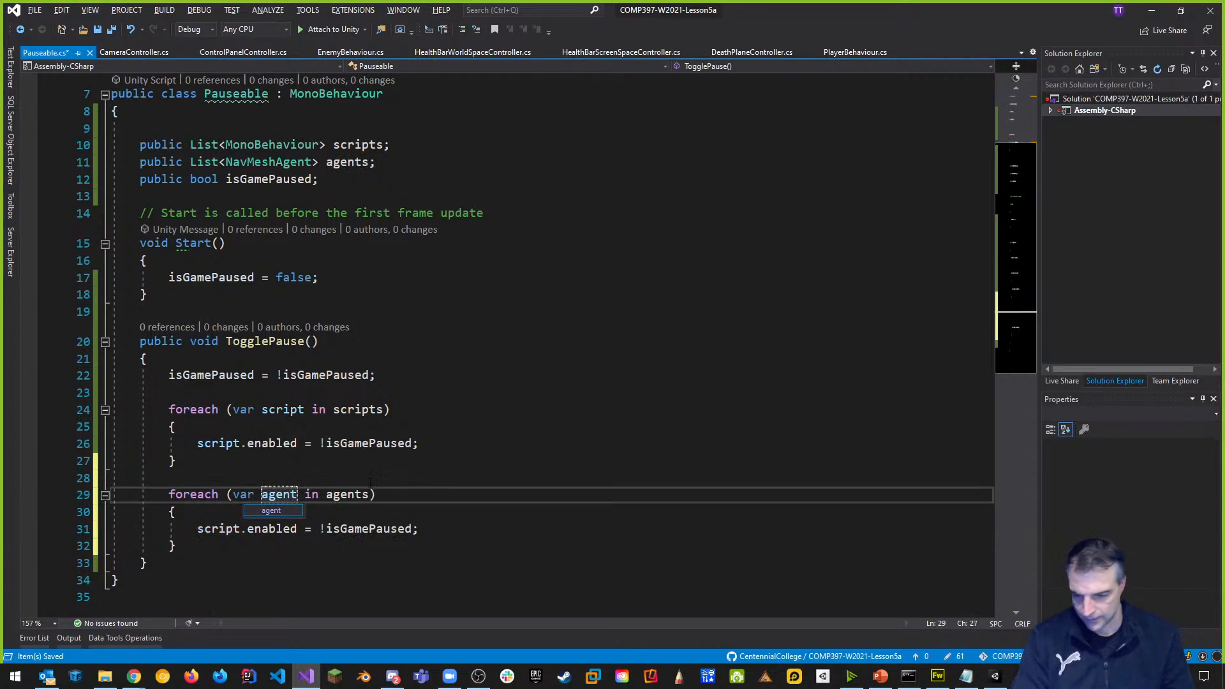
Make the new loop set agent.enabled, save the script, and return to Unity.
left_click(357, 444)
double_click(217, 529)
type("agent")
left_click(441, 478)
key("ctrl+s")
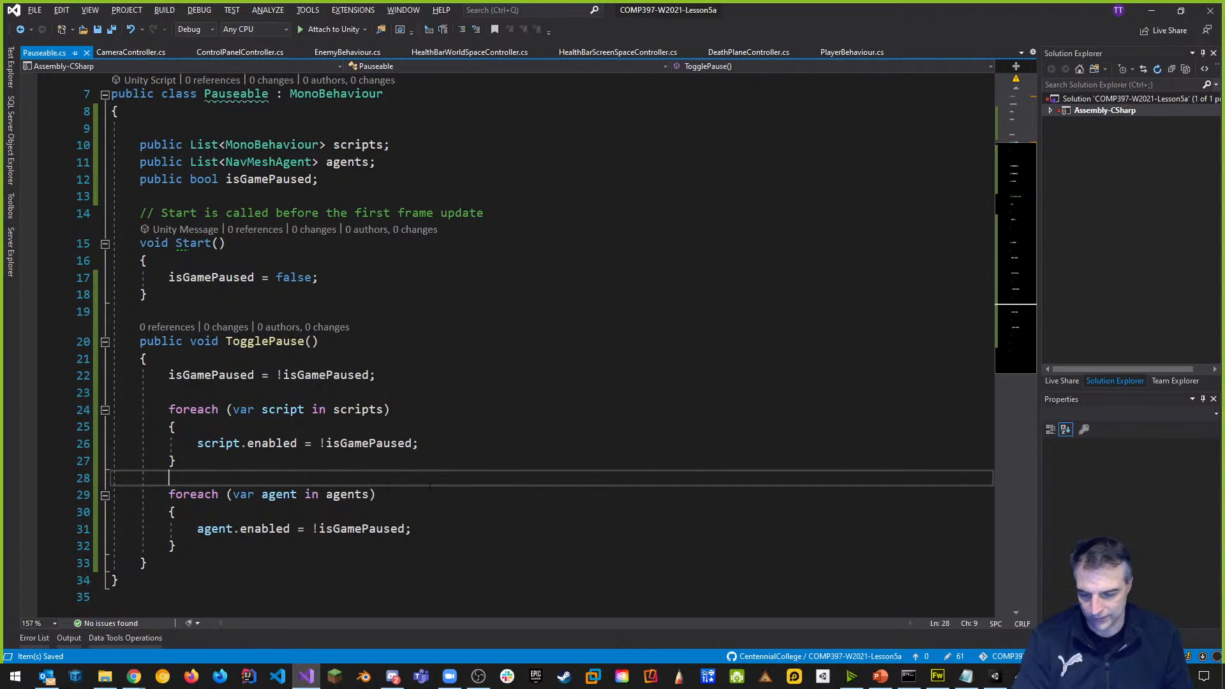
key("alt+Tab")
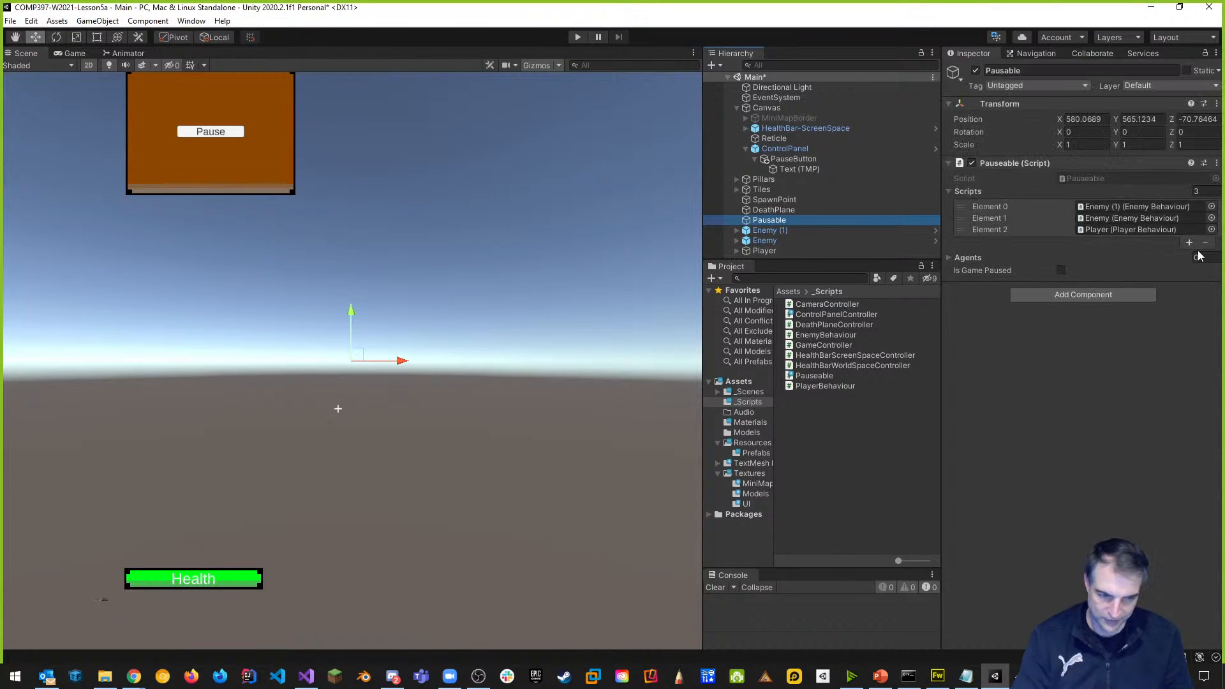
Set the Pausable Scripts list size back to 3.
left_click(1189, 242)
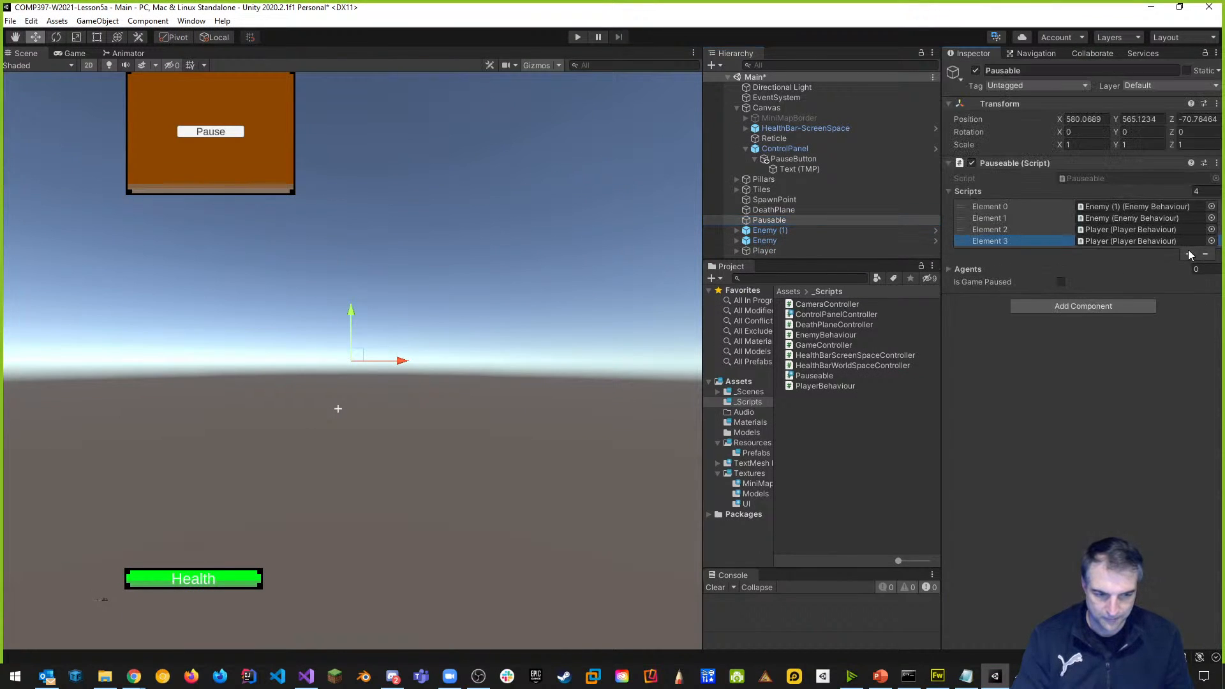
left_click(1168, 241)
left_click(1206, 255)
left_click(1078, 239)
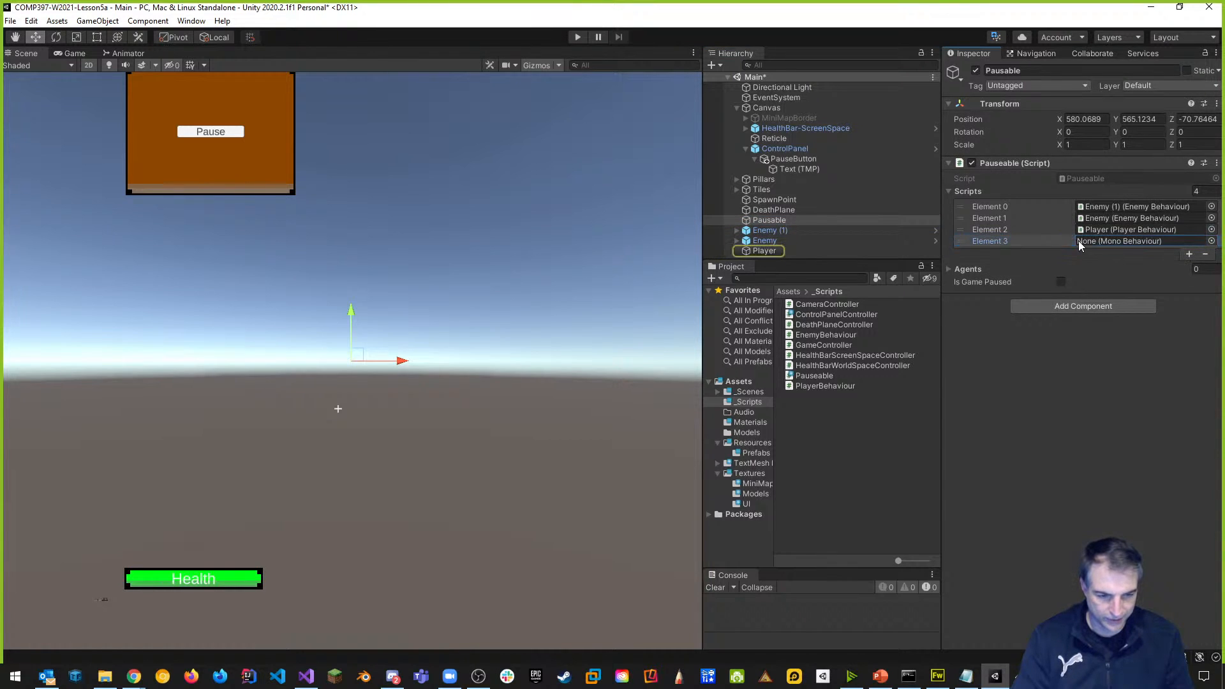
left_click(1205, 190)
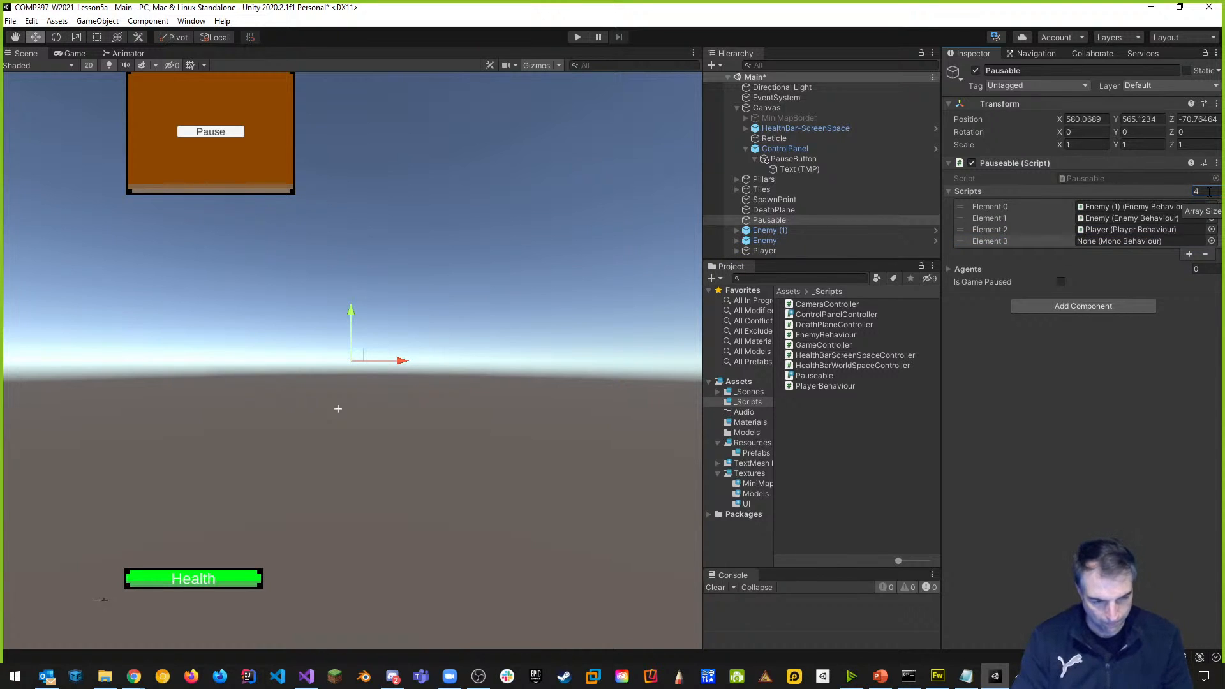
type("3")
key("Return")
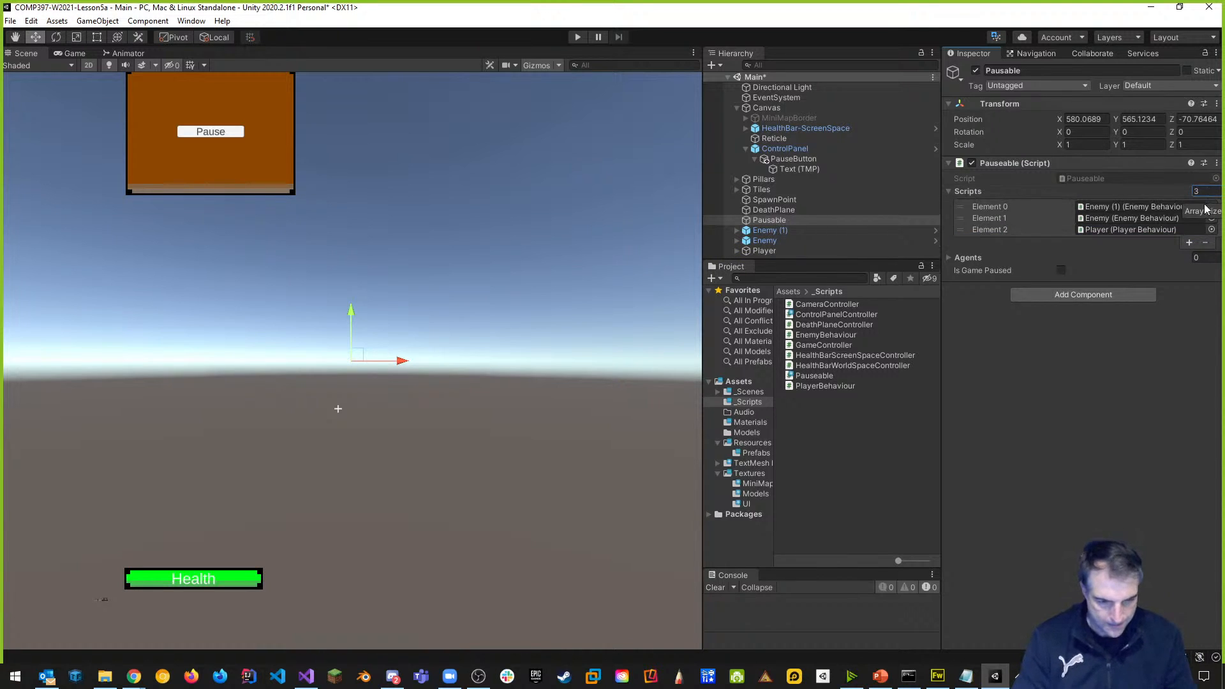
Add two Agents slots holding Enemy and Enemy (1) nav mesh agents, save the scene, and play.
left_click(948, 258)
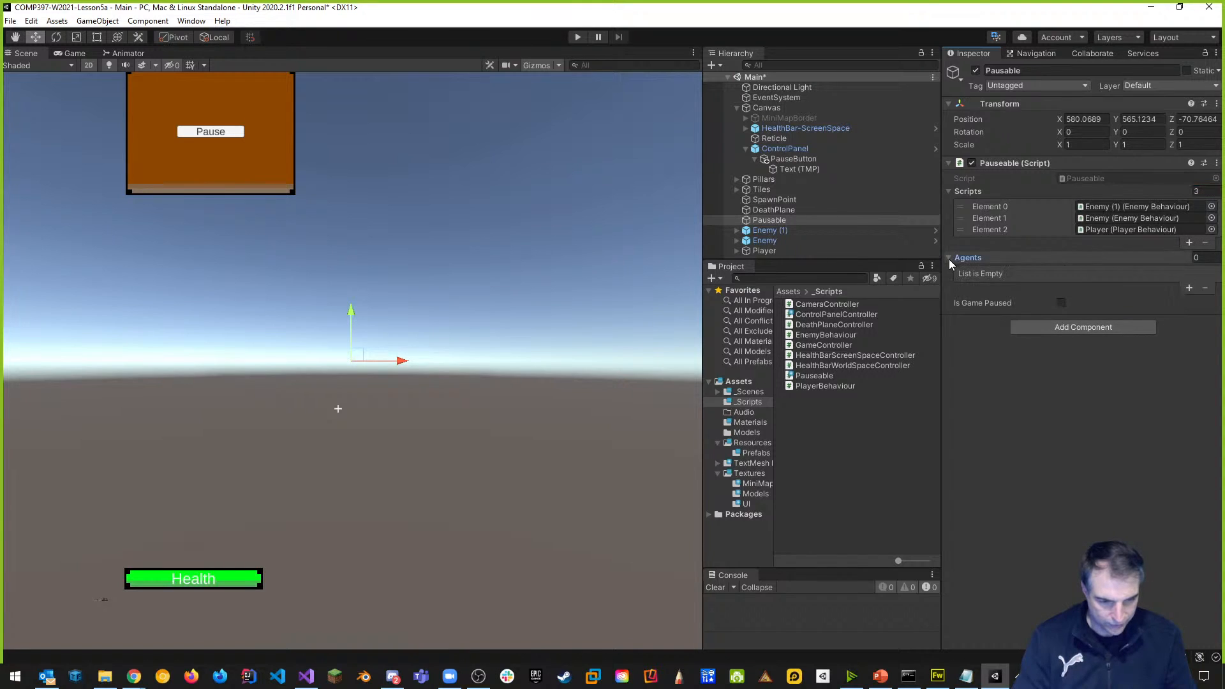
left_click(1189, 289)
left_click(1190, 286)
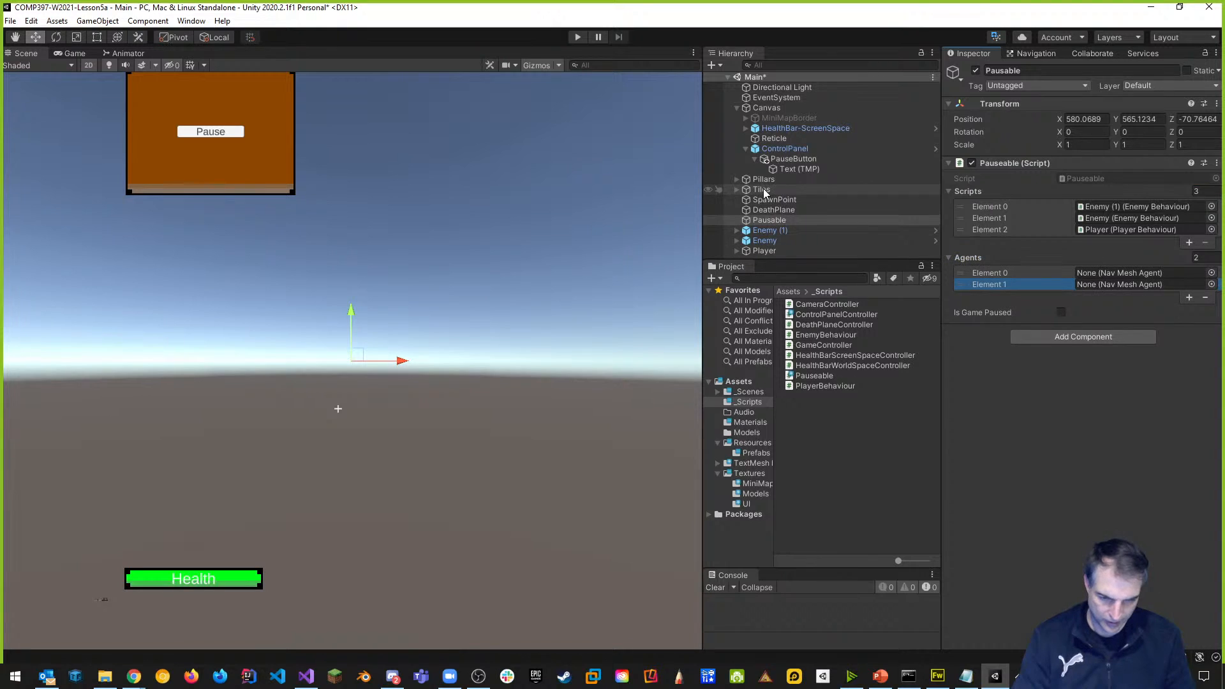
left_click(738, 107)
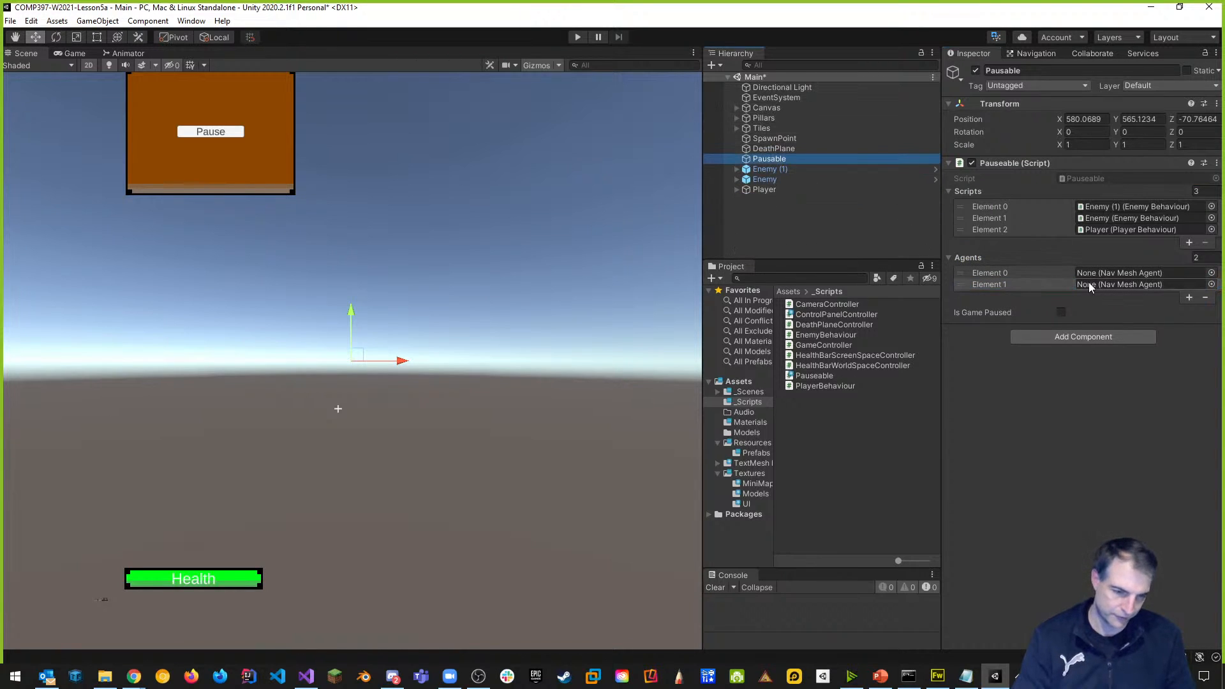
mouse_move(763, 190)
left_mouse_down()
mouse_move(1124, 281)
mouse_move(770, 189)
left_mouse_up()
left_click(771, 189)
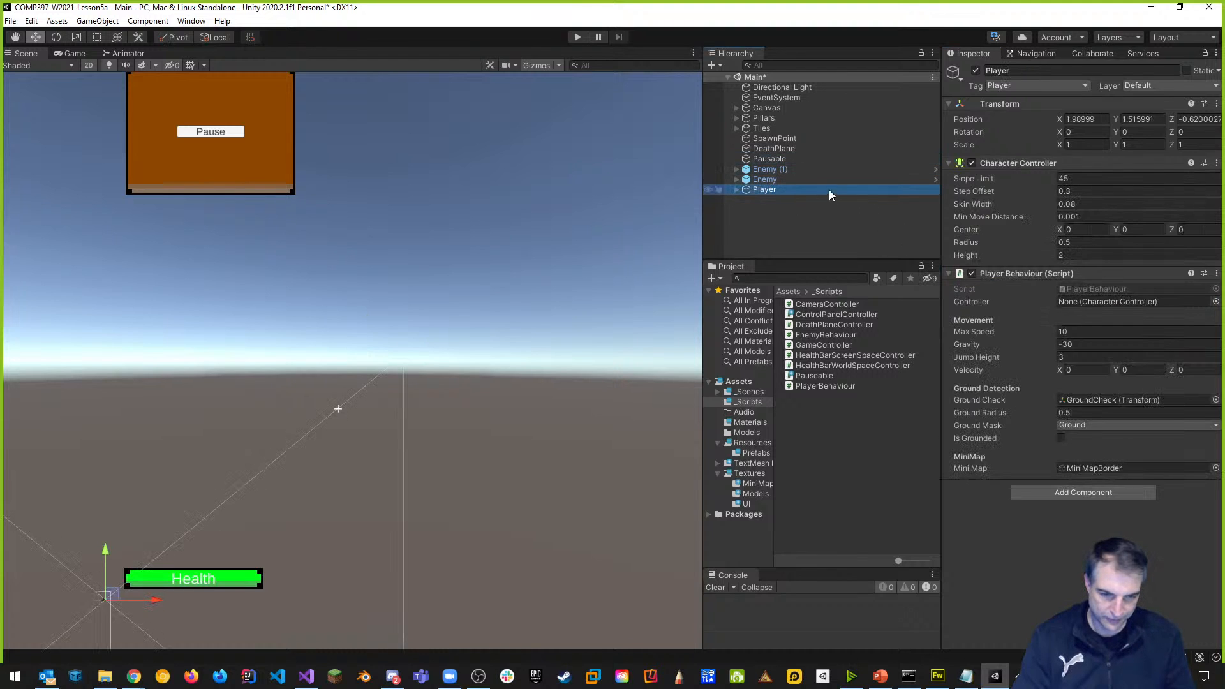
left_click(776, 159)
left_click_drag(764, 179, 1124, 274)
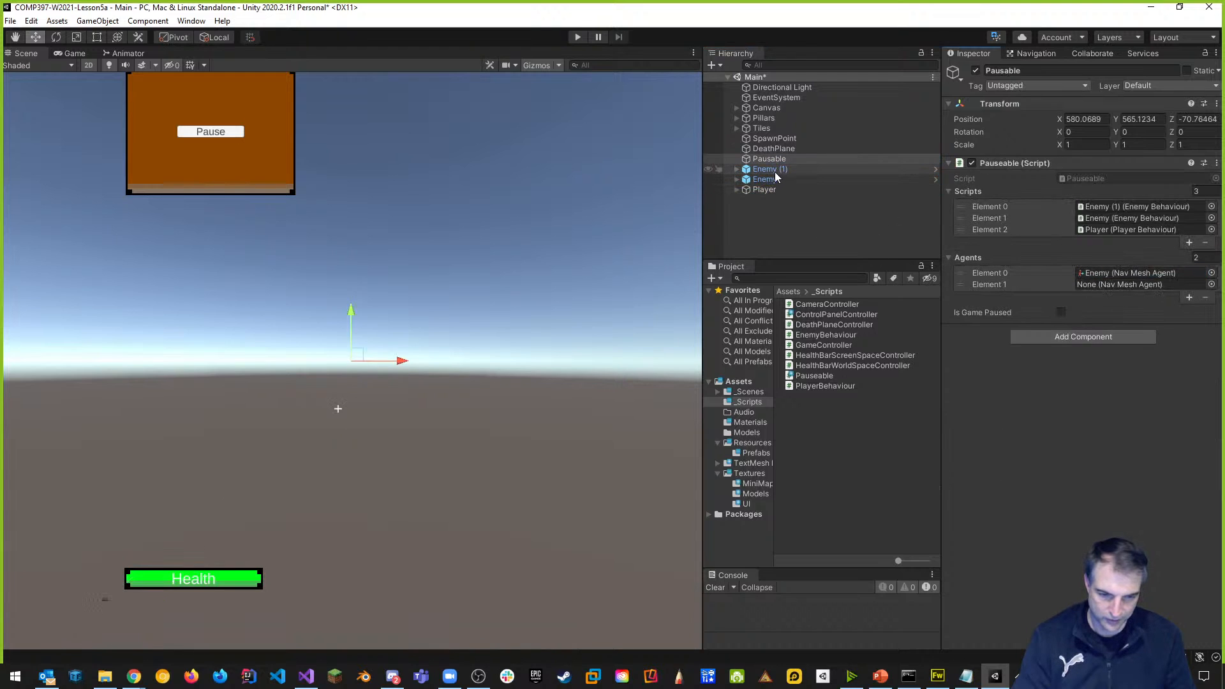
left_click_drag(773, 173, 1136, 285)
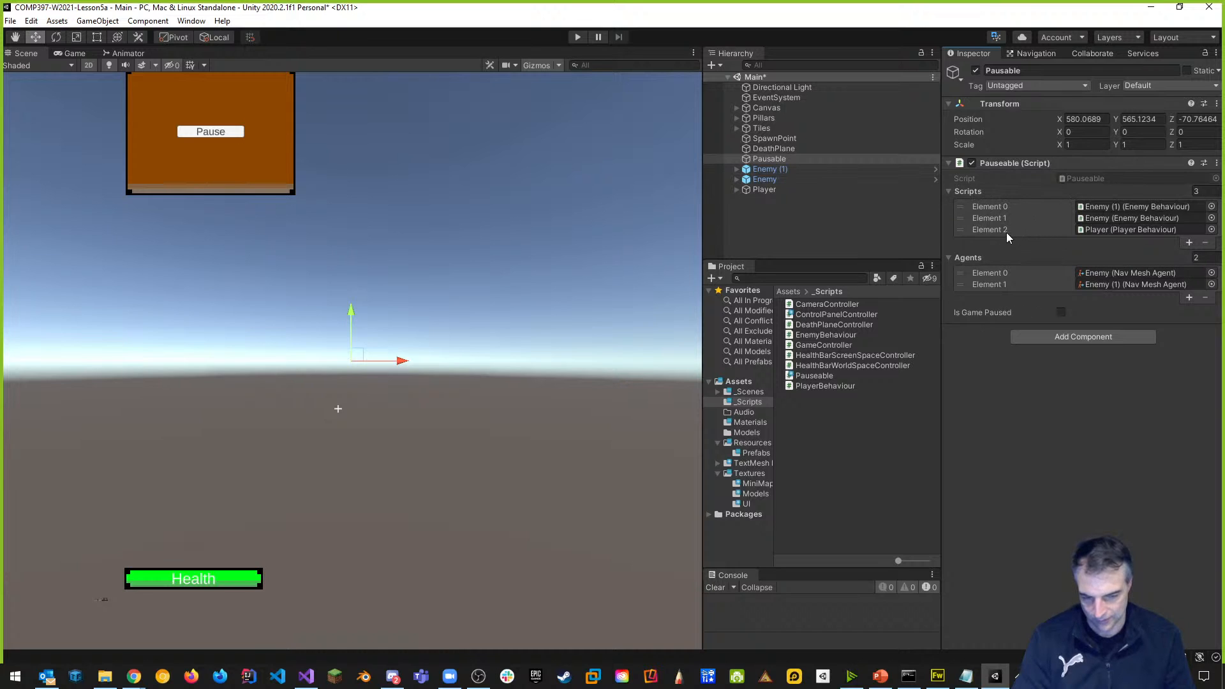
key("ctrl+s")
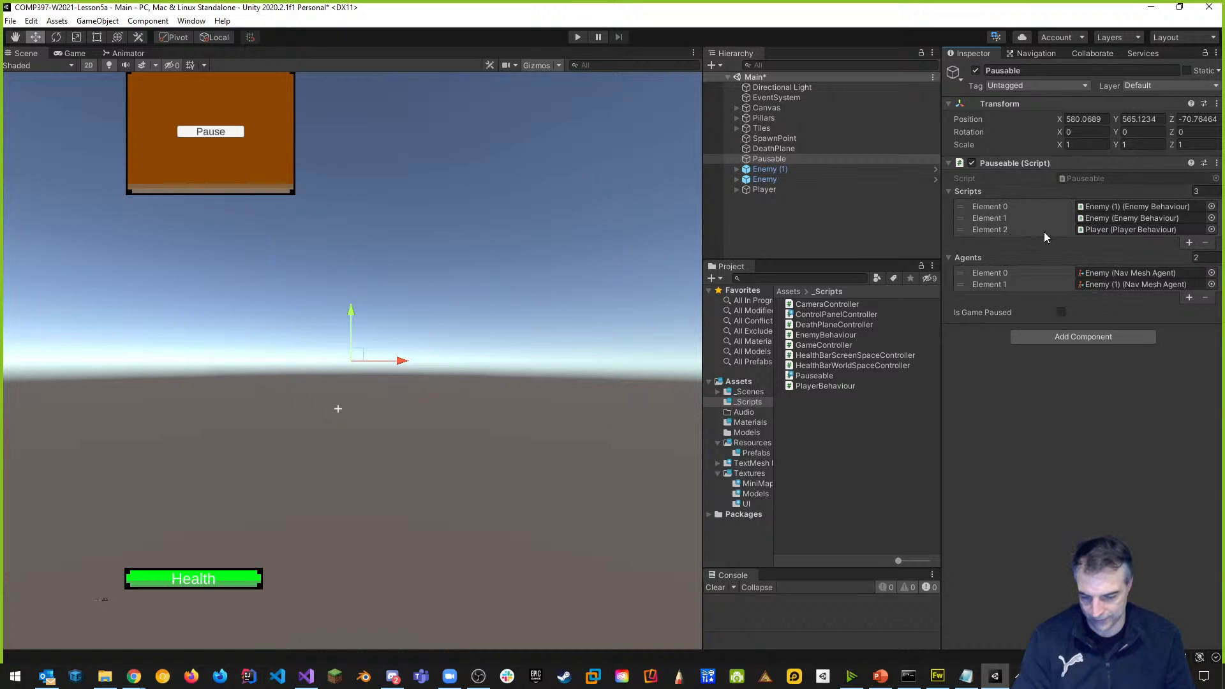
left_click(578, 37)
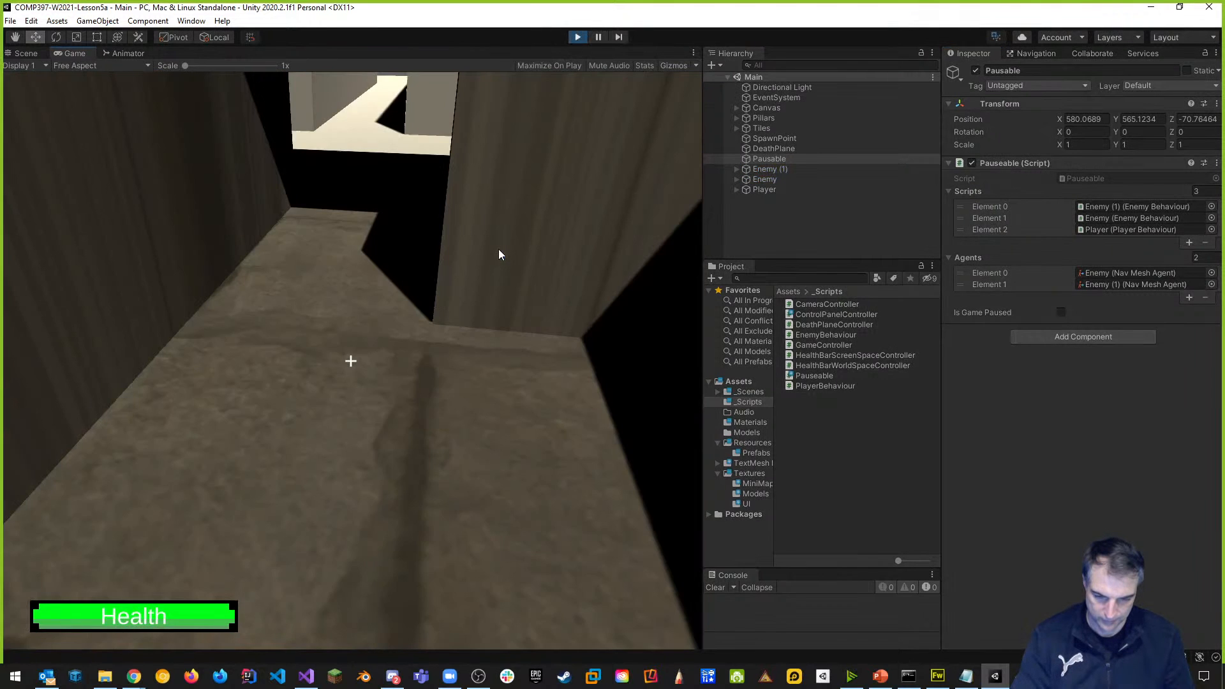
key("w")
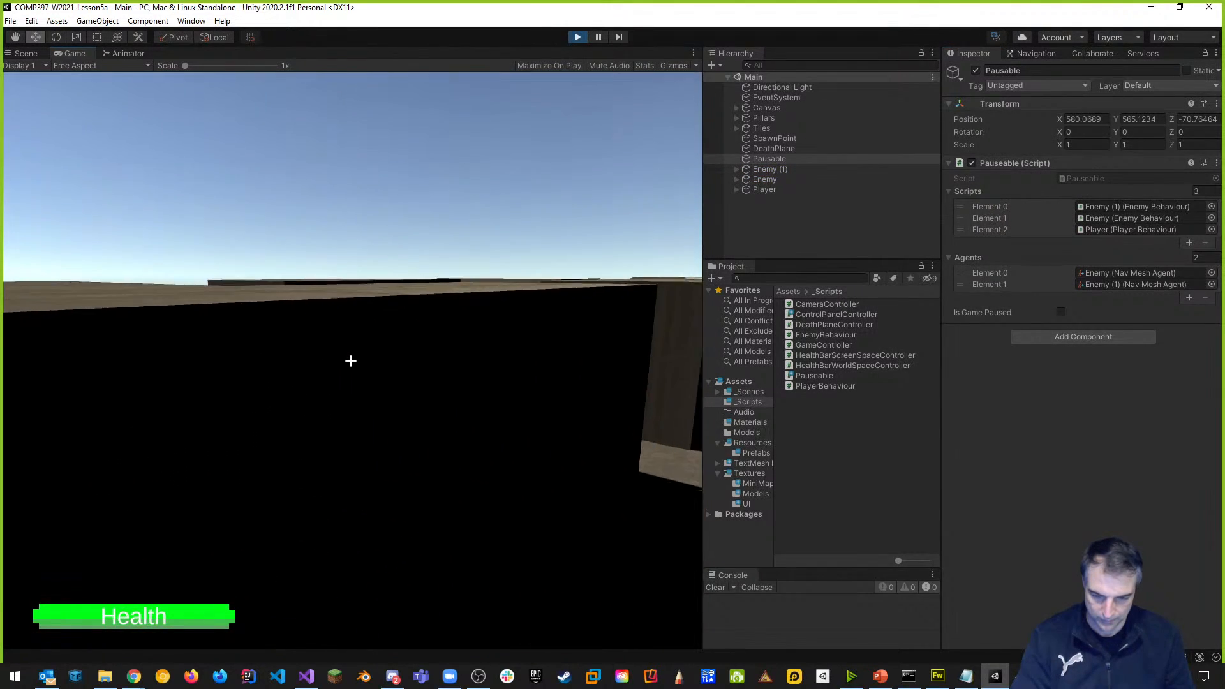
key("space")
key("w")
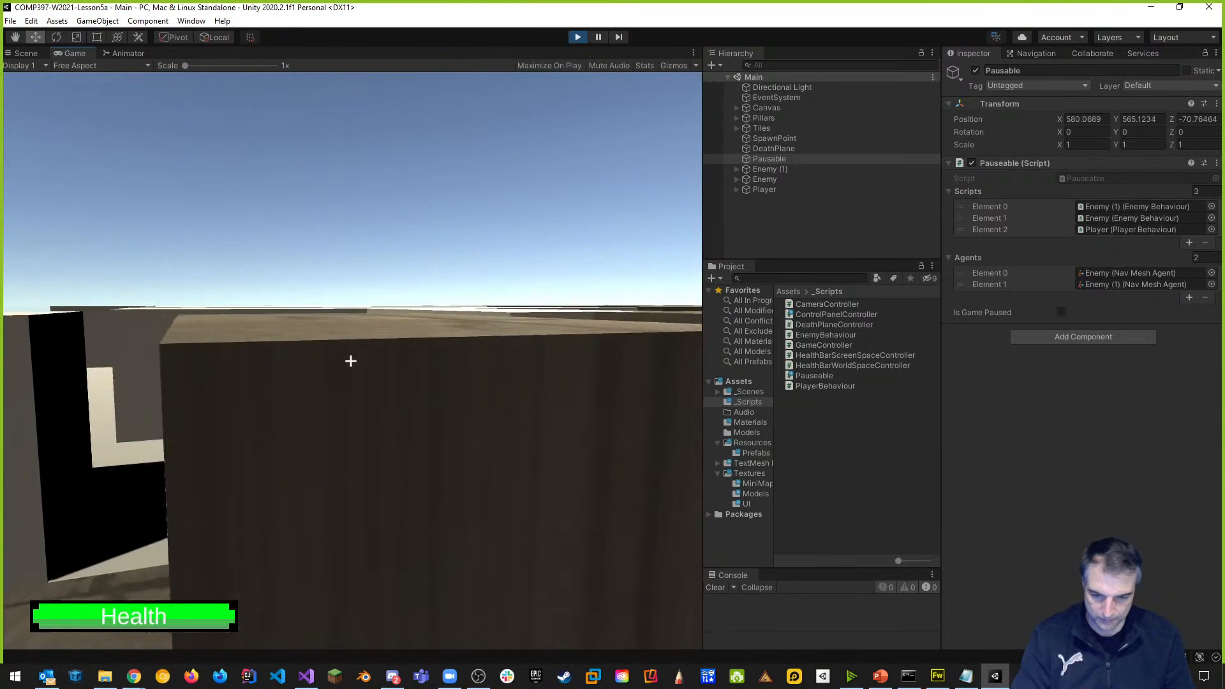
key("w")
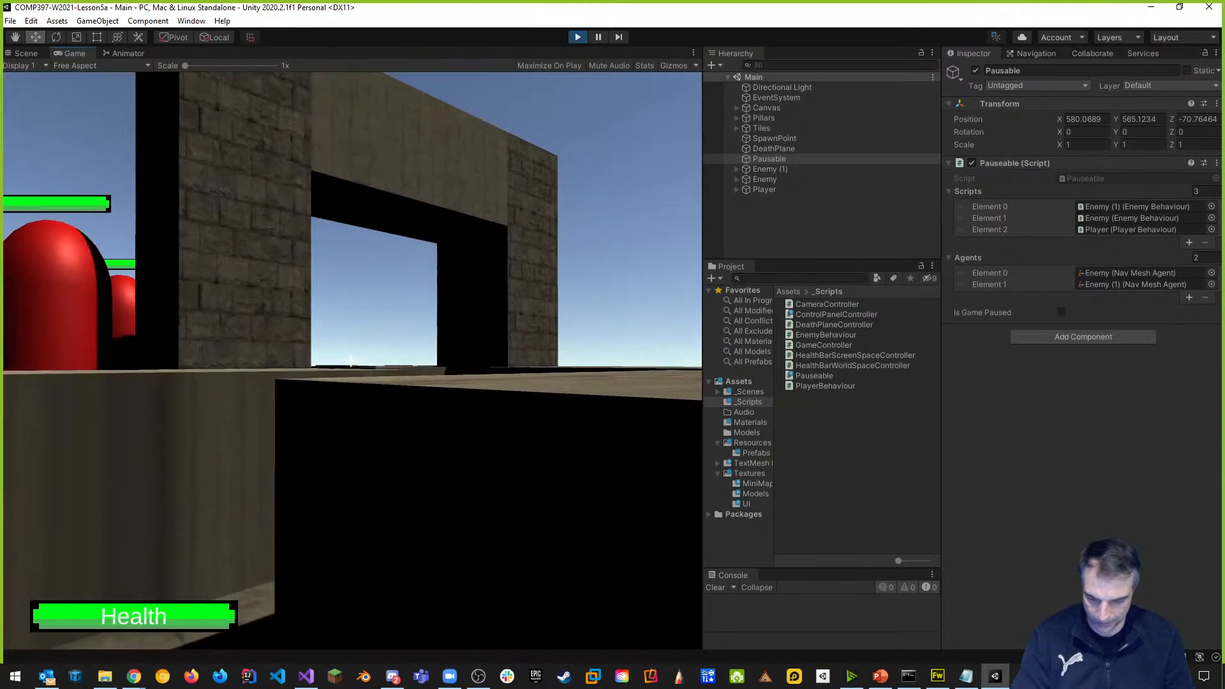
key("Tab")
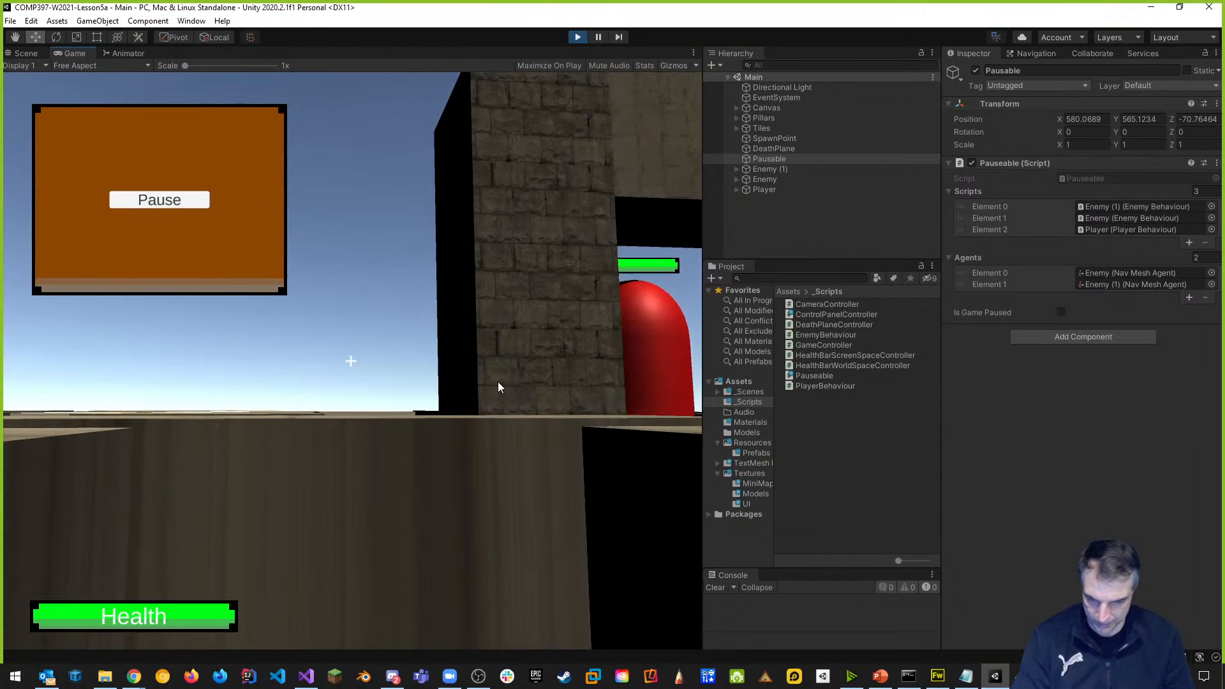
left_click(190, 200)
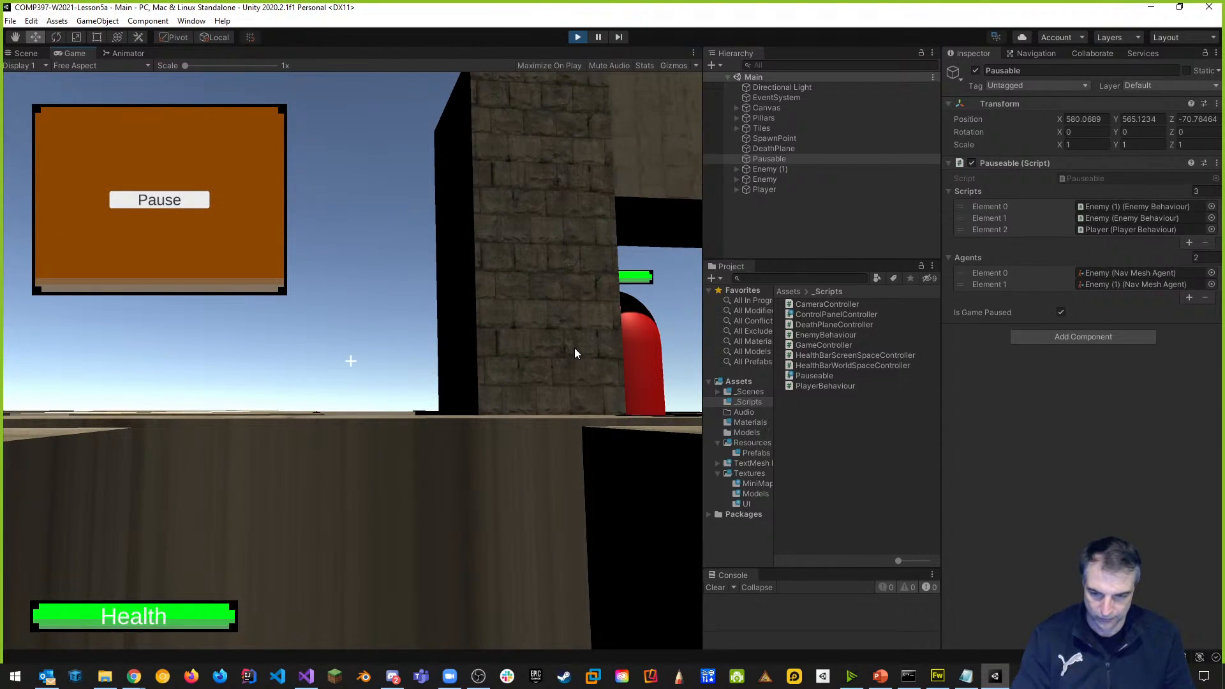
left_click(186, 203)
left_click(186, 203)
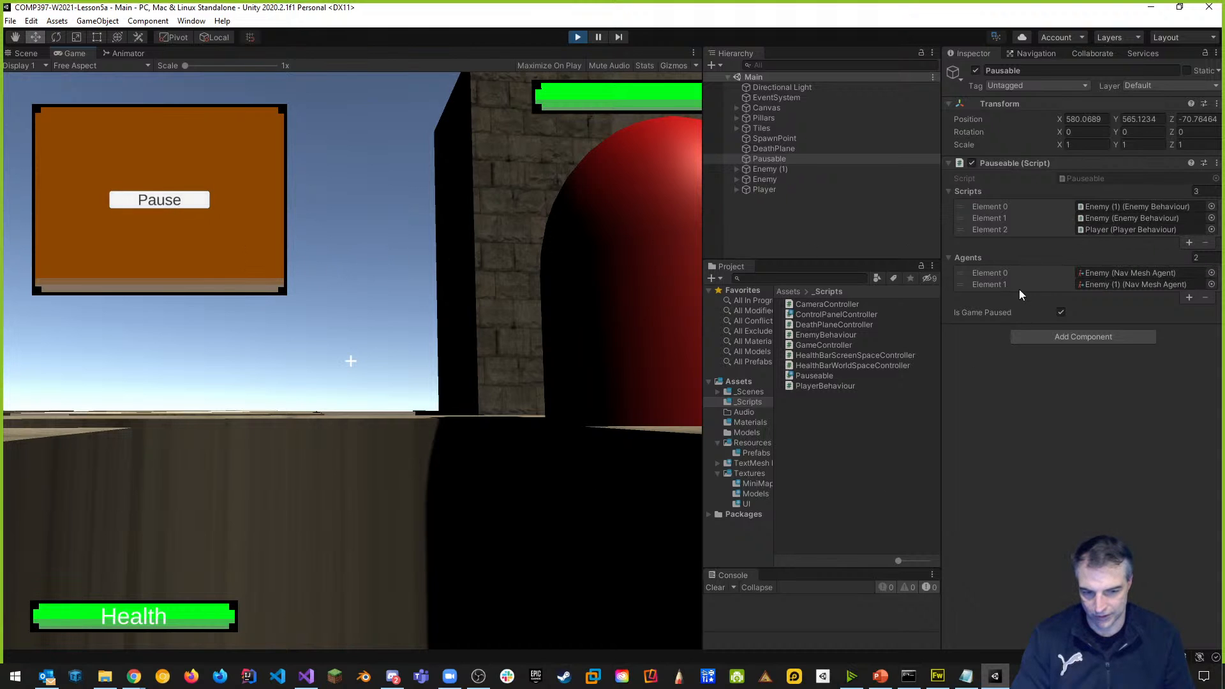
left_click(193, 201)
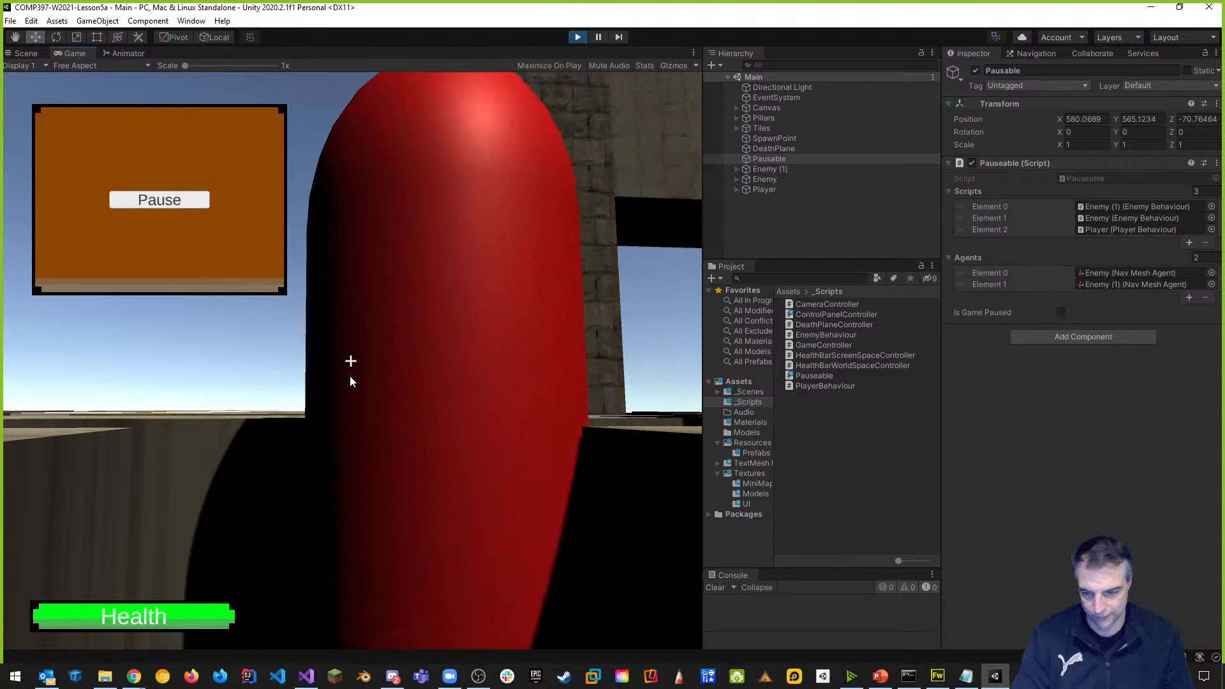
key("space")
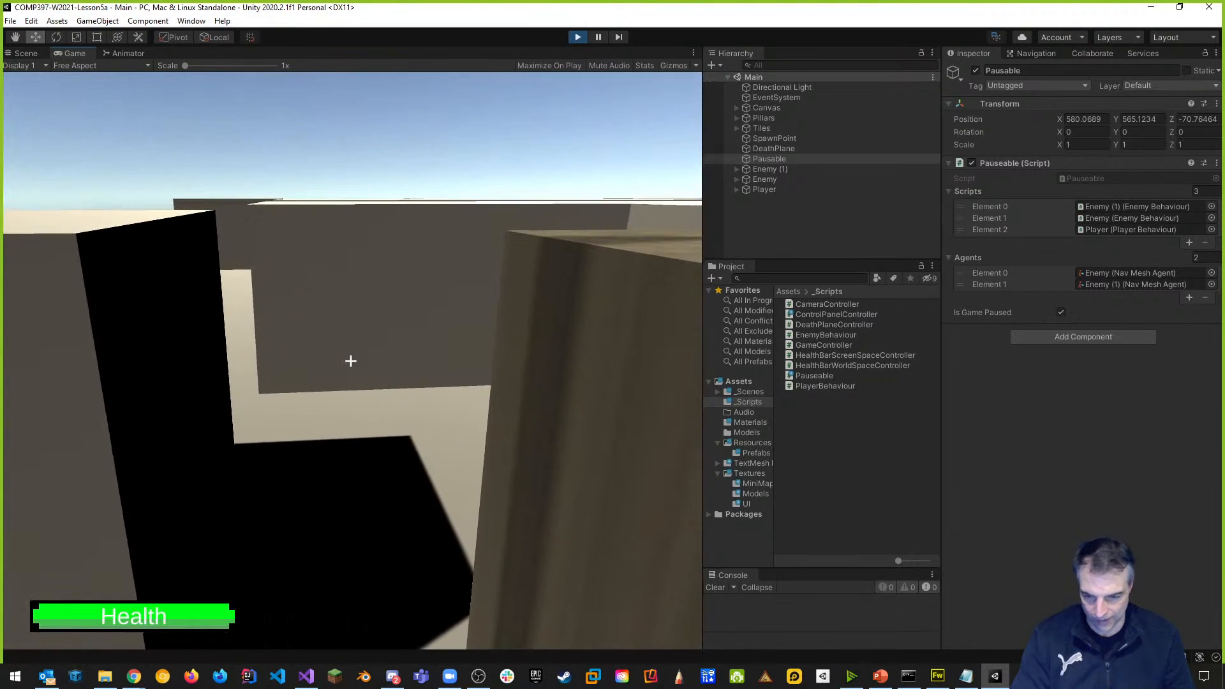
key("space")
key("space")
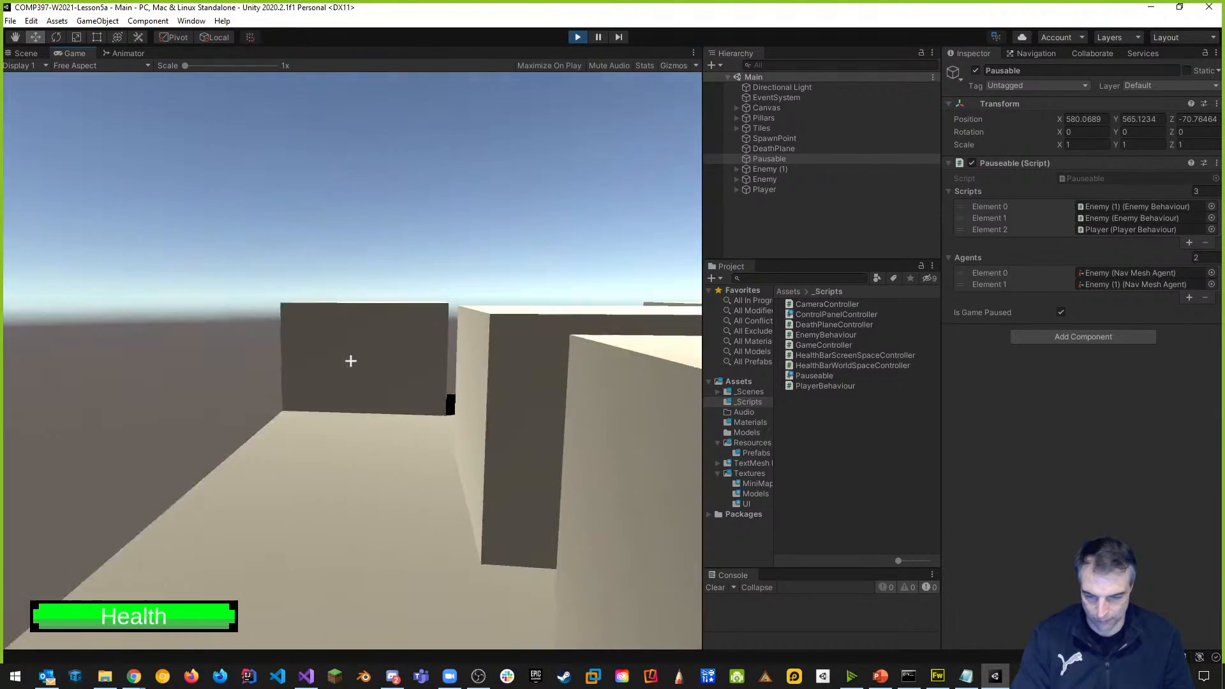
key("w")
key("space")
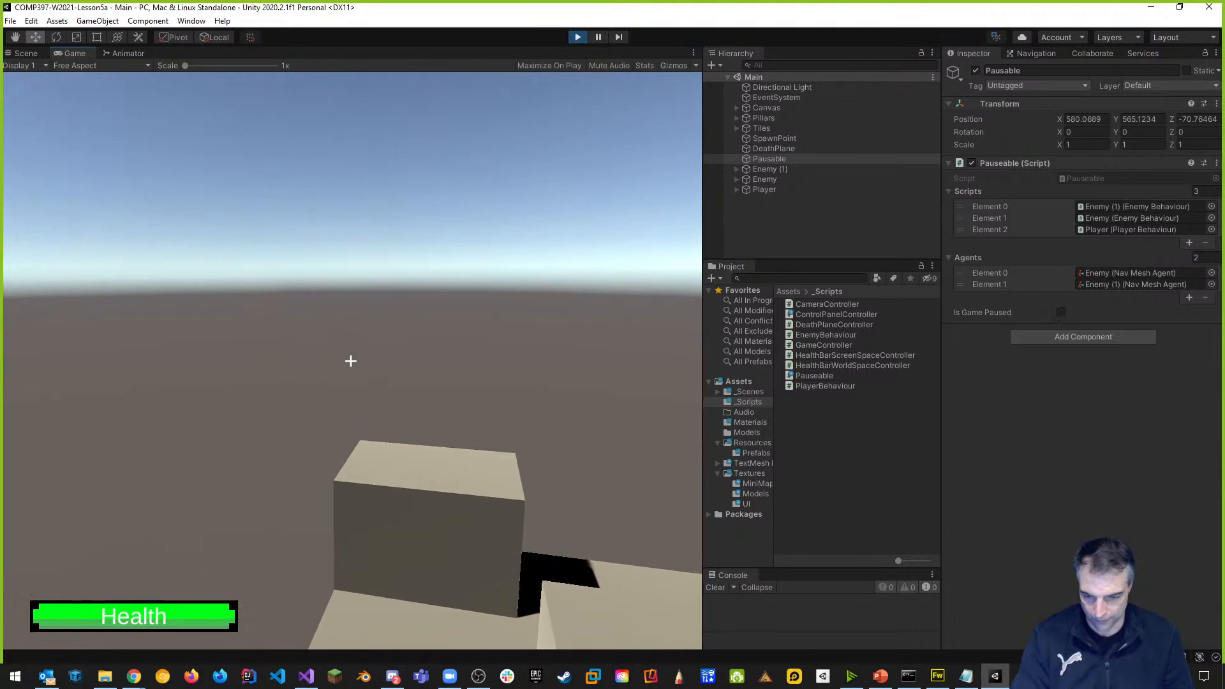
key("space")
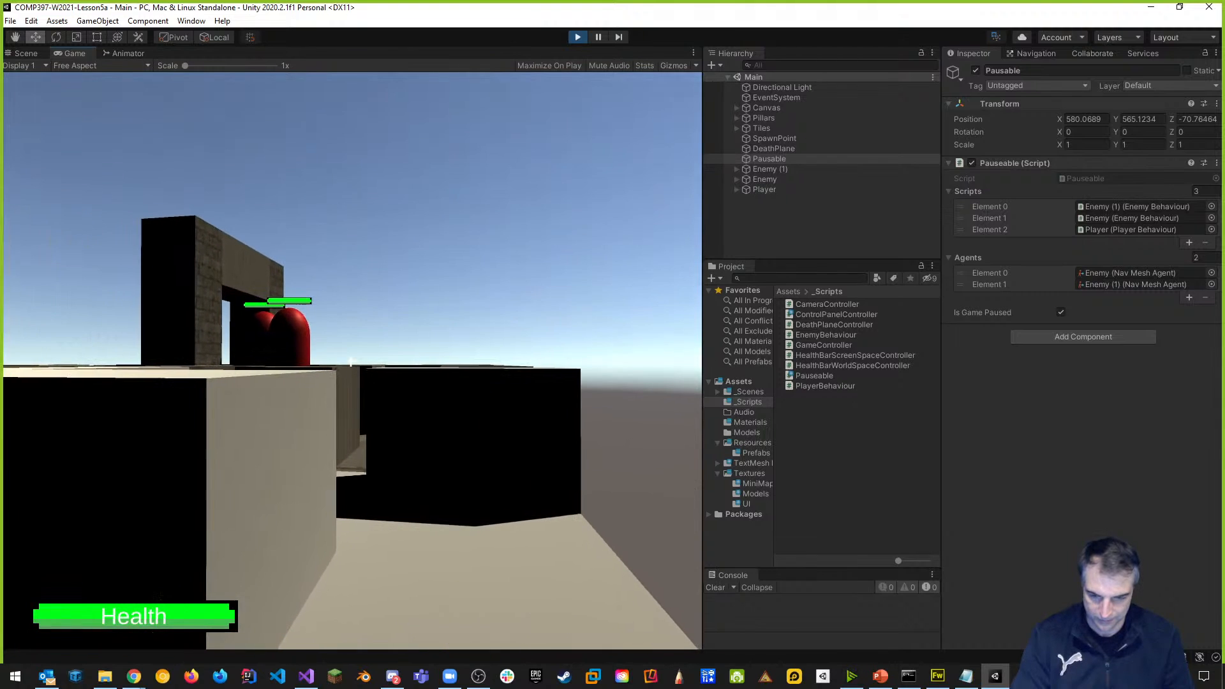
key("Escape")
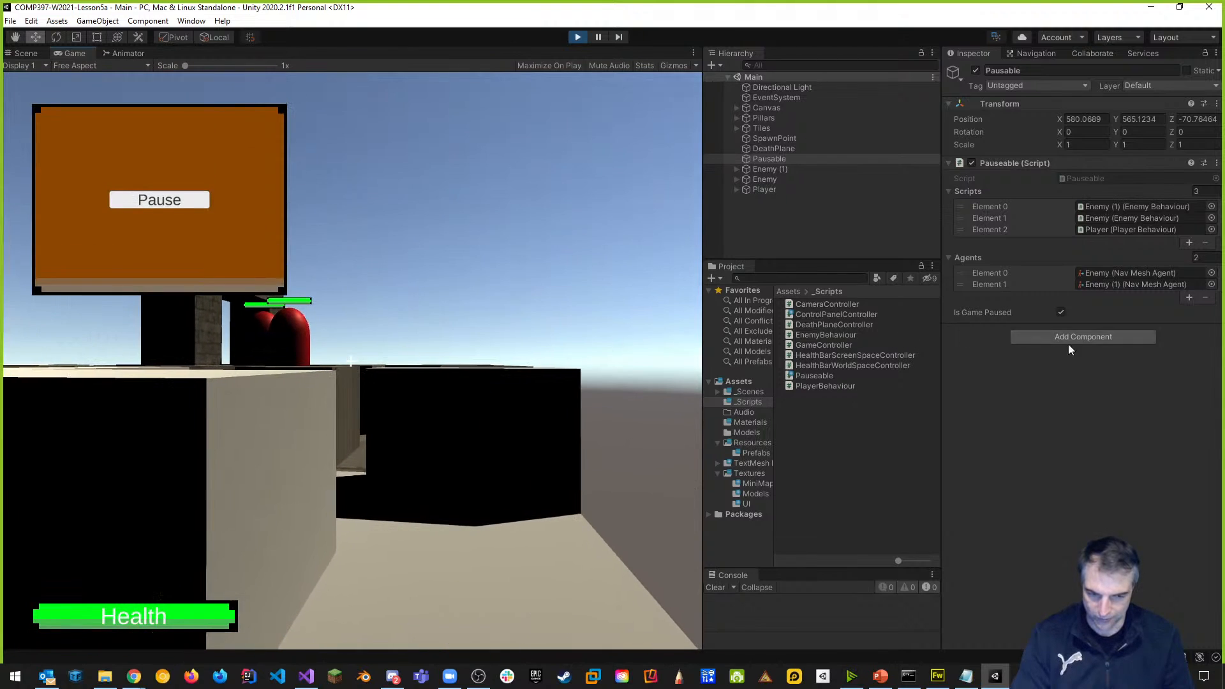
left_click(178, 200)
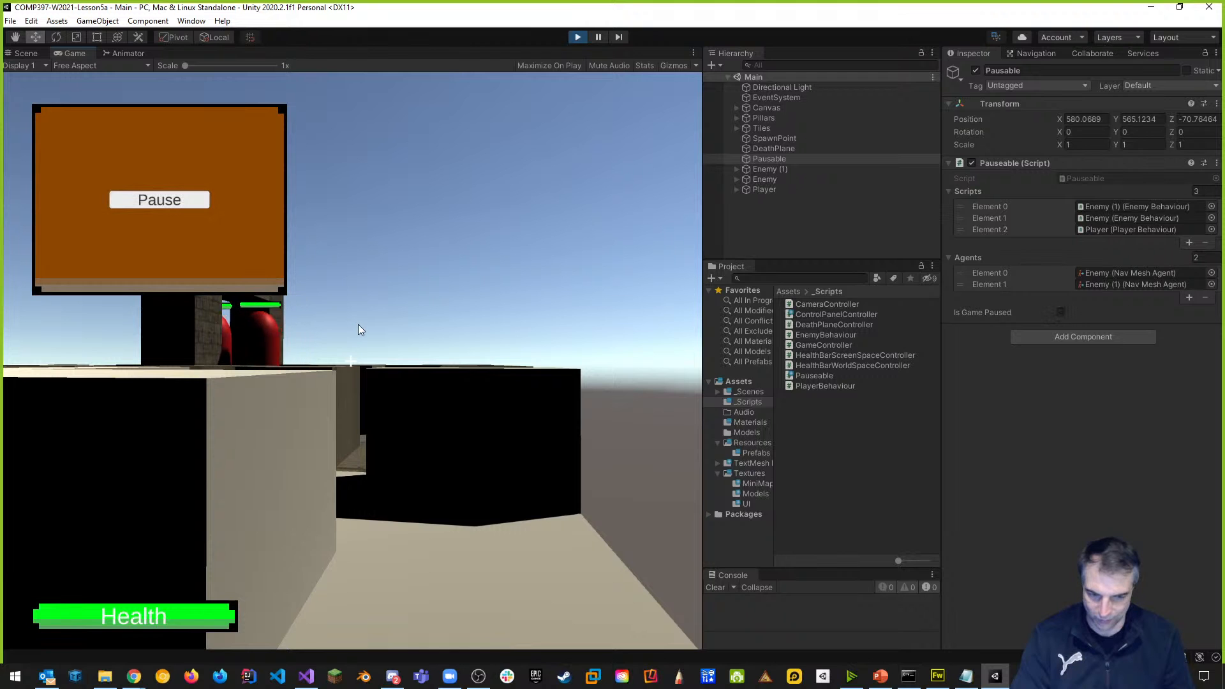
key("space")
key("w")
key("w")
key("space")
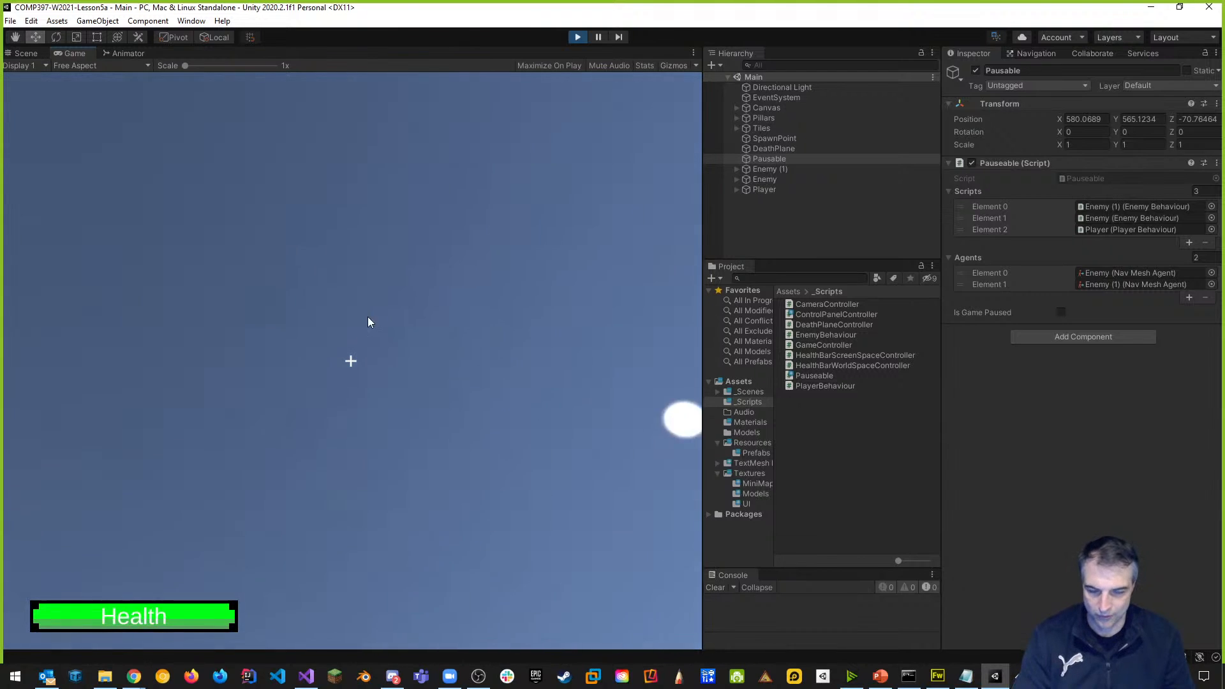
left_click(577, 39)
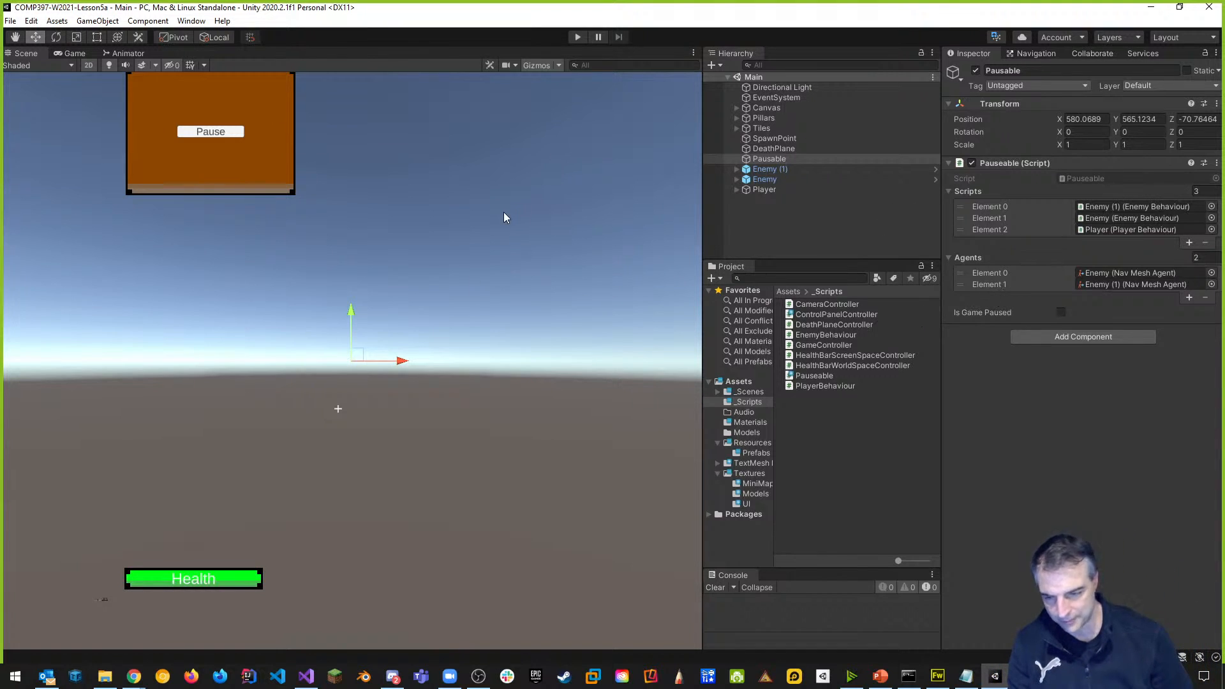
In ControlPanelController.cs, change the toggle key from KeyCode.C to KeyCode.Tab, save, and return to Unity.
key("alt+Tab")
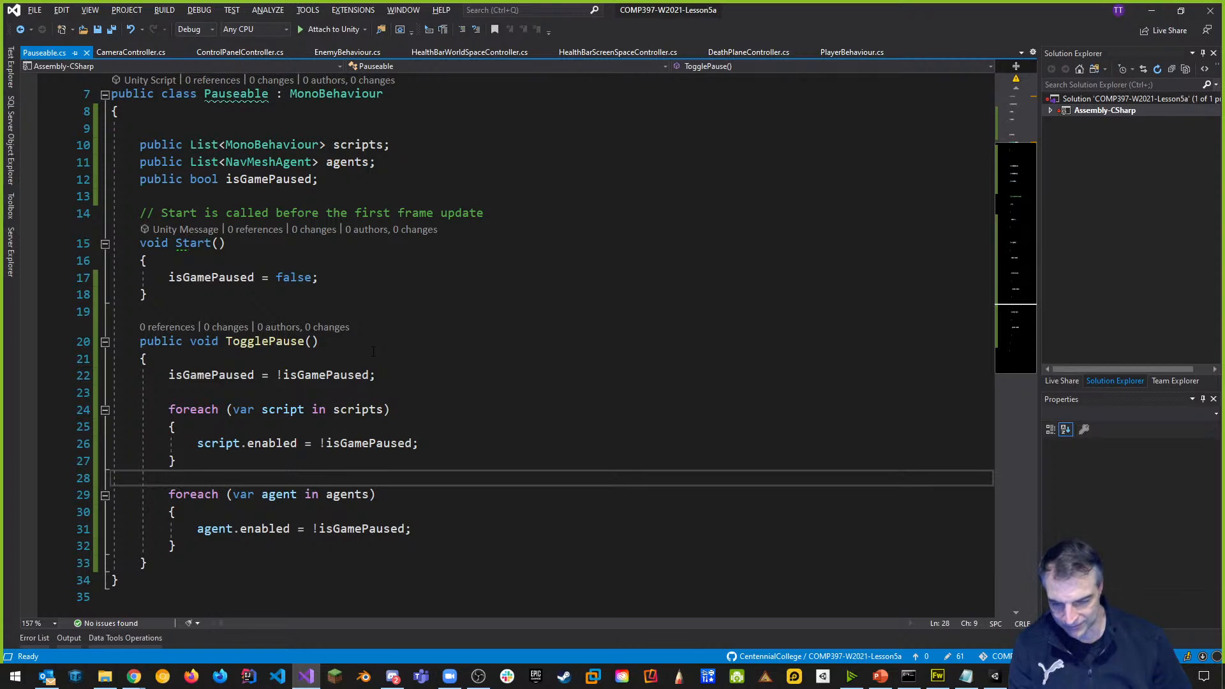
left_click(141, 52)
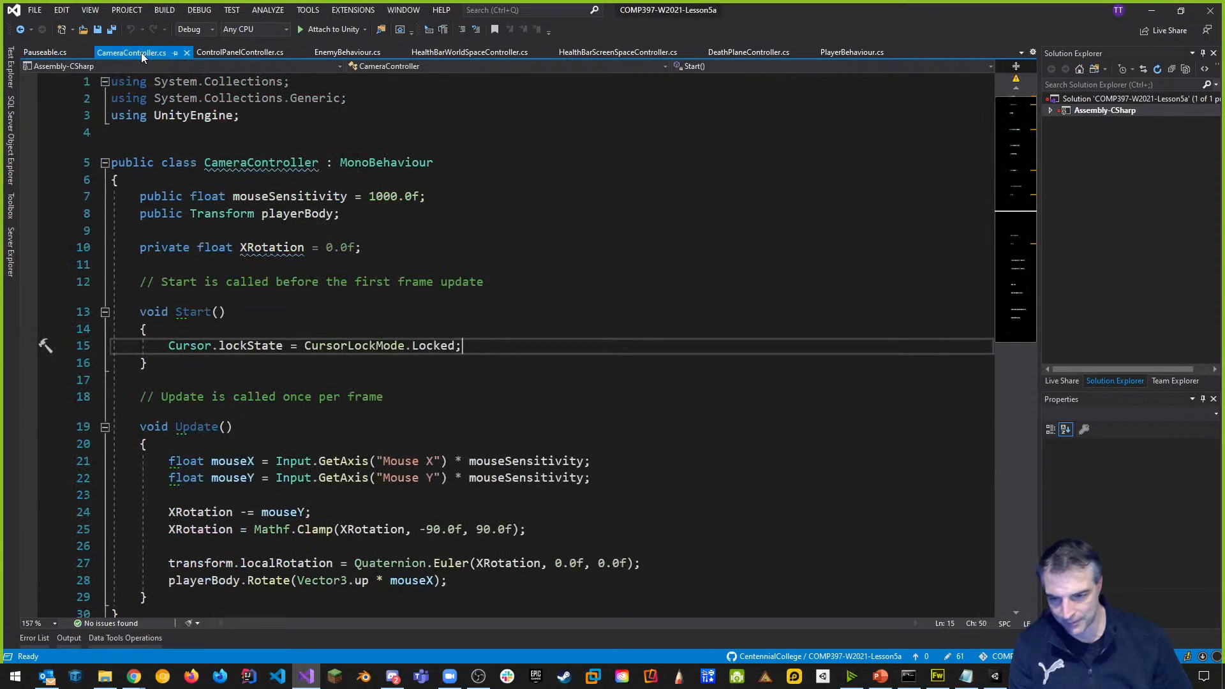
left_click(240, 54)
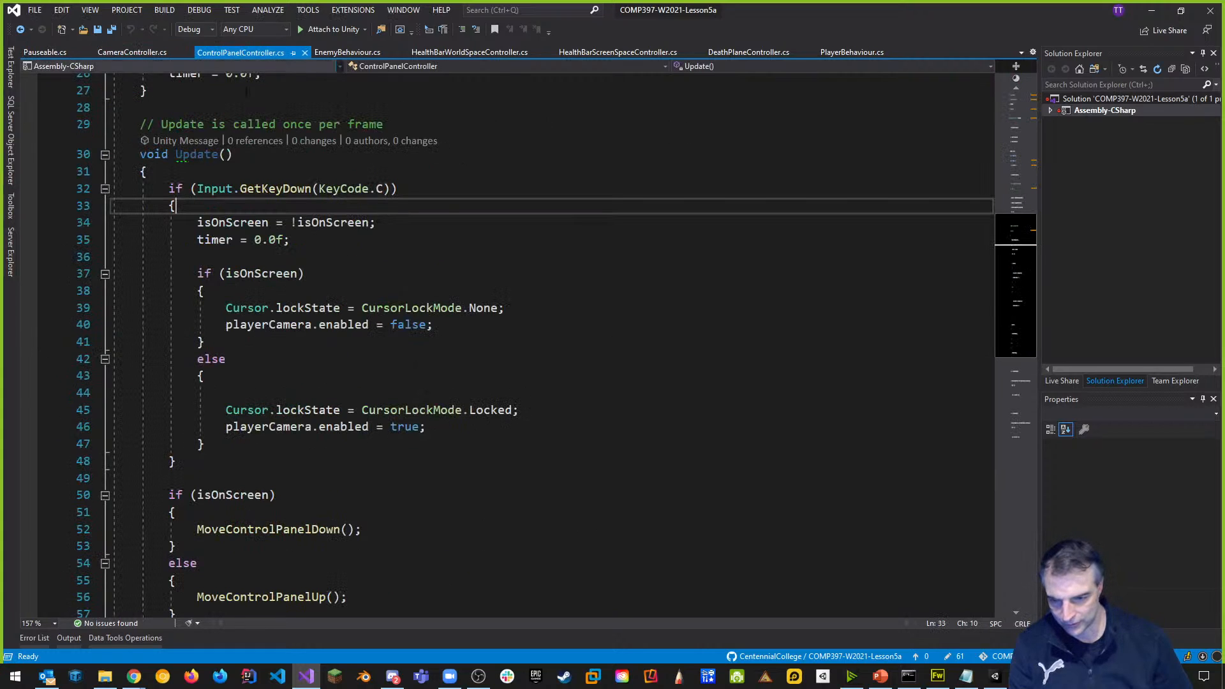
left_click(377, 188)
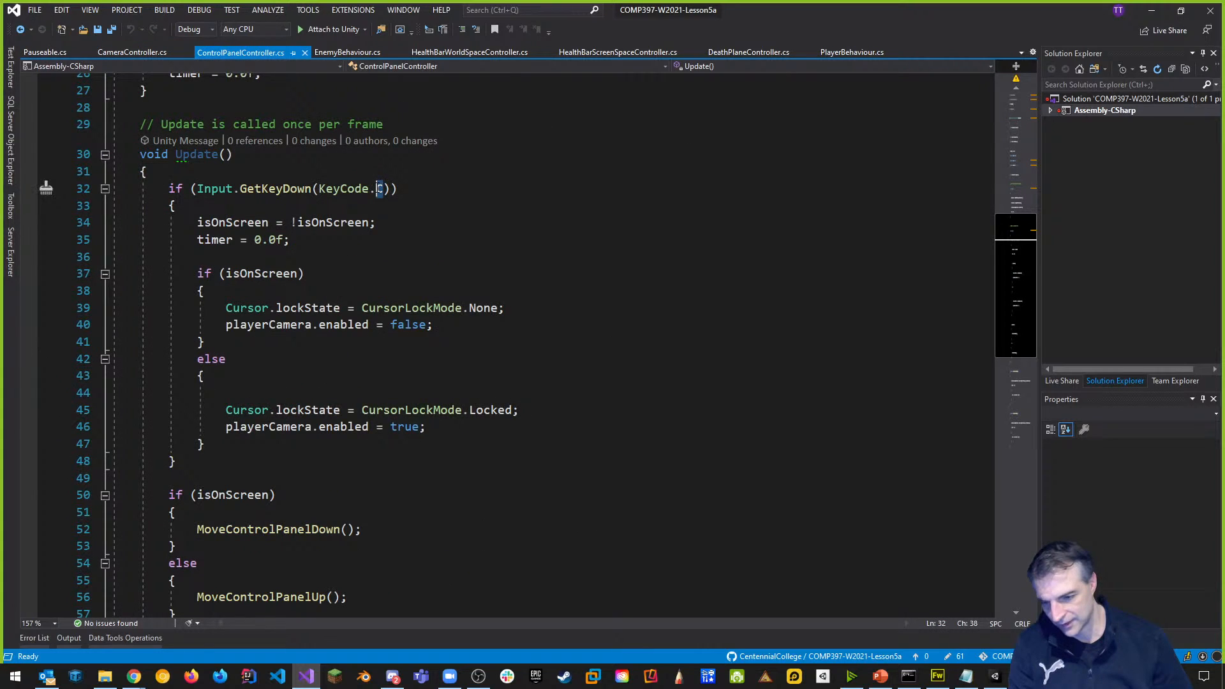
key("Delete")
type("T")
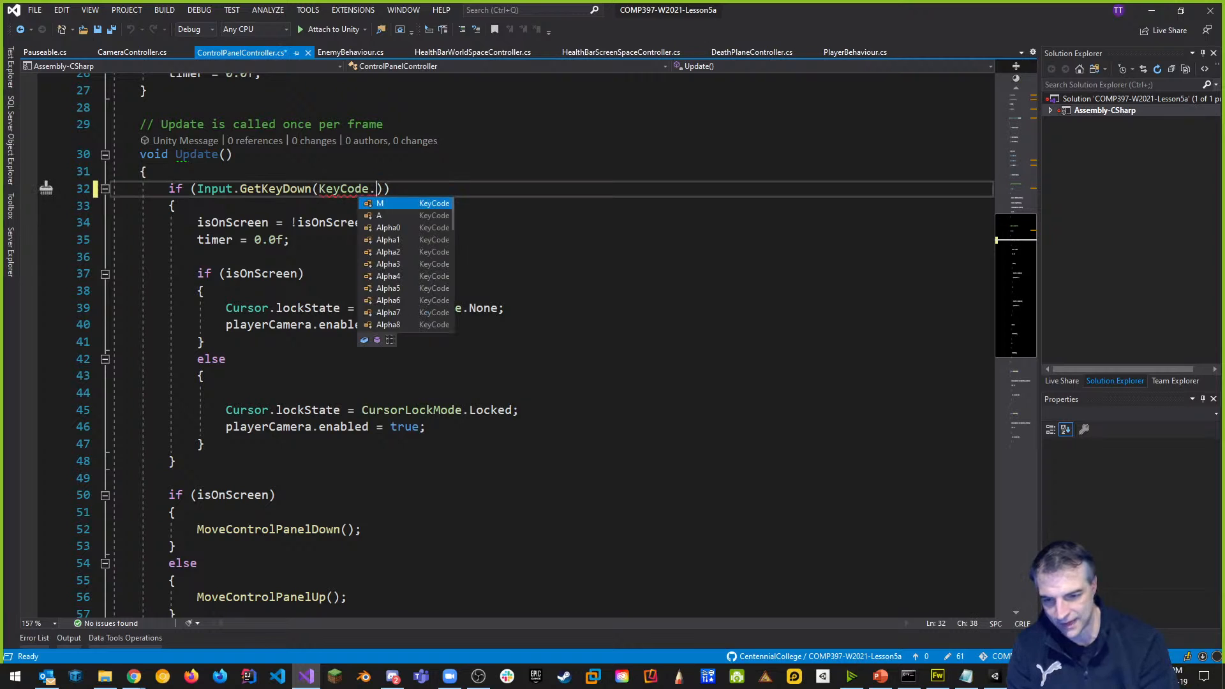
type("ab")
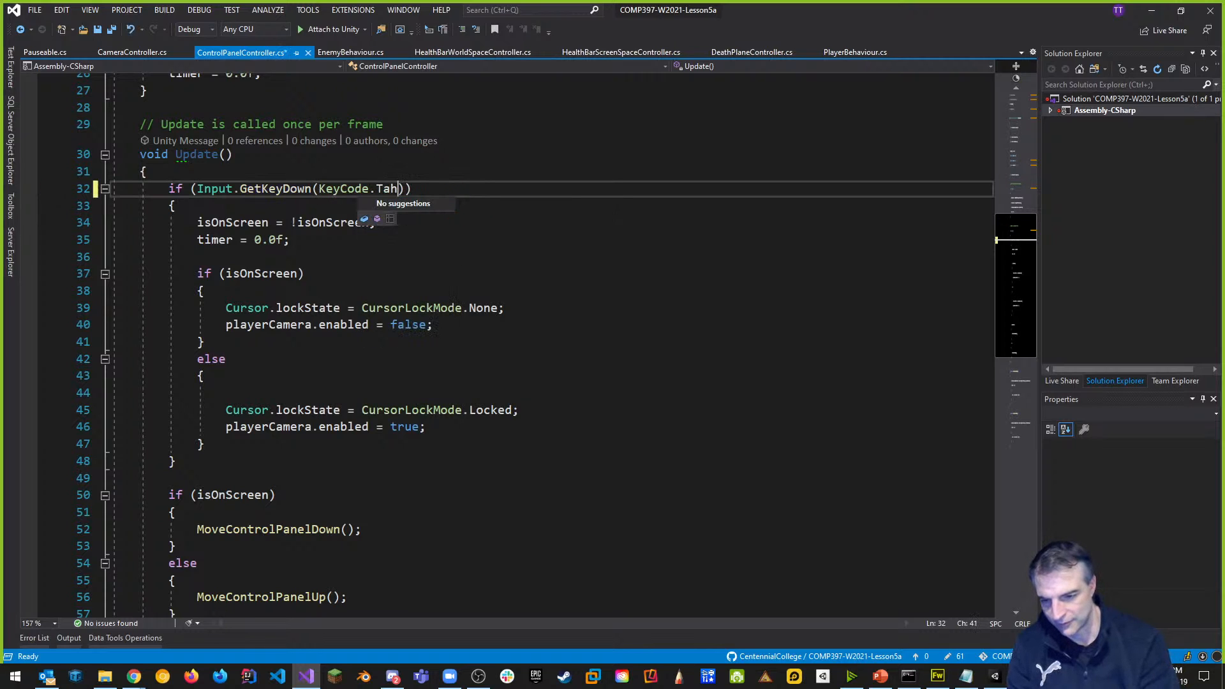
left_click(536, 123)
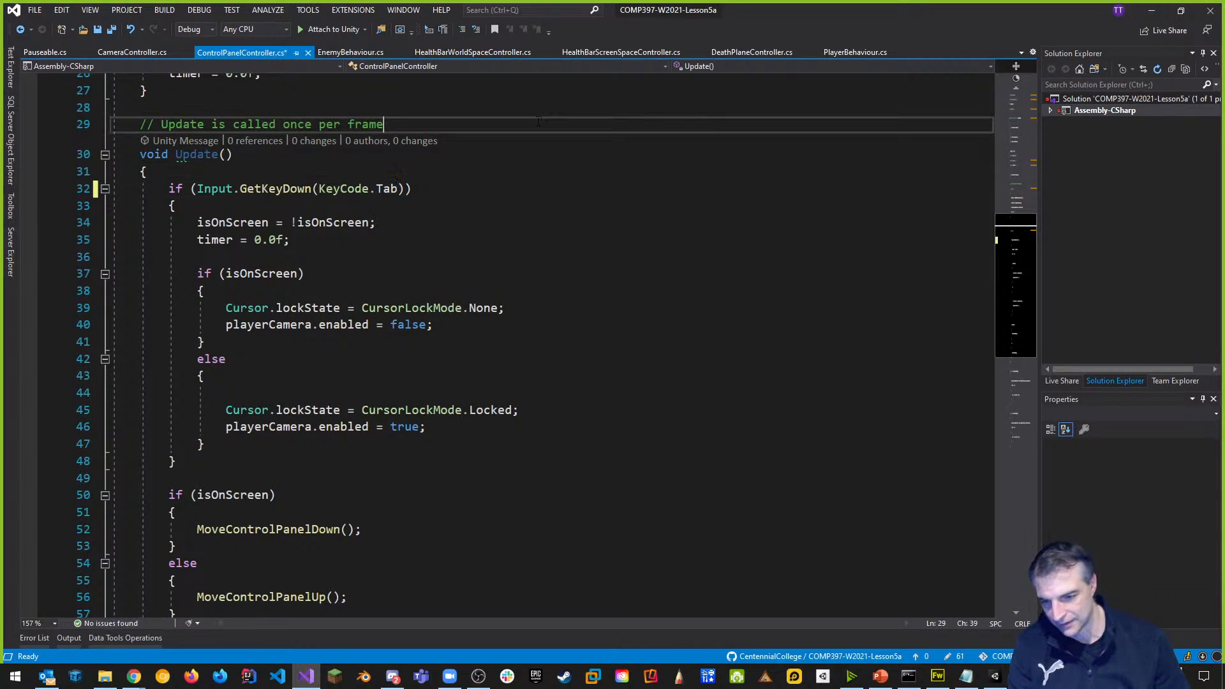
key("ctrl+s")
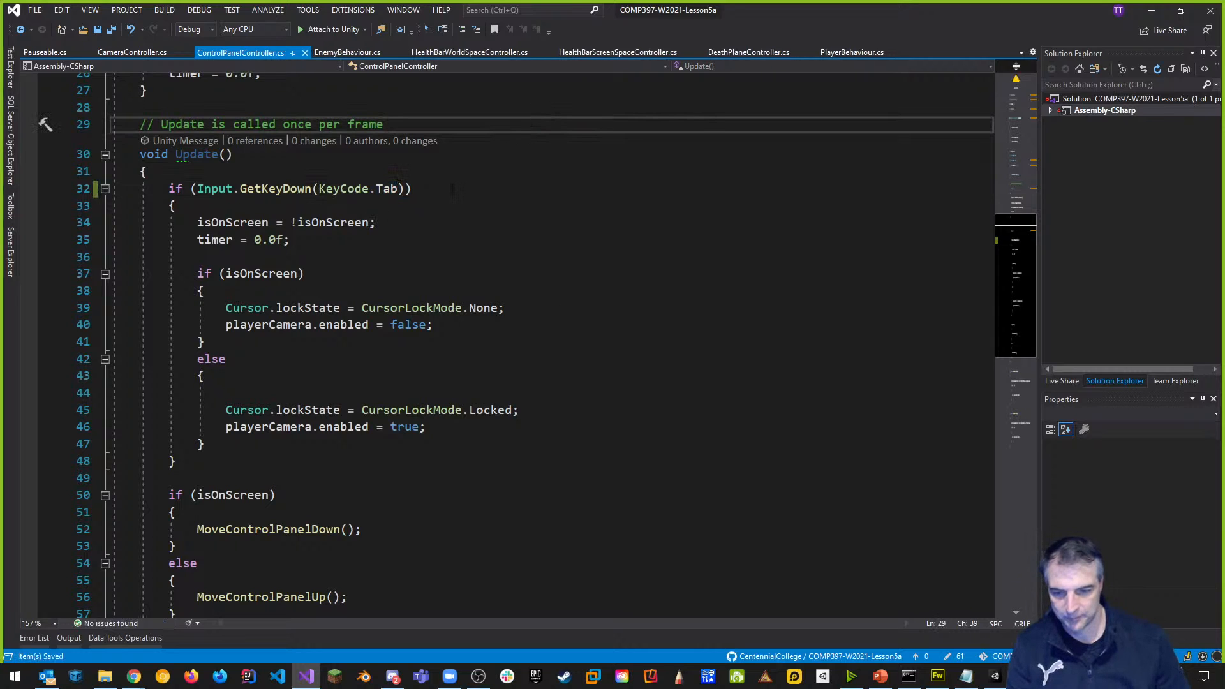
key("alt+Tab")
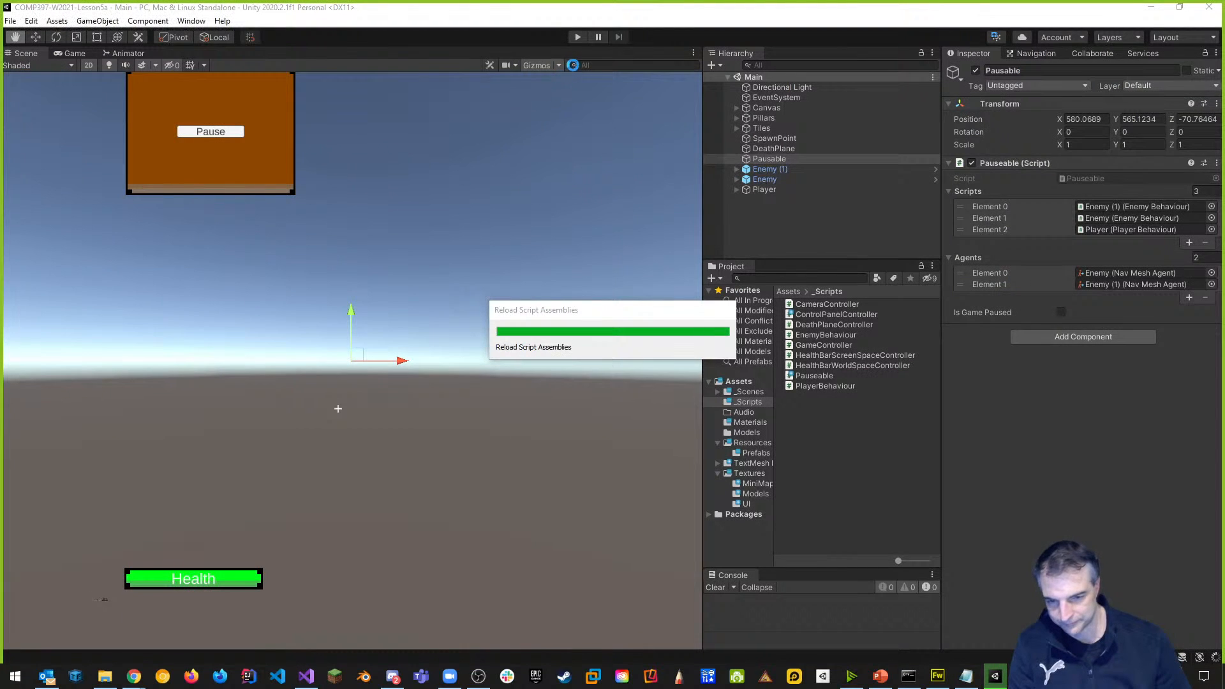
left_click(577, 37)
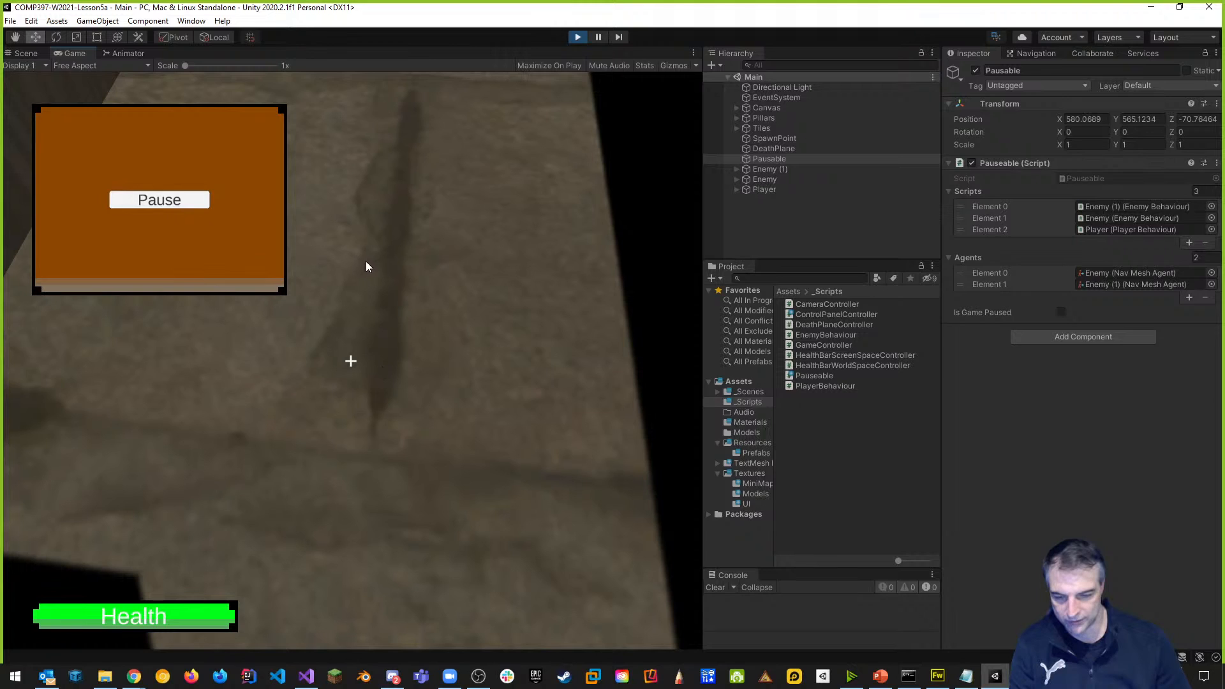
left_click(178, 208)
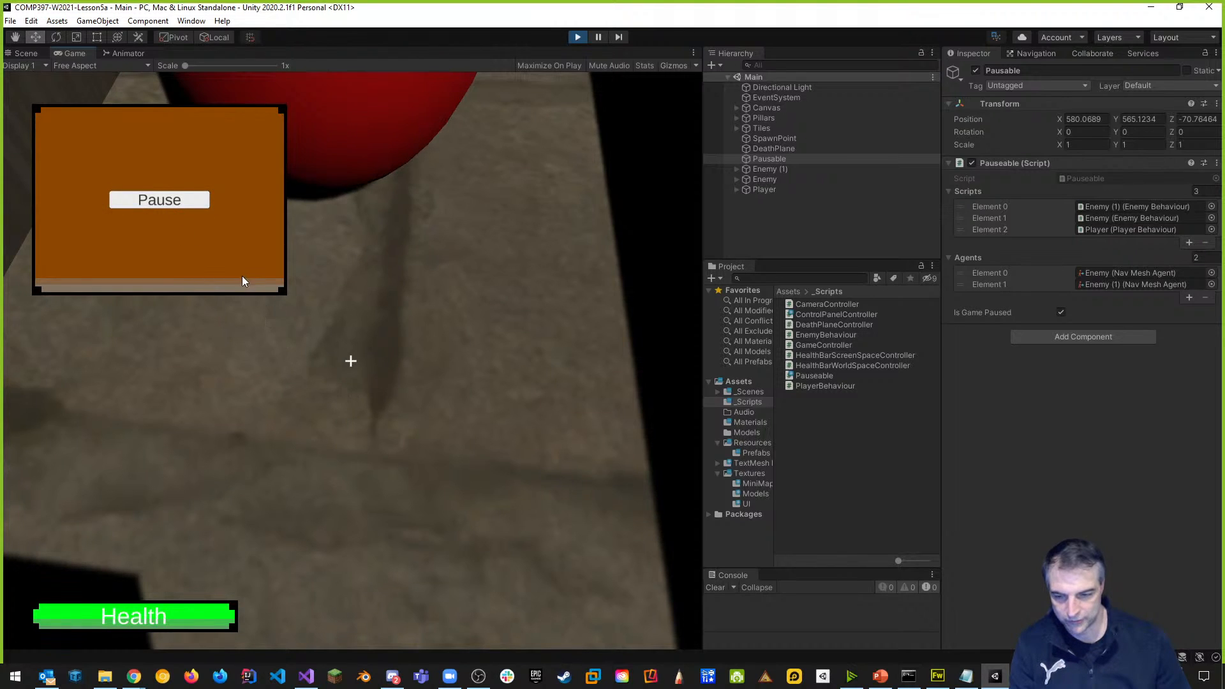
key("Tab")
key("Tab")
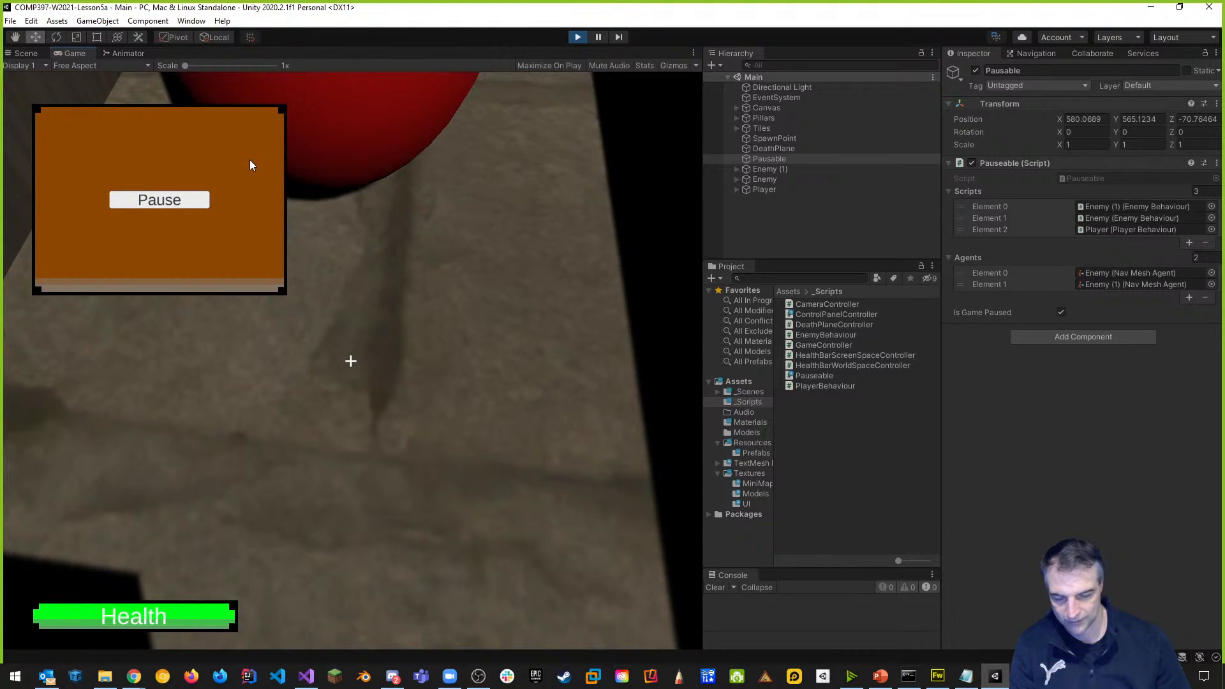
left_click(577, 37)
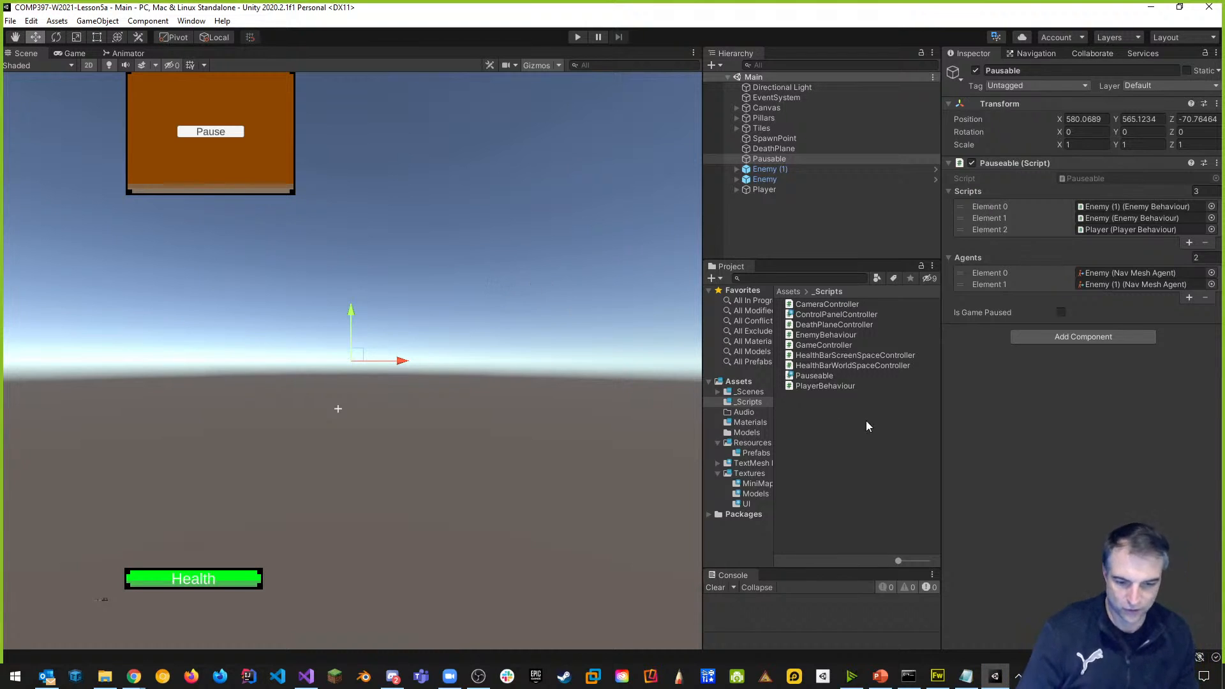
Declare 'public Pauseable pausable;' below the playerCamera field in ControlPanelController.cs.
double_click(833, 316)
scroll(503, 475, "up", 5)
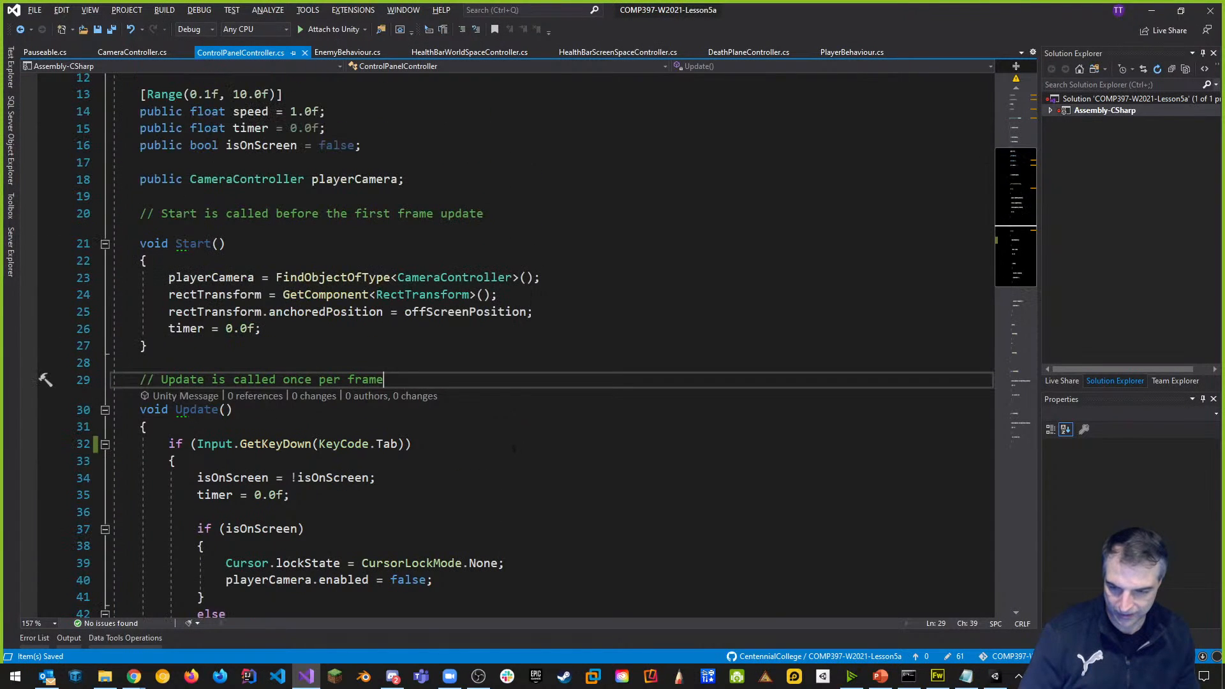
scroll(549, 344, "up", 4)
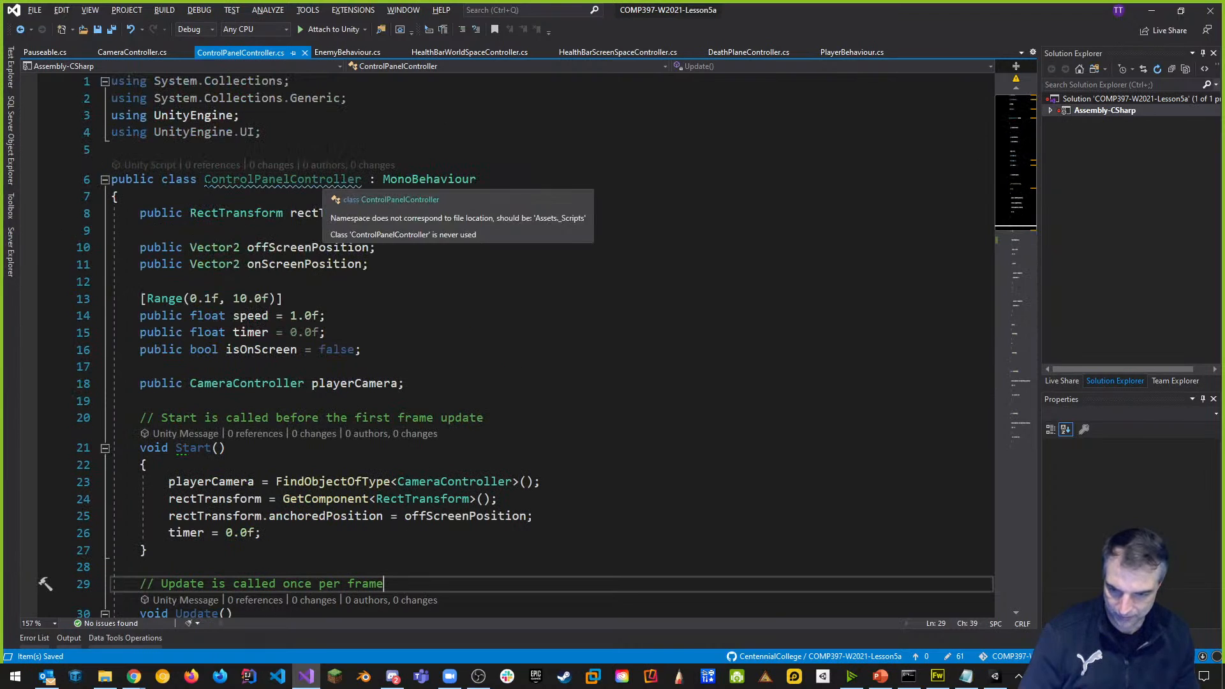
left_click(459, 382)
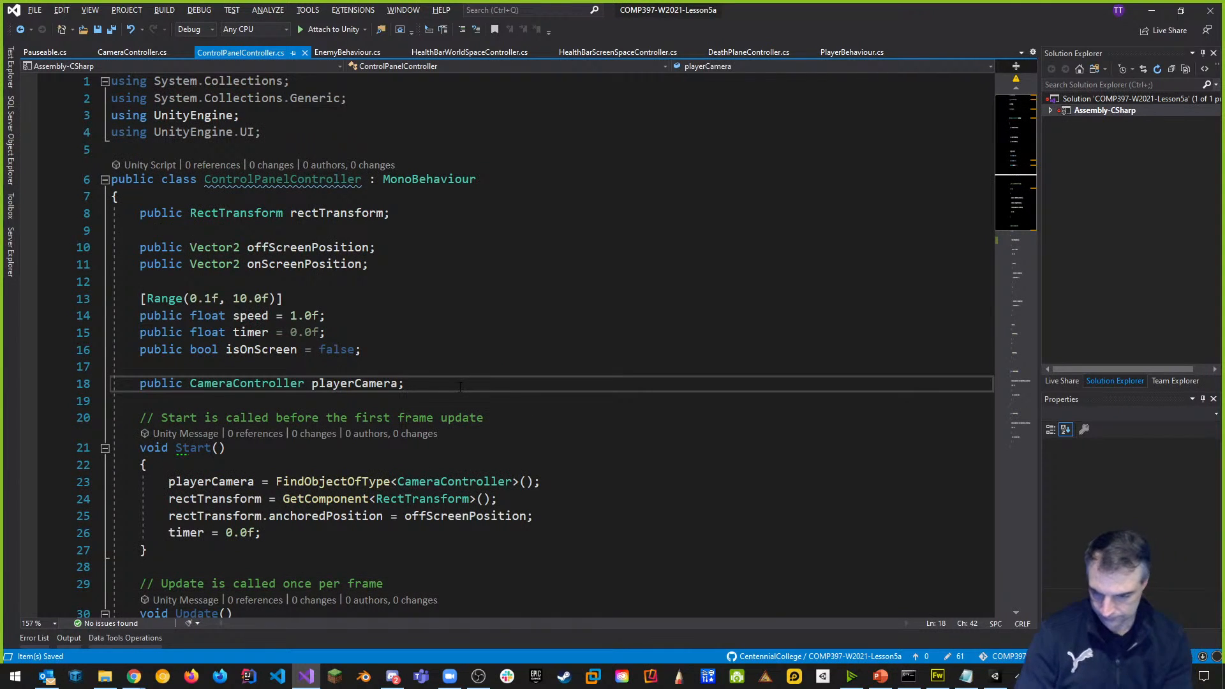
key("Return")
key("Return")
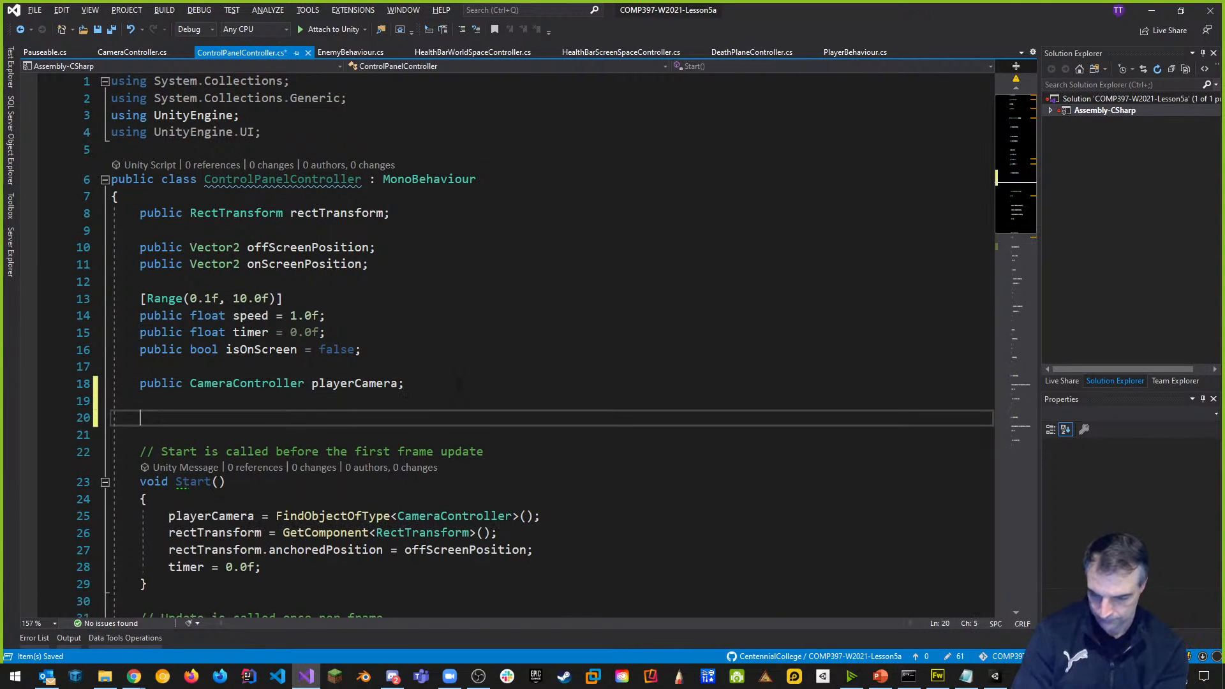
type("public ")
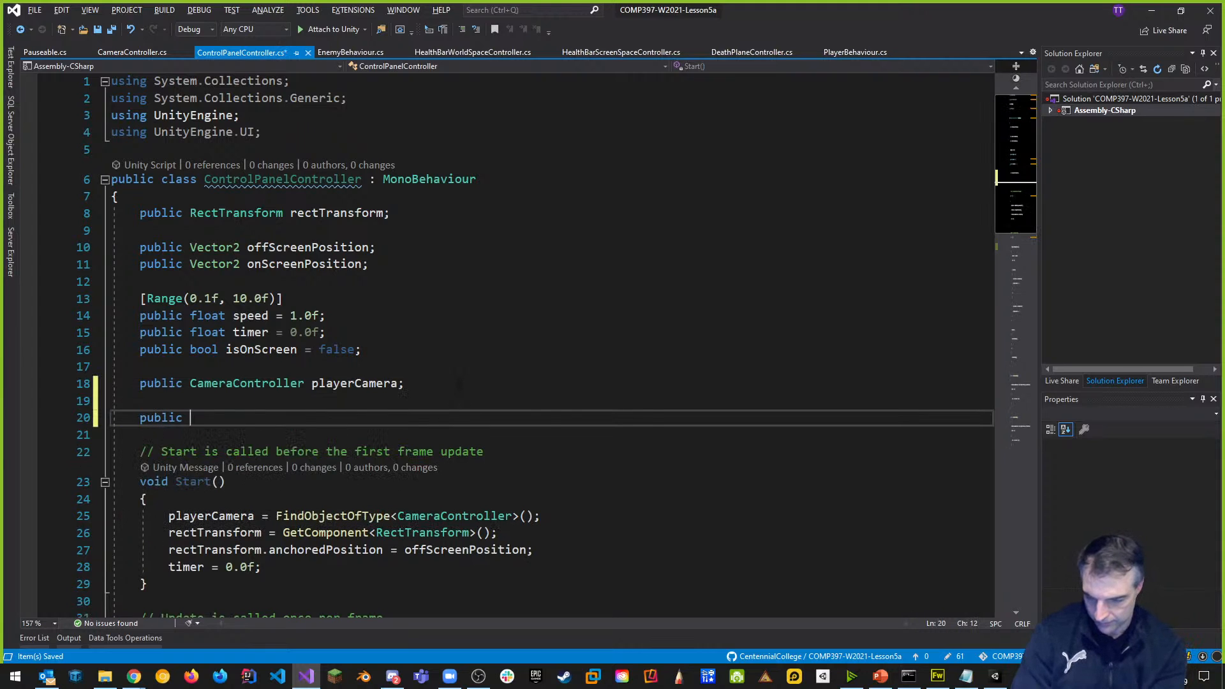
type("Pa")
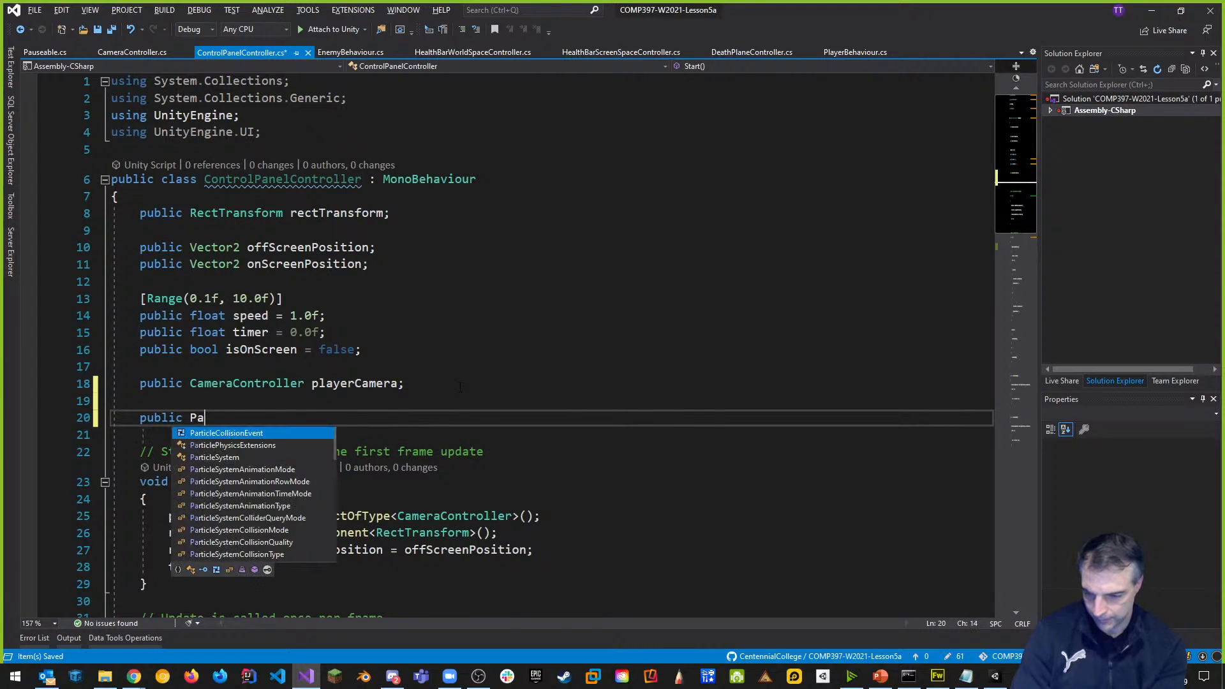
type("useable pa")
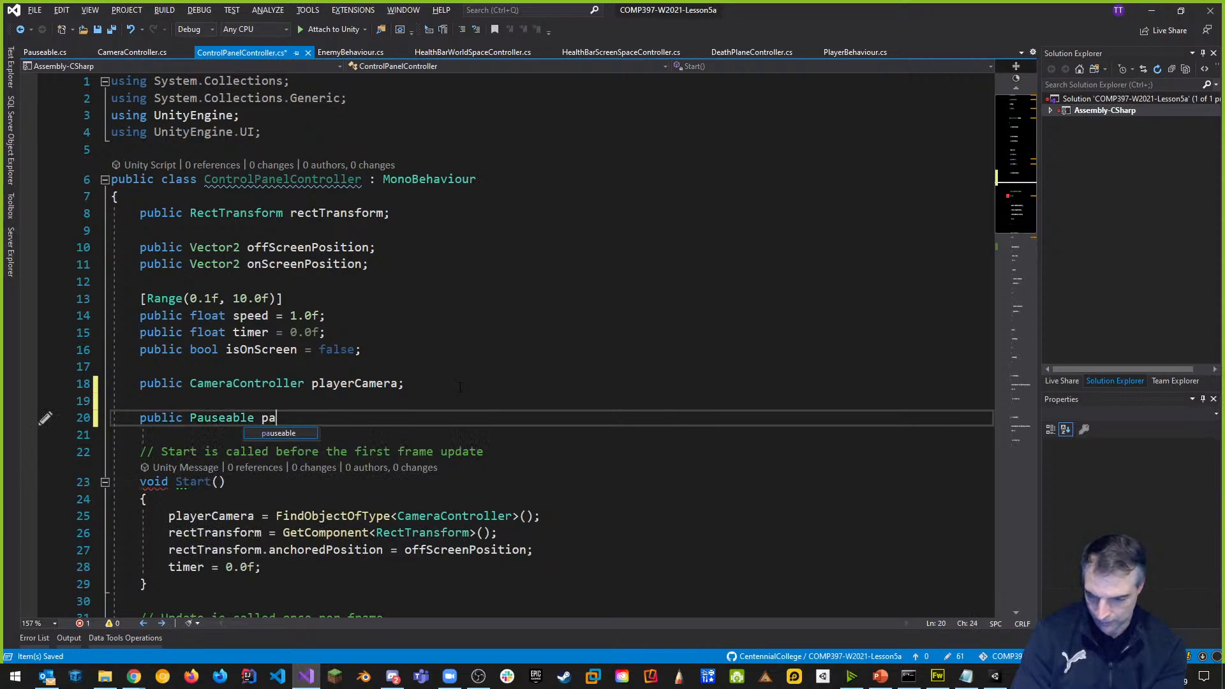
type("usable;")
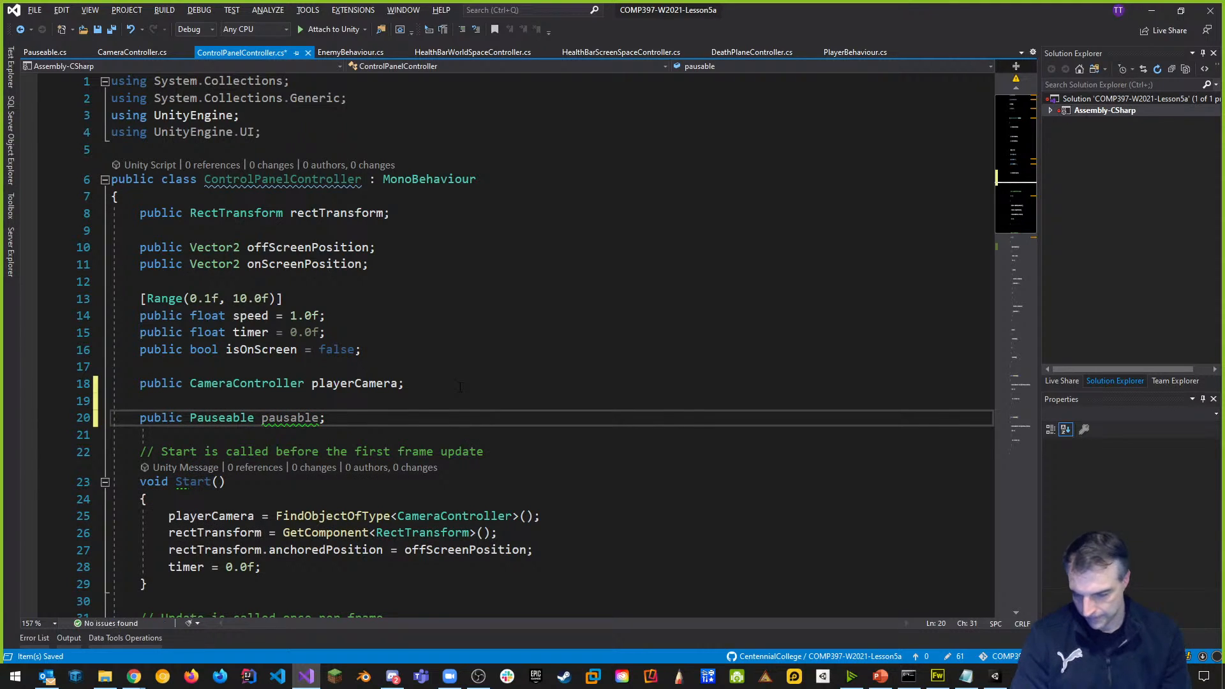
Assign pausable = FindObjectOfType<Pauseable>() at the top of Start and save the script.
scroll(461, 387, "down", 3)
left_click(273, 346)
key("Return")
type("paua")
key("BackSpace")
type("usable")
key("BackSpace")
key("BackSpace")
key("BackSpace")
key("BackSpace")
key("BackSpace")
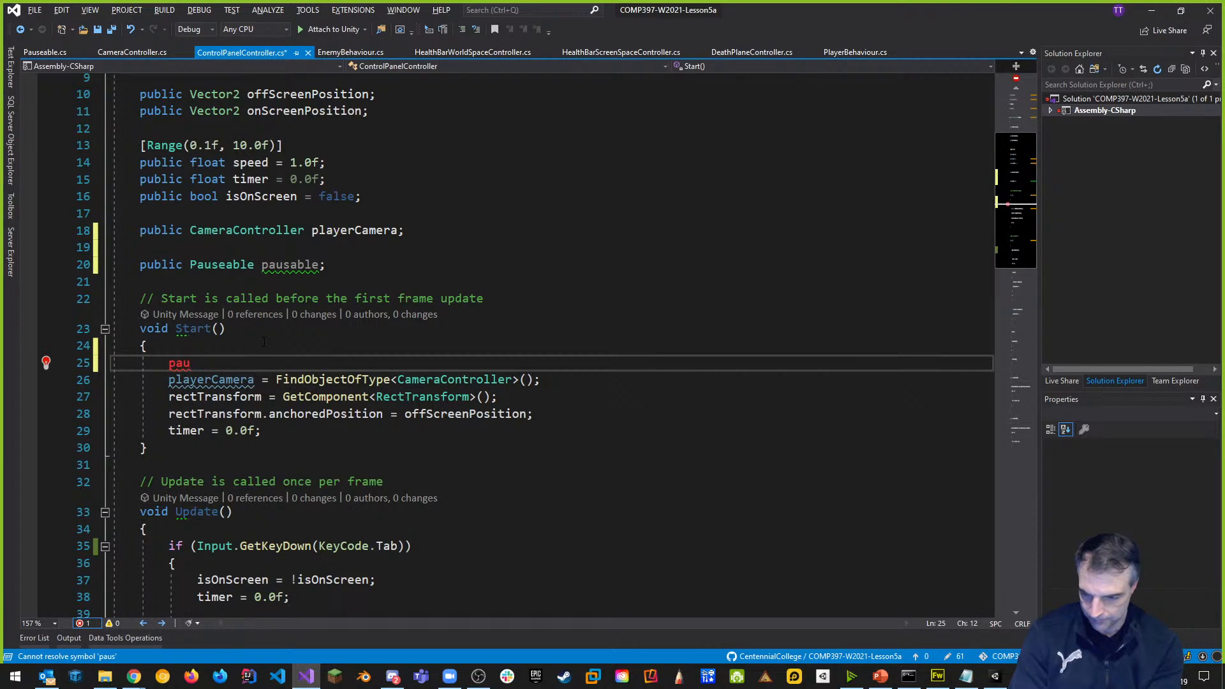
type("able = ")
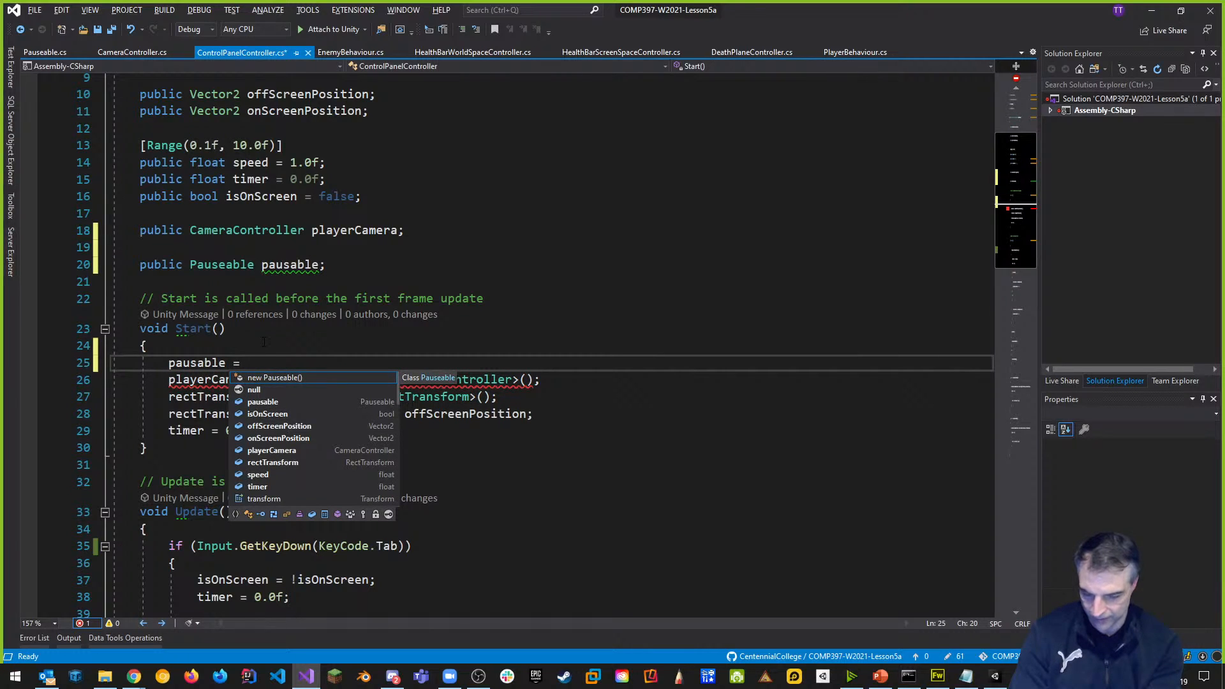
type("G")
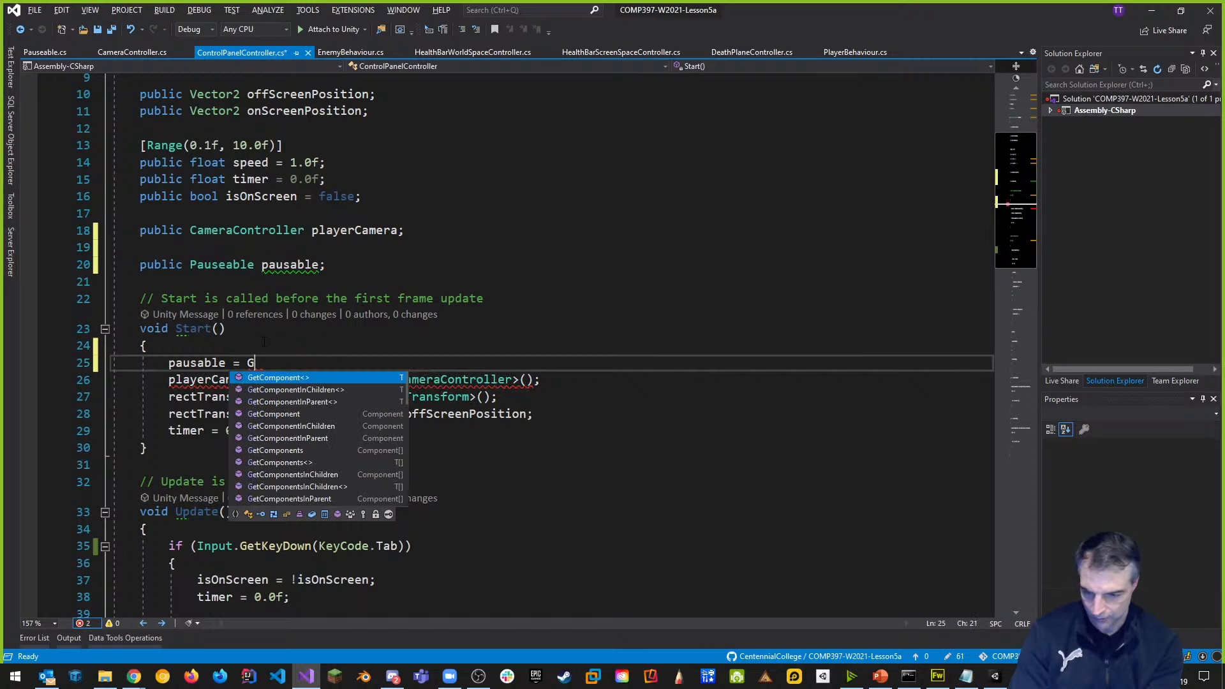
key("BackSpace")
type("Find")
key("Tab")
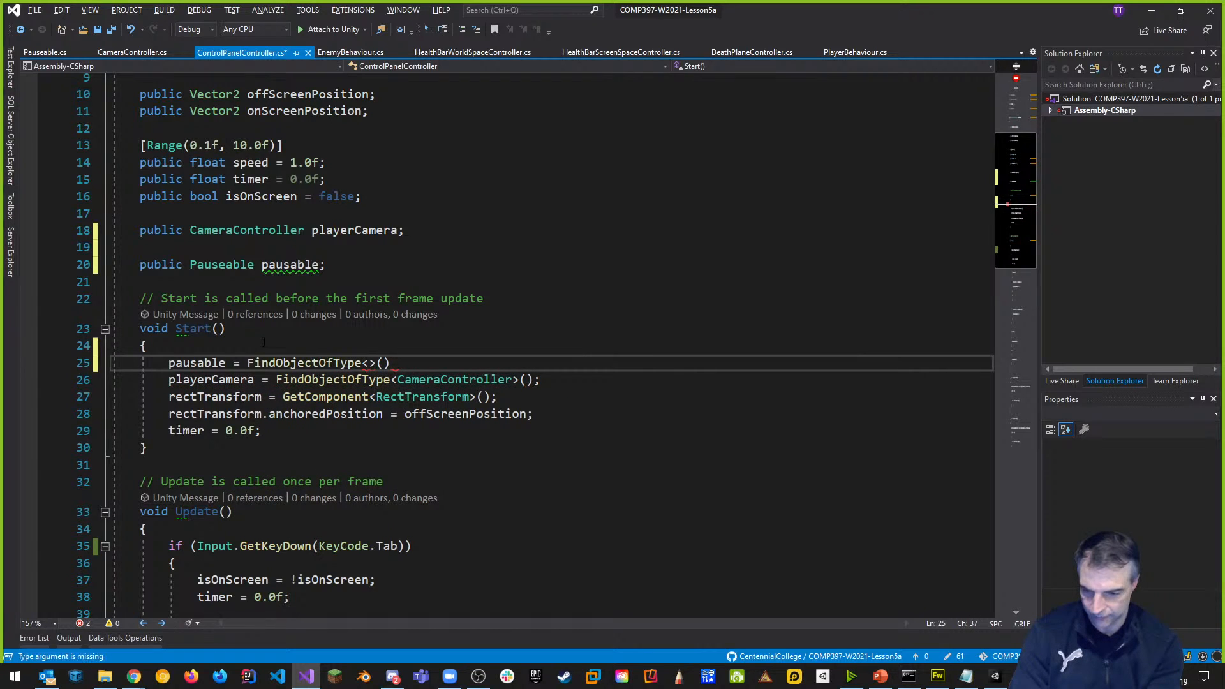
type("Pauseable>")
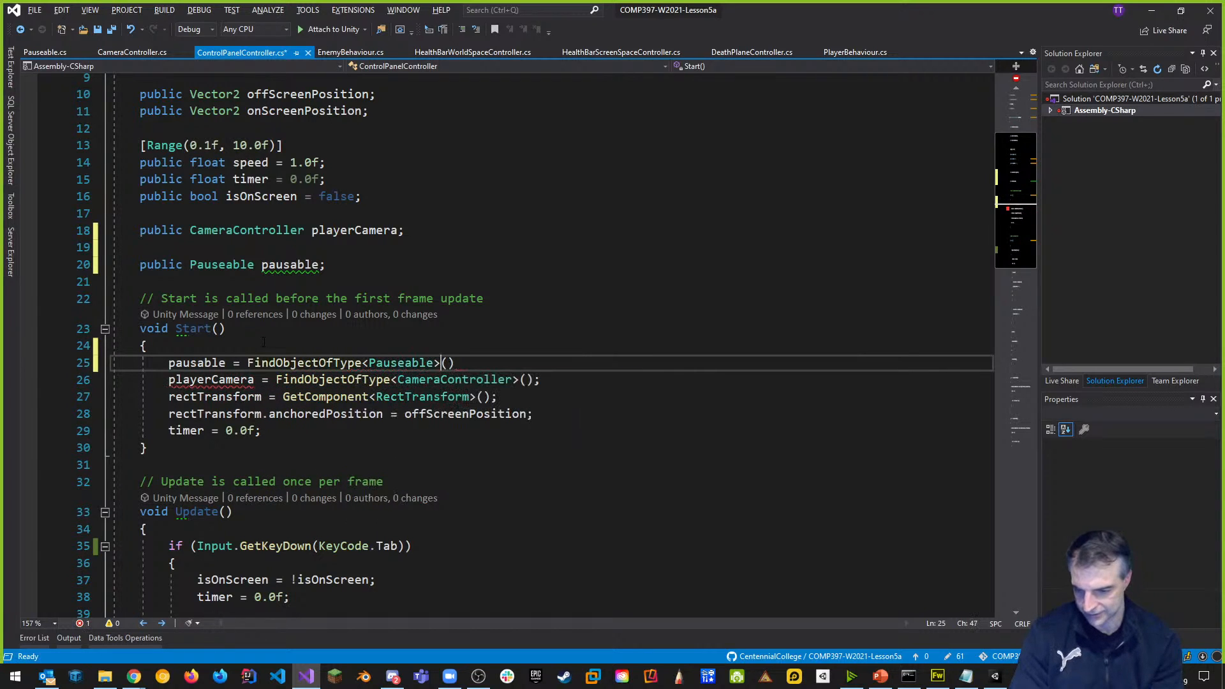
type("();")
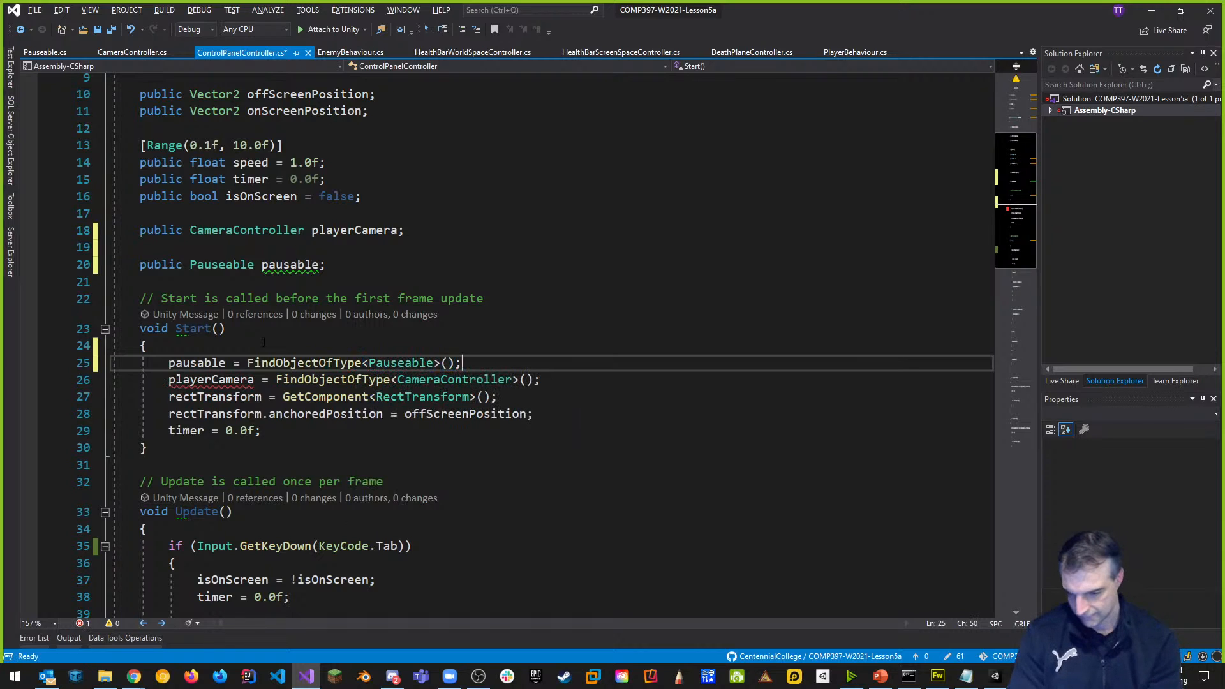
key("ctrl+s")
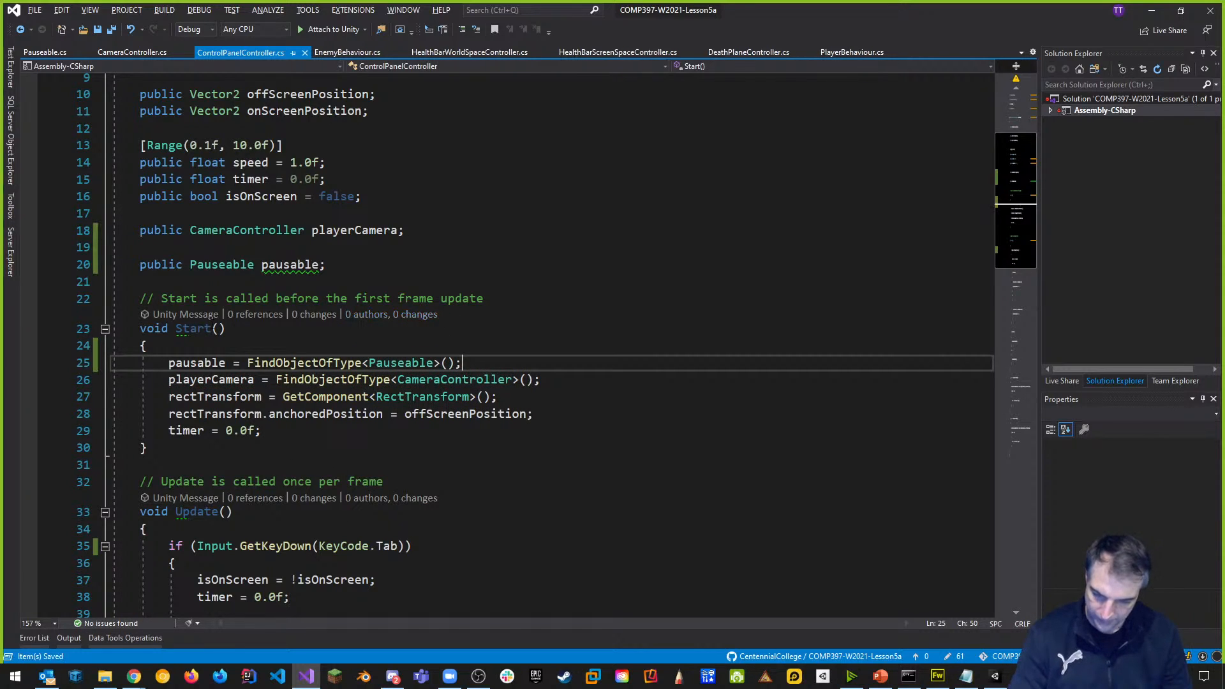
scroll(364, 413, "down", 6)
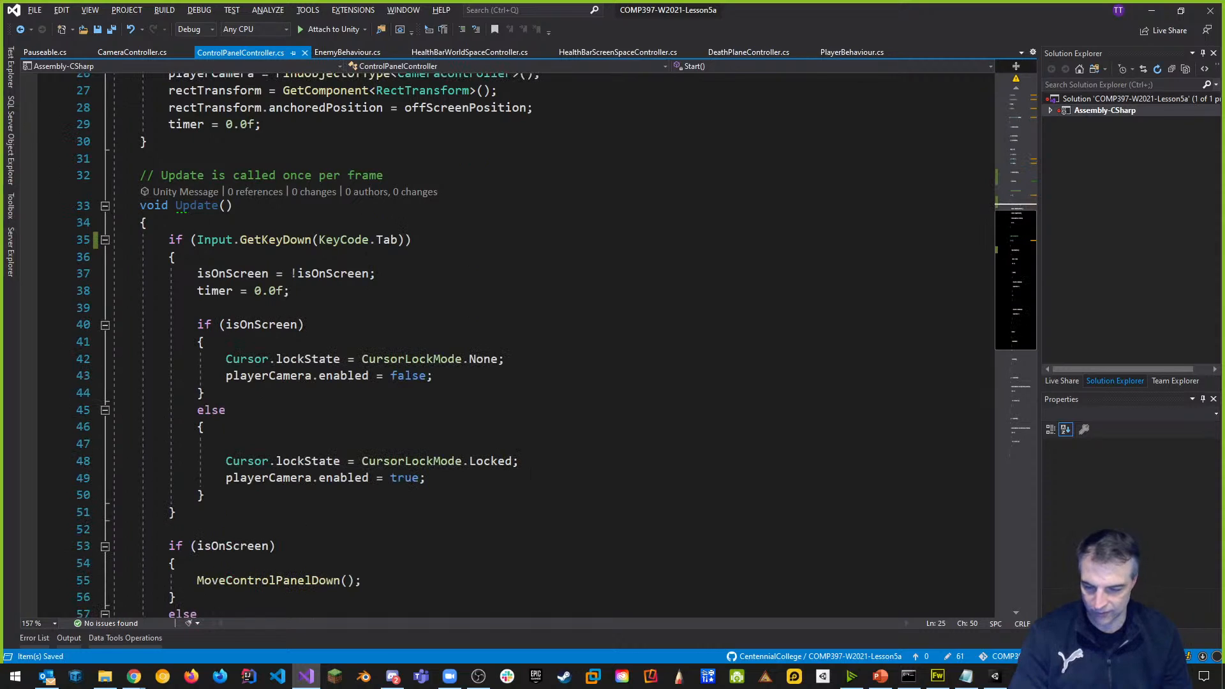
Add an if (pausable.isGamePaused) check at the end of MoveControlPanelUp.
scroll(532, 473, "down", 3)
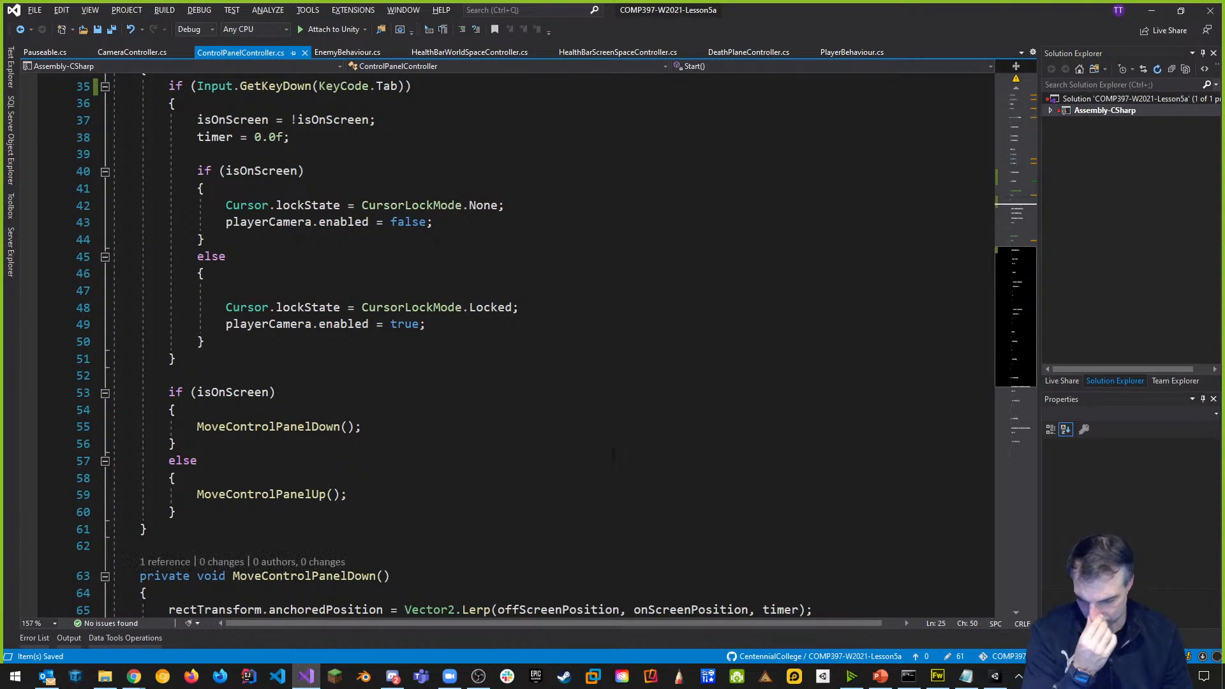
scroll(508, 418, "down", 8)
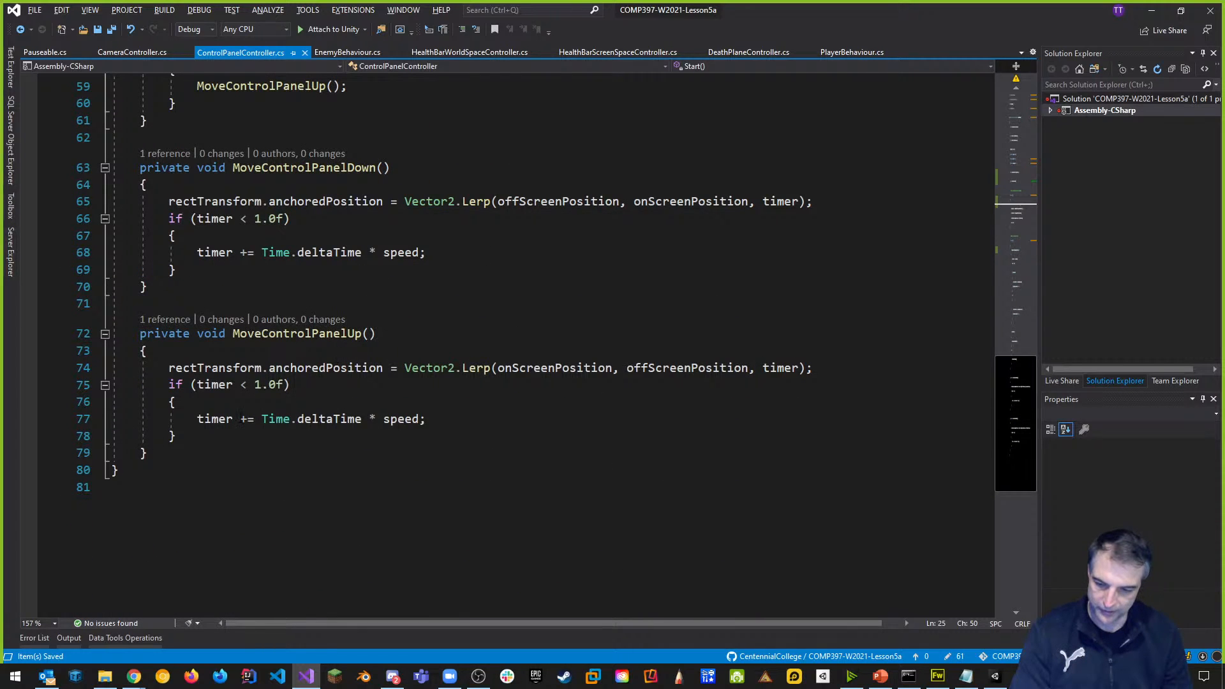
left_click(225, 443)
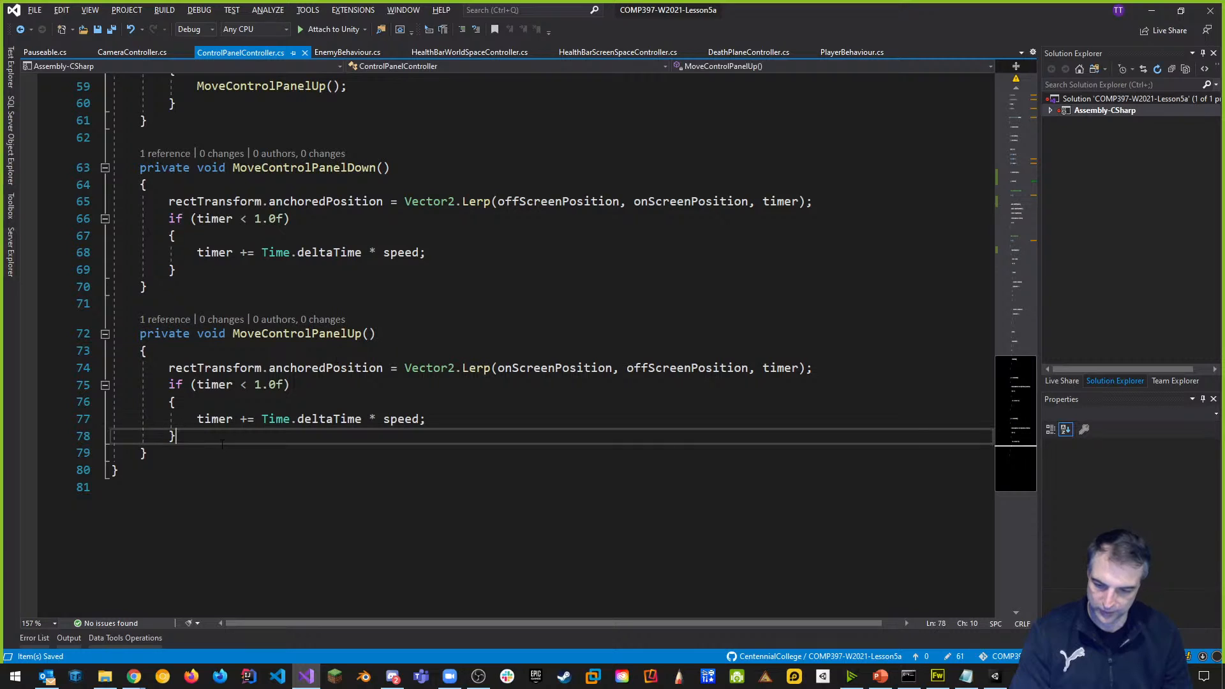
key("Return")
key("Return")
type("if(")
type("pausable.")
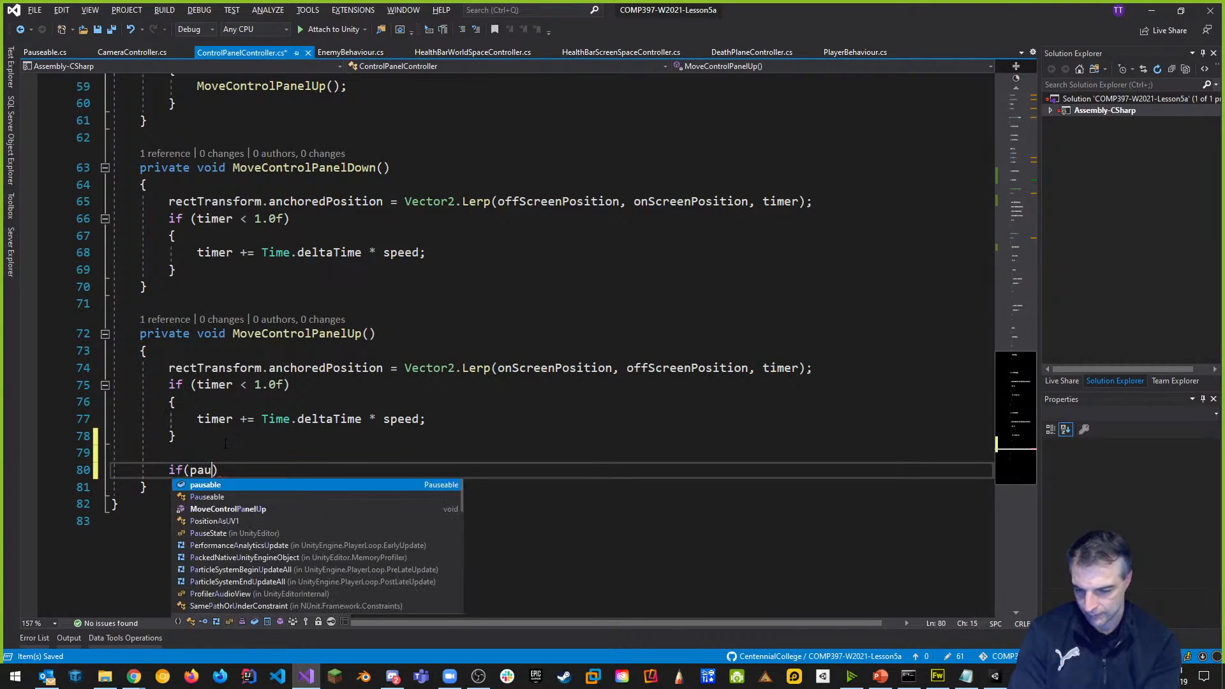
key("Tab")
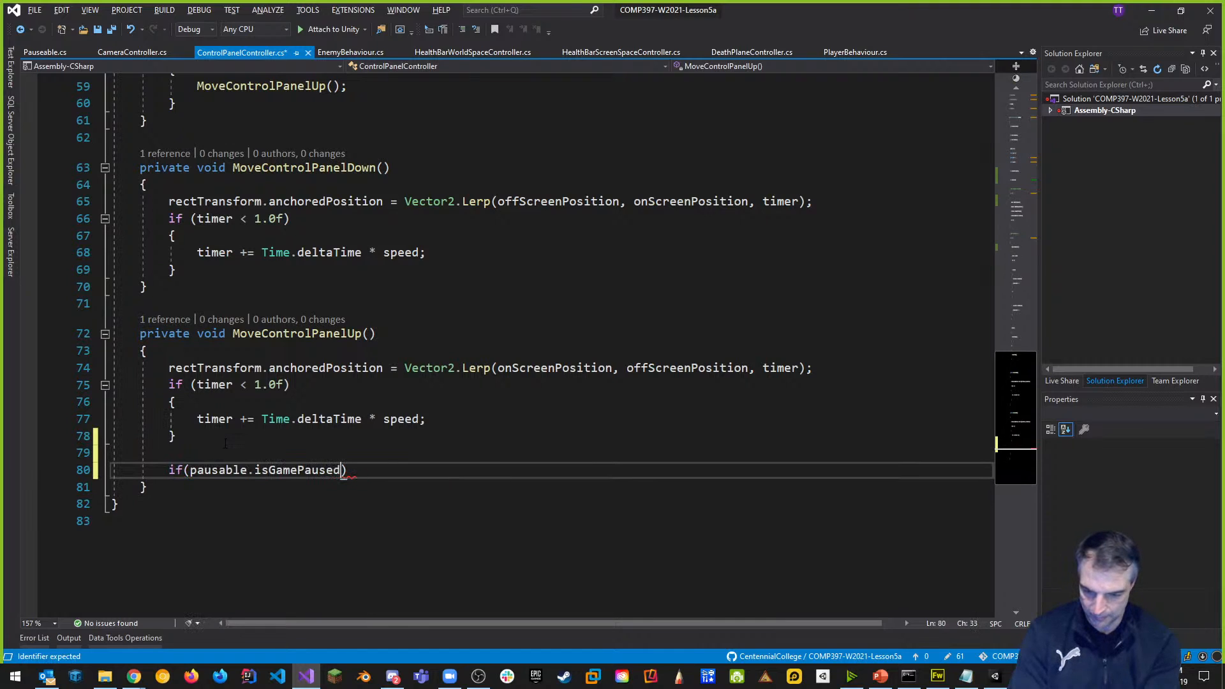
type(")")
key("Return")
type("{Pauseable")
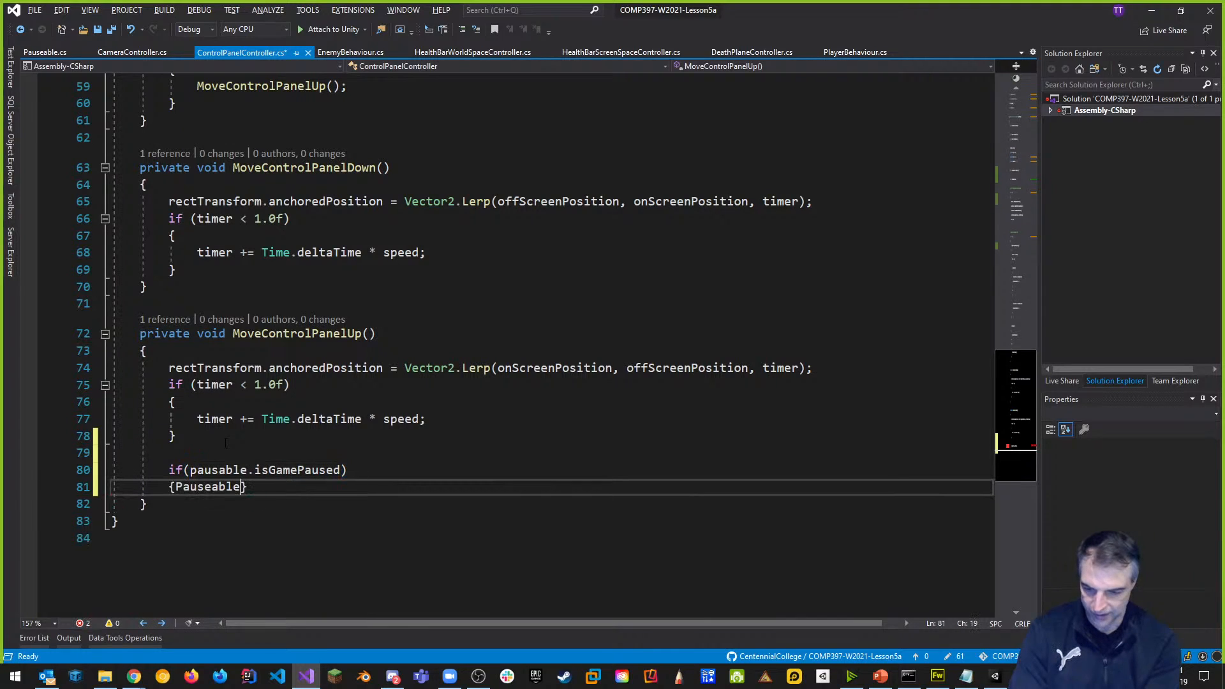
key("BackSpace")
key("BackSpace")
key("BackSpace")
key("BackSpace")
key("BackSpace")
key("BackSpace")
key("BackSpace")
key("BackSpace")
key("BackSpace")
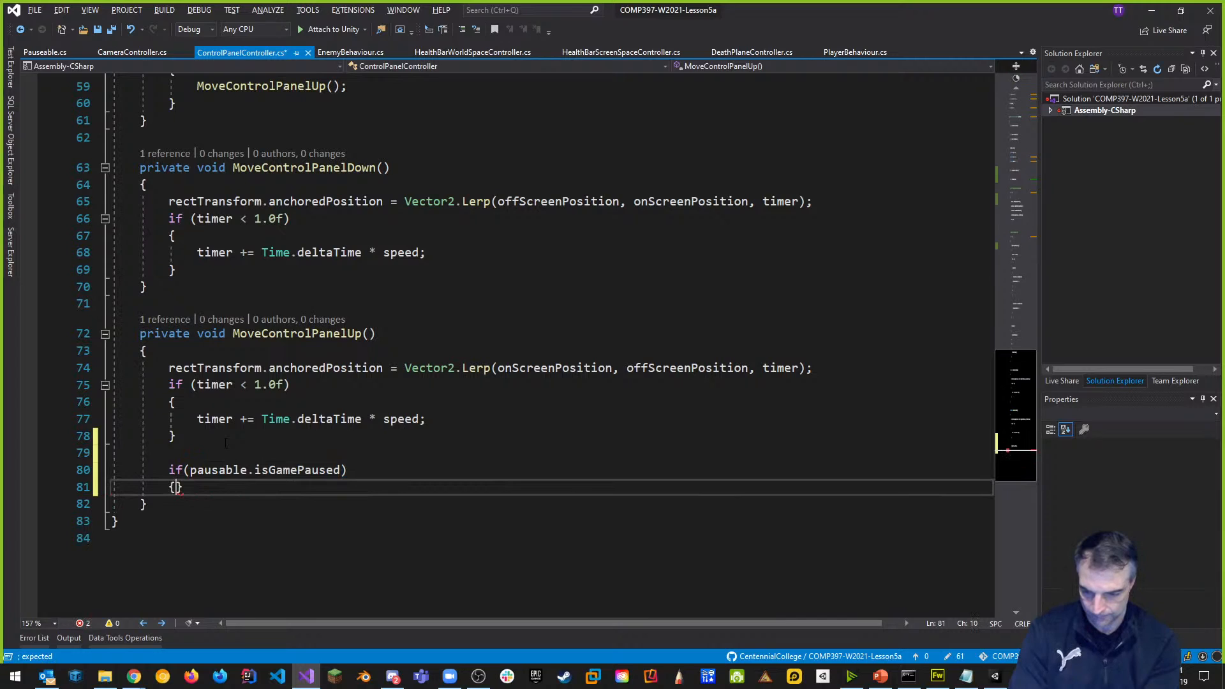
Set pausable.isGamePaused = false inside that check, save, and return to Unity.
key("Return")
type("pau")
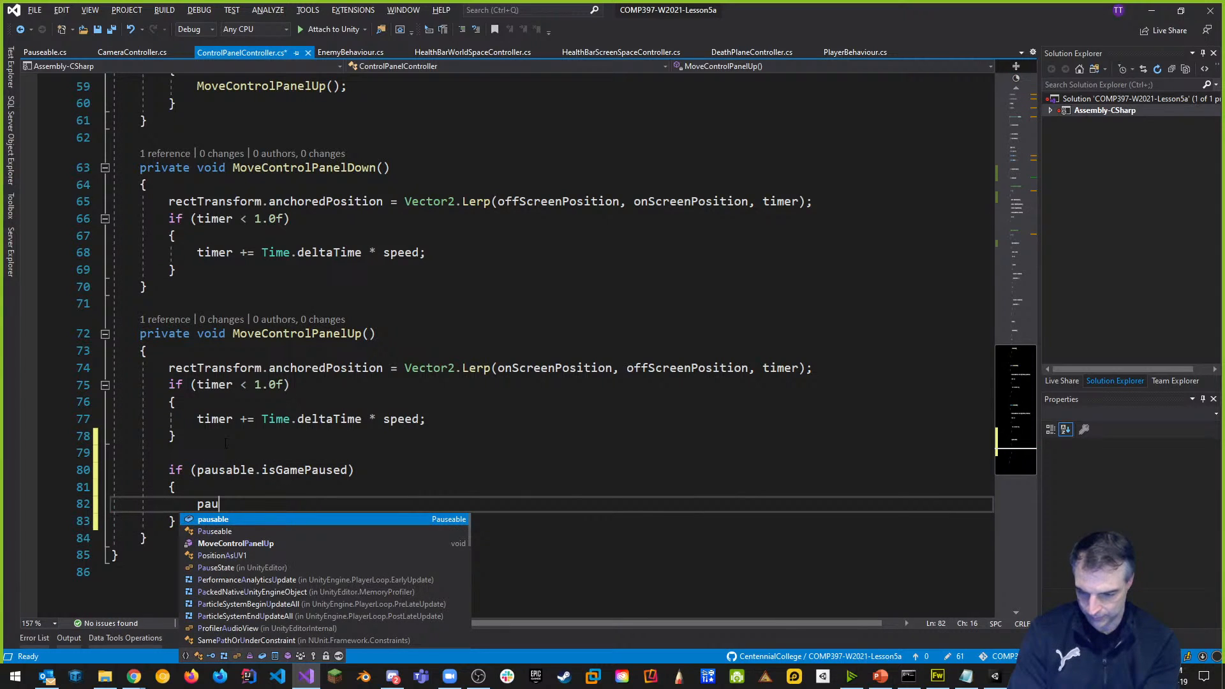
key("Tab")
type(".")
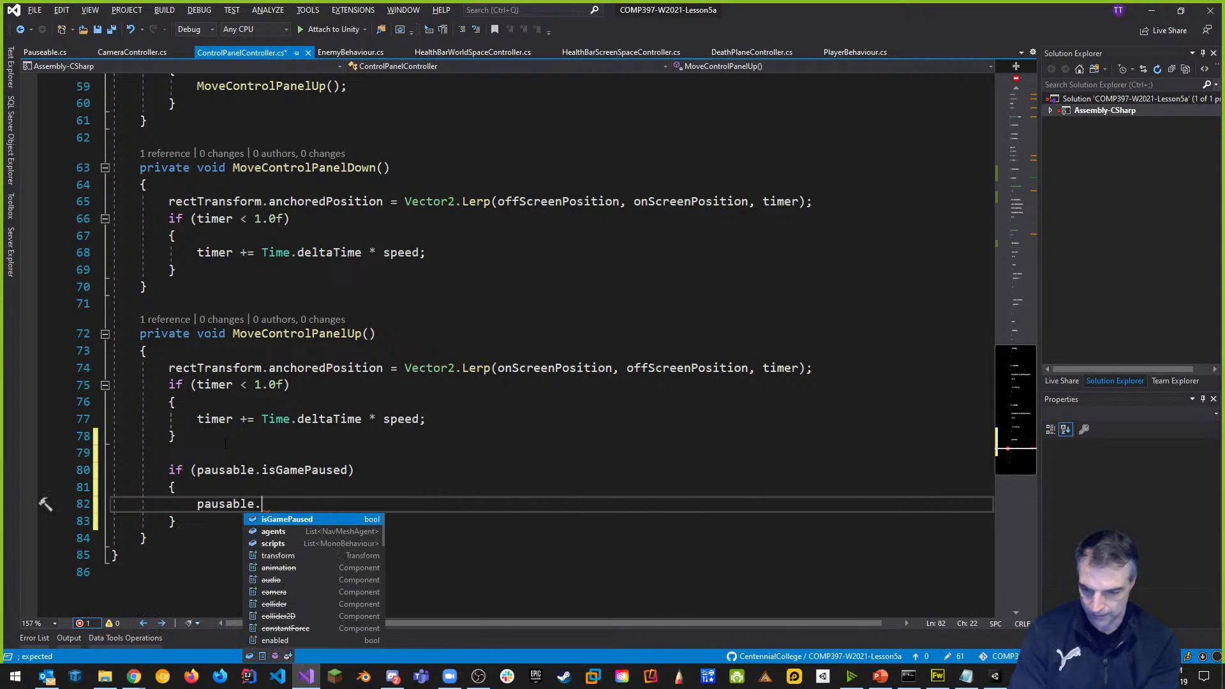
type("isGamePaused ")
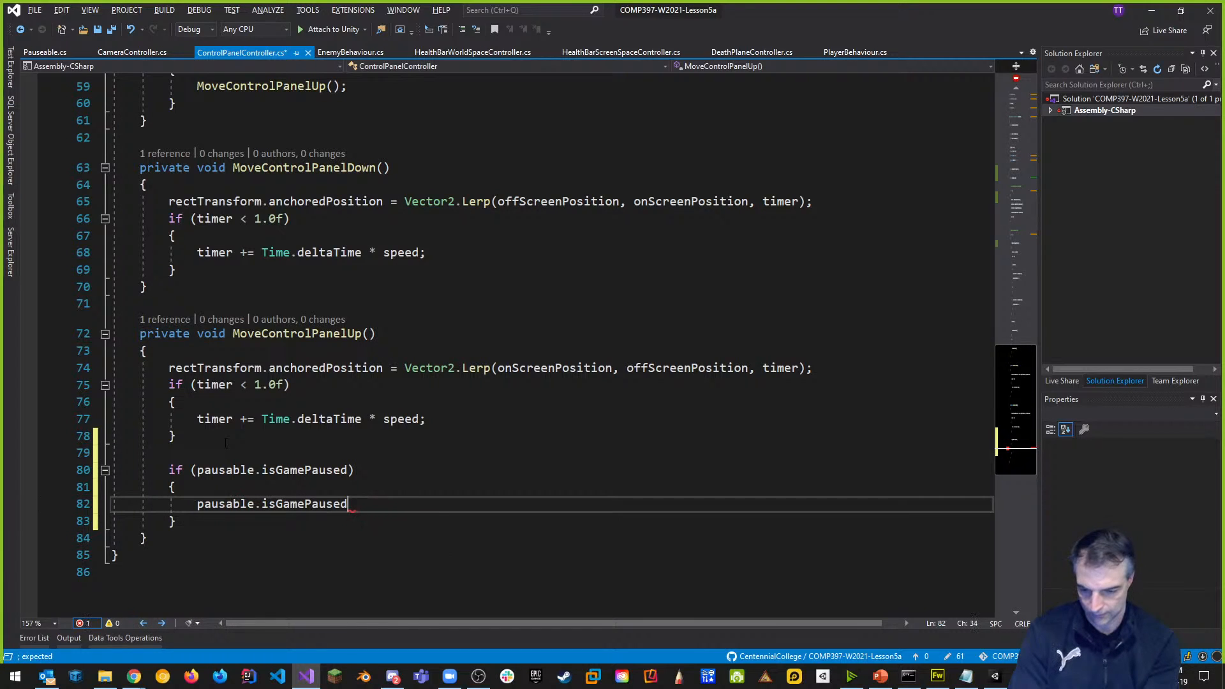
type("= false;")
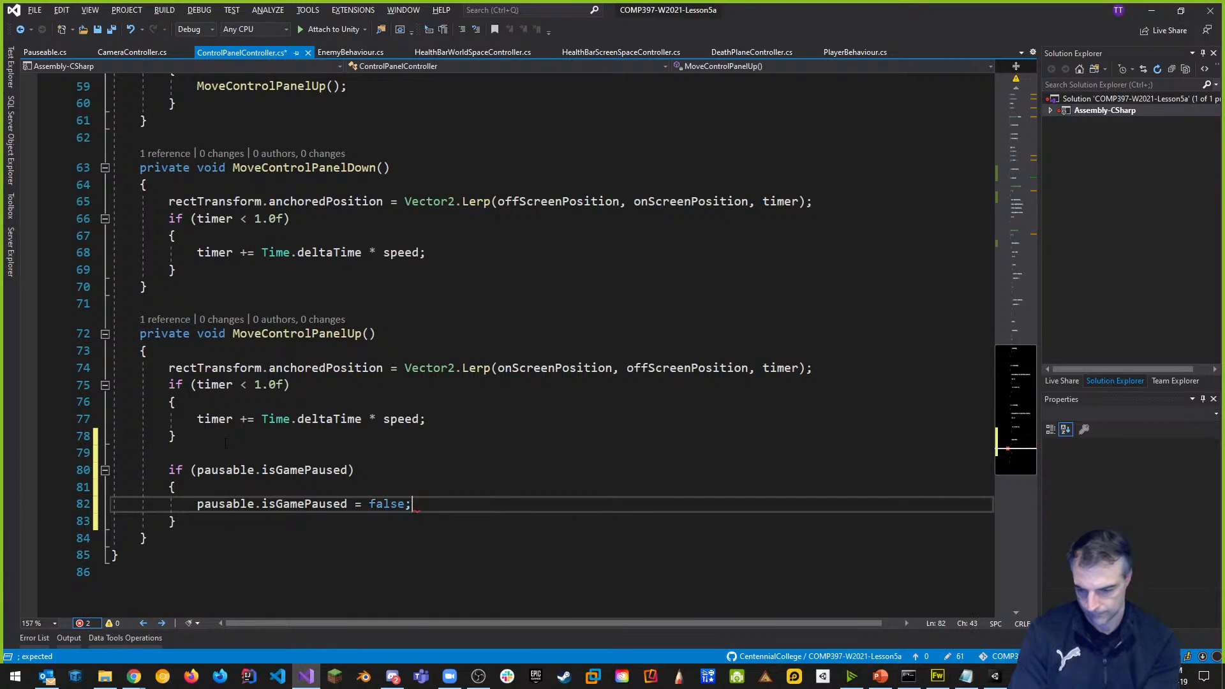
left_click(525, 419)
key("ctrl+s")
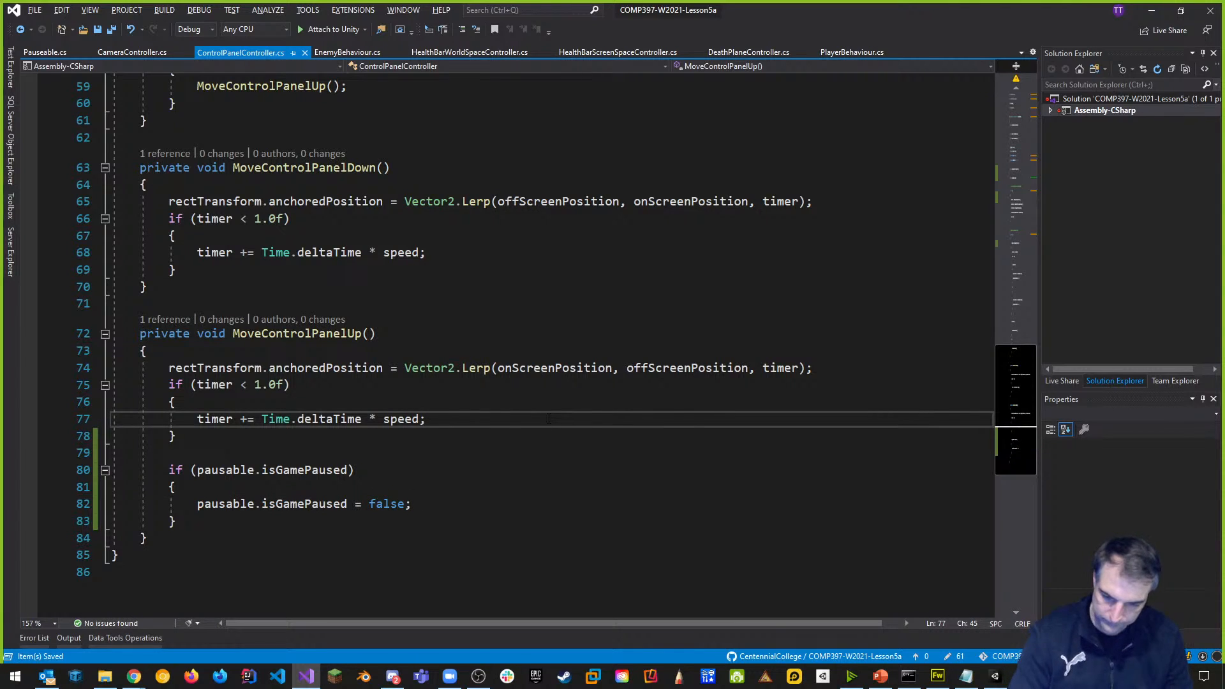
left_click(553, 322)
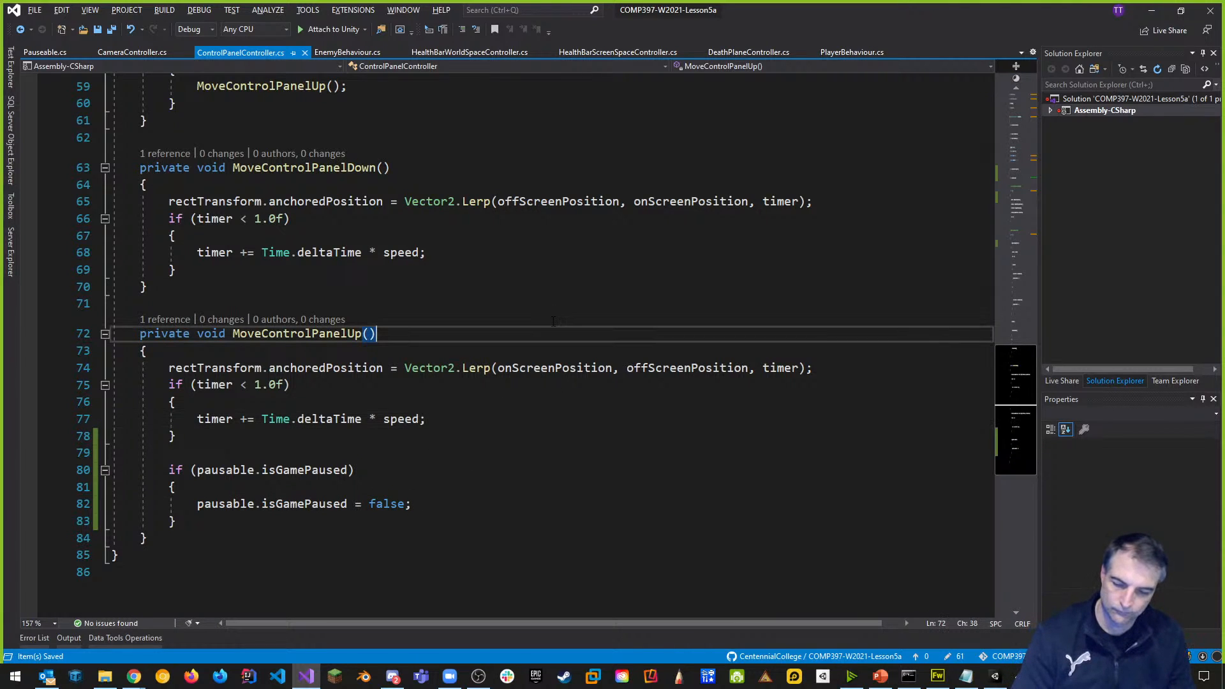
key("alt+Tab")
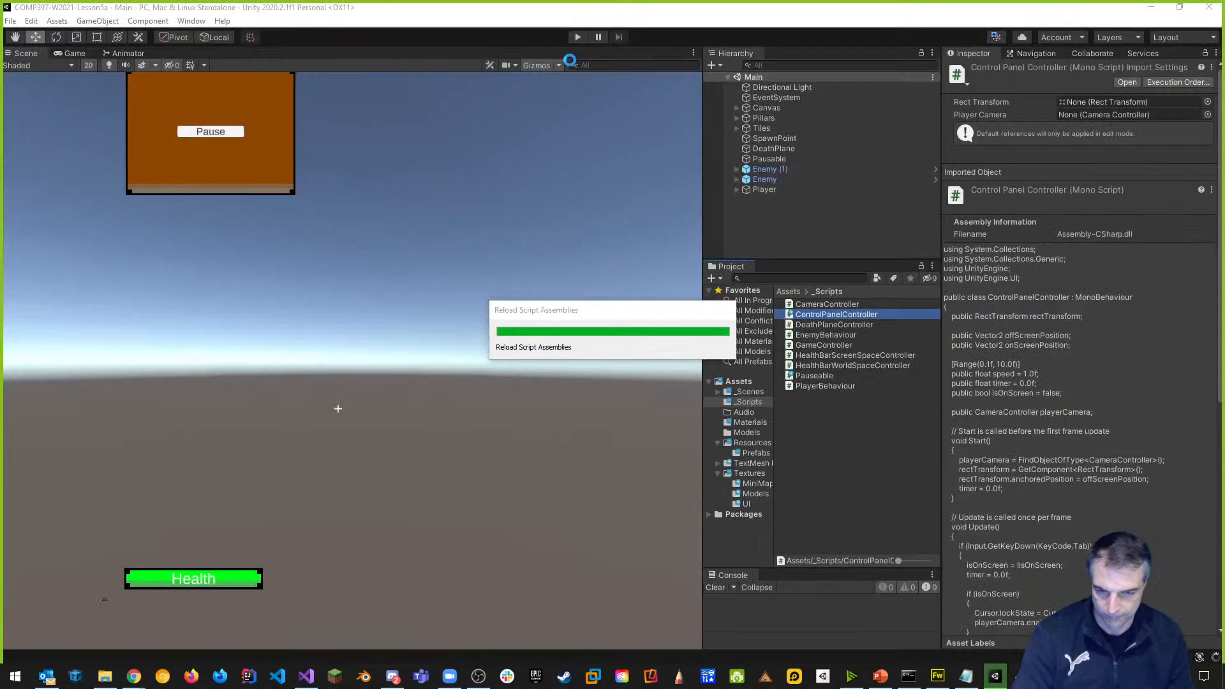
Run the game, show and hide the control panel with Tab several times, then return to Visual Studio.
left_click(578, 37)
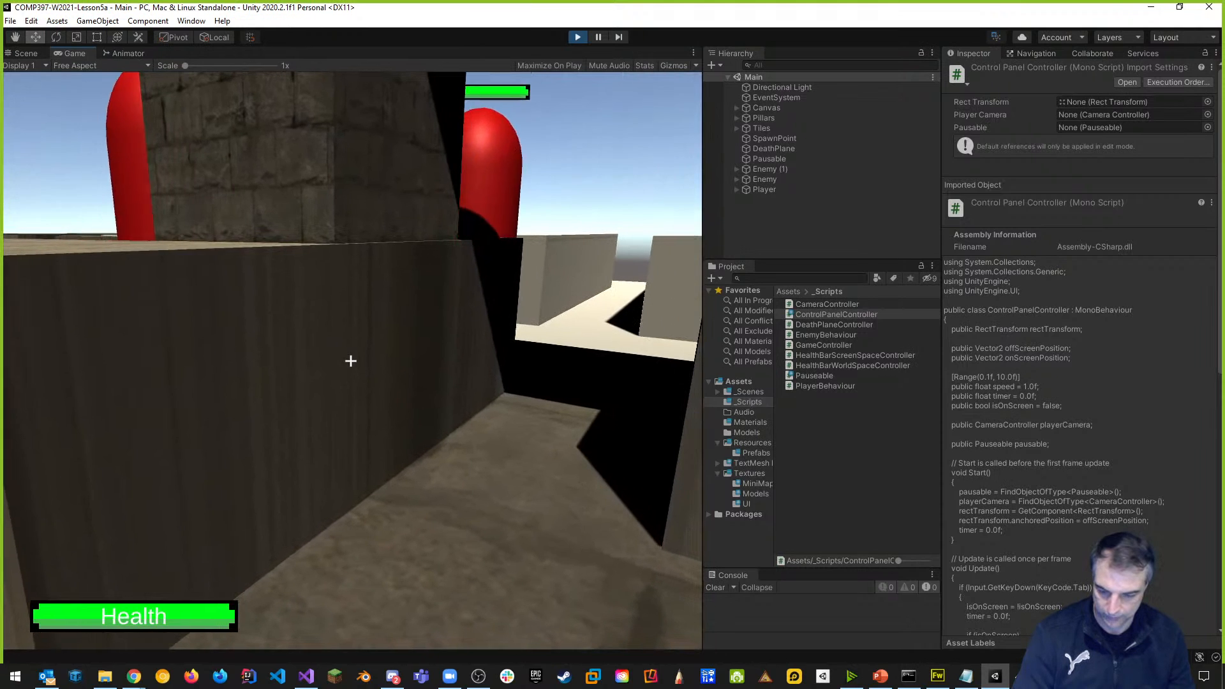
key("Tab")
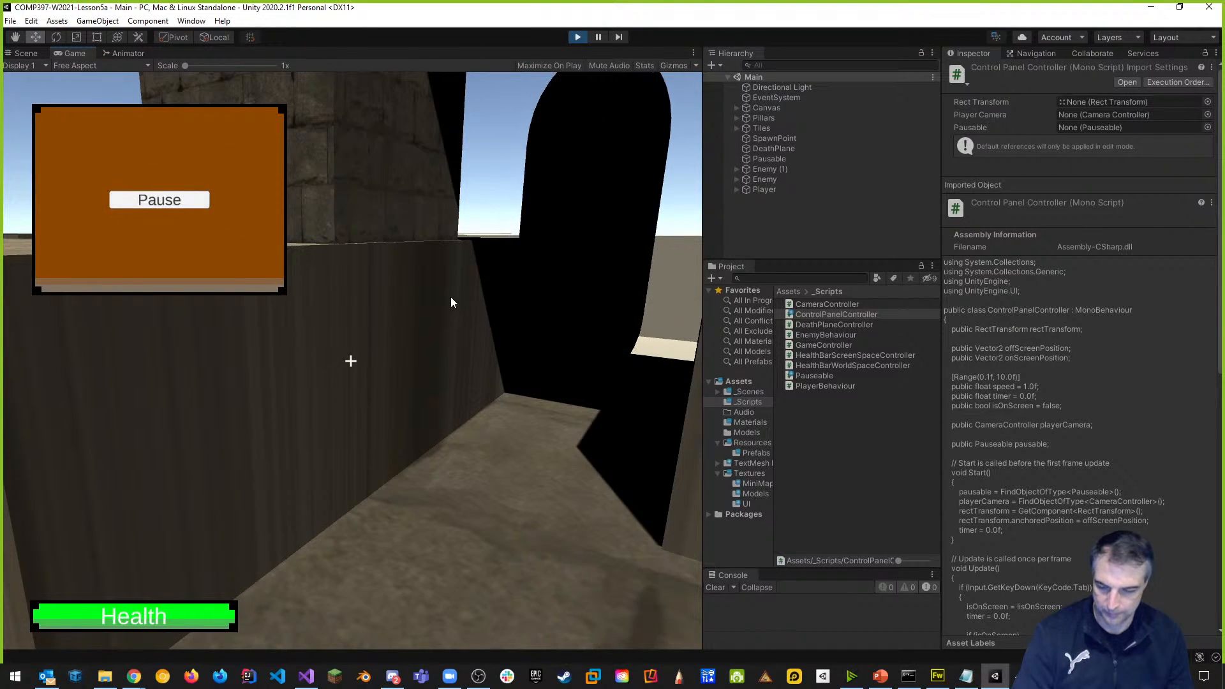
key("Tab")
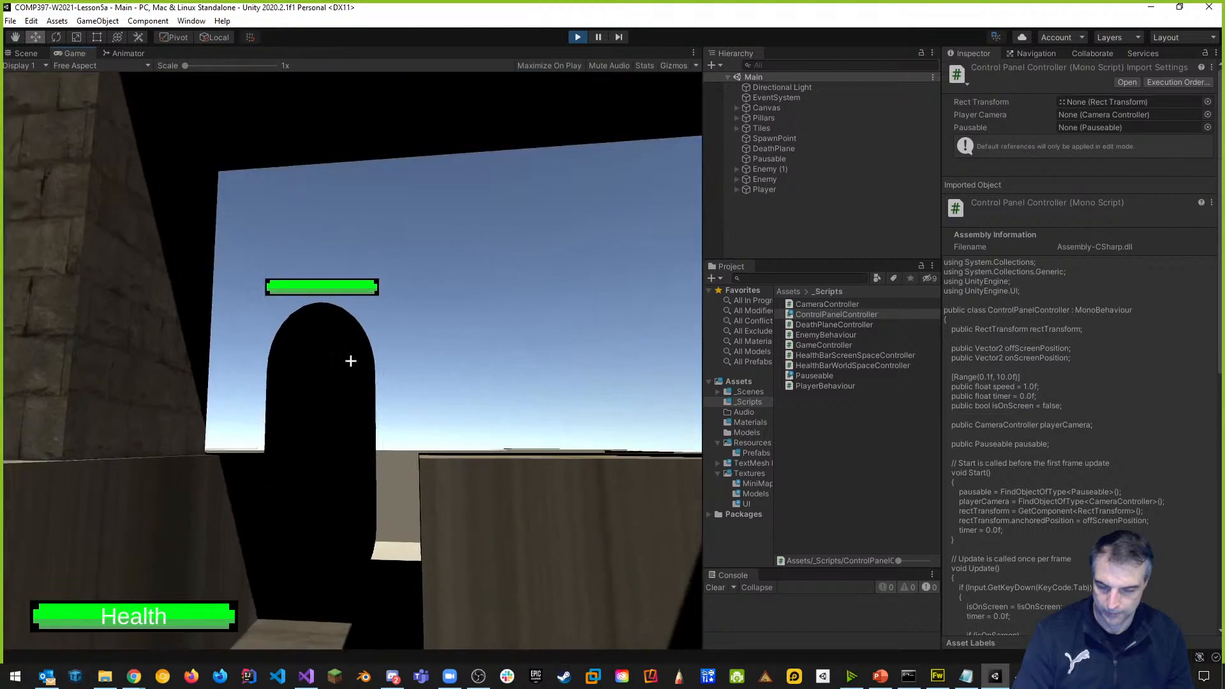
key("Tab")
key("Tab")
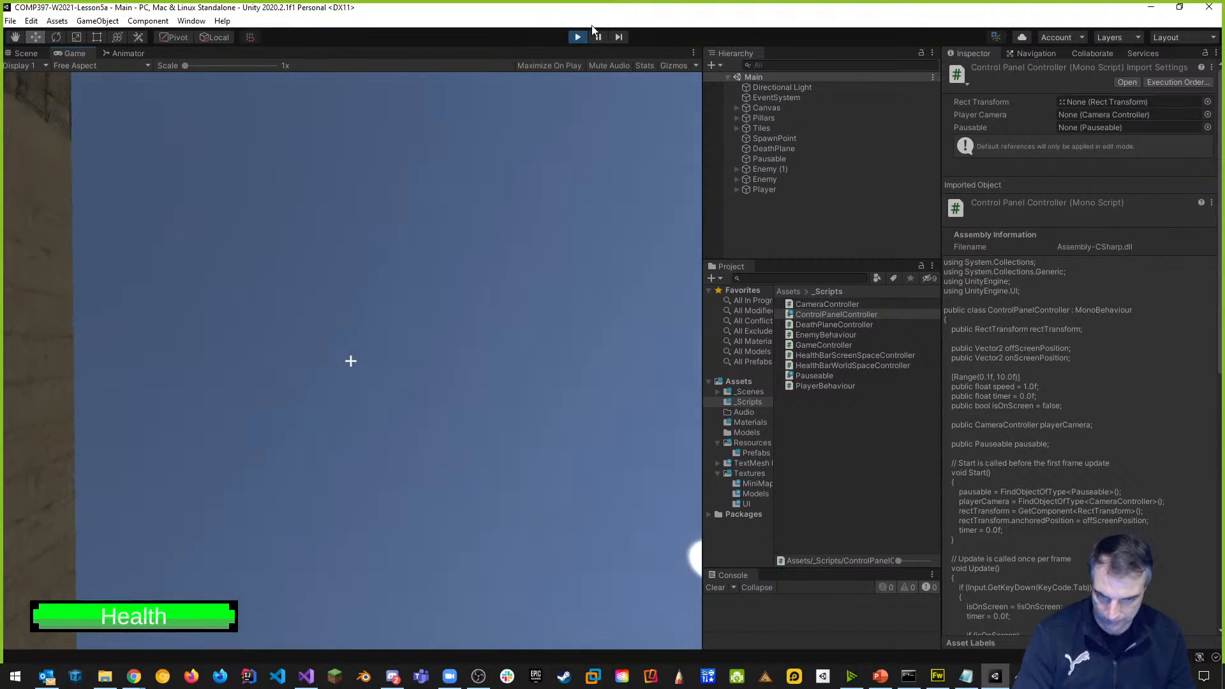
key("Tab")
key("alt+Tab")
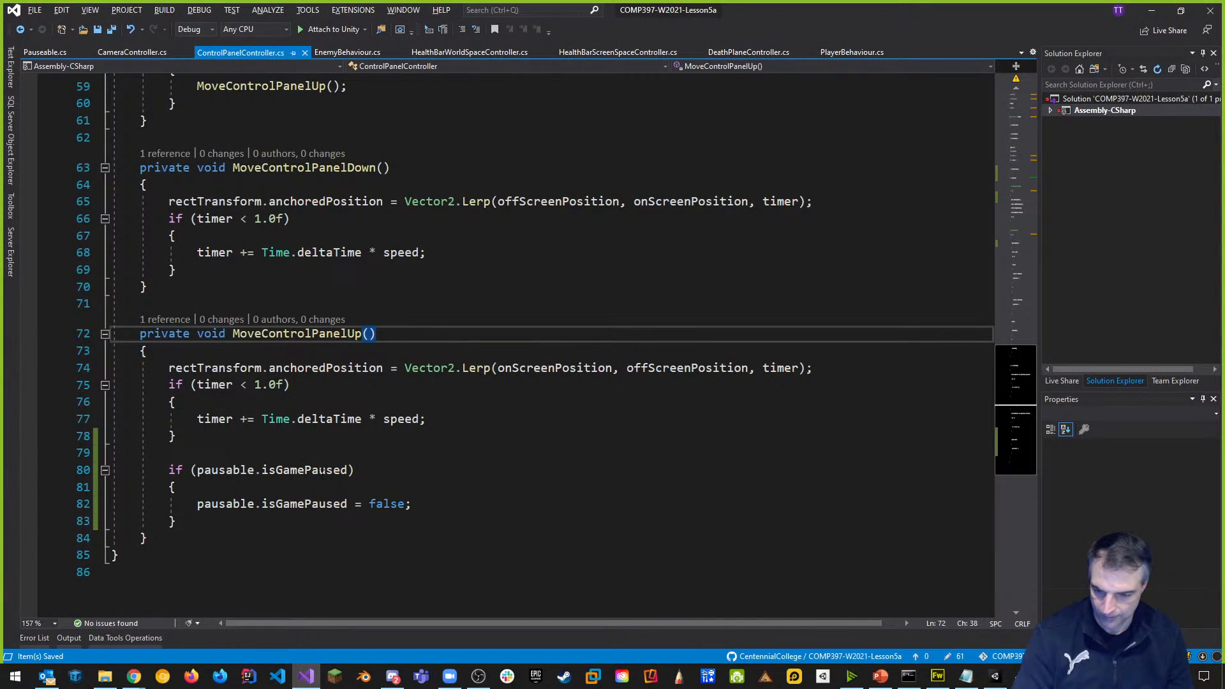
Replace line 82's isGamePaused assignment with a pausable.TogglePause() call, save, and go back to Unity.
left_click_drag(197, 504, 414, 505)
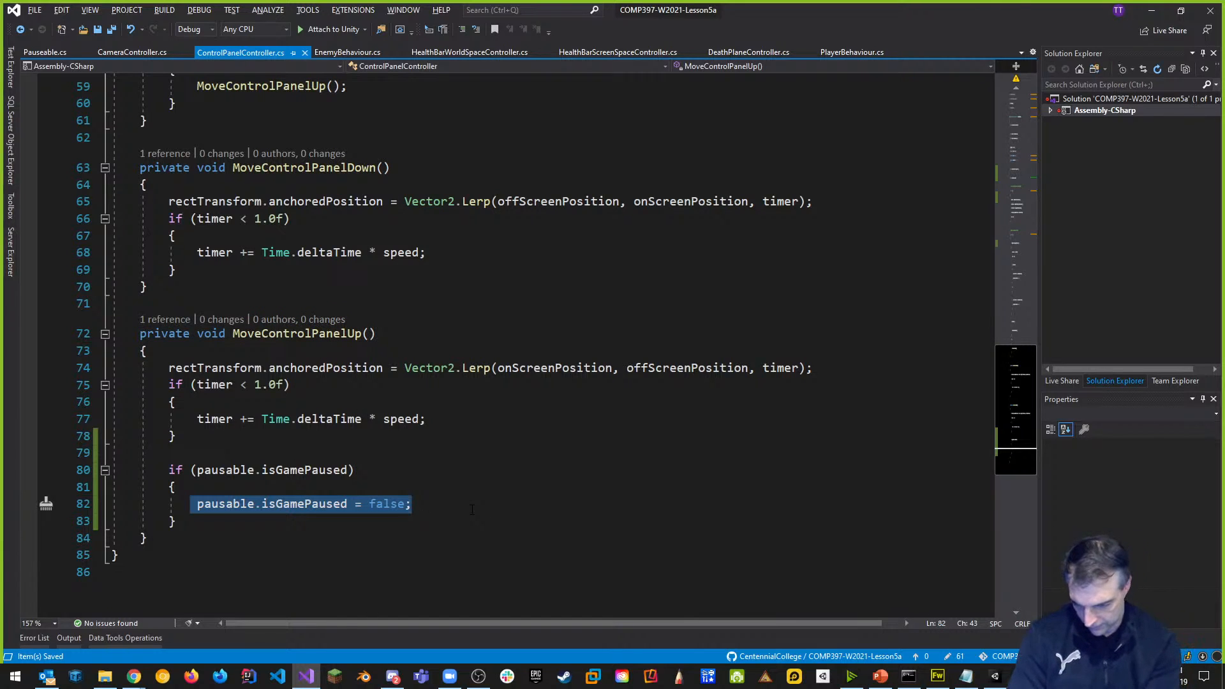
type("pausable.togglePause();")
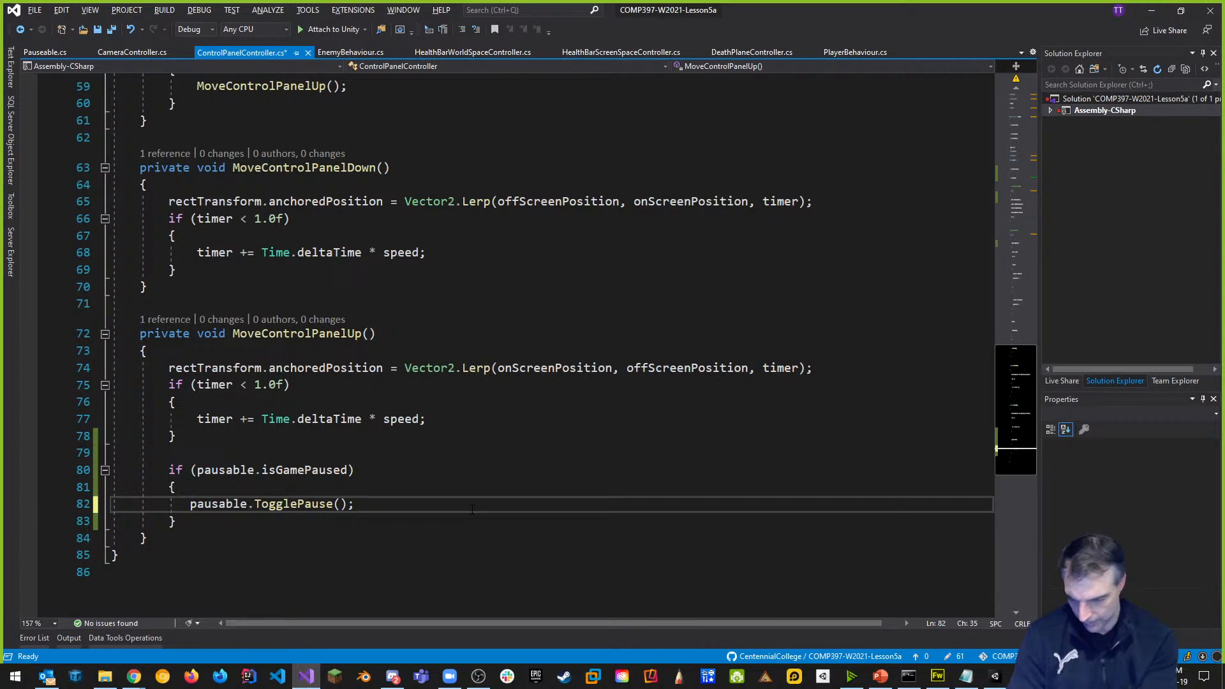
key("ctrl+s")
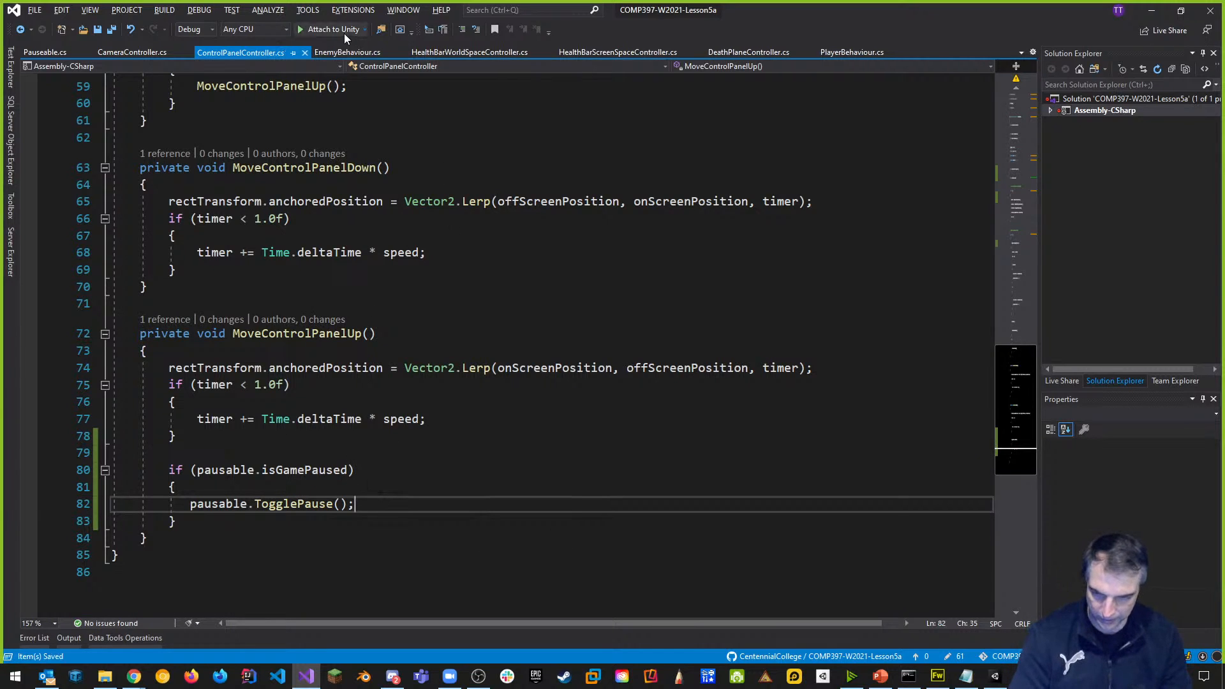
key("alt+Tab")
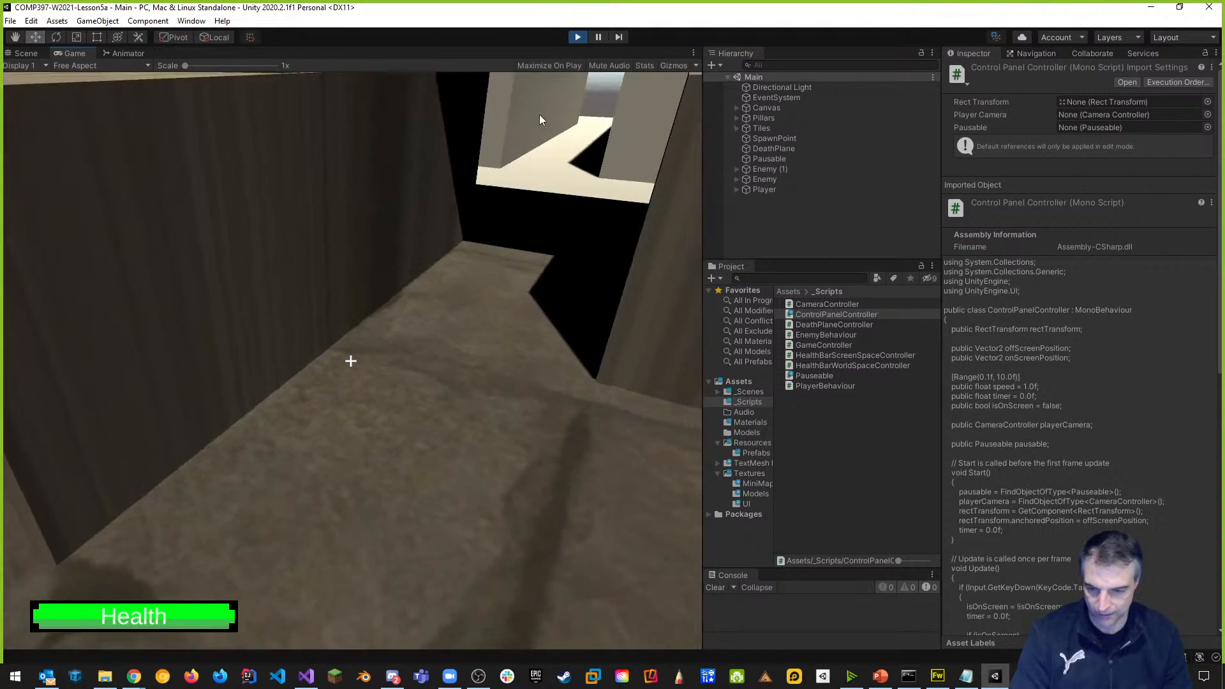
In the running game, open the control panel, pause and resume via Pause, then close it.
left_click(583, 217)
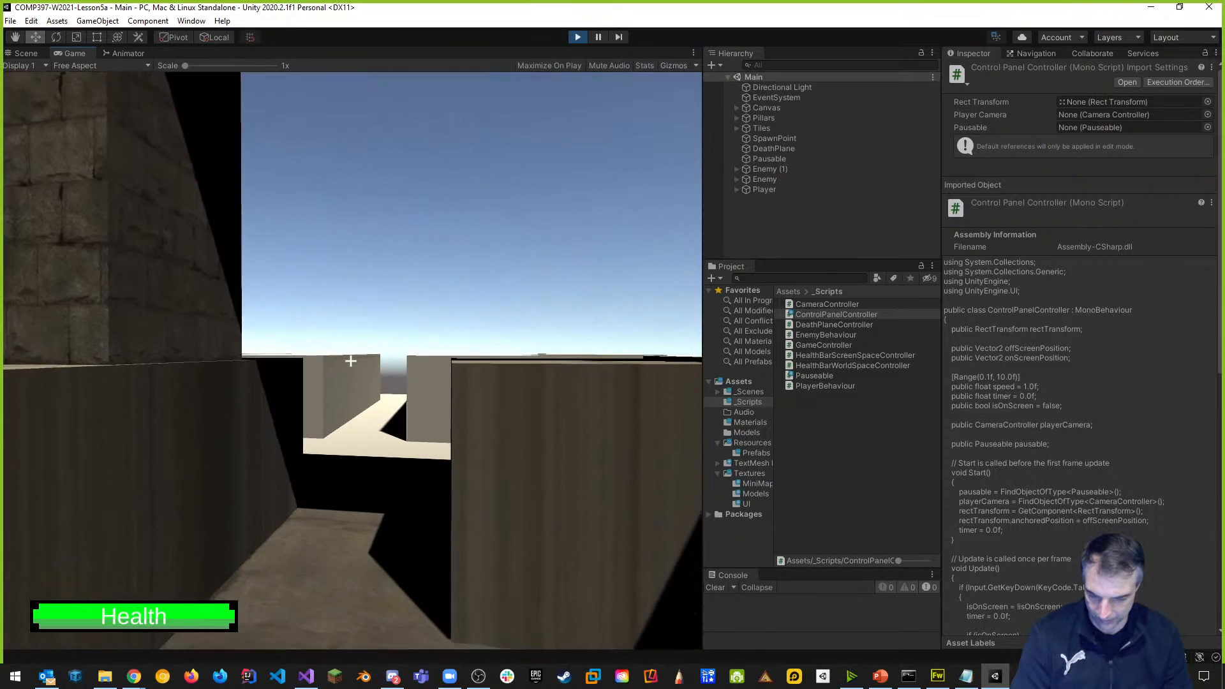
key("Tab")
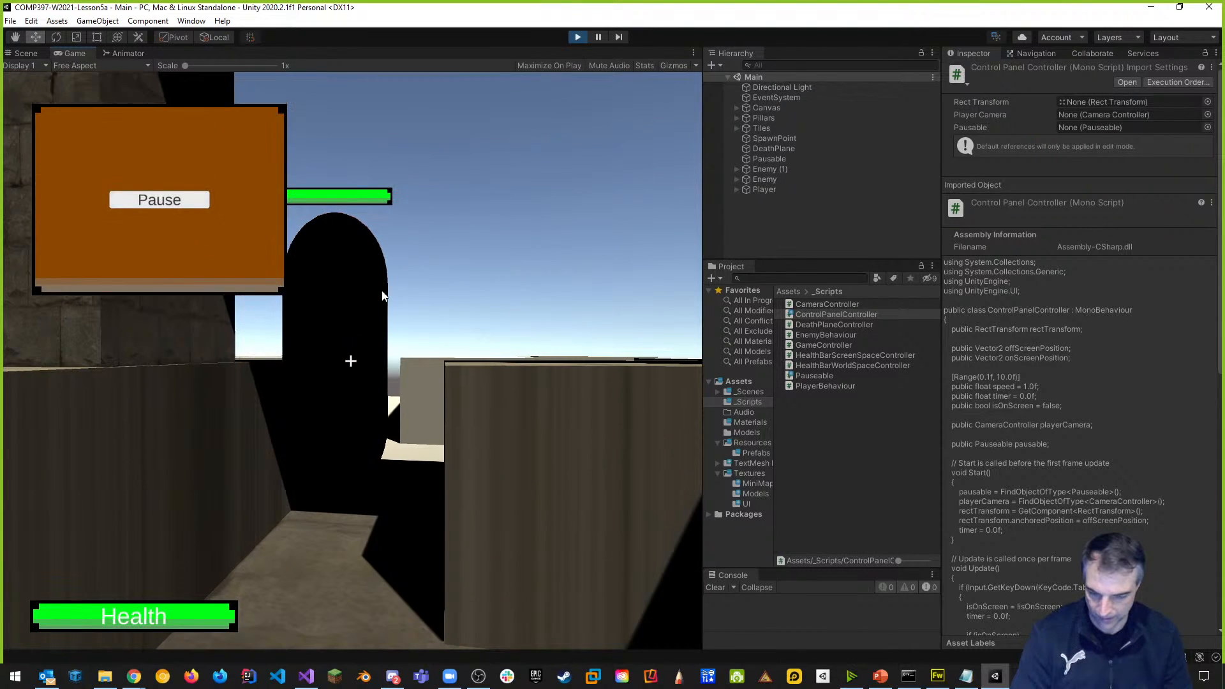
key("Tab")
key("Tab")
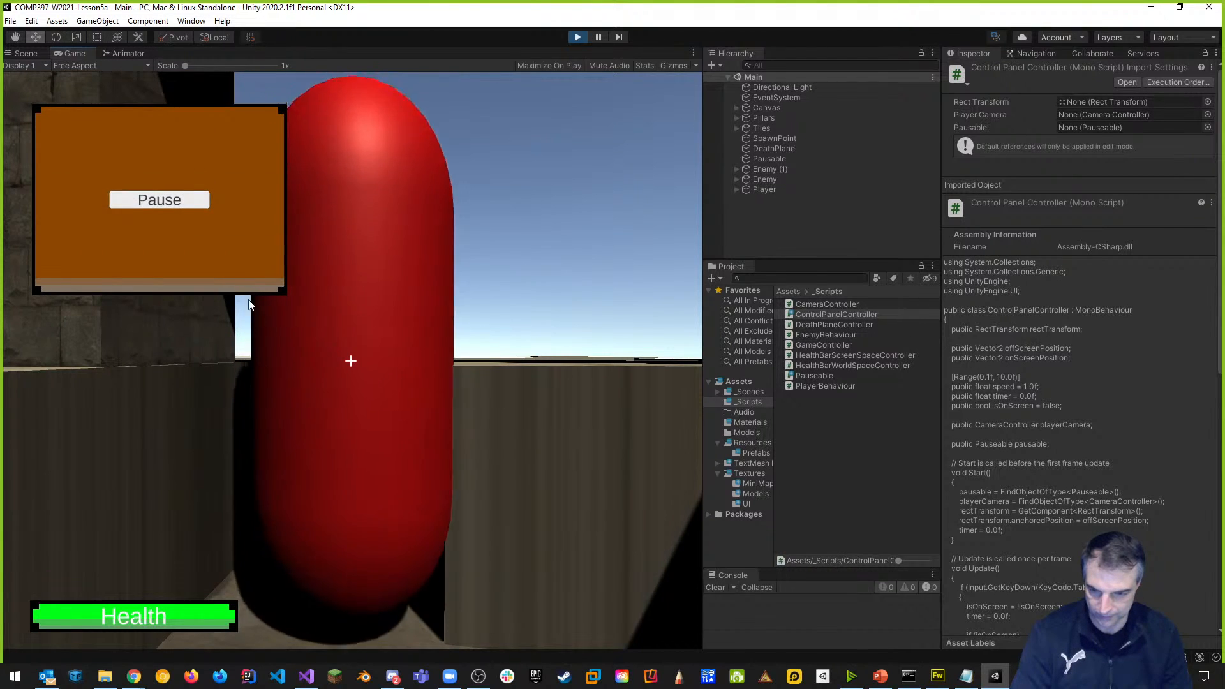
left_click(185, 205)
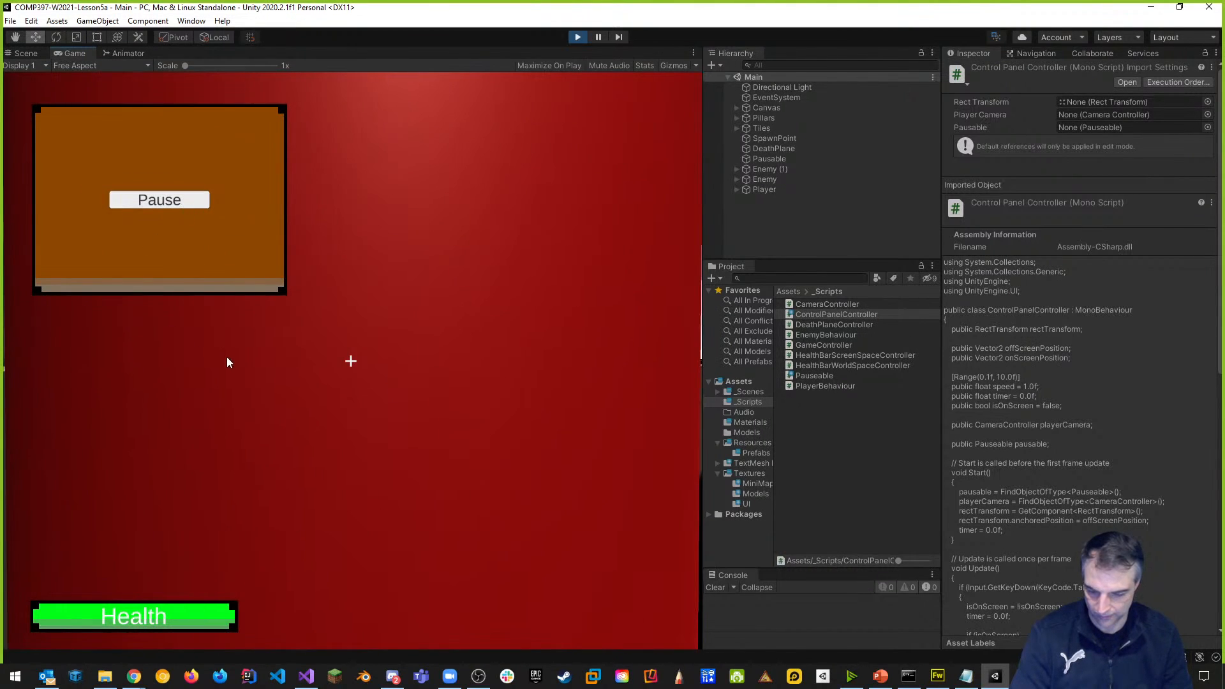
left_click(183, 198)
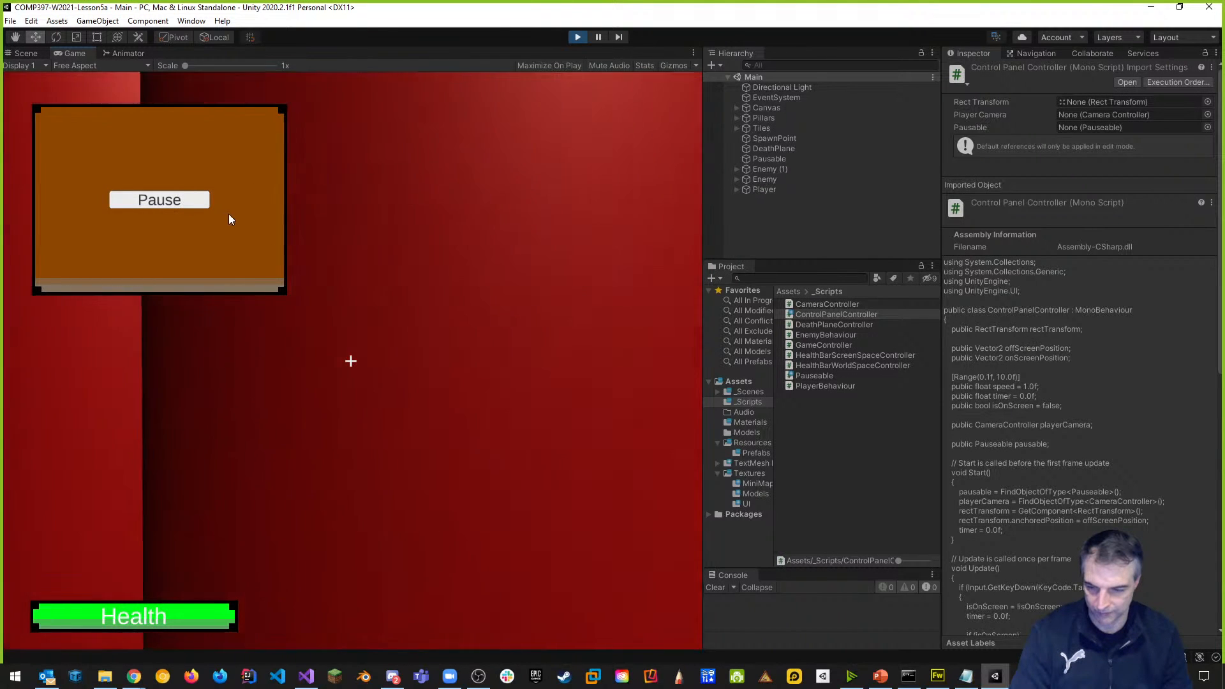
key("Tab")
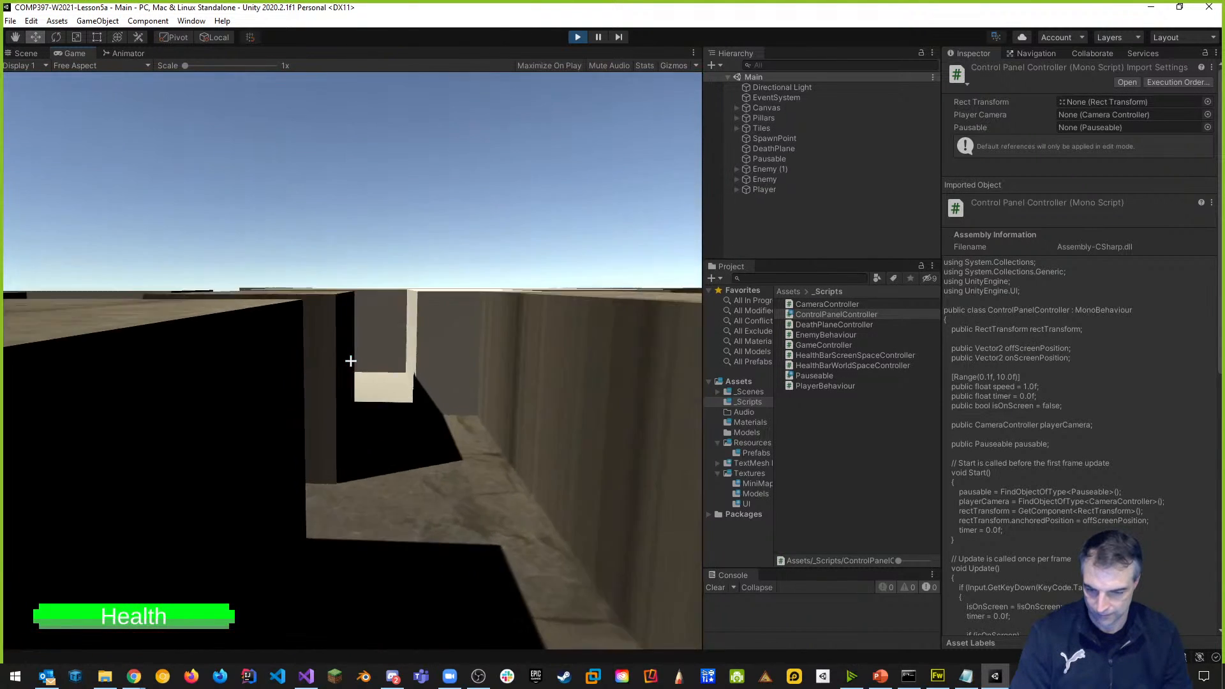
Walk and jump the player around, toggle the panel once more, then stop play mode.
key("w")
key("space")
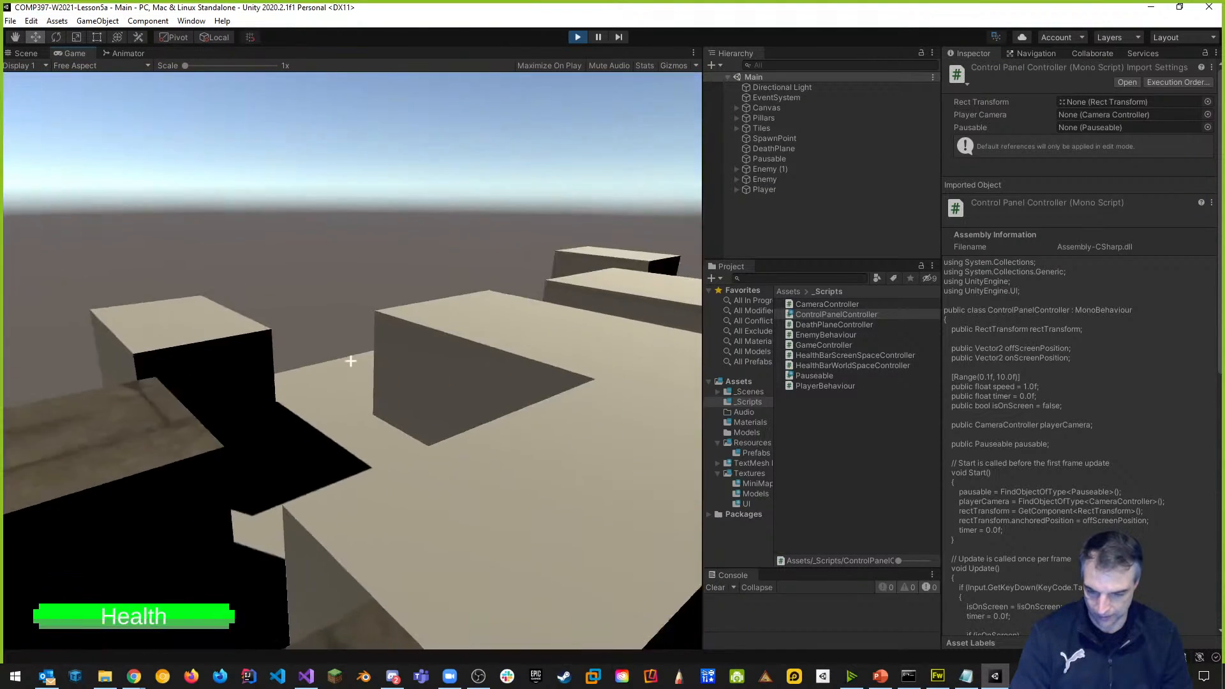
key("w")
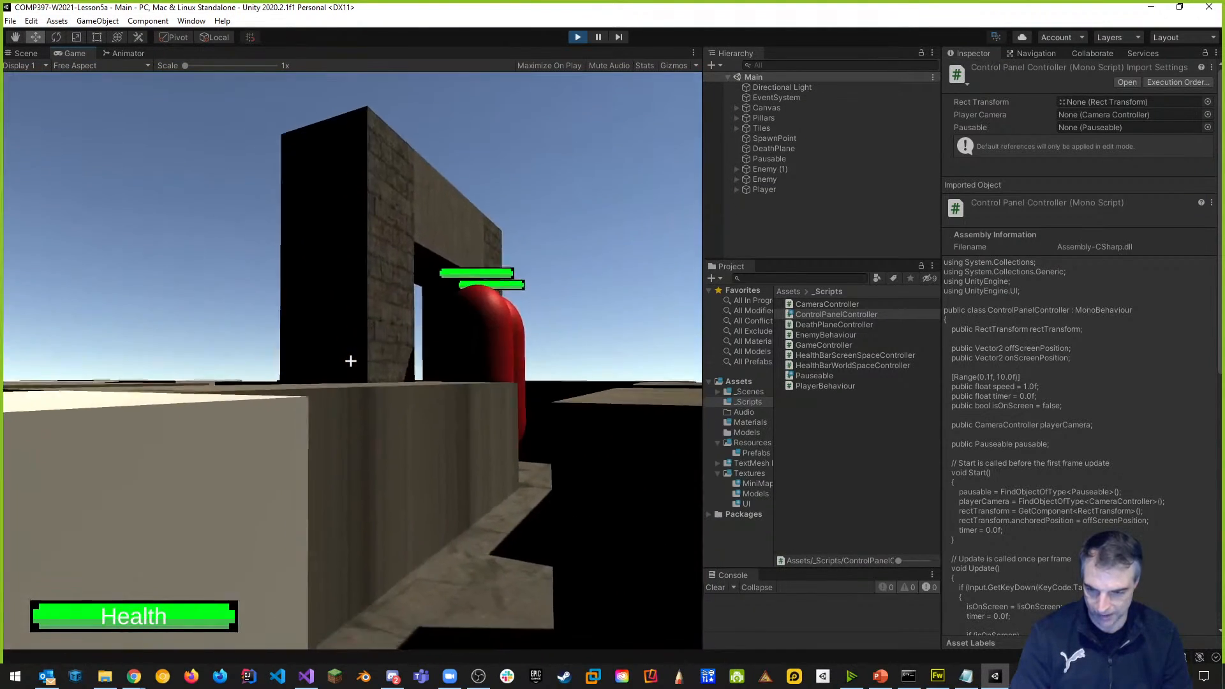
key("Tab")
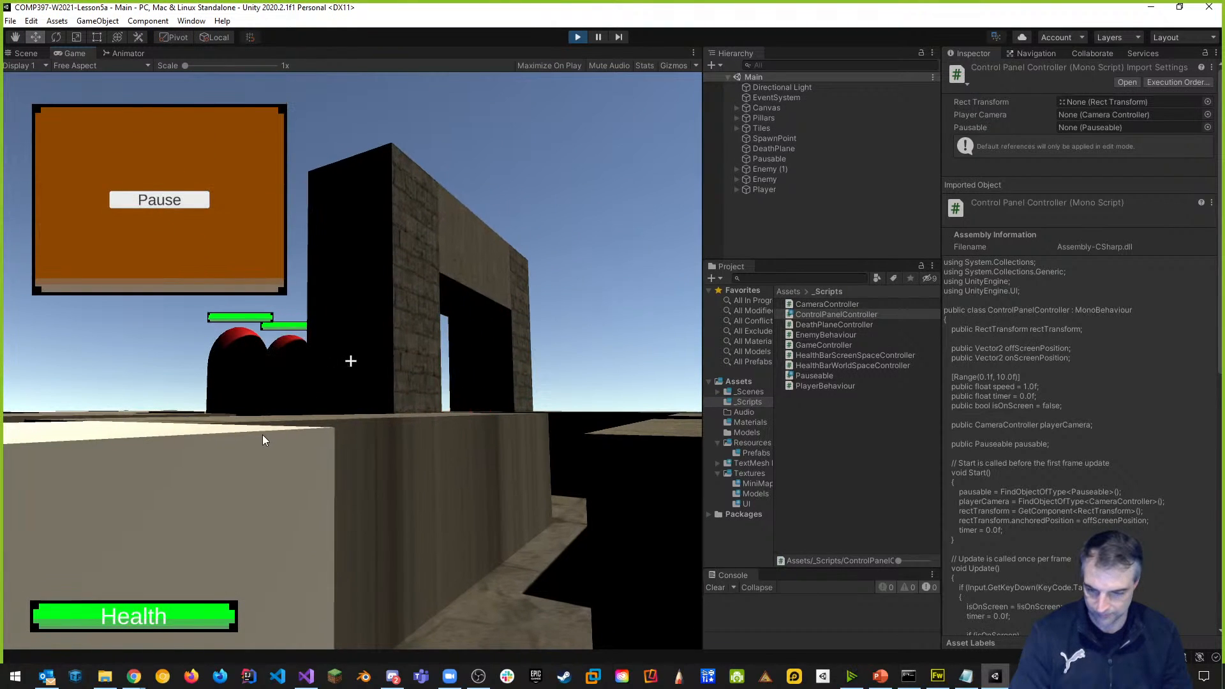
key("Tab")
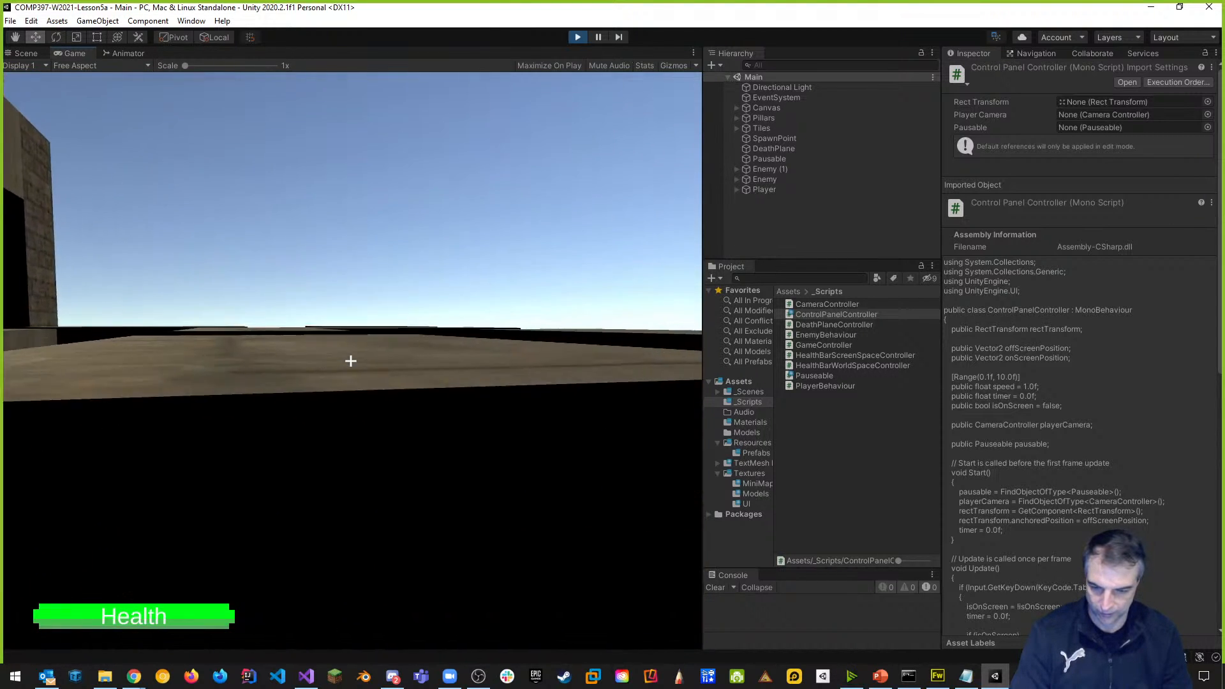
key("w")
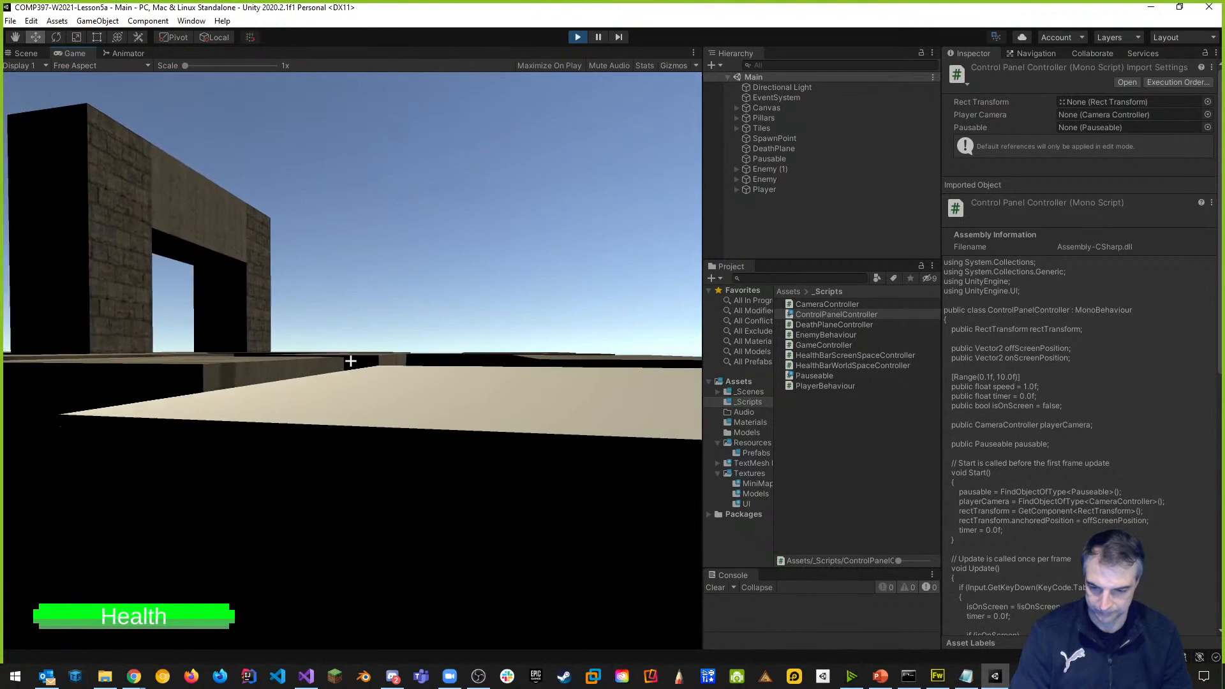
key("space")
key("space")
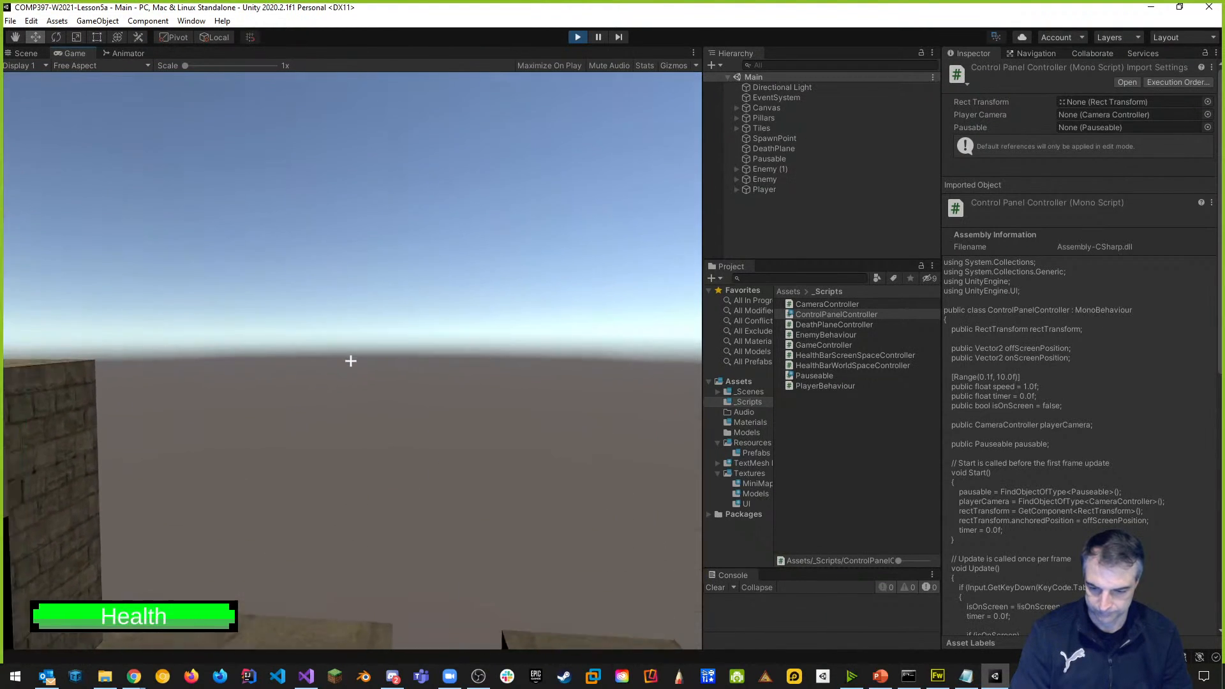
key("Escape")
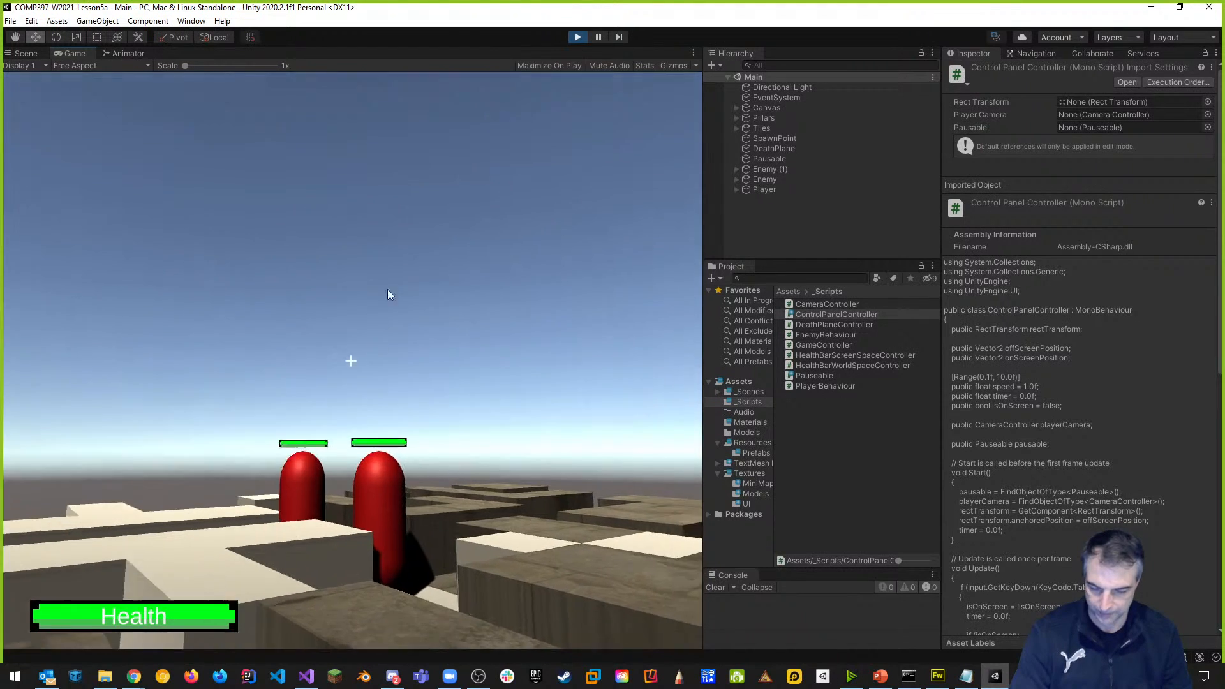
left_click(576, 38)
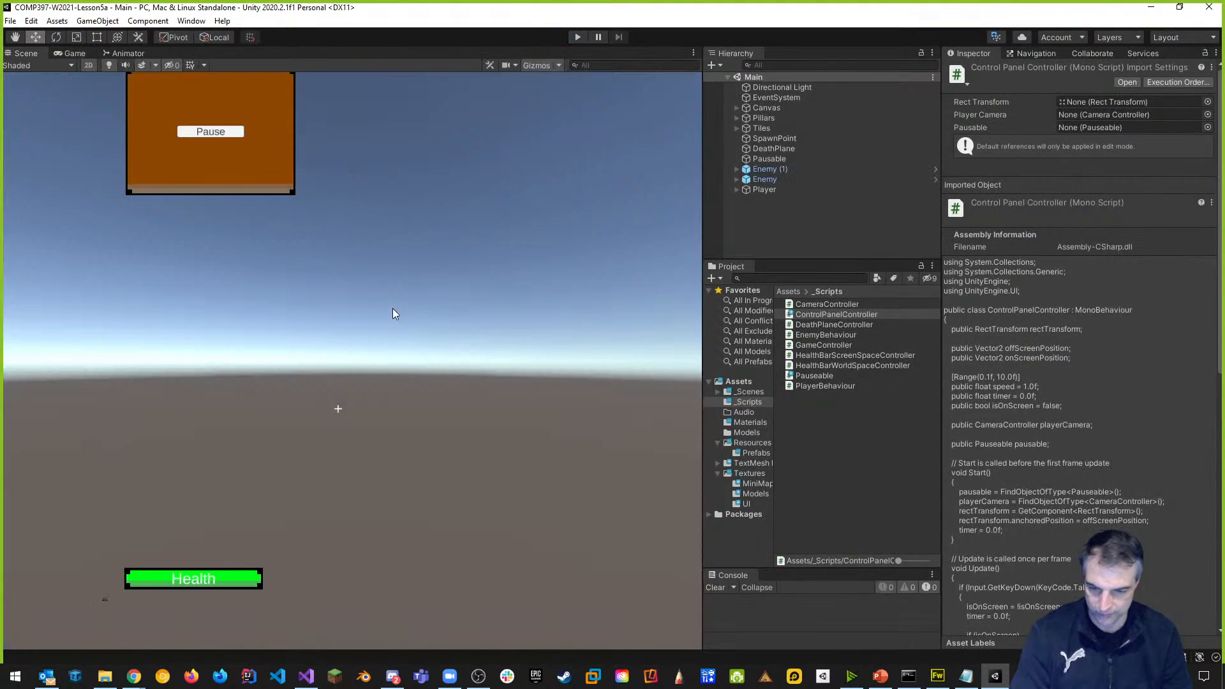
left_click(577, 37)
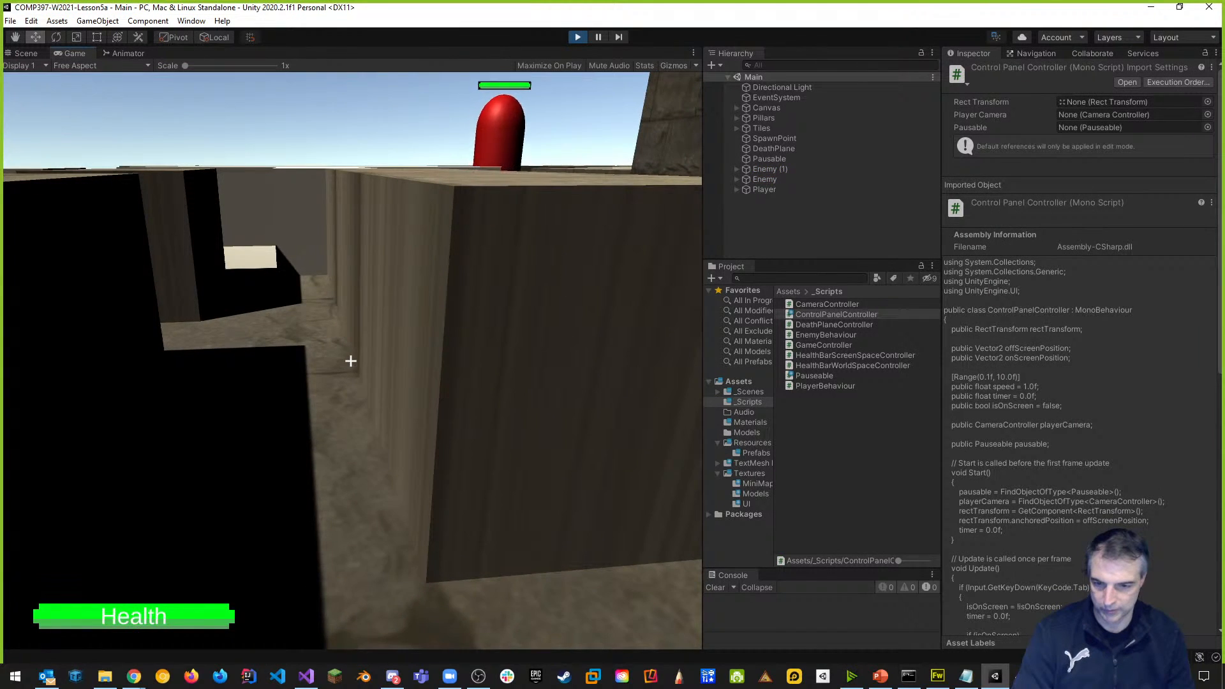
key("k")
key("k")
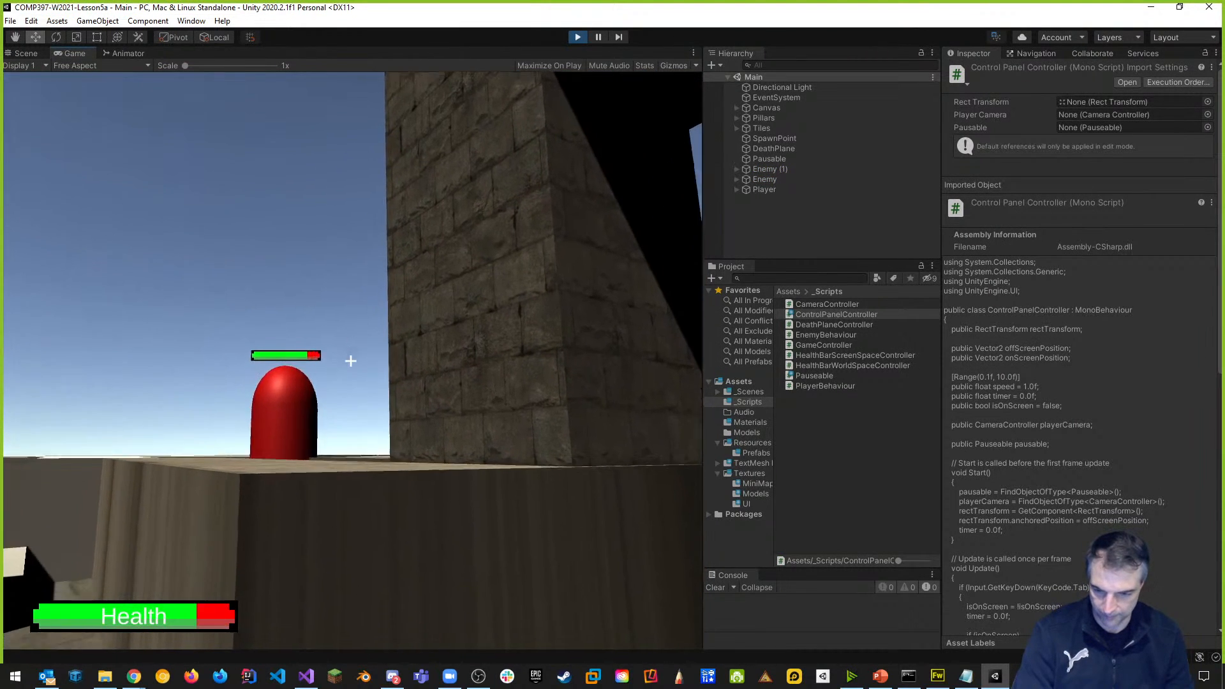
key("k")
key("k")
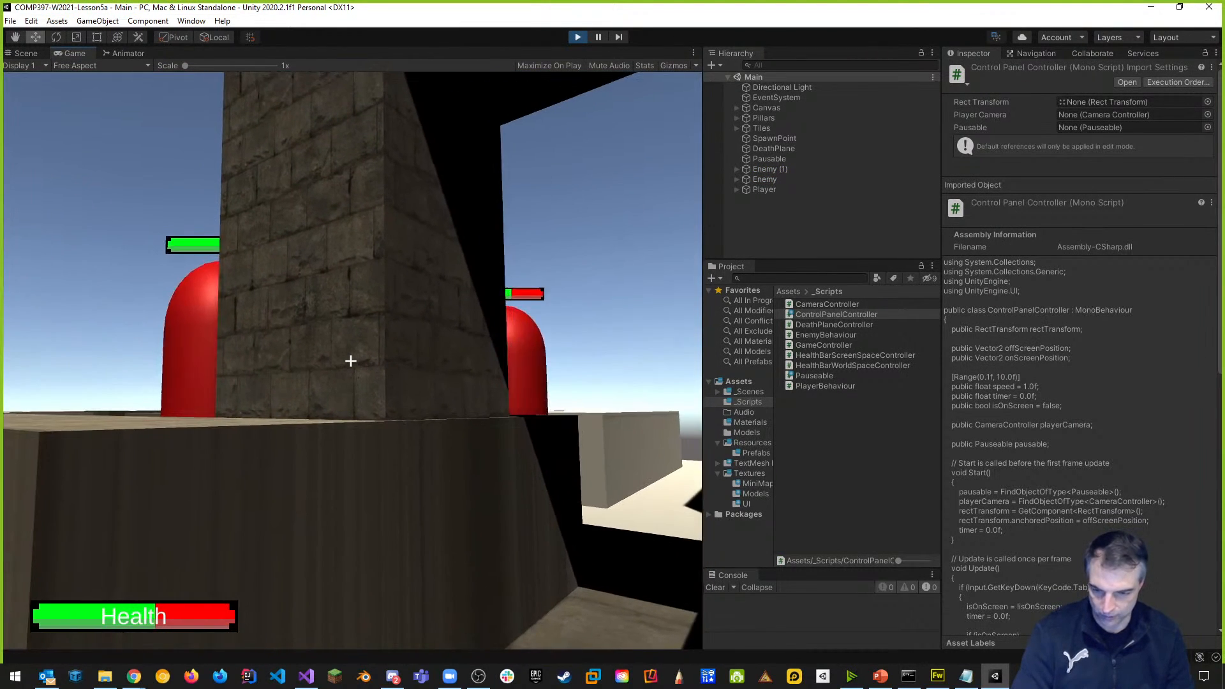
key("Tab")
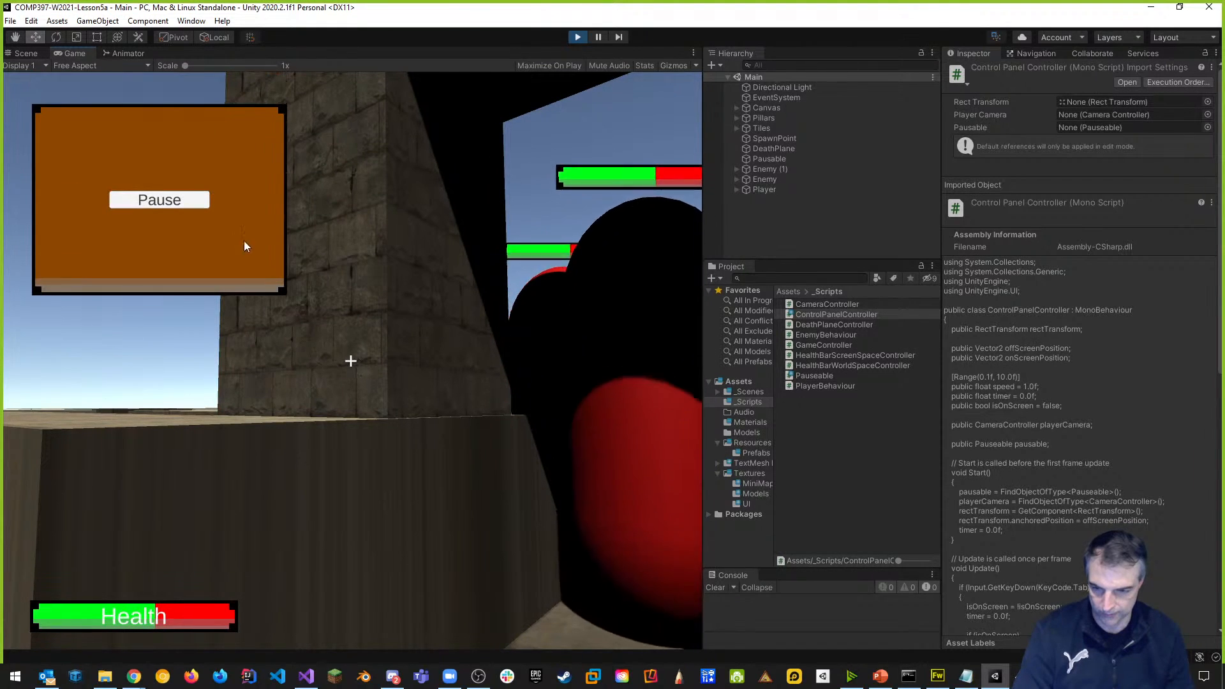
left_click(165, 201)
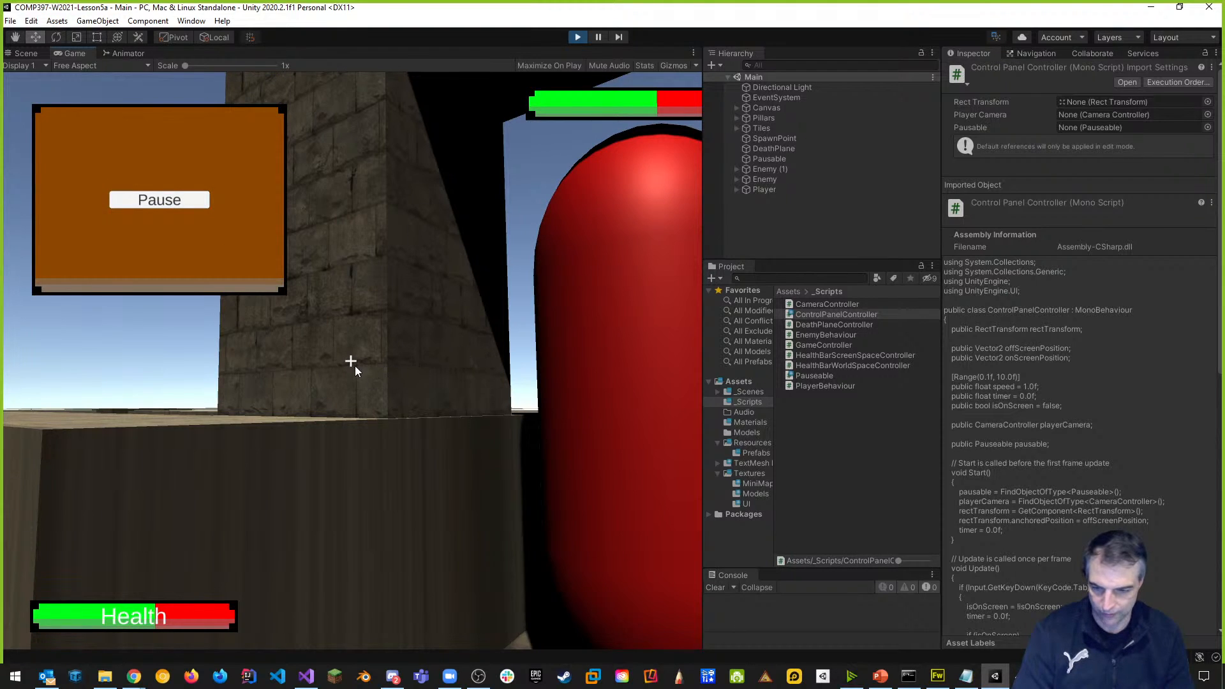
left_click(174, 200)
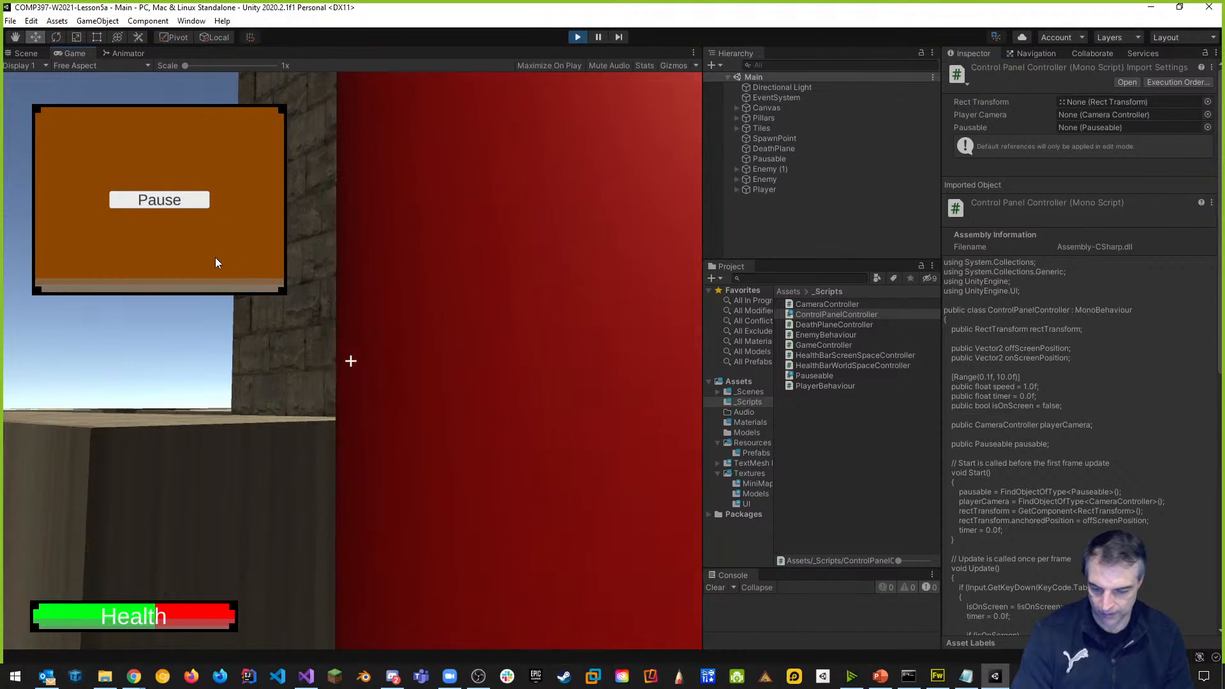
key("Tab")
key("w")
key("space")
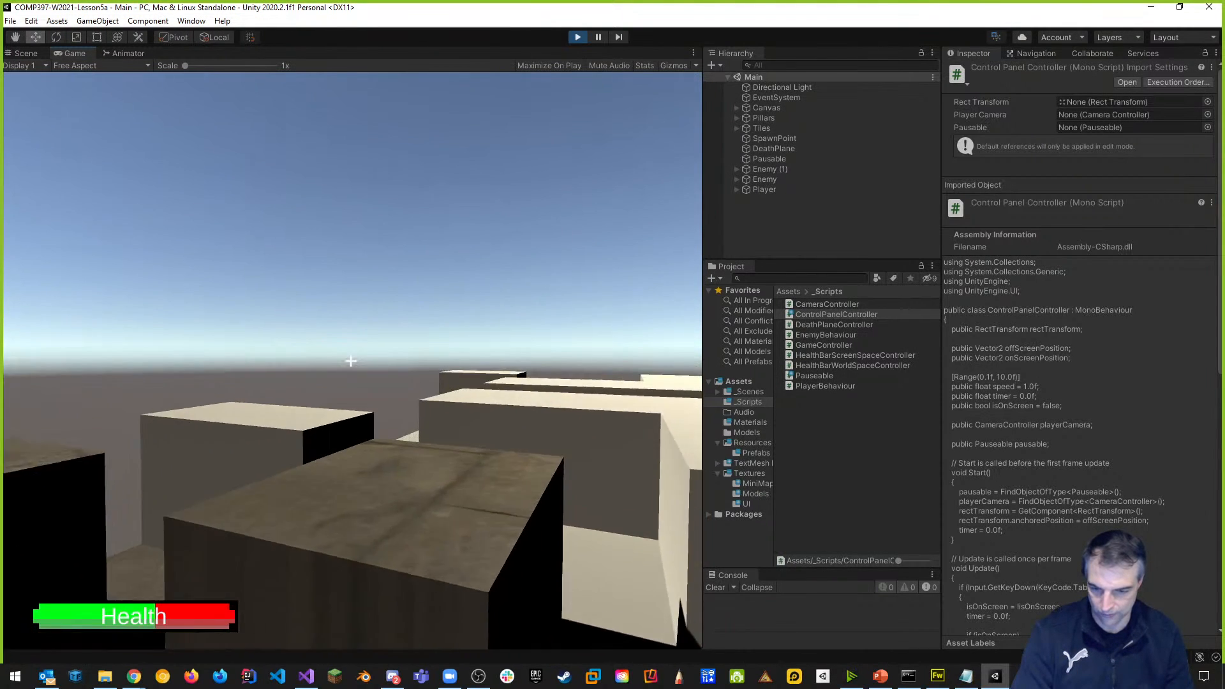
key("space")
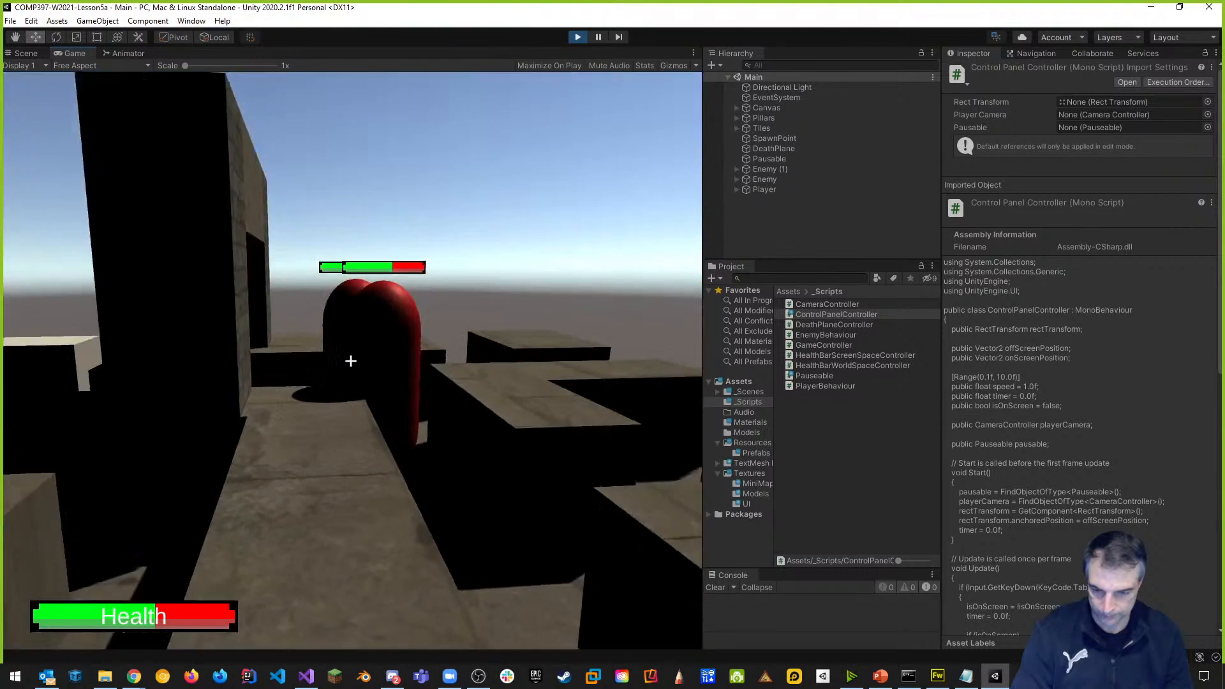
key("w")
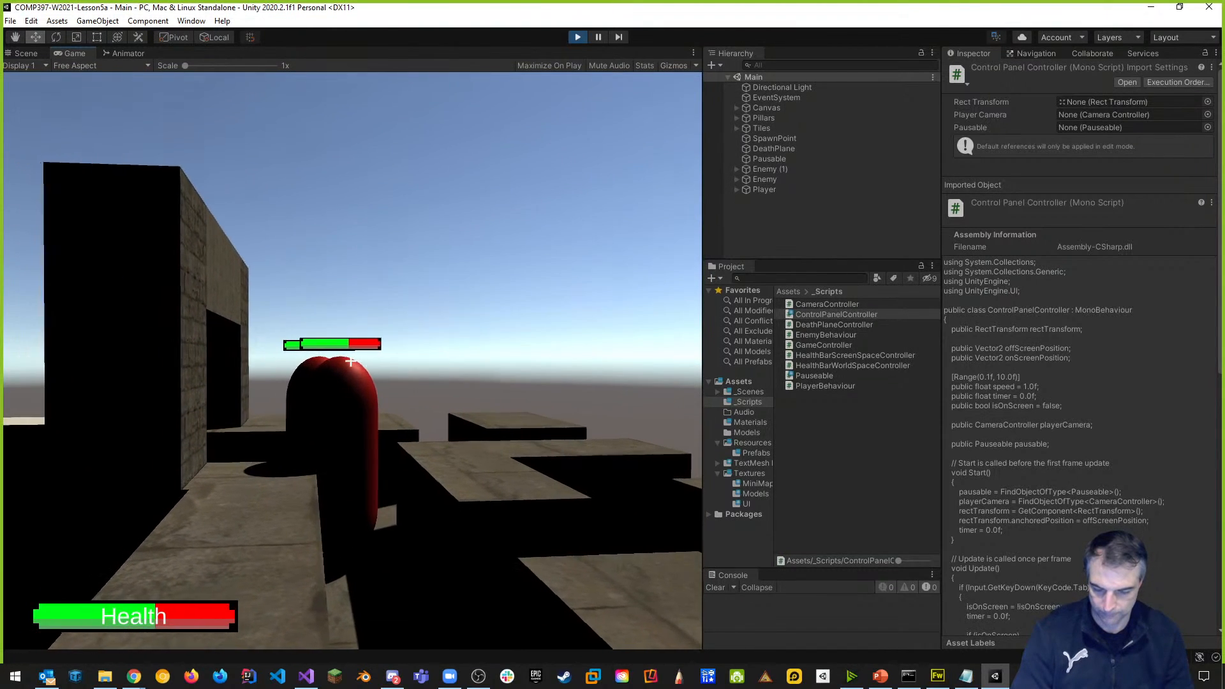
key("Escape")
left_click(577, 38)
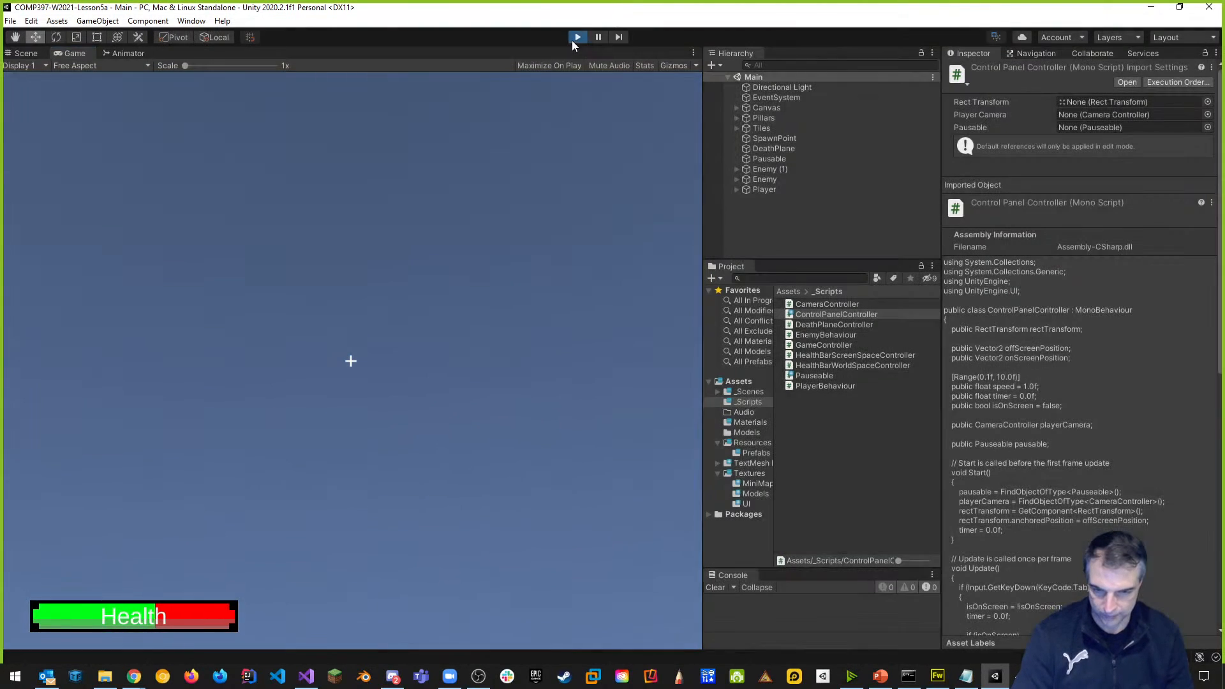
Publish all 49 changes to Collaborate as 'added control panel' and save the project.
left_click(997, 39)
type("added control panel")
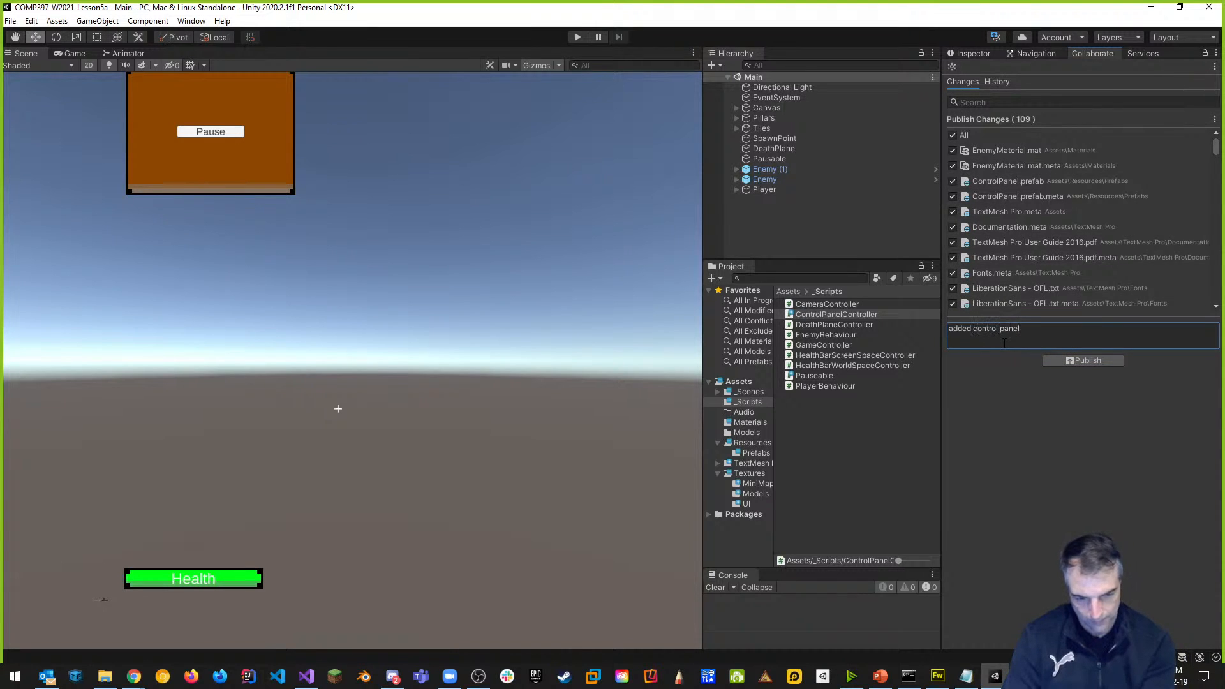
left_click(1070, 362)
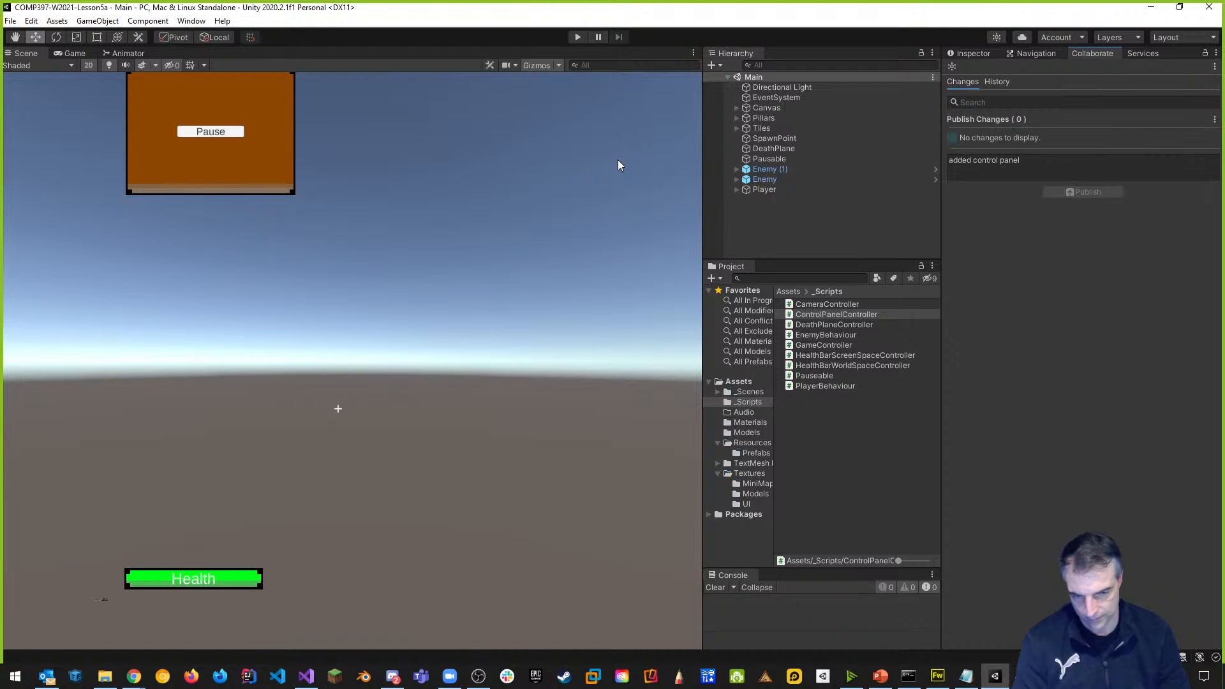
left_click(10, 21)
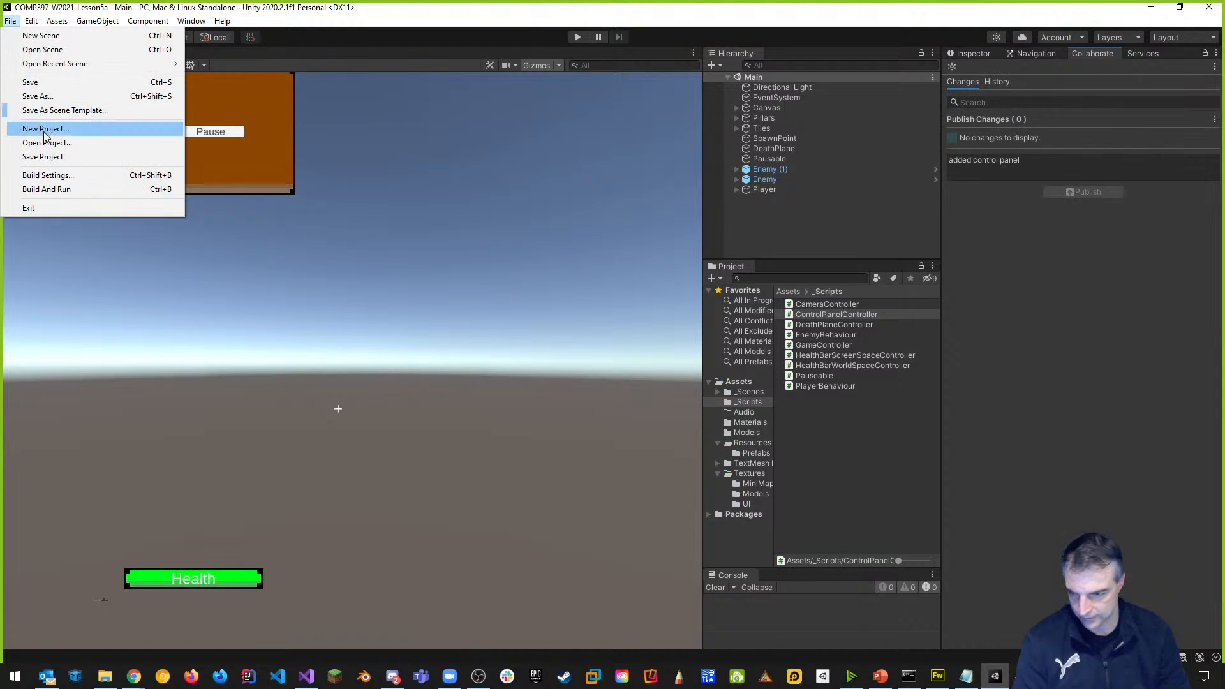
left_click(44, 157)
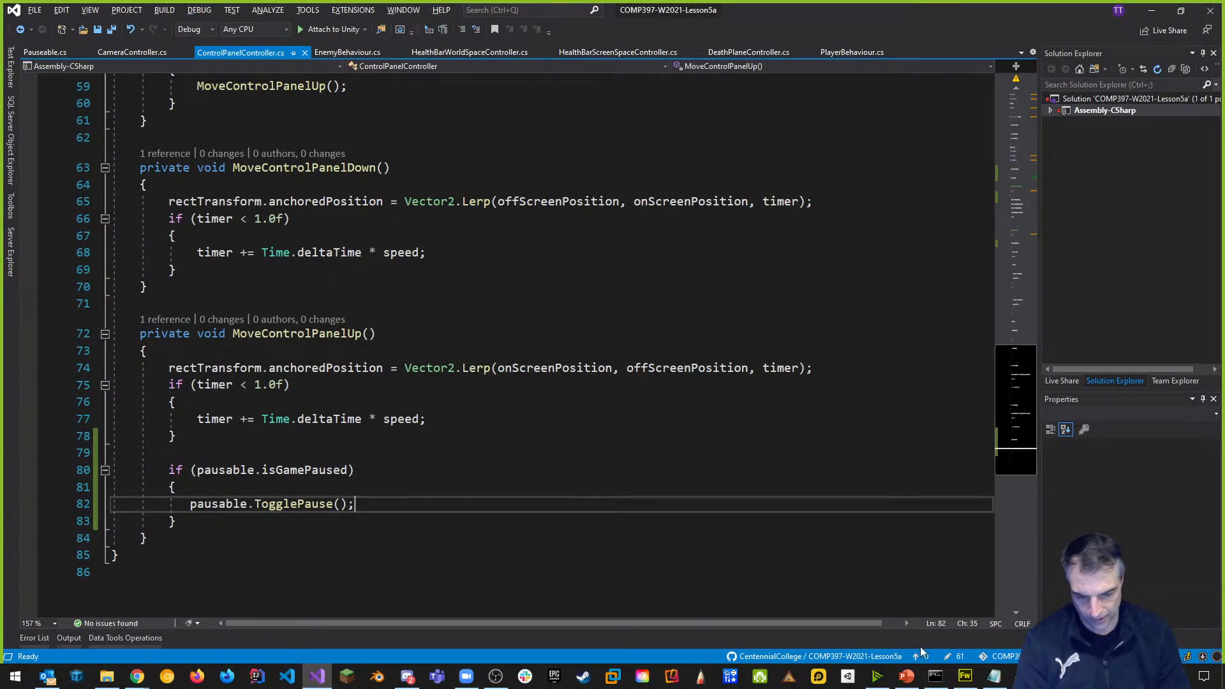
Stage all changes with git add . and commit them as 'added control panel'.
left_click(935, 677)
left_click(798, 542)
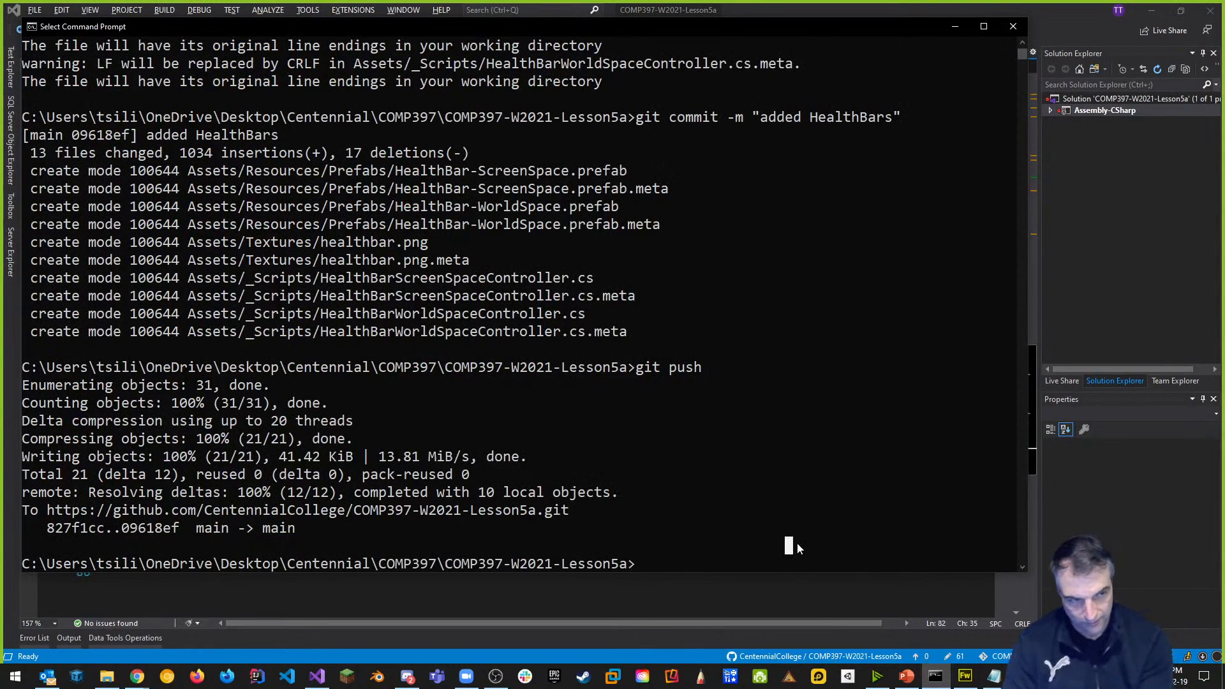
key("Escape")
type("git add .")
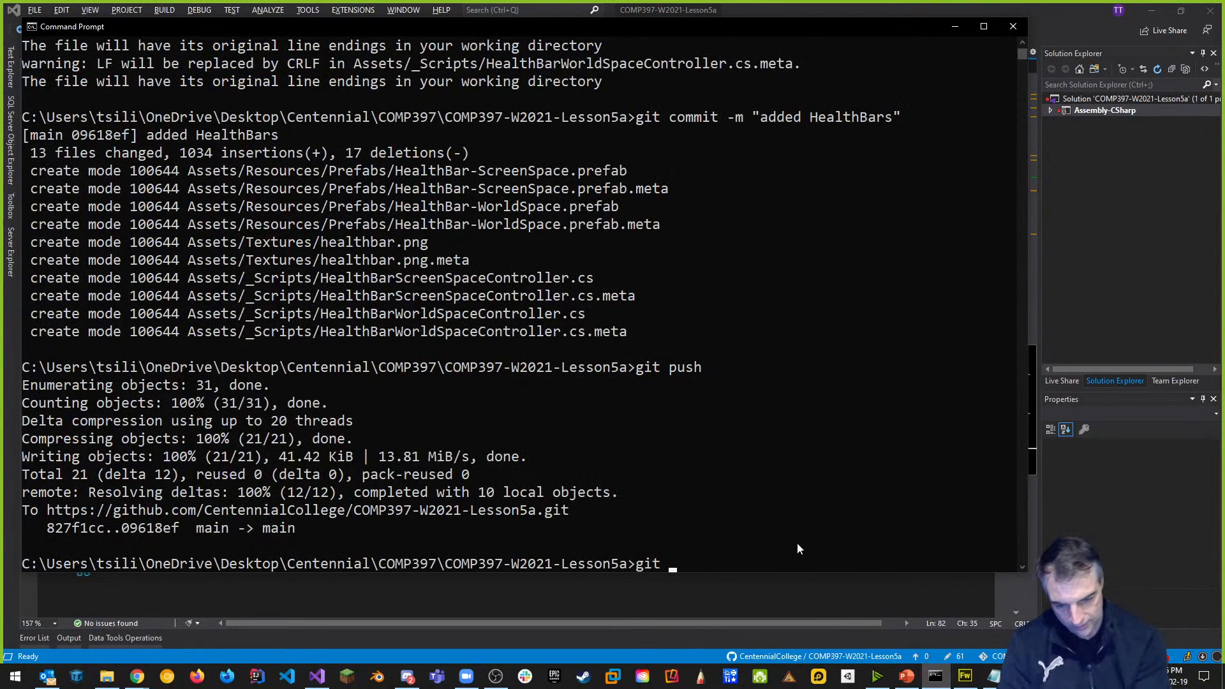
key("Return")
type("git commit ")
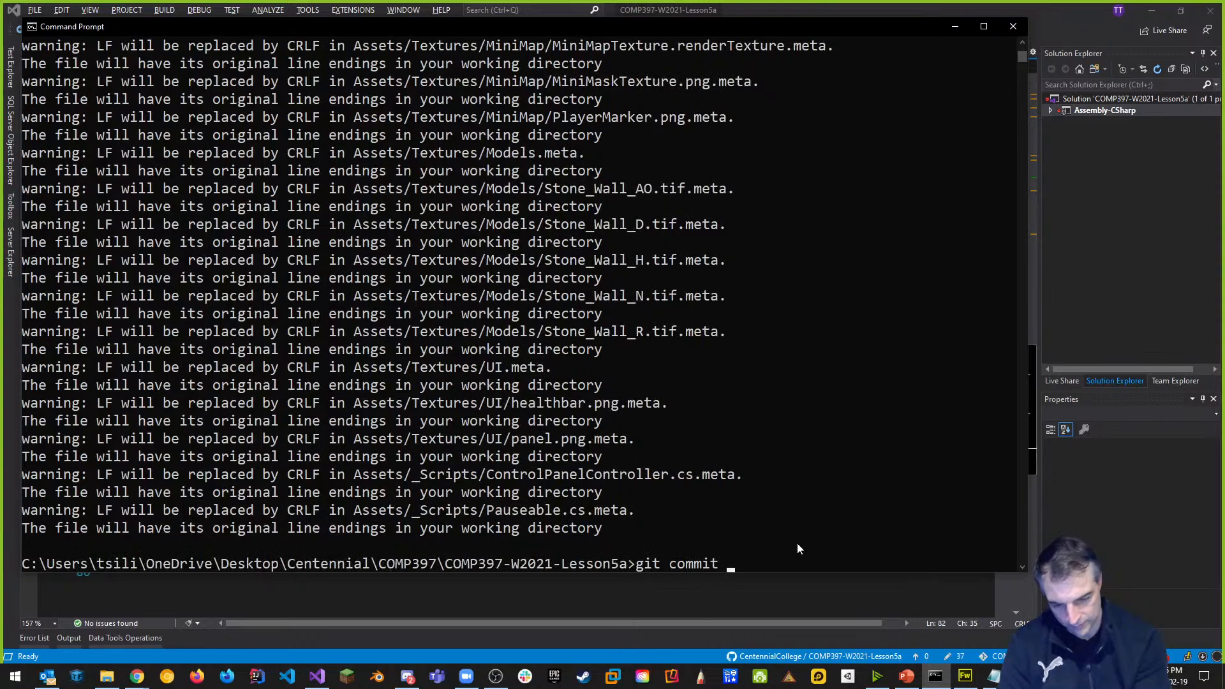
type("-m \"added control ")
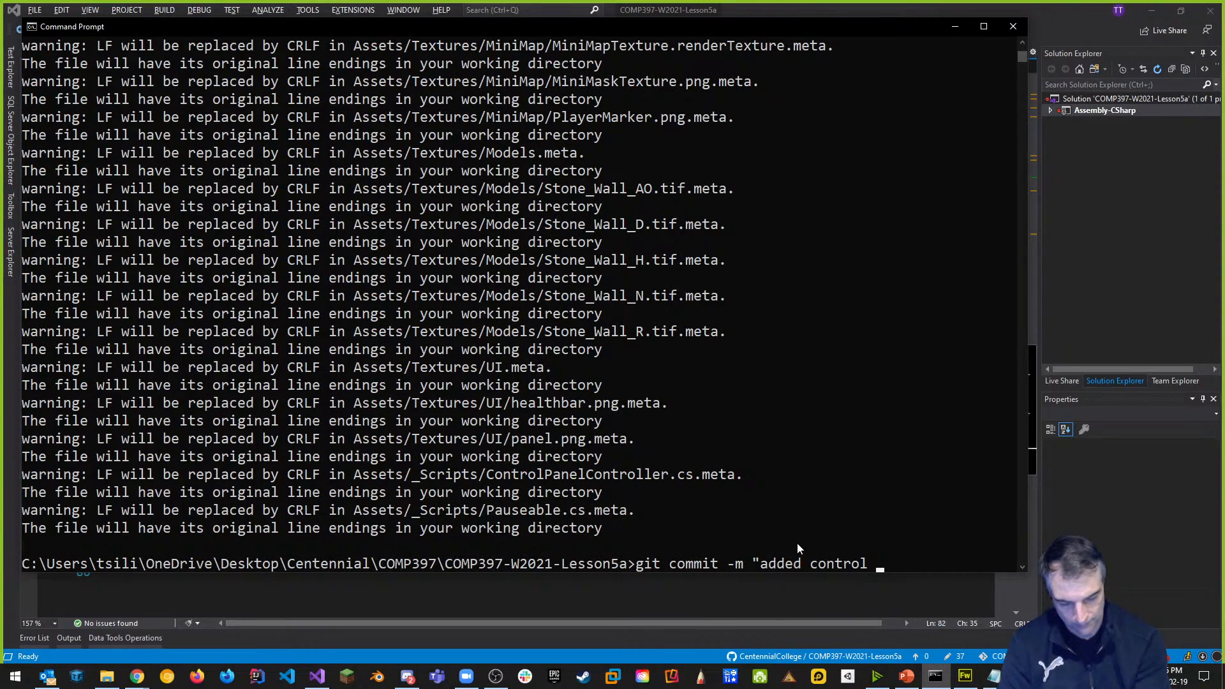
type("panel\"")
key("Return")
Push the commit to the GitHub main branch with git push.
type("gitpu")
key("BackSpace")
key("BackSpace")
type("push")
key("Return")
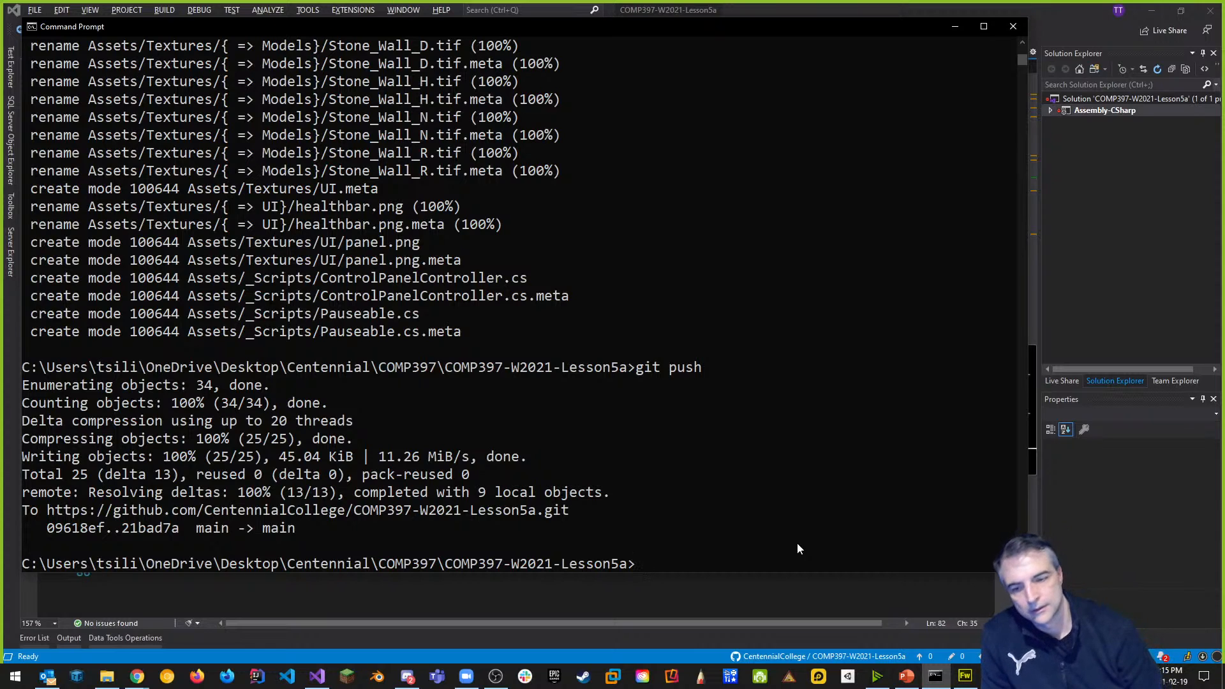
Show slide 6, Course Outline (First Half), of the Lesson 5 - Unity Responsive UI deck.
left_click(906, 677)
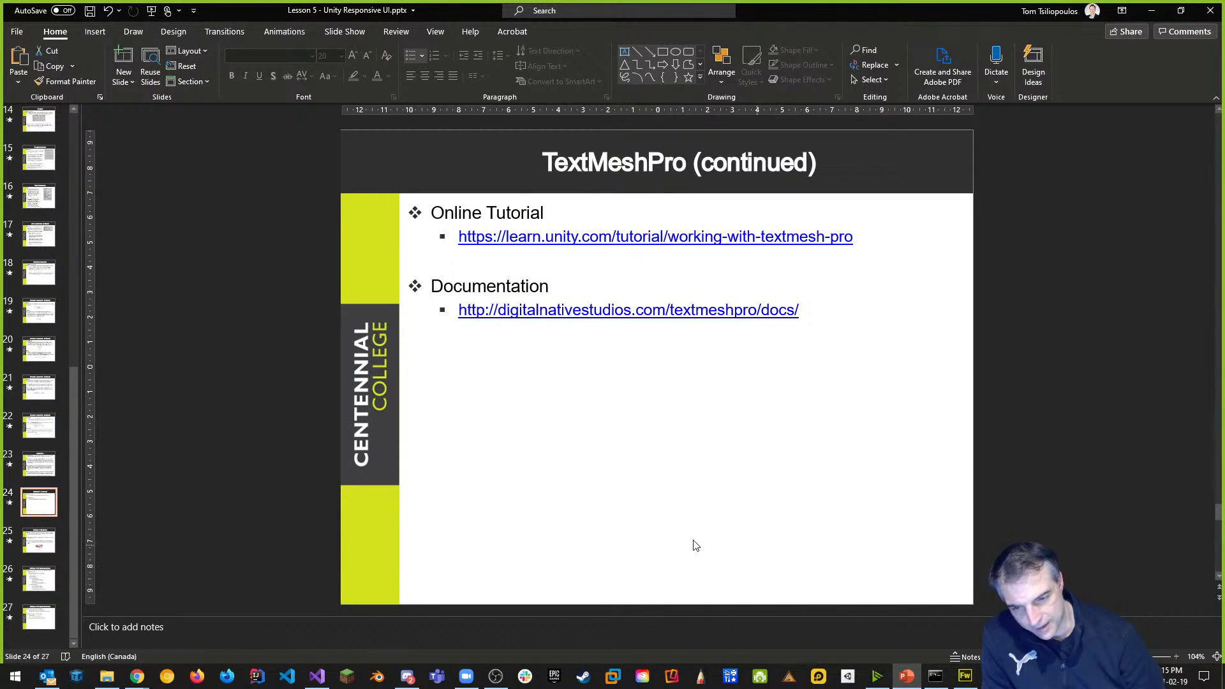
left_click_drag(70, 511, 94, 135)
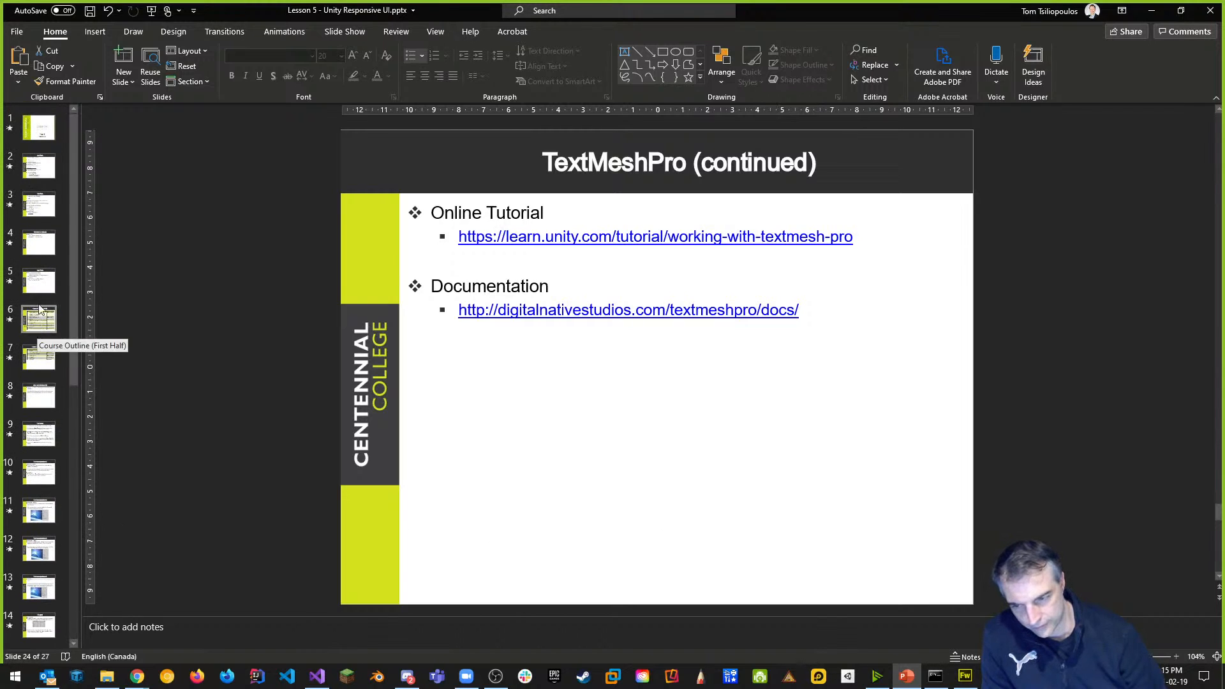
left_click(40, 246)
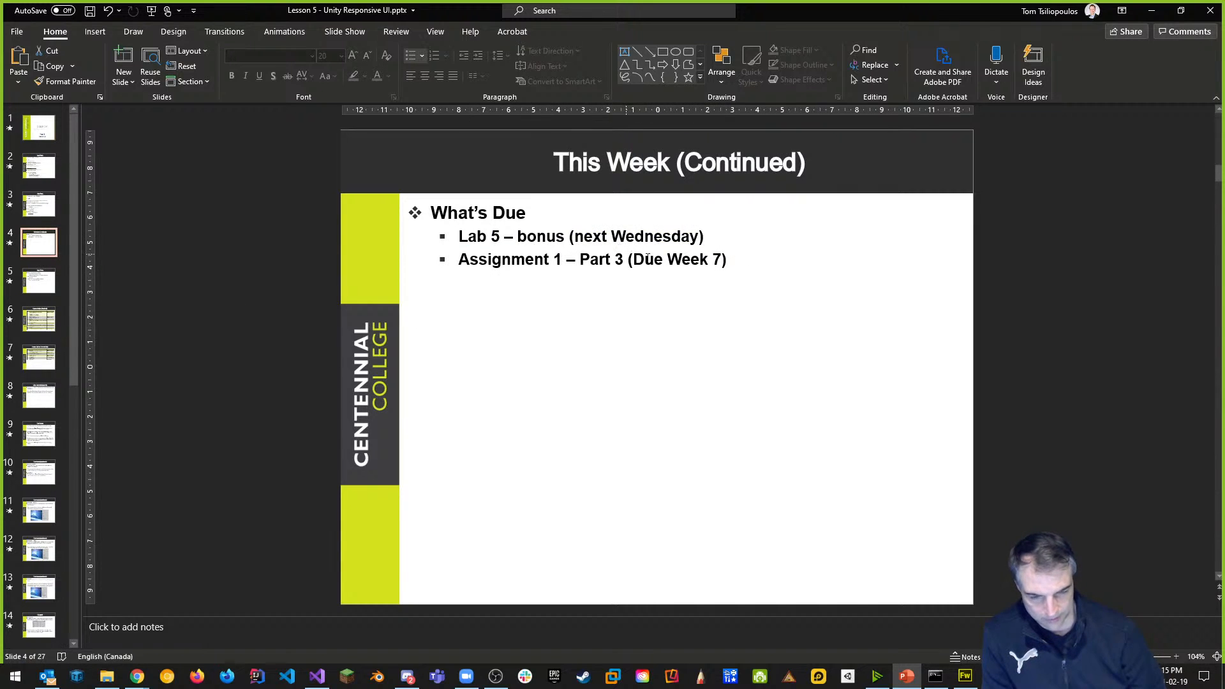
left_click(39, 322)
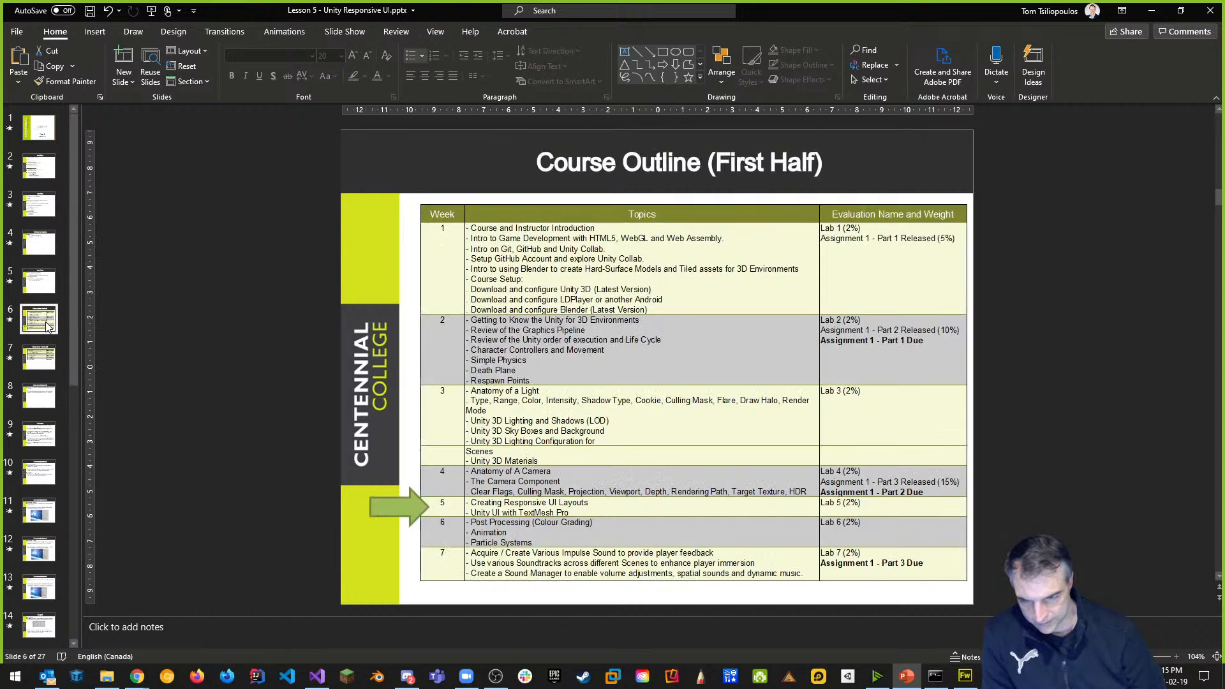